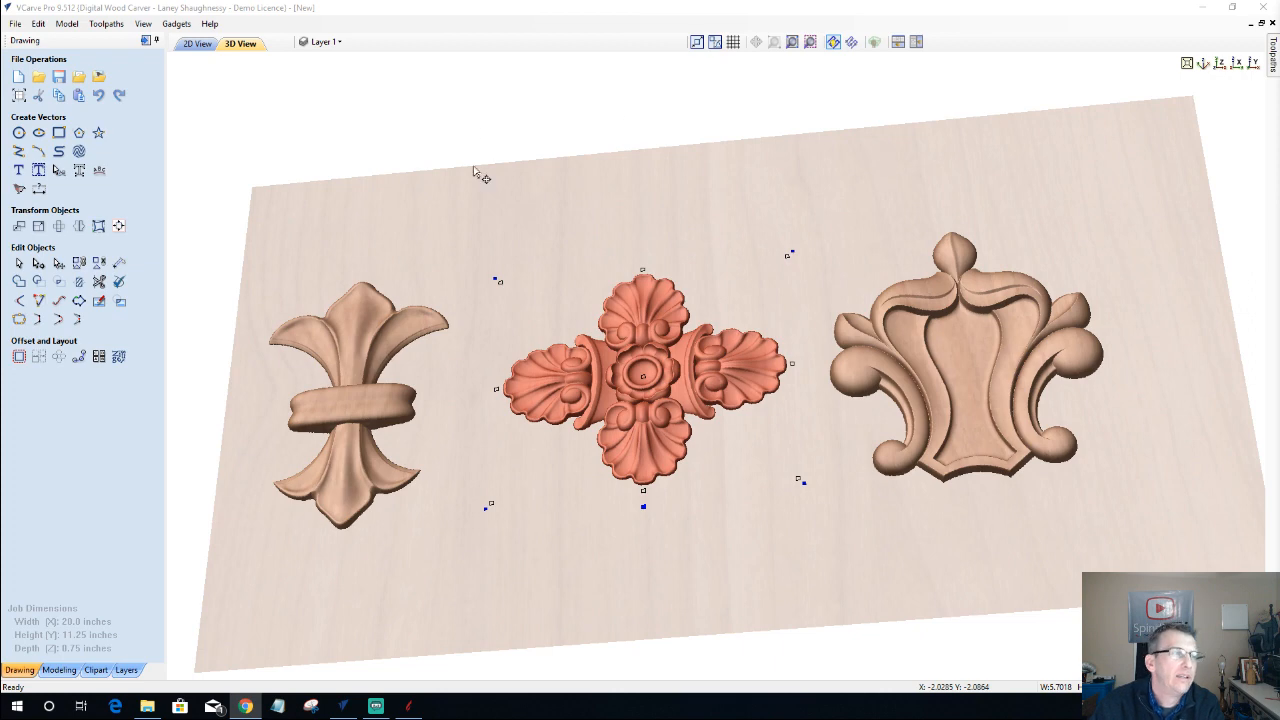
- Draw a 0.4-inch diameter circle above the fleur-de-lis in the 2D view, centred at about X -8.15, Y 5.0
left_click(200, 45)
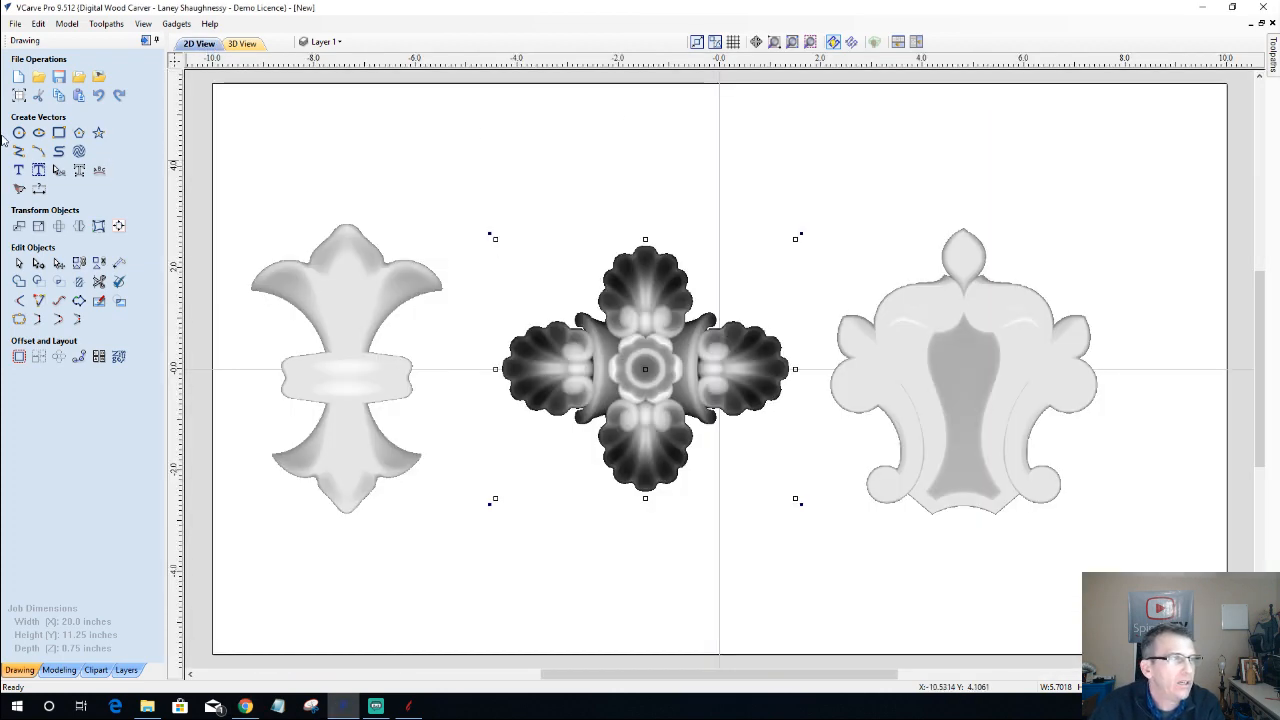
left_click(19, 134)
left_click(306, 114)
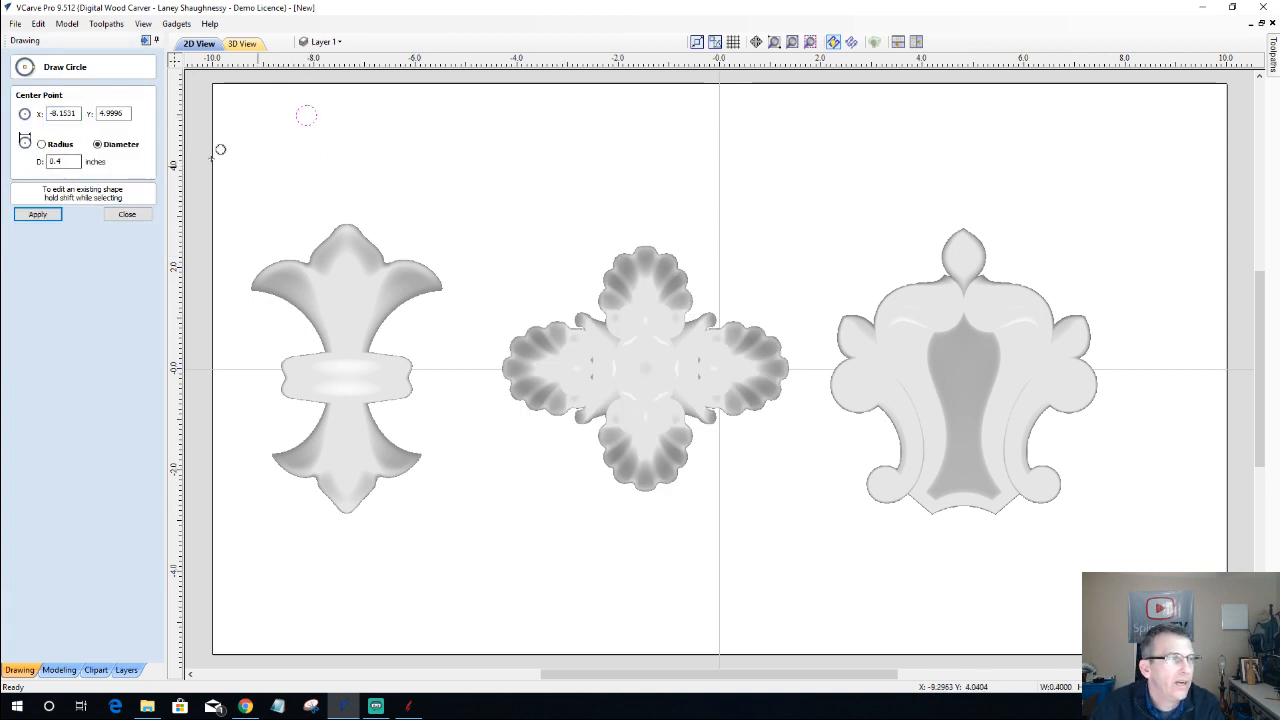
double_click(60, 161)
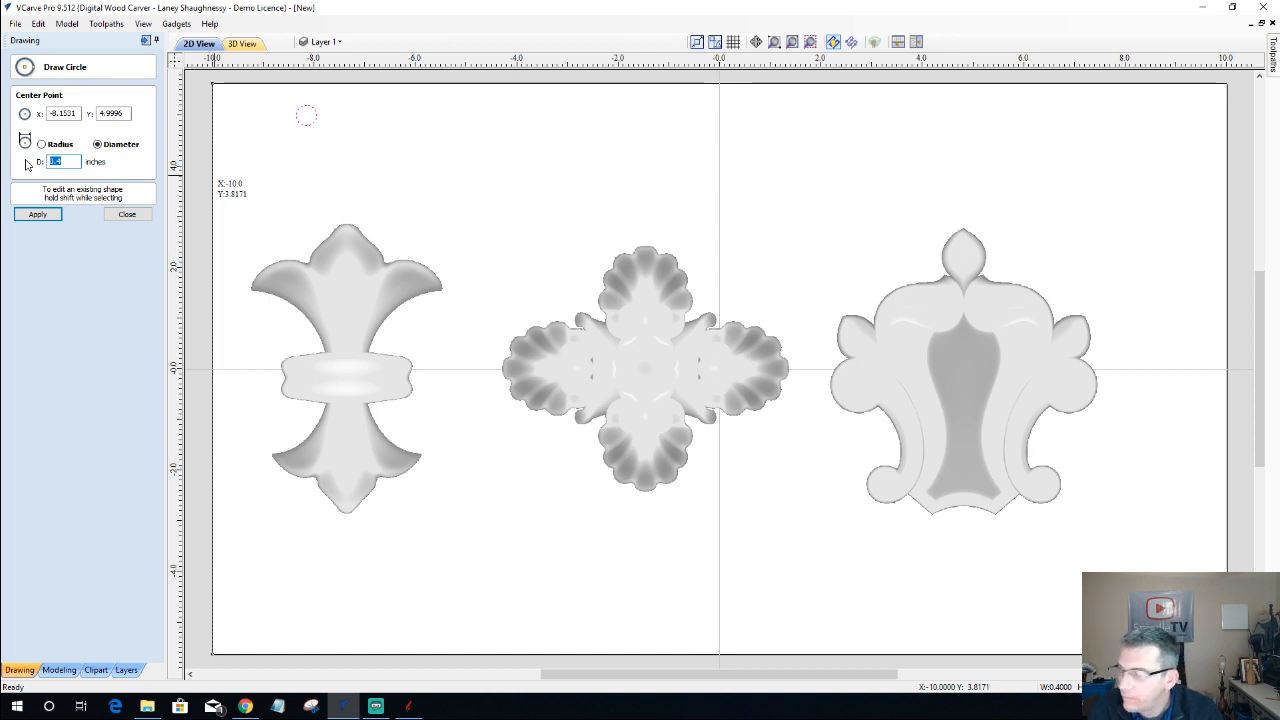
type("5")
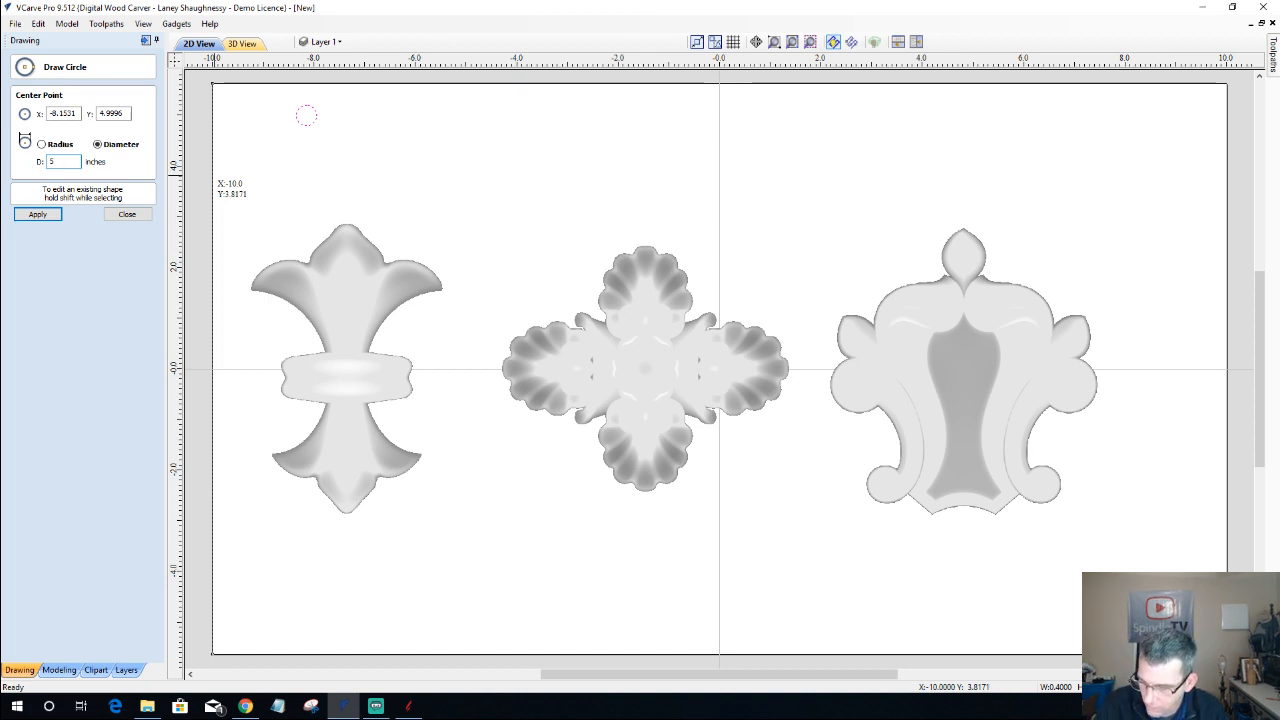
type("*25.4")
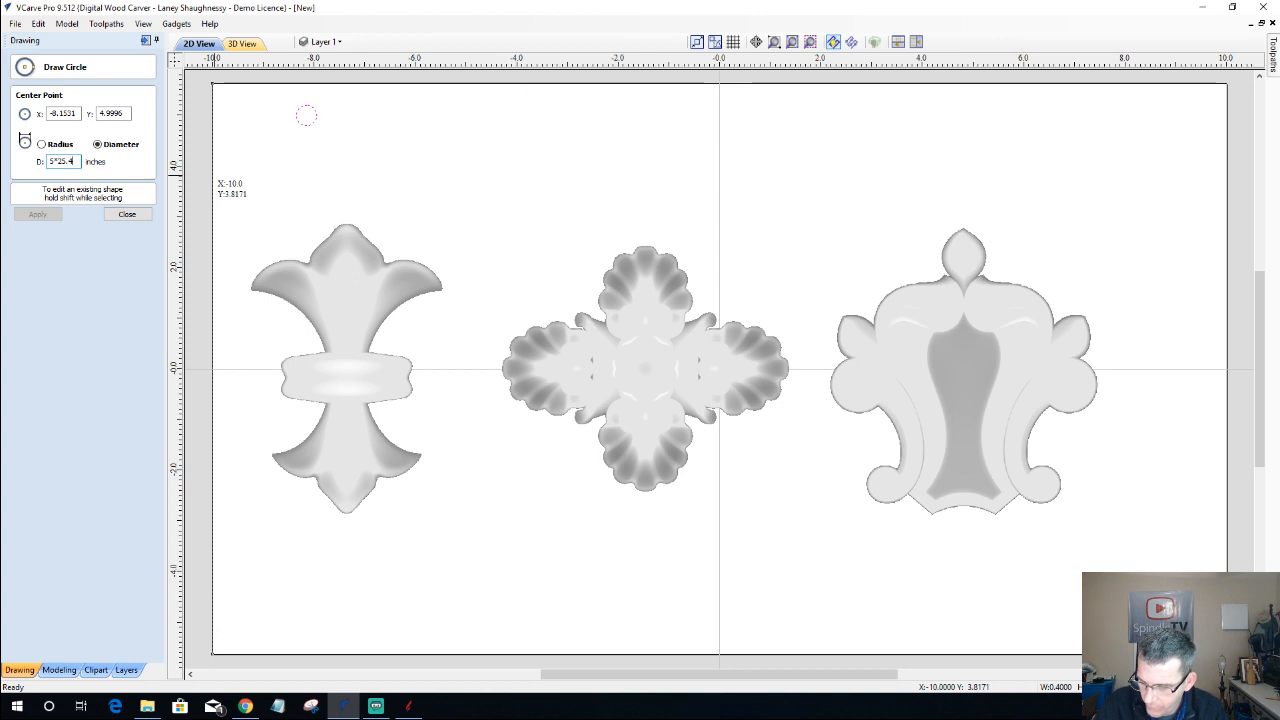
key("Tab")
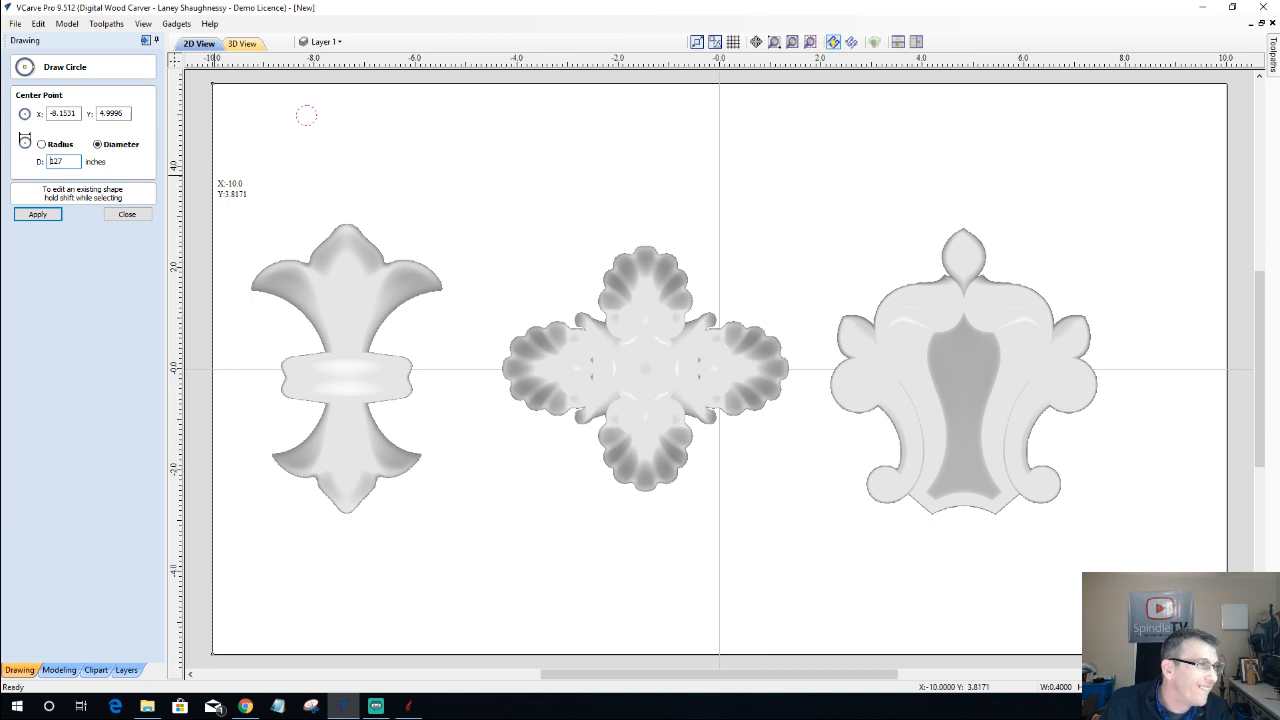
key("Delete")
key("Delete")
key("Delete")
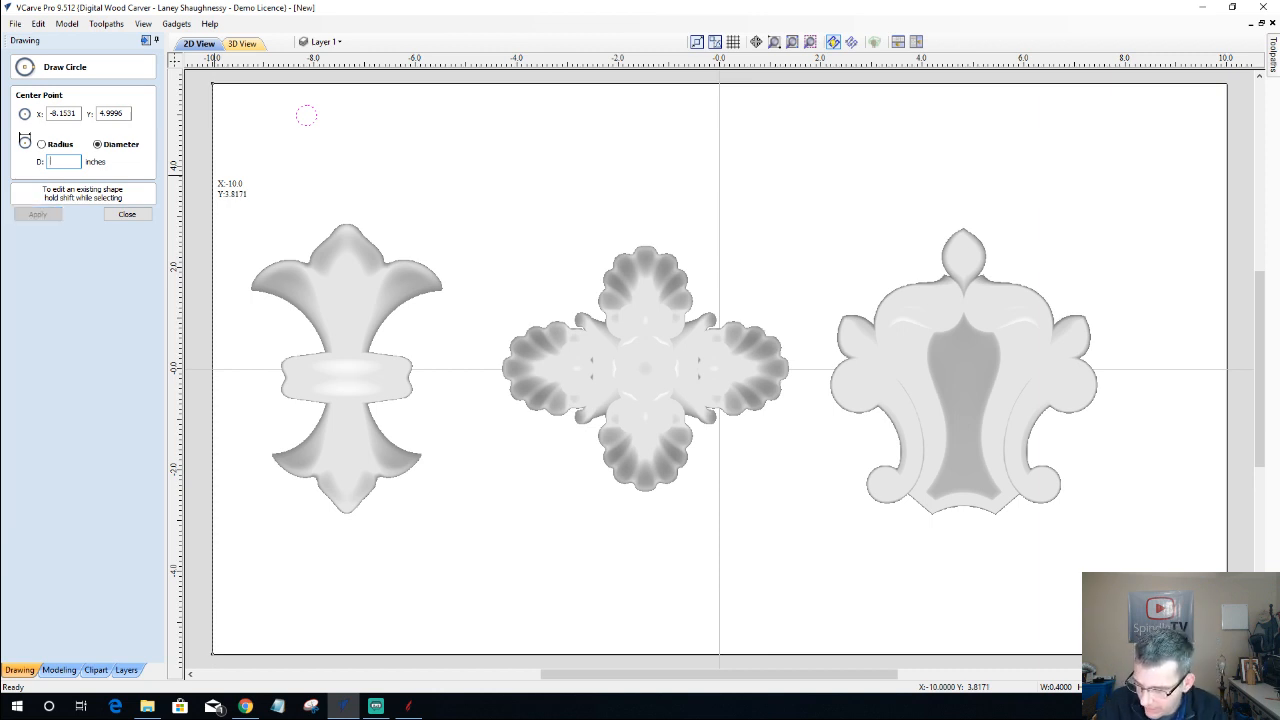
- Set the circle's diameter to 5/25.4 inches and apply it
type("5/25.")
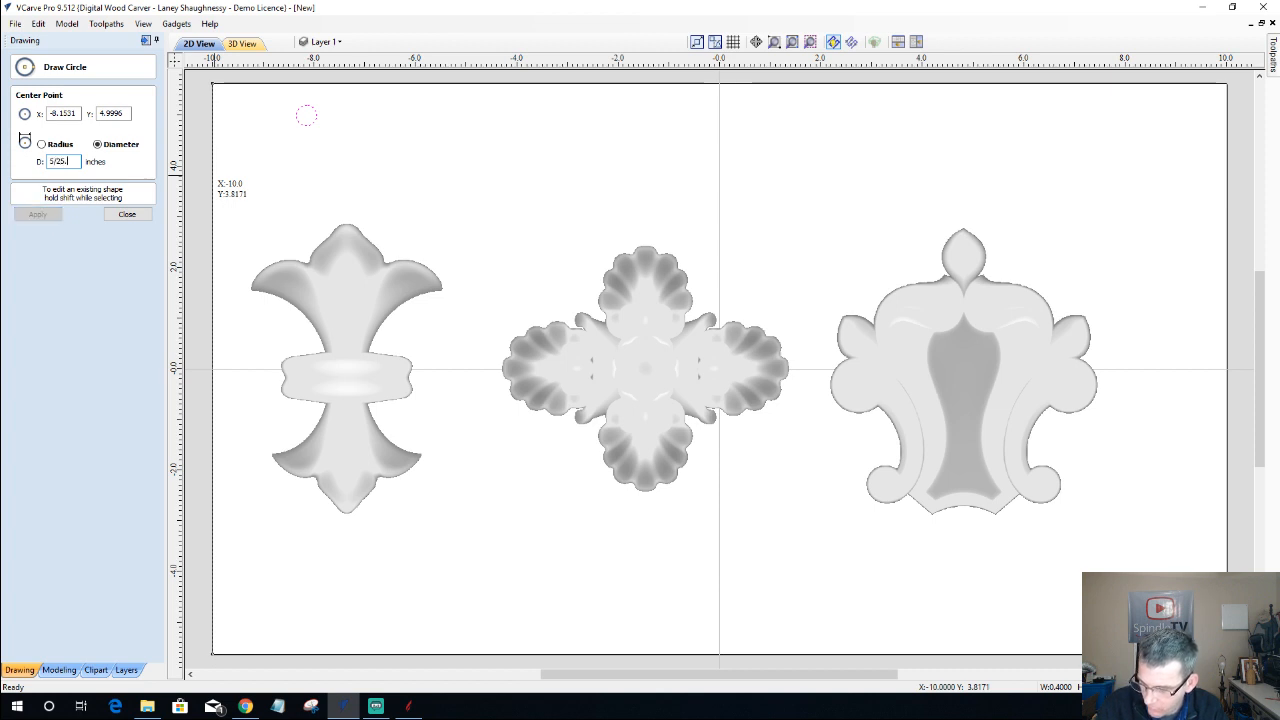
type("4")
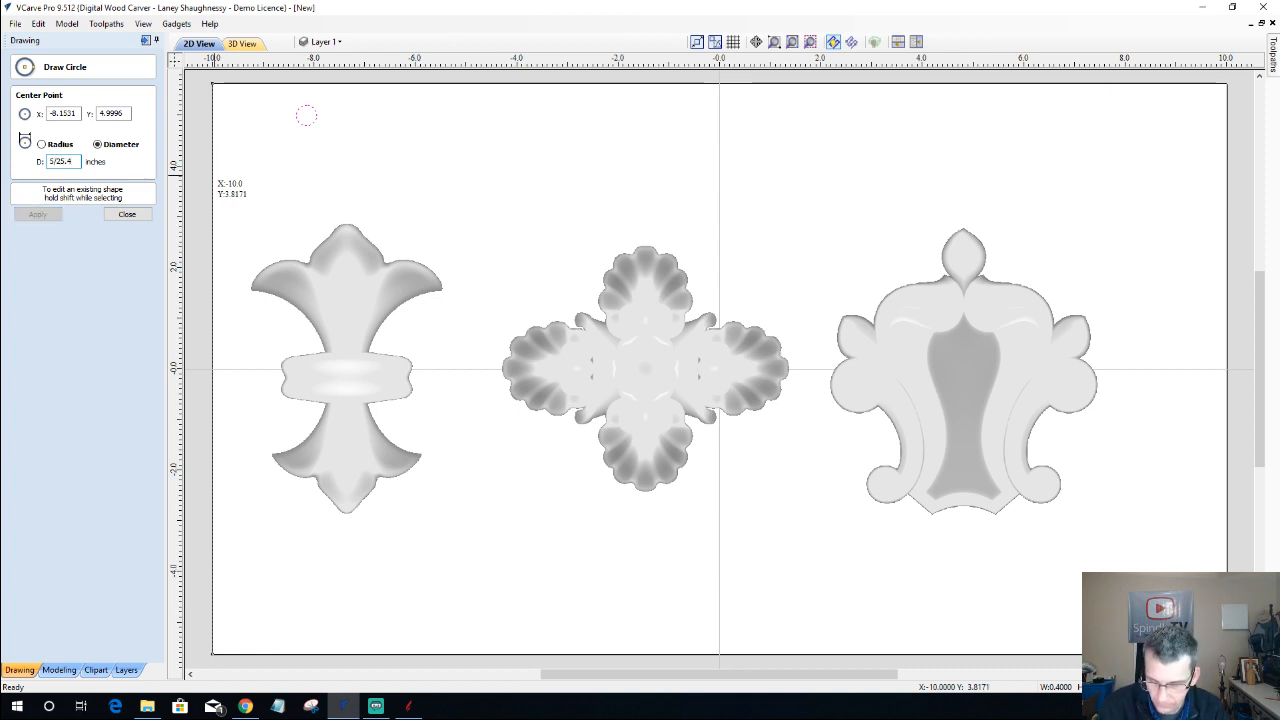
key("Tab")
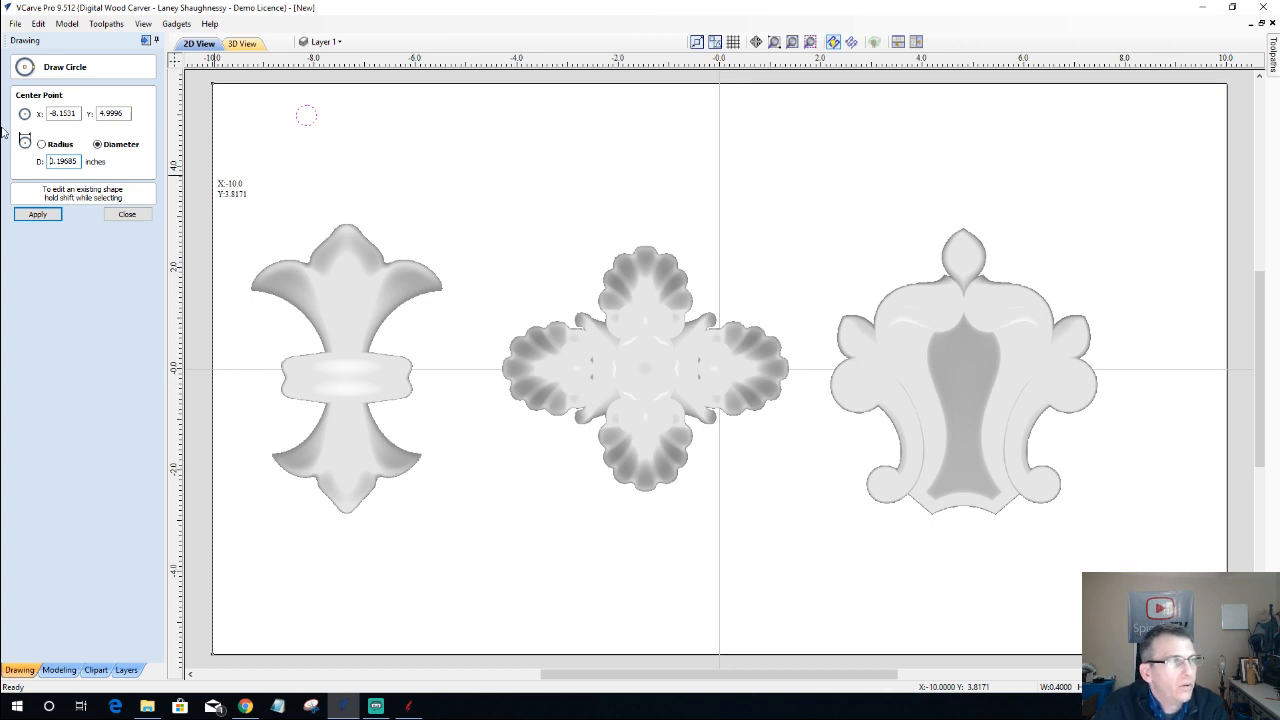
left_click_drag(79, 161, 44, 161)
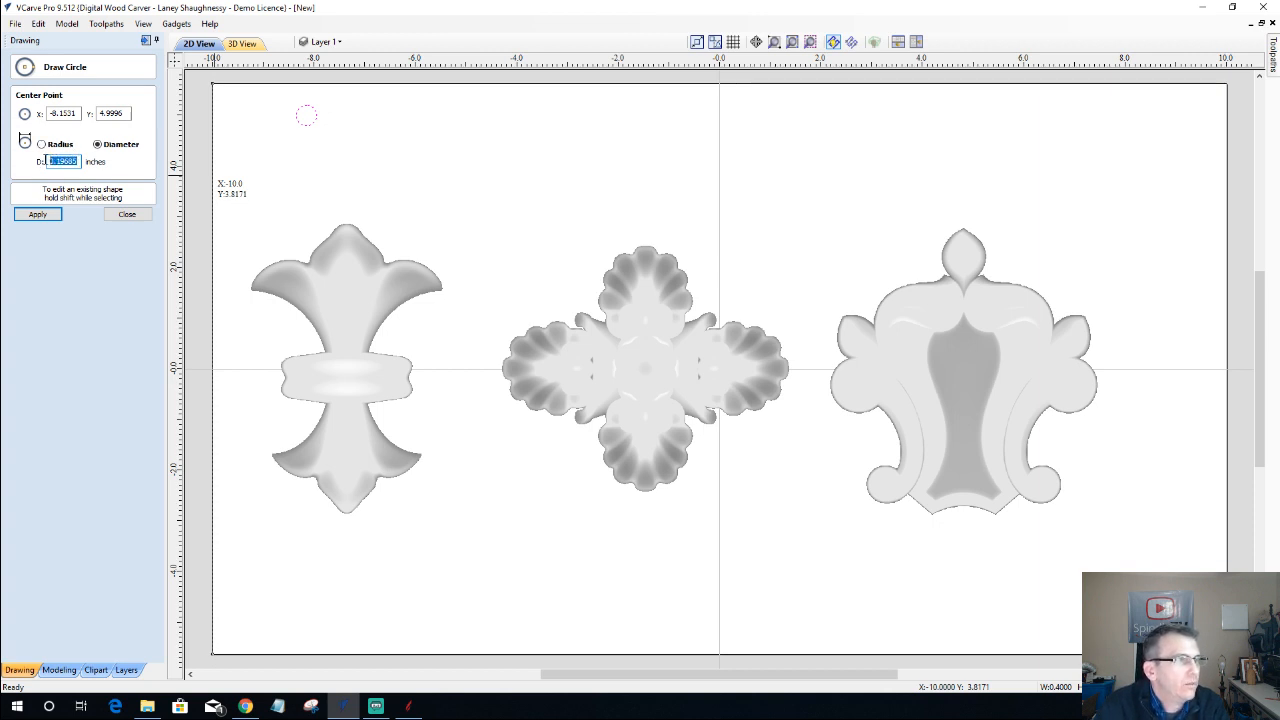
left_click(50, 217)
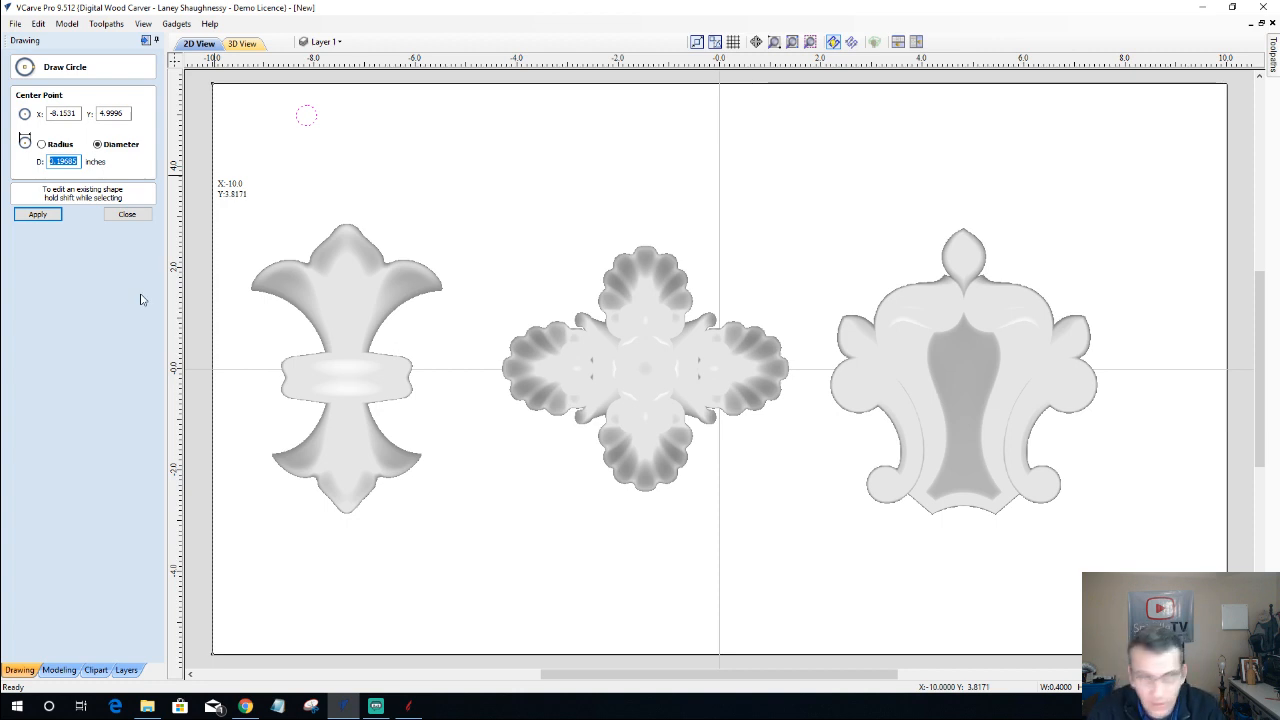
left_click(40, 216)
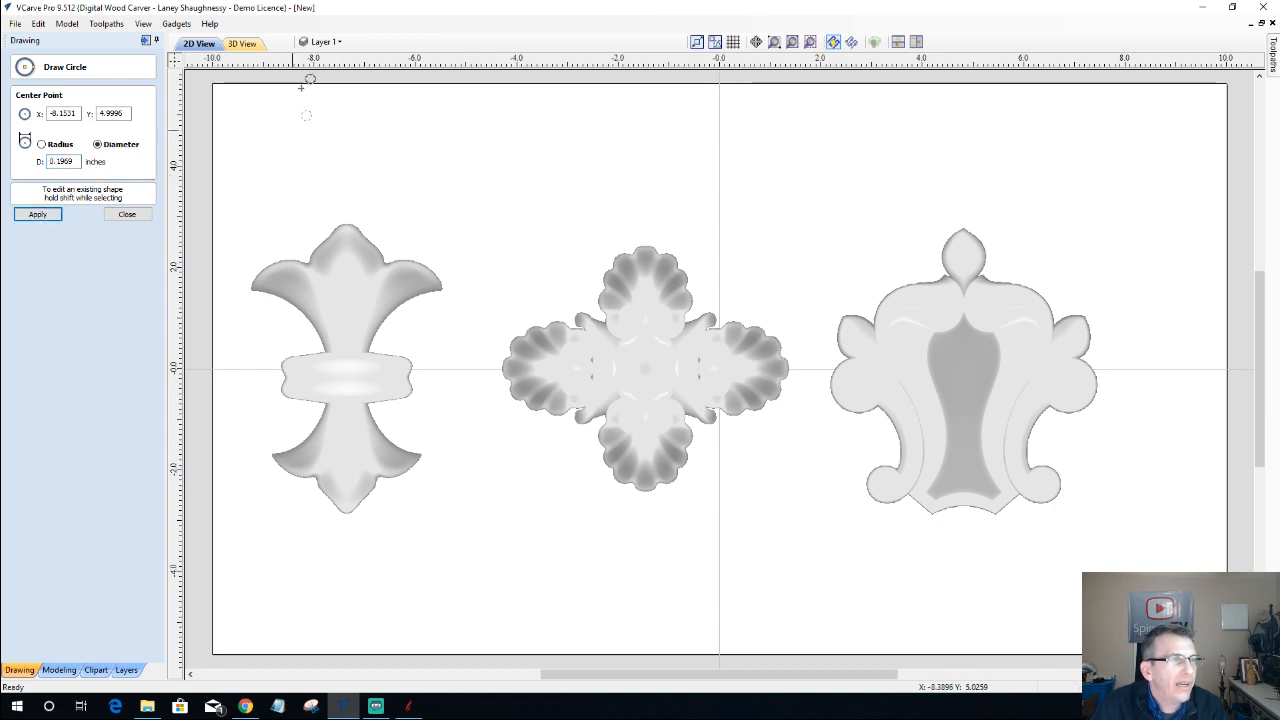
- Move the small circle sideways and make two copies of it to form a horizontal row of three circles
scroll(303, 98, "up", 3)
scroll(300, 108, "up", 3)
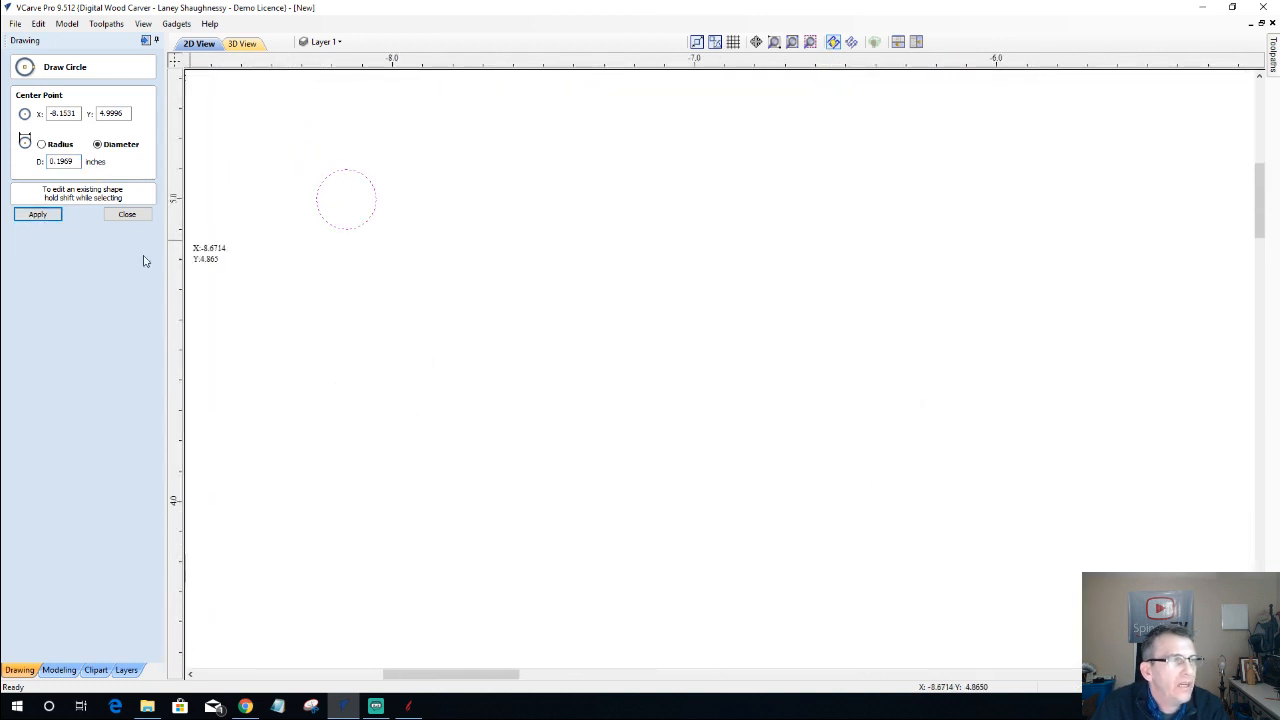
left_click(130, 216)
left_click(358, 227)
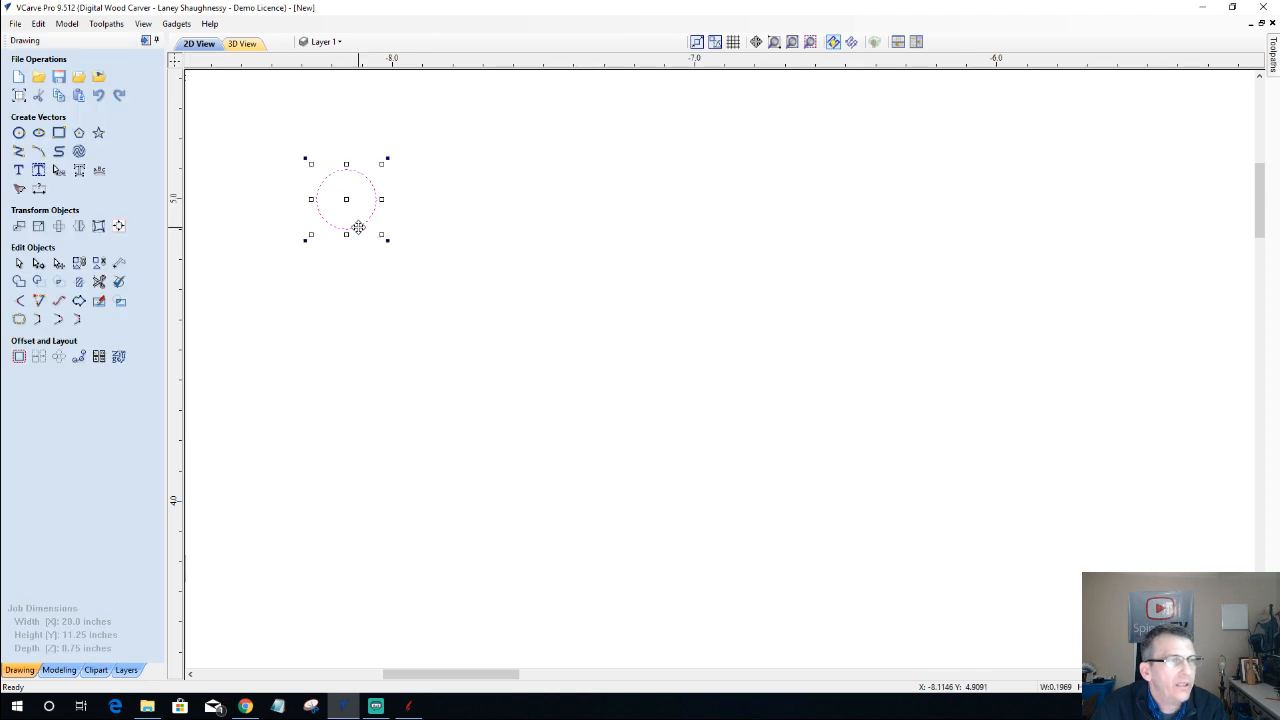
left_click_drag(347, 195, 480, 200, "ctrl")
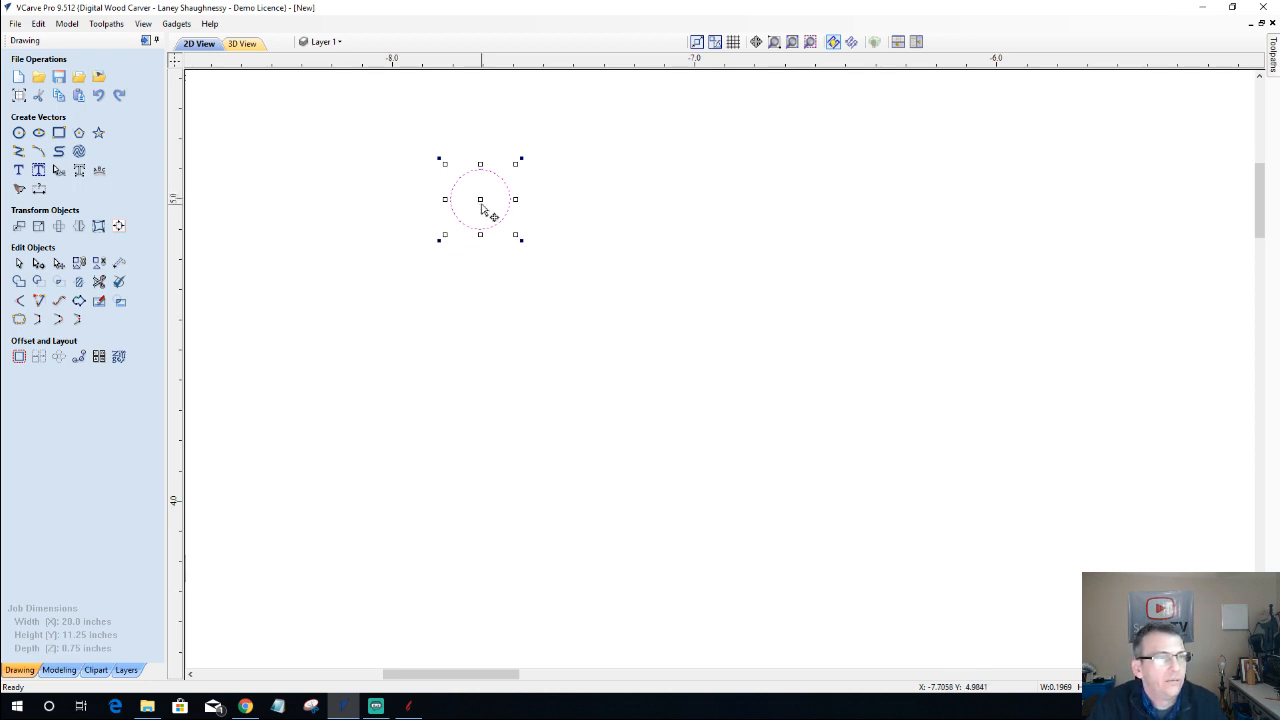
left_click(404, 184)
left_click_drag(402, 187, 589, 197)
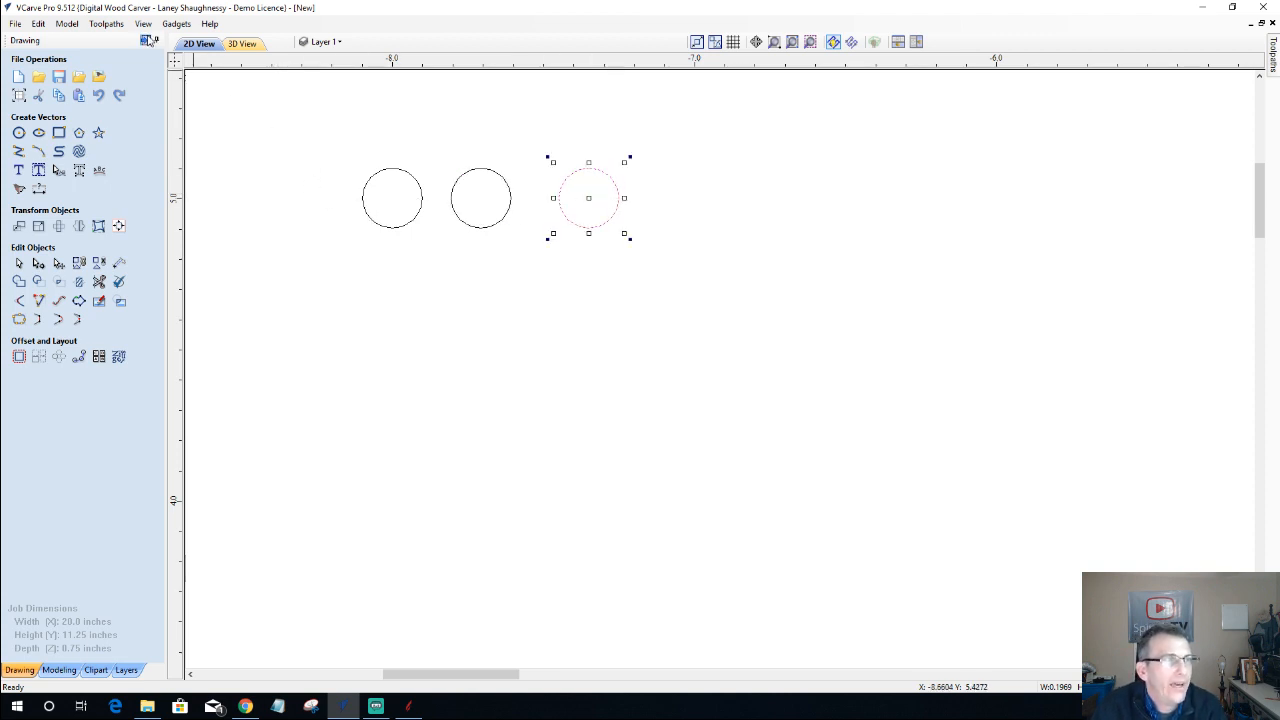
- Open the drilling toolpath settings and look through the tool database without changing the tool
left_click(148, 41)
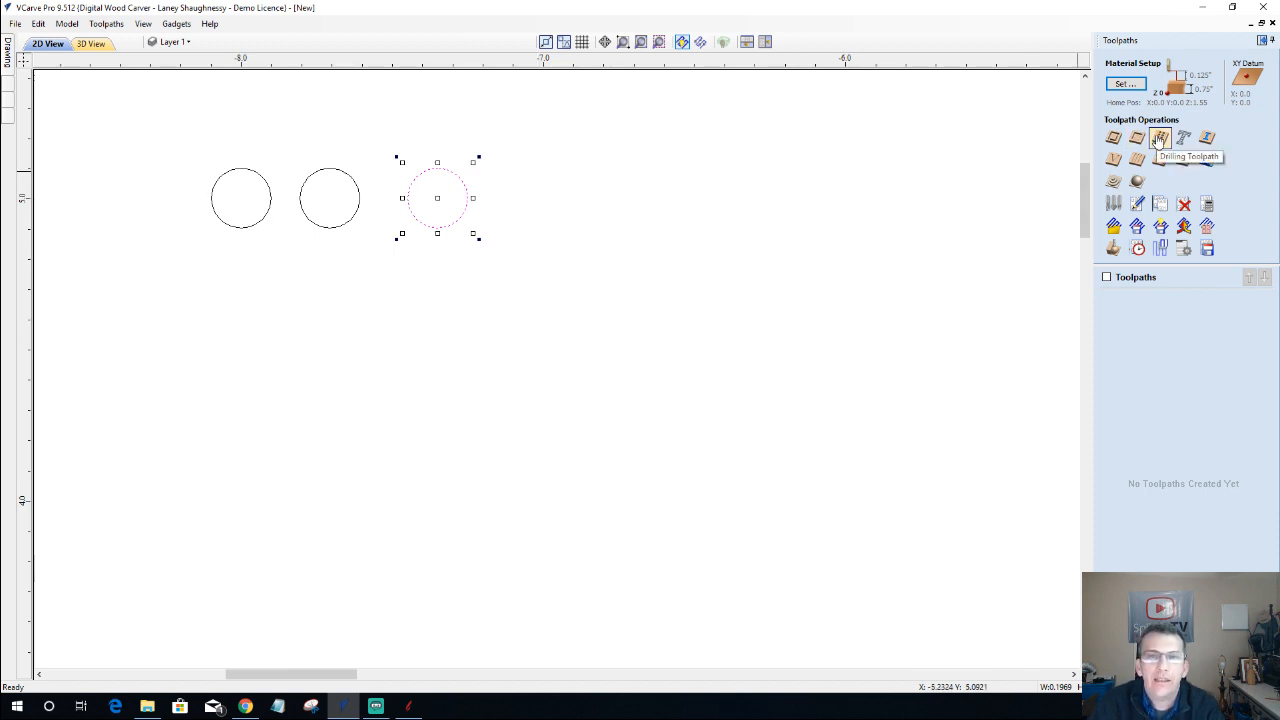
left_click(1160, 139)
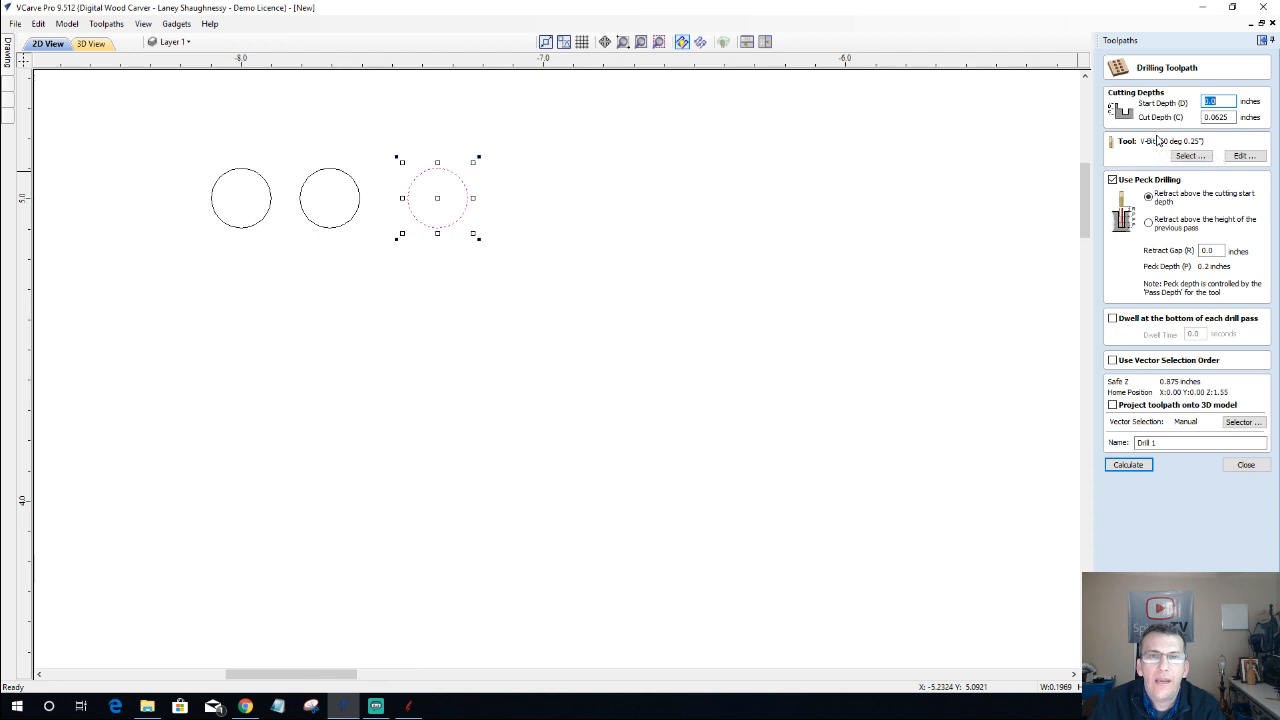
left_click_drag(1231, 117, 1177, 119)
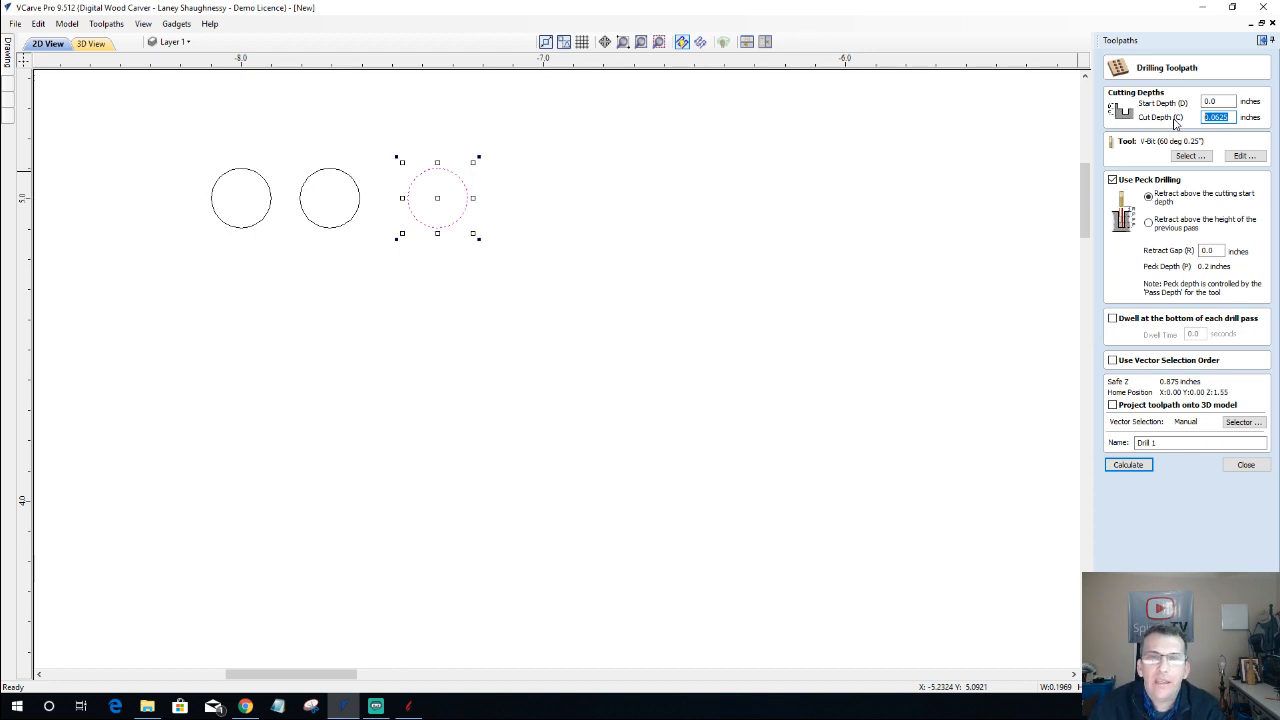
left_click(1189, 156)
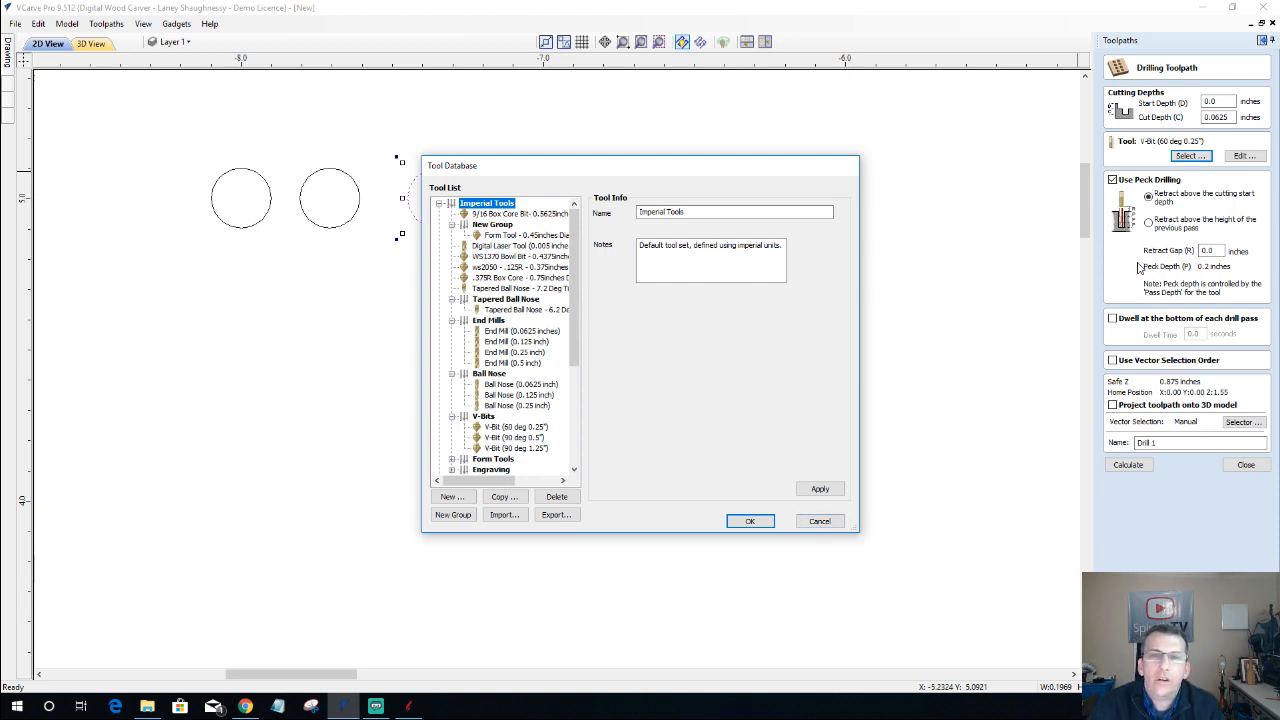
left_click(1112, 182)
left_click(820, 521)
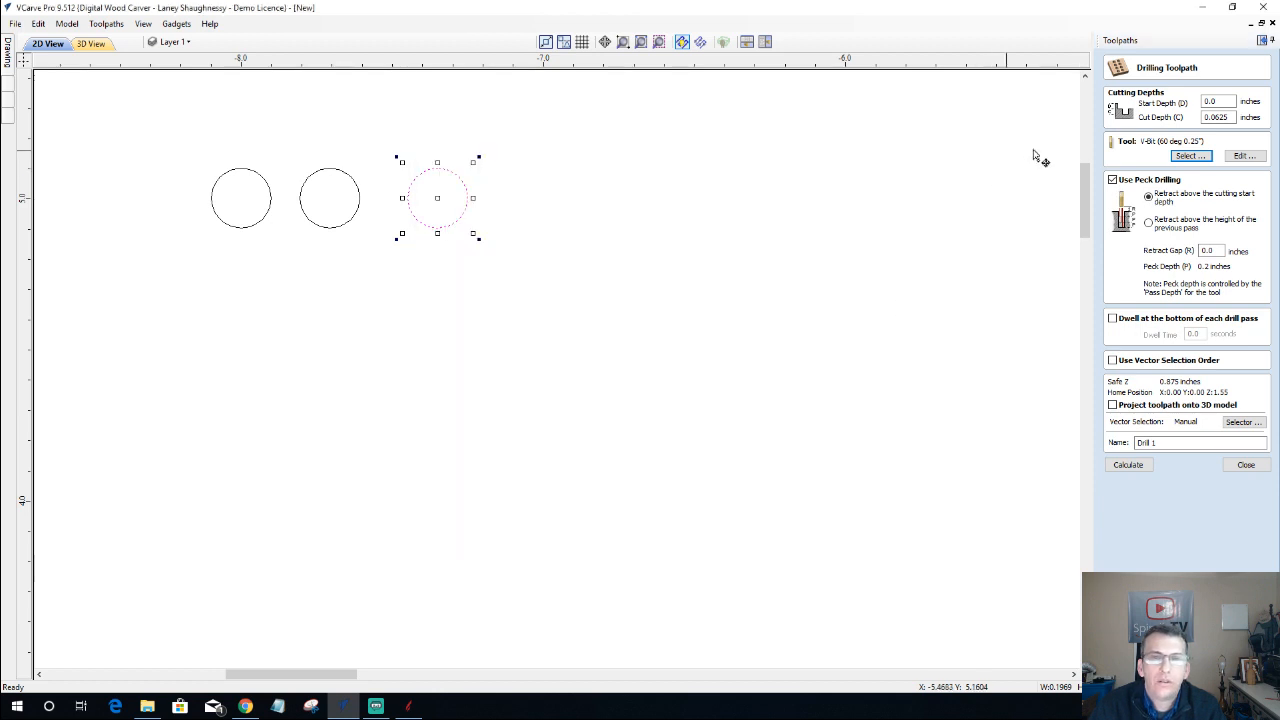
- Set peck drilling to retract above the height of the previous pass and enable dwell at the bottom of each drill pass
left_click(1113, 181)
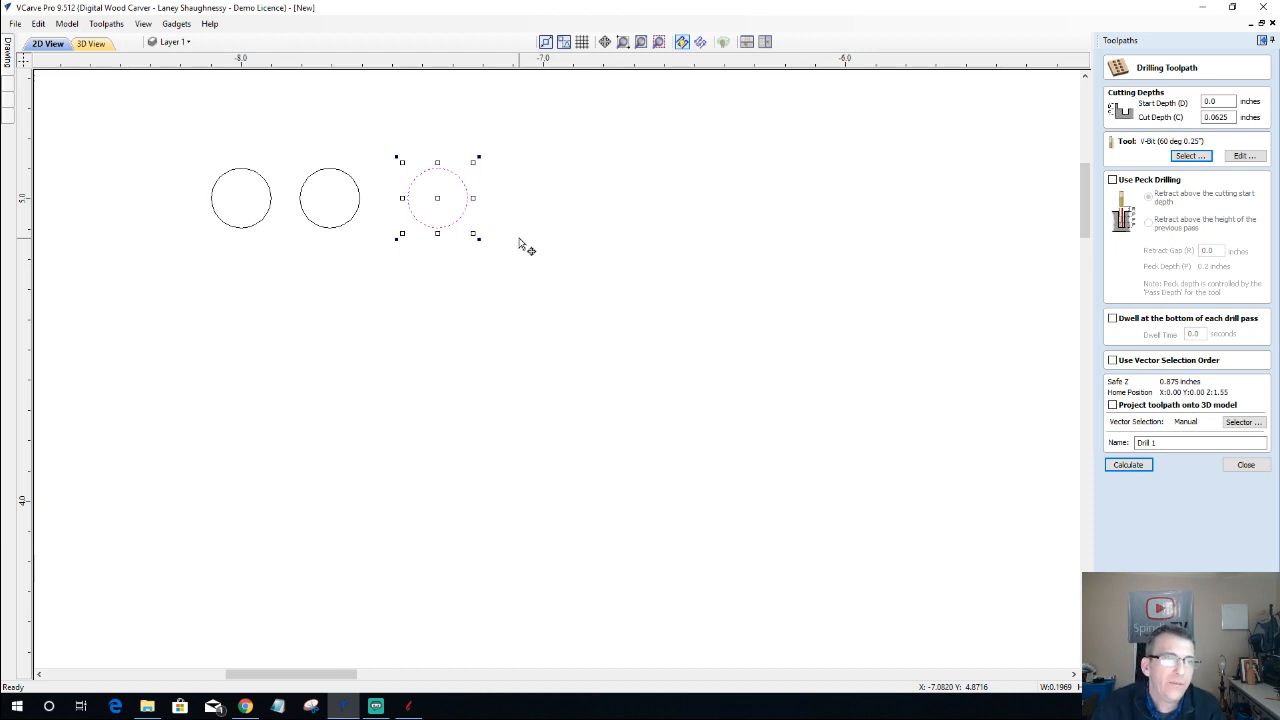
left_click(1113, 180)
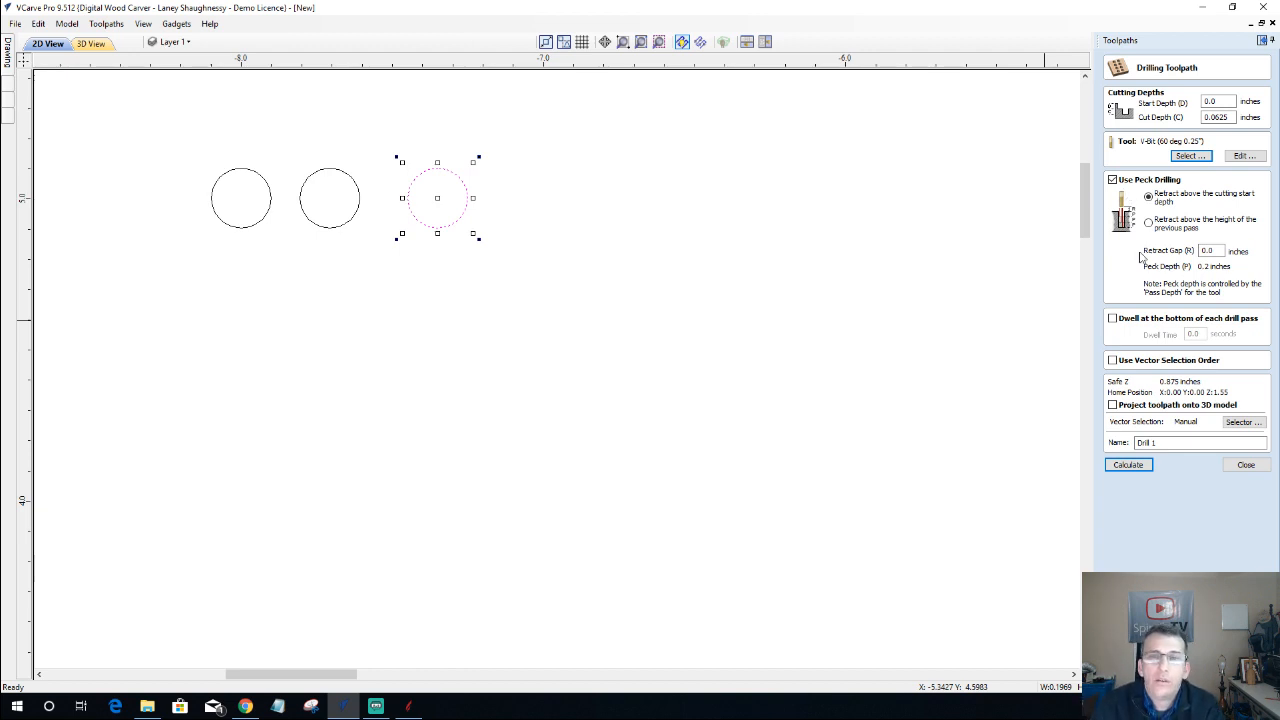
left_click(1149, 223)
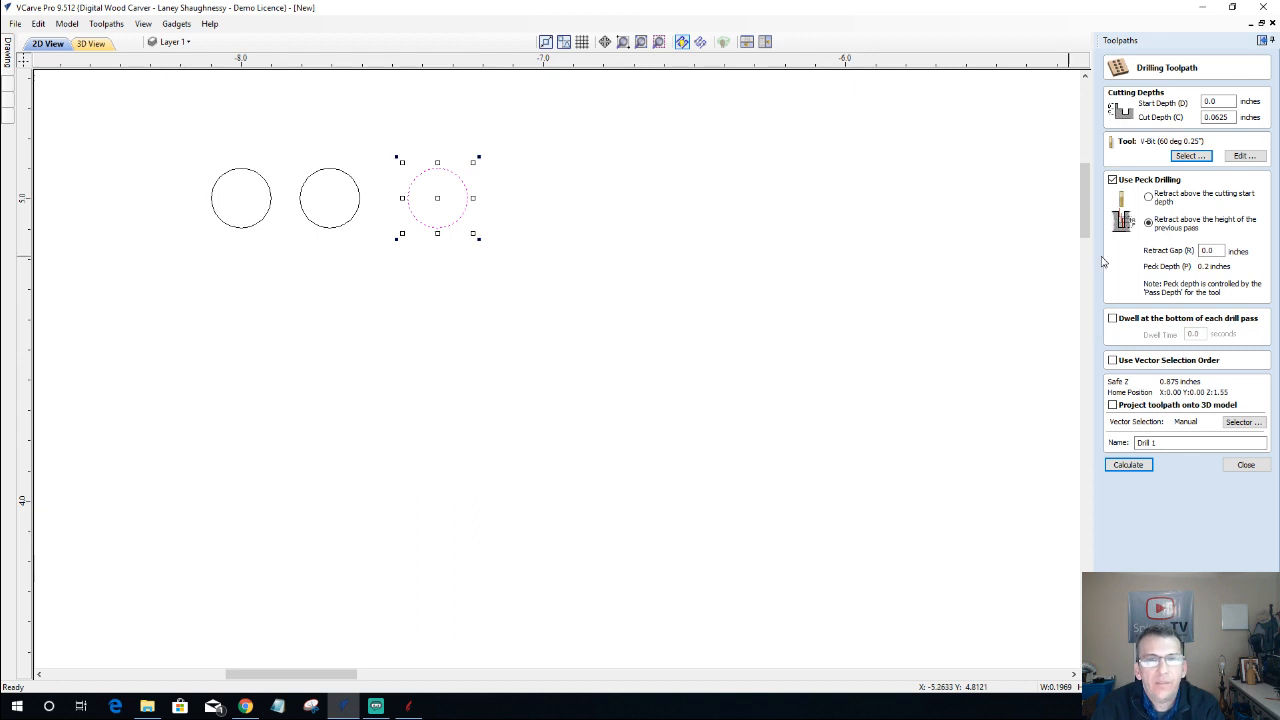
left_click(1207, 250)
left_click_drag(1207, 250, 1197, 257)
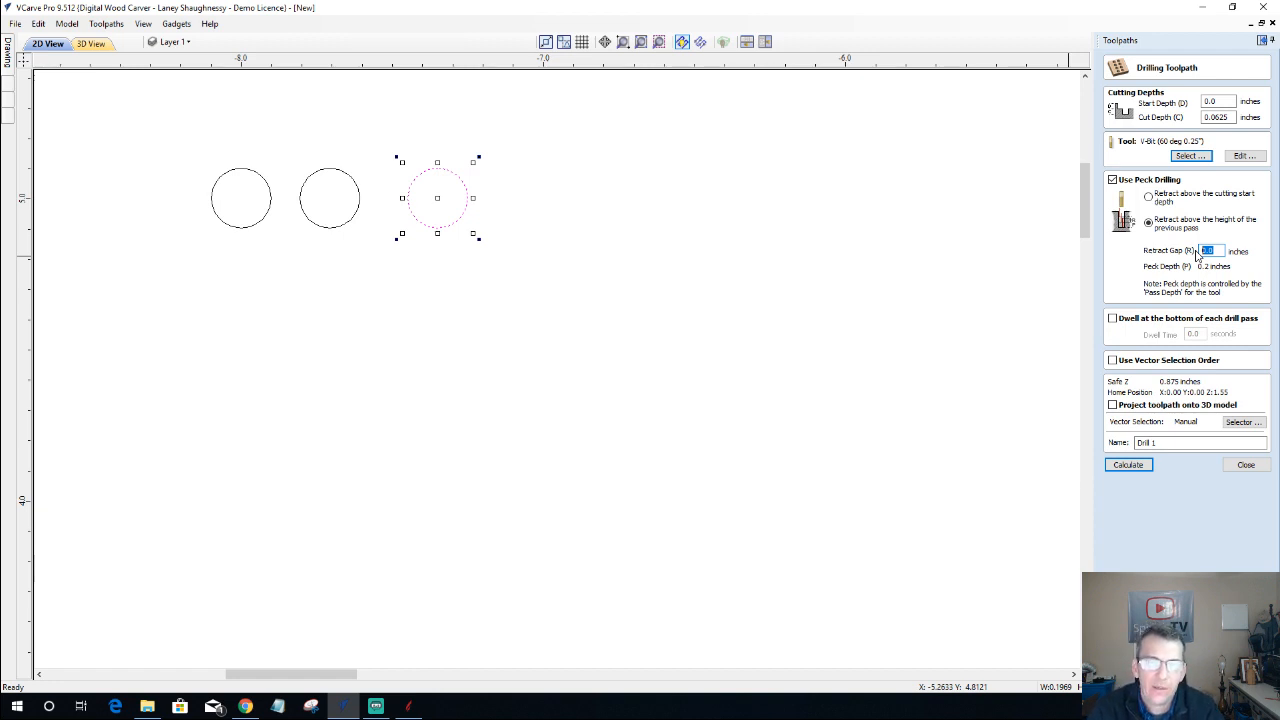
left_click(1113, 319)
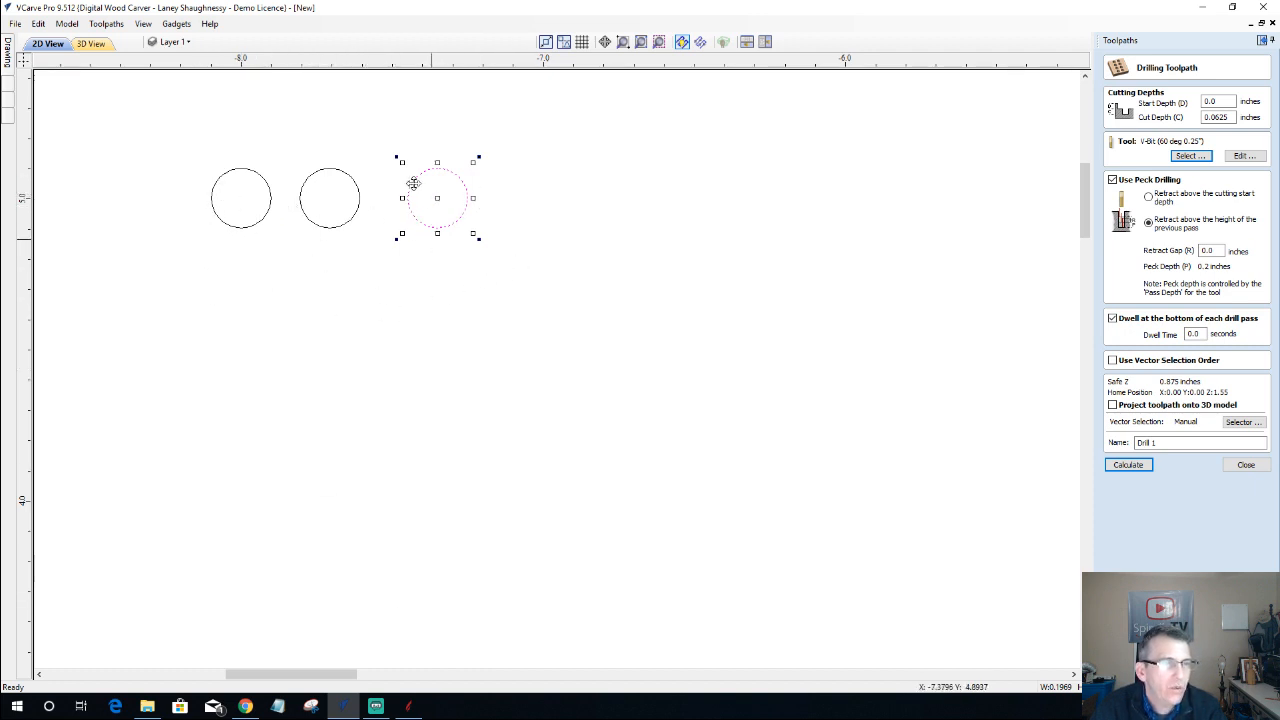
- Select all three circles for drilling and try the option to use vector selection order, leaving it off
left_click(248, 223)
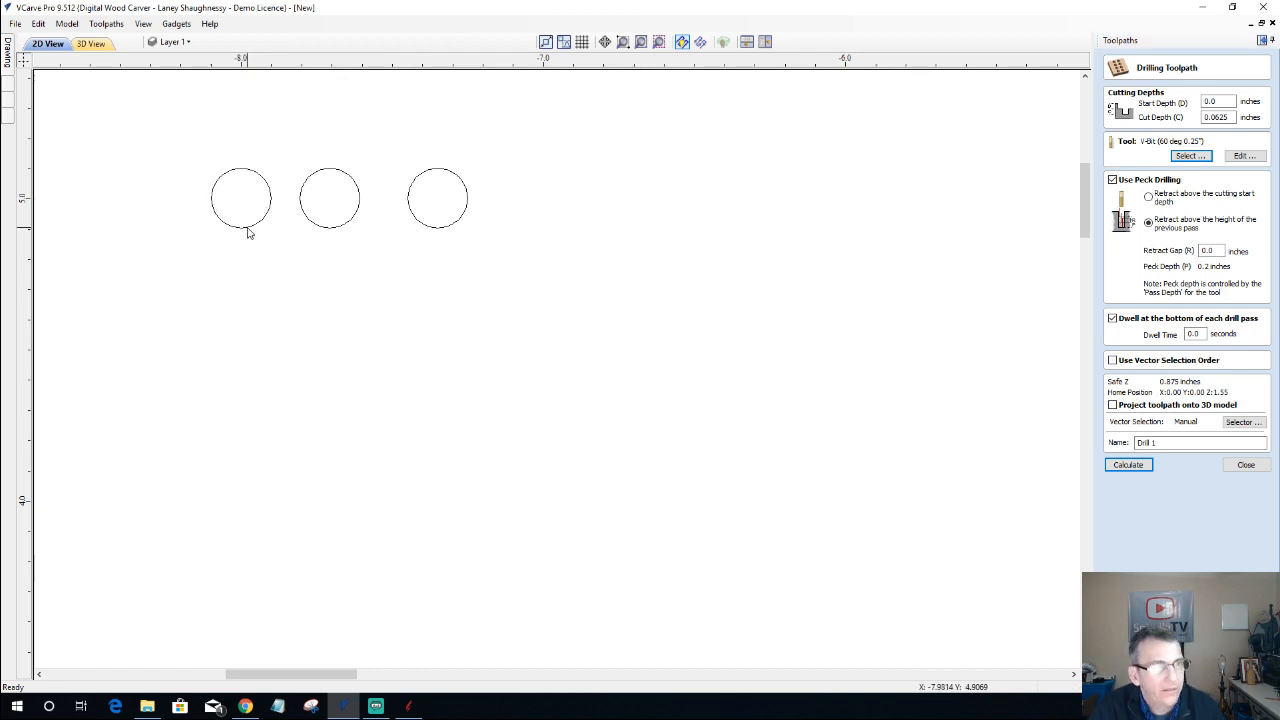
left_click(249, 227)
left_click(314, 223, "shift")
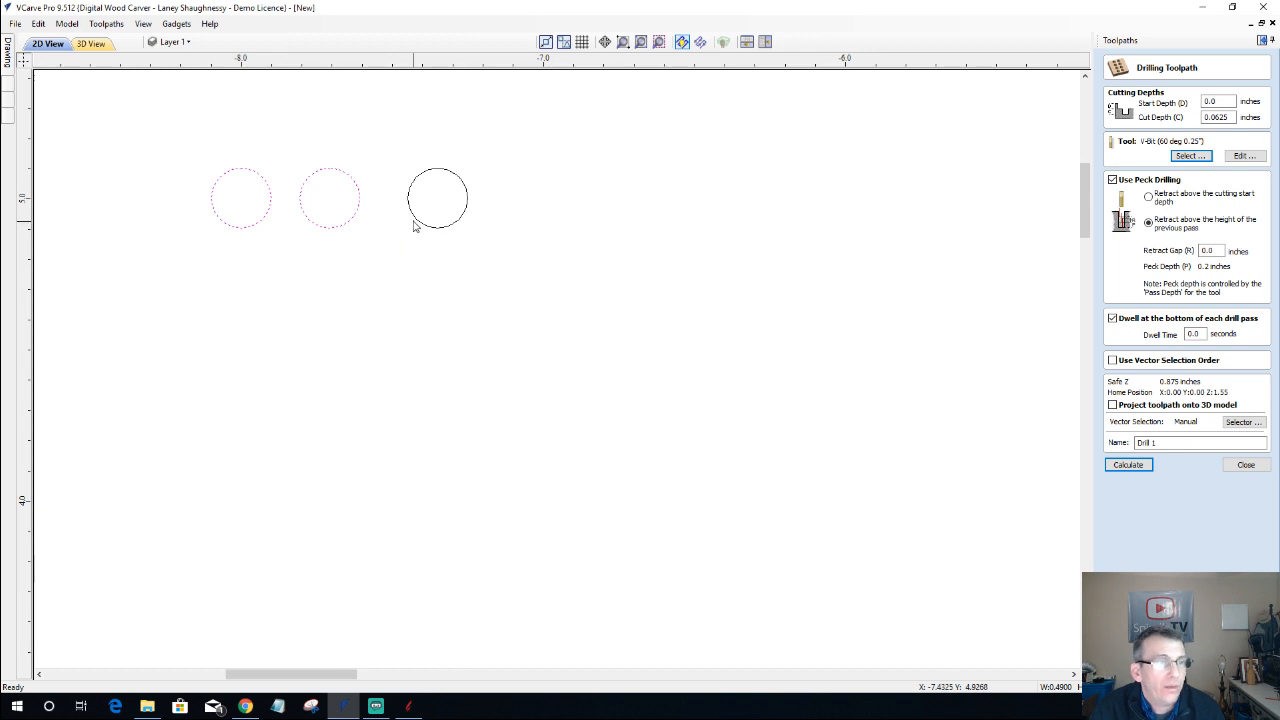
left_click(412, 224, "shift")
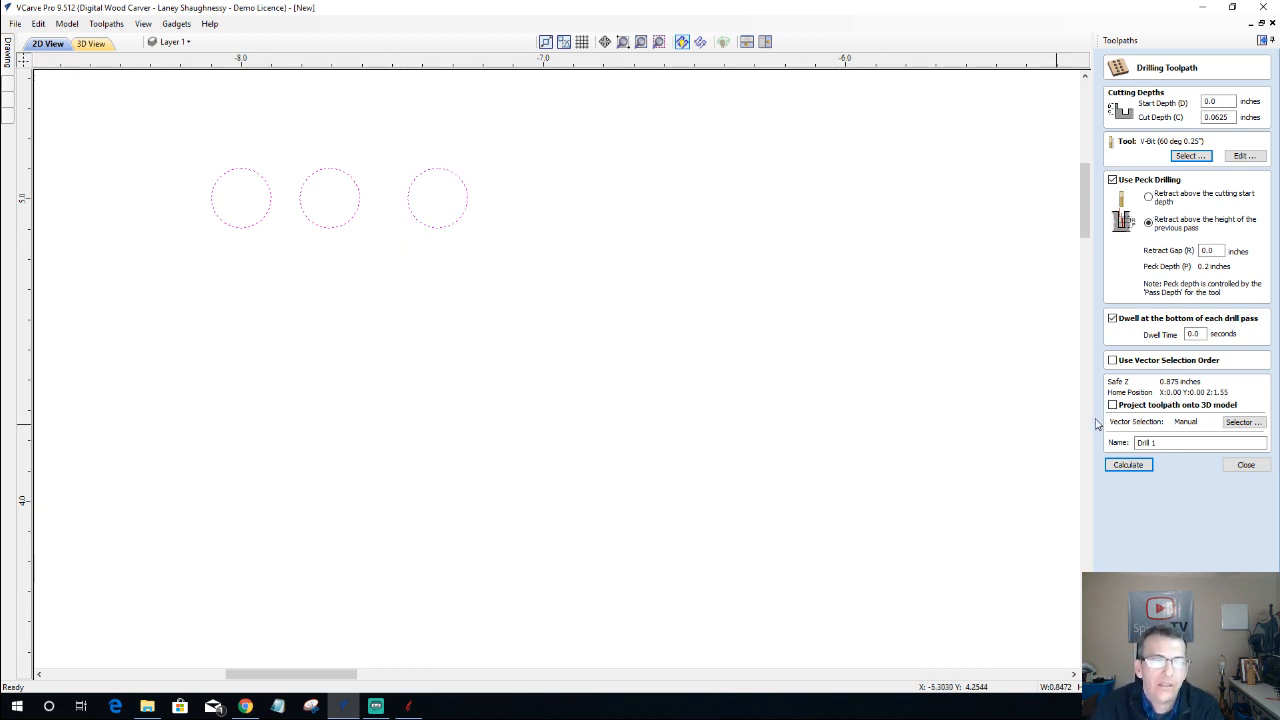
left_click(1112, 361)
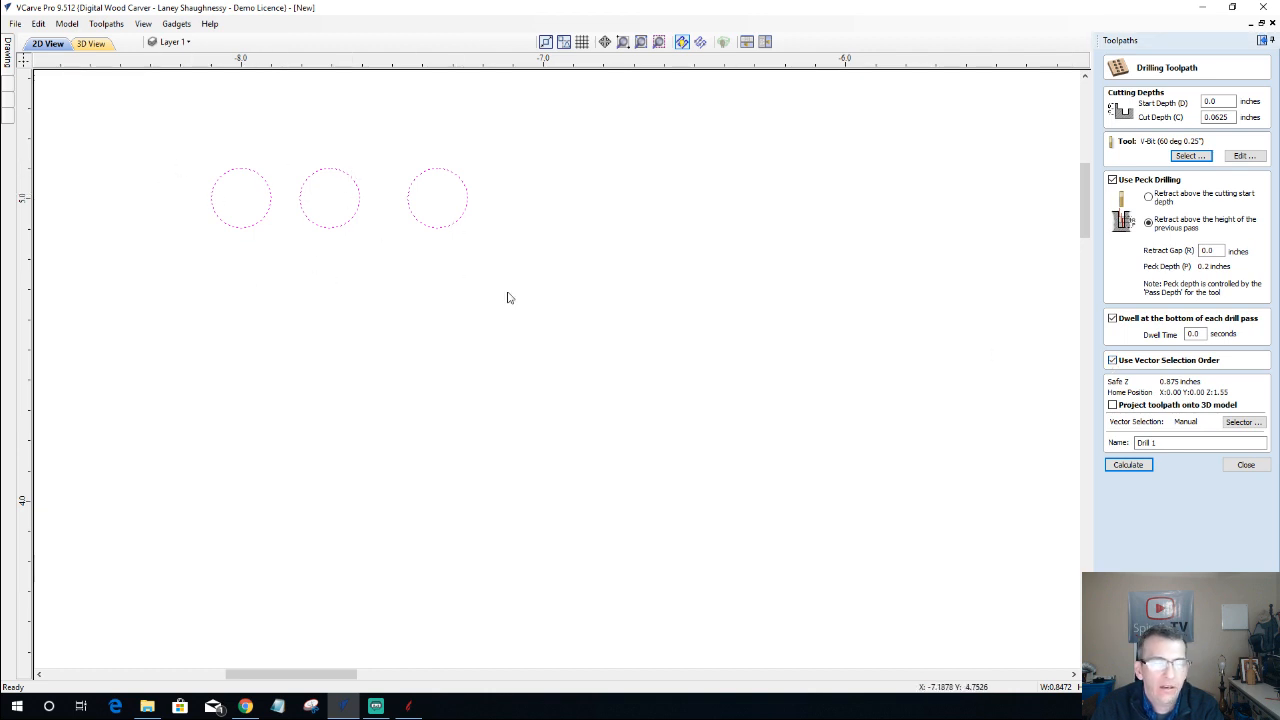
left_click(1112, 360)
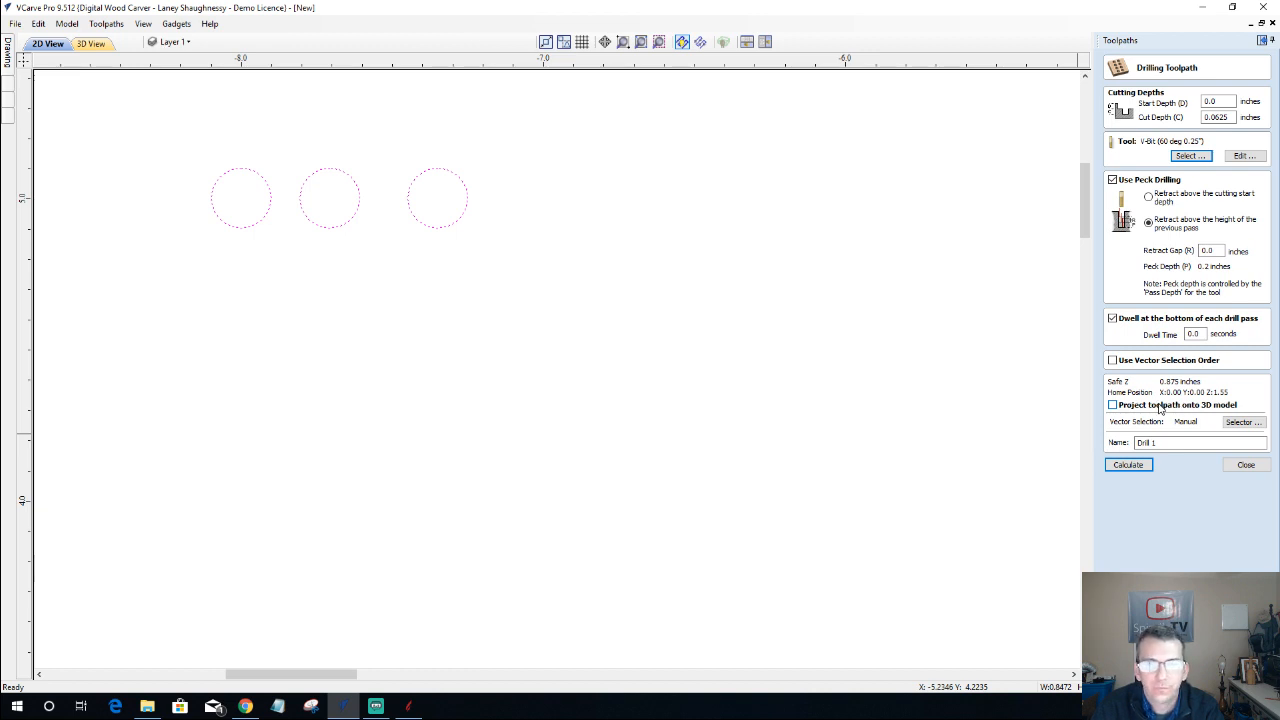
- Close the drilling toolpath without calculating it and delete the three circles from the drawing
left_click(1245, 465)
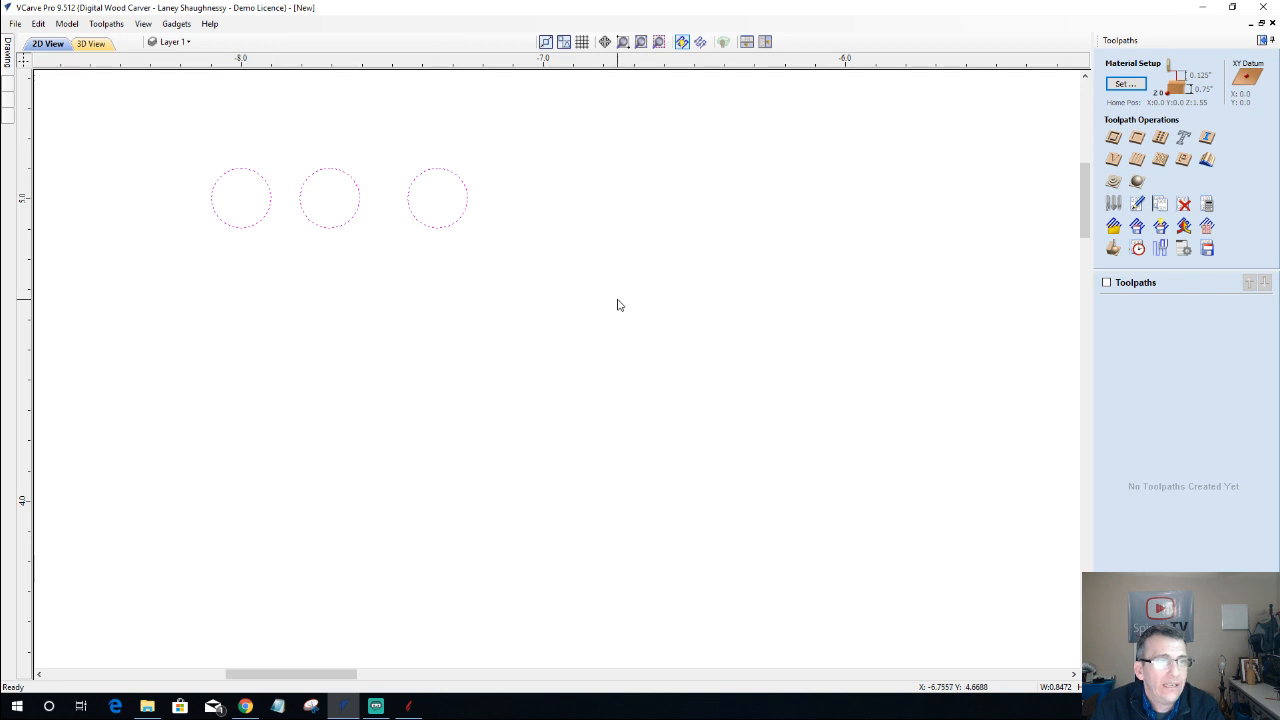
key("Delete")
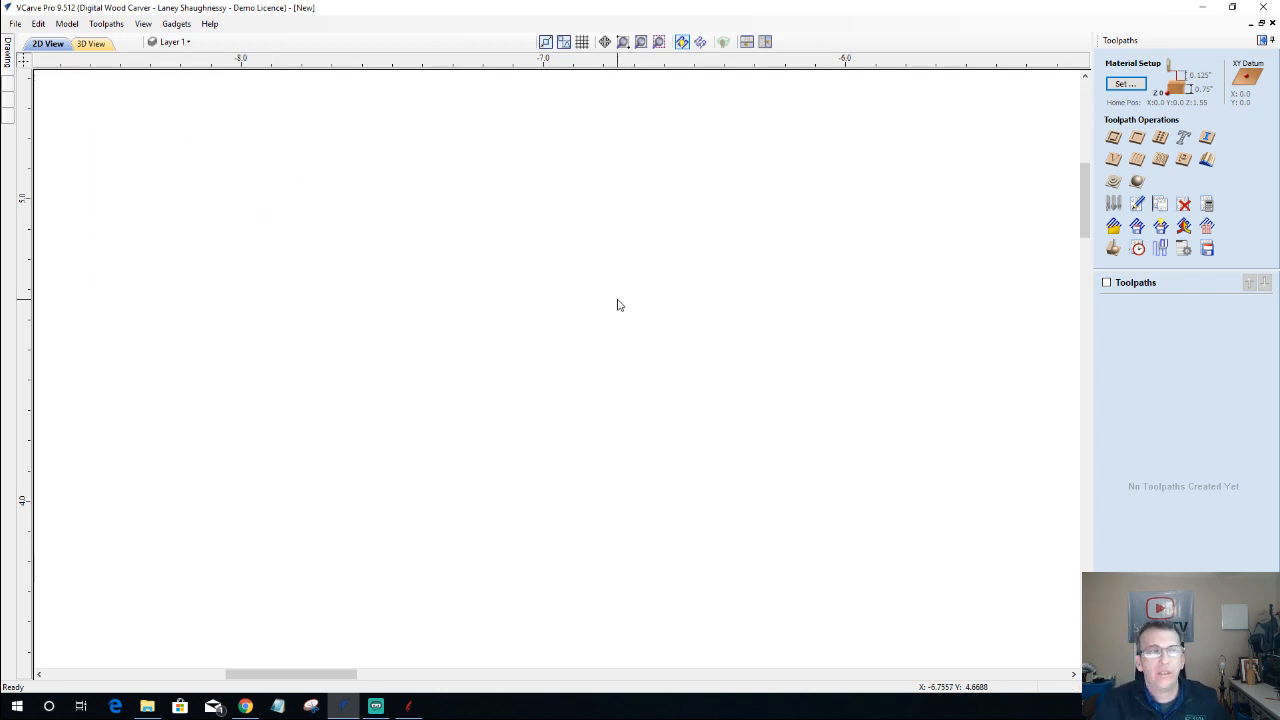
key("F3")
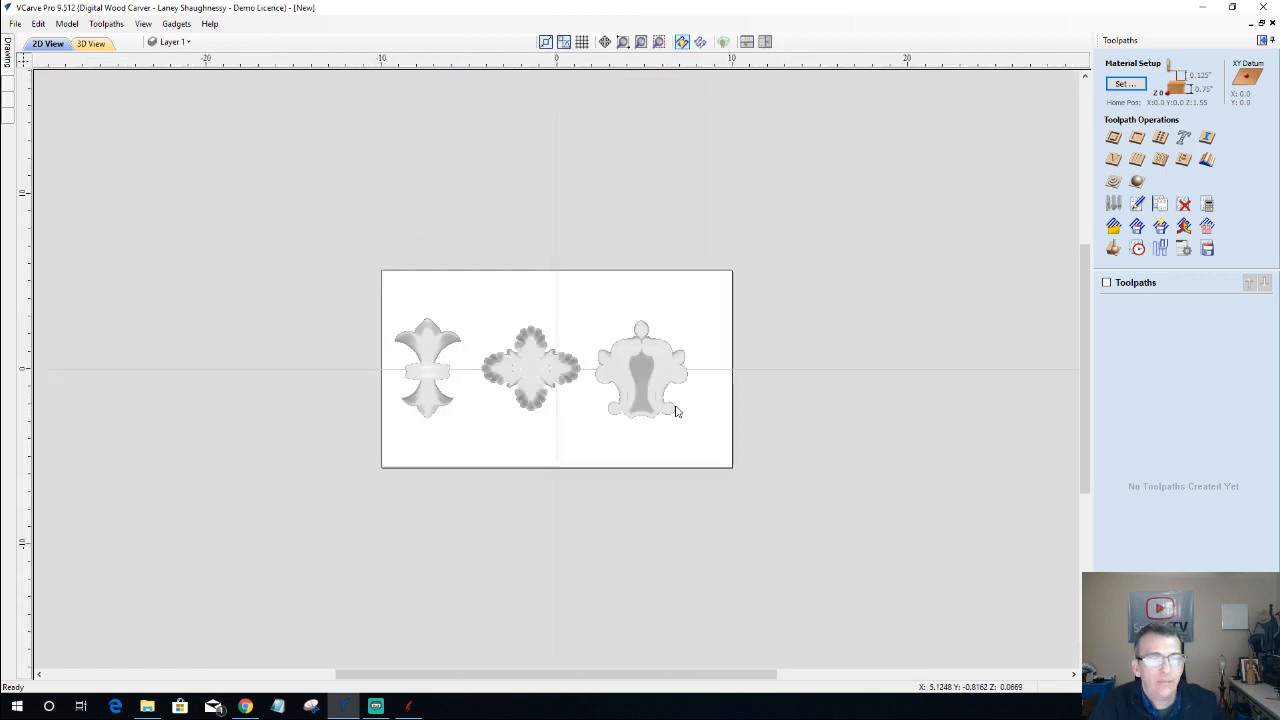
- Select the cross-shaped middle model and view all three carving models in 3D
scroll(506, 406, "up", 3)
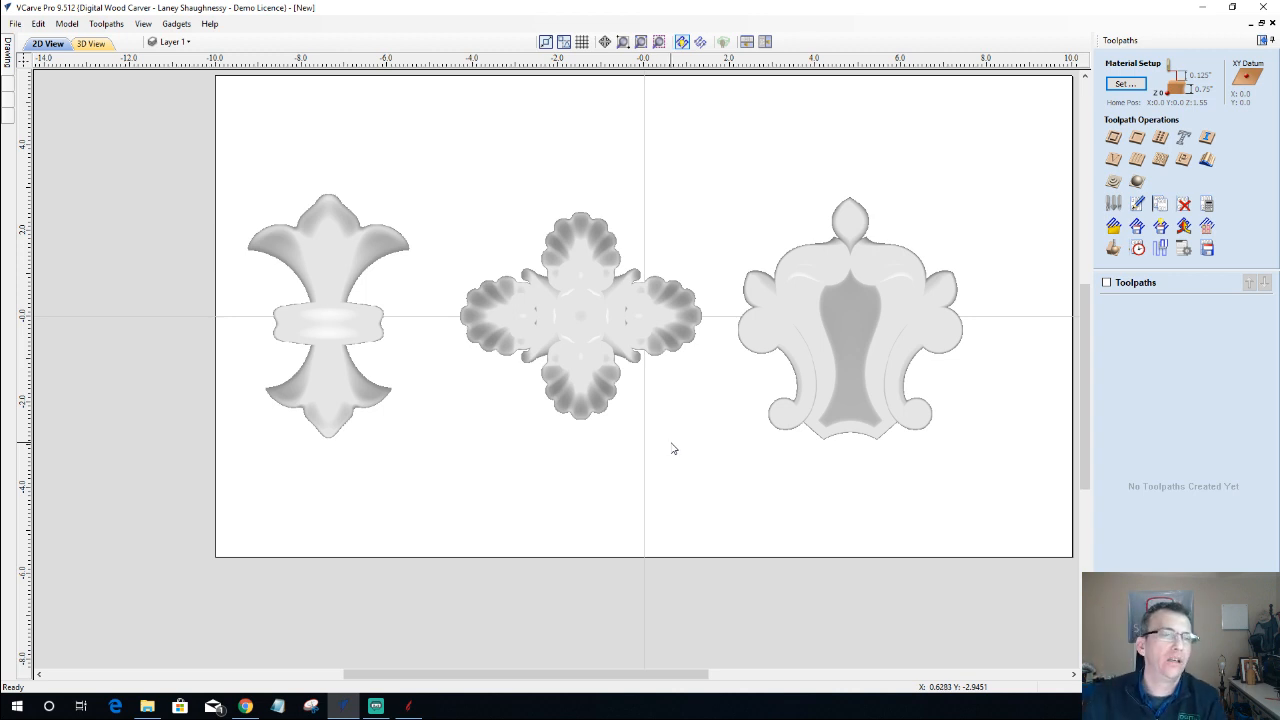
scroll(546, 417, "down", 2)
scroll(716, 383, "up", 2)
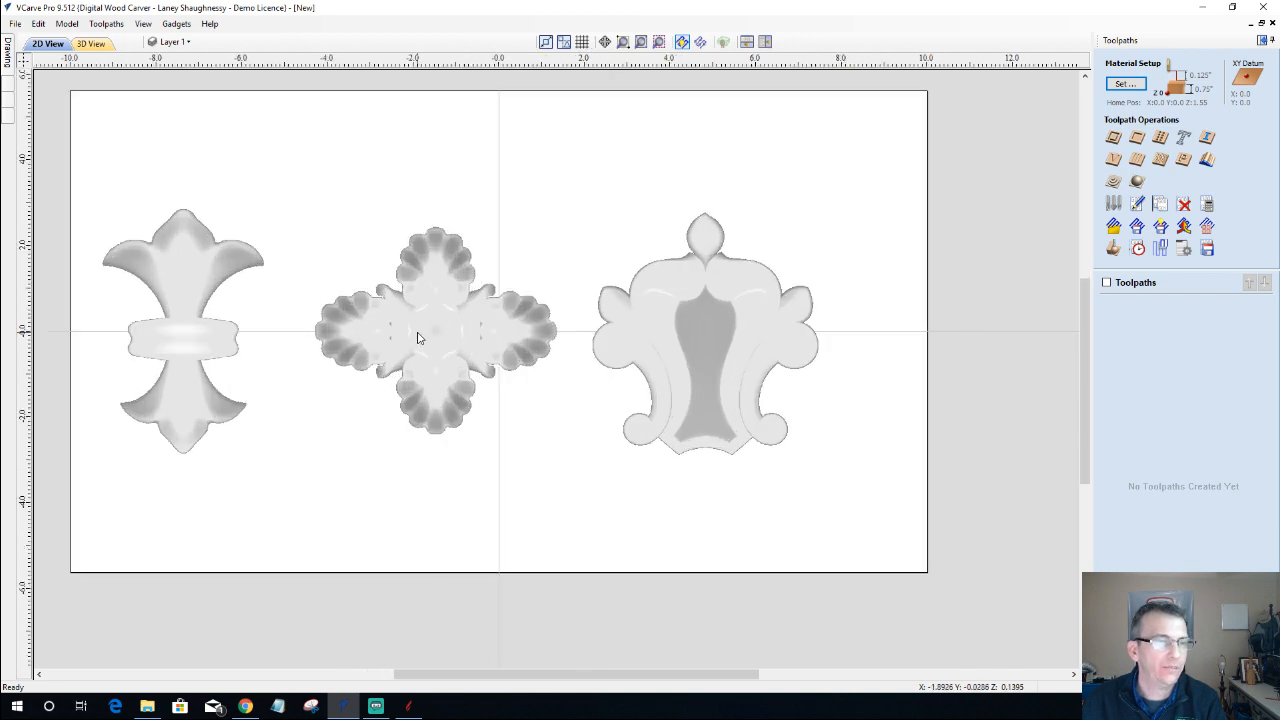
left_click(418, 337)
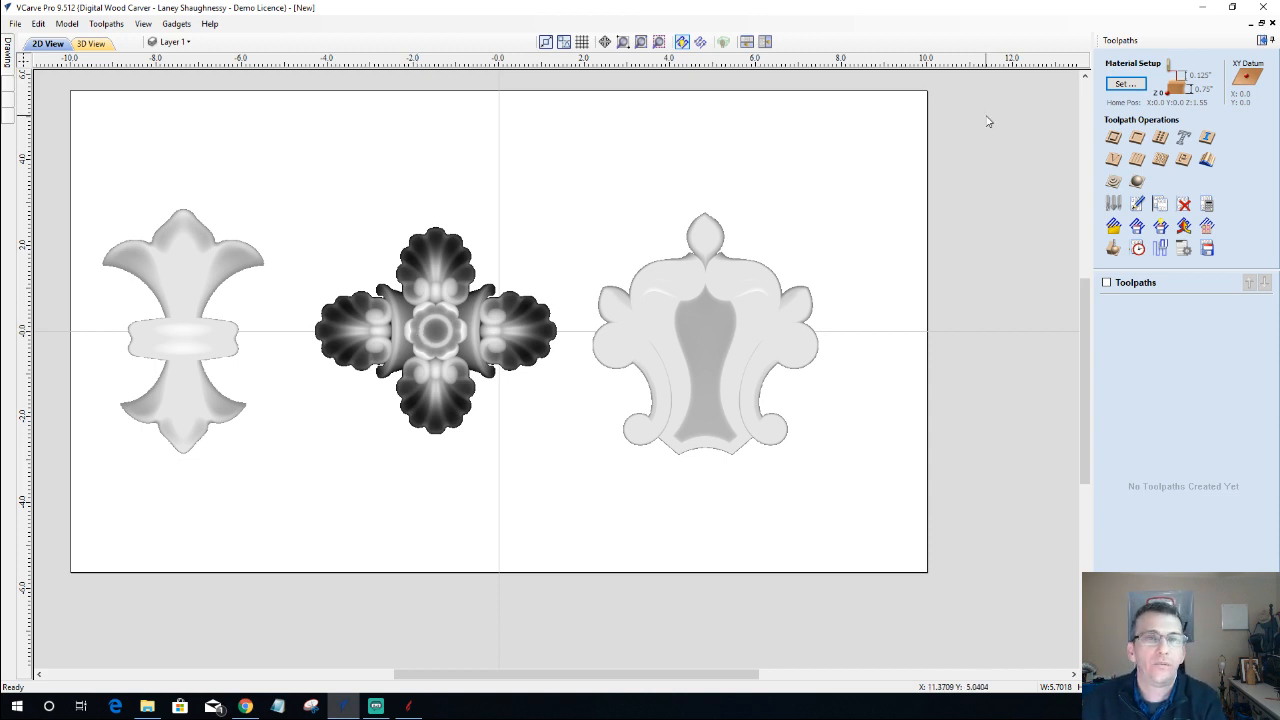
left_click(91, 44)
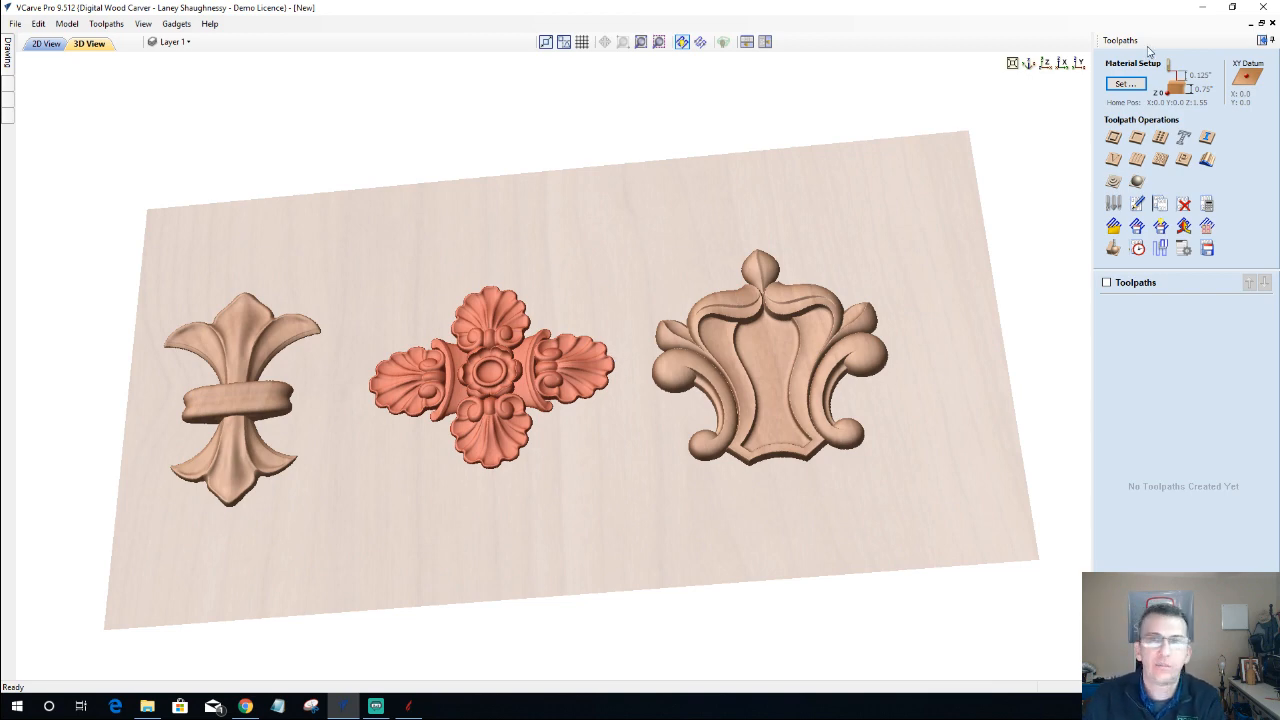
- Switch from the toolpath layout to the modeling component list and look at the decorative 3D clipart library
left_click(1261, 40)
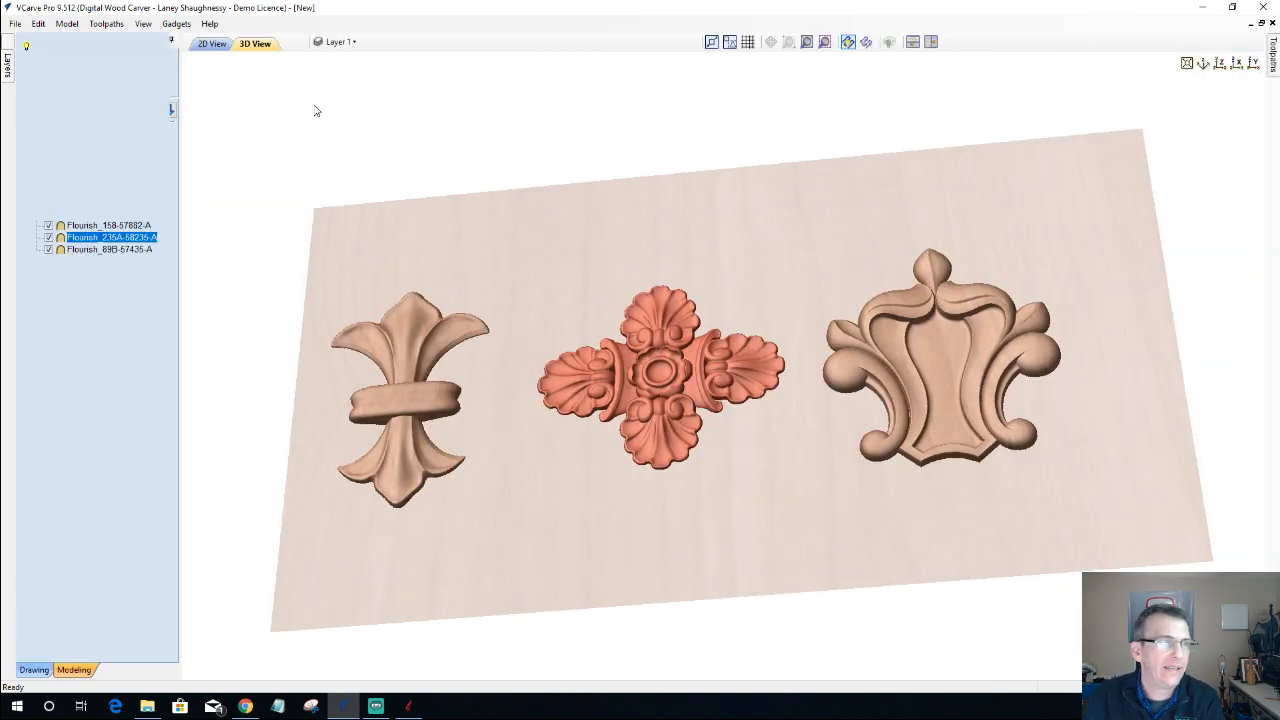
left_click(52, 672)
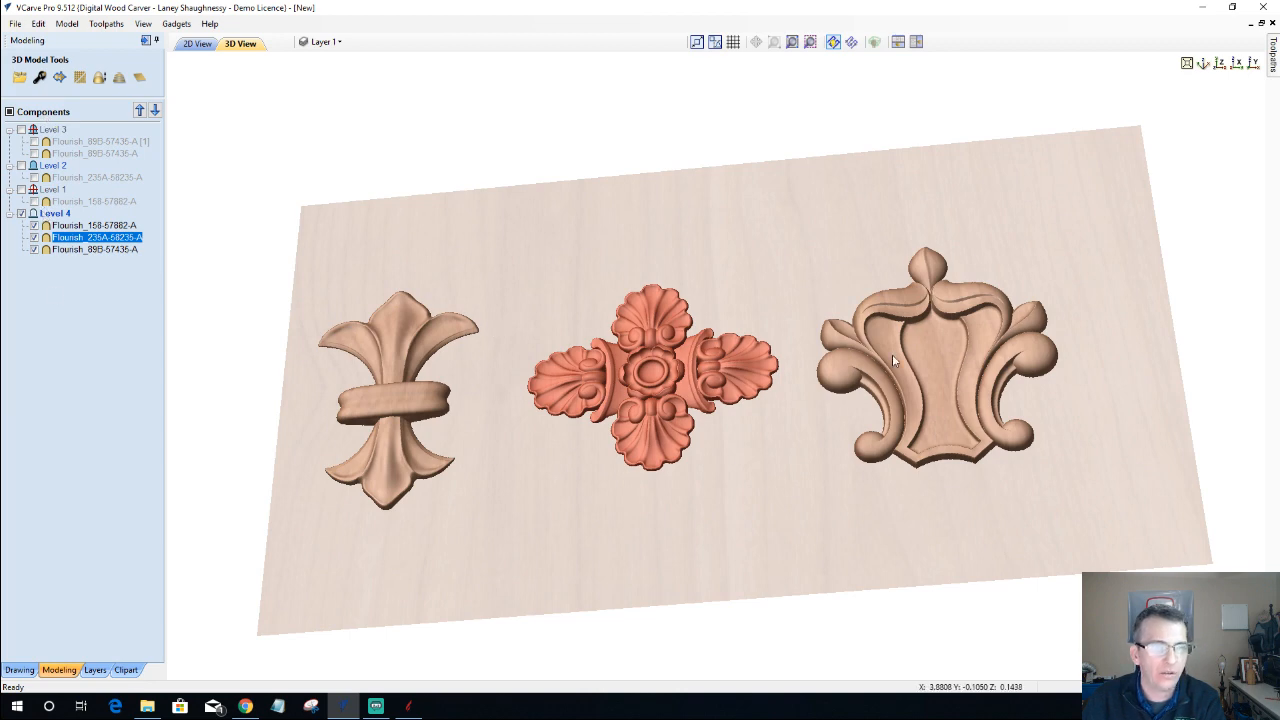
scroll(661, 535, "up", 3)
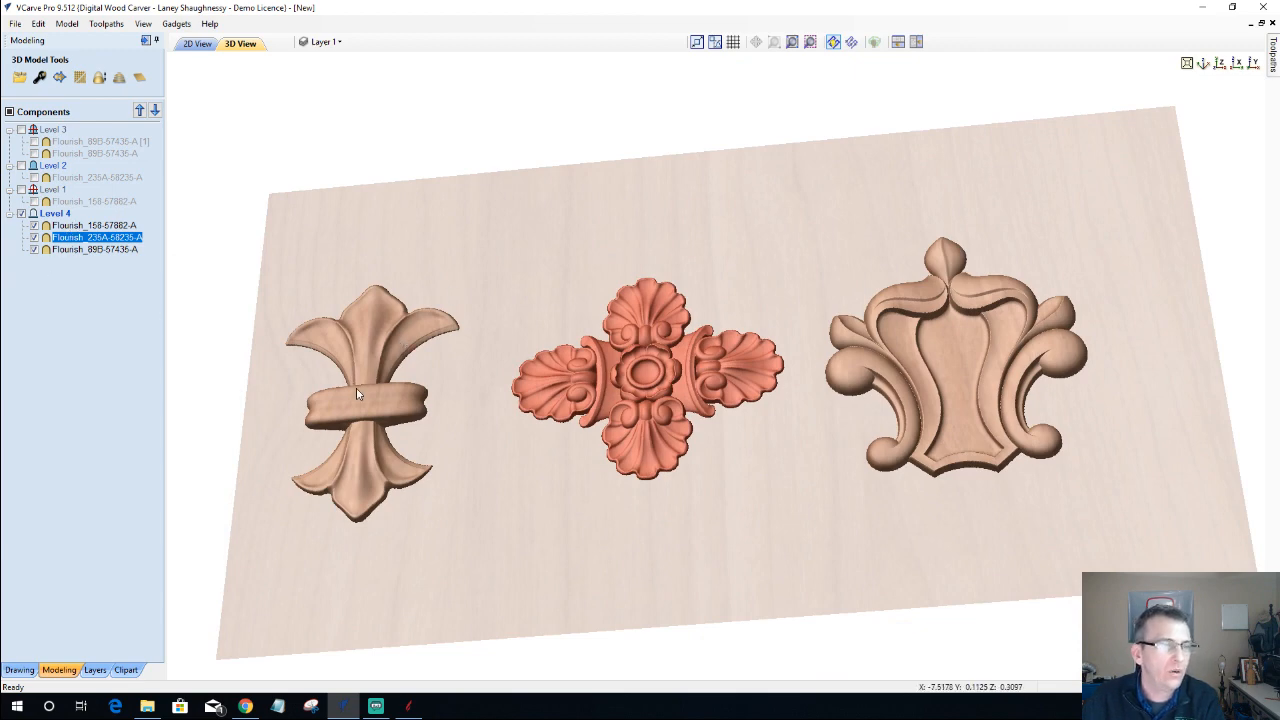
left_click(125, 670)
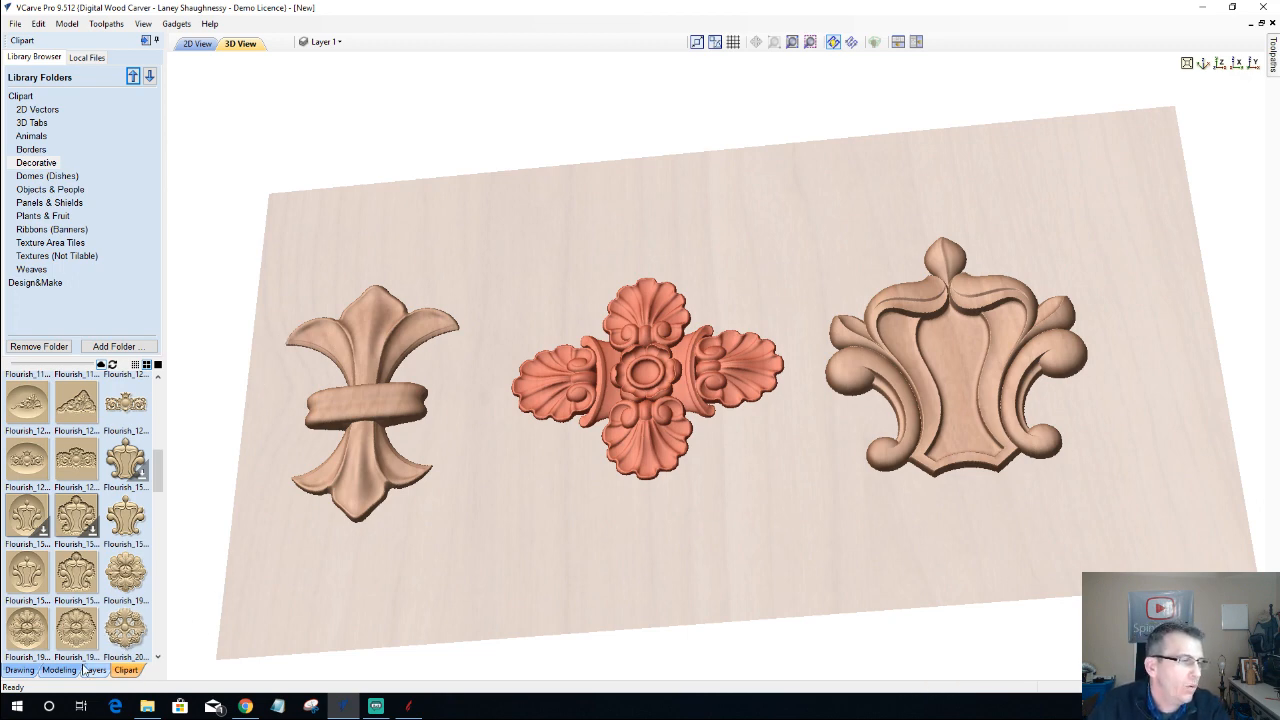
- In the 2D view, hide the shield and cross models in Level 4 so only the fleur-de-lis component is shown
left_click(198, 44)
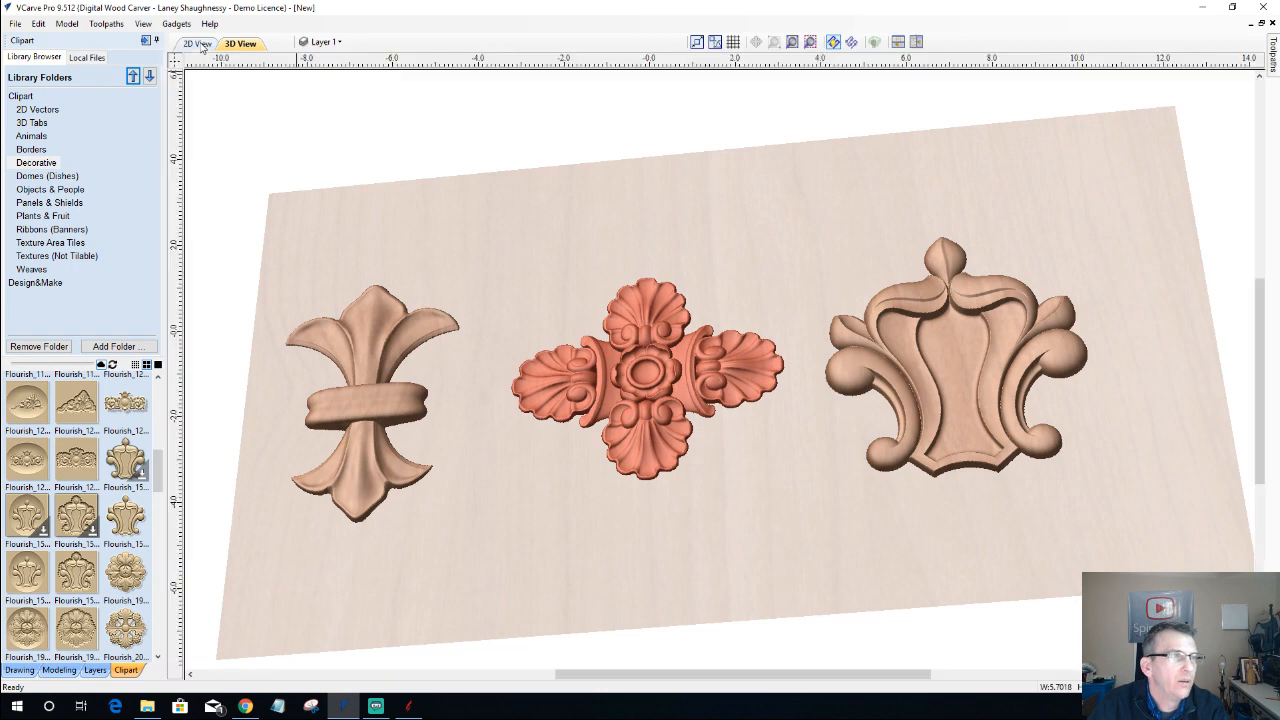
scroll(565, 401, "down", 3)
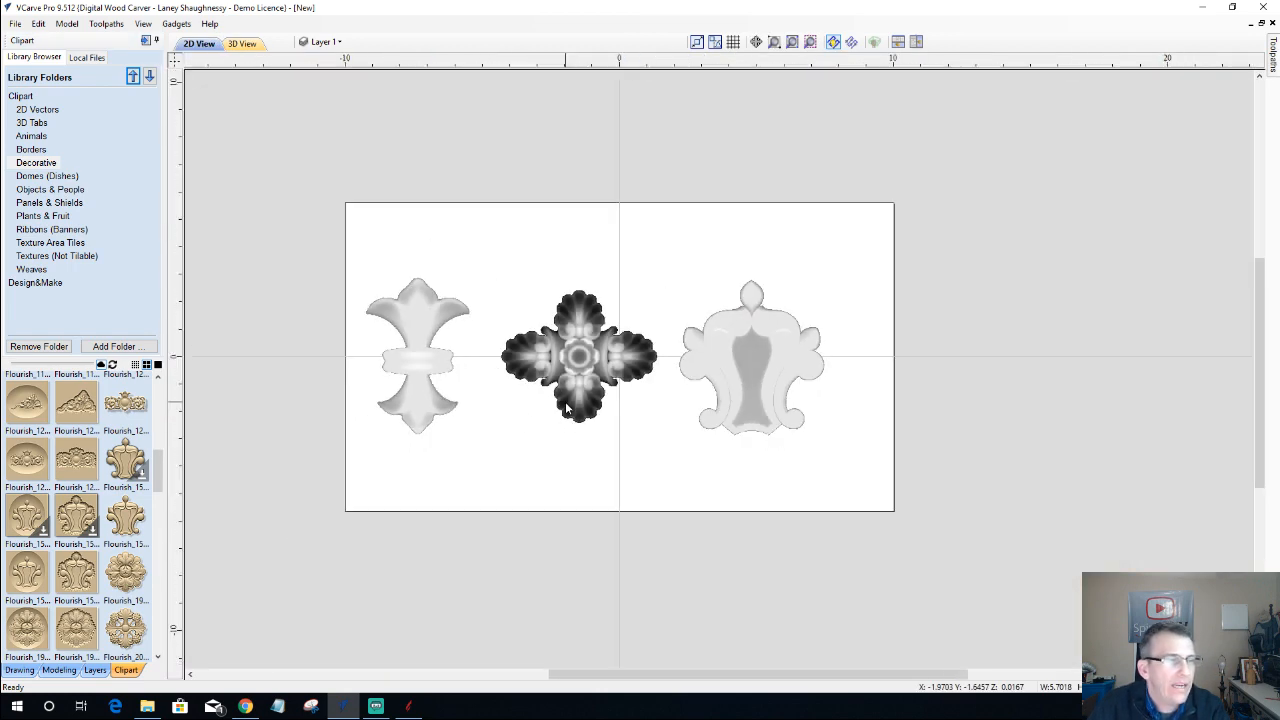
left_click(58, 670)
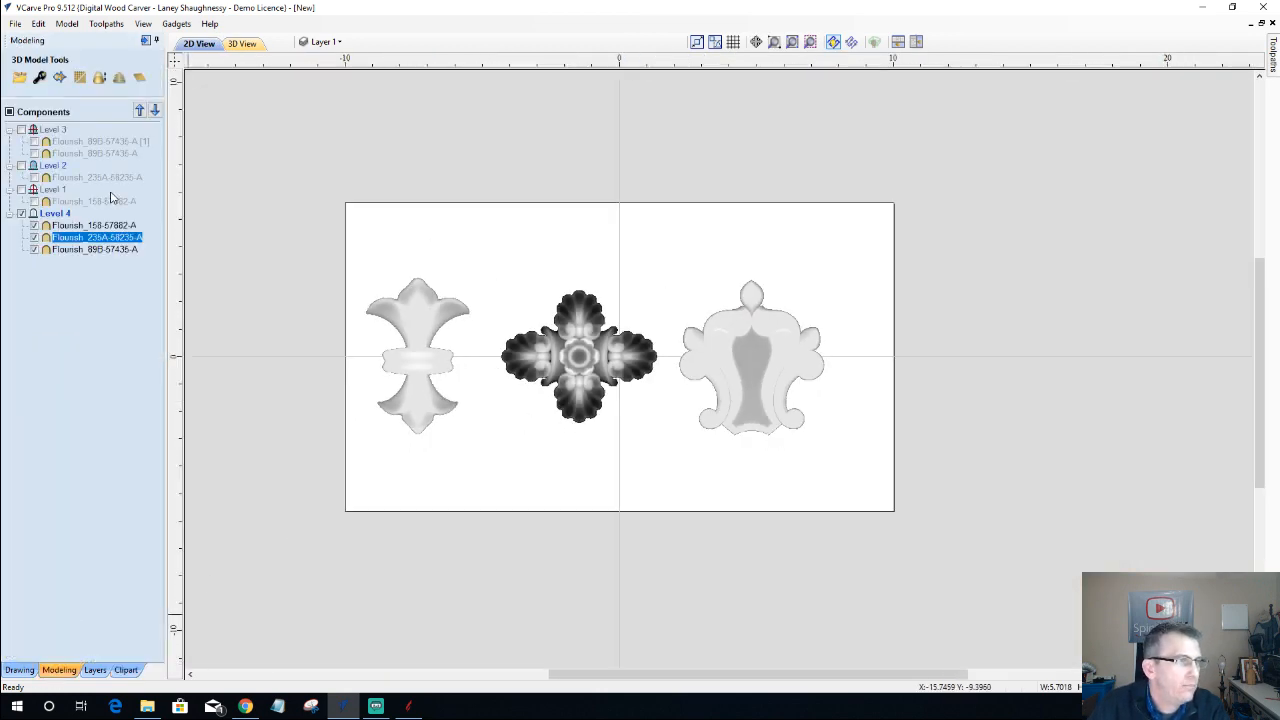
left_click(35, 250)
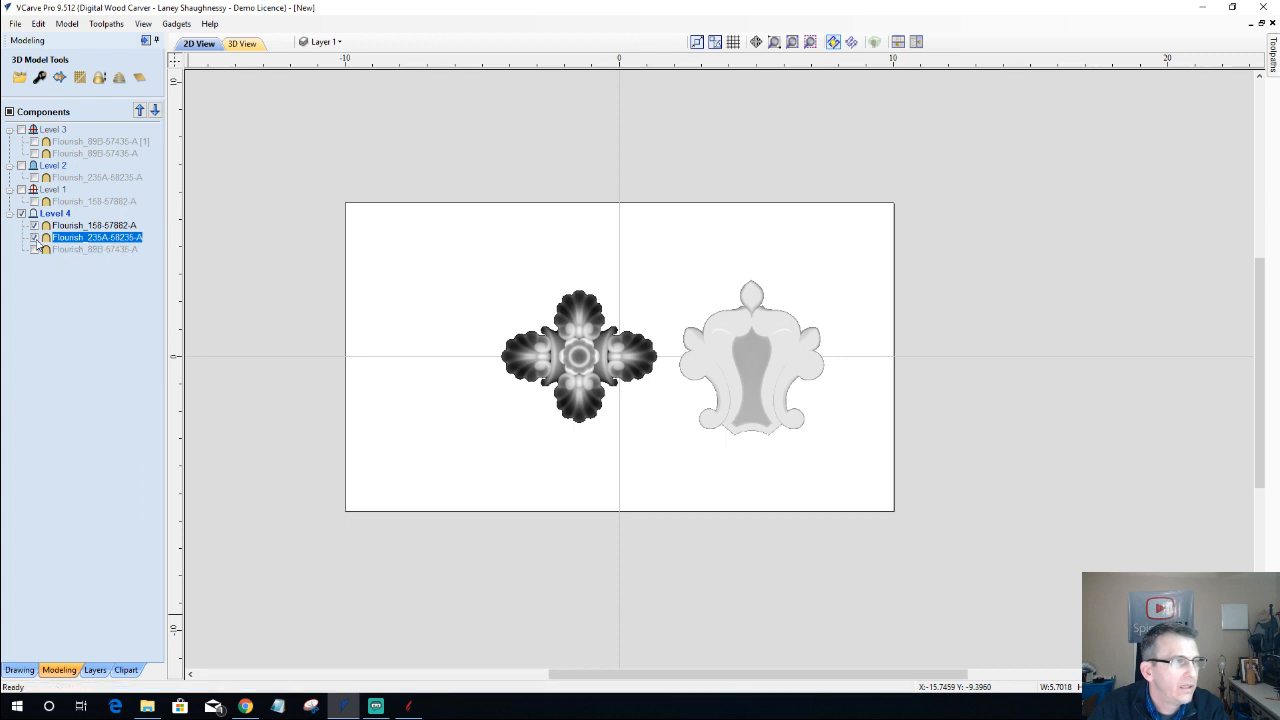
left_click(34, 226)
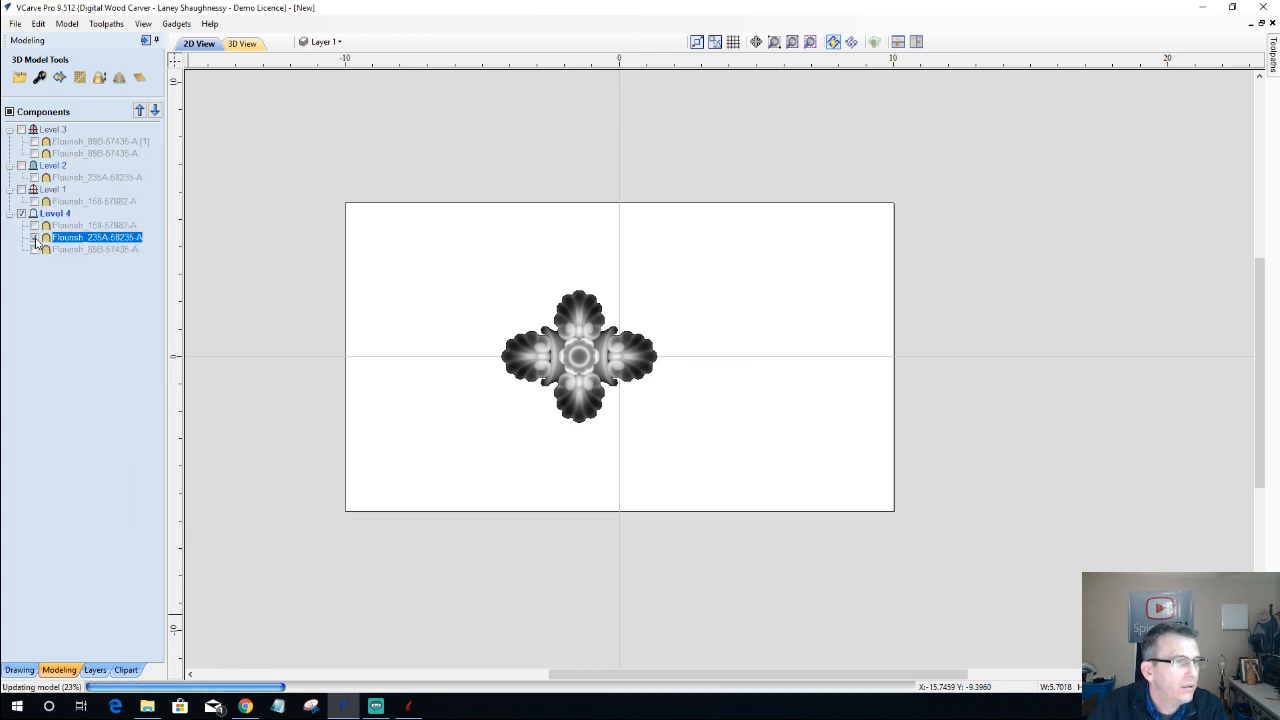
left_click(35, 249)
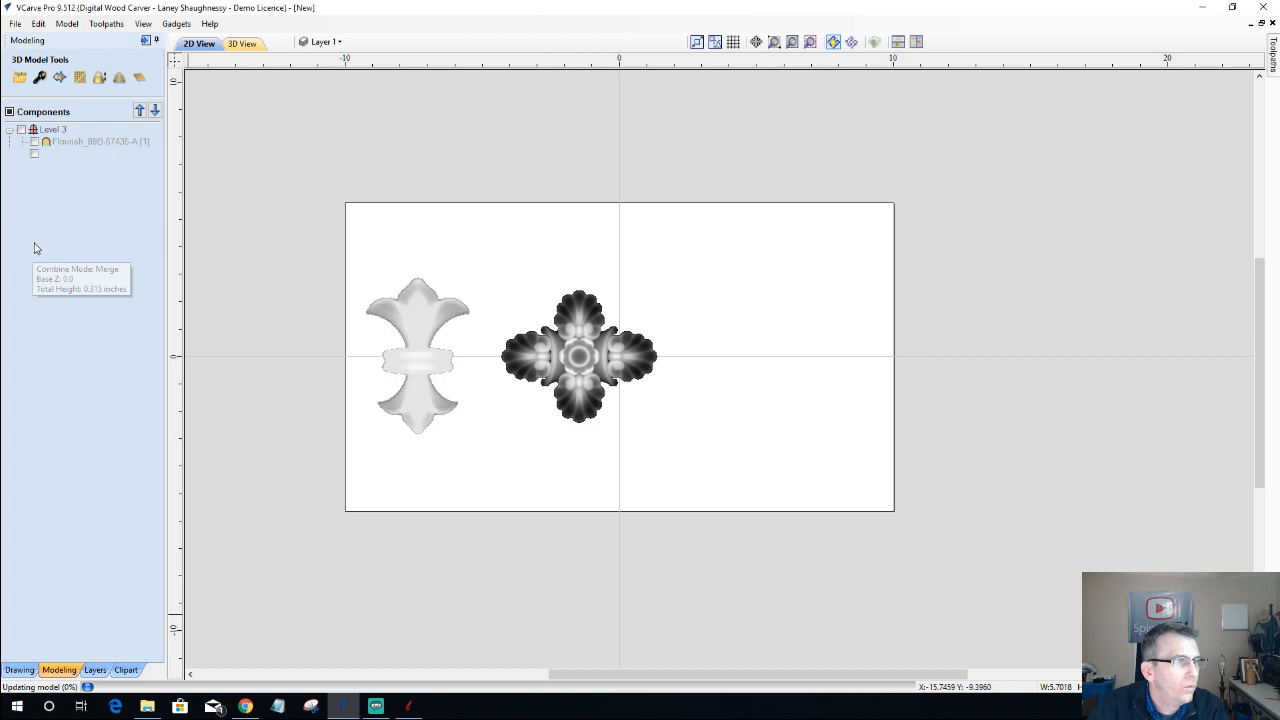
left_click(34, 238)
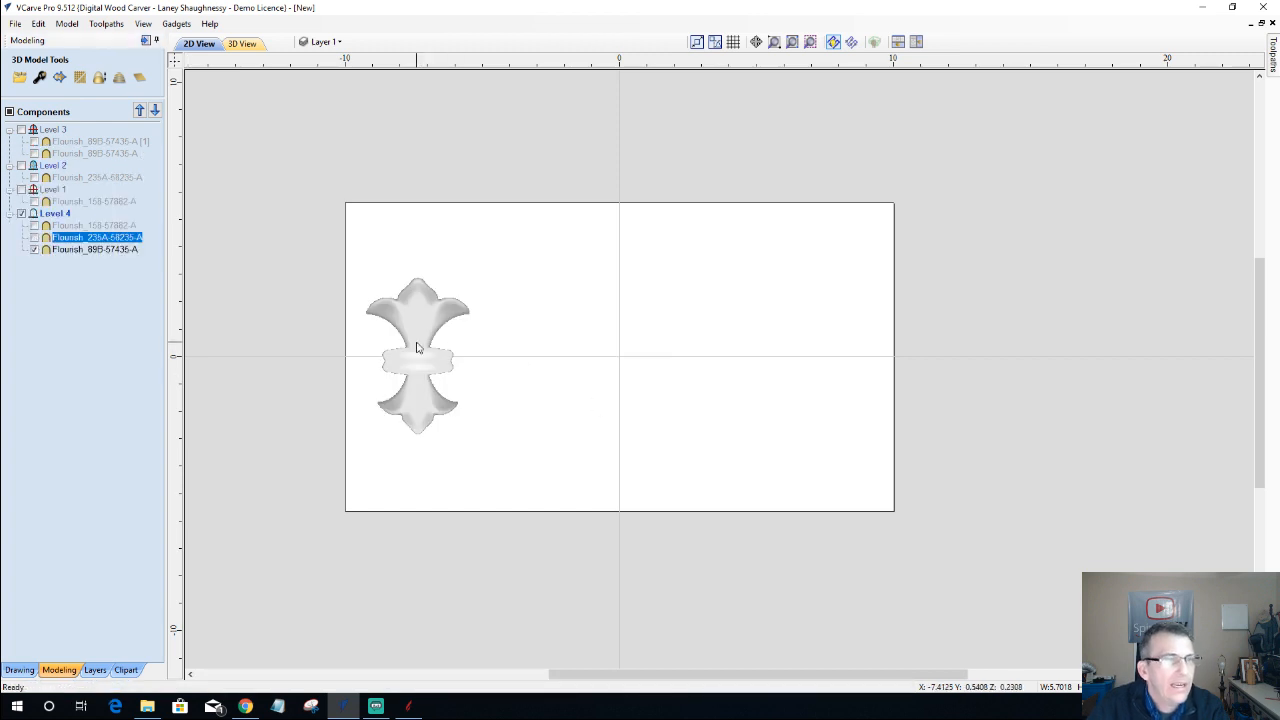
- Examine the mirror mode options available for Level 4
left_click(50, 213)
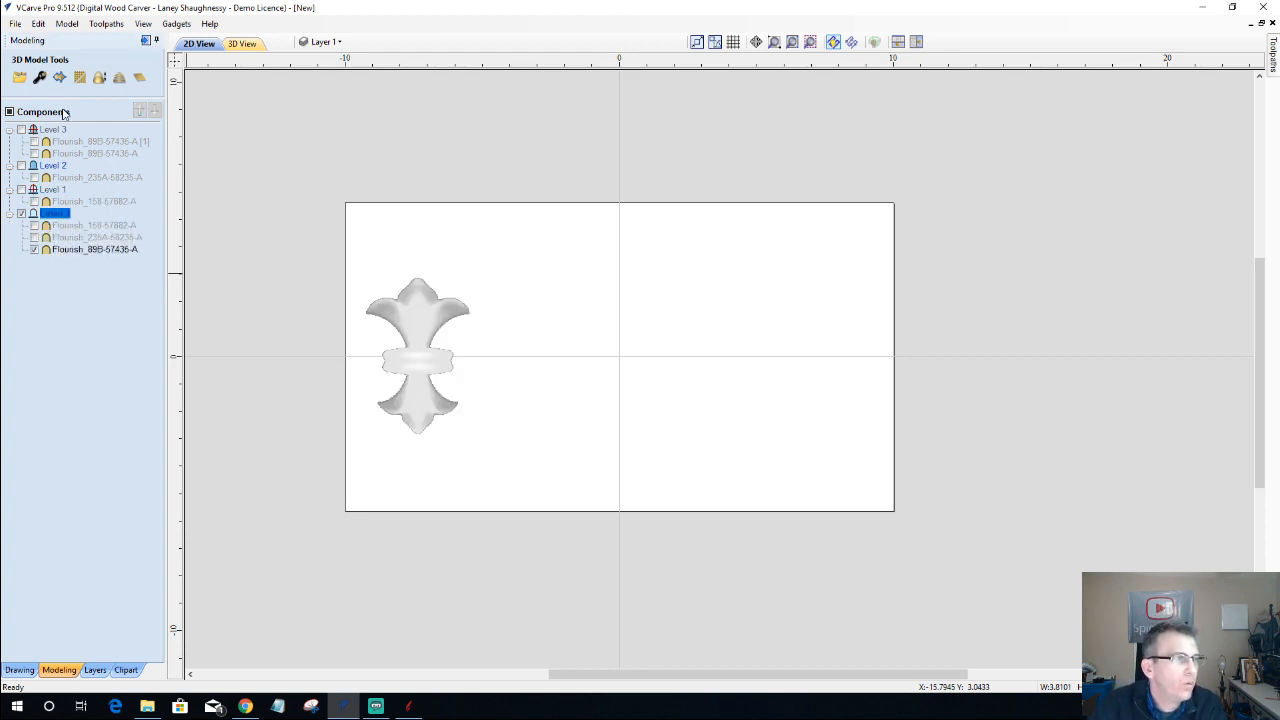
right_click(53, 215)
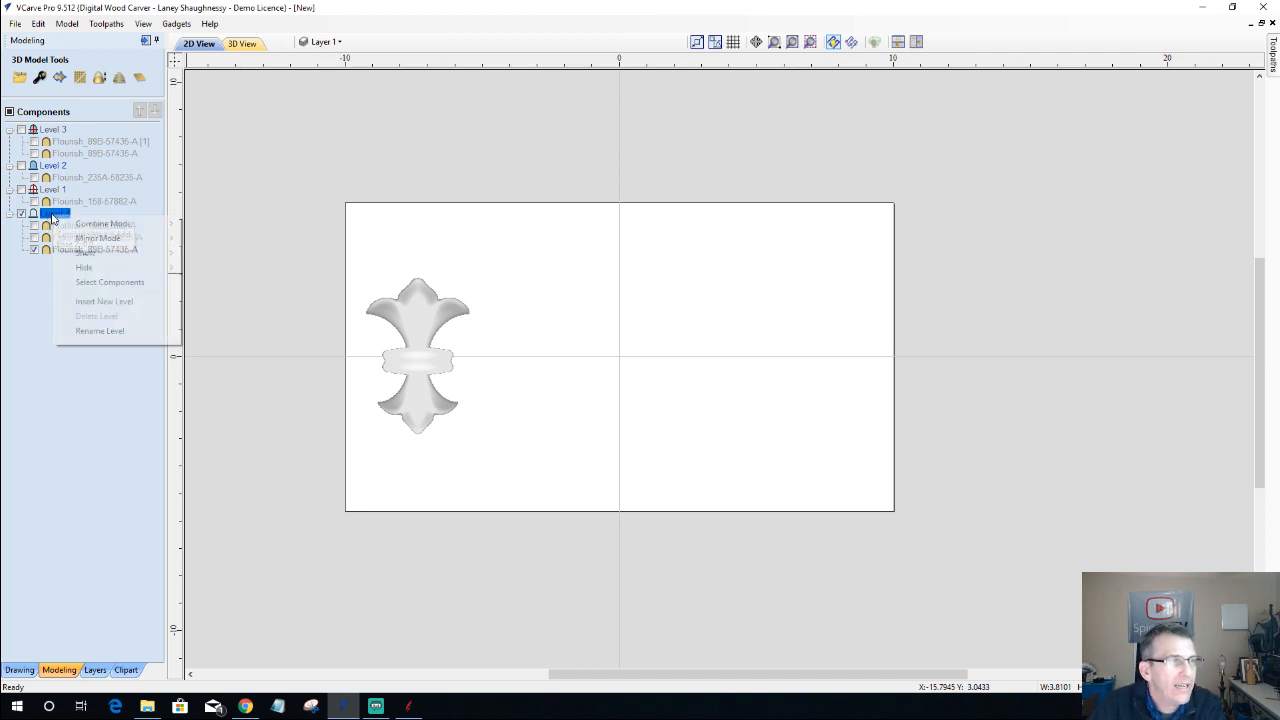
mouse_move(90, 230)
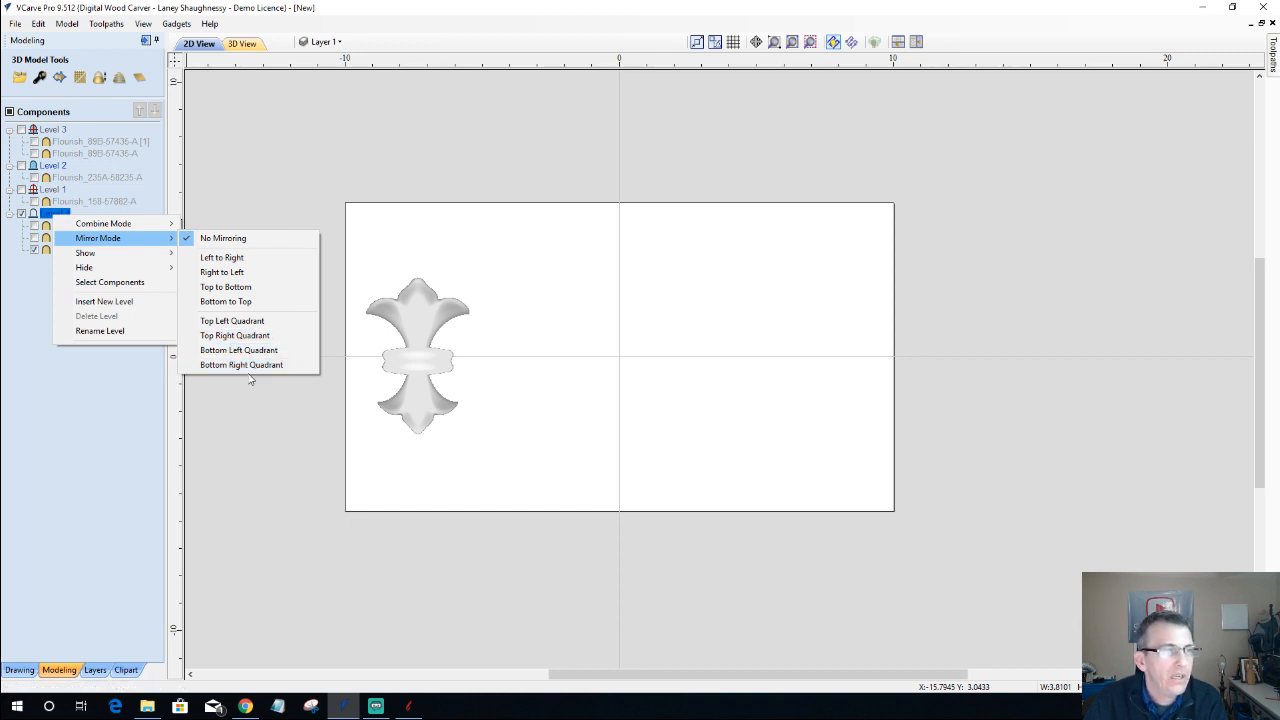
- Move the fleur-de-lis component close to the board's vertical center line, just left of it
left_click(413, 362)
left_click(413, 362)
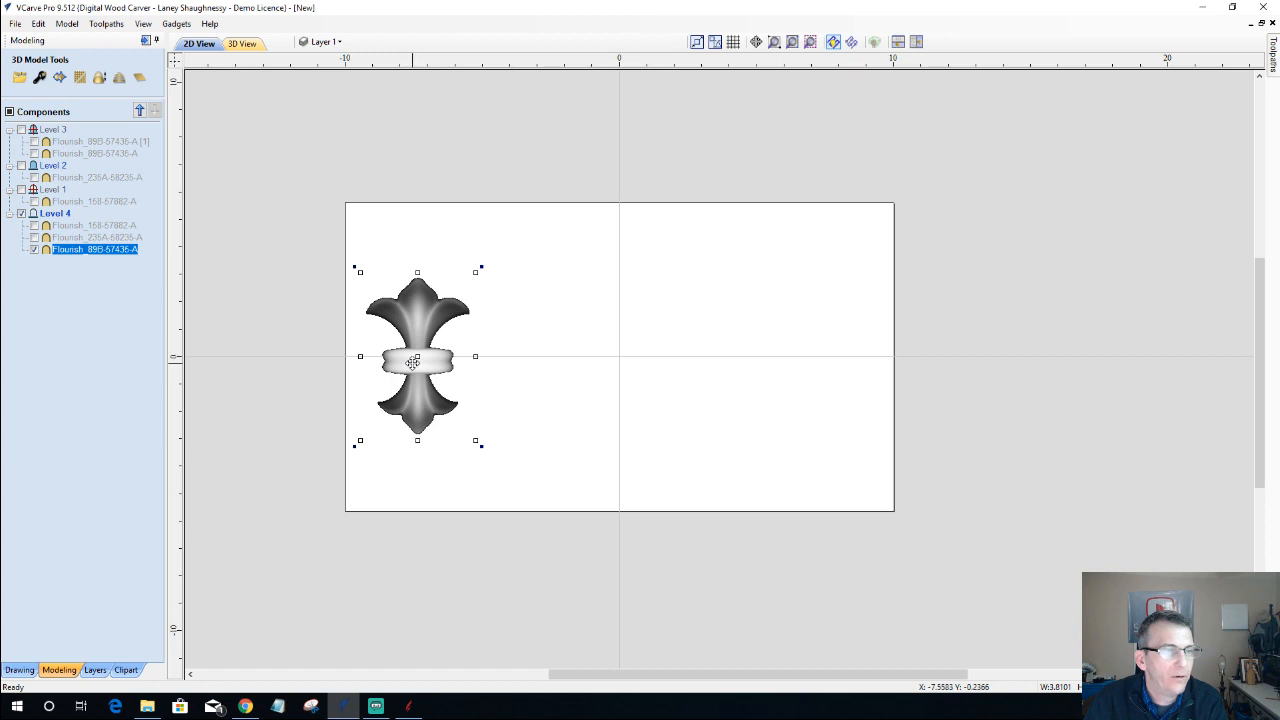
mouse_move(413, 362)
left_mouse_down()
mouse_move(446, 324)
mouse_move(549, 286)
mouse_move(571, 296)
mouse_move(565, 352)
mouse_move(578, 354)
left_mouse_up()
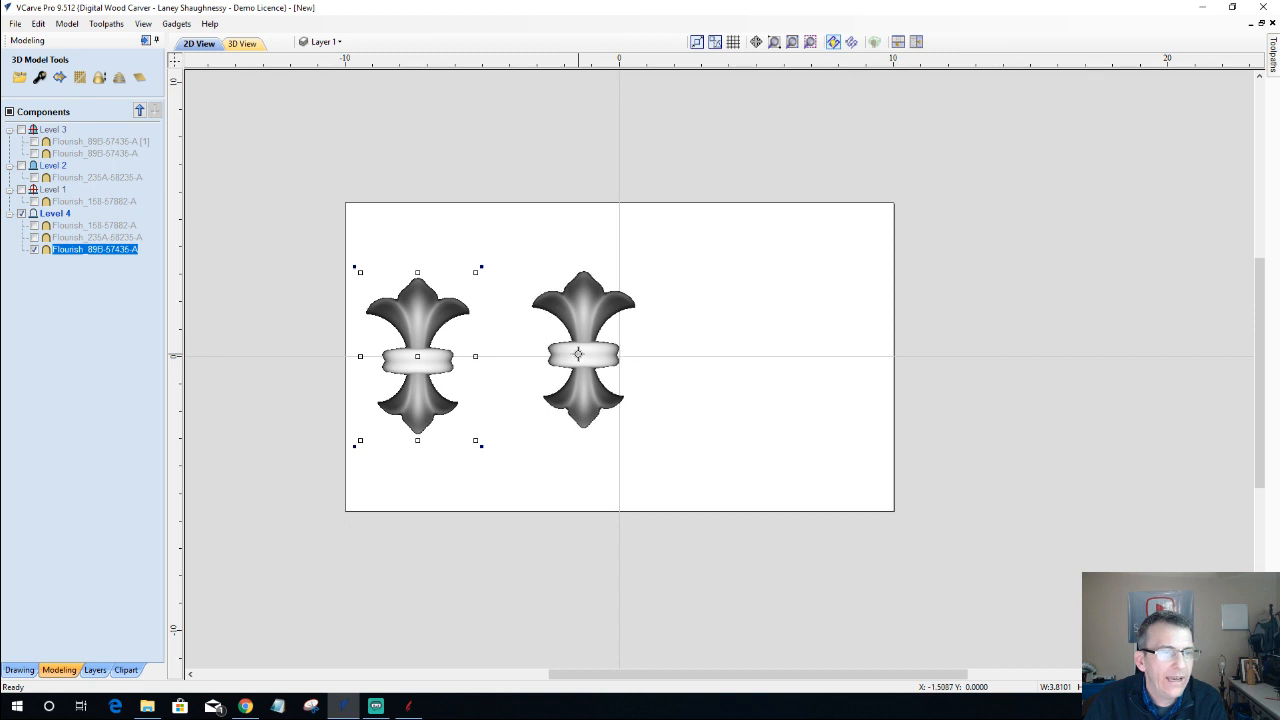
left_click_drag(580, 354, 586, 354)
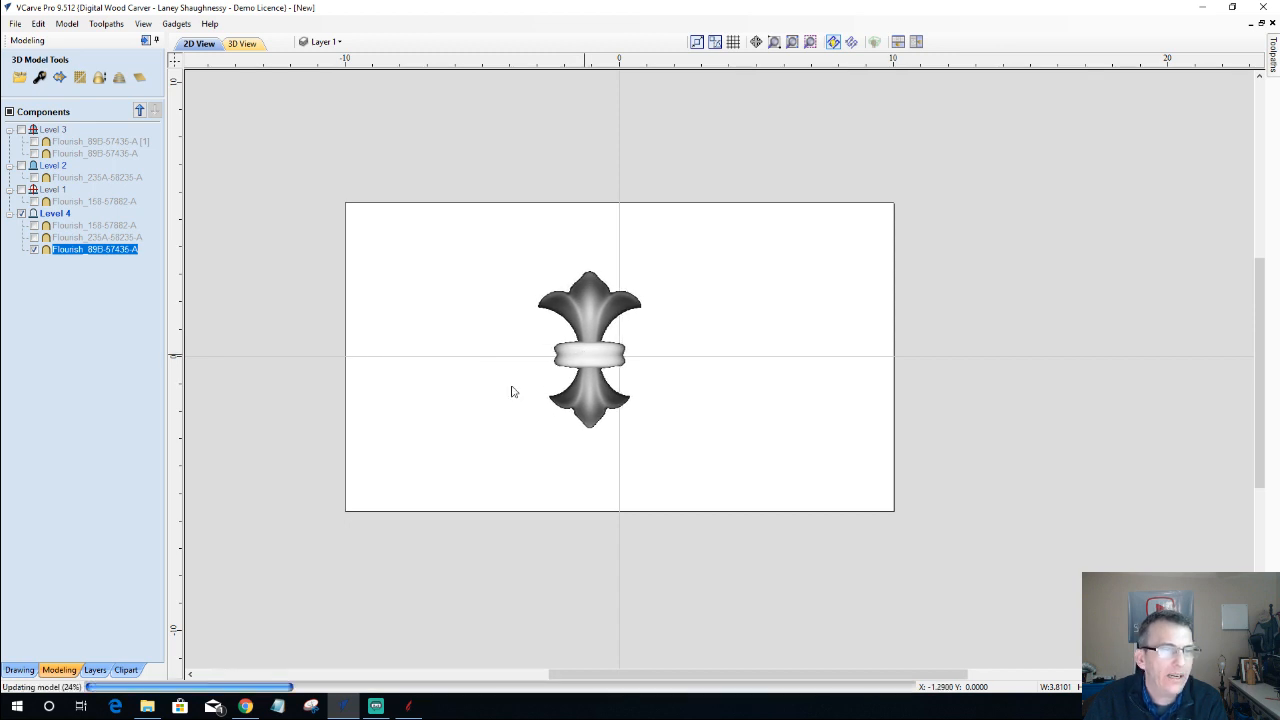
- Set Level 4's mirror mode to Left to Right and inspect the merged fleur-de-lis pair in 3D
right_click(59, 215)
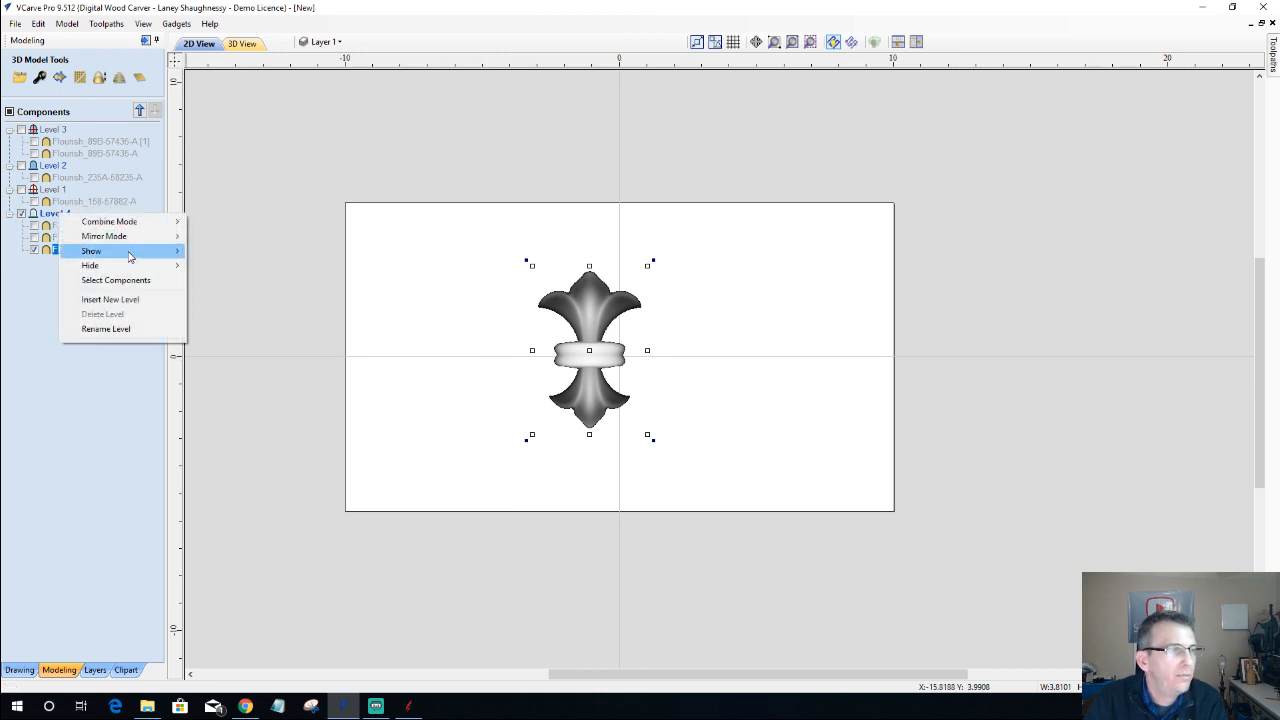
mouse_move(129, 242)
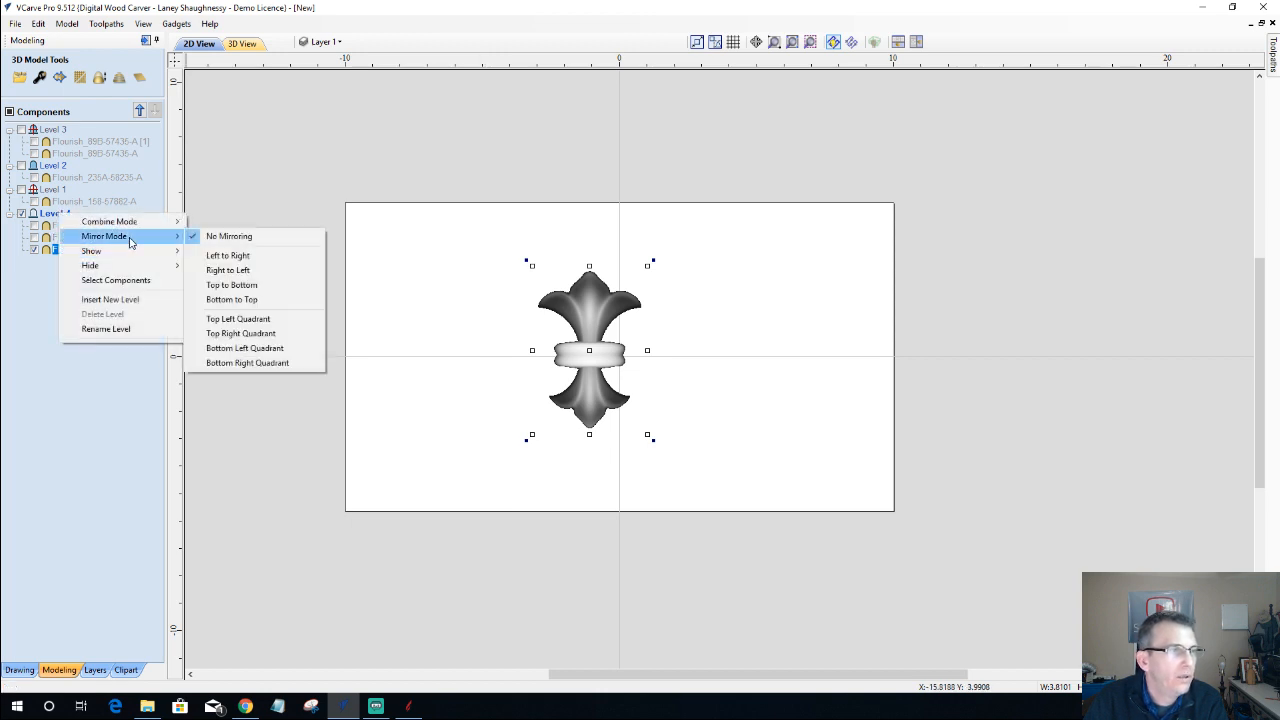
left_click(228, 256)
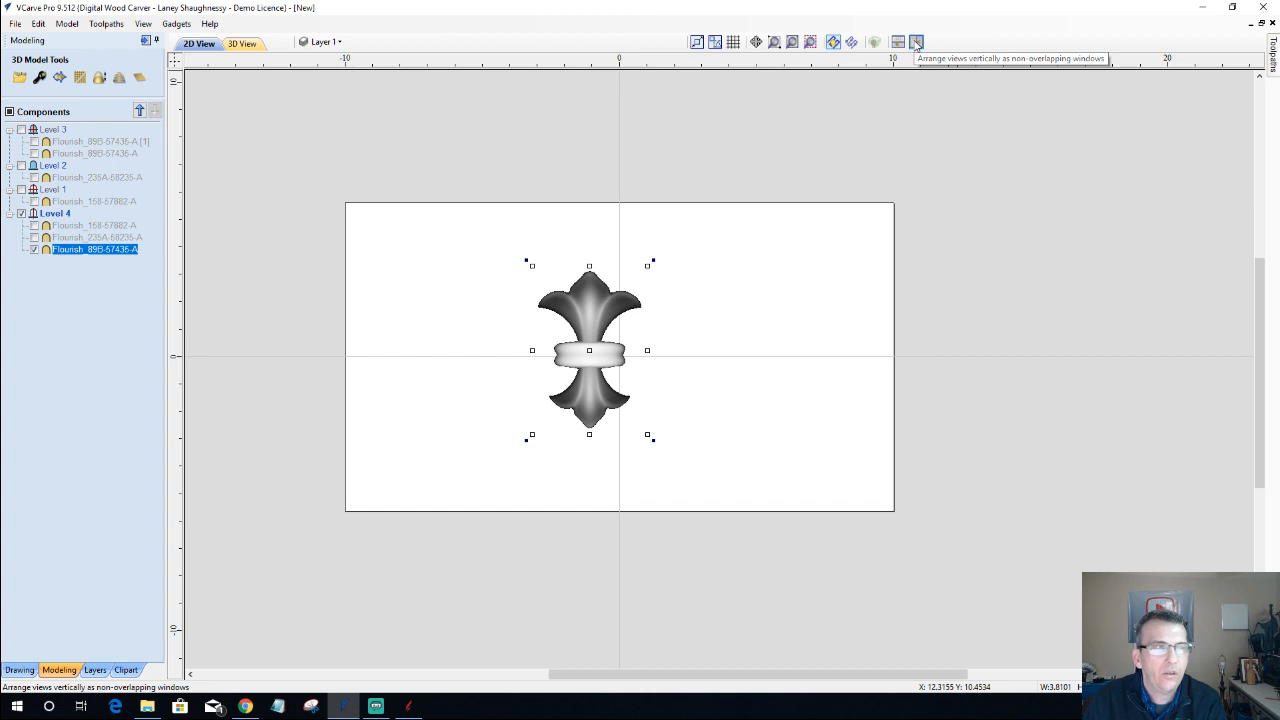
left_click(243, 44)
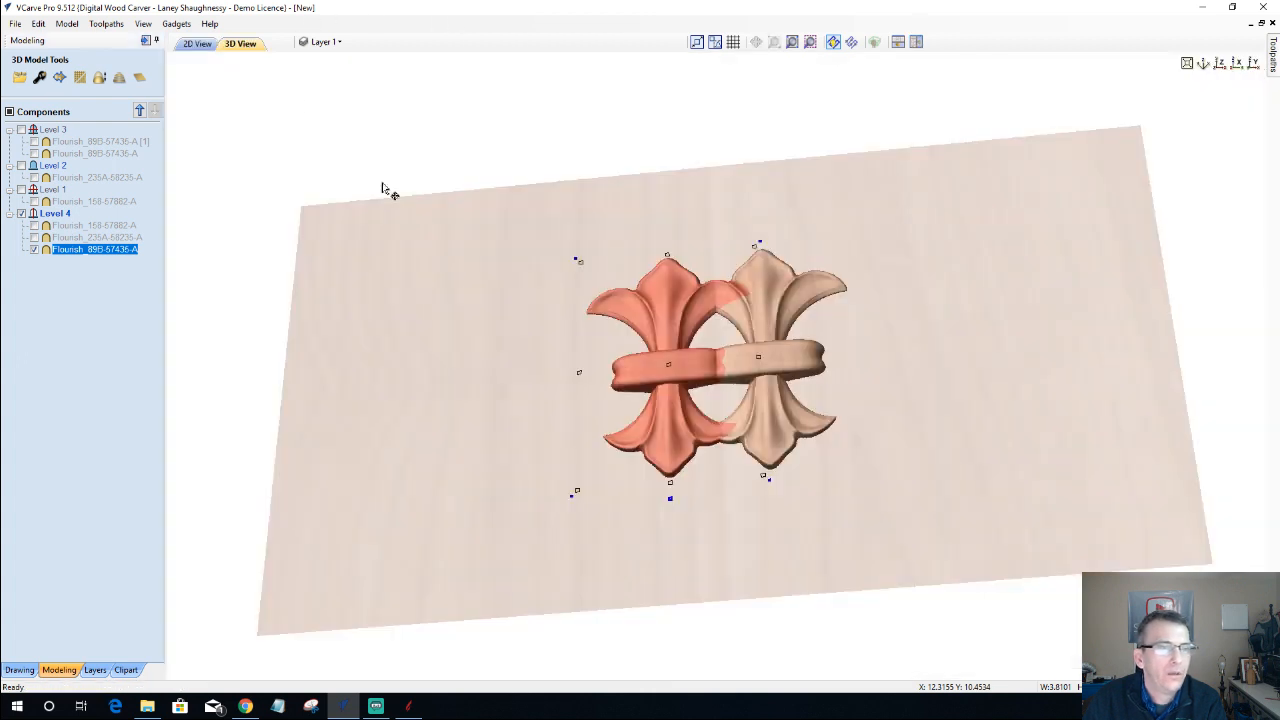
left_click_drag(806, 529, 823, 611)
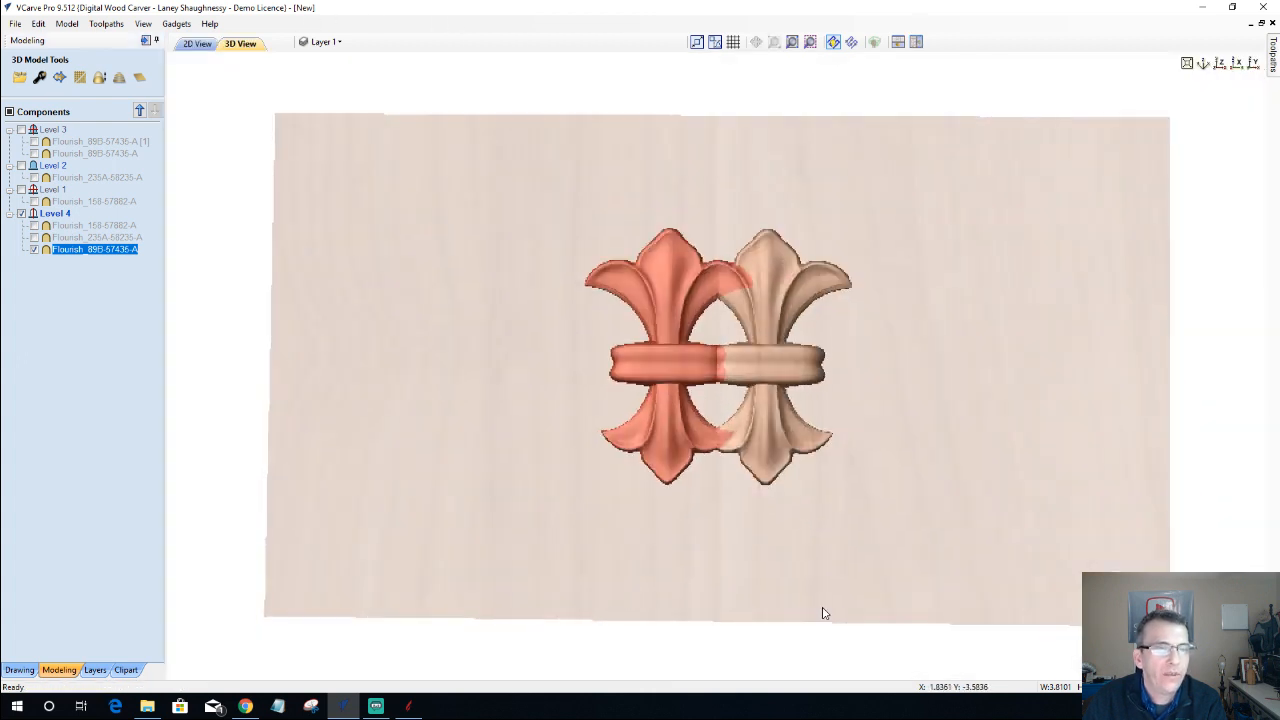
left_click(503, 434)
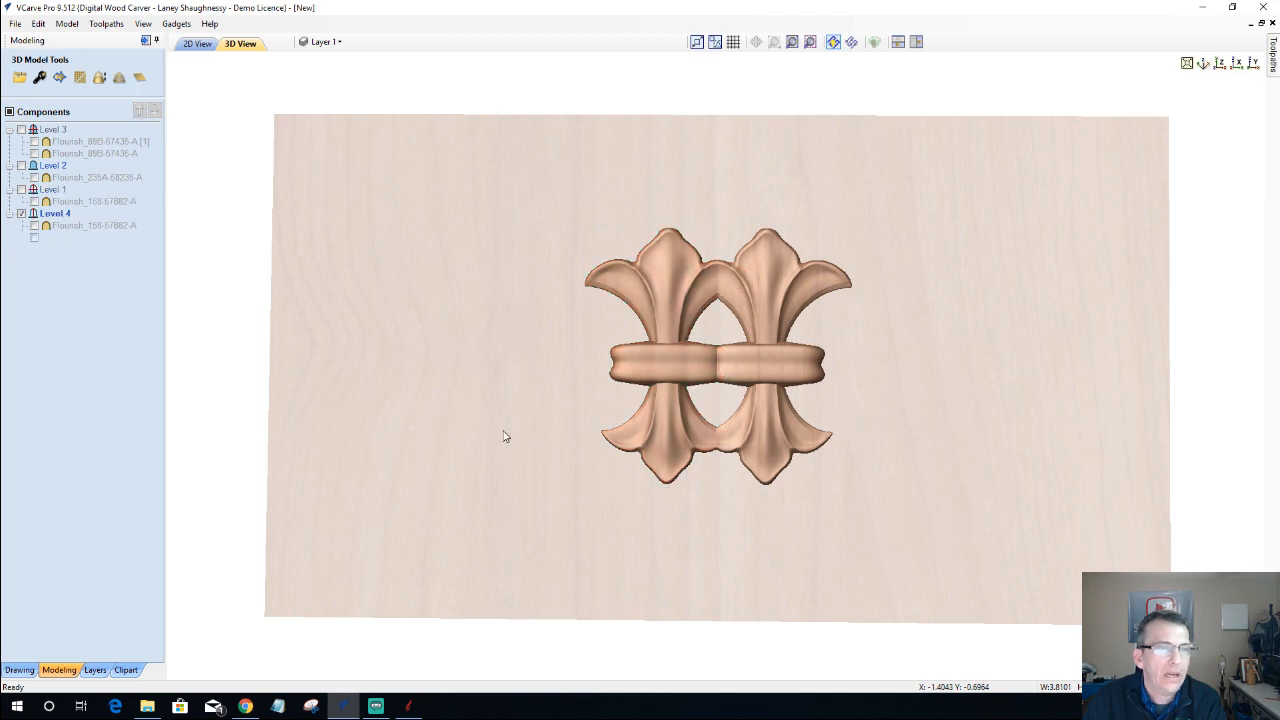
scroll(718, 381, "up", 4)
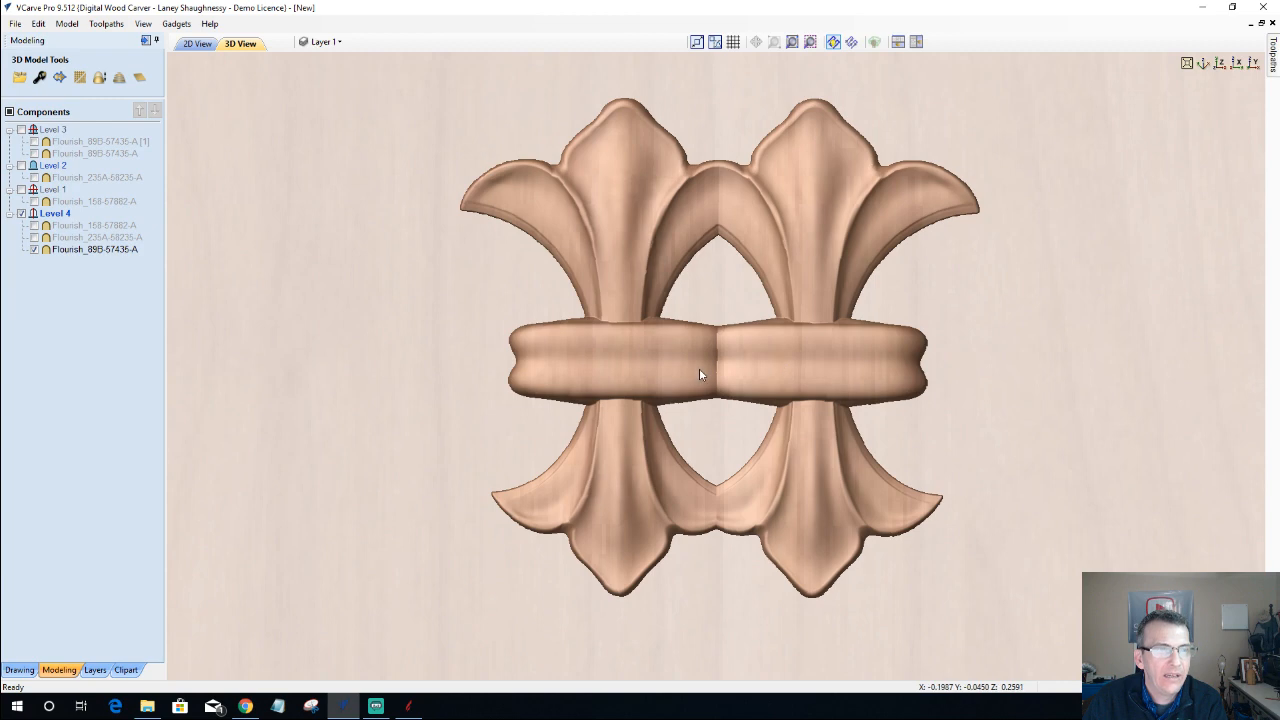
- Move the fleur-de-lis away from the center toward the board's left side and view its mirrored copy in 3D
key("F2")
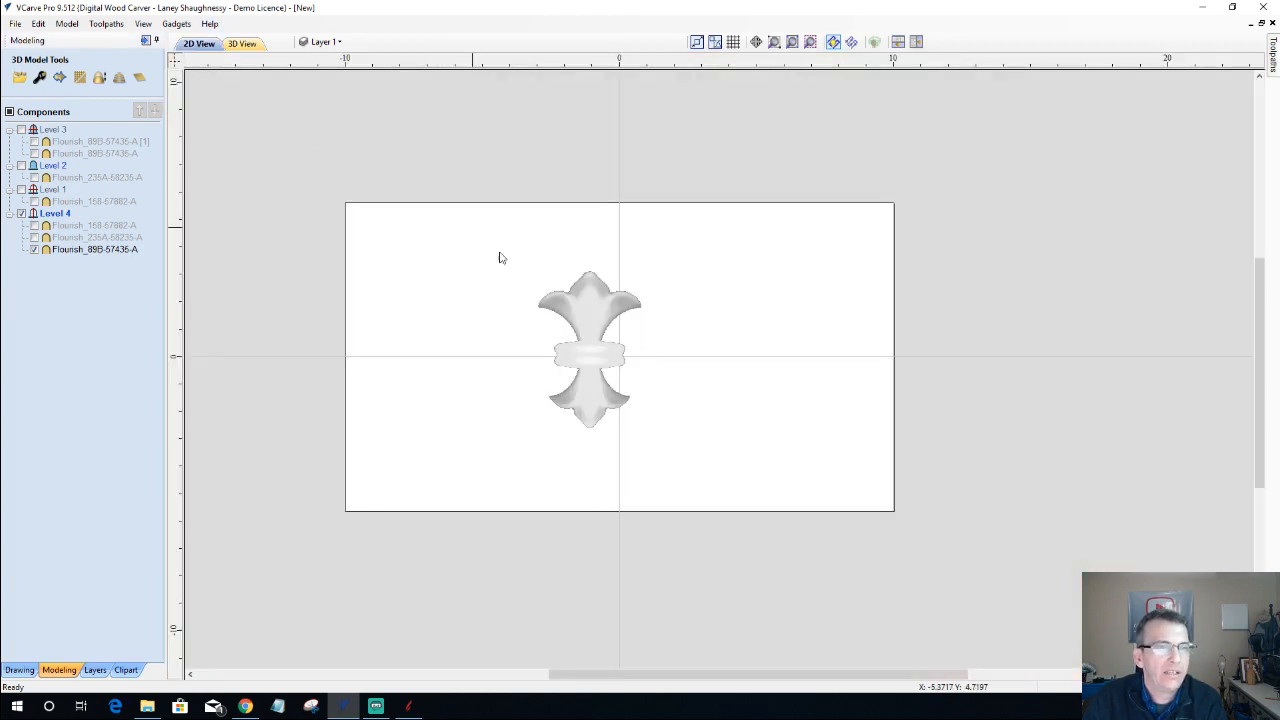
left_click(601, 362)
left_click(599, 354)
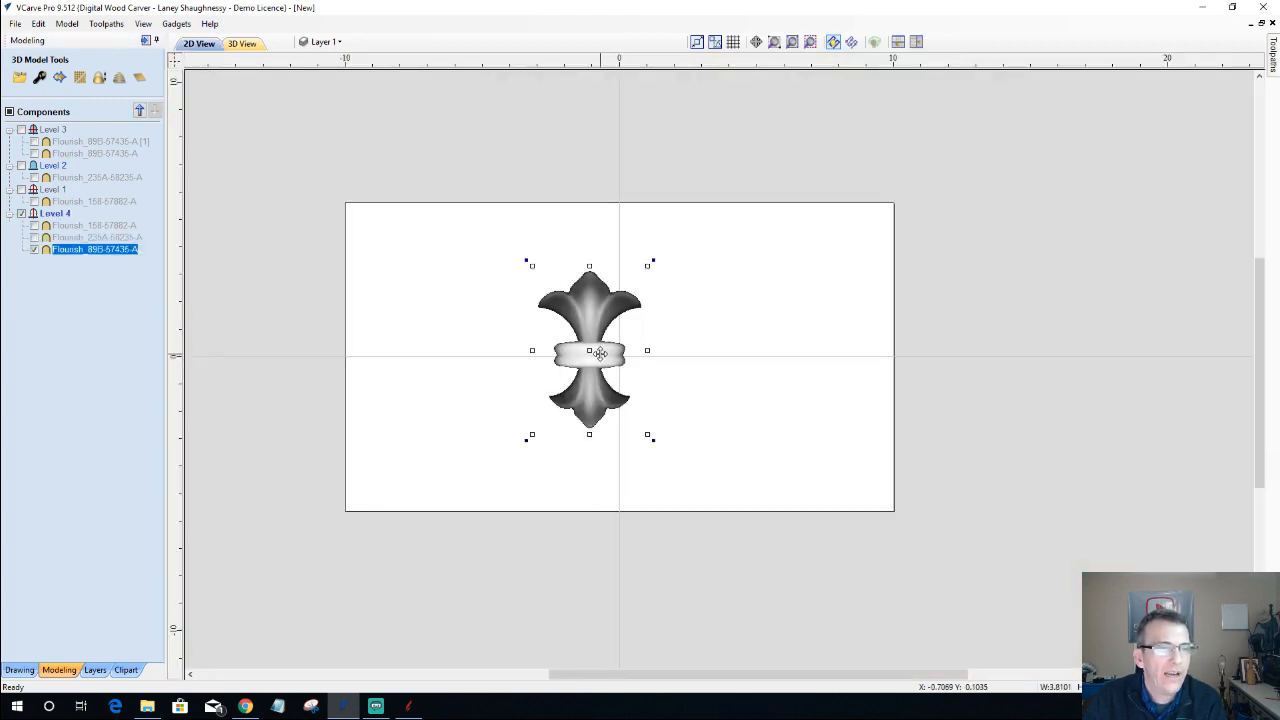
left_click_drag(594, 350, 457, 352, "ctrl")
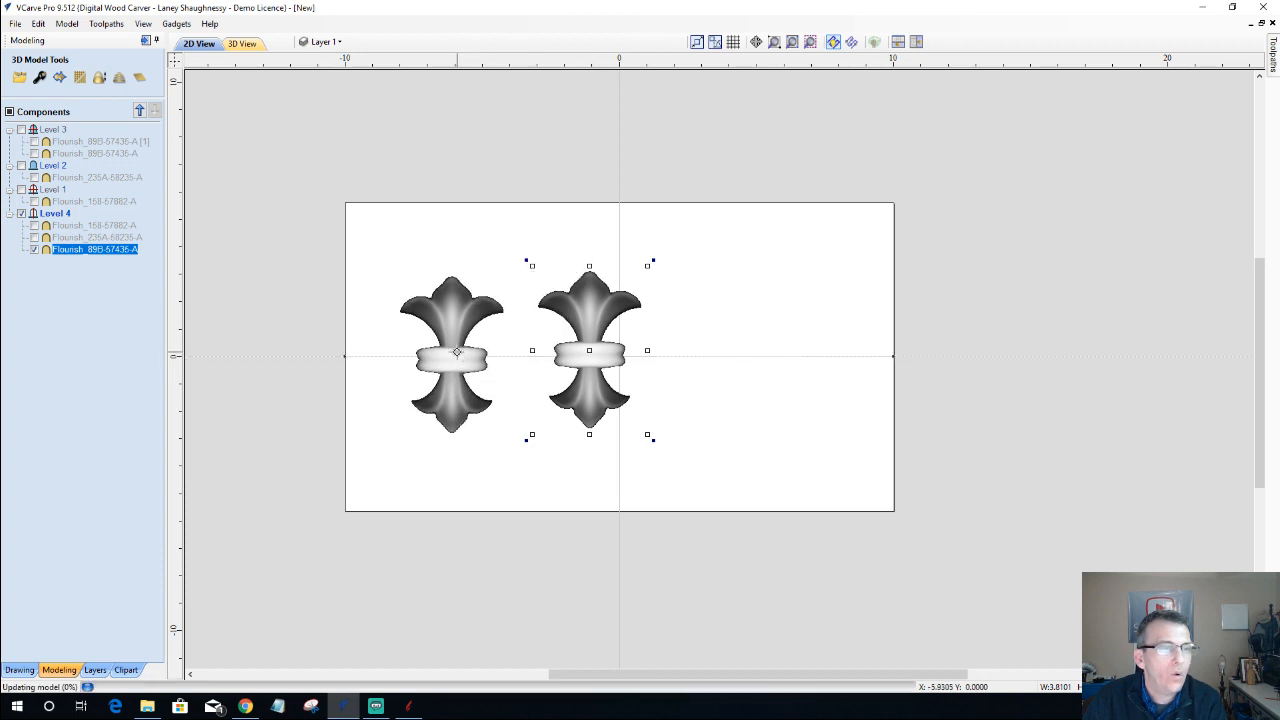
left_click(242, 43)
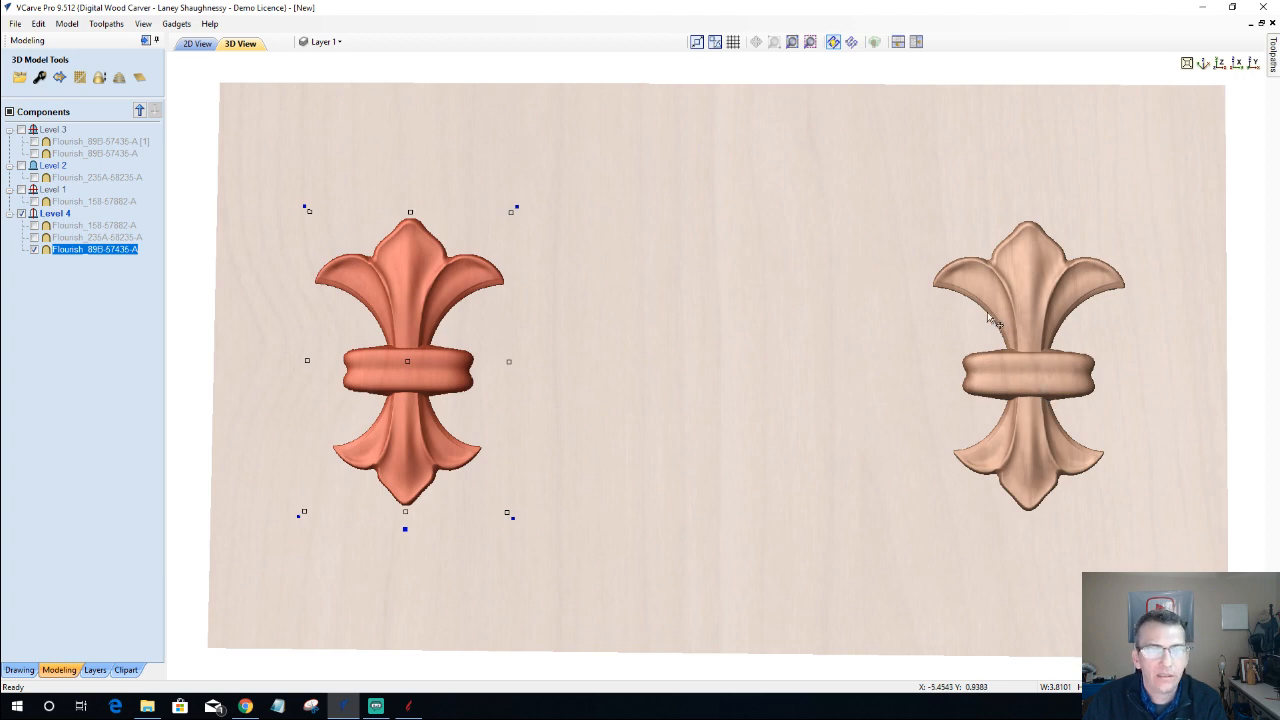
- Tile the 2D and 3D views side by side and move the fleur-de-lis back toward the center until it overlaps its mirrored copy
left_click(916, 42)
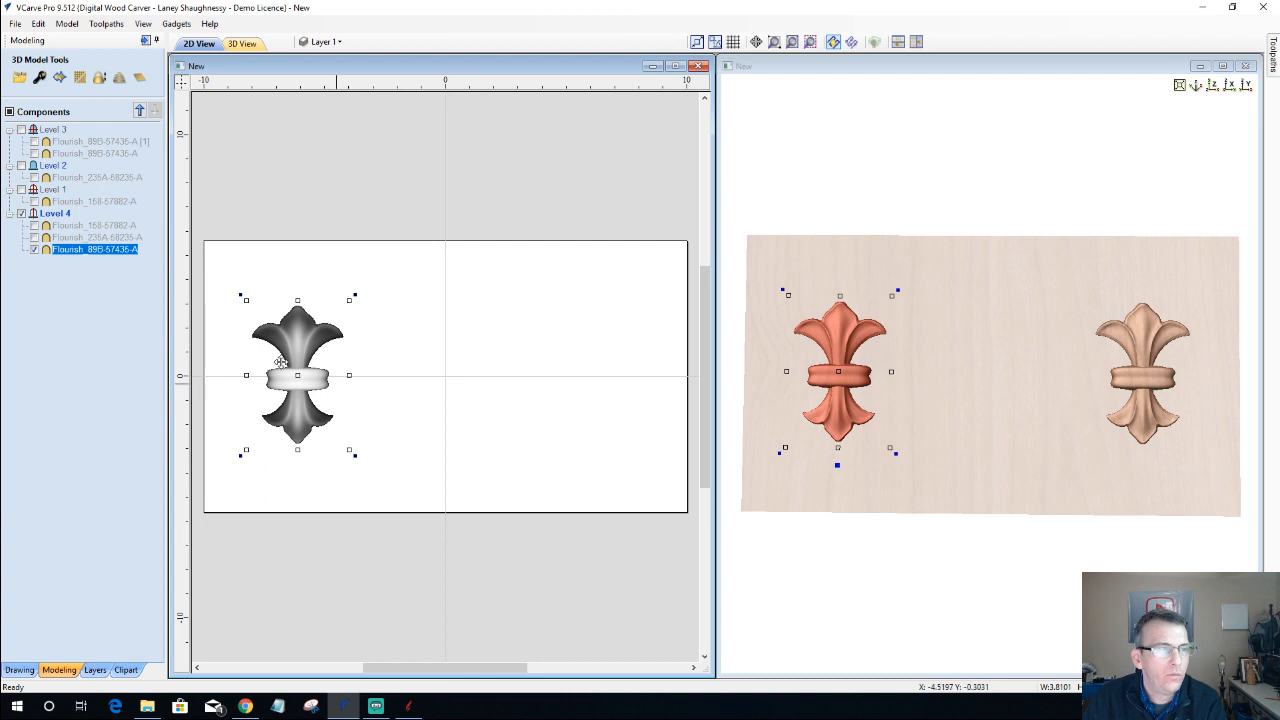
left_click_drag(299, 373, 397, 372)
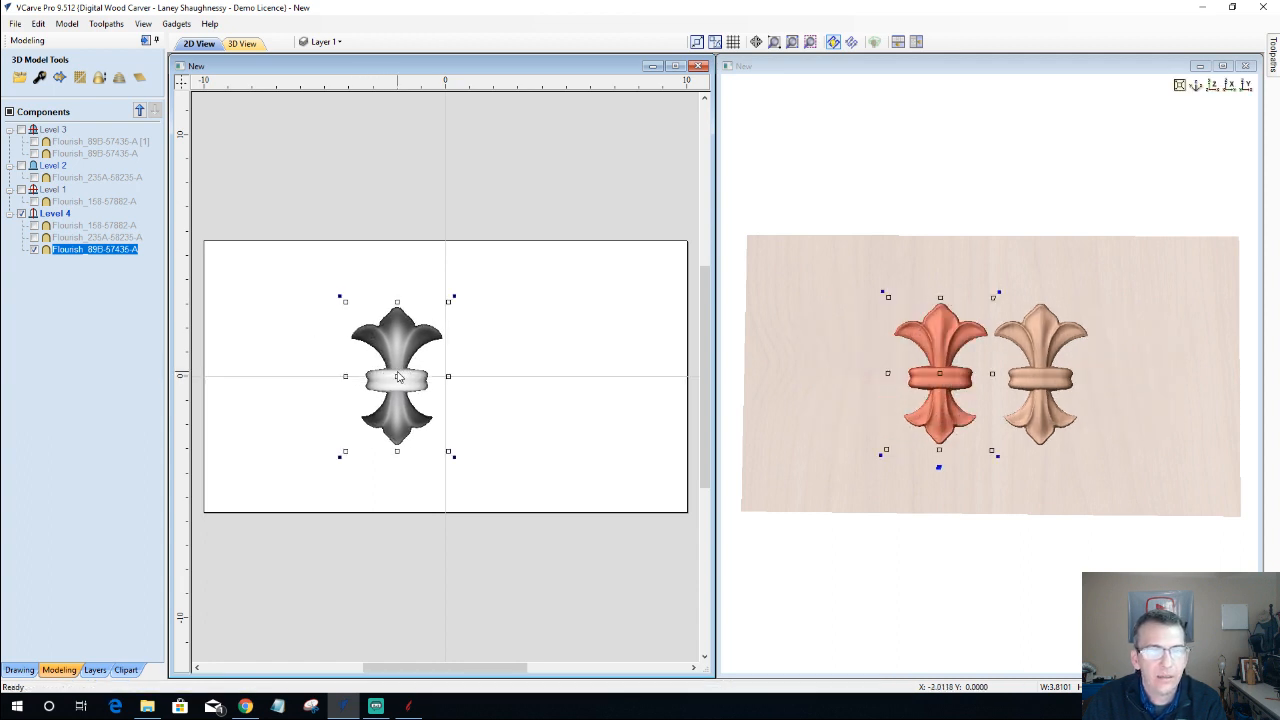
left_click_drag(412, 362, 421, 366)
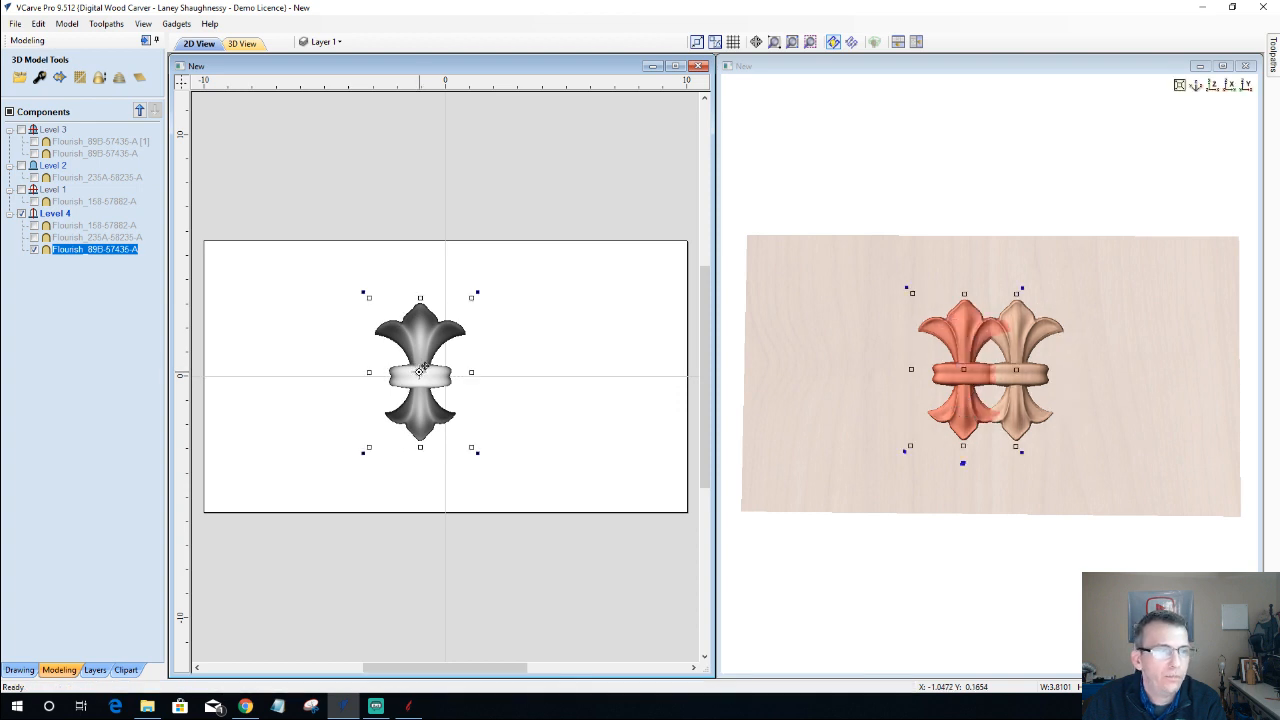
- Nudge the fleur-de-lis slightly right toward the vertical center line, deselect it, and inspect its overlap with the mirrored copy in 3D
scroll(1040, 398, "up", 4)
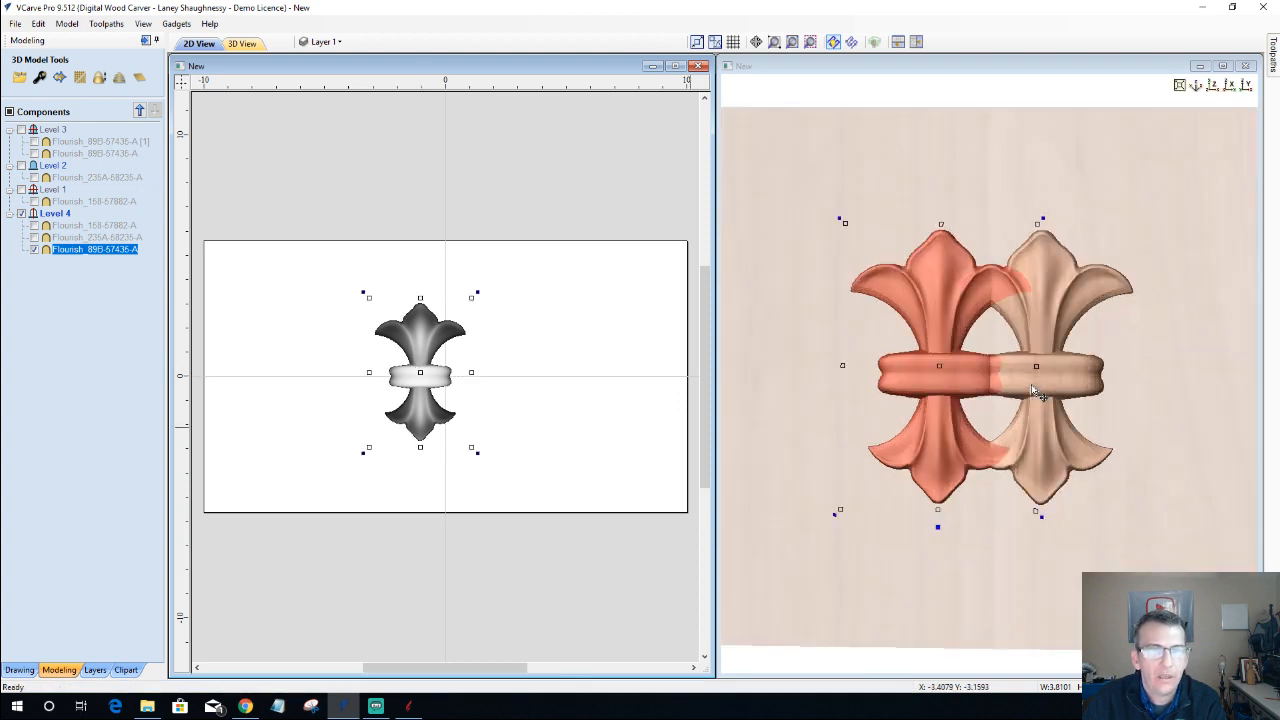
scroll(1036, 392, "up", 2)
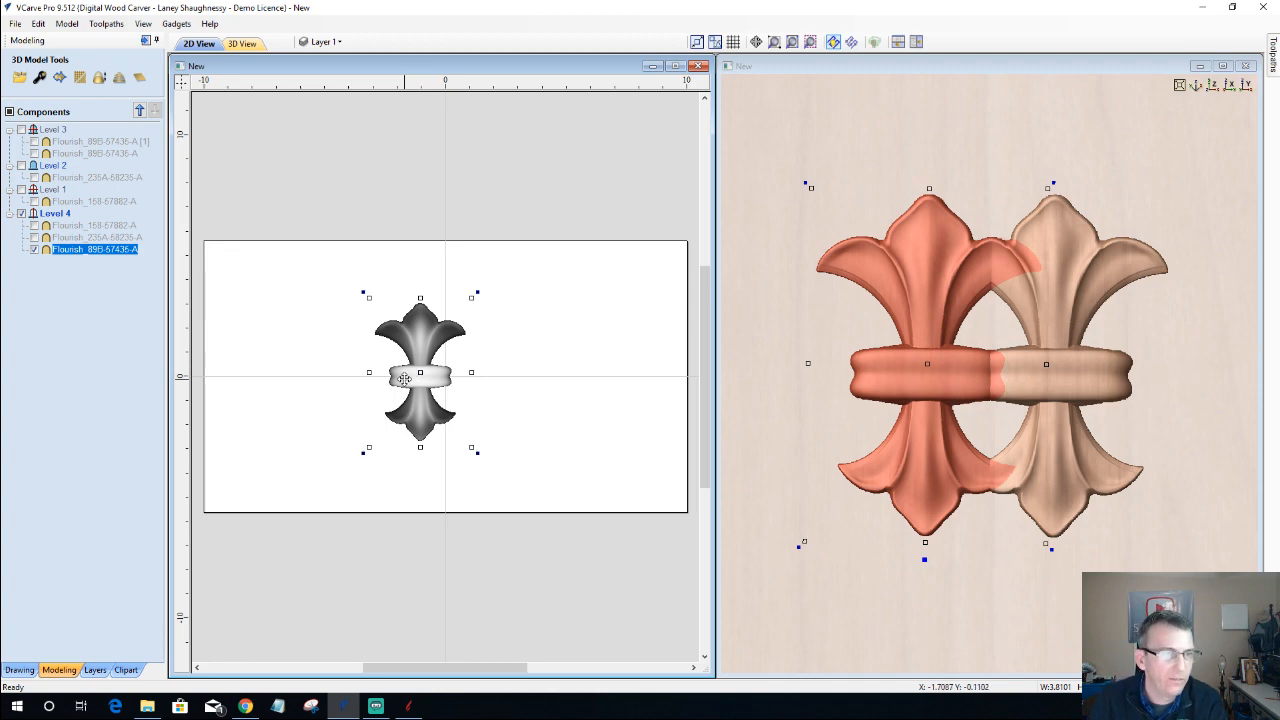
key("Left")
key("Right")
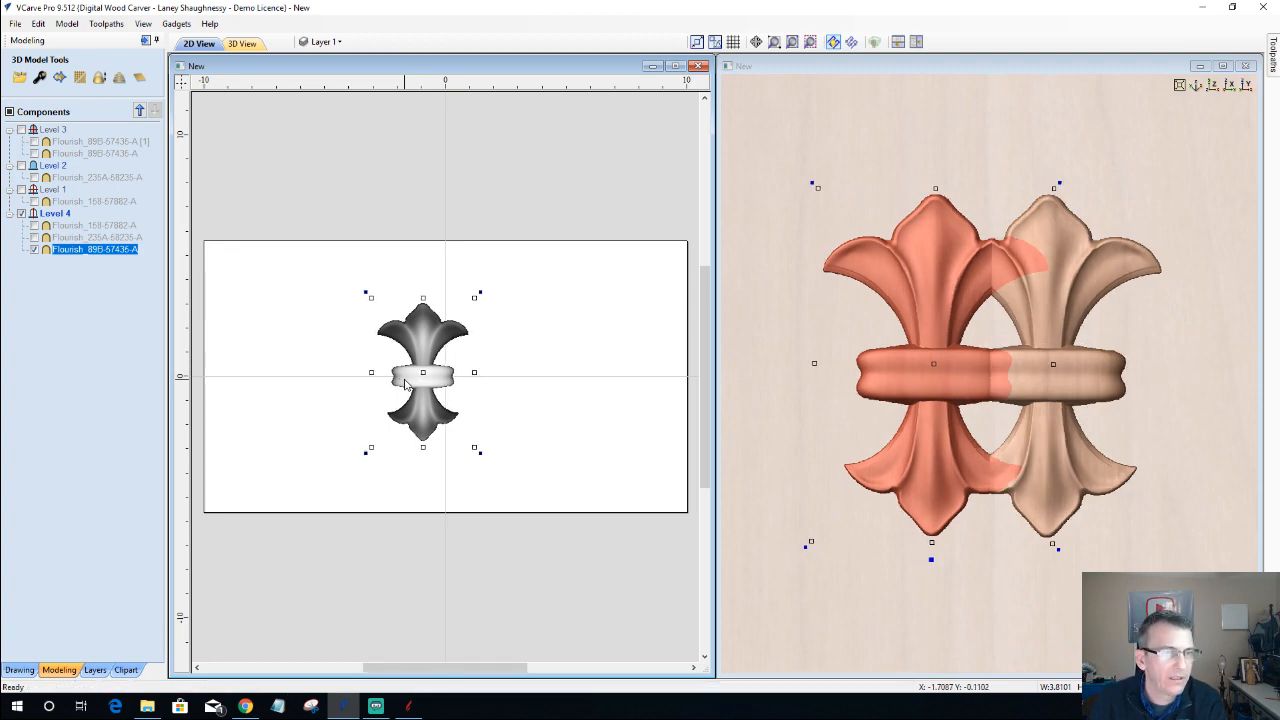
key("Right")
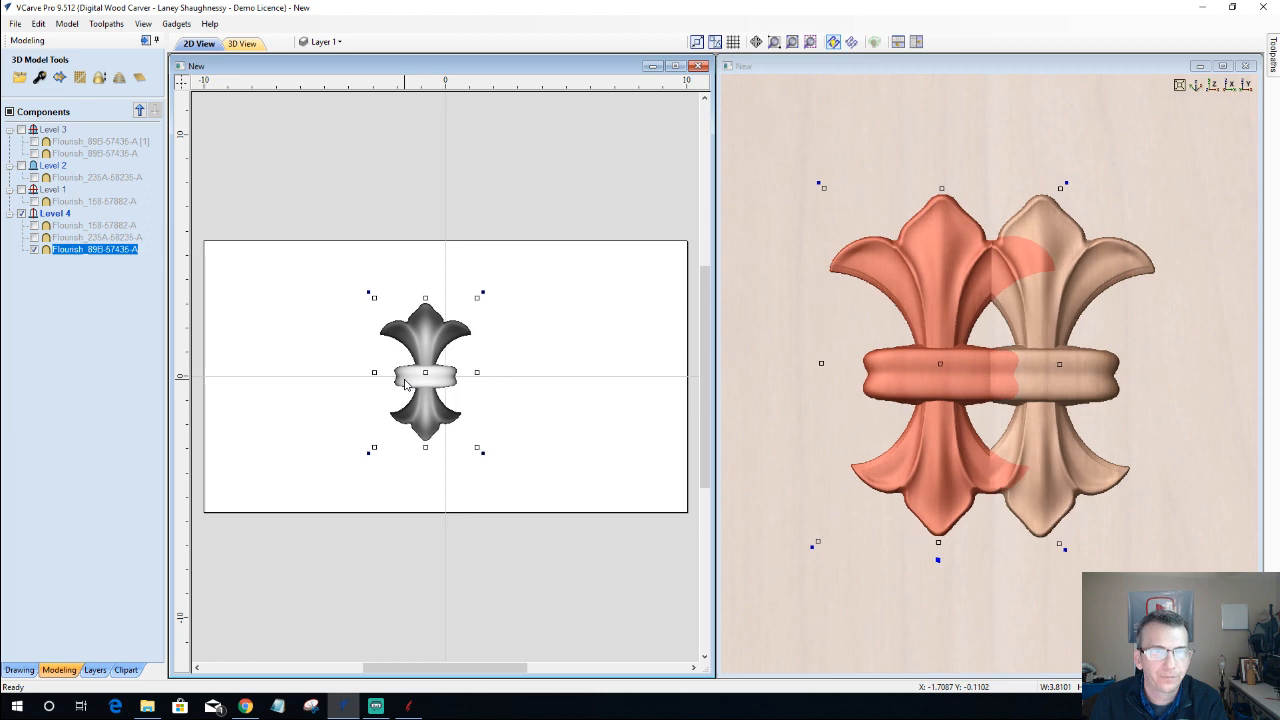
left_click(640, 371)
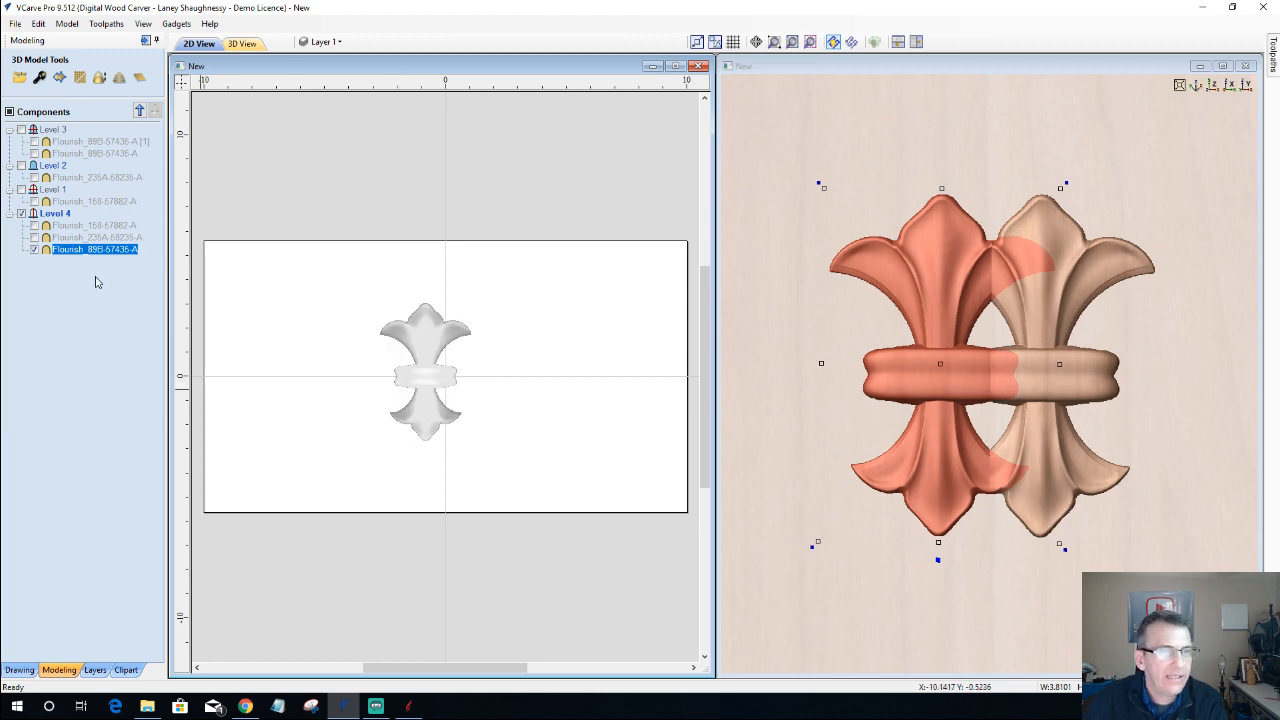
scroll(995, 540, "up", 3)
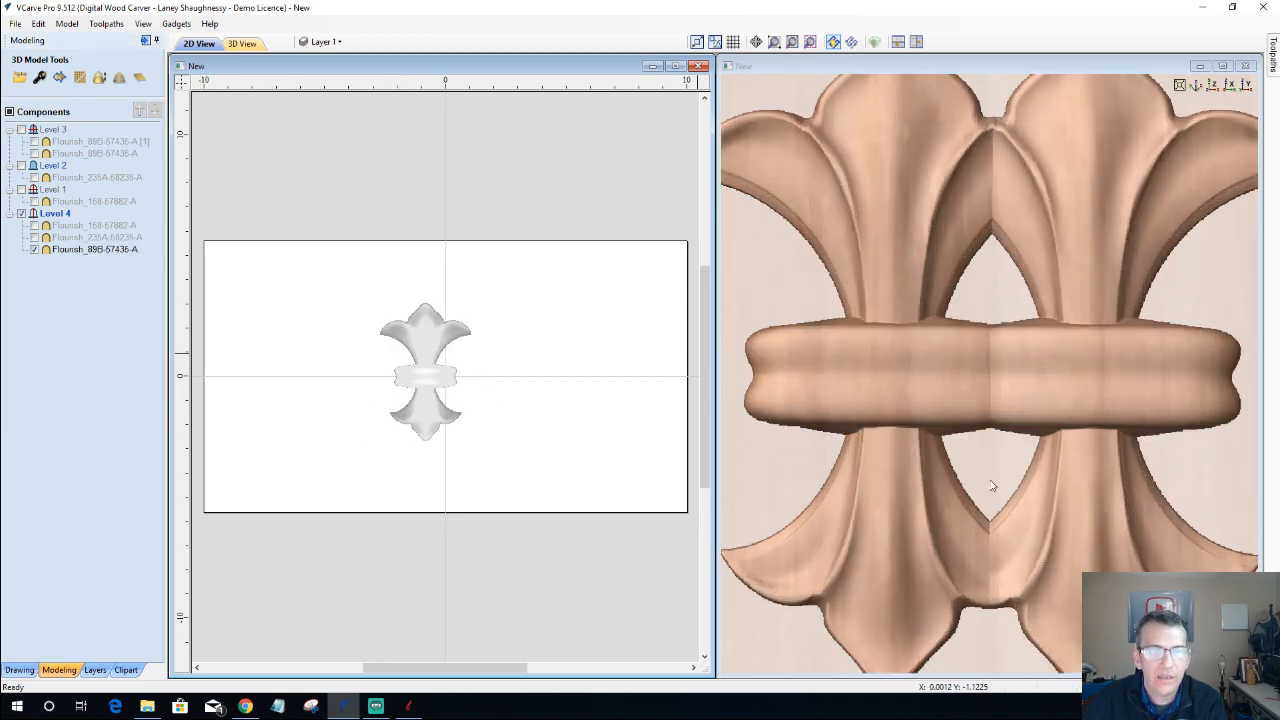
left_click_drag(996, 546, 950, 399)
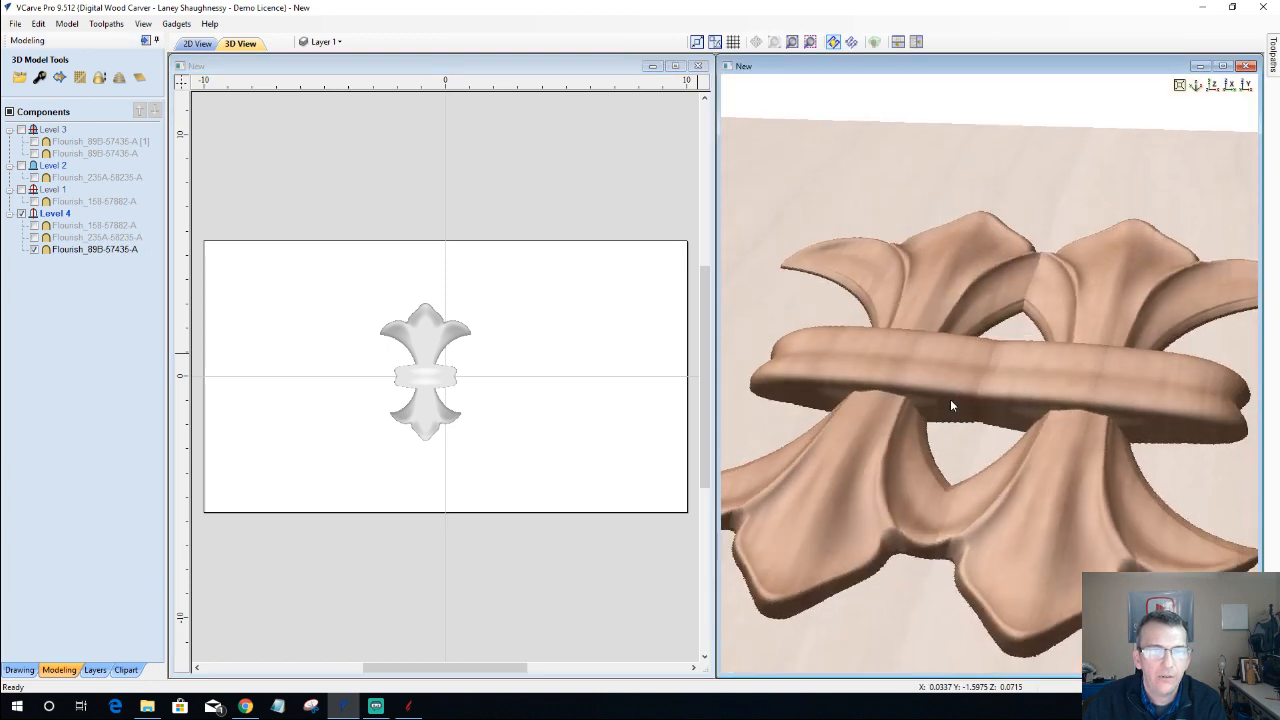
scroll(953, 410, "down", 2)
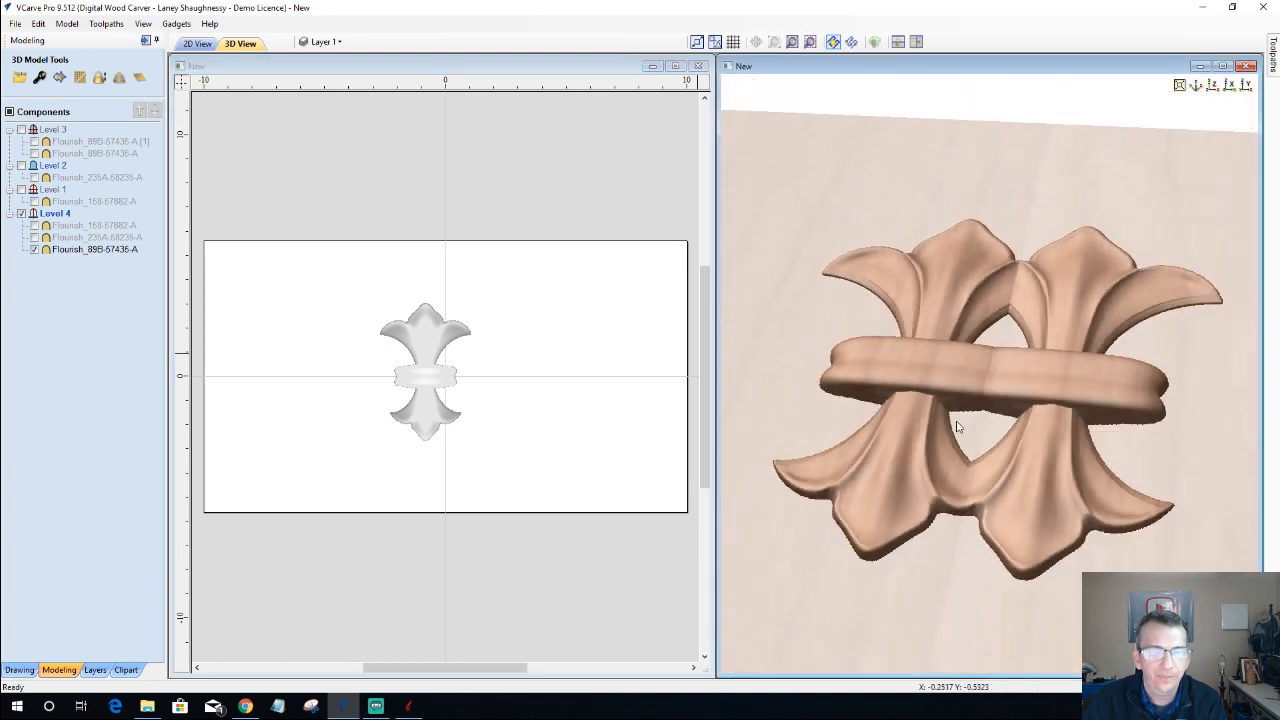
scroll(956, 427, "down", 2)
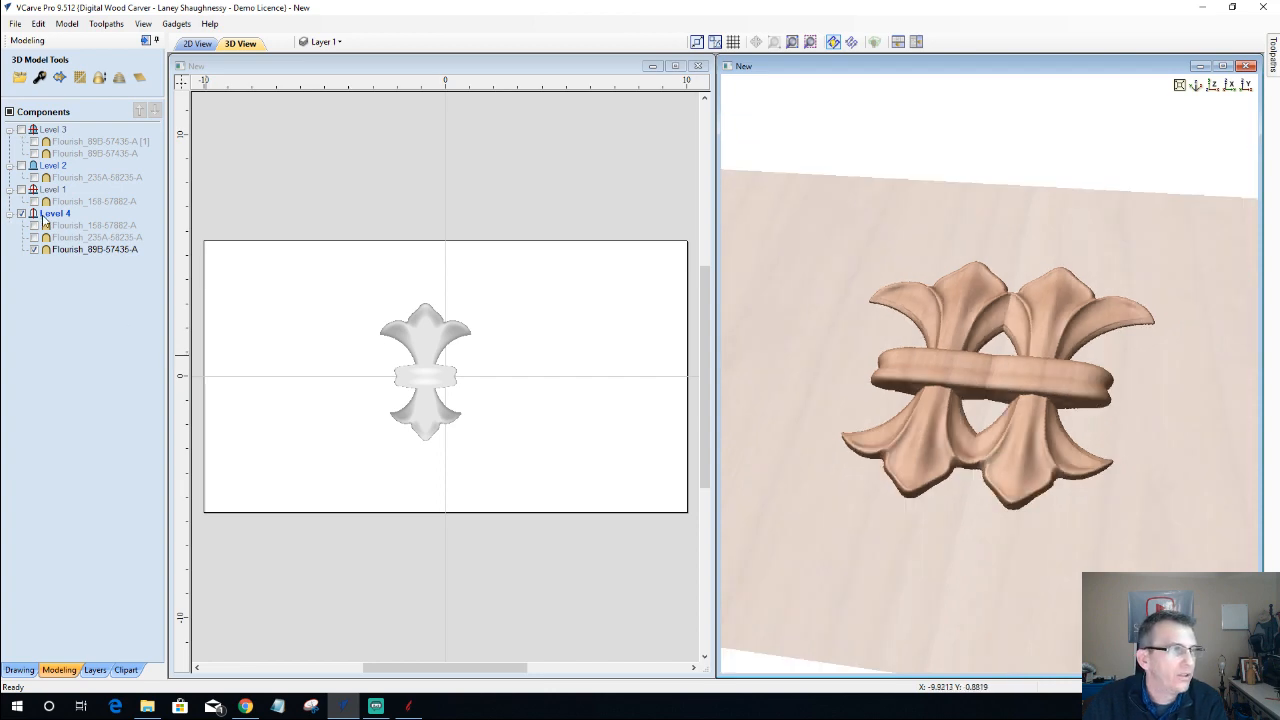
- Set Level 4's mirror mode to Top to Bottom and inspect the mirrored fleur-de-lis in 3D
right_click(45, 216)
mouse_move(75, 243)
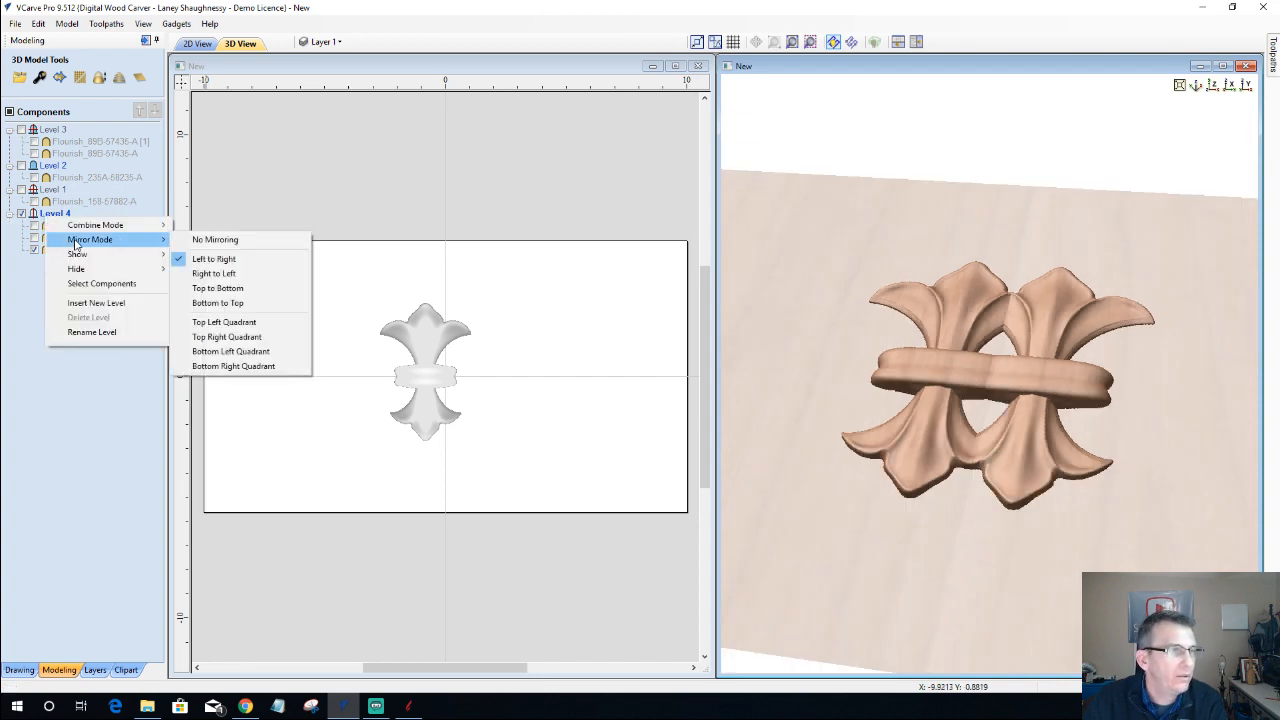
left_click(213, 289)
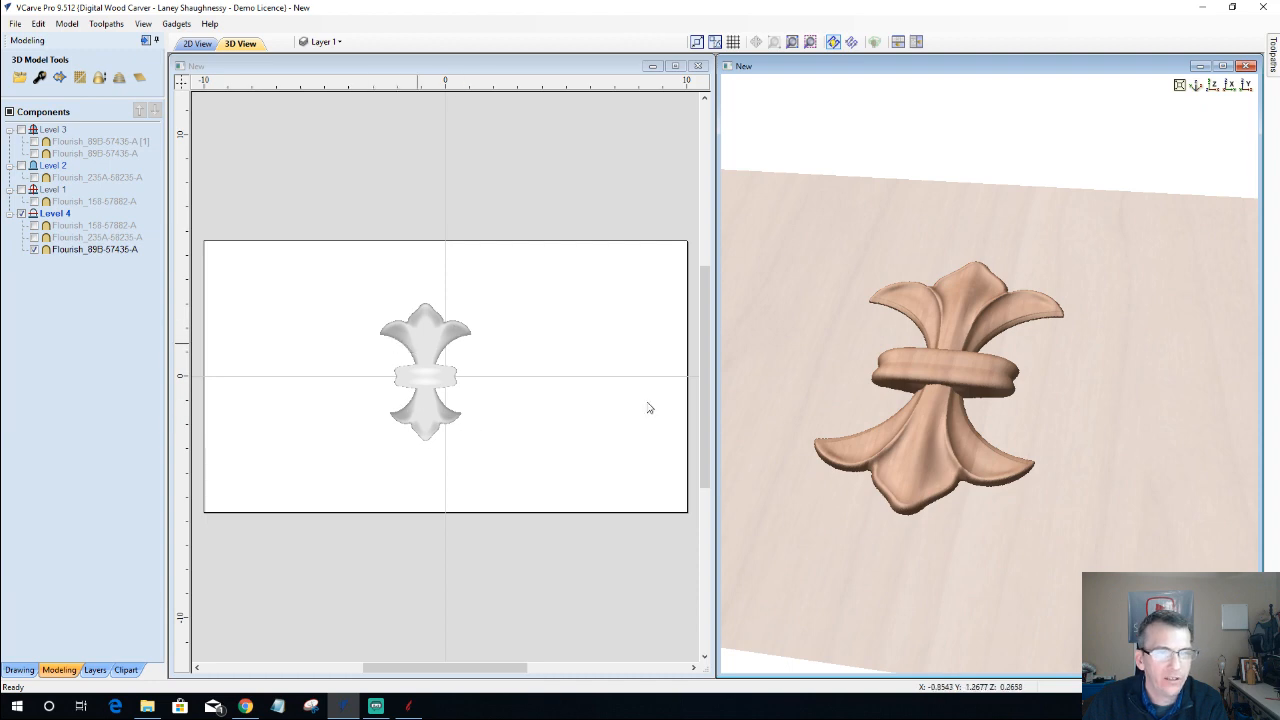
left_click_drag(876, 566, 890, 555)
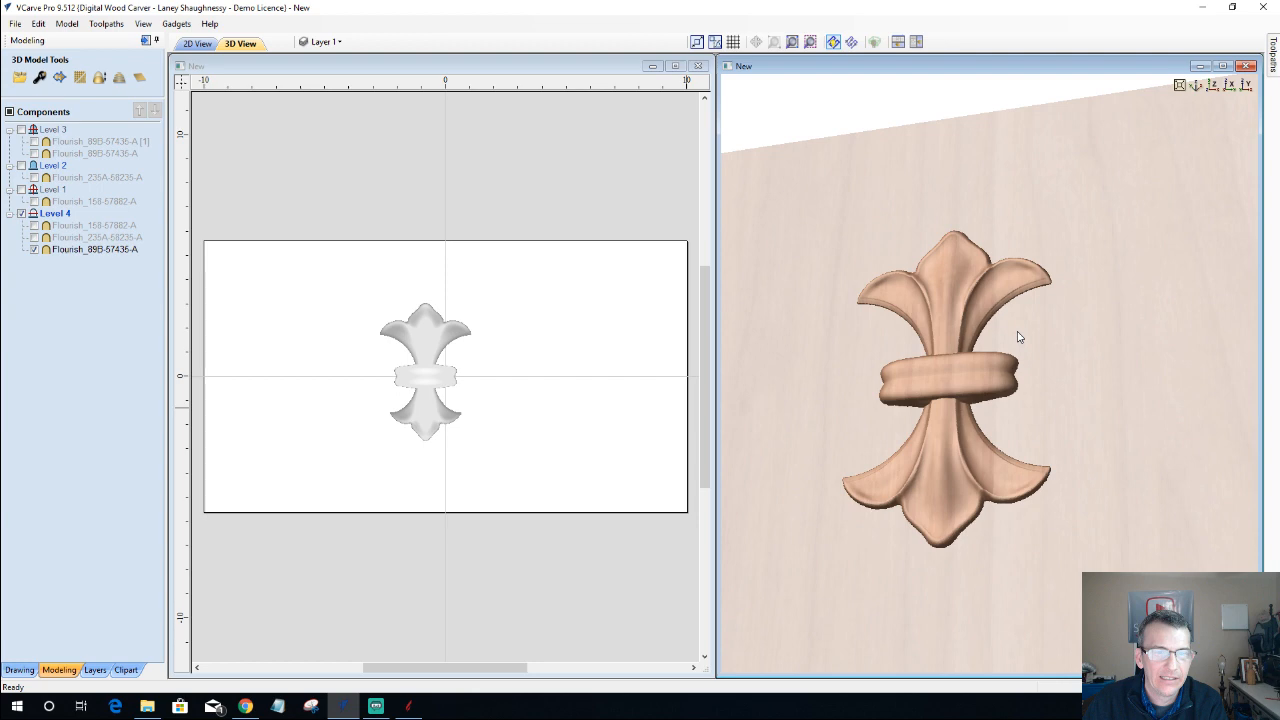
left_click_drag(1018, 337, 911, 490)
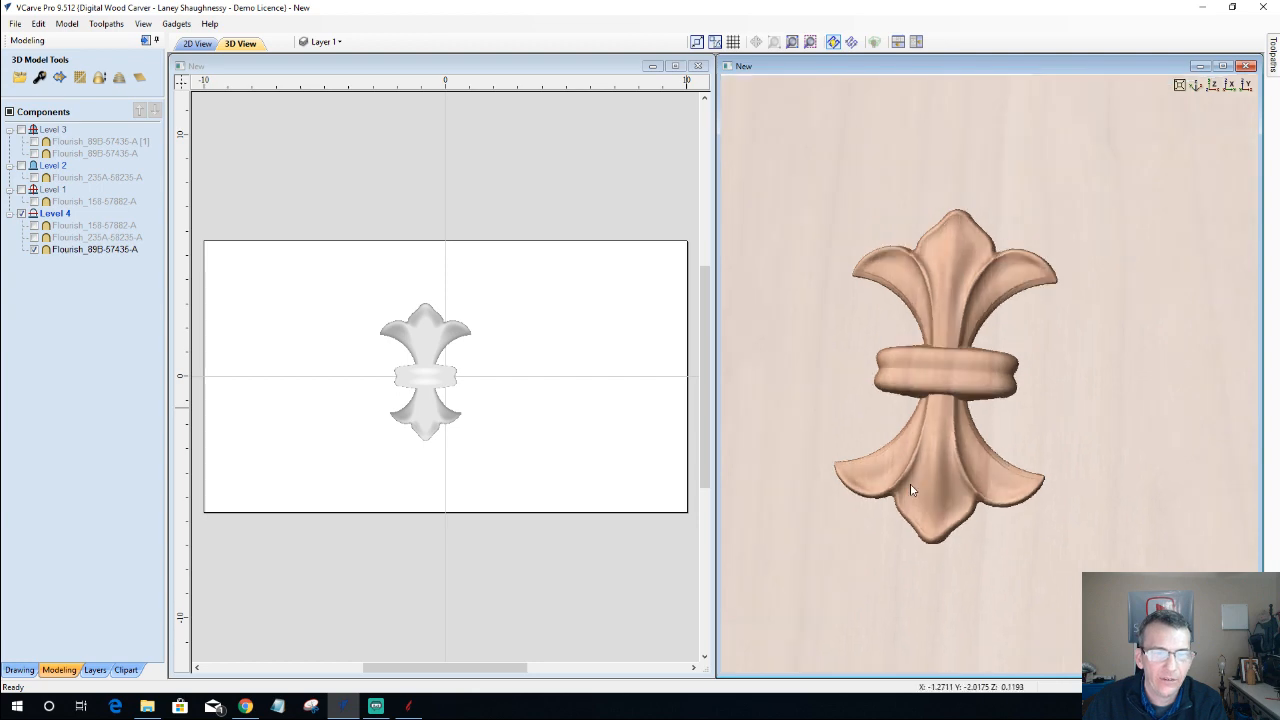
- Rotate the fleur-de-lis clockwise so its top points to the board's upper right, and place its band across the horizontal center line
left_click(406, 410)
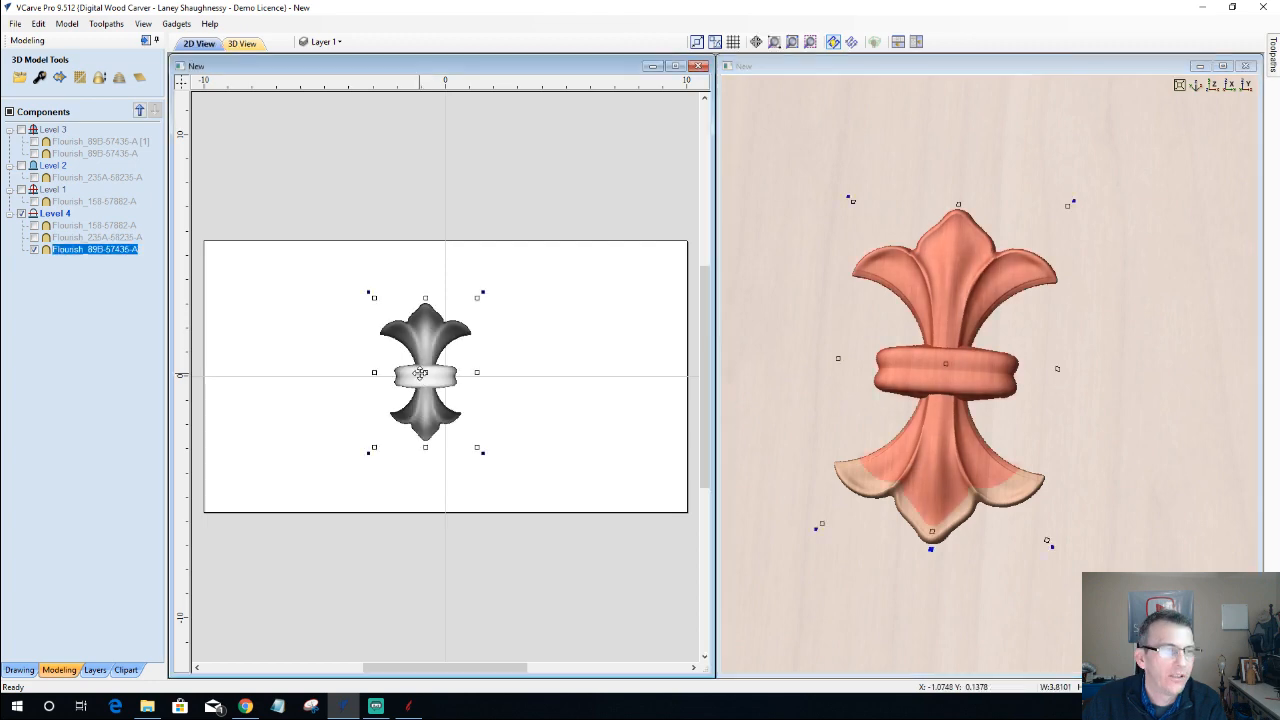
left_click(500, 323)
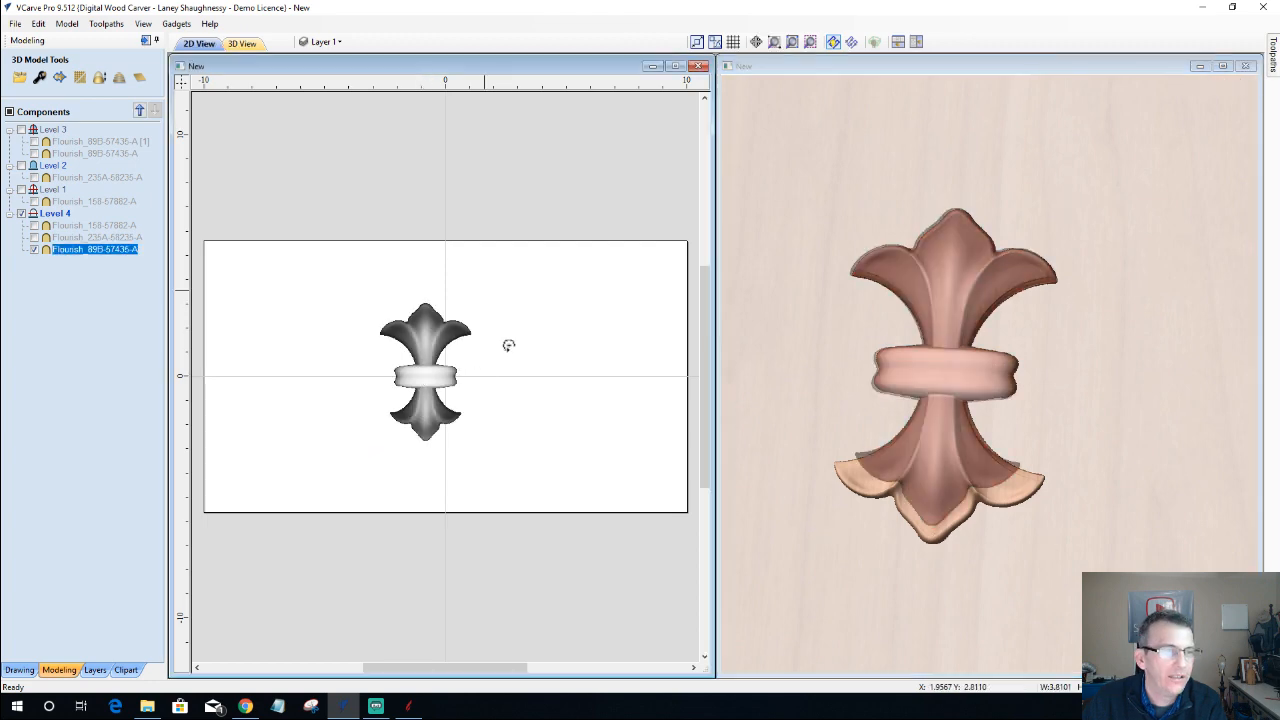
left_click_drag(508, 345, 434, 388)
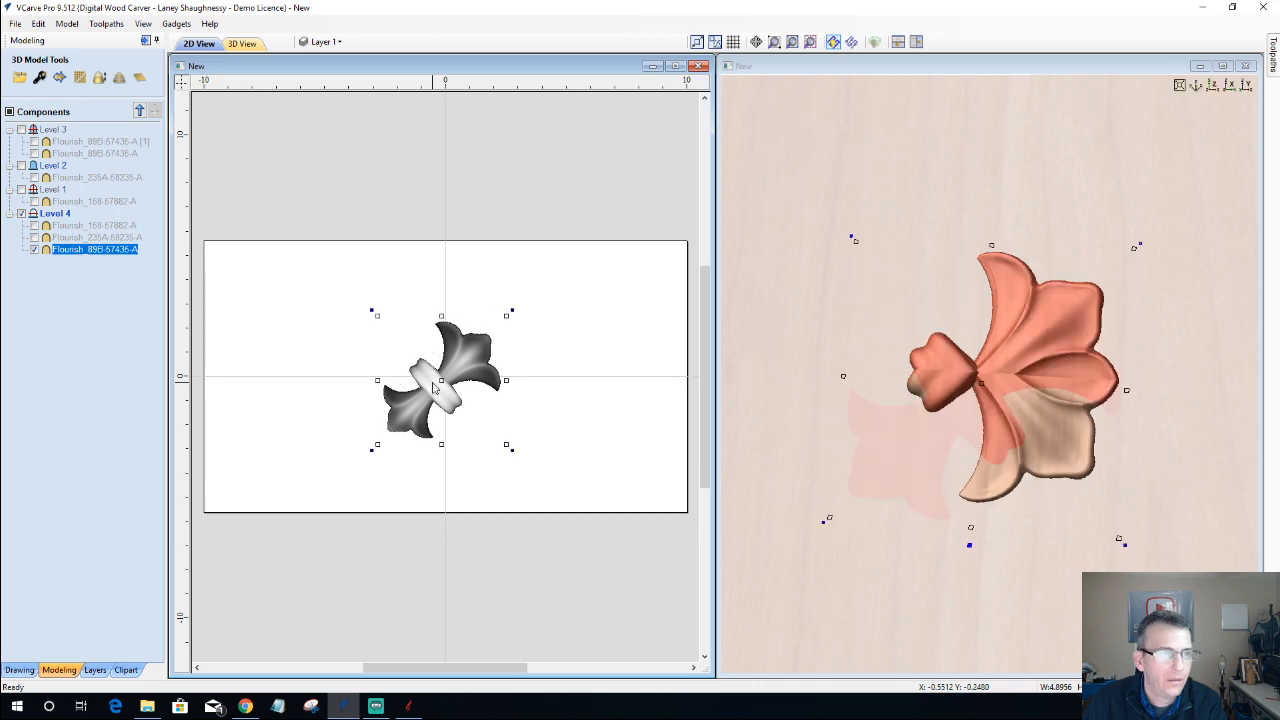
left_click_drag(432, 393, 425, 378)
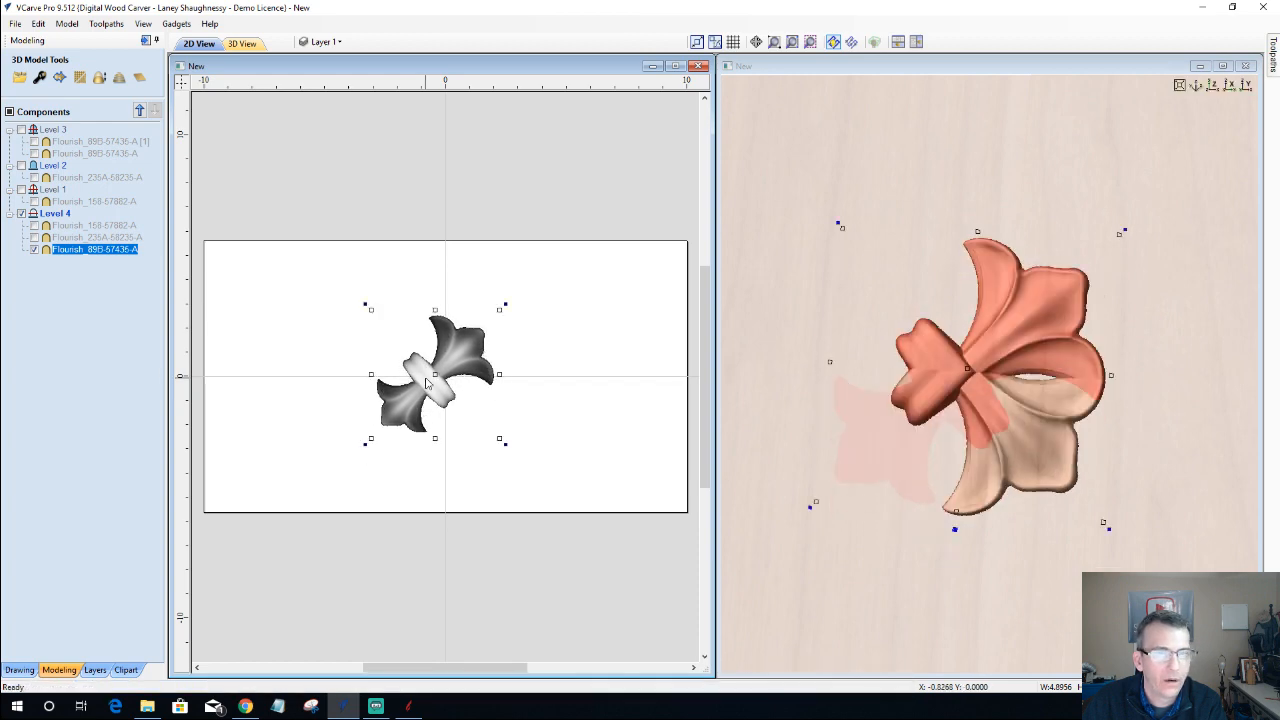
left_click(778, 474)
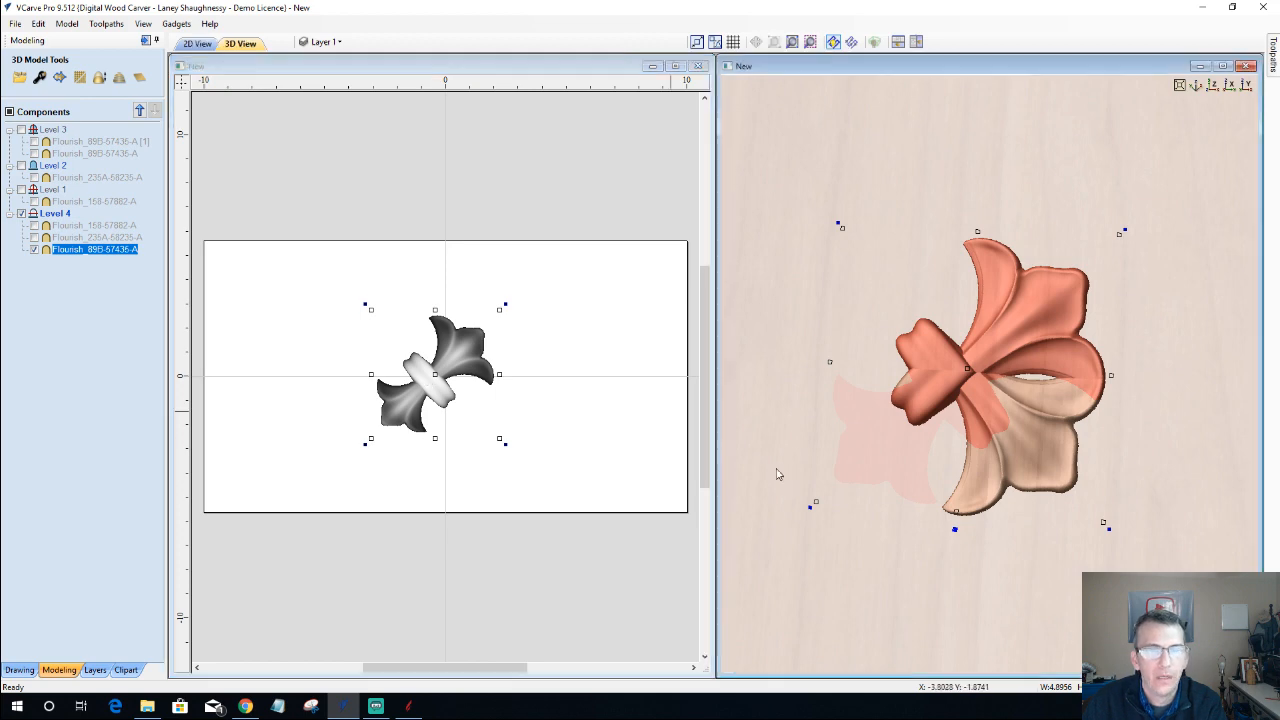
left_click(136, 344)
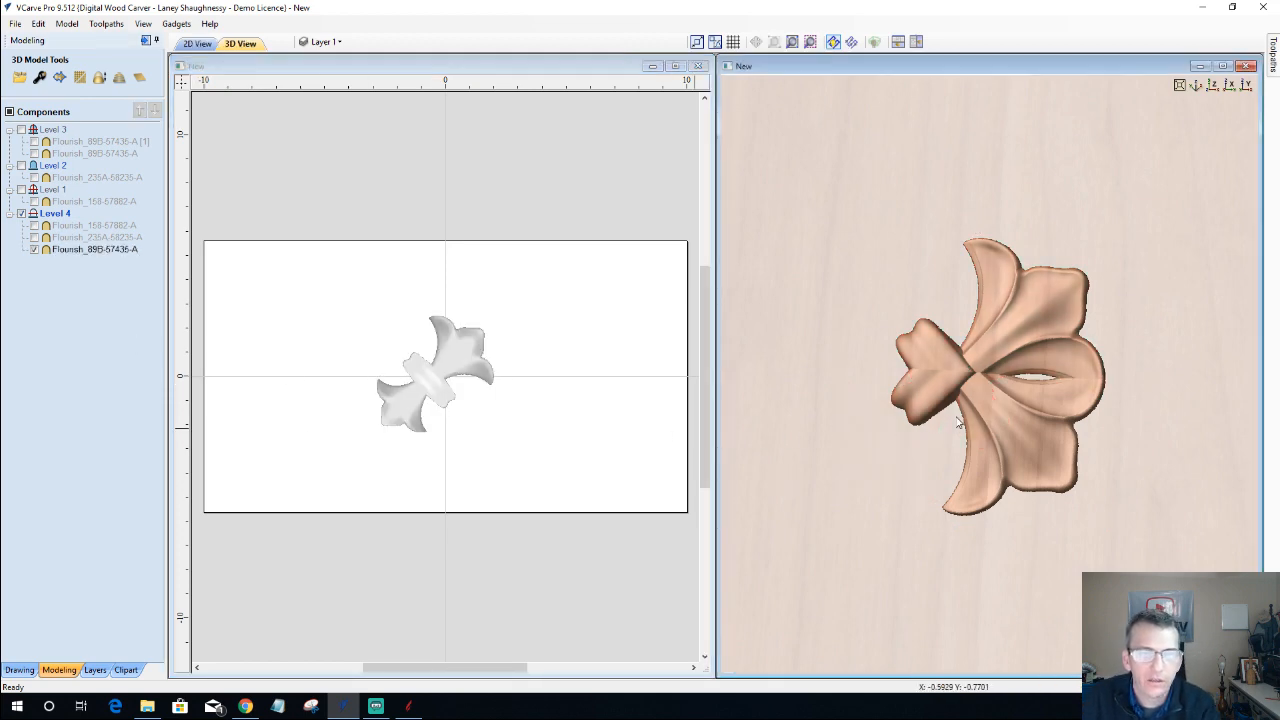
- Move the rotated fleur-de-lis slightly up across the horizontal center line to change how its mirrored halves merge
scroll(960, 422, "up", 2)
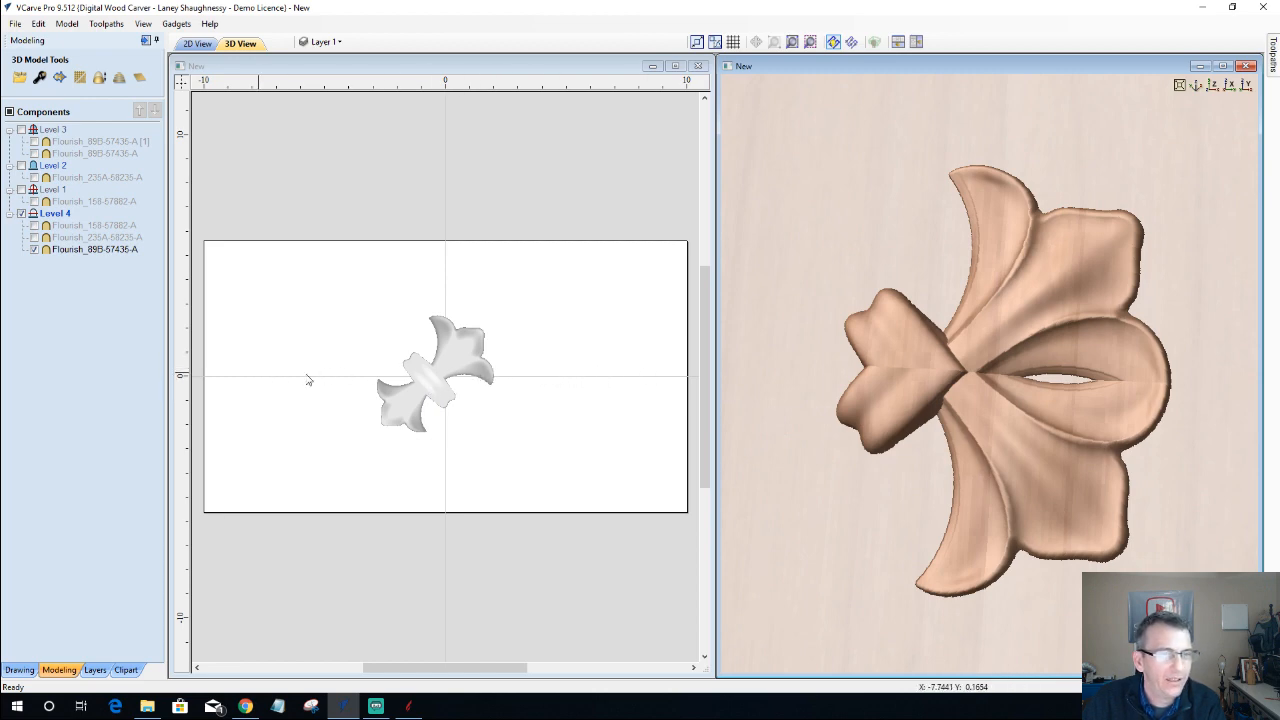
right_click(52, 216)
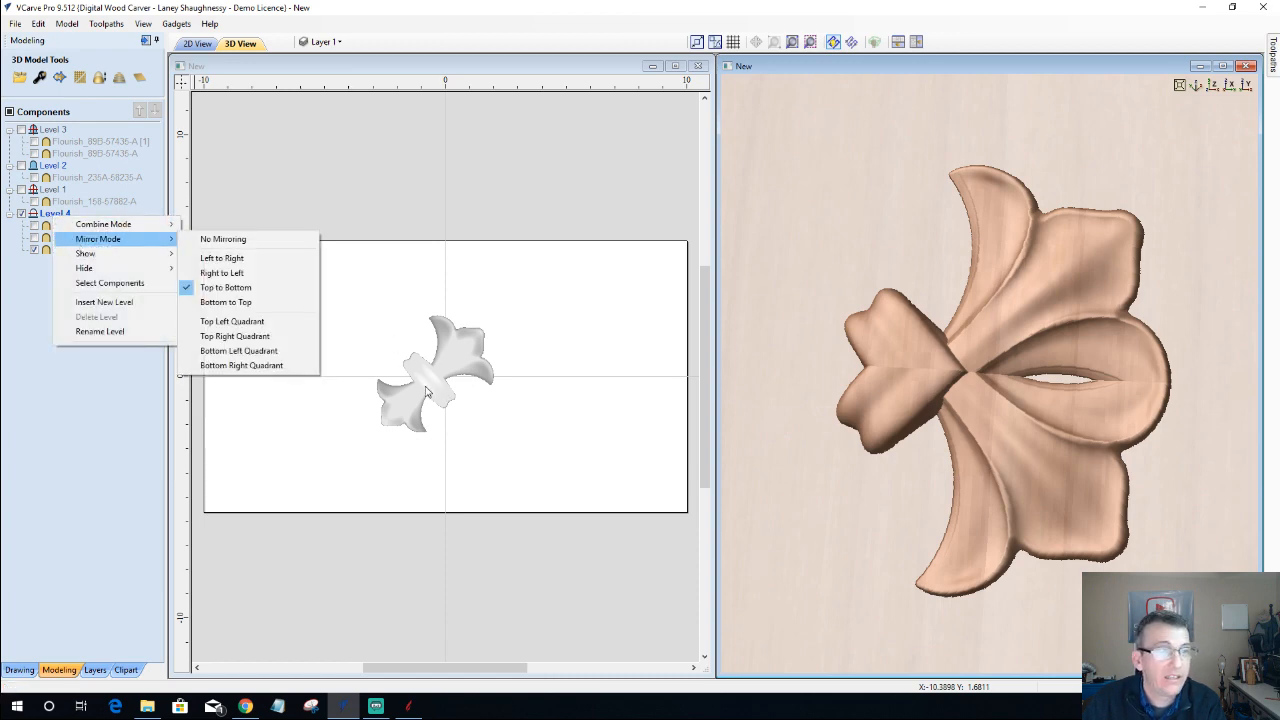
left_click(426, 390)
left_click(430, 383)
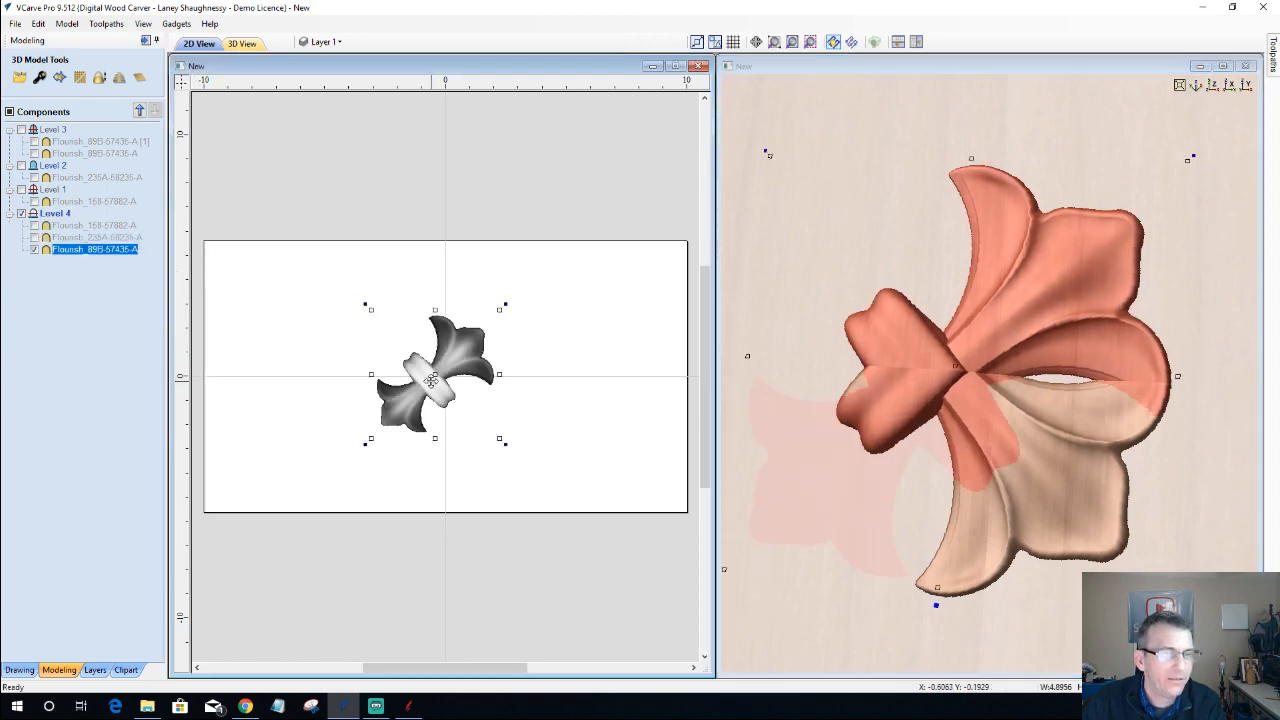
left_click_drag(430, 380, 430, 370)
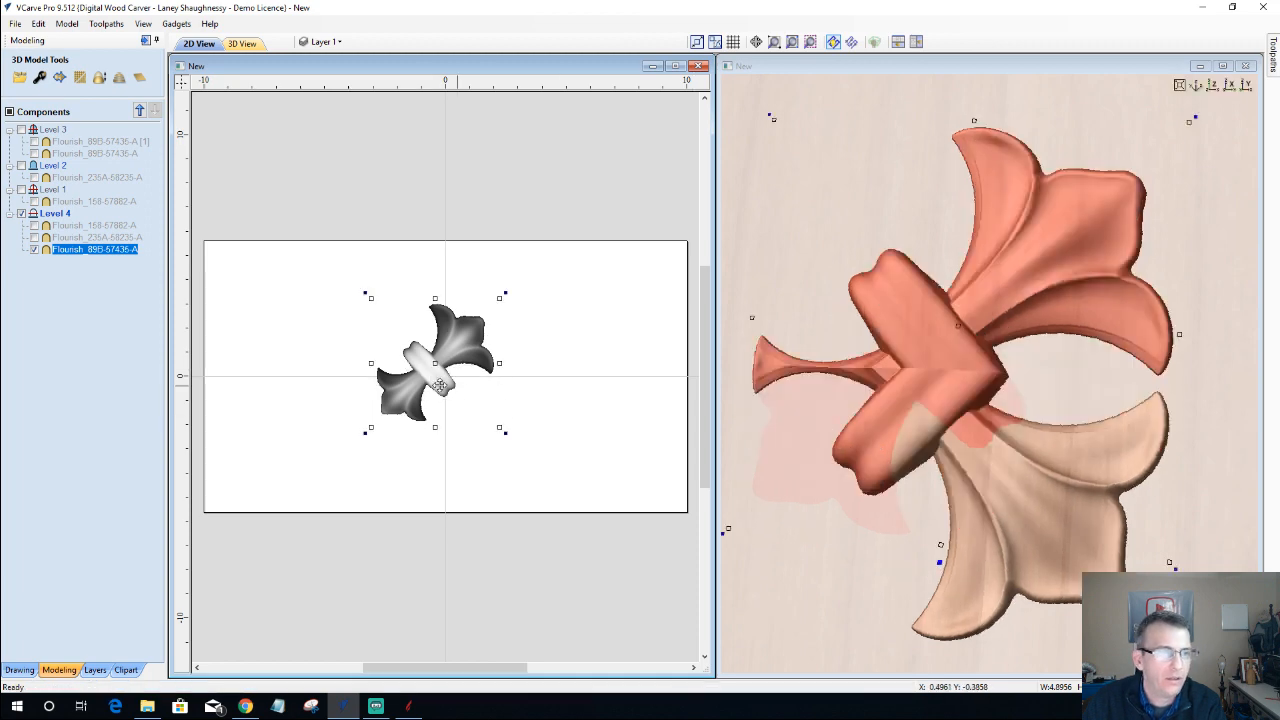
scroll(935, 413, "down", 2)
scroll(935, 413, "down", 1)
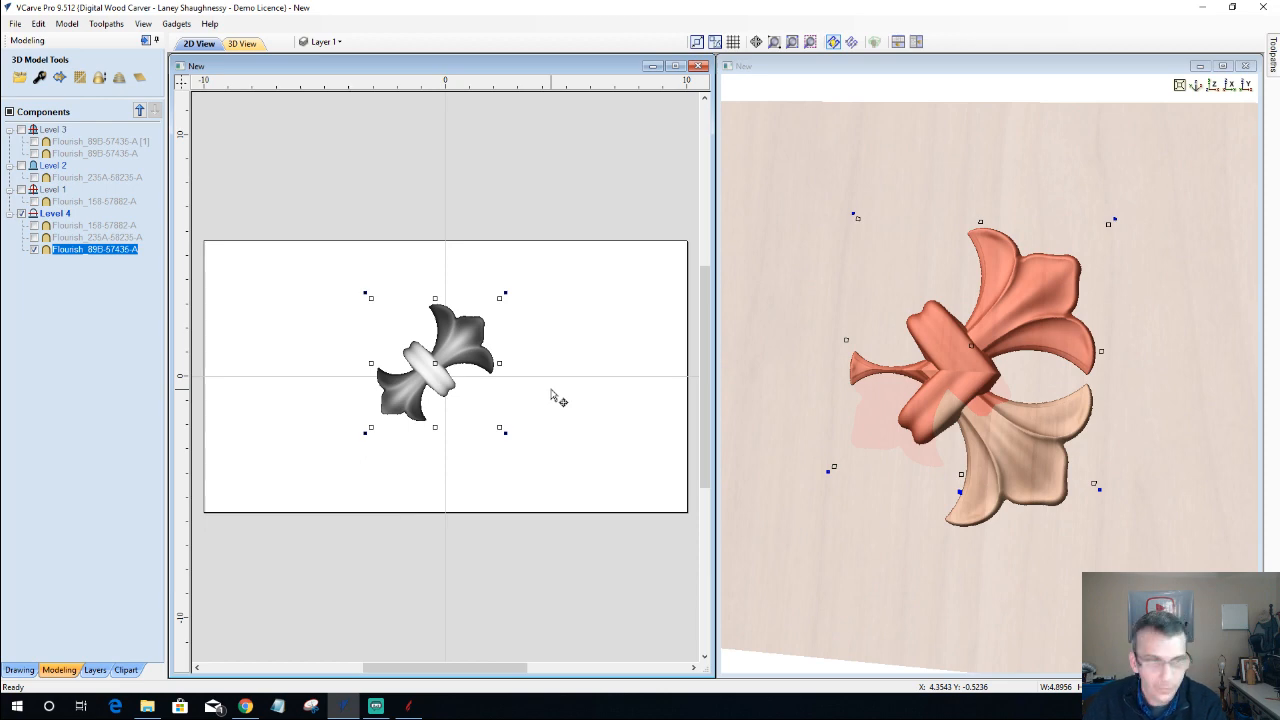
- Nudge the fleur-de-lis down in four small increments, deselect it, and inspect the merged shape in 3D
key("Down")
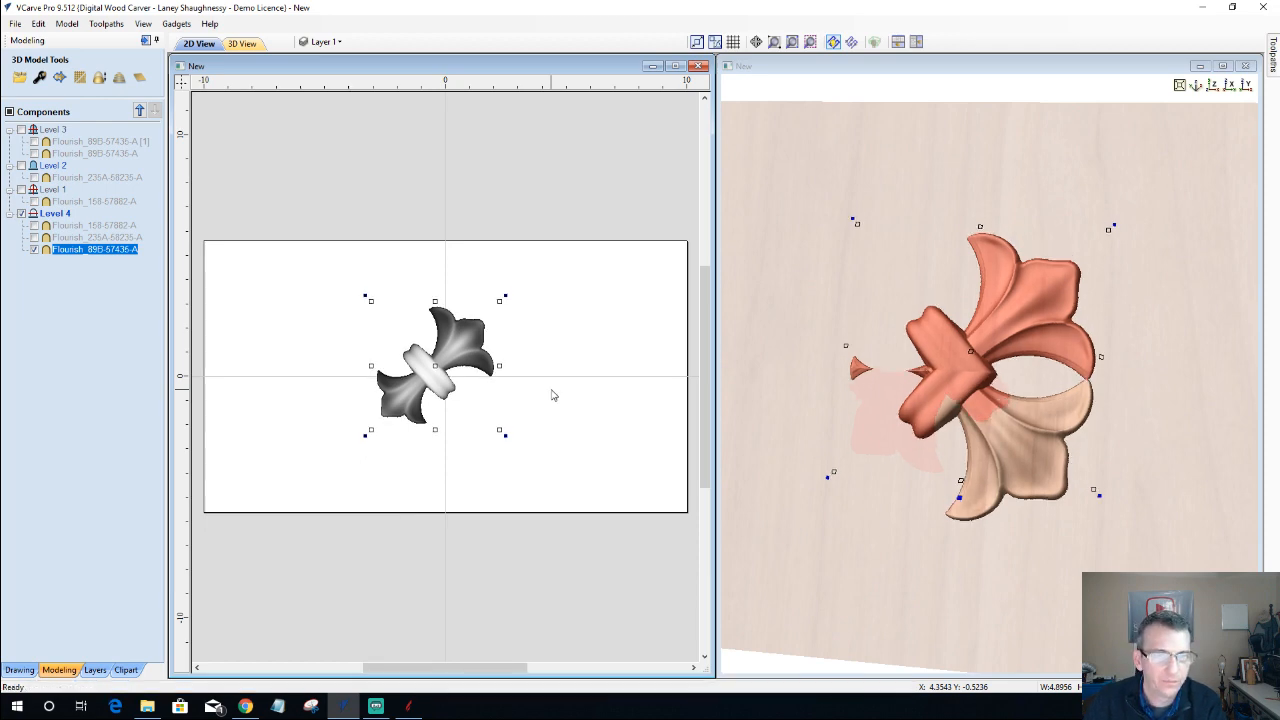
key("Down")
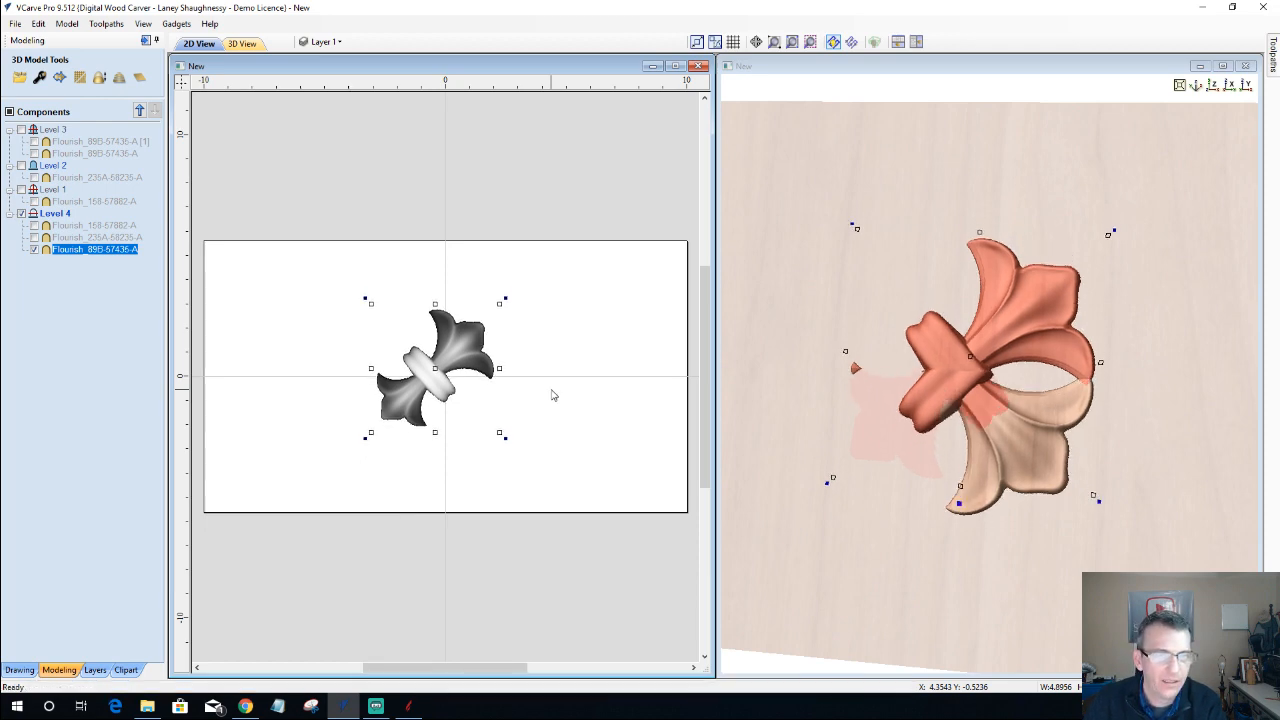
key("Down")
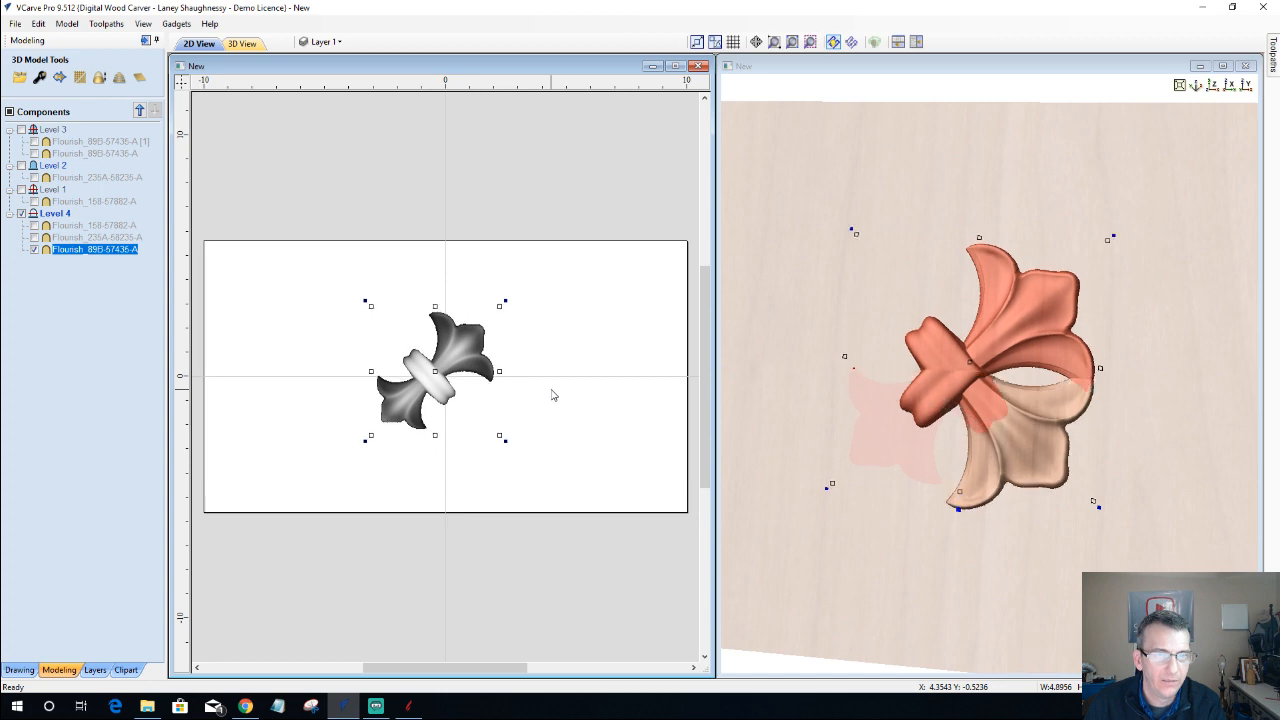
key("Down")
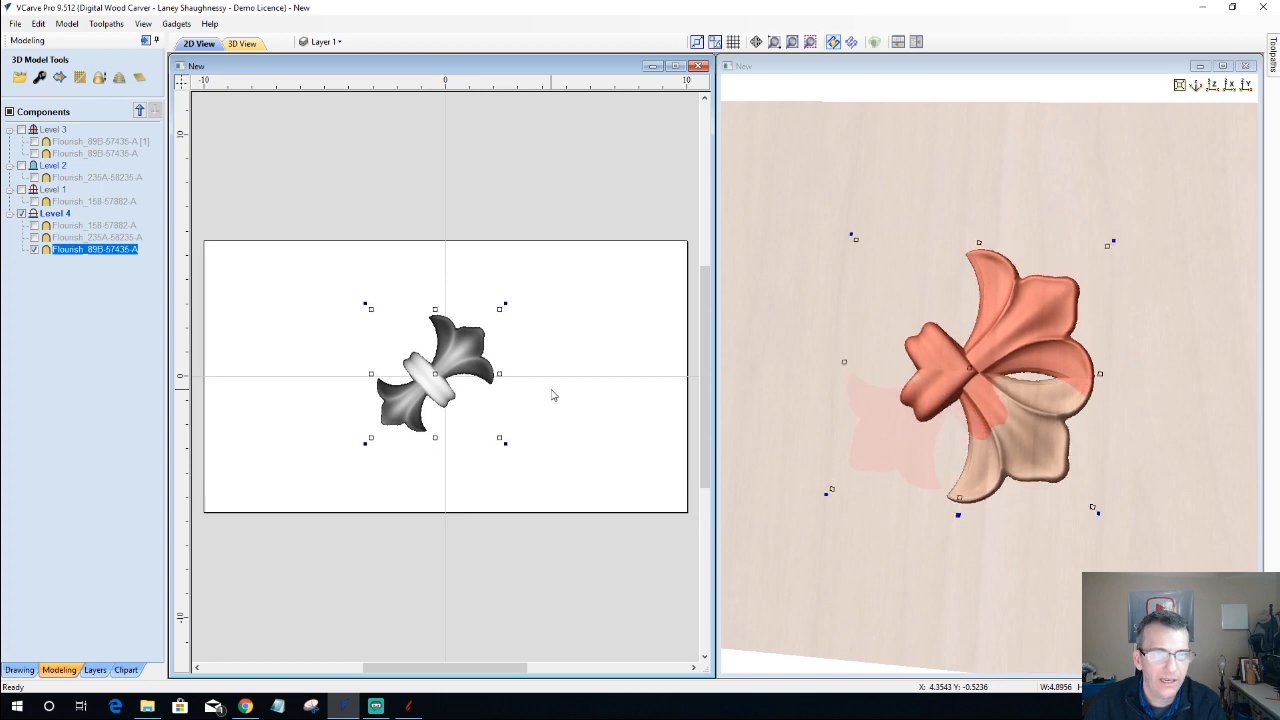
left_click(609, 337)
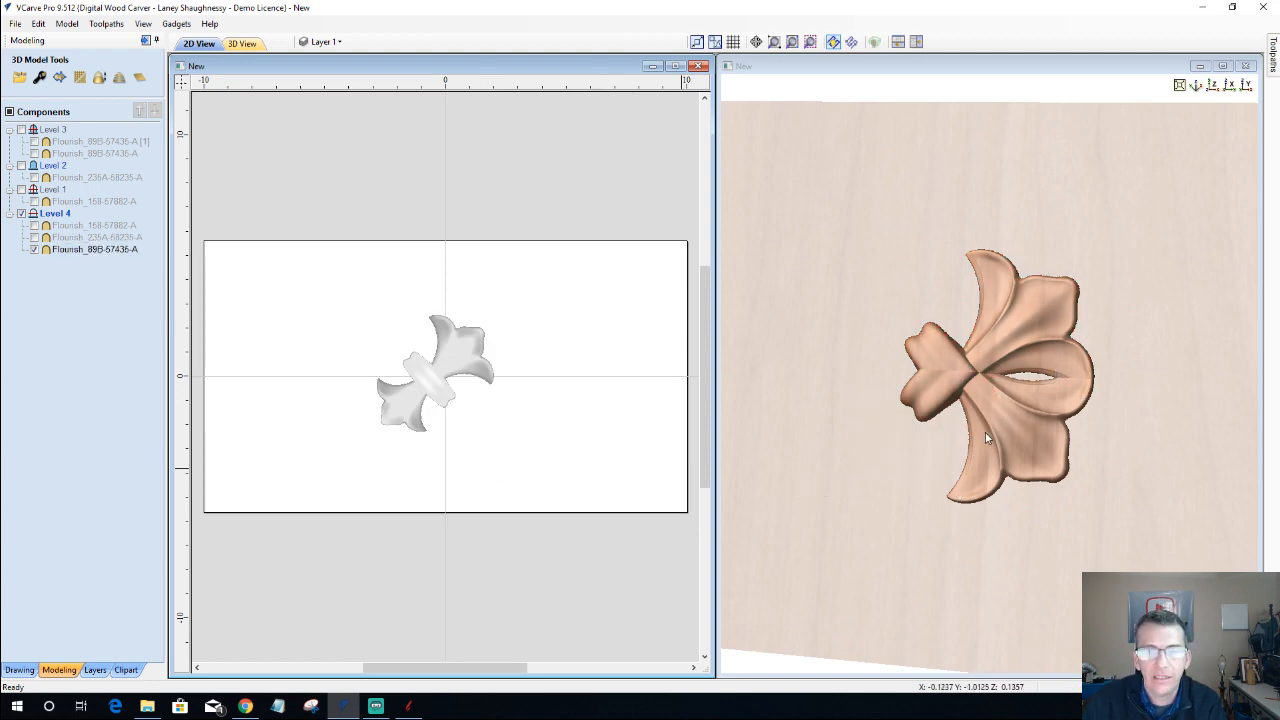
mouse_move(986, 434)
left_mouse_down()
mouse_move(1029, 506)
mouse_move(1064, 330)
mouse_move(1009, 436)
mouse_move(990, 420)
left_mouse_up()
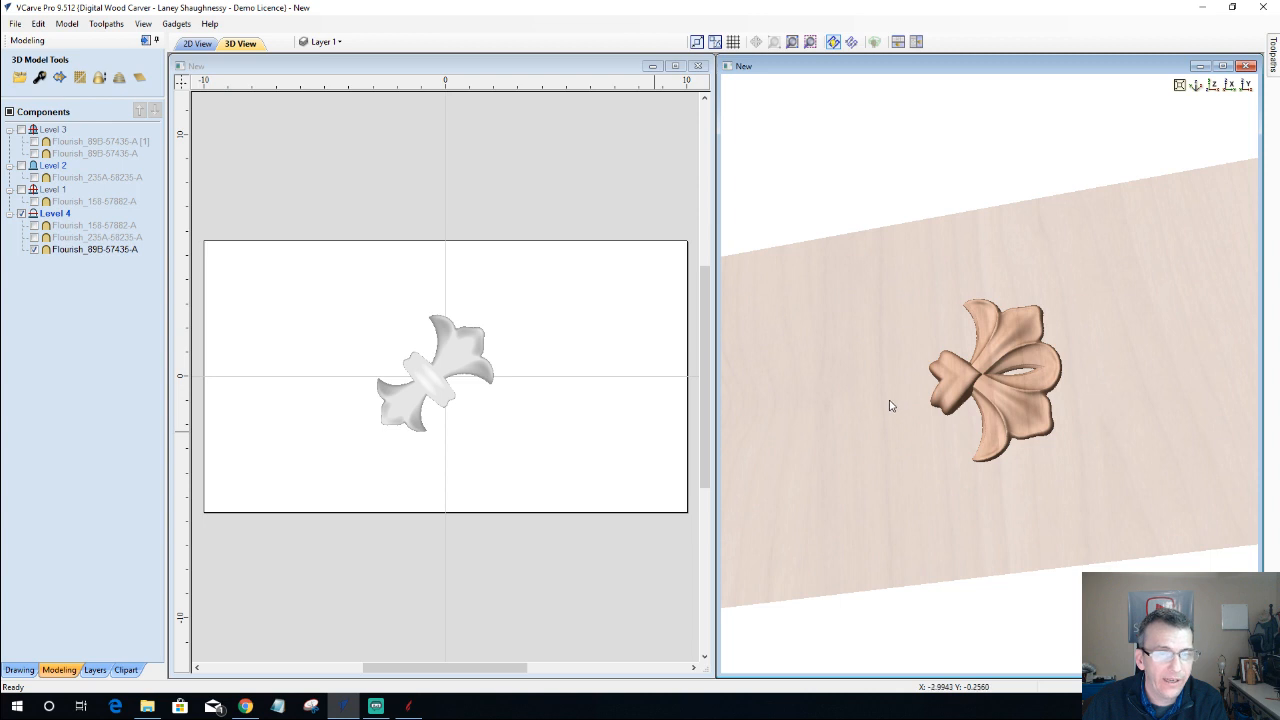
- Insert a new level directly above Level 4 and look over its combine mode options
right_click(49, 216)
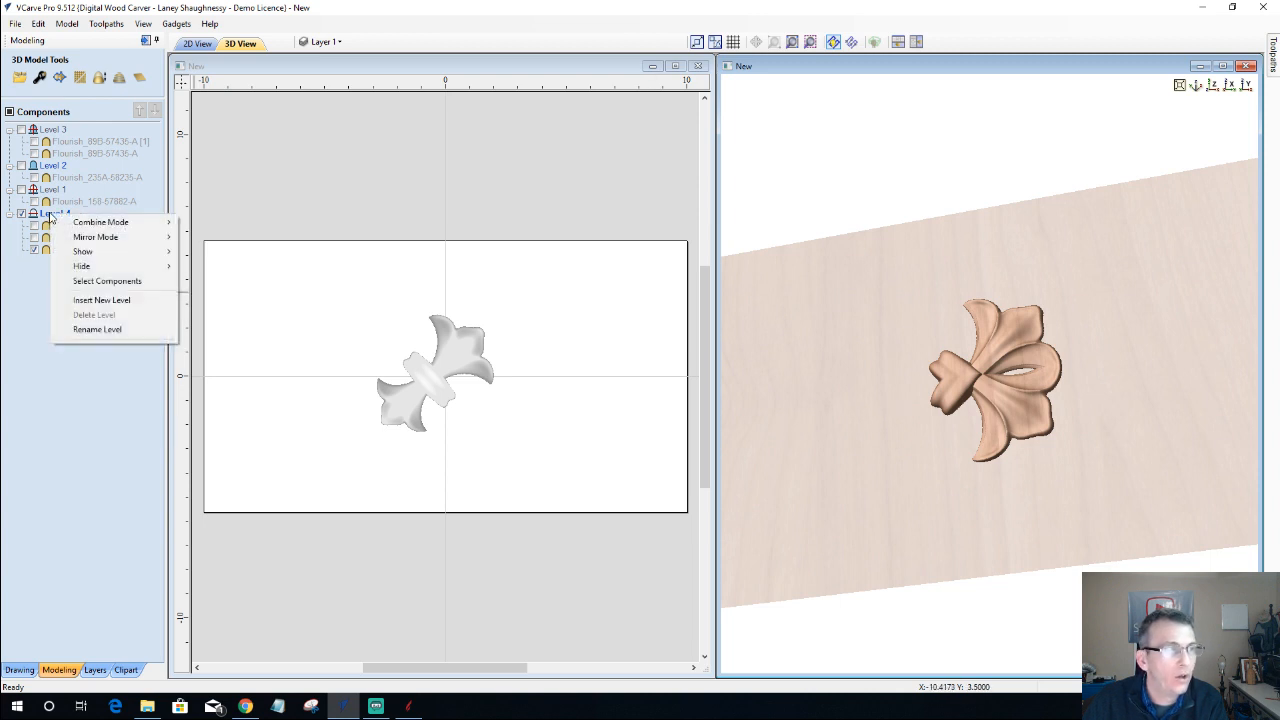
left_click(84, 301)
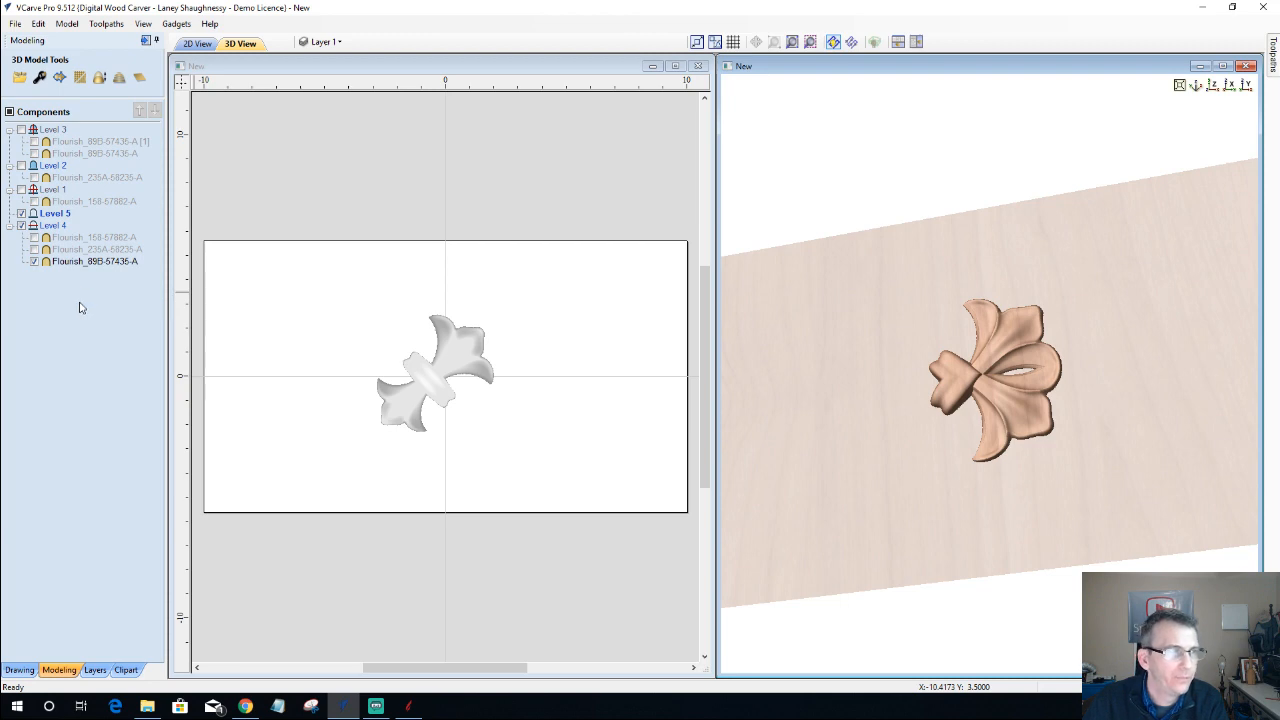
right_click(56, 216)
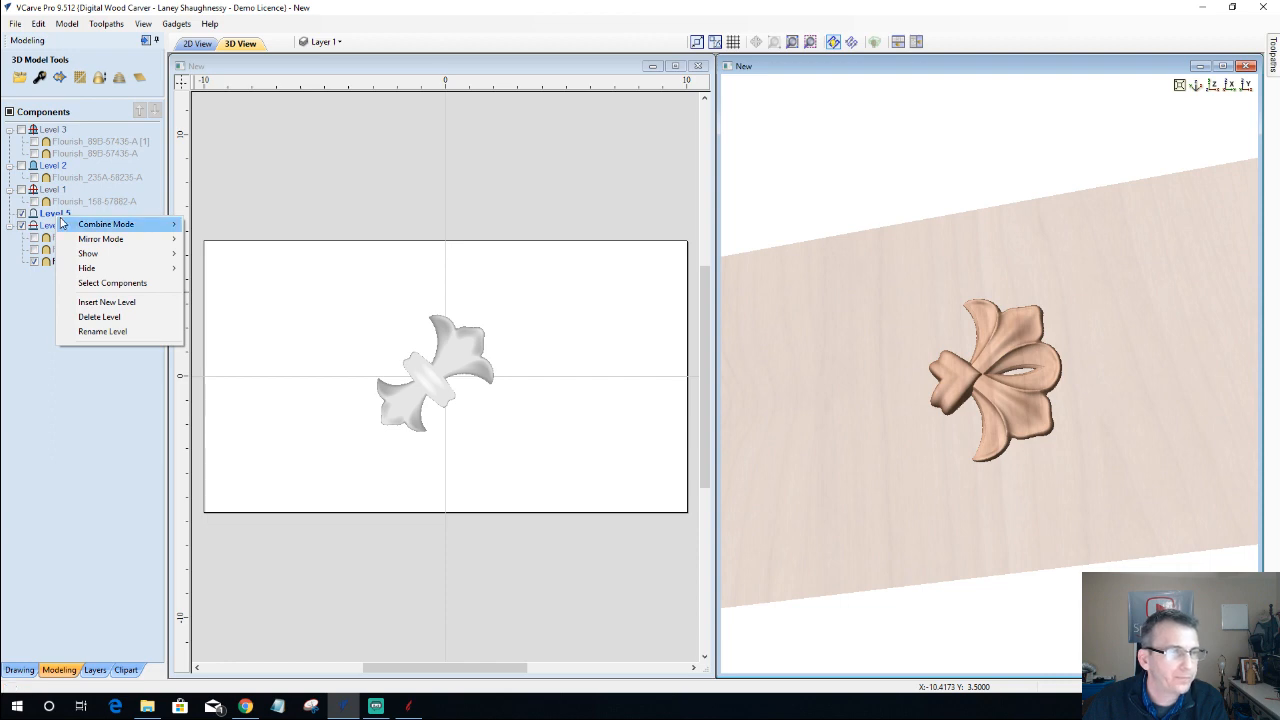
mouse_move(62, 222)
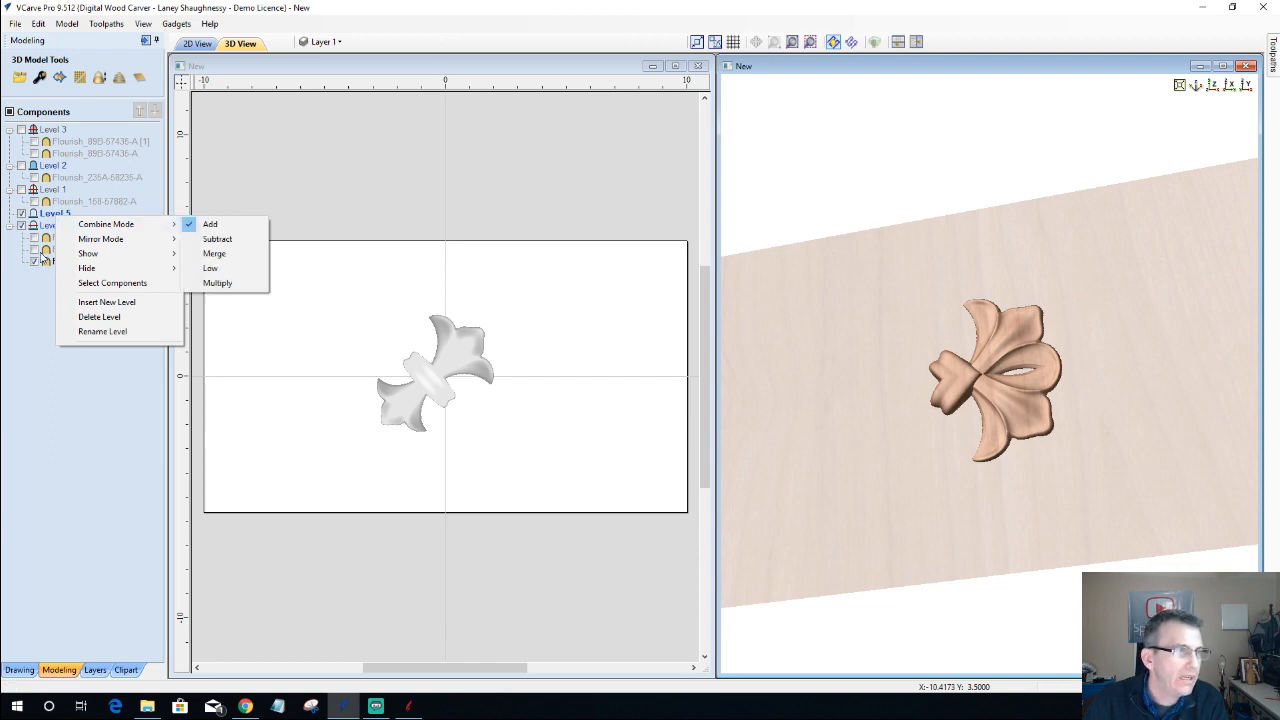
left_click(42, 313)
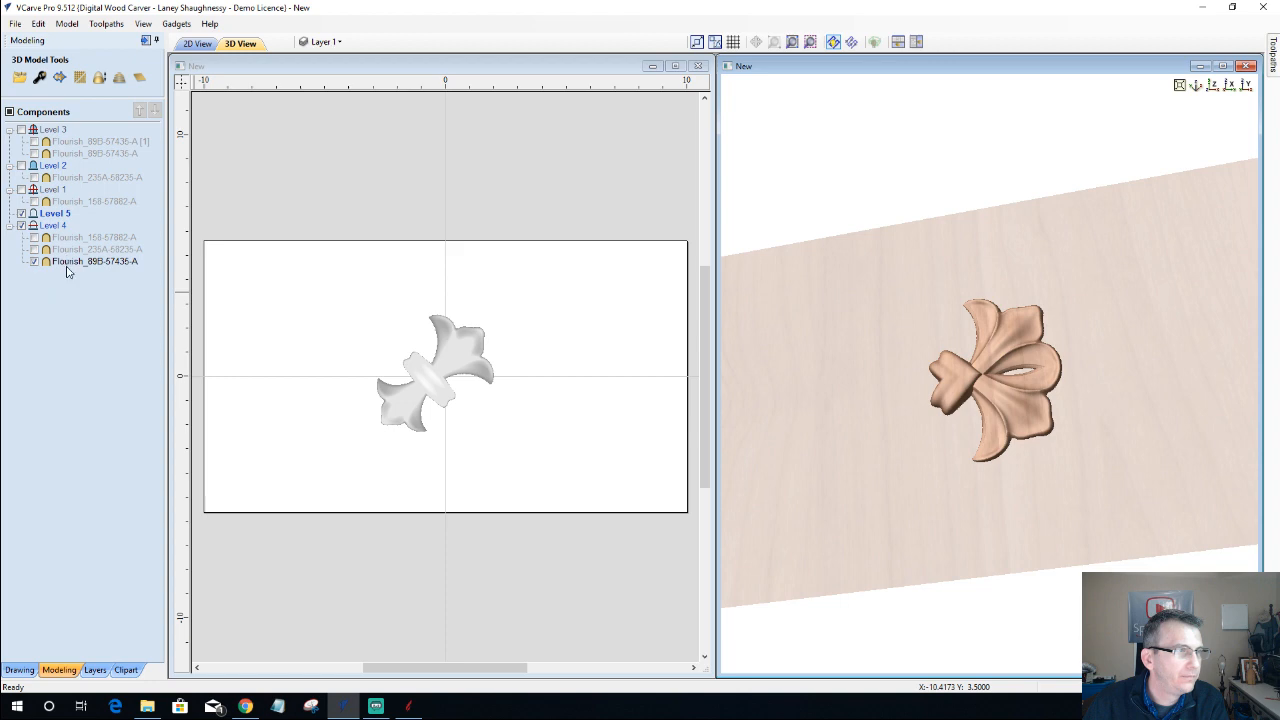
mouse_move(67, 266)
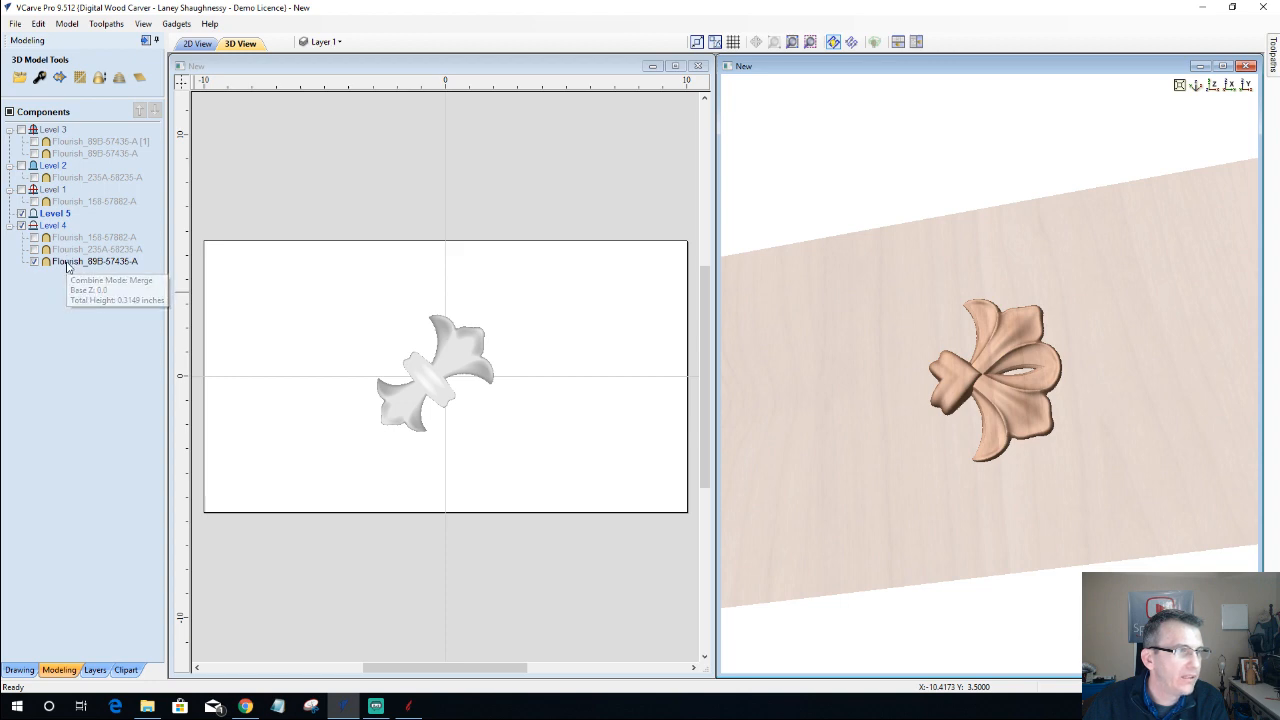
right_click(67, 264)
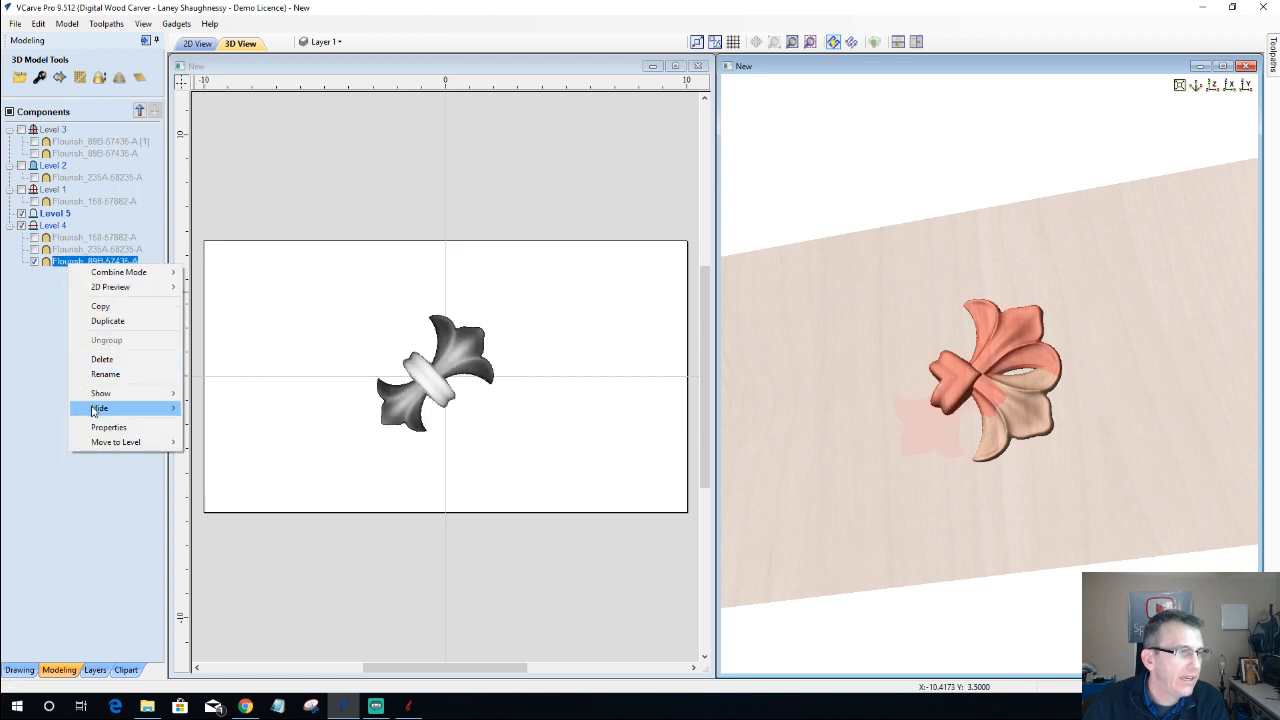
left_click(82, 306)
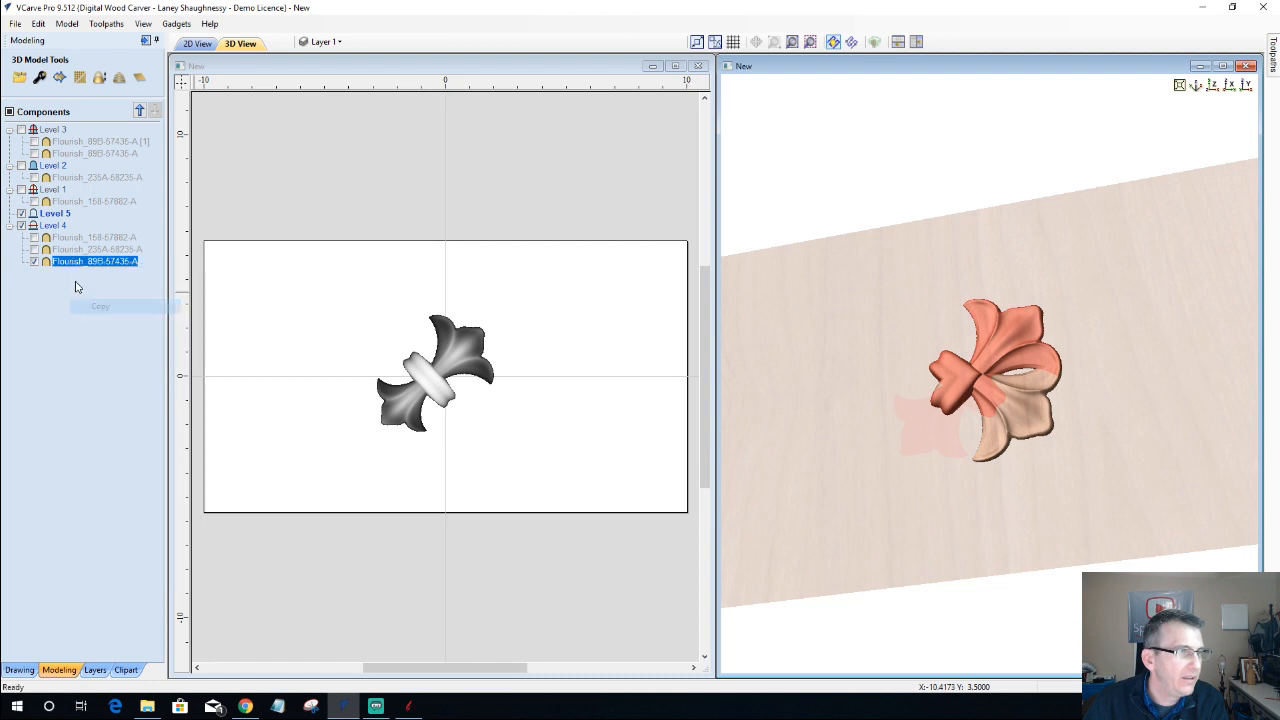
right_click(51, 215)
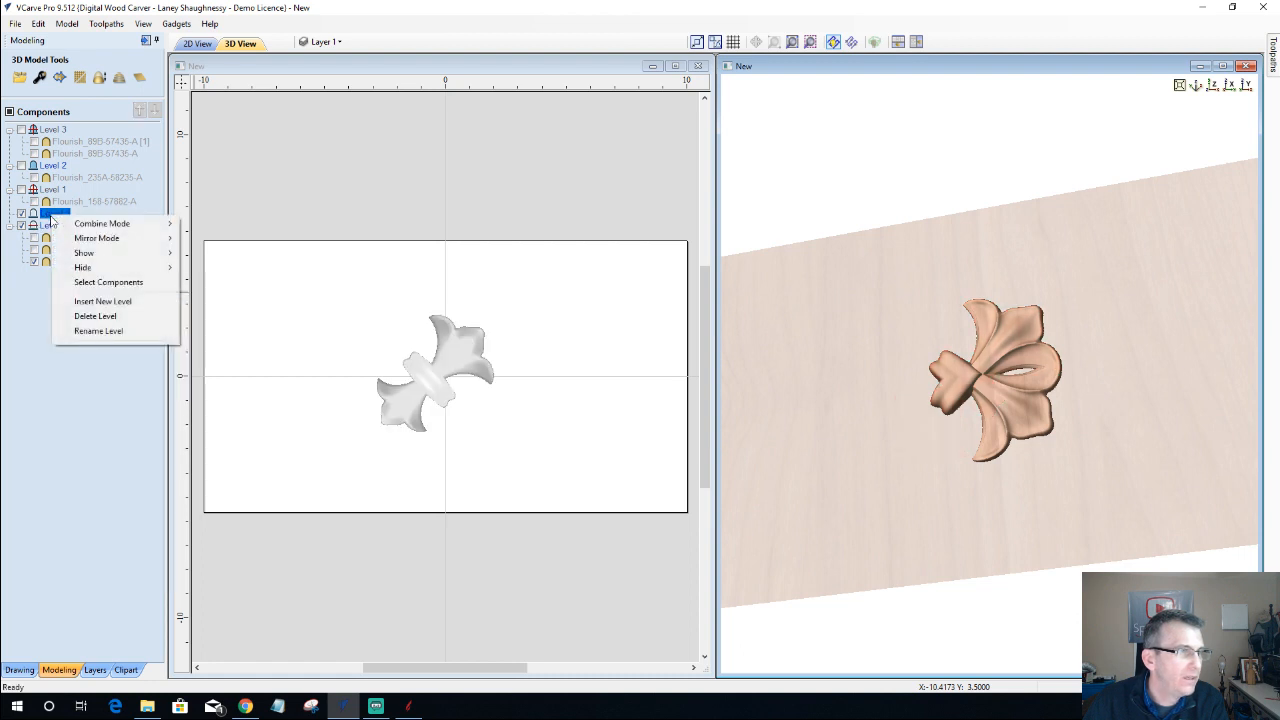
left_click(48, 216)
right_click(51, 218)
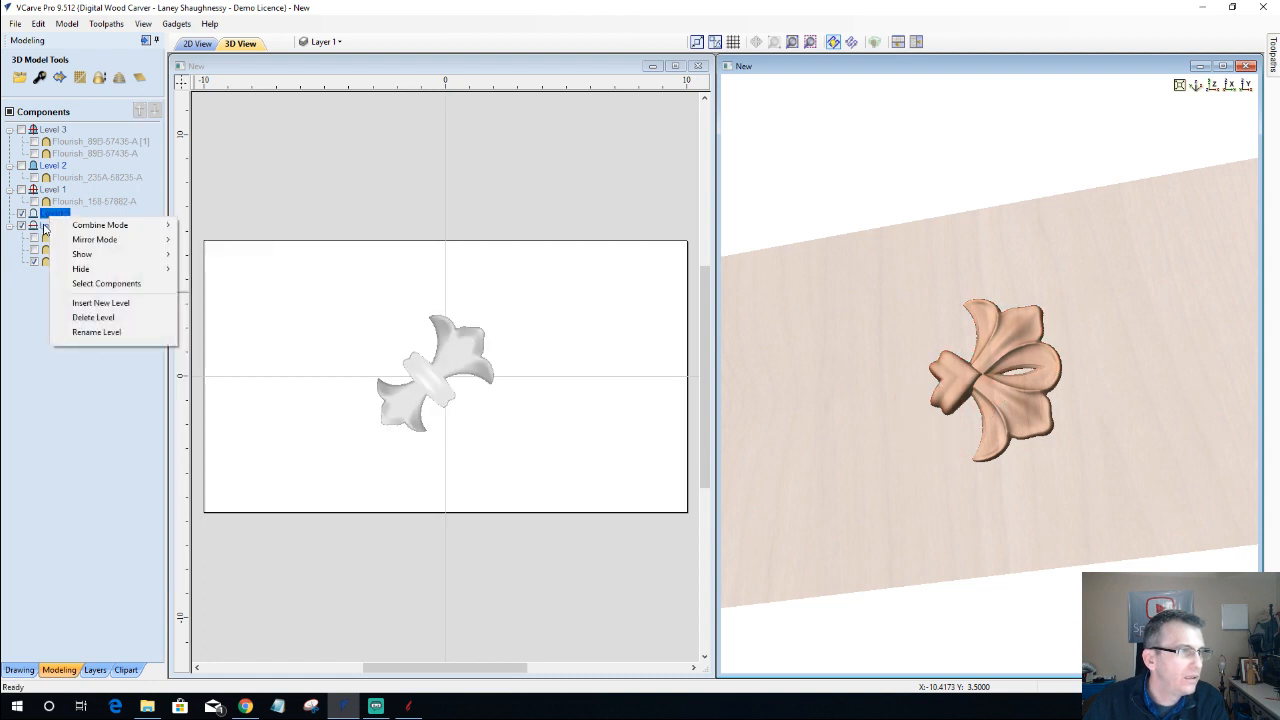
left_click(43, 289)
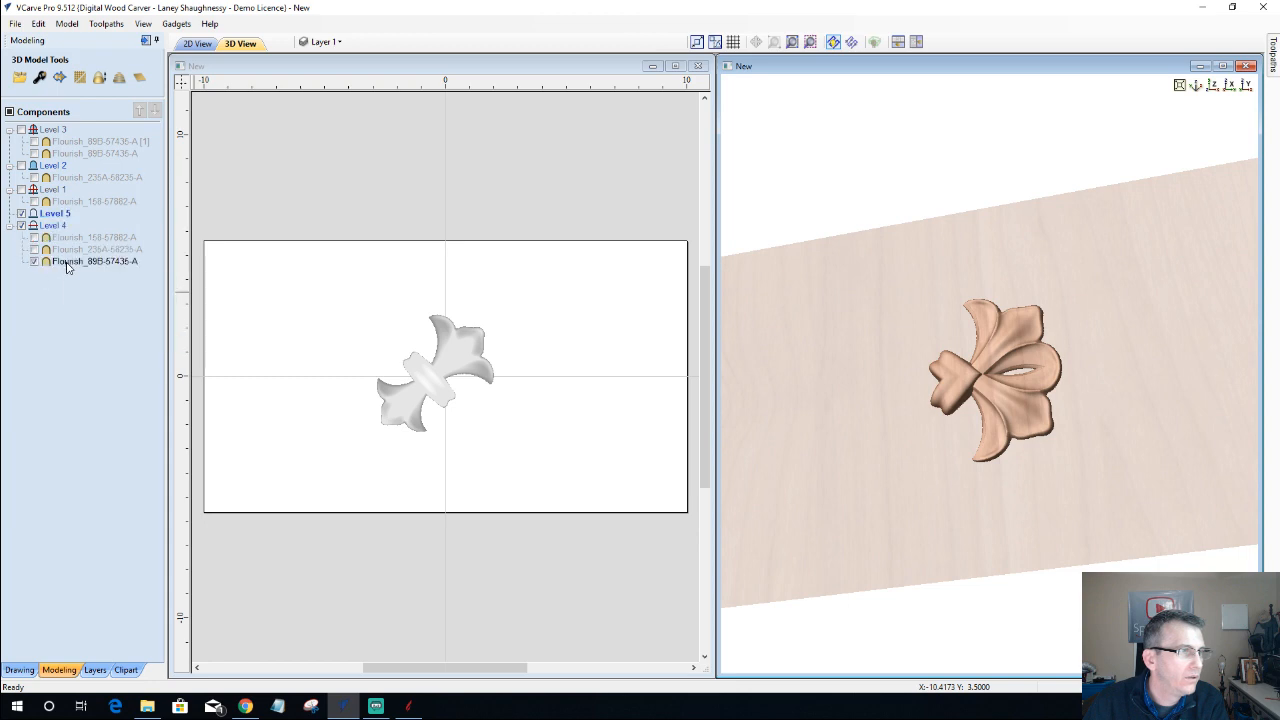
- Duplicate the visible fleur-de-lis component in Level 4 and move the duplicate into Level 5
right_click(68, 263)
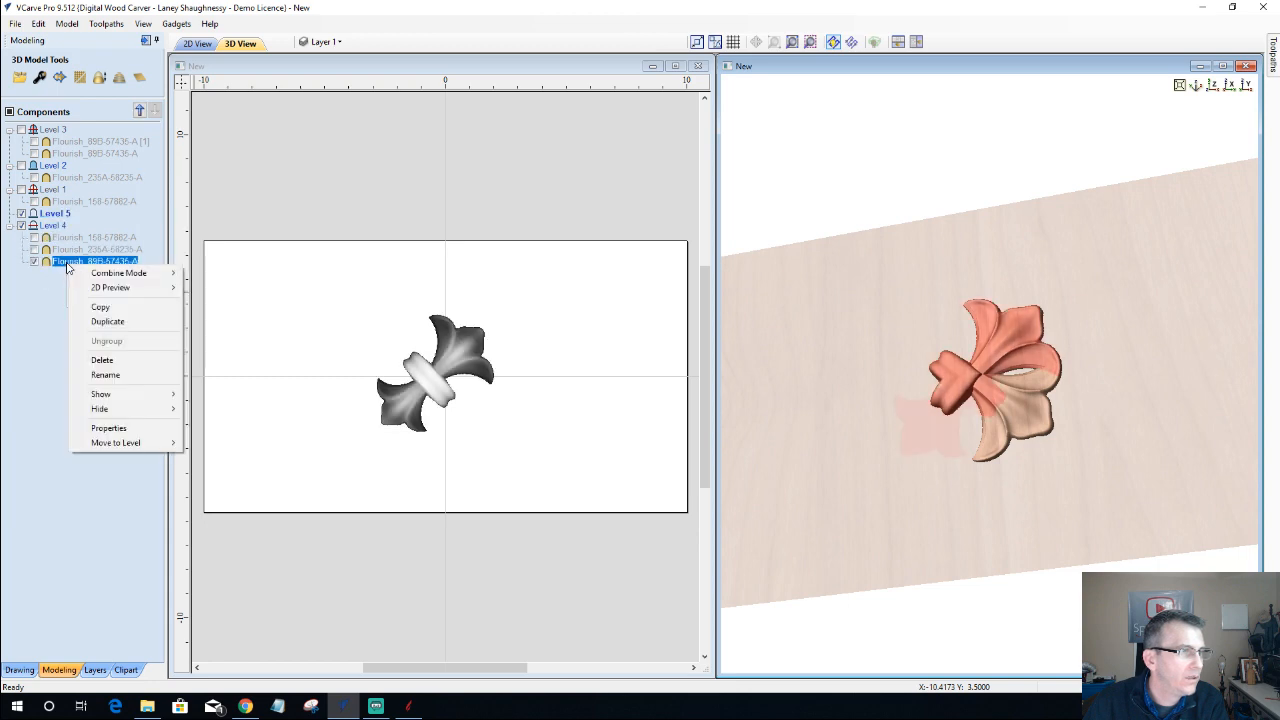
left_click(92, 325)
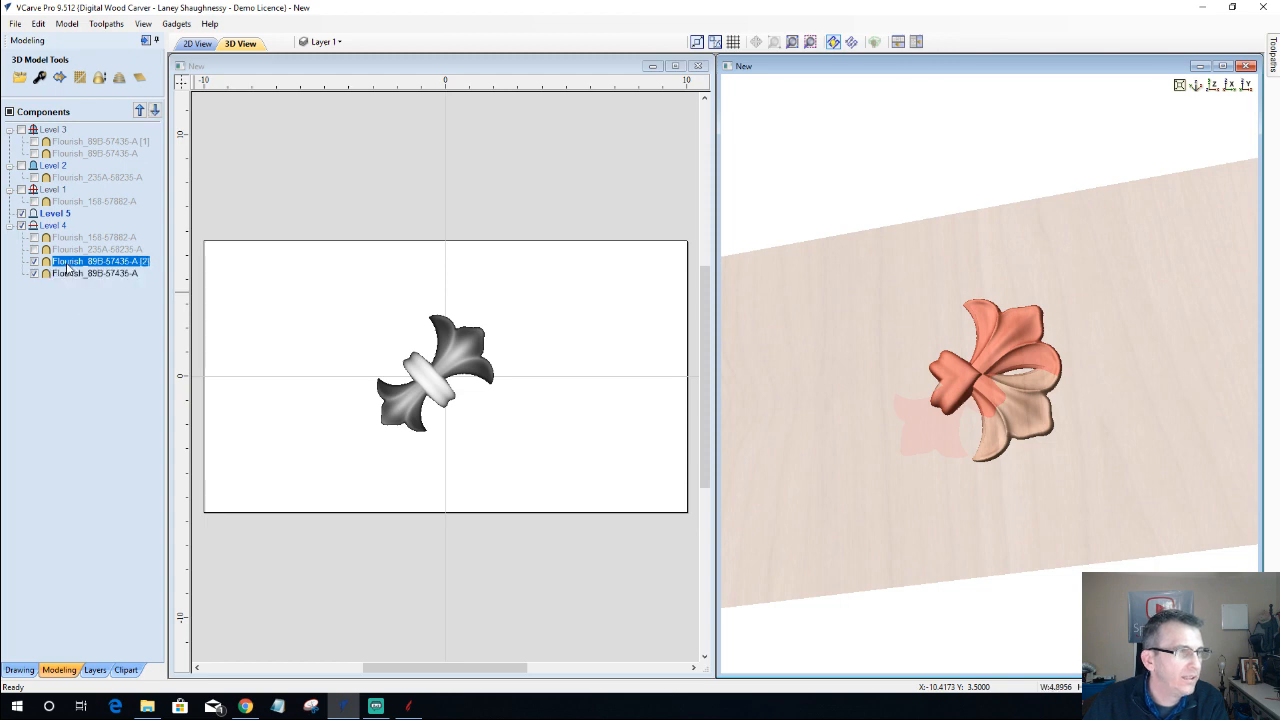
left_click_drag(68, 270, 65, 222)
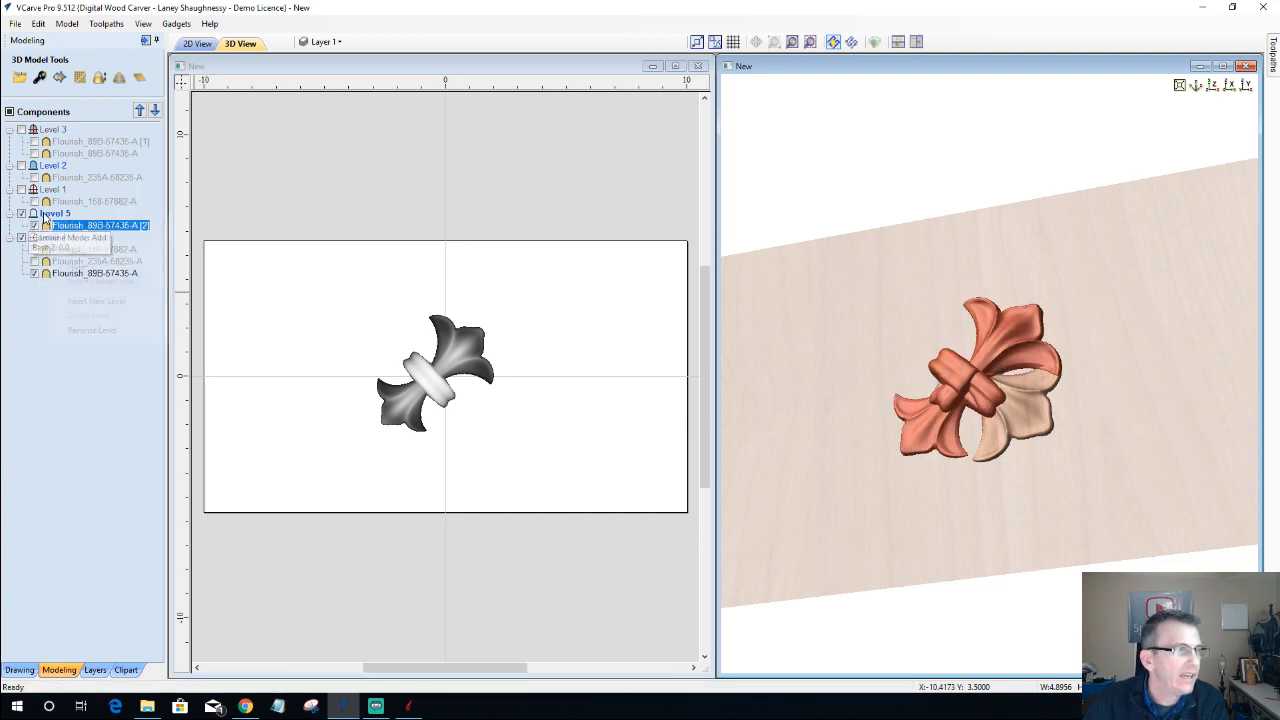
- Set the mirror mode of Level 5 to Right to Left
right_click(46, 214)
mouse_move(78, 240)
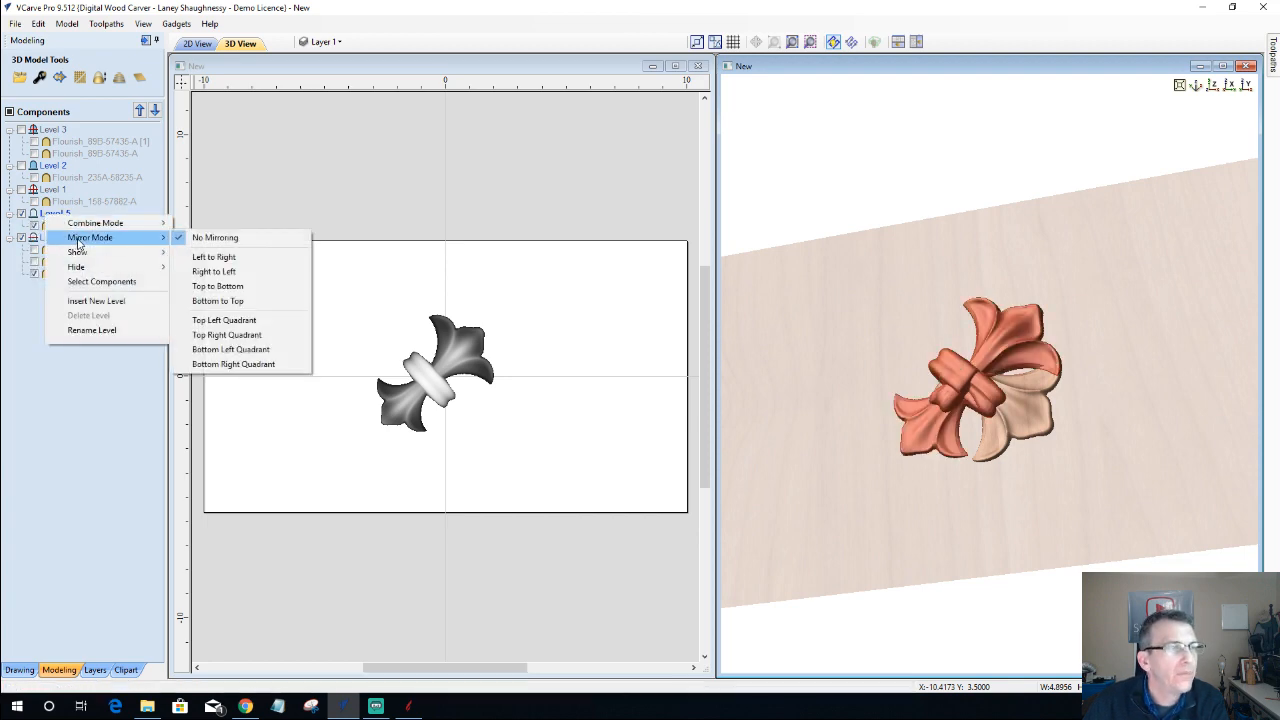
left_click(200, 277)
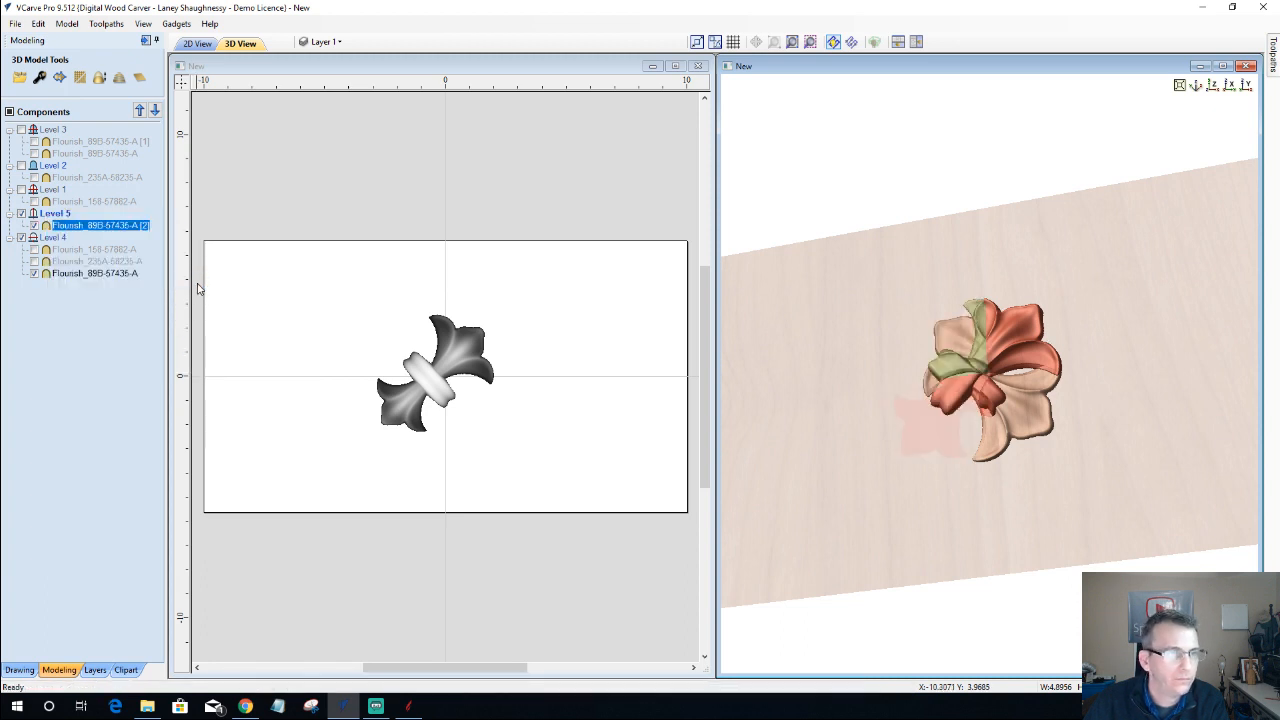
- Move the Level 5 fleur-de-lis slightly right and down in small increments to vary how its mirrored halves overlap
left_click(434, 384)
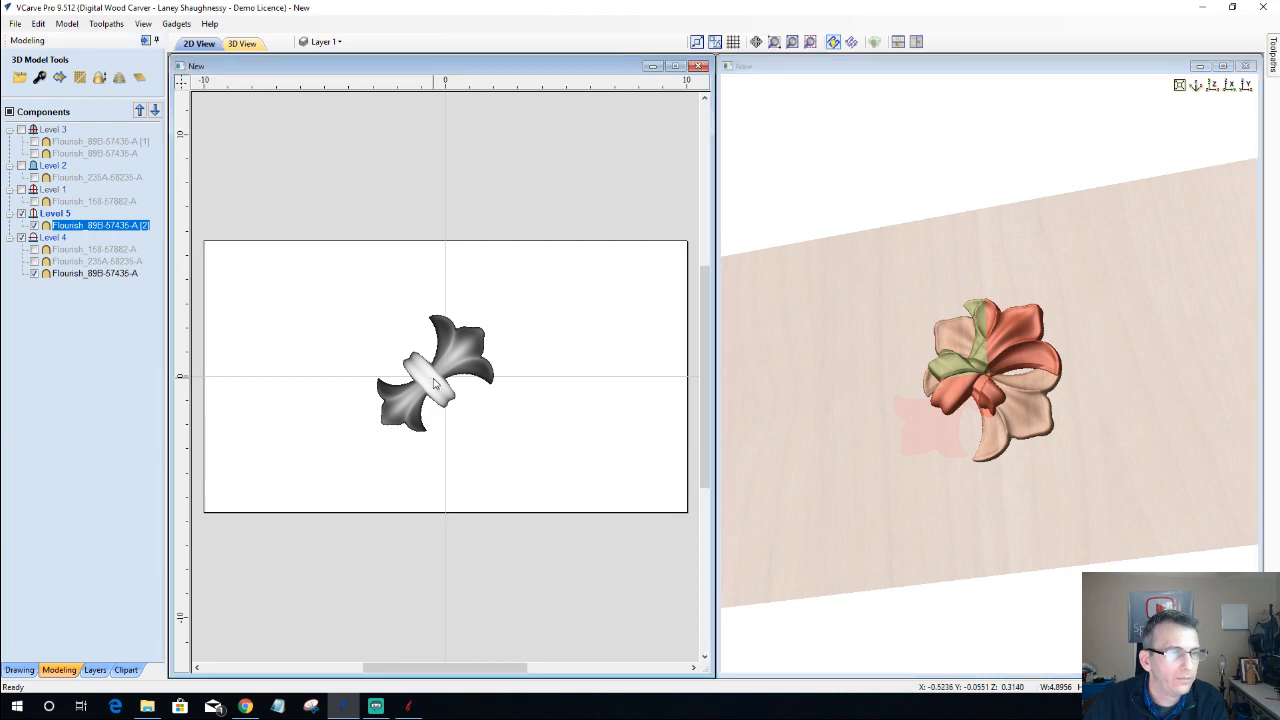
key("Escape")
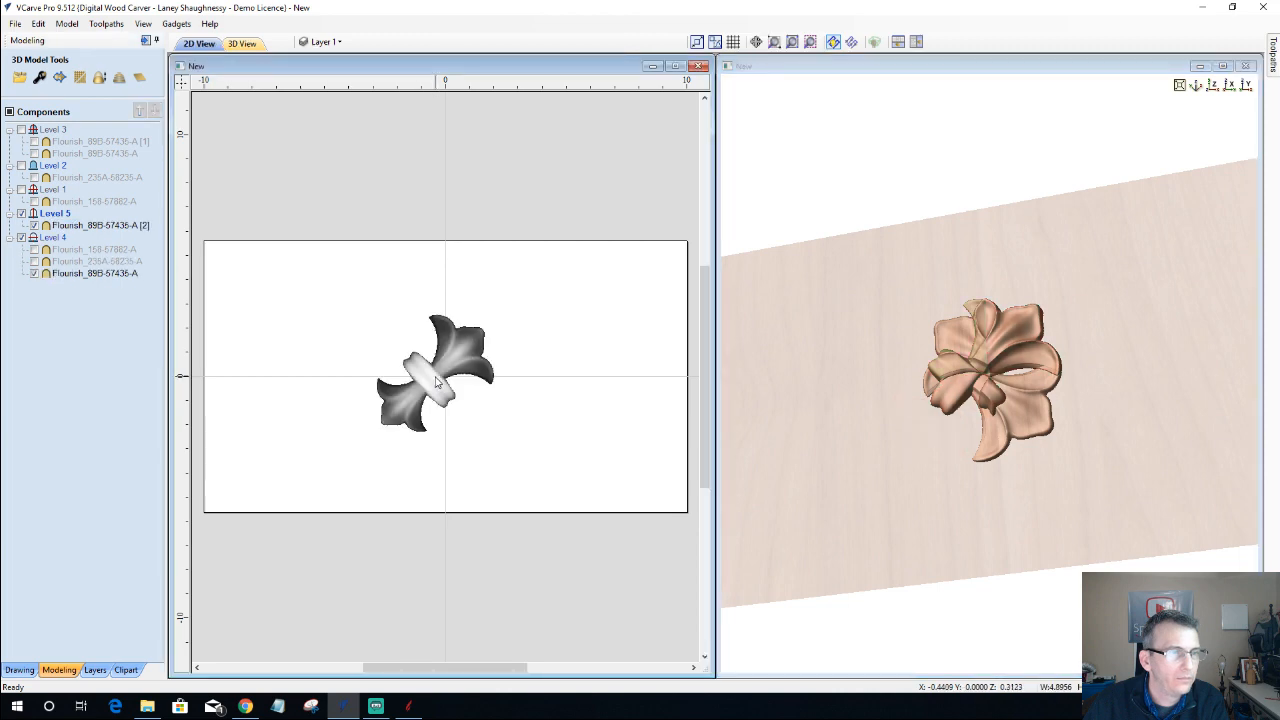
left_click(435, 380)
left_click_drag(434, 377, 450, 375)
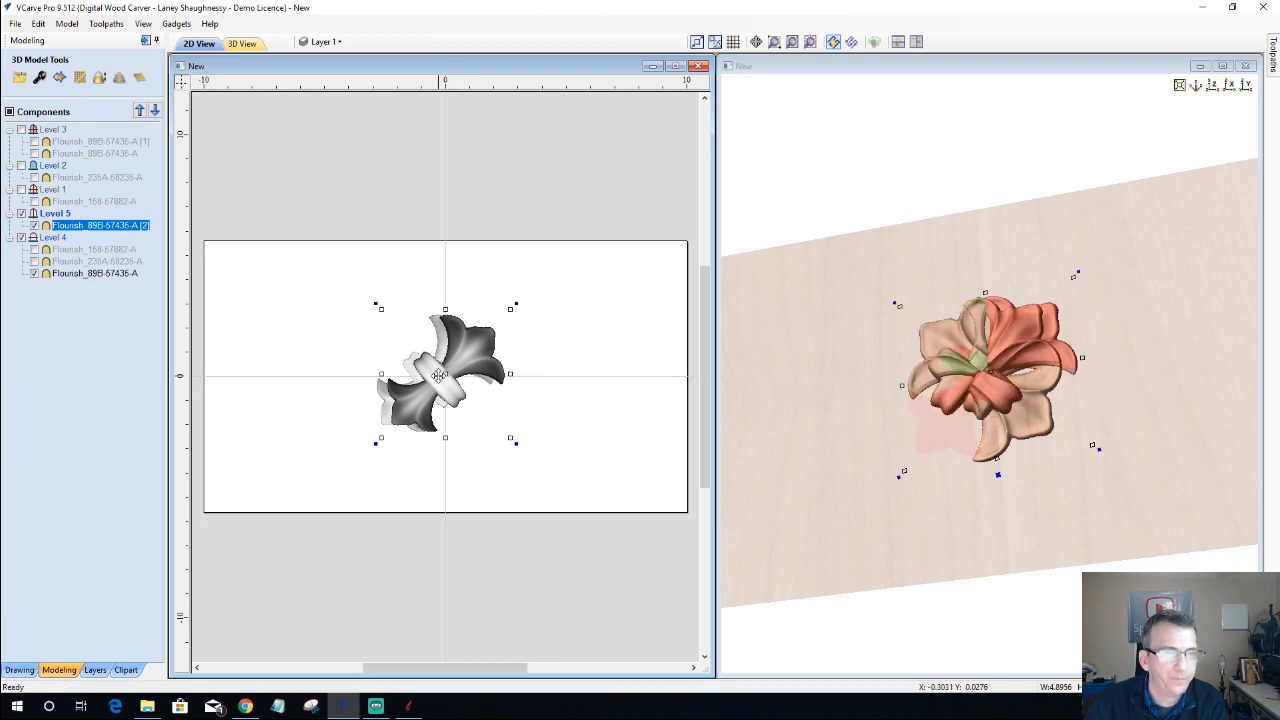
left_click_drag(438, 376, 447, 377)
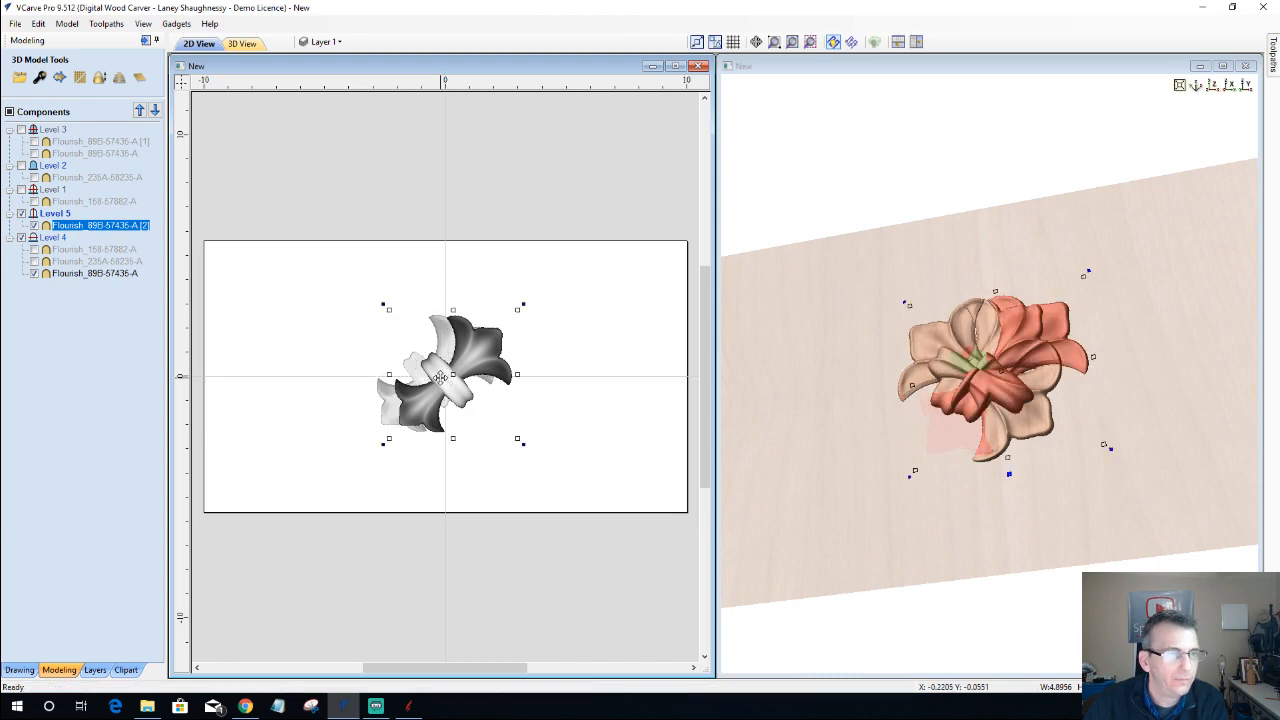
left_click_drag(446, 378, 443, 384)
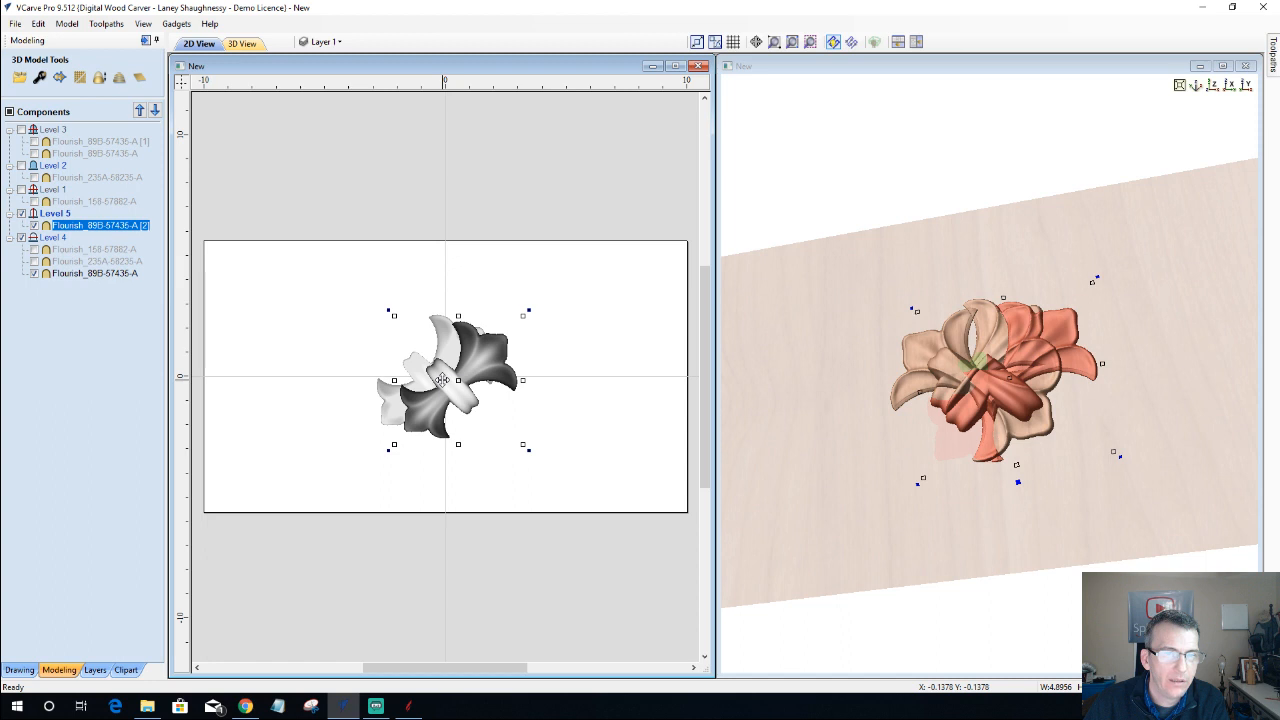
- Flip the Level 5 fleur-de-lis horizontally with the Mirror tool and close the tool
right_click(443, 381)
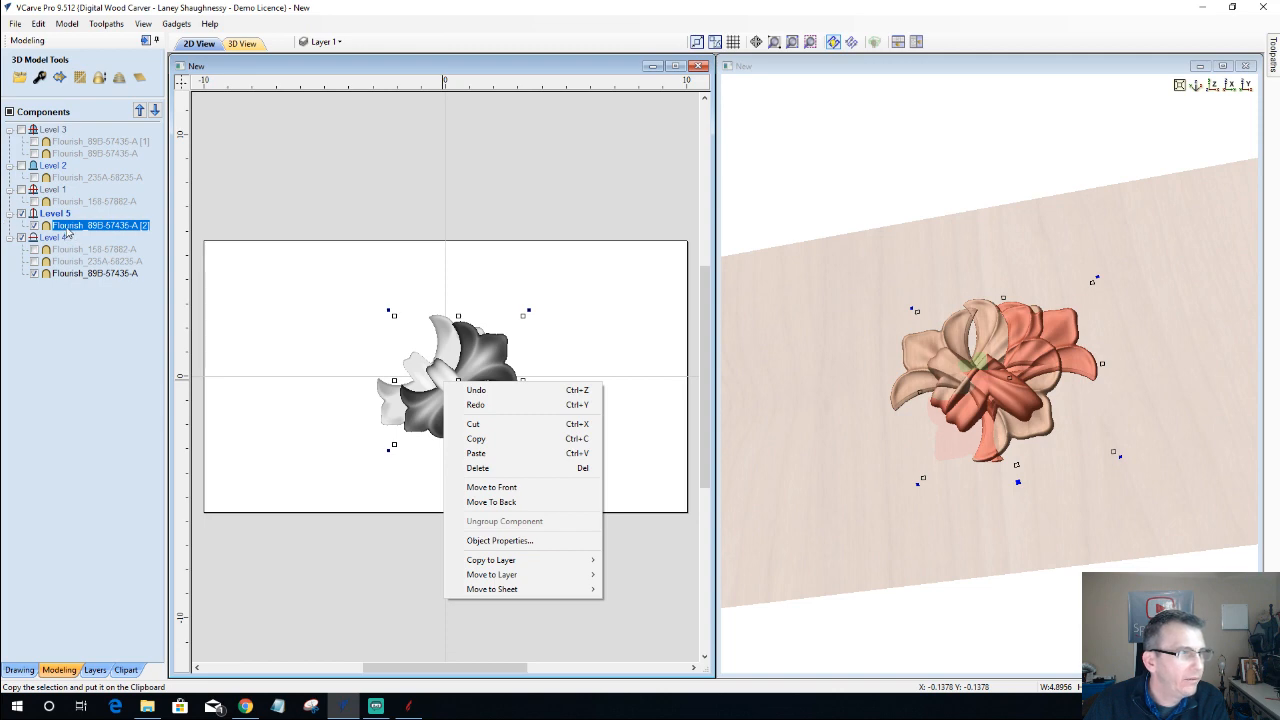
left_click(17, 670)
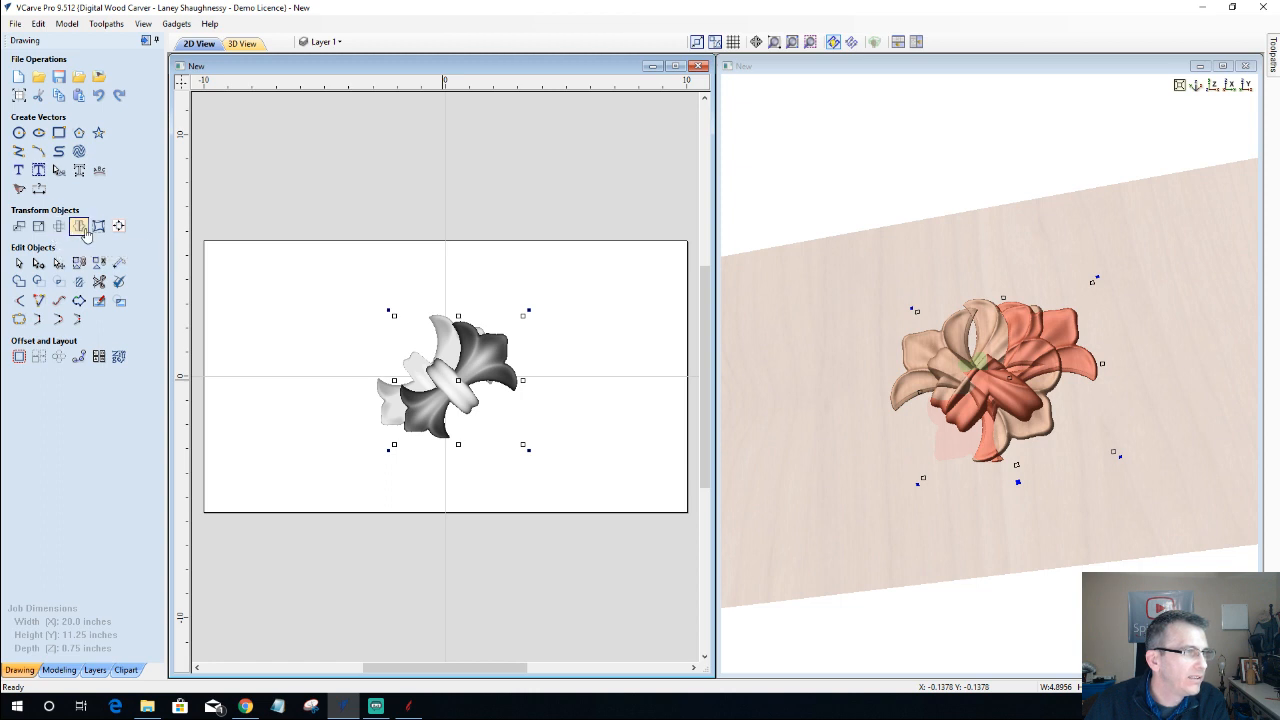
left_click(82, 229)
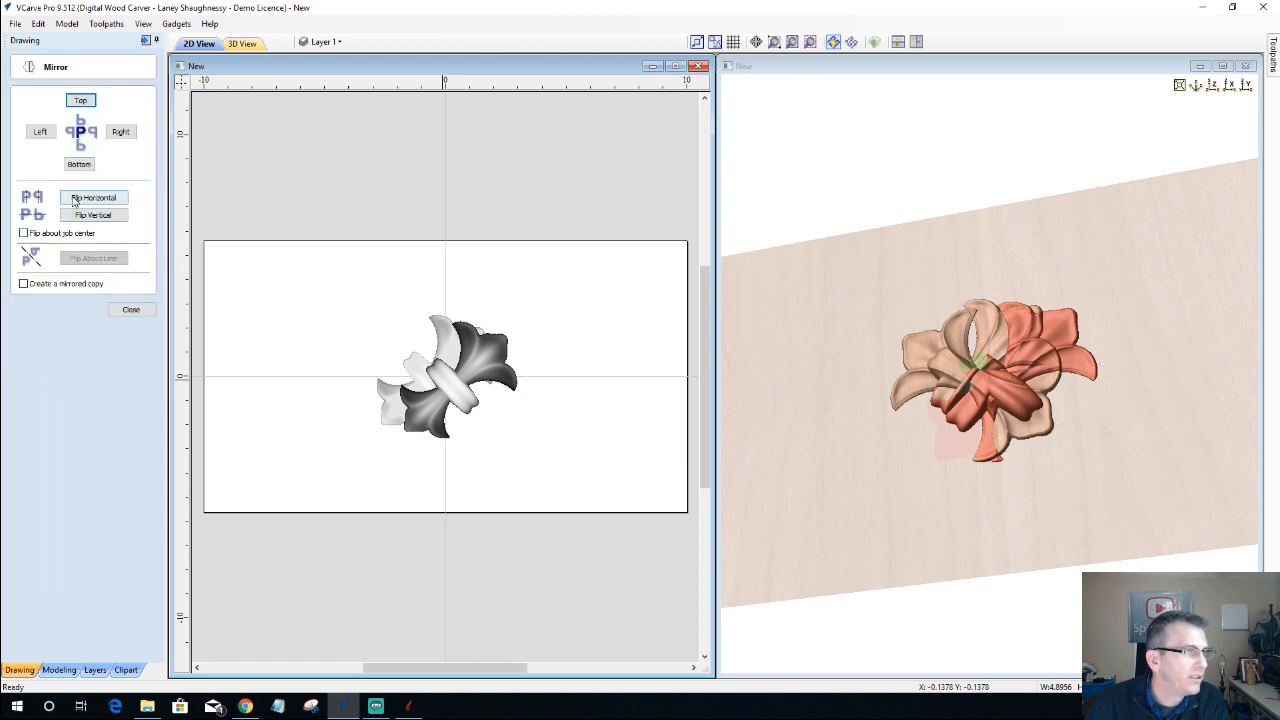
left_click(77, 199)
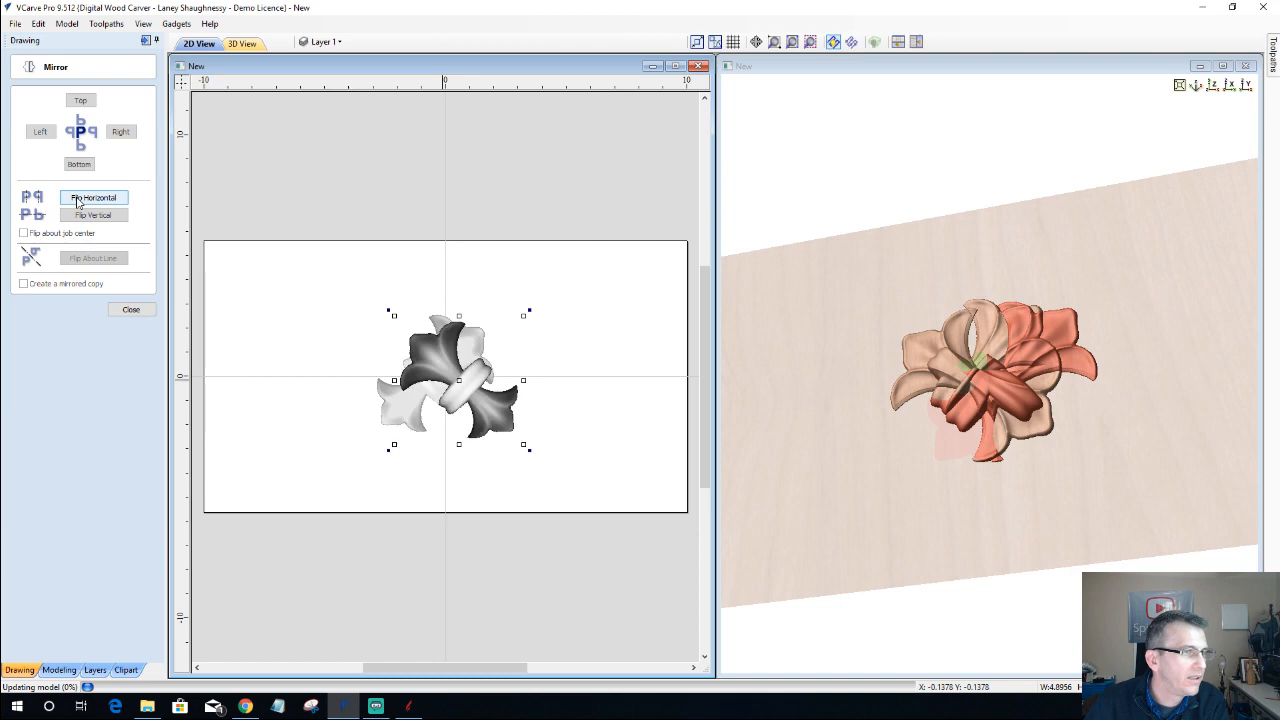
left_click(126, 309)
- Move the flipped fleur-de-lis left so it crosses the original near the job center, and nudge it up slightly
left_click(468, 382)
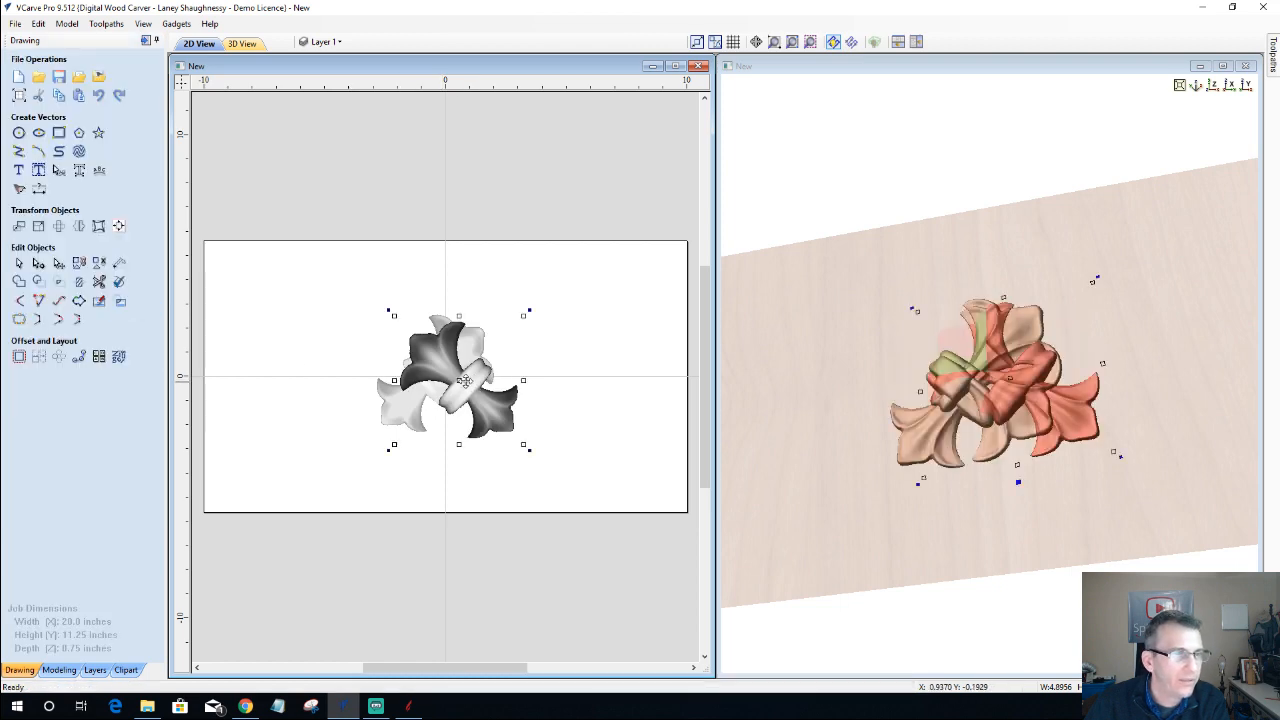
left_click_drag(455, 380, 420, 378)
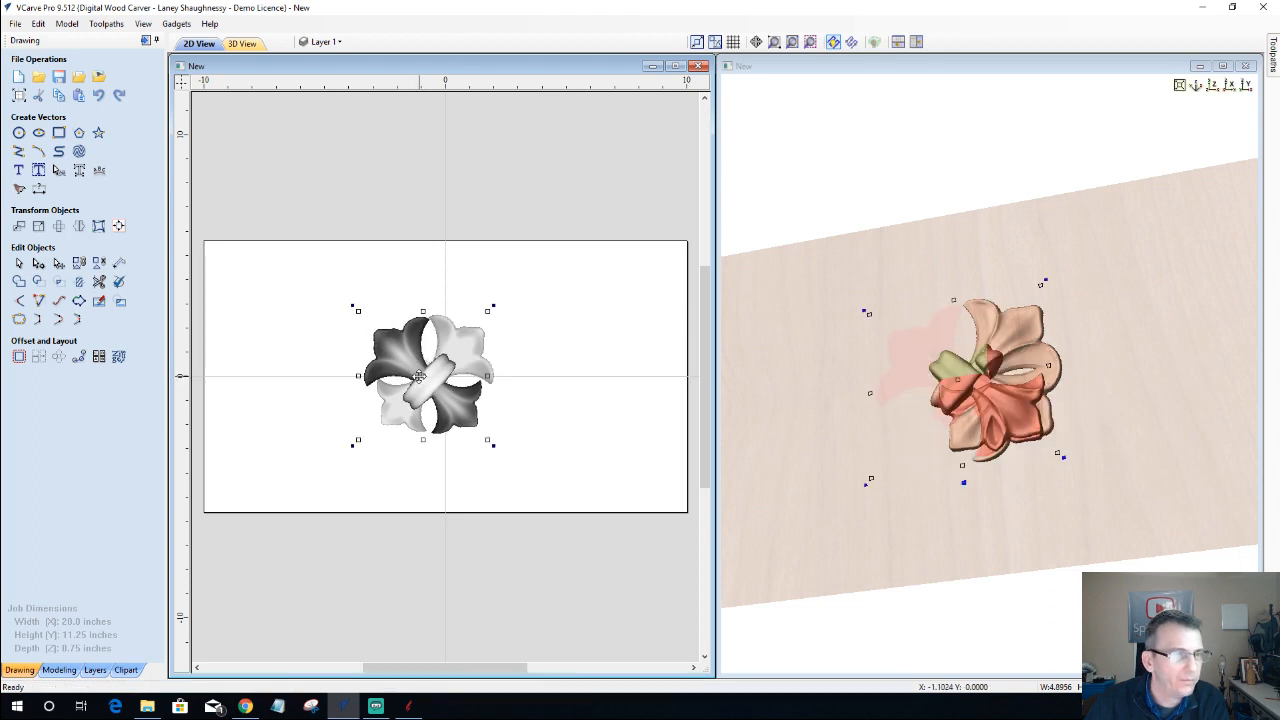
left_click_drag(418, 376, 420, 372)
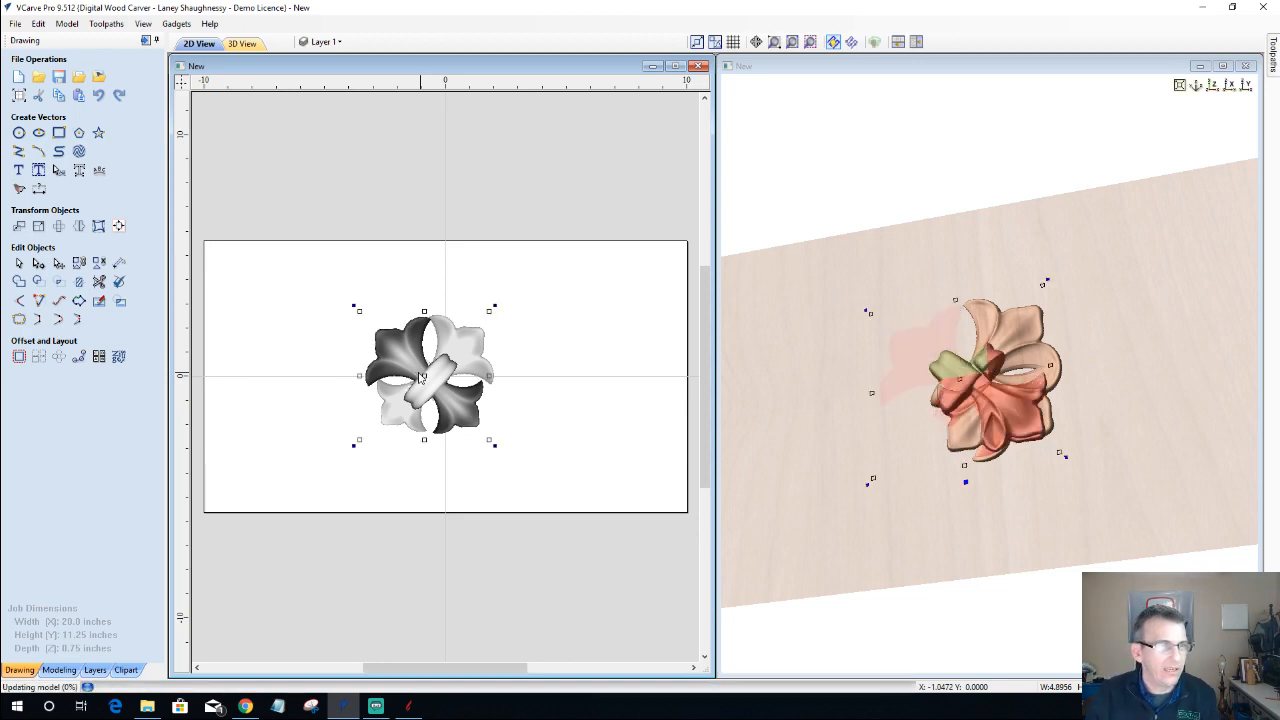
key("Up")
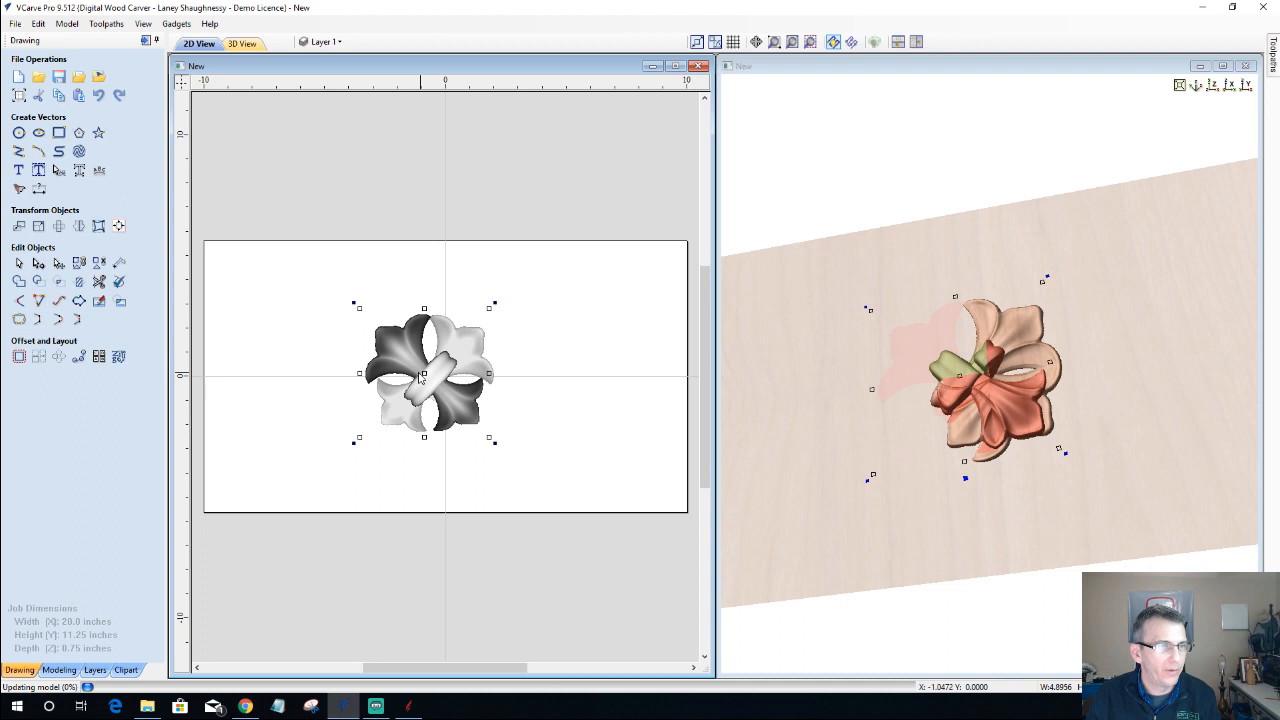
- Change the mirror mode of Level 5 to Top to Bottom and deselect the component
left_click(55, 670)
right_click(78, 226)
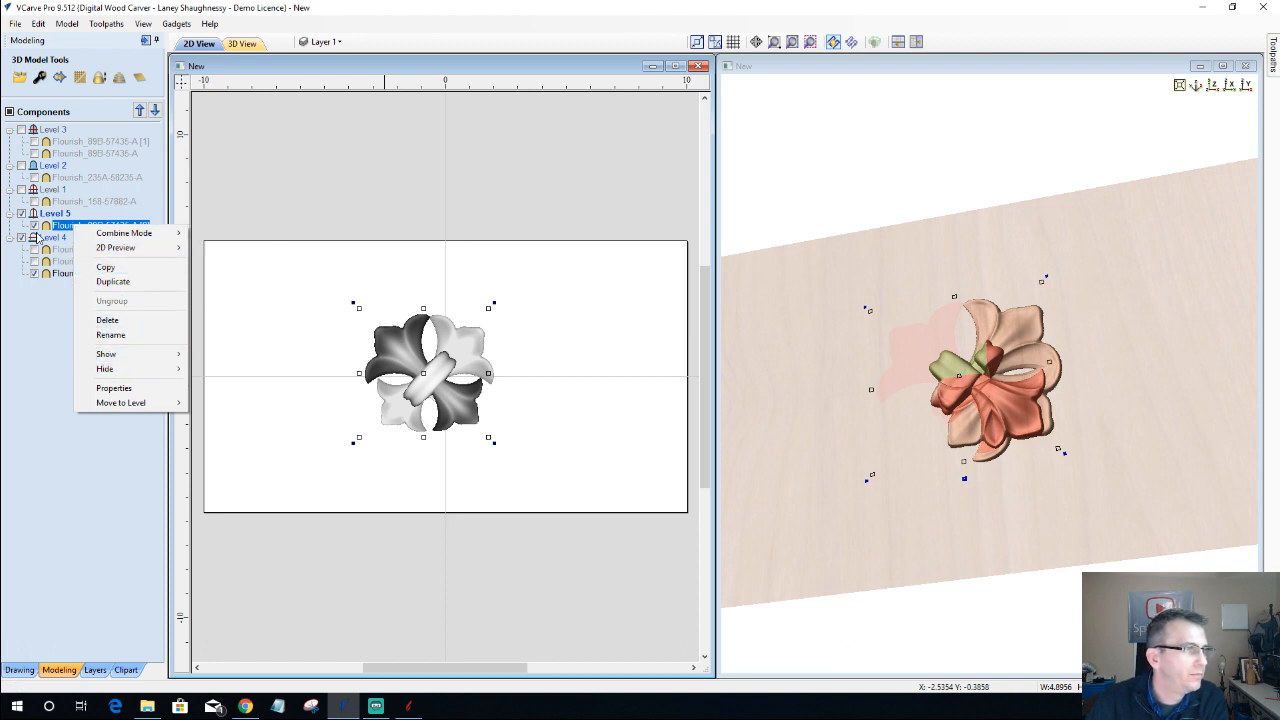
left_click(42, 214)
right_click(43, 214)
mouse_move(88, 239)
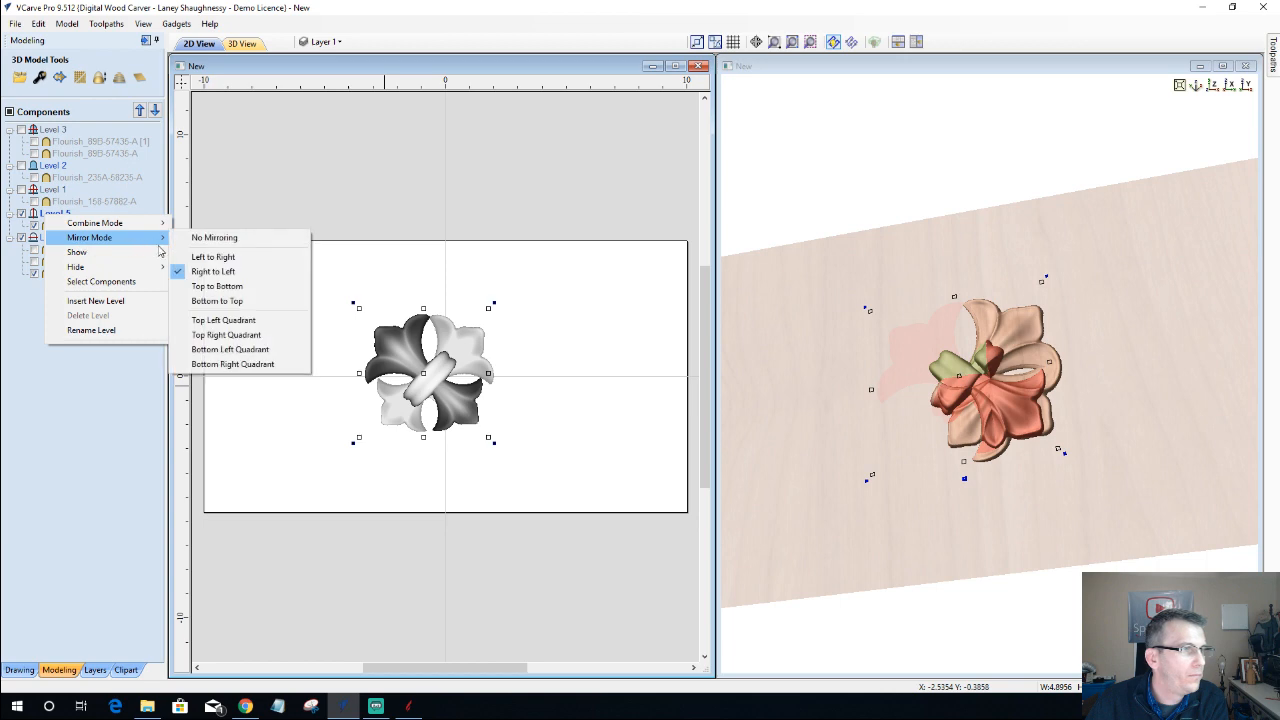
left_click(192, 286)
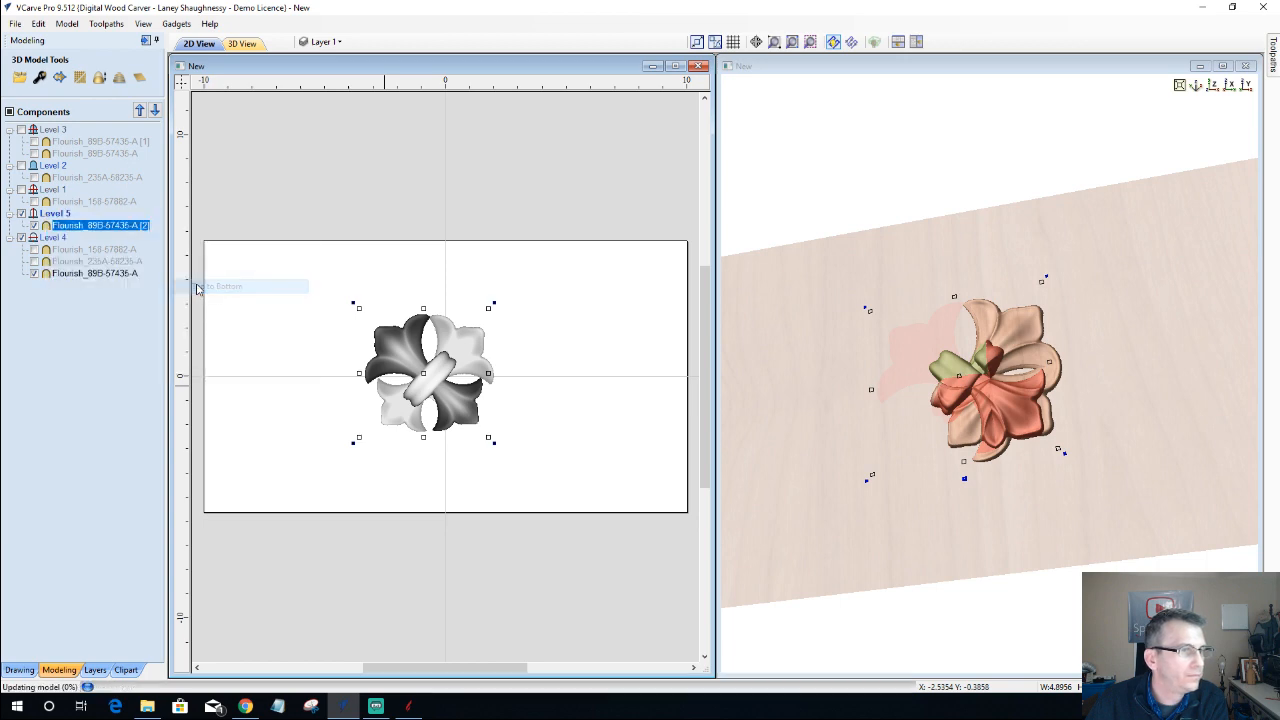
left_click(805, 494)
left_click(107, 416)
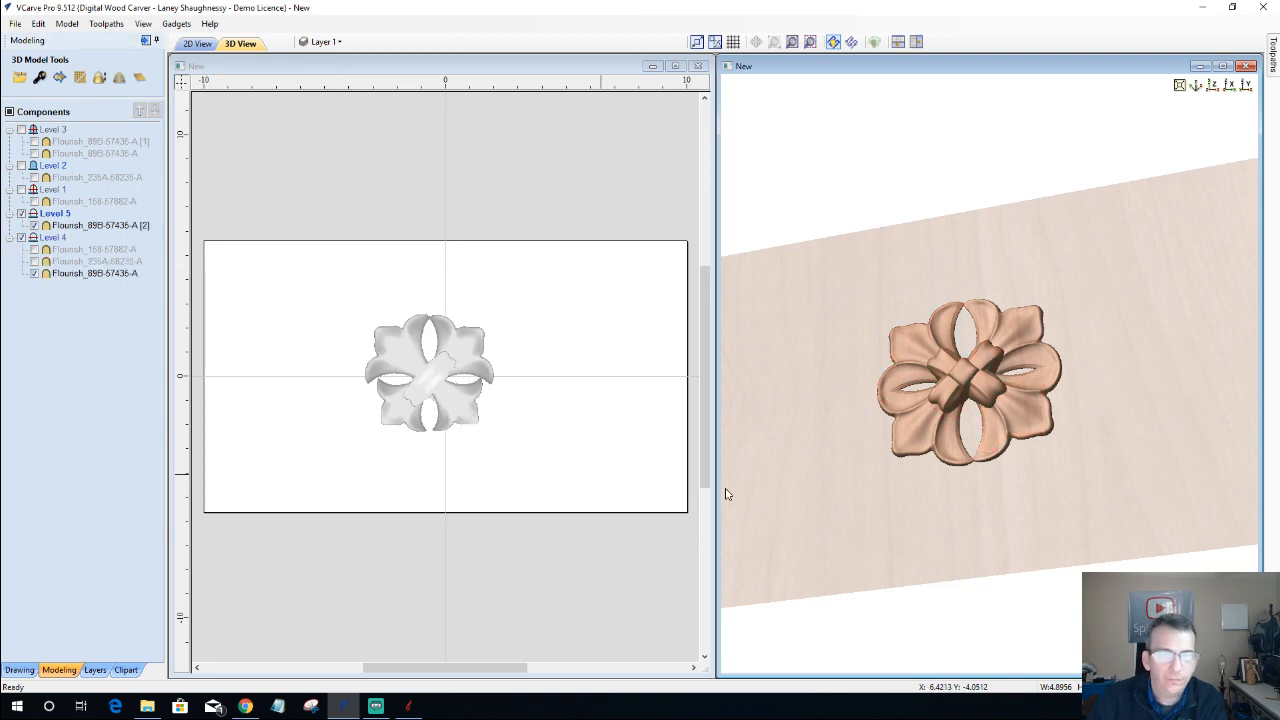
- Shift the Level 5 fleur-de-lis slightly right, deselect it, and inspect the combined rosette up close in 3D
left_click_drag(729, 495, 983, 525)
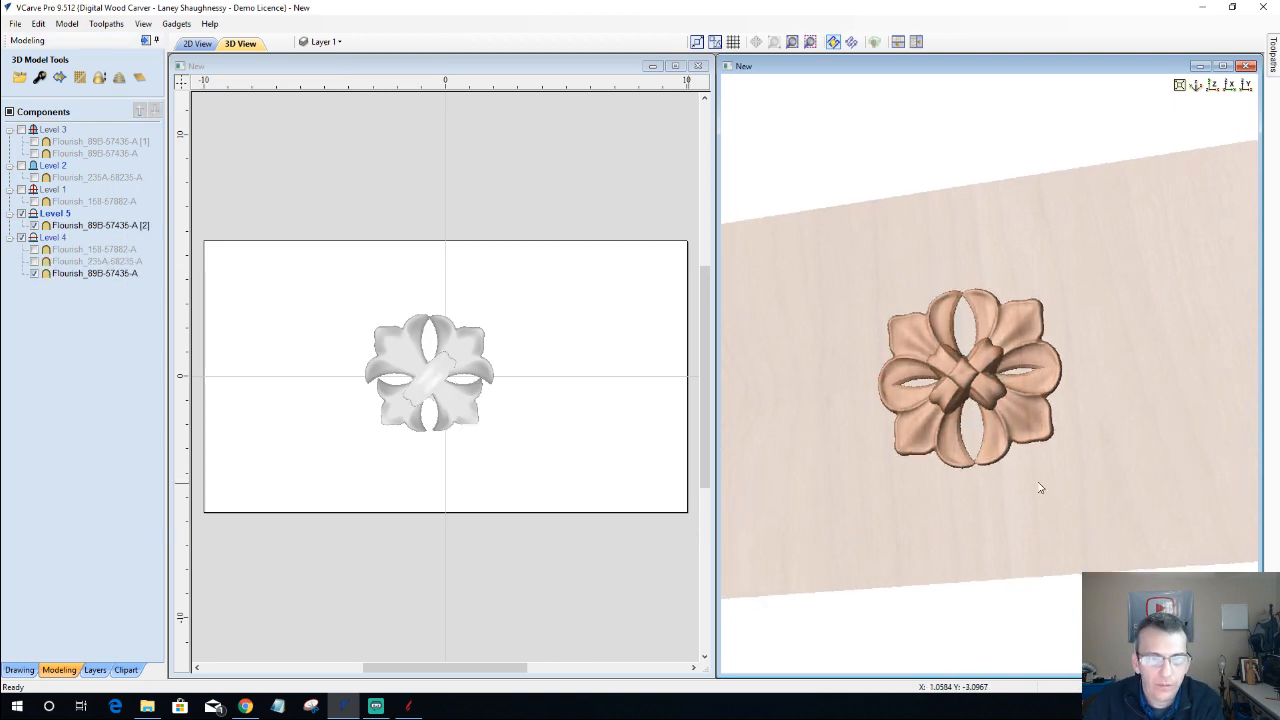
left_click_drag(1040, 486, 951, 427)
scroll(951, 427, "up", 3)
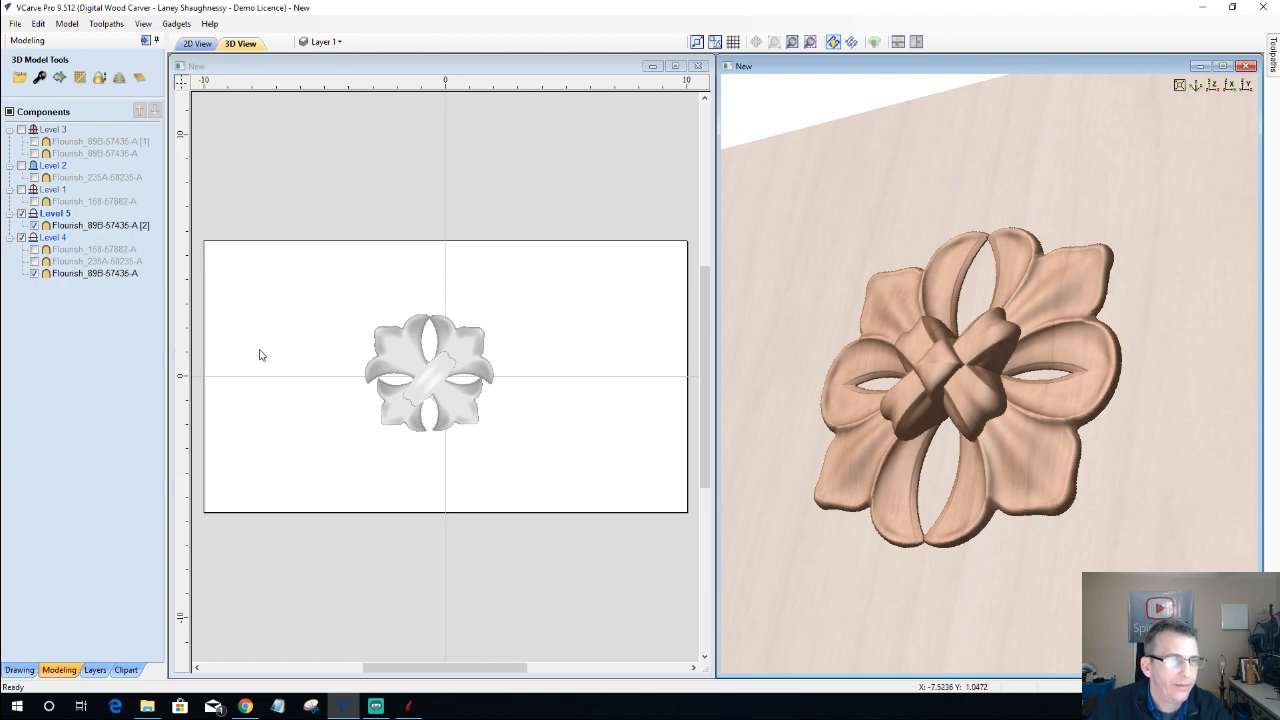
left_click(381, 372)
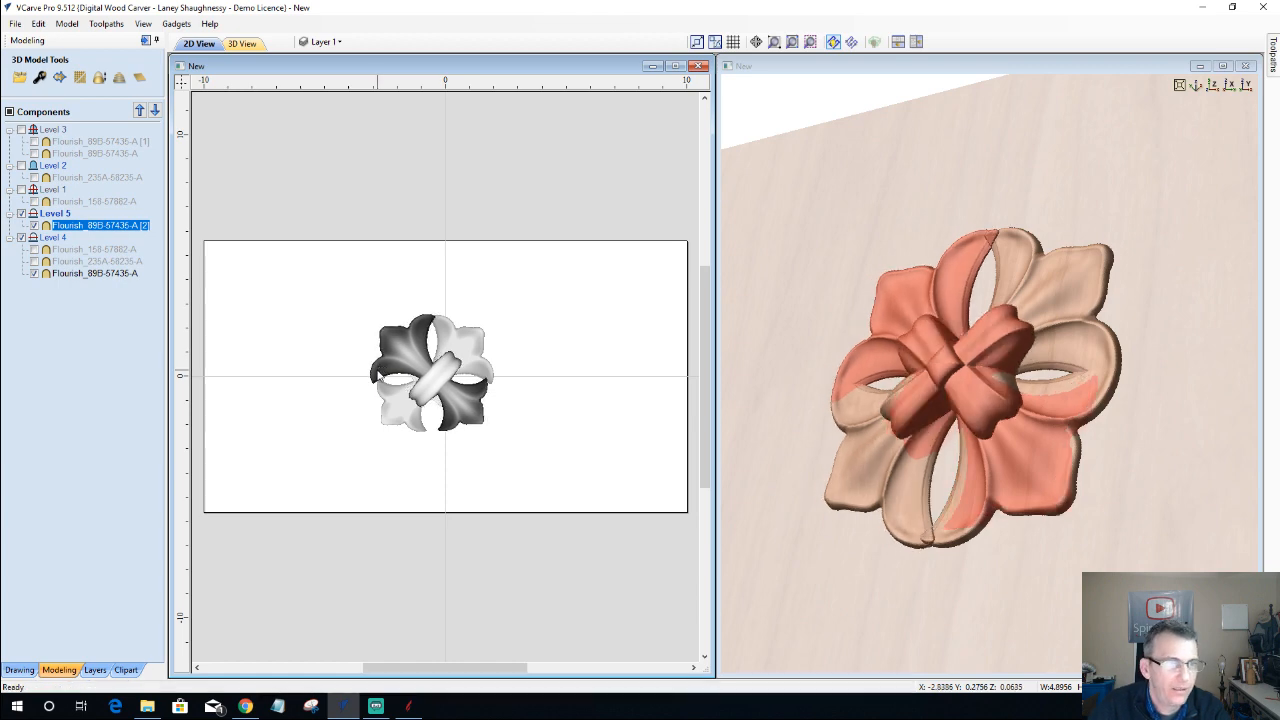
left_click(341, 400)
left_click_drag(945, 590, 1123, 551)
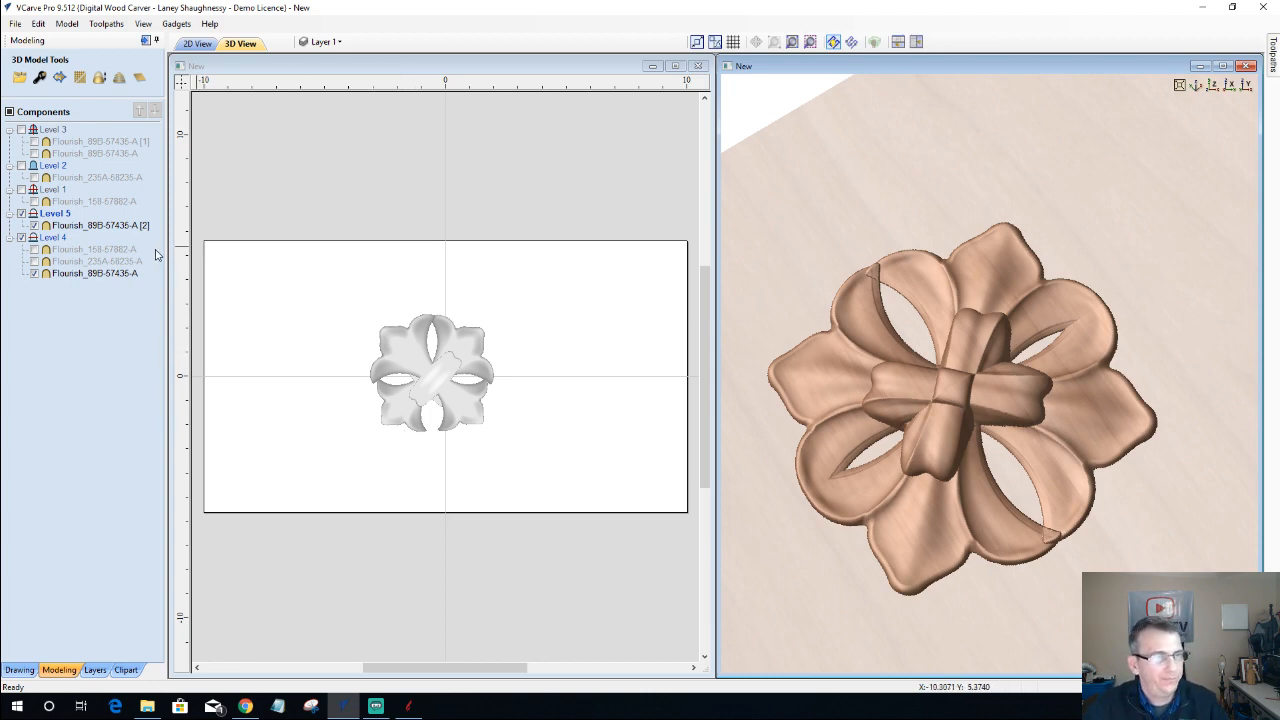
- Select both visible fleur-de-lis components and move them together up and left of the job center
left_click(300, 314)
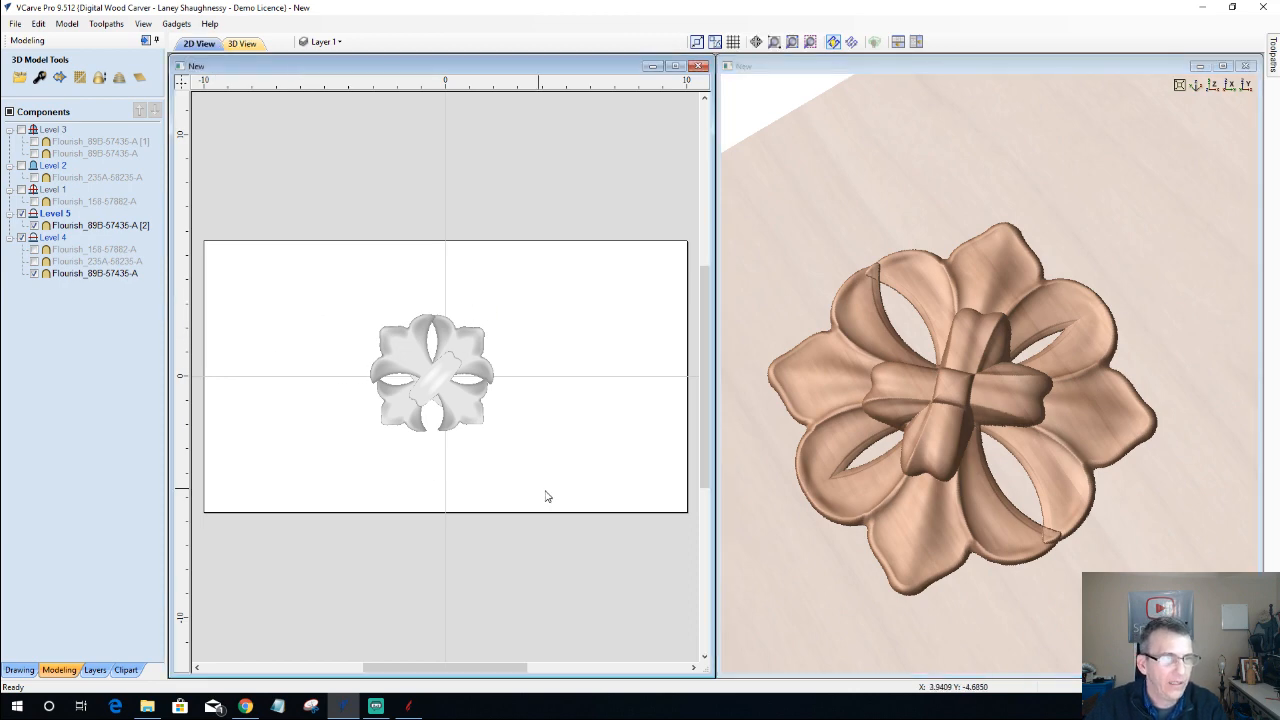
key("ctrl+a")
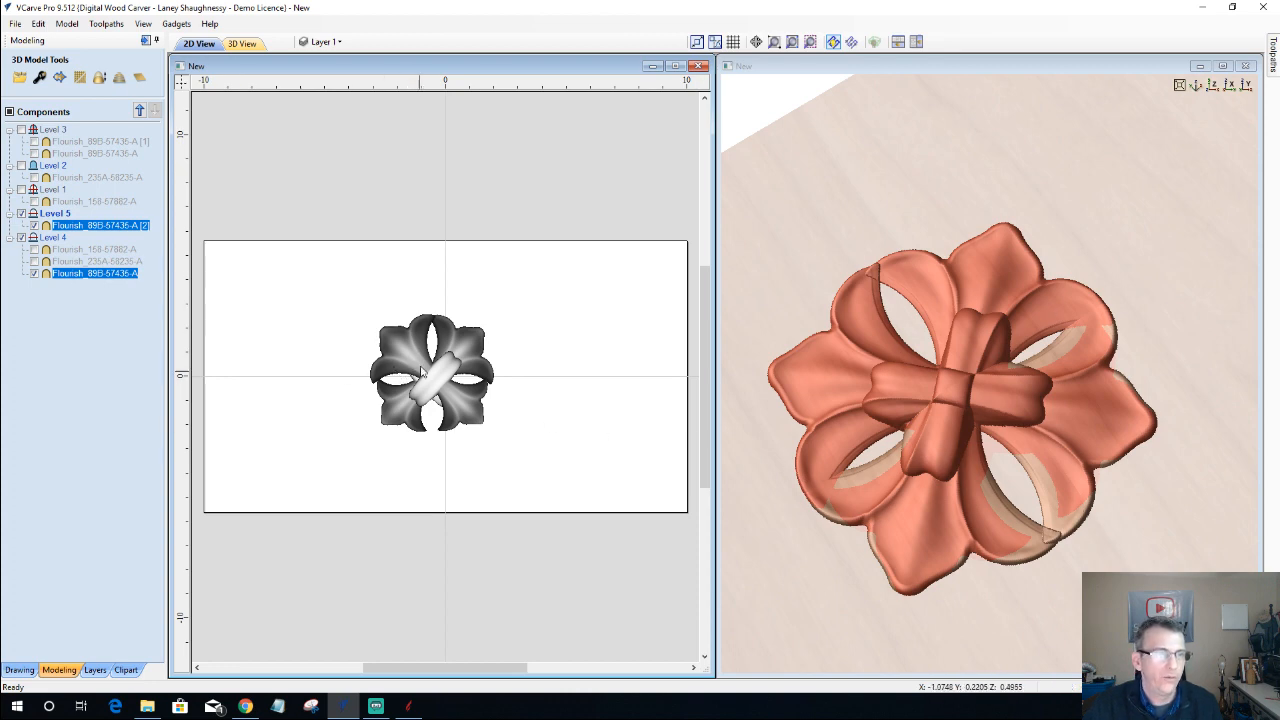
left_click(418, 353)
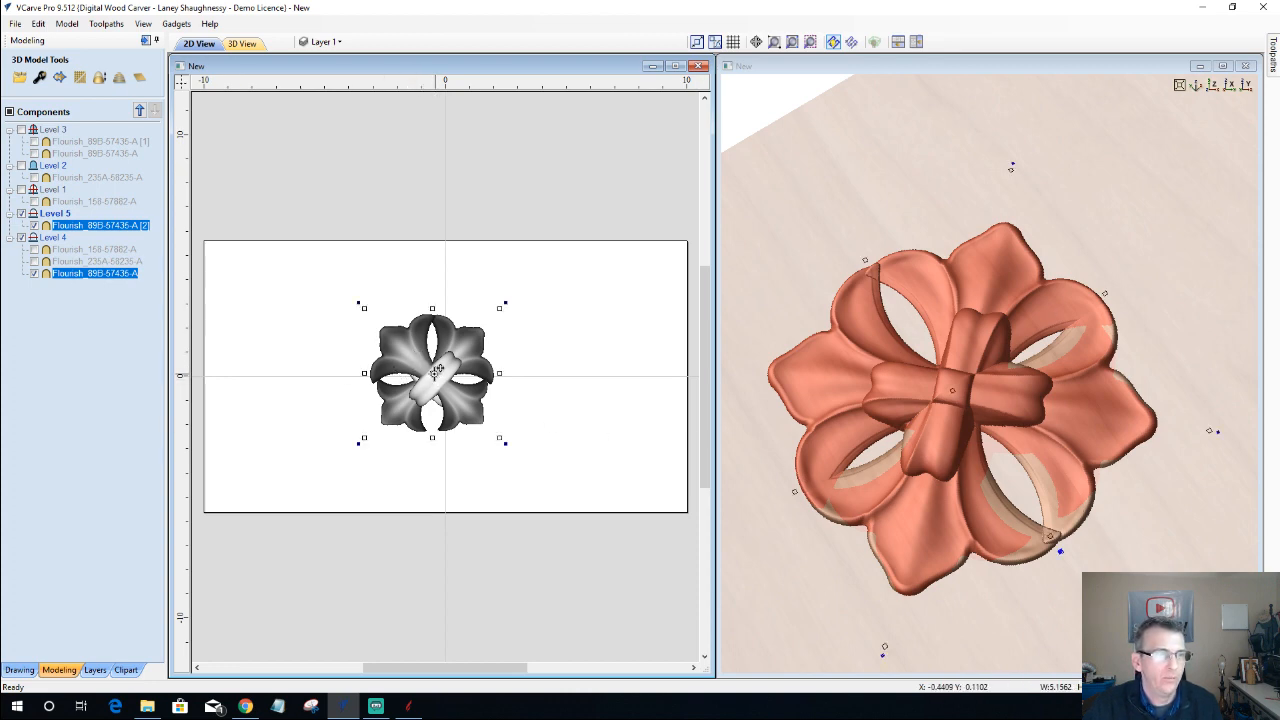
left_click_drag(423, 358, 410, 344)
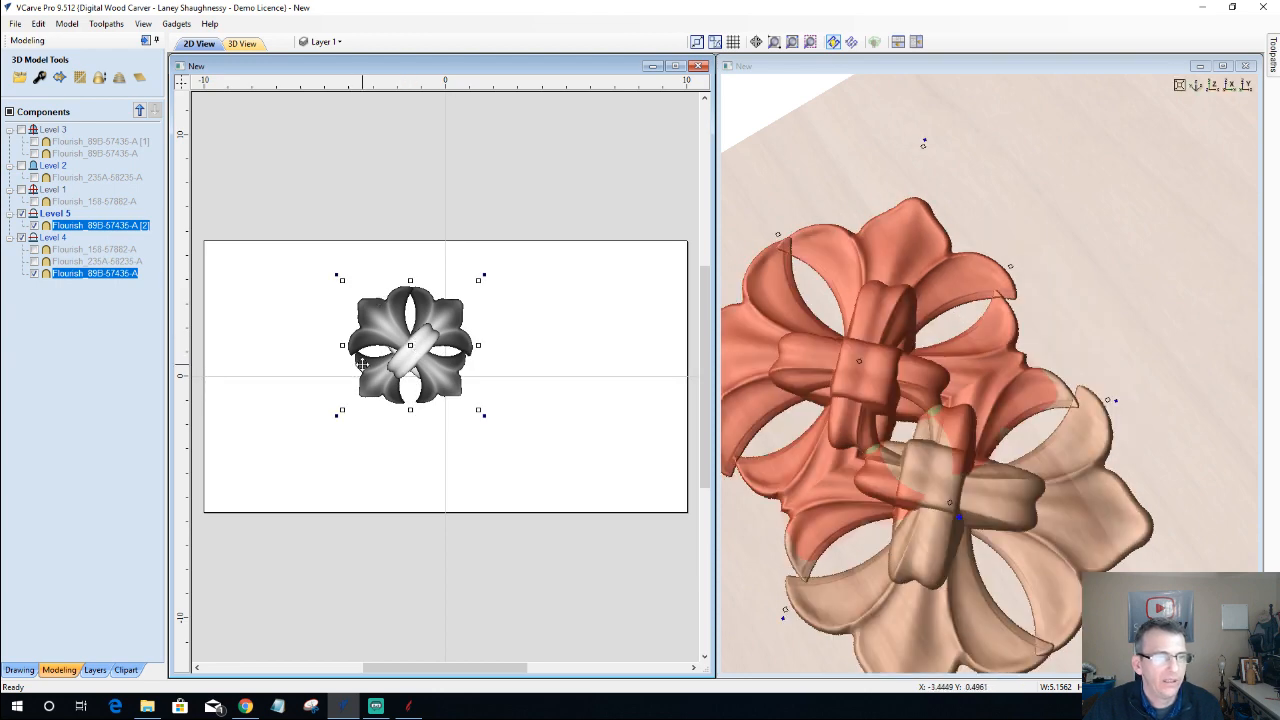
left_click_drag(406, 363, 394, 356)
- Set Level 5's mirror mode to Top Left Quadrant, move the Level 4 fleur-de-lis into Level 5, and make both components visible
right_click(48, 214)
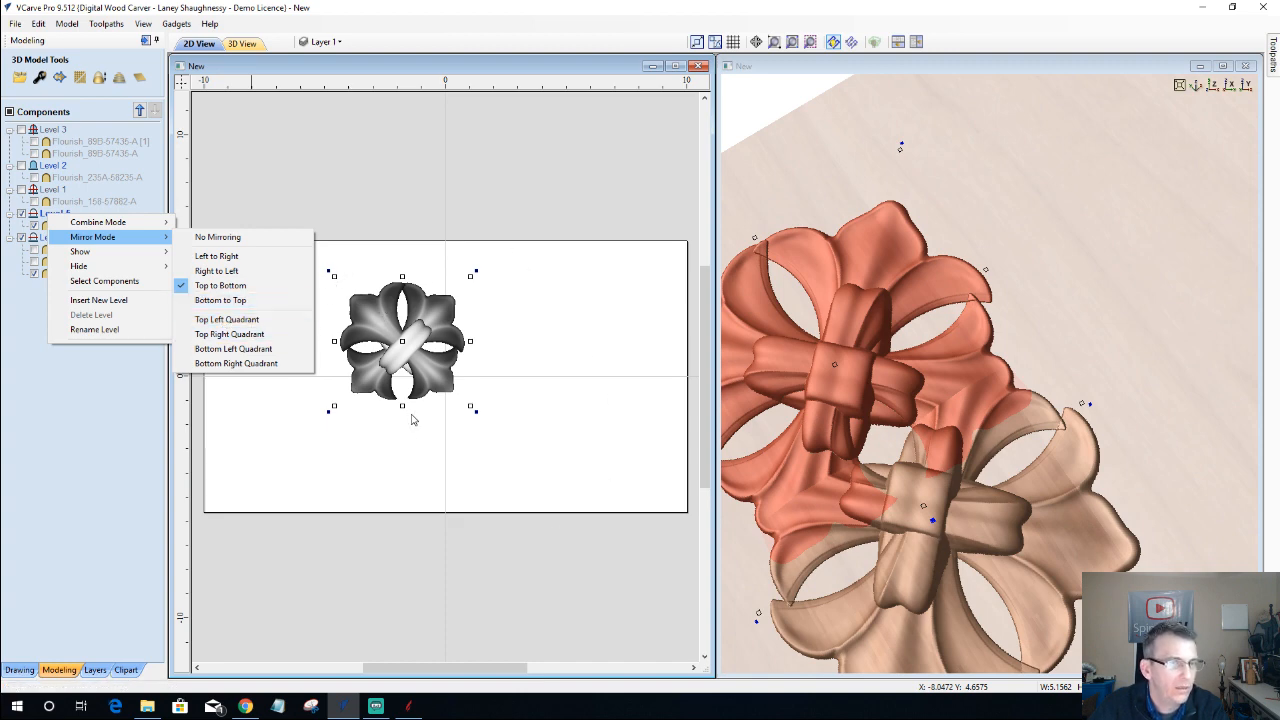
left_click(228, 321)
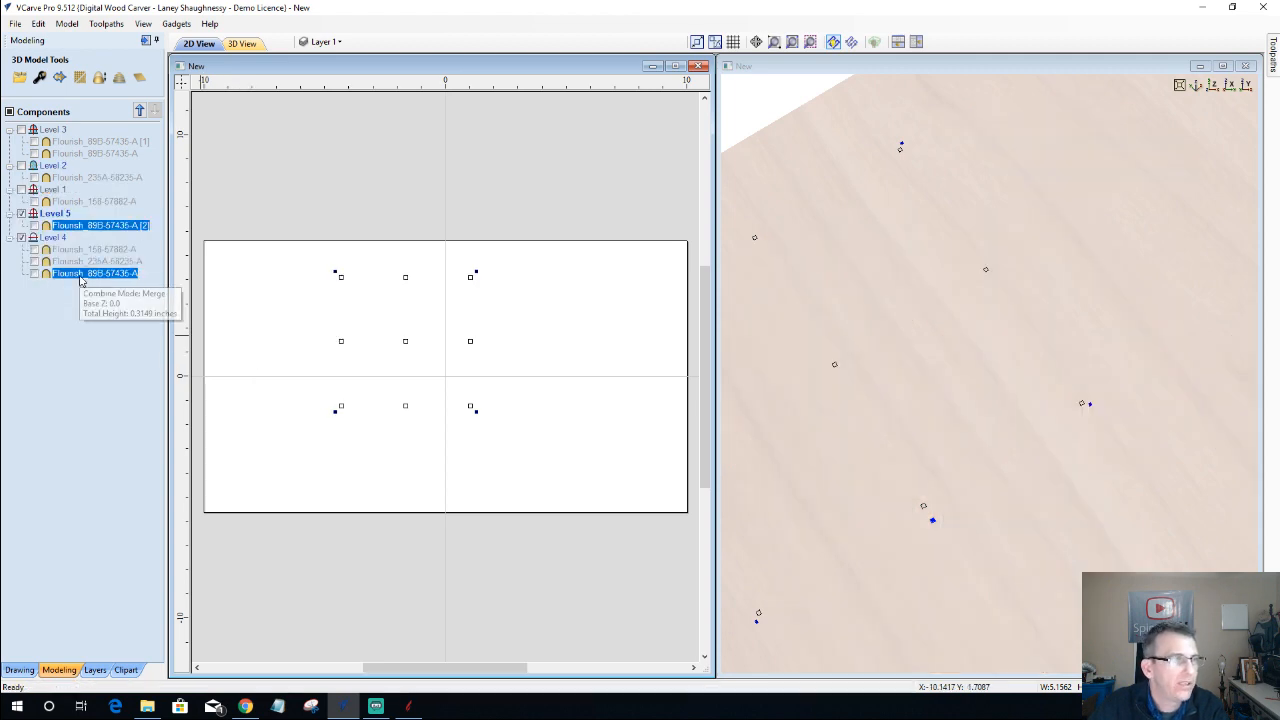
left_click(81, 278)
left_click(34, 226)
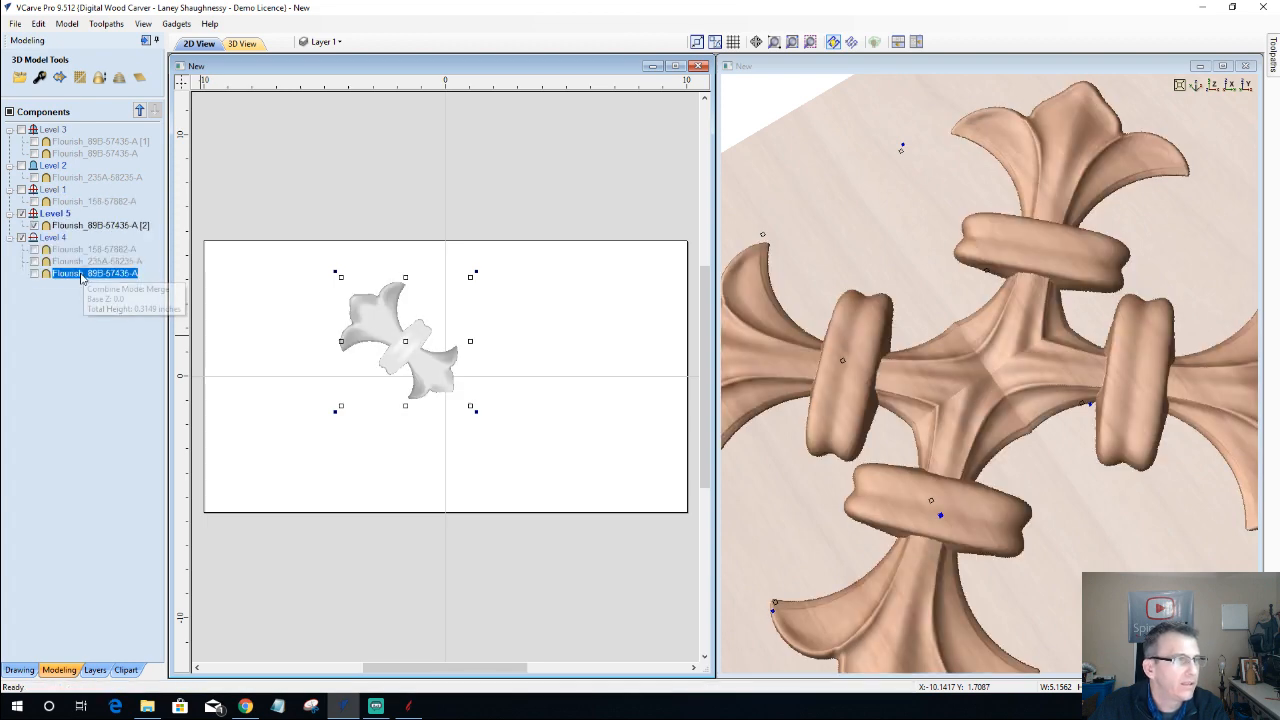
left_click_drag(85, 275, 85, 237)
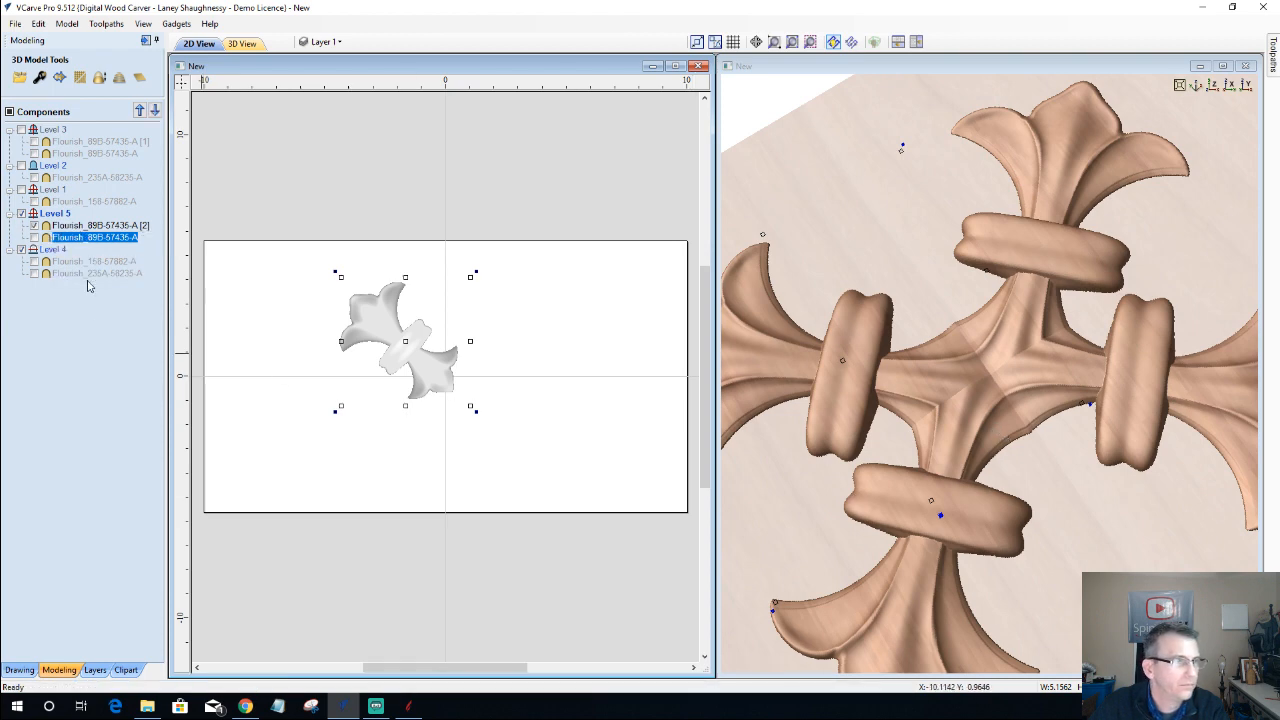
left_click(34, 238)
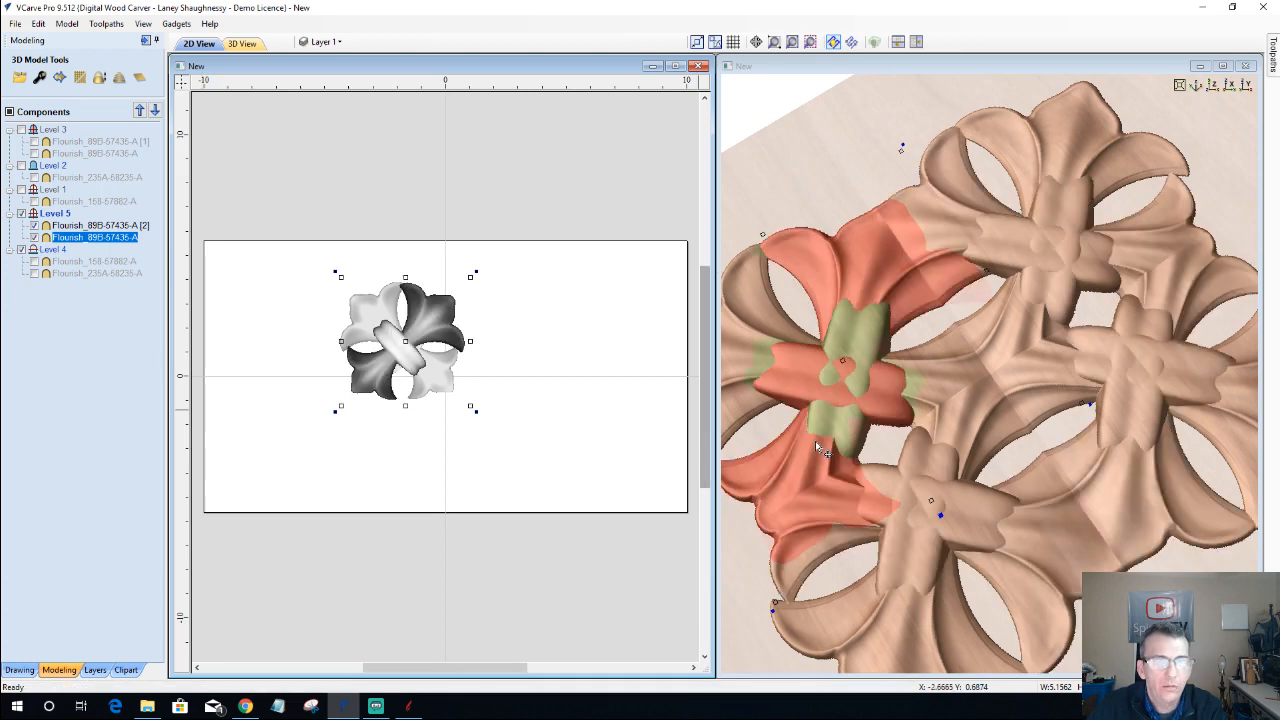
- Shift the fleur-de-lis moved into Level 5 slightly up and right, then move both Level 5 components together toward the job center
scroll(818, 448, "down", 2)
scroll(872, 462, "down", 1)
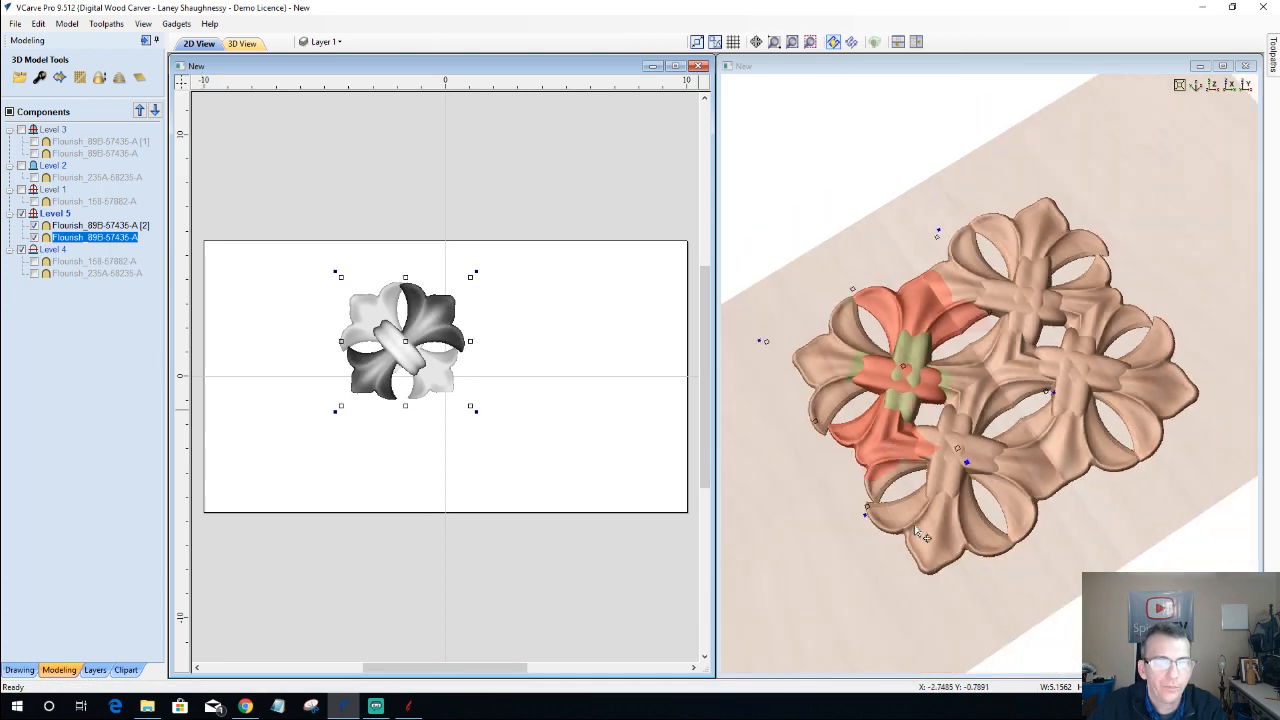
left_click(404, 351)
left_click_drag(404, 352, 405, 350)
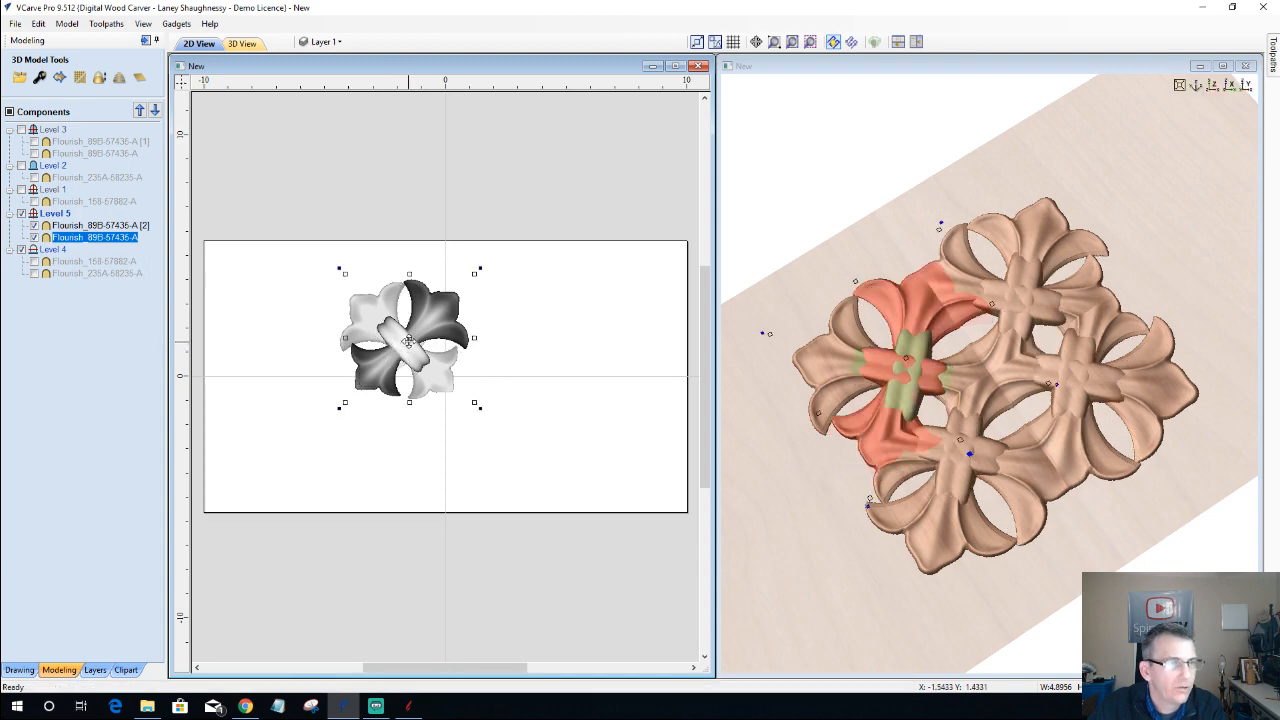
left_click_drag(274, 254, 472, 418)
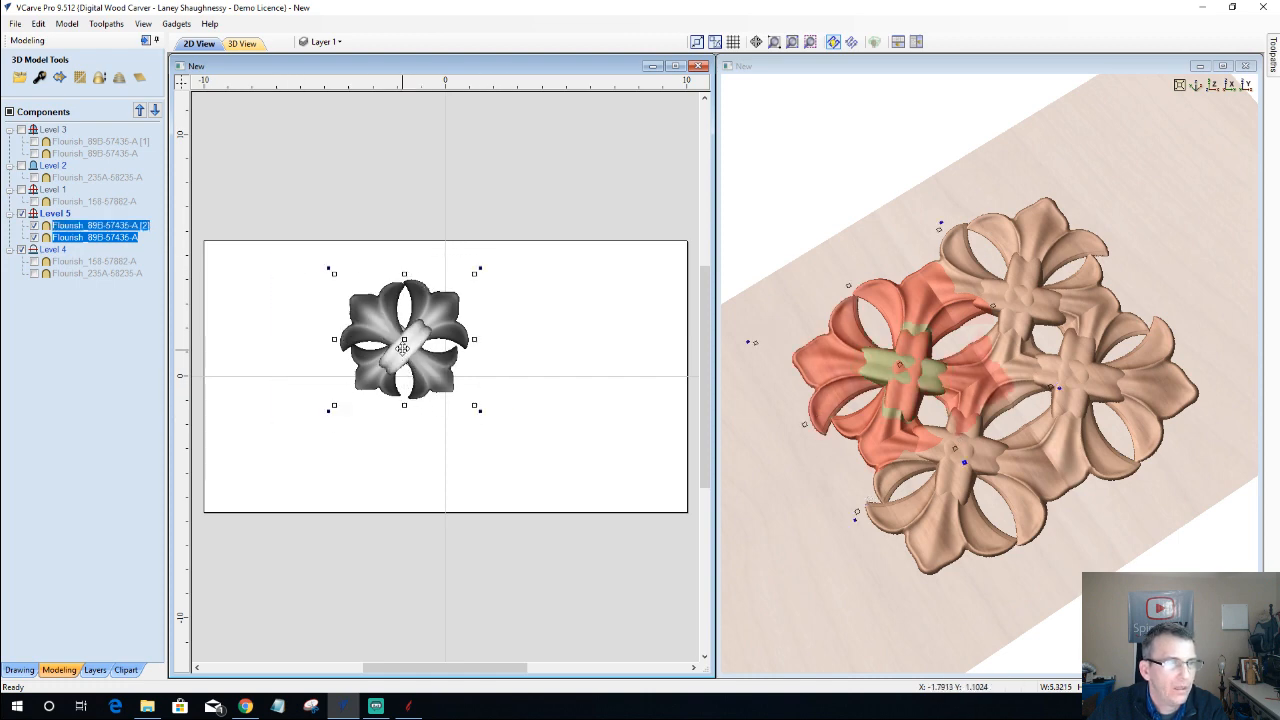
left_click_drag(404, 336, 413, 349)
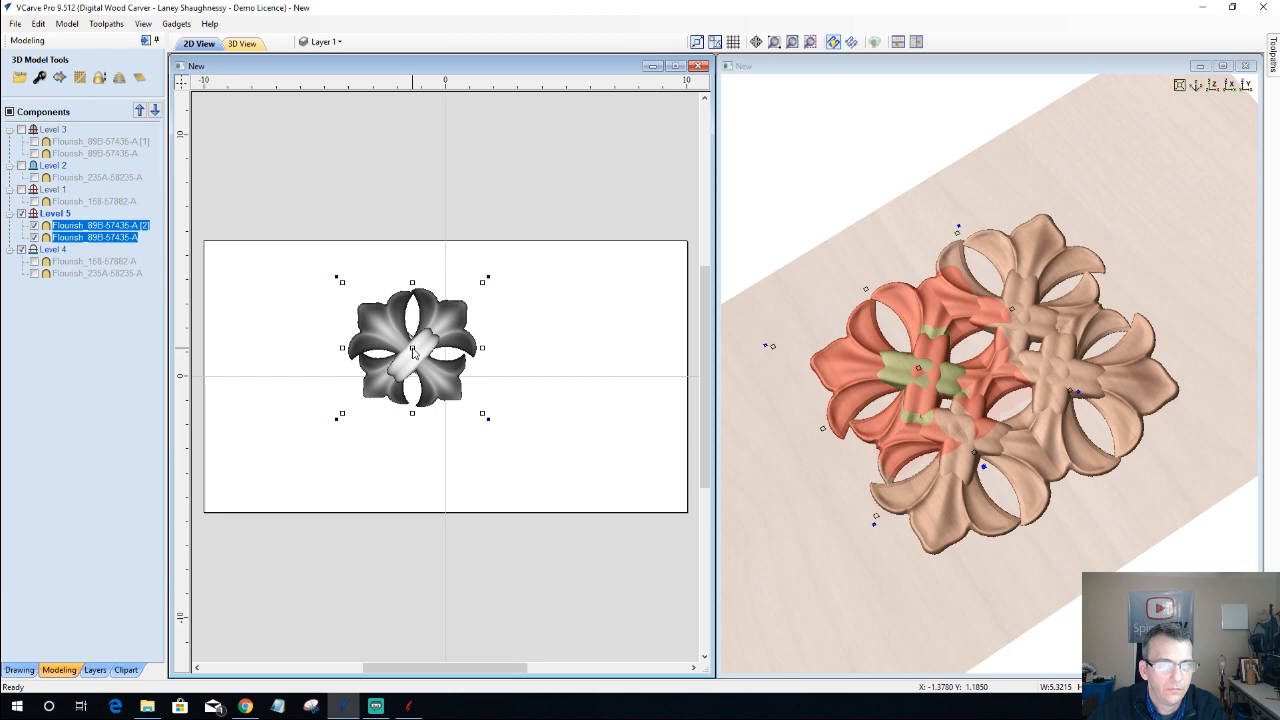
- Shift both Level 5 components slightly right, fine-tune their height with small upward nudges, and deselect them
left_click(1100, 495)
left_click_drag(1055, 520, 950, 575)
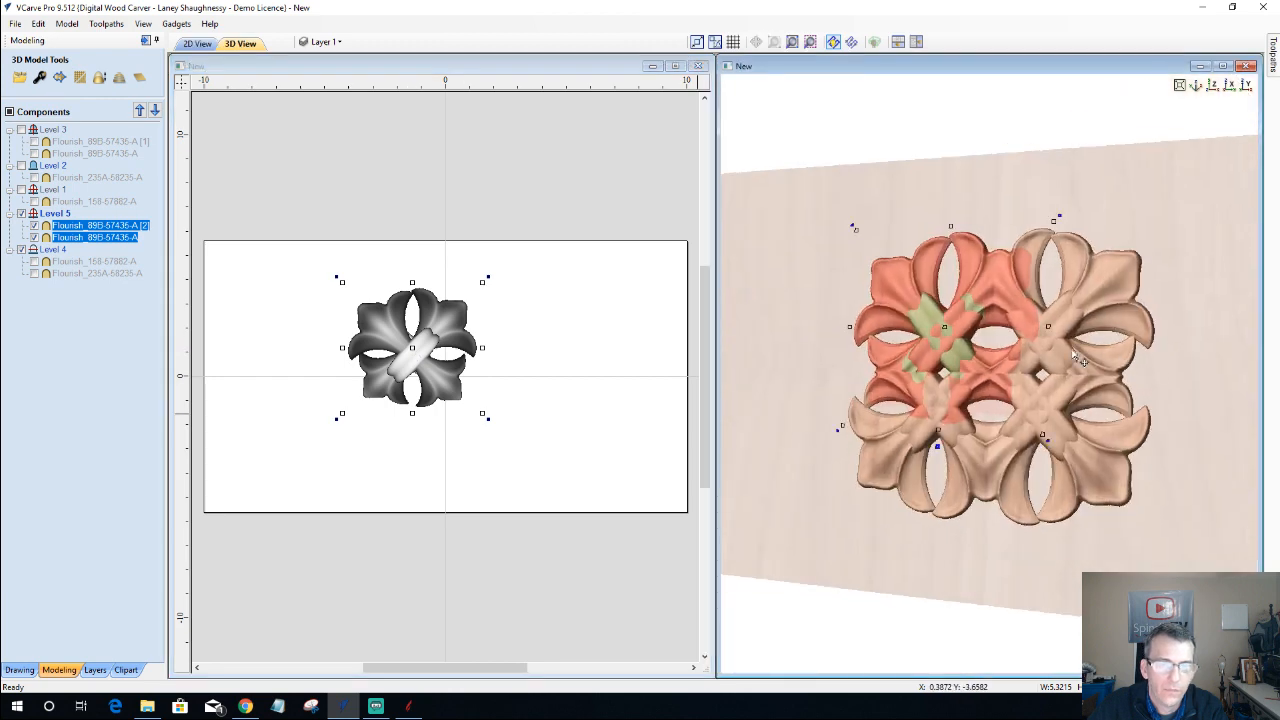
scroll(945, 560, "up", 5)
left_click_drag(937, 531, 928, 506)
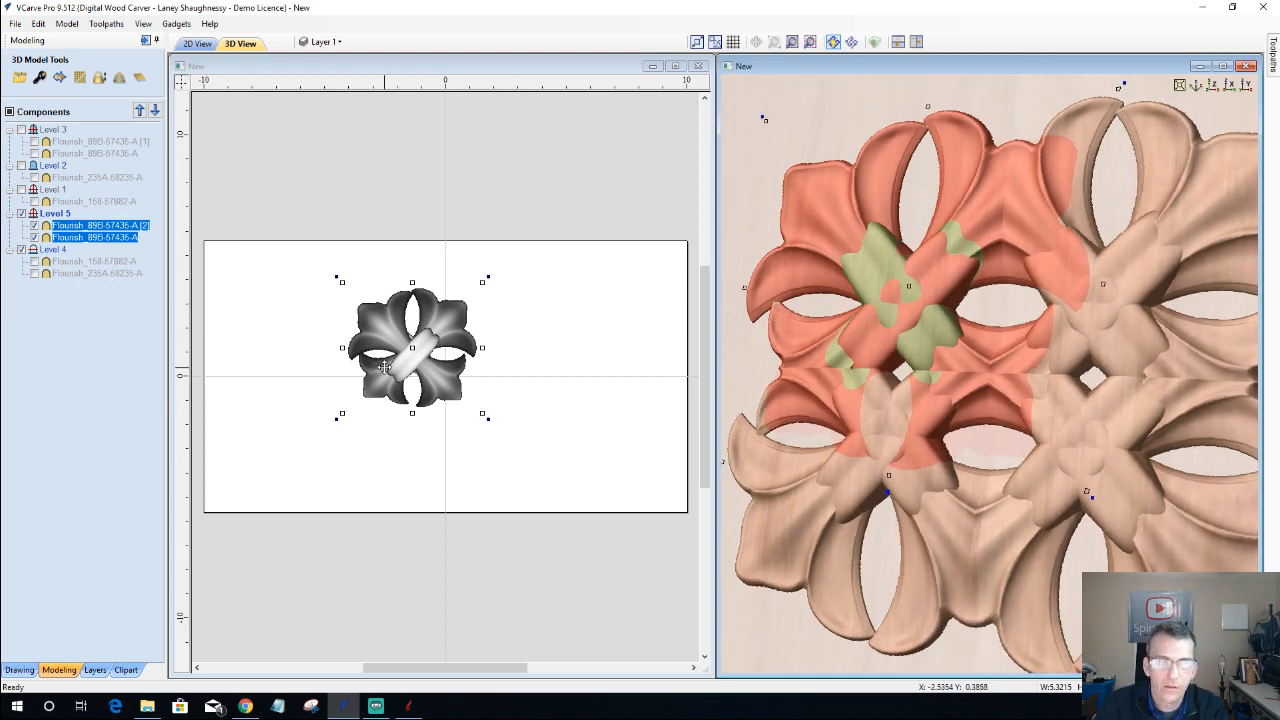
left_click_drag(384, 368, 387, 372)
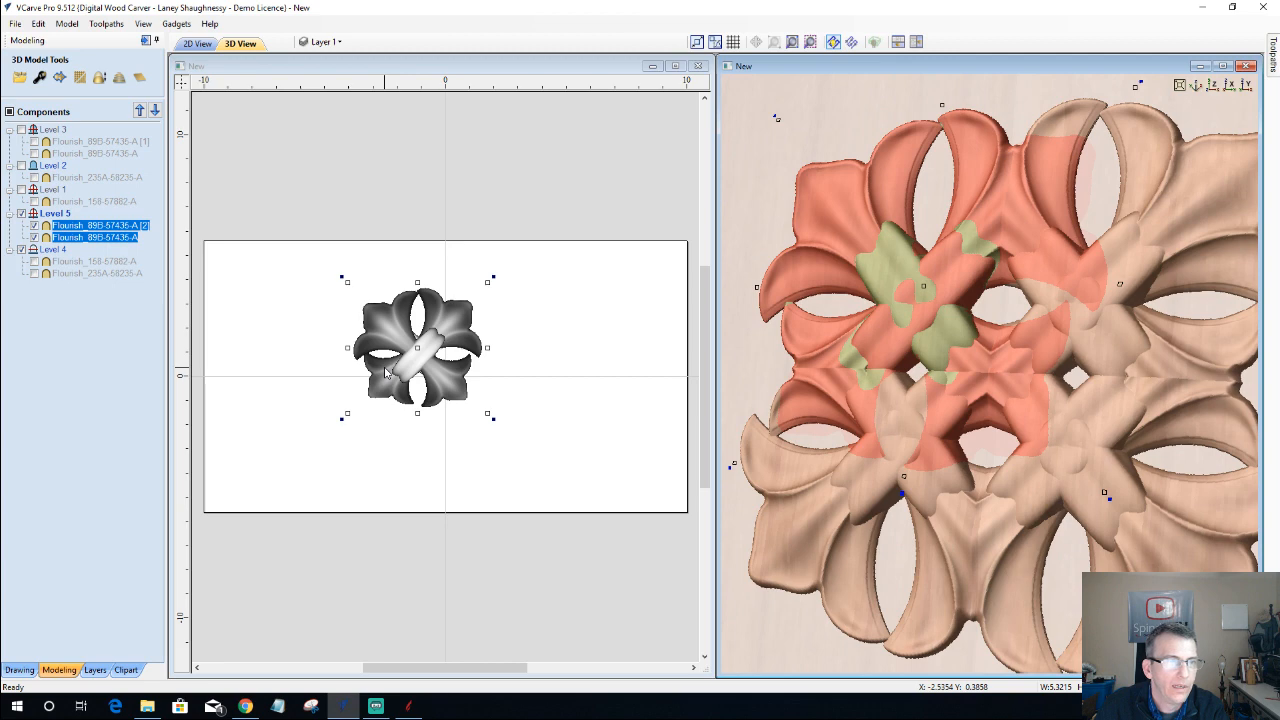
key("Down")
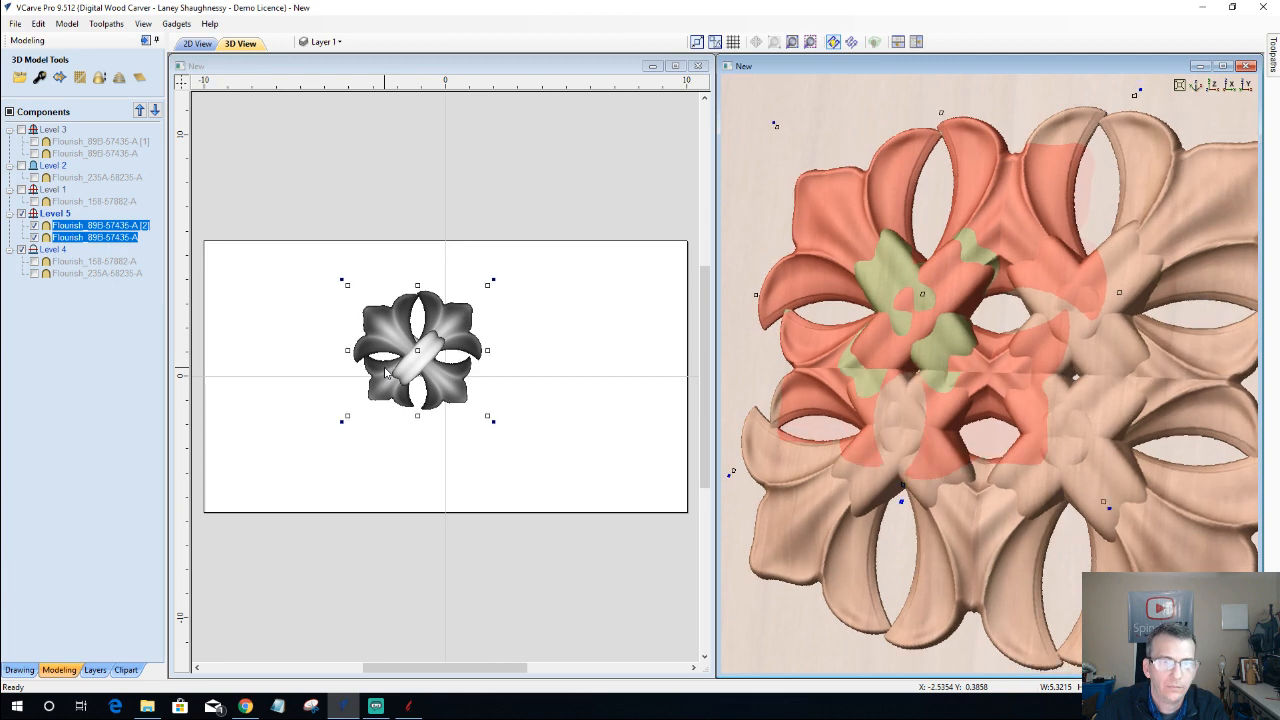
key("Up")
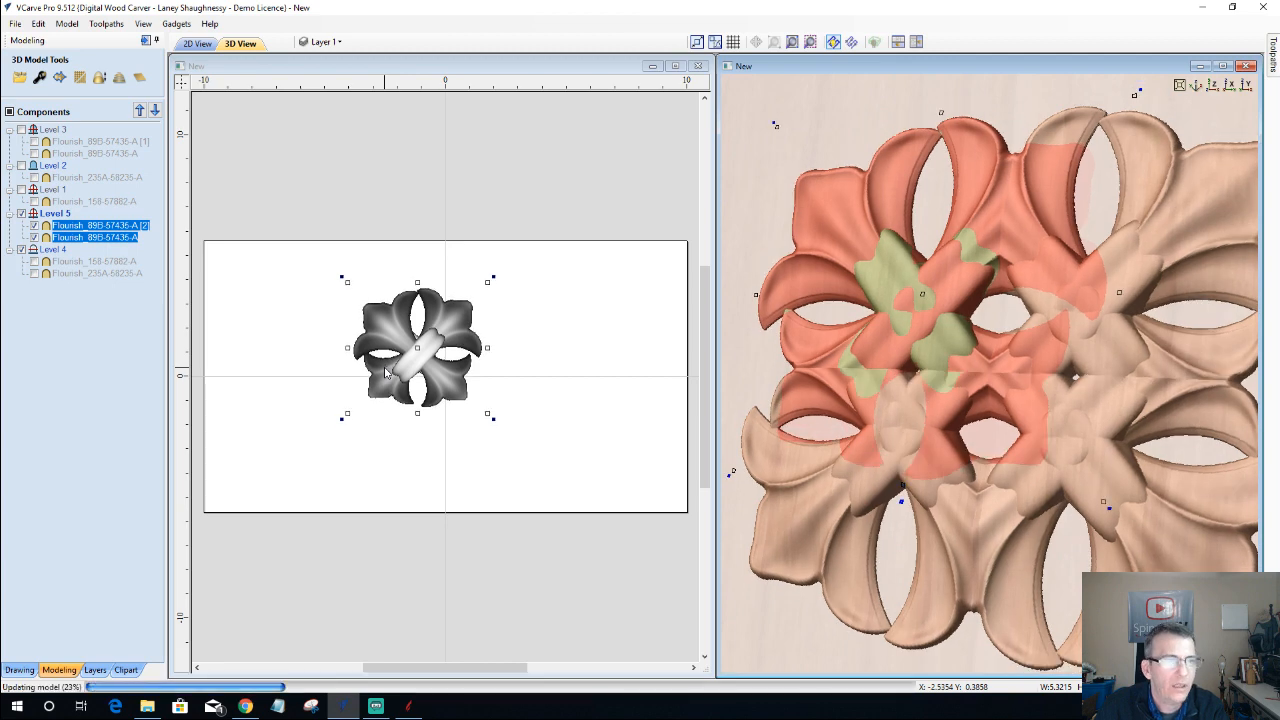
key("Up")
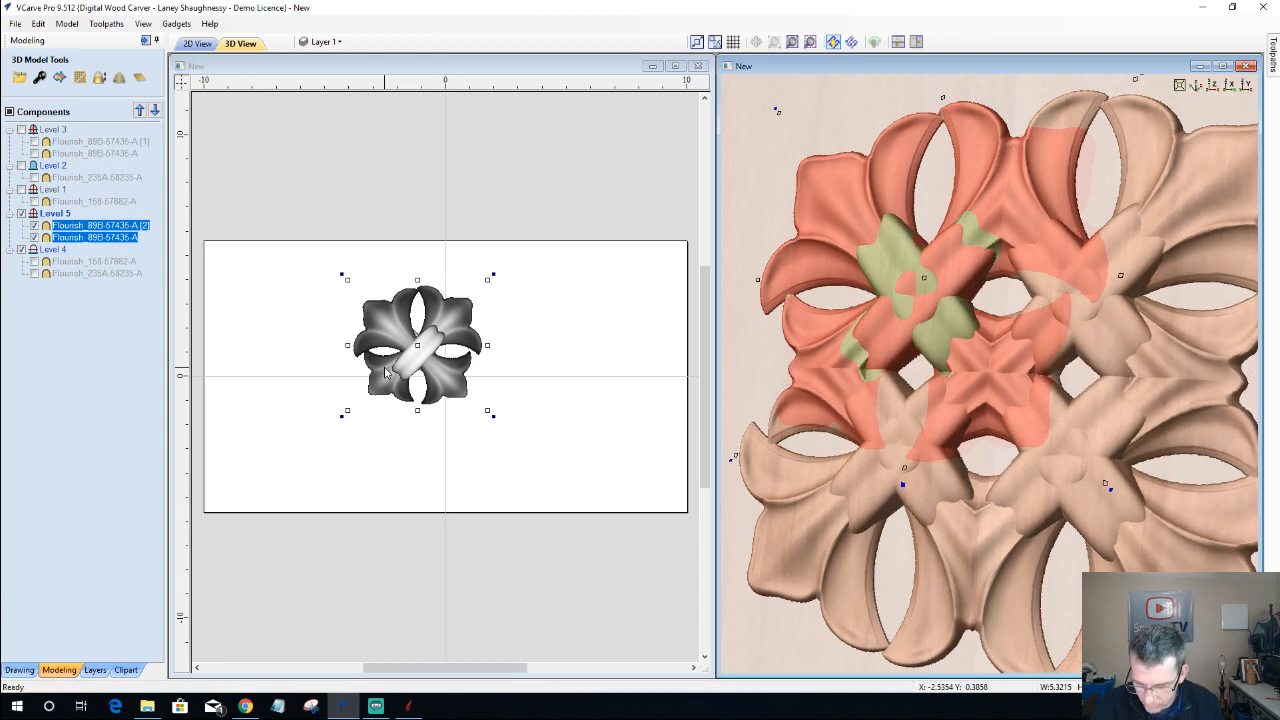
key("Up")
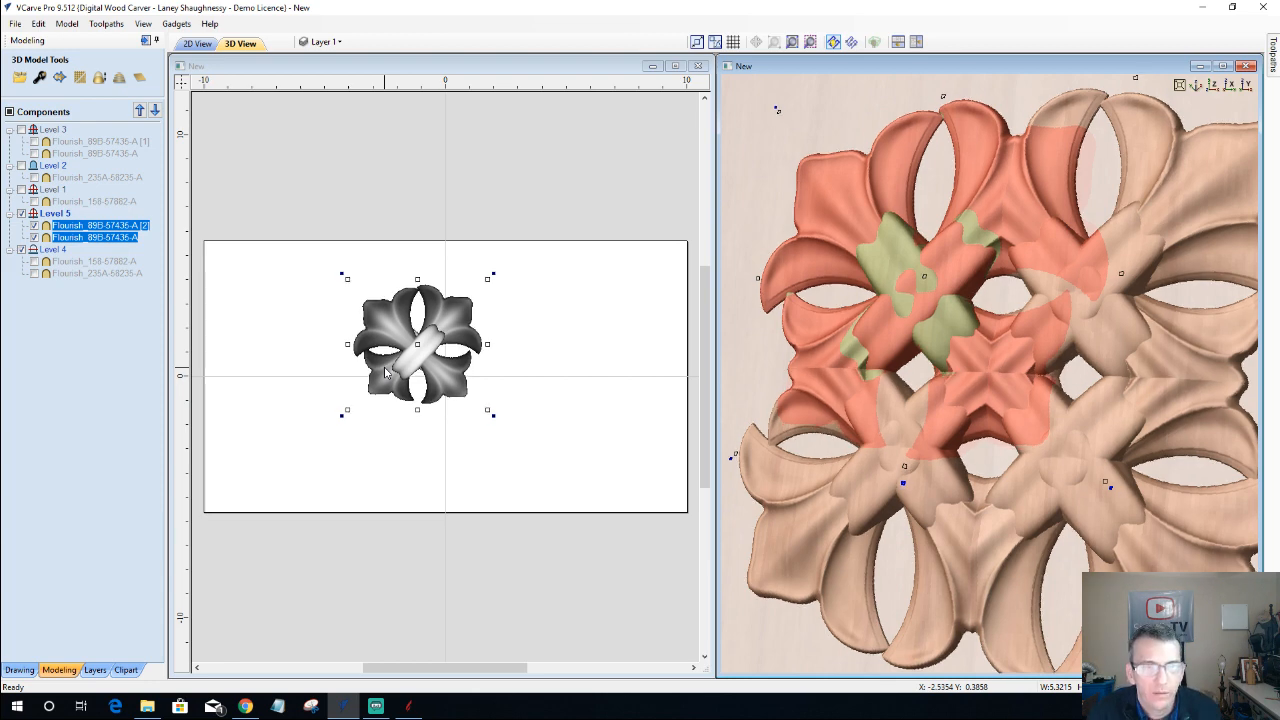
key("Up")
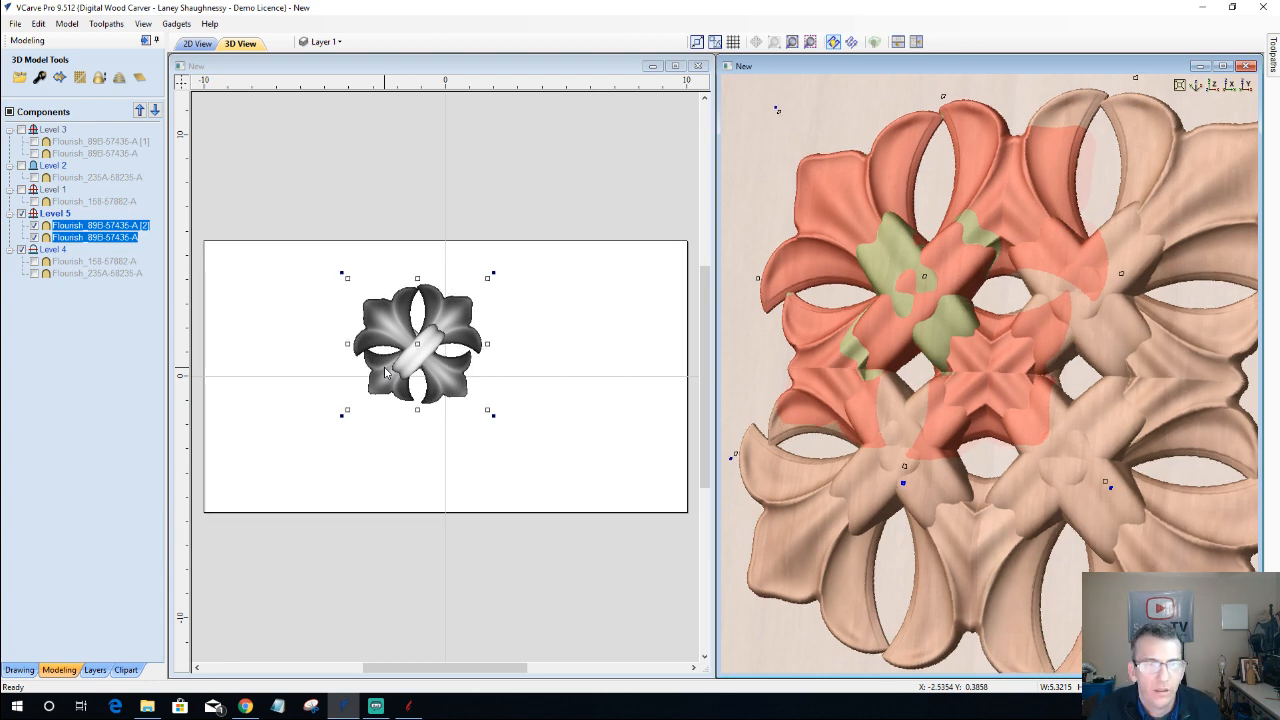
key("Up")
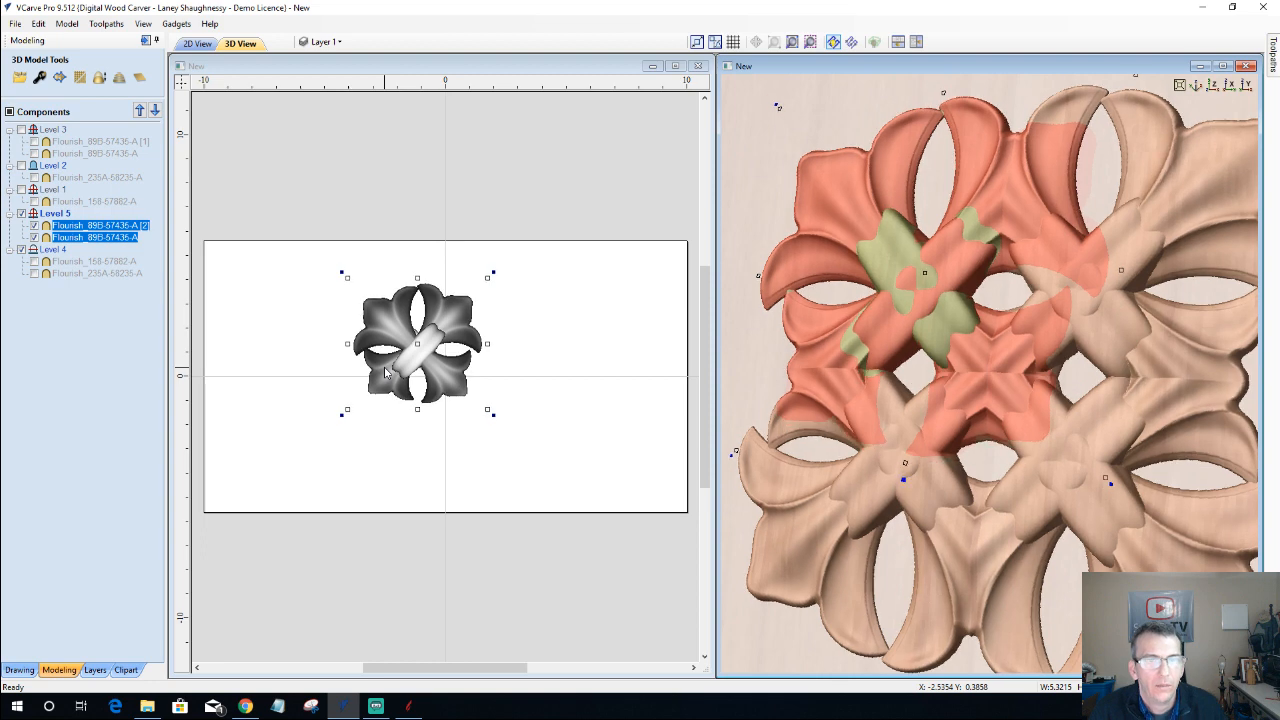
left_click(57, 372)
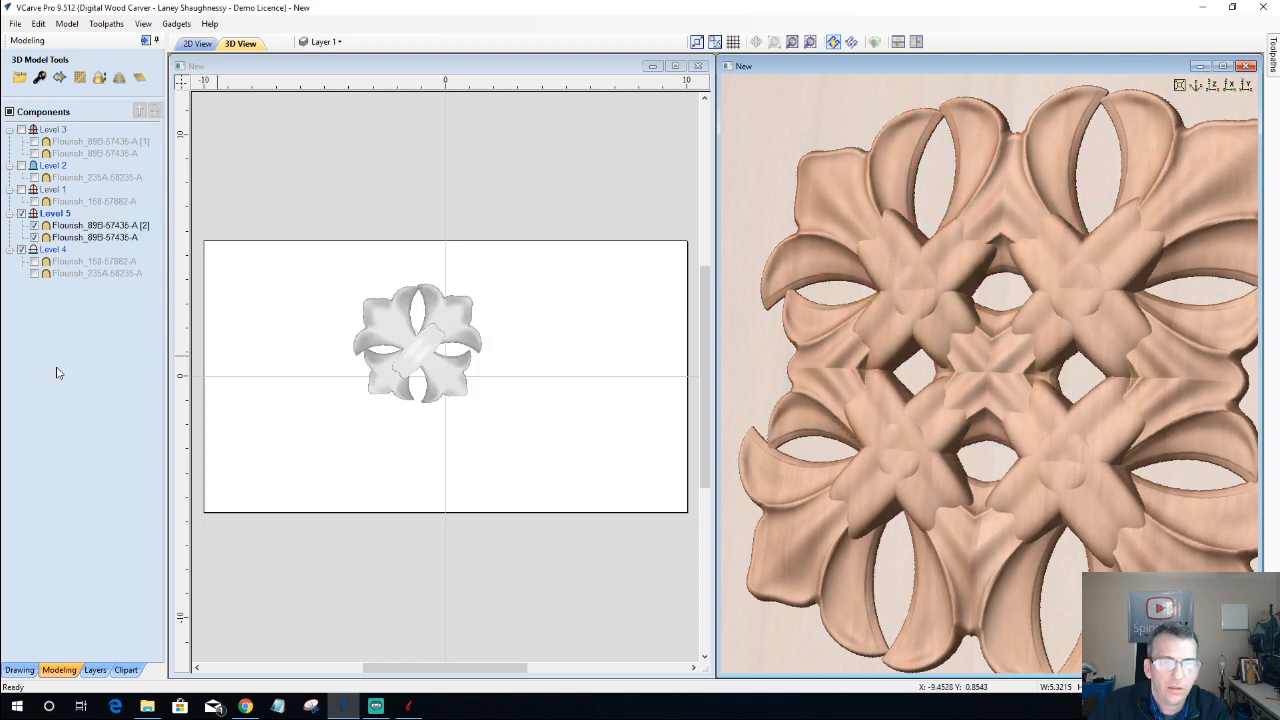
- Examine the quadrant-mirrored rosette in 3D from several angles, straight from above, and up close
scroll(925, 440, "down", 3)
left_click_drag(925, 440, 1036, 474)
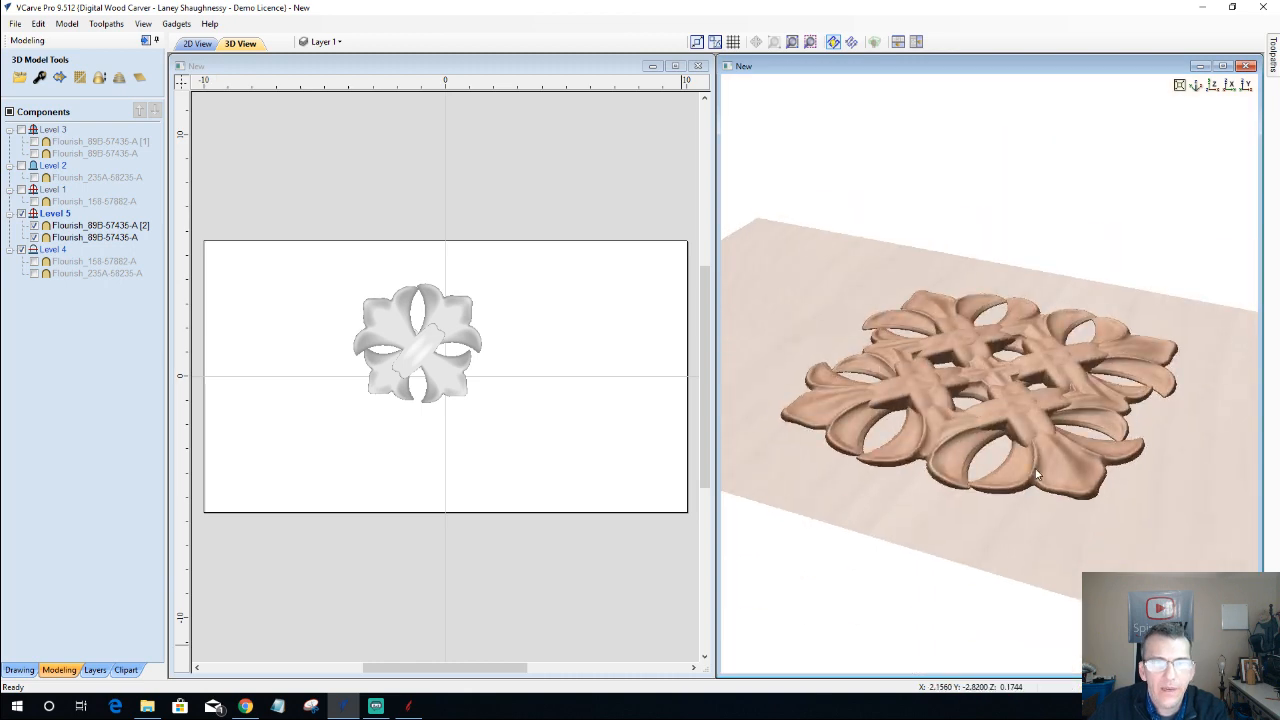
left_click_drag(1036, 474, 1054, 510)
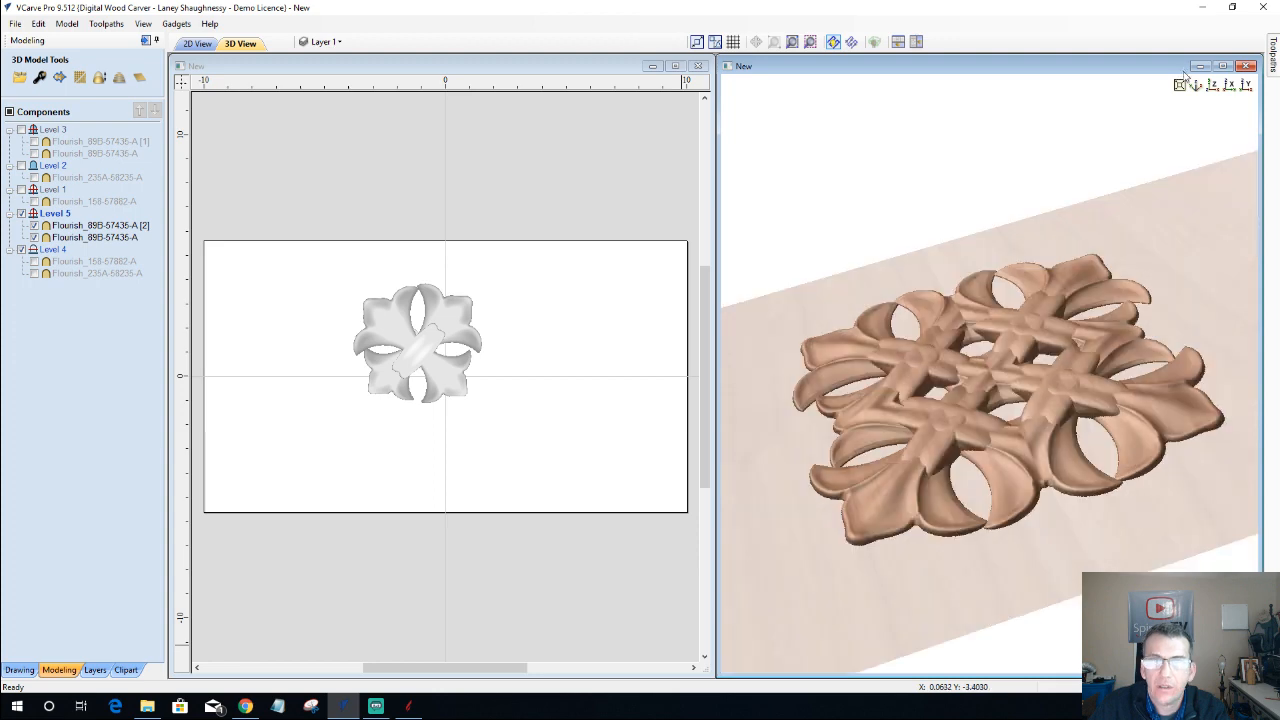
left_click(1180, 85)
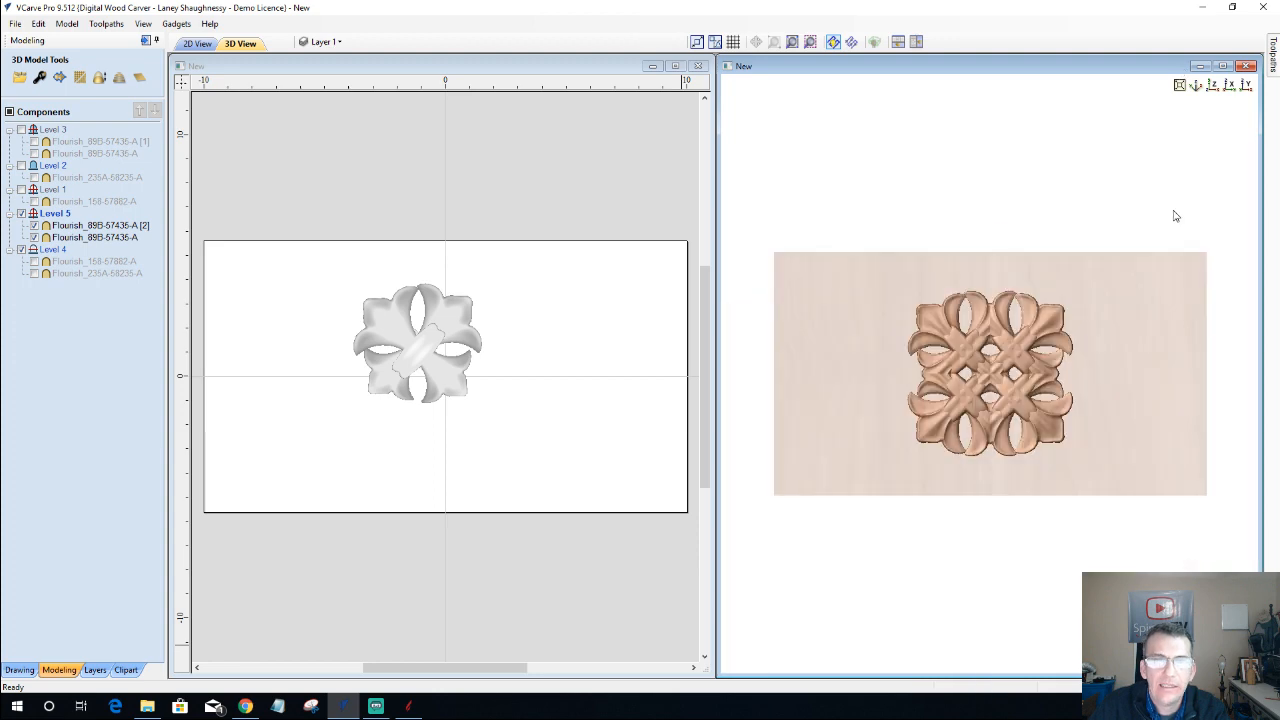
scroll(1175, 216, "up", 5)
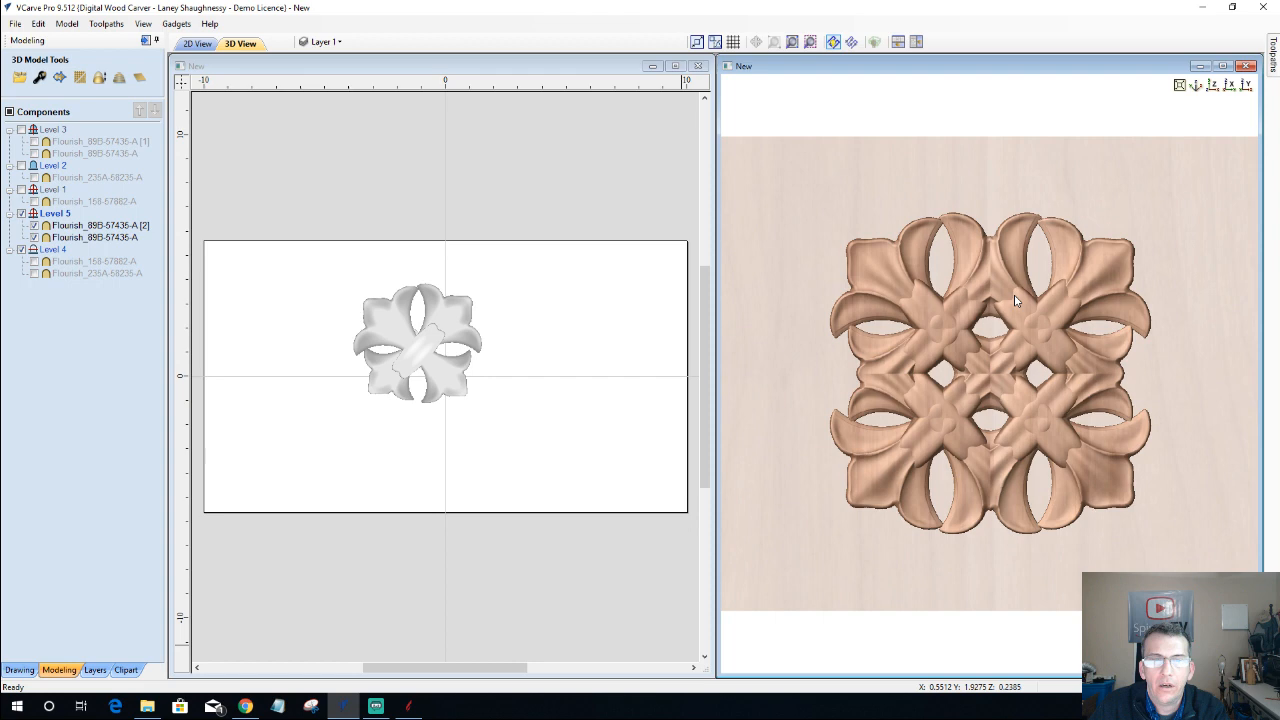
scroll(1056, 318, "down", 5)
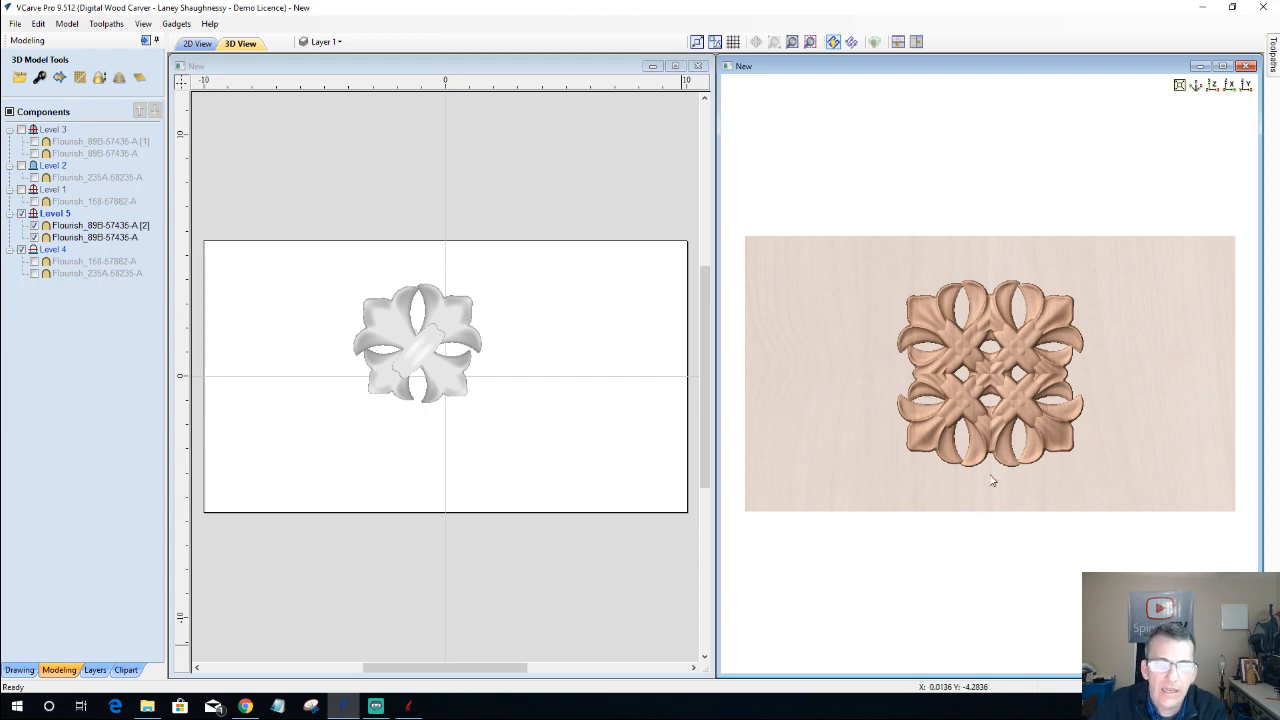
scroll(993, 373, "up", 4)
scroll(992, 367, "up", 2)
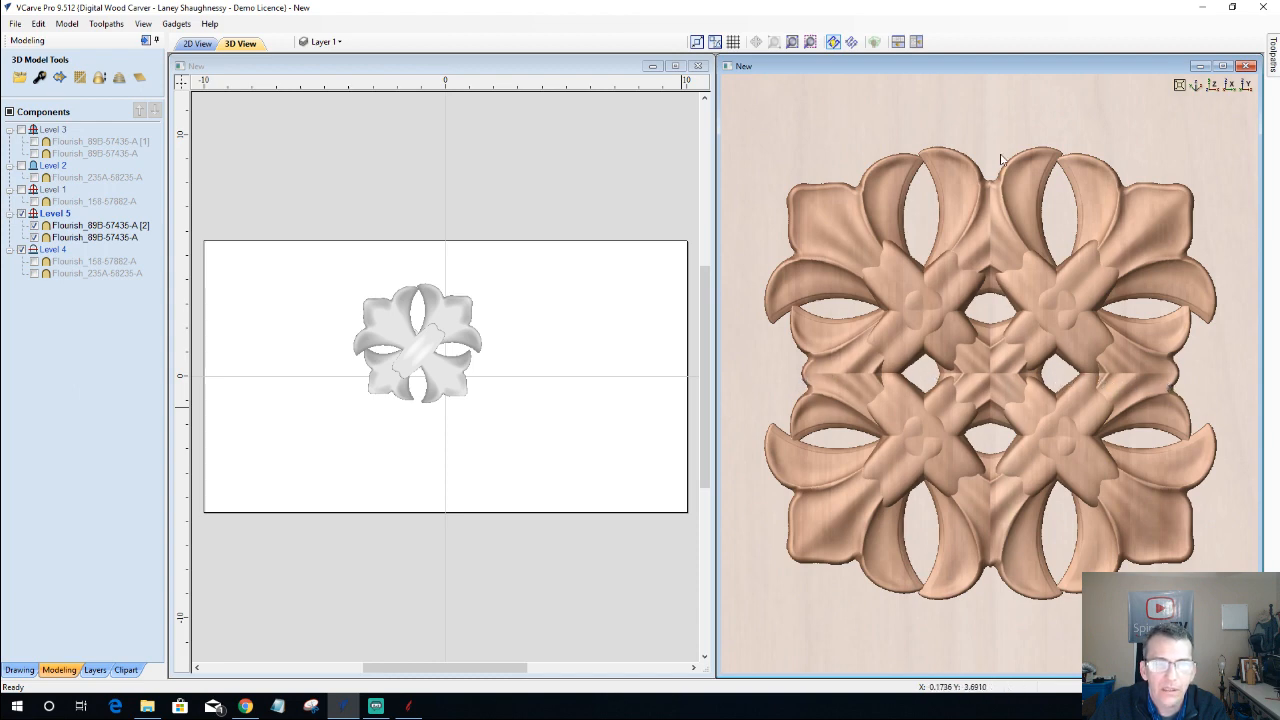
left_click_drag(963, 638, 946, 585)
scroll(946, 585, "down", 3)
scroll(947, 582, "down", 2)
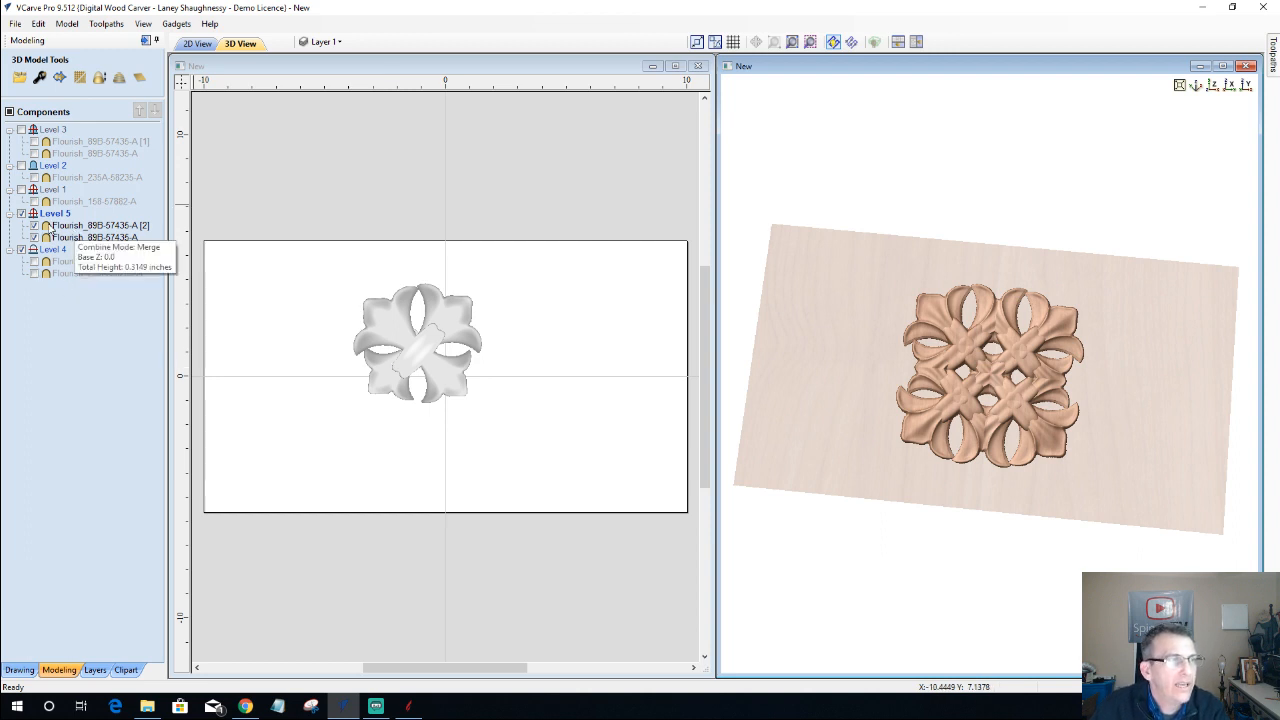
- Move the component Flourish_89B-57435-A [2] from Level 5 down into Level 4
right_click(49, 215)
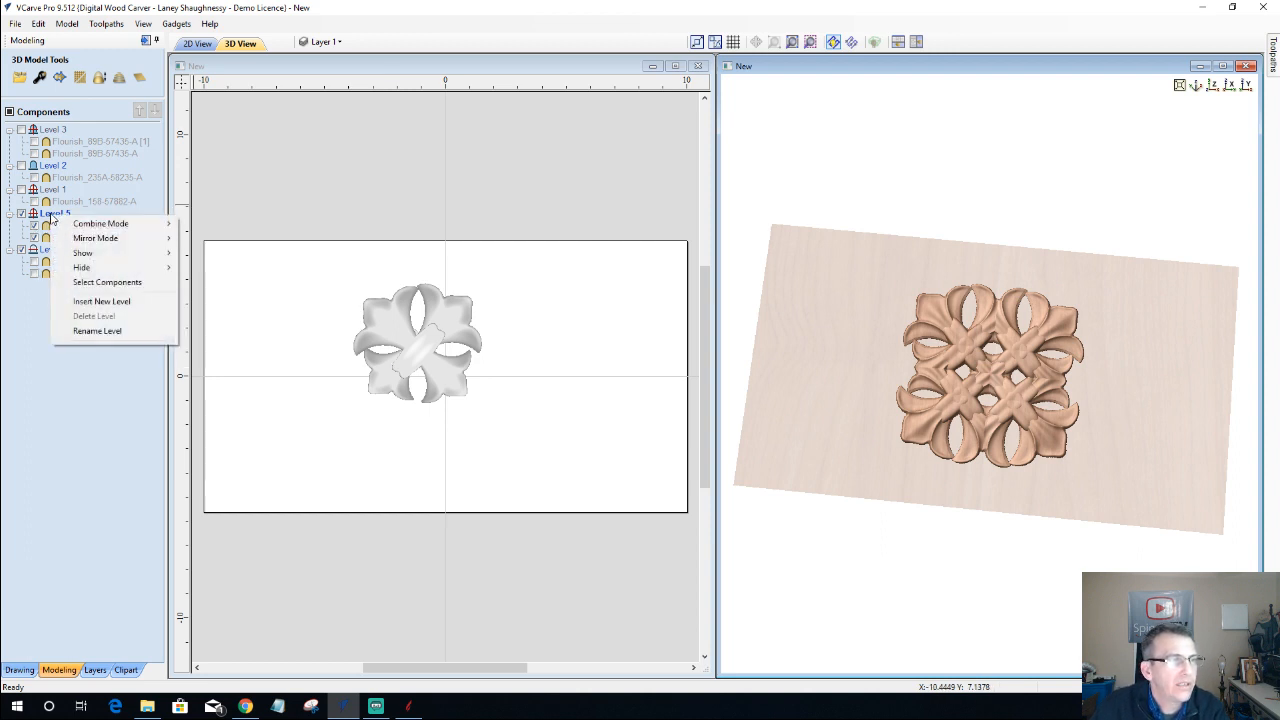
left_click(44, 226)
left_click(95, 228)
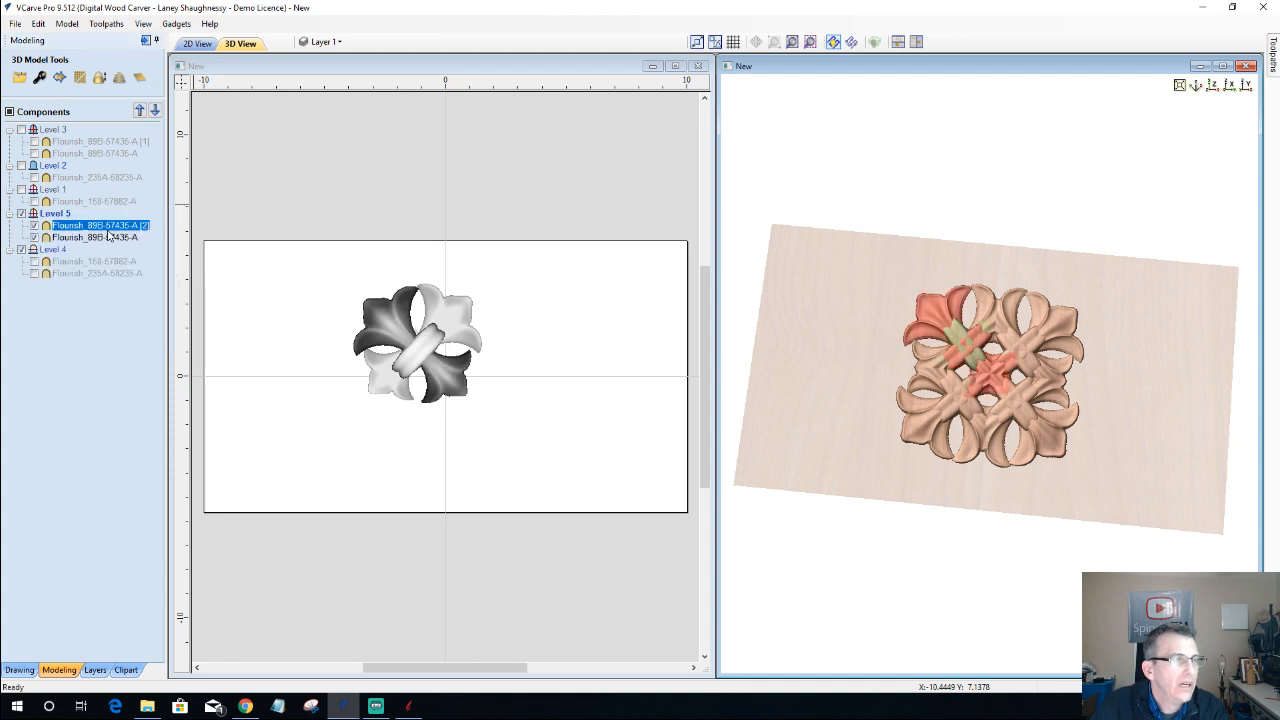
left_click(99, 226)
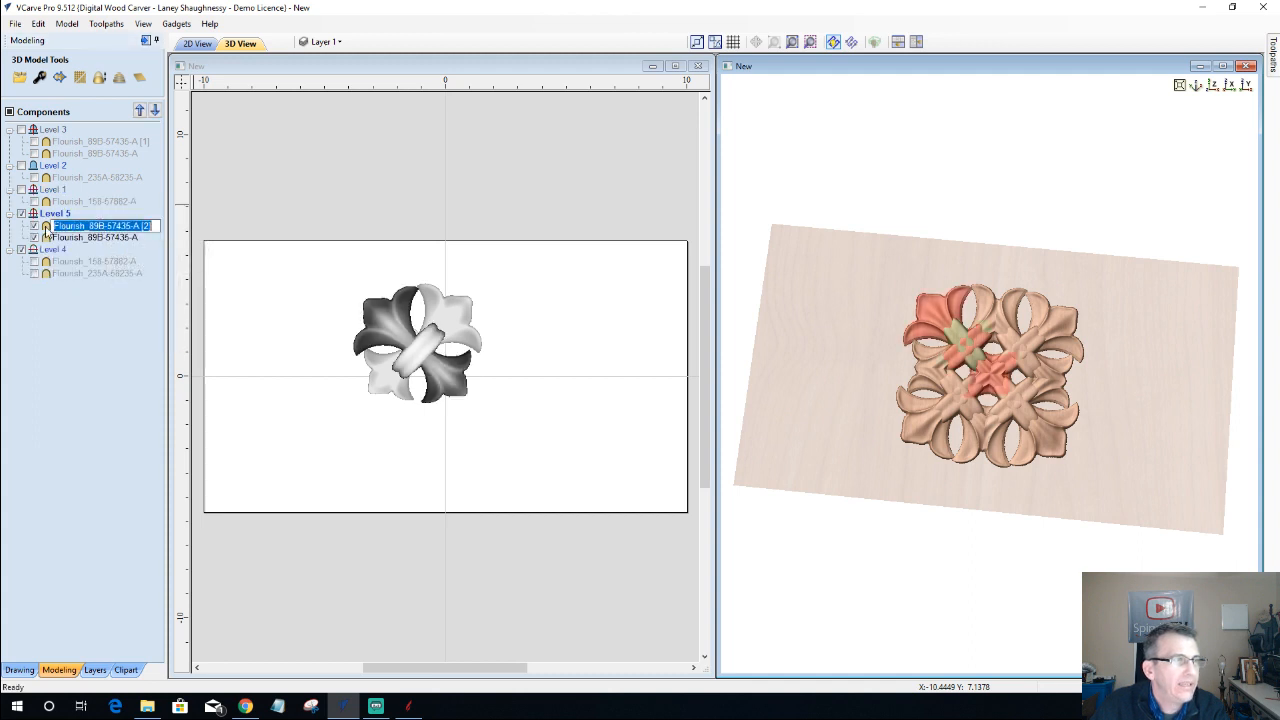
key("Escape")
left_click_drag(45, 232, 44, 286)
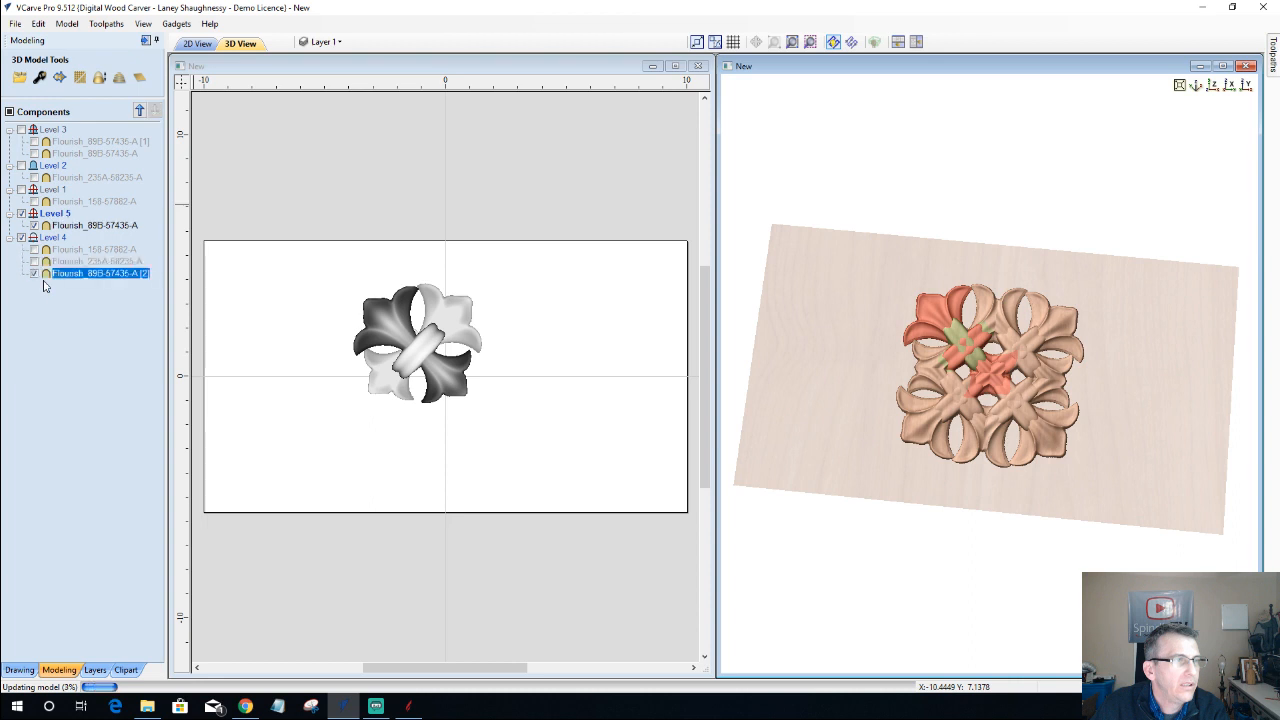
- Check Level 5's mirror mode and hide the whole level
right_click(50, 217)
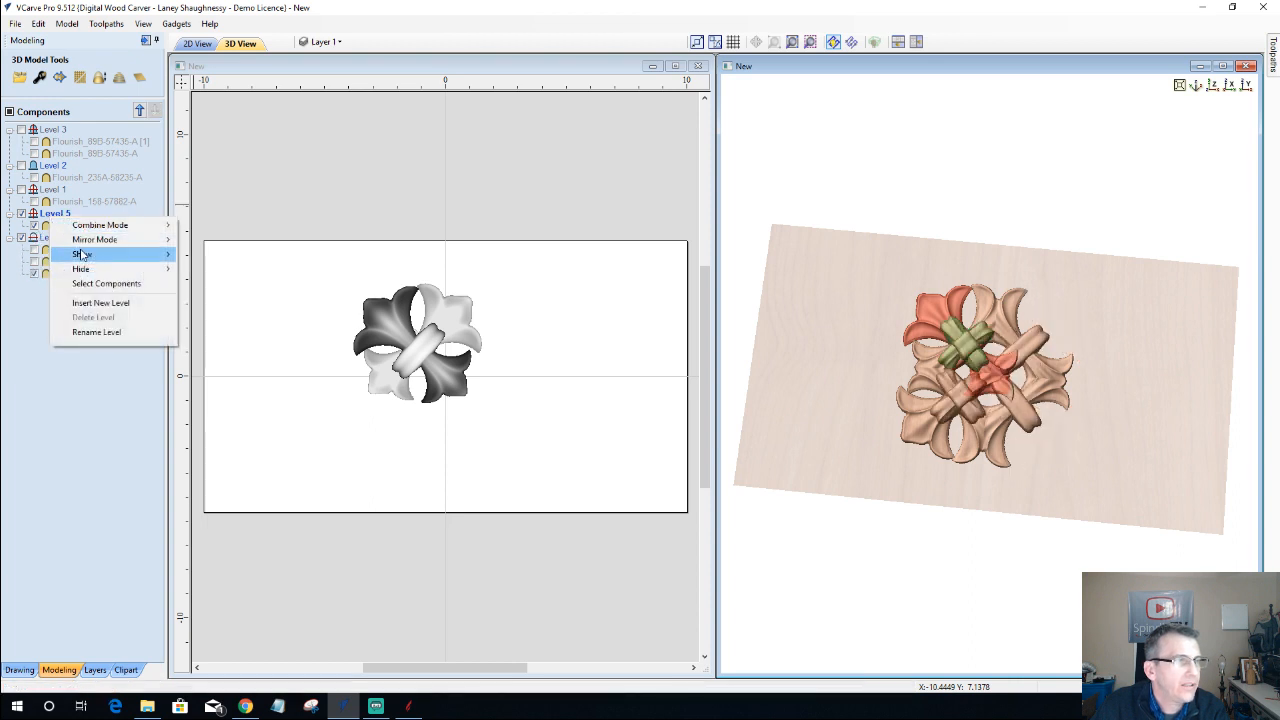
mouse_move(97, 227)
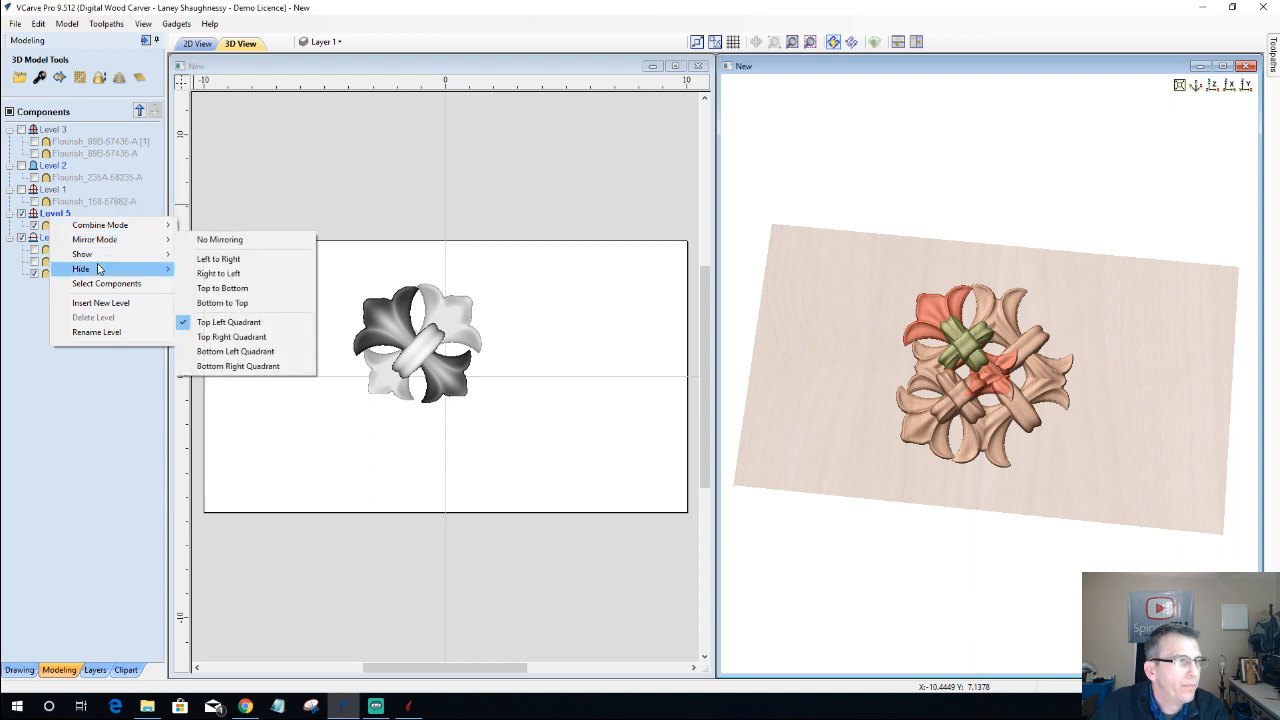
left_click(43, 214)
right_click(44, 216)
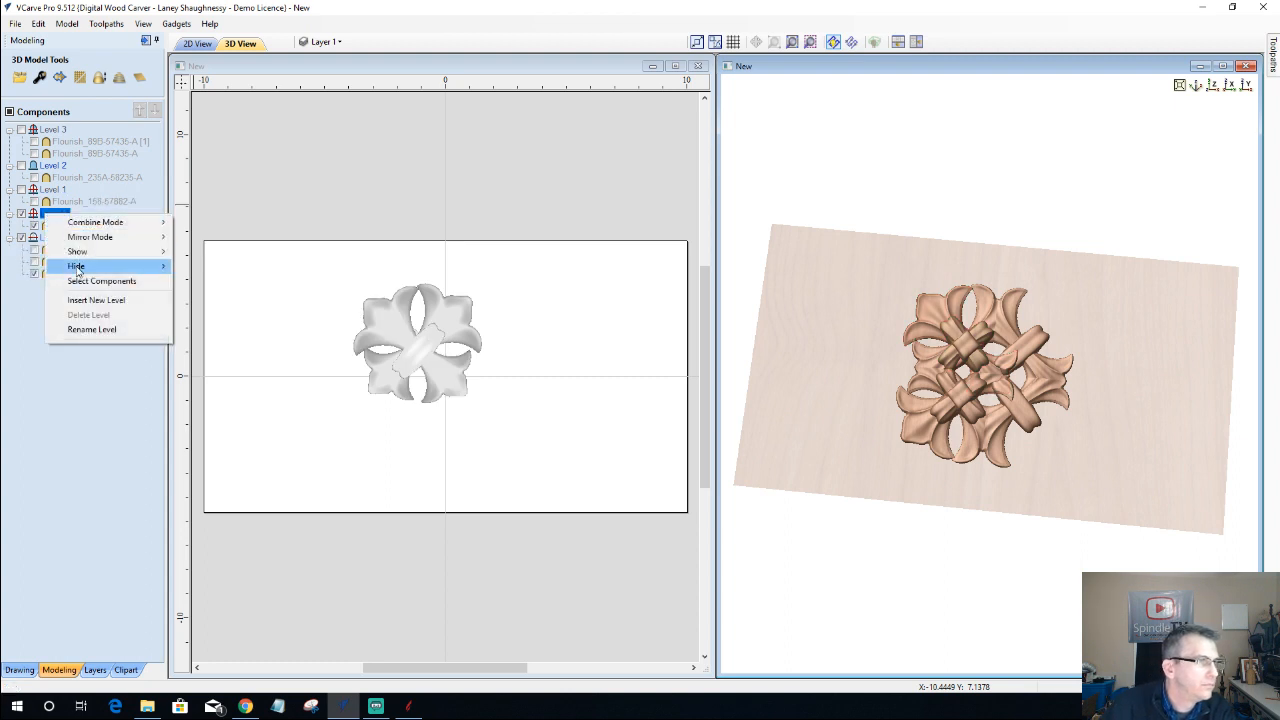
left_click(21, 214)
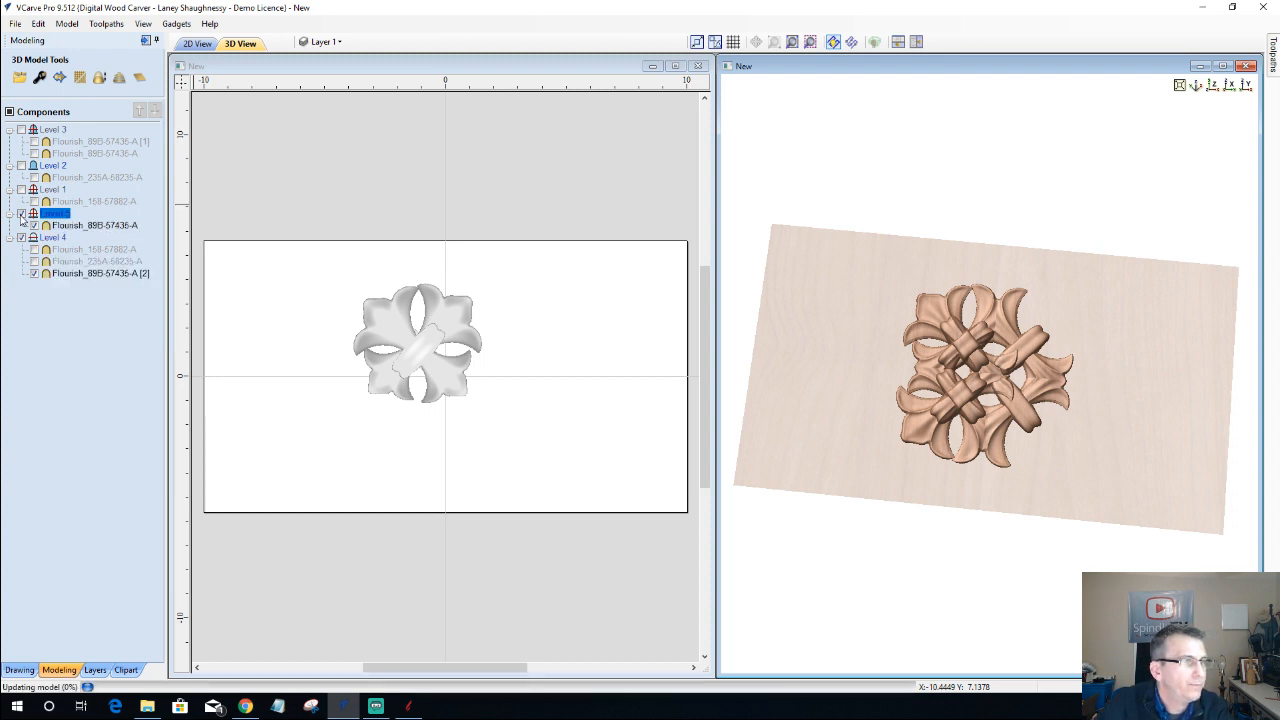
left_click(21, 214)
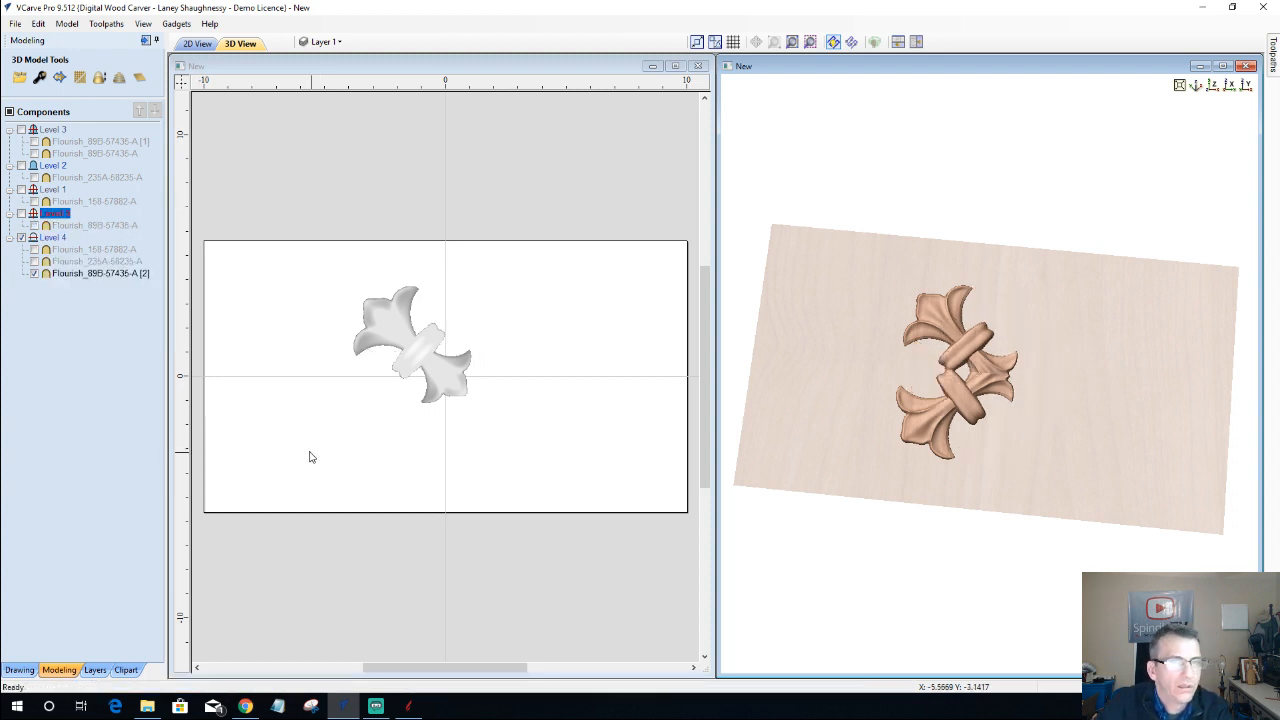
- Set the mirror mode of Level 4 to No Mirroring
right_click(48, 238)
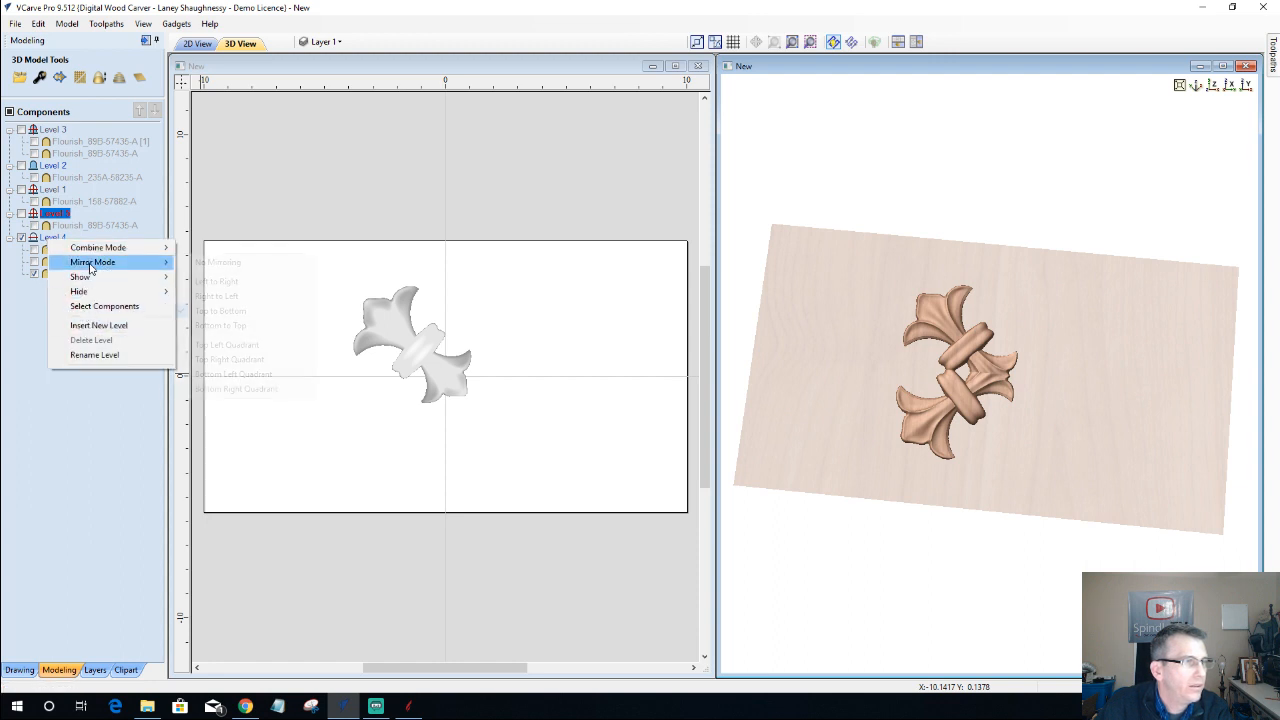
mouse_move(120, 262)
left_click(209, 264)
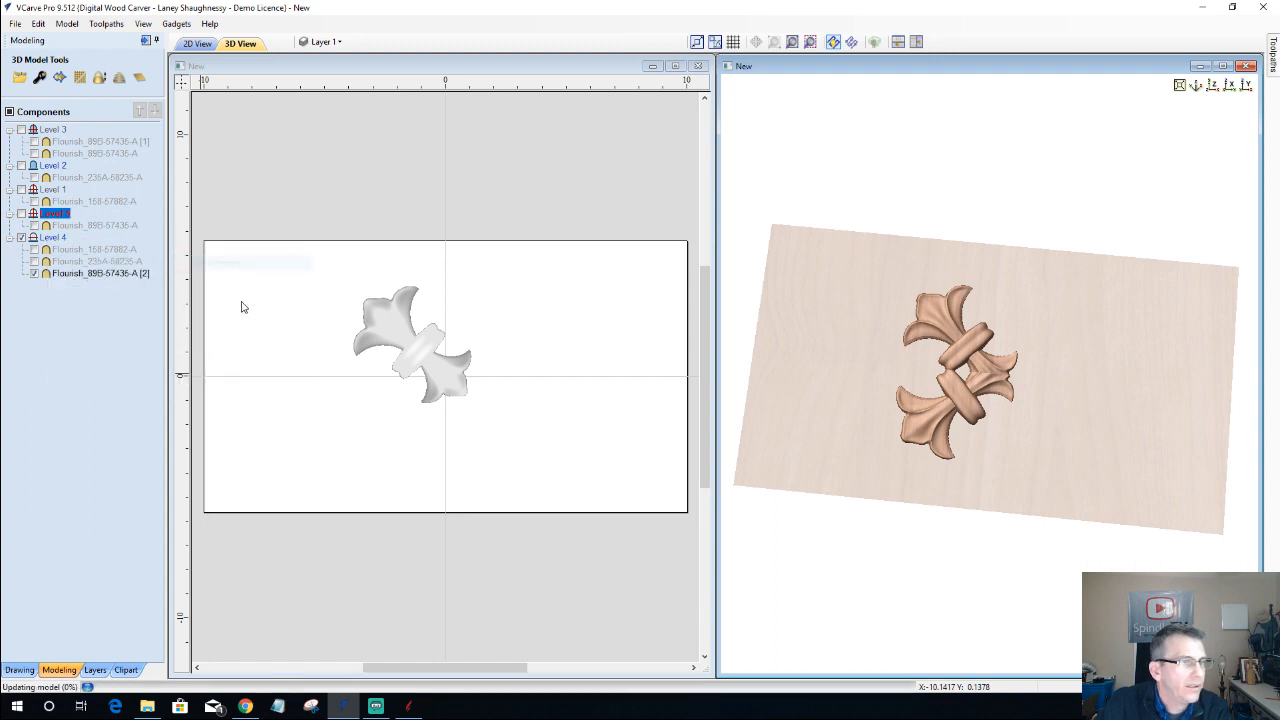
- Show the Flourish_235A-68235-A component in Level 4 and move the fleur-de-lis off the board, above its upper edge
left_click(34, 250)
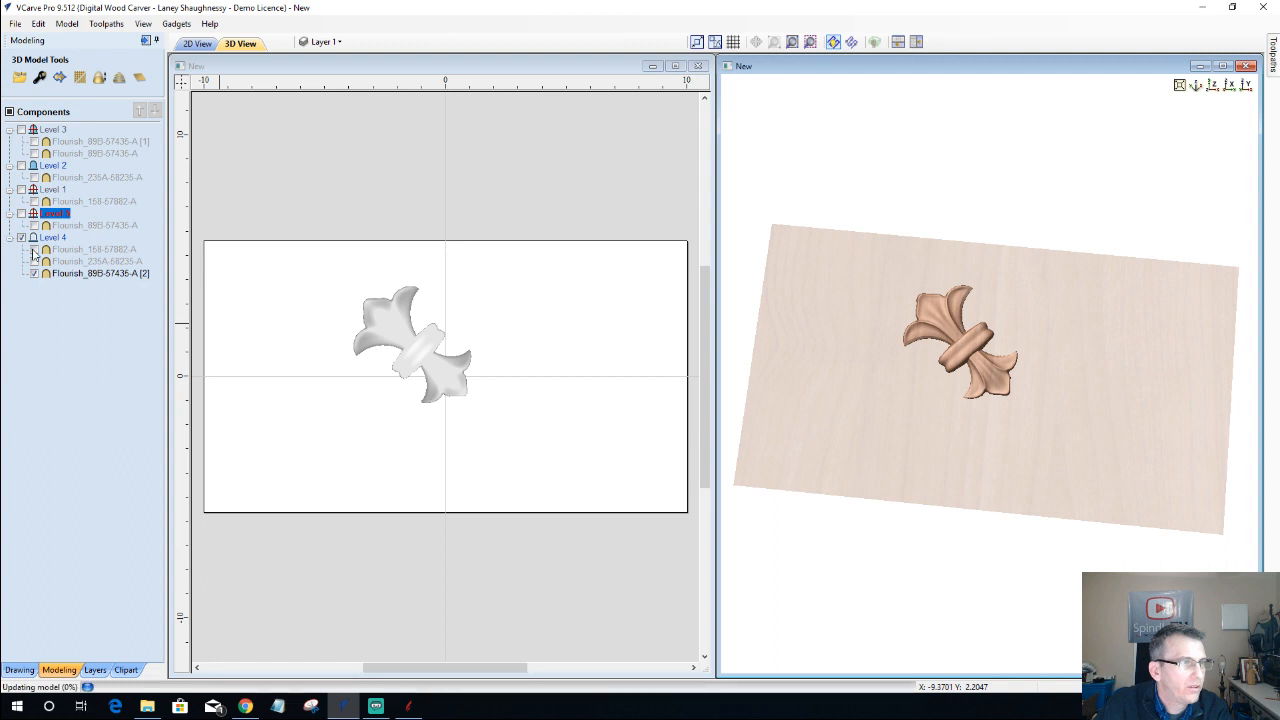
left_click(422, 351)
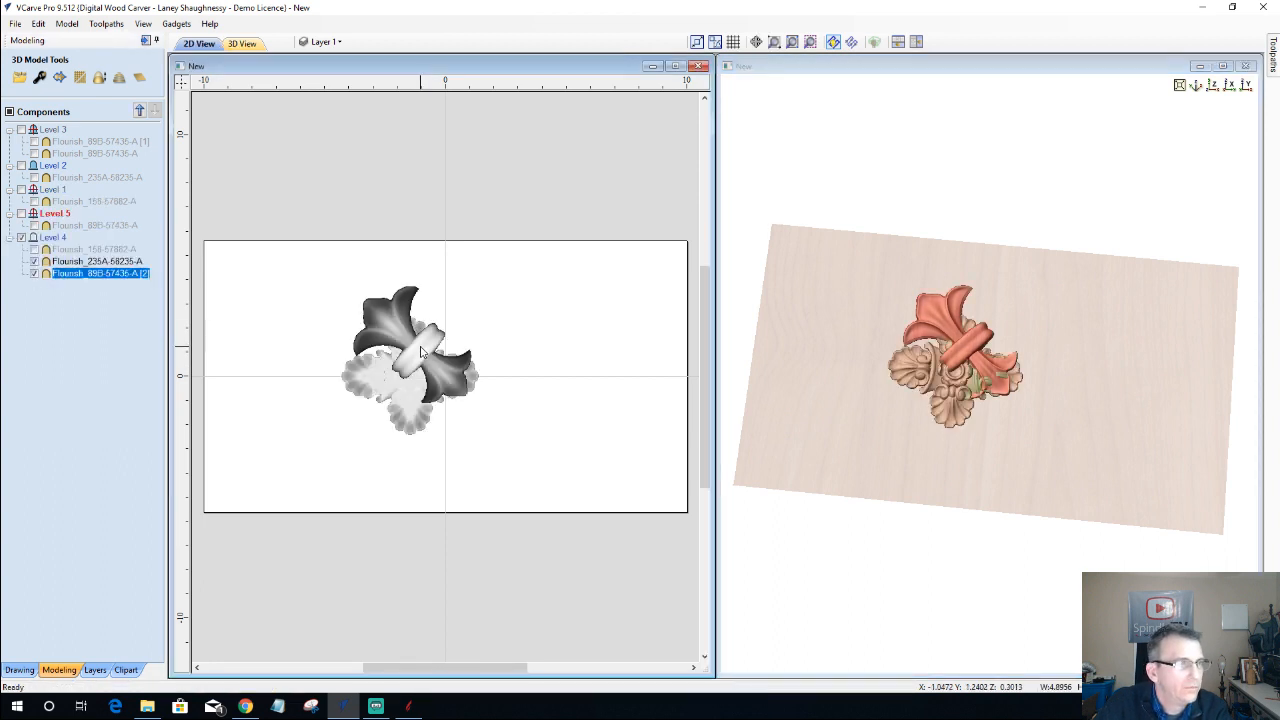
left_click_drag(422, 351, 333, 170)
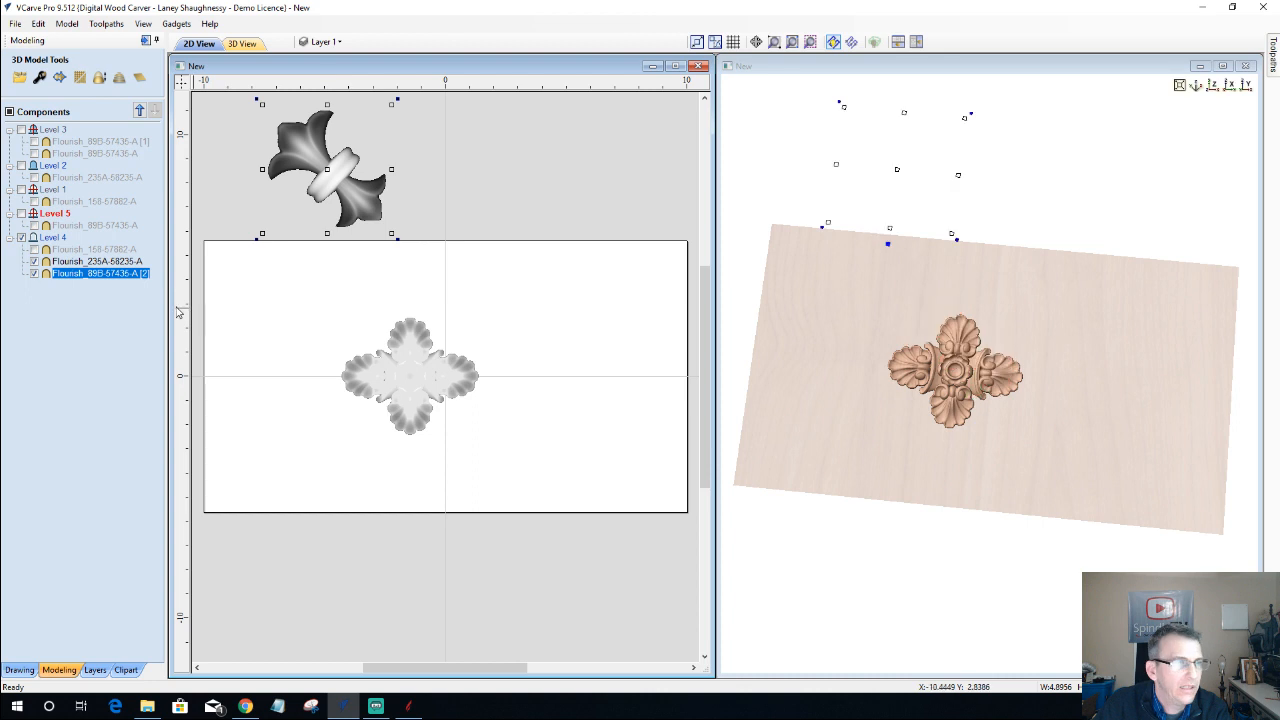
- Show the shield-shaped Flourish_158 component in Level 4 and move the four-shell rosette off the board beside the fleur-de-lis
left_click(35, 250)
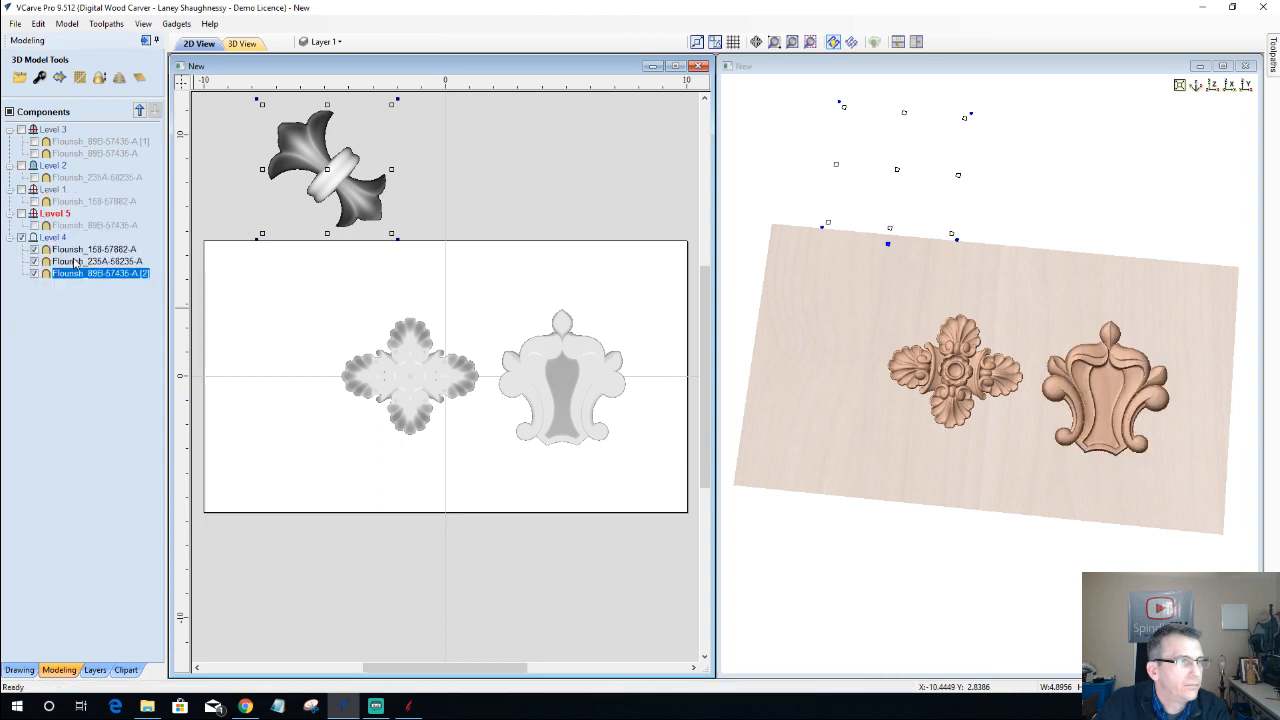
left_click(75, 261)
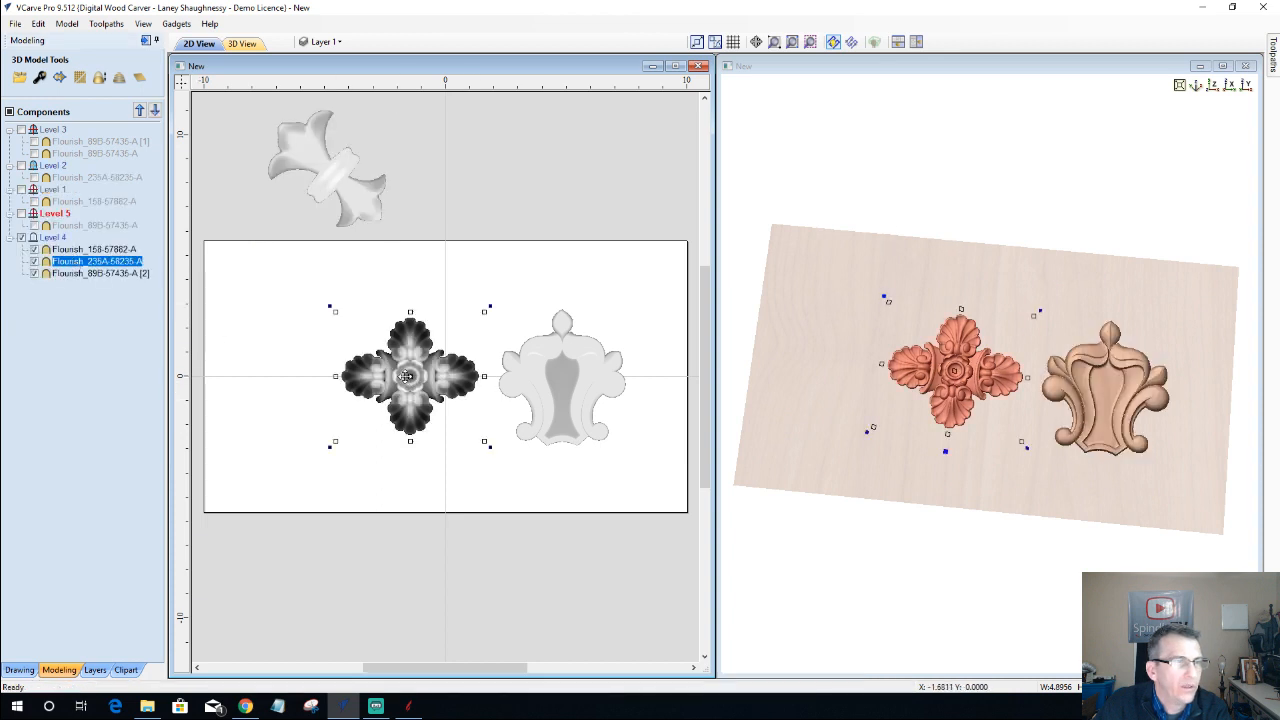
left_click_drag(407, 376, 475, 168)
- Move the shield component to the upper-left part of the board, centered at about X -2.95, Y 1.57
left_click(557, 374)
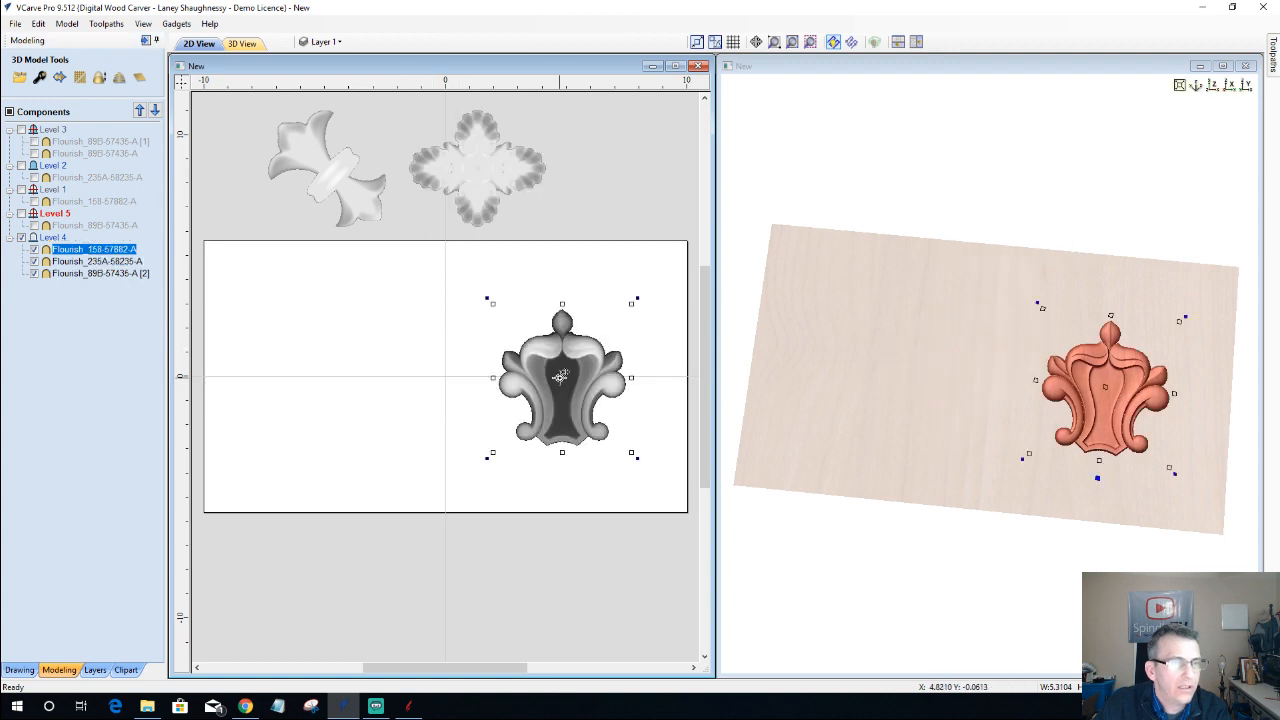
left_click_drag(557, 374, 407, 340)
left_click_drag(373, 342, 372, 342)
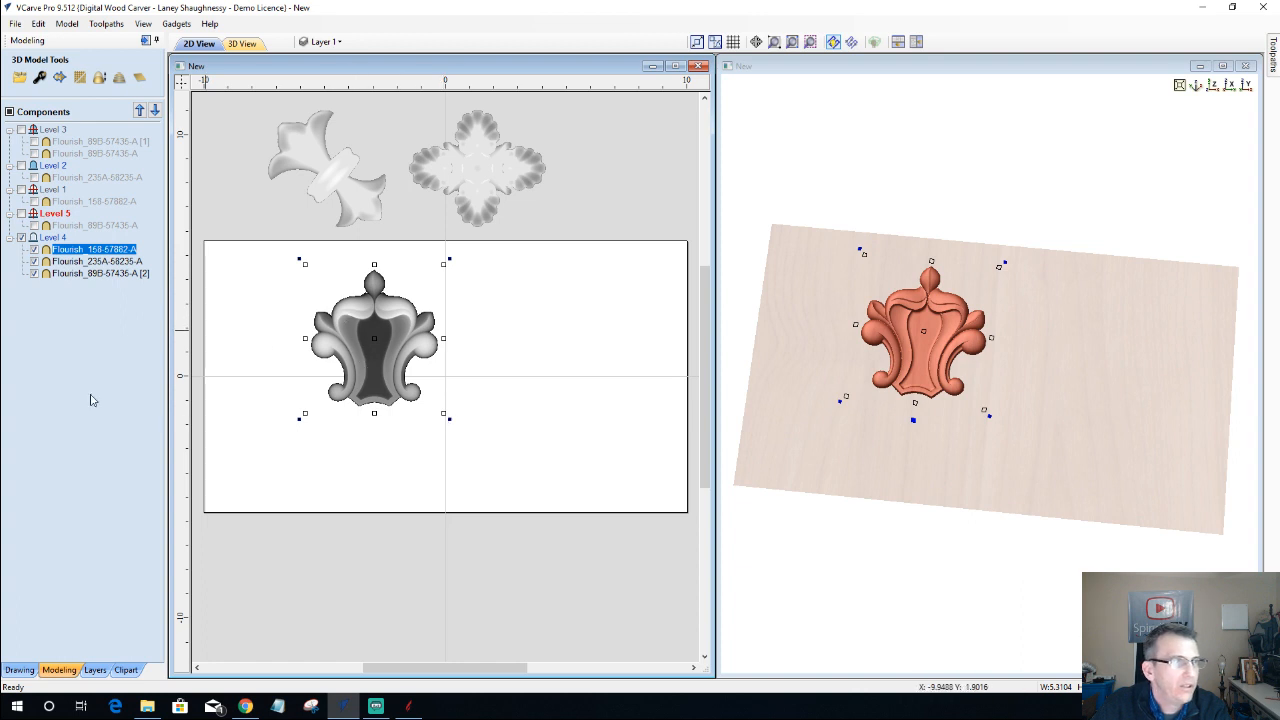
- Rotate the shield component 45 degrees about its center
left_click(20, 670)
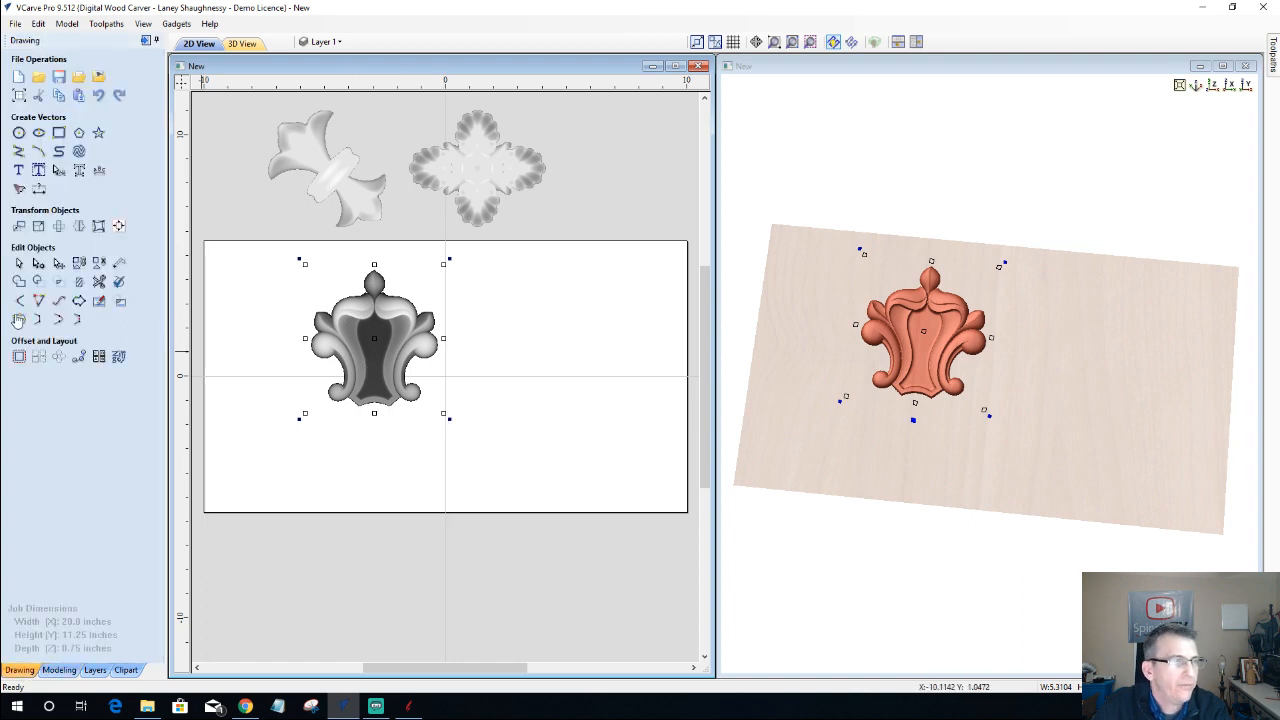
left_click(79, 226)
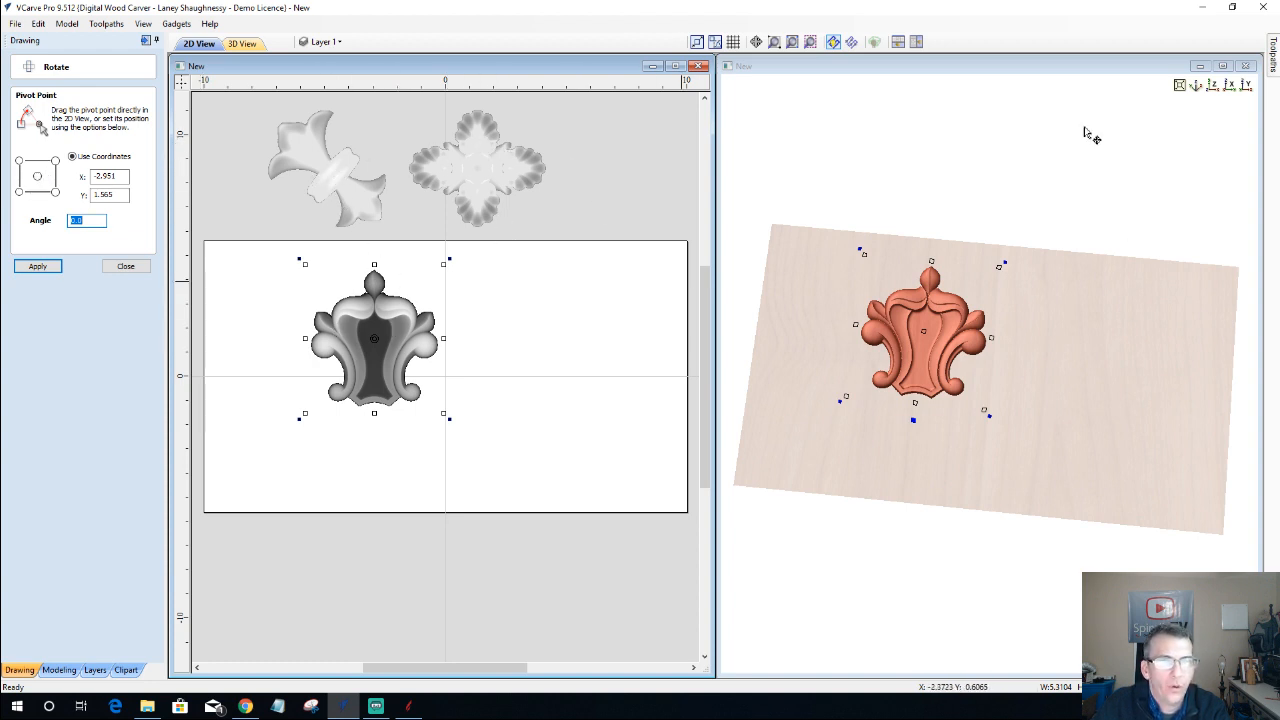
scroll(980, 370, "up", 3)
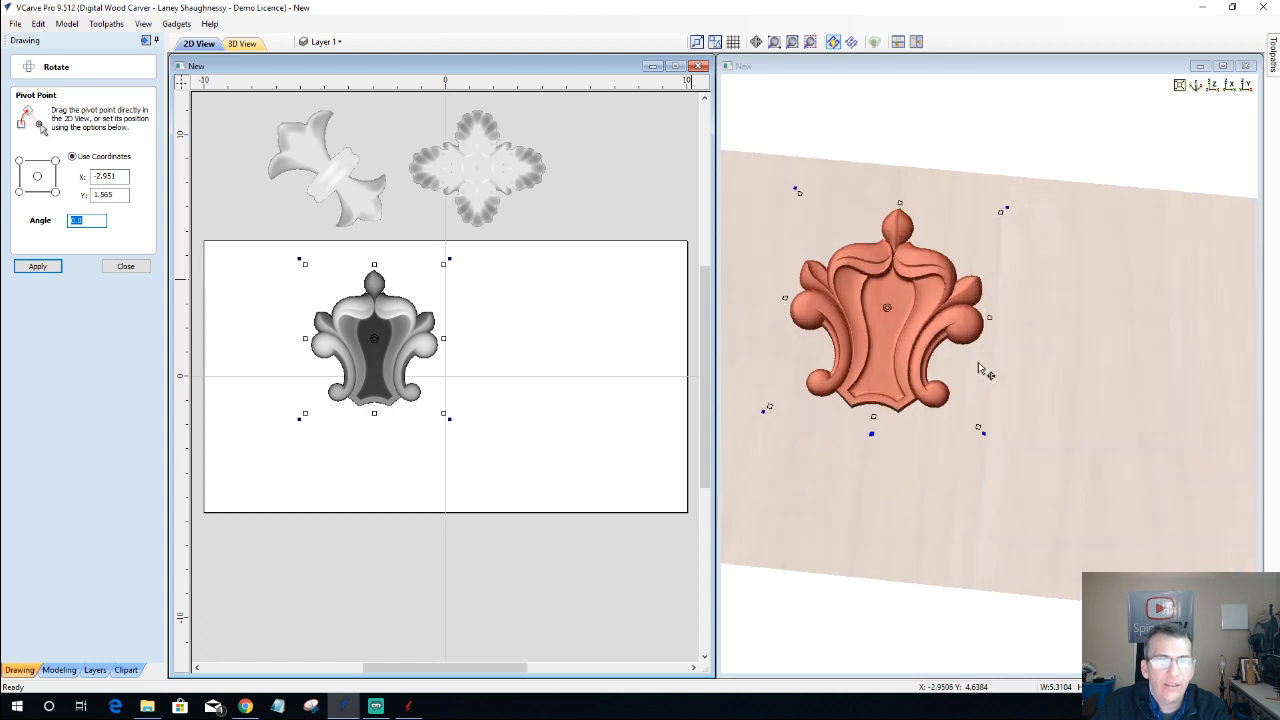
scroll(980, 370, "down", 4)
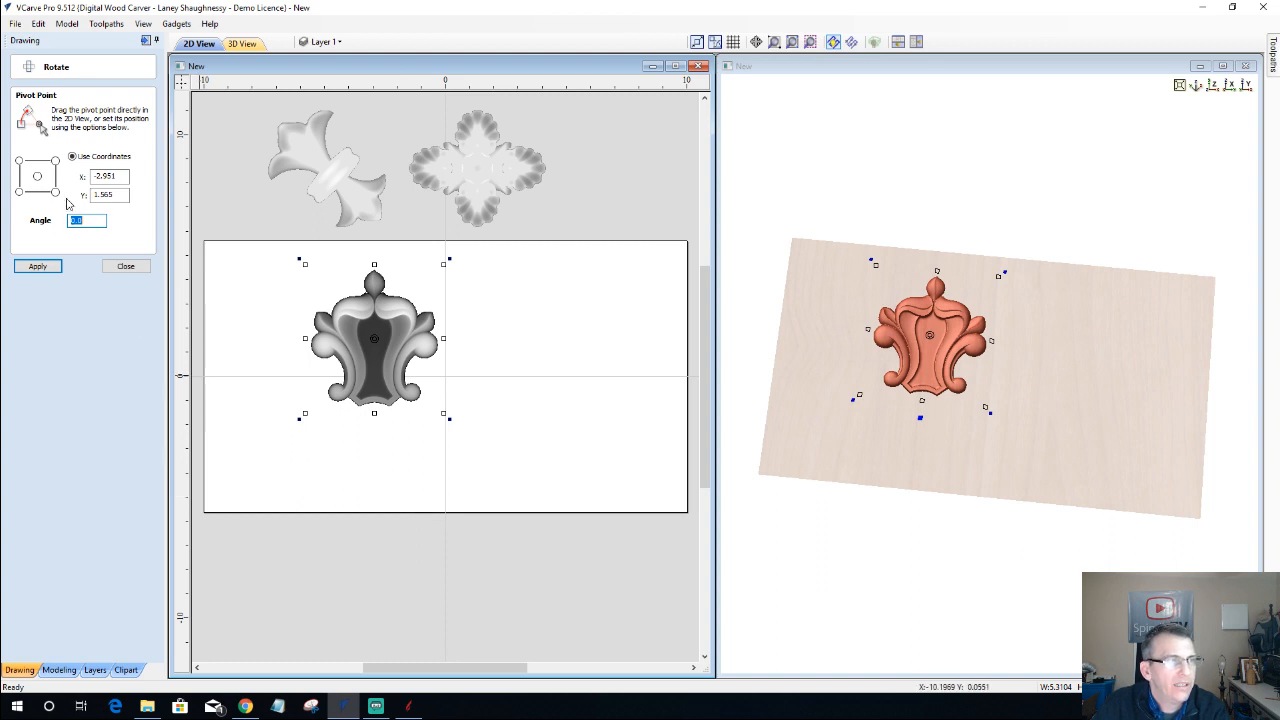
left_click(38, 178)
left_click_drag(85, 220, 63, 227)
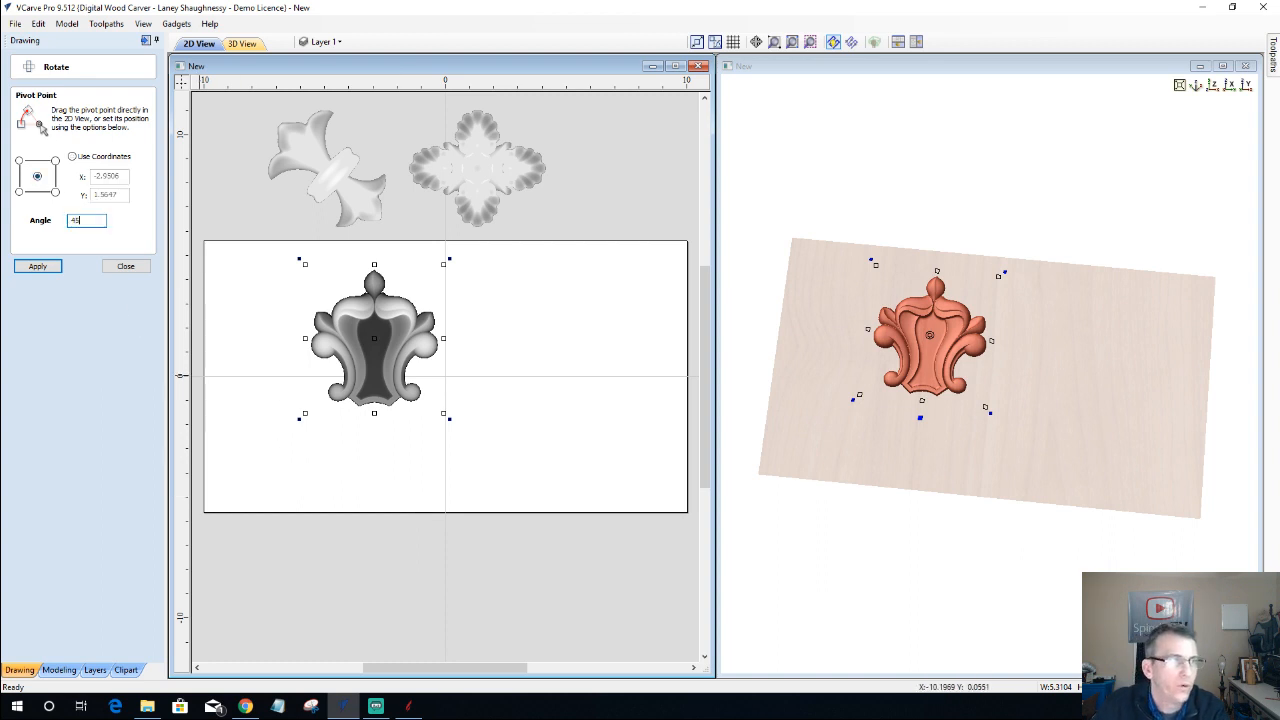
left_click(40, 266)
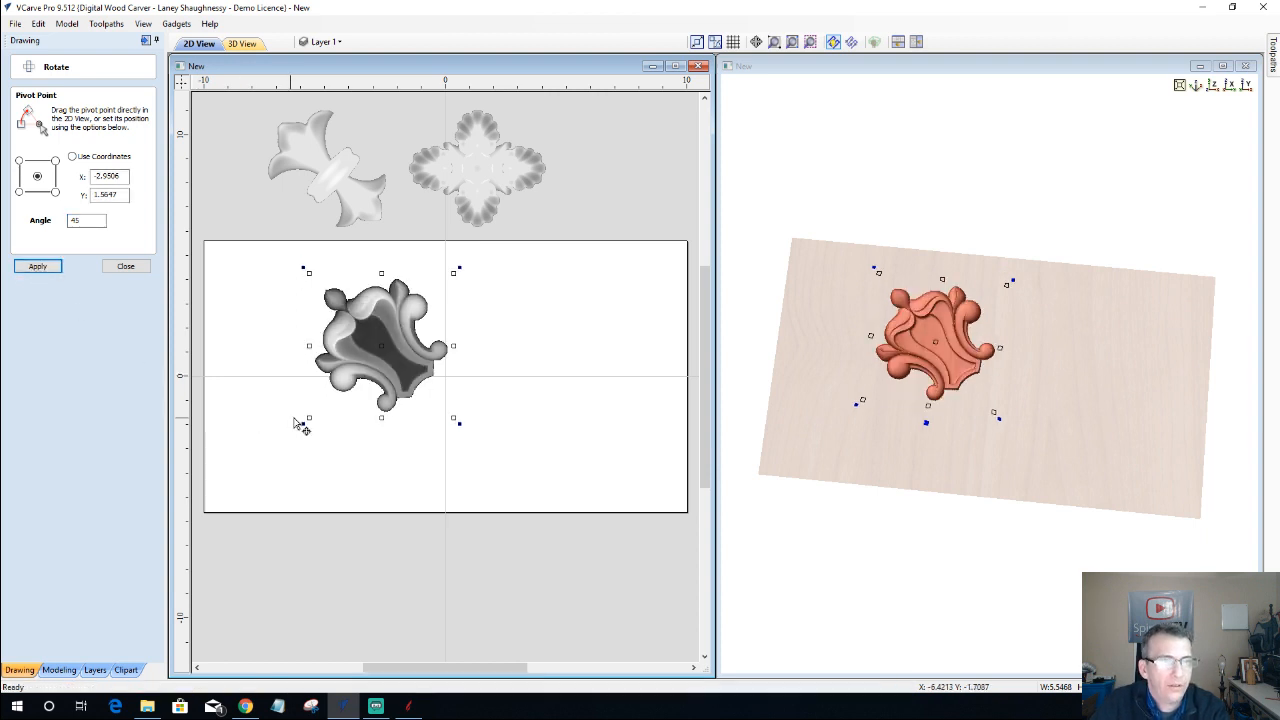
- Move the rotated shield toward the job center, to about X -1.76, Y 1.64, and finish the Rotate command
left_click_drag(383, 349, 412, 345)
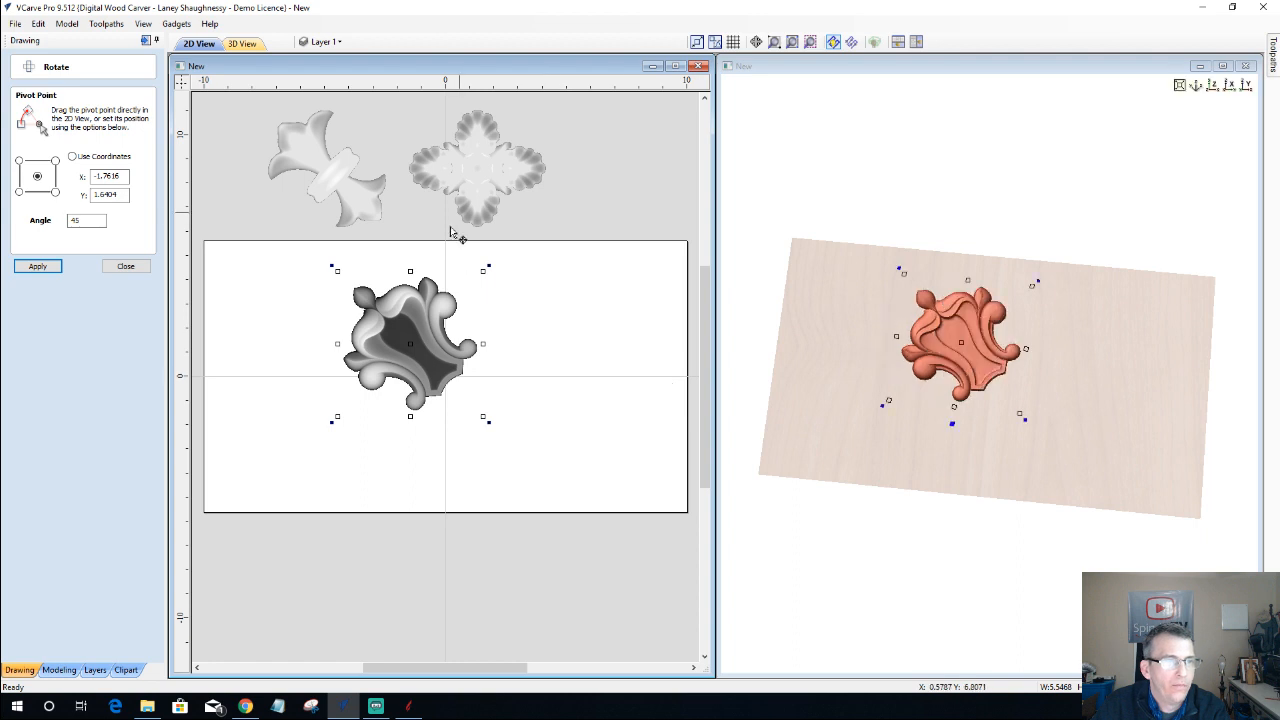
scroll(408, 393, "up", 3)
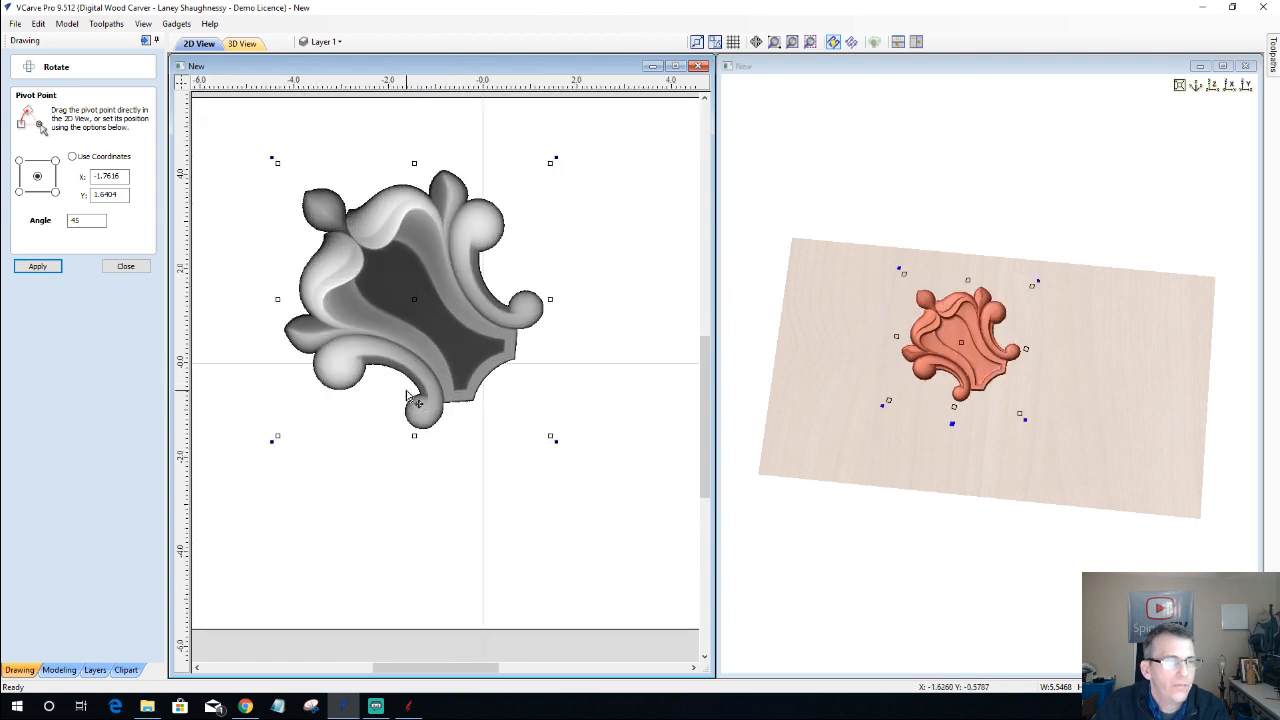
scroll(406, 393, "down", 4)
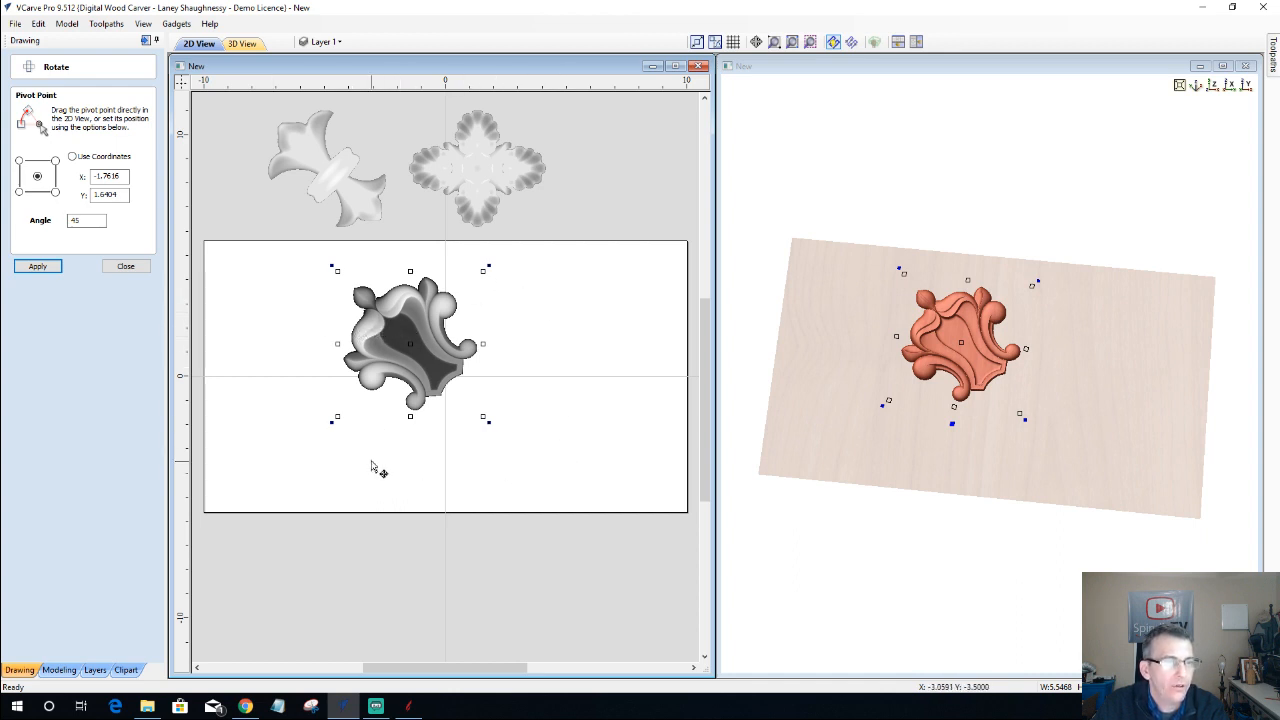
left_click(126, 267)
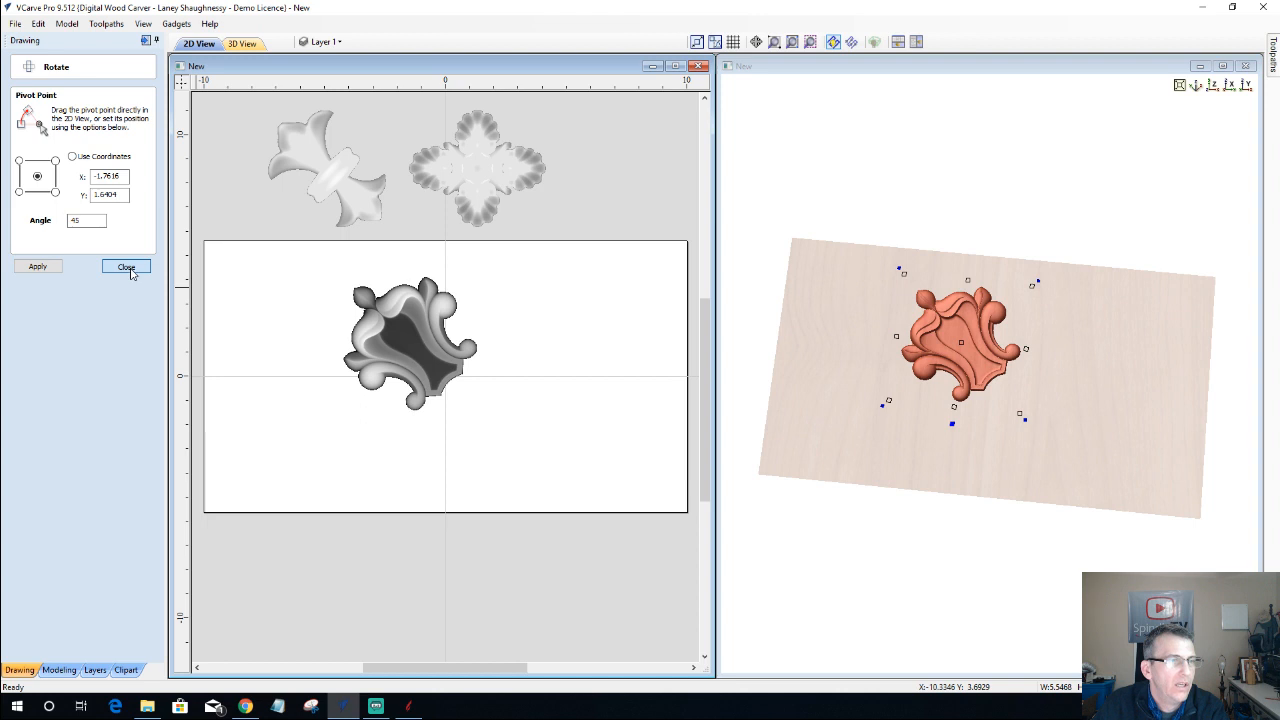
- Set the mirror mode of Level 4 to Top Left Quadrant
left_click(60, 670)
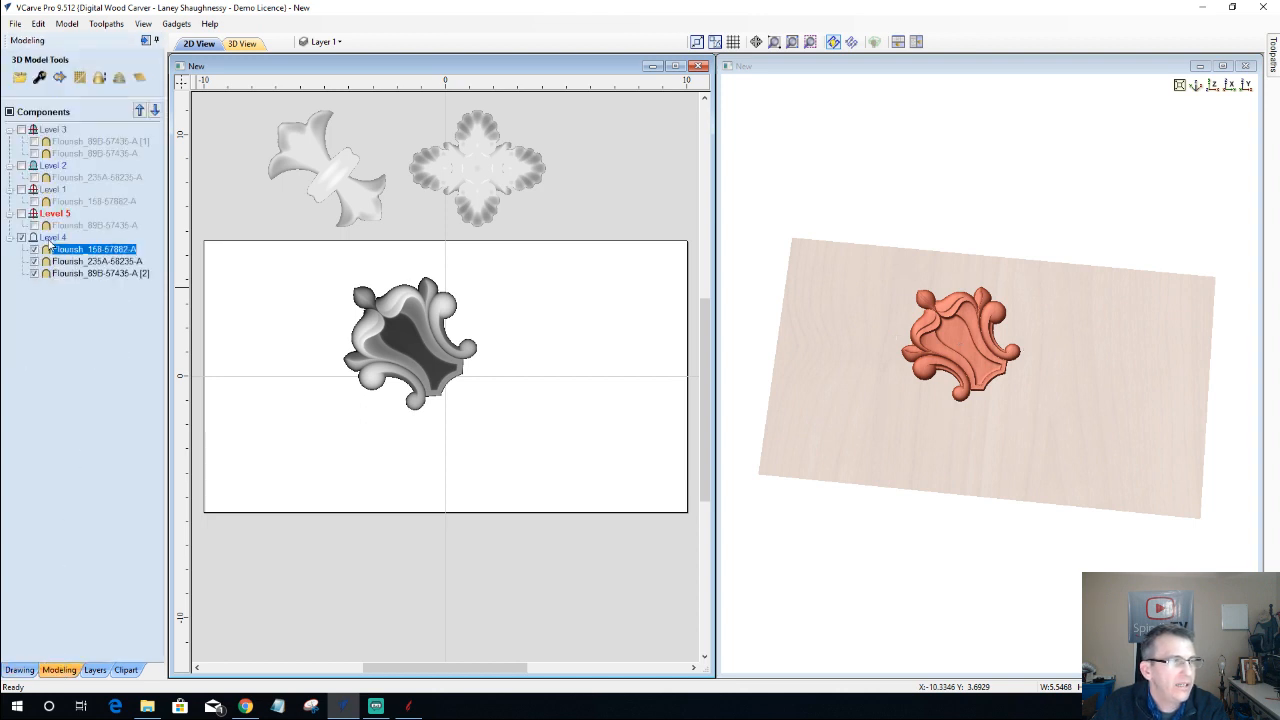
right_click(50, 240)
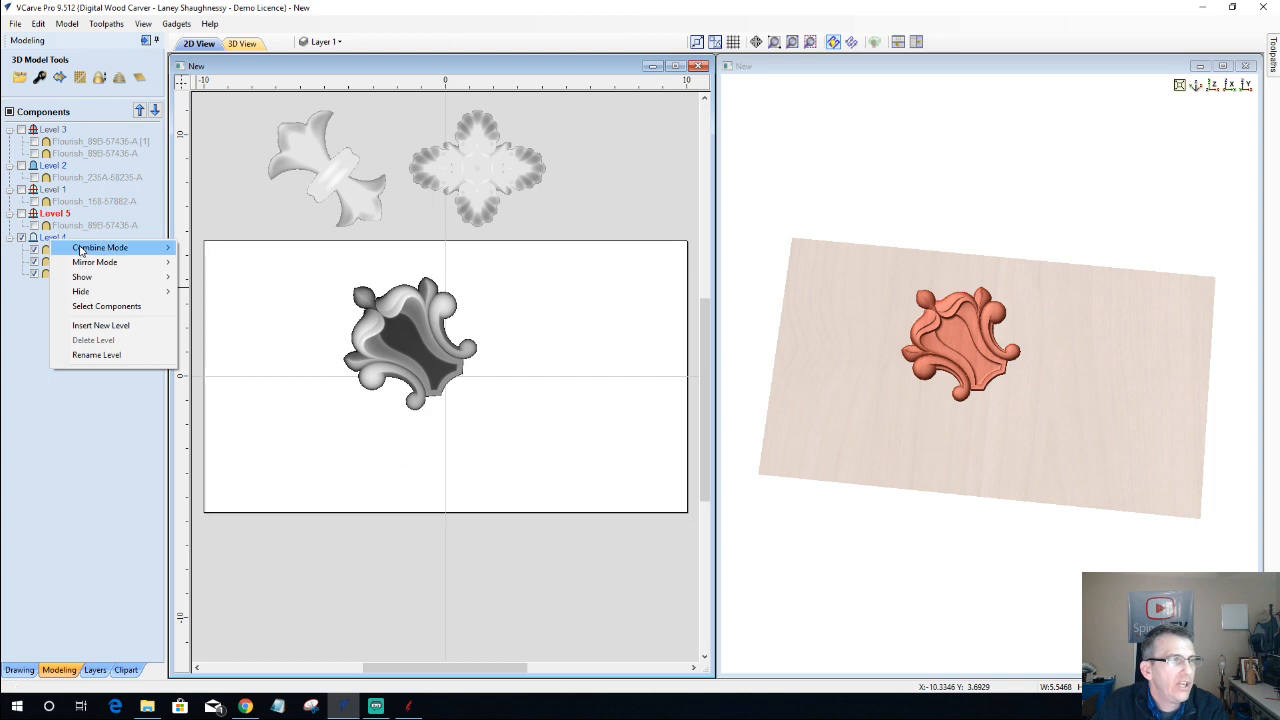
mouse_move(94, 262)
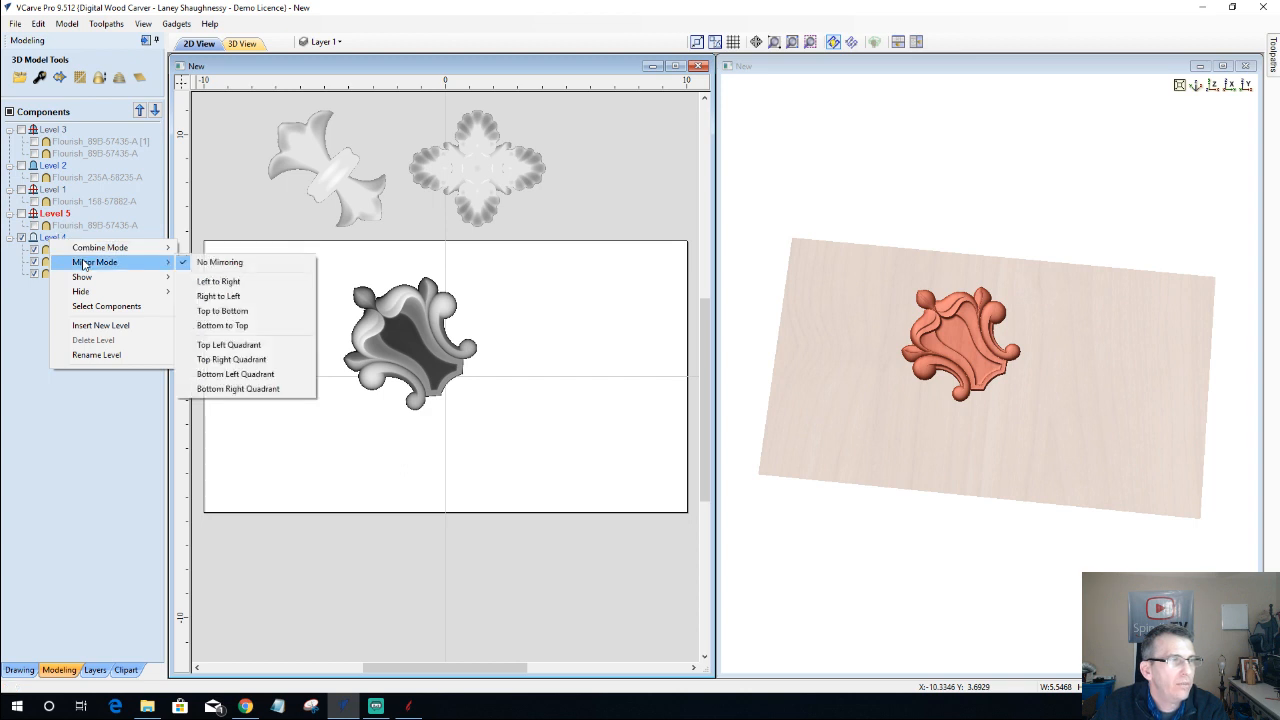
left_click(222, 345)
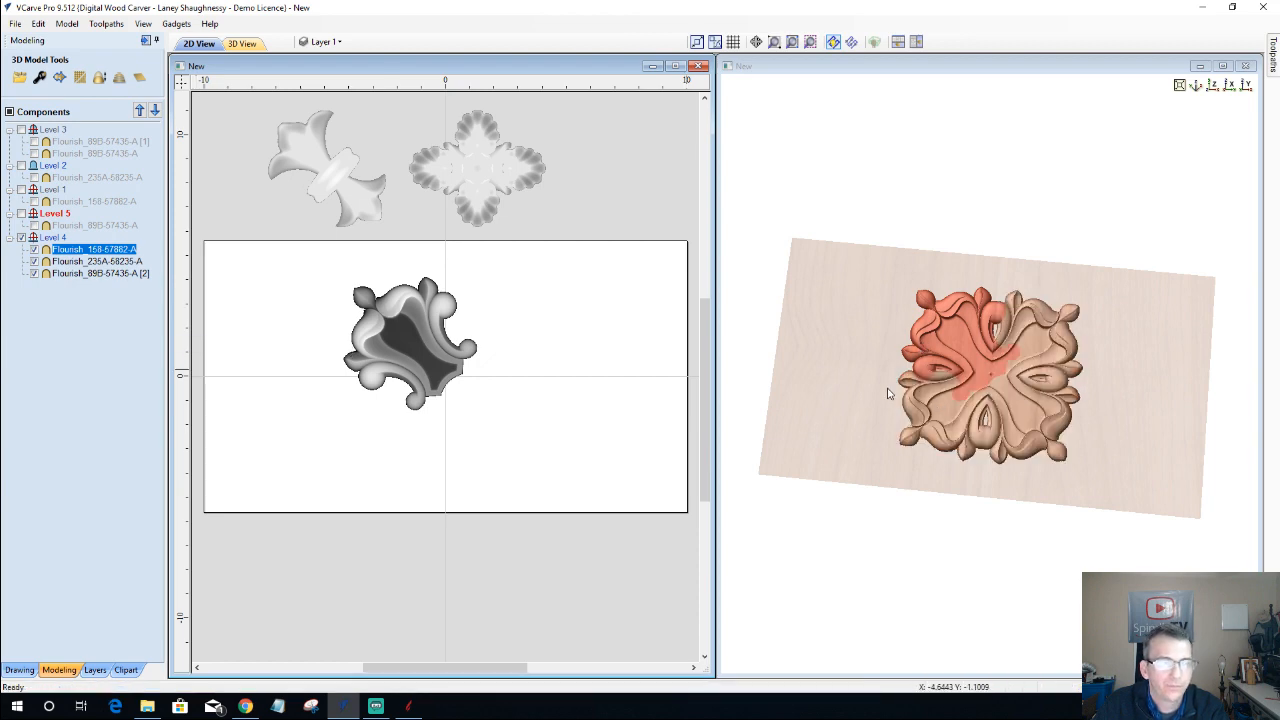
- Nudge the rotated shield component in small increments right and down toward the job center to fine-tune the mirrored overlap, and deselect it
scroll(1022, 370, "up", 3)
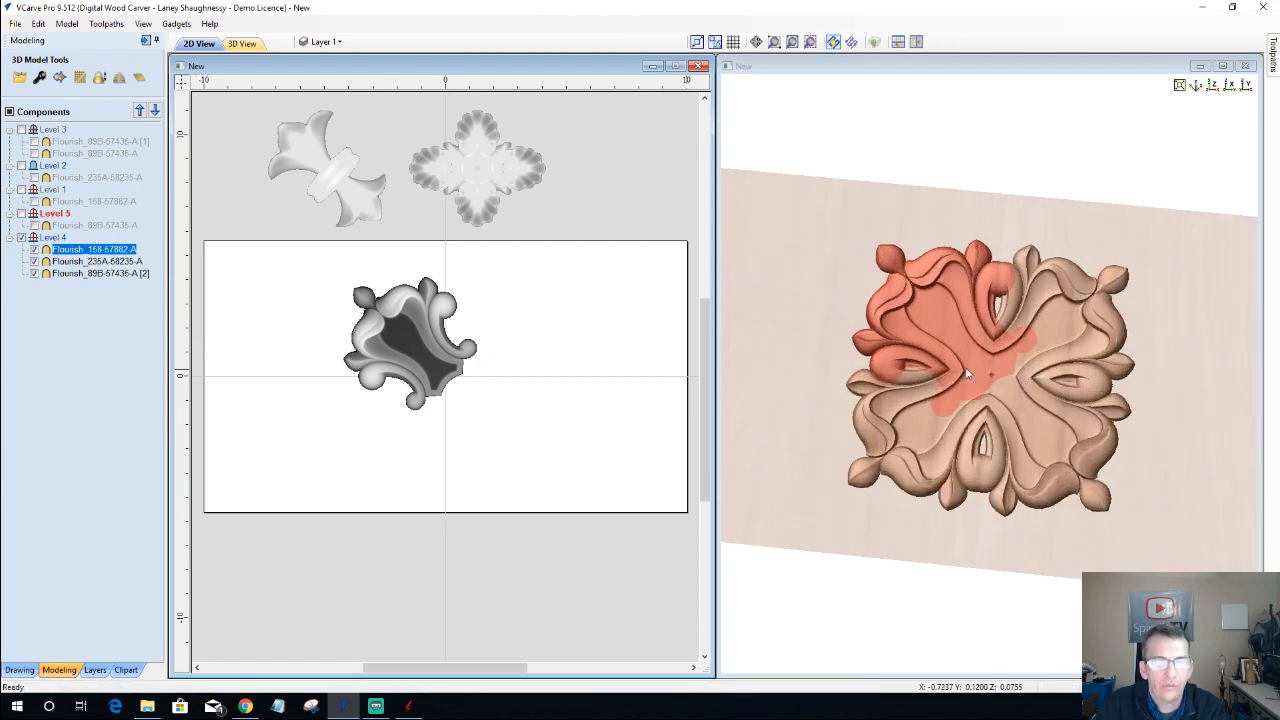
left_click(403, 342)
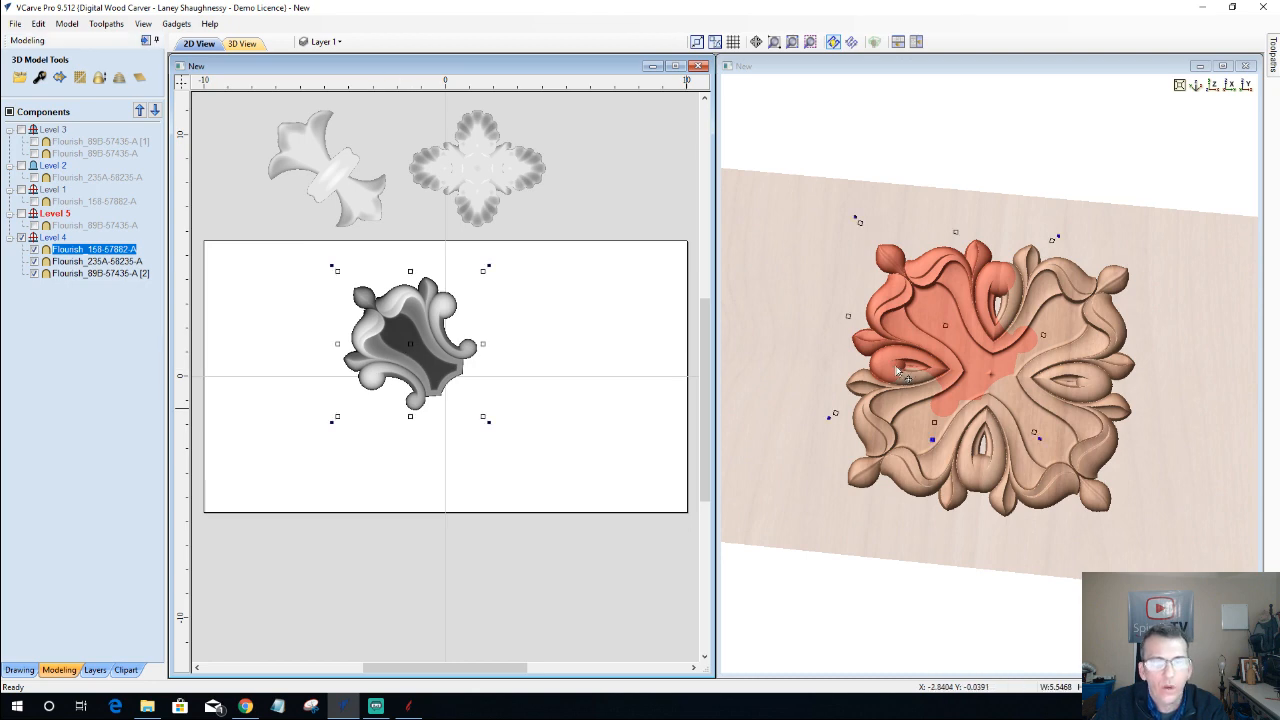
scroll(998, 390, "up", 2)
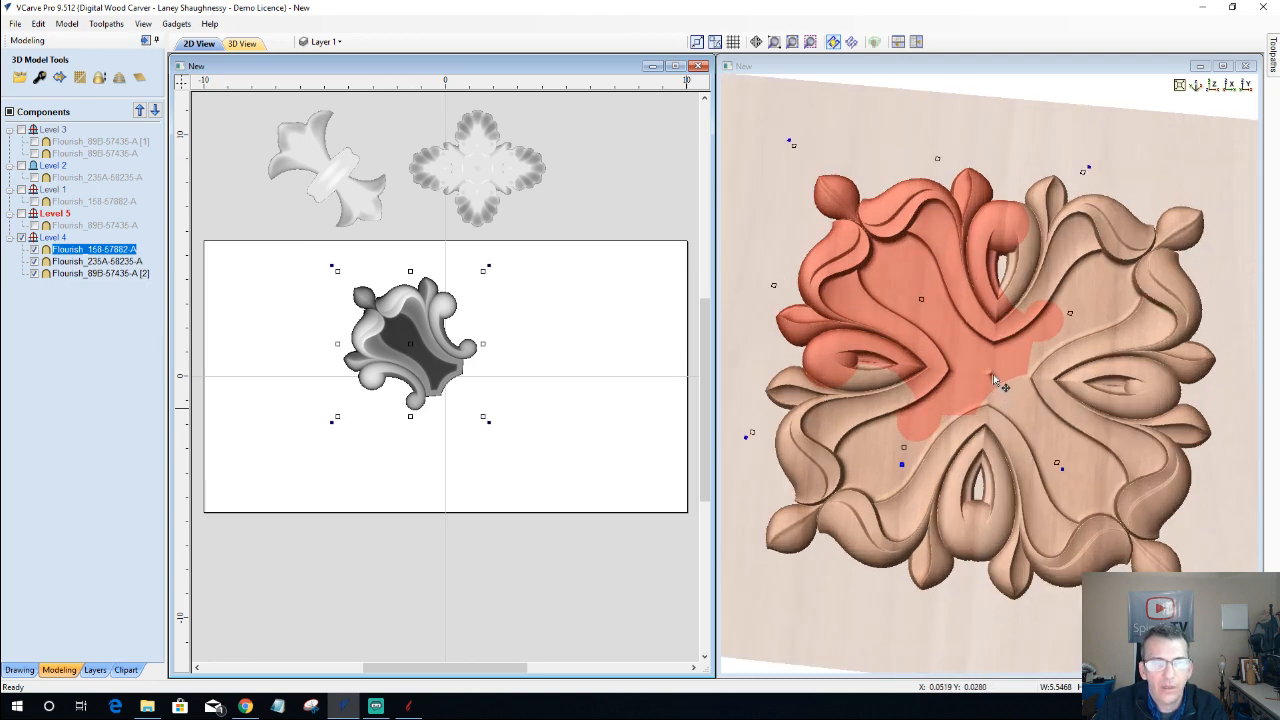
left_click(409, 347)
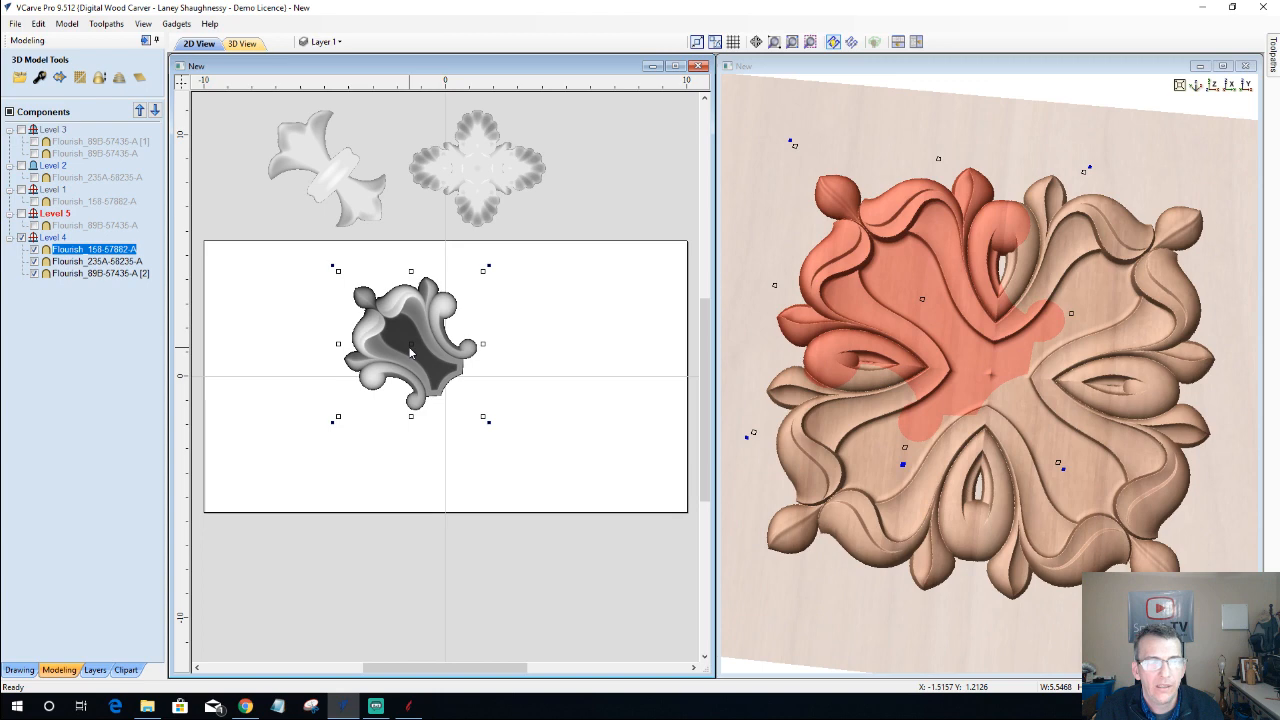
key("Right")
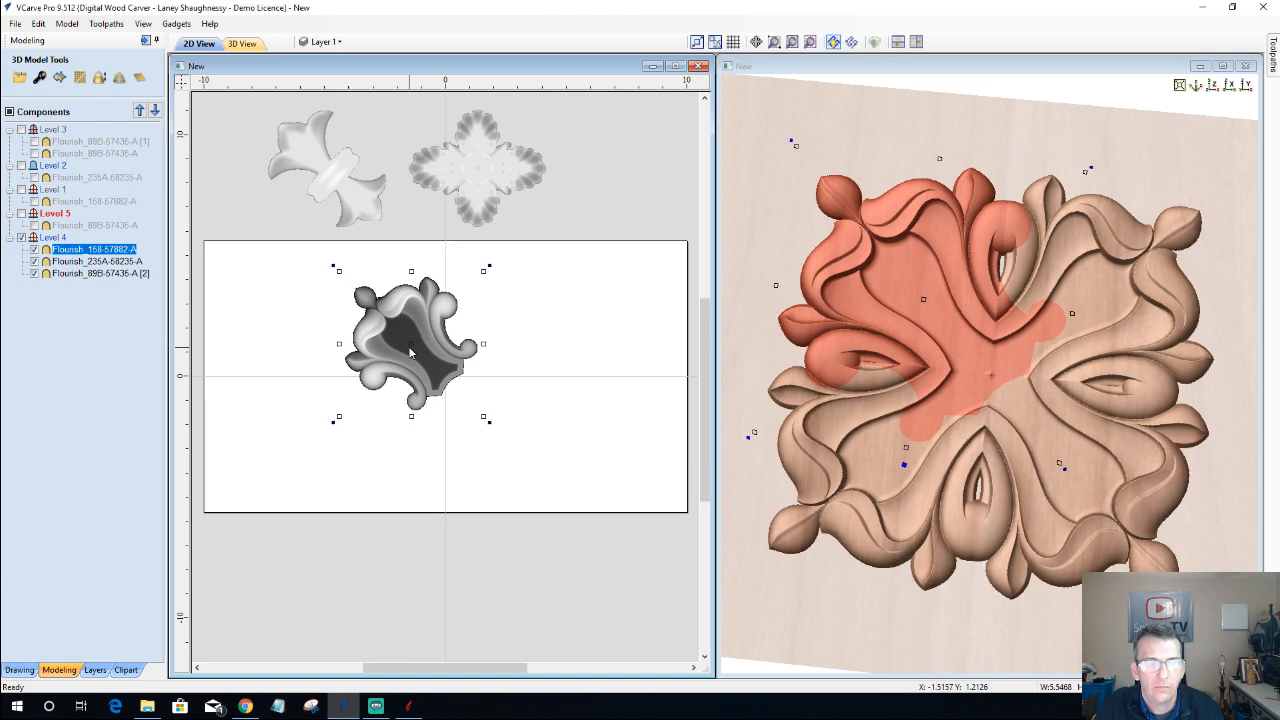
key("Down")
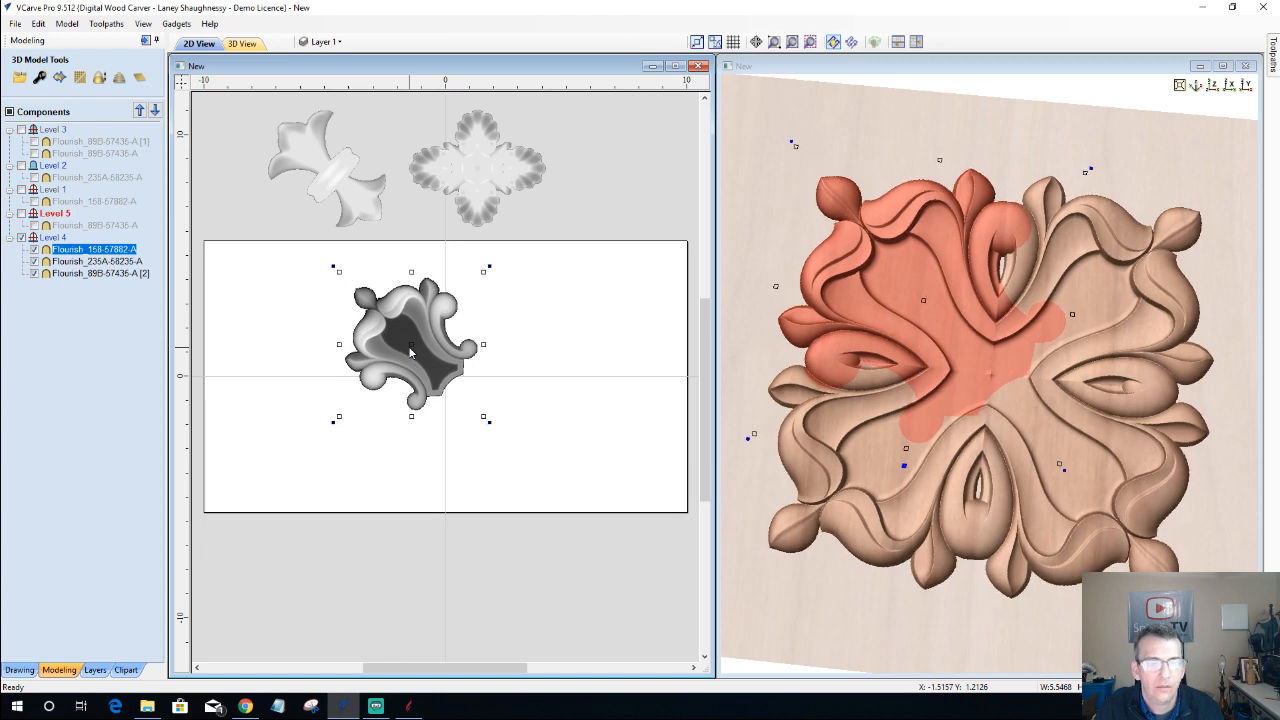
key("Right")
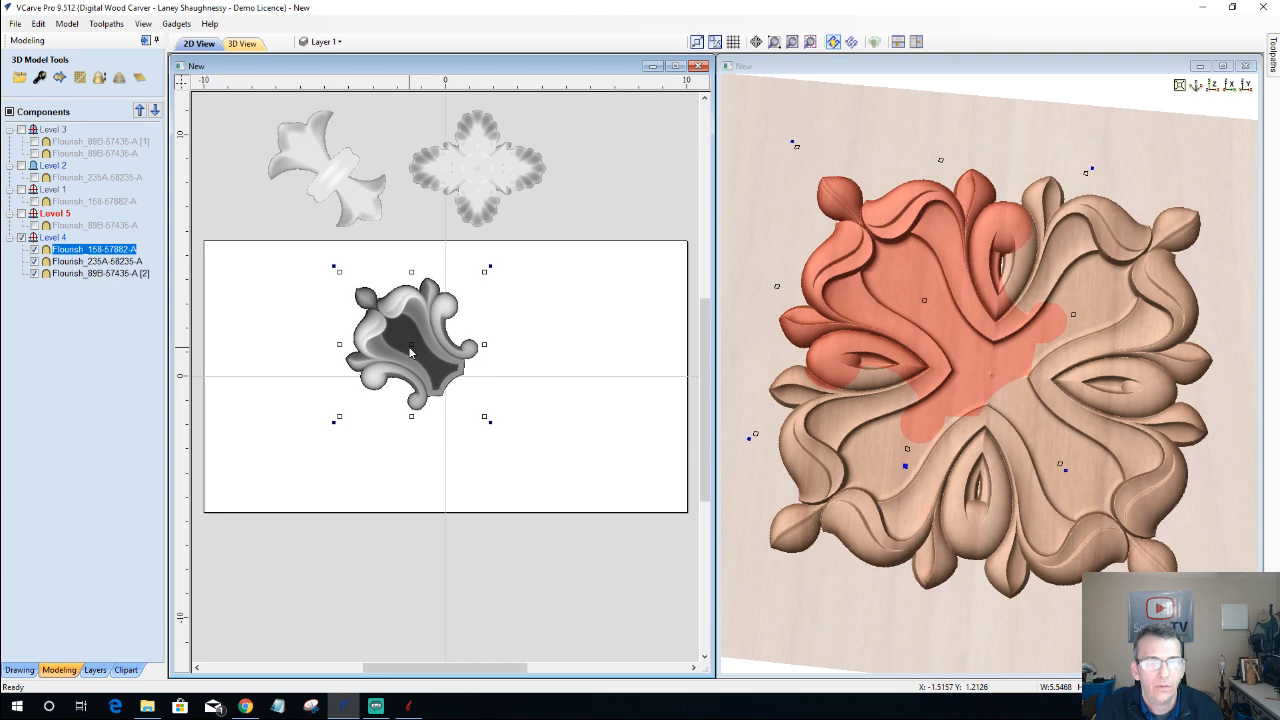
key("Right")
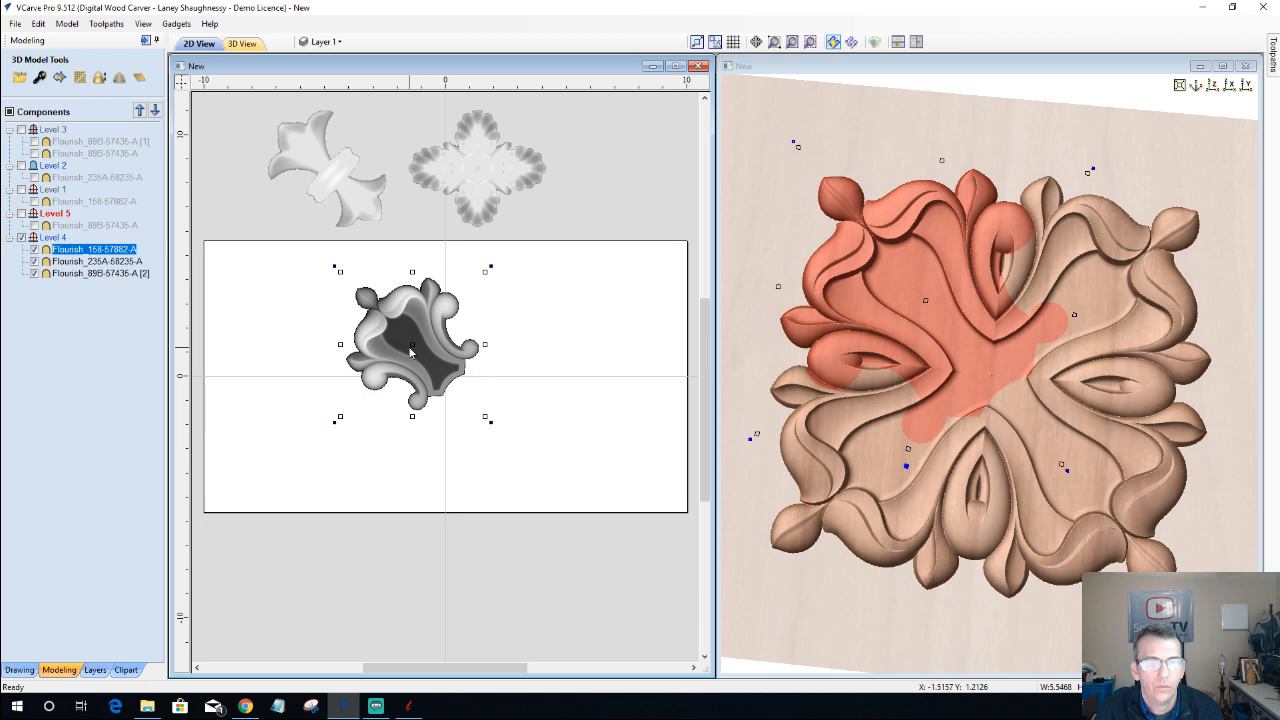
key("Down")
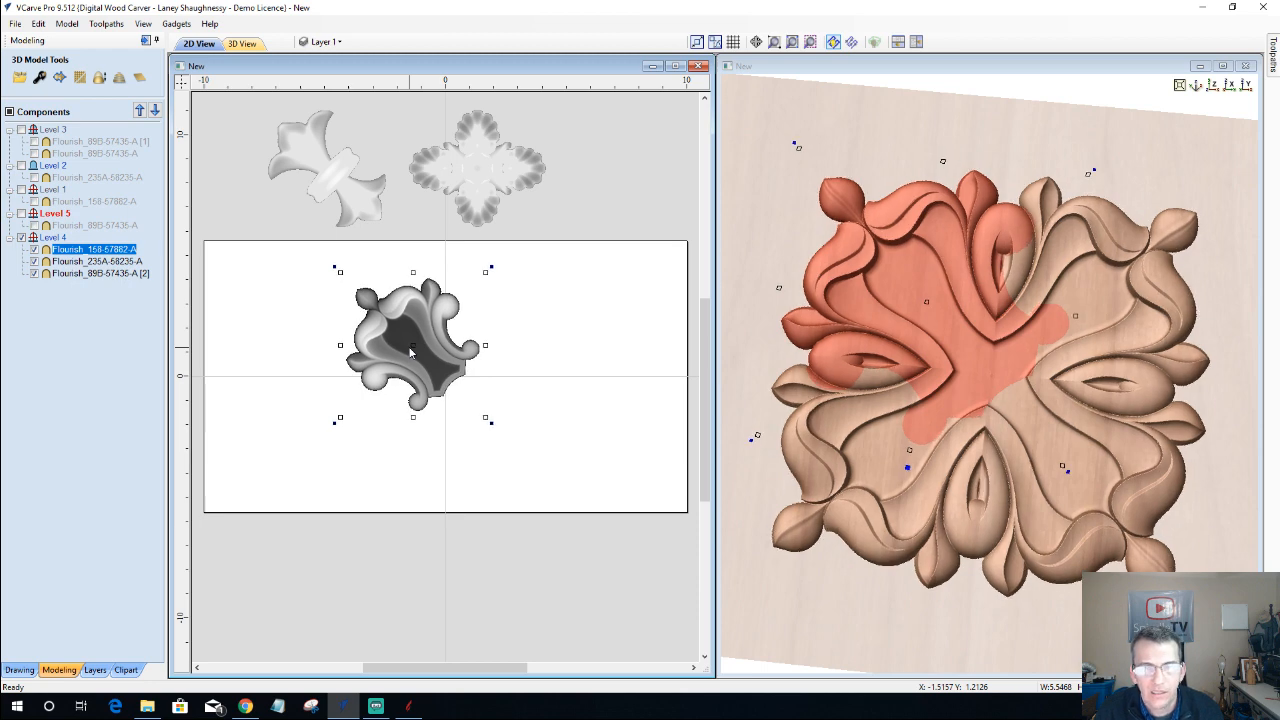
key("Right")
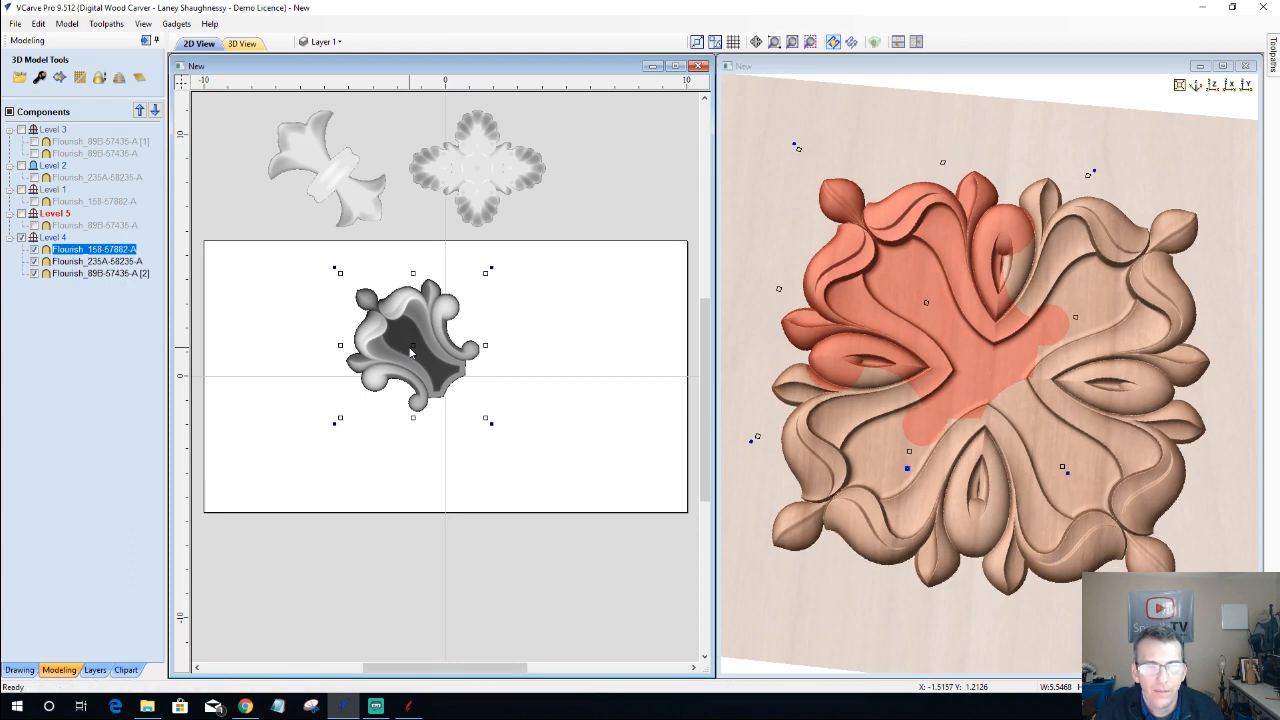
key("Right")
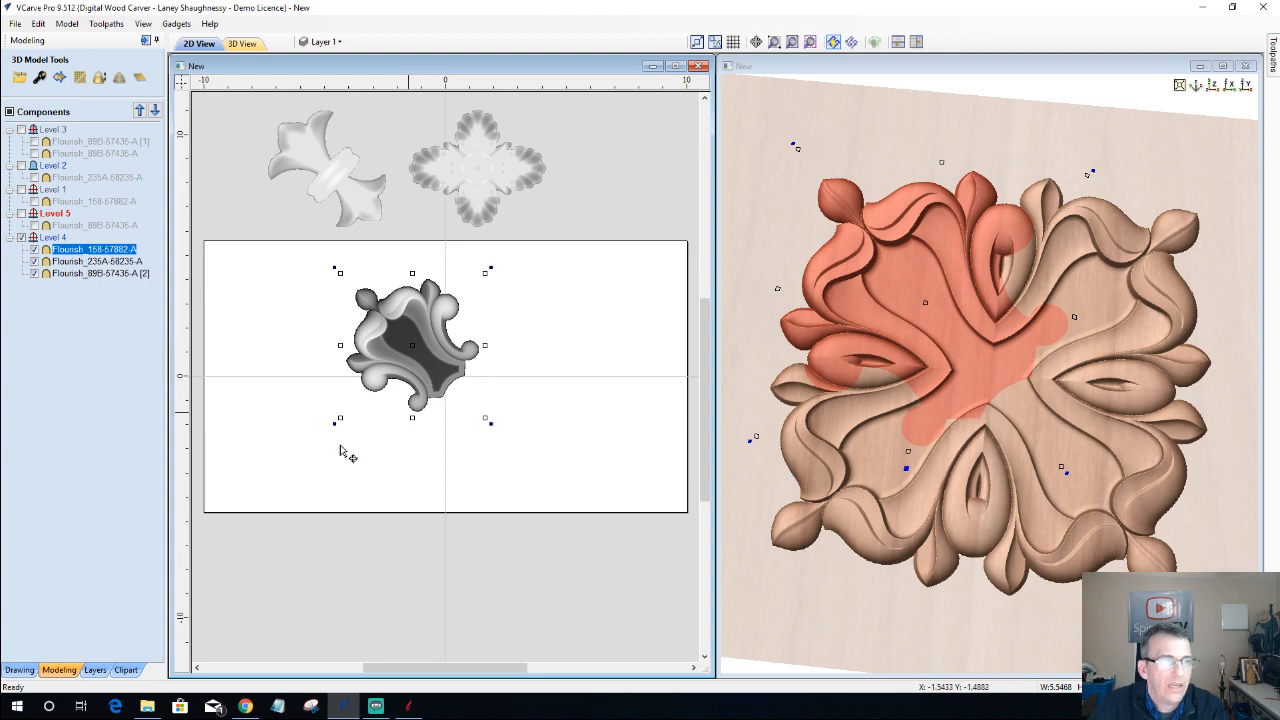
left_click(72, 357)
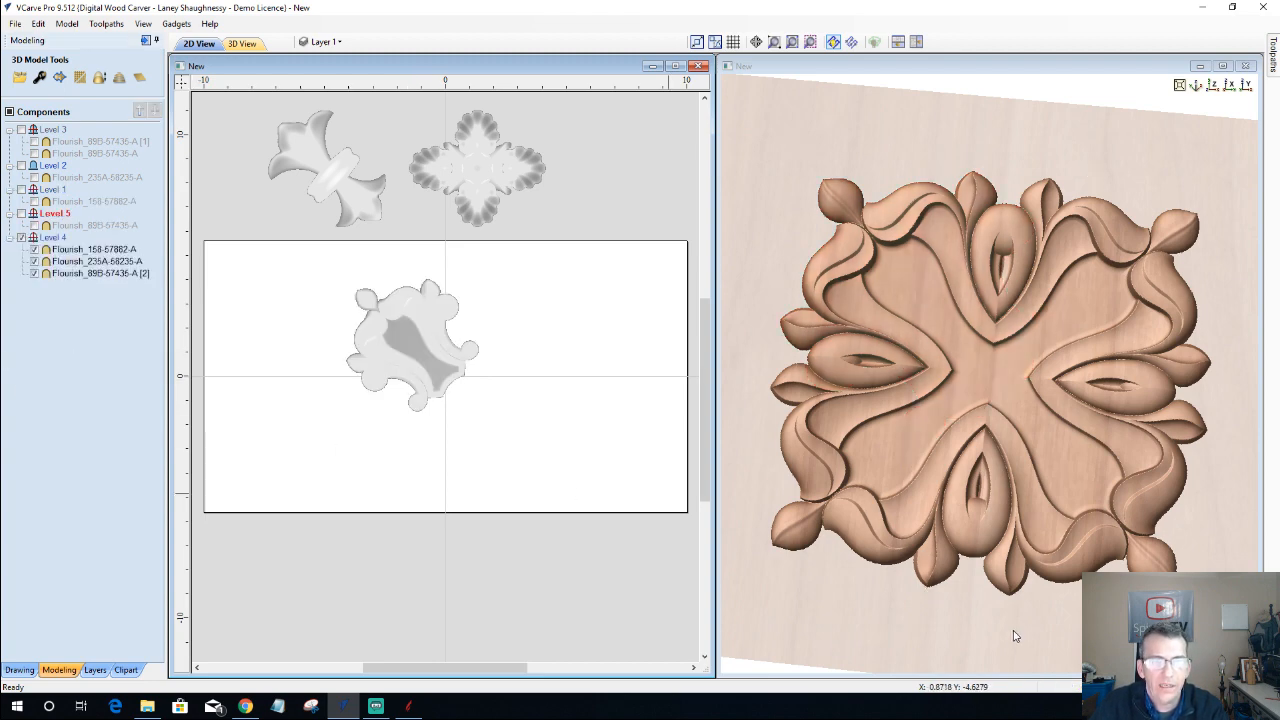
- Set the mirror mode of Level 5 to No Mirroring and delete the flourish component in that level
left_click(967, 525)
left_click_drag(967, 525, 1059, 493)
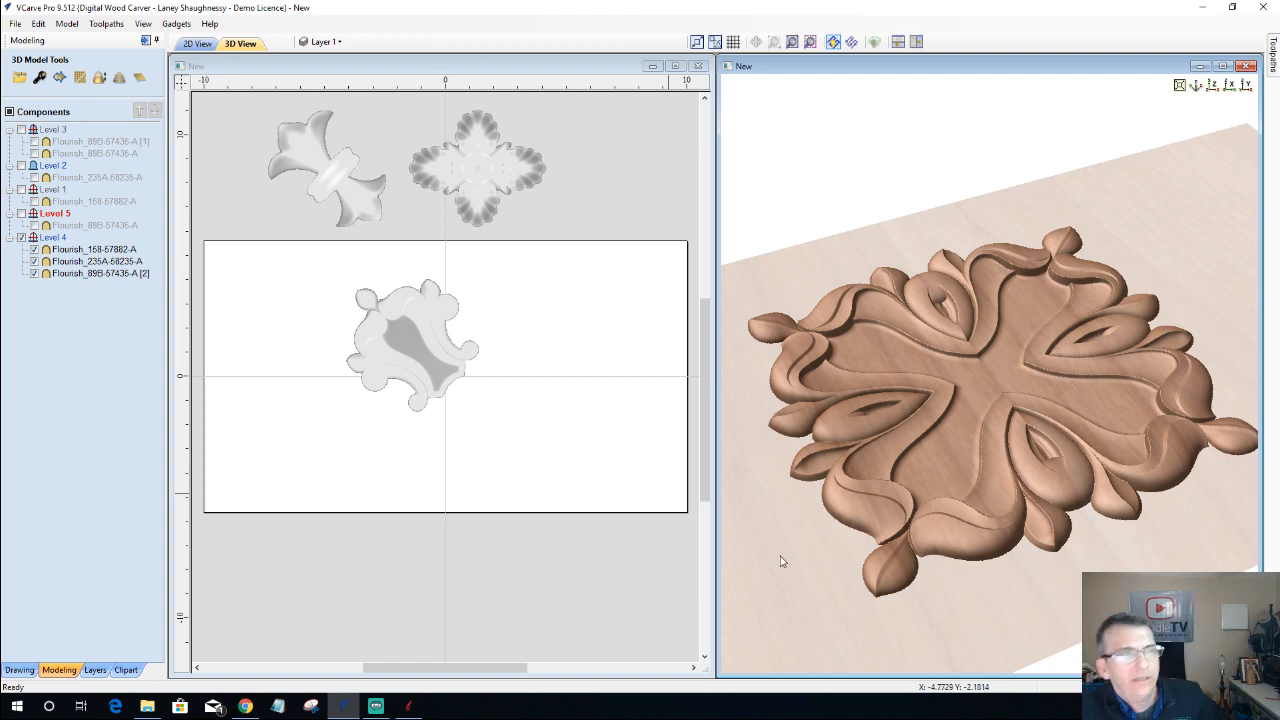
left_click_drag(800, 556, 735, 562)
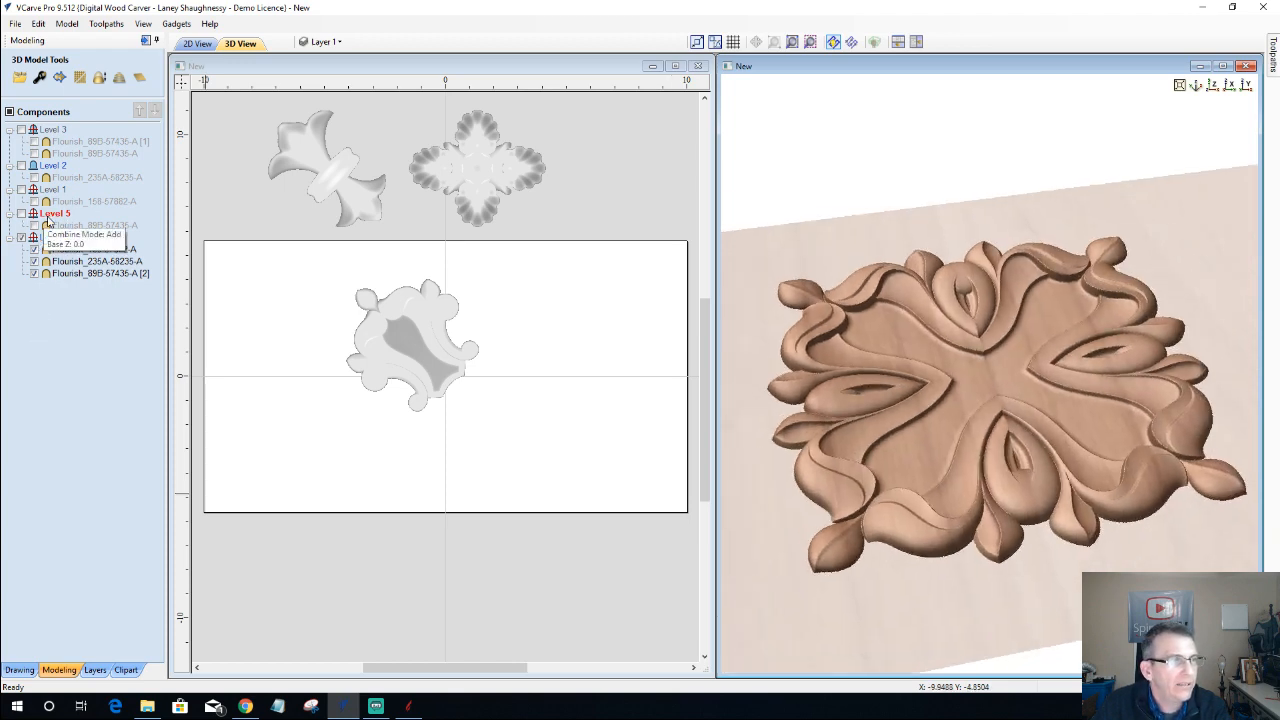
left_click(56, 216)
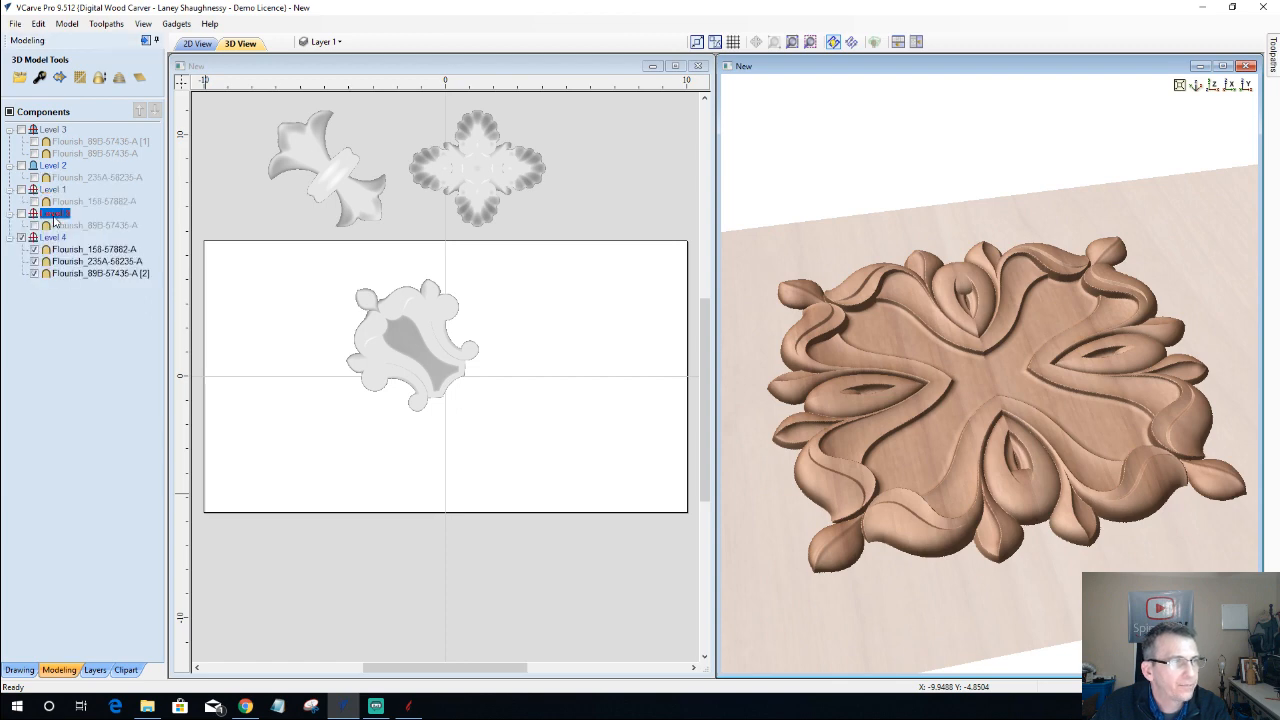
right_click(55, 219)
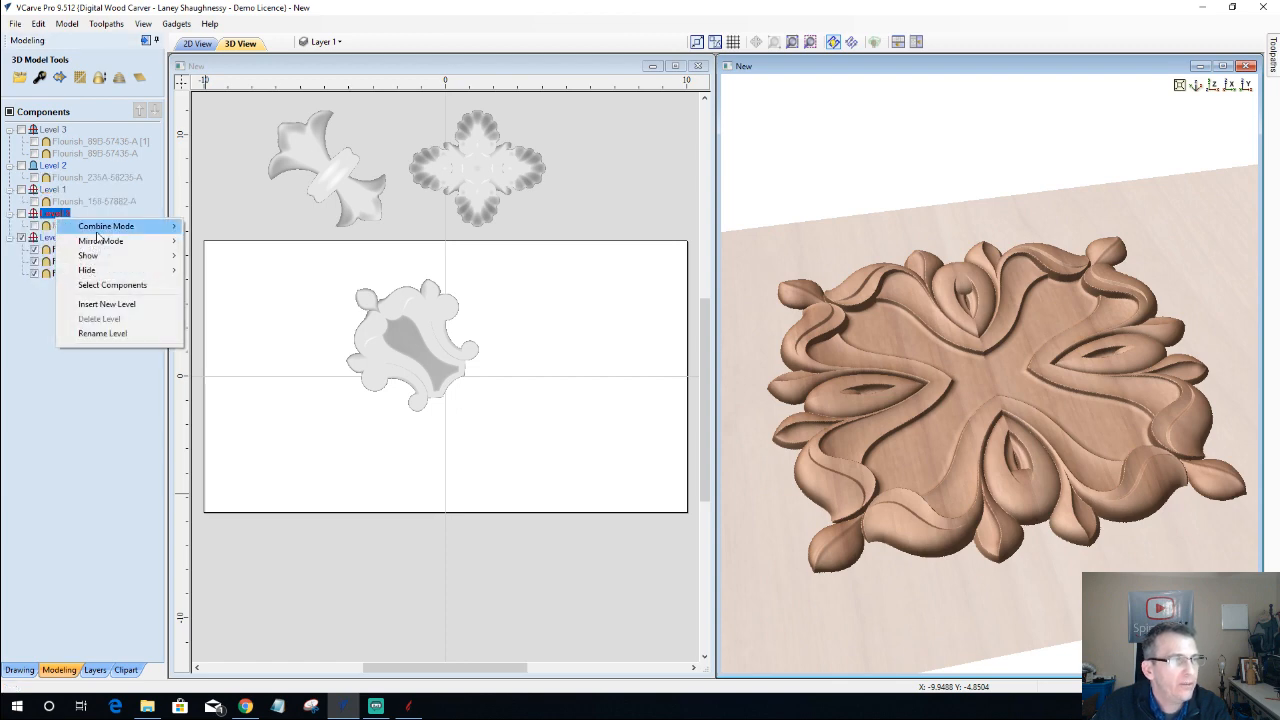
left_click(195, 243)
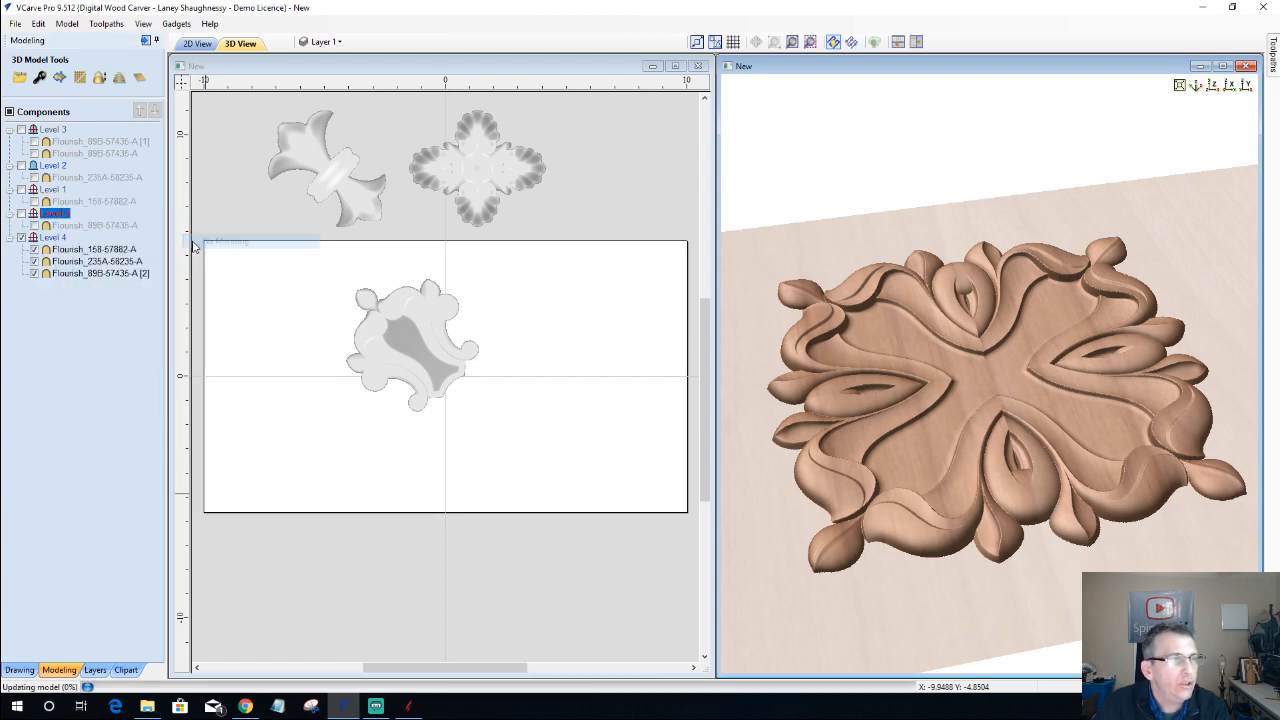
right_click(69, 229)
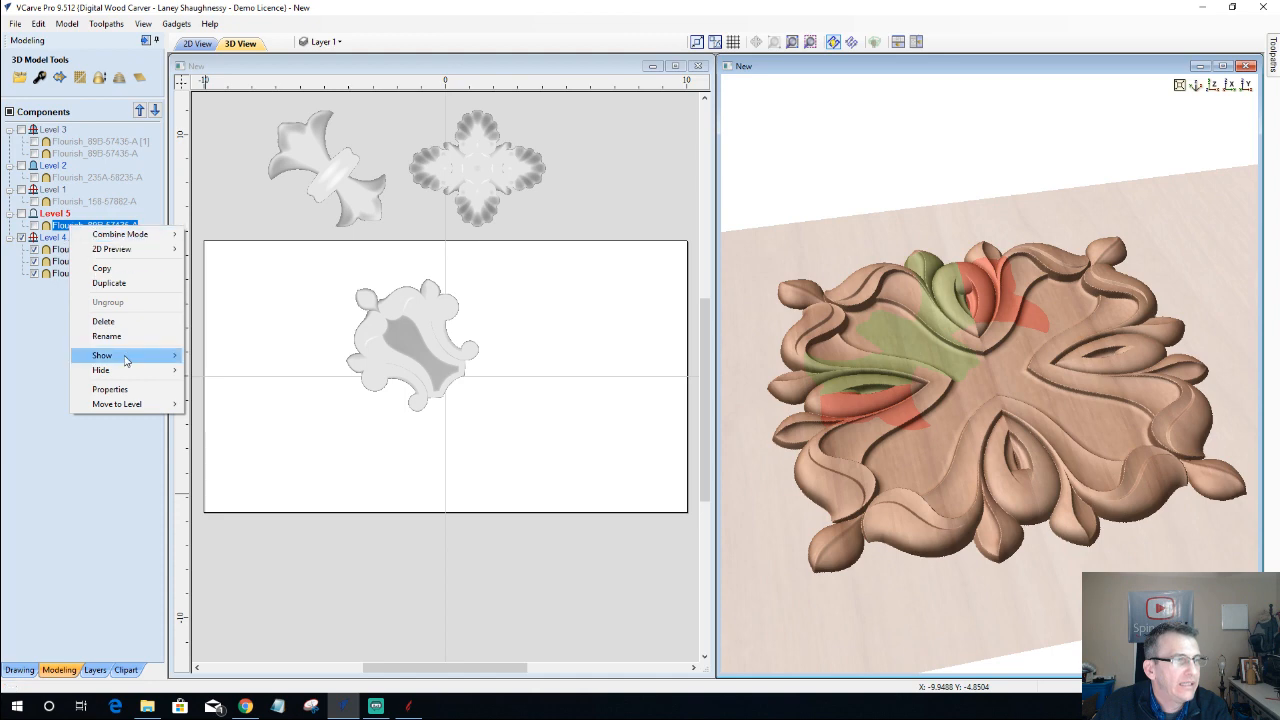
left_click(139, 324)
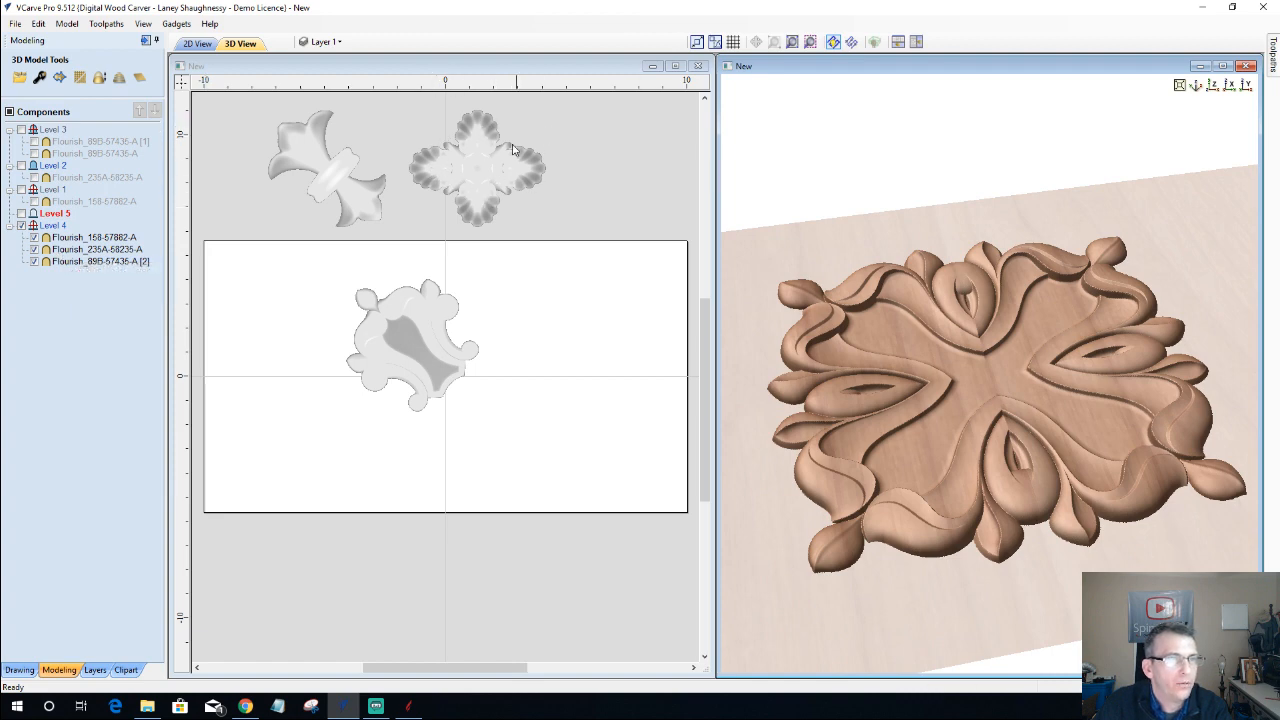
- Move the cross-shaped Flourish_235A-68235-A component from Level 4 to Level 5 and show both the level and the component
scroll(457, 160, "up", 2)
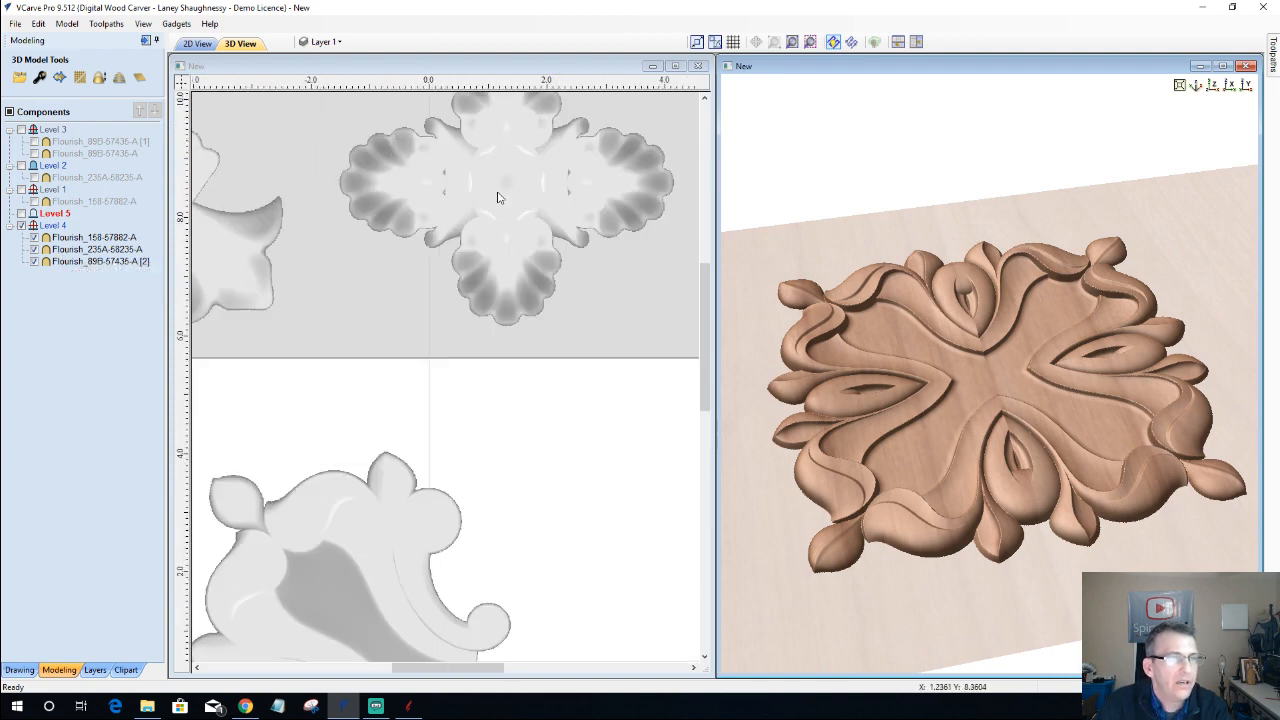
scroll(488, 200, "down", 3)
left_click(488, 197)
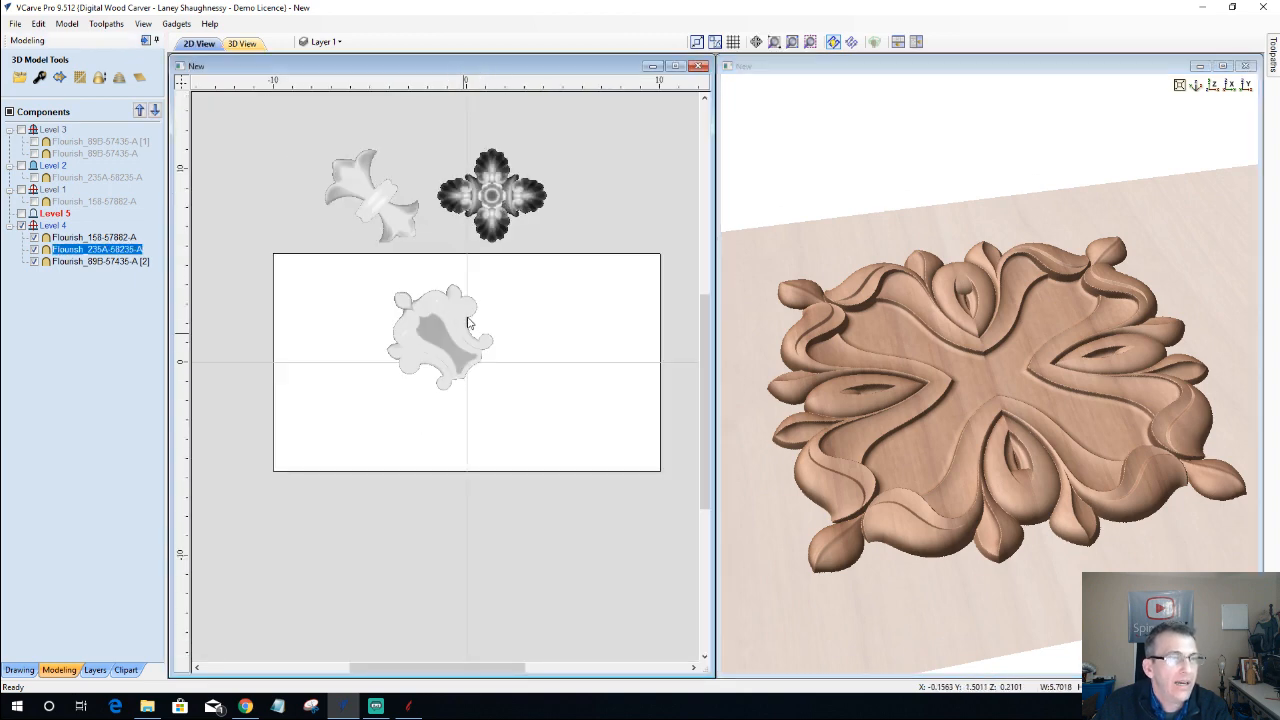
left_click_drag(76, 252, 72, 226)
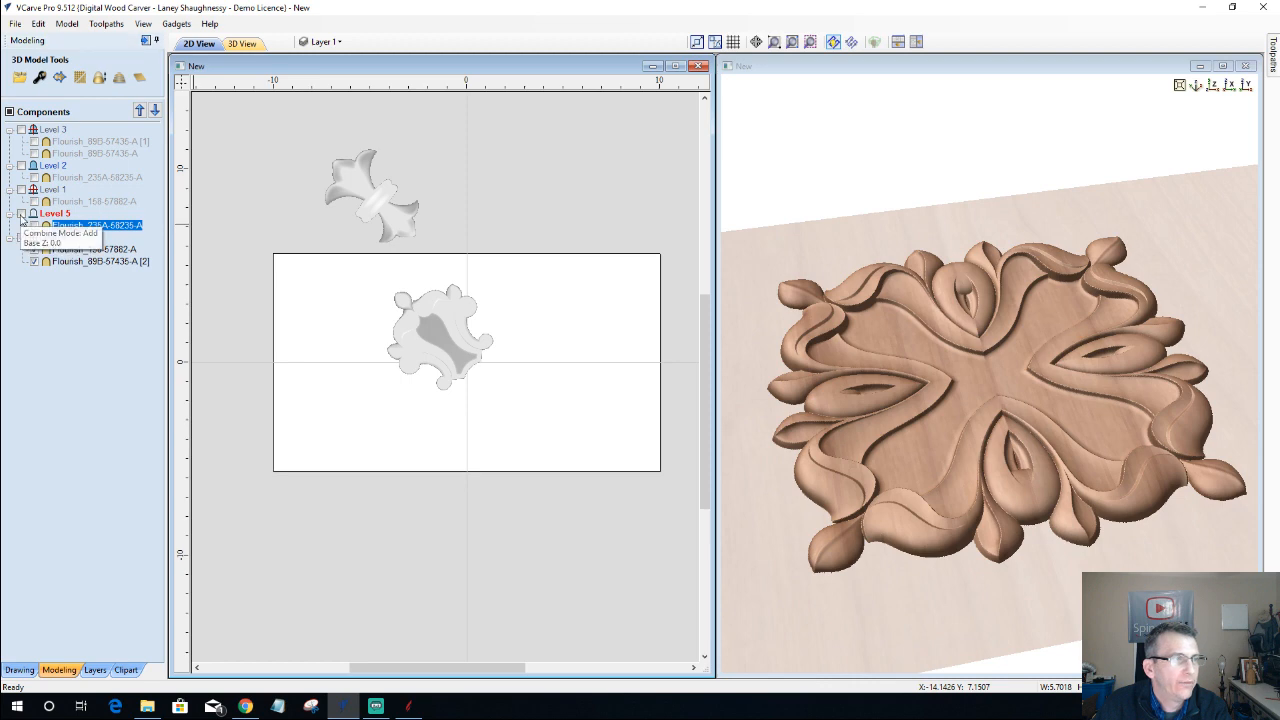
left_click(21, 214)
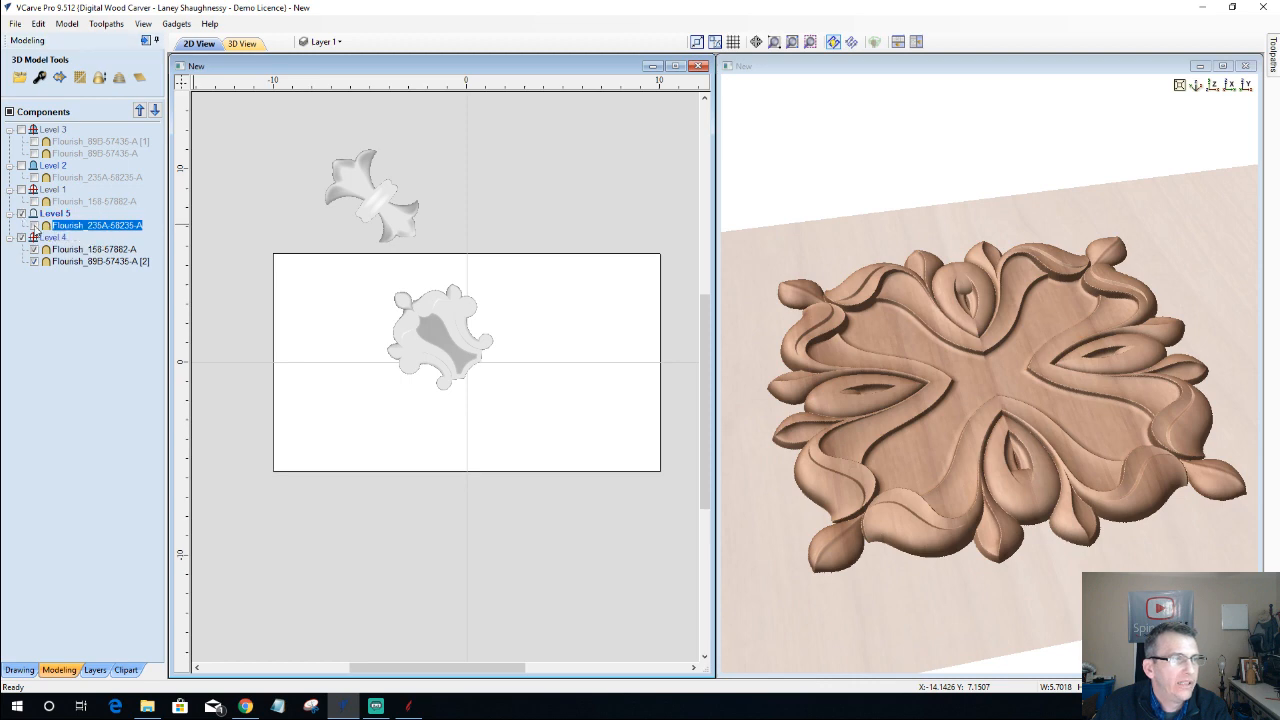
left_click(35, 226)
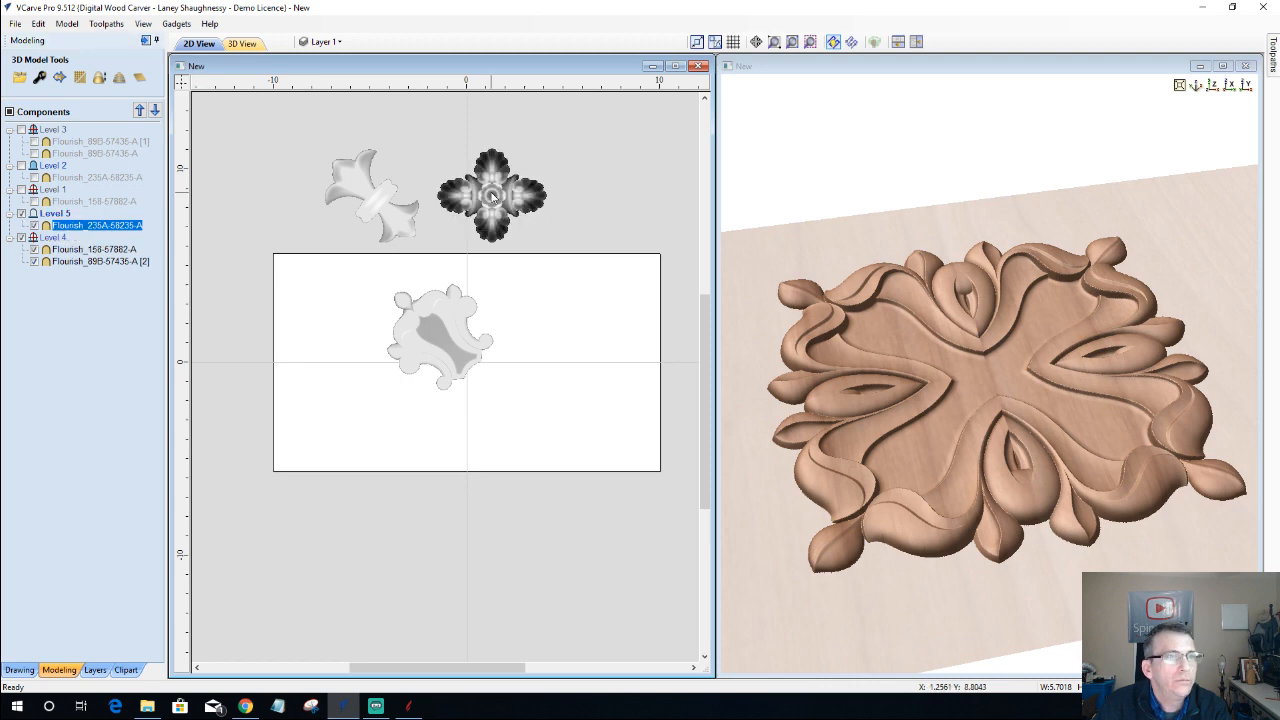
- Move the cross-shaped flourish onto the board and center it exactly in the material
left_click(492, 196)
mouse_move(492, 196)
left_mouse_down()
mouse_move(463, 295)
mouse_move(468, 355)
left_mouse_up()
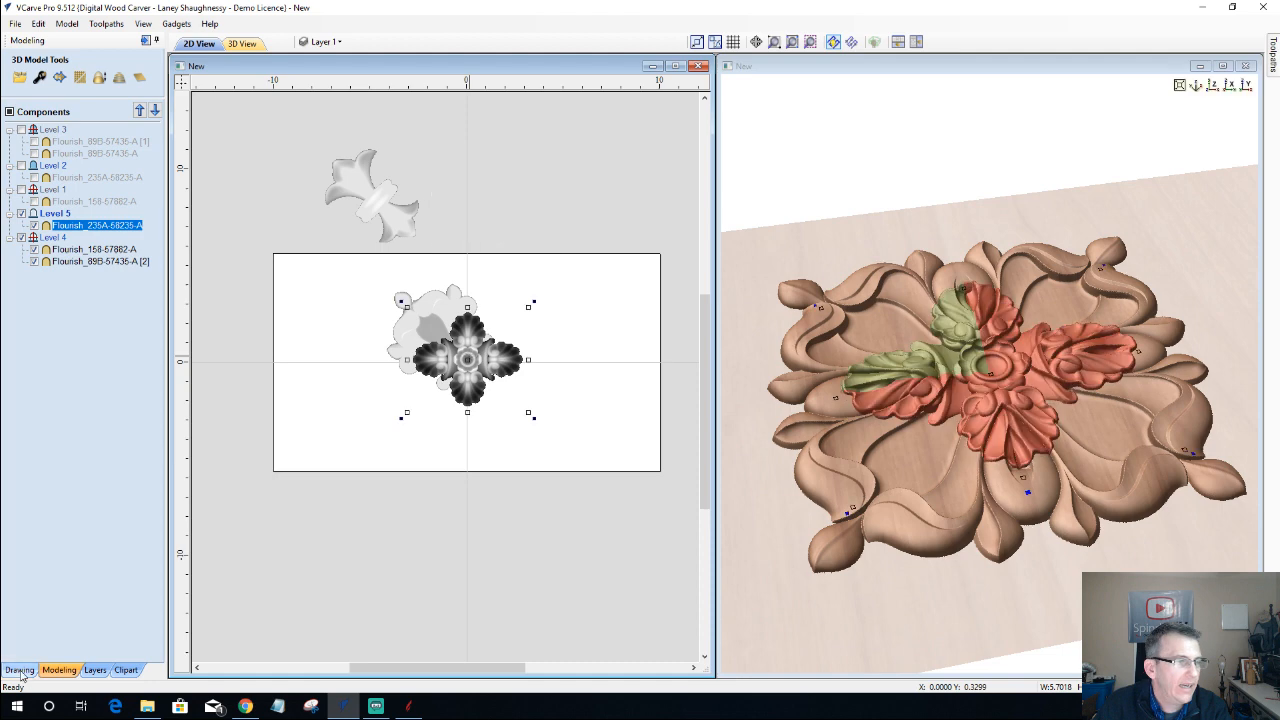
left_click(20, 670)
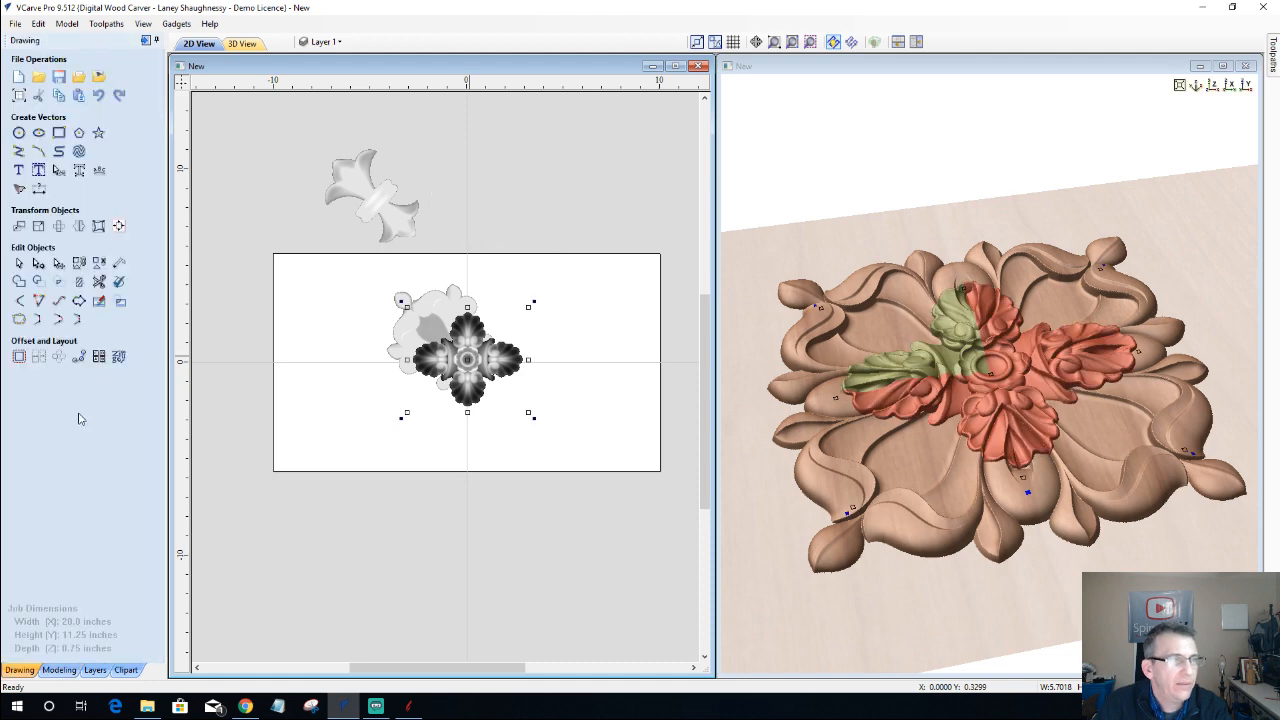
left_click(121, 230)
left_click(85, 116)
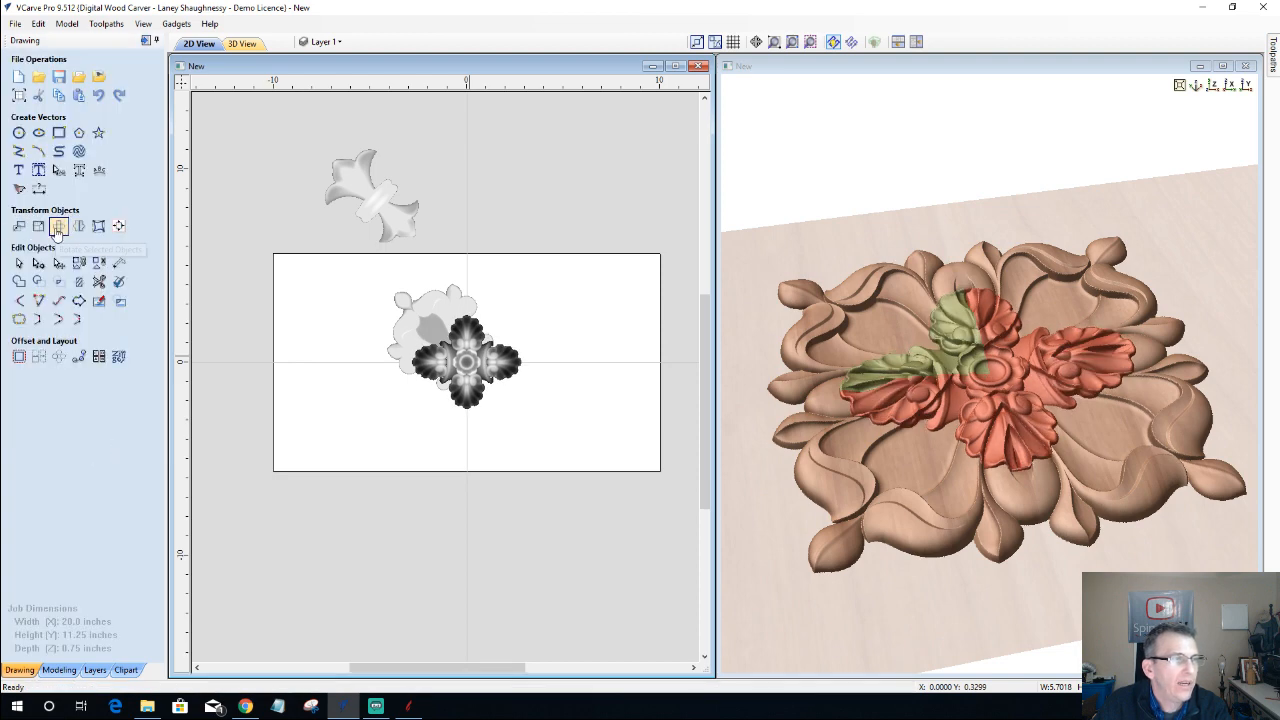
- Rotate the cross-shaped flourish 45 degrees about its center and finish the Rotate command
left_click(62, 229)
left_click(38, 177)
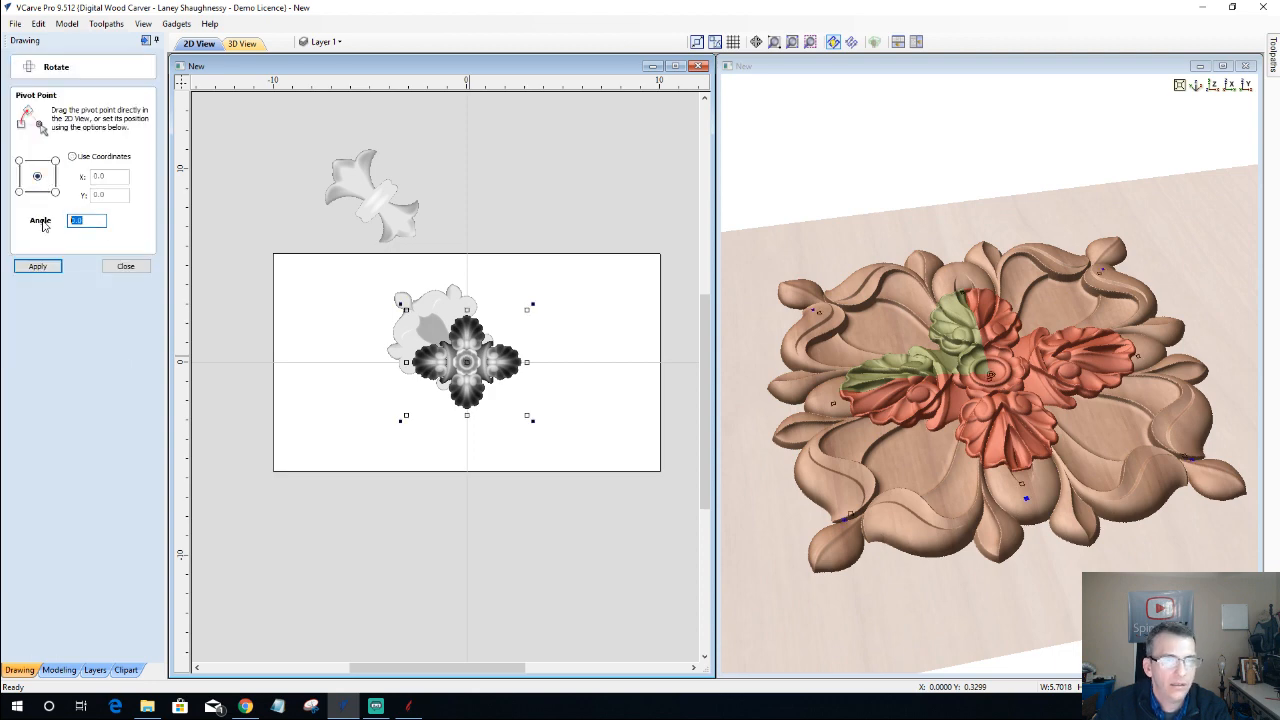
type("45")
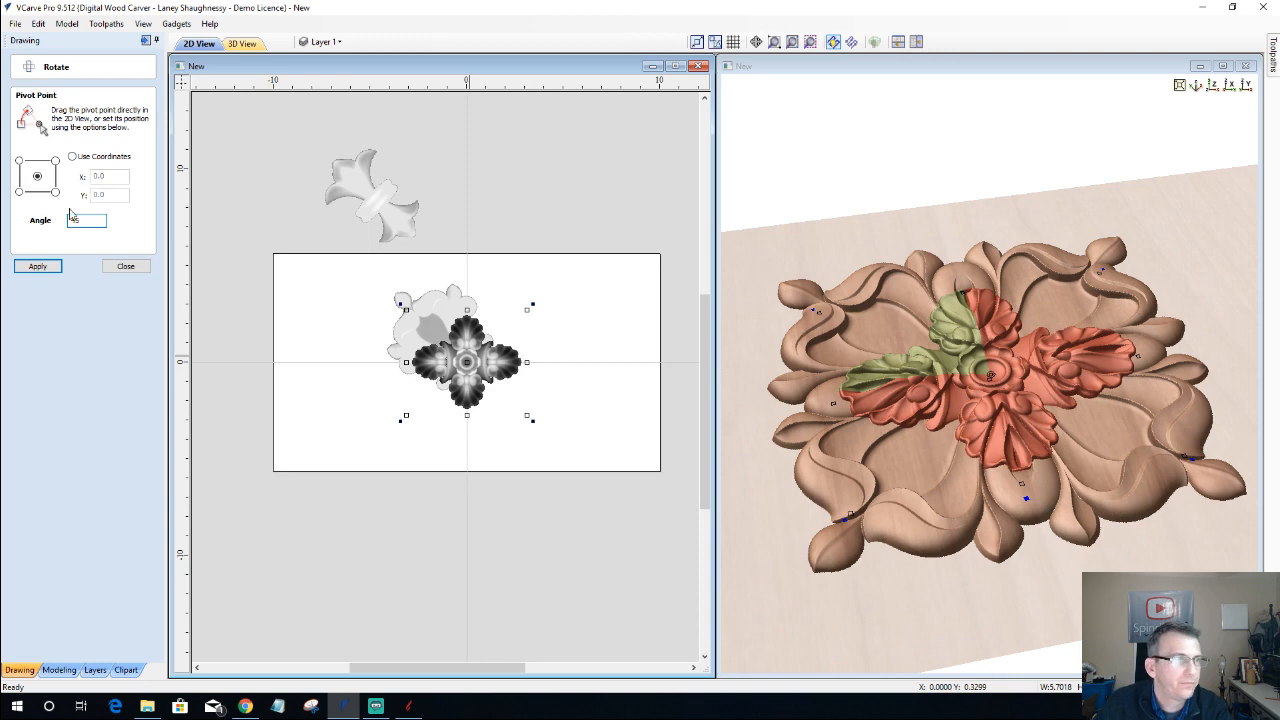
left_click(37, 268)
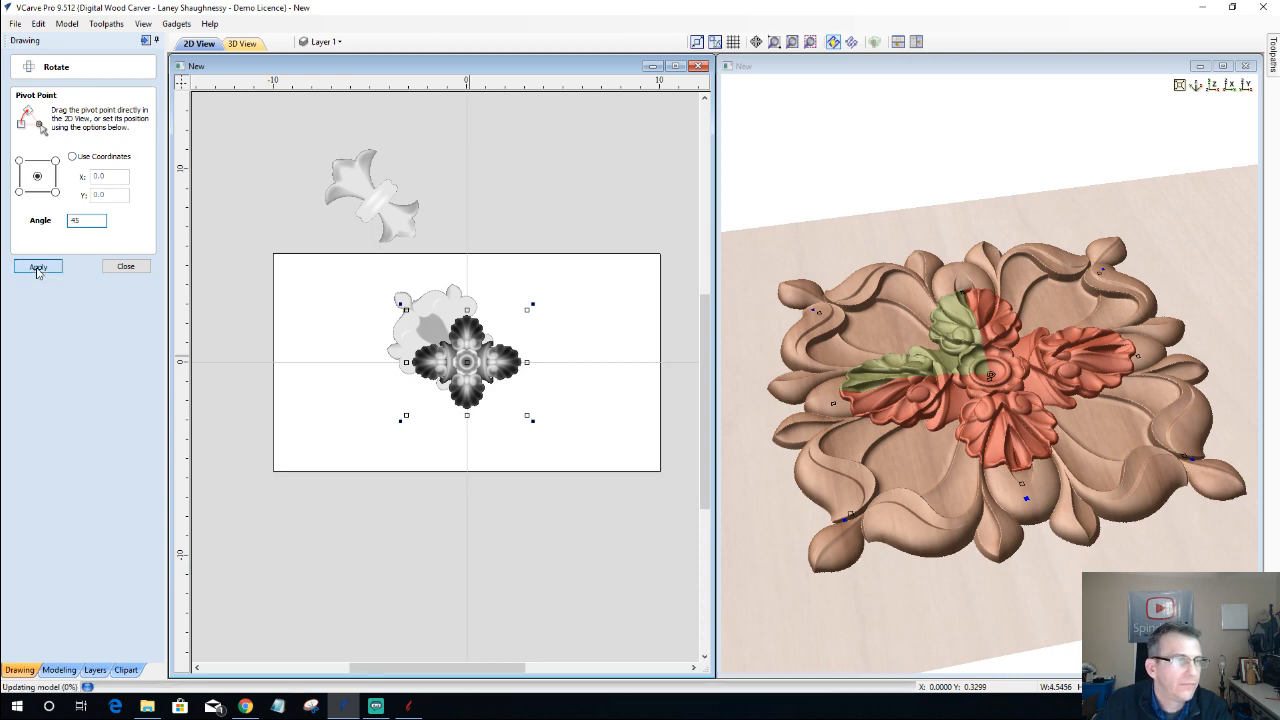
left_click(125, 267)
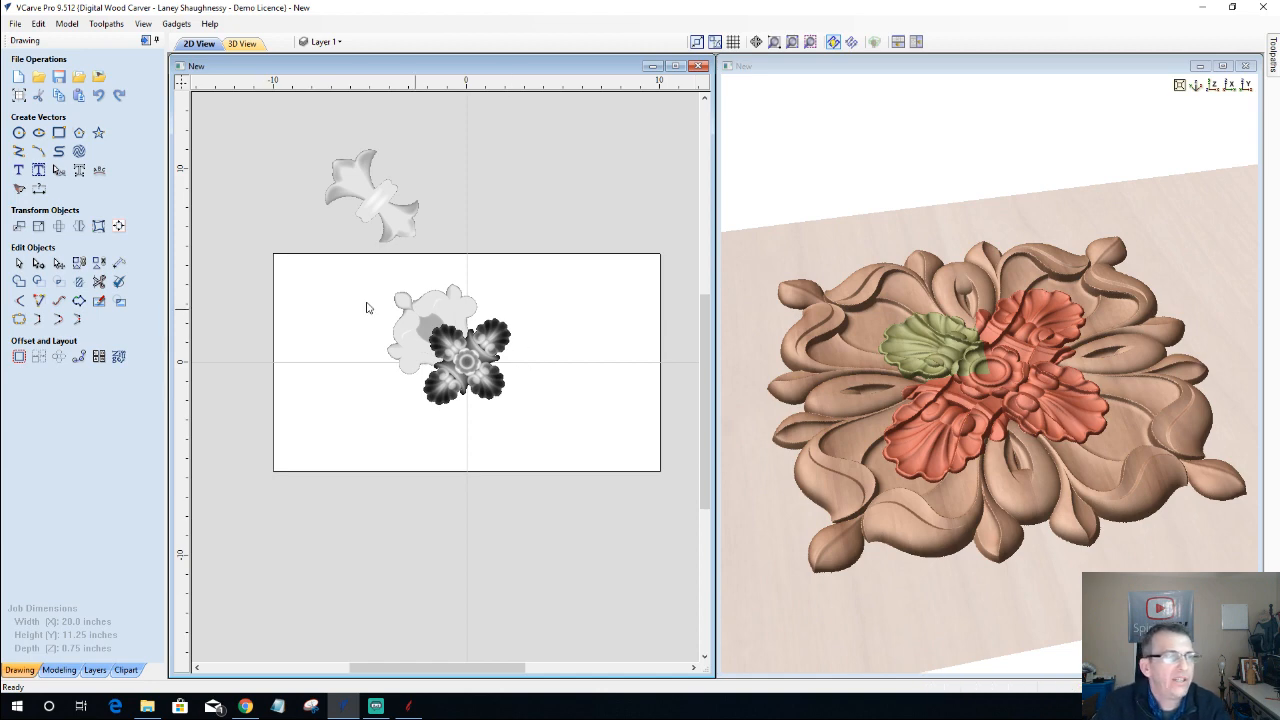
- Examine how the rotated cross-shaped flourish combines with the mirrored shield design, and select Level 4
left_click(59, 669)
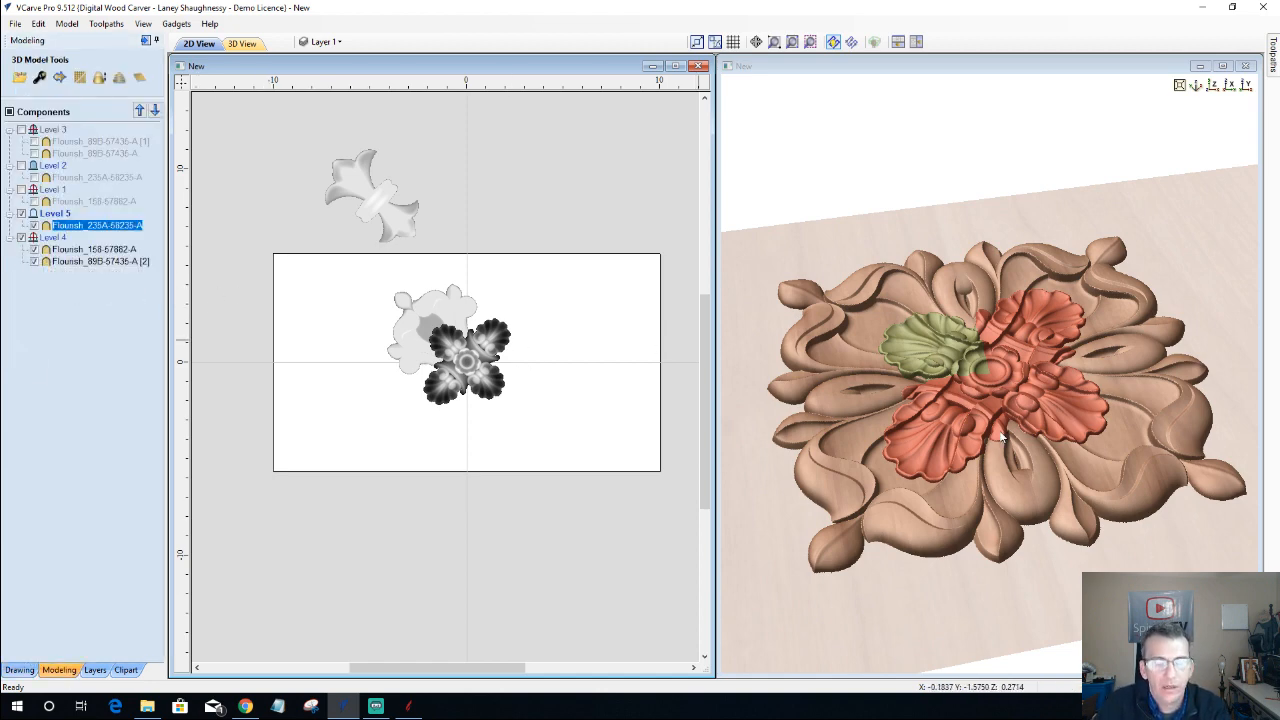
scroll(1001, 437, "up", 3)
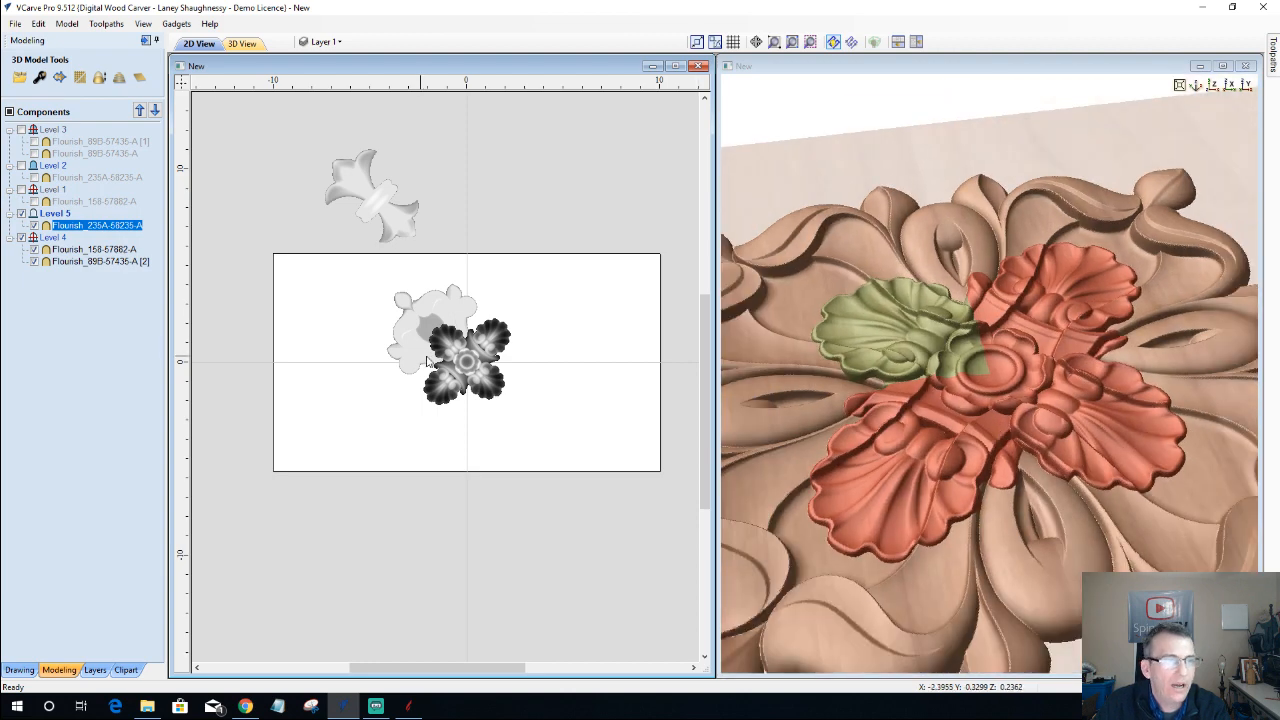
scroll(452, 355, "up", 2)
scroll(452, 355, "up", 3)
scroll(542, 398, "down", 1)
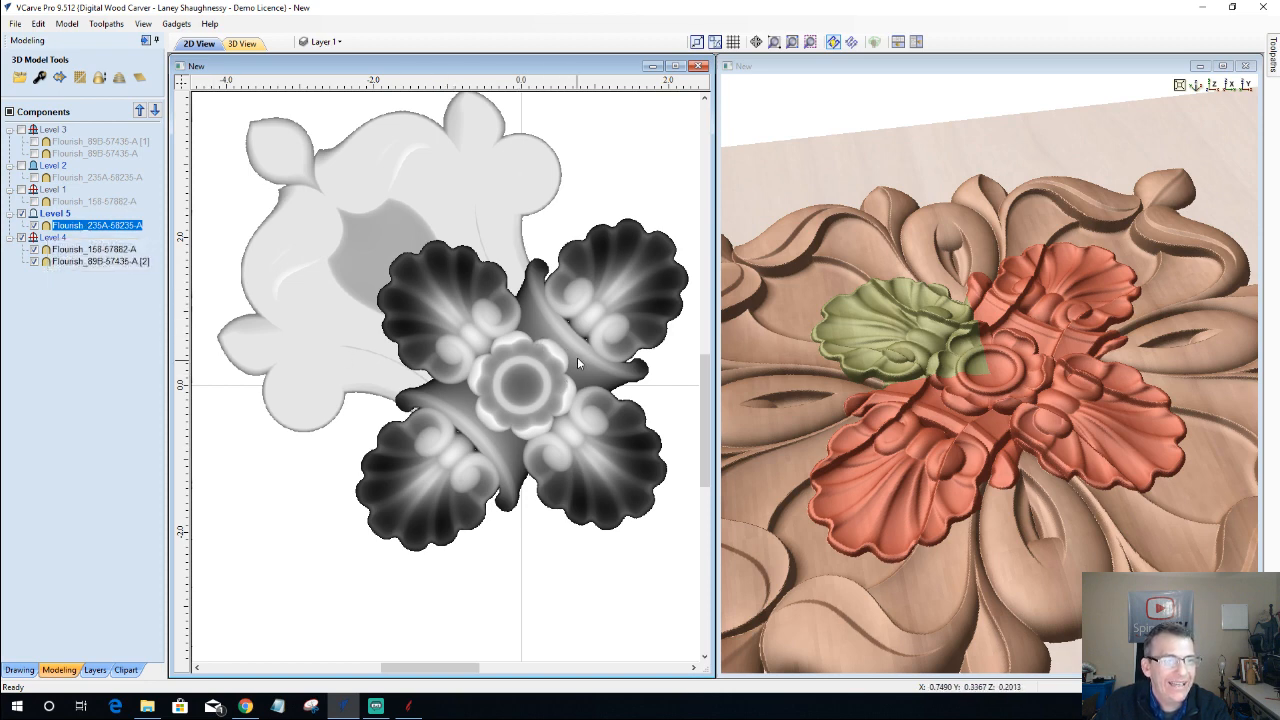
left_click(47, 239)
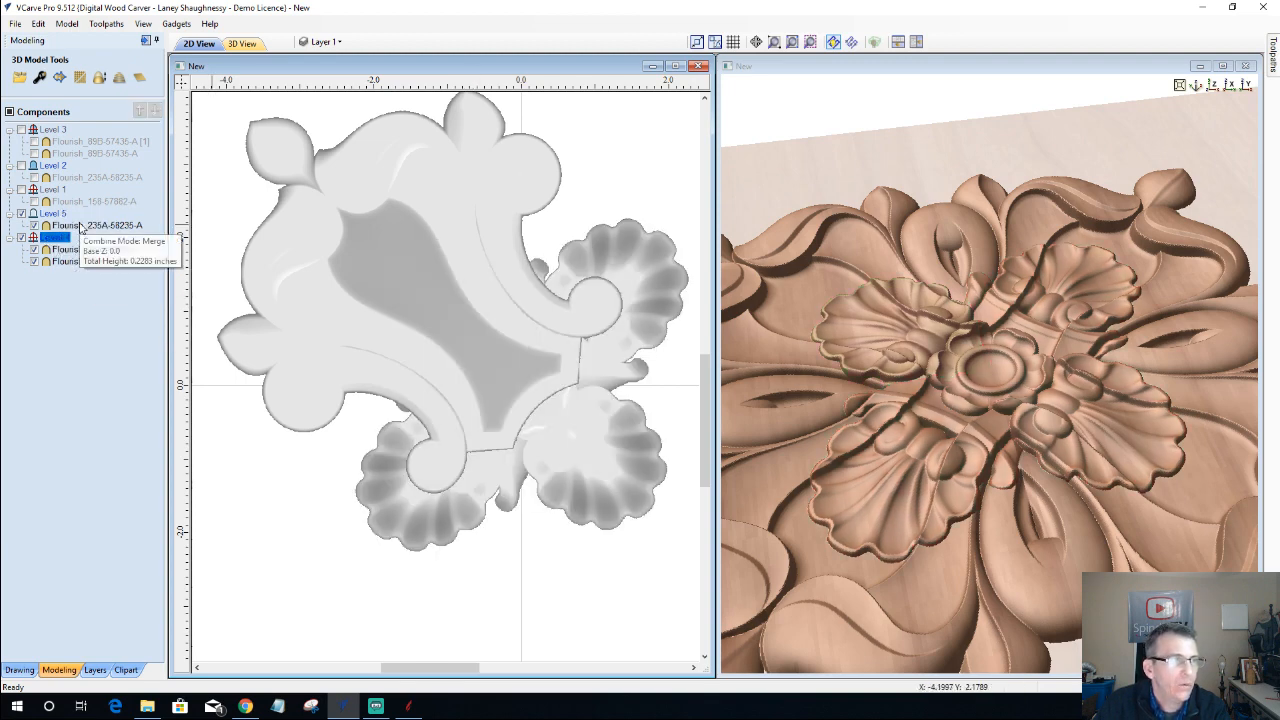
- Set Level 5's combine mode to Merge so the cross-shaped flourish merges with the mirrored shield design
left_click(80, 227)
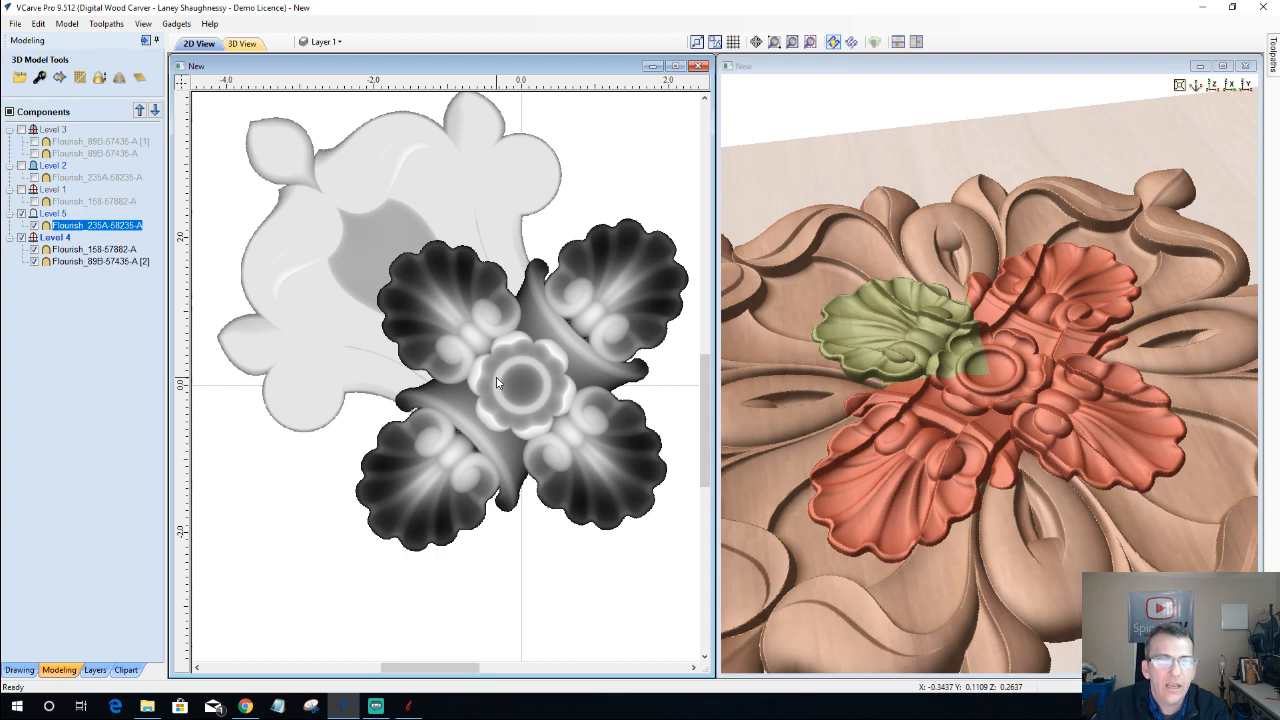
right_click(55, 216)
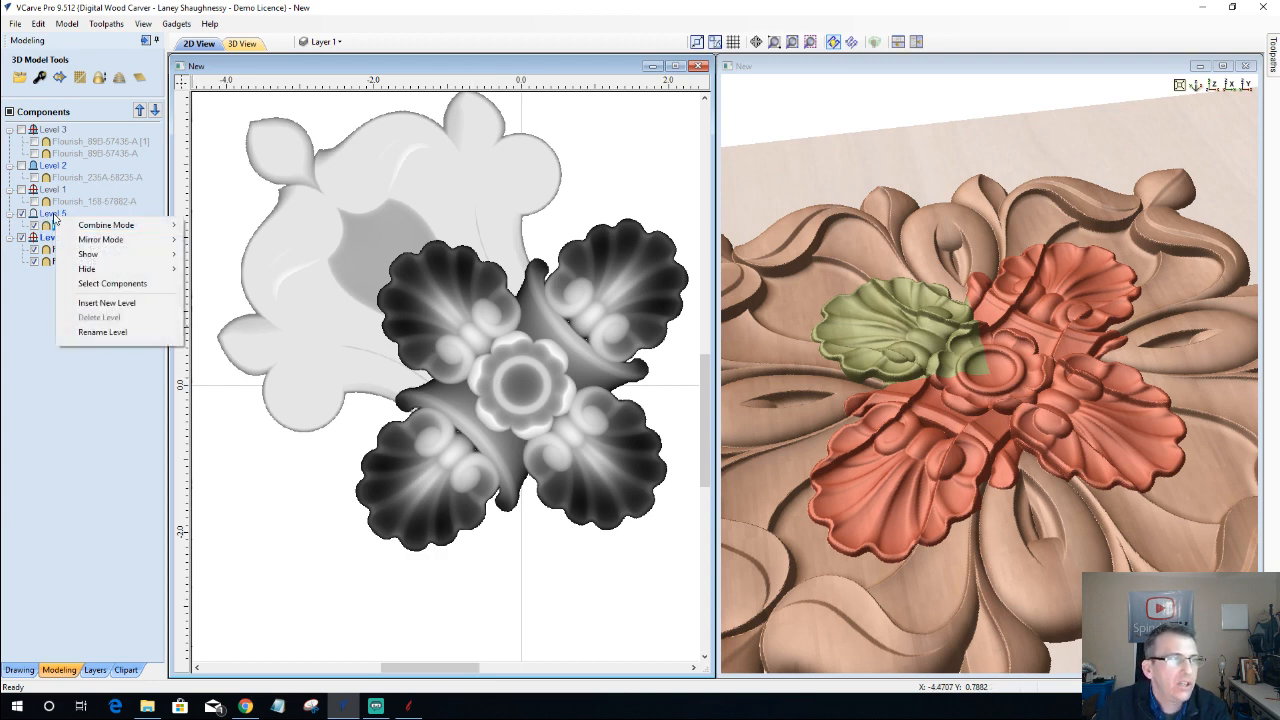
left_click(46, 216)
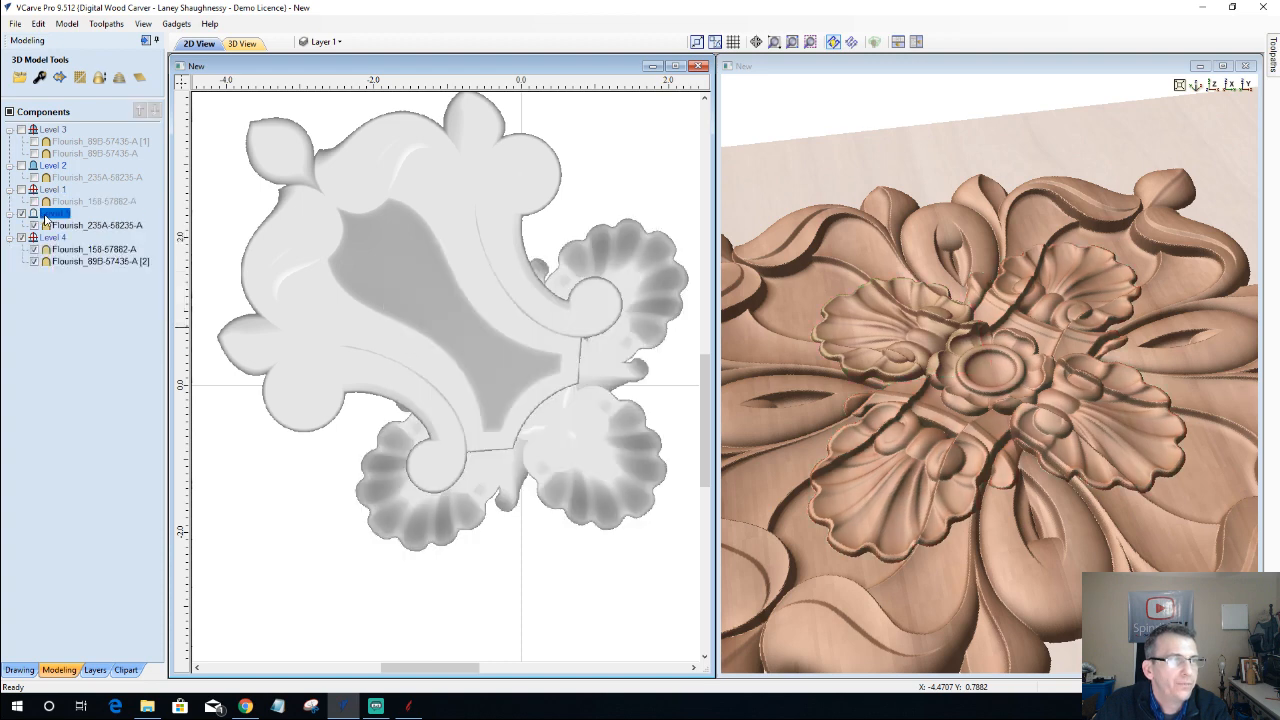
right_click(50, 215)
mouse_move(92, 228)
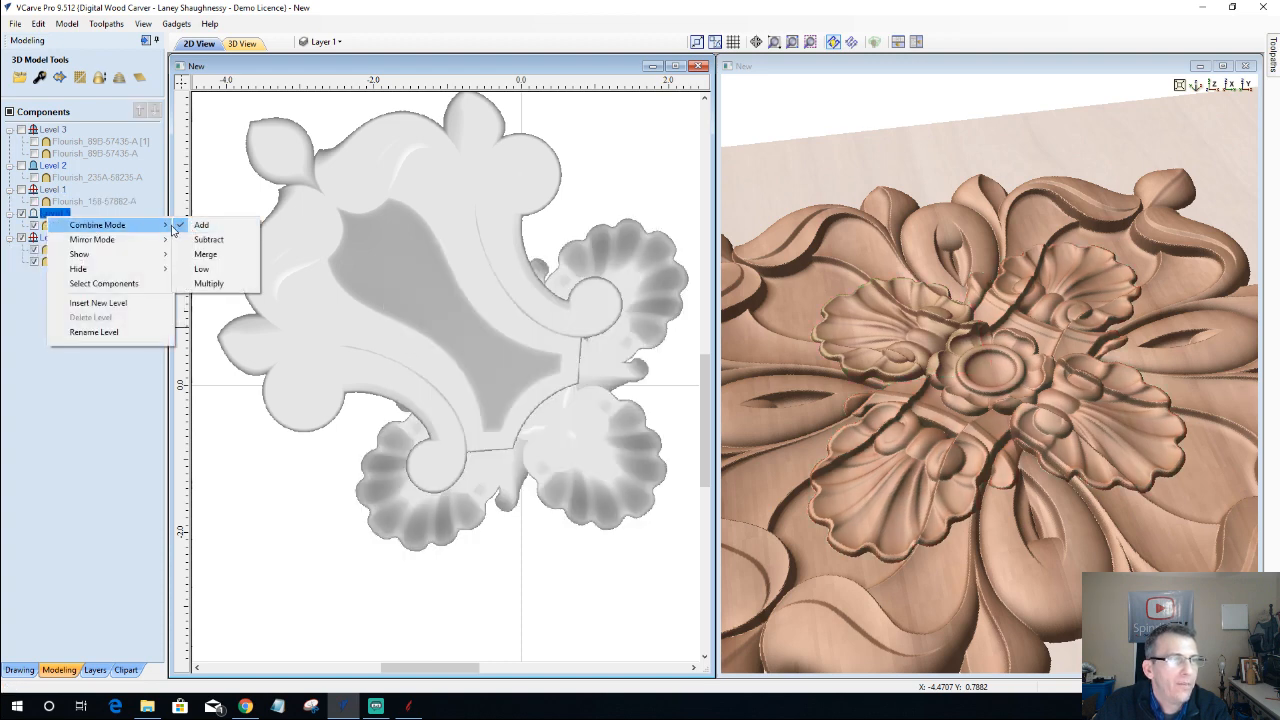
left_click(214, 256)
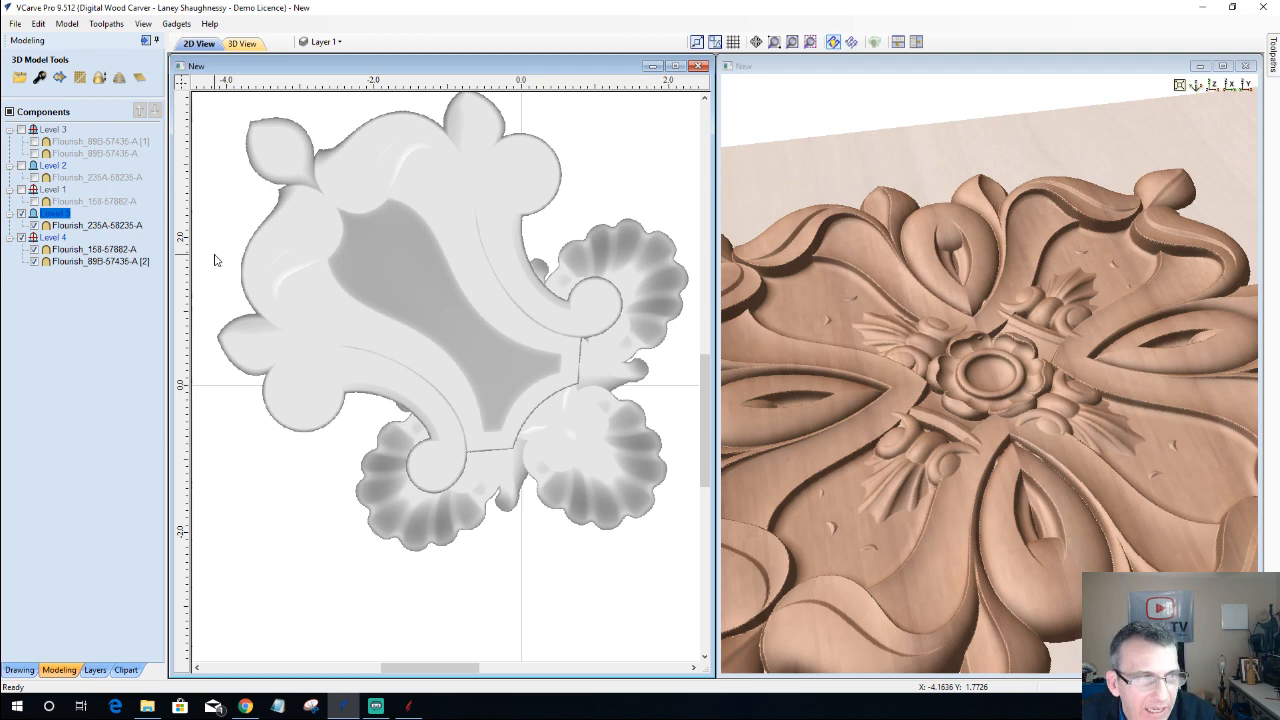
- Open the component properties of the Level 5 flourish and compare the Low and Merge combine modes, leaving it on Merge
left_click(60, 227)
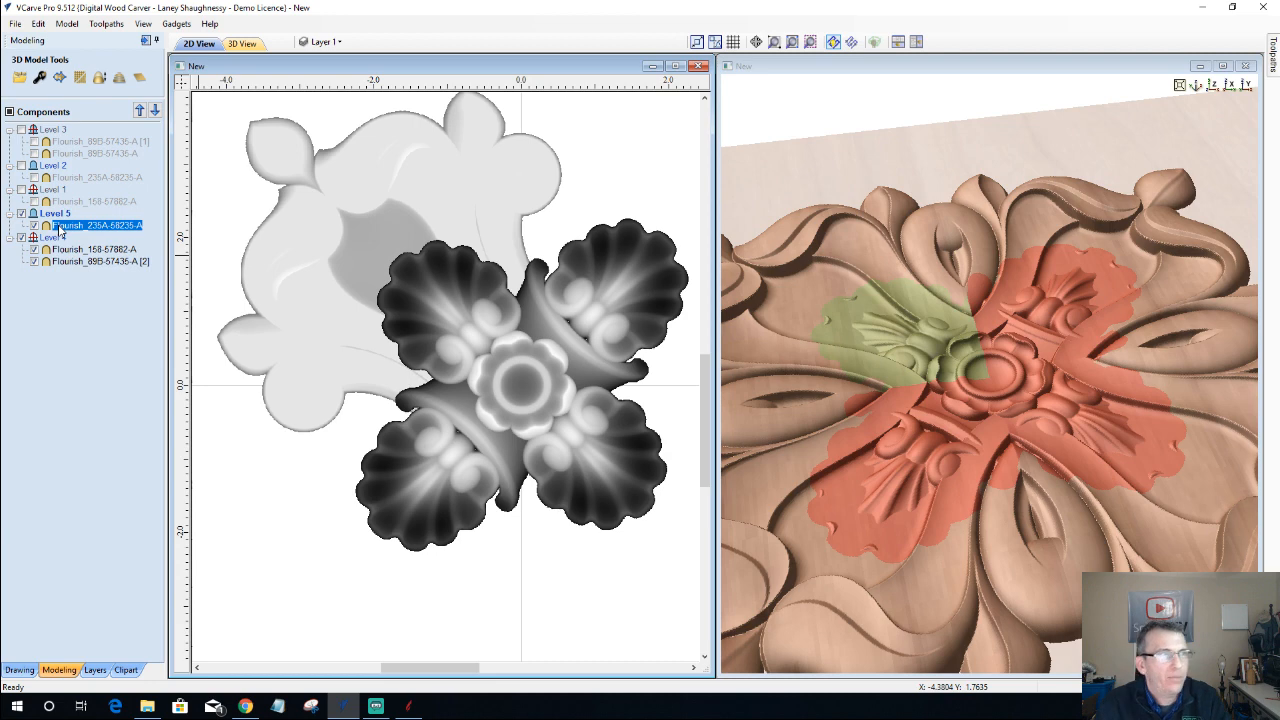
left_click(39, 80)
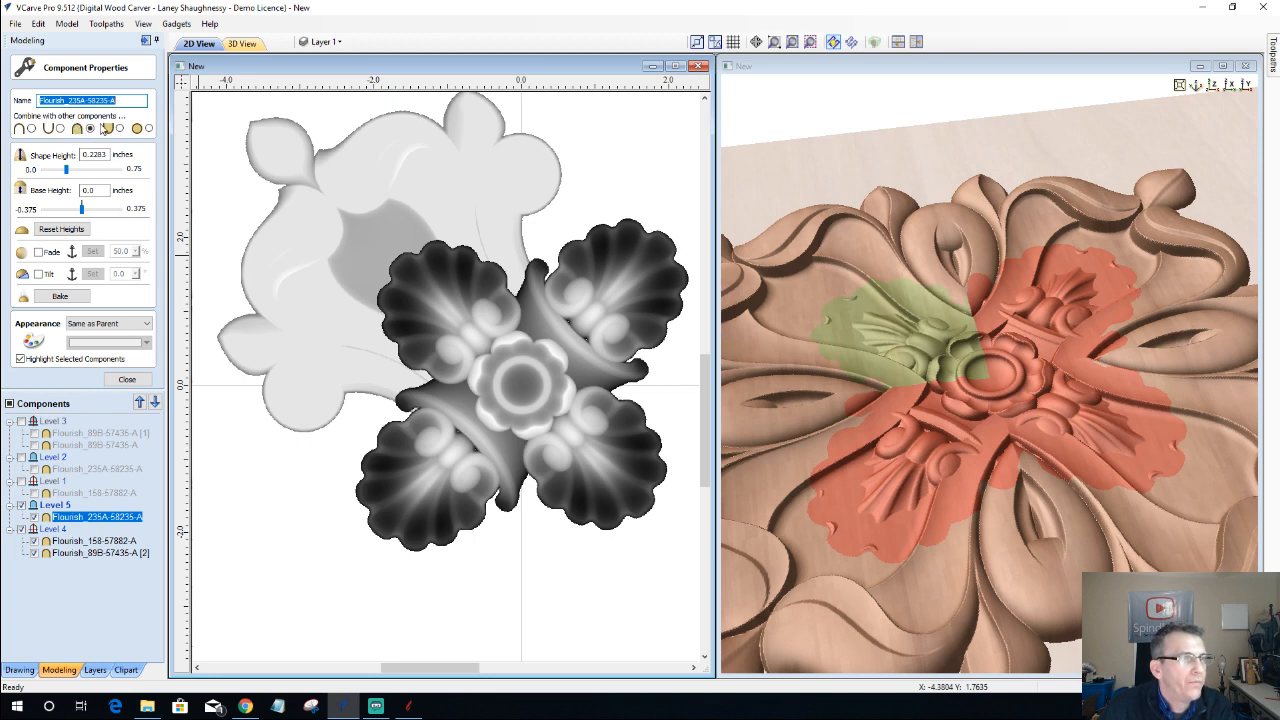
left_click(119, 129)
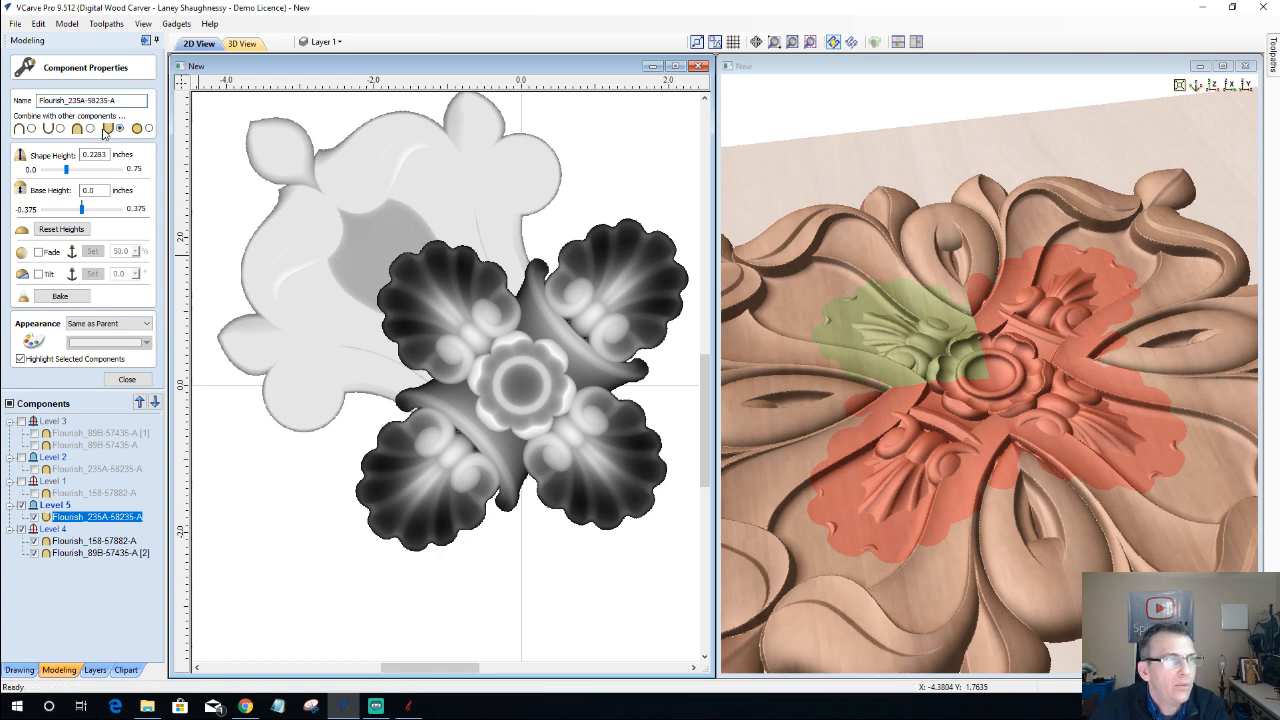
left_click(91, 129)
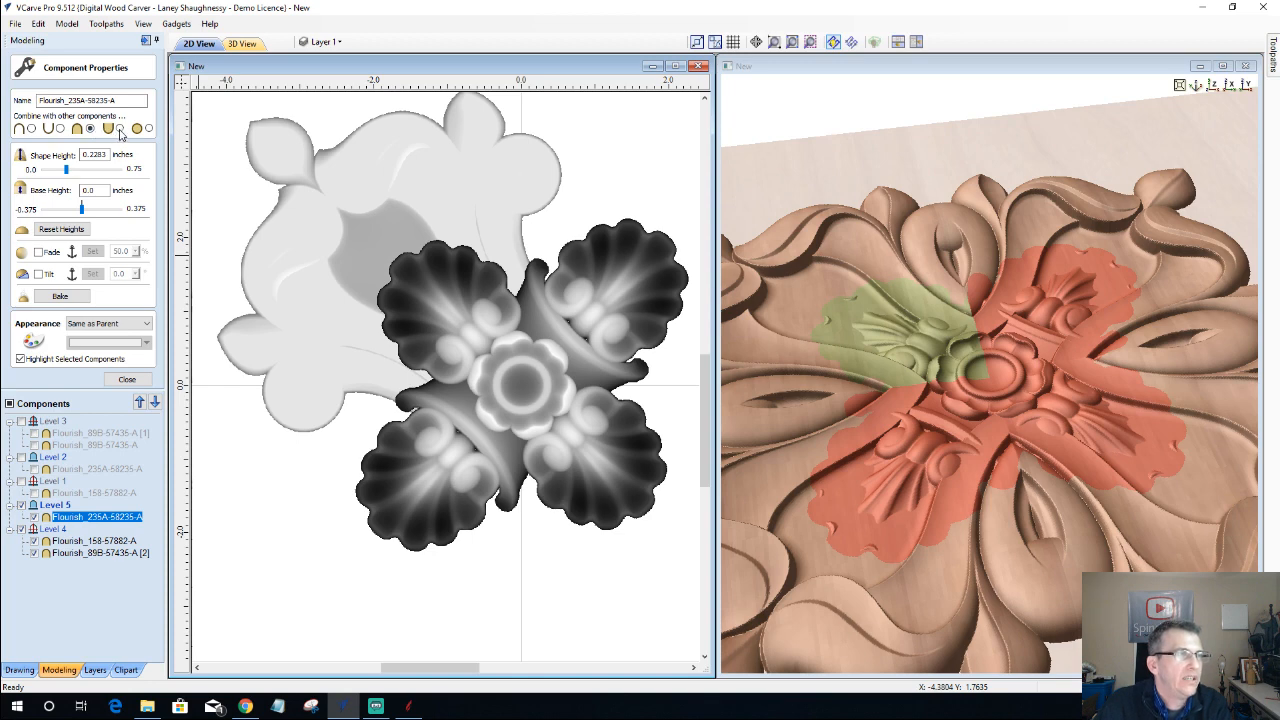
left_click(118, 129)
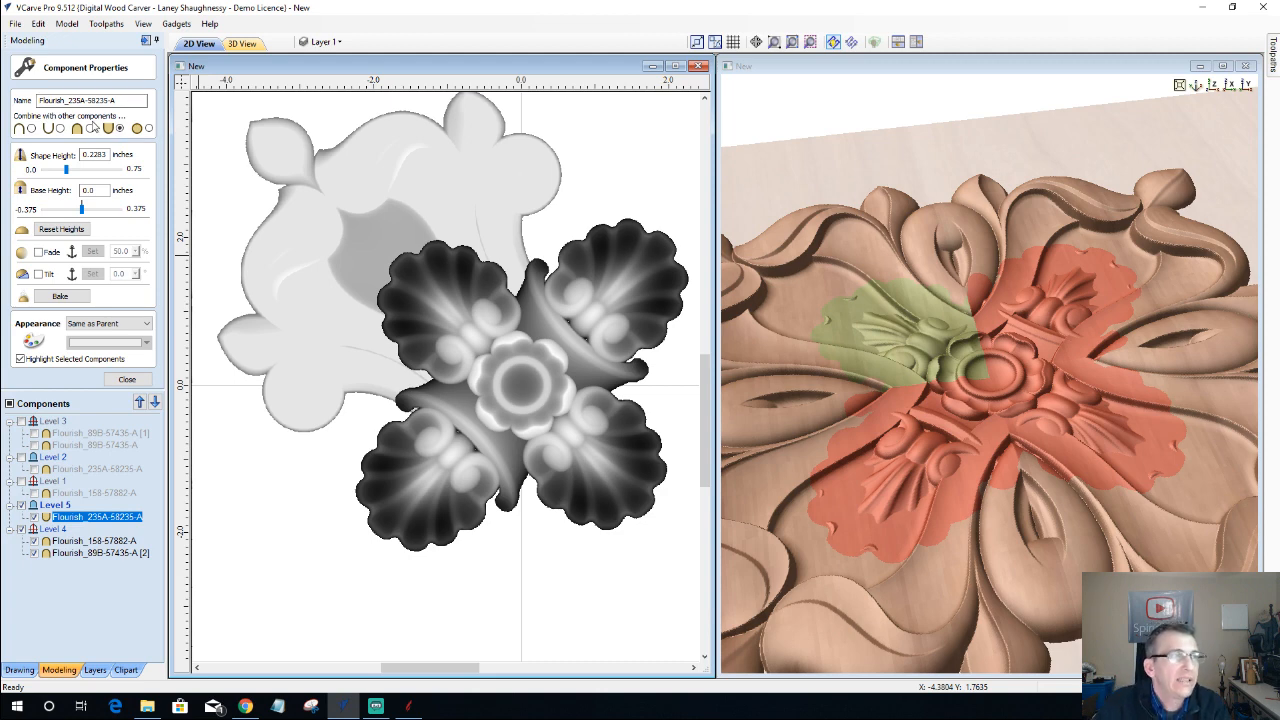
left_click(91, 129)
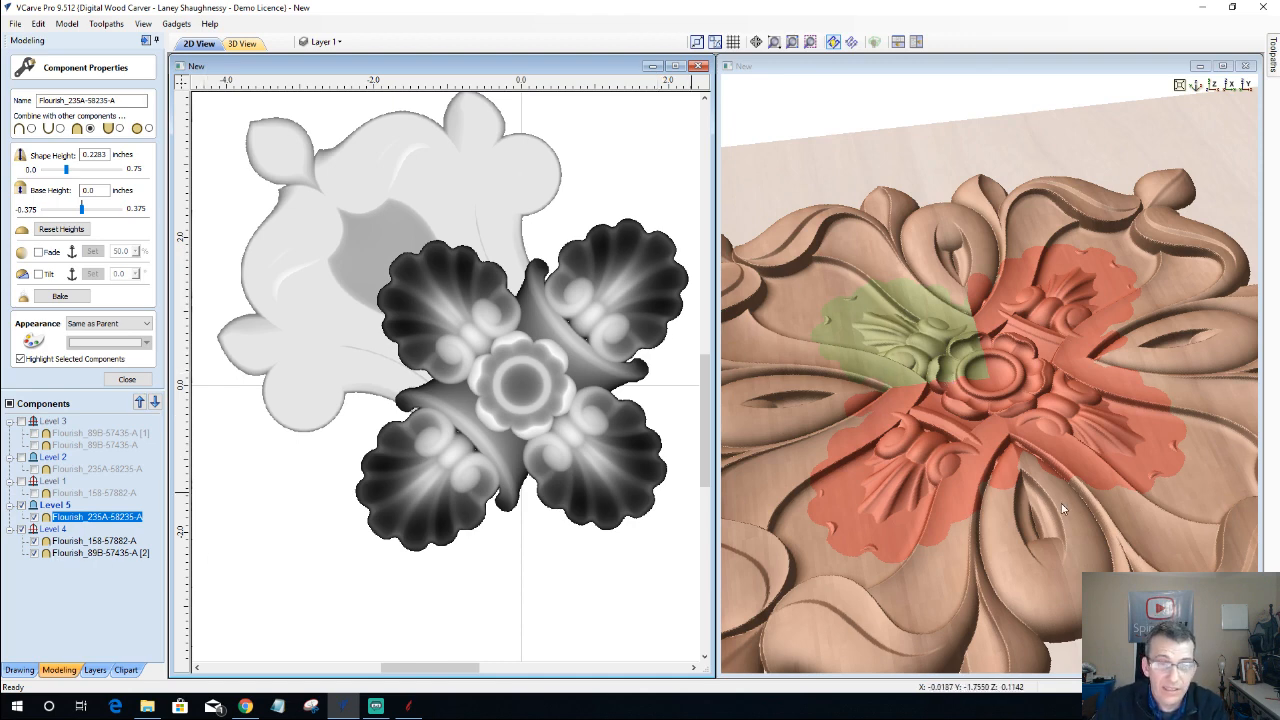
- Set the cross-shaped flourish's base height to 0.15 inches and clear the component selection
double_click(89, 190)
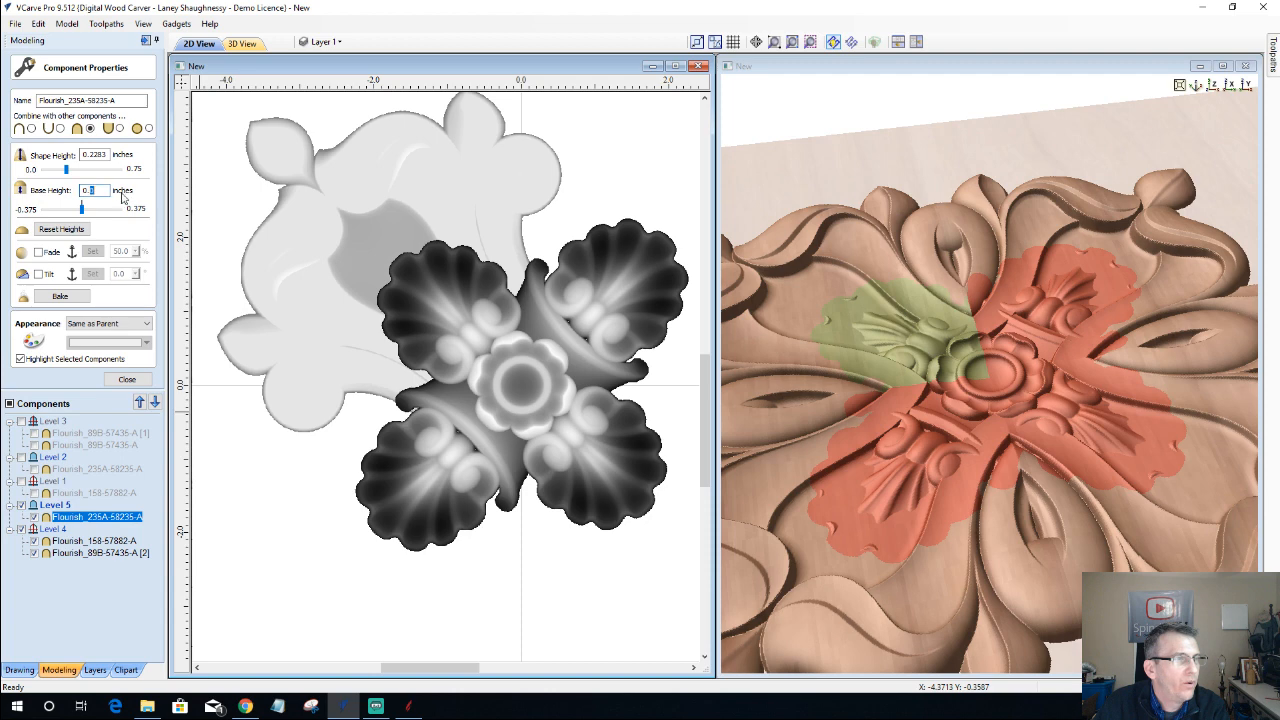
type("0.15")
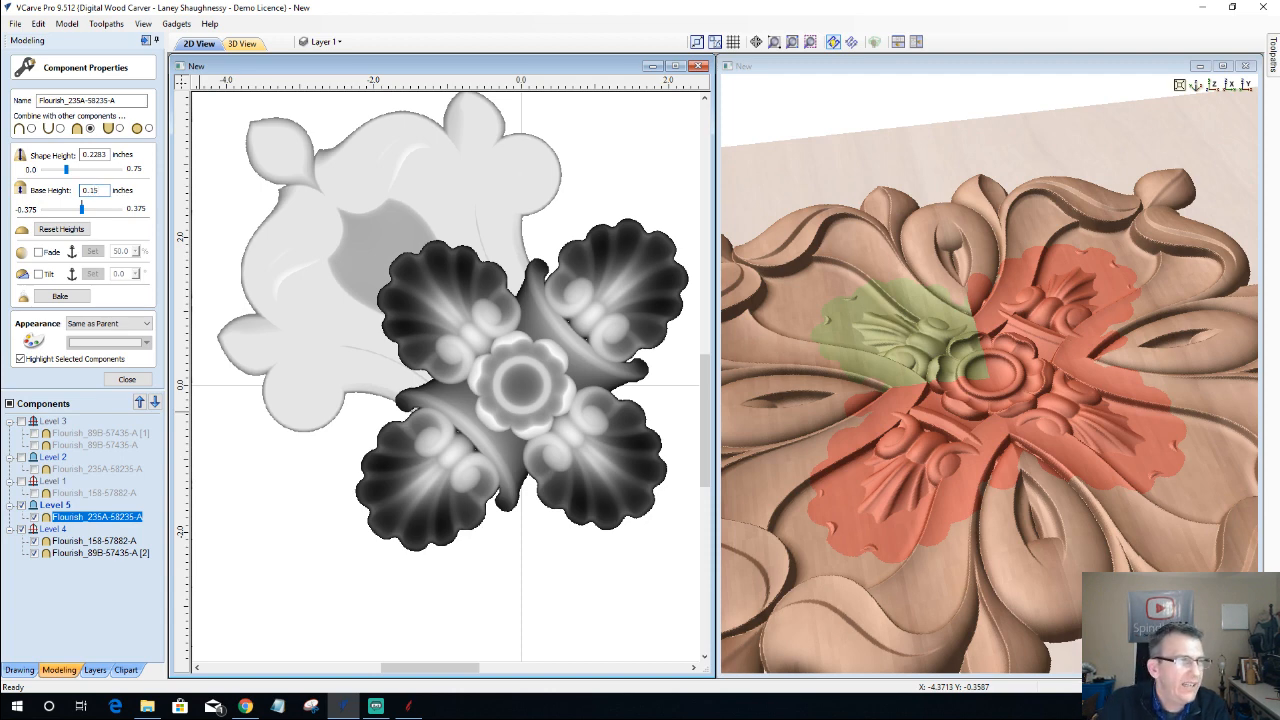
key("Return")
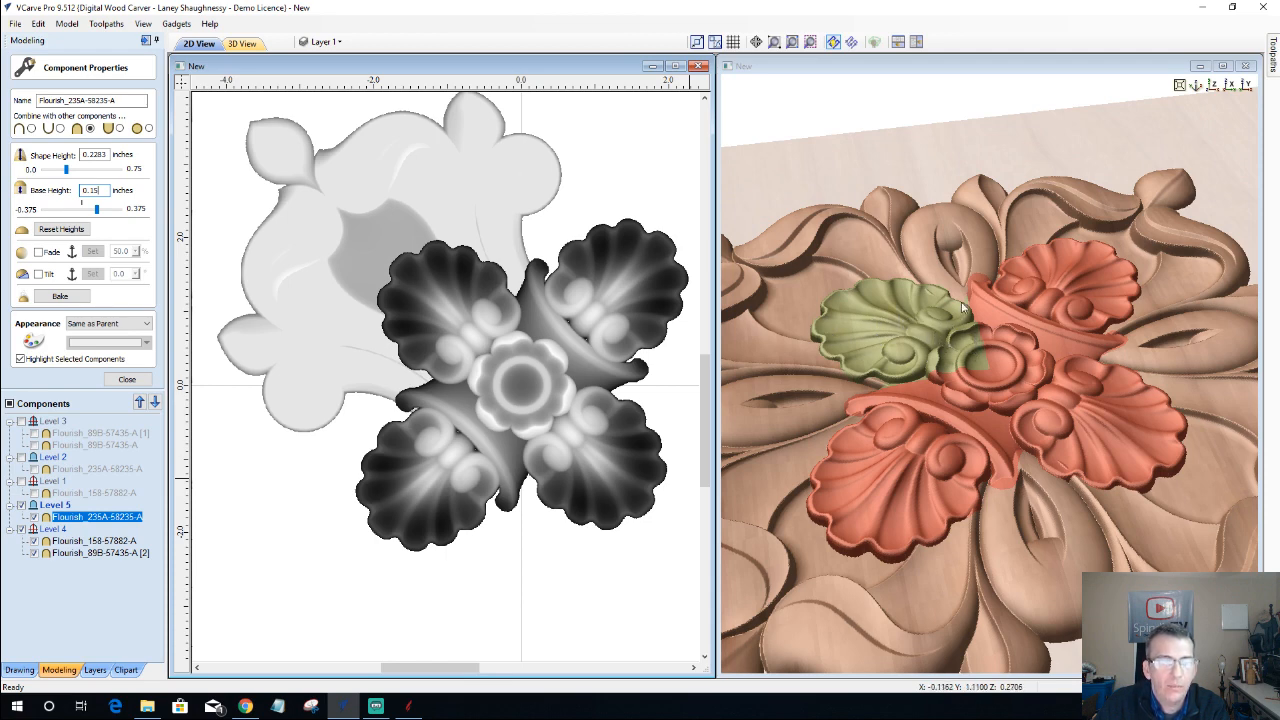
left_click(84, 597)
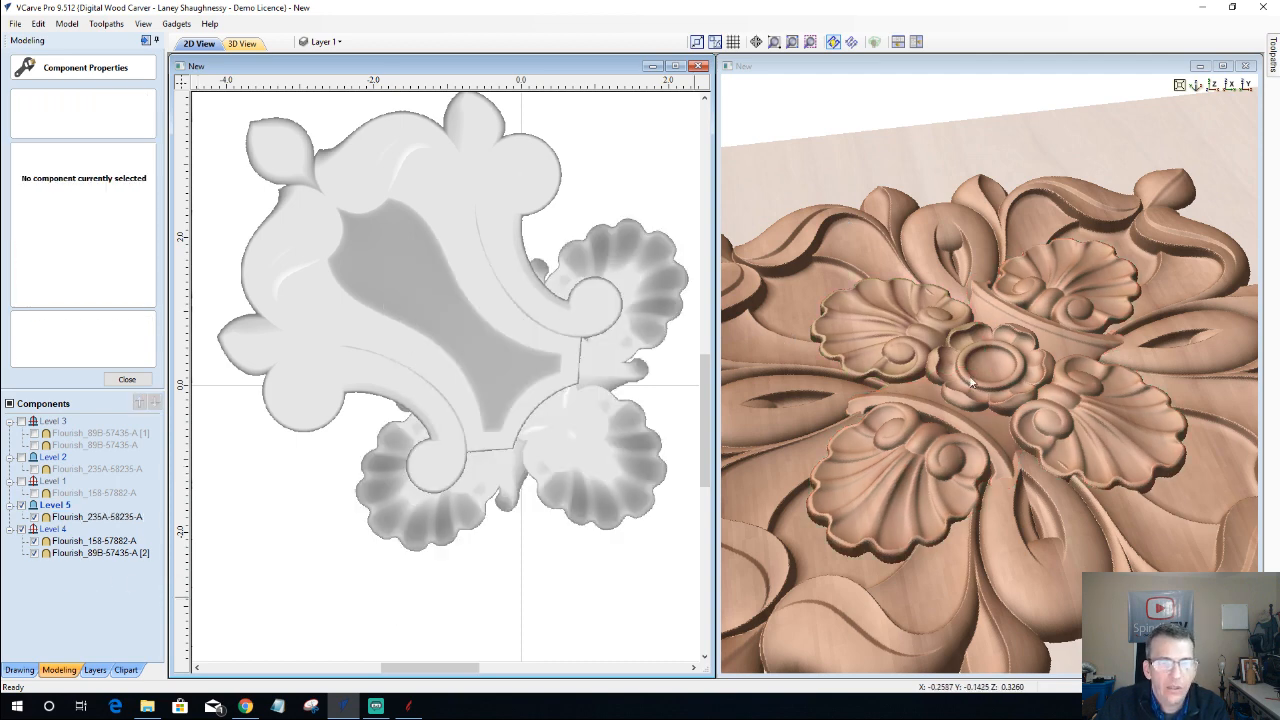
scroll(967, 387, "up", 2)
scroll(967, 387, "down", 3)
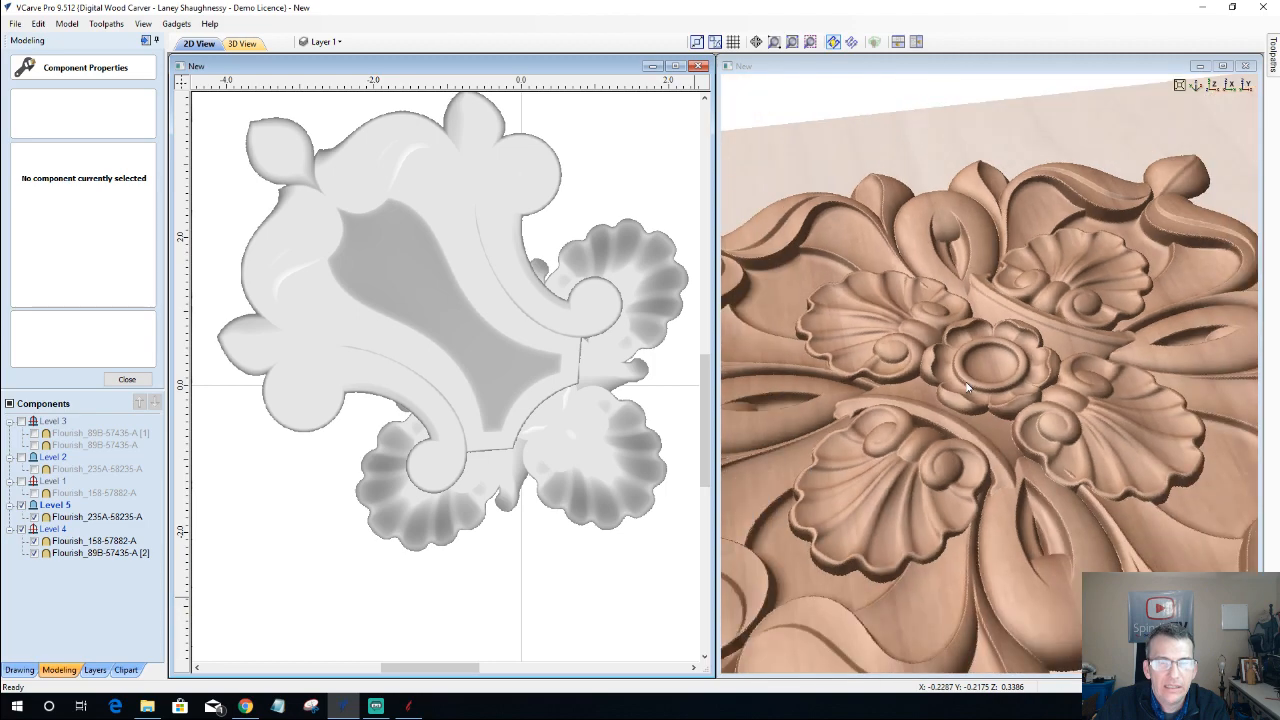
left_click(986, 388)
left_click_drag(986, 388, 797, 357)
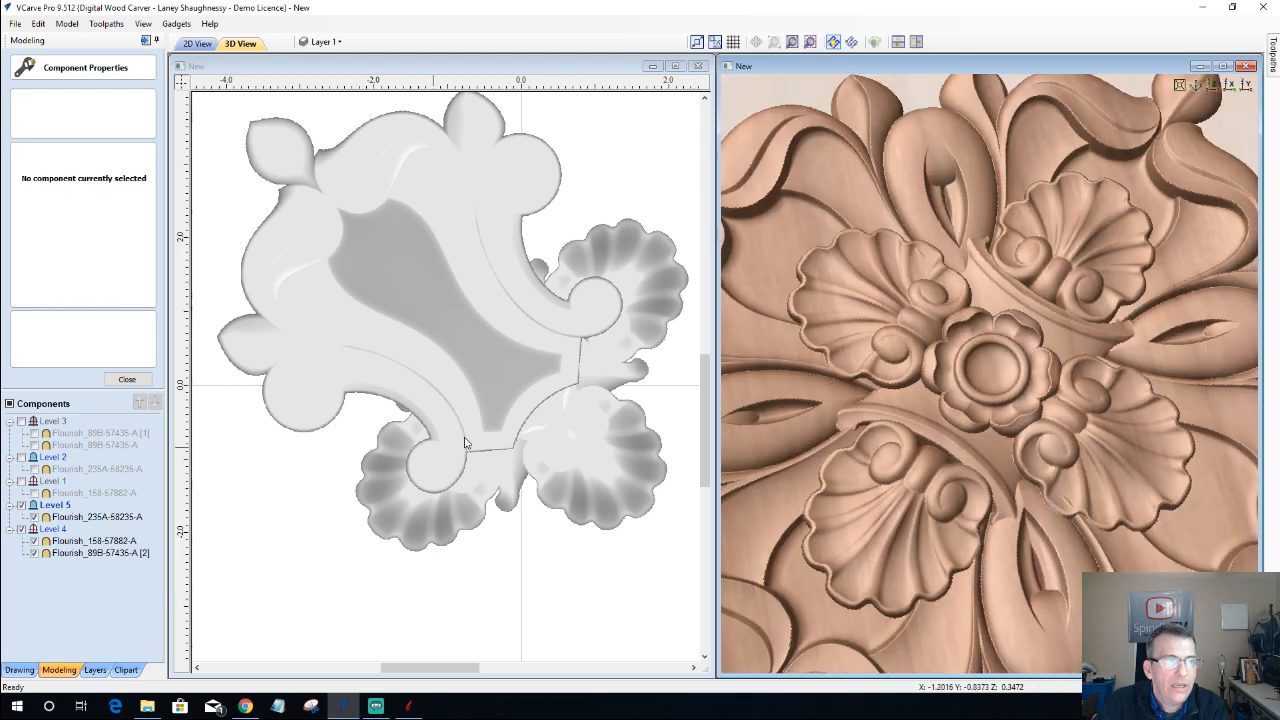
- Enlarge the cross-shaped flourish proportionally about its center to a width of about 5.24 inches
left_click(578, 437)
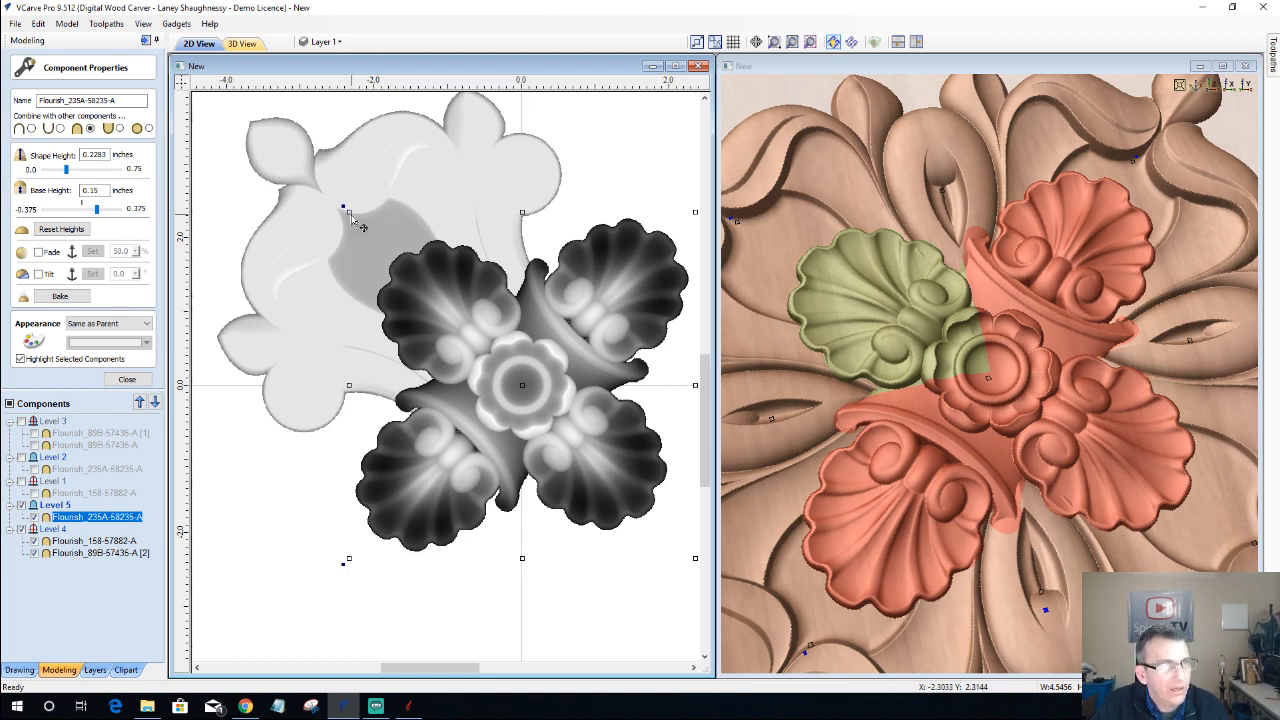
left_click_drag(346, 210, 304, 160)
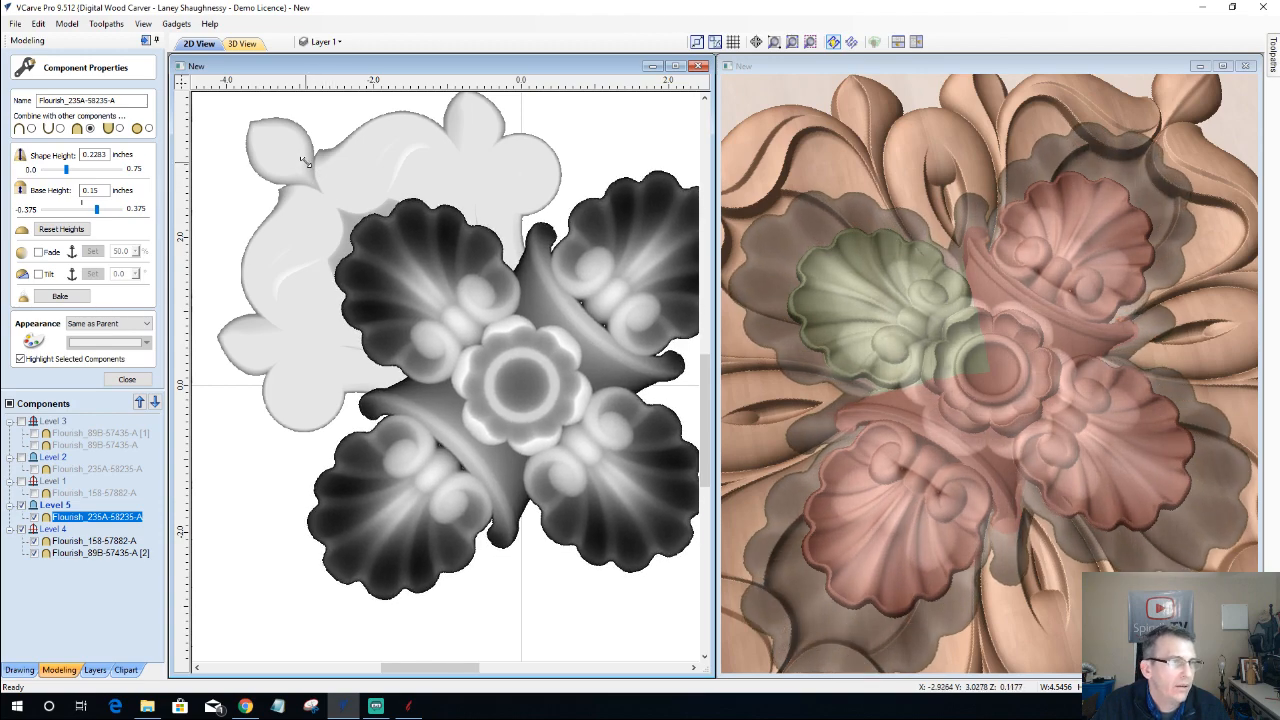
left_click_drag(304, 160, 302, 160)
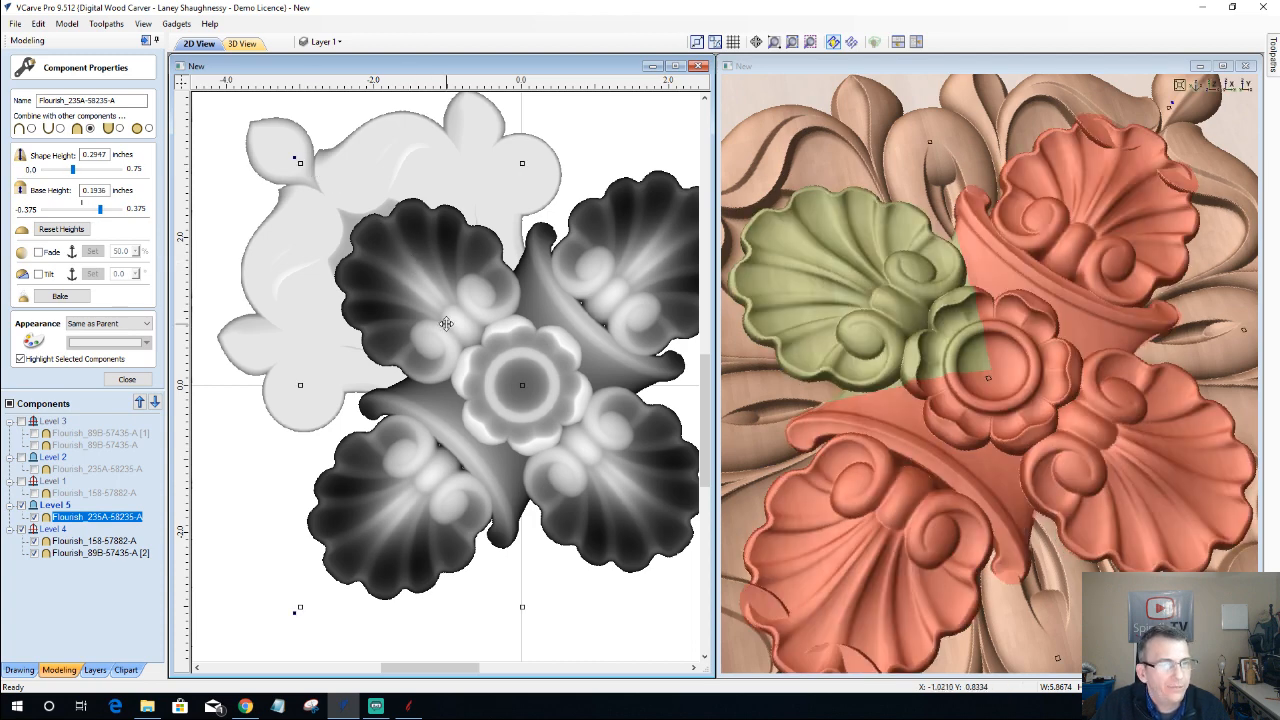
scroll(446, 324, "down", 1)
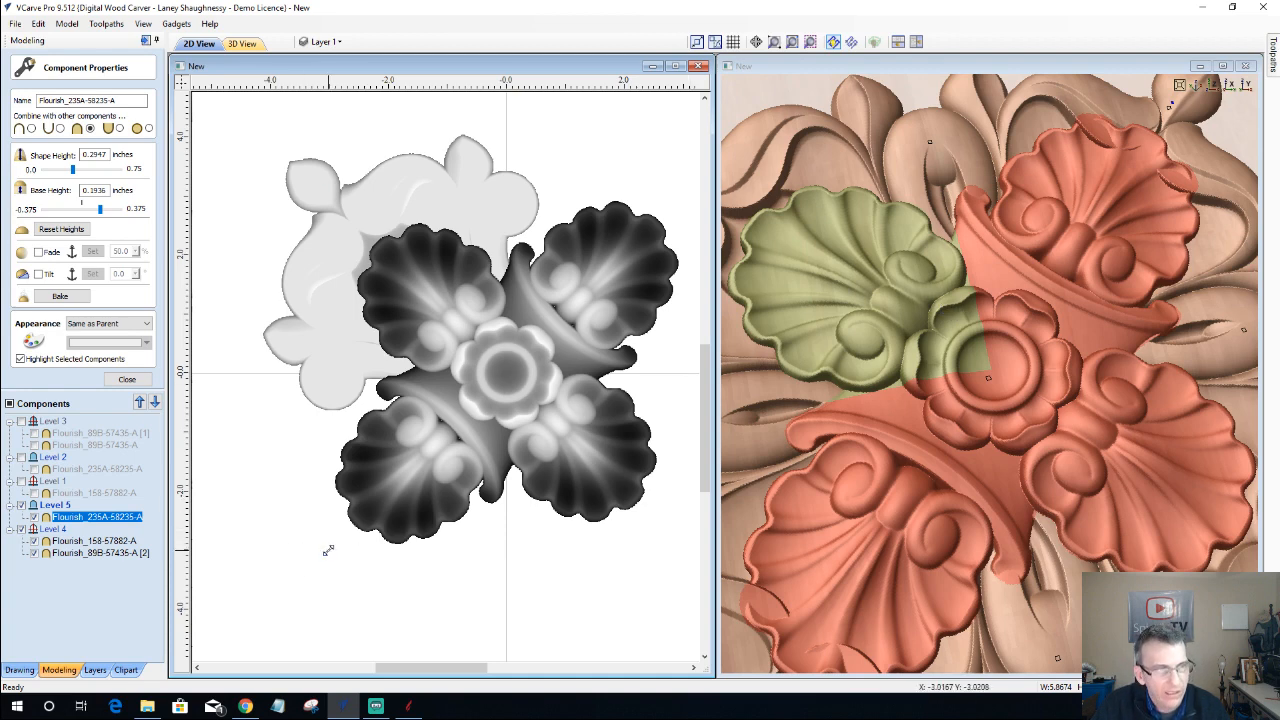
left_click_drag(328, 550, 346, 536)
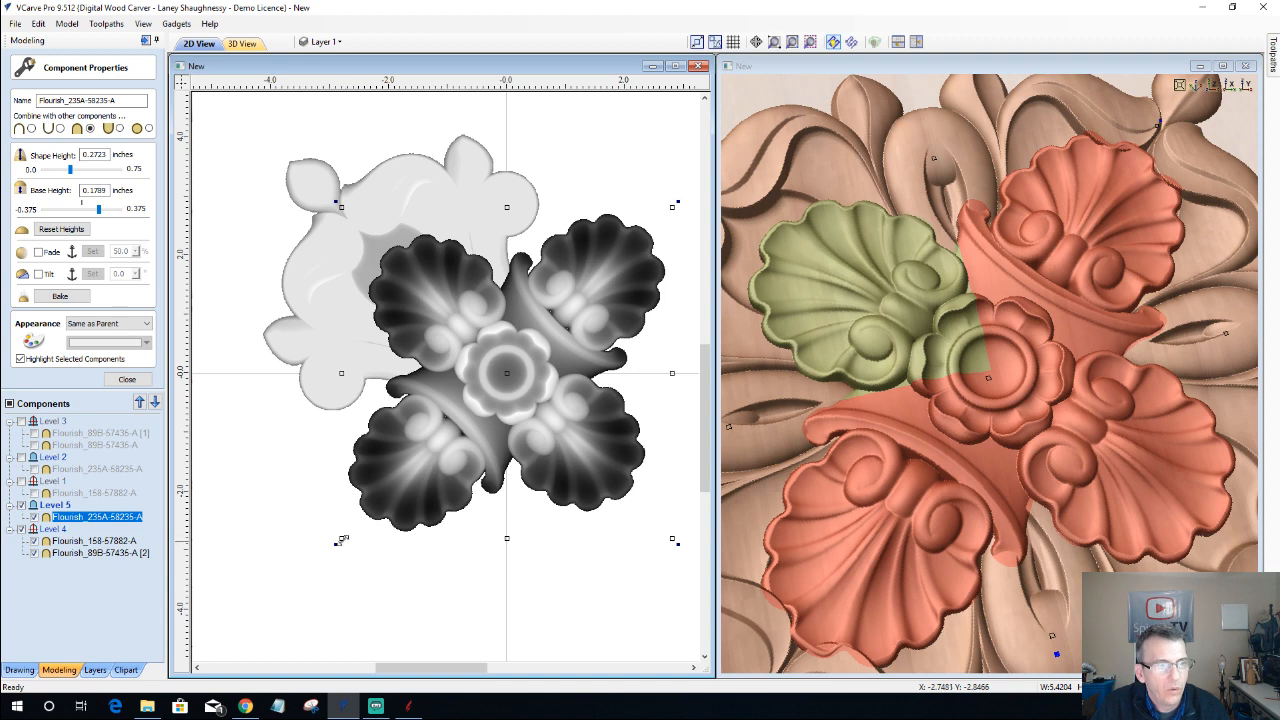
left_click_drag(342, 539, 350, 538)
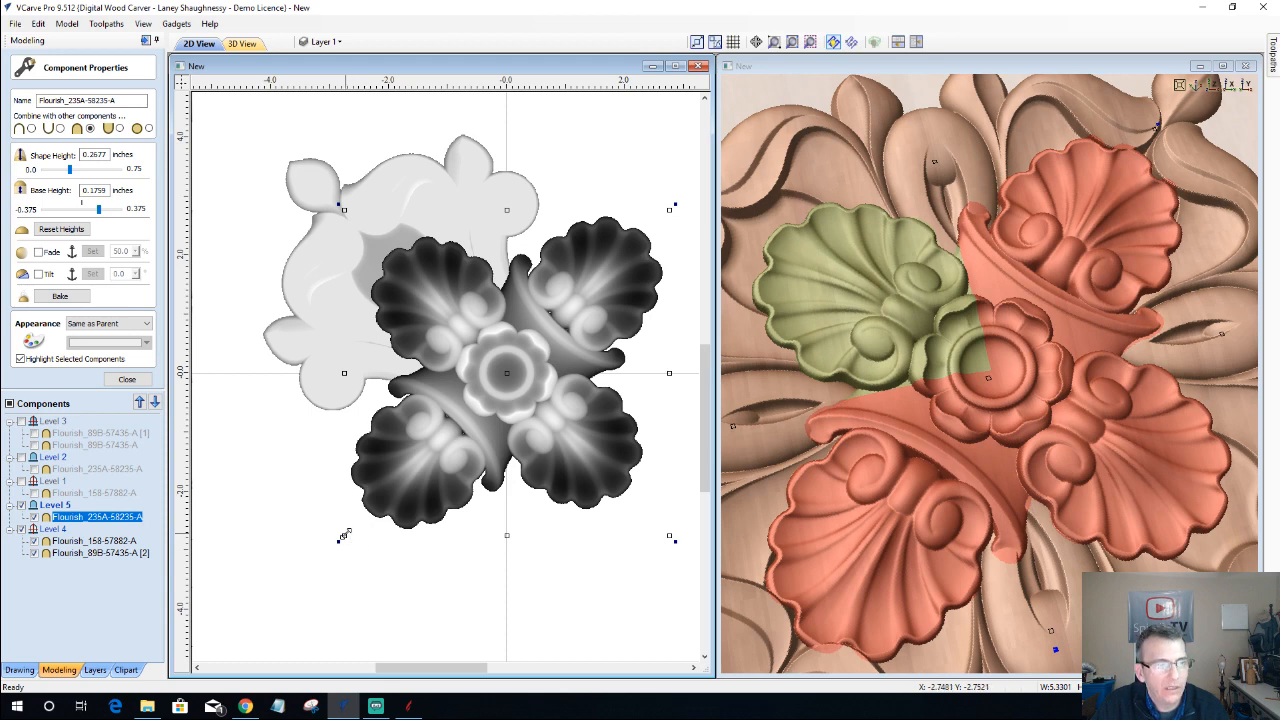
left_click_drag(345, 536, 352, 536)
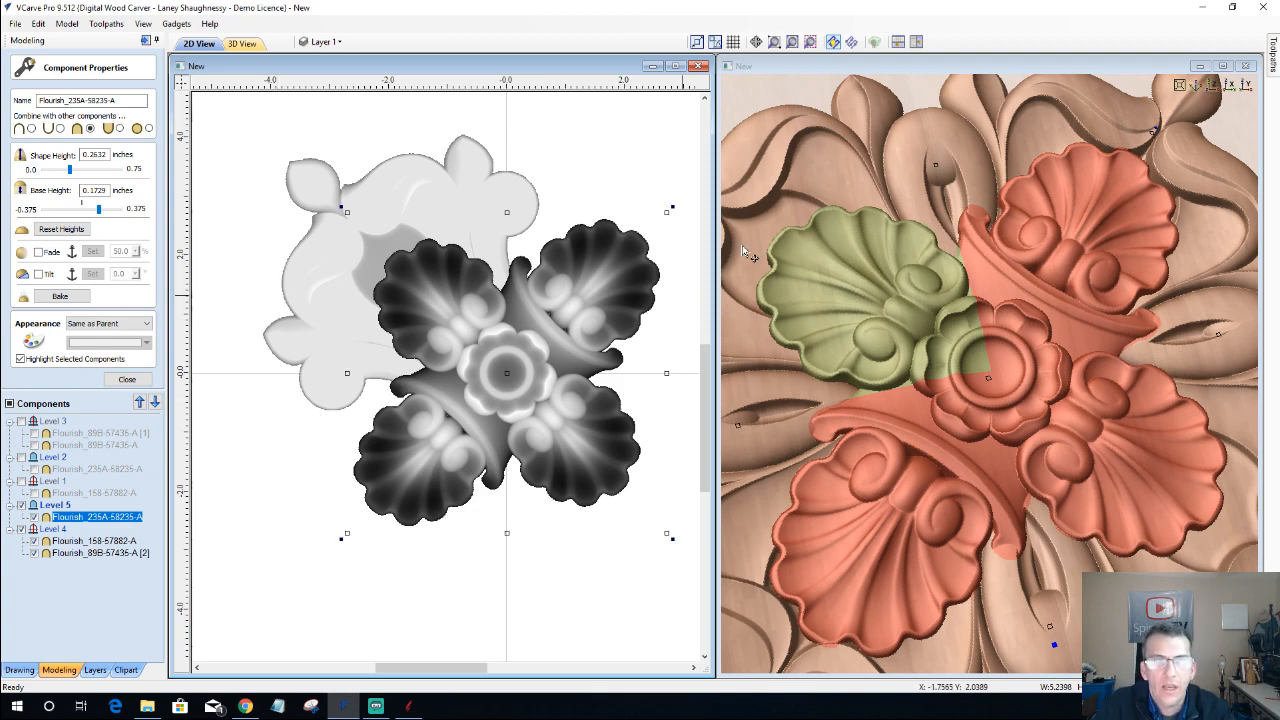
scroll(1150, 135, "up", 1)
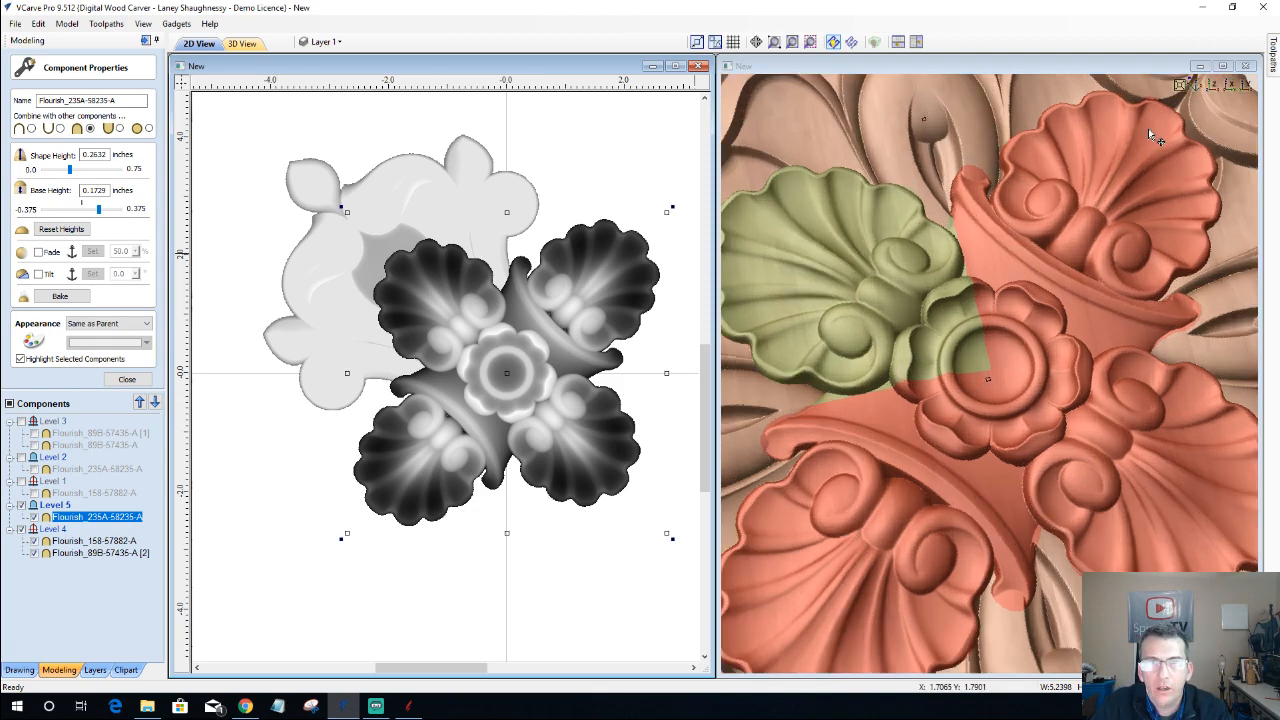
scroll(1148, 130, "down", 1)
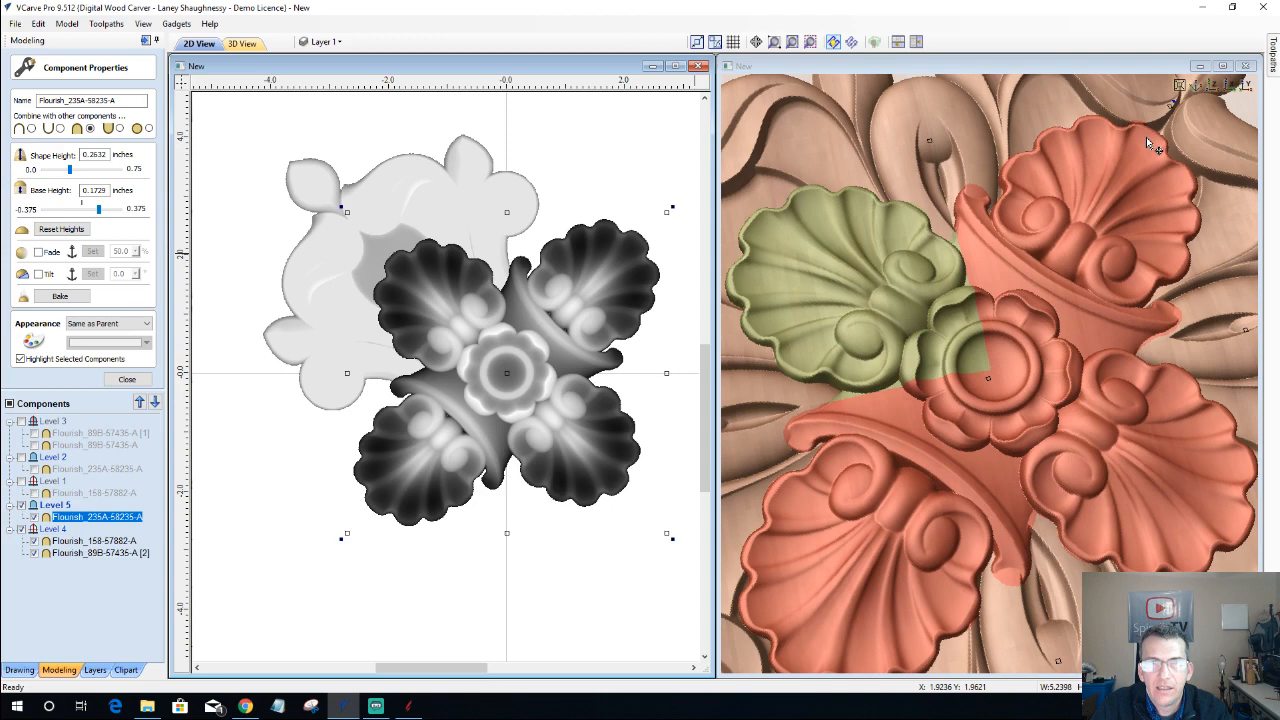
middle_click_drag(1146, 137, 1044, 293)
mouse_move(1044, 294)
left_mouse_down()
mouse_move(1010, 323)
mouse_move(1031, 305)
left_mouse_up()
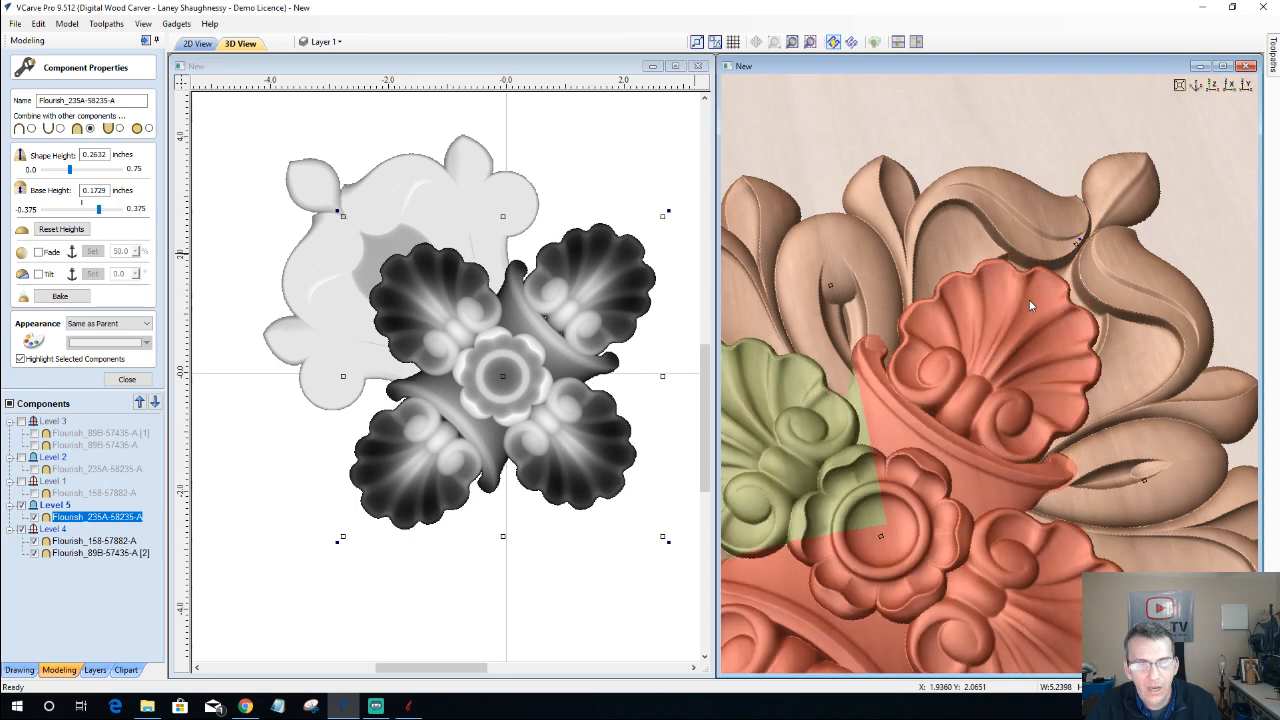
key("Delete")
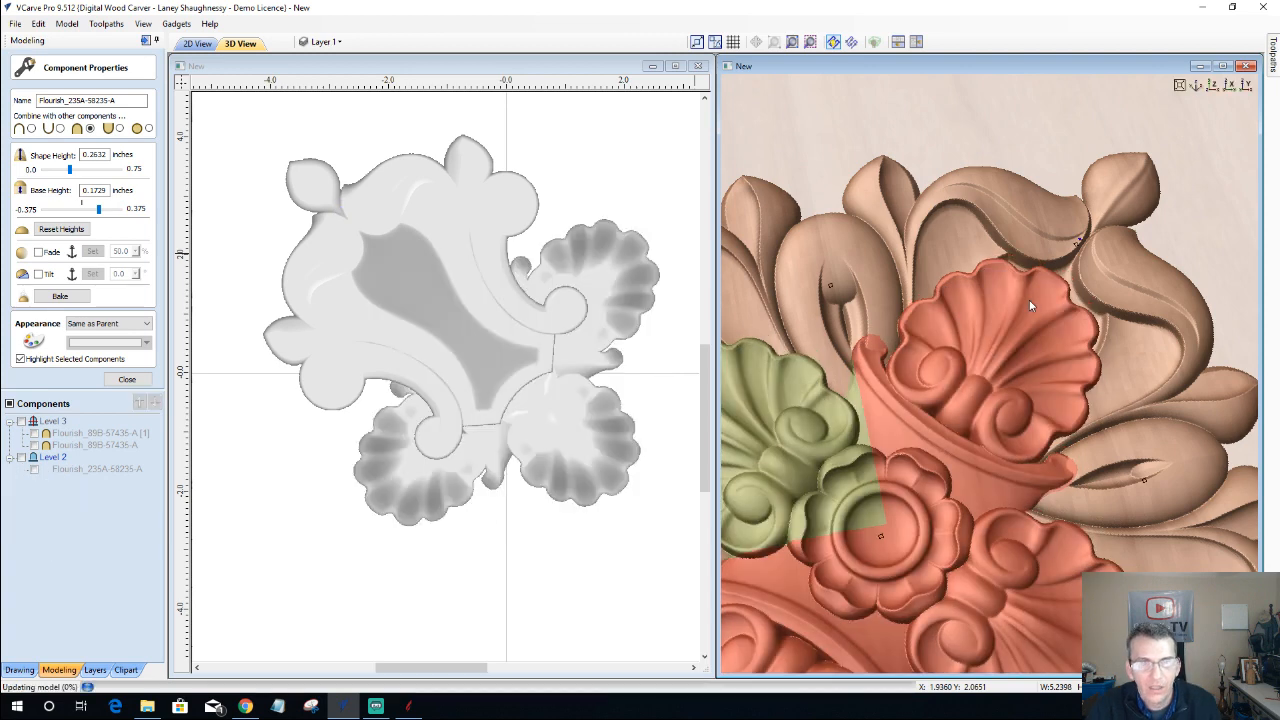
key("ctrl+z")
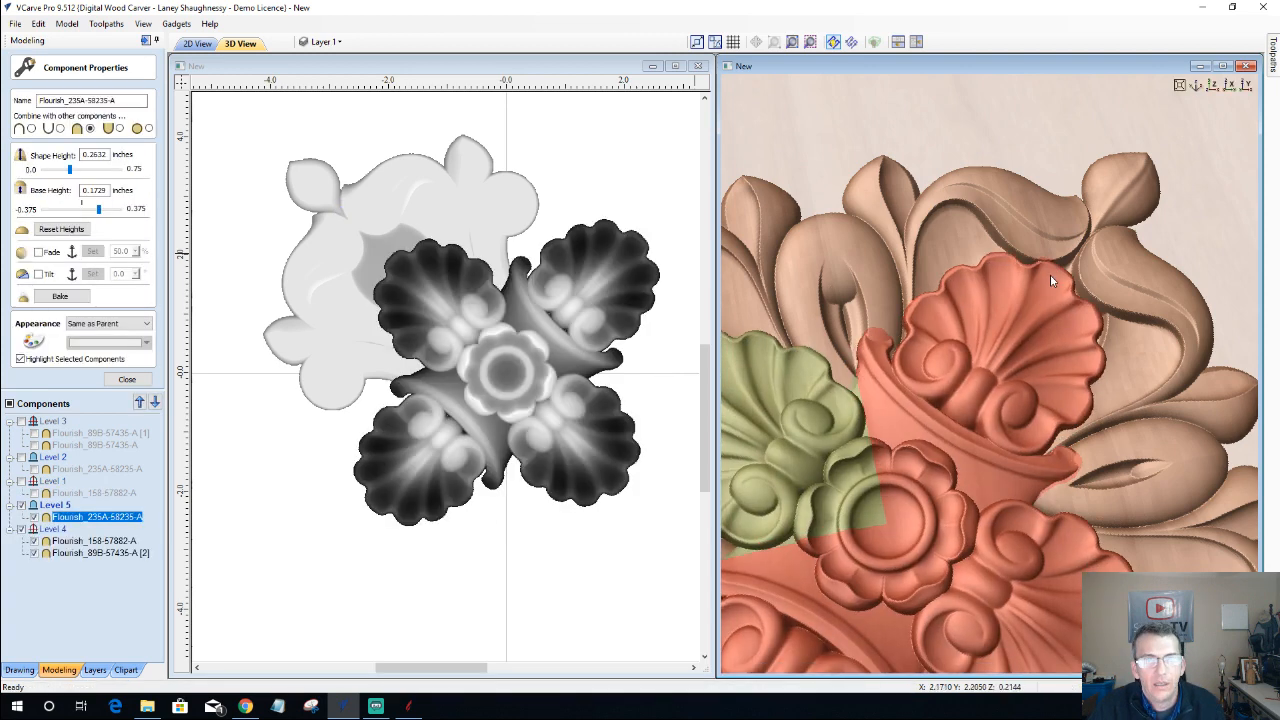
- Rotate the enlarged flourish slightly clockwise about its center to align it with the shield design, and deselect it
left_click_drag(1028, 118, 988, 211)
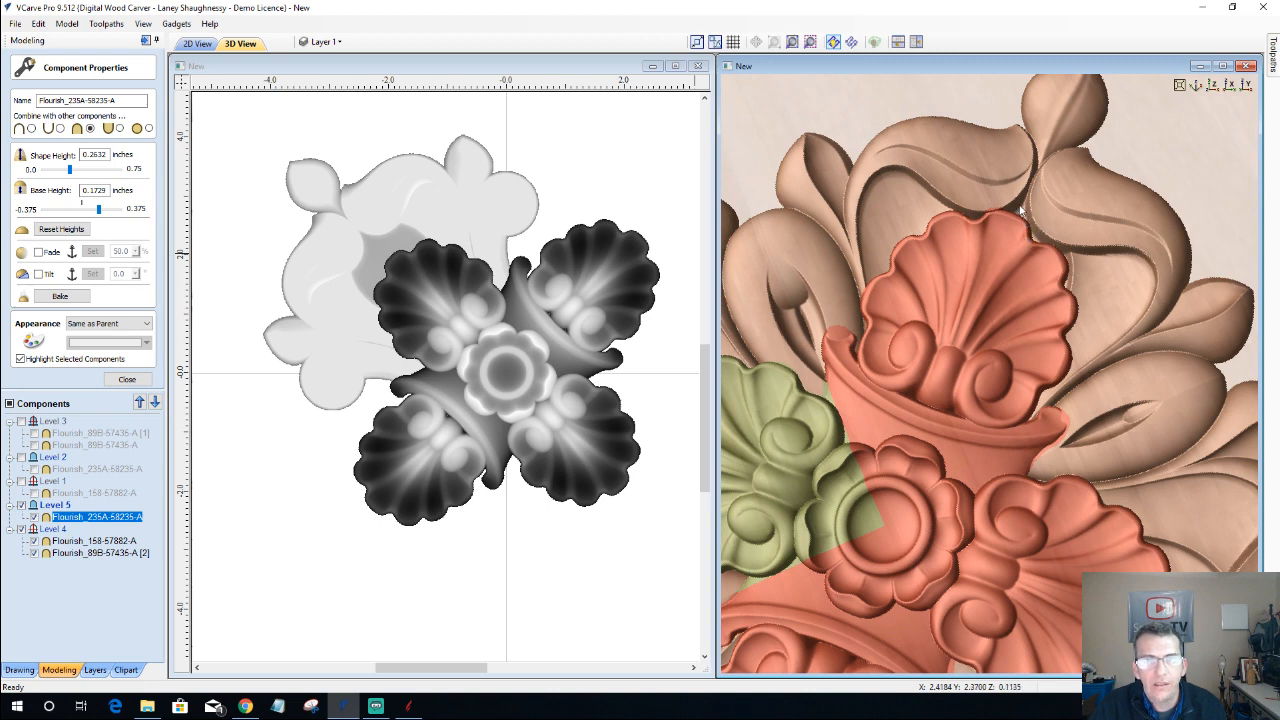
left_click(407, 283)
left_click(408, 278)
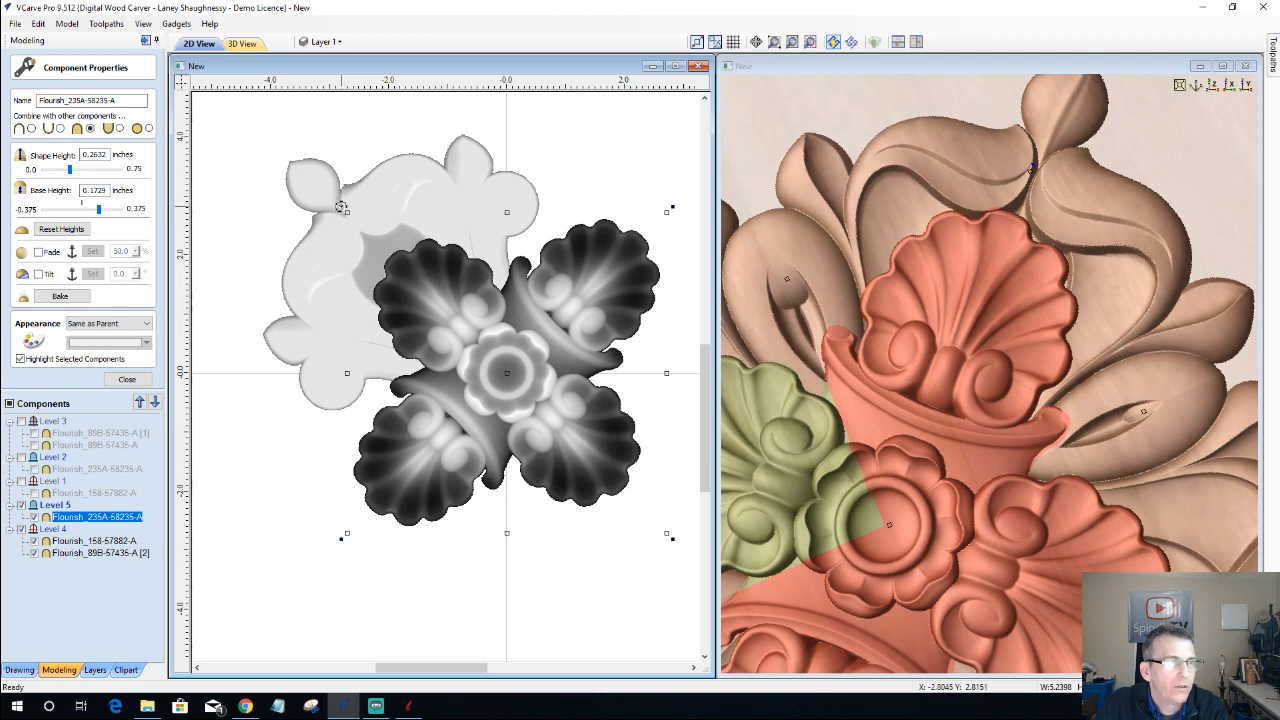
left_click_drag(341, 207, 347, 211)
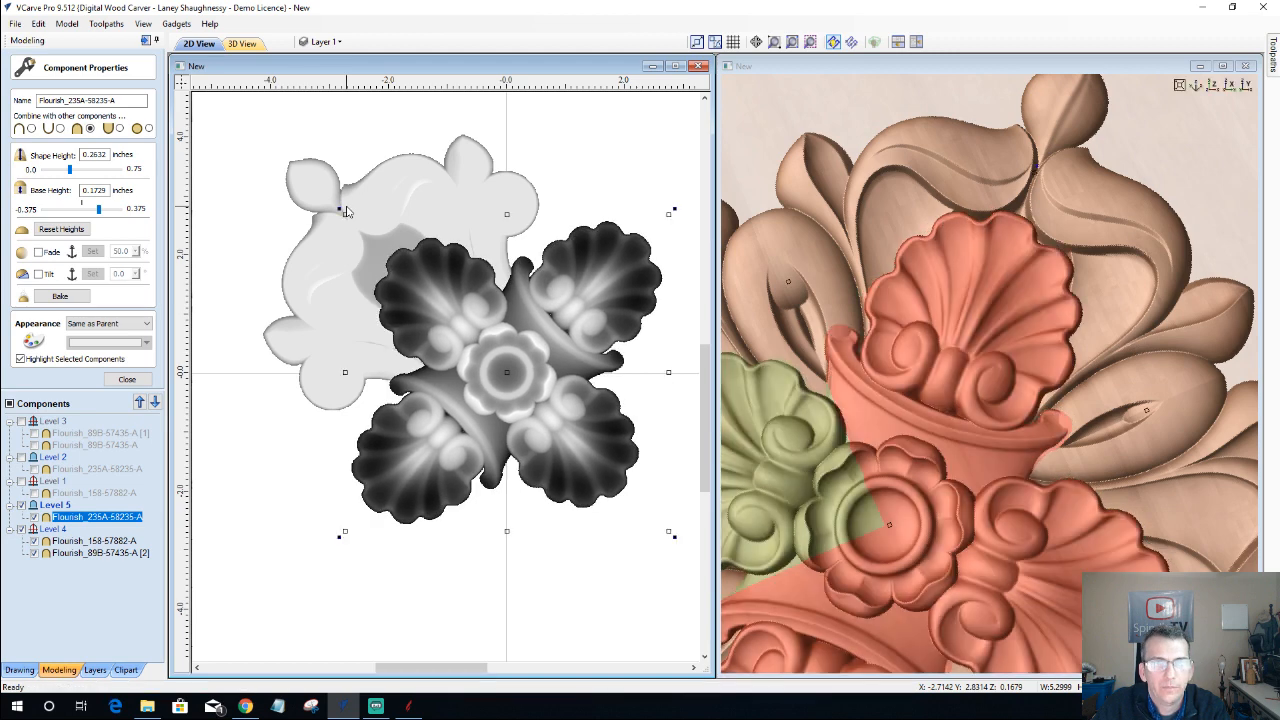
scroll(893, 372, "down", 5)
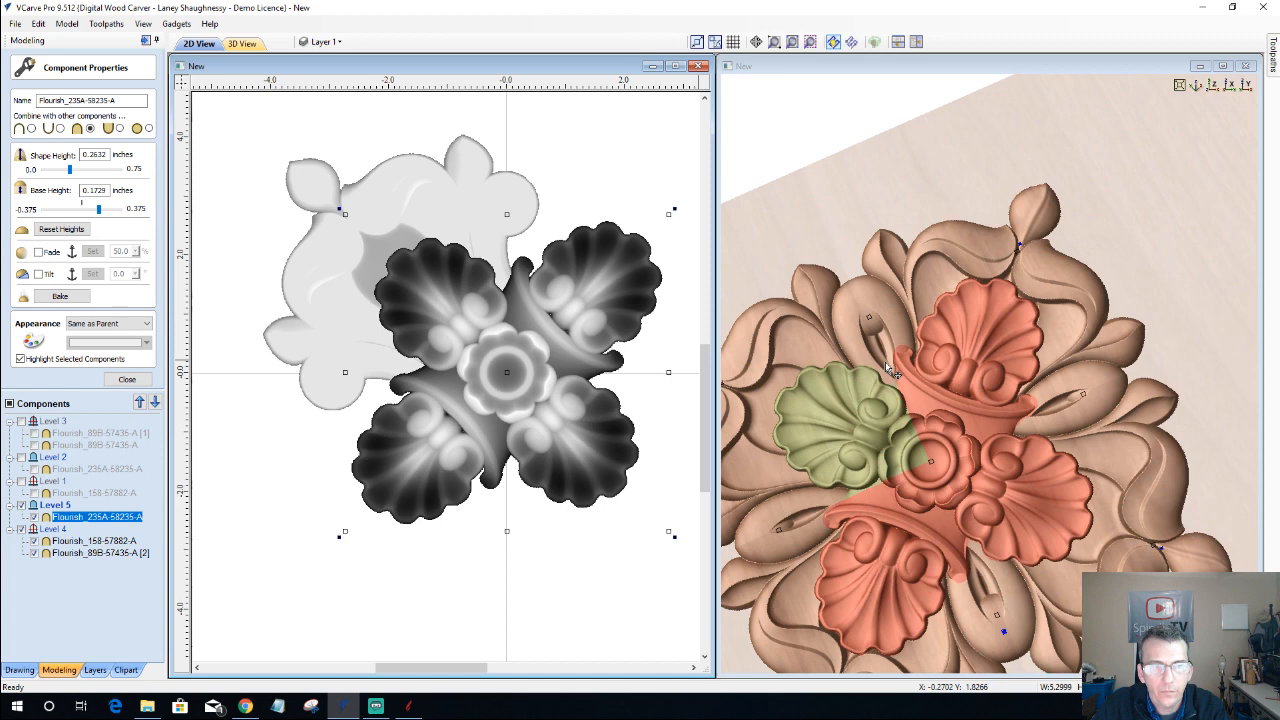
scroll(893, 372, "down", 3)
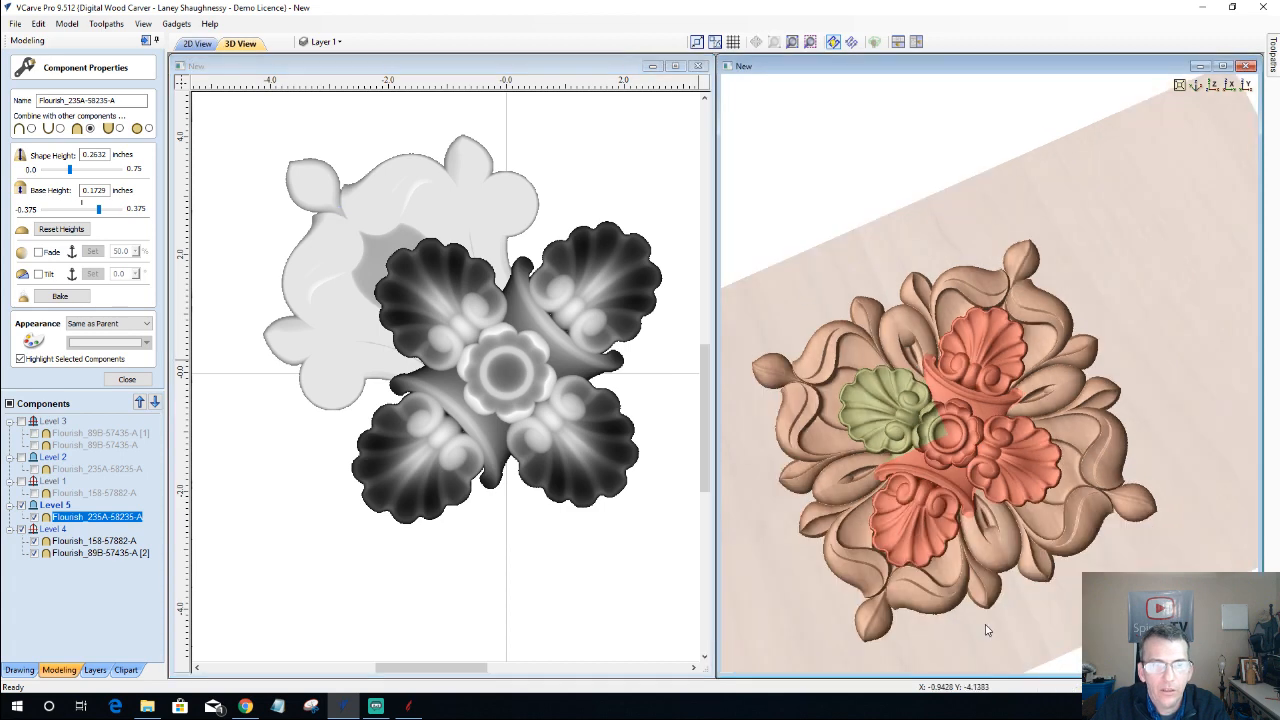
left_click(133, 598)
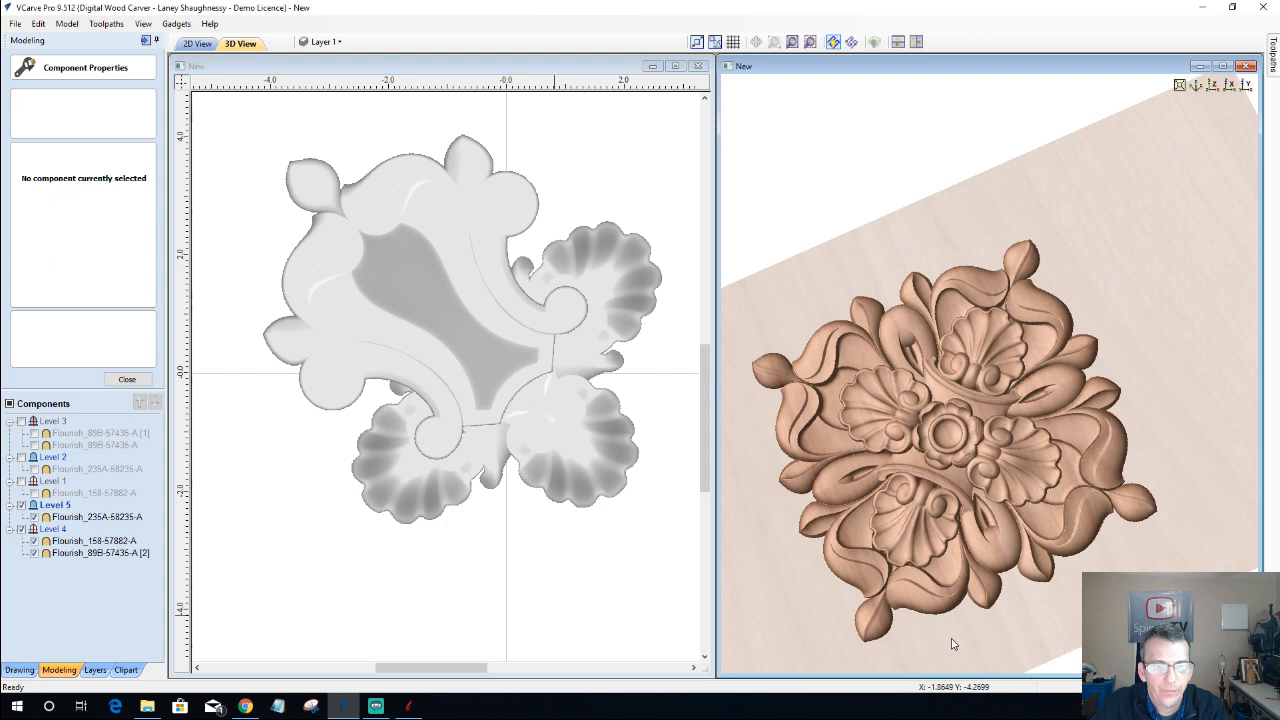
- Examine the raised shell flourishes and central rosette of the mirrored carving from low, tilted and top-down 3D views
left_click_drag(952, 644, 938, 453)
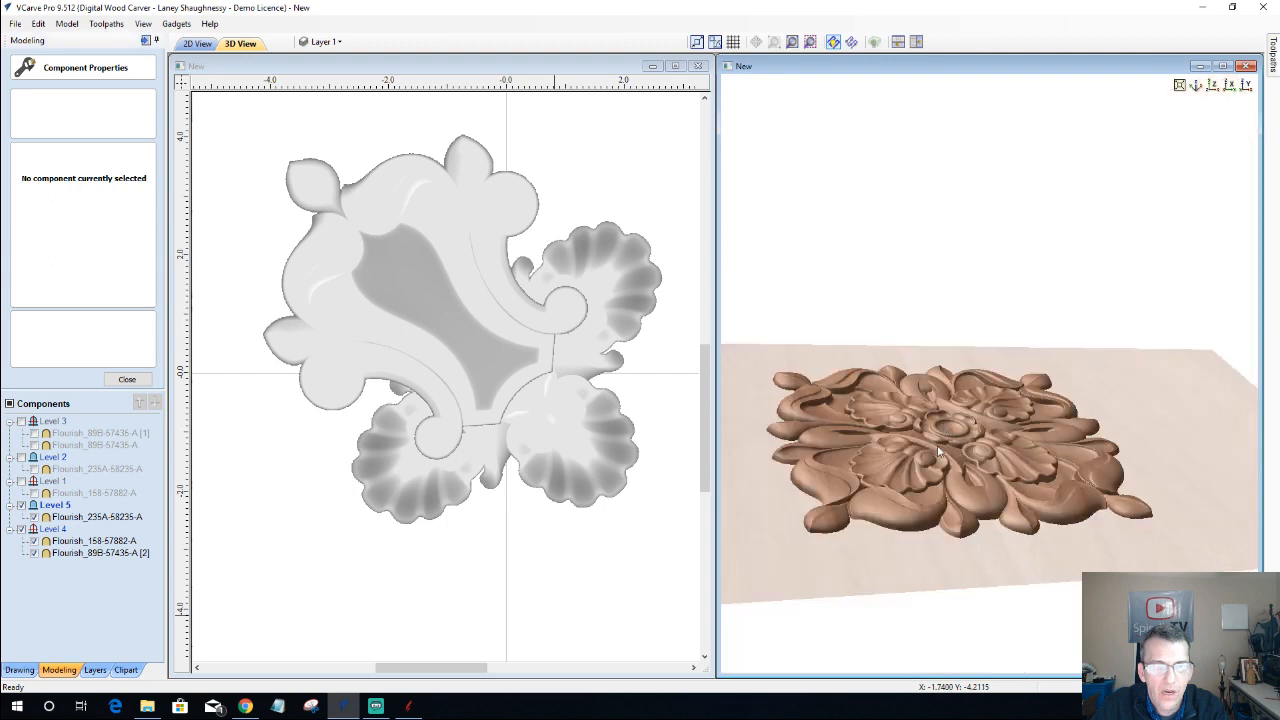
scroll(940, 460, "up", 3)
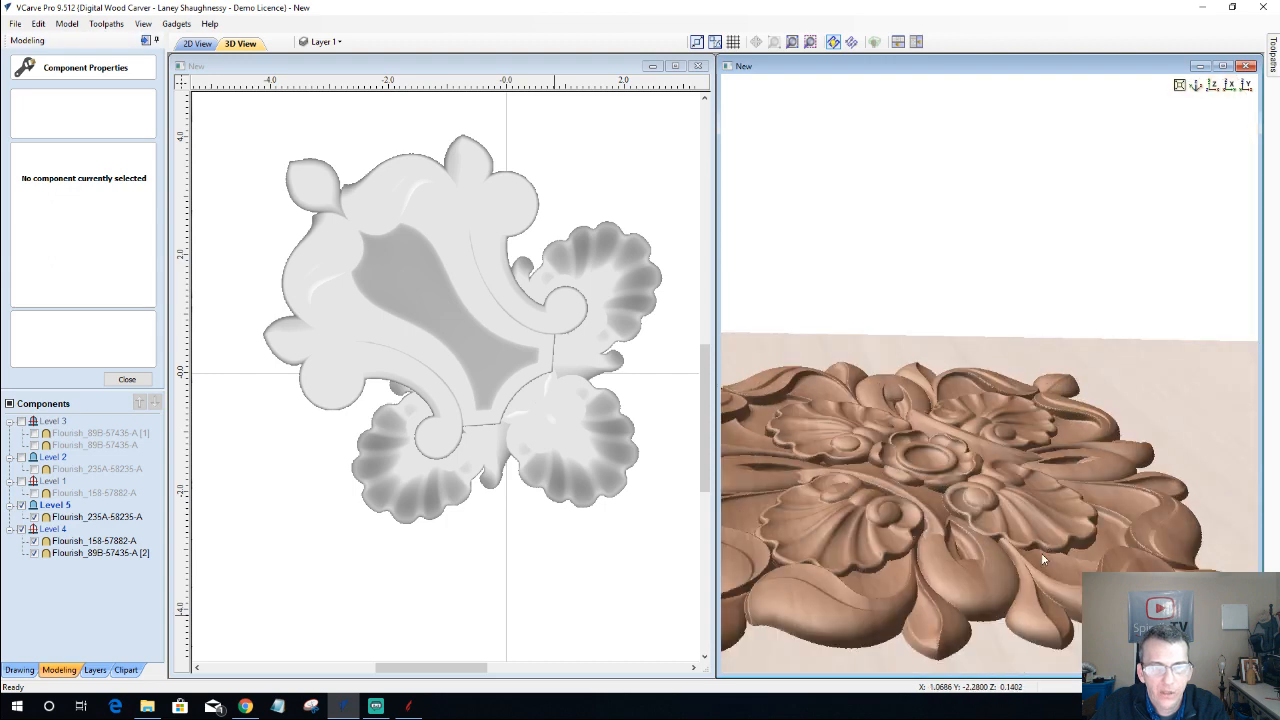
scroll(980, 482, "down", 3)
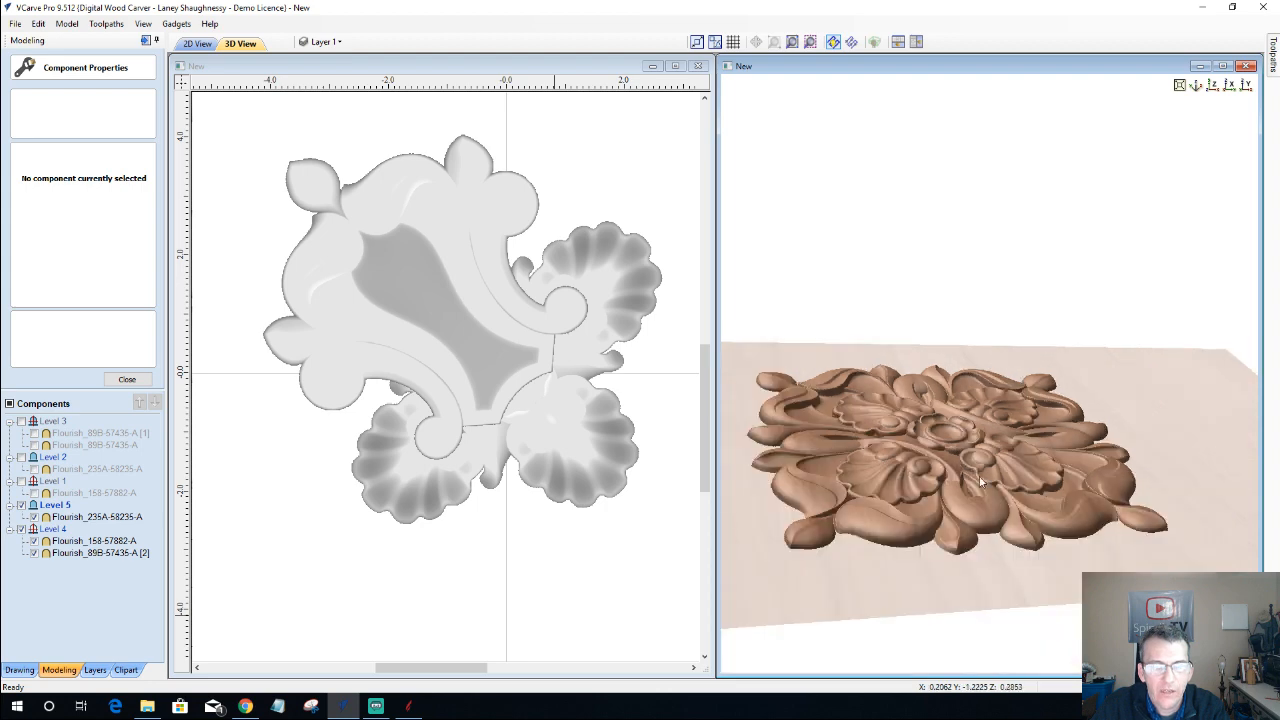
left_click_drag(980, 482, 980, 412)
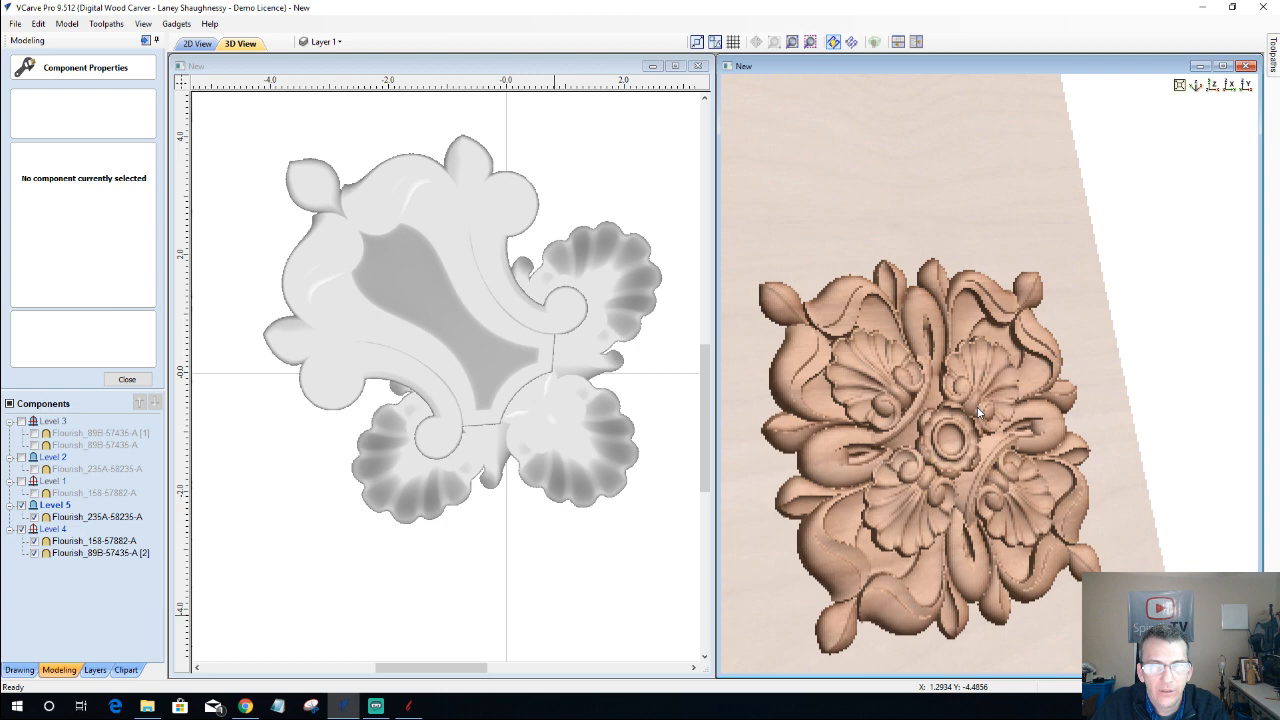
left_click(1212, 86)
scroll(1050, 399, "up", 2)
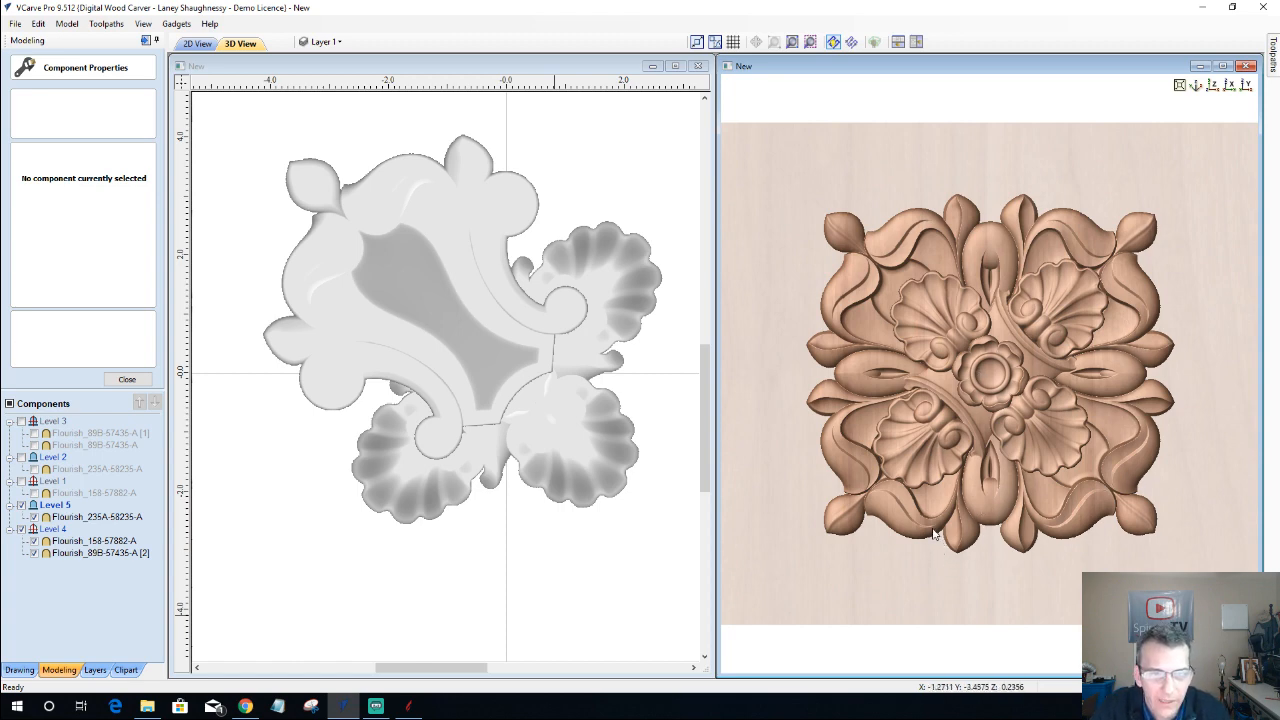
scroll(995, 422, "up", 3)
scroll(995, 422, "down", 4)
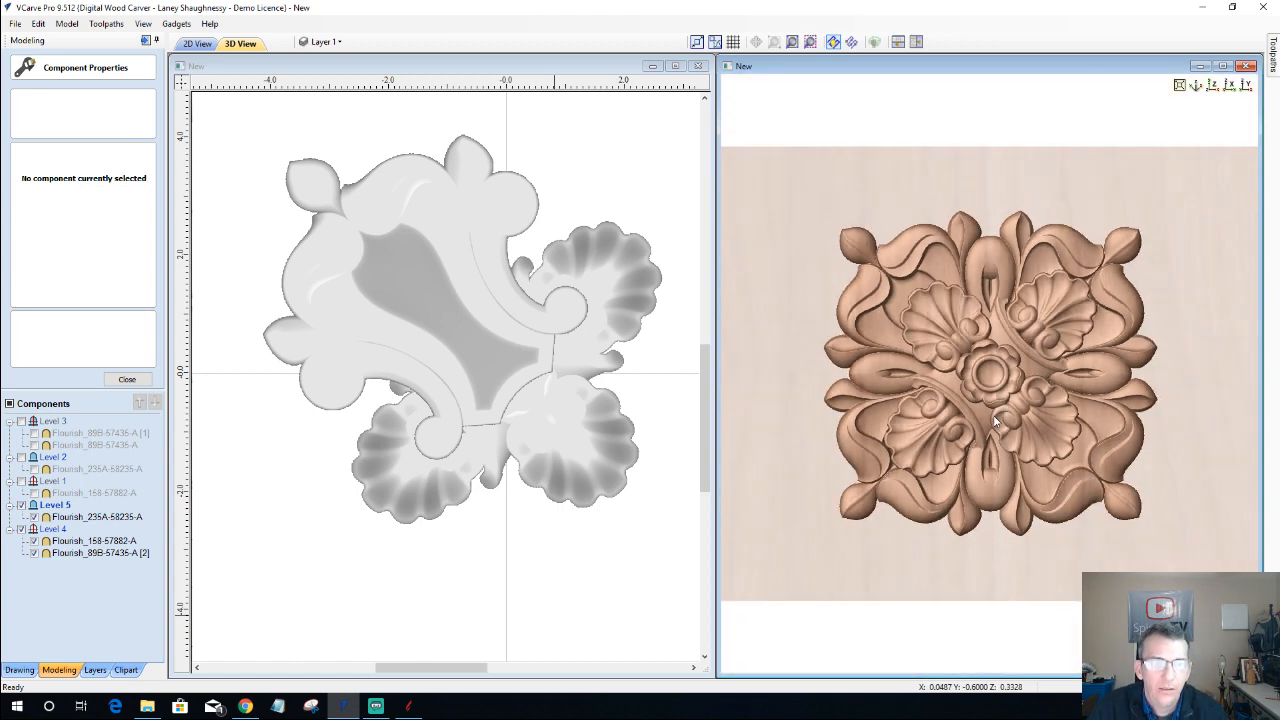
left_click_drag(1032, 512, 962, 418)
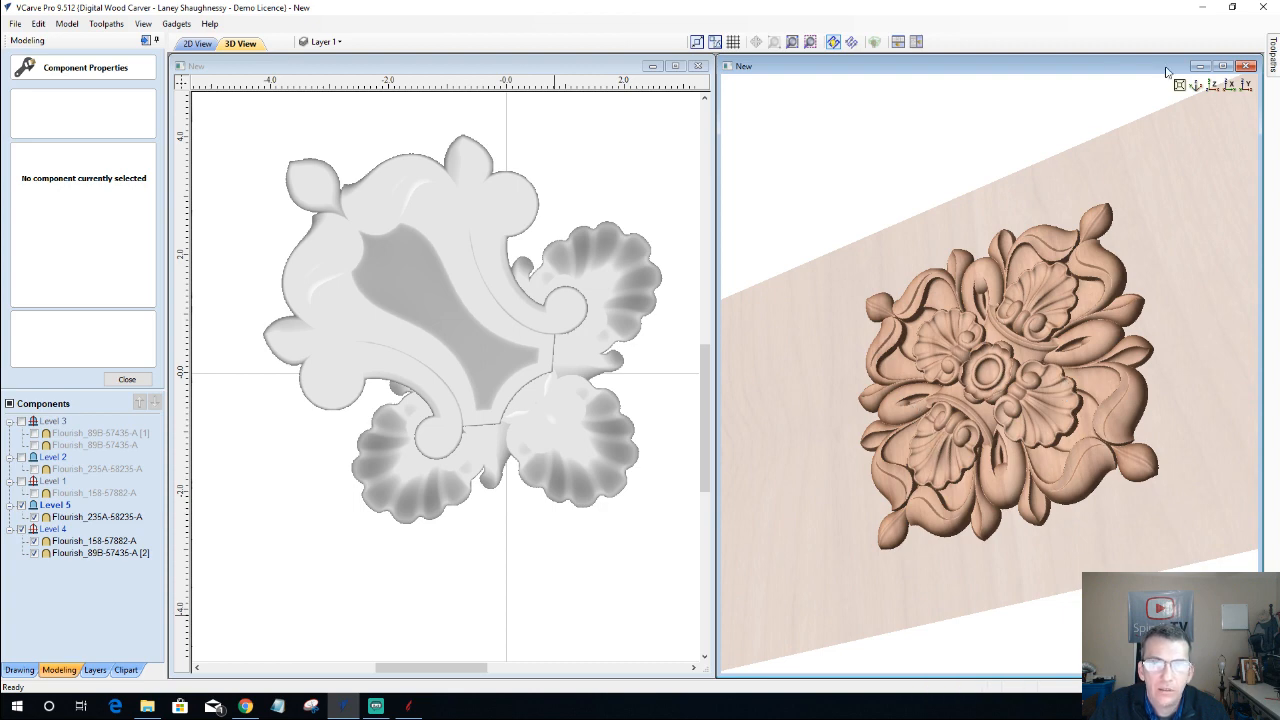
left_click(1212, 86)
scroll(1017, 397, "up", 3)
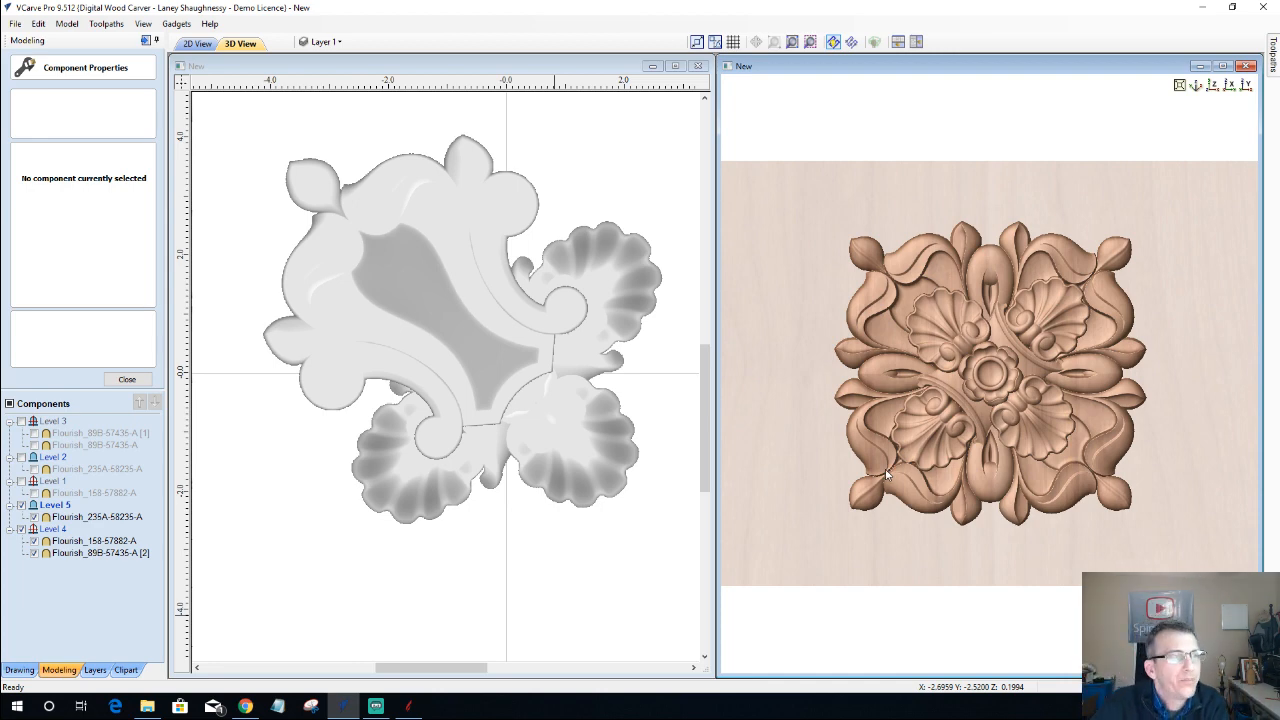
- Move the fleur-de-lis flourish lying outside the material across to the vertical center line, above the job area
scroll(325, 502, "down", 3)
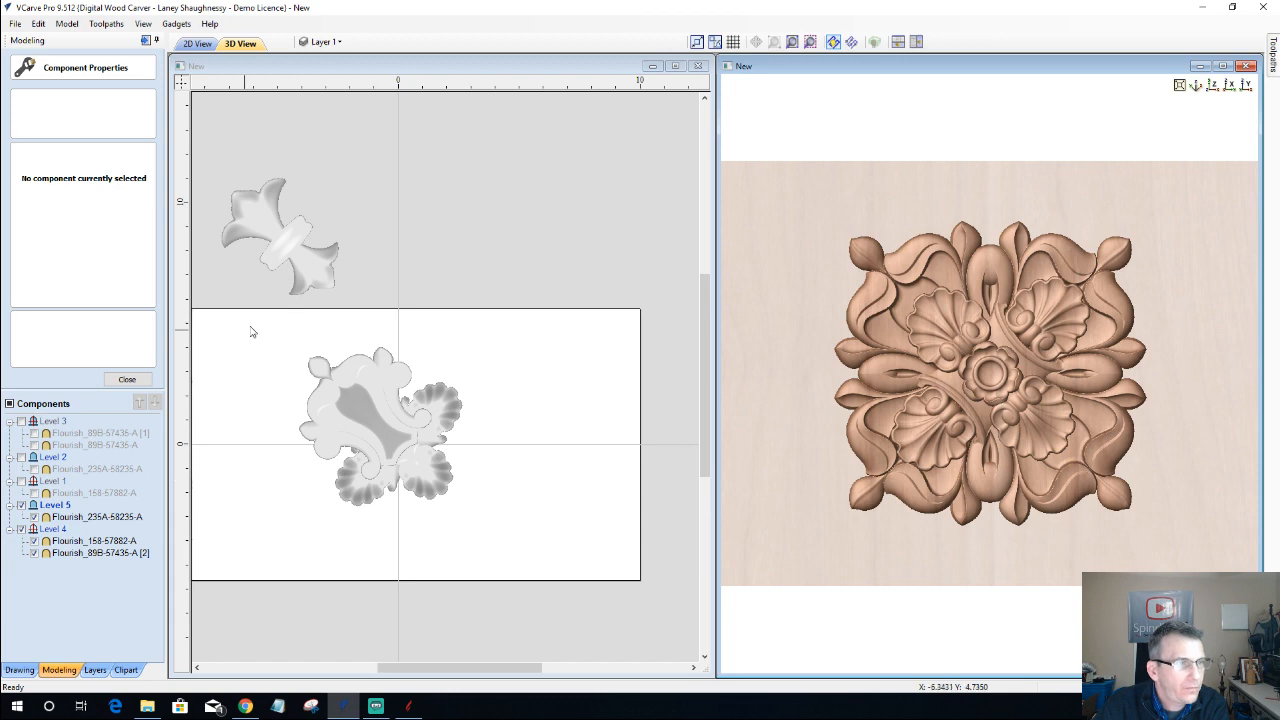
left_click(272, 238)
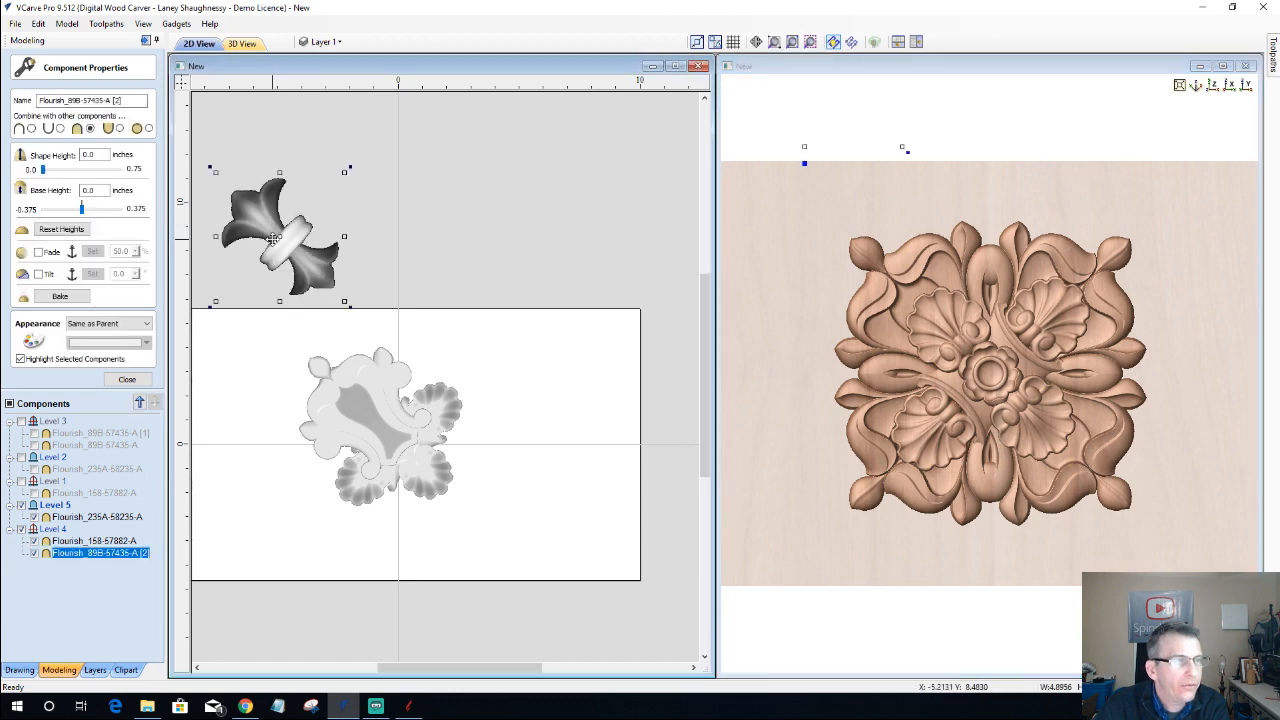
left_click_drag(272, 238, 392, 232)
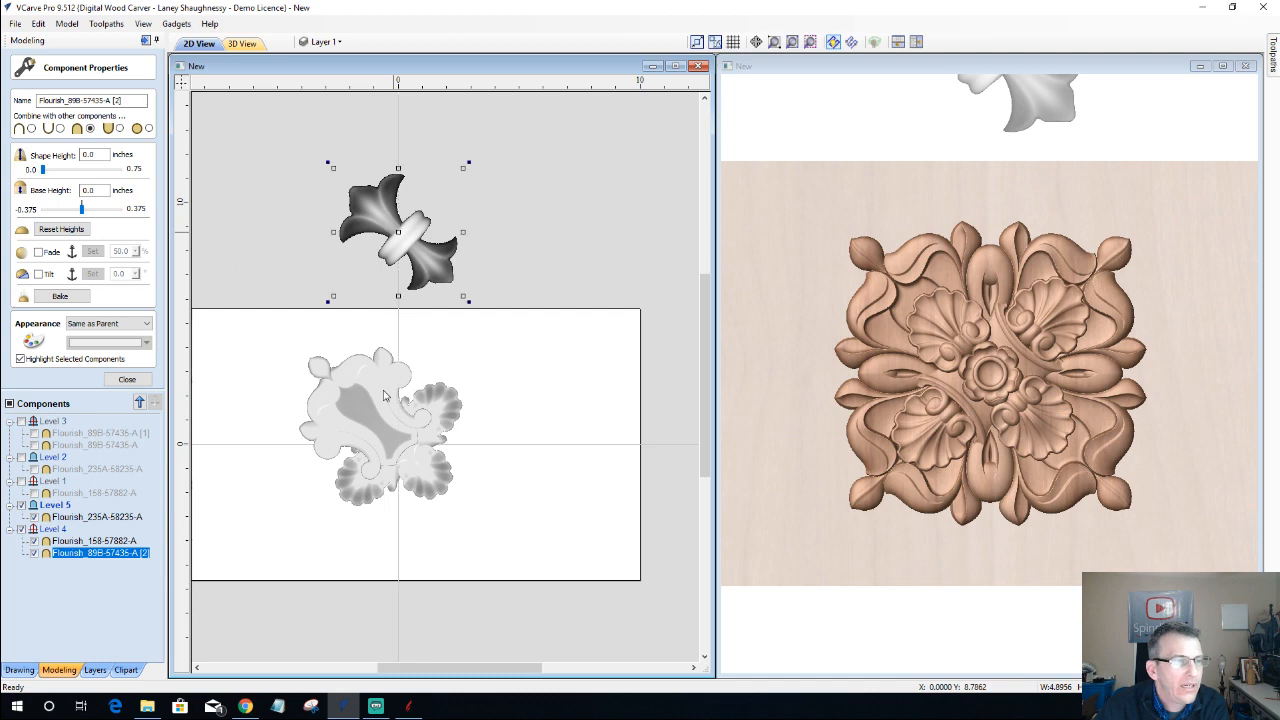
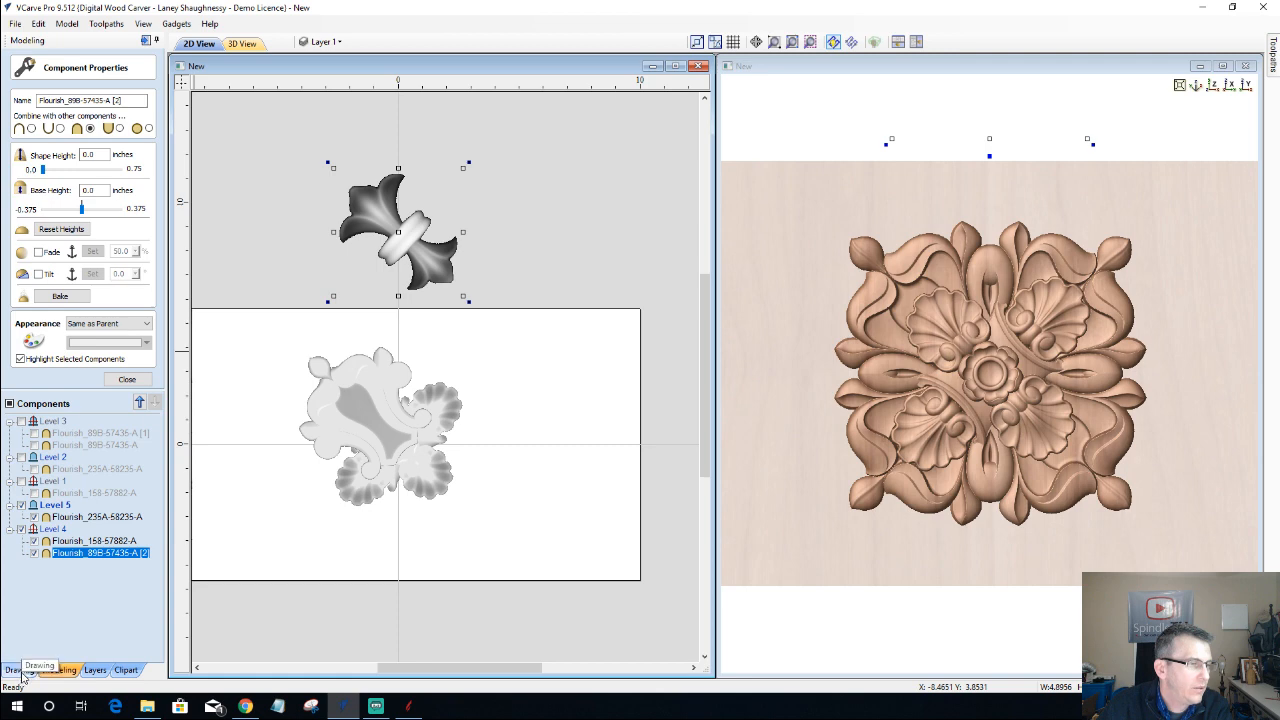
- Rotate the fleur-de-lis flourish about its center in 45-degree increments until it stands upright with its larger end up
left_click(22, 675)
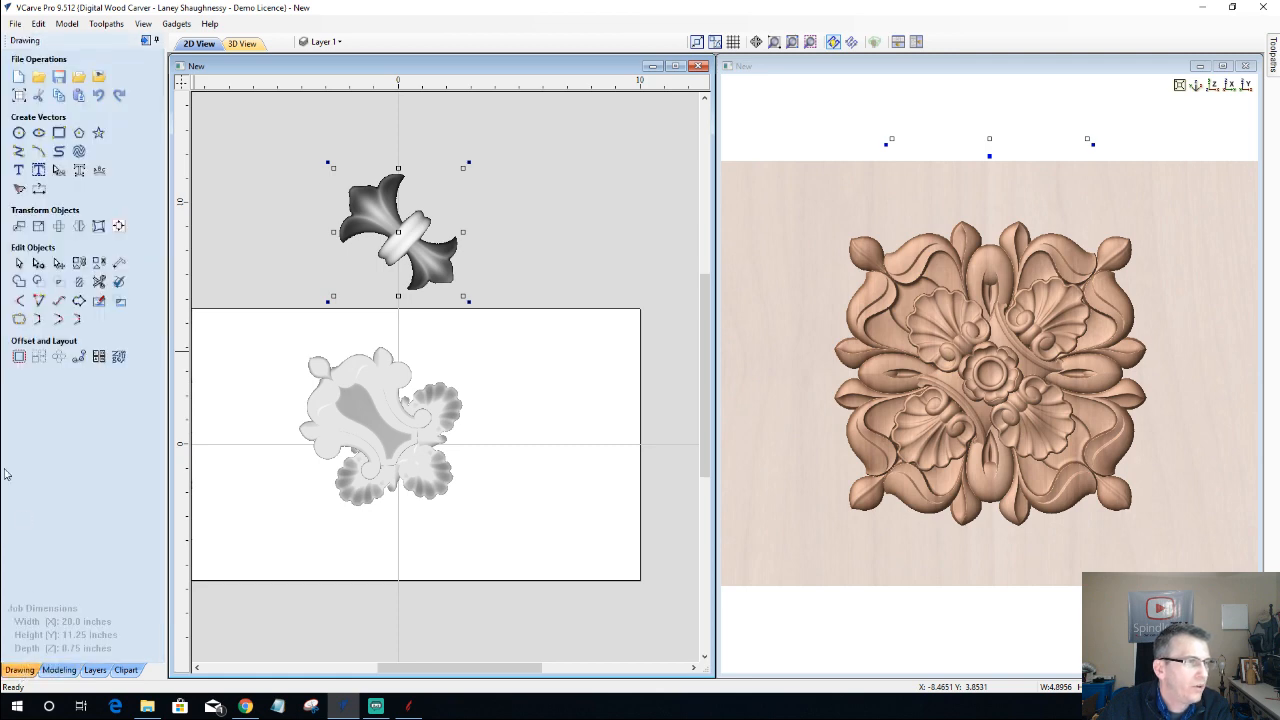
left_click(92, 234)
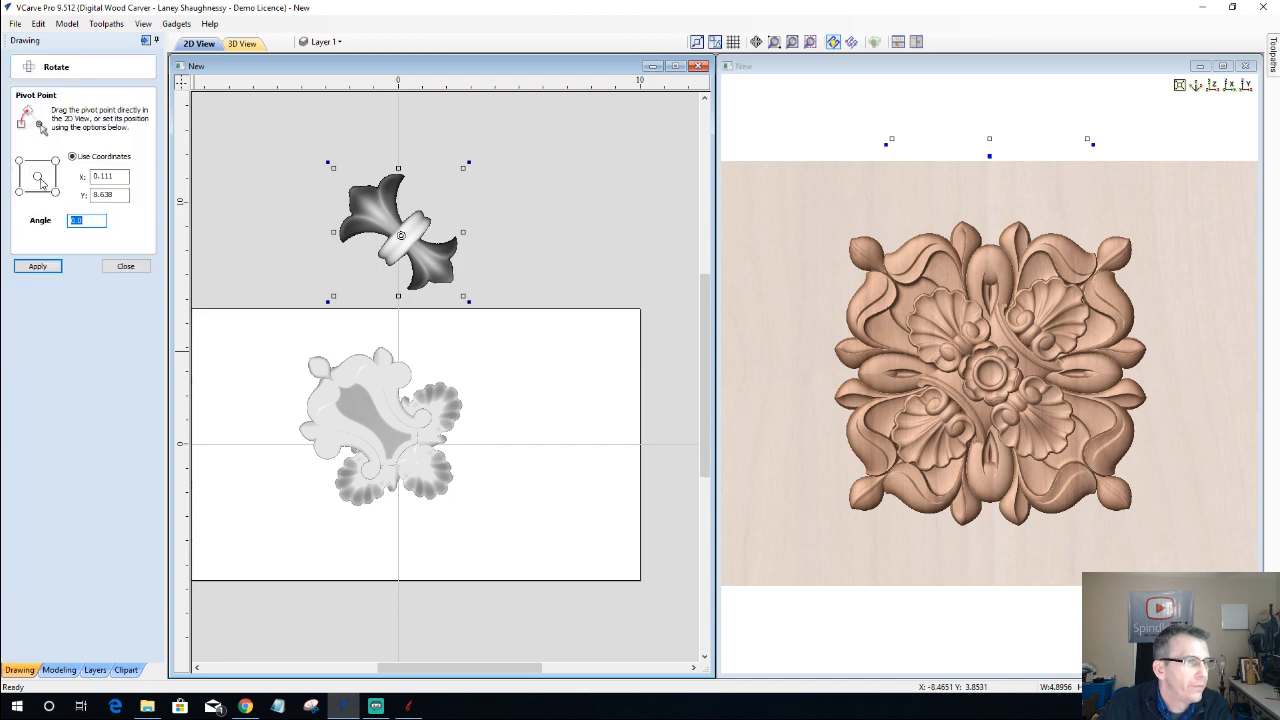
left_click(38, 177)
double_click(100, 221)
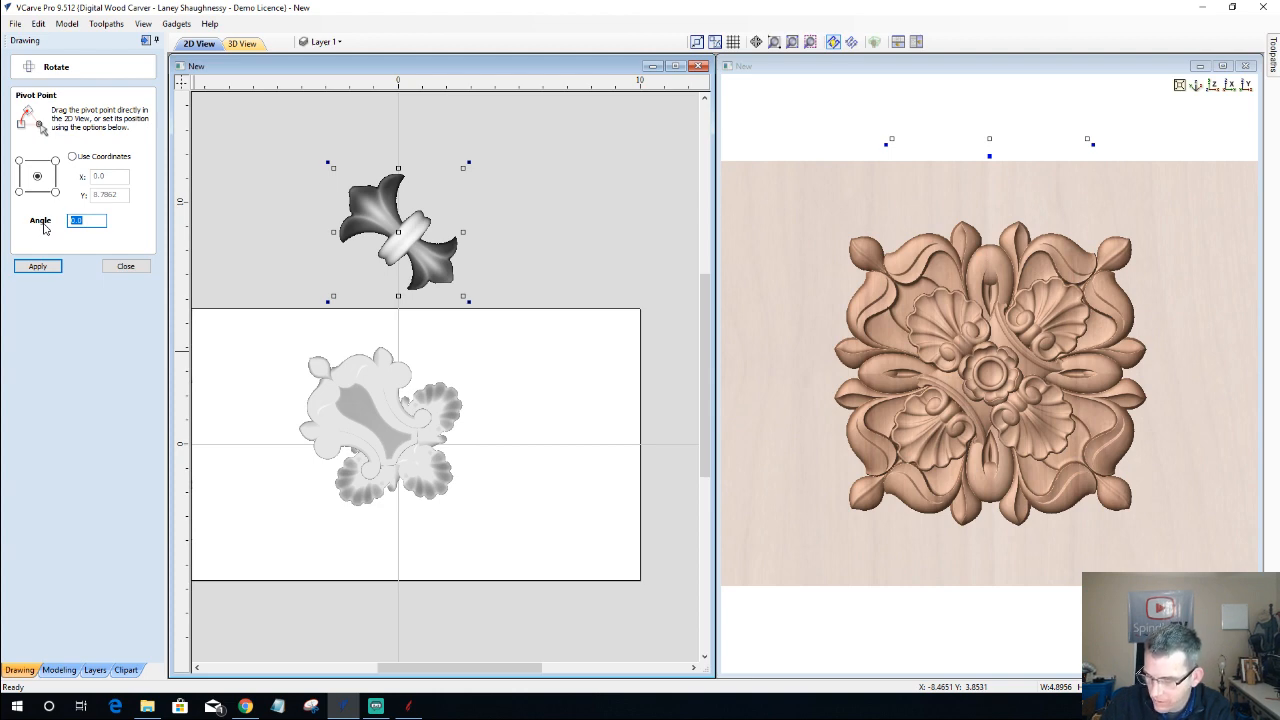
type("45")
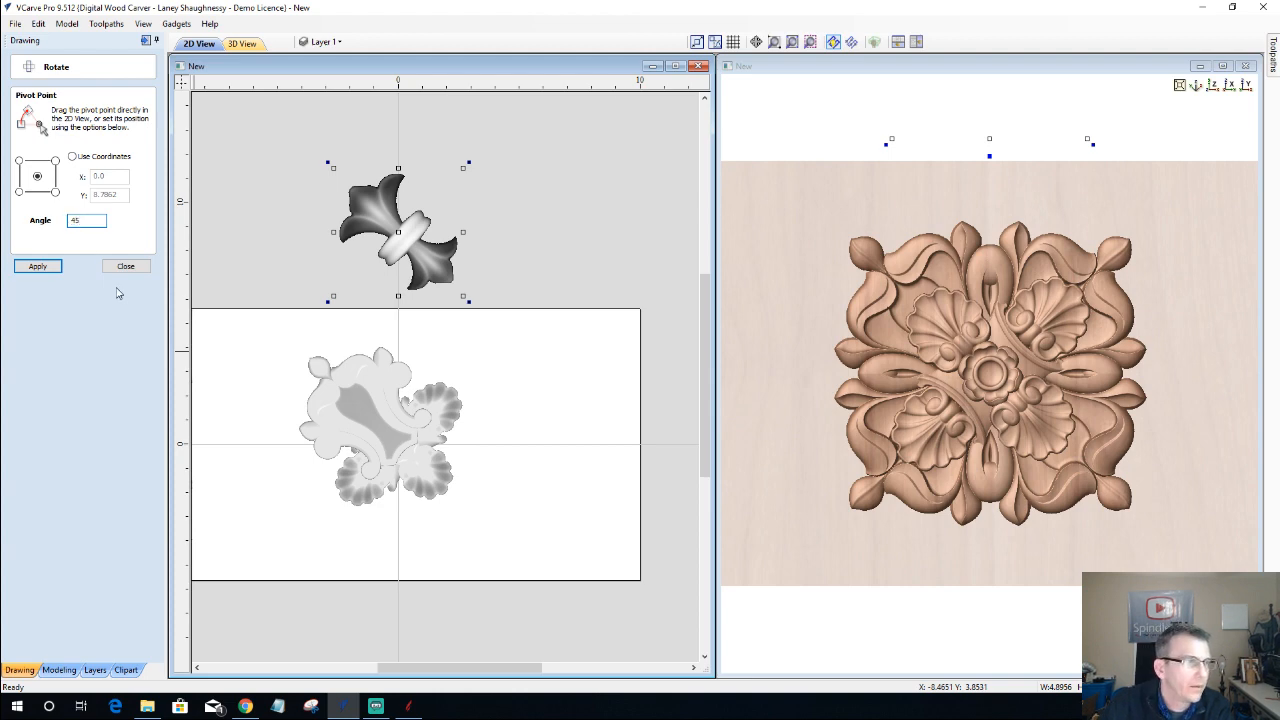
left_click(37, 268)
left_click(37, 267)
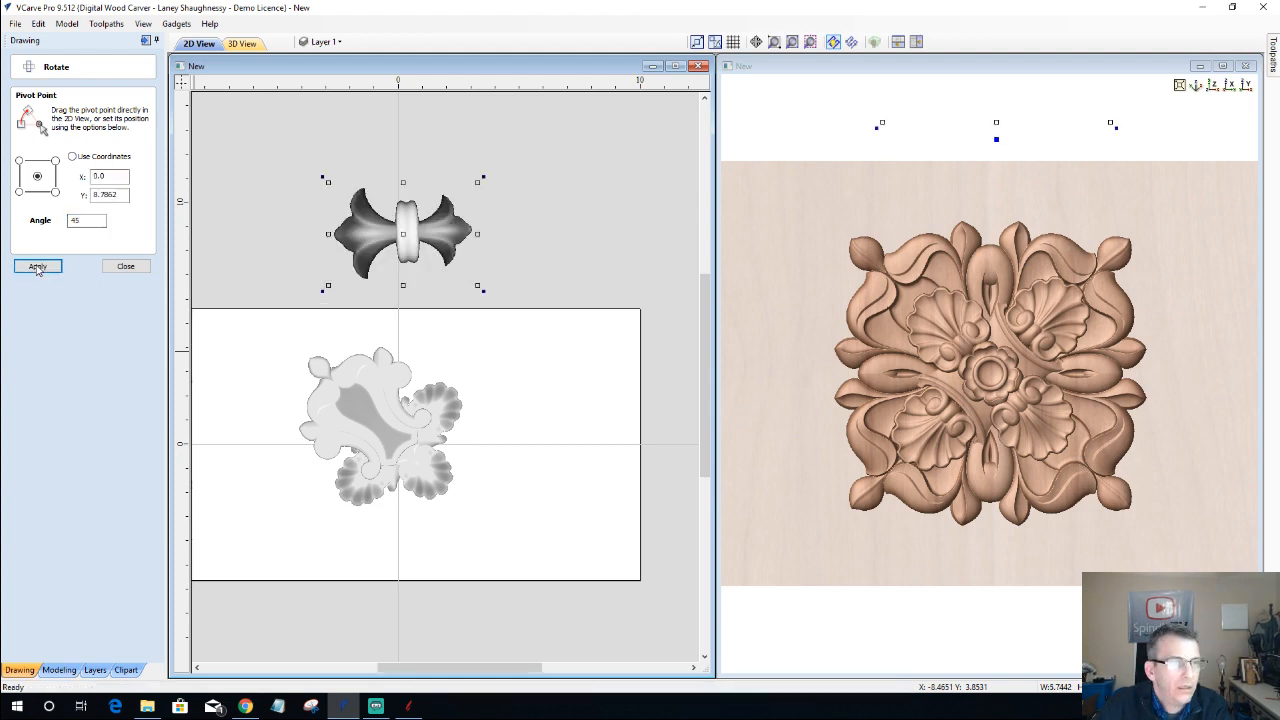
left_click(37, 267)
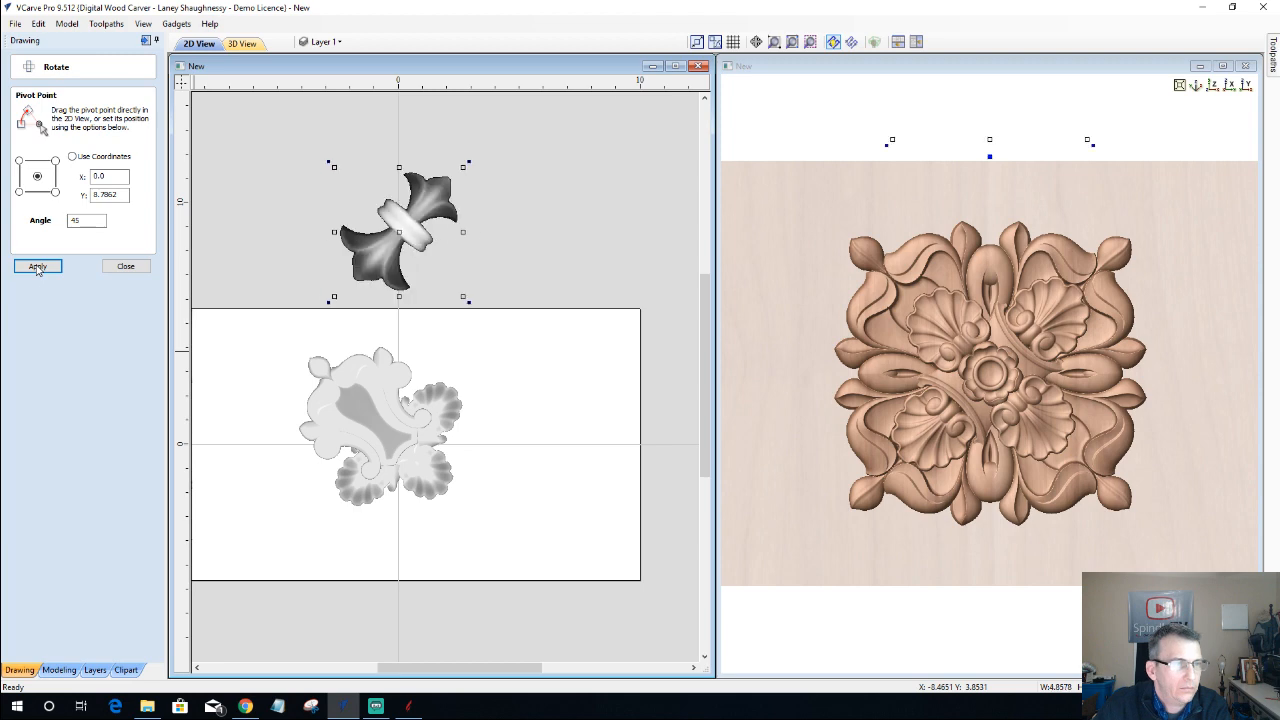
left_click(37, 267)
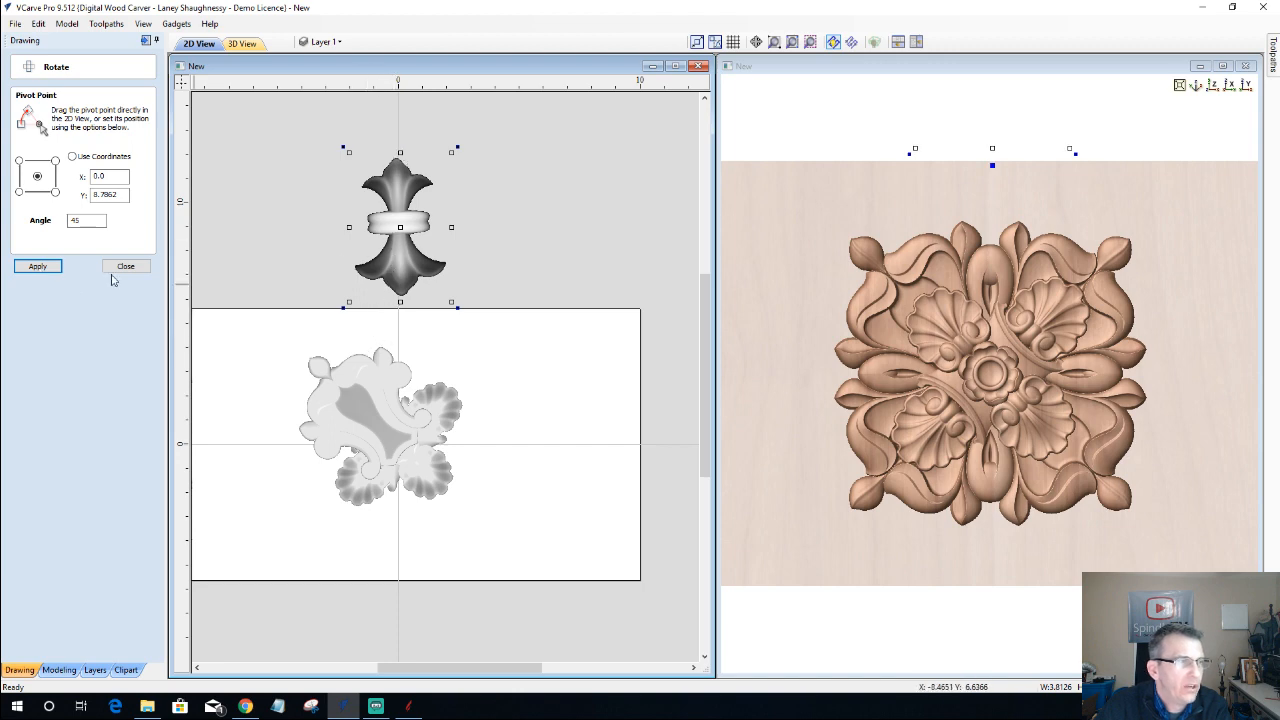
left_click(37, 267)
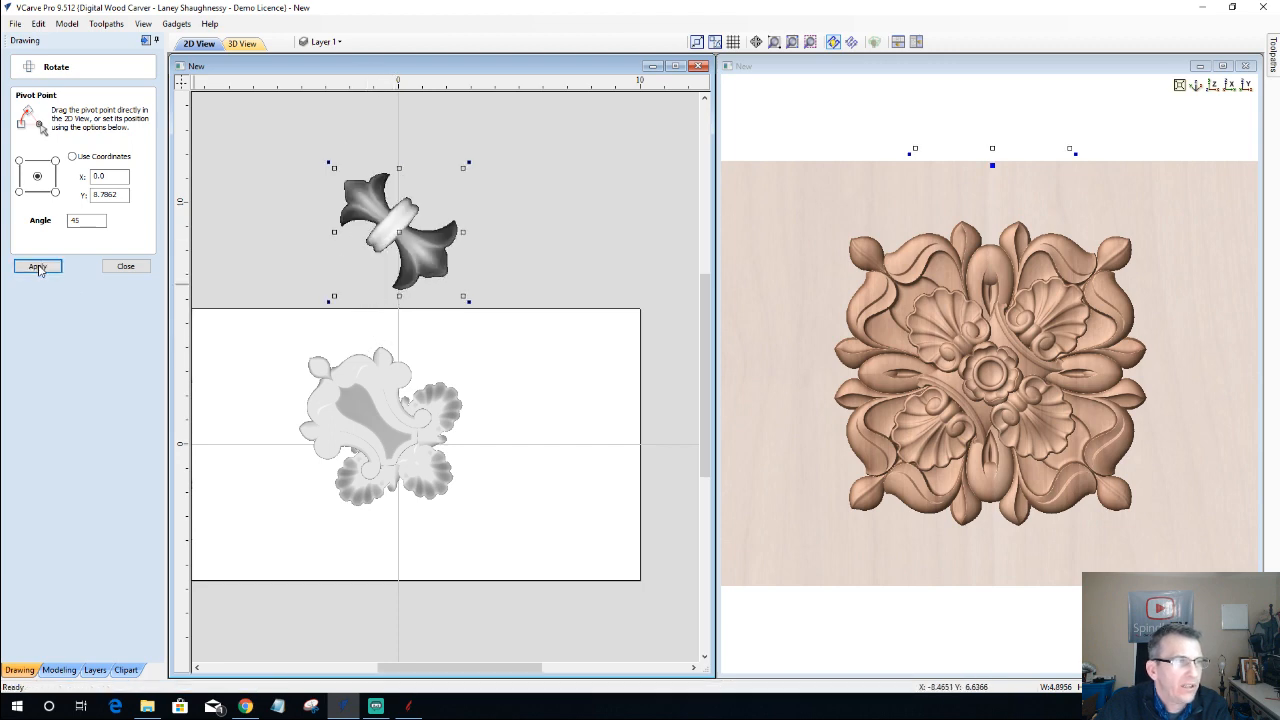
left_click(37, 267)
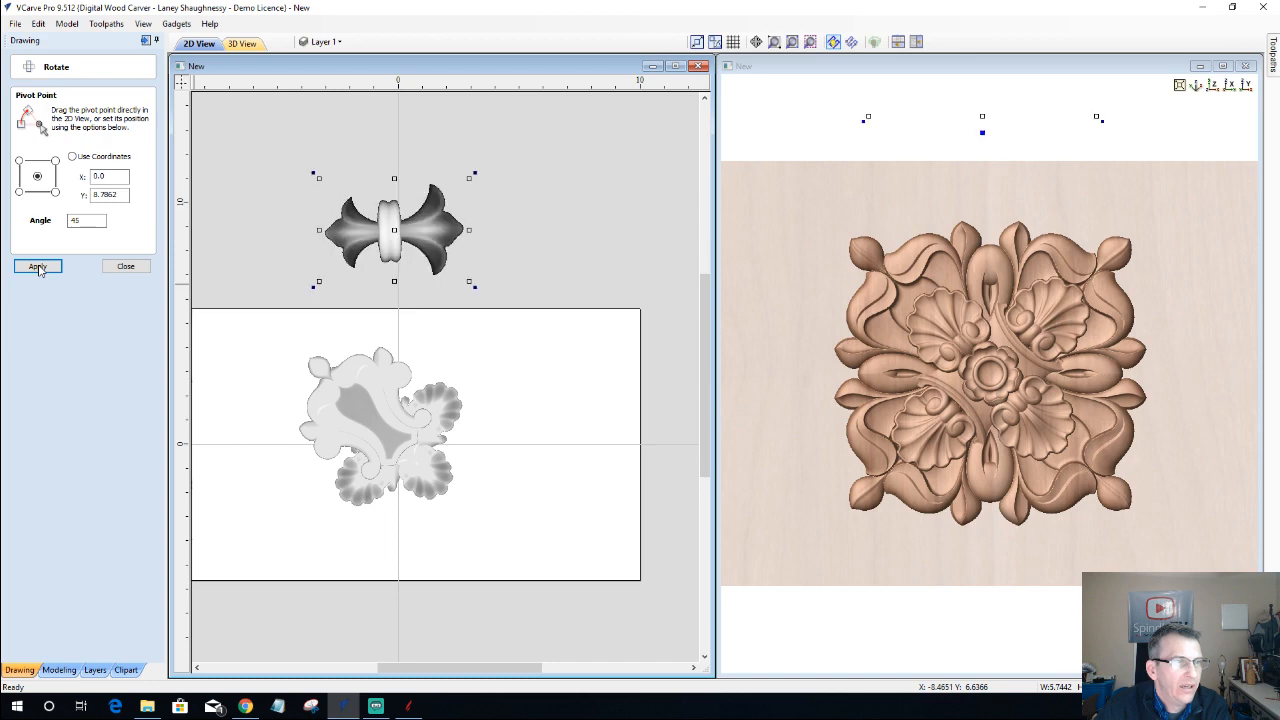
left_click(38, 268)
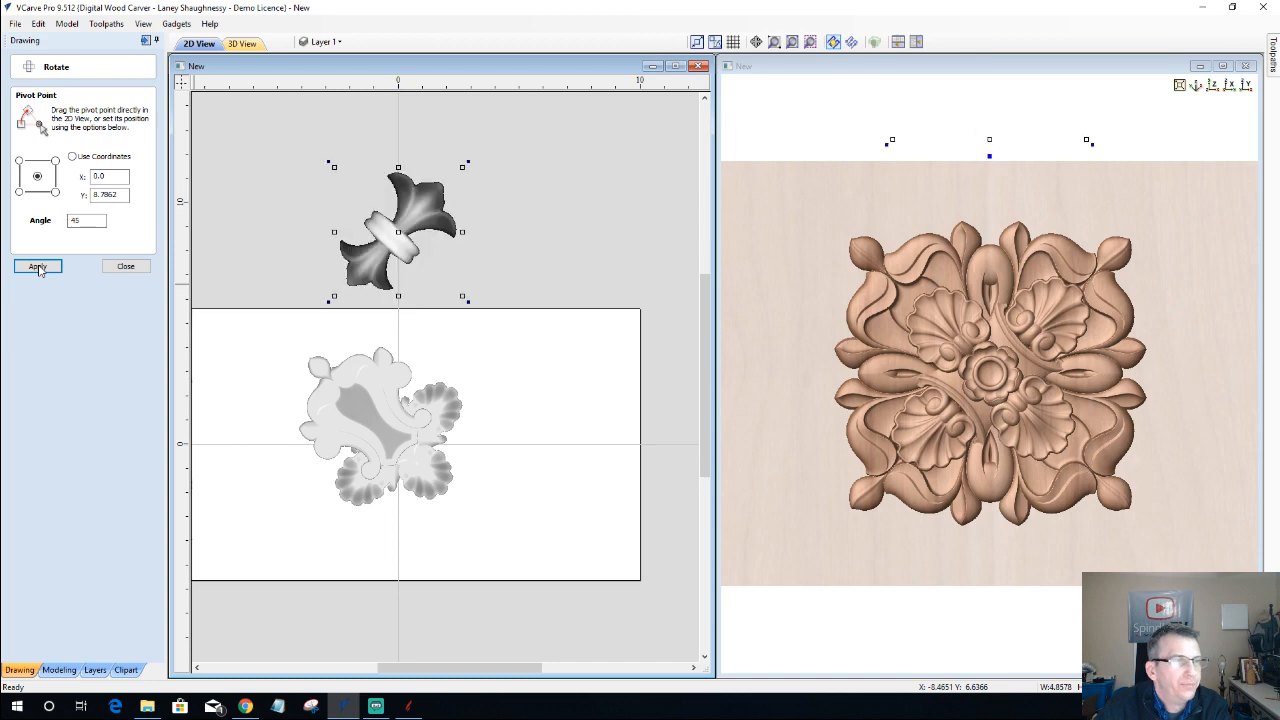
left_click(38, 267)
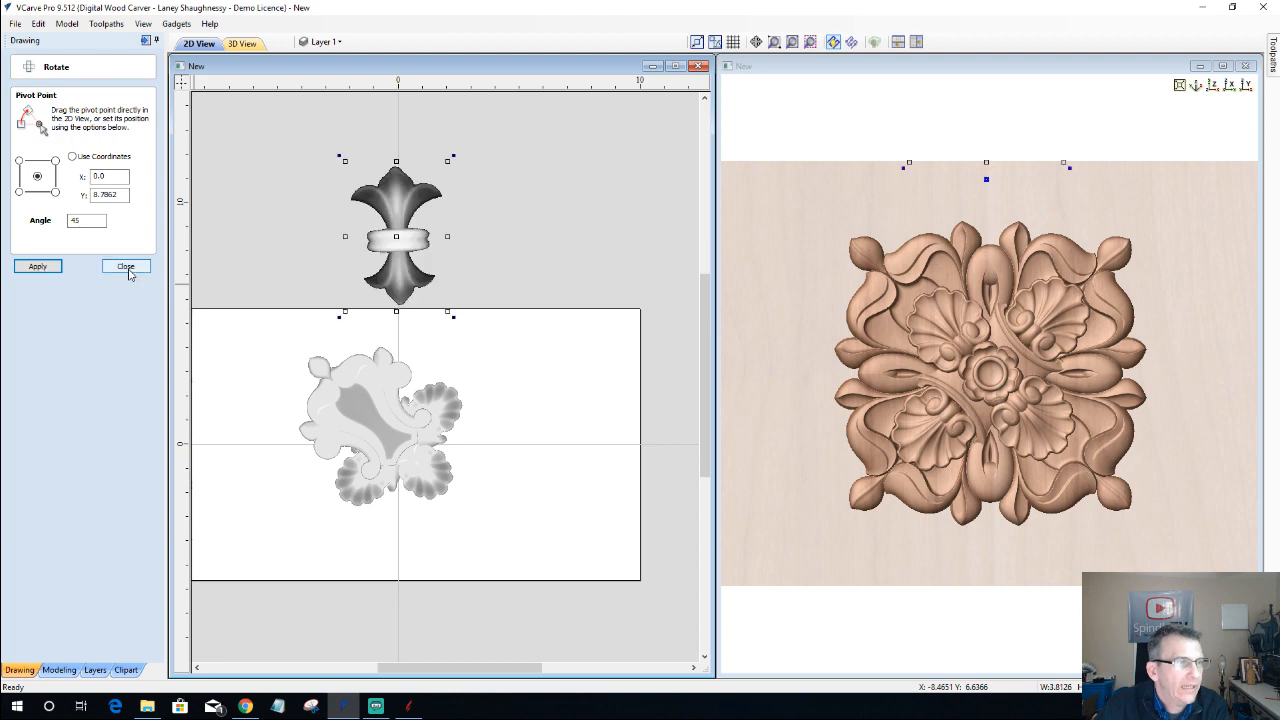
left_click(126, 267)
- Rotate the upright fleur-de-lis slightly clockwise freehand to straighten it against the vertical center line
scroll(352, 203, "up", 3)
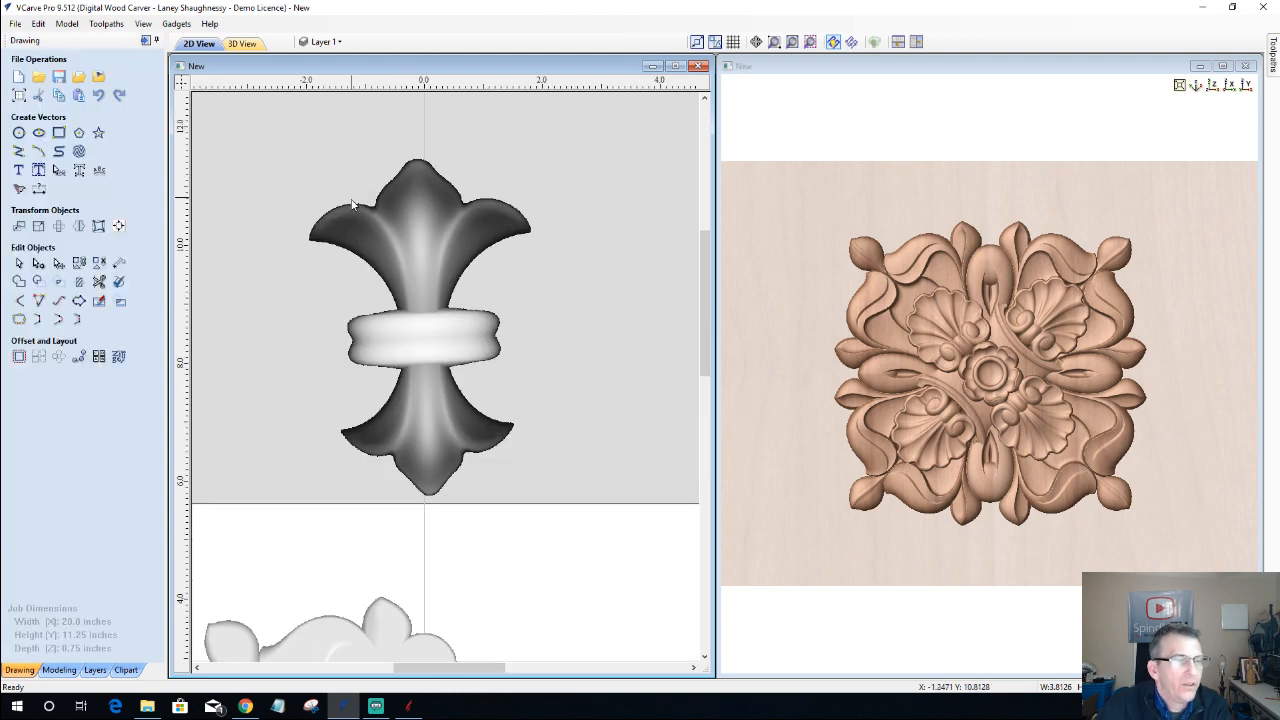
left_click(409, 168)
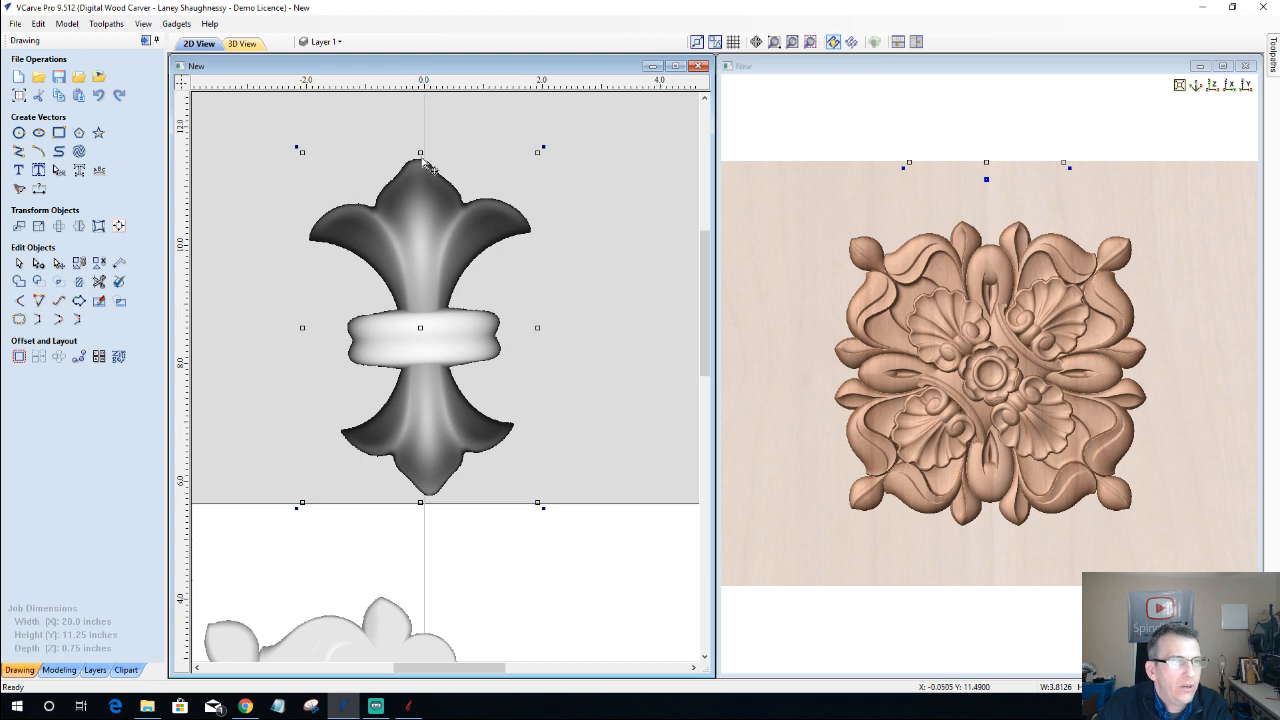
left_click(297, 146)
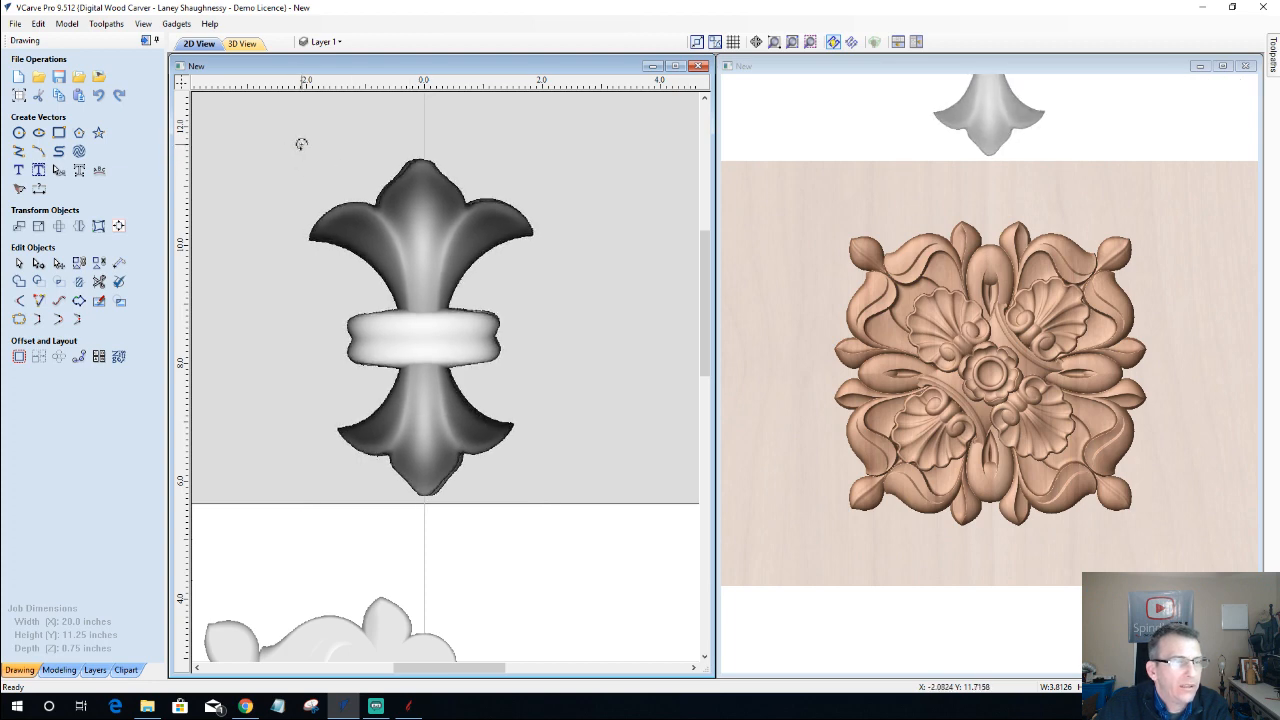
left_click(415, 200)
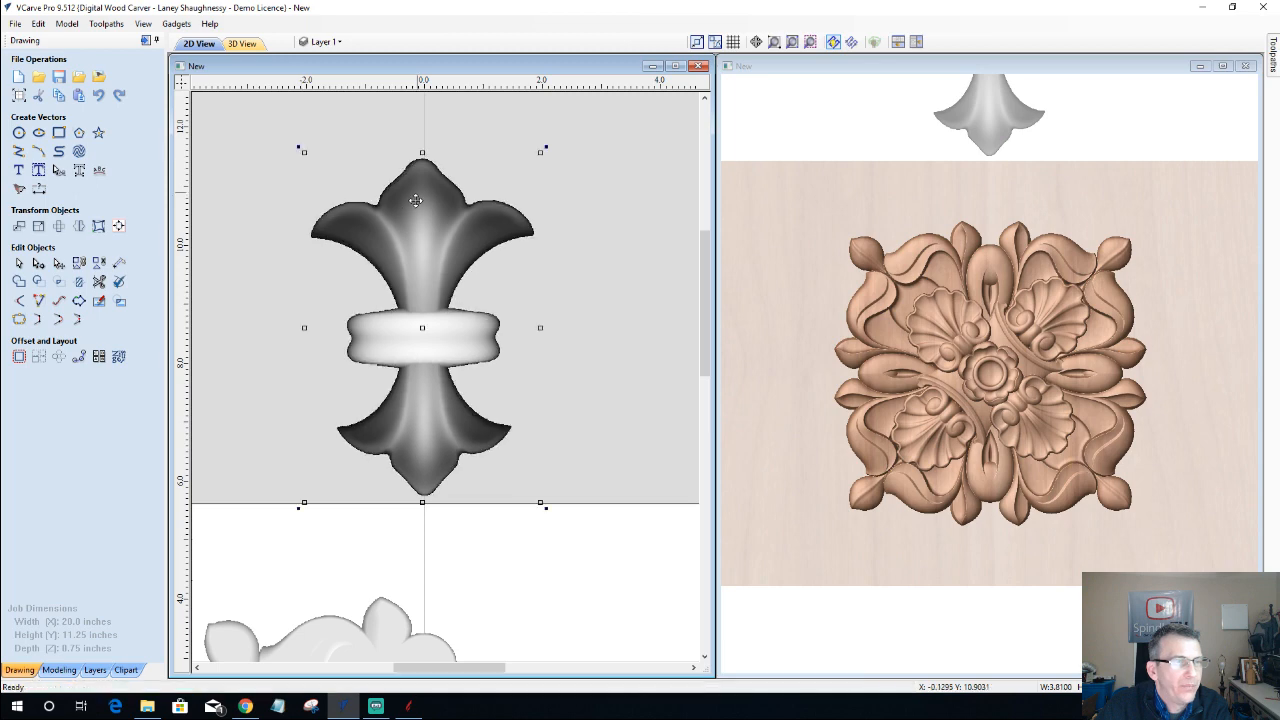
- Center the fleur-de-lis flourish horizontally on the material with the Alignment Tools
left_click(119, 226)
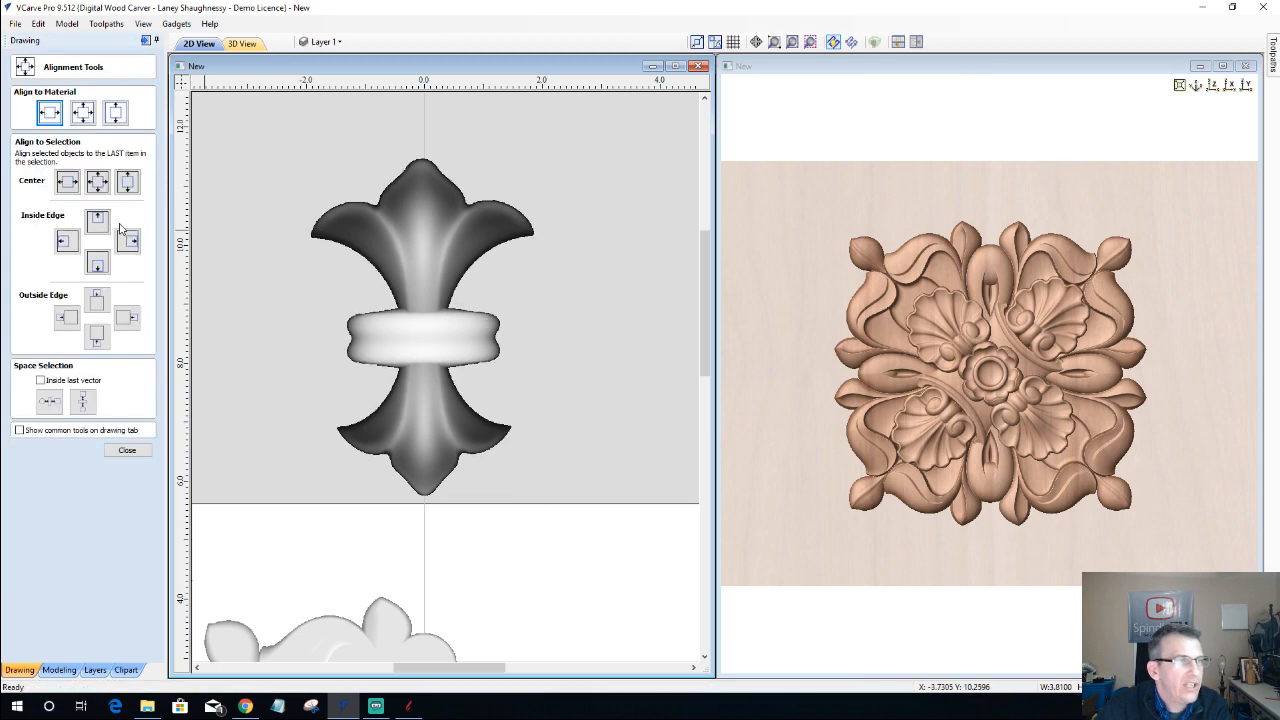
left_click(405, 261)
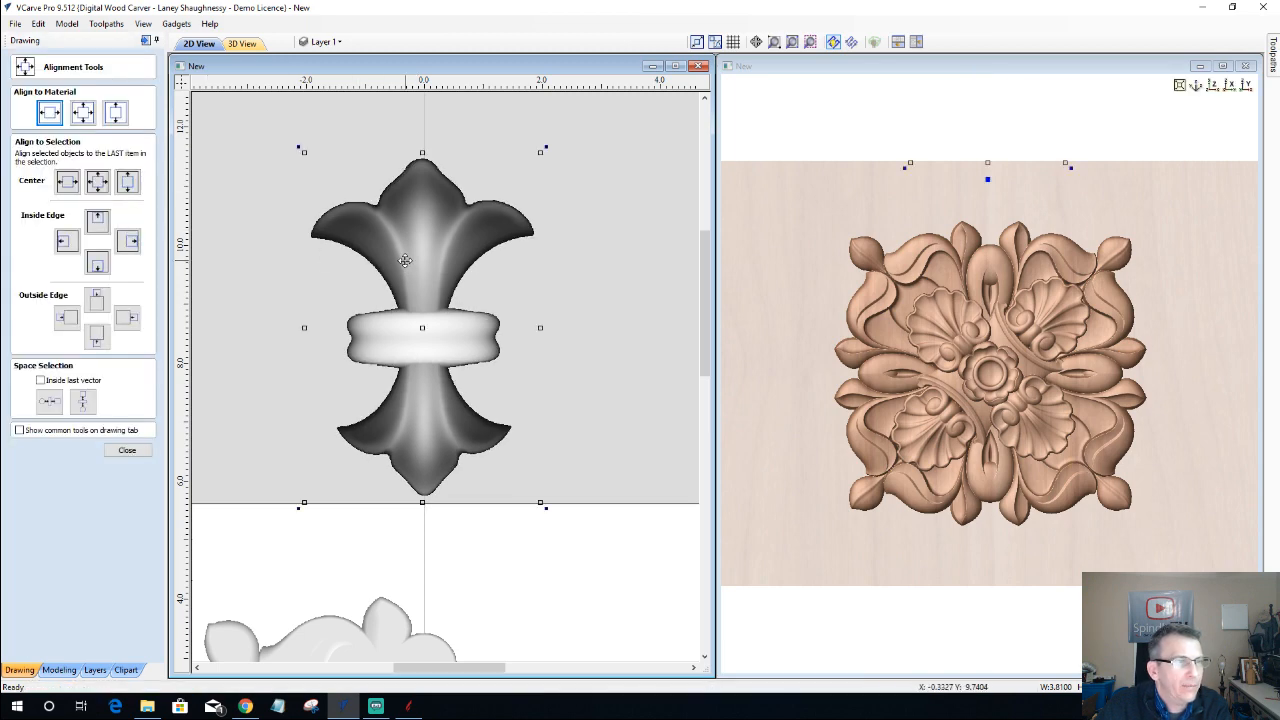
left_click(51, 118)
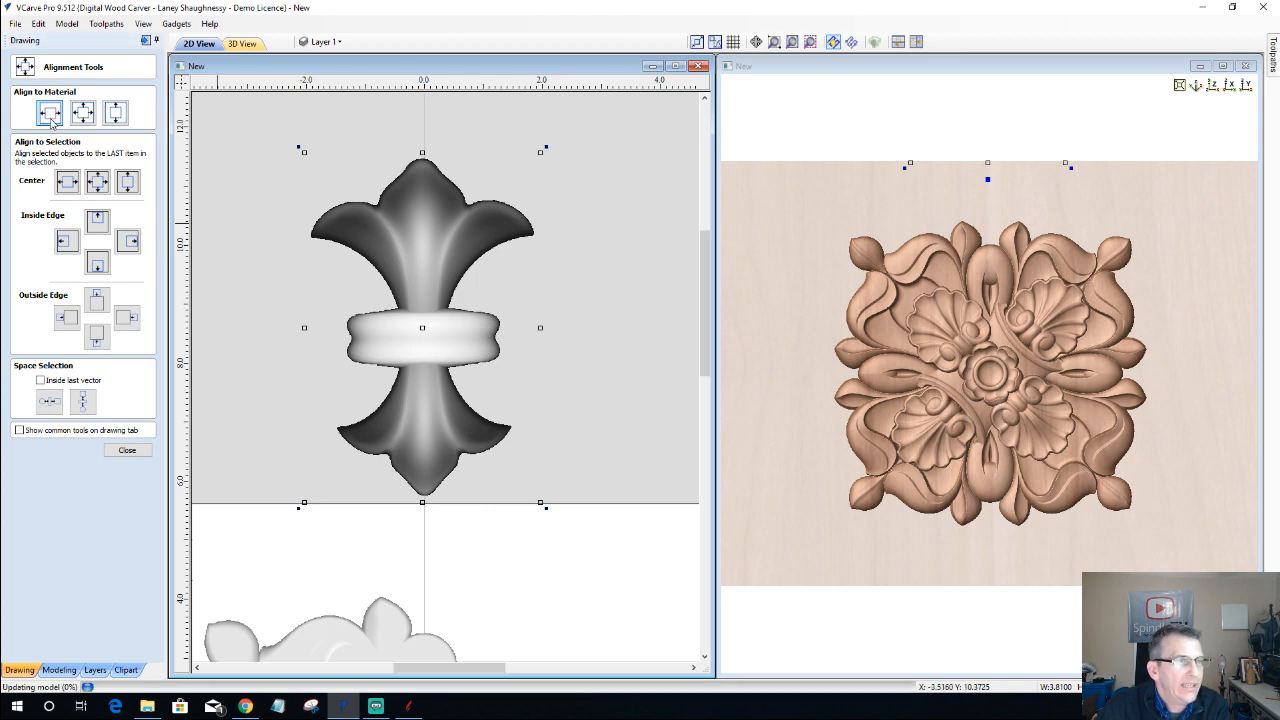
left_click(127, 451)
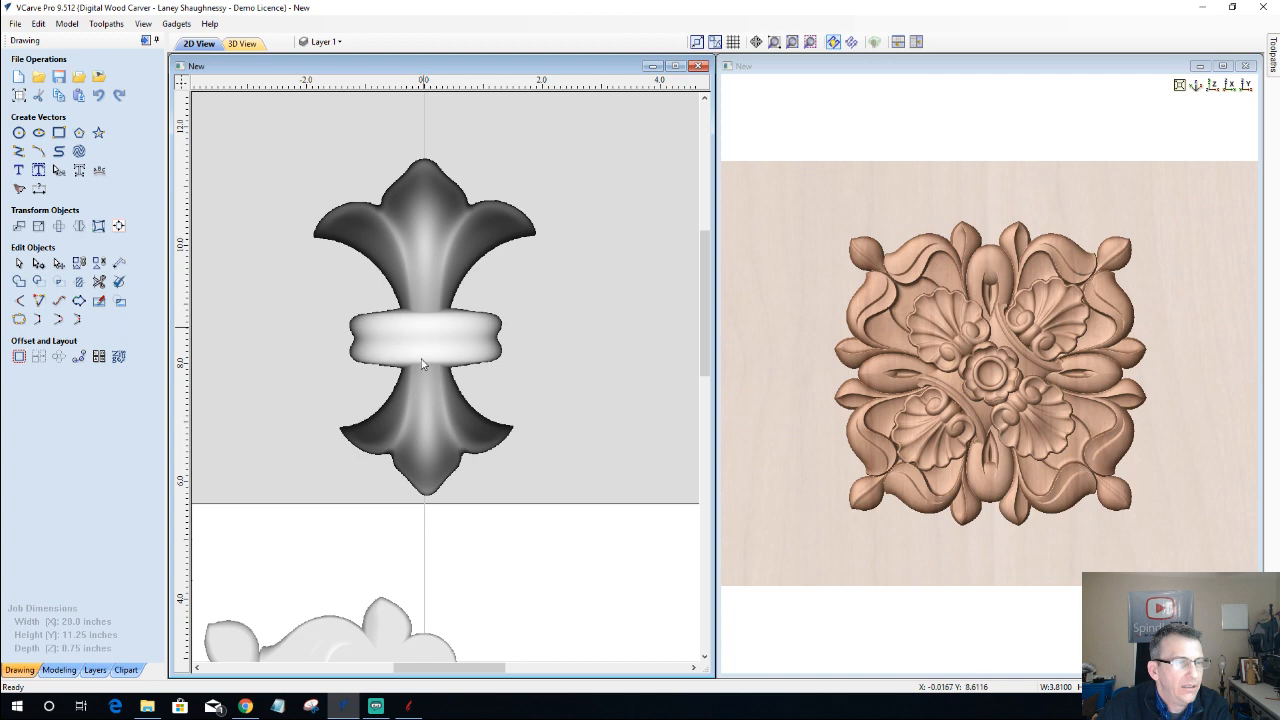
- Rotate the fleur-de-lis a touch further clockwise to make it vertical, and re-center it horizontally on the material
left_click(418, 192)
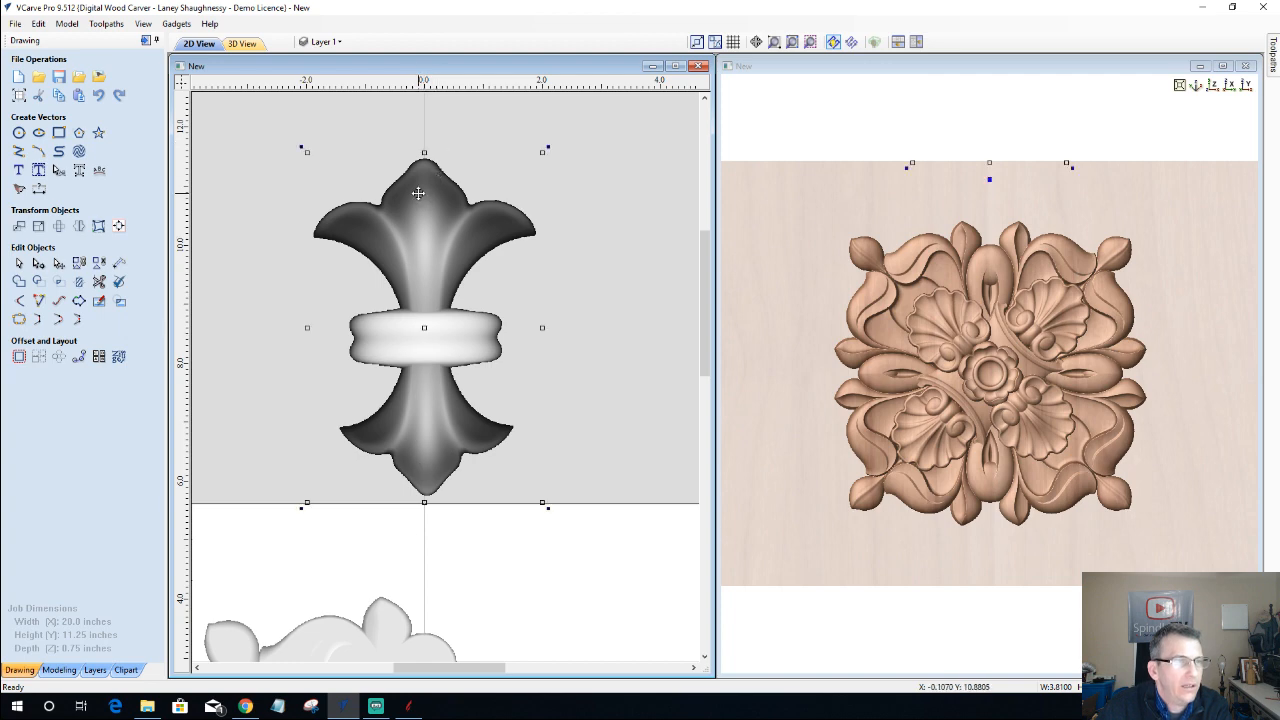
left_click_drag(548, 147, 550, 150)
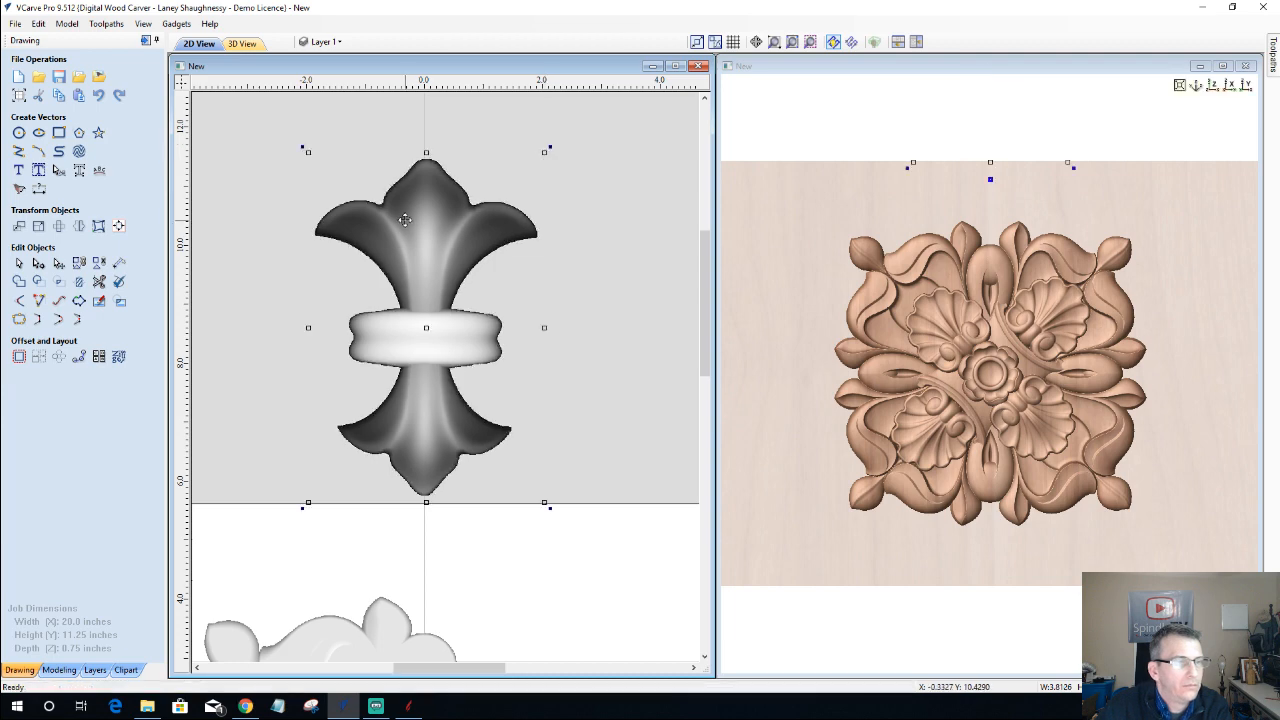
scroll(414, 289, "up", 3)
scroll(414, 289, "down", 3)
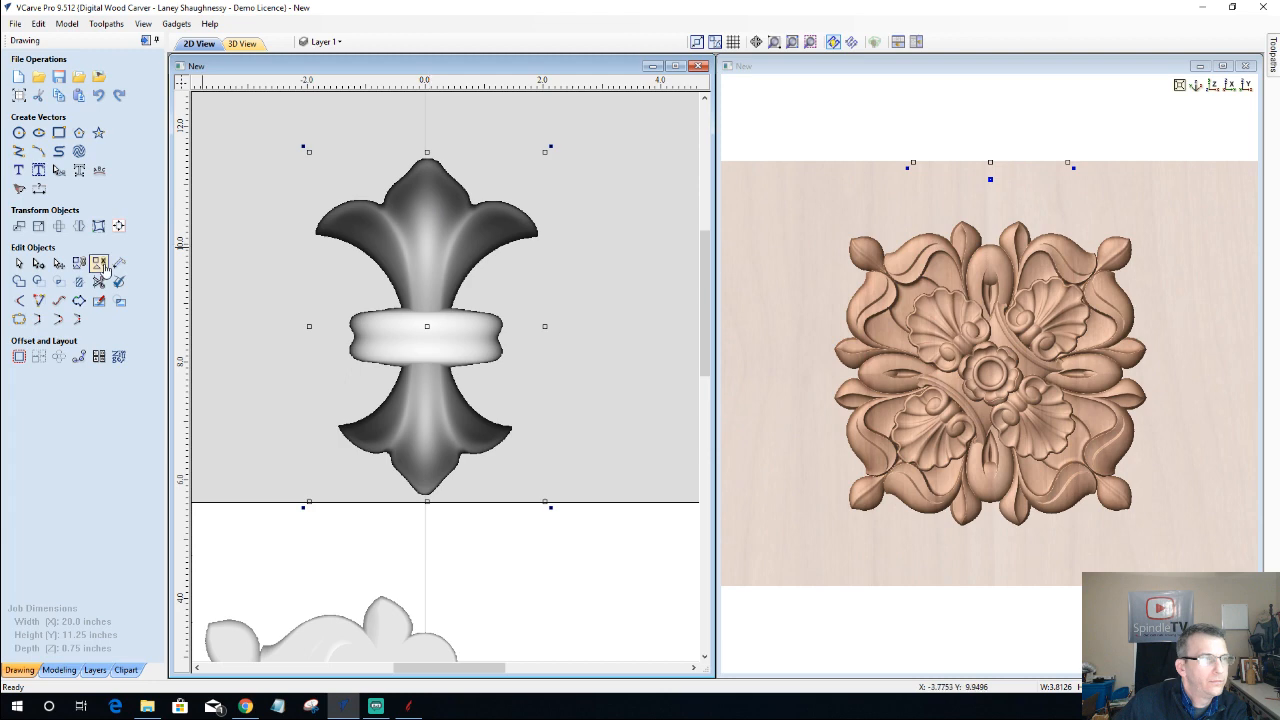
left_click(118, 226)
left_click(43, 117)
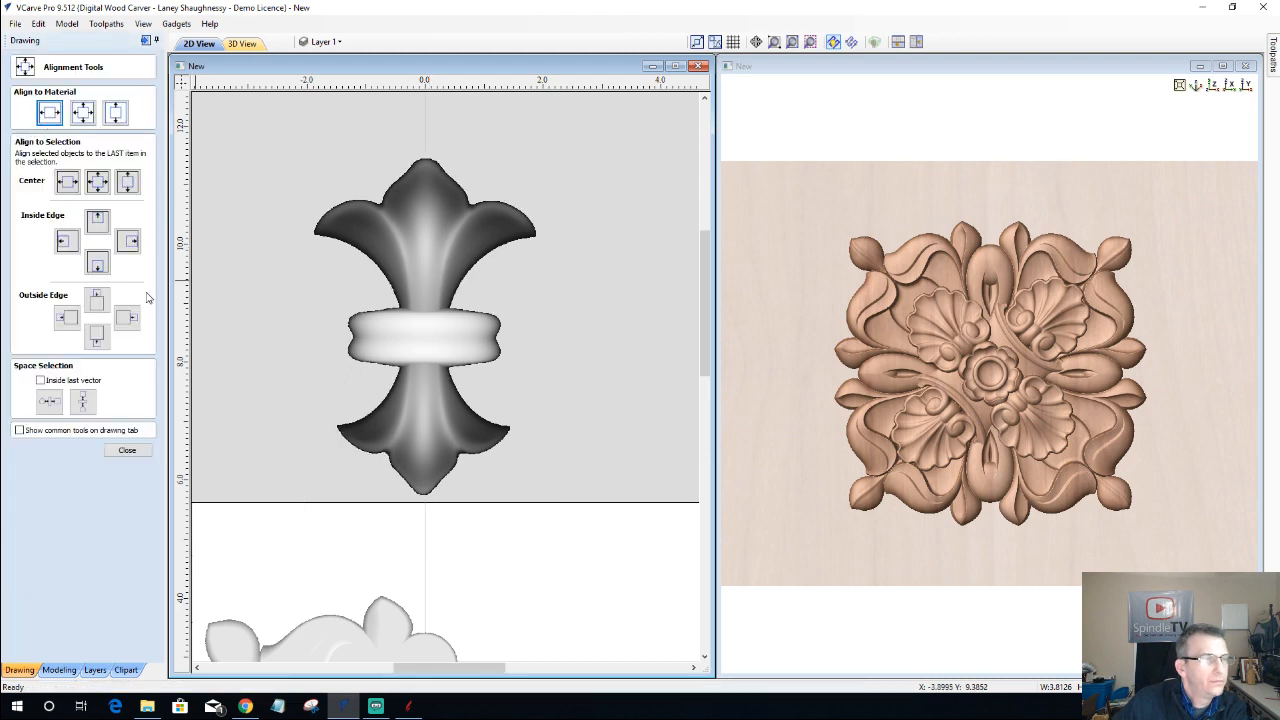
- Fine-tune the upright fleur-de-lis's rotation freehand to line it up with the vertical center line
left_click(128, 450)
left_click(365, 212)
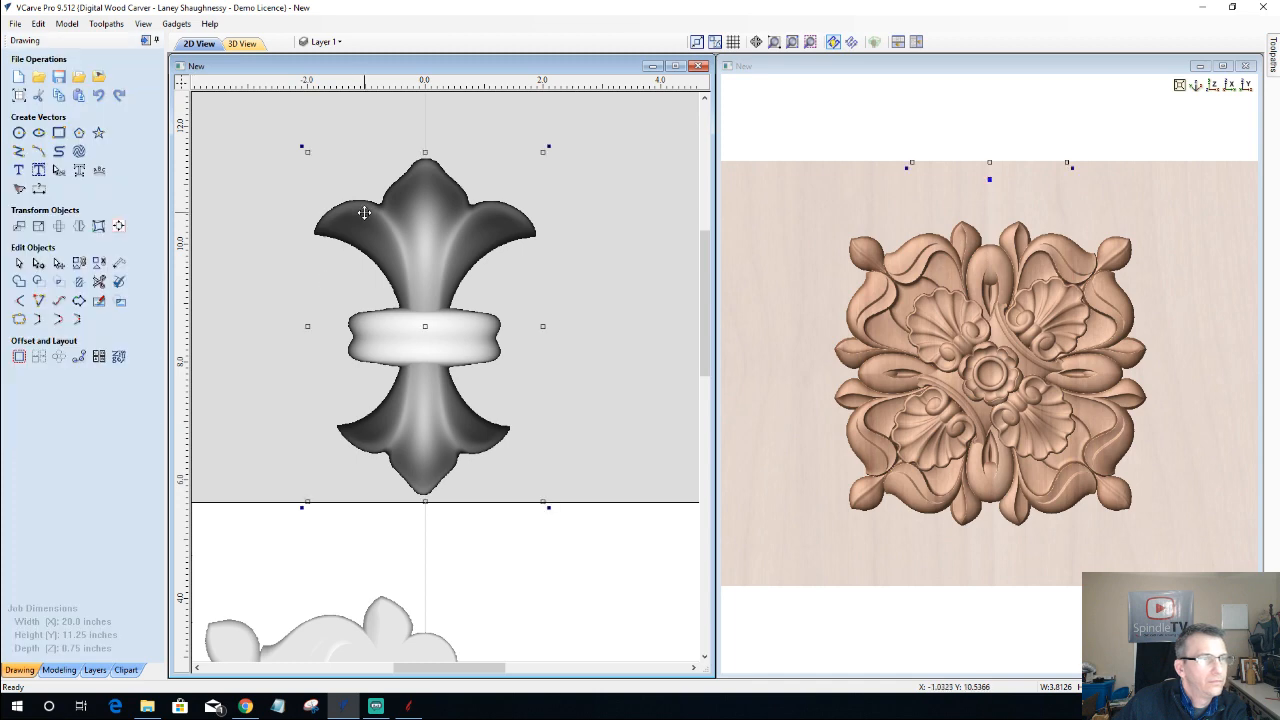
left_click(301, 146)
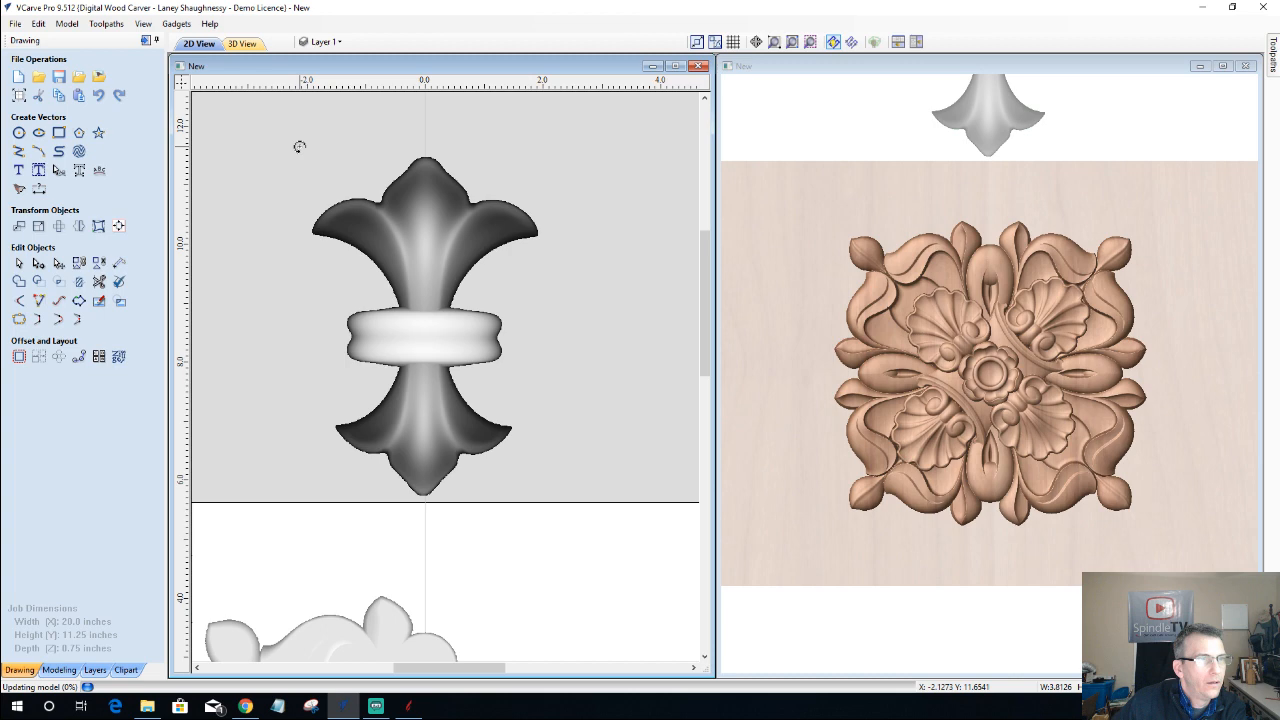
left_click(340, 212)
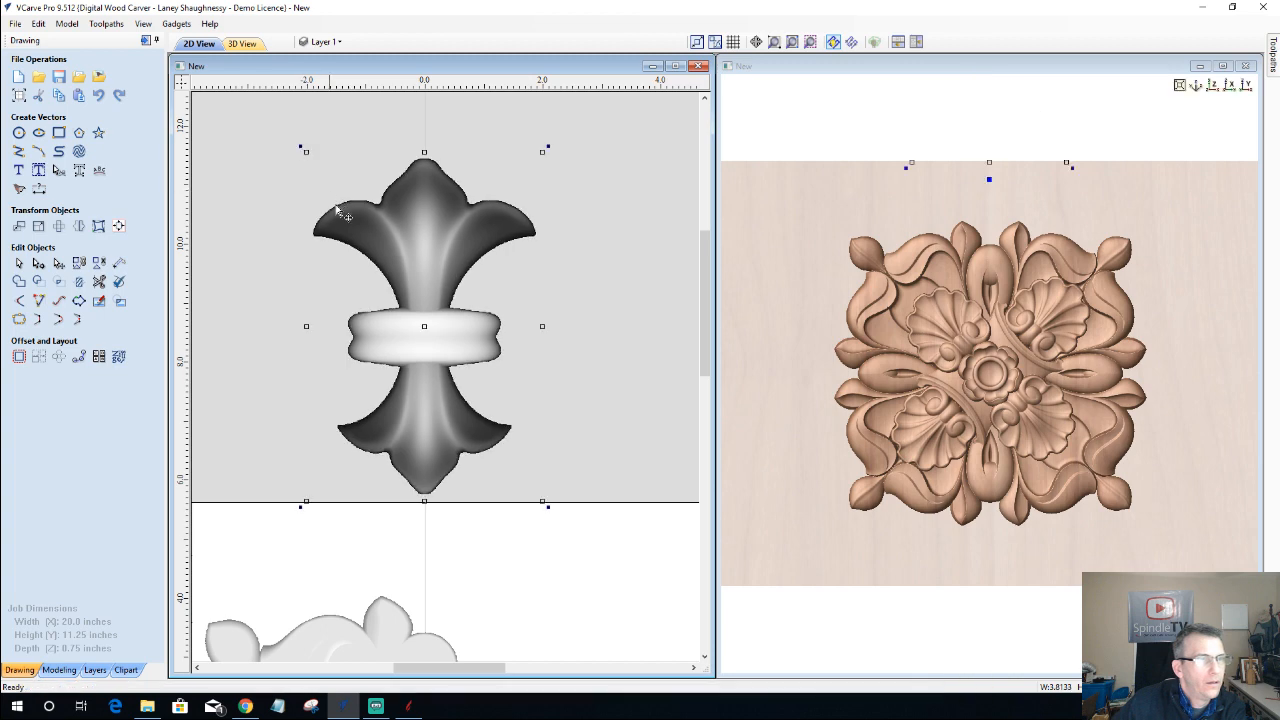
- Check the level options available for Level 3 in the component list without changing them
scroll(349, 229, "down", 1)
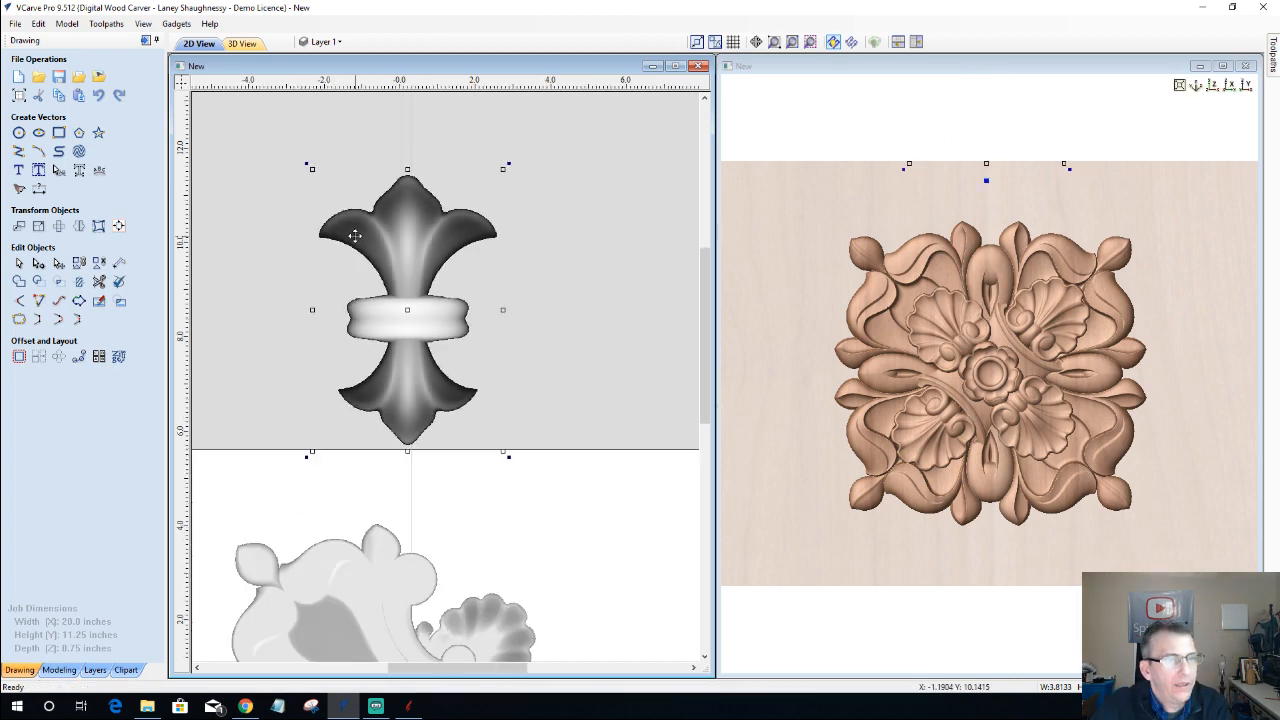
scroll(355, 235, "down", 2)
scroll(342, 334, "up", 1)
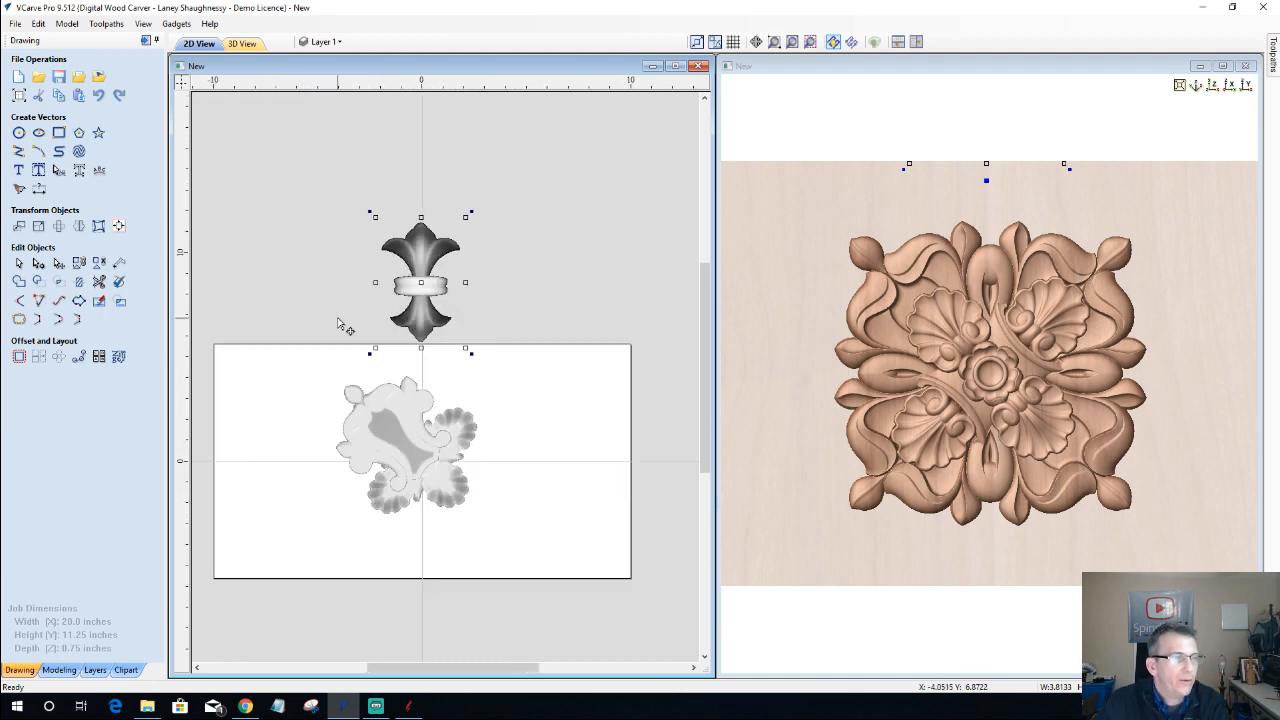
left_click(59, 669)
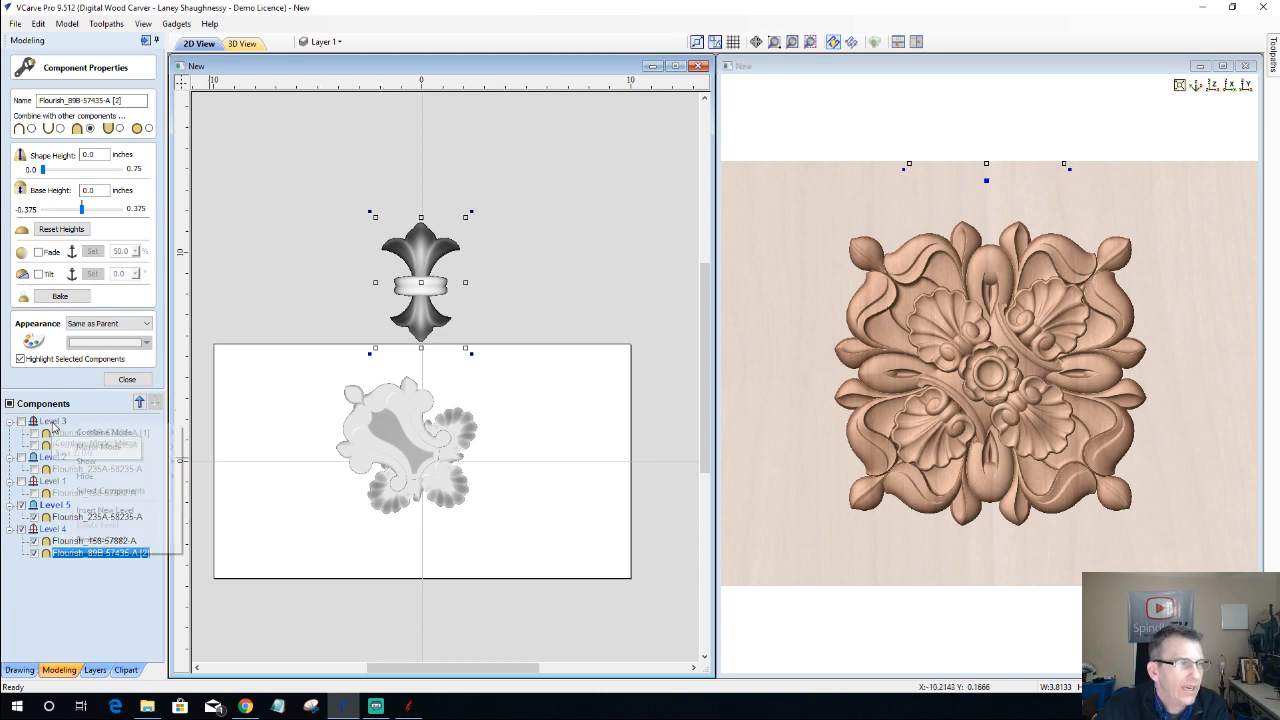
right_click(54, 423)
mouse_move(92, 447)
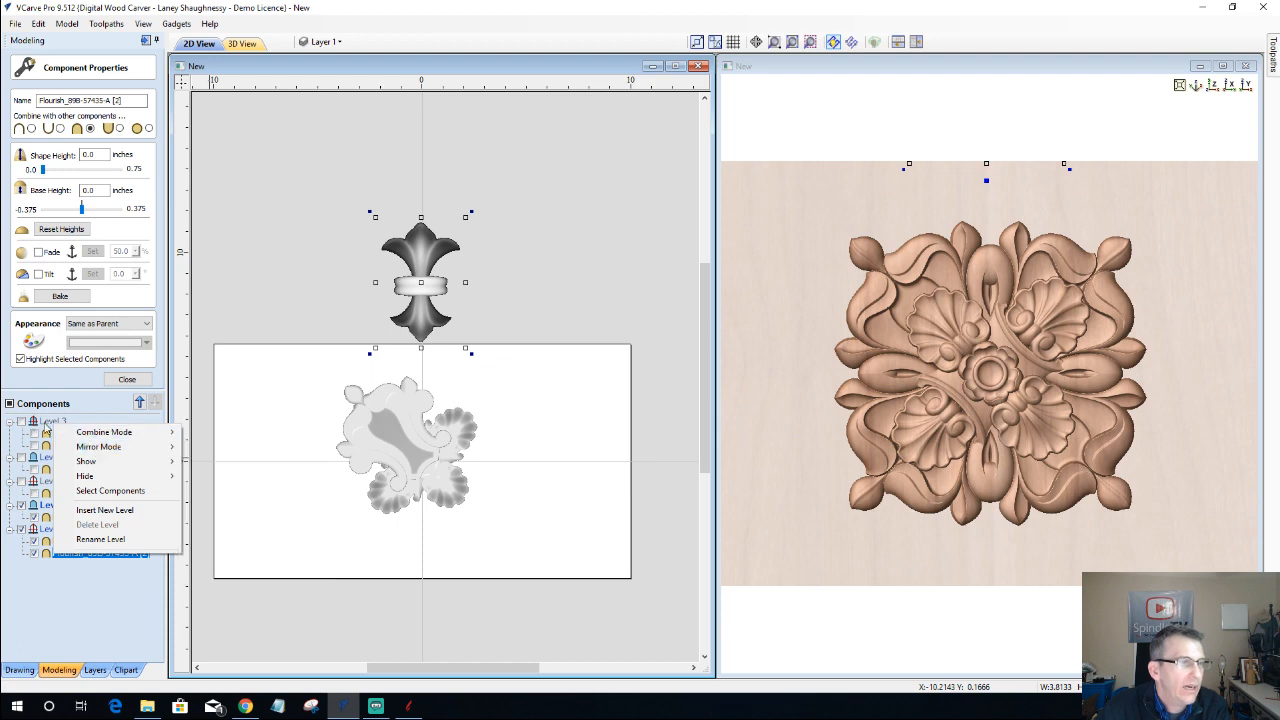
left_click(52, 423)
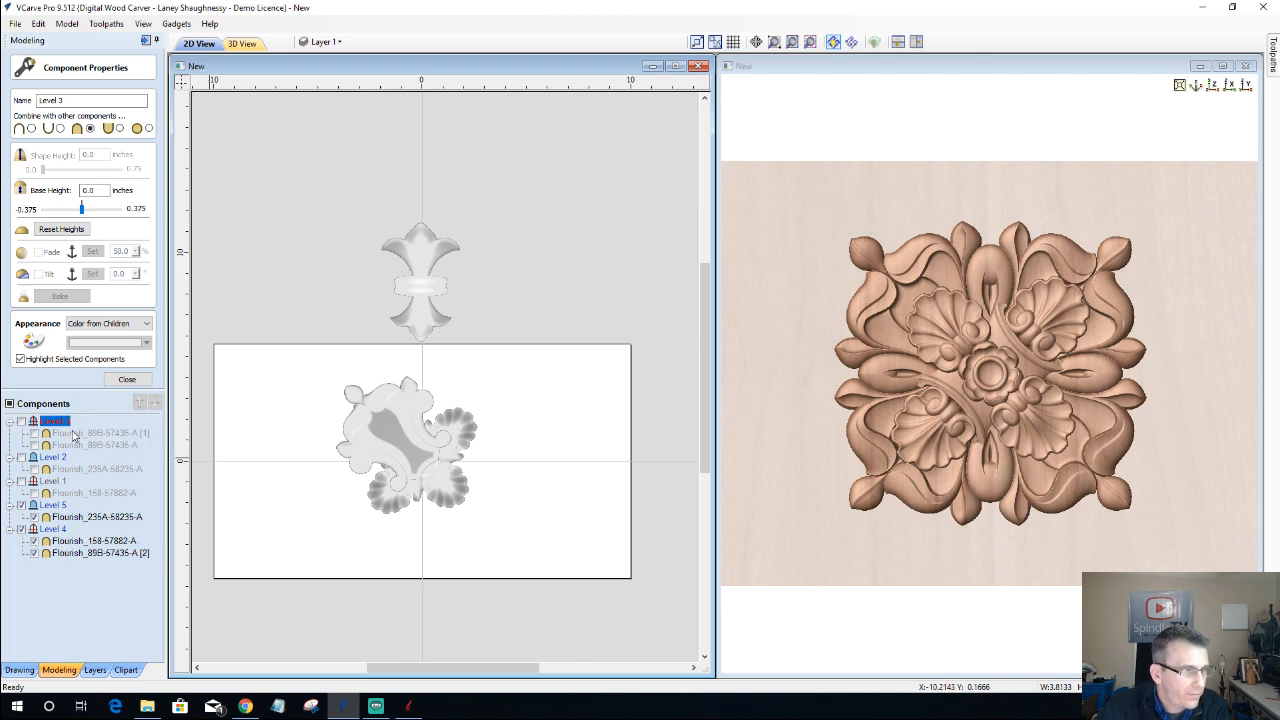
- Copy the upright fleur-de-lis about 4.4 inches to the right, keeping the original on the vertical center line
left_click(422, 296)
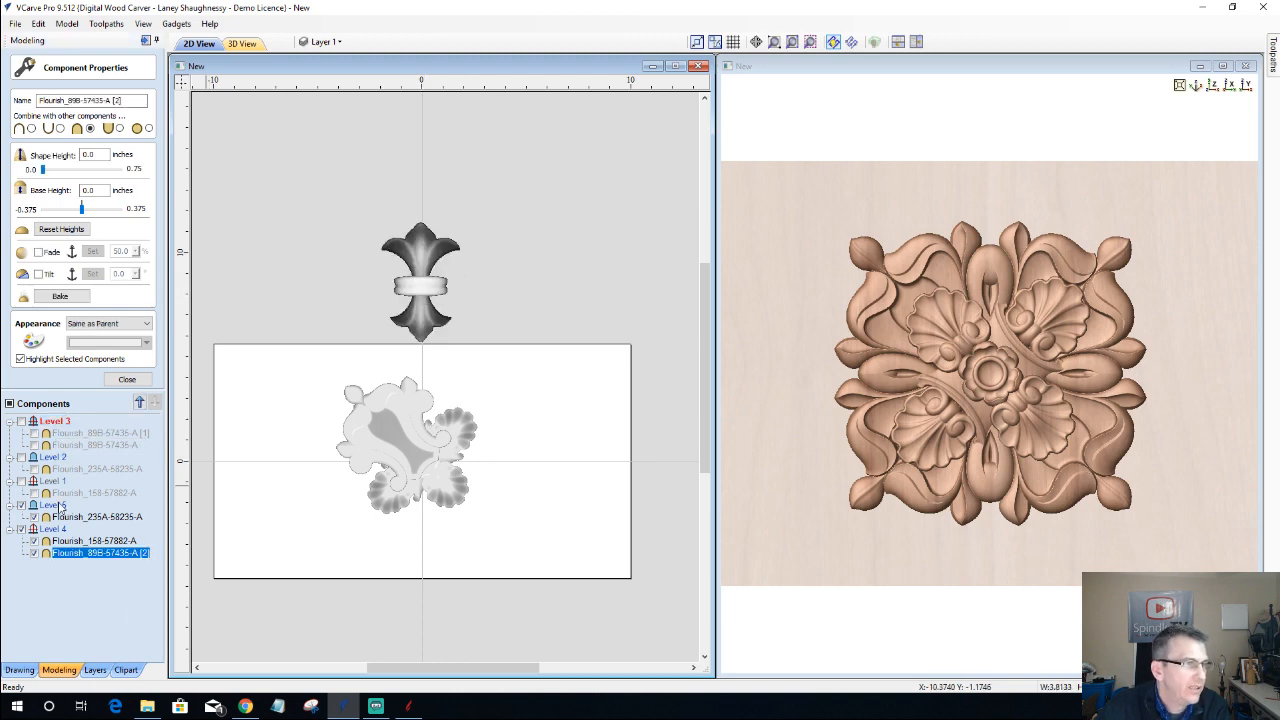
left_click(422, 285)
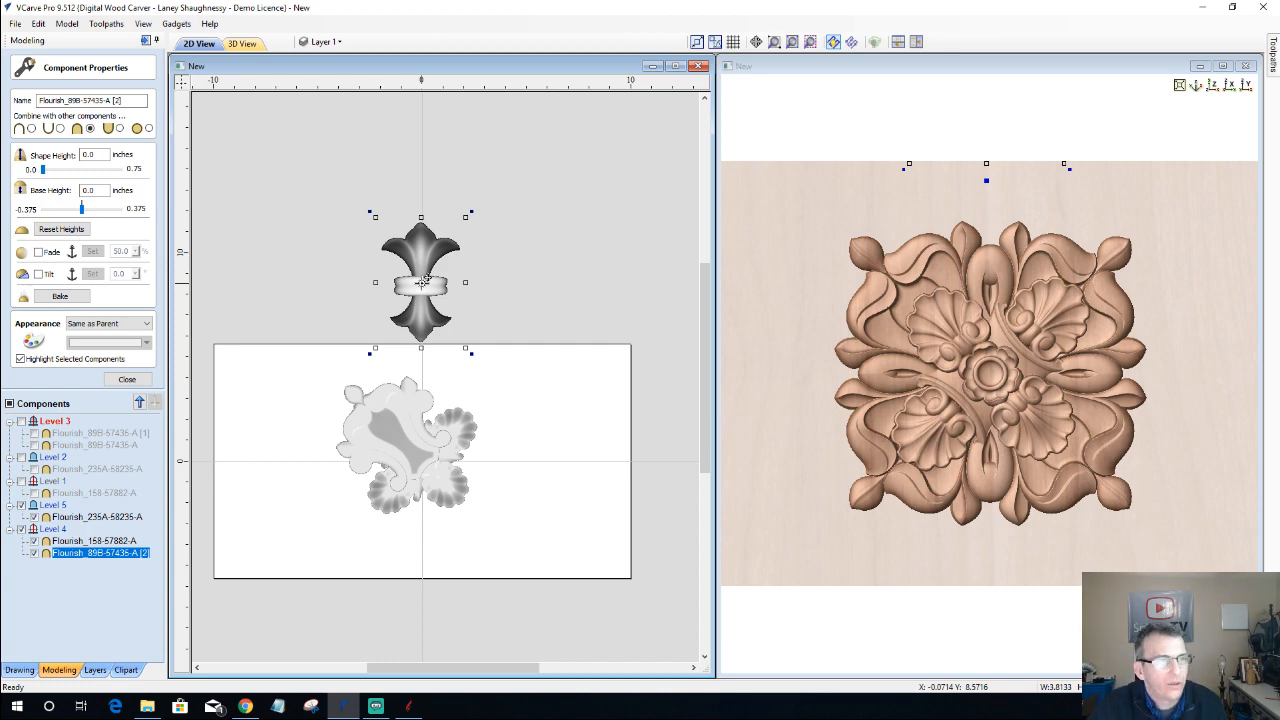
left_click_drag(422, 281, 513, 281)
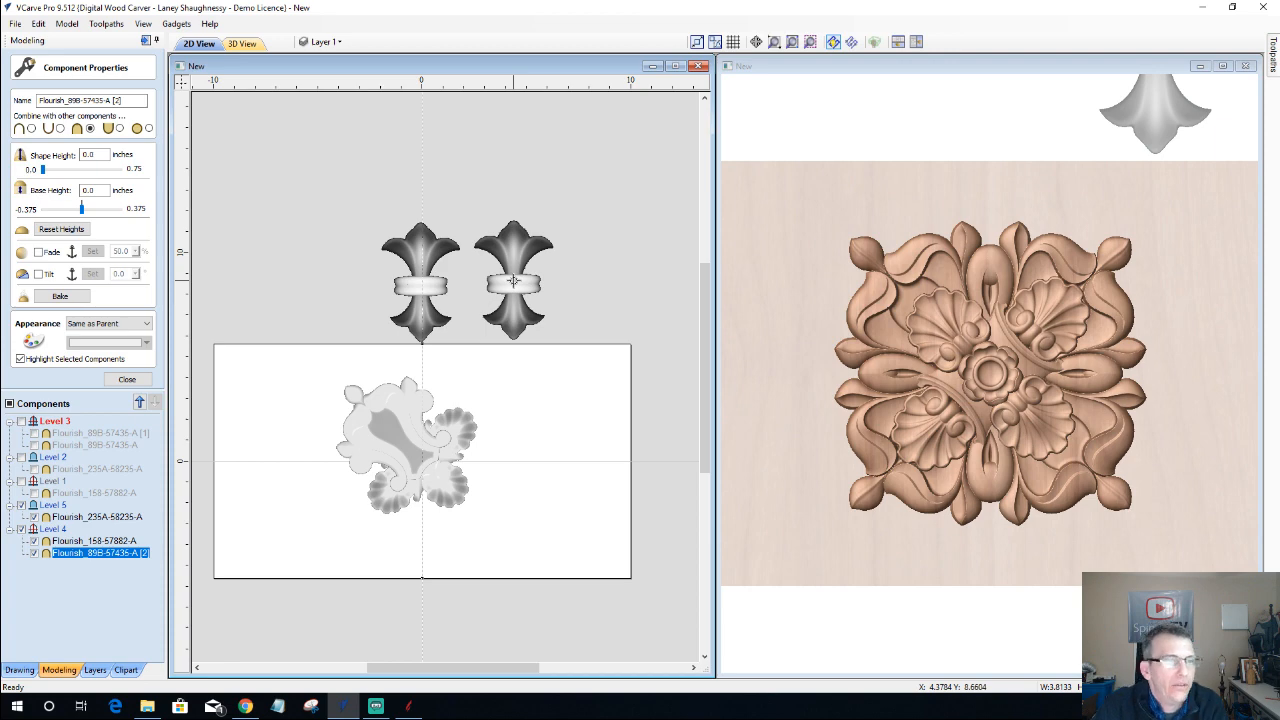
left_click_drag(513, 281, 513, 281)
- Rotate the copied fleur-de-lis 90 degrees about its own center
left_click(19, 669)
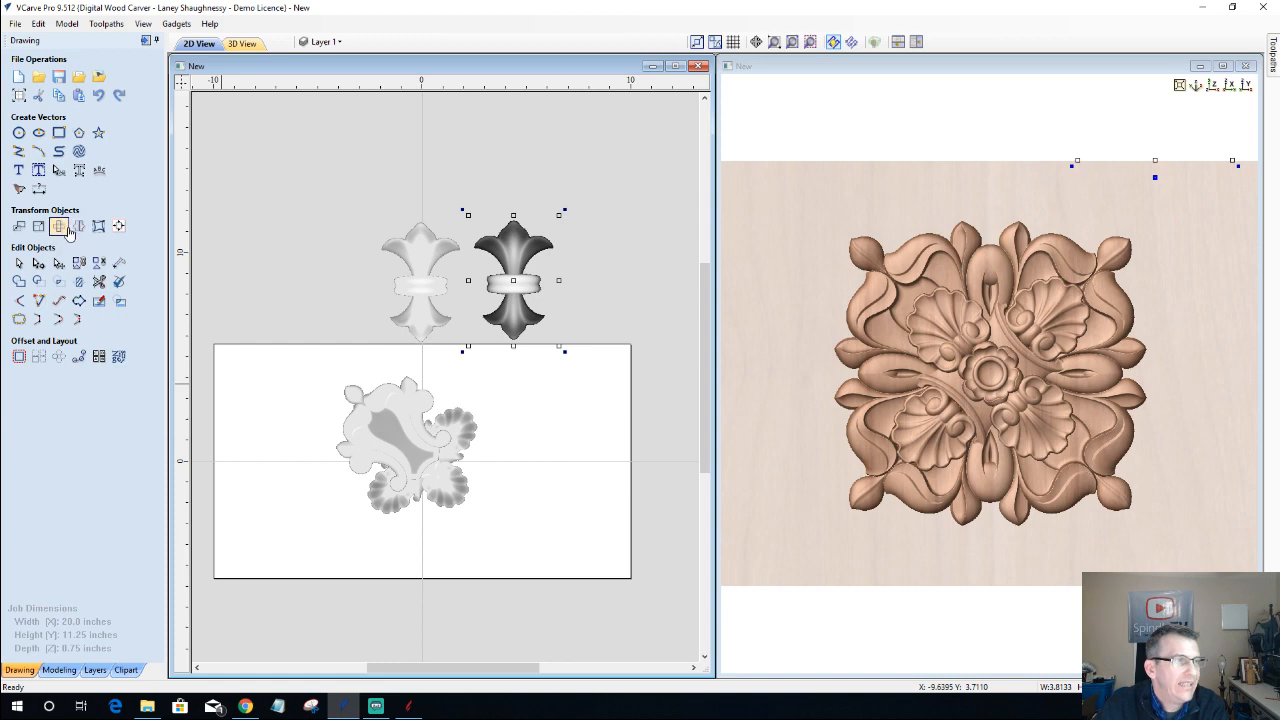
left_click(64, 229)
left_click(37, 176)
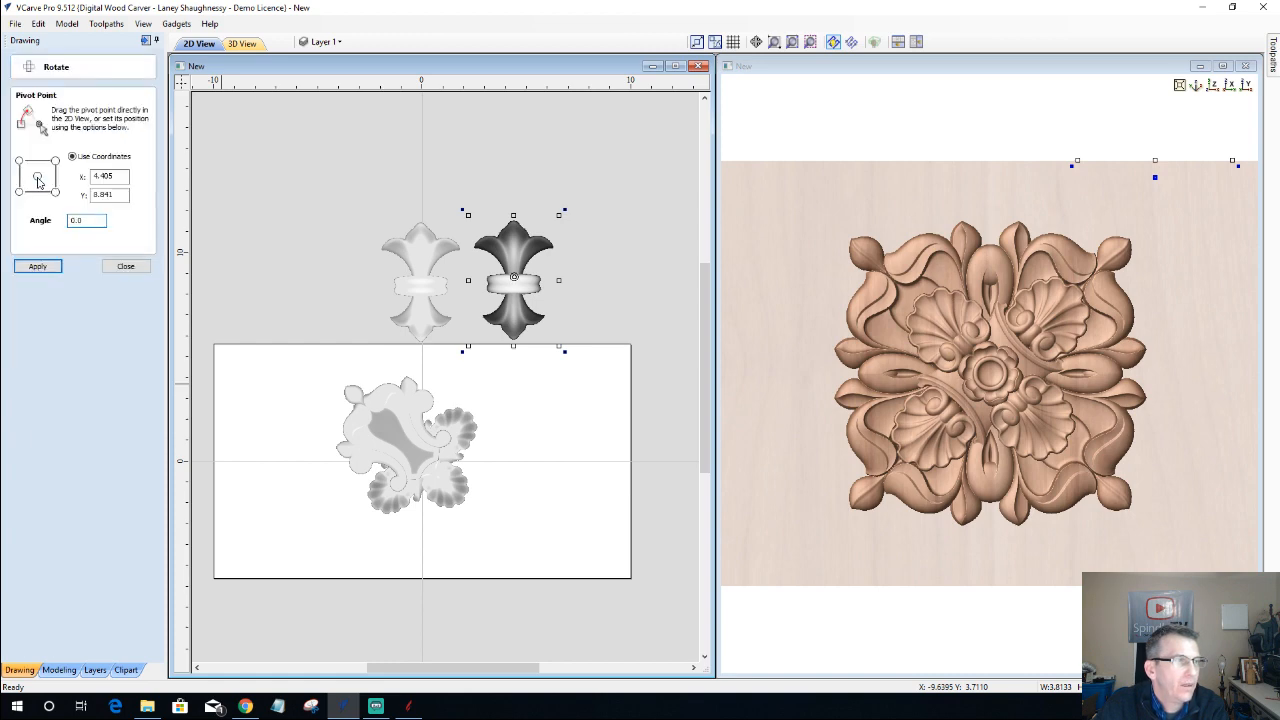
left_click(99, 221)
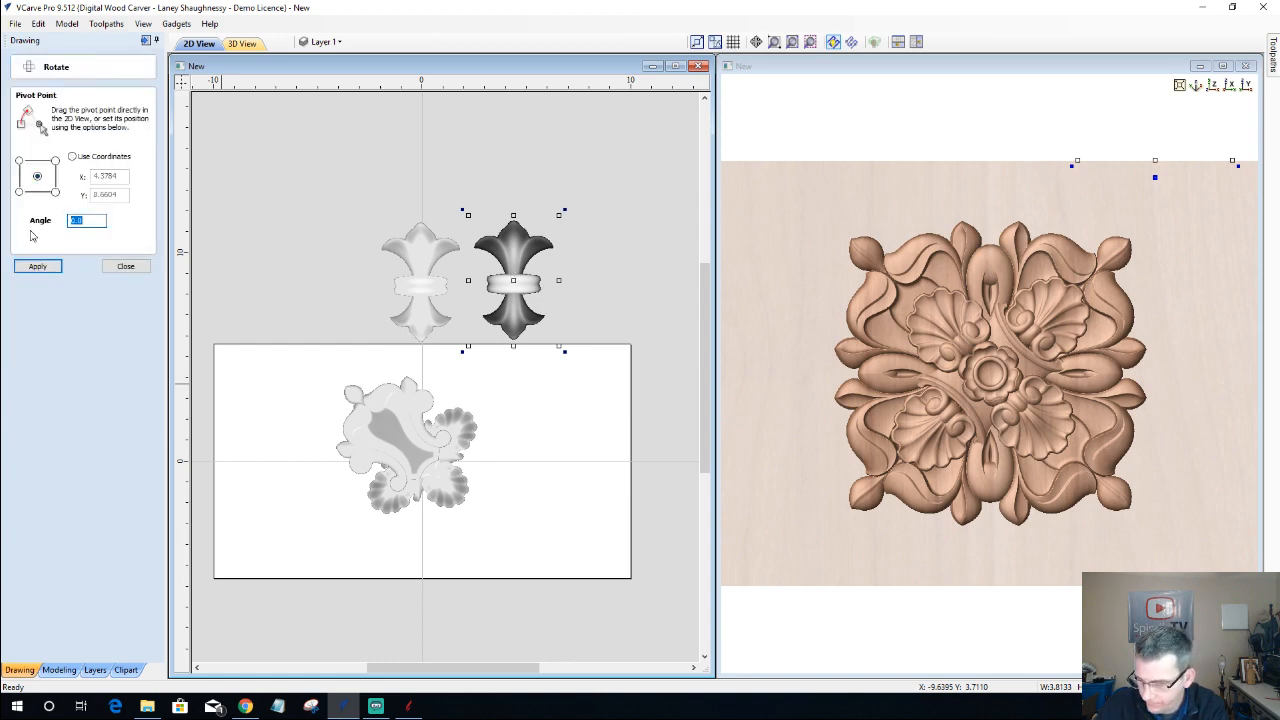
type("90")
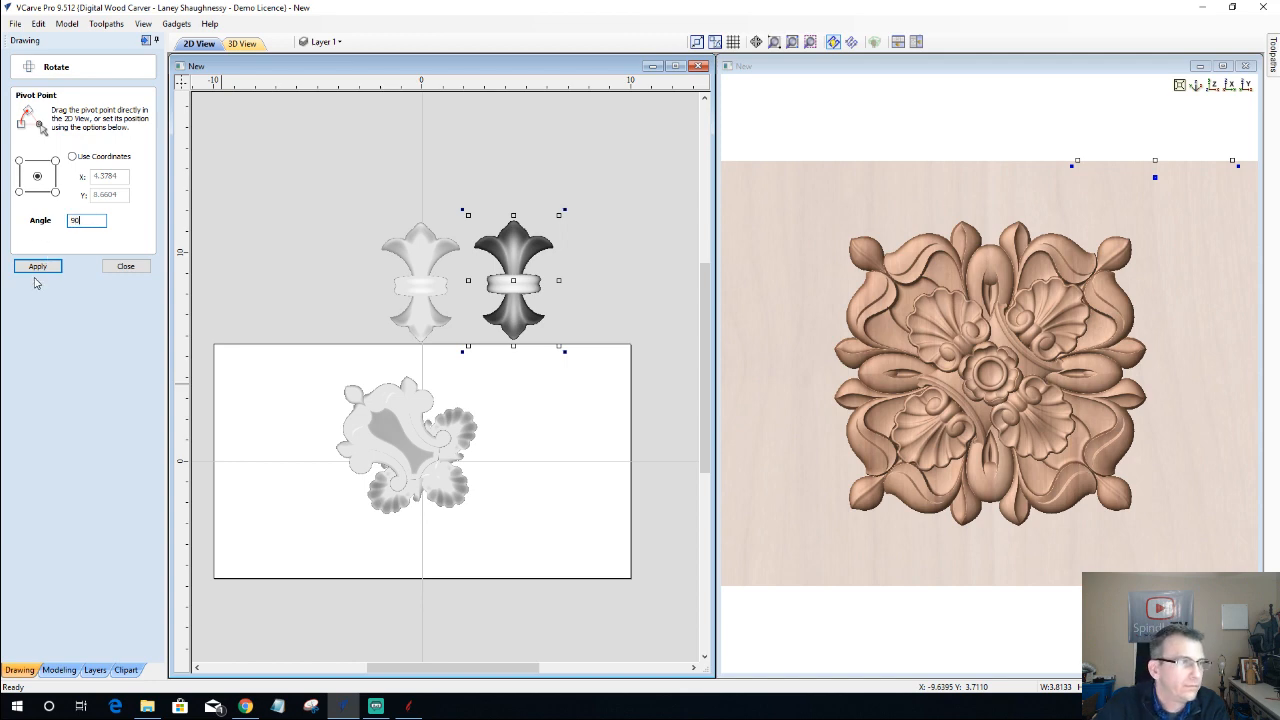
left_click(37, 268)
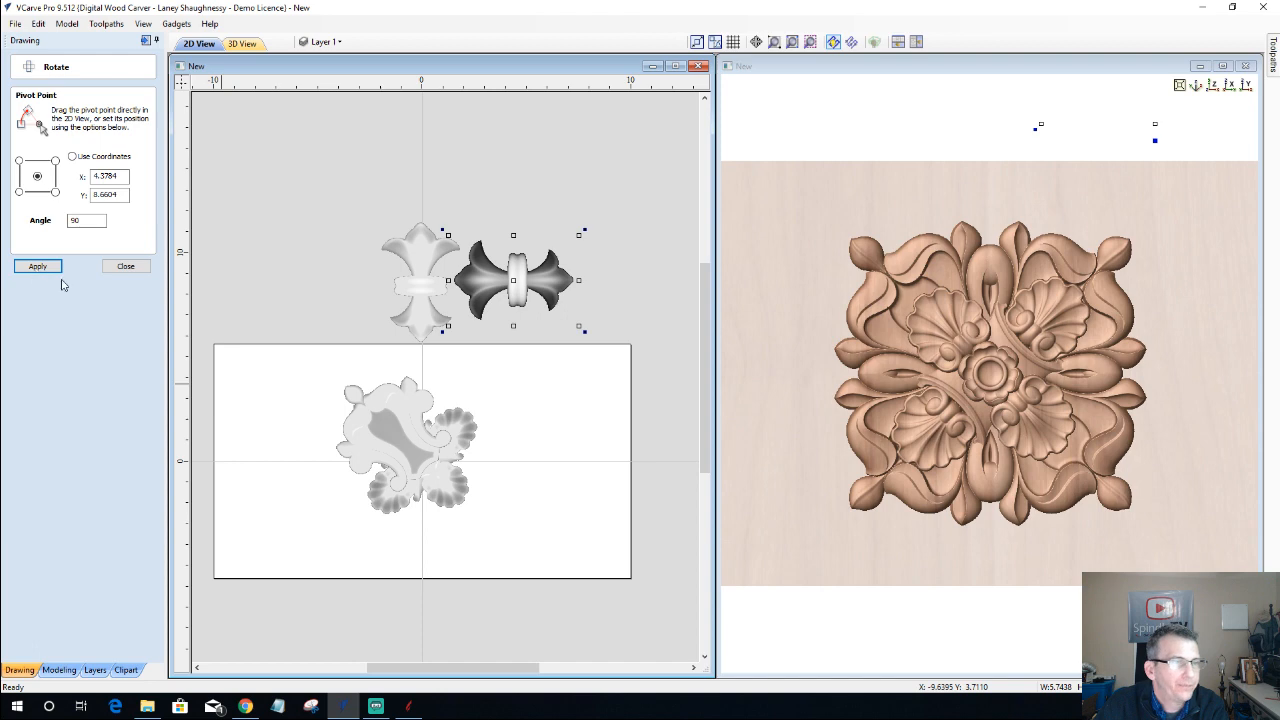
left_click(125, 267)
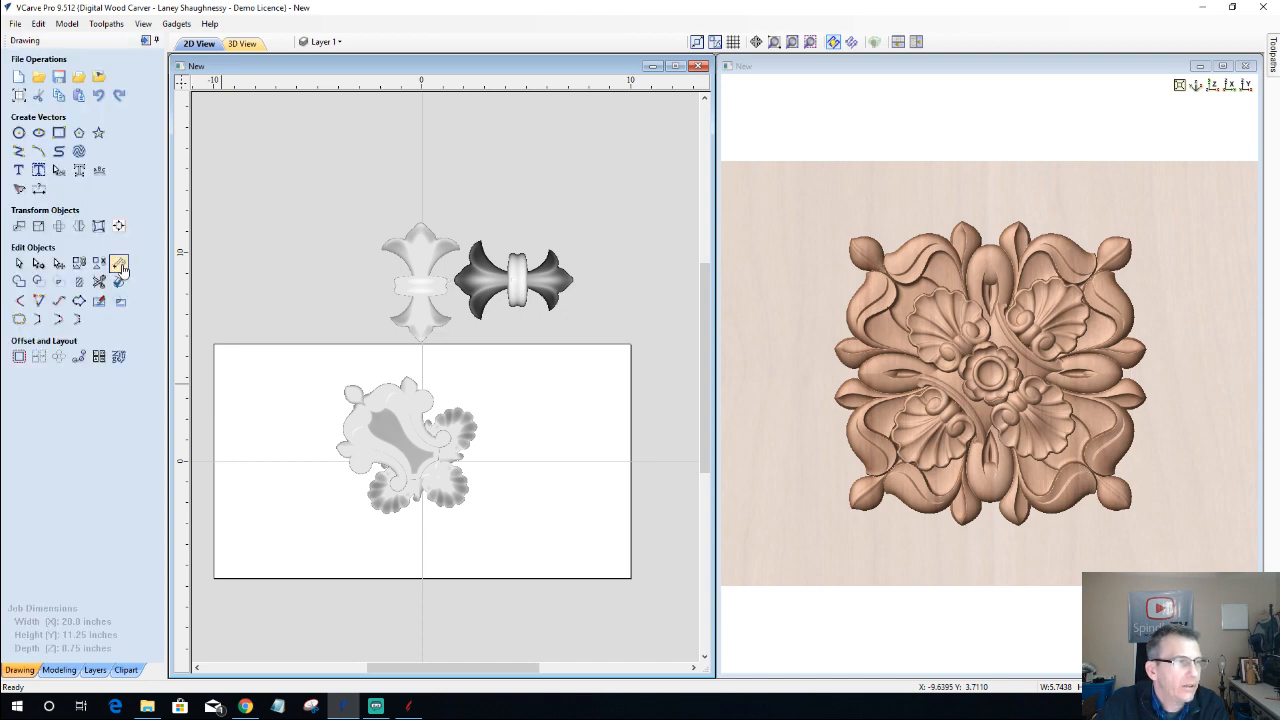
- Close the component properties and highlight Level 4's flourishes one by one to identify each component
left_click(56, 674)
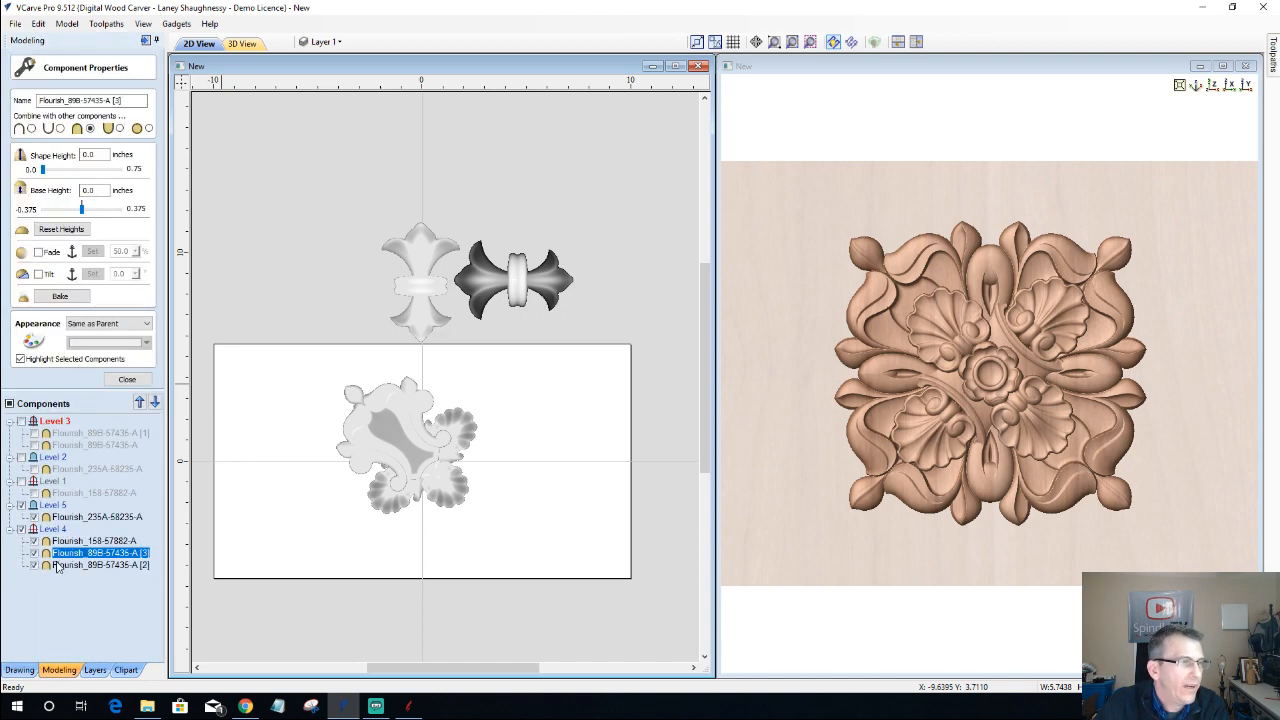
left_click(118, 383)
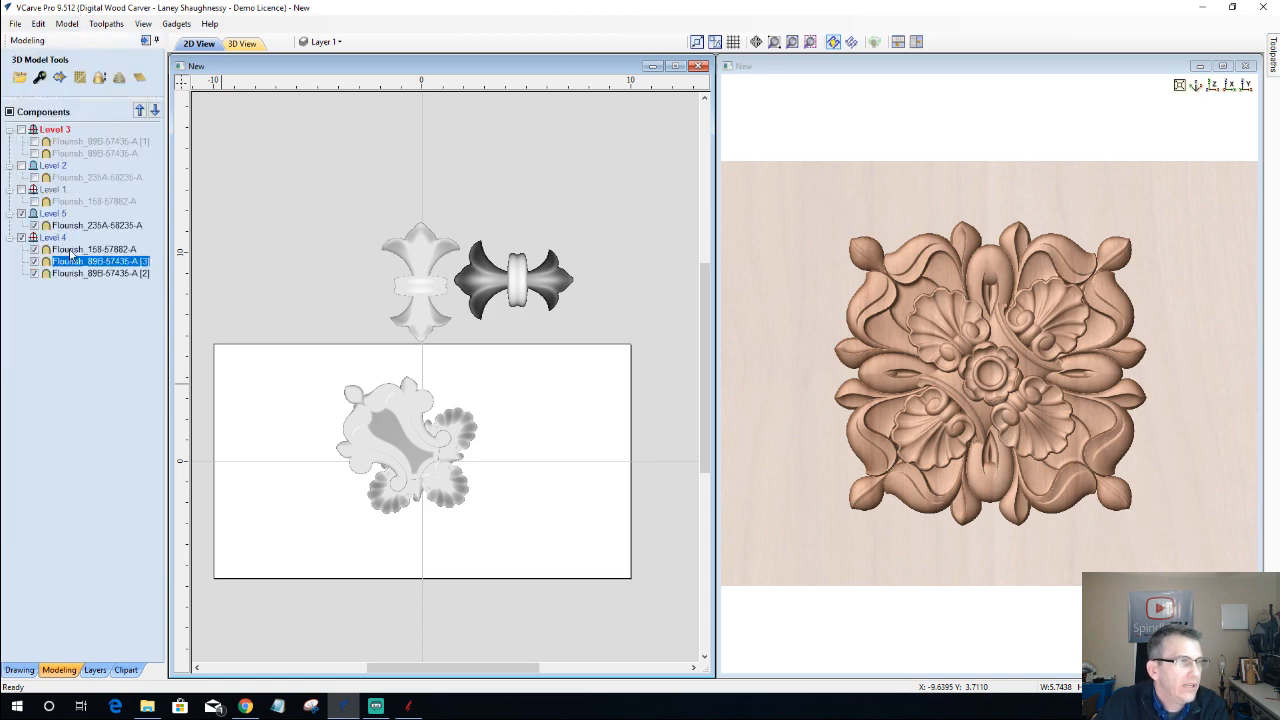
left_click(72, 249)
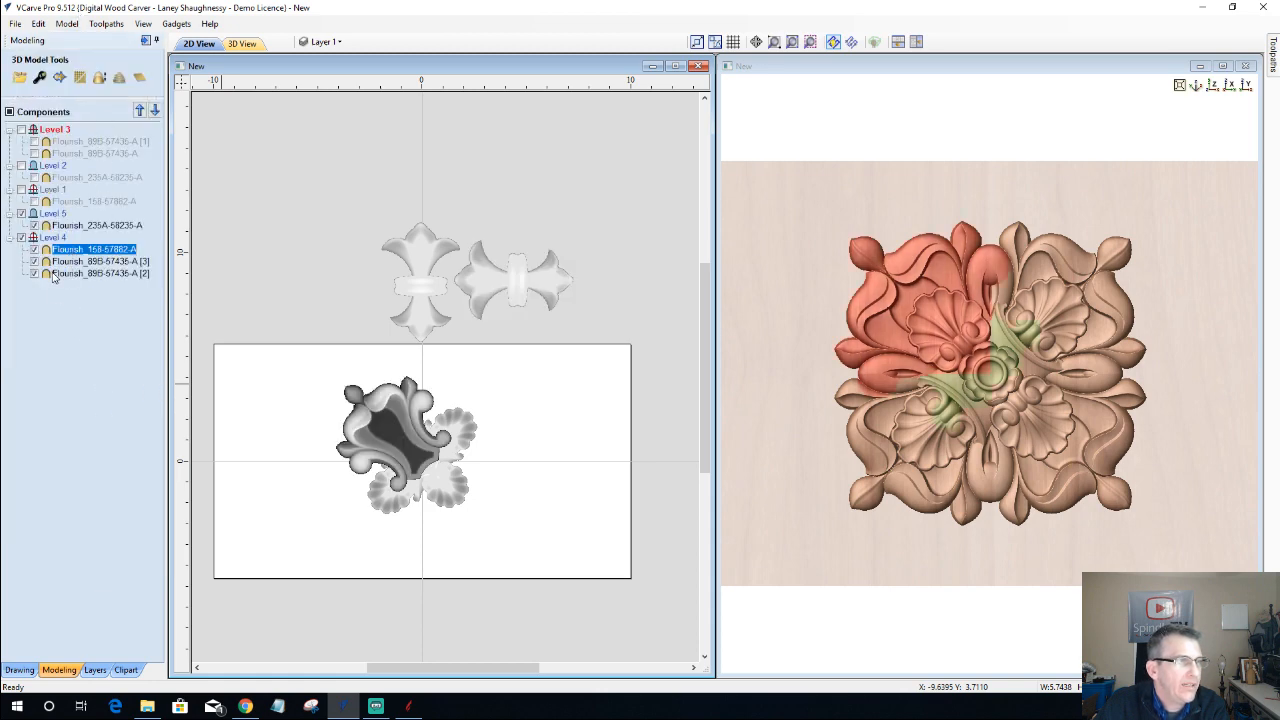
left_click(60, 273)
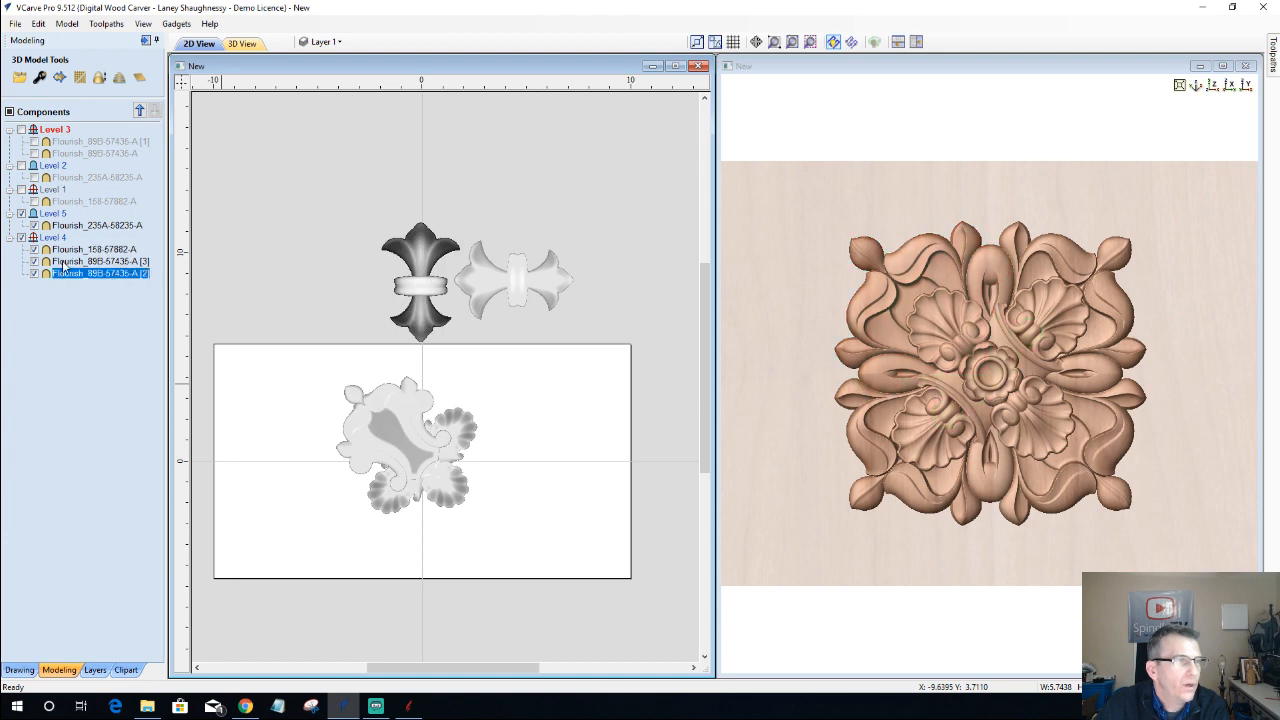
left_click(63, 262)
left_click(63, 273)
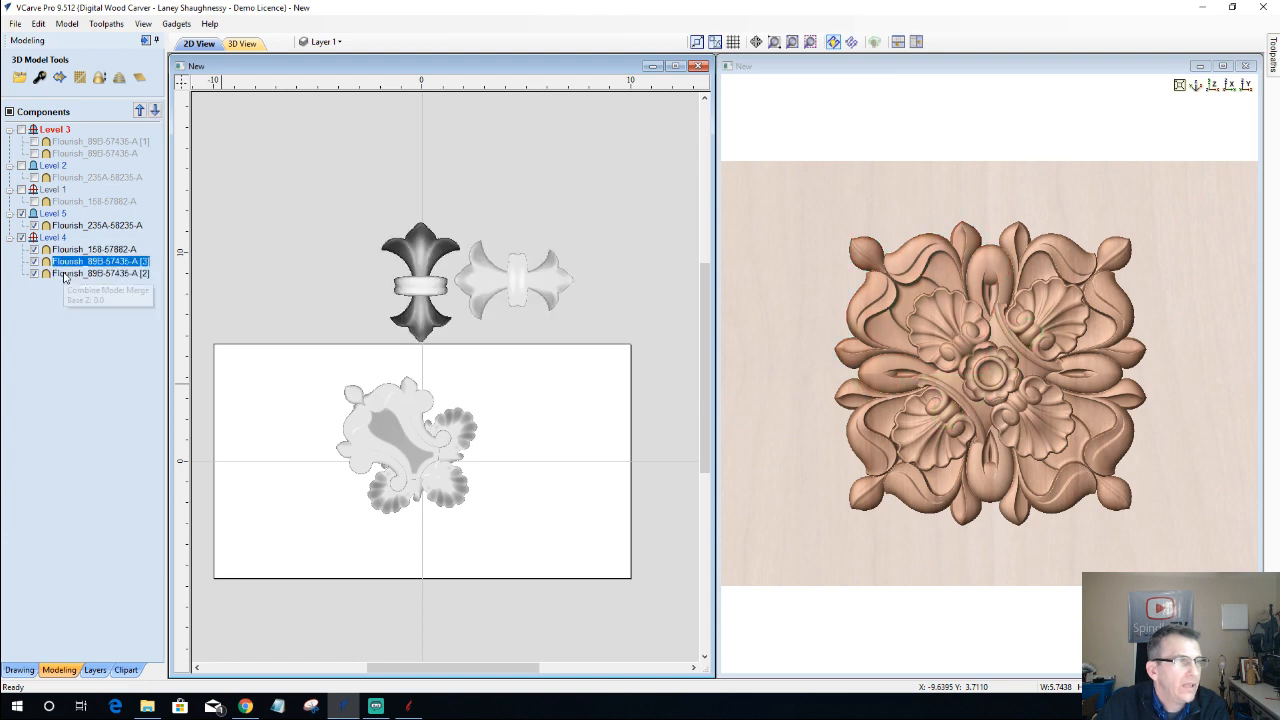
- Move the upright fleur-de-lis down onto the mirrored design and adjust it to about X -0.4, Y 2.7, with its tip near the material's top edge
left_click(420, 288)
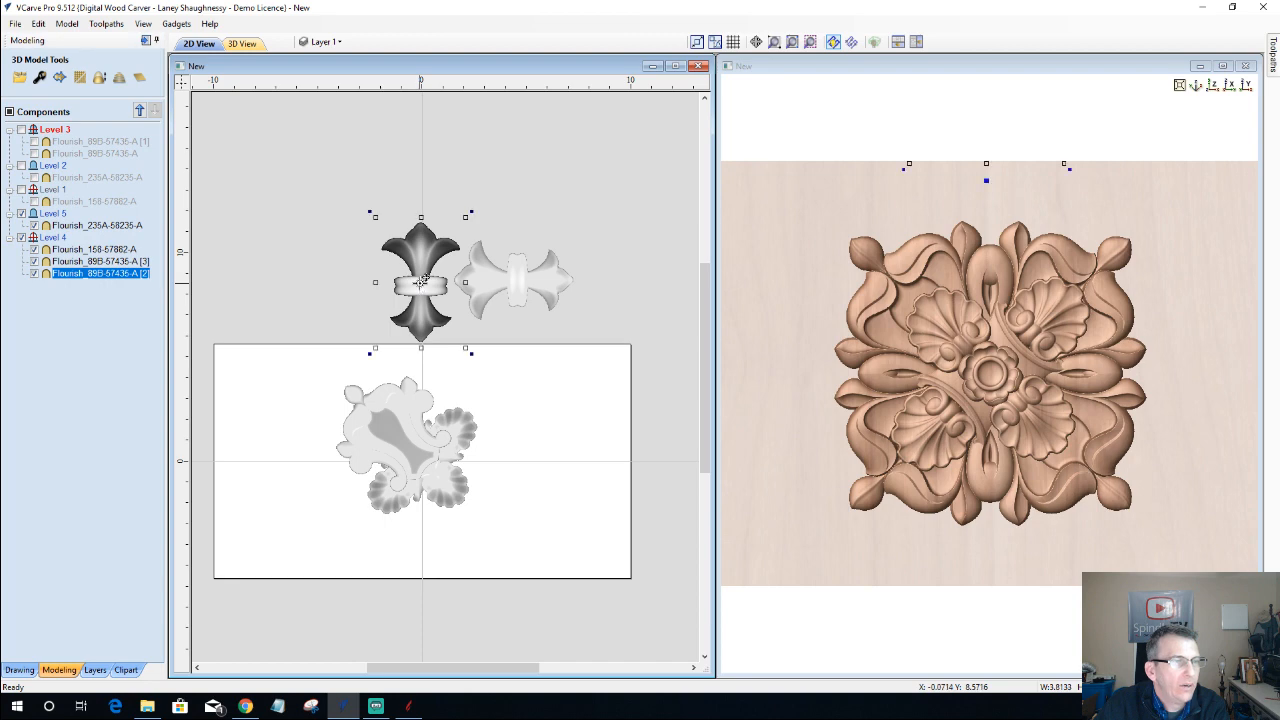
left_click_drag(424, 280, 413, 423)
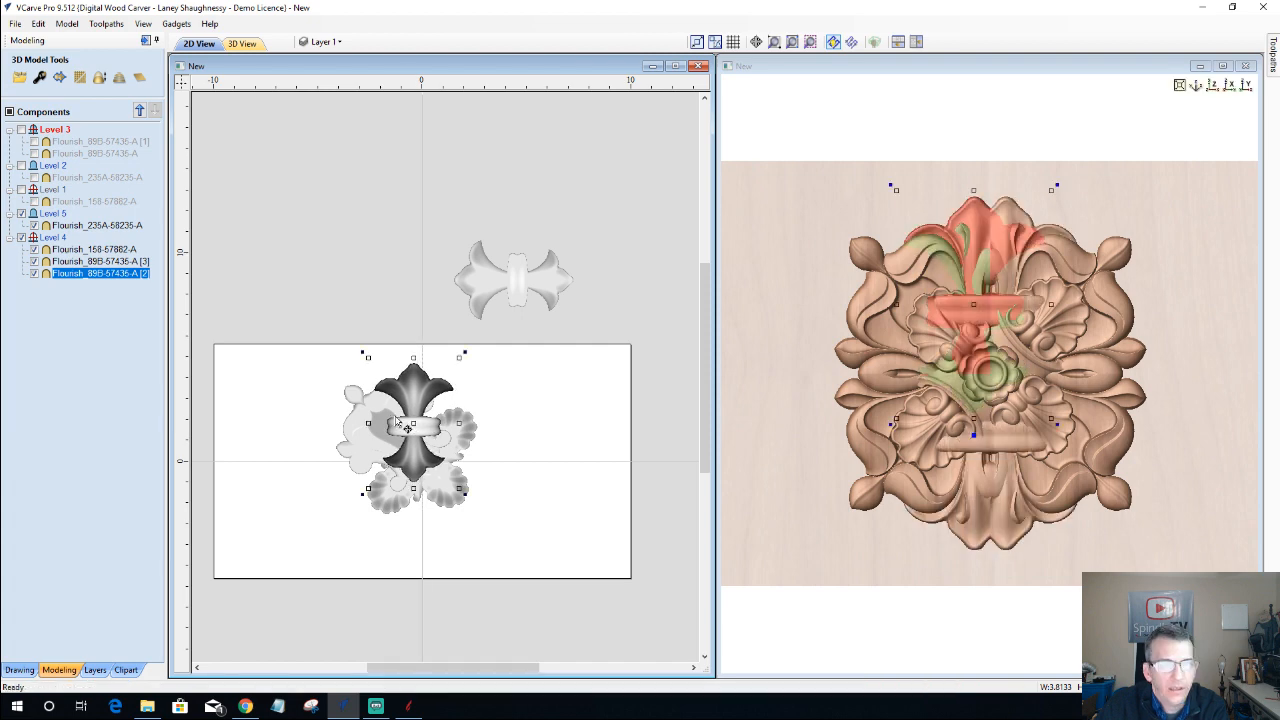
scroll(386, 372, "up", 2)
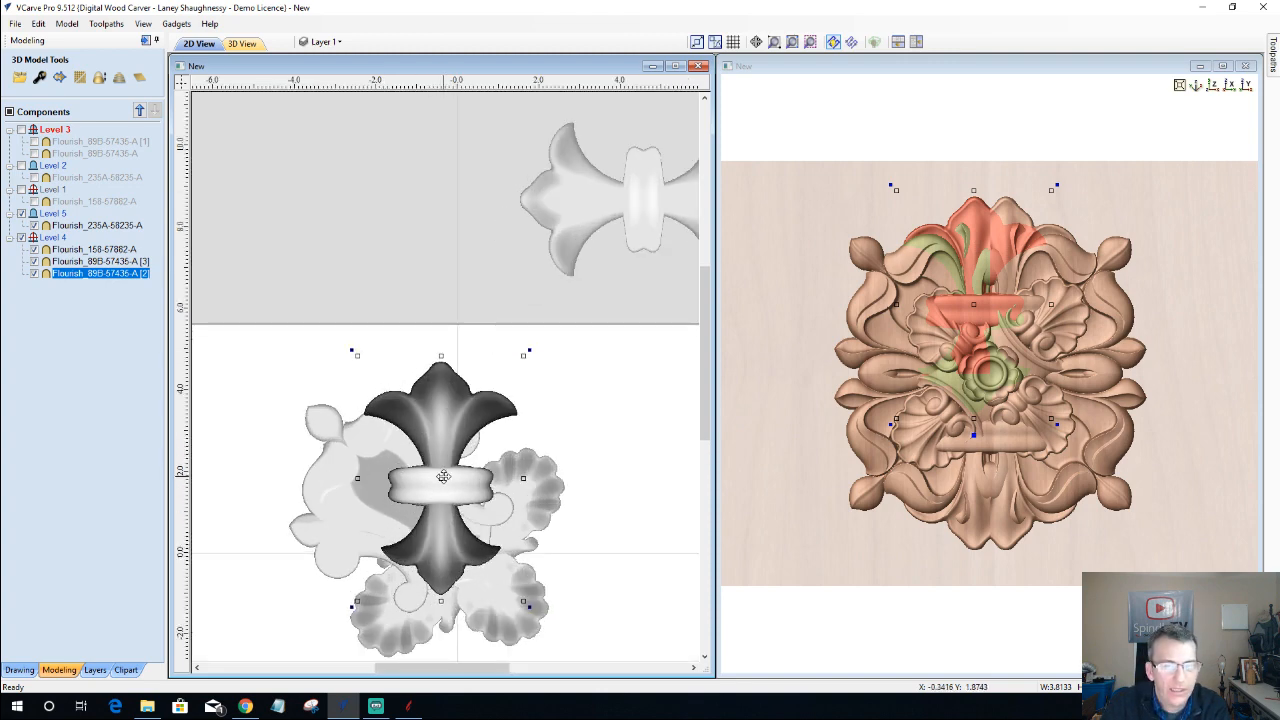
key("Right")
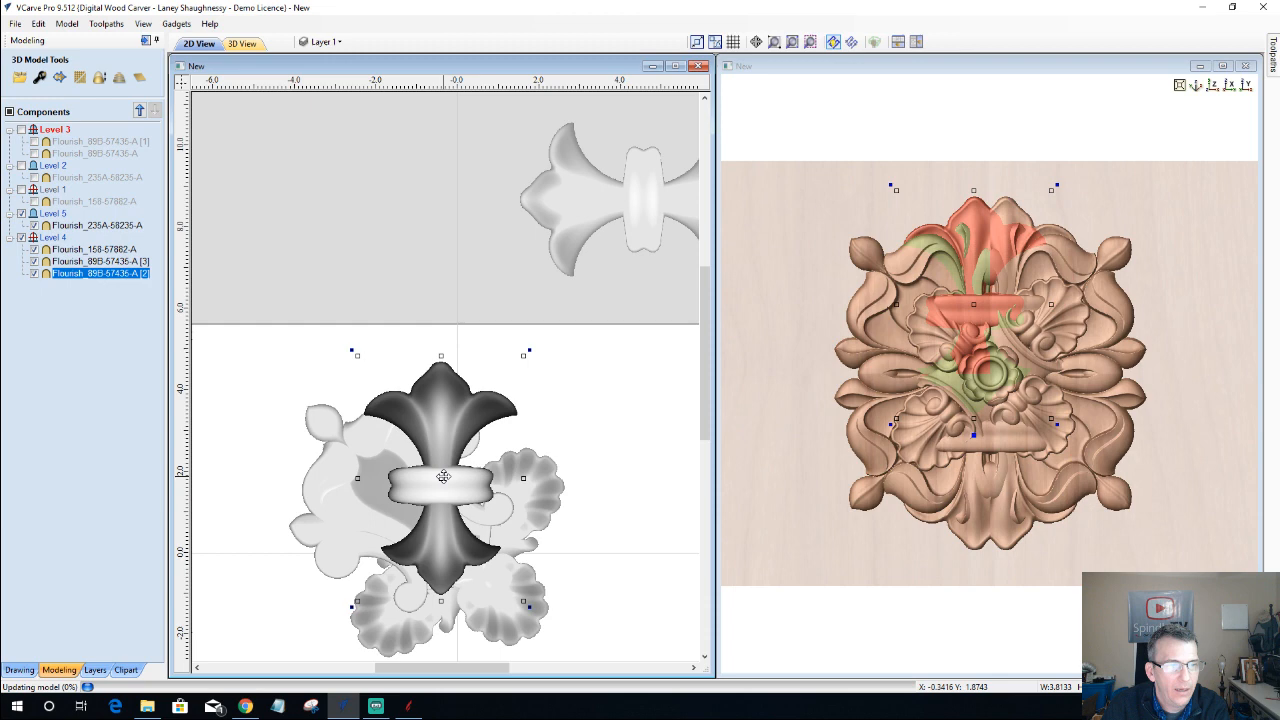
key("Up")
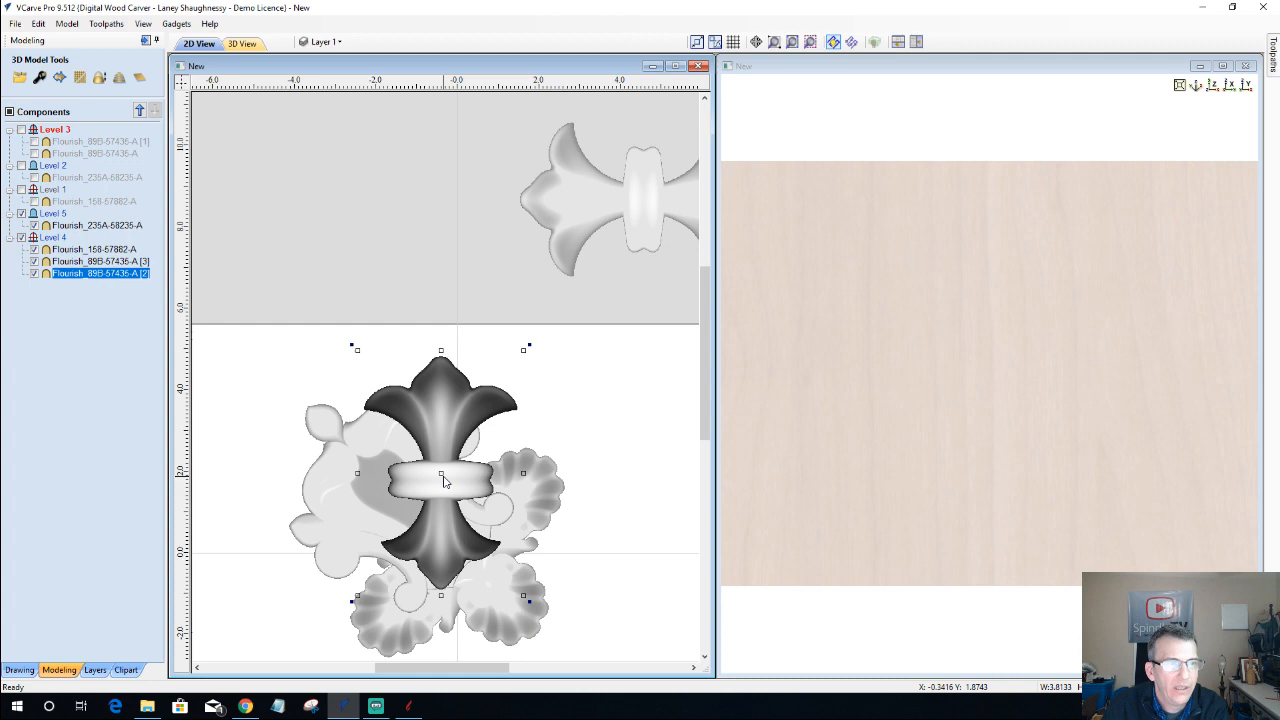
key("Up")
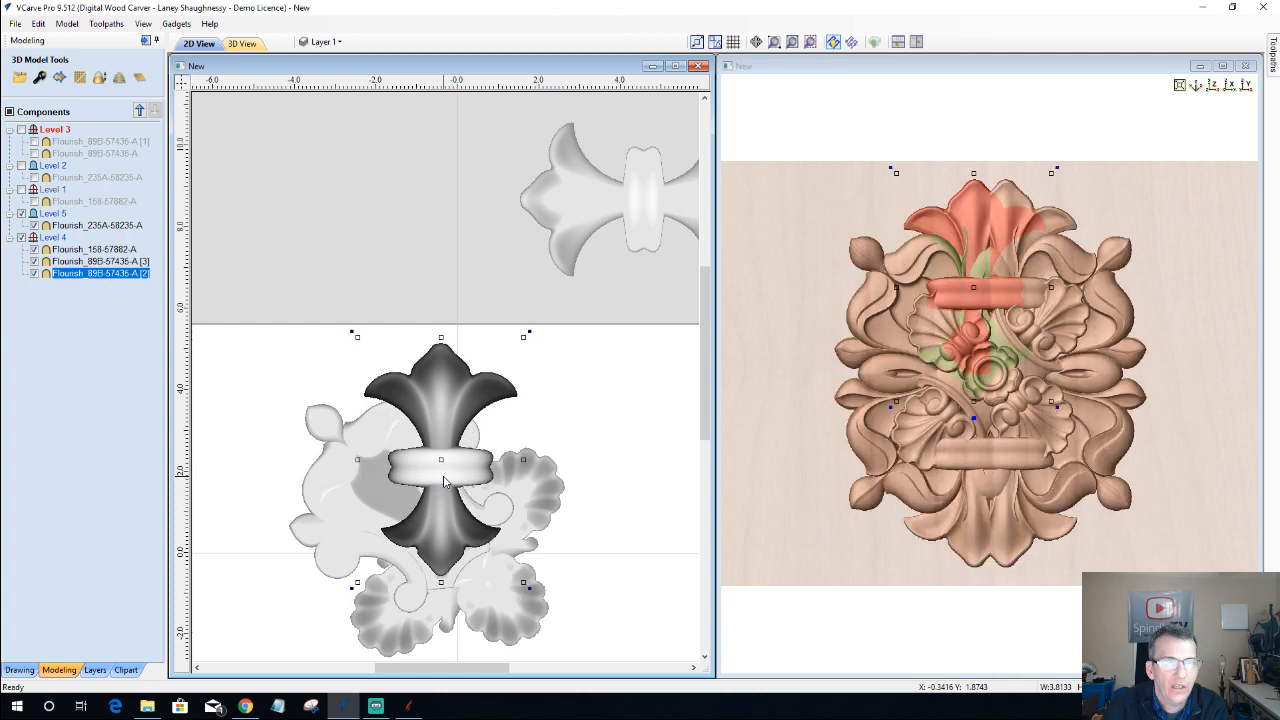
left_click_drag(445, 482, 443, 440)
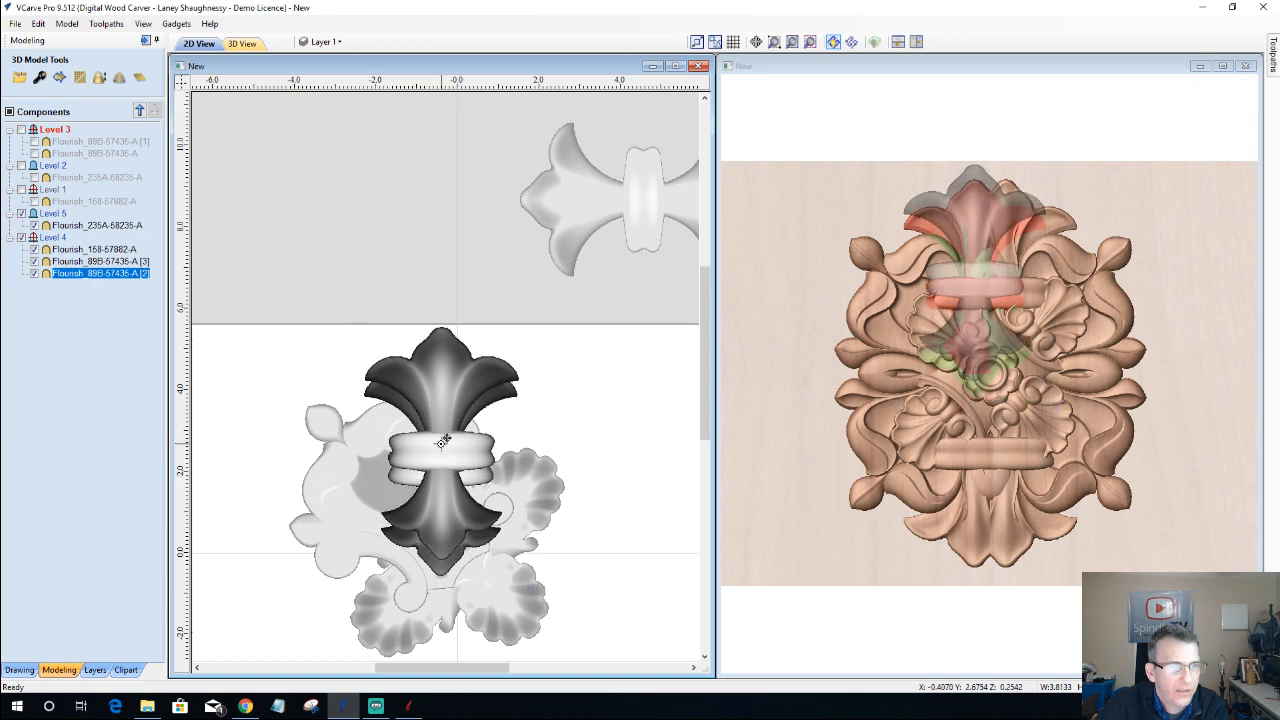
left_click_drag(443, 440, 443, 442)
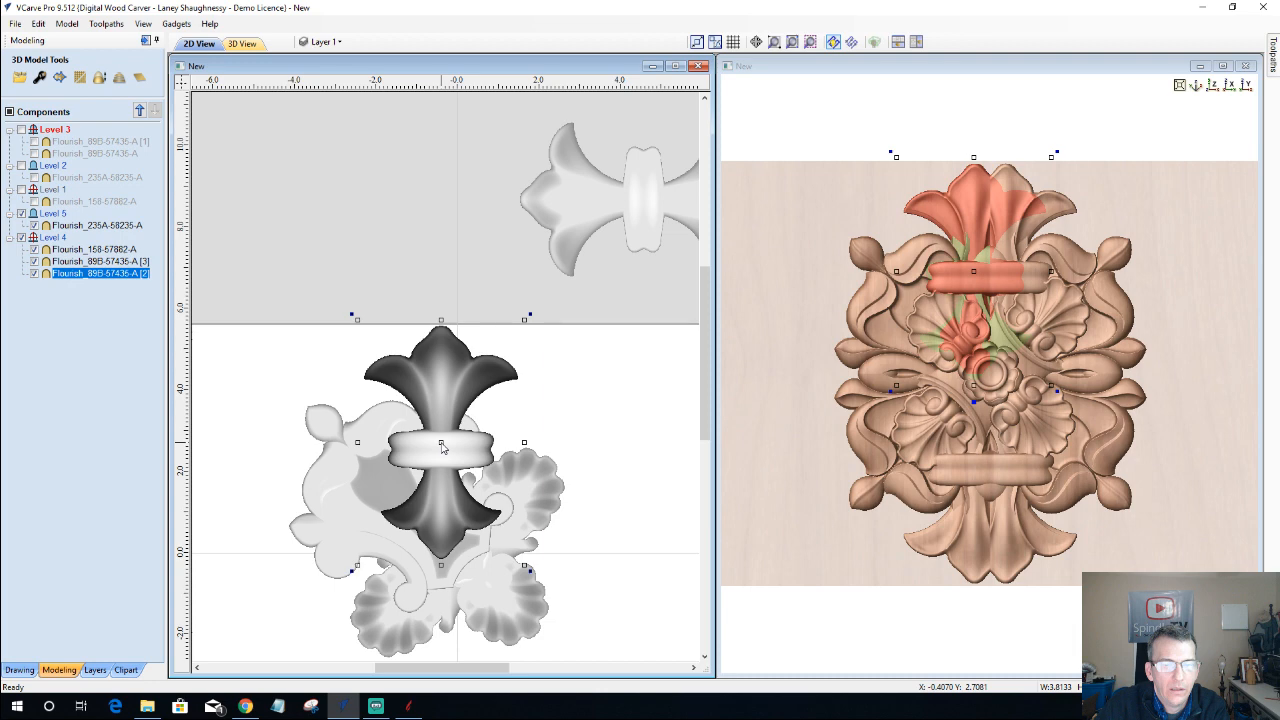
- Examine in the 3D view how the mirrored fleur-de-lis blends with the shells and the center rosette
scroll(972, 265, "up", 3)
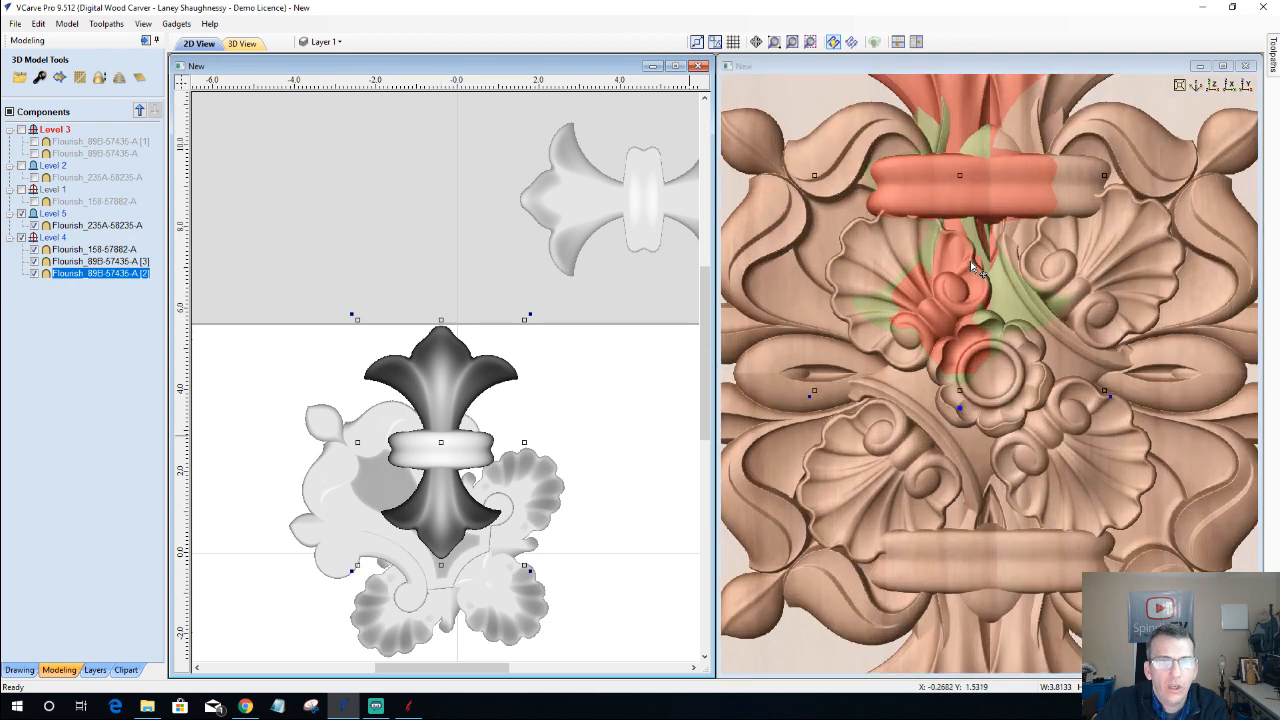
scroll(970, 261, "down", 1)
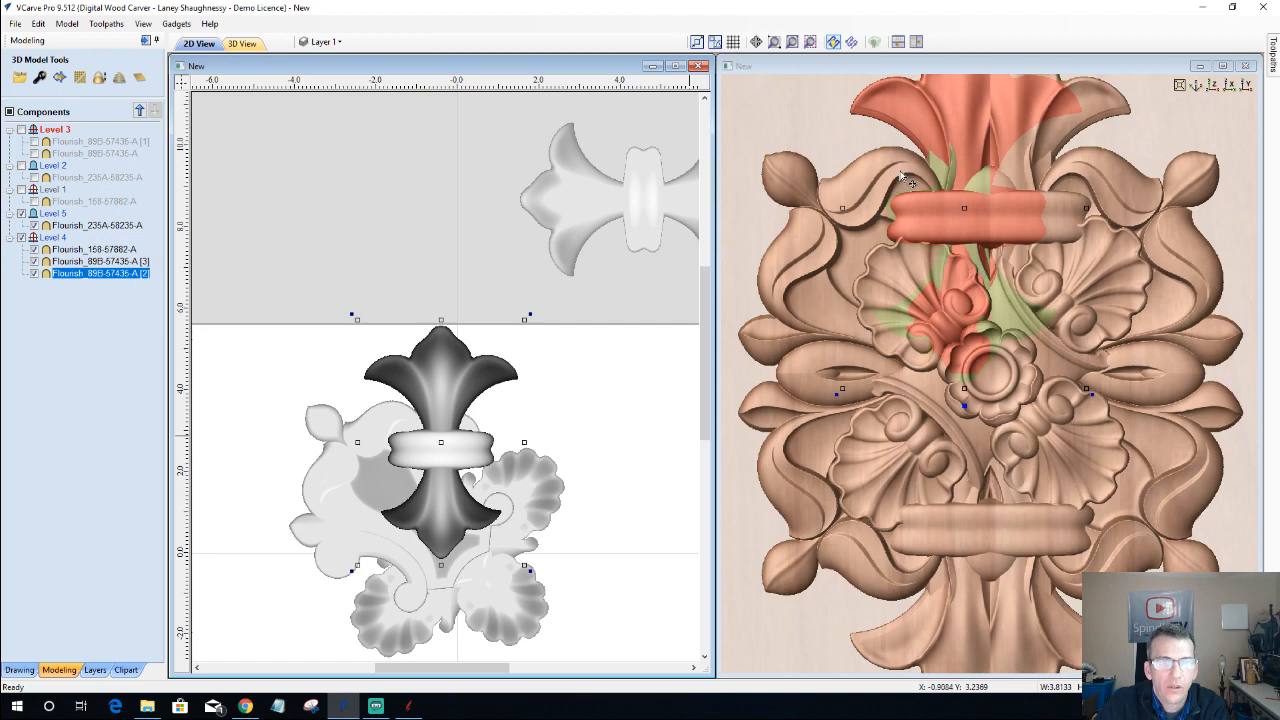
scroll(908, 180, "down", 3)
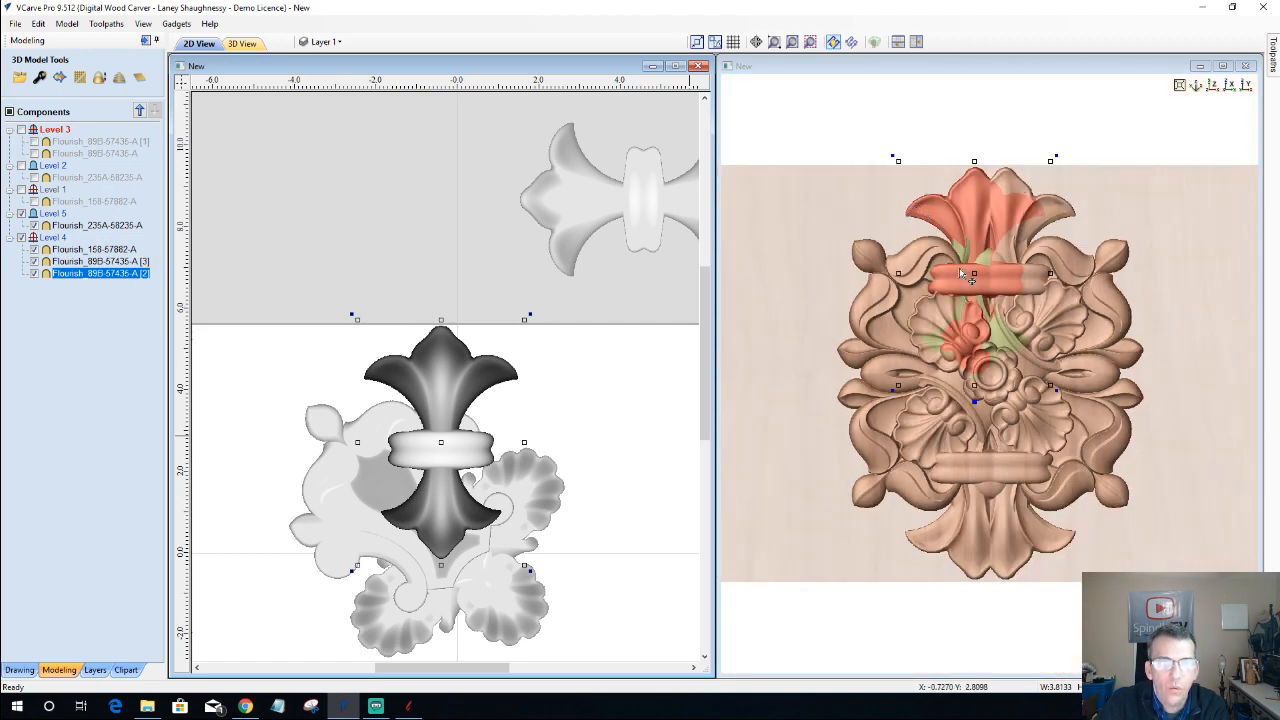
scroll(960, 271, "up", 3)
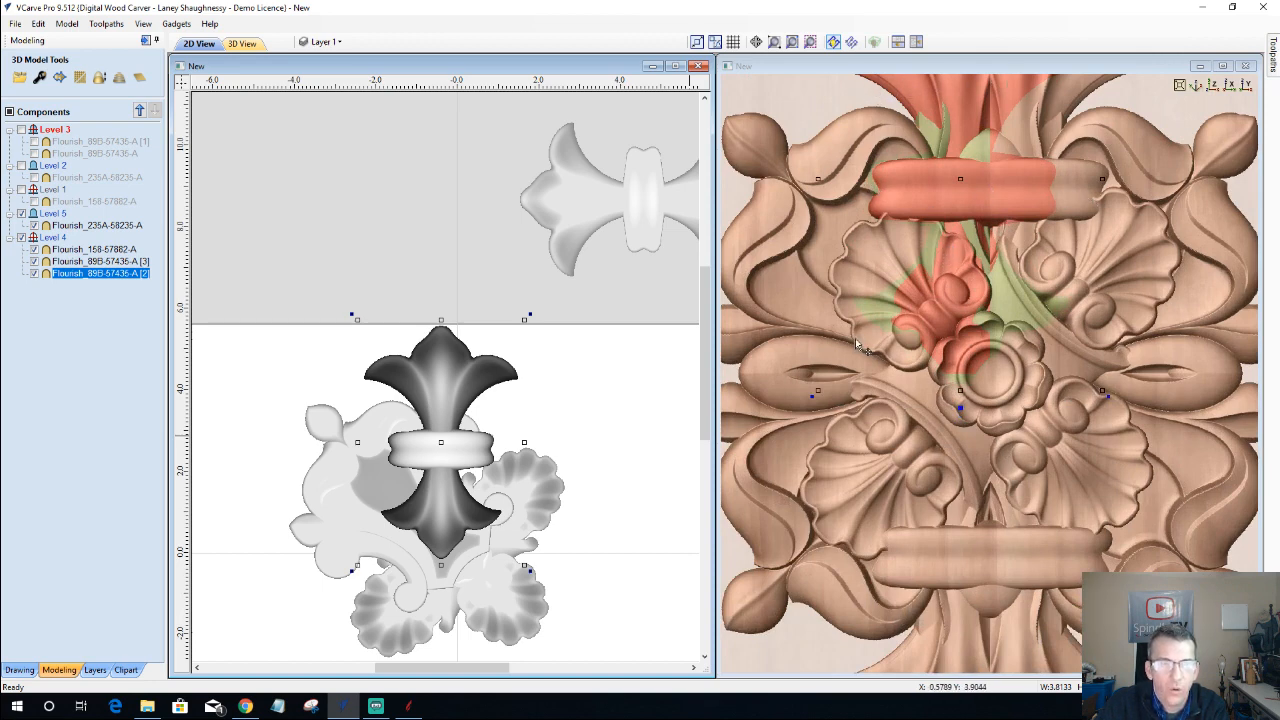
scroll(866, 360, "down", 3)
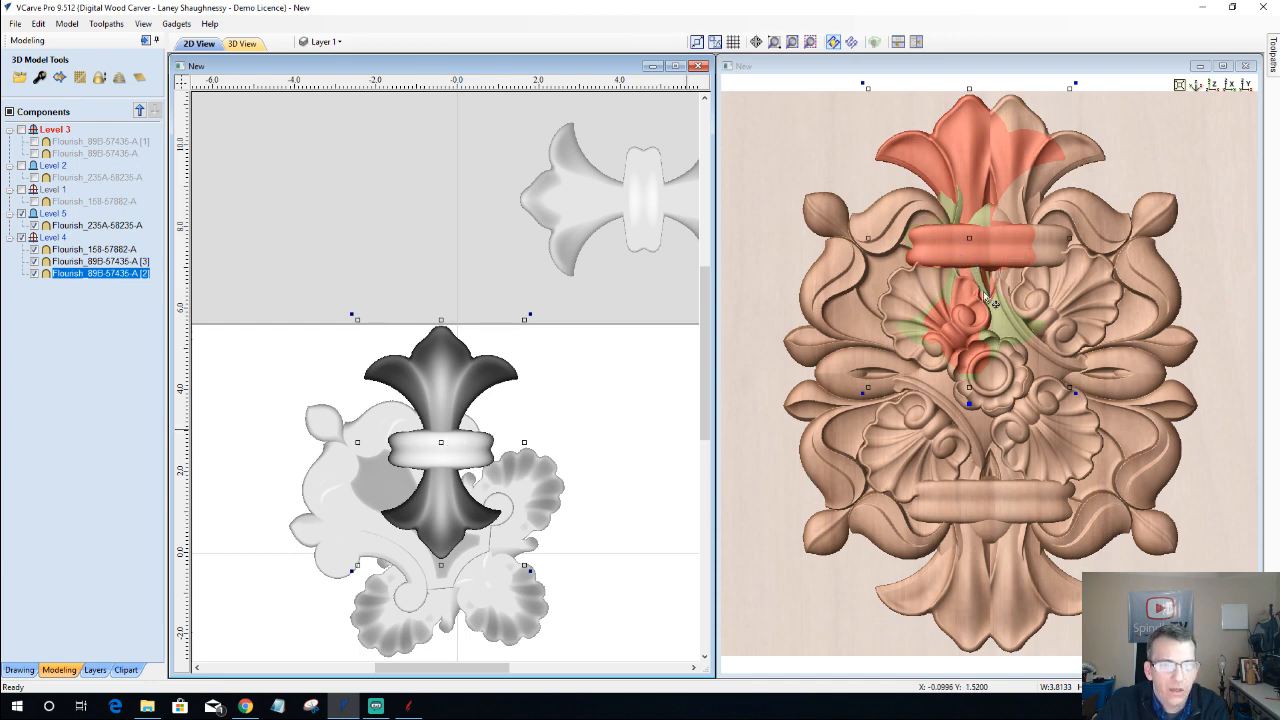
- Raise the upright fleur-de-lis slightly to about X -0.4, Y 3.0, with its tip past the material's top edge
scroll(969, 241, "up", 3)
scroll(969, 241, "down", 1)
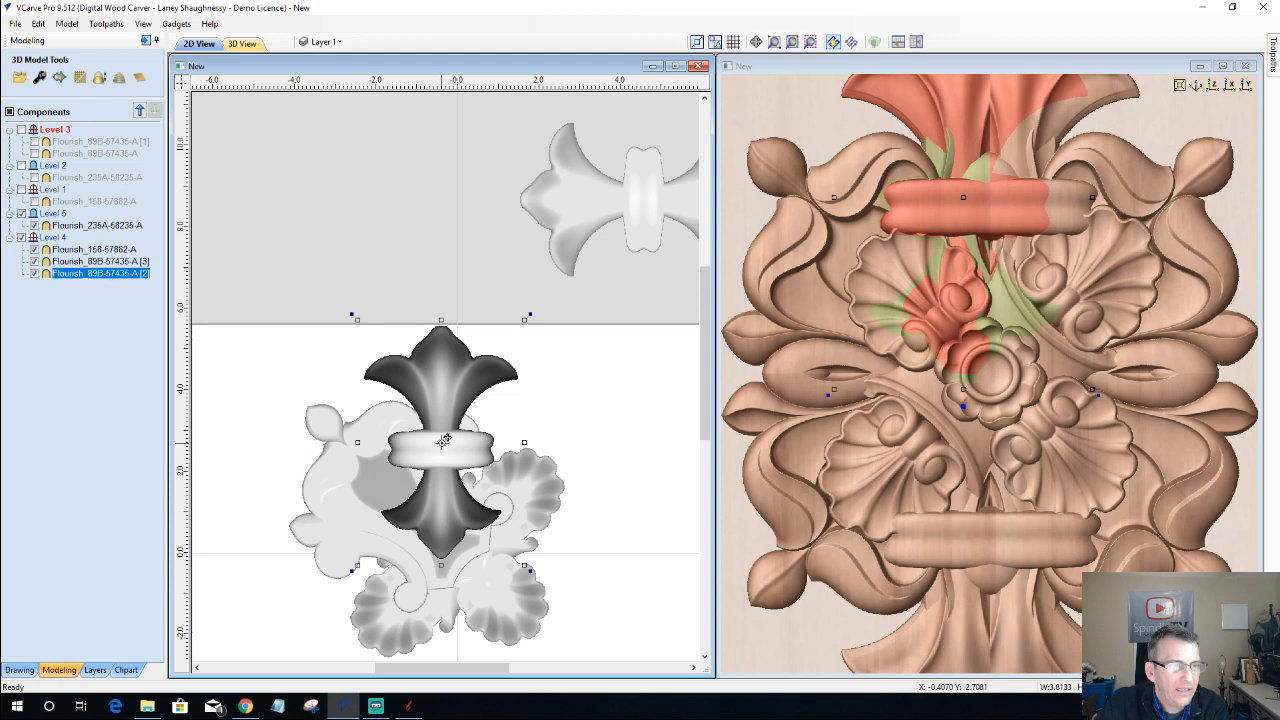
left_click_drag(443, 440, 443, 429)
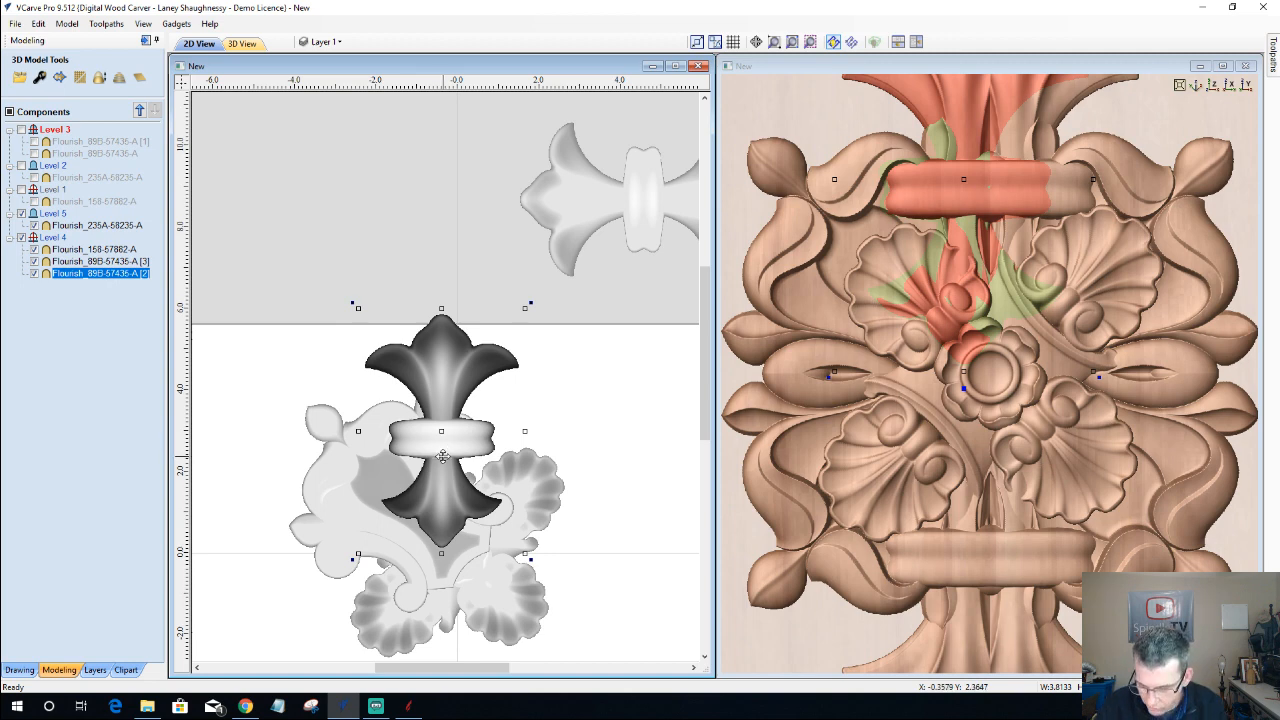
key("F9")
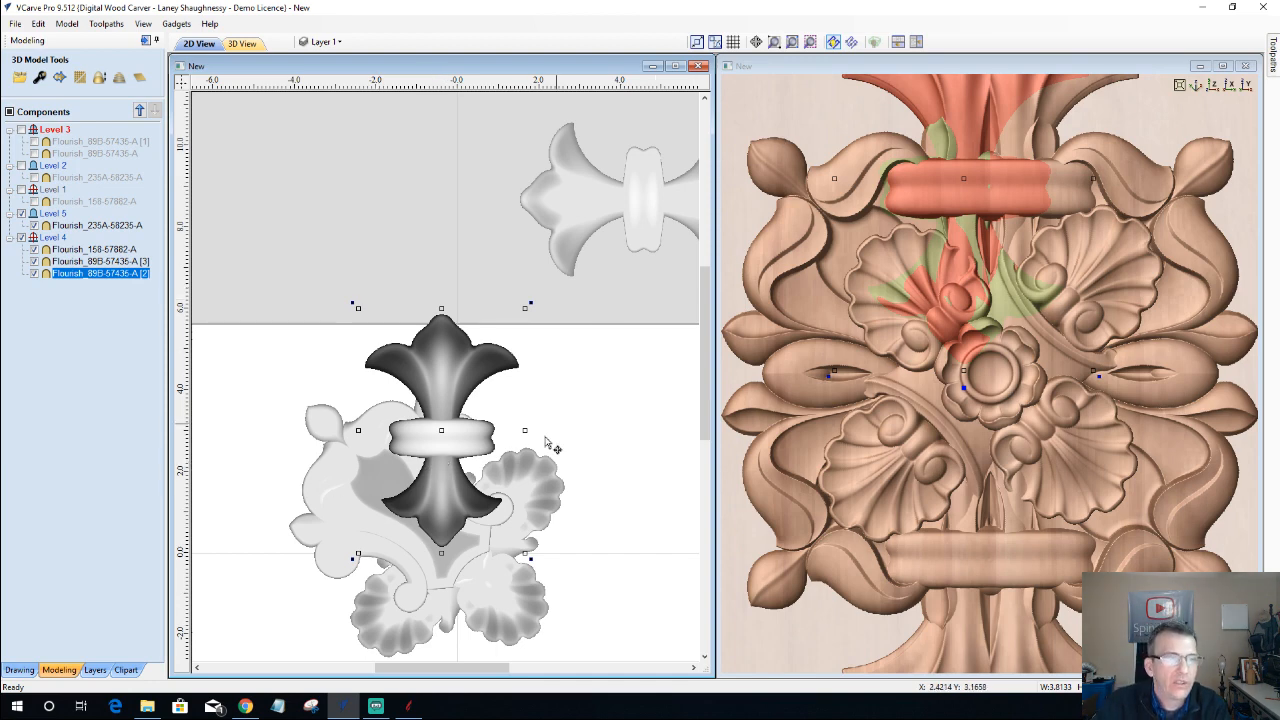
- Move the sideways fleur-de-lis from above the material onto the mirrored design, centering it at about X -1.9, Y 0.3
scroll(549, 445, "down", 2)
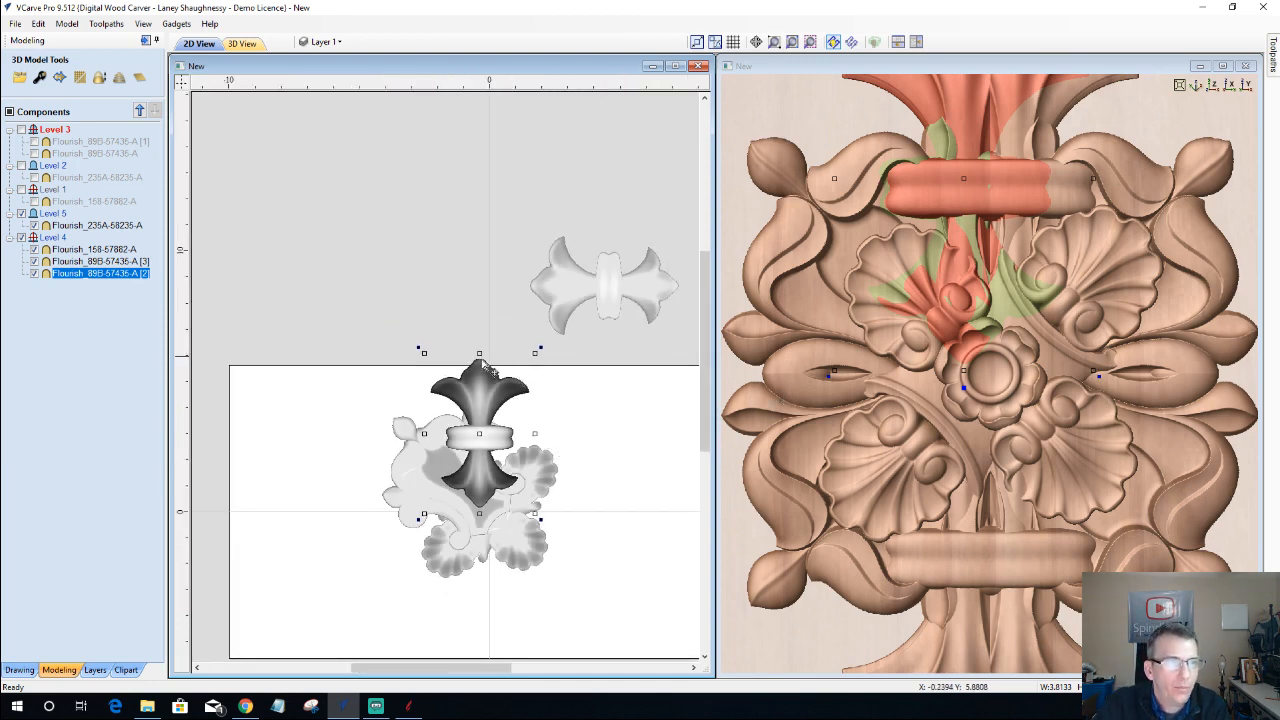
scroll(794, 362, "down", 2)
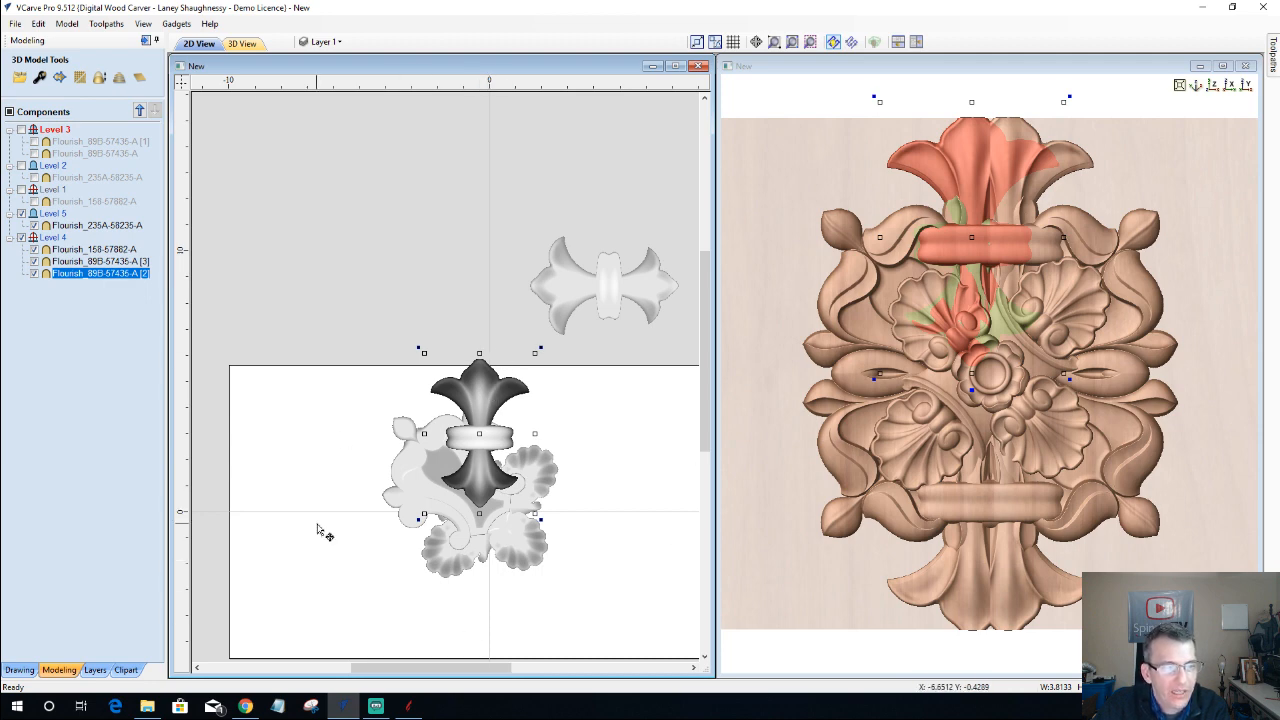
scroll(326, 532, "down", 3)
scroll(340, 550, "up", 1)
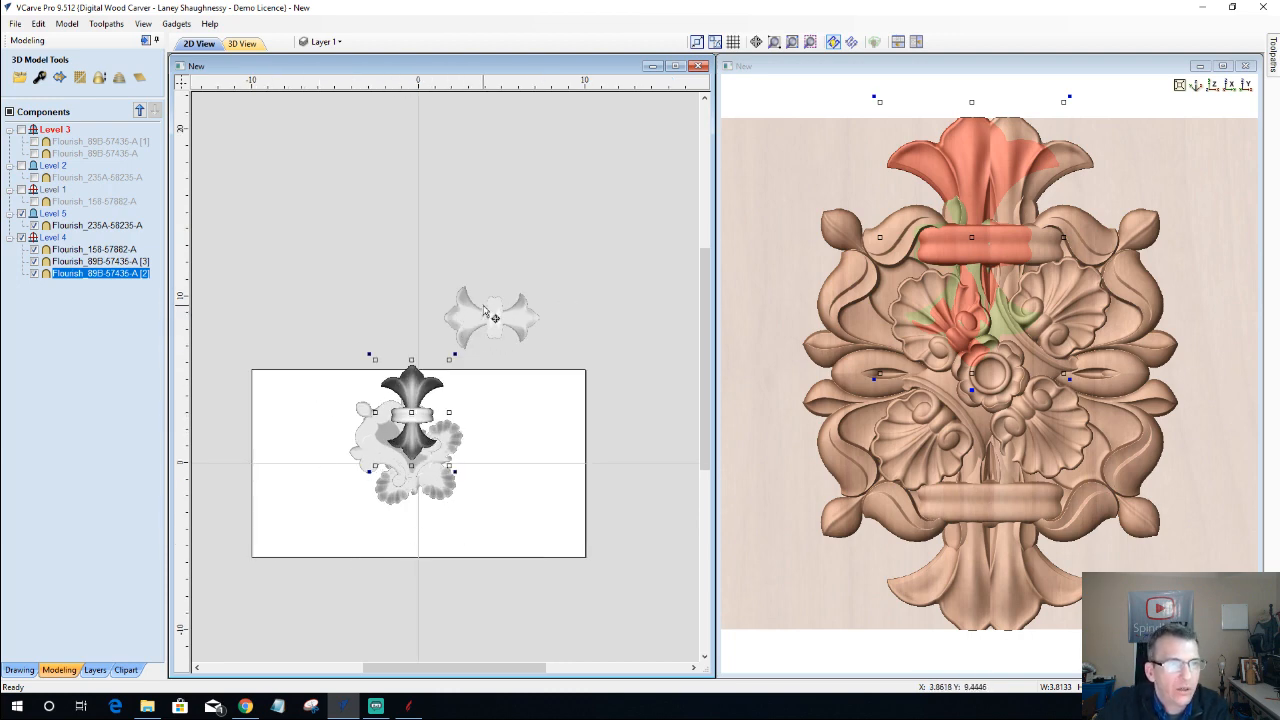
left_click(491, 316)
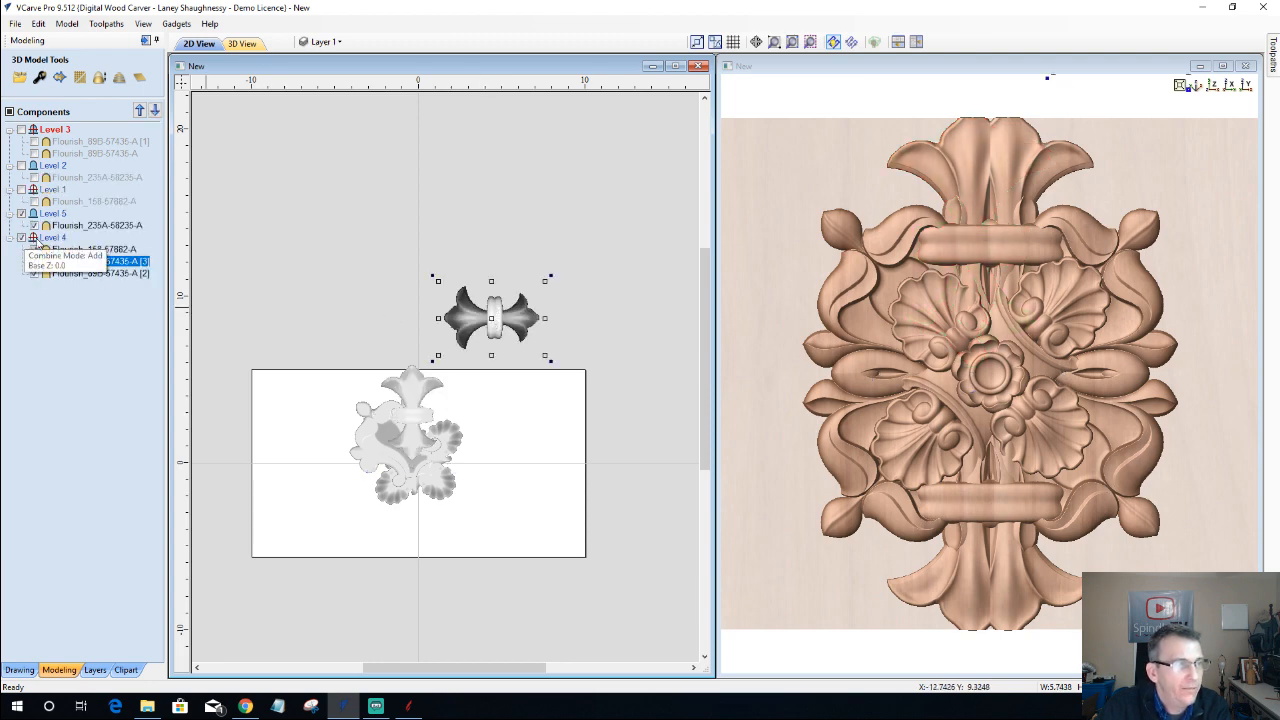
left_click(493, 318)
left_click_drag(493, 318, 386, 457)
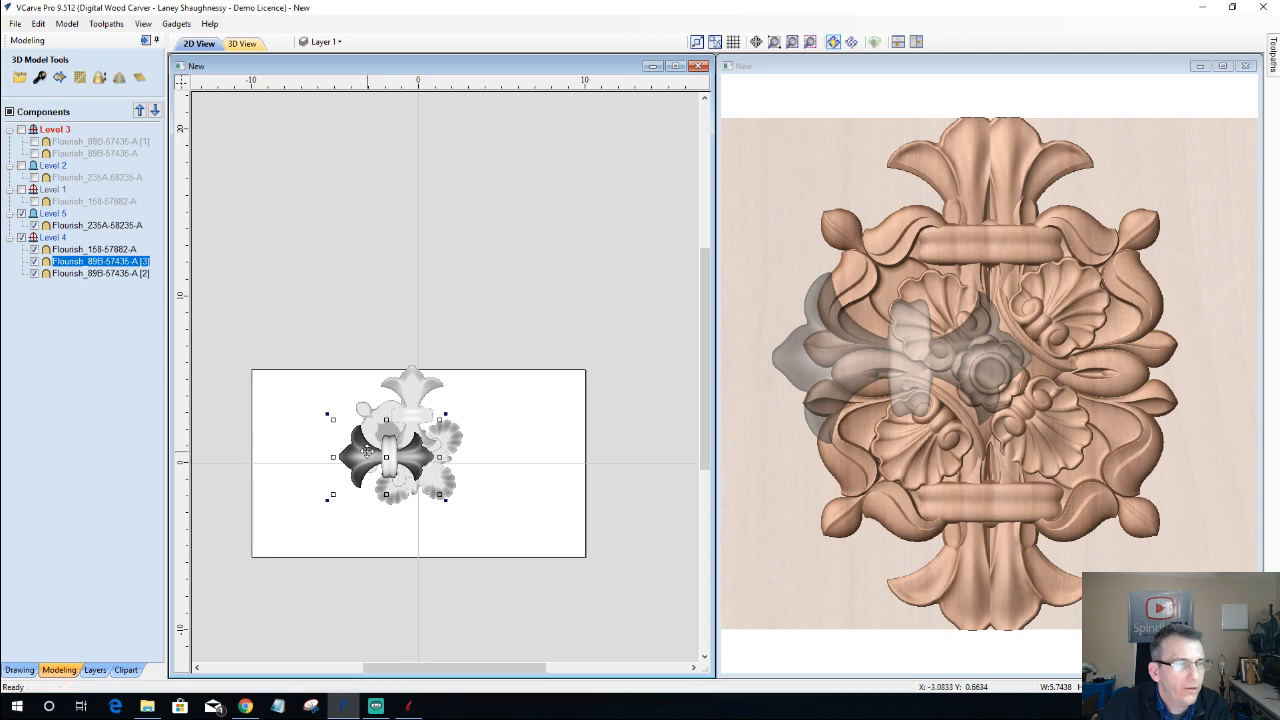
- Shift the sideways fleur-de-lis outward in small increments until its center is at about X -3.0, Y 0.4
scroll(350, 449, "up", 2)
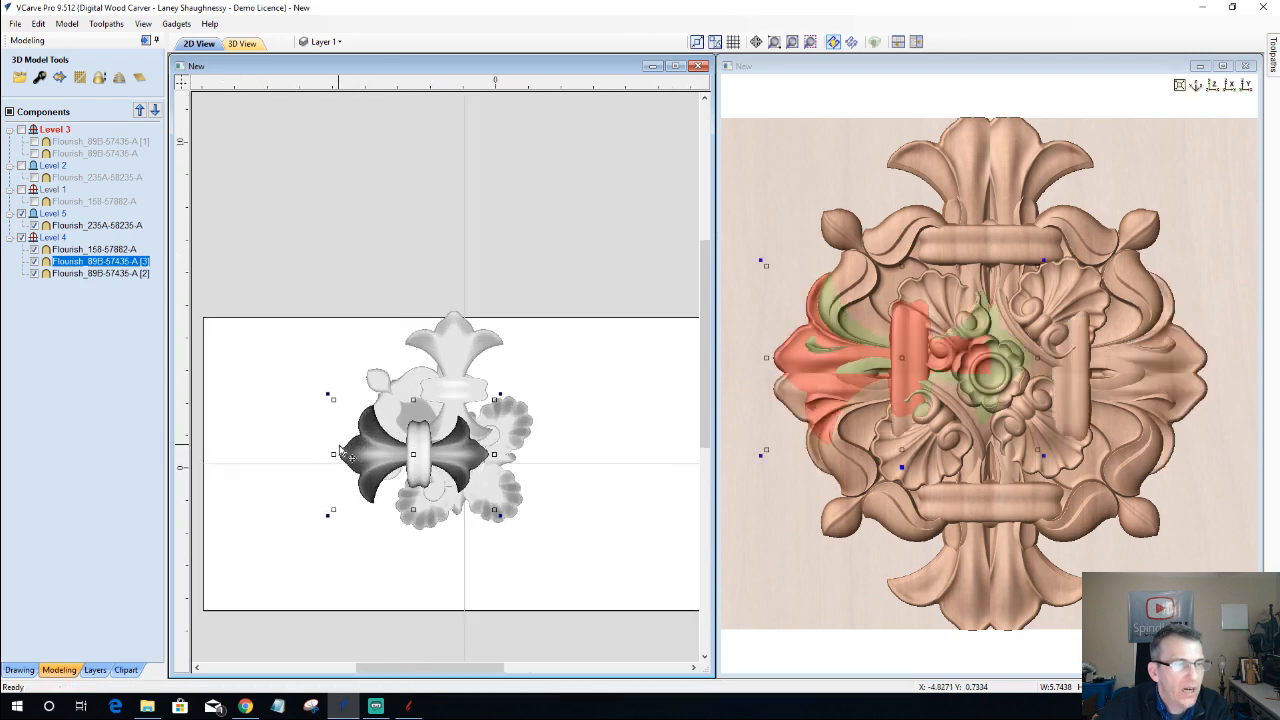
scroll(345, 454, "up", 2)
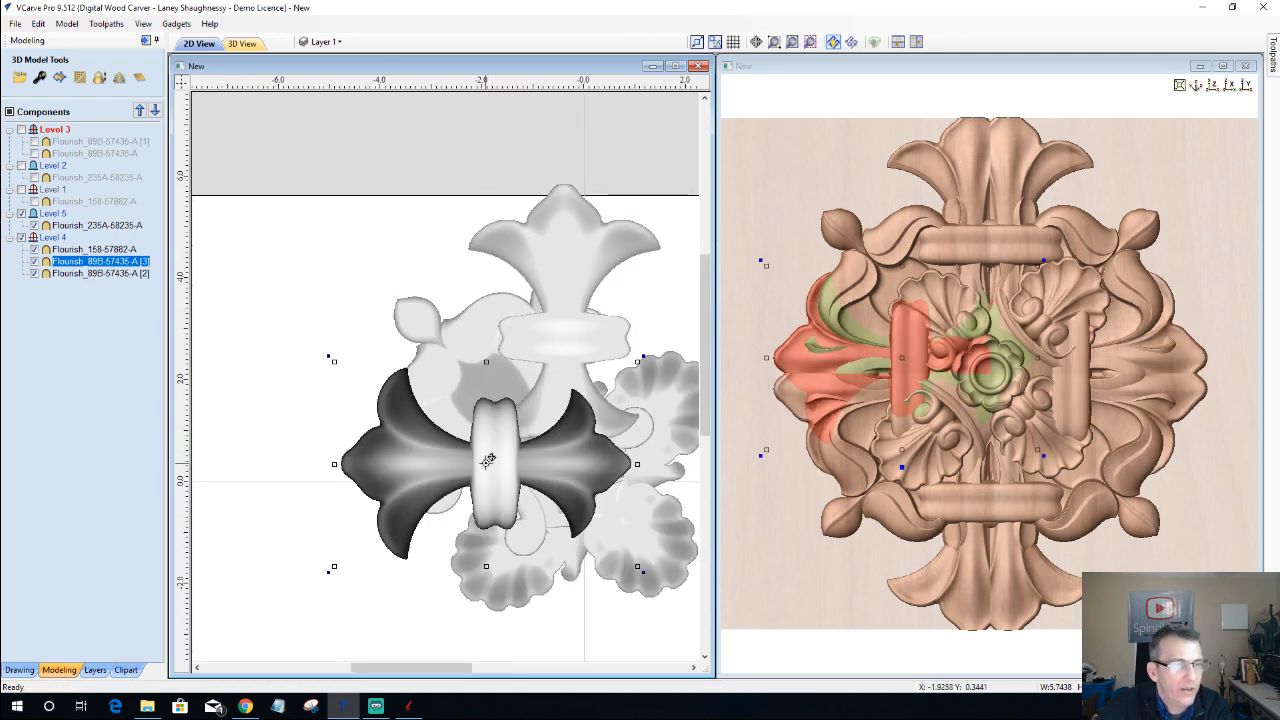
left_click_drag(487, 463, 465, 456)
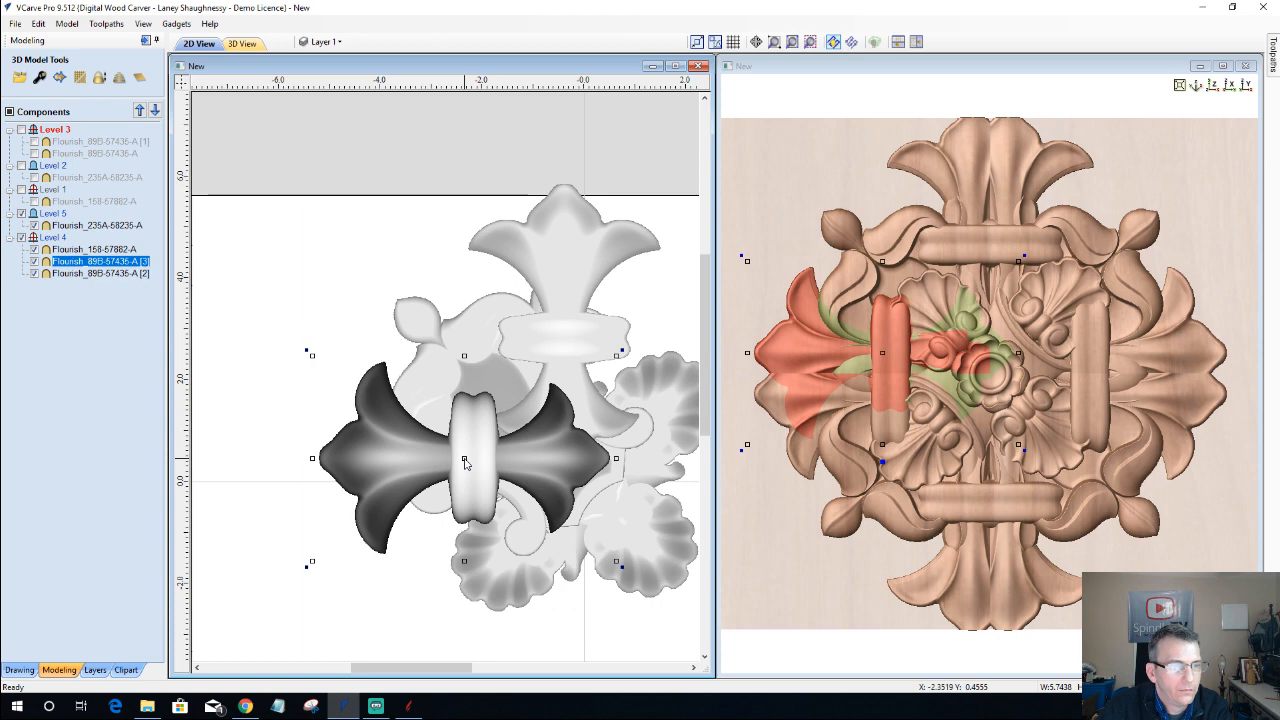
left_click_drag(464, 462, 449, 457)
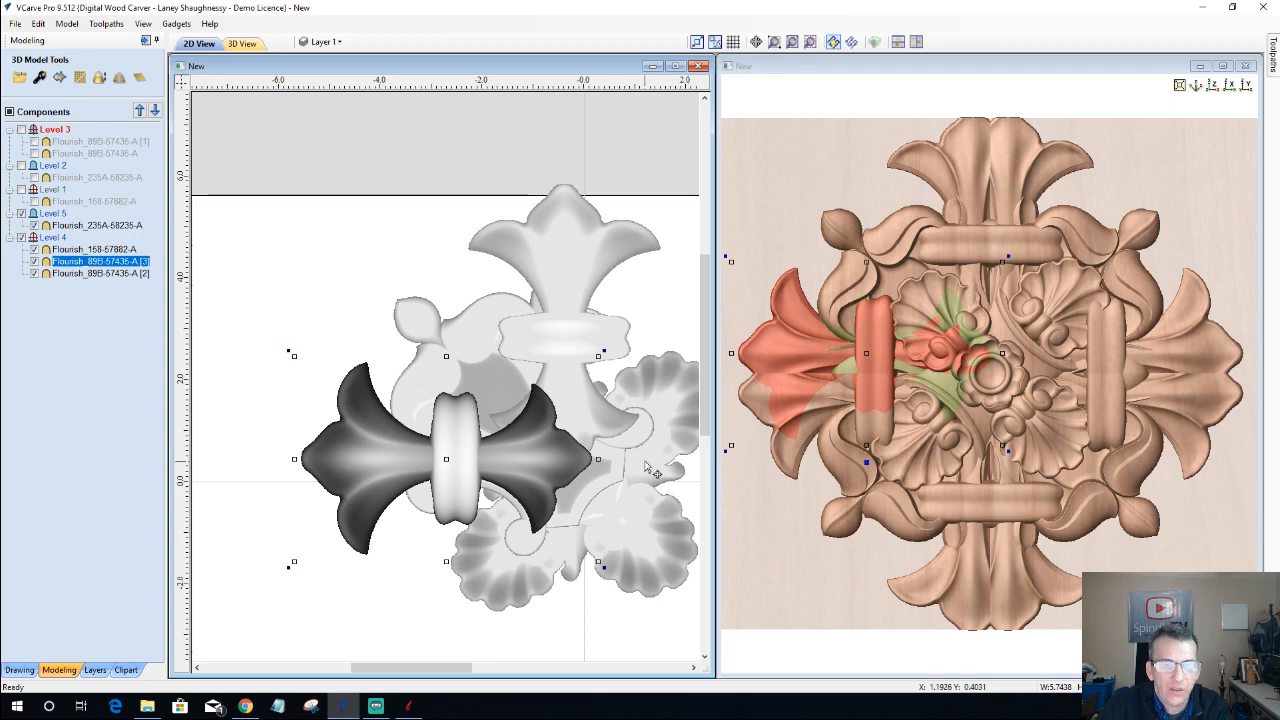
left_click_drag(448, 462, 436, 460)
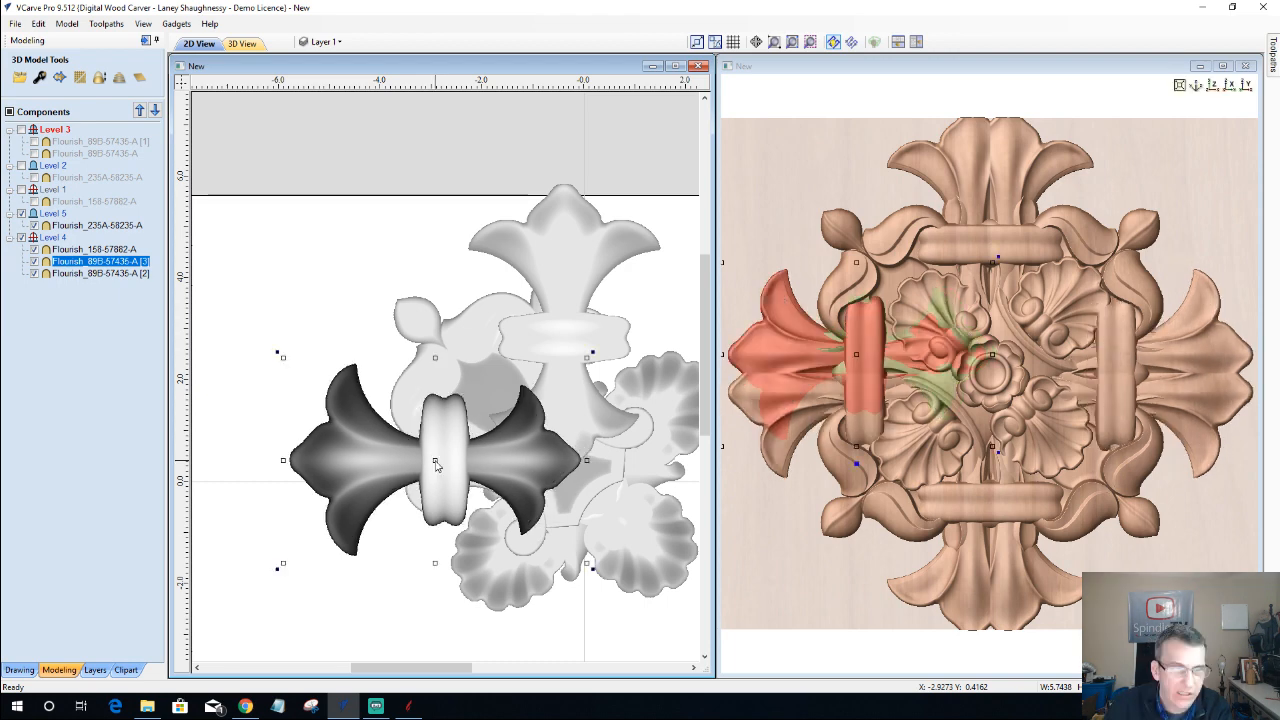
key("Left")
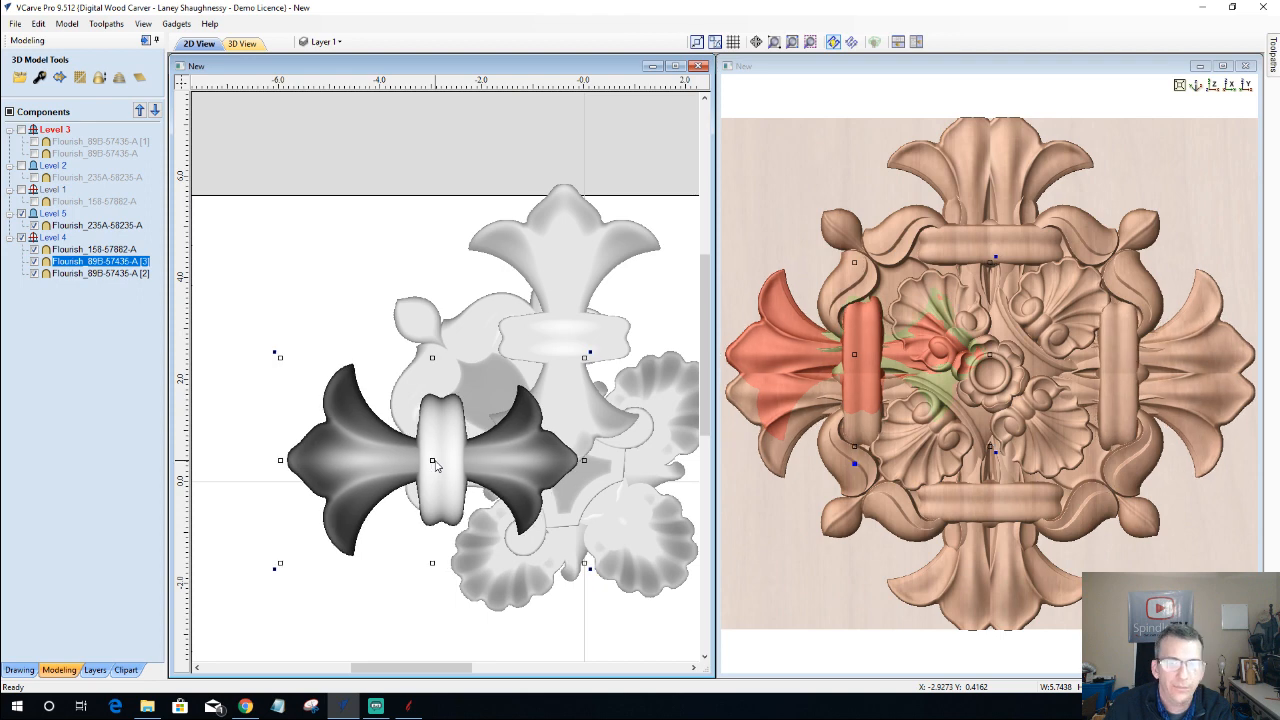
key("Left")
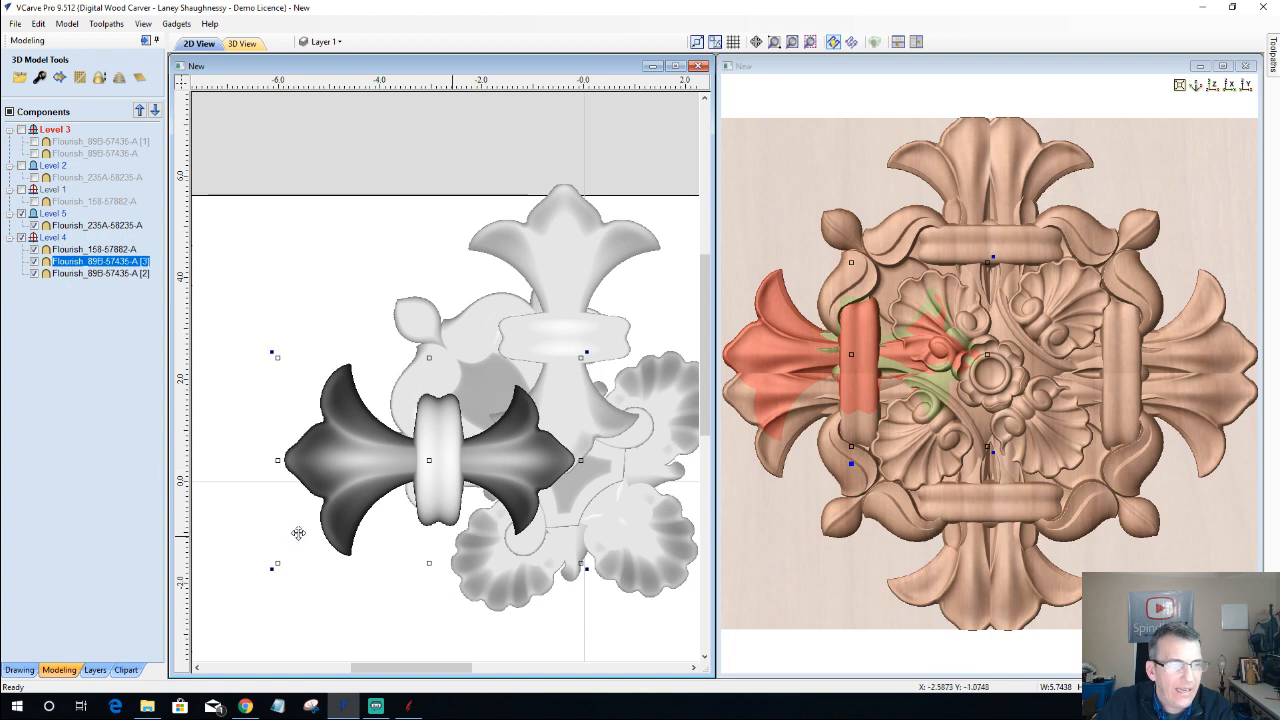
- Deselect the flourish and inspect the full mirrored carving and the upright fleur-de-lis's tip against the material's top edge
left_click(119, 371)
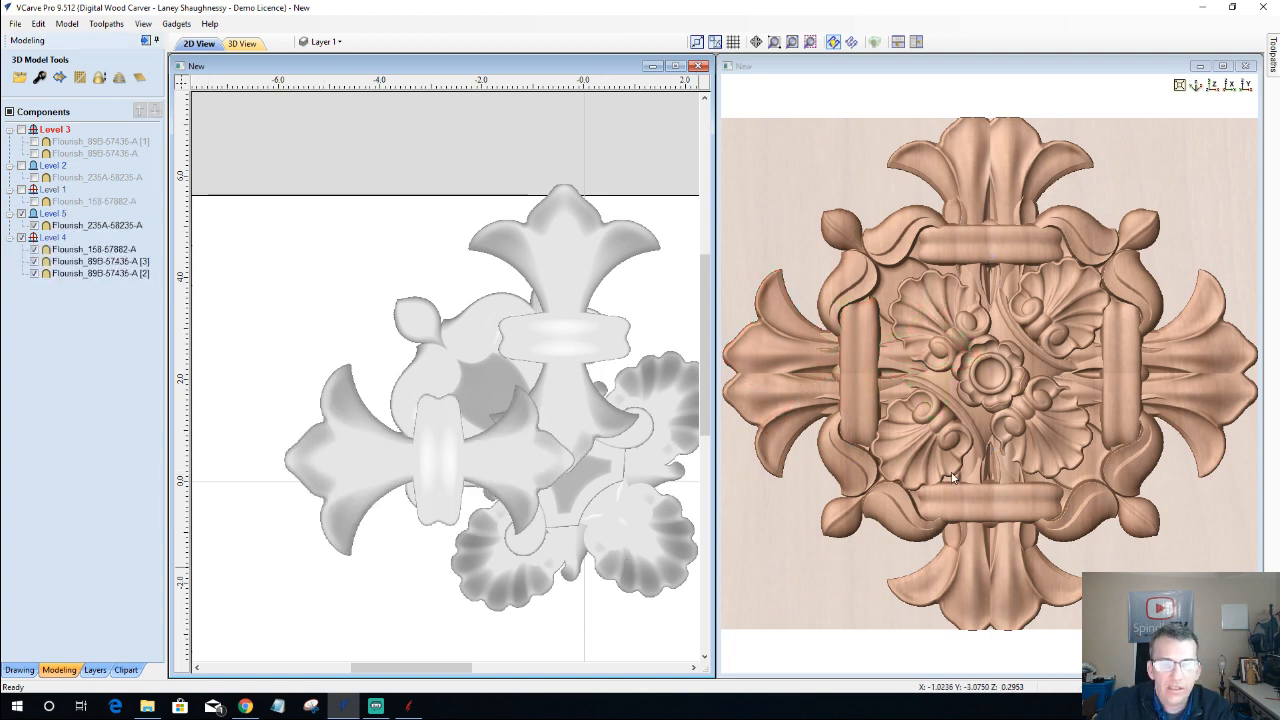
scroll(952, 478, "down", 3)
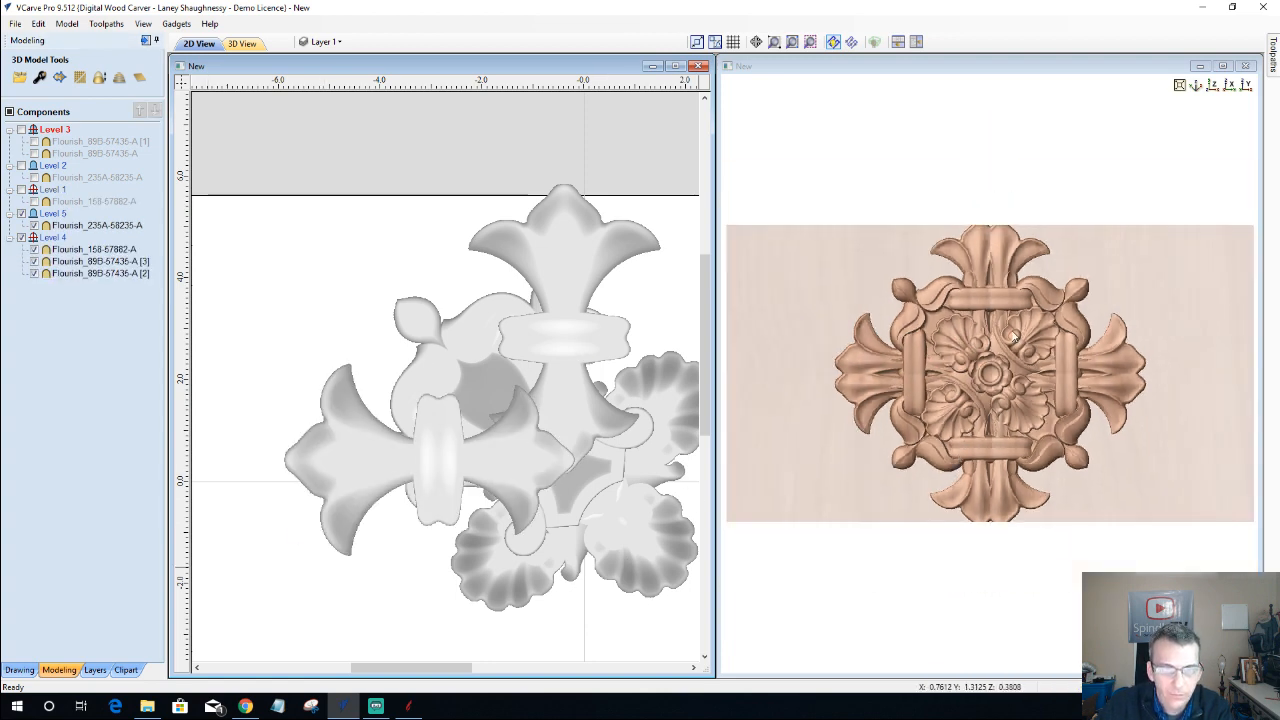
scroll(961, 412, "down", 1)
scroll(565, 350, "down", 4)
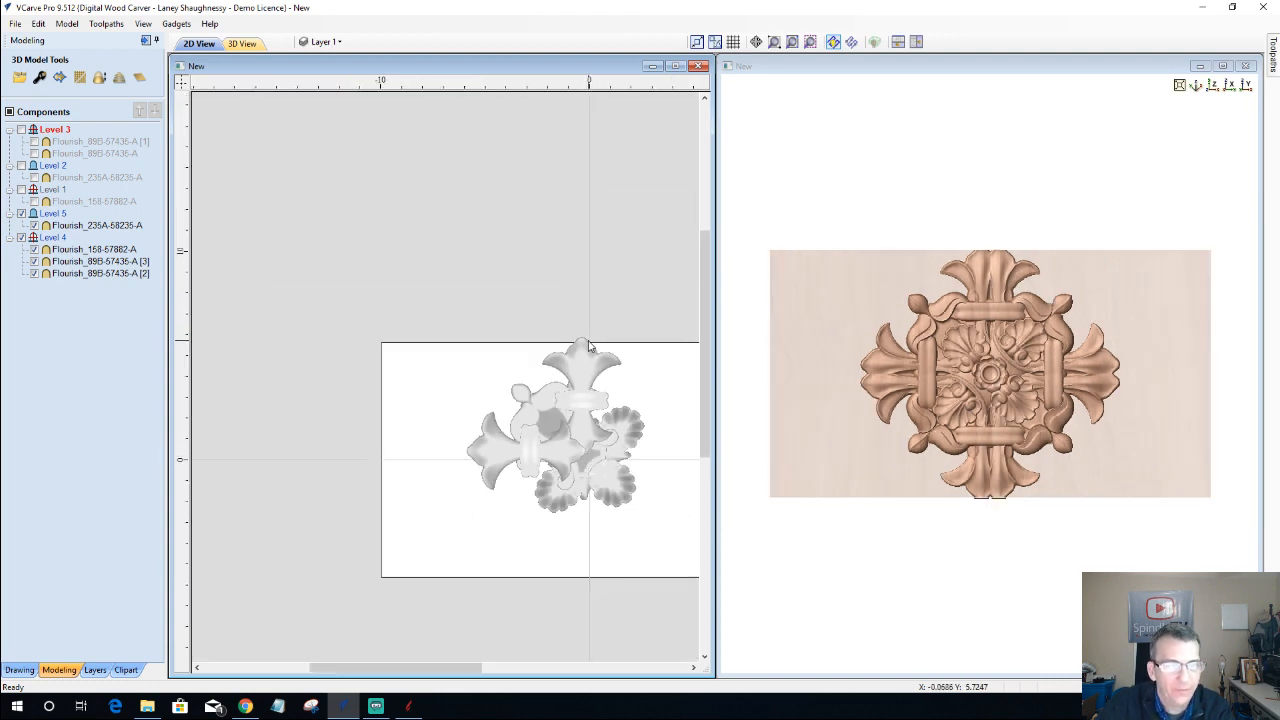
scroll(591, 335, "up", 6)
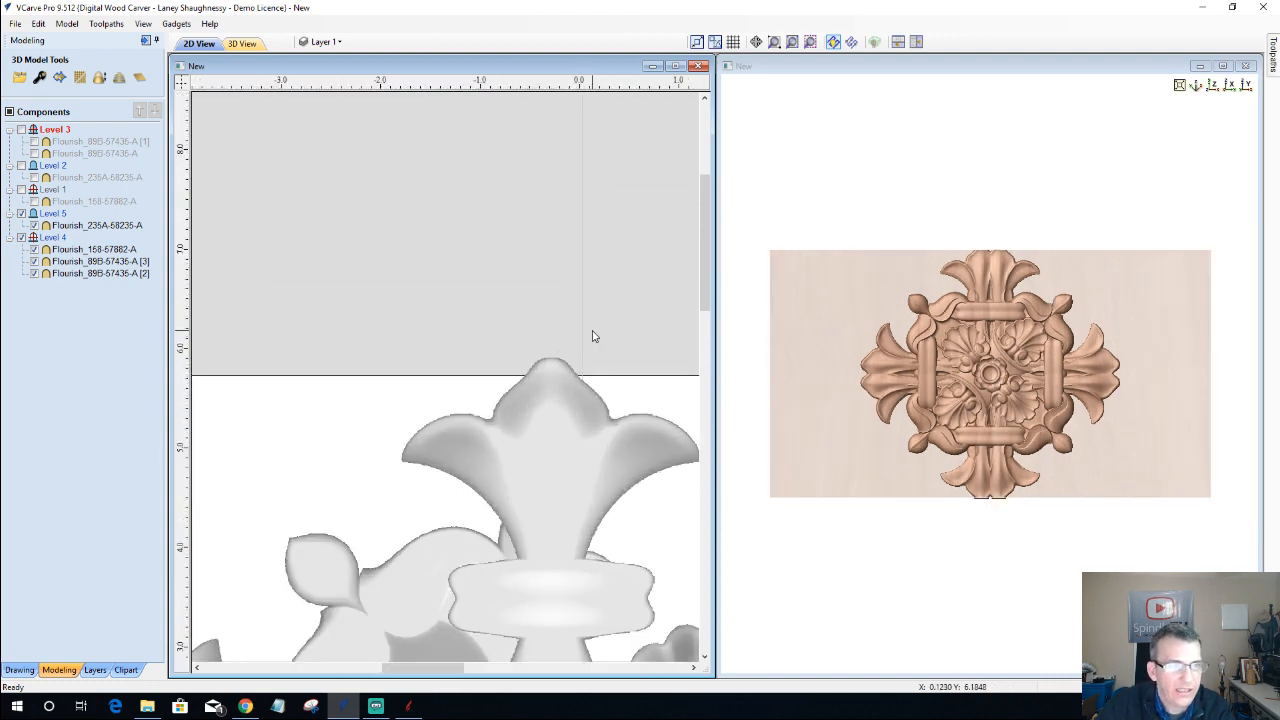
- Select all four visible flourish components and scale them down together proportionally to about 8.19 inches wide
scroll(591, 335, "down", 8)
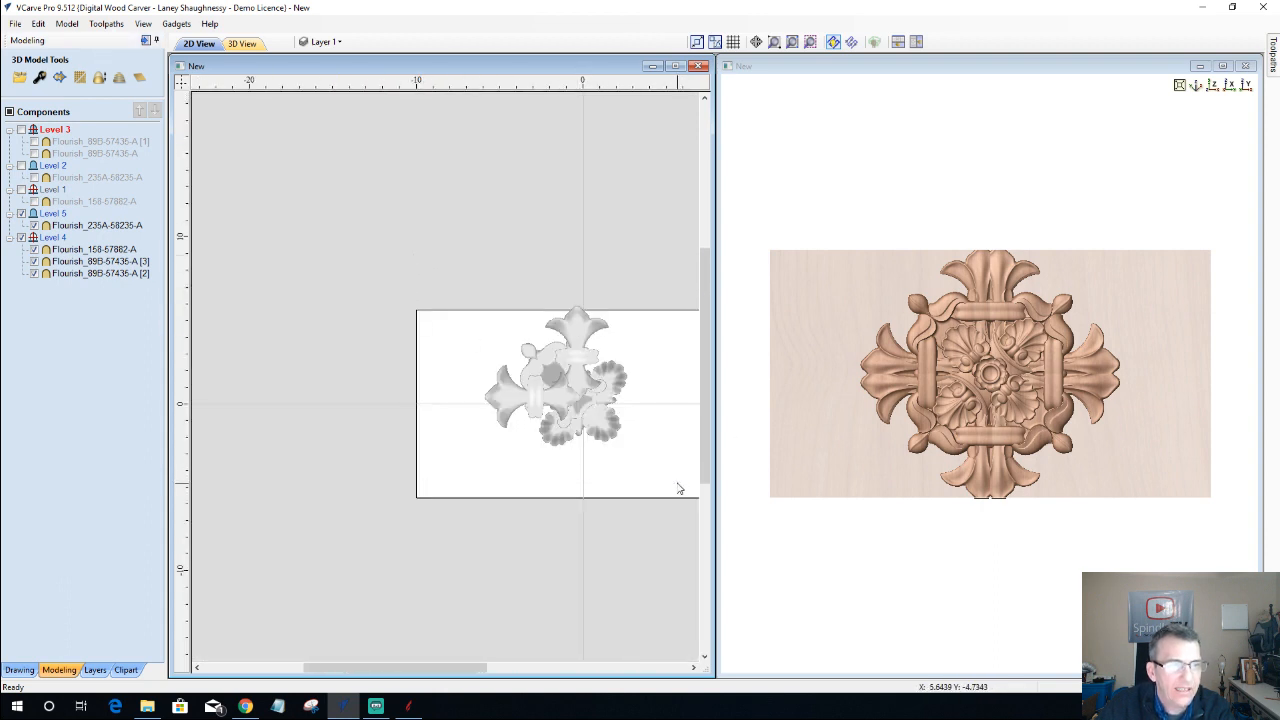
left_click_drag(678, 483, 559, 391)
left_click(558, 380)
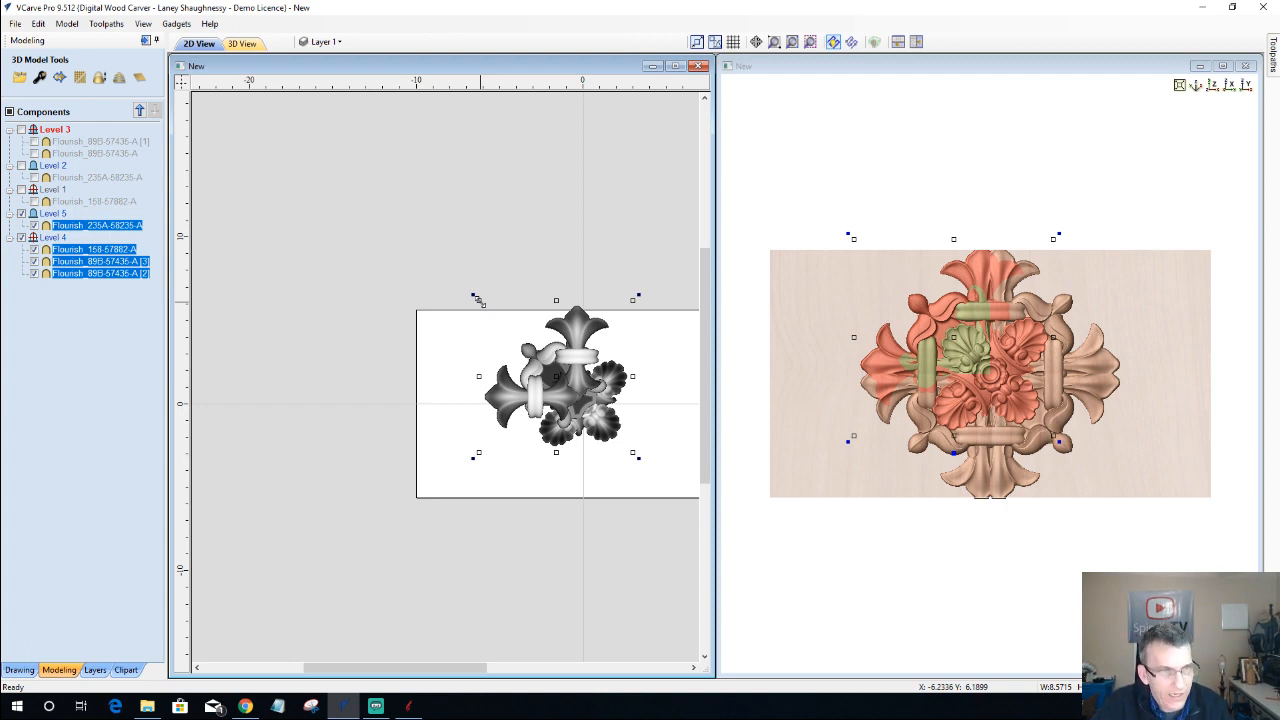
left_click_drag(480, 301, 490, 316)
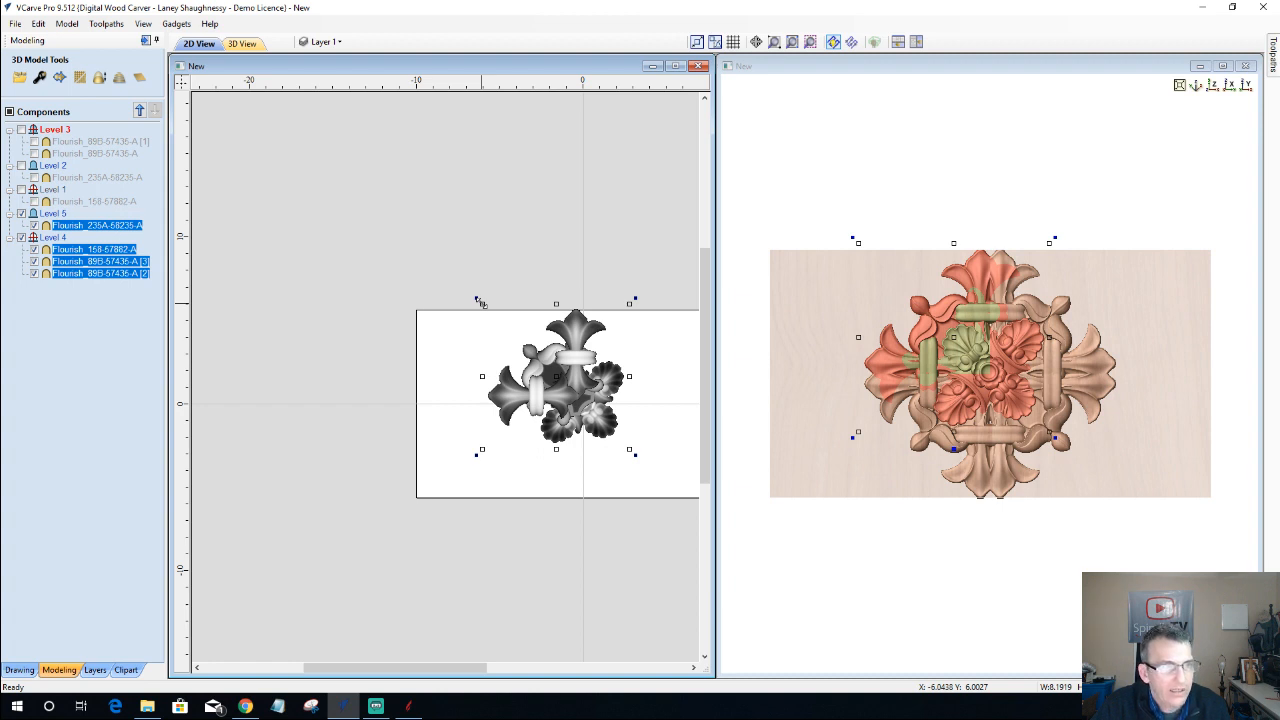
- Undo the accidental scaled copy of the flourish components, reselect the originals and scale them down to about 7.01 inches wide
left_click_drag(480, 303, 489, 317)
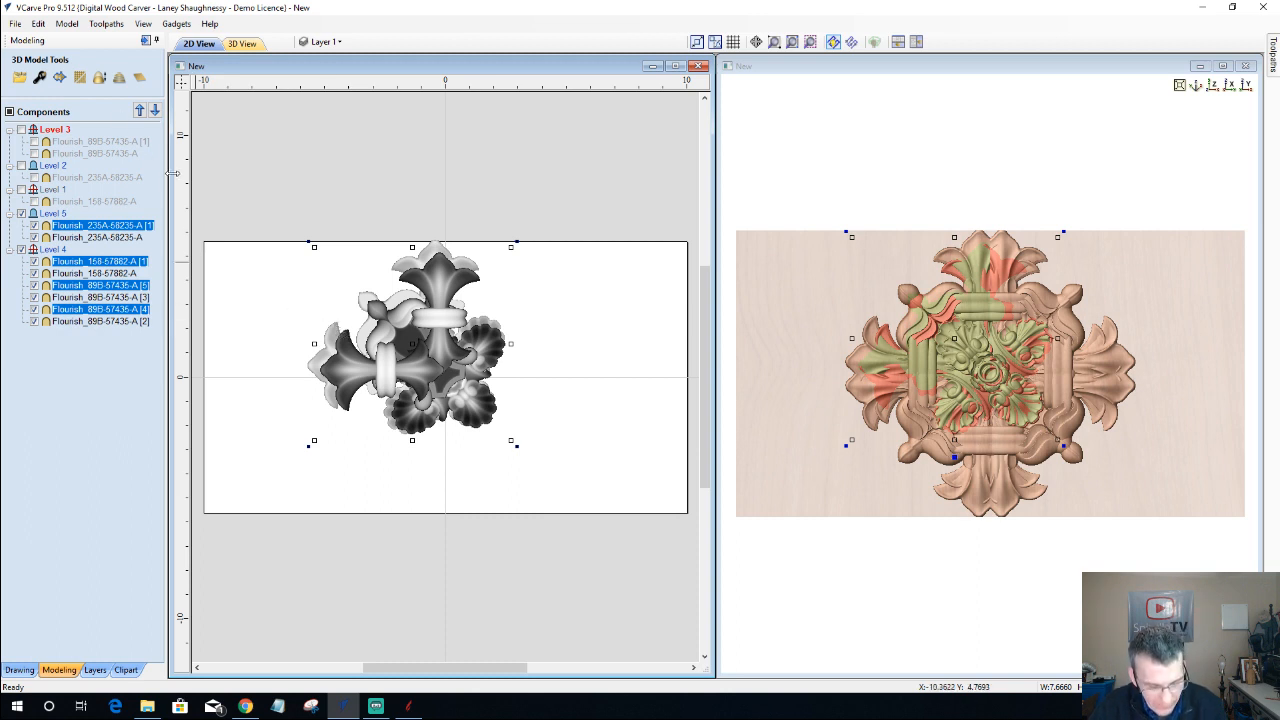
key("ctrl+z")
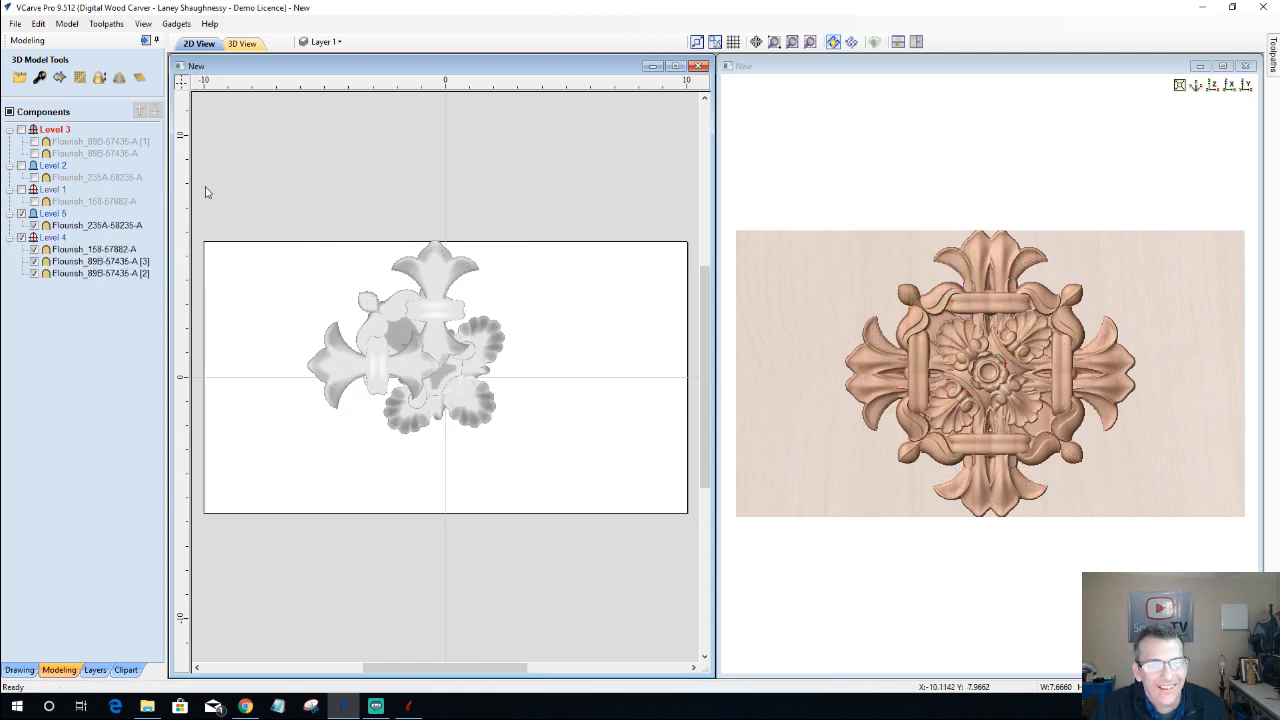
left_click(399, 327)
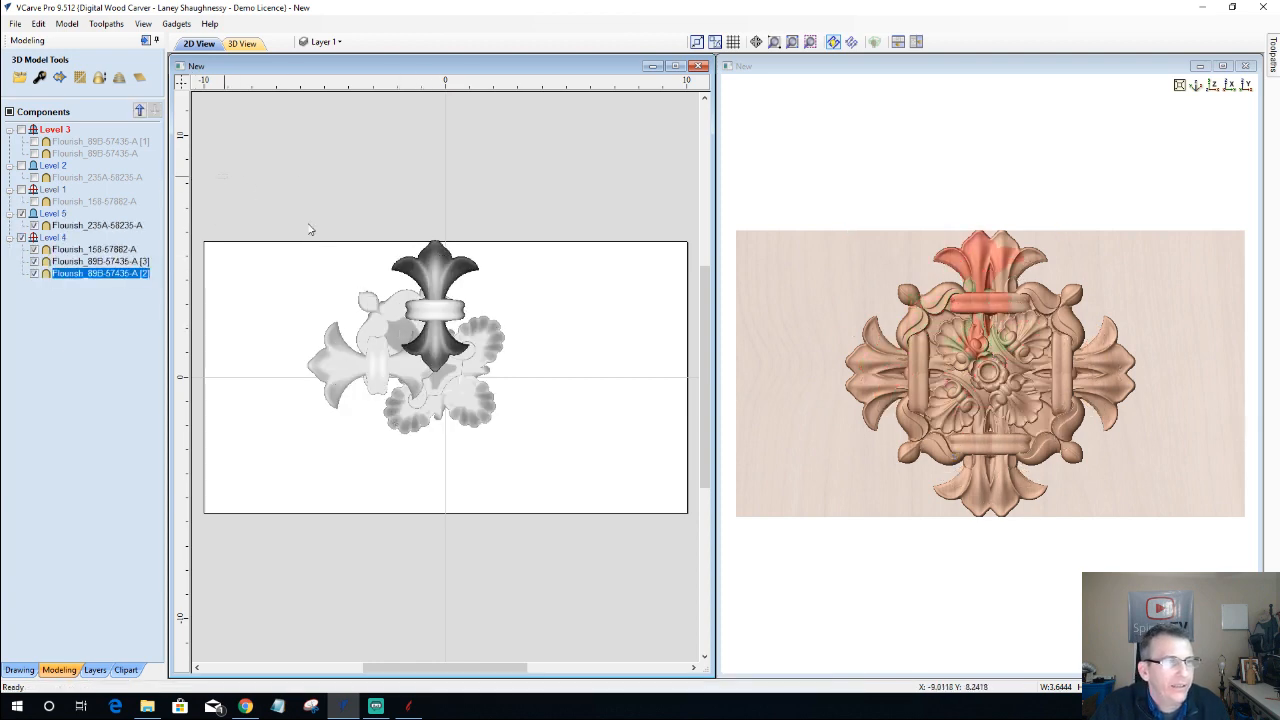
key("ctrl+a")
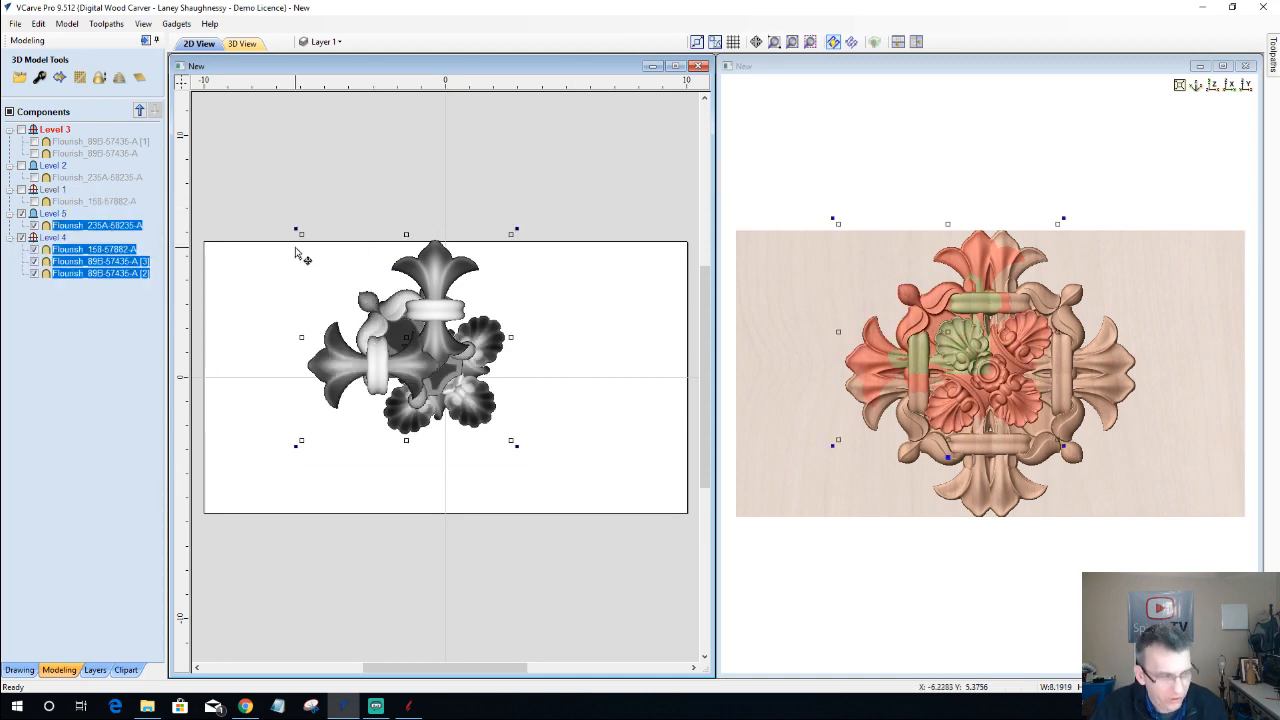
left_click_drag(301, 234, 321, 259)
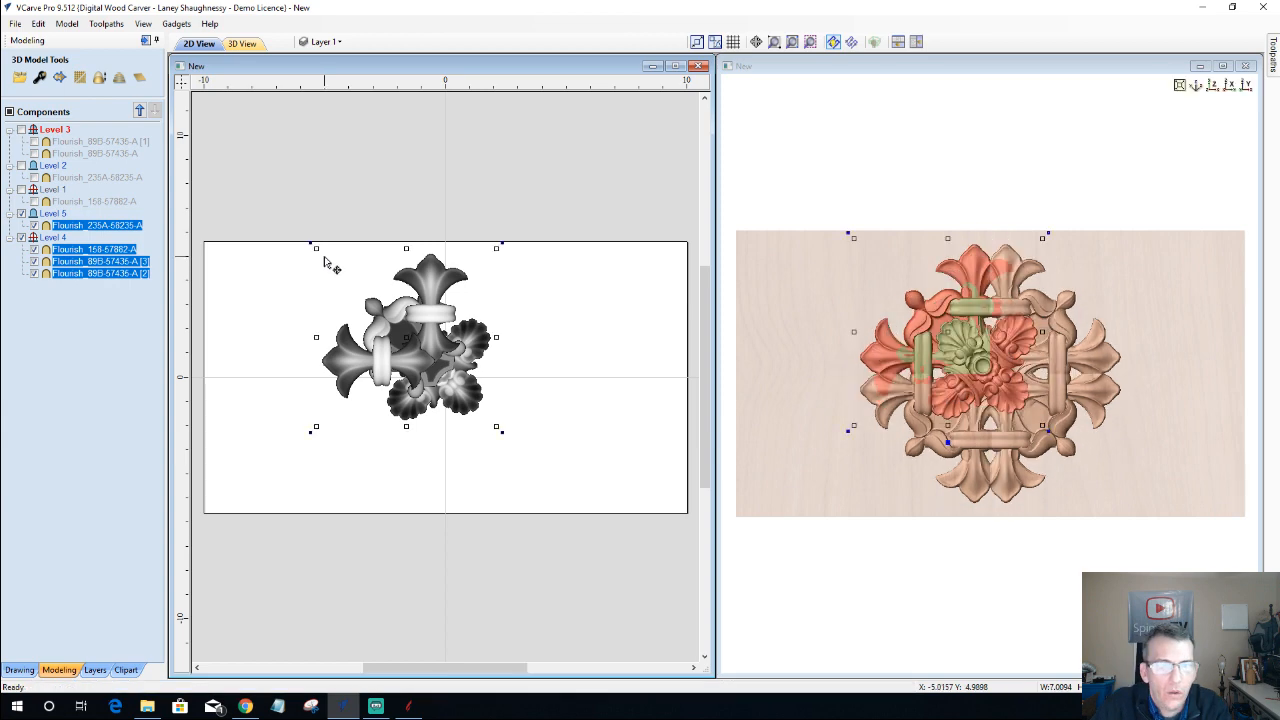
- Move the four selected flourish components together slightly right and down, toward the centre of the material
scroll(393, 363, "up", 2)
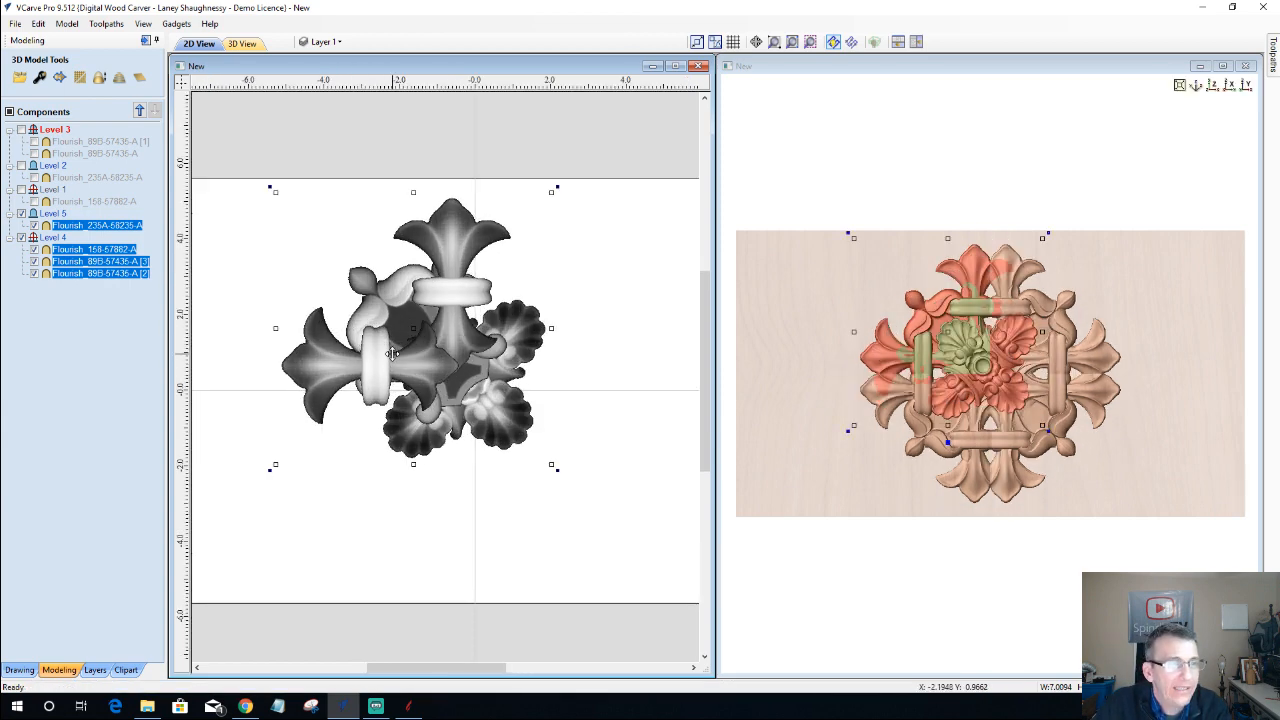
scroll(393, 353, "up", 1)
scroll(393, 354, "down", 2)
scroll(393, 355, "up", 1)
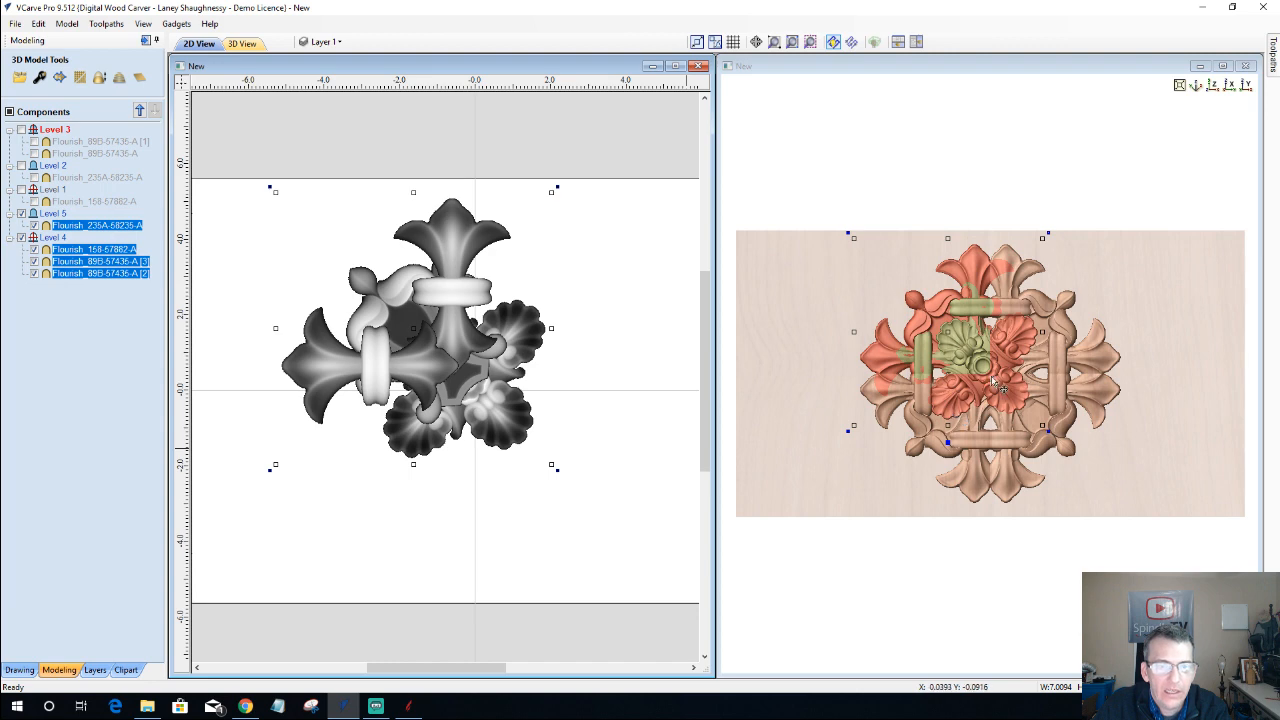
scroll(1018, 357, "up", 3)
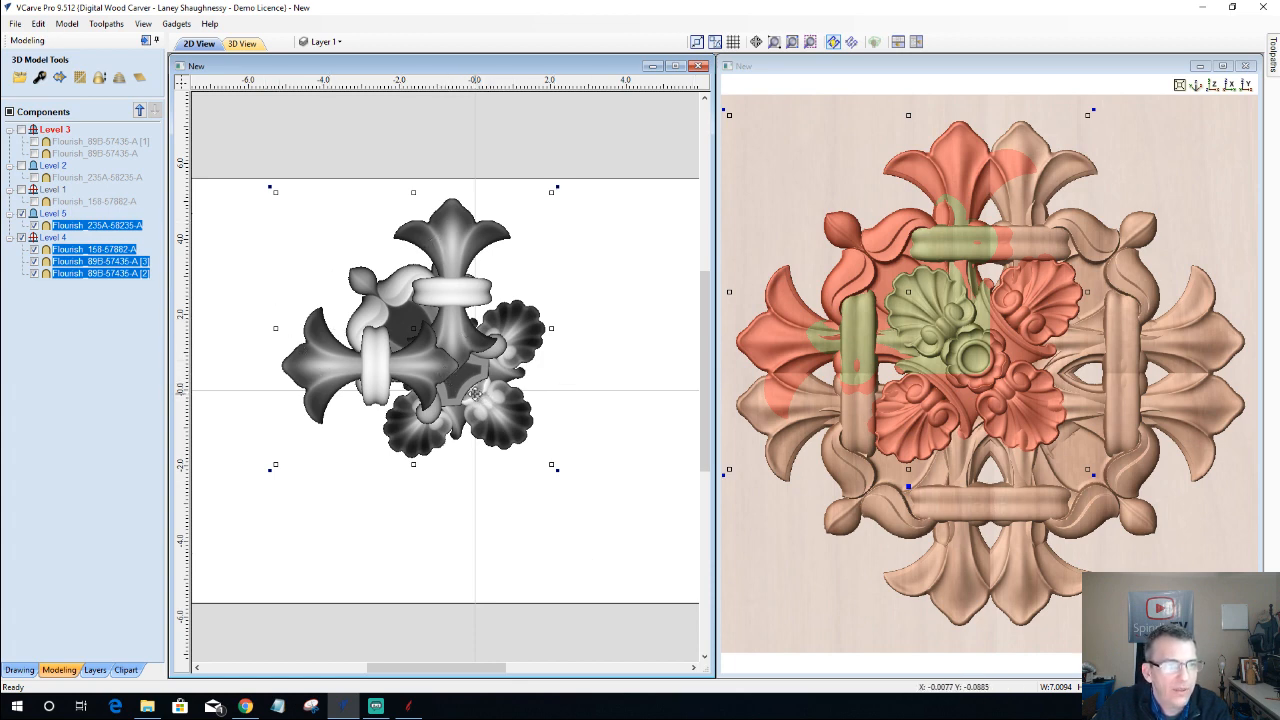
left_click(475, 394)
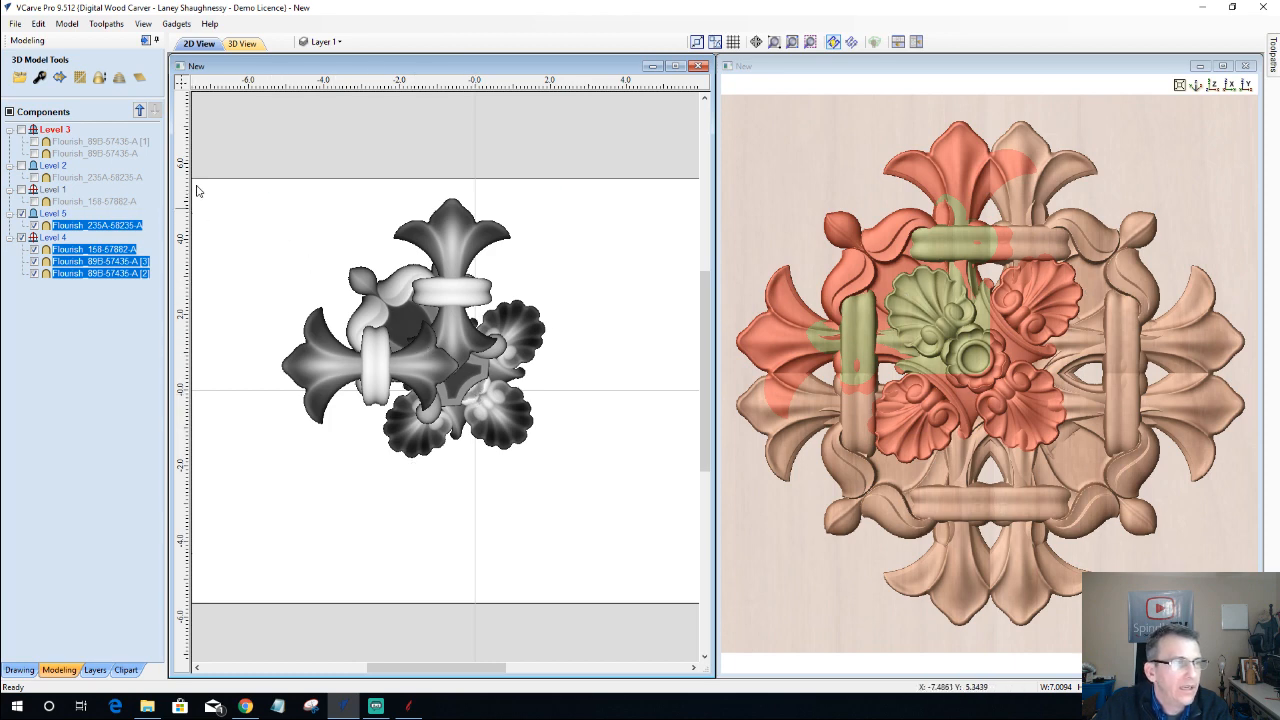
left_click_drag(198, 182, 611, 497)
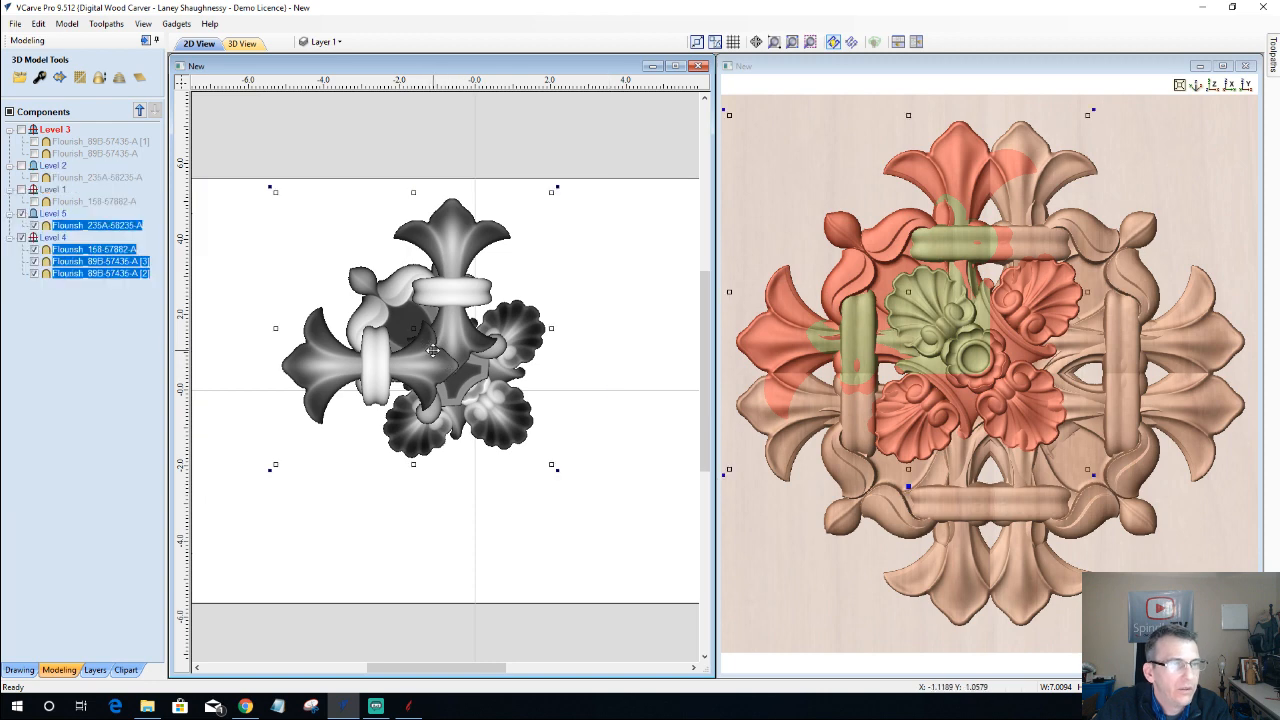
left_click_drag(432, 349, 444, 367)
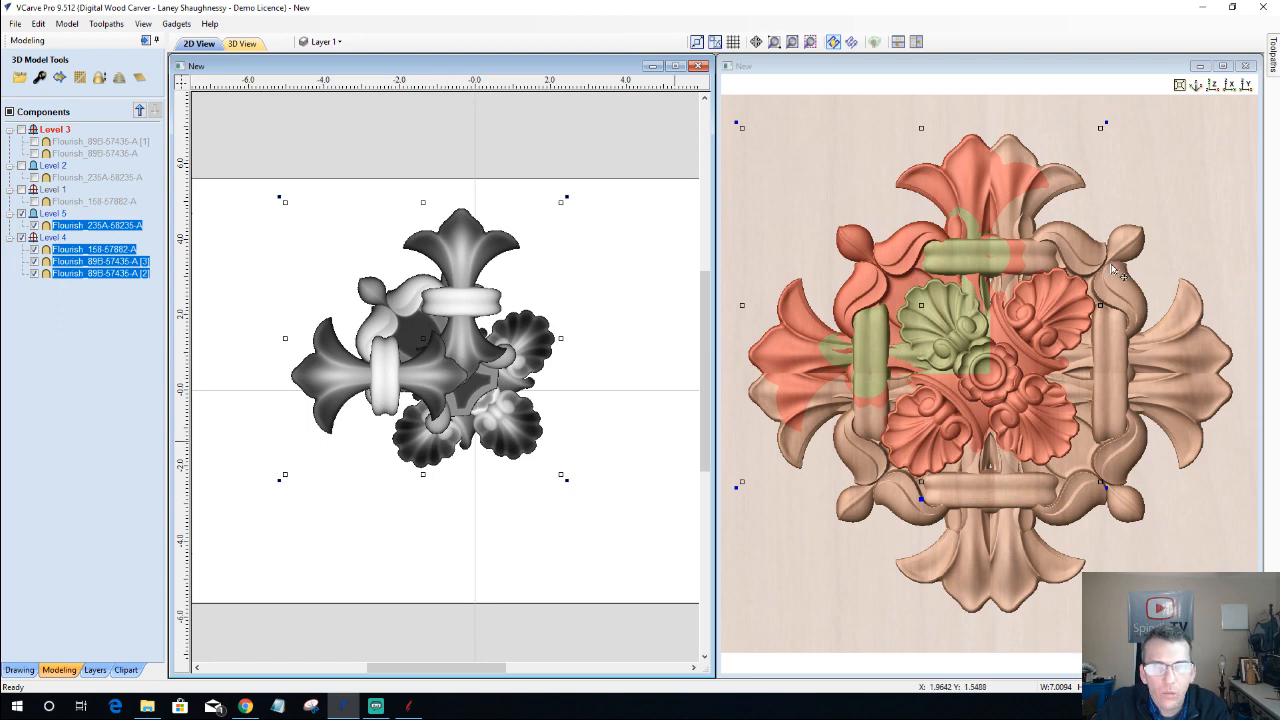
- Centre the four-shell rosette component Flourish_235A-68235-A on the material both horizontally and vertically with the alignment tools
scroll(1118, 270, "up", 4)
scroll(983, 265, "down", 2)
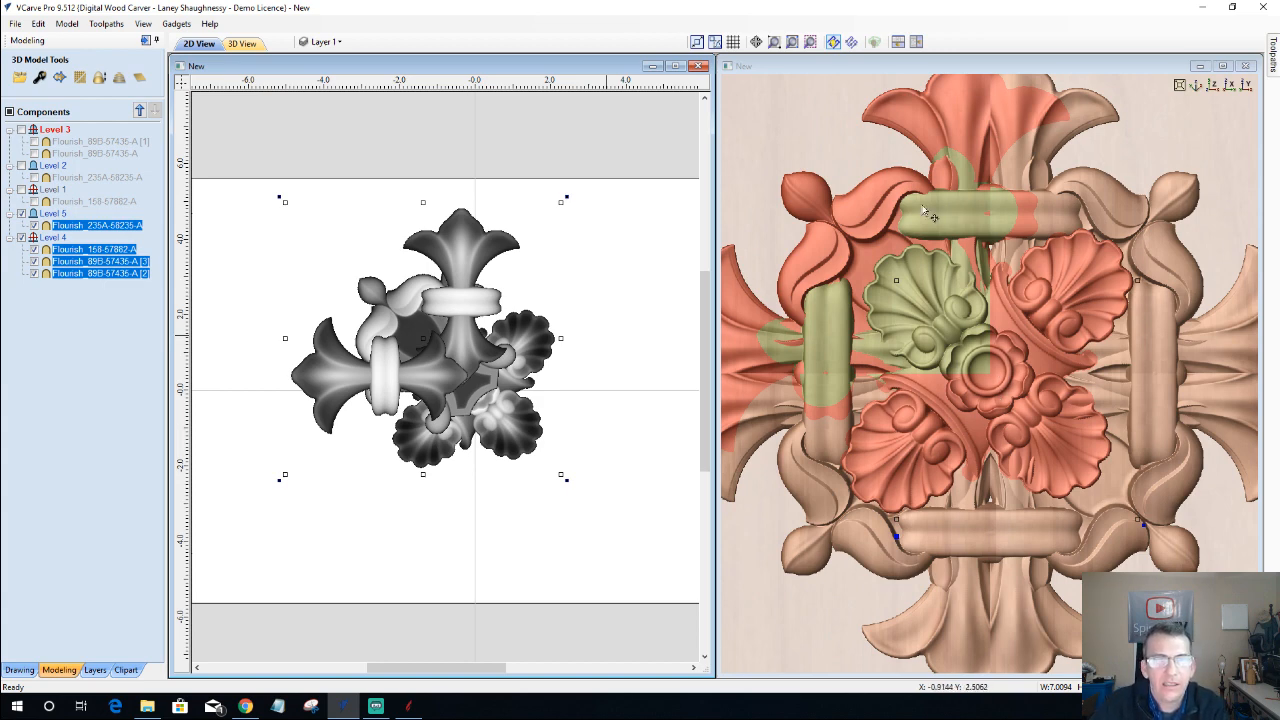
left_click(98, 348)
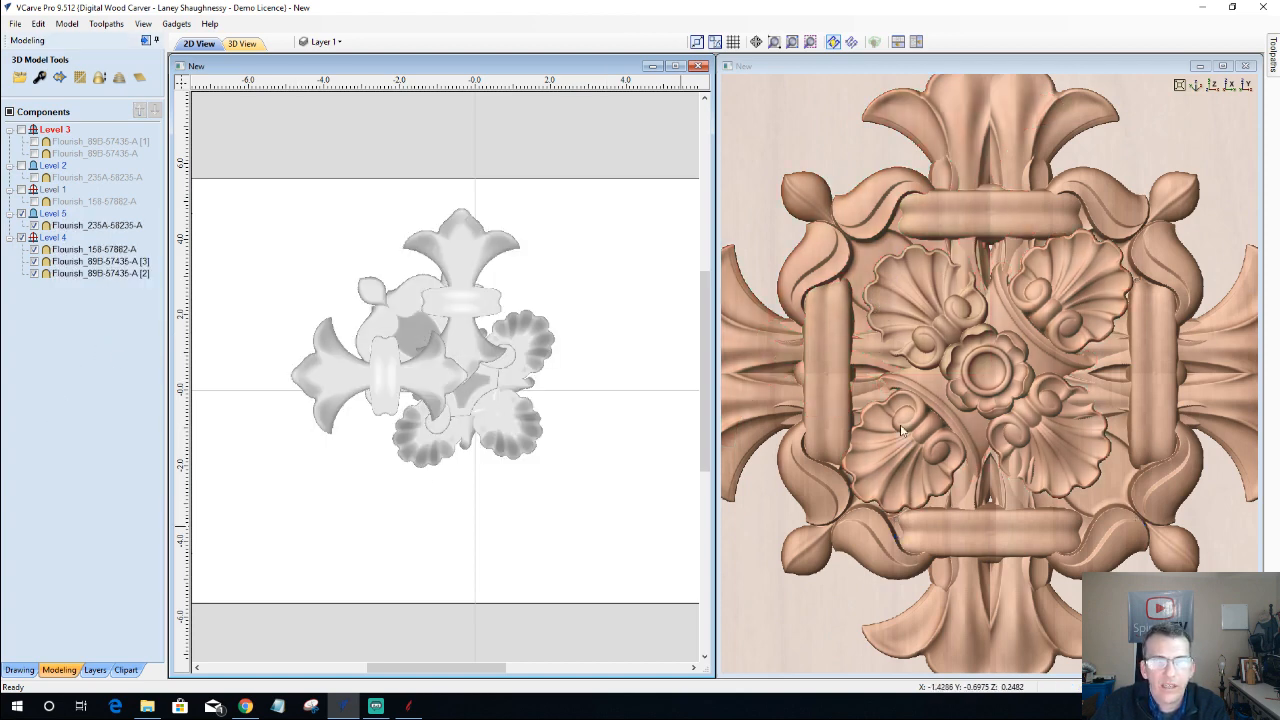
scroll(1147, 400, "up", 1)
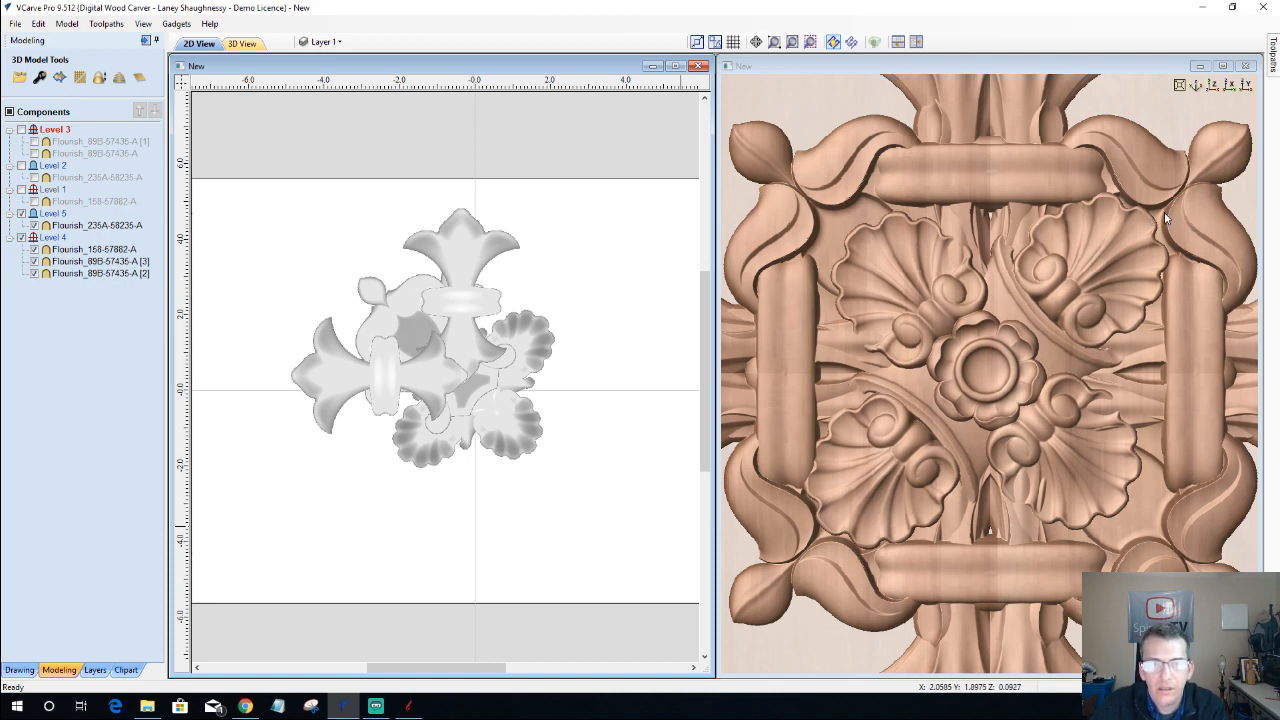
left_click(494, 412)
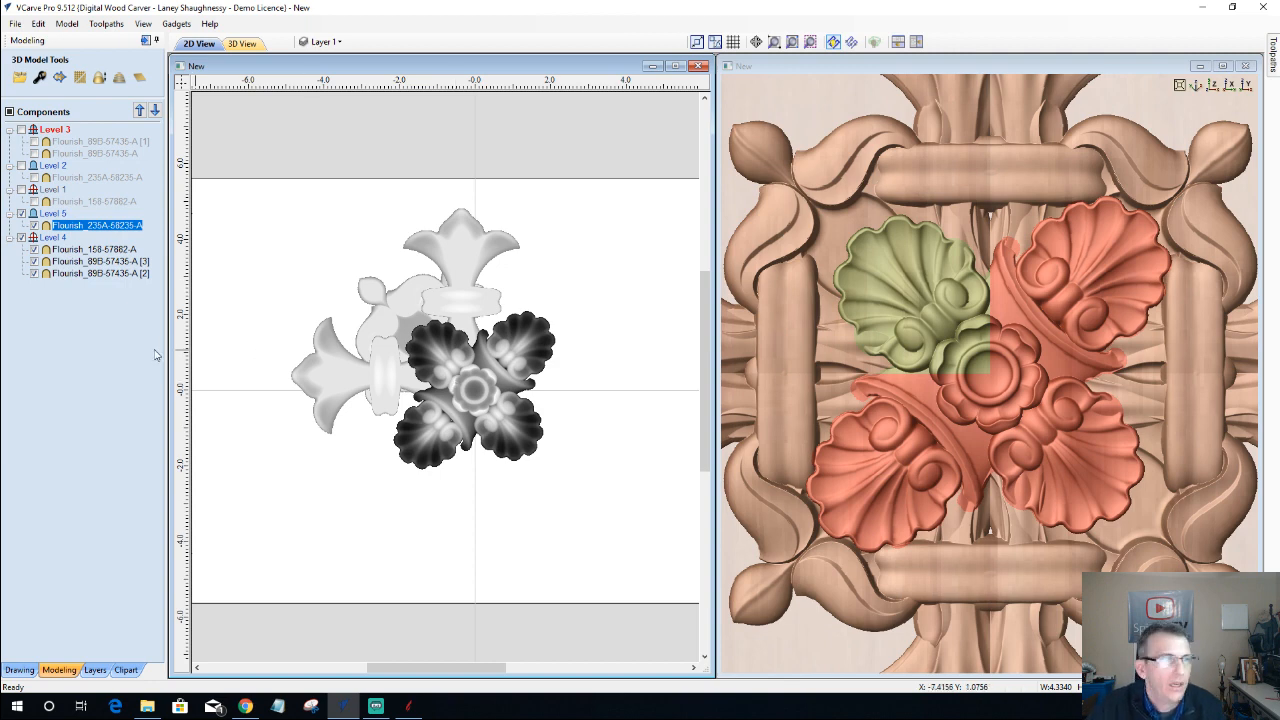
left_click(22, 671)
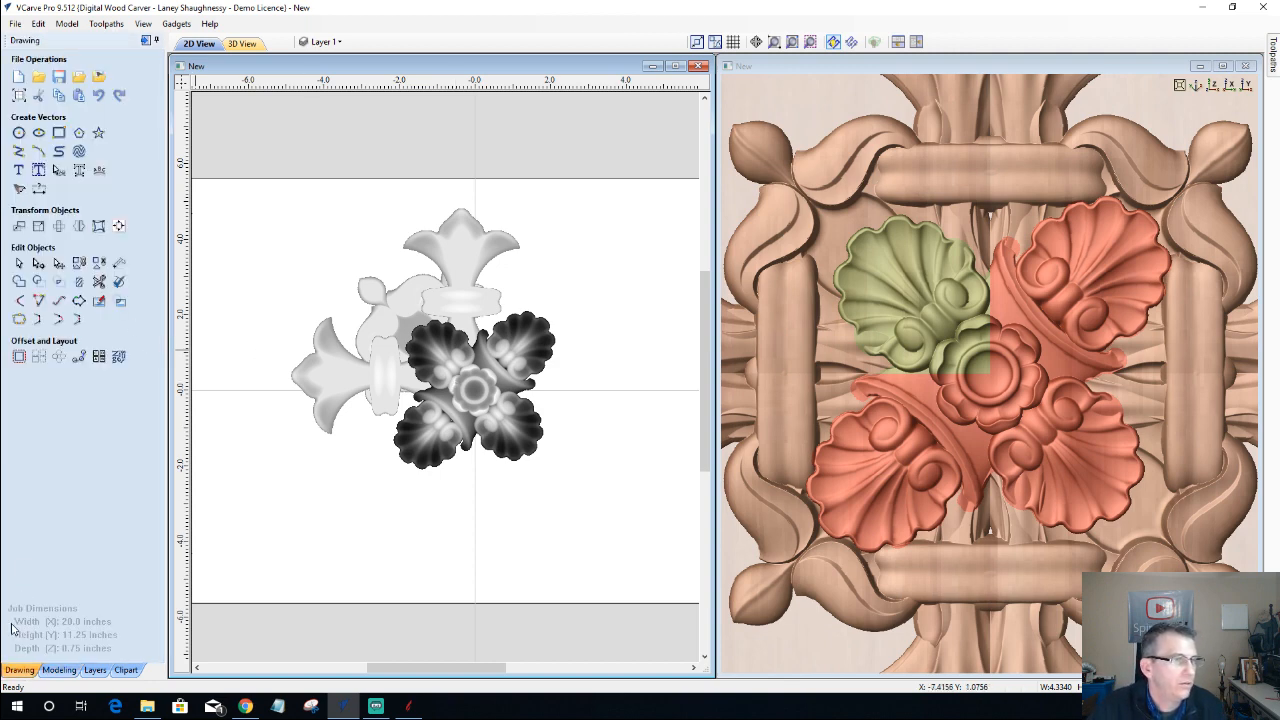
left_click(118, 226)
left_click(82, 115)
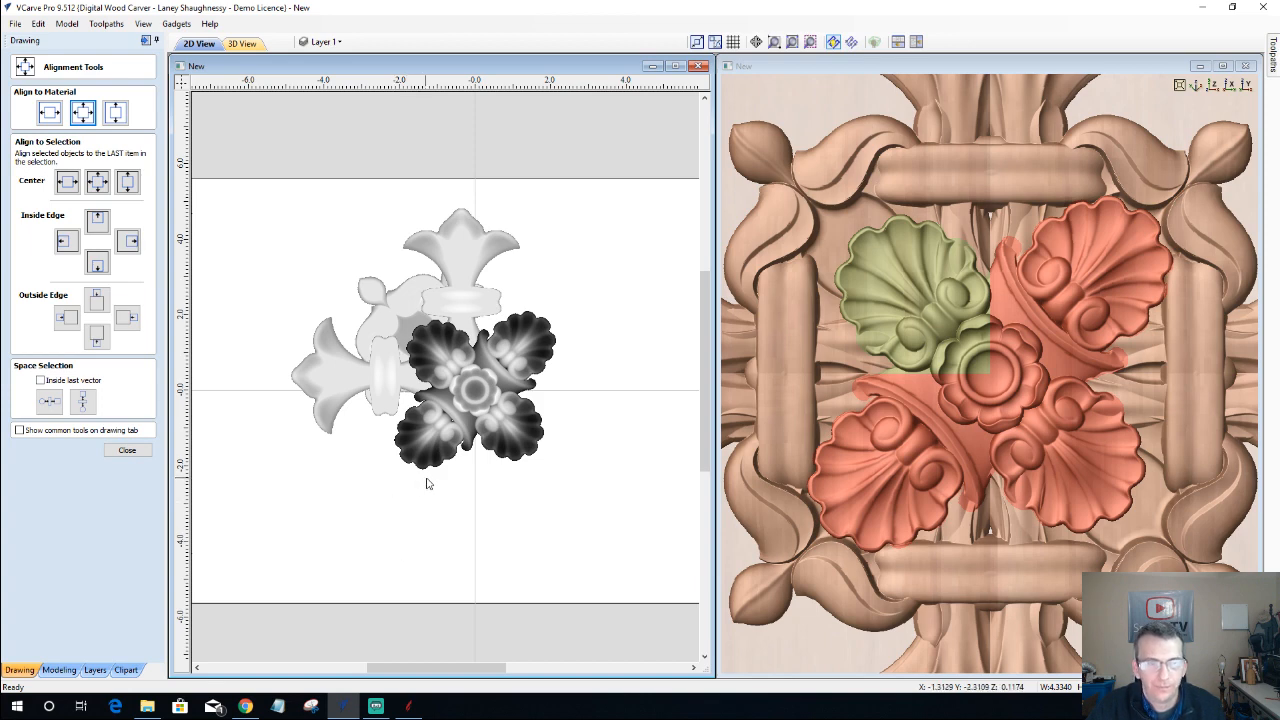
- Rotate the four-shell rosette very slightly about its centre to even it out within the frame, and nudge it slightly upward
left_click(441, 407)
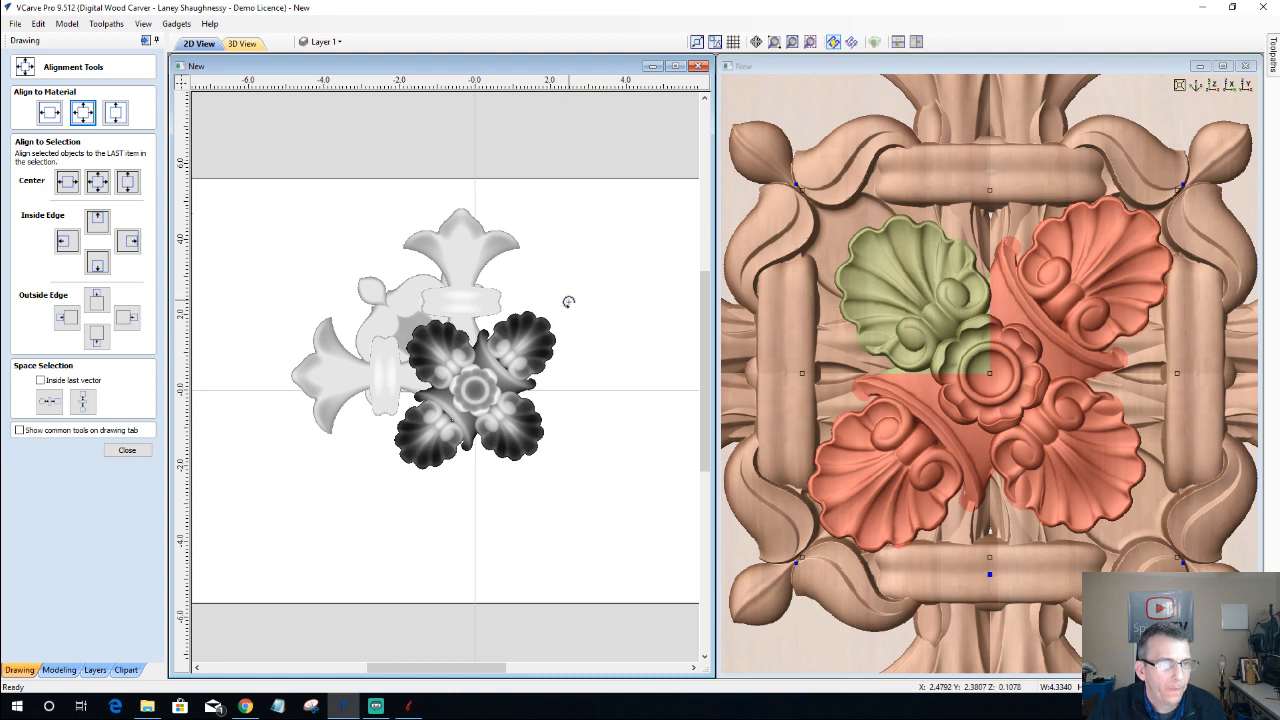
left_click_drag(568, 300, 568, 302)
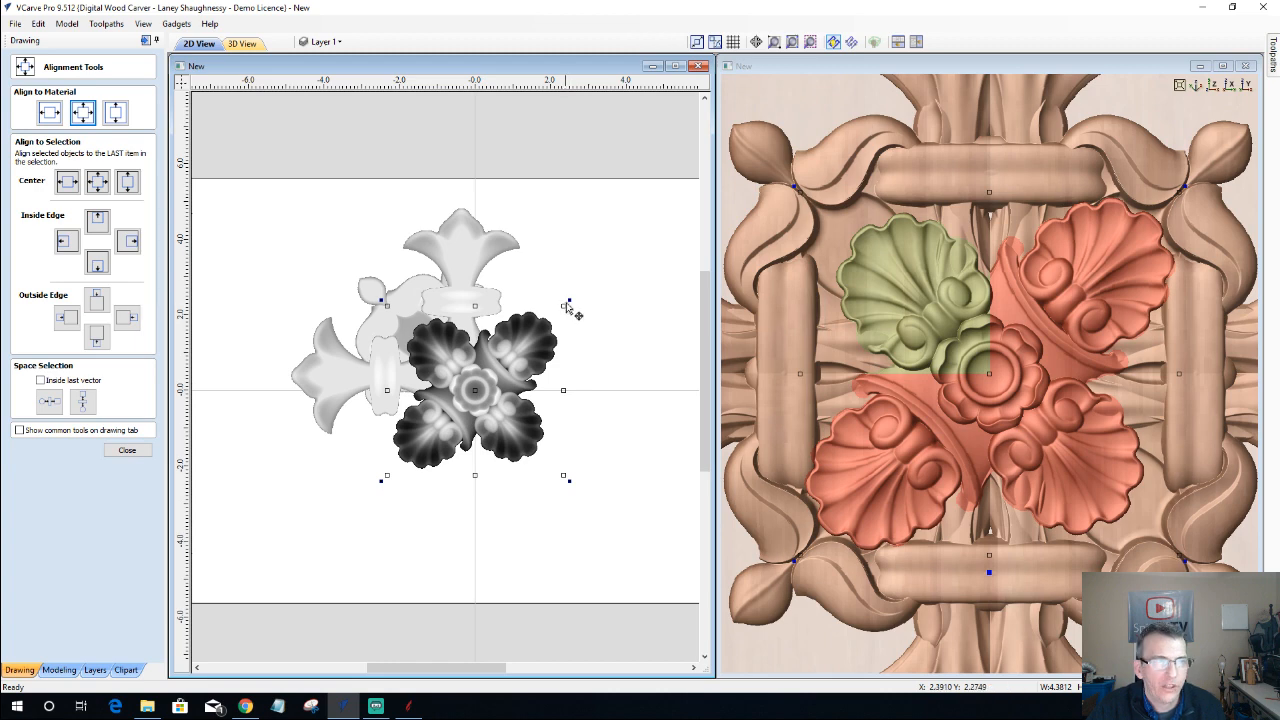
left_click_drag(568, 299, 568, 301)
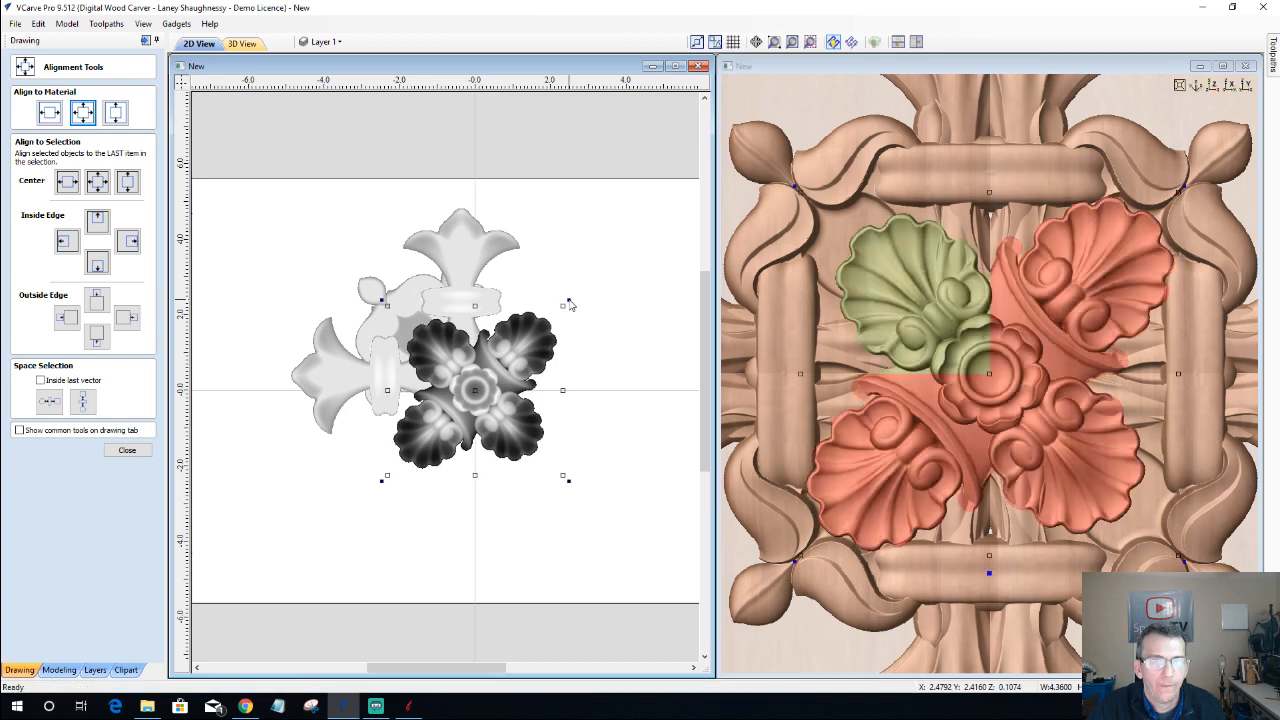
left_click_drag(569, 301, 567, 299)
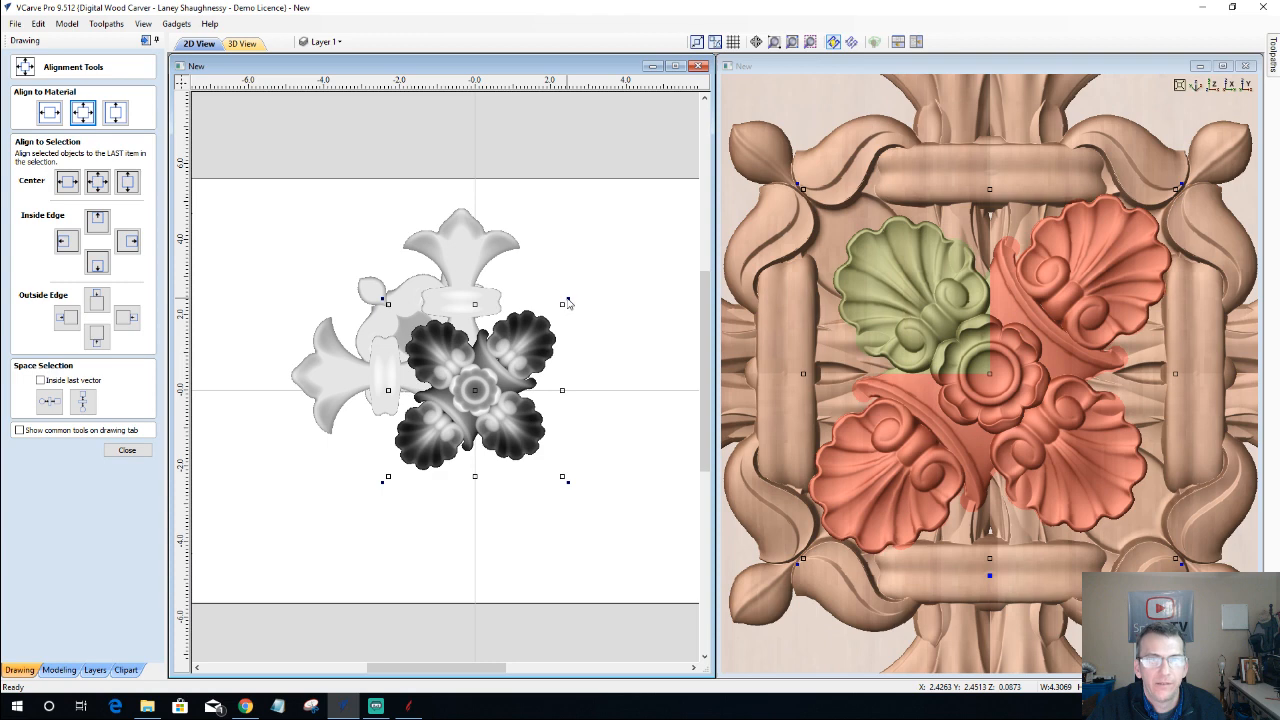
left_click_drag(567, 302, 566, 303)
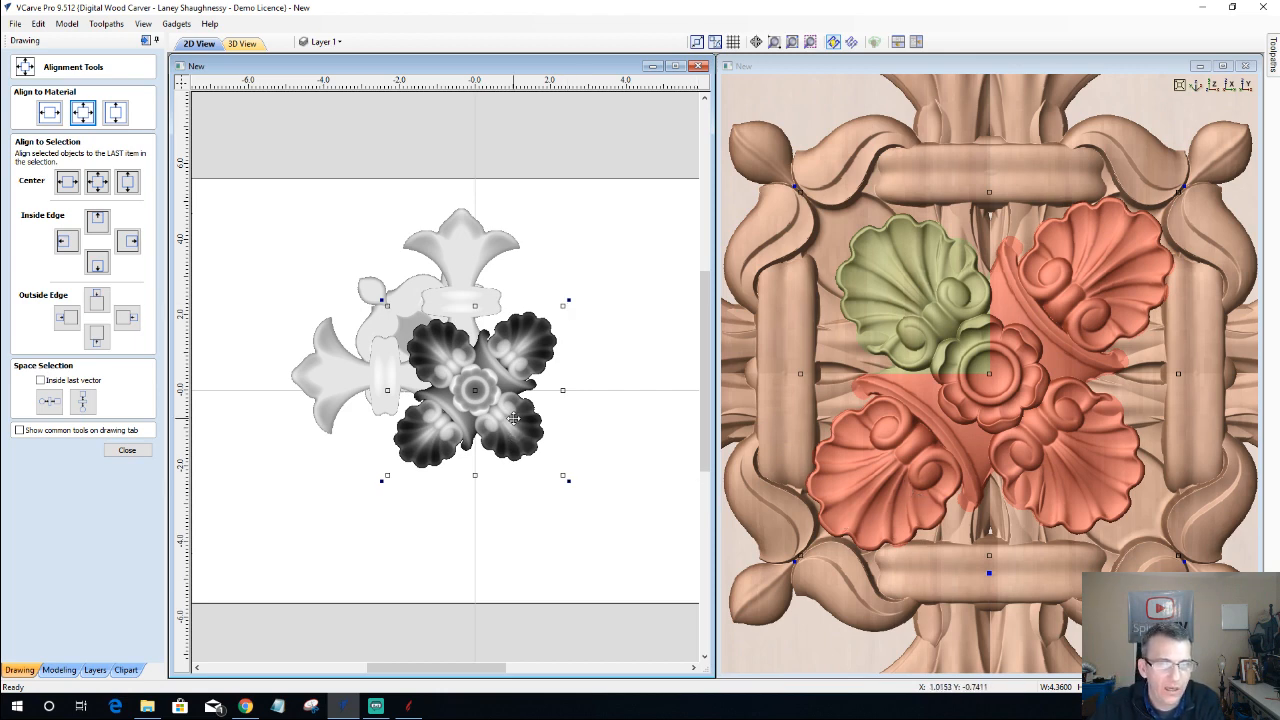
key("Delete")
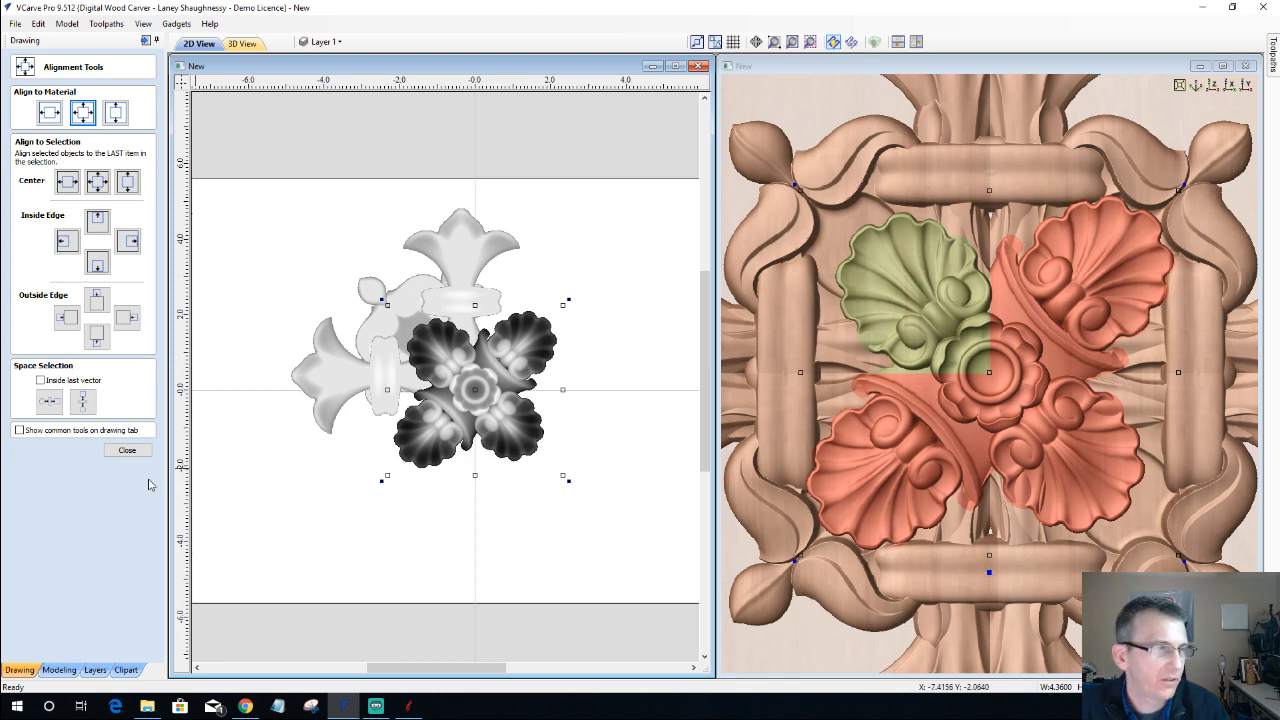
left_click(127, 450)
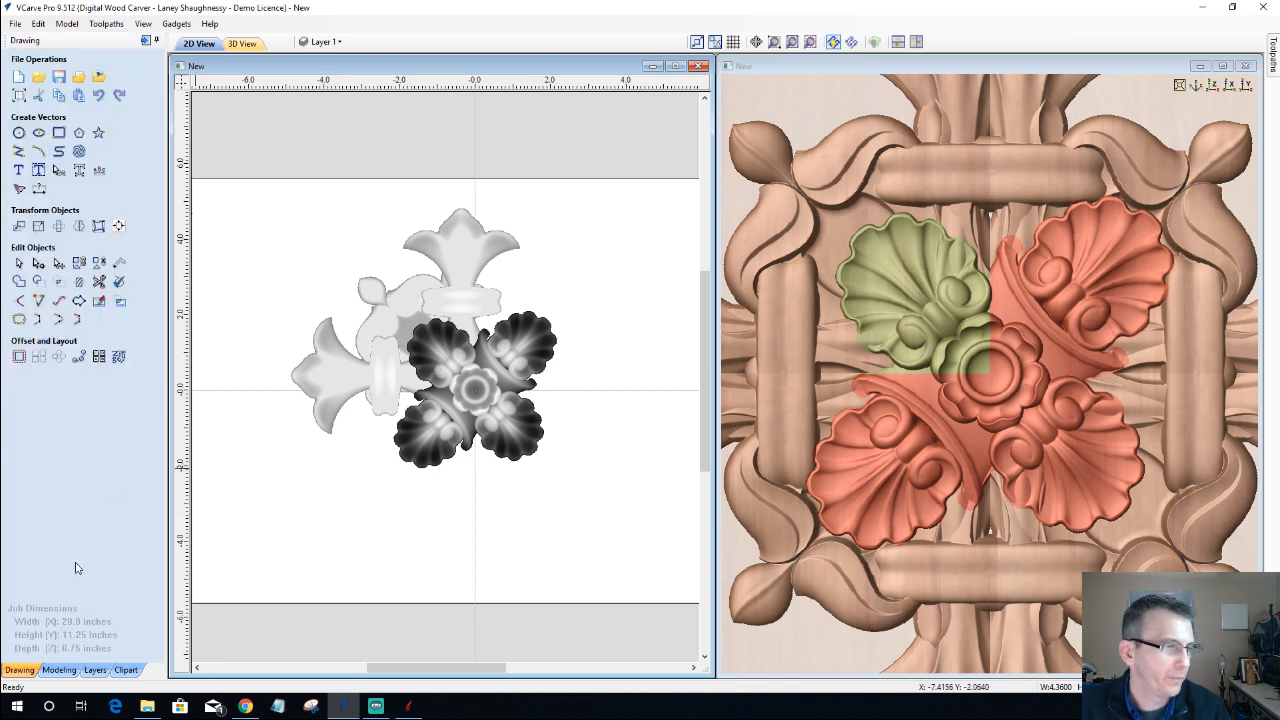
- Deselect the rosette and examine the mirrored ornament in the 3D model from several angles and distances
left_click(59, 669)
left_click(88, 445)
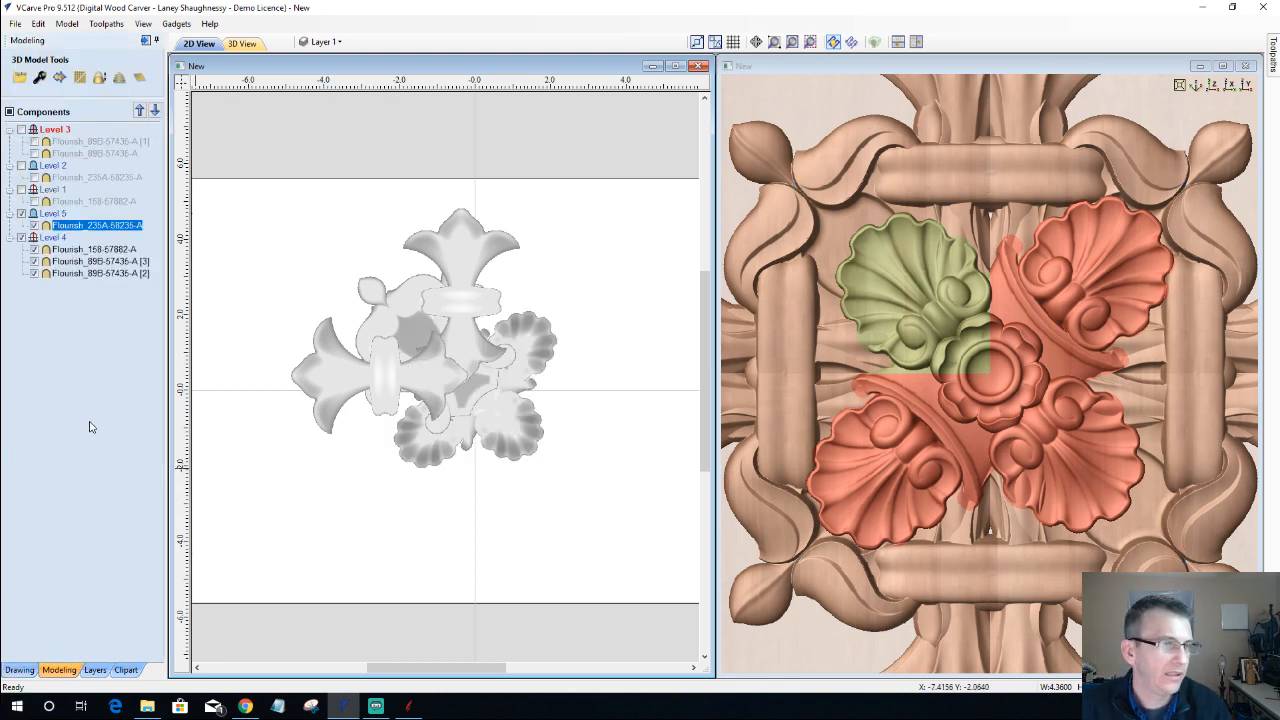
scroll(1057, 392, "down", 5)
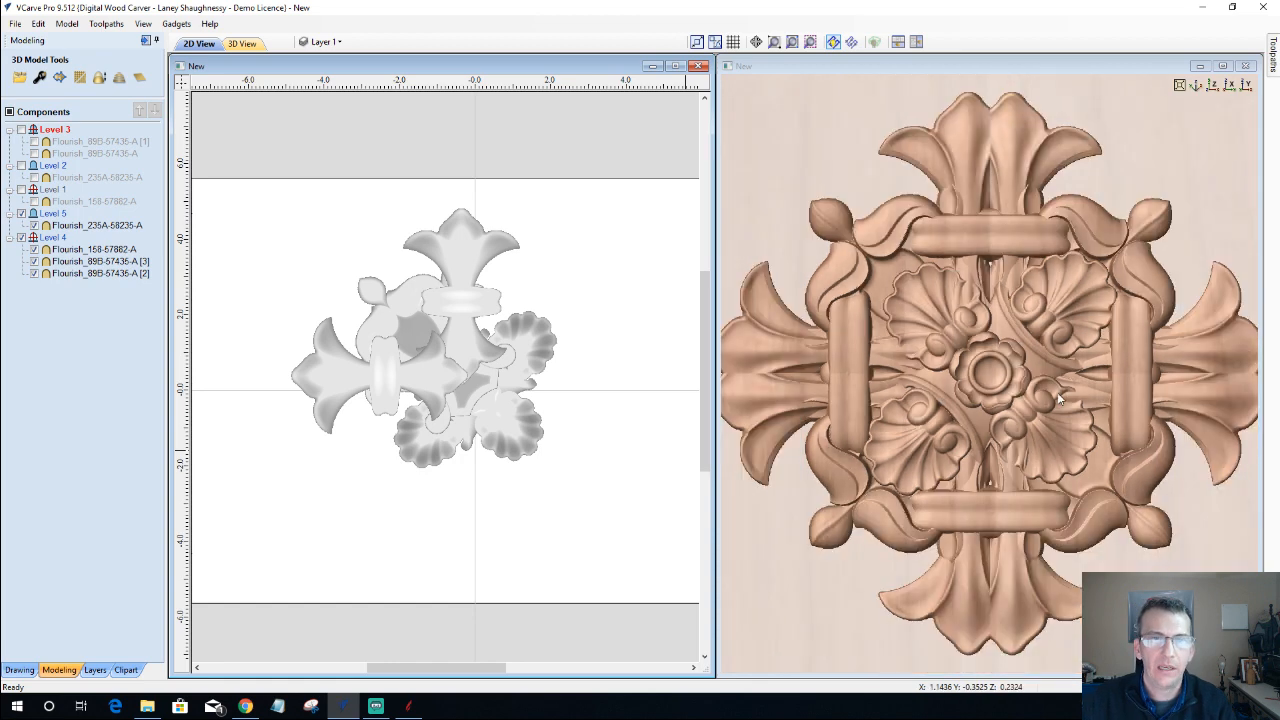
left_click_drag(928, 497, 940, 385)
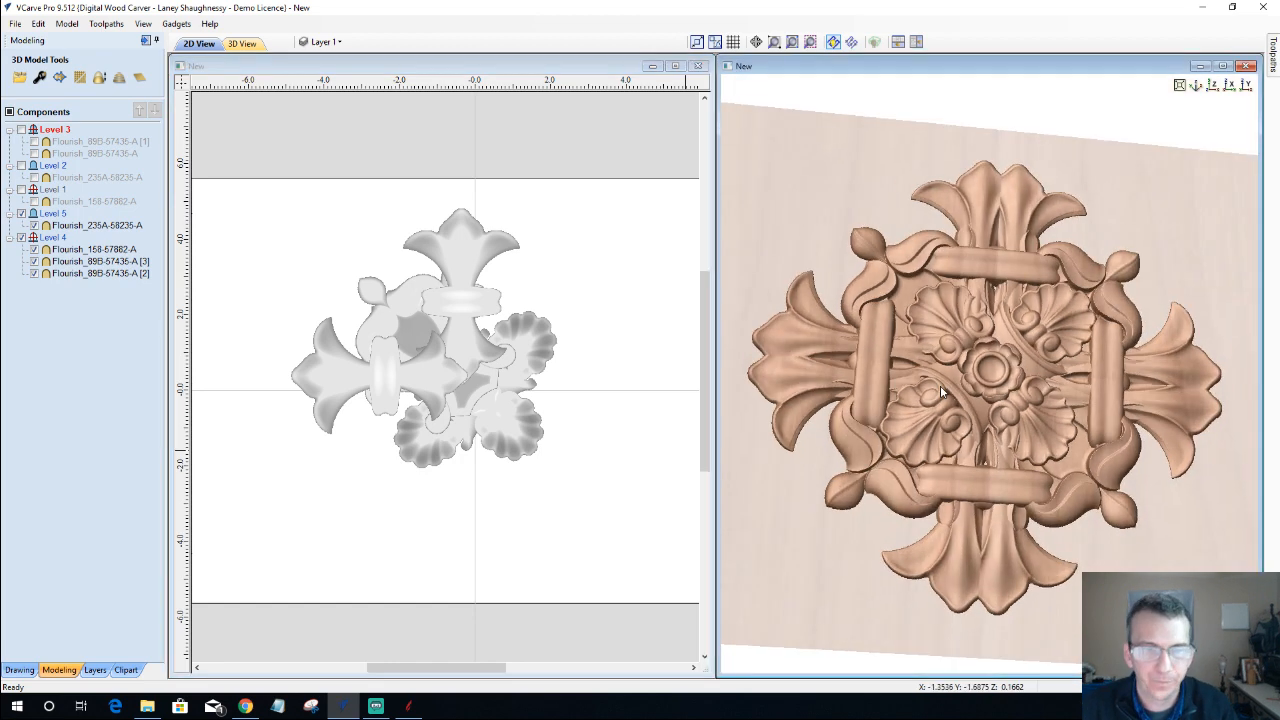
left_click_drag(1012, 415, 1117, 388)
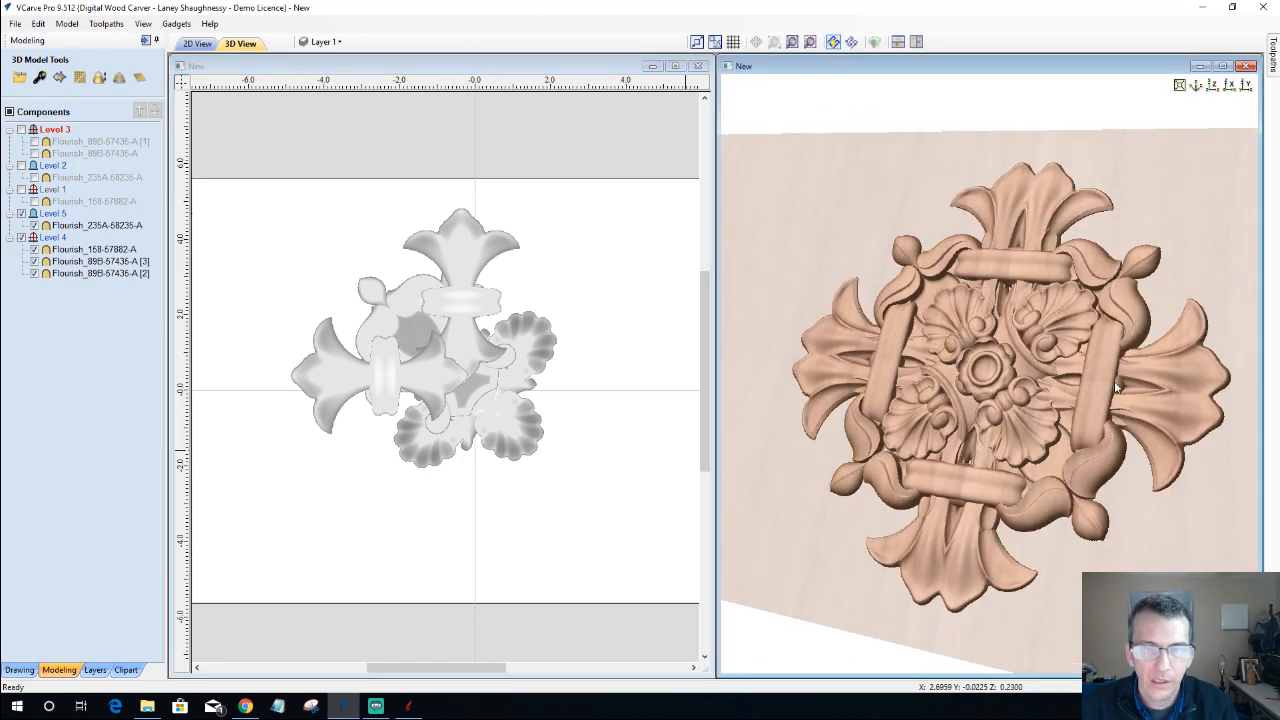
scroll(1119, 366, "up", 3)
scroll(1119, 366, "down", 3)
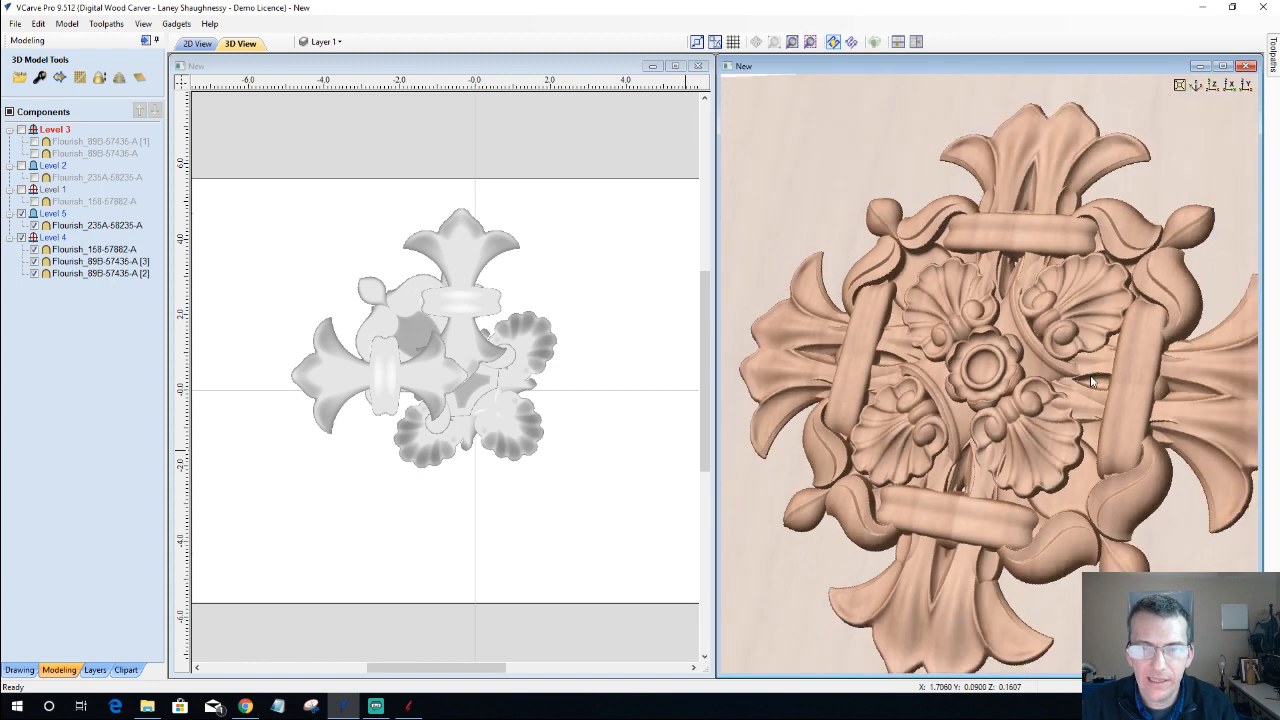
scroll(1202, 368, "up", 3)
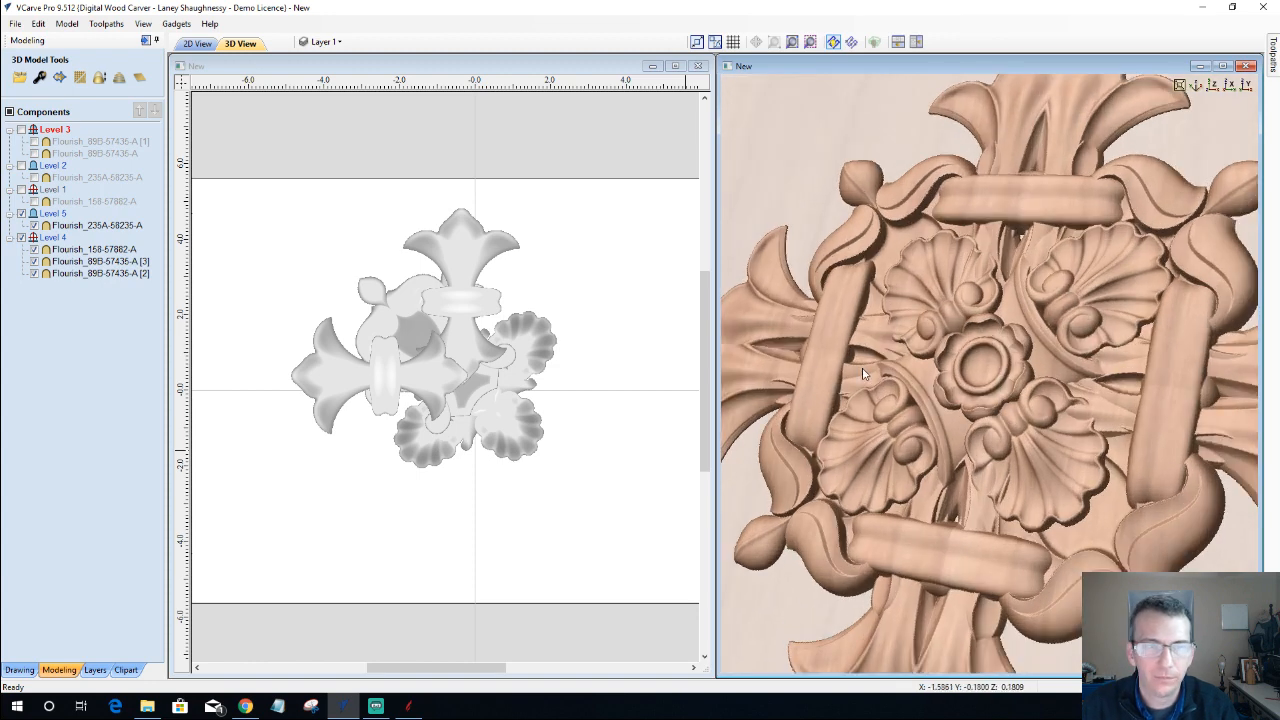
scroll(953, 457, "down", 1)
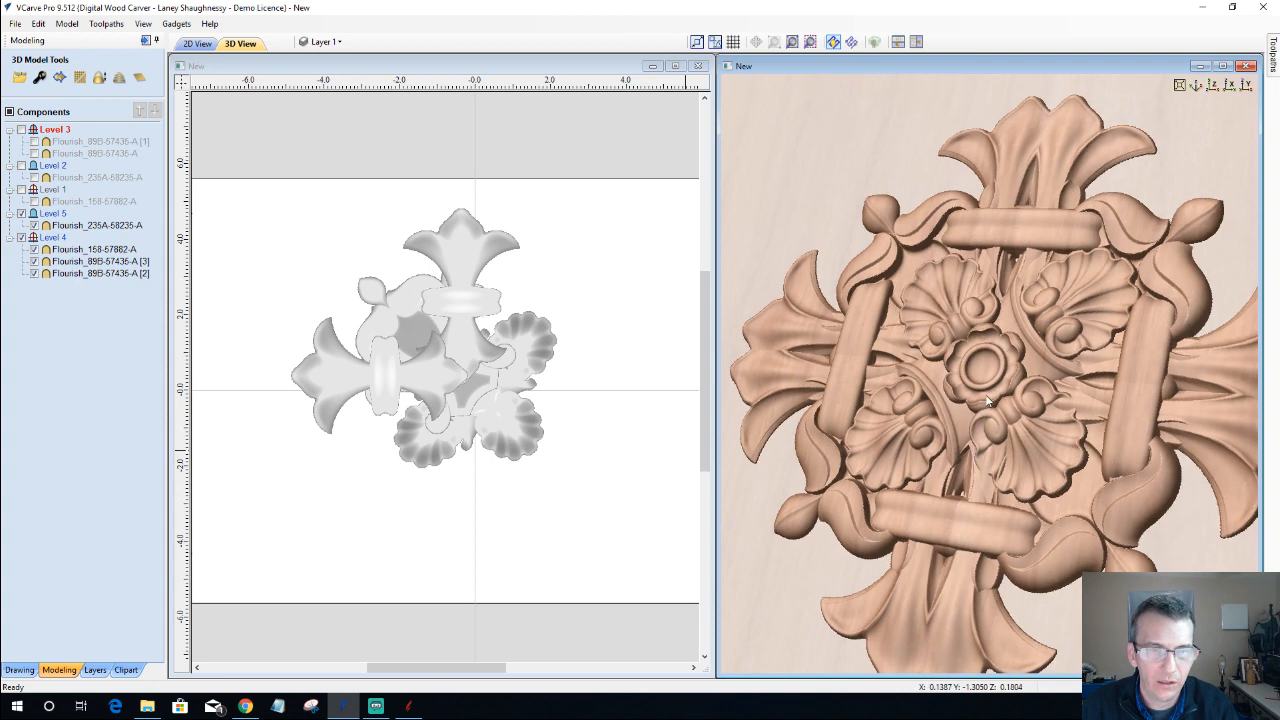
left_click_drag(987, 400, 1099, 360)
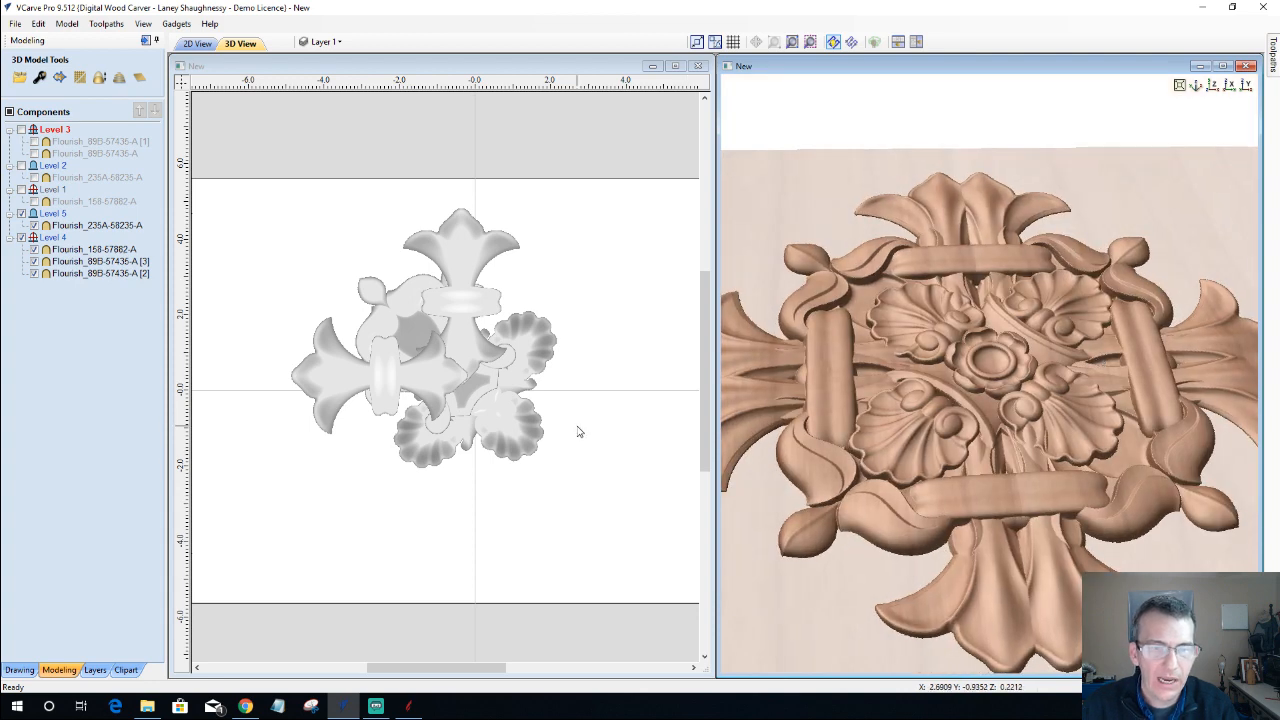
- Set the base height of the central four-shell rosette component to 0.17 inches
left_click(505, 440)
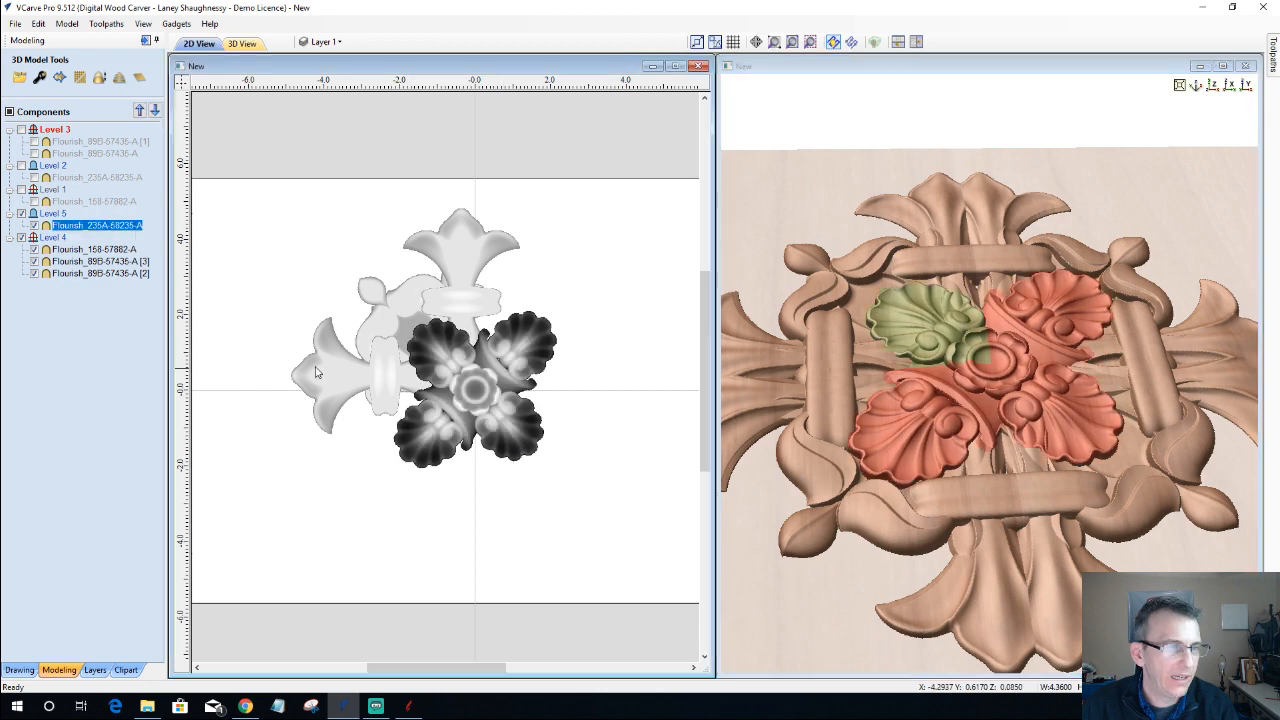
left_click(39, 77)
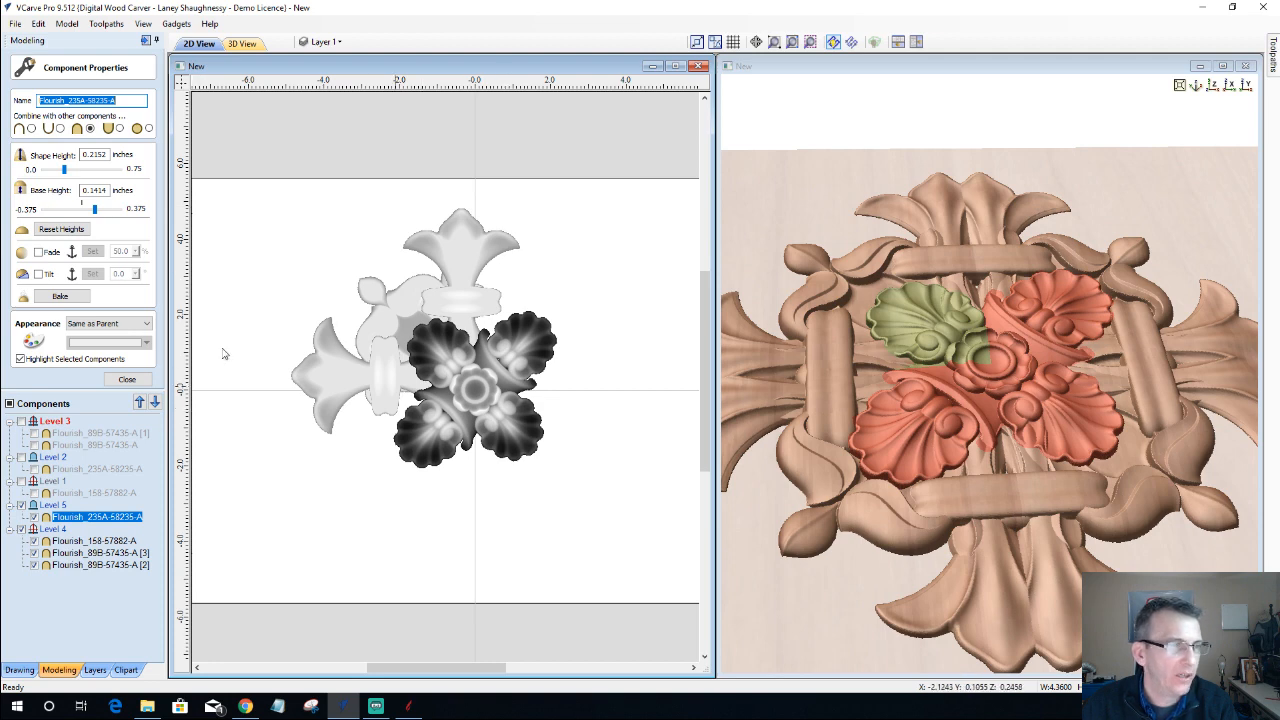
left_click(91, 190)
double_click(91, 190)
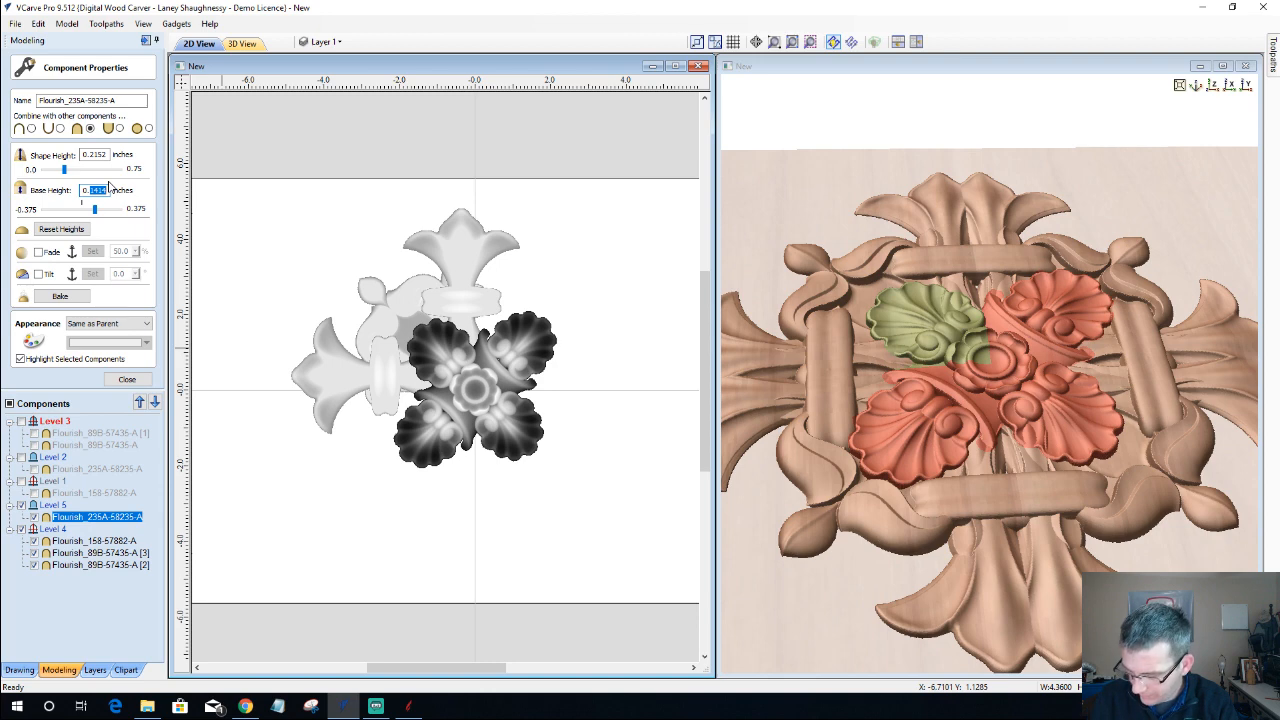
type("0.17")
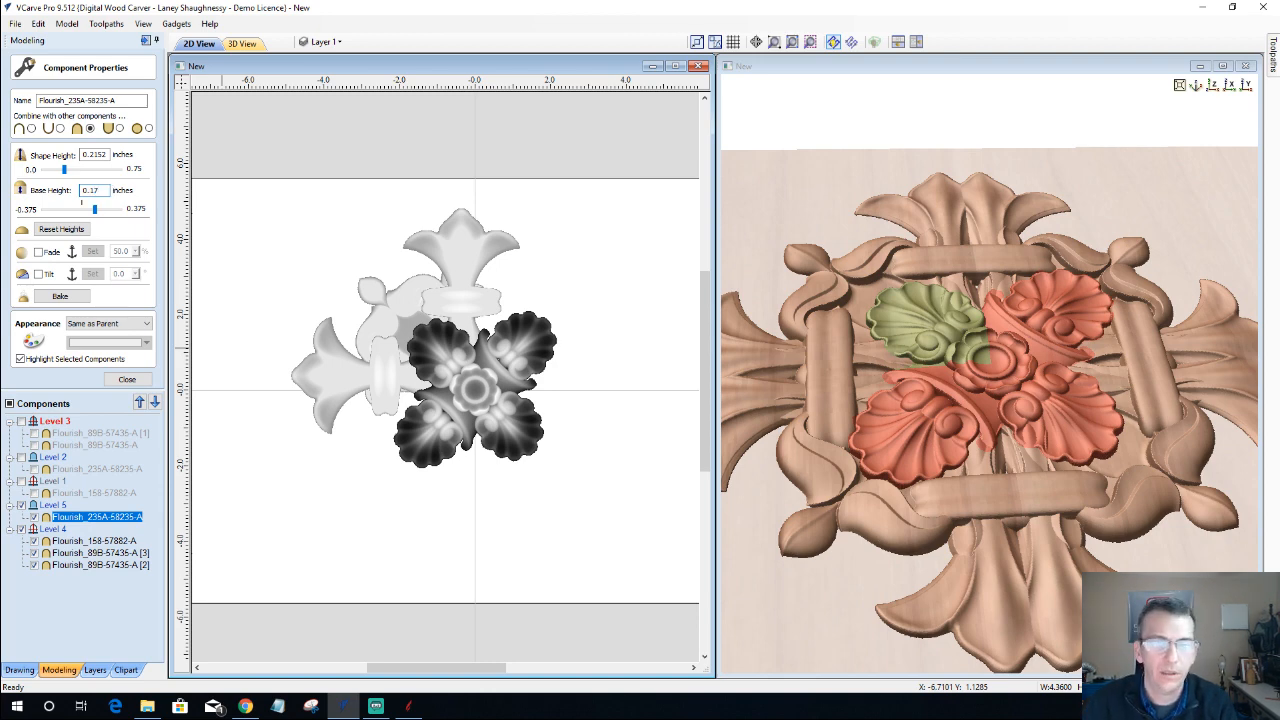
key("Return")
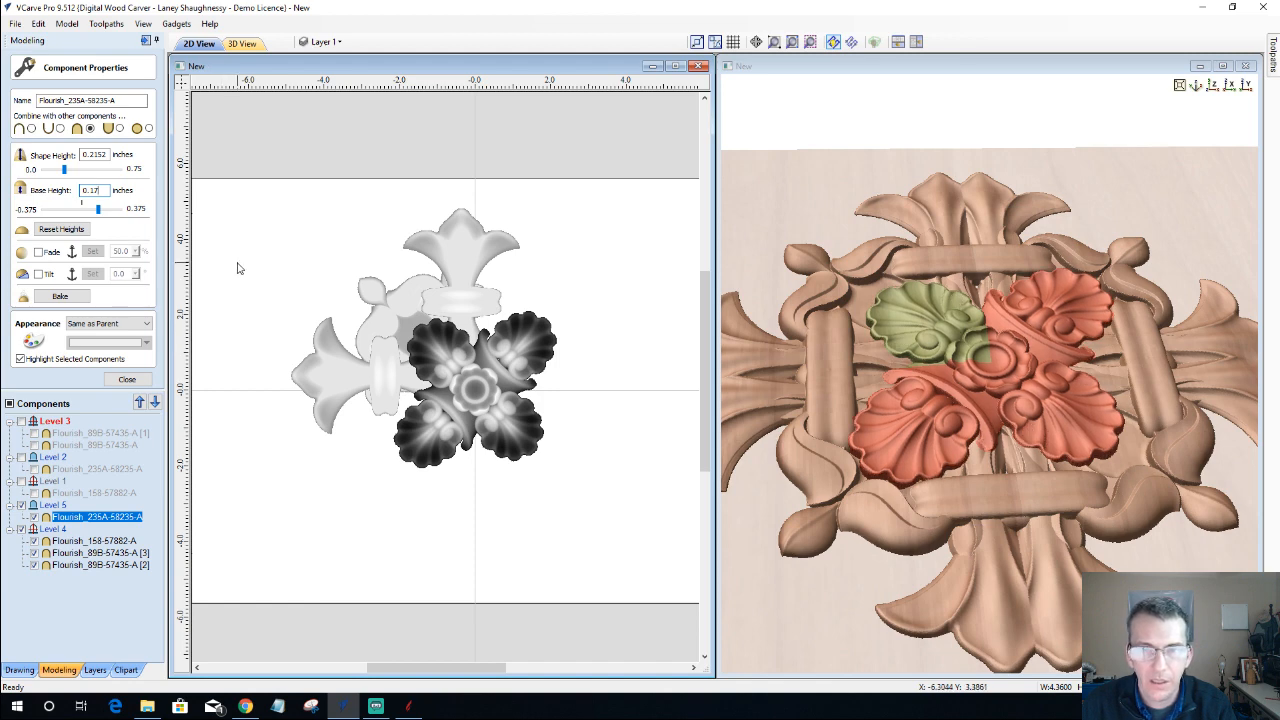
- Nudge the upper fleur-de-lis component slightly right toward the vertical mirror line, so its two mirrored halves overlap more closely
left_click(353, 385)
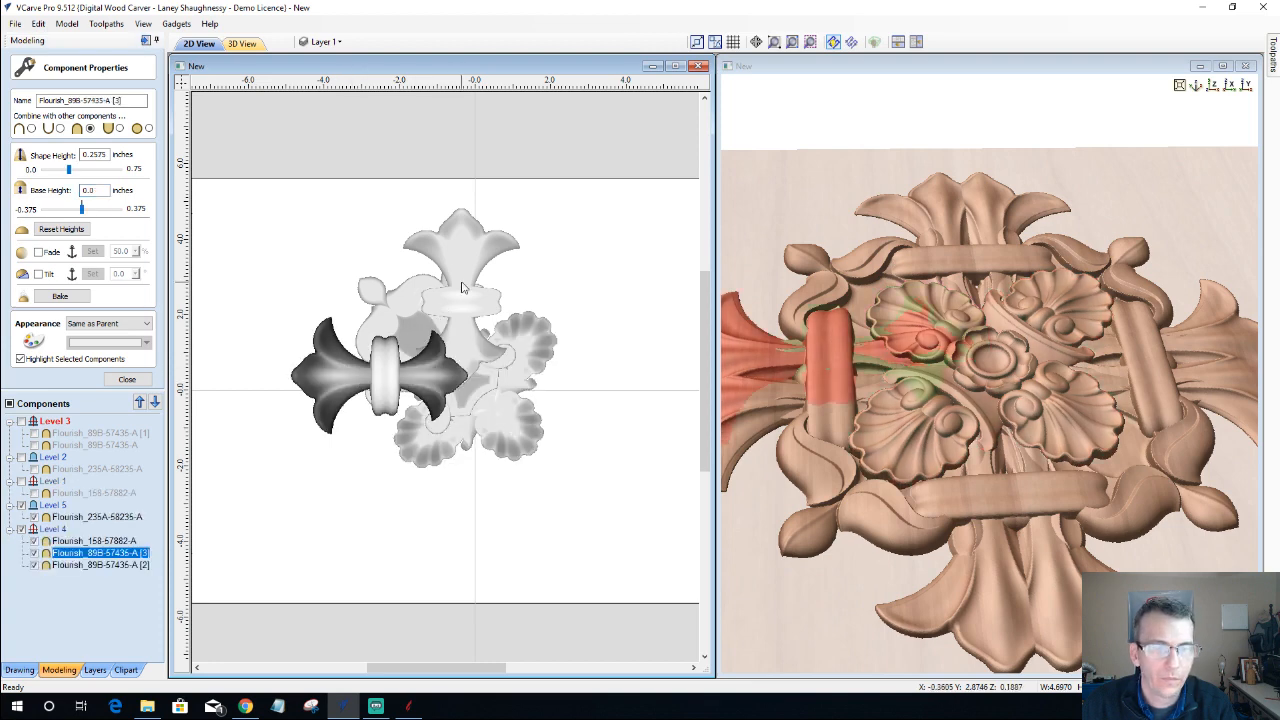
left_click(462, 288)
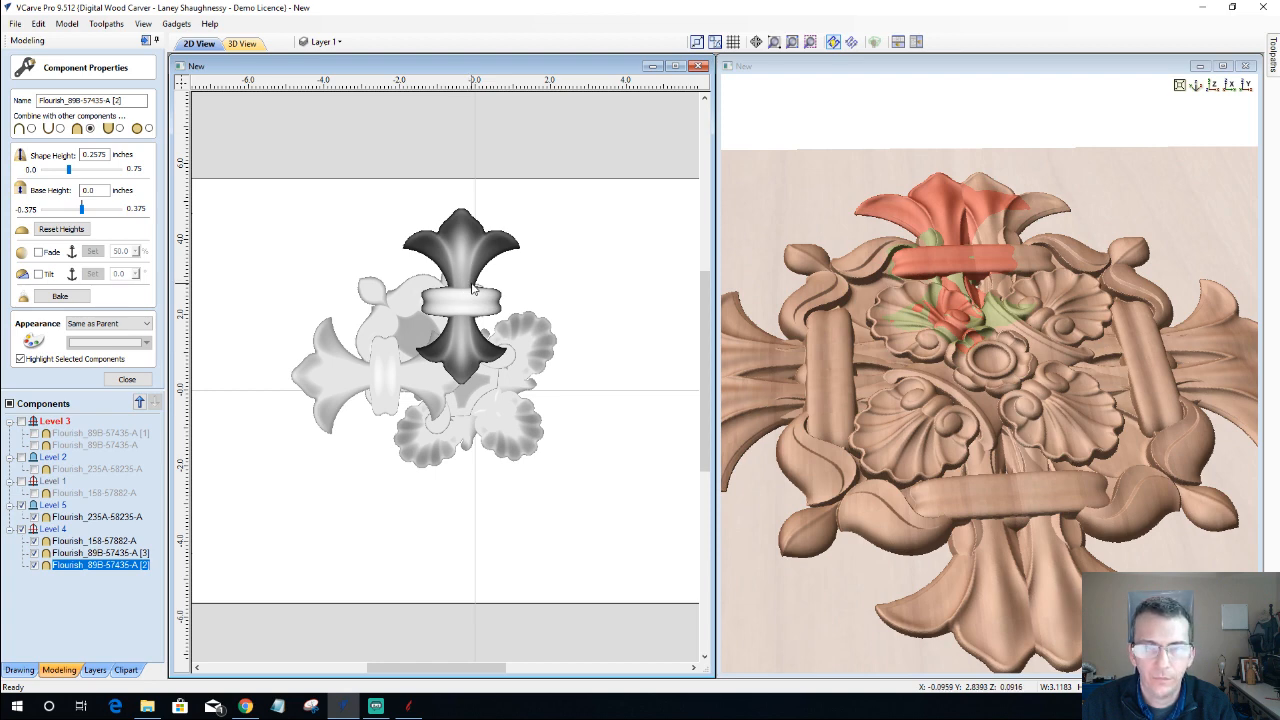
scroll(465, 245, "up", 2)
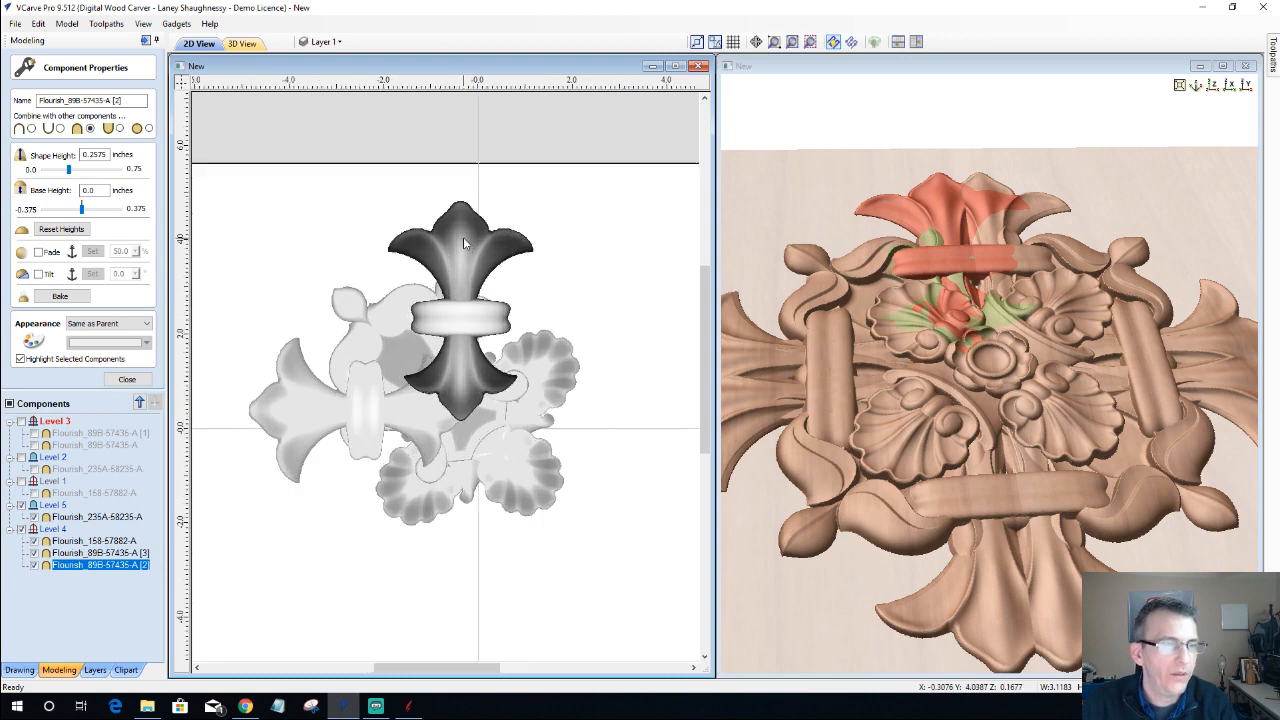
left_click(1212, 86)
scroll(1024, 356, "up", 3)
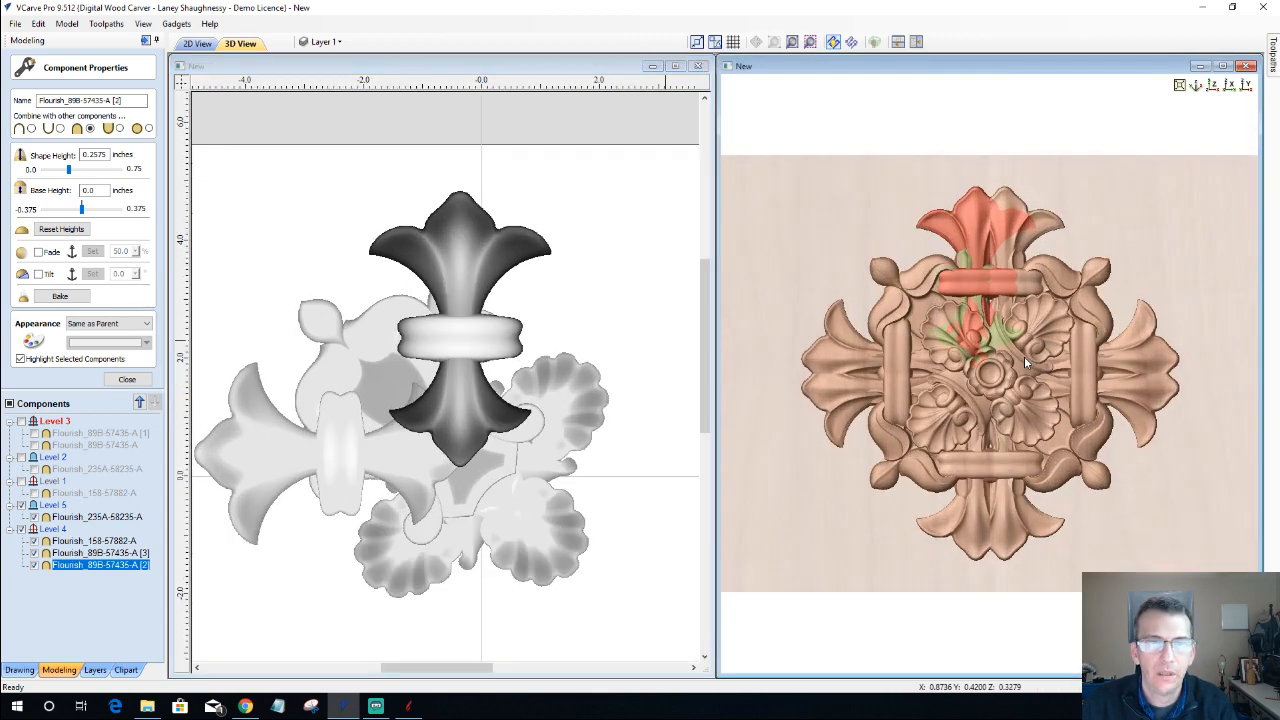
scroll(992, 180, "up", 1)
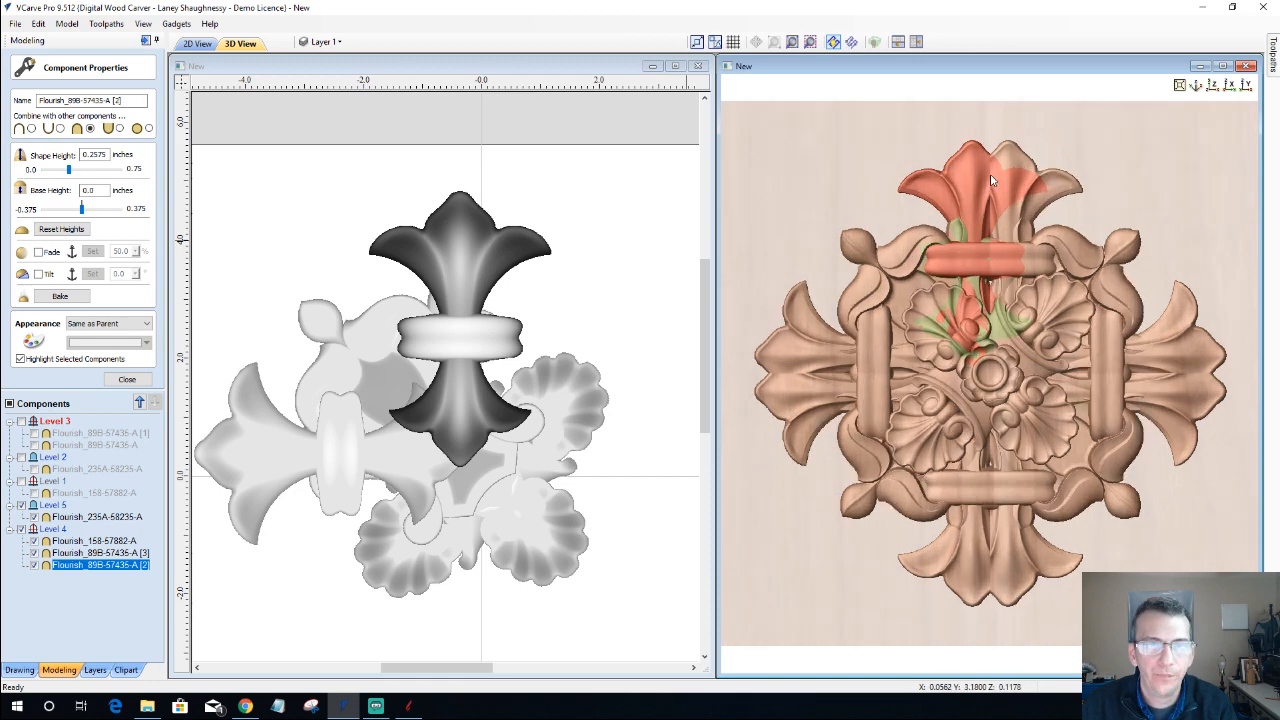
scroll(992, 180, "up", 2)
scroll(990, 178, "down", 1)
middle_click_drag(990, 174, 992, 258)
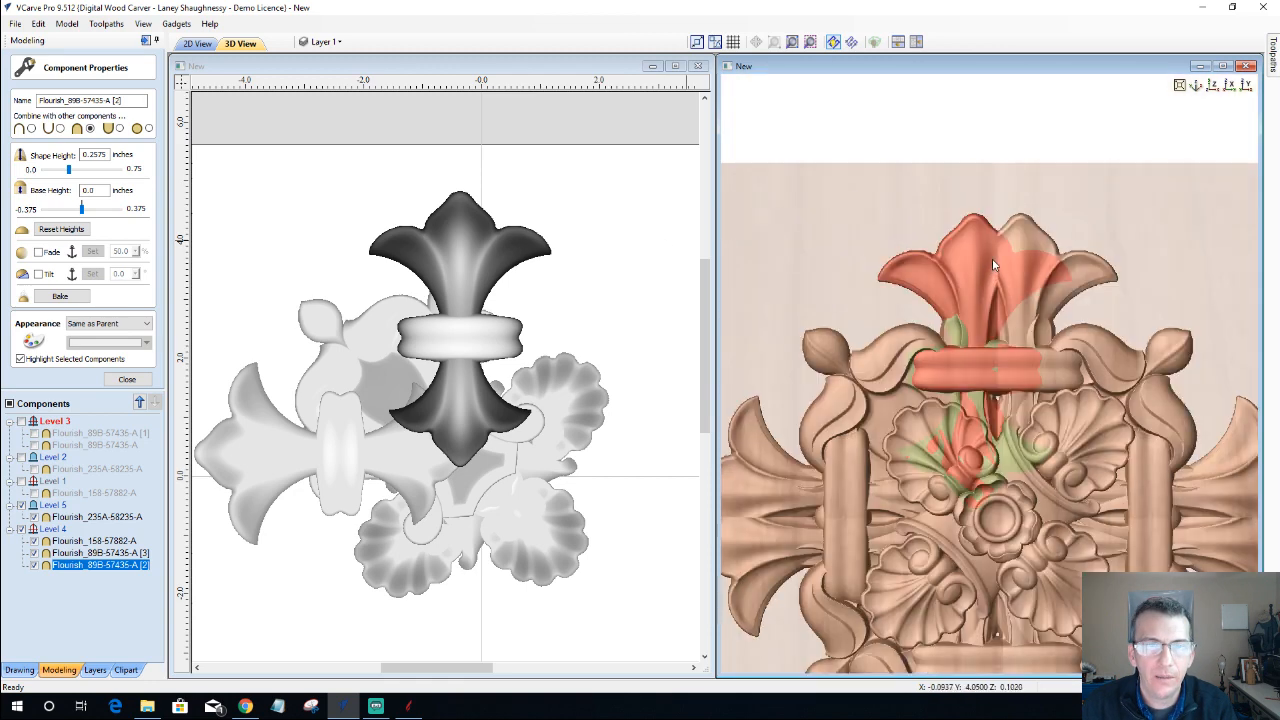
scroll(997, 252, "up", 1)
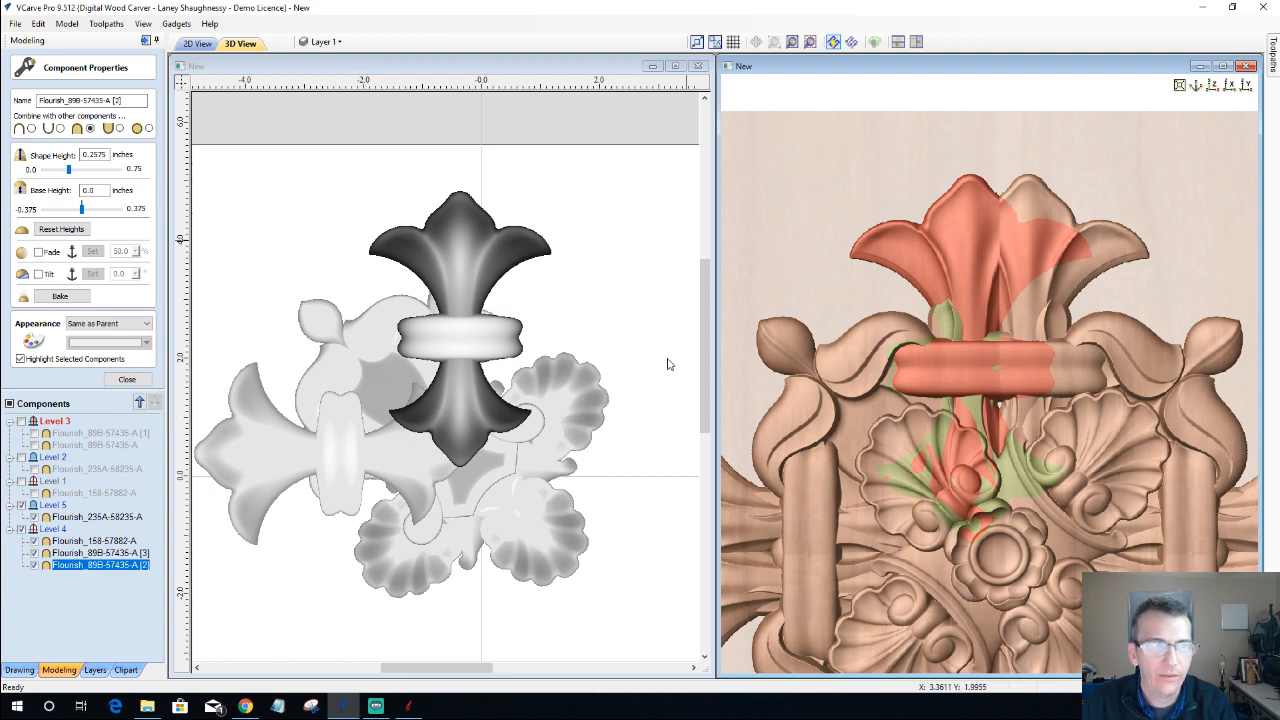
left_click(465, 323)
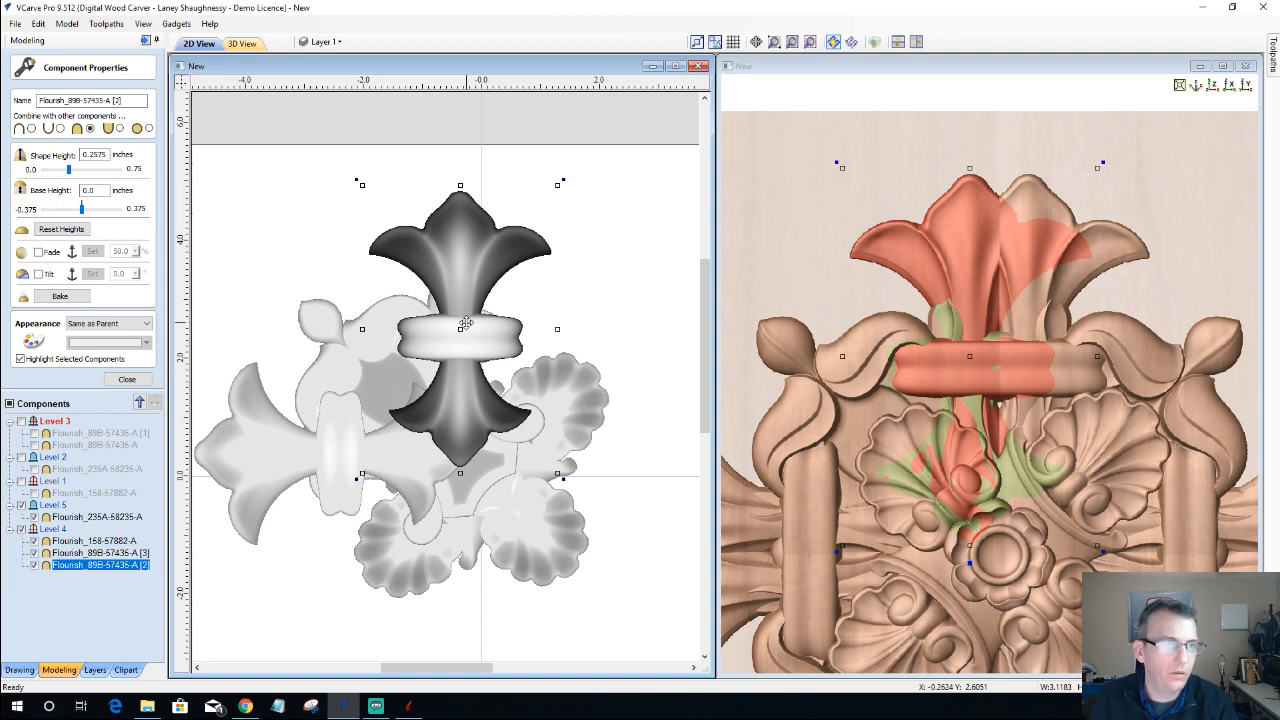
left_click_drag(465, 323, 468, 324)
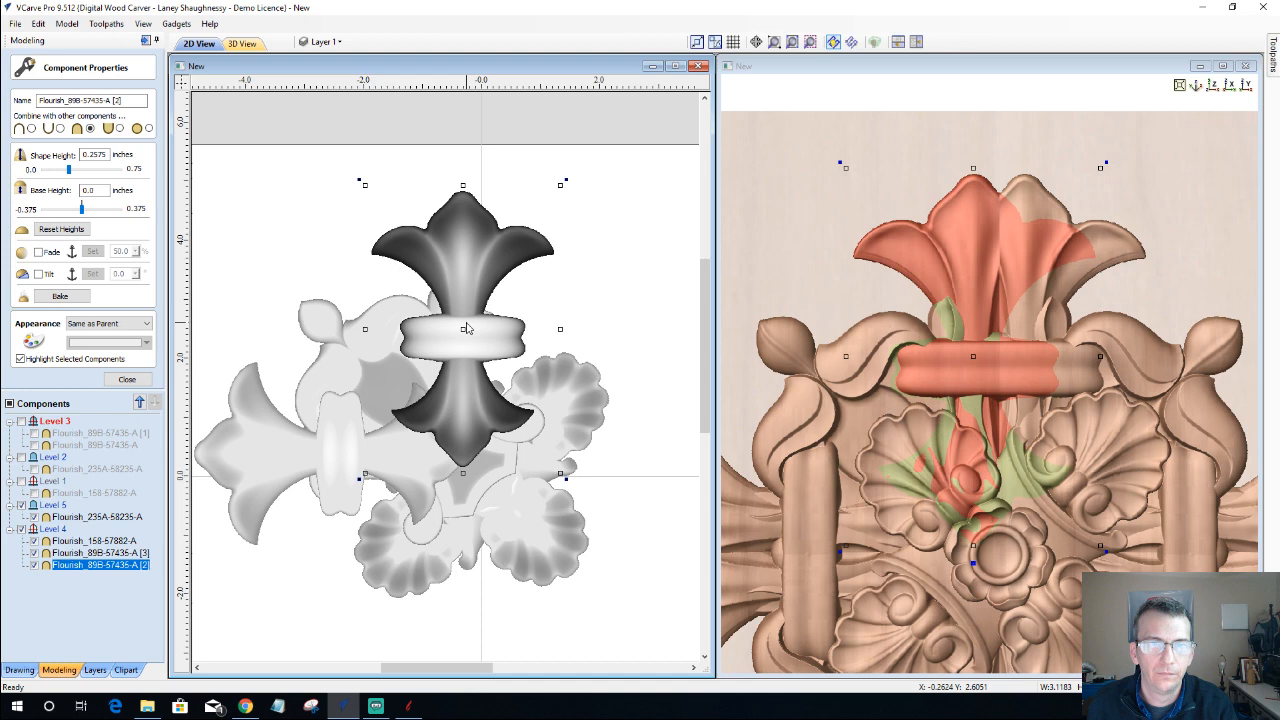
left_click_drag(466, 327, 468, 327)
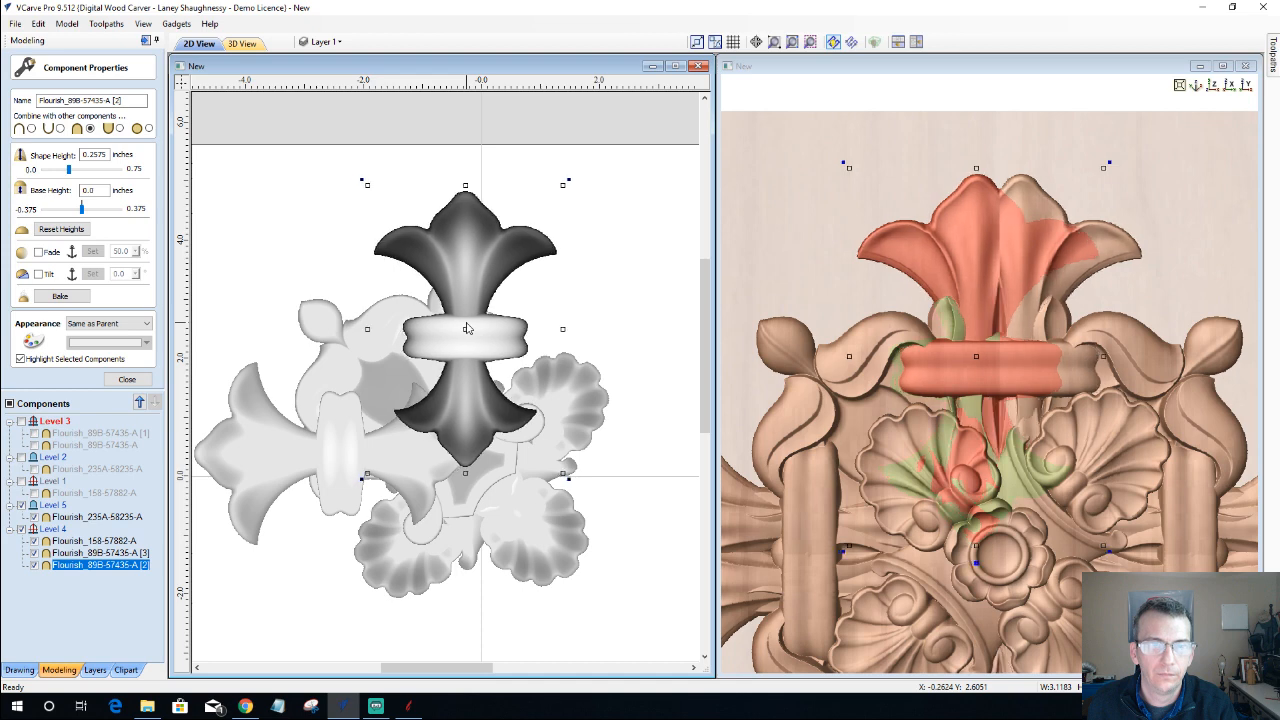
key("Right")
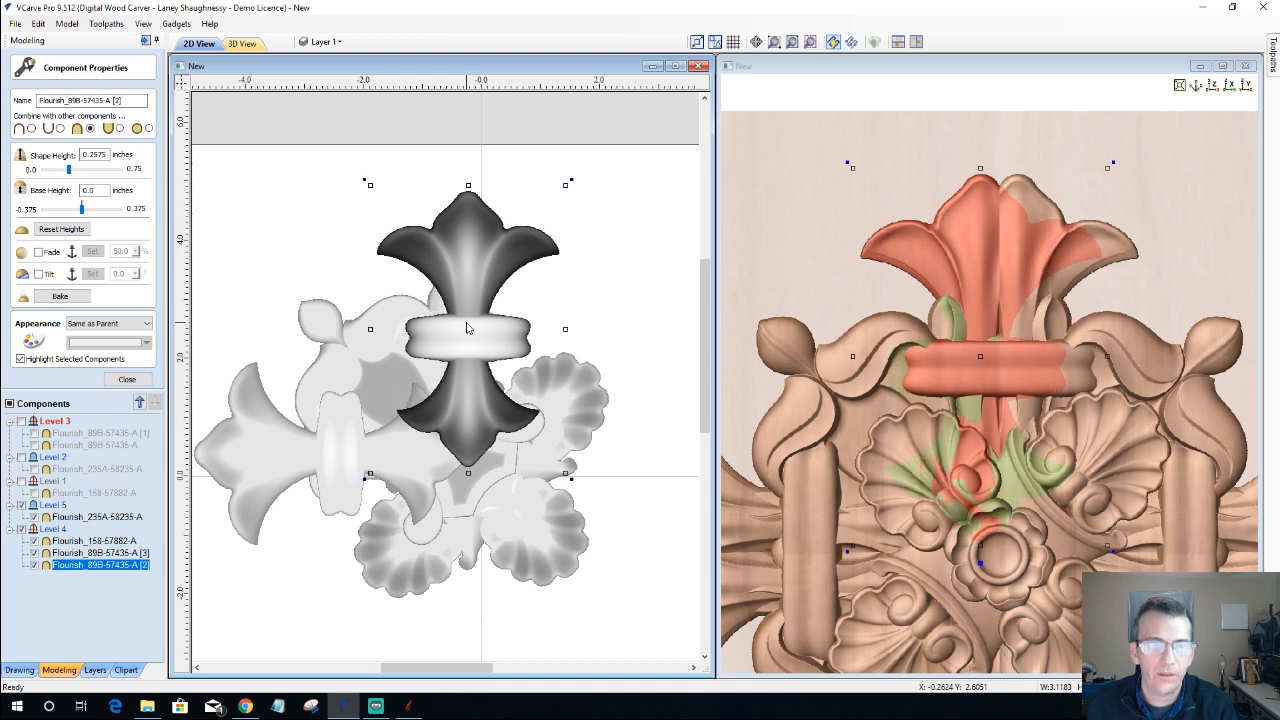
- Nudge the left fleur-de-lis component slightly down toward the horizontal mirror line to narrow its mirrored arm
left_click(287, 462)
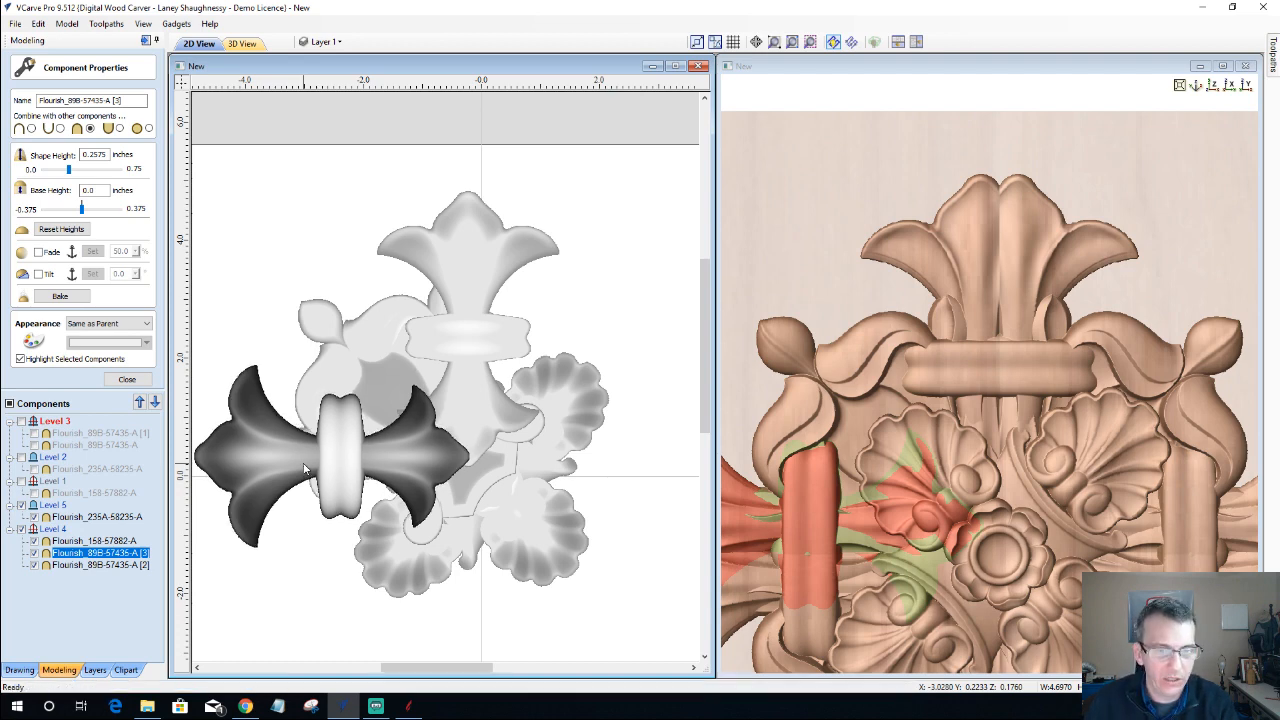
scroll(685, 568, "up", 1)
scroll(785, 581, "up", 3)
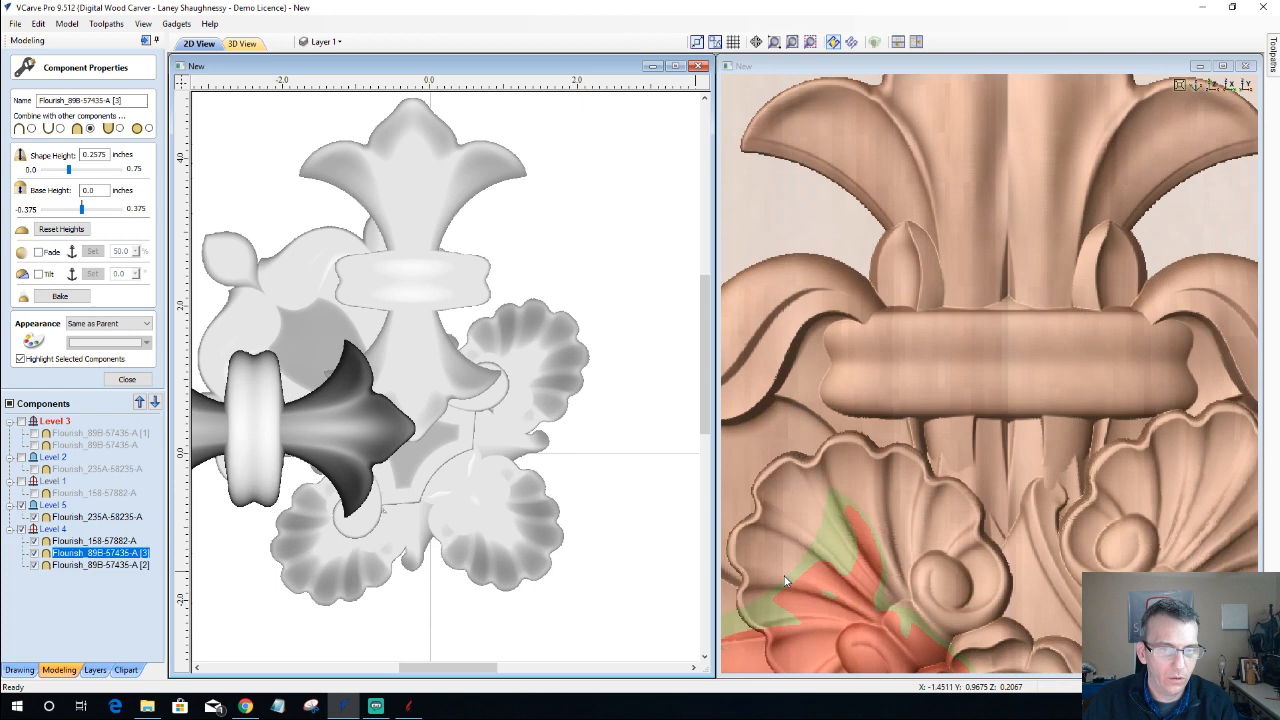
middle_click_drag(785, 581, 1167, 172)
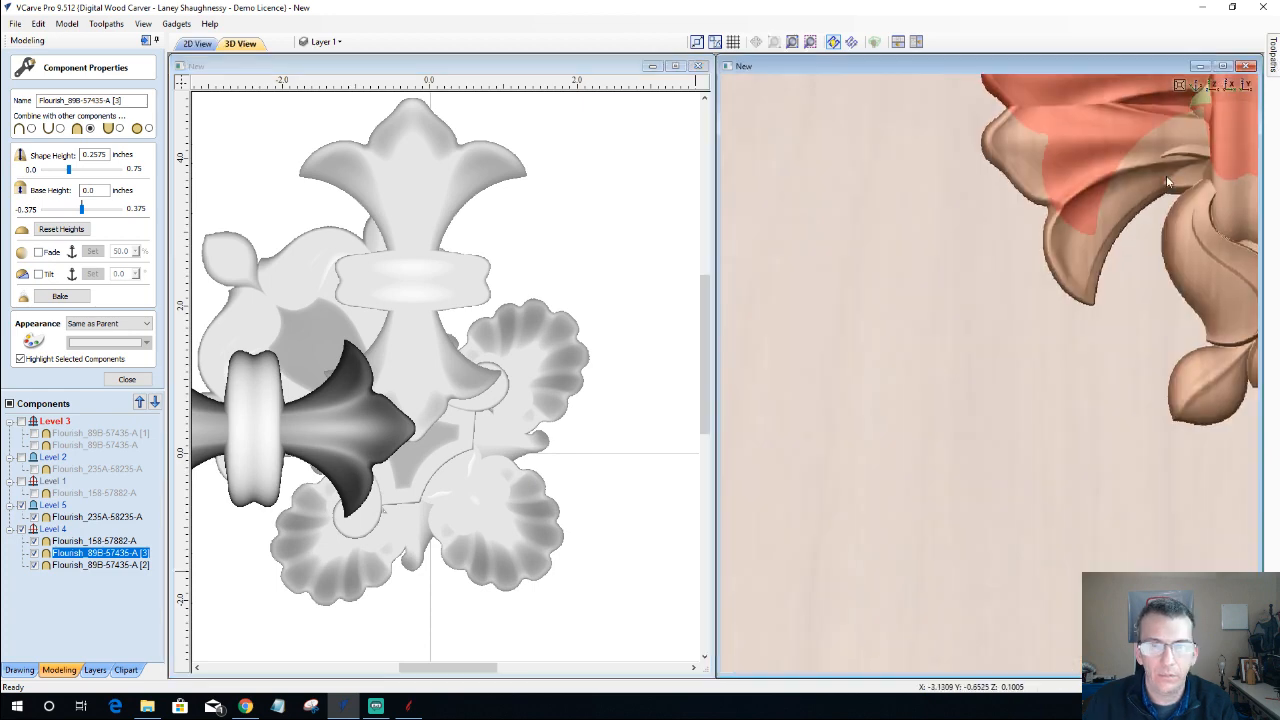
middle_click_drag(1166, 175, 943, 345)
scroll(965, 269, "up", 1)
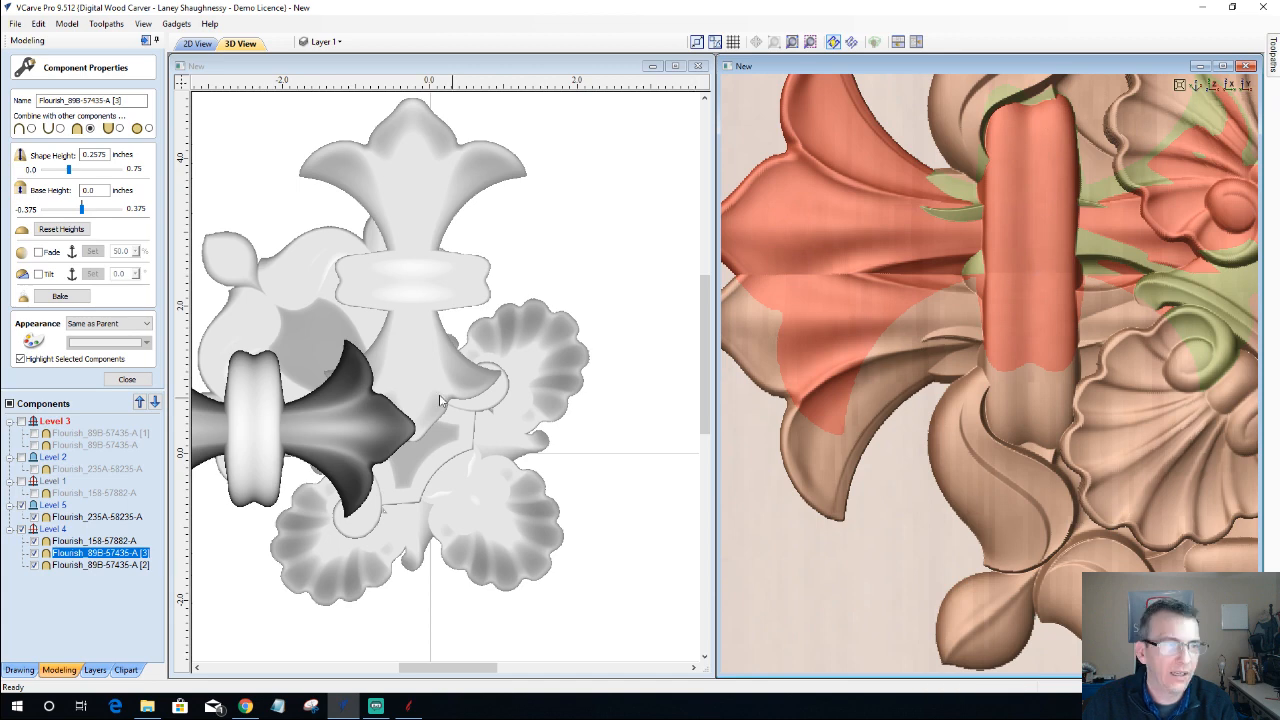
left_click_drag(423, 668, 376, 671)
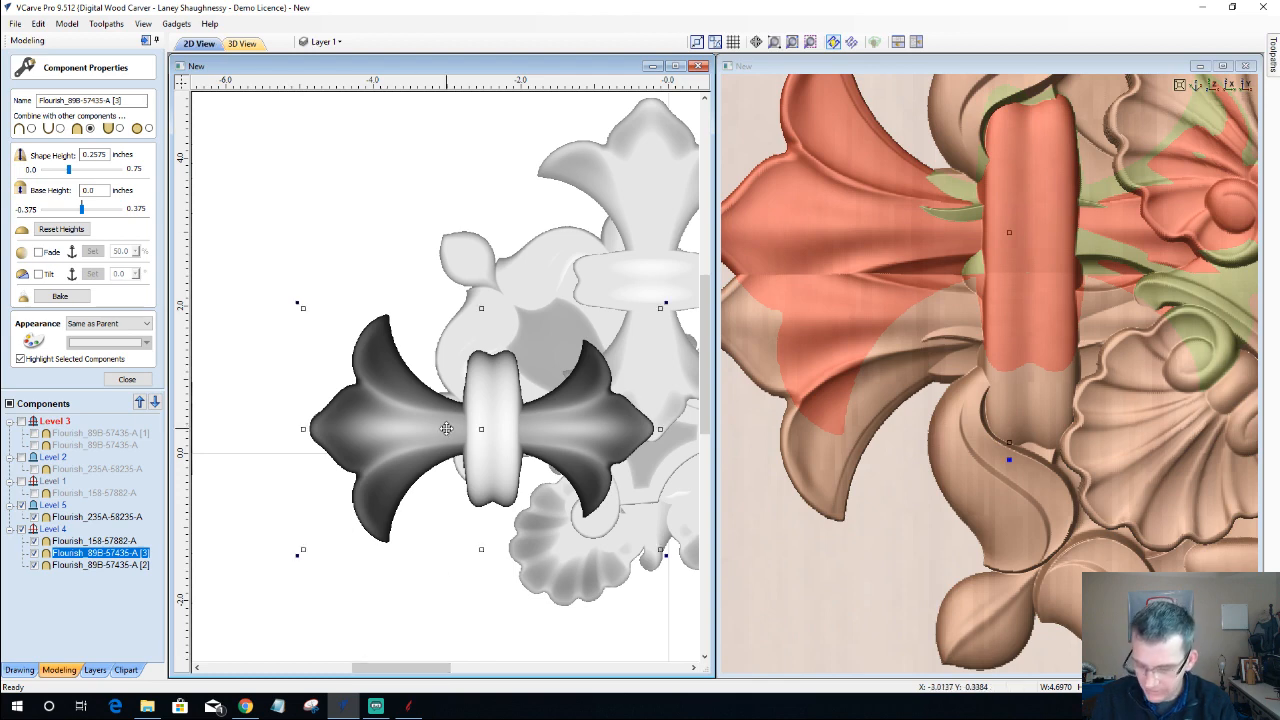
left_click_drag(446, 428, 448, 433)
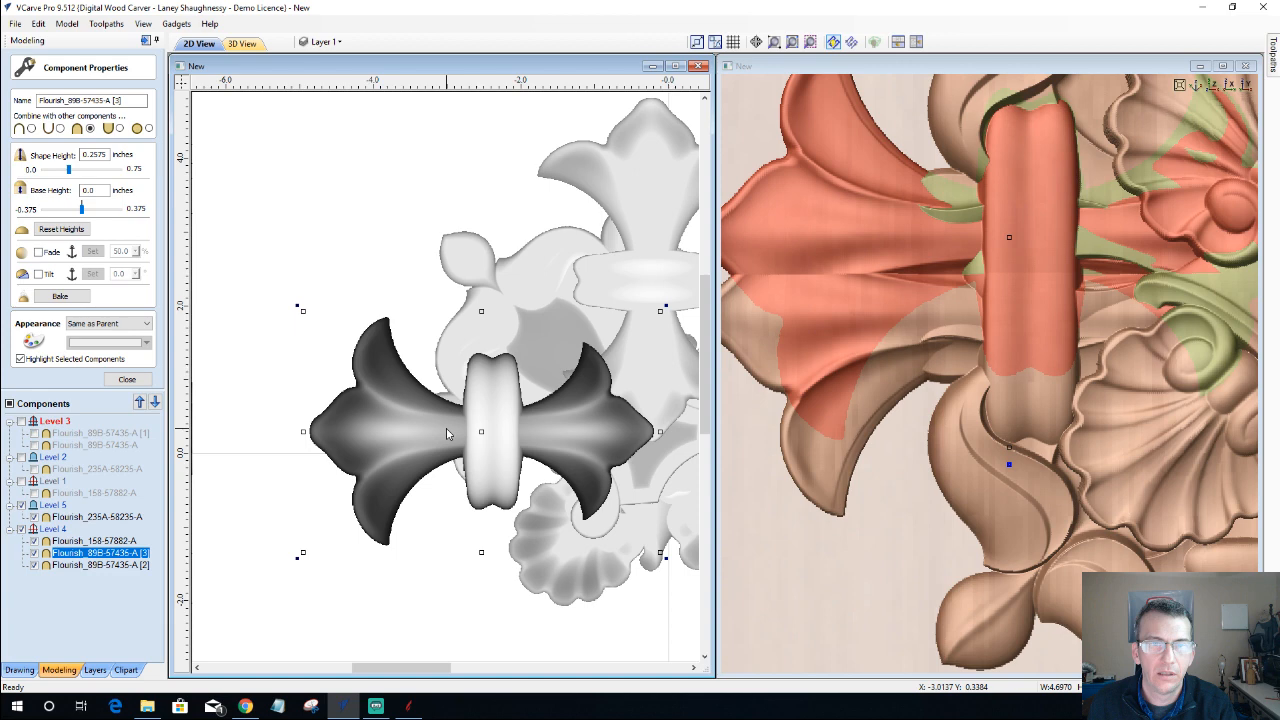
key("Down")
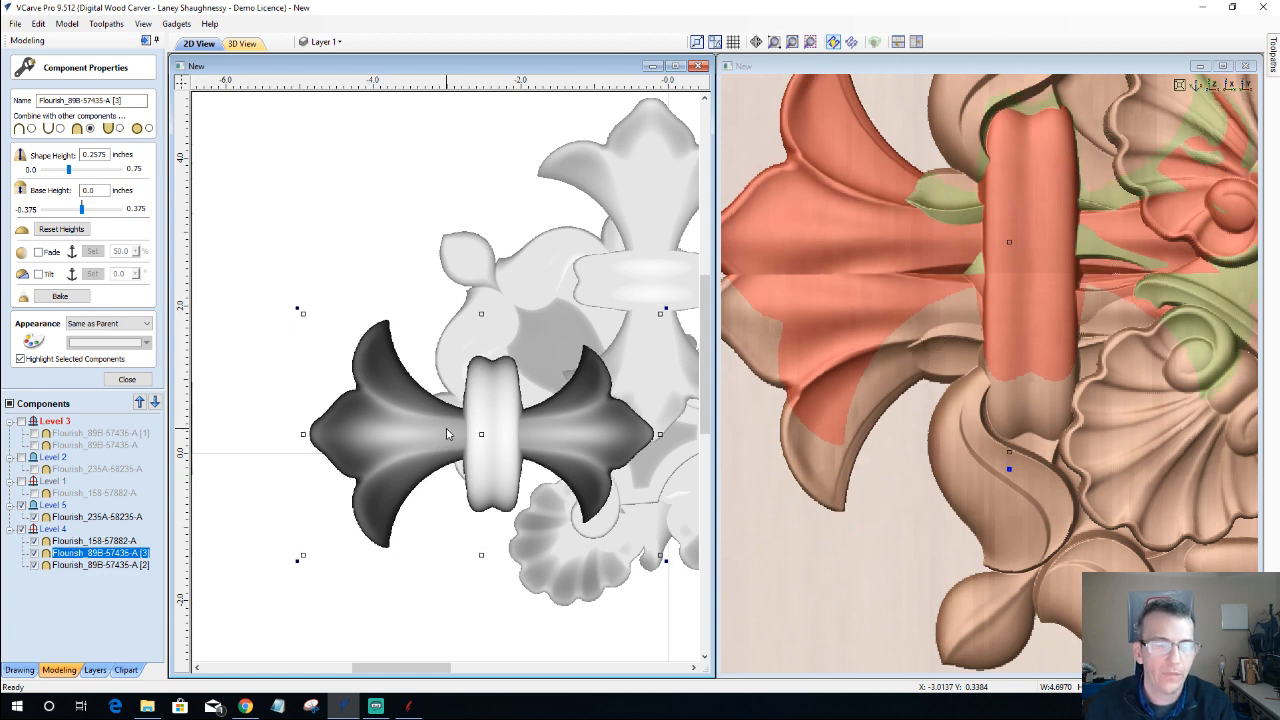
- Examine the whole mirrored ornament from above in an enlarged 3D view with no component selected
scroll(447, 433, "down", 3)
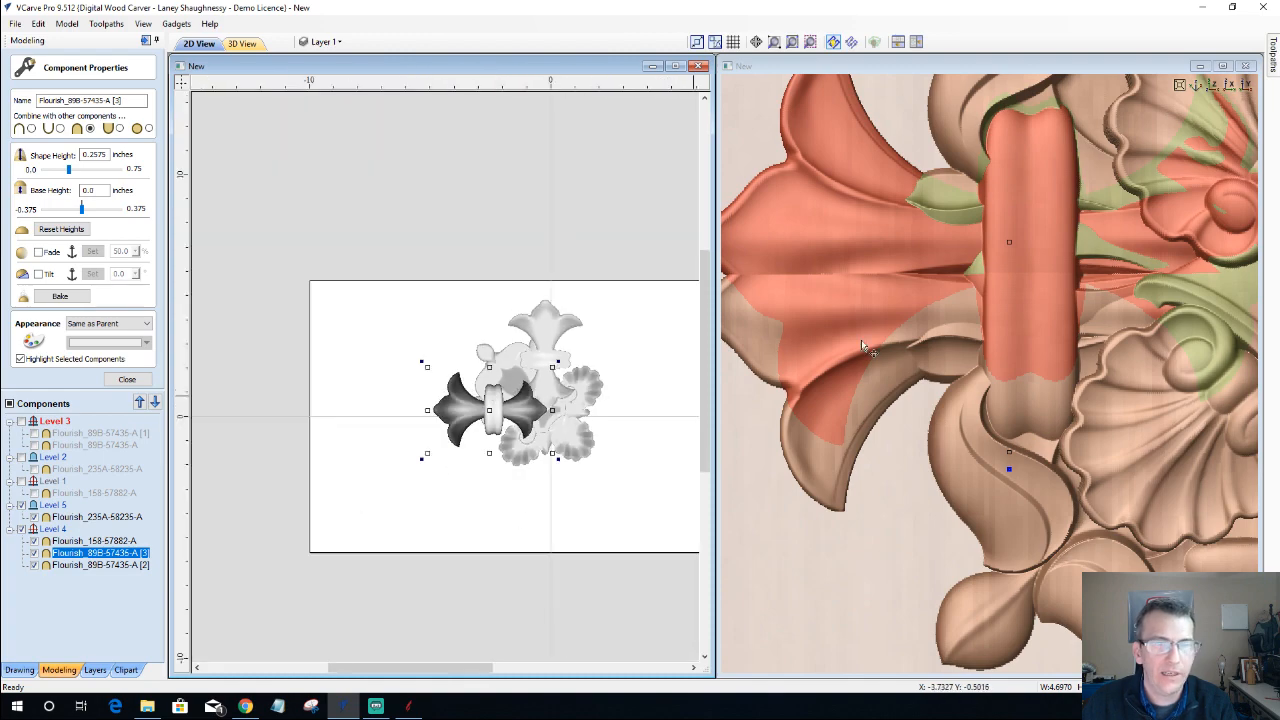
scroll(1085, 280, "down", 2)
scroll(1014, 316, "down", 2)
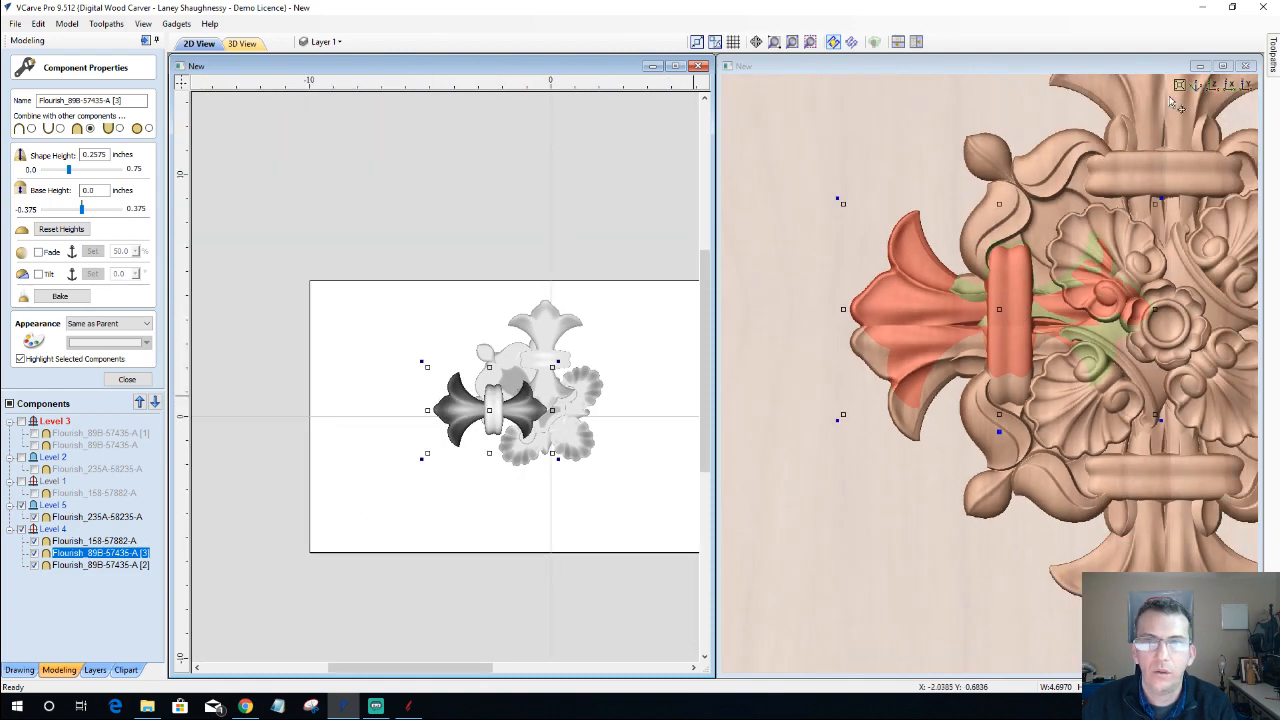
left_click(1222, 67)
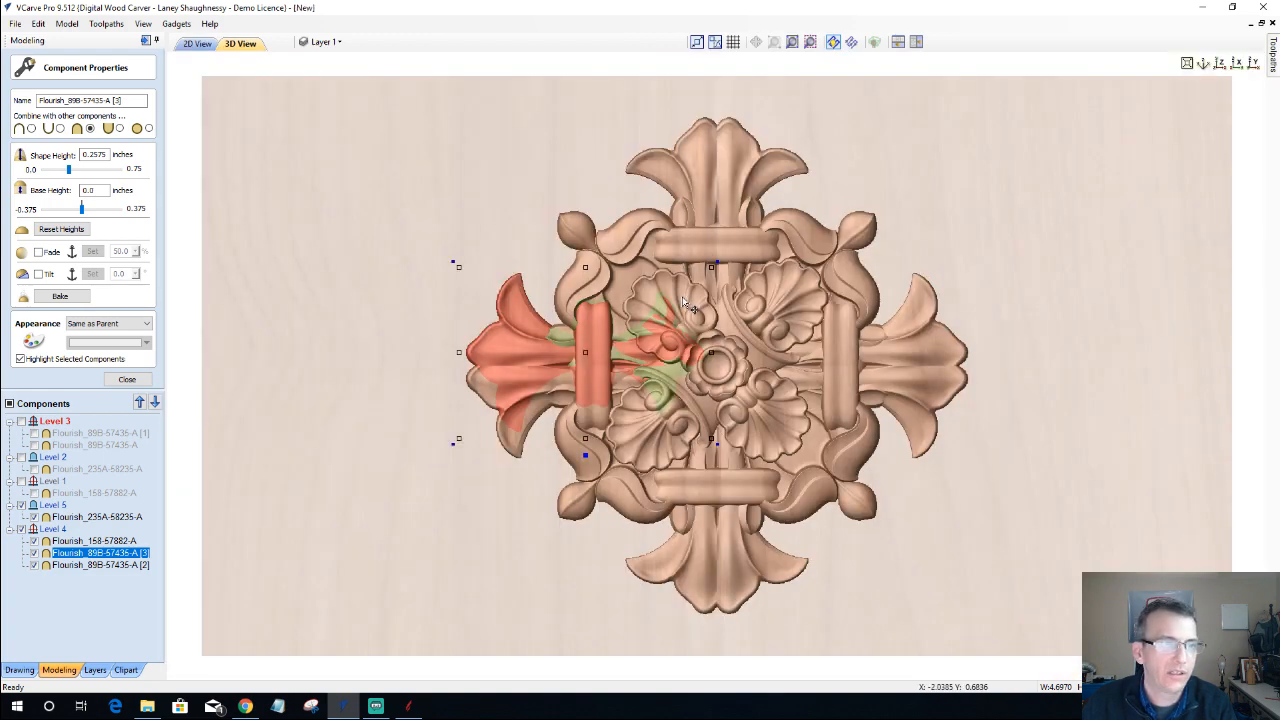
scroll(683, 300, "down", 1)
scroll(447, 352, "up", 1)
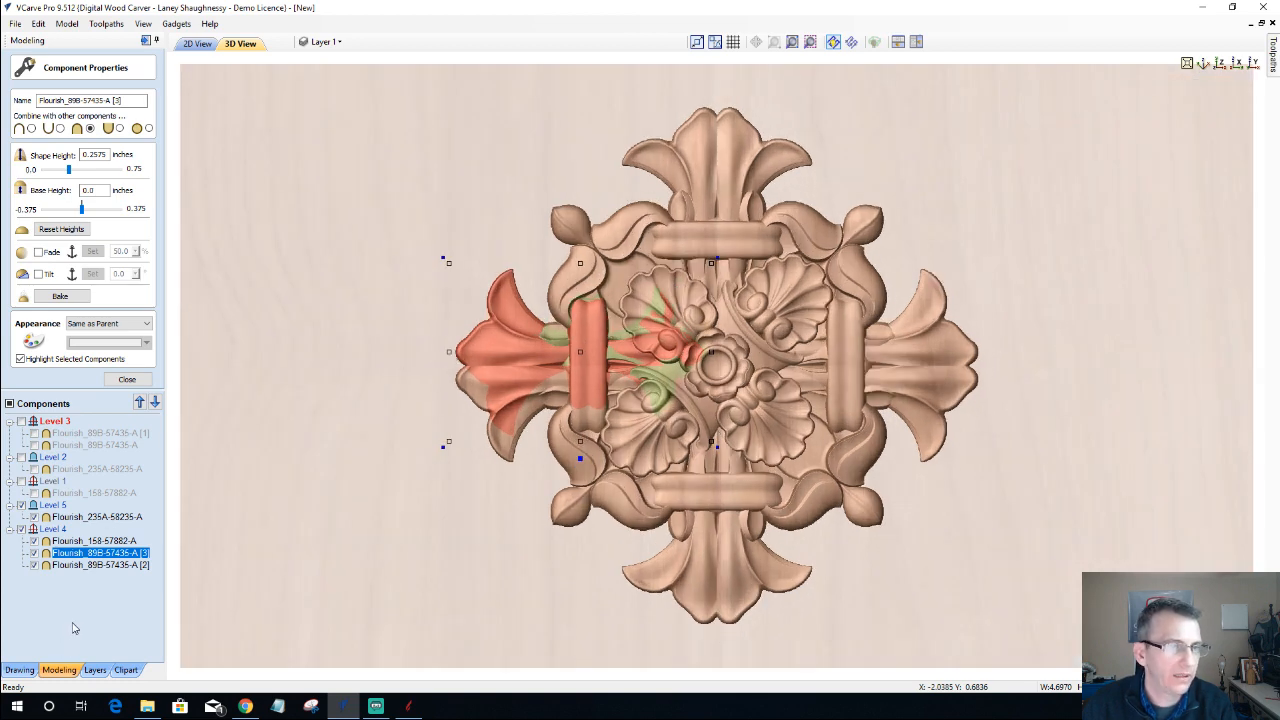
left_click(322, 441)
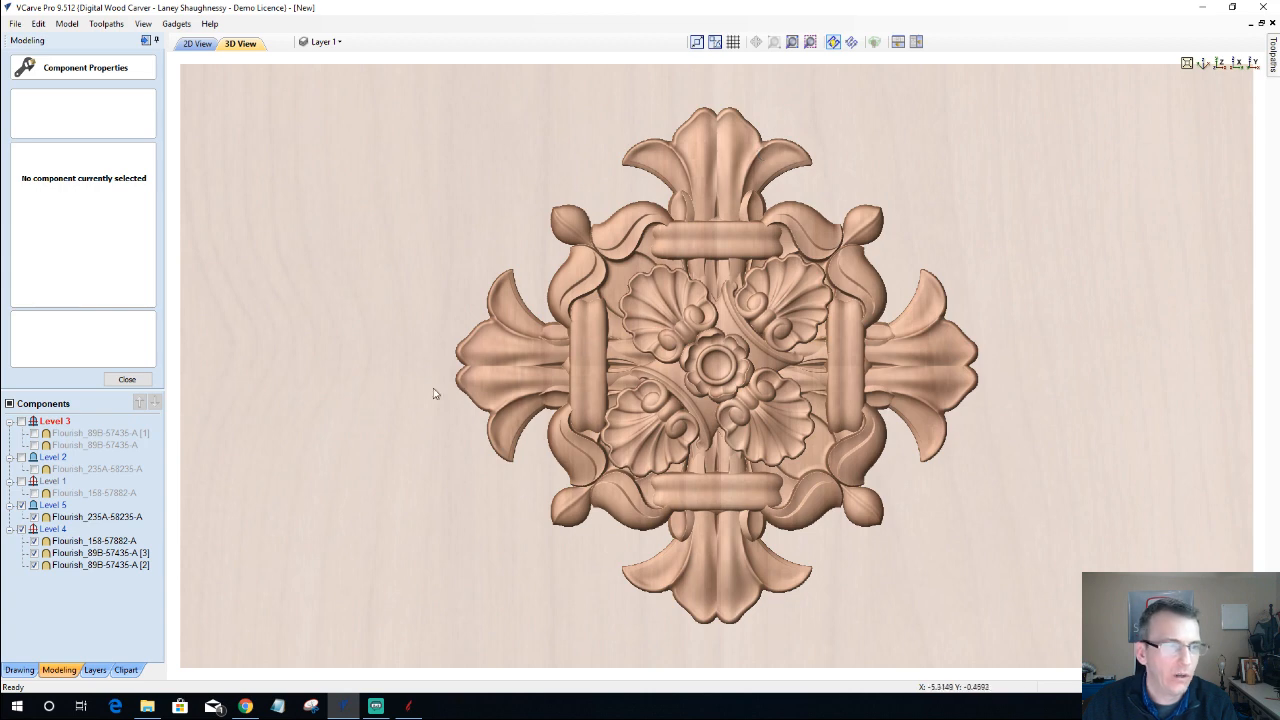
- Restore the side-by-side 2D and 3D views and fine-tune the left fleur-de-lis component slightly down, then back up a little, and deselect it
left_click(62, 554)
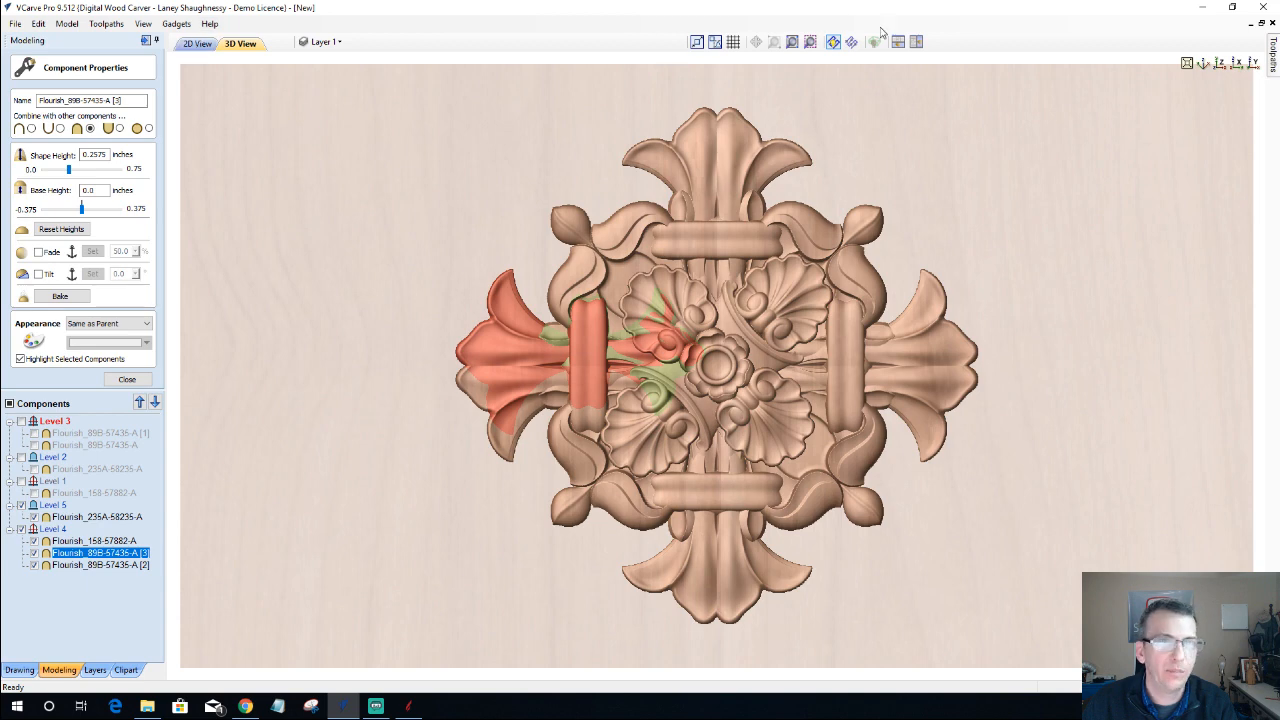
left_click(918, 46)
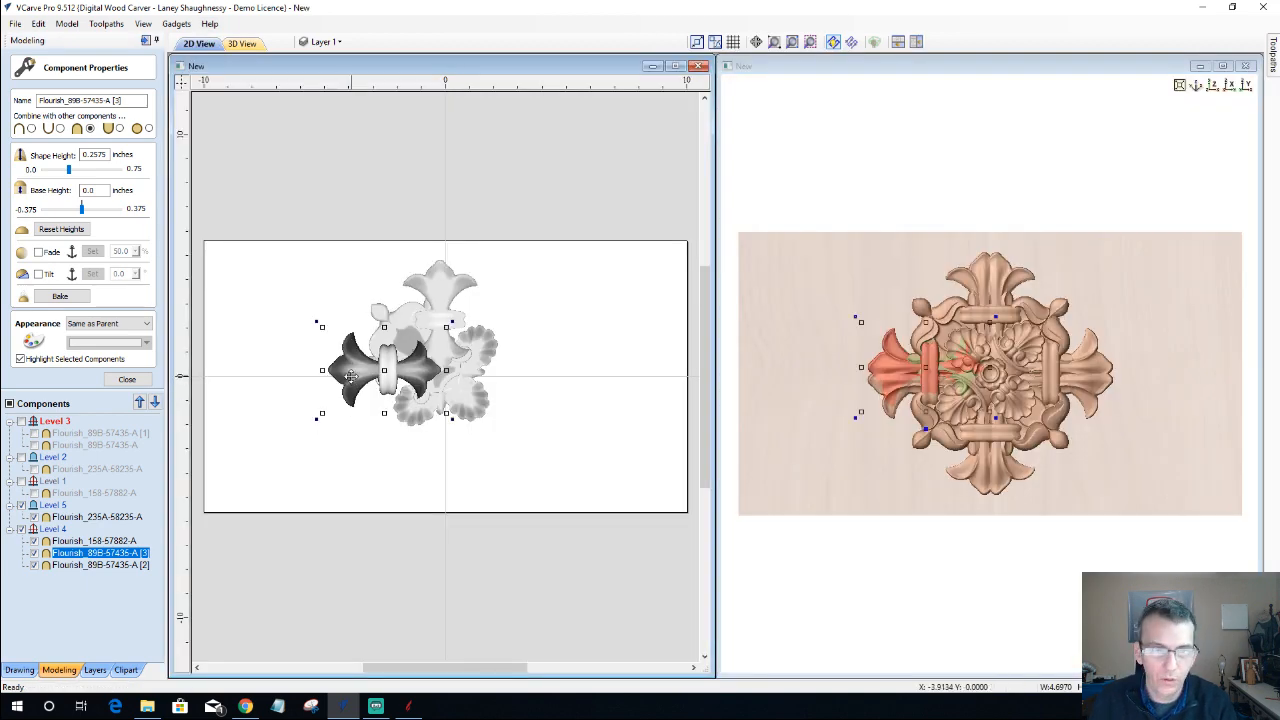
left_click_drag(350, 375, 352, 378)
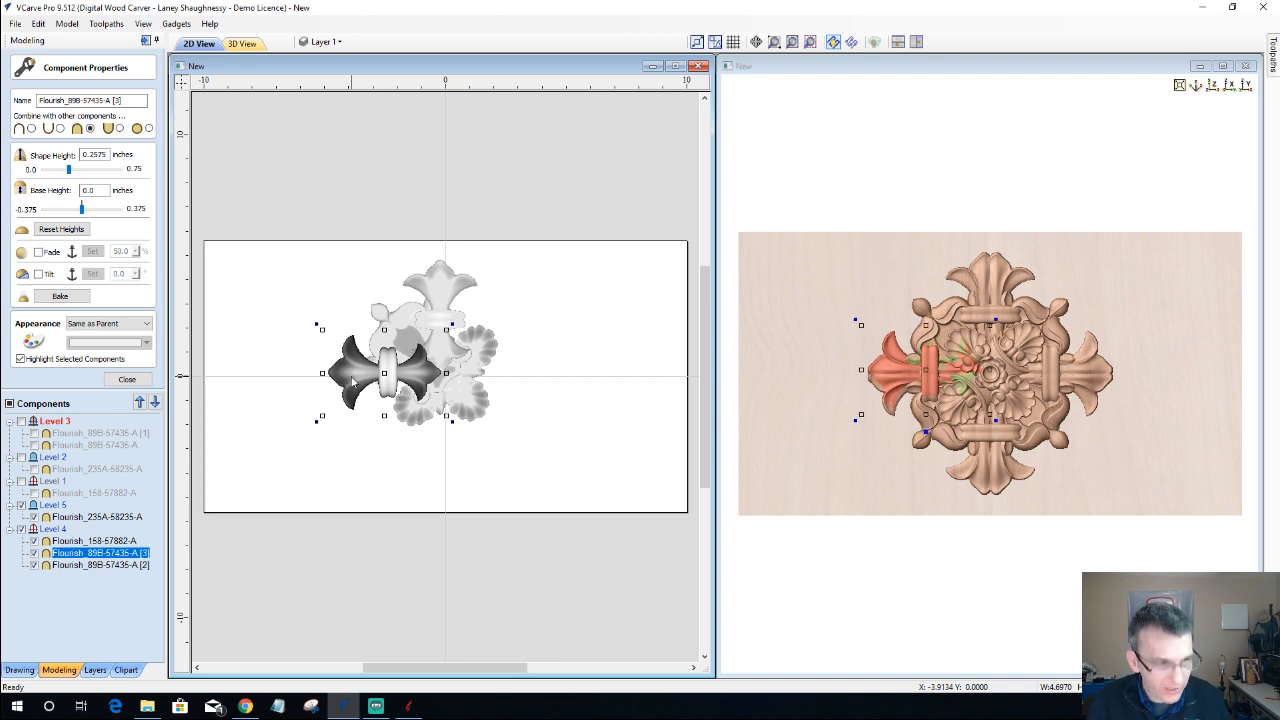
key("Up")
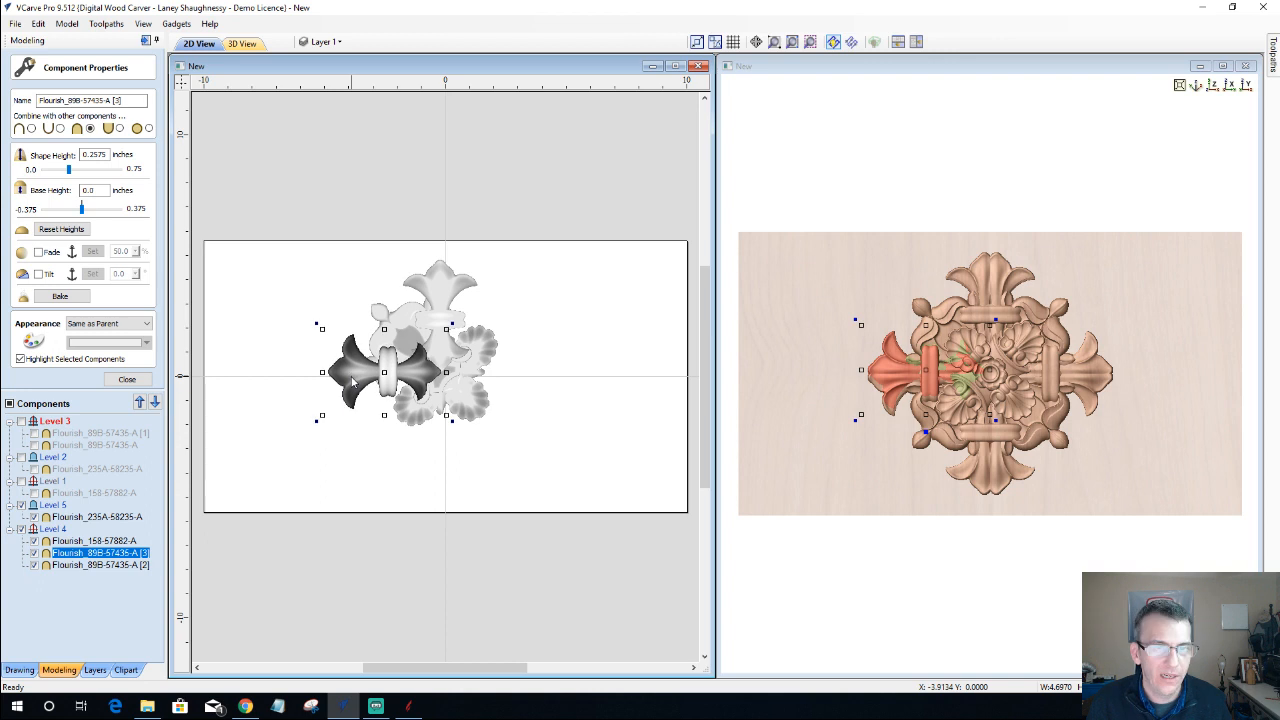
key("Up")
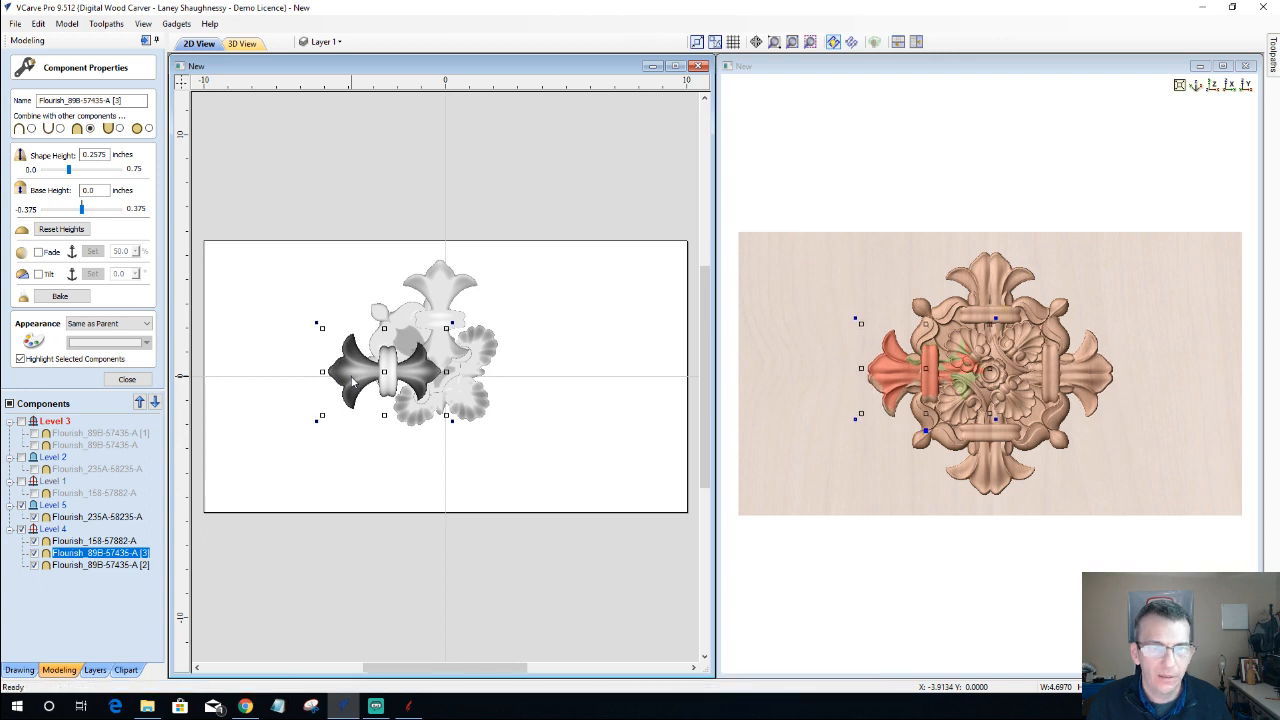
key("Up")
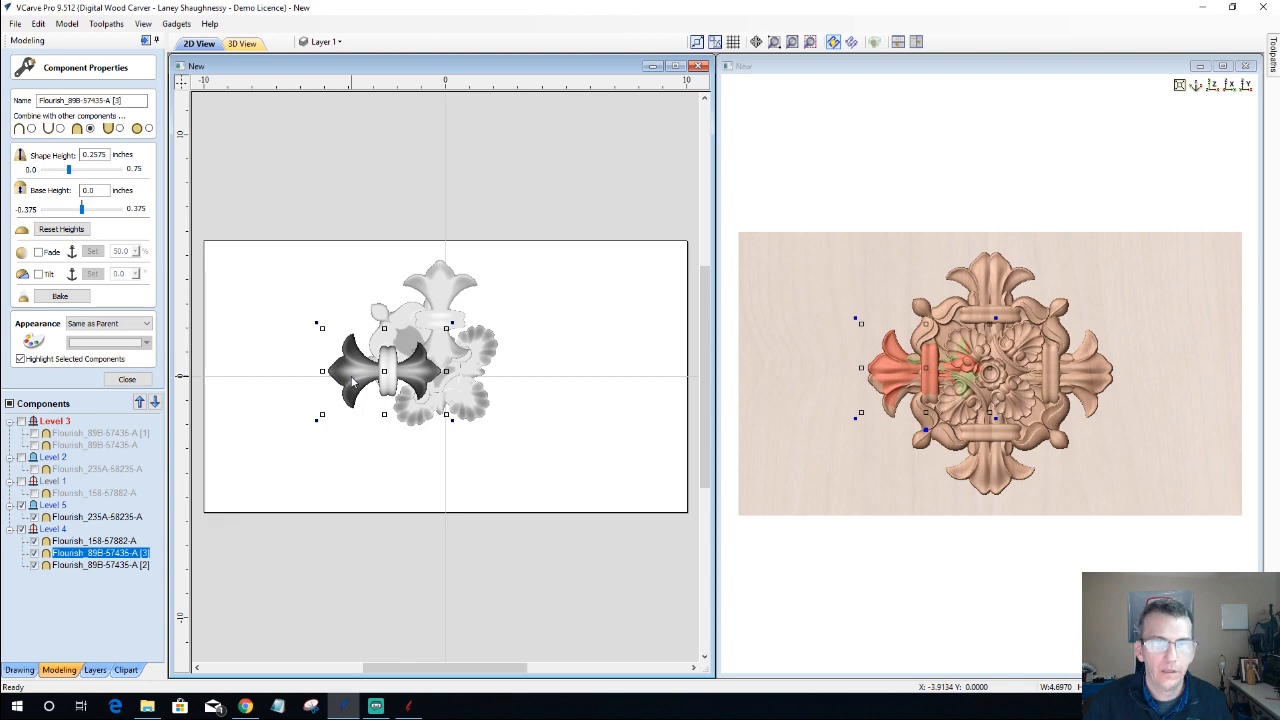
left_click(131, 596)
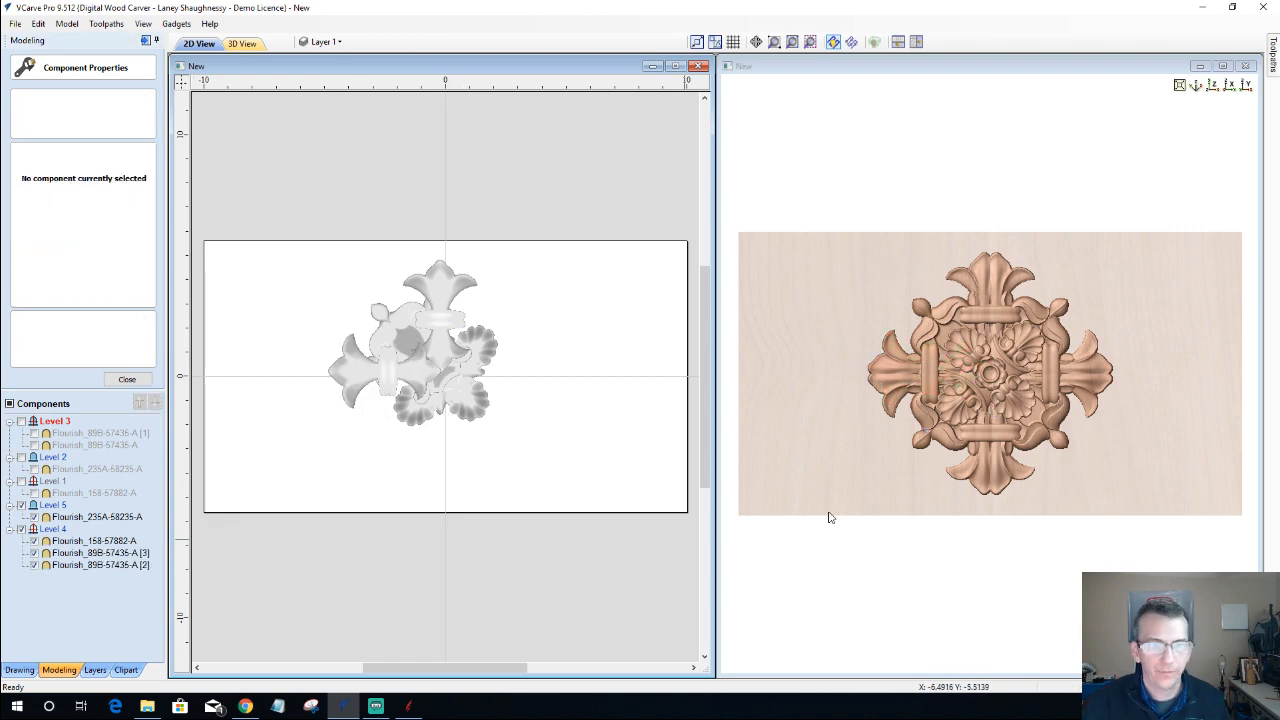
- Examine the whole mirrored ornament in an enlarged 3D view, both from above and at slightly tilted angles
scroll(1020, 402, "up", 2)
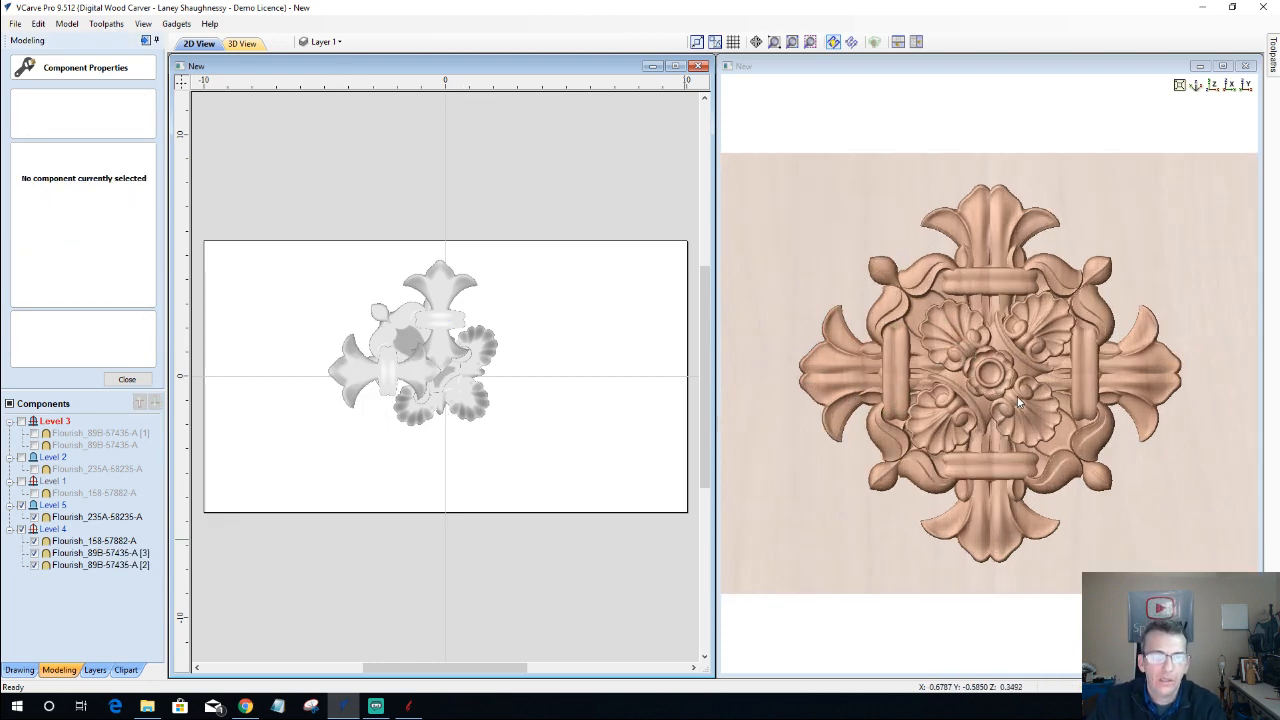
scroll(1020, 402, "up", 1)
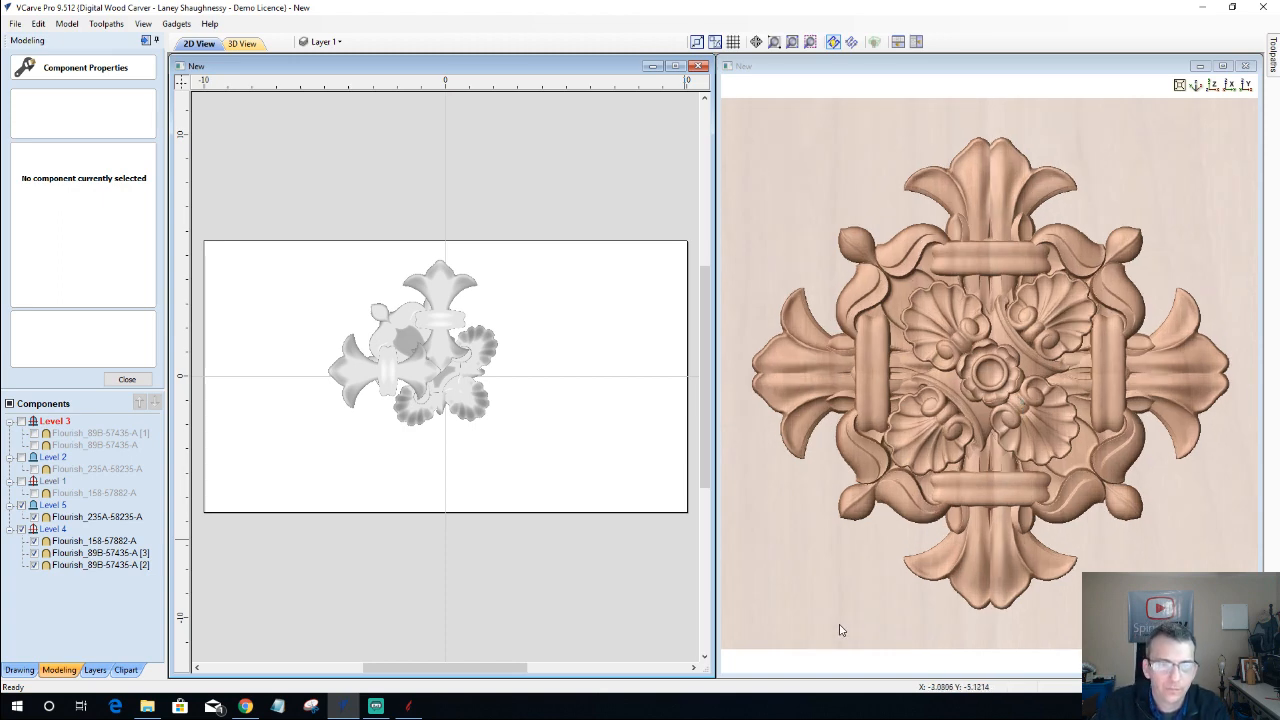
left_click_drag(885, 578, 849, 545)
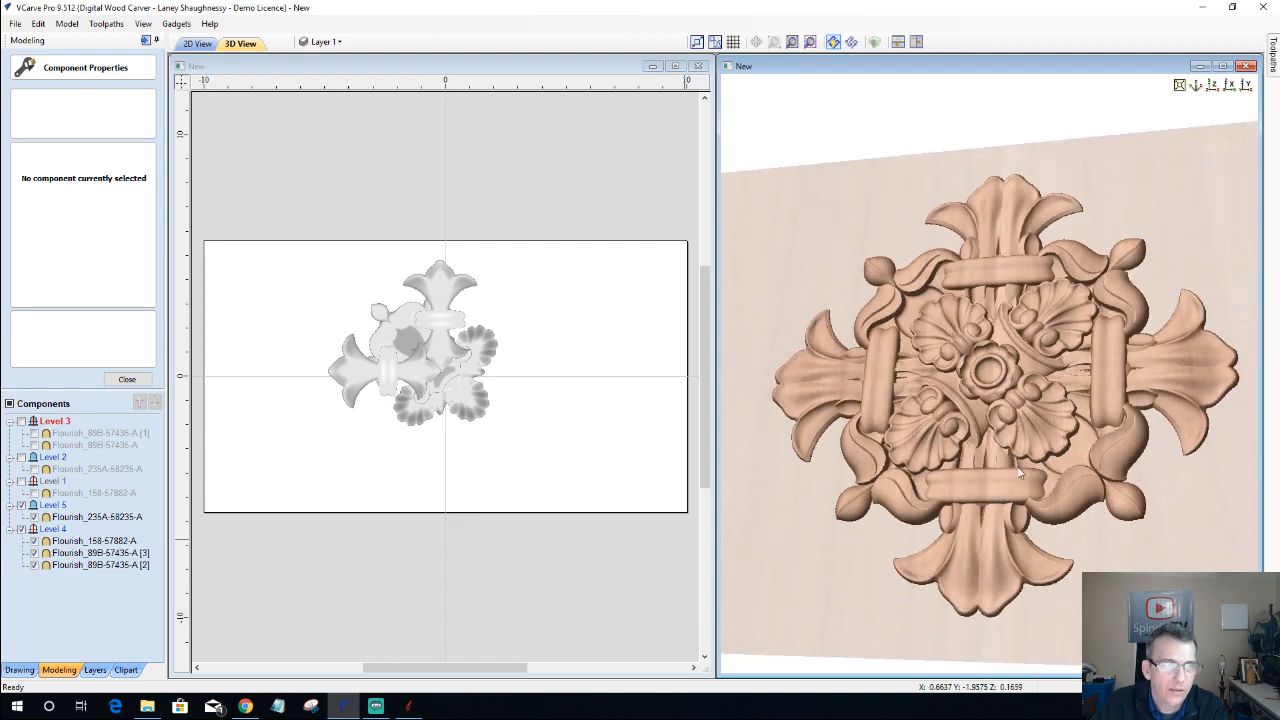
left_click_drag(1090, 560, 1087, 582)
left_click_drag(829, 580, 875, 597)
scroll(833, 510, "down", 2)
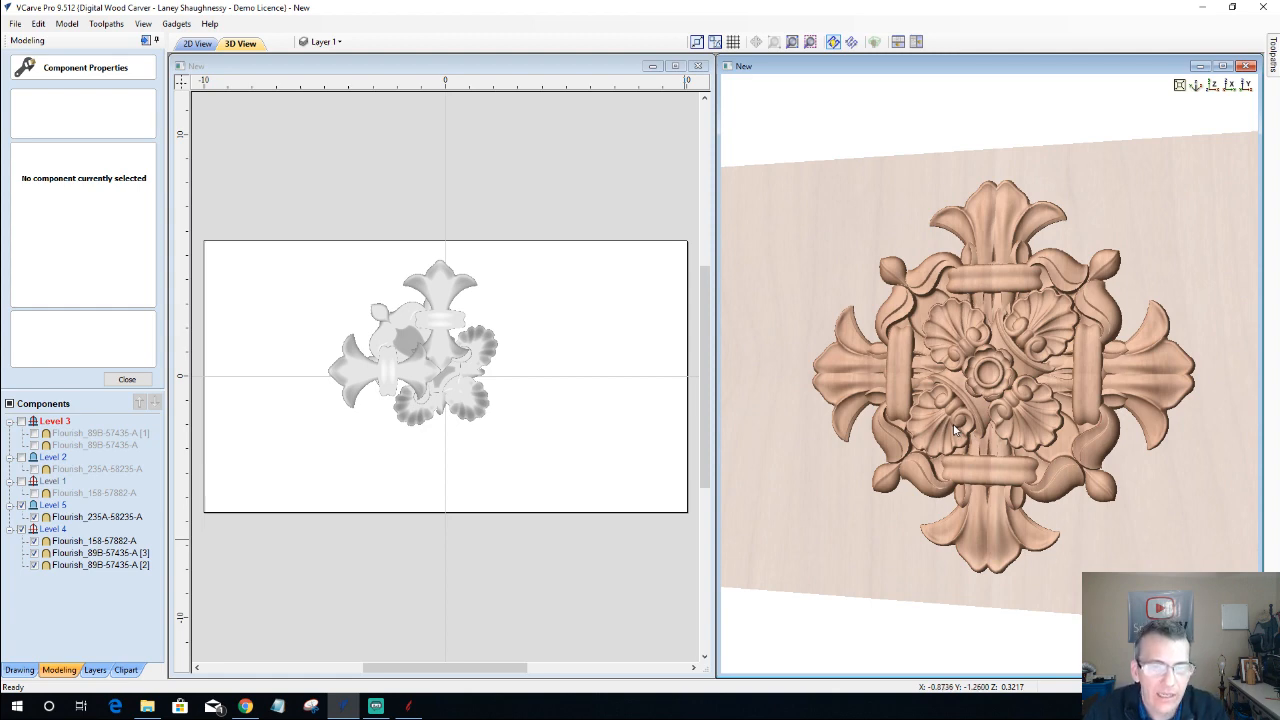
- Stretch the upper fleur-de-lis component slightly upward toward the material's upper edge, keeping its lower end and width in place
left_click(437, 289)
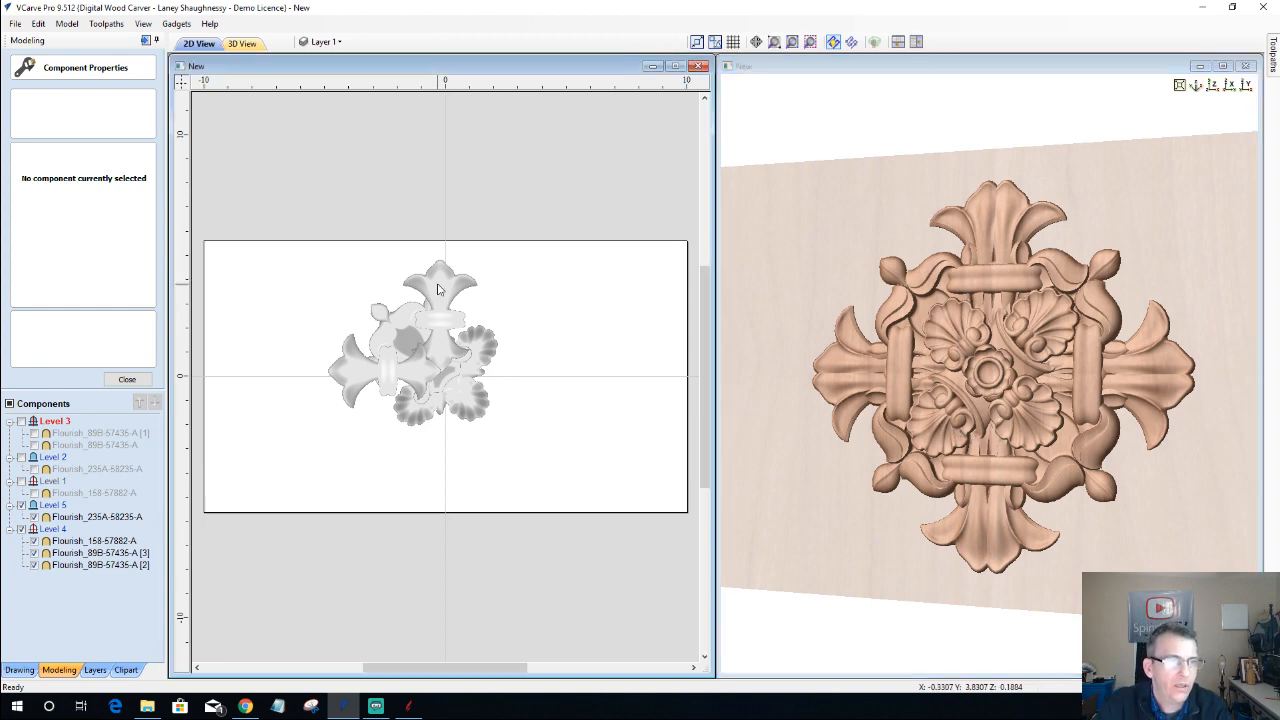
left_click(437, 289)
left_click(438, 289)
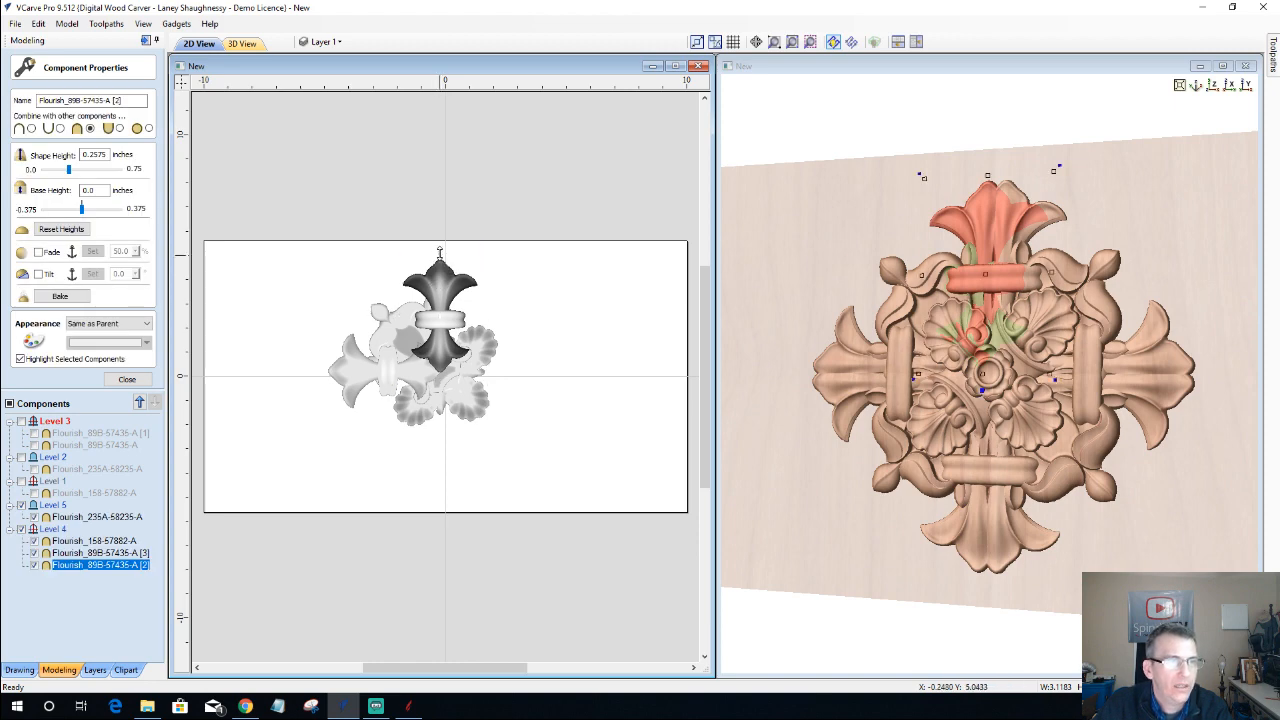
left_click_drag(440, 253, 440, 243)
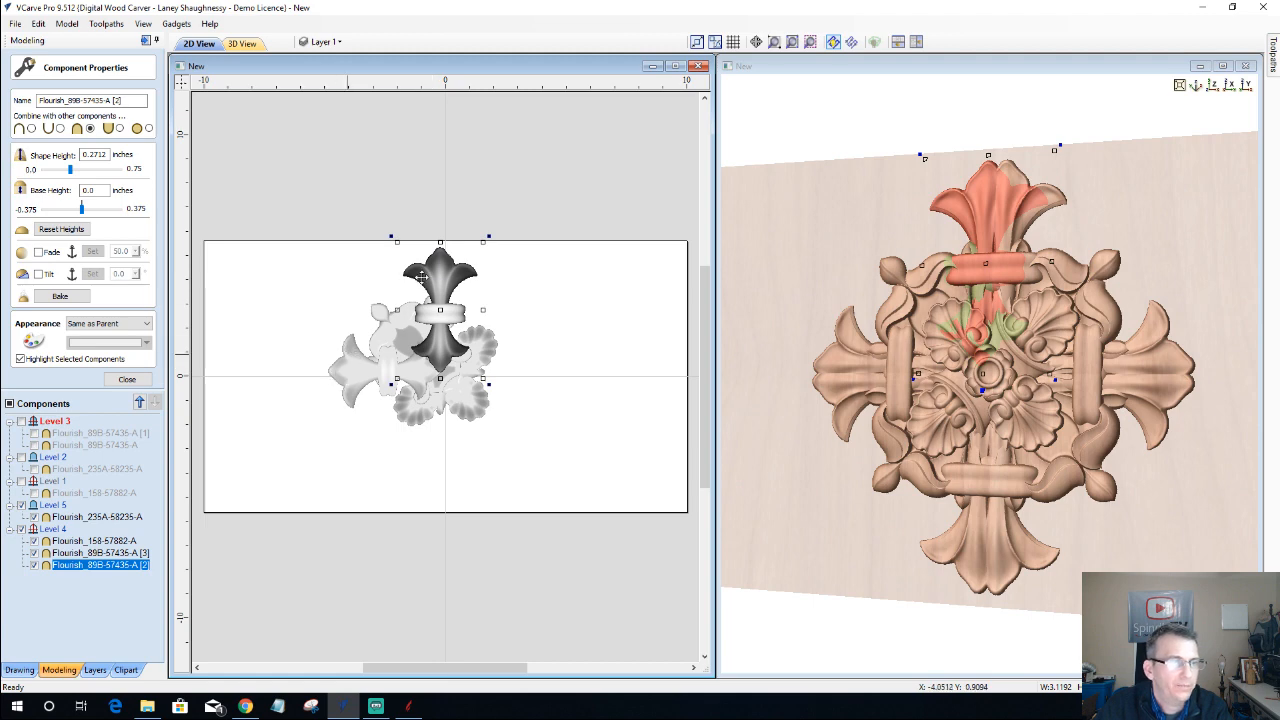
- Try to stretch the upper fleur-de-lis component upward beyond the material's upper edge, and undo that stretch
left_click_drag(439, 228, 440, 214)
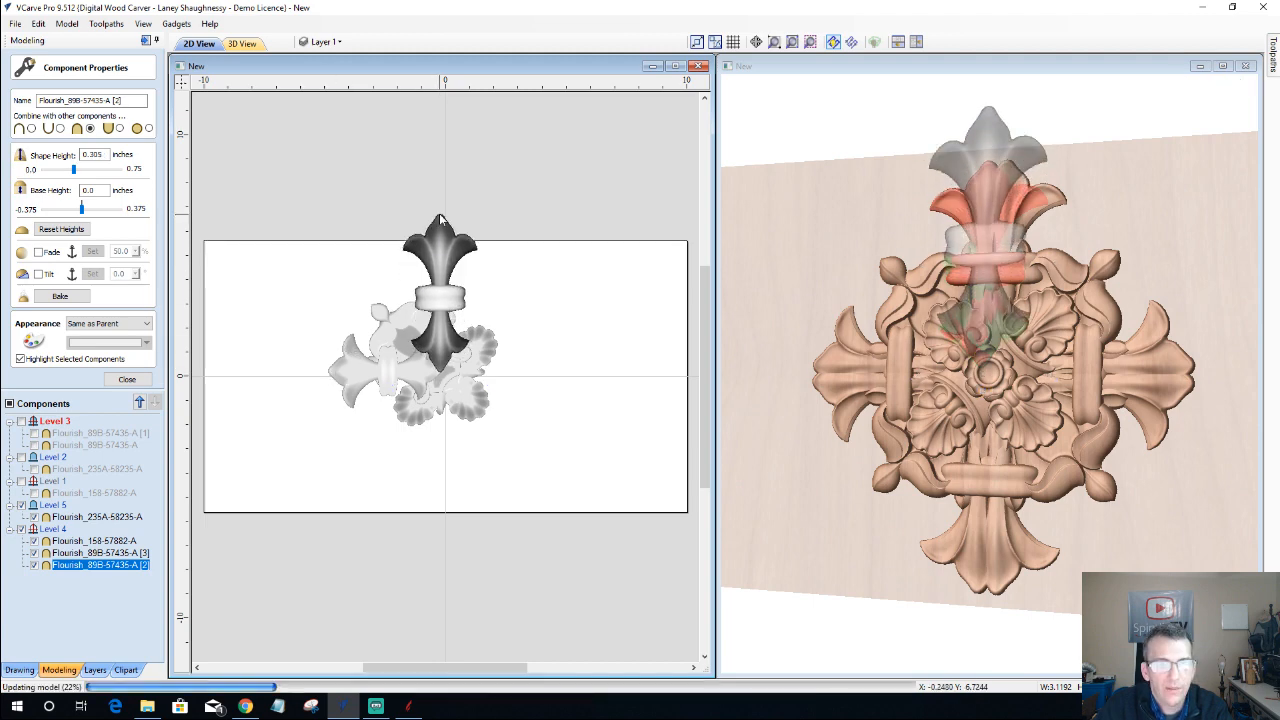
scroll(857, 440, "down", 4)
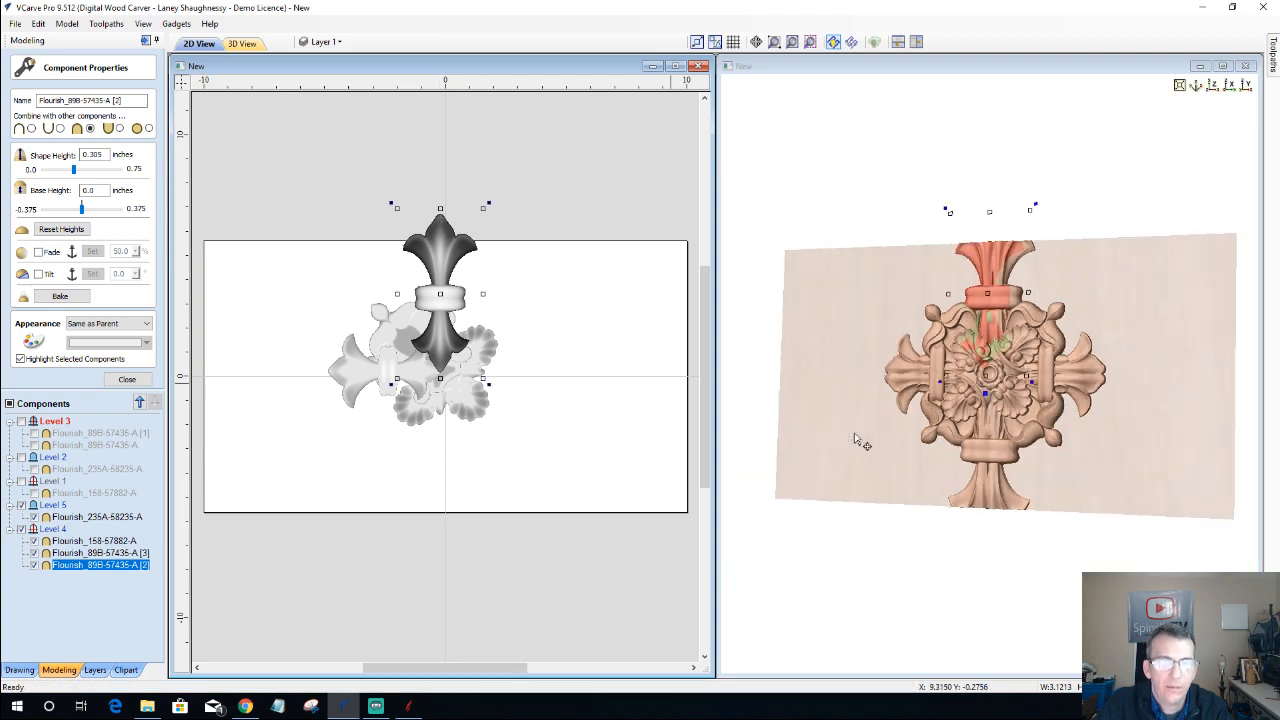
scroll(857, 440, "up", 2)
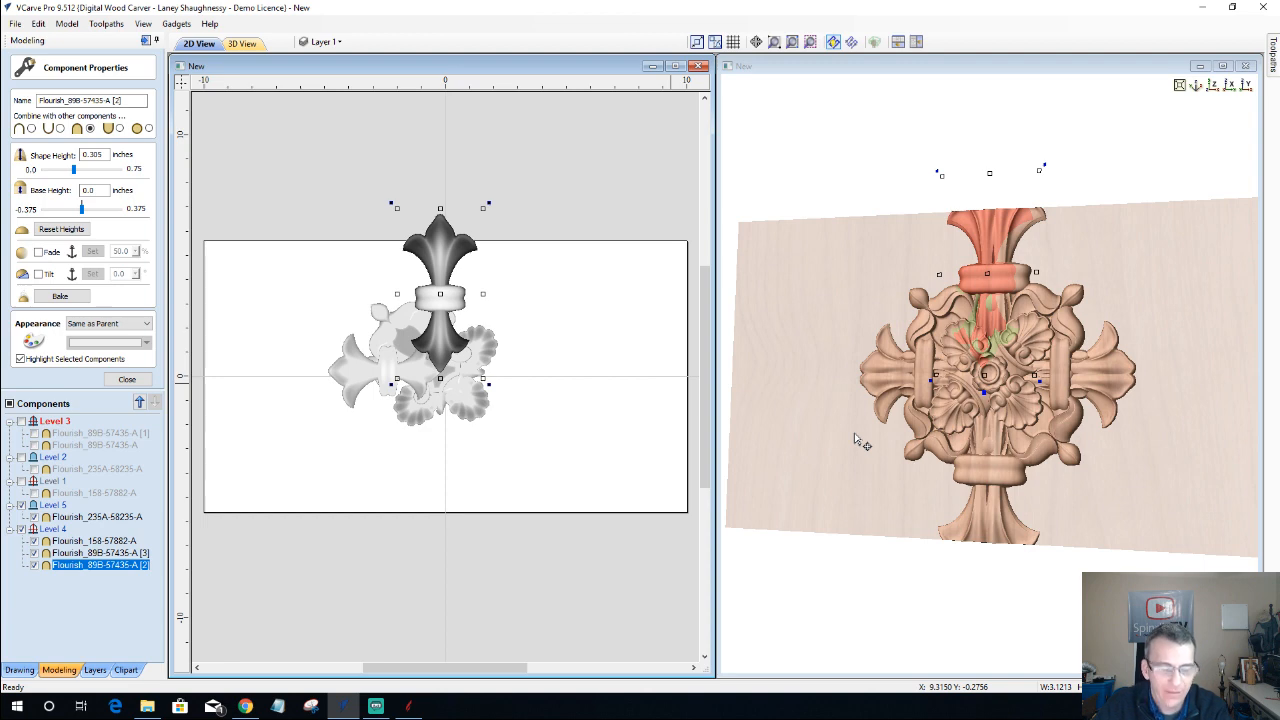
key("Down")
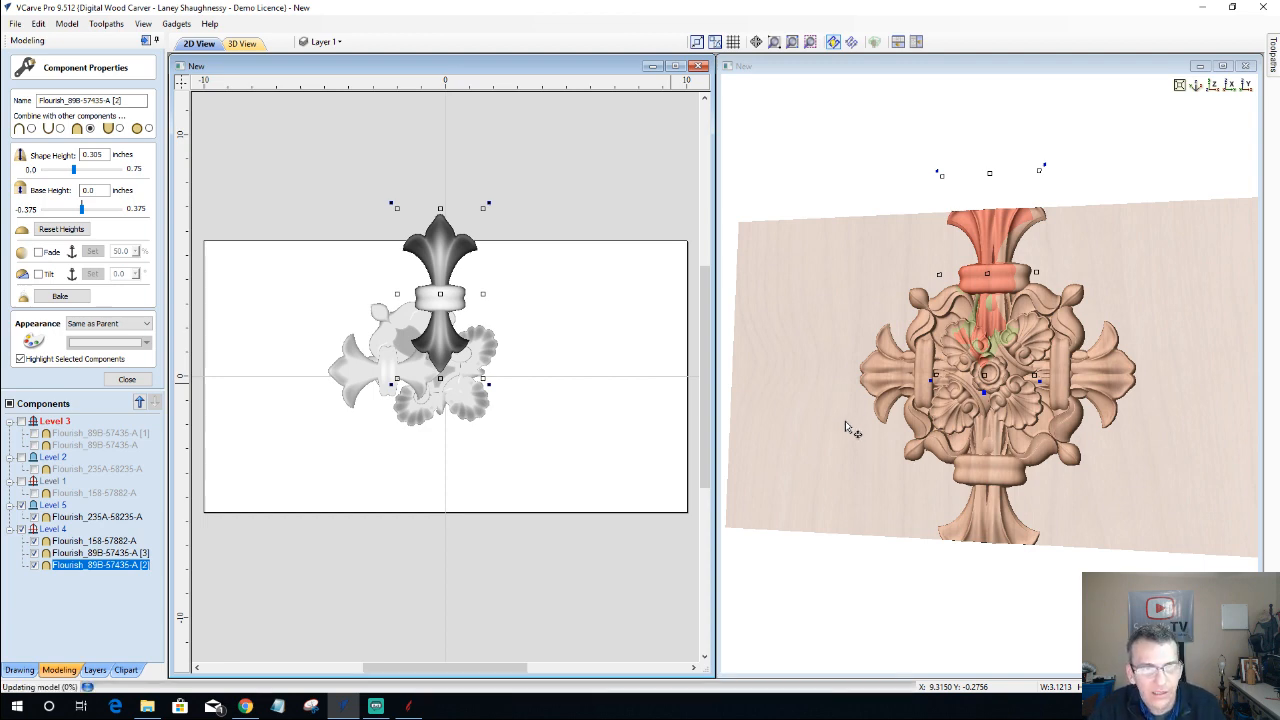
key("Escape")
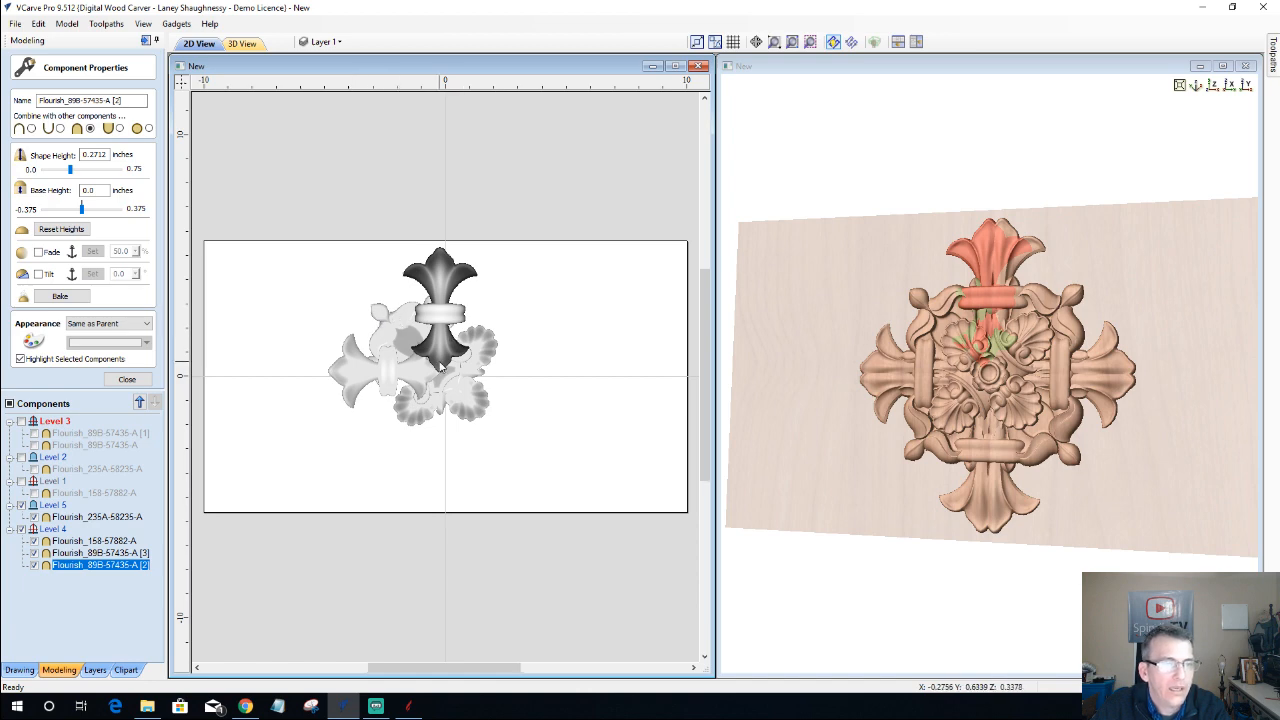
- Deselect the upper fleur-de-lis component and examine the whole ornament in 3D, ending with a view from straight above
scroll(440, 368, "up", 2)
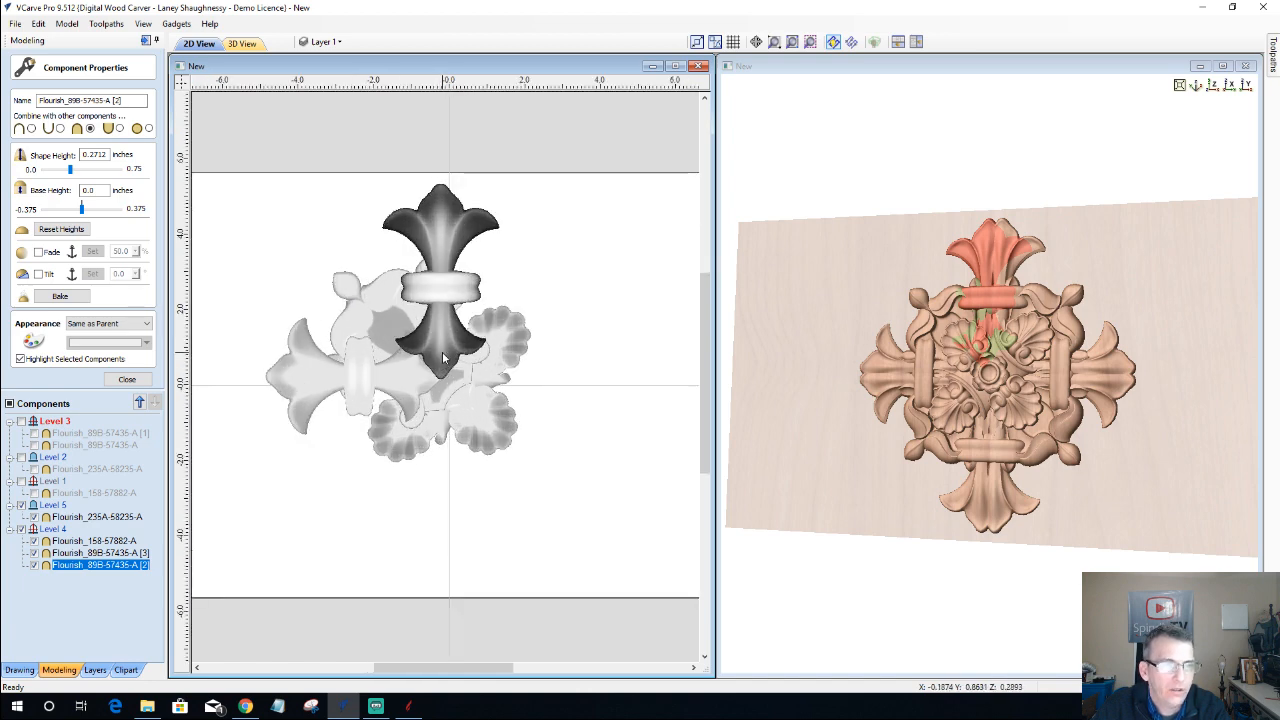
left_click(775, 403)
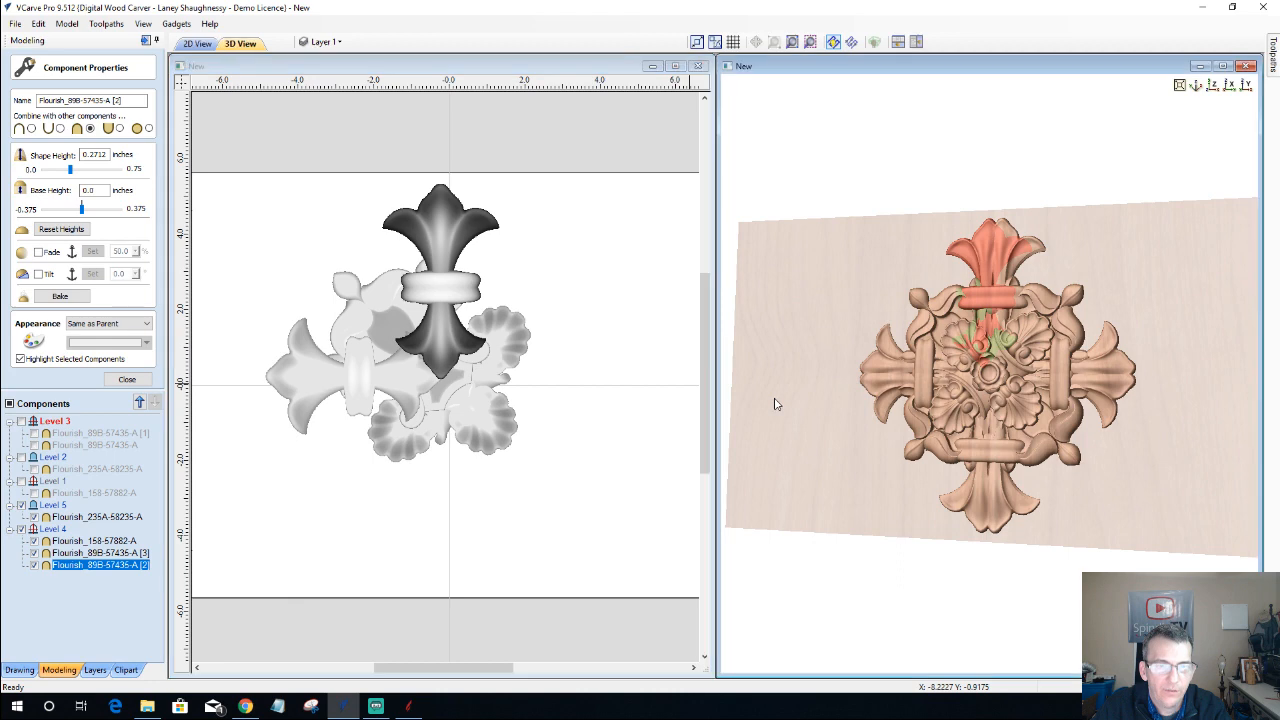
left_click(75, 615)
scroll(989, 335, "up", 2)
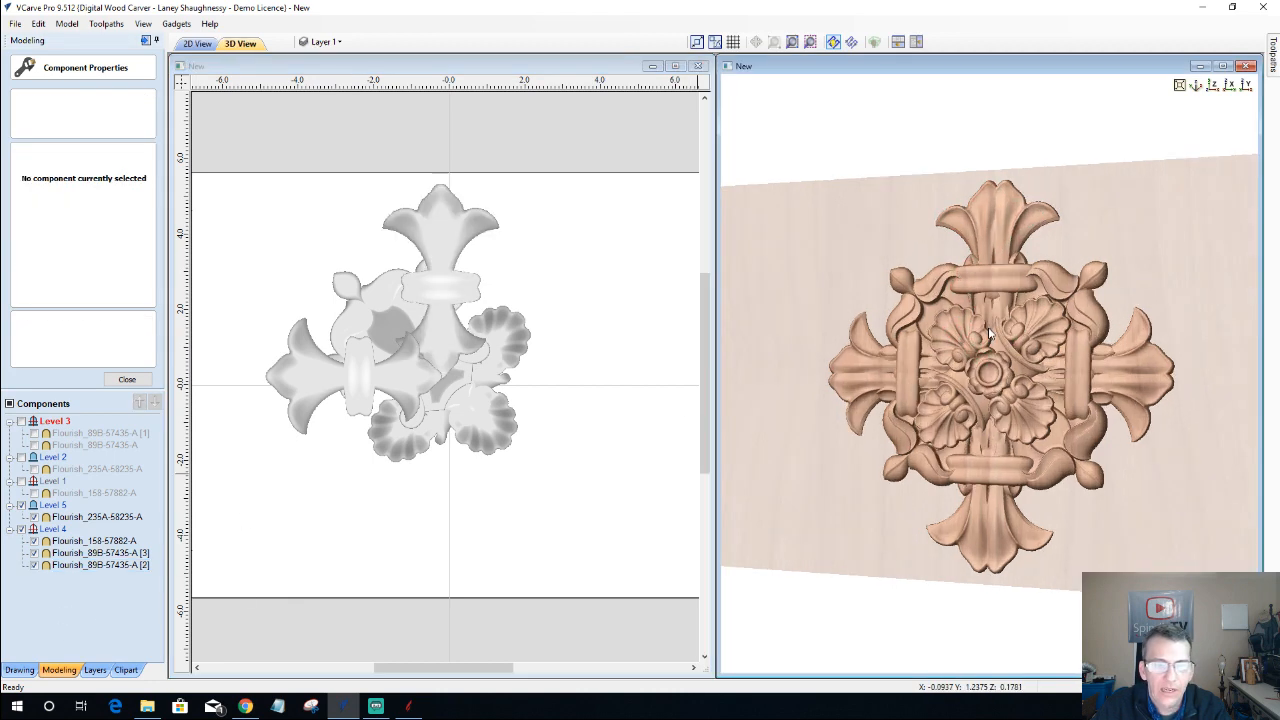
left_click_drag(1120, 531, 1210, 150)
left_click(1213, 85)
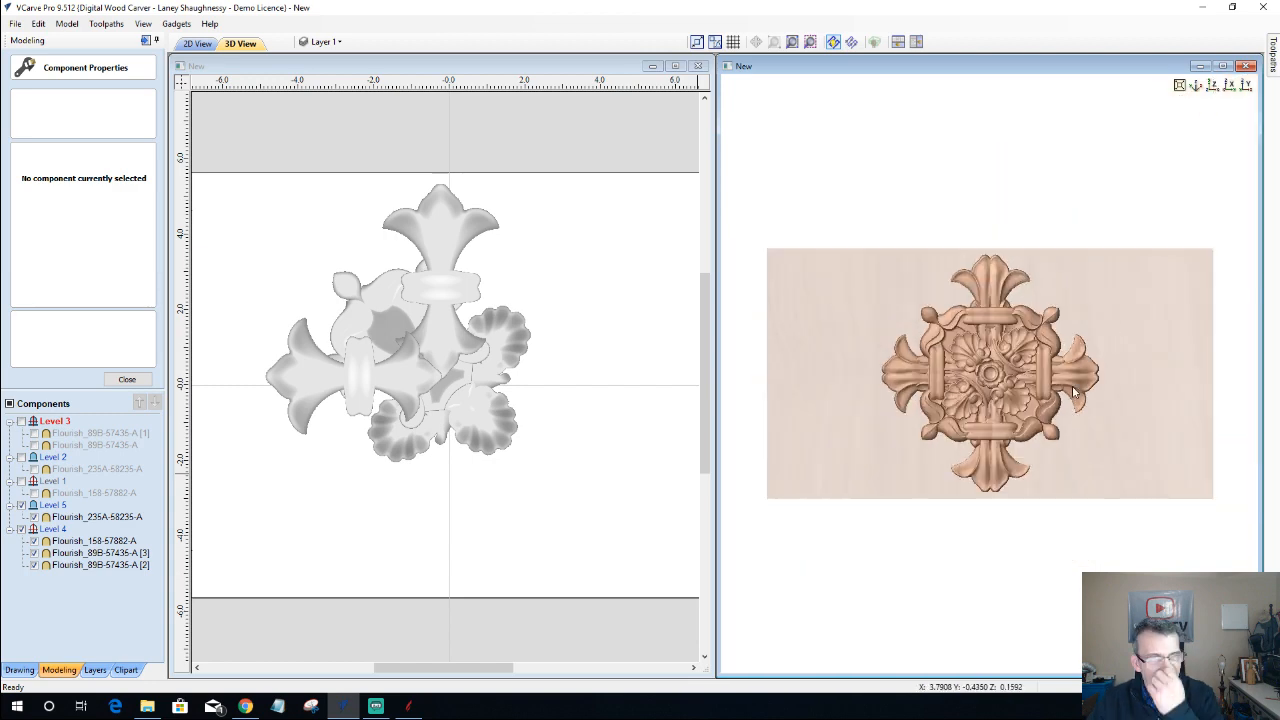
scroll(995, 420, "up", 2)
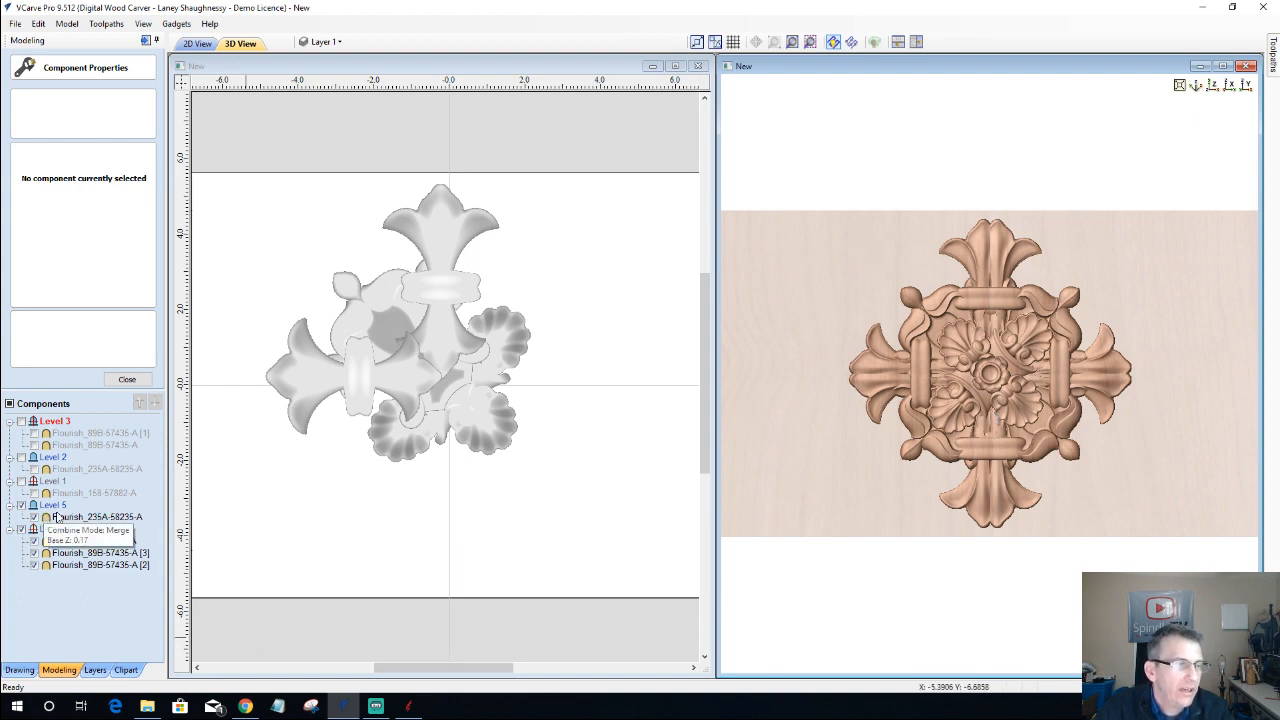
mouse_move(93, 452)
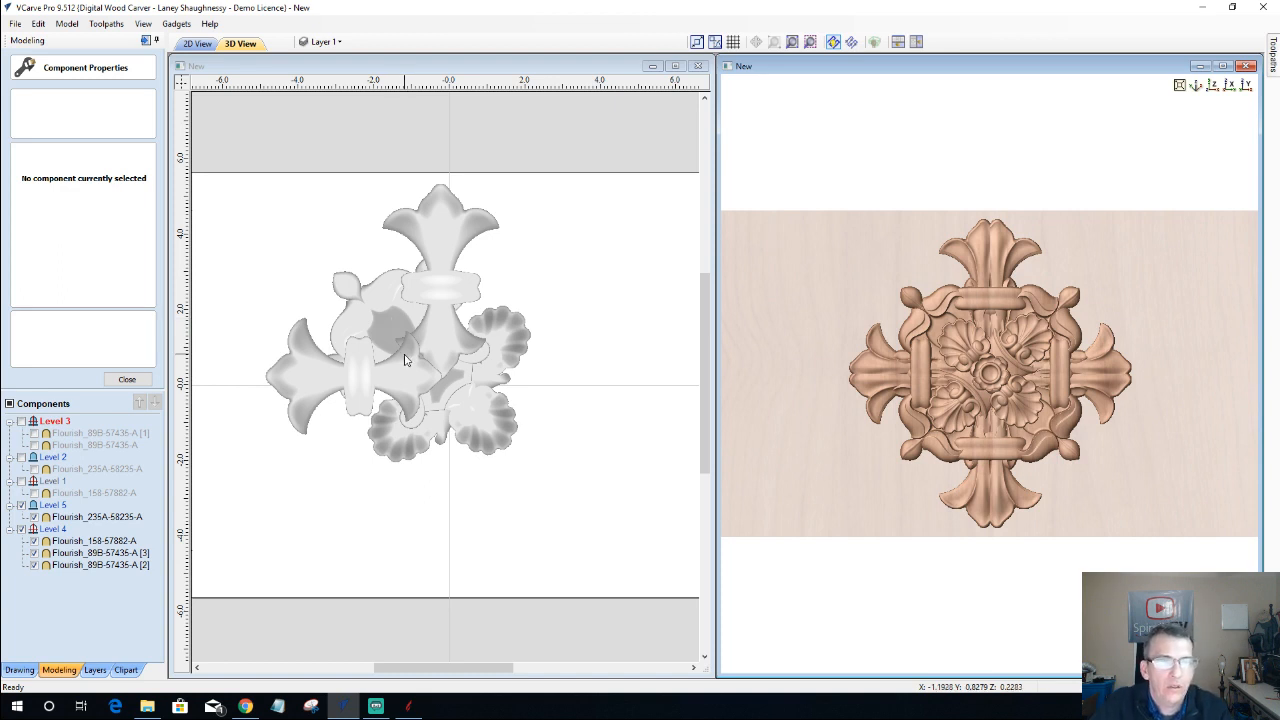
scroll(405, 360, "down", 1)
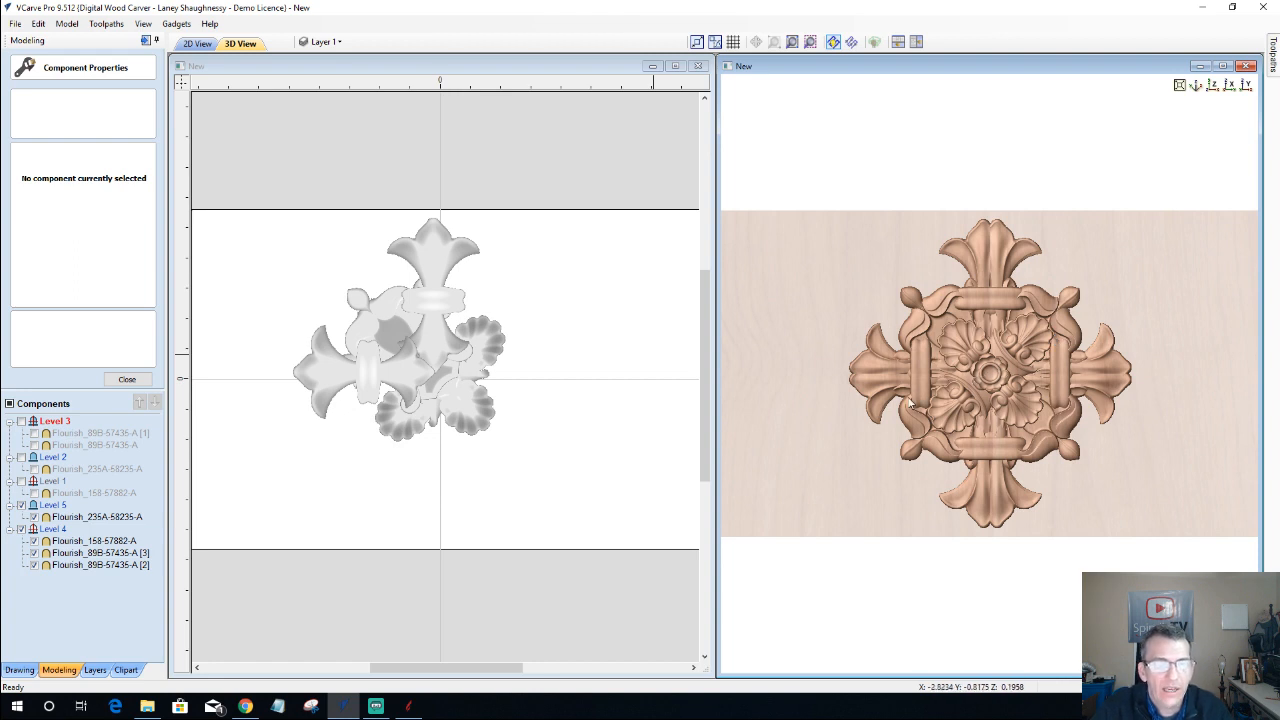
- Try to delete the hidden Level 3 from the component tree while it still contains its two fleur-de-lis components
left_click(69, 518)
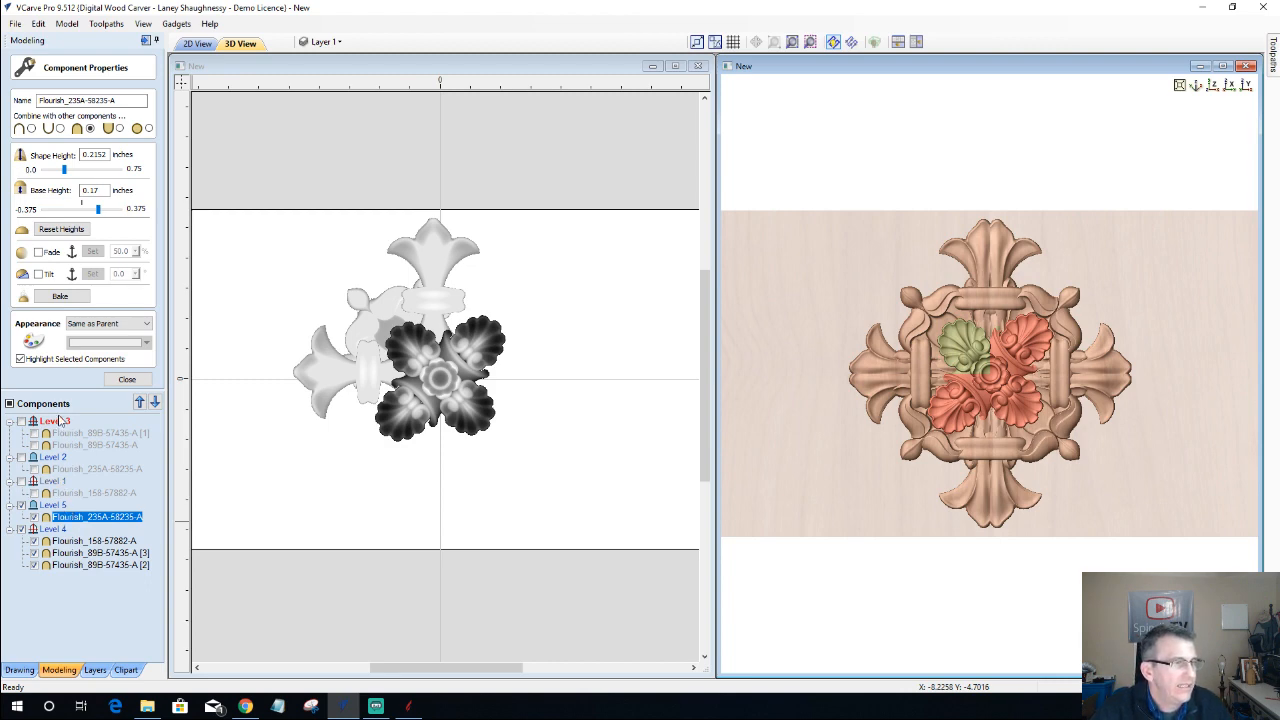
right_click(50, 423)
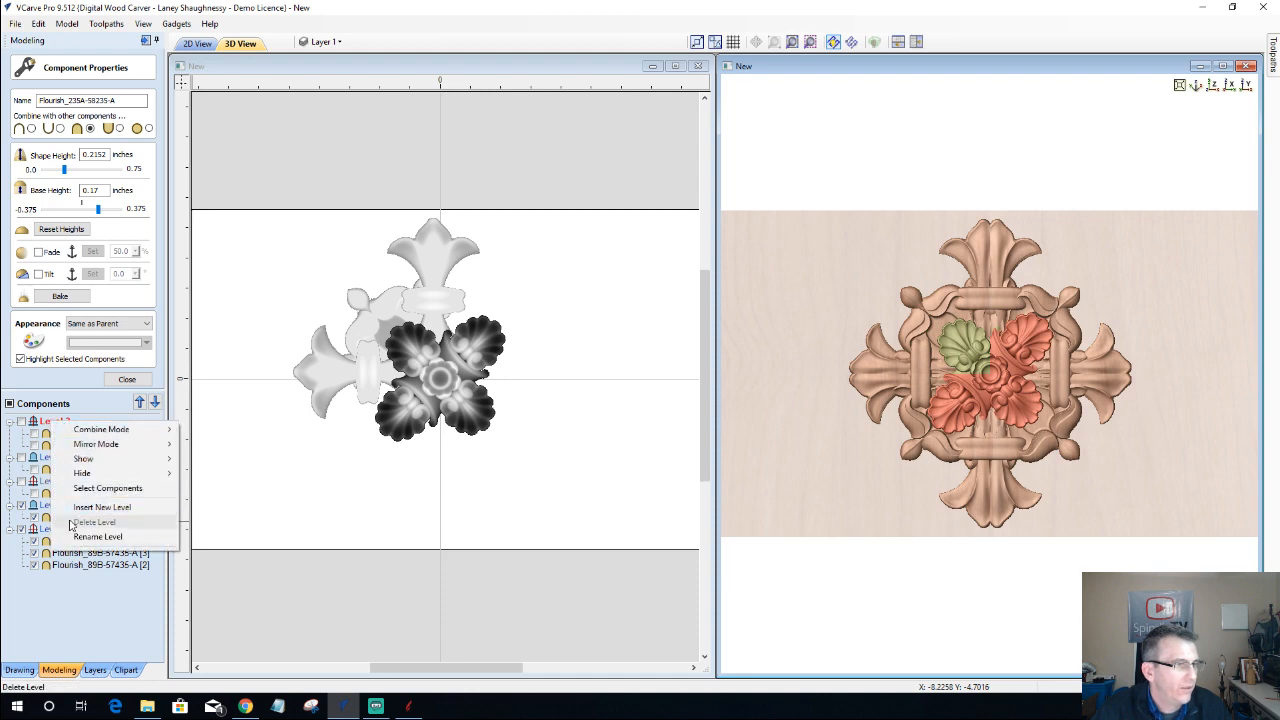
left_click(47, 422)
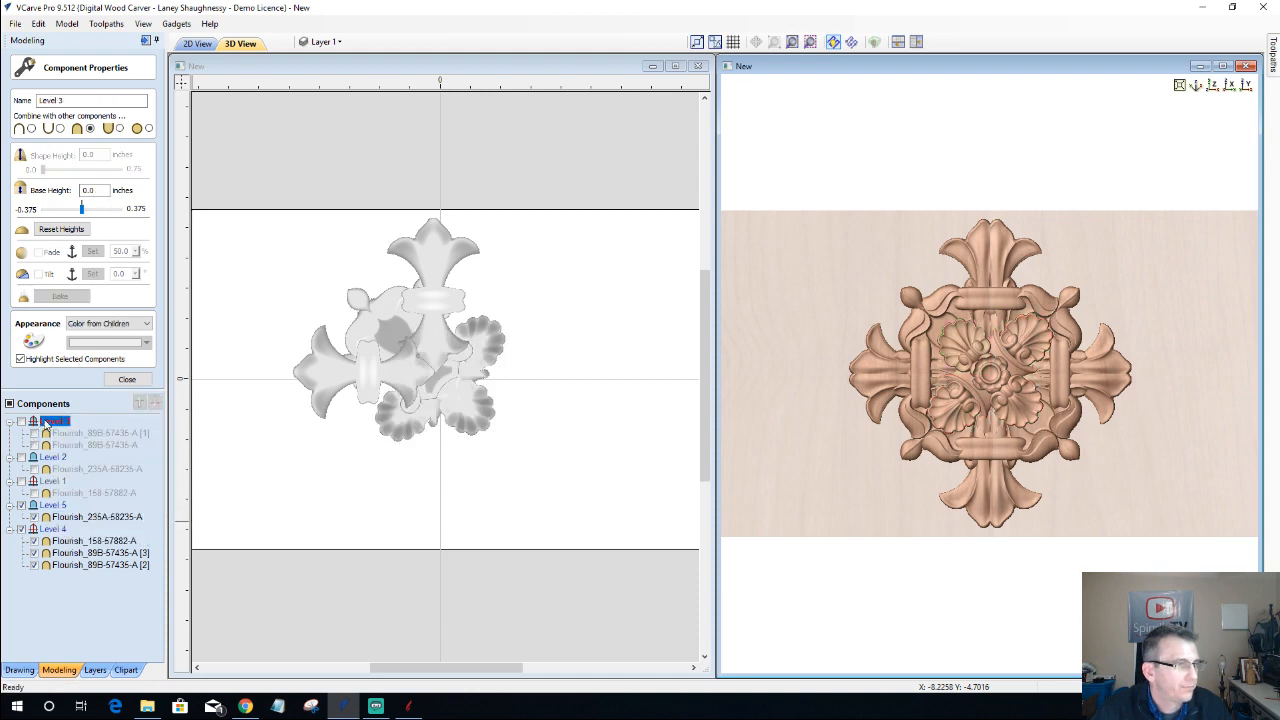
right_click(35, 424)
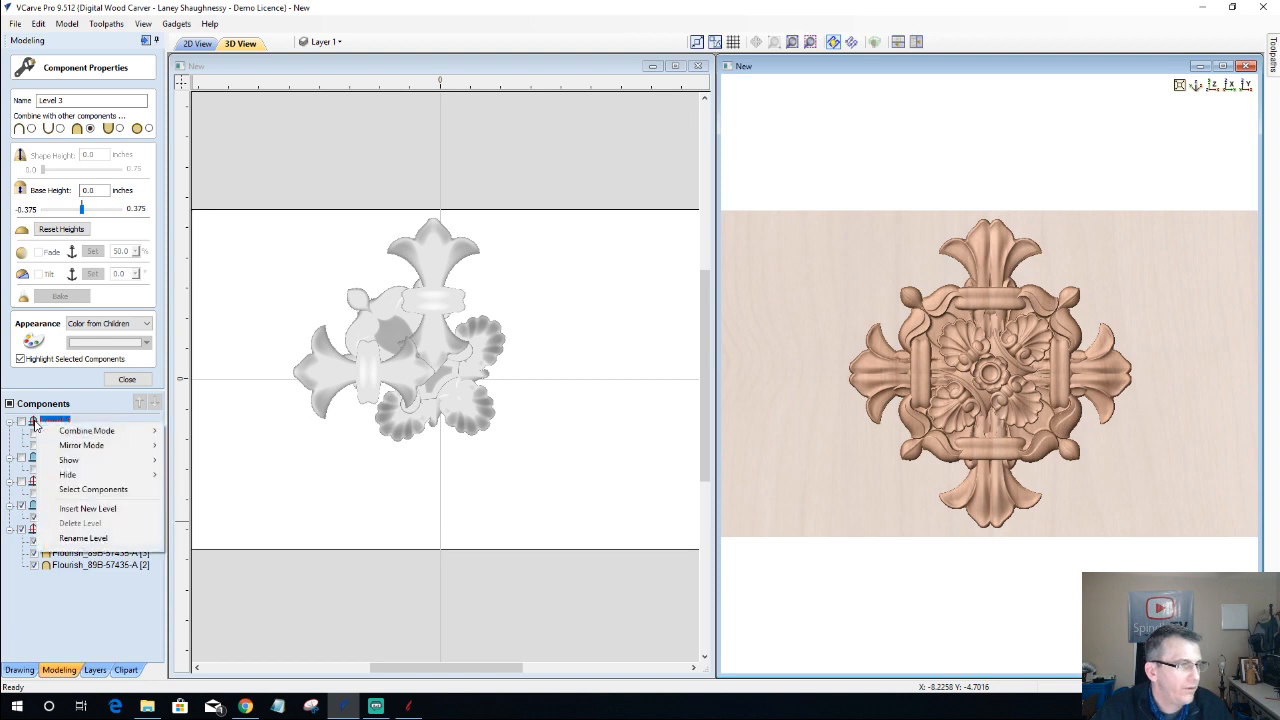
mouse_move(65, 476)
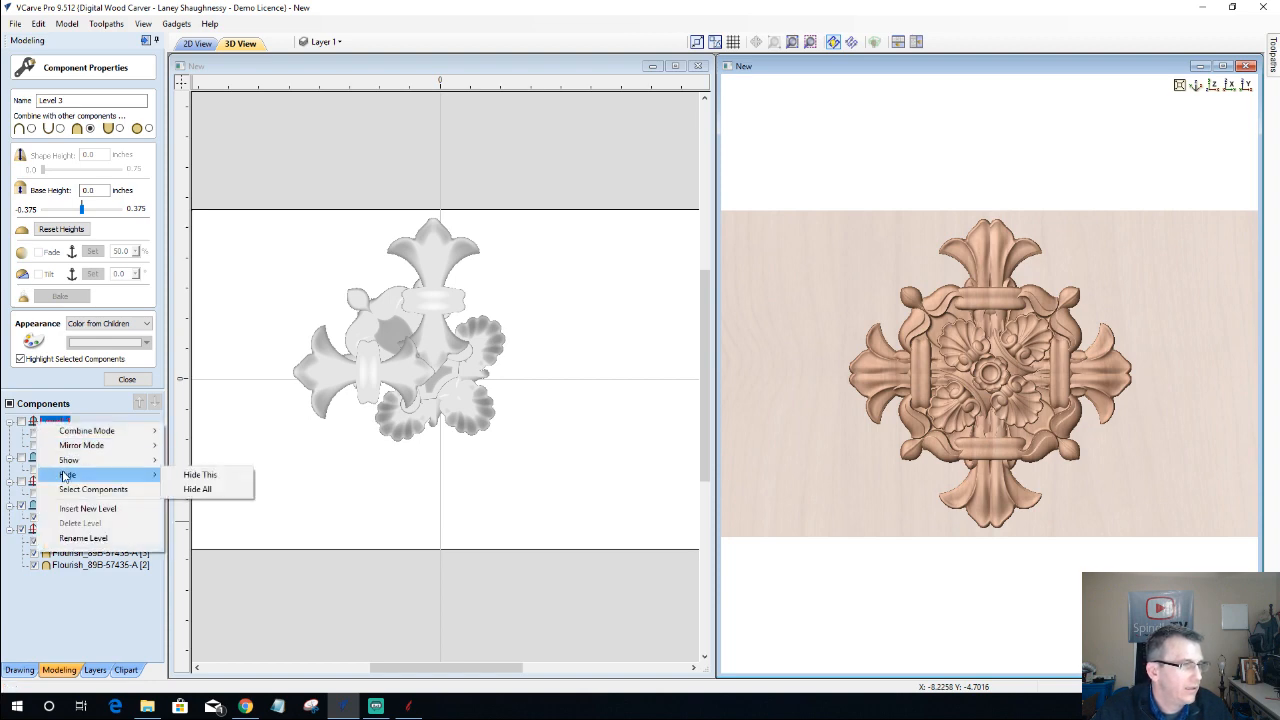
left_click(37, 424)
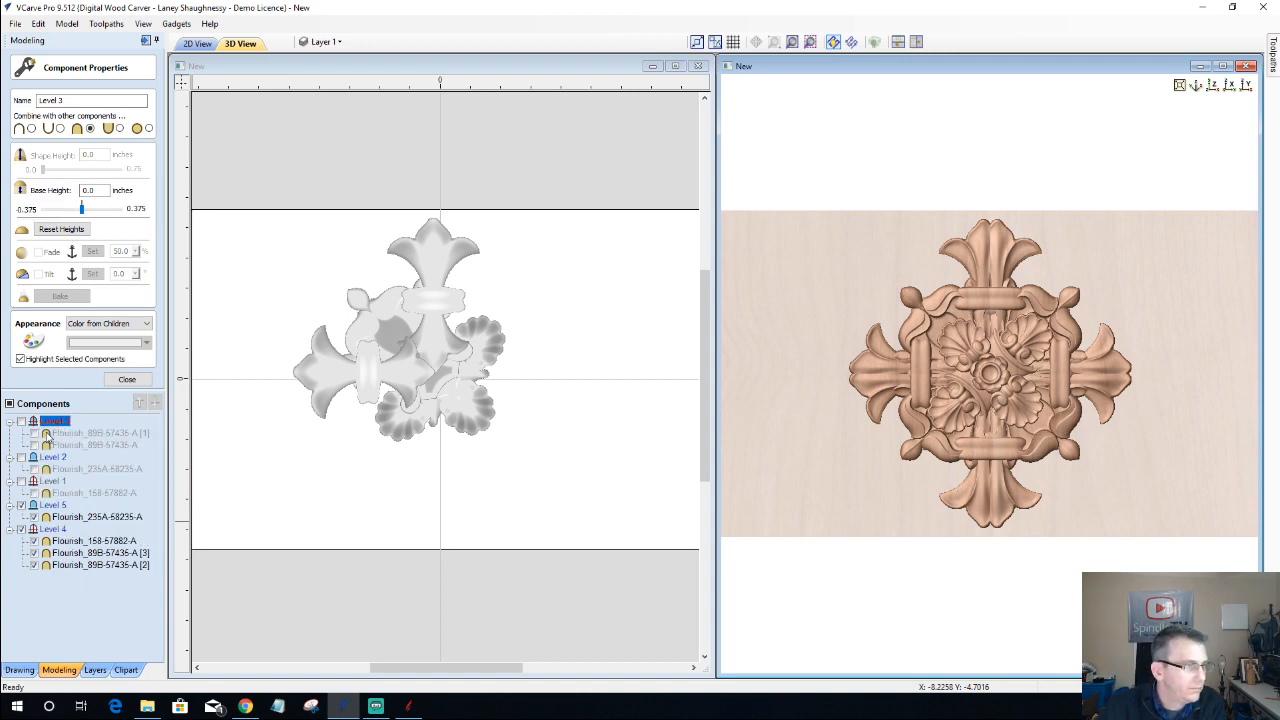
- Delete both hidden components, Flourish_89B-57435-A [1] and Flourish_89B-57435-A, from Level 3
left_click(74, 434)
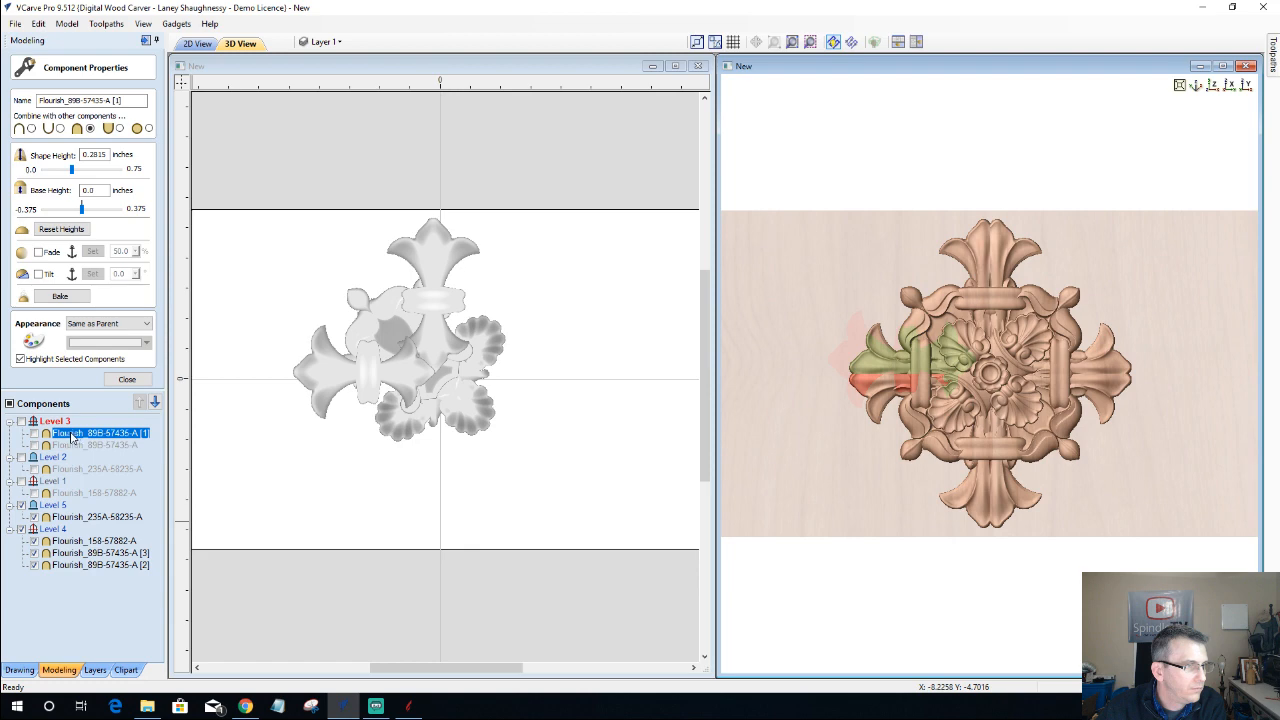
right_click(84, 434)
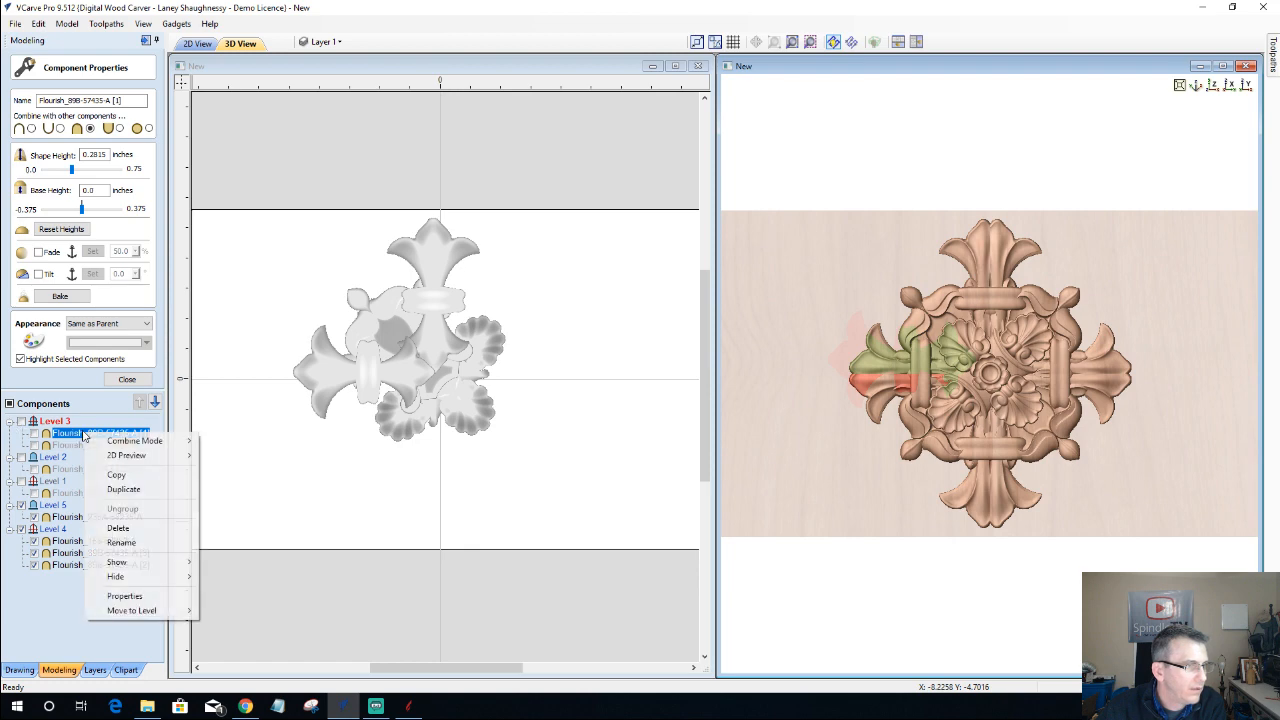
left_click(118, 527)
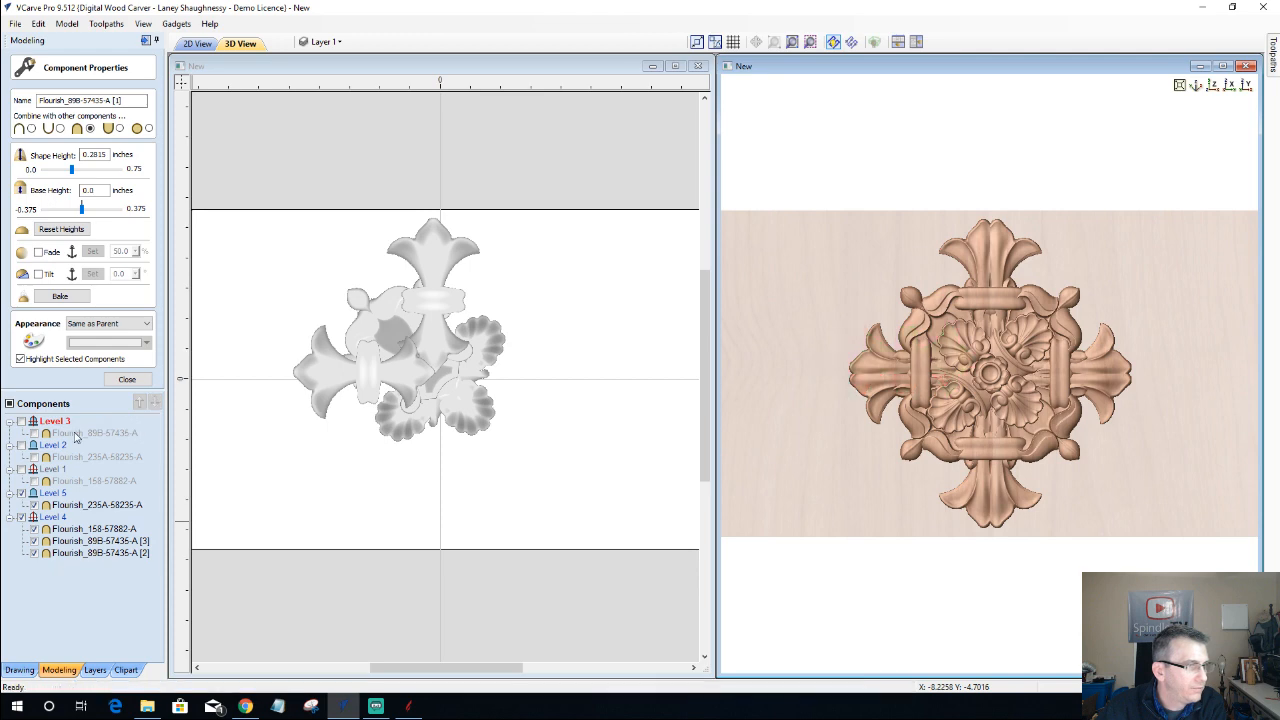
right_click(76, 436)
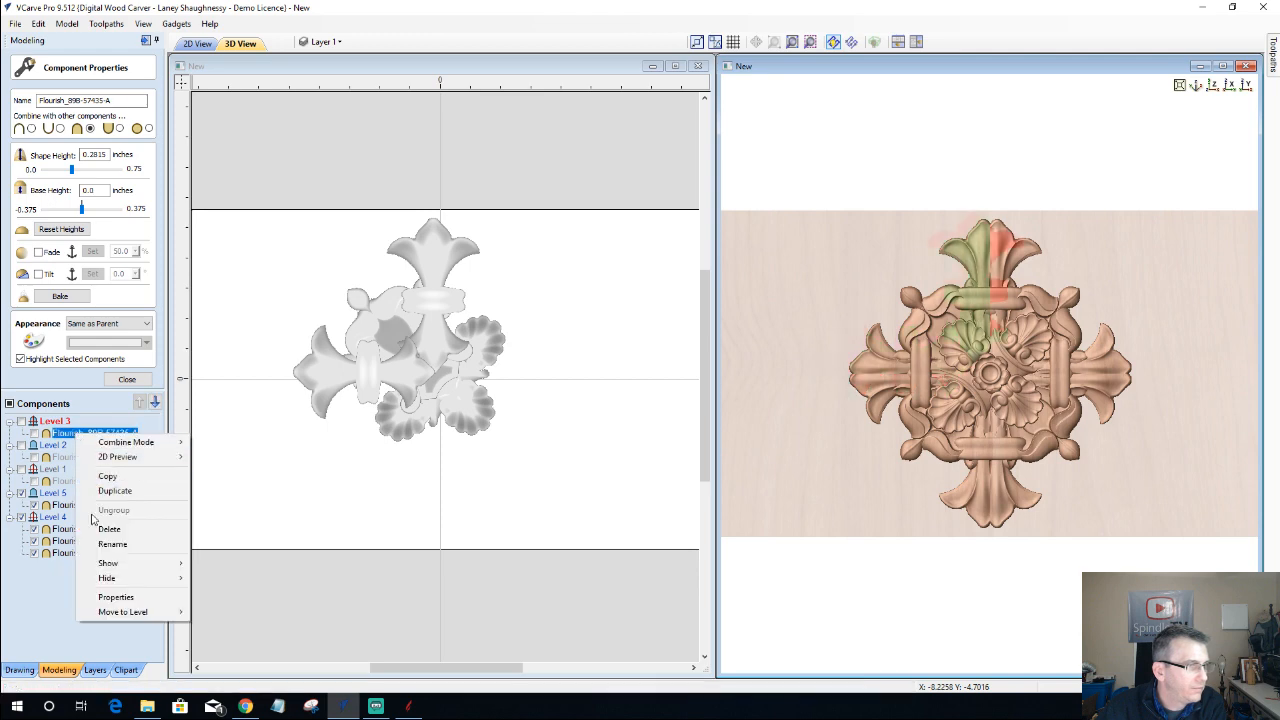
left_click(108, 543)
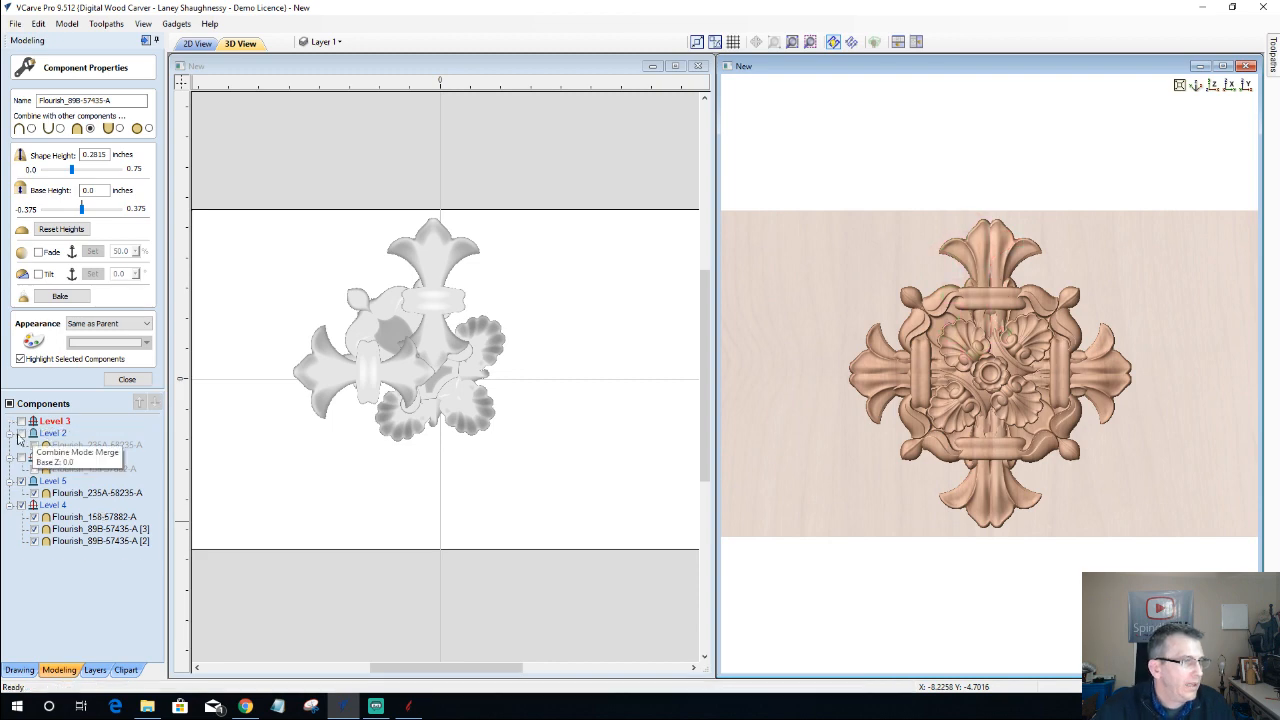
- Delete the hidden components Flourish_235A-58235-A from Level 2 and Flourish_158-57882-A from Level 1
right_click(57, 448)
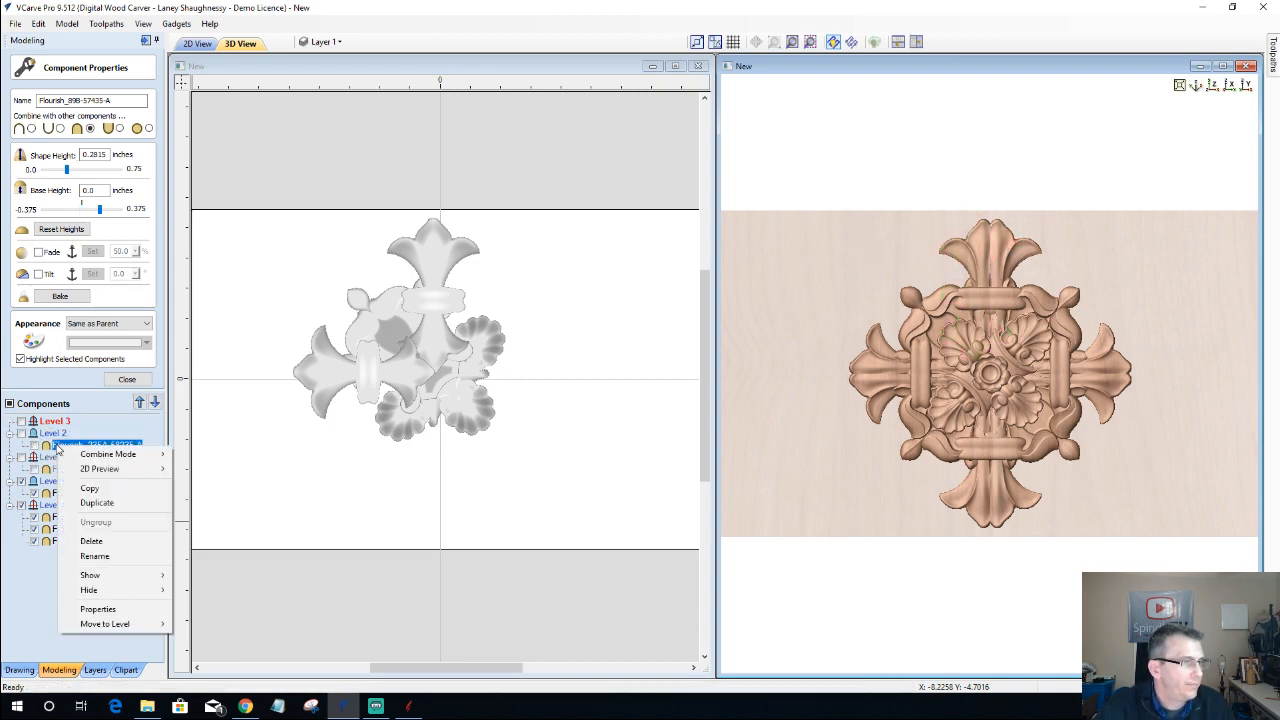
left_click(72, 543)
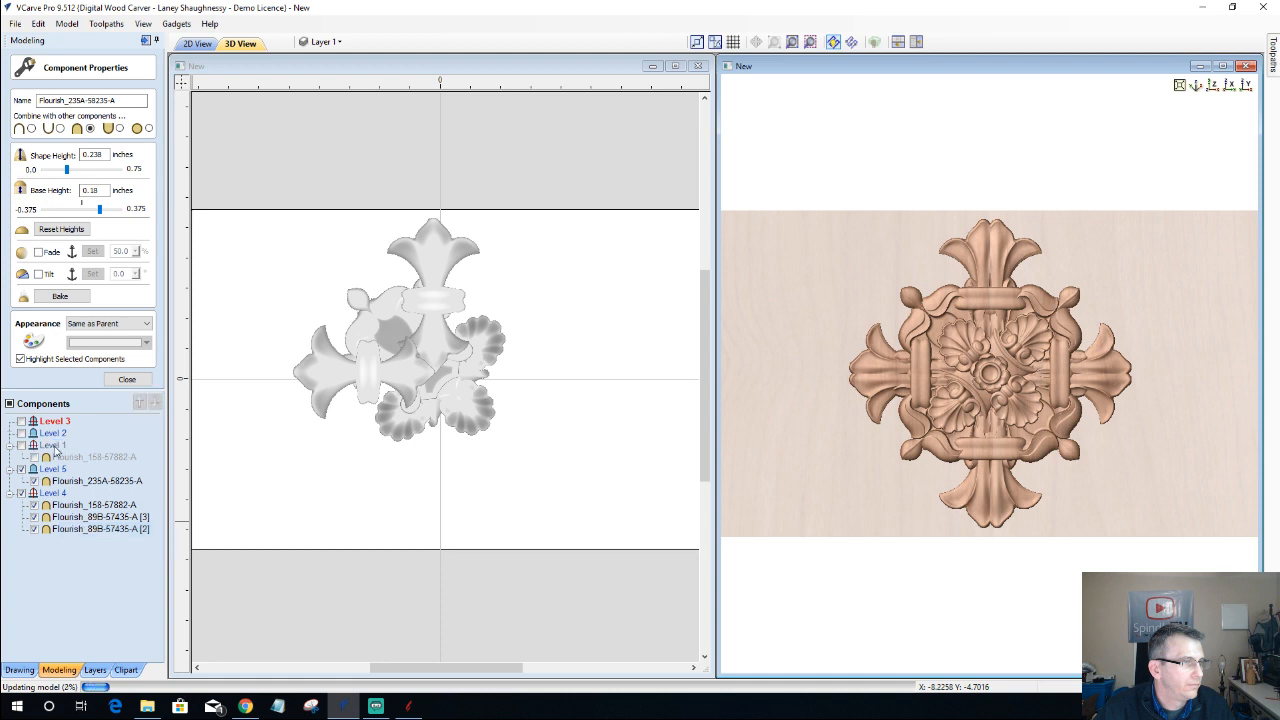
right_click(58, 457)
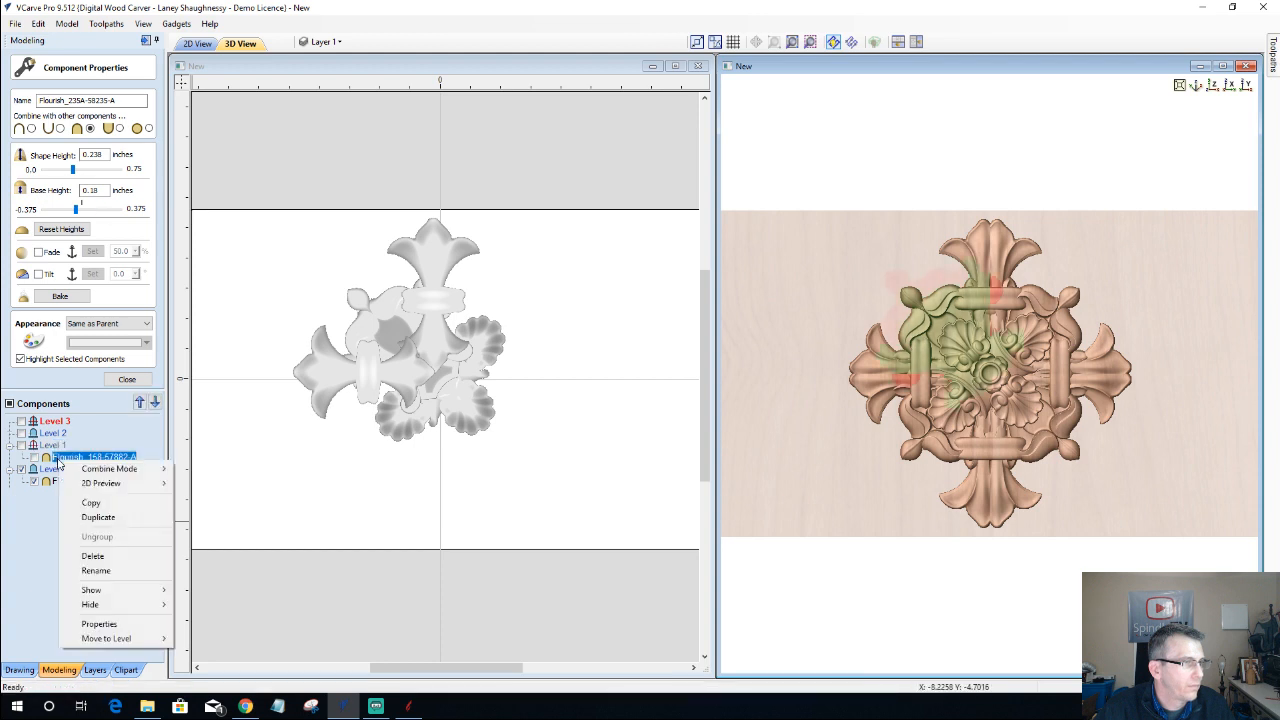
left_click(90, 556)
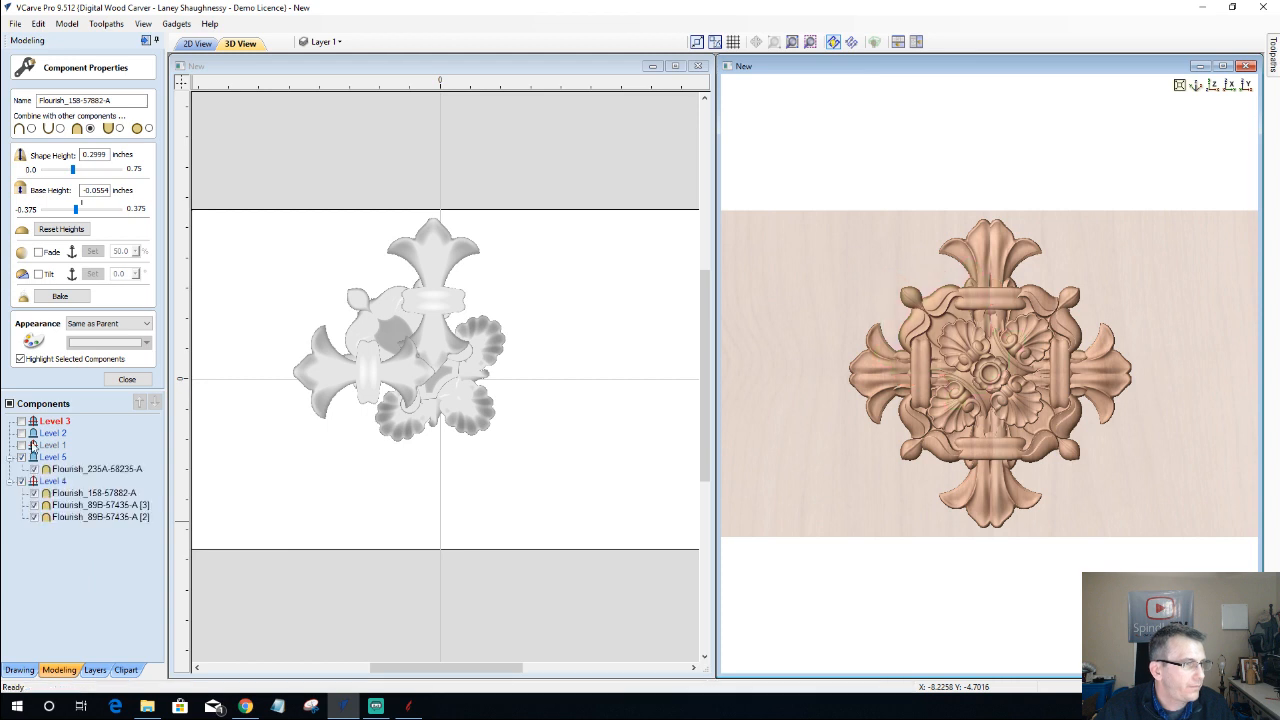
- Delete the emptied Level 1, Level 2 and Level 3 from the component tree and close the component properties
left_click(48, 446)
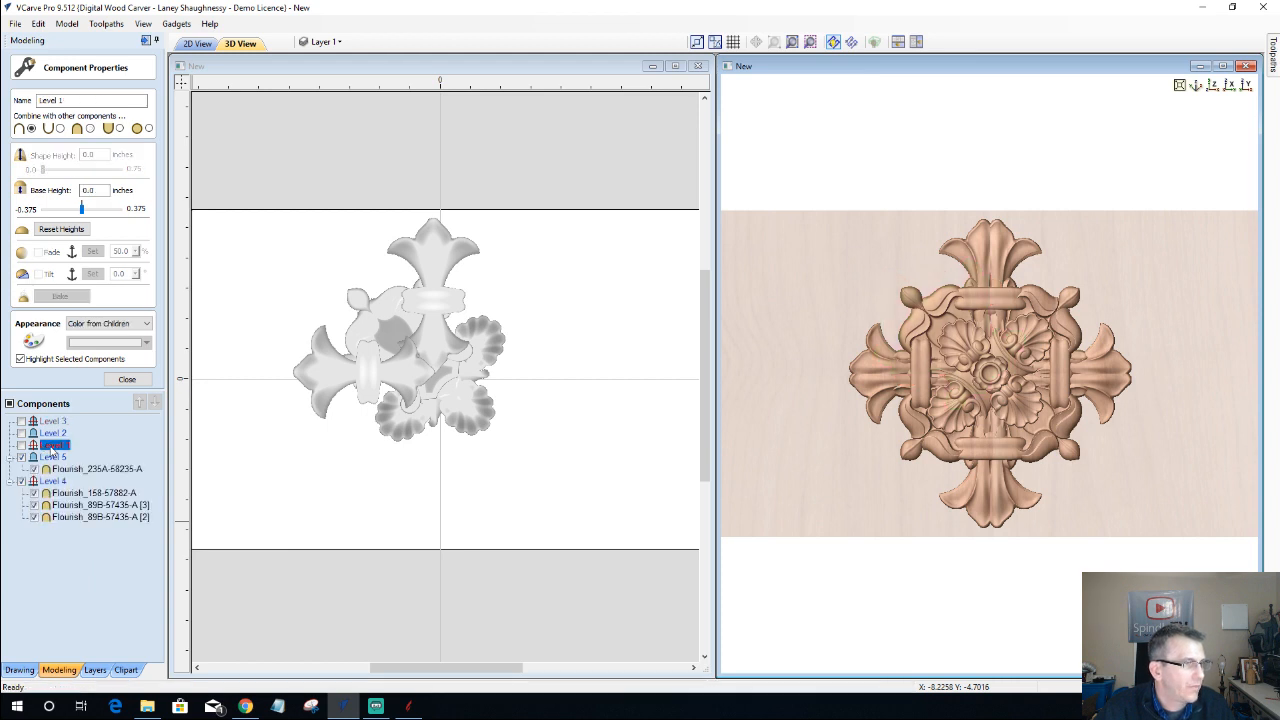
right_click(50, 450)
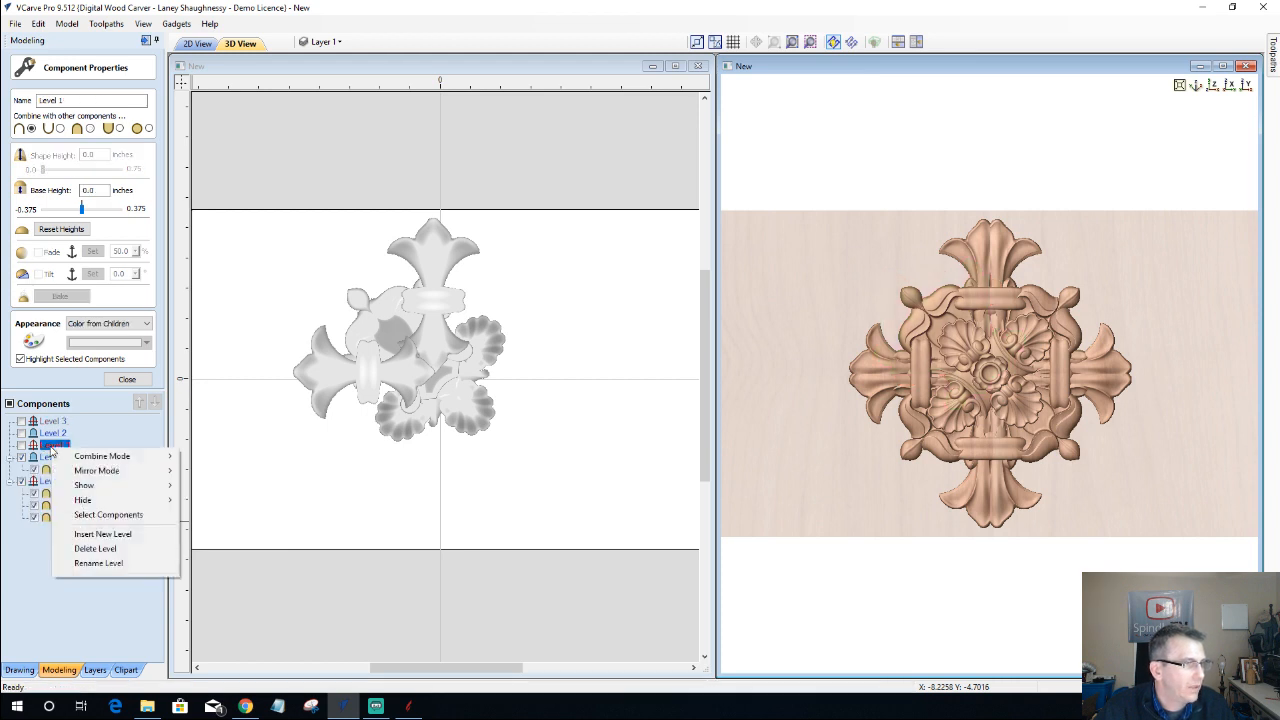
left_click(98, 548)
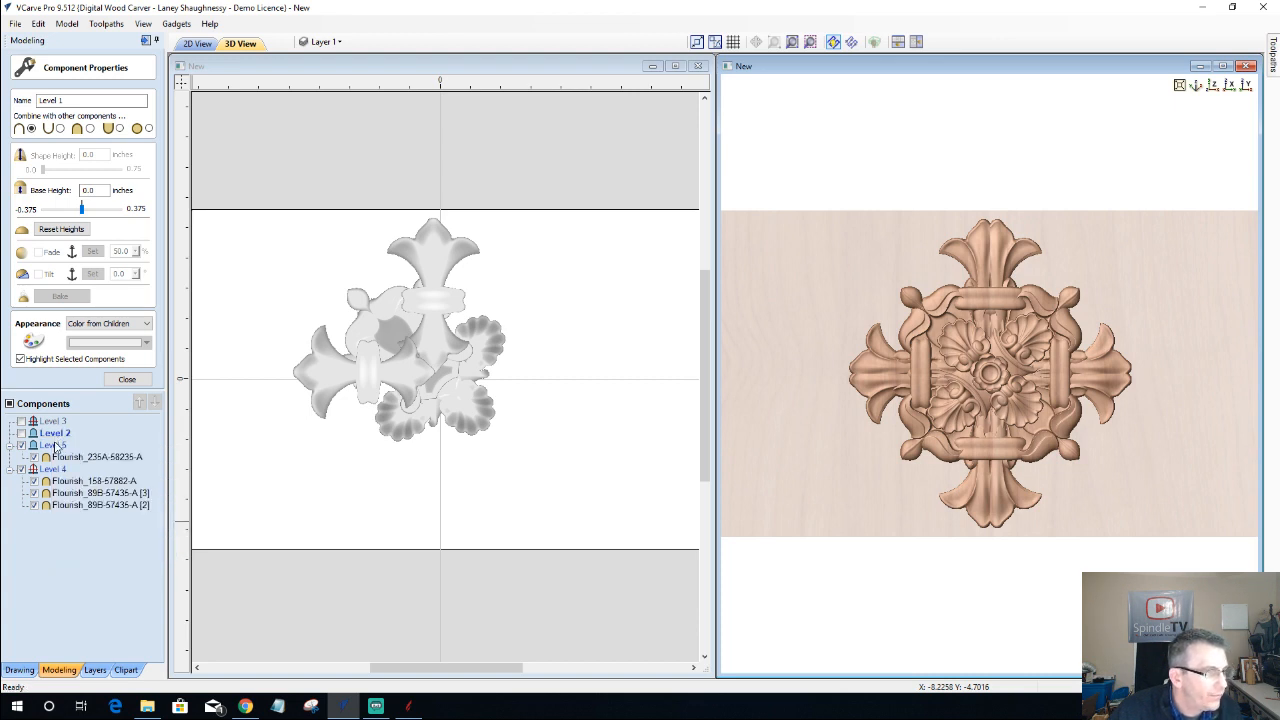
right_click(59, 433)
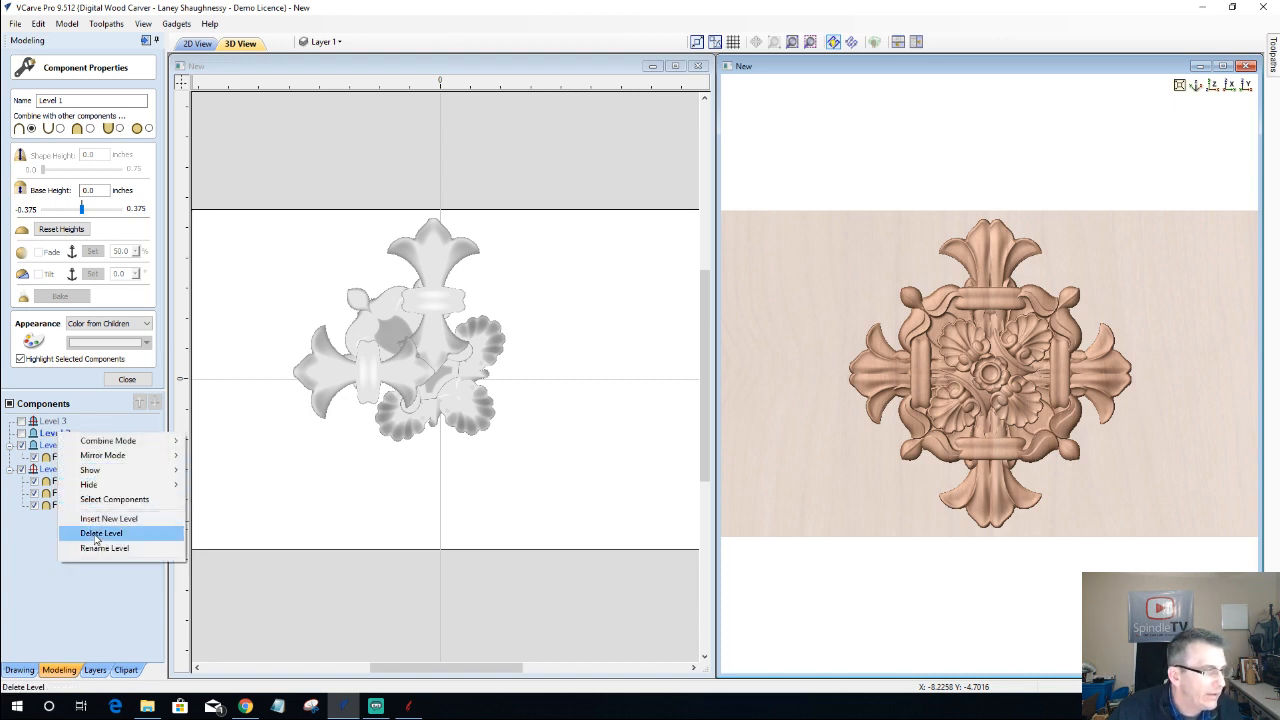
left_click(97, 536)
left_click(55, 422)
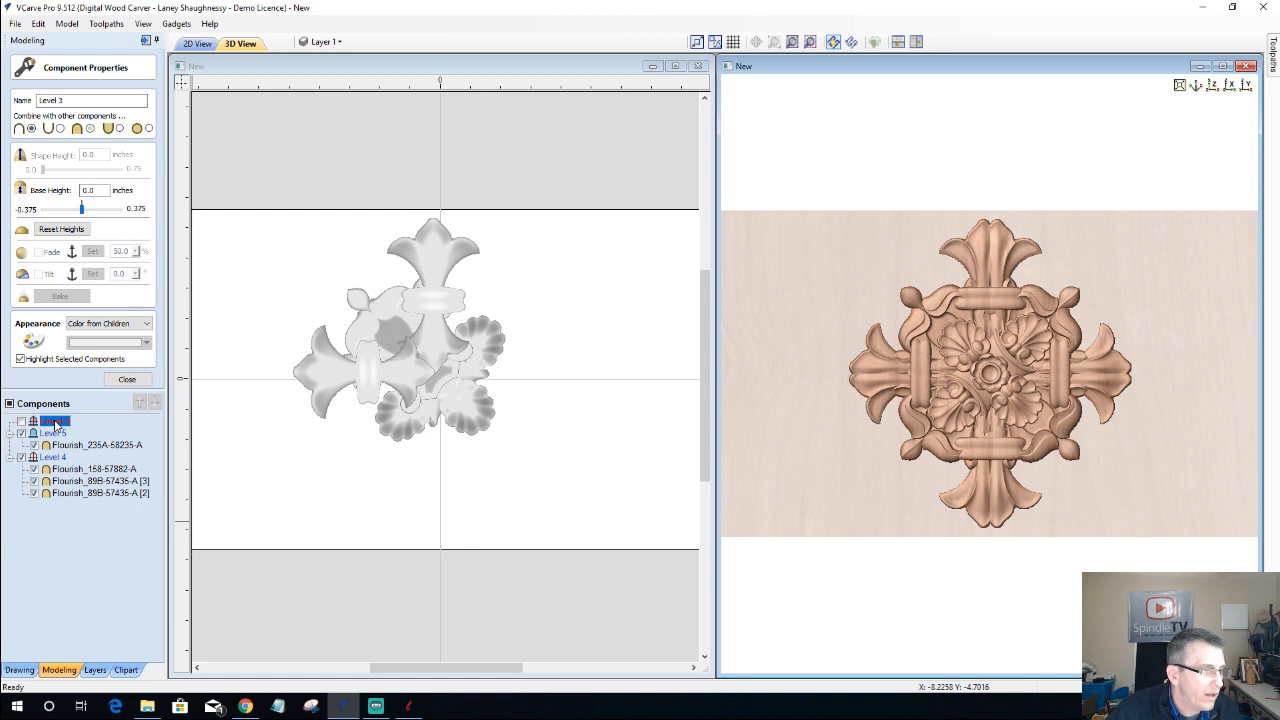
right_click(55, 422)
left_click(80, 526)
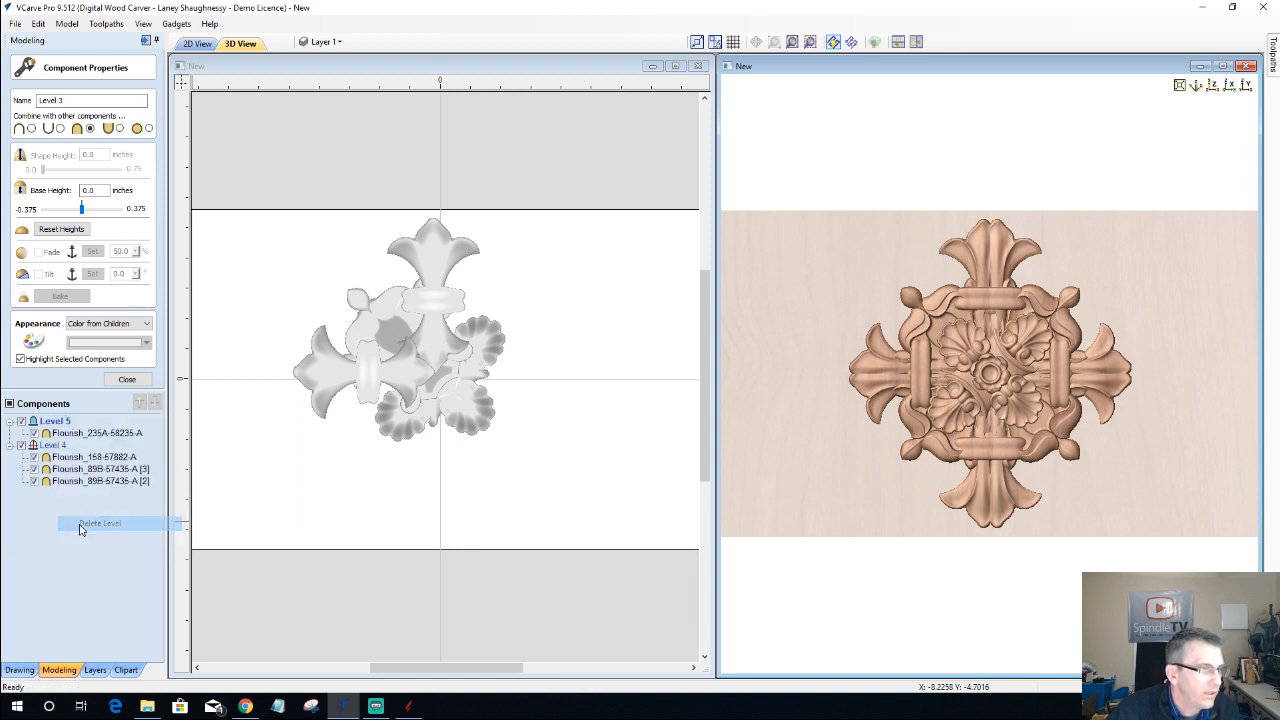
left_click(55, 421)
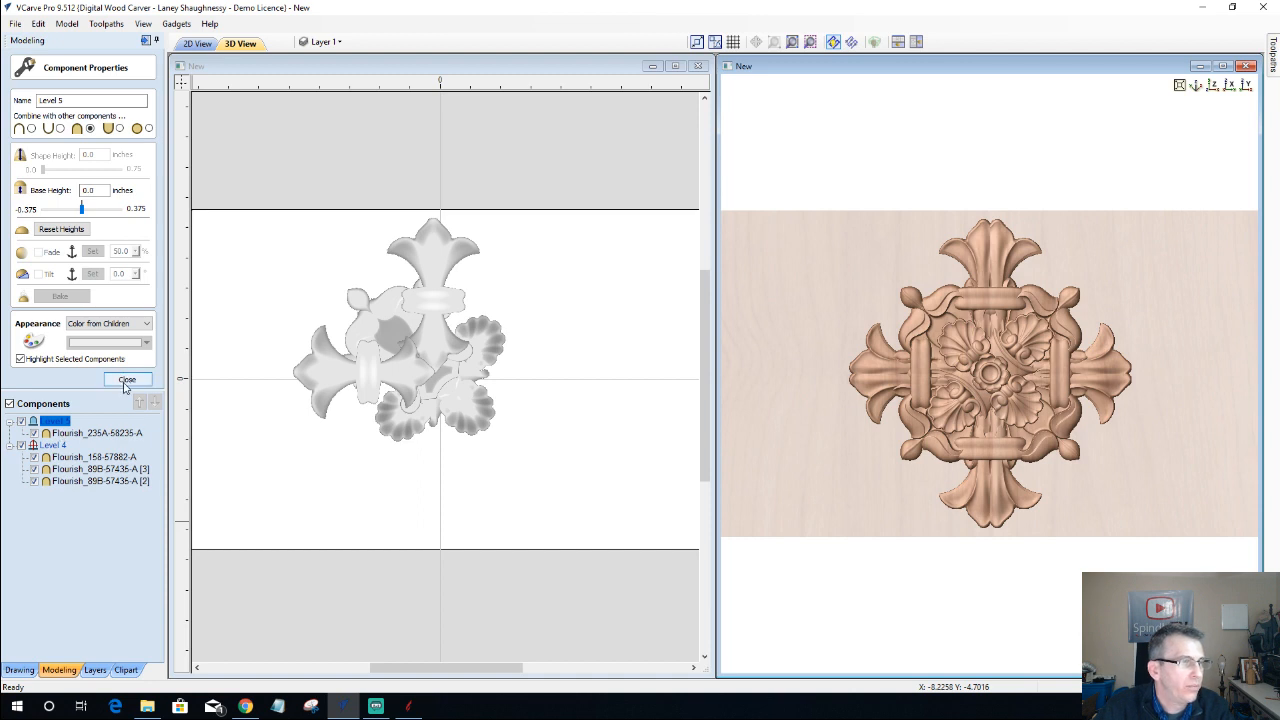
left_click(127, 380)
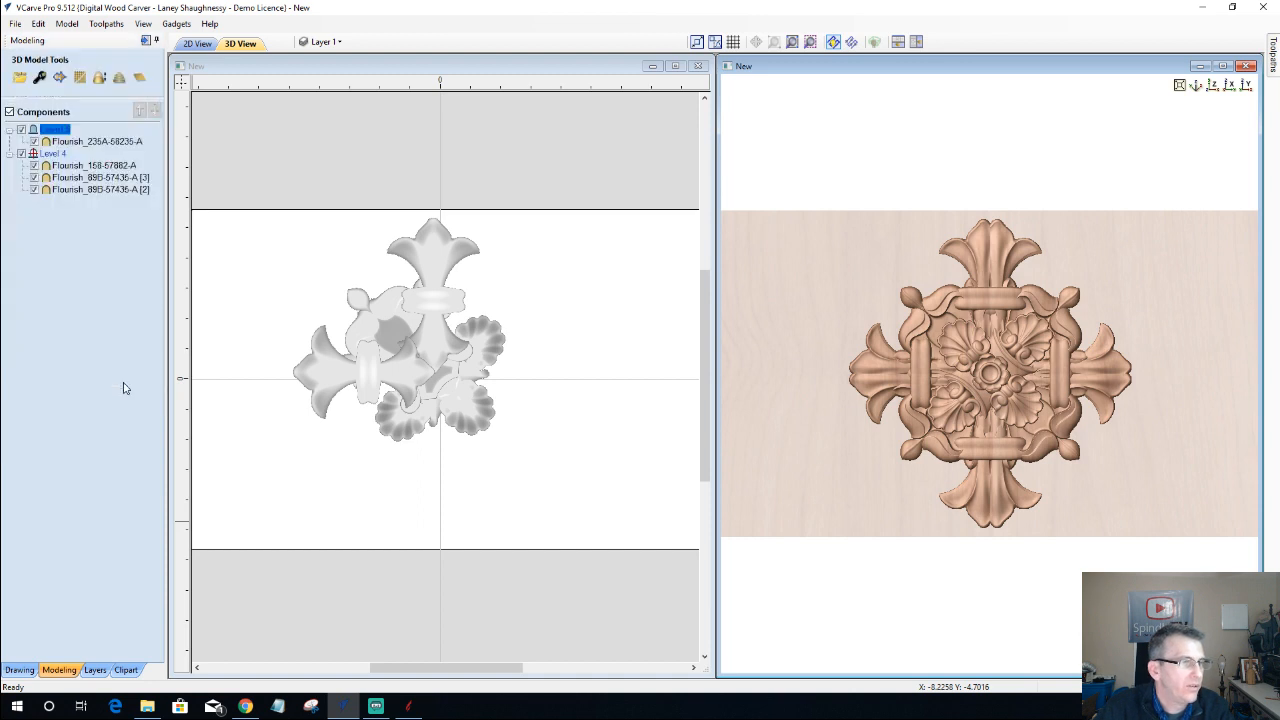
- Highlight all four remaining flourish components, examine how they build the ornament in 3D, and clear the selection
left_click(52, 142)
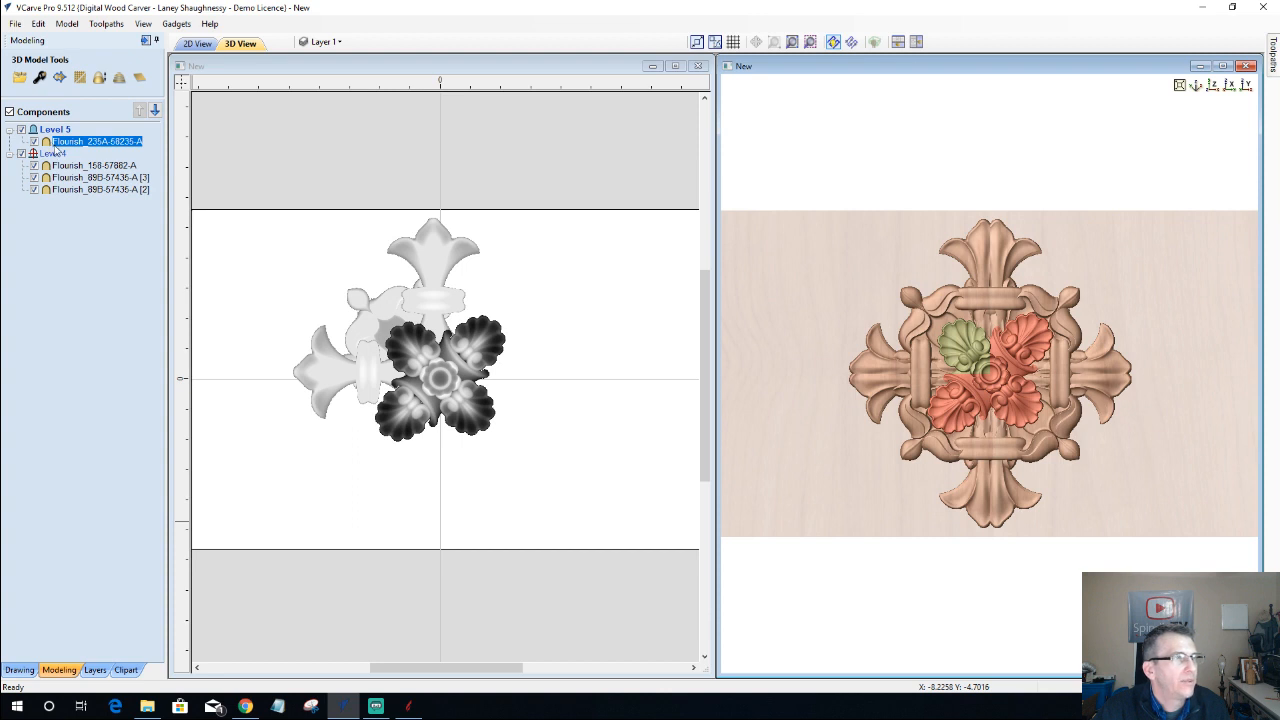
left_click(62, 166, "ctrl")
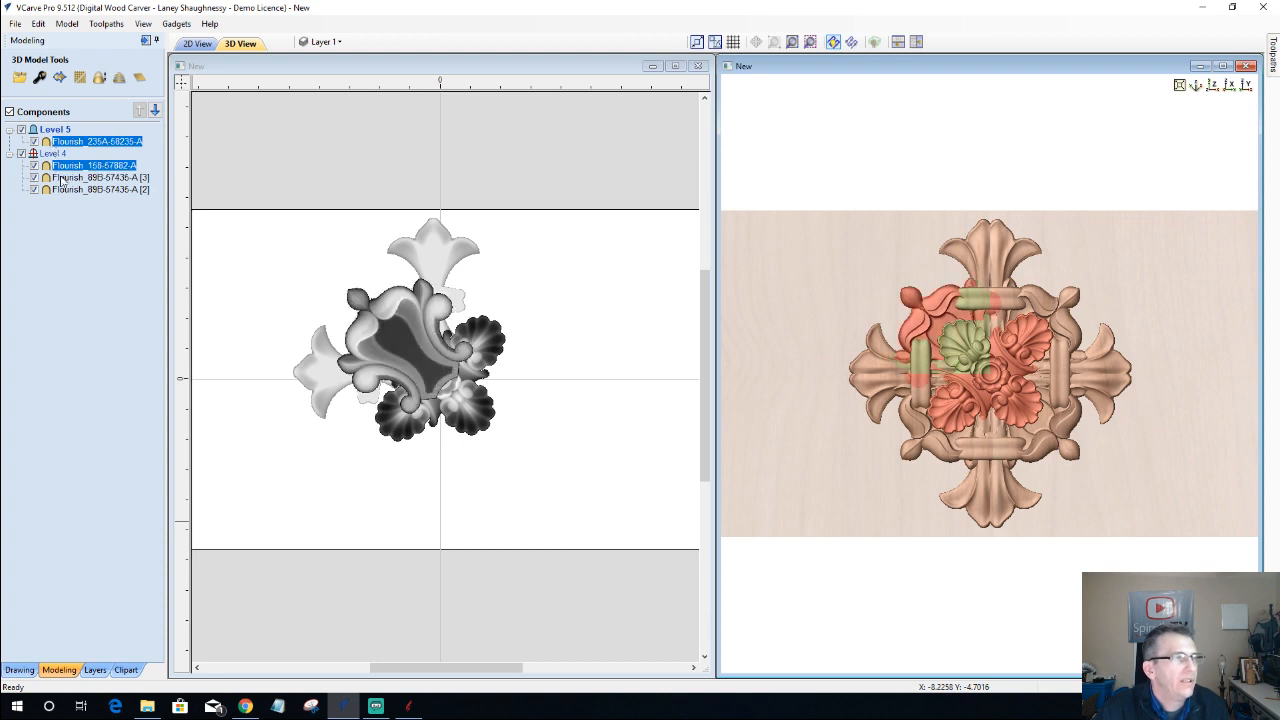
left_click(62, 178, "ctrl")
left_click(62, 190, "ctrl")
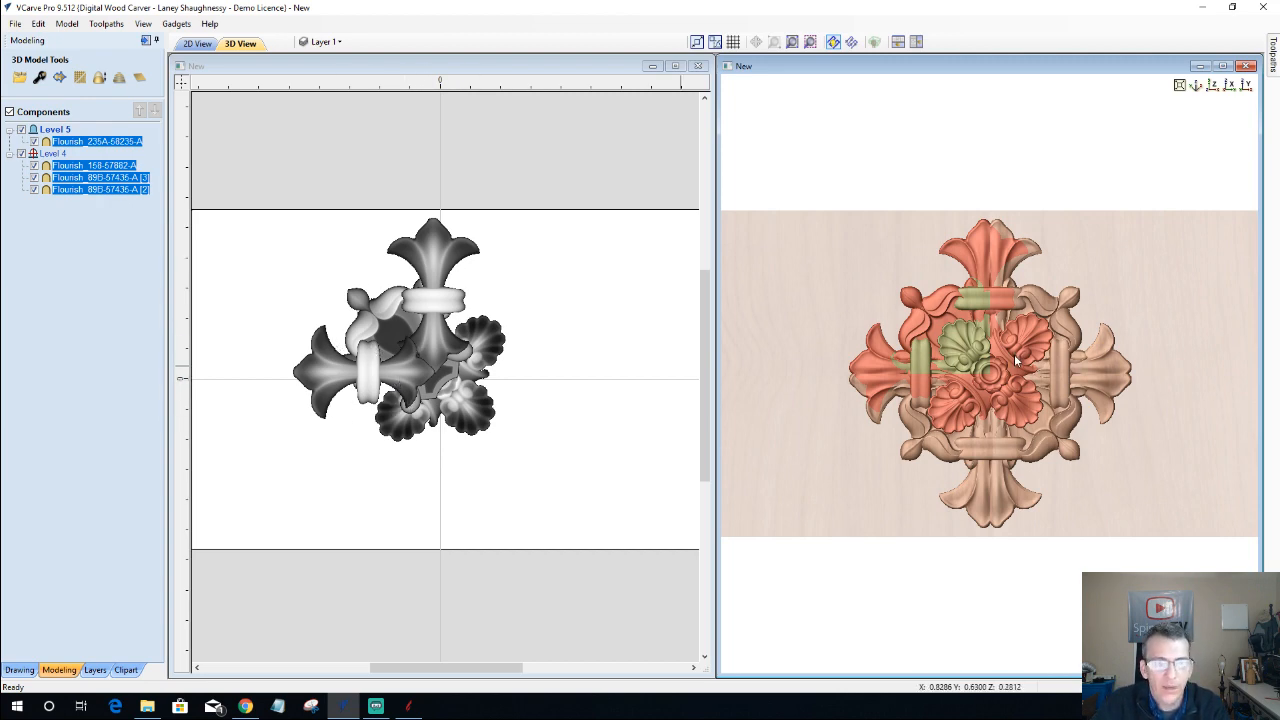
scroll(1015, 360, "up", 3)
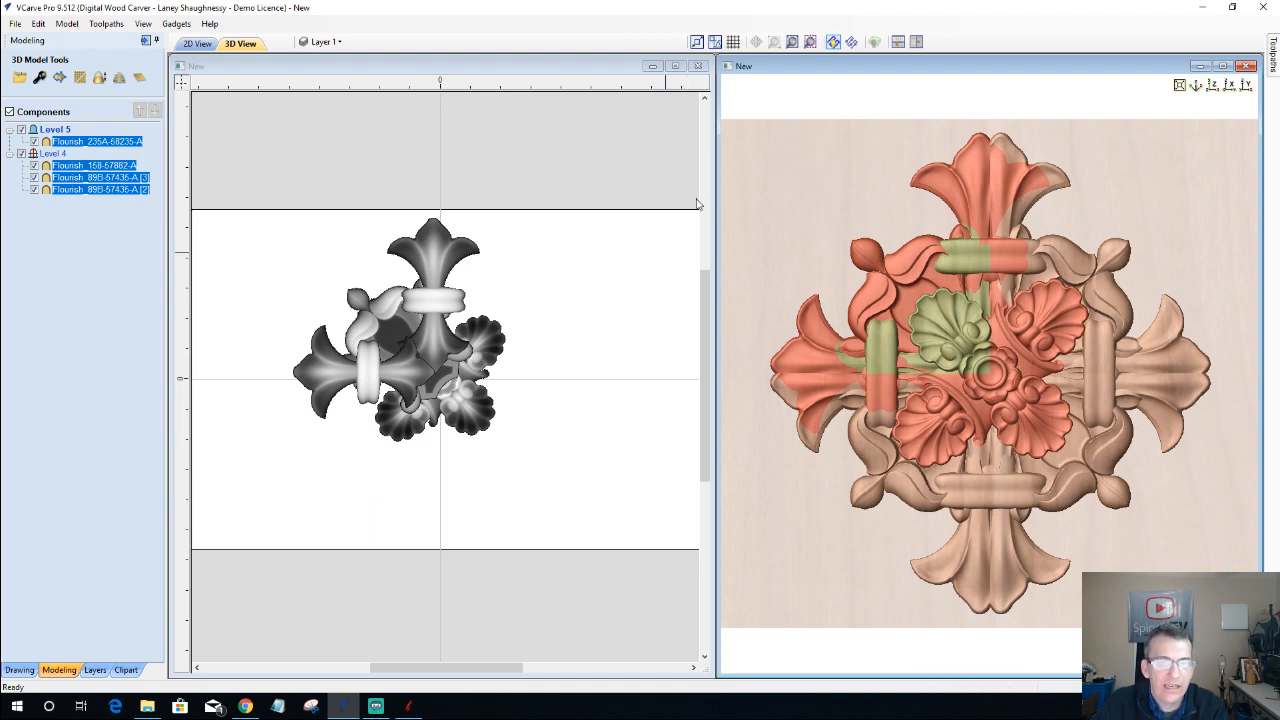
left_click(557, 449)
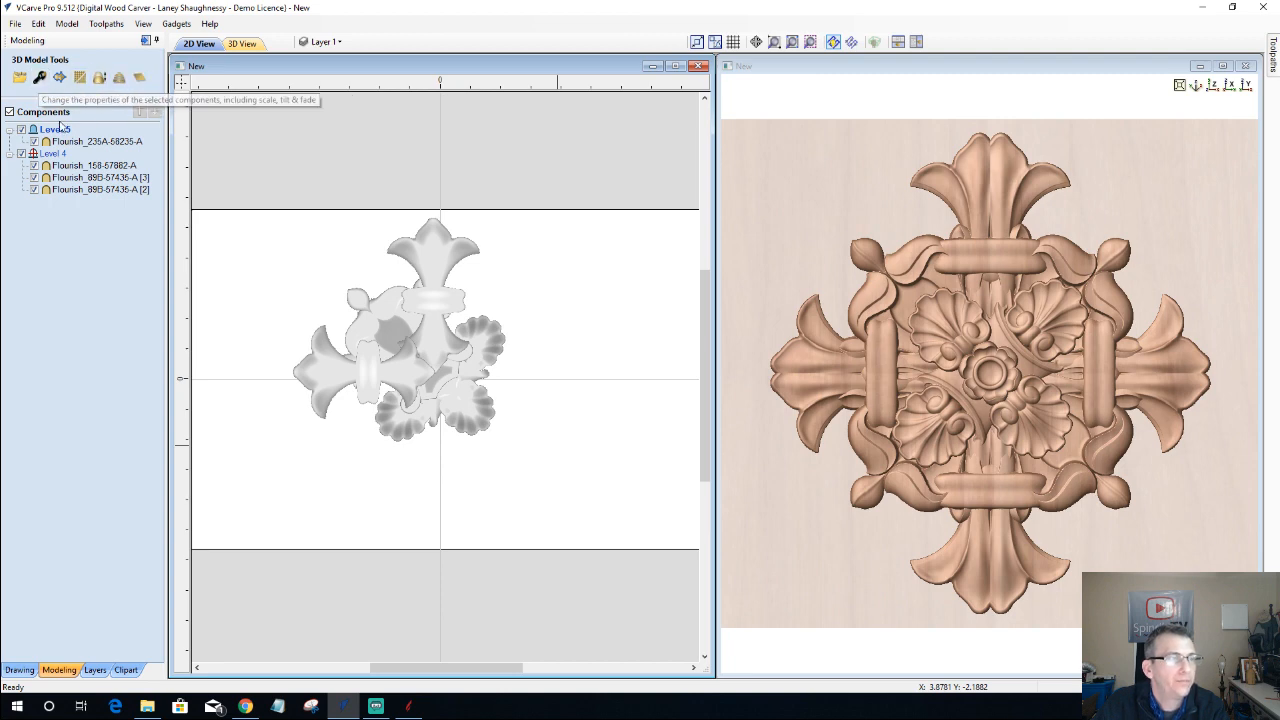
left_click(88, 142)
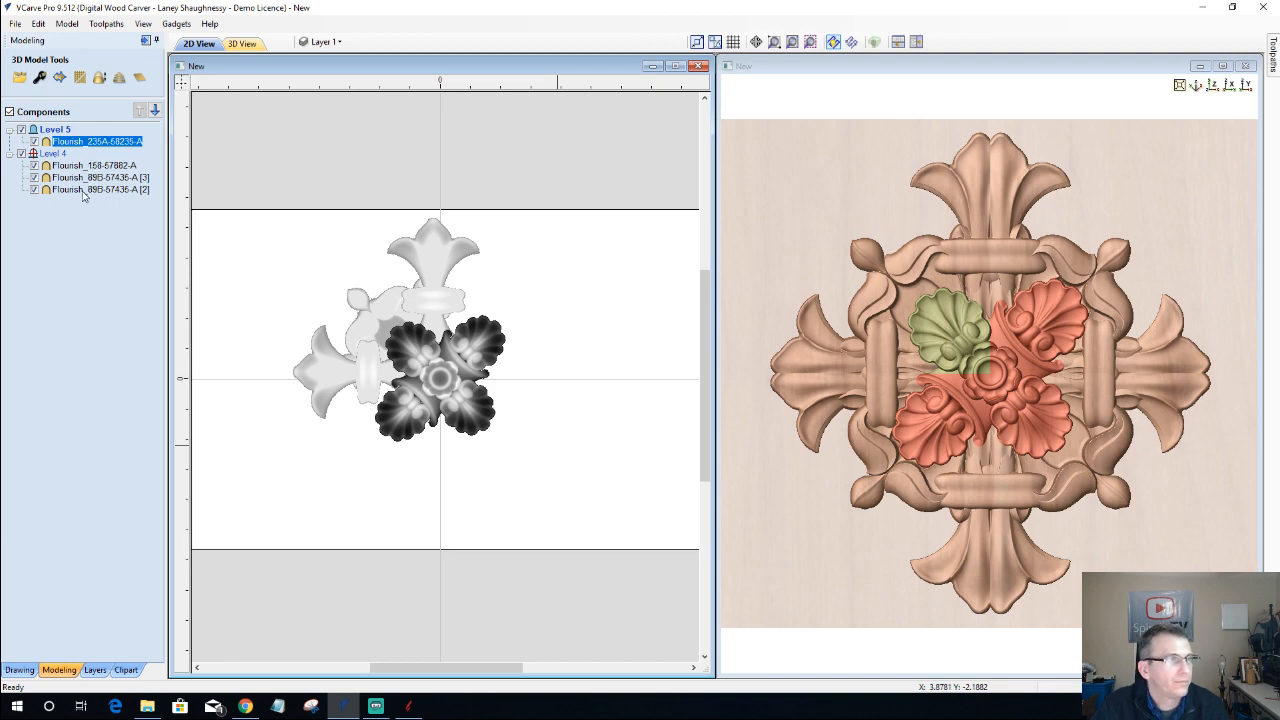
left_click(84, 192, "shift")
right_click(84, 196)
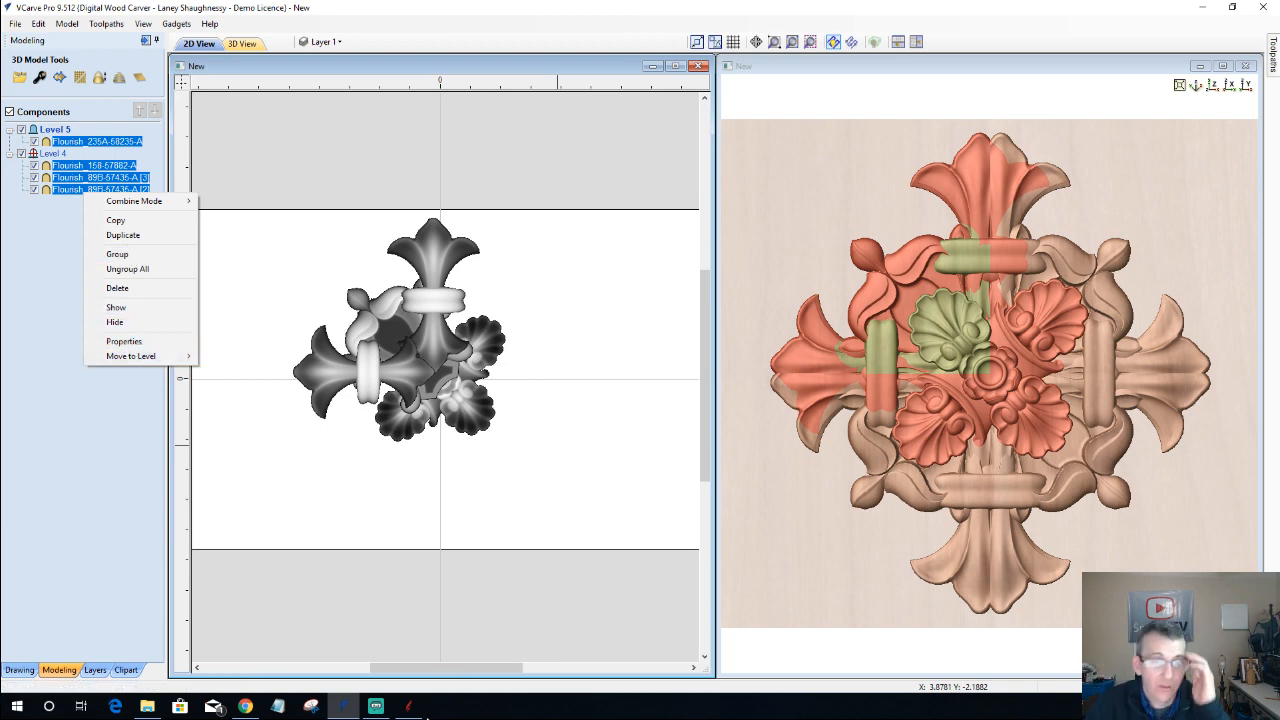
left_click(228, 527)
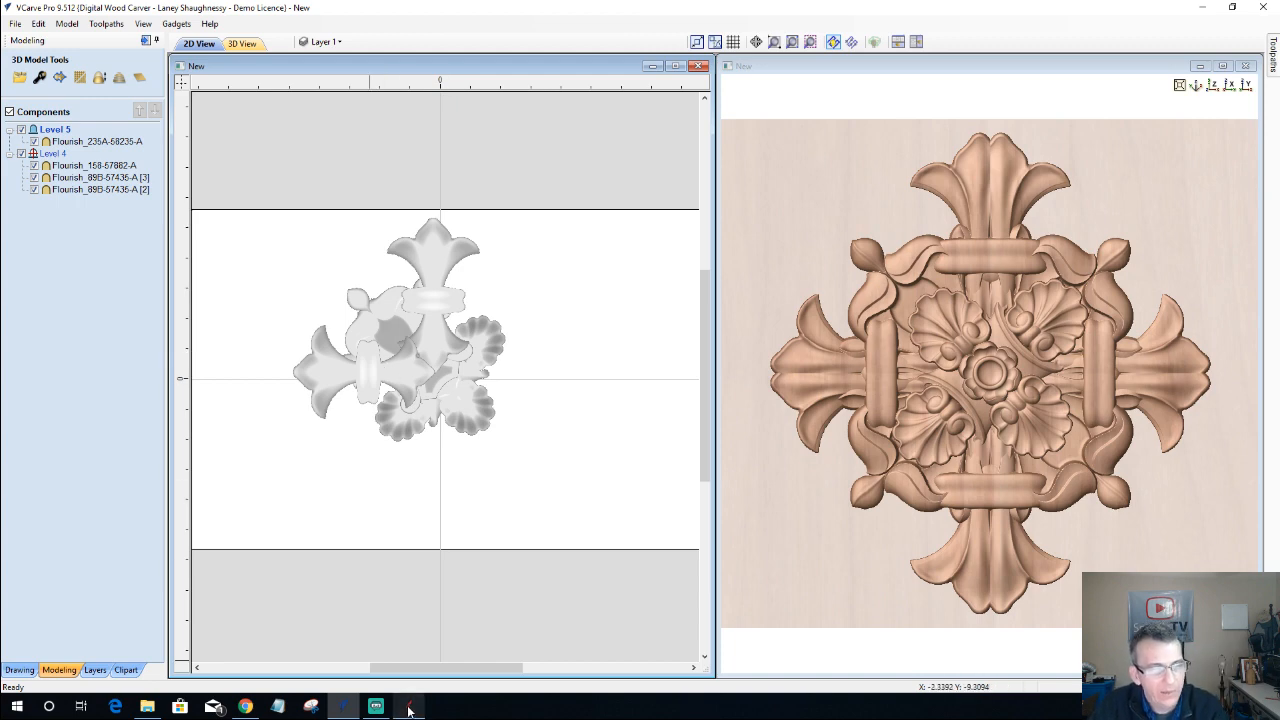
- Copy all four ornament components from the 2D view and open the job setup to check the job settings
left_click_drag(232, 171, 541, 485)
right_click(425, 360)
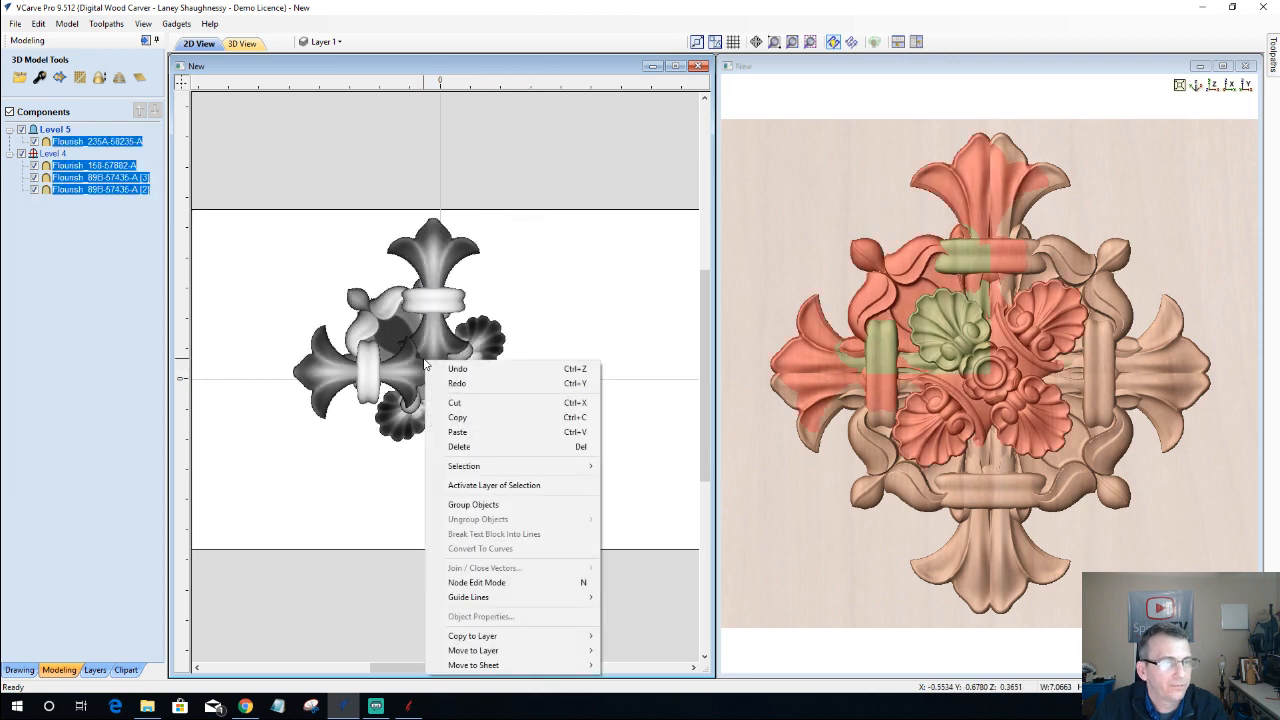
left_click(455, 418)
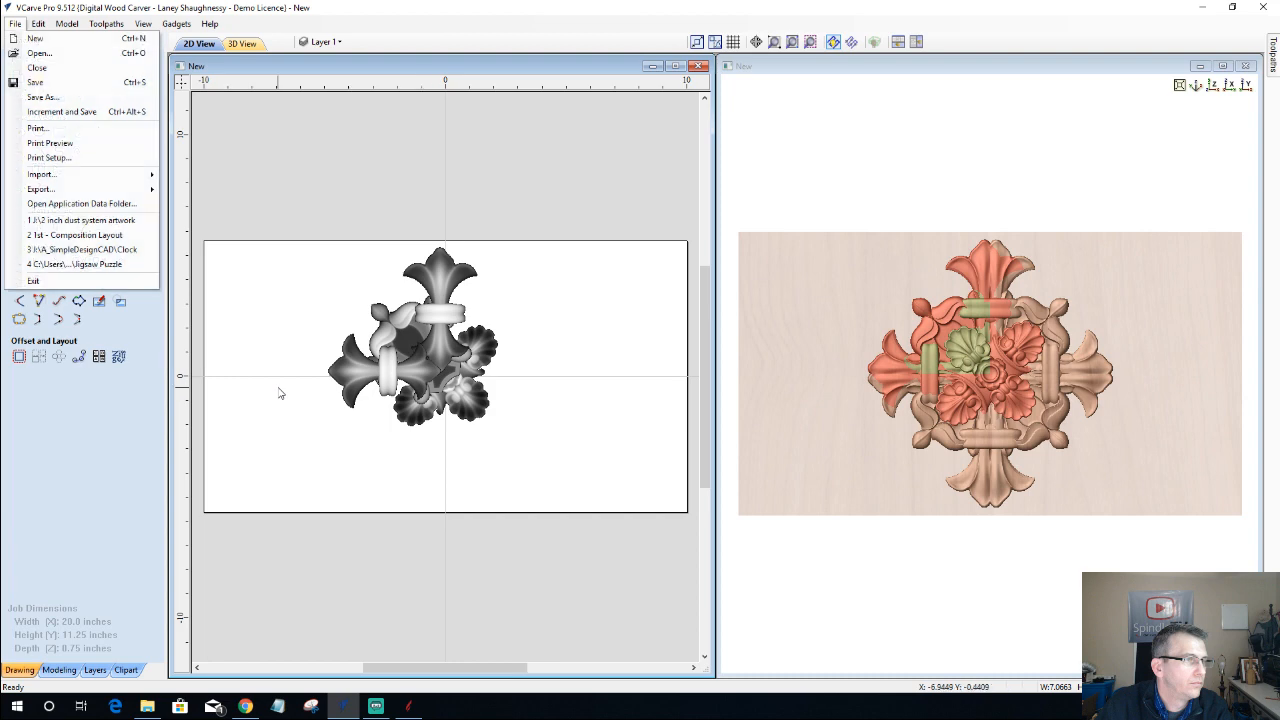
left_click(90, 490)
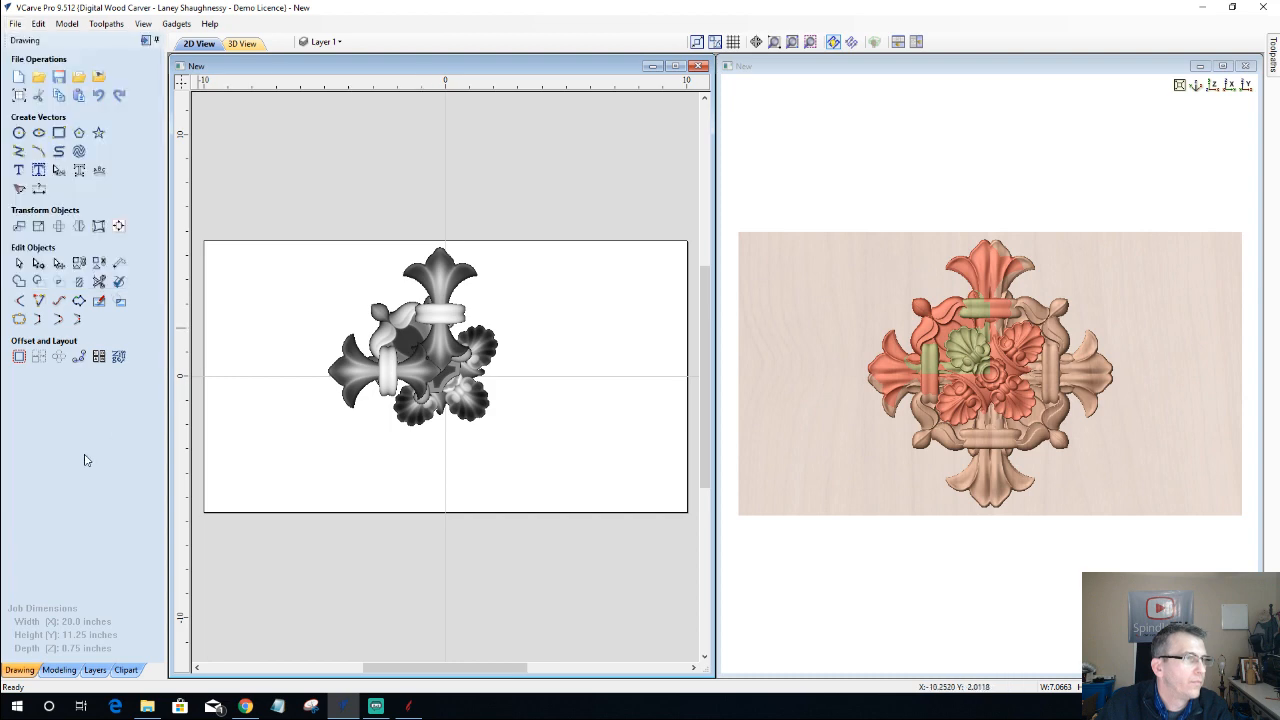
left_click(18, 95)
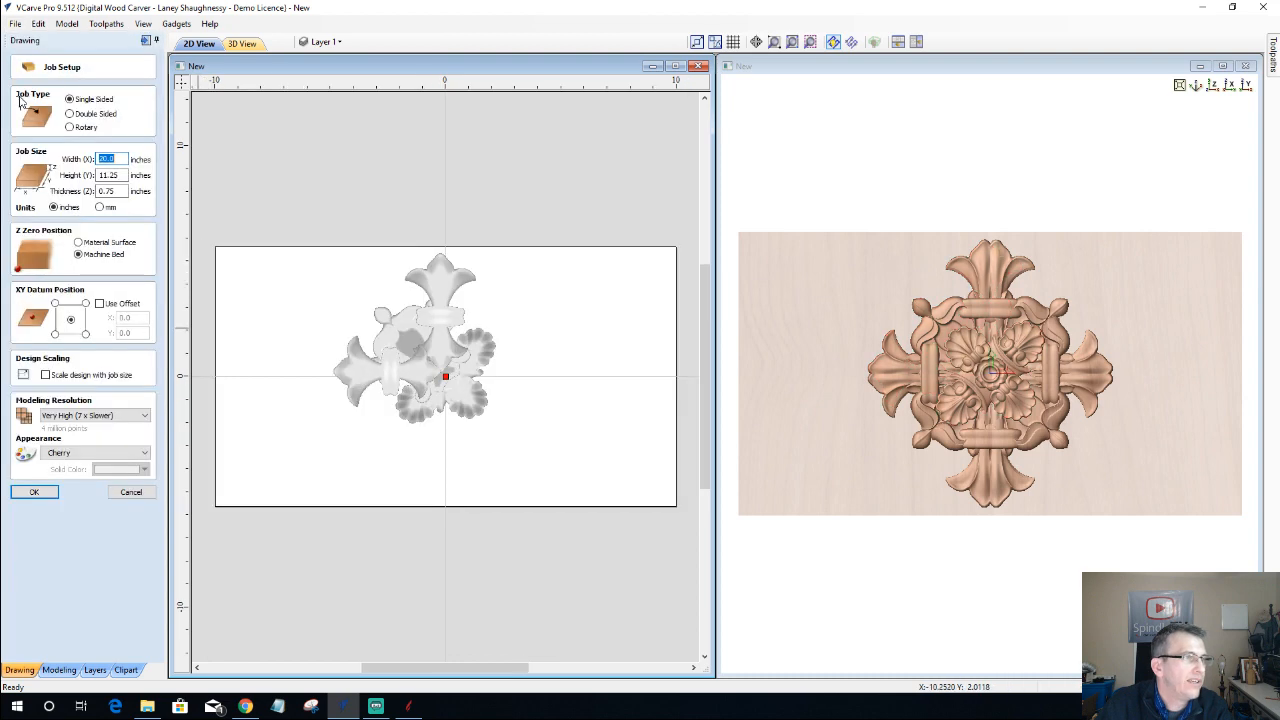
- Switch to Aspire and create a new 20 x 11.25 inch job with a thickness of 0.75 inches
left_click(408, 706)
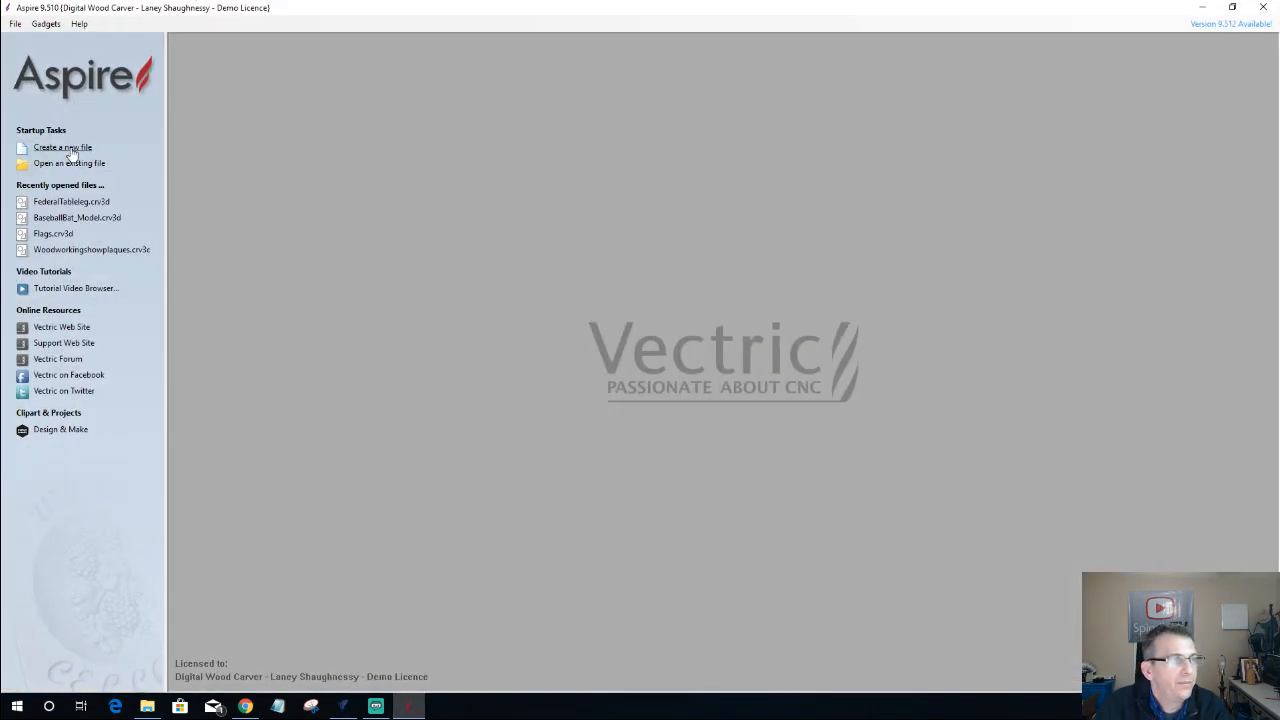
left_click(70, 147)
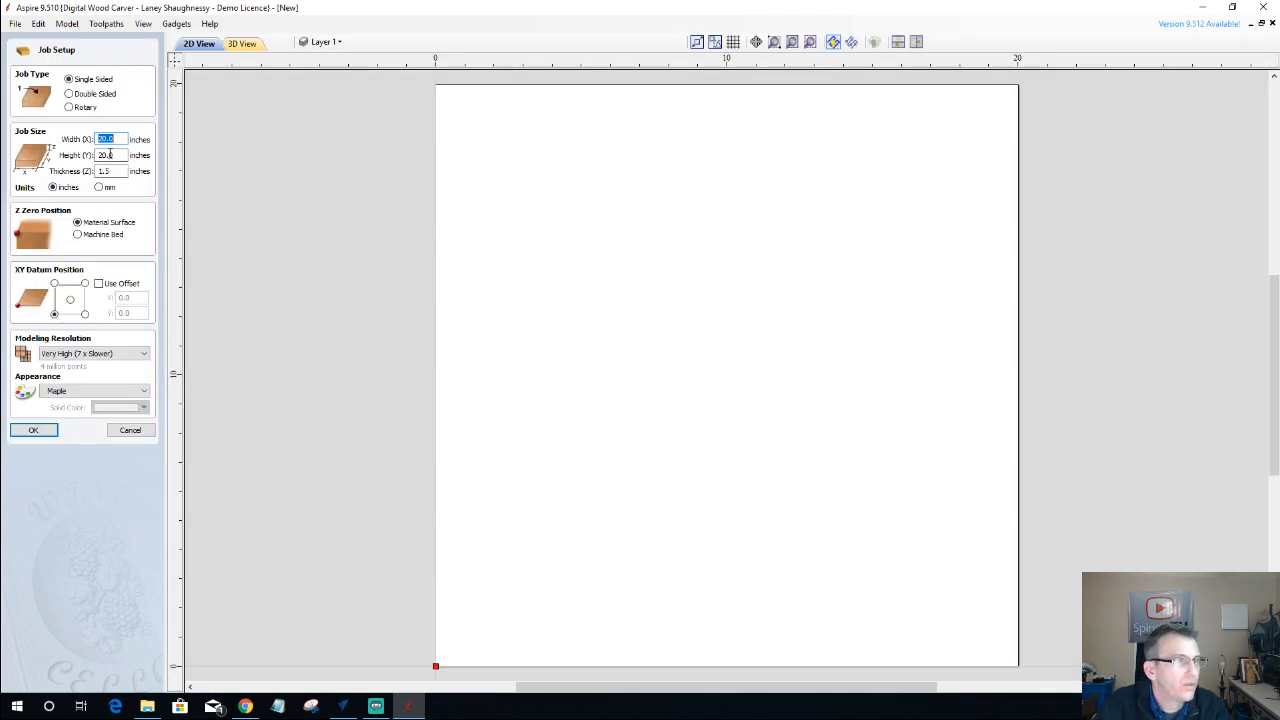
left_click(116, 156)
type("1")
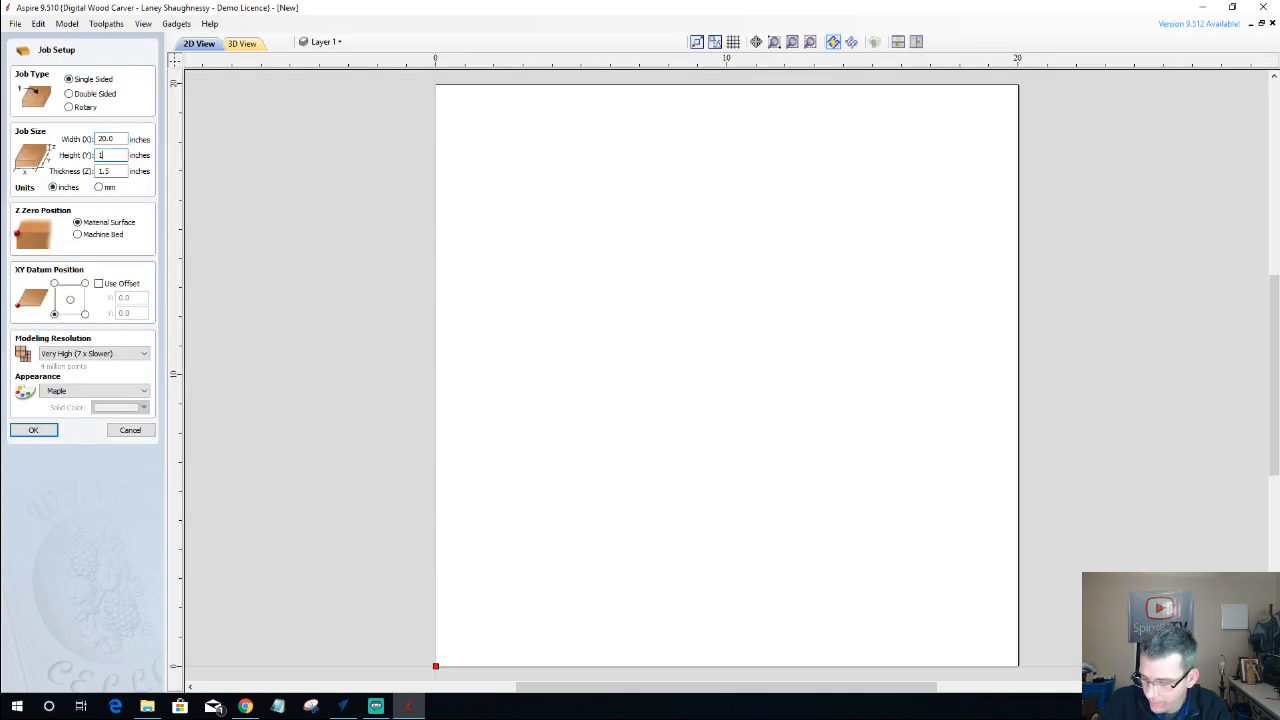
type("1.25")
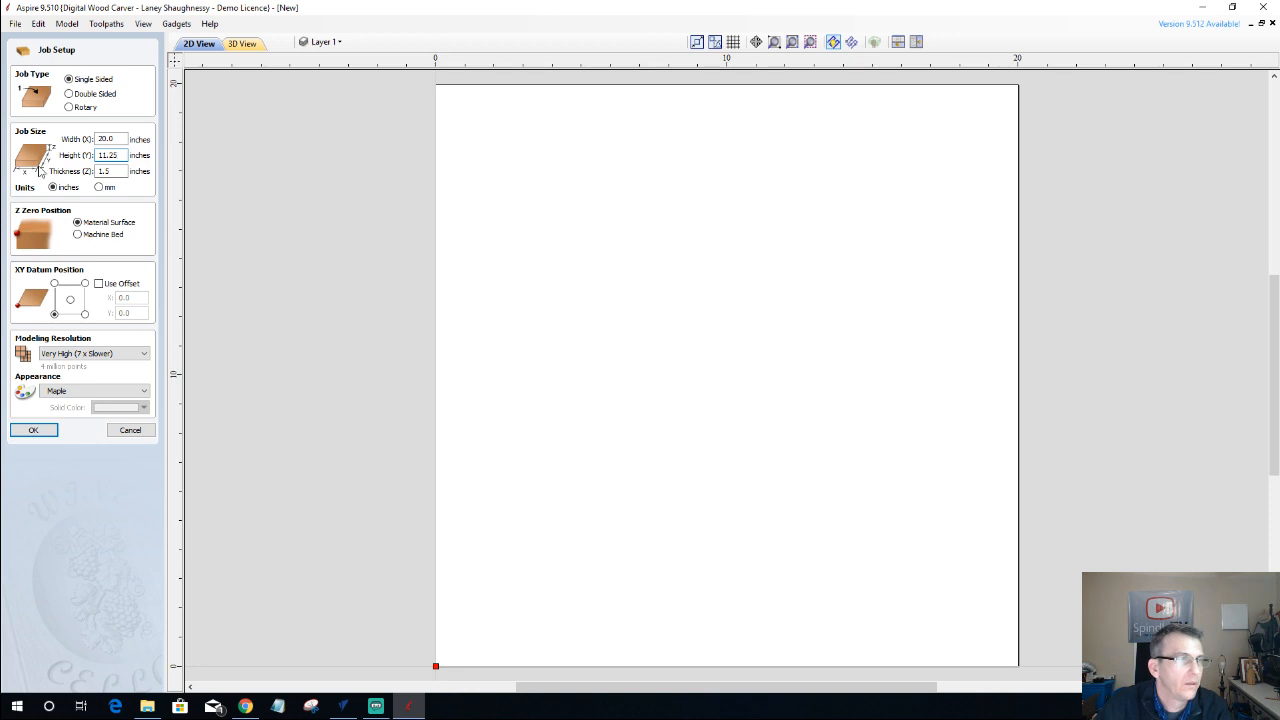
key("Tab")
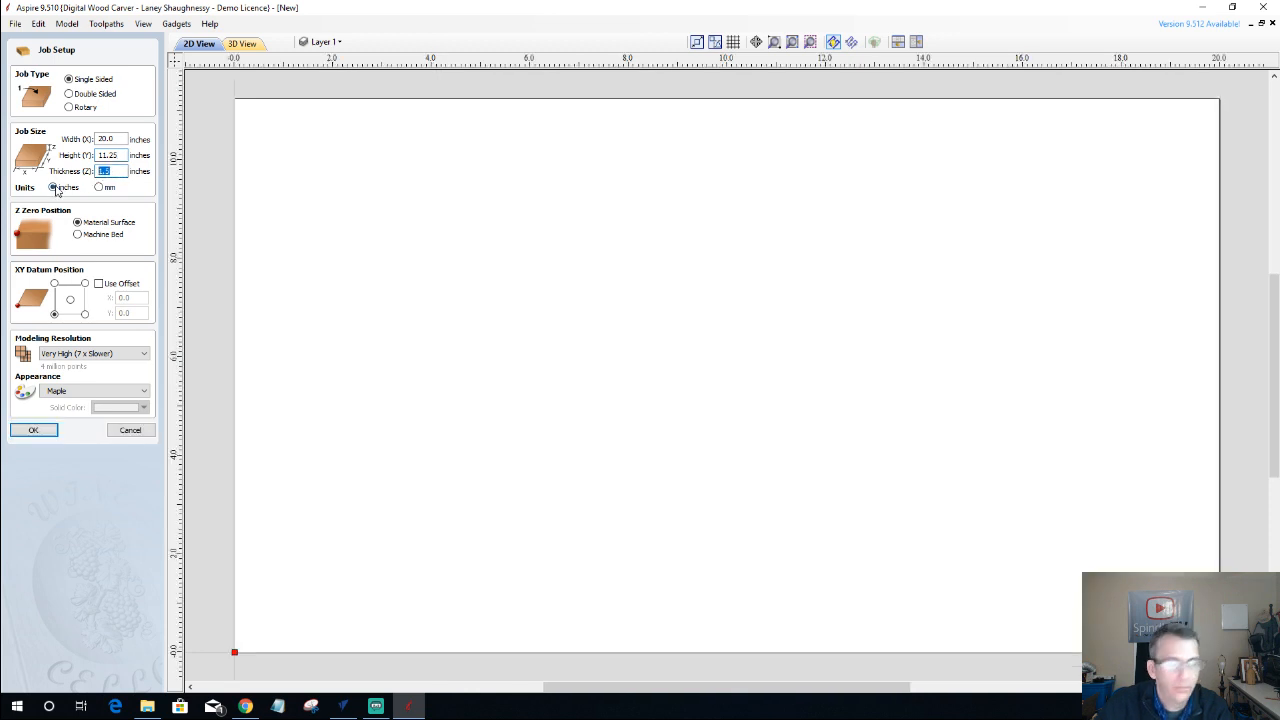
type(".75")
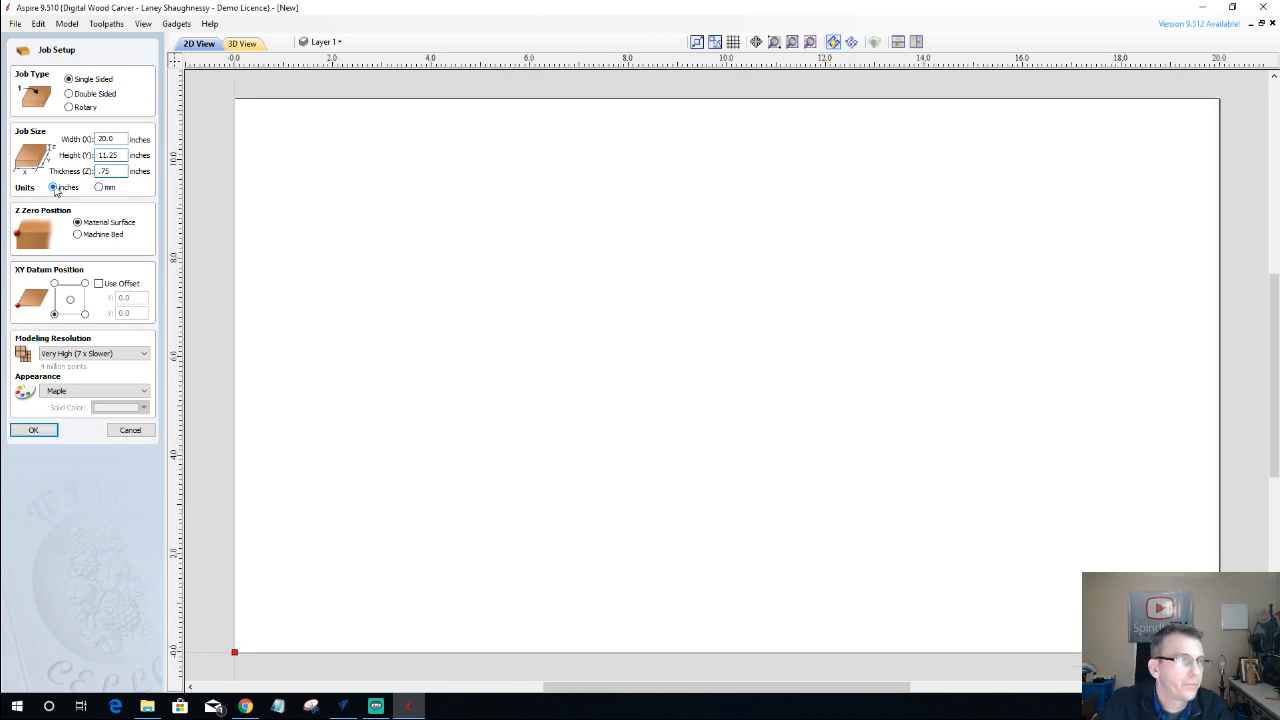
left_click(113, 432)
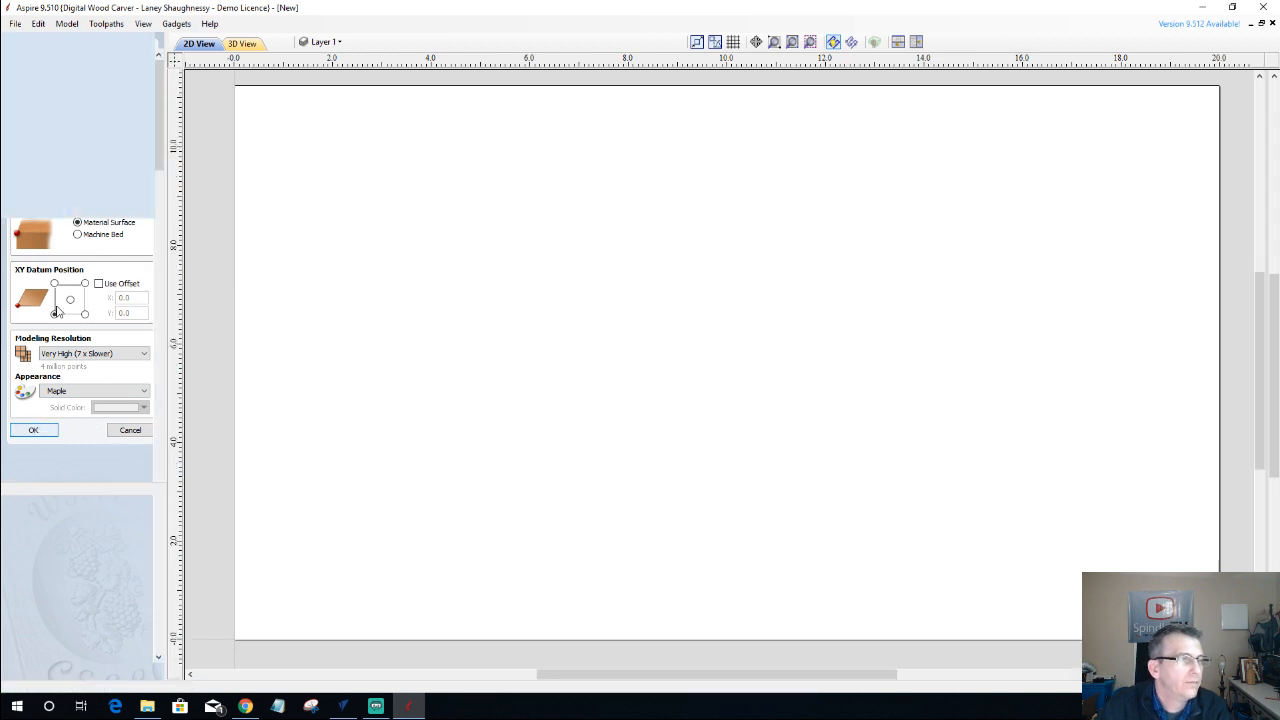
- Set the new job's XY datum position to the centre of the material
left_click(17, 101)
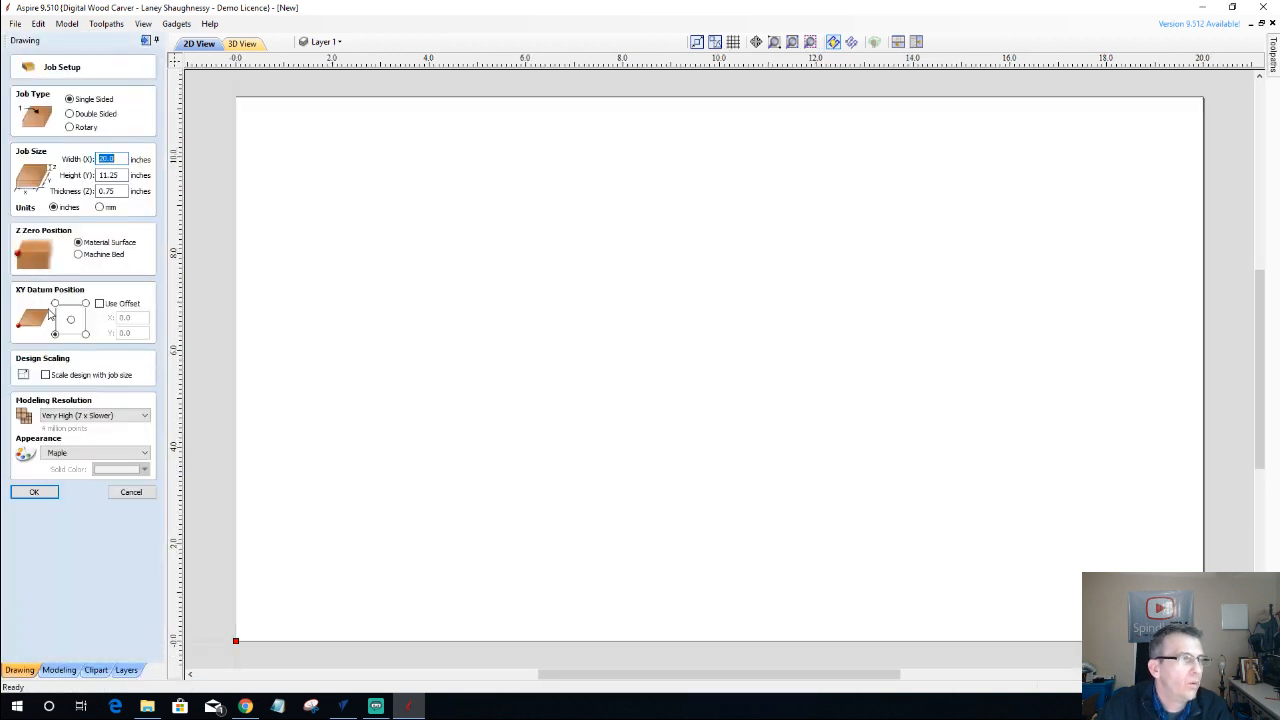
left_click(70, 321)
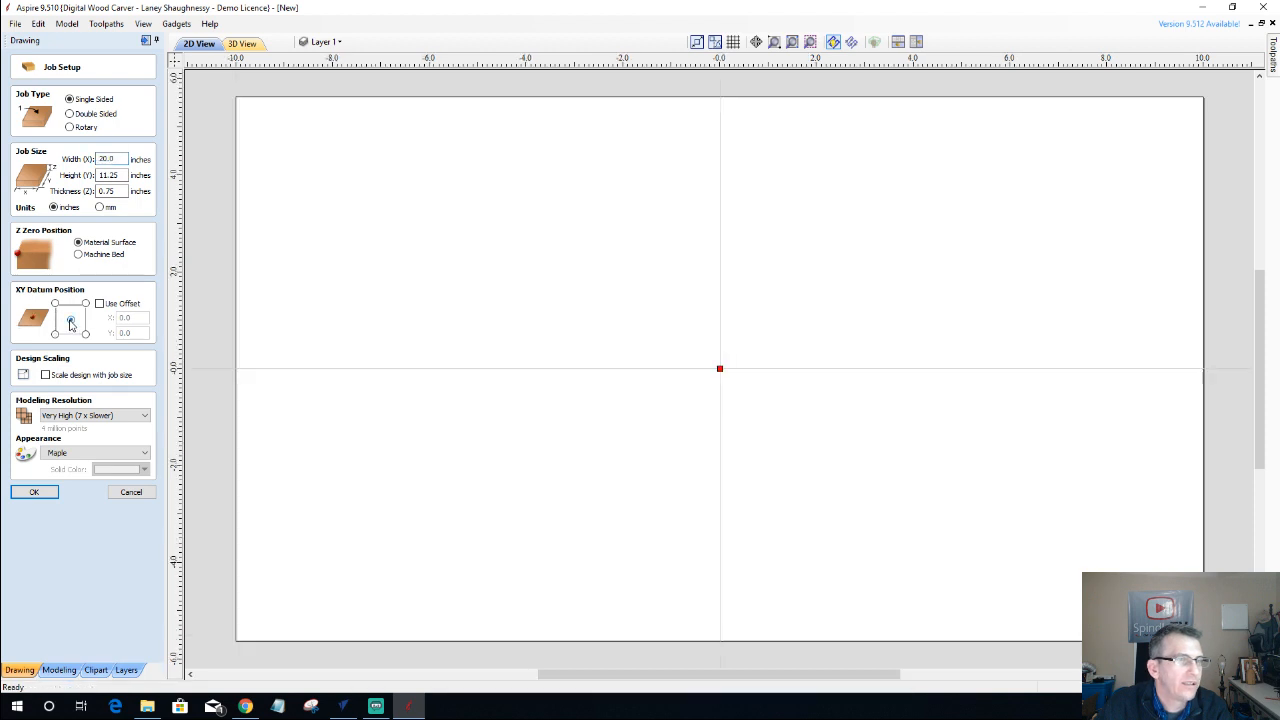
left_click(33, 492)
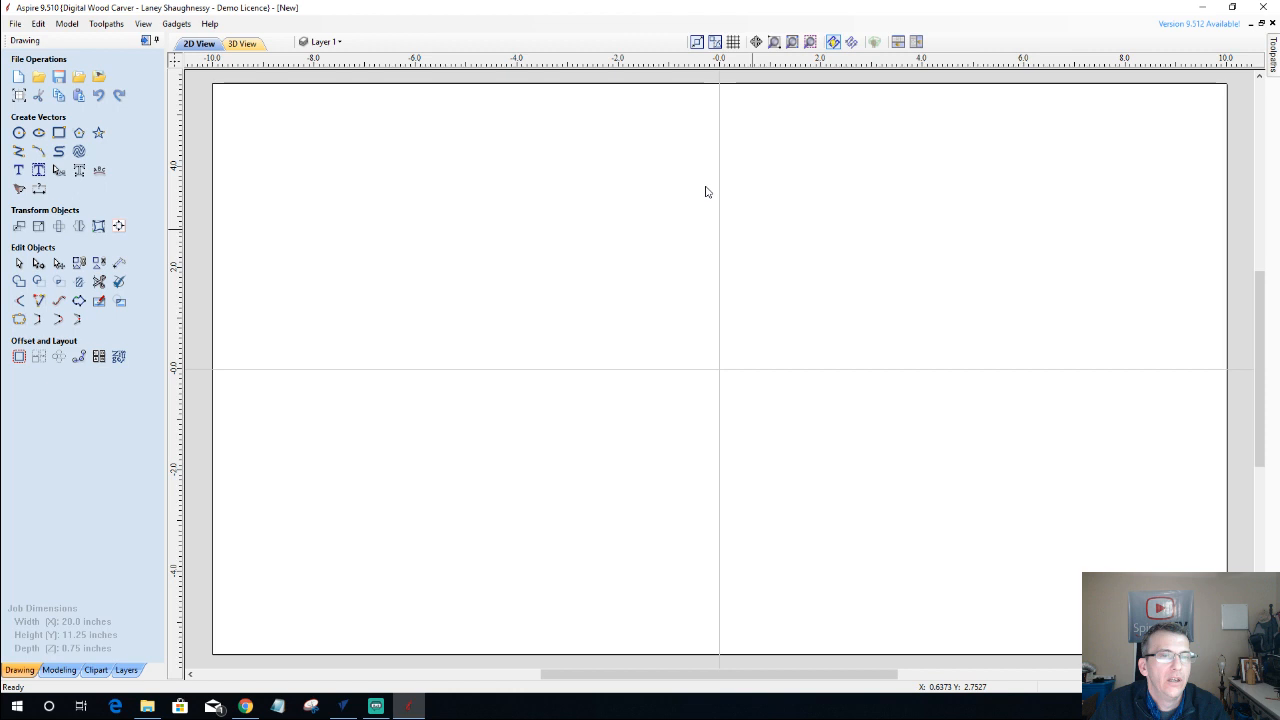
- Try to paste the copied ornament components into the new Aspire job, also with its component tree shown
right_click(666, 340)
left_click(695, 415)
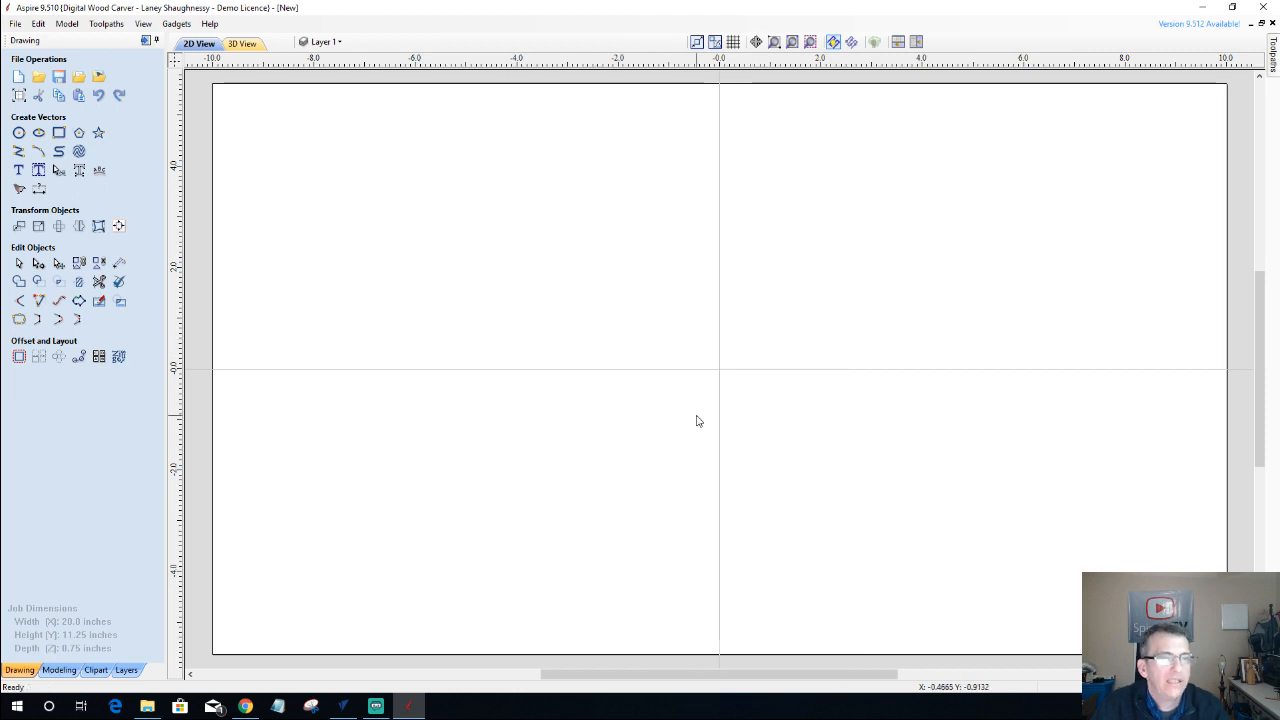
left_click(59, 670)
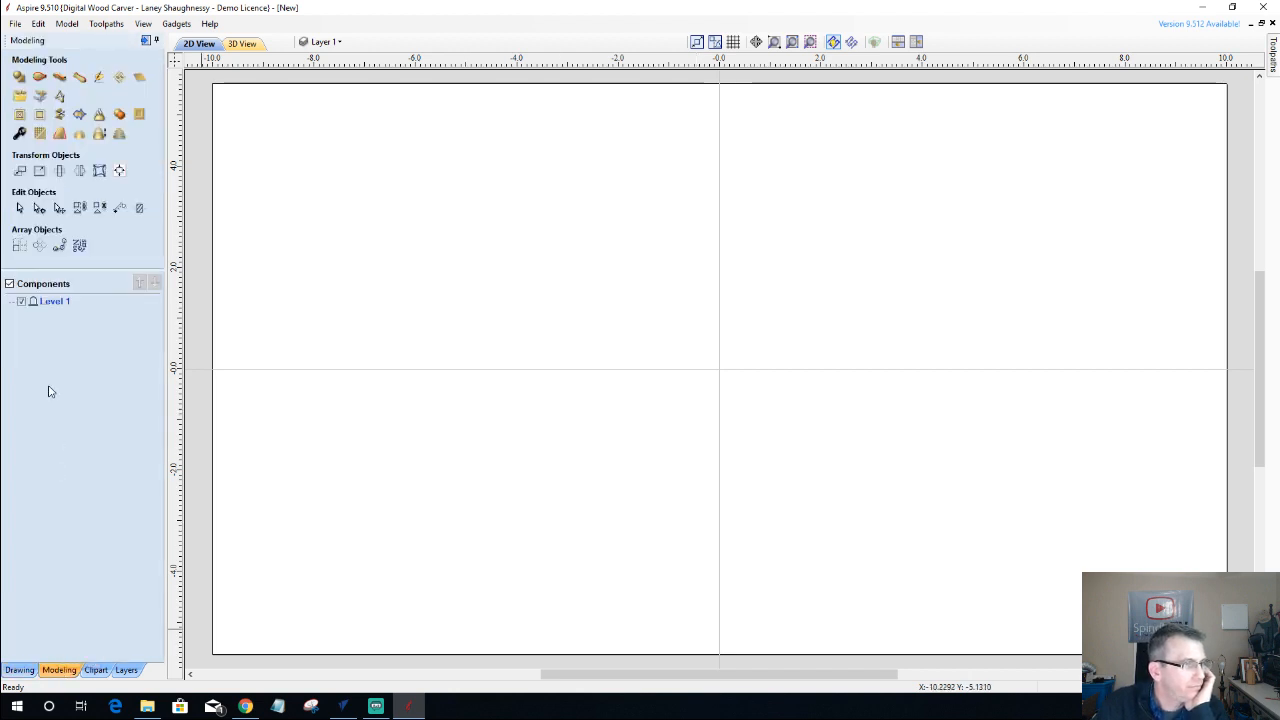
right_click(59, 305)
right_click(434, 363)
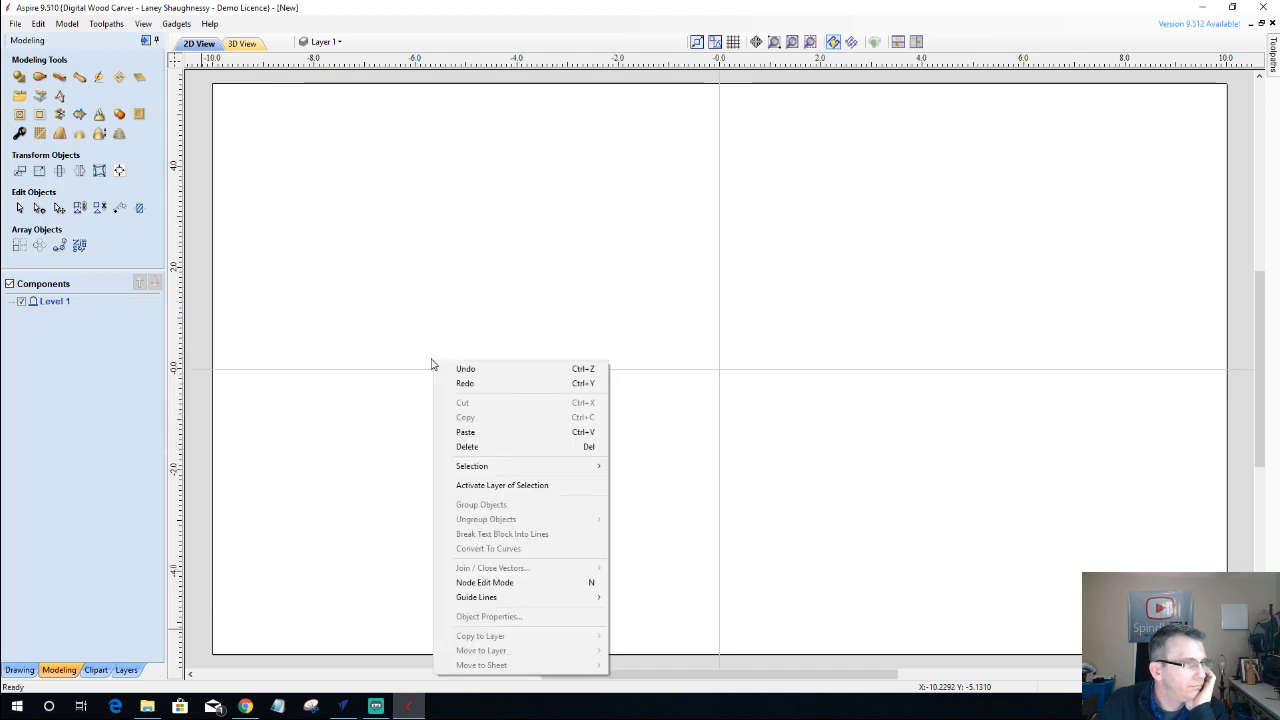
left_click(474, 433)
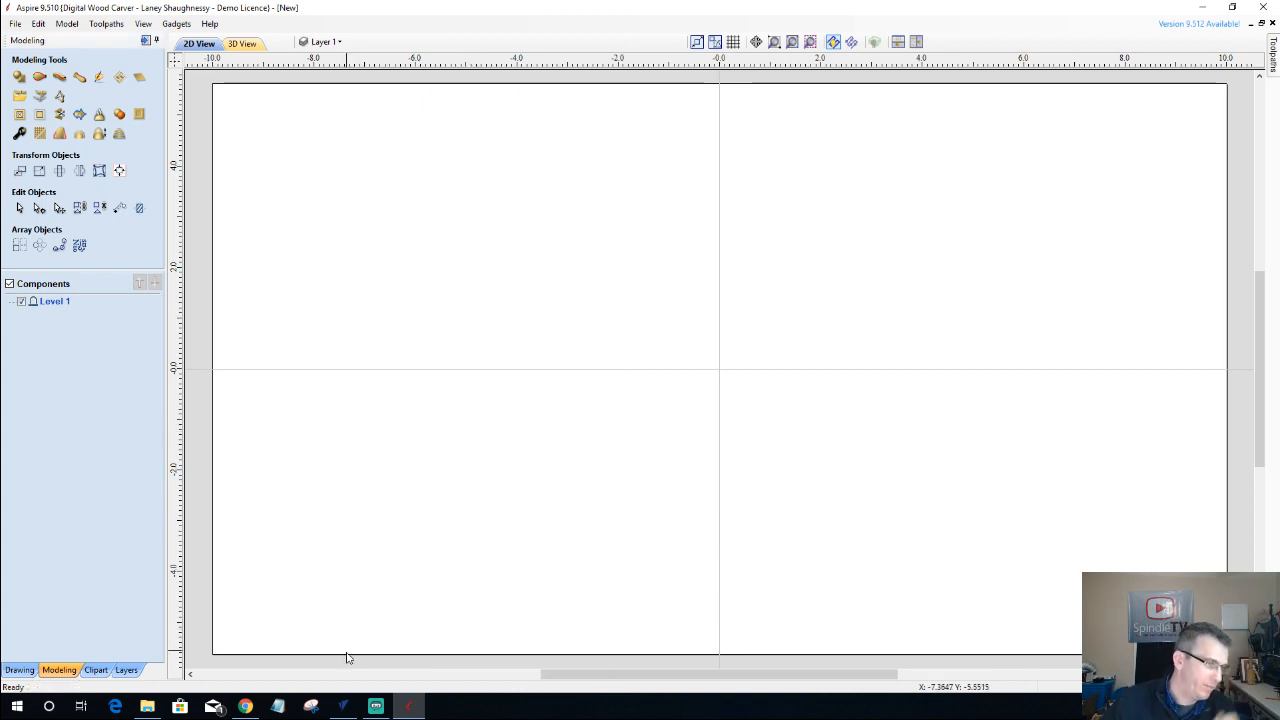
- Switch to VCarve Pro, close the job setup without changes and save the job to the Desktop as Mirroring
left_click(343, 706)
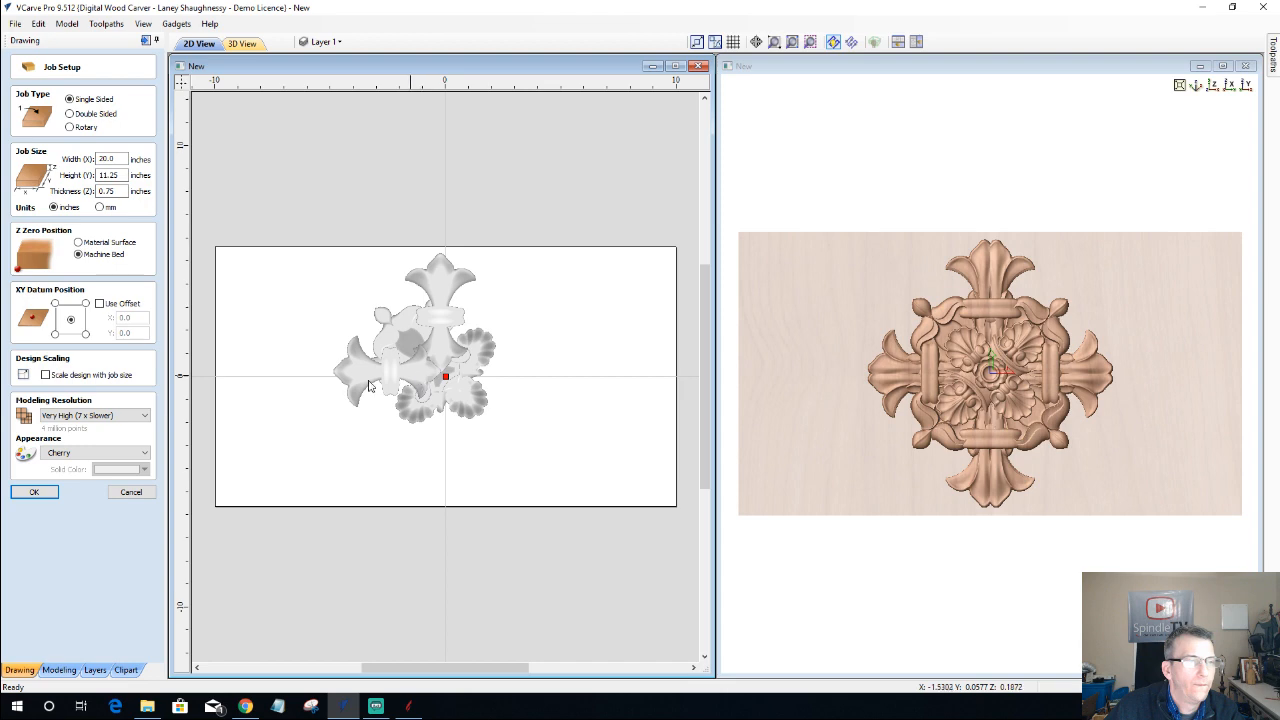
left_click(133, 497)
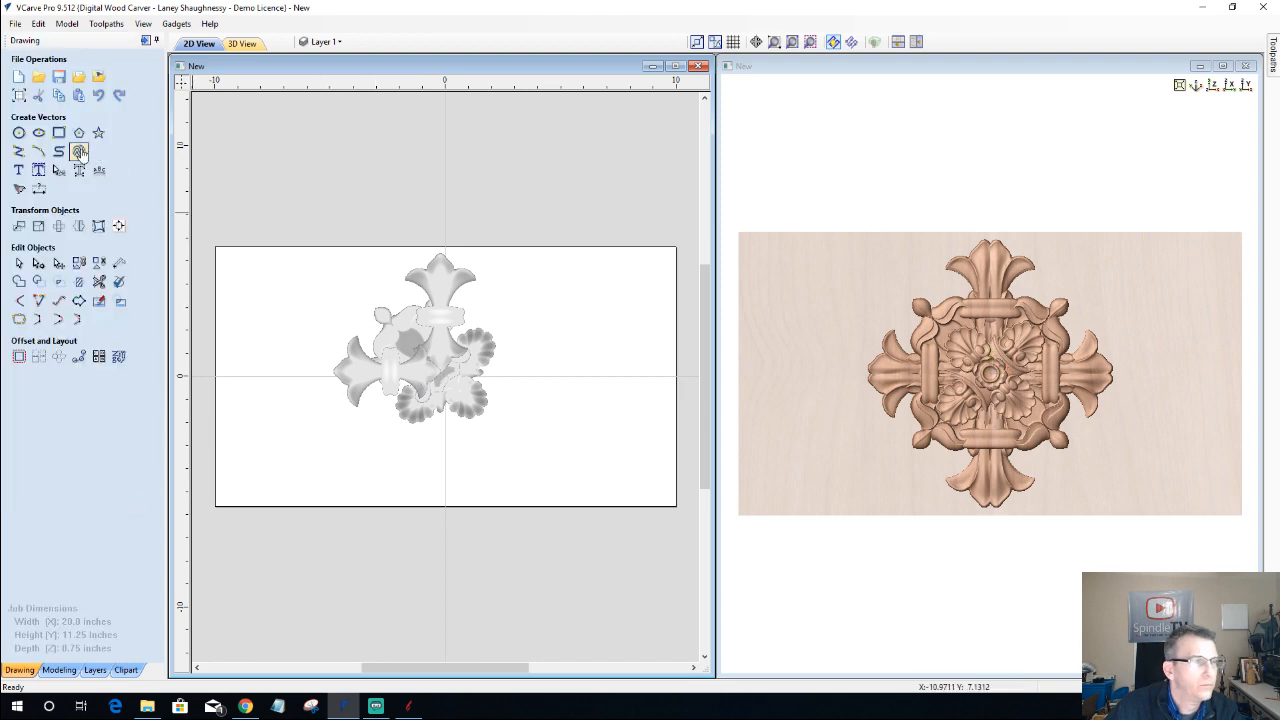
left_click(17, 26)
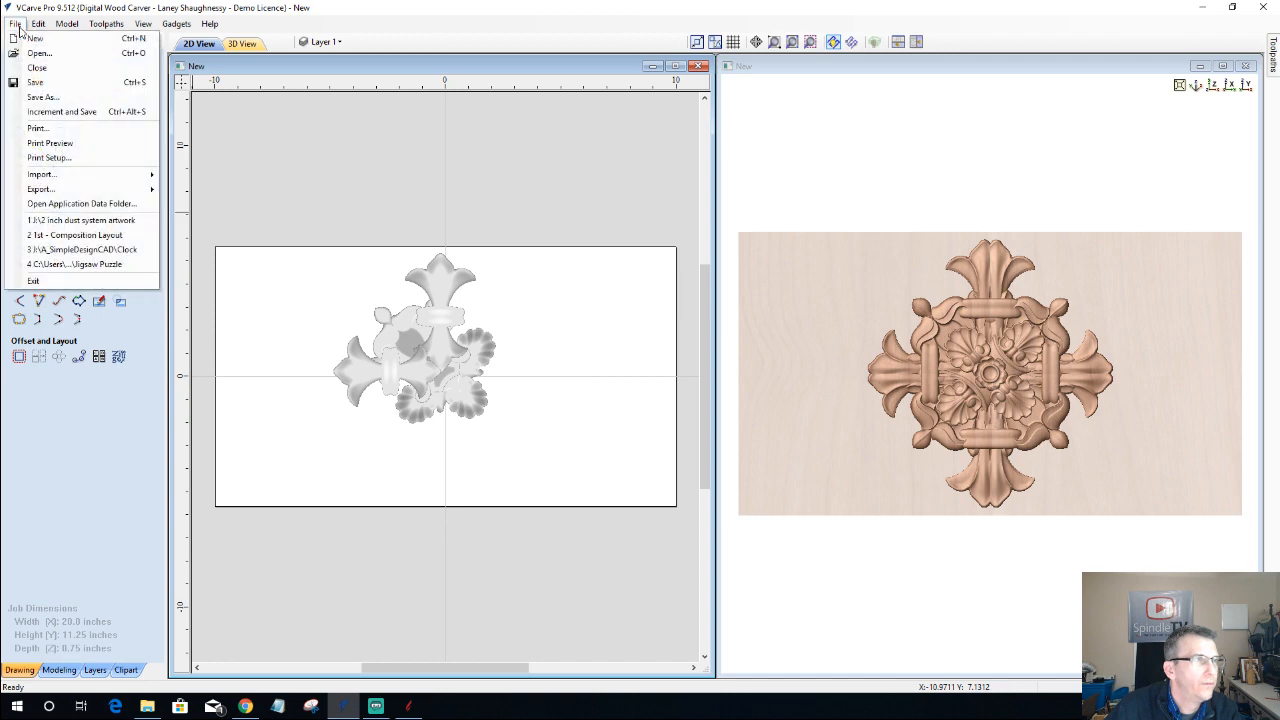
left_click(30, 97)
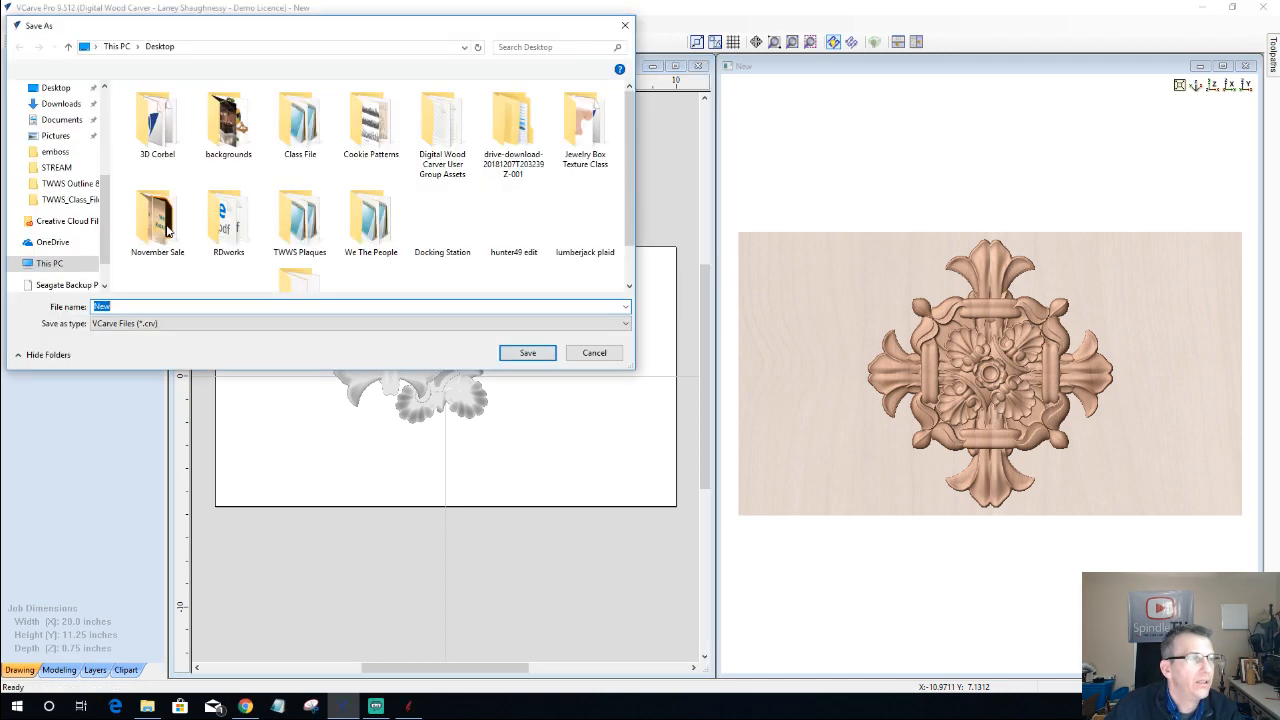
type("Mi")
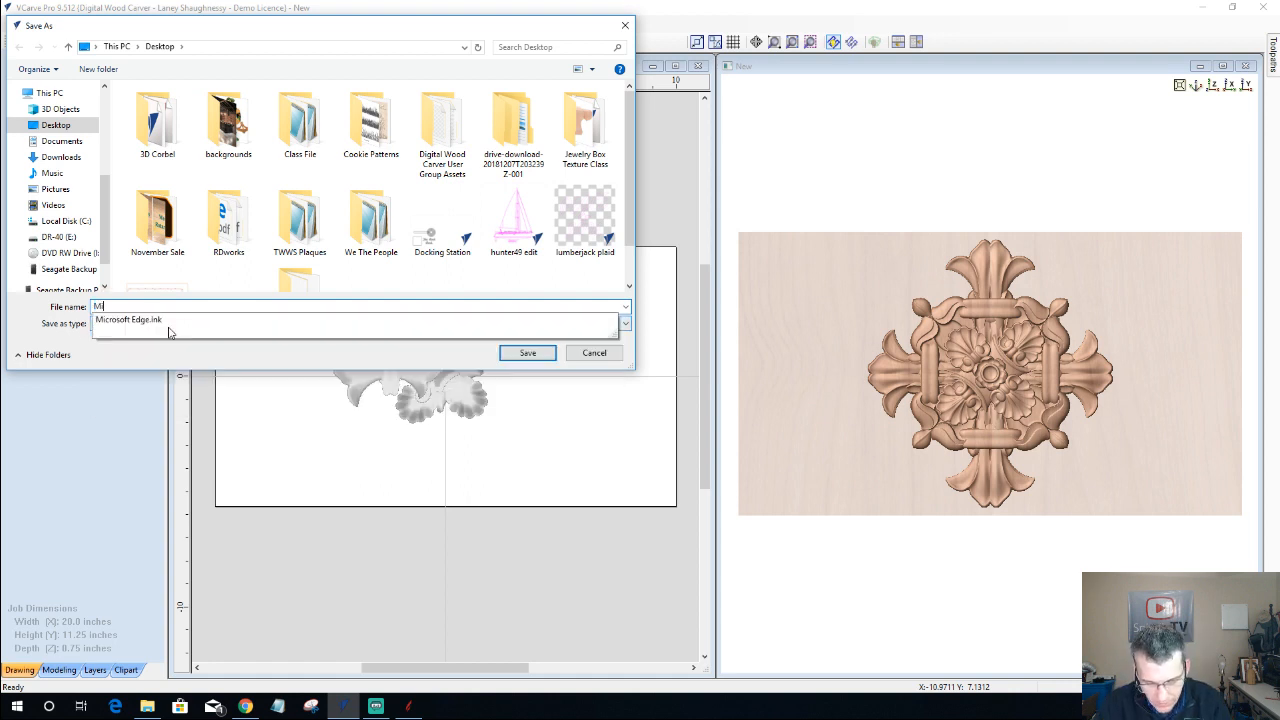
type("rroring")
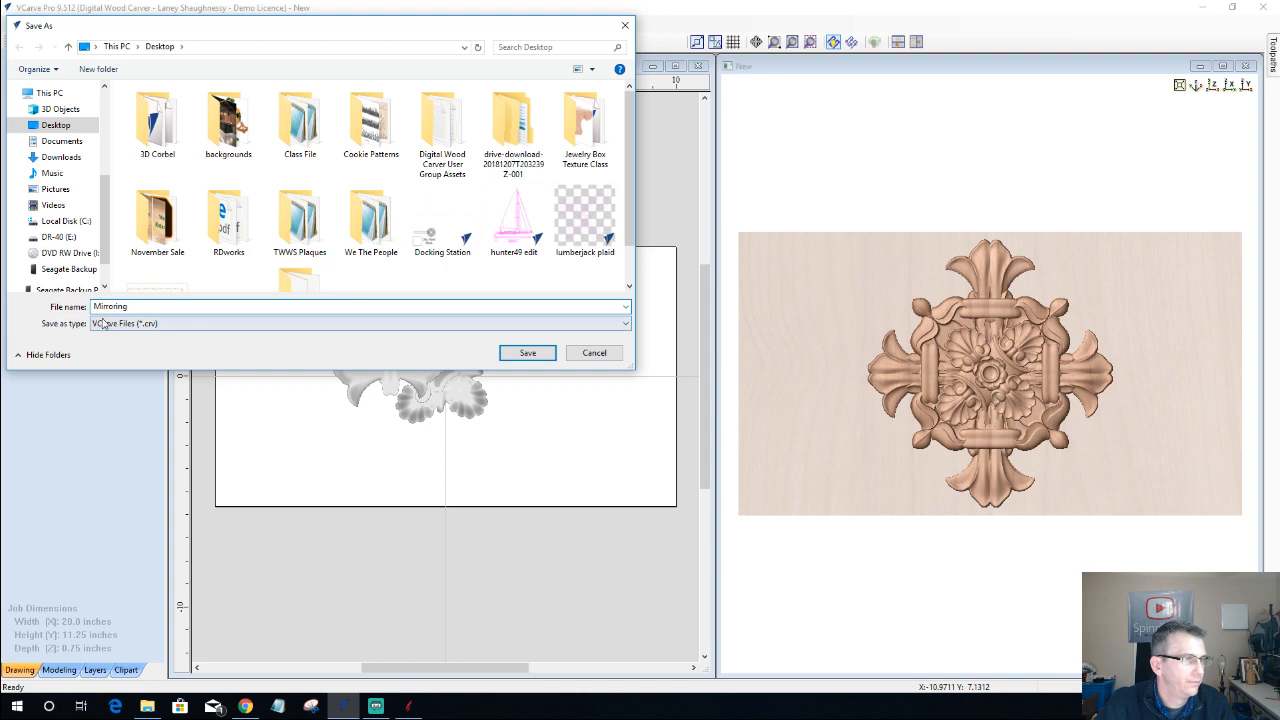
left_click(521, 352)
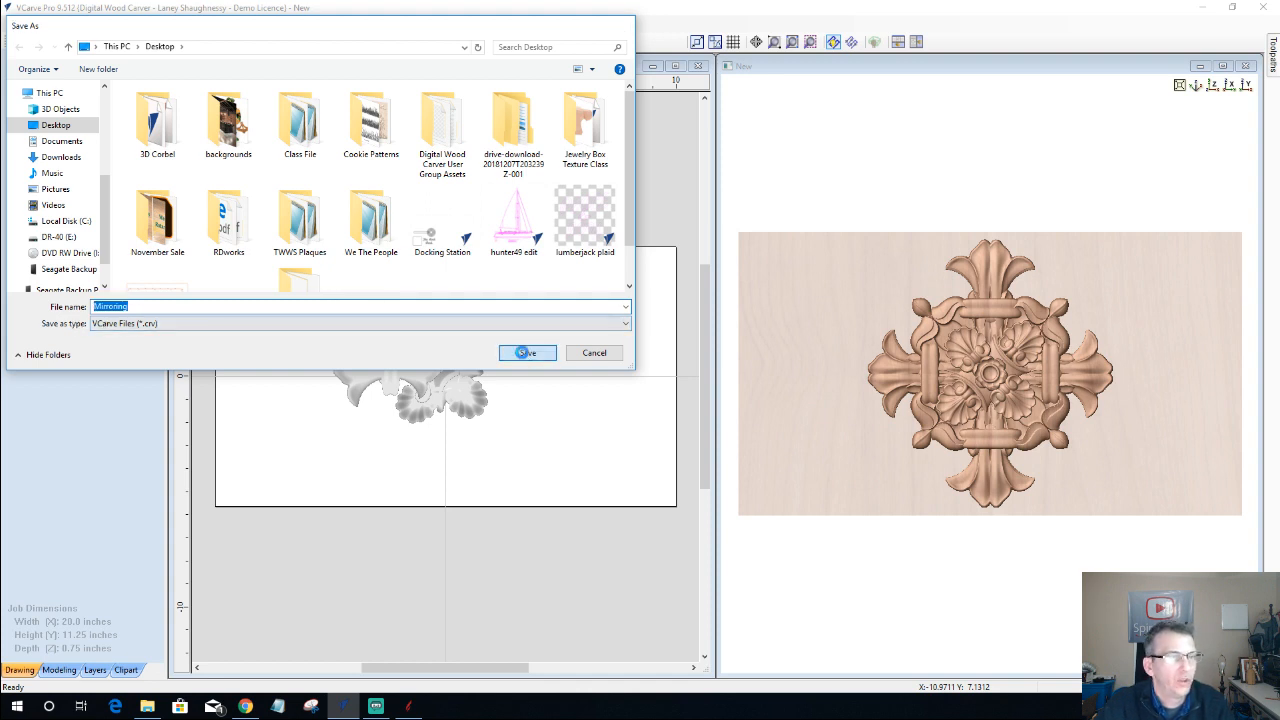
- Switch to Aspire and open the Mirroring file from the Desktop, discarding the changes to the empty job
mouse_move(409, 706)
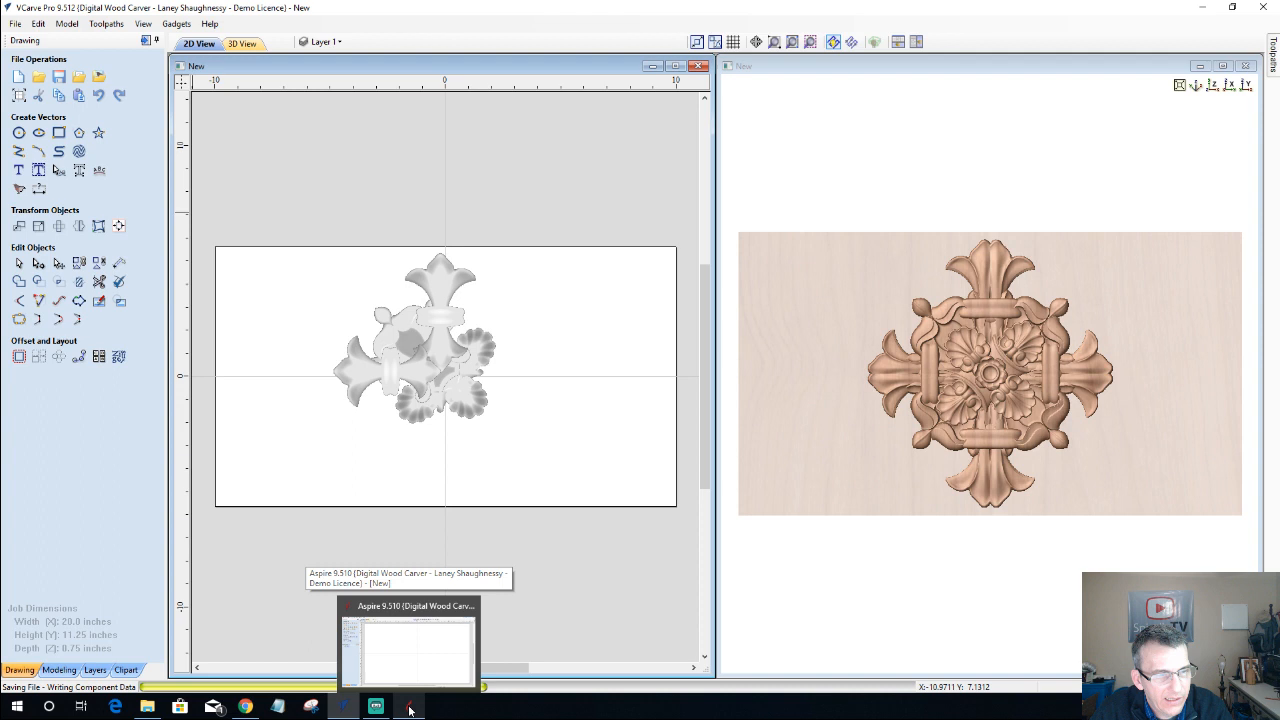
left_click(409, 706)
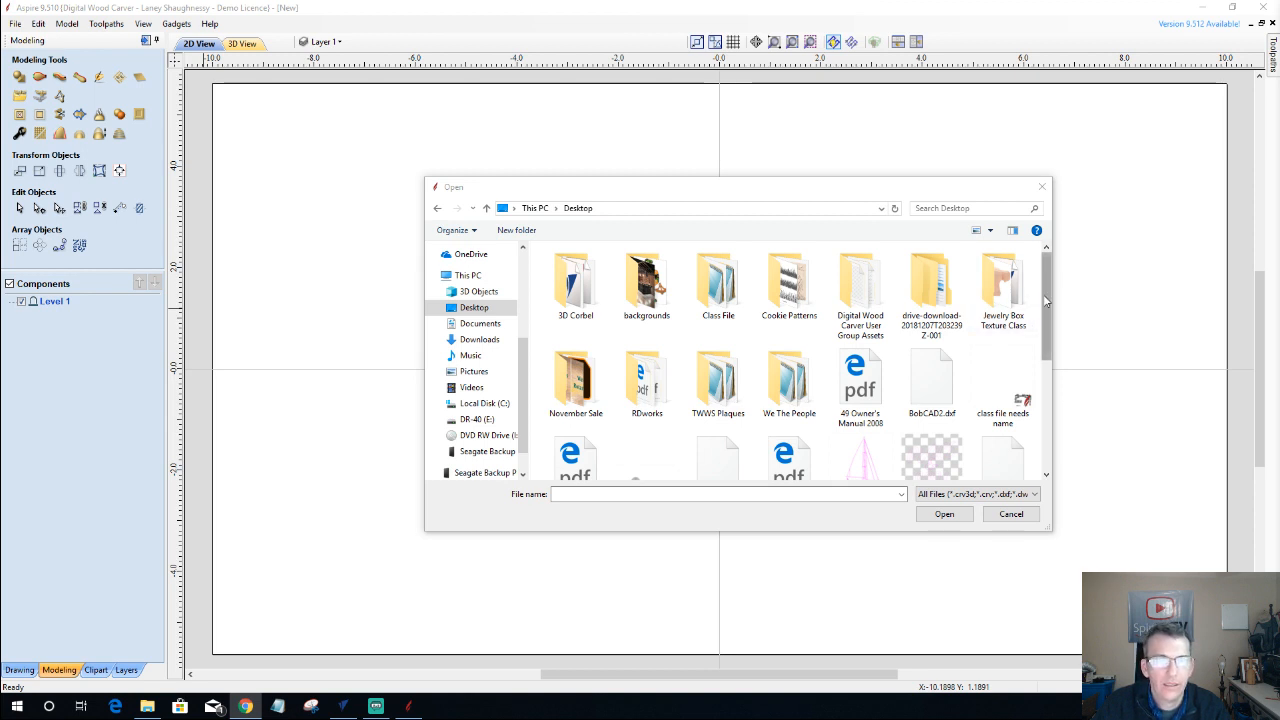
left_click_drag(1043, 294, 1037, 386)
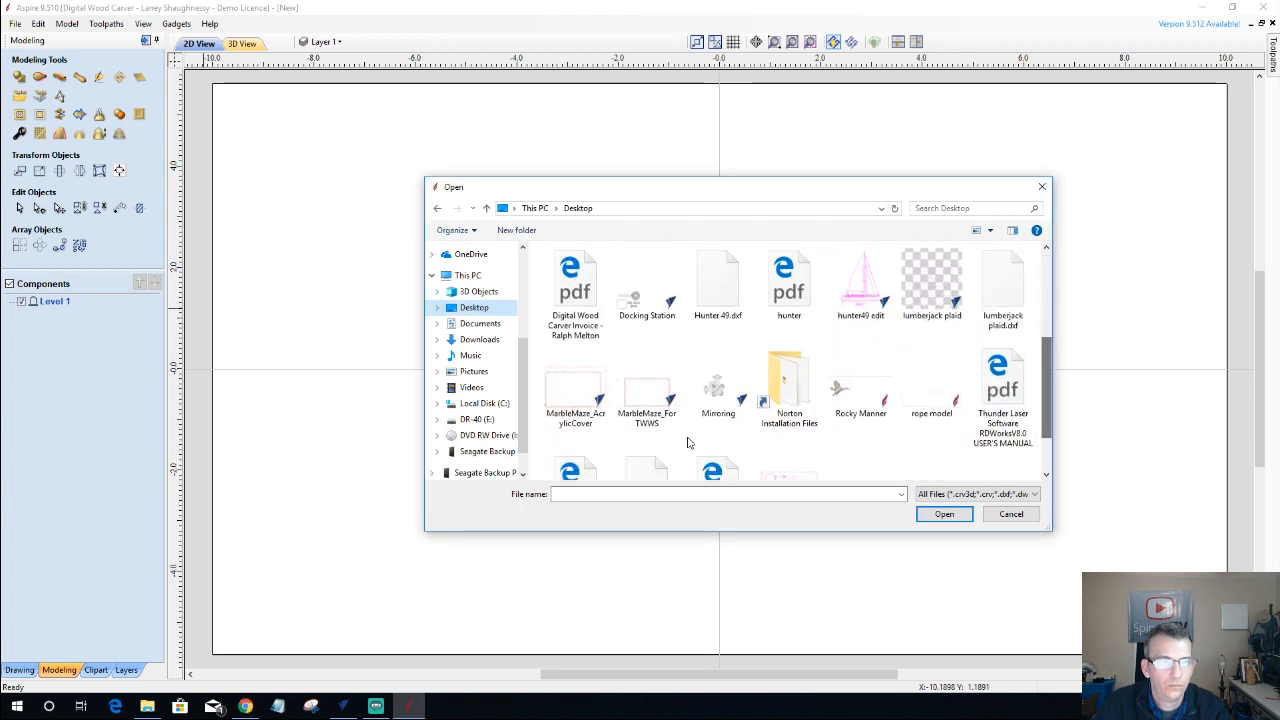
double_click(718, 390)
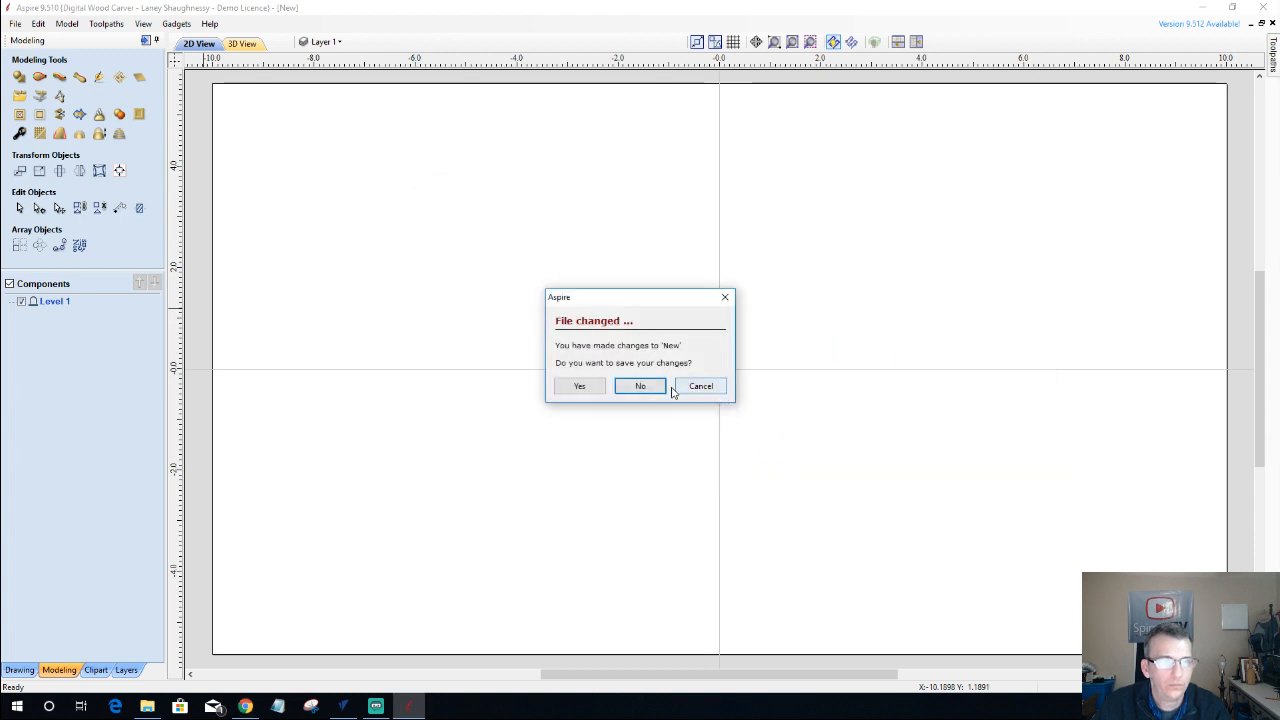
left_click(640, 388)
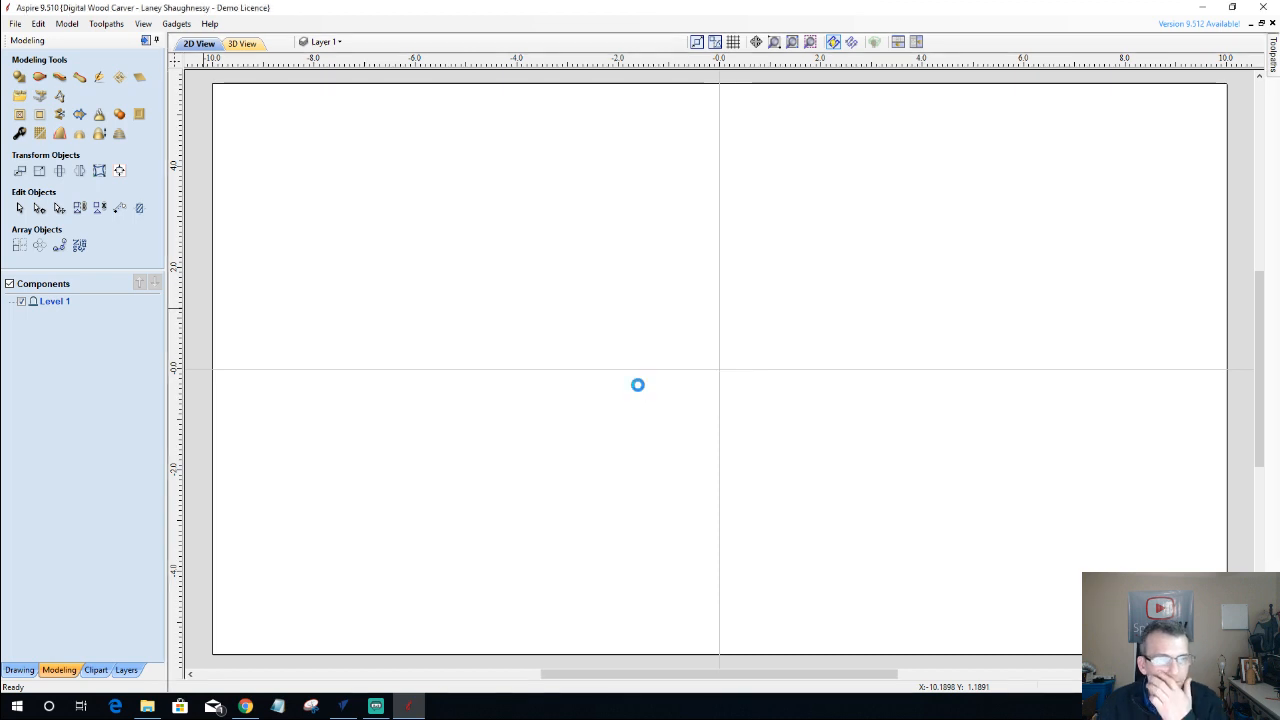
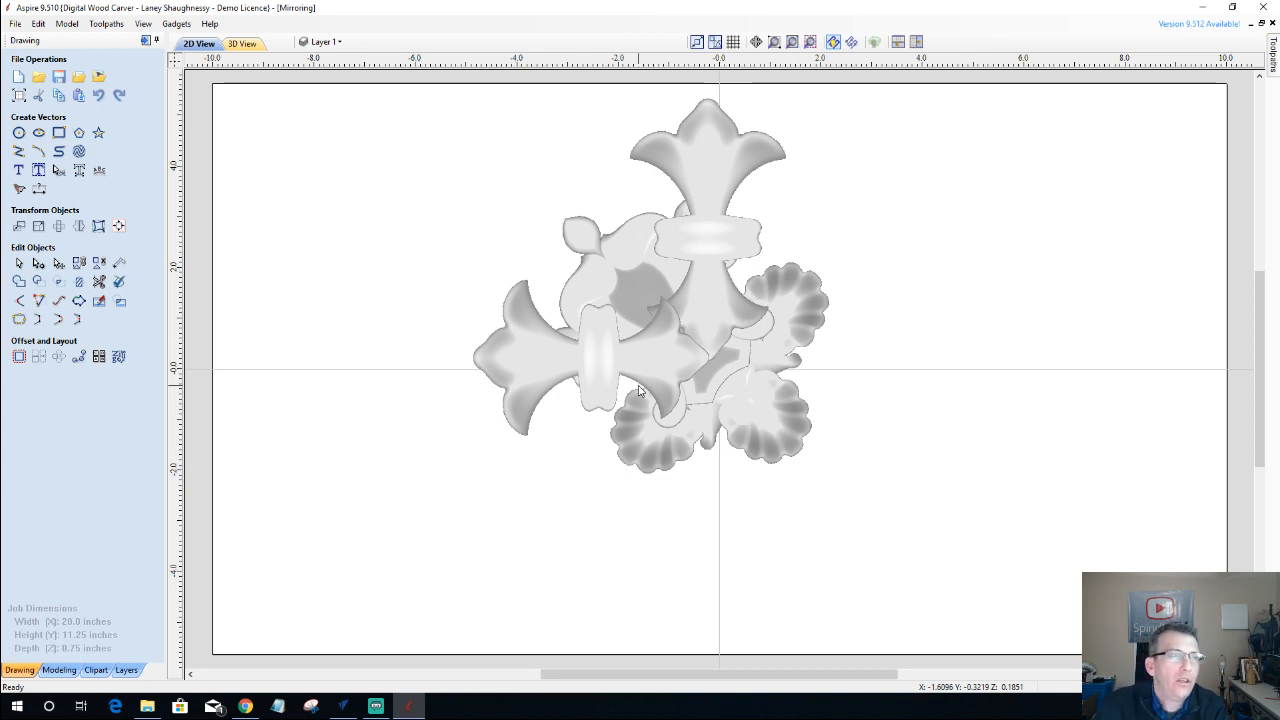
- Show the 2D and 3D views side by side and create a single component from the visible model
left_click(917, 42)
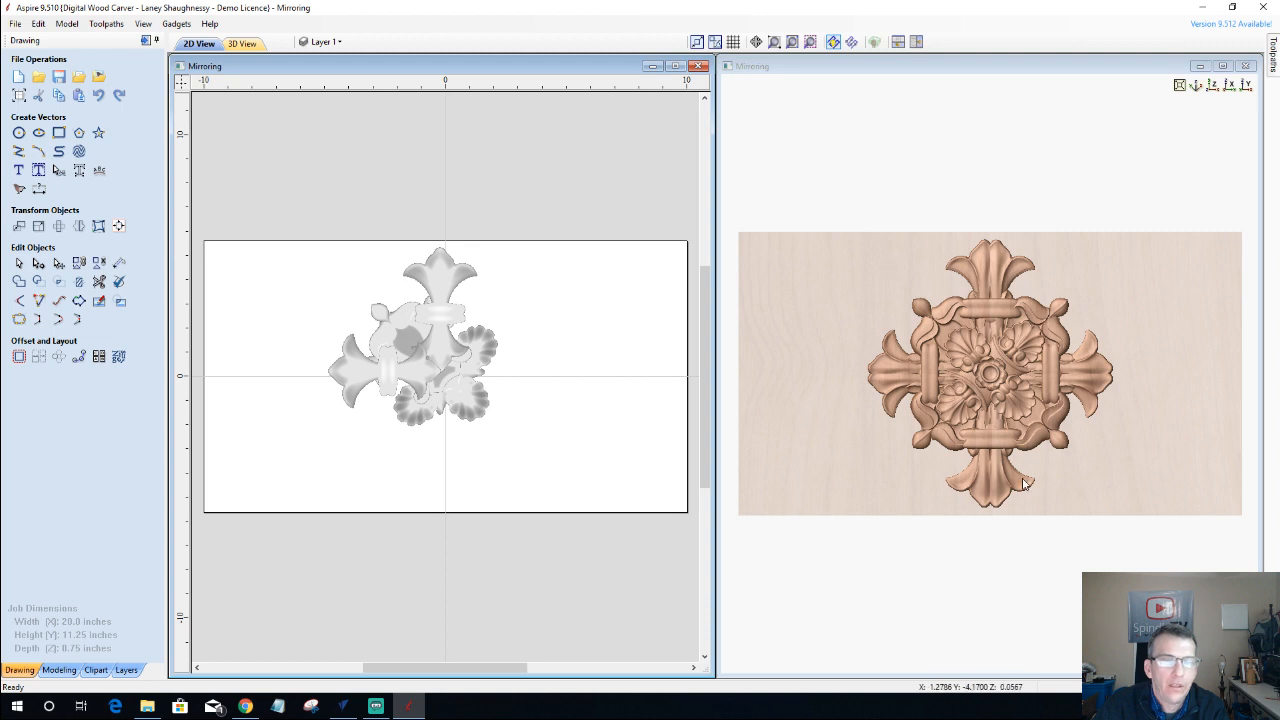
scroll(1007, 397, "up", 2)
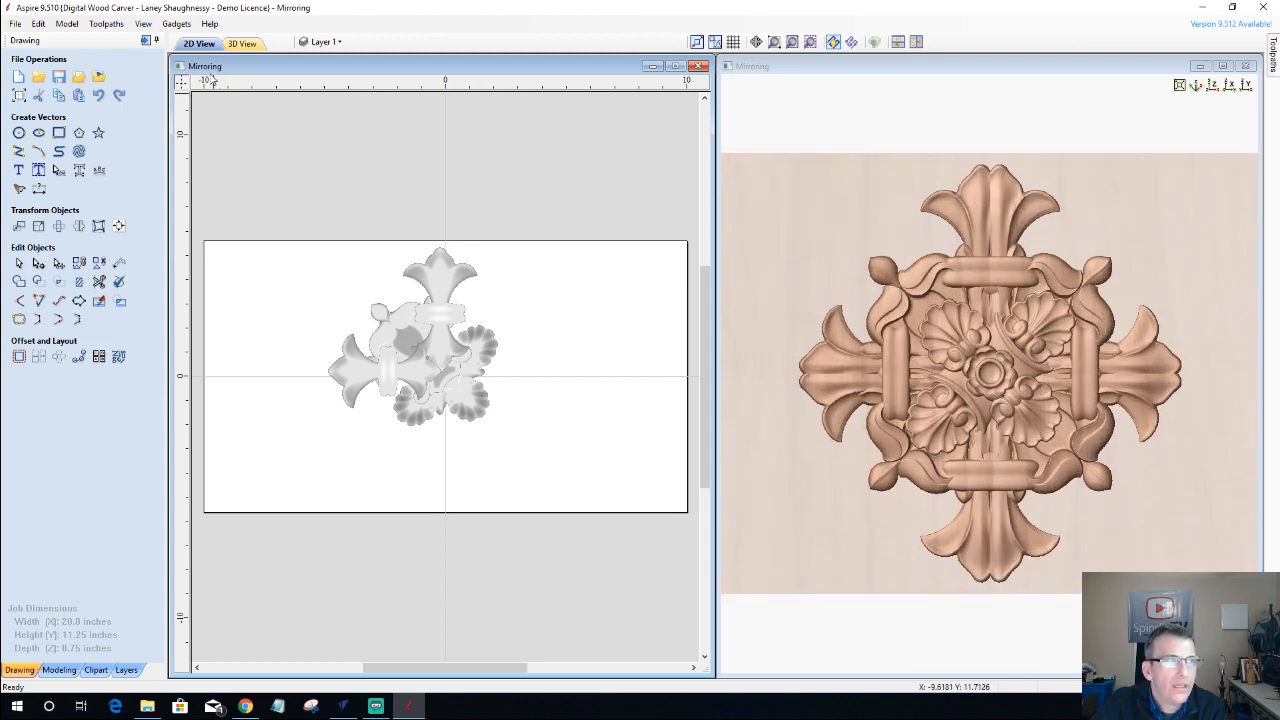
left_click(70, 24)
mouse_move(97, 54)
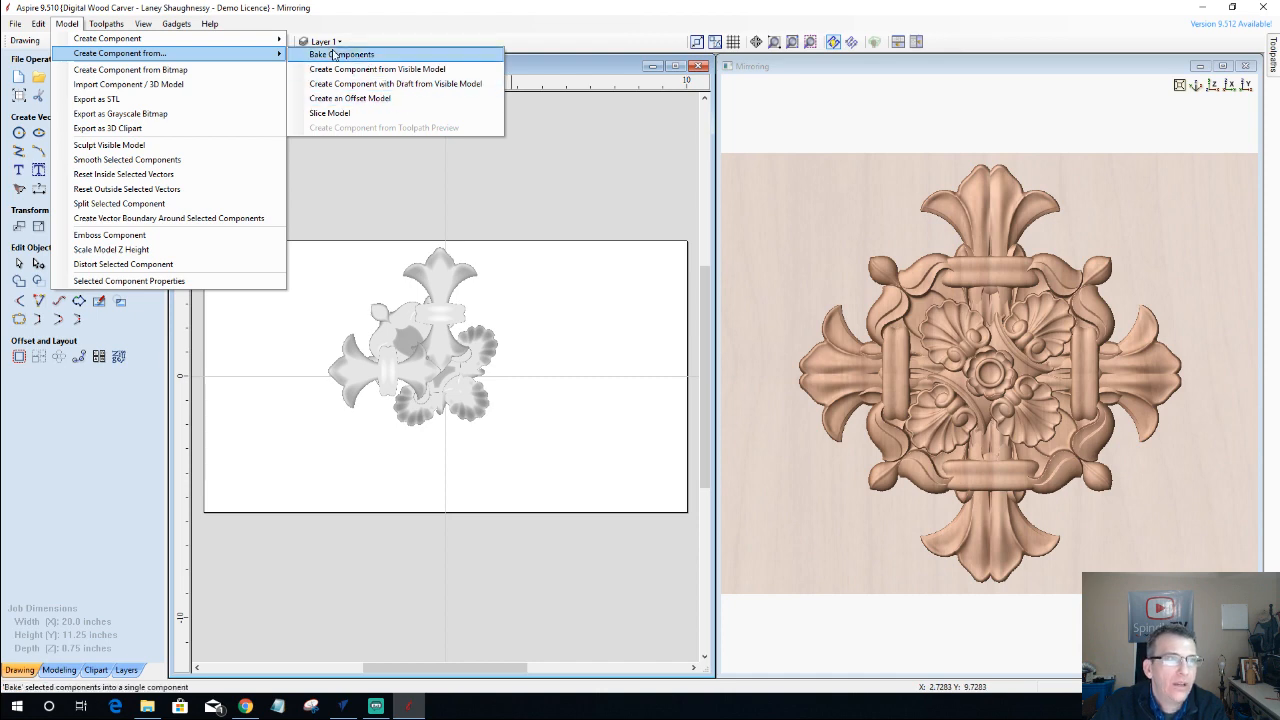
left_click(416, 70)
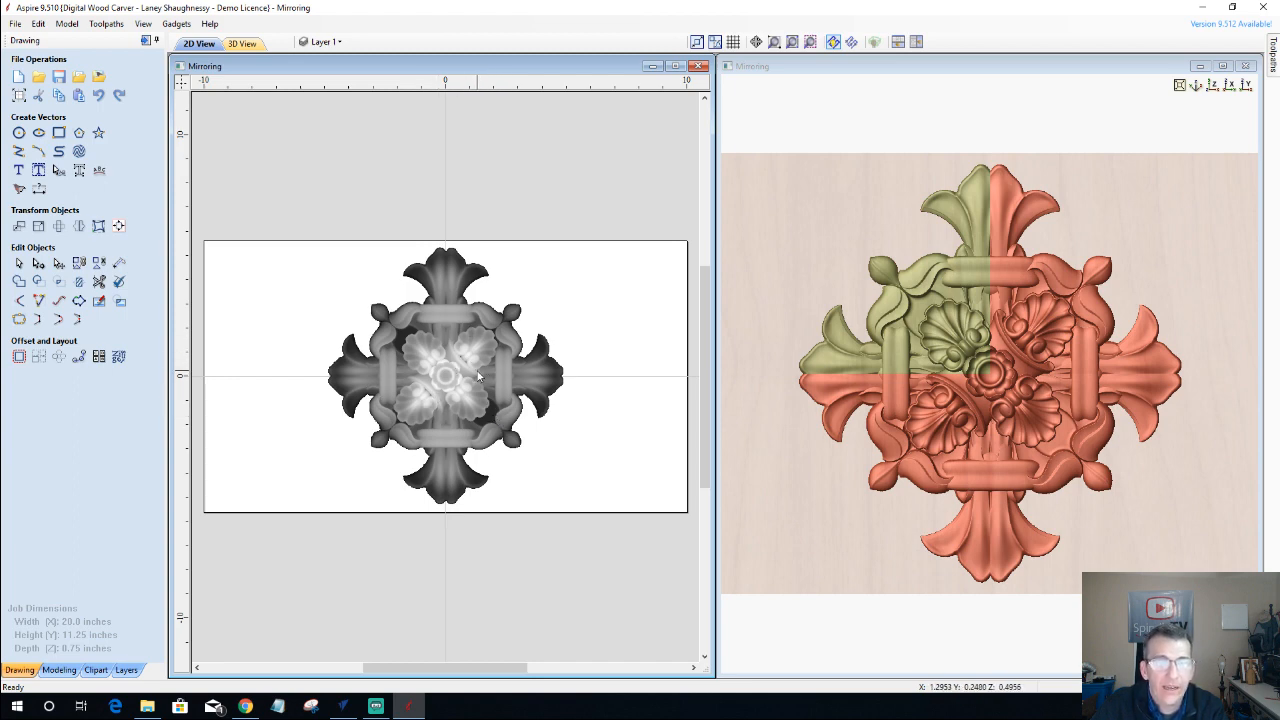
- Examine the component tree, the Copy of Visible Model component in both views, and the available model export commands
left_click(50, 669)
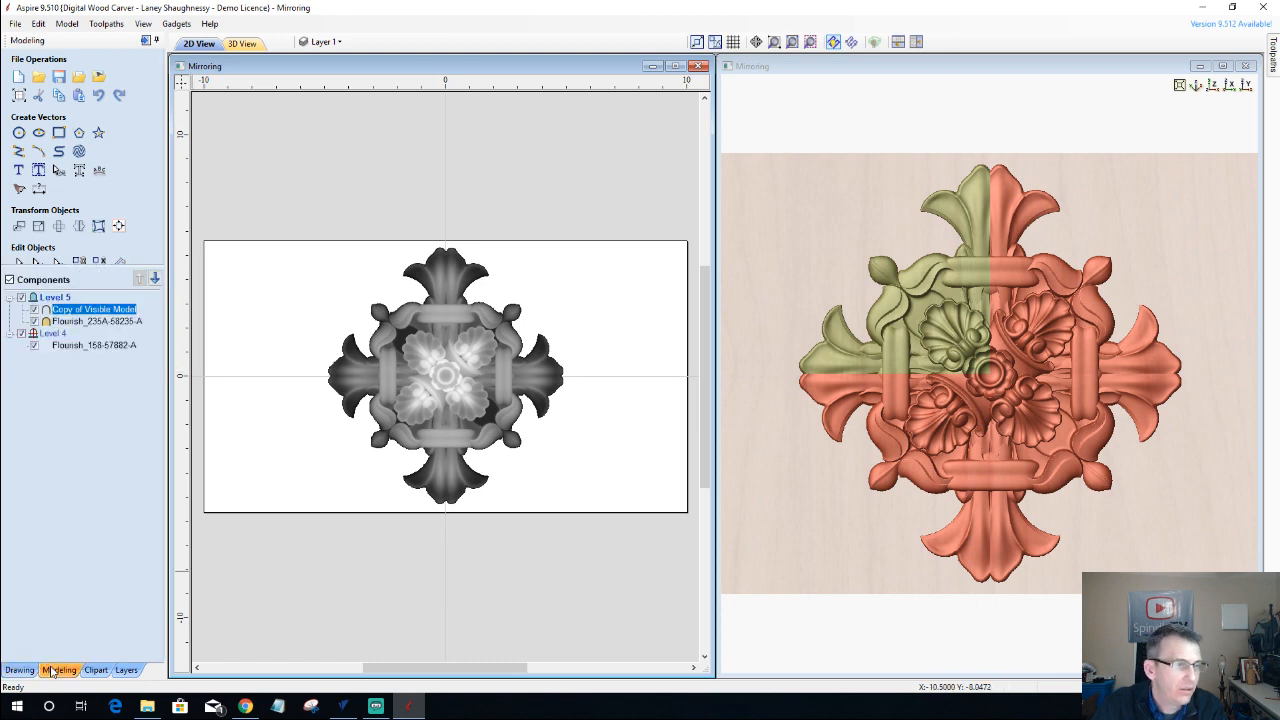
left_click(81, 435)
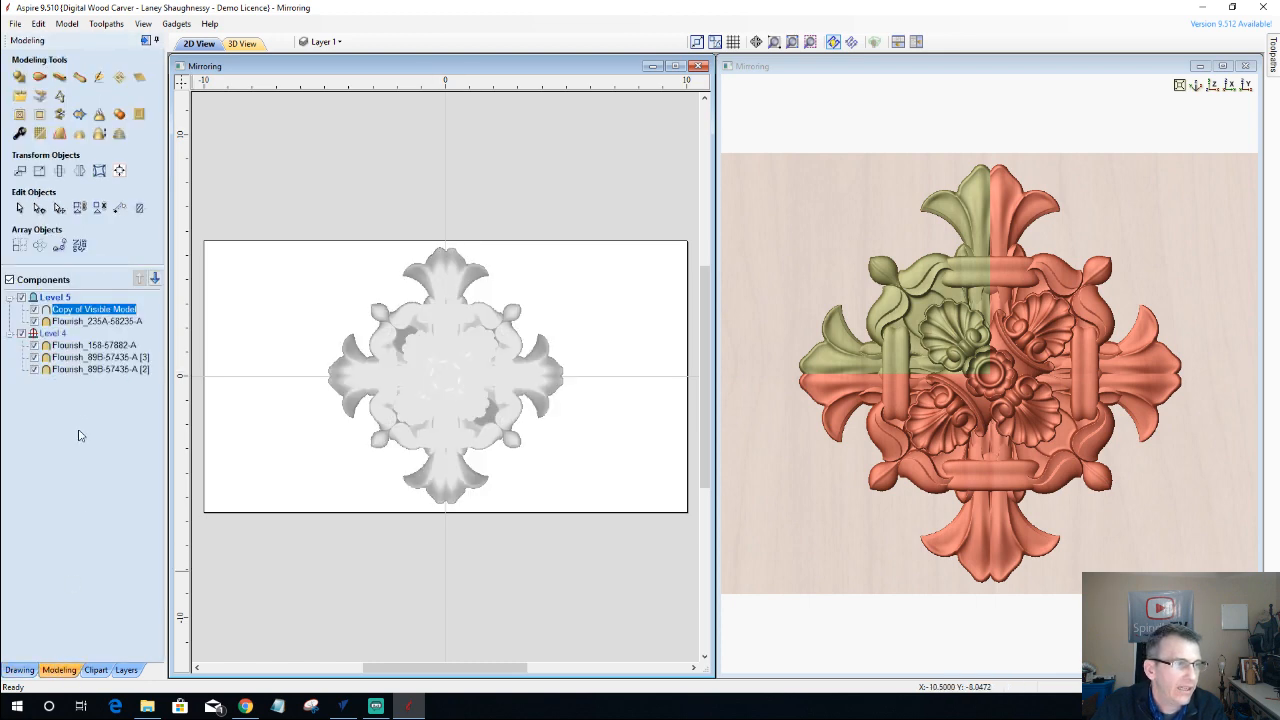
left_click(72, 311)
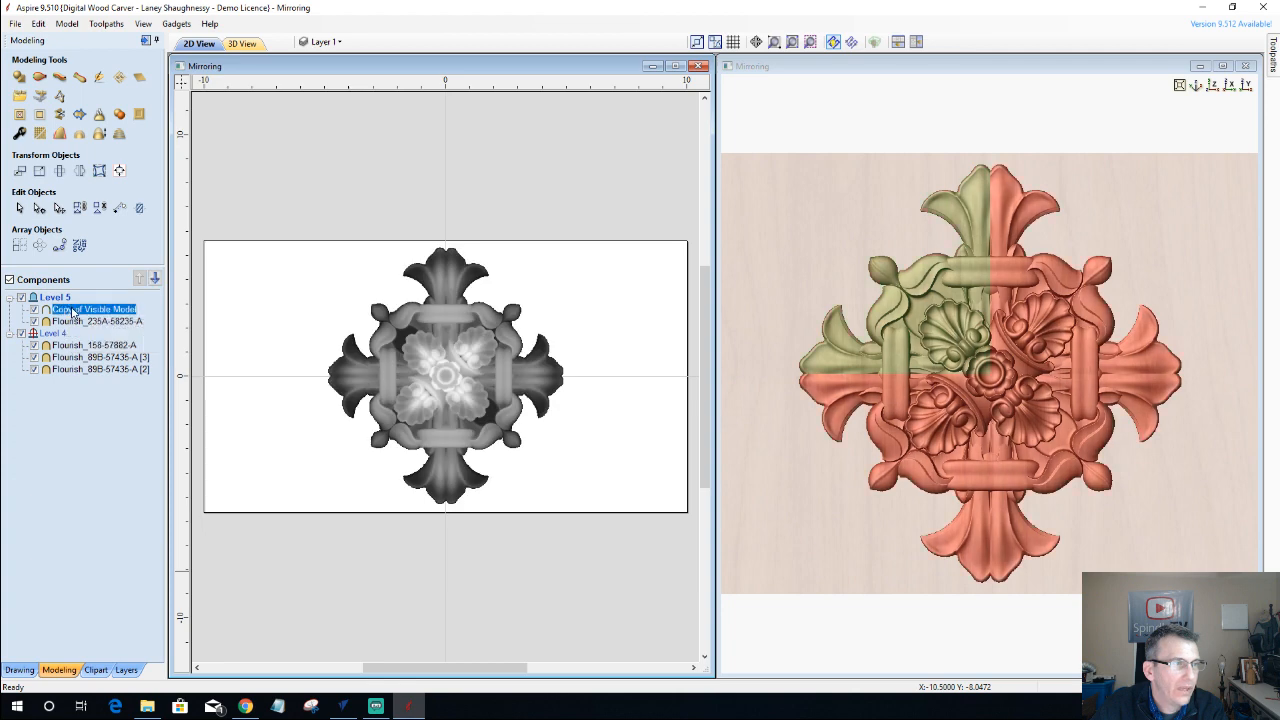
left_click(43, 461)
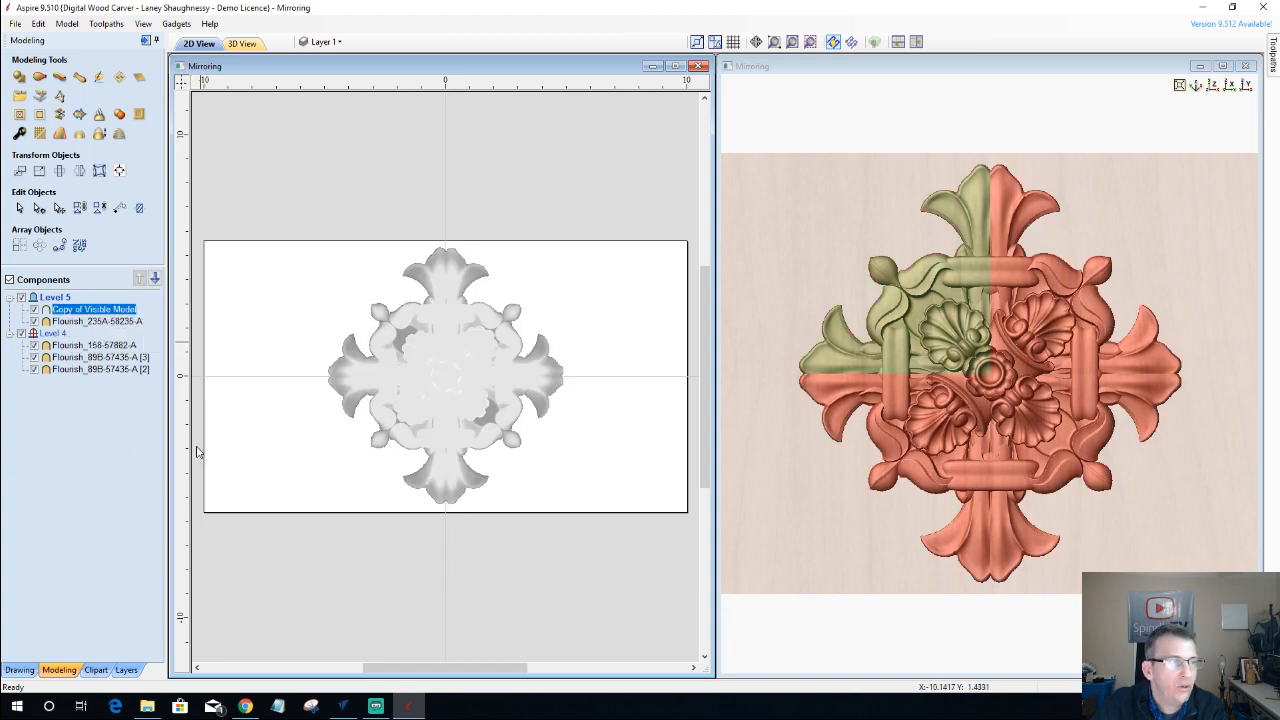
left_click(438, 370)
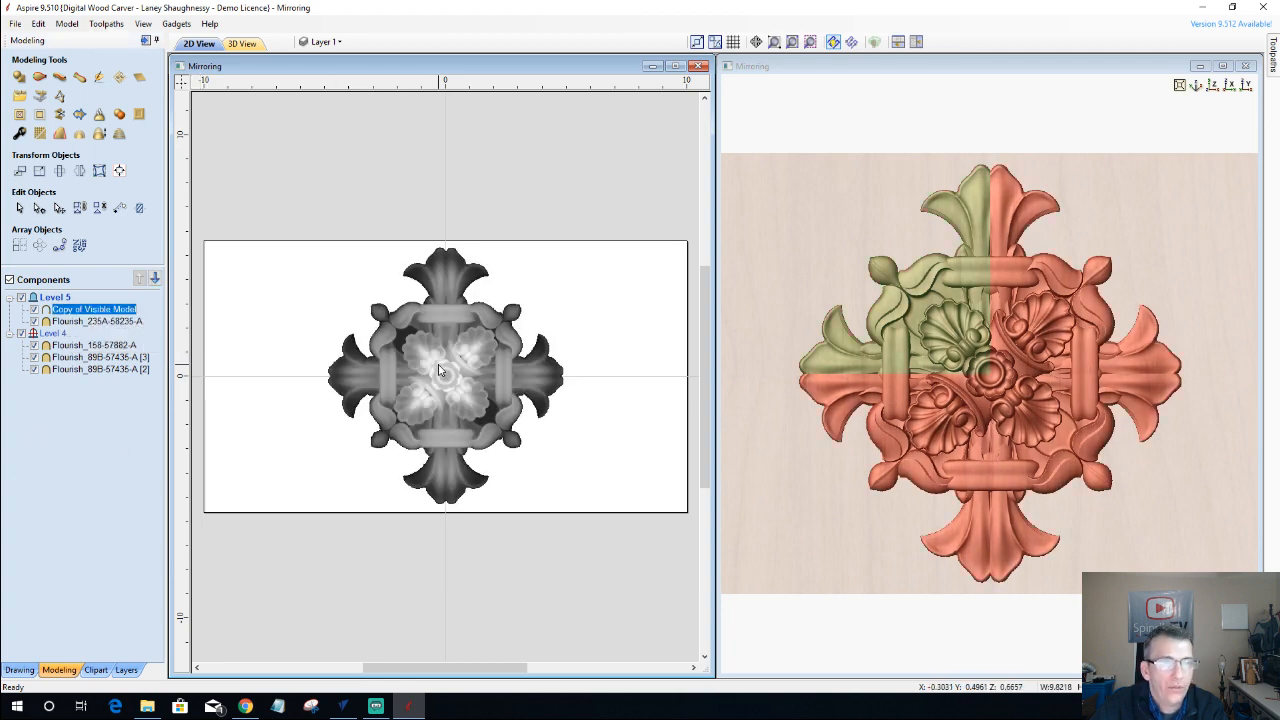
left_click(124, 483)
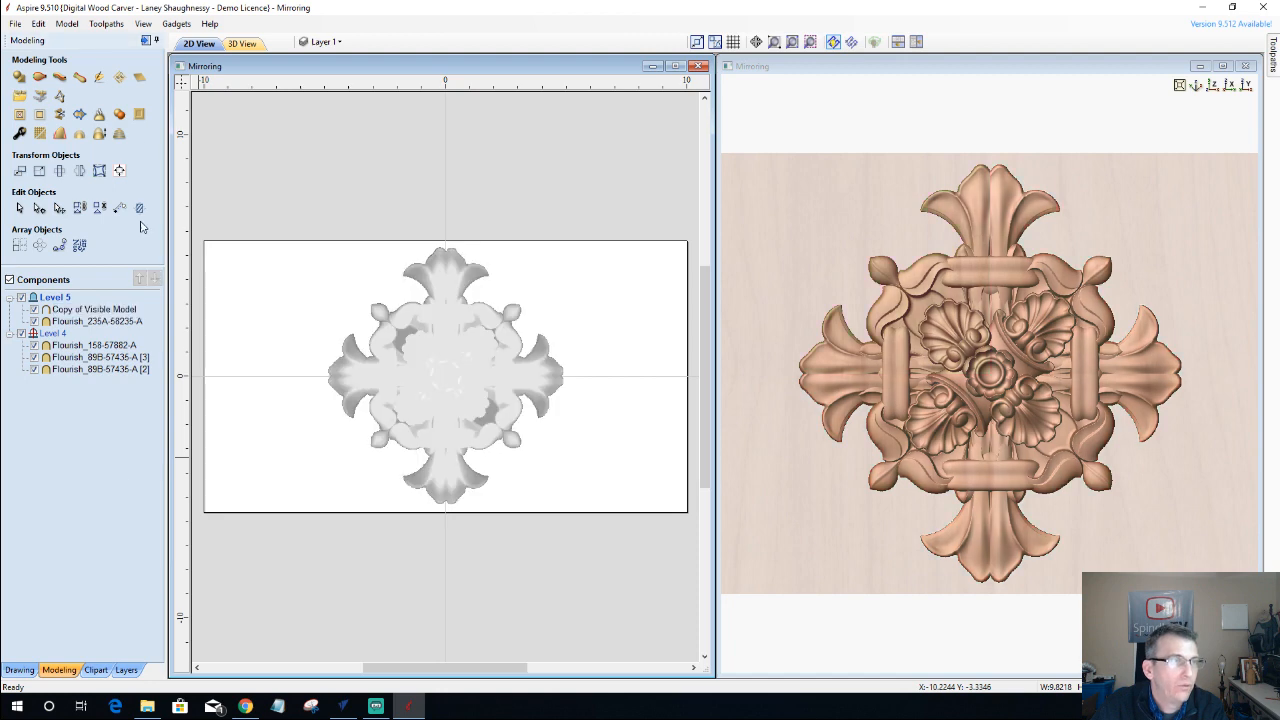
left_click(67, 25)
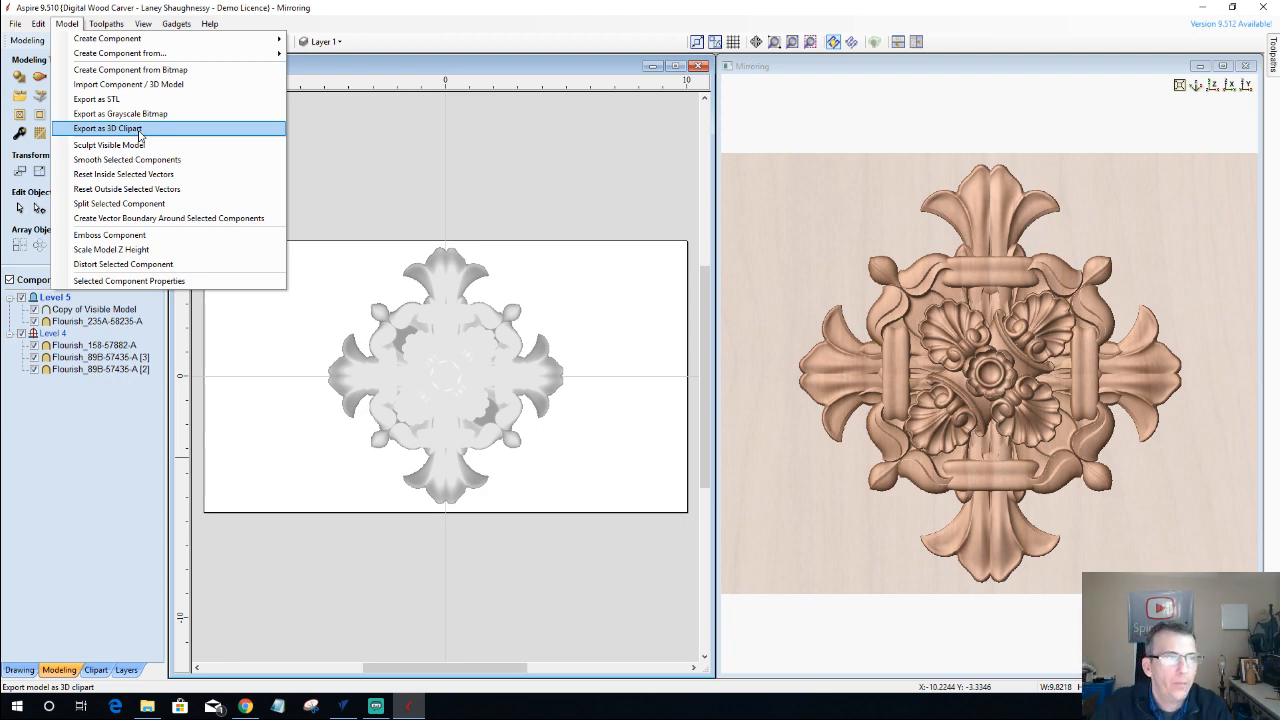
left_click(271, 326)
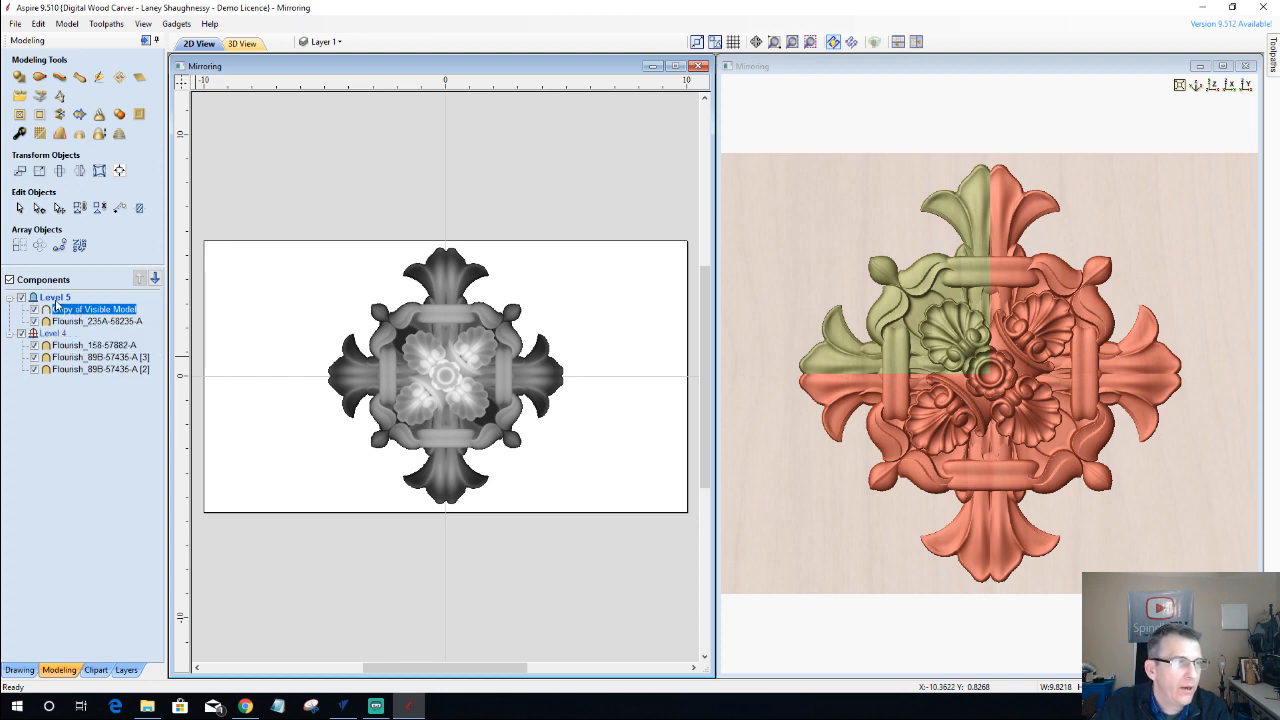
- Insert a new component level above Level 5 and move Copy of Visible Model into it
right_click(57, 300)
mouse_move(90, 337)
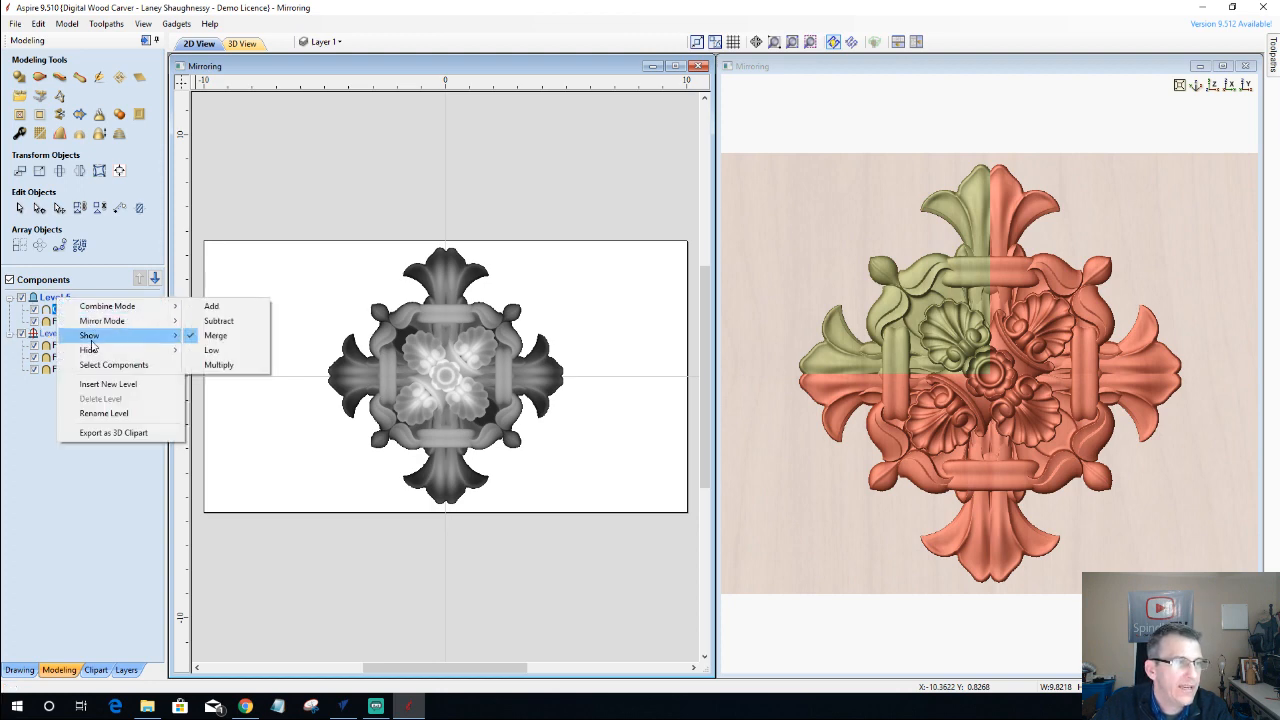
left_click(109, 385)
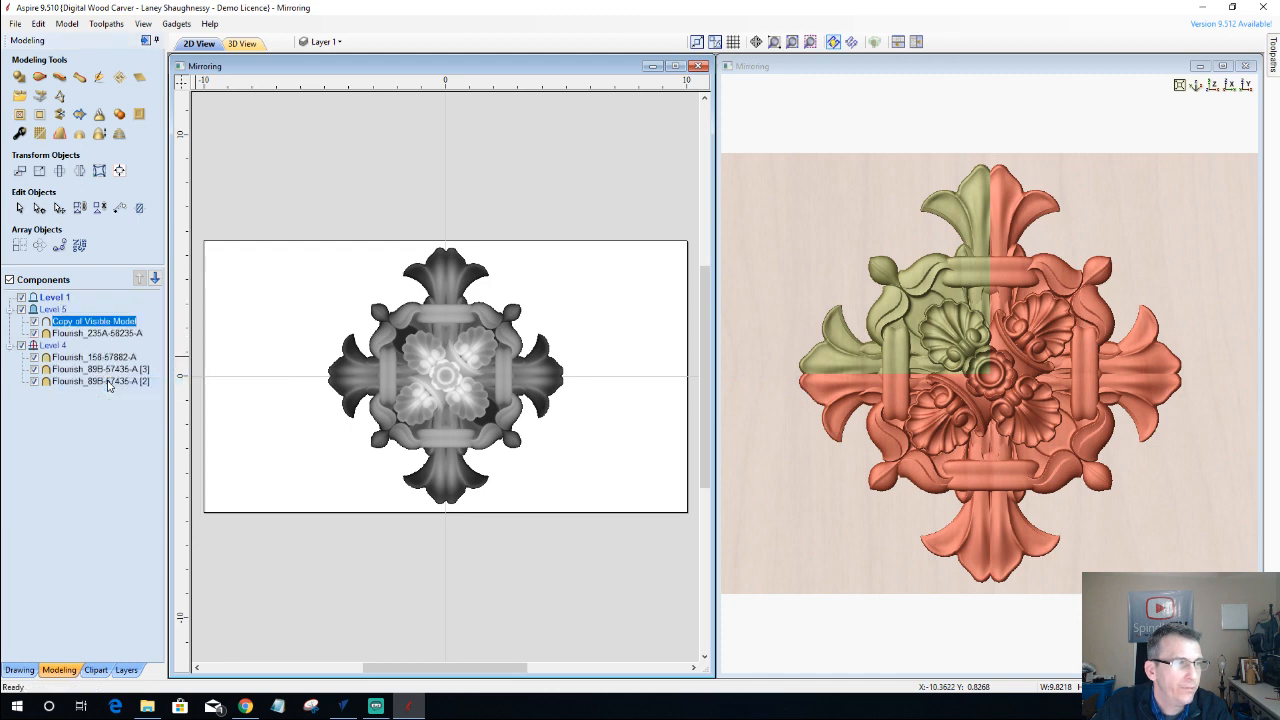
left_click(53, 298)
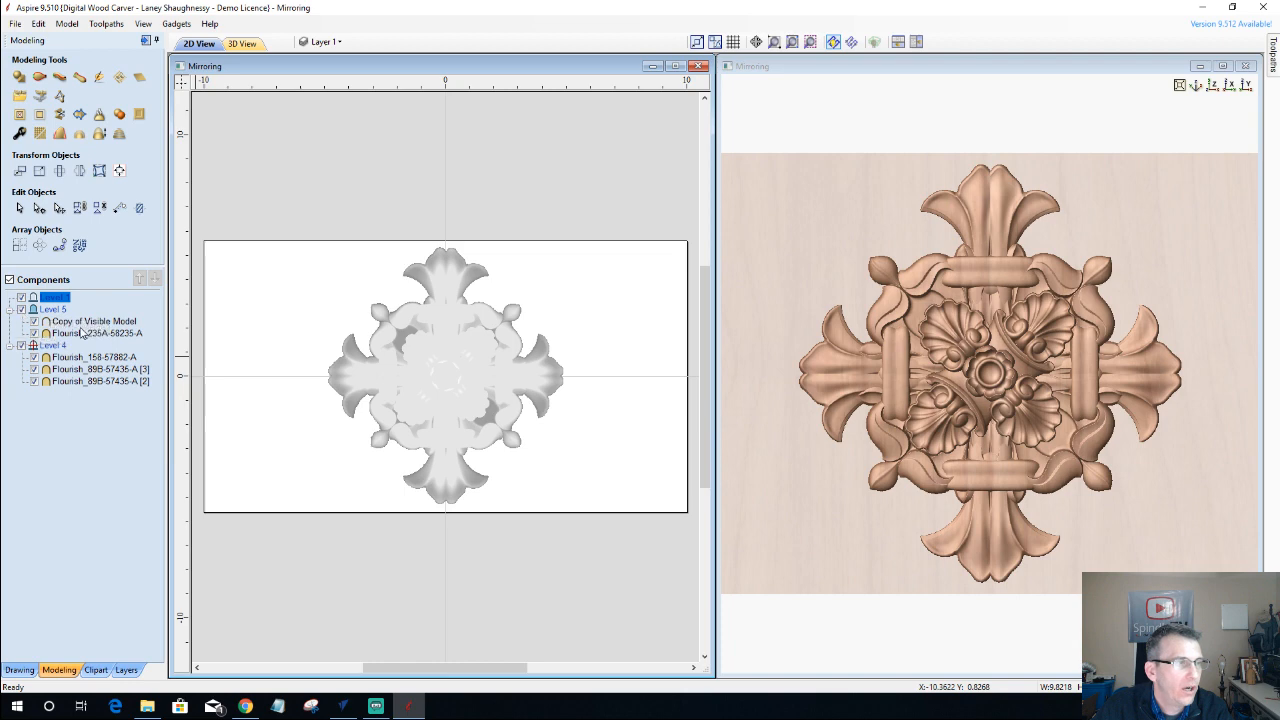
left_click(79, 322)
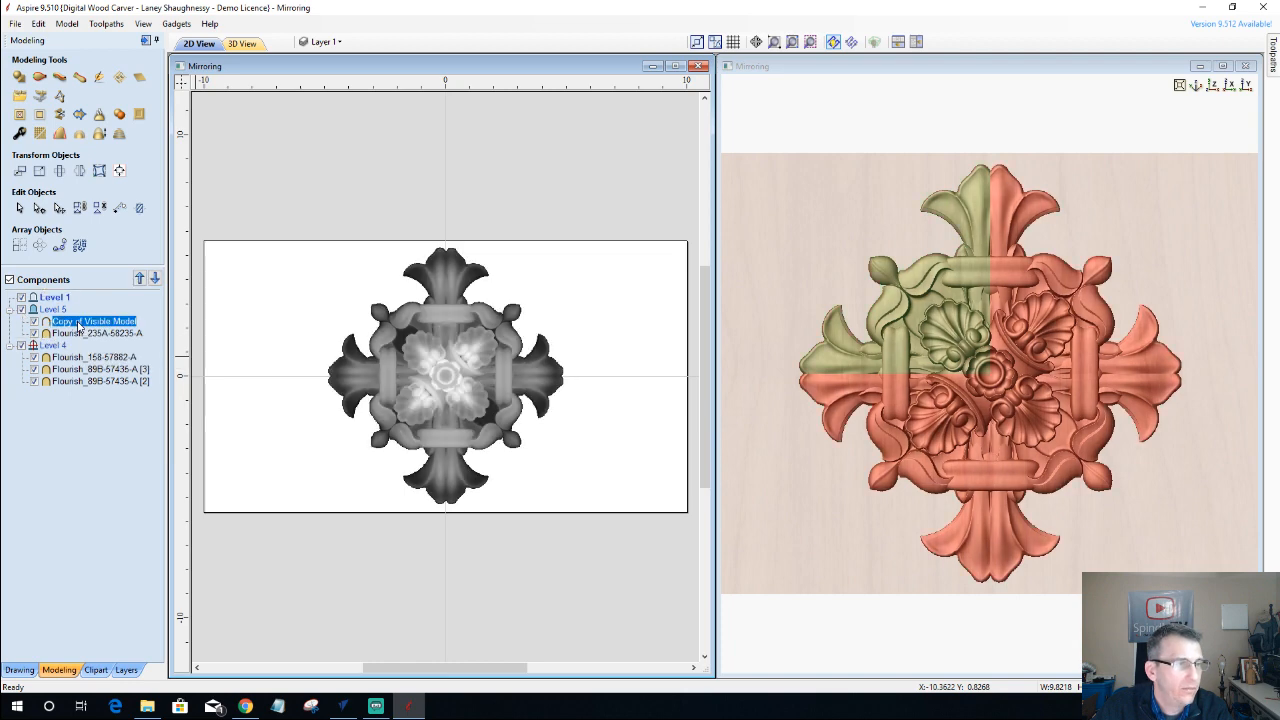
left_click_drag(79, 325, 75, 309)
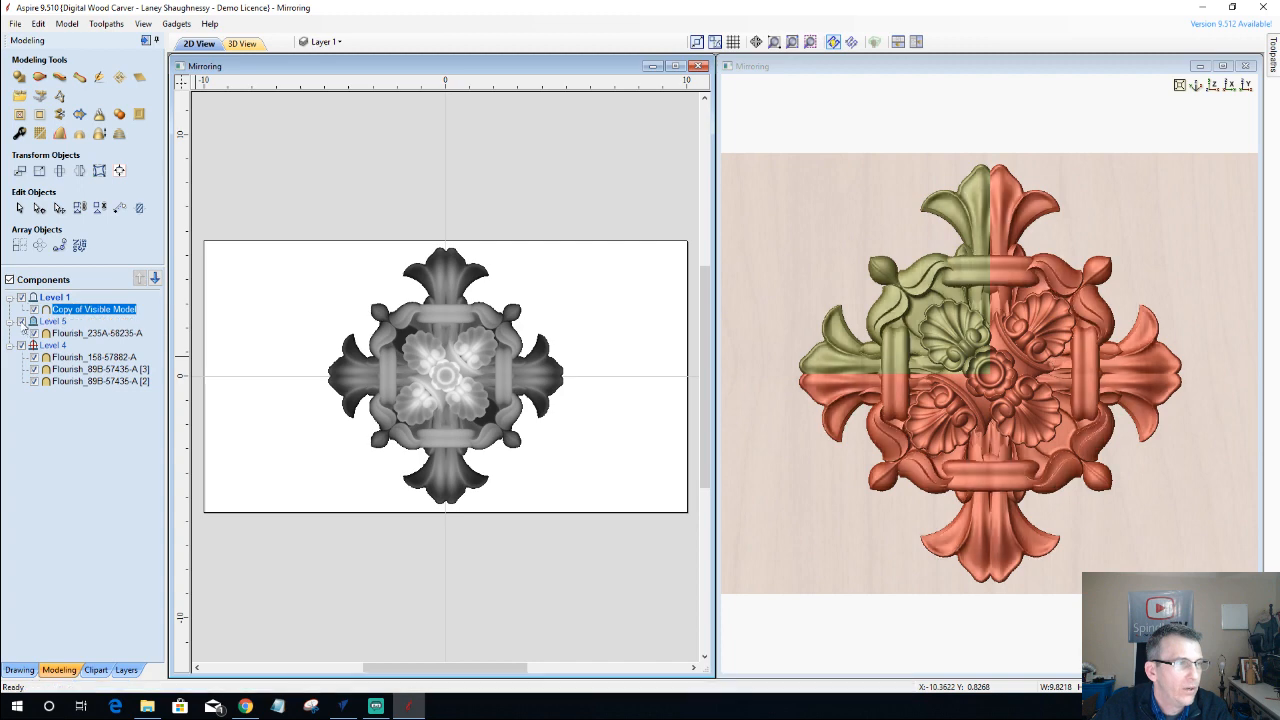
- Hide Level 5 and Level 4 and inspect the remaining combined ornament at an angle in 3D
left_click(21, 321)
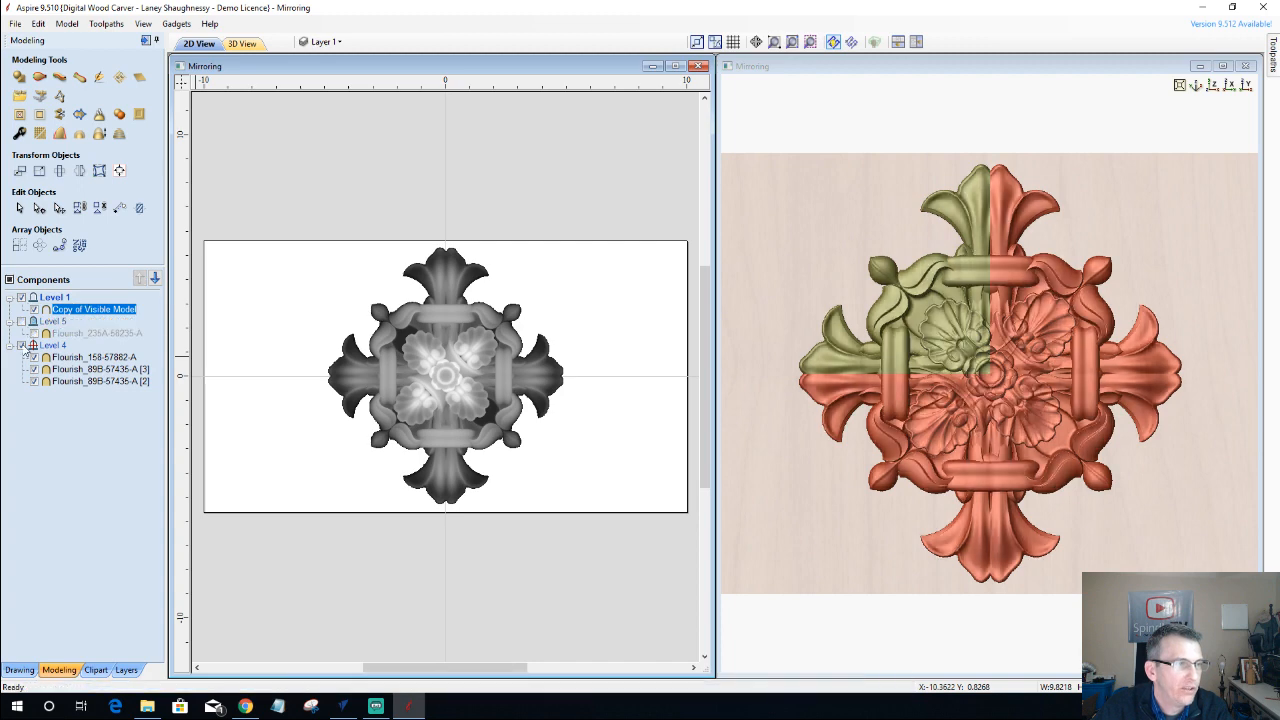
left_click(21, 345)
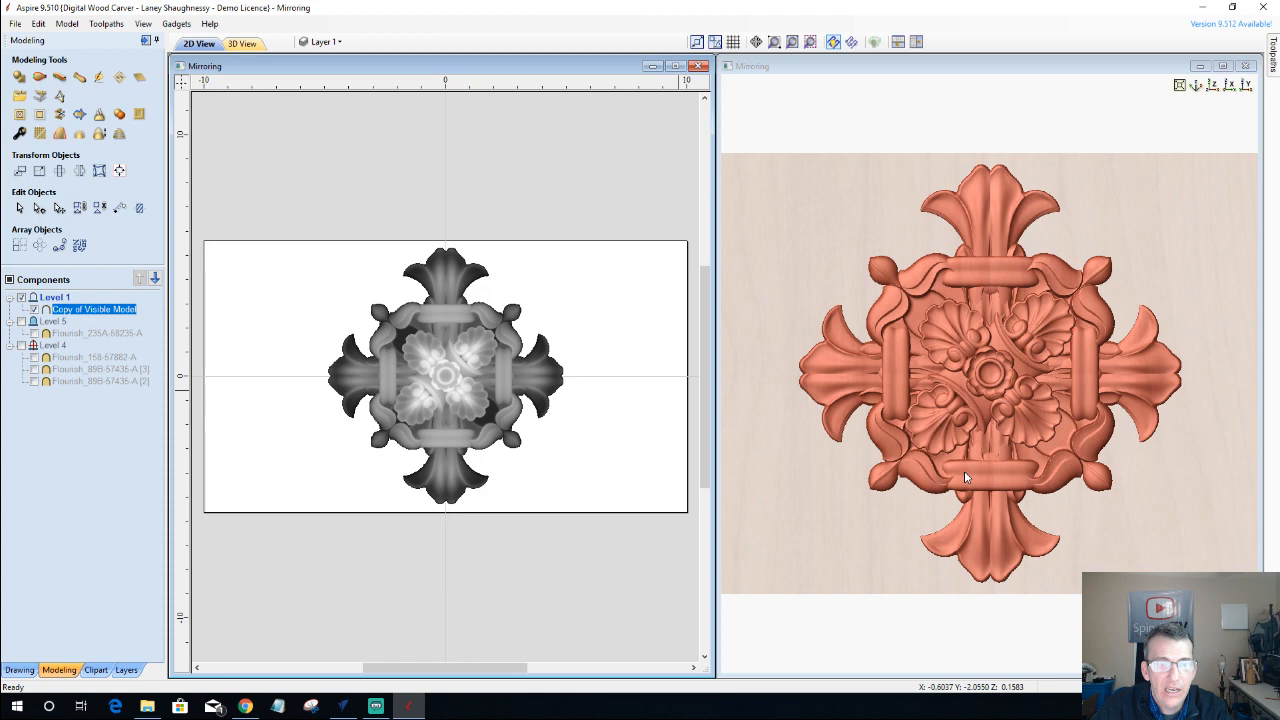
left_click_drag(964, 472, 950, 418)
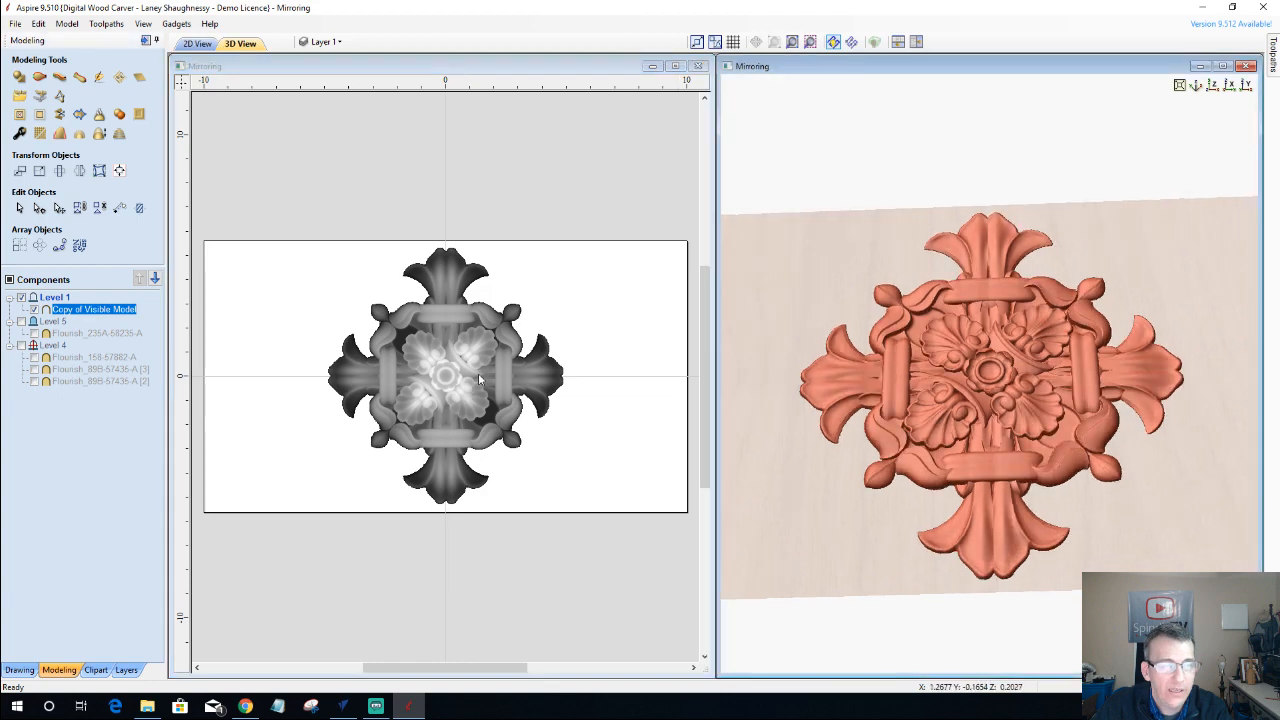
- Set the mirror mode of Level 1 to Left to Right
scroll(465, 365, "down", 1)
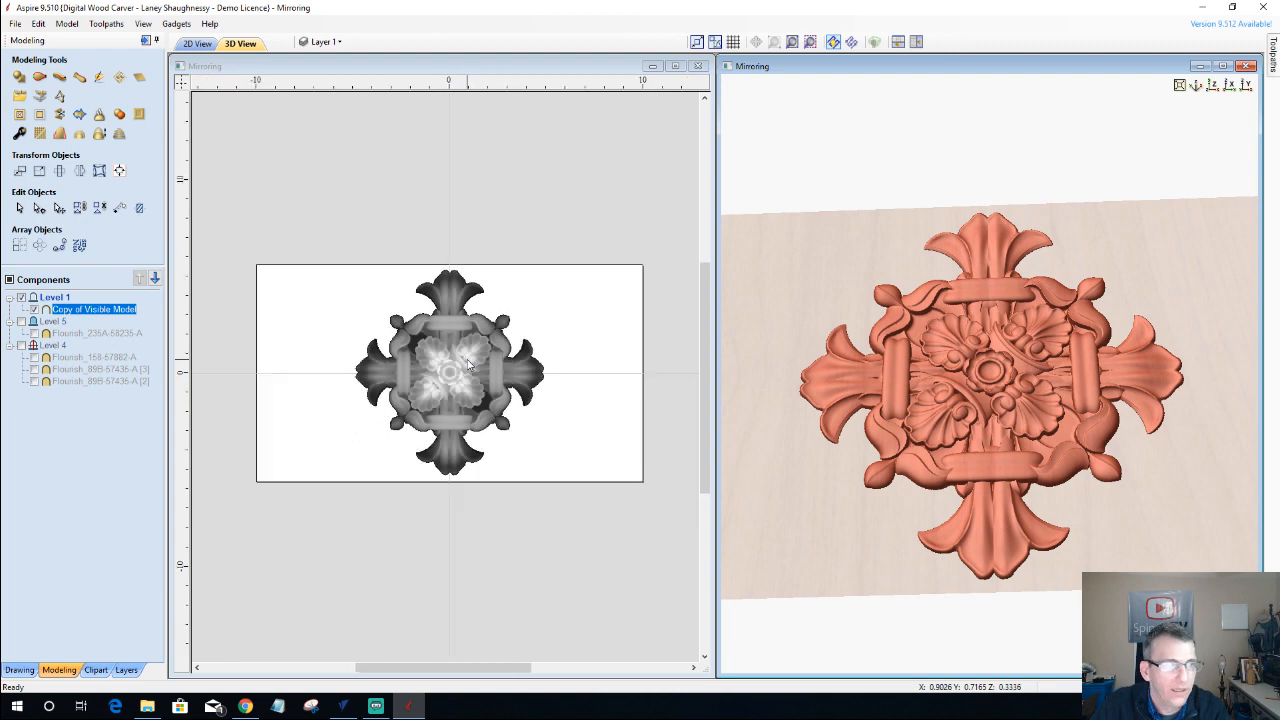
right_click(35, 298)
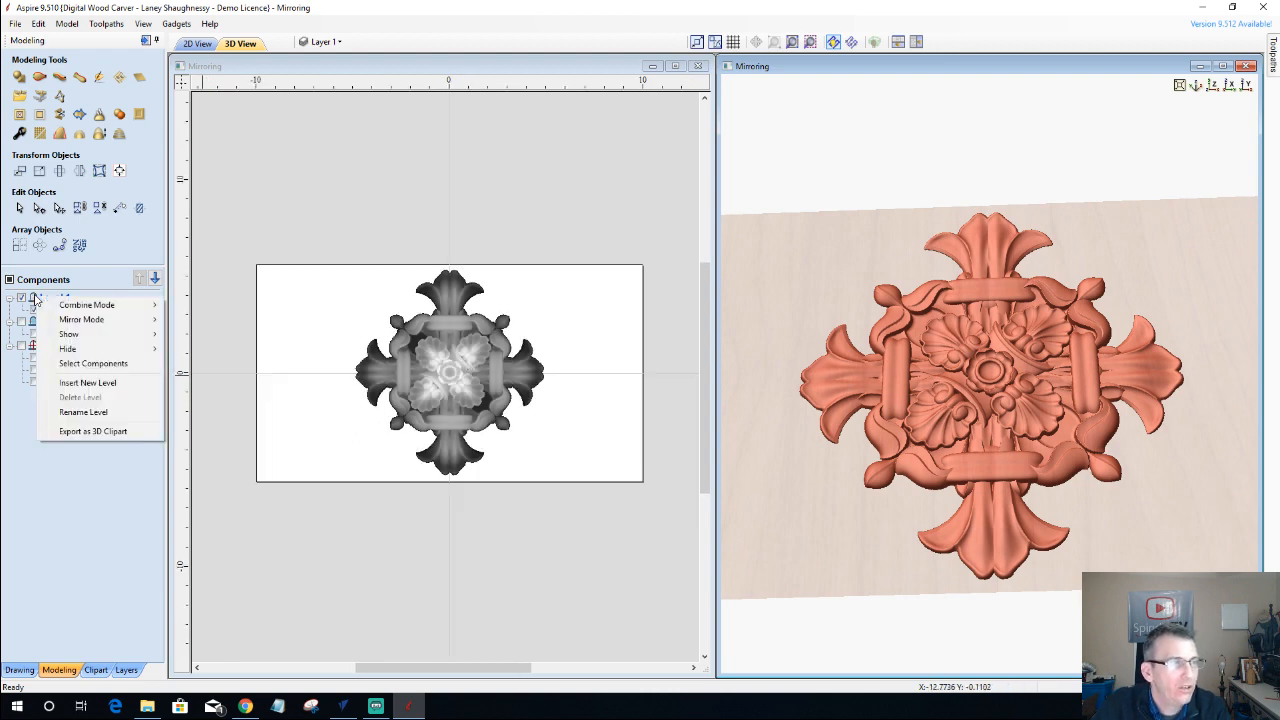
mouse_move(65, 320)
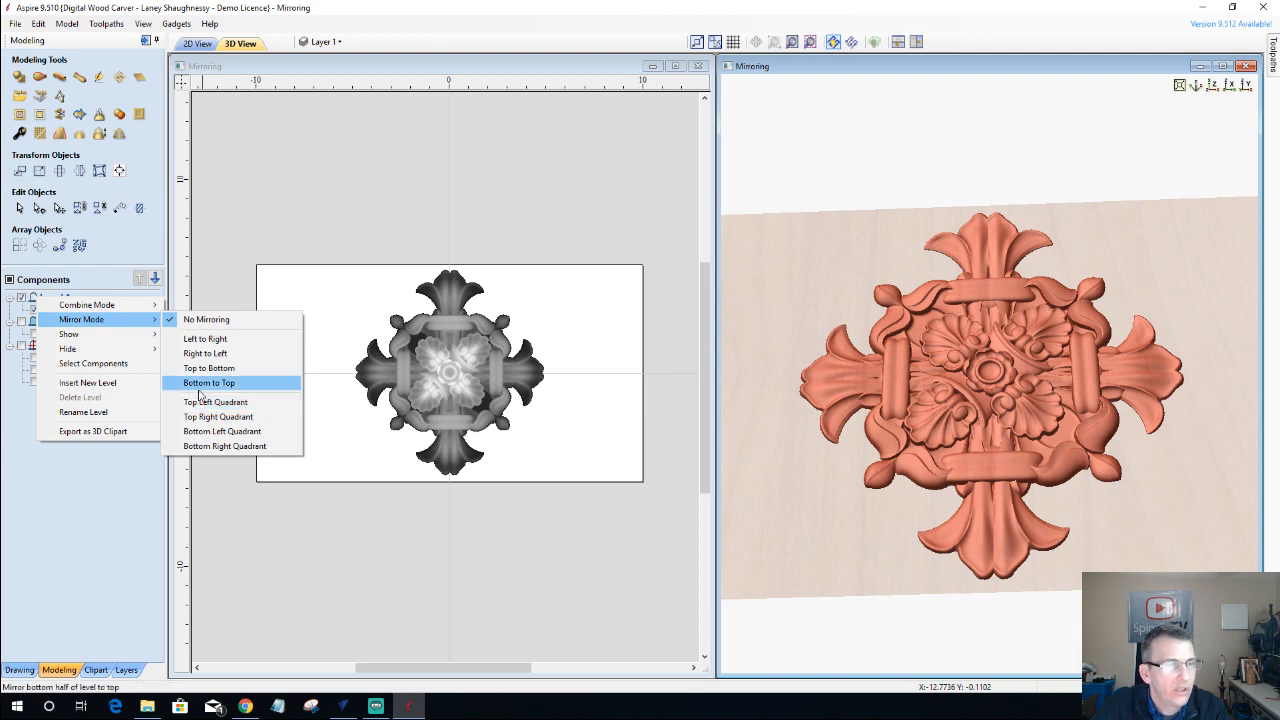
left_click(202, 340)
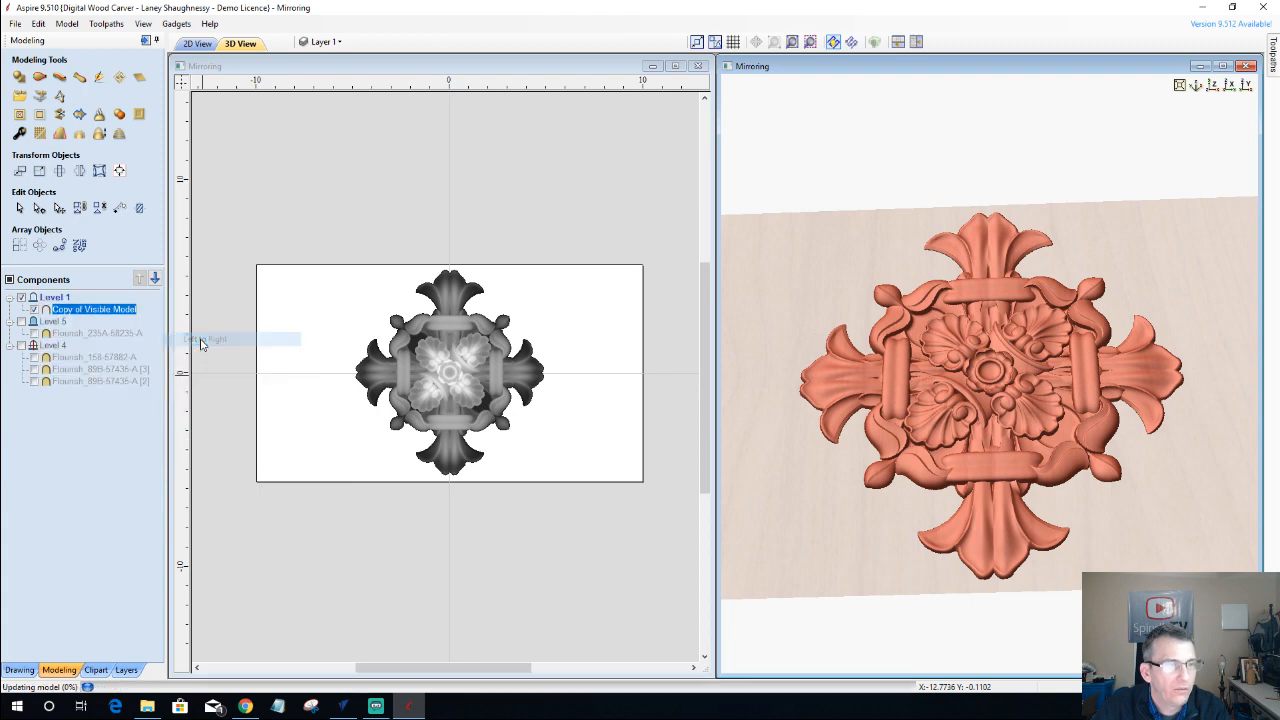
- Rotate the combined ornament component by 45 degrees about its centre point
left_click(459, 377)
left_click(447, 372)
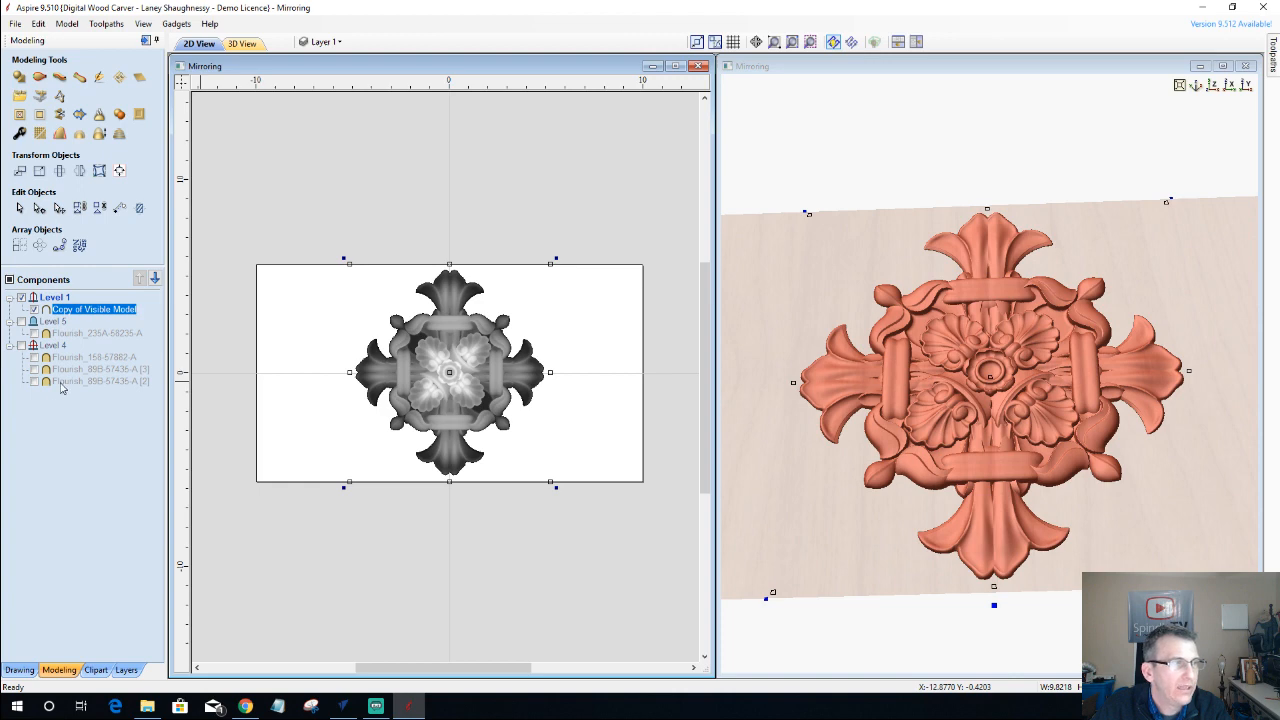
left_click(59, 170)
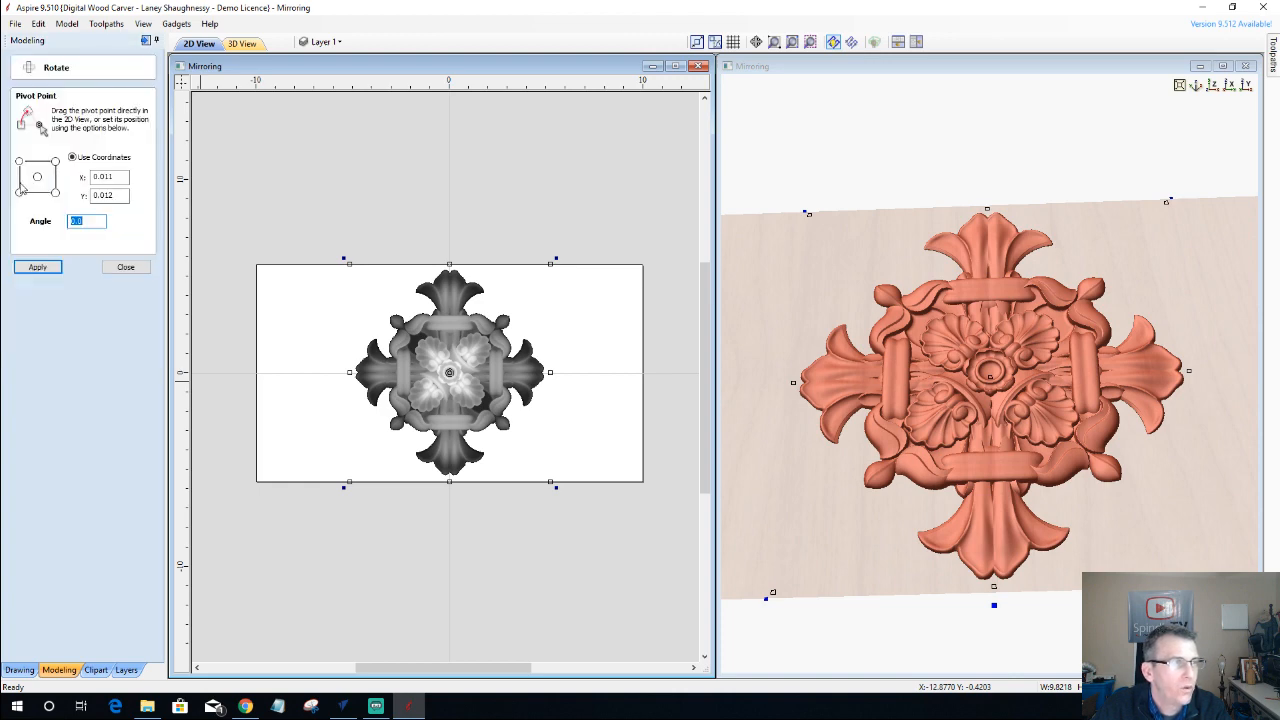
left_click(37, 177)
double_click(67, 221)
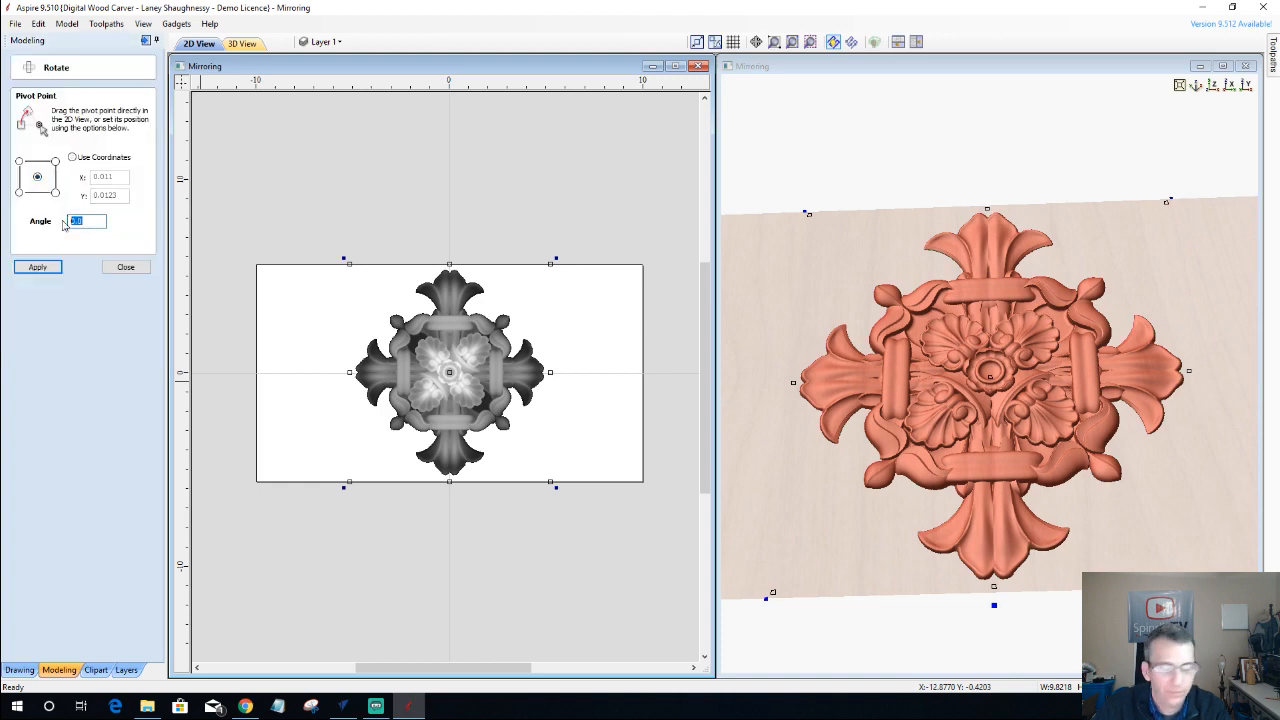
type("45")
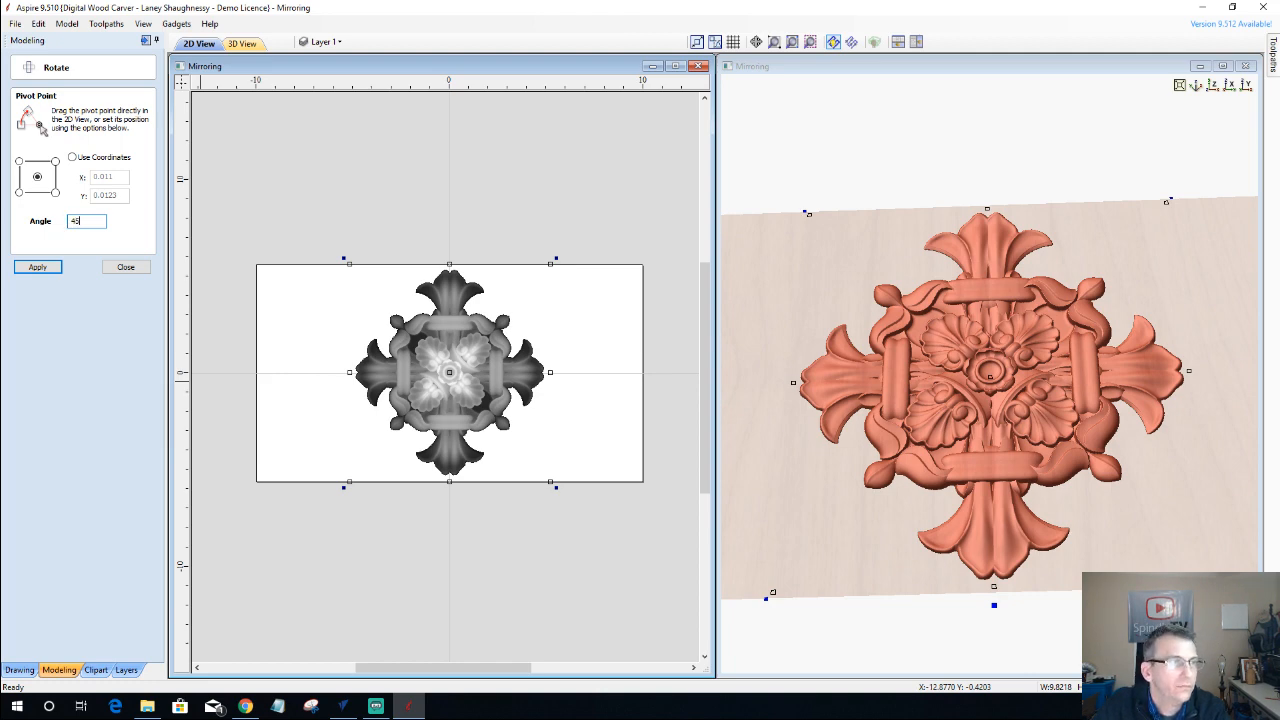
left_click(36, 267)
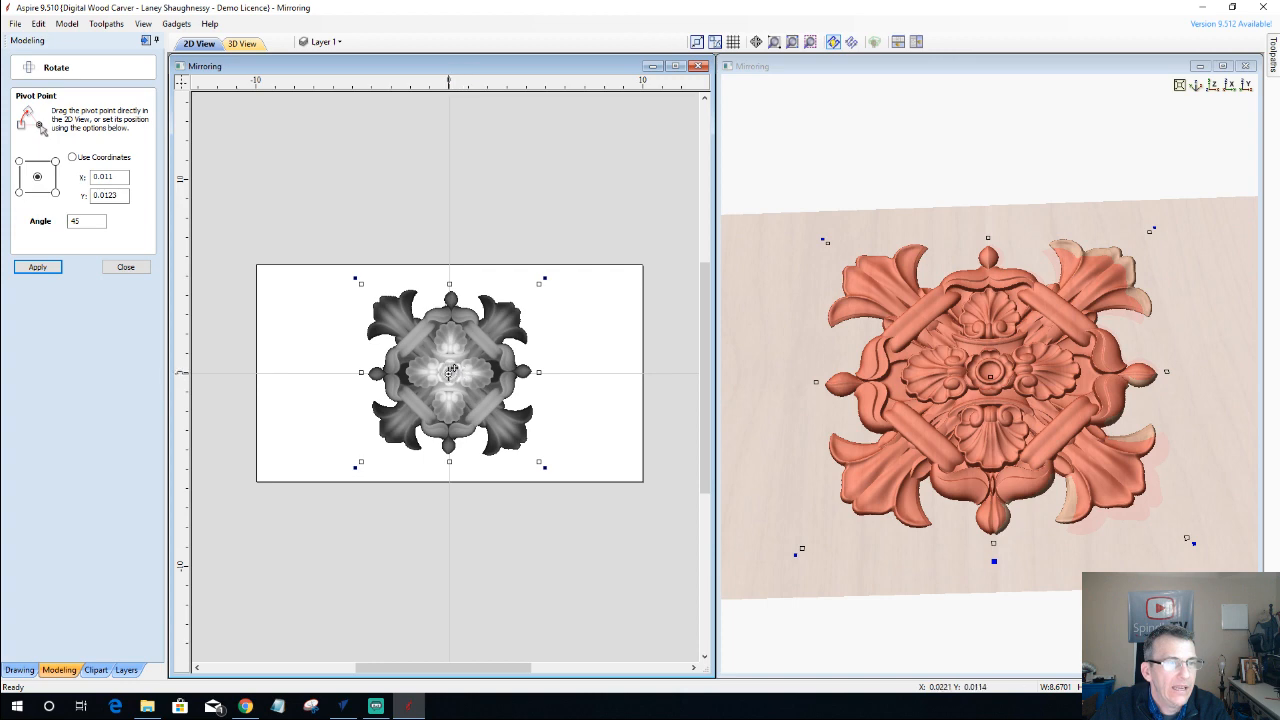
- Move the ornament left to about X -2.3 and centre it vertically on the material
left_click_drag(449, 373, 400, 371)
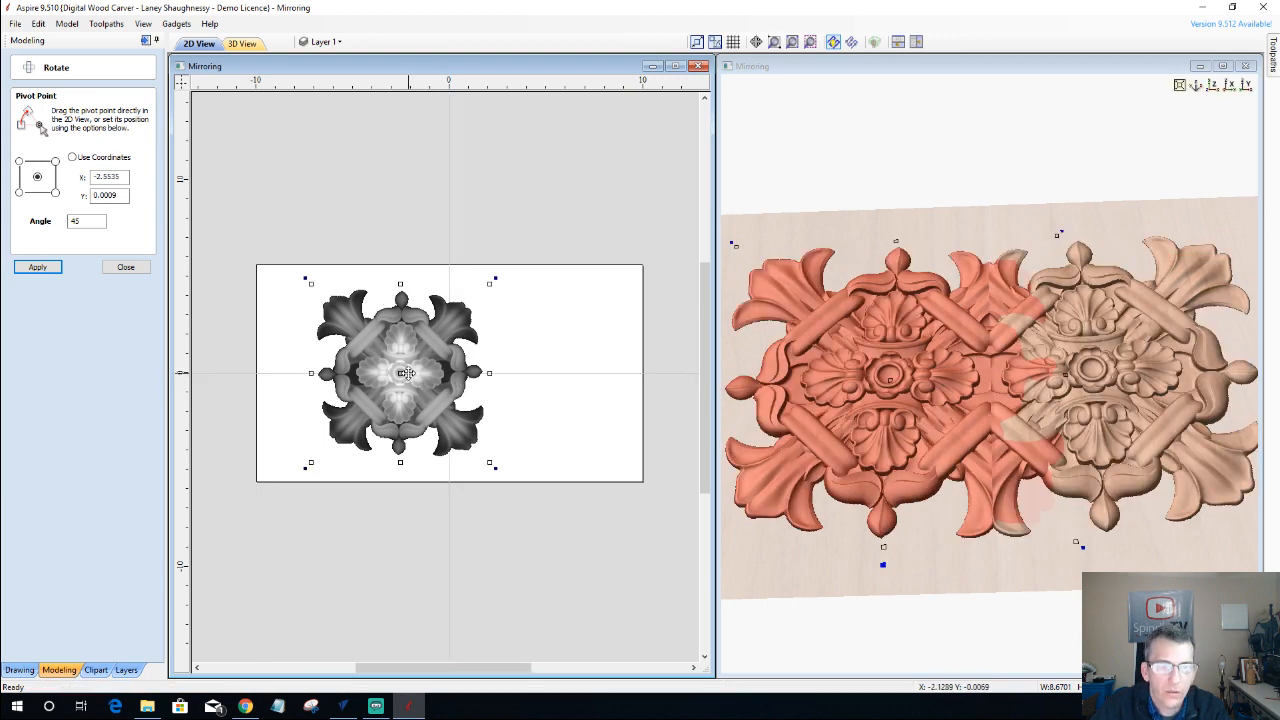
left_click_drag(405, 373, 415, 378)
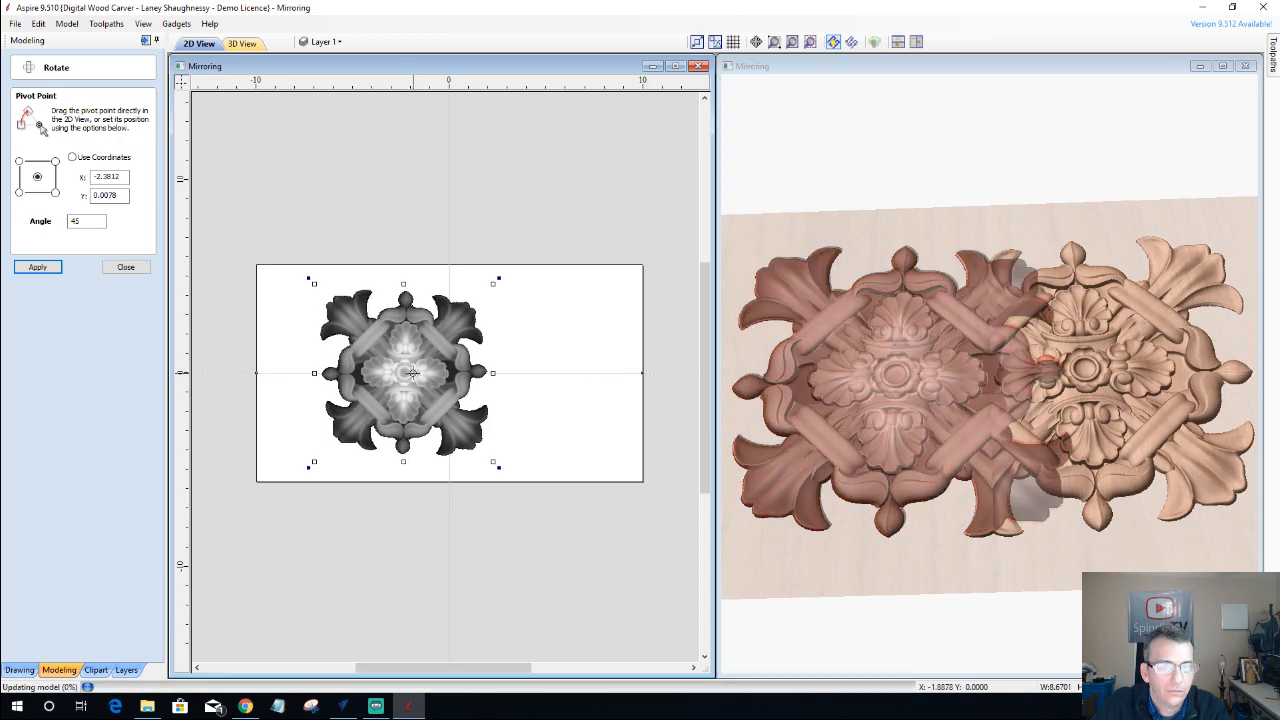
left_click(127, 268)
left_click(121, 176)
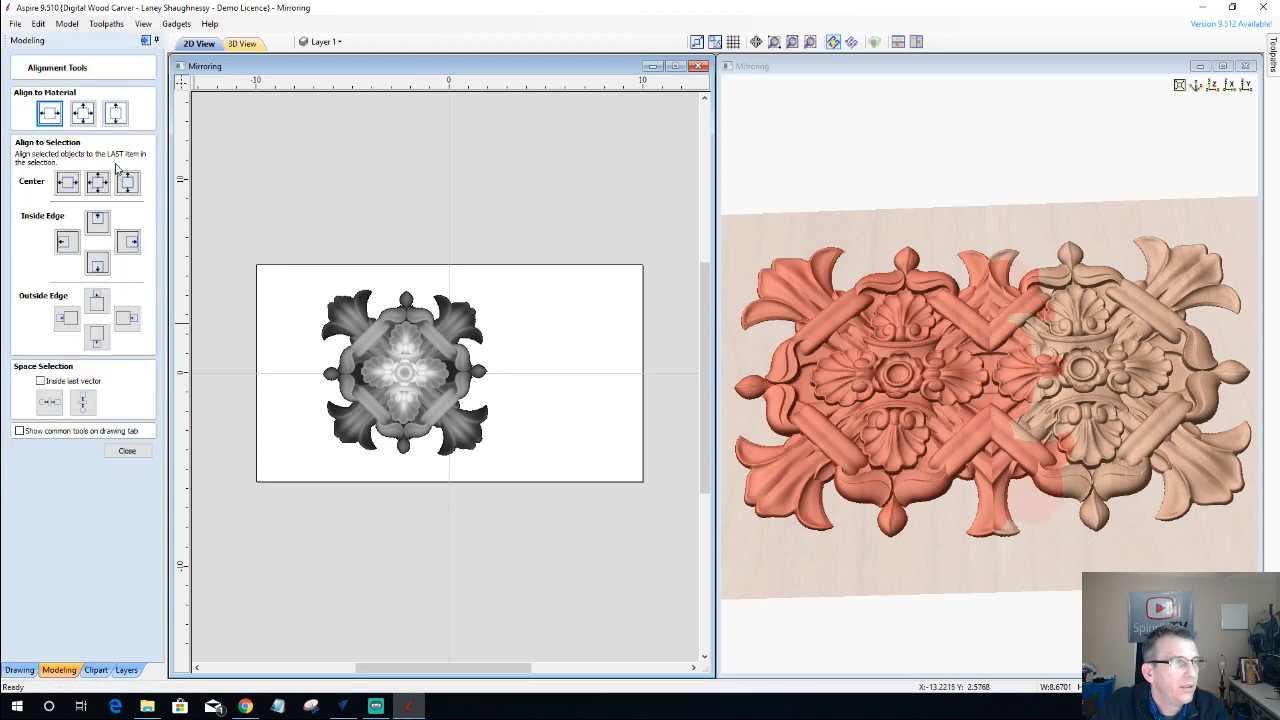
left_click(115, 114)
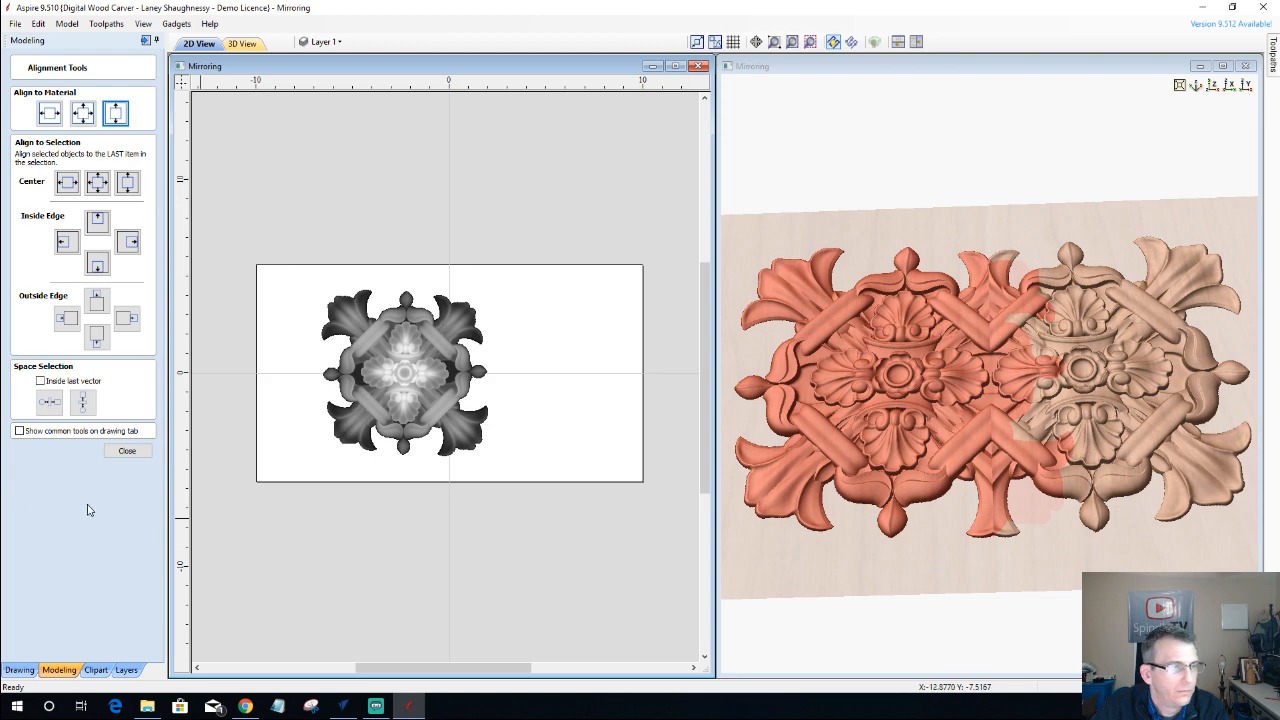
left_click(129, 451)
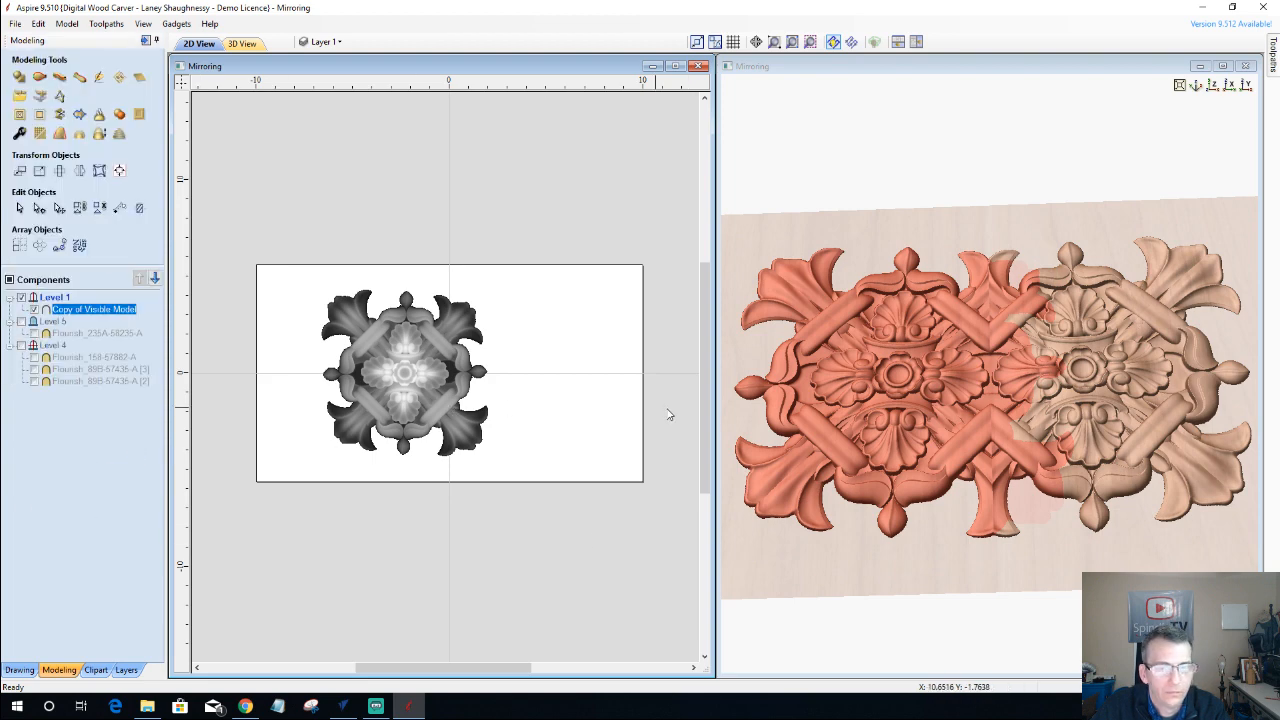
- Nudge the ornament slightly right to refine how it overlaps its mirrored copy, and deselect it
left_click(512, 472)
left_click_drag(981, 390, 961, 478)
scroll(958, 468, "down", 3)
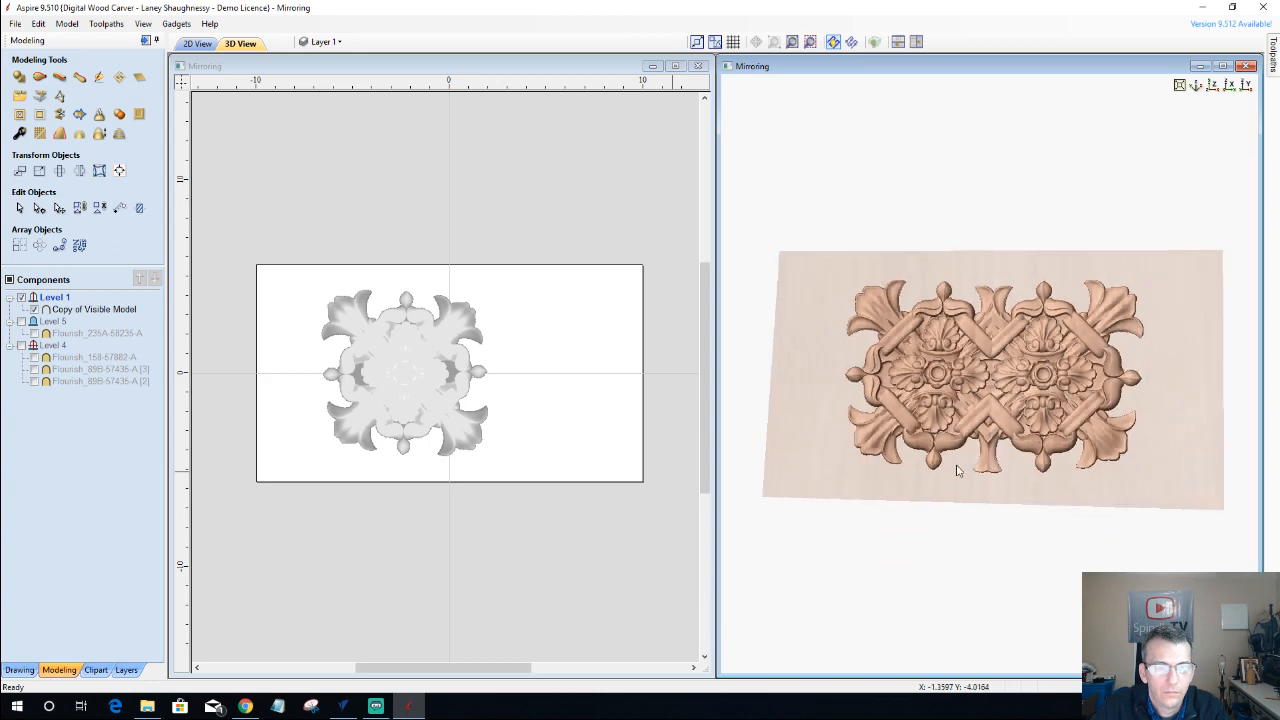
left_click_drag(806, 402, 763, 406)
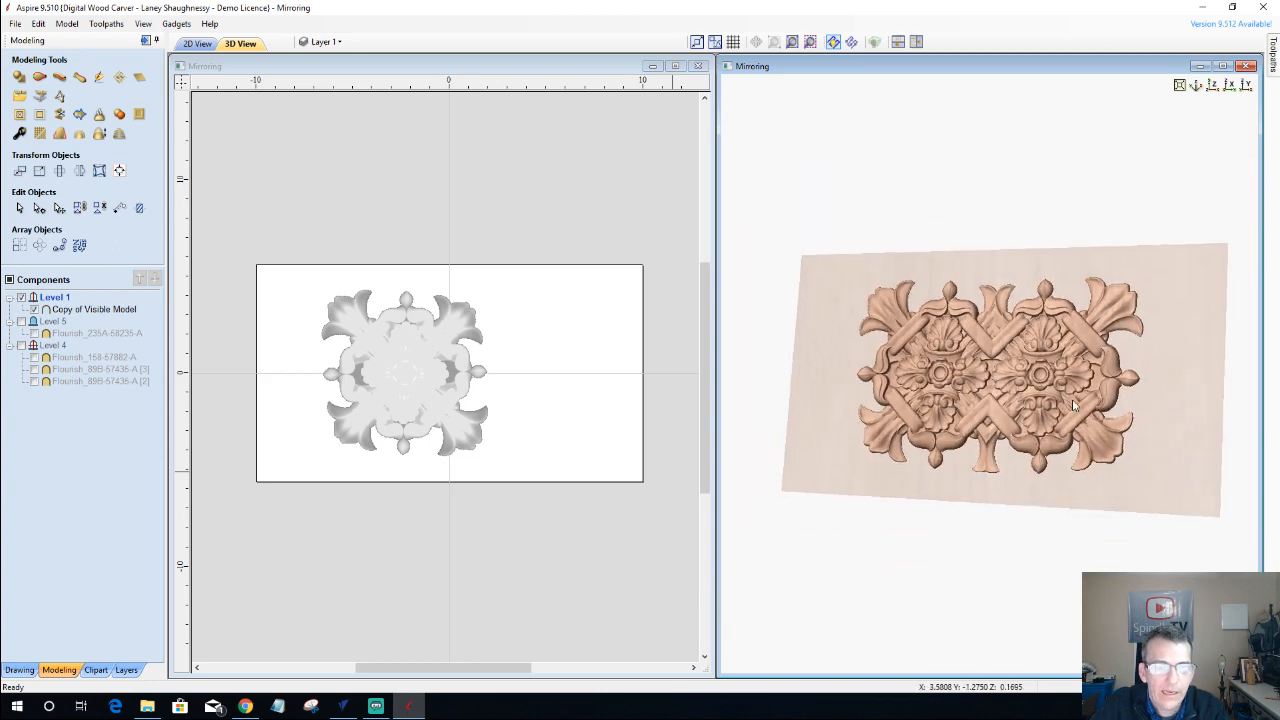
left_click_drag(1150, 356, 984, 508)
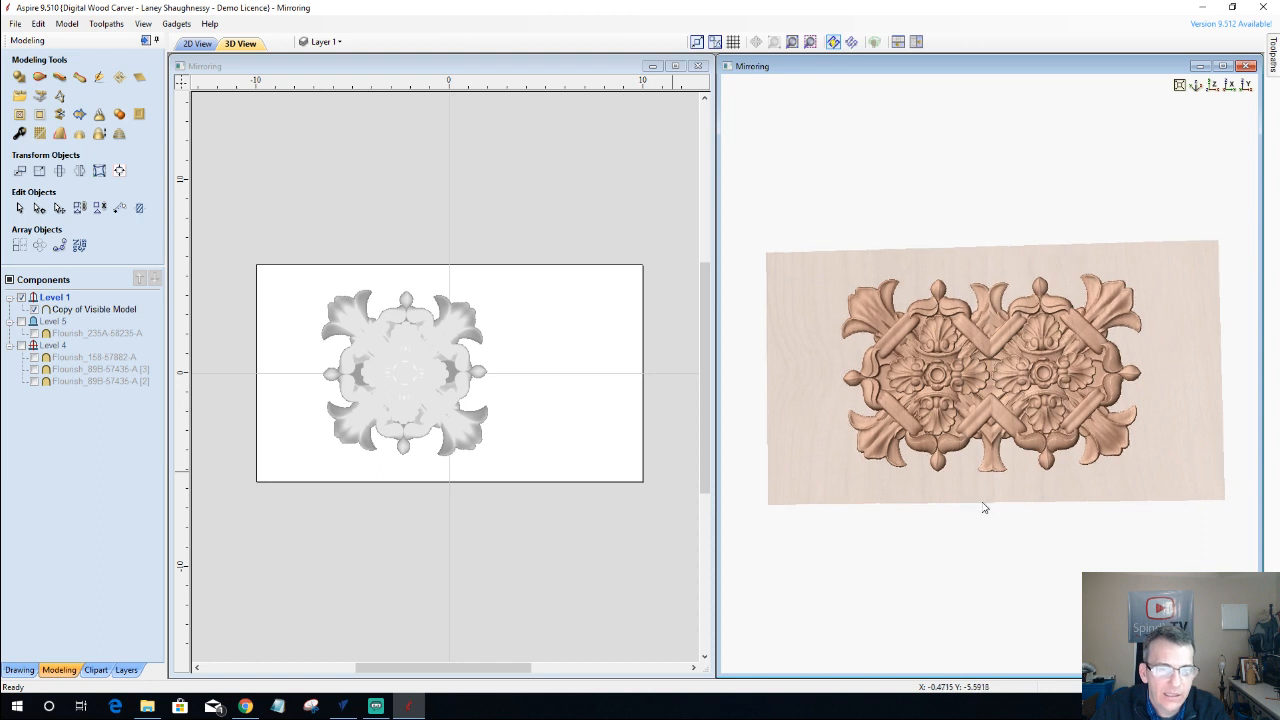
left_click(397, 345)
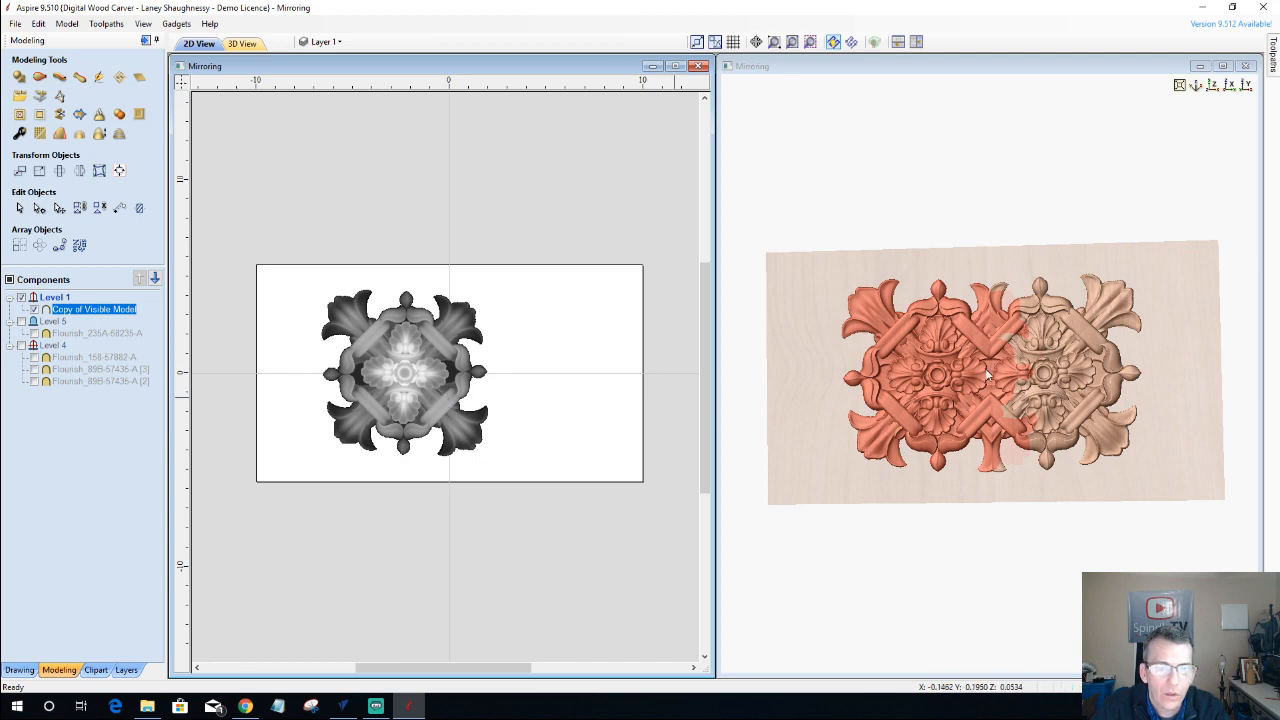
scroll(1017, 407, "up", 5)
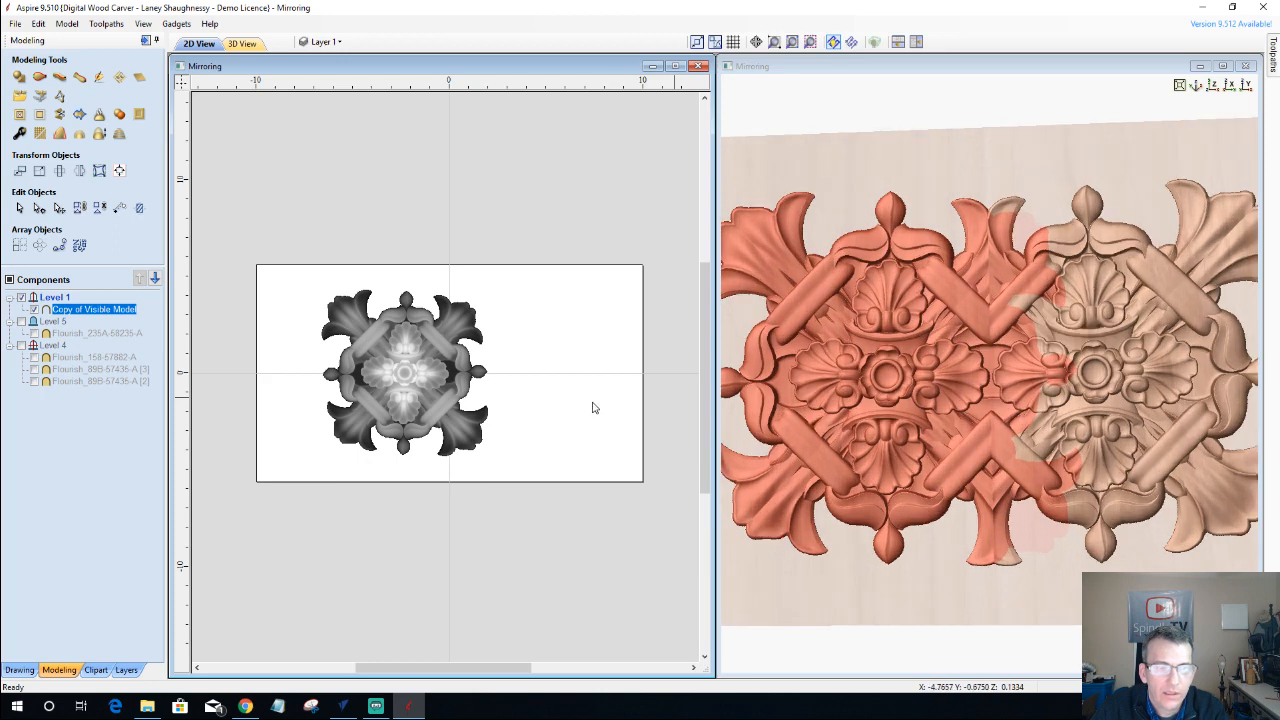
left_click(406, 372)
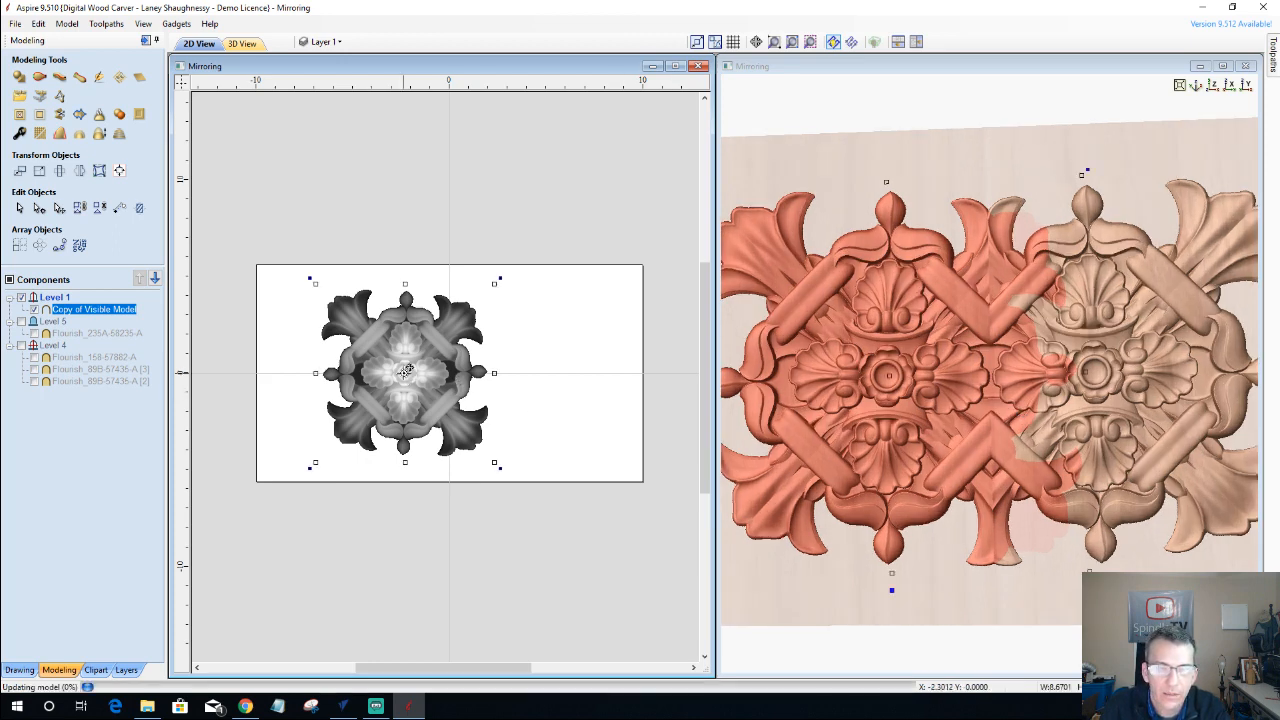
key("Right")
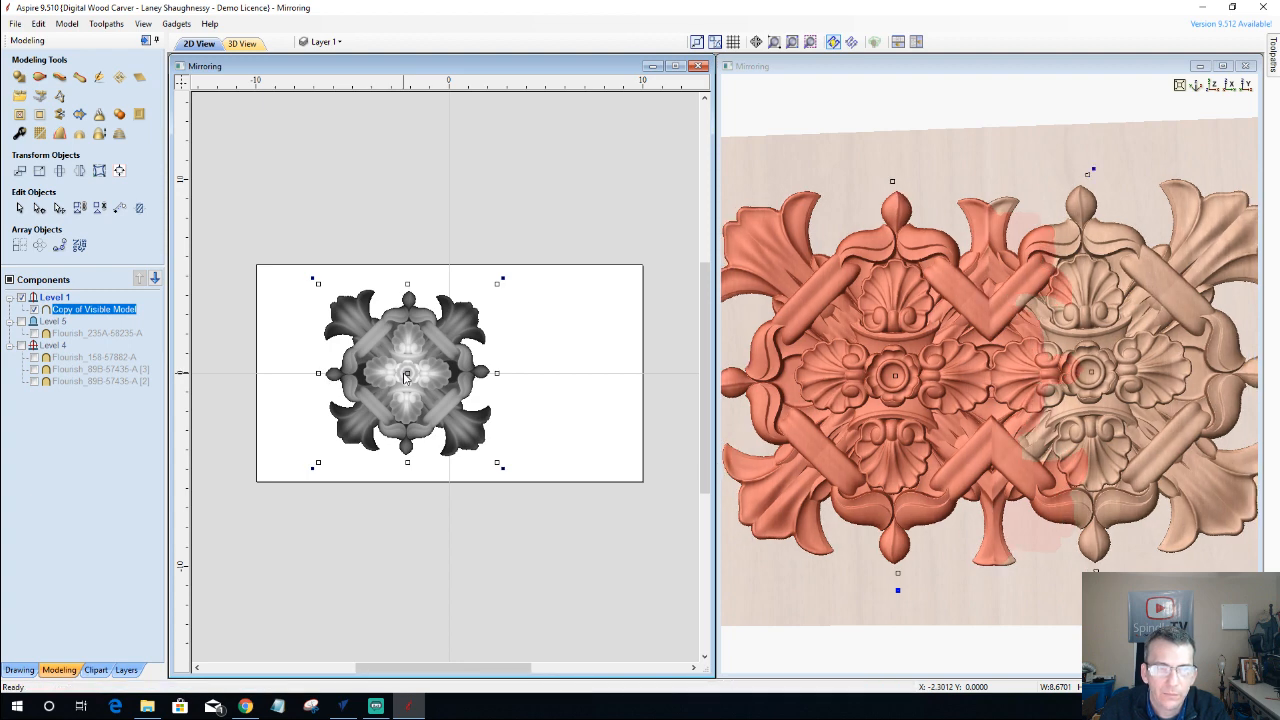
key("Right")
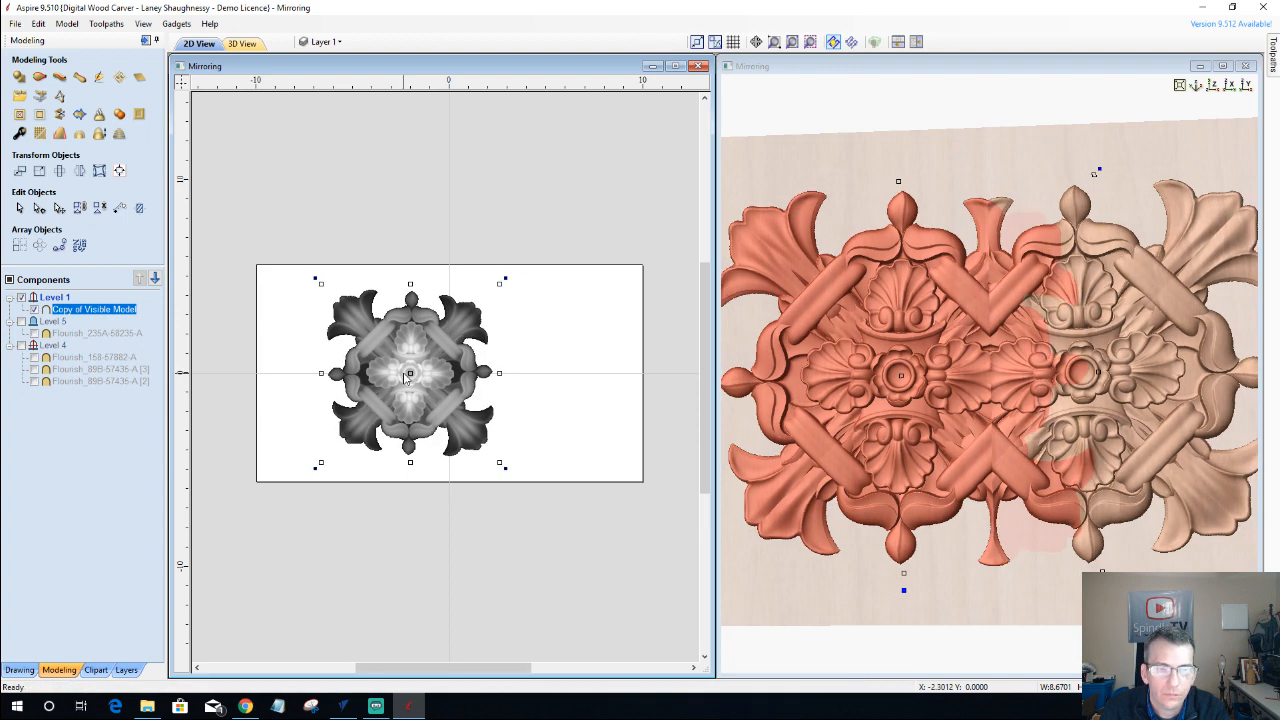
key("Right")
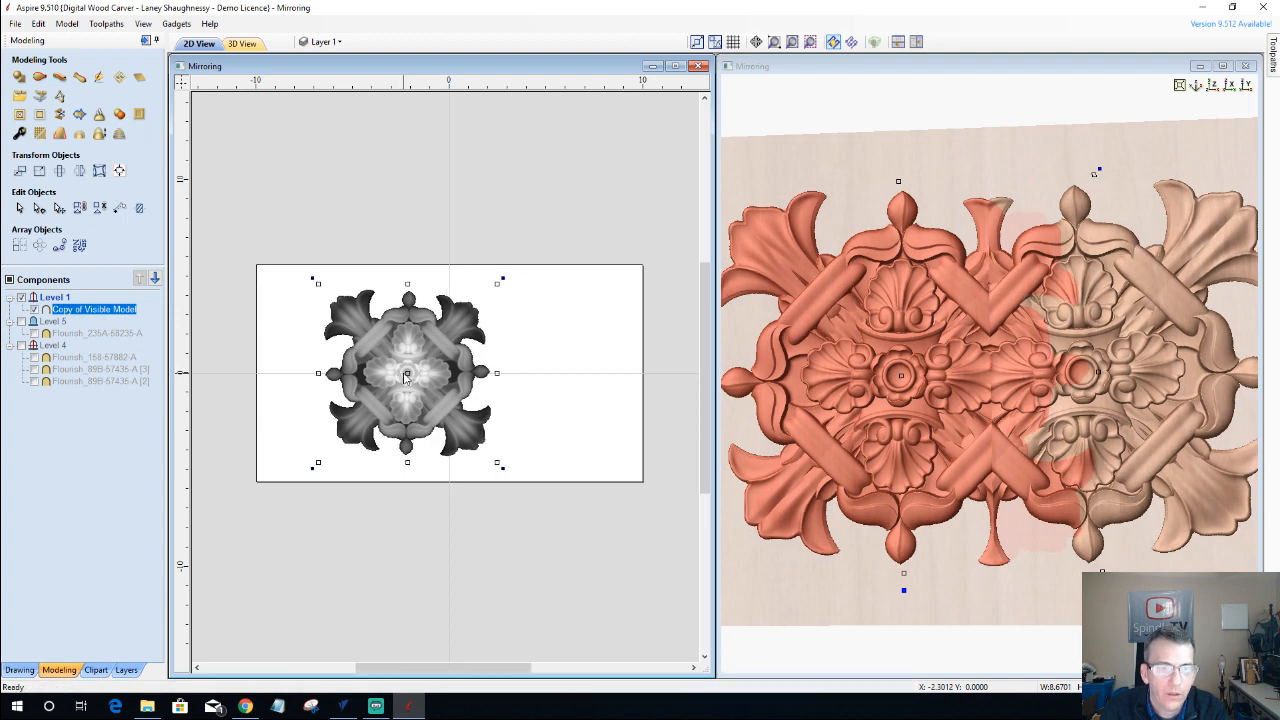
key("Left")
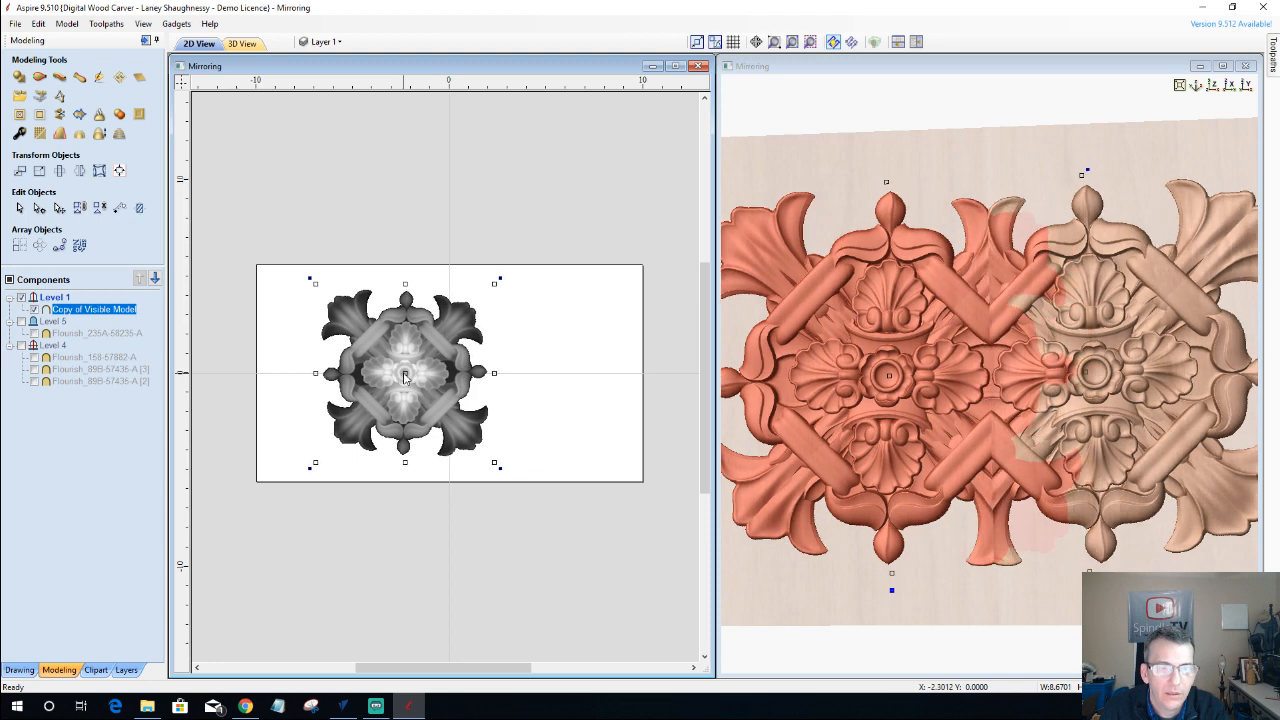
key("Right")
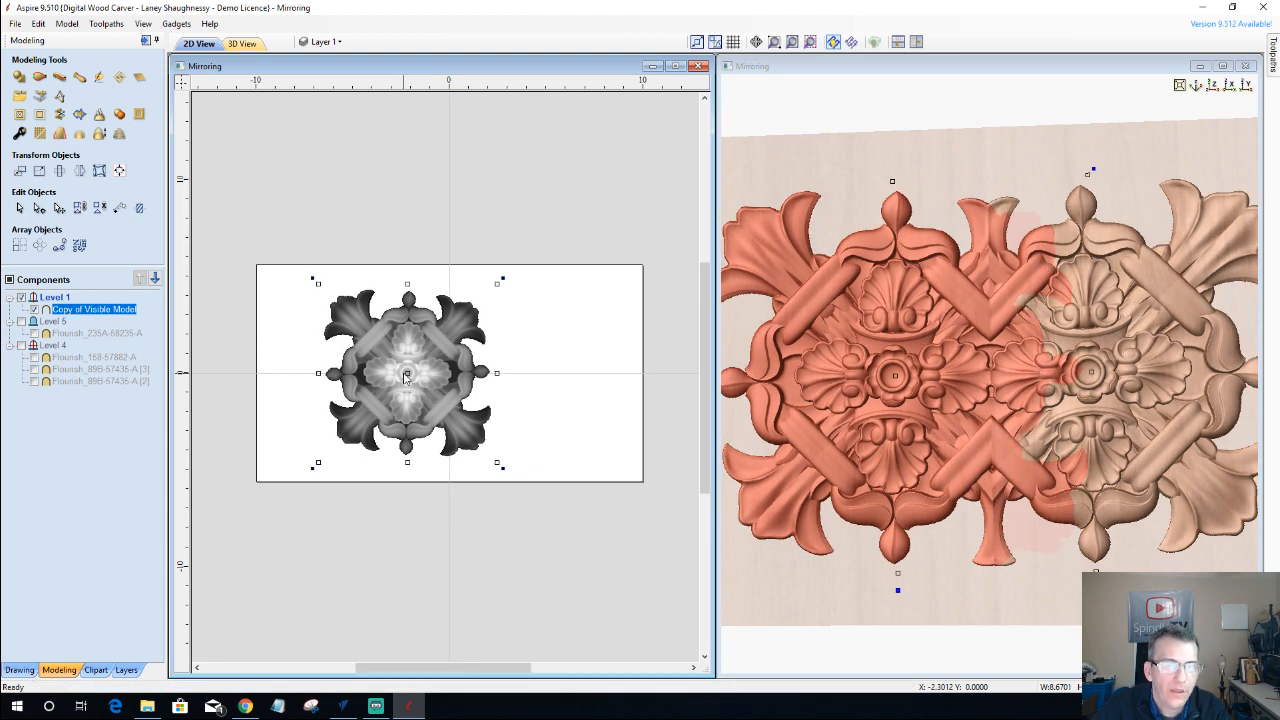
left_click(287, 498)
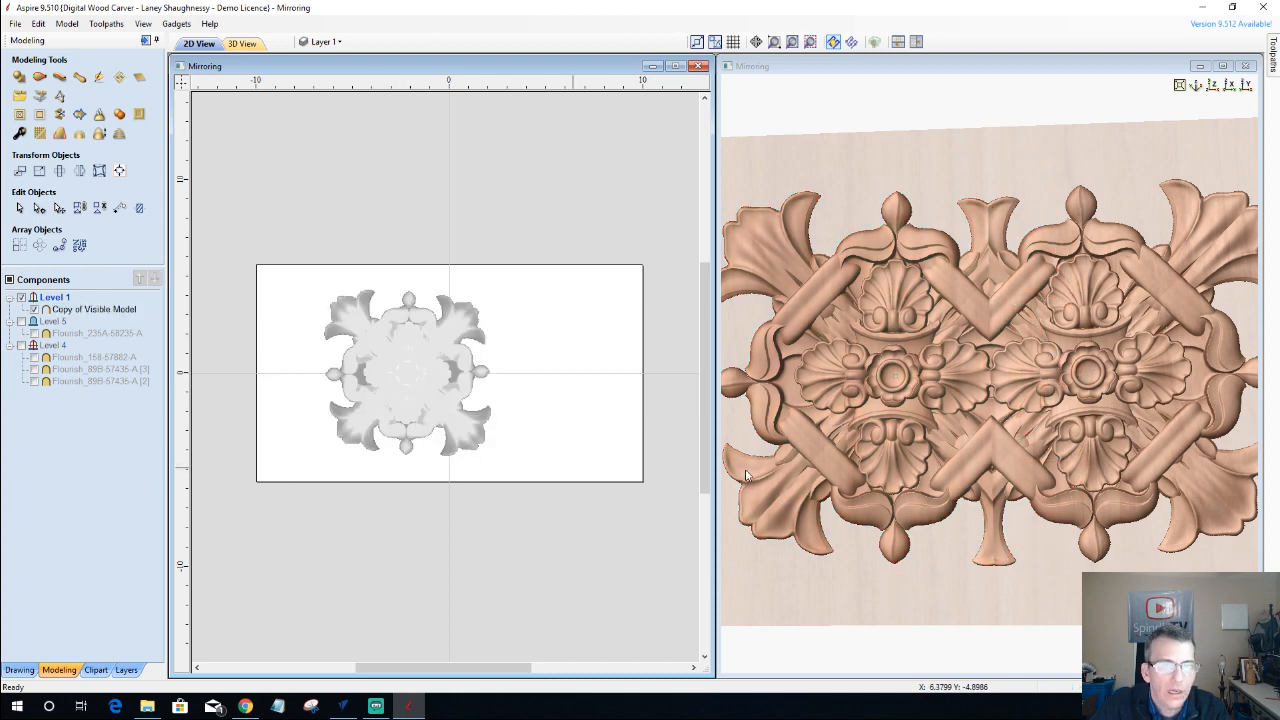
- Insert a new component level above Level 1 and select it
scroll(818, 460, "down", 2)
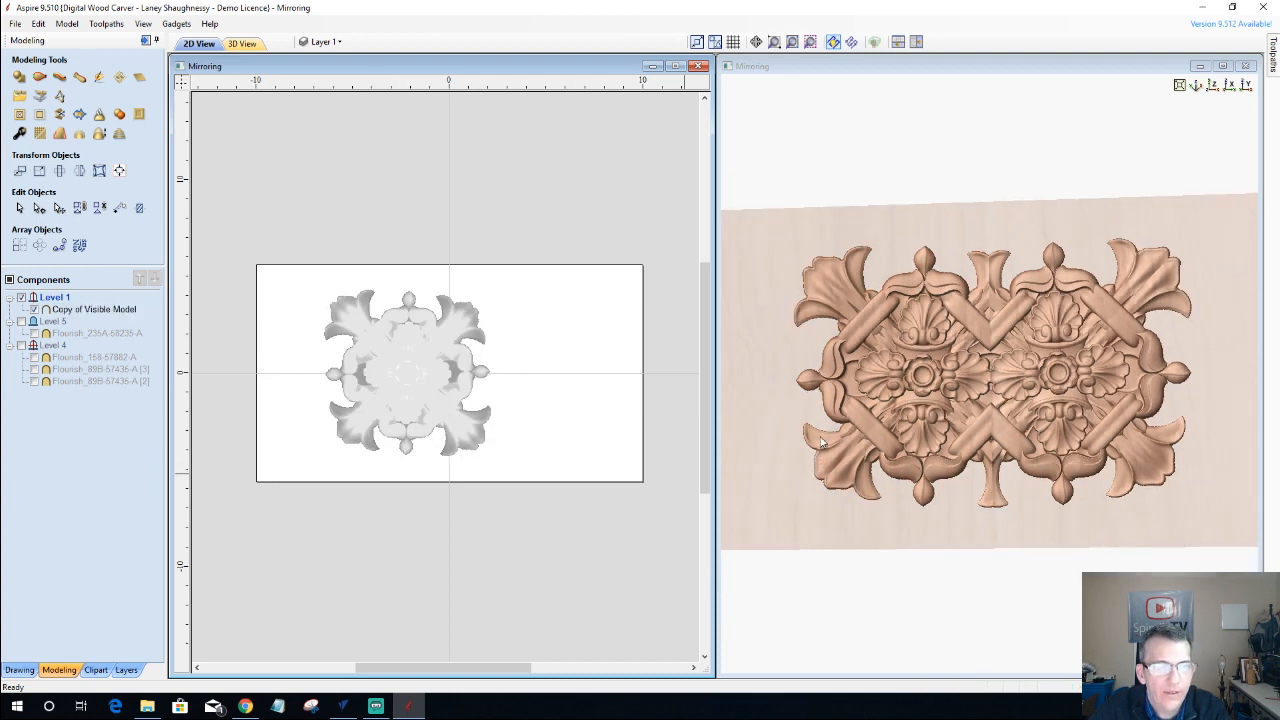
left_click(1232, 443)
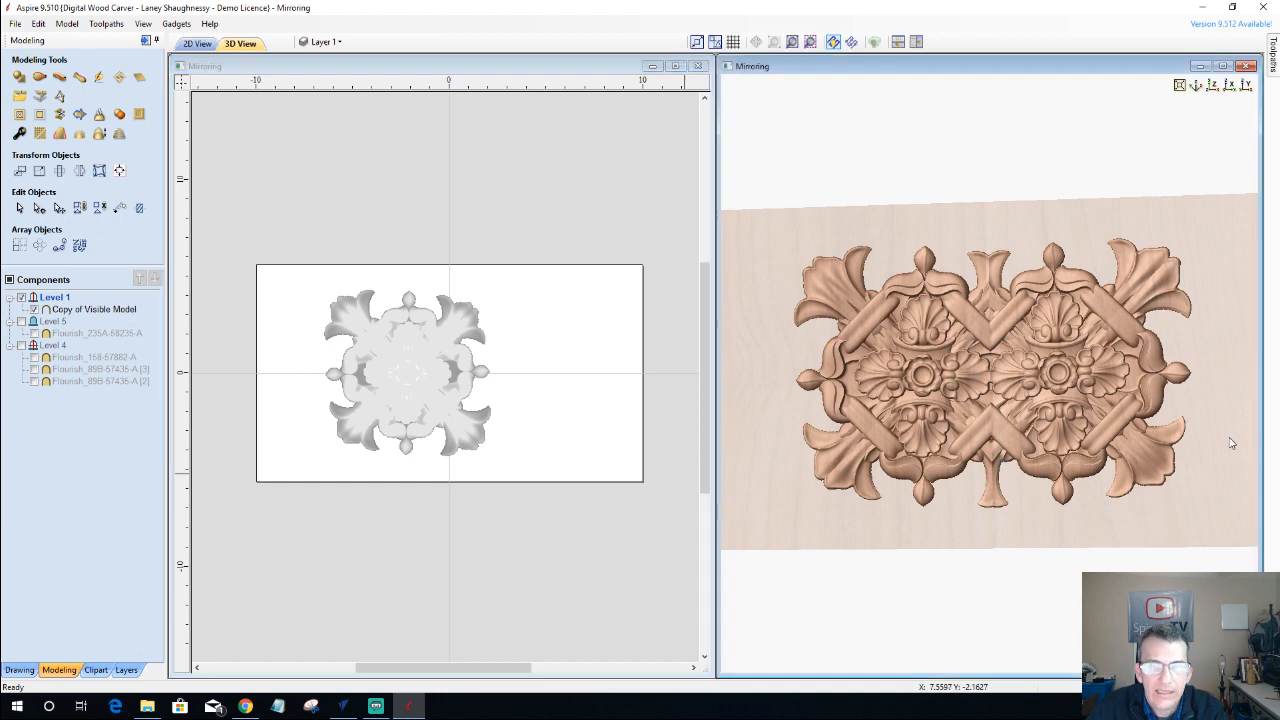
left_click_drag(1232, 443, 1242, 441)
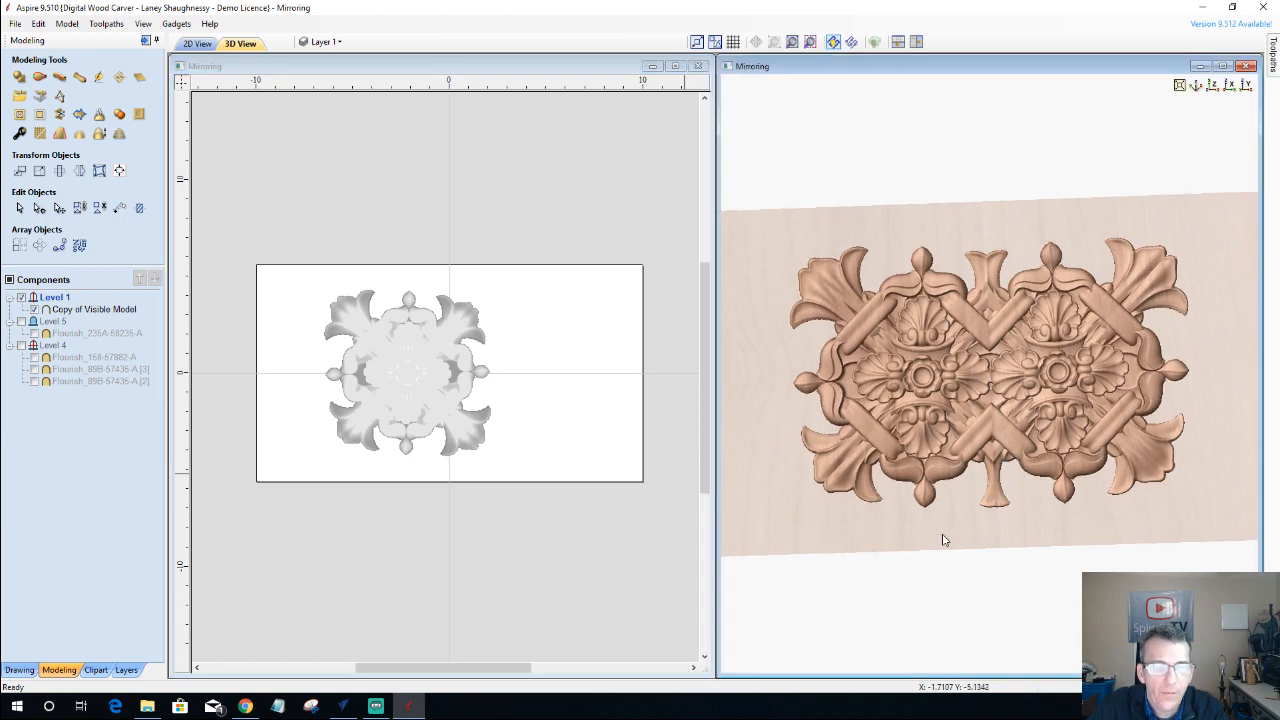
left_click_drag(956, 518, 960, 508)
left_click(47, 300)
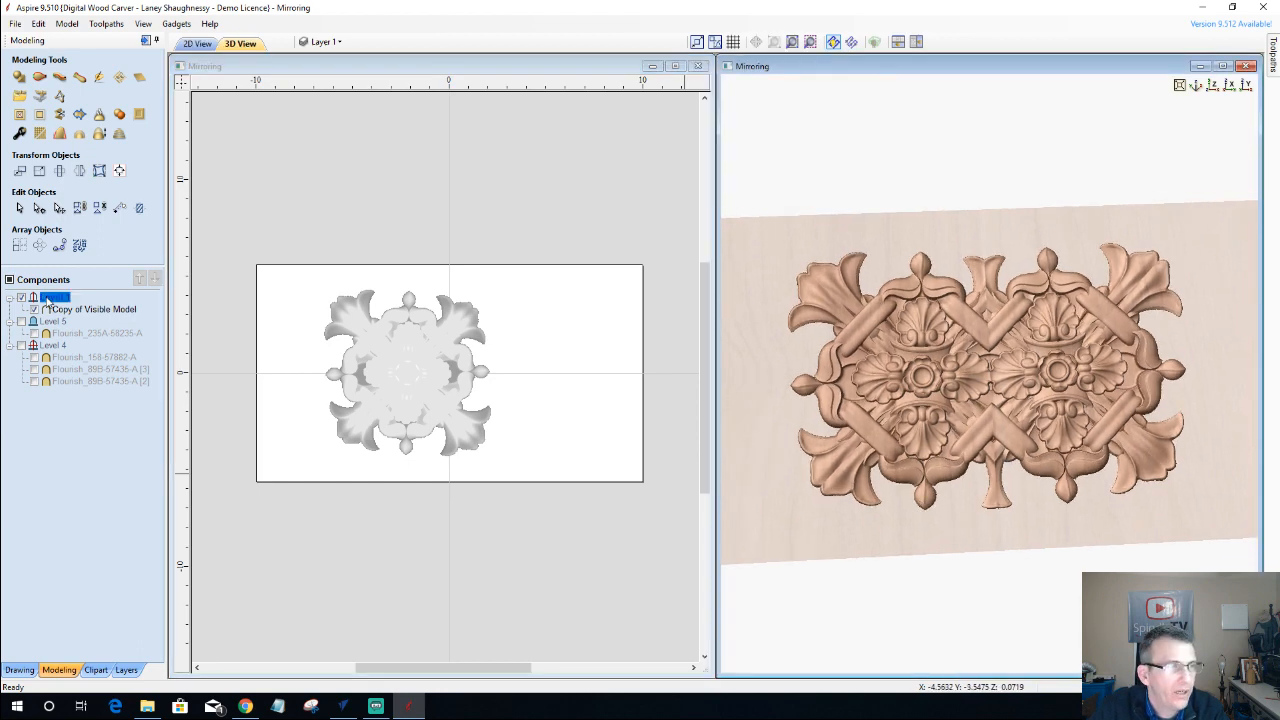
right_click(47, 300)
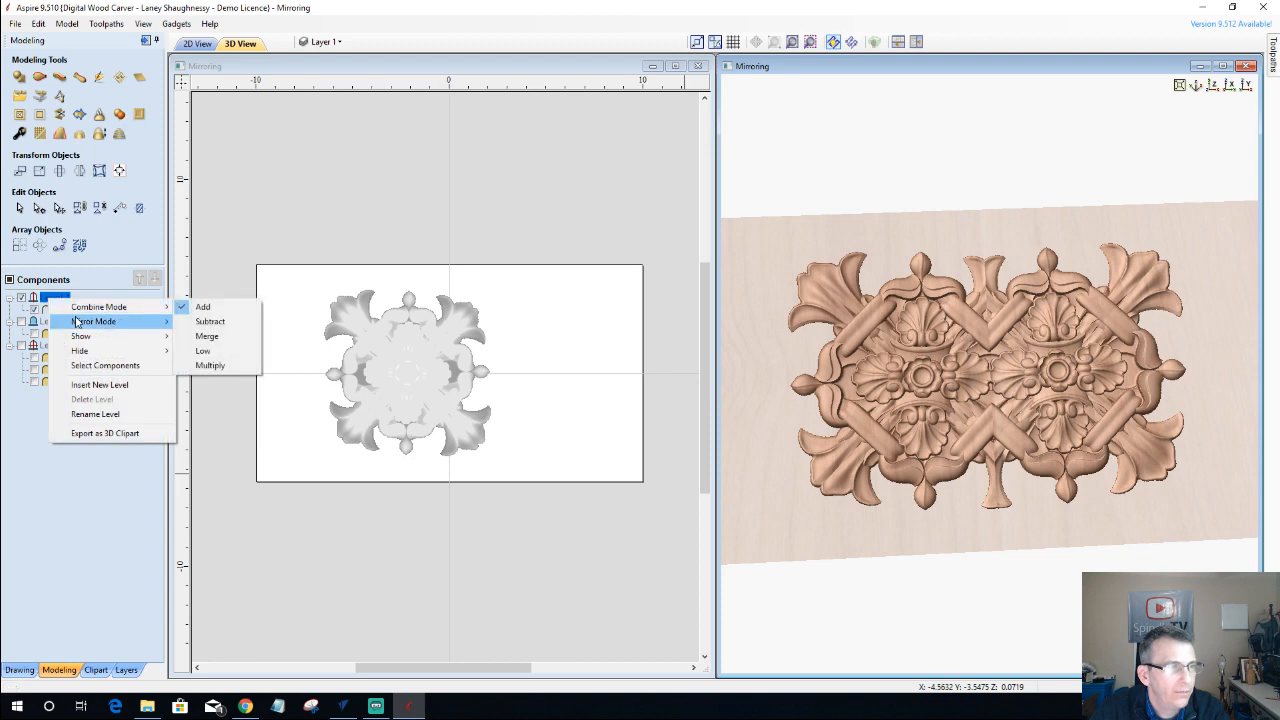
left_click(83, 389)
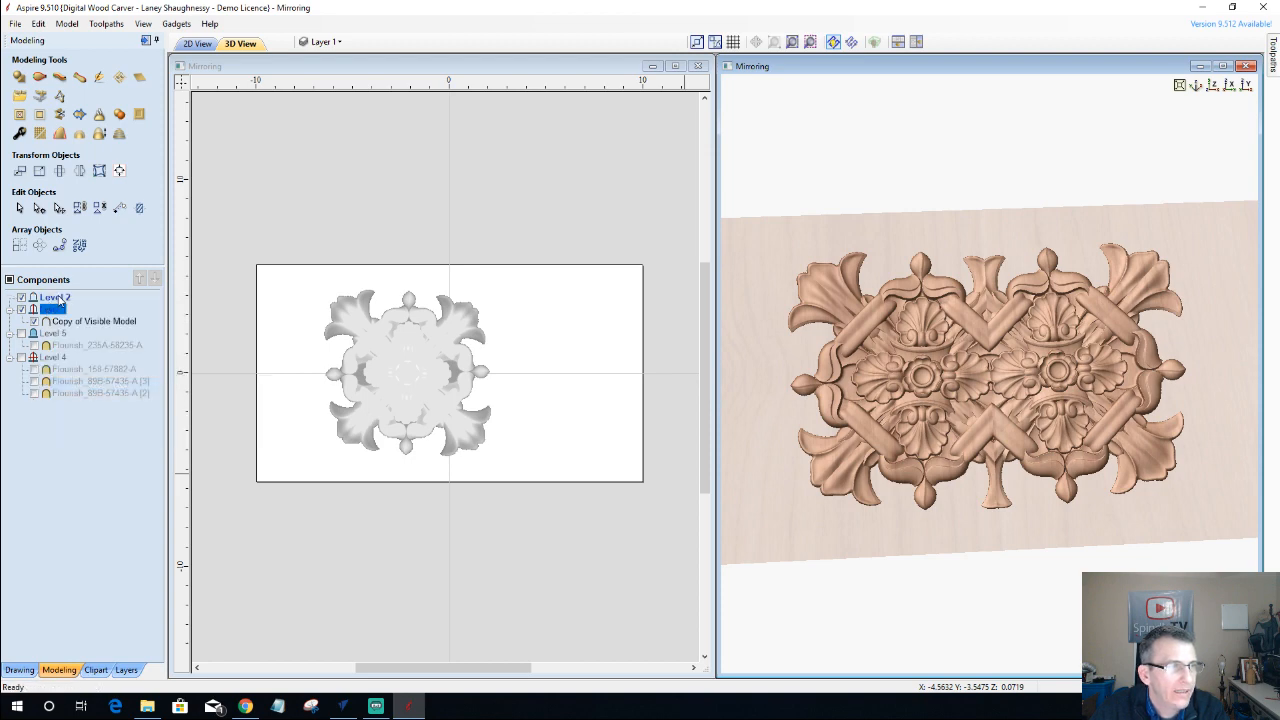
left_click(58, 298)
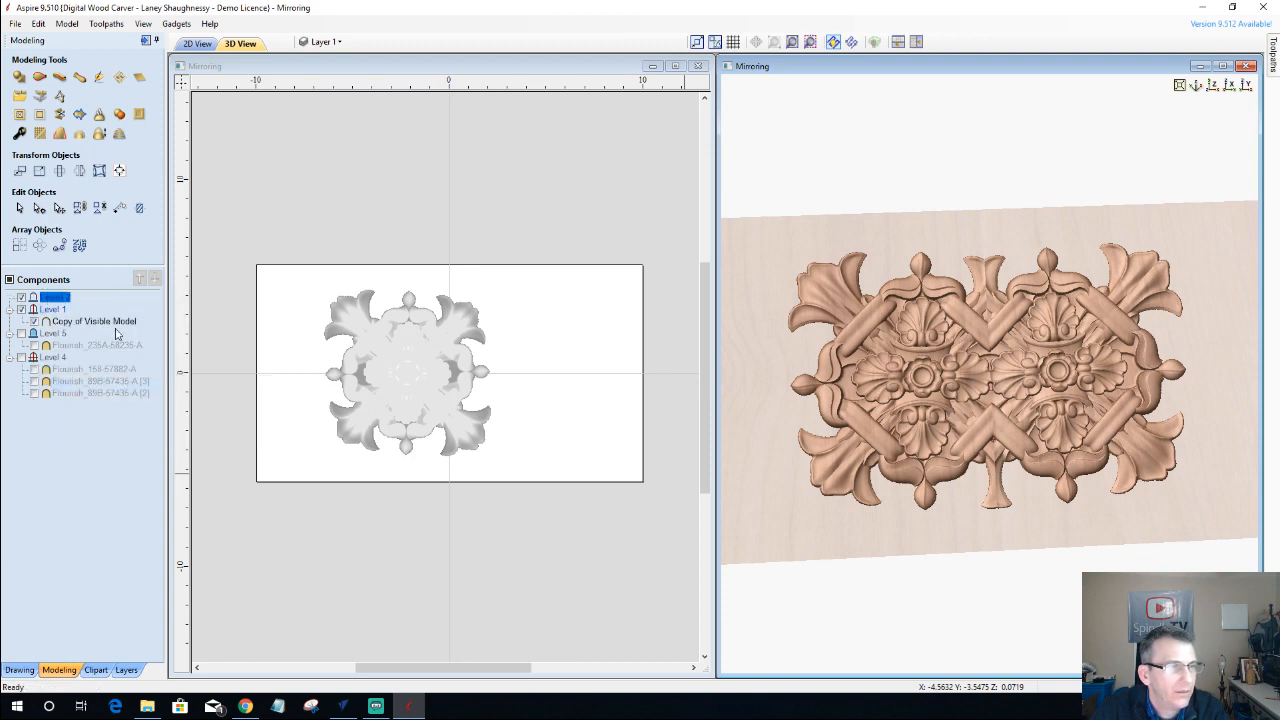
- Create a single component from the visible model on Level 2 and hide Level 1
left_click(400, 368)
left_click(400, 368)
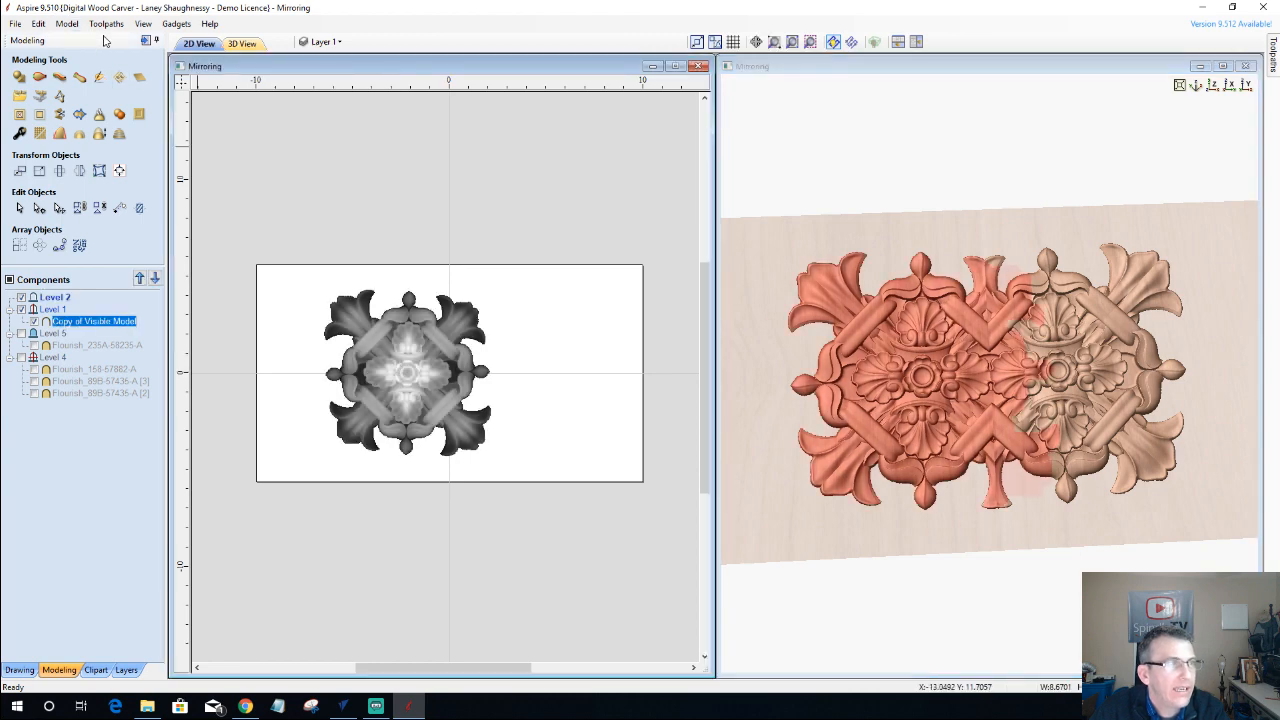
left_click(67, 23)
left_click(67, 23)
left_click(67, 23)
mouse_move(79, 56)
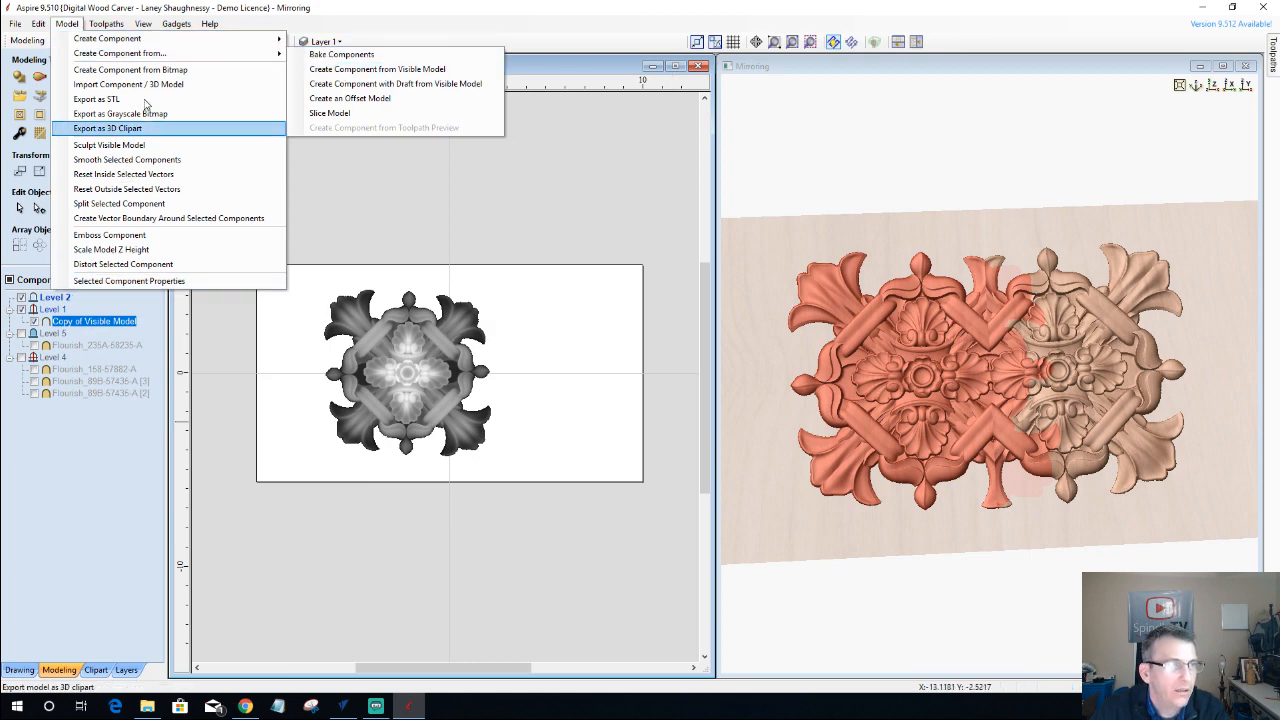
left_click(340, 72)
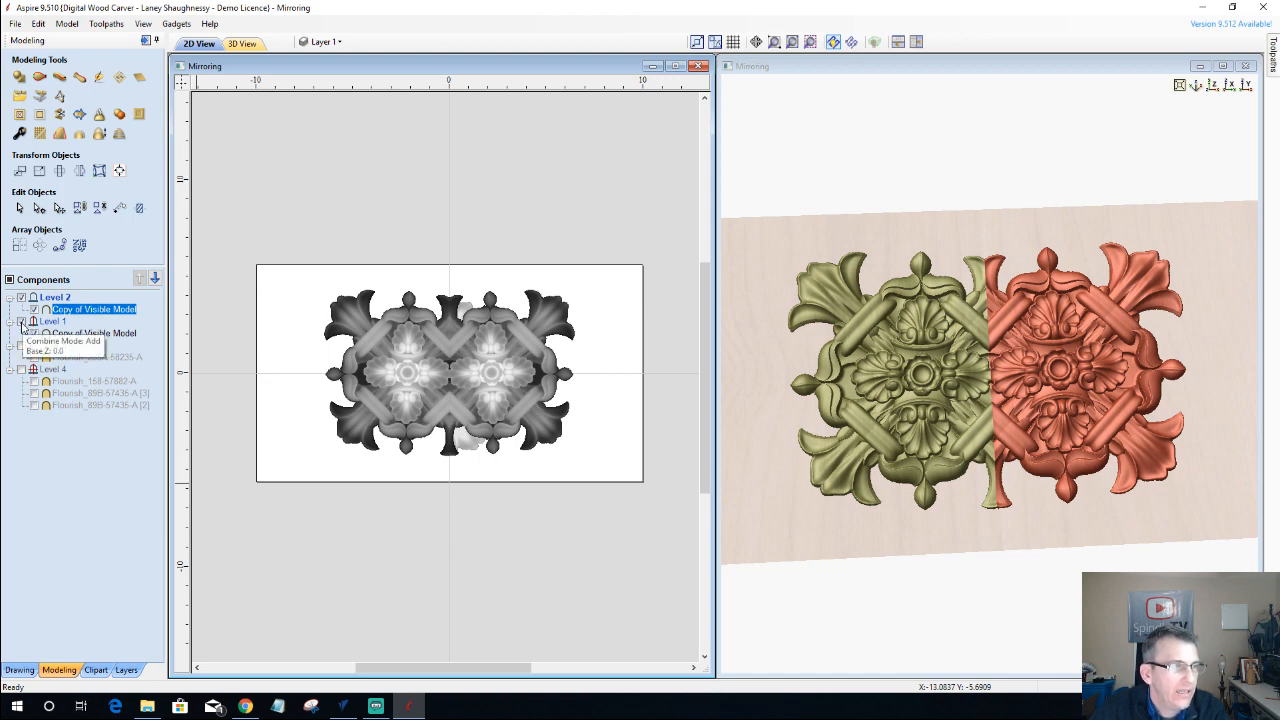
left_click(22, 323)
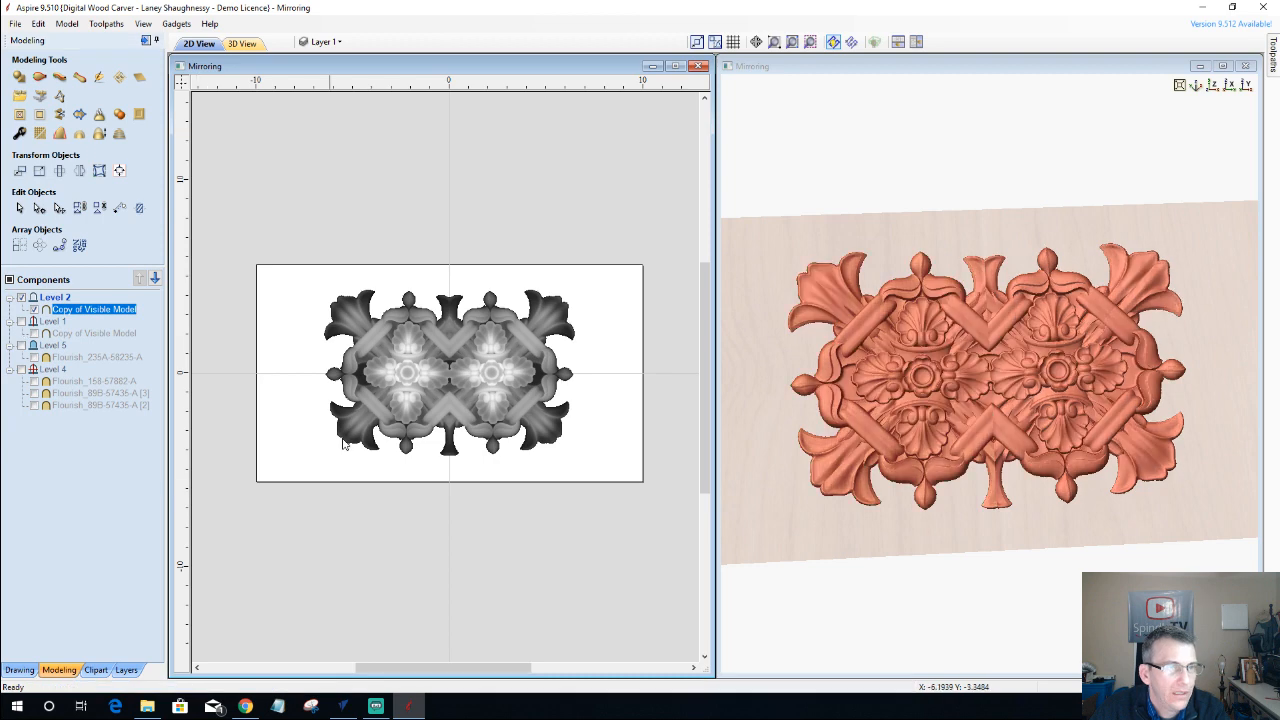
- Set the mirror mode of Level 2 to Top to Bottom
left_click_drag(998, 537, 985, 463)
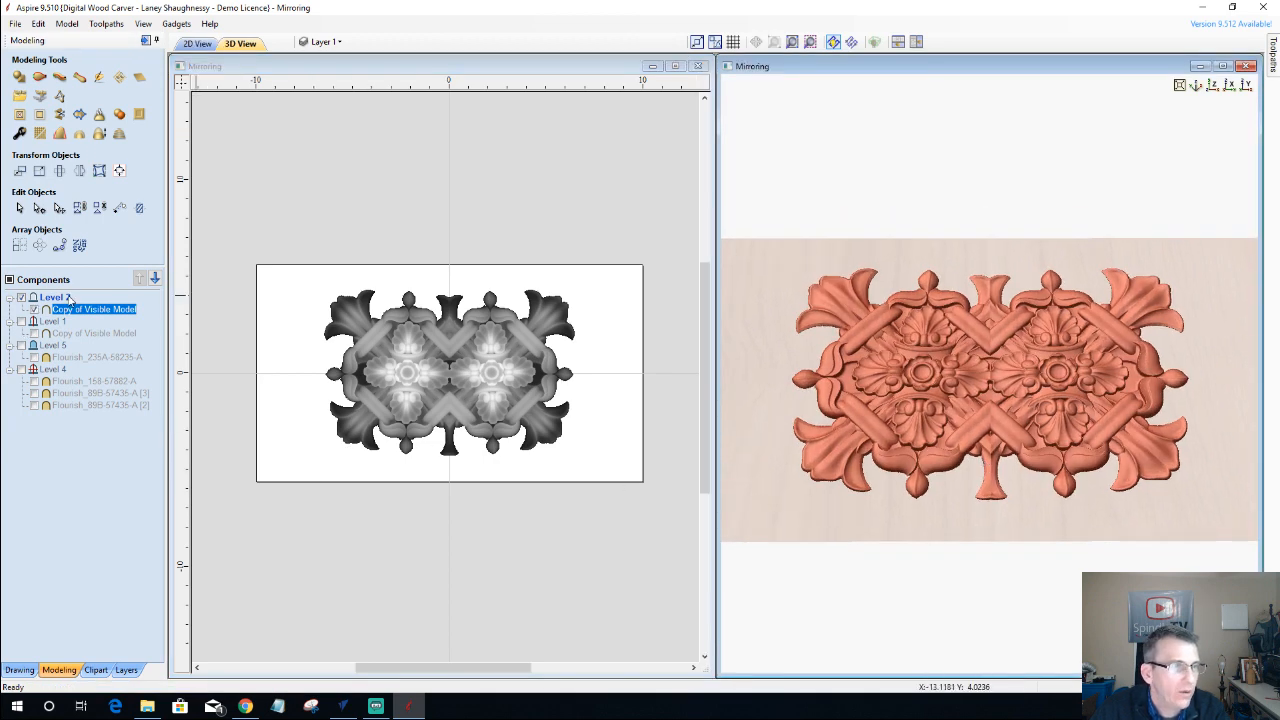
left_click(52, 298)
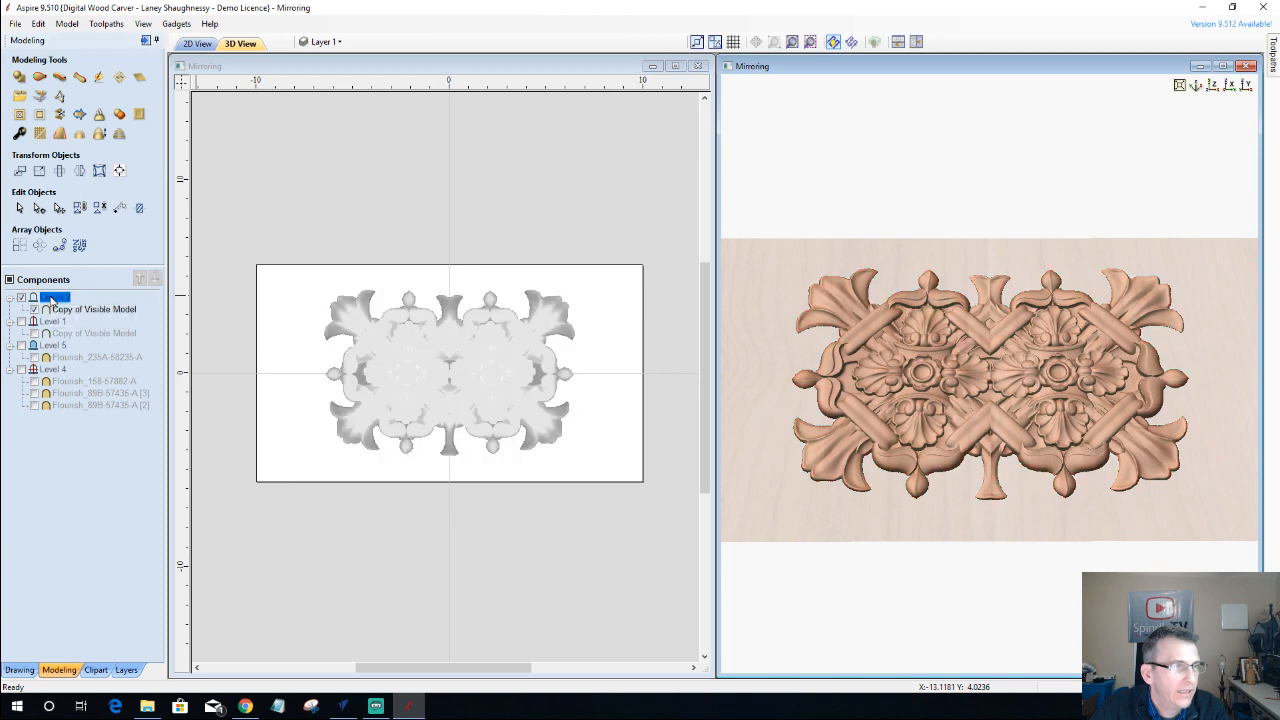
right_click(55, 298)
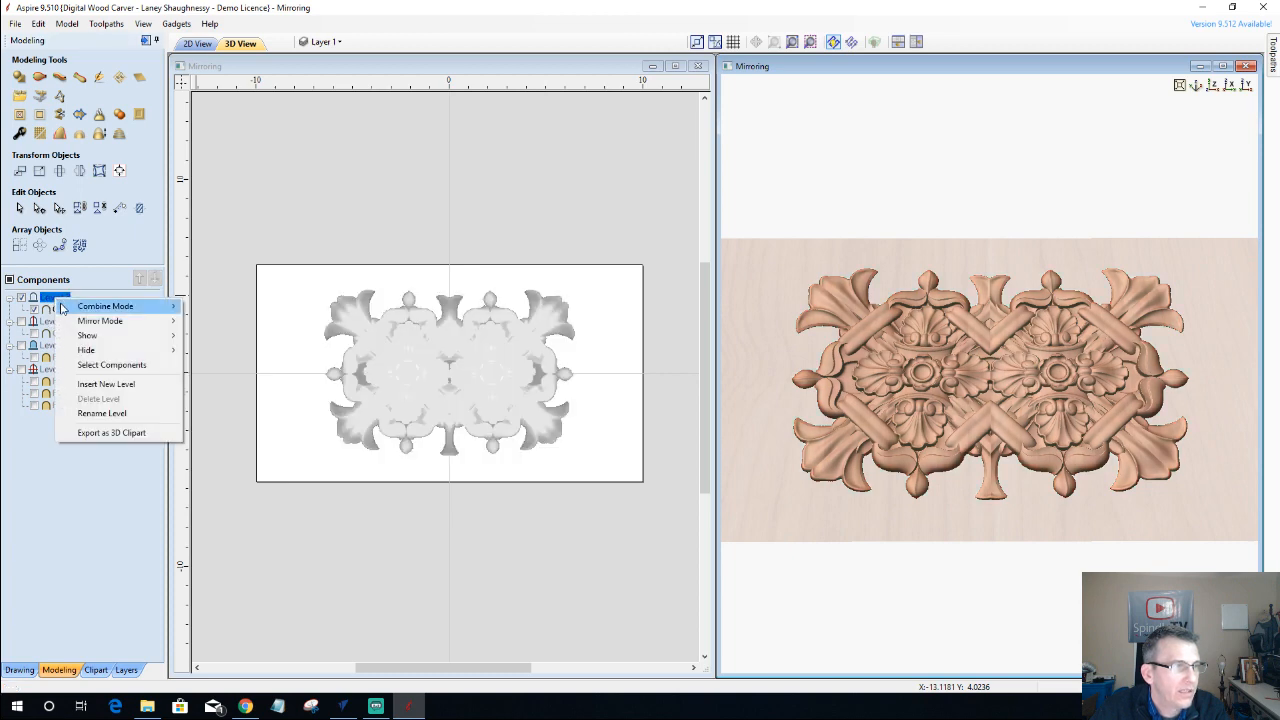
mouse_move(98, 326)
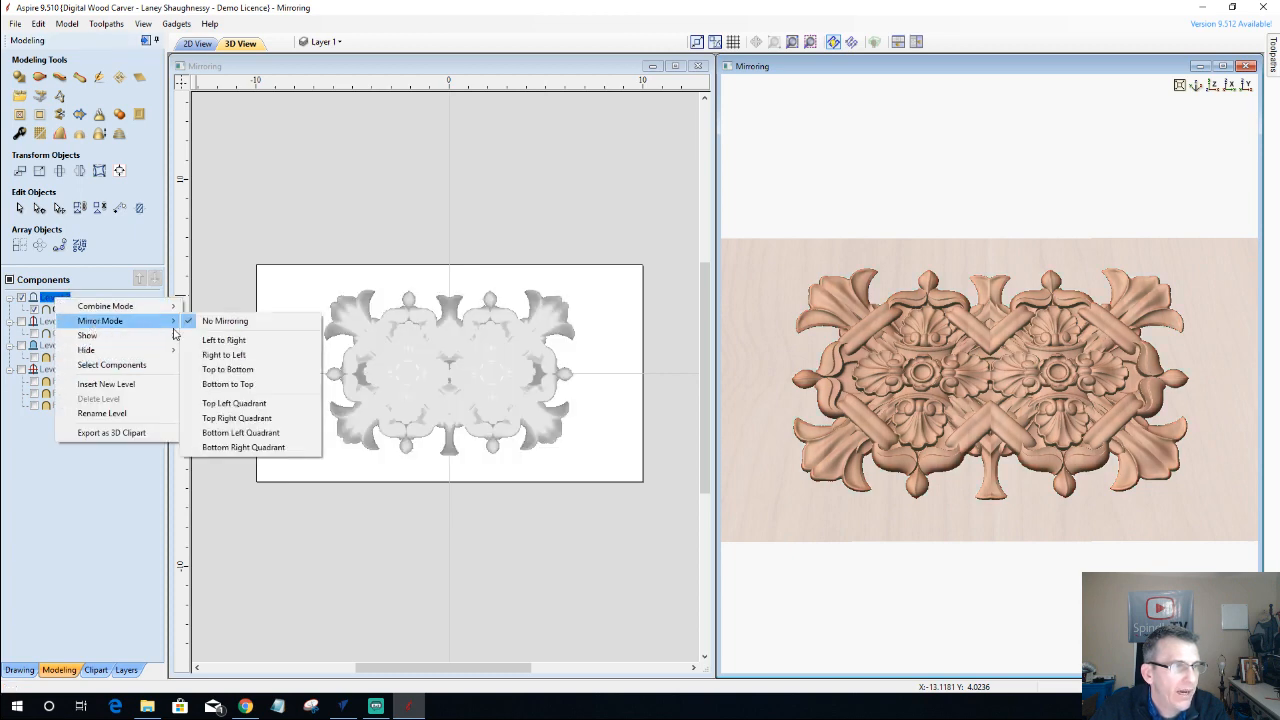
left_click(210, 369)
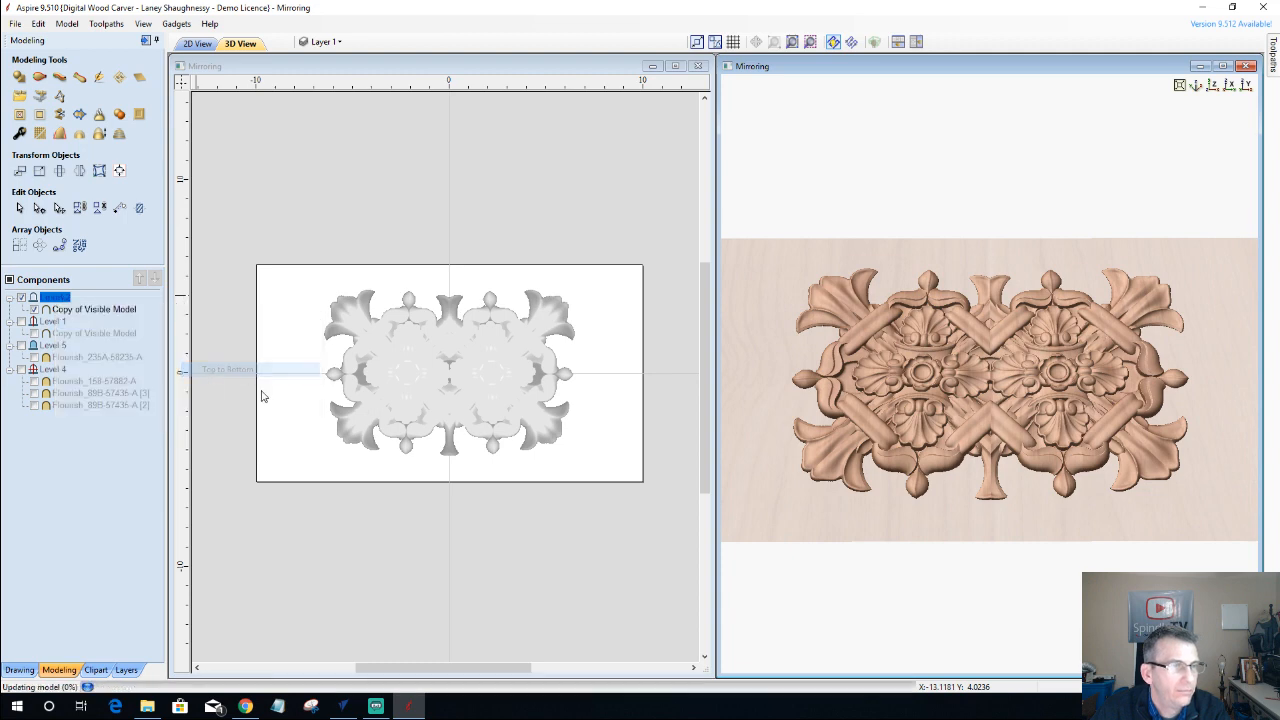
left_click(449, 379)
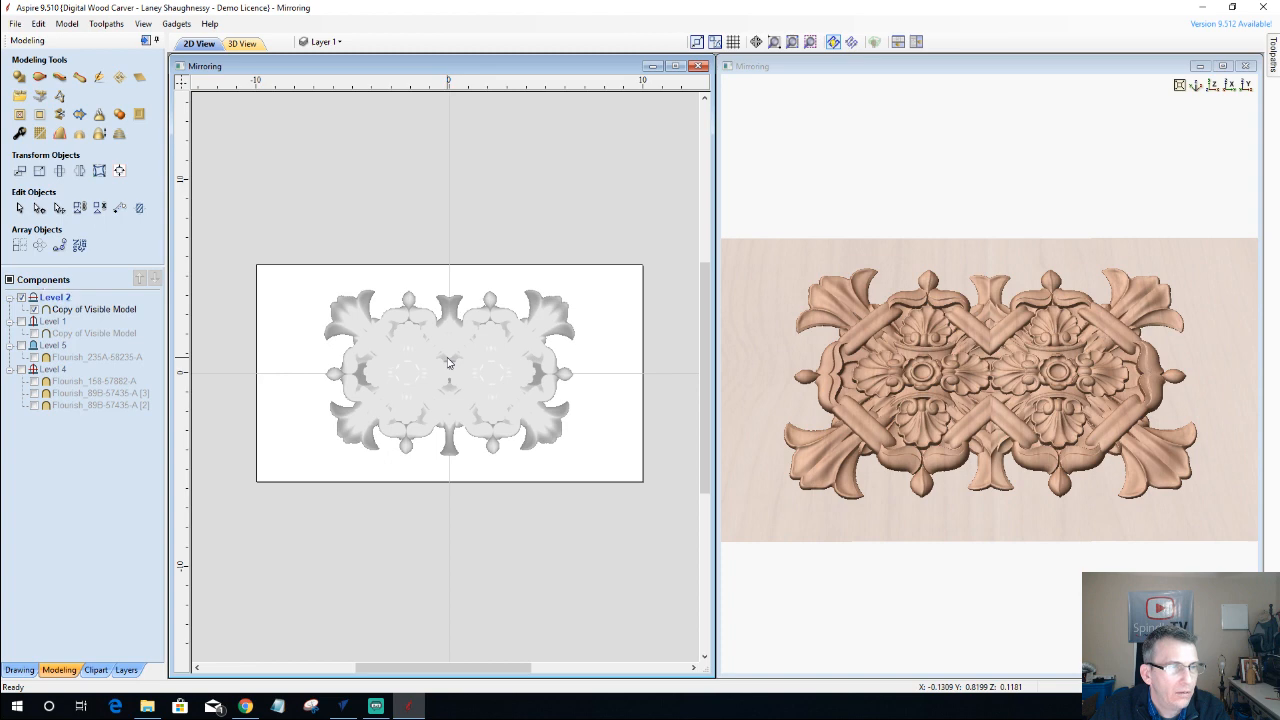
- Move the Level 2 ornament up about 1.2 inches so it overlaps its mirrored copy, and deselect it
left_click(448, 360)
left_click_drag(447, 357, 446, 333)
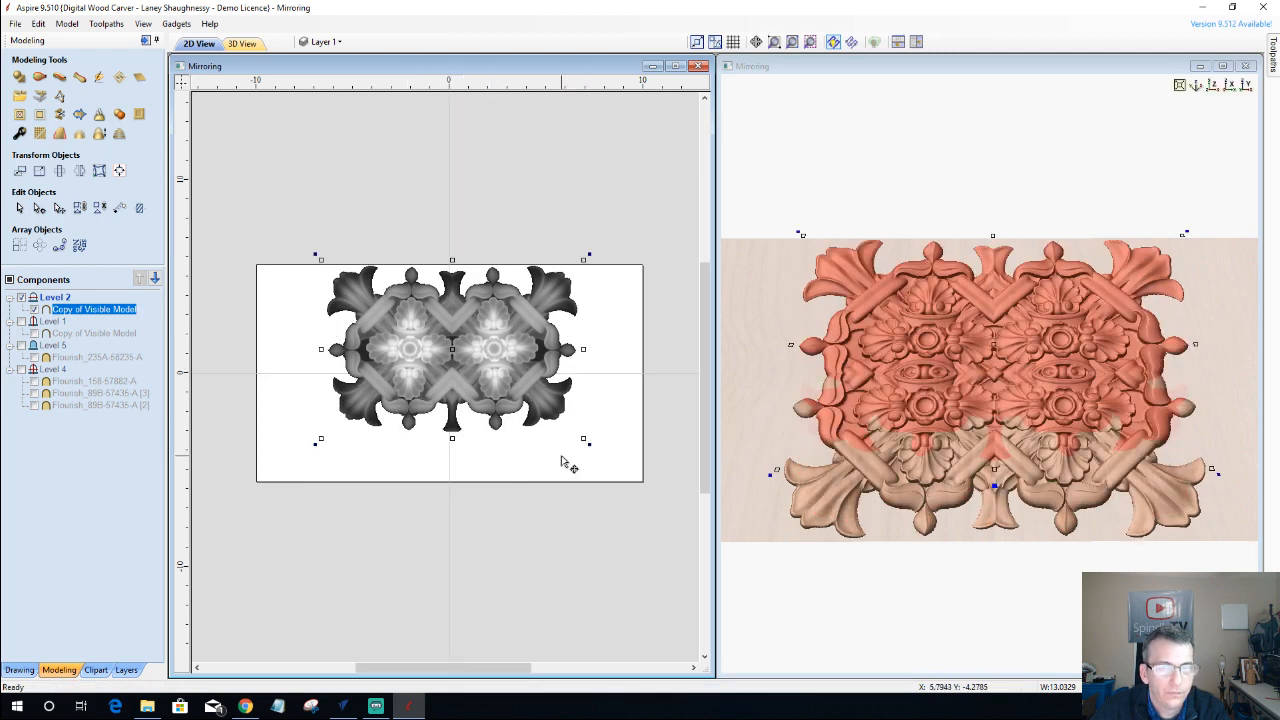
left_click(67, 526)
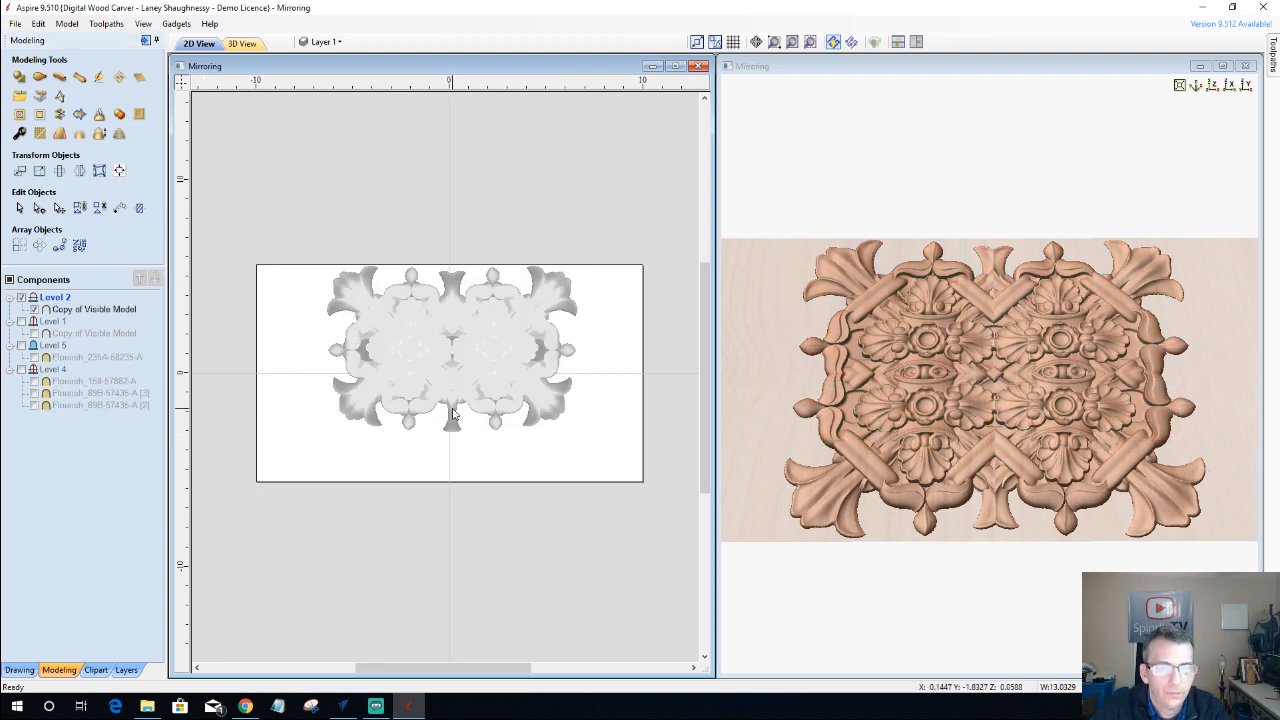
- Nudge the Level 2 ornament slightly down to refine the overlap along the horizontal mirror line, and deselect it
left_click_drag(852, 410, 1086, 412)
left_click(1213, 87)
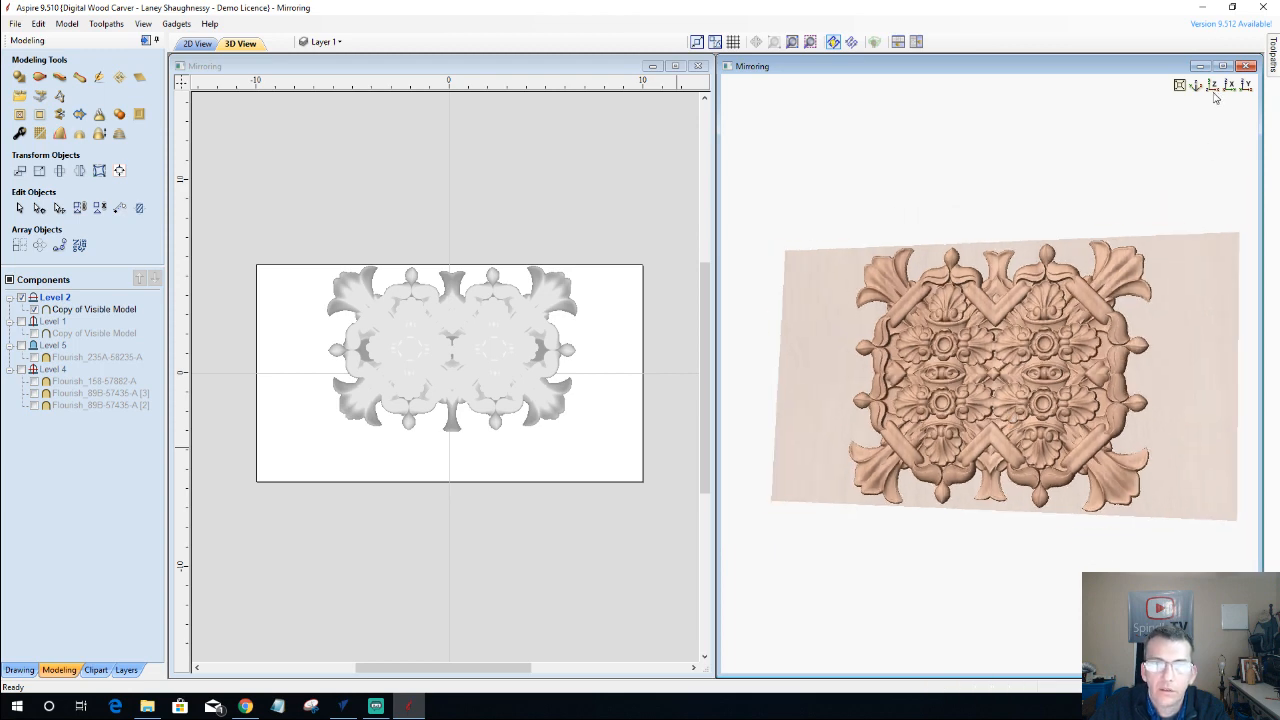
scroll(1026, 433, "up", 3)
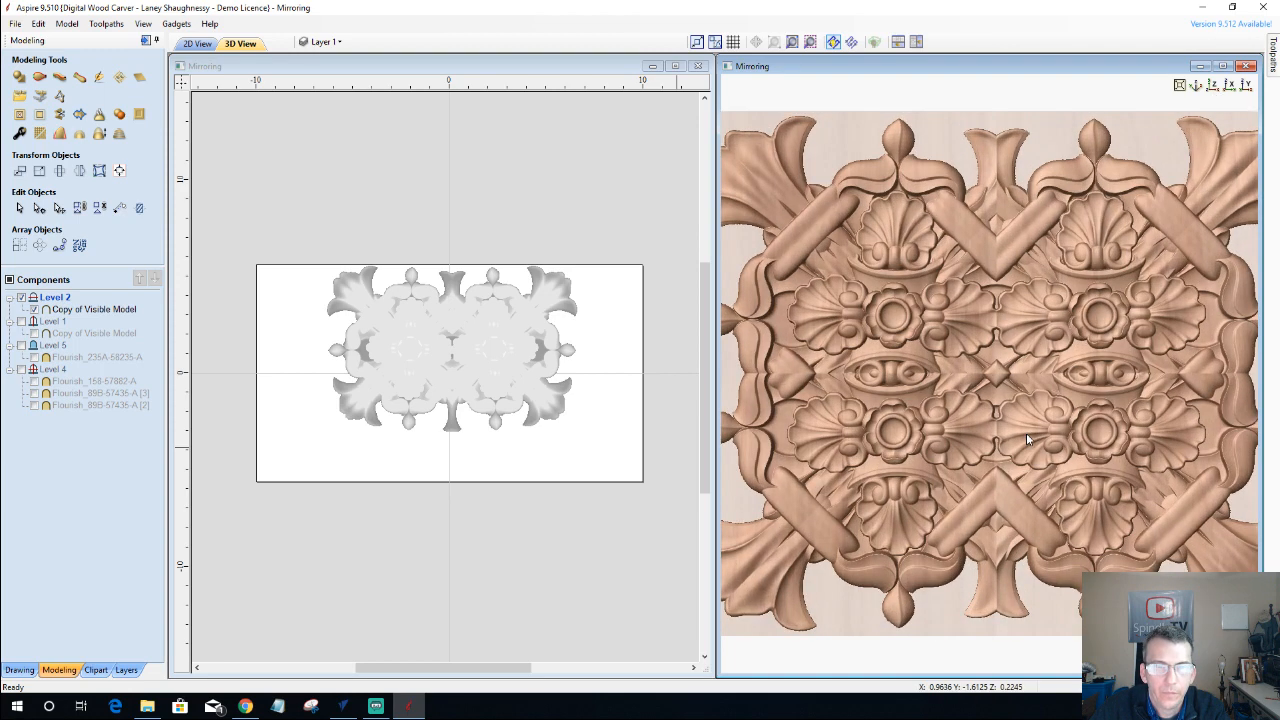
left_click(455, 372)
left_click(455, 372)
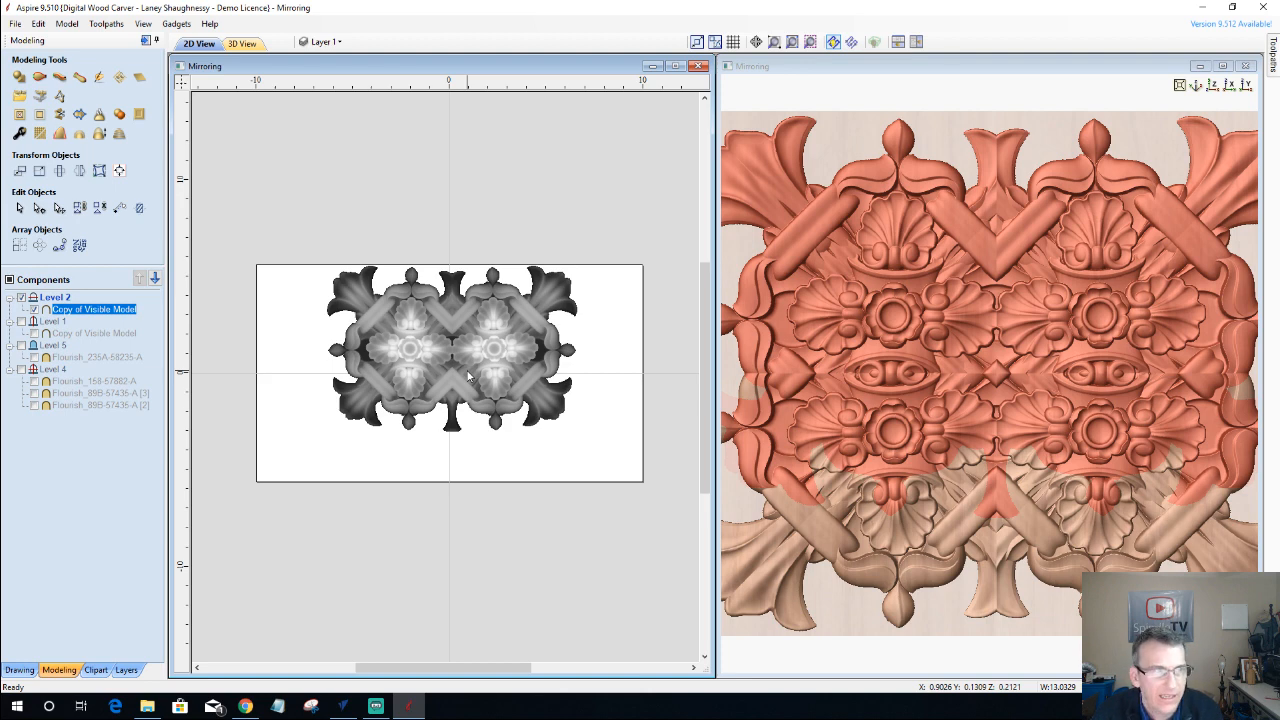
key("F9")
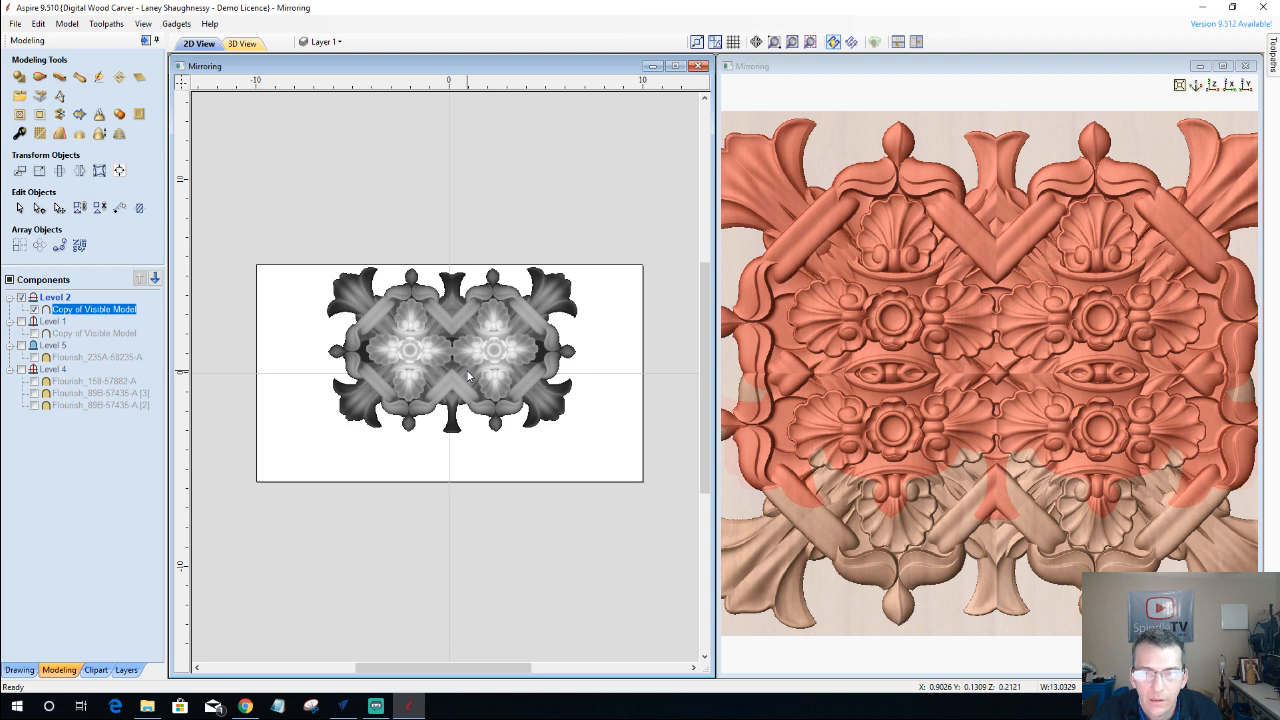
left_click(98, 468)
- Create a single component from the visible mirrored model and hide the original component on Level 2
scroll(857, 451, "down", 4)
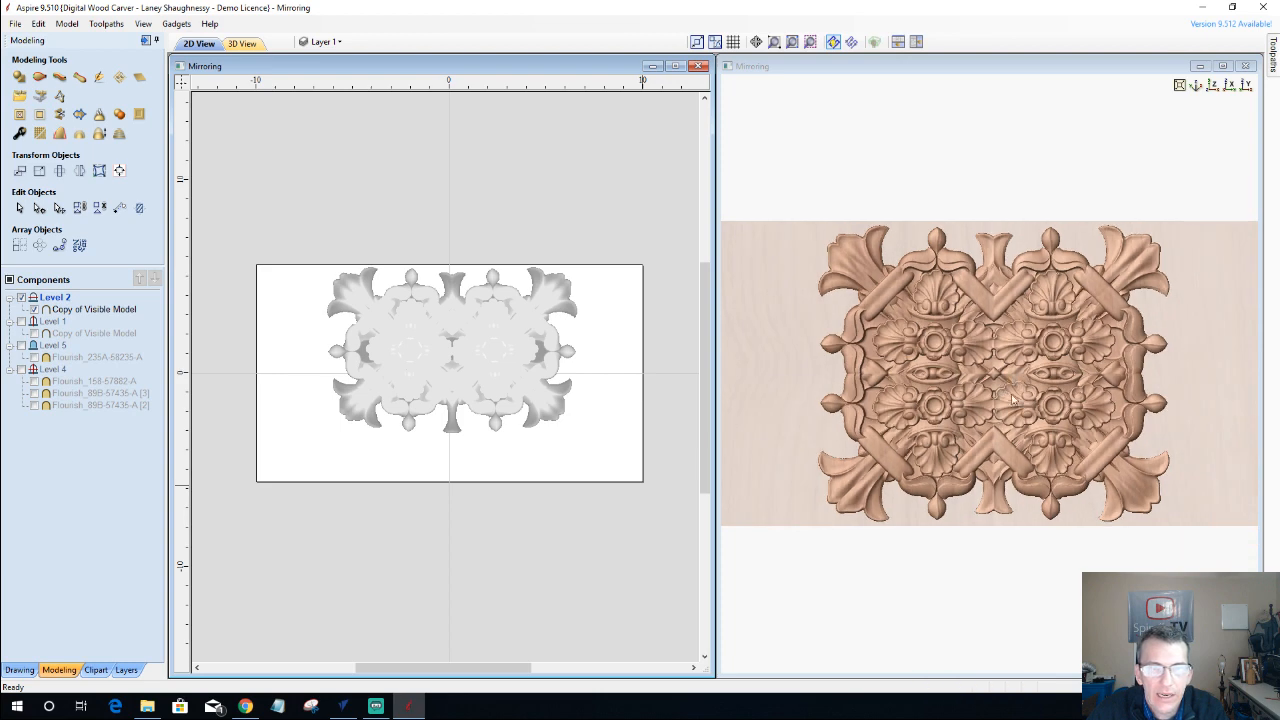
left_click_drag(857, 451, 894, 433)
scroll(1016, 410, "up", 3)
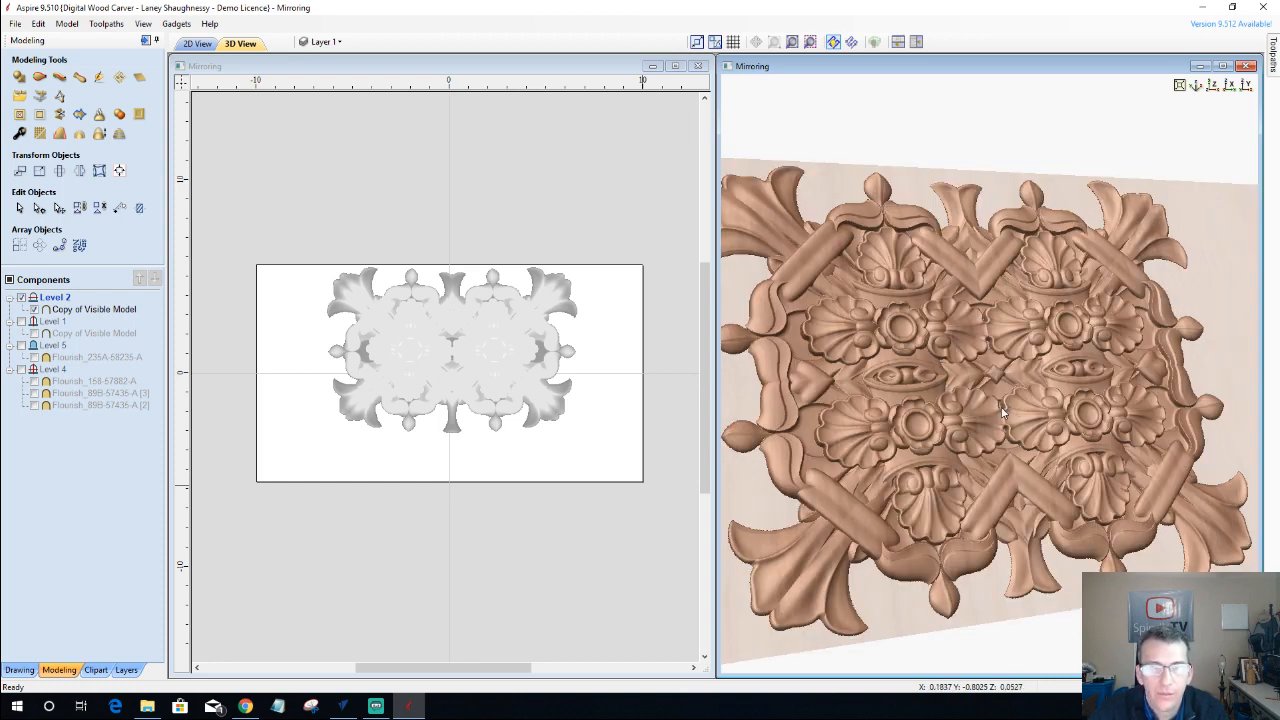
left_click_drag(1001, 482, 985, 447)
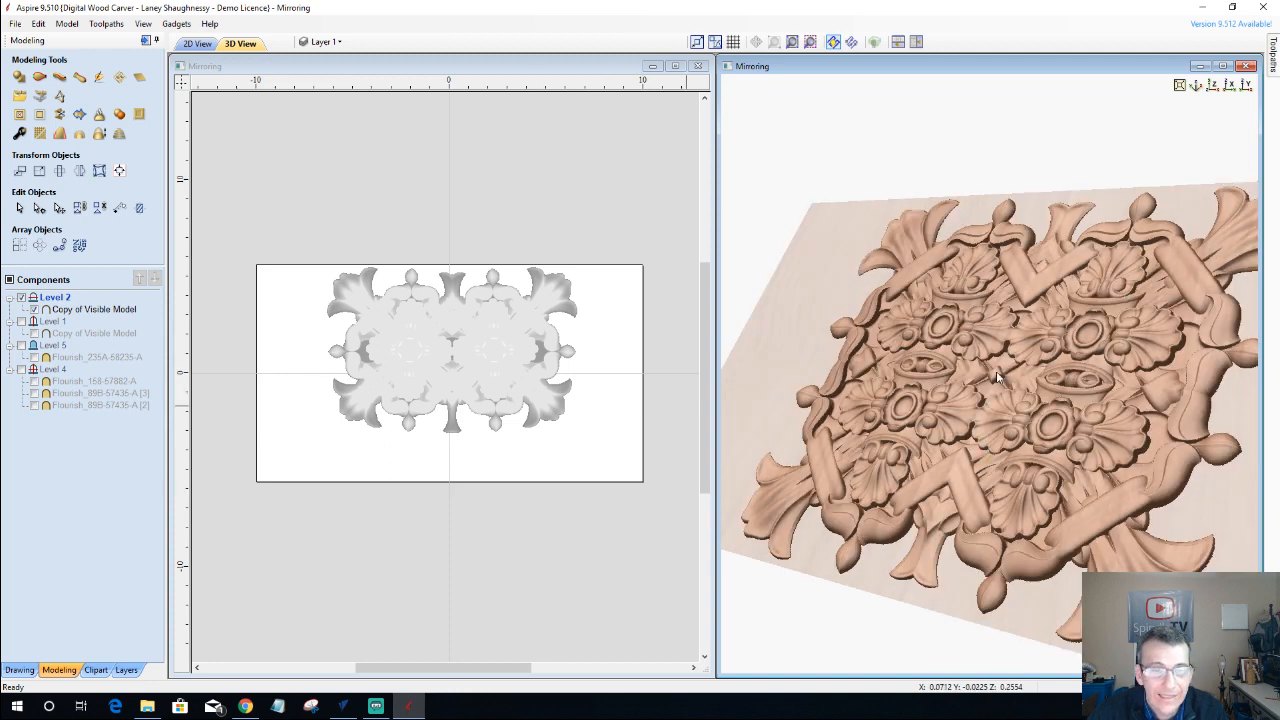
left_click(447, 353)
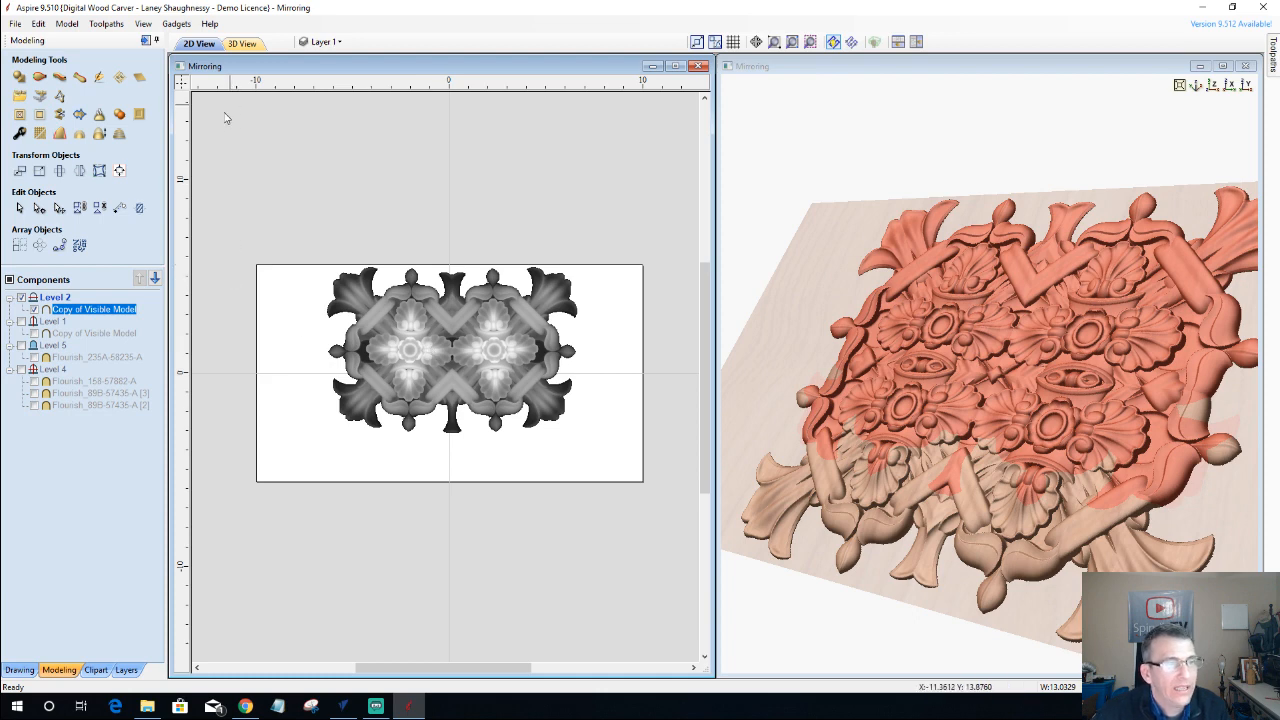
left_click(60, 26)
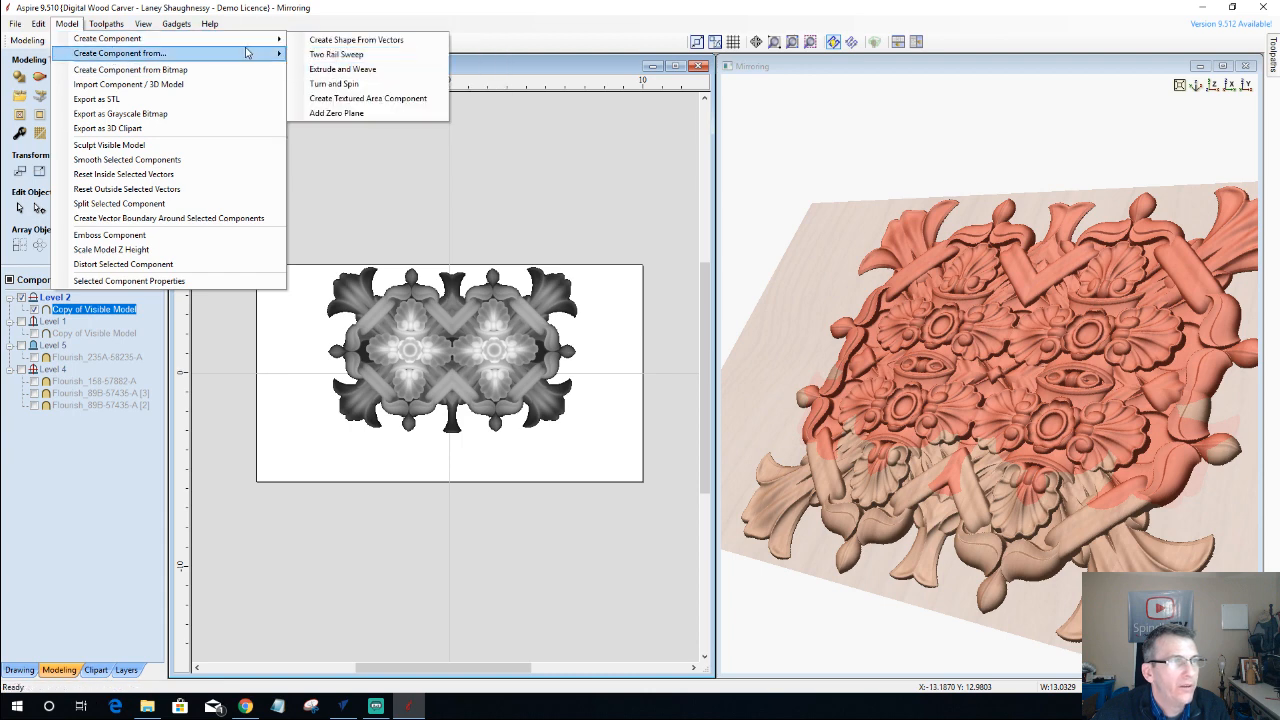
mouse_move(270, 53)
left_click(343, 69)
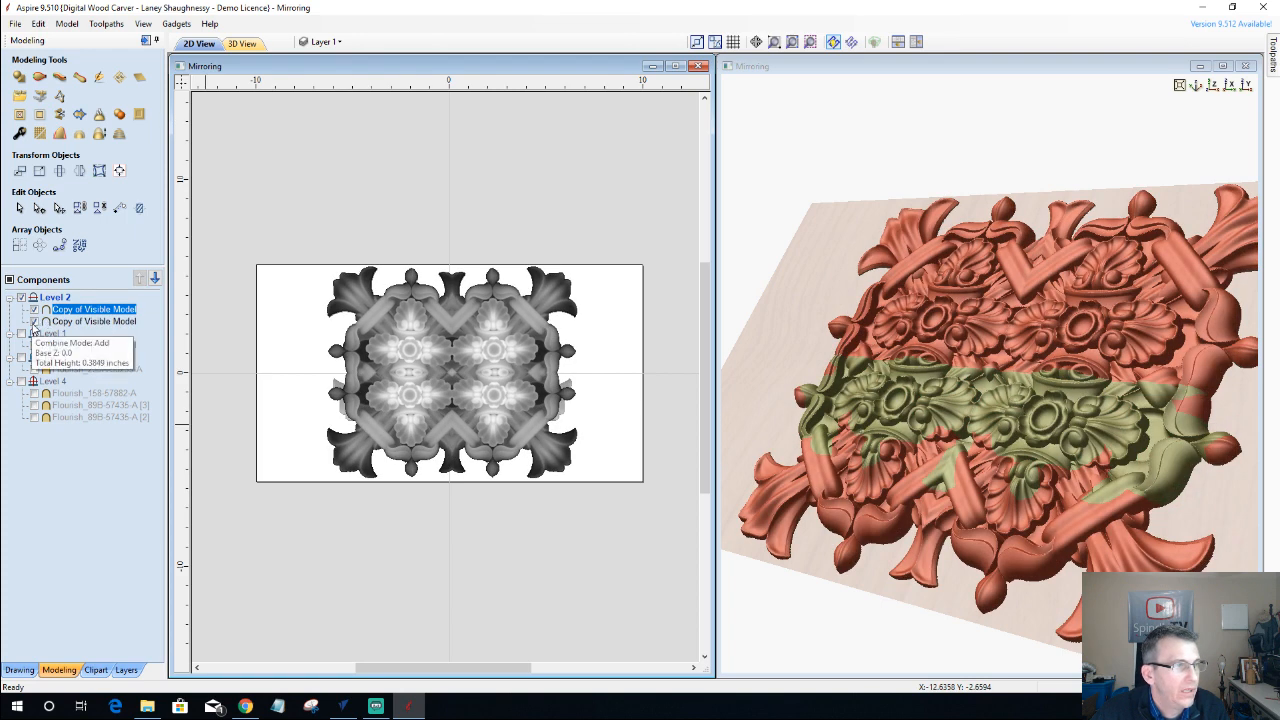
left_click(34, 322)
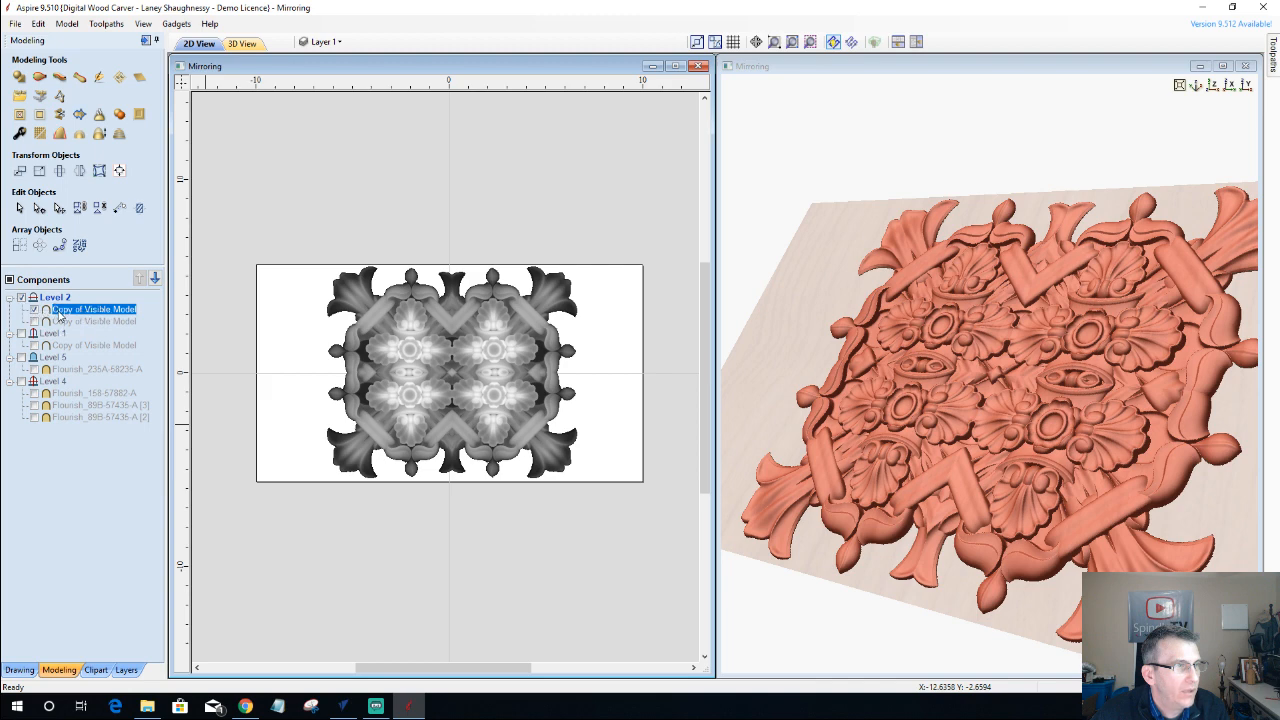
- Insert a new component level above Level 2 and move the newly combined component into it
right_click(55, 304)
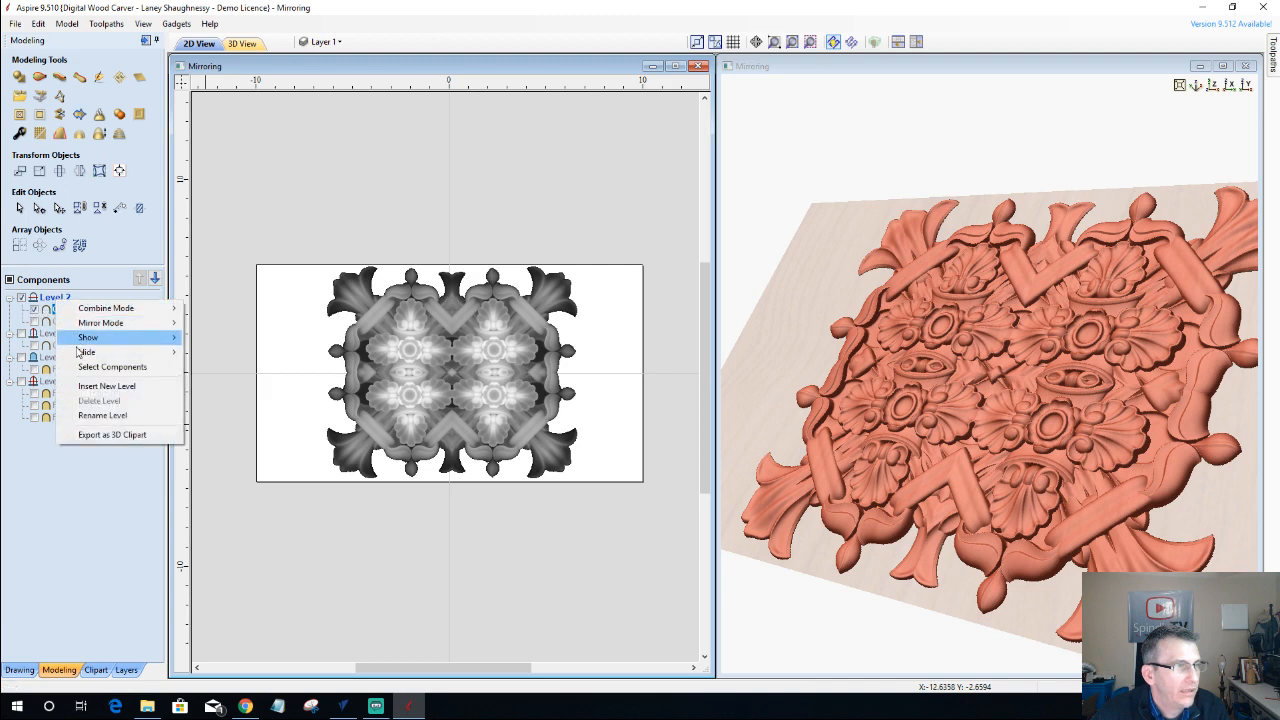
left_click(82, 387)
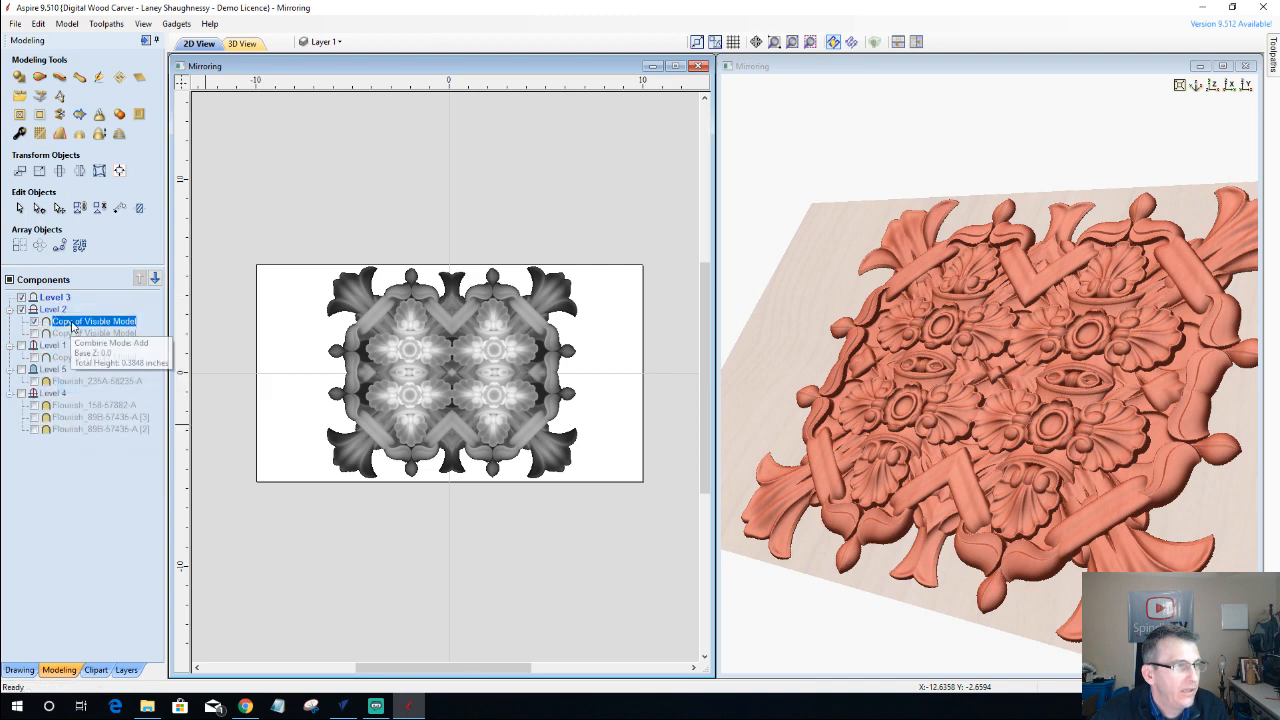
left_click_drag(75, 322, 72, 309)
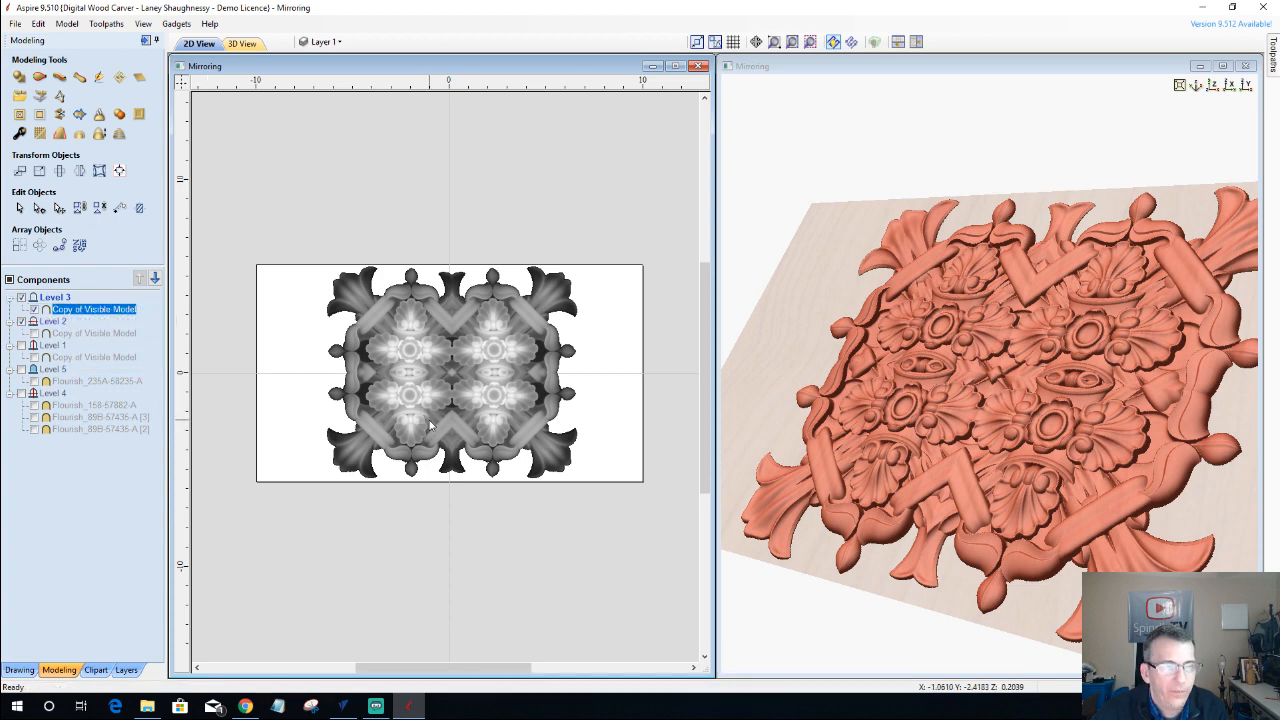
left_click(950, 375)
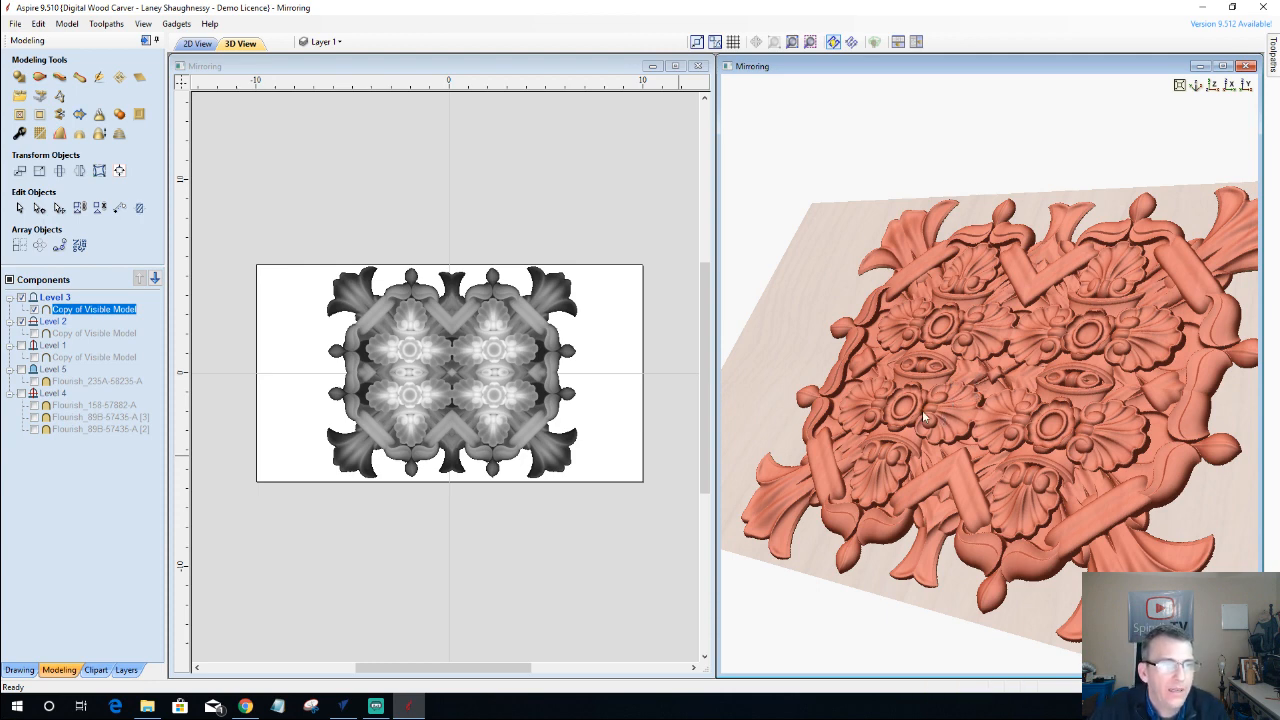
- Start exporting the combined model as 3D clipart and browse to Public Documents > Vectric Files > Clipart on the C: drive
left_click(67, 24)
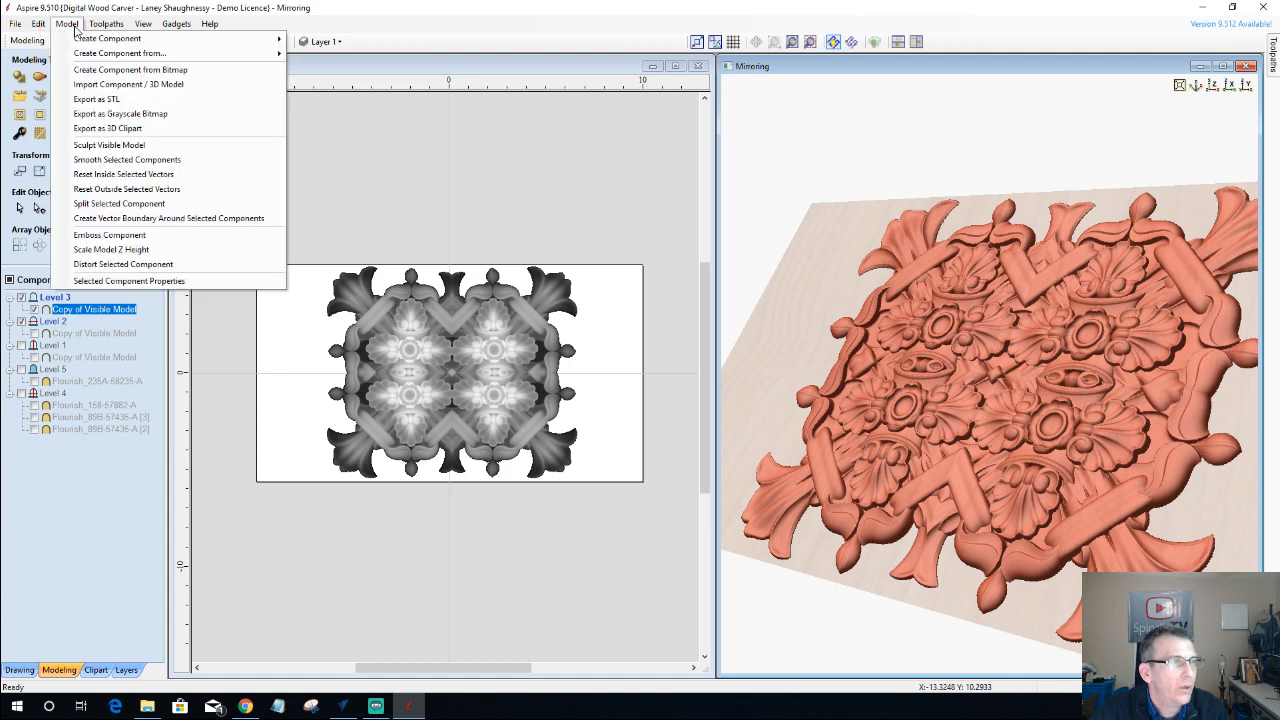
left_click(103, 131)
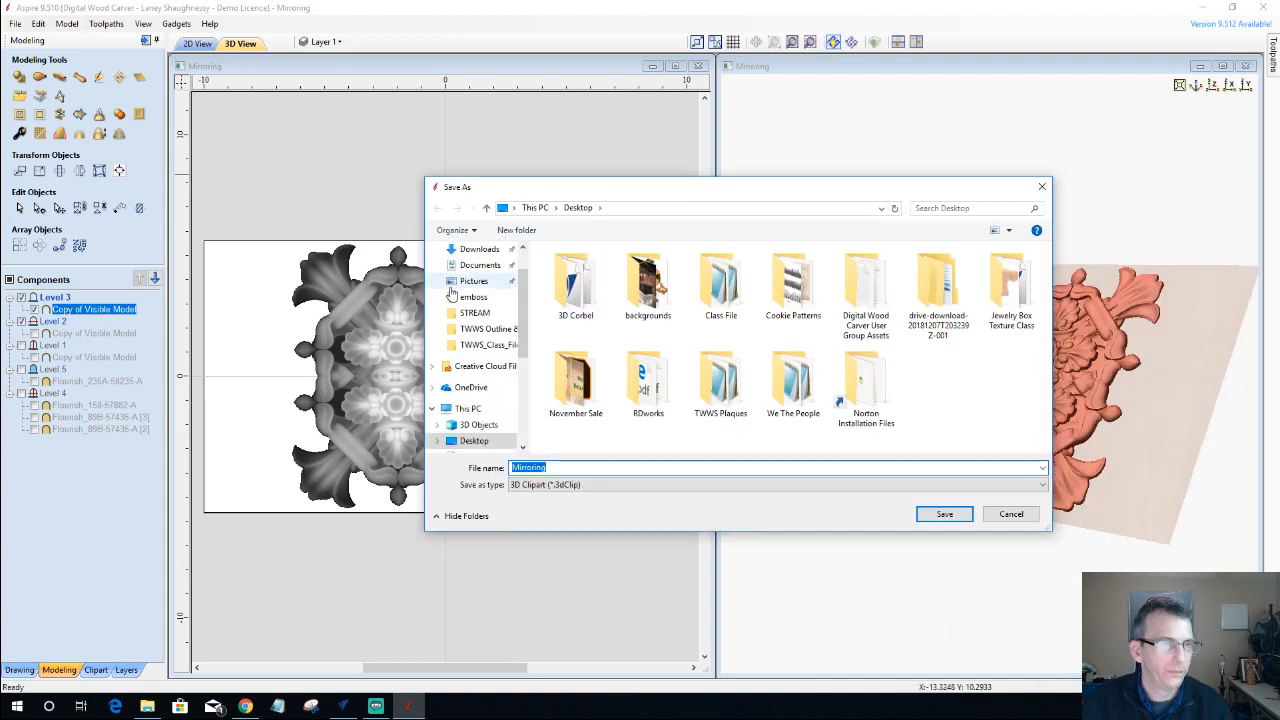
scroll(490, 330, "down", 2)
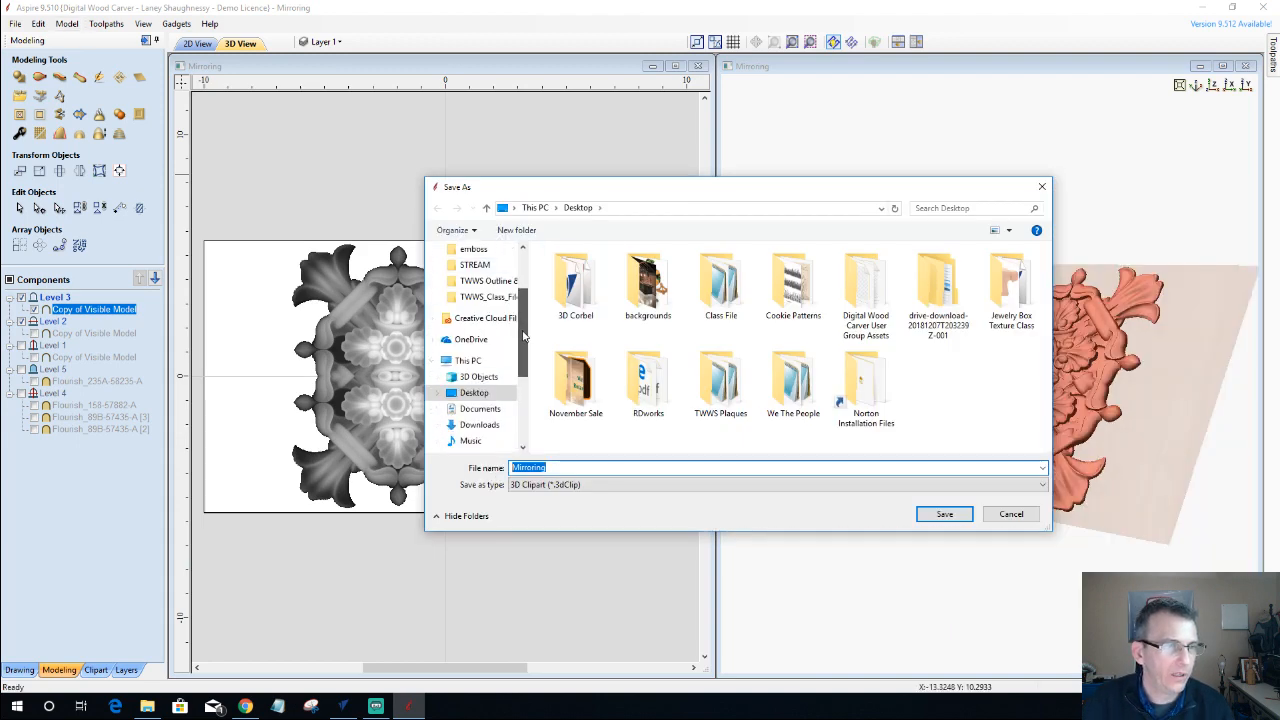
left_click(467, 345)
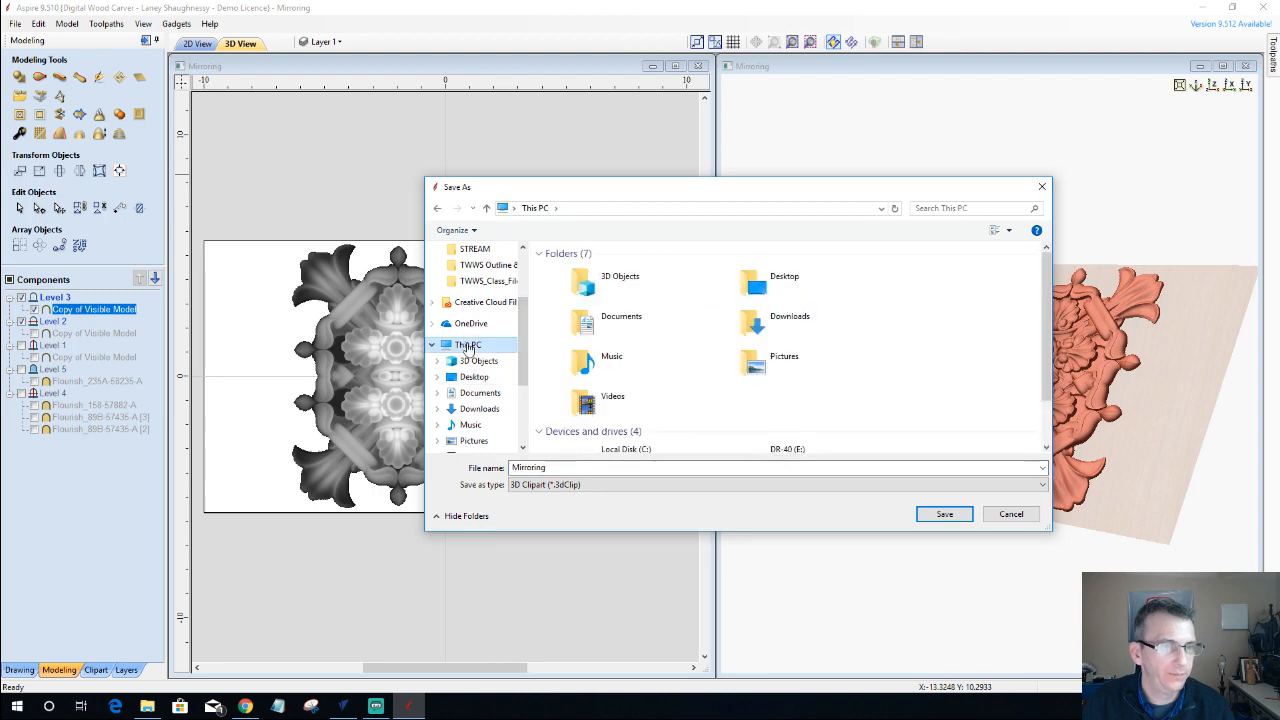
scroll(618, 428, "down", 1)
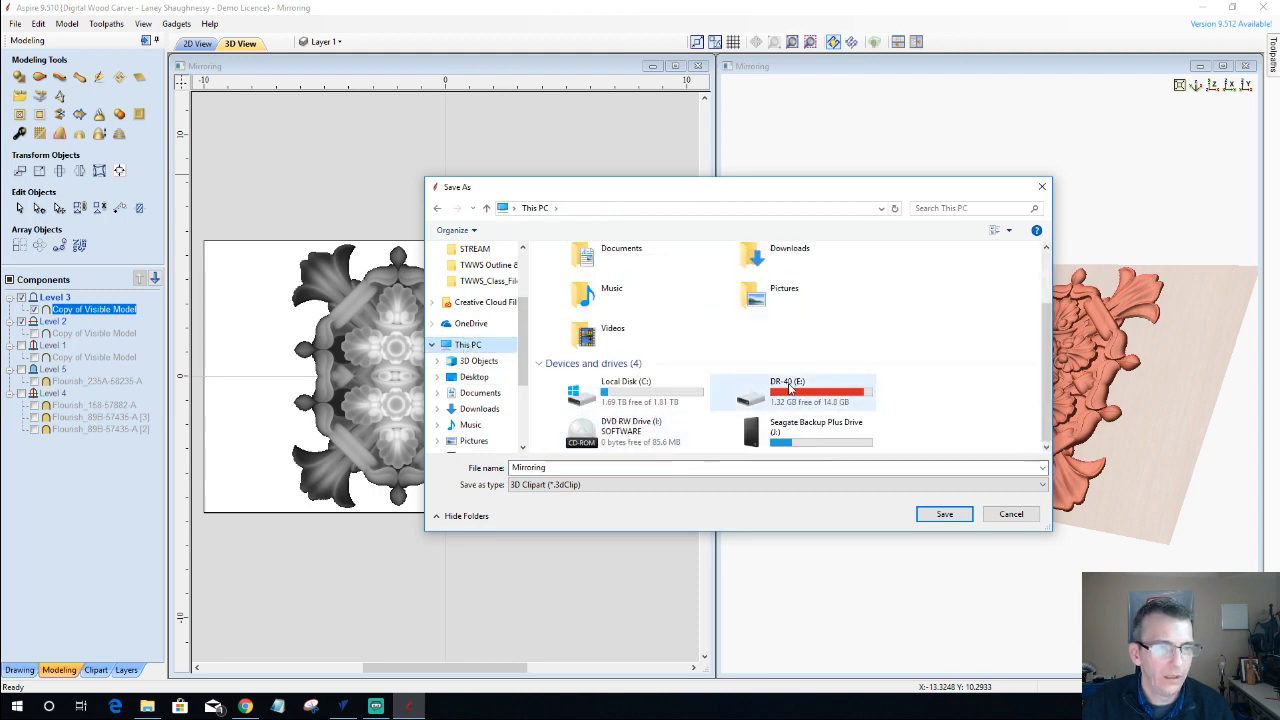
double_click(628, 388)
double_click(568, 325)
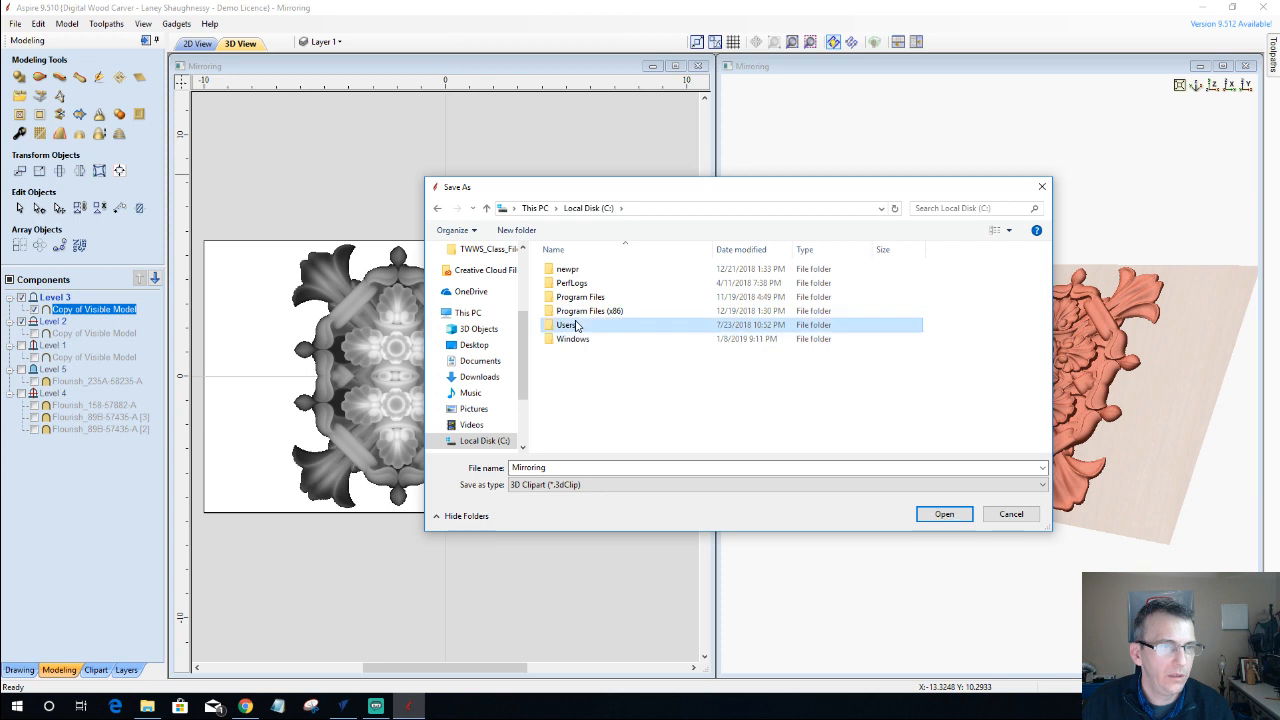
double_click(568, 285)
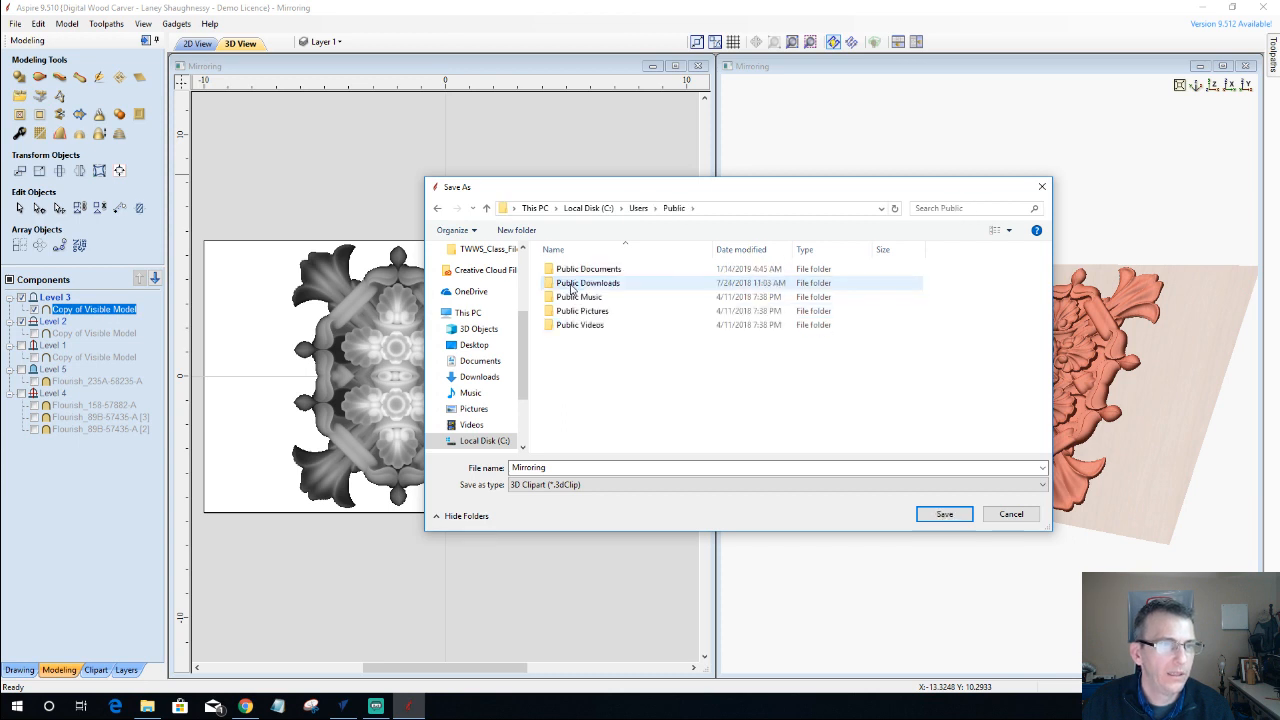
double_click(571, 271)
double_click(571, 297)
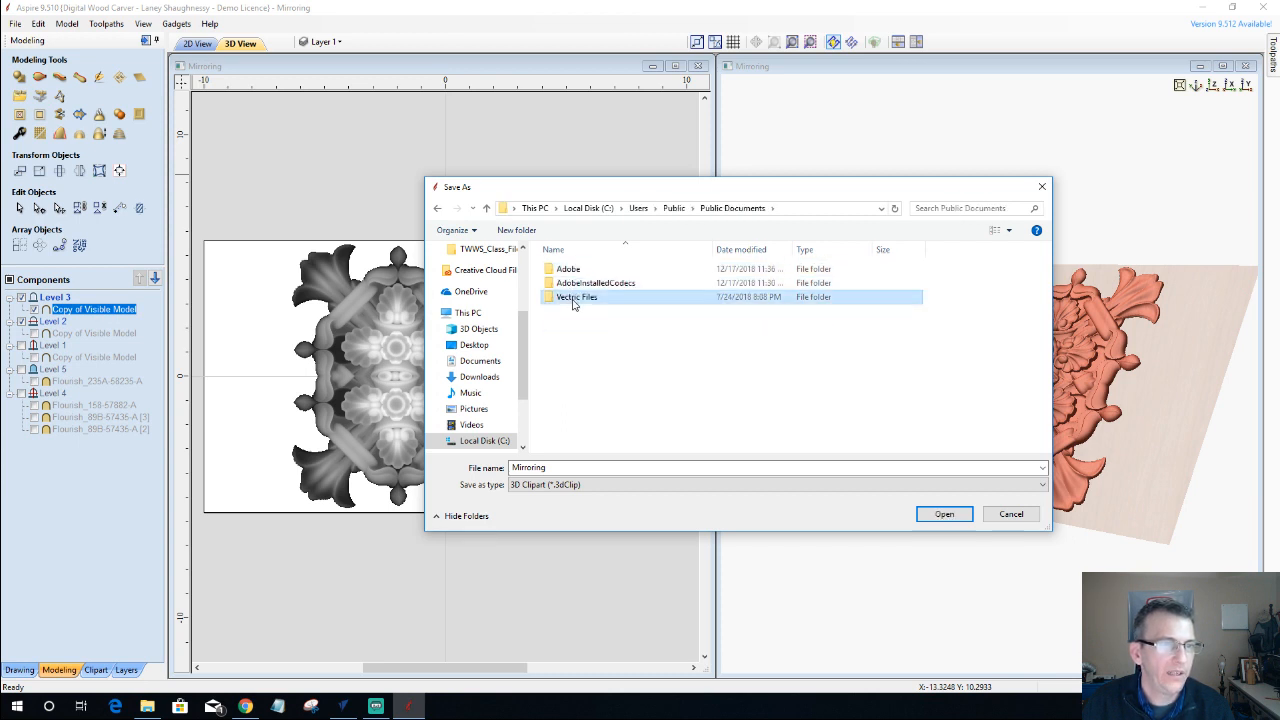
double_click(568, 270)
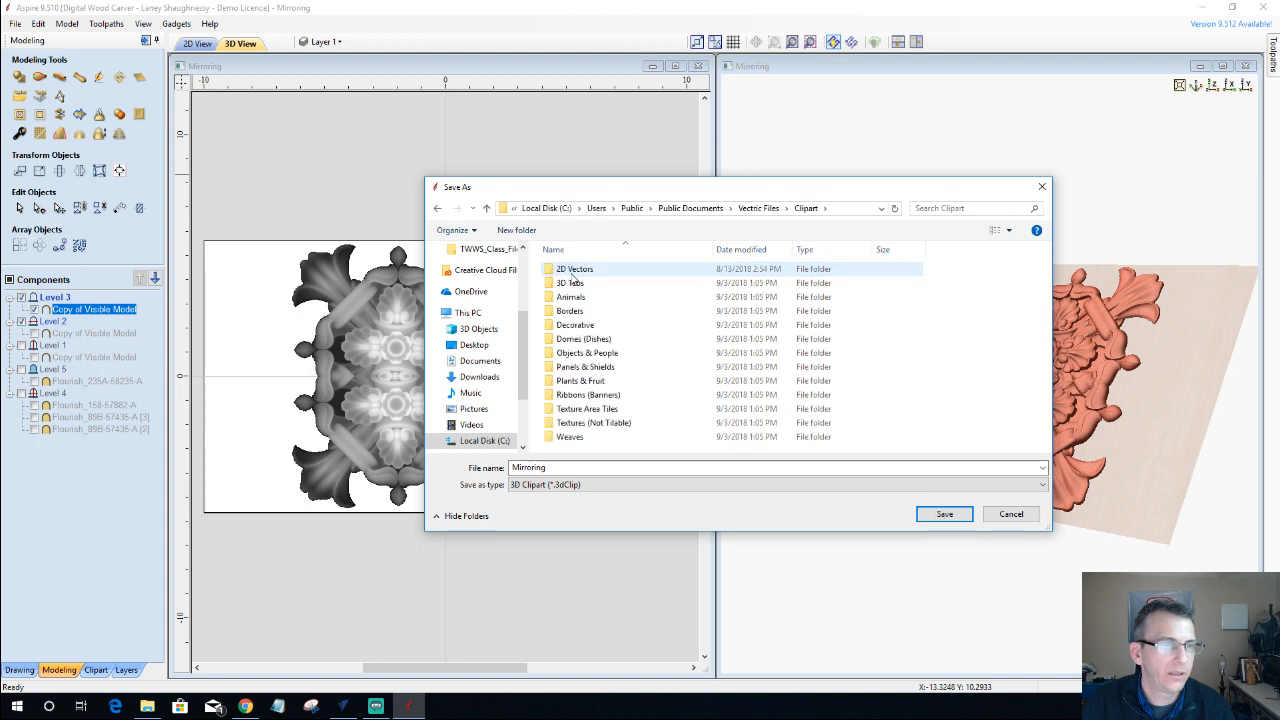
- Create a new folder named Custom inside the Clipart folder and open it as the save location
left_click(517, 231)
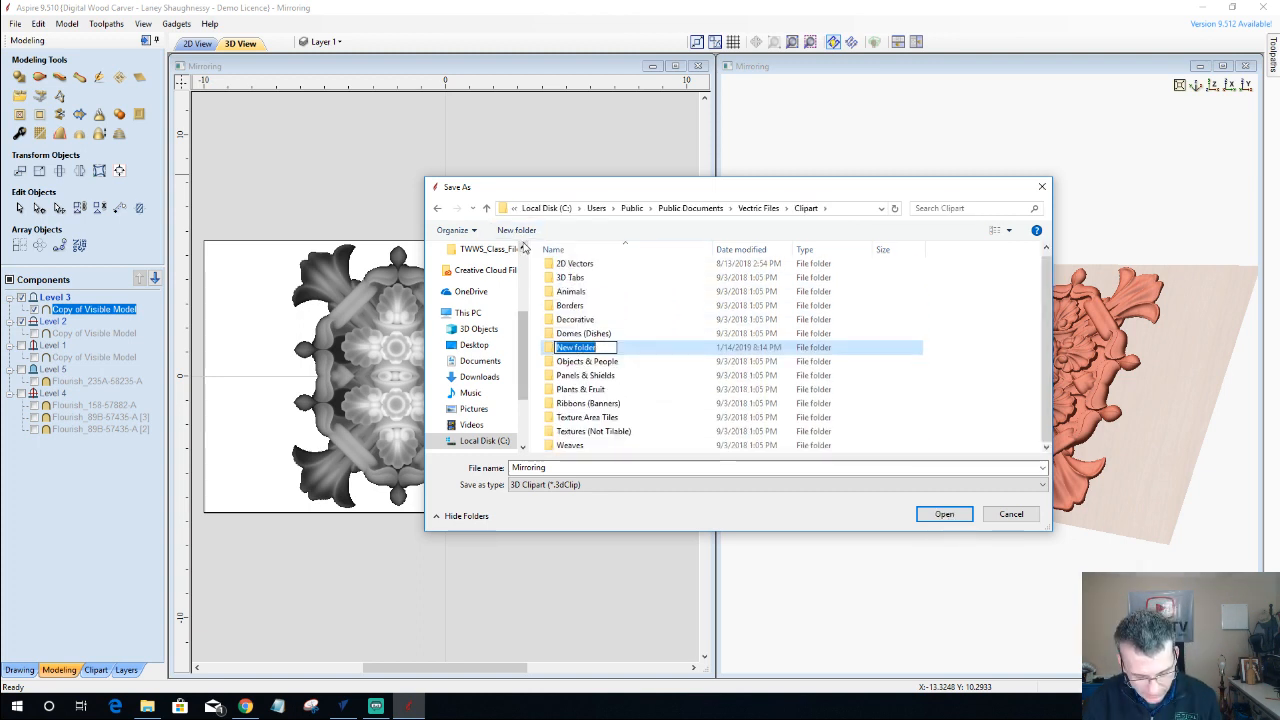
type("Custom")
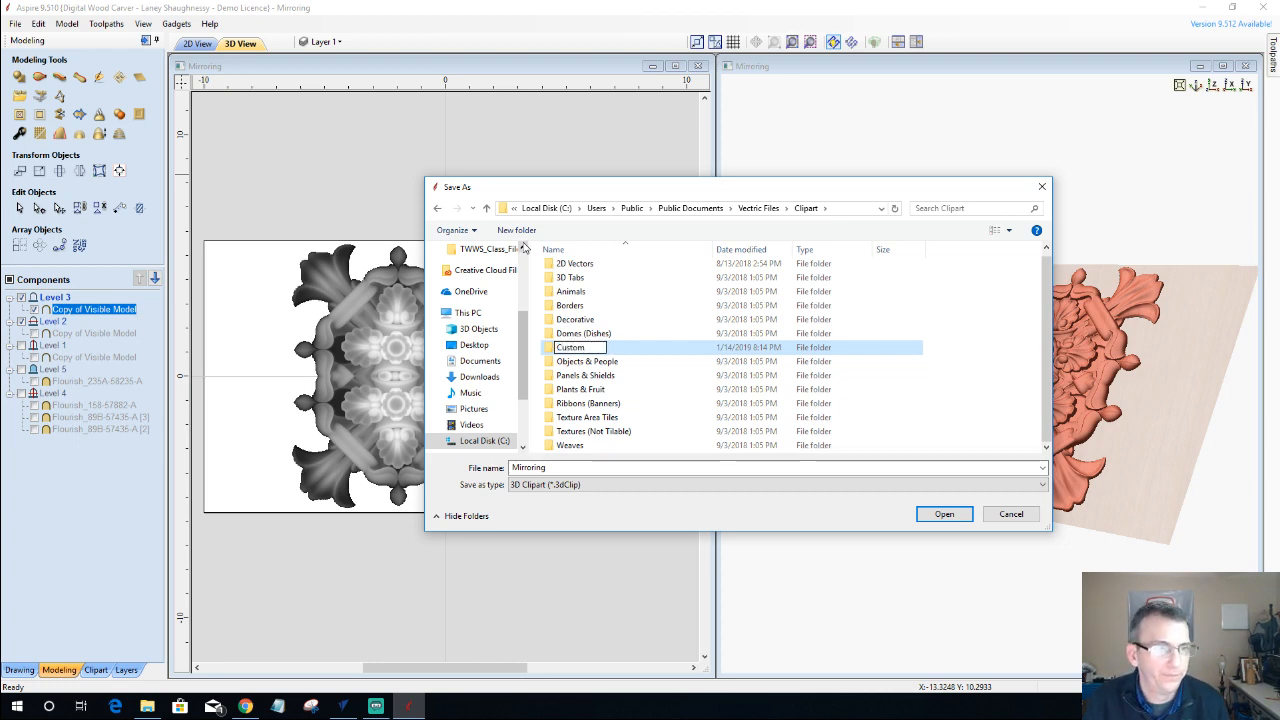
key("Return")
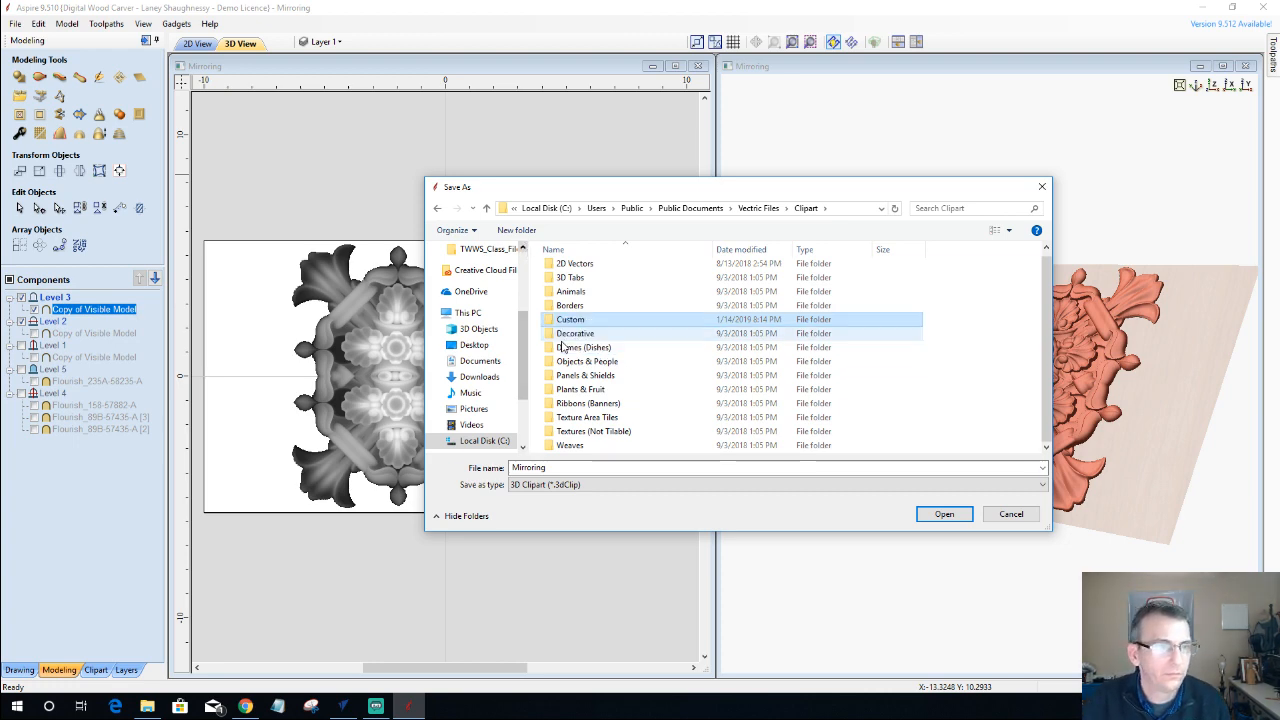
double_click(563, 320)
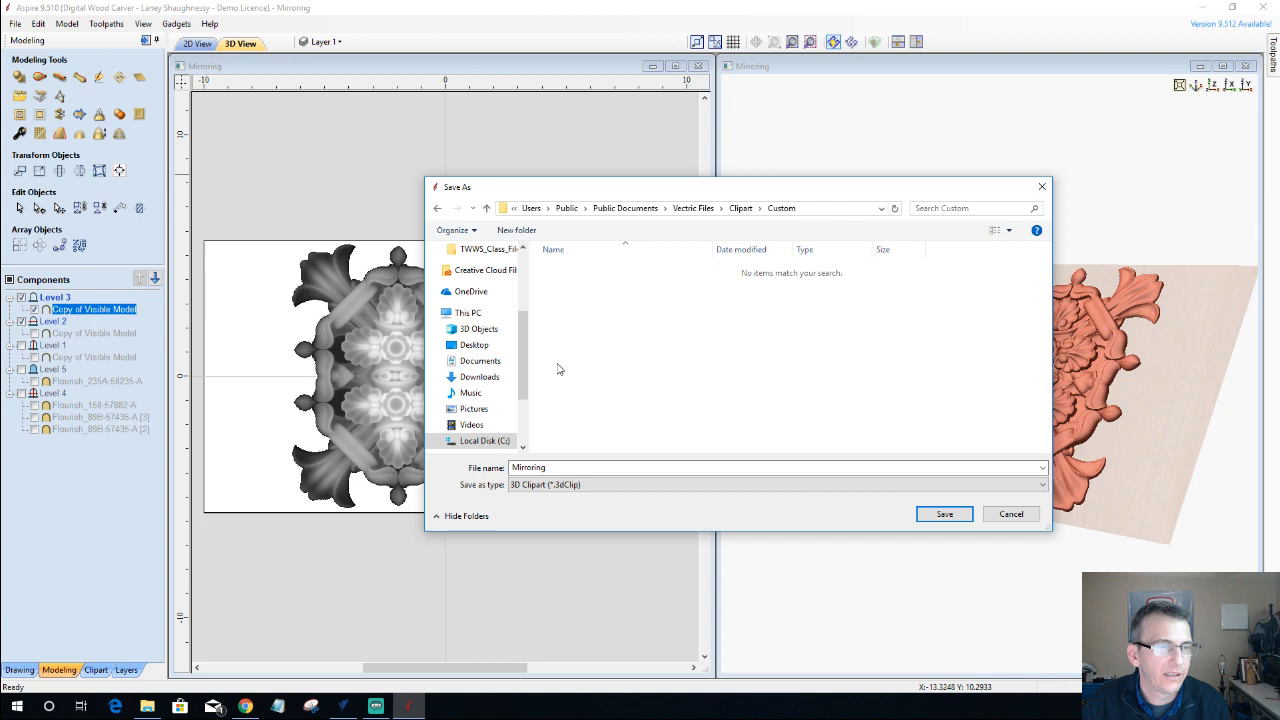
- Name the 3D clipart file Wall_Plaque and save it in the Custom folder
double_click(552, 468)
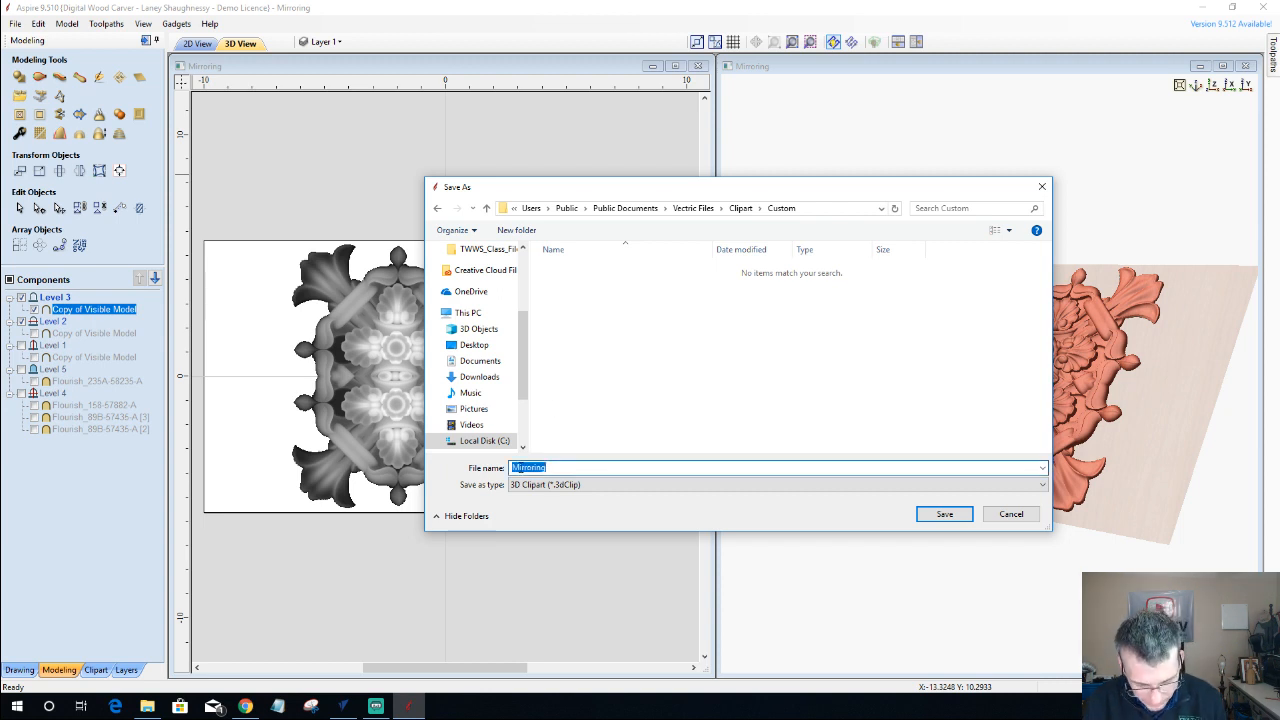
type("Wal")
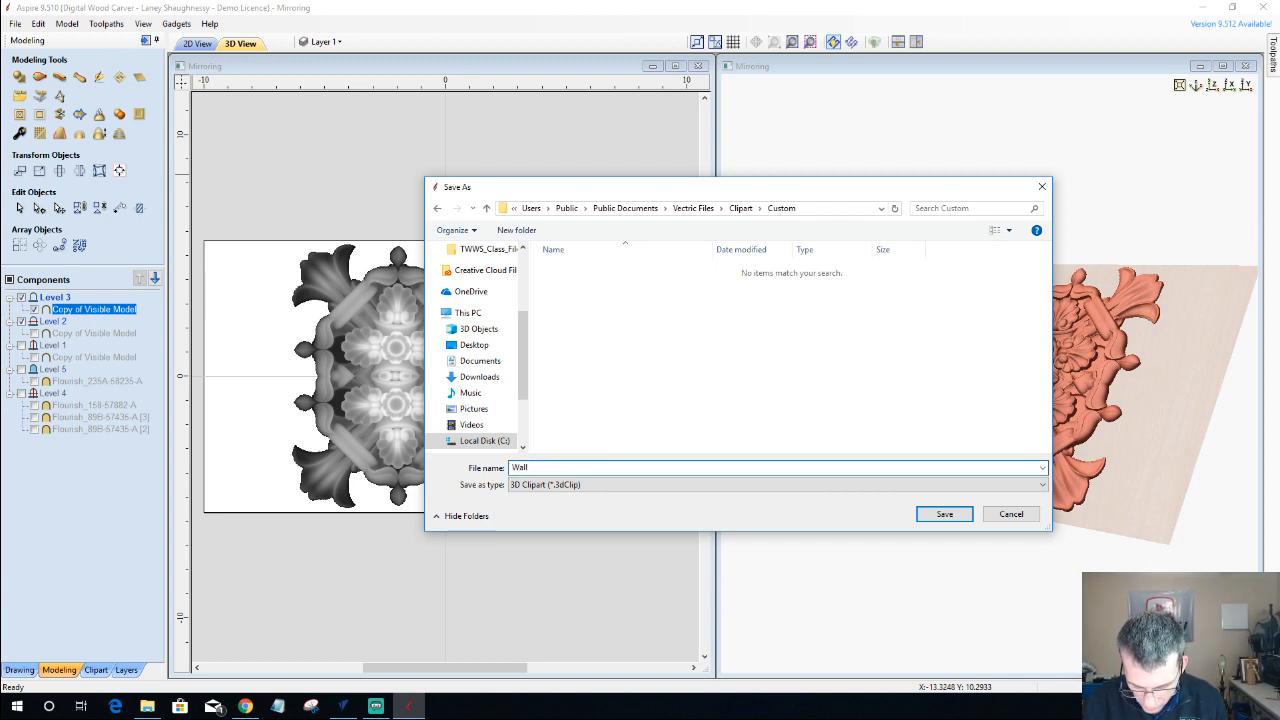
type("l")
type("_P")
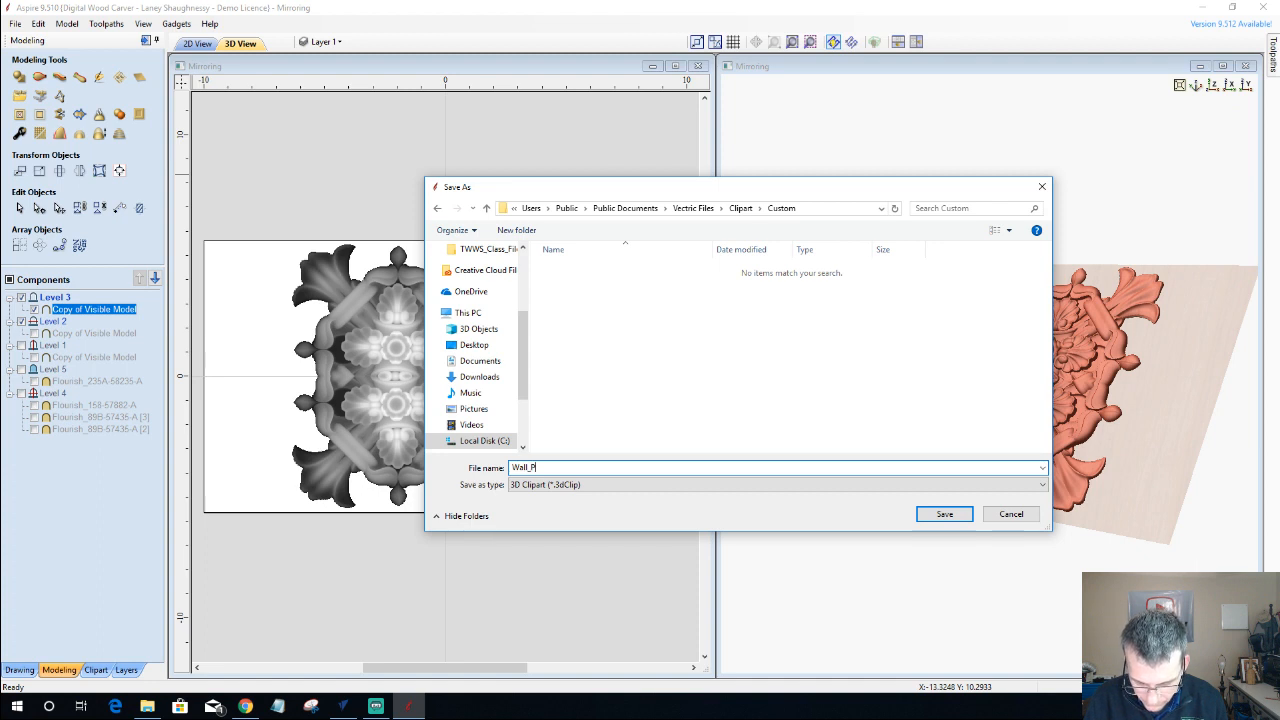
type("laque")
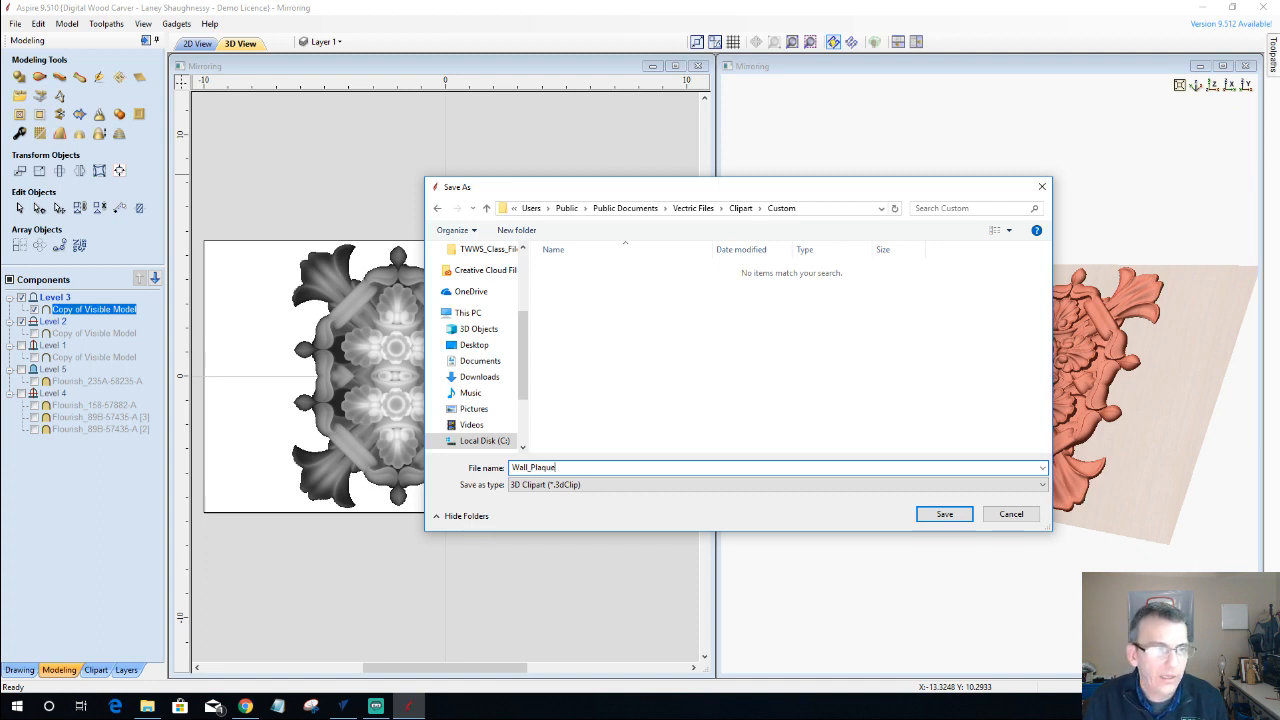
left_click(935, 515)
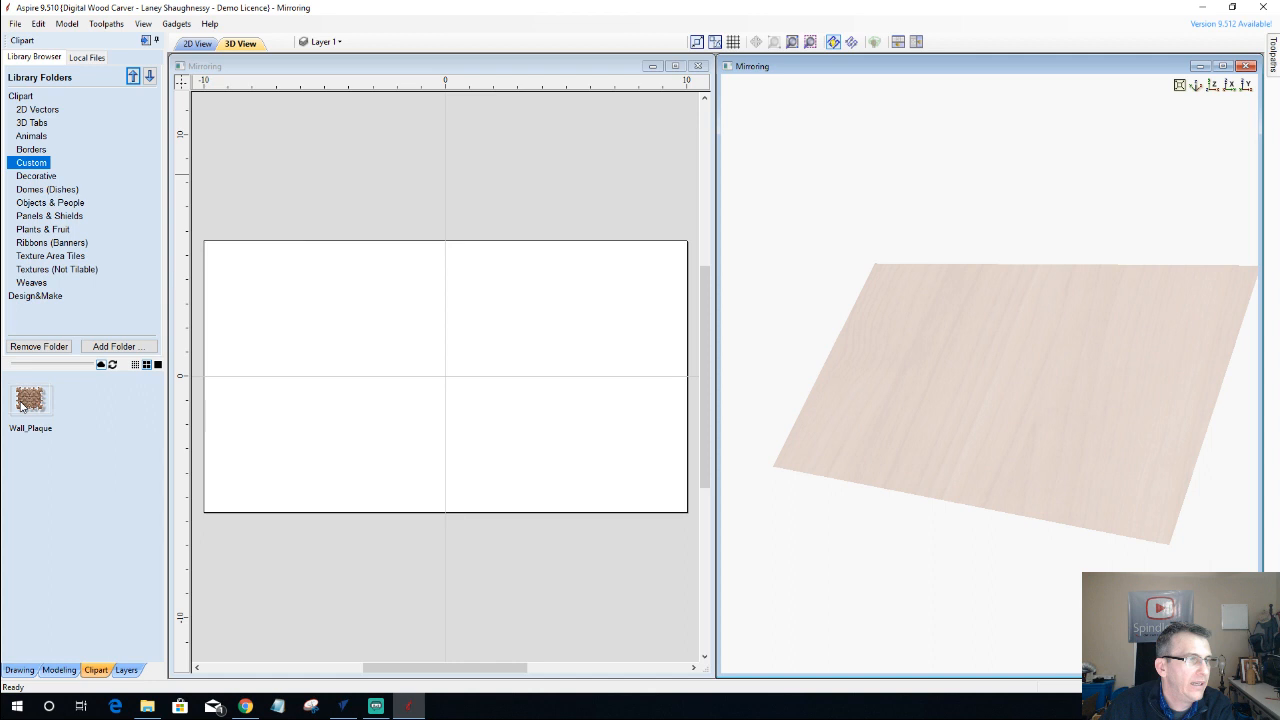
- Place the Wall_Plaque clipart from the Custom library folder on the empty job and inspect it in 3D
left_click(24, 404)
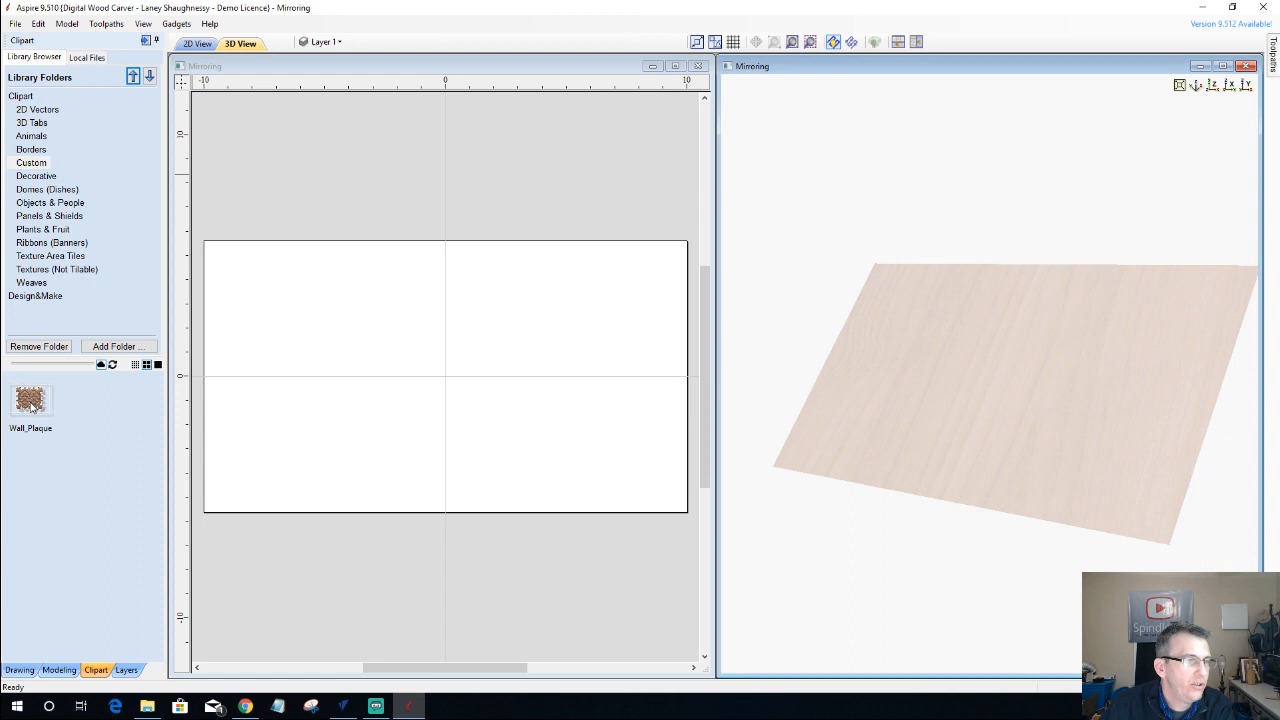
left_click_drag(30, 403, 373, 485)
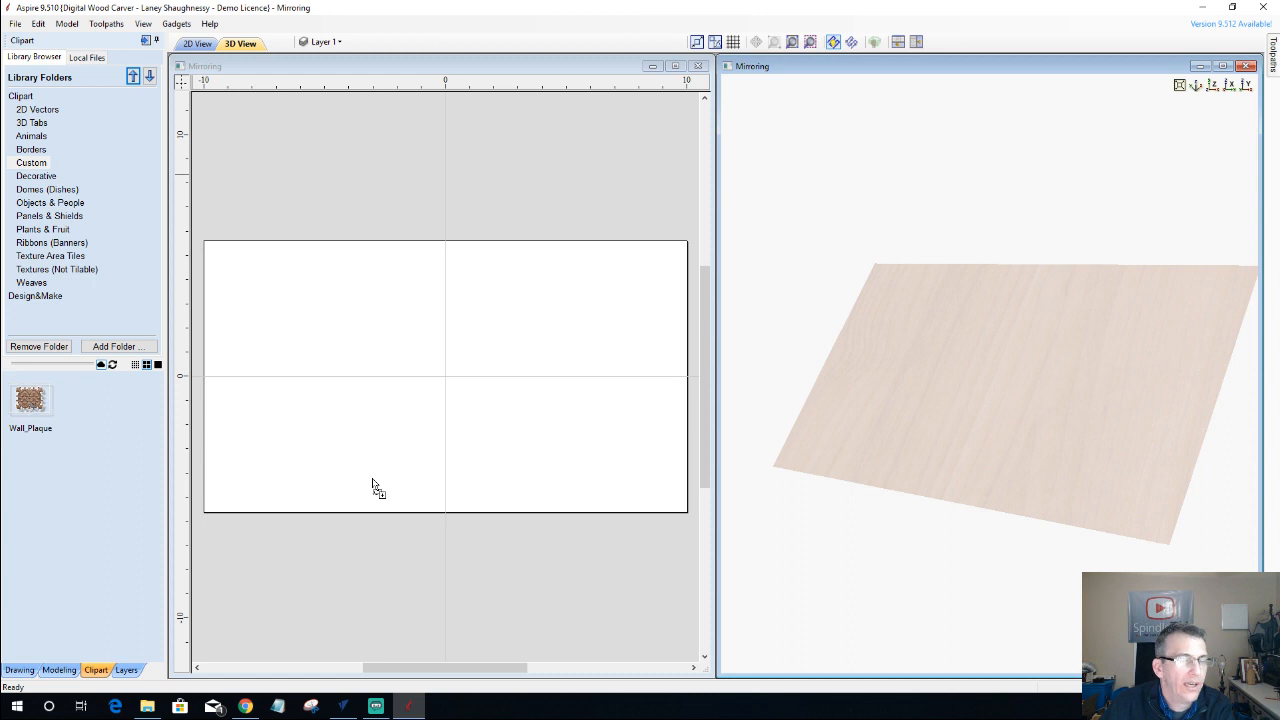
left_click_drag(373, 485, 372, 484)
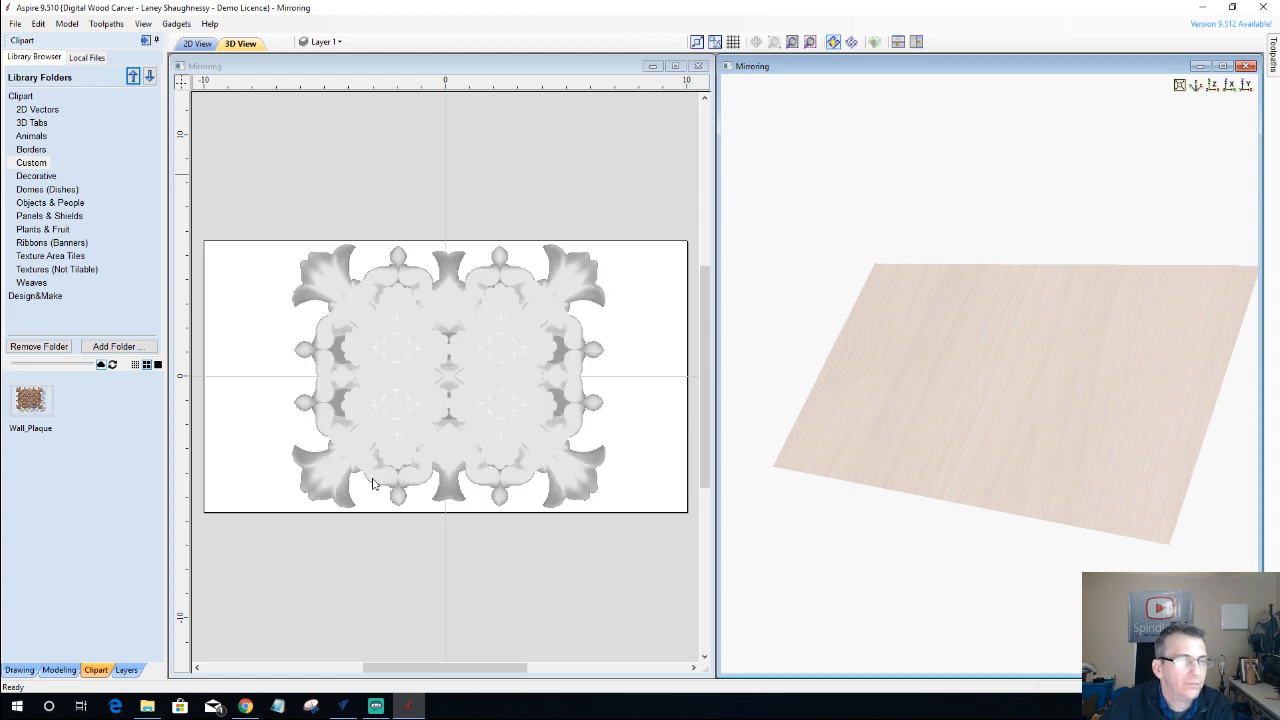
scroll(1020, 405, "up", 5)
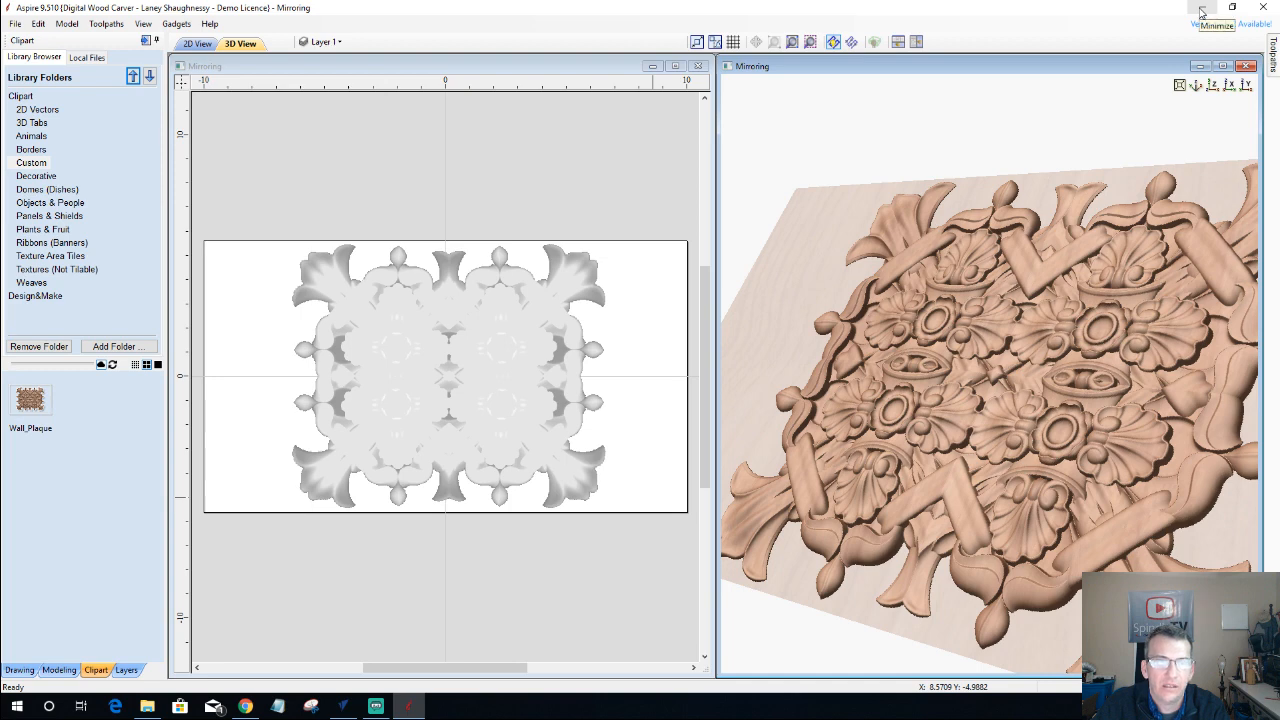
left_click_drag(1038, 355, 1079, 398)
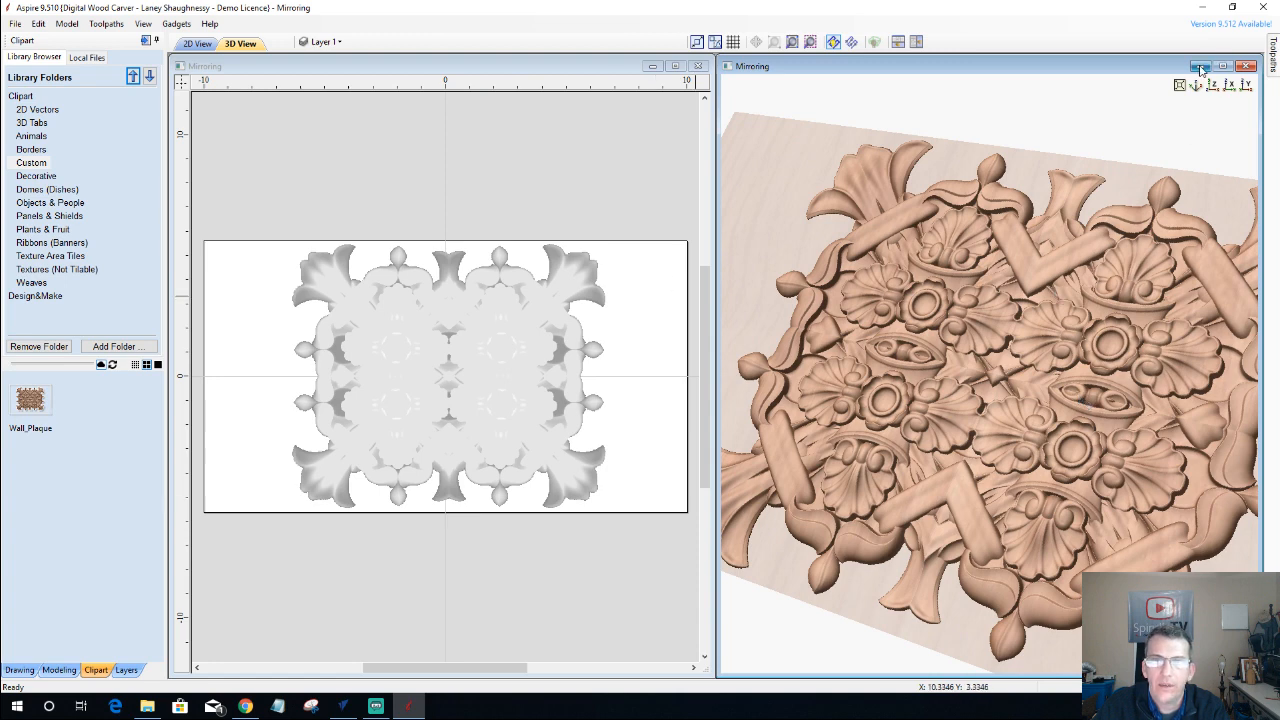
- Close Aspire without saving the changes to Mirroring, and switch to the Mirroring job in VCarve Pro
left_click(1262, 10)
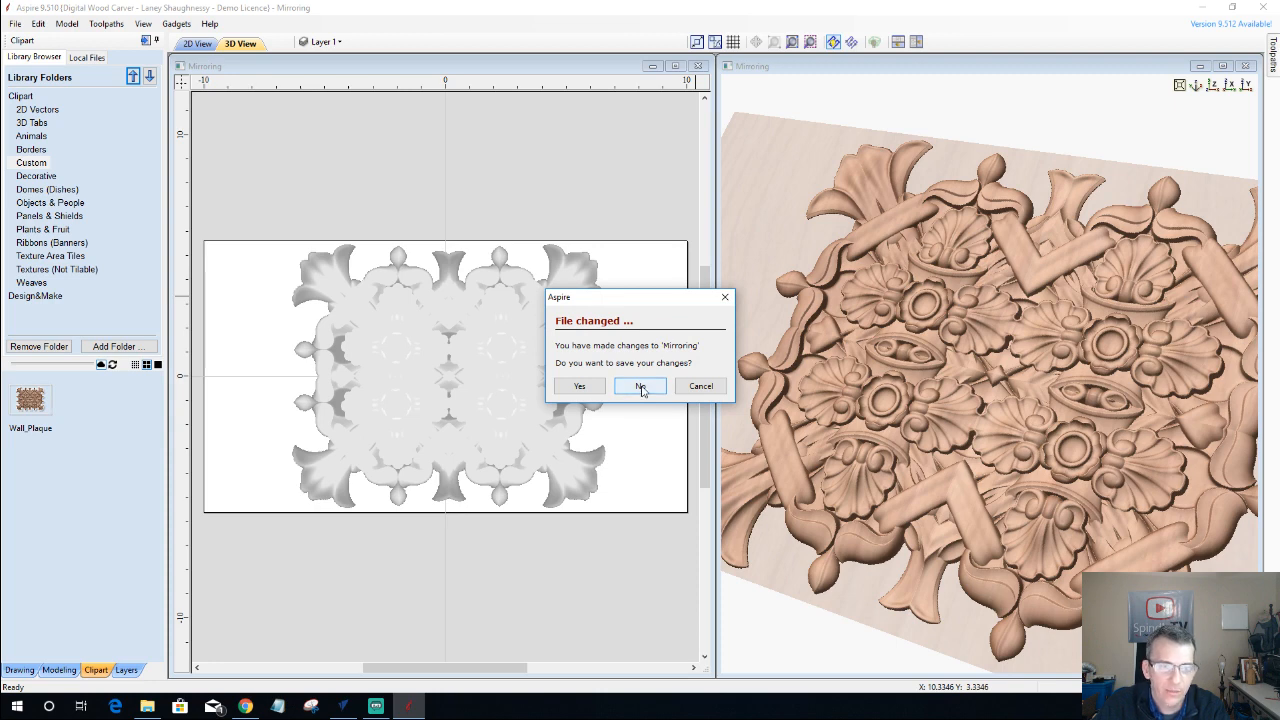
left_click(641, 387)
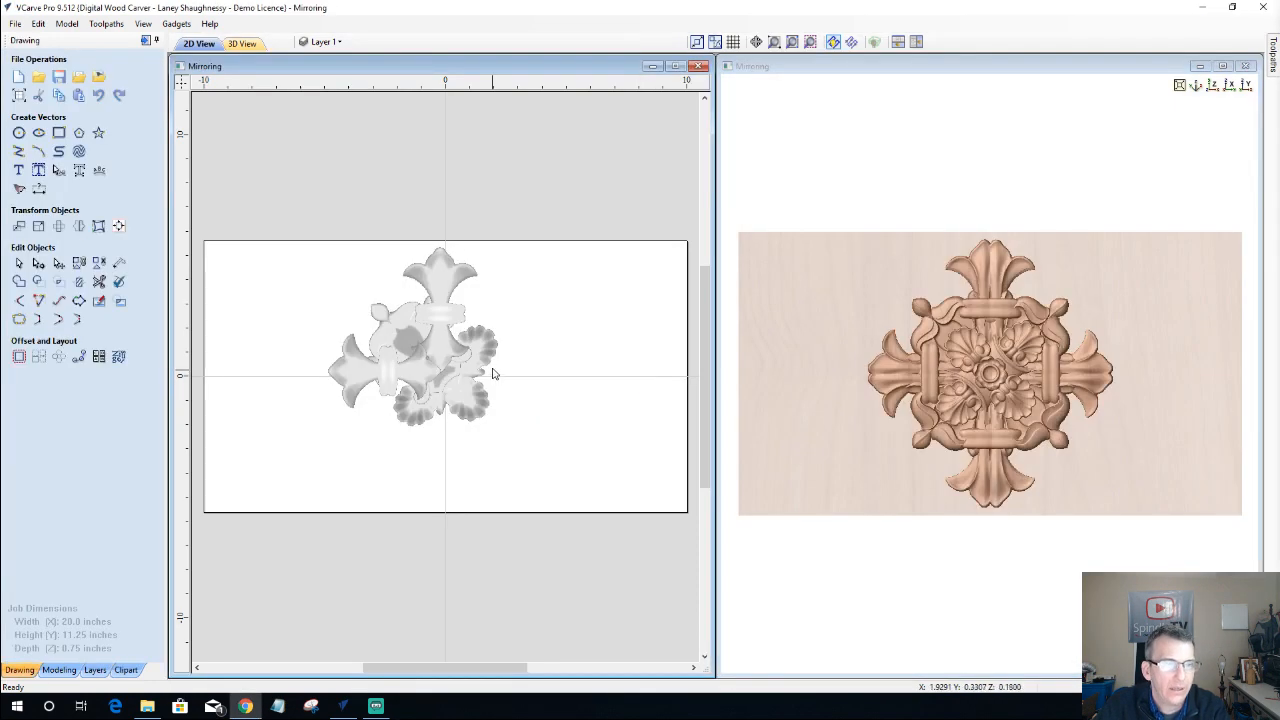
scroll(1050, 376, "up", 2)
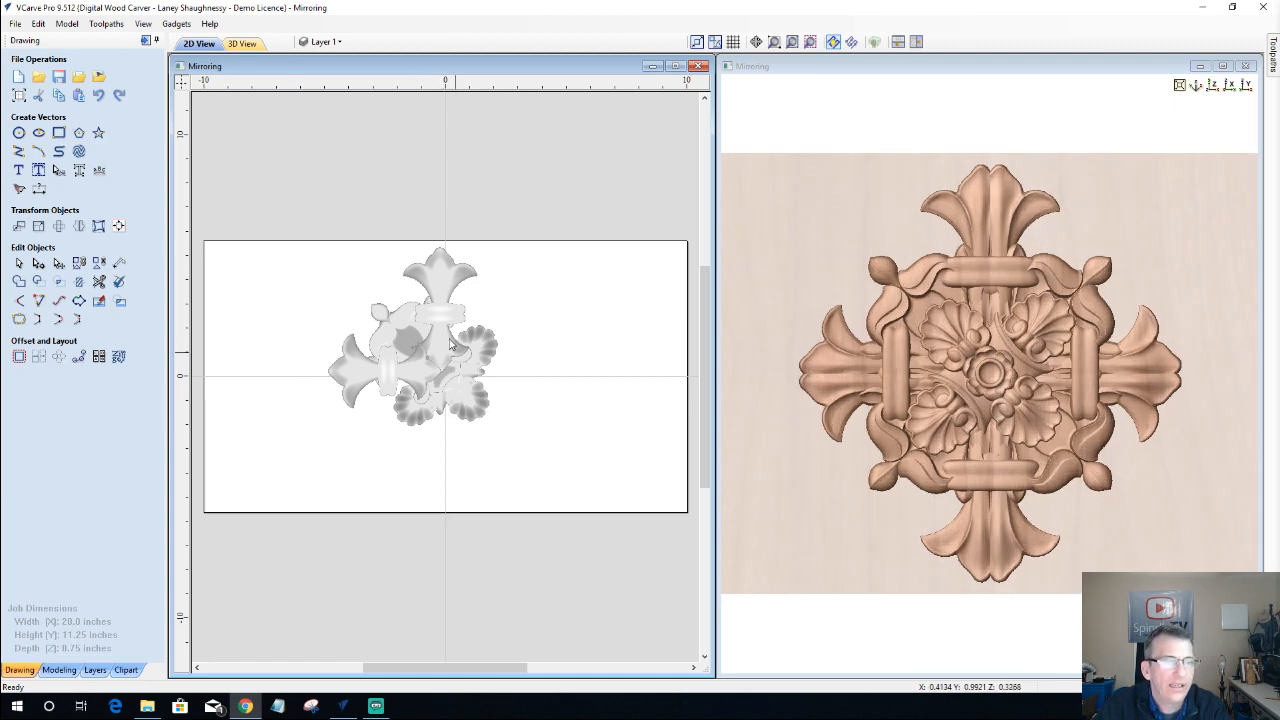
- Show the component tree, select all four flourish components to examine them in the model, and clear the selection
left_click(70, 672)
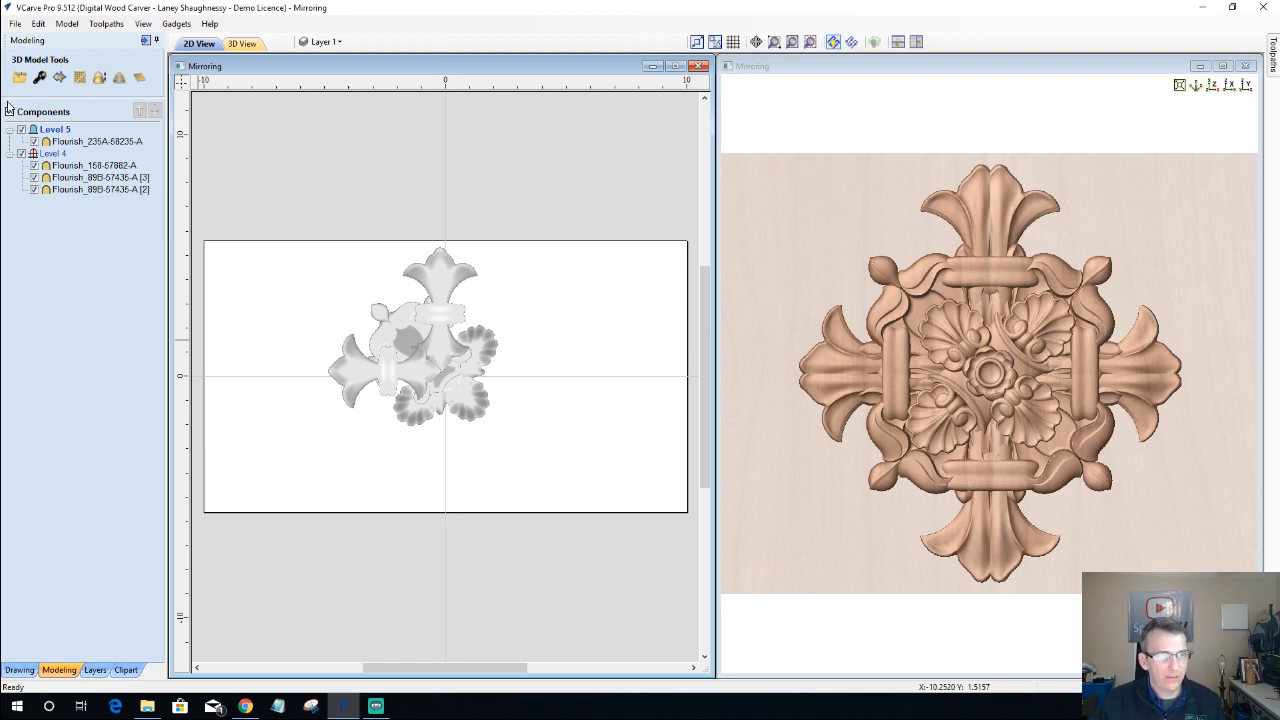
left_click_drag(290, 200, 558, 479)
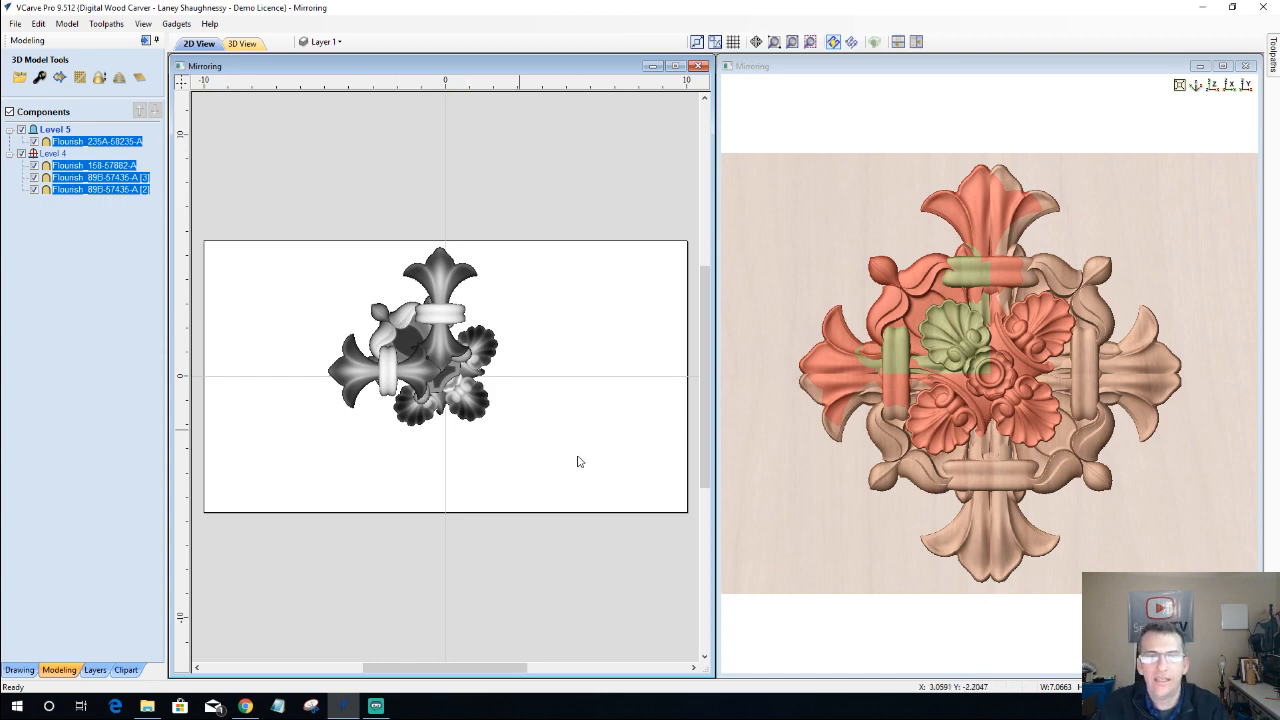
left_click(490, 434)
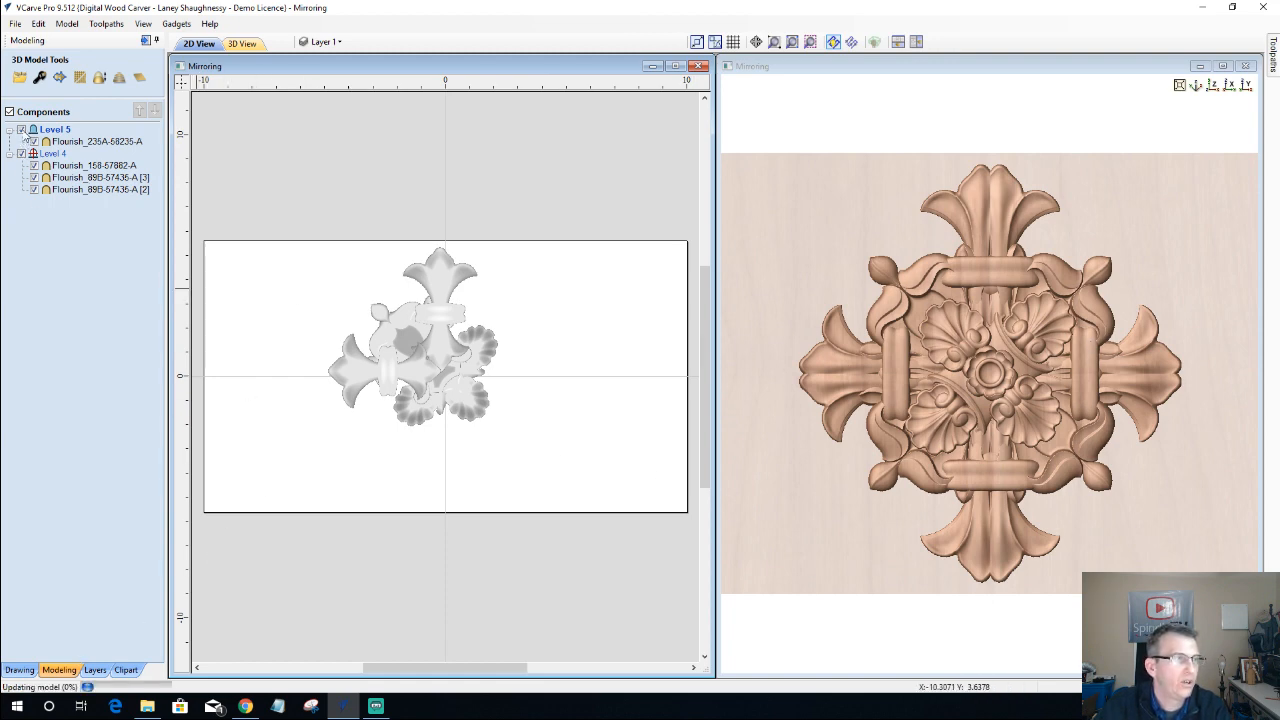
- Hide Level 5 and Level 4 with all their flourish components
left_click(21, 130)
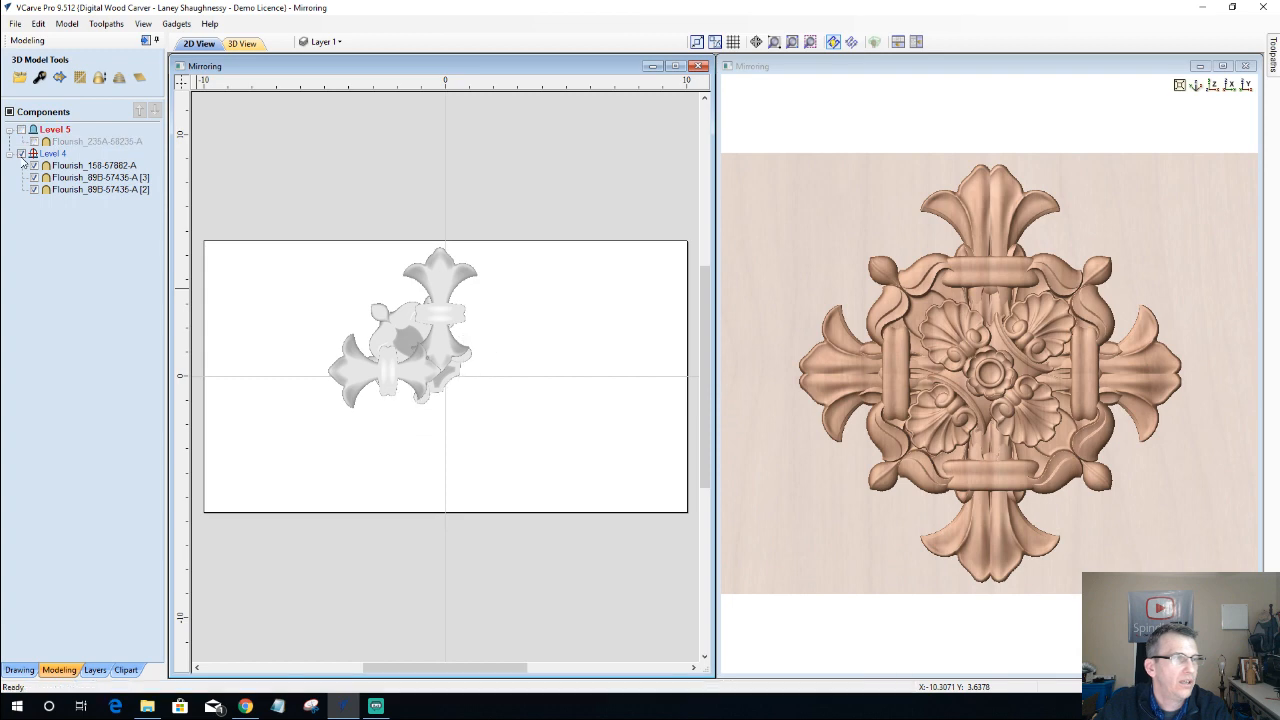
left_click(21, 153)
- Place the Fleur_de_Lys1 clipart from the Decorative library near the job's centre and show it in the component tree
left_click(125, 669)
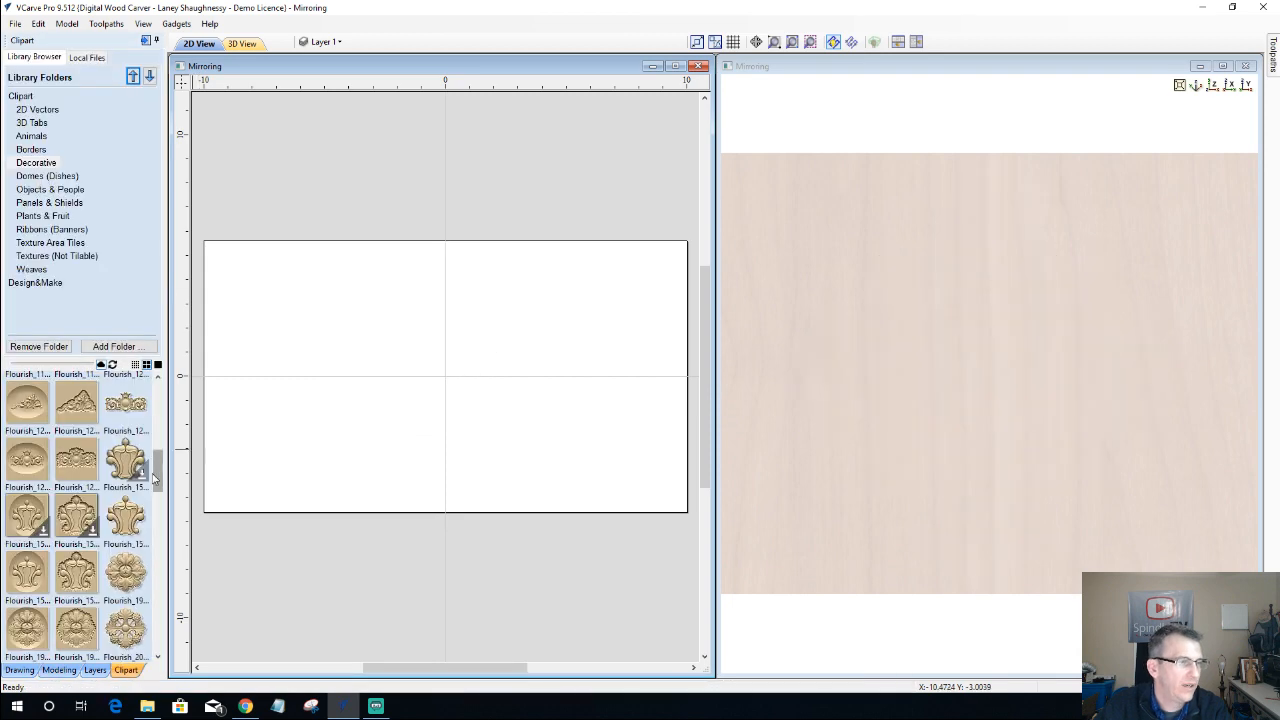
left_click_drag(155, 478, 143, 565)
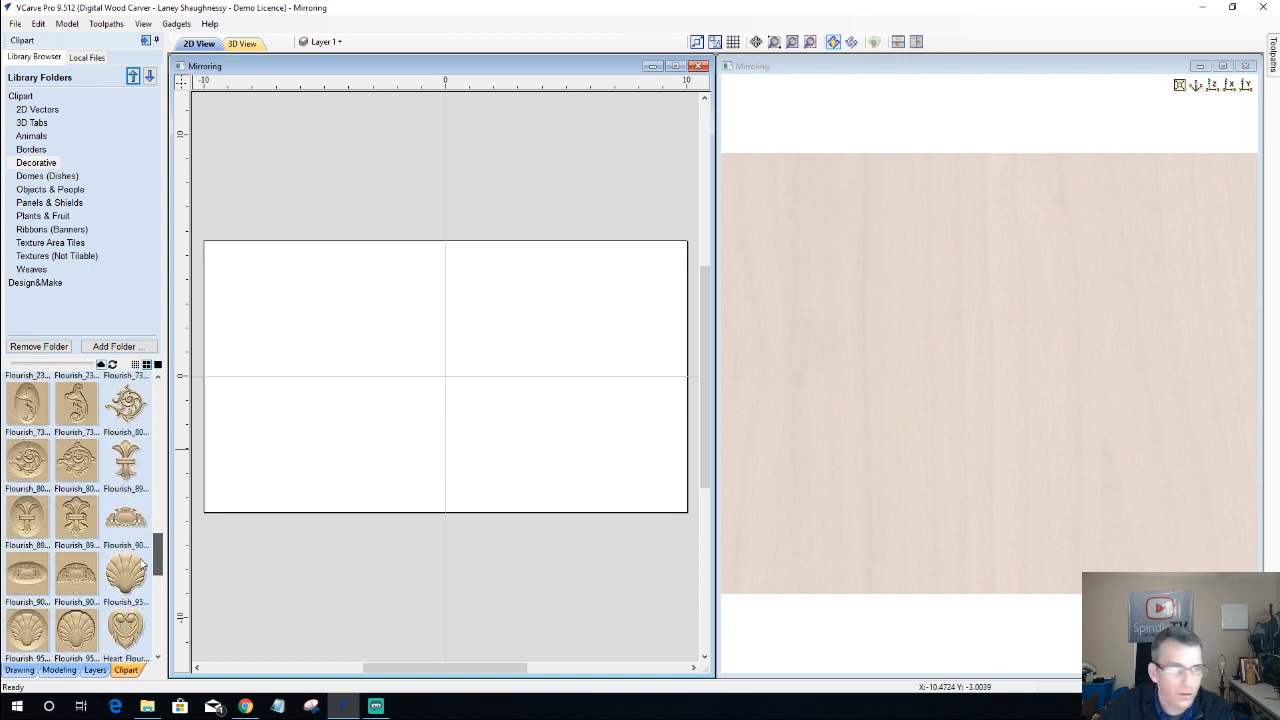
left_click_drag(143, 565, 158, 420)
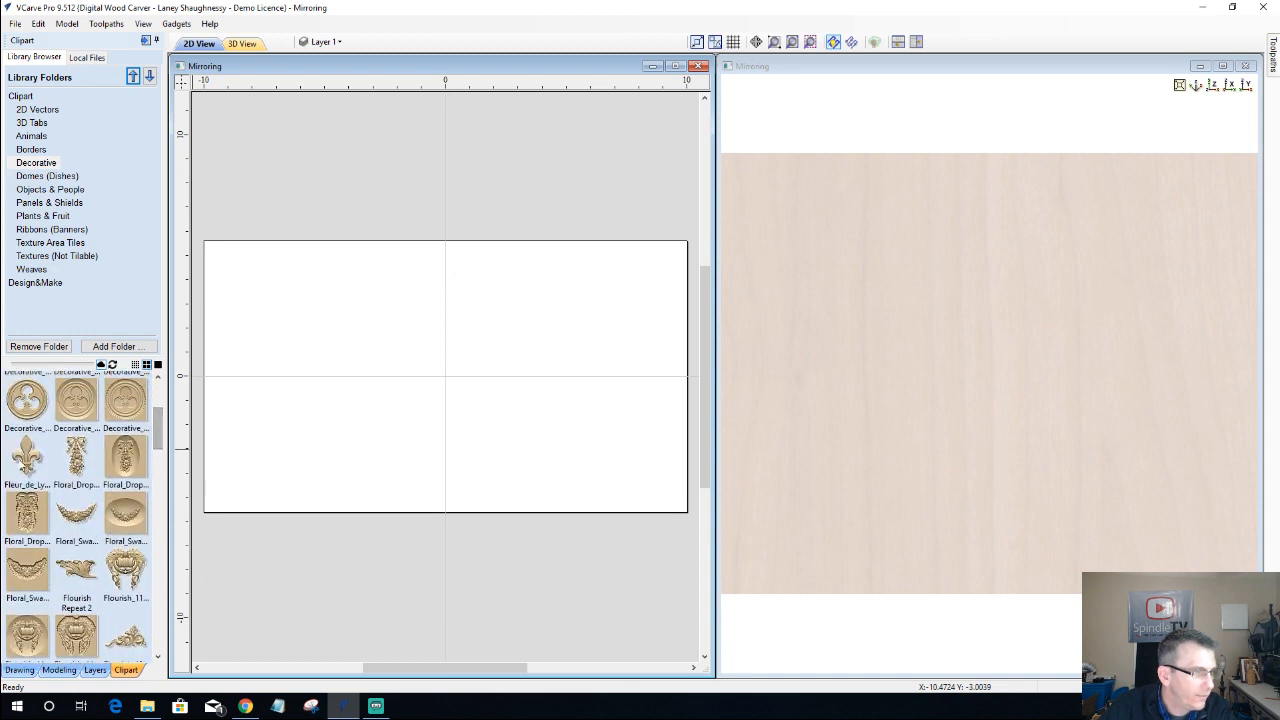
left_click_drag(27, 458, 362, 518)
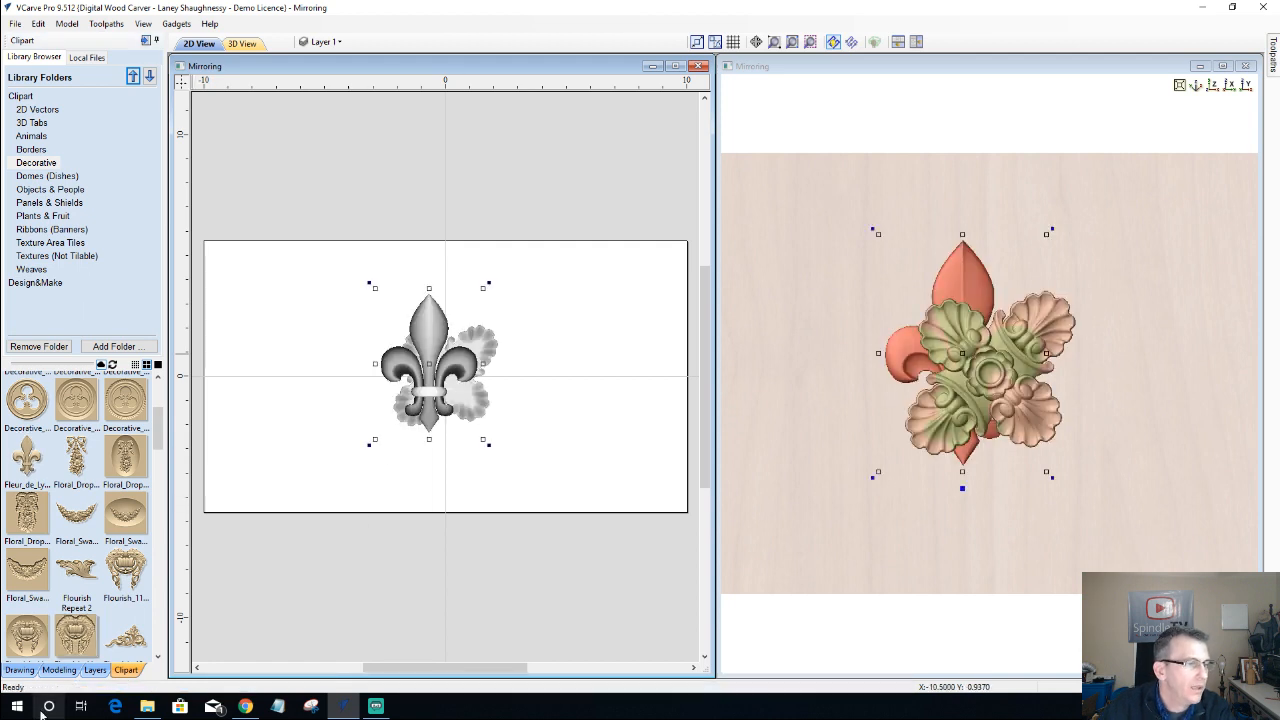
left_click(52, 671)
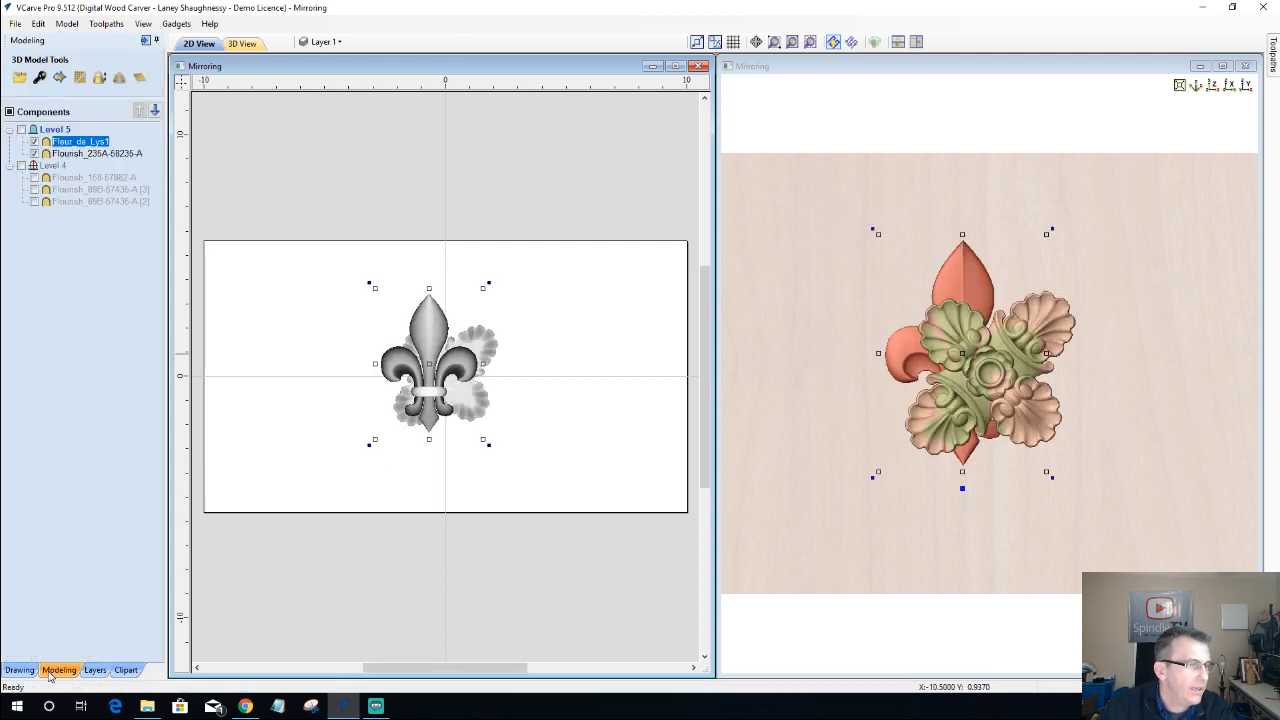
- Hide the Flourish_235A-68235-A component in Level 5 so only the Fleur_de_Lys1 component shows
right_click(47, 135)
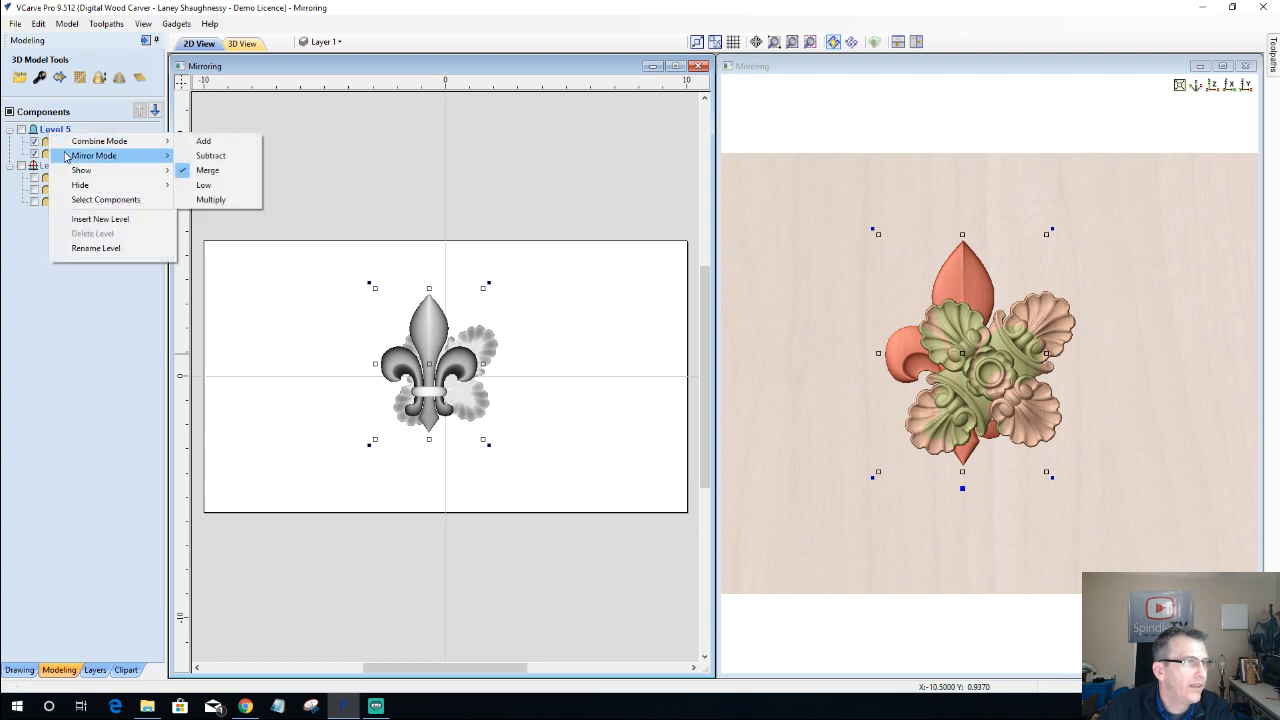
left_click(34, 153)
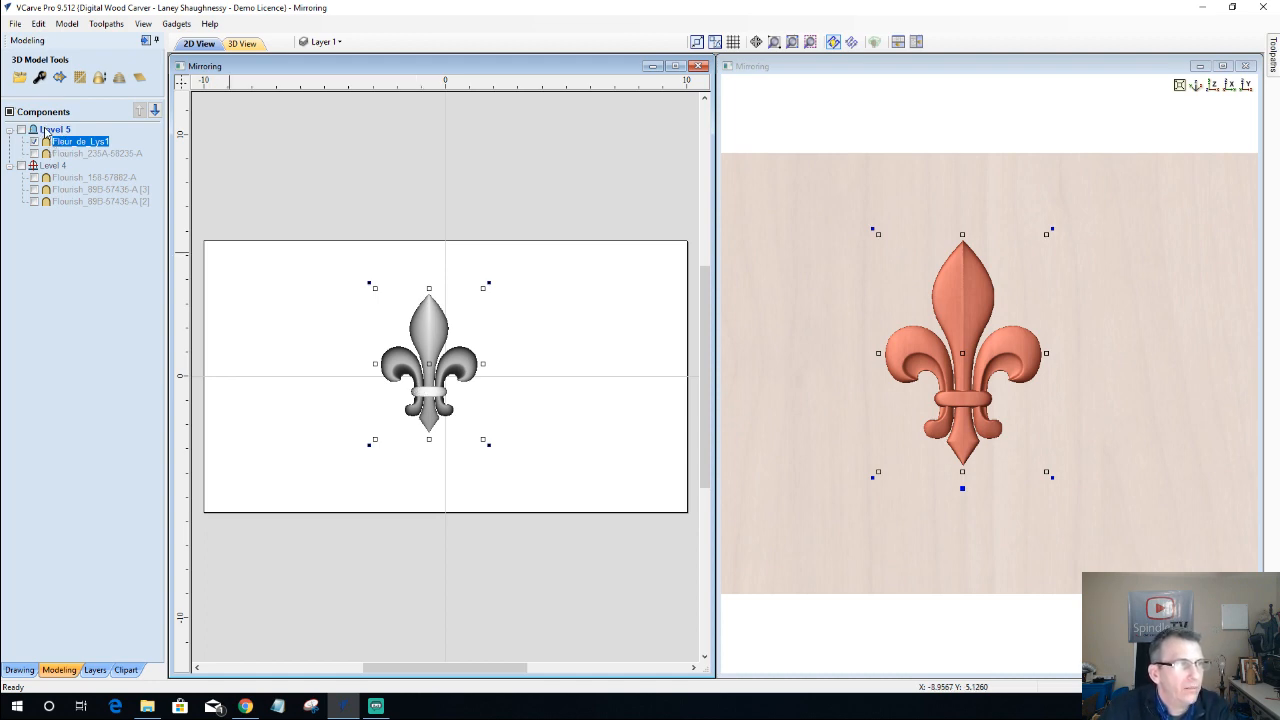
left_click(47, 130)
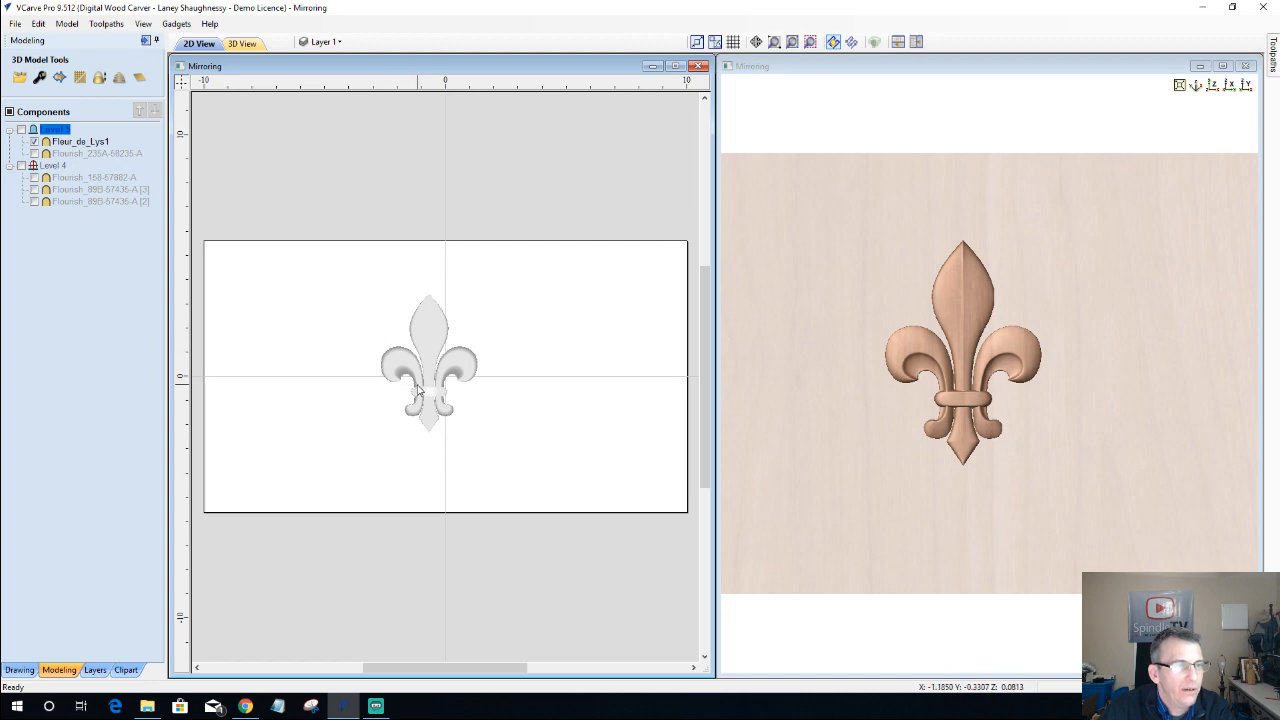
- Insert a new level above Level 5 and move the Fleur_de_Lys1 component into it
right_click(53, 131)
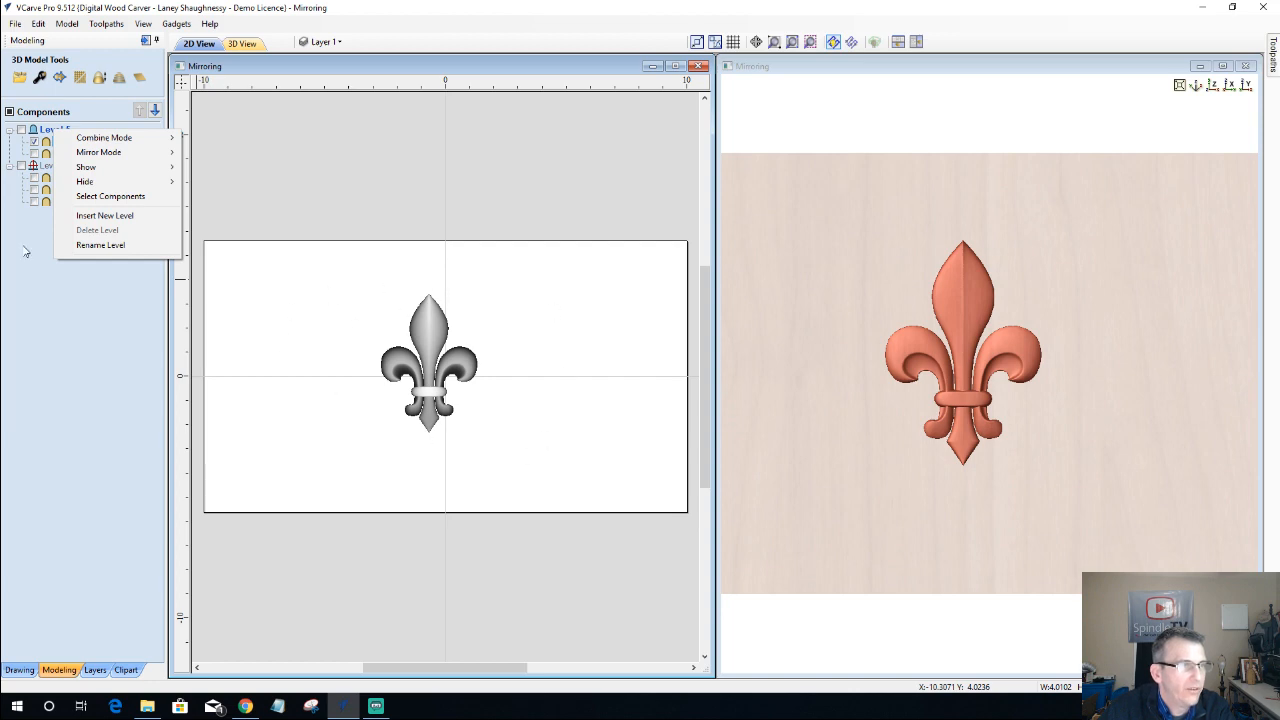
left_click(92, 215)
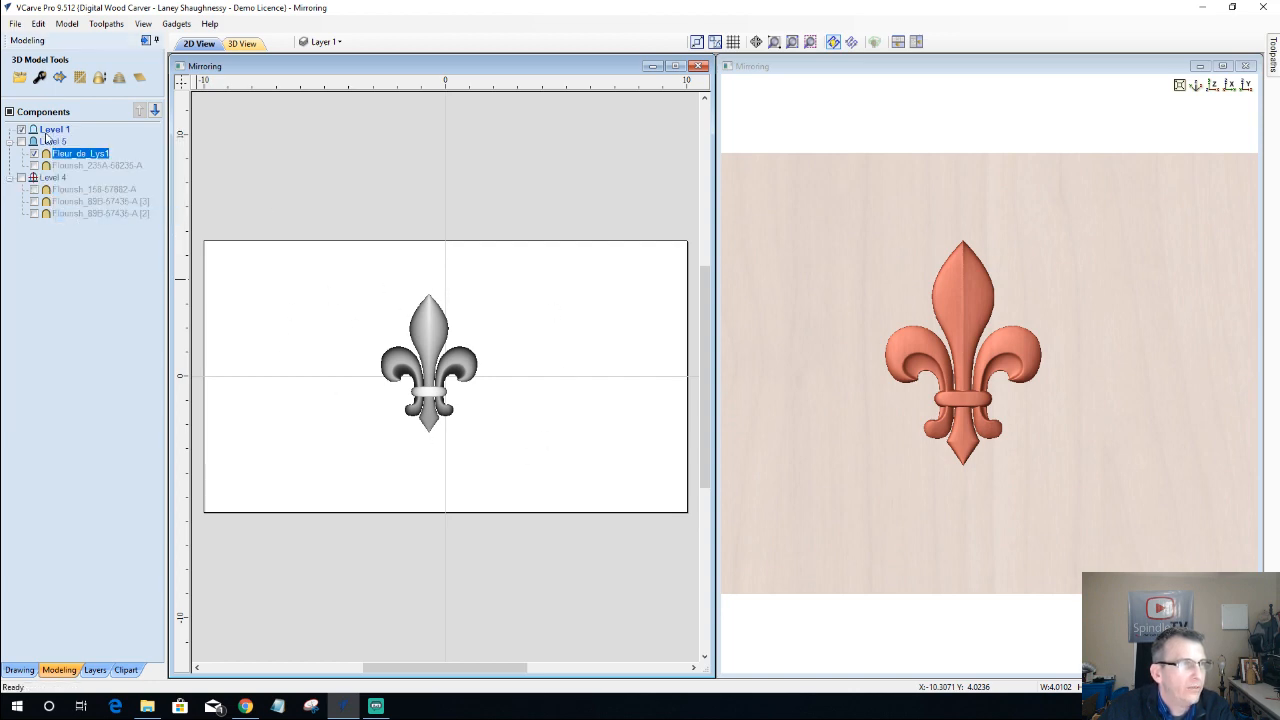
left_click_drag(65, 156, 63, 138)
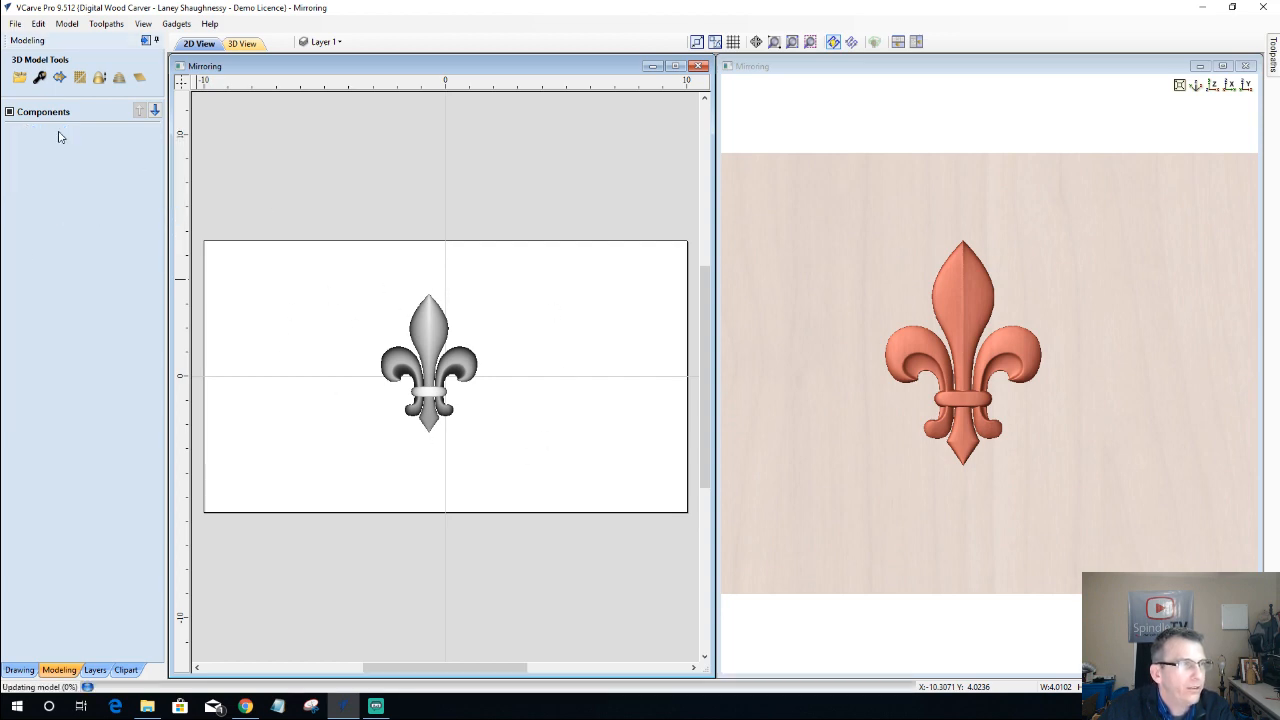
right_click(54, 131)
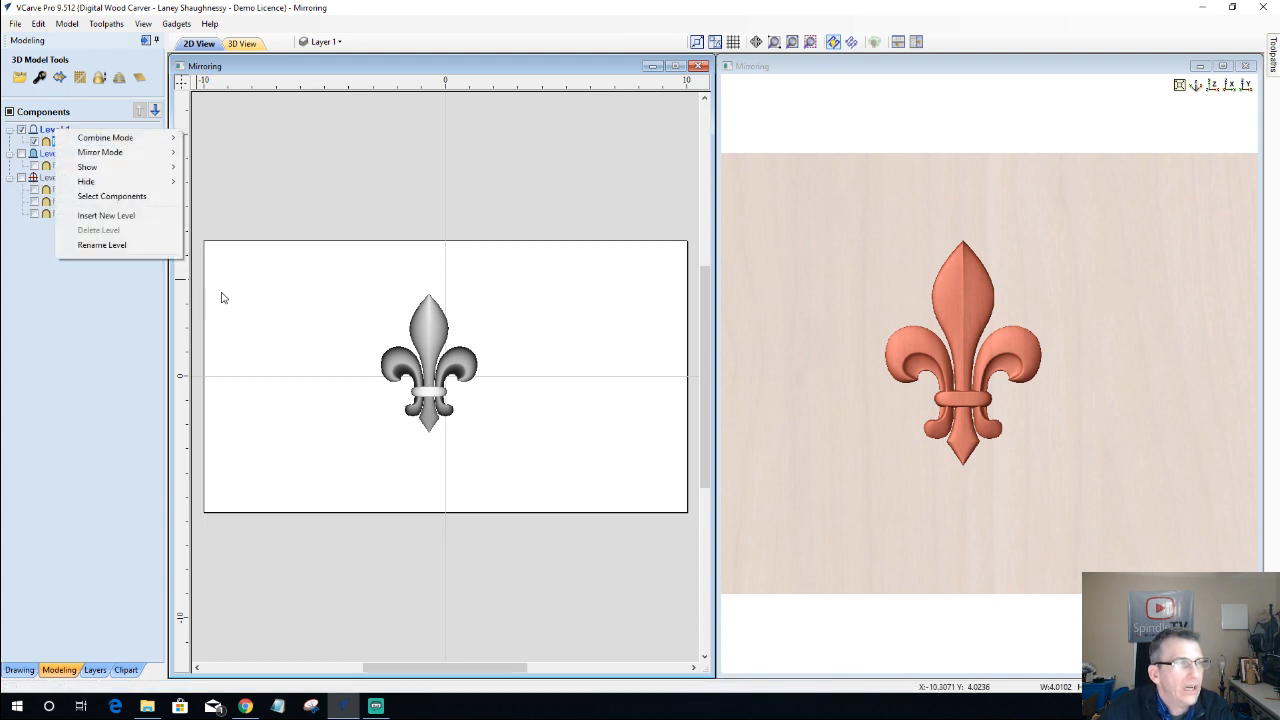
left_click(39, 132)
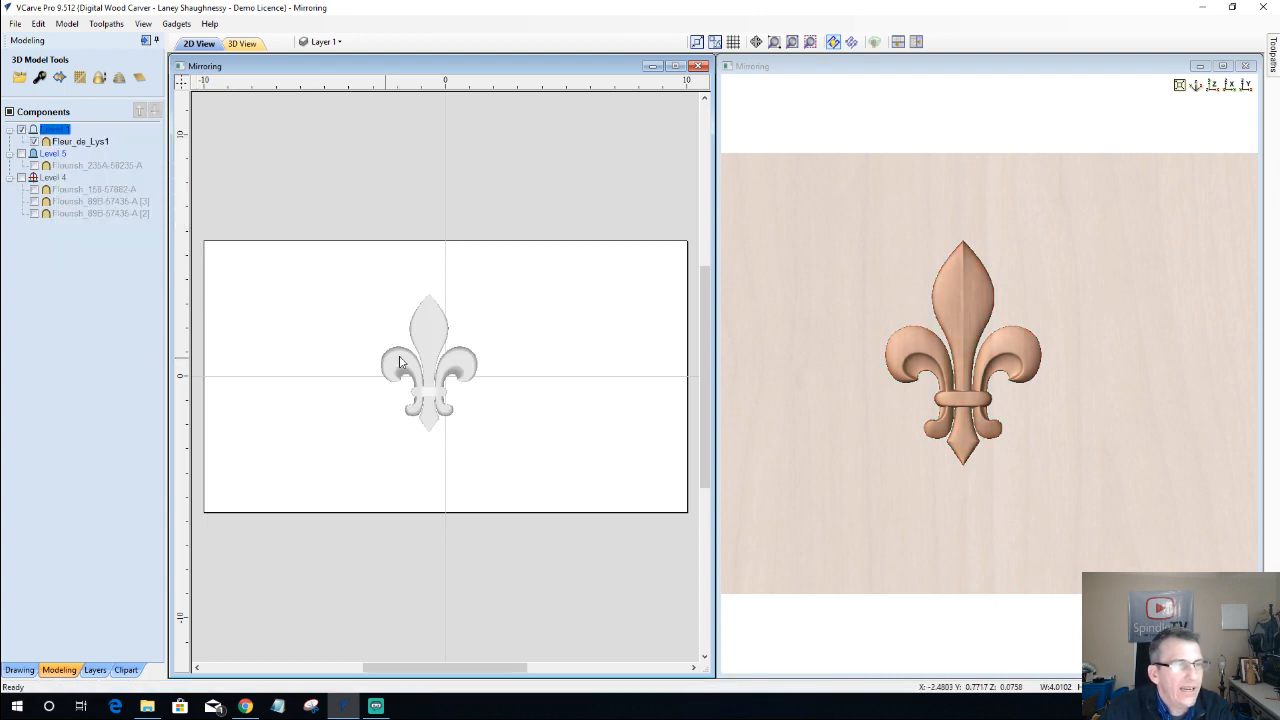
- Rotate the Fleur_de_Lys1 component by 45 degrees about its own centre
left_click(430, 372)
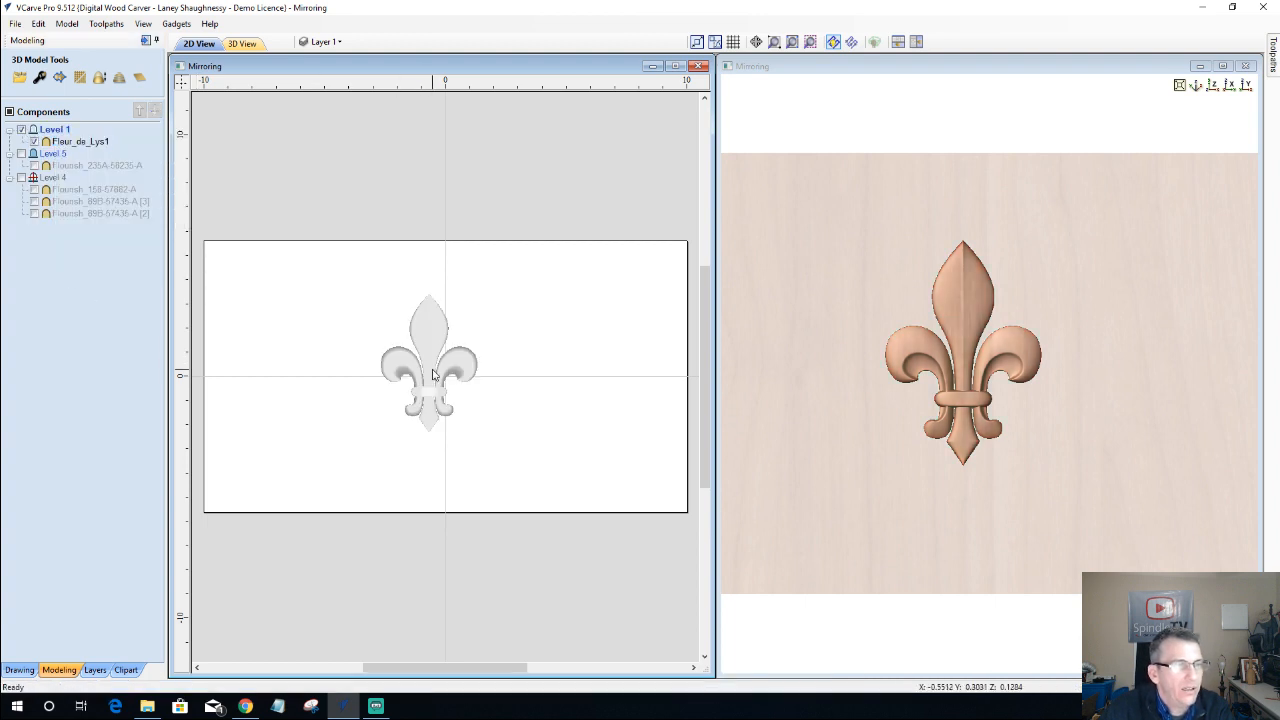
left_click(20, 670)
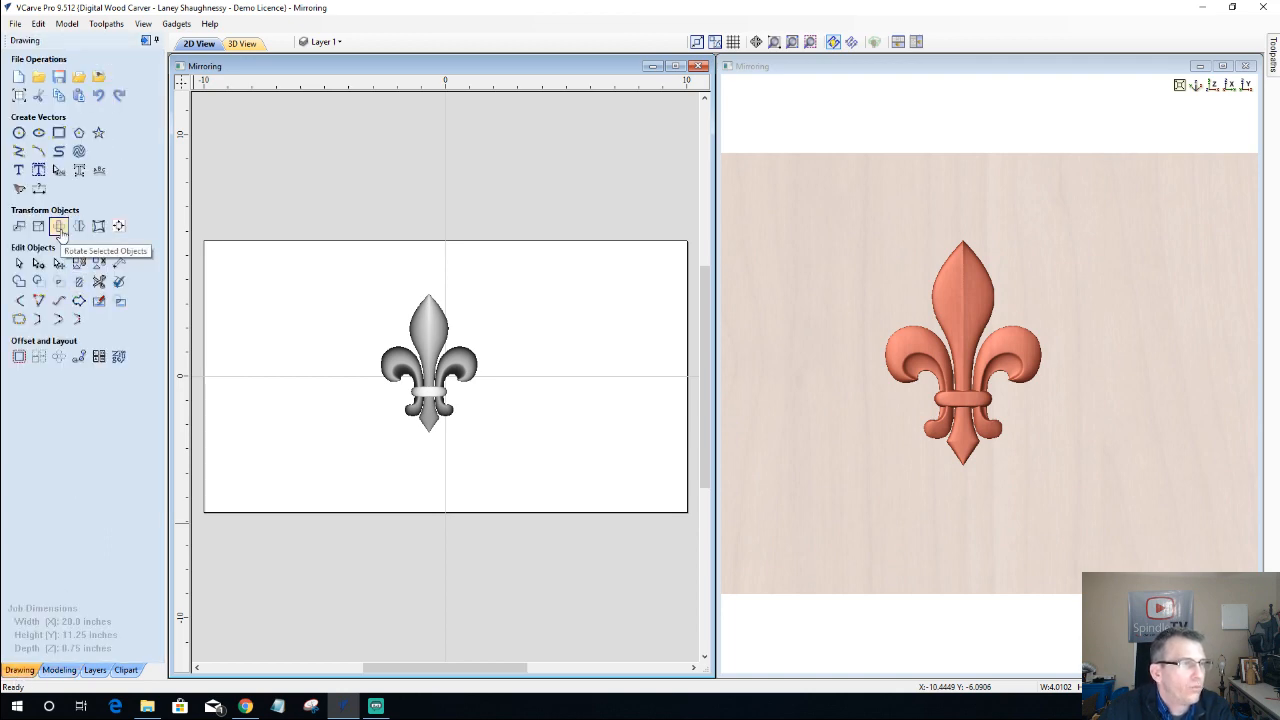
left_click(59, 225)
left_click(37, 178)
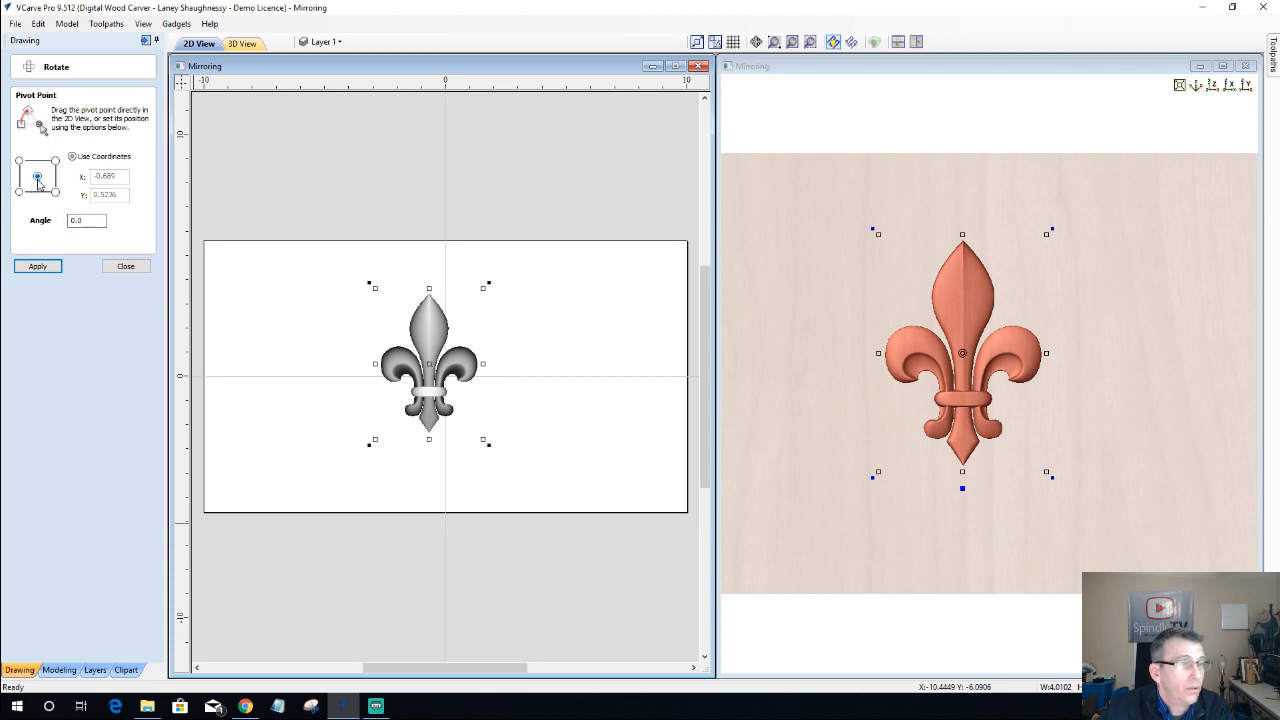
double_click(86, 220)
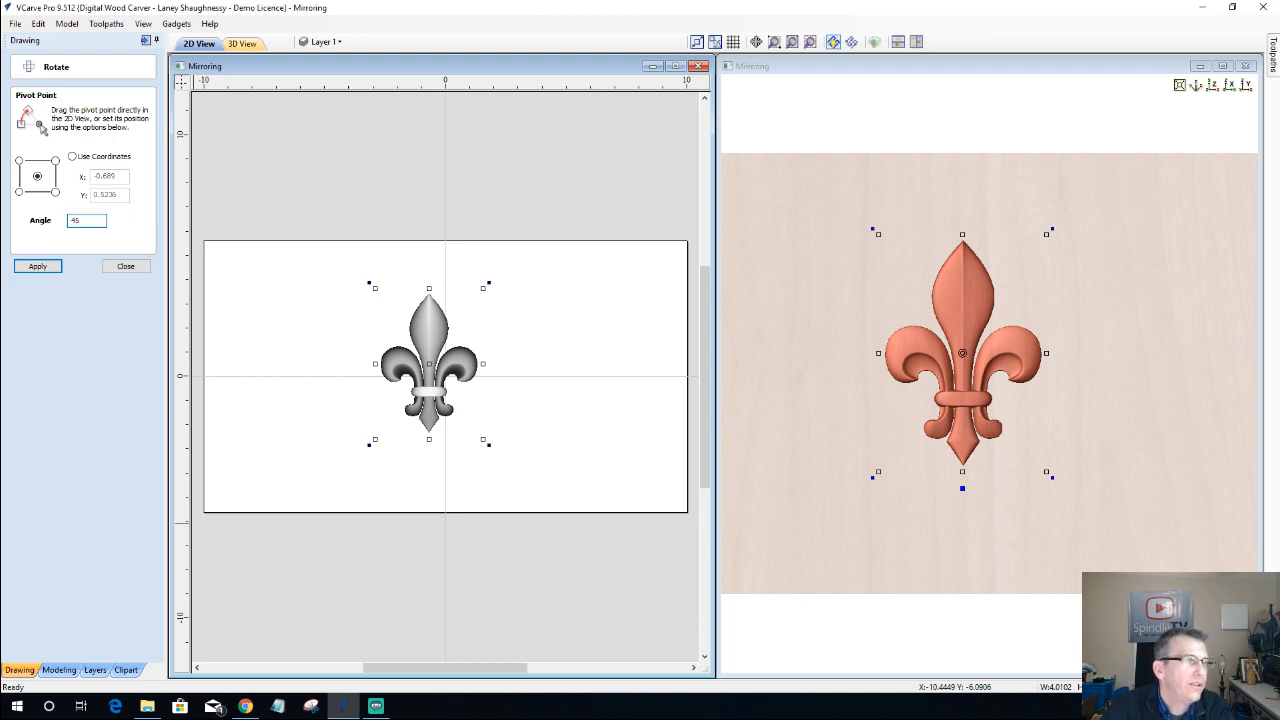
left_click(27, 271)
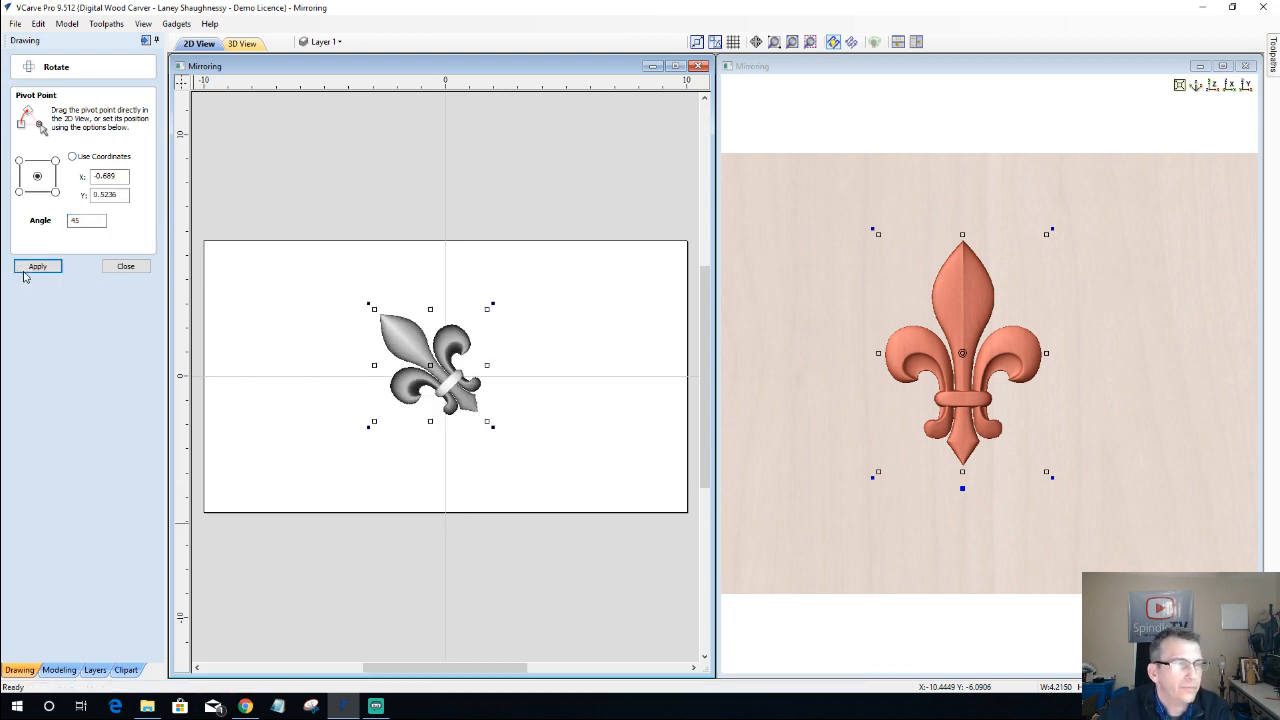
left_click(110, 267)
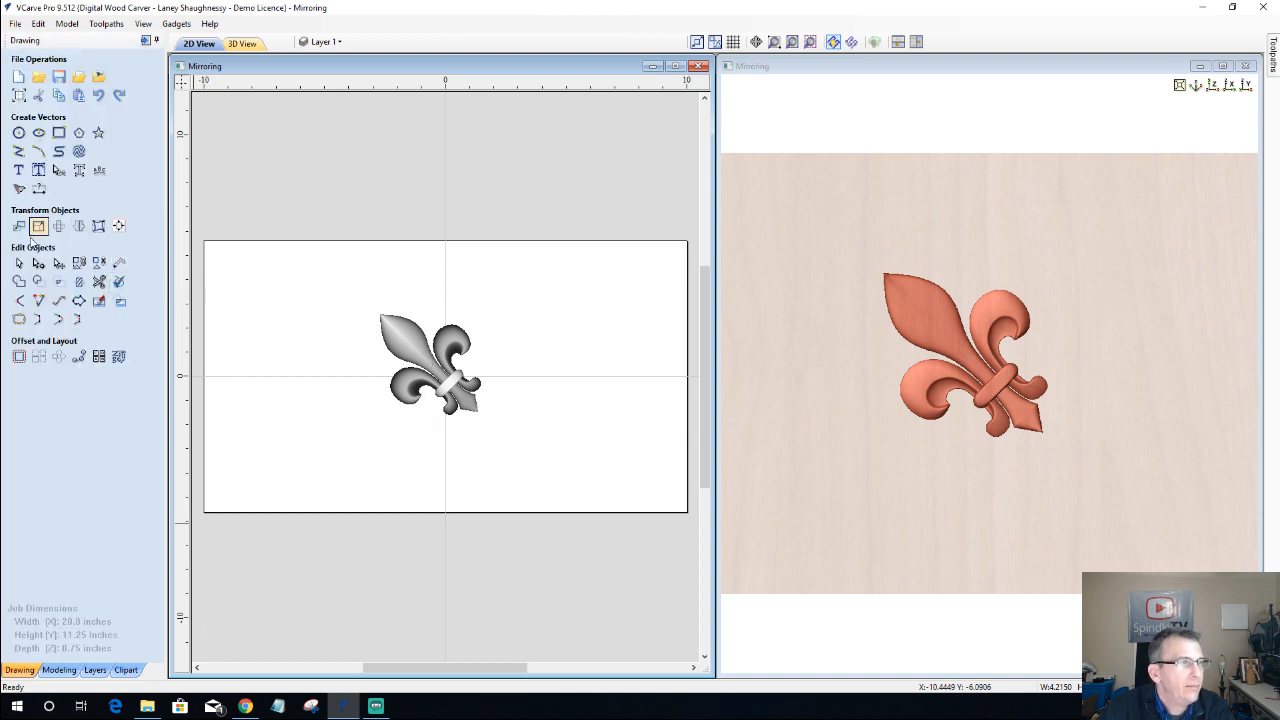
- Set the mirror mode of Level 1 to Top Left Quadrant and clear the component selection
left_click(73, 673)
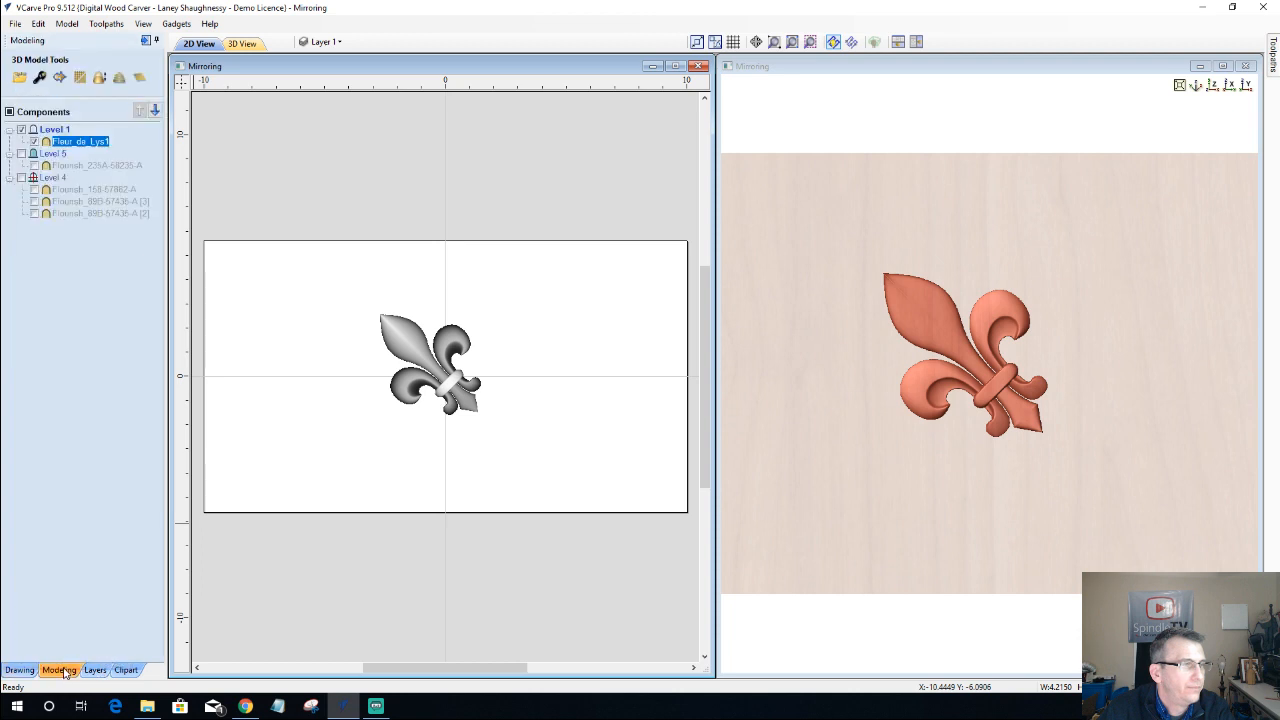
right_click(54, 130)
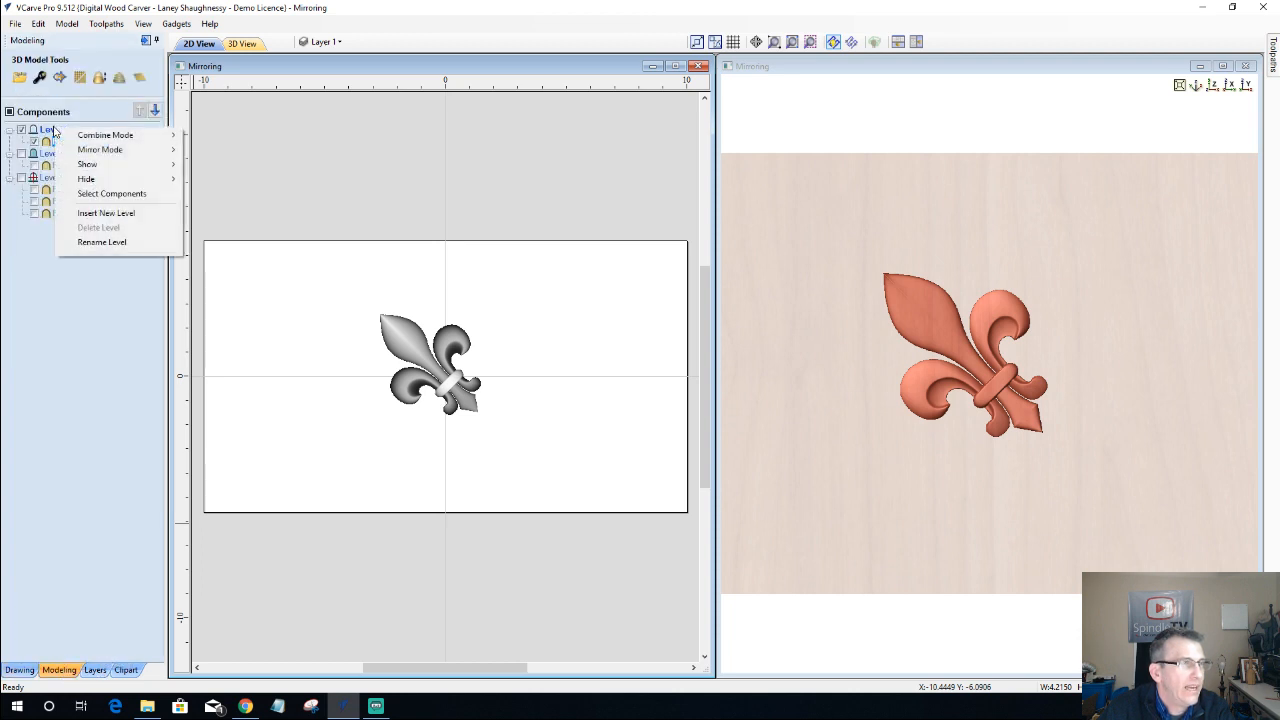
mouse_move(87, 155)
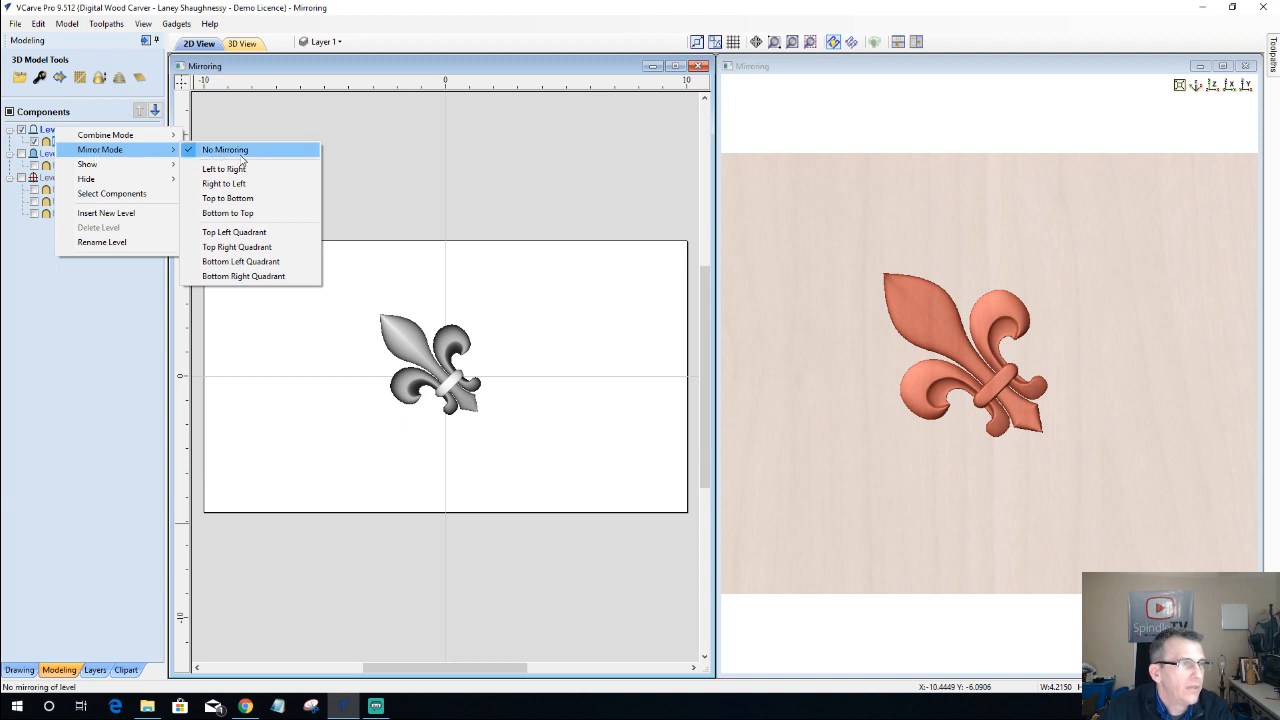
left_click(233, 233)
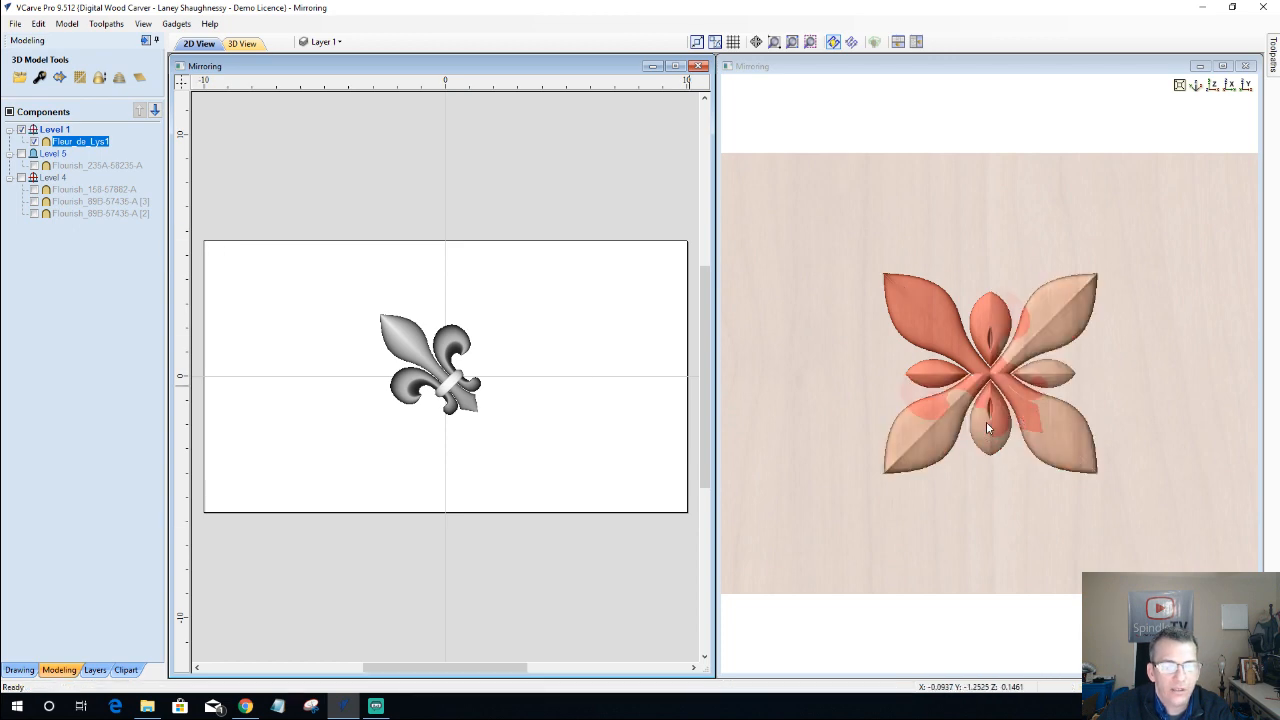
scroll(994, 488, "up", 2)
scroll(994, 488, "up", 1)
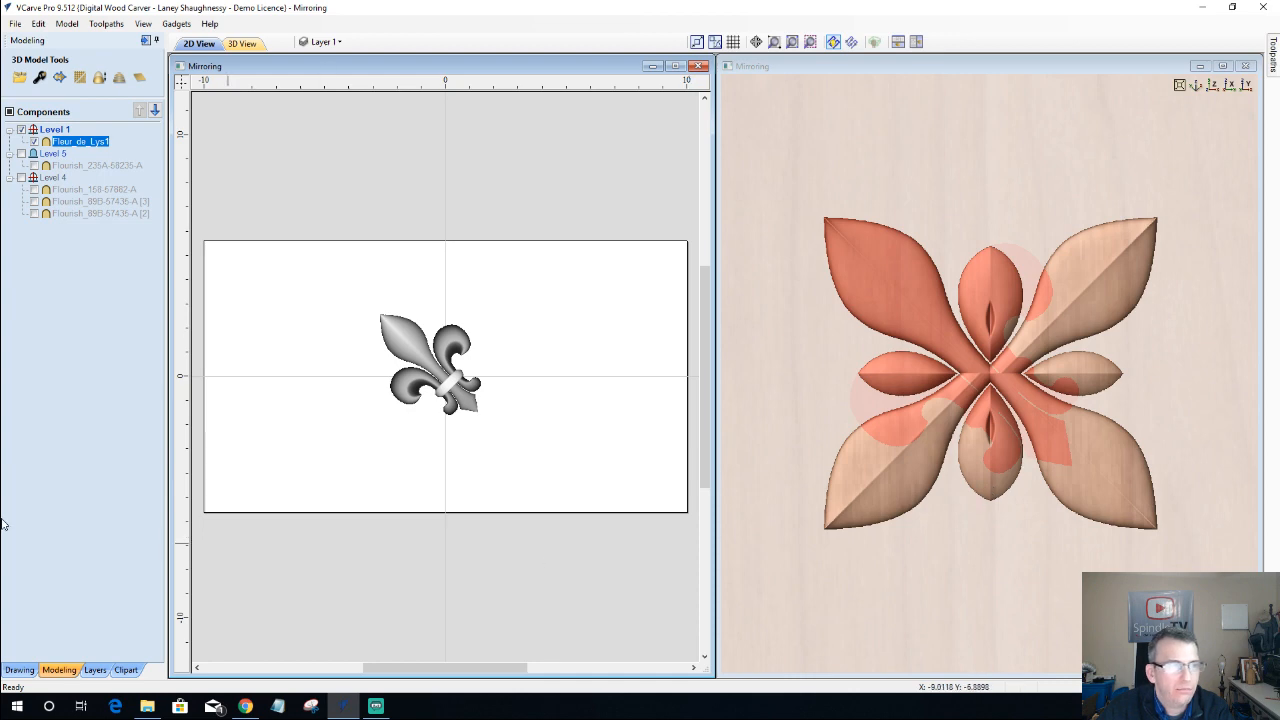
left_click(54, 322)
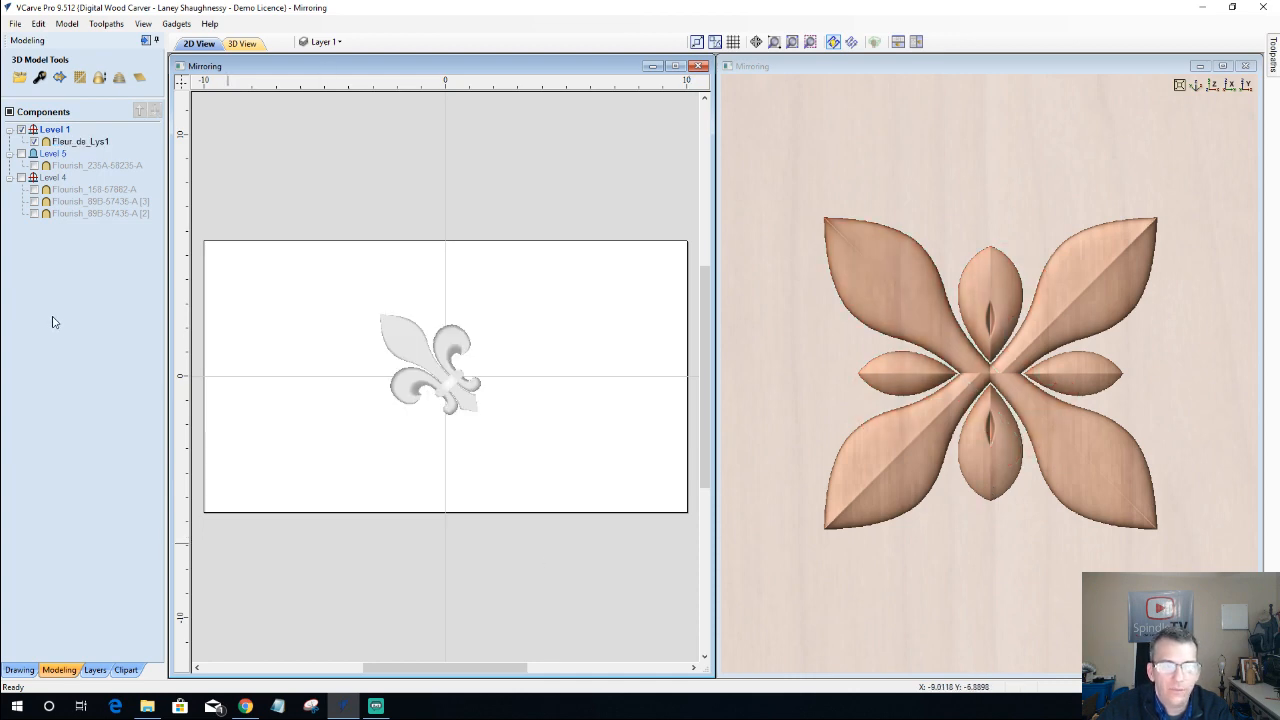
- Nudge the Fleur_de_Lys1 component up and left in small increments until the mirrored bands form a woven diamond at the job's centre
left_click_drag(1055, 595, 1047, 541)
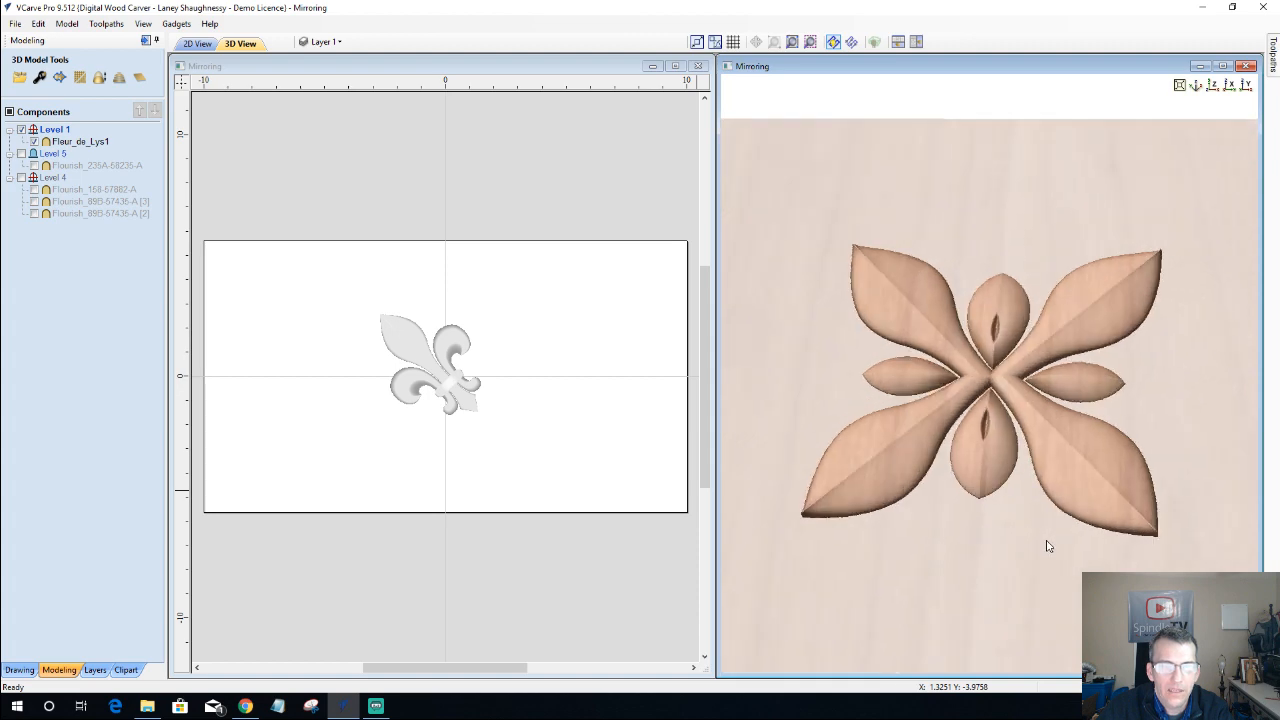
left_click(432, 388)
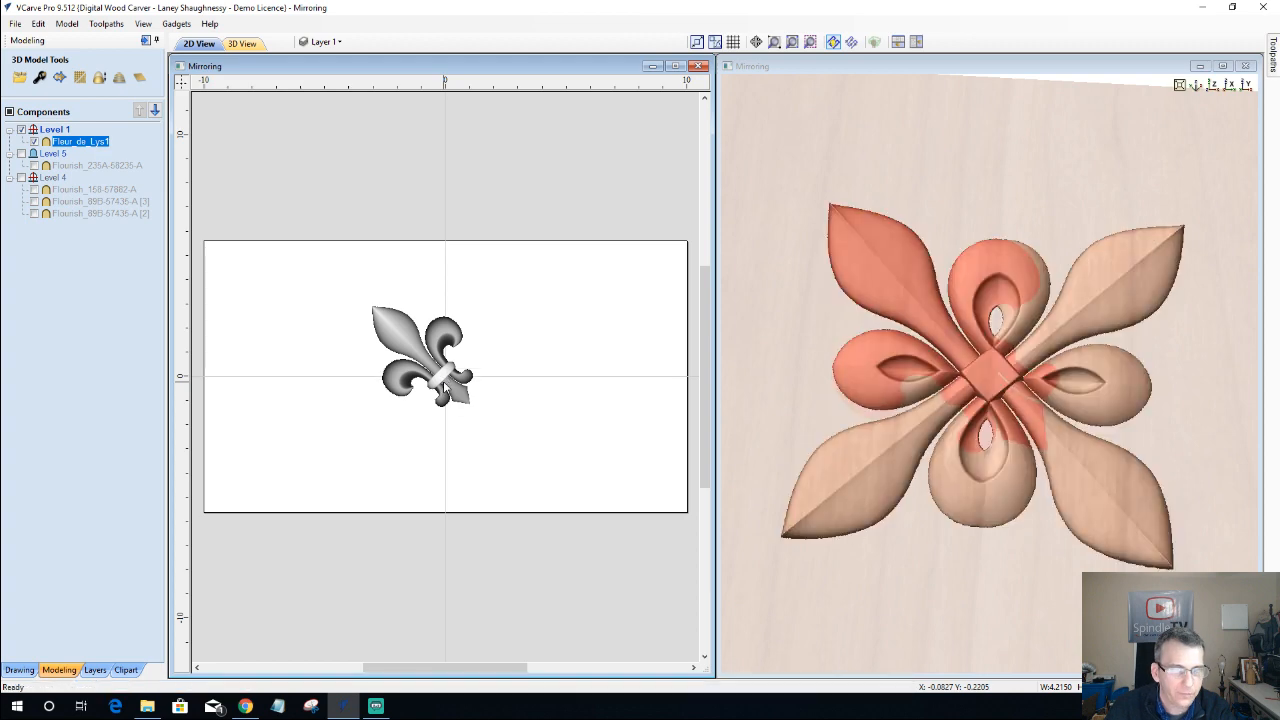
key("Left")
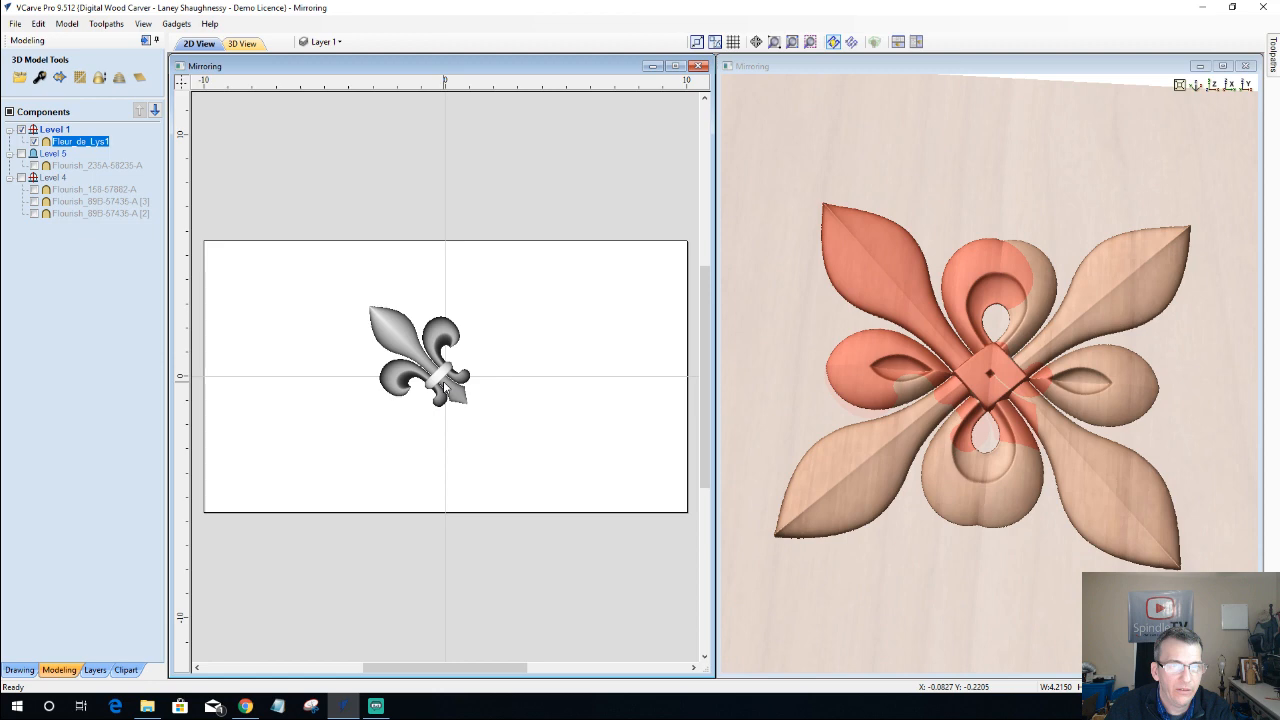
key("Left")
key("Up")
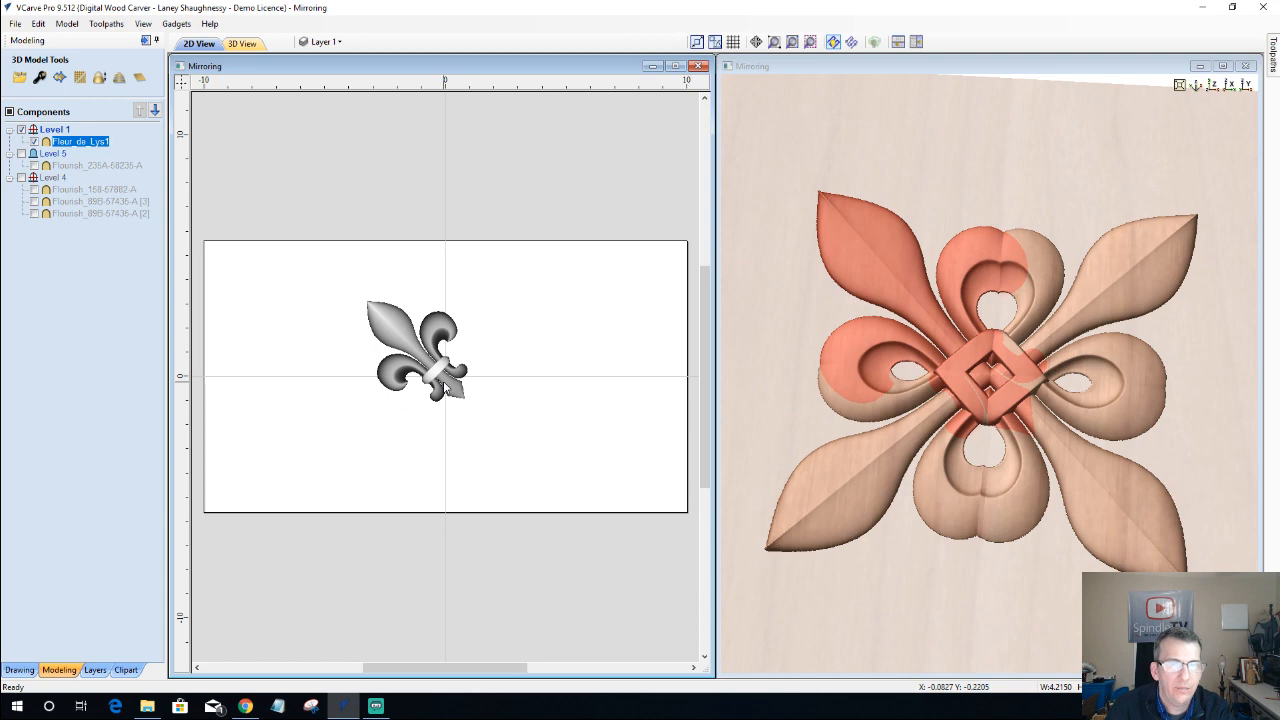
key("Left")
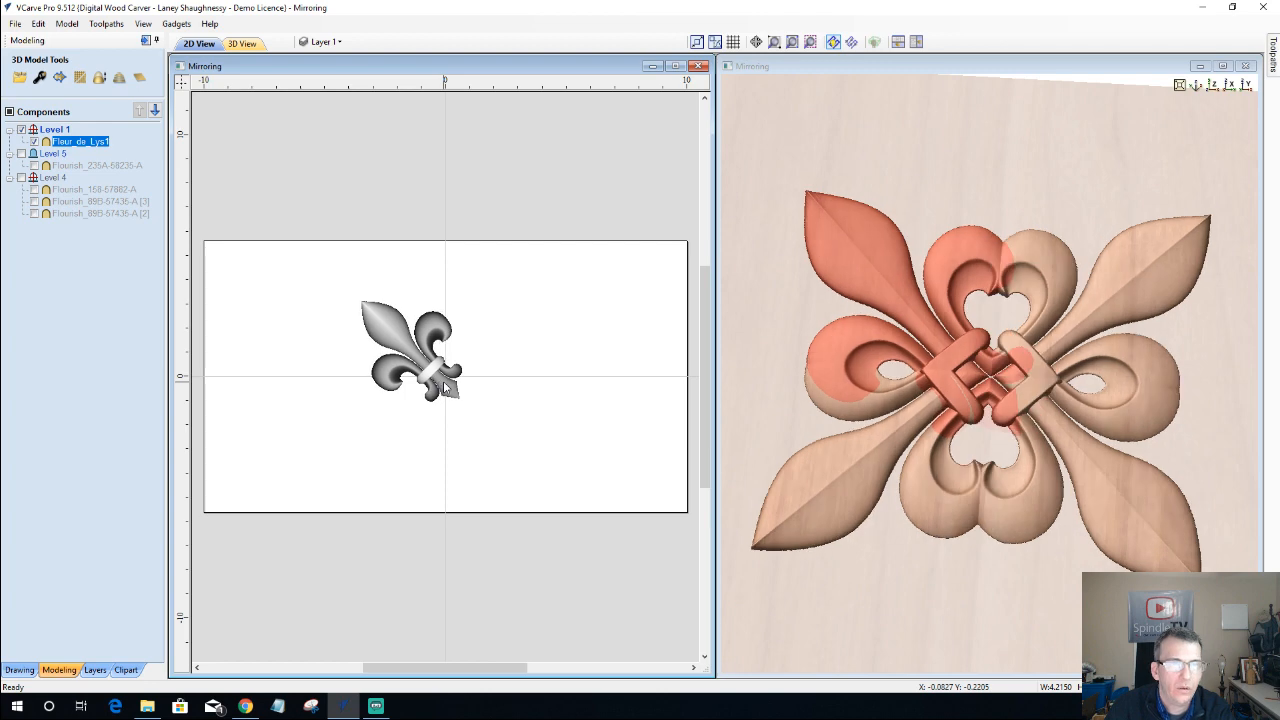
key("Right")
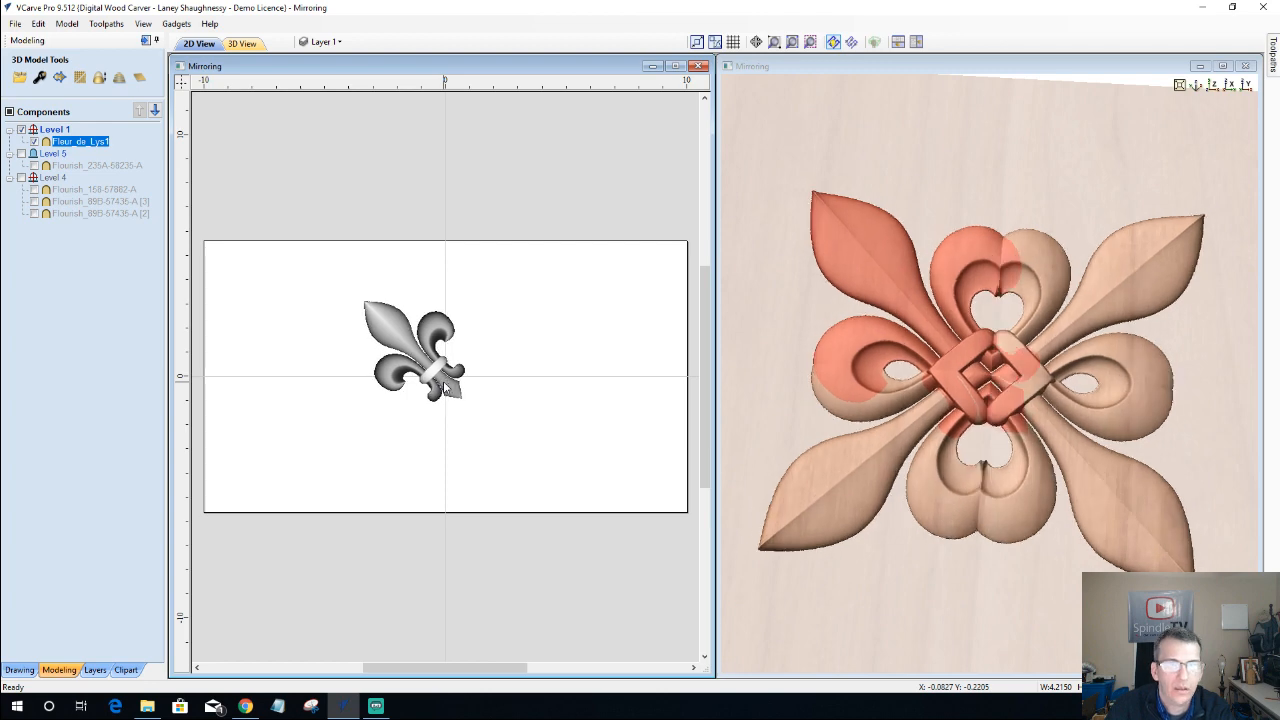
key("Right")
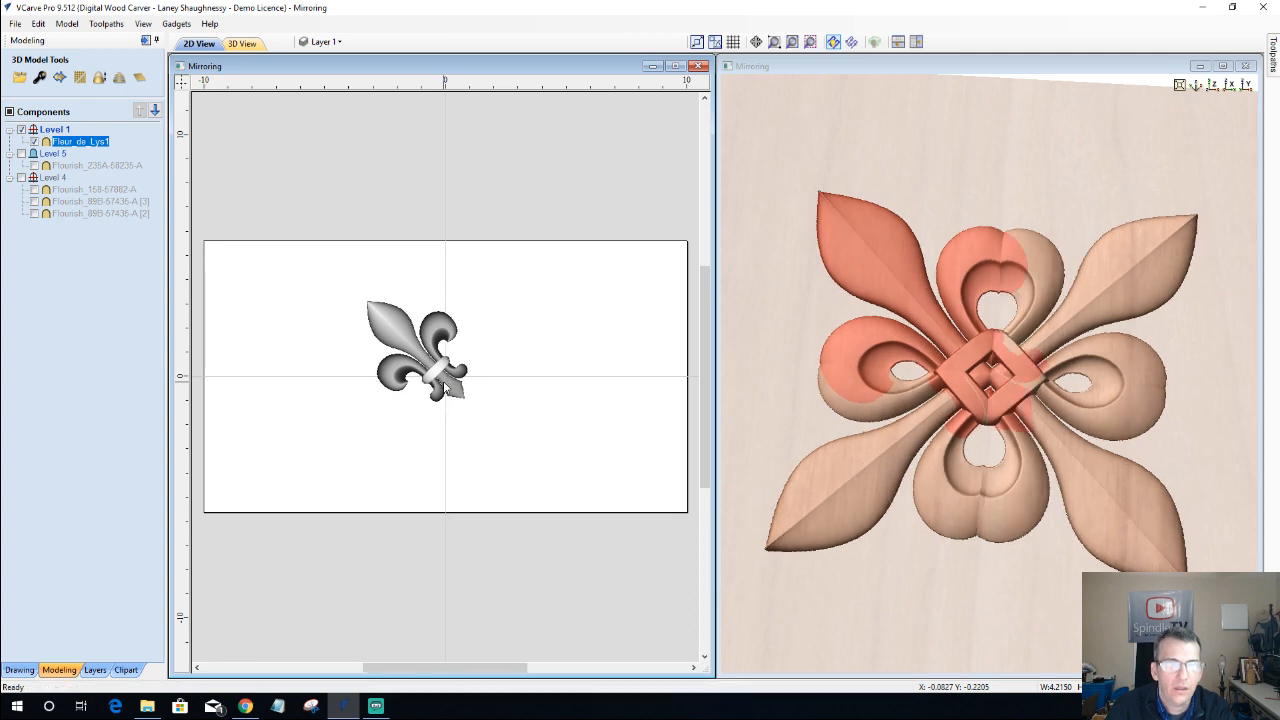
key("Right")
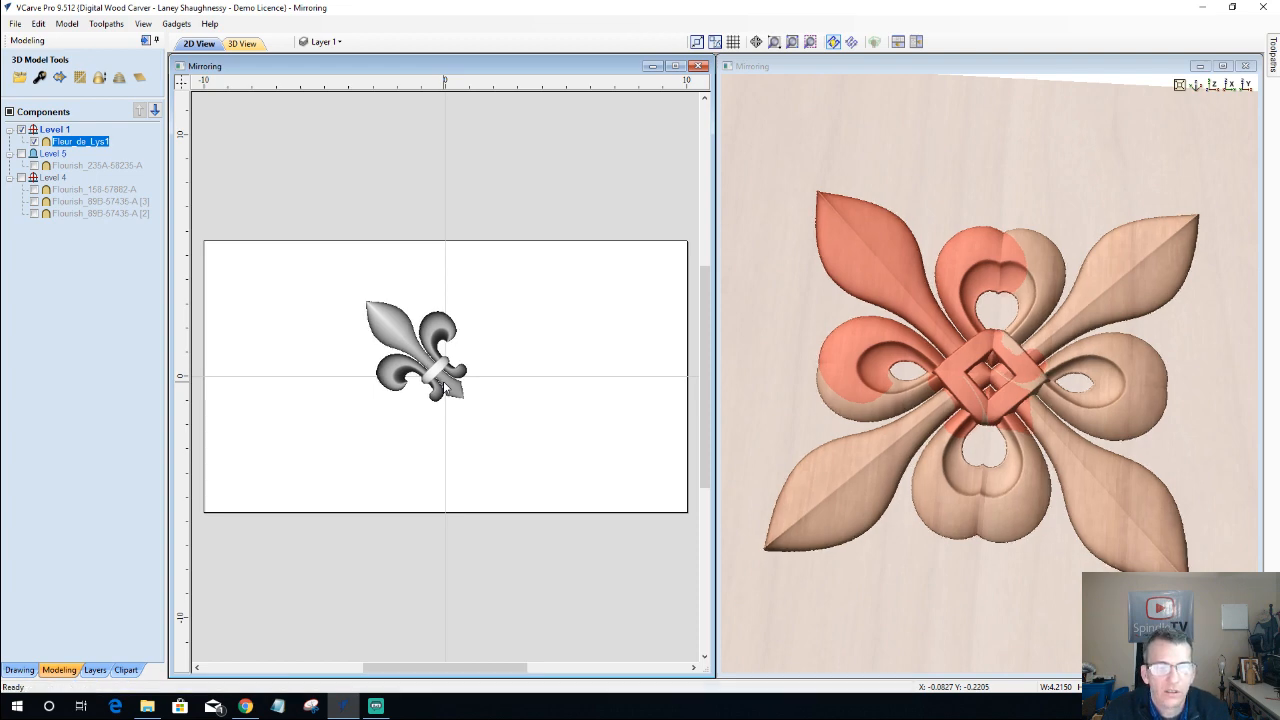
key("Right")
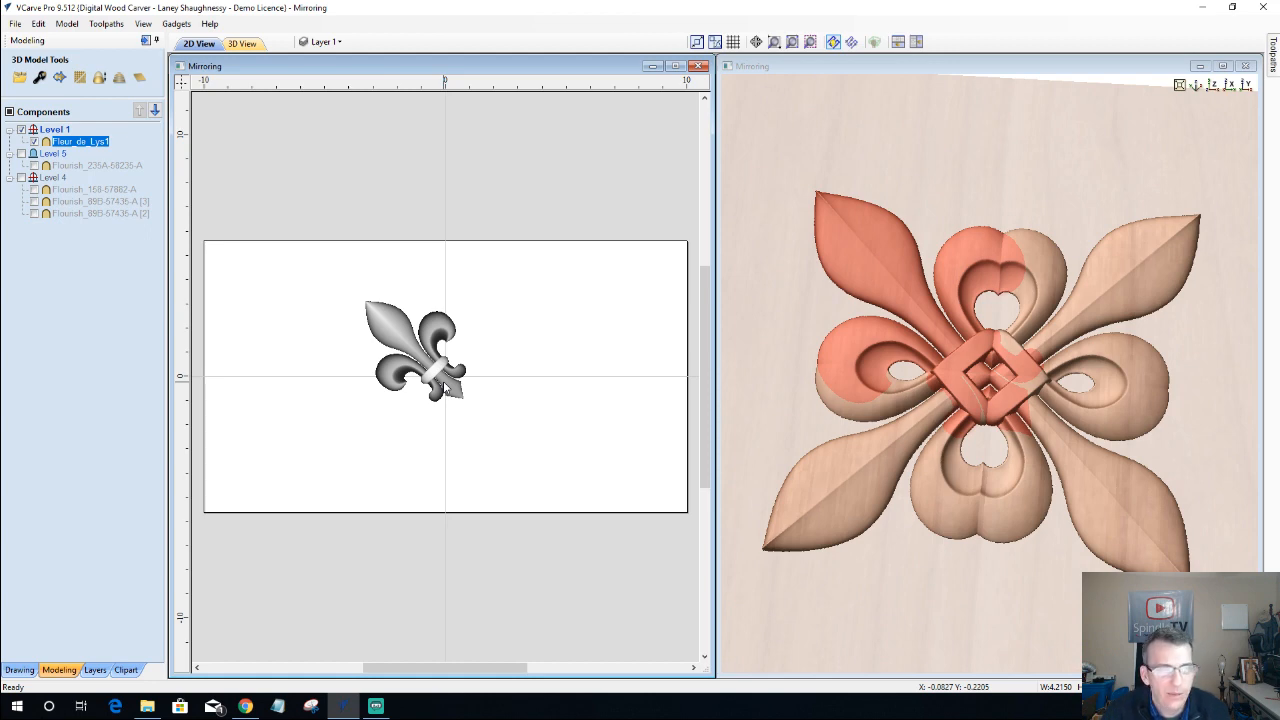
key("Right")
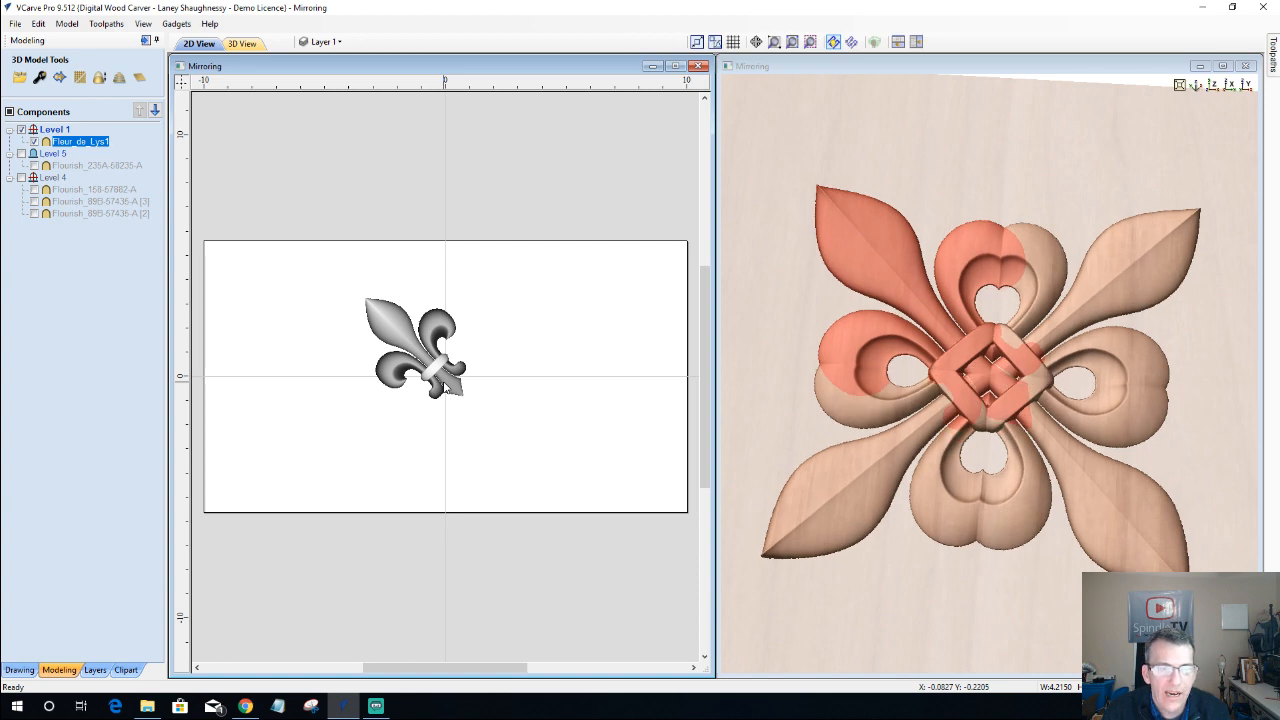
key("Right")
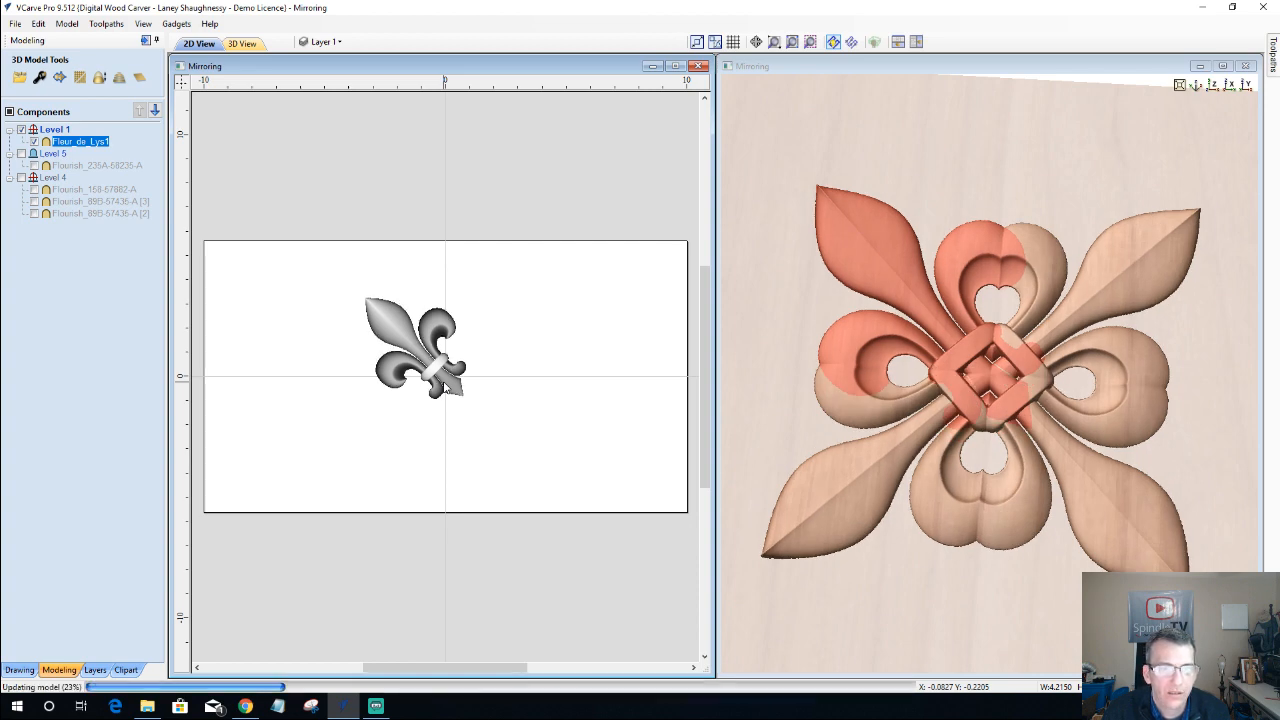
key("Up")
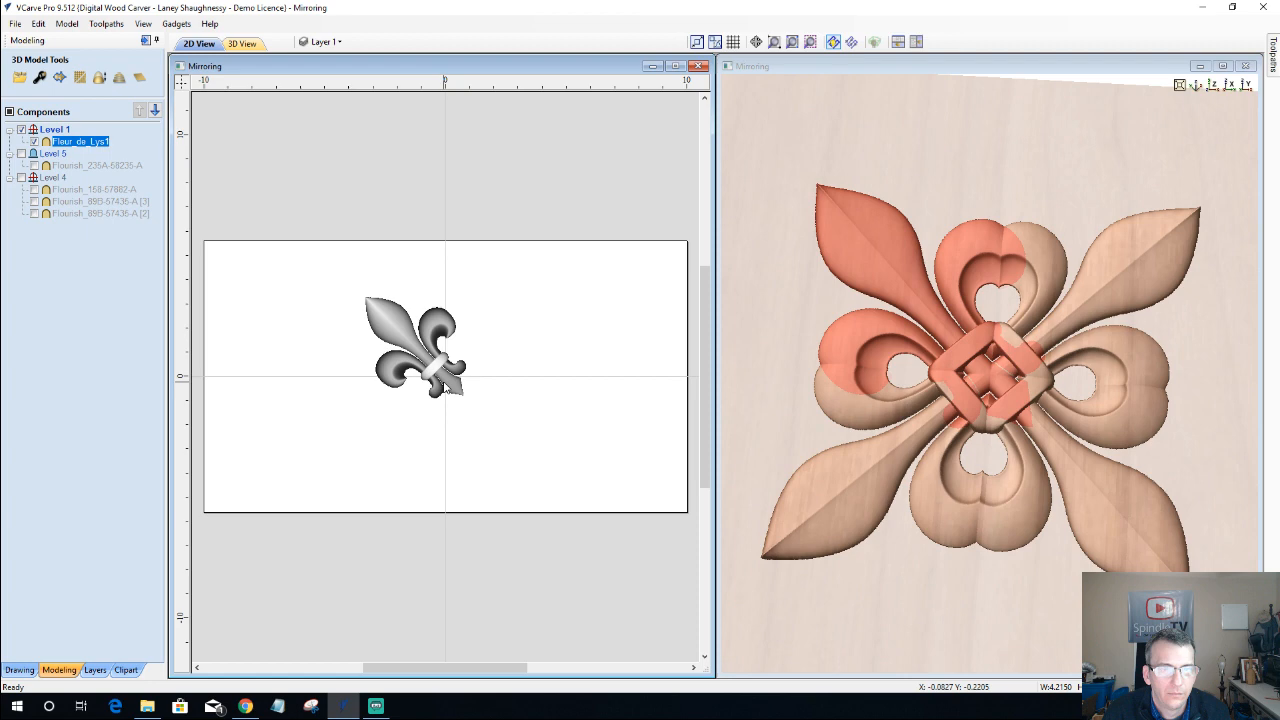
key("Up")
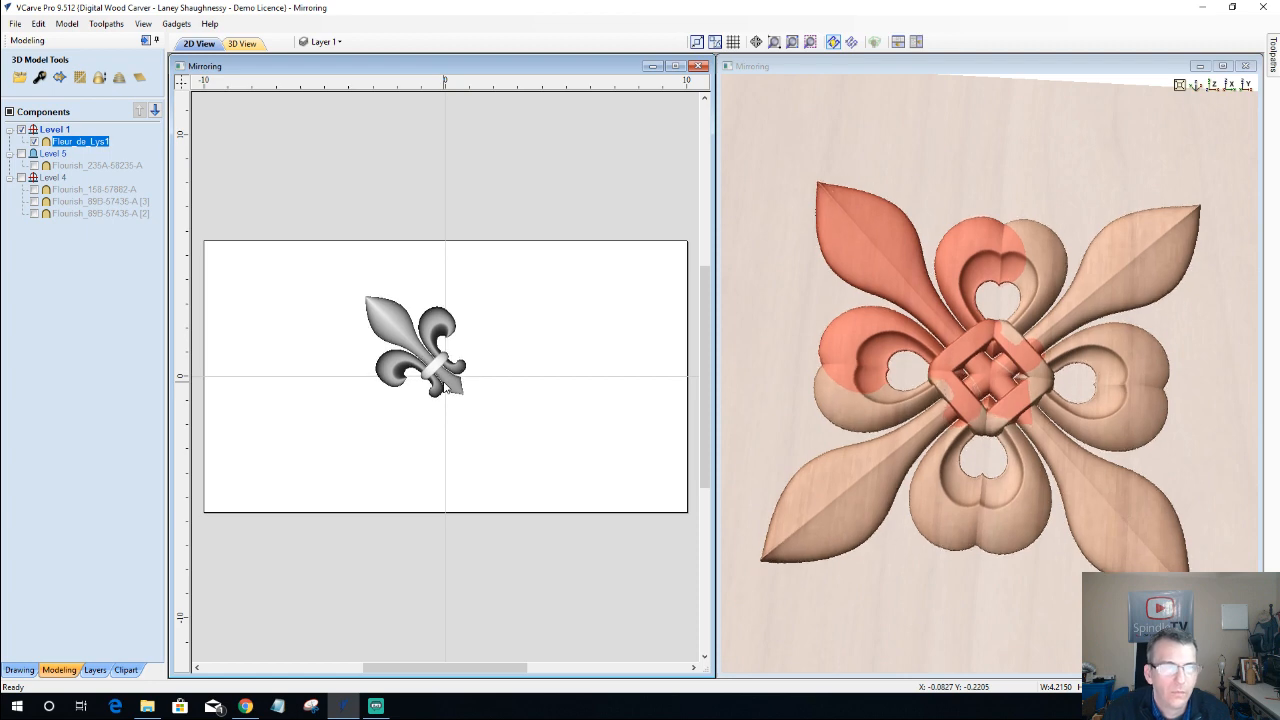
- Clear the selection and examine the mirrored fleur-de-lis ornament in 3D from directly above
left_click(424, 478)
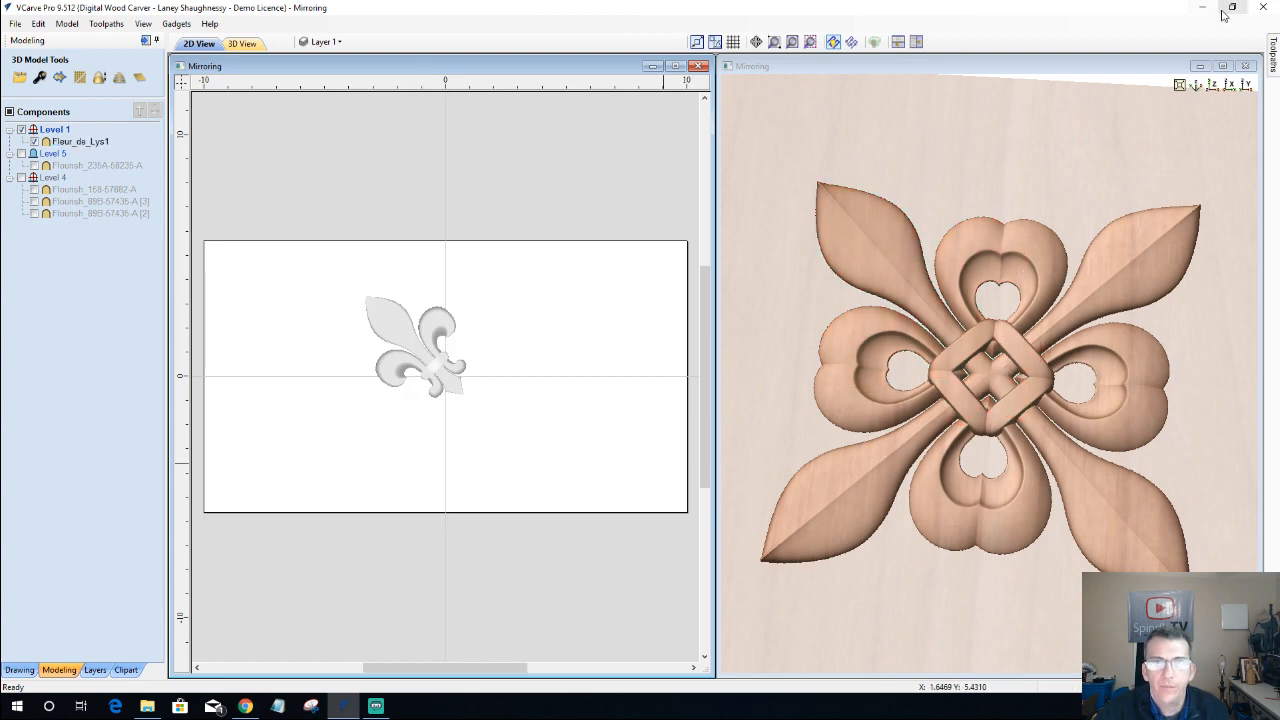
left_click(1212, 86)
scroll(1033, 355, "up", 2)
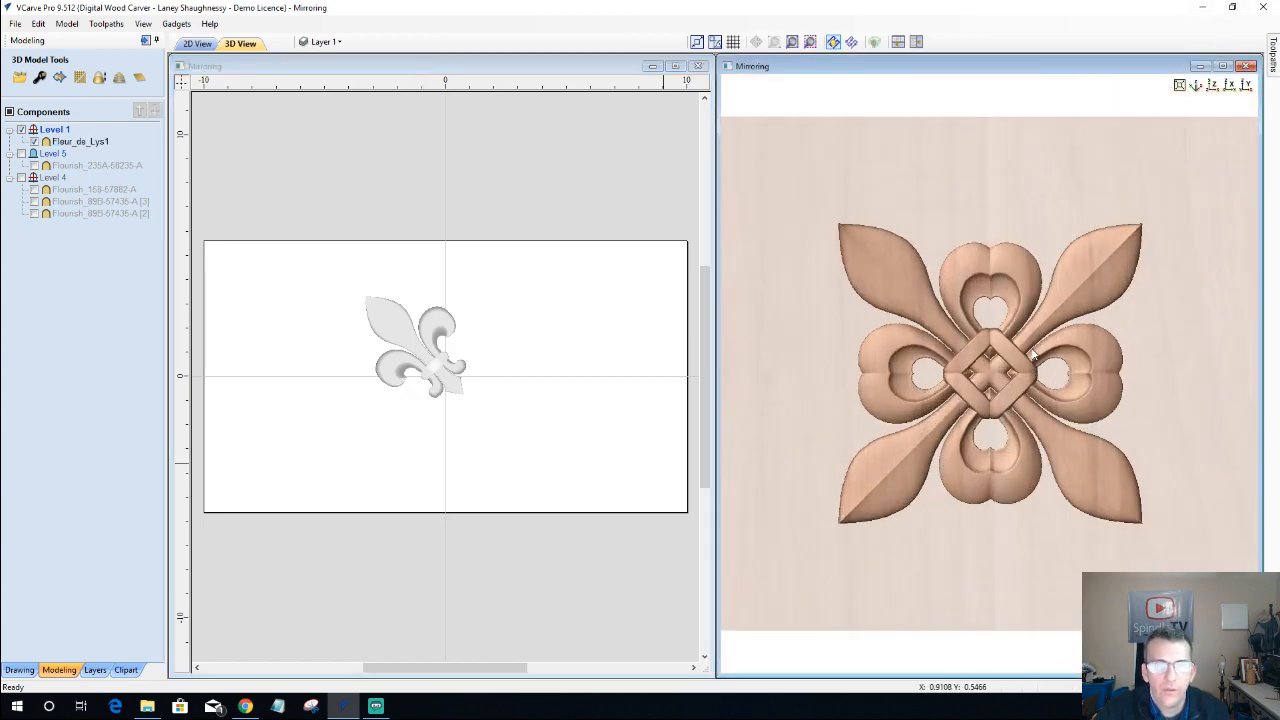
- Compare the single Fleur_de_Lys1 source component in 2D with the full mirrored ornament on the board in 3D
scroll(1033, 355, "up", 3)
scroll(1033, 355, "down", 2)
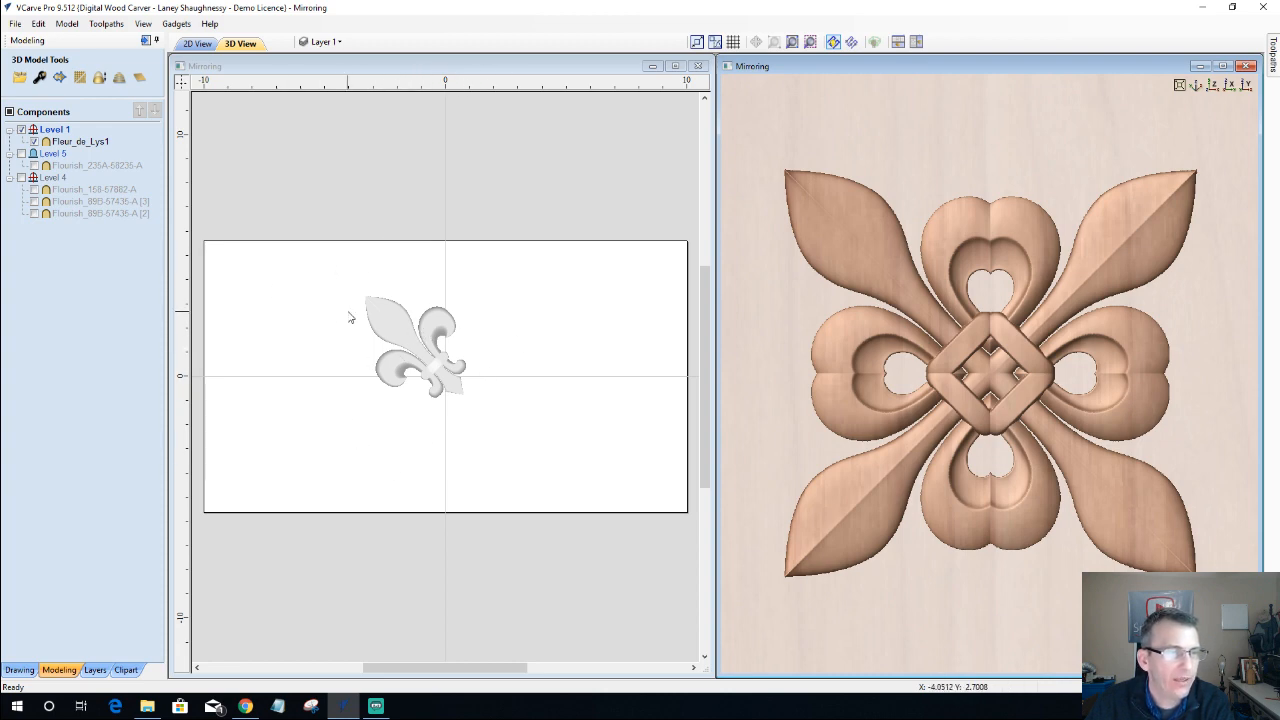
scroll(483, 460, "down", 3)
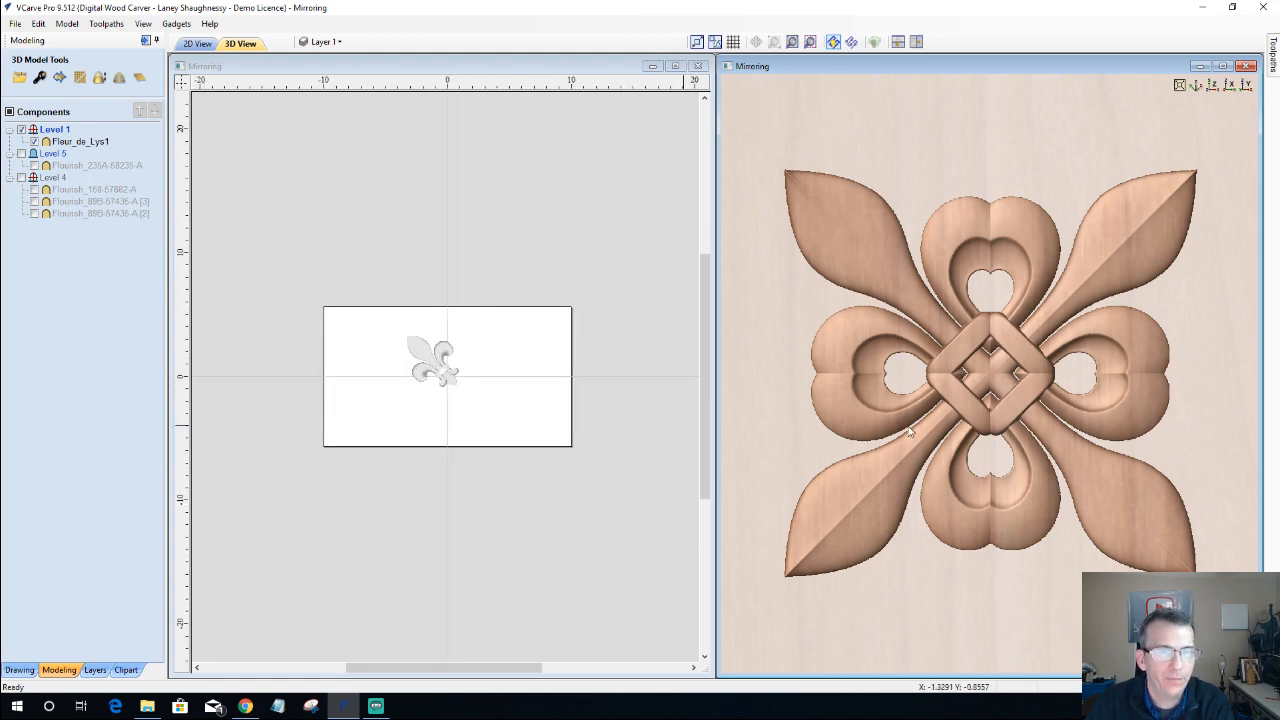
scroll(910, 430, "down", 3)
scroll(415, 372, "up", 1)
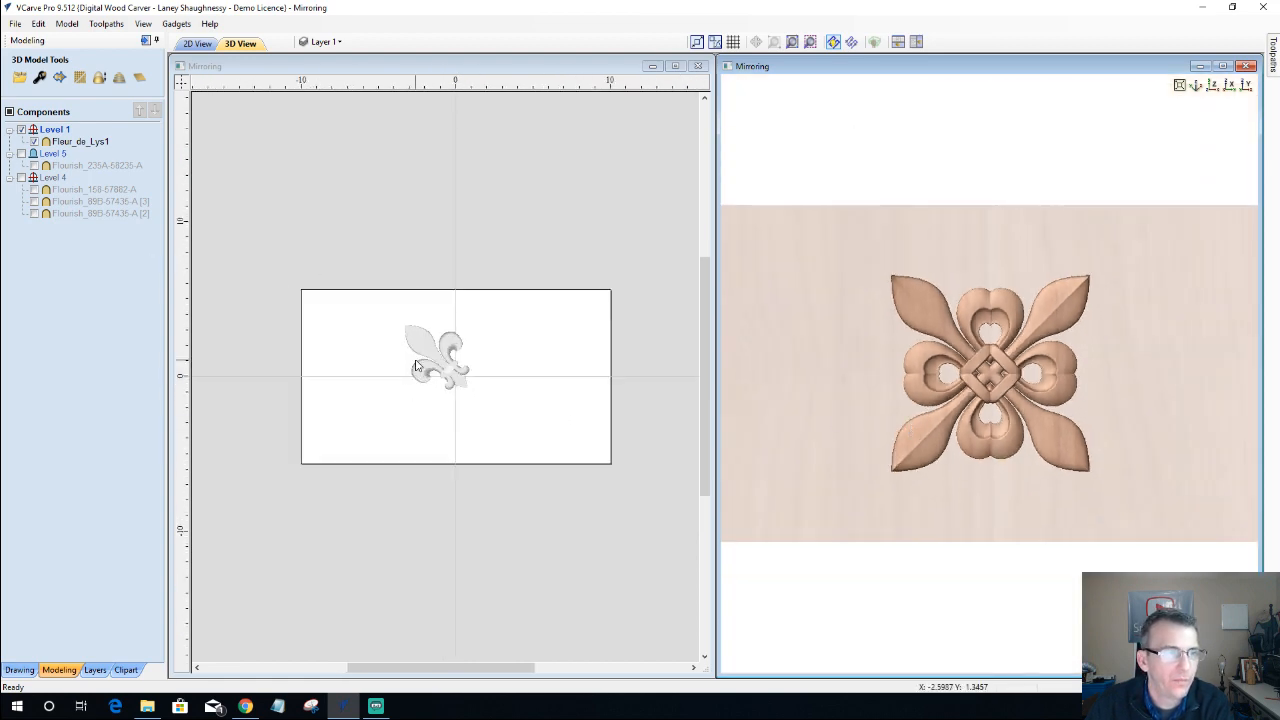
scroll(895, 430, "down", 2)
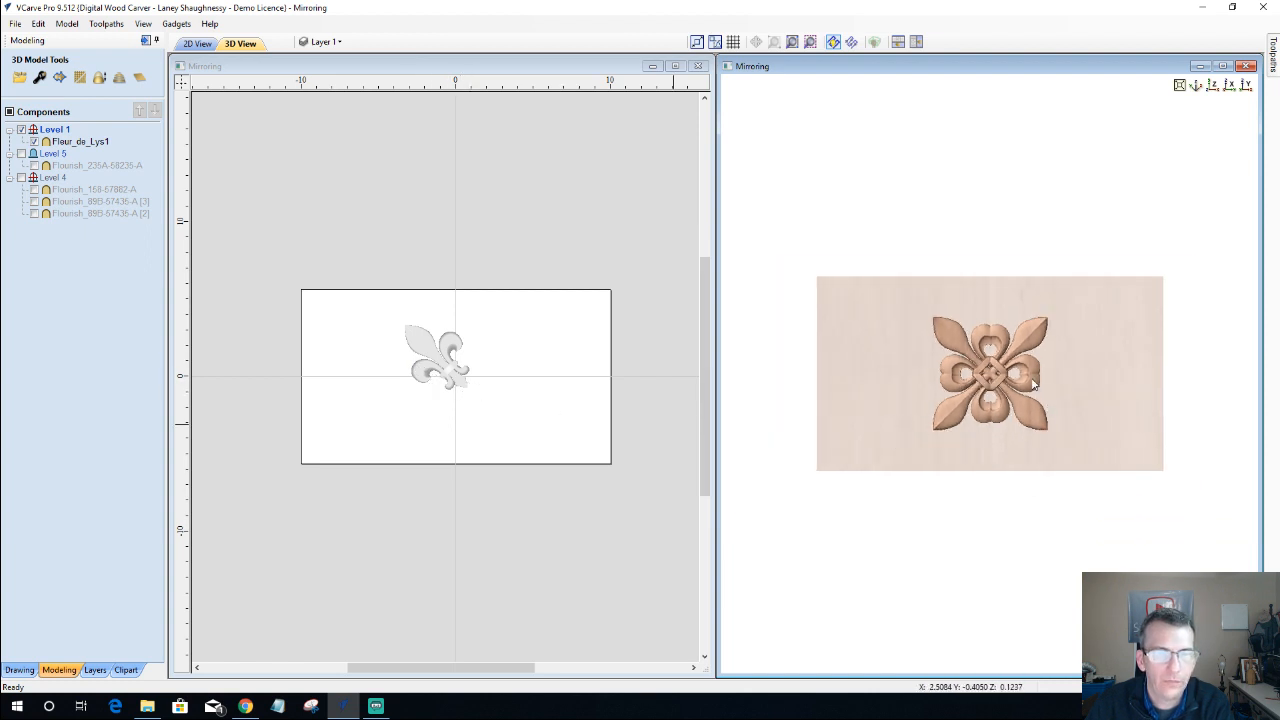
scroll(1034, 385, "up", 1)
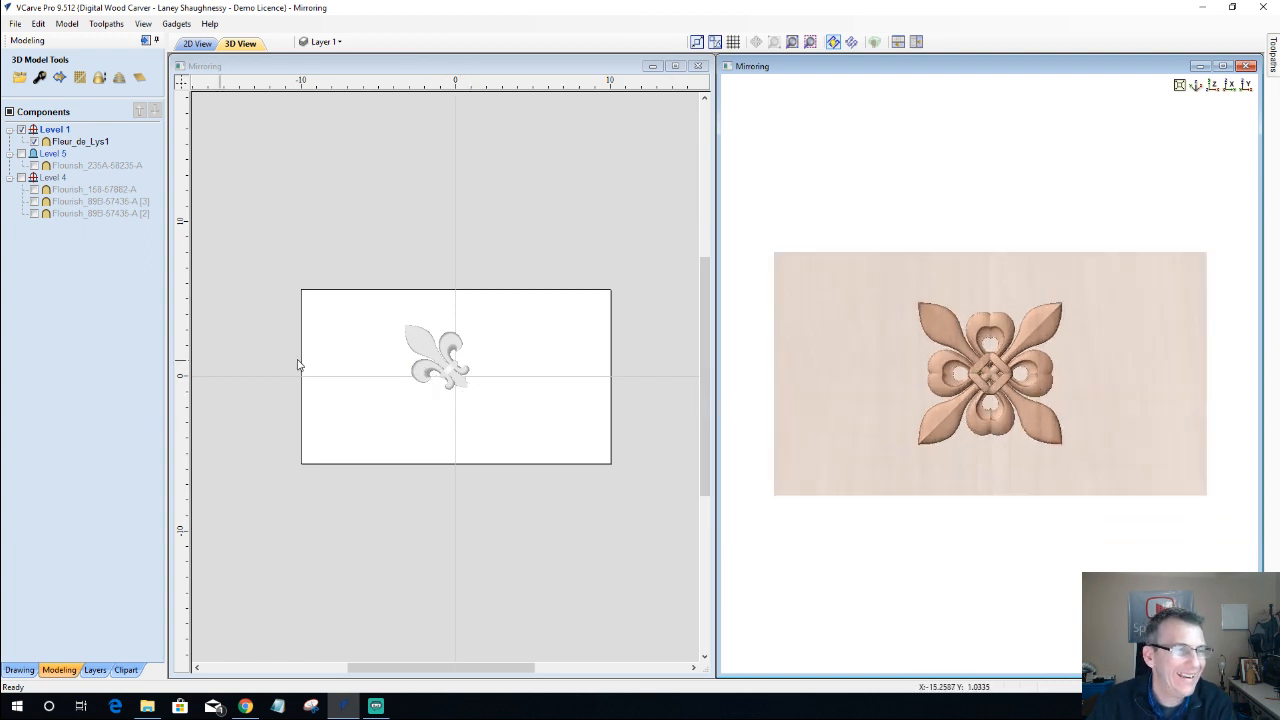
- Duplicate the Fleur_de_Lys1 component in place and move the copy into the board's upper-left corner
left_click(438, 370)
left_click(438, 370)
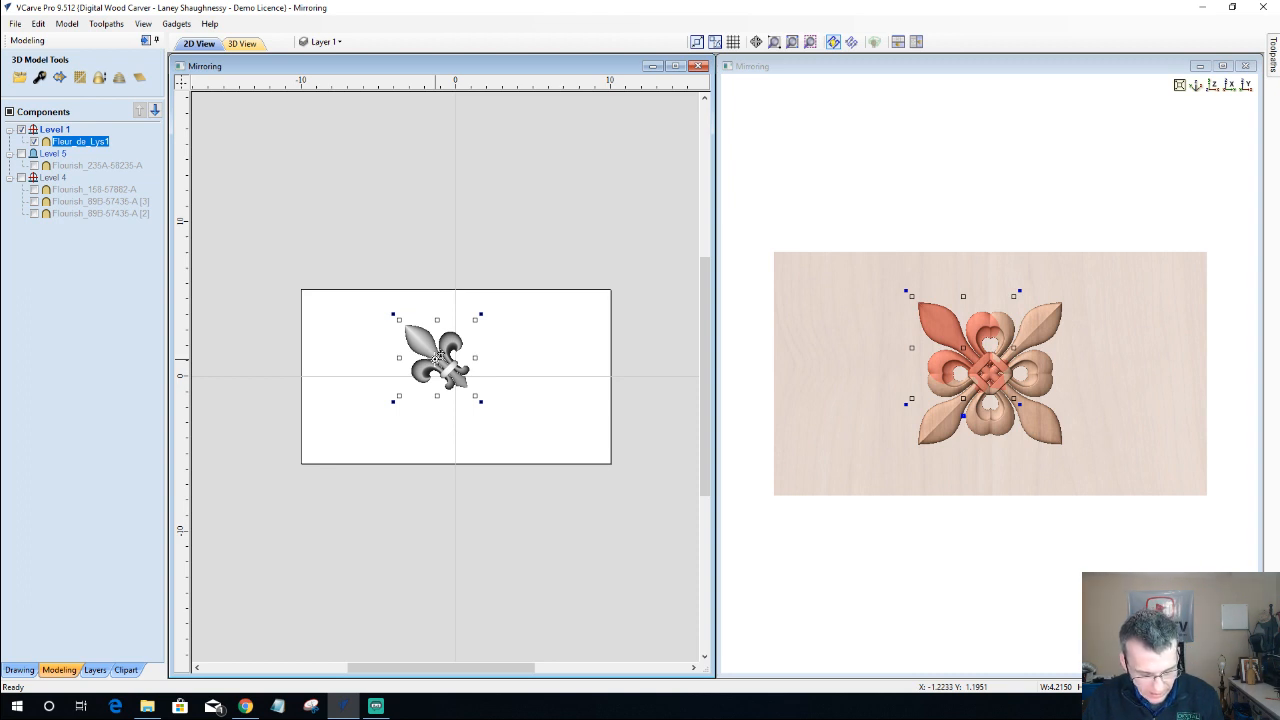
right_click(438, 355)
left_click(462, 417)
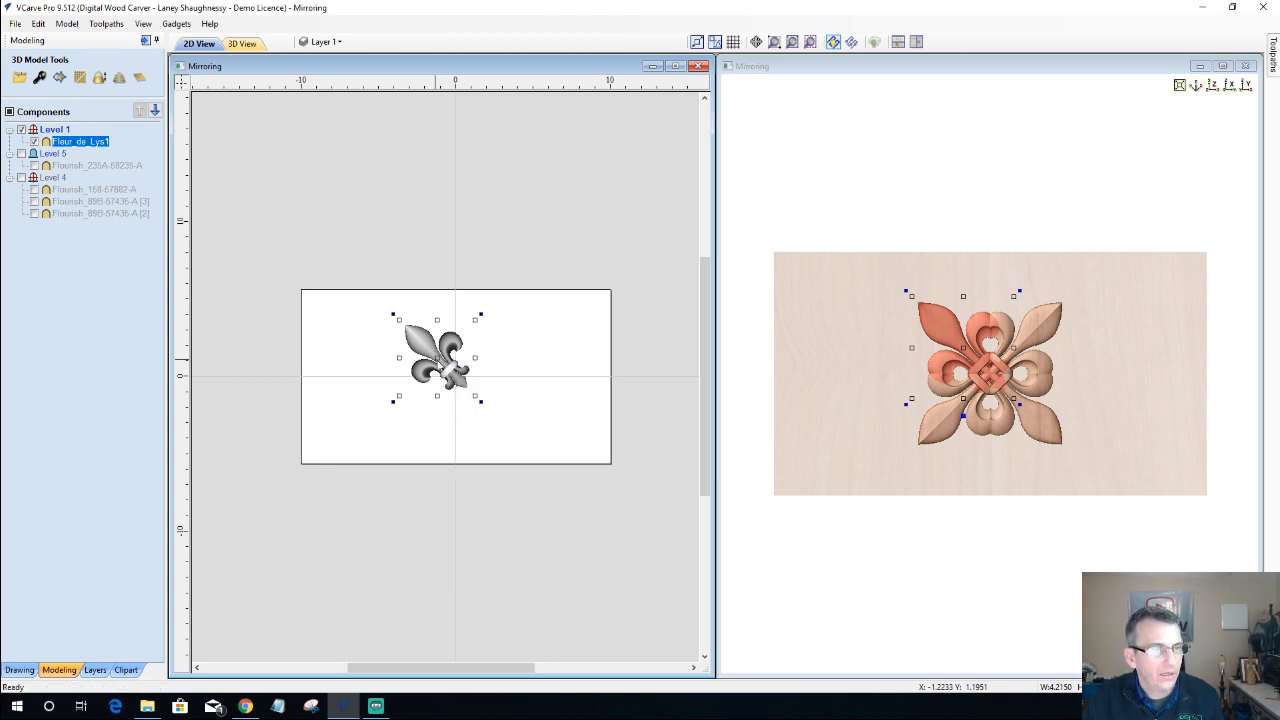
right_click(438, 358)
left_click(462, 428)
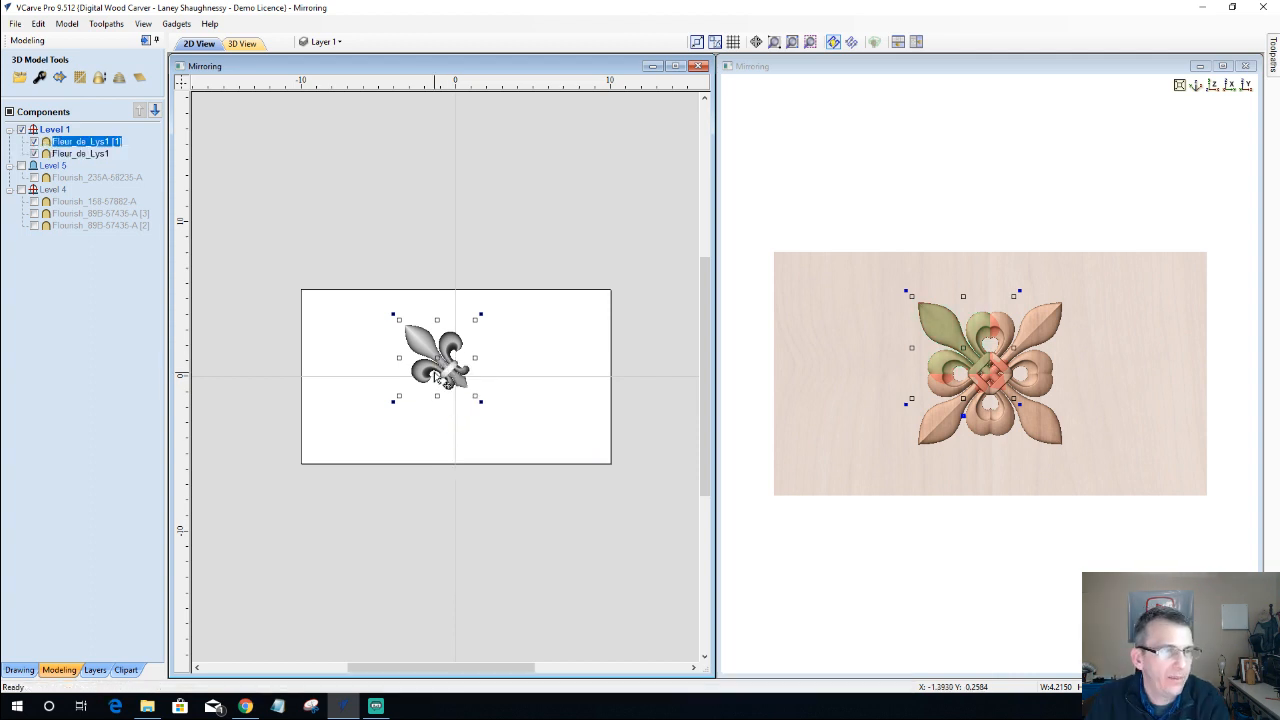
left_click_drag(438, 358, 340, 326)
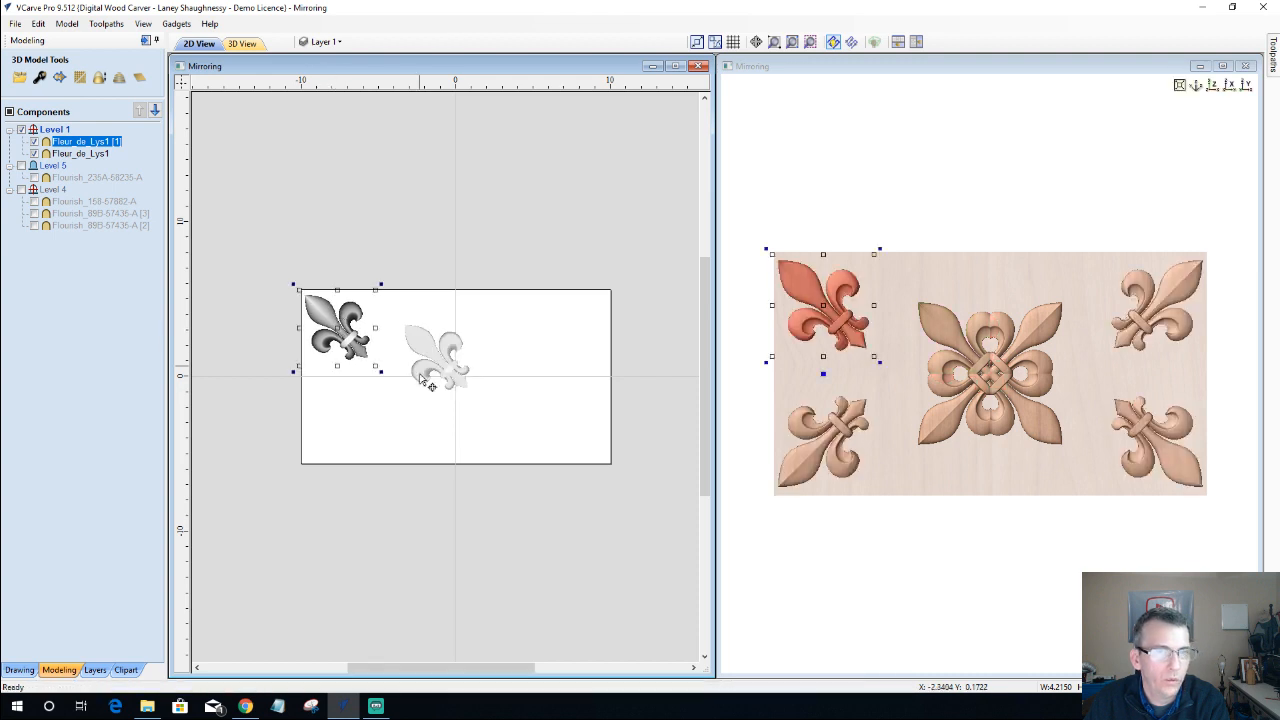
- Insert a new level above Level 1 and make it the active level
left_click(1005, 460)
left_click_drag(1005, 458, 1005, 378)
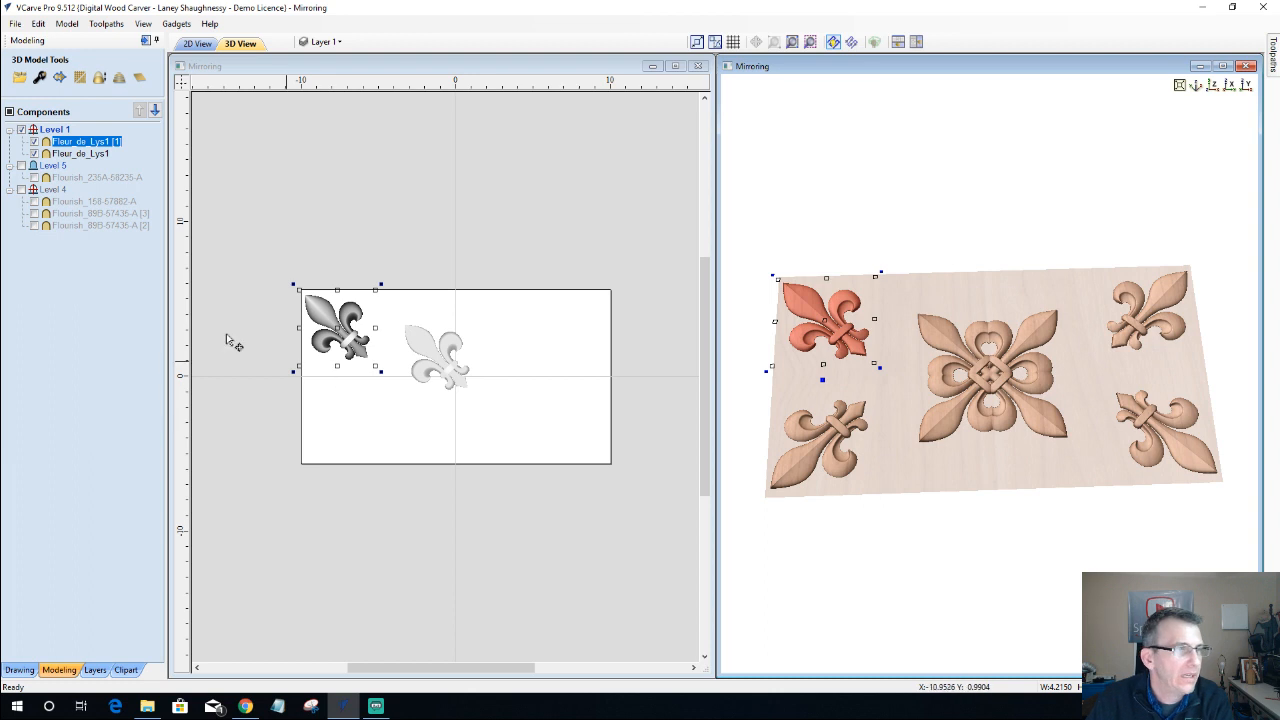
left_click(62, 131)
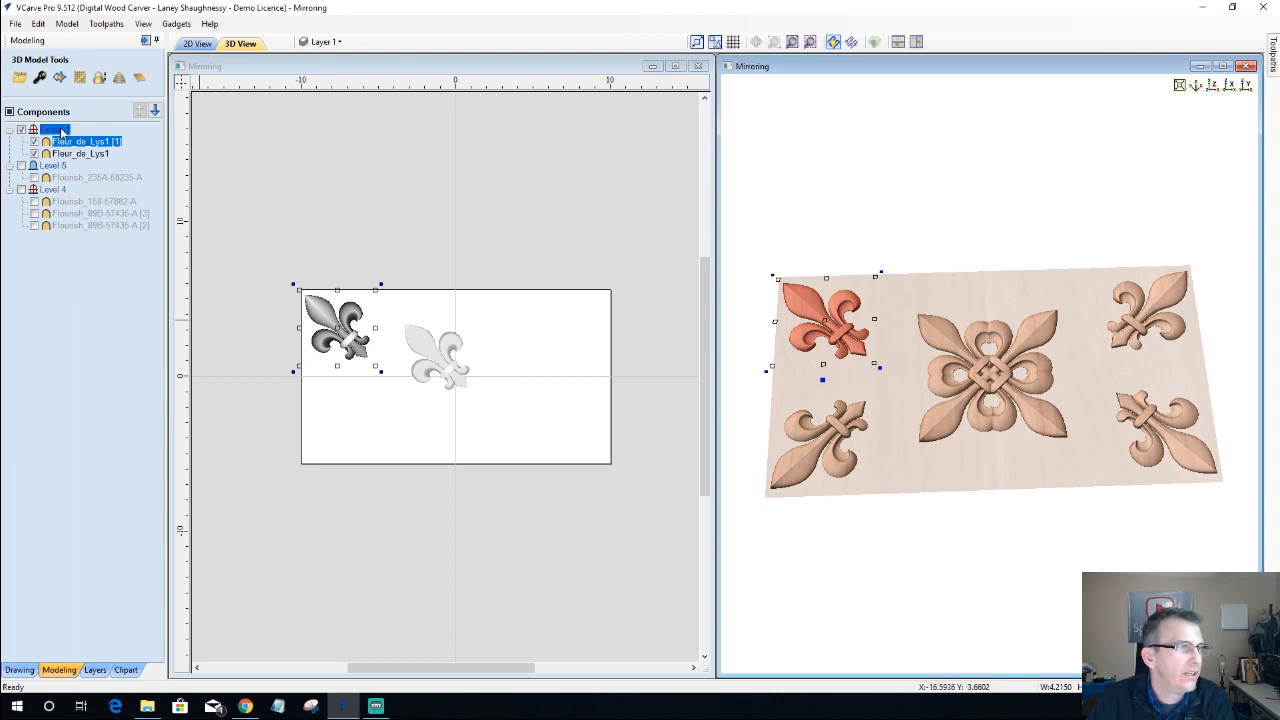
right_click(62, 131)
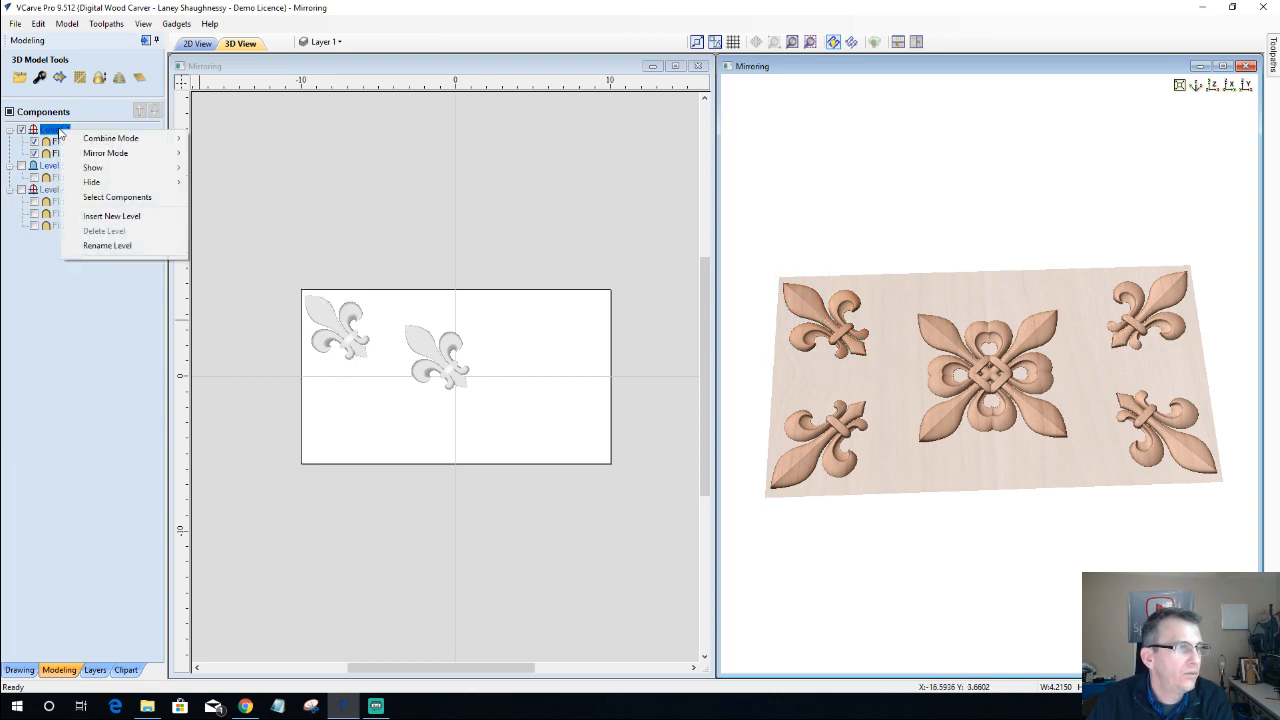
left_click(84, 218)
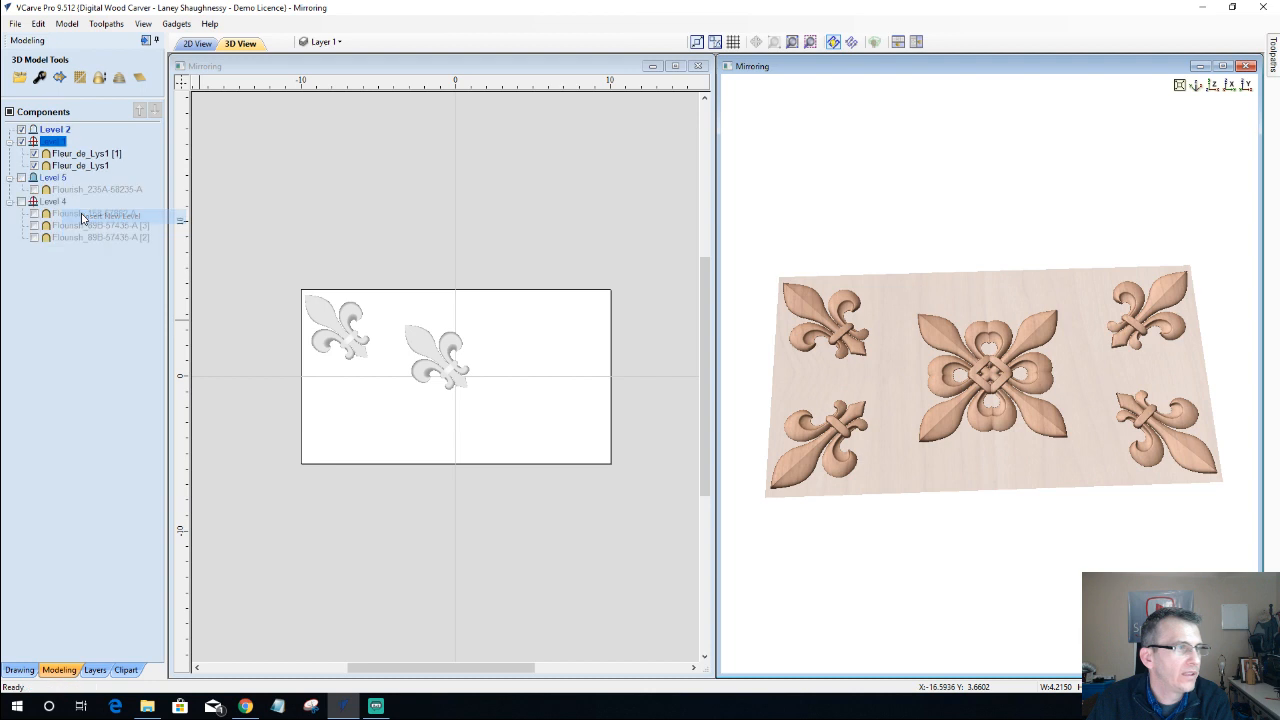
left_click(54, 134)
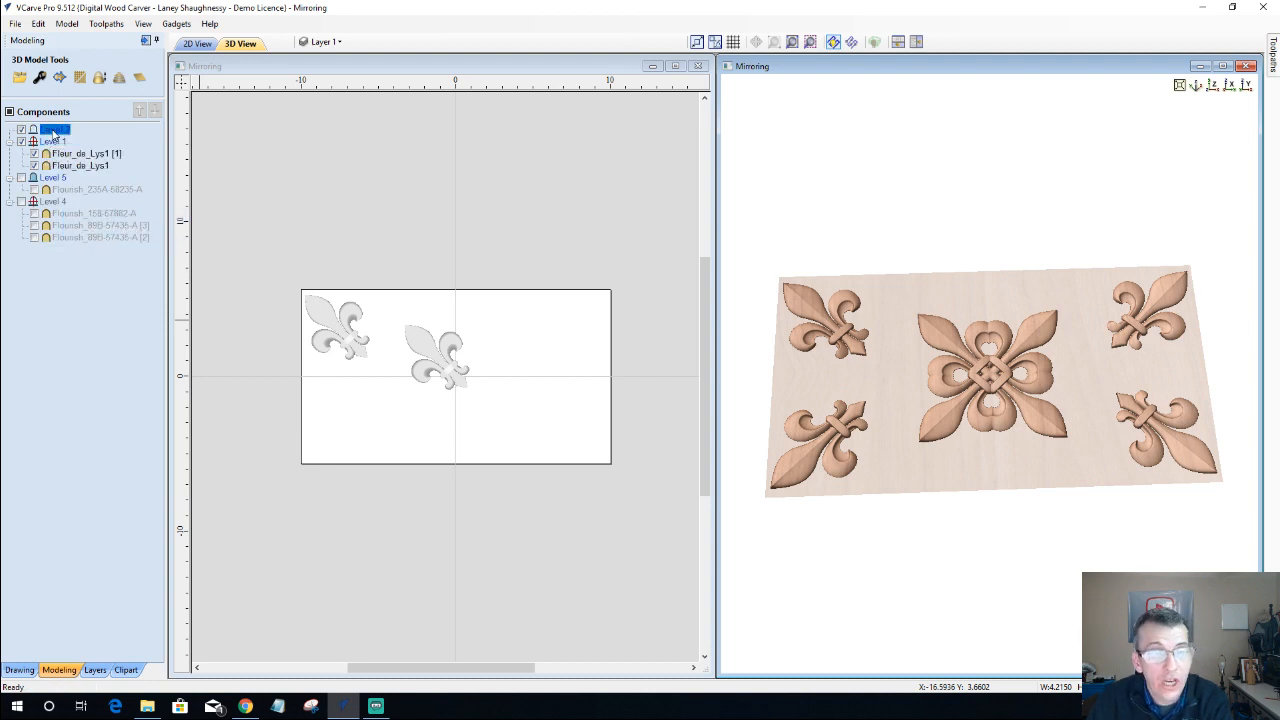
- Add the Heart_Flourish_2-58299-A clipart from the Decorative library folder at the job's centre
left_click(95, 670)
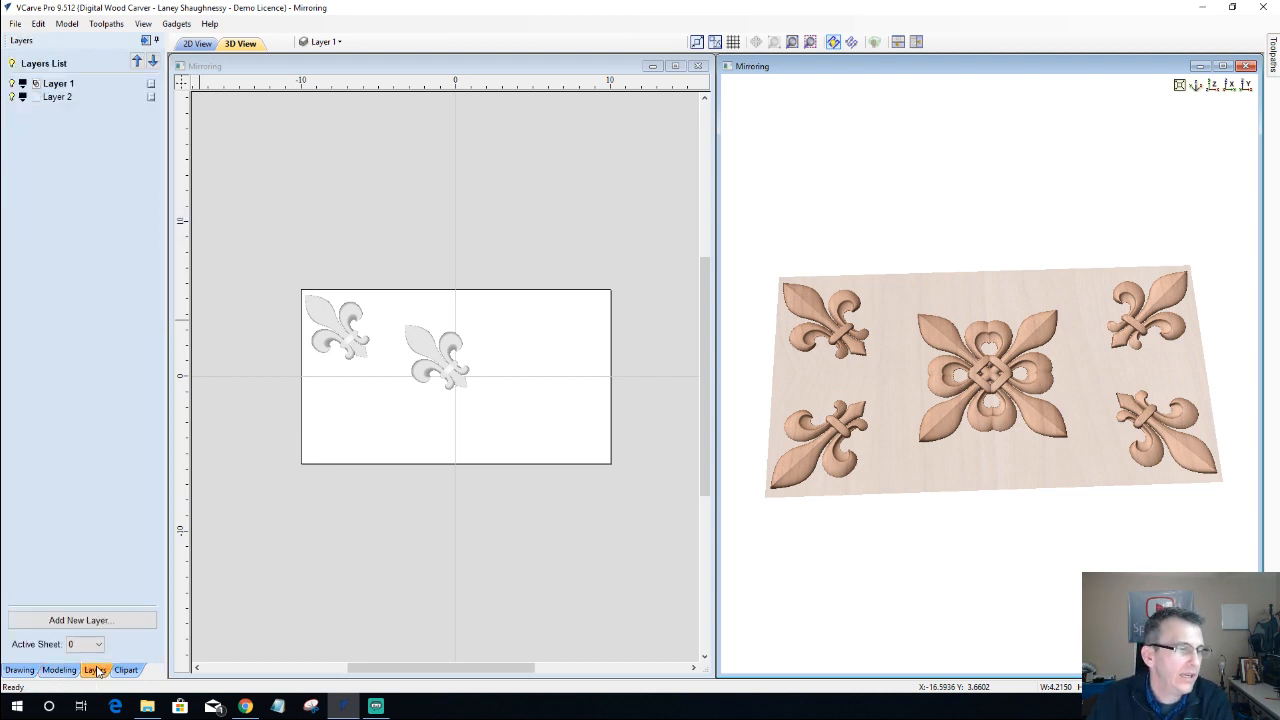
left_click(125, 670)
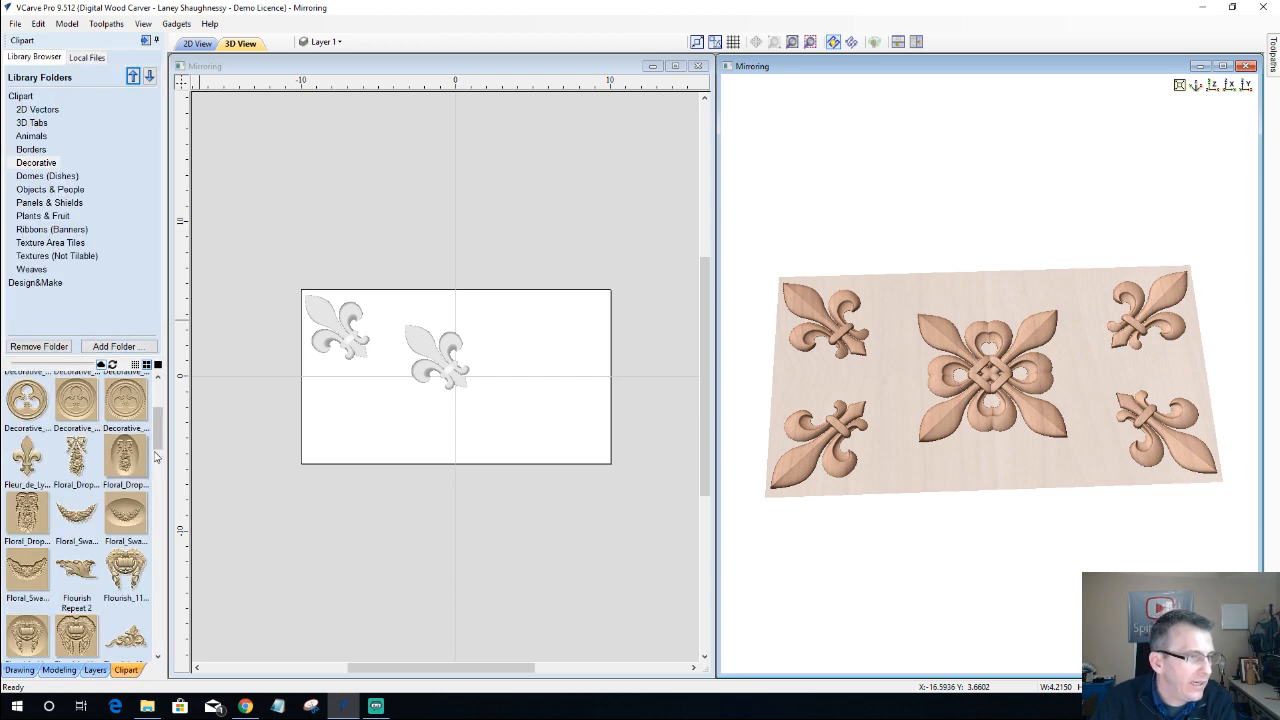
left_click_drag(162, 439, 170, 585)
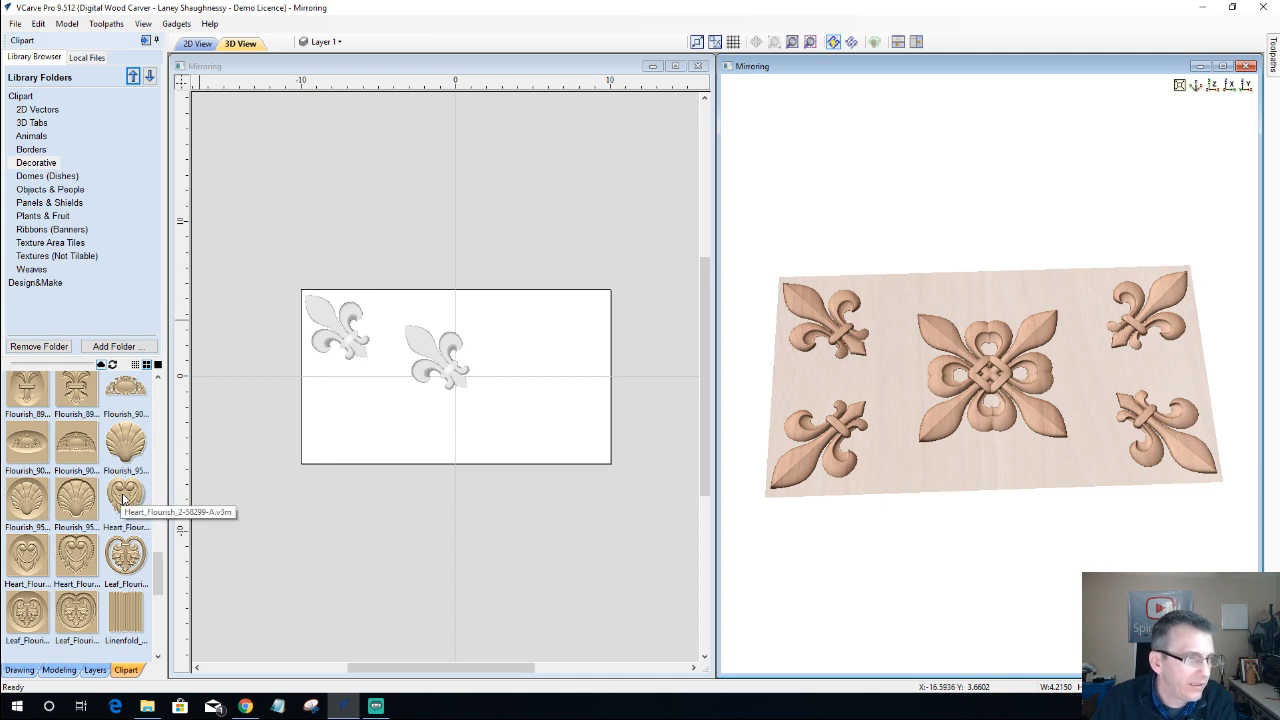
left_click_drag(123, 498, 457, 382)
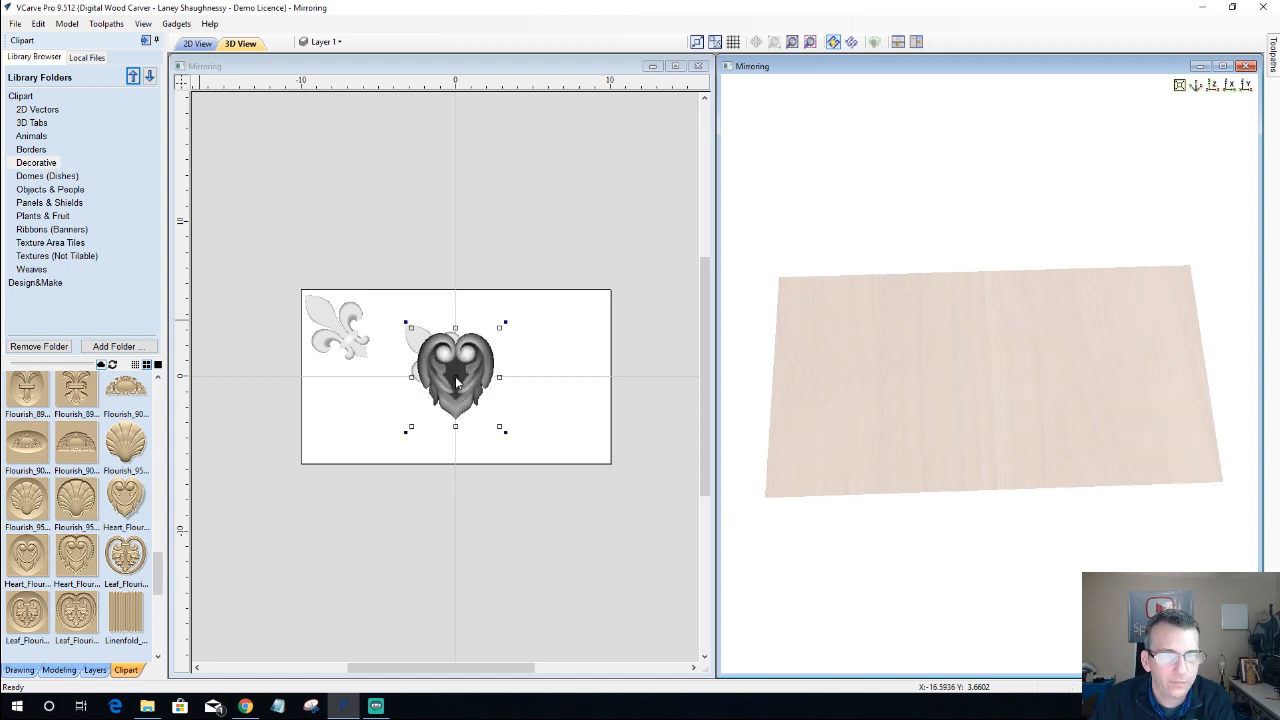
- Set the combine mode of Level 2, which holds the heart flourish, to Merge
left_click(58, 670)
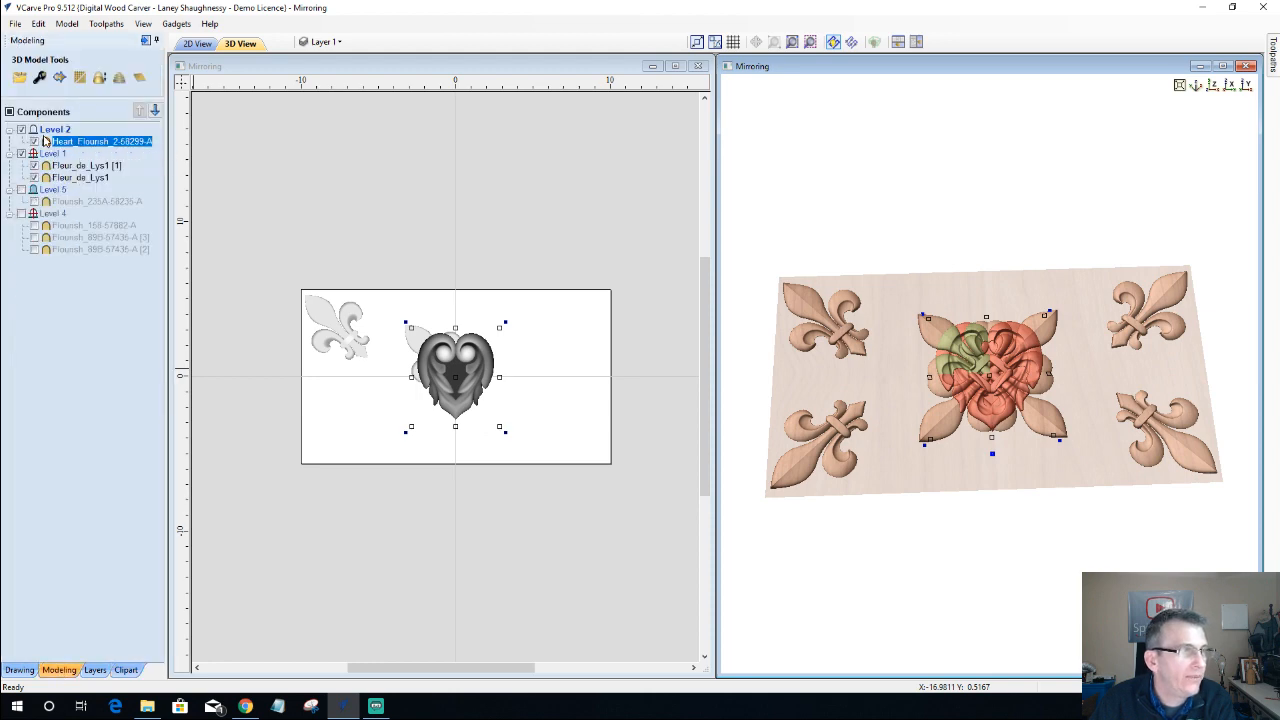
scroll(1065, 405, "up", 5)
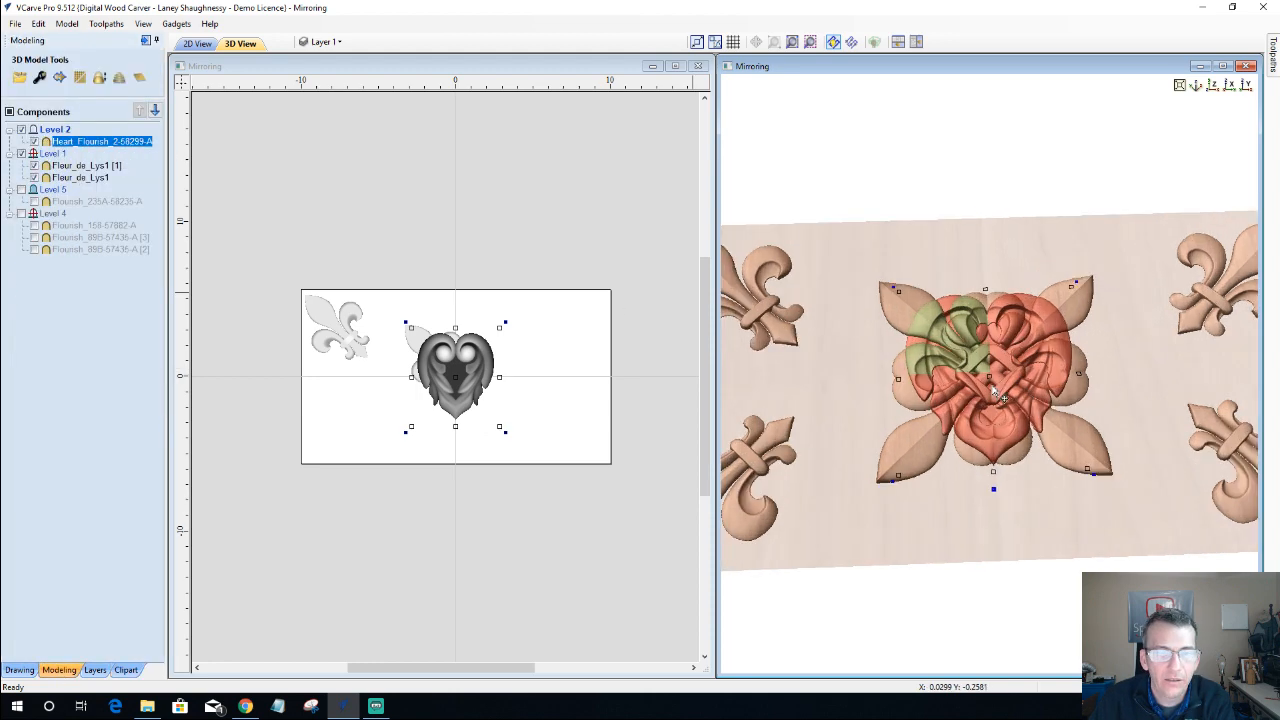
left_click_drag(979, 518, 725, 365)
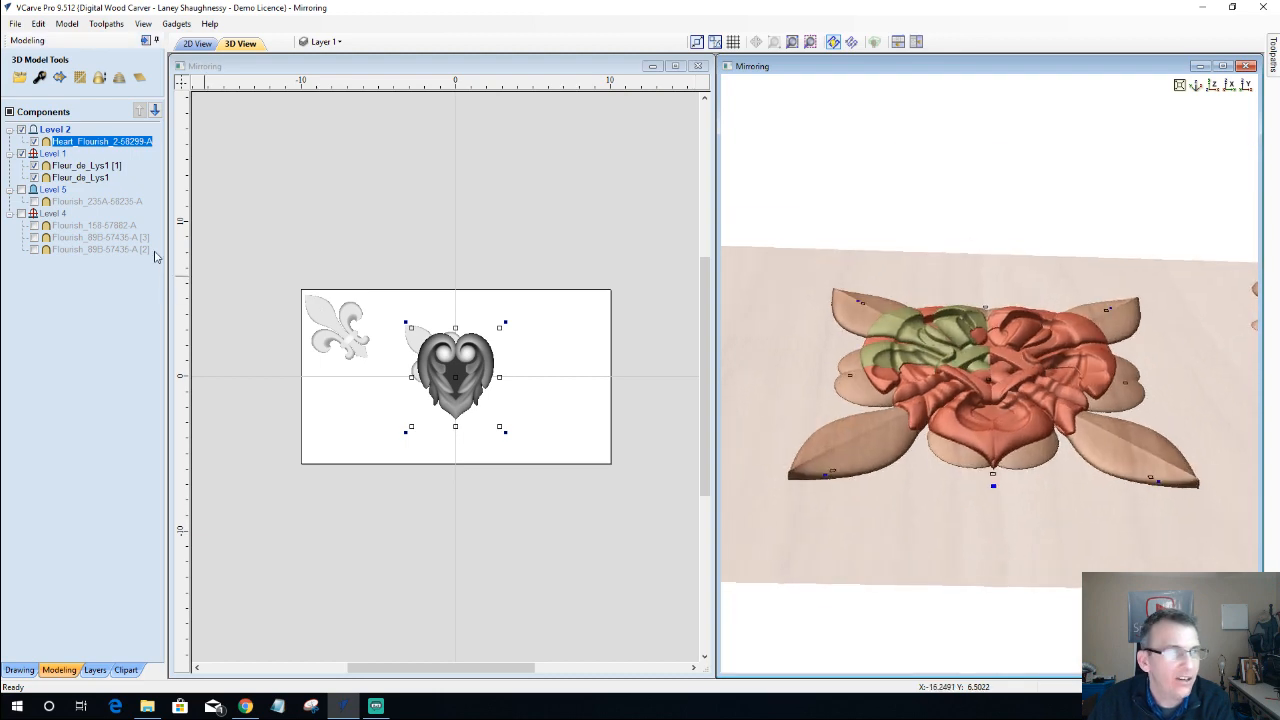
right_click(52, 134)
mouse_move(72, 141)
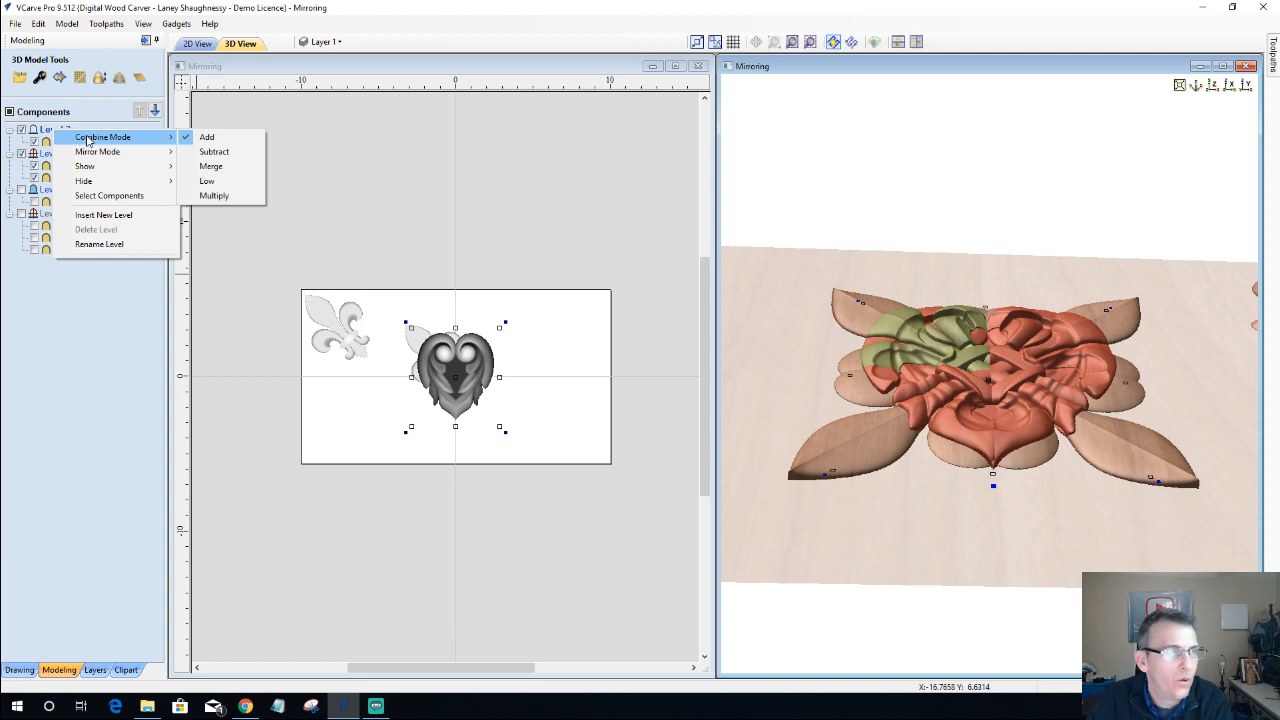
left_click(206, 167)
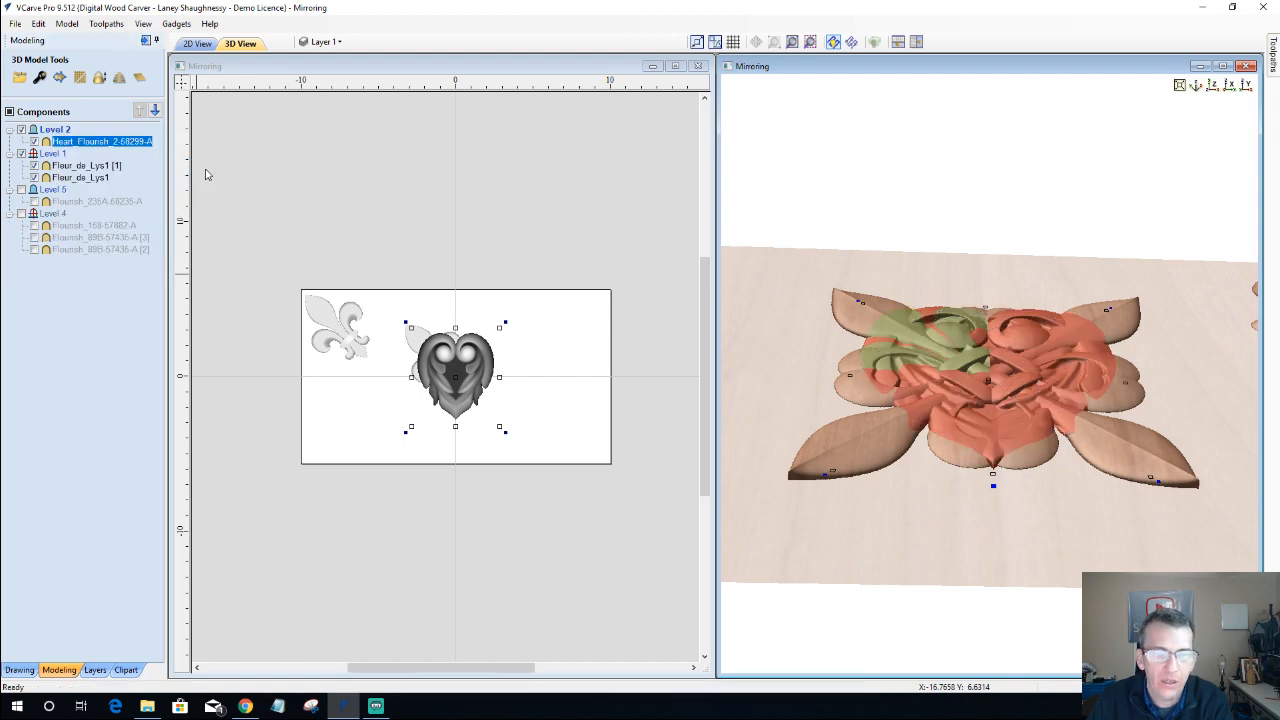
- Shrink the heart flourish about its centre to about 1.89 inches wide and raise its base height to about 0.2175 inches
left_click(39, 78)
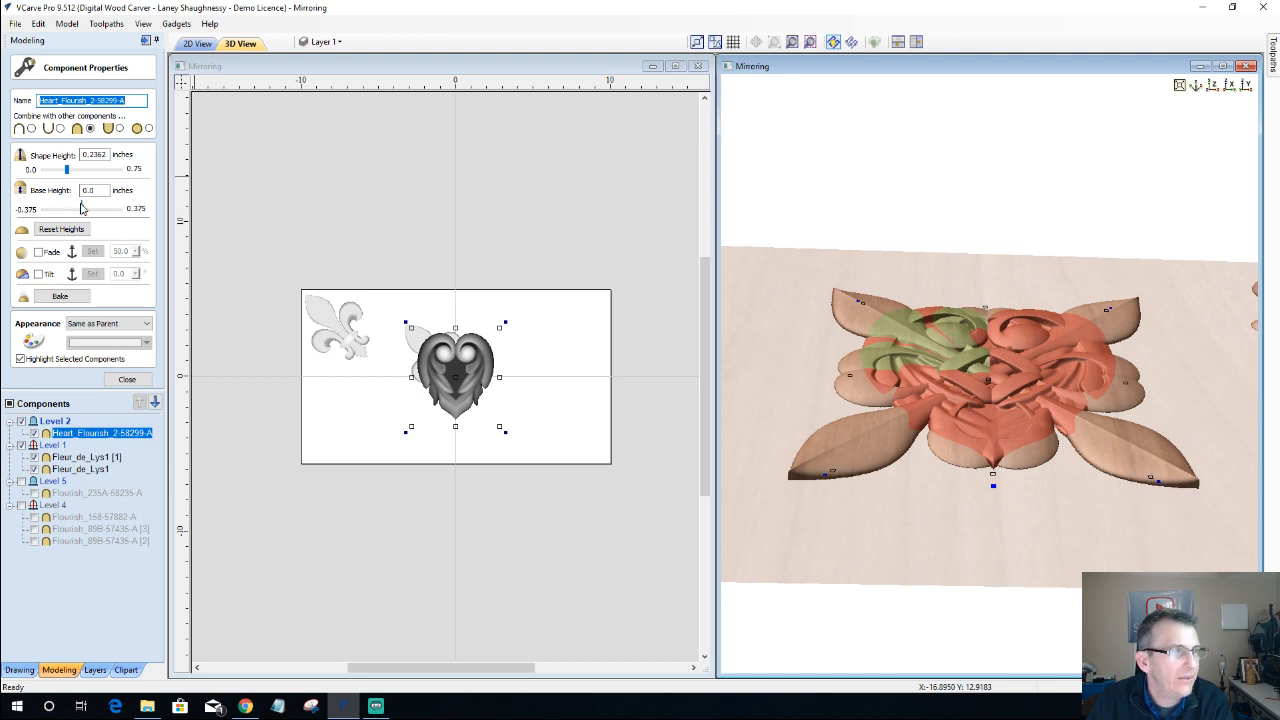
left_click_drag(82, 210, 96, 215)
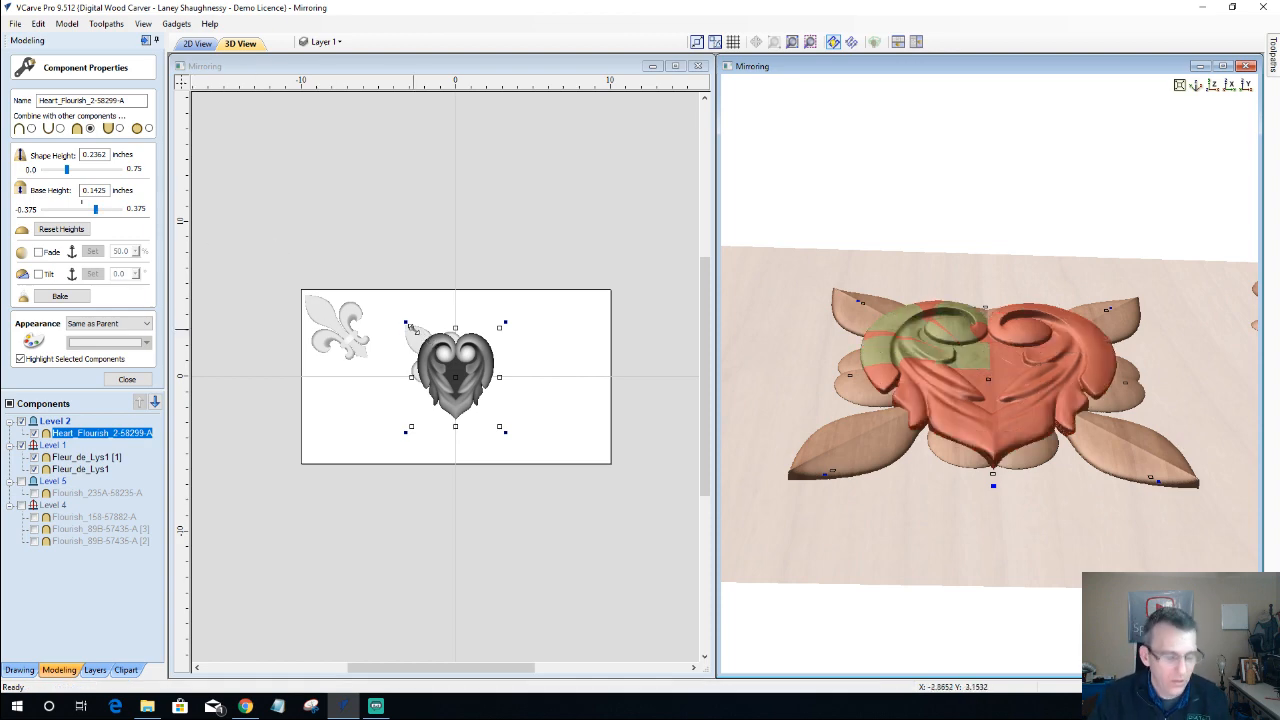
left_click_drag(413, 329, 444, 362, "alt")
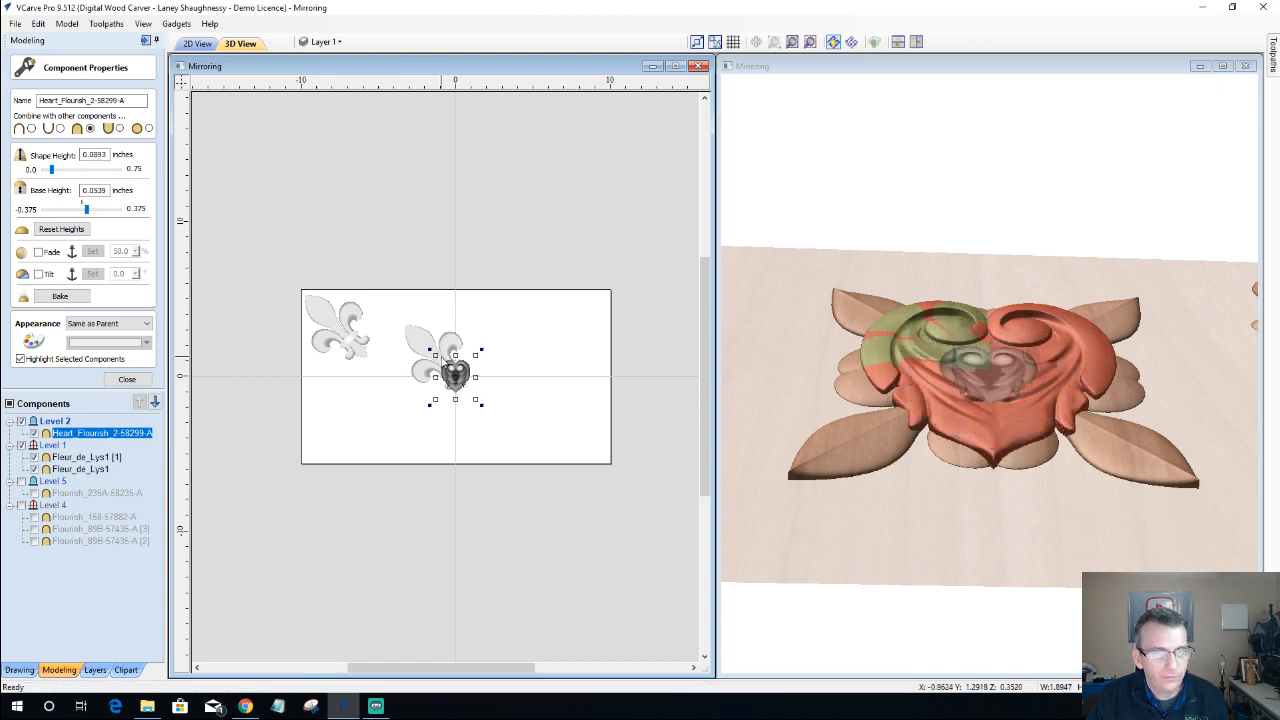
left_click_drag(87, 211, 104, 216)
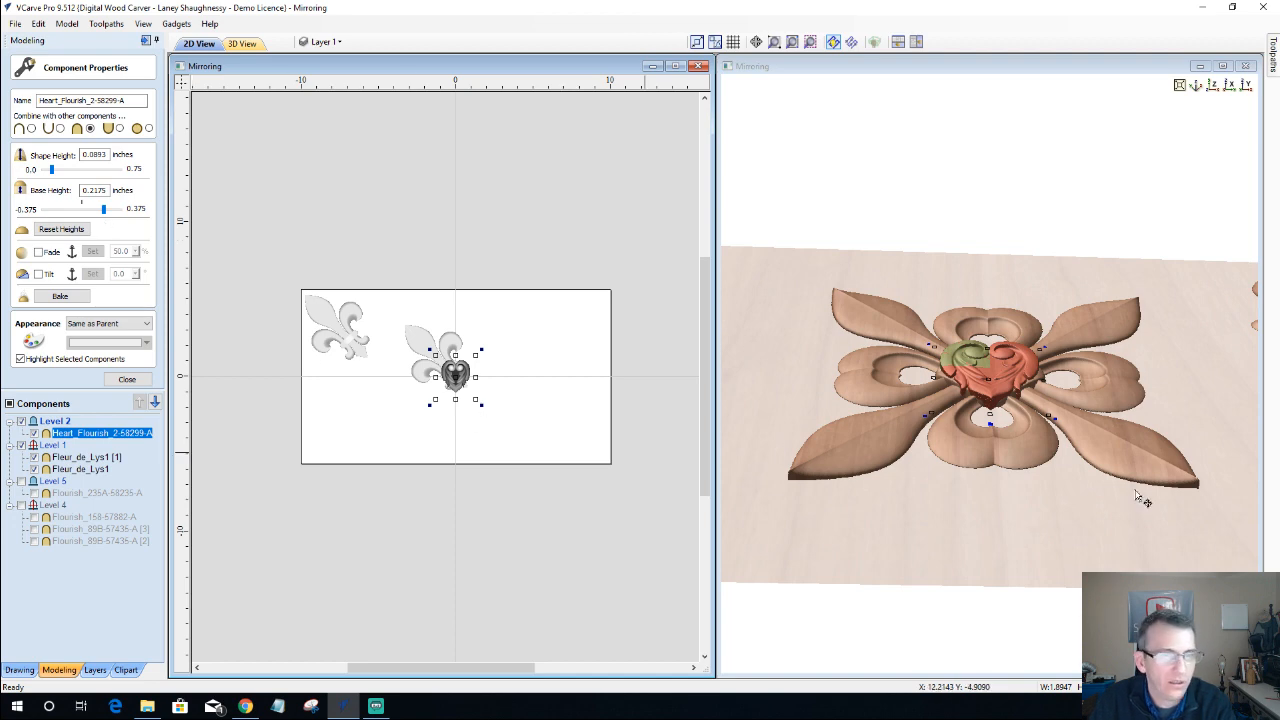
left_click_drag(969, 485, 1018, 582)
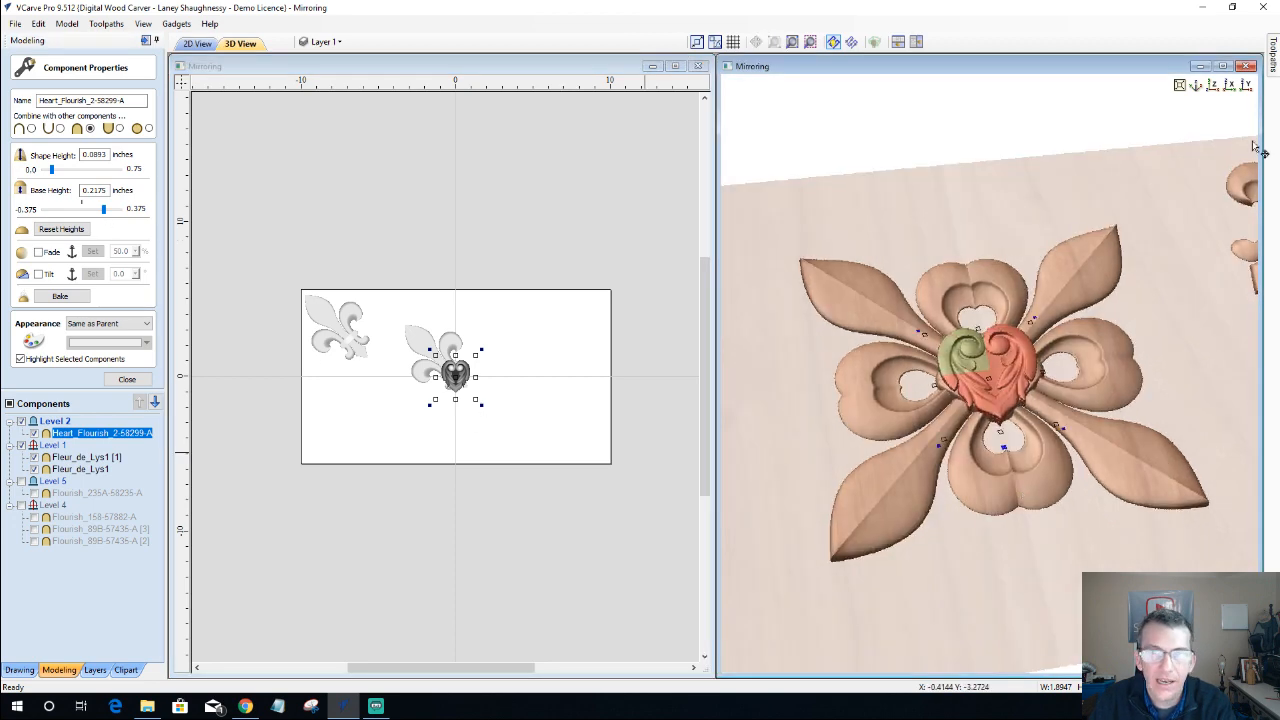
left_click(1213, 86)
scroll(993, 381, "up", 3)
scroll(993, 381, "up", 3)
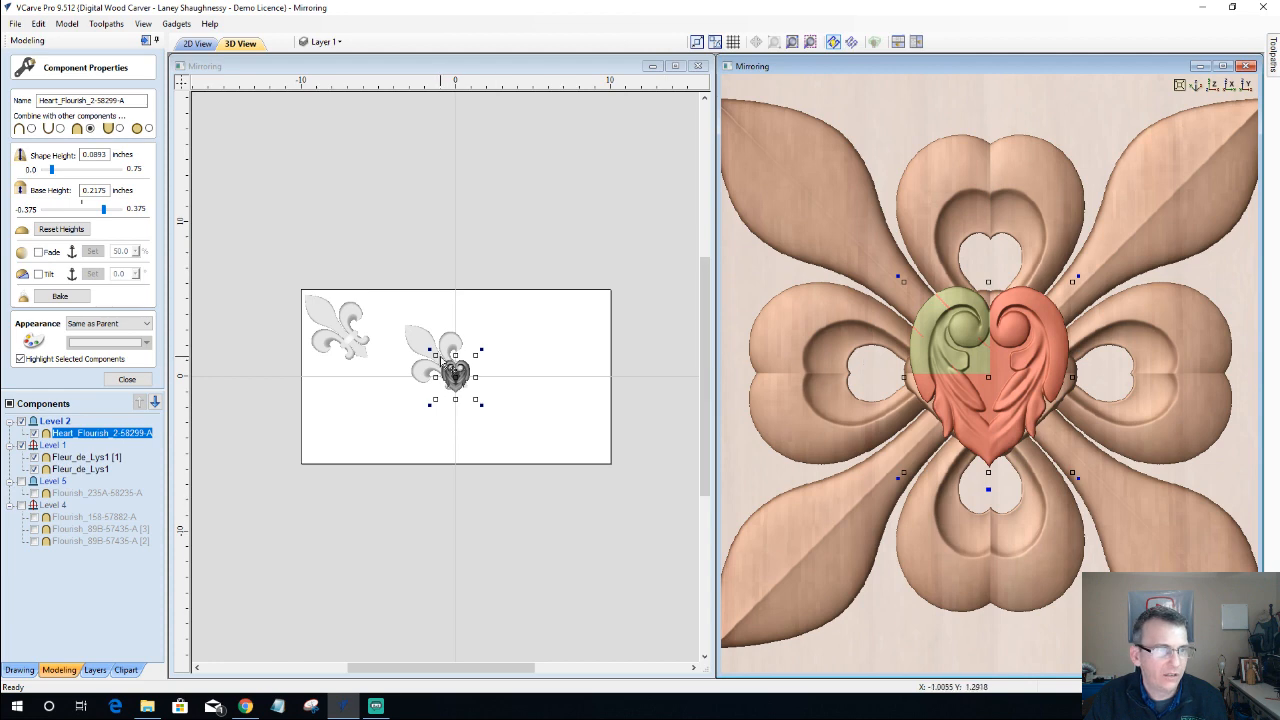
left_click_drag(443, 362, 429, 350)
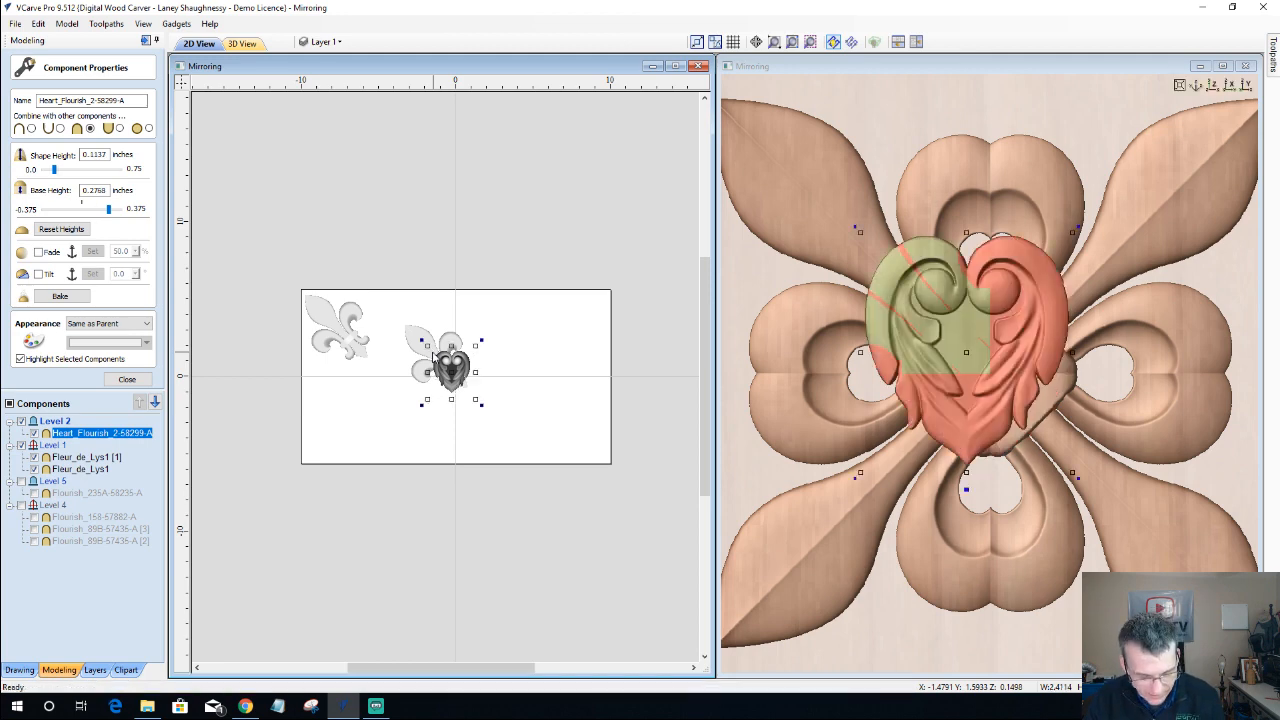
key("ctrl+z")
left_click(455, 378)
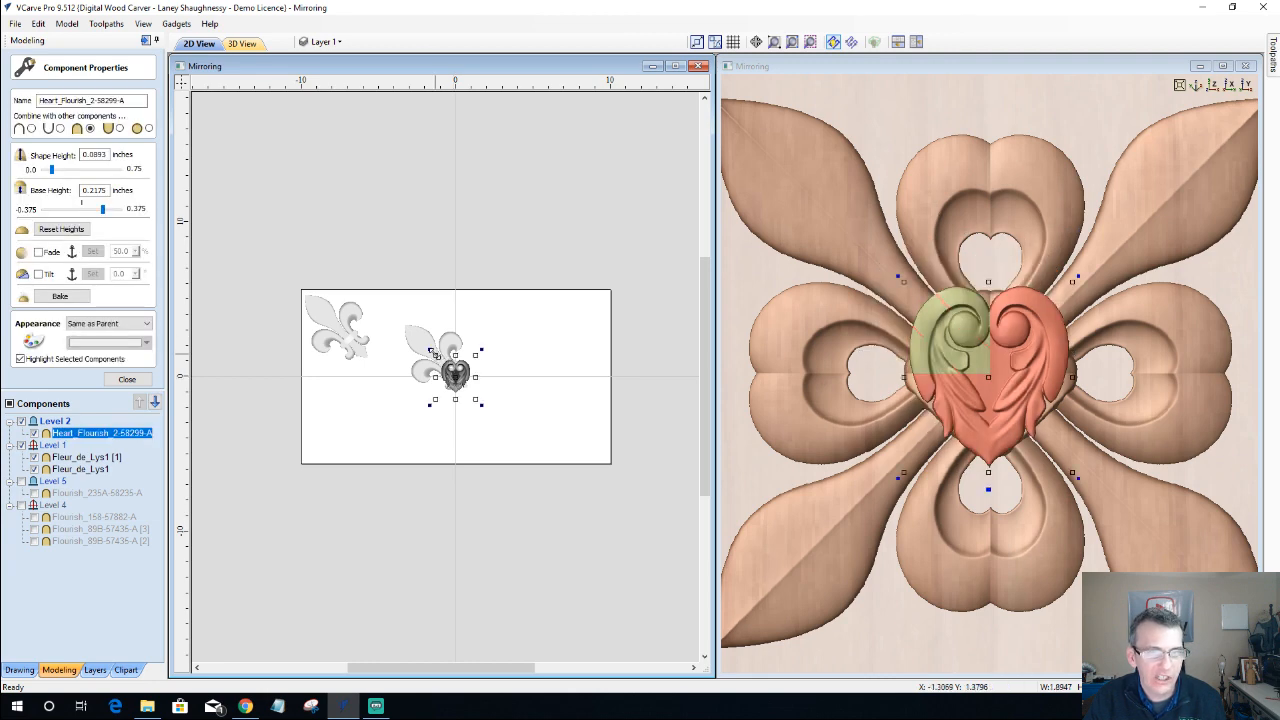
- Enlarge the heart flourish about its centre to about 2.93 inches wide, and clear the selection to check it against the whole design
left_click_drag(431, 353, 429, 349)
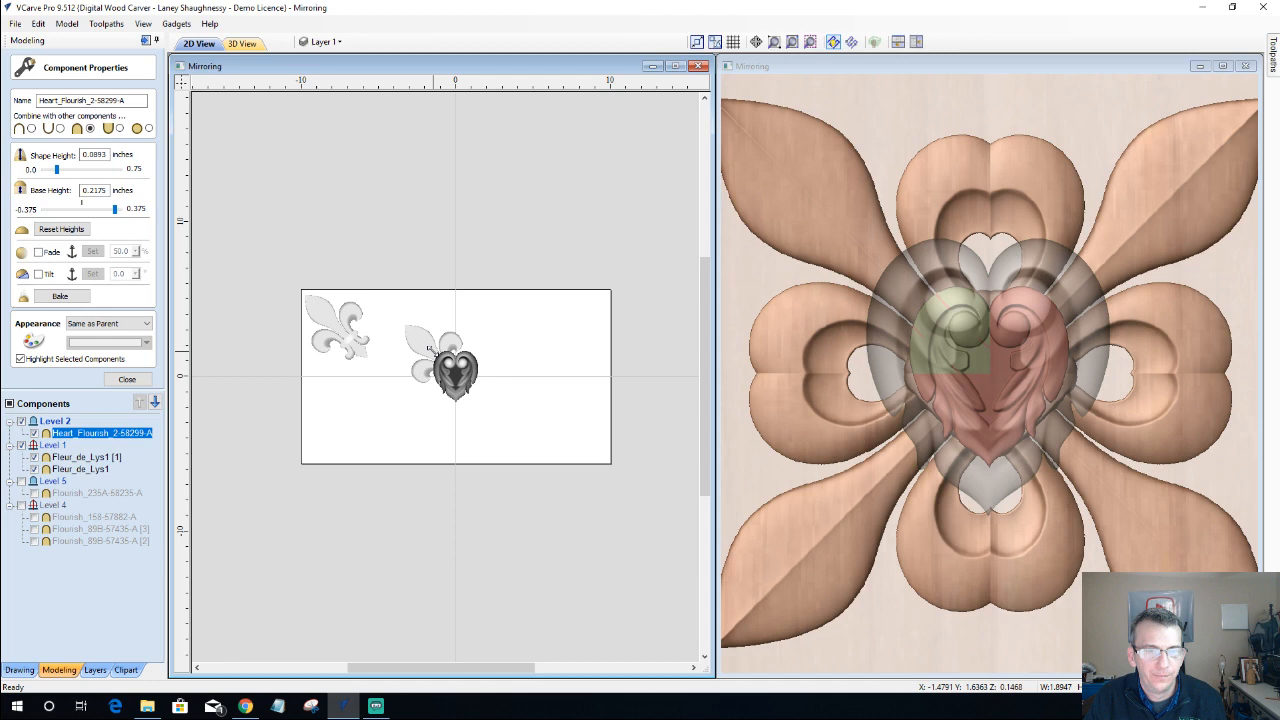
left_click_drag(429, 349, 432, 352)
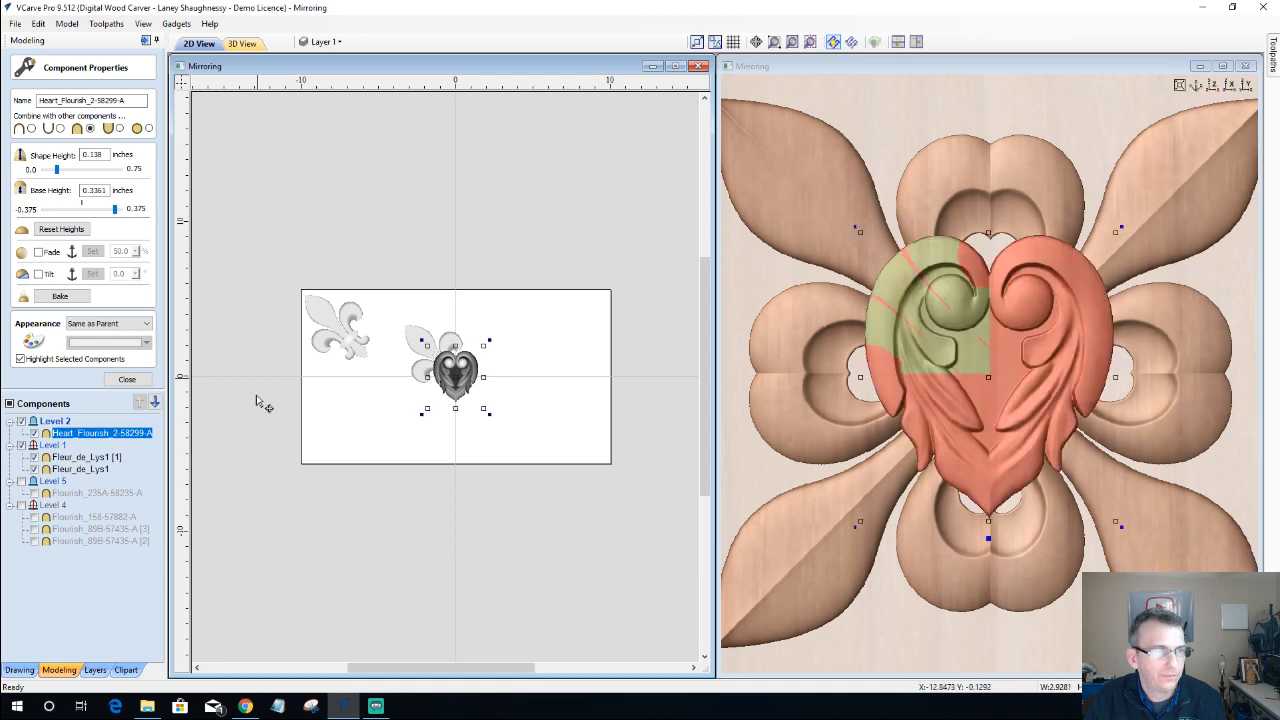
left_click(100, 589)
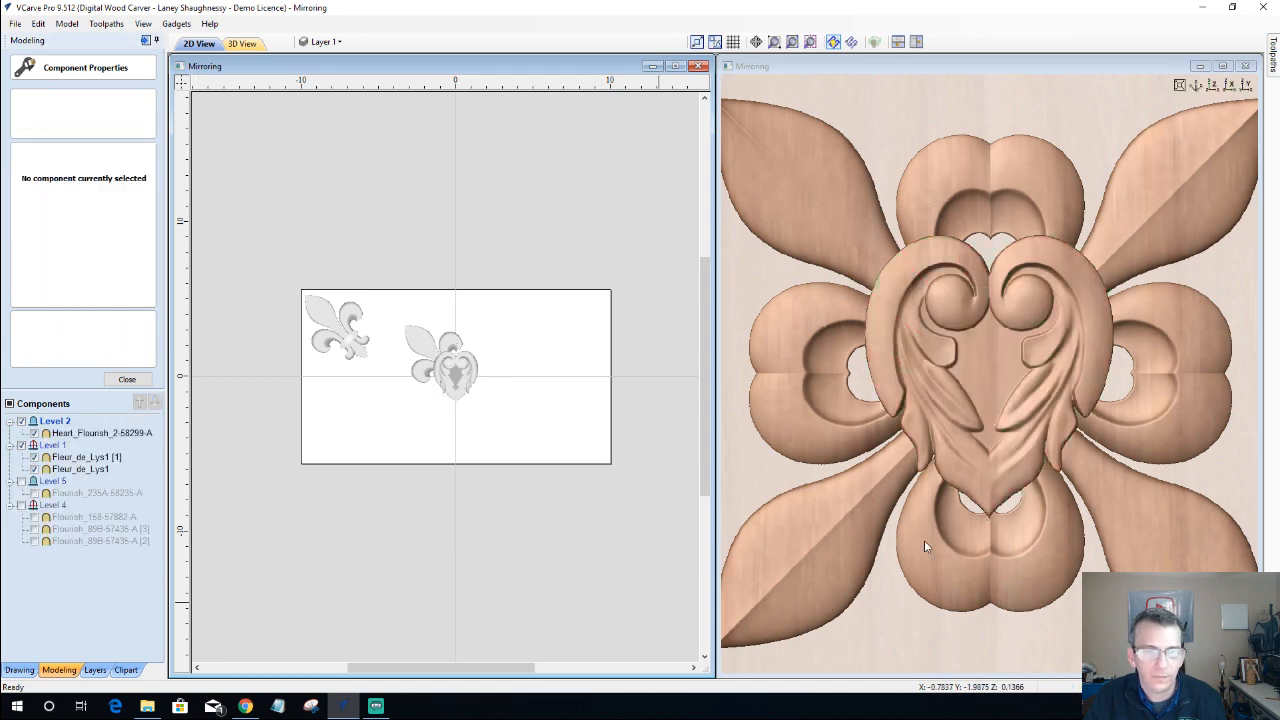
scroll(924, 540, "down", 5)
scroll(960, 585, "down", 2)
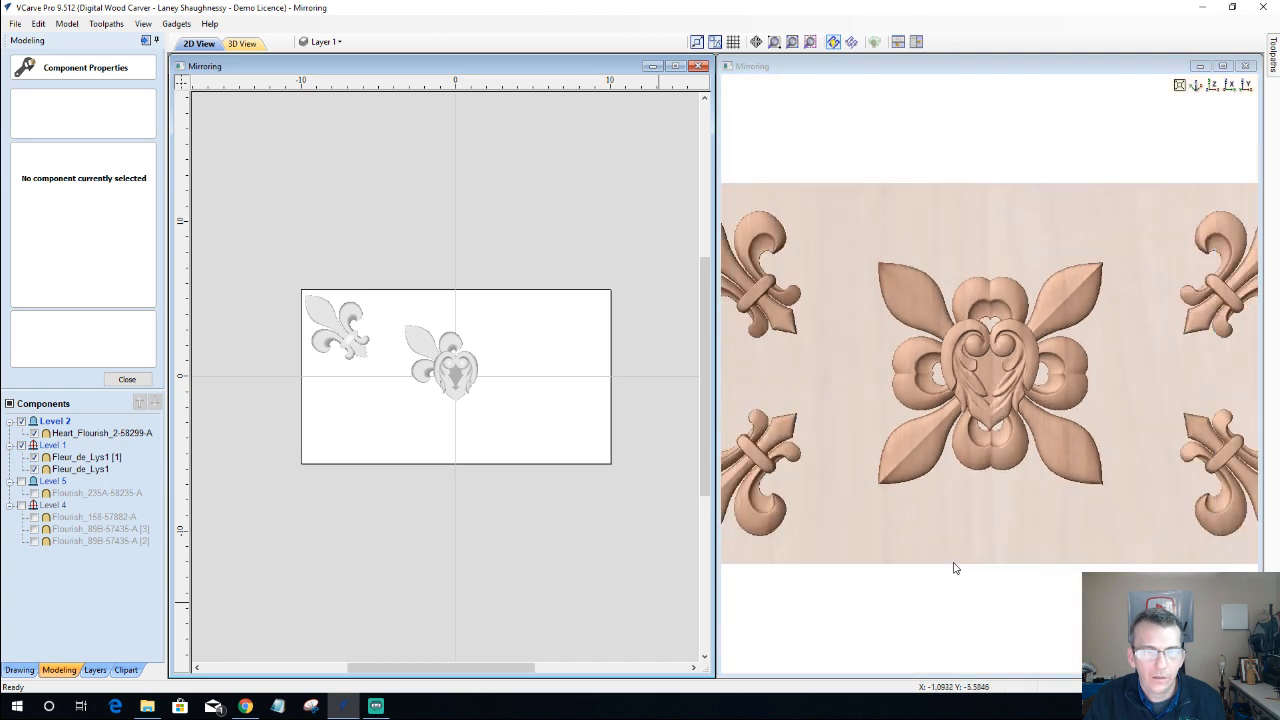
- Lower the base height of the heart flourish to about 0.1875 inches
left_click(906, 452)
left_click_drag(906, 452, 1007, 374)
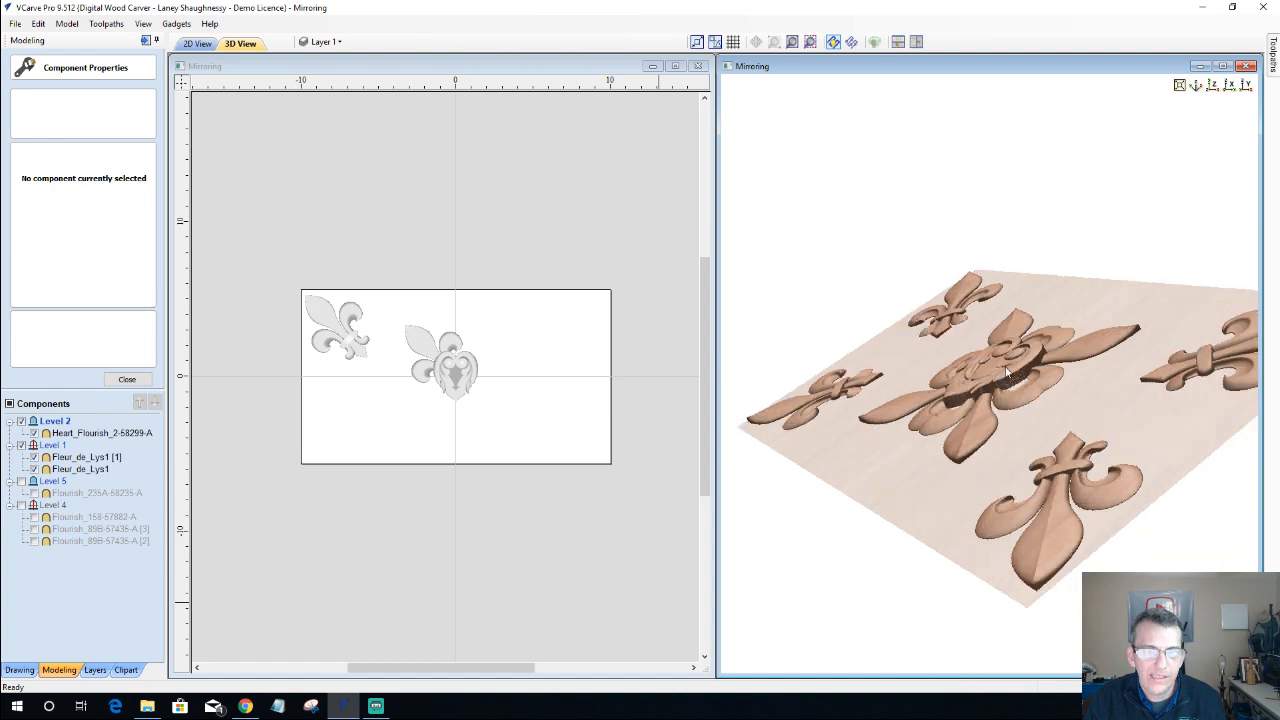
scroll(1009, 380, "up", 2)
scroll(1012, 386, "up", 2)
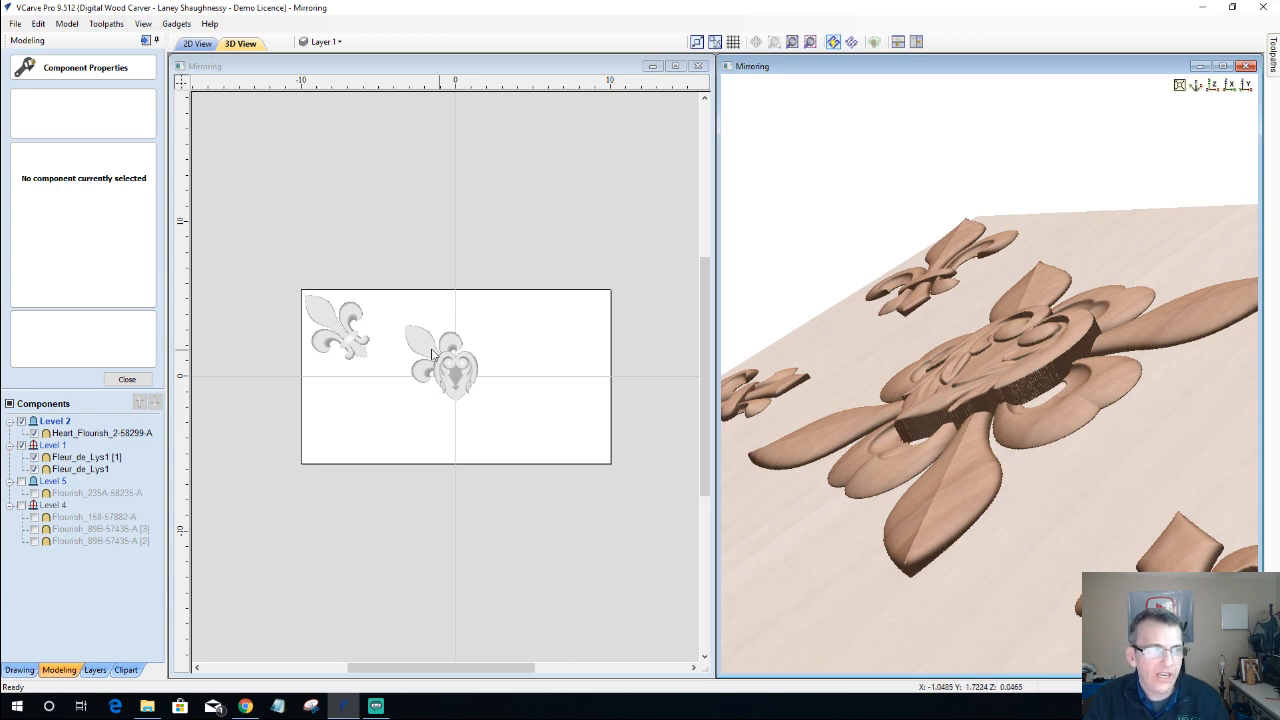
left_click(64, 434)
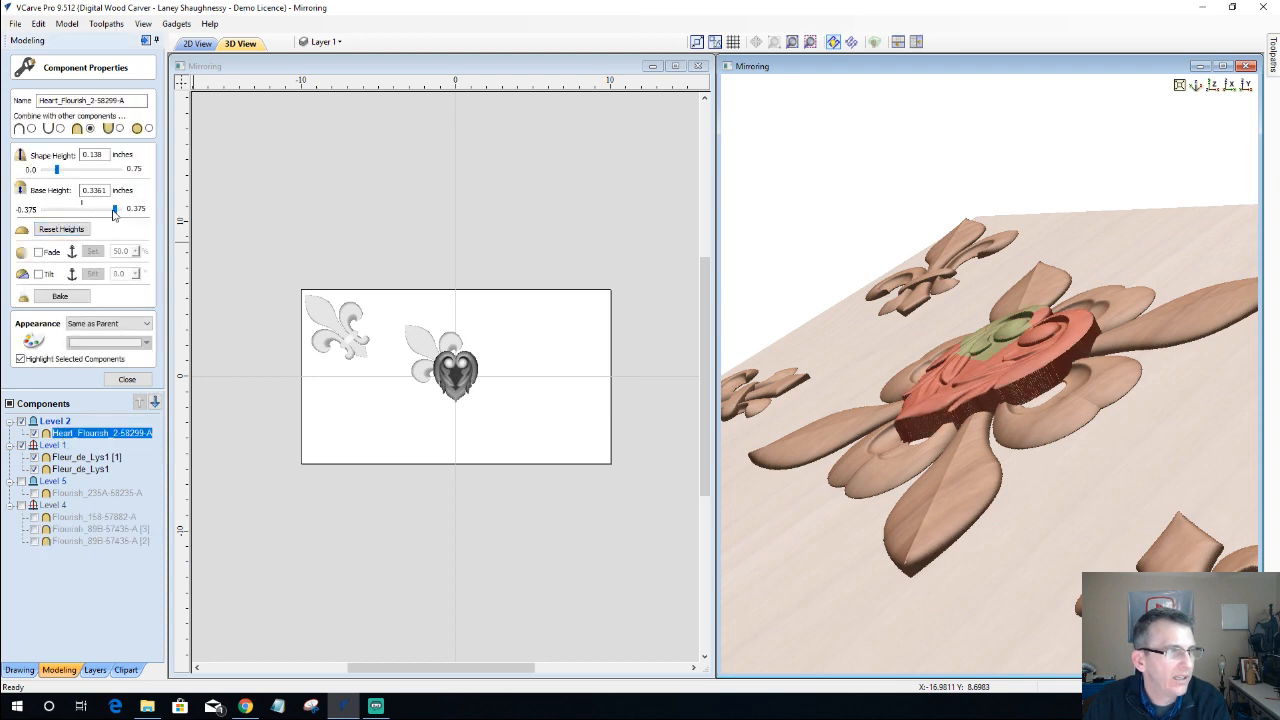
left_click_drag(114, 213, 110, 213)
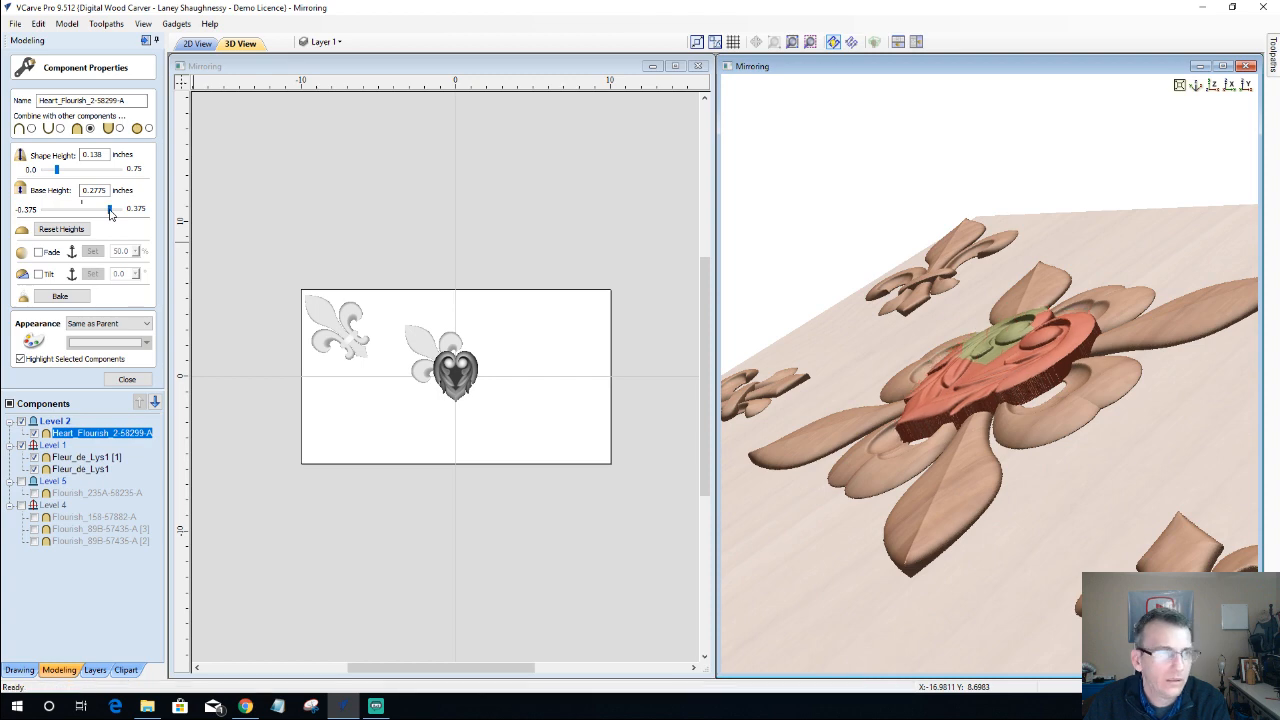
left_click_drag(111, 213, 103, 214)
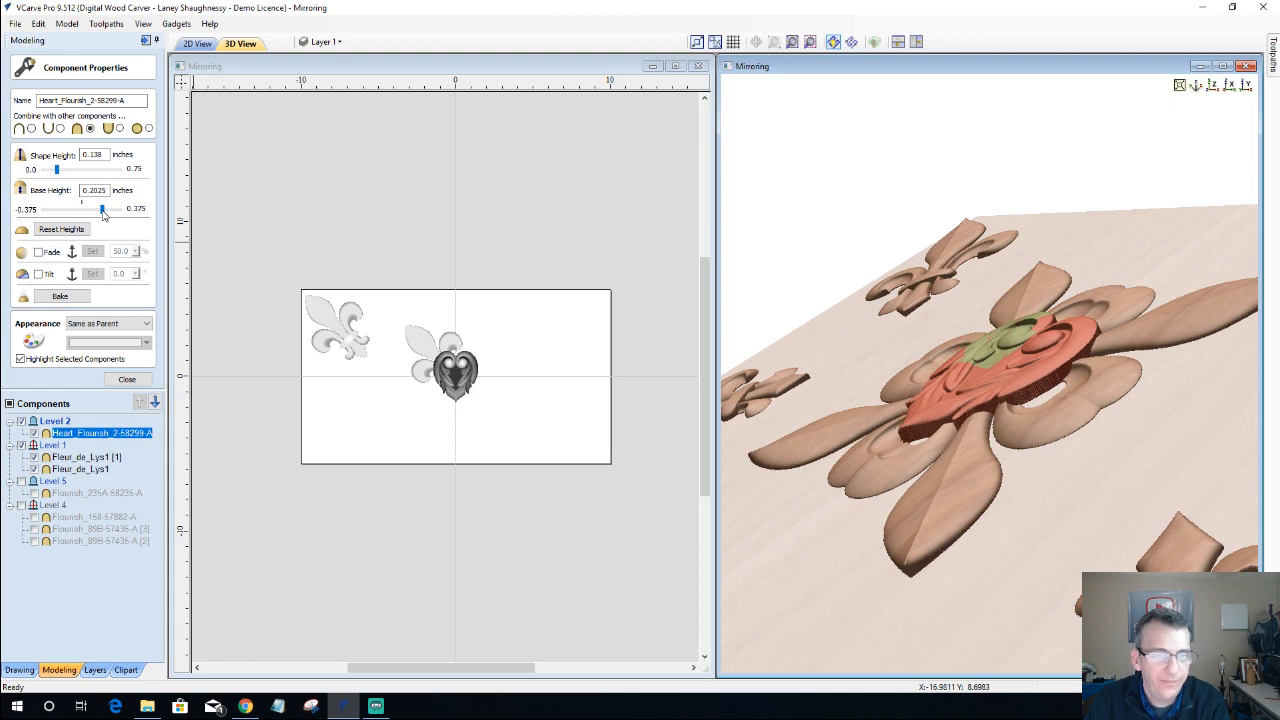
left_click_drag(102, 214, 101, 214)
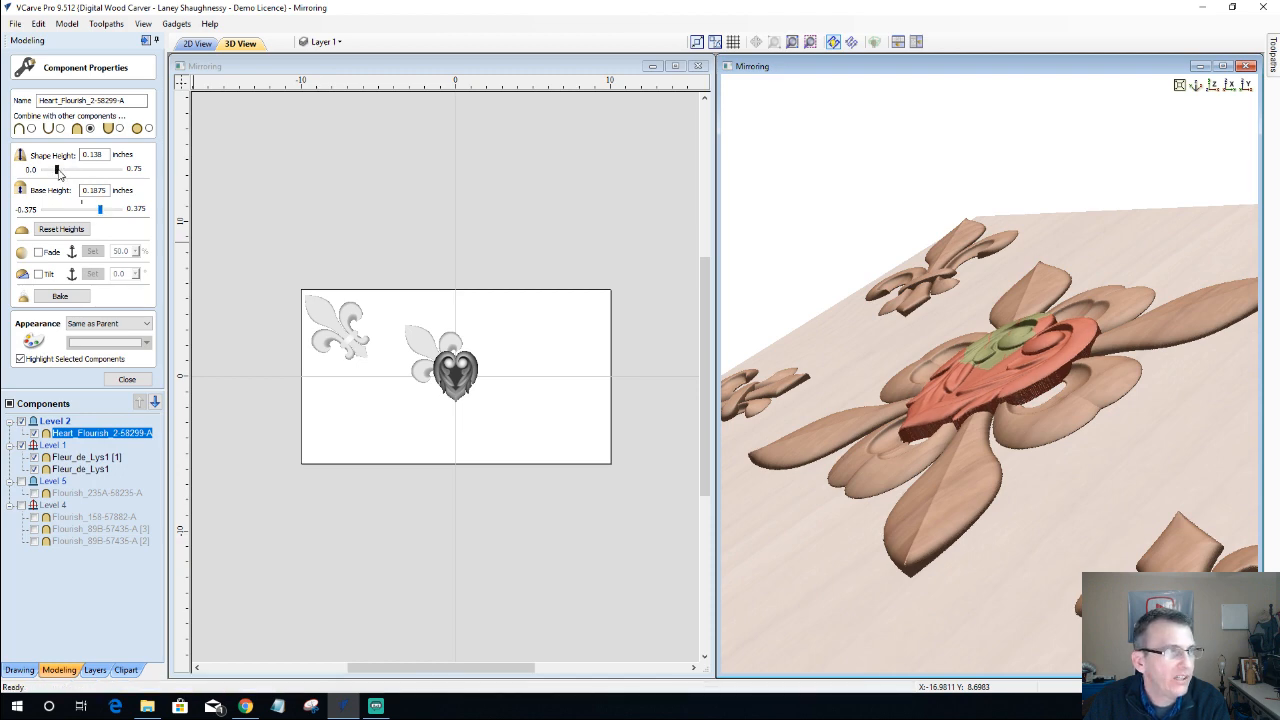
- Raise the heart flourish's shape height to about 0.285 inches, and clear the selection to check it against the whole design
left_click_drag(58, 172, 73, 175)
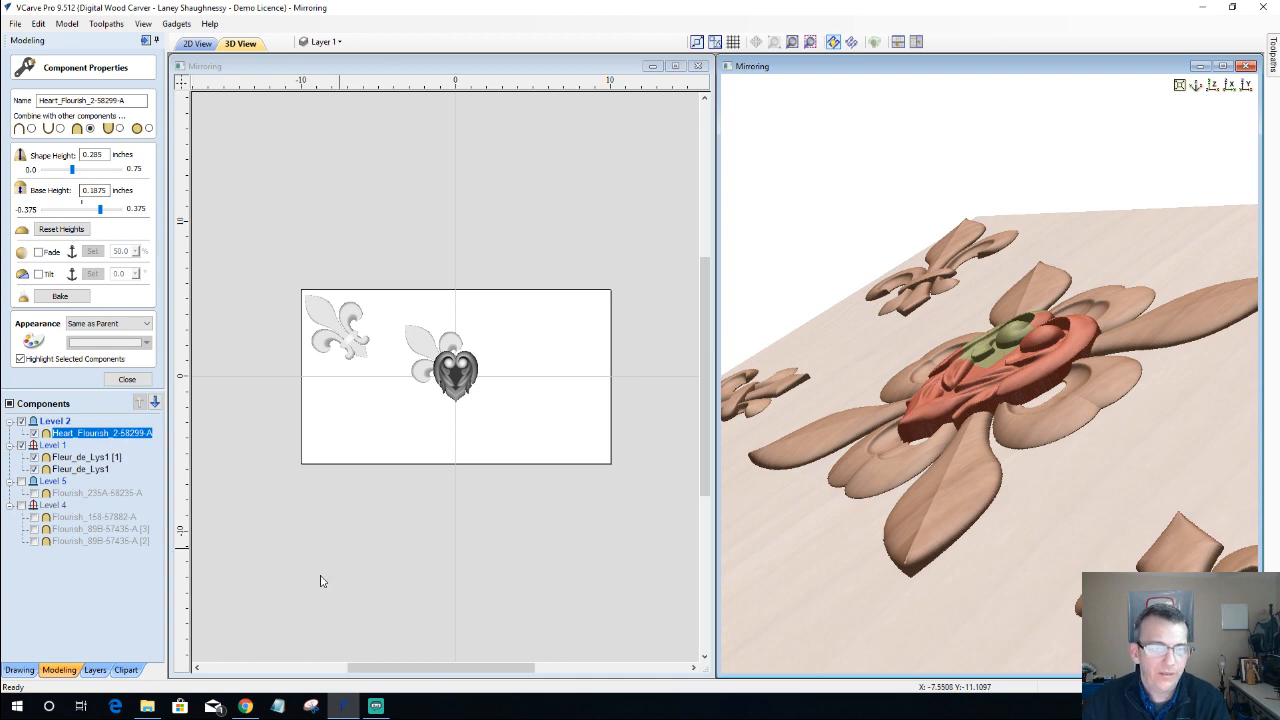
left_click(529, 523)
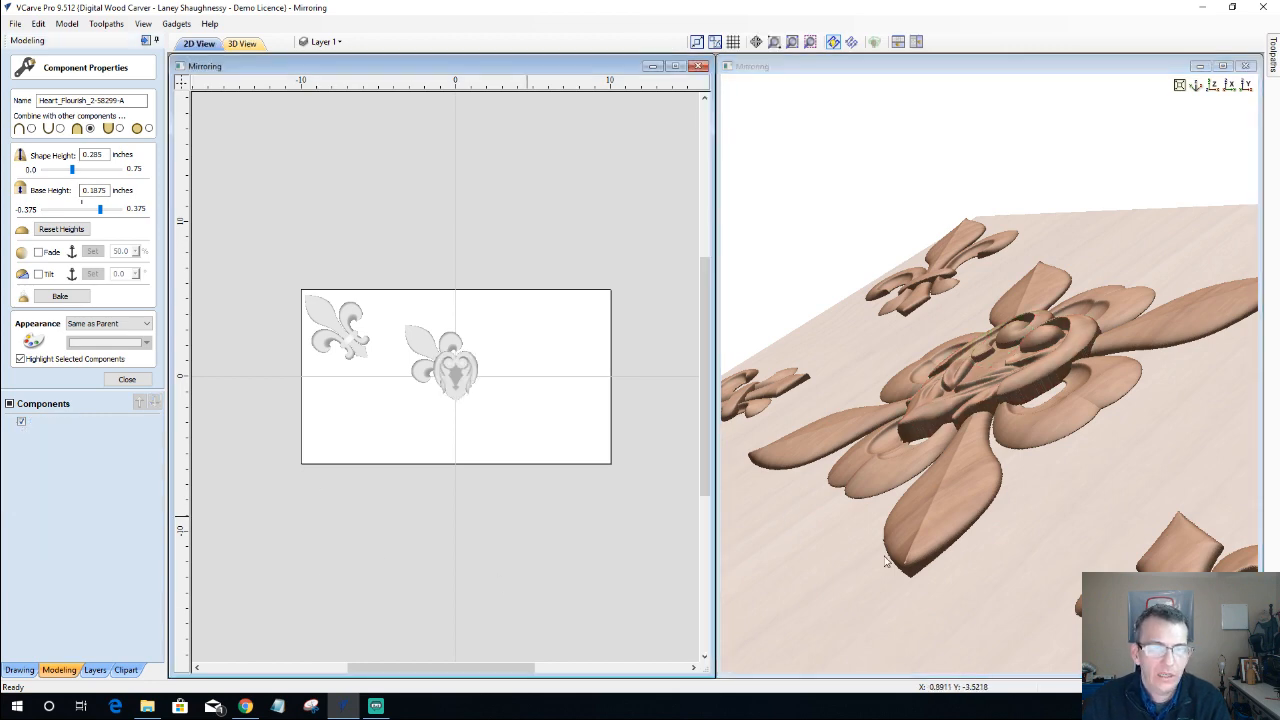
left_click(885, 562)
left_click(1213, 85)
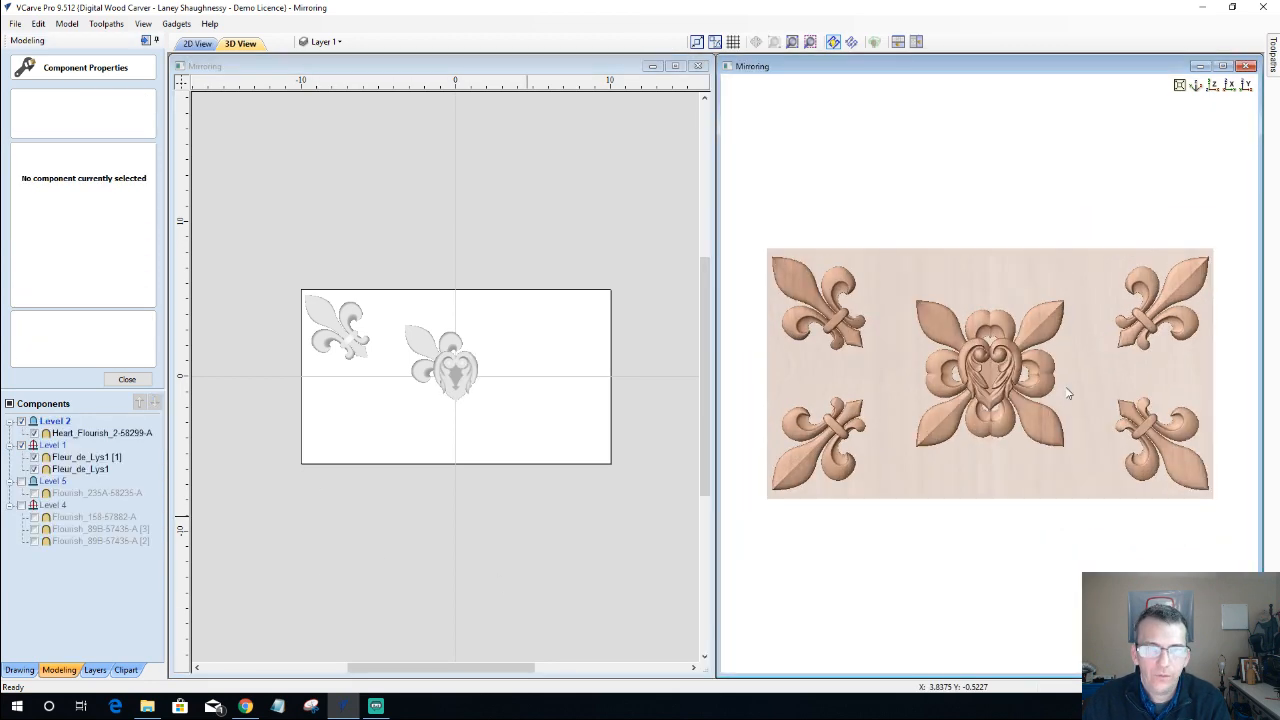
scroll(1068, 393, "up", 3)
scroll(993, 403, "down", 3)
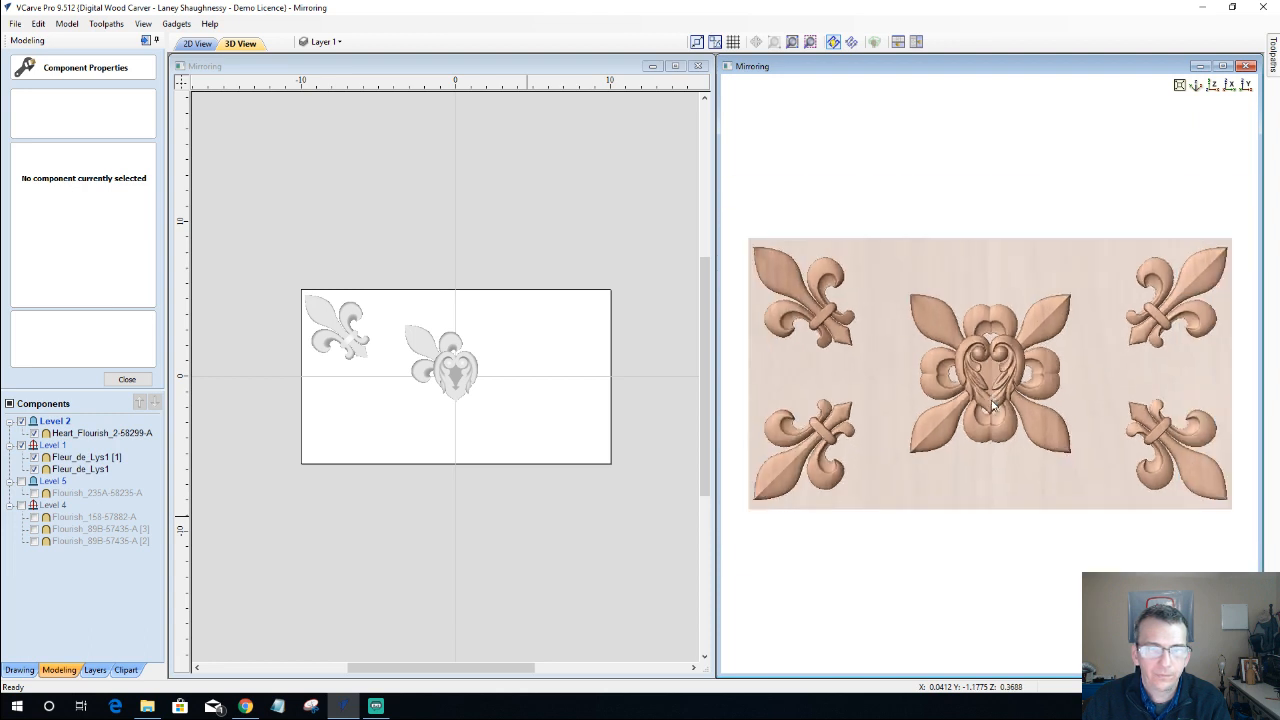
left_click_drag(957, 491, 972, 429)
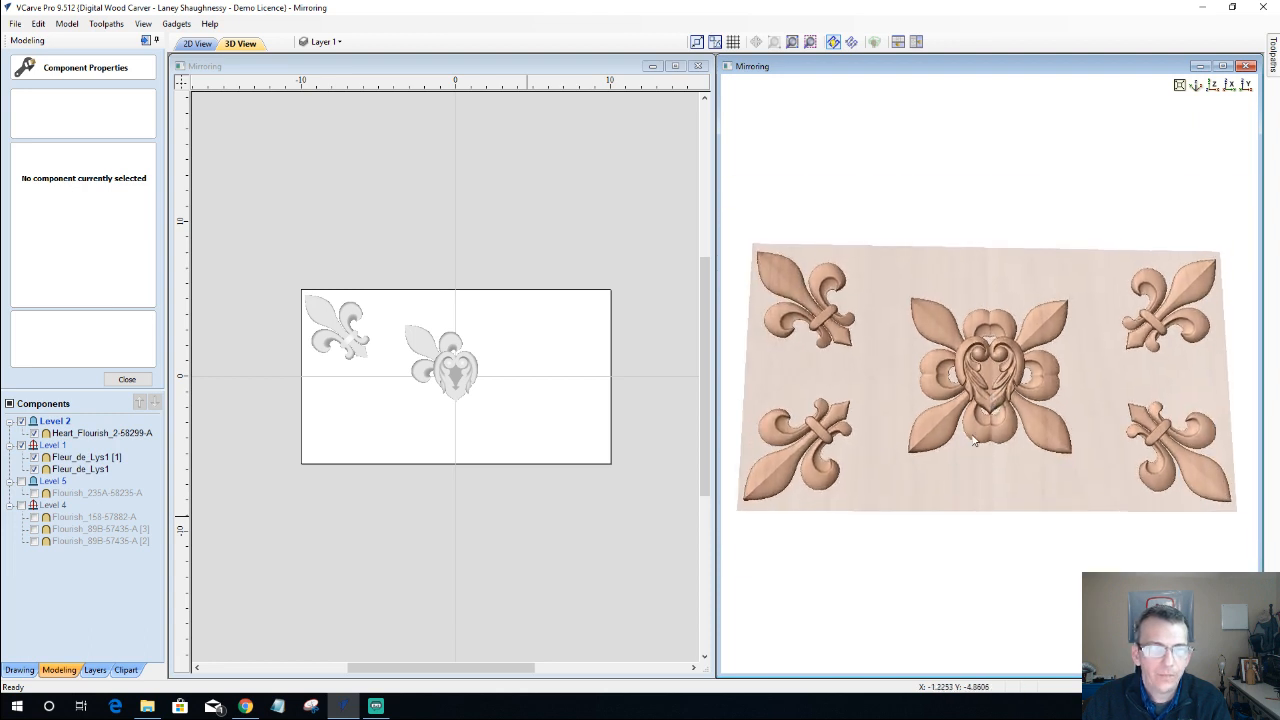
- Select Level 2, close its component properties, and add a zero plane to that level
left_click(55, 421)
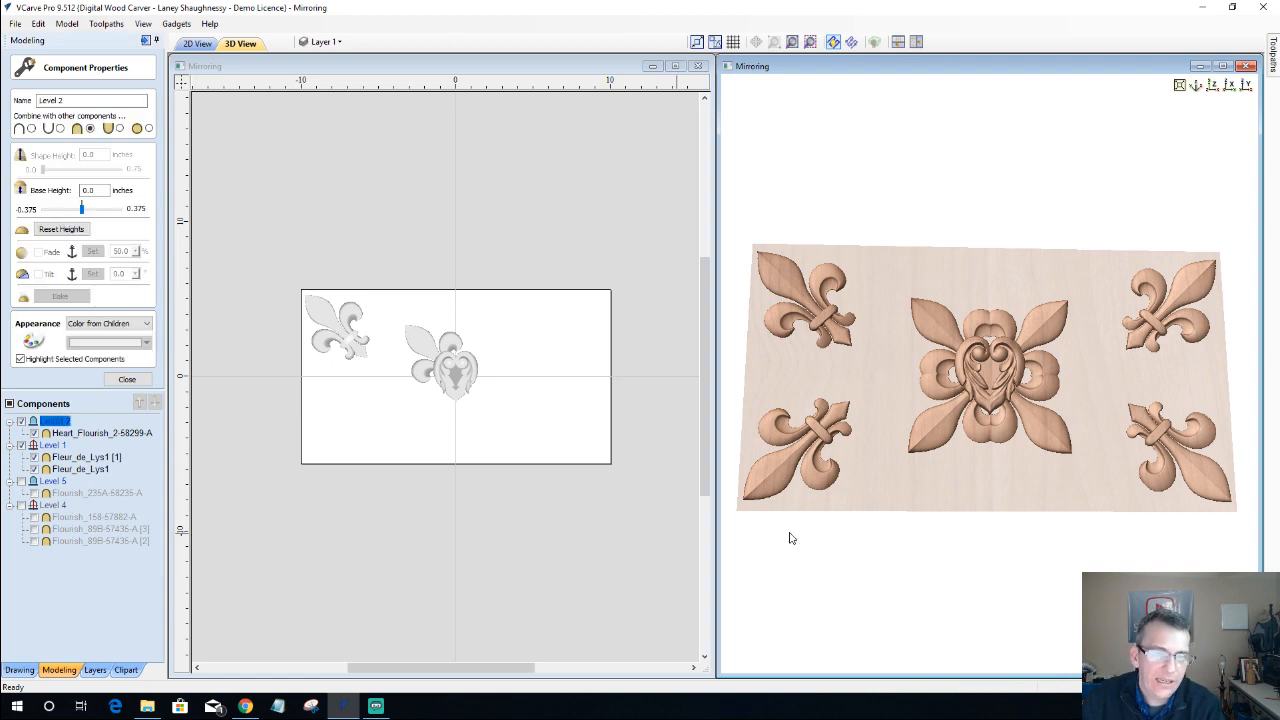
left_click_drag(1034, 434, 1018, 347)
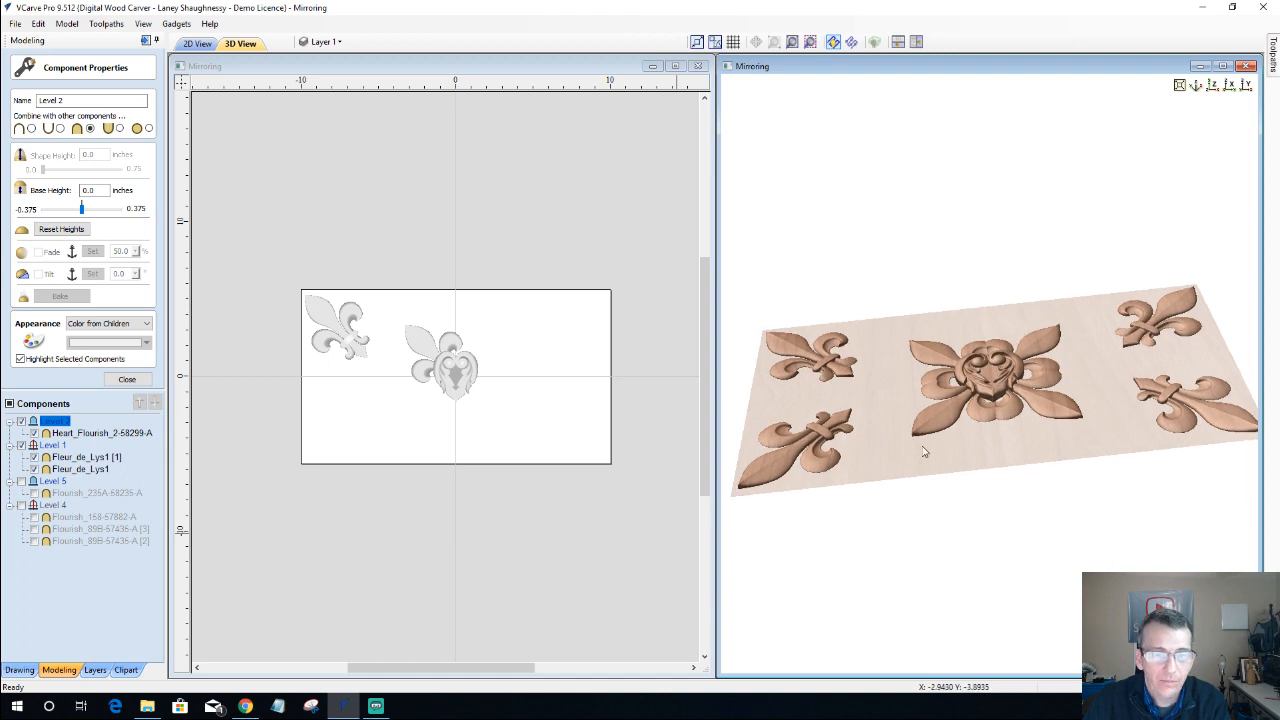
left_click_drag(918, 442, 911, 434)
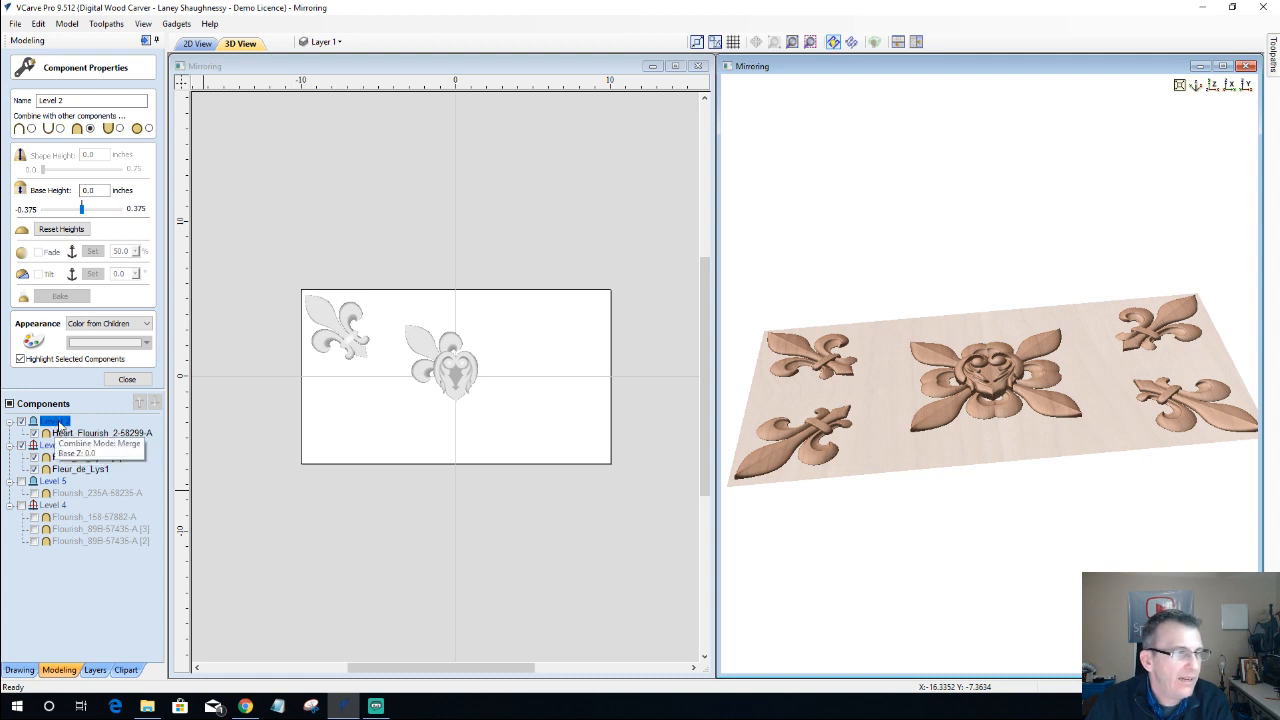
left_click(127, 379)
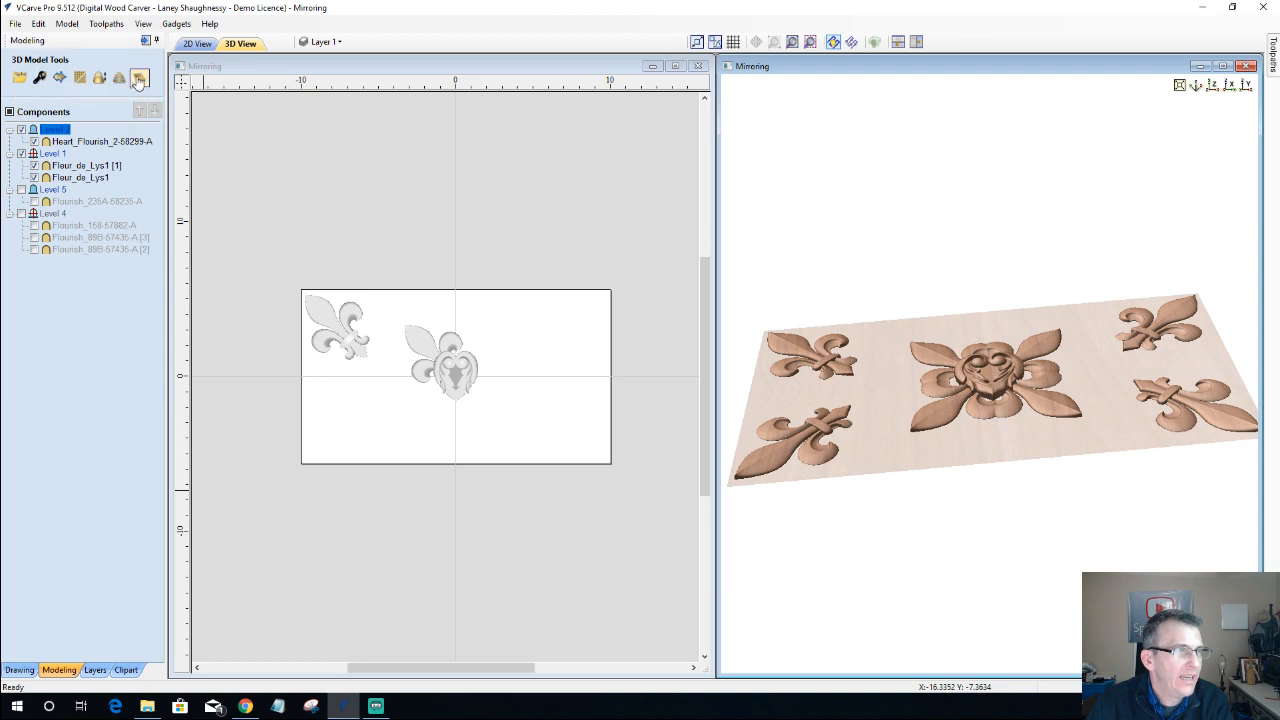
left_click(139, 80)
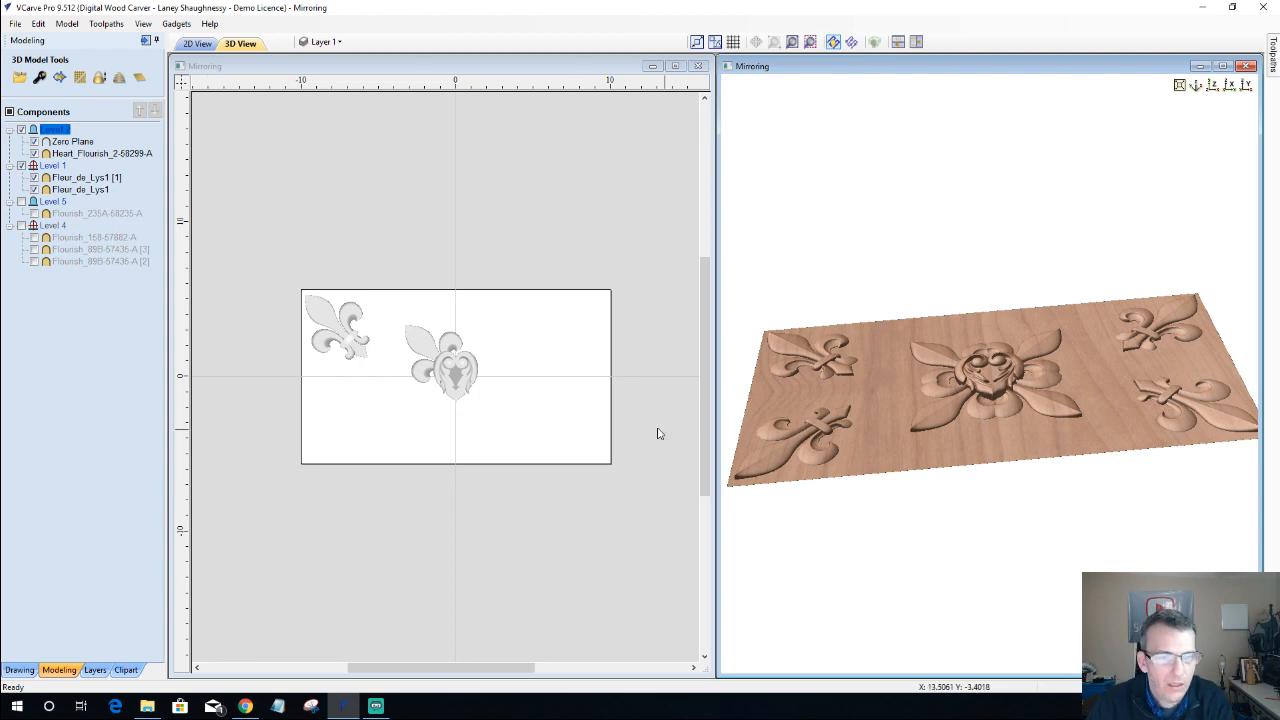
- Examine the central ornament and the mirrored corner ornaments on the zero plane from several angles
scroll(951, 424, "up", 3)
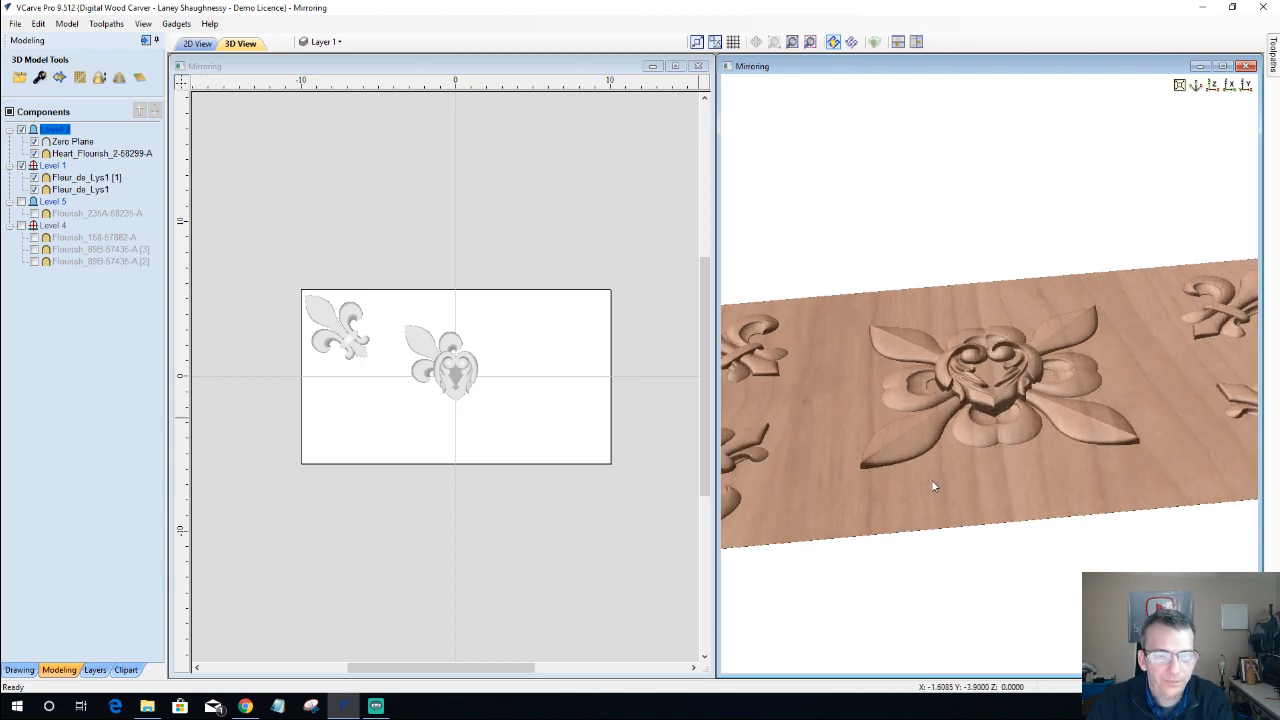
left_click_drag(931, 486, 885, 514)
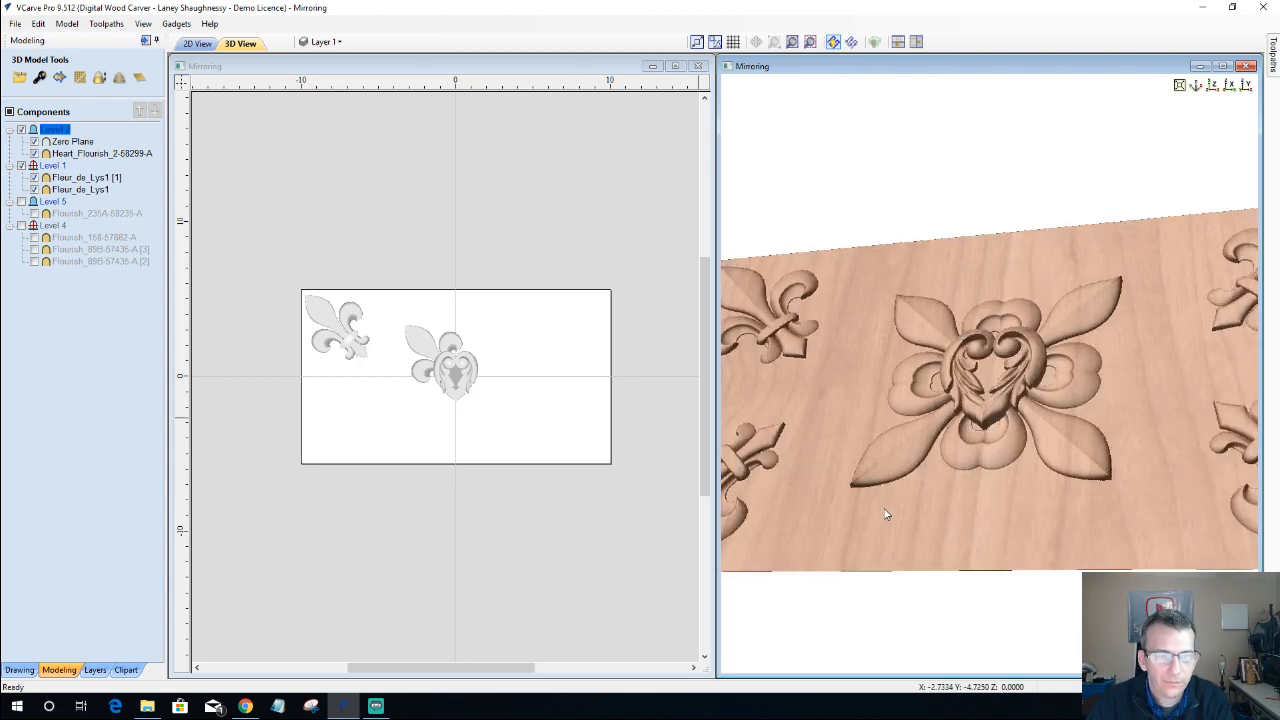
scroll(885, 514, "down", 3)
scroll(1010, 446, "down", 1)
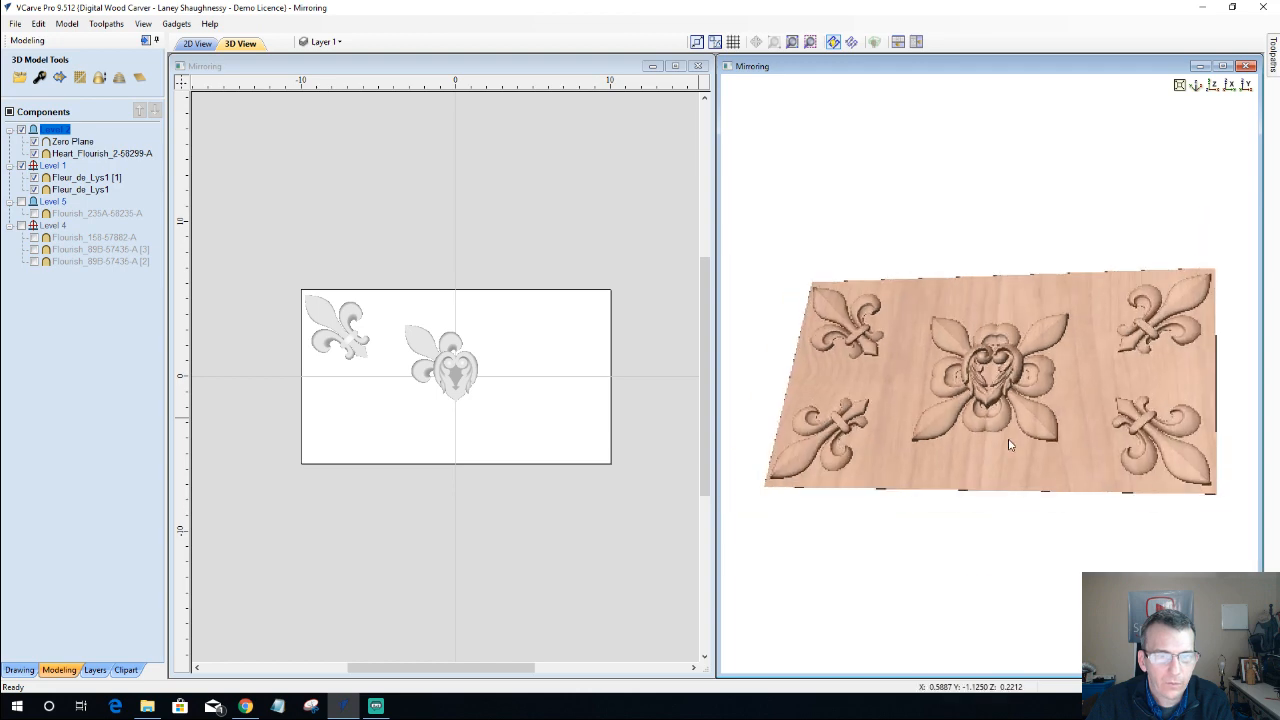
left_click_drag(1010, 446, 925, 399)
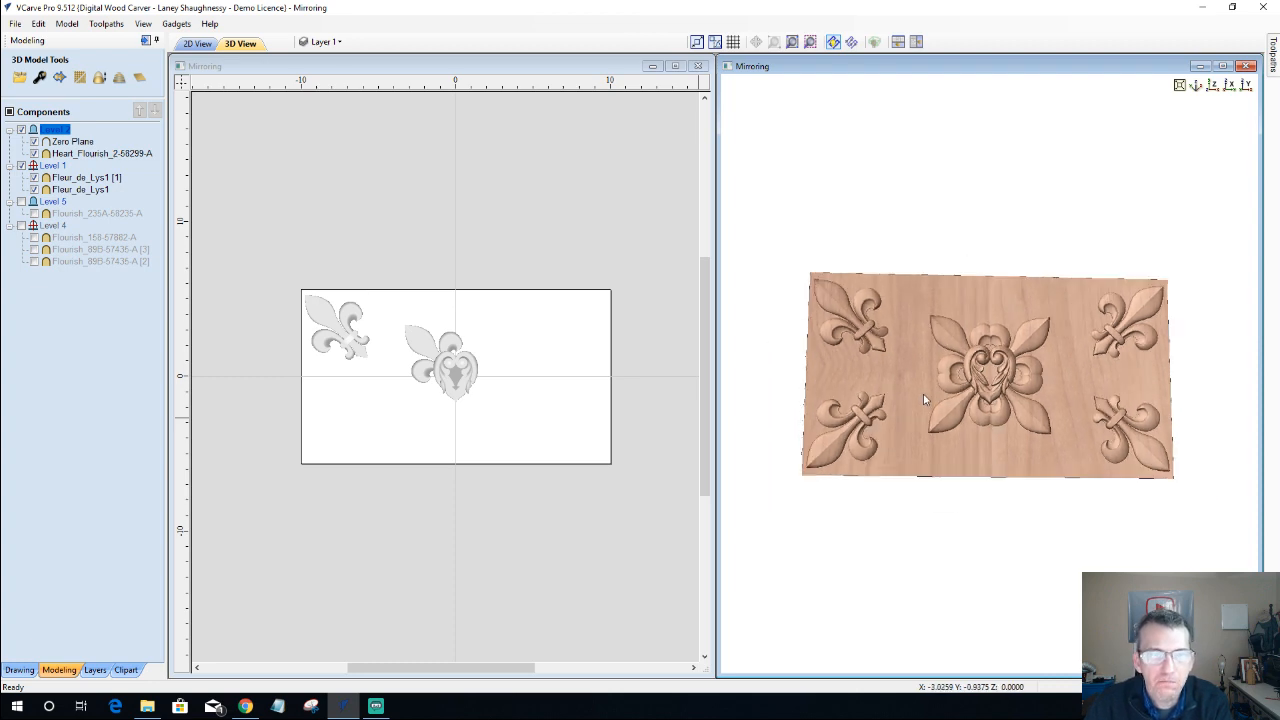
scroll(924, 399, "up", 3)
left_click_drag(821, 364, 763, 354)
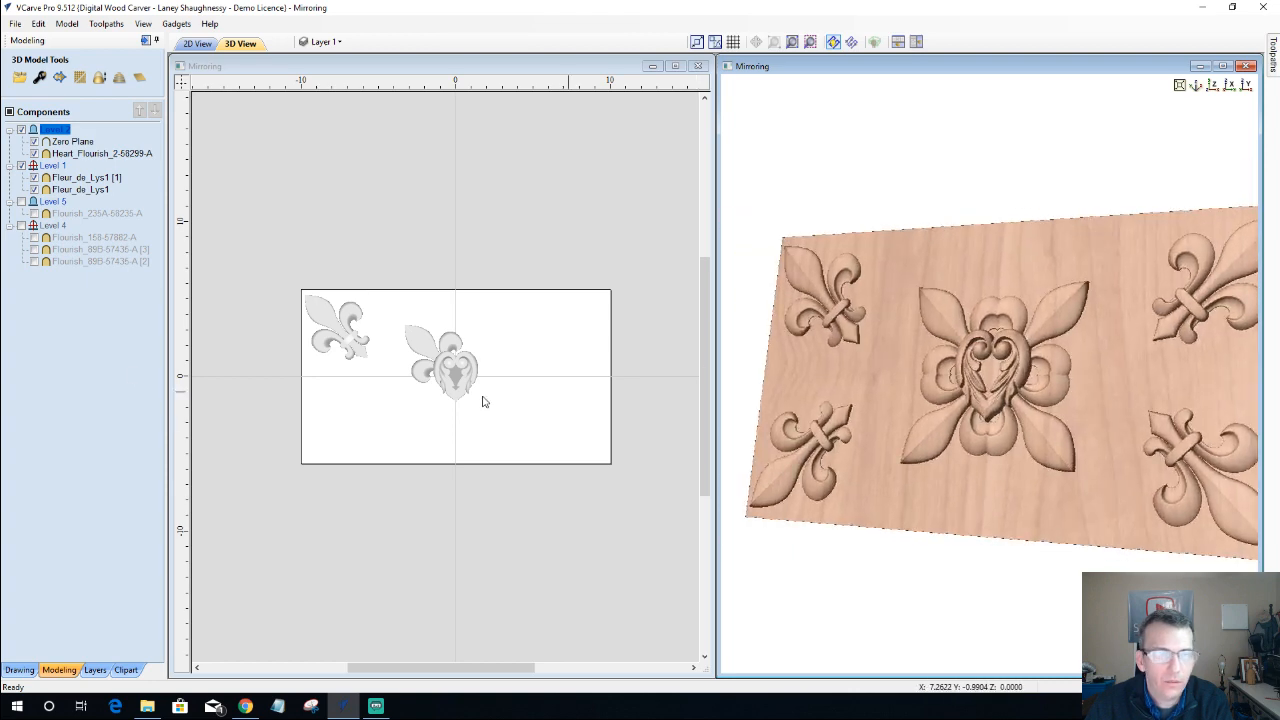
- Locate the scroll flourish in the Decorative clipart library, and insert a new component level above Level 2 as the active level
left_click(95, 669)
left_click(130, 669)
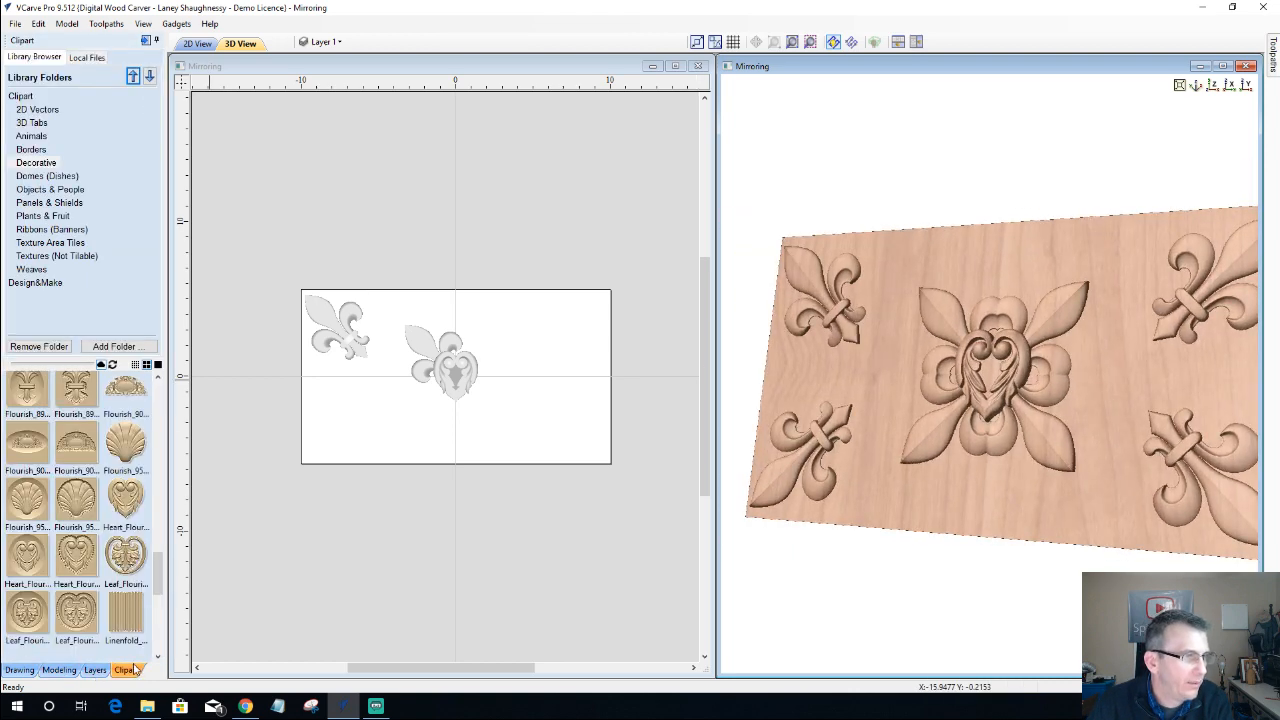
left_click_drag(161, 573, 167, 530)
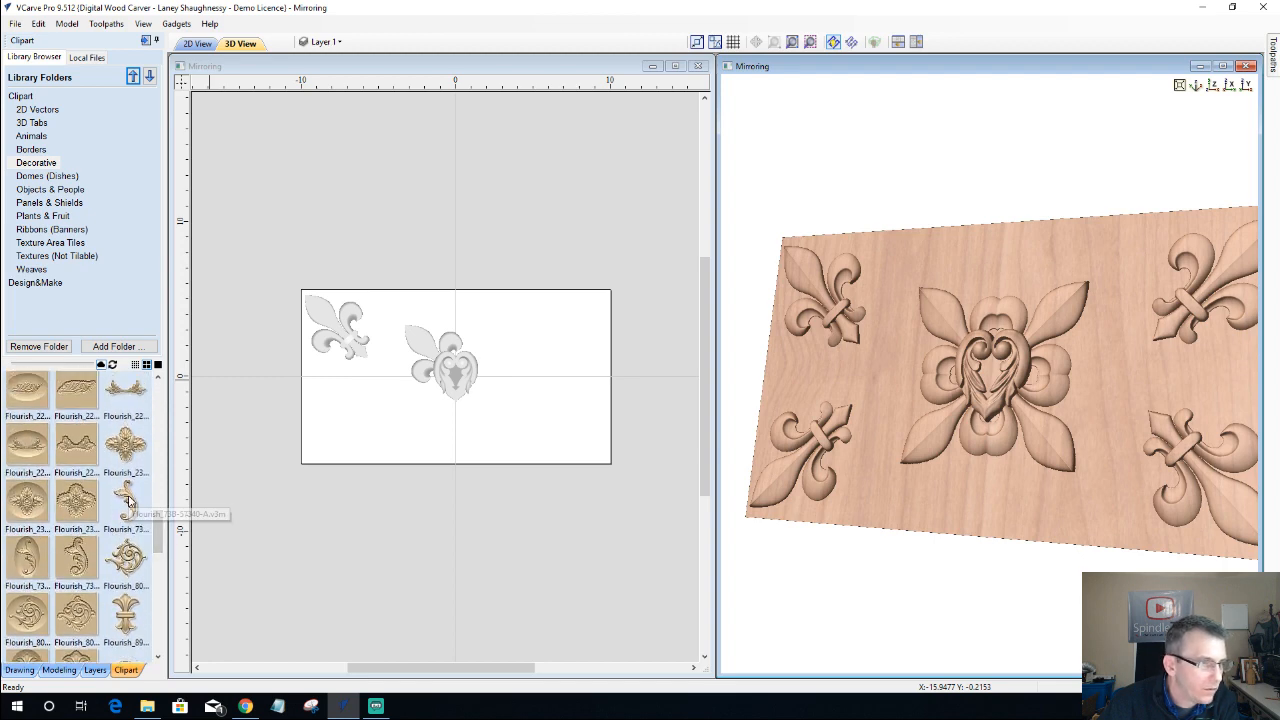
left_click_drag(126, 502, 128, 502)
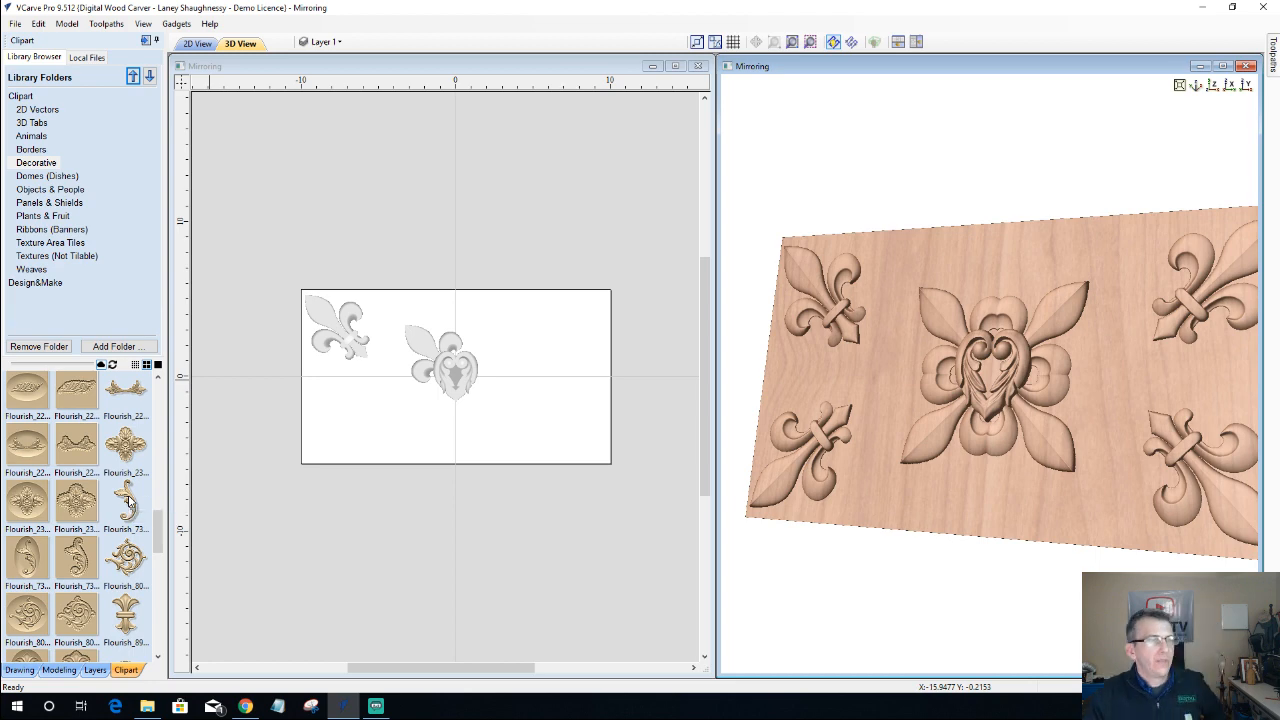
left_click(60, 670)
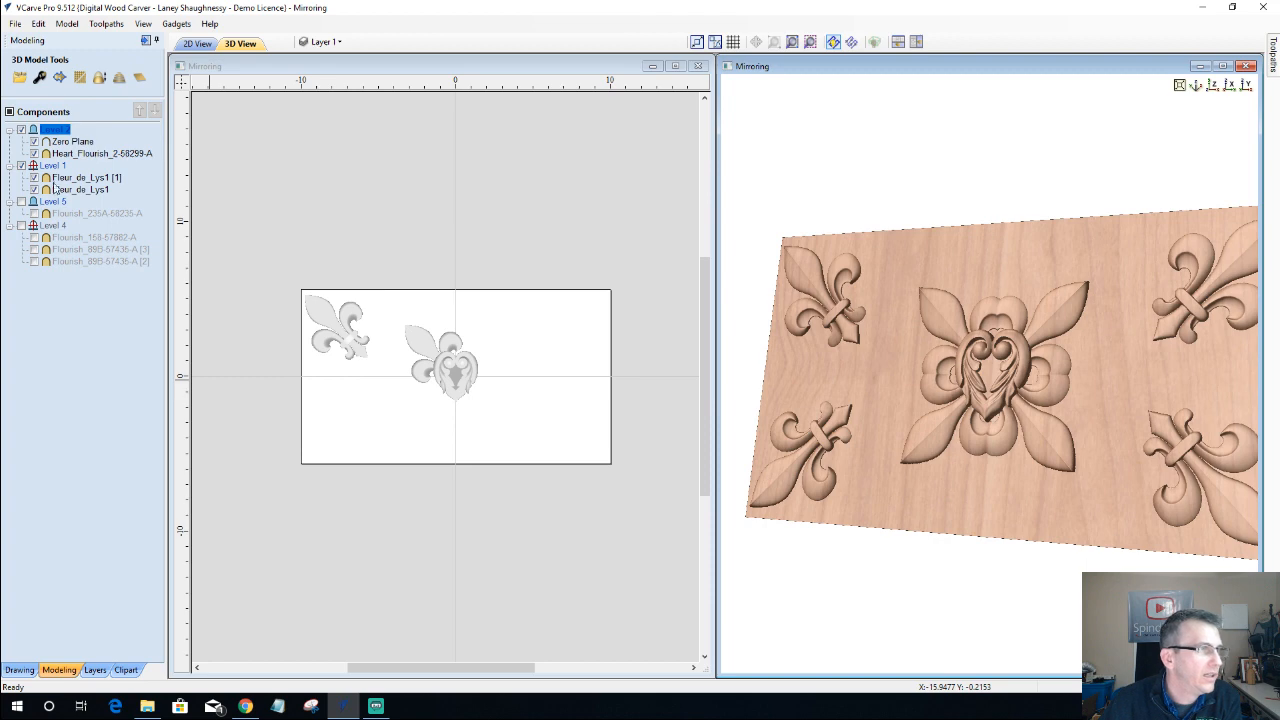
right_click(49, 131)
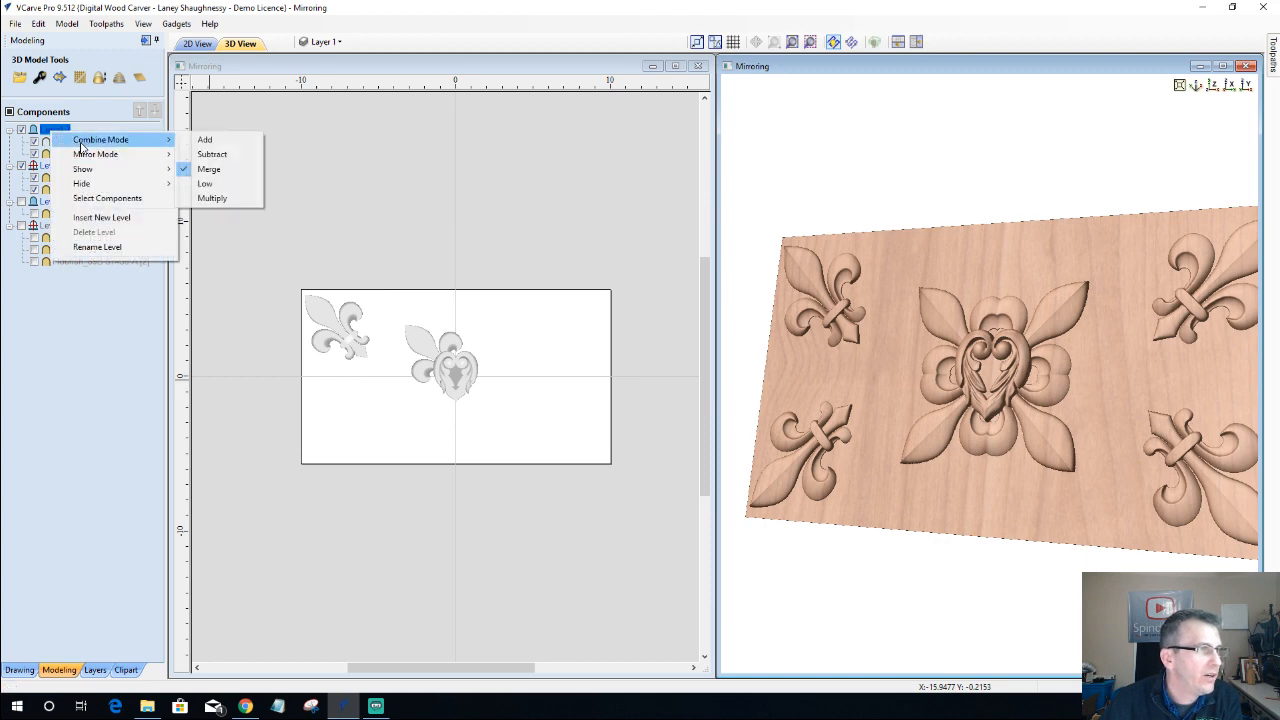
left_click(95, 217)
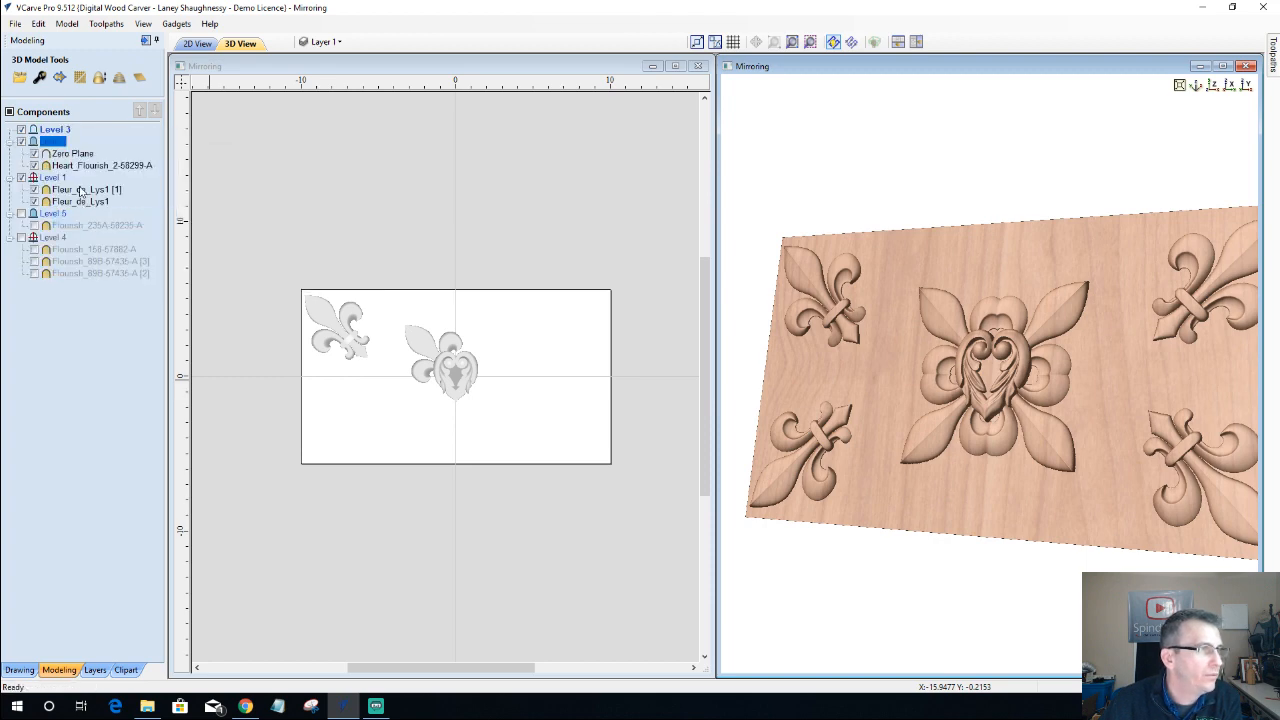
left_click(53, 130)
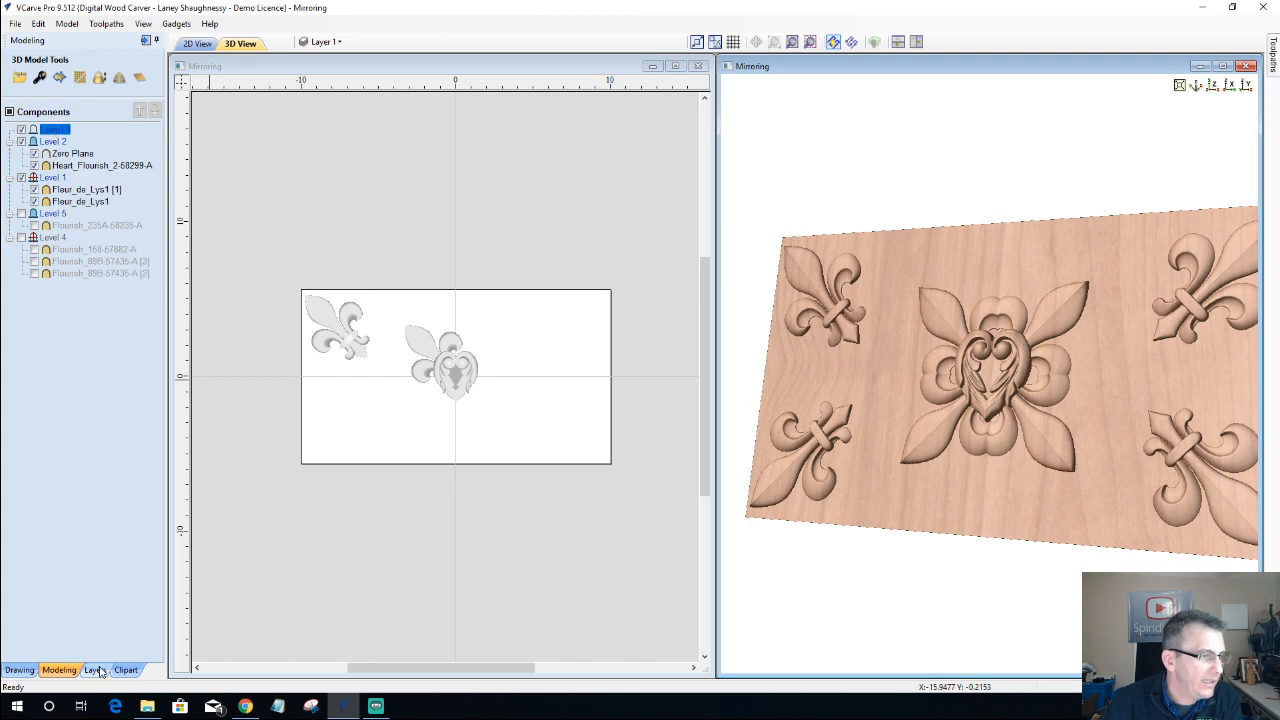
- Place the Flourish_73B-57340-A clipart on the new level, overlapping the panel's upper edge at about X -1.6, Y 4.7
left_click(130, 672)
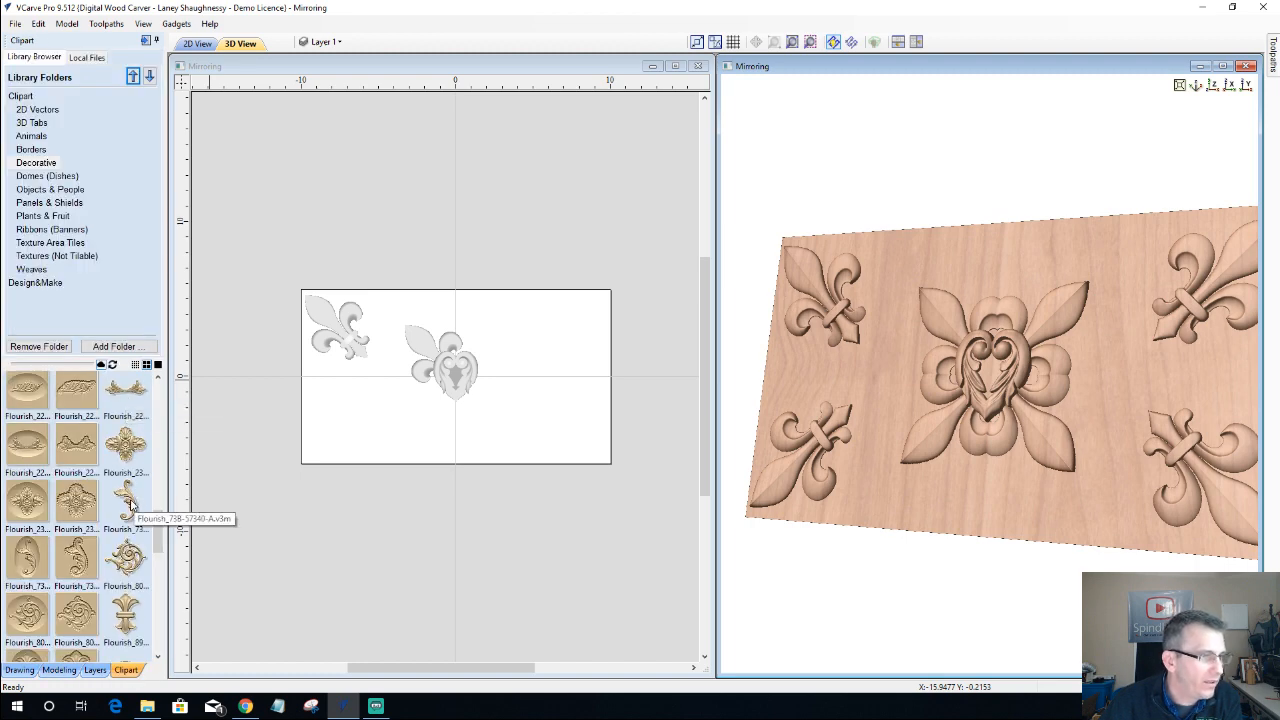
left_click_drag(130, 505, 432, 311)
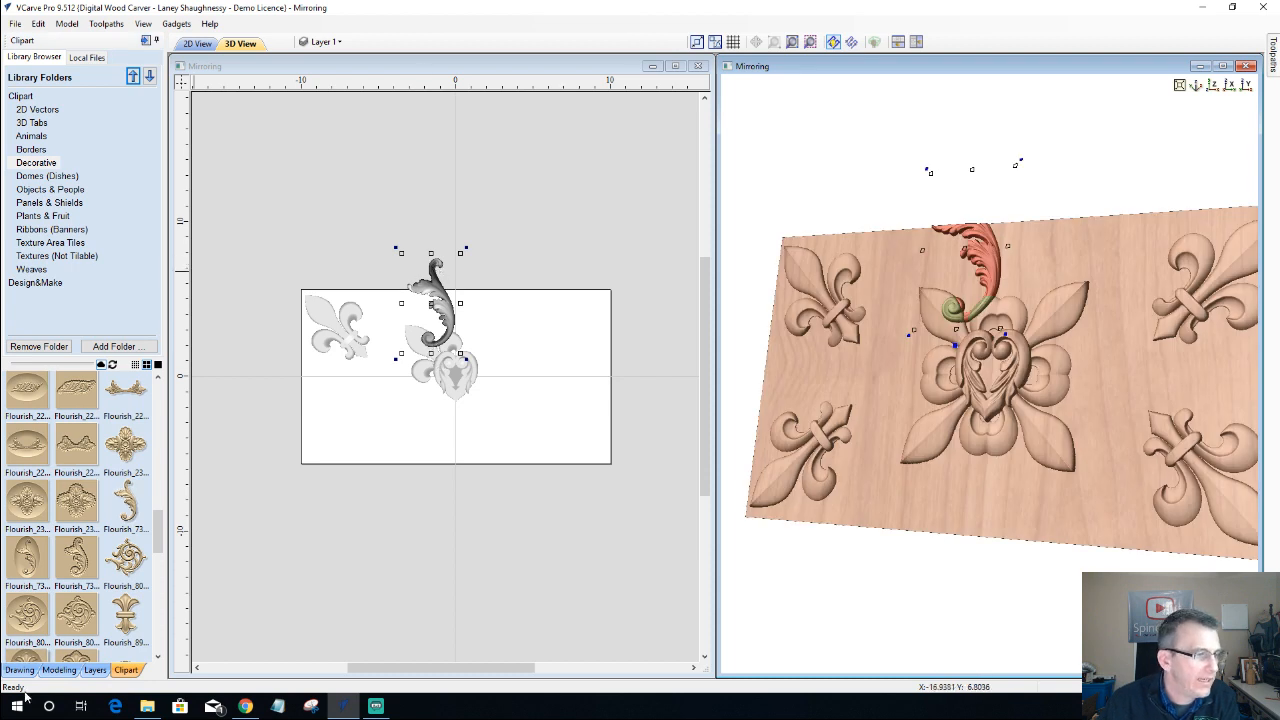
left_click(58, 672)
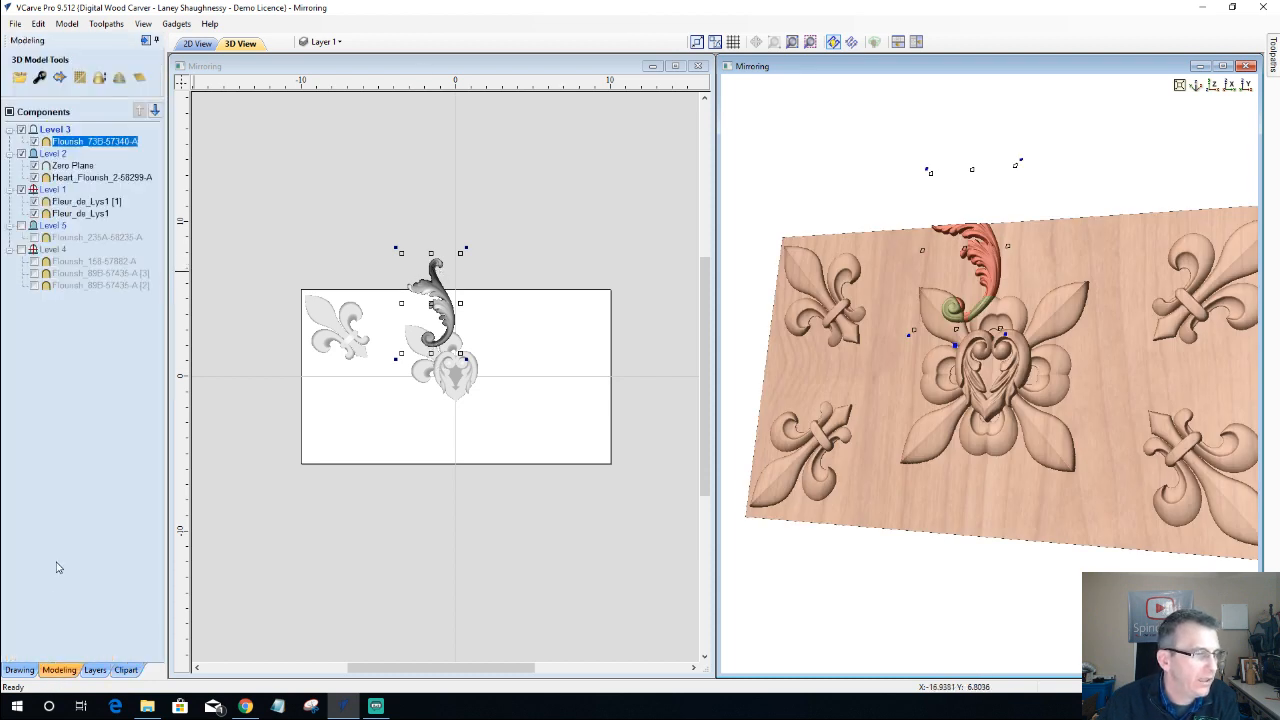
- Rotate the flourish about its centre in three 90-degree increments so it lies horizontally with its leaf pointing up
left_click(14, 671)
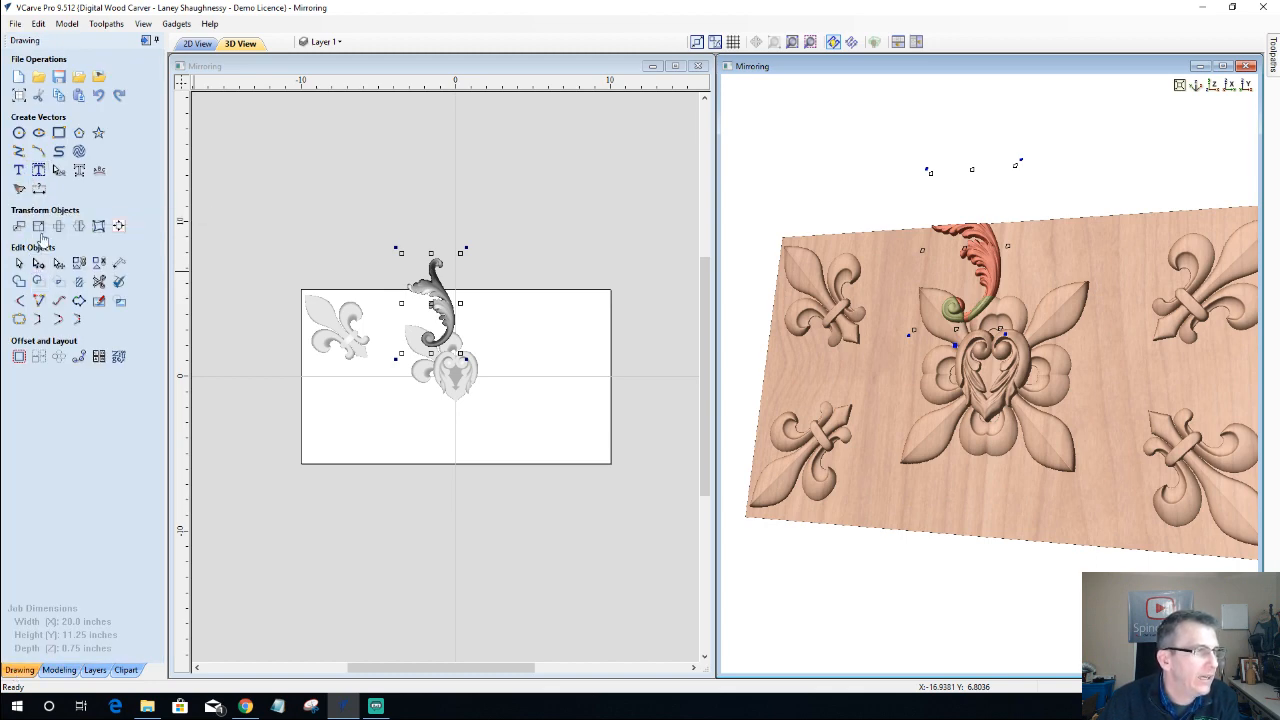
left_click(38, 226)
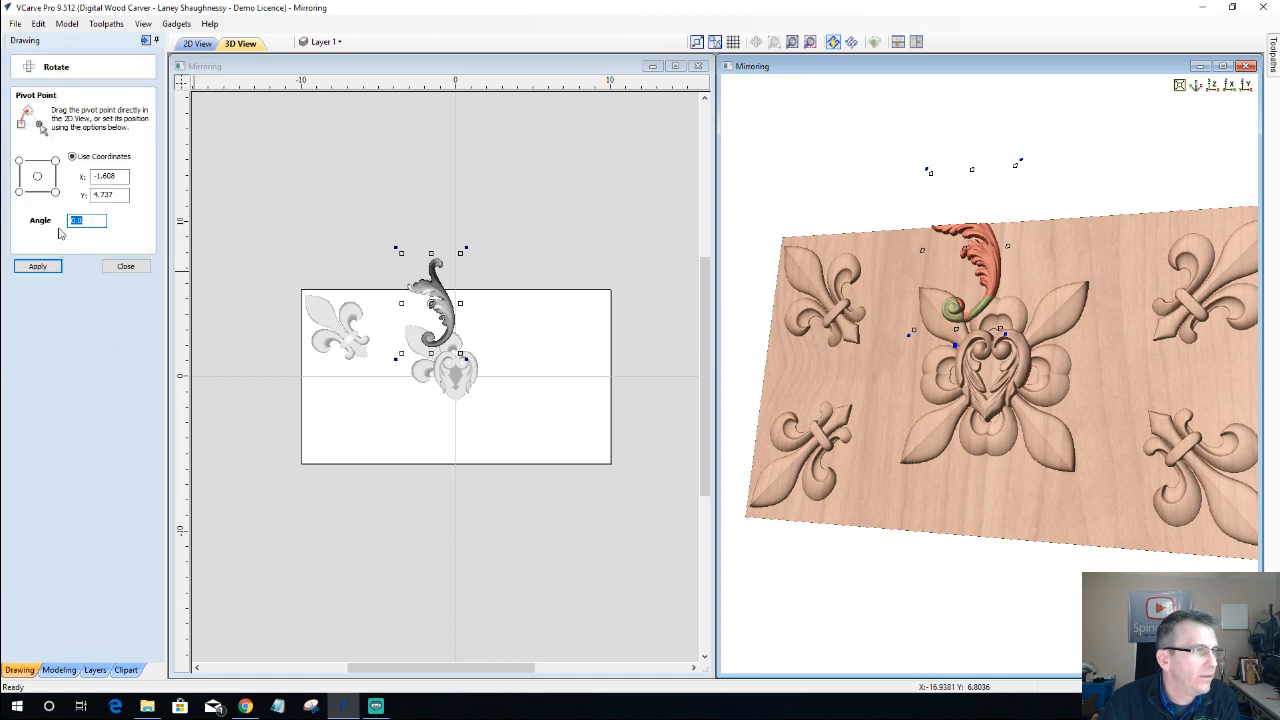
left_click(37, 177)
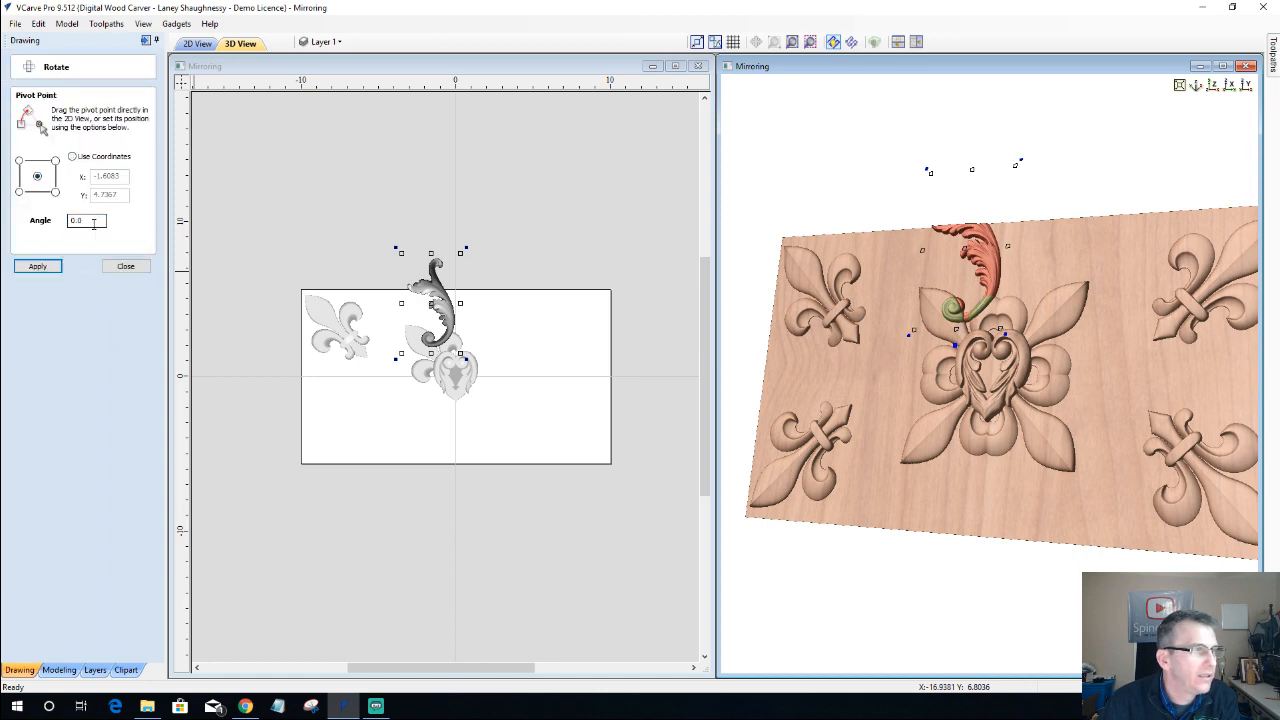
type("90")
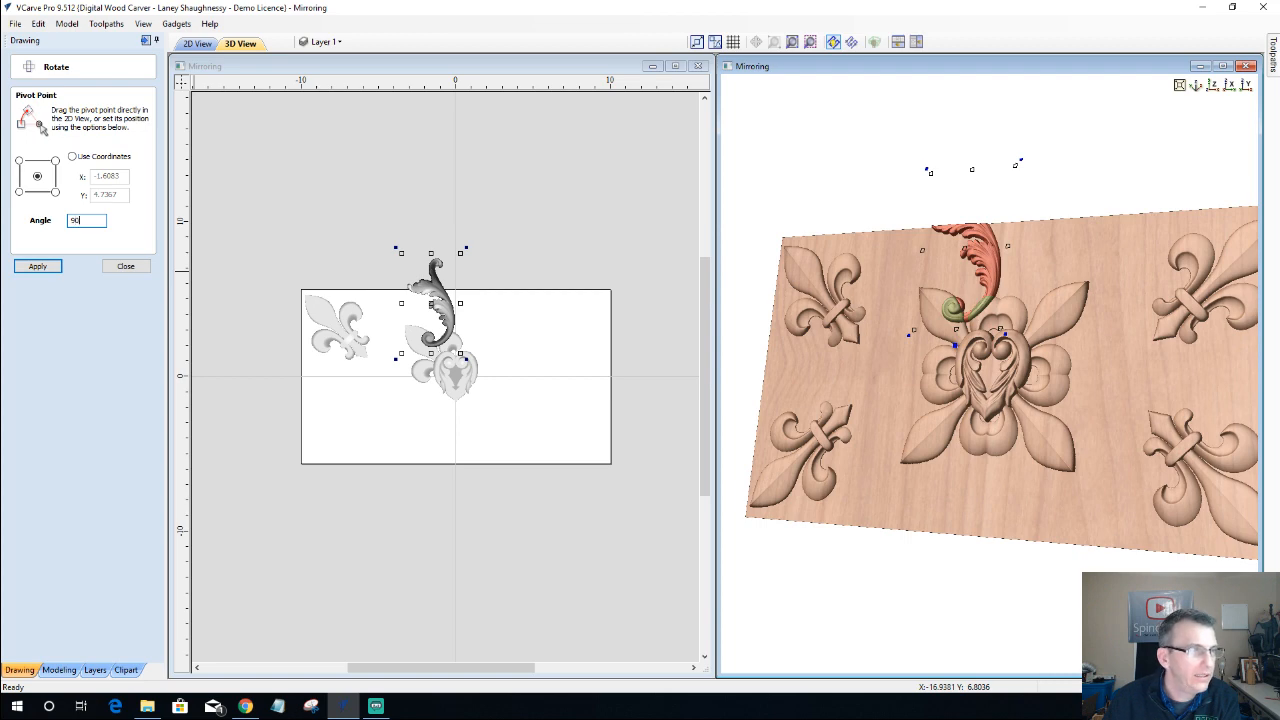
left_click(47, 268)
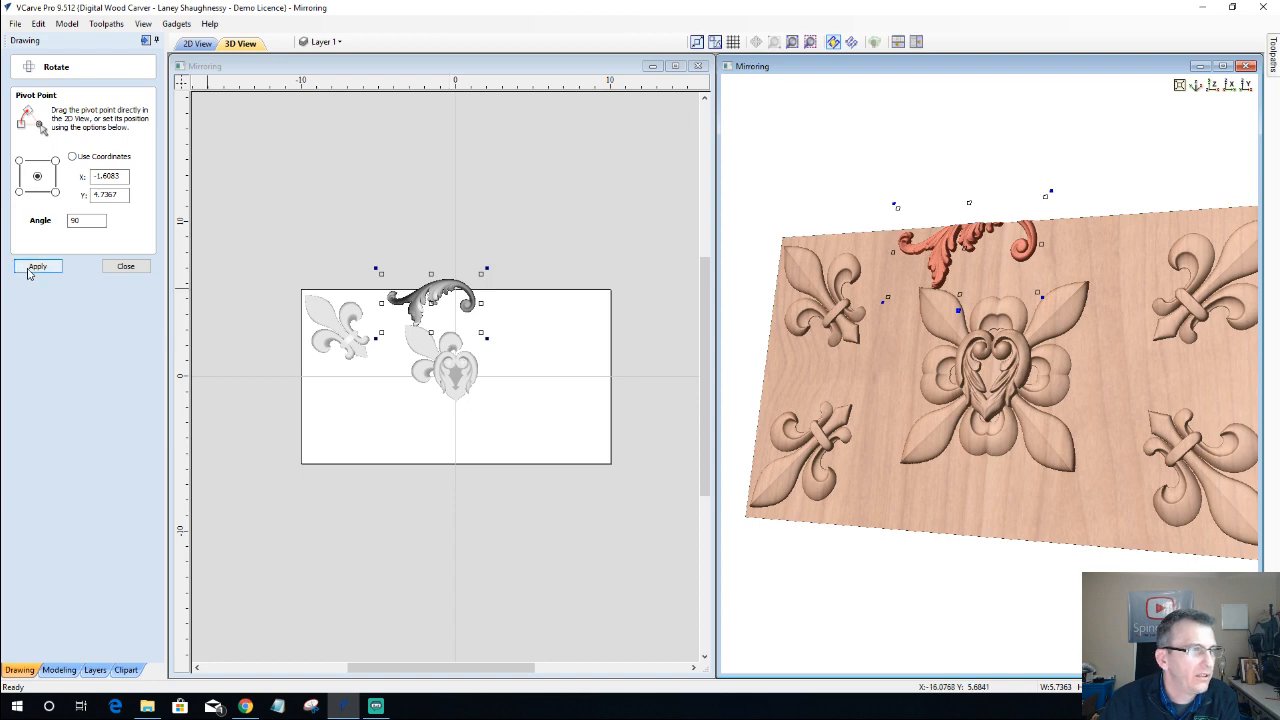
left_click(30, 272)
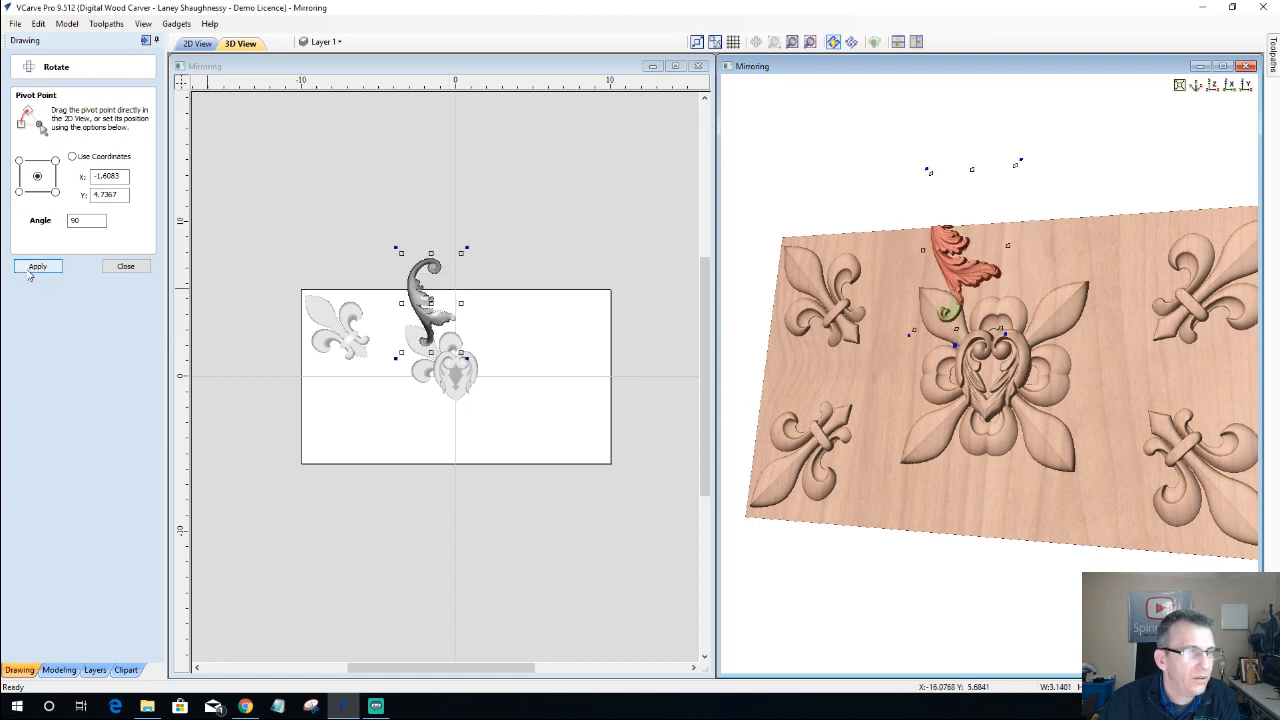
left_click(30, 270)
left_click(30, 269)
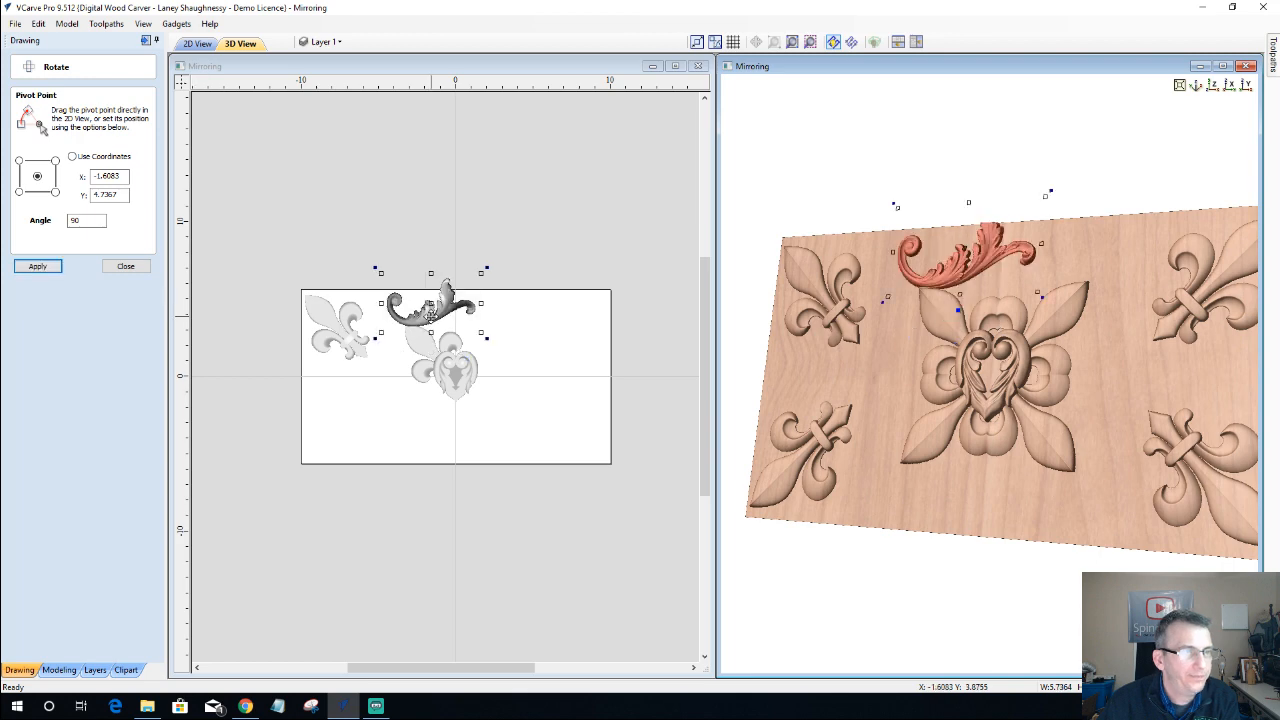
- Move the flourish into the panel's upper-right quadrant and scale it down to about 3.6 inches wide
left_click_drag(430, 312, 510, 318)
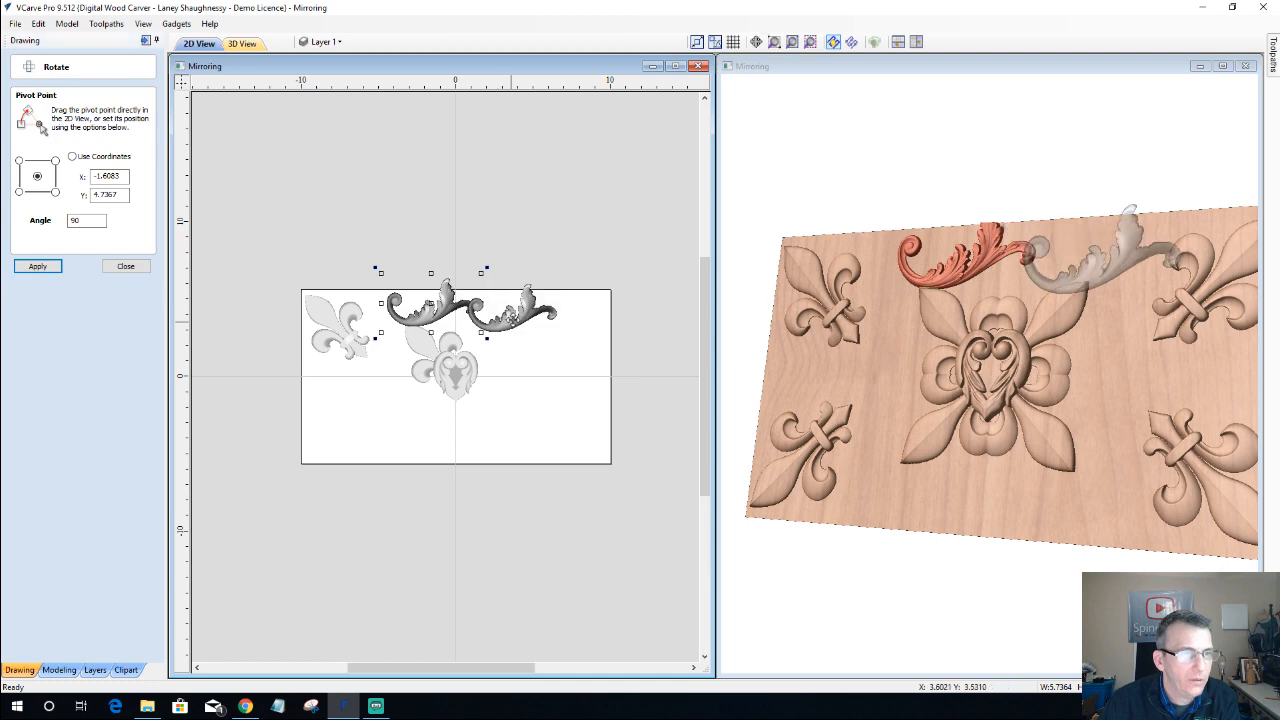
left_click_drag(510, 318, 510, 318)
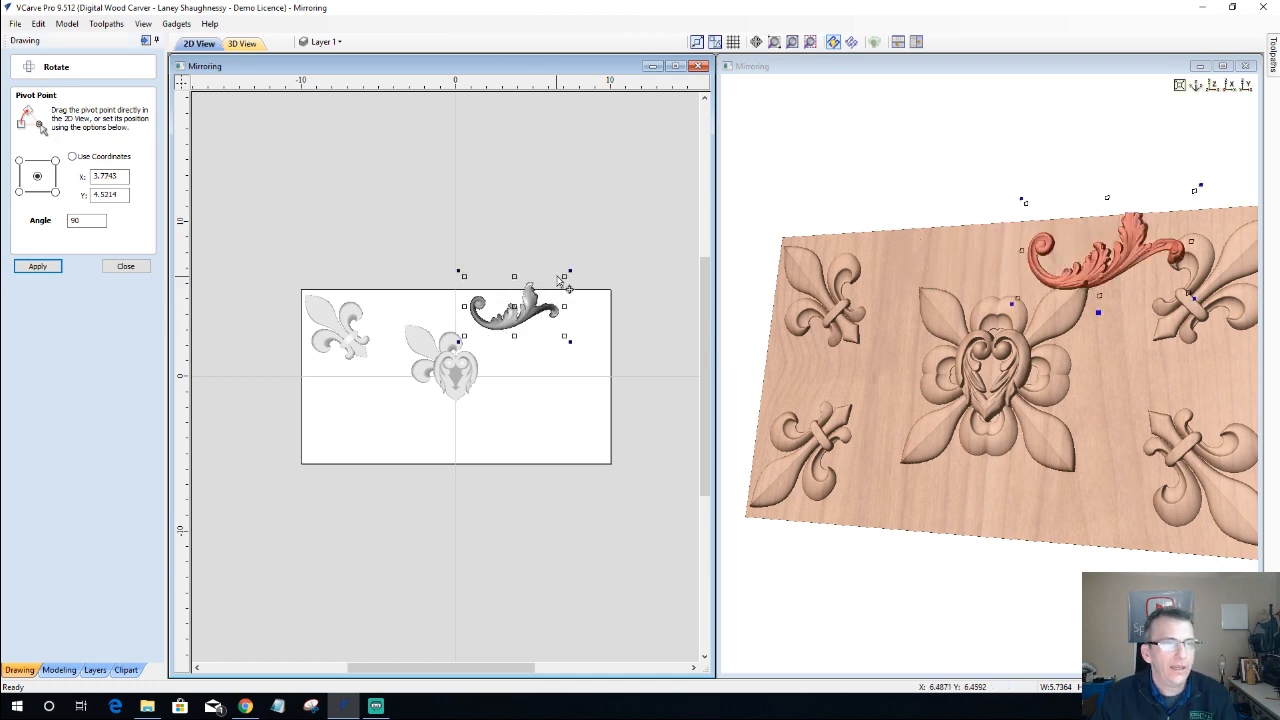
left_click_drag(565, 270, 490, 321)
- Position the flourish against the vertical centreline above the heart, centred at about X 1.72, Y 4.37, and finish the rotation
scroll(512, 307, "up", 1)
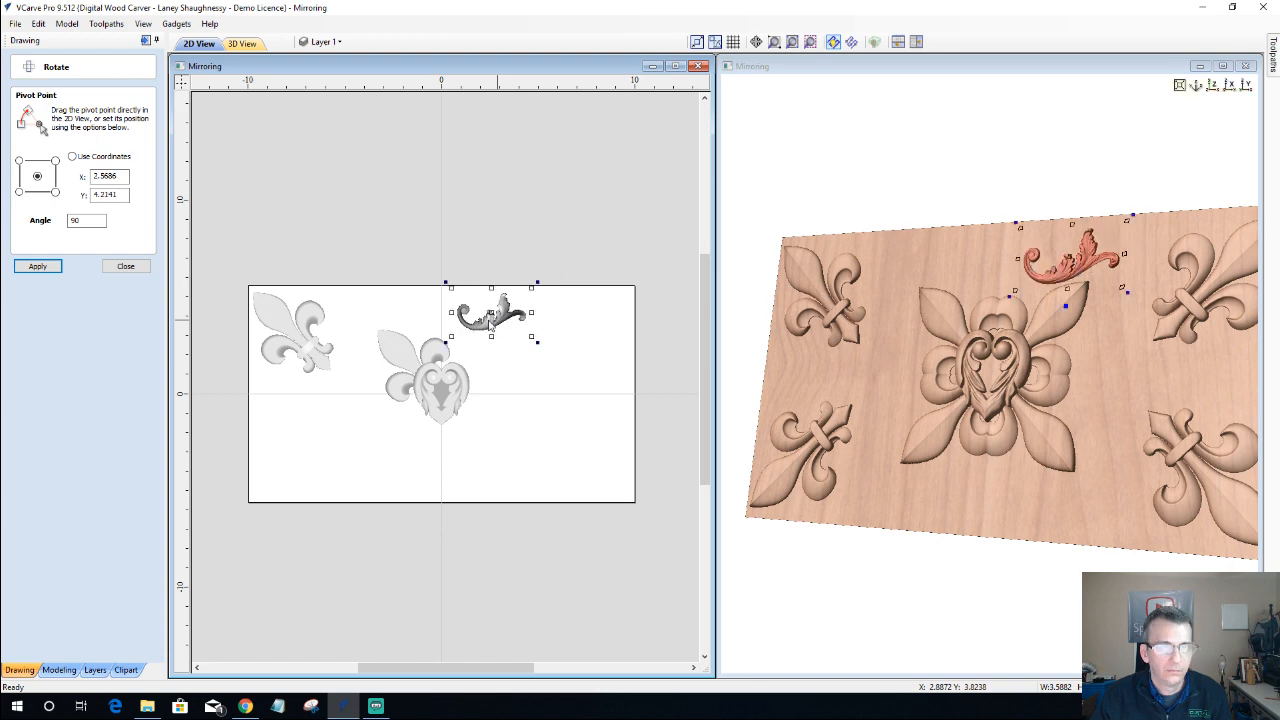
scroll(490, 321, "up", 2)
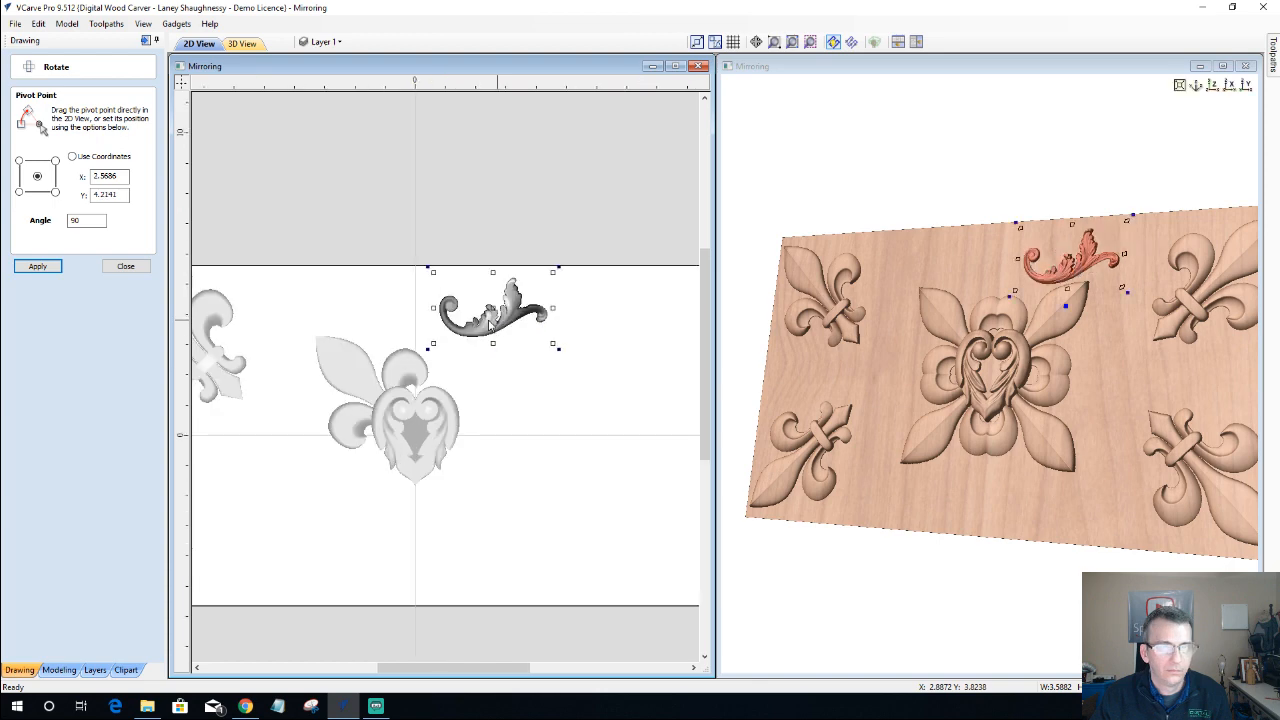
scroll(490, 322, "up", 1)
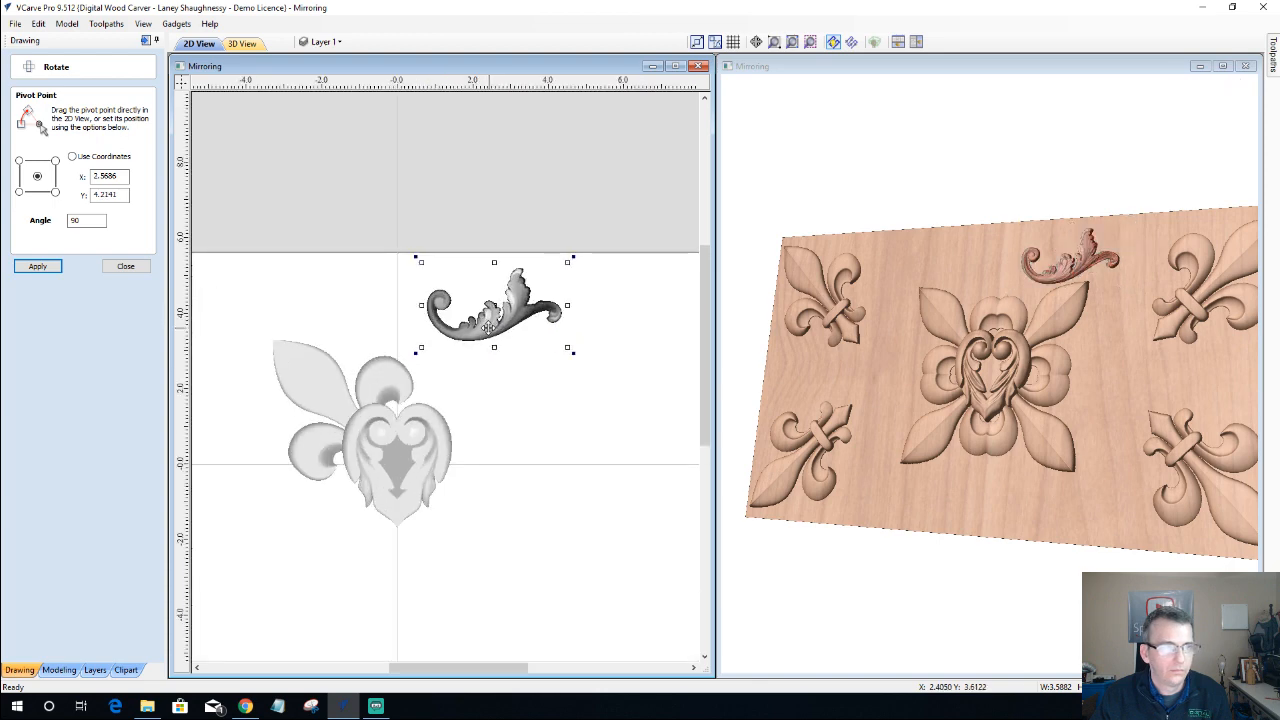
left_click_drag(488, 326, 456, 325)
left_click_drag(455, 324, 457, 322)
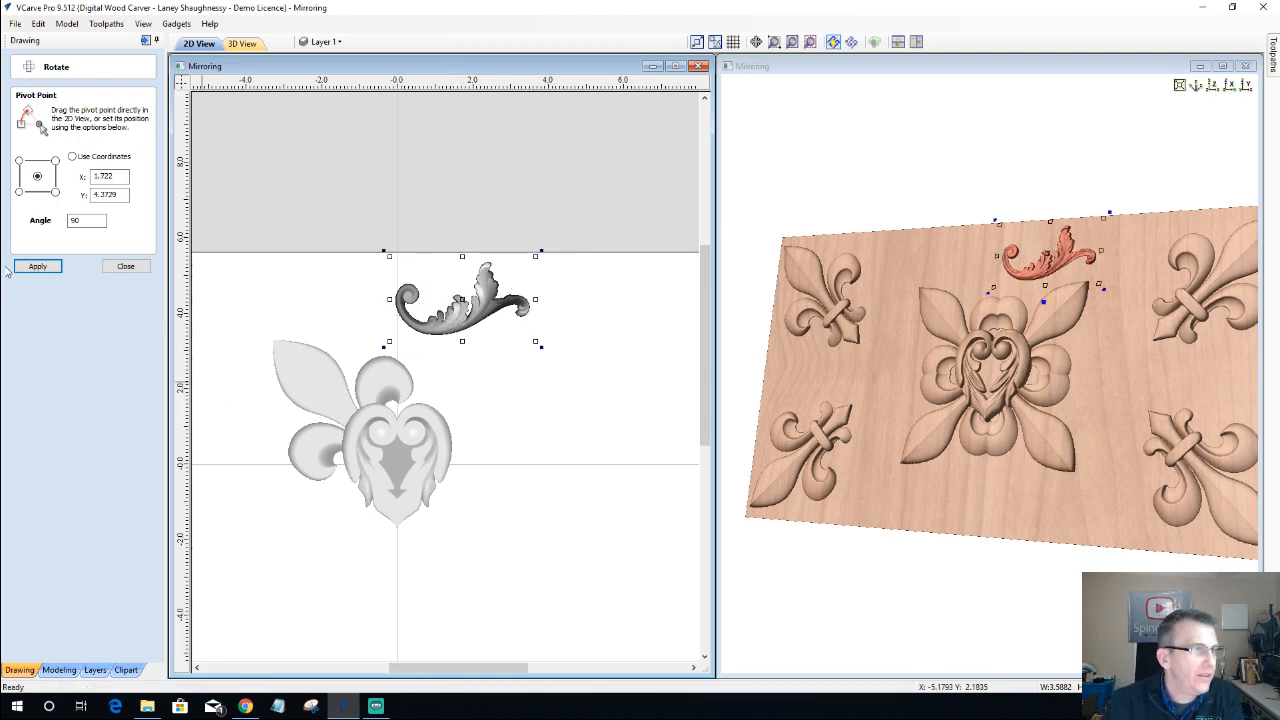
left_click(125, 266)
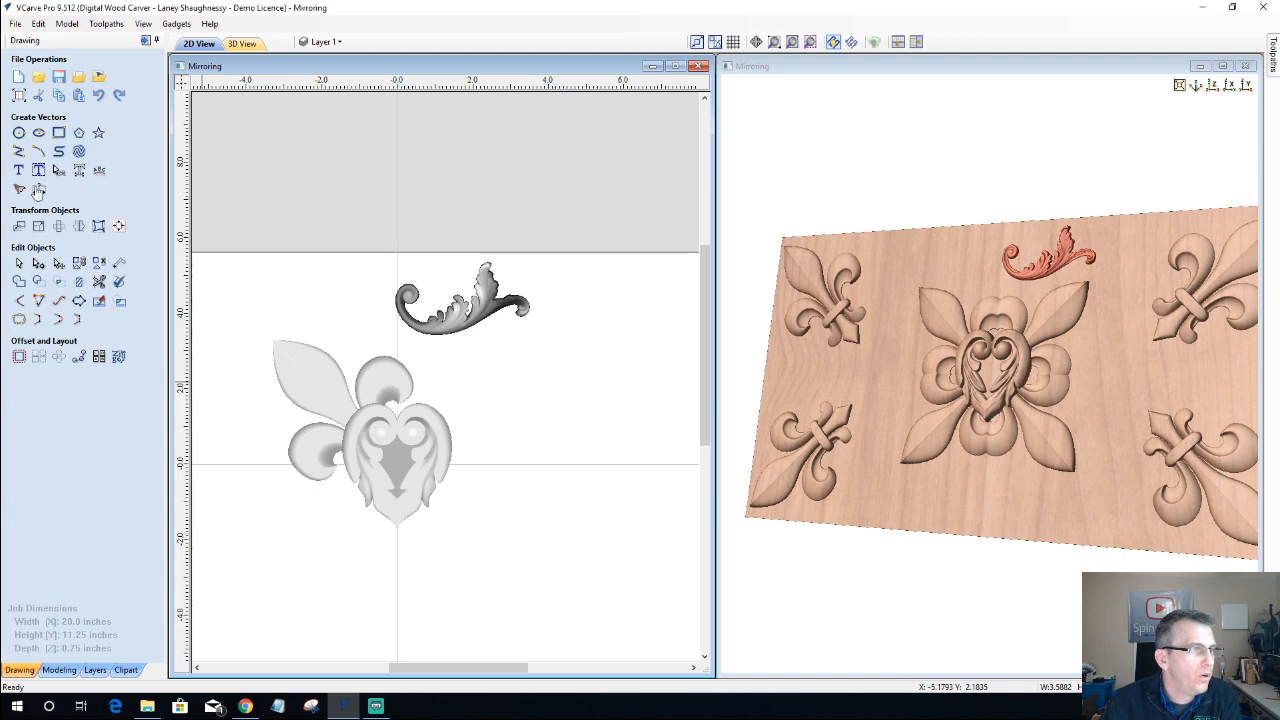
- Set the mirror mode of the flourish's level to Top Right Quadrant
left_click(59, 669)
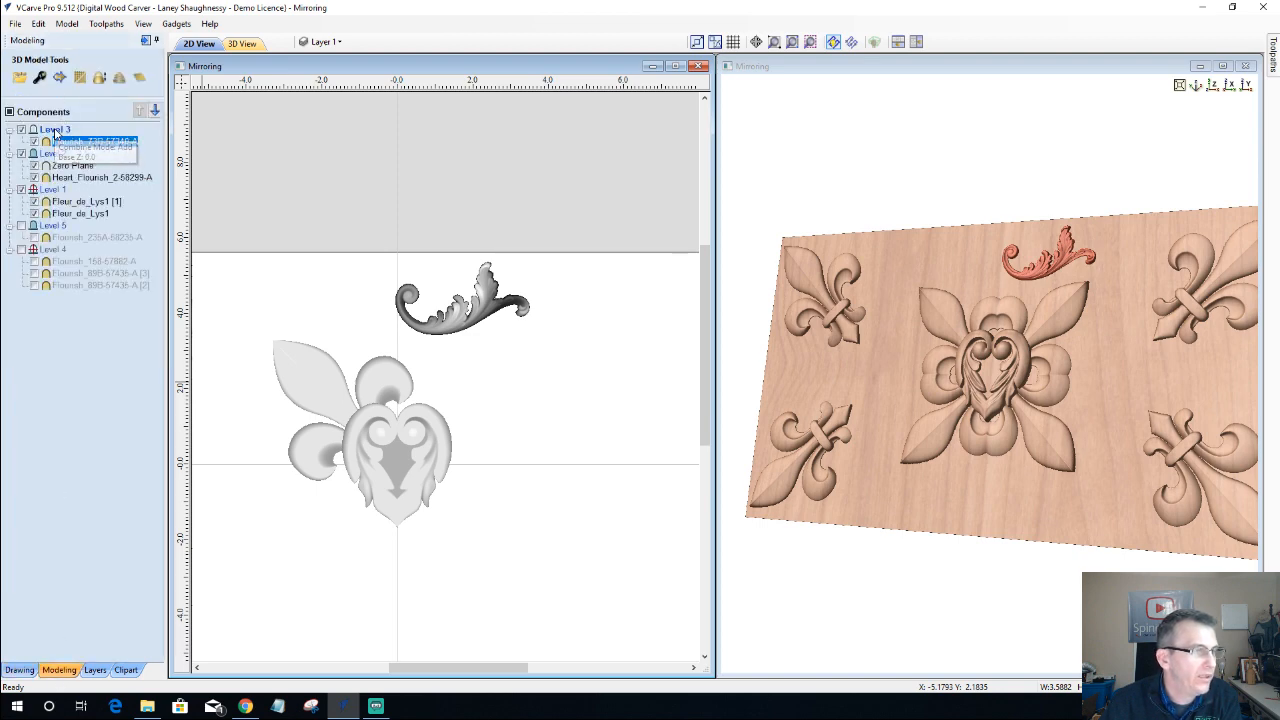
right_click(56, 131)
mouse_move(110, 154)
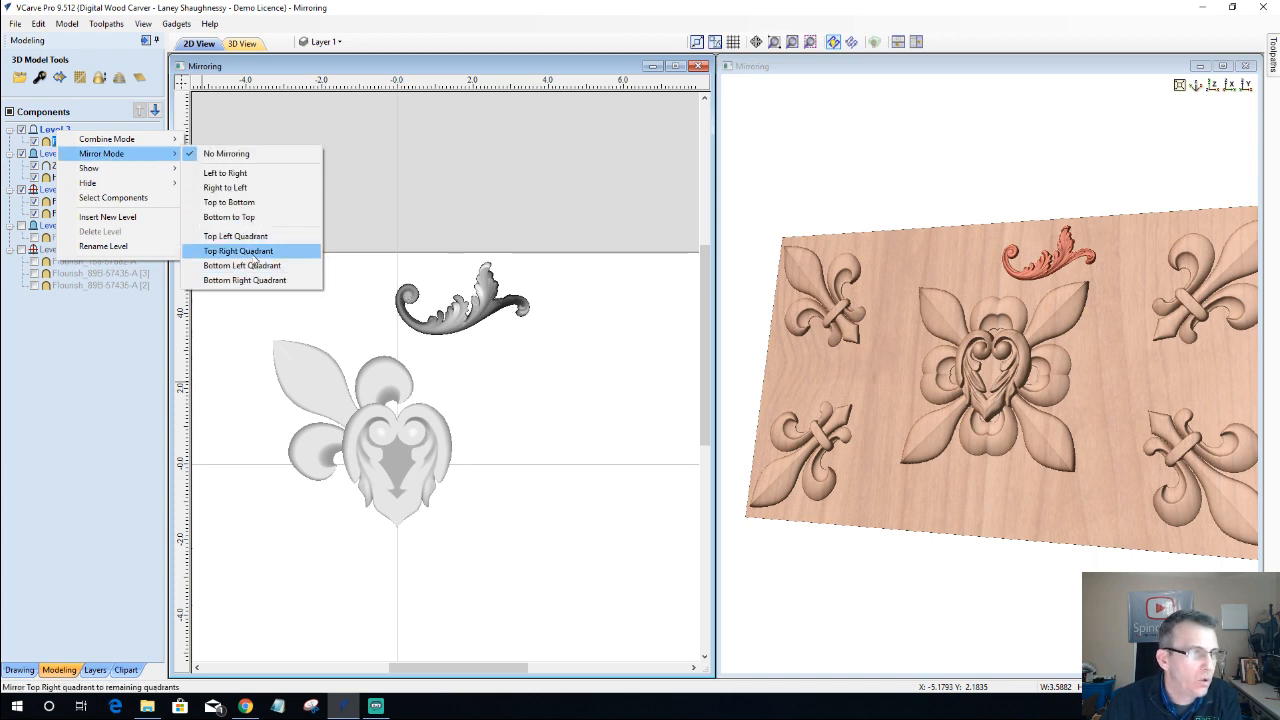
left_click(252, 253)
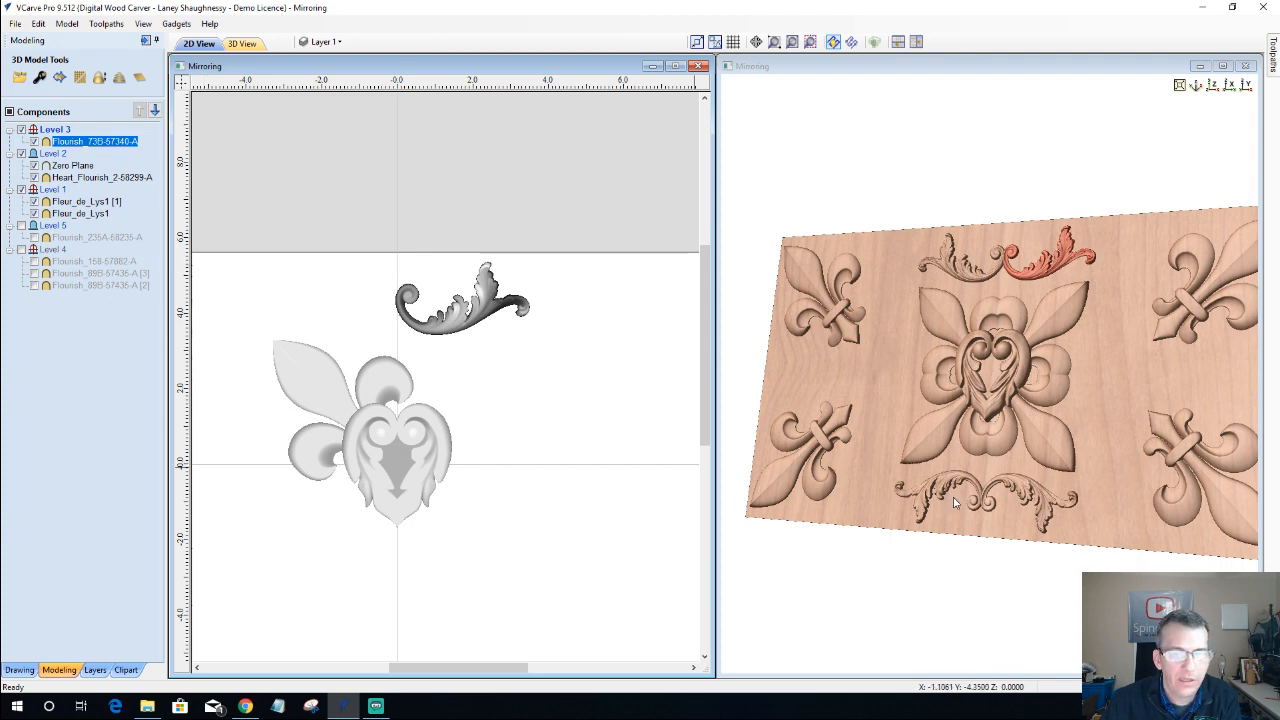
- Examine the mirrored flourishes around the central heart ornament in the 3D model from several angles and distances
left_click_drag(1096, 430, 1165, 428)
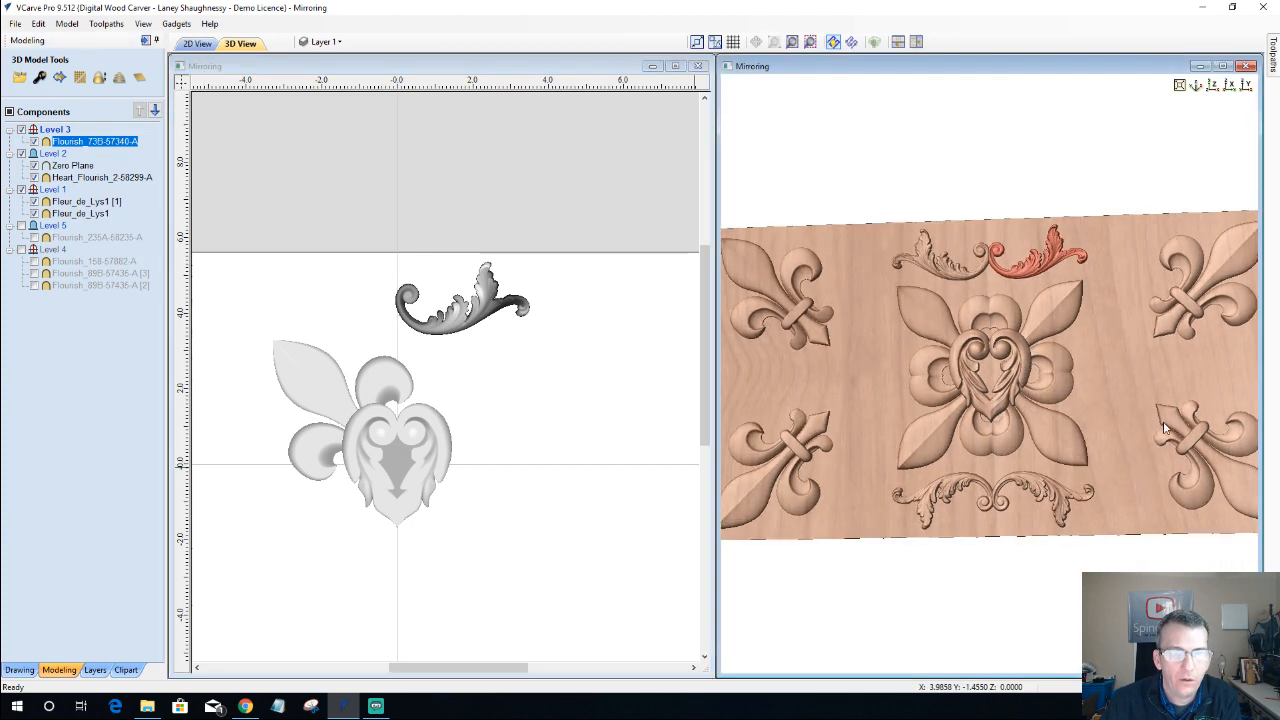
left_click_drag(852, 407, 854, 392)
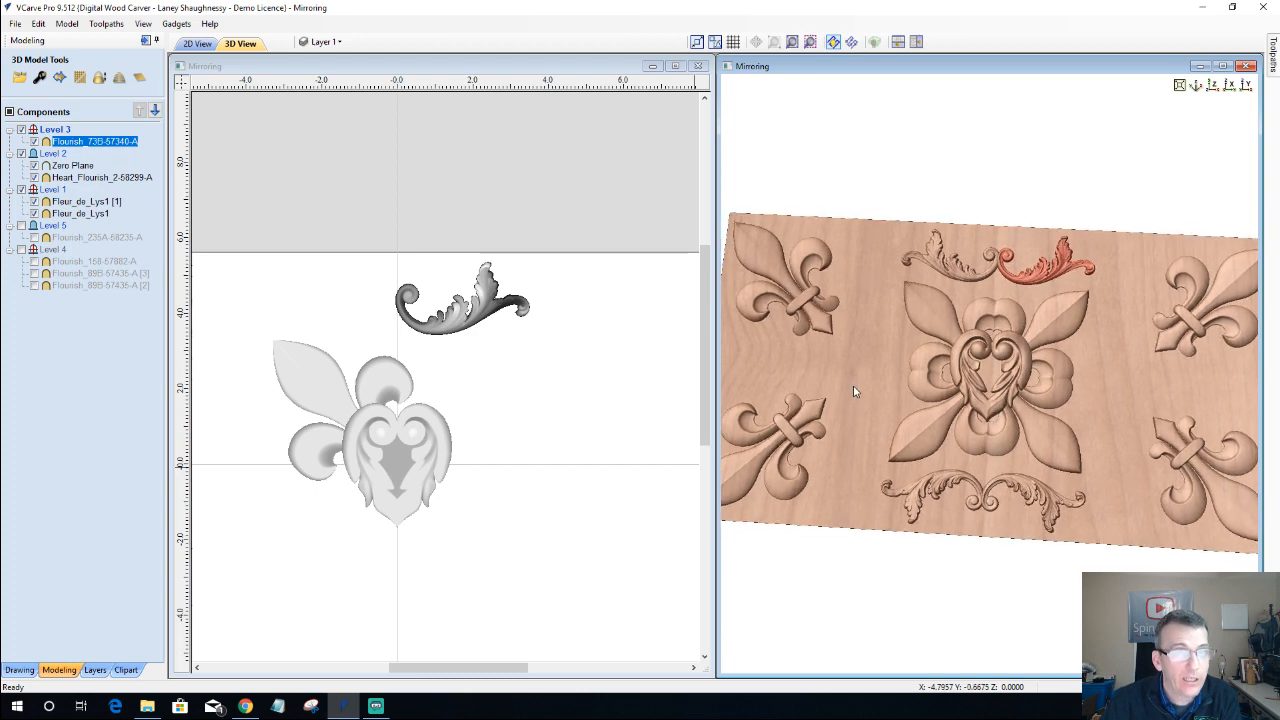
left_click(636, 397)
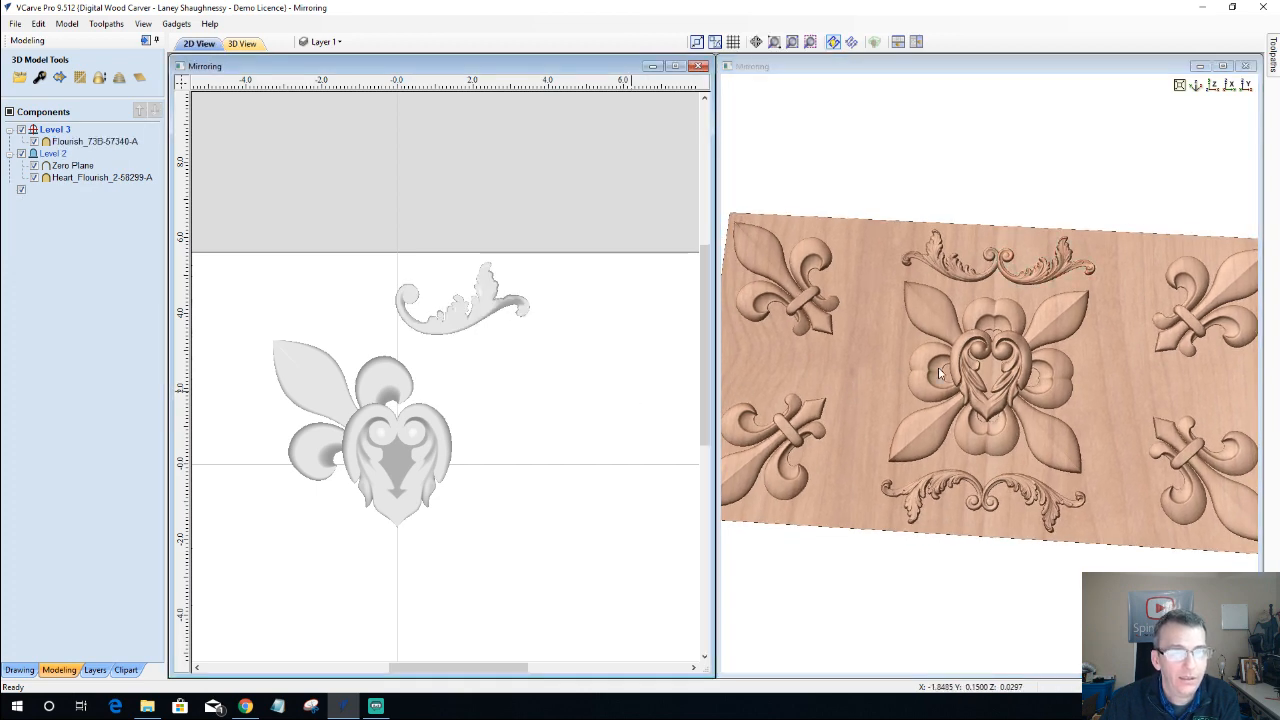
scroll(982, 478, "up", 2)
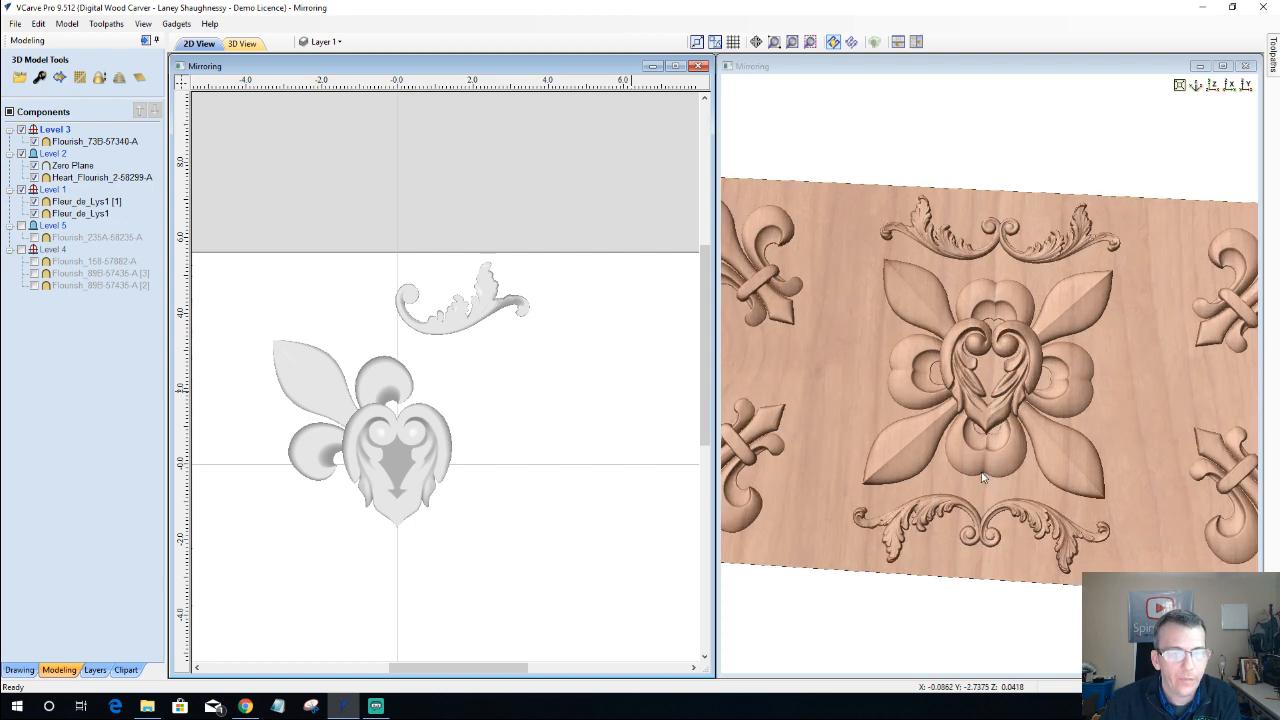
scroll(982, 478, "up", 2)
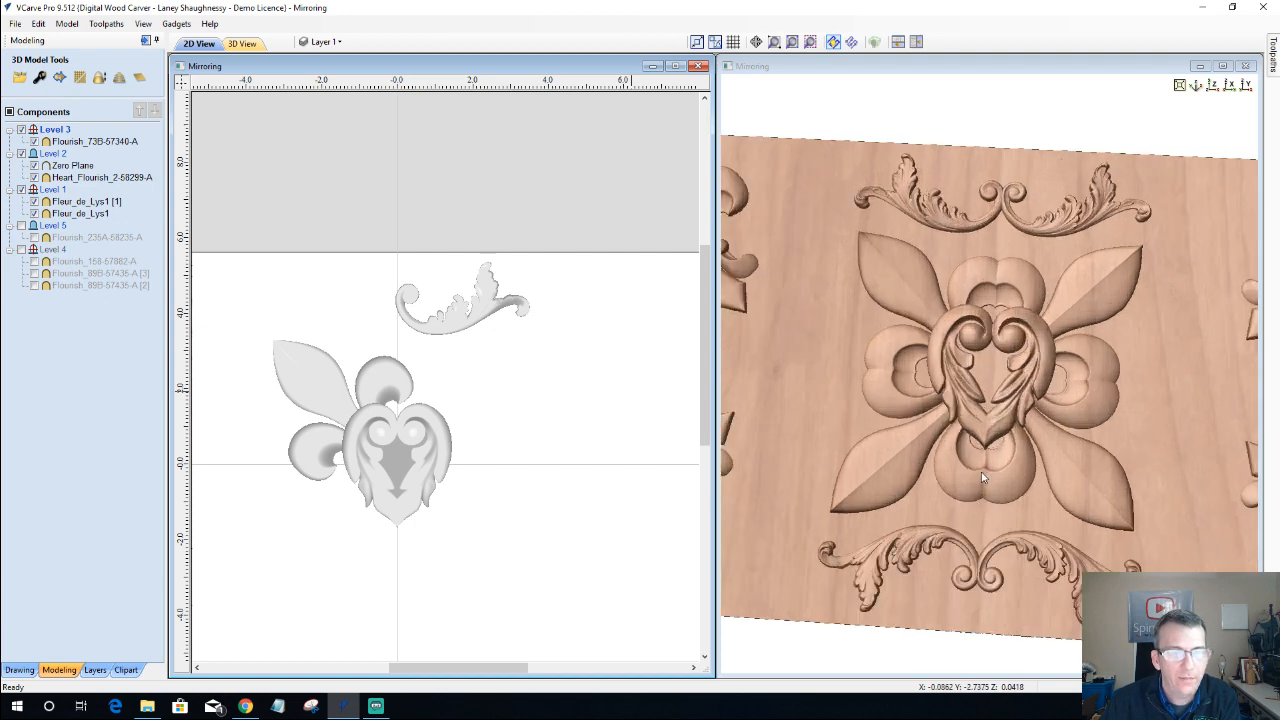
left_click(1049, 590)
left_click_drag(1049, 568, 1049, 527)
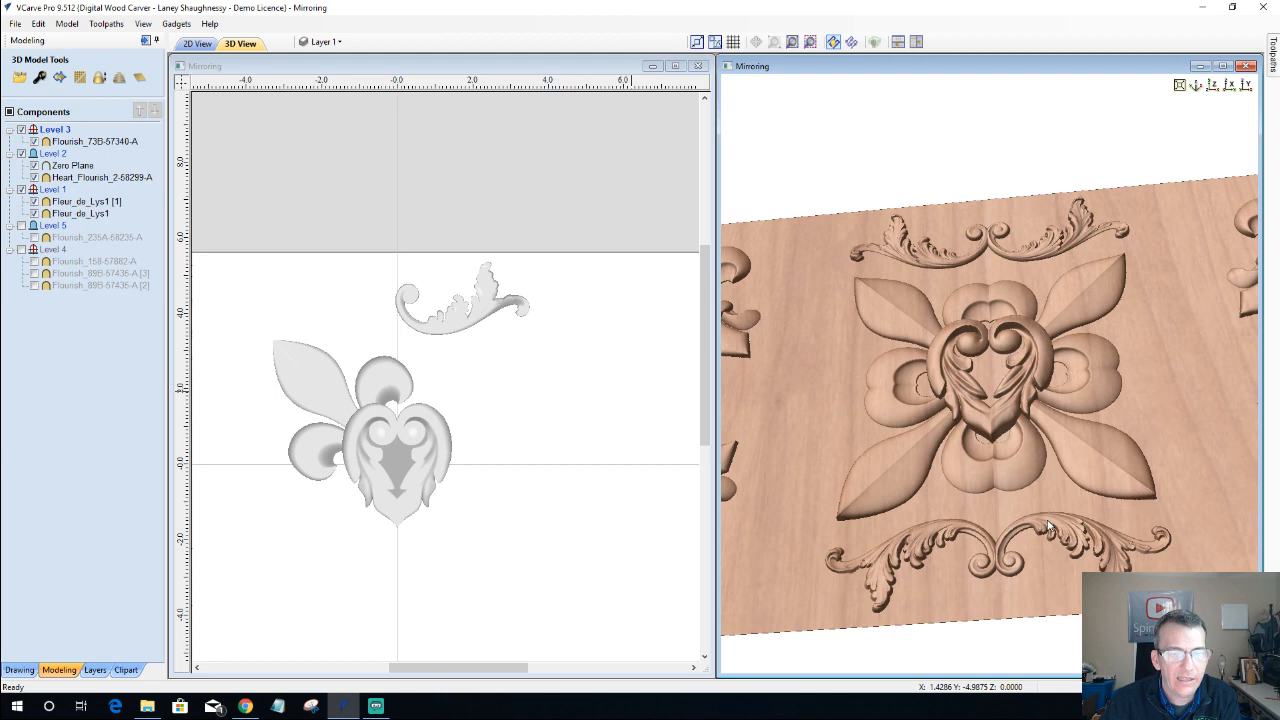
scroll(786, 487, "down", 4)
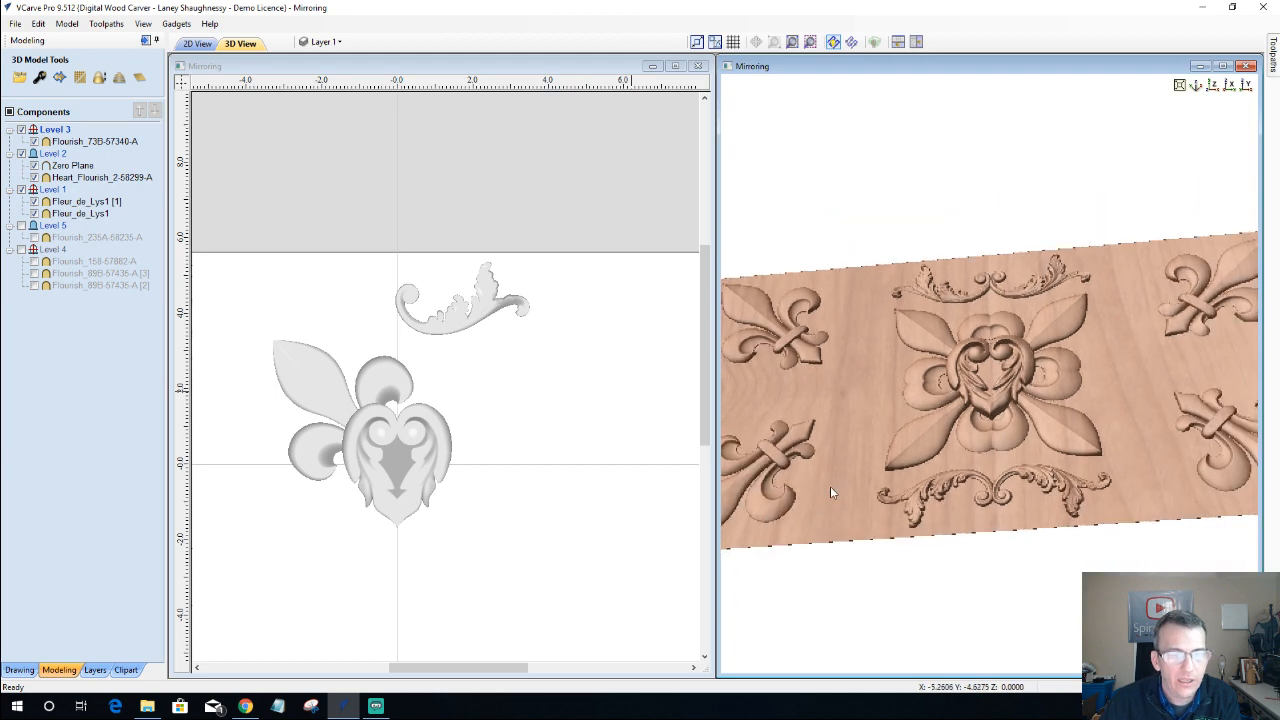
left_click_drag(830, 492, 835, 483)
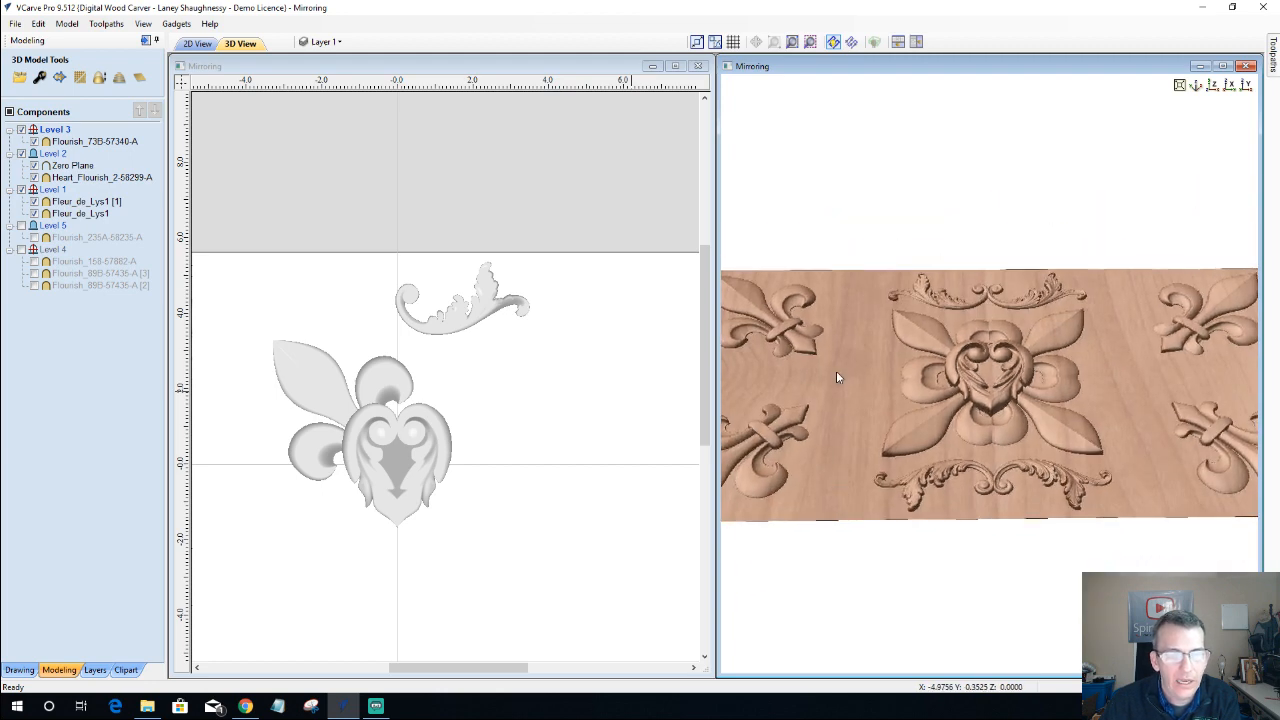
- Inspect the whole panel from several angles in the 3D model and return to a straight-down view
left_click_drag(836, 371, 1030, 348)
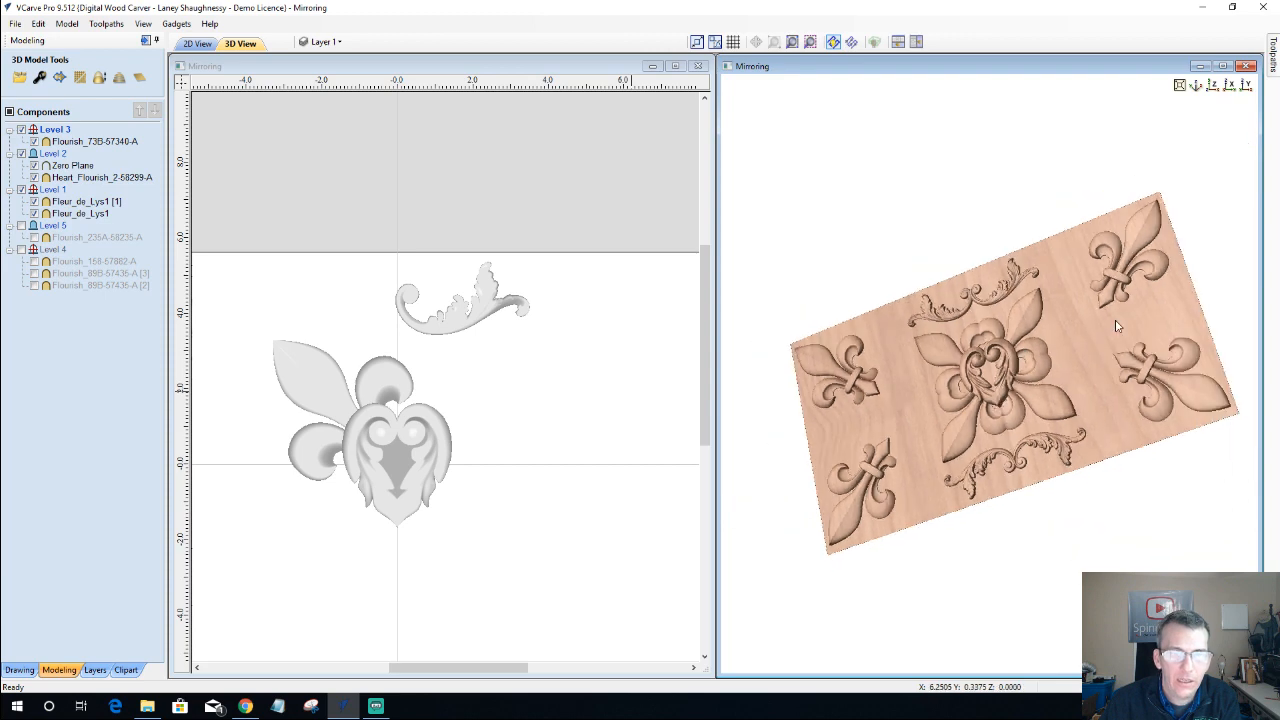
left_click_drag(1117, 325, 810, 388)
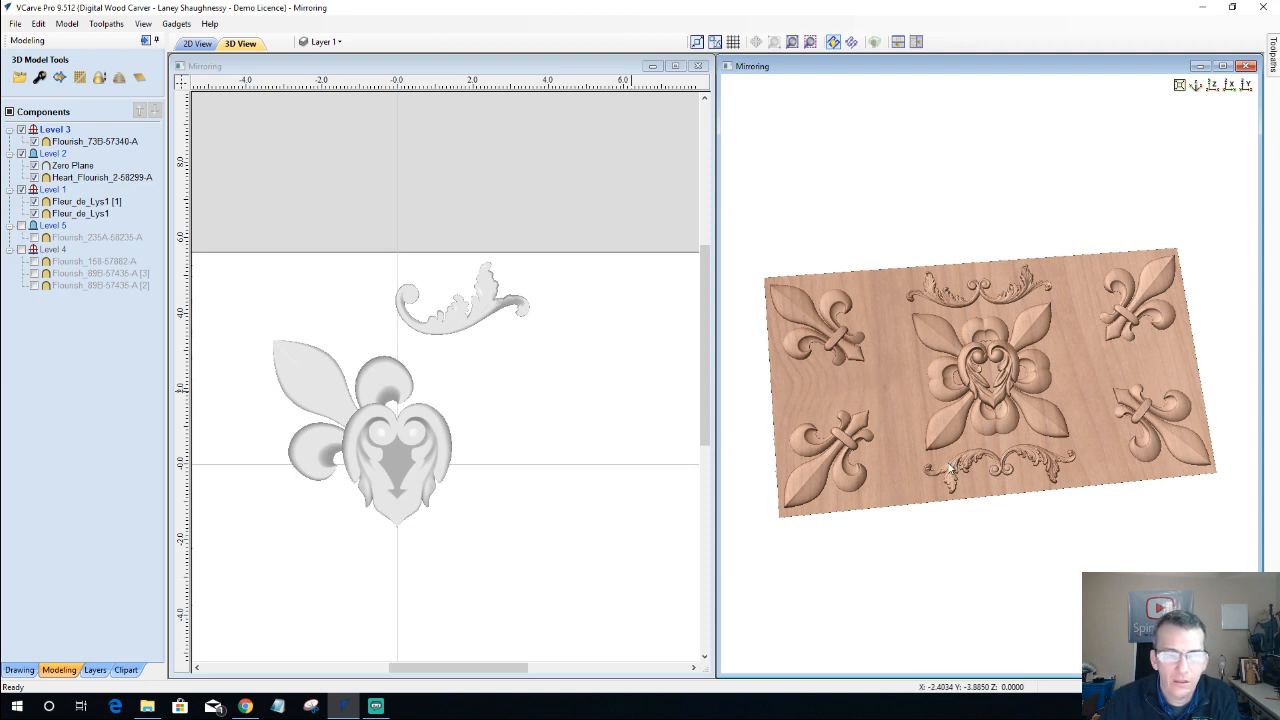
left_click_drag(895, 465, 924, 471)
scroll(985, 437, "down", 2)
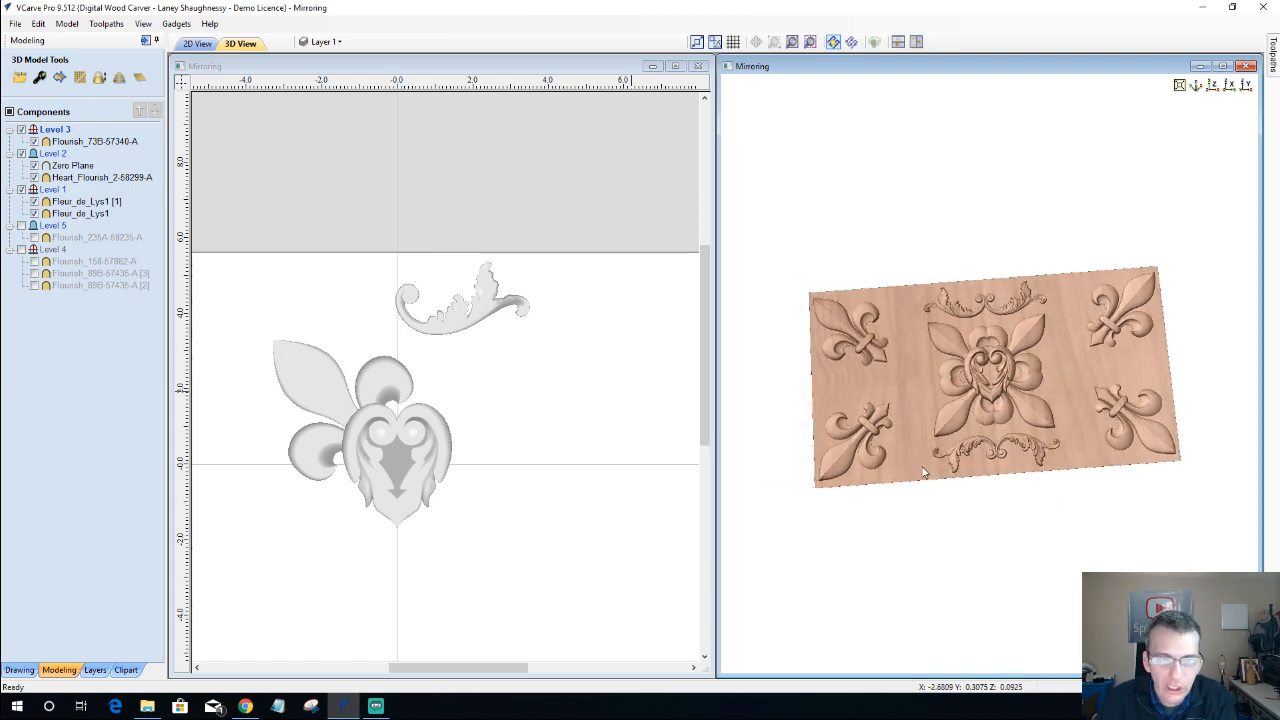
left_click(1212, 85)
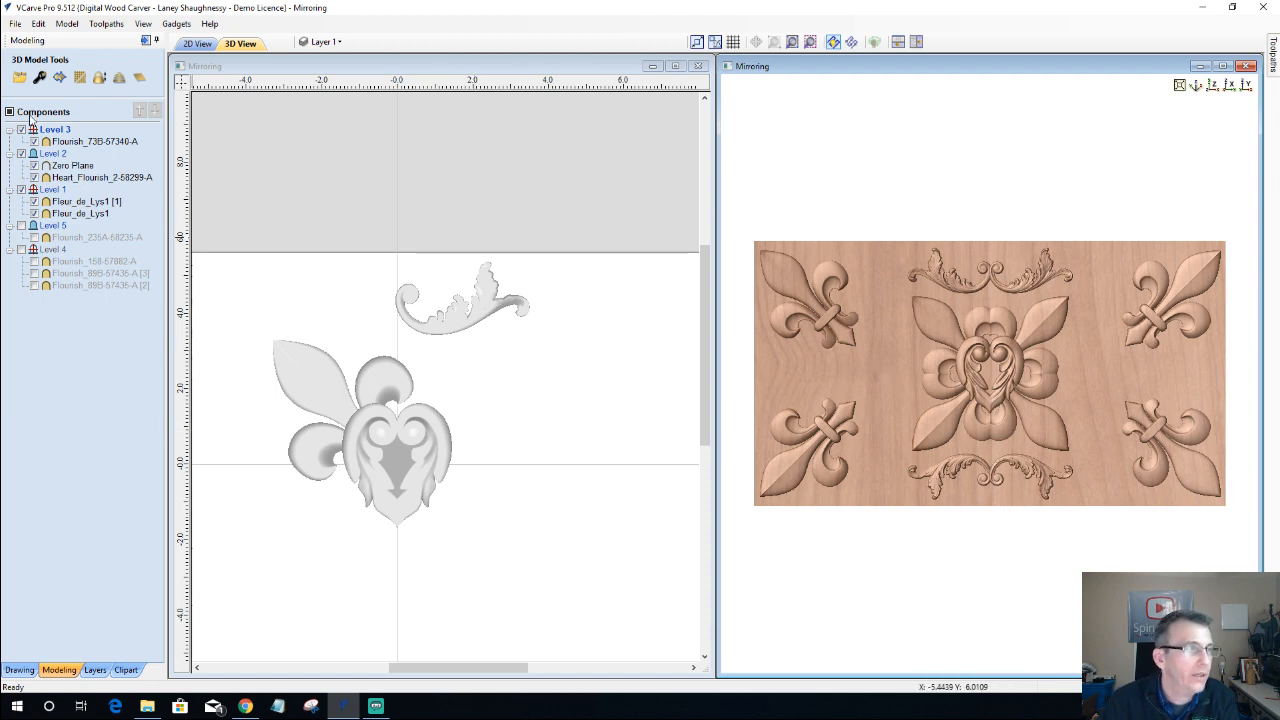
- Insert a new component level above the level that holds the mirrored flourish
right_click(57, 133)
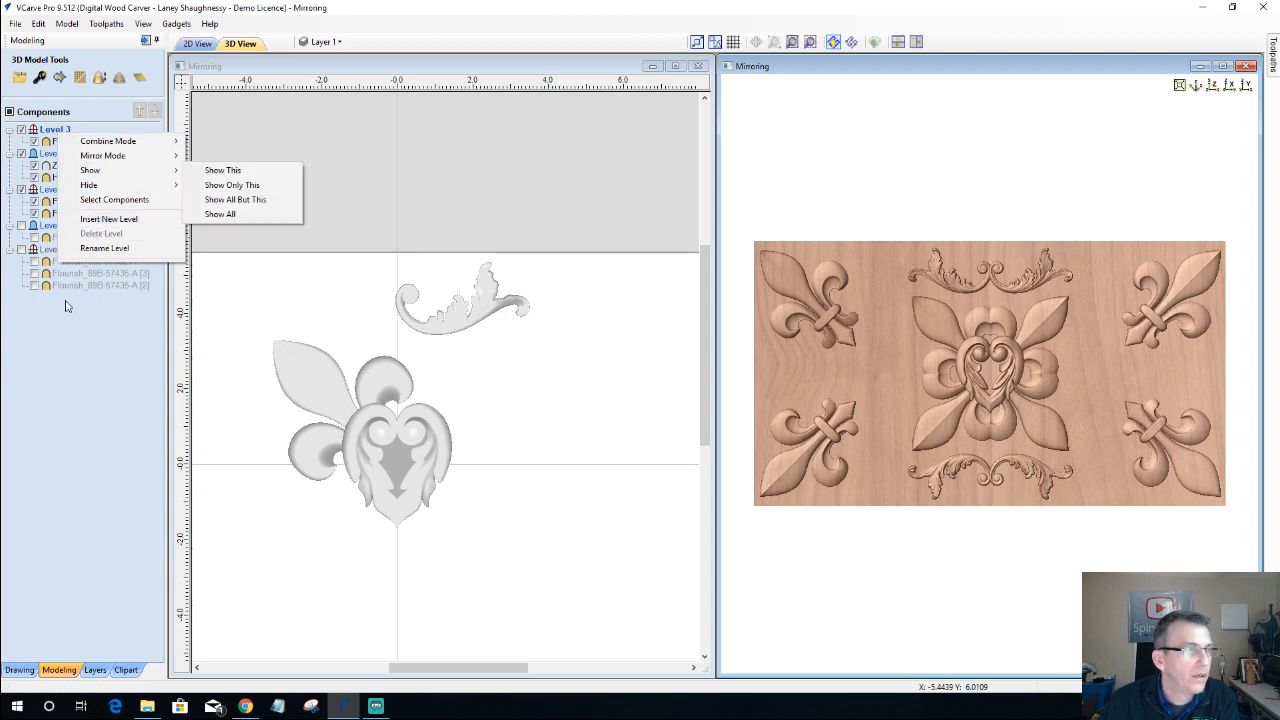
left_click(45, 131)
right_click(78, 146)
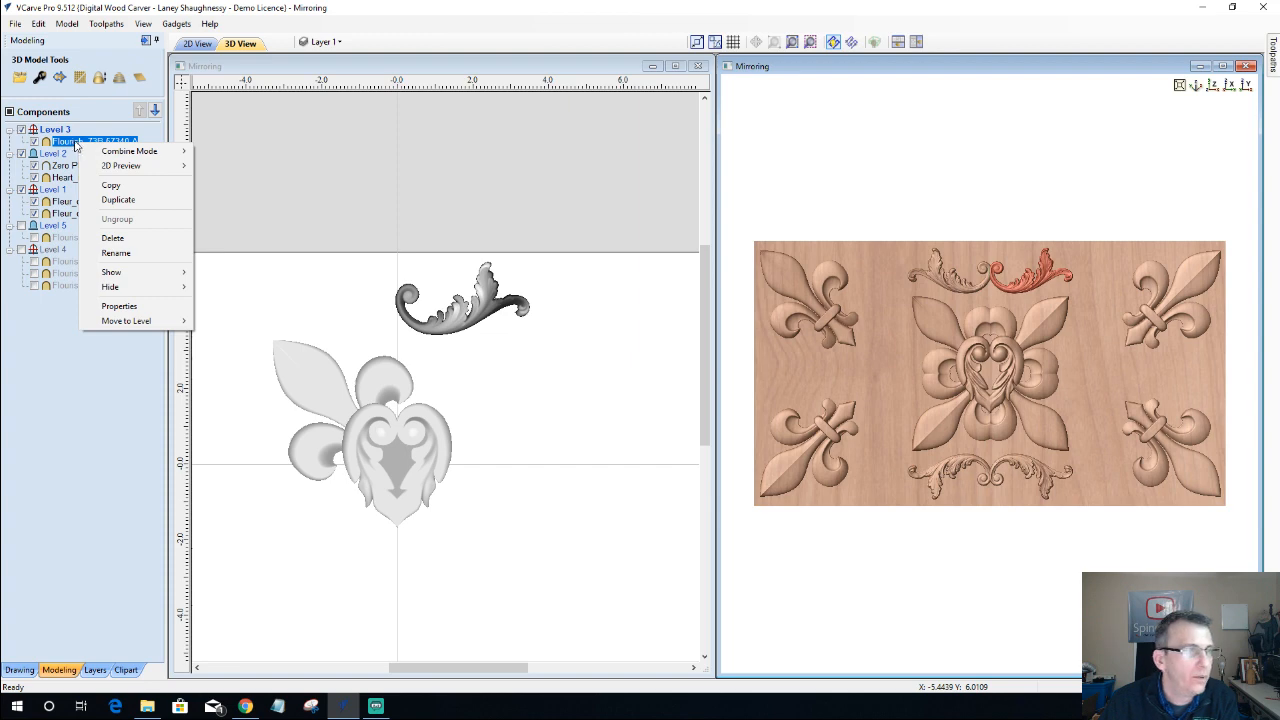
right_click(56, 130)
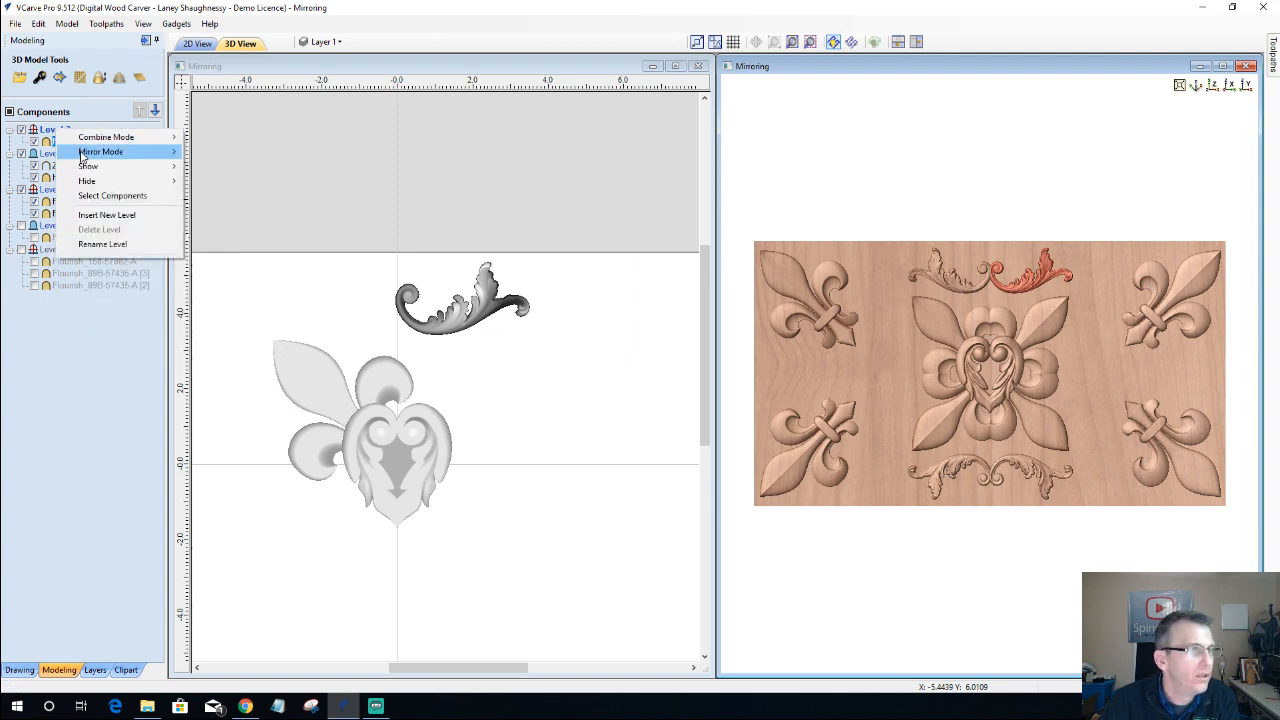
left_click(78, 216)
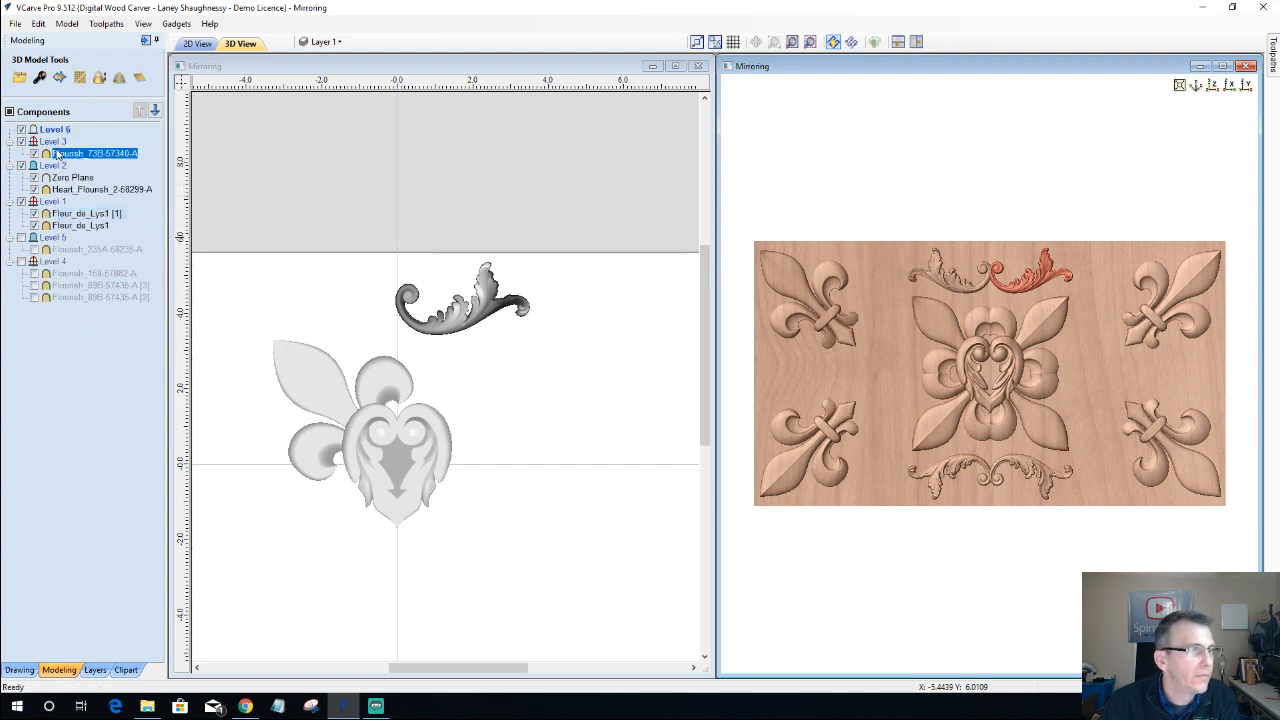
- Duplicate the Flourish_73B-57340-A component and place the copy on the new, empty Level 6
right_click(62, 156)
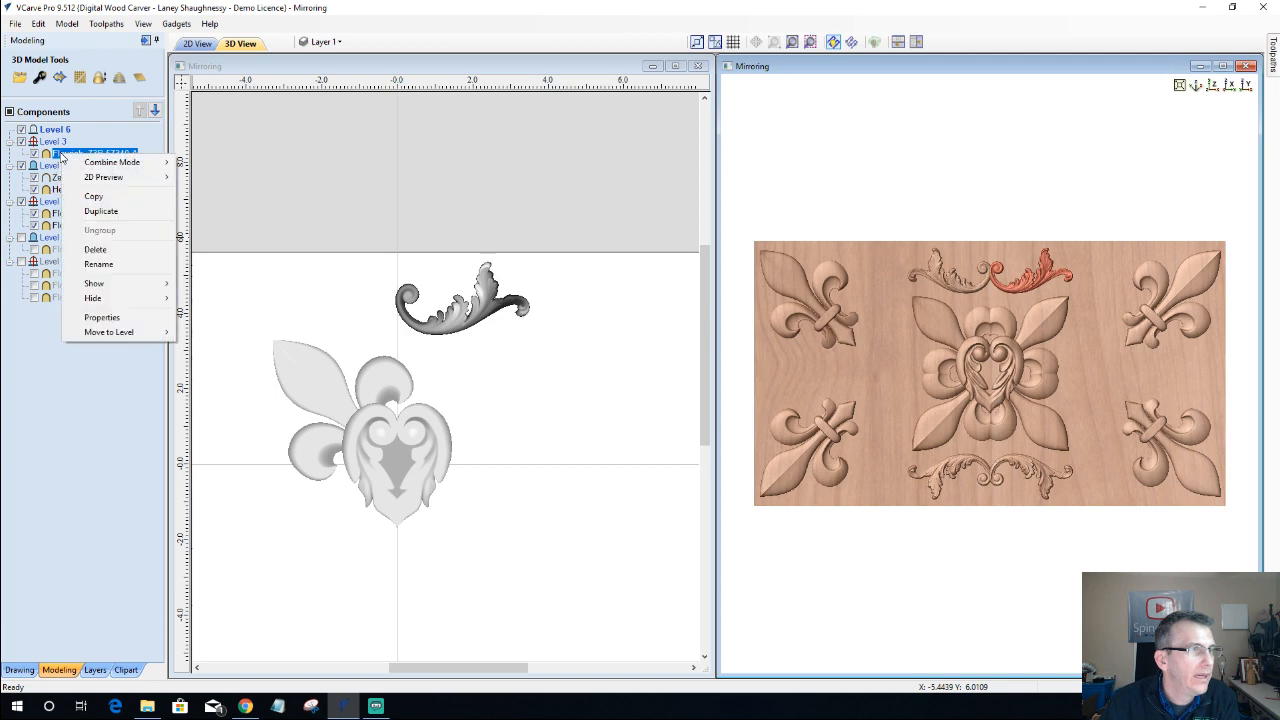
left_click(92, 213)
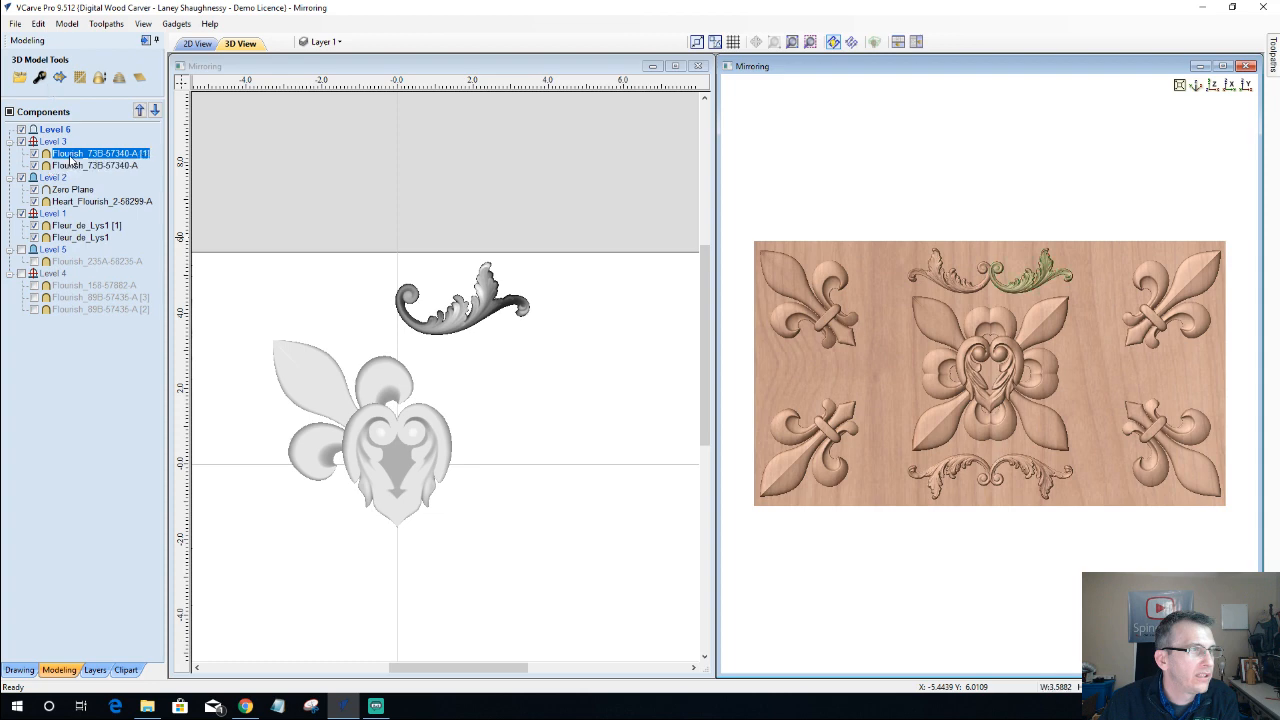
left_click_drag(72, 160, 55, 130)
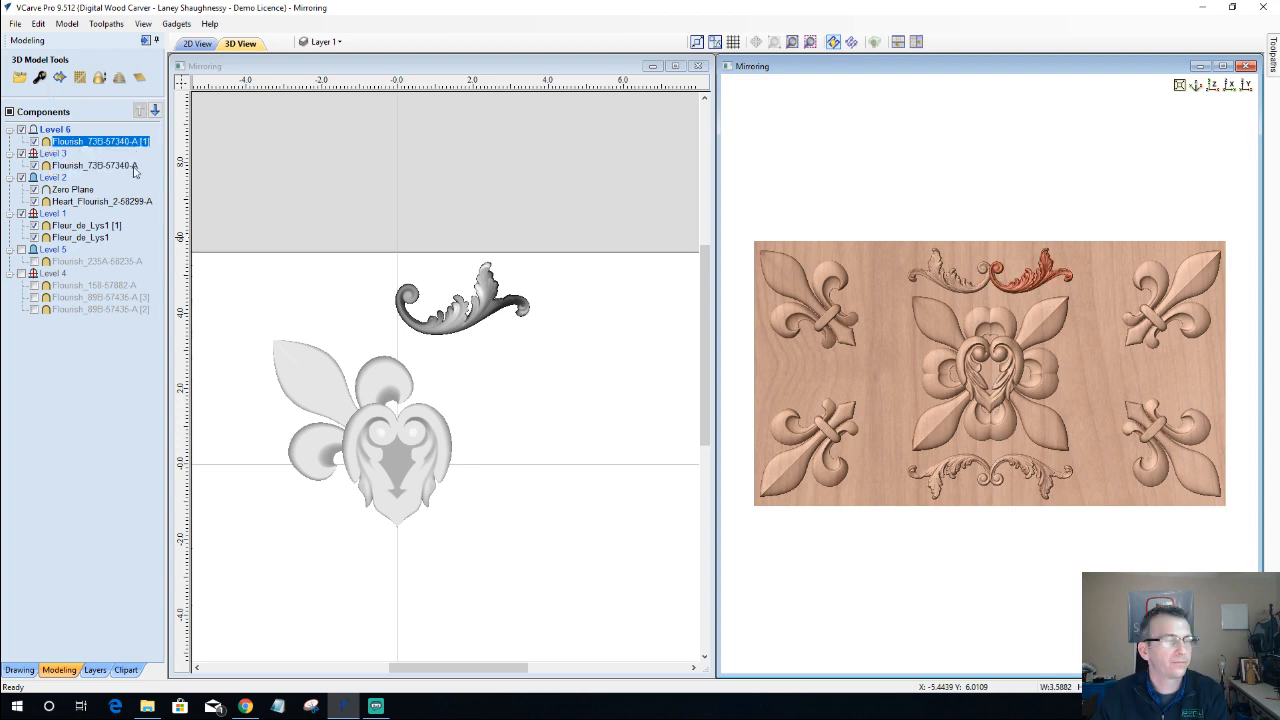
- Move the flourish copy to about X 5.47, Y 1.85 and rotate it about its centre by 90 degrees three times
left_click(1026, 288)
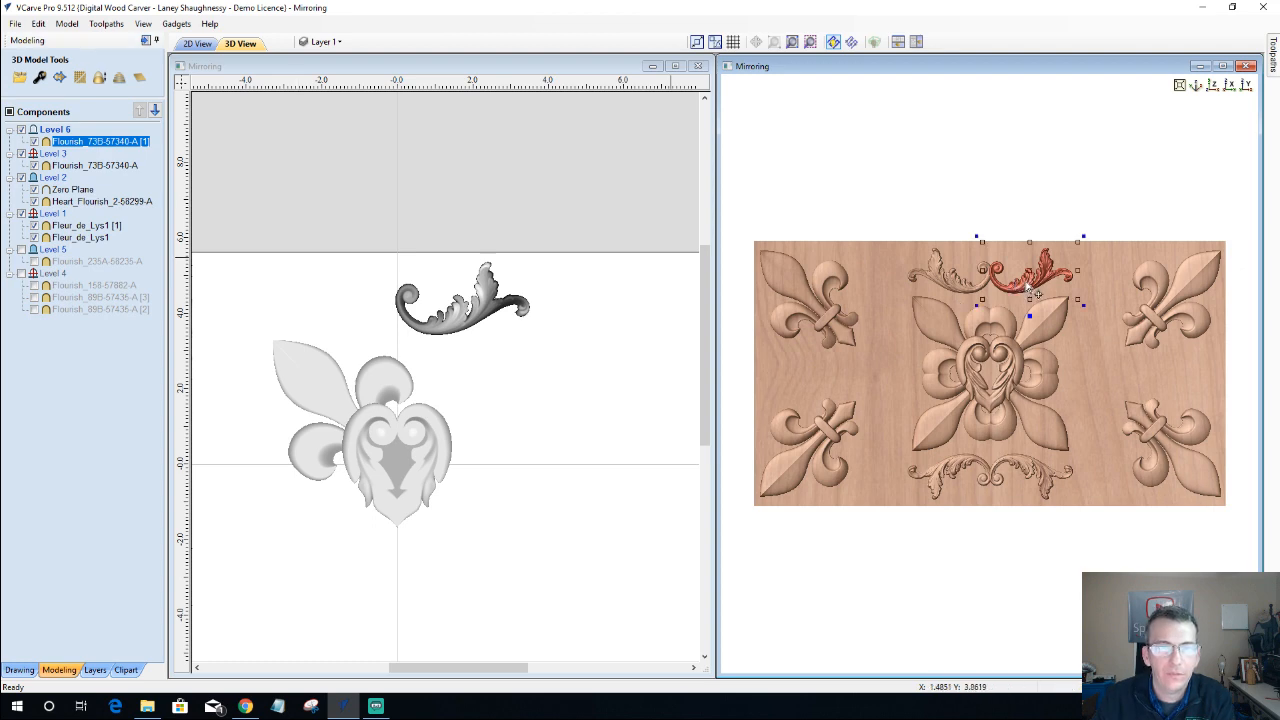
left_click_drag(1033, 271, 1121, 337)
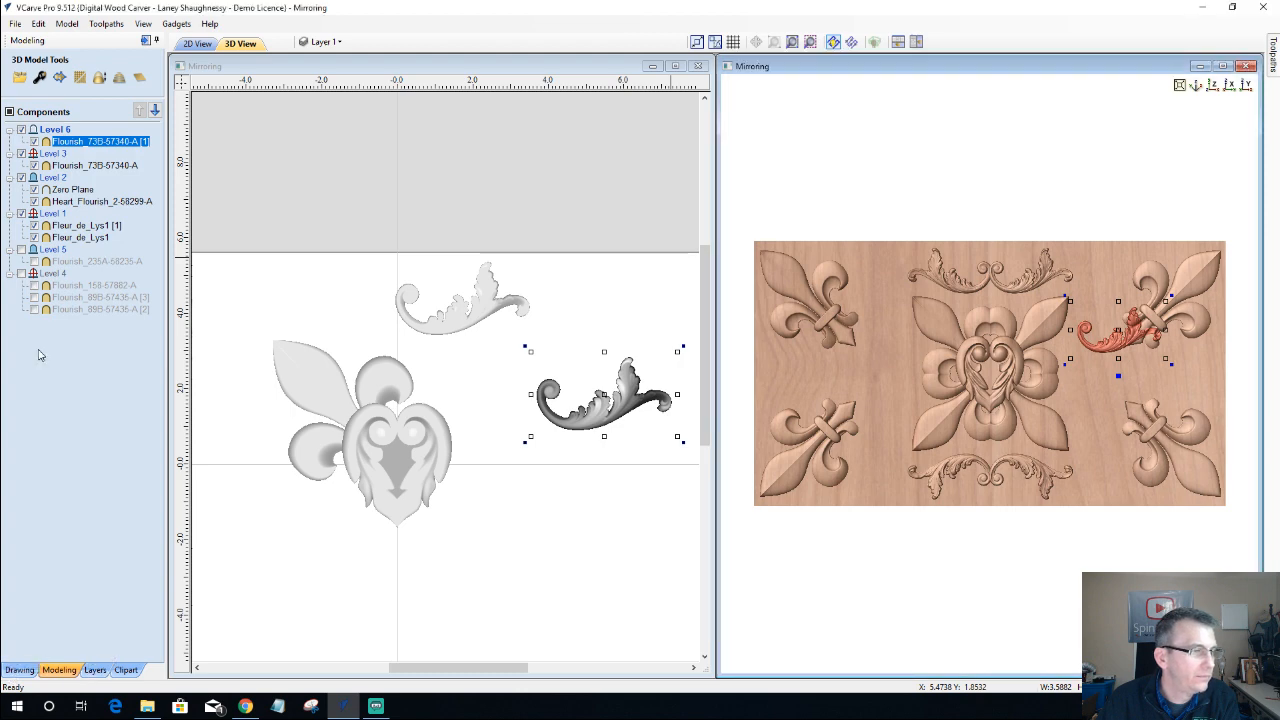
left_click(20, 670)
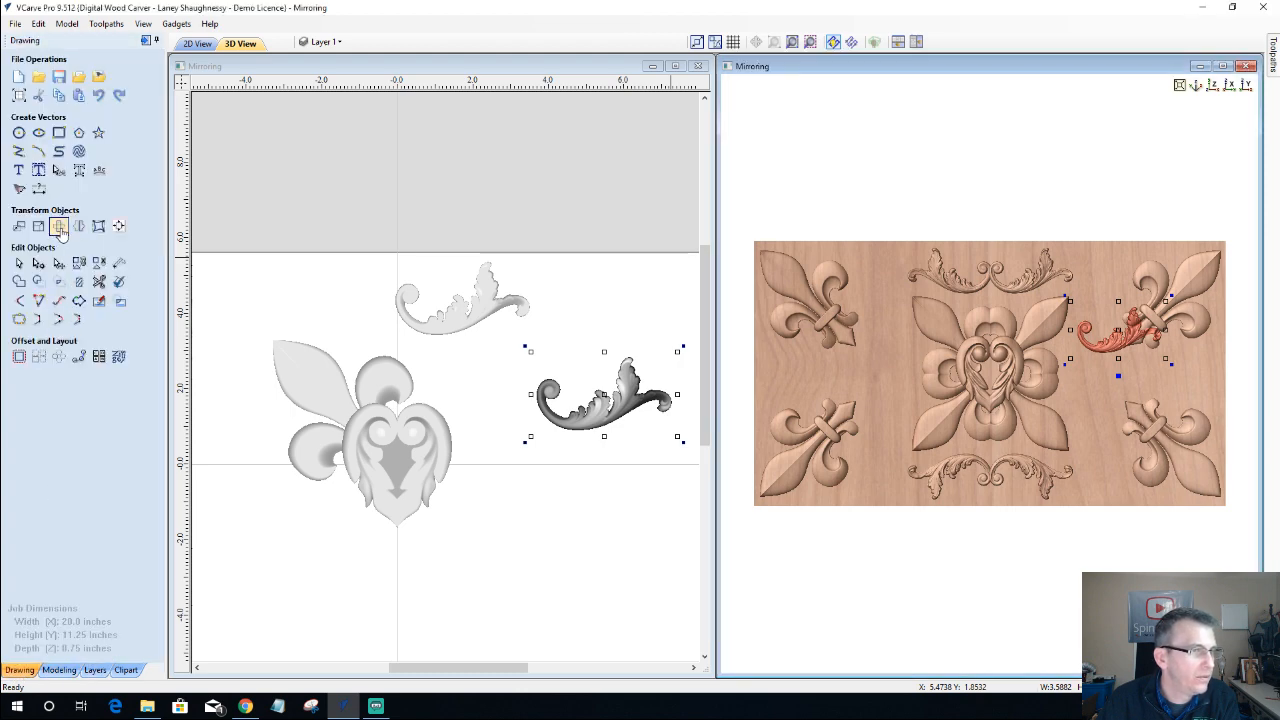
left_click(59, 227)
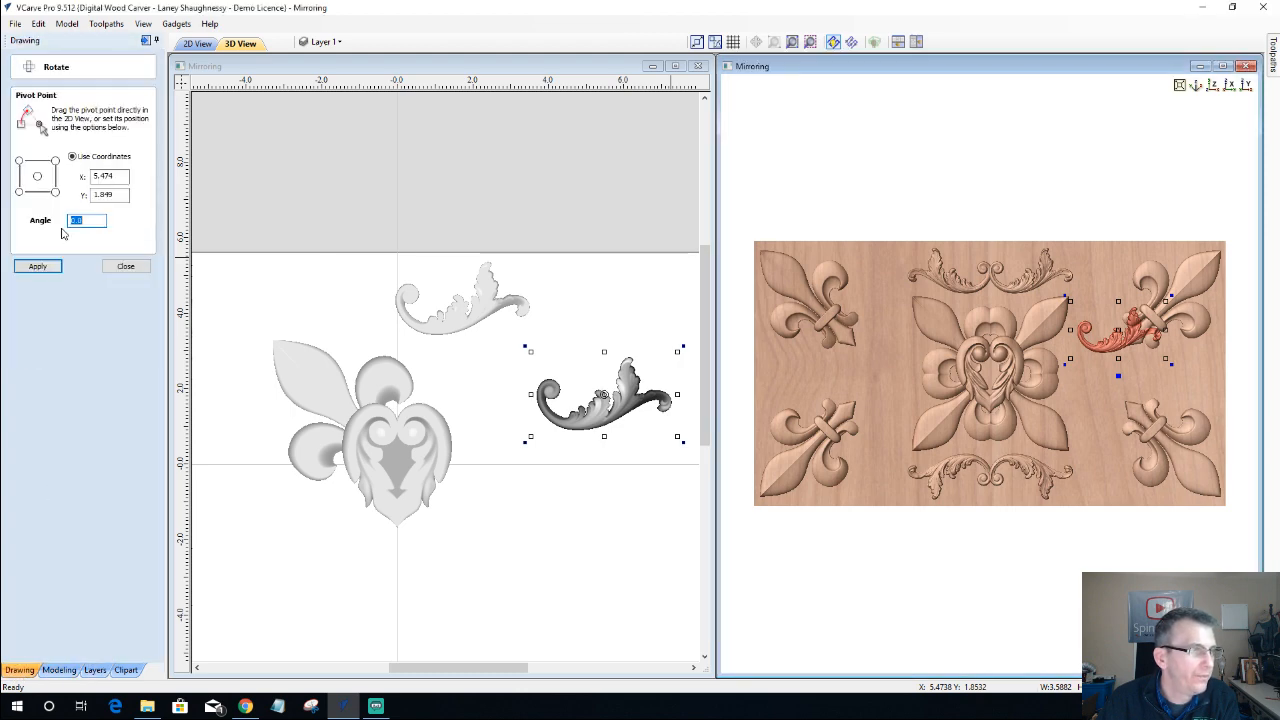
left_click(38, 177)
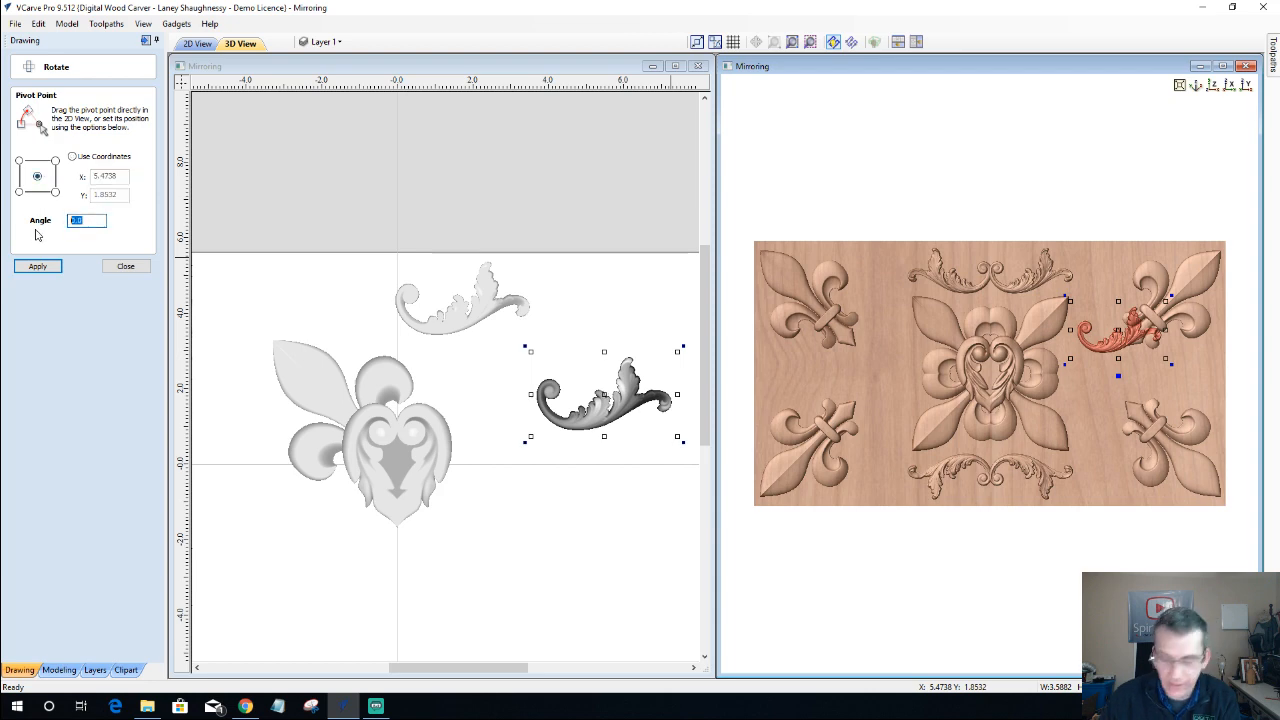
type("90")
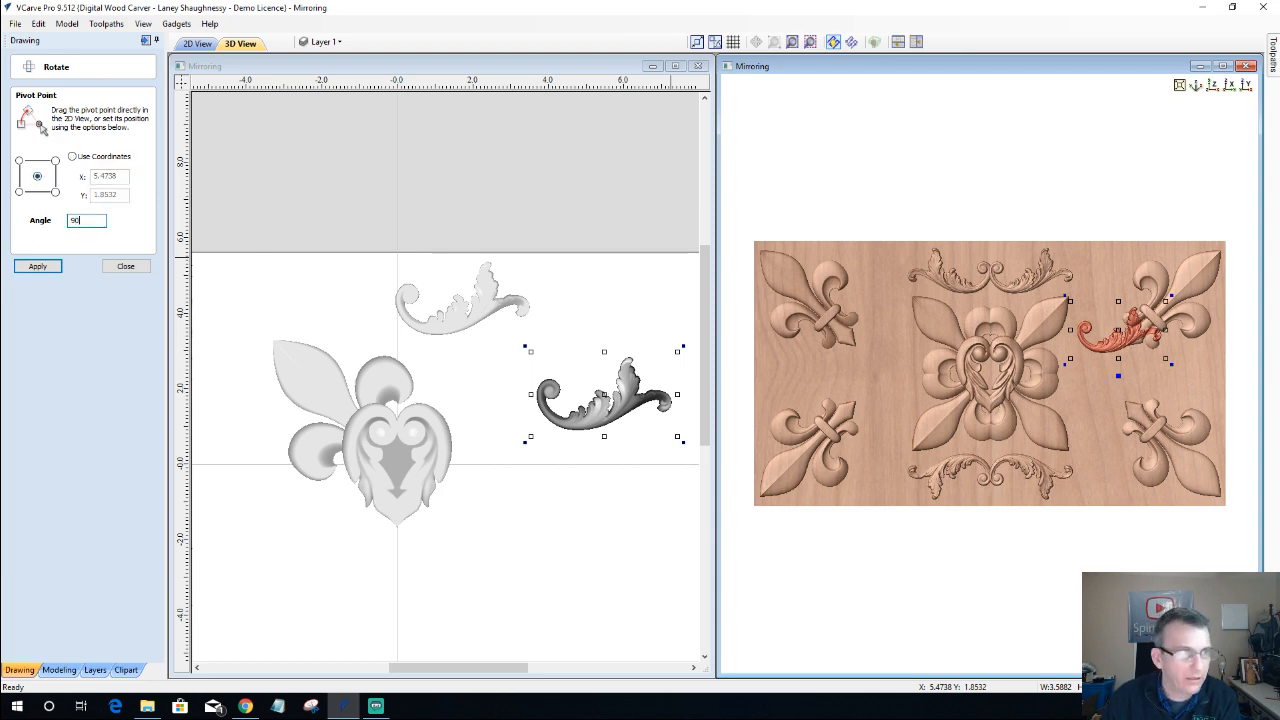
left_click(38, 267)
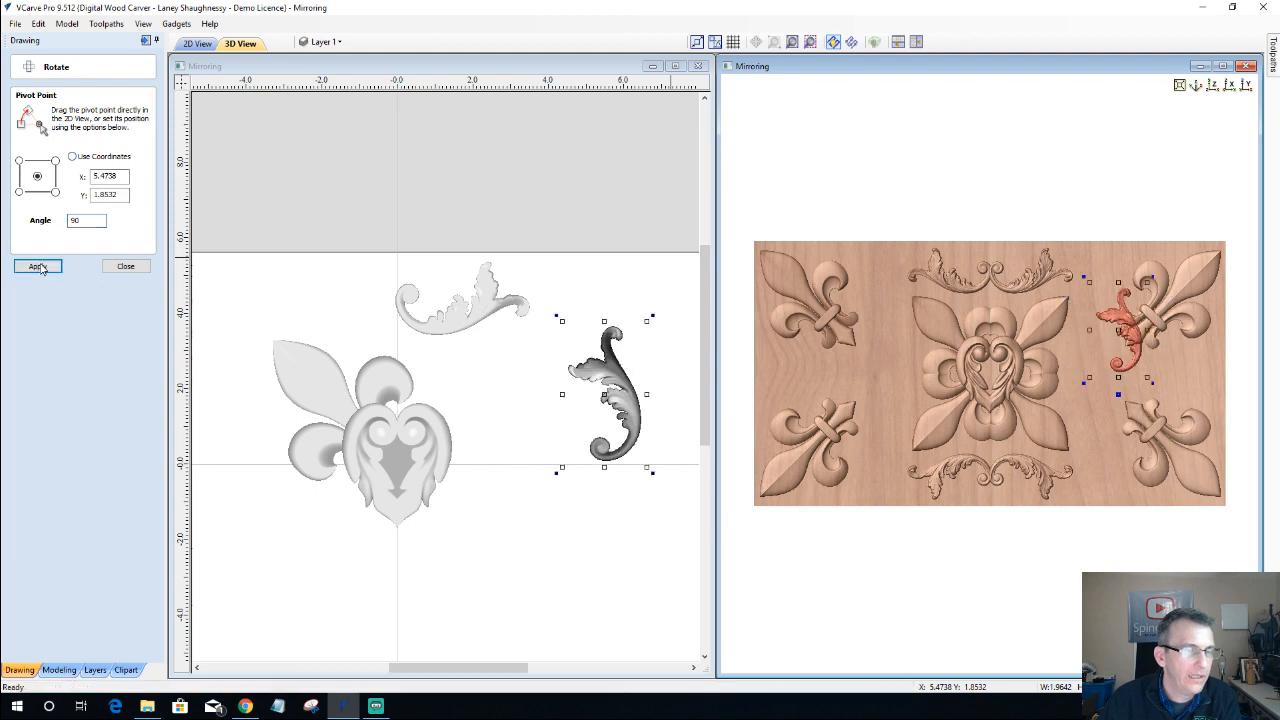
left_click(38, 267)
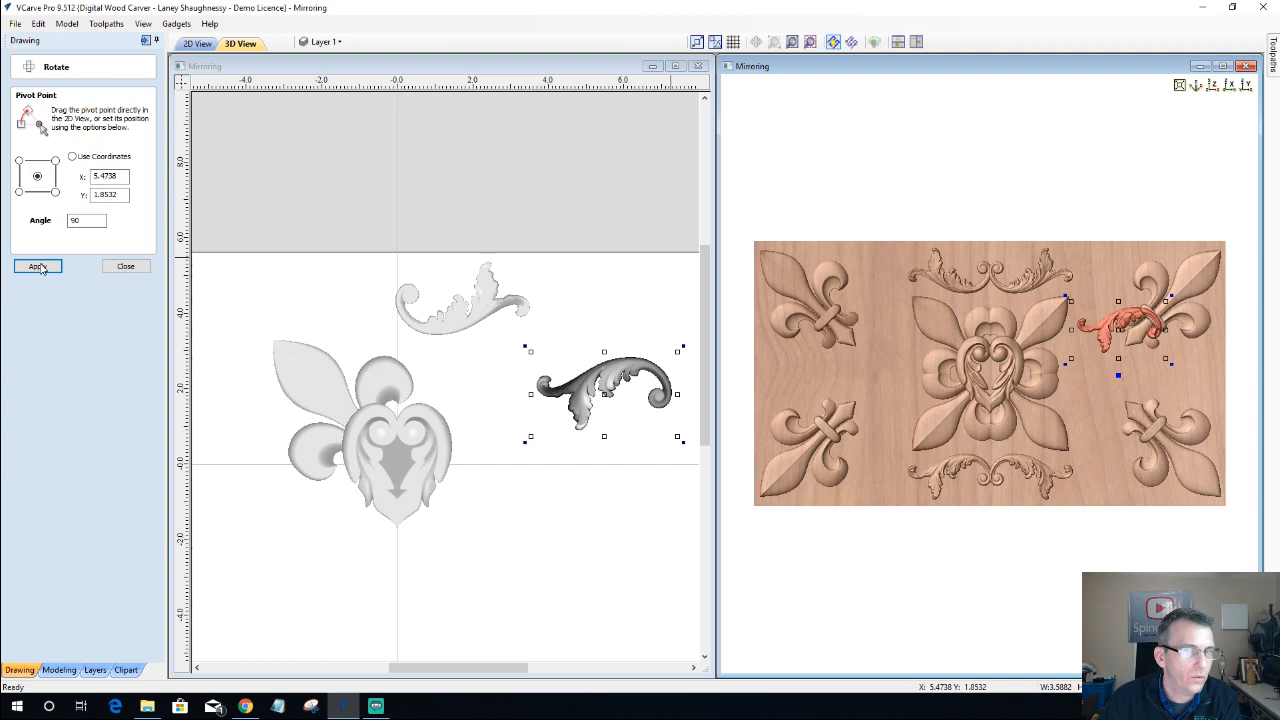
left_click(38, 266)
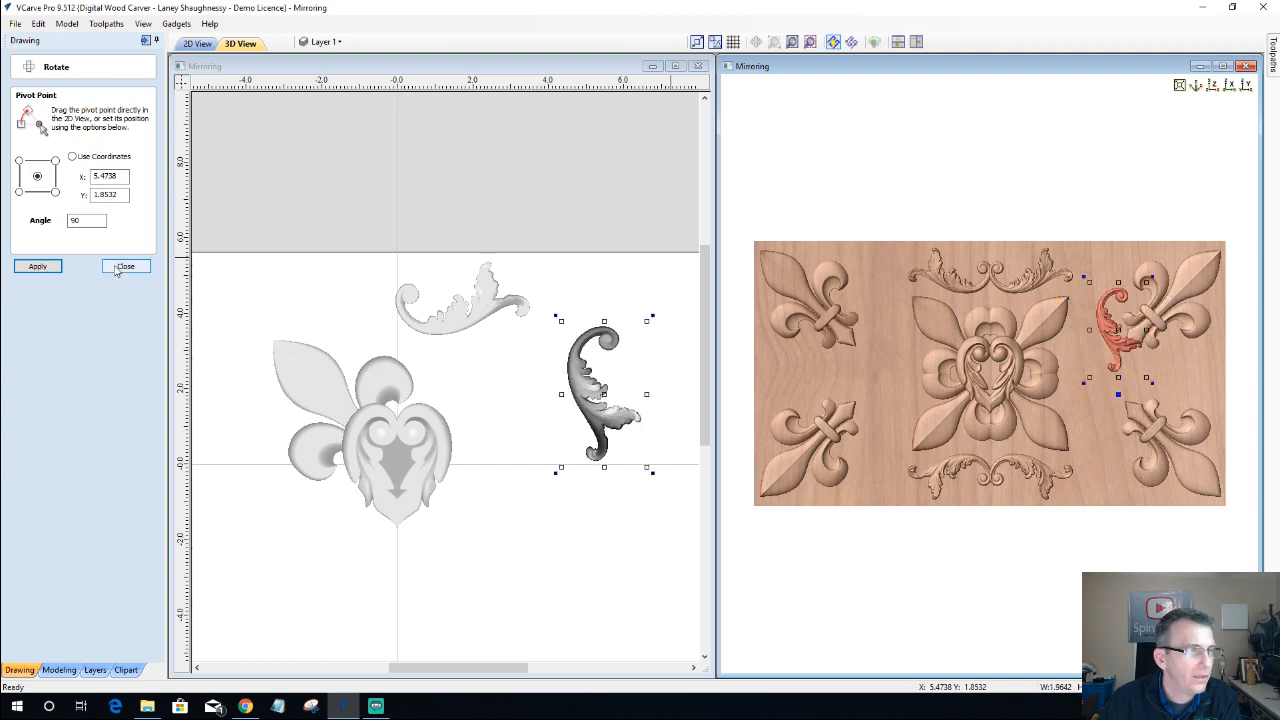
left_click(124, 266)
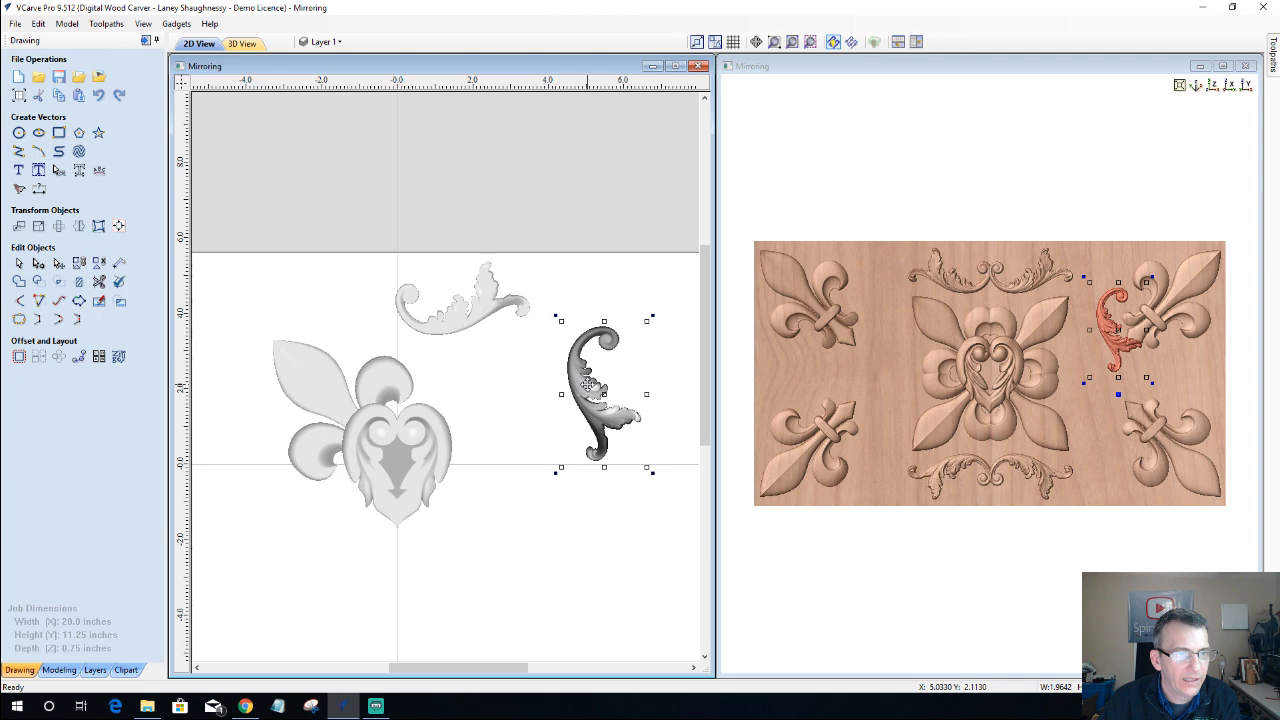
- Move the upright flourish into the lower-right quadrant, between the heart ornament and the fleur-de-lis, centred at about X 4.5, Y -1.7
left_click_drag(589, 385, 566, 514)
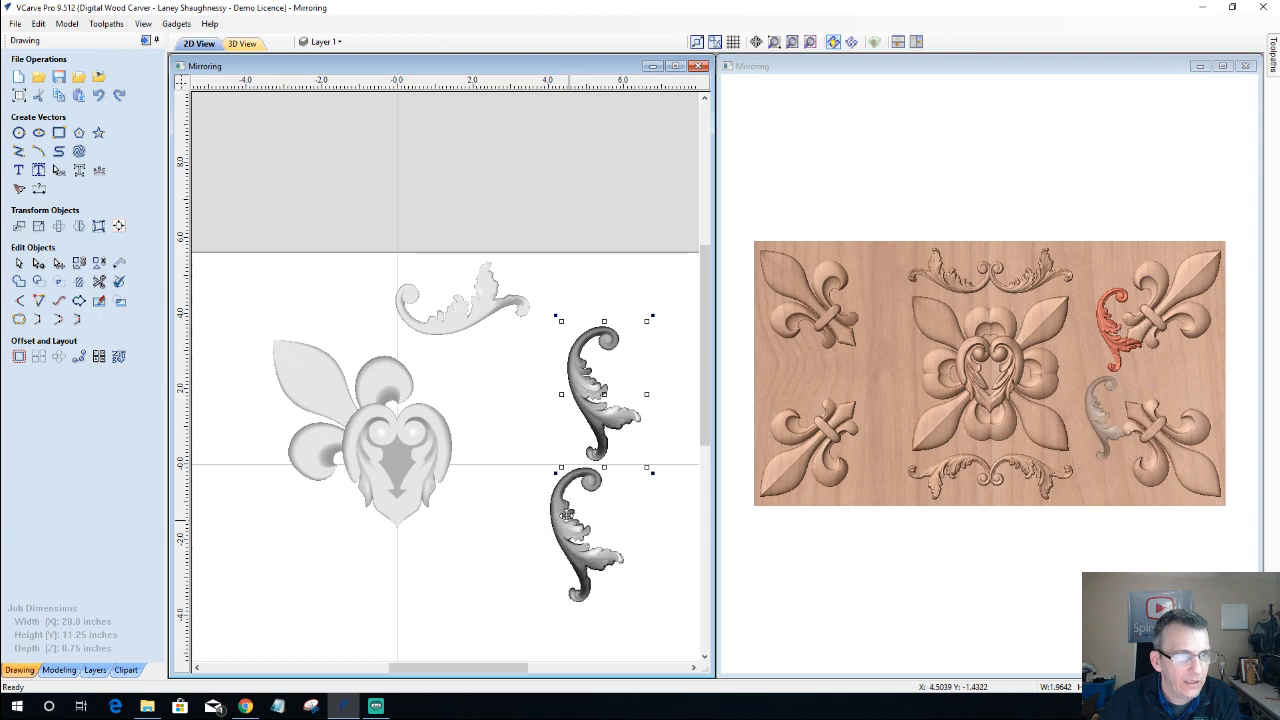
left_click_drag(566, 514, 566, 521)
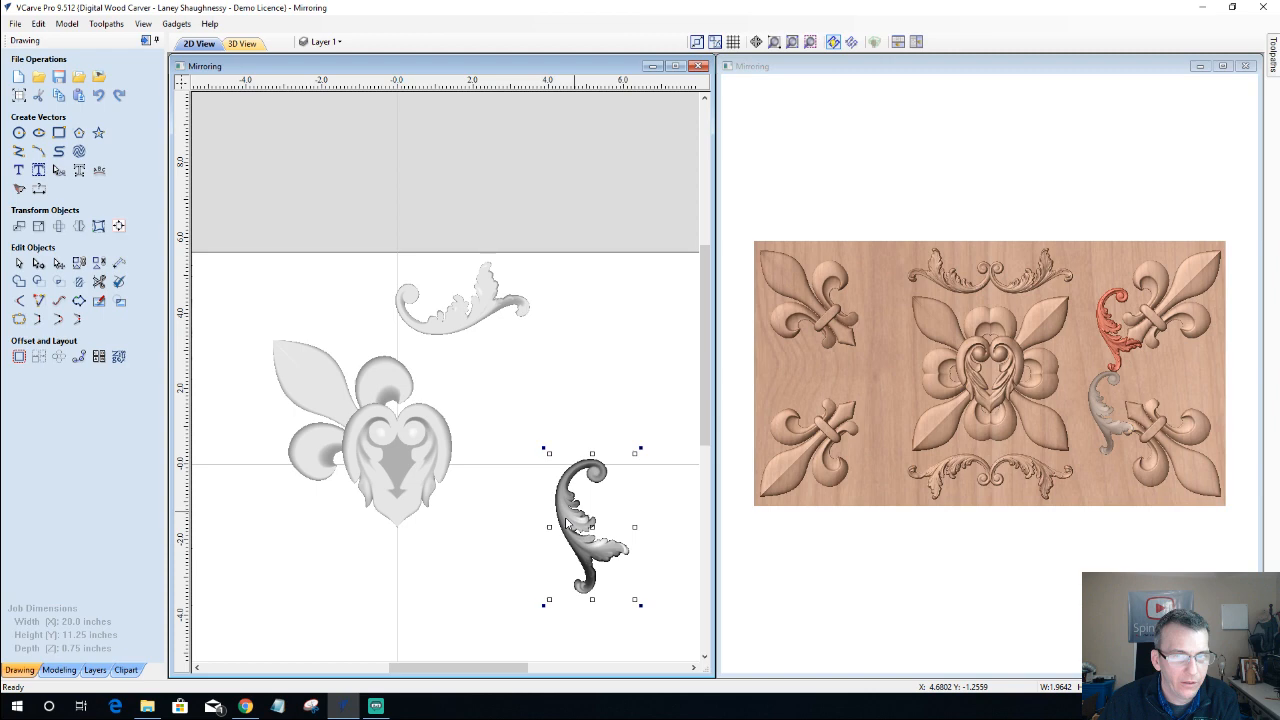
scroll(566, 521, "down", 1)
scroll(566, 515, "down", 1)
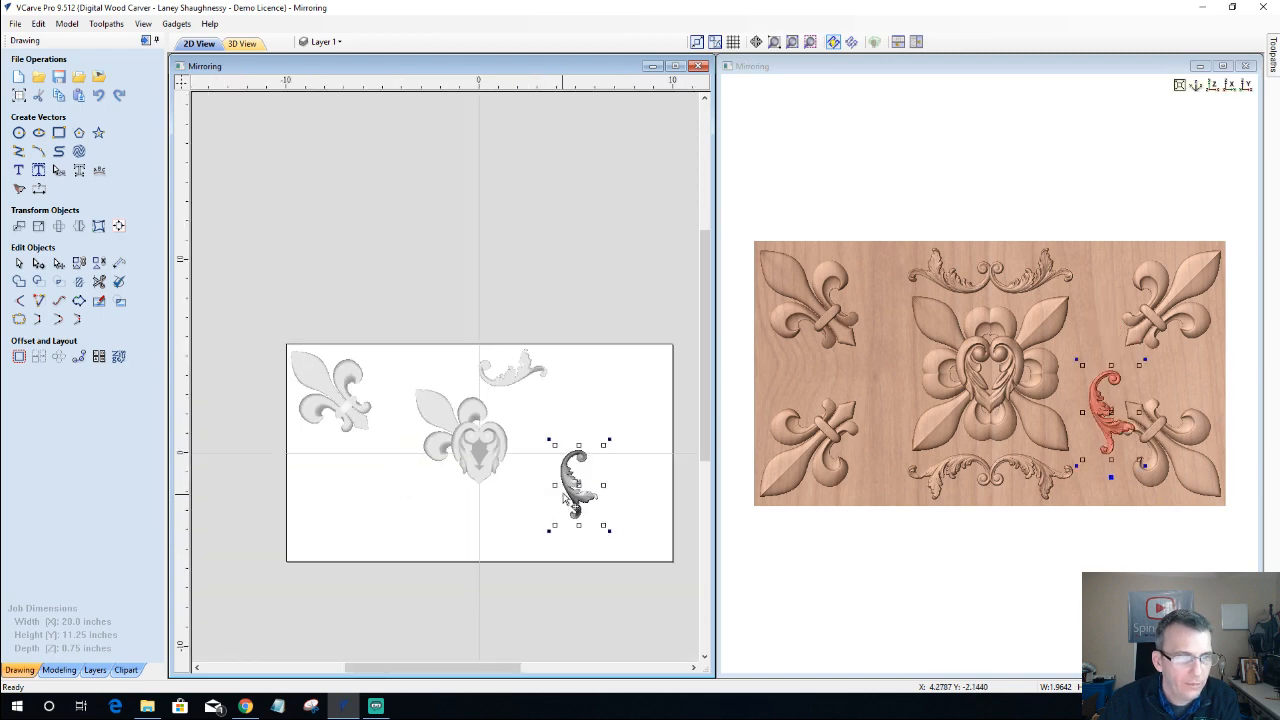
left_click_drag(570, 481, 554, 482)
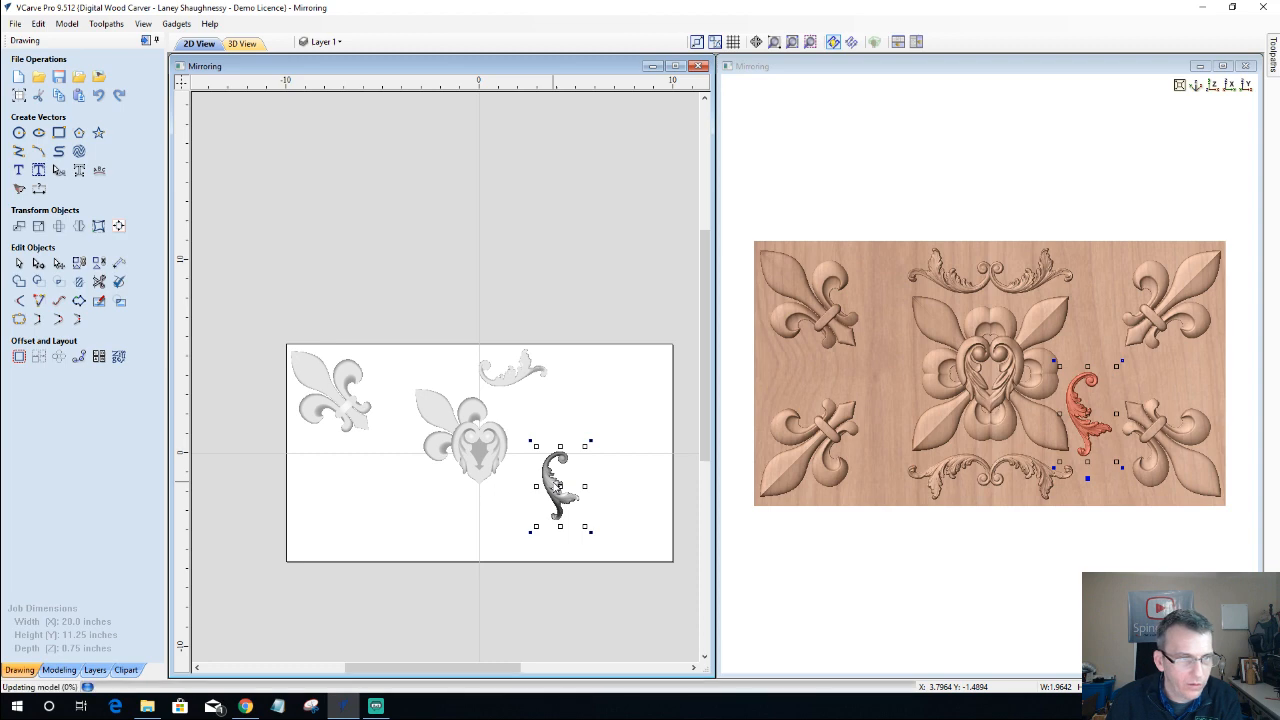
left_click_drag(558, 486, 565, 486)
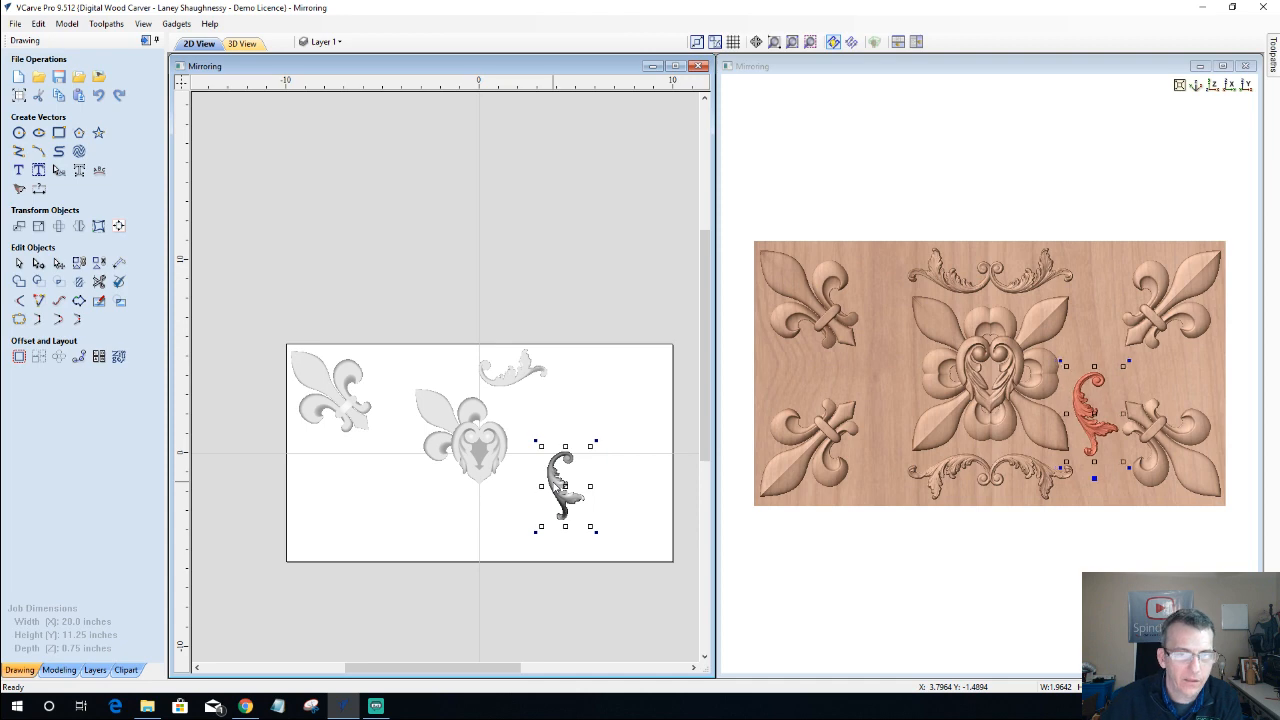
- Set the mirror mode of Level 6, which holds the upright flourish, to Bottom Right Quadrant
left_click(92, 670)
left_click(59, 670)
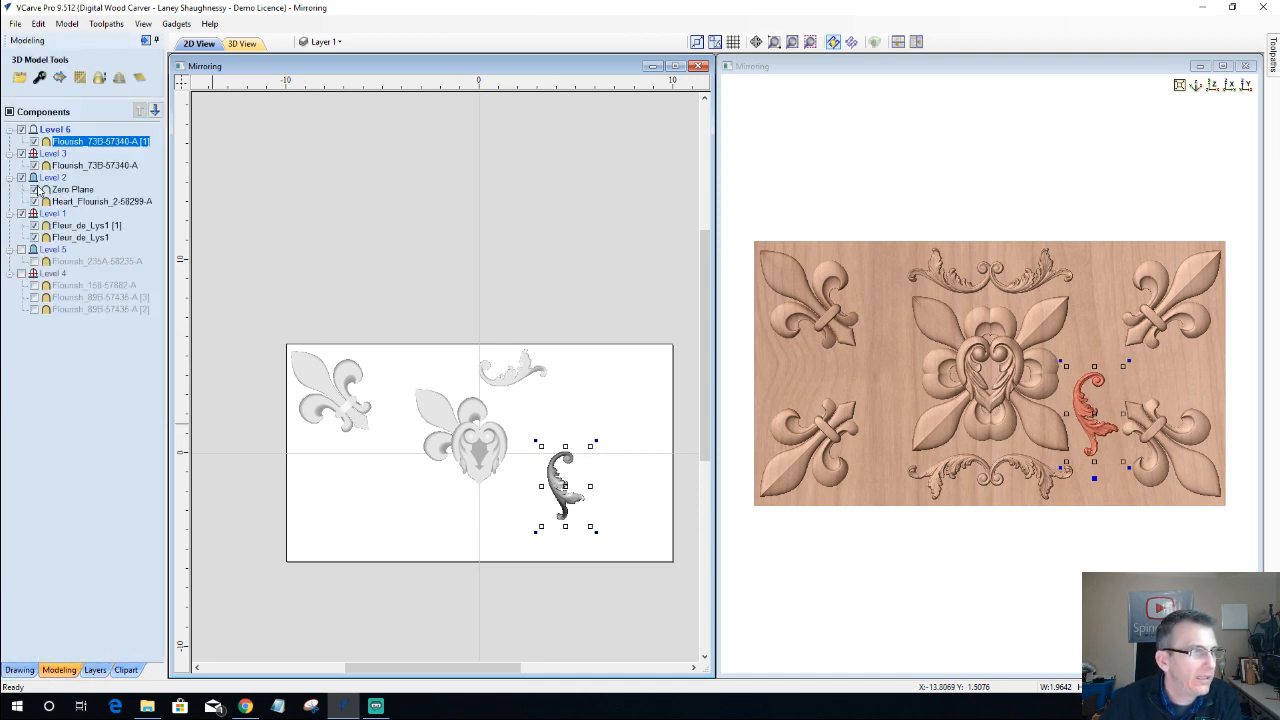
right_click(62, 130)
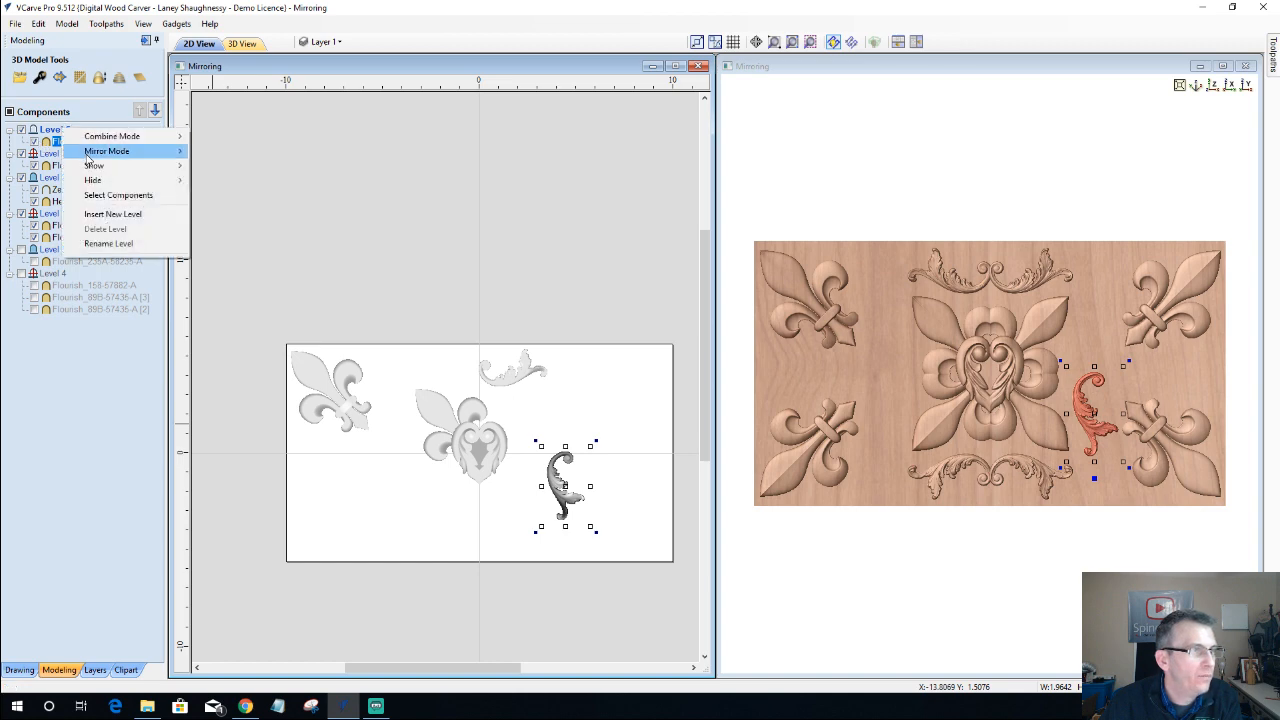
mouse_move(88, 154)
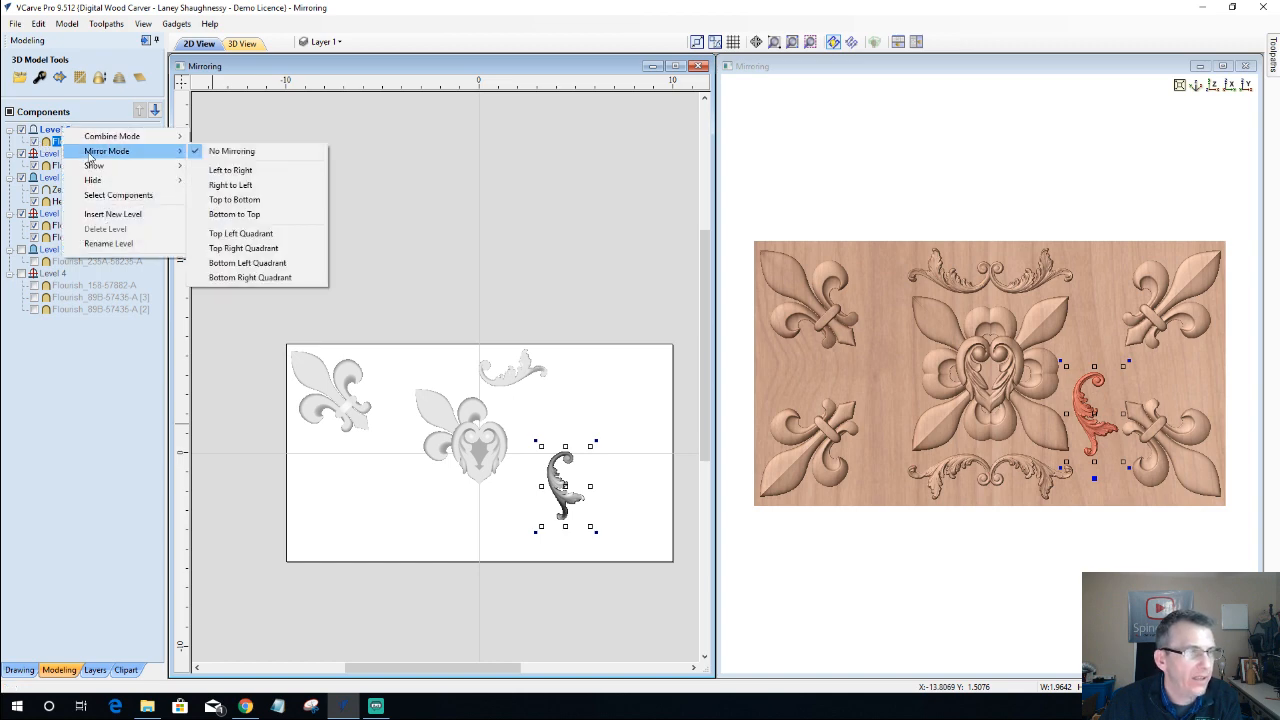
left_click(241, 278)
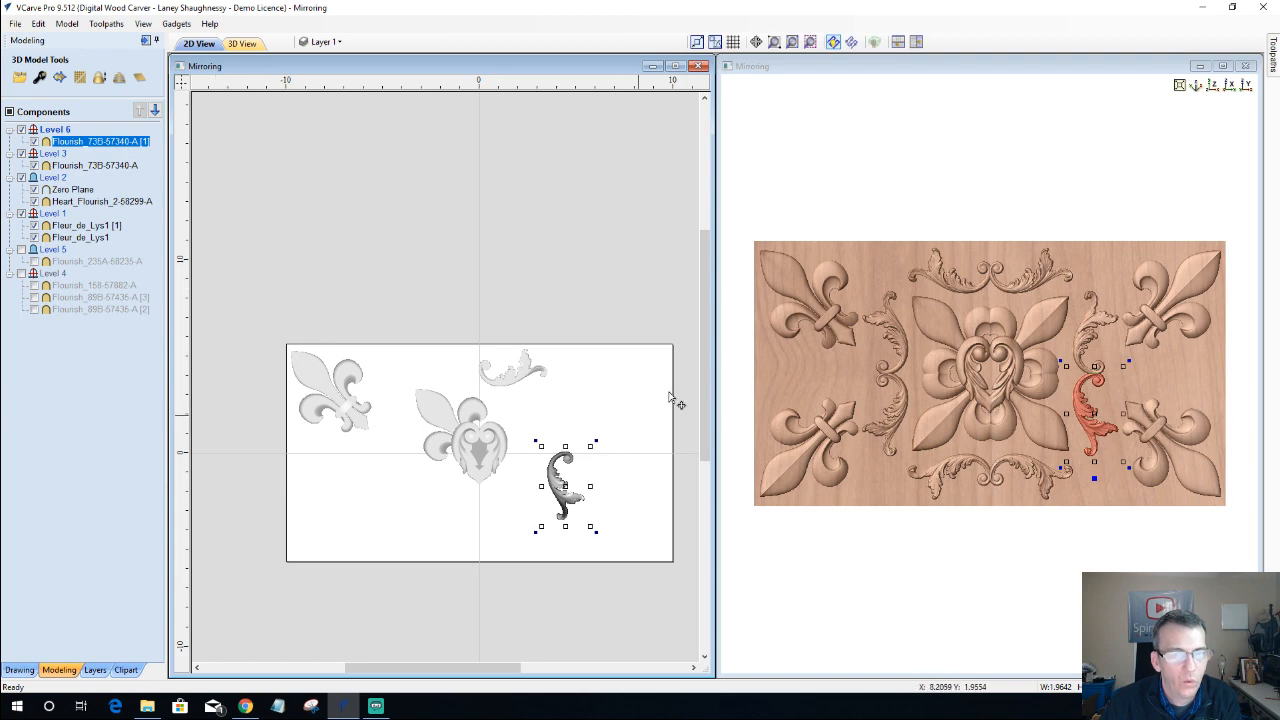
- Deselect the flourish and examine the complete mirrored panel in a tilted 3D view, enlarged to fill the workspace
left_click(869, 480)
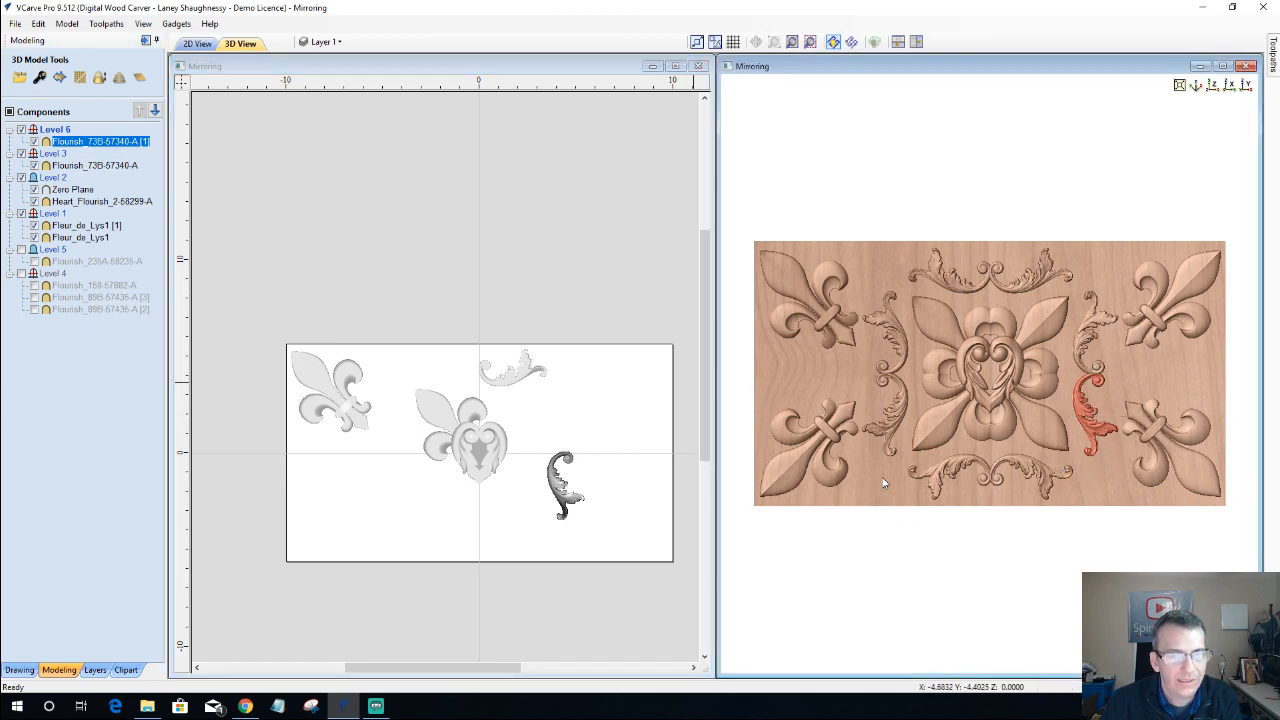
left_click(612, 532)
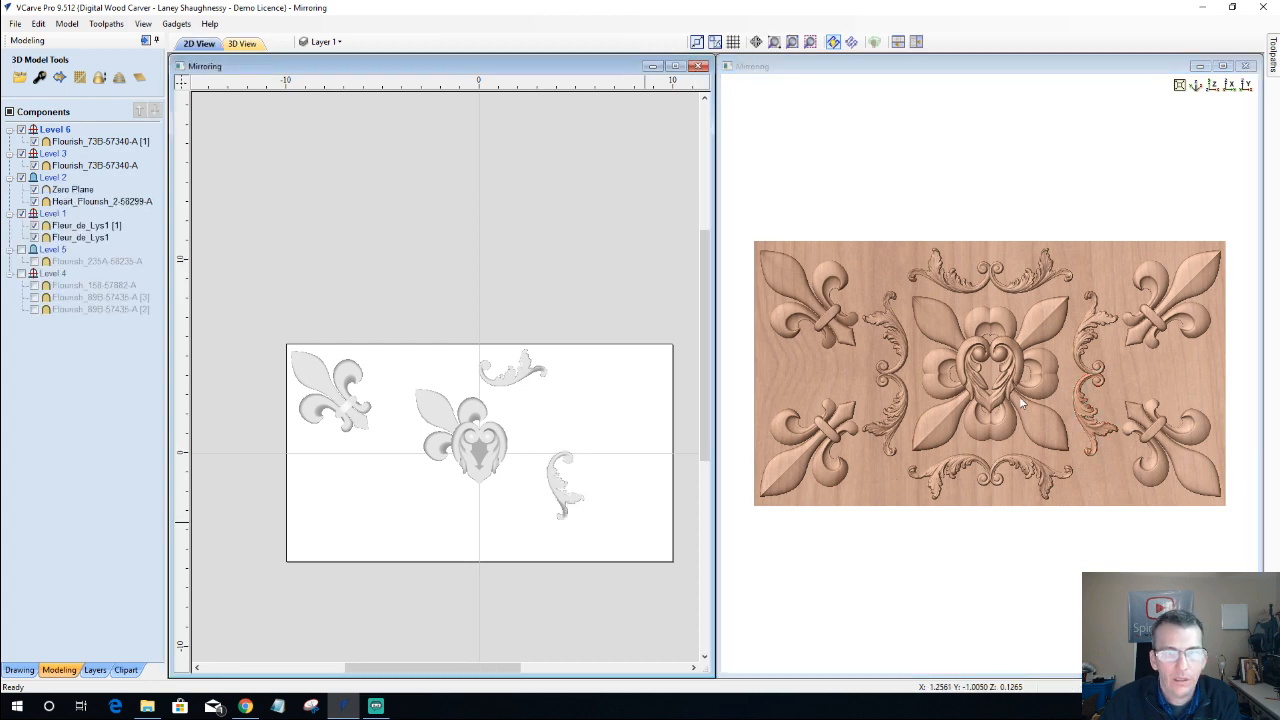
scroll(1022, 403, "up", 3)
scroll(1022, 403, "down", 3)
left_click_drag(1108, 533, 1135, 490)
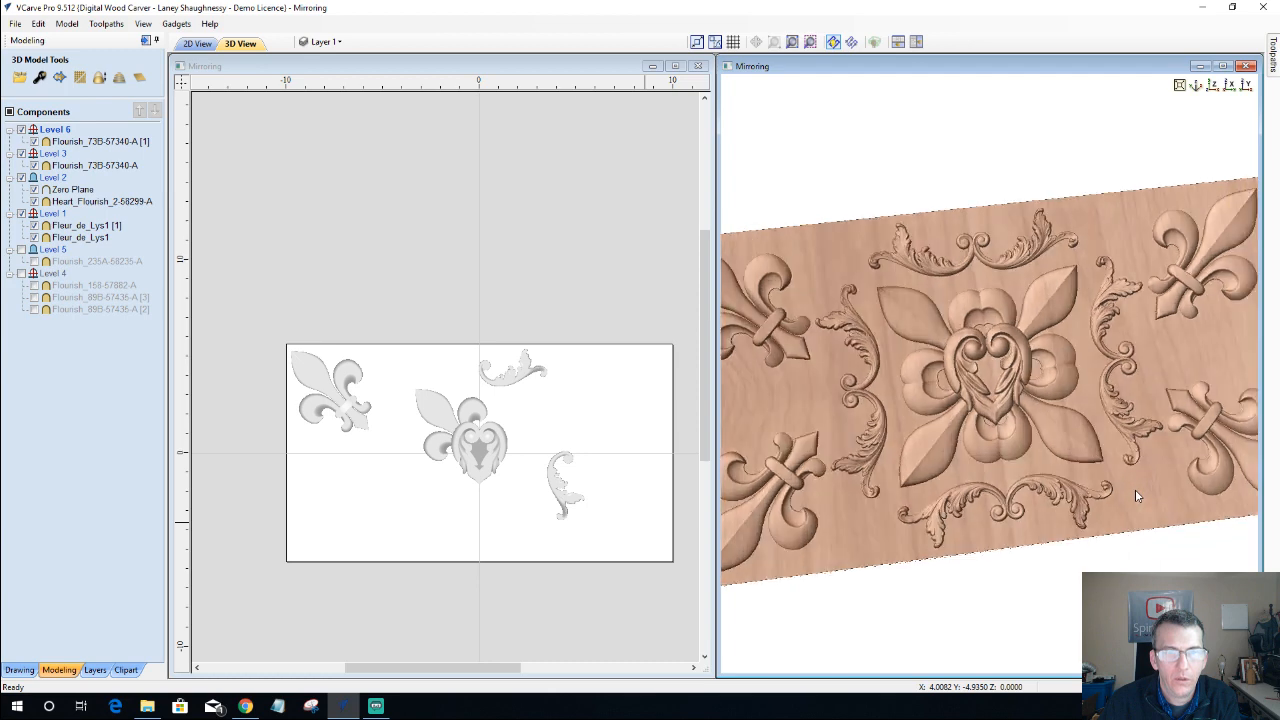
scroll(1022, 456, "down", 2)
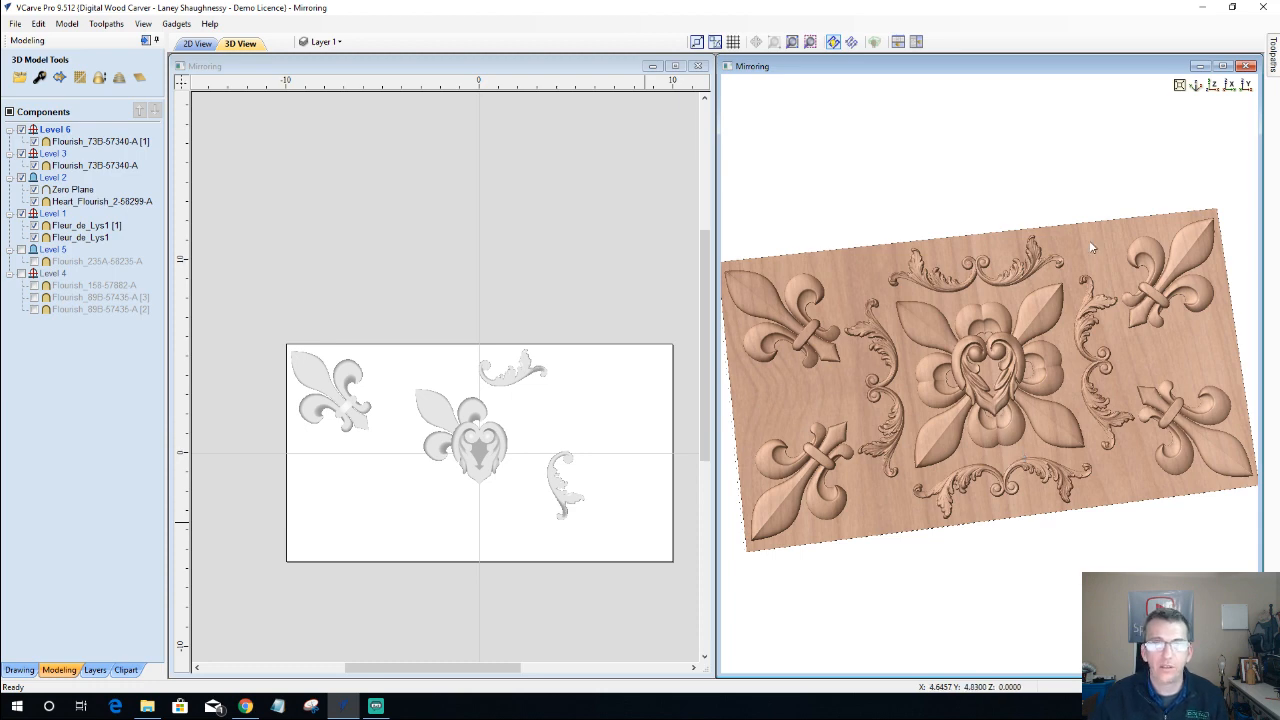
left_click(1226, 68)
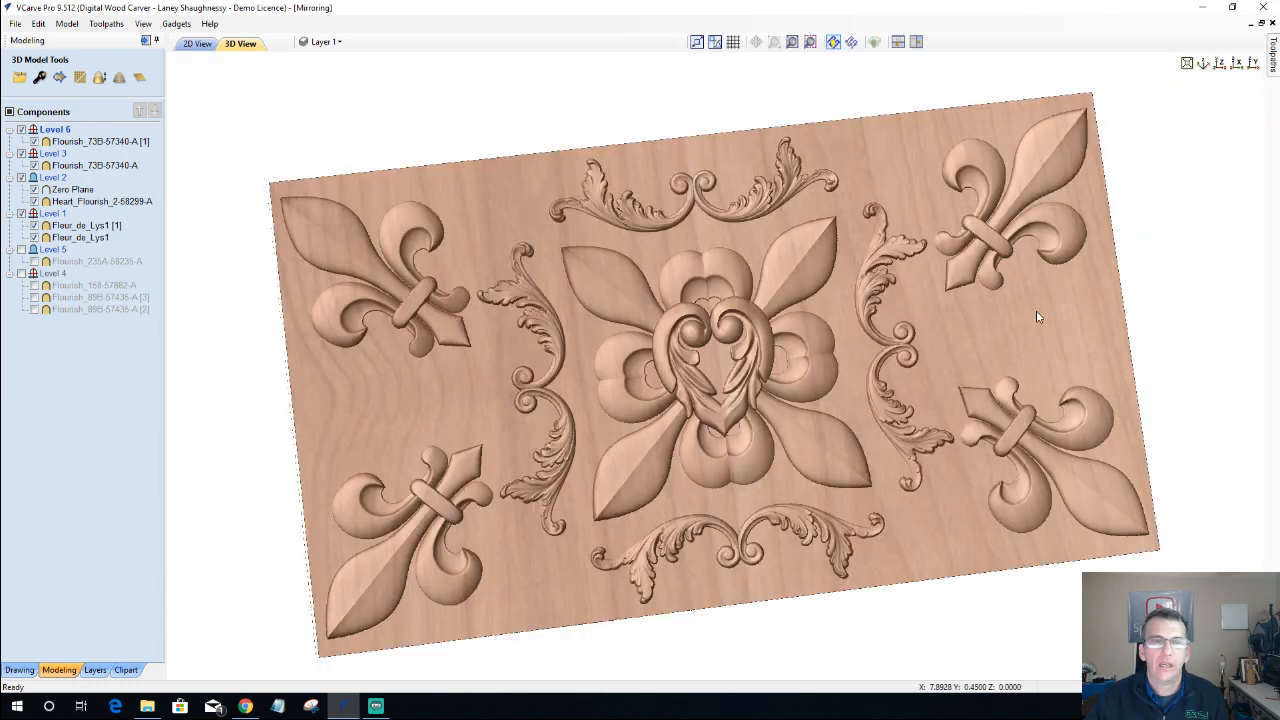
- View the panel straight from above, then open the Video Tutorial Browser page in the web browser
left_click(1219, 64)
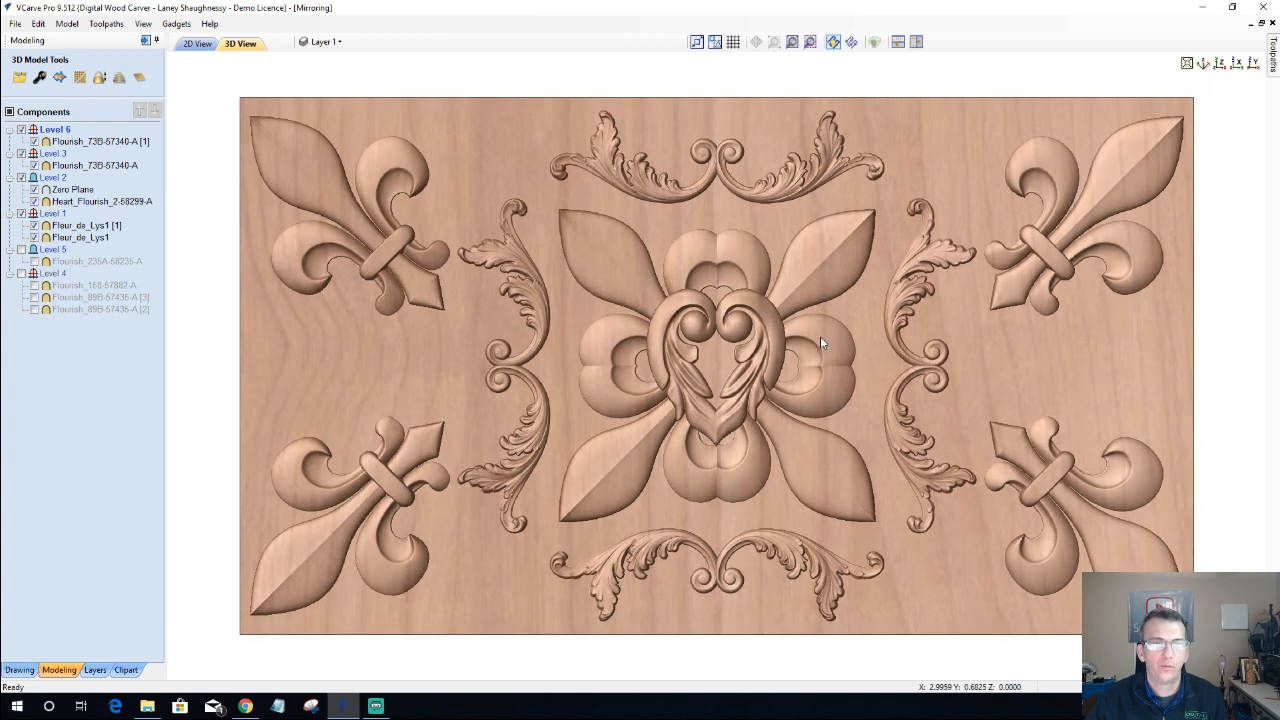
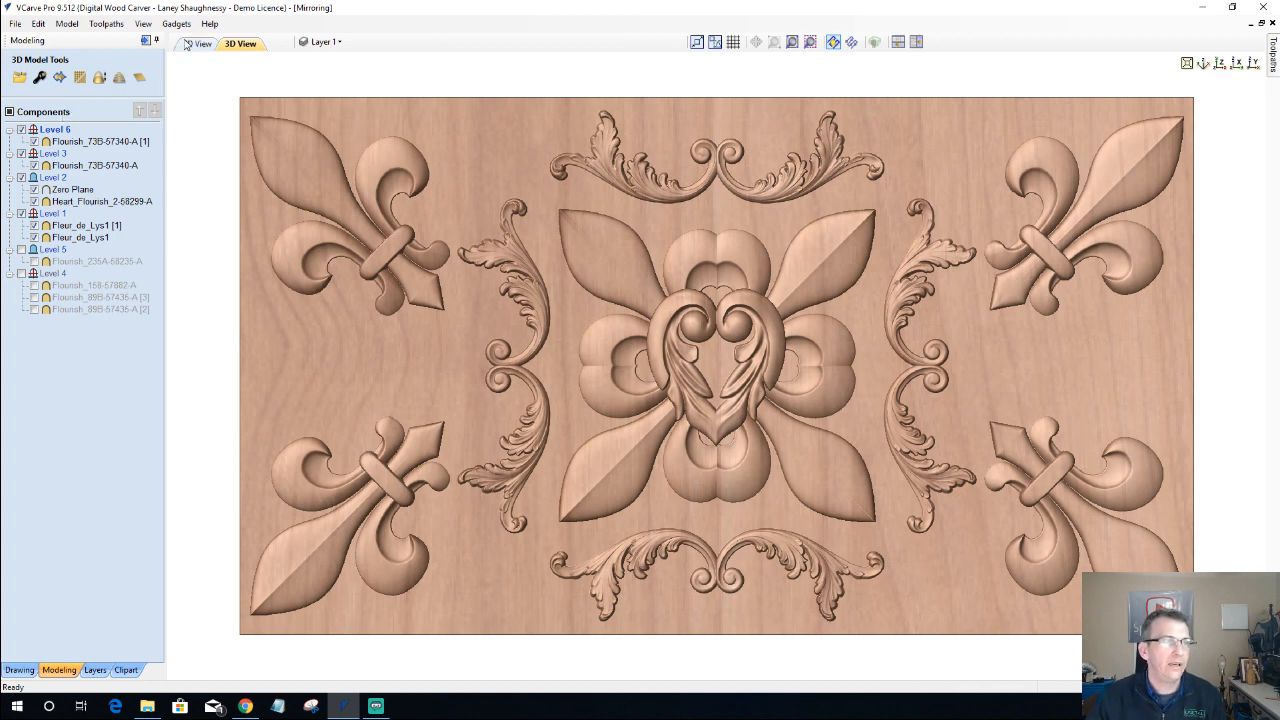
left_click(209, 23)
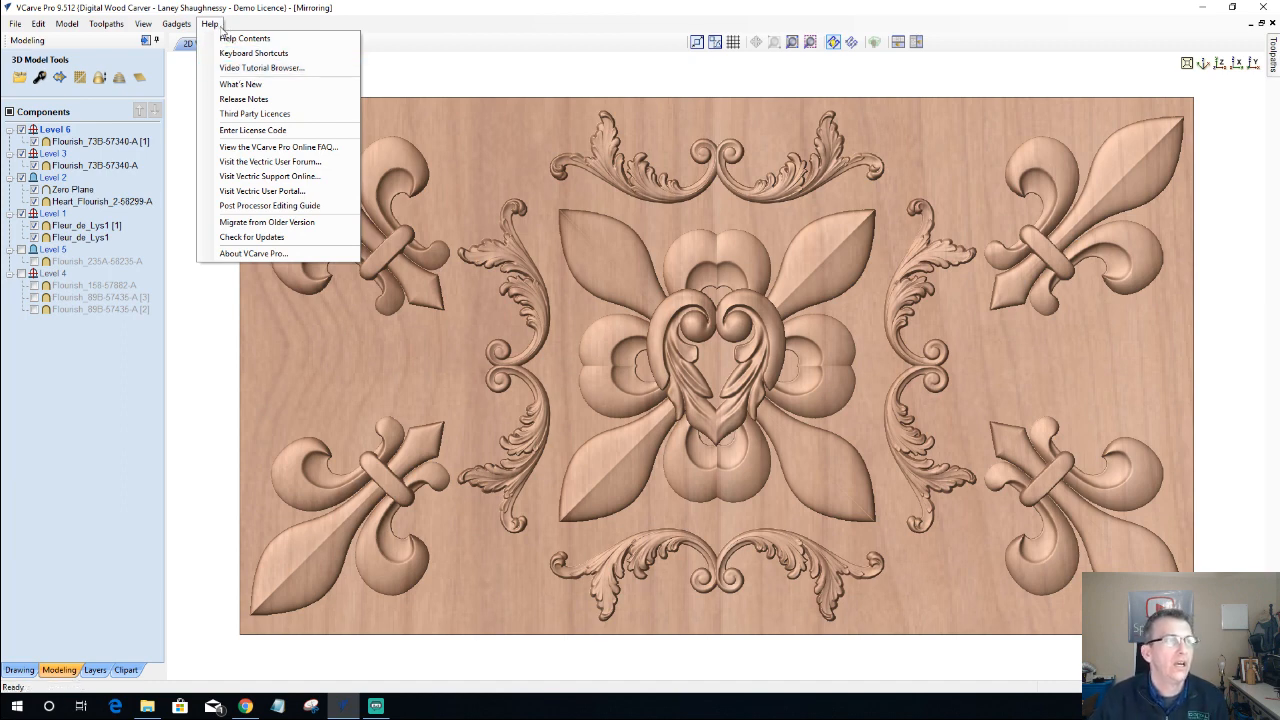
left_click(284, 70)
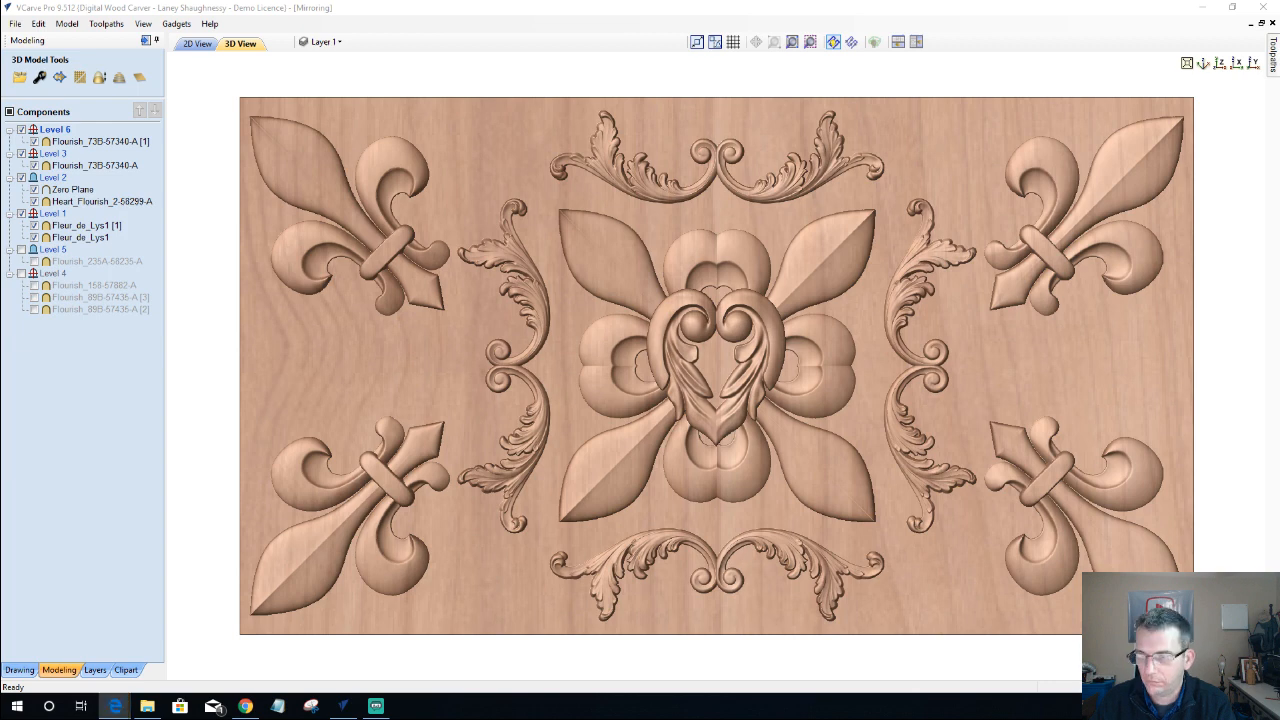
key("super+d")
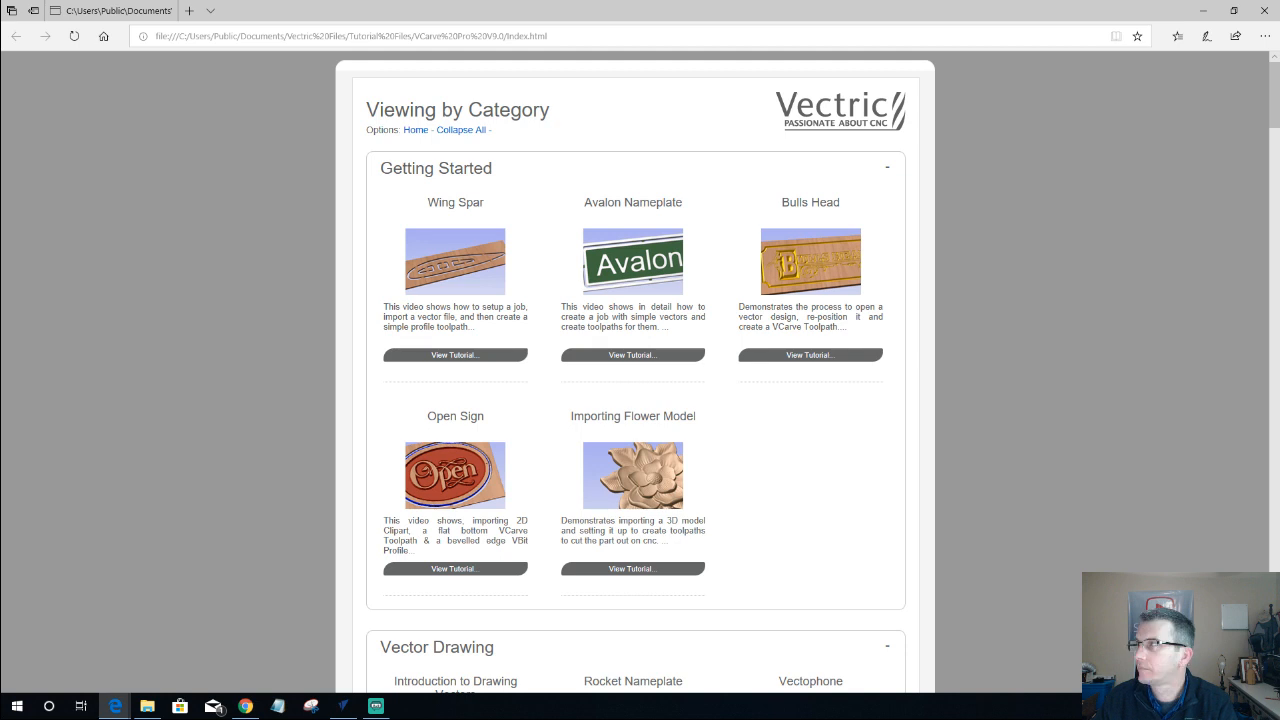
- Skim the tutorial categories from Getting Started down to Rotary and back up to Vector Drawing
scroll(749, 478, "down", 15)
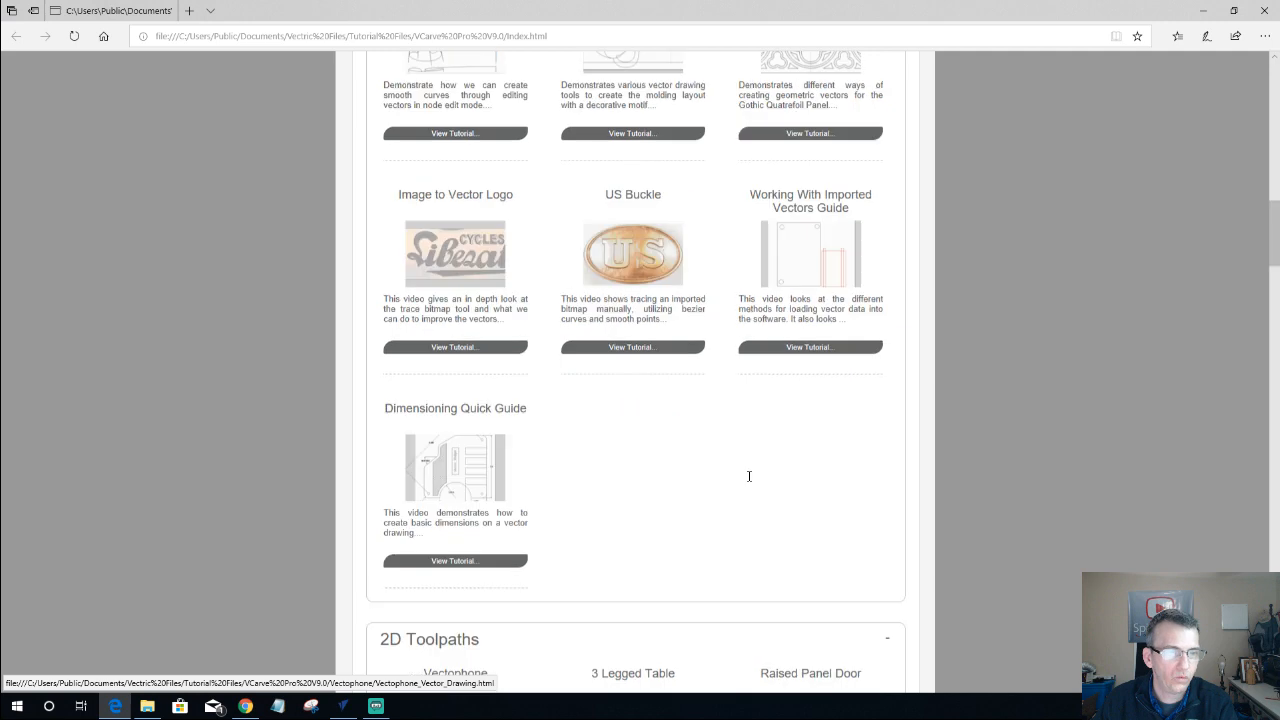
scroll(749, 476, "down", 15)
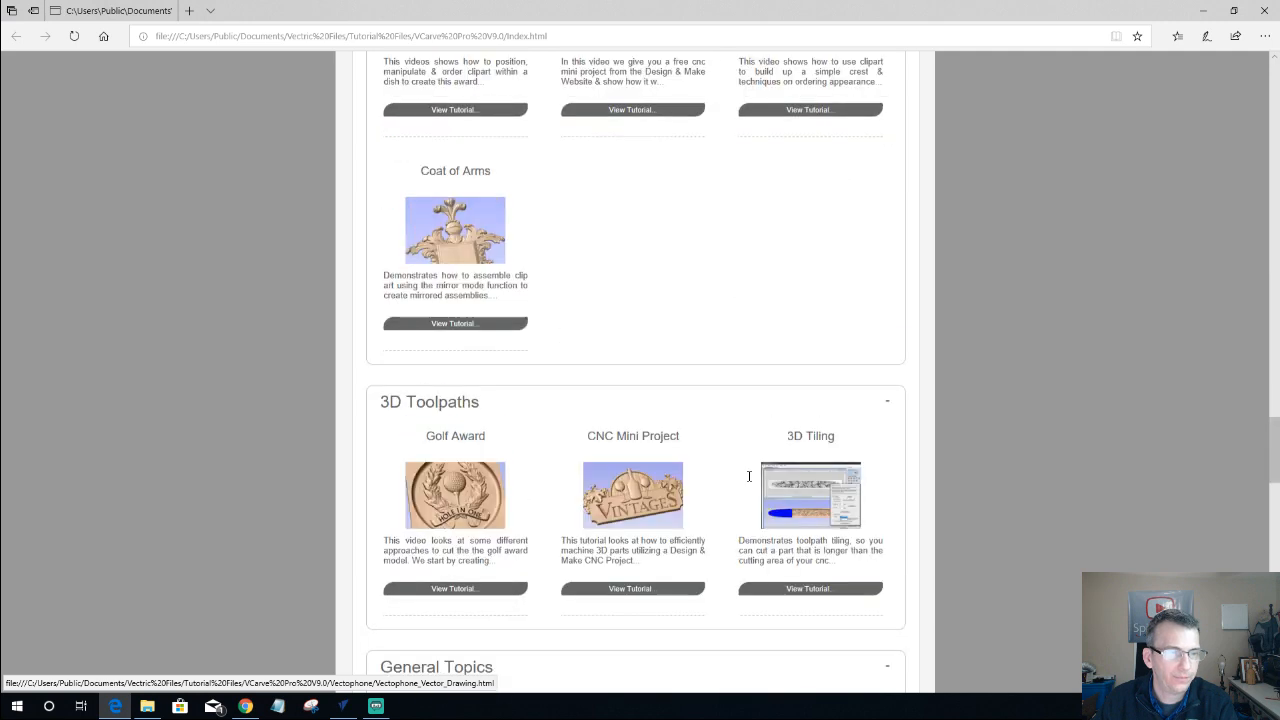
scroll(749, 477, "down", 5)
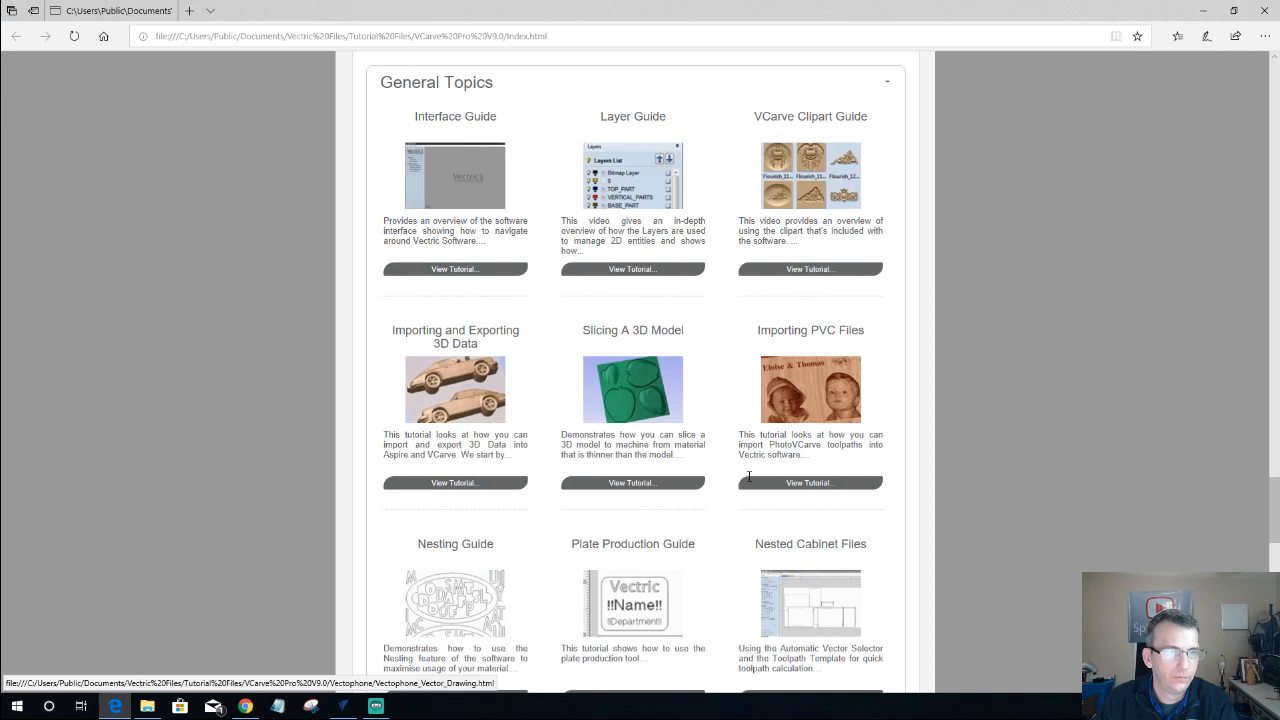
scroll(749, 478, "down", 4)
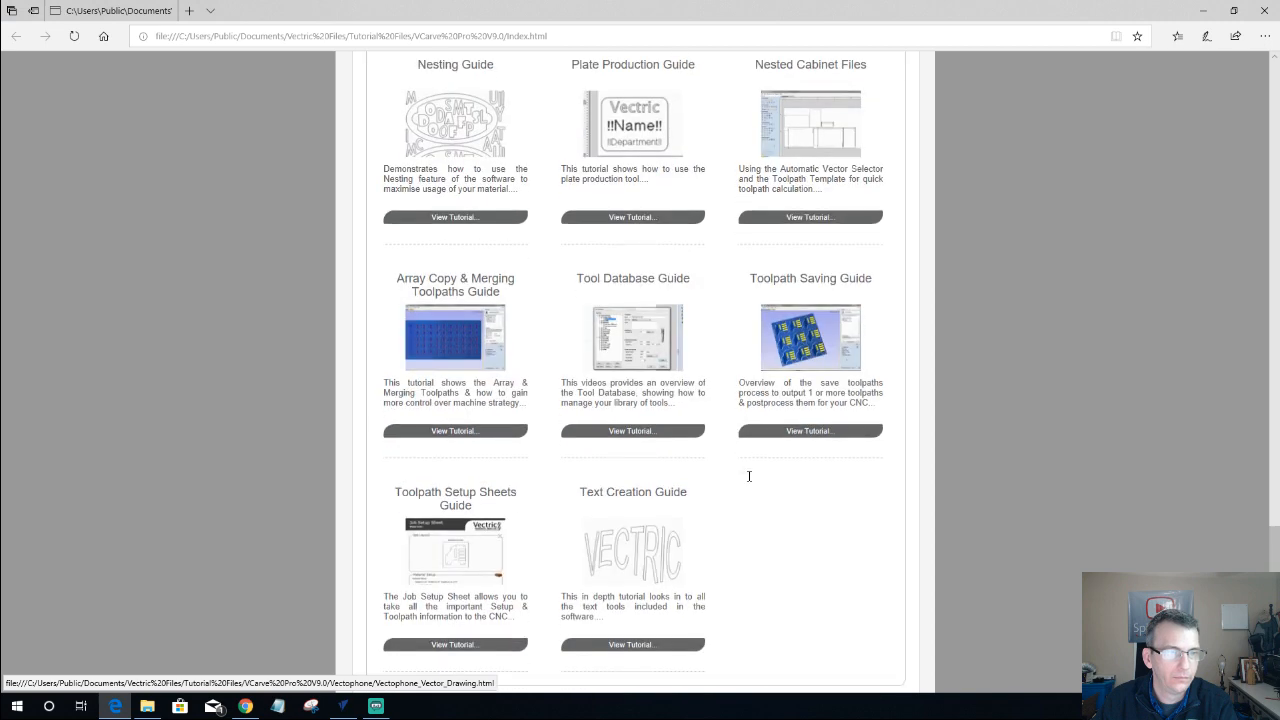
scroll(749, 476, "down", 6)
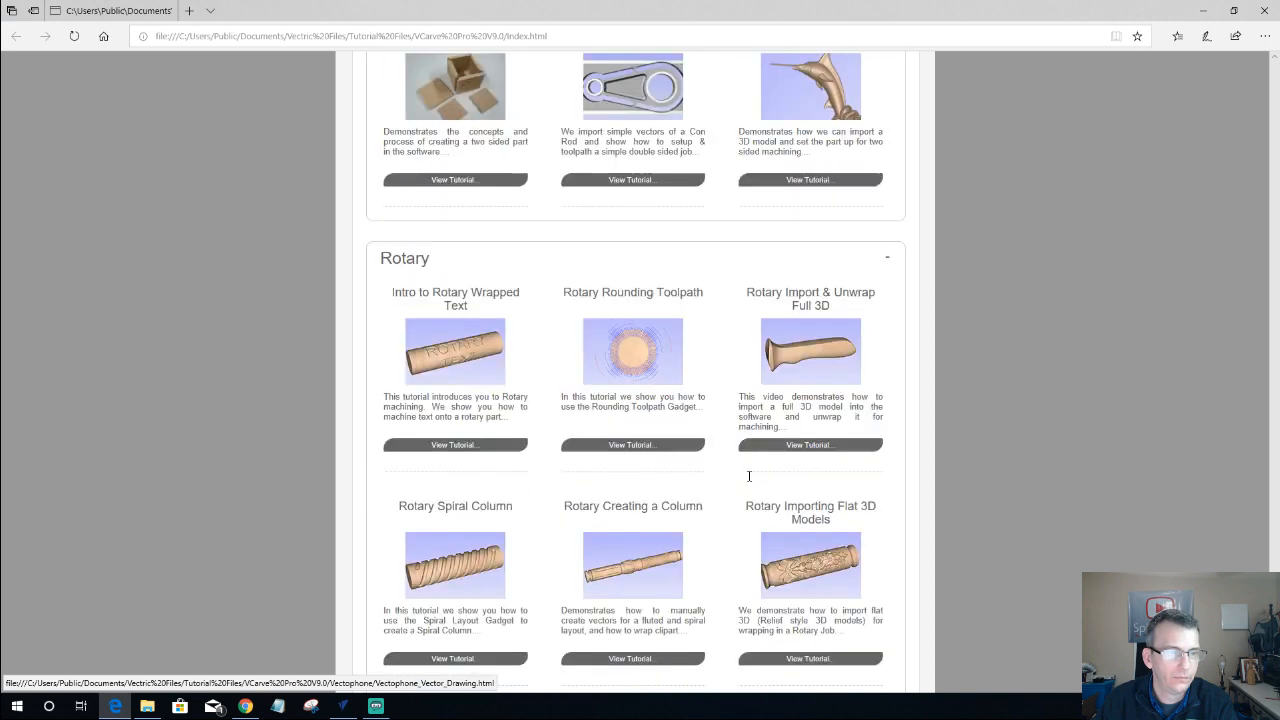
scroll(749, 477, "up", 5)
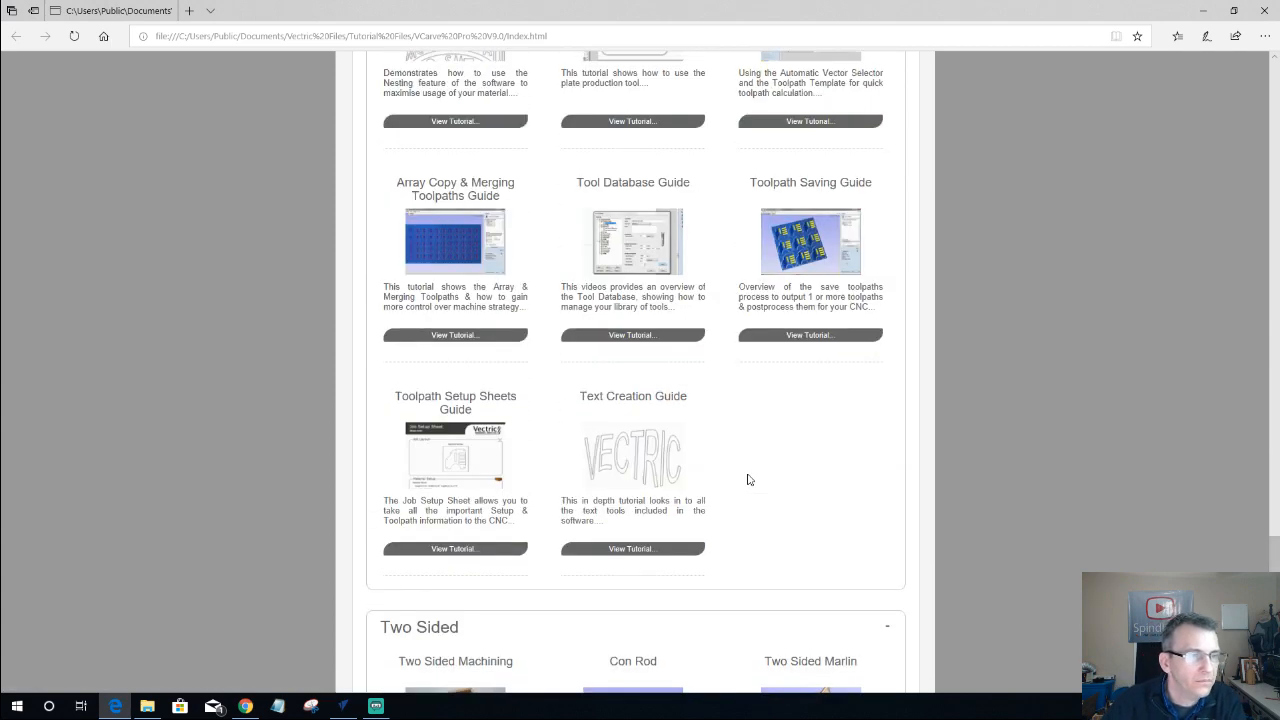
scroll(749, 480, "up", 1)
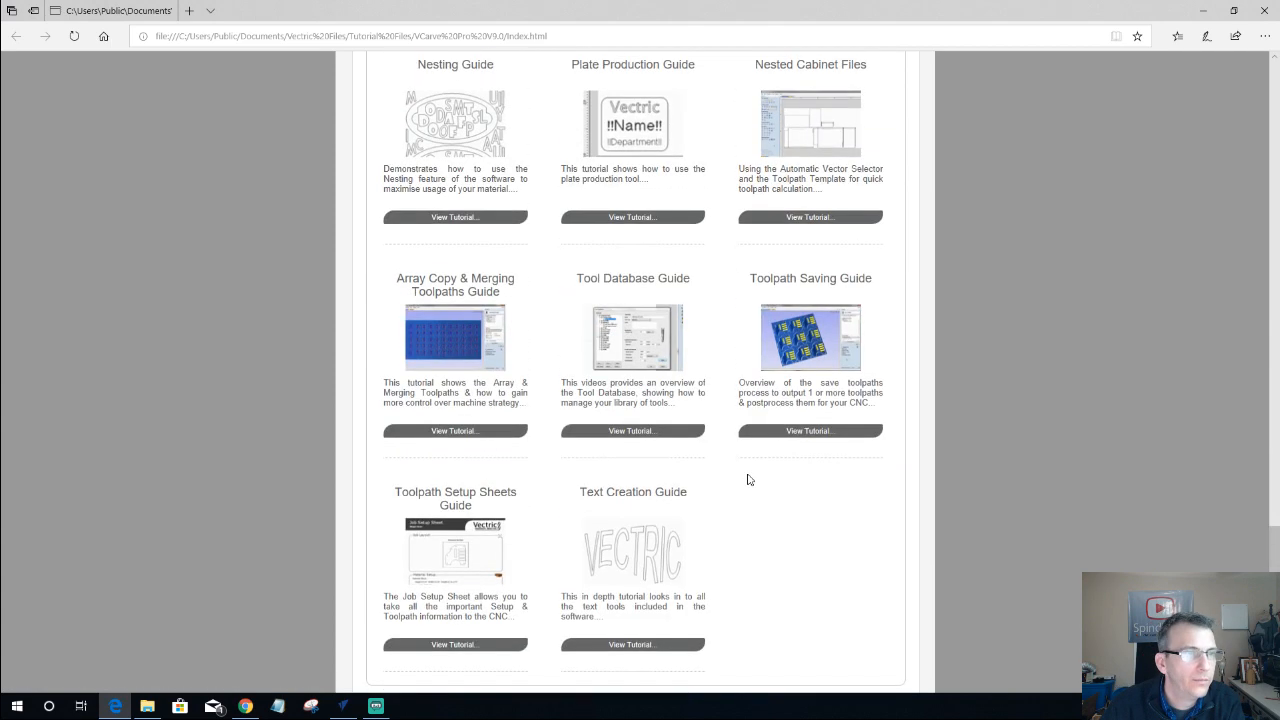
scroll(749, 480, "up", 4)
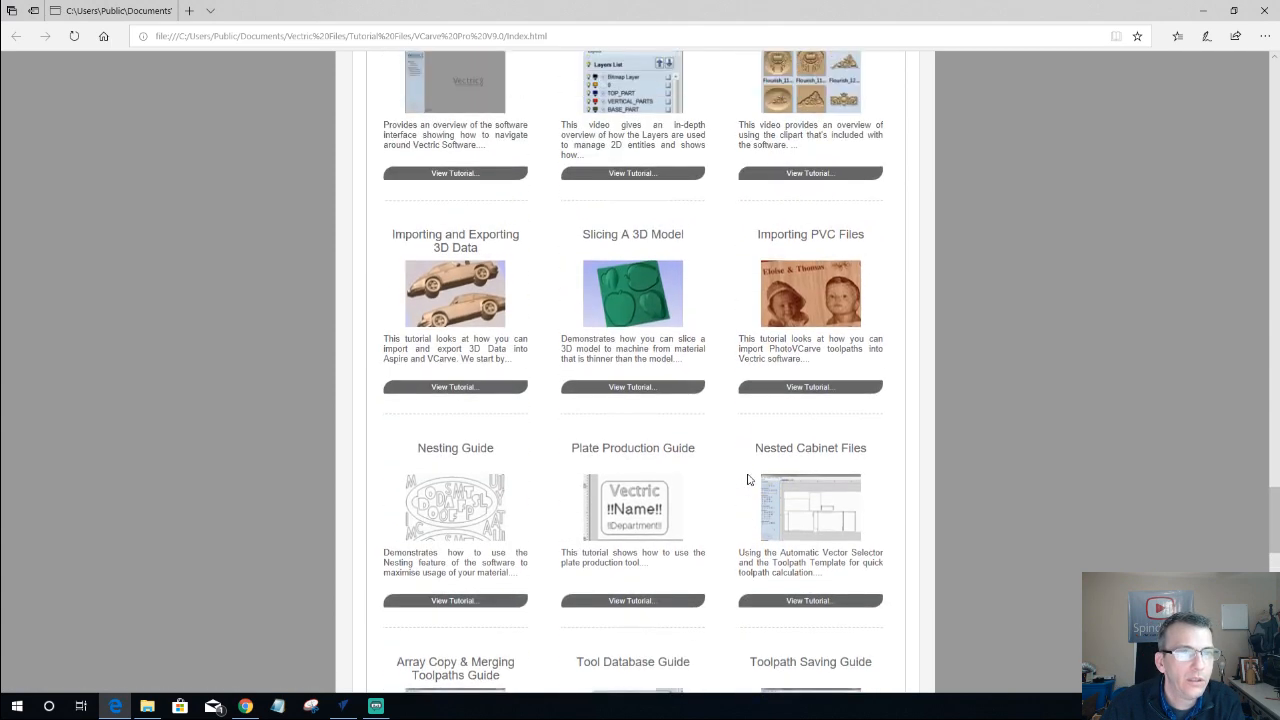
scroll(749, 480, "up", 2)
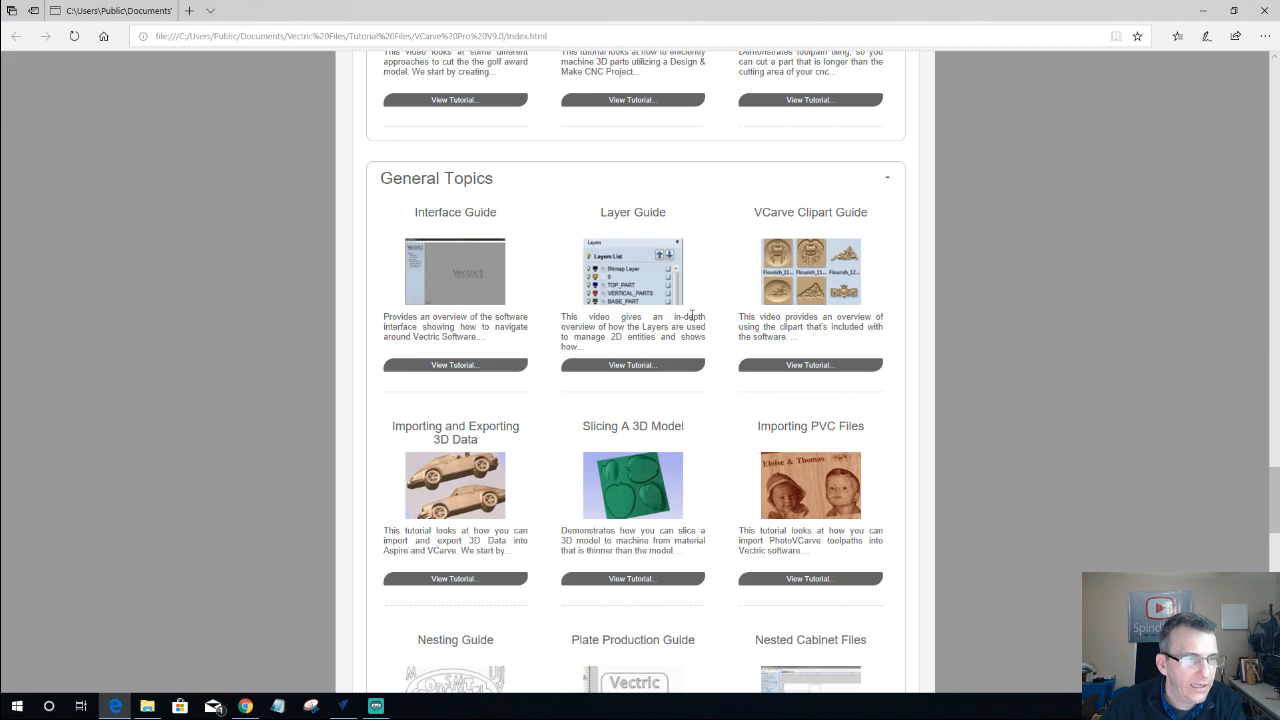
scroll(691, 315, "up", 1)
scroll(691, 315, "up", 1)
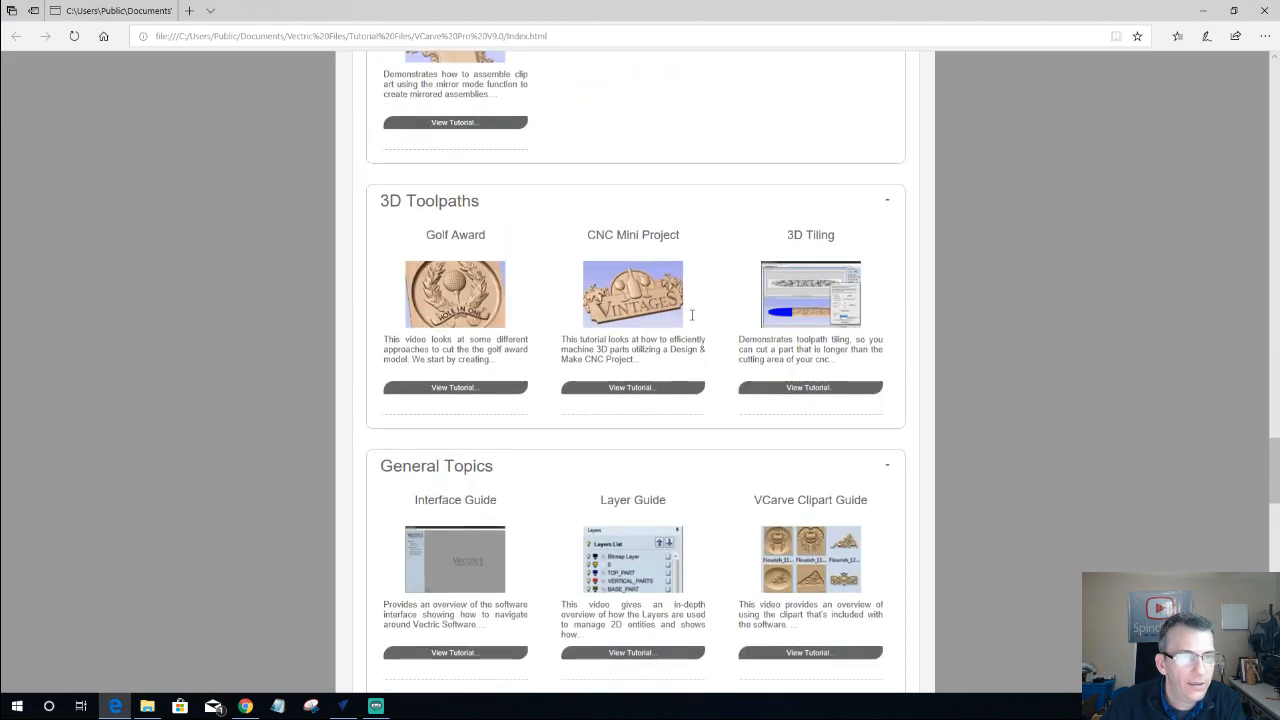
scroll(691, 315, "up", 4)
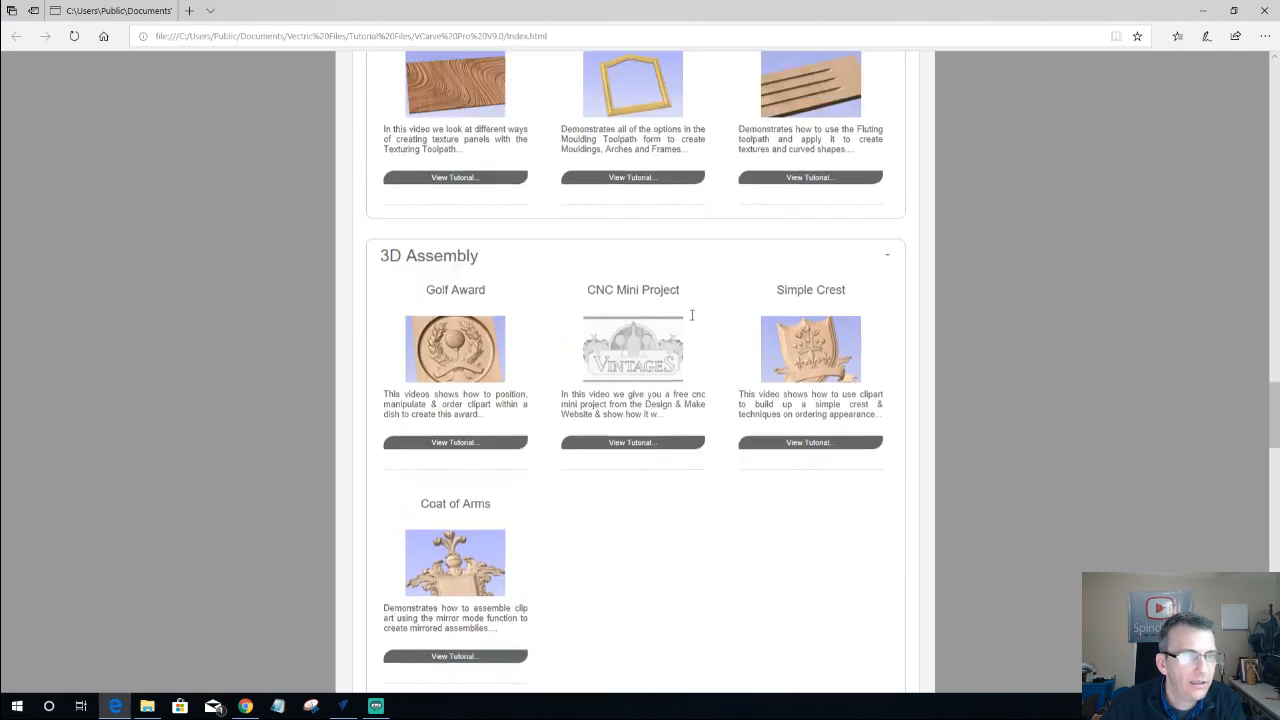
scroll(691, 315, "up", 5)
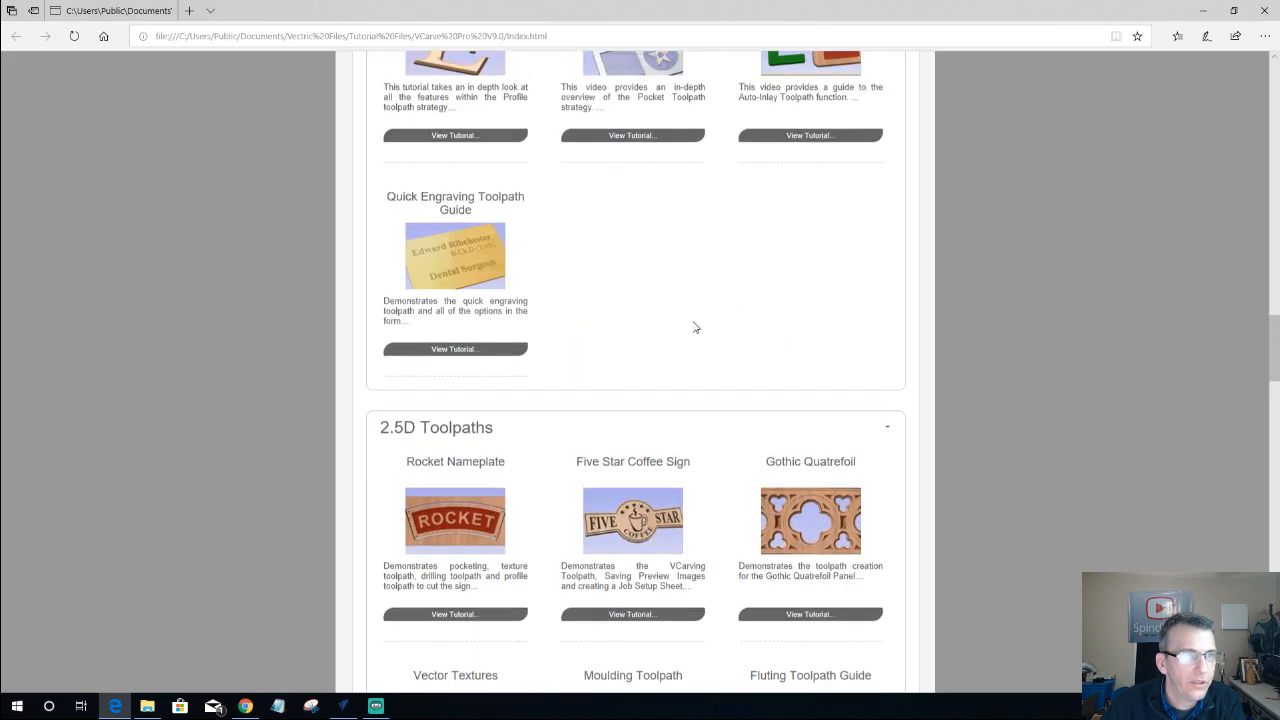
scroll(695, 328, "up", 3)
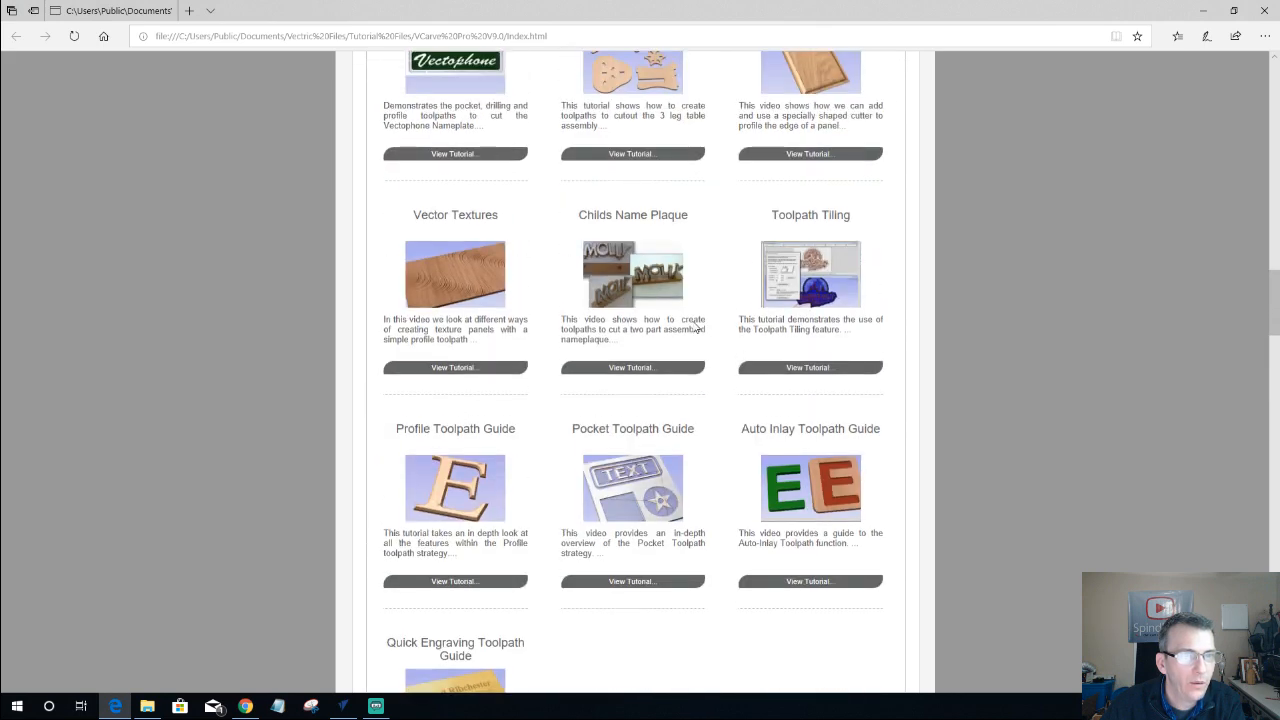
scroll(695, 328, "up", 4)
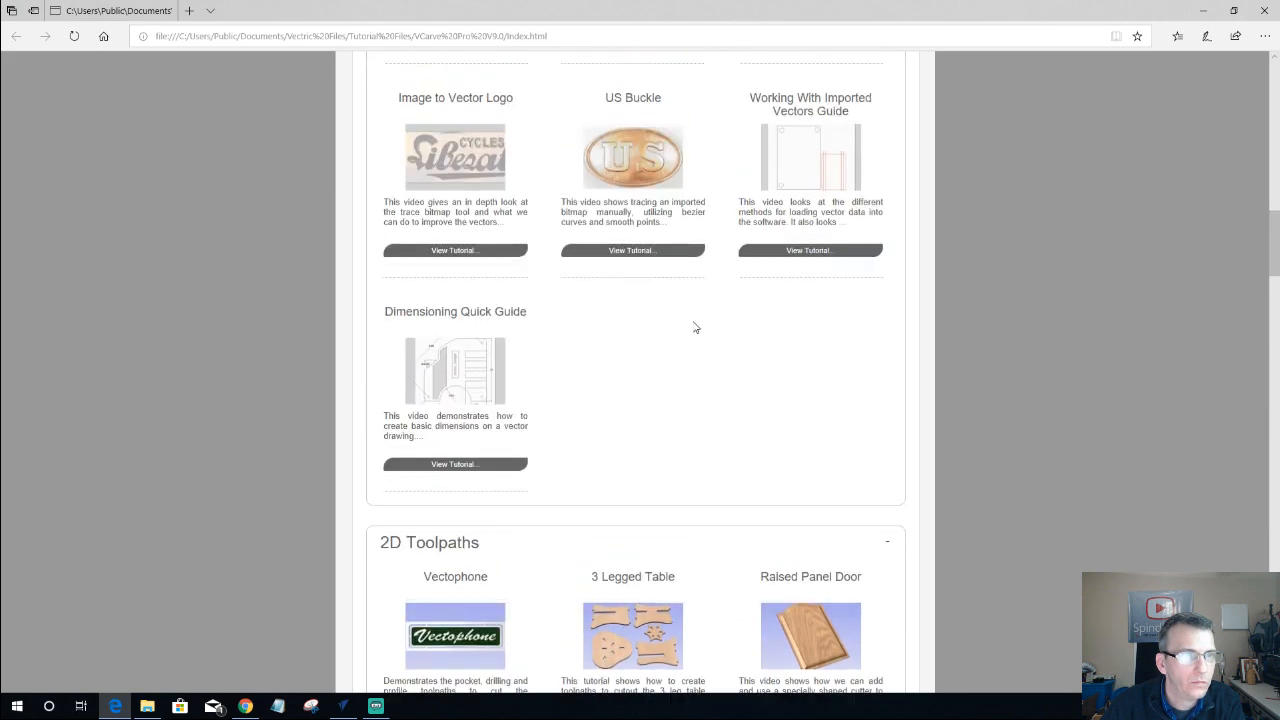
scroll(695, 328, "up", 4)
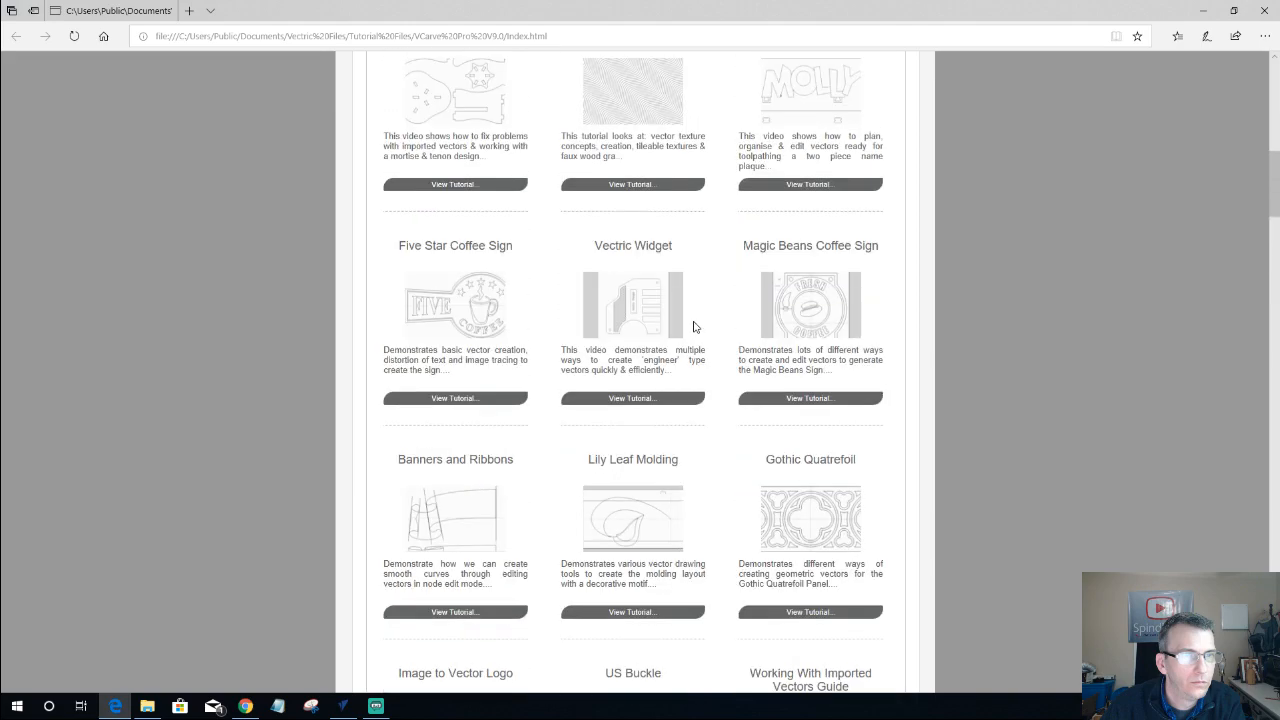
scroll(695, 328, "up", 3)
scroll(695, 328, "up", 1)
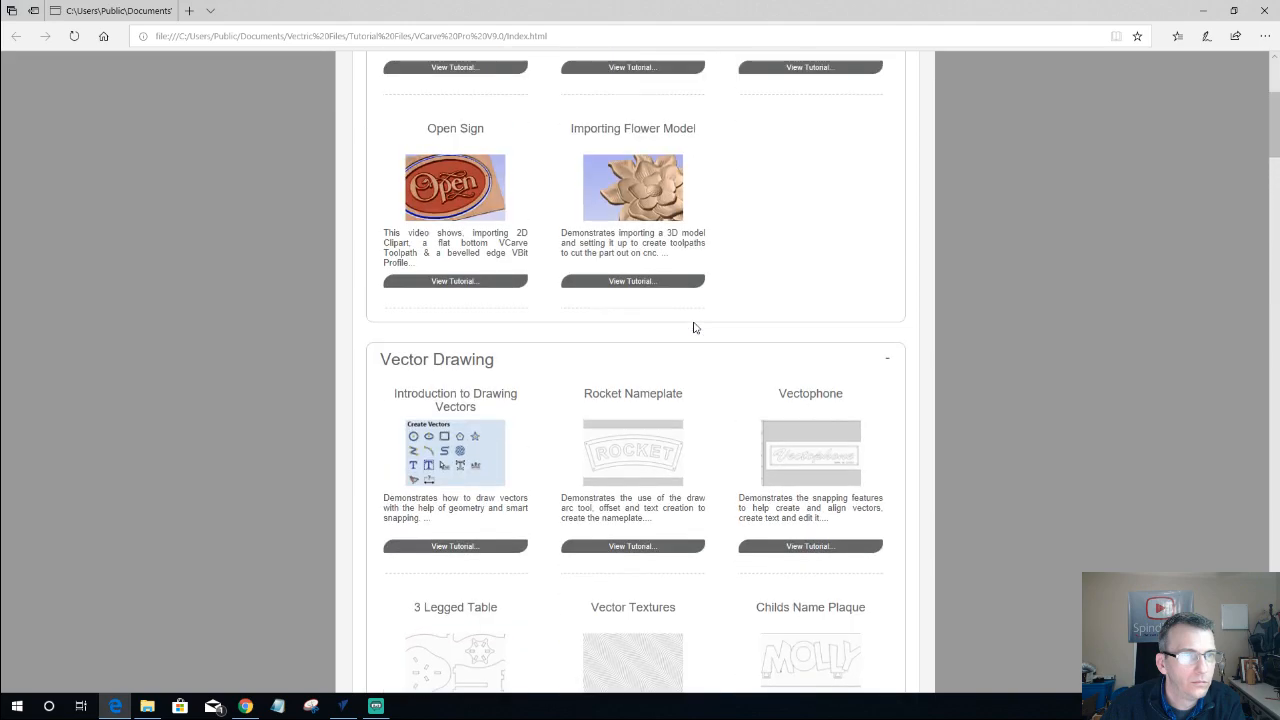
- Review the tutorials offered under 2D Toolpaths, 2.5D Toolpaths, 3D Assembly and 3D Toolpaths, including the Coat of Arms mirror mode tutorial
scroll(695, 328, "down", 10)
scroll(695, 328, "down", 4)
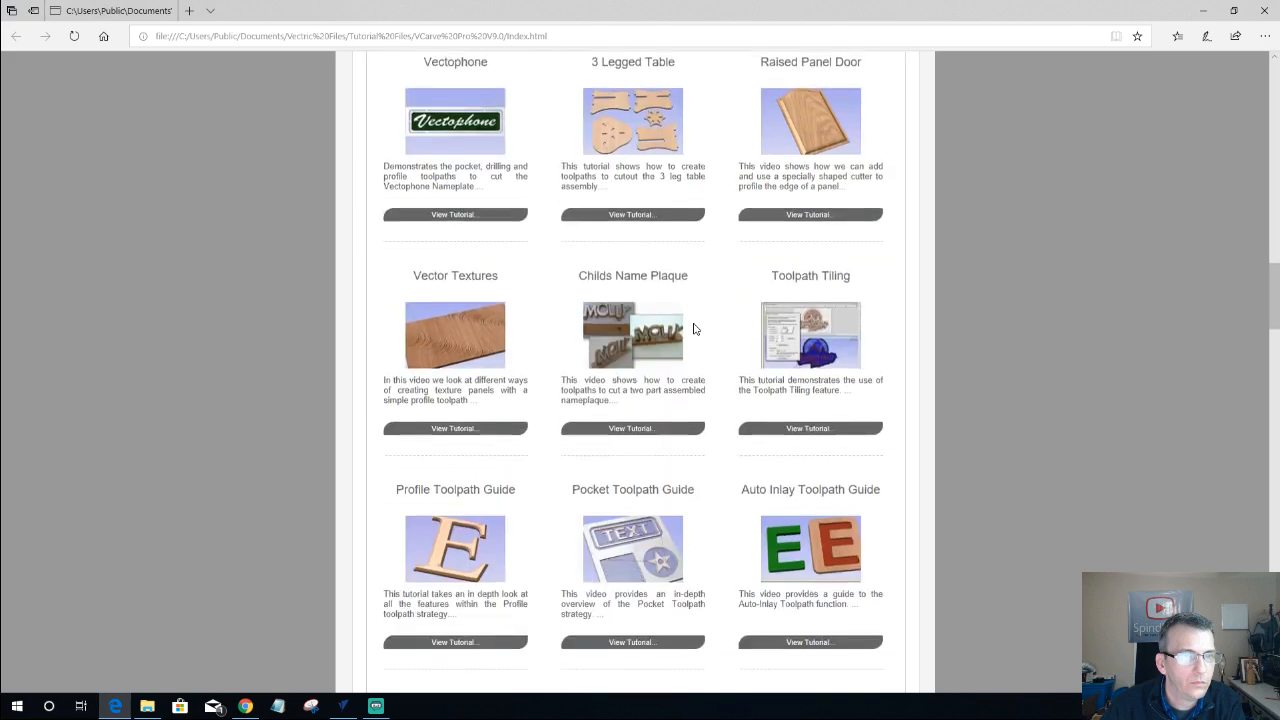
scroll(695, 328, "down", 1)
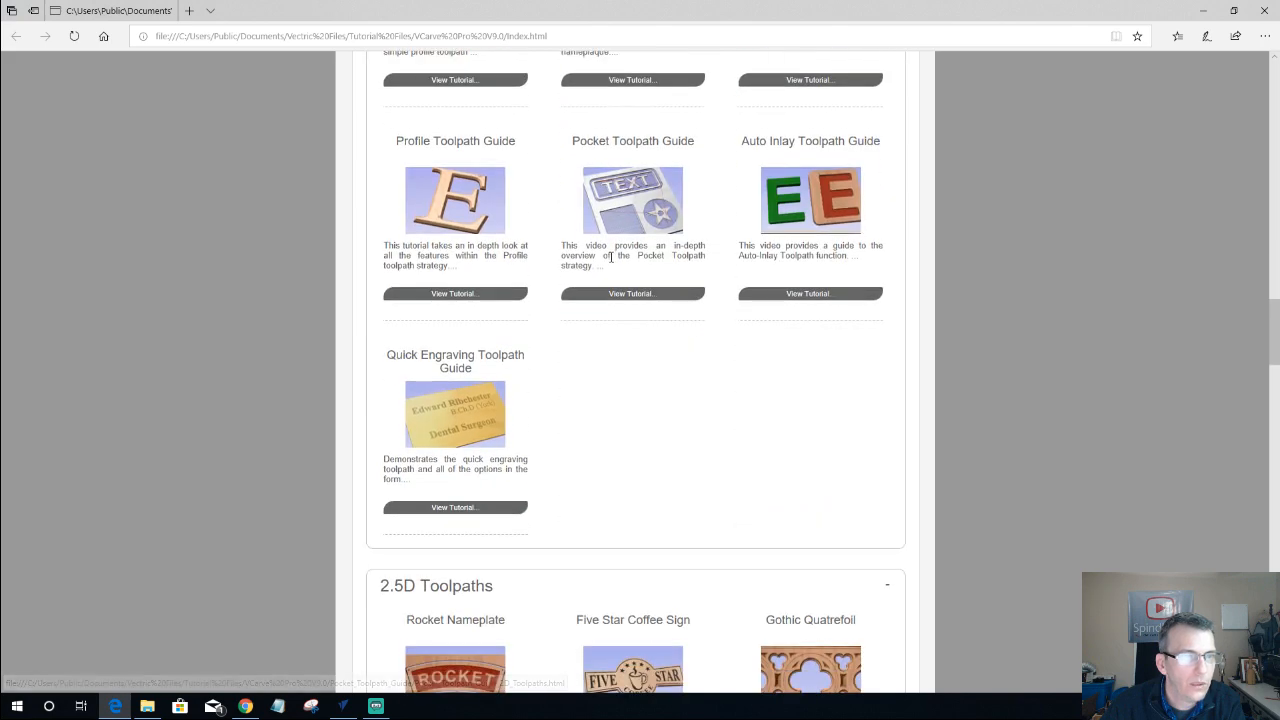
scroll(724, 366, "down", 1)
scroll(724, 366, "down", 1)
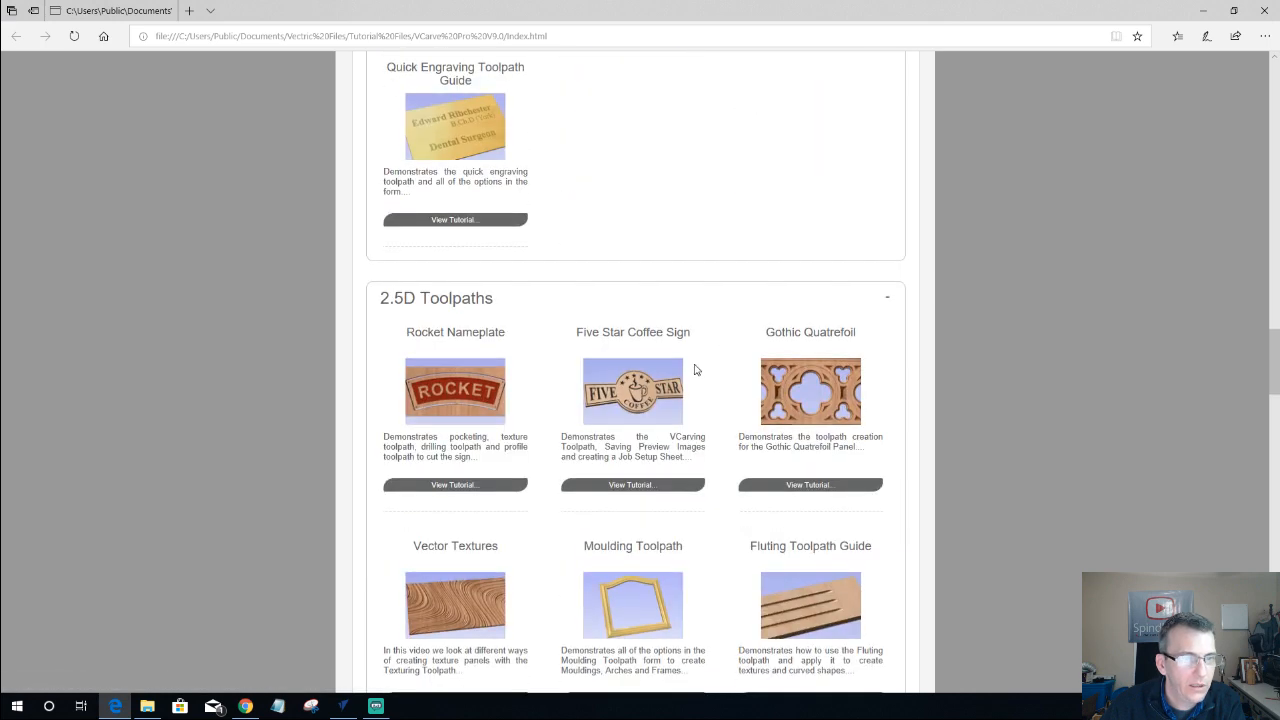
scroll(679, 421, "down", 4)
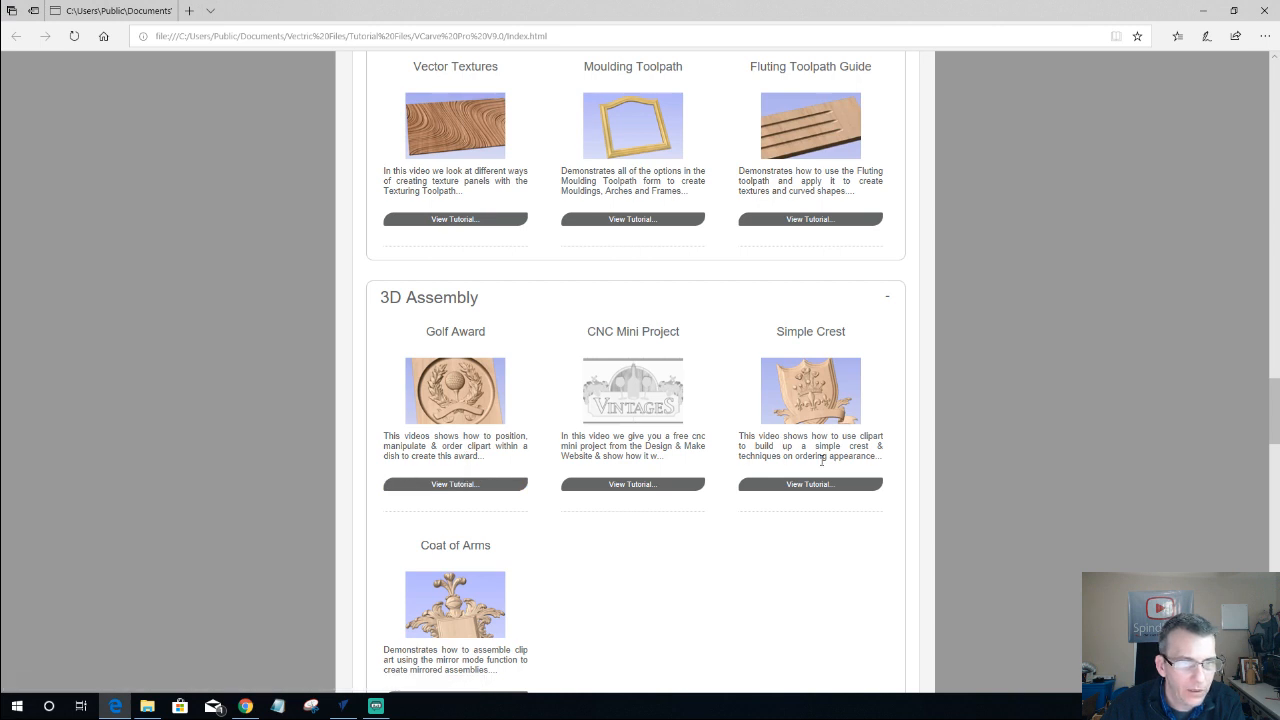
scroll(803, 463, "down", 3)
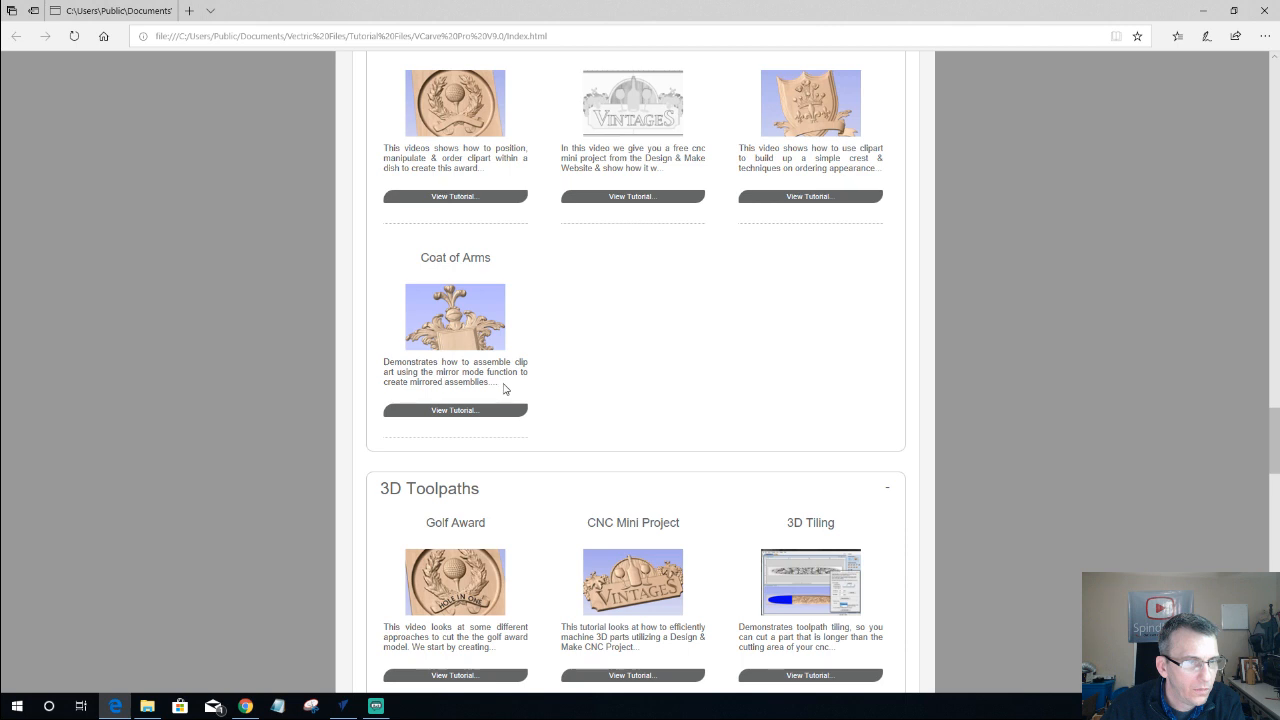
scroll(505, 391, "down", 2)
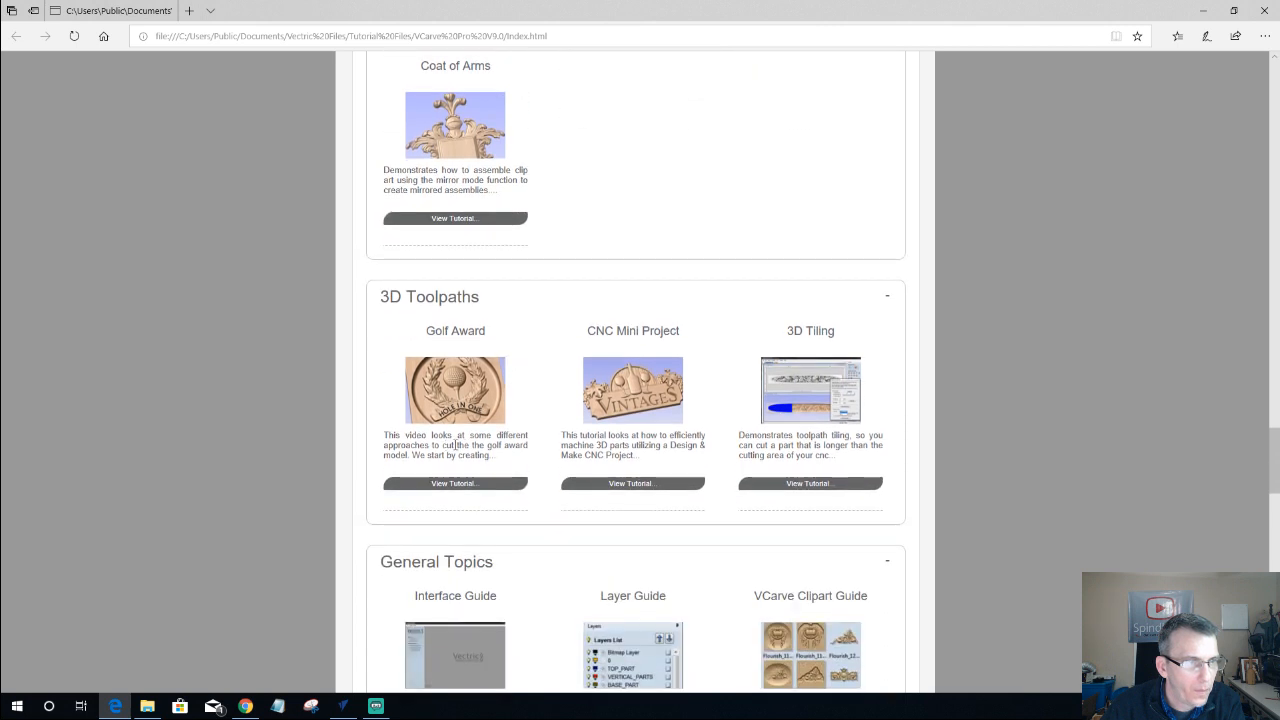
- Examine the tutorials under General Topics, Two Sided and Rotary down to the end of the page, then return to General Topics
scroll(467, 447, "down", 2)
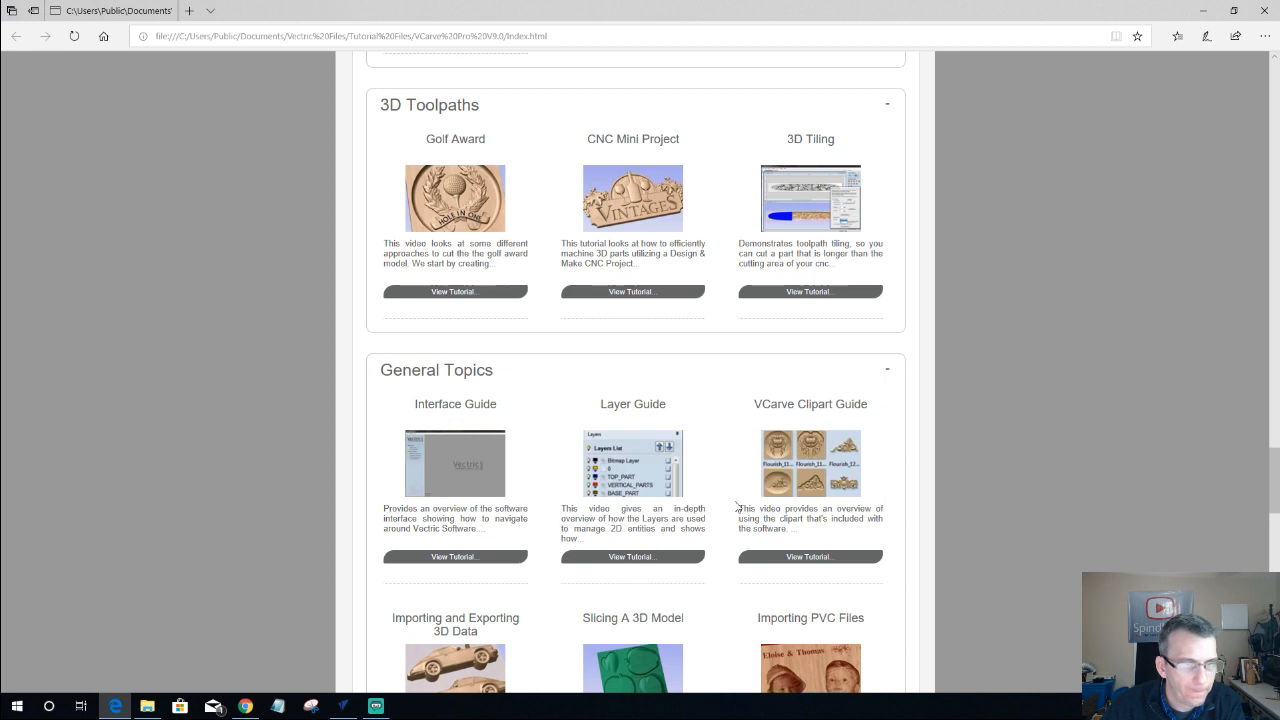
scroll(784, 521, "down", 1)
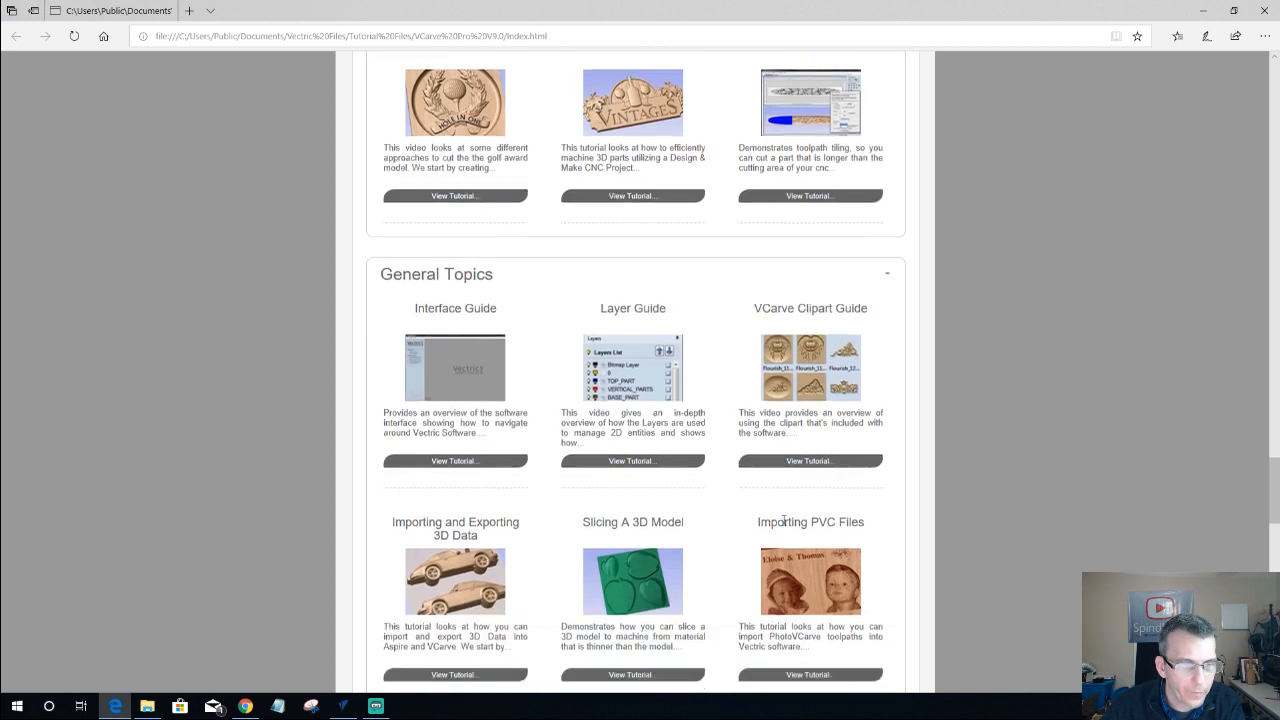
scroll(784, 521, "down", 3)
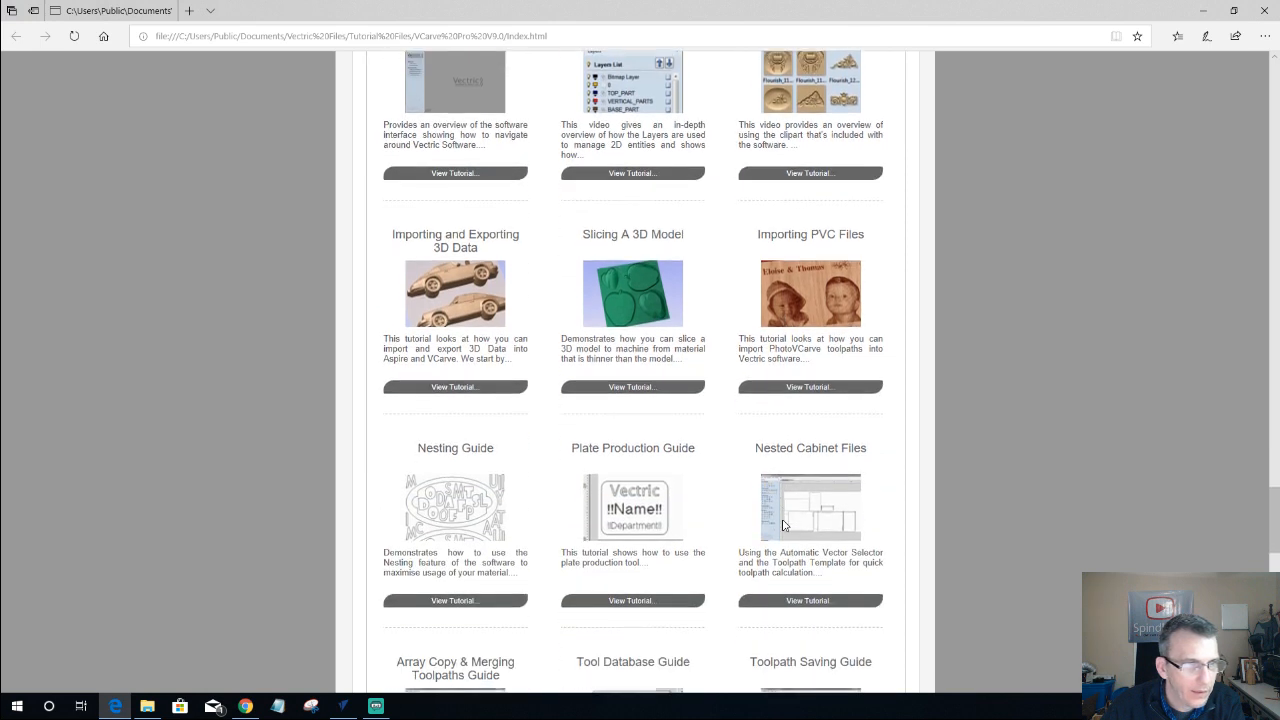
scroll(784, 525, "down", 2)
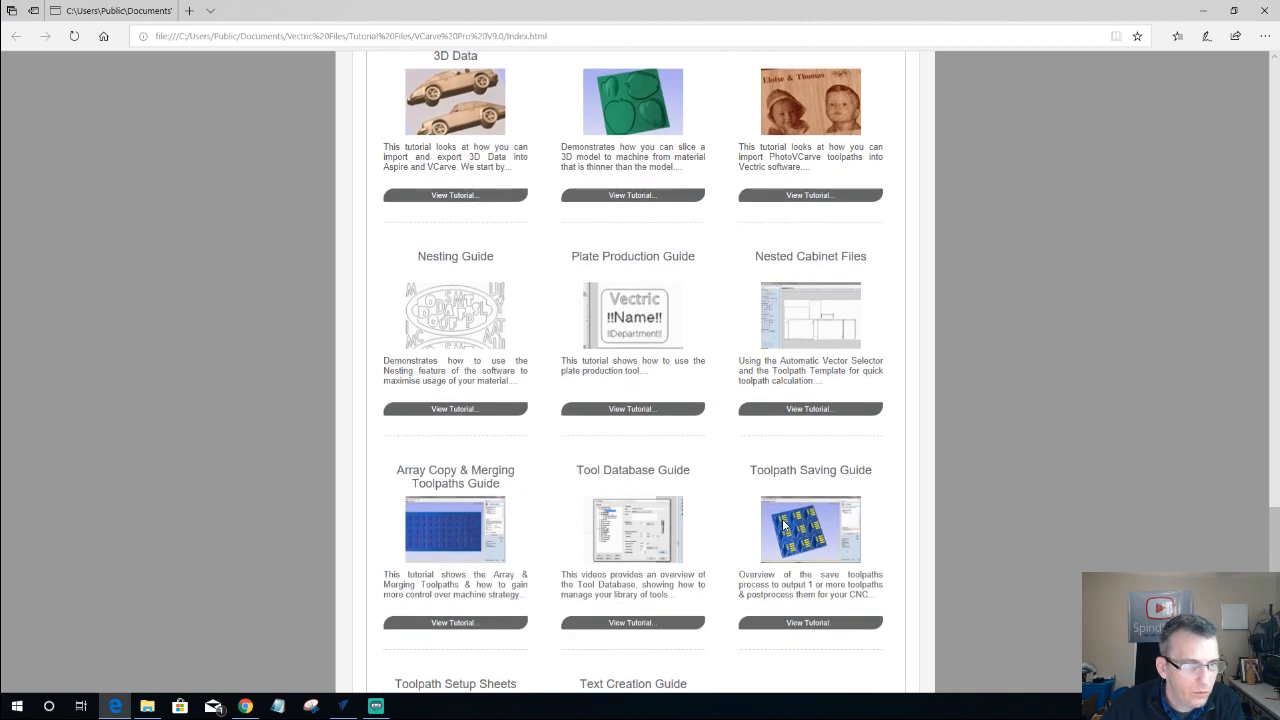
scroll(784, 525, "down", 2)
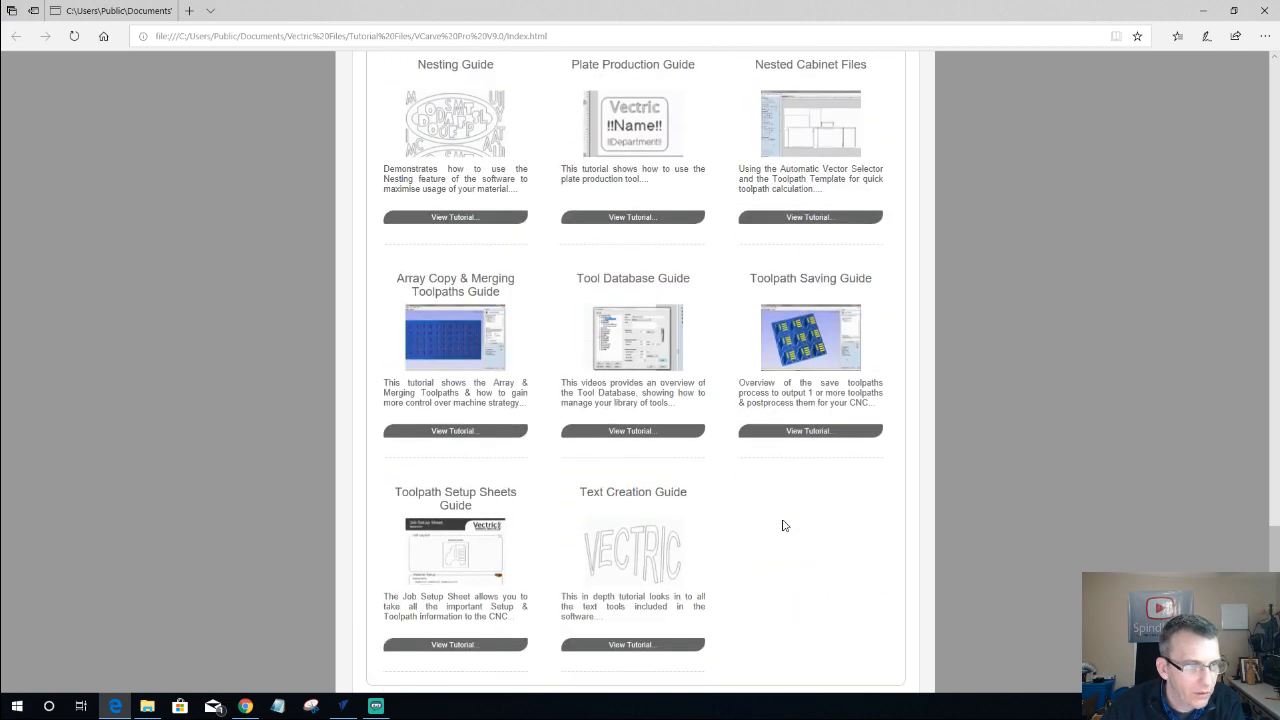
scroll(784, 525, "down", 4)
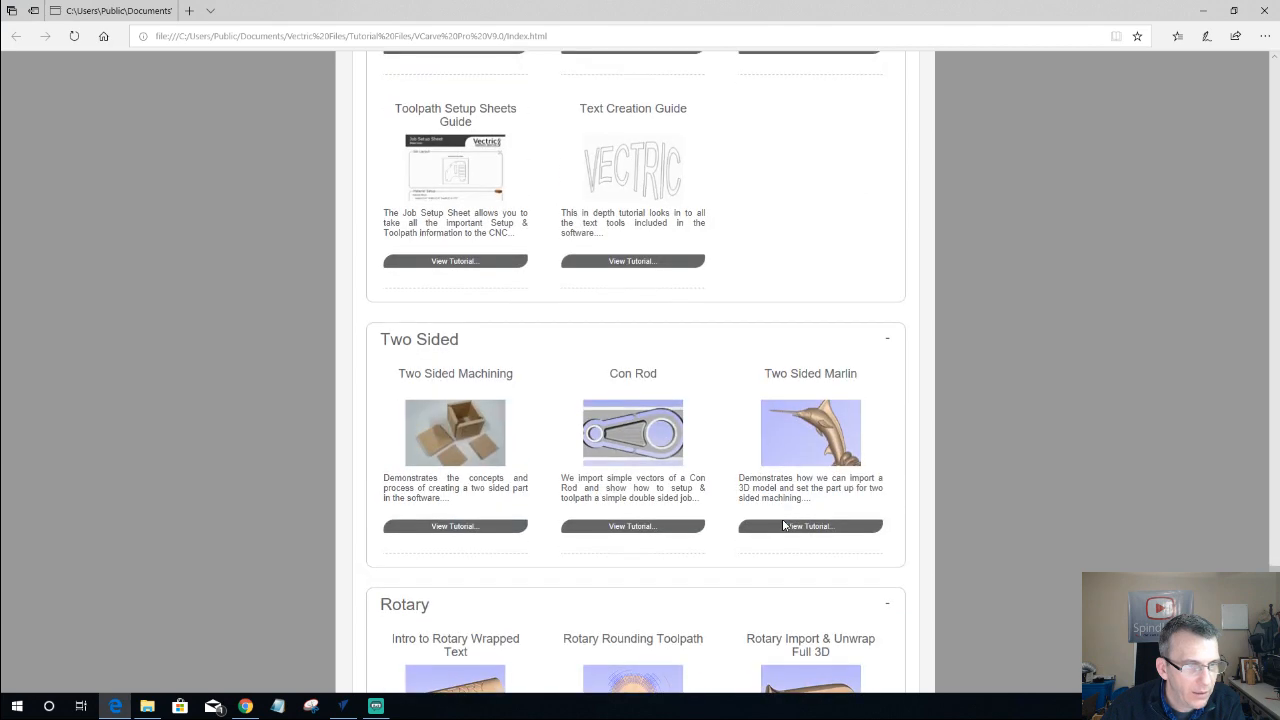
scroll(784, 525, "down", 5)
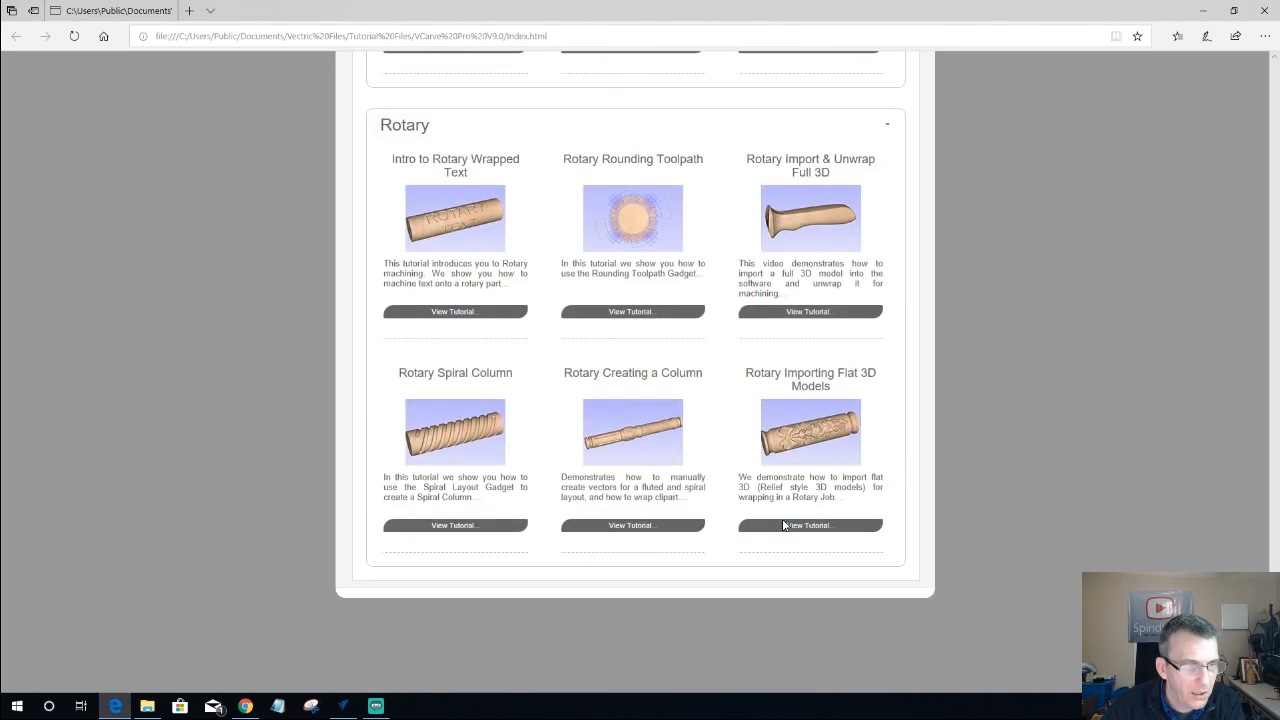
scroll(784, 525, "up", 6)
scroll(783, 525, "up", 15)
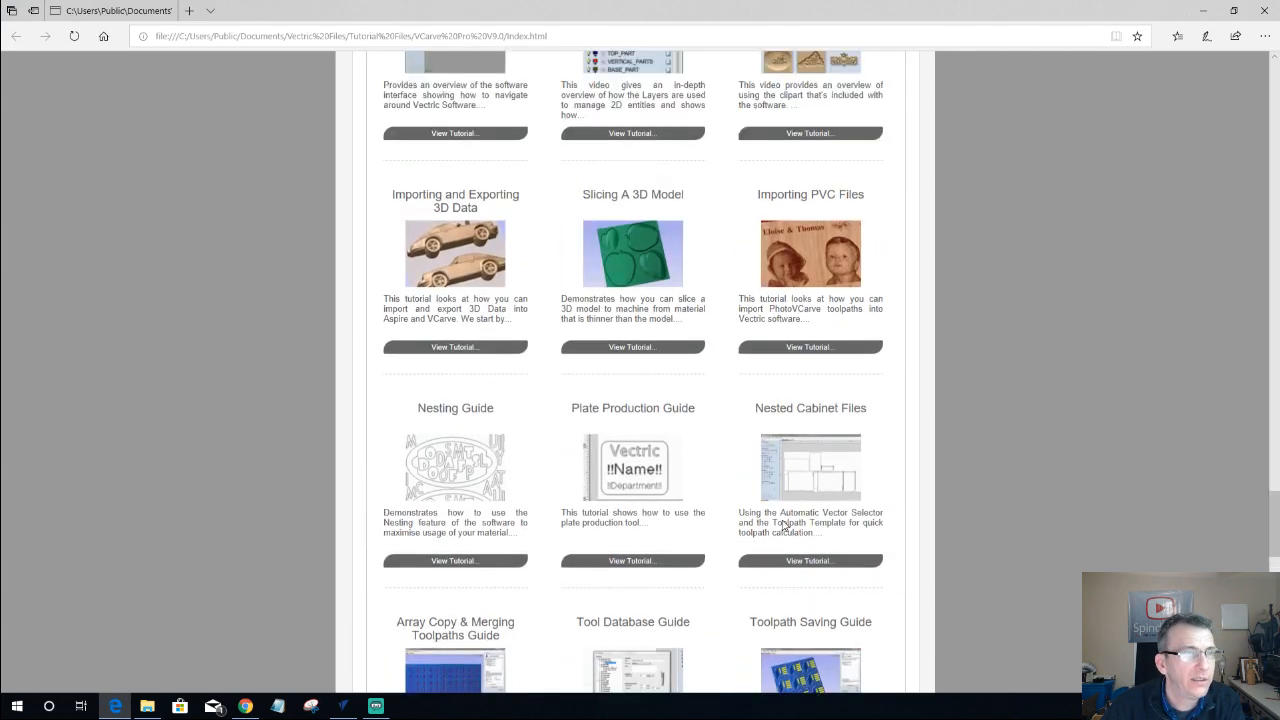
- Look back through the tutorials from General Topics up past 2.5D and 2D Toolpaths to the start of Vector Drawing
scroll(784, 525, "up", 5)
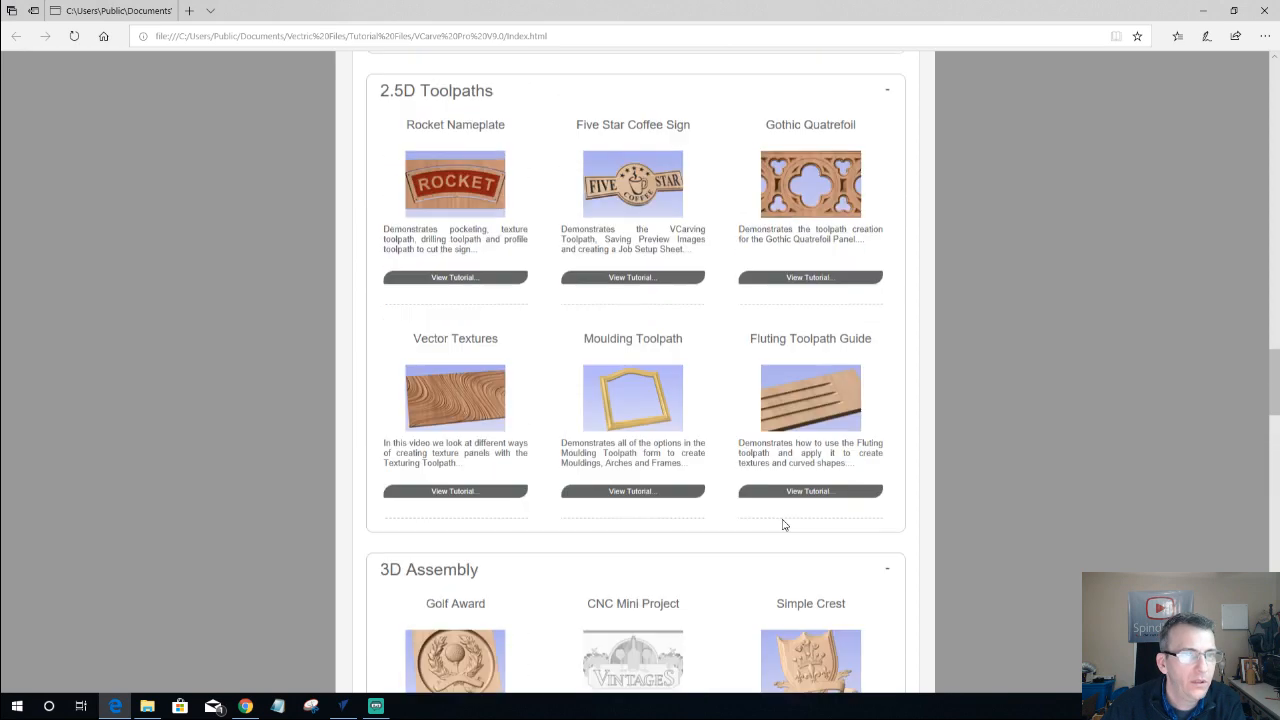
scroll(783, 519, "up", 7)
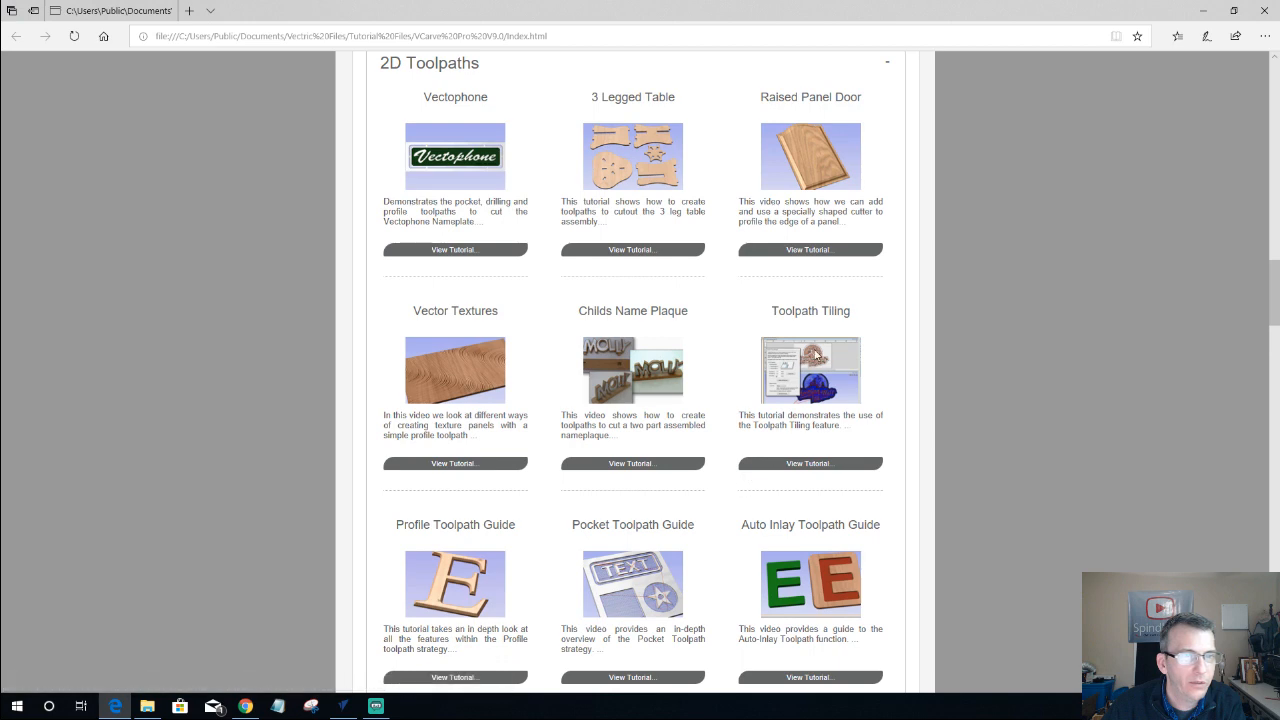
scroll(810, 357, "up", 1)
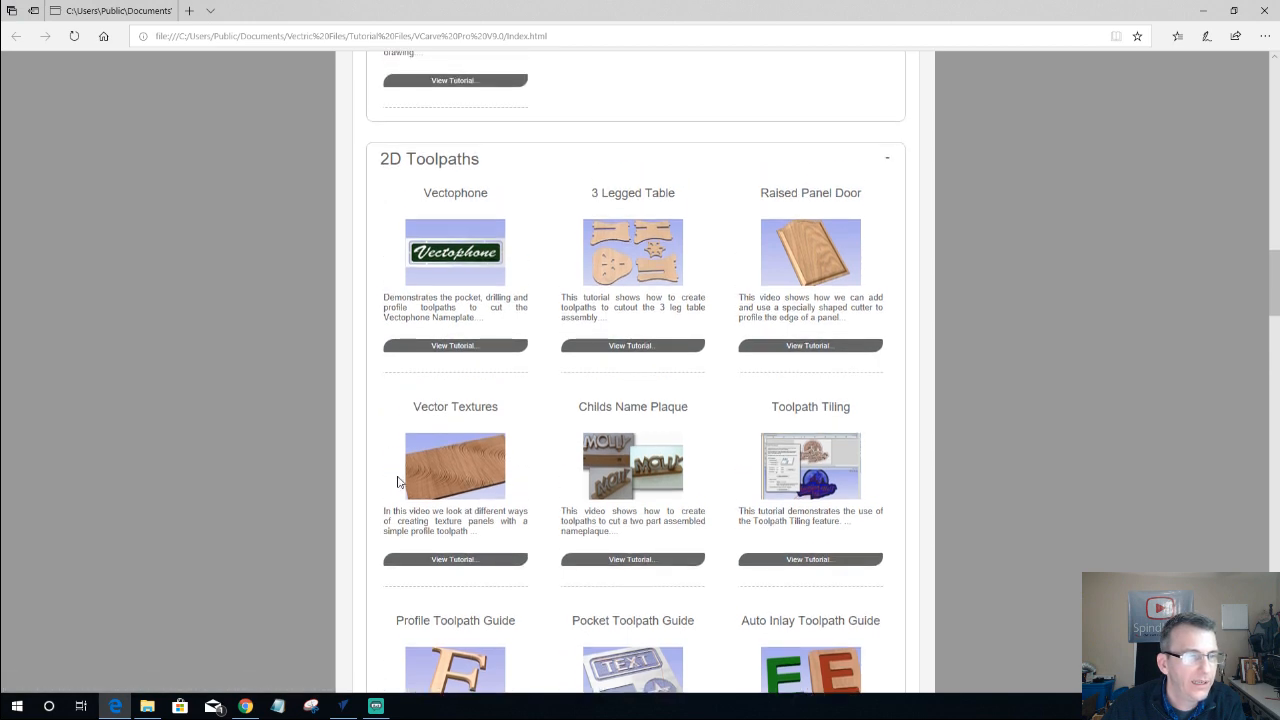
scroll(748, 350, "up", 4)
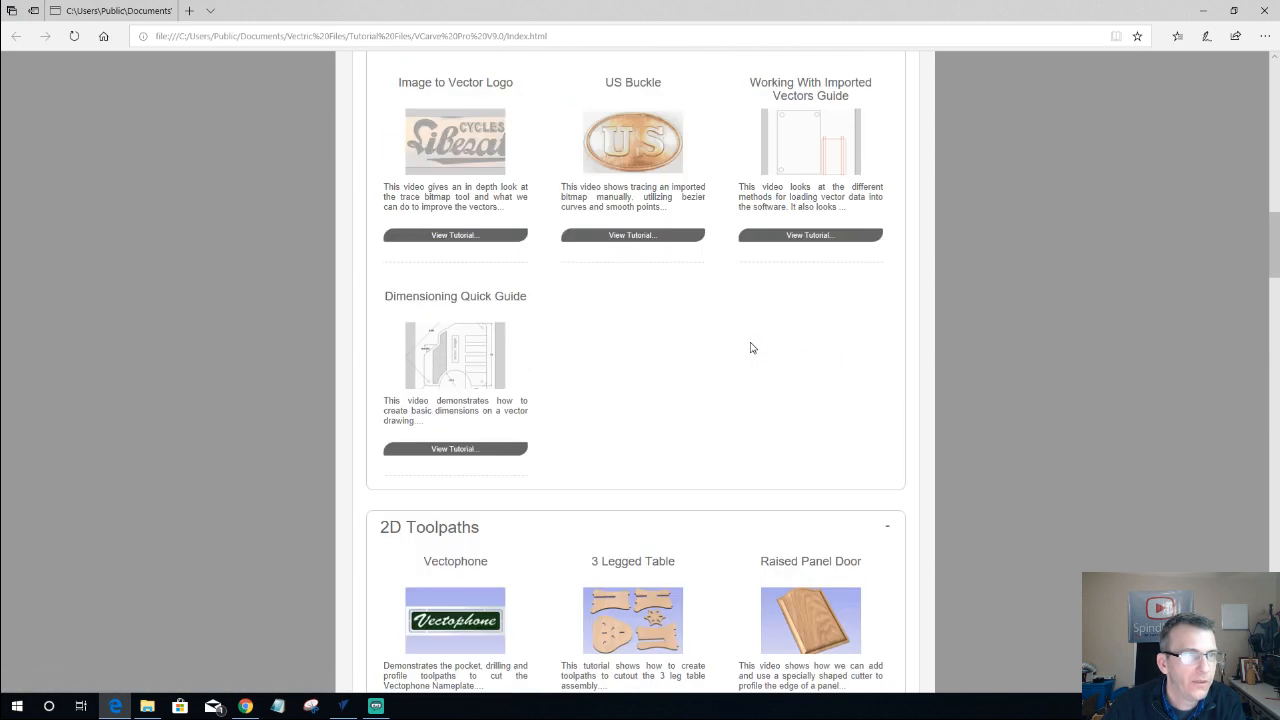
scroll(748, 352, "up", 3)
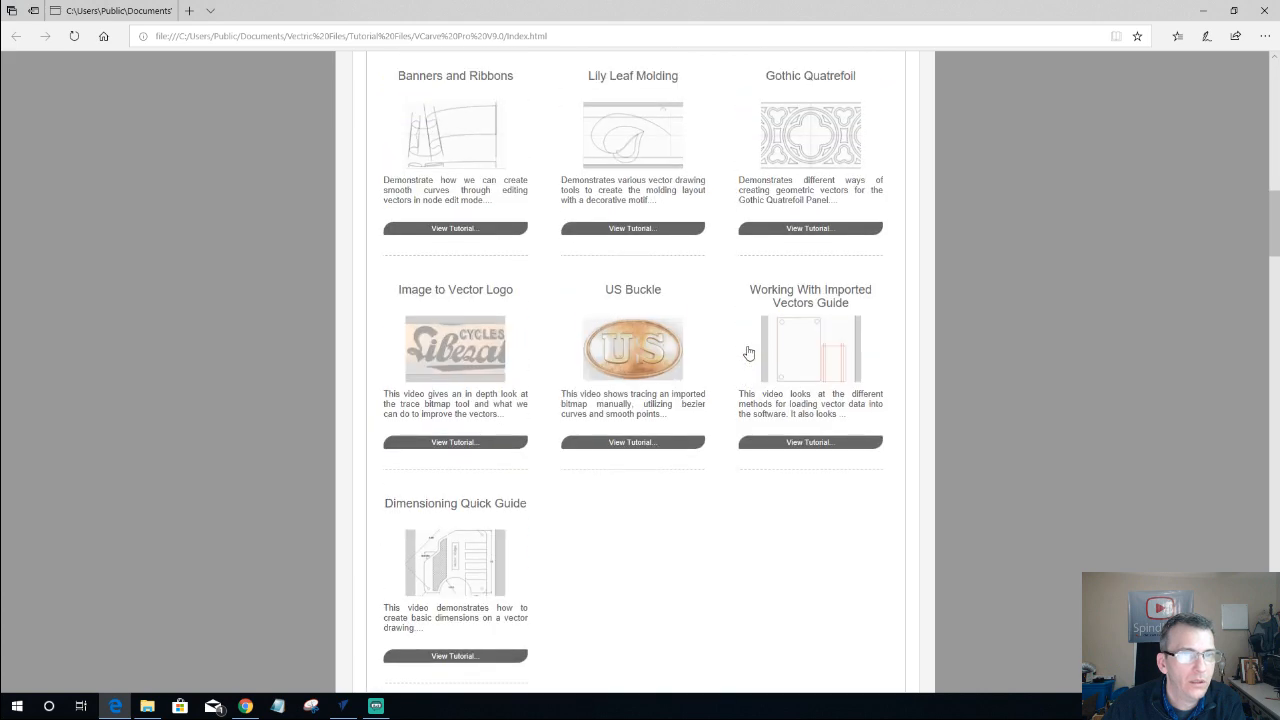
scroll(748, 352, "up", 7)
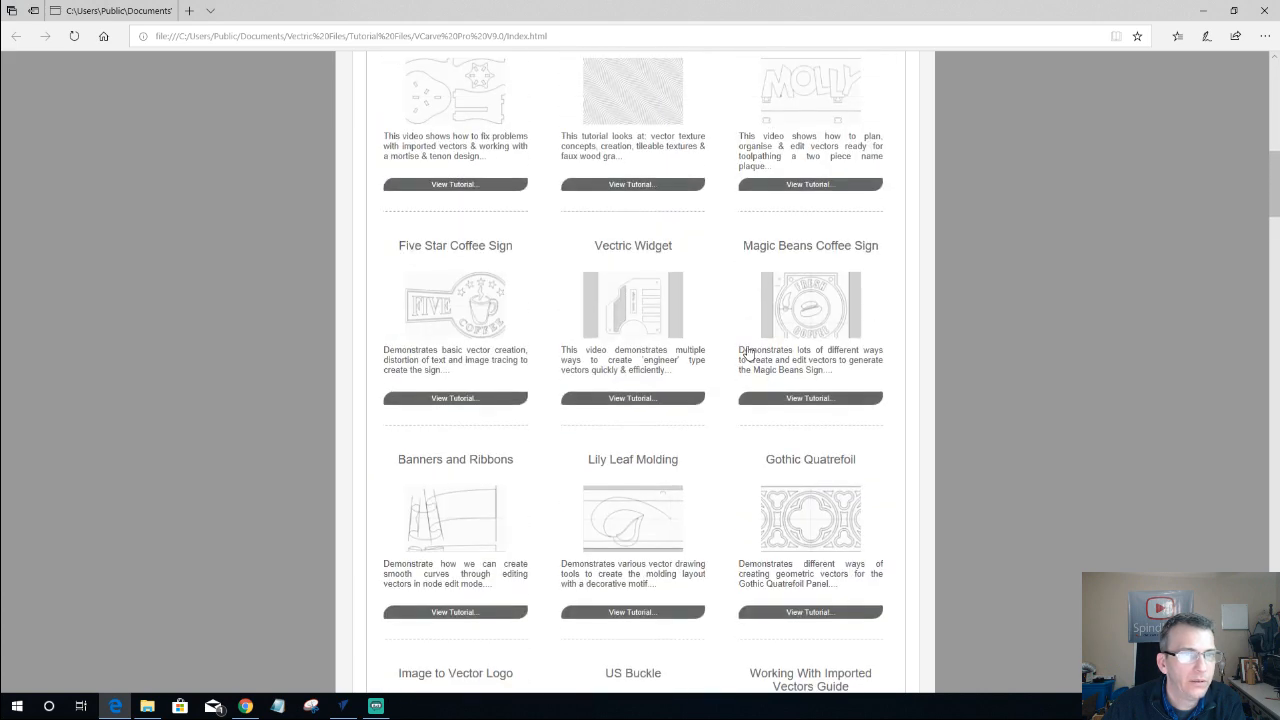
scroll(748, 352, "up", 4)
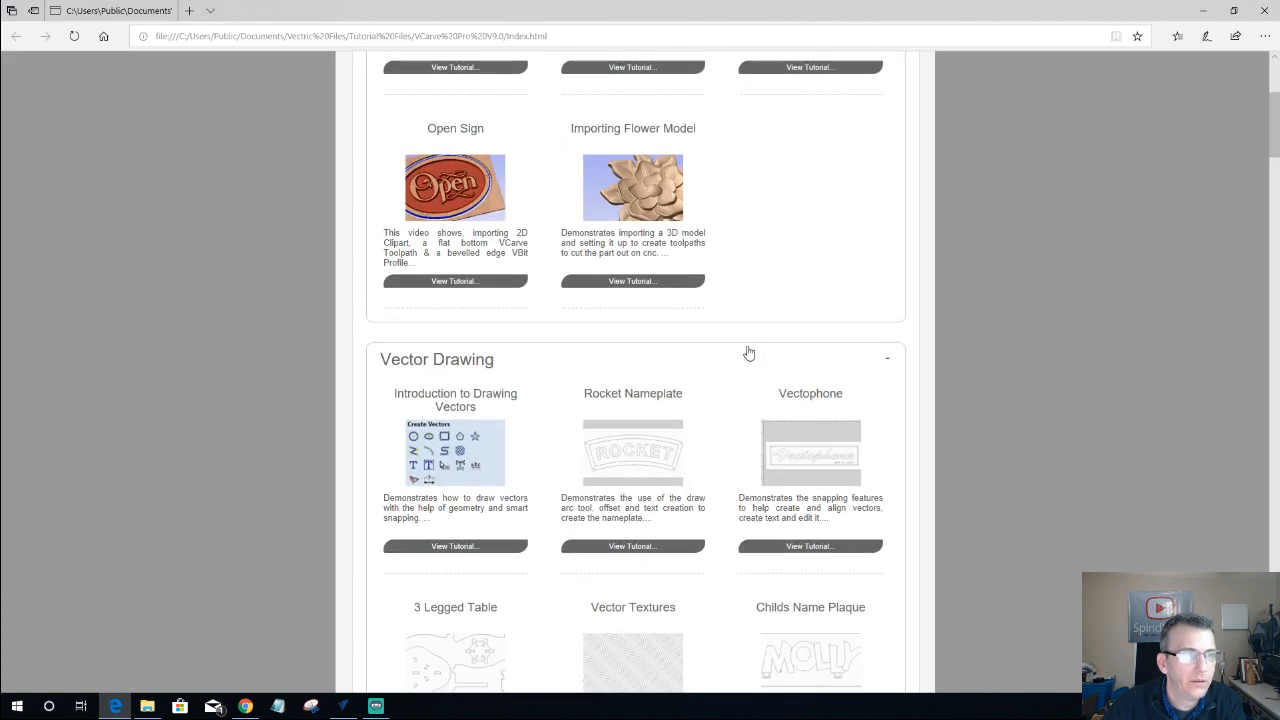
scroll(748, 352, "up", 1)
- Review the tutorials from Vector Drawing down through the toolpath categories, General Topics and Two Sided to Rotary, then return to the Text Creation Guide
scroll(748, 352, "down", 16)
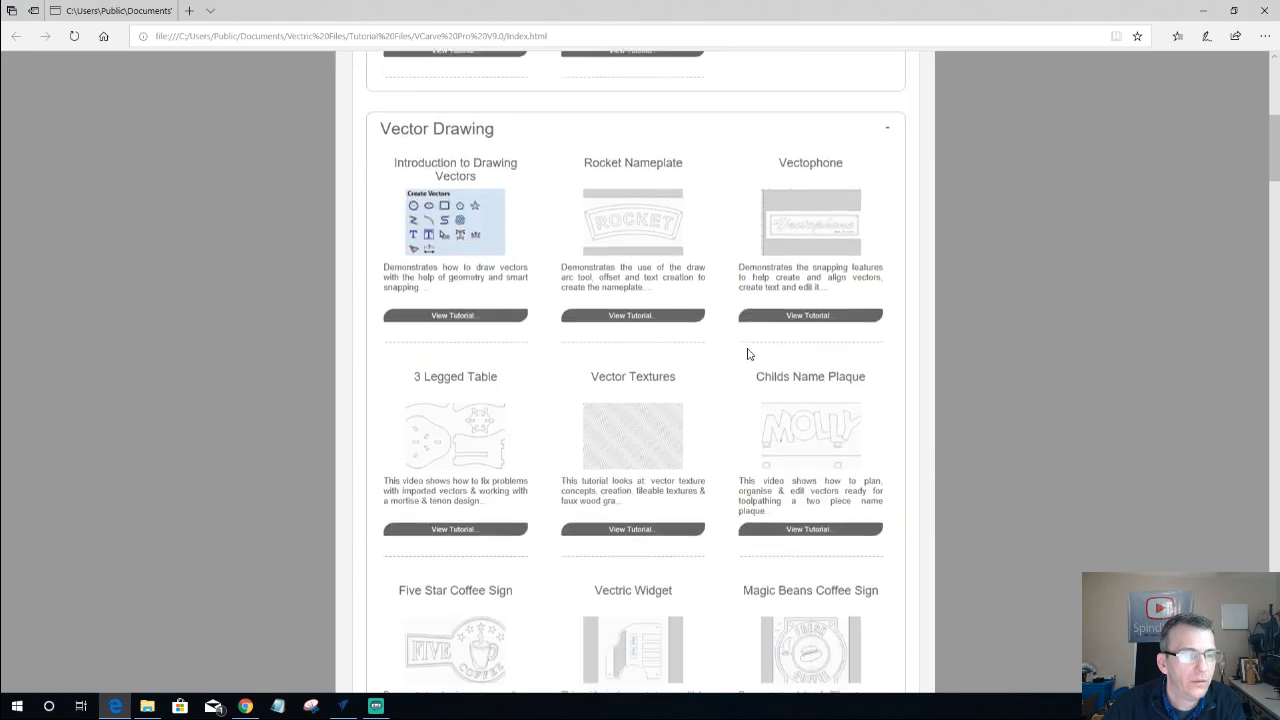
scroll(748, 355, "down", 2)
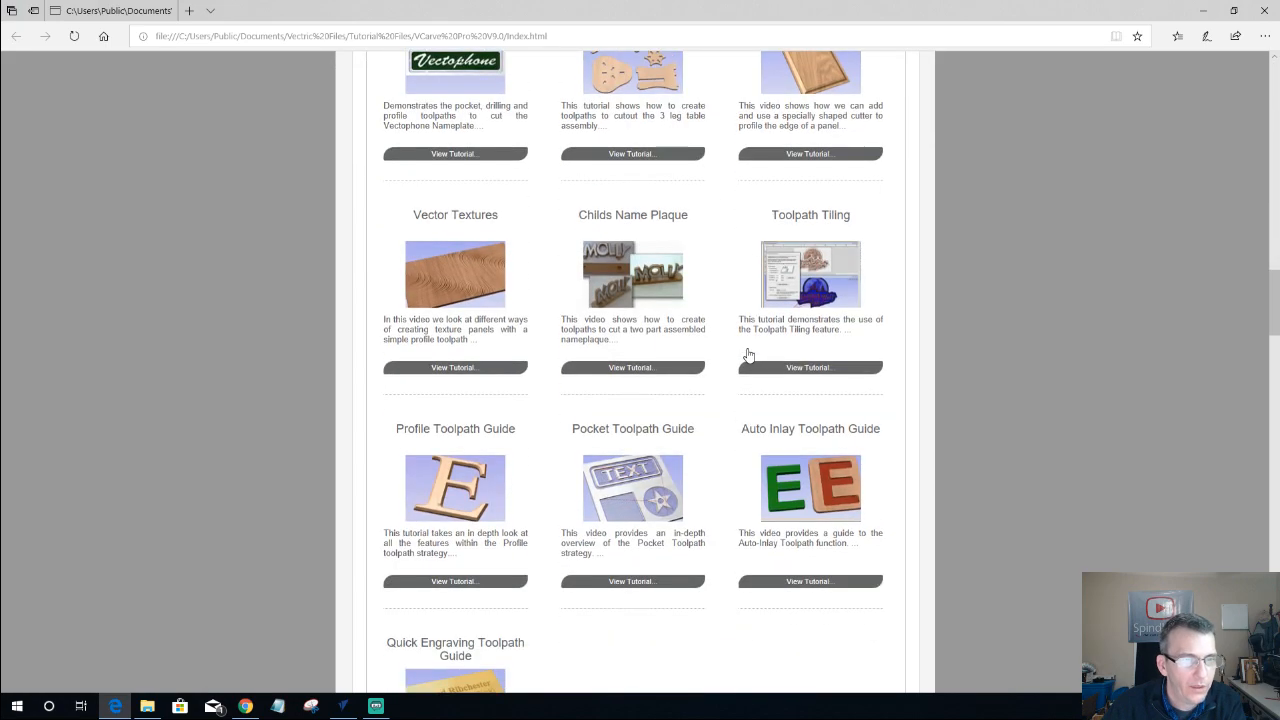
scroll(748, 355, "down", 10)
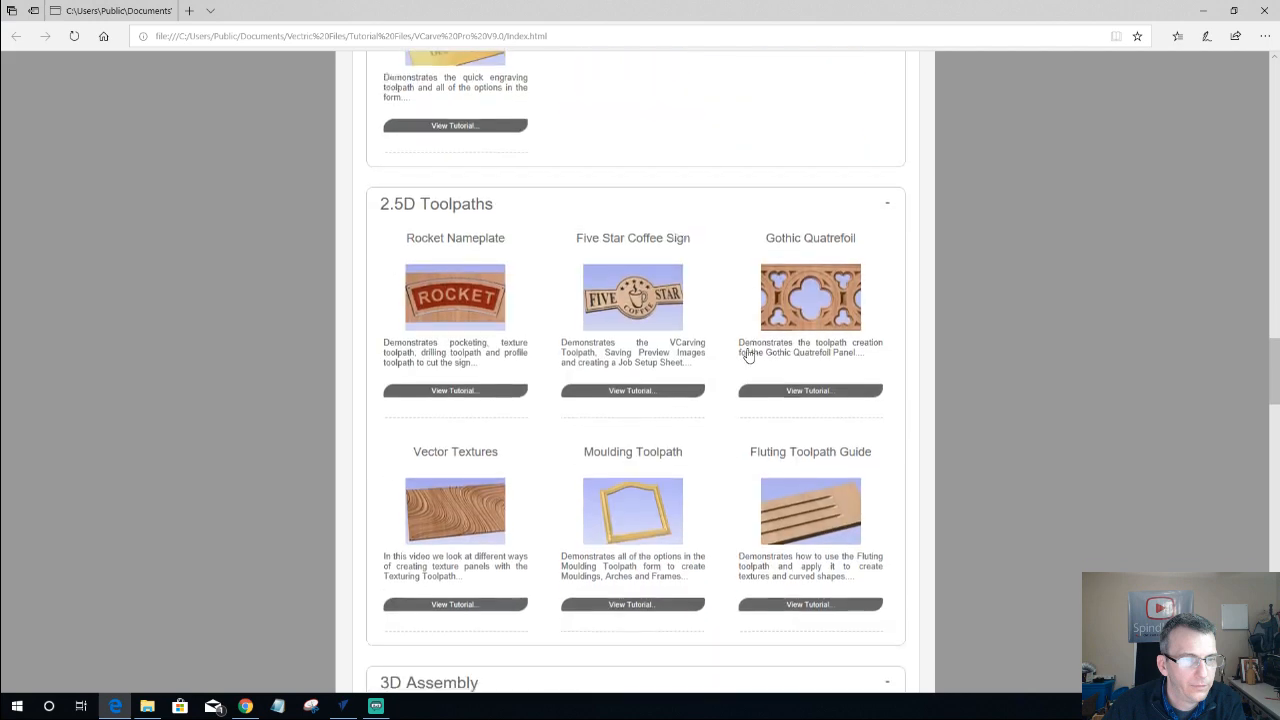
scroll(745, 358, "down", 6)
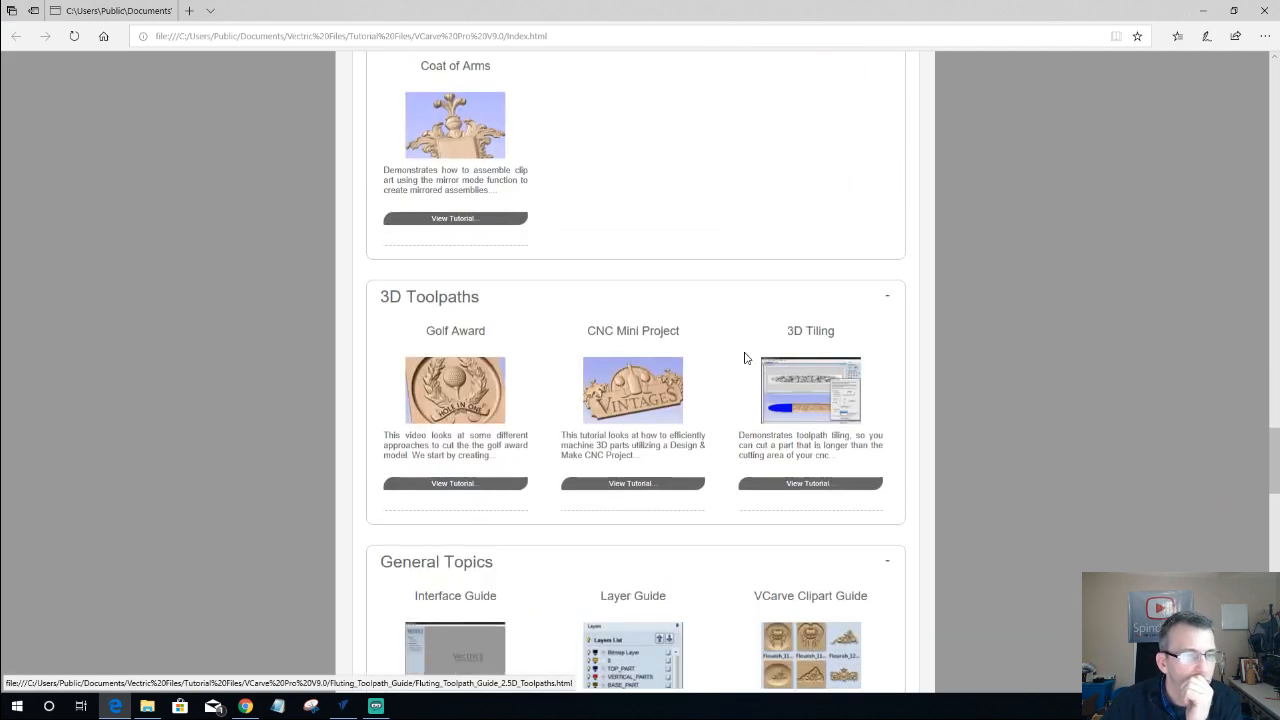
scroll(745, 357, "down", 3)
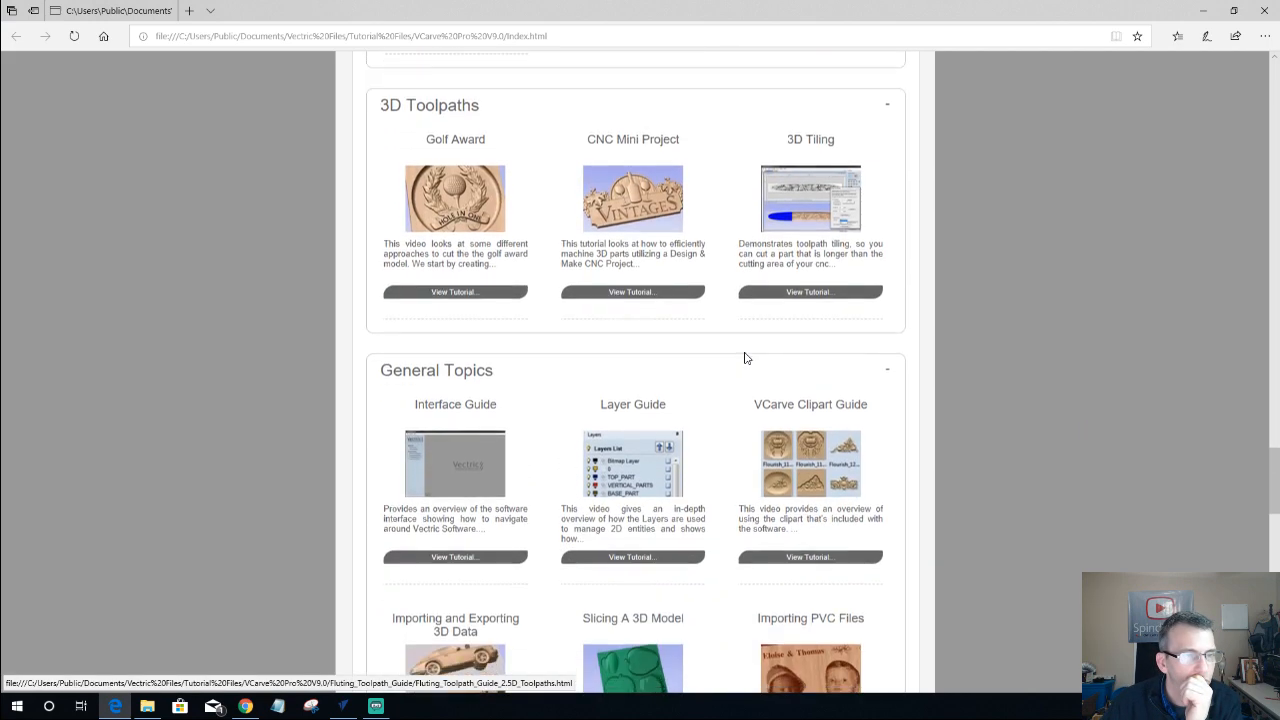
scroll(745, 357, "down", 2)
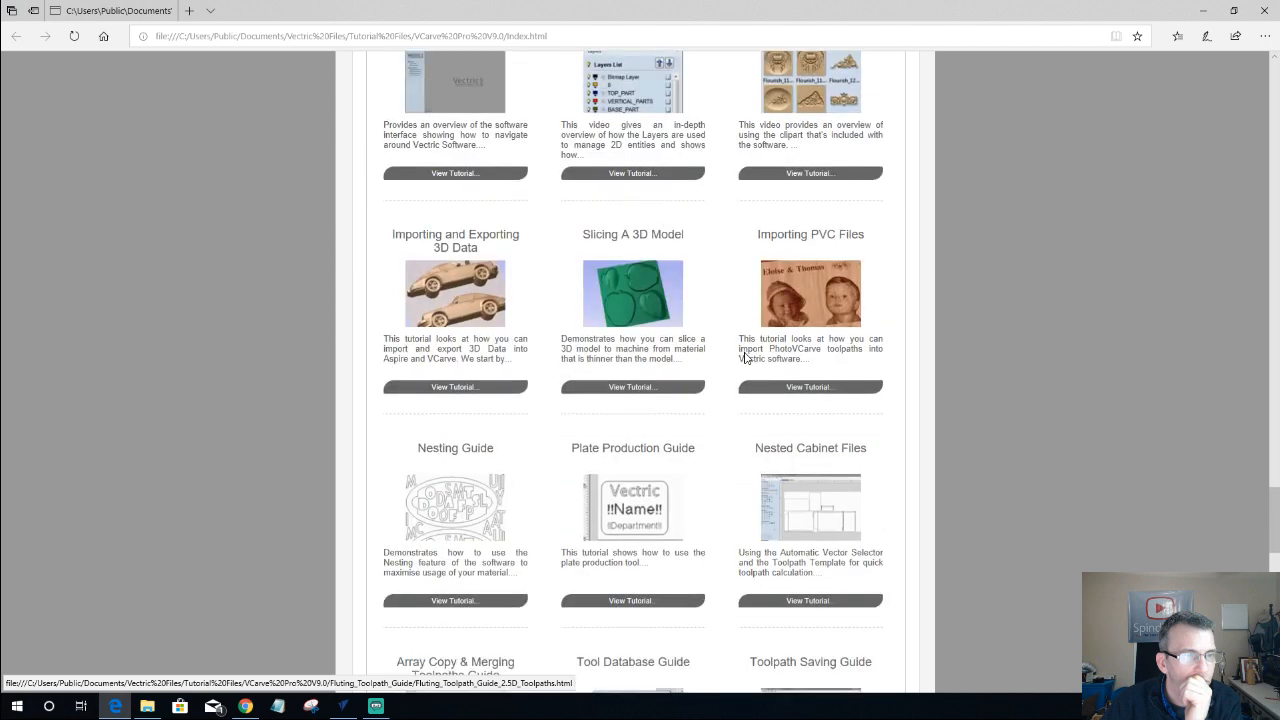
scroll(745, 357, "down", 3)
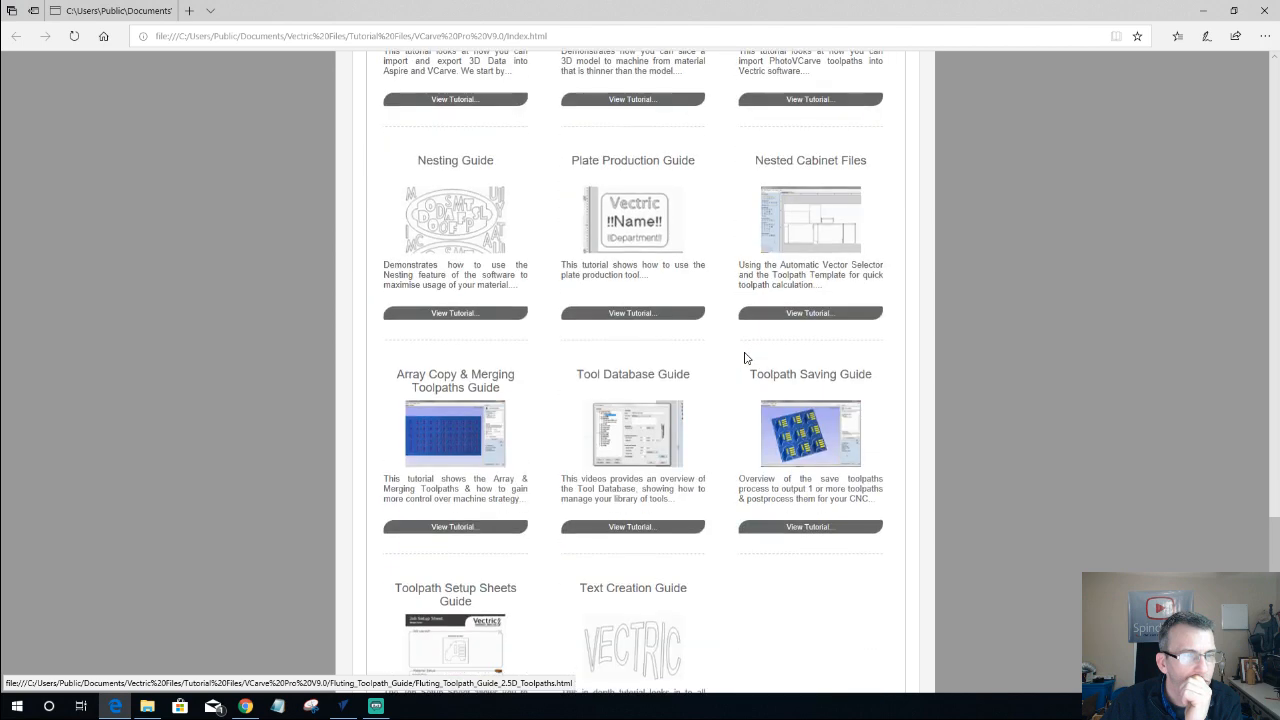
scroll(745, 357, "down", 2)
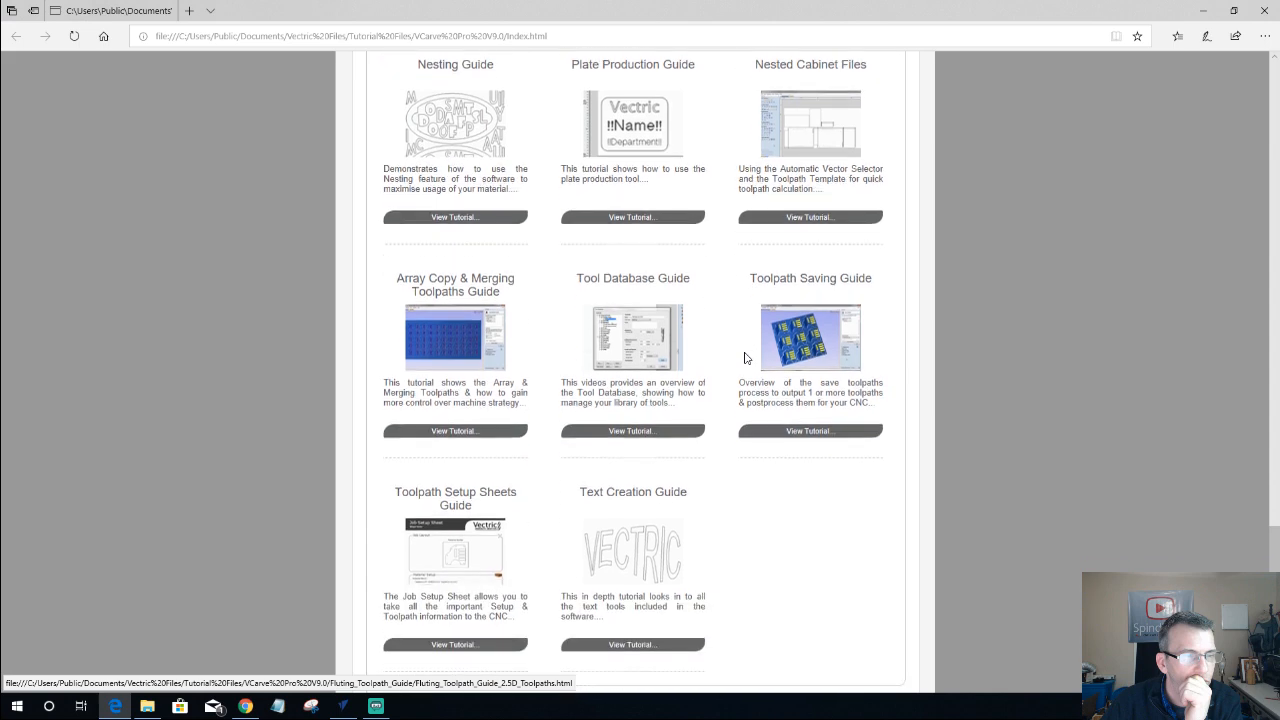
scroll(745, 357, "down", 3)
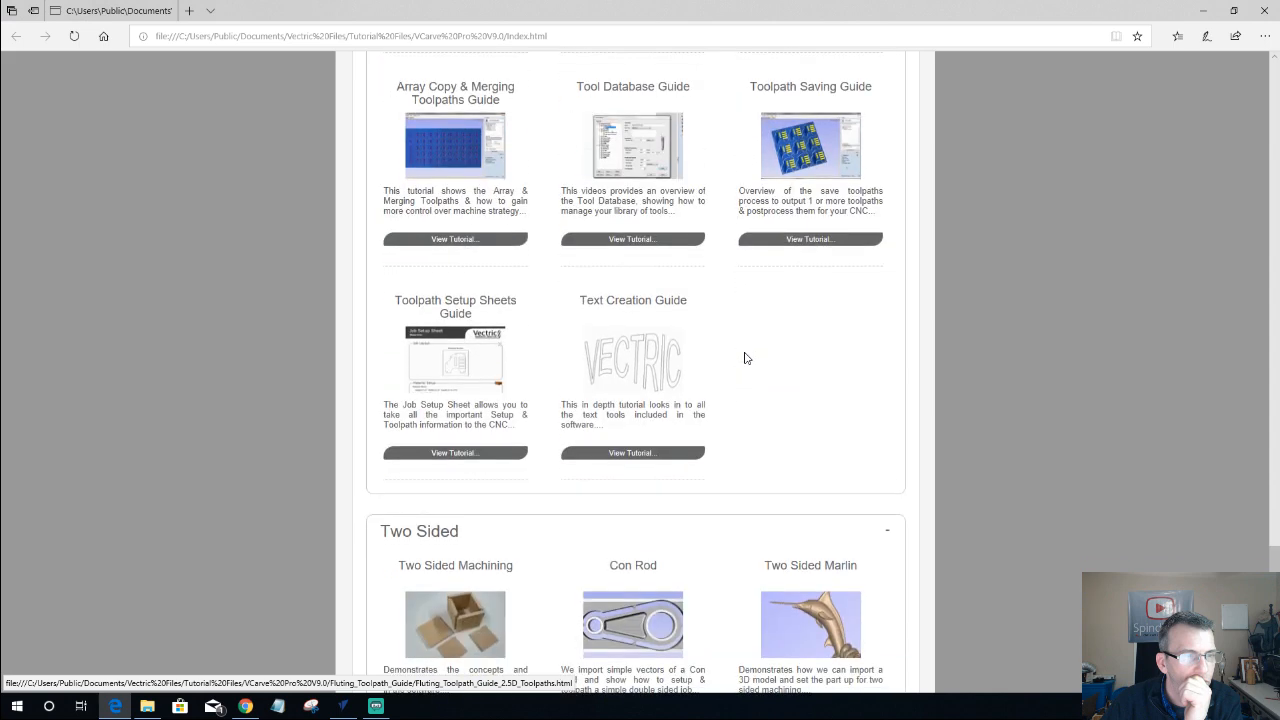
scroll(745, 357, "down", 4)
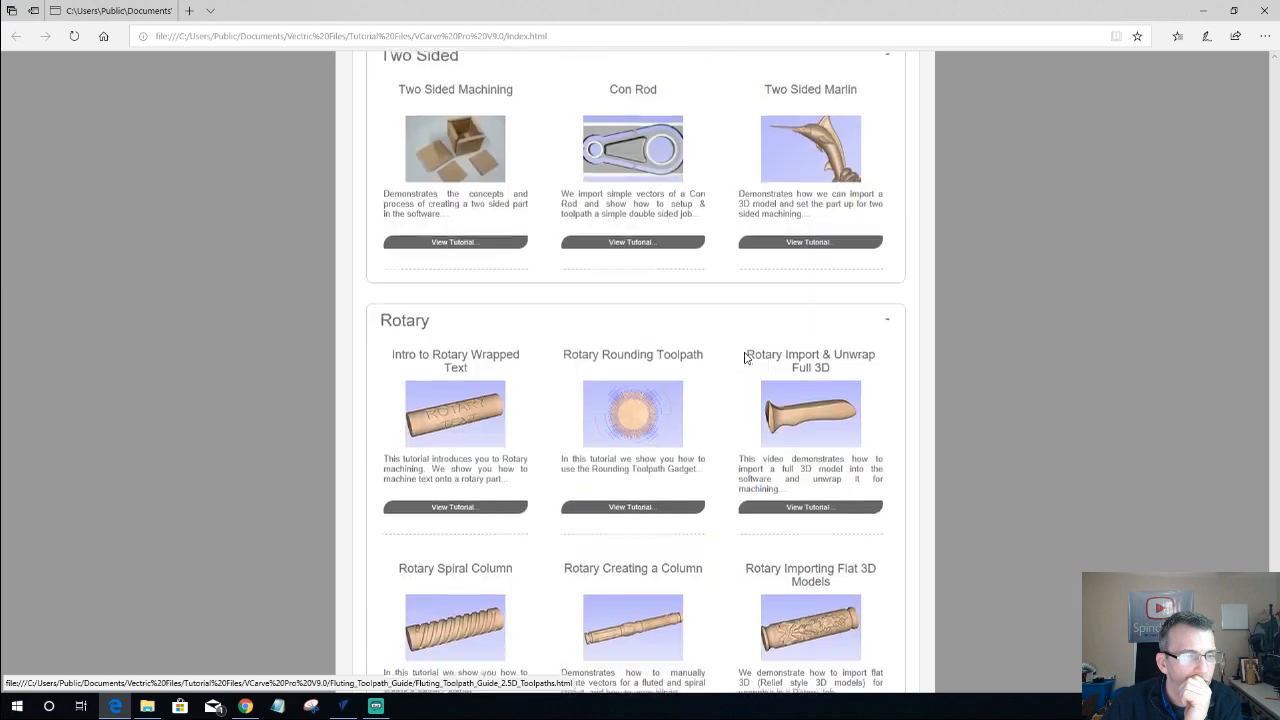
scroll(746, 362, "up", 6)
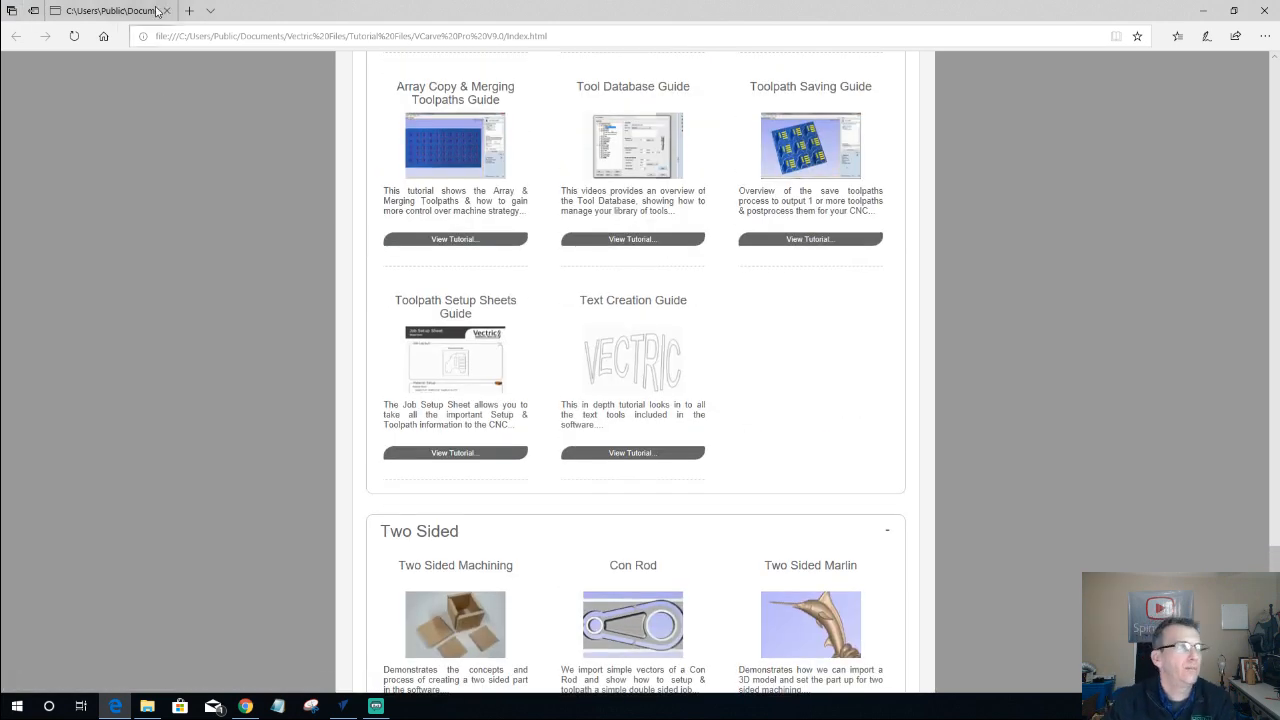
- Open the YouTube home page in a new browser tab
left_click(189, 11)
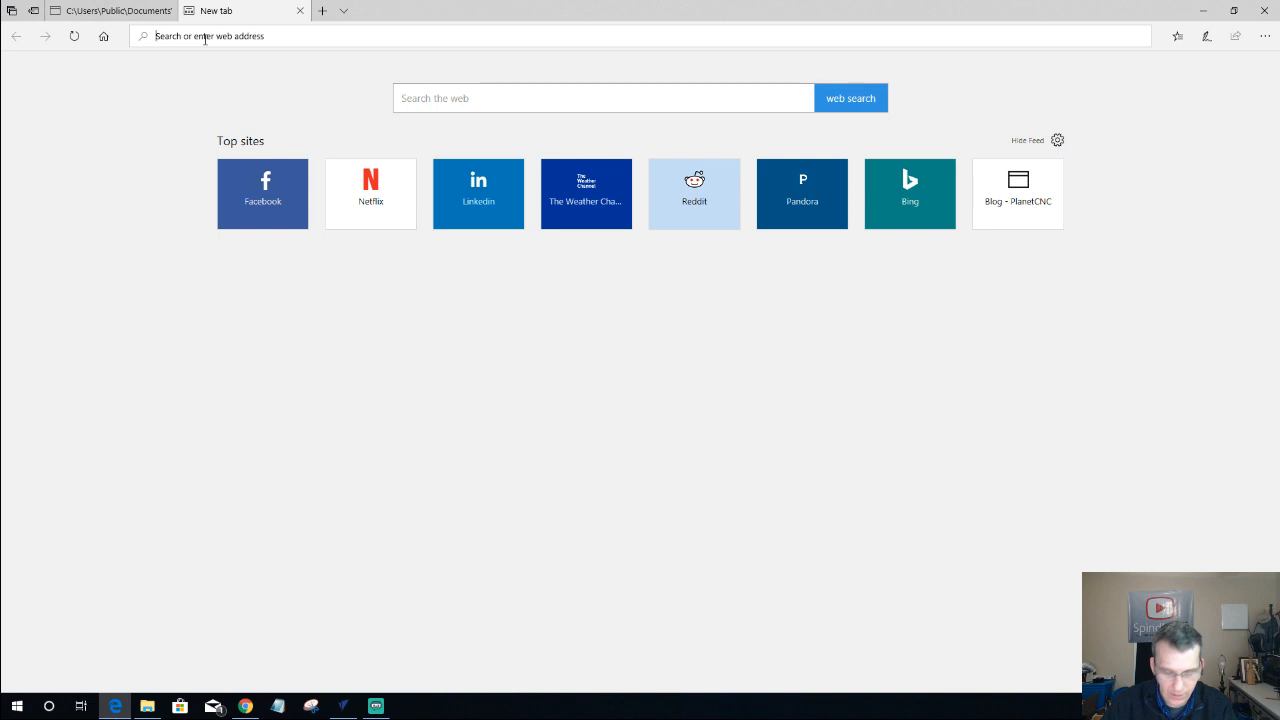
type("t")
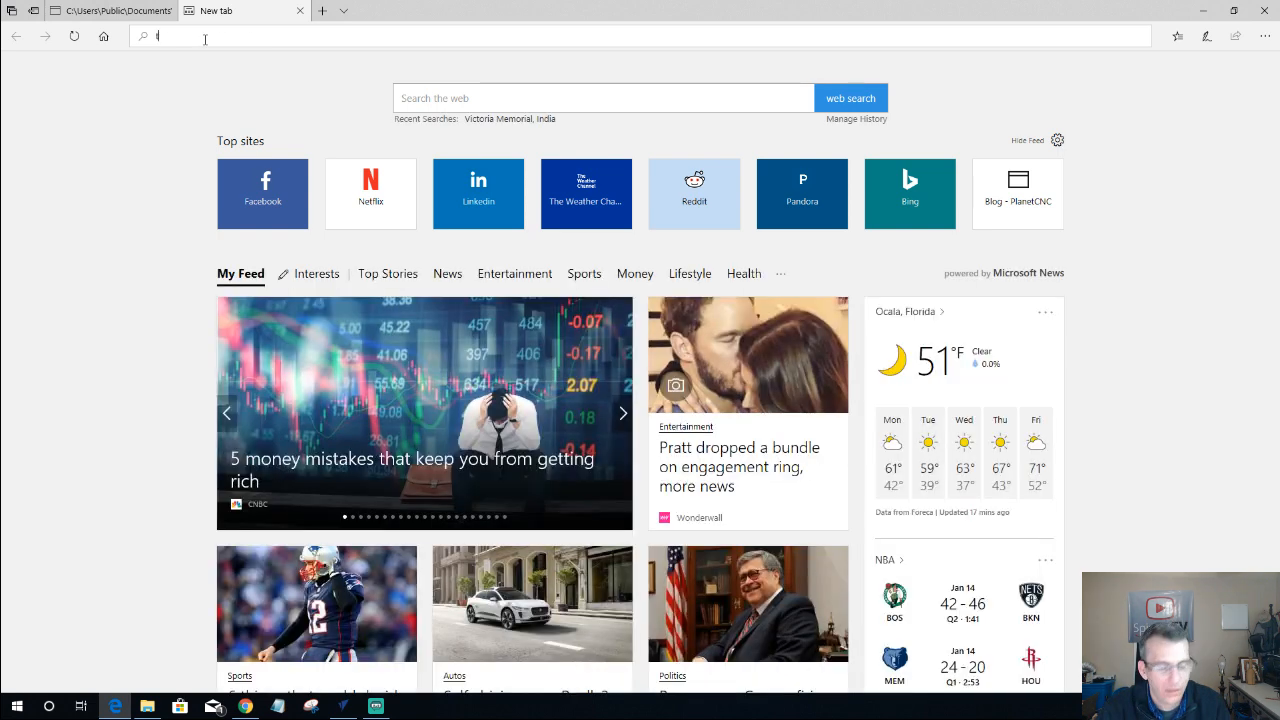
type("outub")
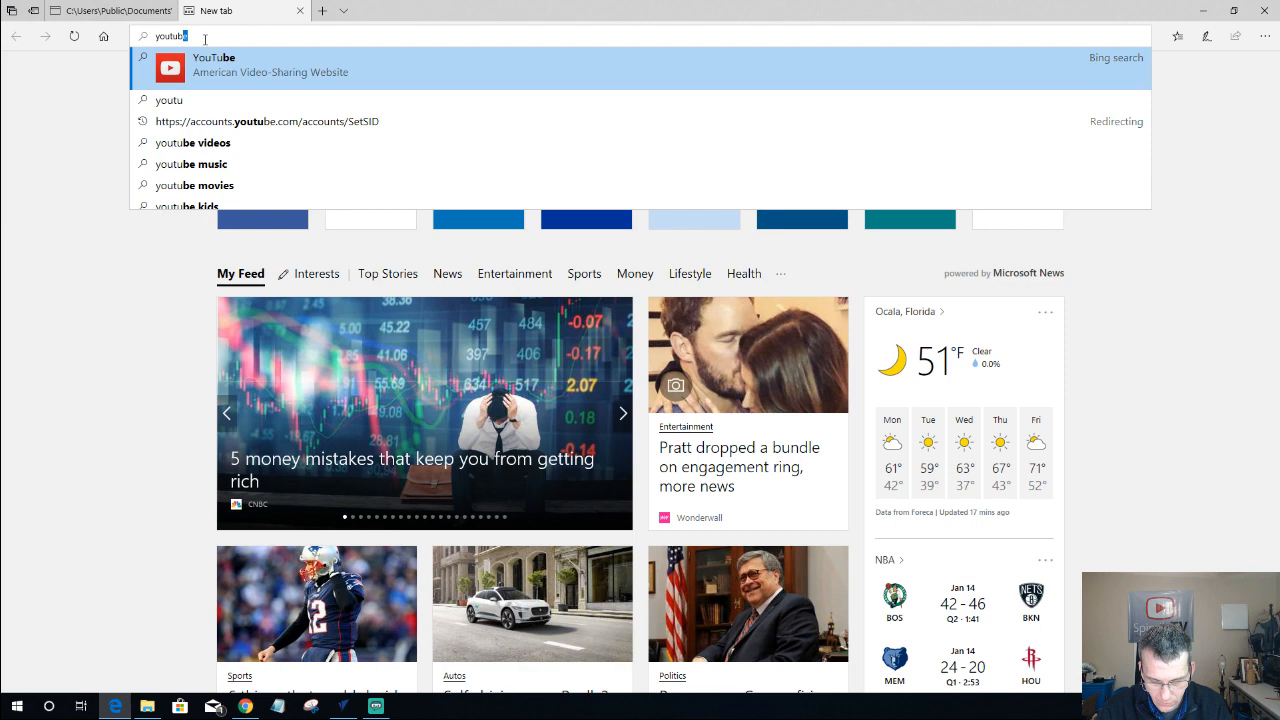
key("Return")
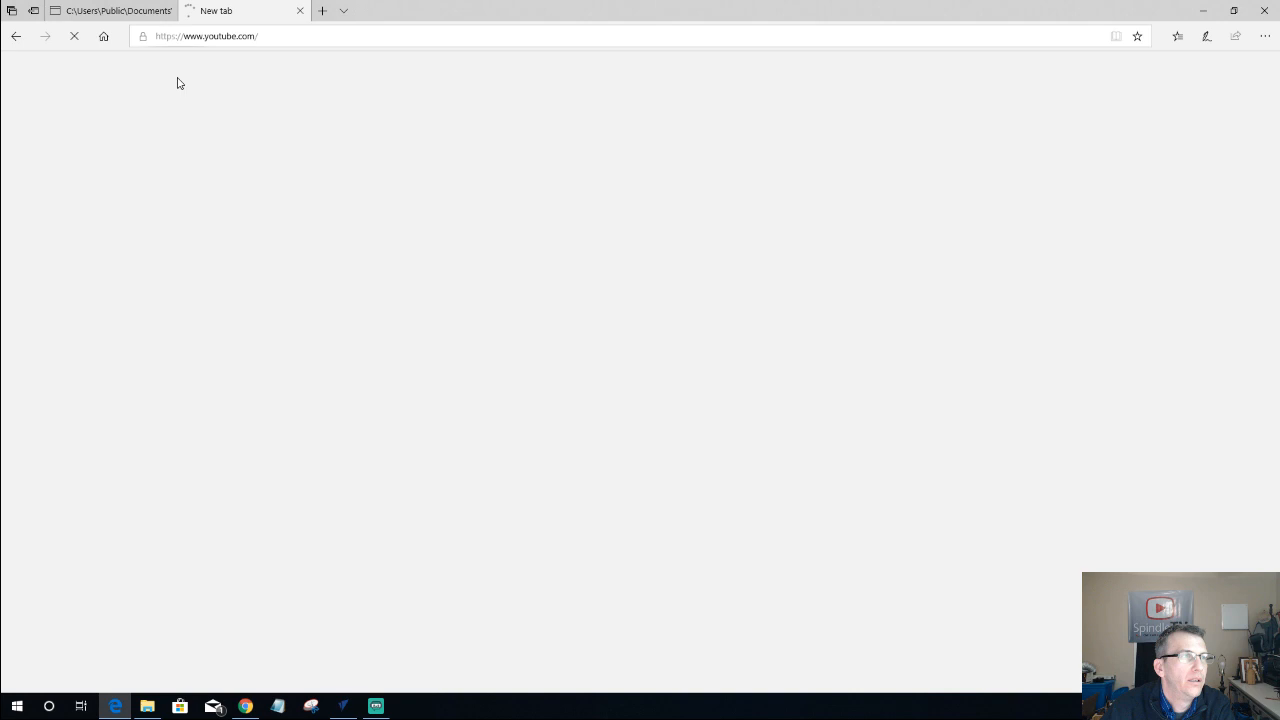
- Open vectric.com in another new tab and look through its Tips & Tricks Videos down to the end of the list
left_click(322, 10)
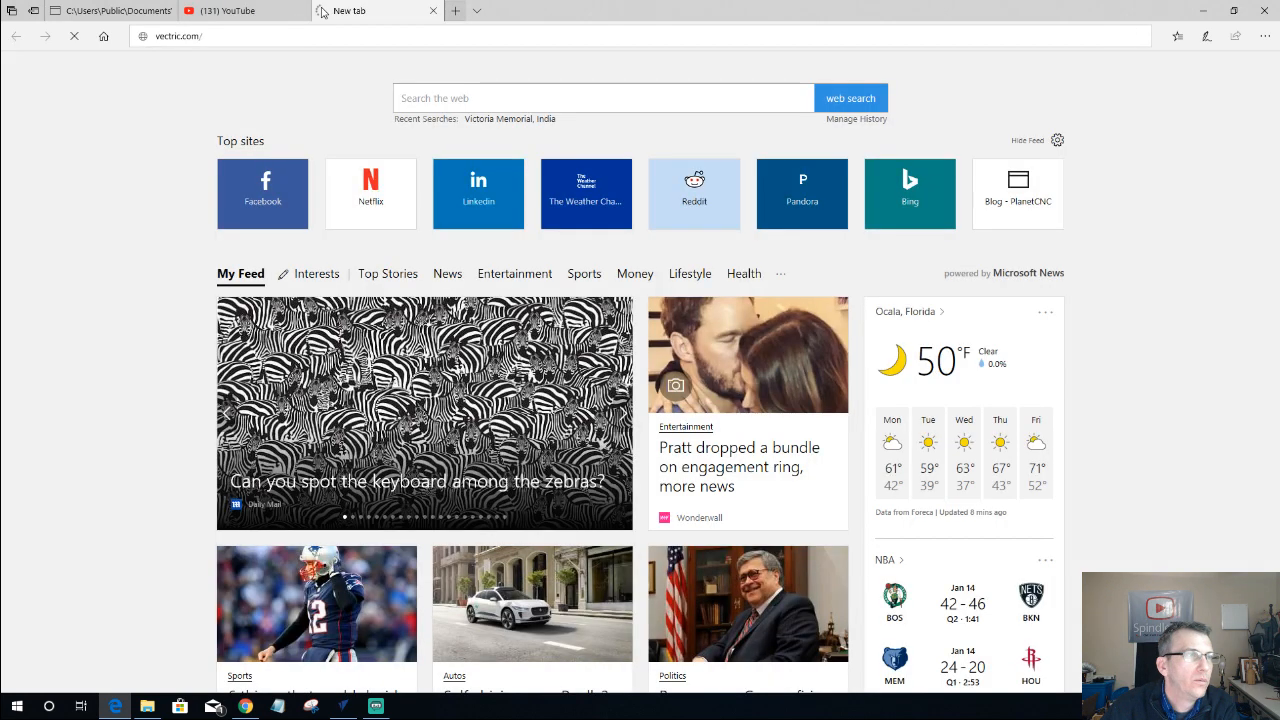
mouse_move(503, 150)
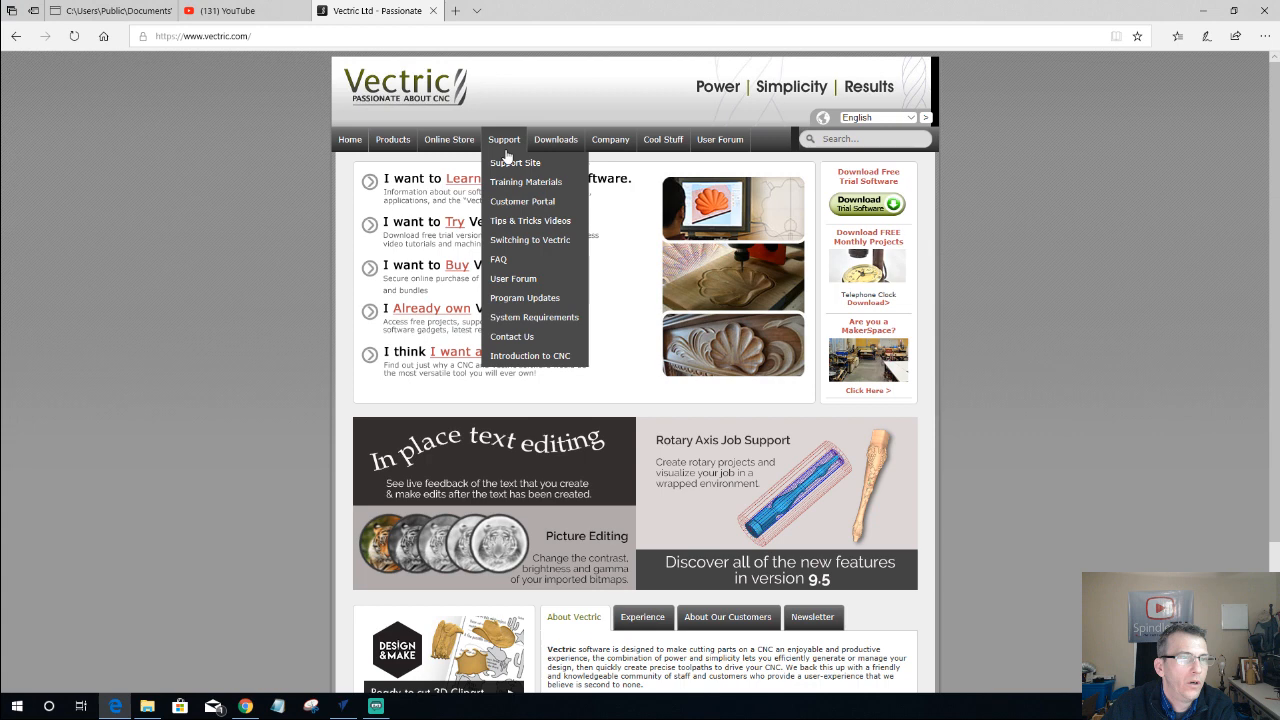
left_click(522, 221)
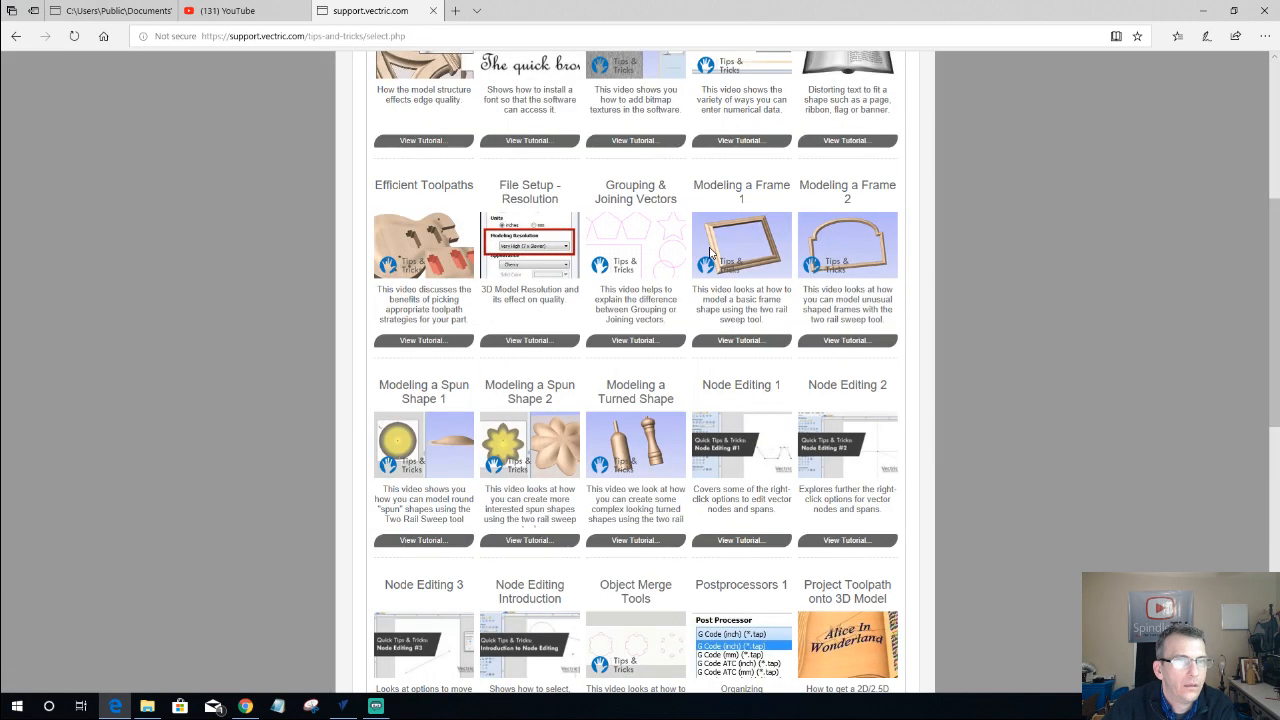
scroll(710, 250, "down", 2)
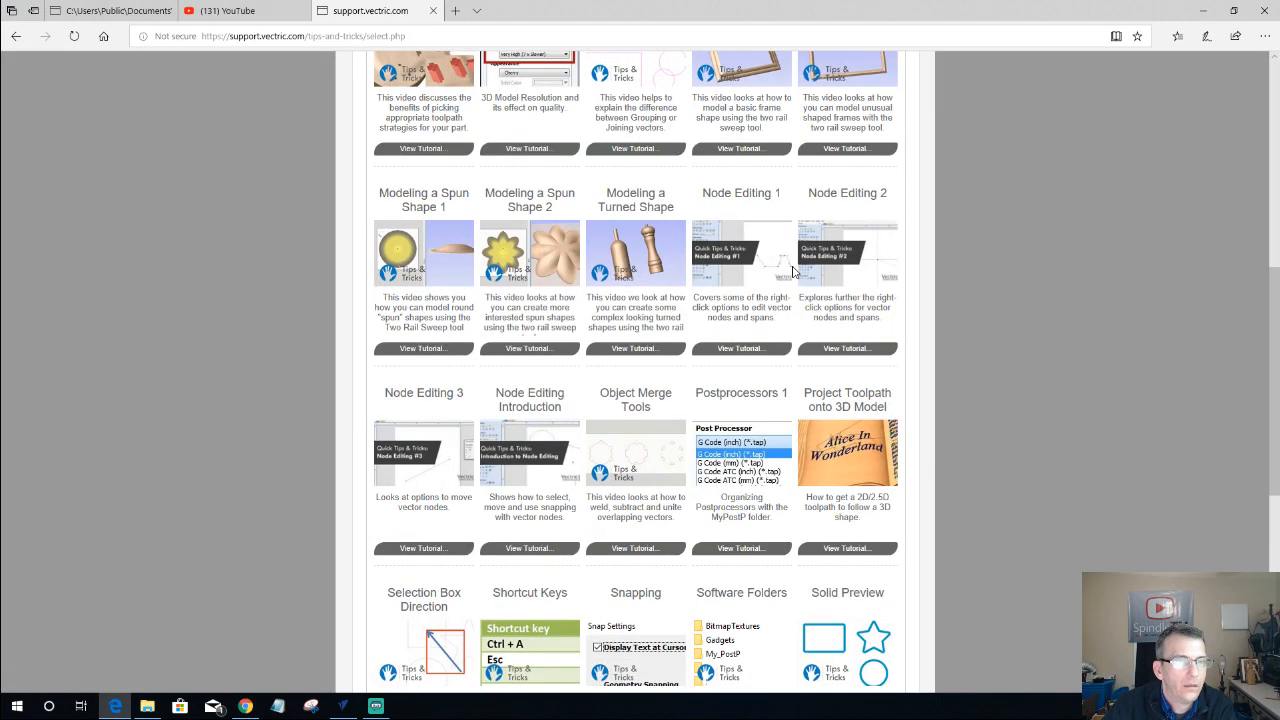
scroll(414, 407, "down", 1)
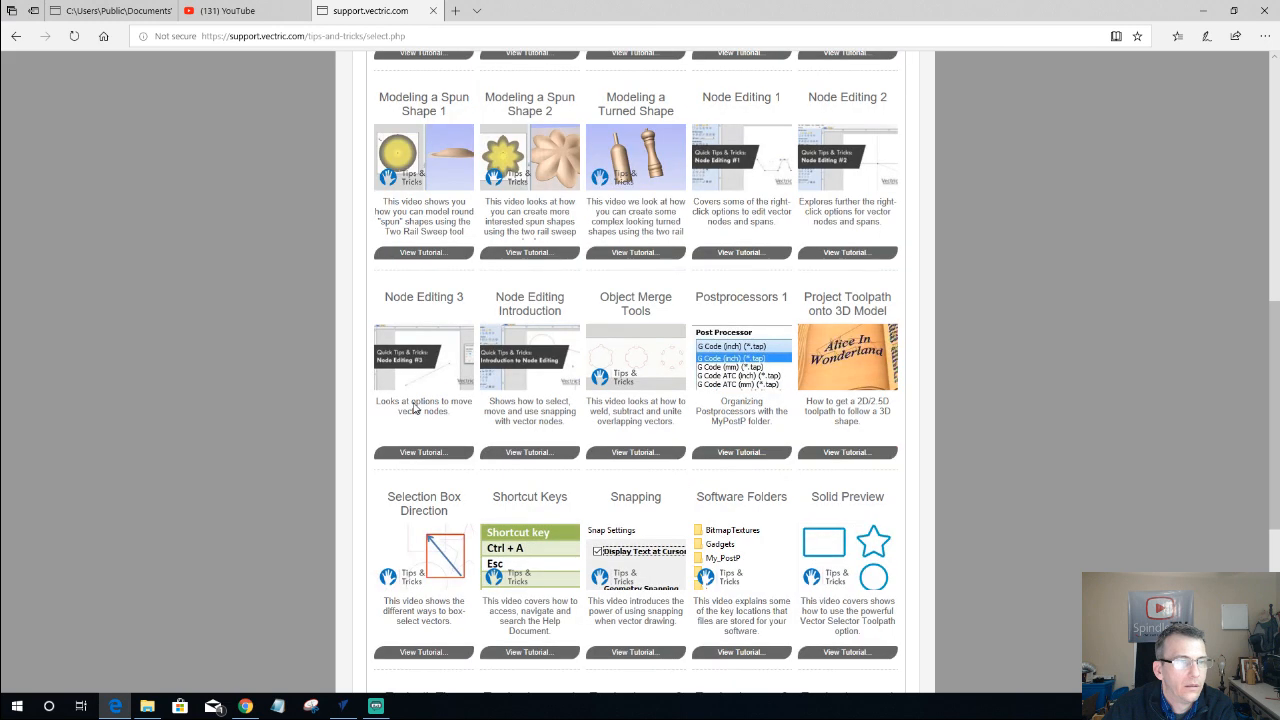
scroll(414, 407, "down", 3)
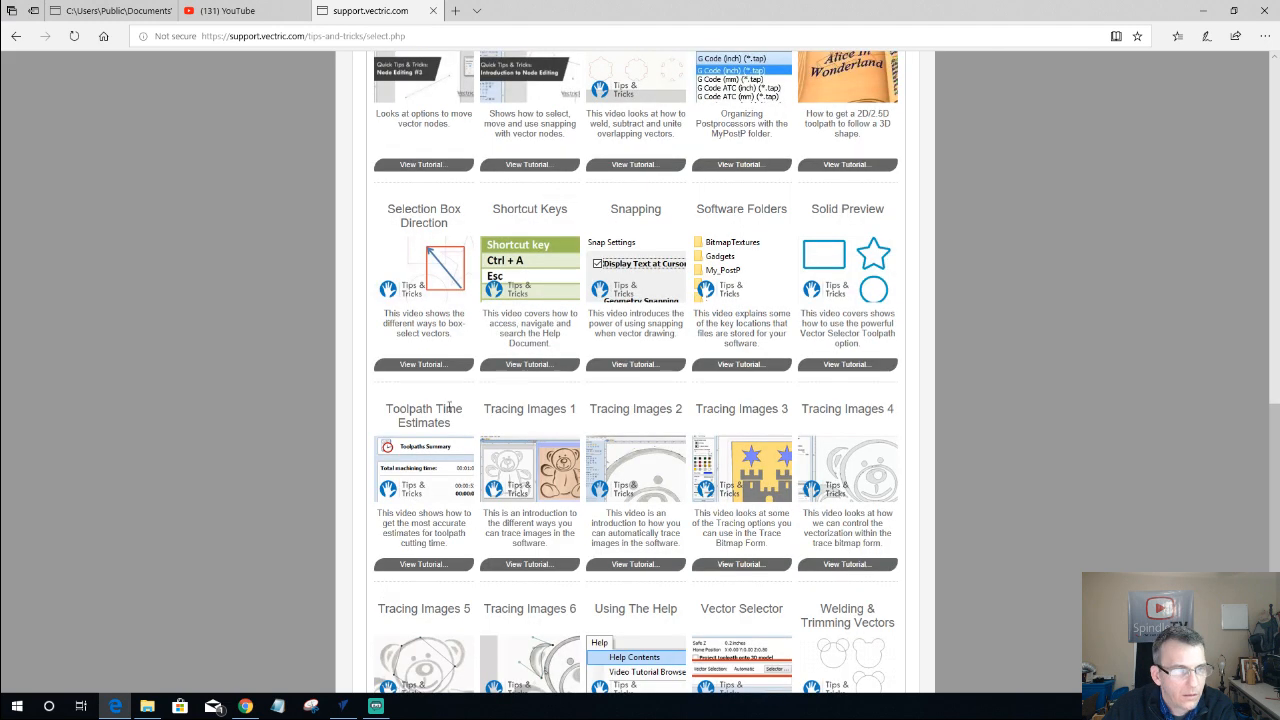
scroll(449, 406, "down", 1)
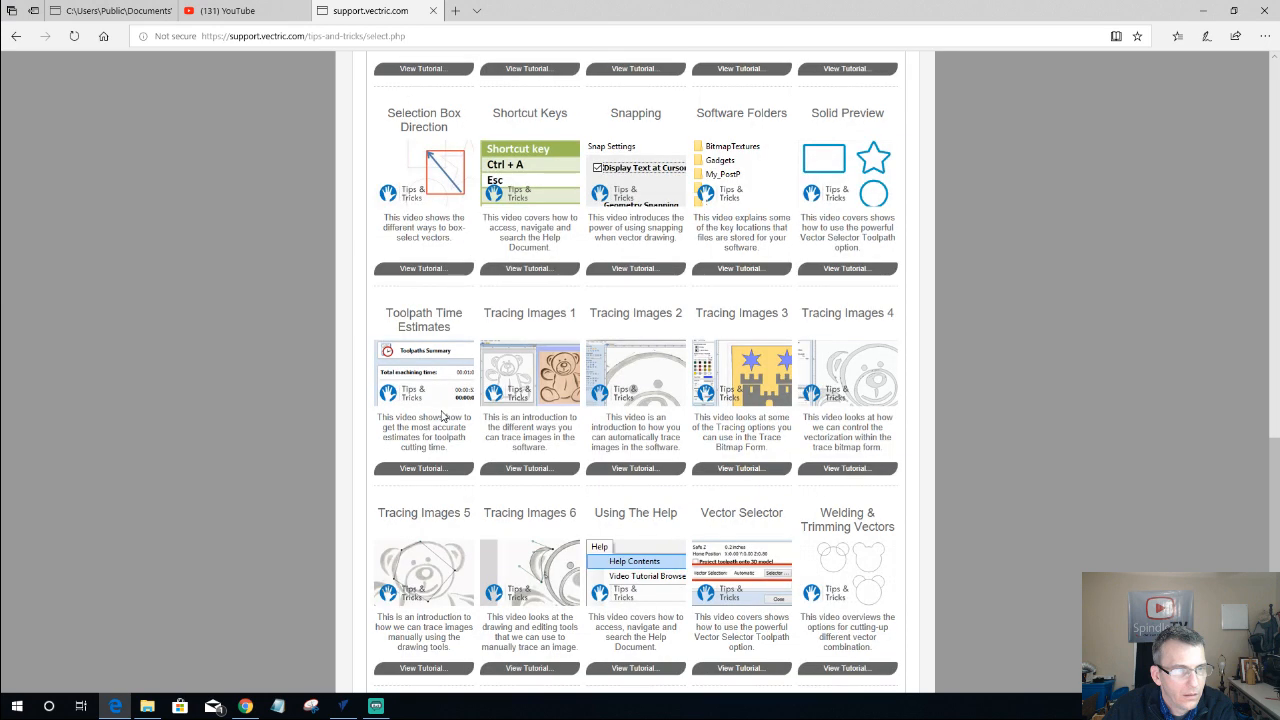
scroll(443, 416, "down", 1)
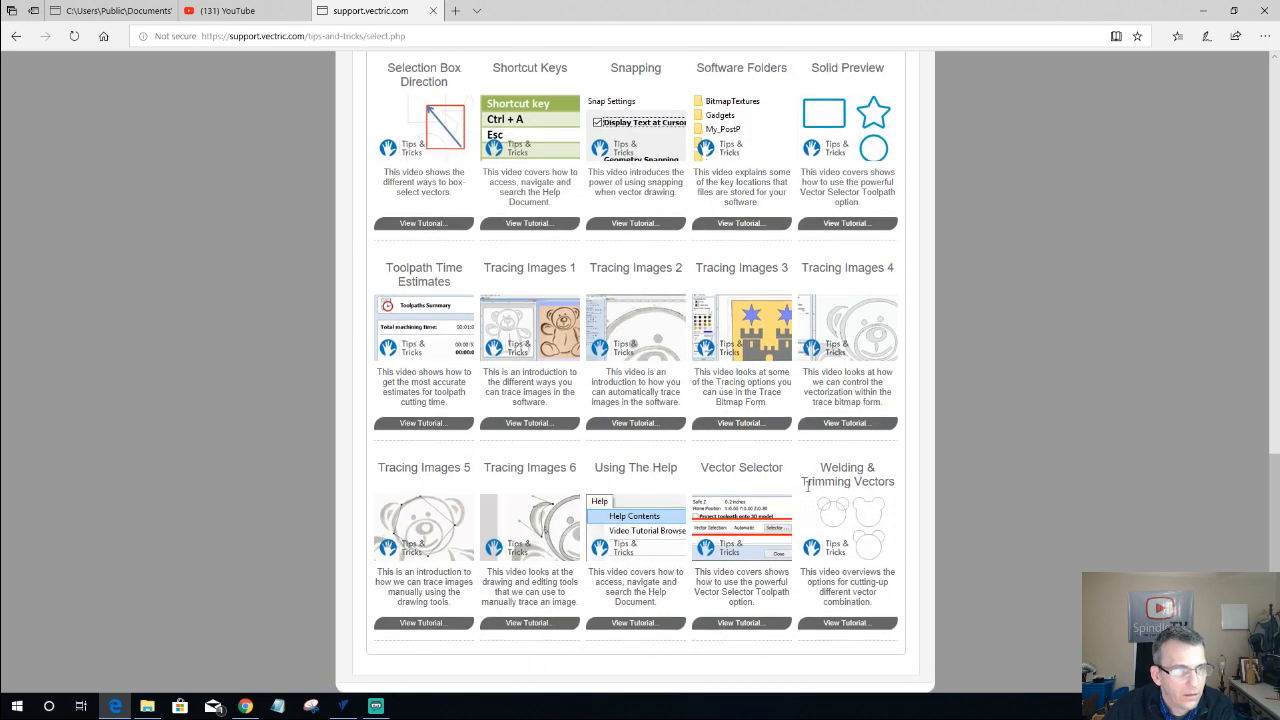
scroll(807, 487, "up", 7)
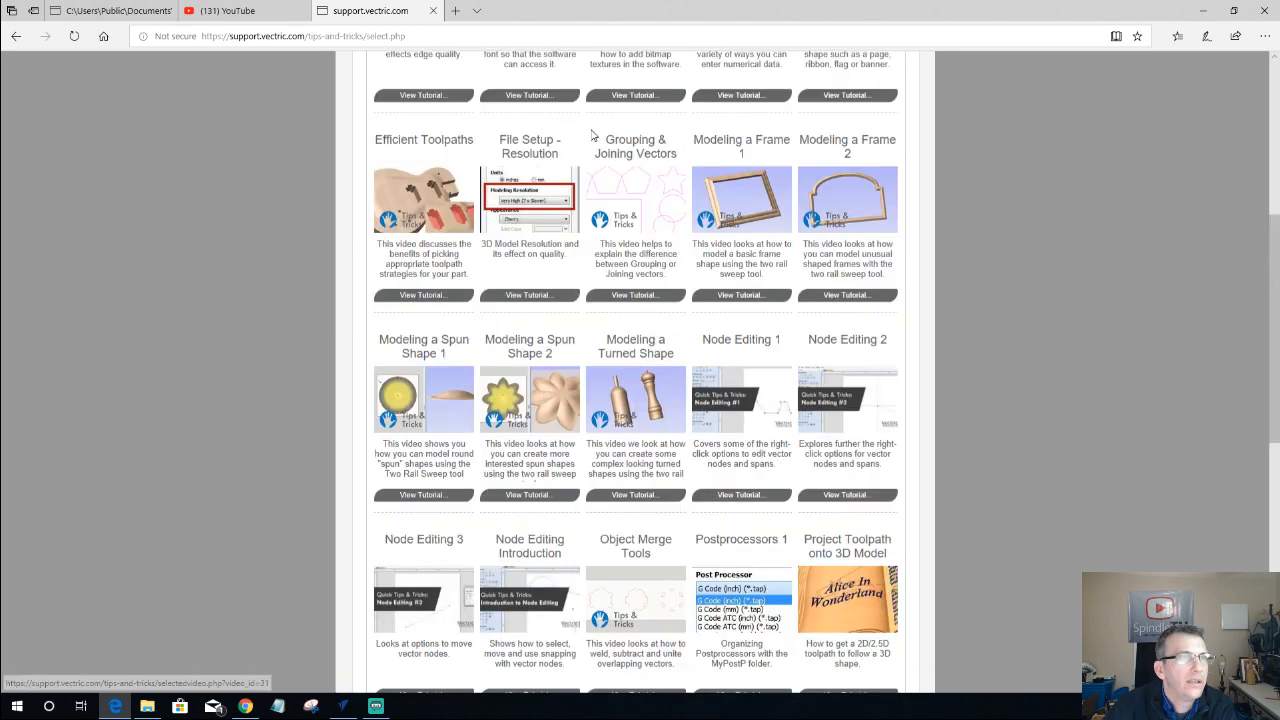
- Close the Vectric support page and search YouTube for "Vectric"
left_click(434, 11)
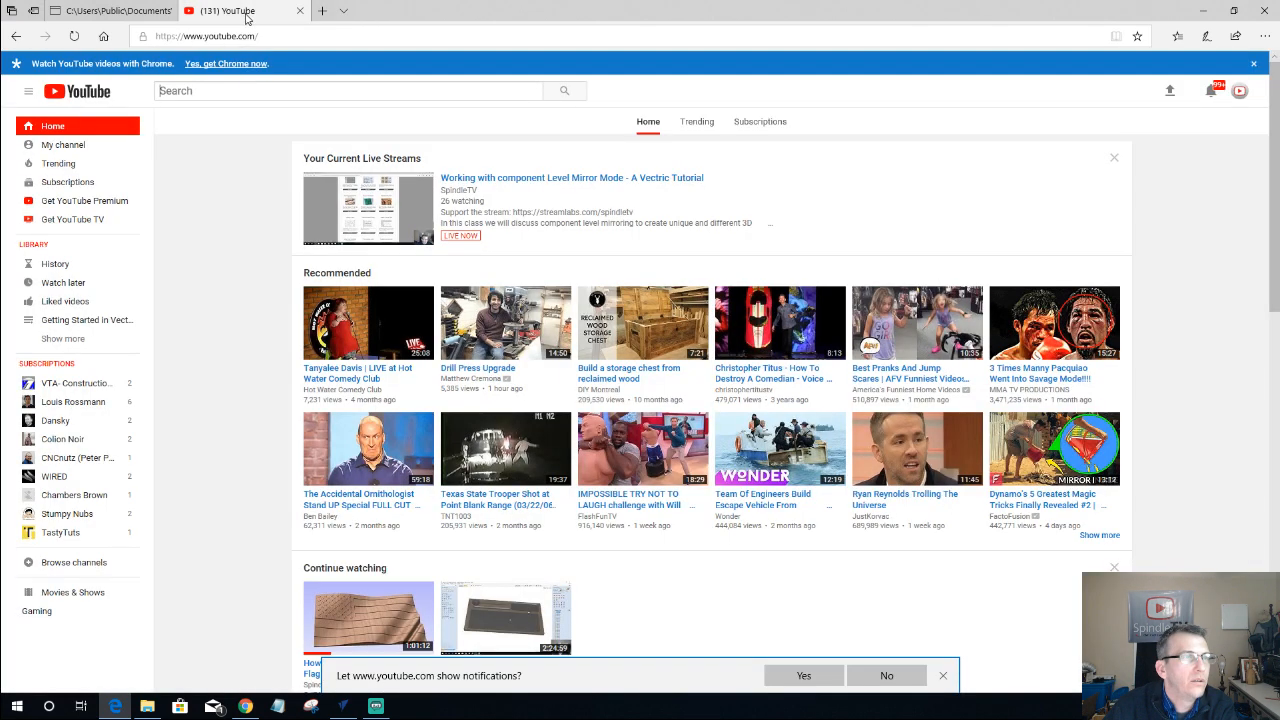
left_click(243, 90)
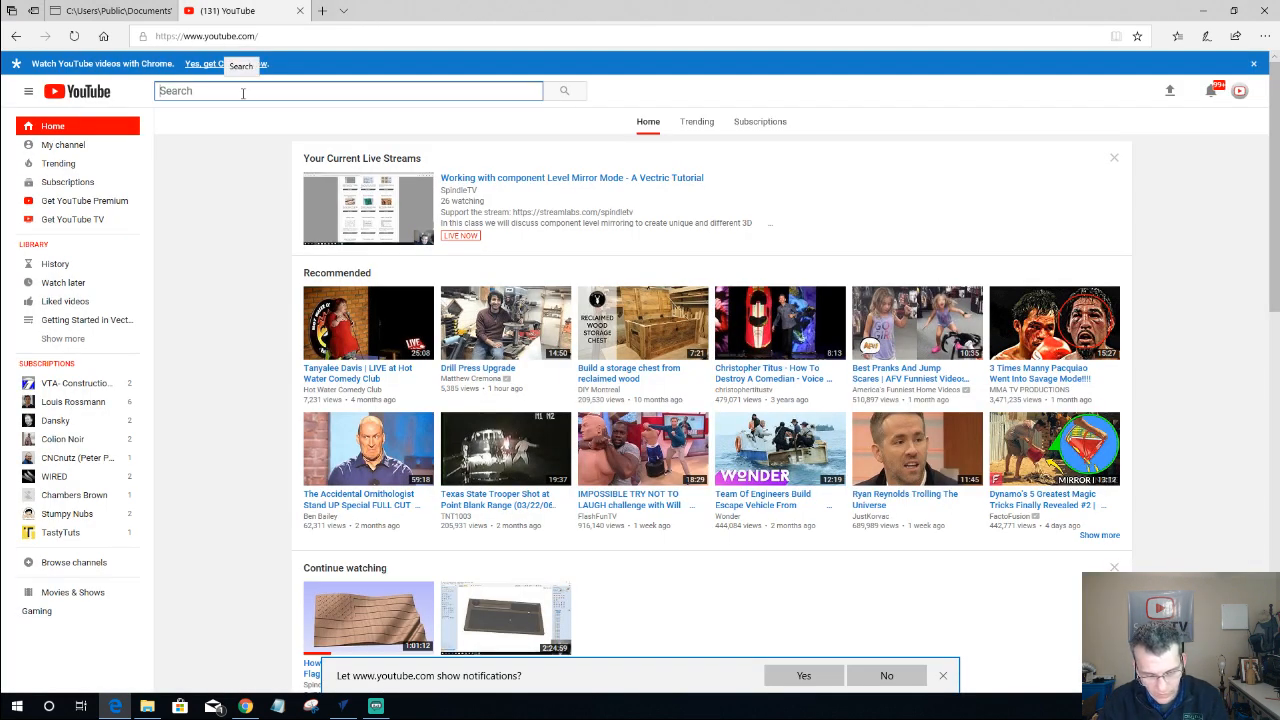
type("Vectric")
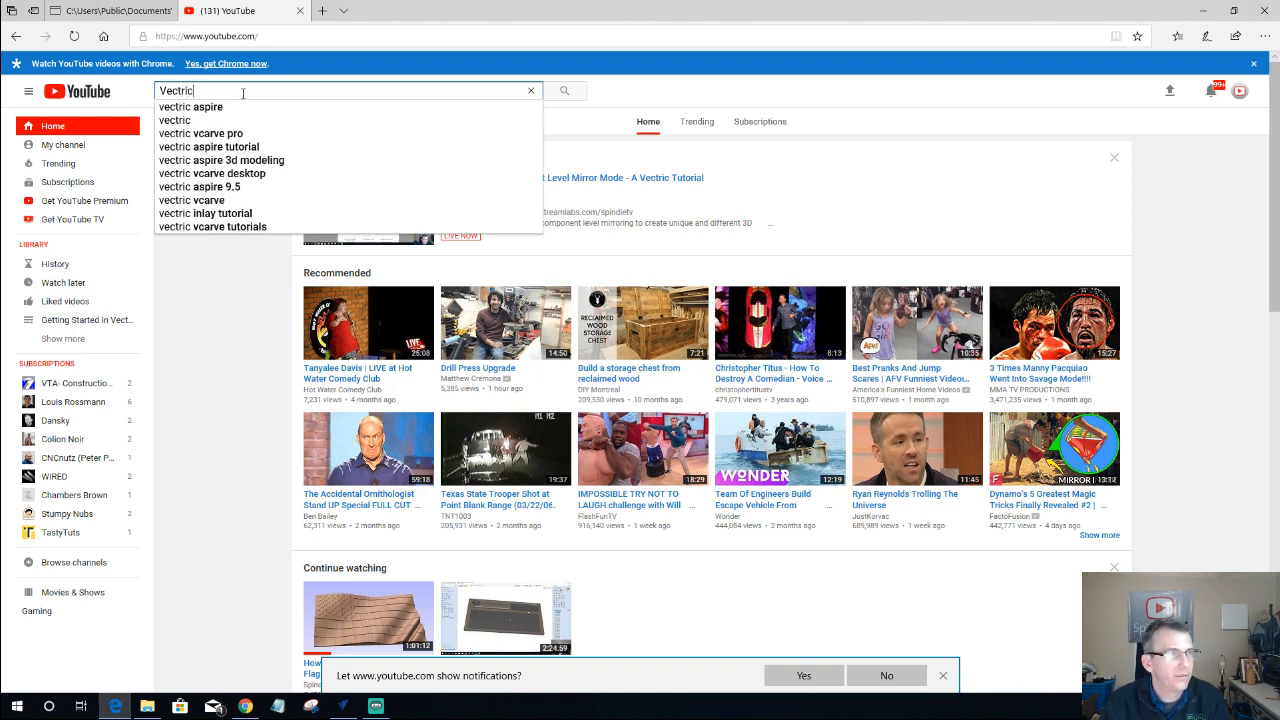
key("Return")
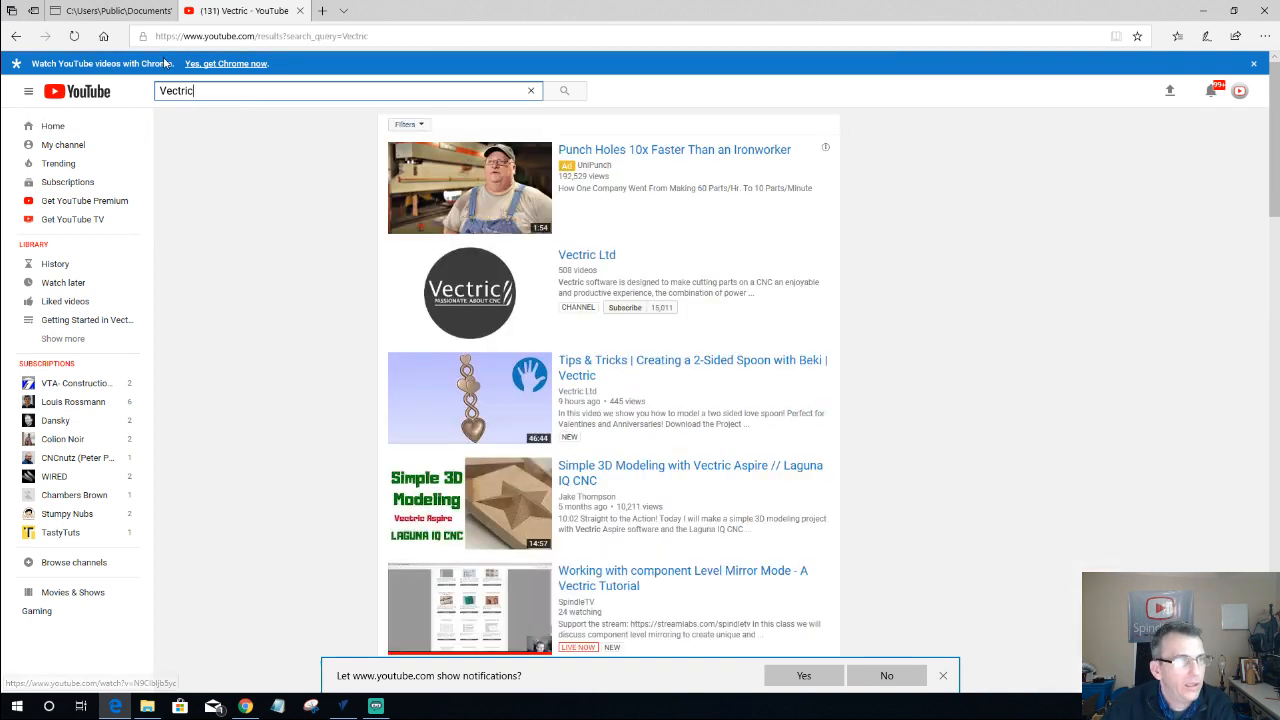
- Open the Vectric Ltd channel from the results and search within it for "Component tree"
left_click(588, 256)
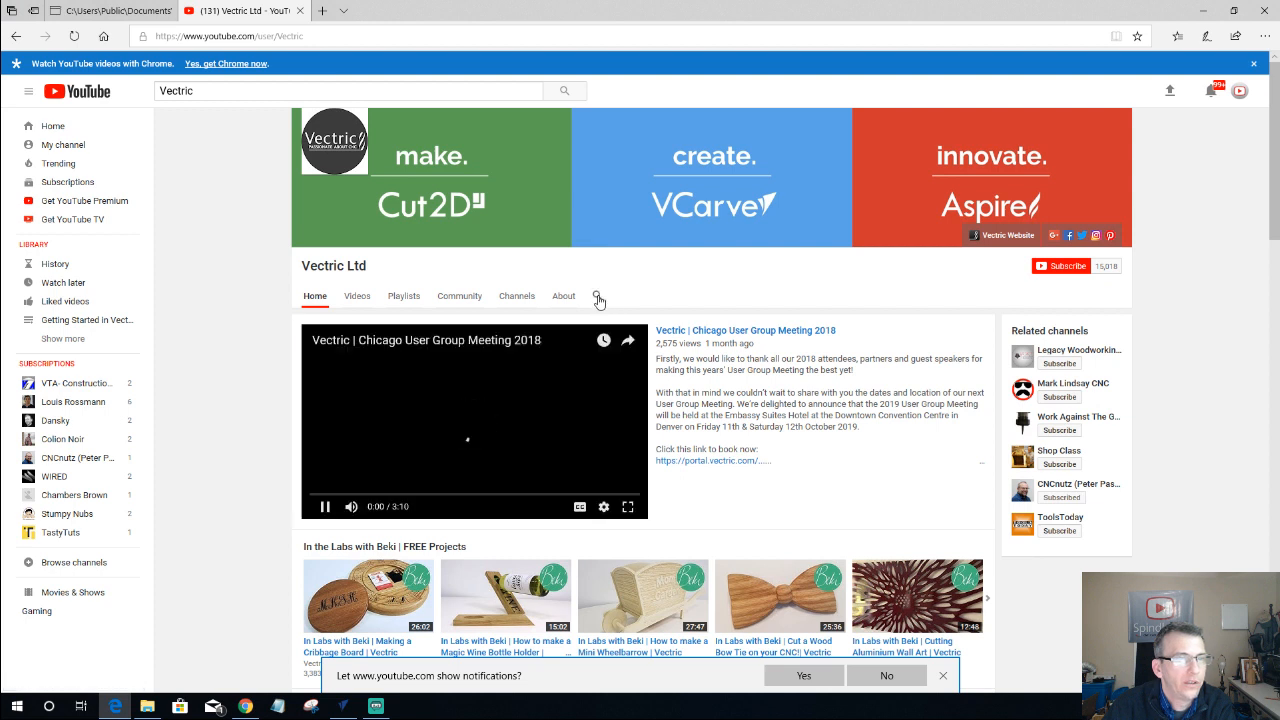
left_click(597, 298)
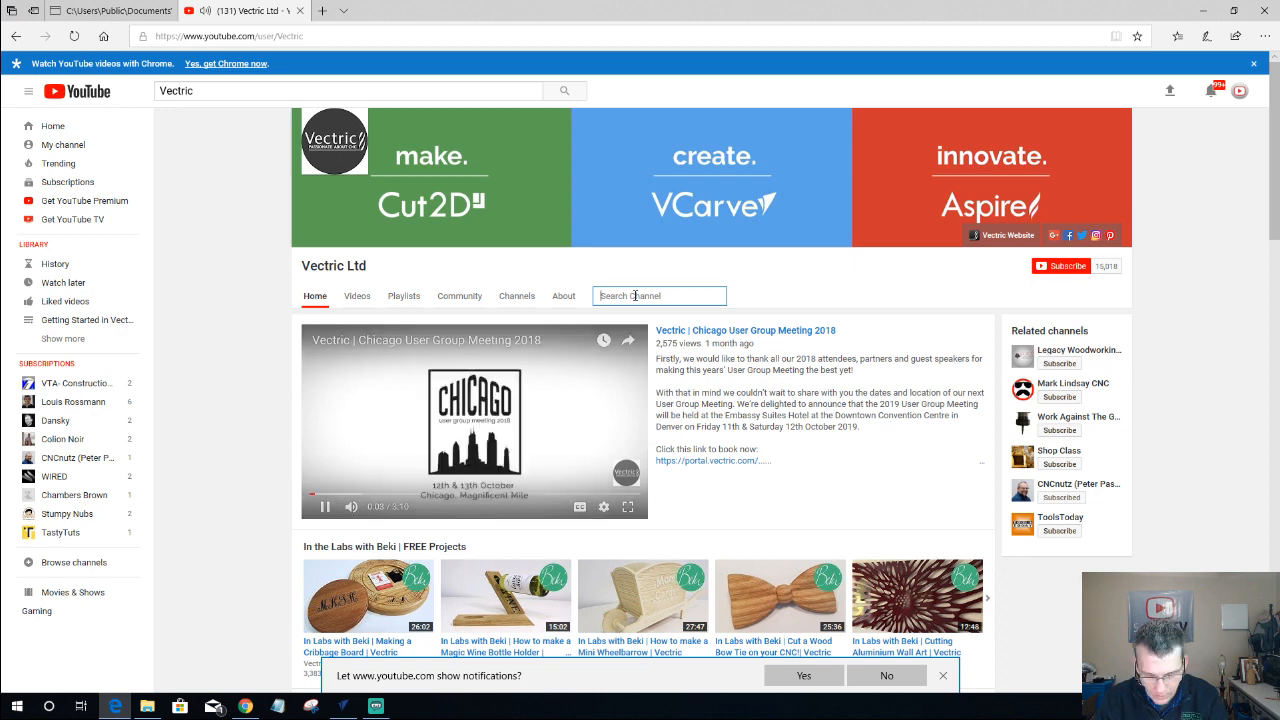
type("Component")
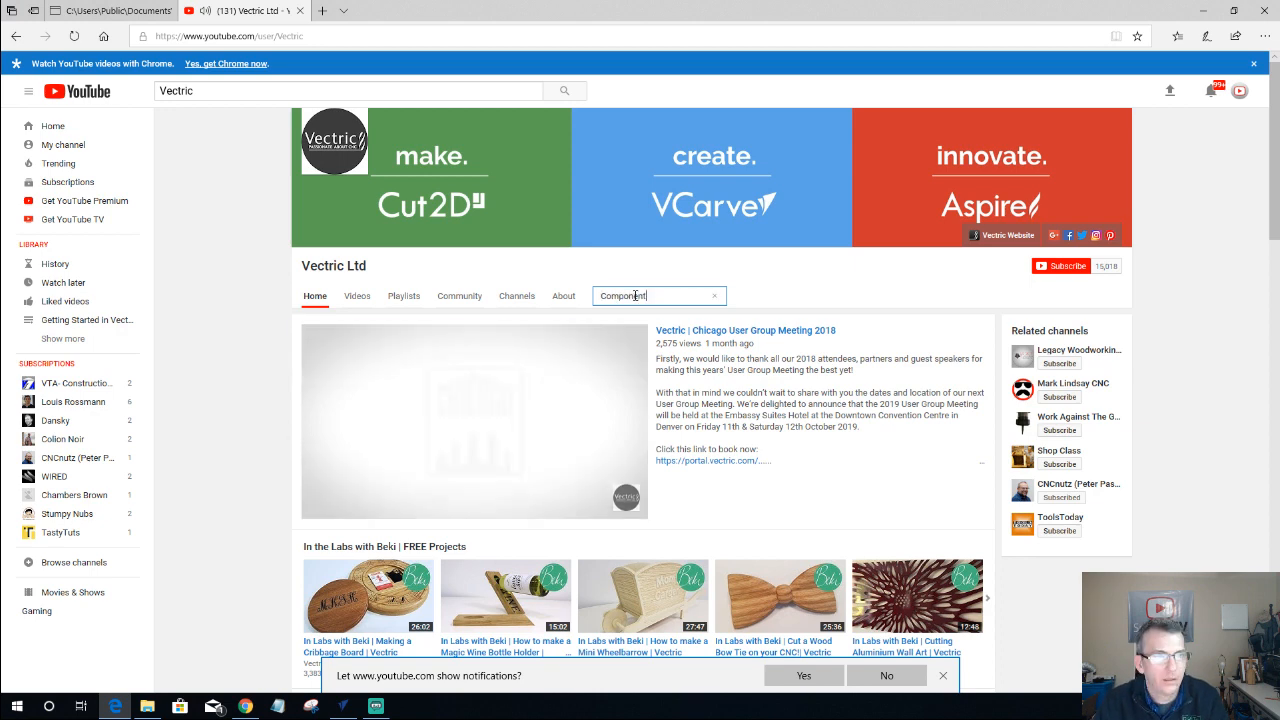
type(" tree")
key("Return")
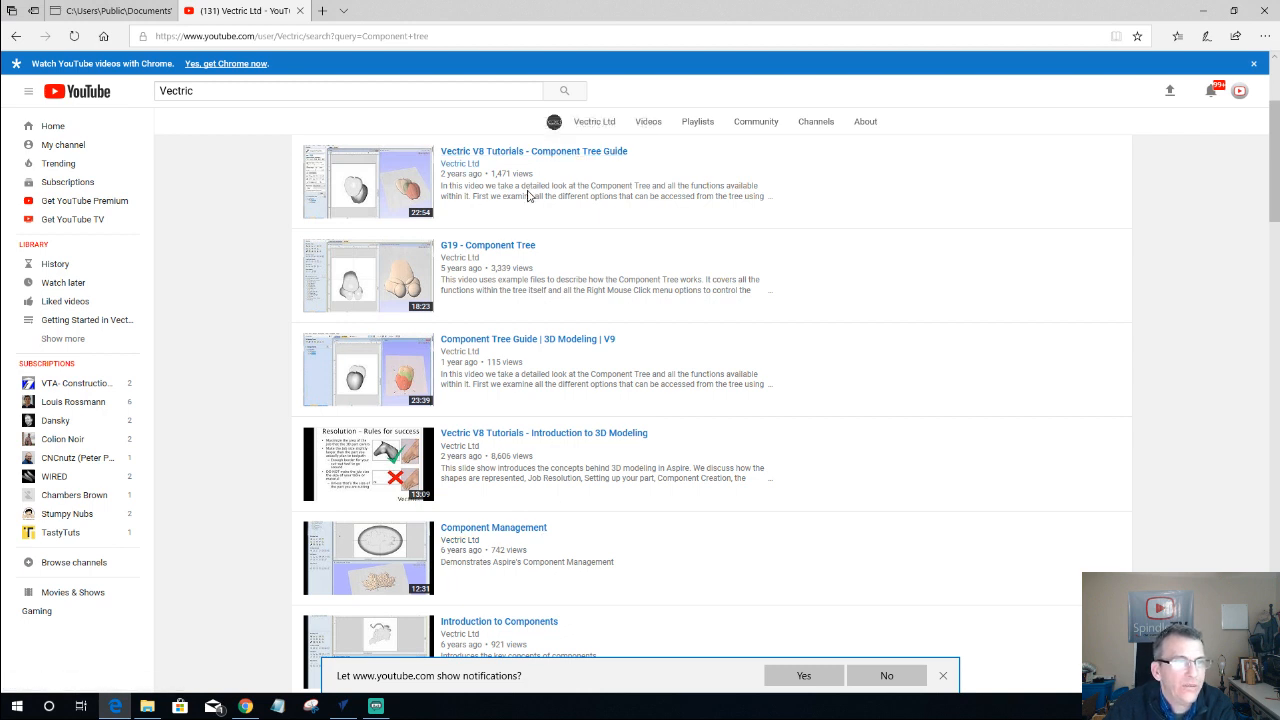
- Read the description of the V8 Component Tree Guide video, and close the browser with all its tabs to return to VCarve Pro
left_click_drag(538, 186, 772, 186)
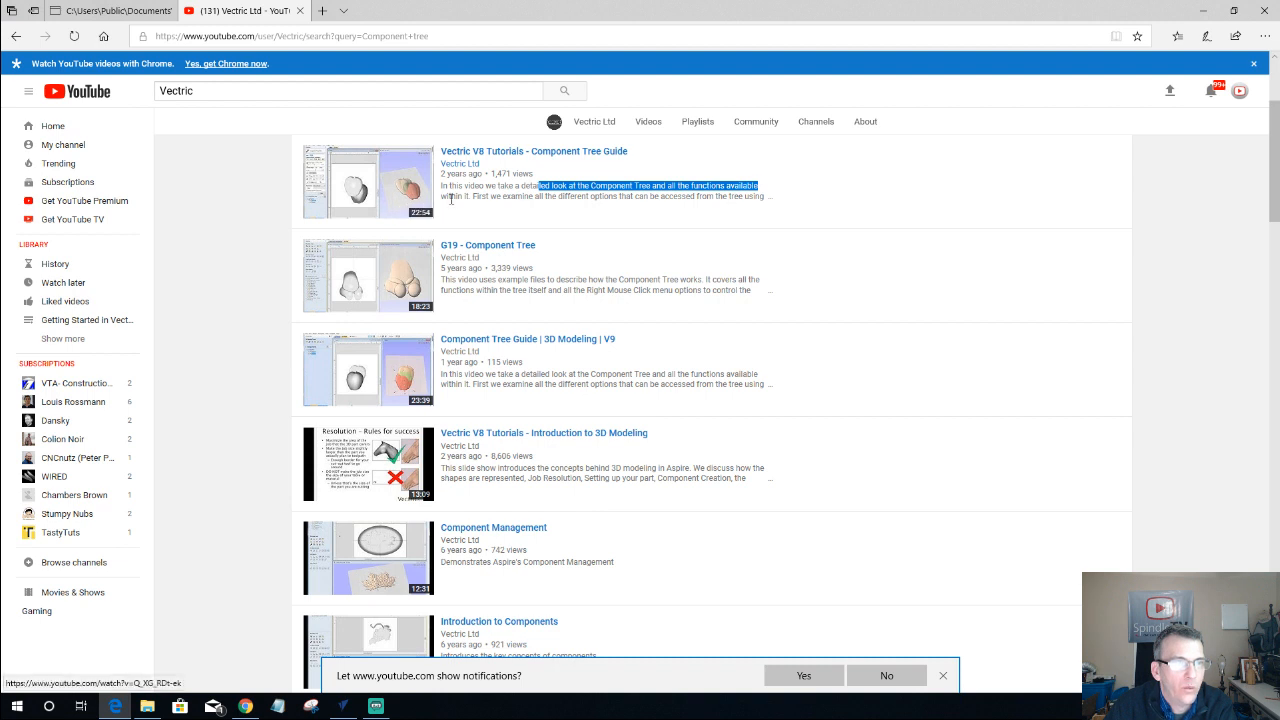
left_click_drag(455, 197, 765, 203)
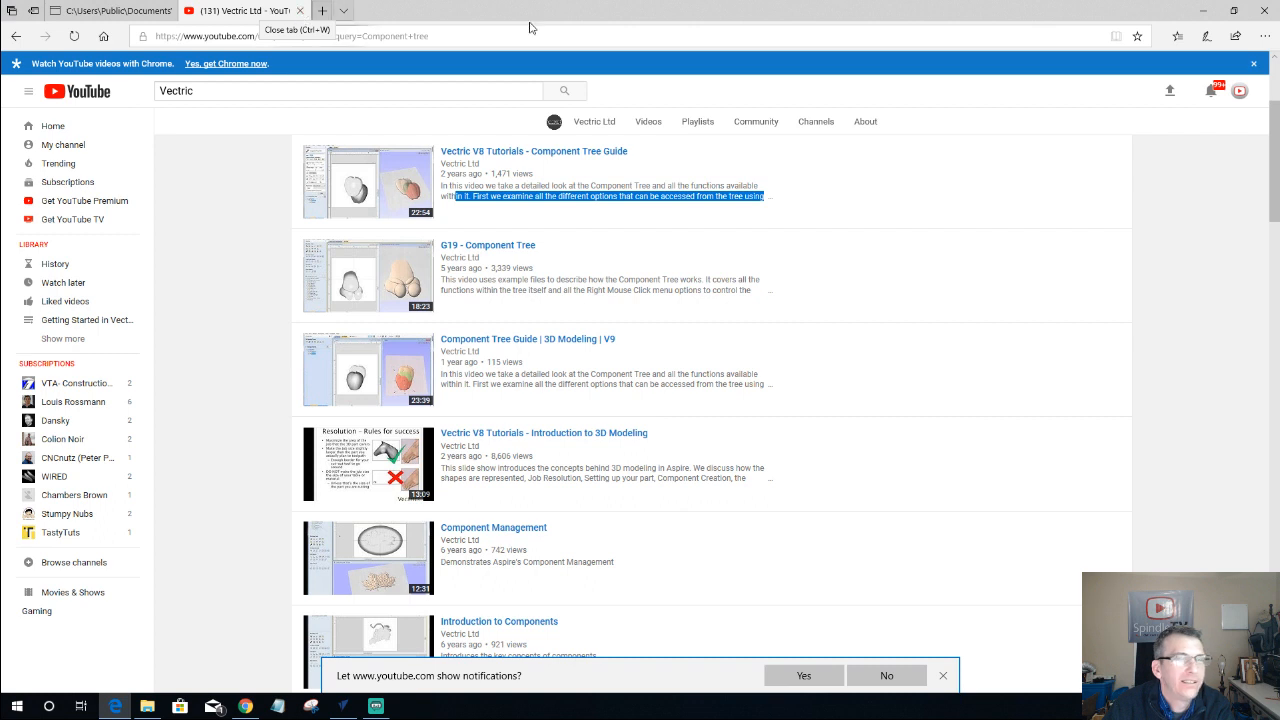
left_click(1263, 14)
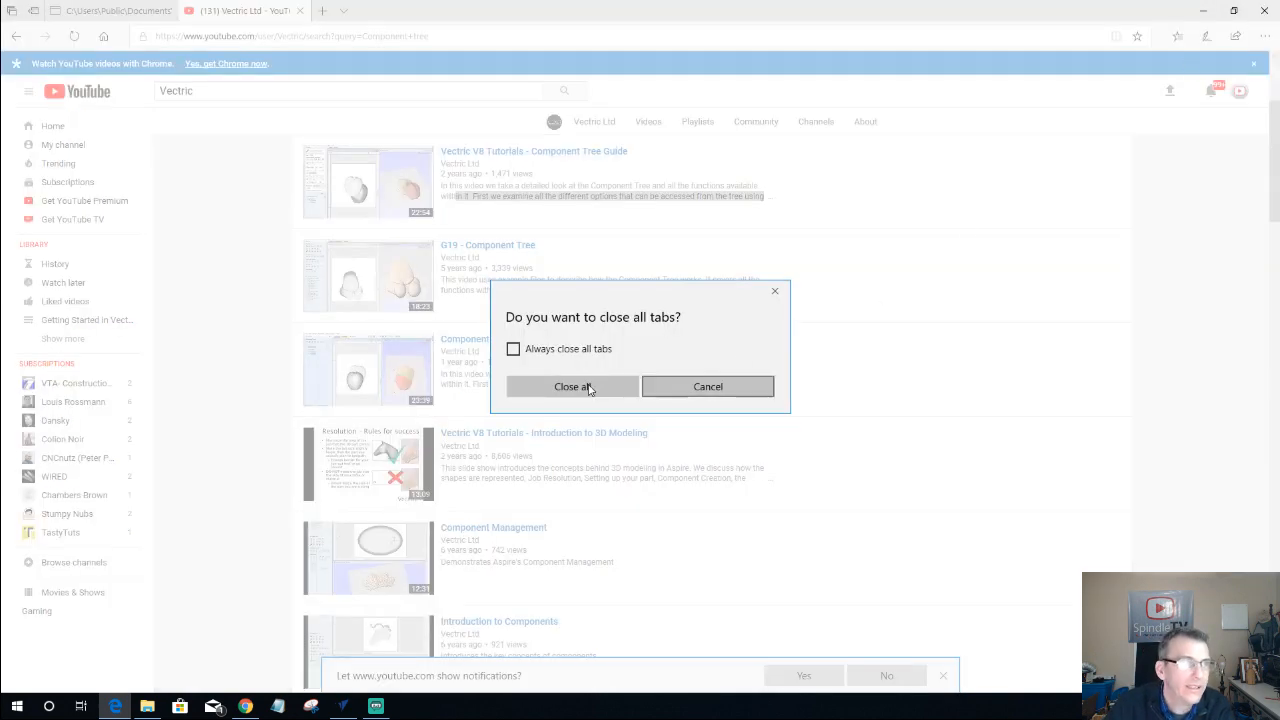
left_click(566, 392)
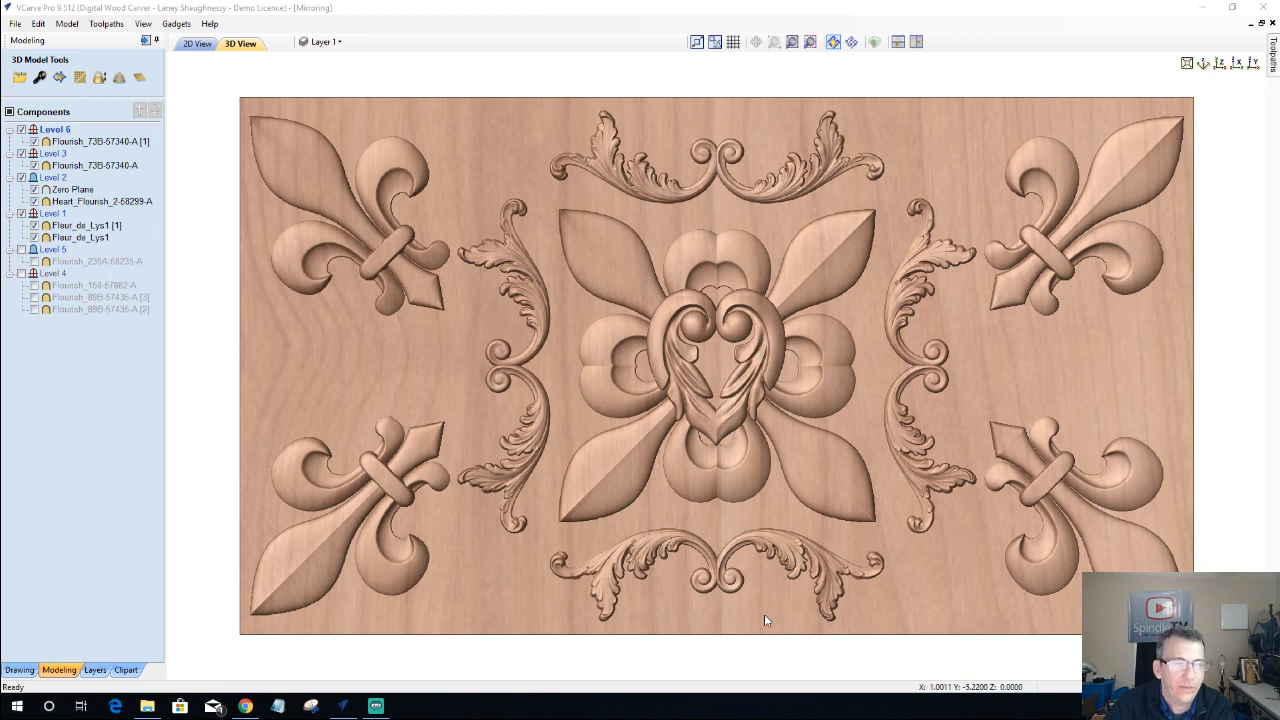
- Review the options available for Level 6 in the component tree, including its Combine Mode, Mirror Mode, Show and Hide choices
left_click_drag(756, 617, 729, 521)
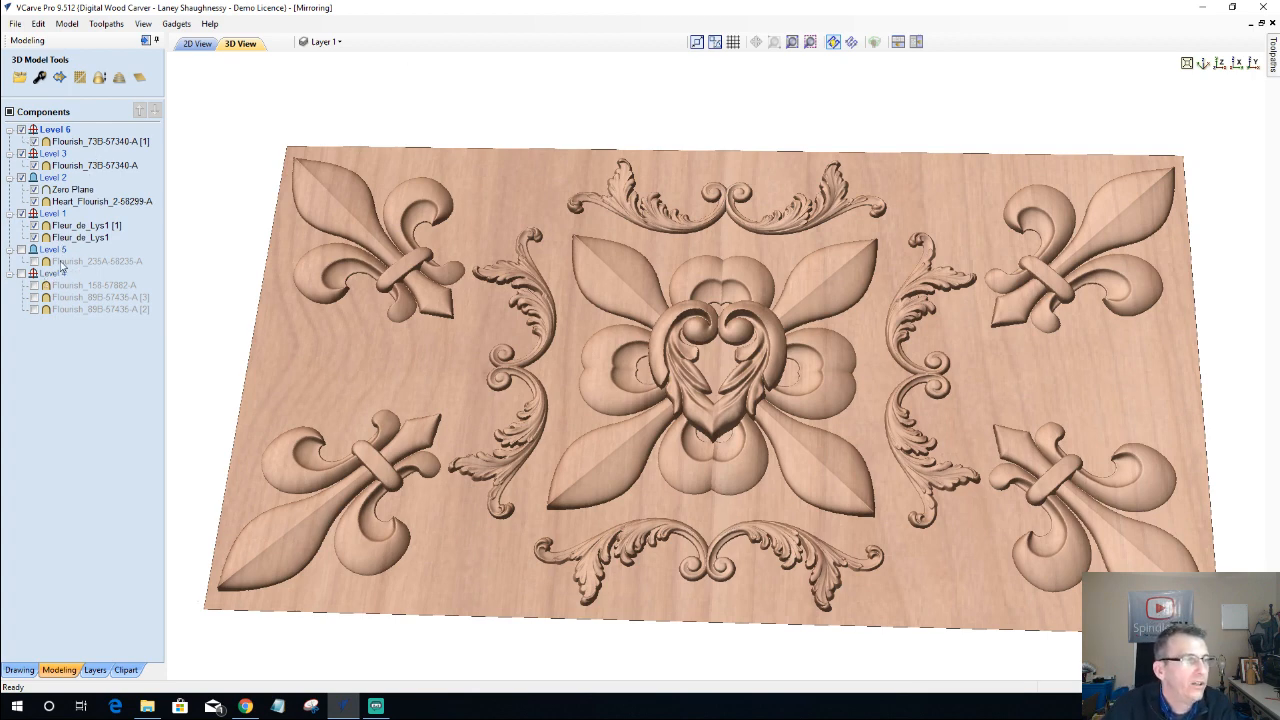
left_click(47, 130)
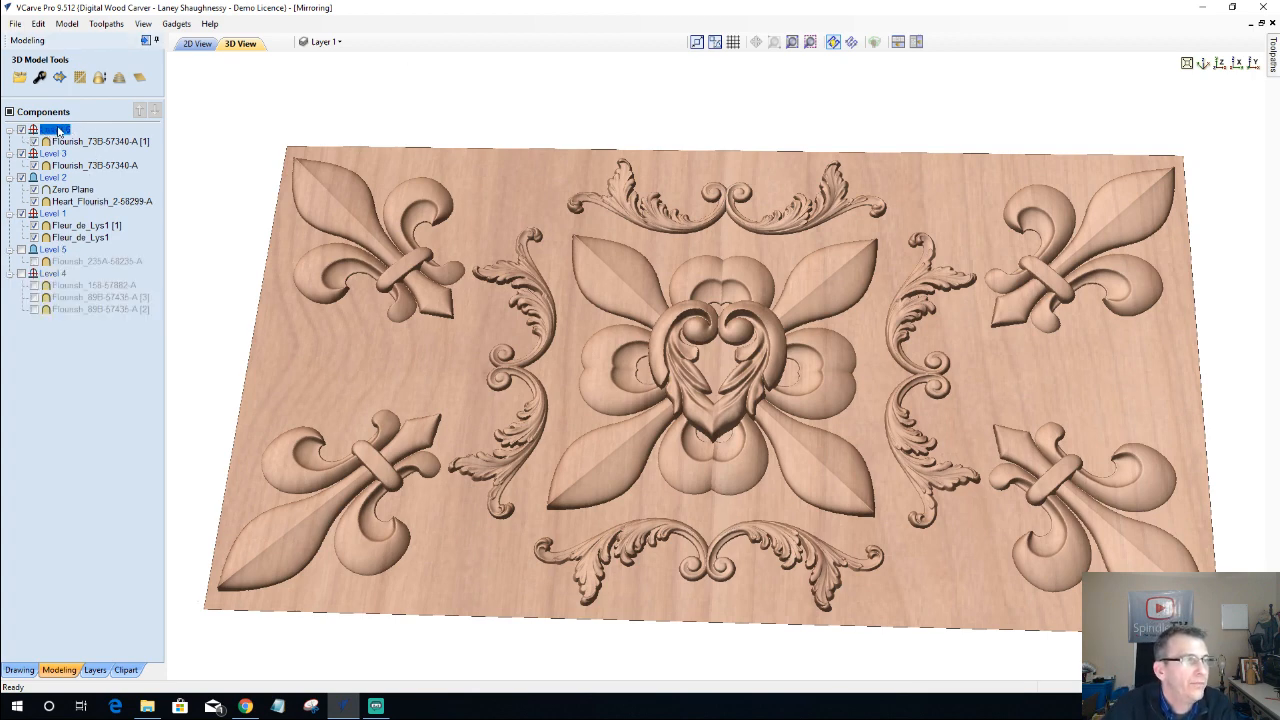
right_click(58, 131)
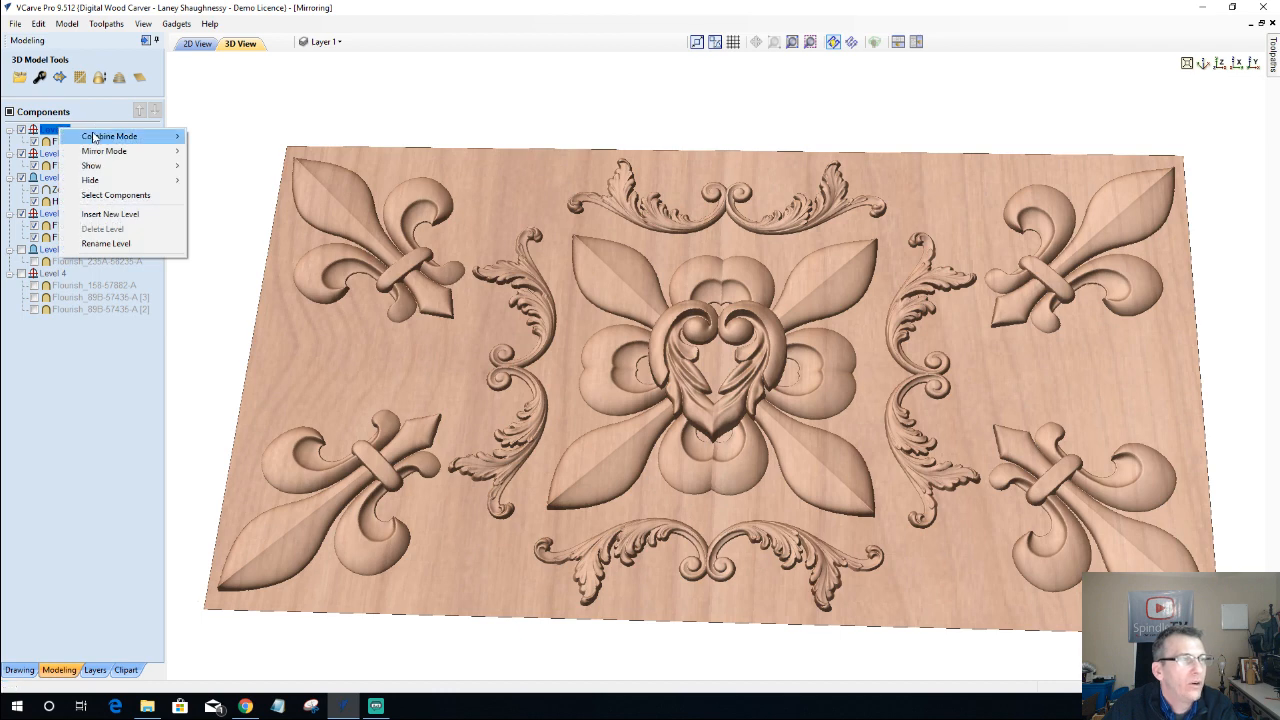
mouse_move(95, 137)
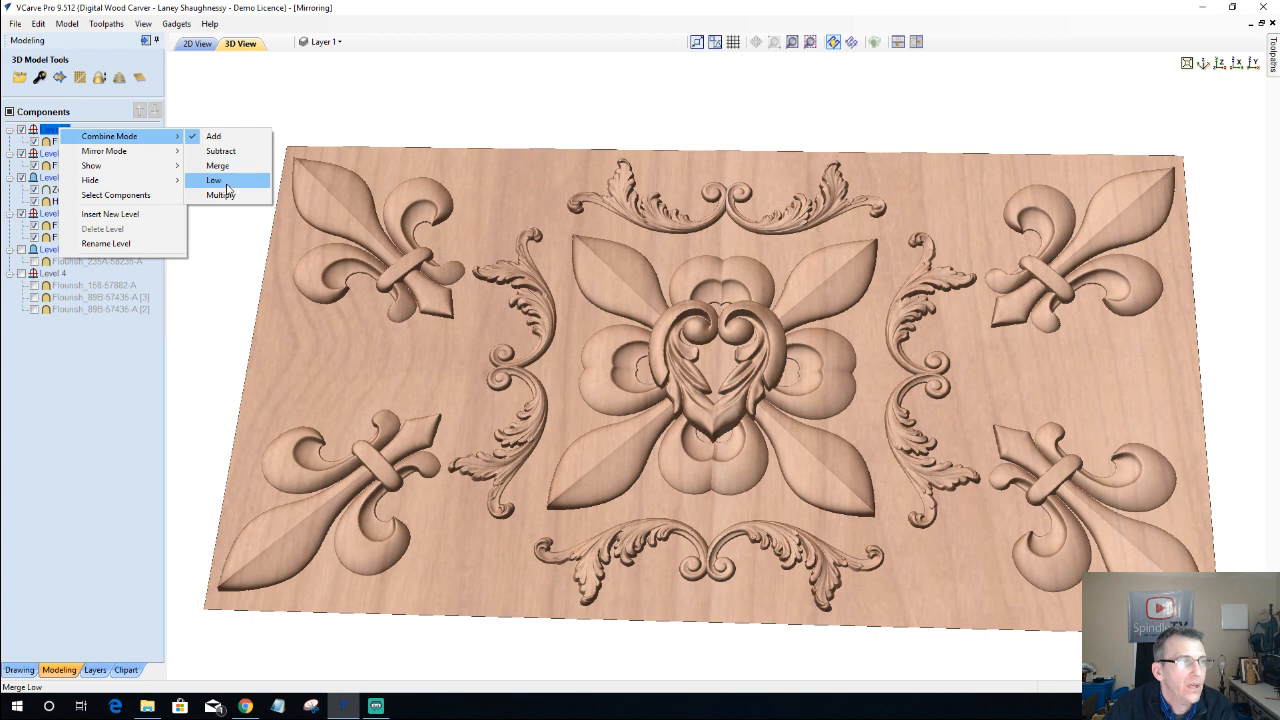
mouse_move(128, 155)
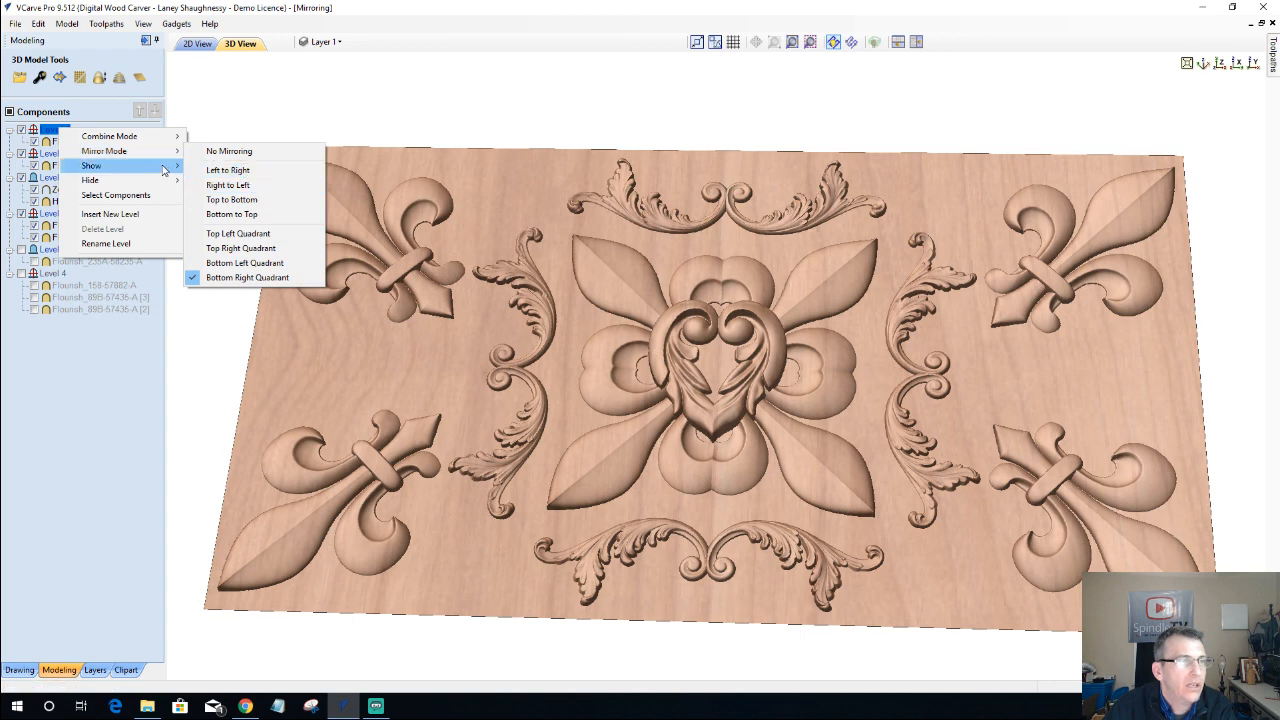
mouse_move(163, 170)
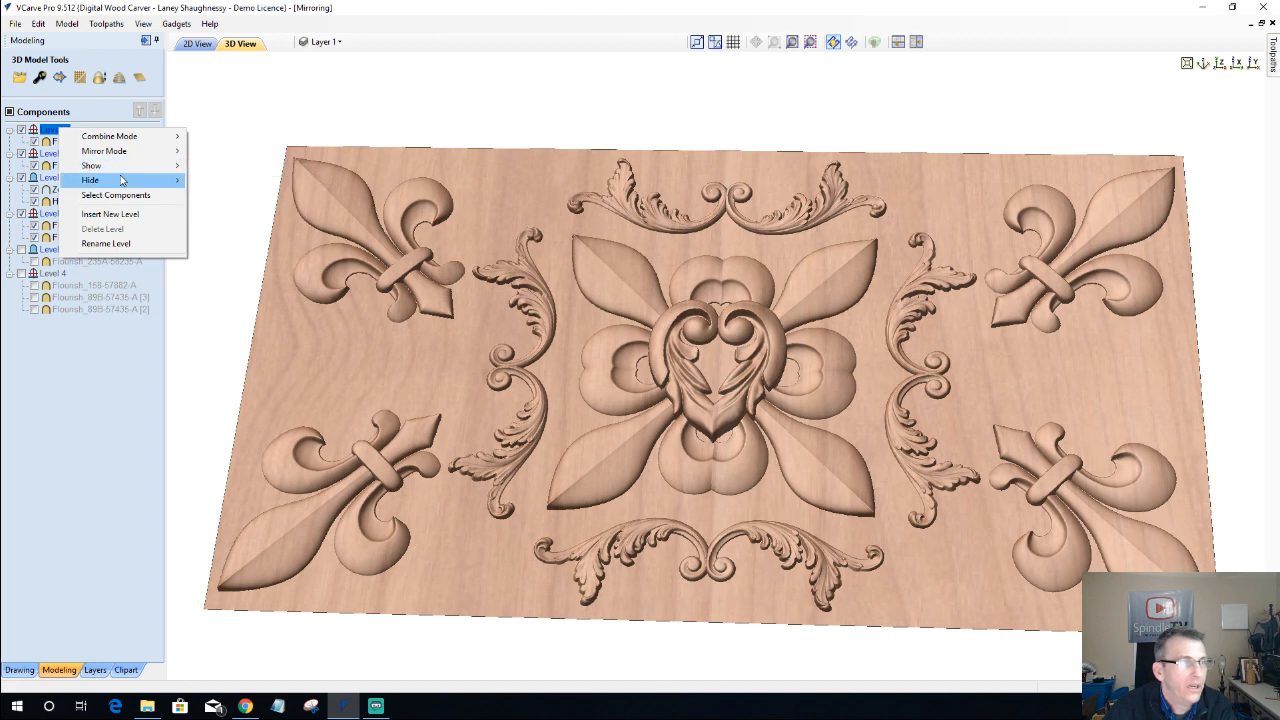
mouse_move(121, 180)
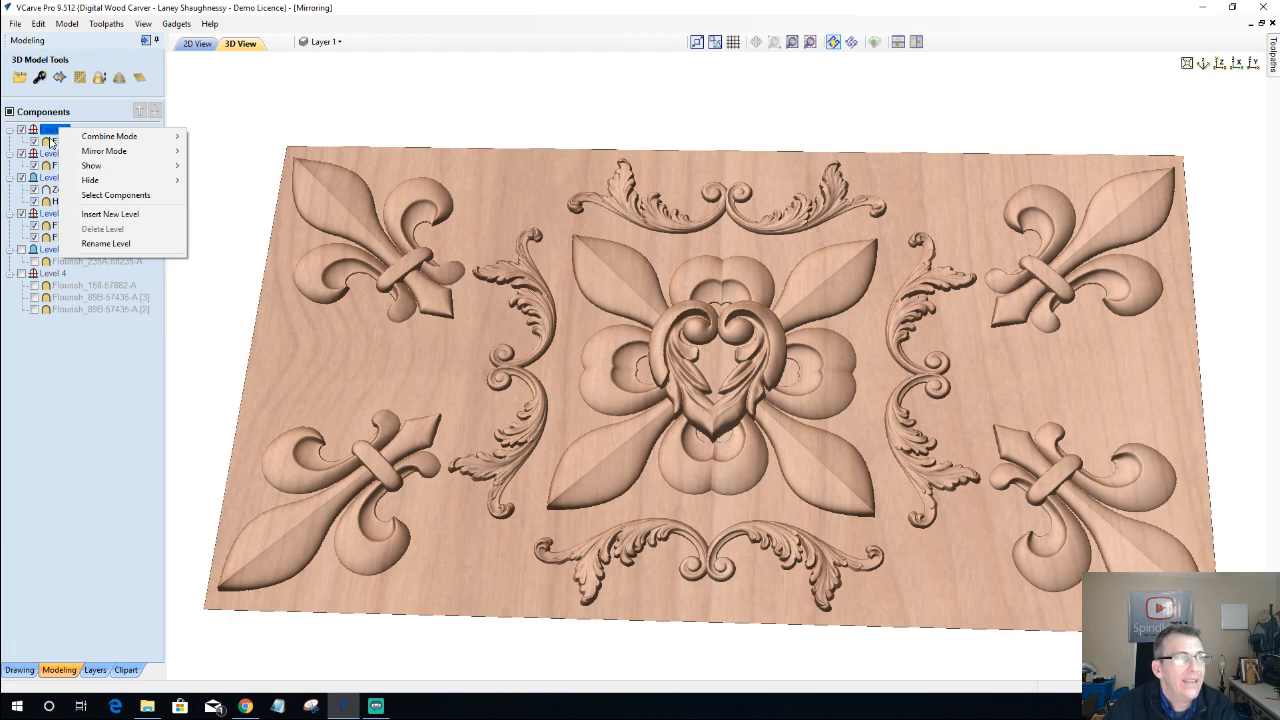
left_click(66, 361)
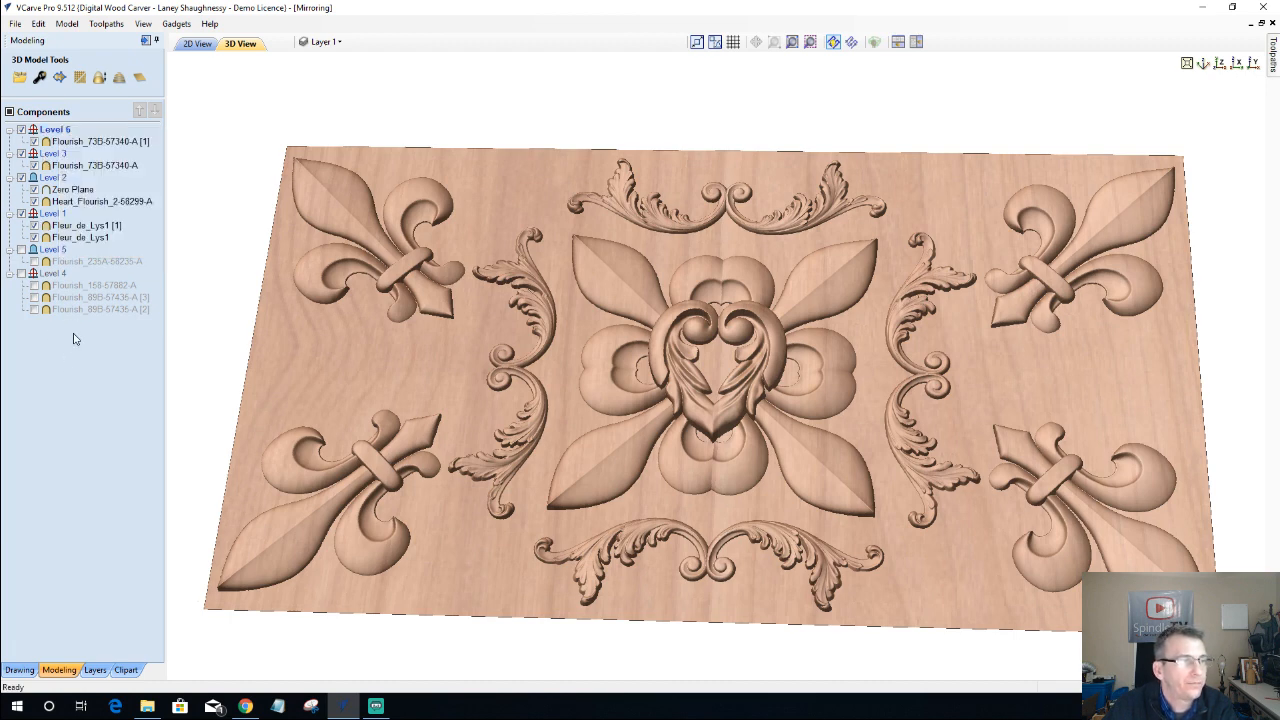
- Review the component-level options and the Component Properties of Flourish_73B-57340-A [1] on Level 6, leaving its settings as they are
right_click(104, 143)
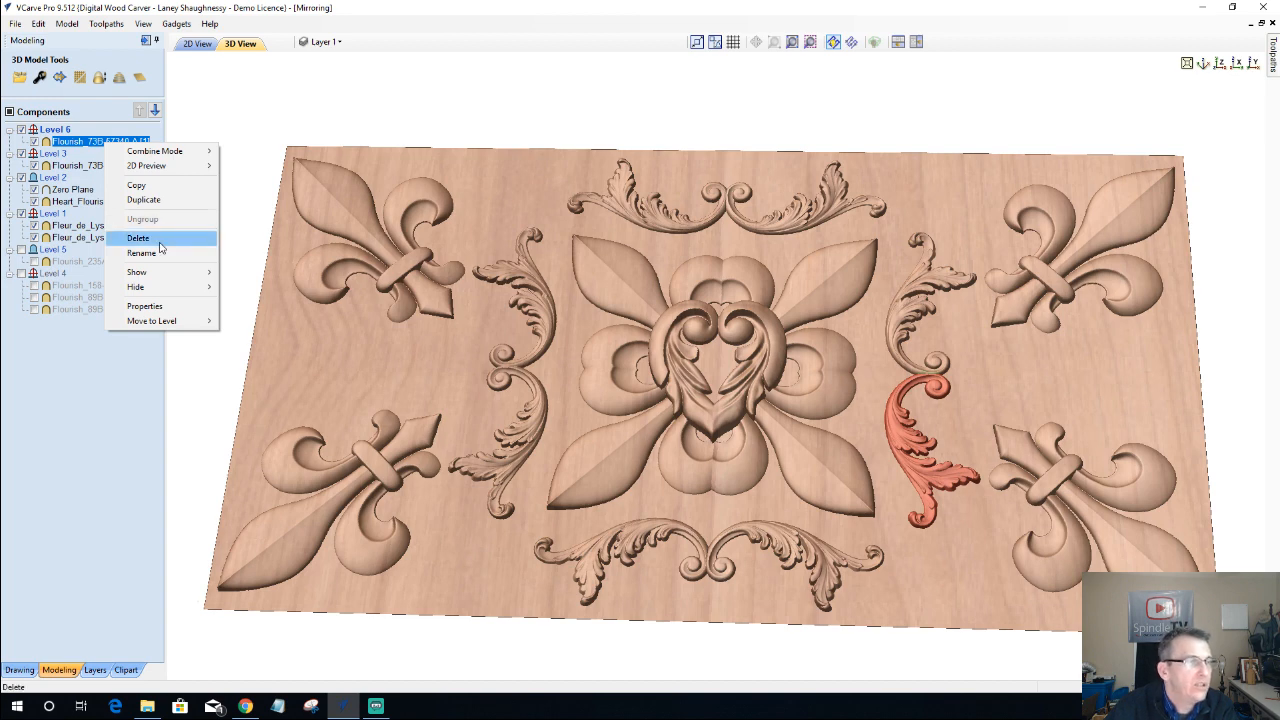
left_click(155, 307)
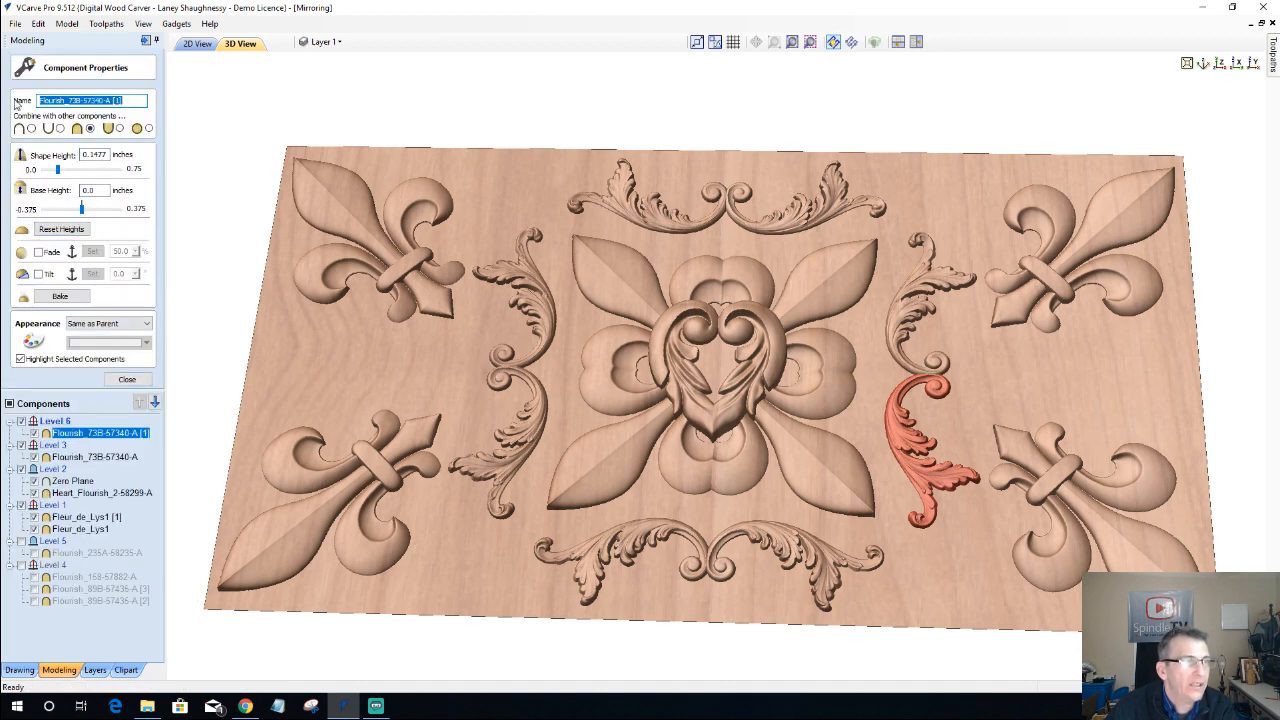
right_click(100, 432)
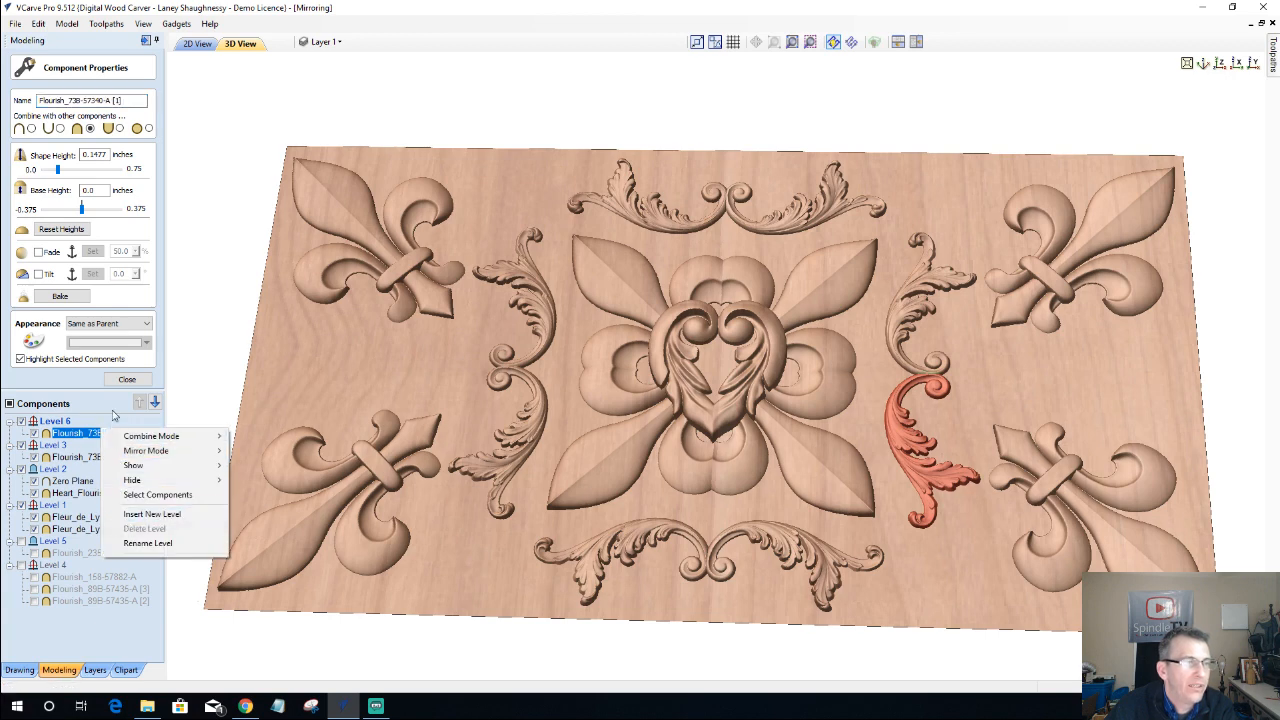
left_click(121, 378)
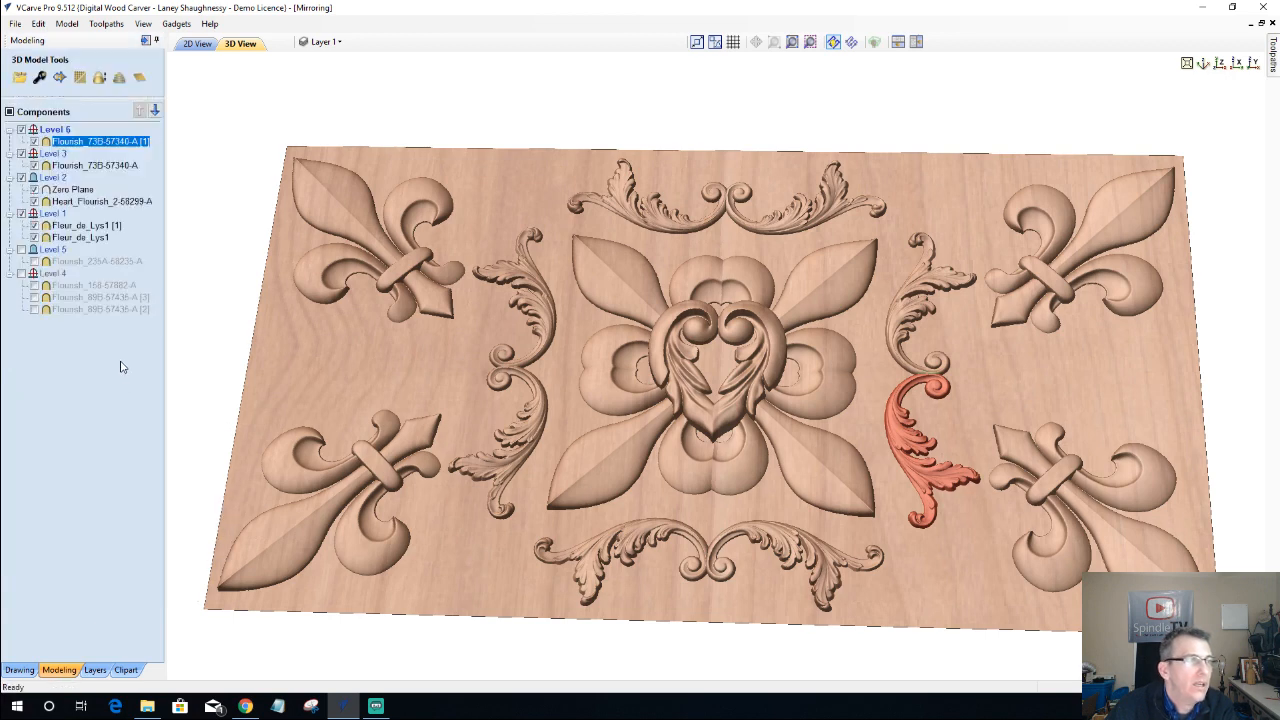
right_click(99, 143)
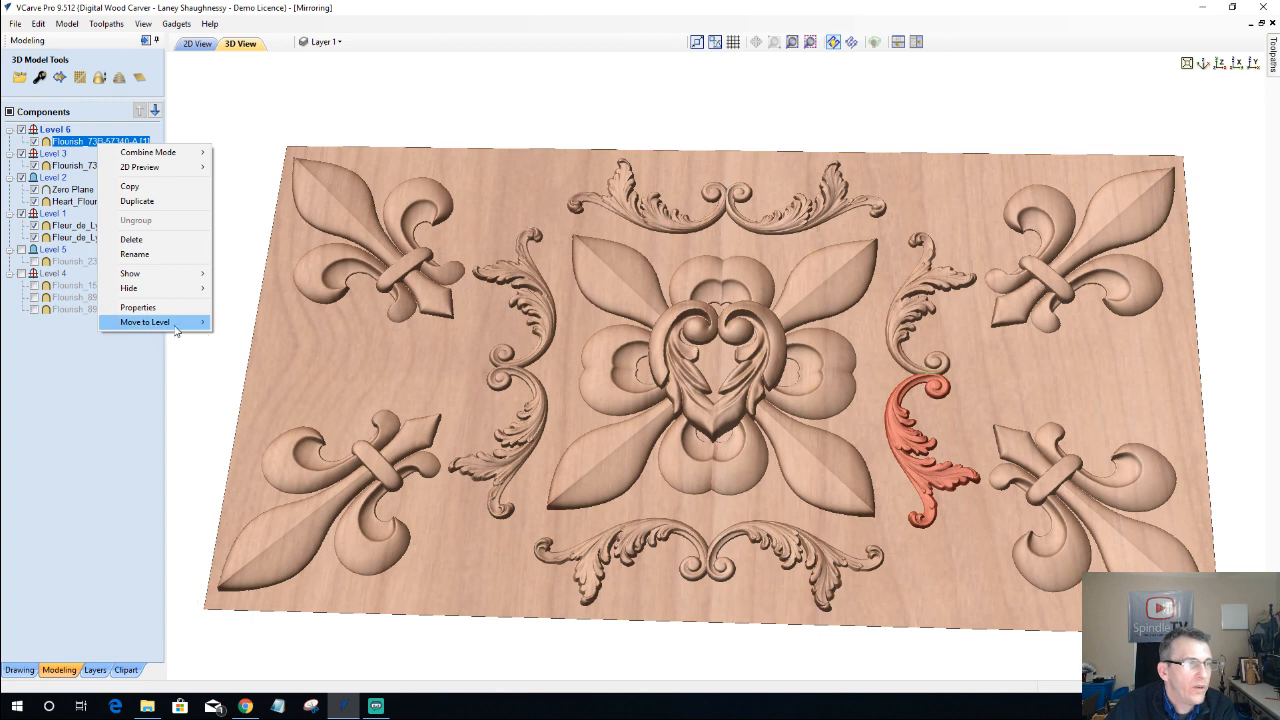
mouse_move(176, 330)
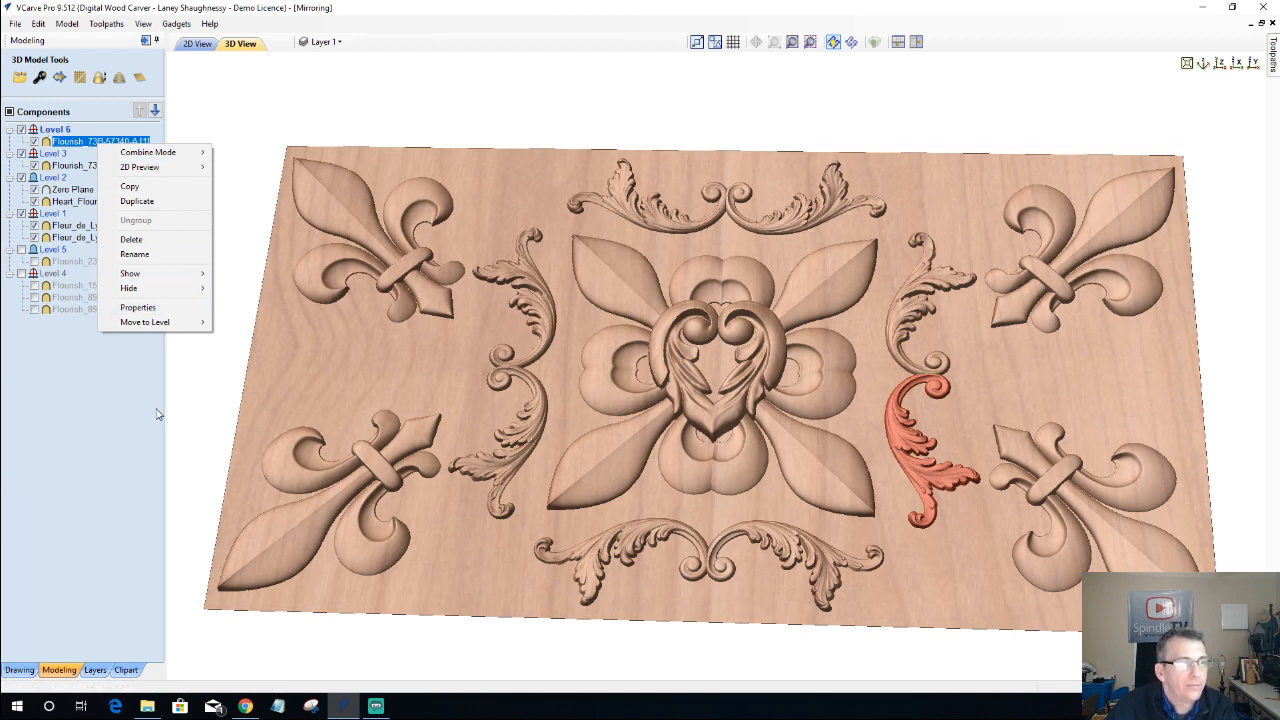
left_click(97, 408)
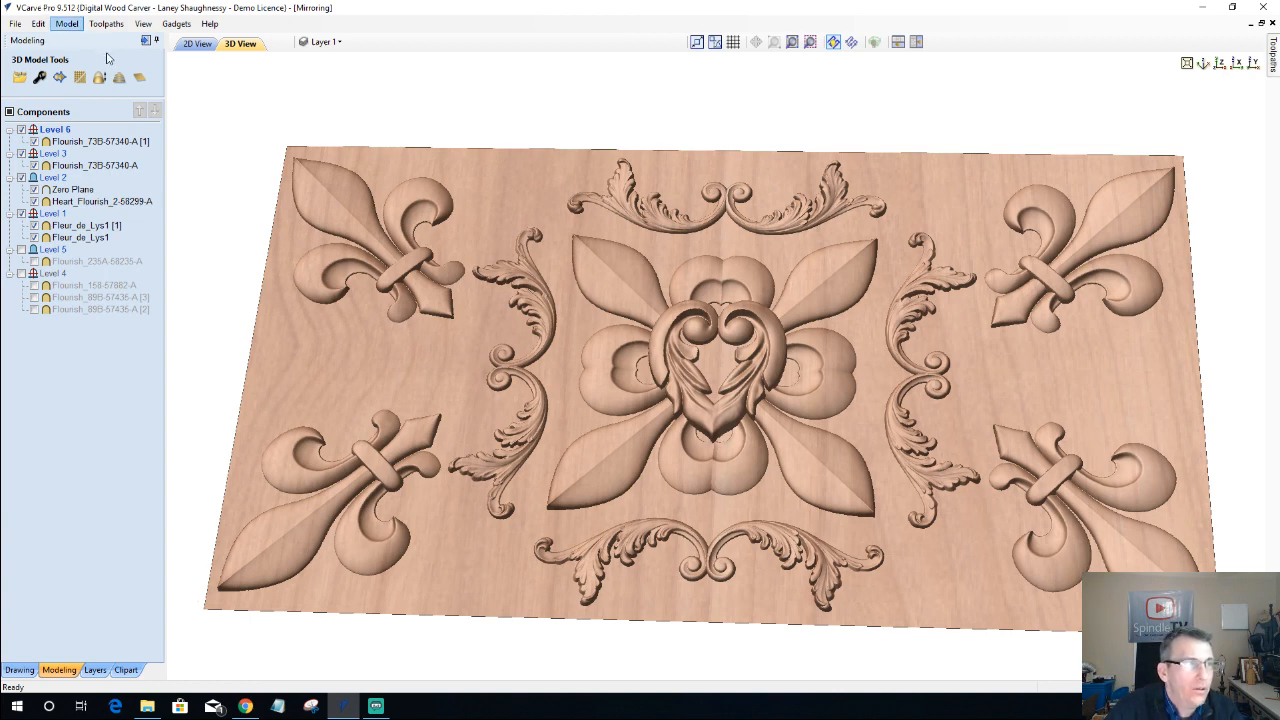
- Start a 3D Finish Machining toolpath and set its machining limit boundary to Selected Level
left_click(155, 41)
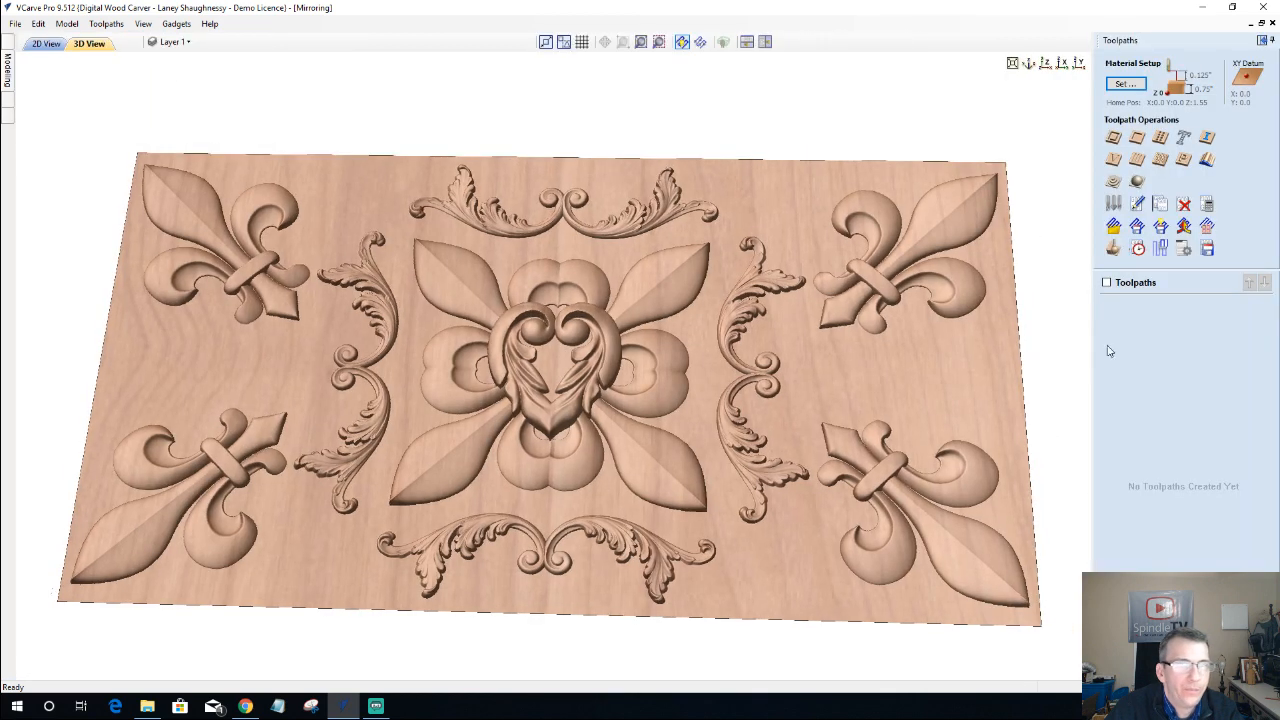
left_click(1138, 183)
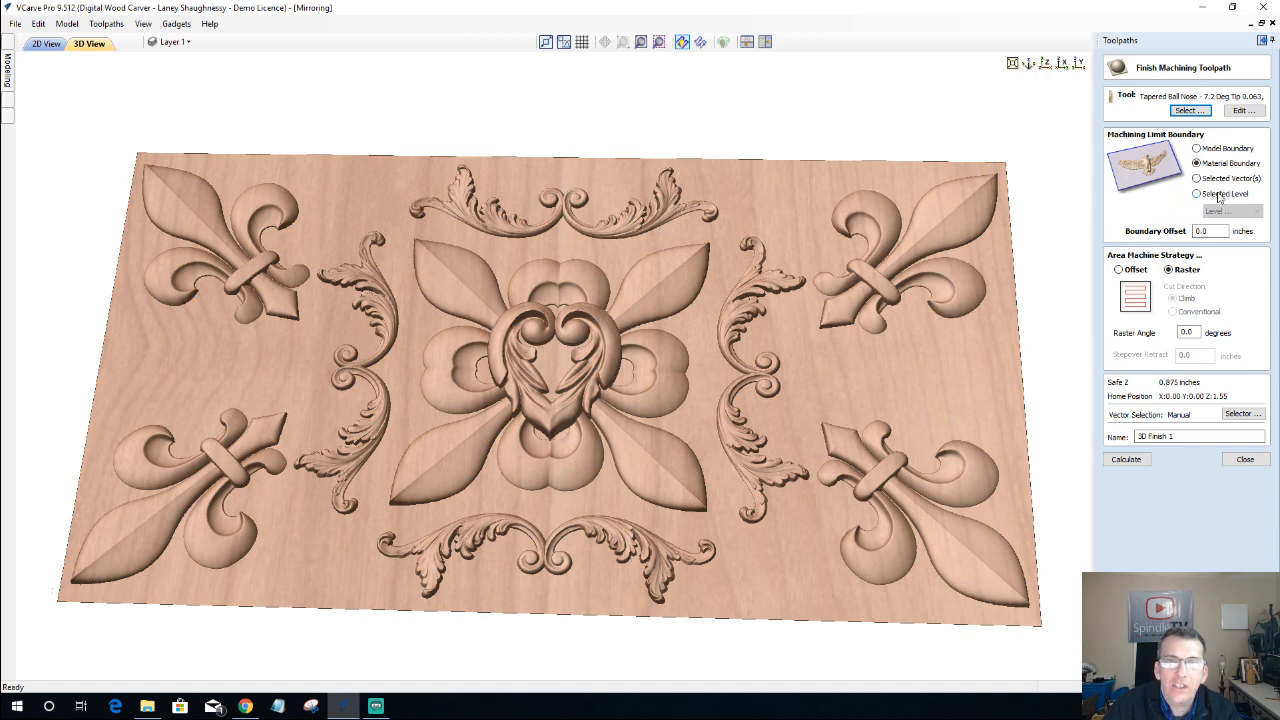
left_click(1211, 196)
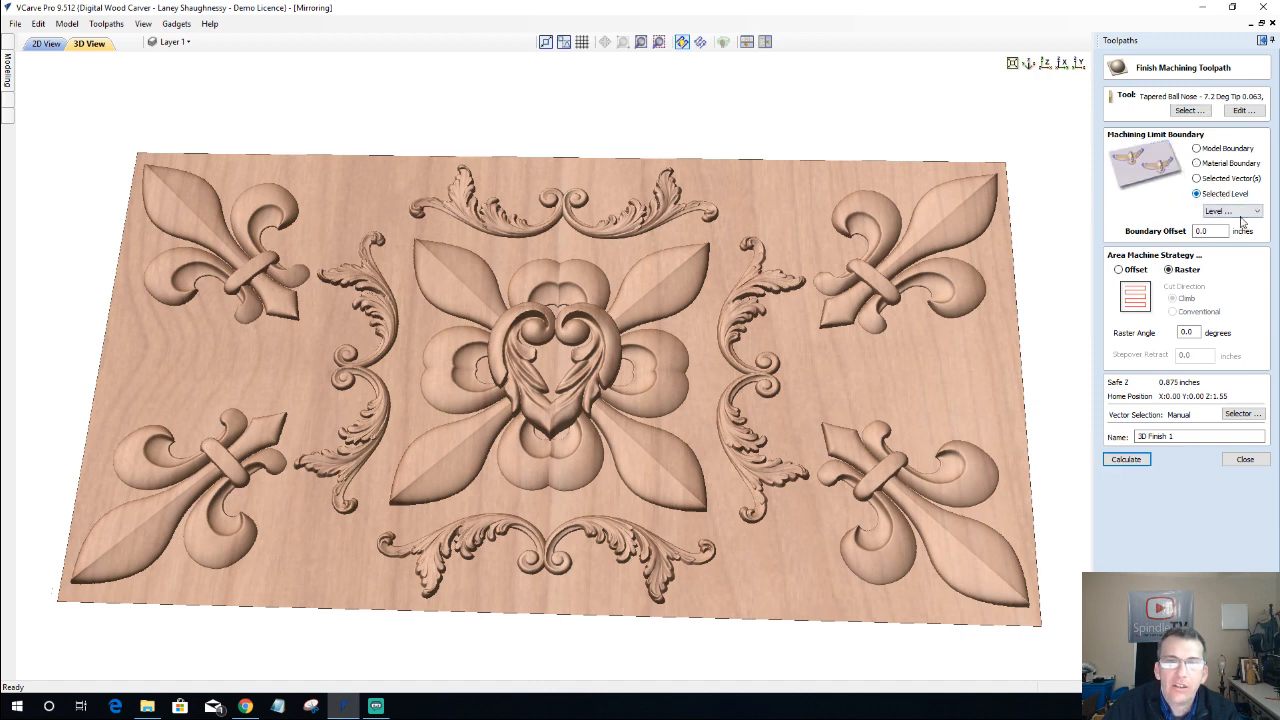
left_click(1238, 211)
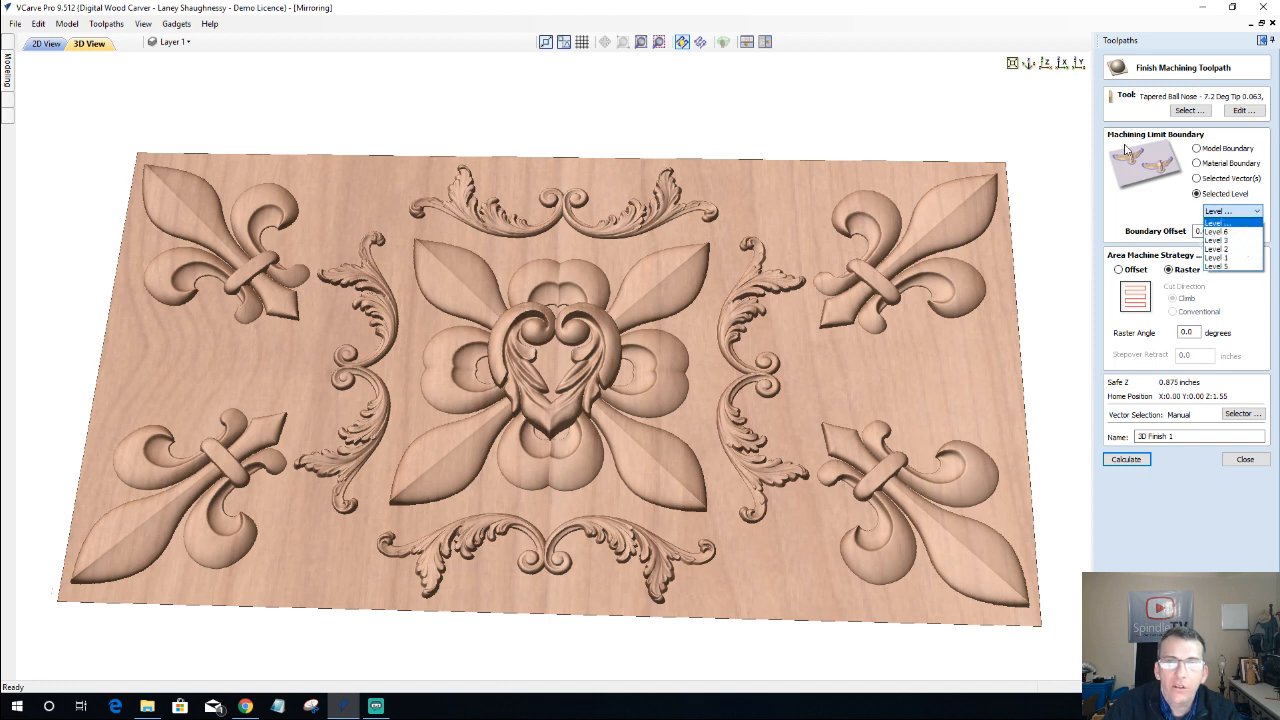
left_click(1192, 141)
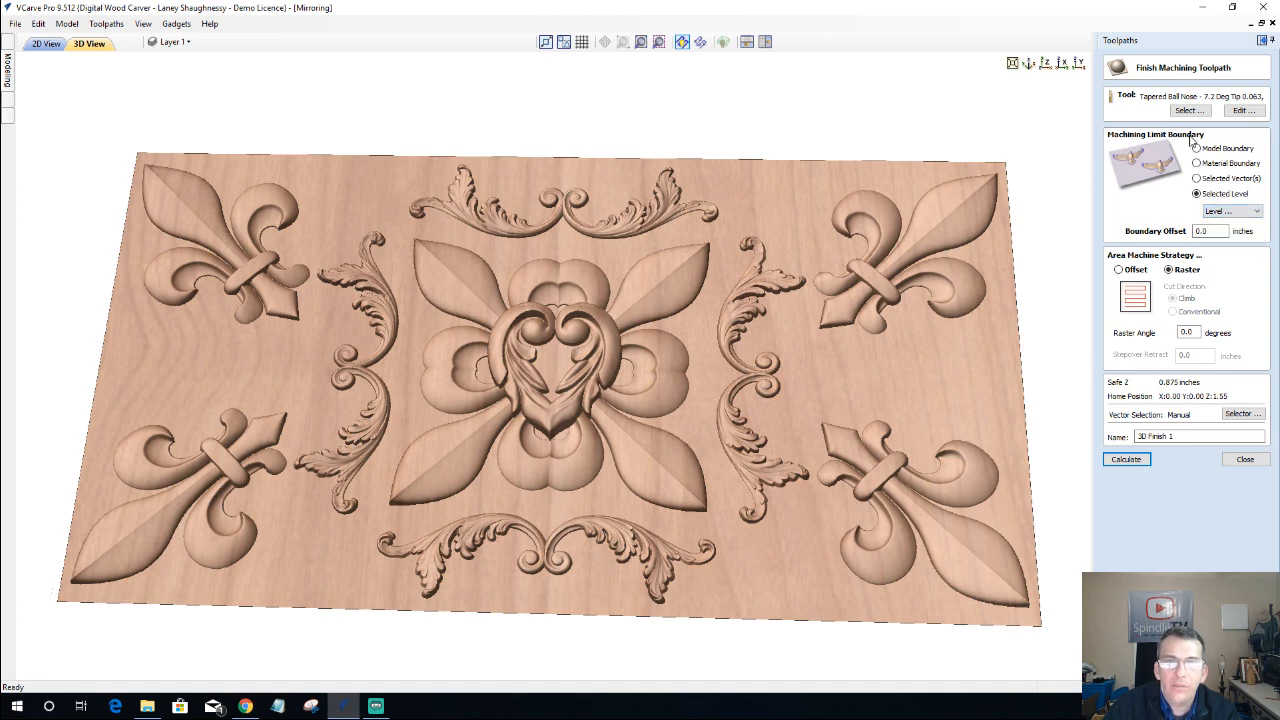
- Try the Model Boundary, Material Boundary and Selected Vector(s) machining limits in turn, and return to Selected Level
left_click(1211, 150)
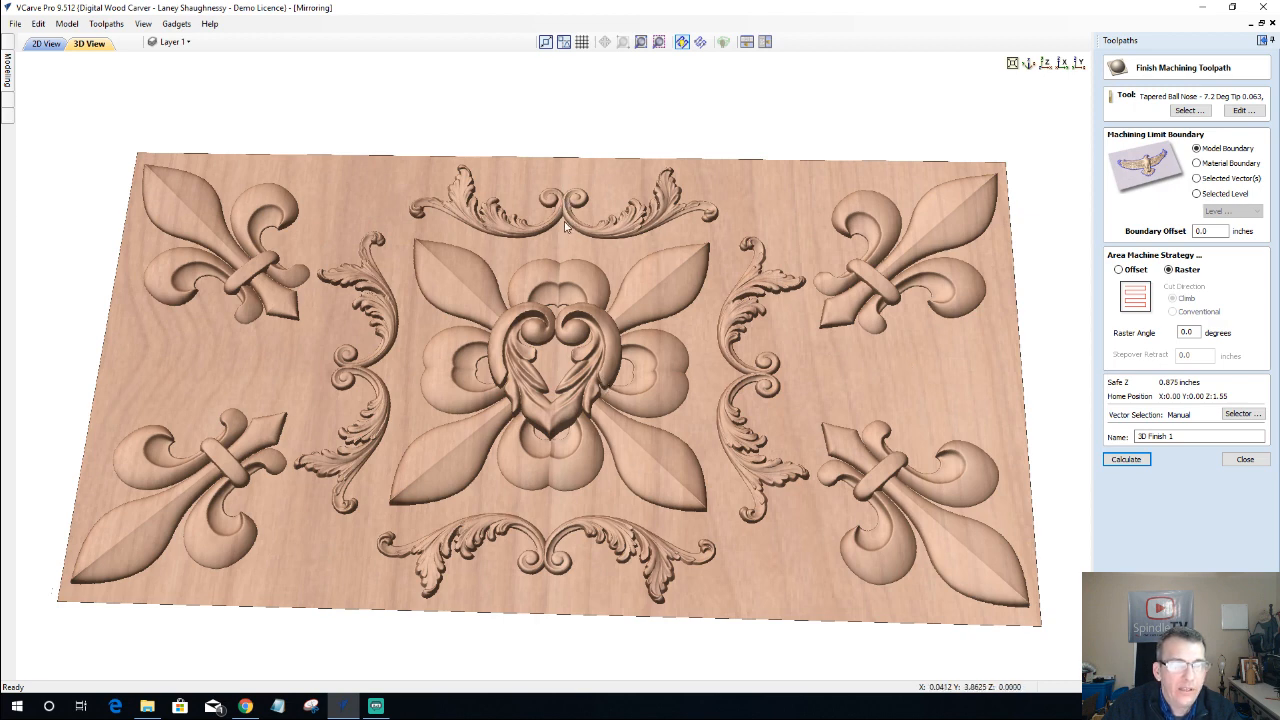
left_click(1197, 163)
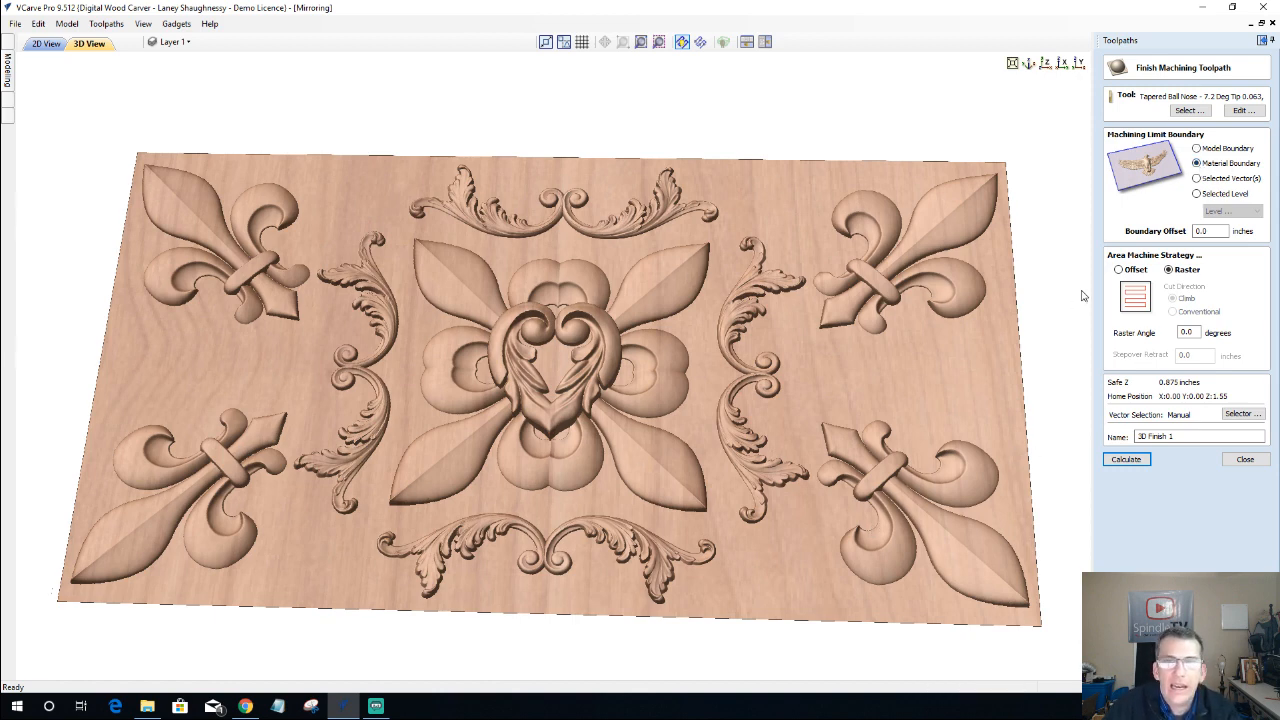
left_click(1198, 179)
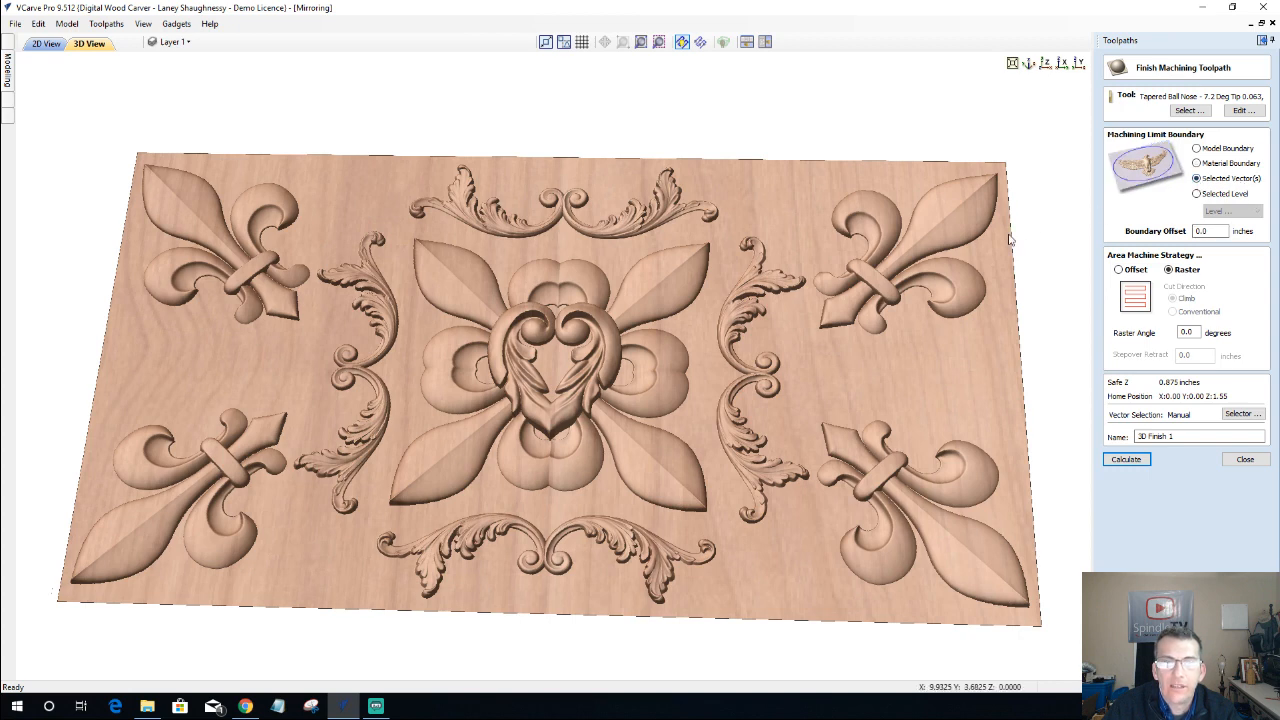
left_click(1198, 194)
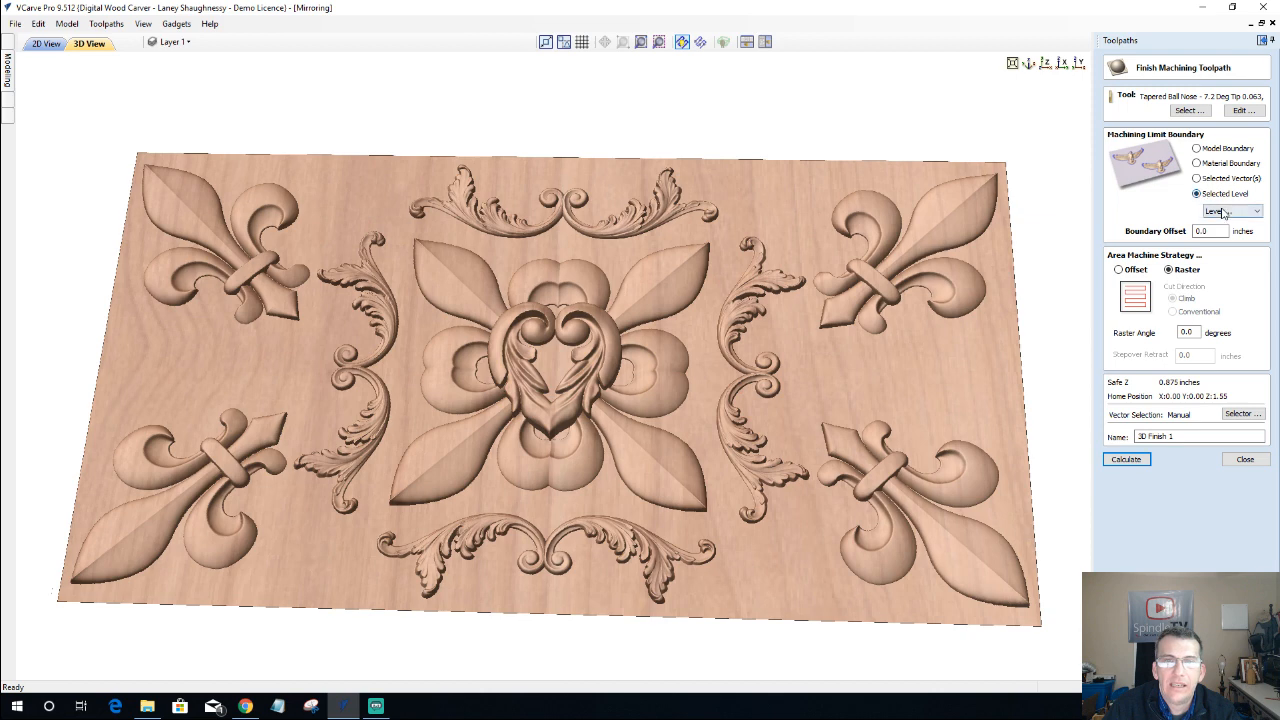
- Look through the levels offered for the machining limit and bring up the component tree to compare them
left_click(1215, 211)
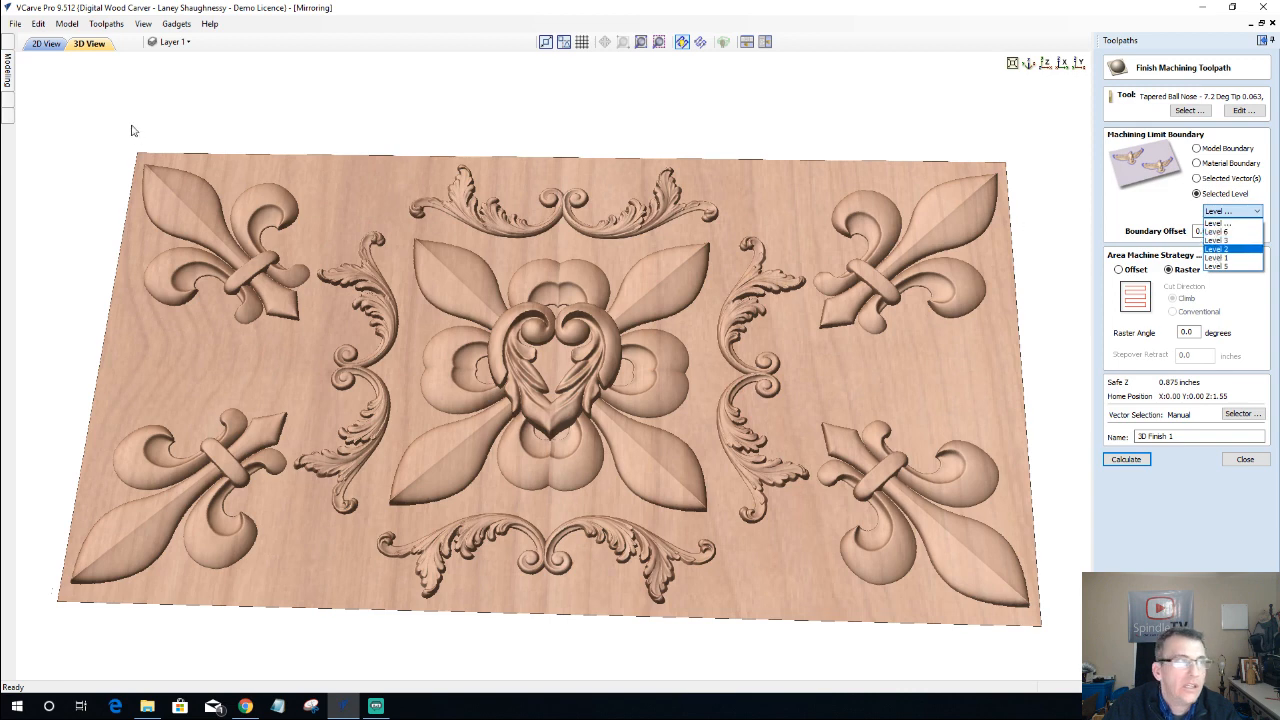
left_click(7, 75)
left_click(8, 75)
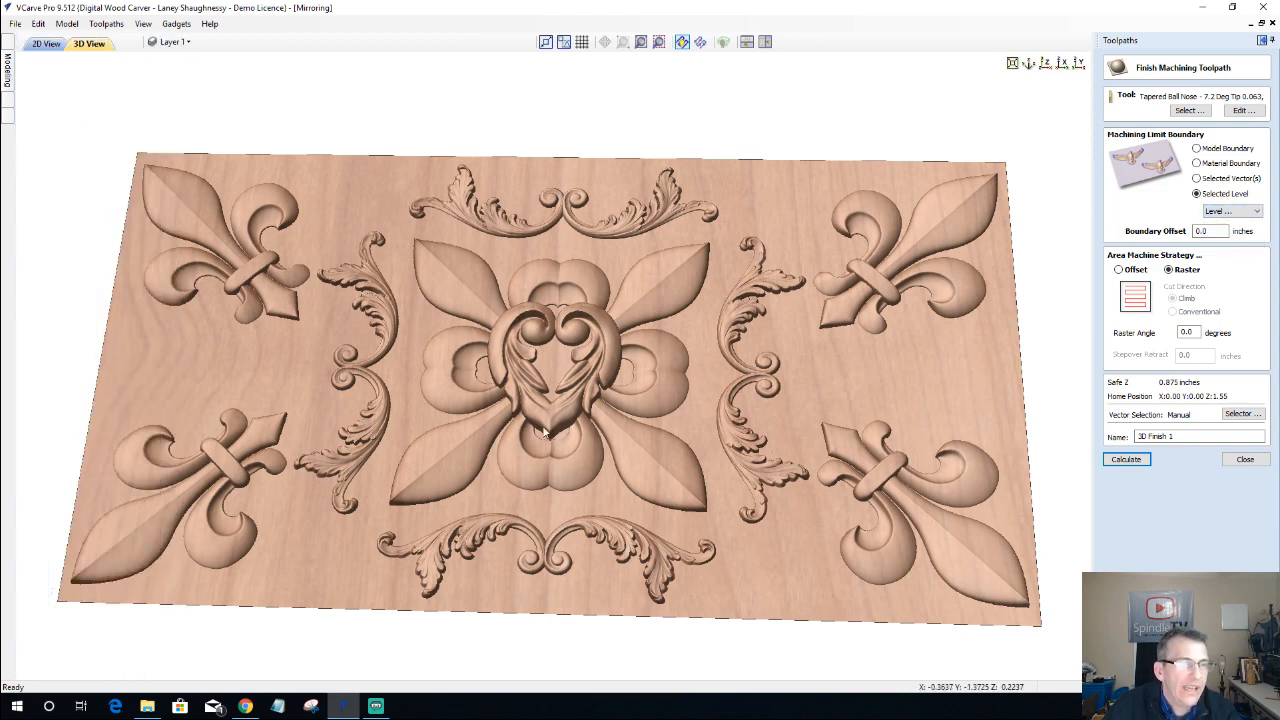
left_click(6, 80)
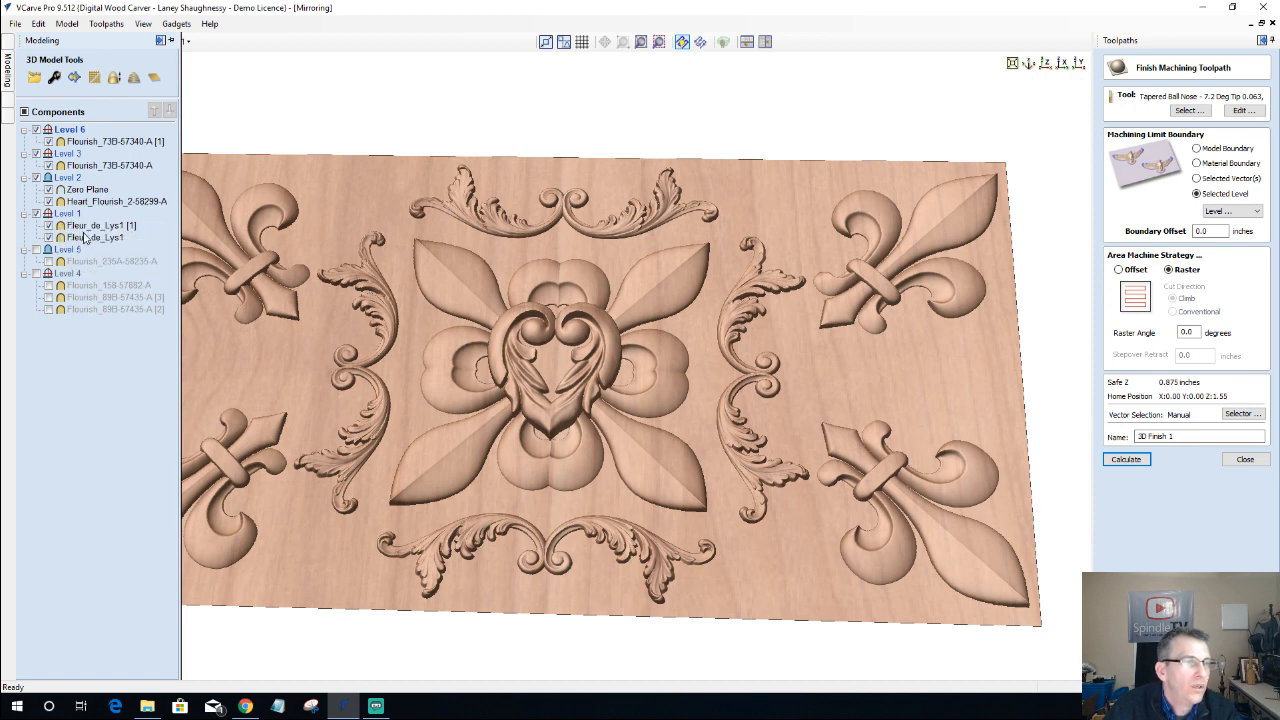
- Limit the finish machining boundary to Level 1 and calculate the 3D Finish 1 toolpath
left_click(1232, 211)
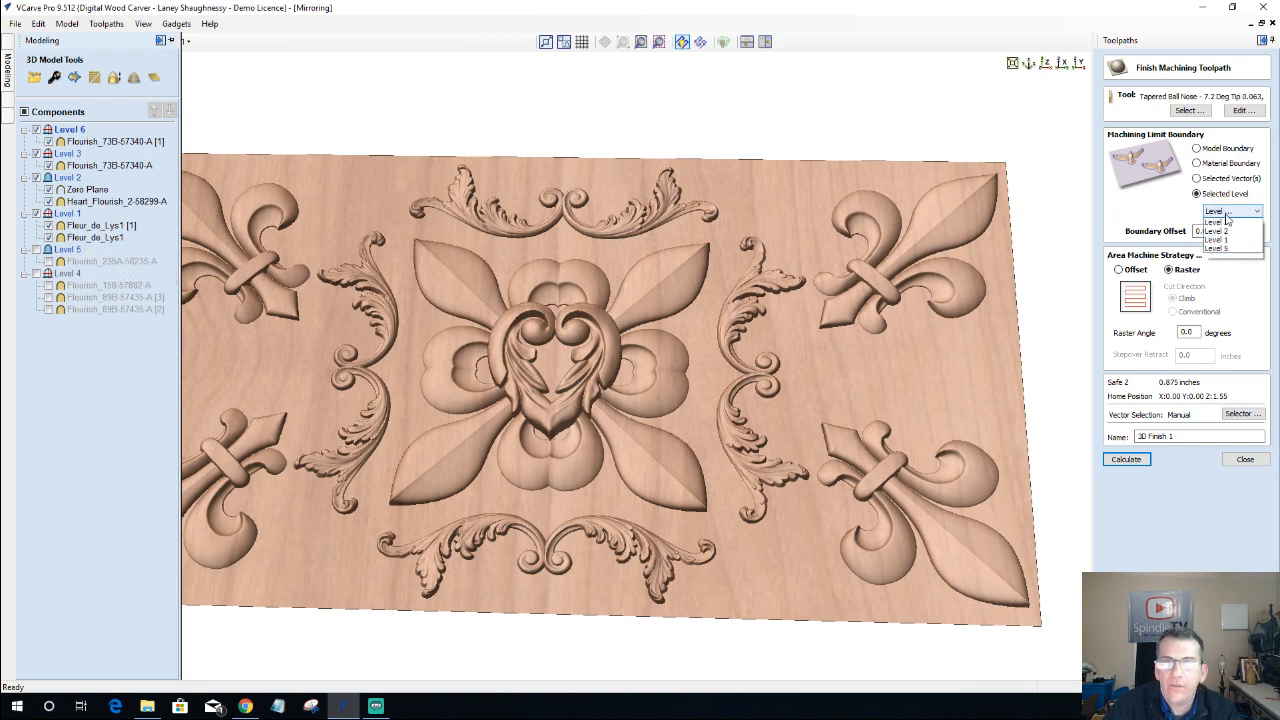
left_click(1216, 258)
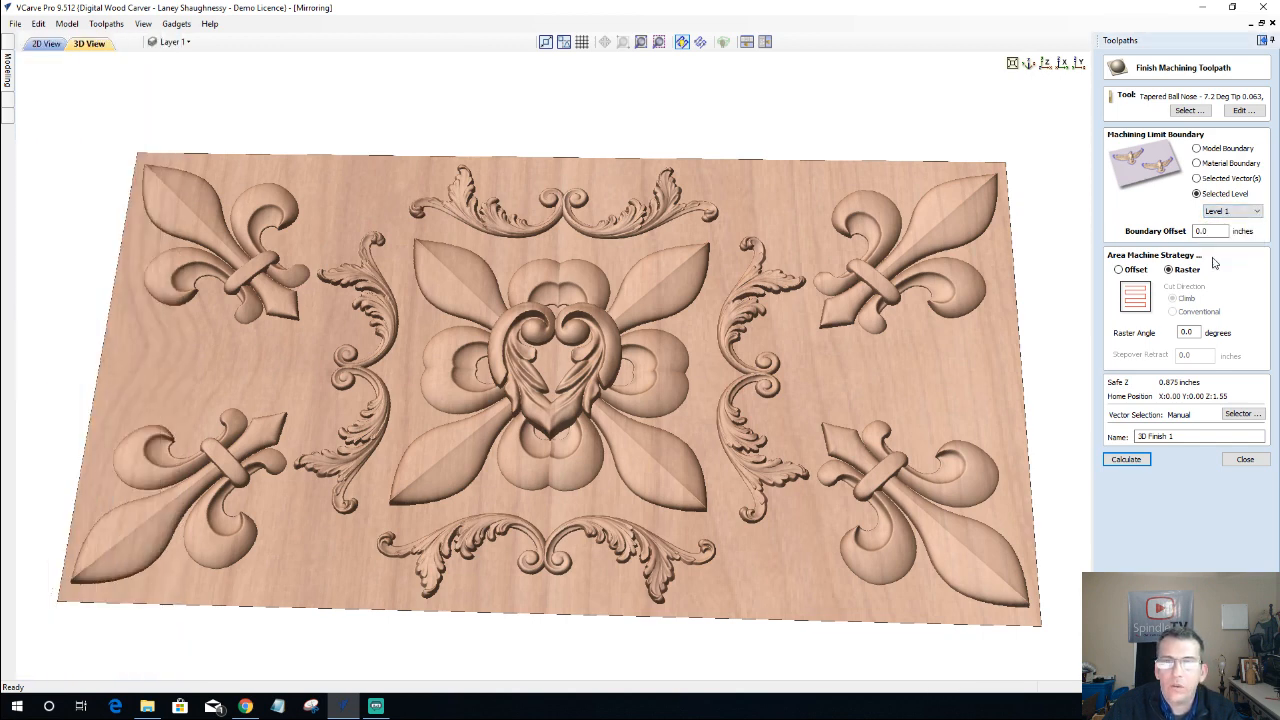
left_click(1126, 462)
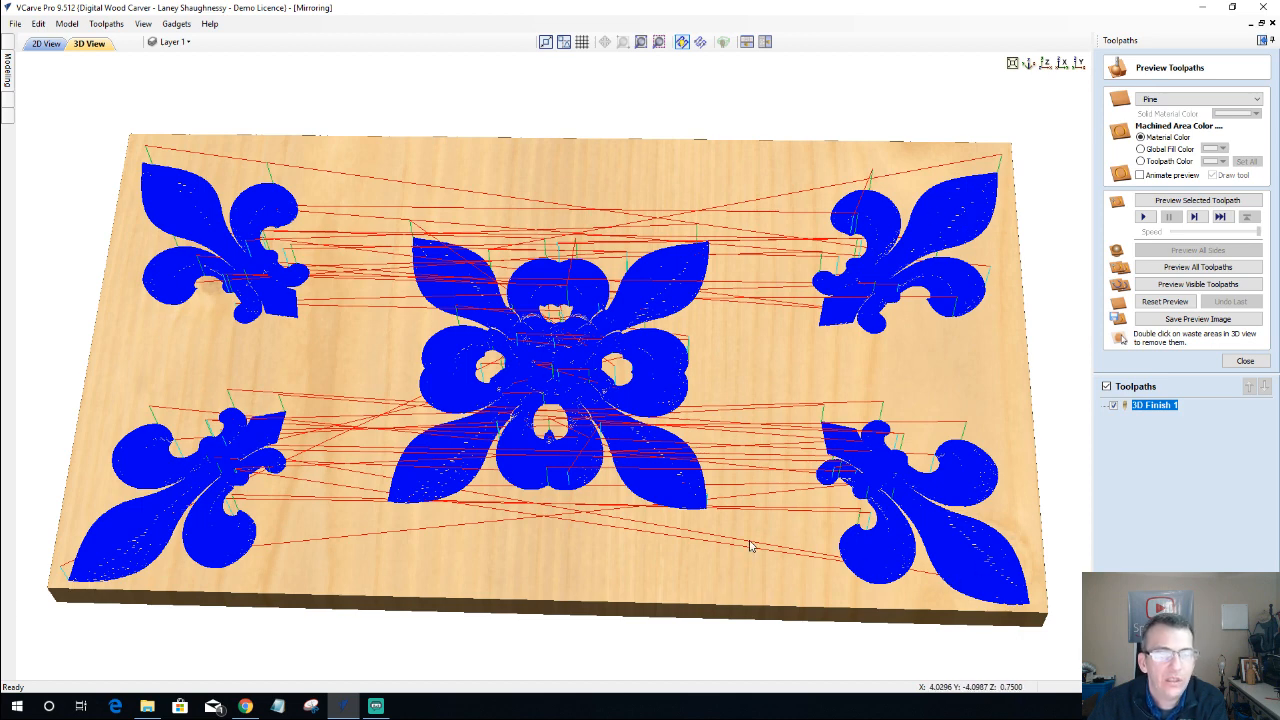
- Reopen the 3D Finish 1 toolpath, compare its selectable boundary levels with the component tree, and close it with Level 1 kept
left_click(1156, 407)
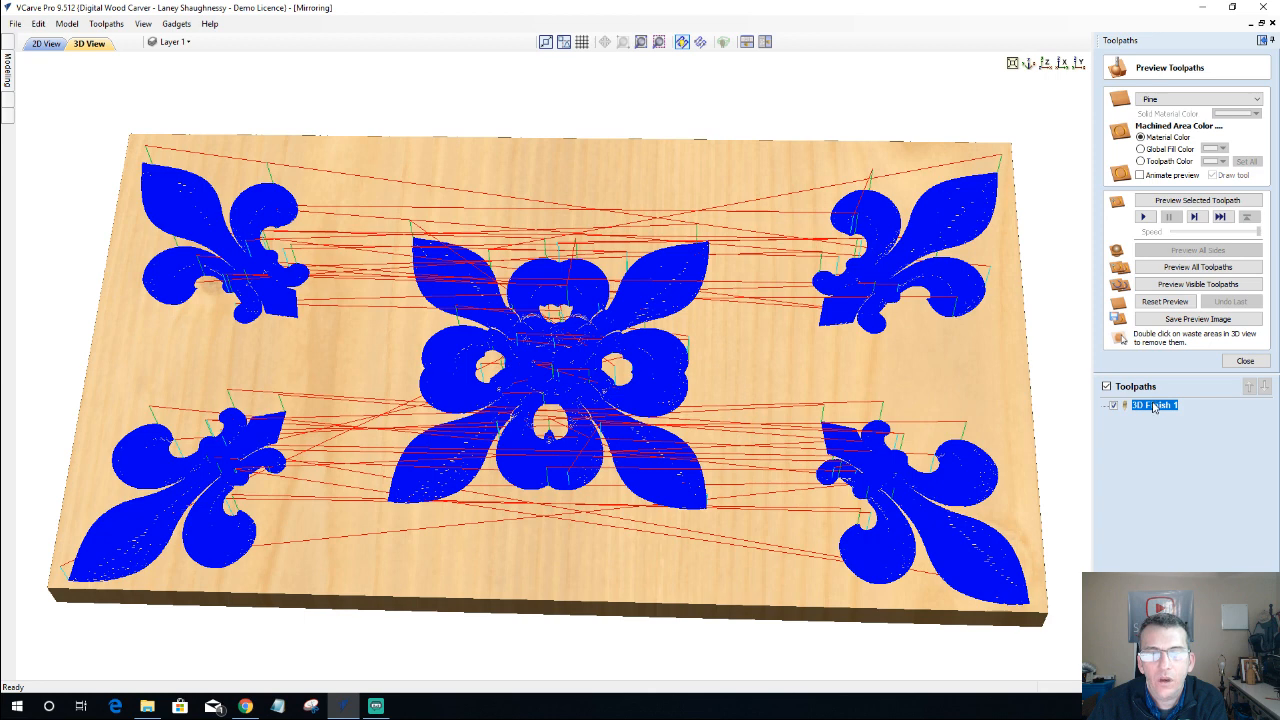
double_click(1155, 407)
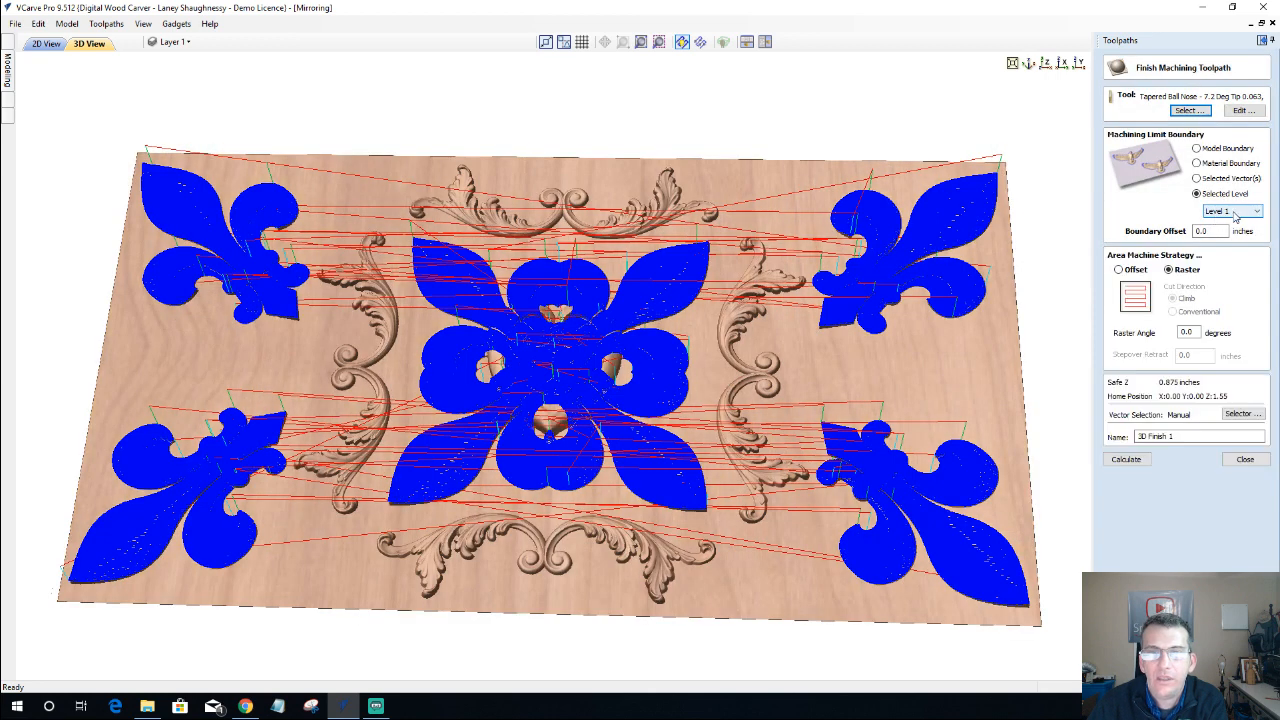
left_click(1232, 212)
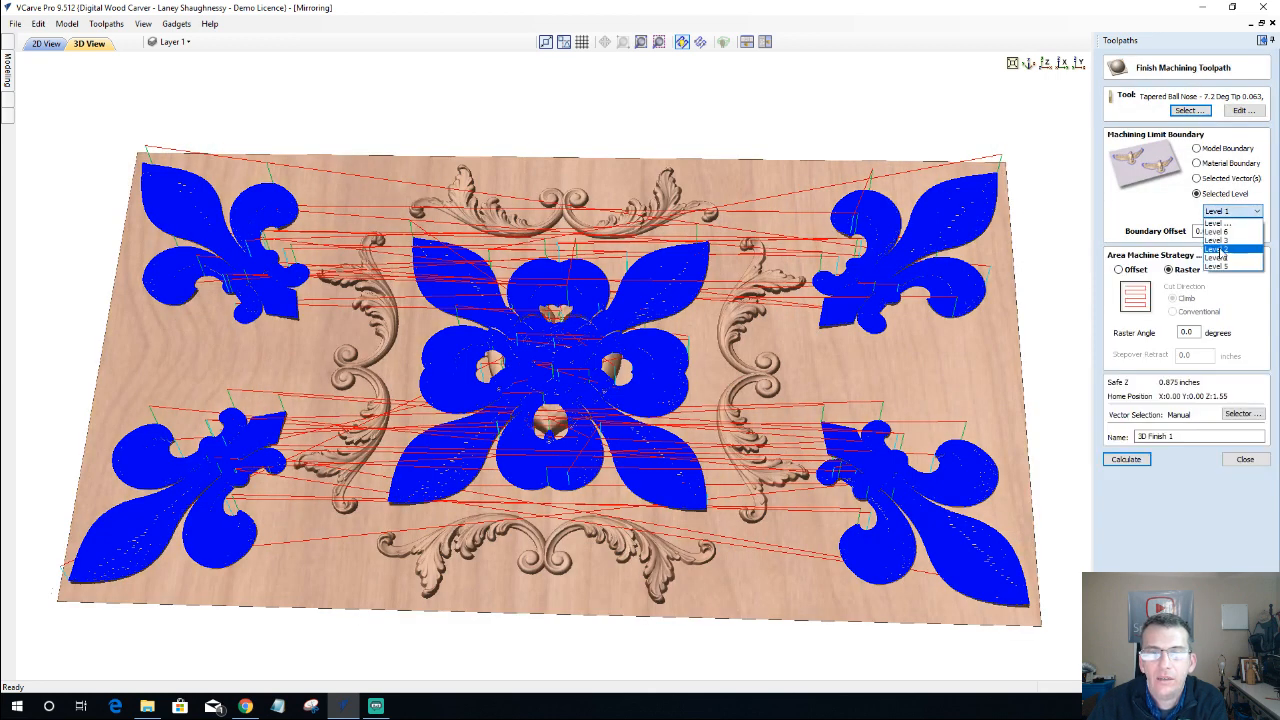
left_click(15, 83)
mouse_move(14, 78)
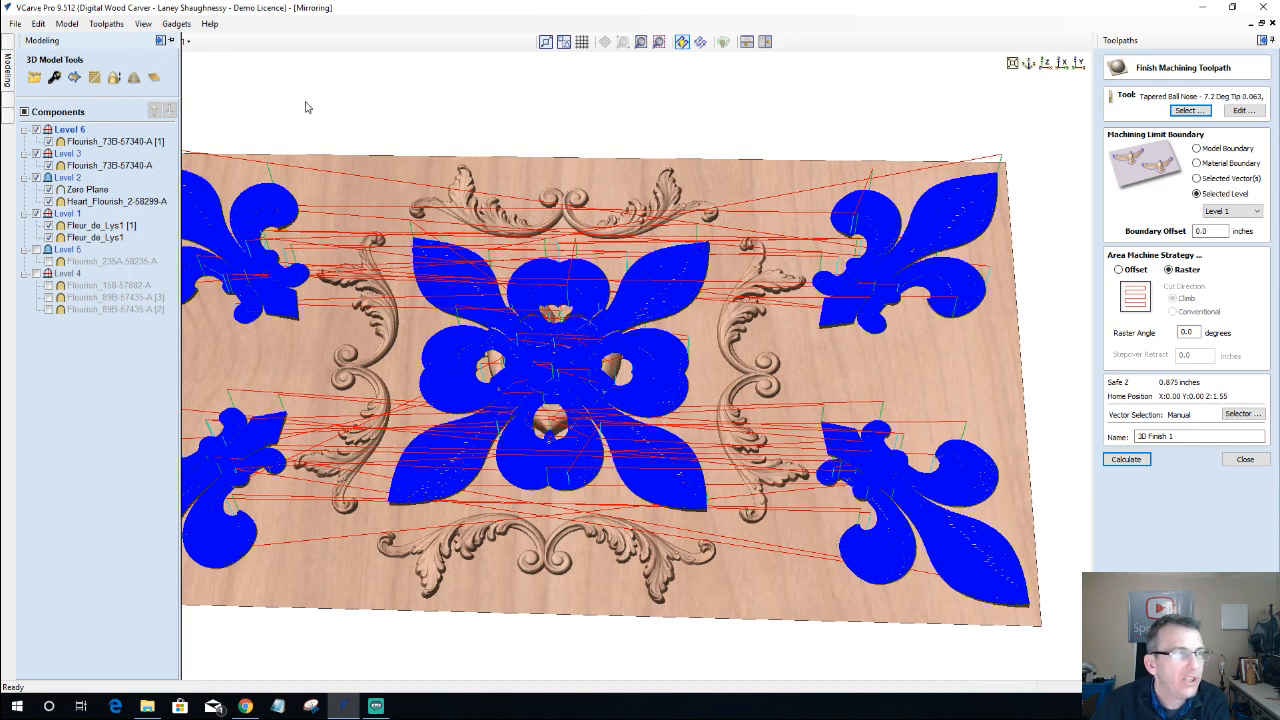
left_click(171, 41)
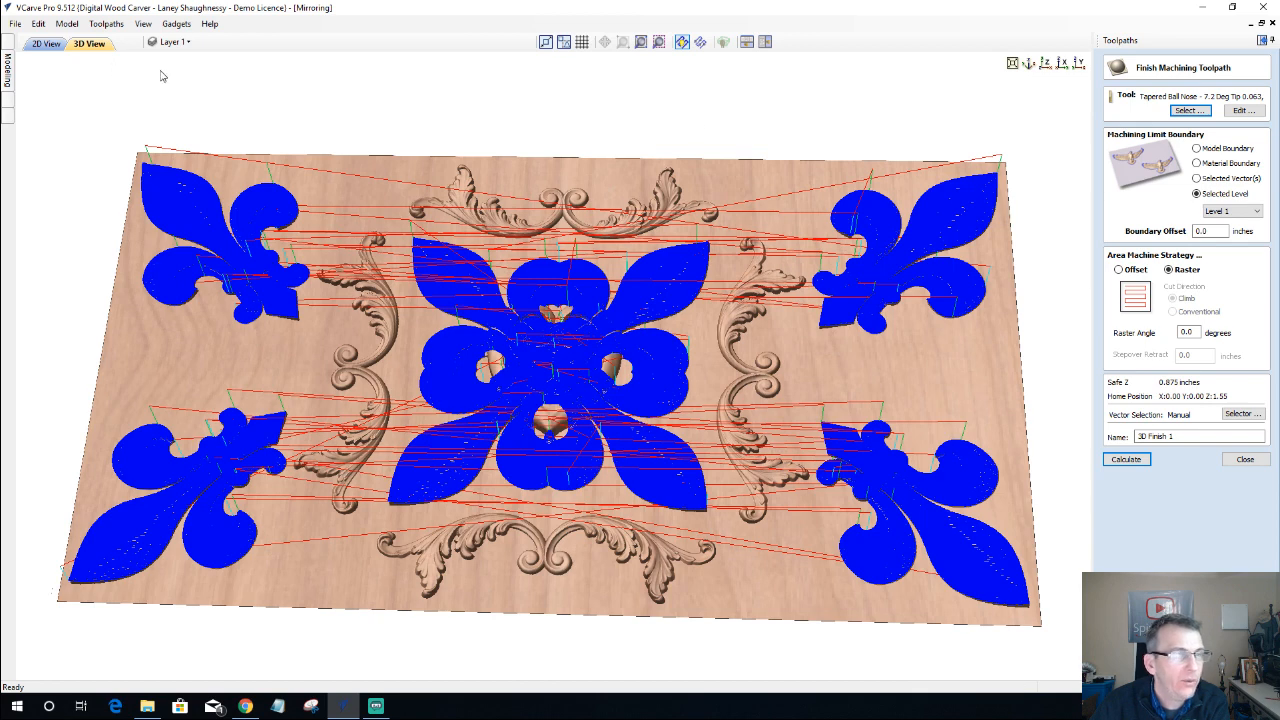
left_click(1245, 459)
- Start a preview of the 3D Finish 1 toolpath, cancel the simulation, and change the preview simulation quality
left_click(1115, 249)
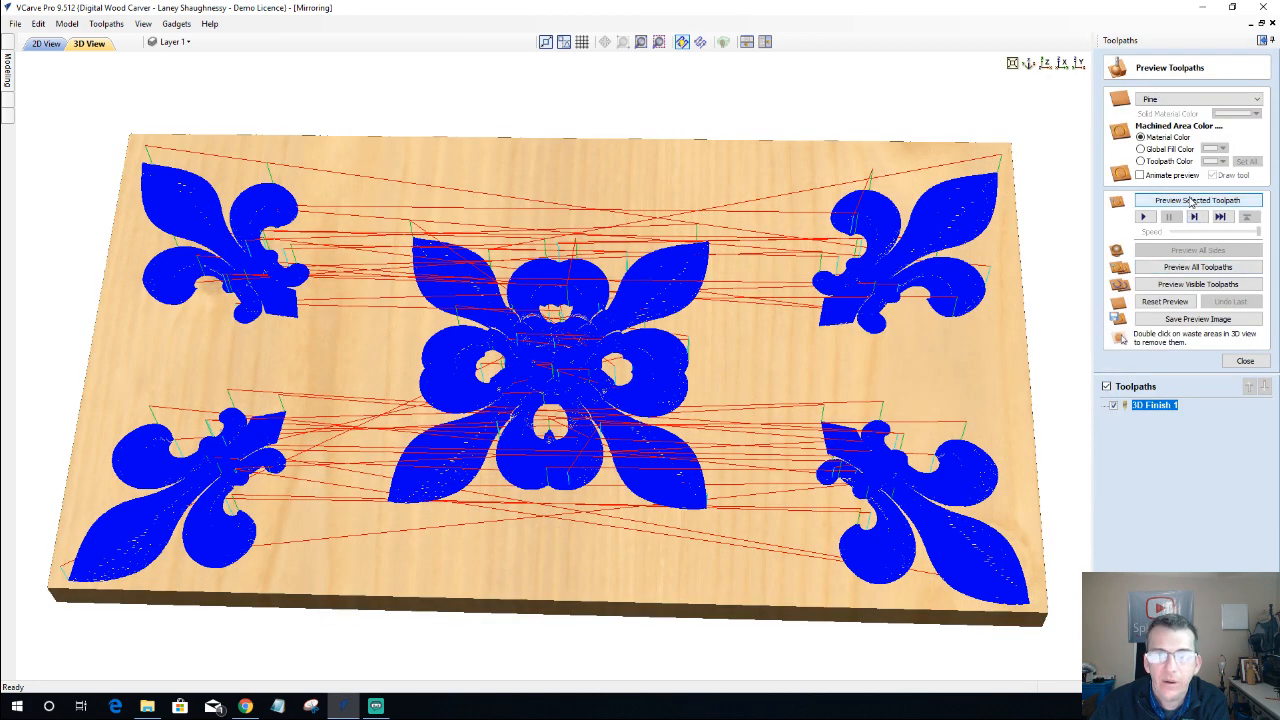
left_click(1192, 201)
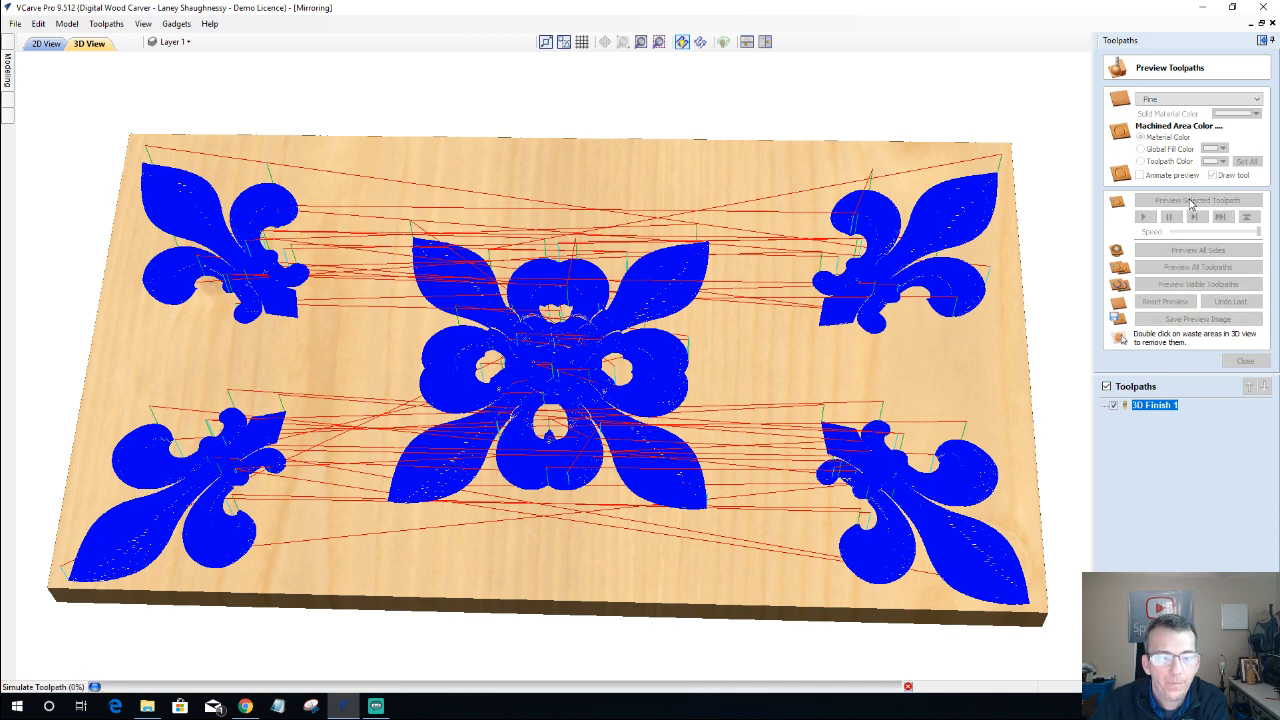
left_click(908, 688)
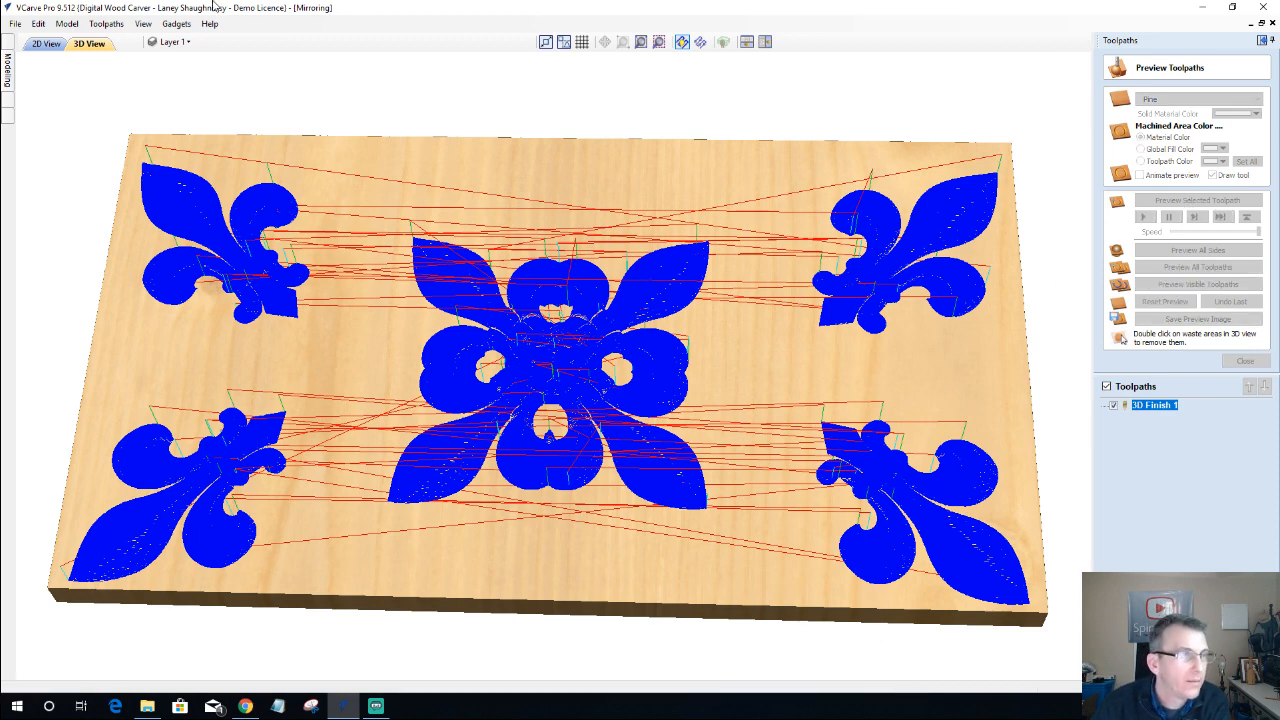
left_click(122, 27)
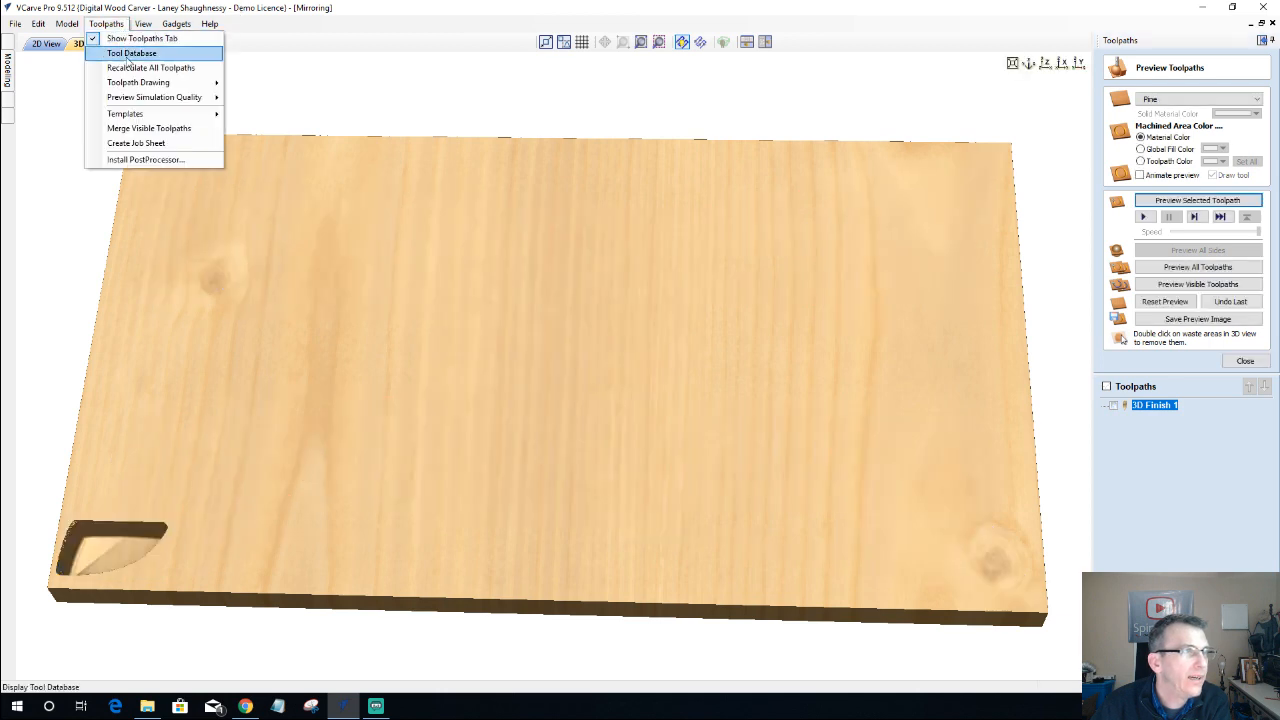
mouse_move(218, 103)
left_click(287, 99)
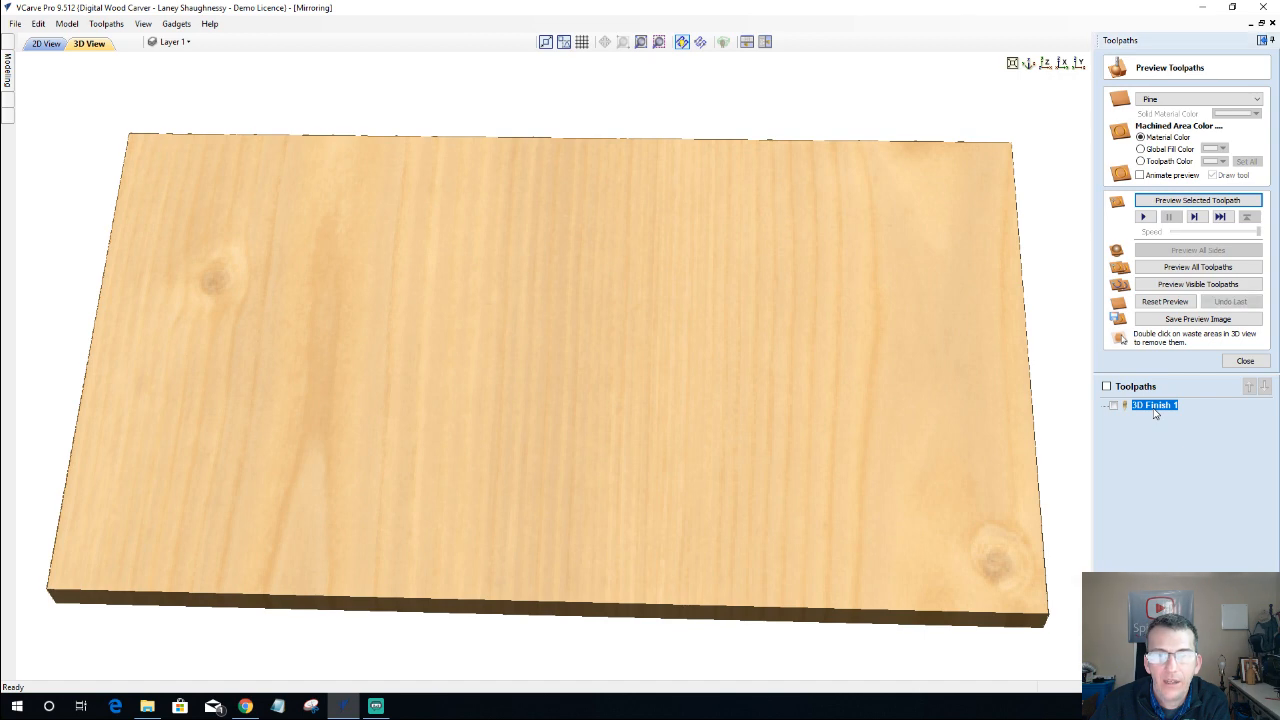
- Check the 3D Finish 1 settings, preview the toolpath on the pine block, and inspect the carved fleur-de-lys shapes from several angles
left_click(1243, 362)
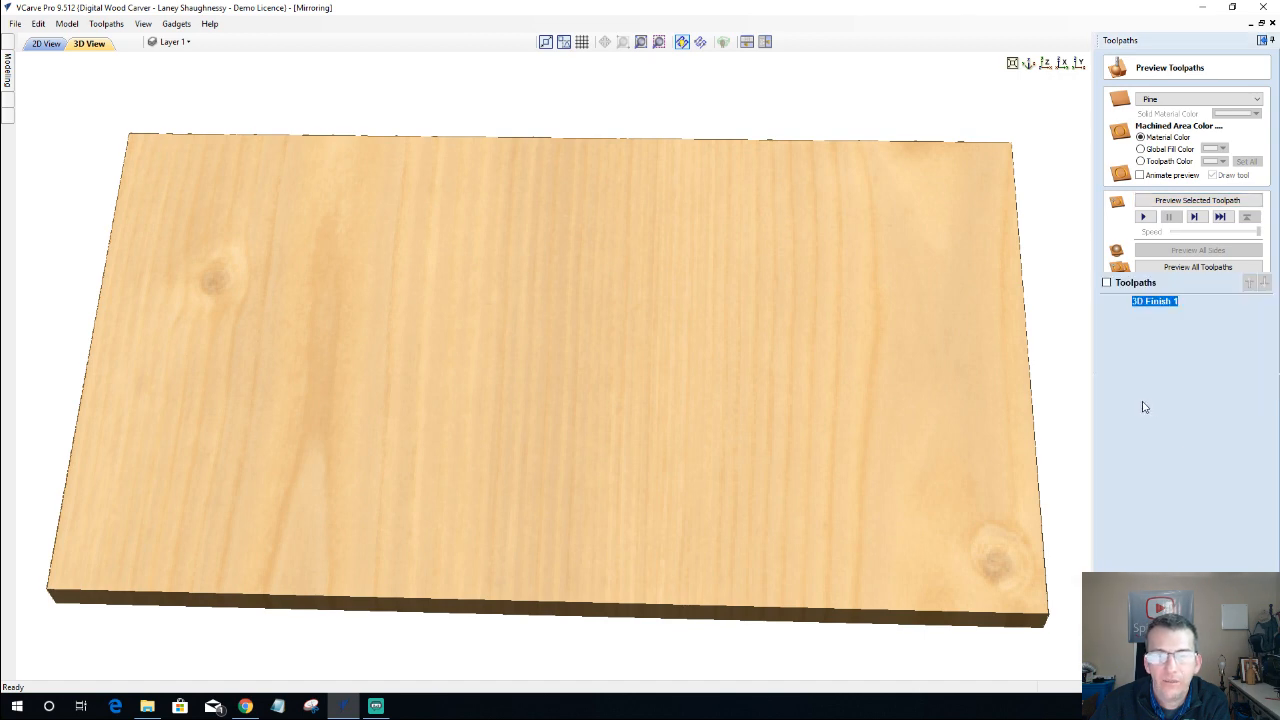
double_click(1156, 304)
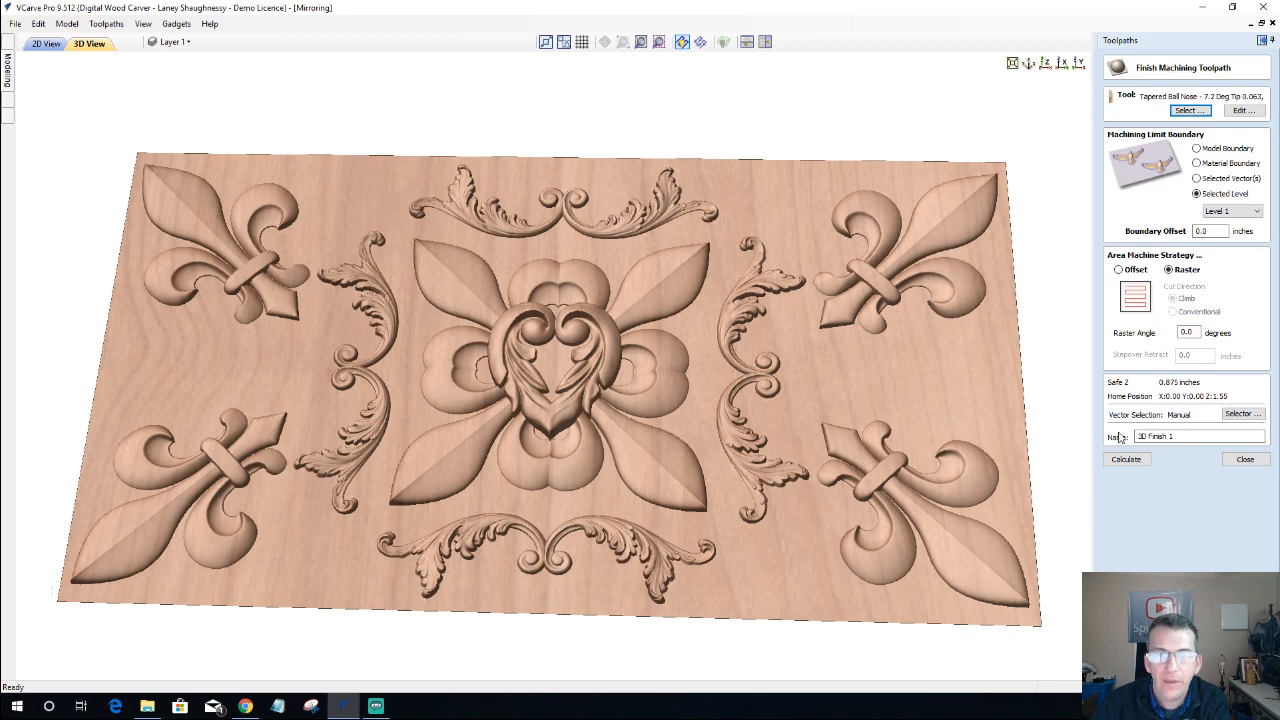
left_click(1238, 460)
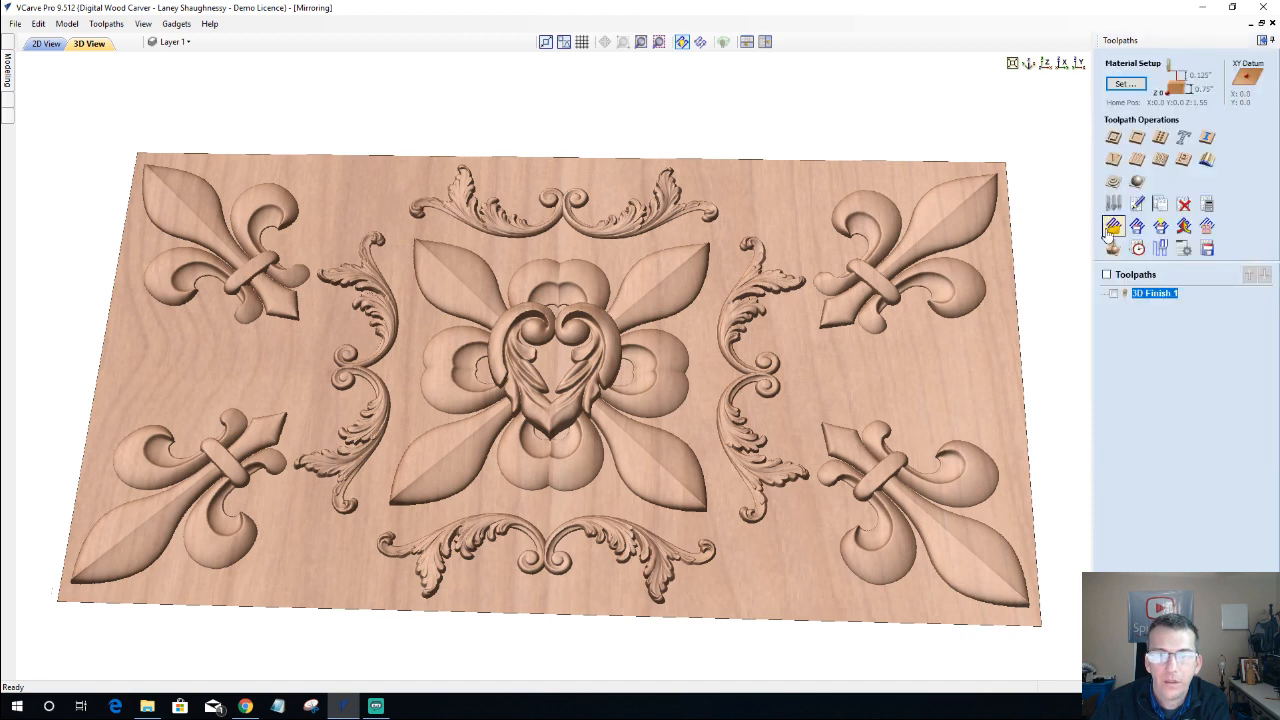
left_click(1115, 257)
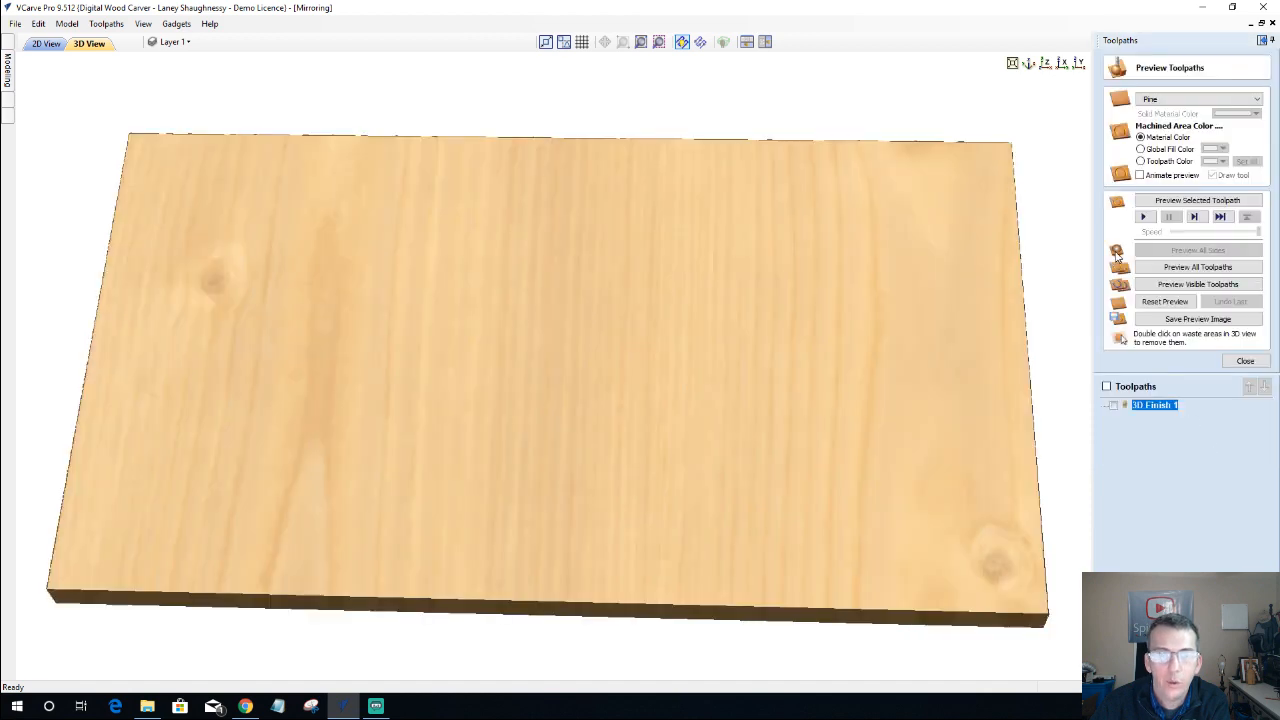
left_click(1201, 203)
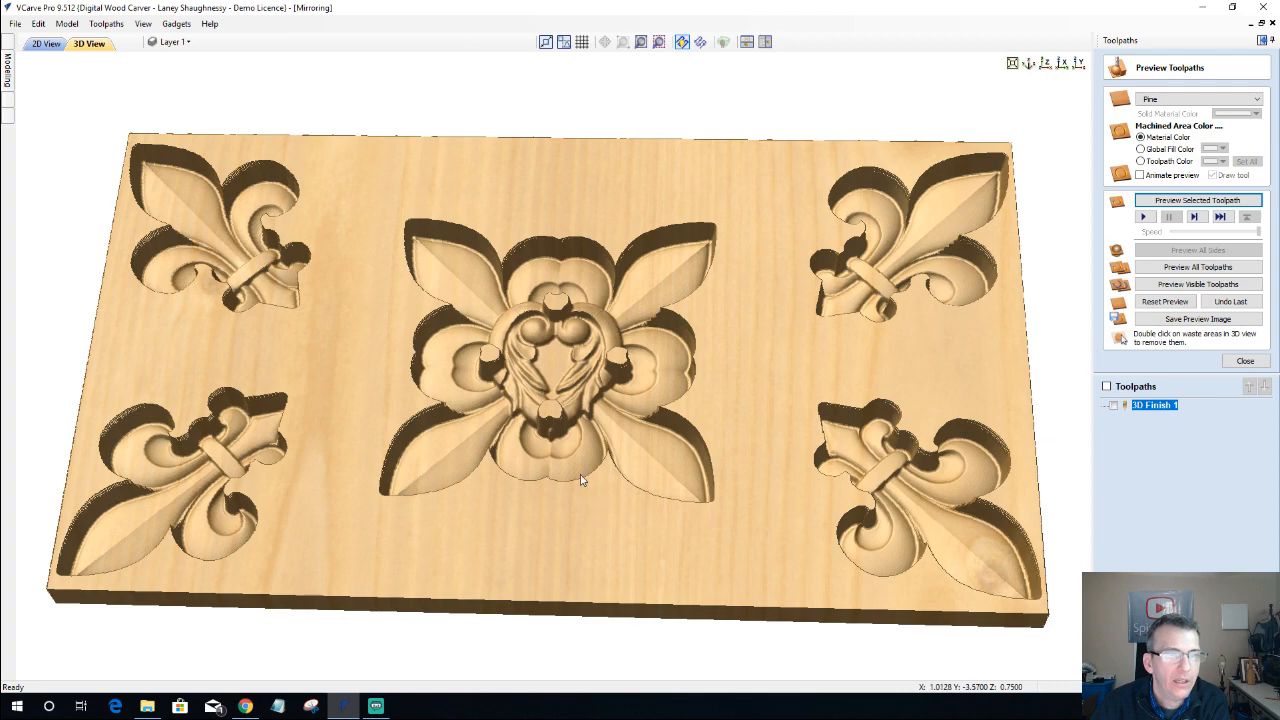
left_click_drag(583, 478, 598, 450)
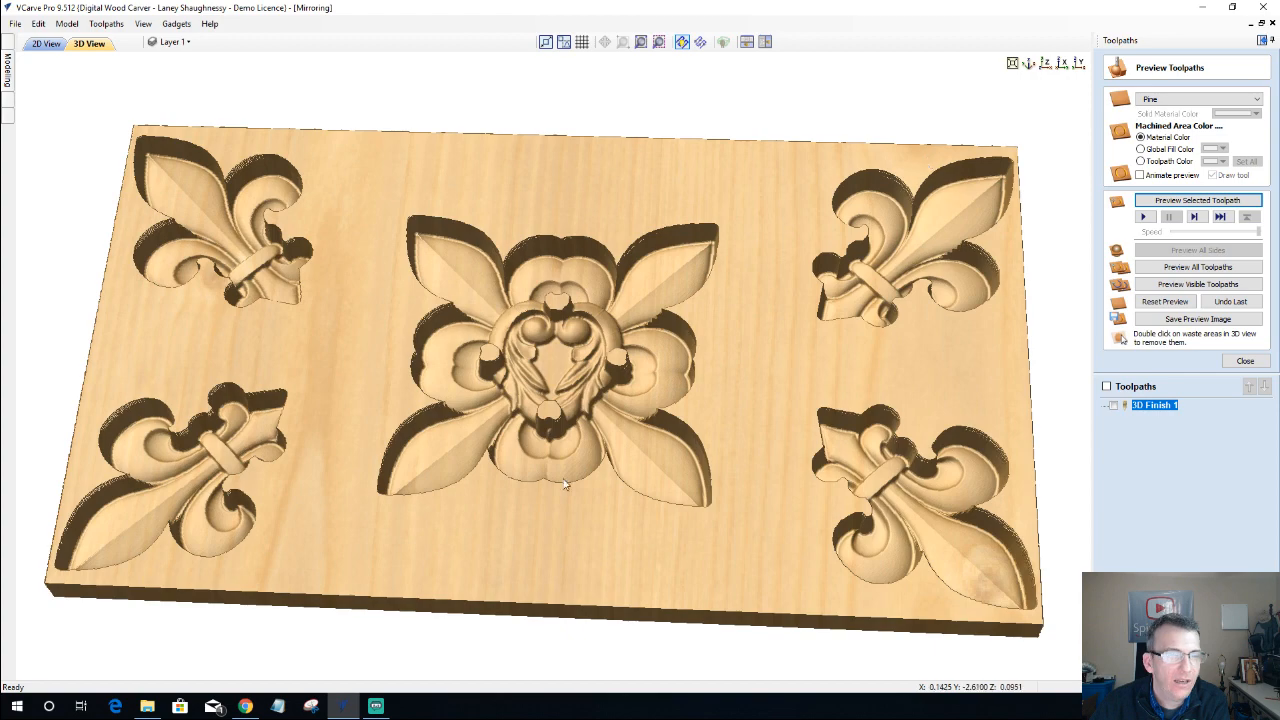
left_click_drag(569, 517, 491, 491)
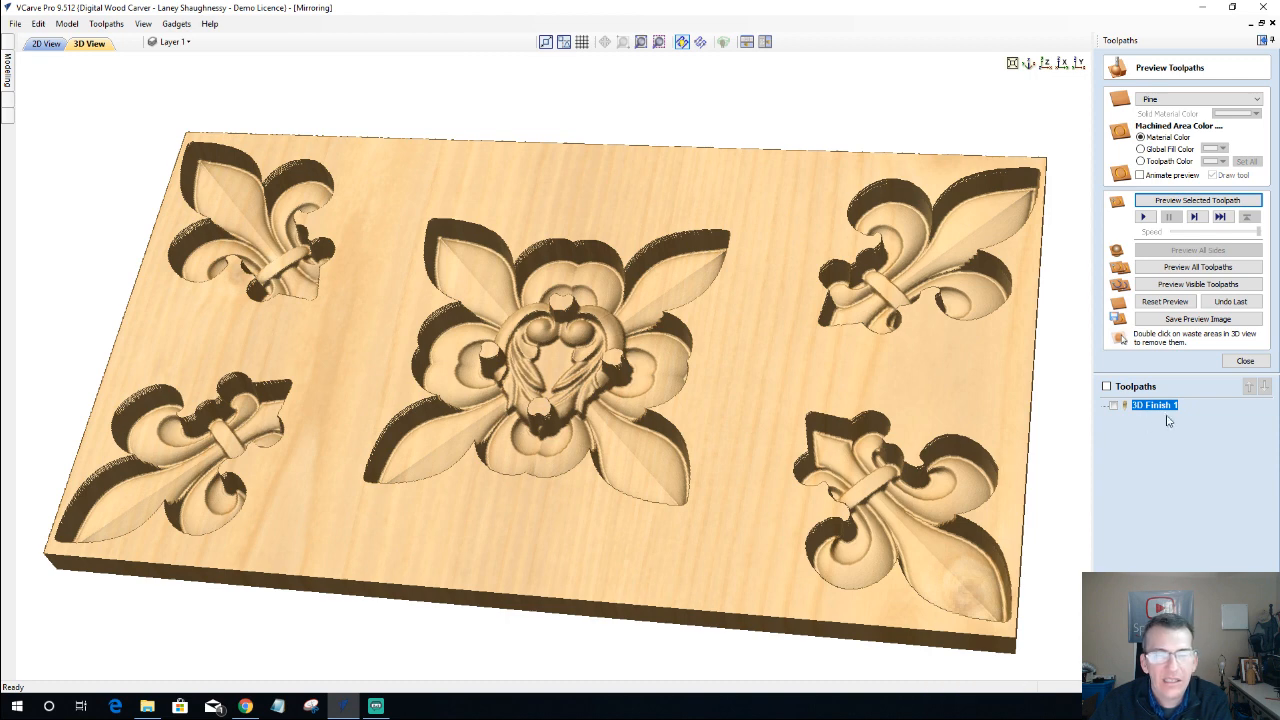
- Leave the toolpath preview, look at the delete options for 3D Finish 1 without using them, and examine the relief model from several angles
mouse_move(1148, 412)
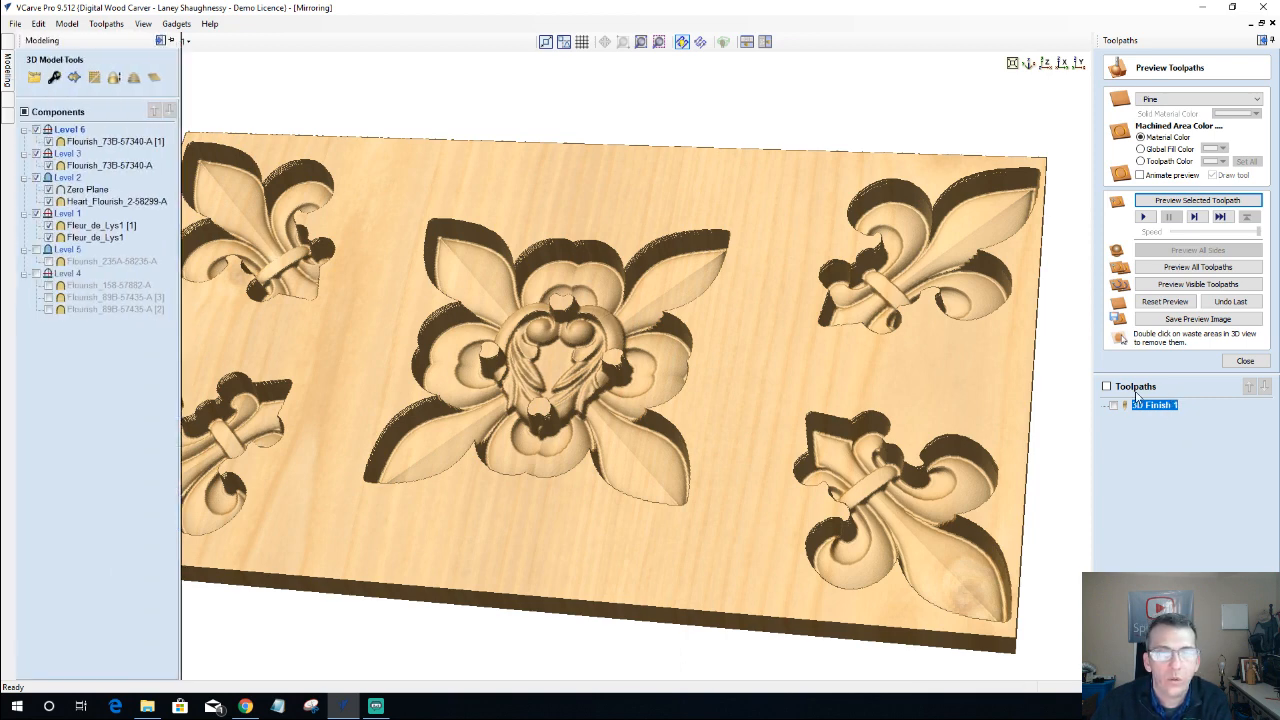
left_click(1245, 360)
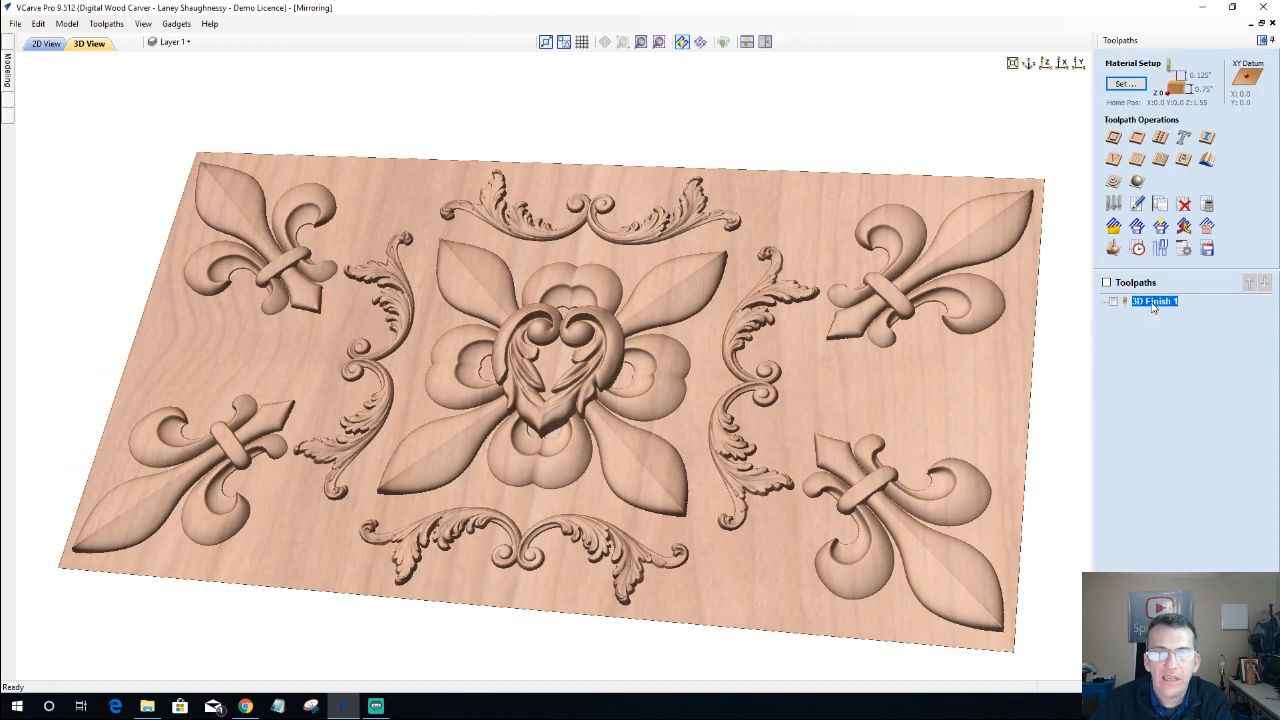
right_click(1150, 304)
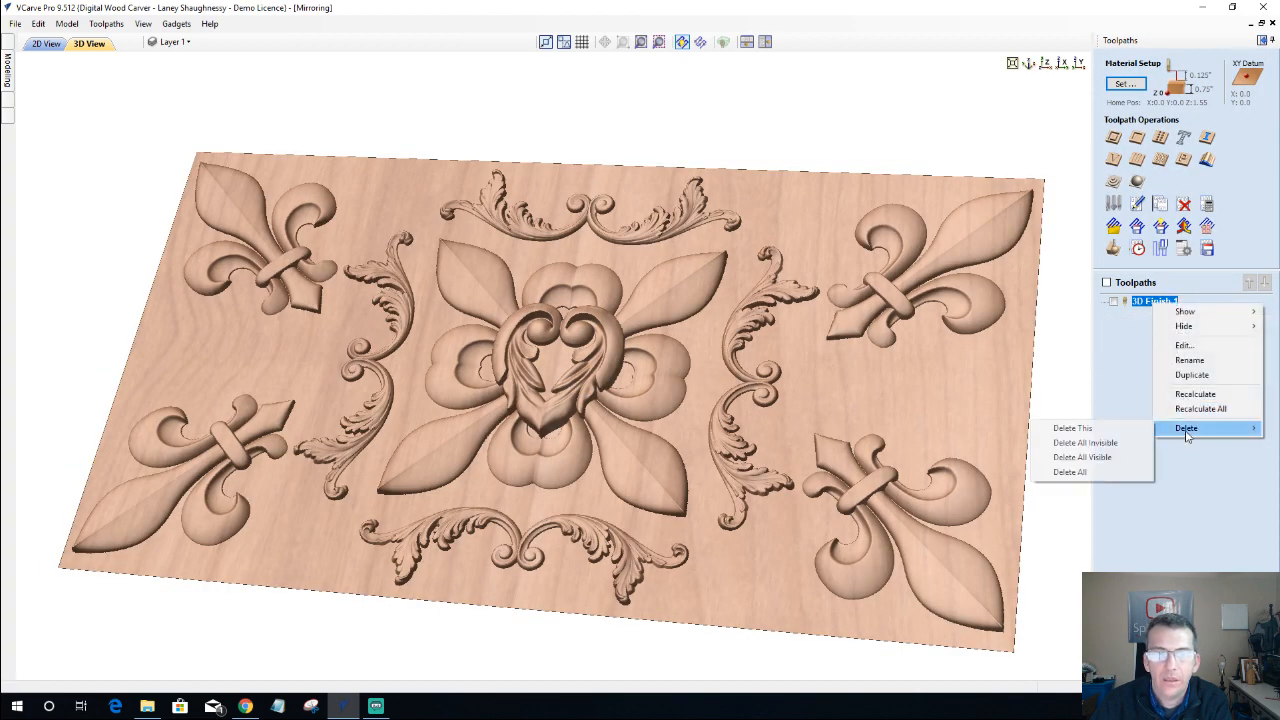
left_click(637, 440)
left_click_drag(637, 444, 482, 441)
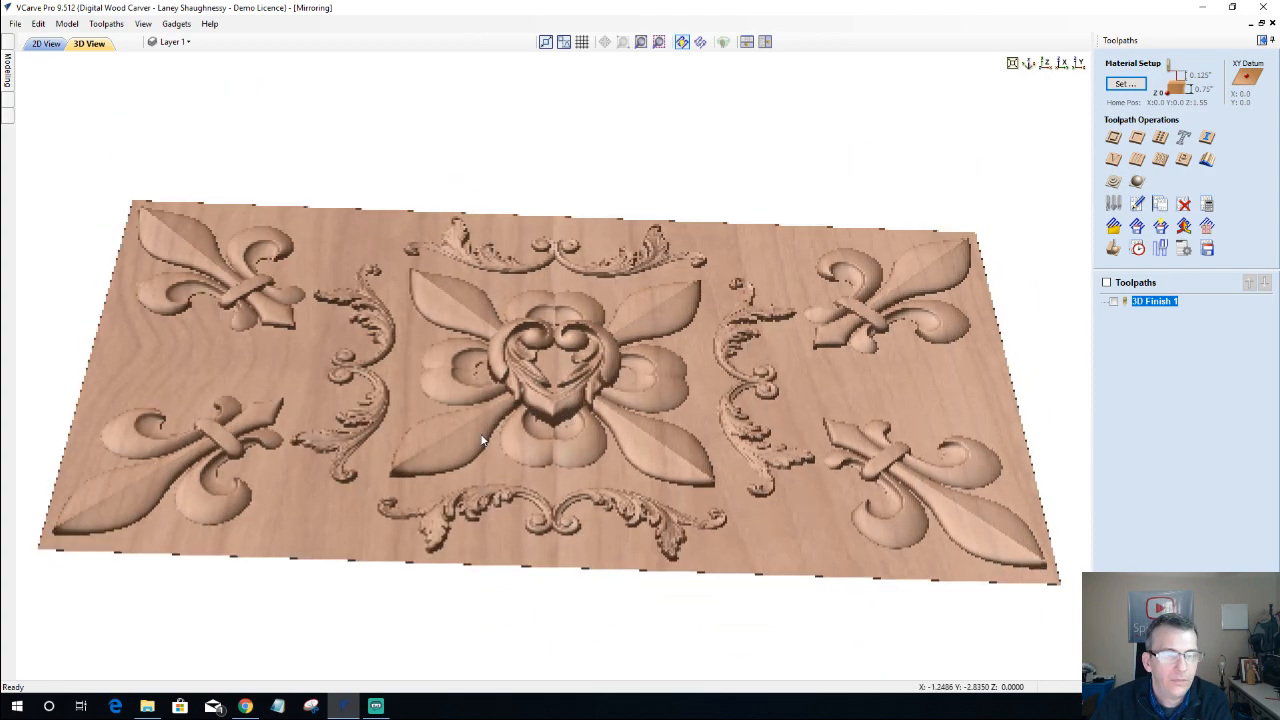
left_click_drag(611, 525, 570, 570)
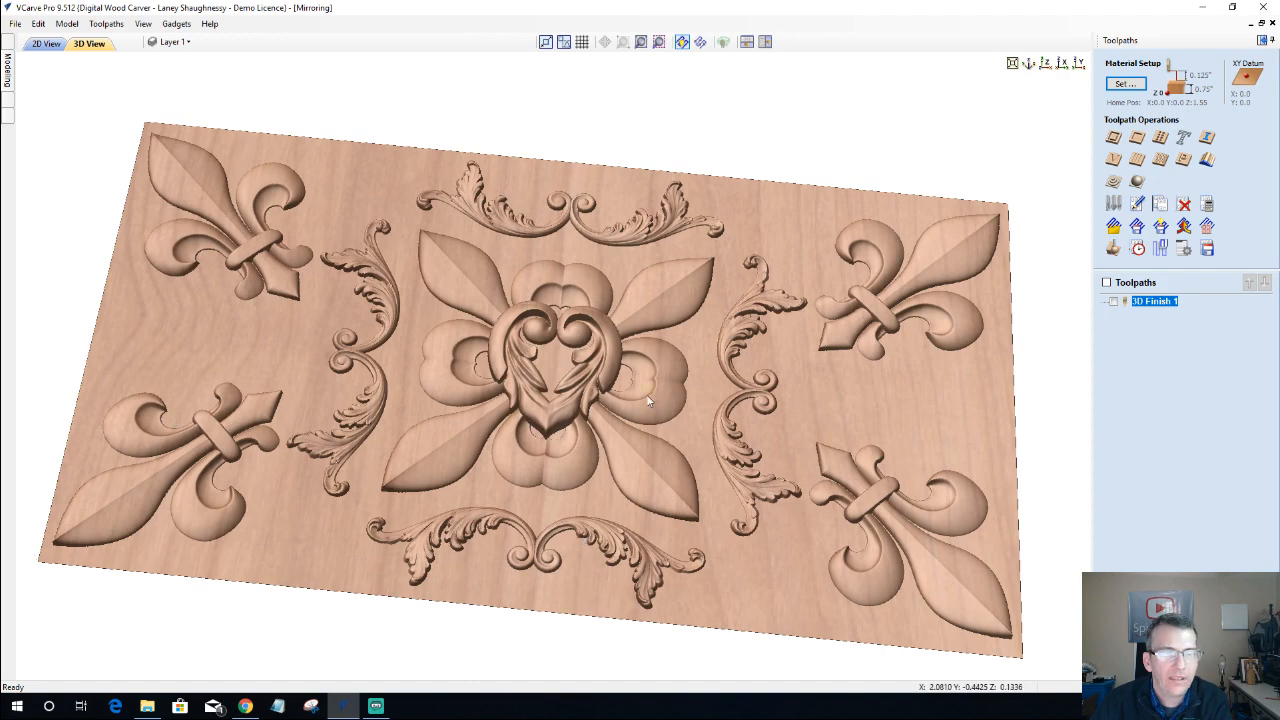
scroll(648, 400, "up", 2)
left_click_drag(624, 403, 417, 363)
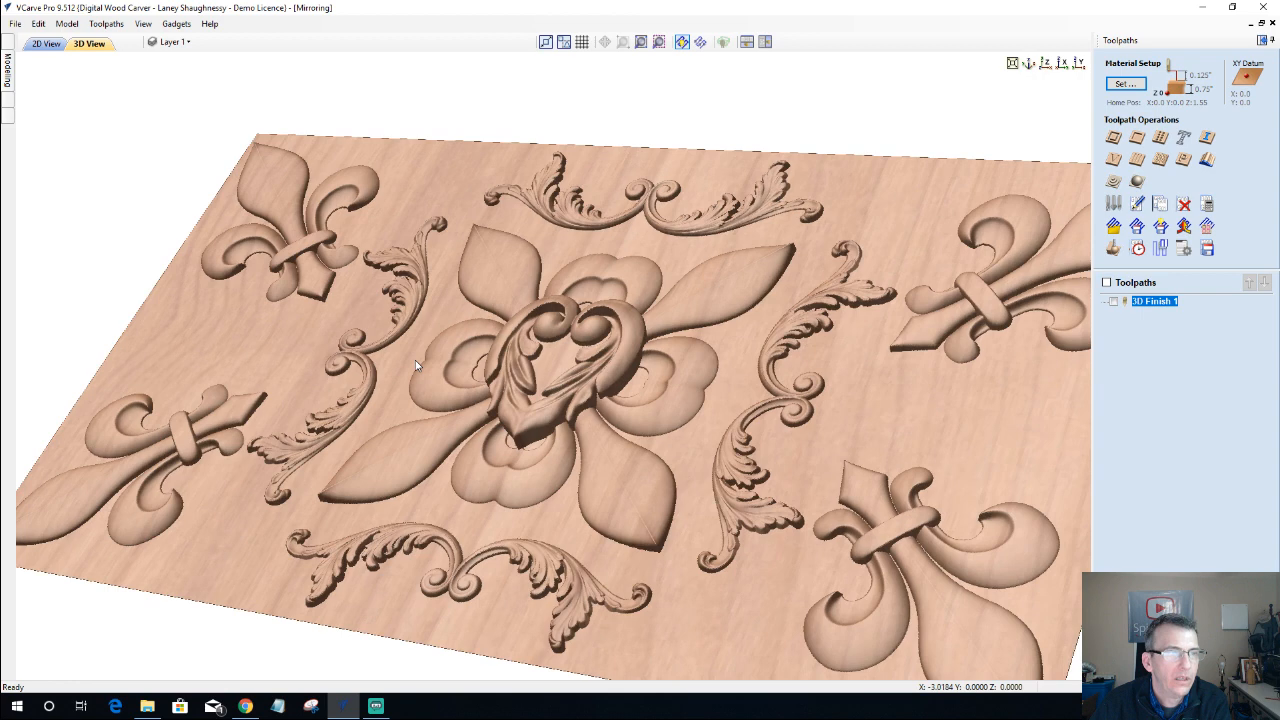
scroll(416, 365, "down", 1)
- Hide the Zero Plane component on Level 2, show it again, and clear the component selection
left_click(8, 66)
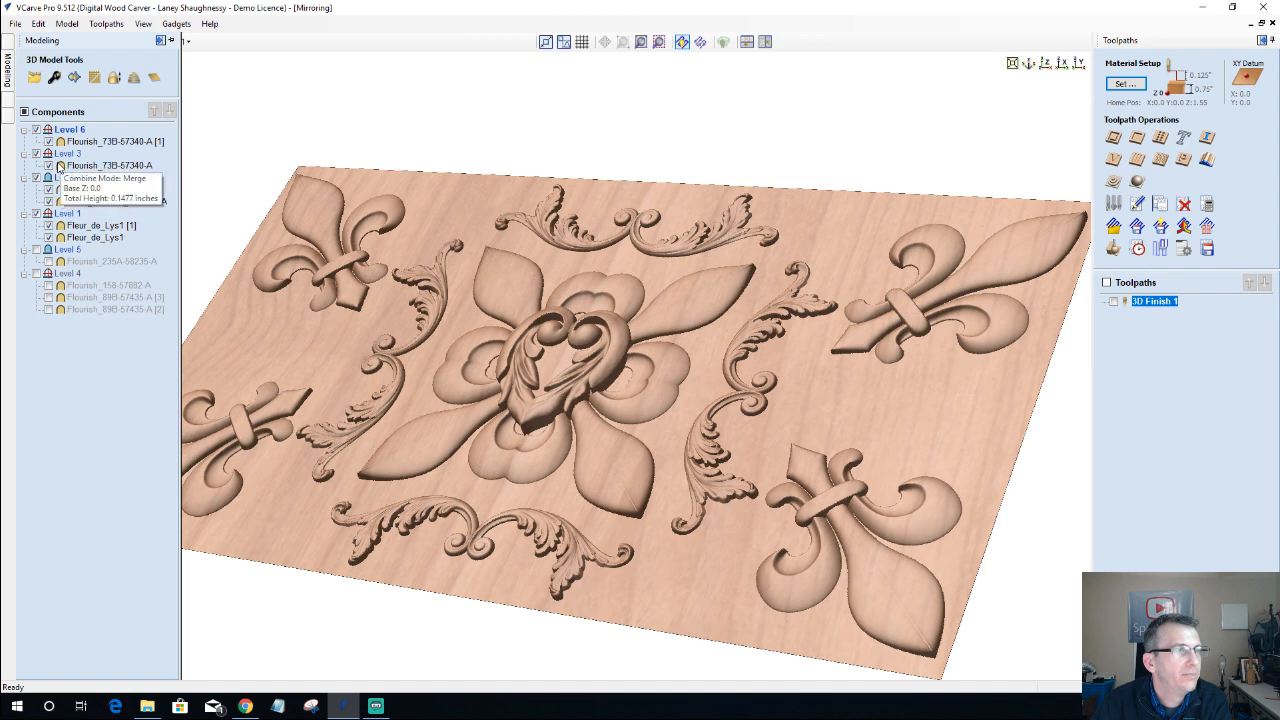
left_click(52, 192)
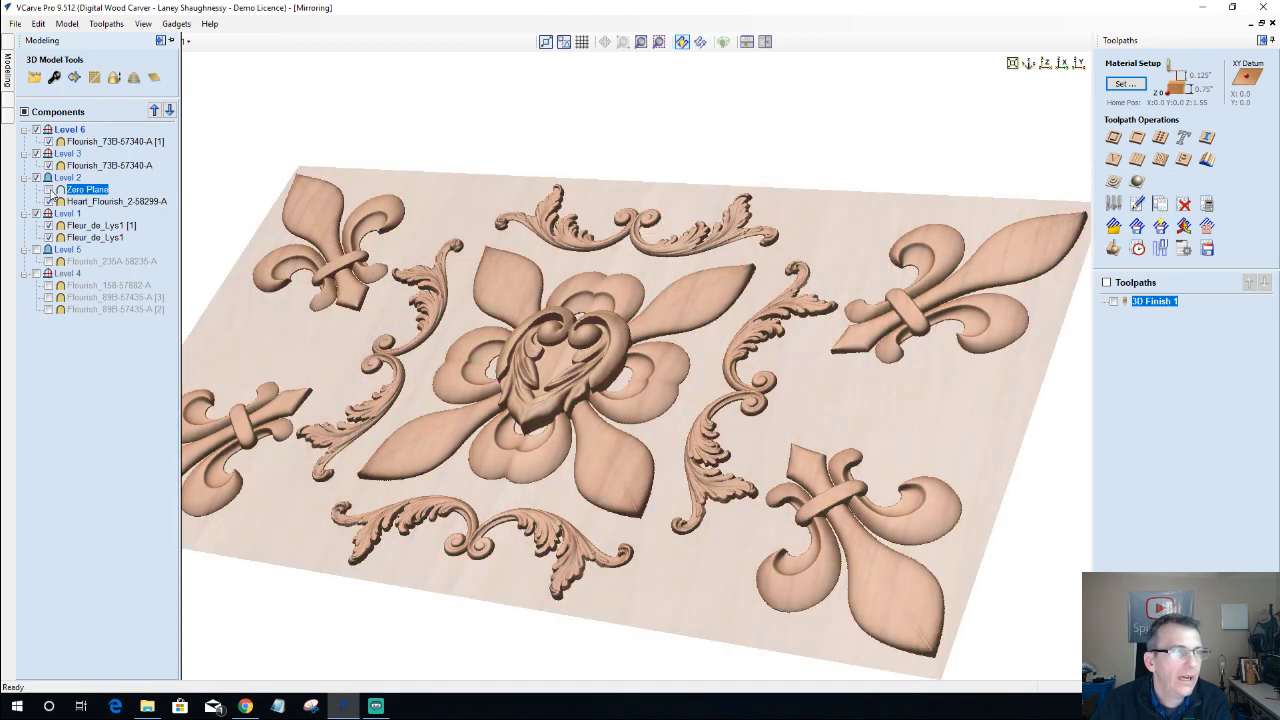
left_click(49, 190)
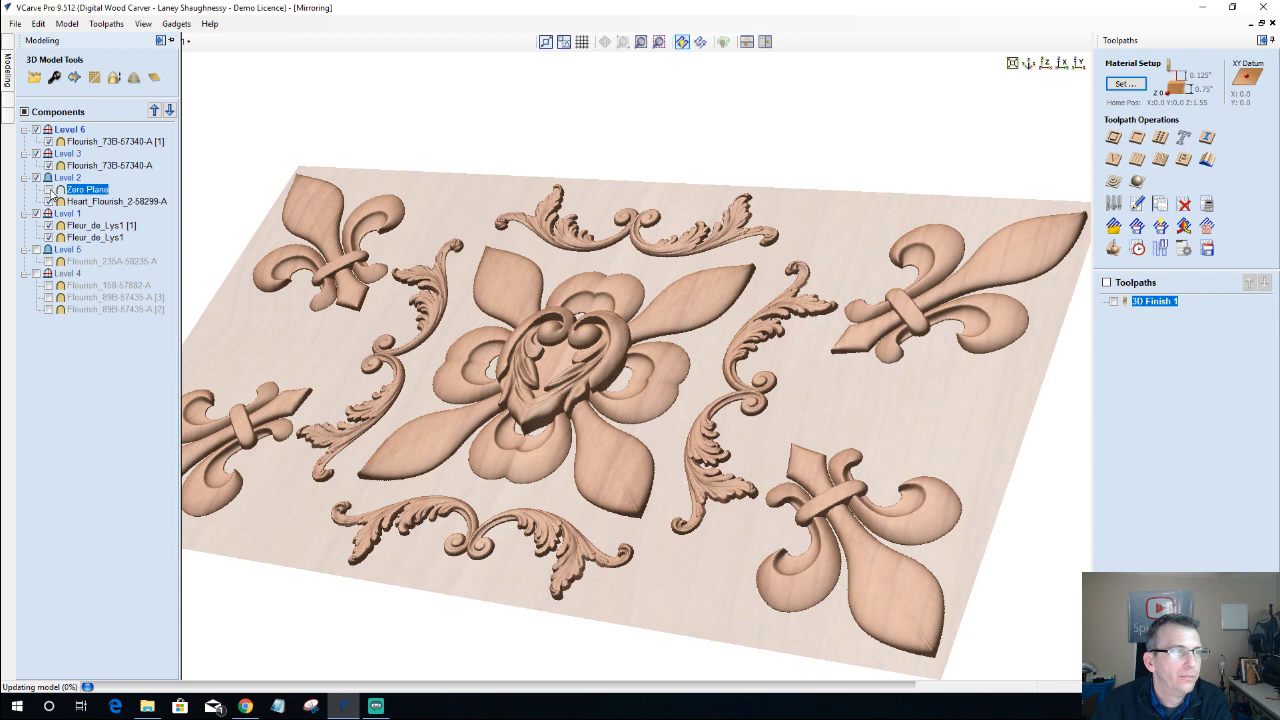
left_click(617, 422)
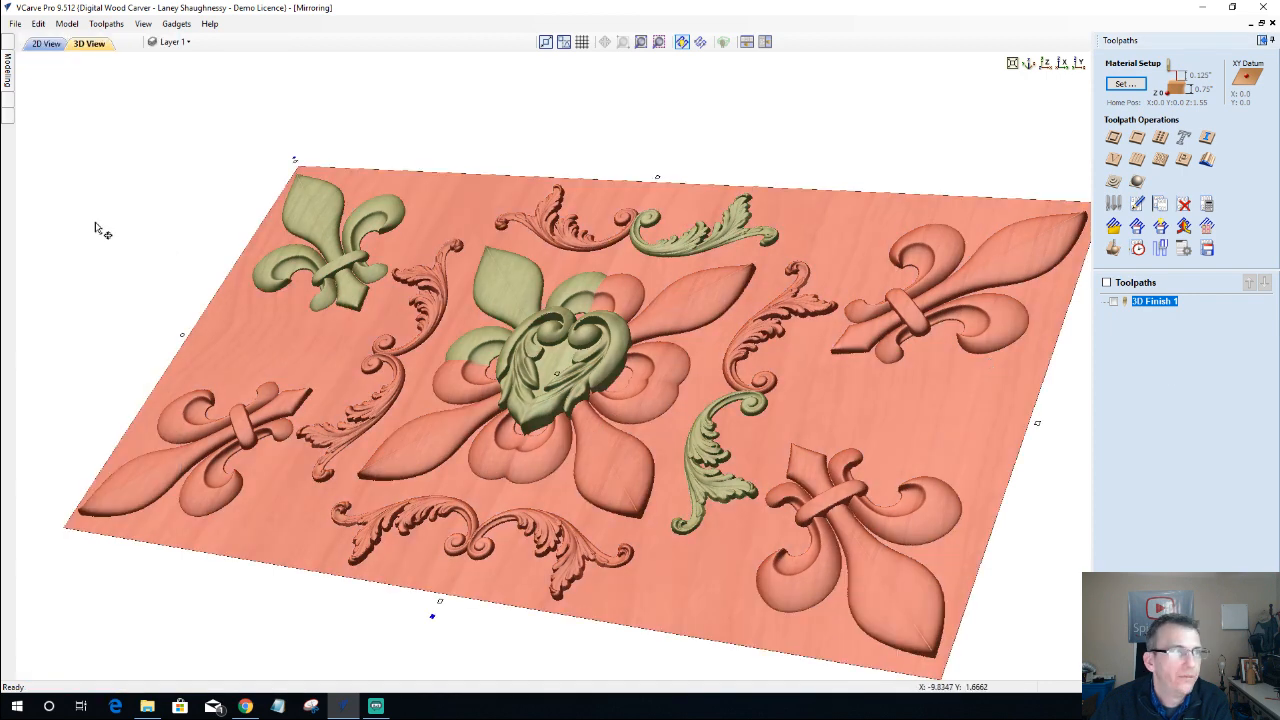
mouse_move(14, 75)
left_click(68, 371)
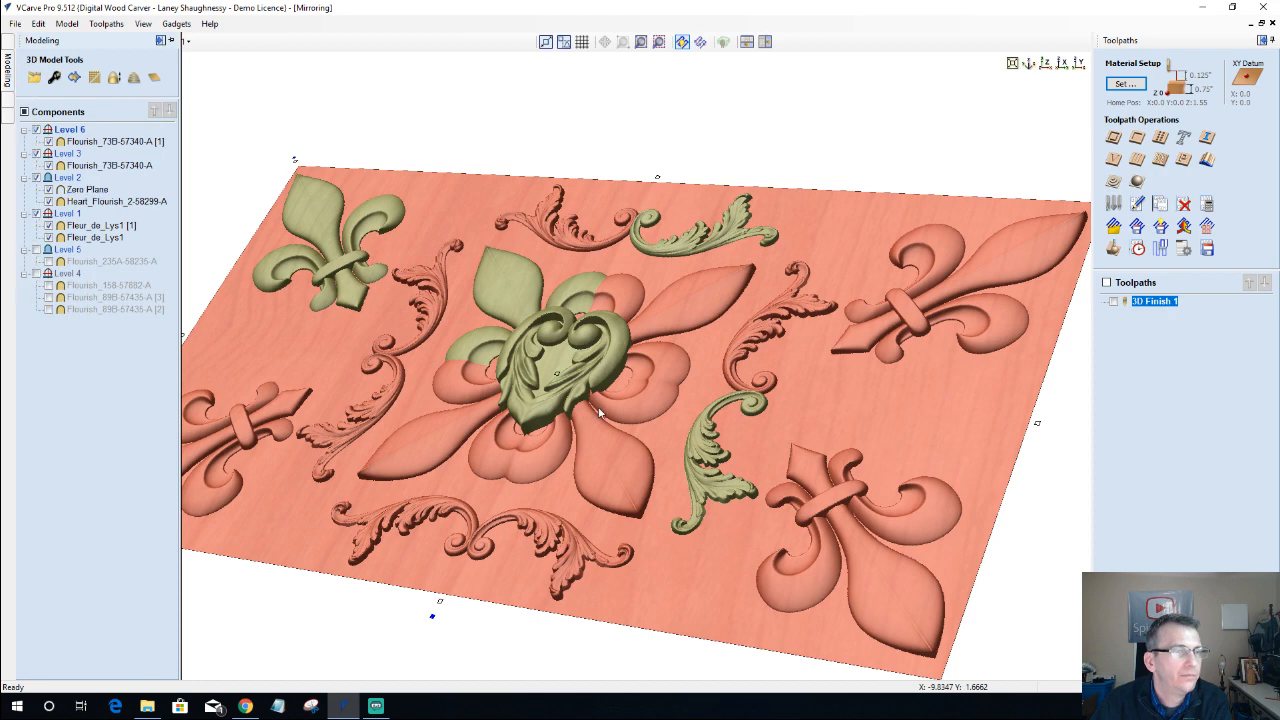
- Examine the mirrored relief panel at an angle and up close, and return to the straight-down view of the whole panel
mouse_move(559, 350)
left_mouse_down()
mouse_move(810, 396)
mouse_move(623, 434)
left_mouse_up()
scroll(522, 423, "up", 2)
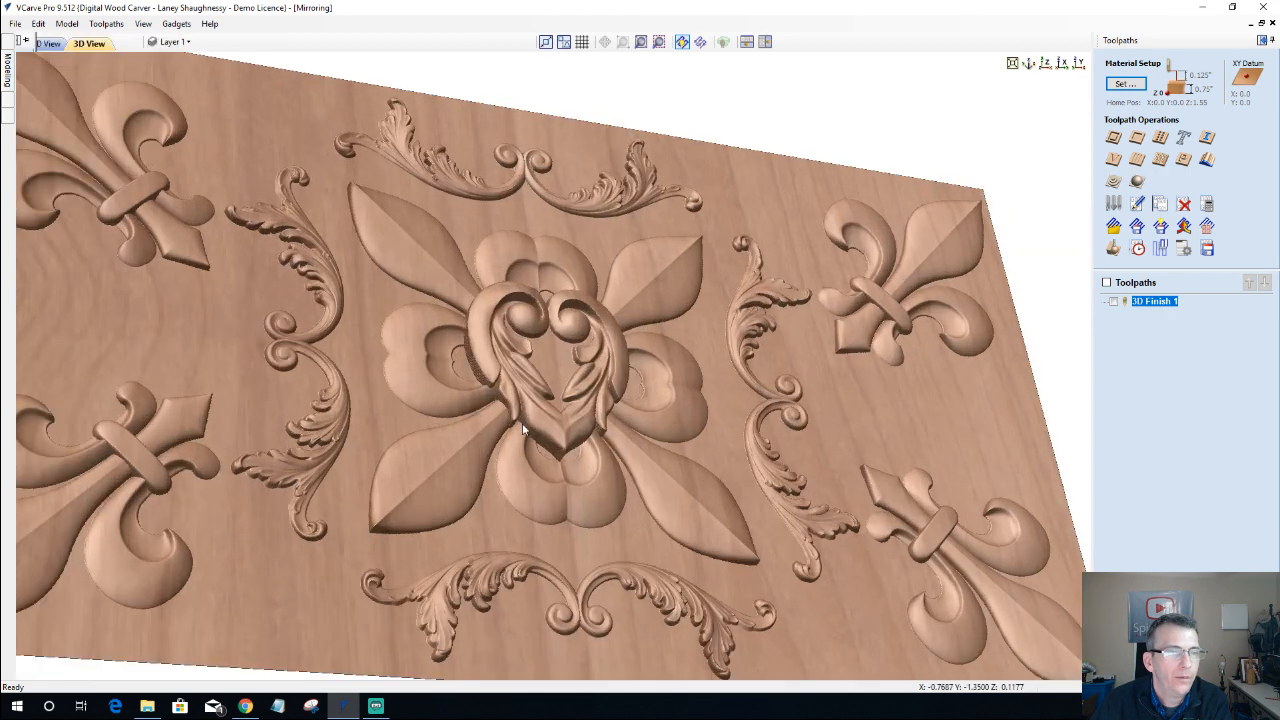
scroll(522, 423, "down", 3)
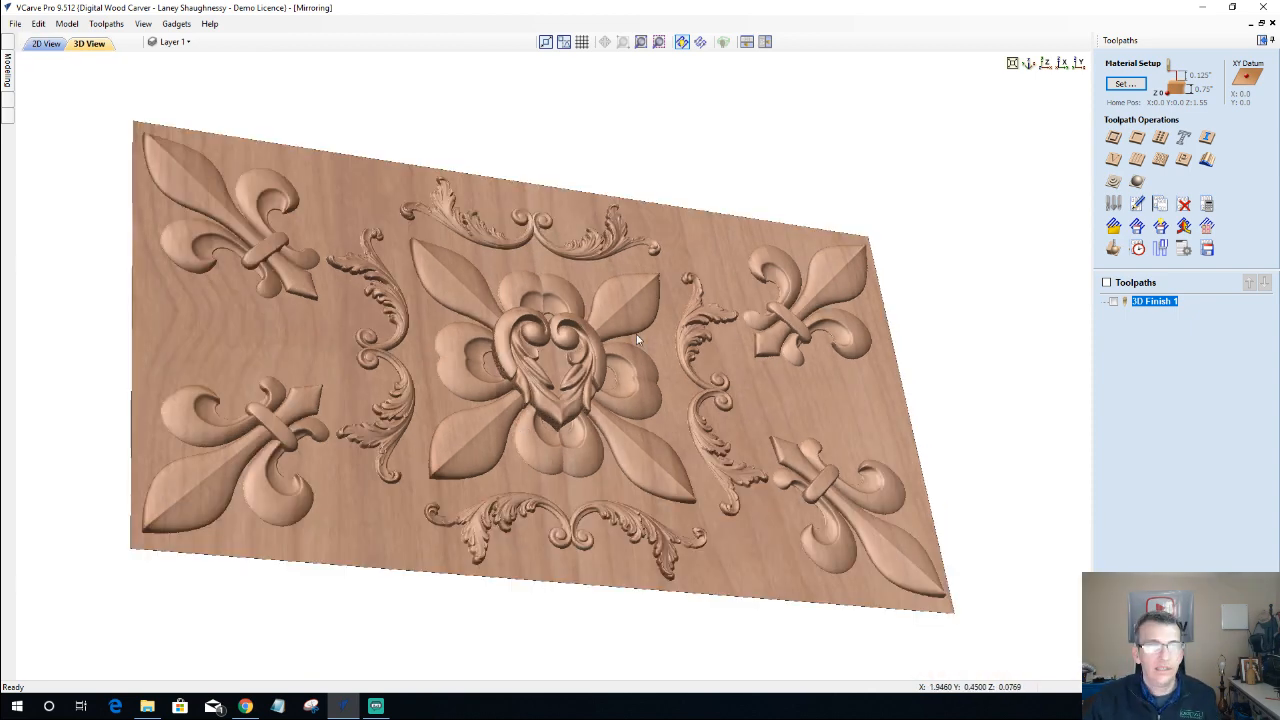
left_click(1045, 65)
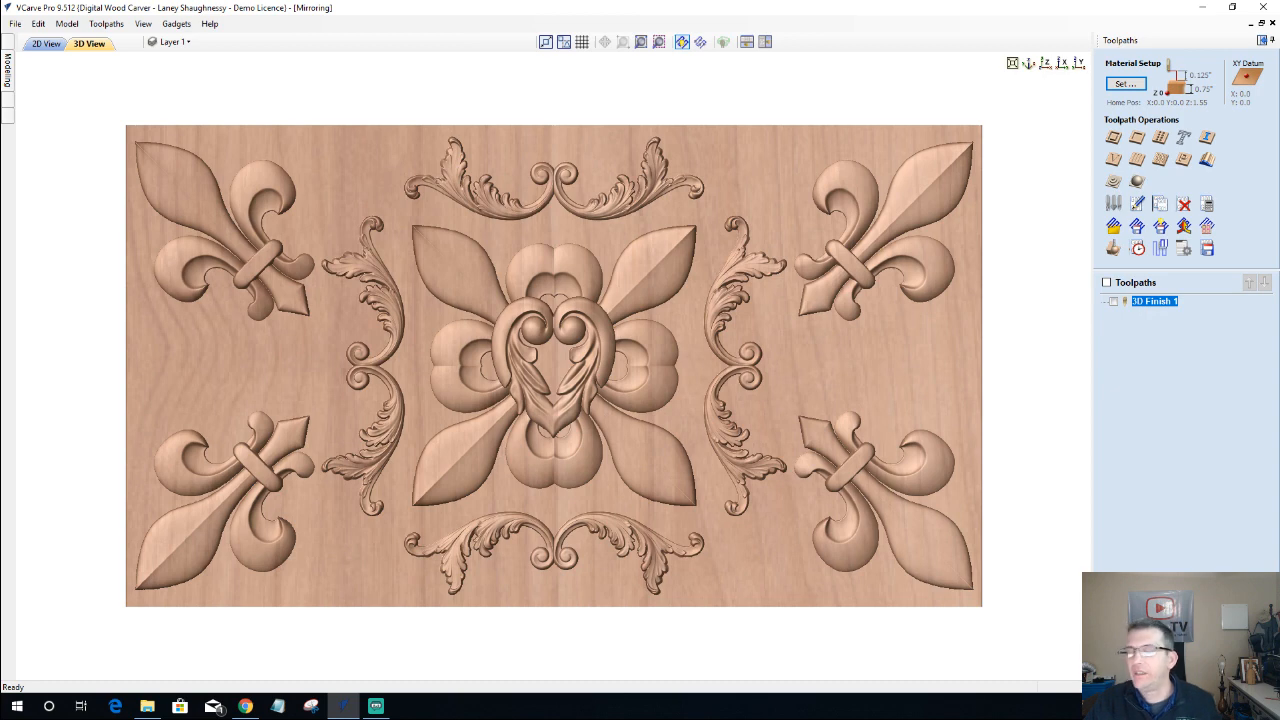
- Open the video tutorial browser and expand only its 3D Toolpaths category
left_click(210, 23)
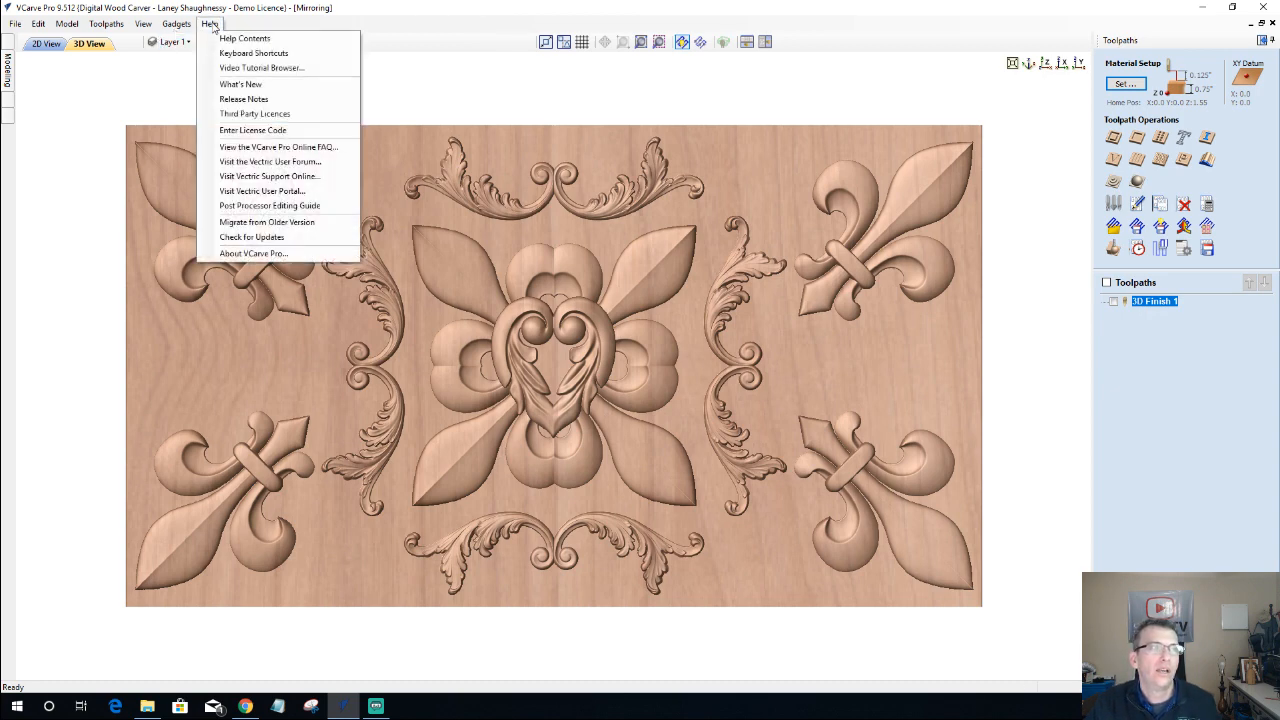
left_click(241, 72)
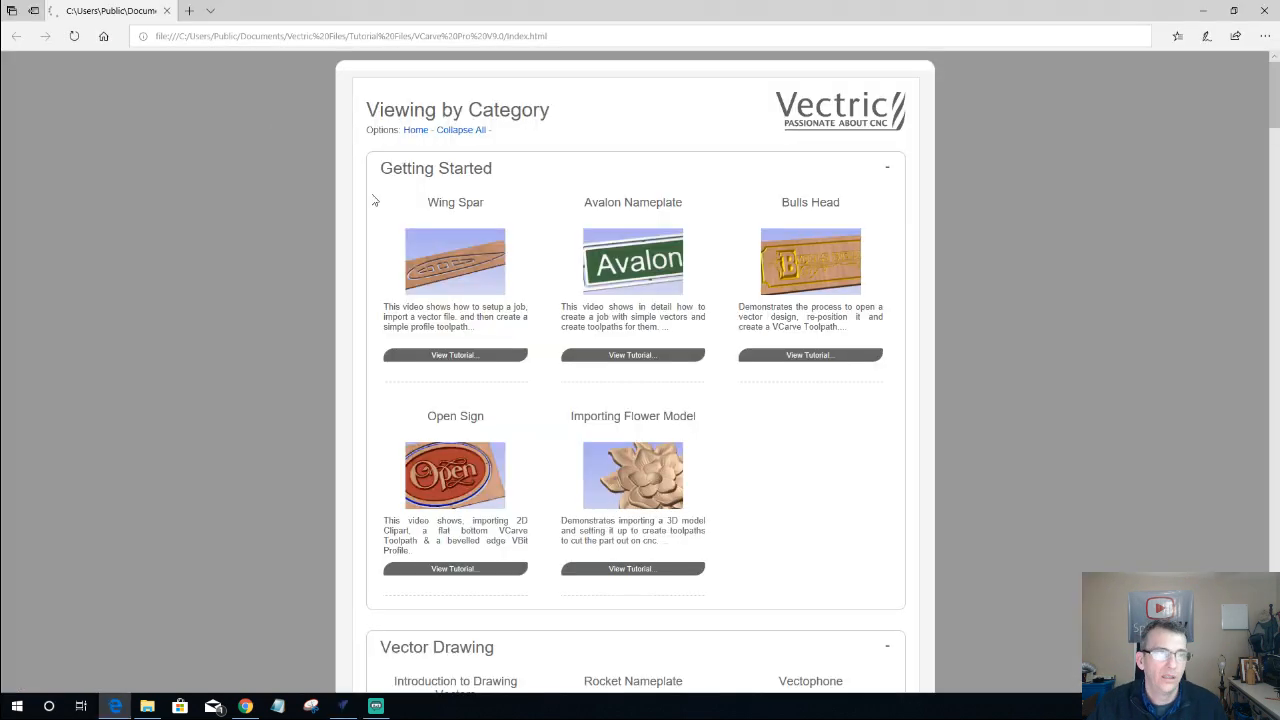
left_click(474, 131)
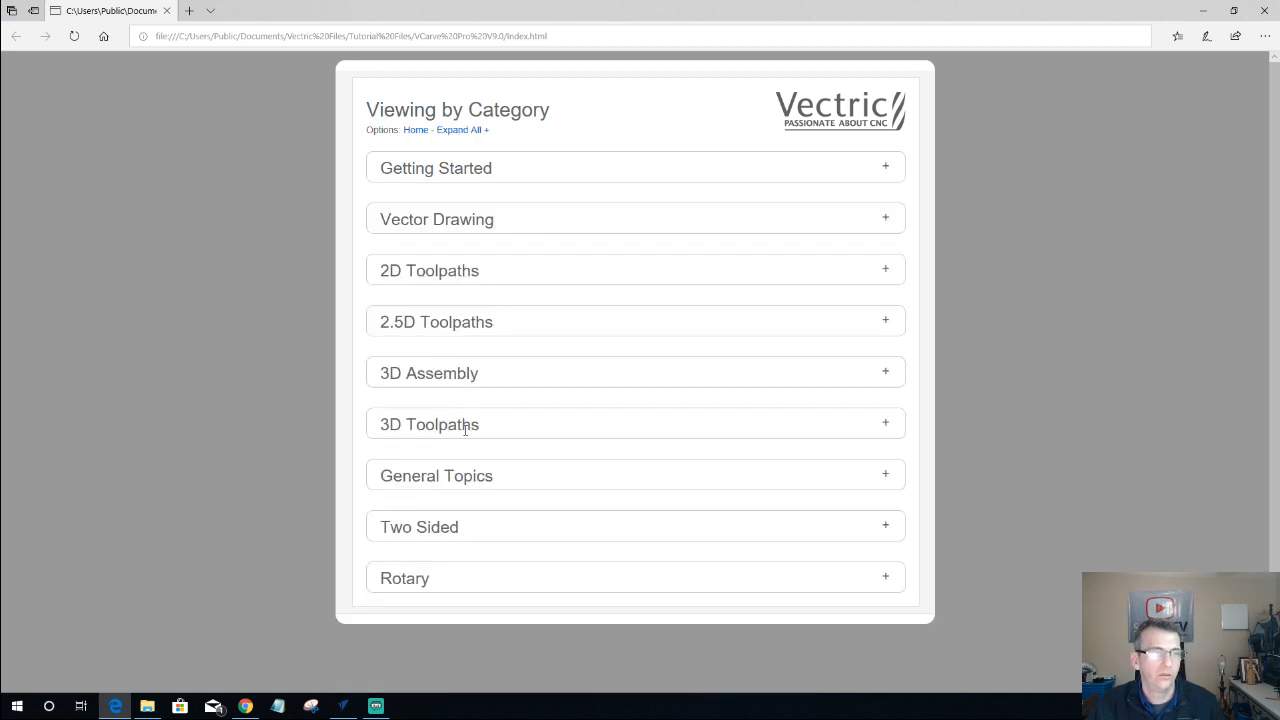
left_click(465, 428)
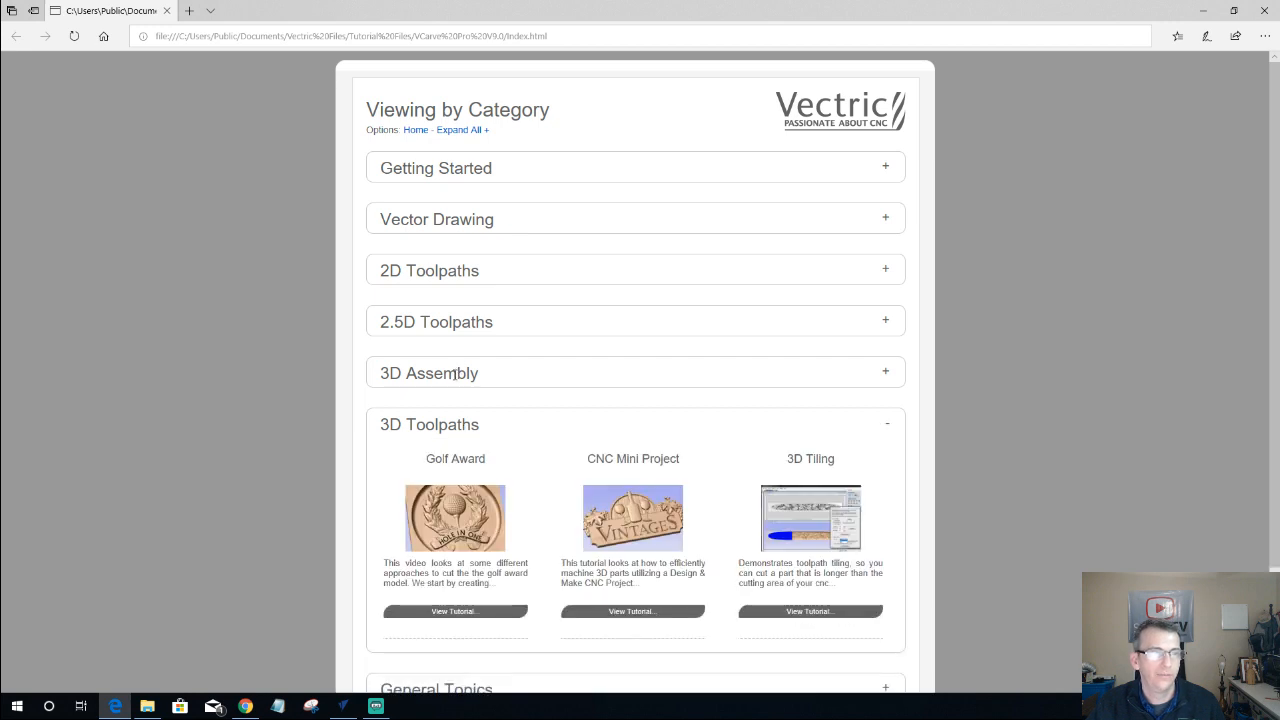
- Look through the 3D Toolpaths tutorials and the other categories, expand all categories, and close the tutorial page
scroll(455, 373, "down", 2)
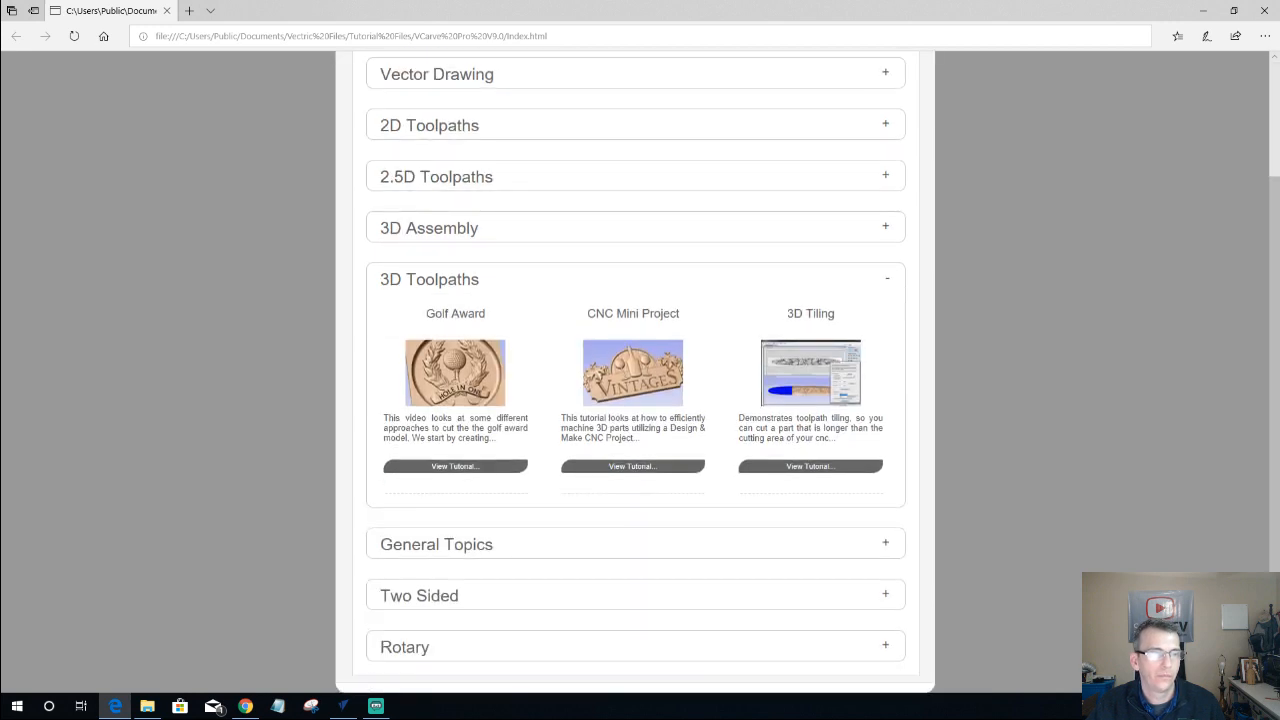
scroll(455, 373, "up", 2)
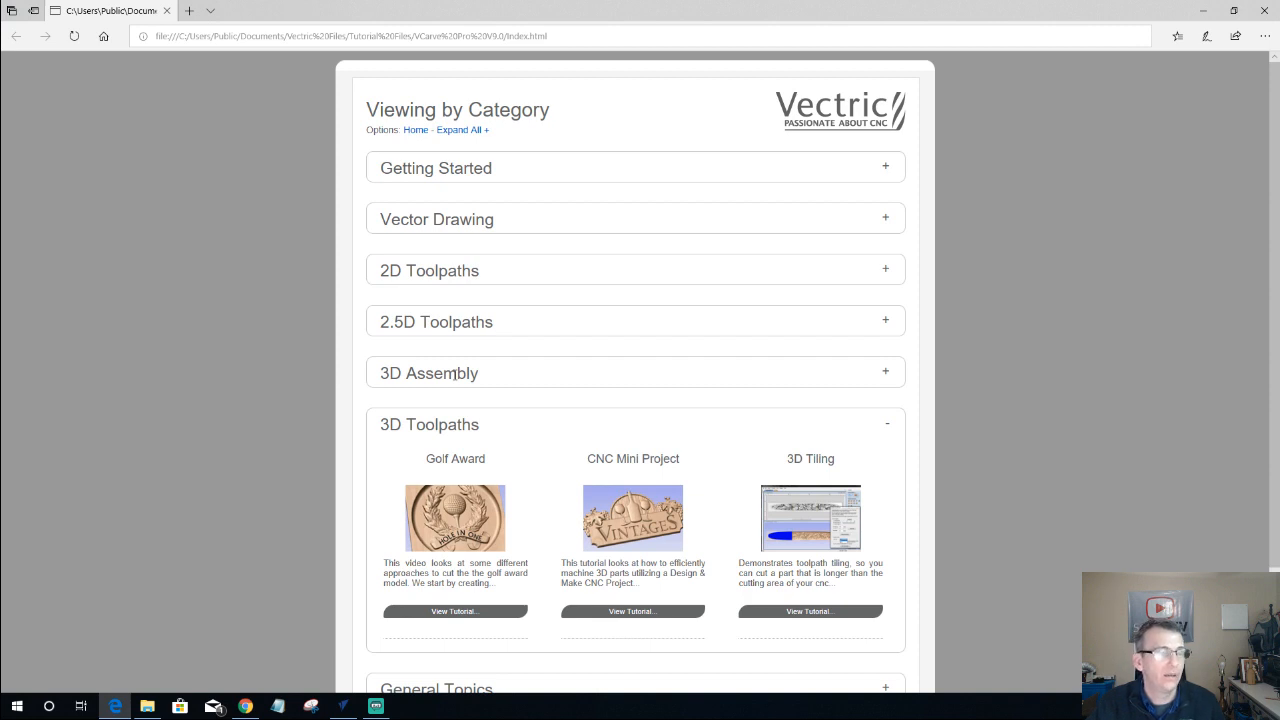
scroll(456, 377, "down", 2)
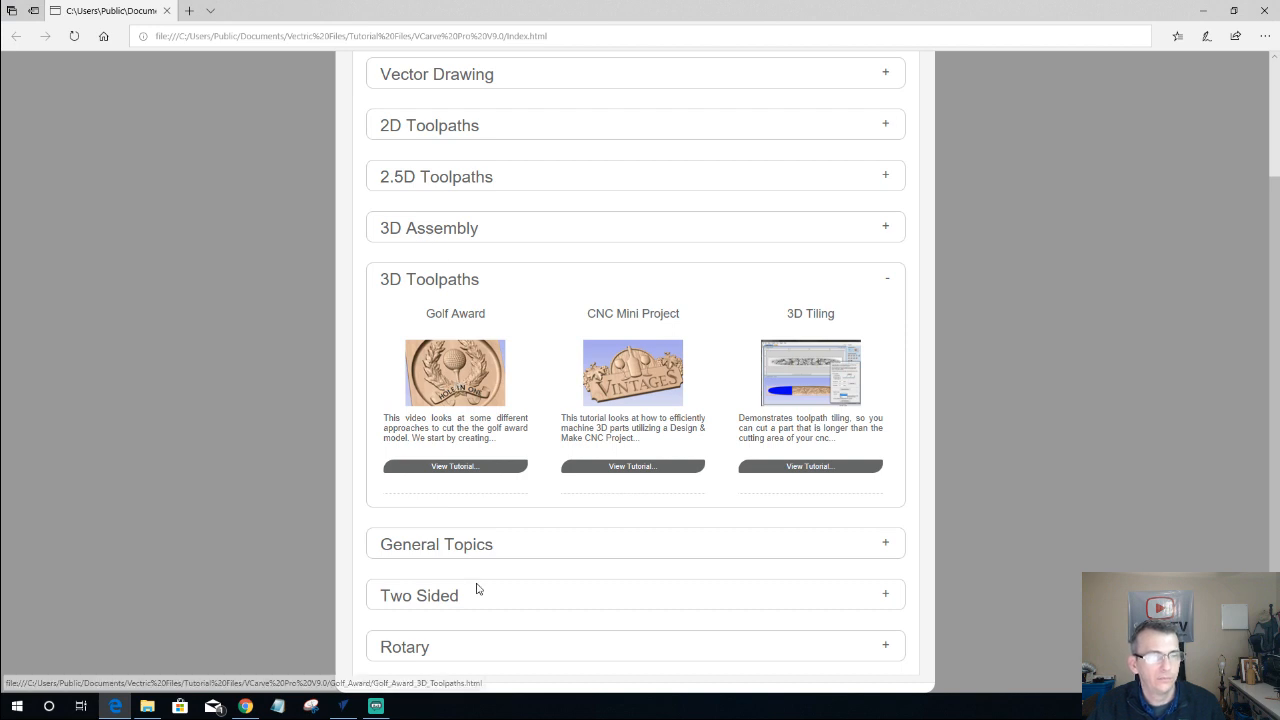
scroll(436, 594, "up", 2)
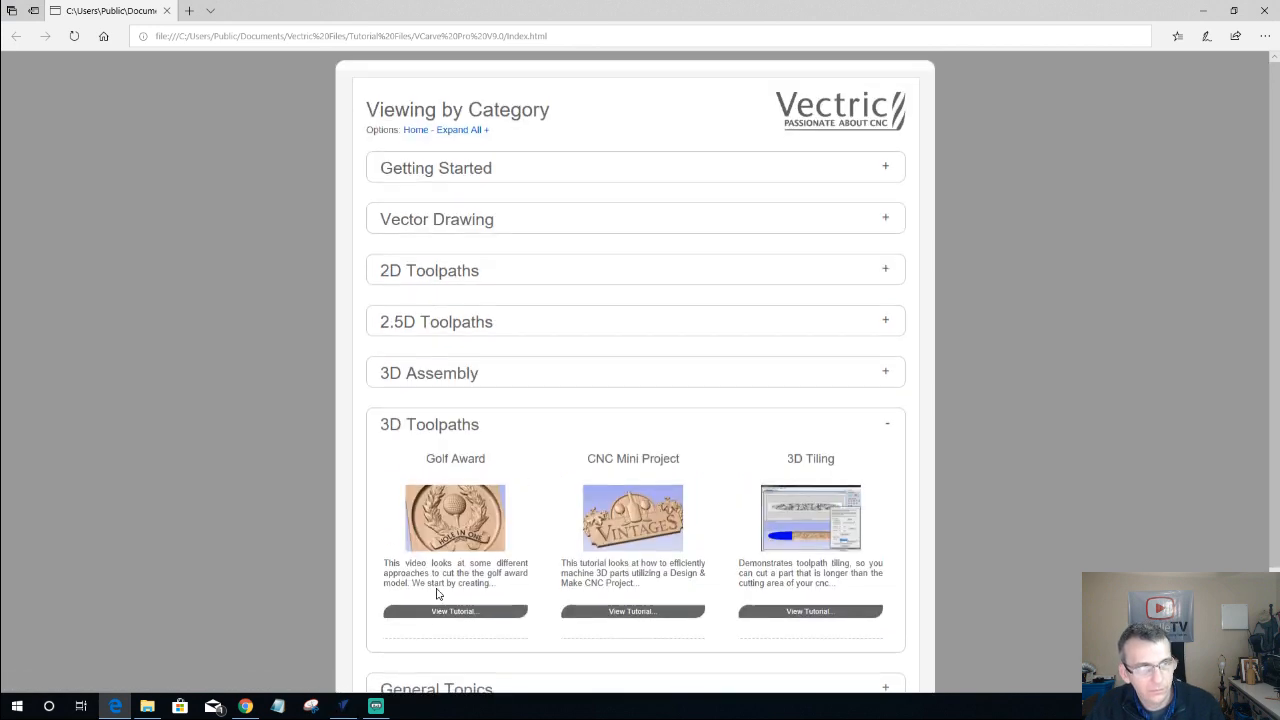
left_click(452, 131)
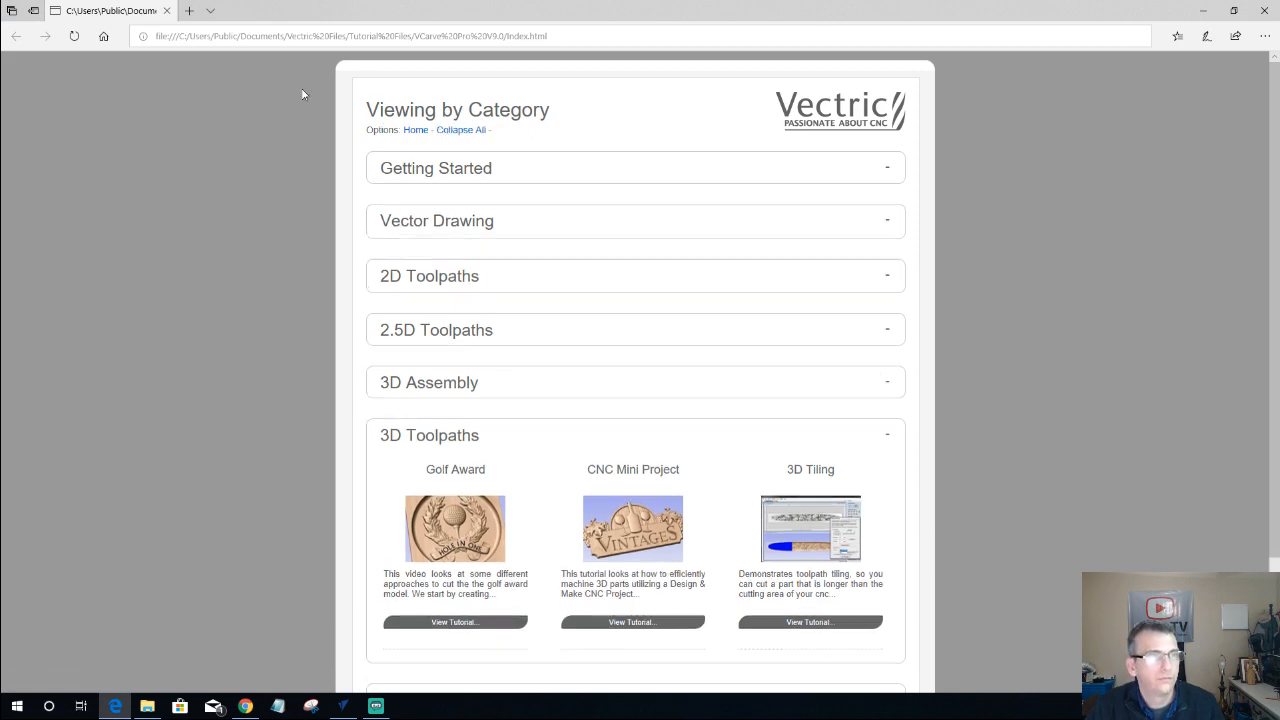
left_click(166, 11)
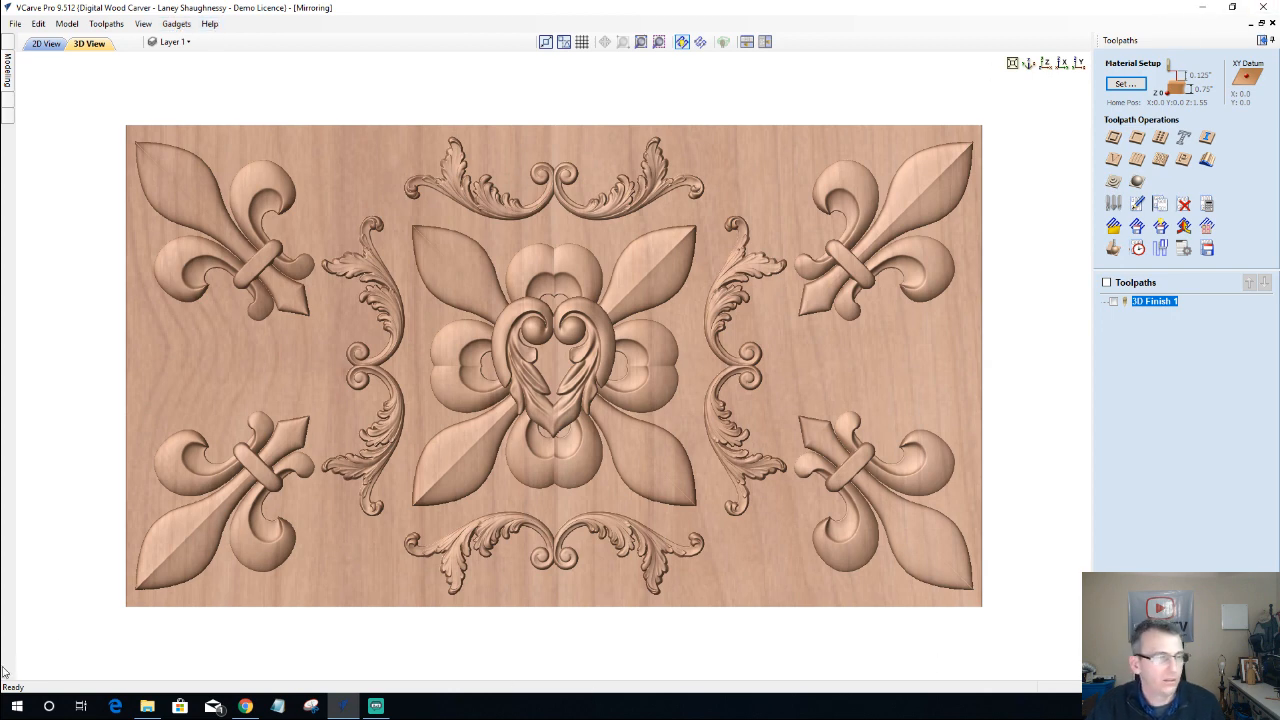
- Start Aspire 9.5 and open its video tutorial browser
left_click(12, 712)
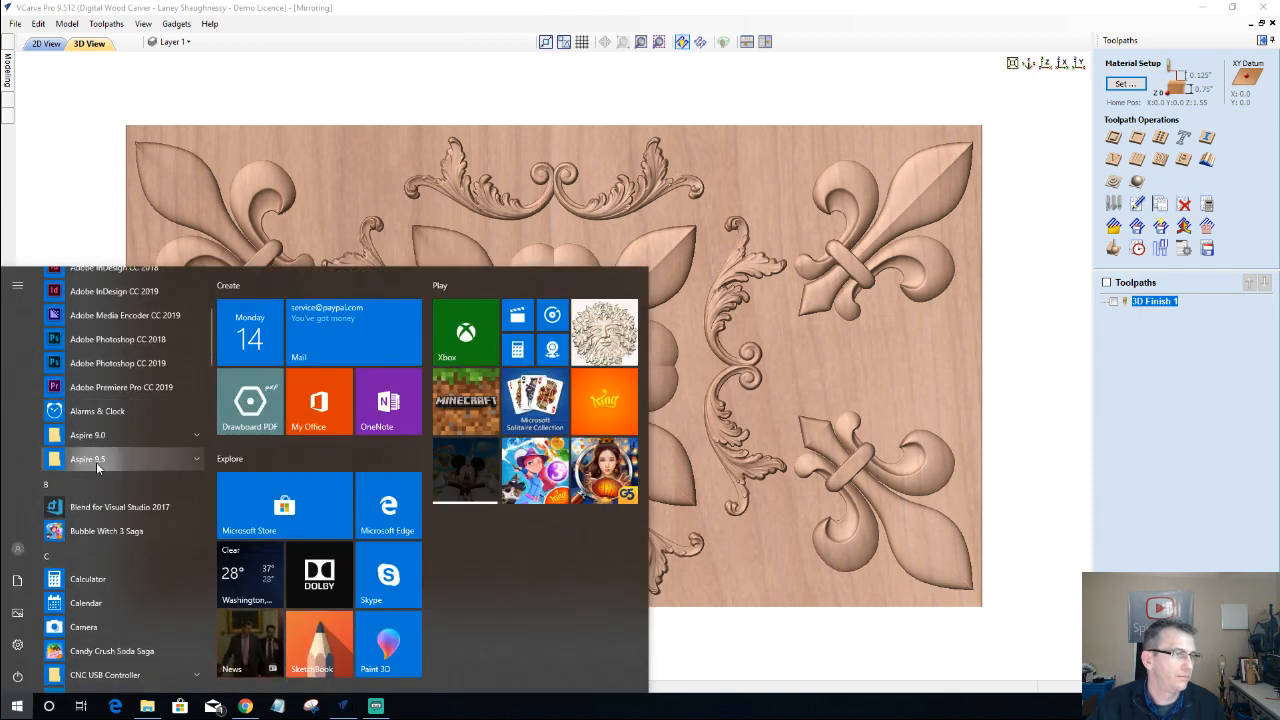
left_click(97, 460)
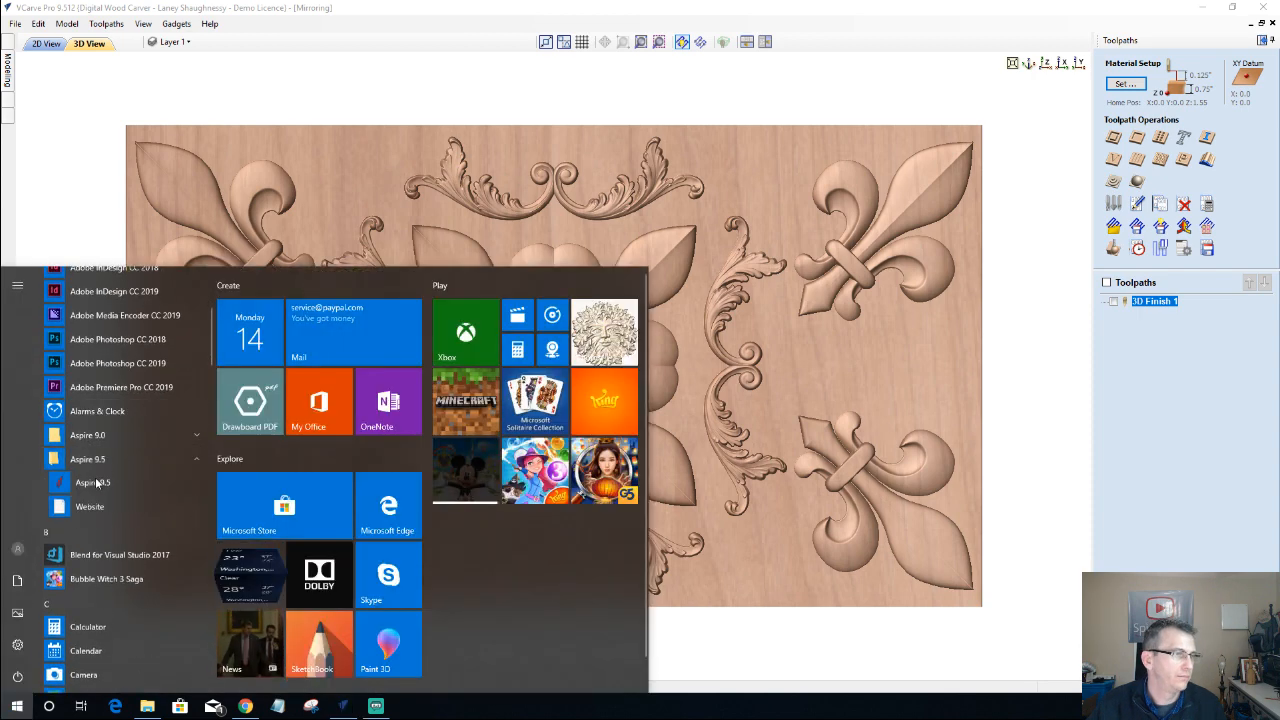
left_click(95, 483)
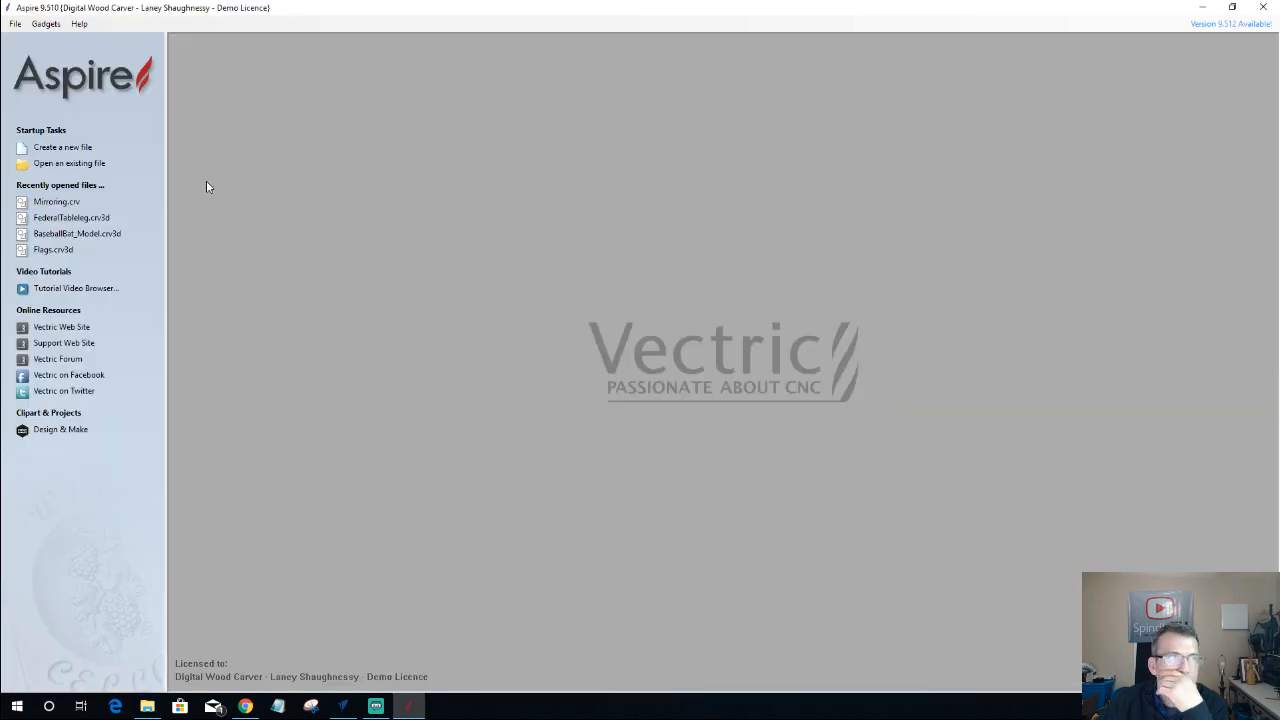
left_click(79, 24)
left_click(102, 68)
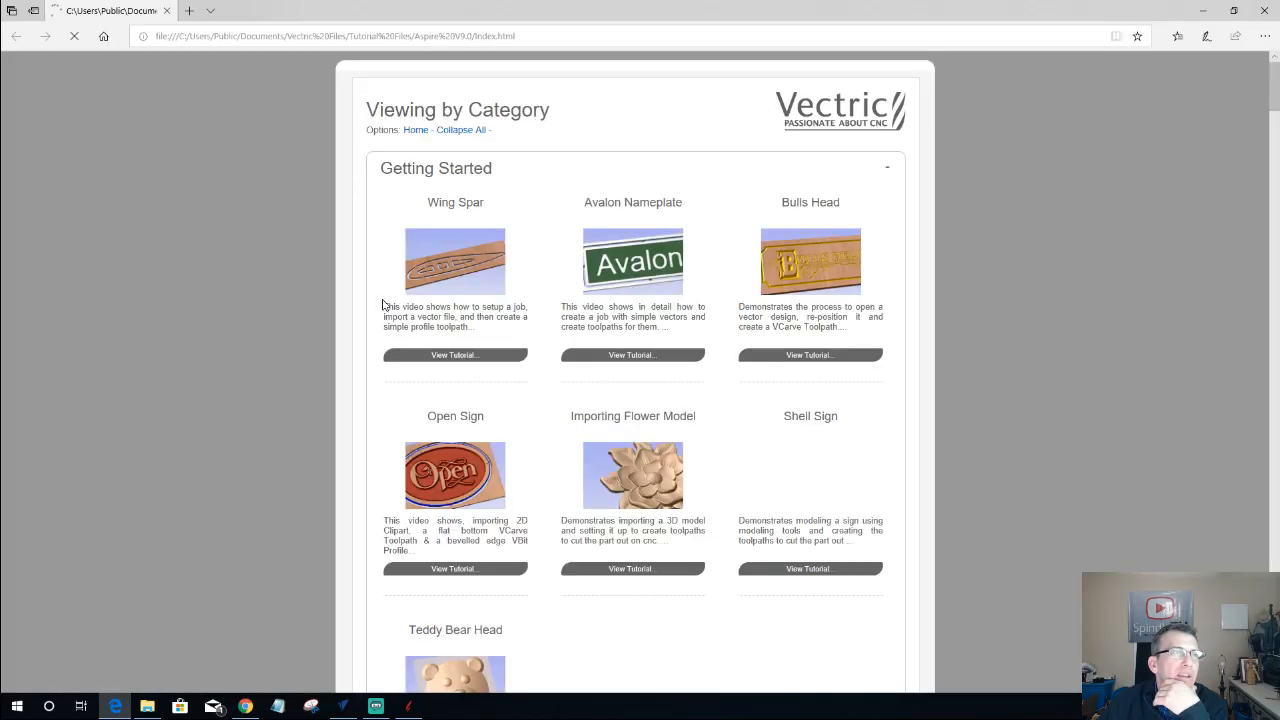
- Look through the 3D Modeling tutorials, highlight the Component Tree Guide title, and close both the tutorial browser and Aspire
left_click(467, 131)
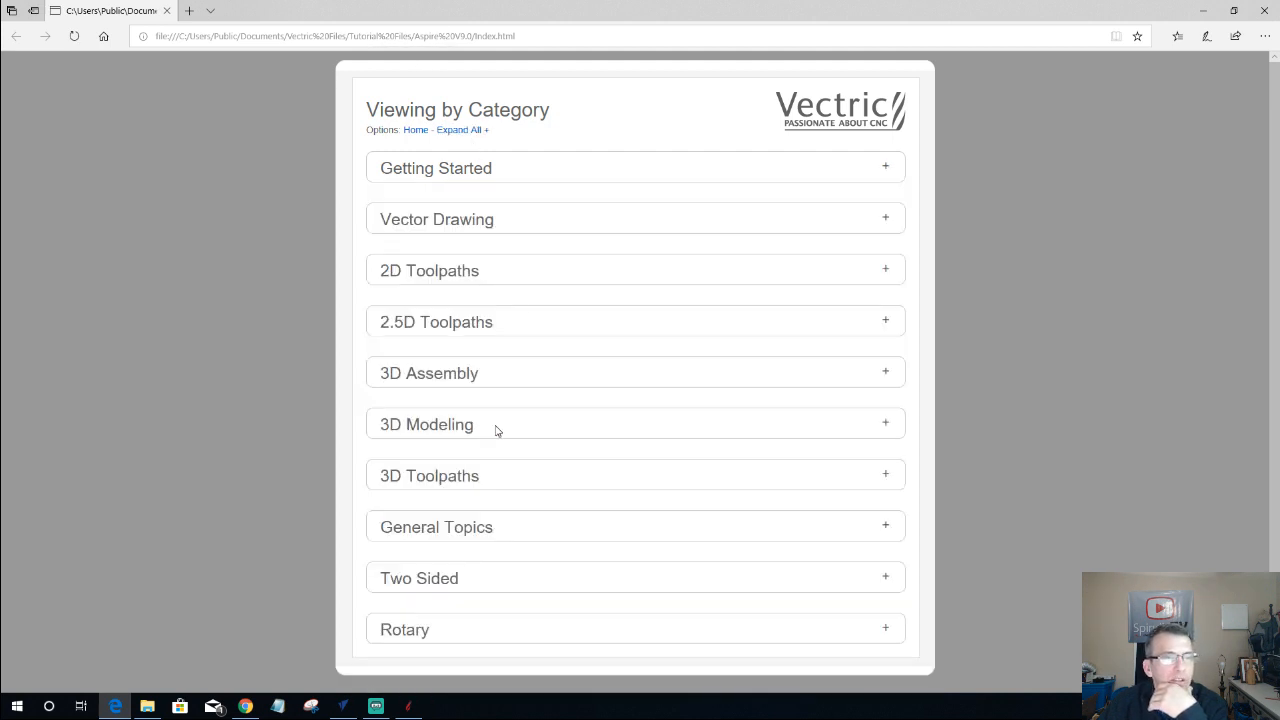
left_click(886, 427)
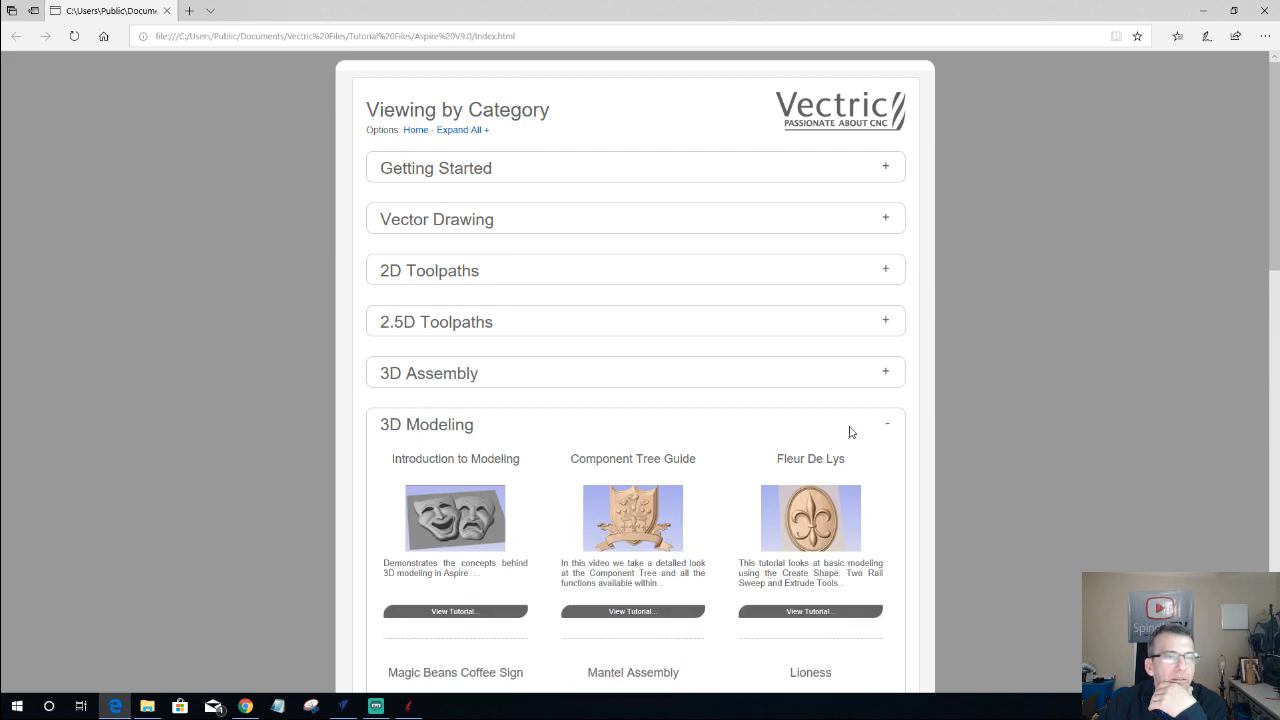
scroll(848, 430, "down", 7)
scroll(845, 427, "down", 6)
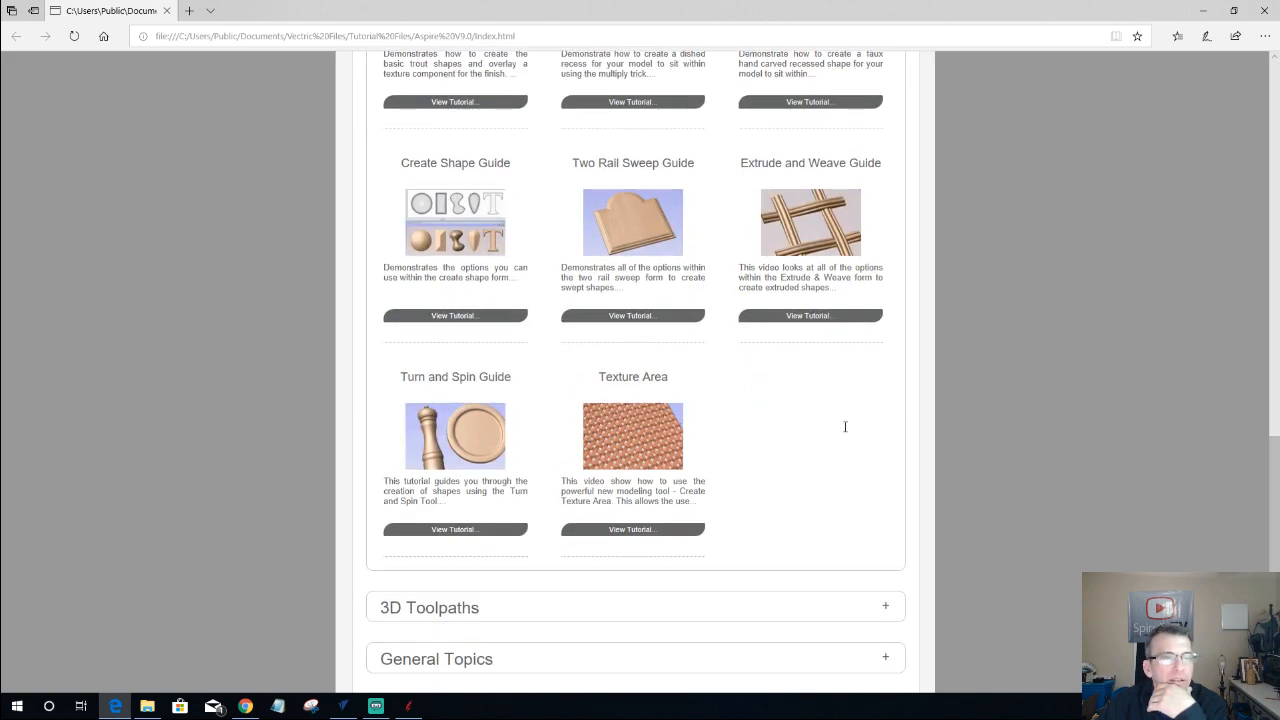
scroll(845, 427, "up", 7)
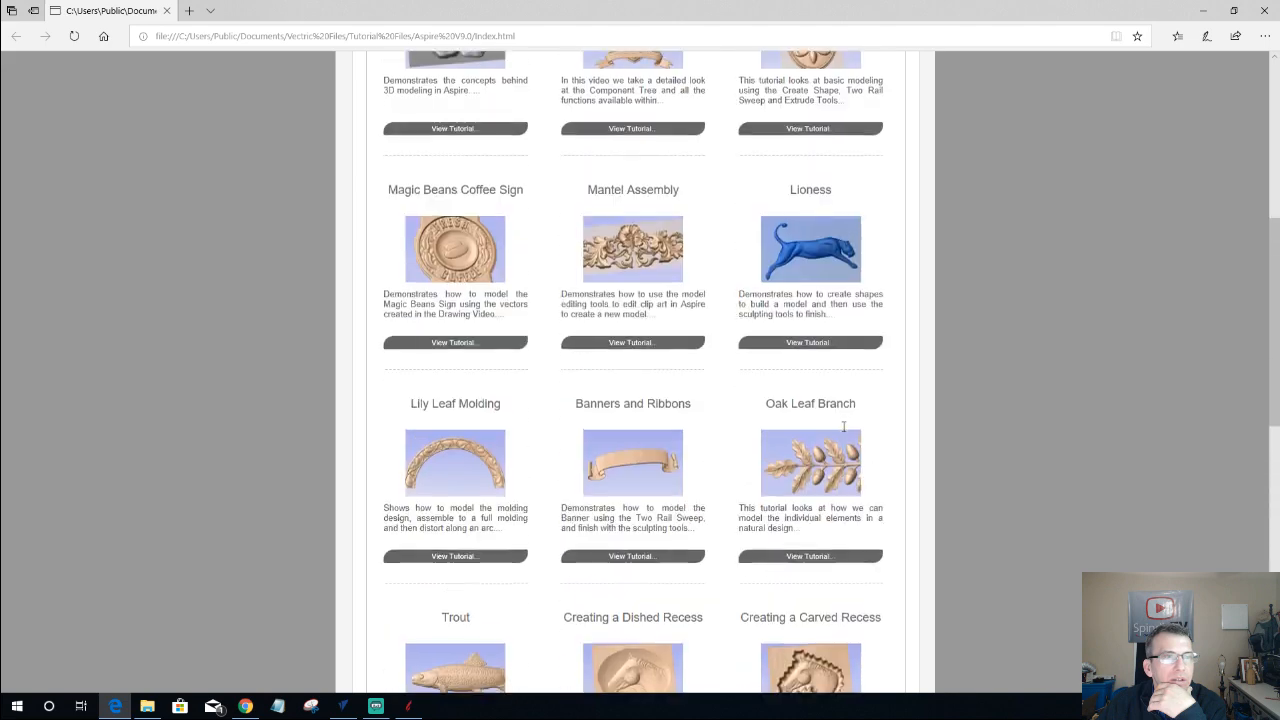
scroll(843, 427, "up", 2)
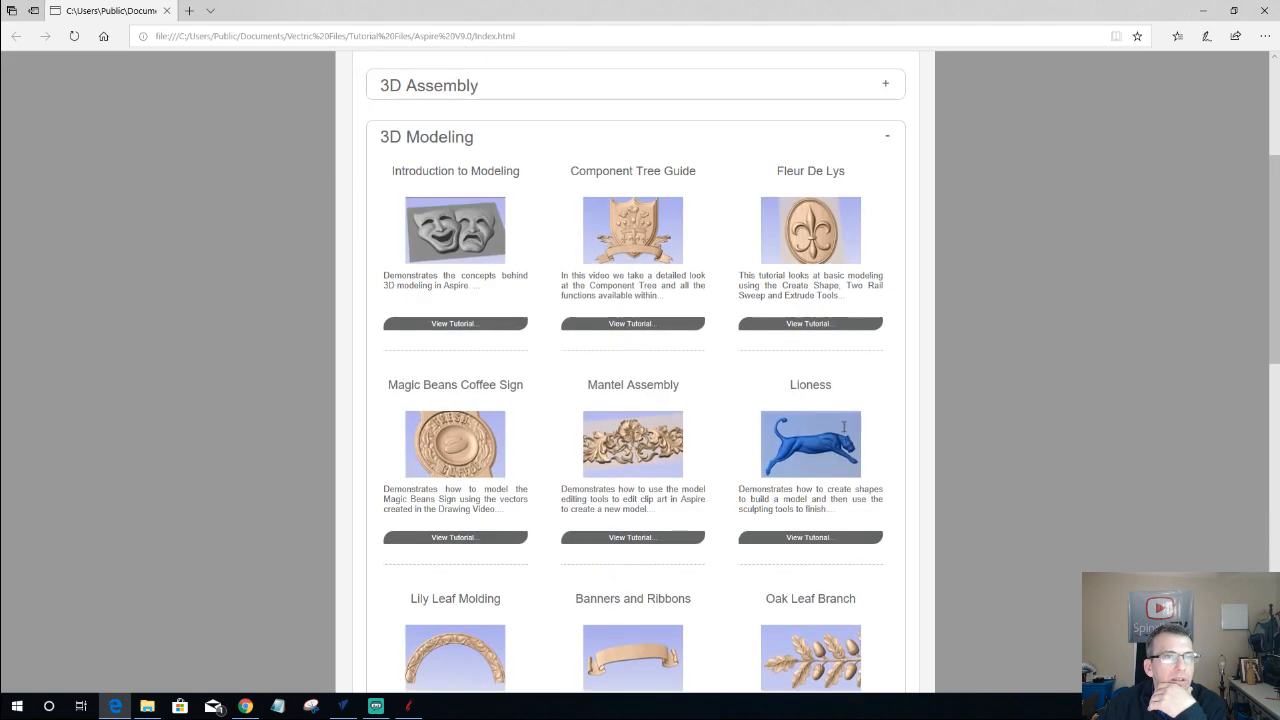
left_click_drag(571, 171, 707, 176)
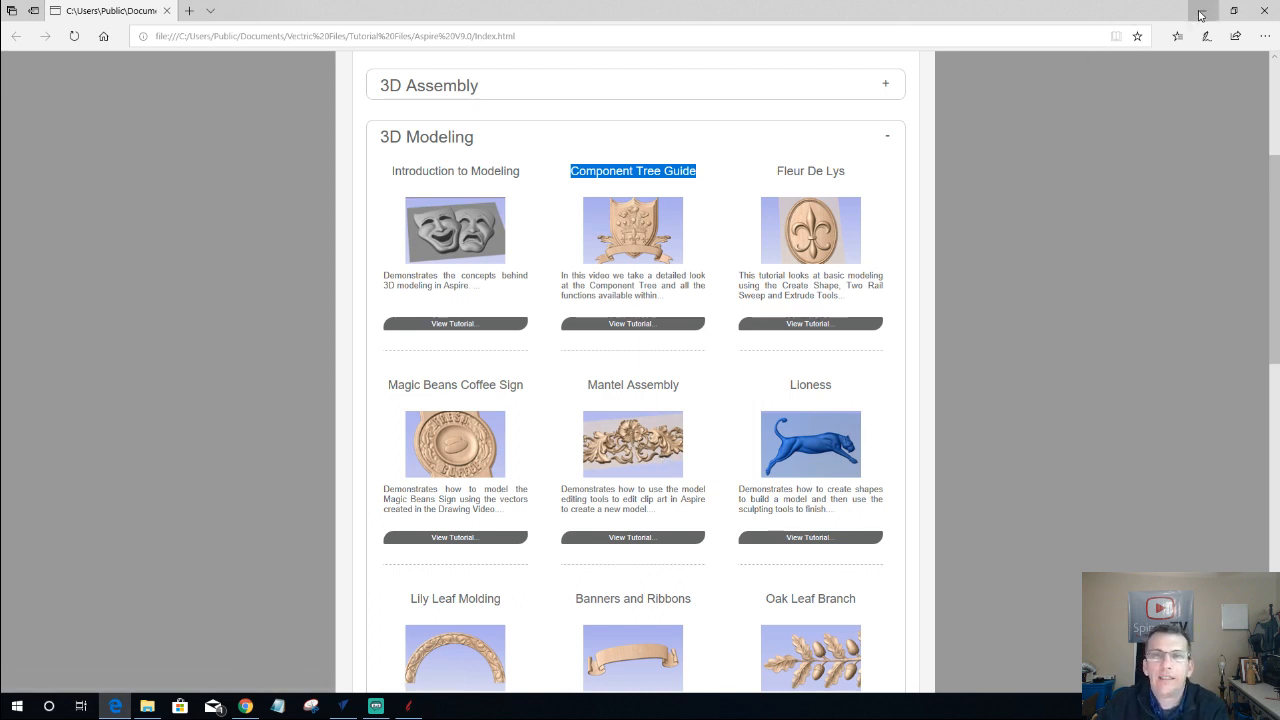
left_click(1266, 11)
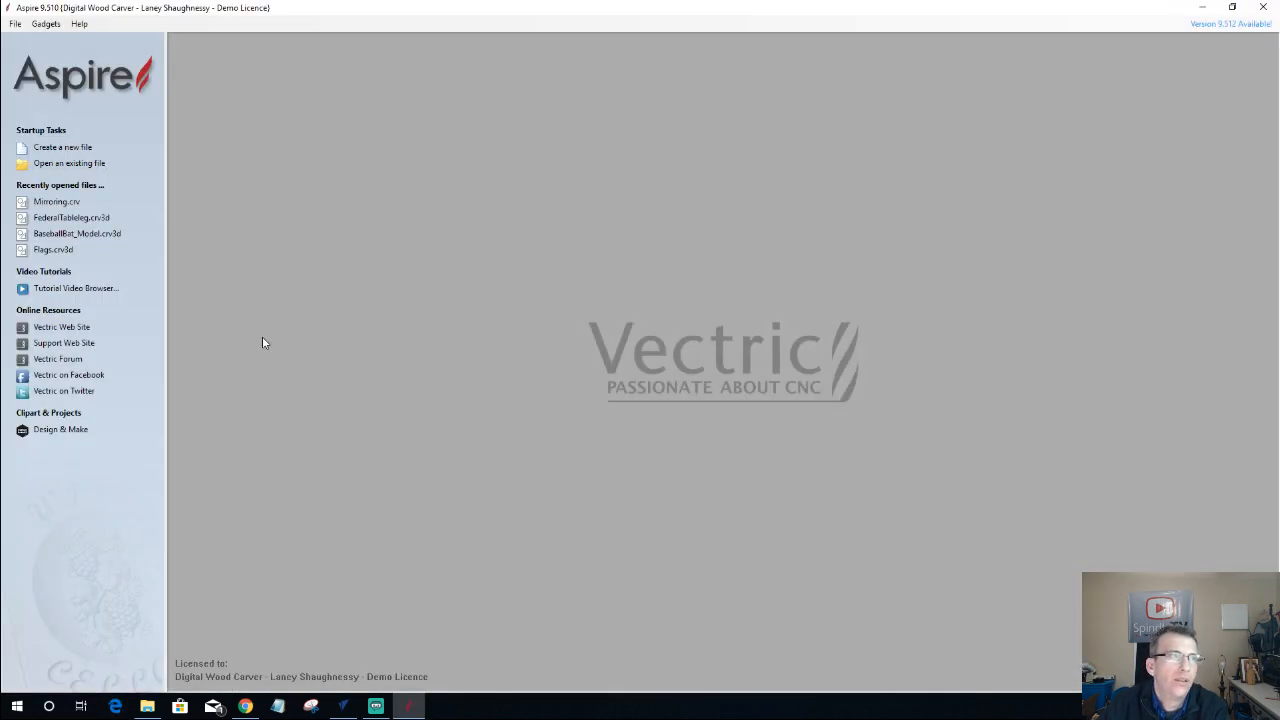
left_click(1263, 9)
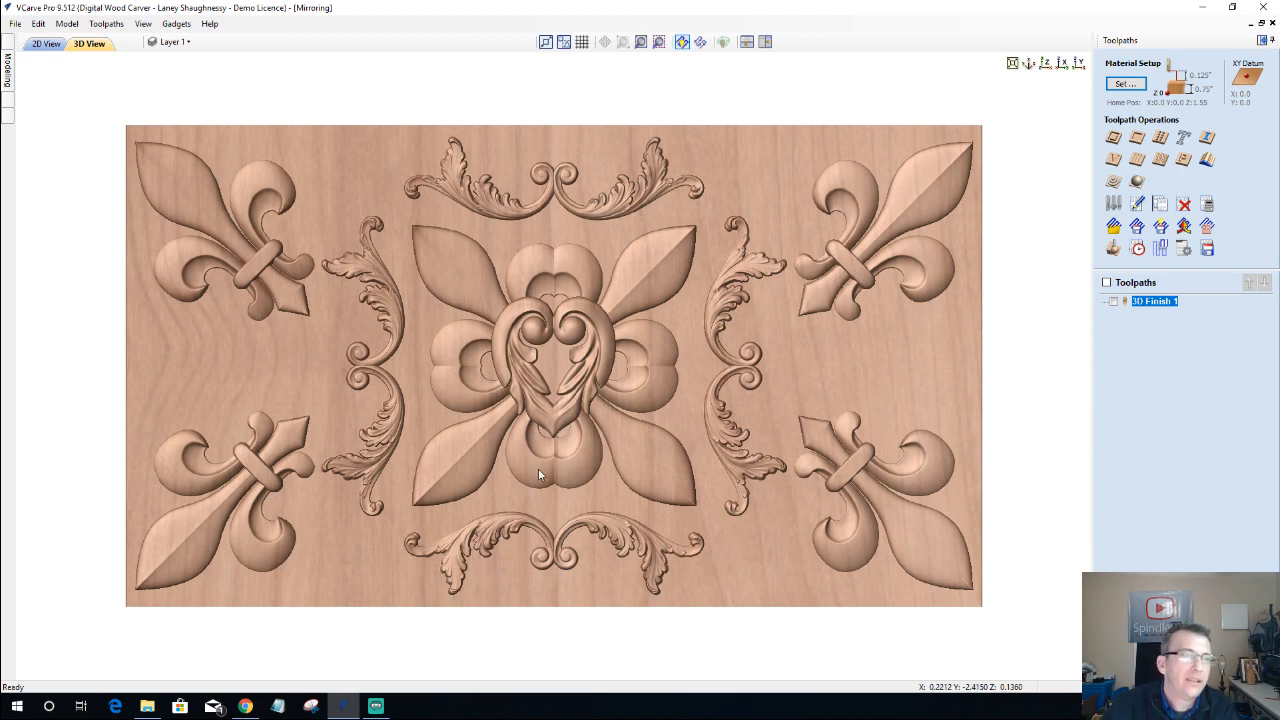
- Switch to File Explorer and go to the Vectric Files folder in Public Documents on Local Disk (C:)
left_click(147, 706)
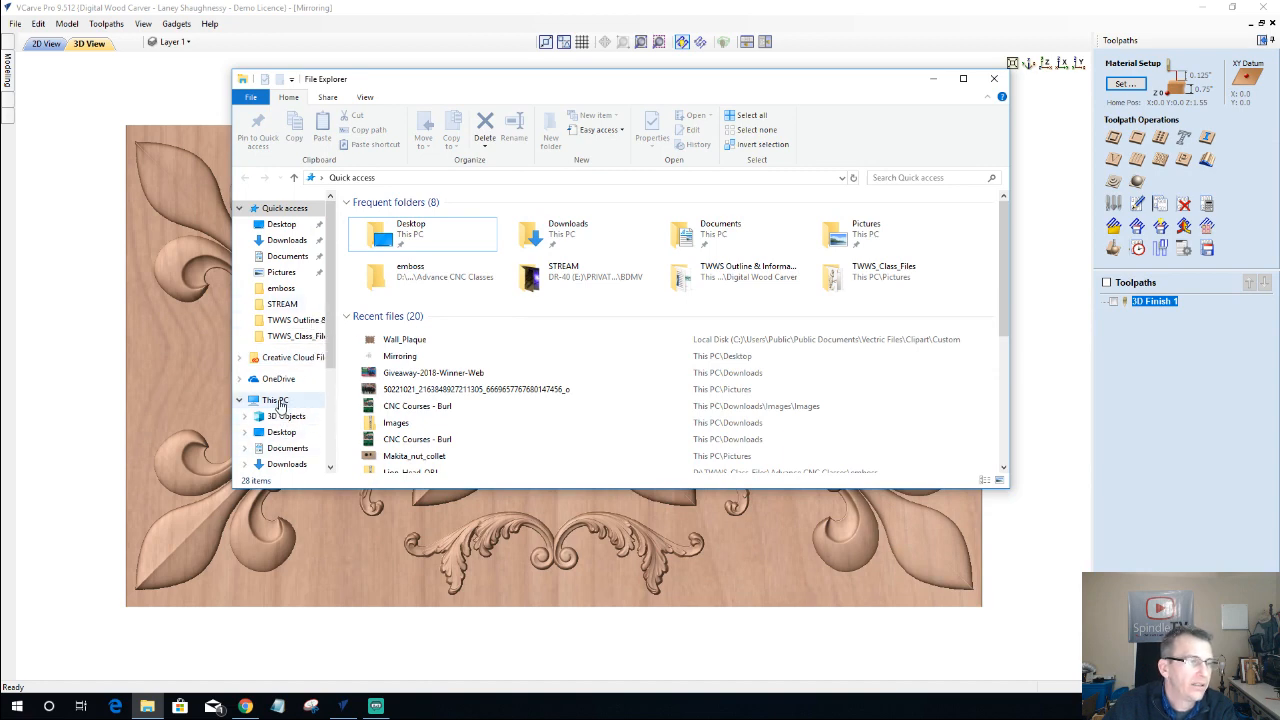
left_click(279, 402)
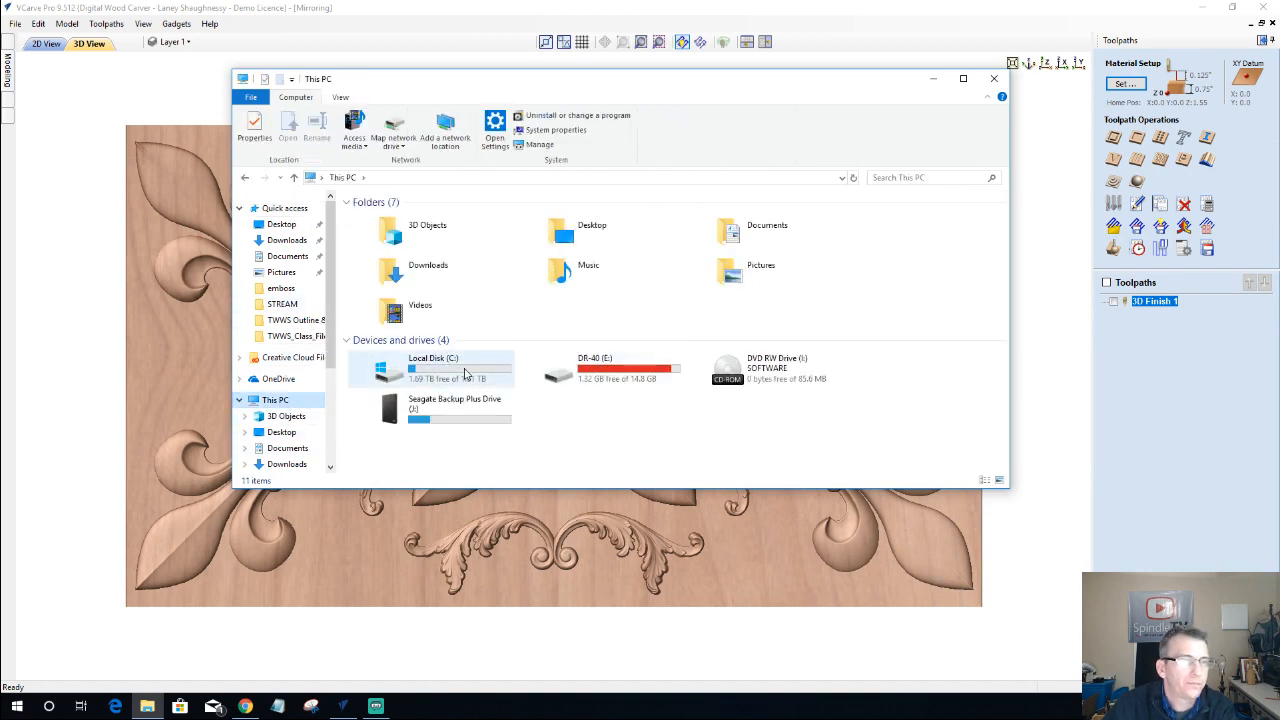
double_click(465, 373)
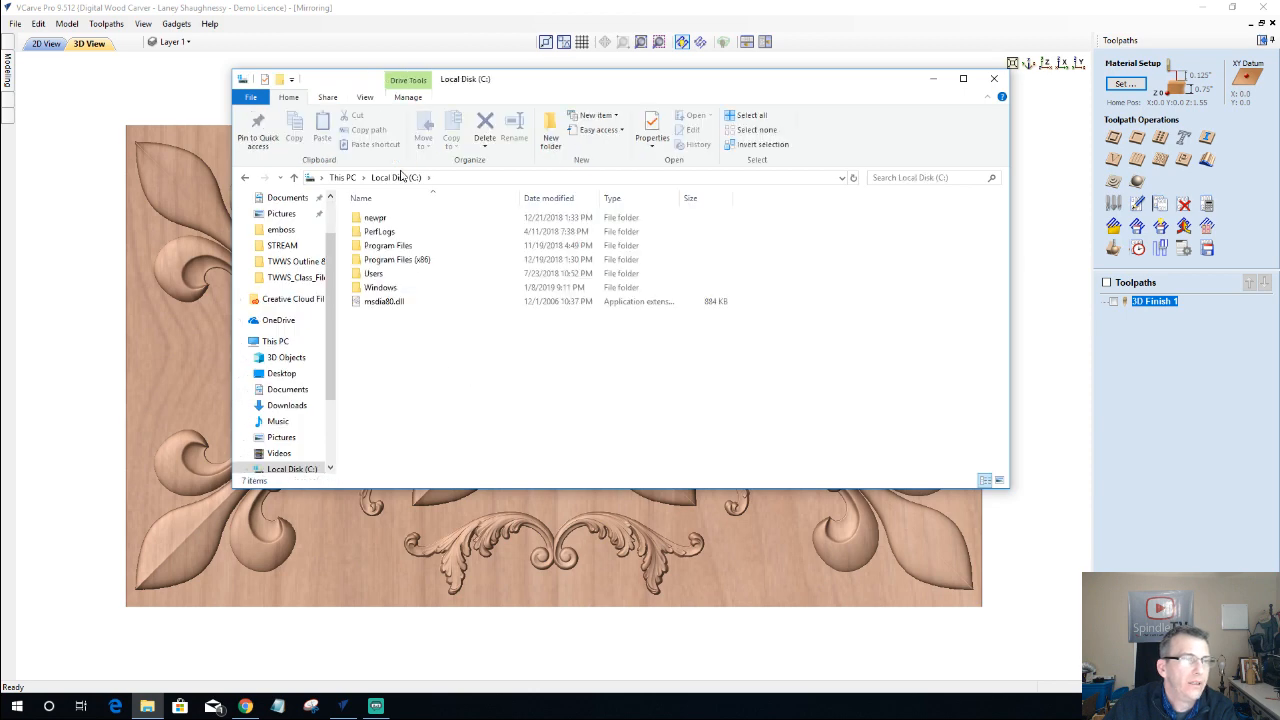
double_click(374, 273)
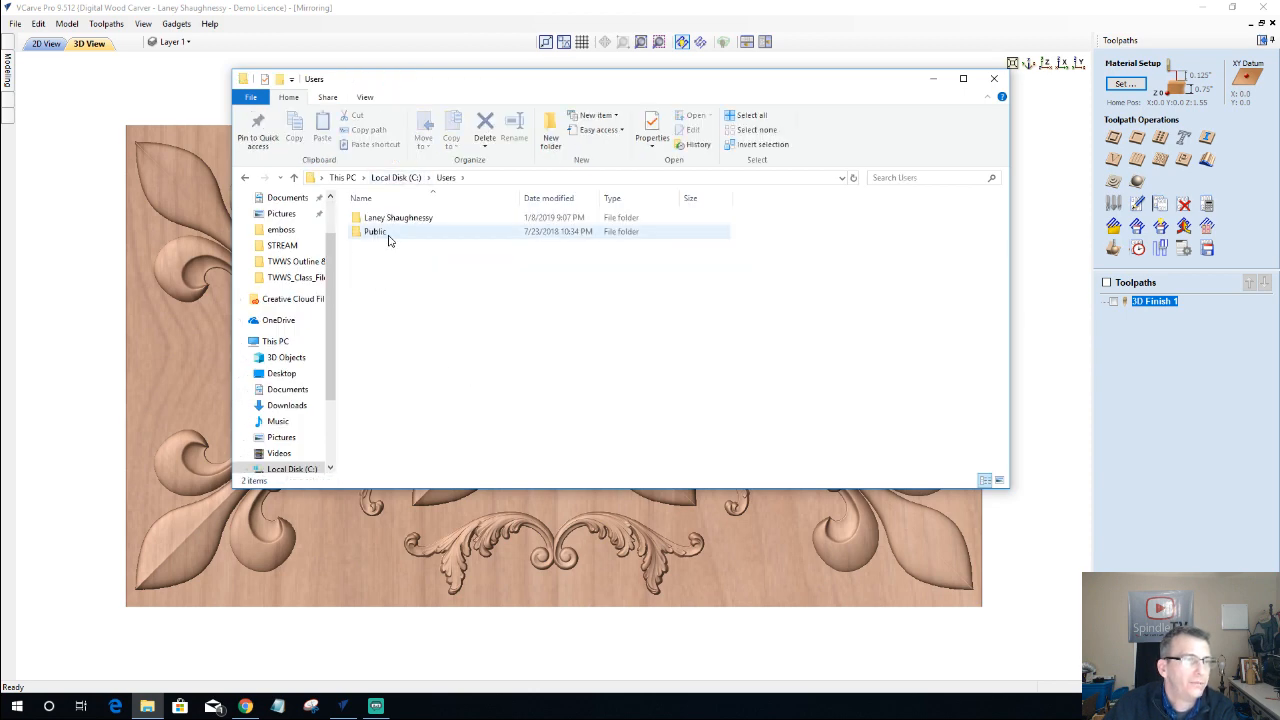
double_click(389, 236)
double_click(390, 220)
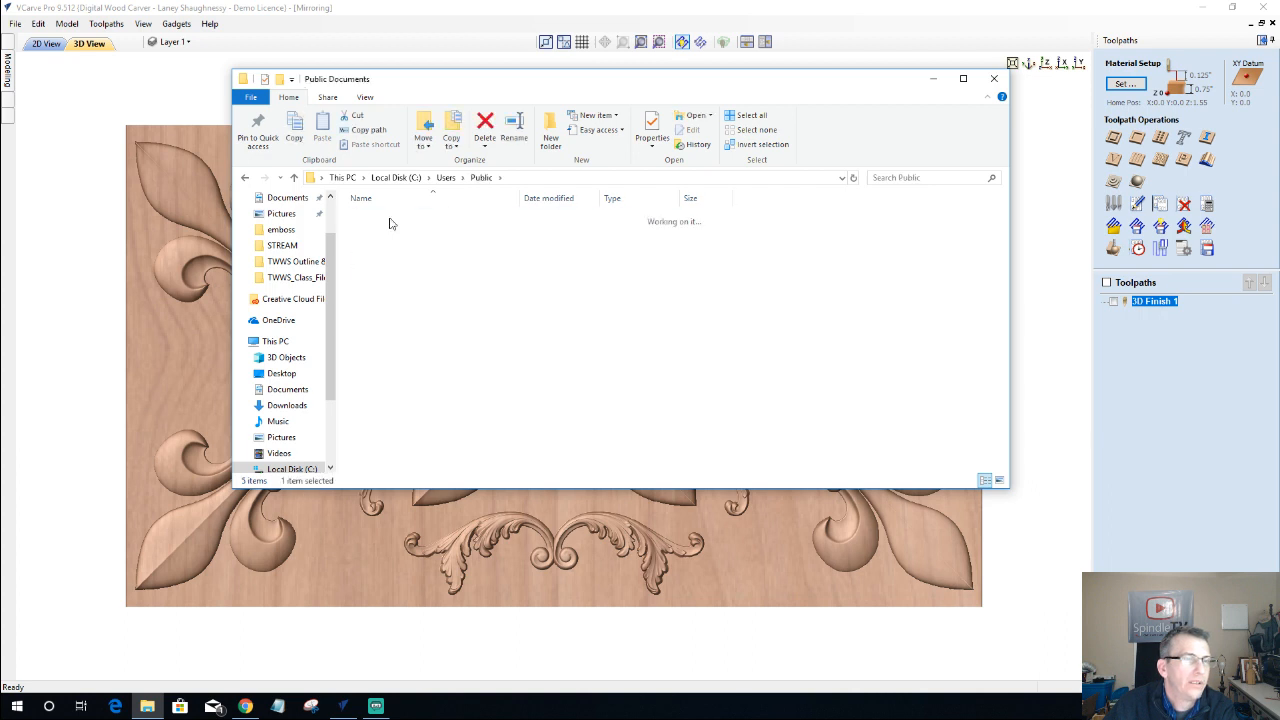
double_click(393, 245)
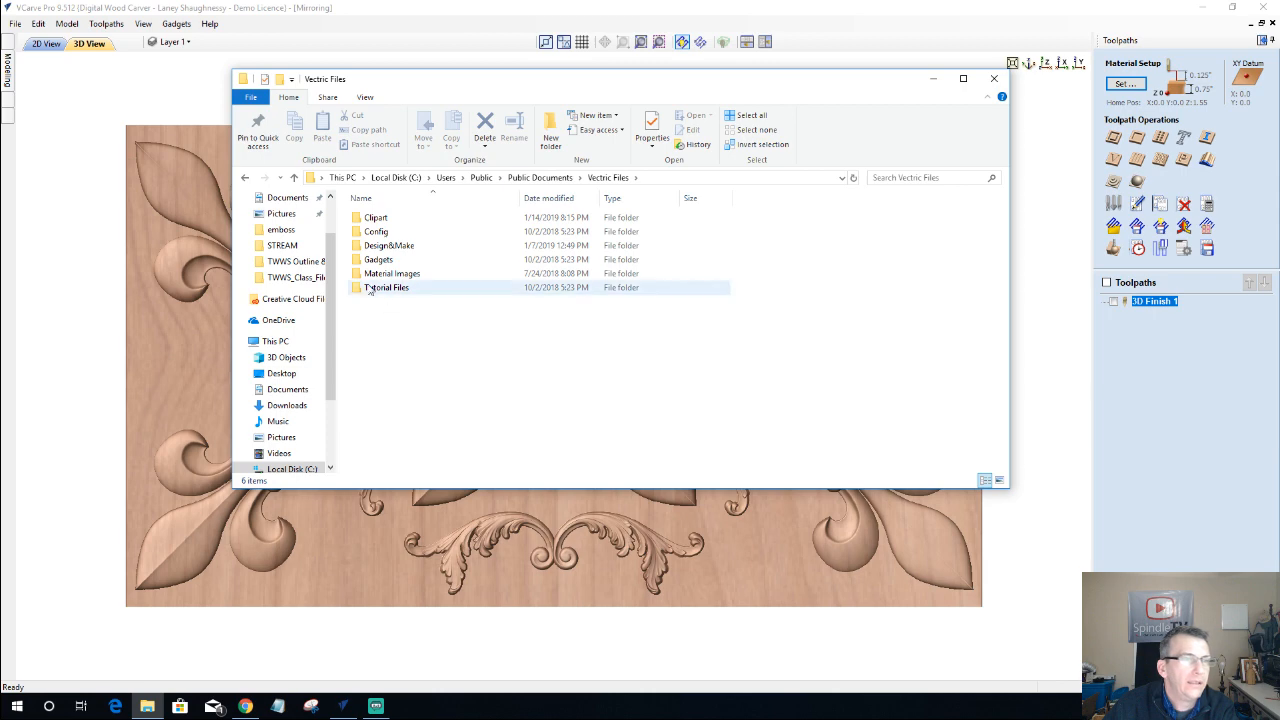
- Open the Animals folder inside Clipart and examine the file types of the clipart files
double_click(372, 218)
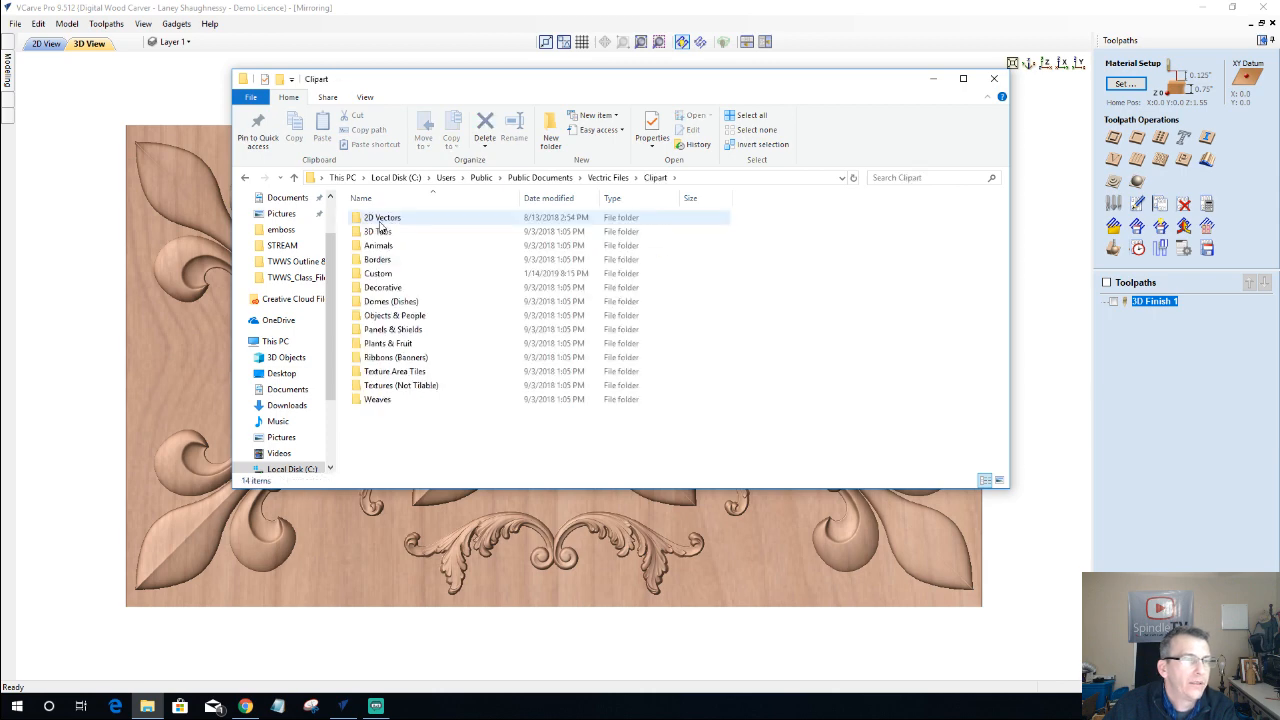
double_click(372, 246)
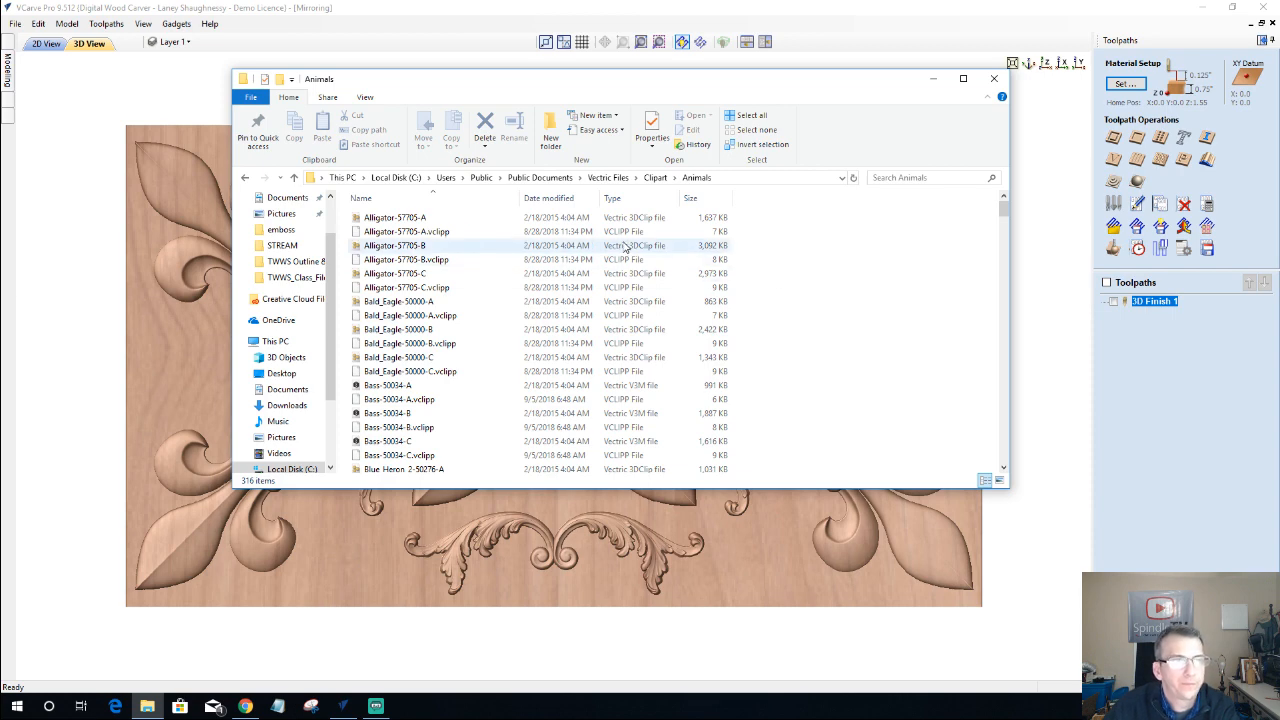
scroll(626, 247, "down", 1)
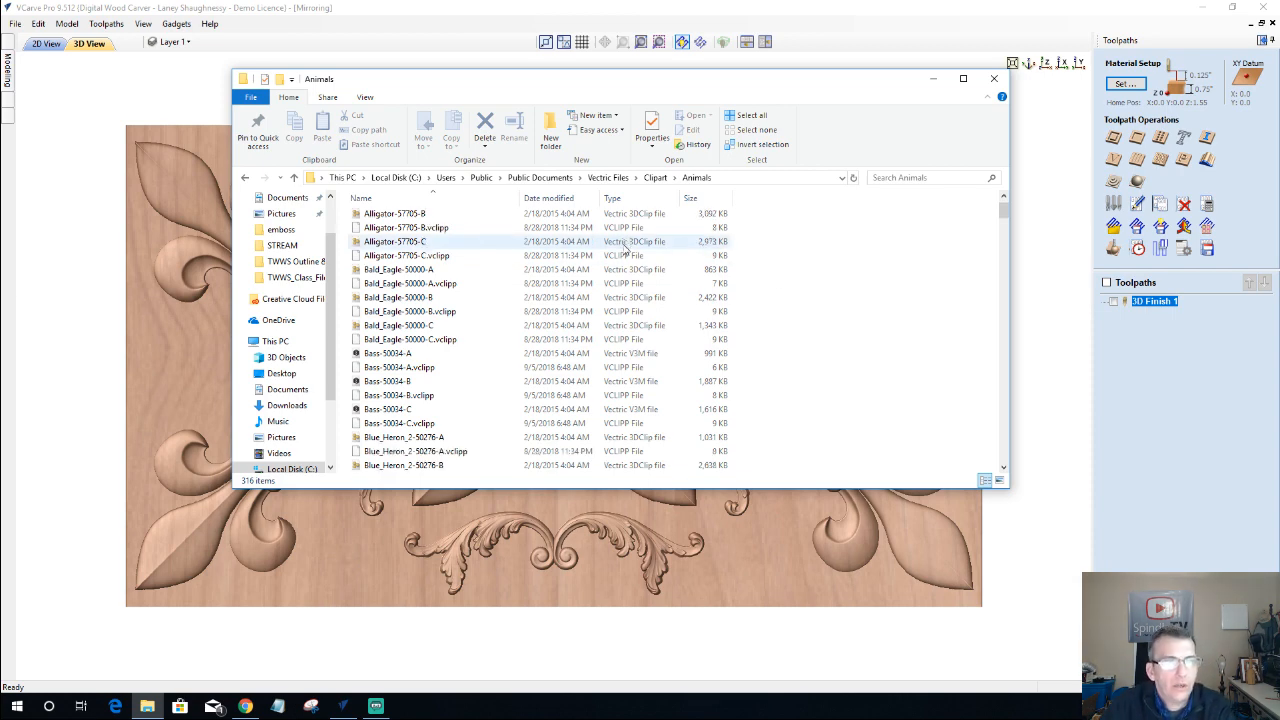
scroll(626, 250, "up", 1)
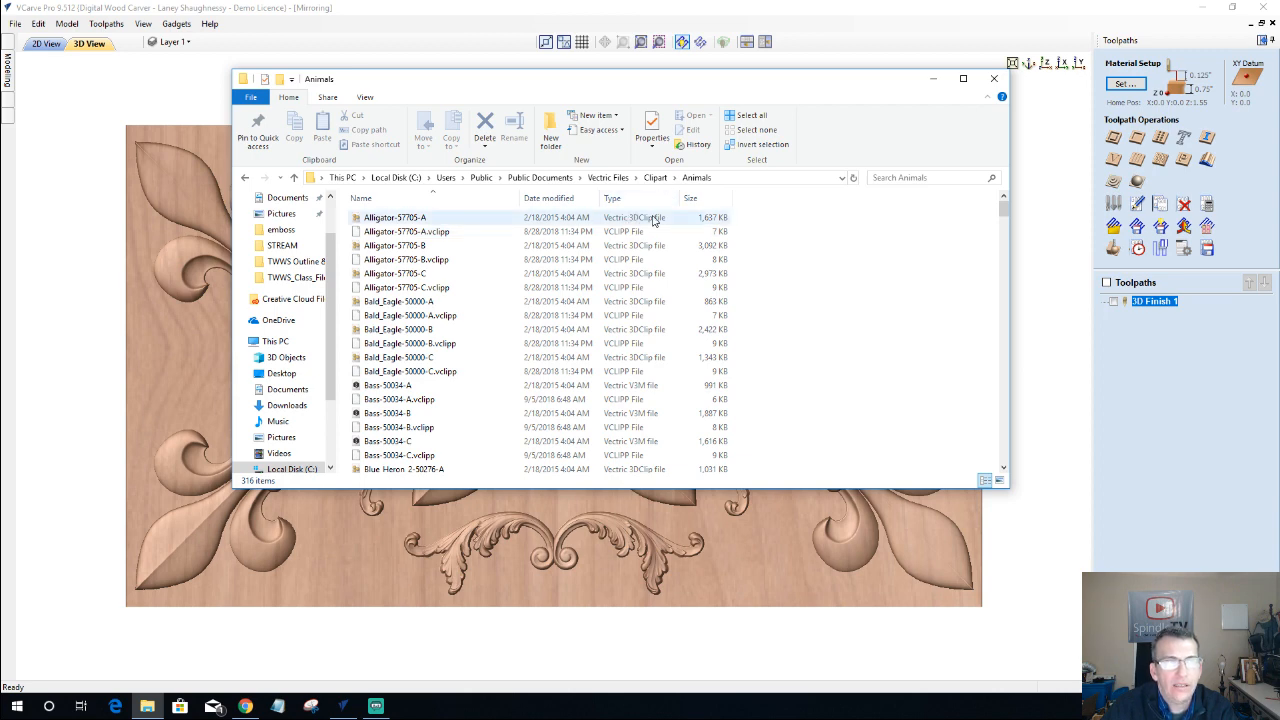
- Browse further down the Animals clipart files, close File Explorer and save the Mirroring file in VCarve Pro
scroll(660, 340, "down", 10)
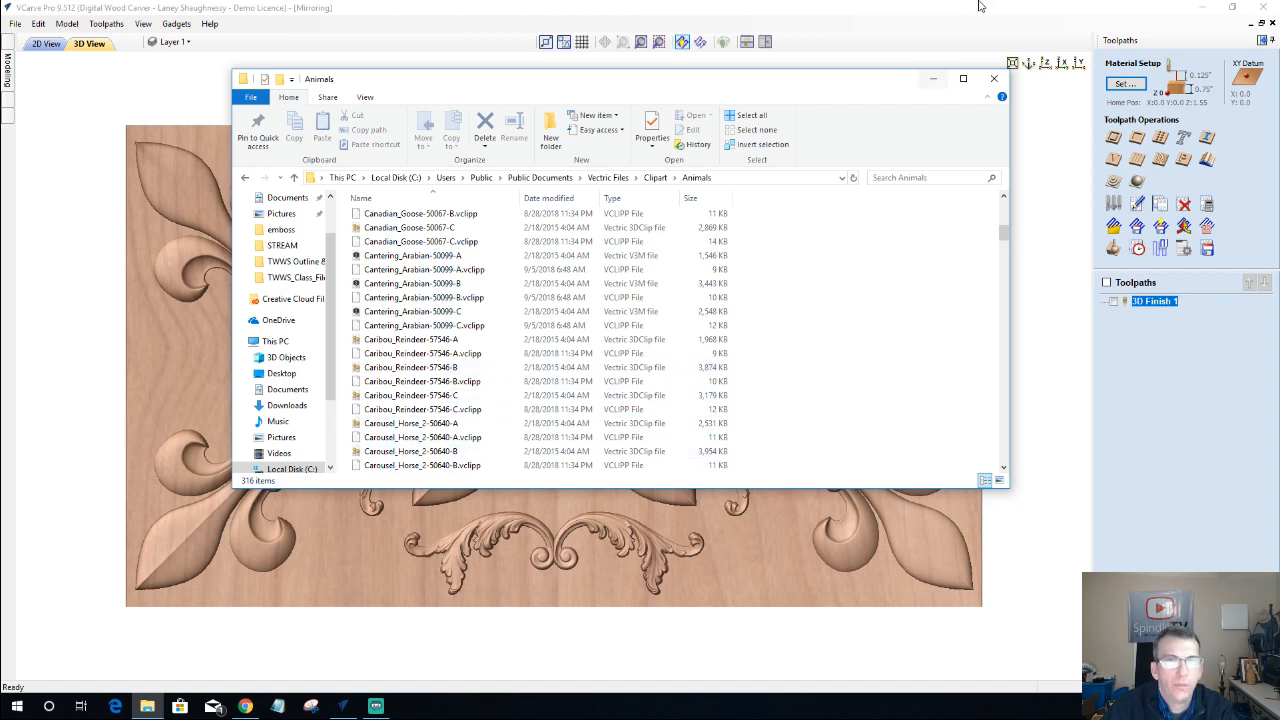
left_click(993, 80)
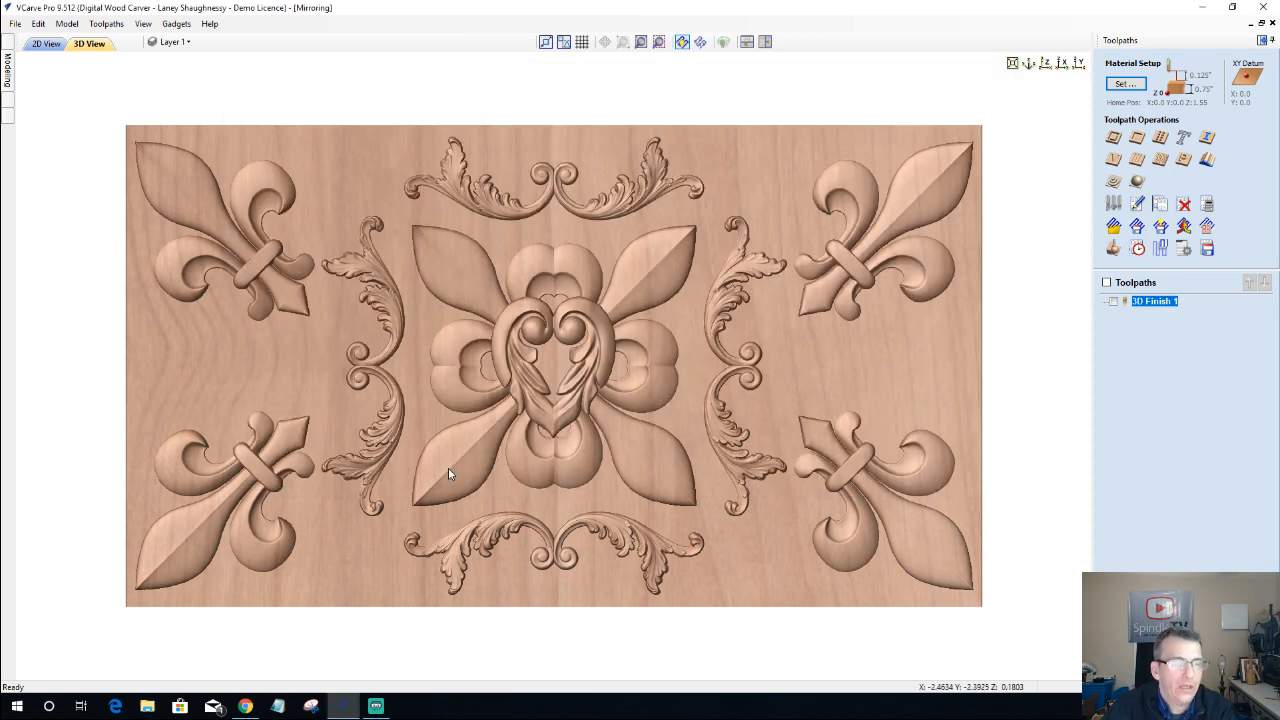
left_click(16, 24)
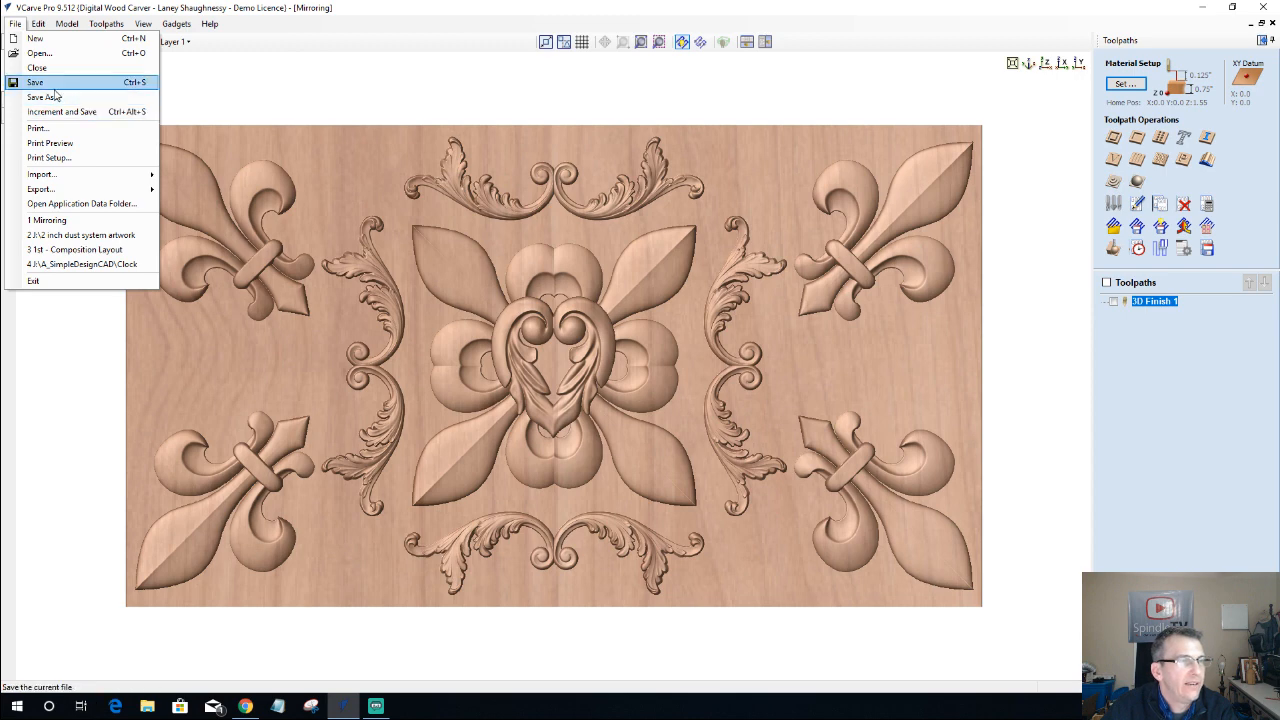
left_click(45, 82)
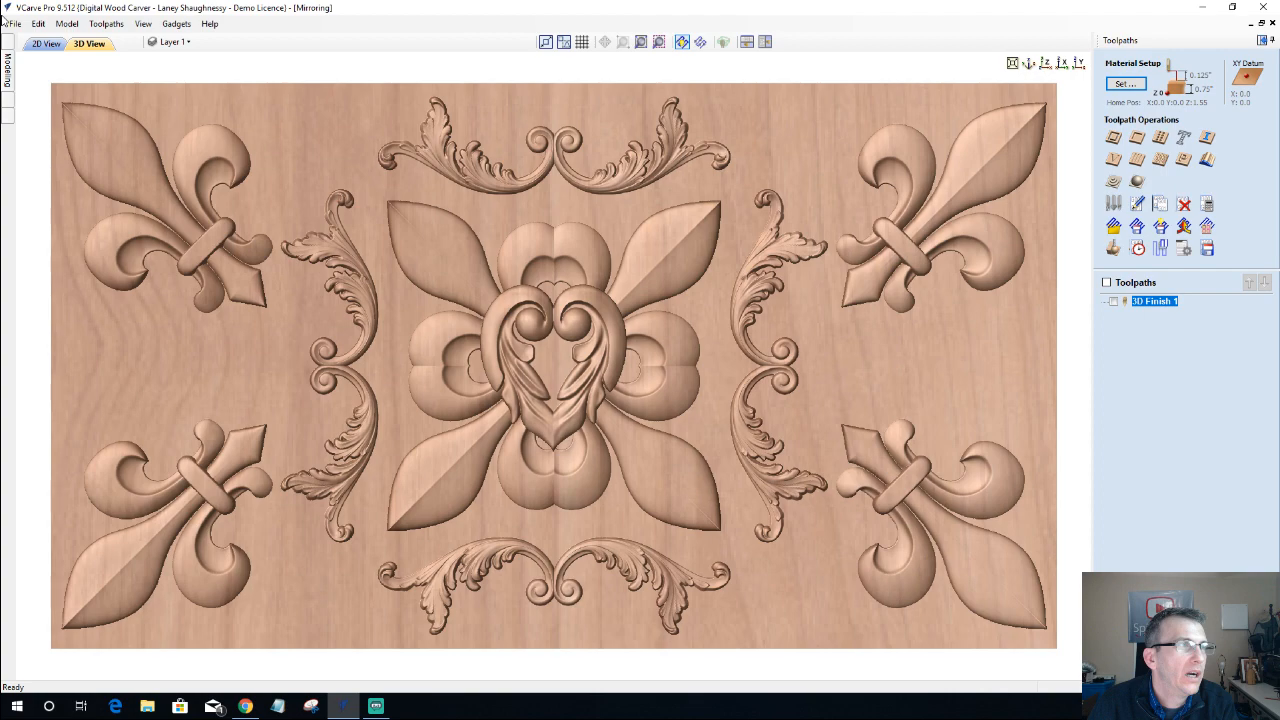
- Minimize VCarve Pro and start Aspire 9.5
left_click(1205, 9)
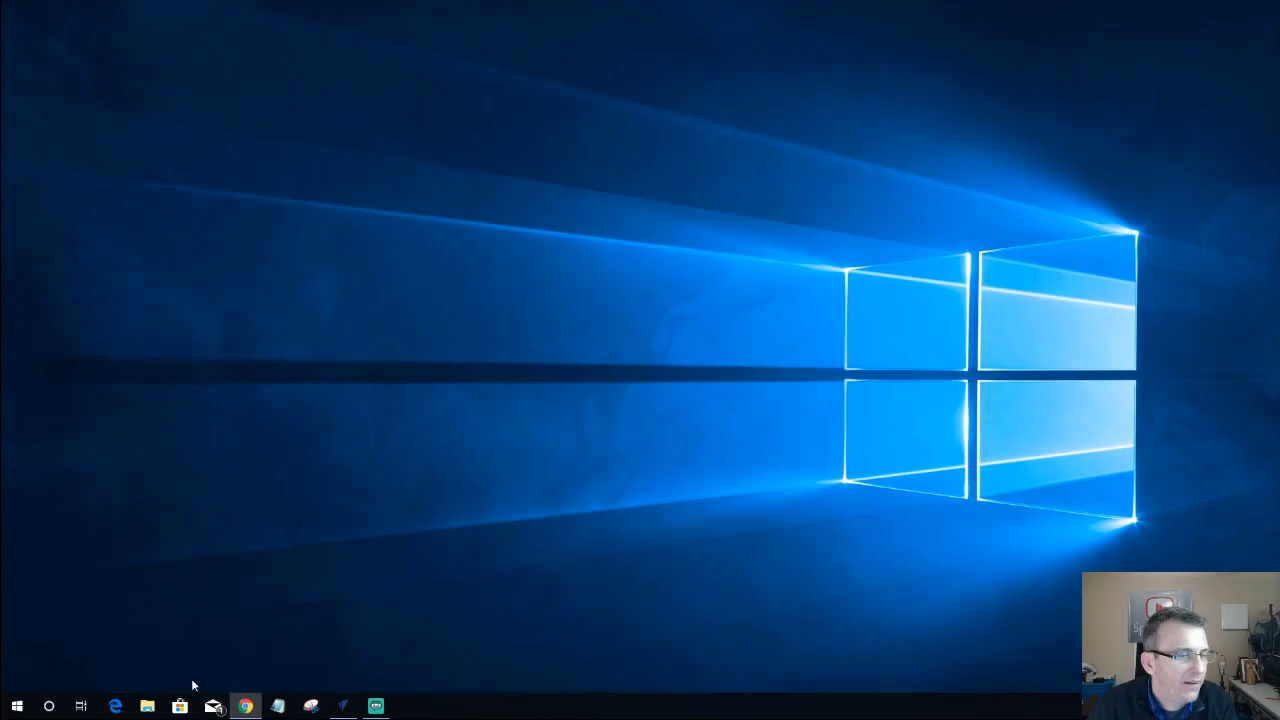
left_click(17, 706)
scroll(115, 455, "down", 3)
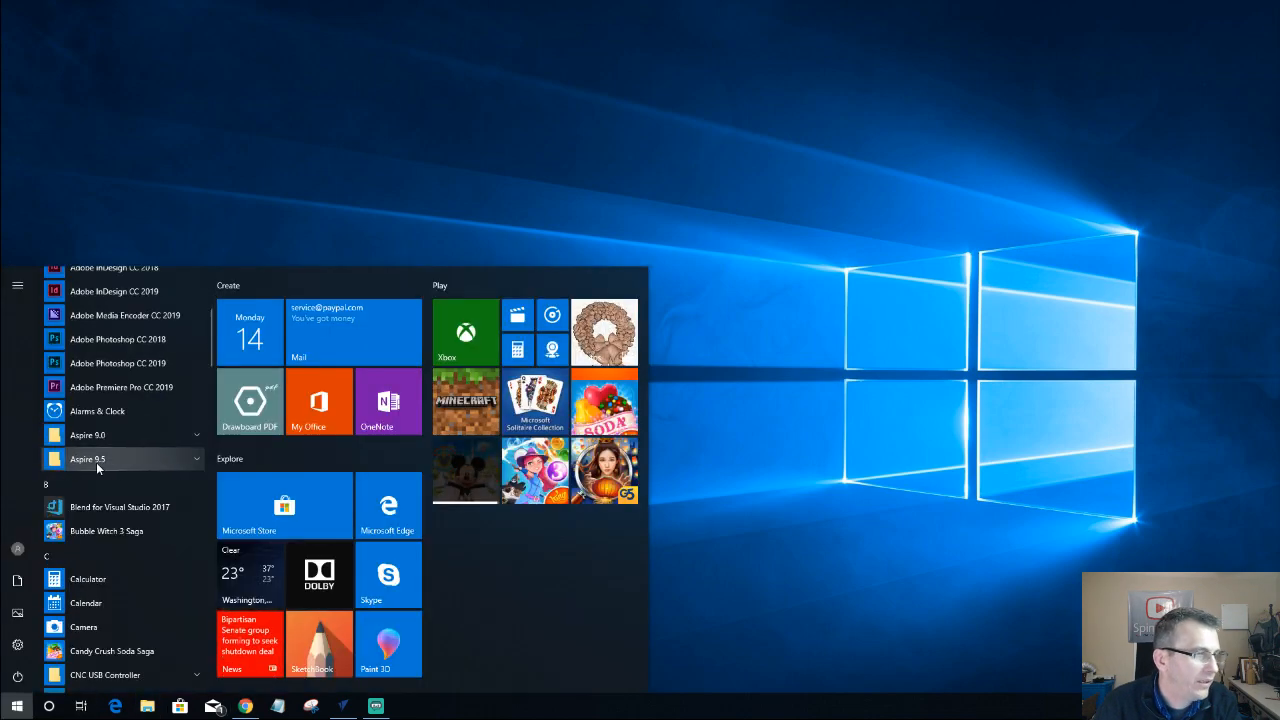
left_click(96, 460)
left_click(80, 484)
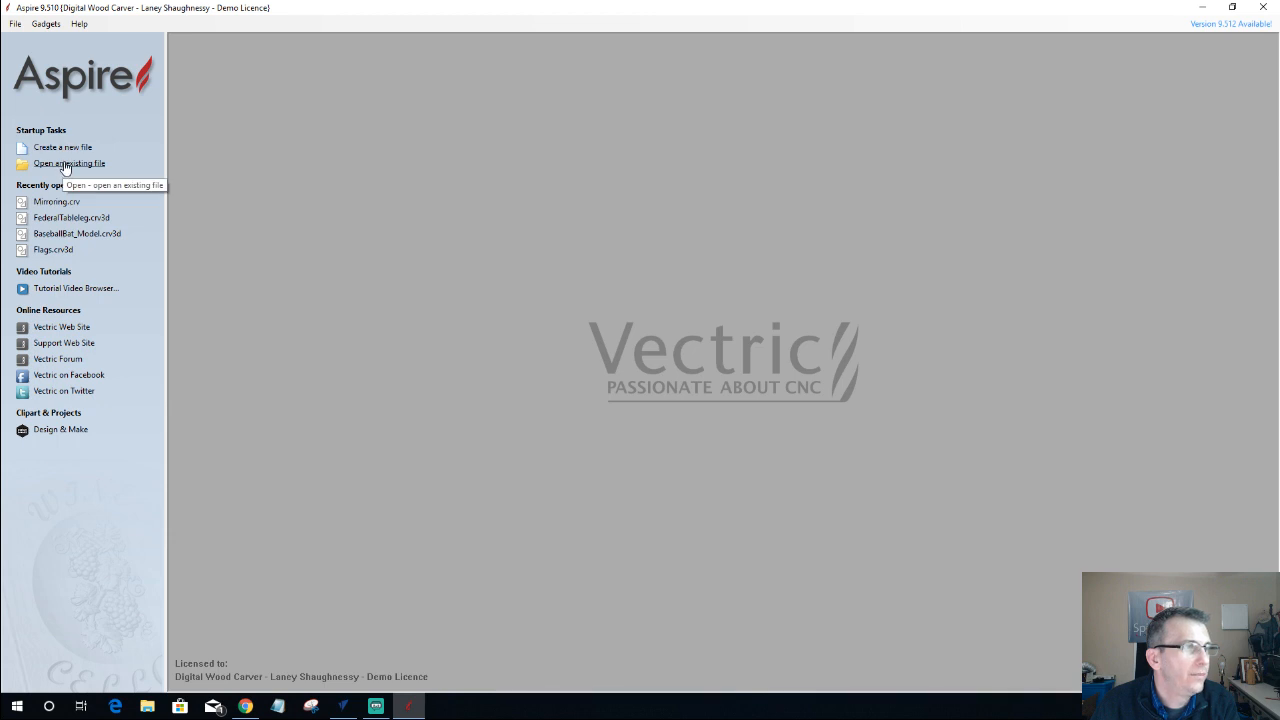
- Open the Mirroring file from the Desktop and display its component tree and 3D view
left_click(65, 165)
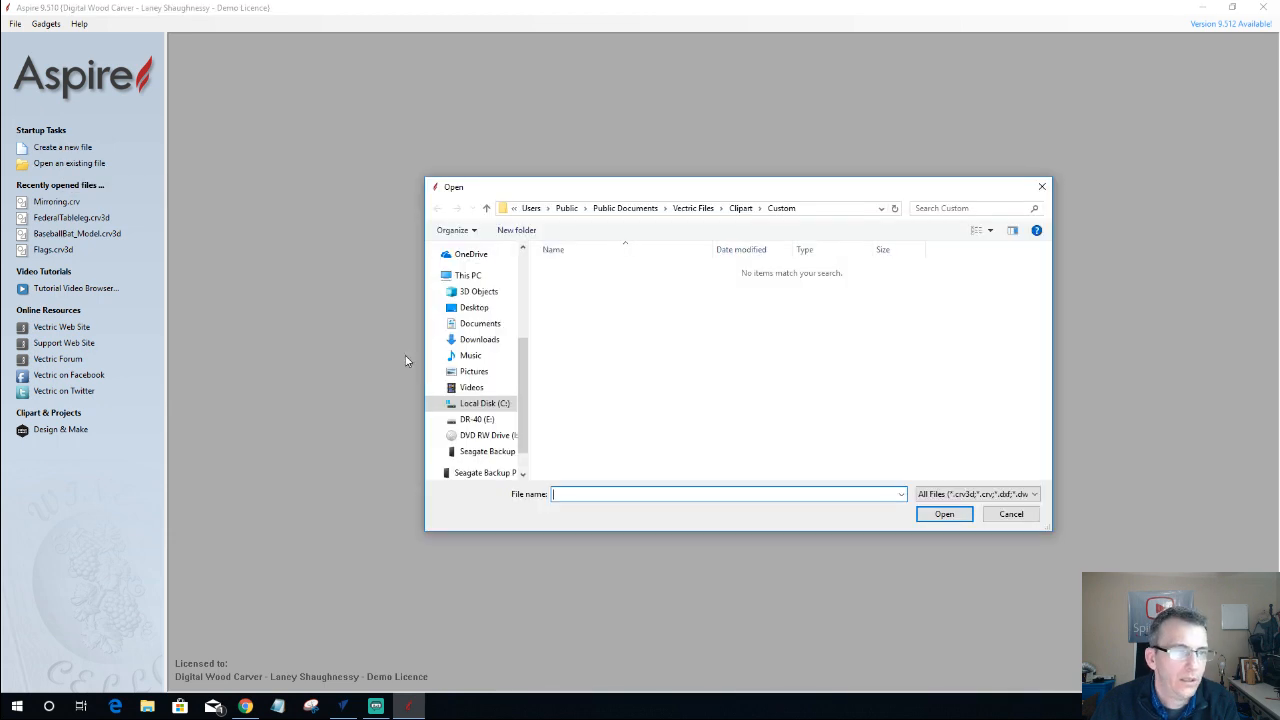
left_click(474, 307)
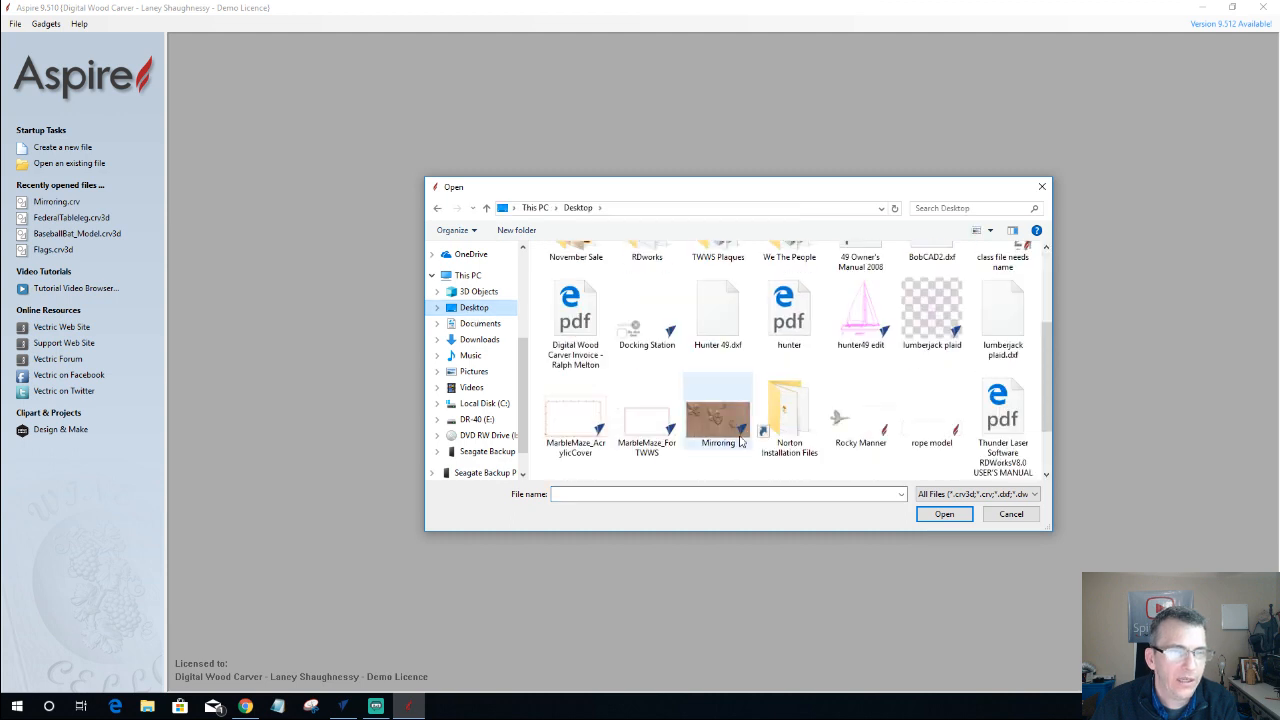
double_click(714, 432)
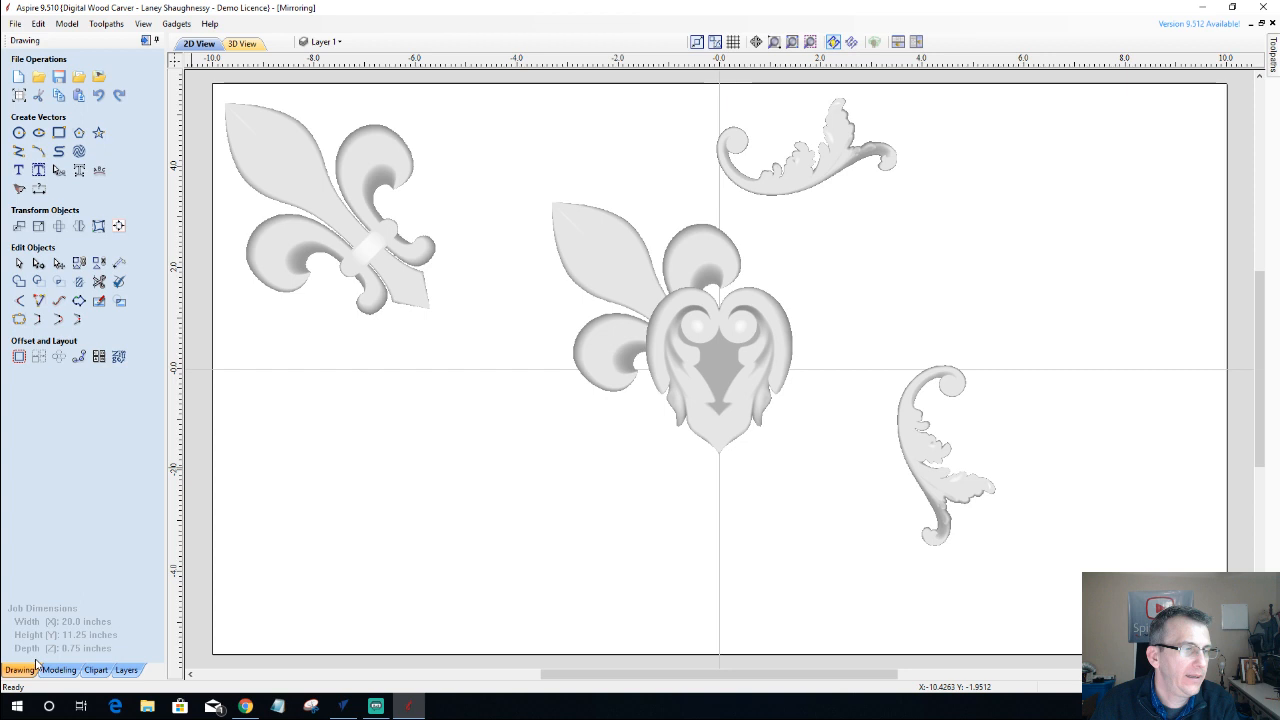
left_click(58, 670)
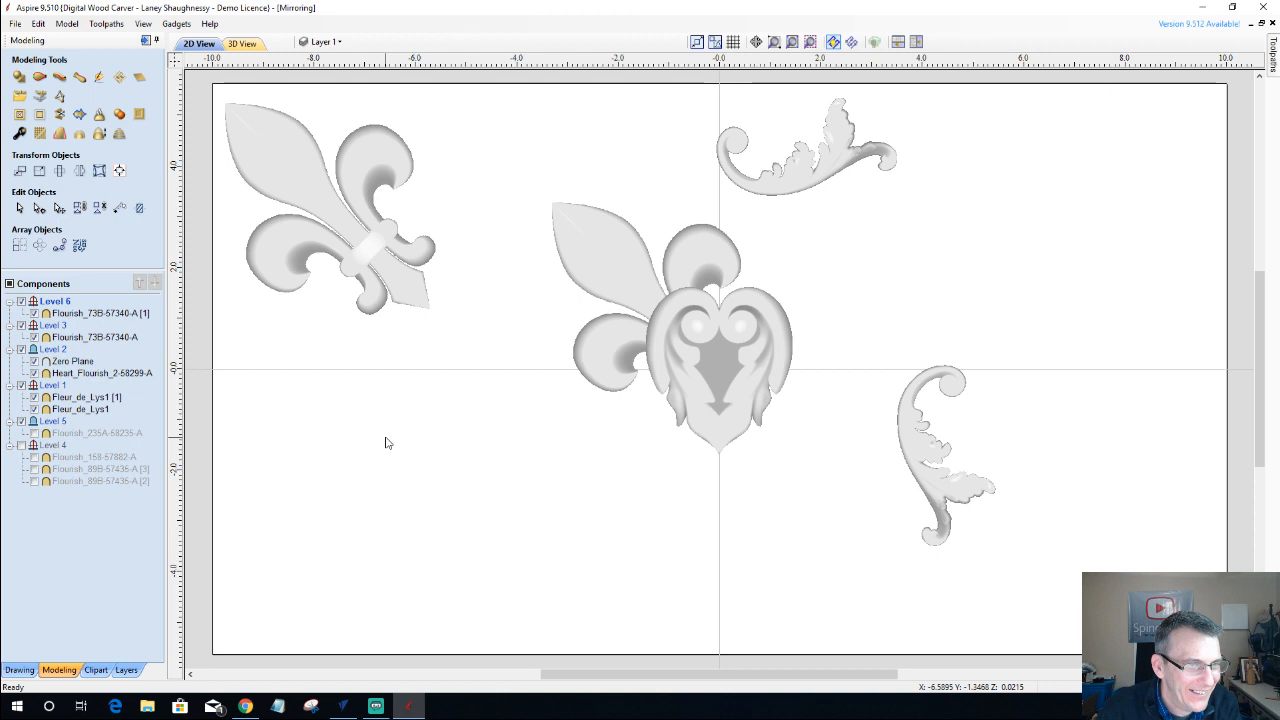
key("F3")
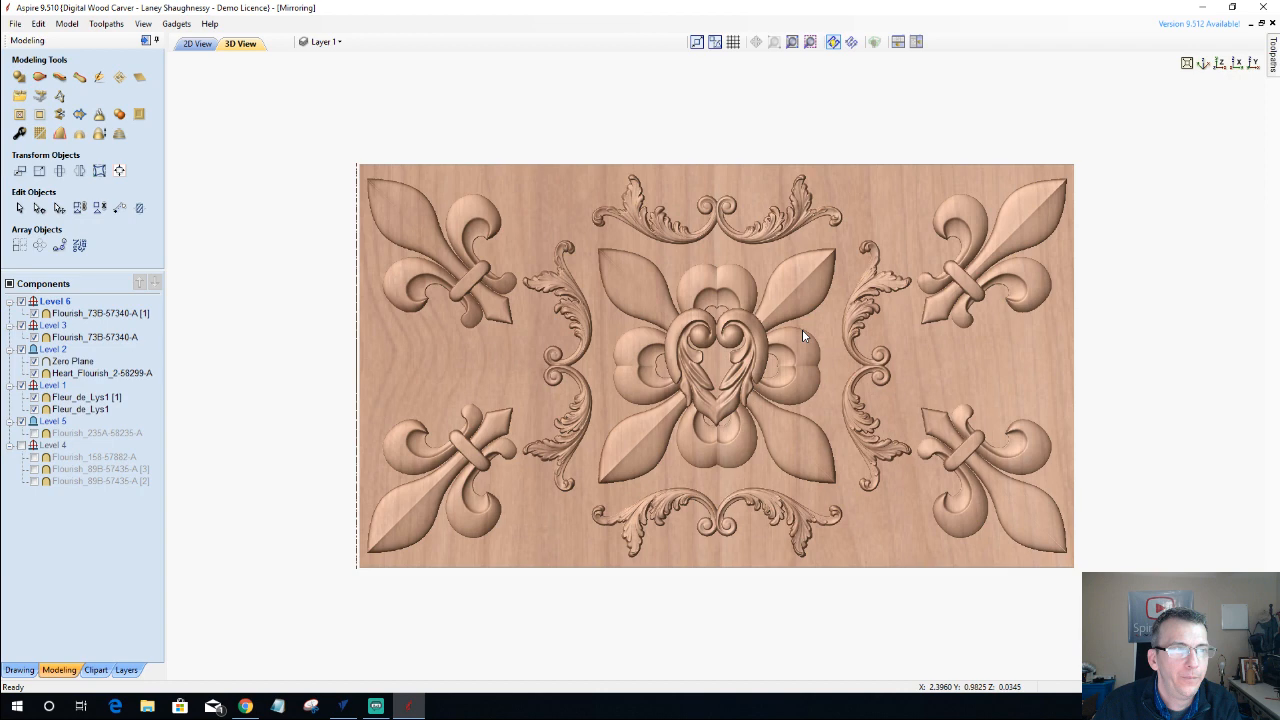
- Create a component from the visible model and hide the Level 6 flourish plus Levels 1, 2 and 5
left_click(106, 23)
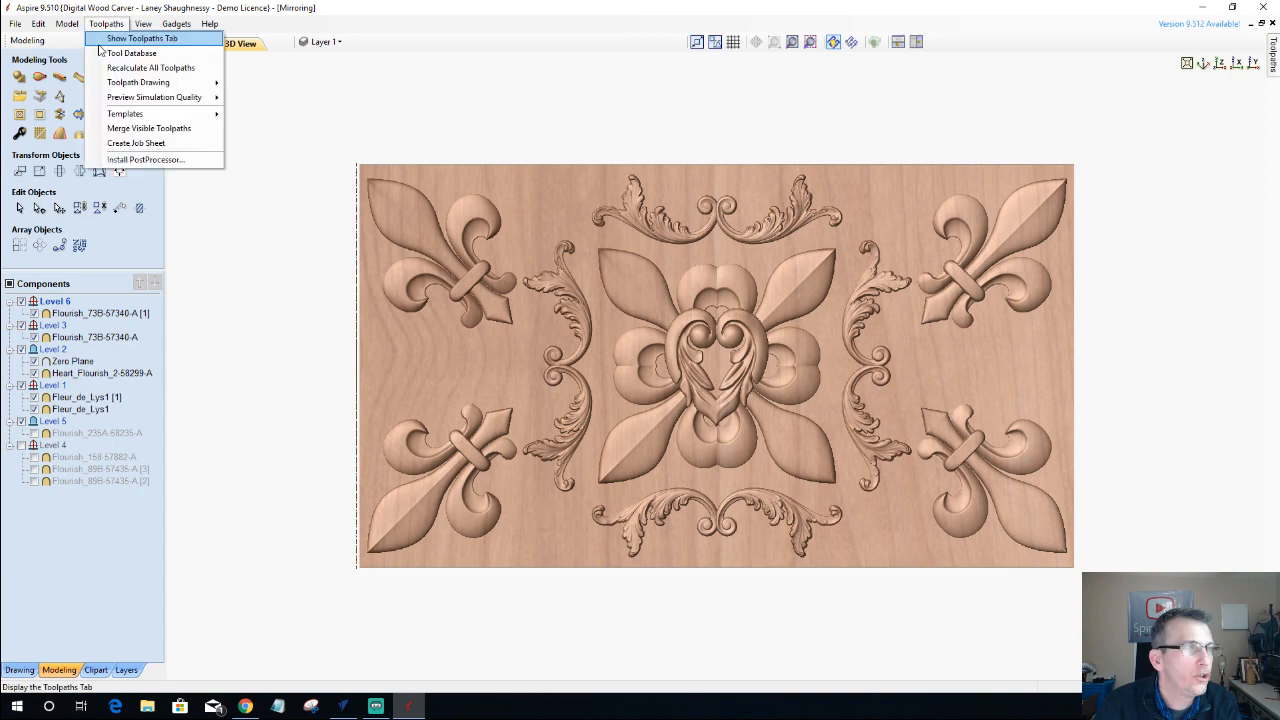
mouse_move(67, 24)
mouse_move(120, 54)
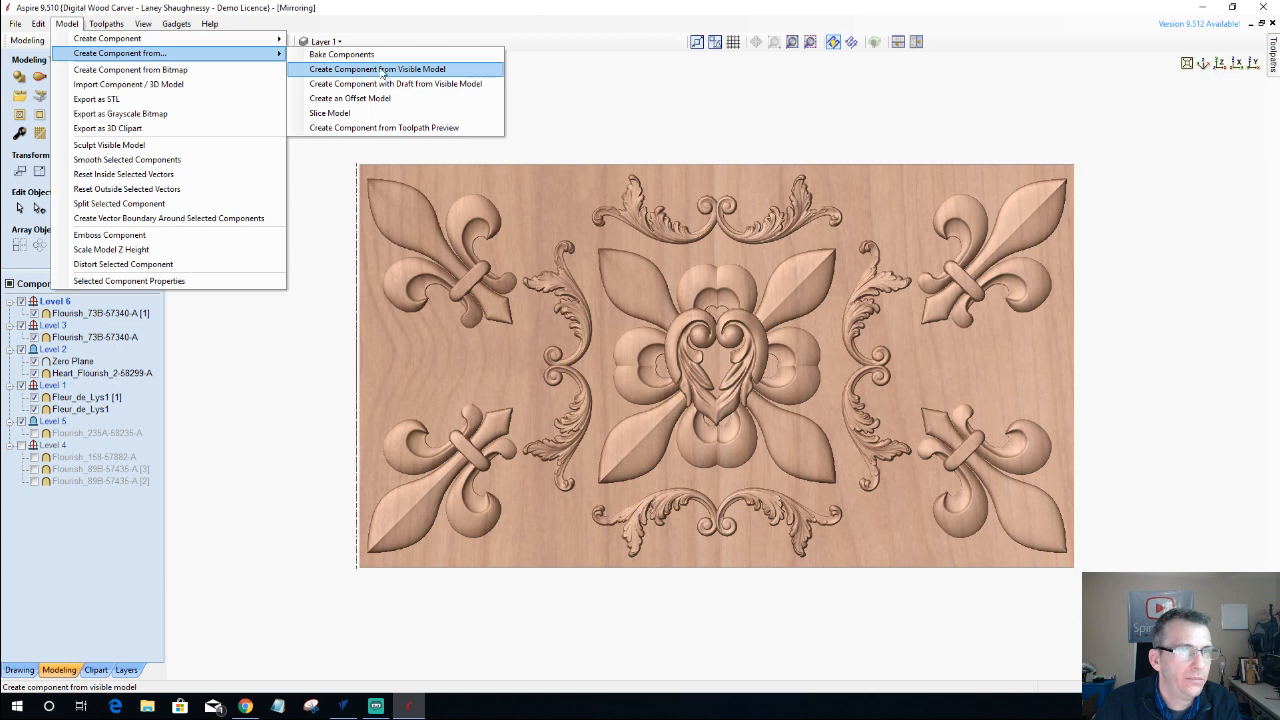
left_click(382, 71)
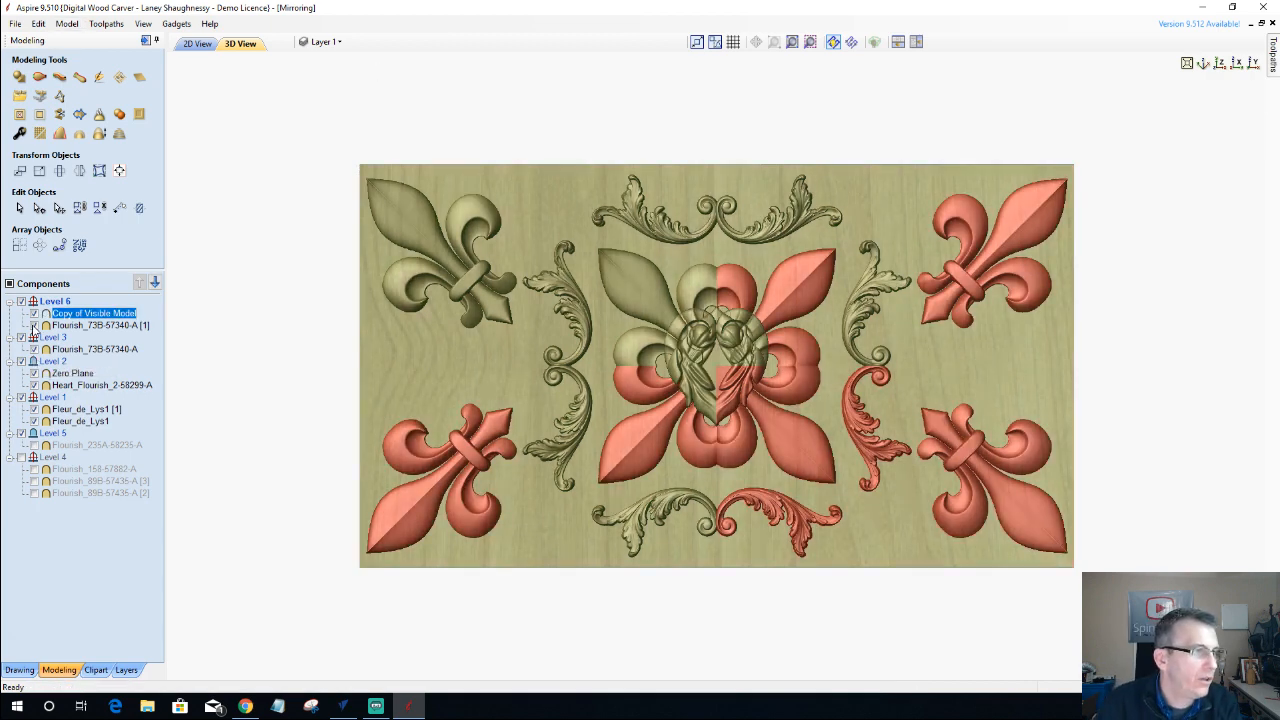
left_click(36, 358)
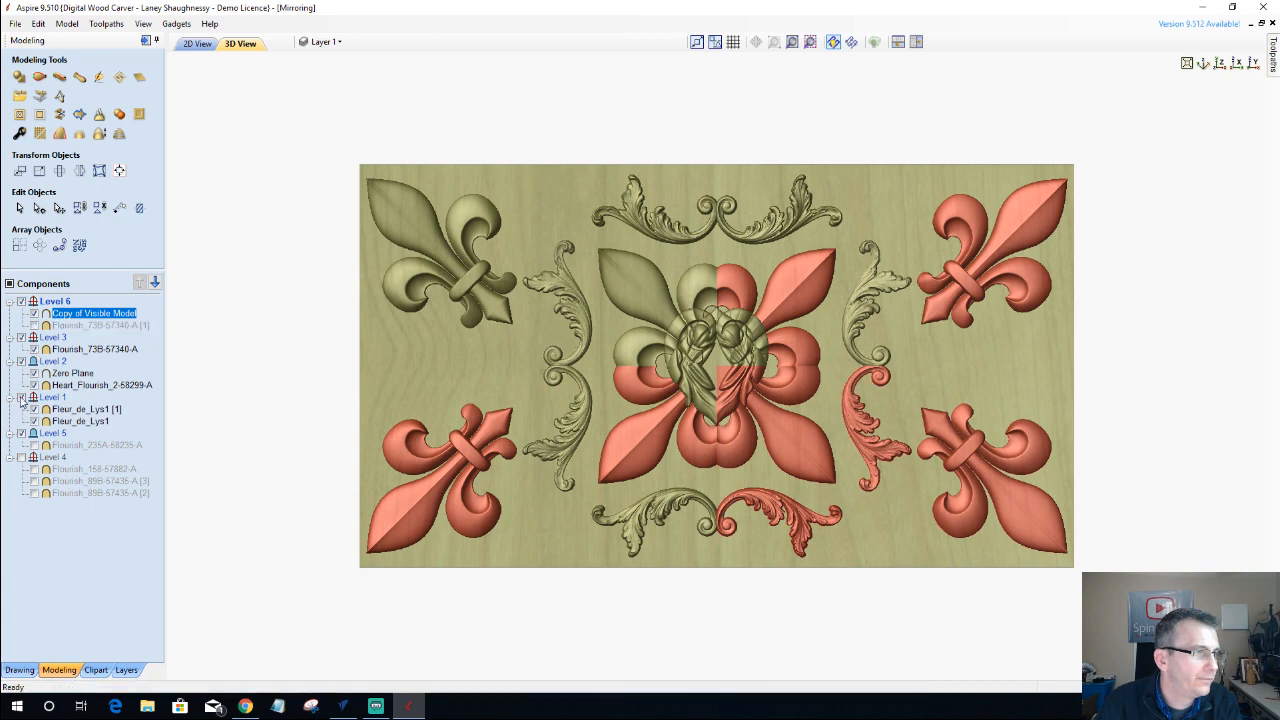
left_click(21, 397)
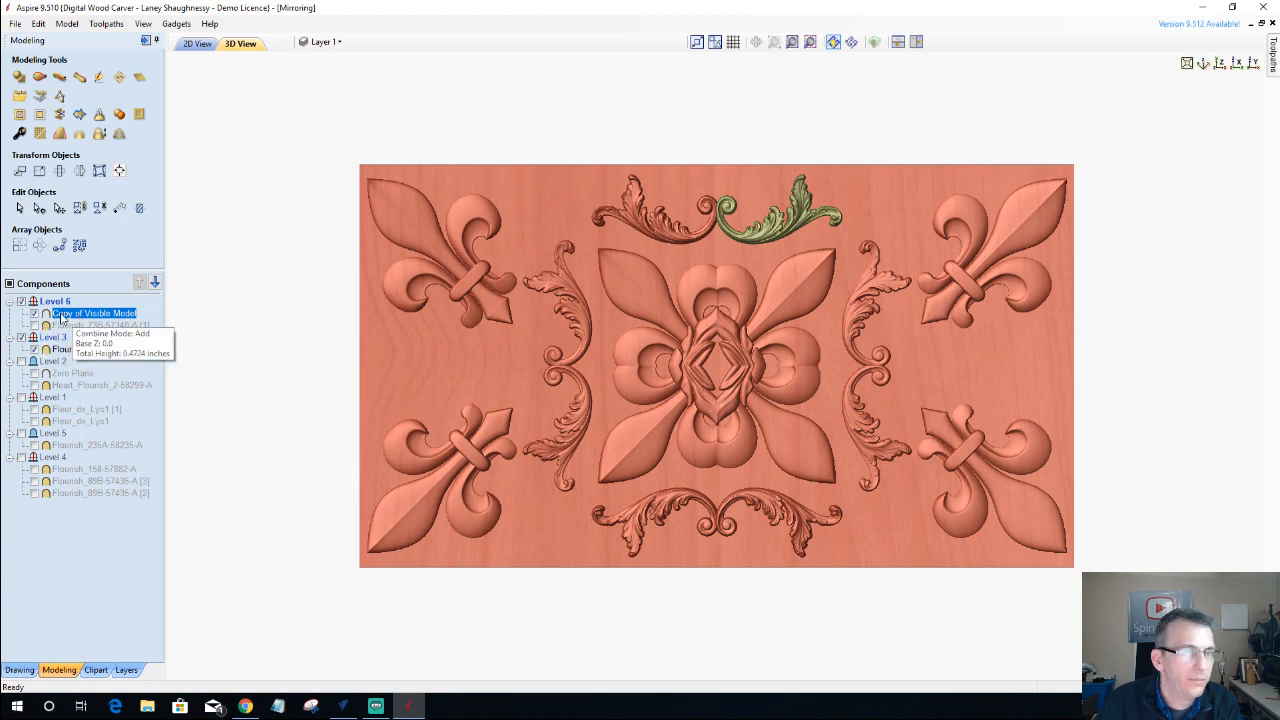
- Insert a new level, move Copy of Visible Model into it and hide Level 6
right_click(62, 317)
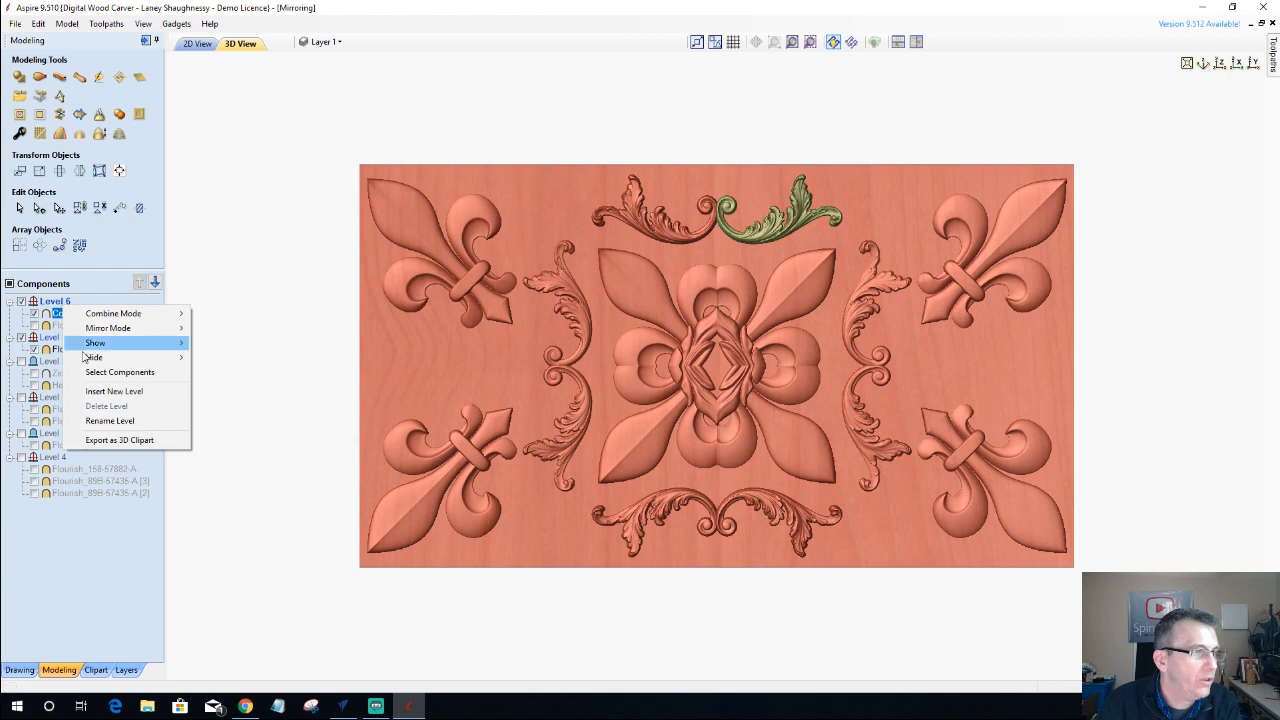
left_click(87, 394)
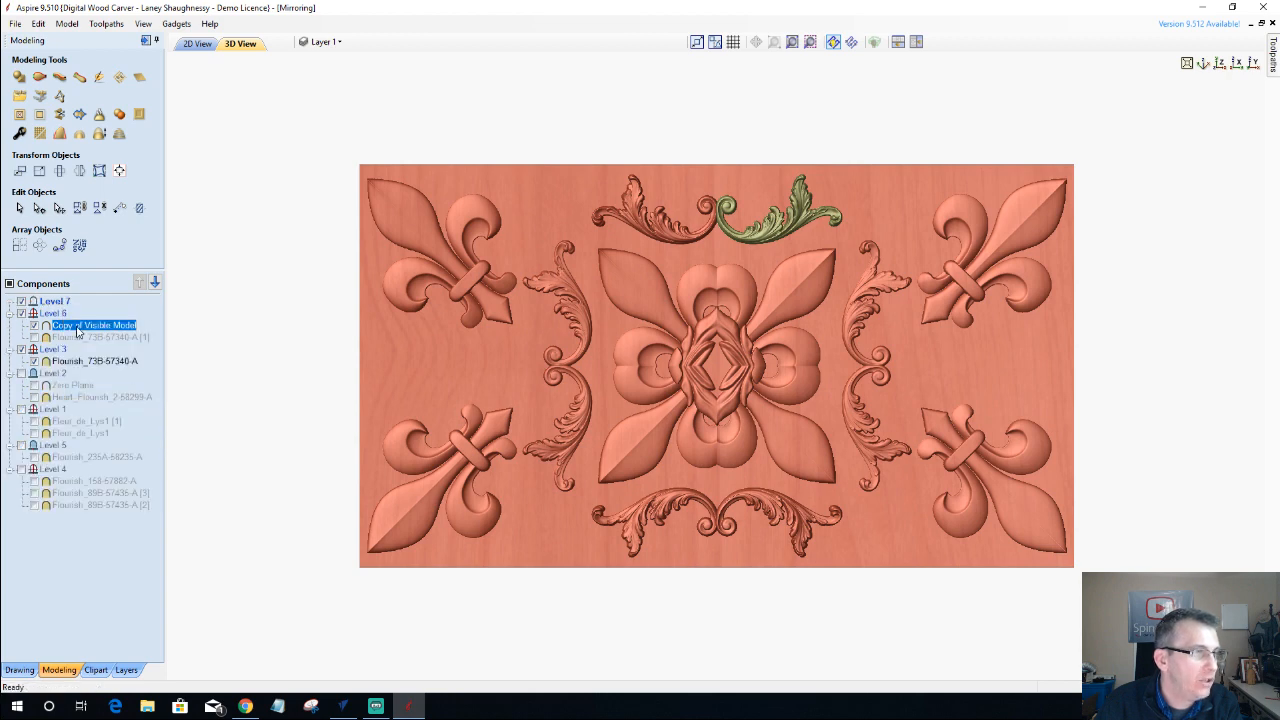
left_click_drag(73, 333, 55, 303)
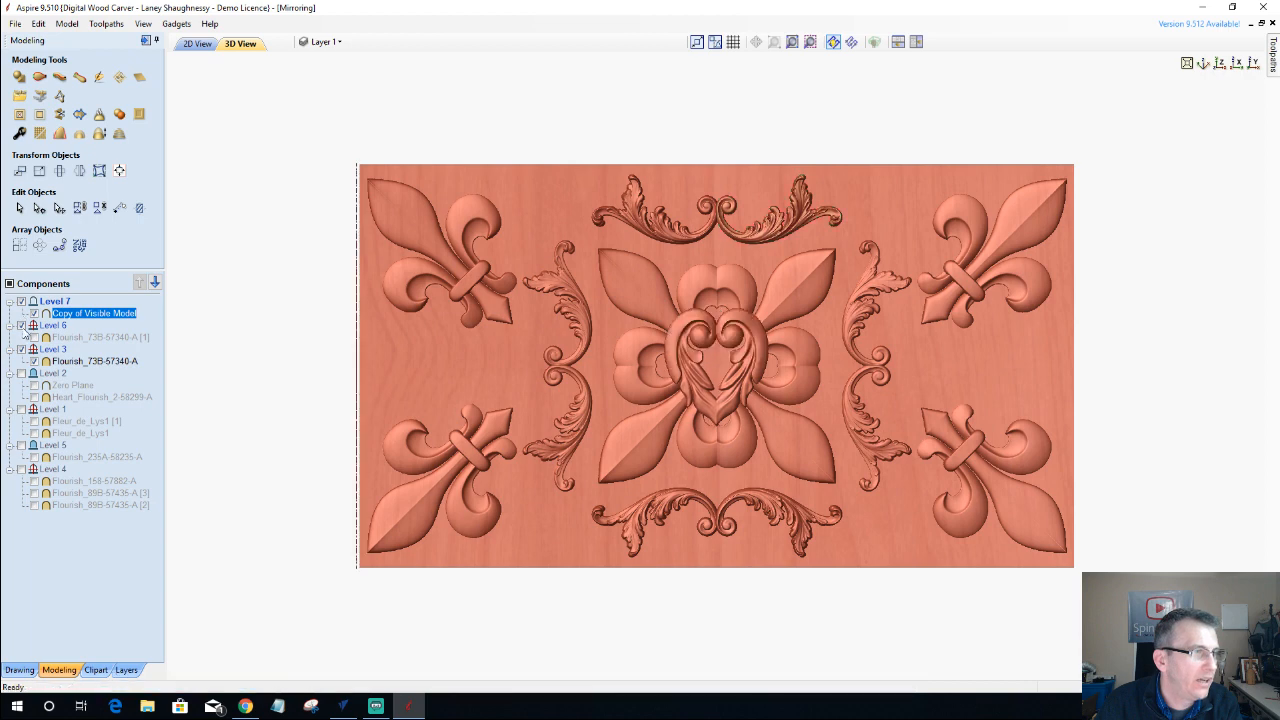
- Triangulate the model for STL export with 0.001 inch tolerance and a flat-plane back, inspect the mesh and close the export without saving
left_click(67, 23)
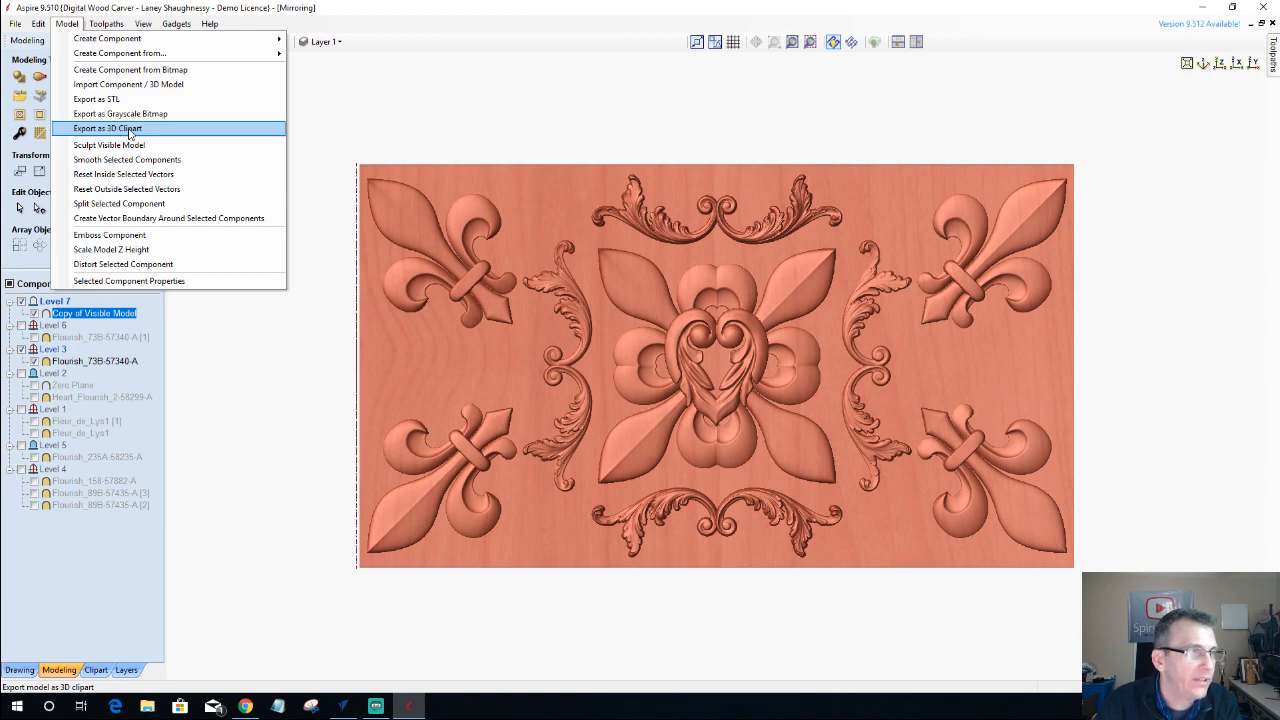
left_click(113, 101)
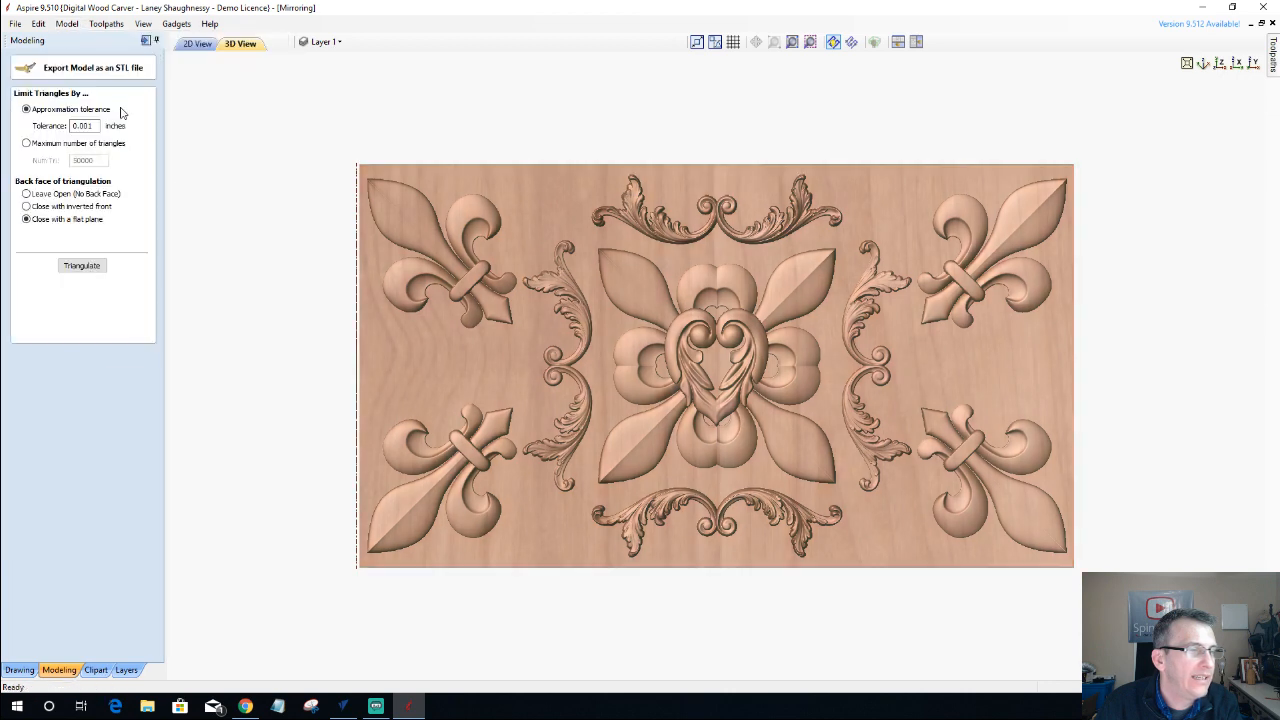
left_click(88, 270)
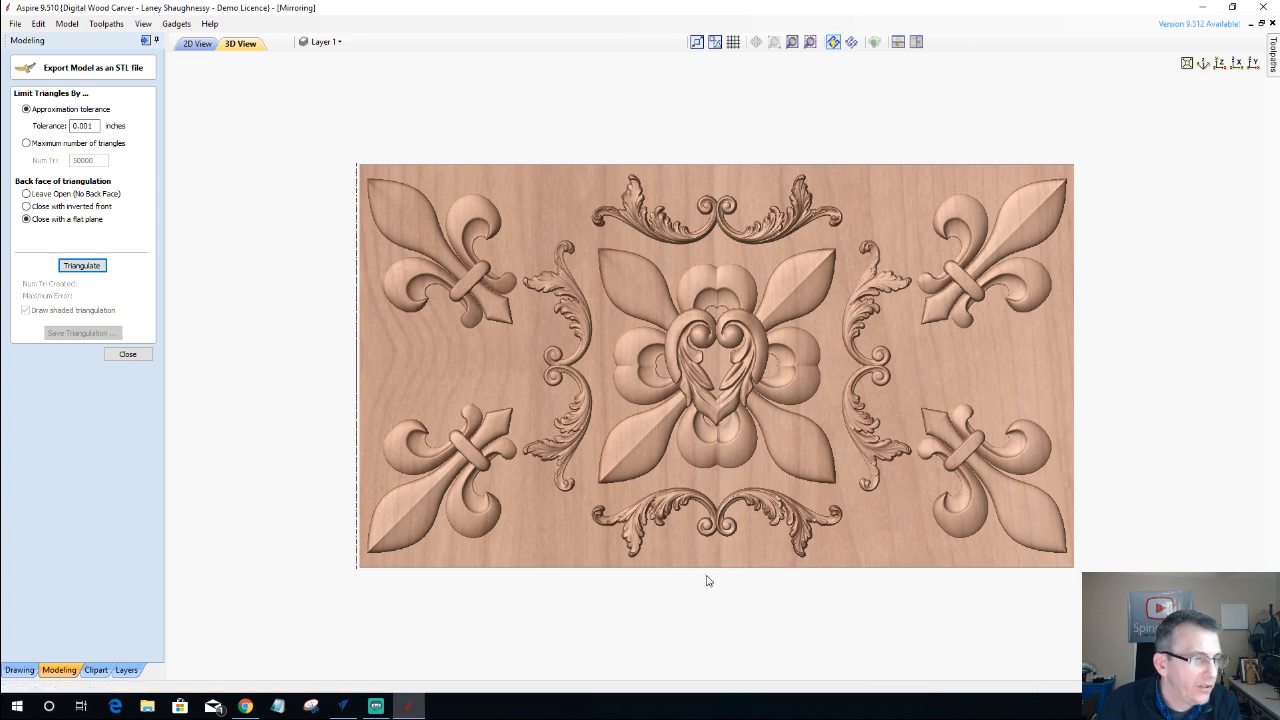
left_click_drag(706, 580, 688, 447)
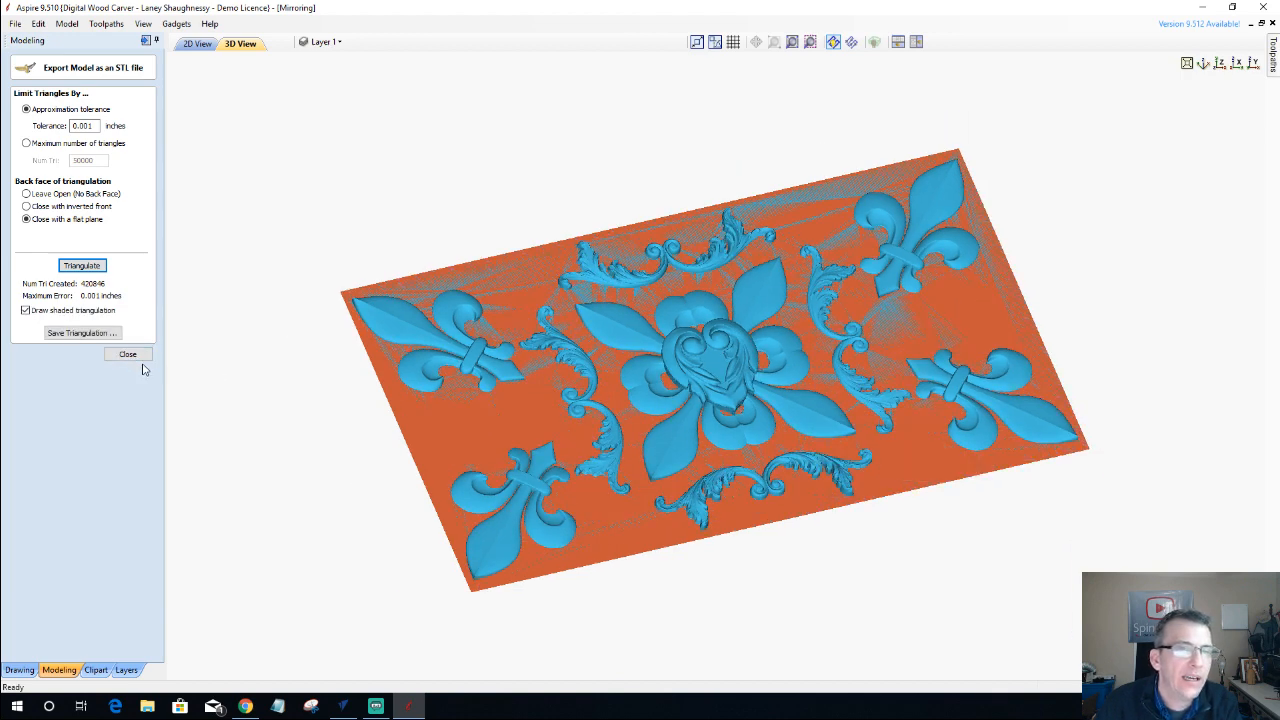
left_click(121, 357)
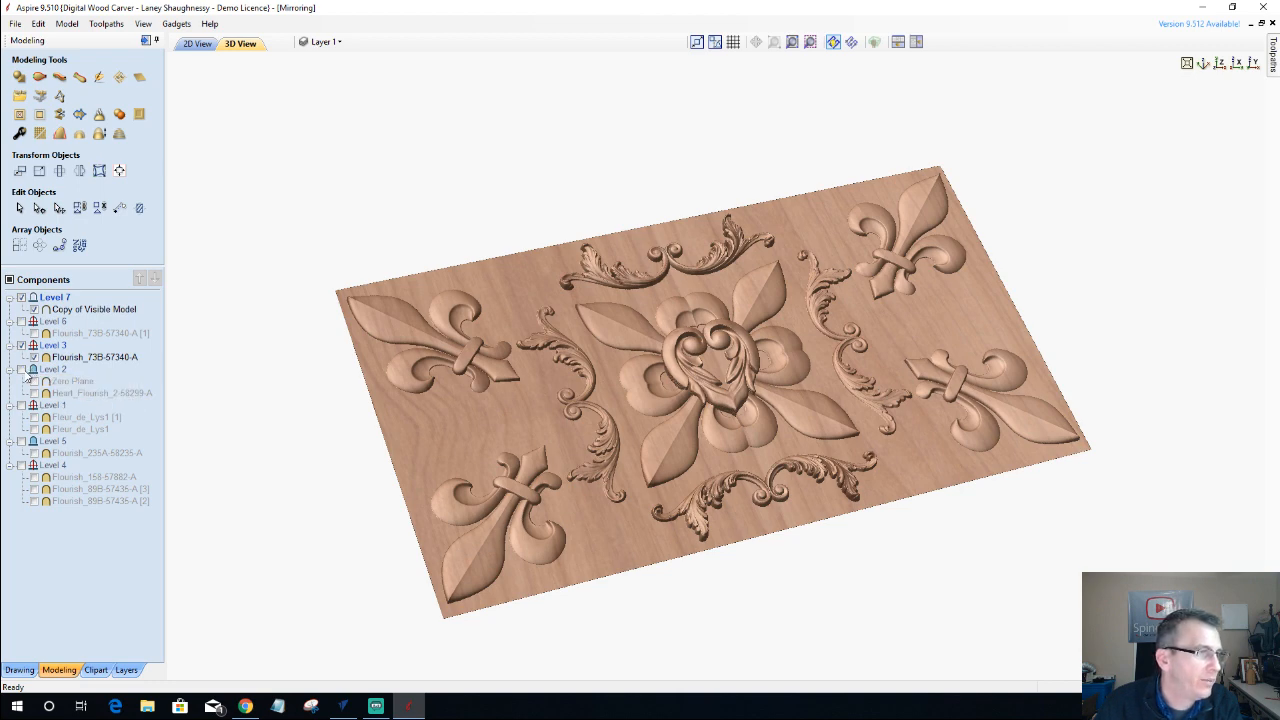
- Delete the Copy of Visible Model component from Level 7
left_click(85, 311)
right_click(85, 313)
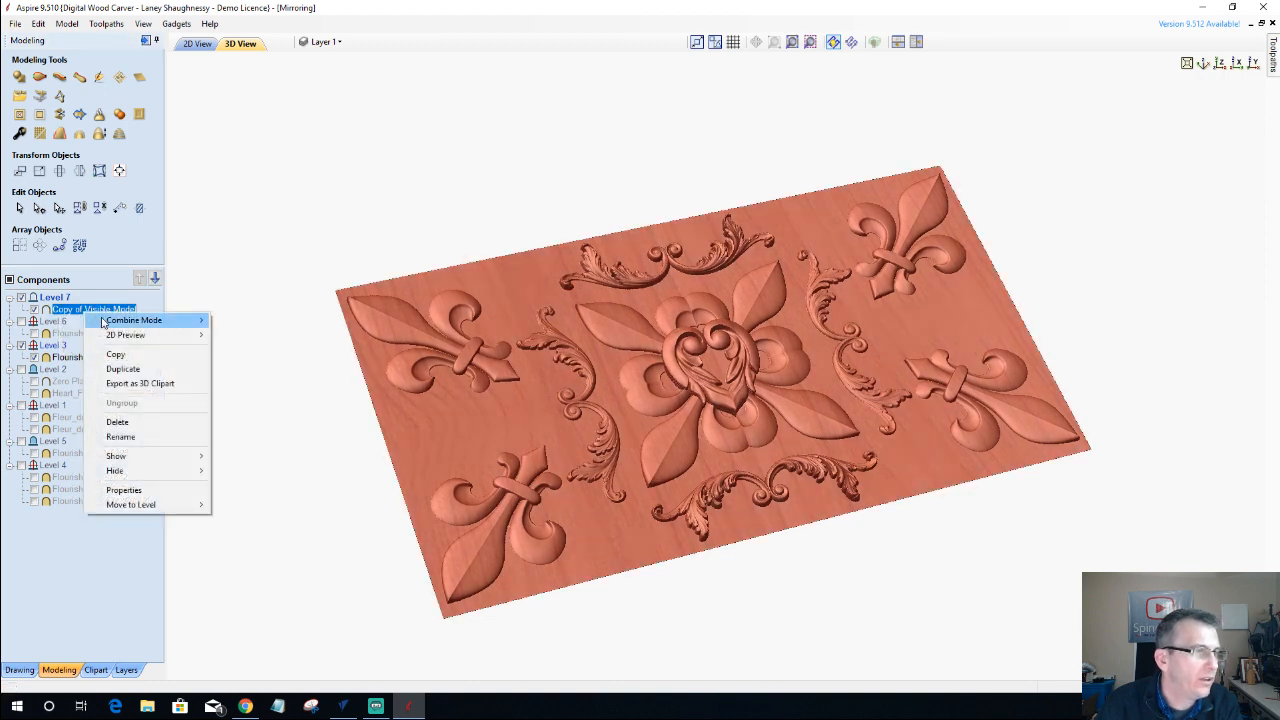
left_click(117, 421)
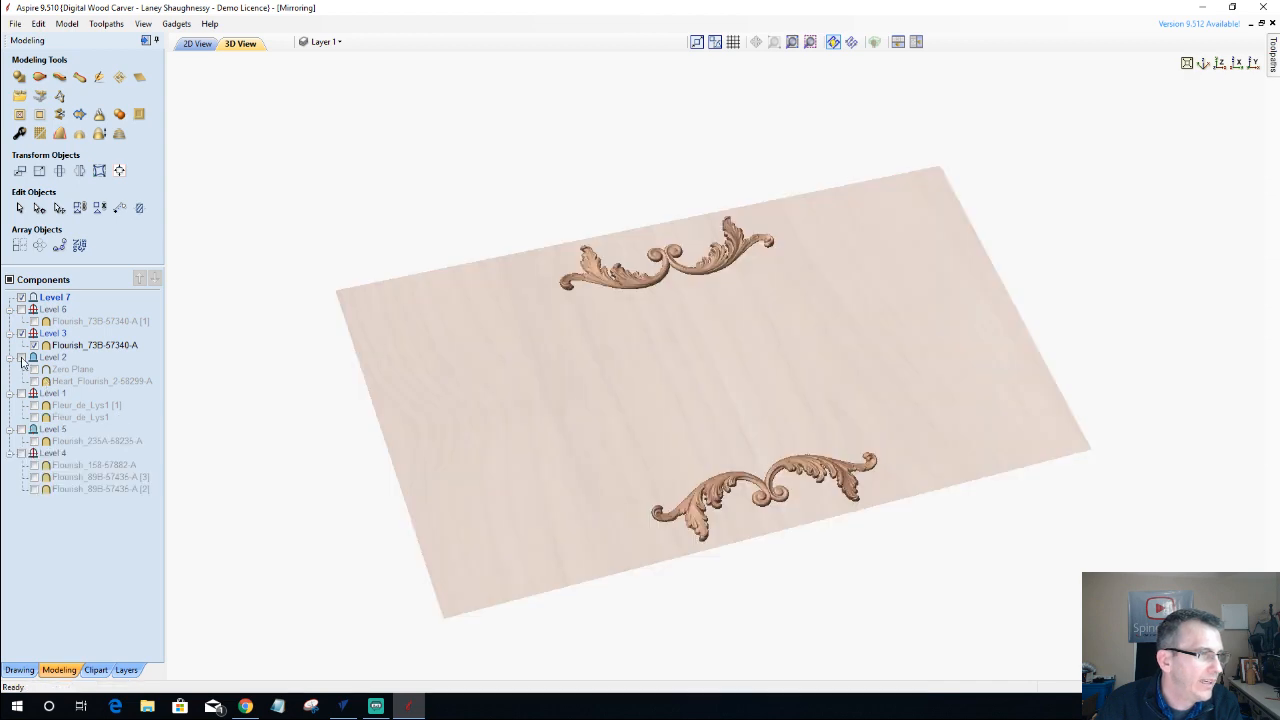
- Show Levels 2, 1 and 6 with the Flourish_73B-57340-A [1] component, and hide the Zero Plane
left_click(21, 357)
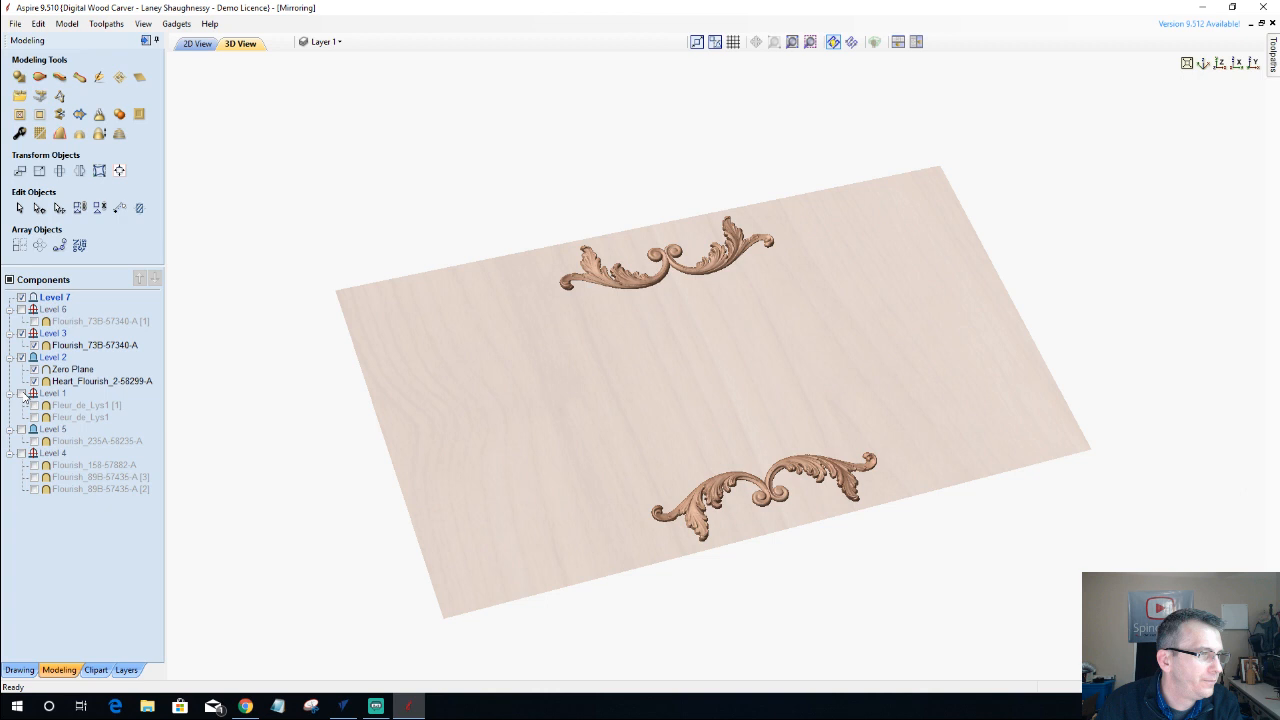
left_click(22, 394)
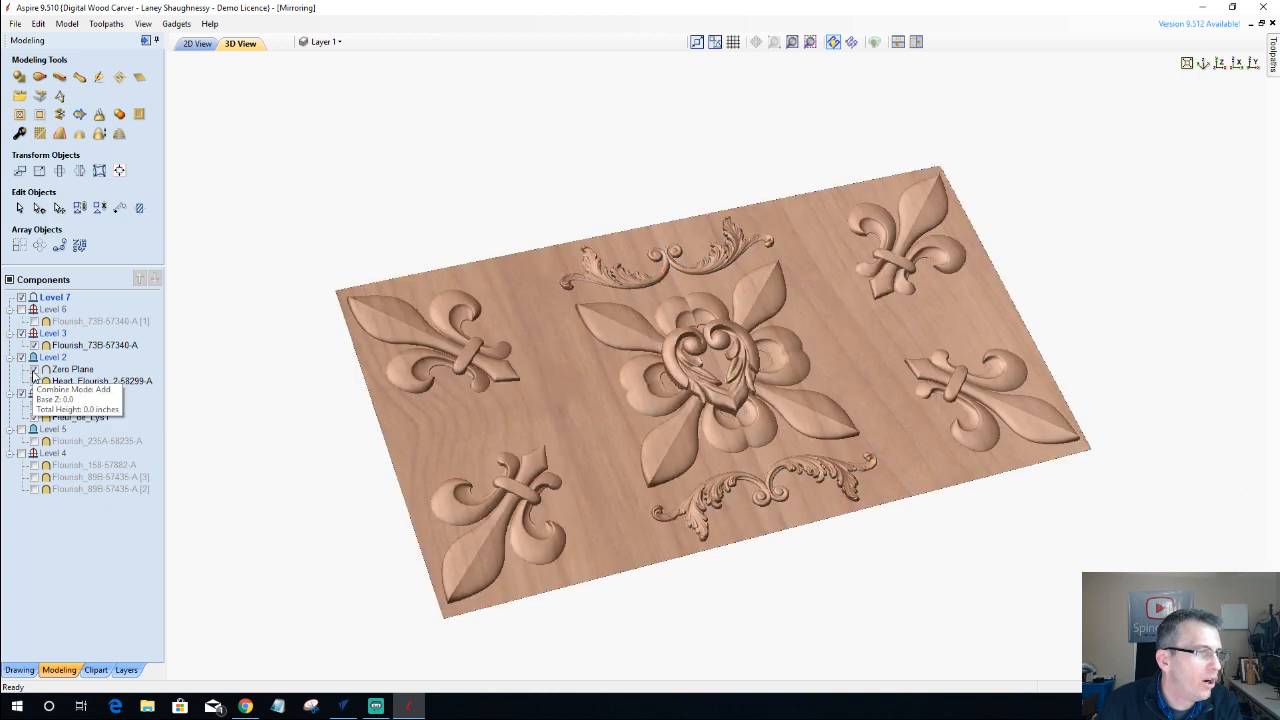
left_click(34, 370)
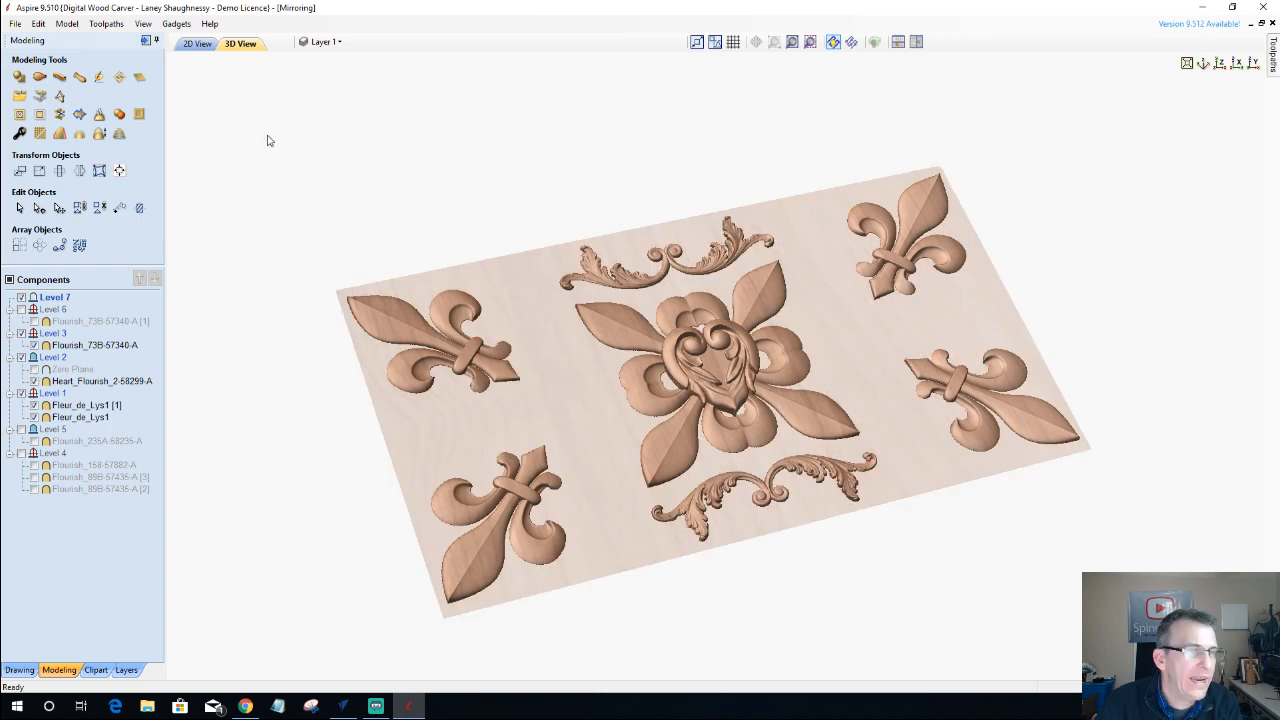
left_click(66, 23)
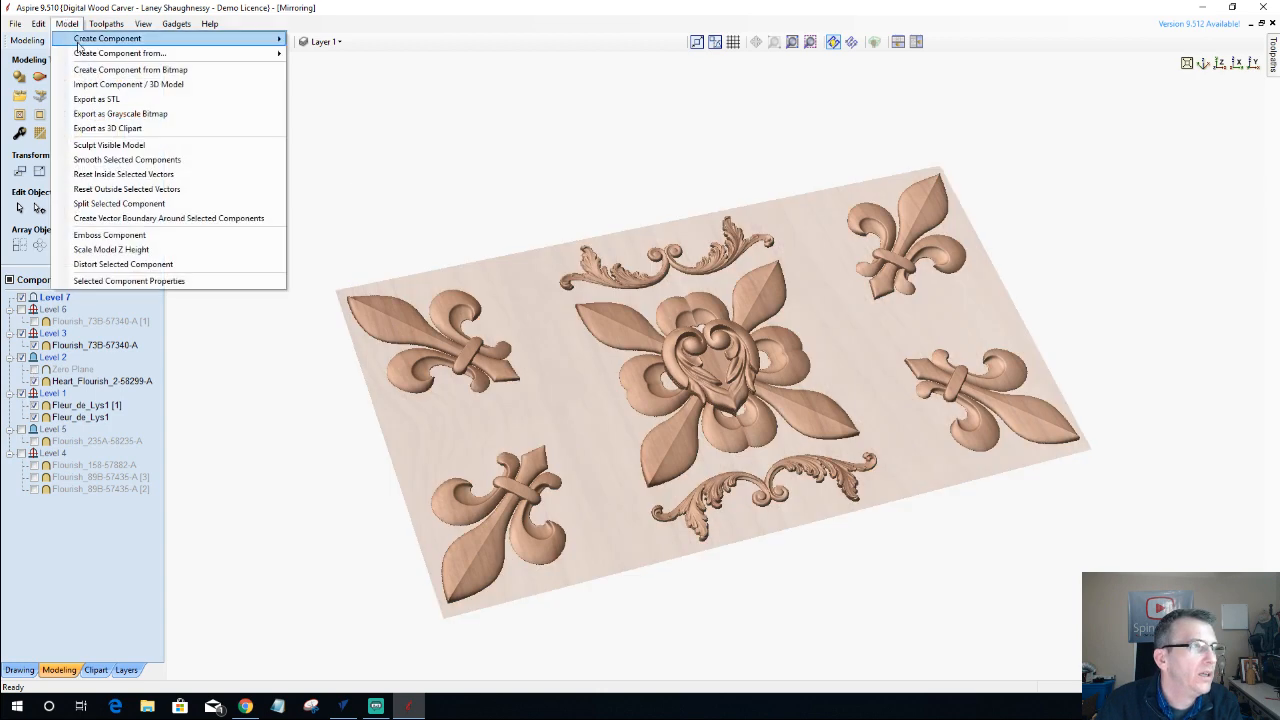
mouse_move(270, 53)
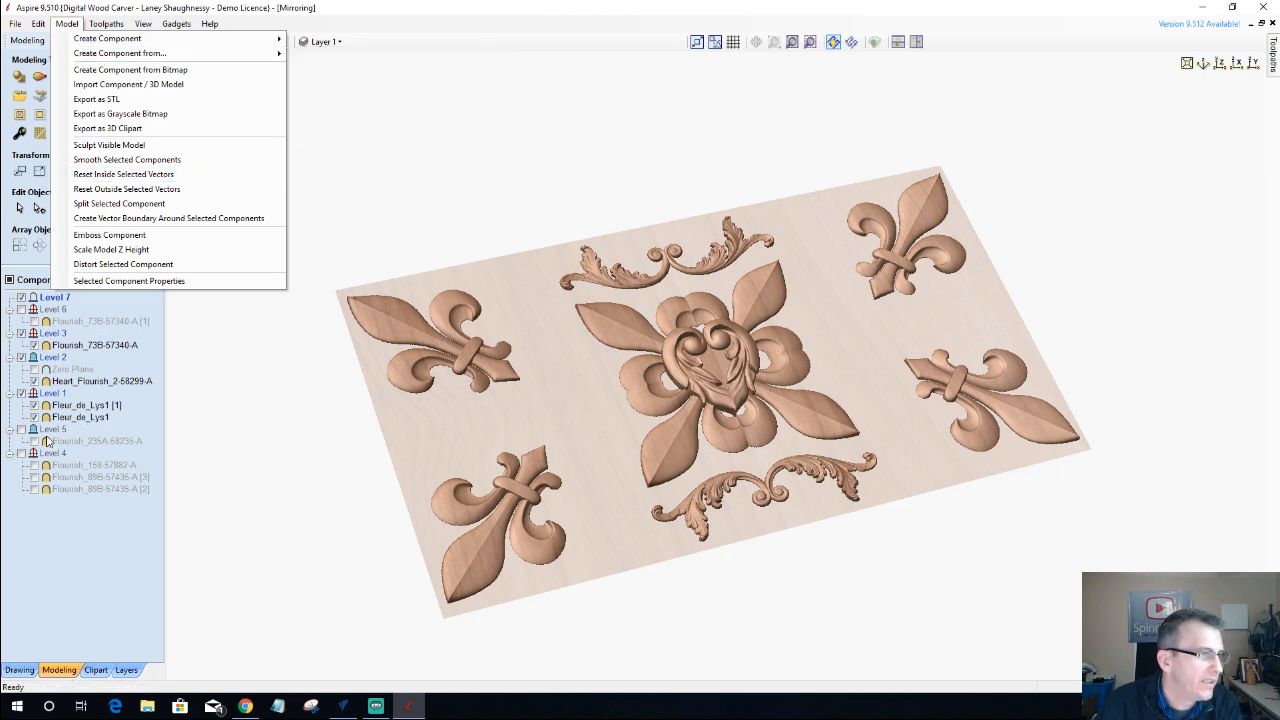
left_click(33, 322)
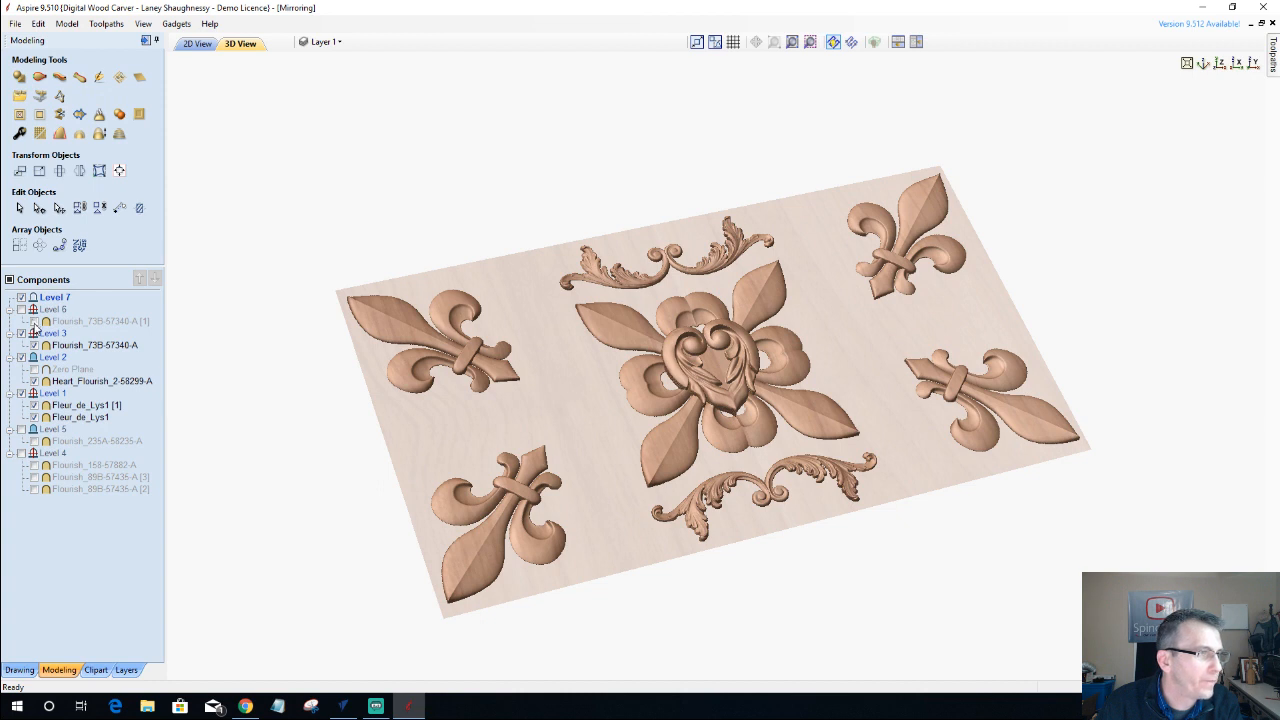
left_click(21, 310)
left_click(34, 321)
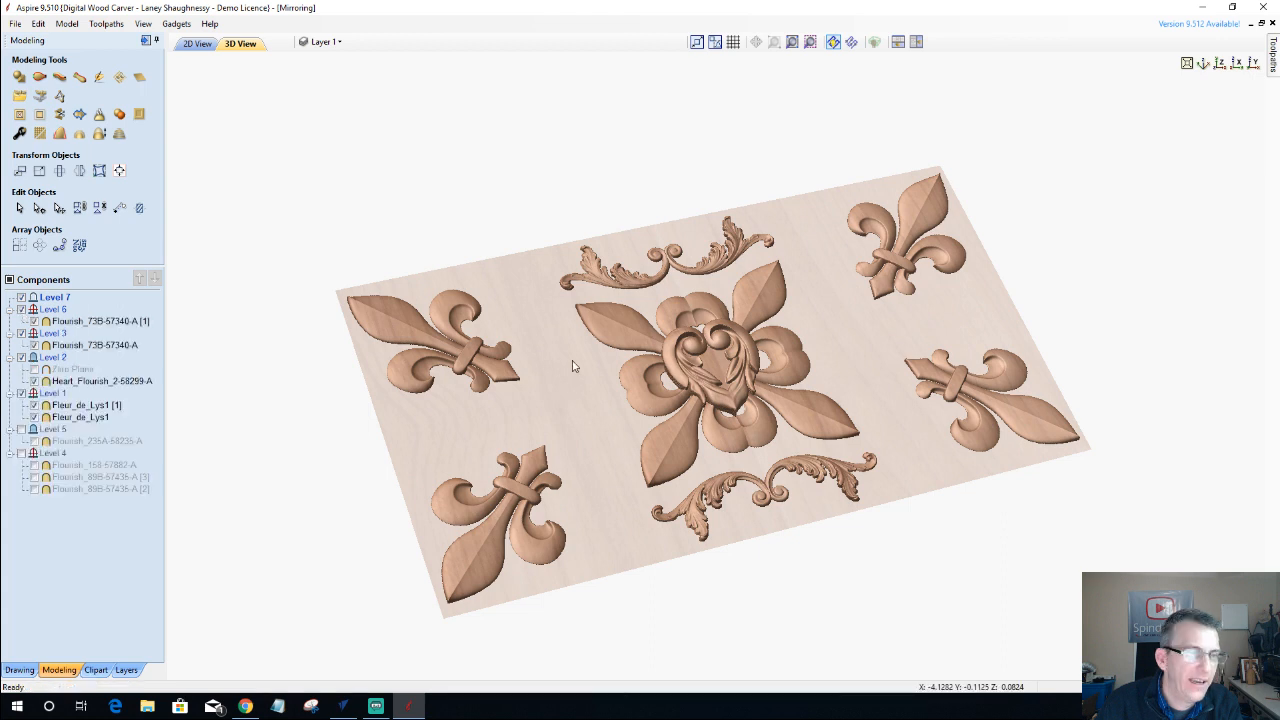
- Create a component from the visible model in Level 7, and hide Levels 6, 3, 2 and 1
left_click(67, 23)
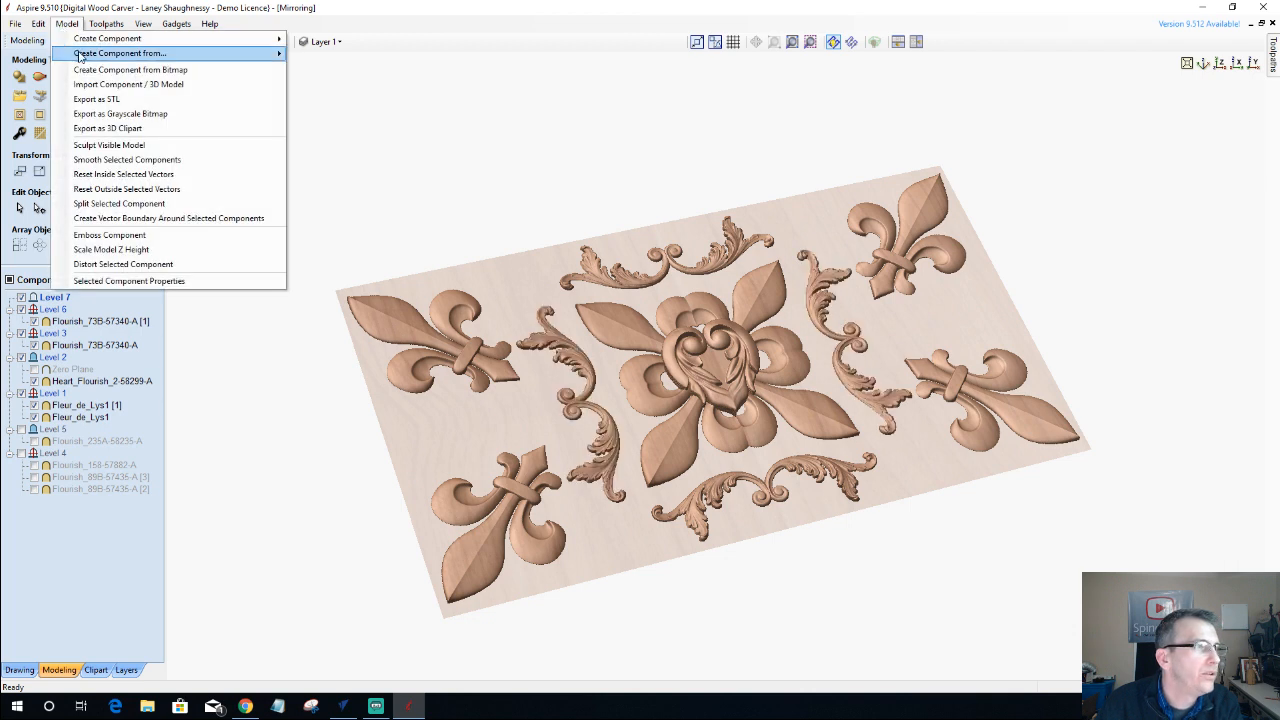
mouse_move(250, 55)
left_click(360, 69)
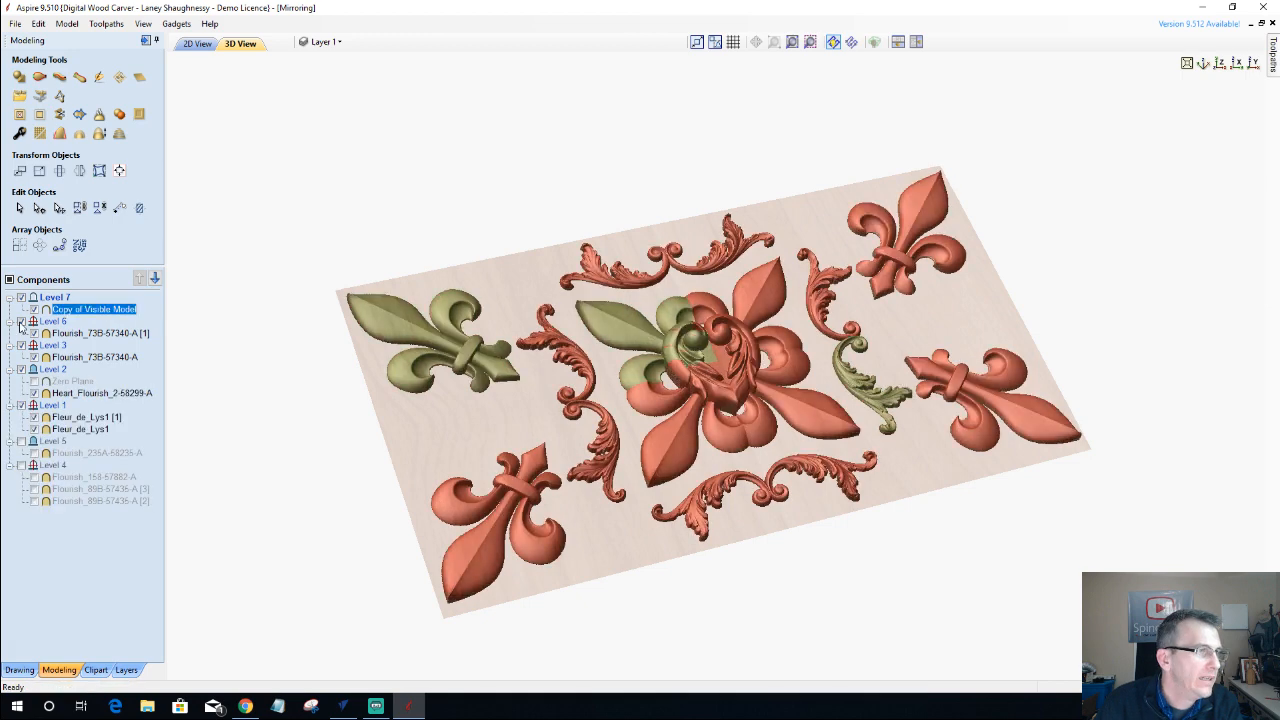
left_click(21, 321)
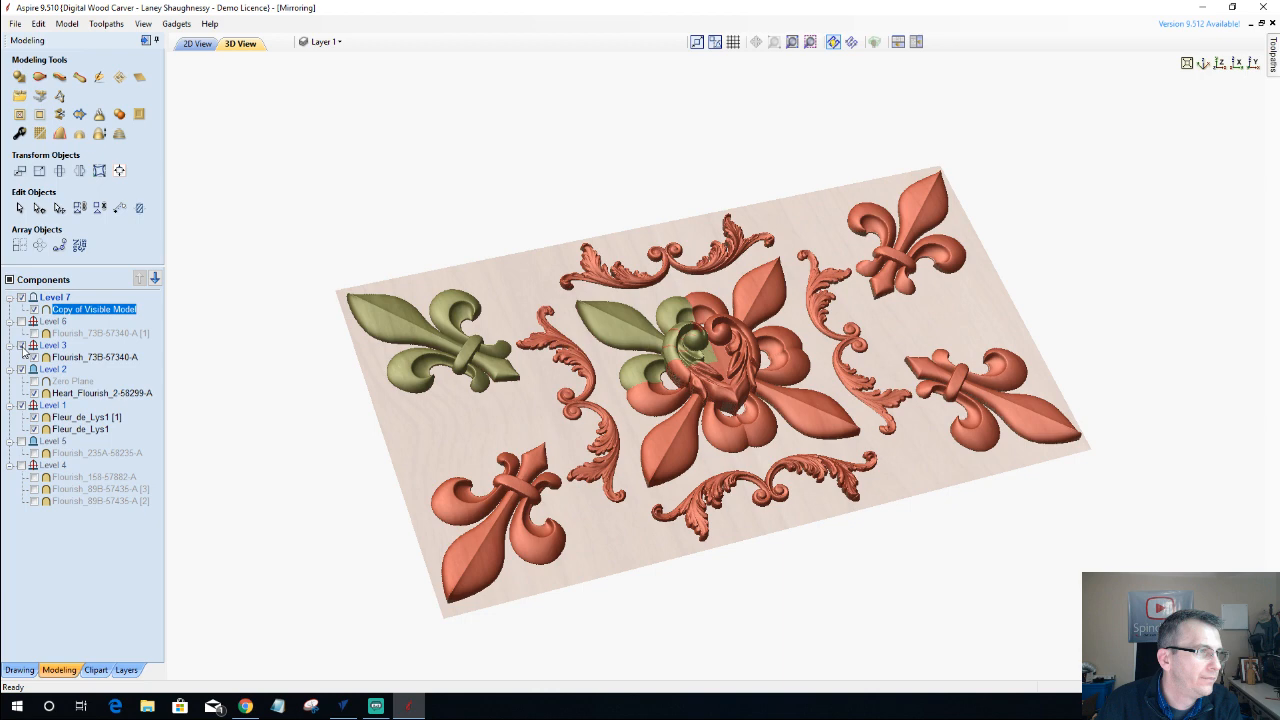
left_click(21, 345)
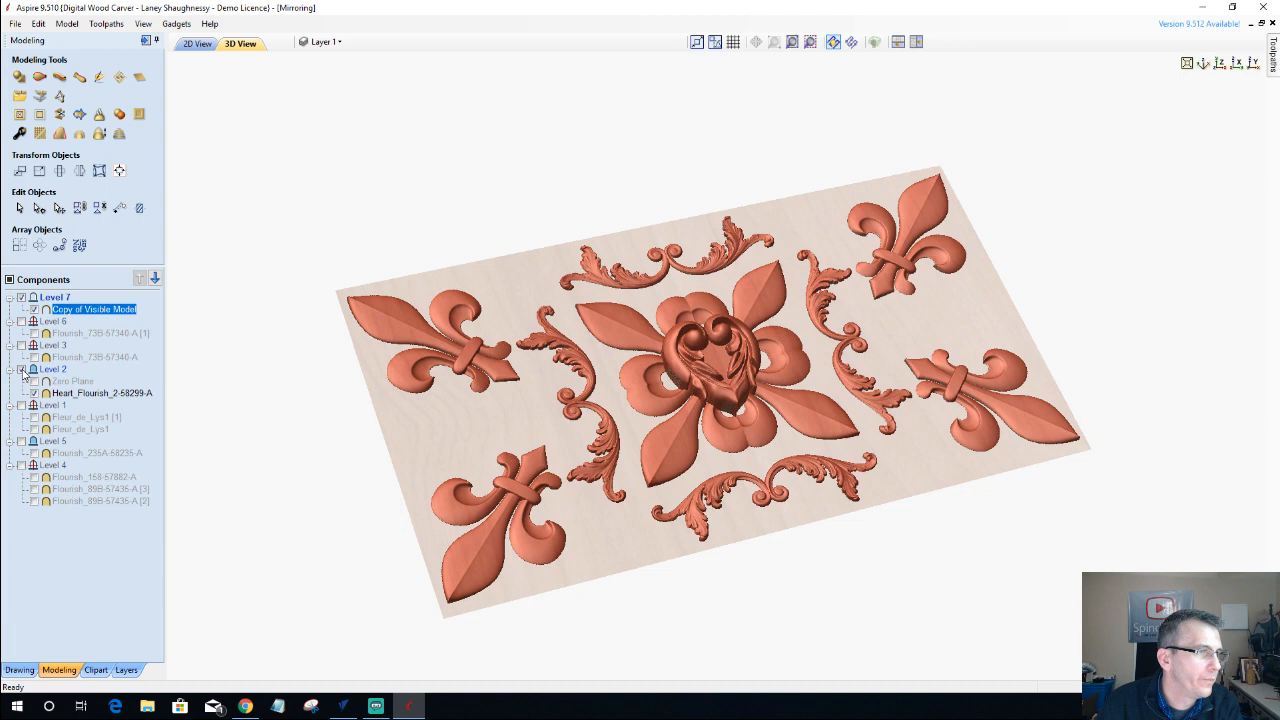
left_click(21, 369)
left_click(21, 369)
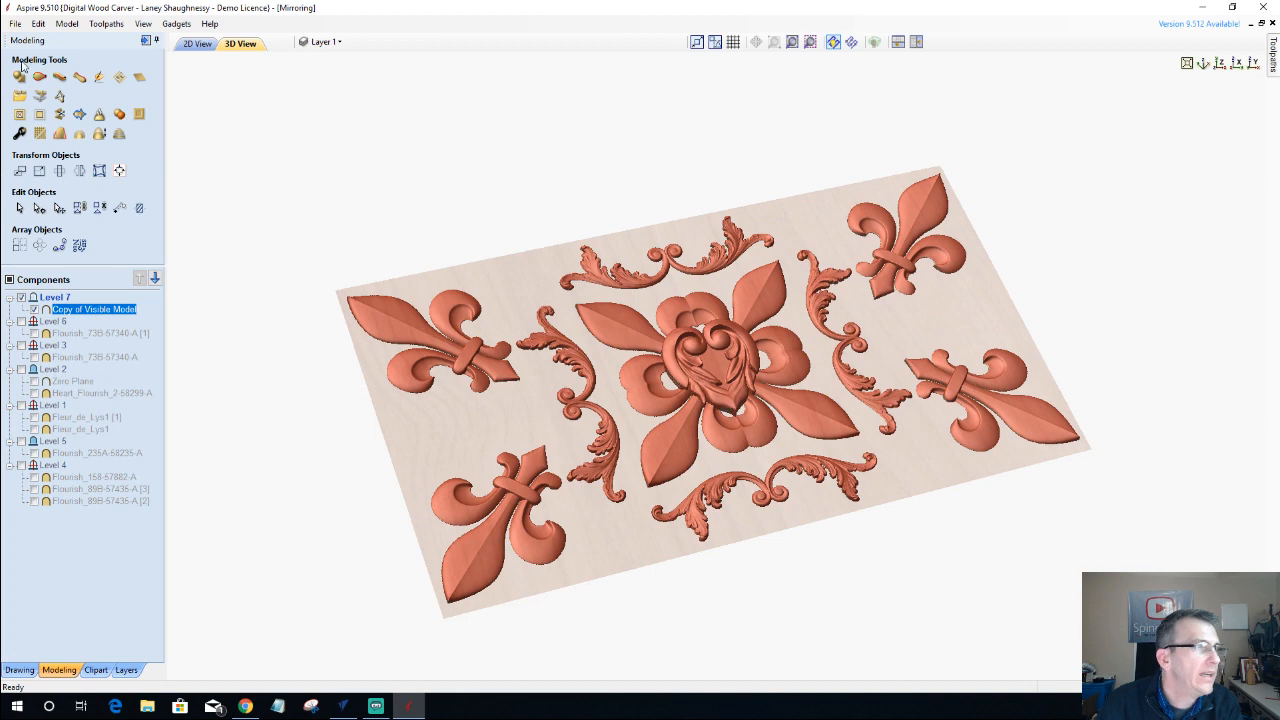
- Triangulate the combined model for STL export with 0.001 inch tolerance and a flat-plane back
left_click(67, 23)
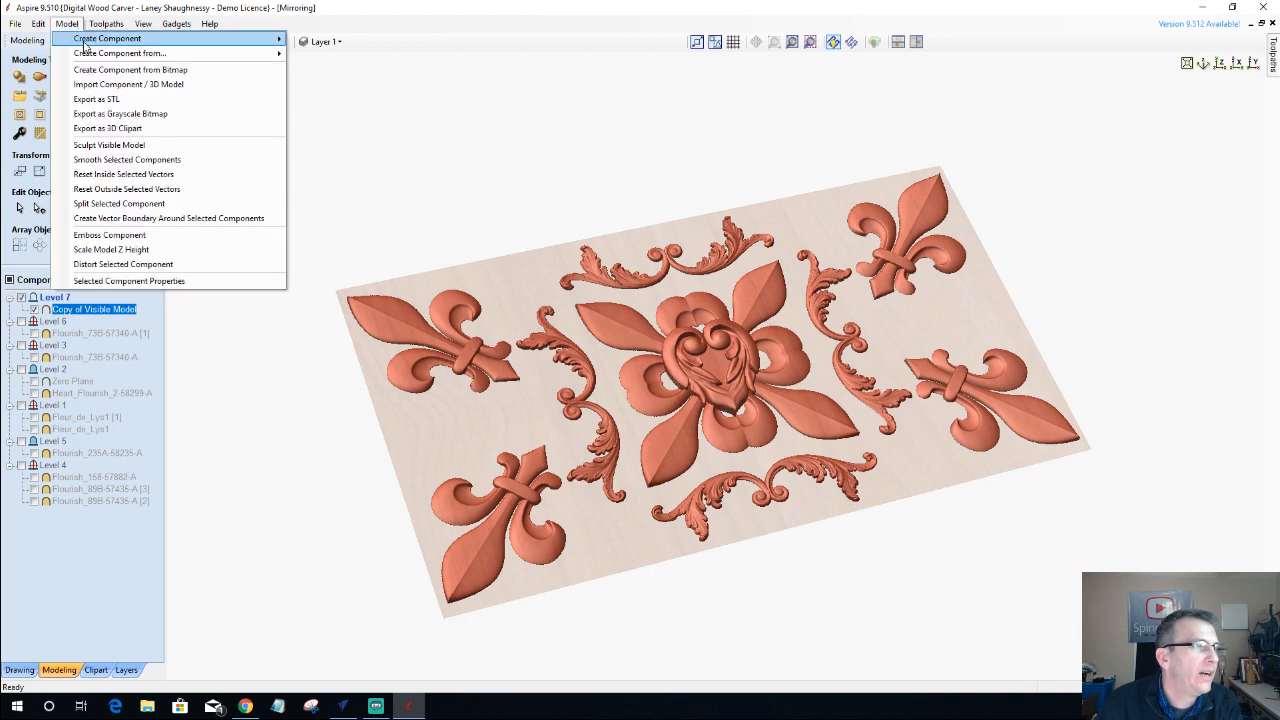
left_click(95, 99)
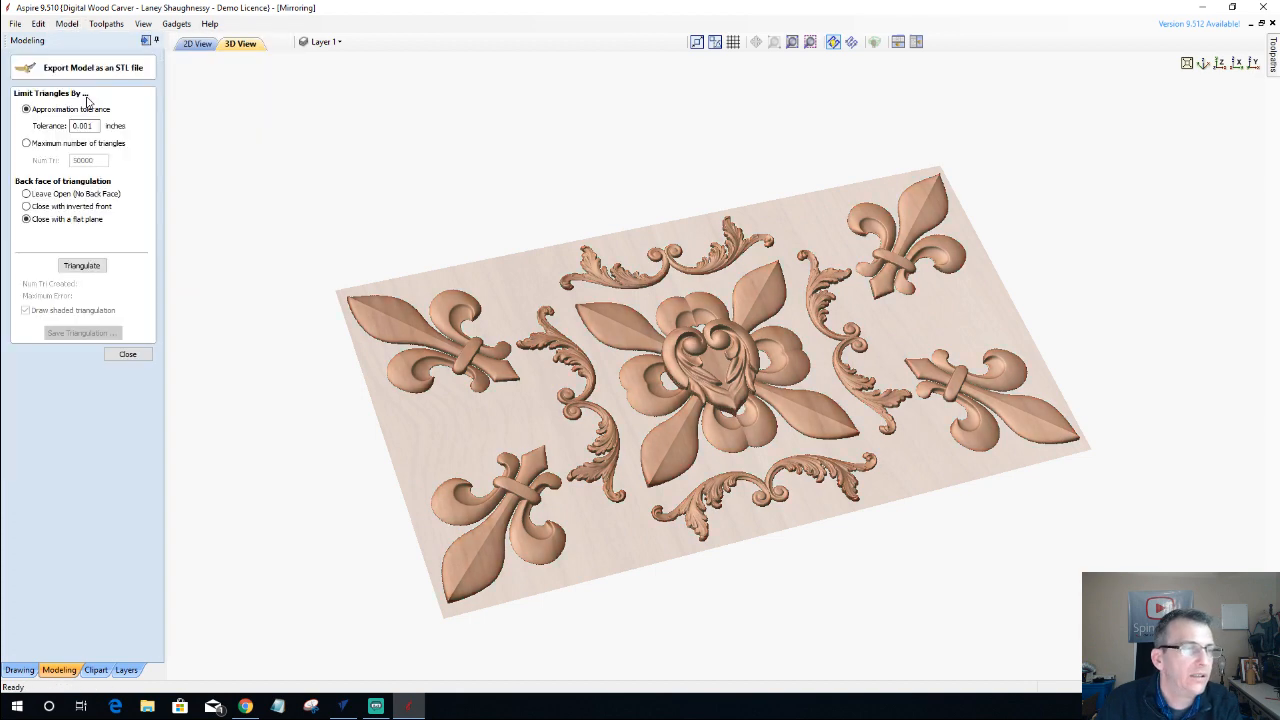
left_click(78, 266)
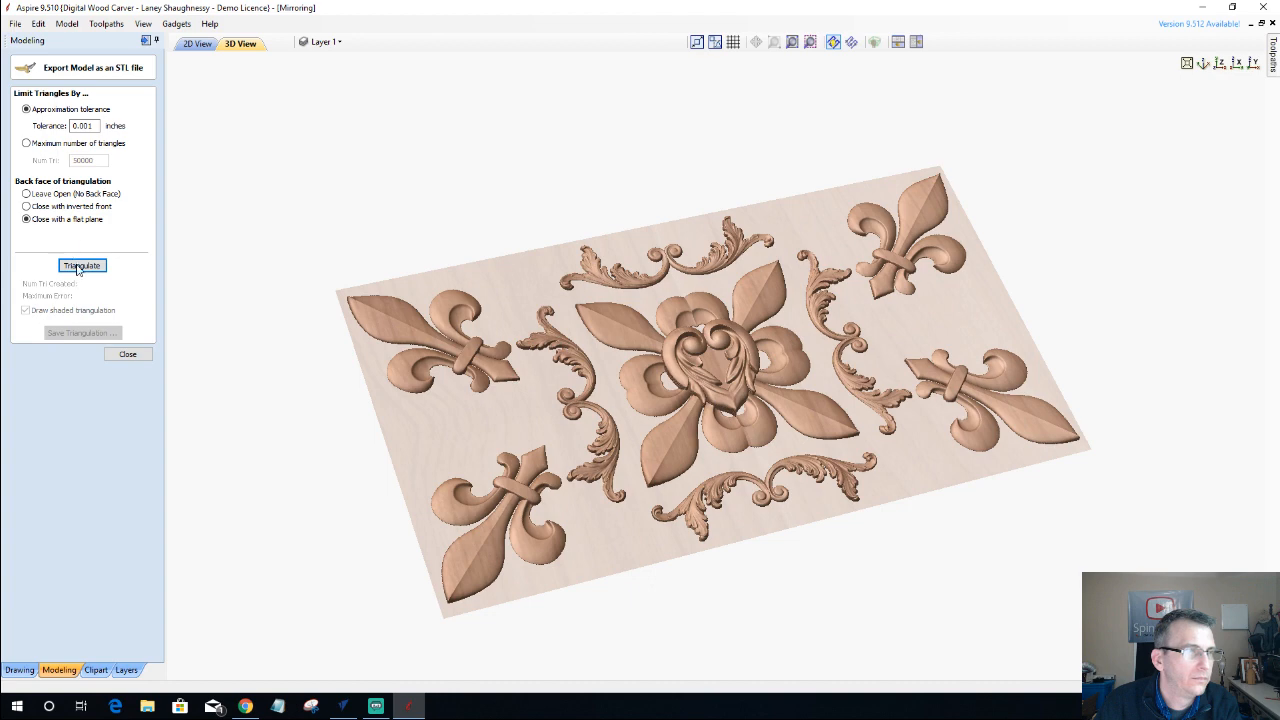
left_click(72, 310)
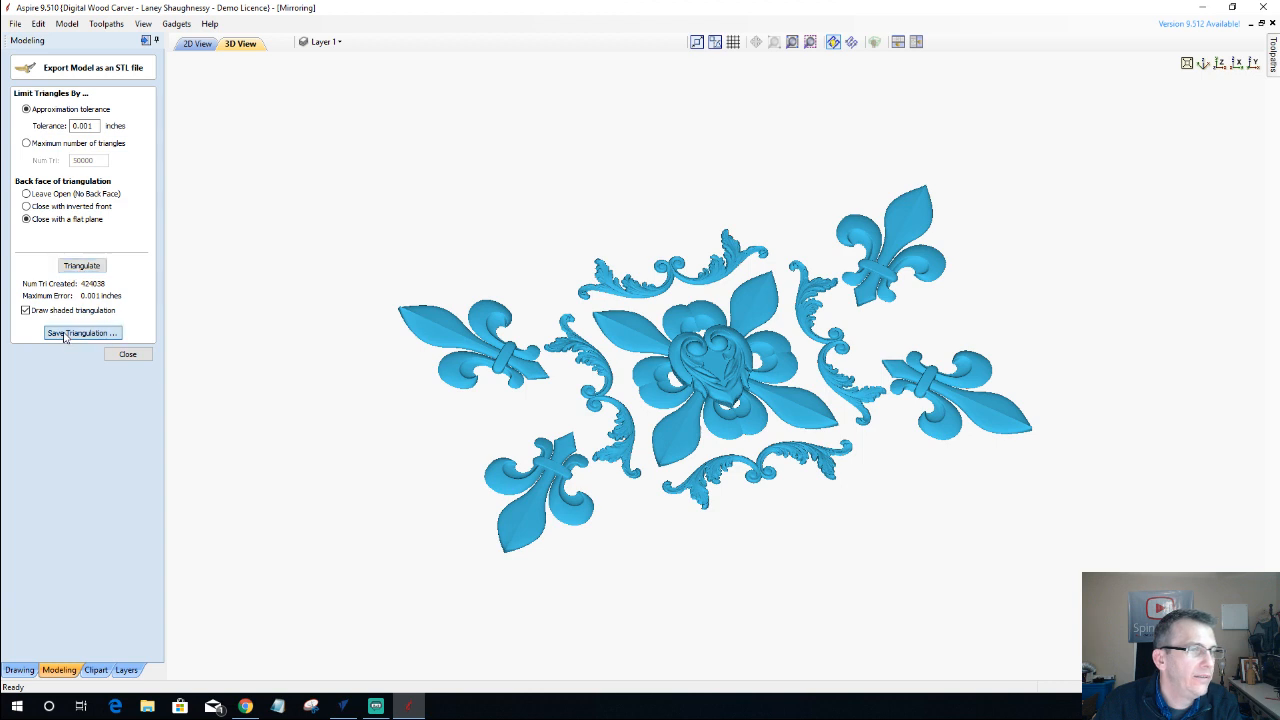
- Save the triangulation to the Desktop as an STL file named Mirrored_WallArt
left_click(80, 333)
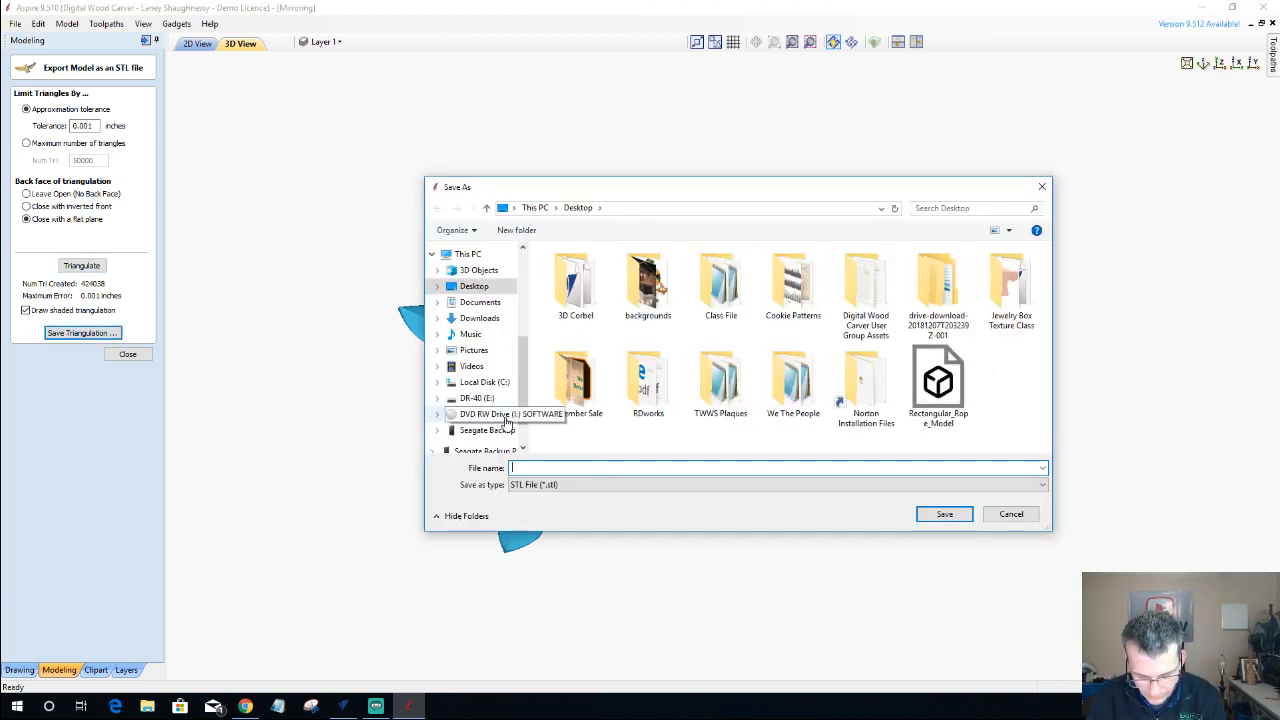
type("Mi")
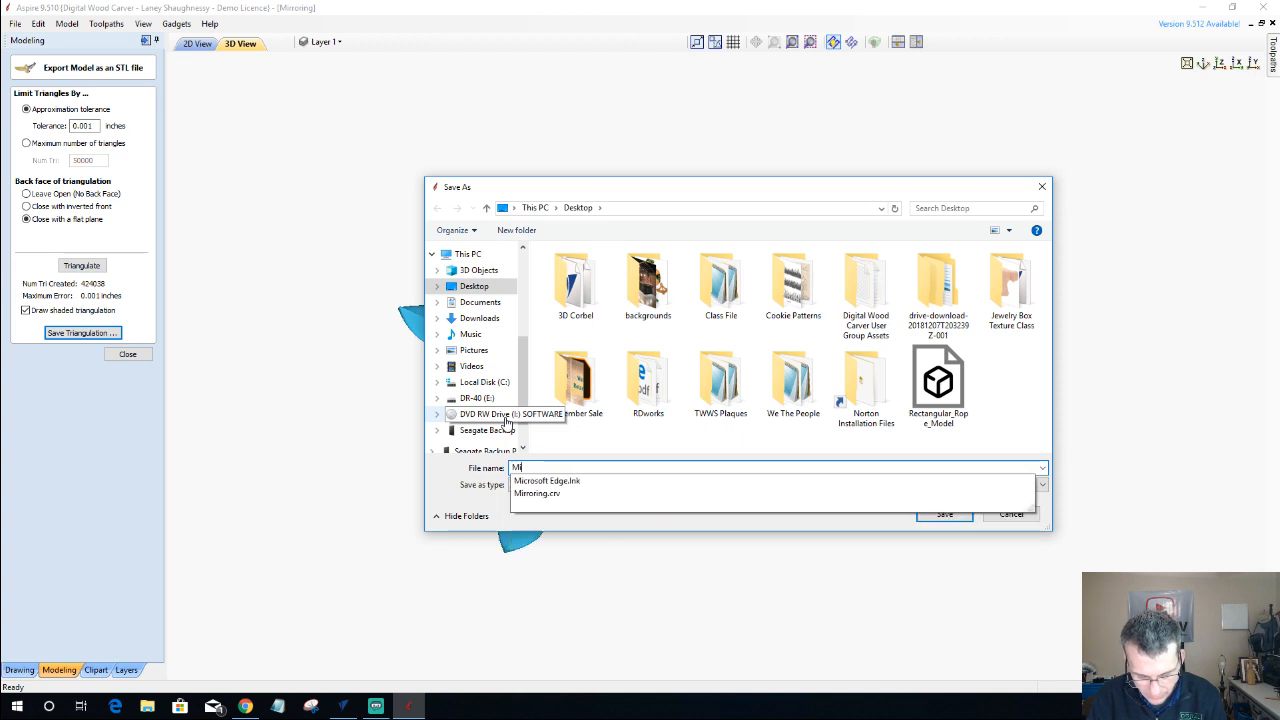
type("rrored")
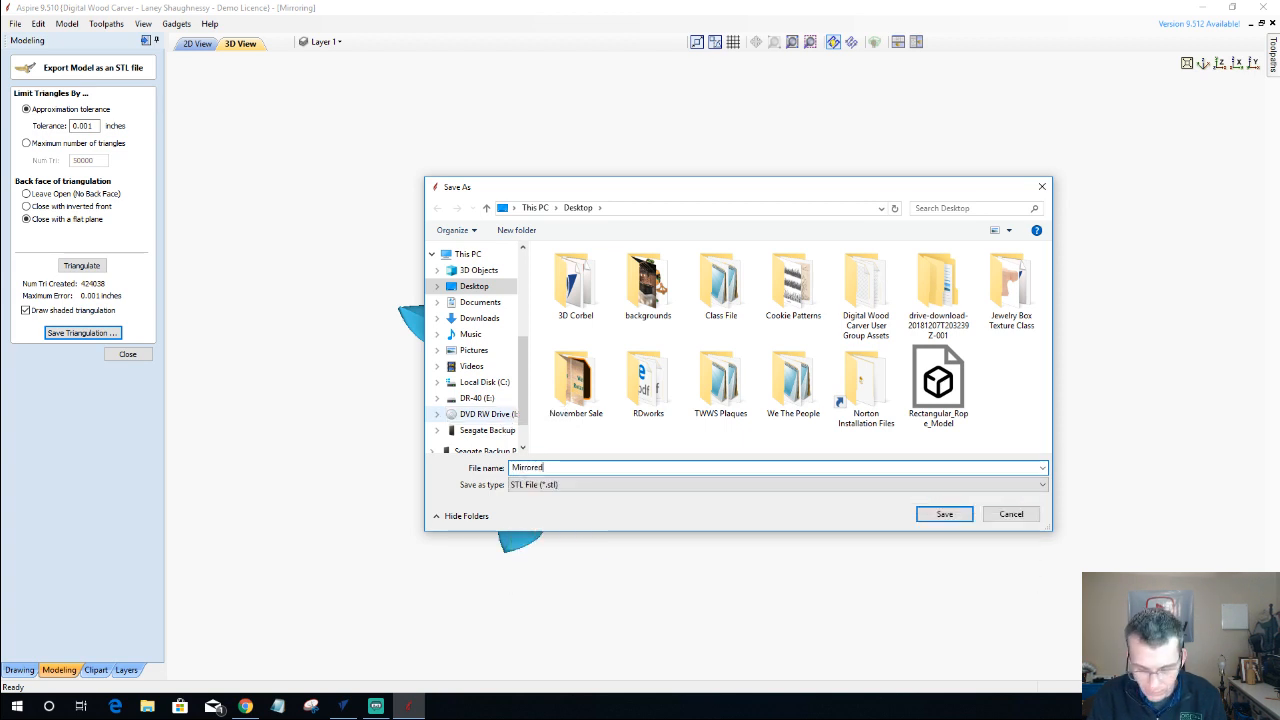
type("_WallArt")
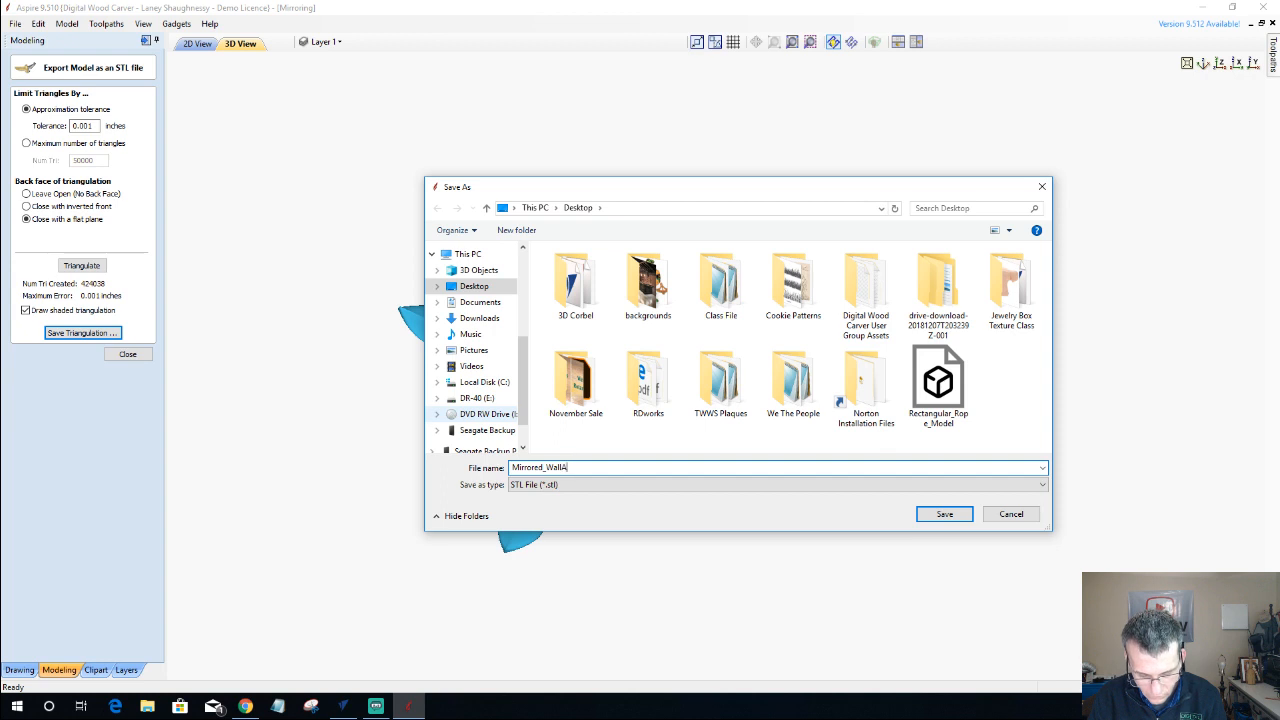
left_click(949, 515)
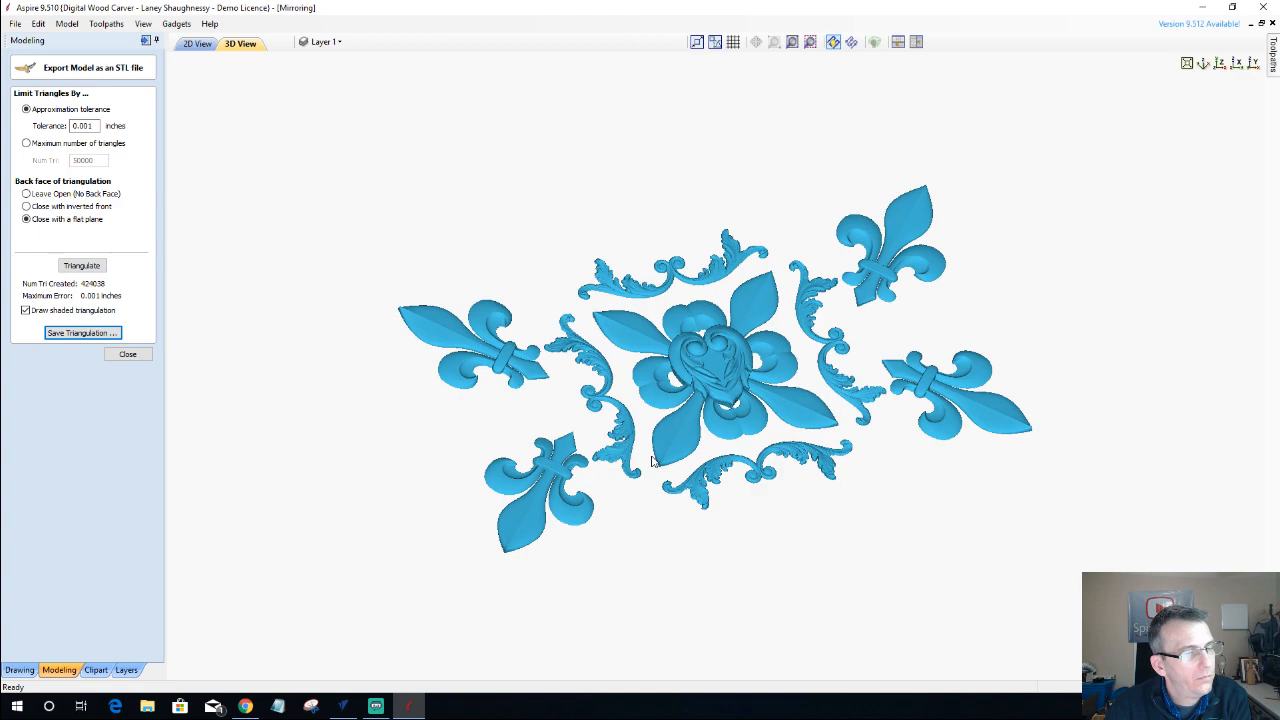
- Switch to VCarve Pro and change from the toolpath layout to the modeling tools and component list
left_click(343, 706)
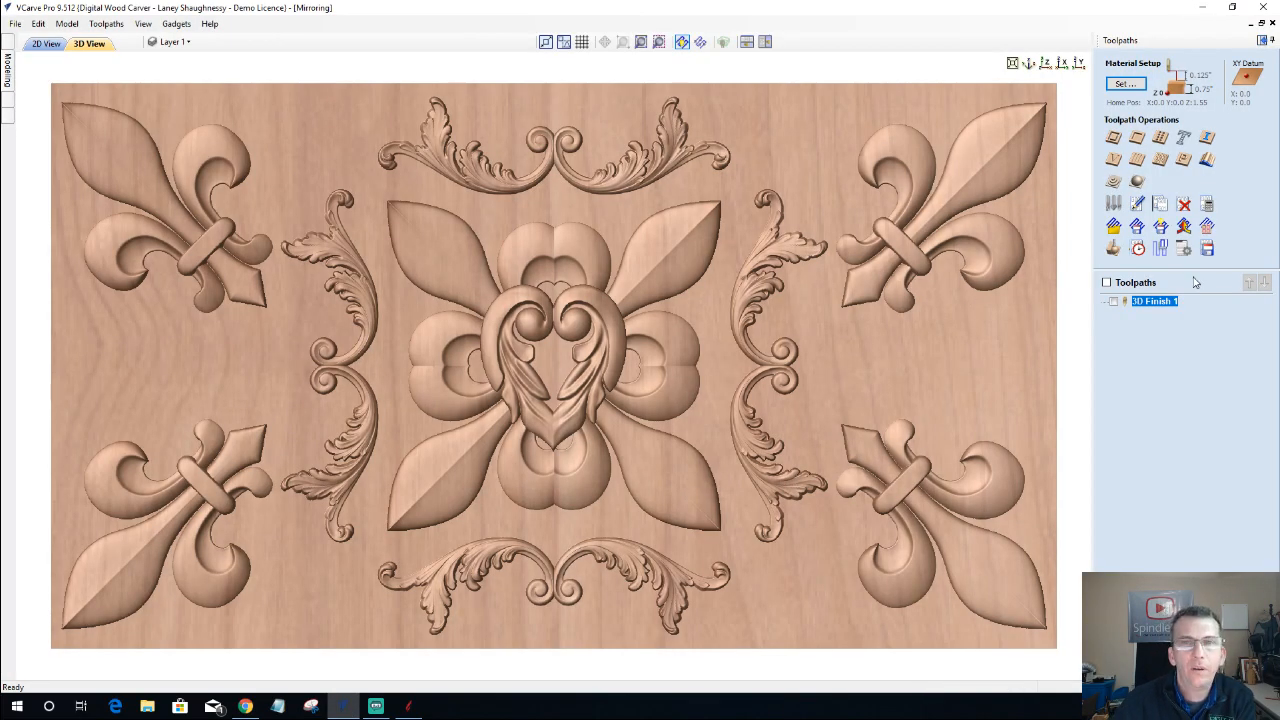
scroll(846, 311, "down", 1)
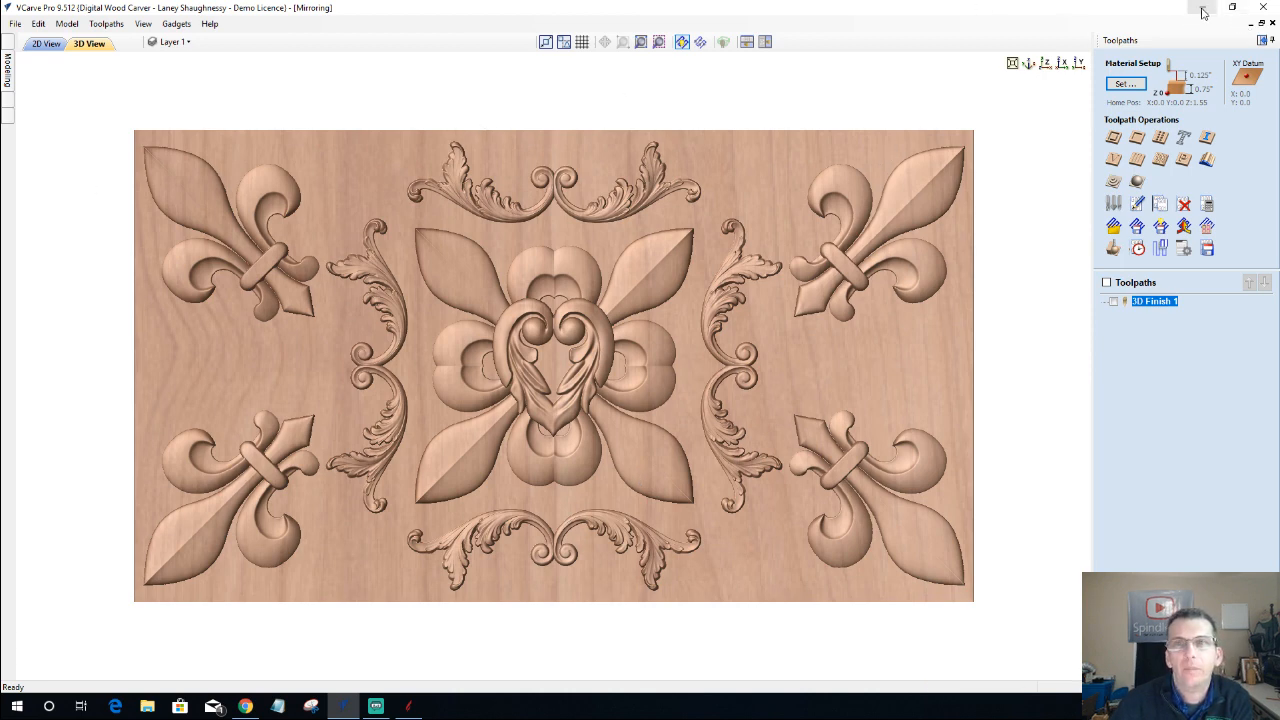
left_click(1261, 40)
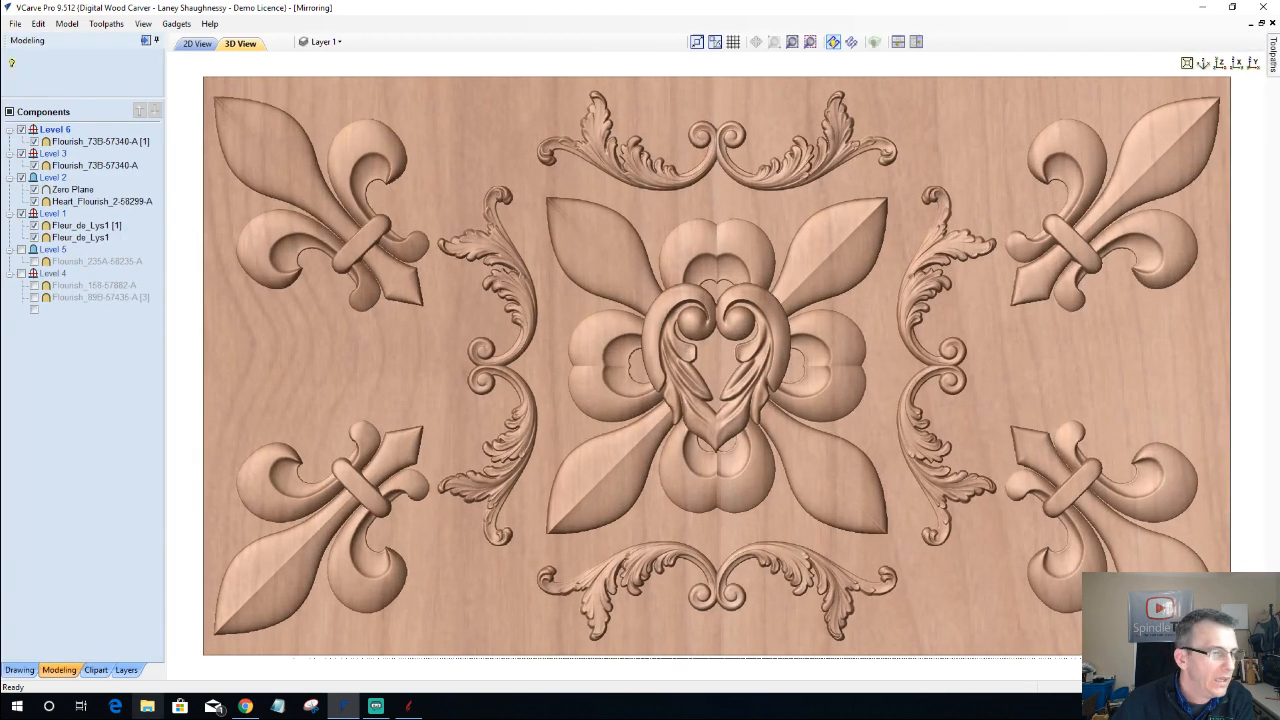
- Open the Desktop folder in File Explorer and cut the Mirrored_WallArt file
left_click(148, 711)
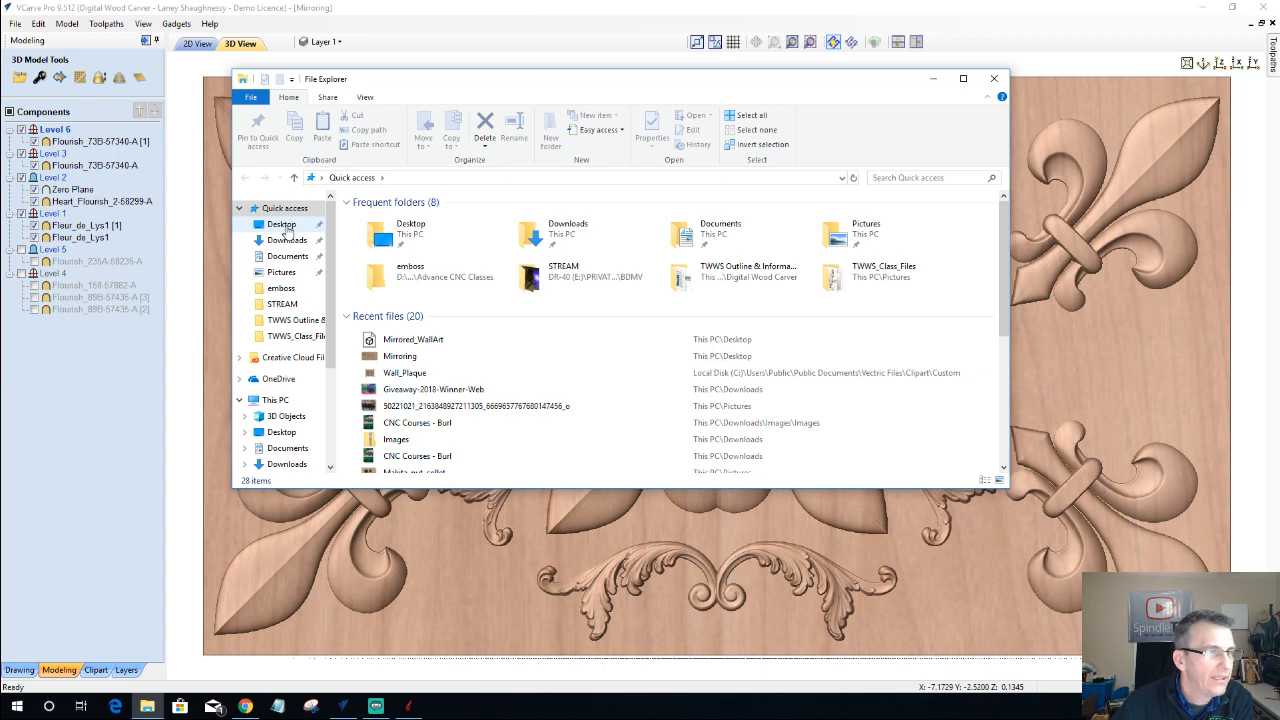
left_click(283, 226)
scroll(684, 368, "down", 3)
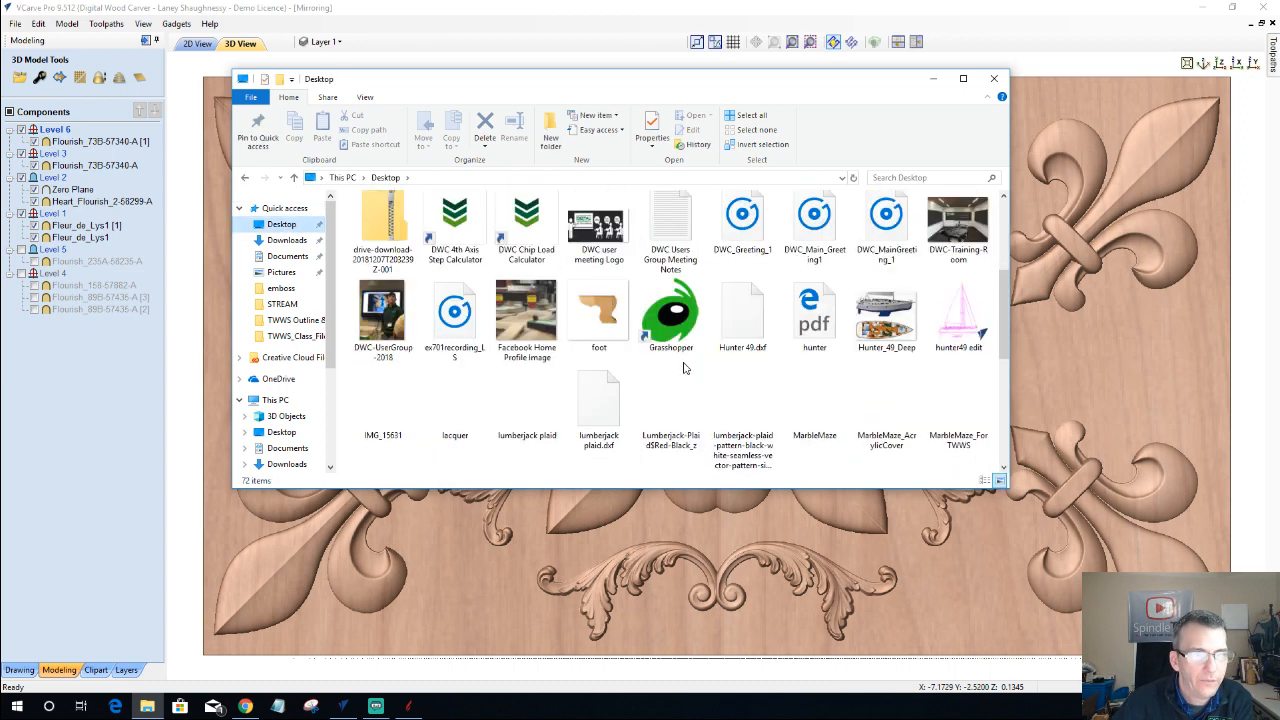
scroll(684, 368, "down", 1)
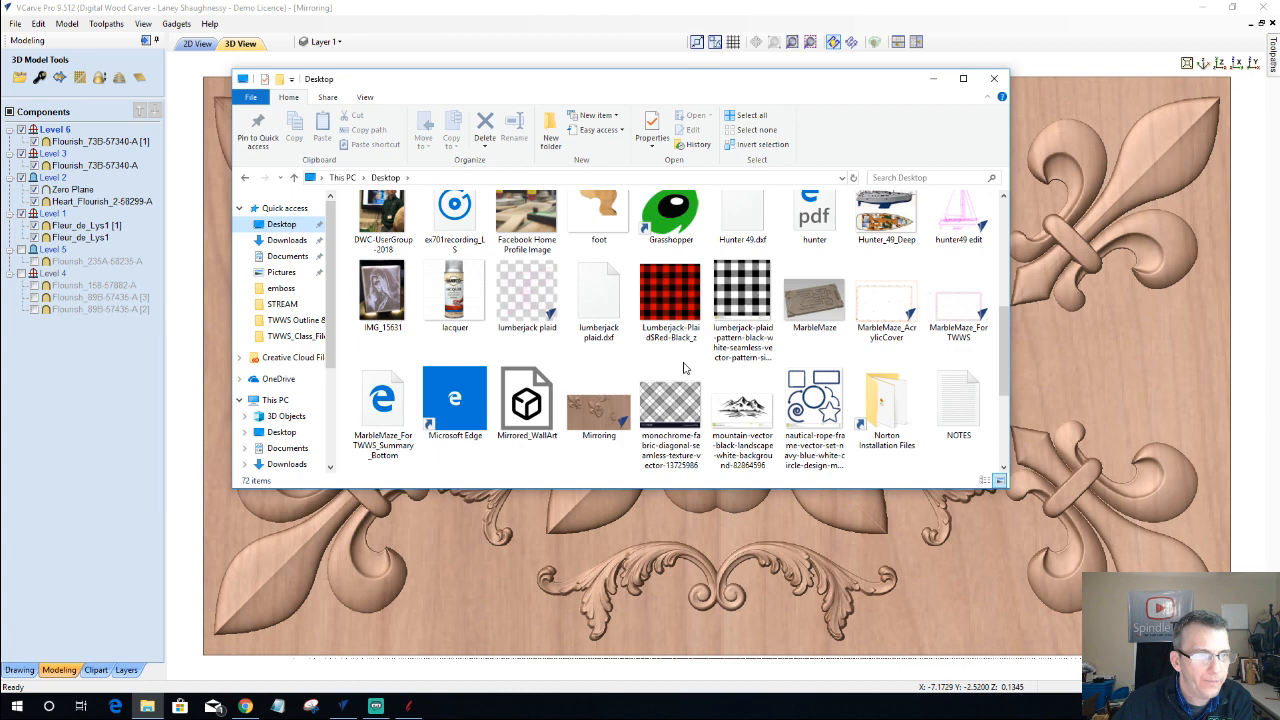
left_click(527, 408)
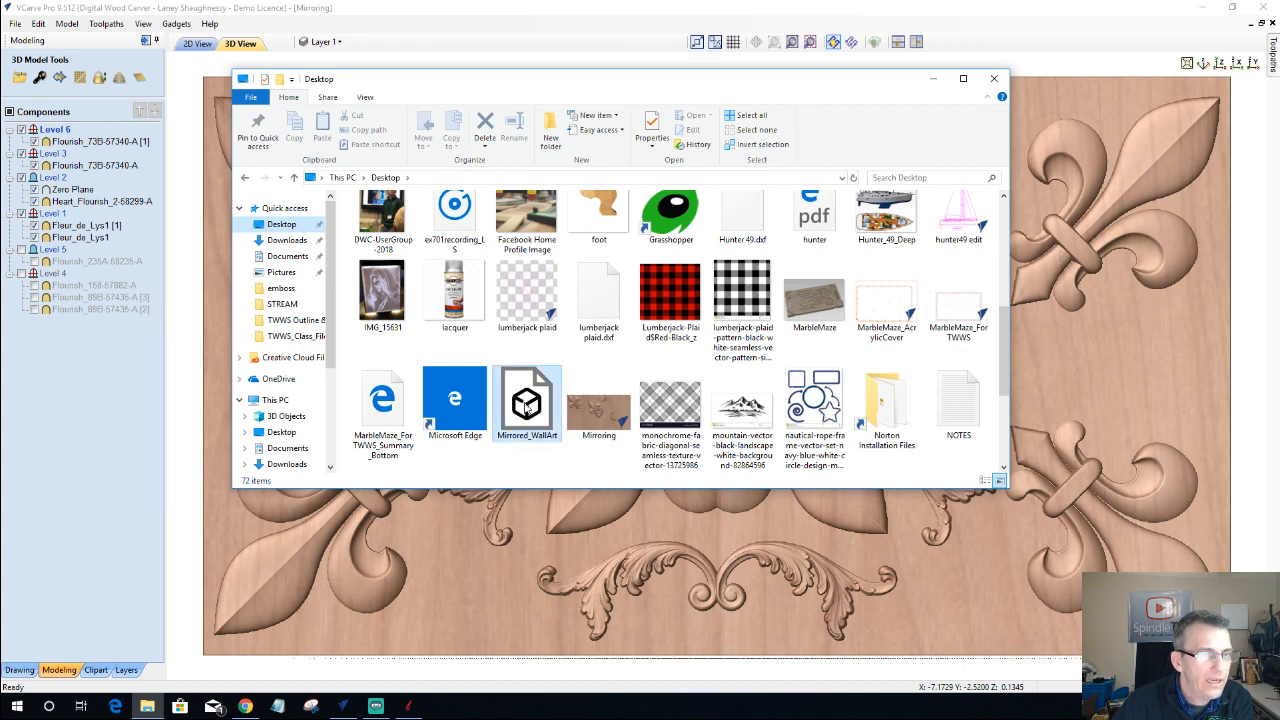
right_click(527, 408)
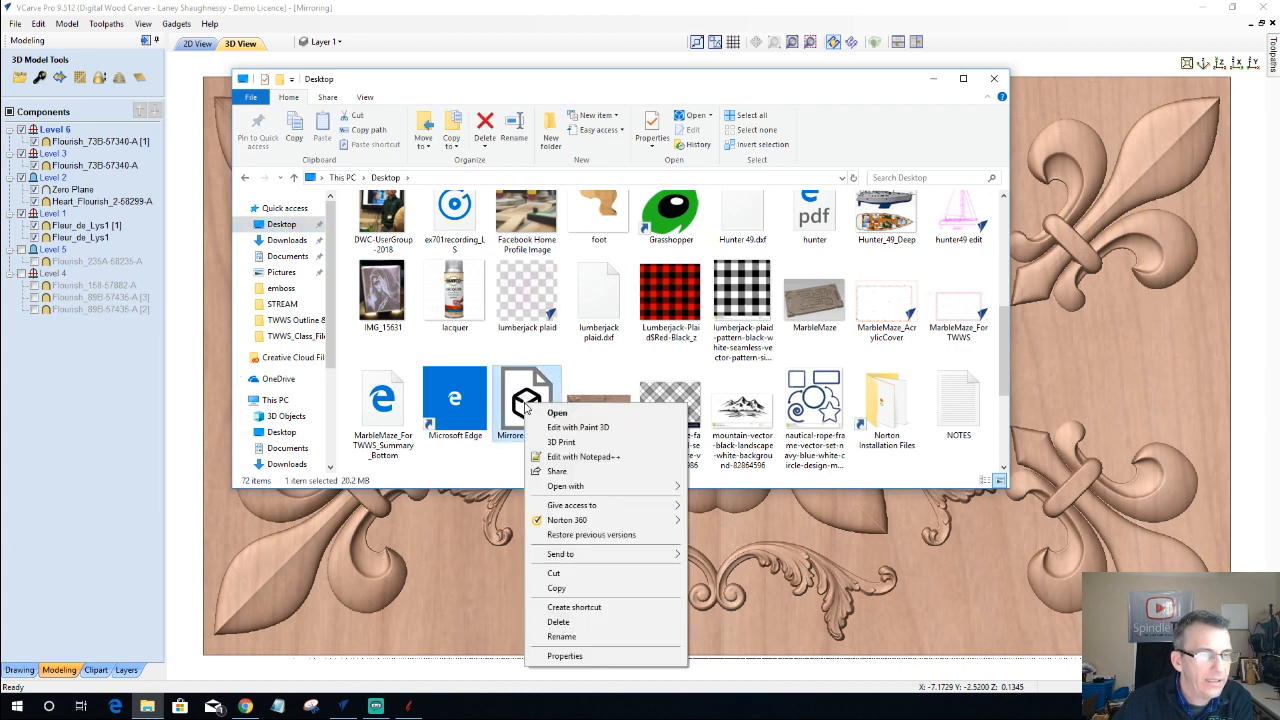
left_click(549, 576)
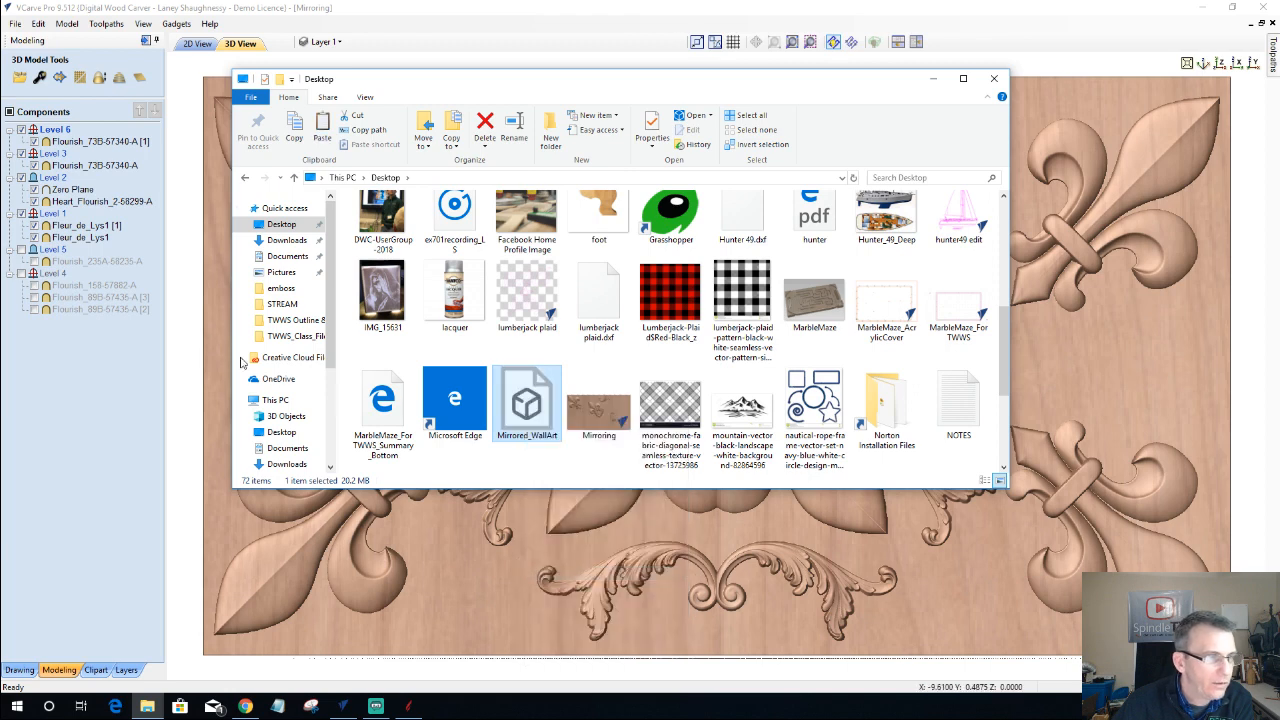
- Paste the cut Mirrored_WallArt file into C:\Users\Public\Public Documents\Vectric Files\Clipart\Custom
left_click(272, 400)
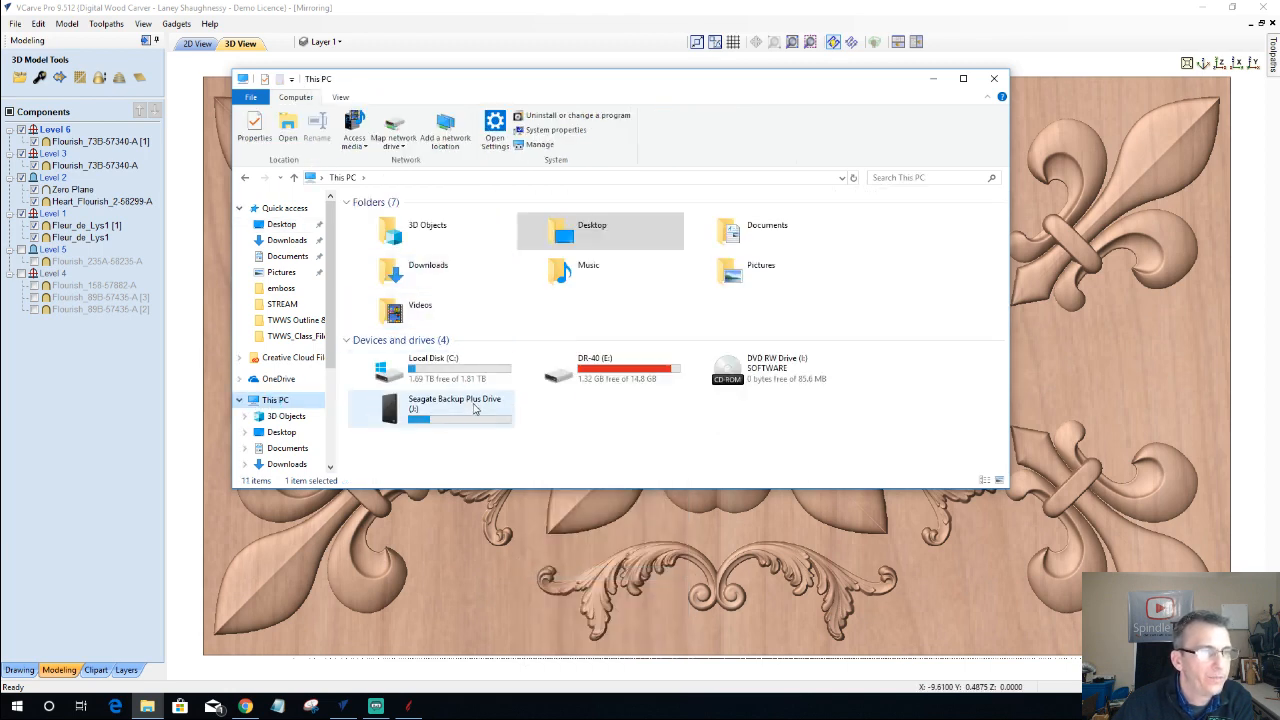
double_click(437, 369)
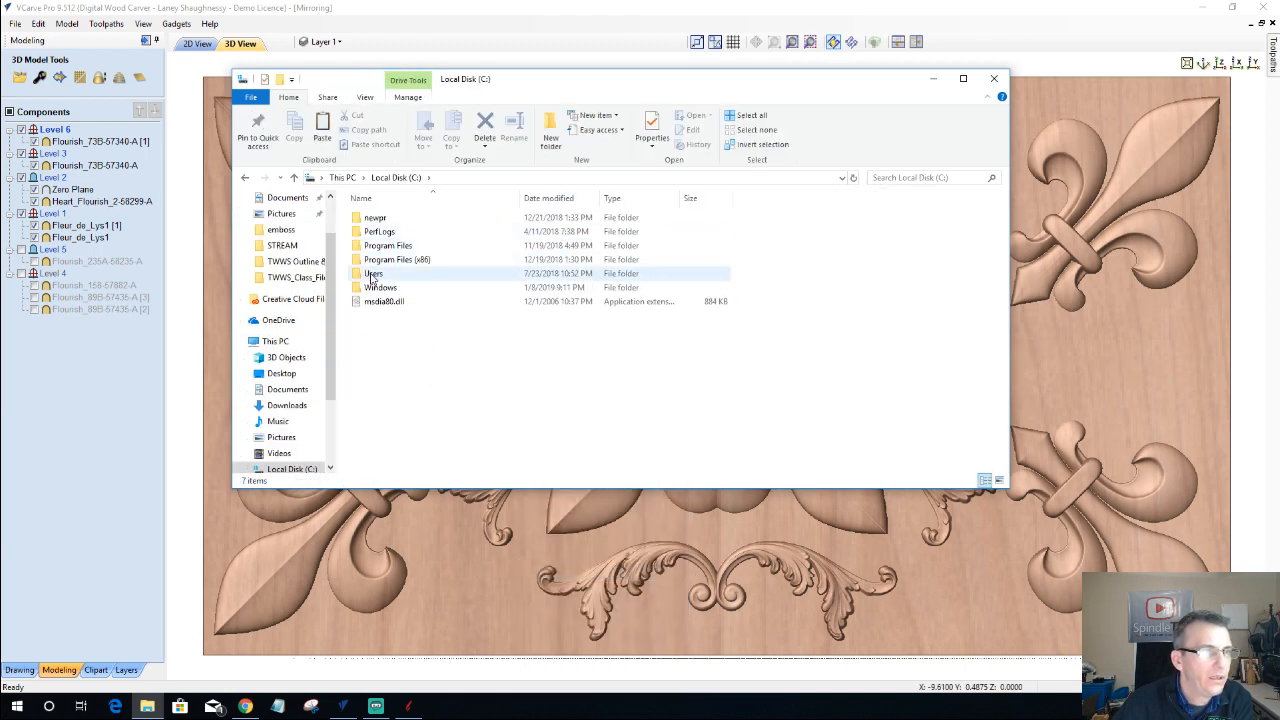
double_click(376, 276)
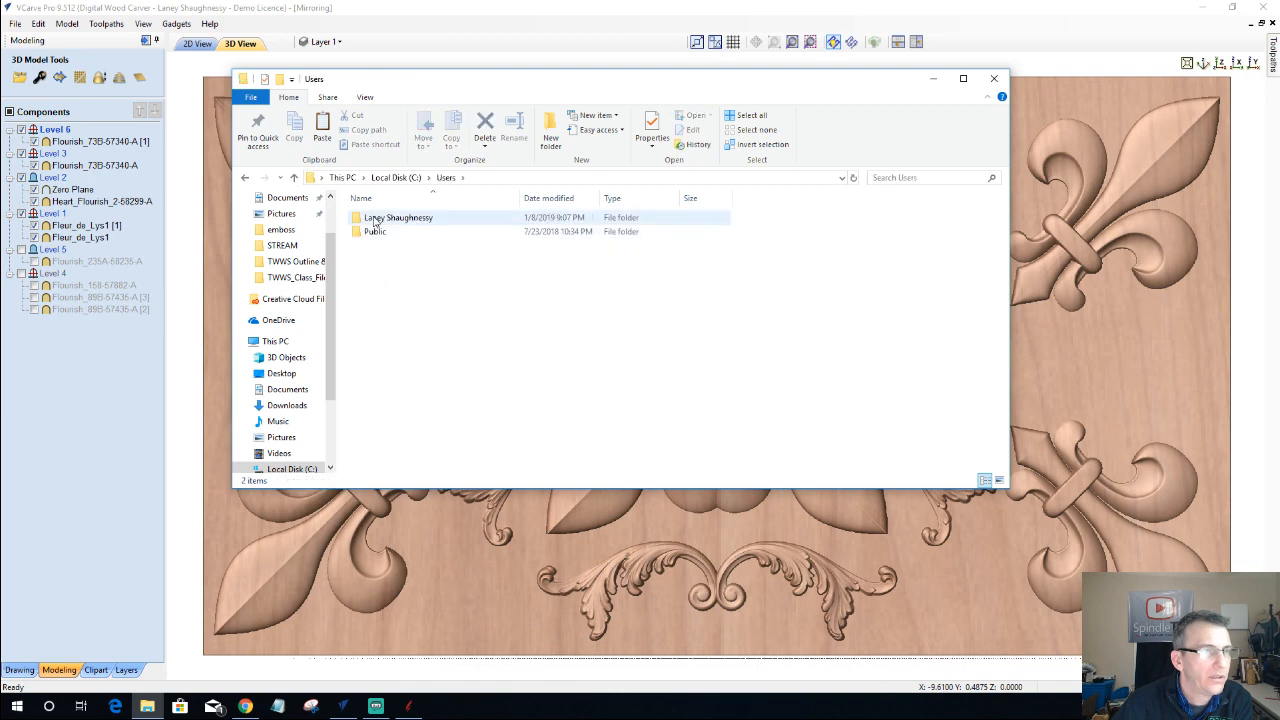
double_click(384, 231)
double_click(390, 218)
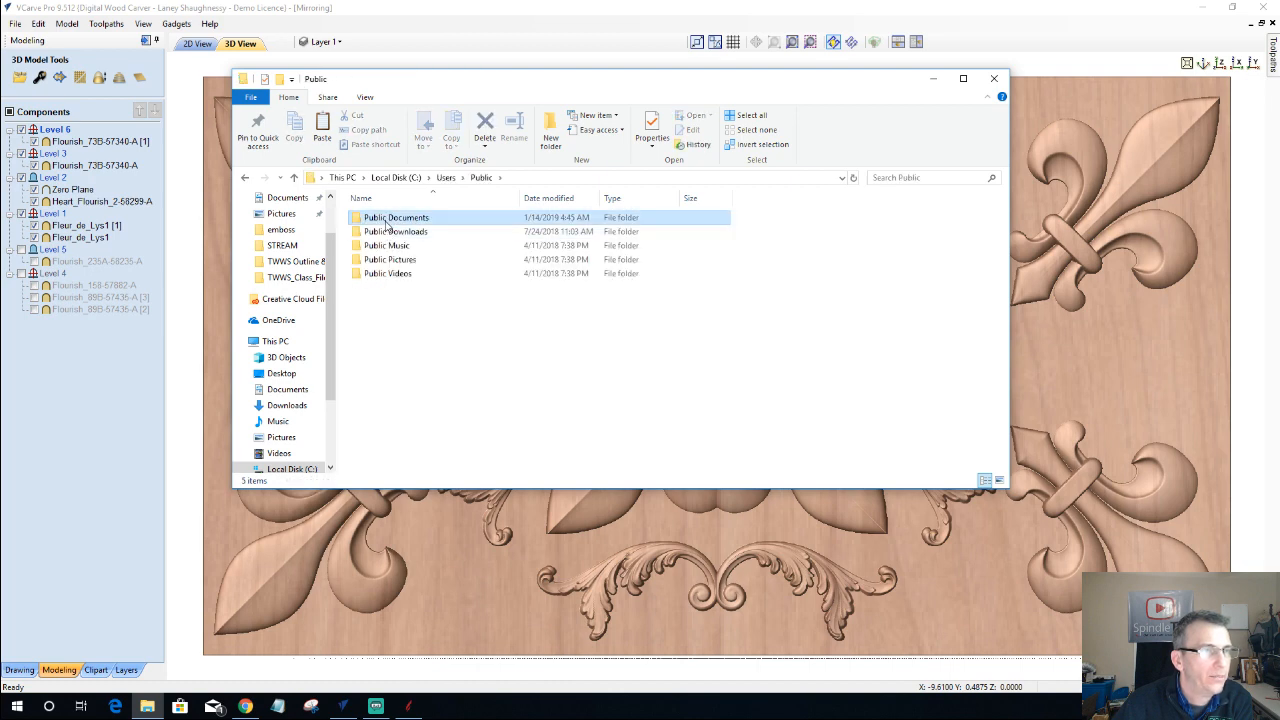
double_click(388, 249)
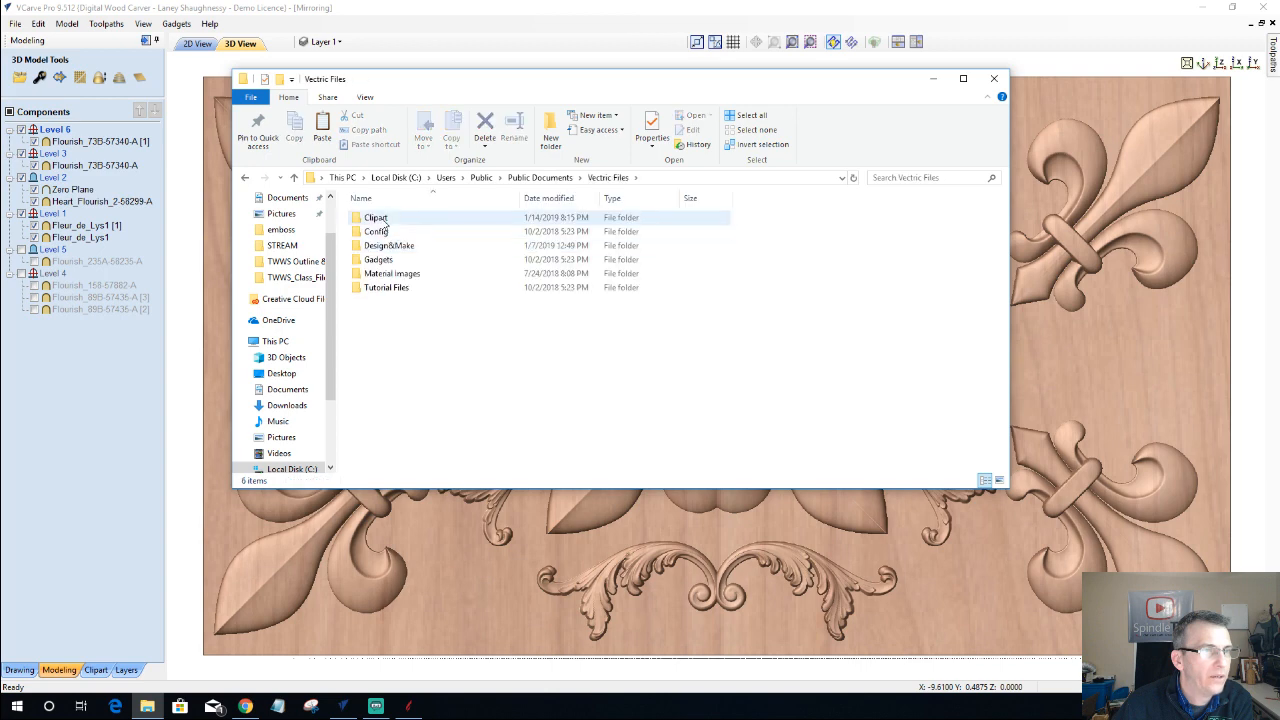
double_click(380, 218)
double_click(385, 273)
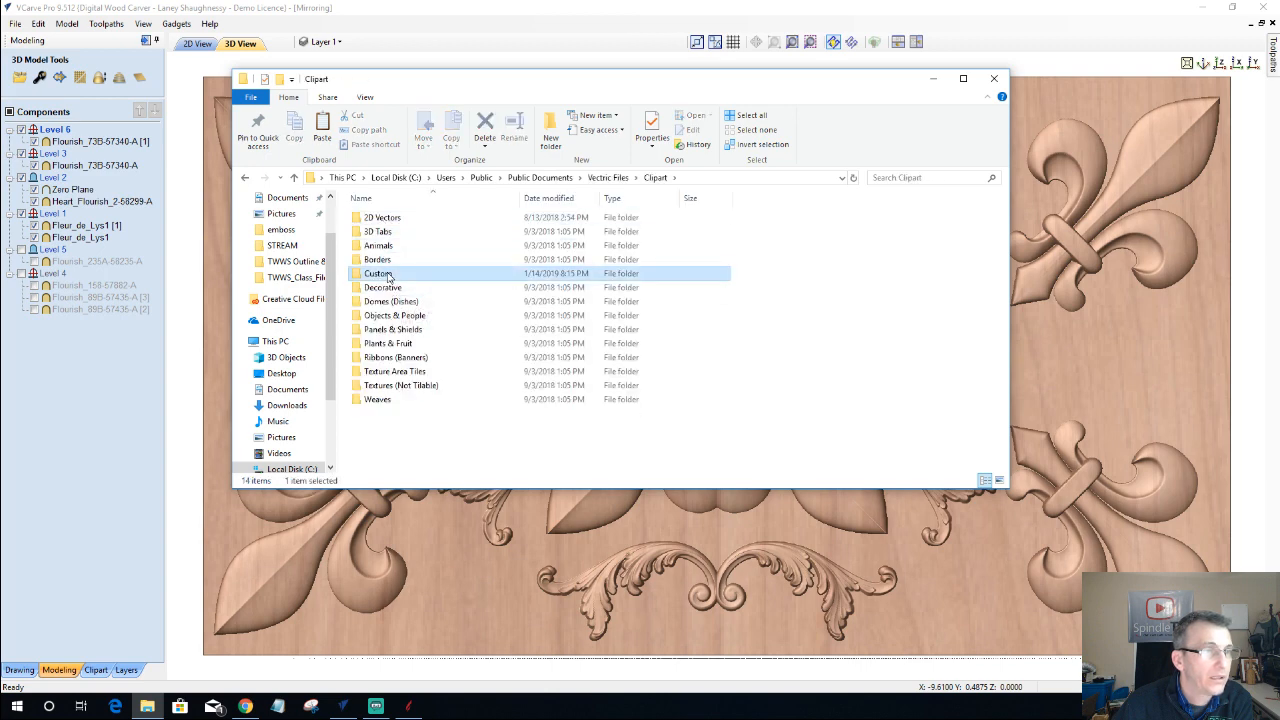
right_click(390, 287)
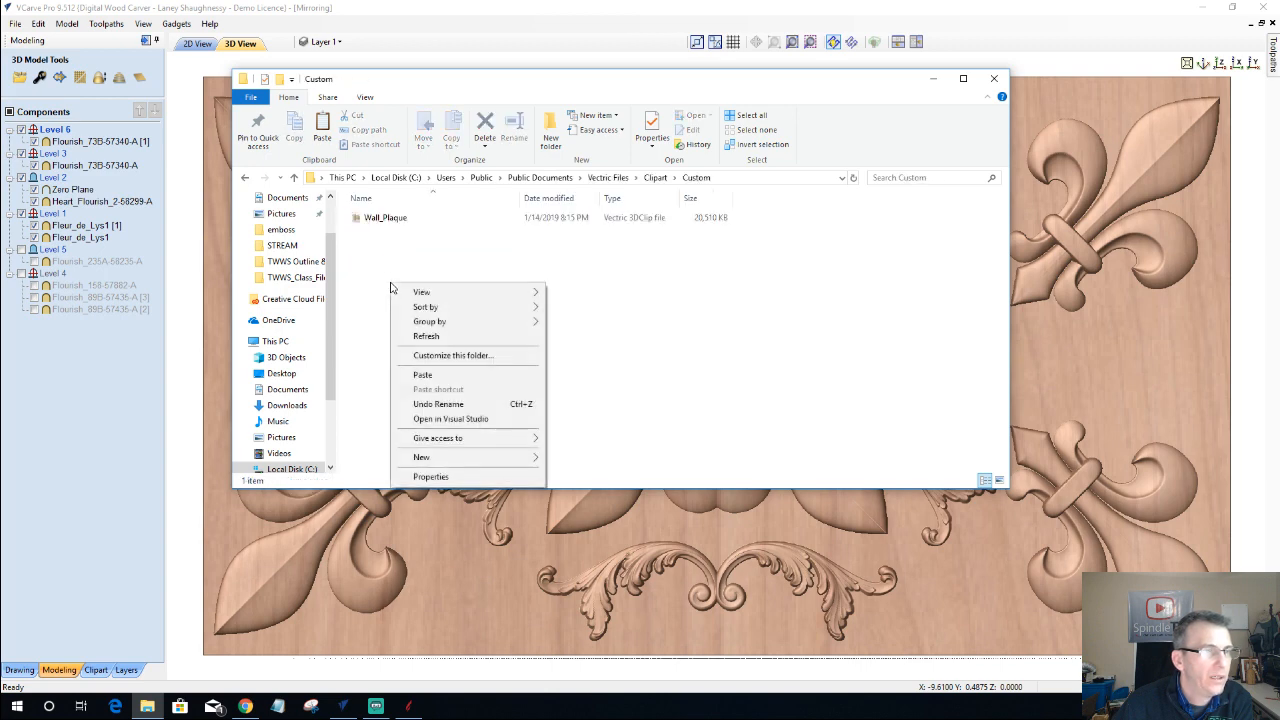
left_click(426, 375)
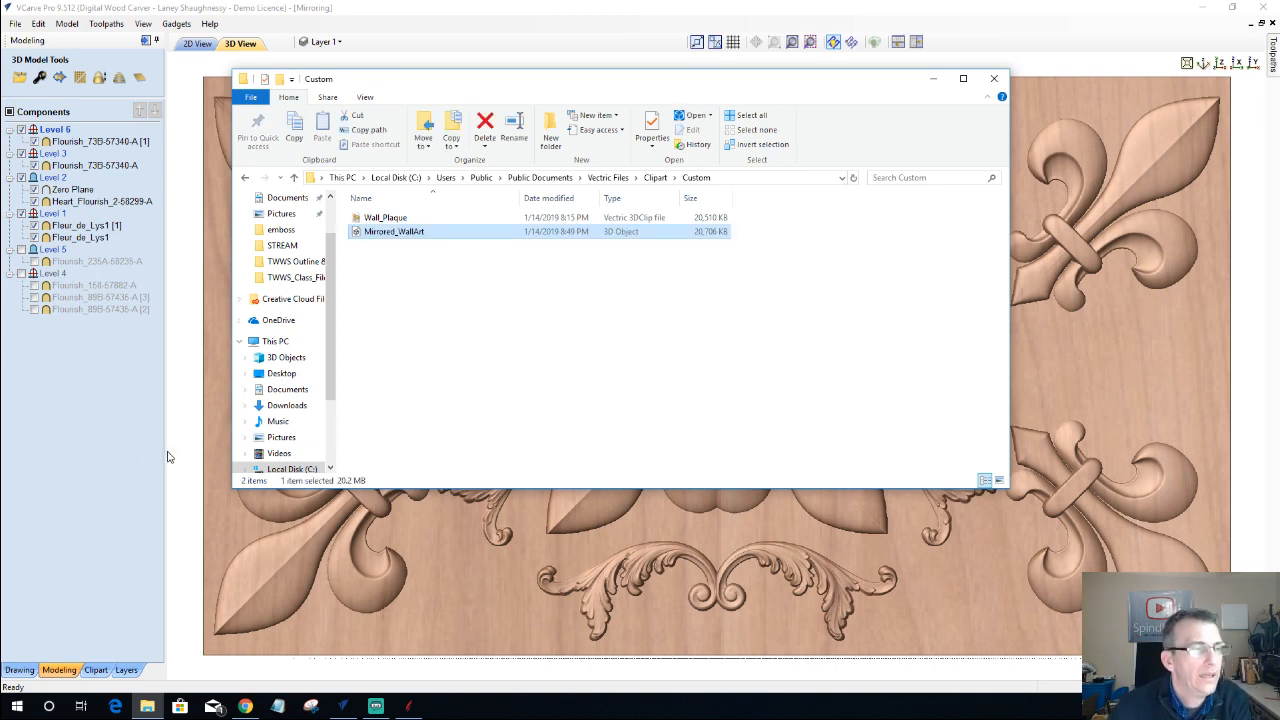
- Return to VCarve Pro, look at the clipart library and close the Mirroring file
left_click(118, 456)
left_click(96, 670)
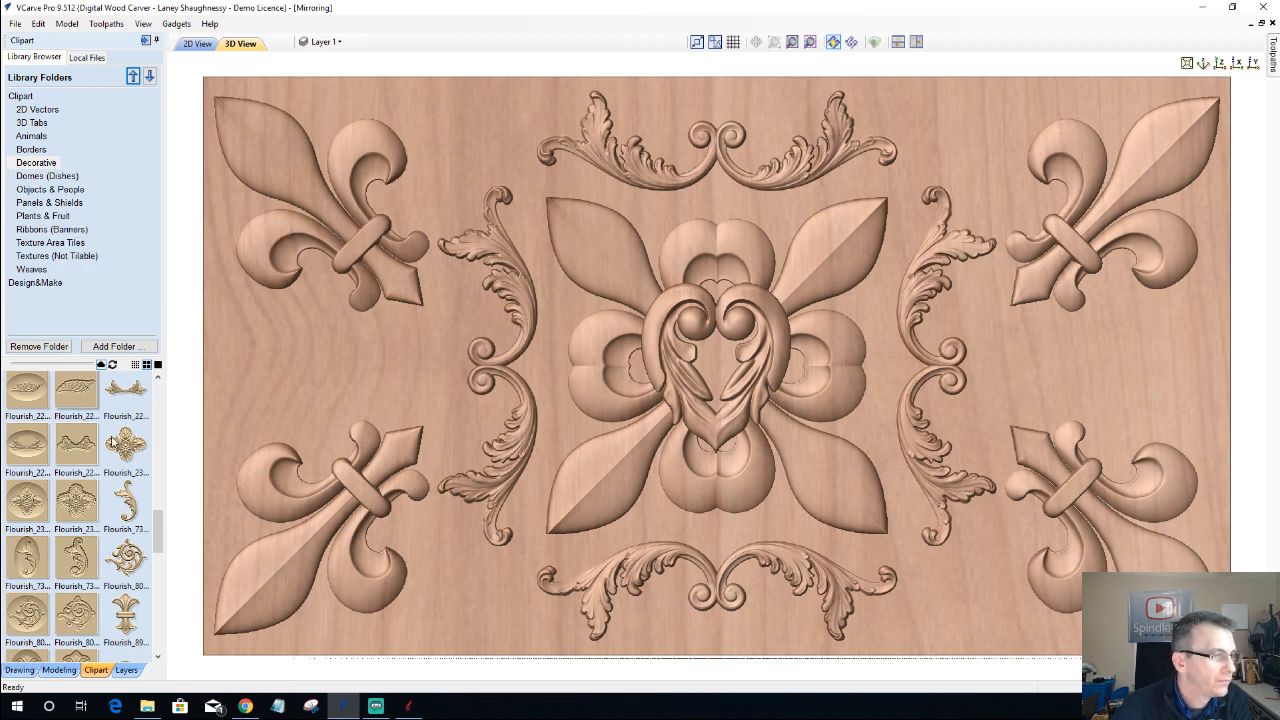
left_click(60, 670)
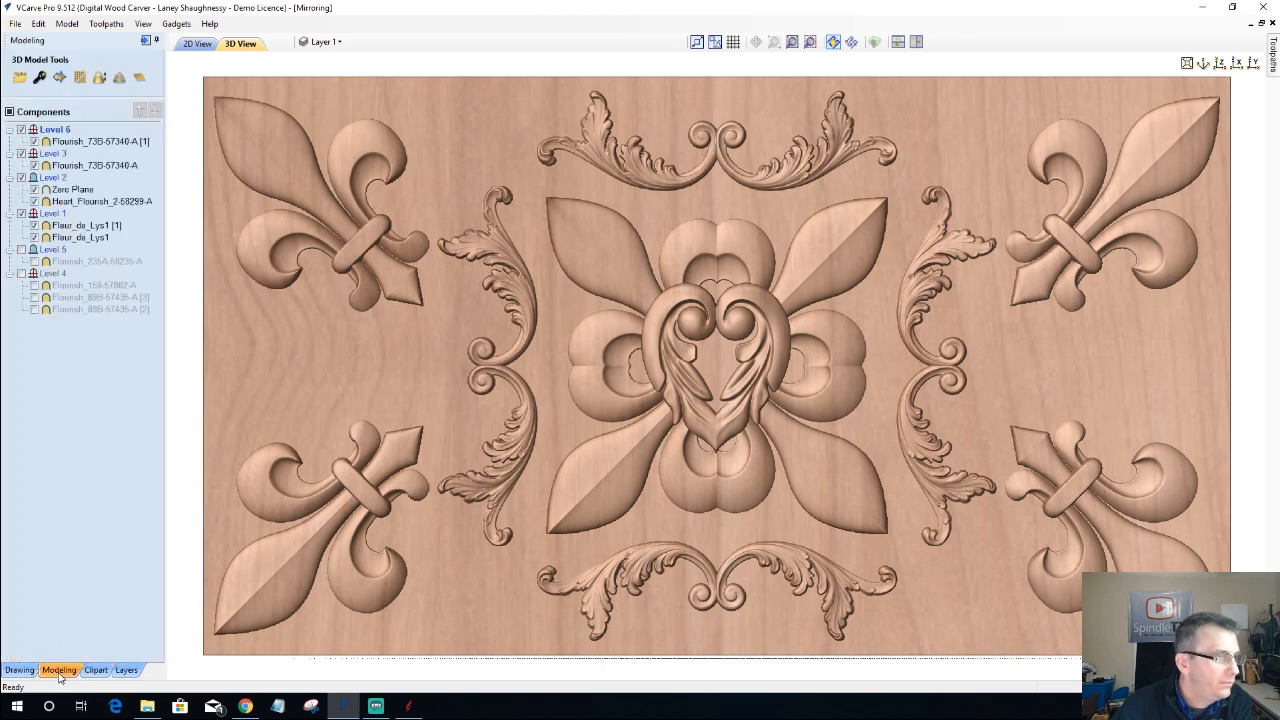
left_click(14, 24)
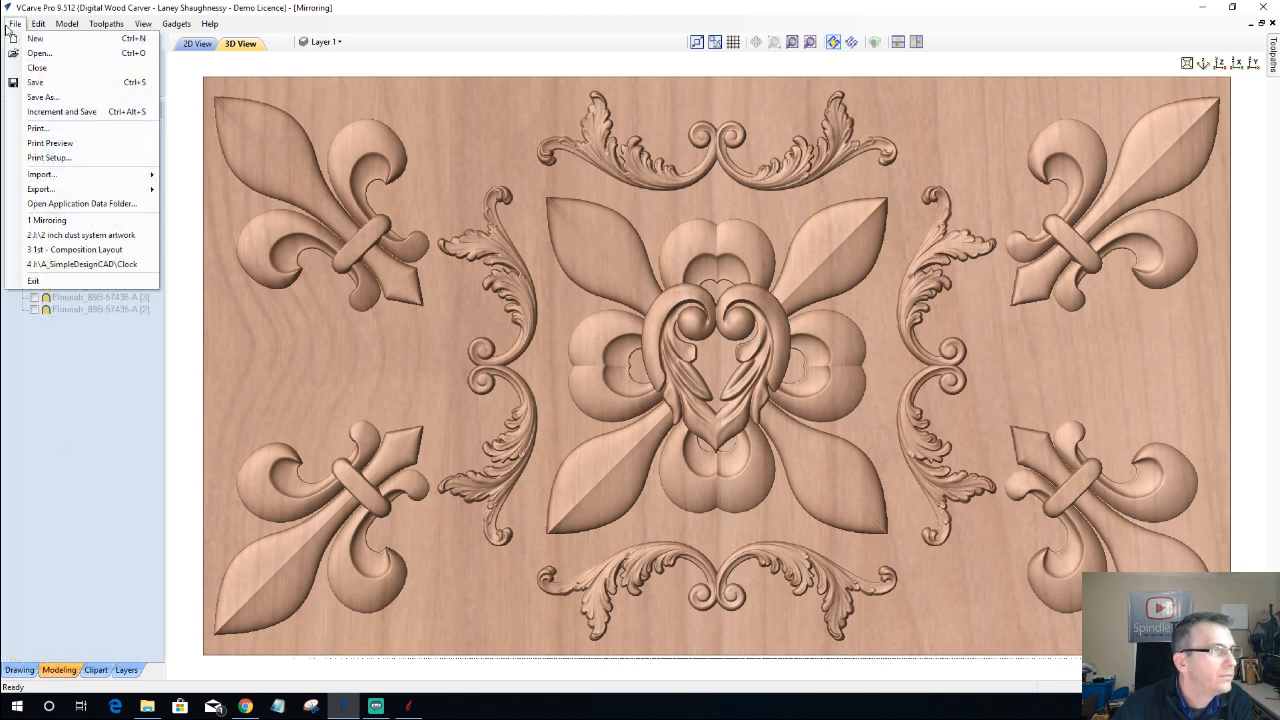
left_click(35, 68)
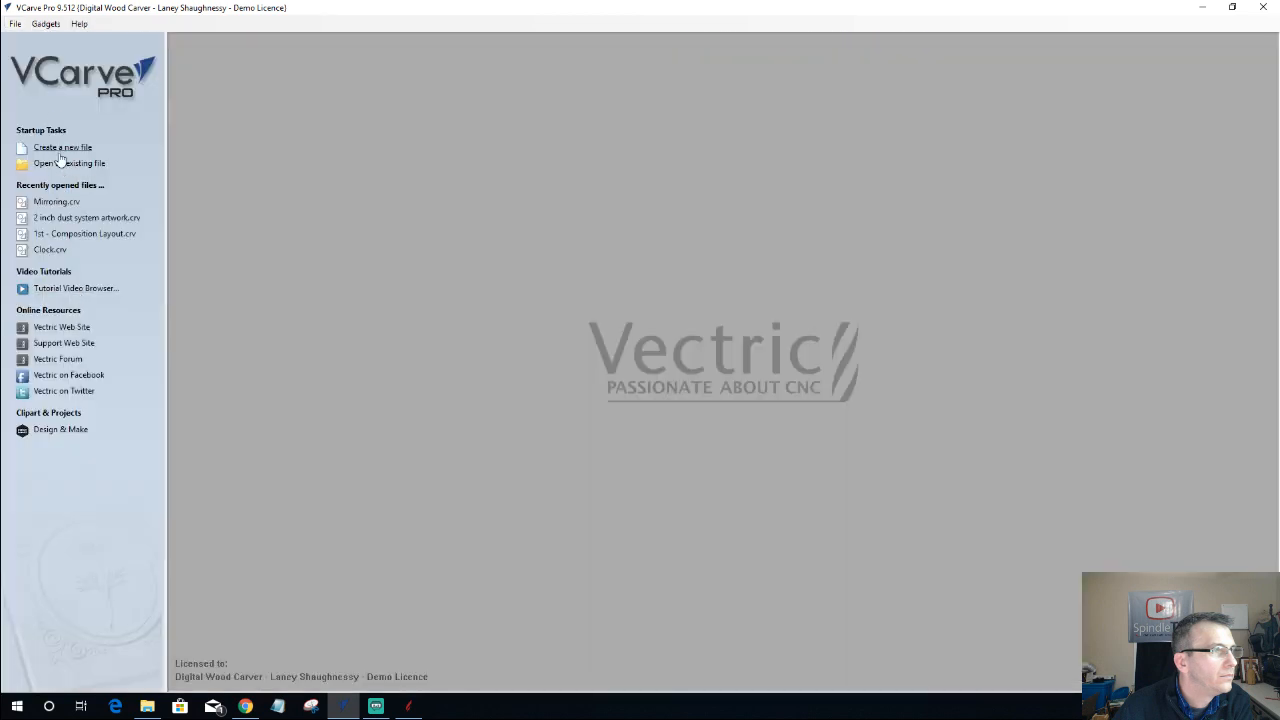
- Reopen the recent Mirroring.crv file and show the clipart library
left_click(57, 203)
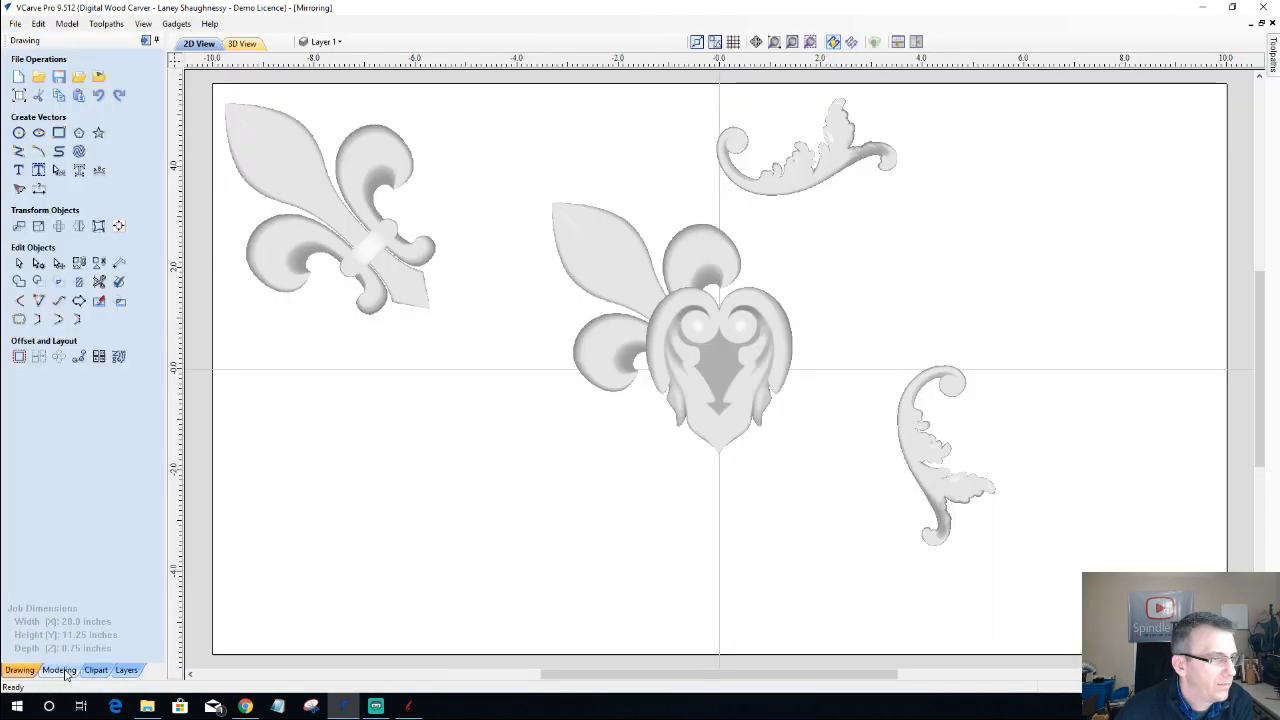
left_click(96, 669)
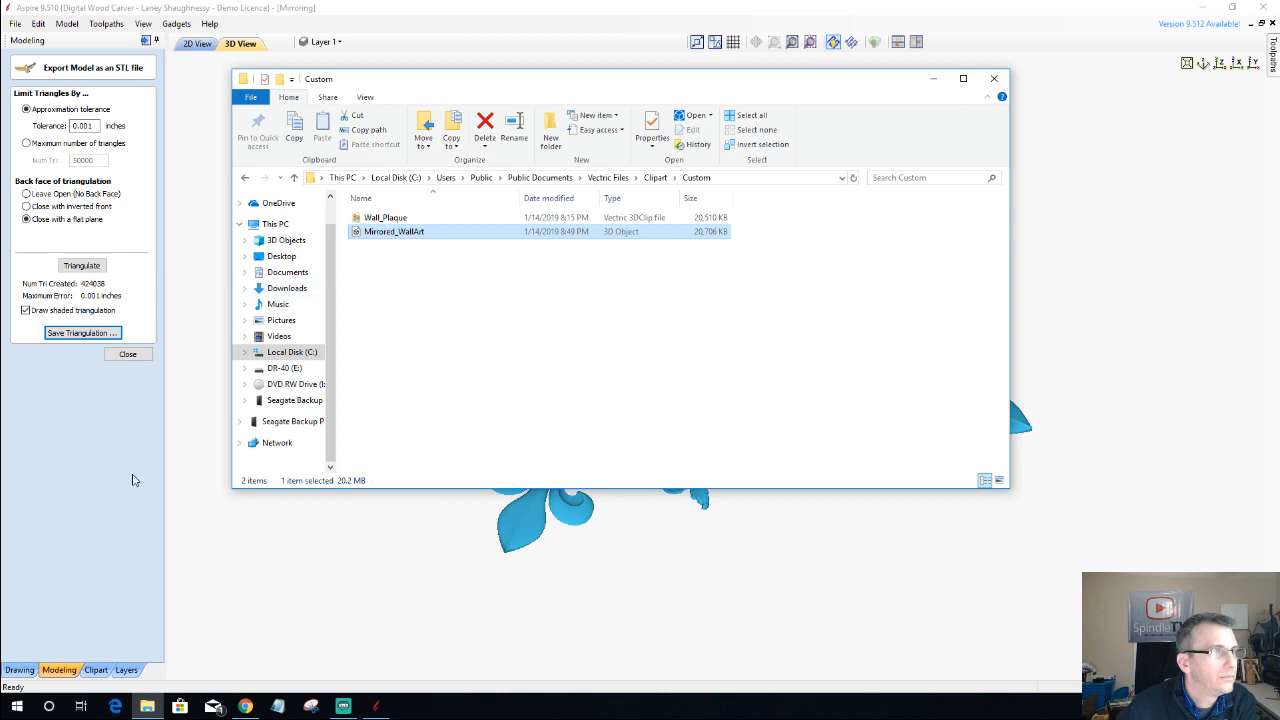
- Launch VCarve Pro 9.5 from the installed programs and minimize the File Explorer window showing the Custom folder
left_click(17, 706)
scroll(70, 463, "down", 10)
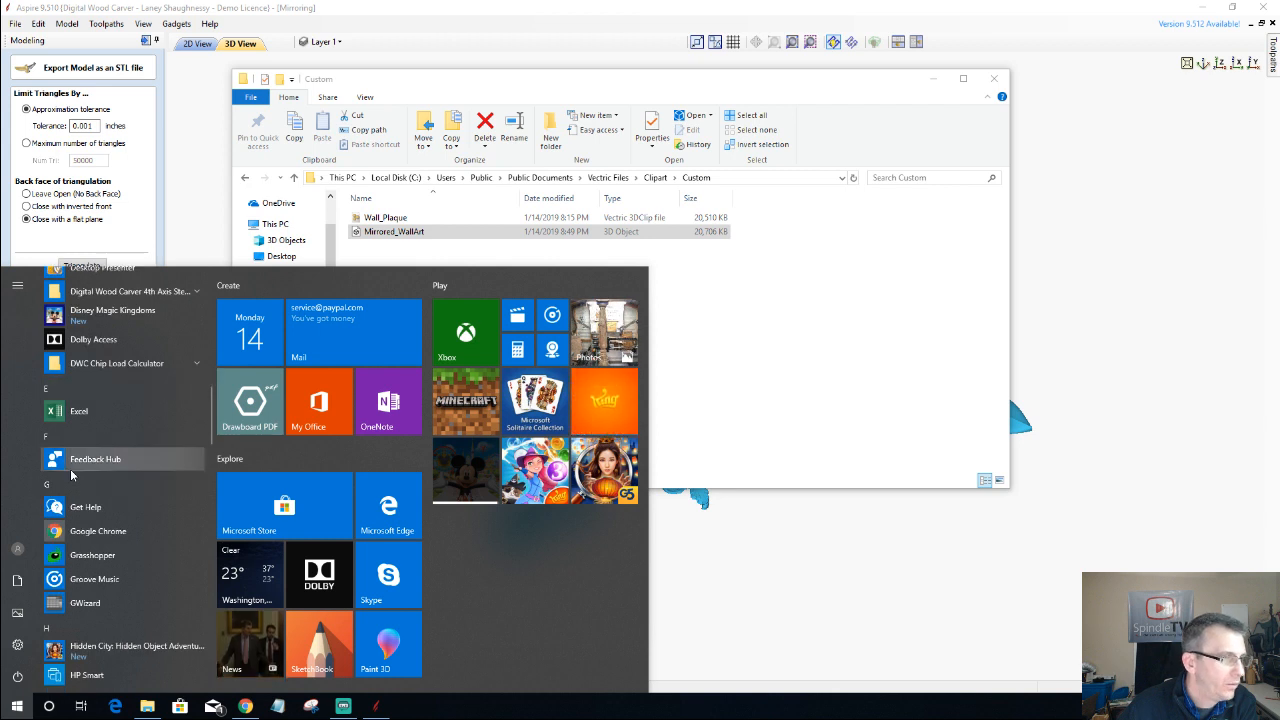
scroll(72, 480, "down", 10)
scroll(75, 495, "down", 10)
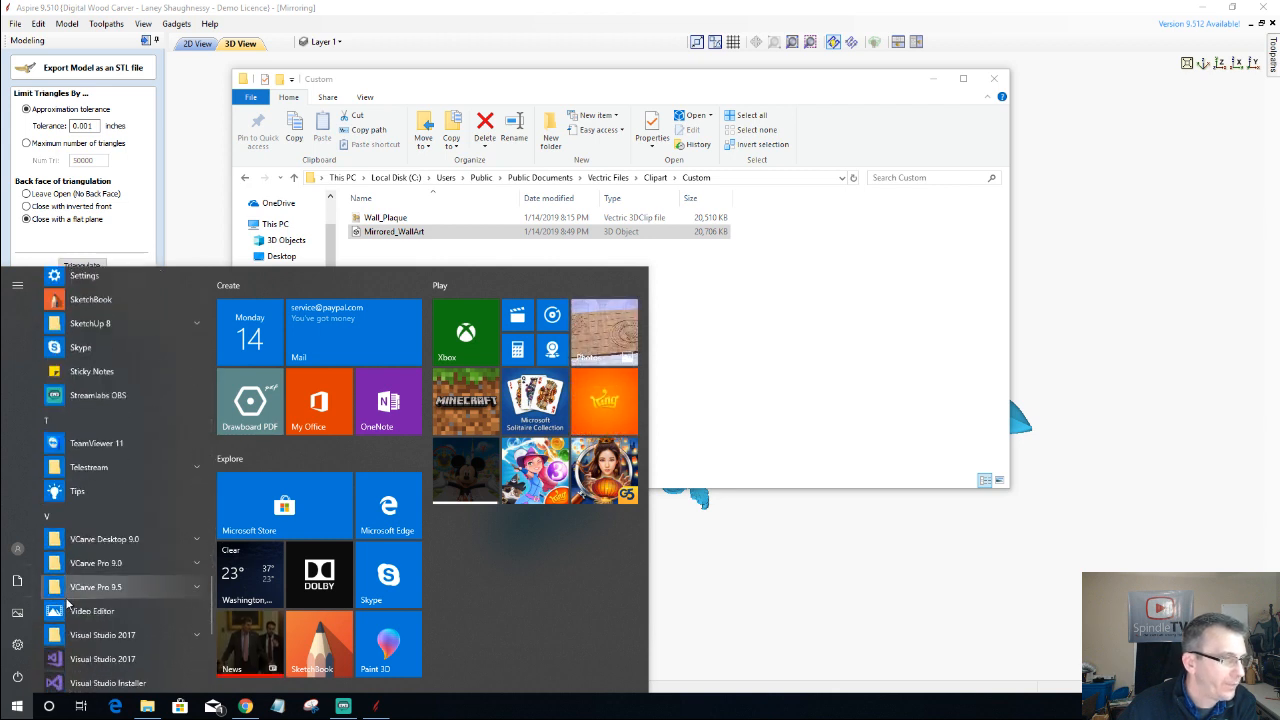
left_click(70, 594)
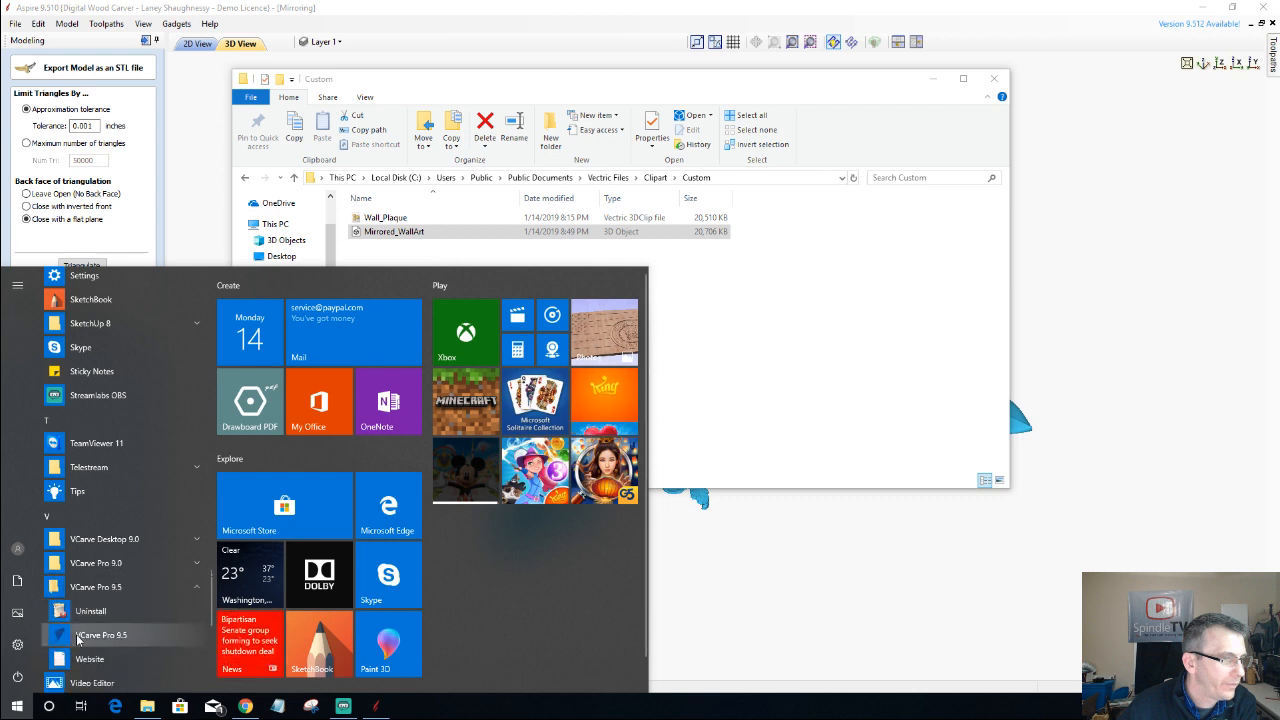
left_click(90, 635)
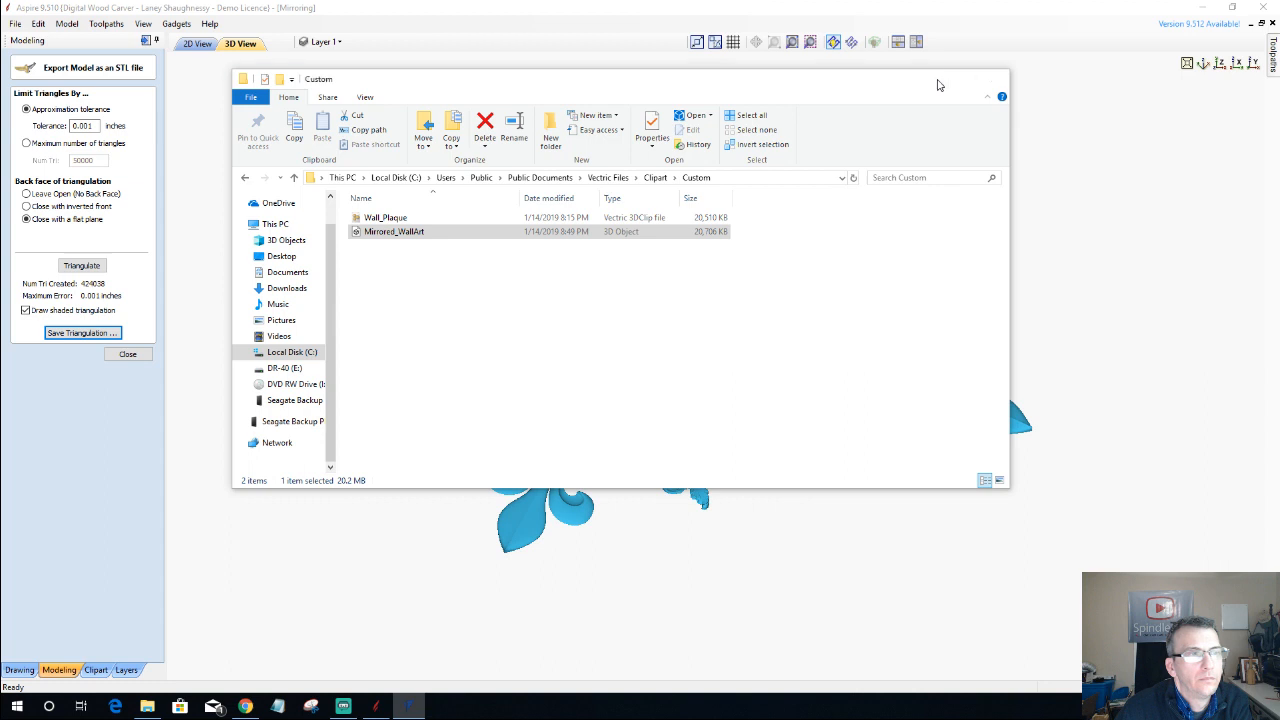
left_click(935, 80)
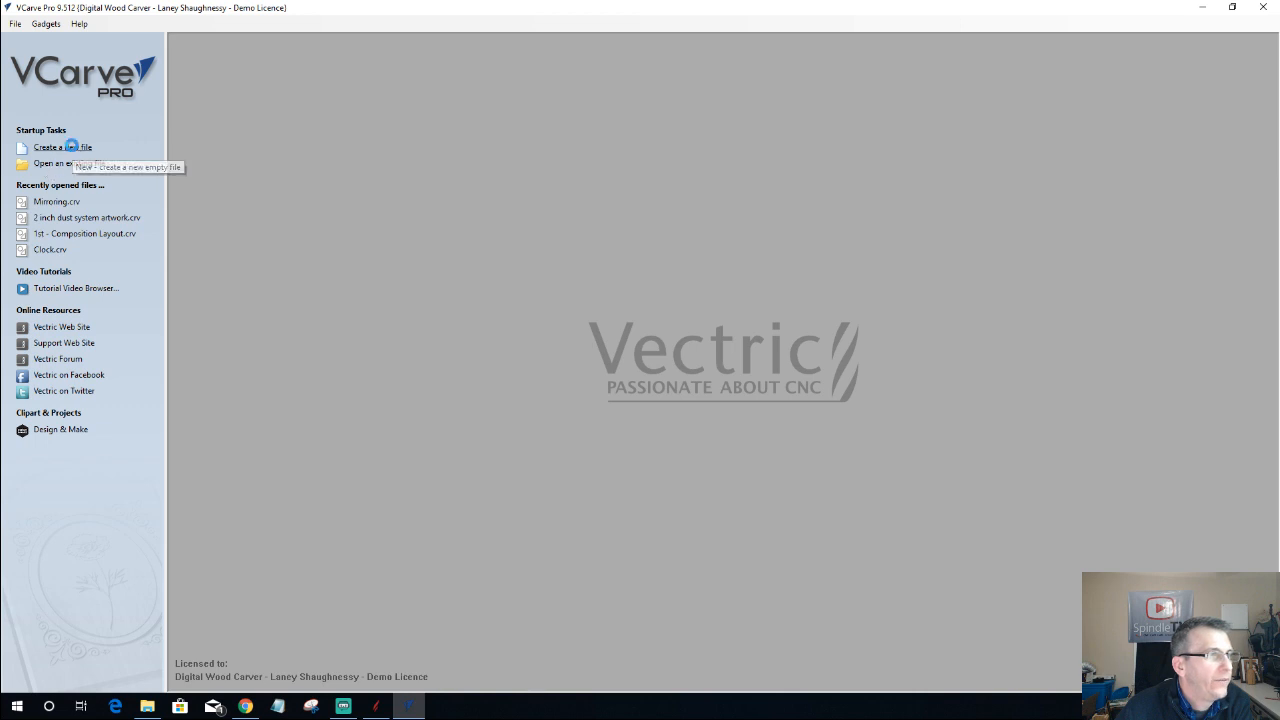
- Create a new file with the offered single-sided job setup and open the Custom folder in the clipart library
left_click(72, 147)
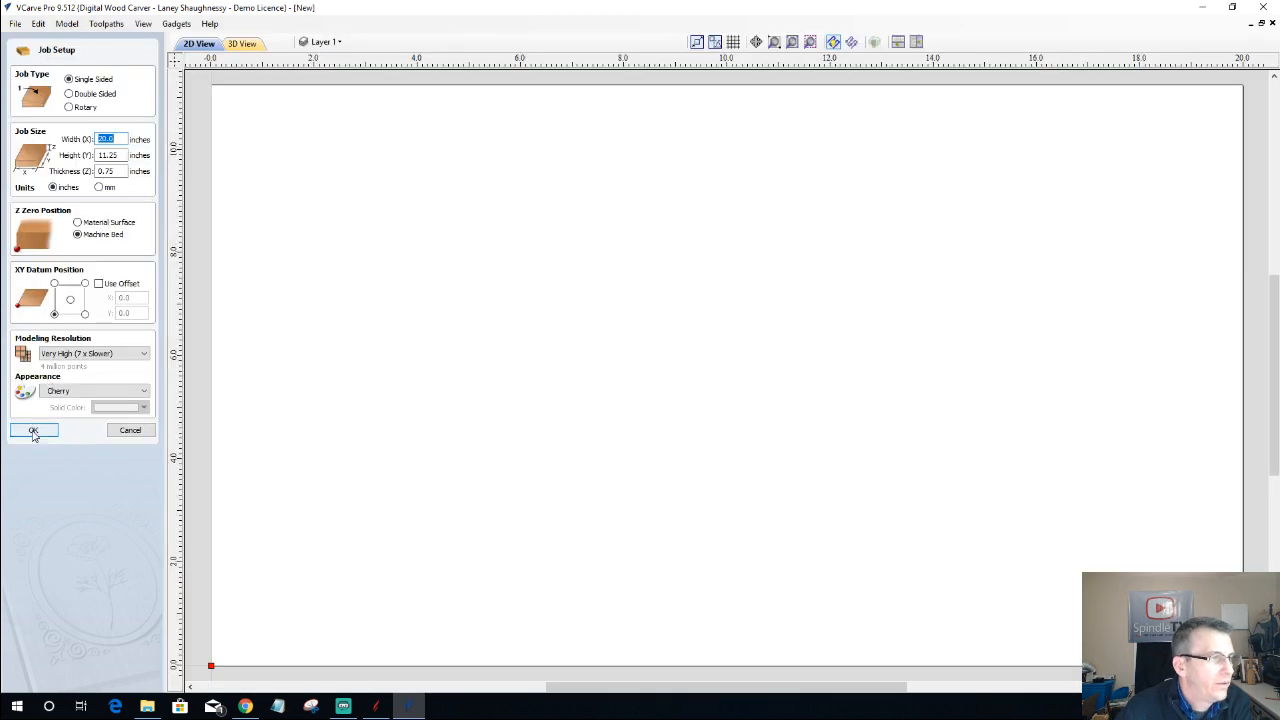
left_click(33, 431)
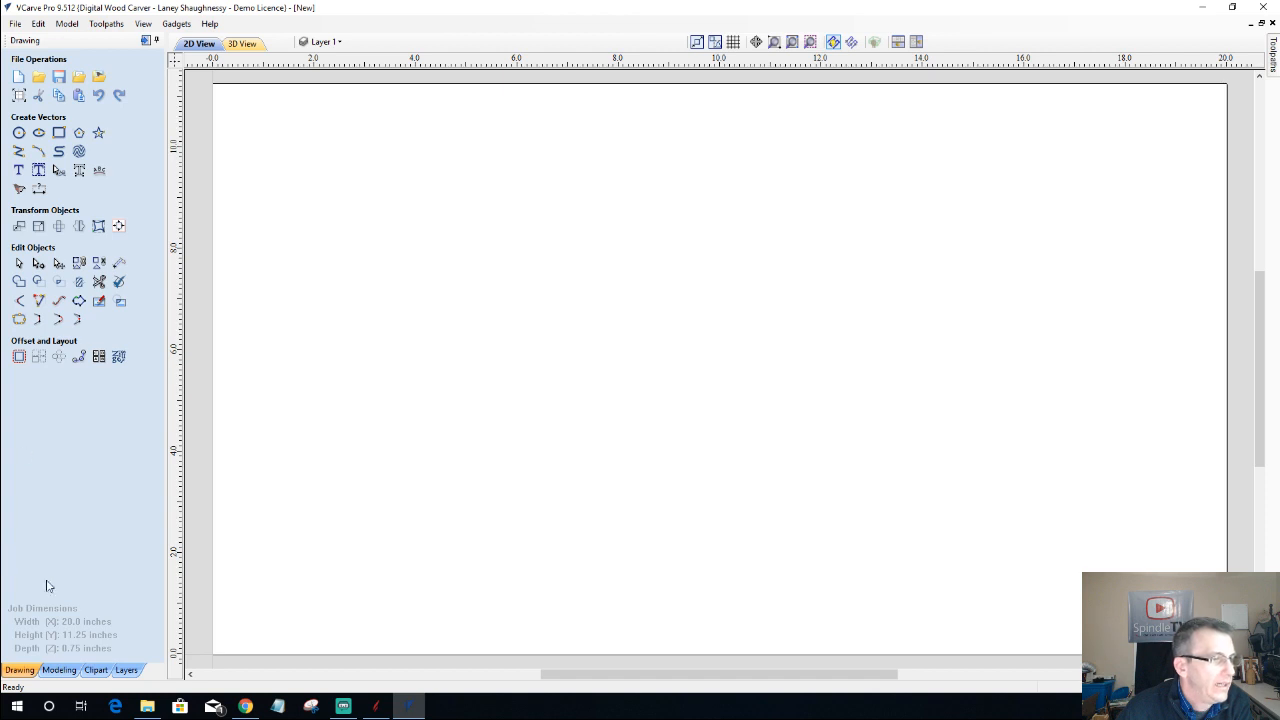
left_click(95, 670)
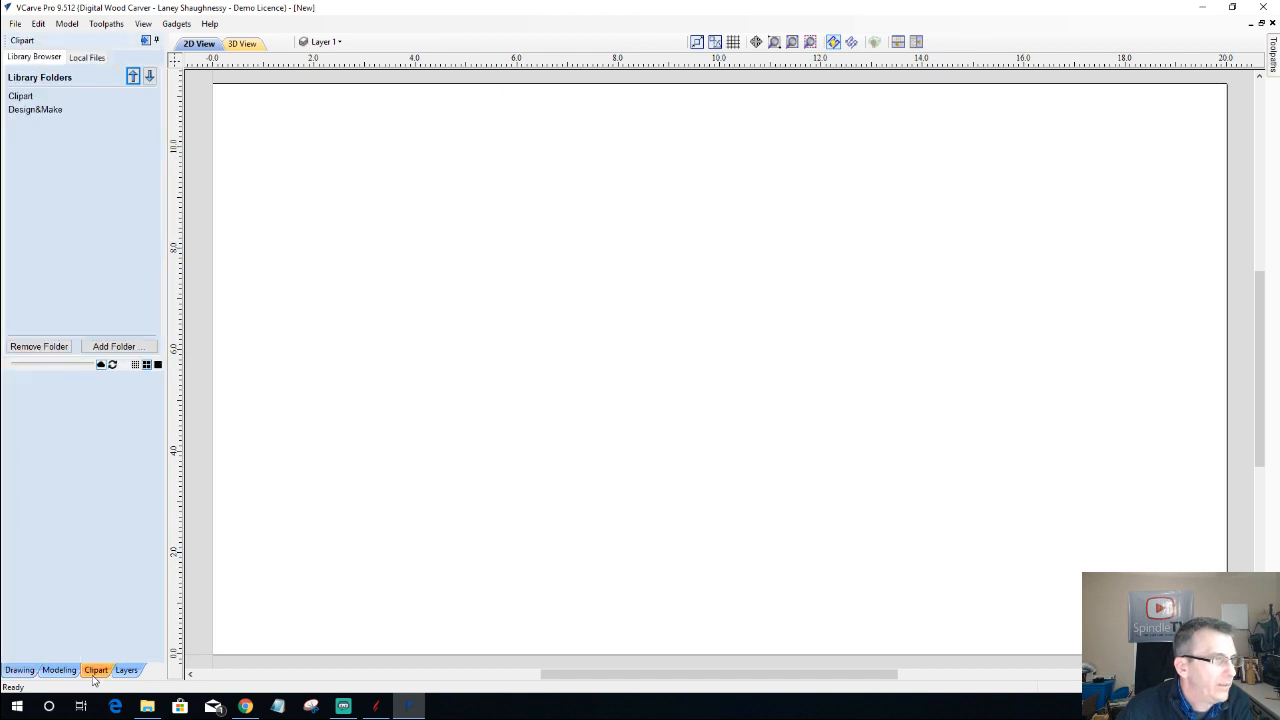
left_click(21, 96)
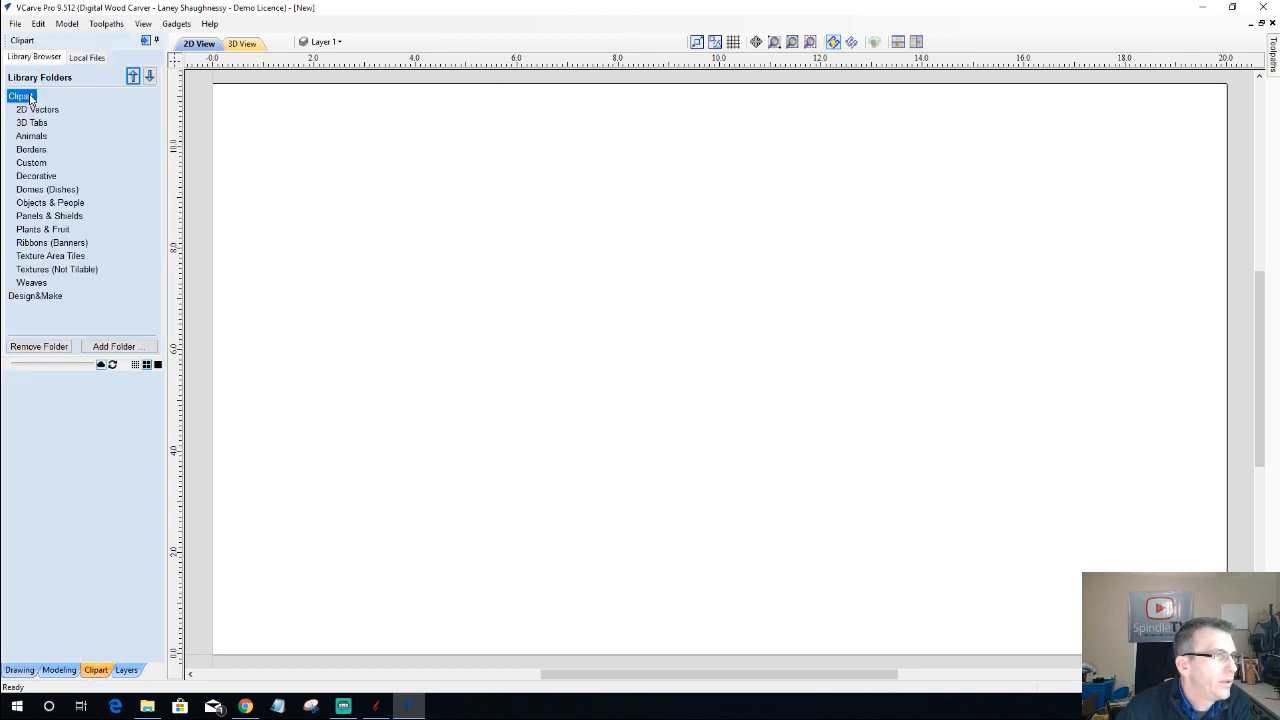
left_click(33, 163)
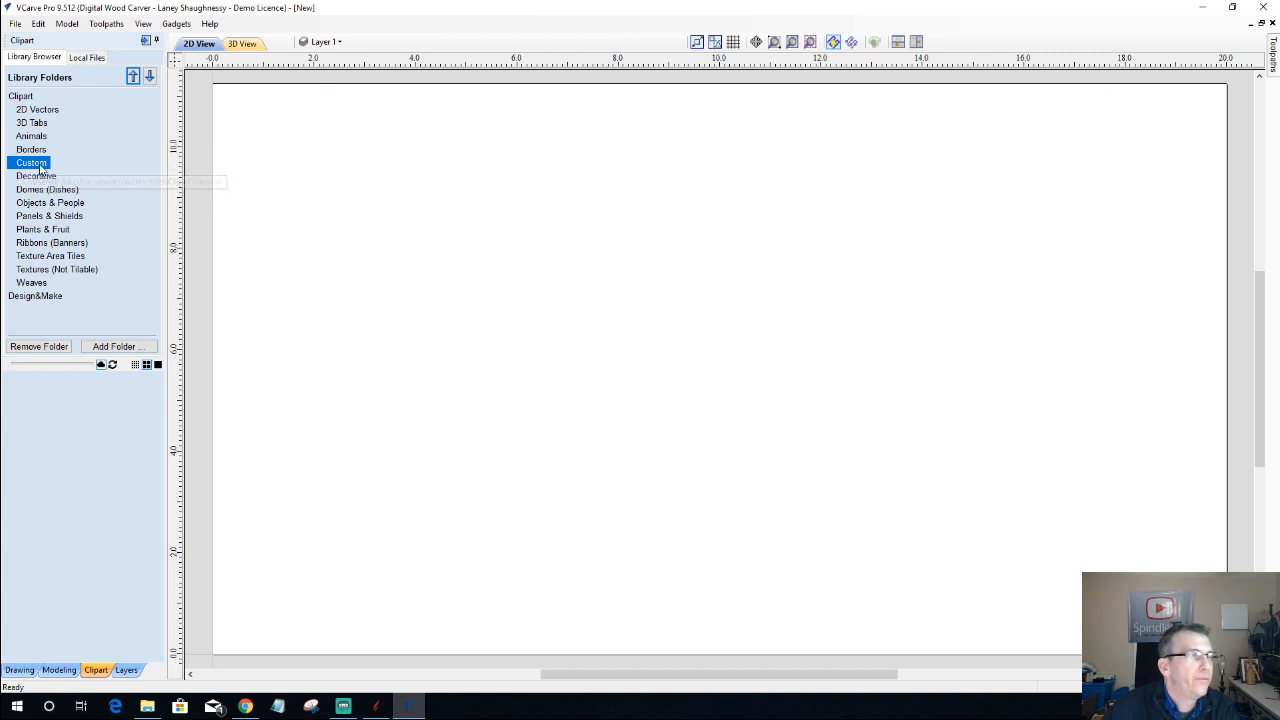
- Switch the clipart browser to local files and reduce the folder tree to the top-level Desktop entries
left_click(88, 58)
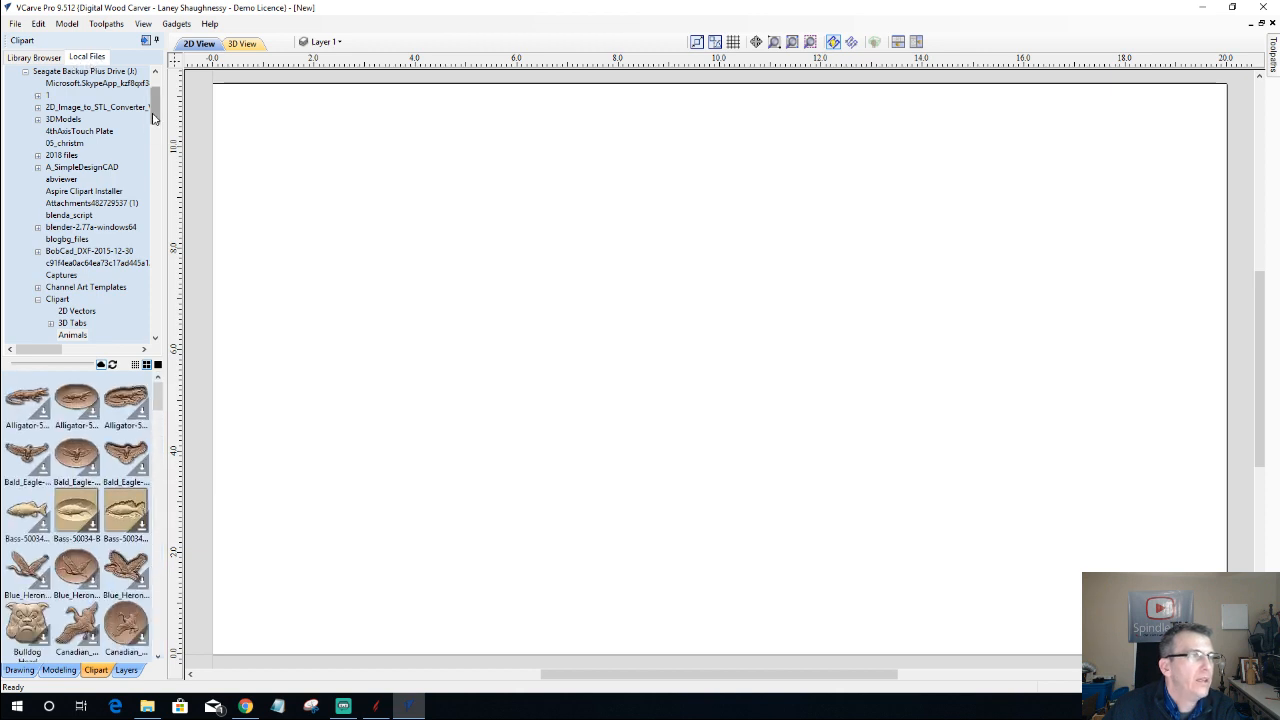
scroll(155, 115, "up", 2)
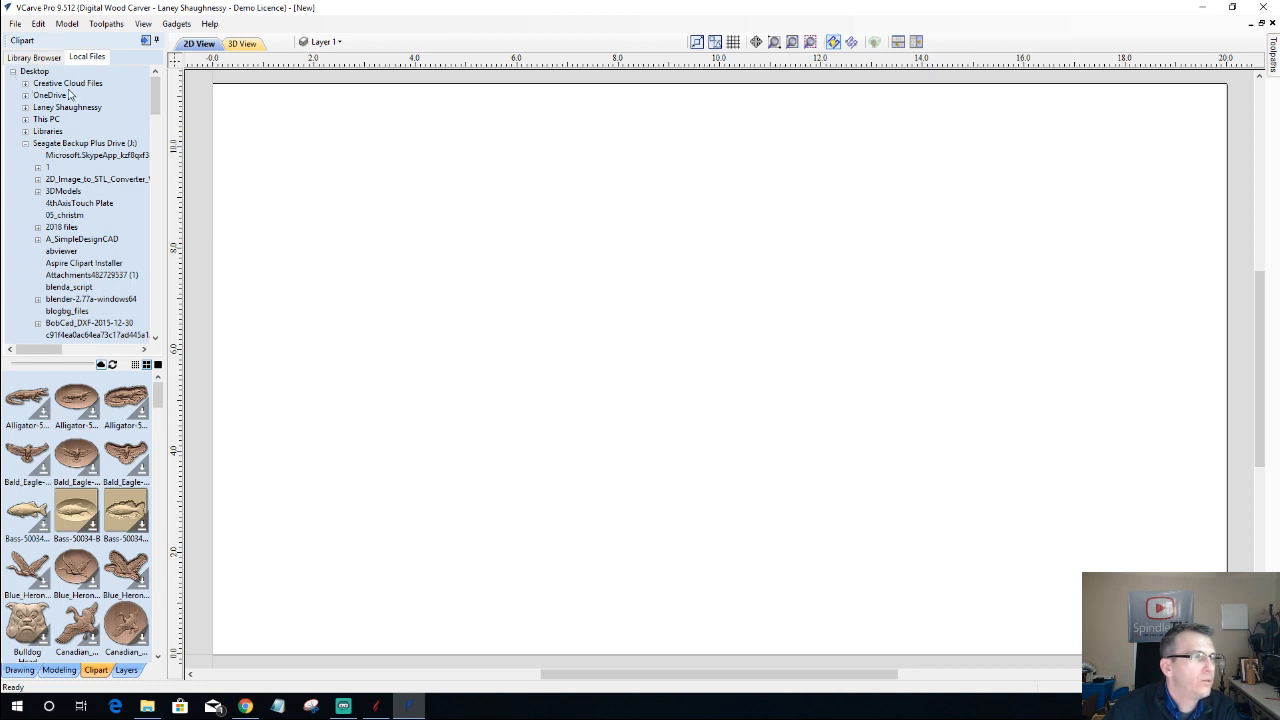
left_click(13, 72)
left_click(13, 72)
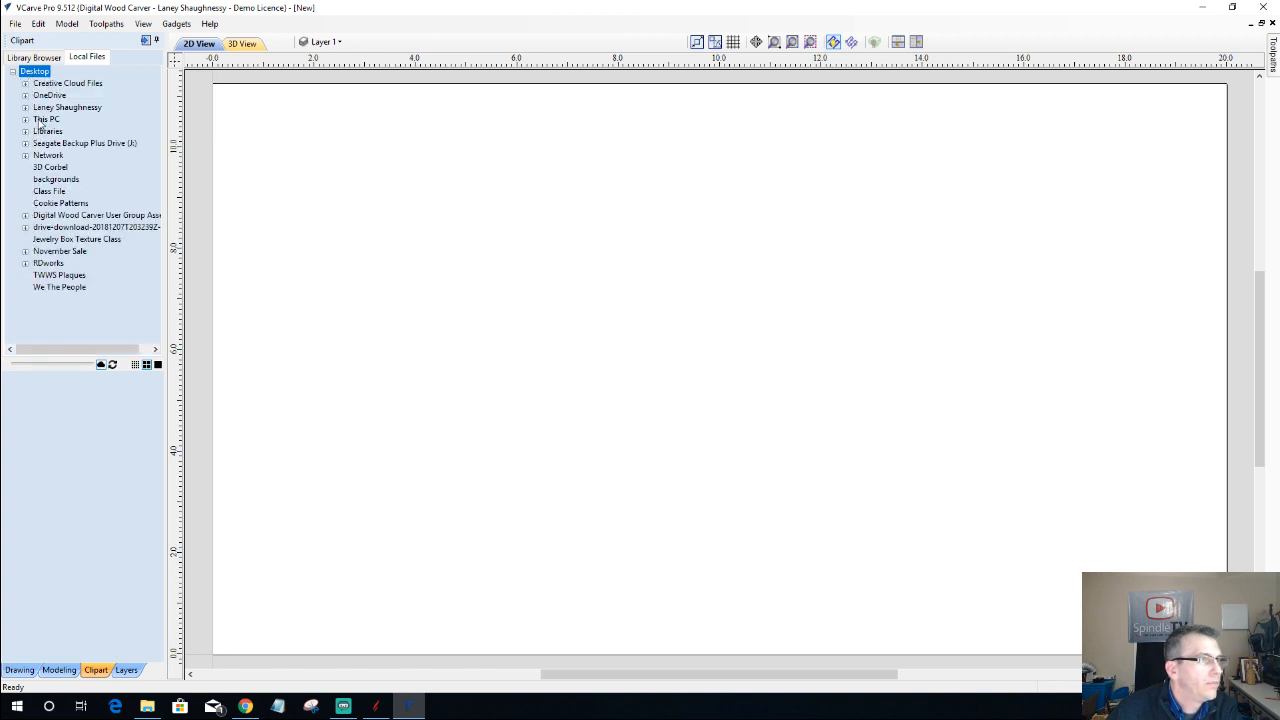
- Expand the local folder tree down to C:\Users\Public\Public Documents\Vectric Files\Clipart
left_click(44, 120)
left_click(26, 120)
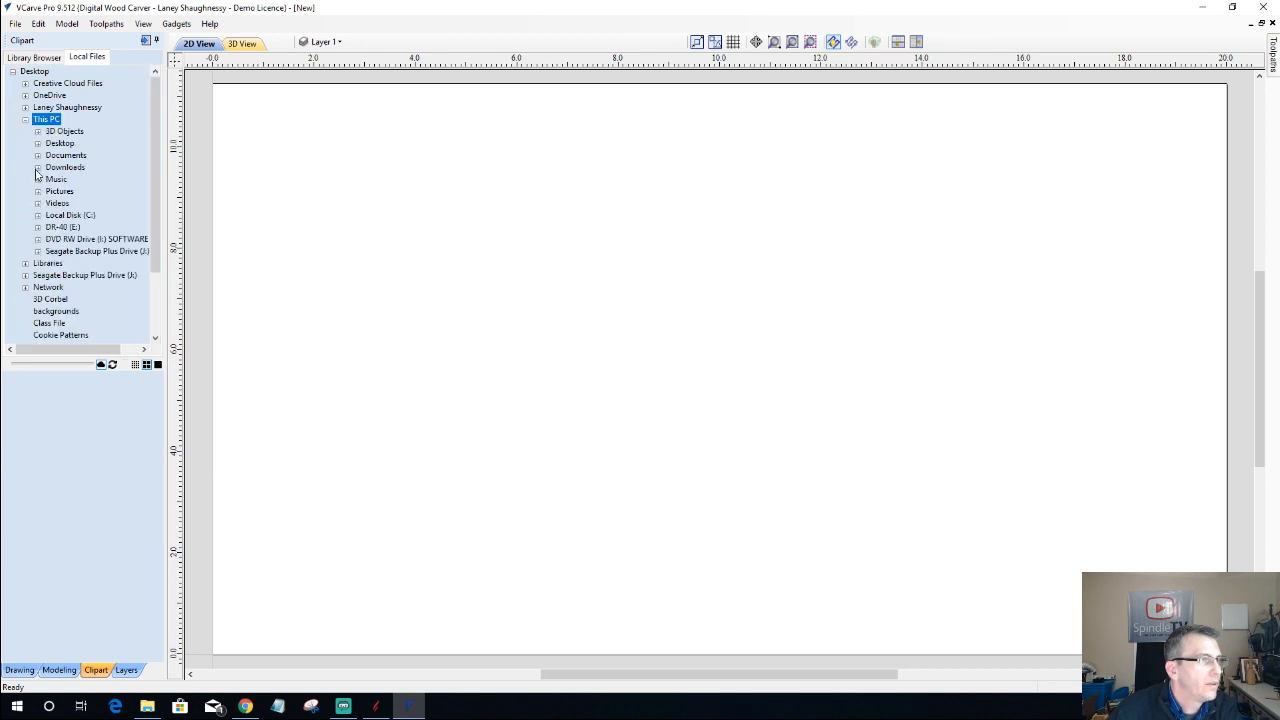
left_click(37, 216)
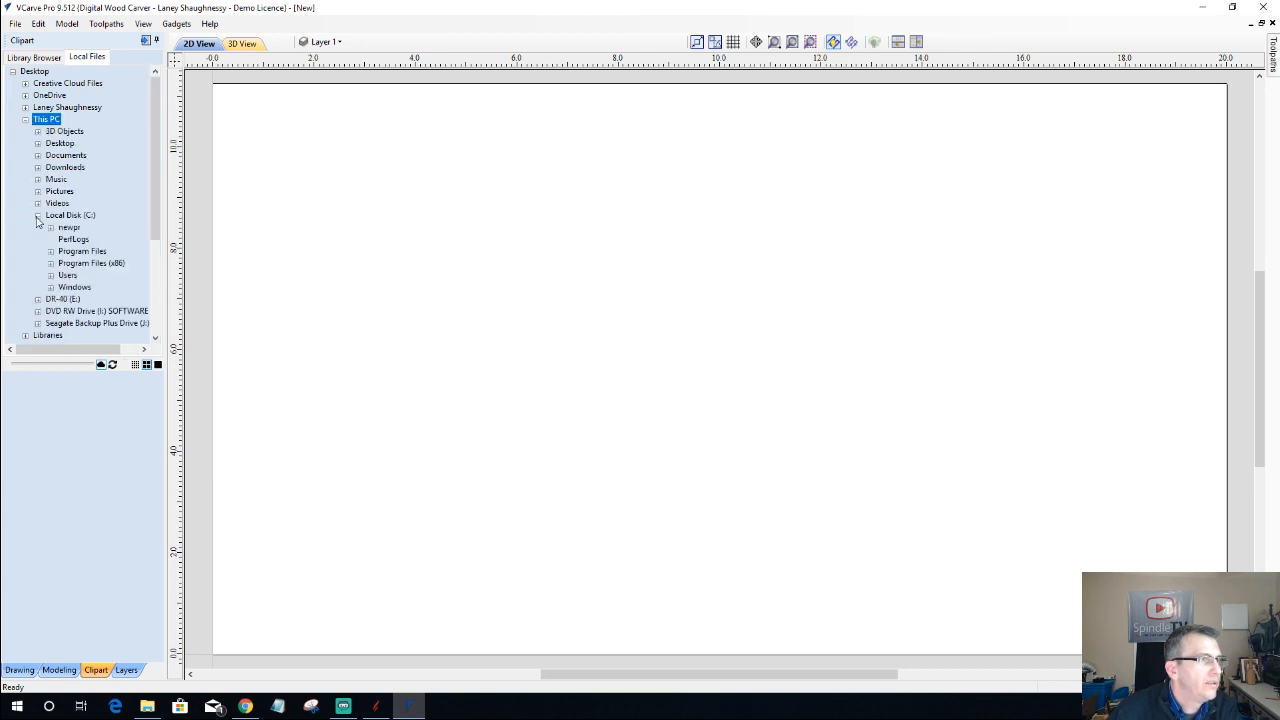
left_click(50, 276)
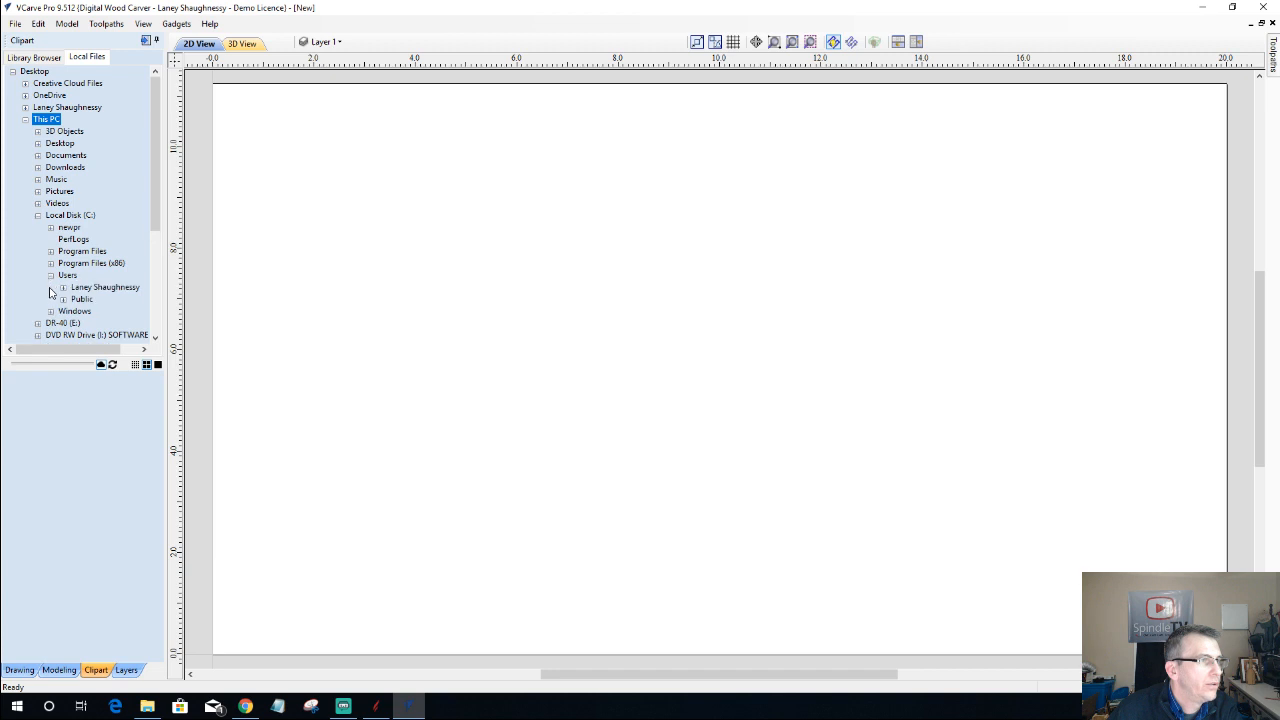
left_click(63, 300)
scroll(45, 231, "down", 3)
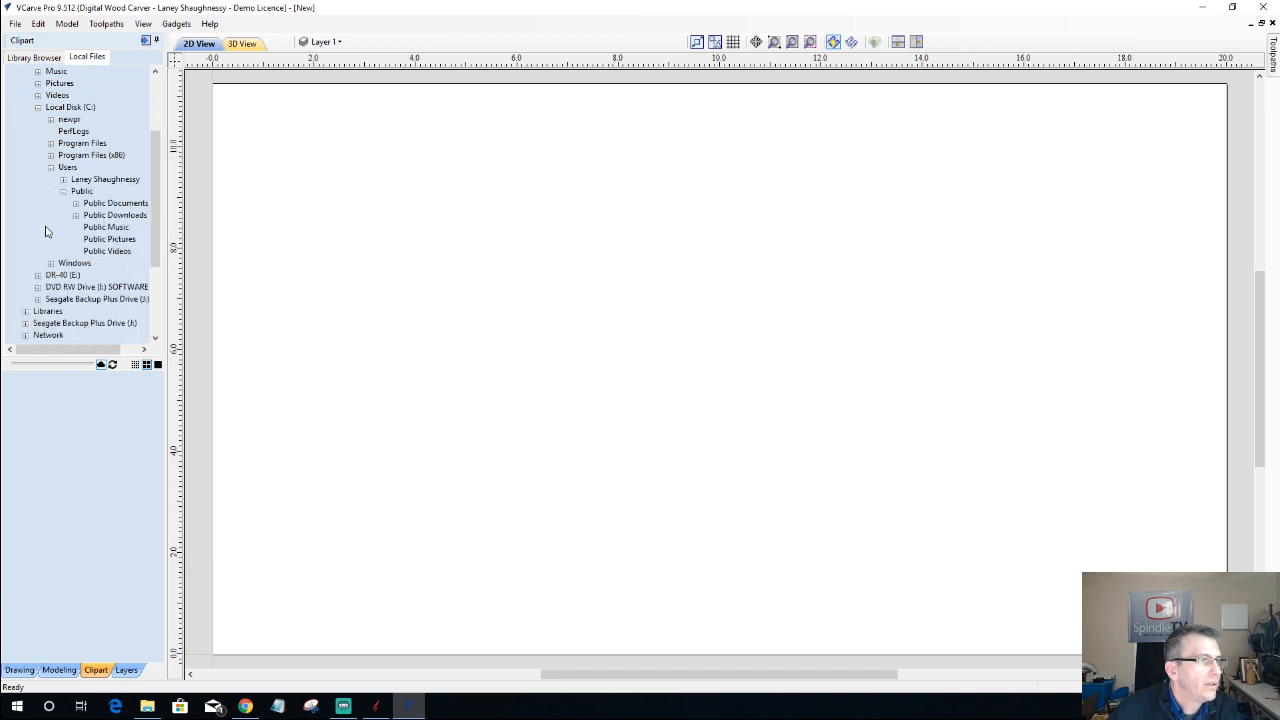
left_click(76, 204)
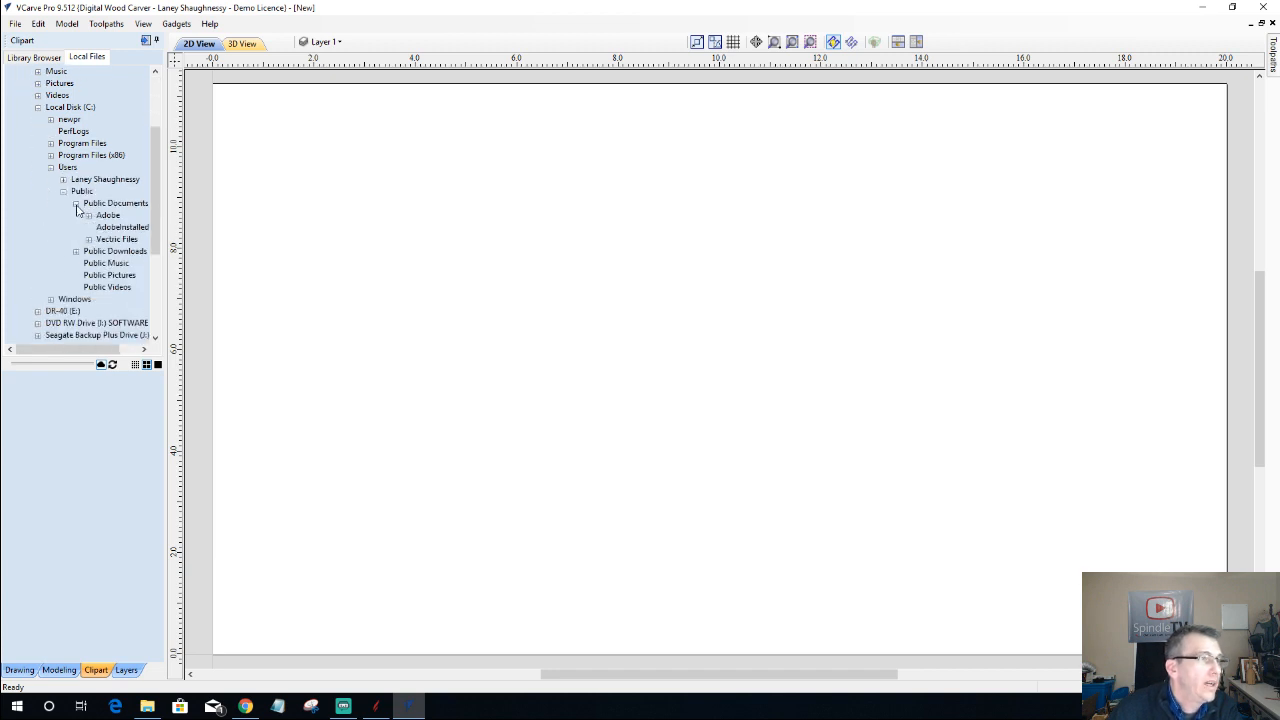
left_click(88, 240)
scroll(64, 243, "down", 2)
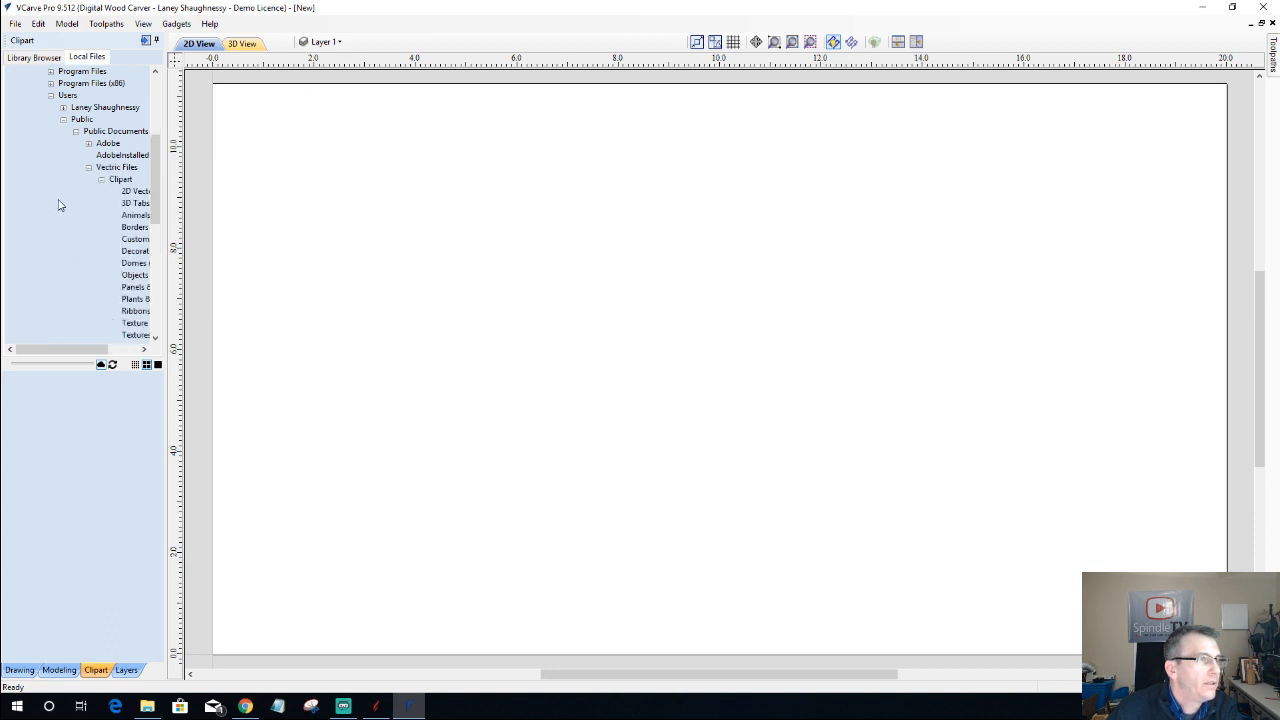
- Select the Custom clipart folder, try to refresh its contents, and dismiss the login dialog without logging in
left_click(130, 239)
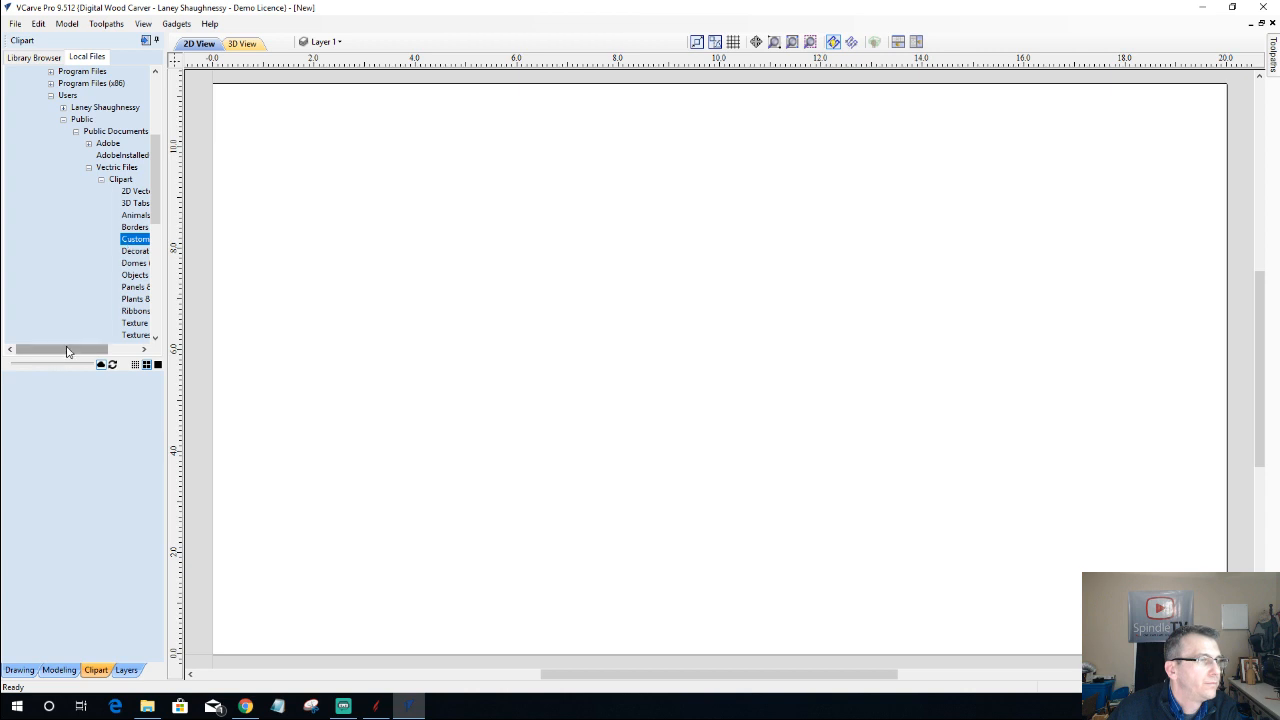
left_click_drag(66, 349, 107, 349)
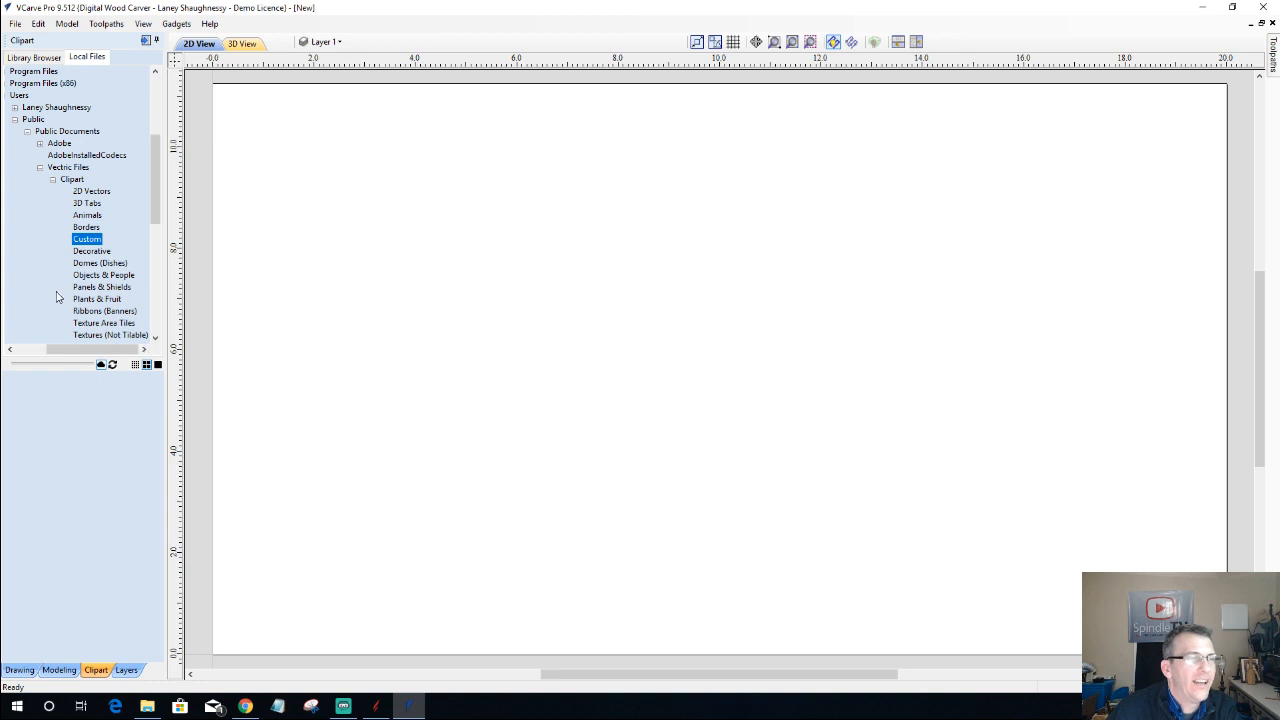
left_click(109, 367)
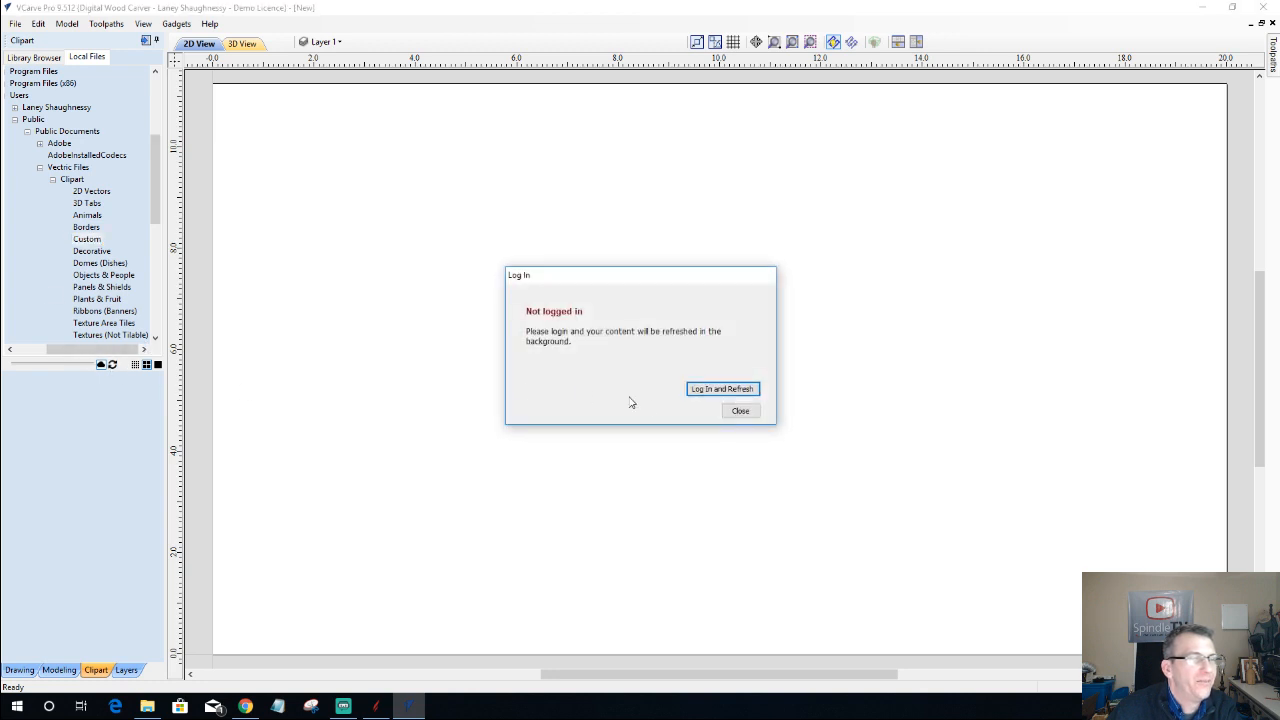
left_click(737, 412)
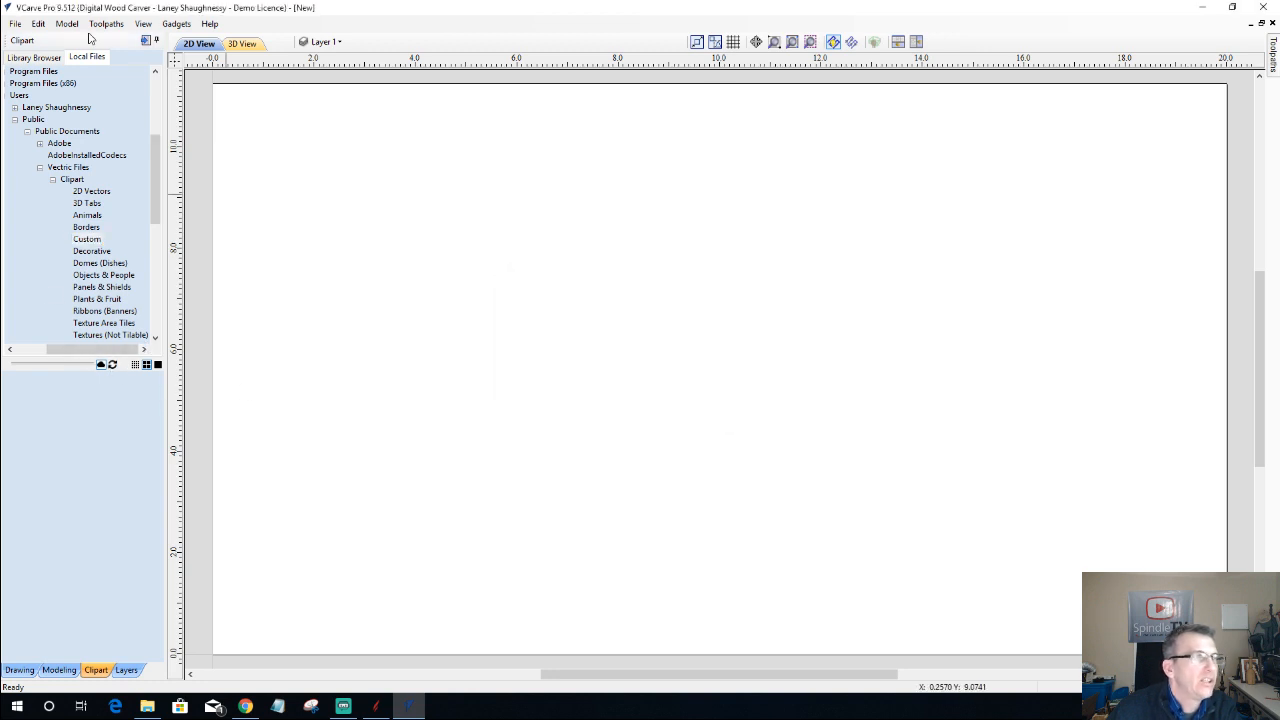
- Start importing a component or 3D model and browse to C:\Users\Public\Public Documents\Vectric Files\Clipart\Custom
left_click(15, 23)
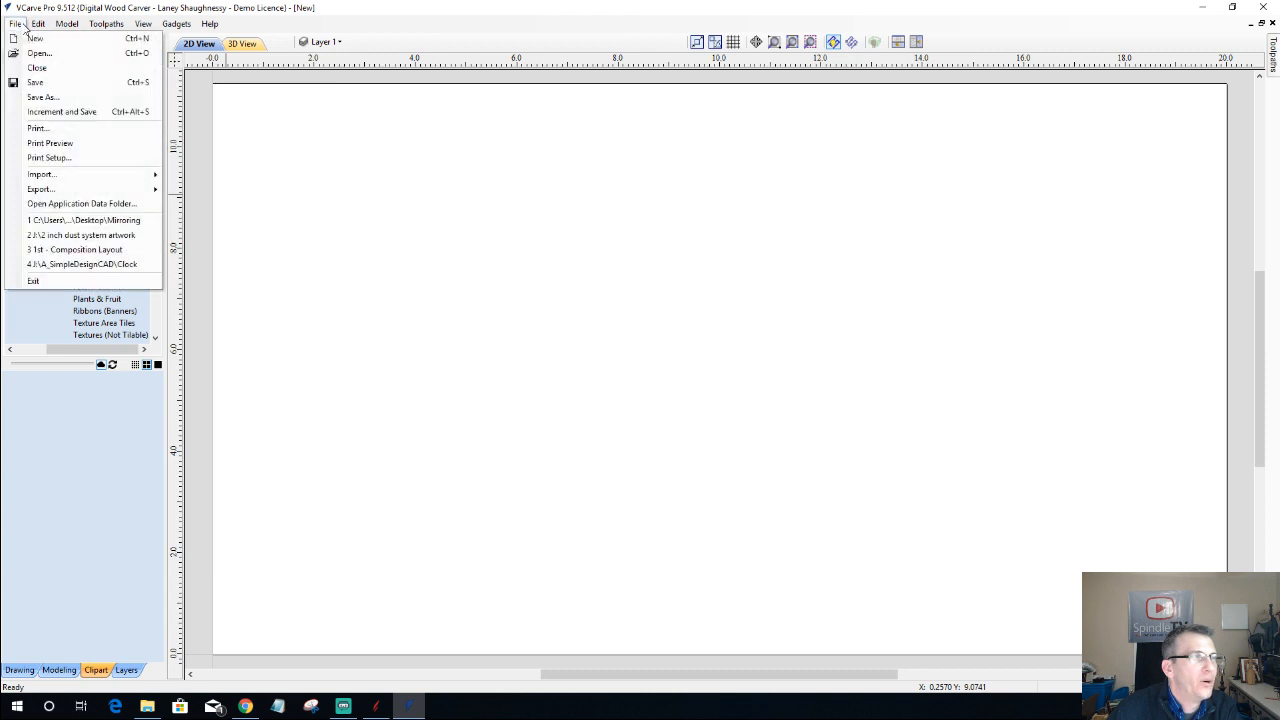
mouse_move(38, 23)
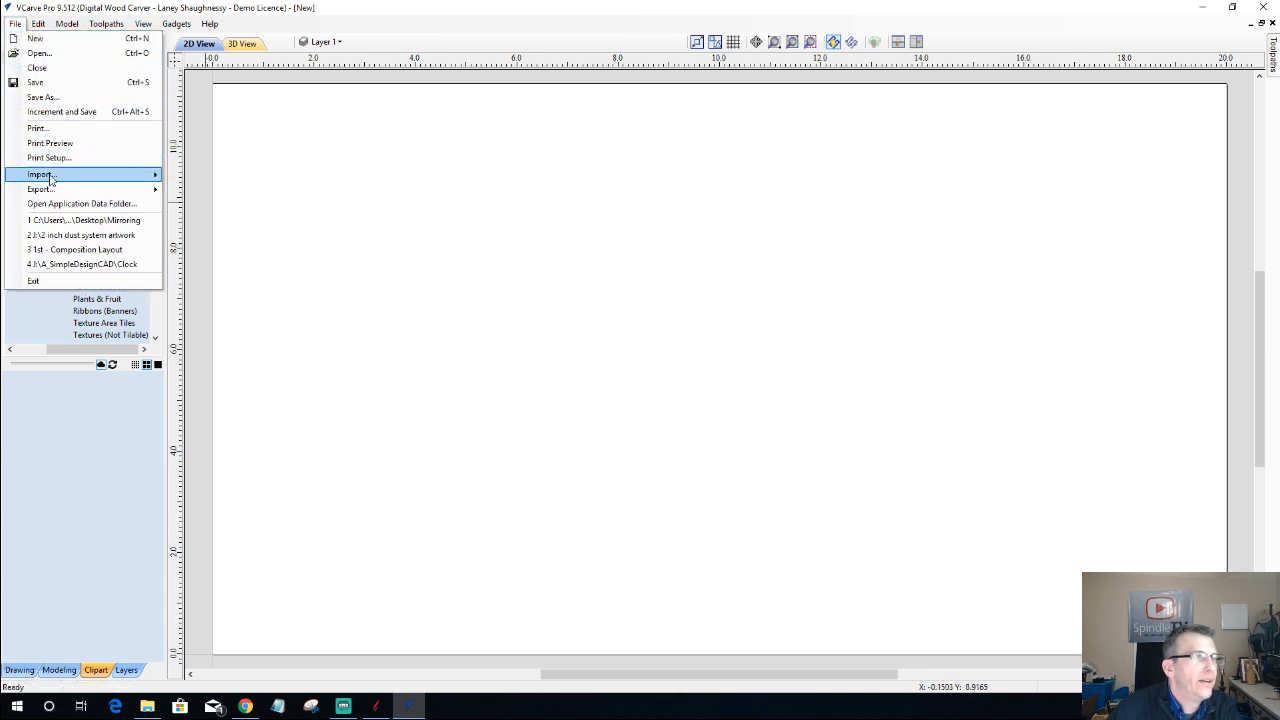
mouse_move(145, 177)
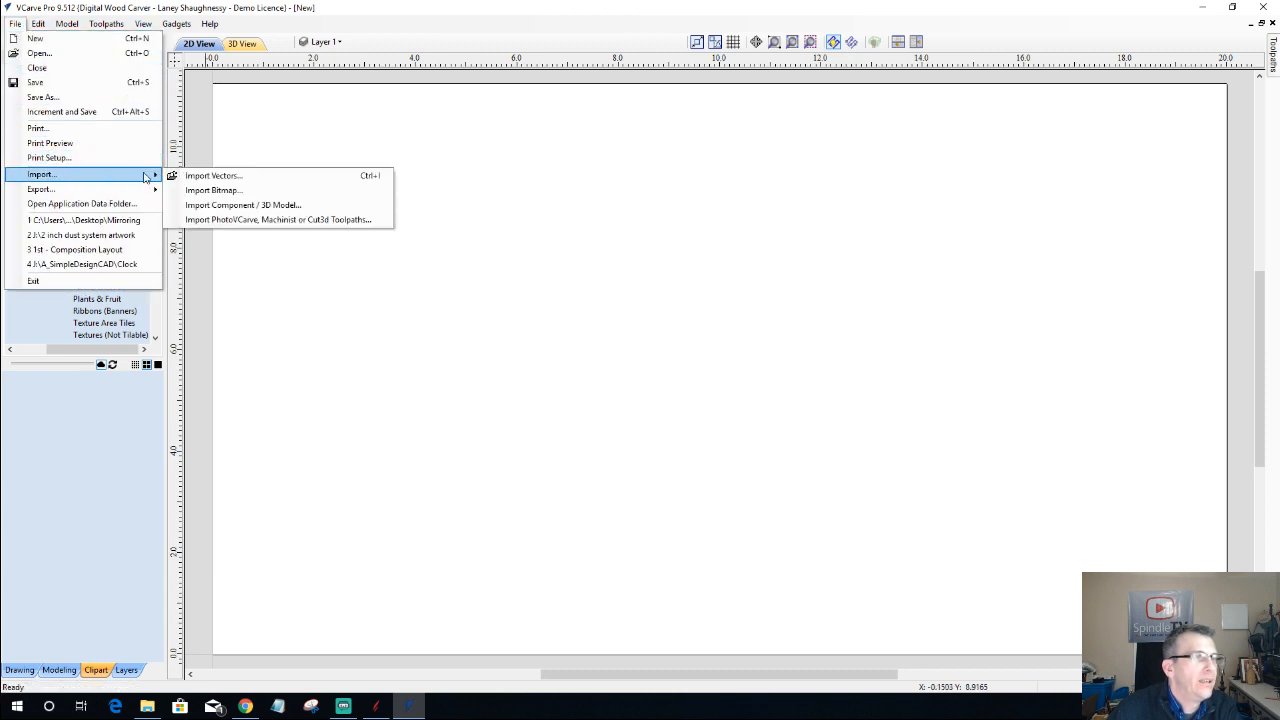
left_click(228, 207)
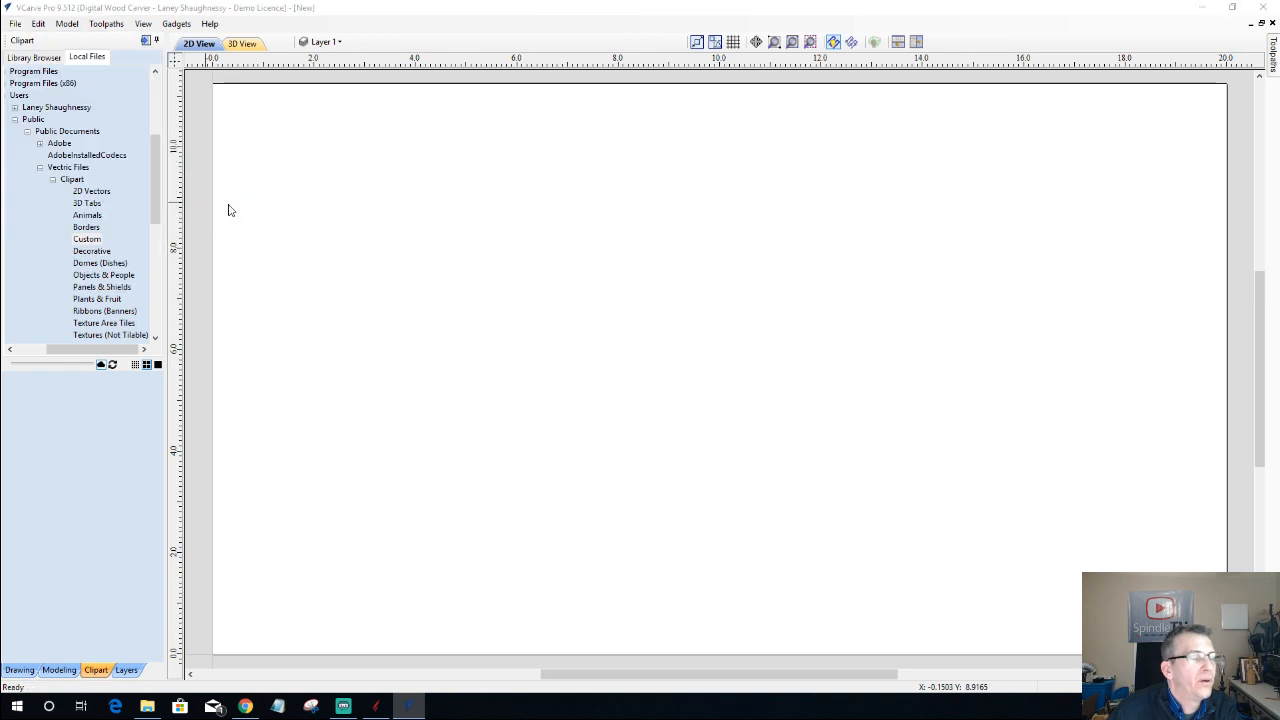
left_click(64, 242)
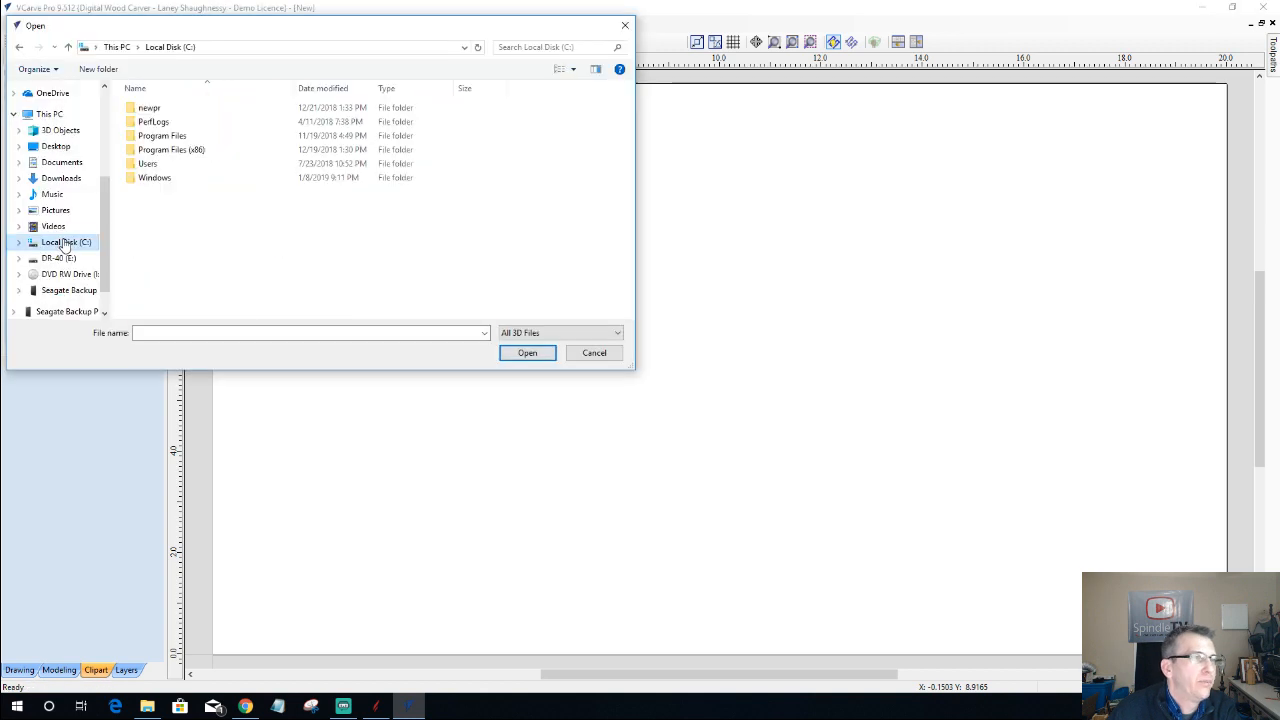
double_click(148, 164)
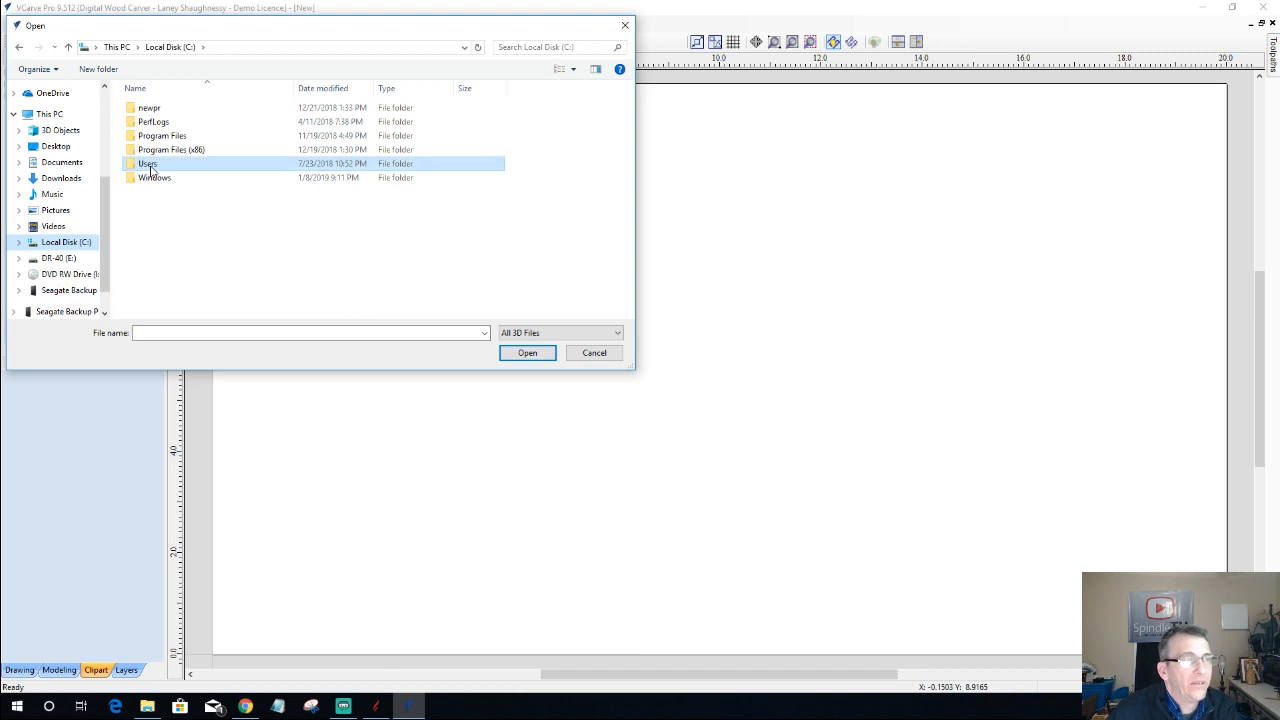
double_click(157, 122)
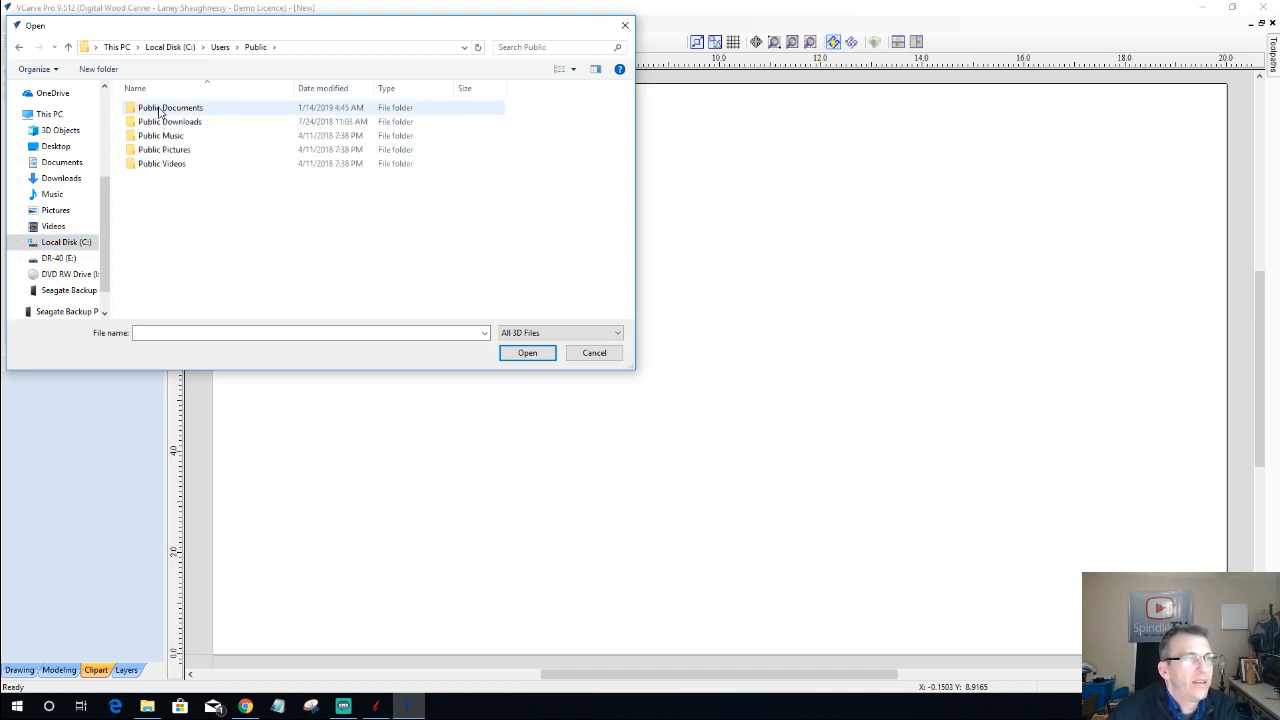
double_click(158, 109)
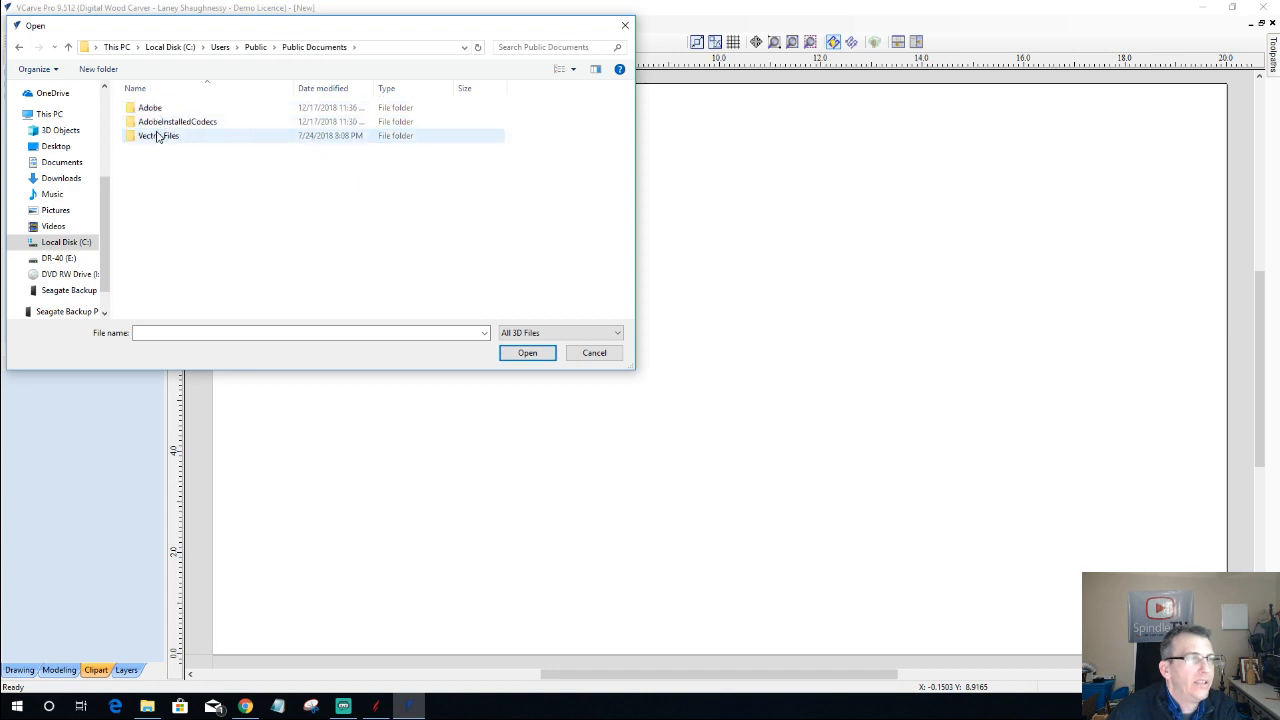
double_click(156, 136)
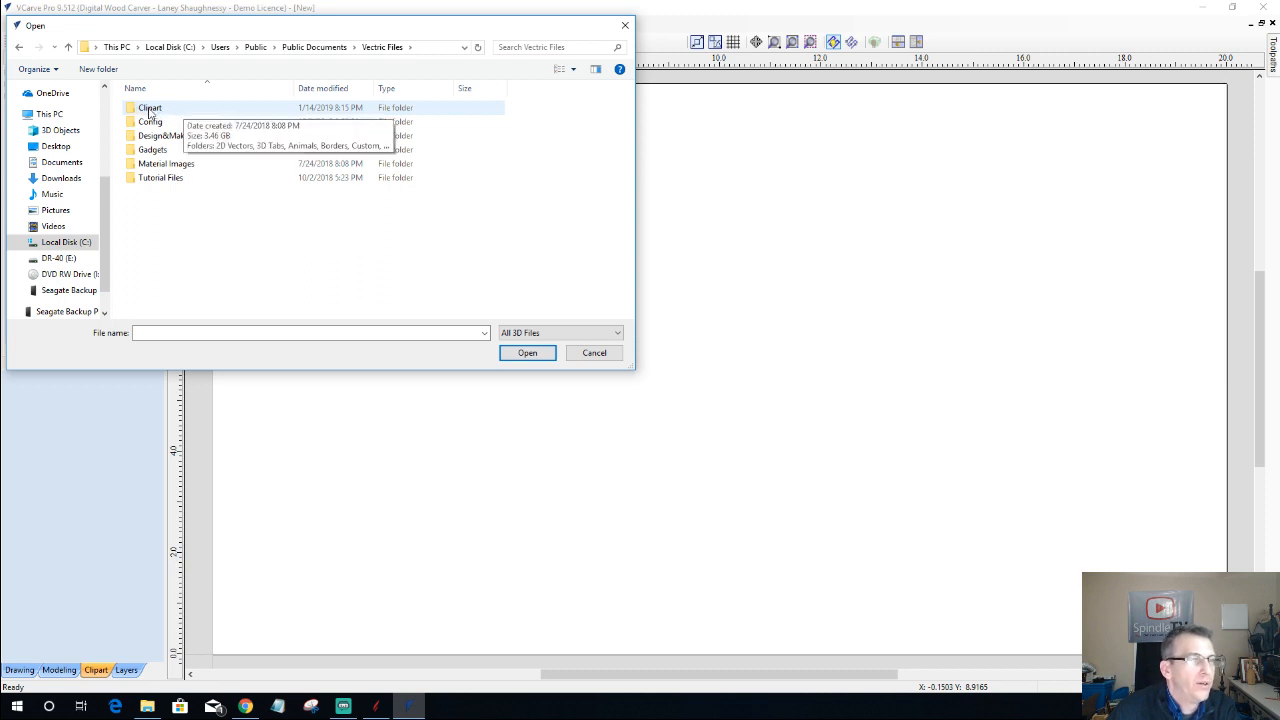
double_click(149, 109)
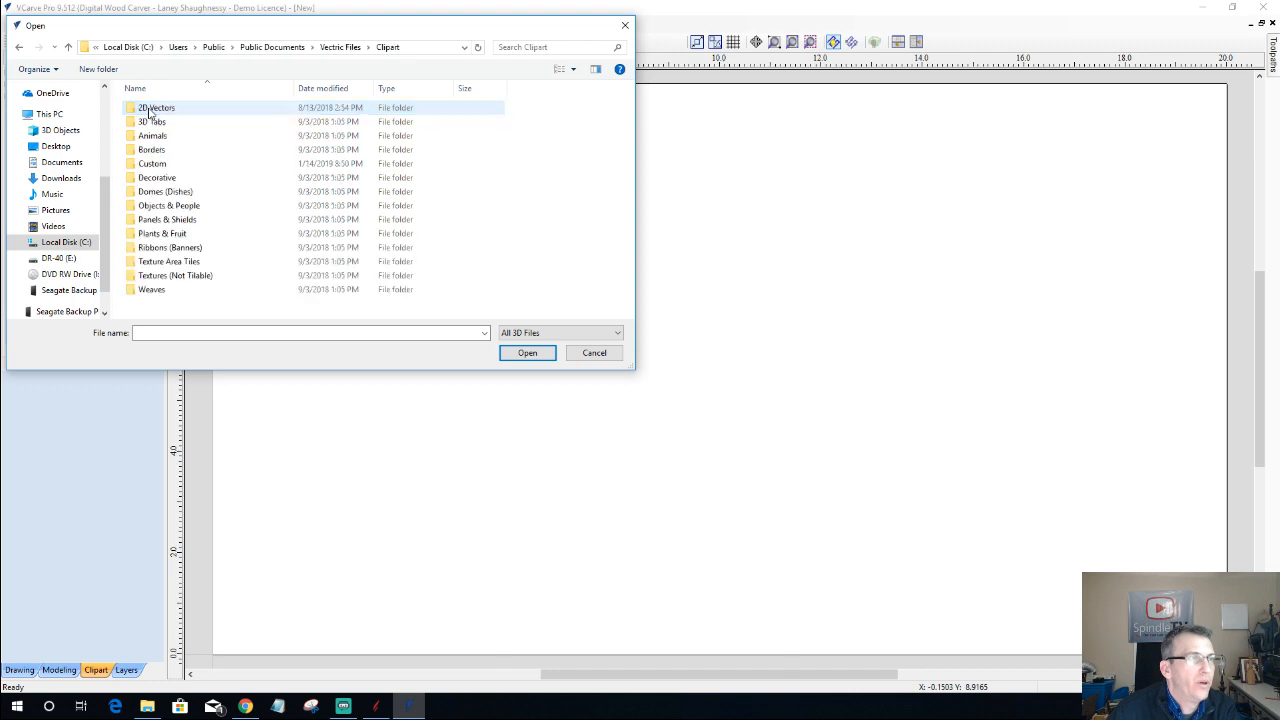
double_click(142, 168)
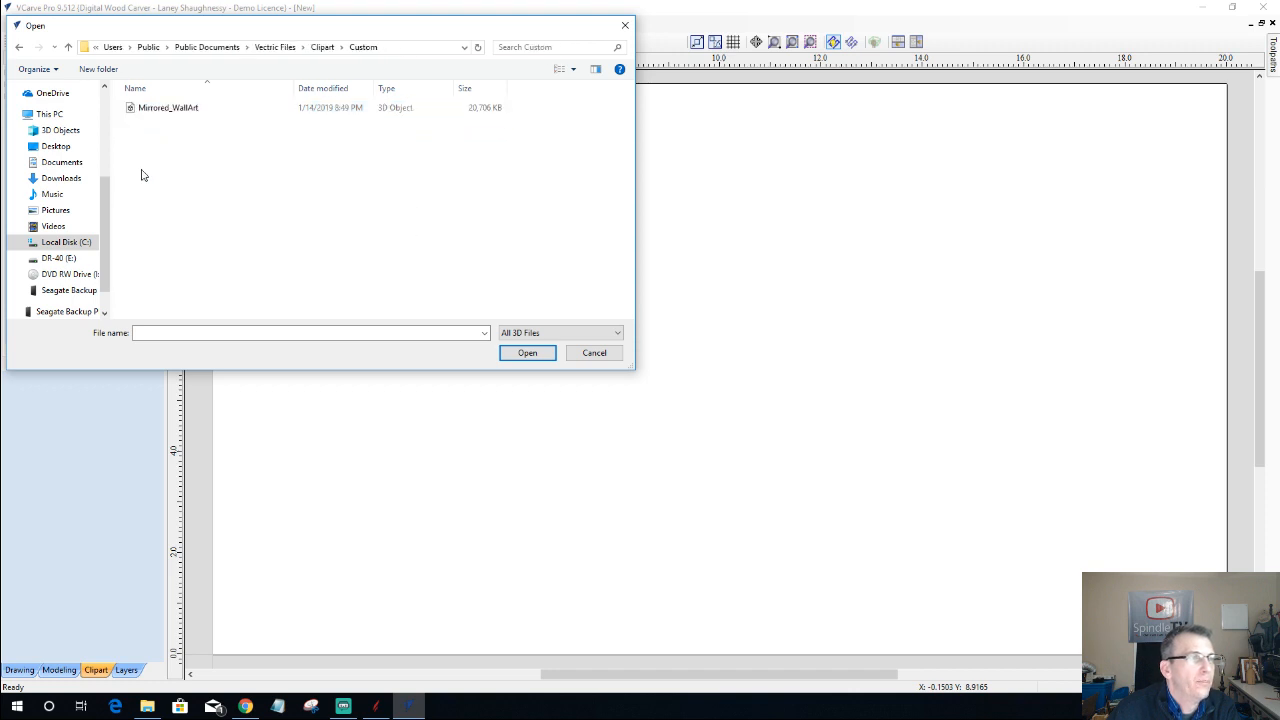
- Import the Mirrored_WallArt 3D object, accepting the offered orientation, size and zero plane settings
left_click(176, 110)
left_click(527, 352)
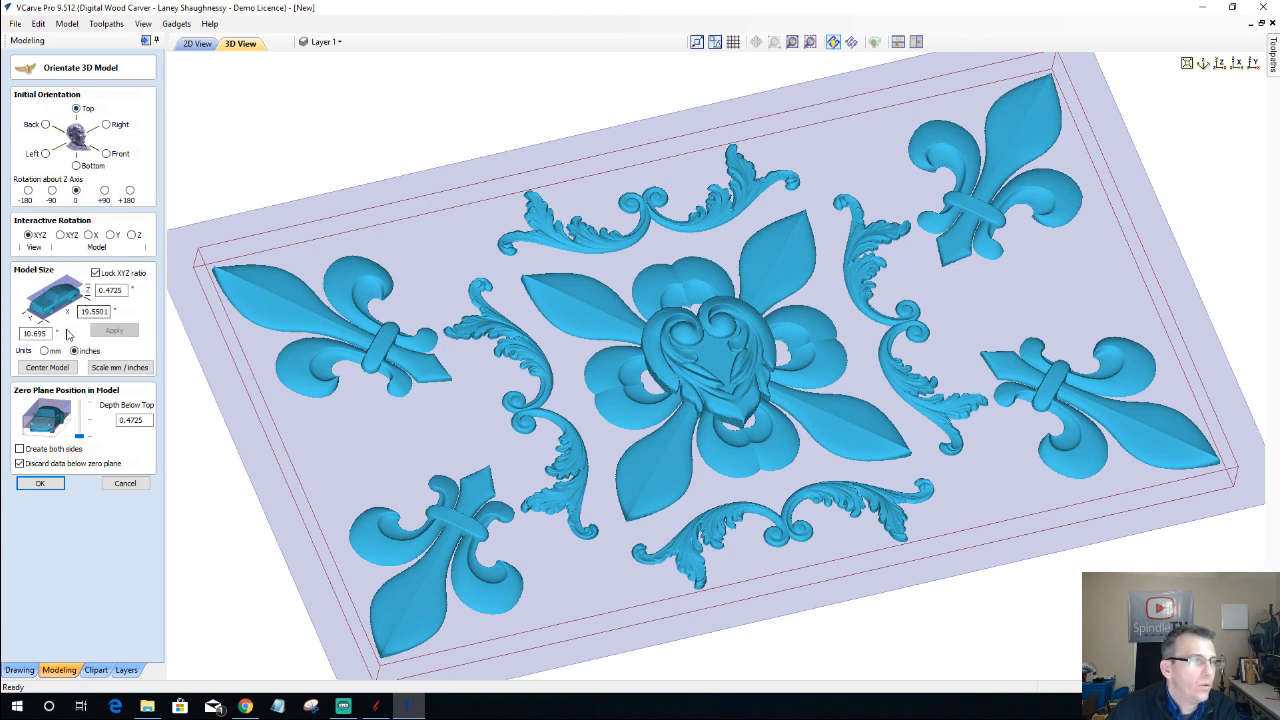
left_click(40, 485)
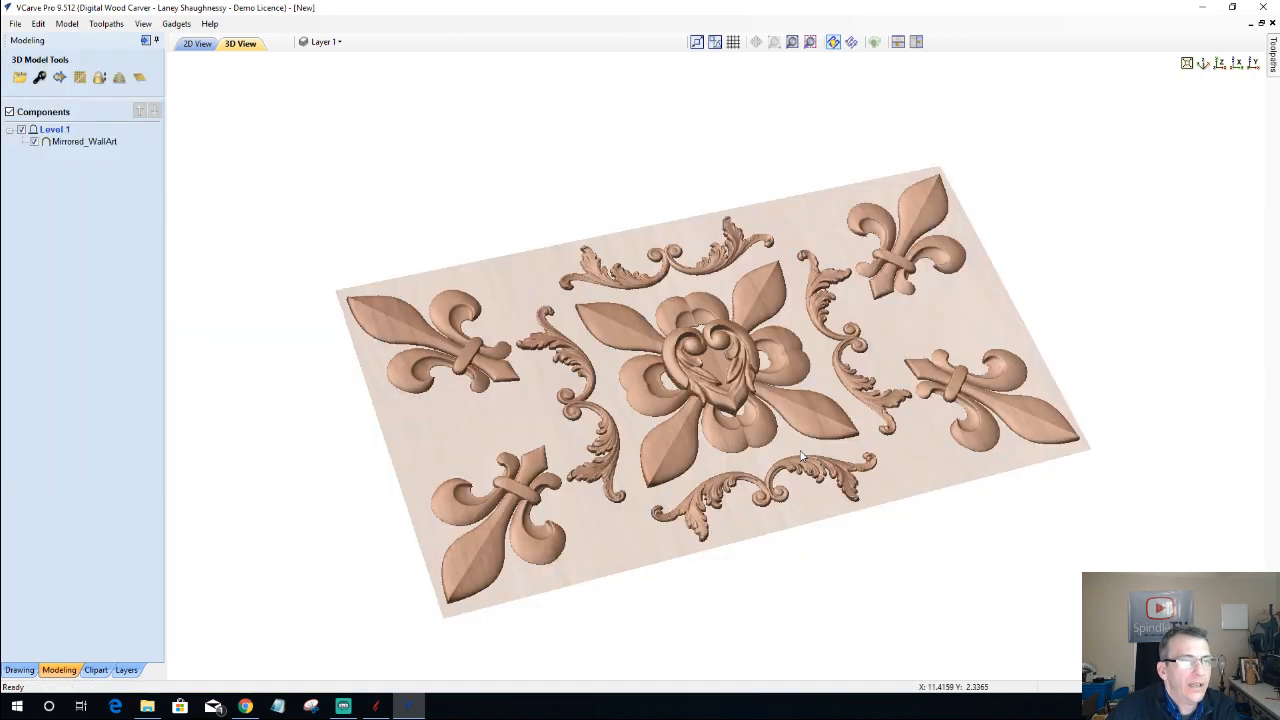
left_click_drag(801, 455, 584, 472)
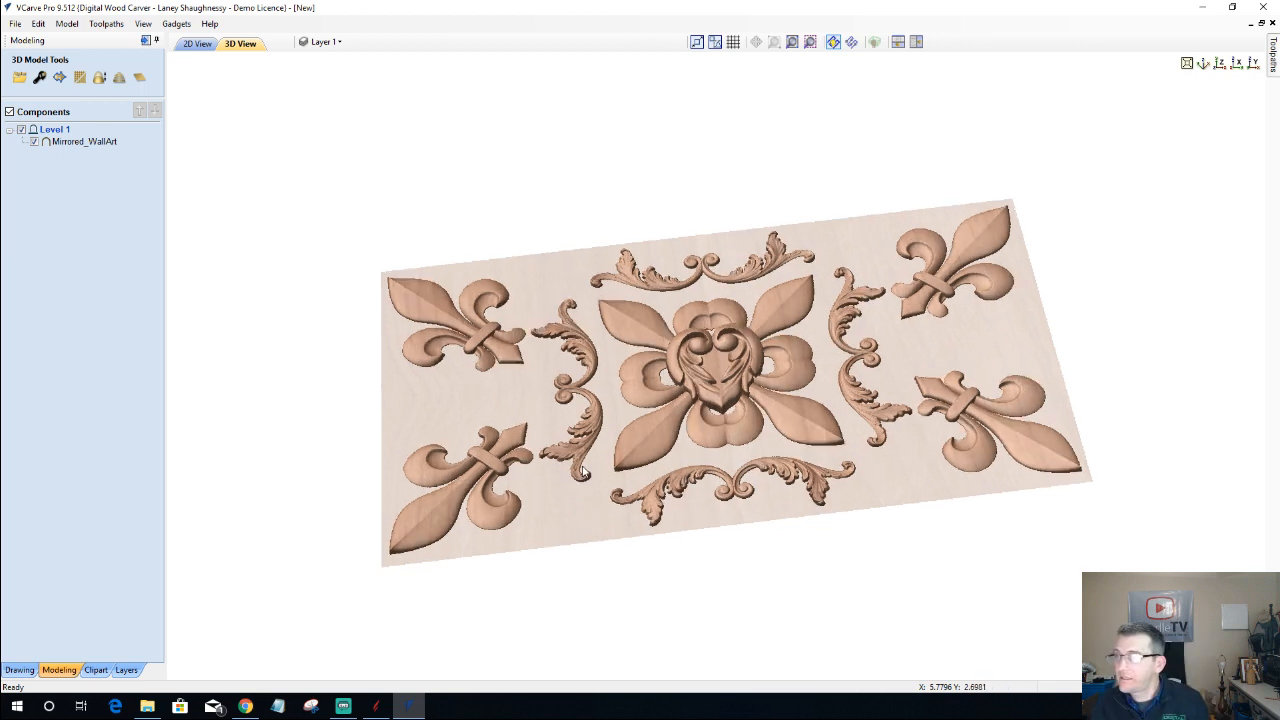
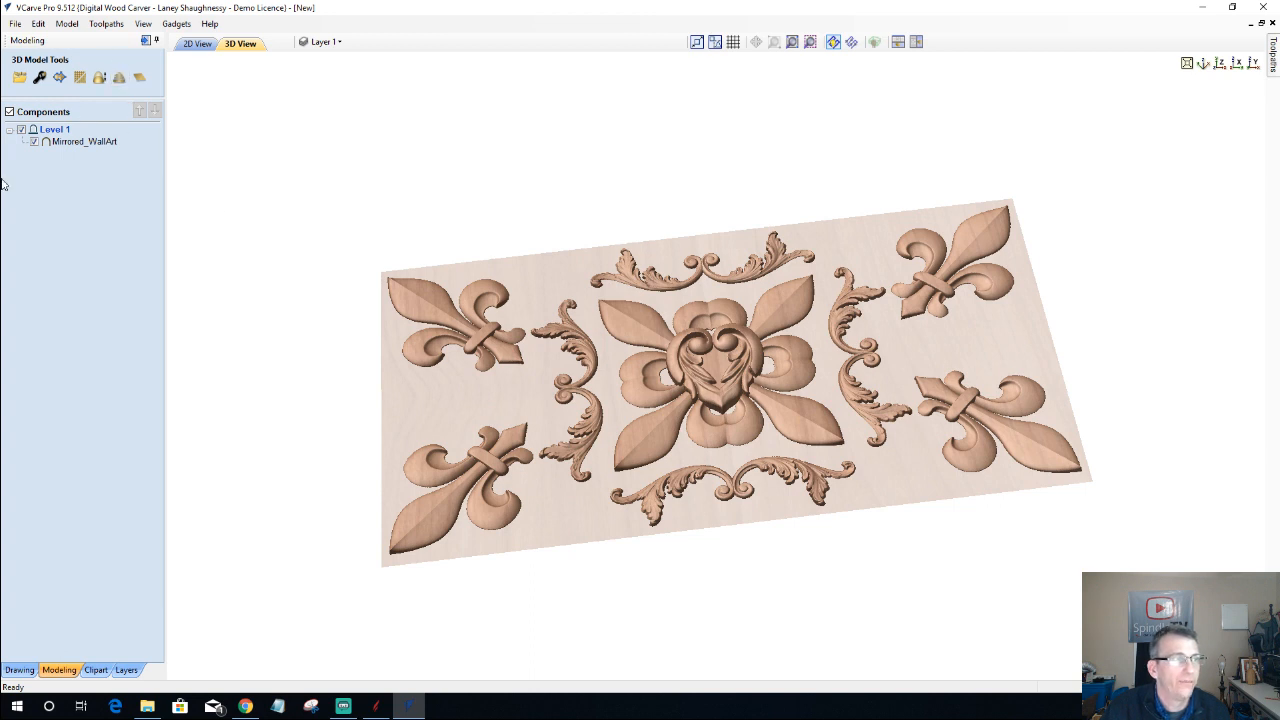
- Add a zero plane component to the imported wall art model and turn off its visibility
left_click(140, 79)
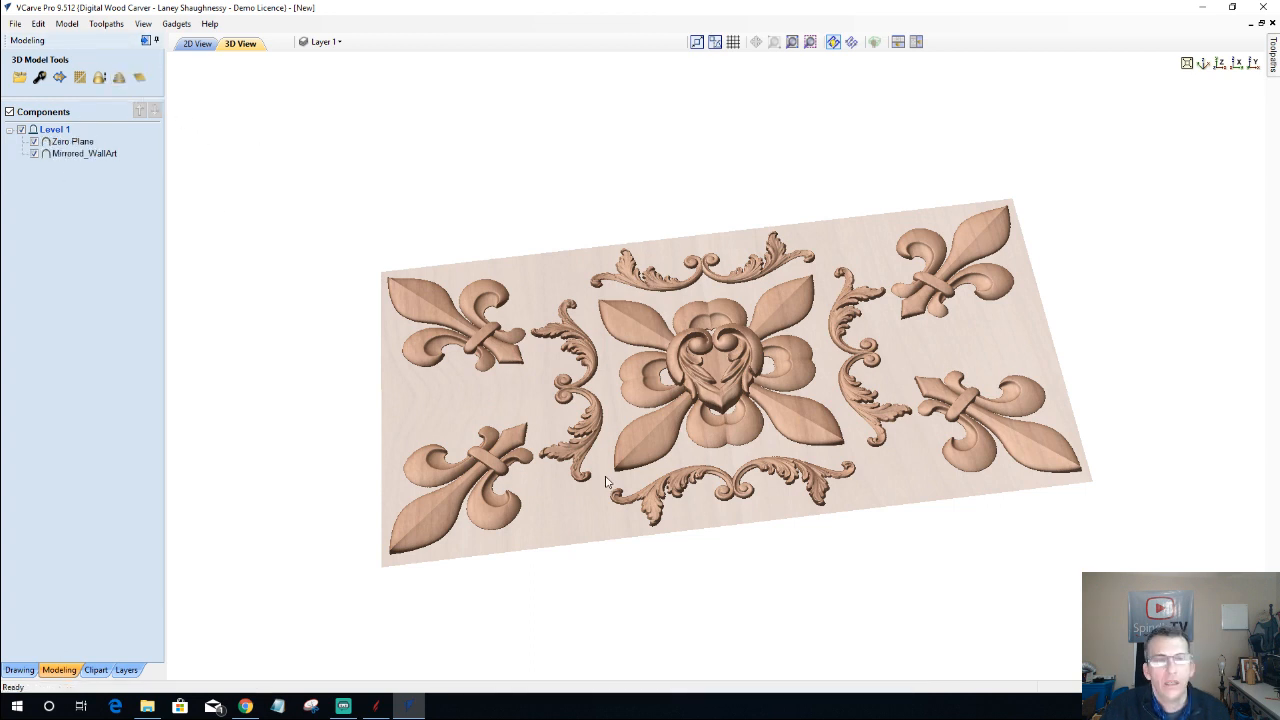
left_click_drag(736, 500, 654, 429)
scroll(654, 429, "up", 2)
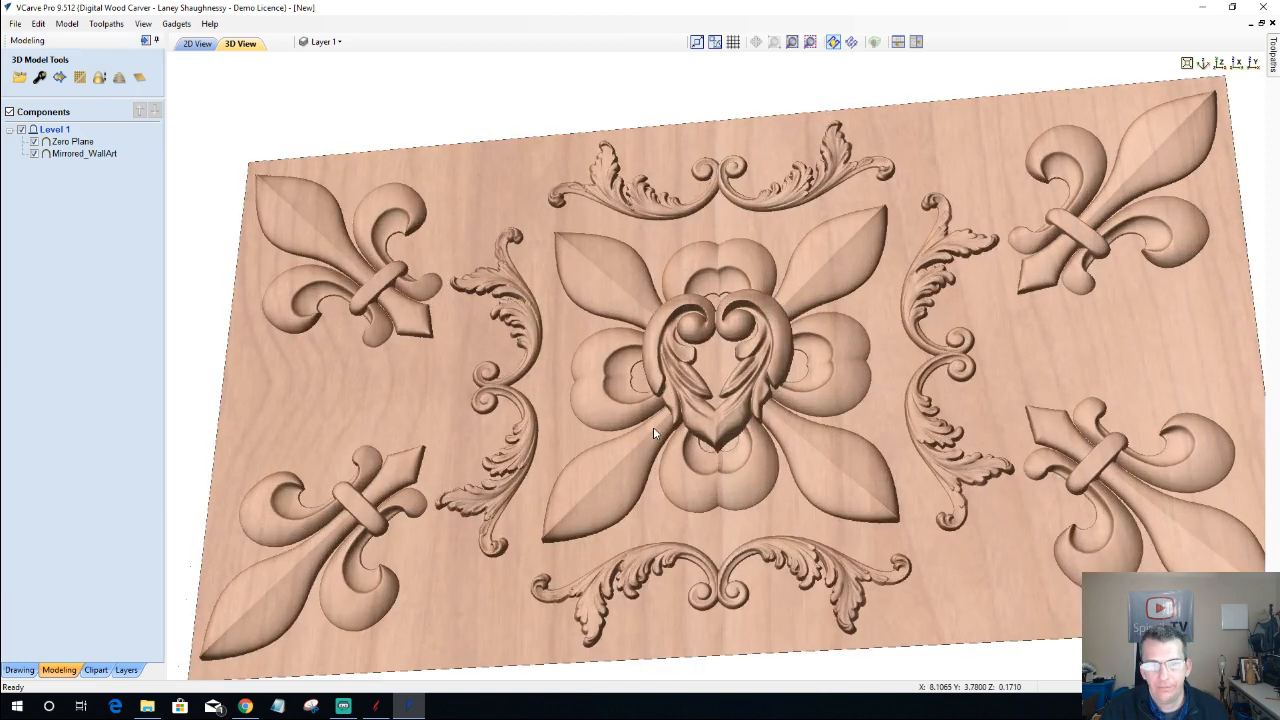
scroll(653, 427, "down", 2)
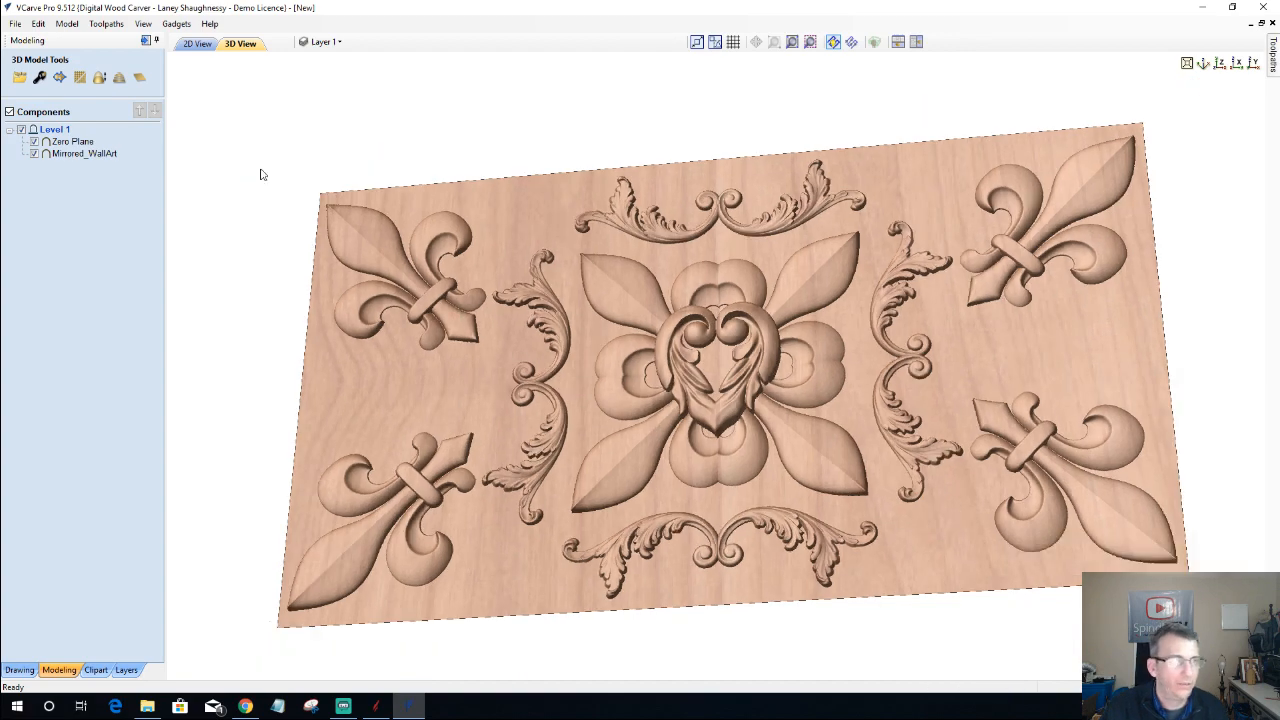
left_click(34, 142)
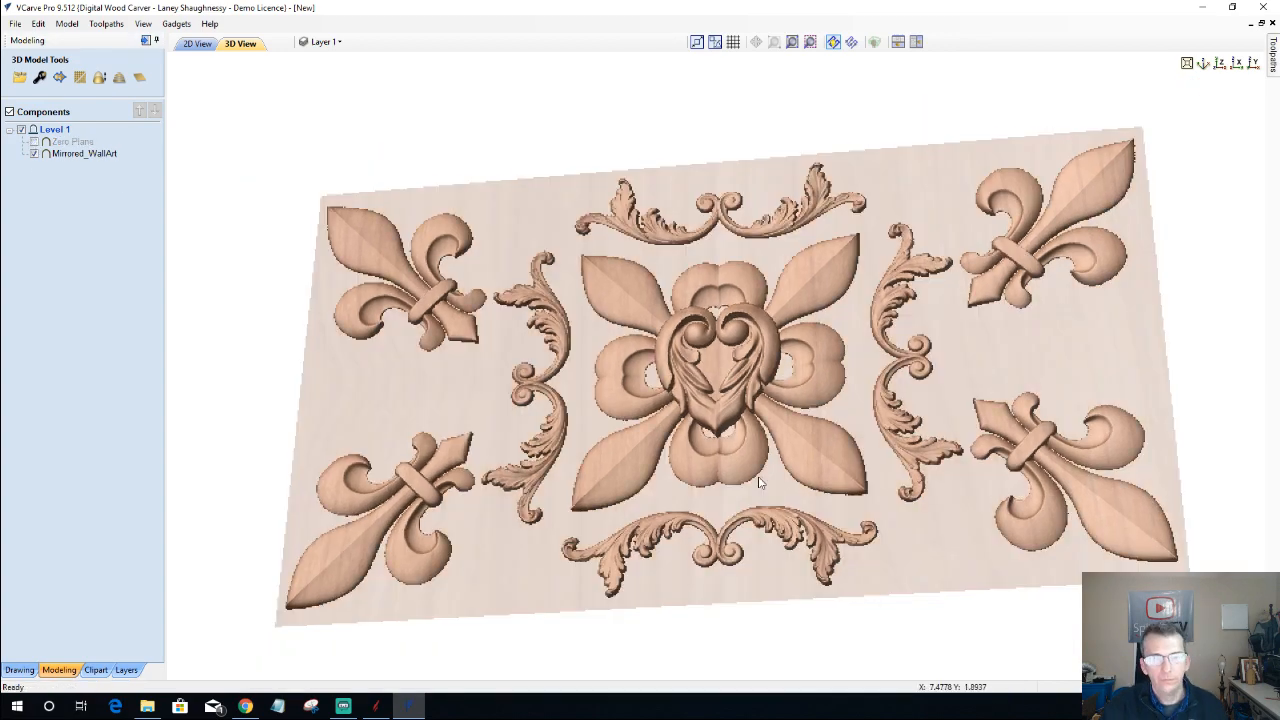
left_click_drag(760, 483, 760, 483)
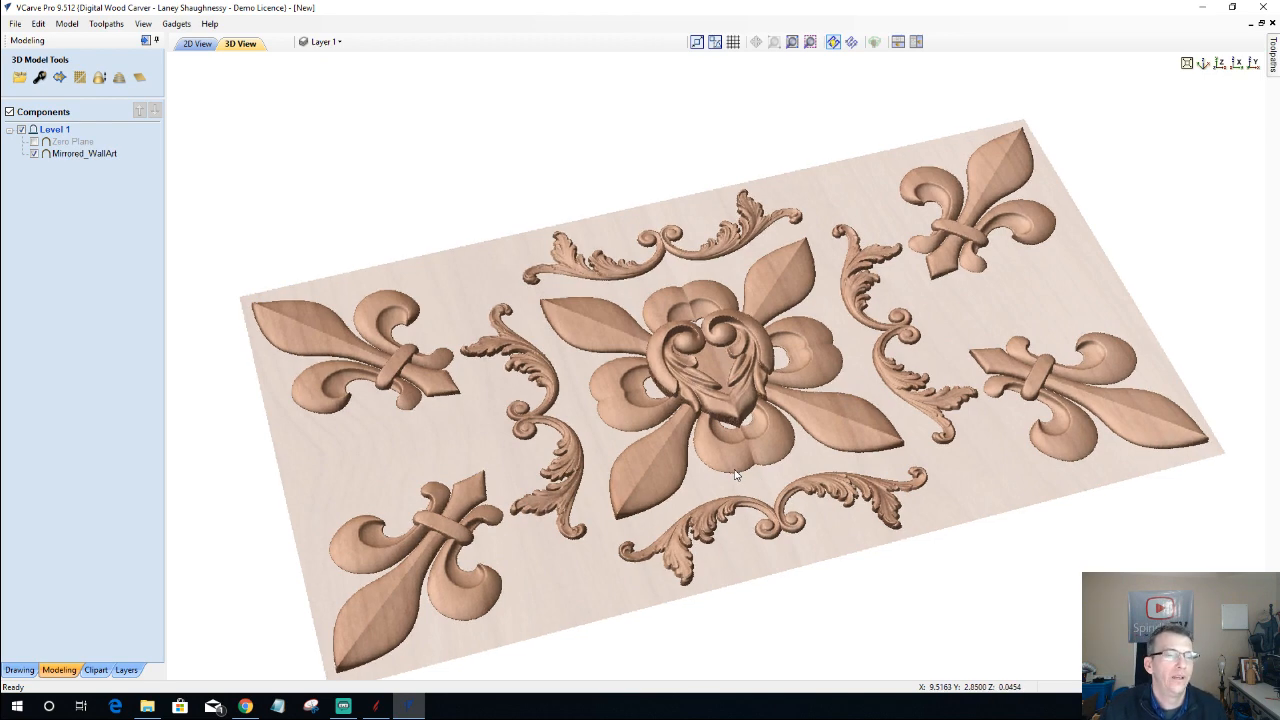
- Switch to Aspire and close the STL export form of the Mirroring file
left_click(374, 708)
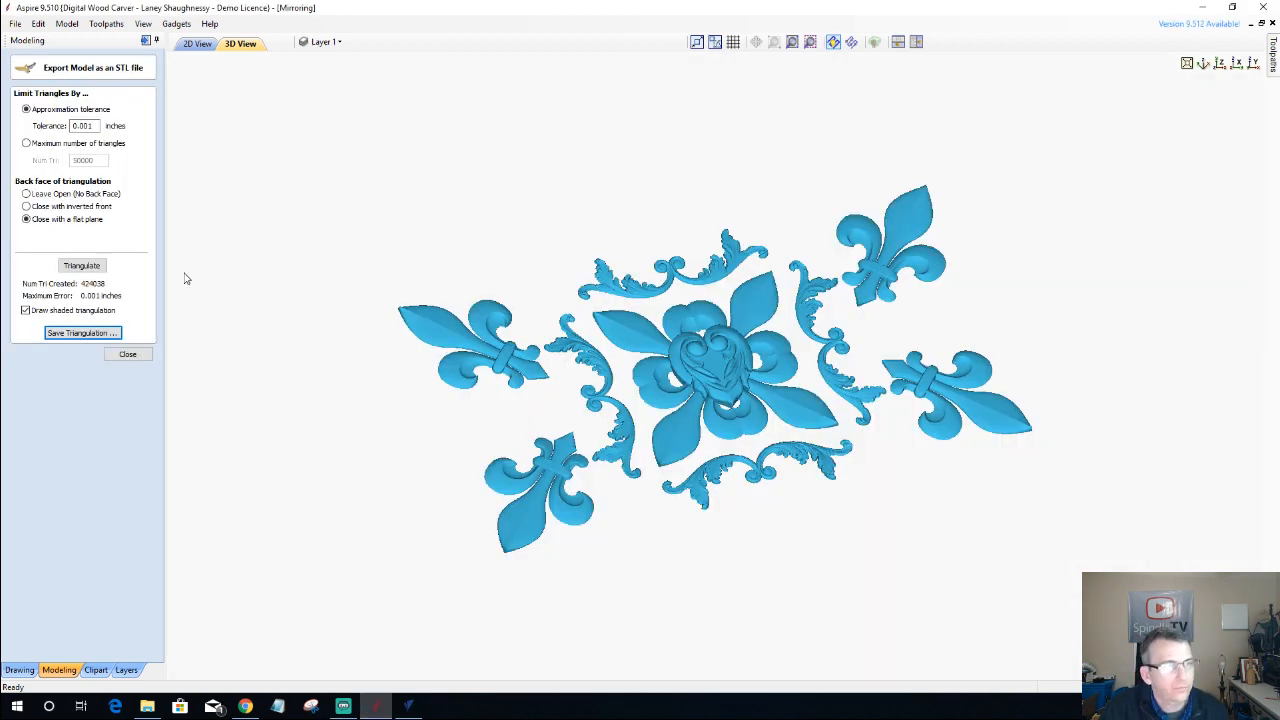
left_click(128, 354)
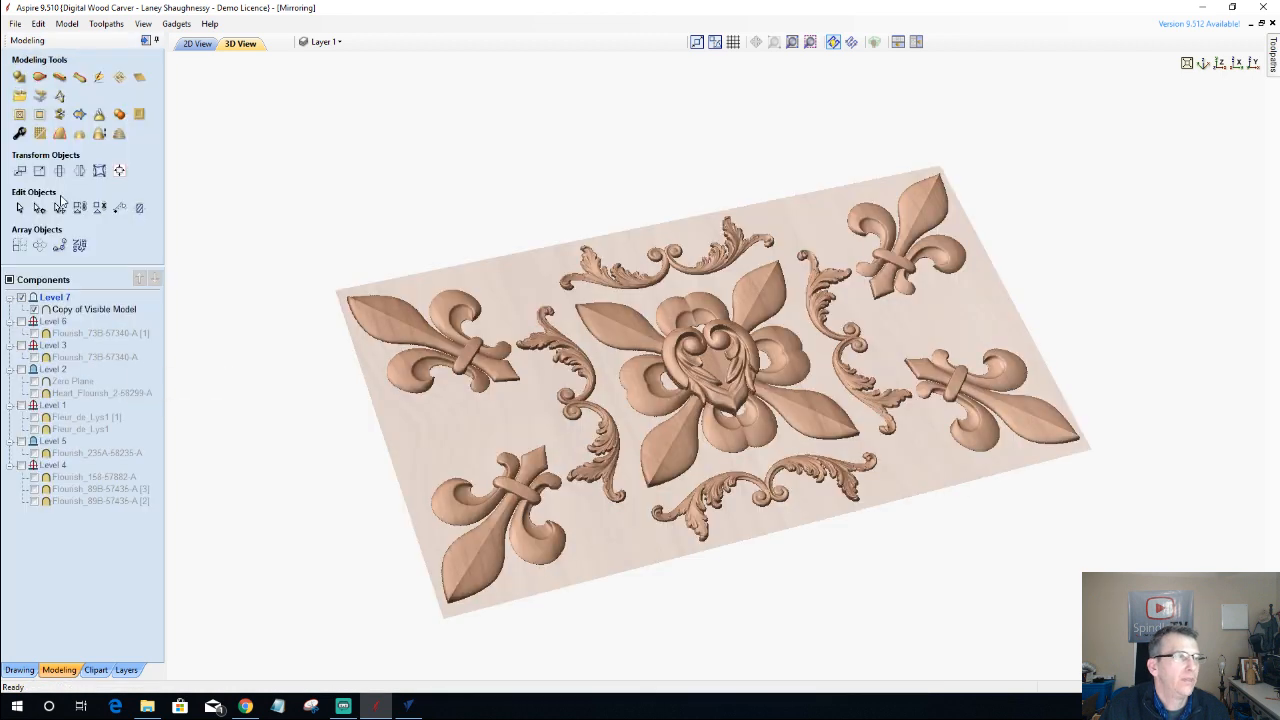
- Examine the Custom clipart library folder and try to refresh its contents, dismissing the login request
left_click(96, 669)
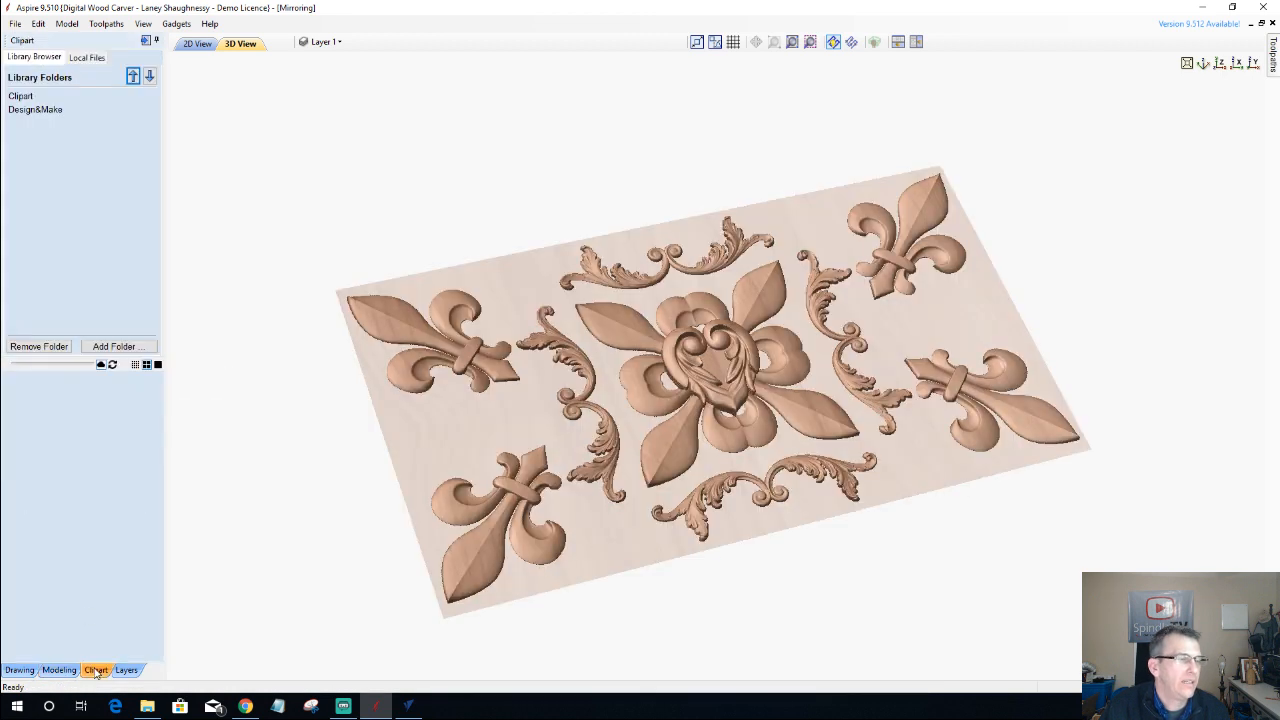
left_click(18, 97)
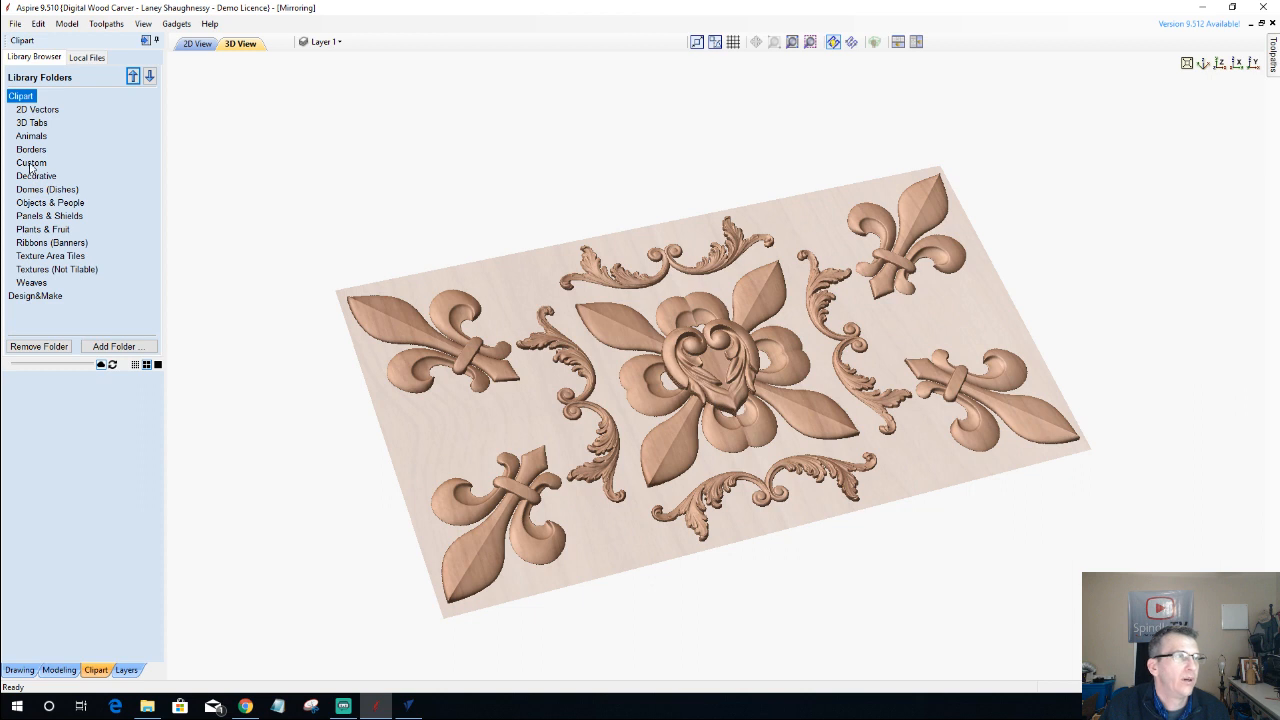
left_click(32, 163)
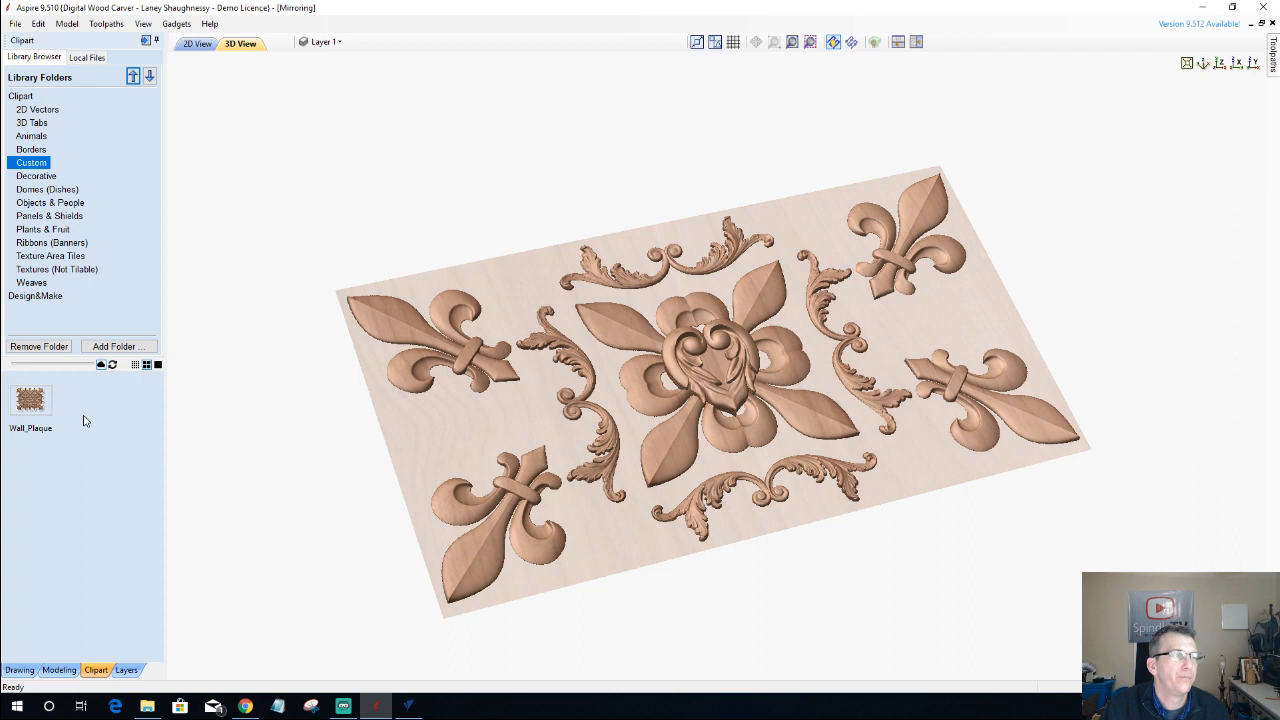
left_click(113, 365)
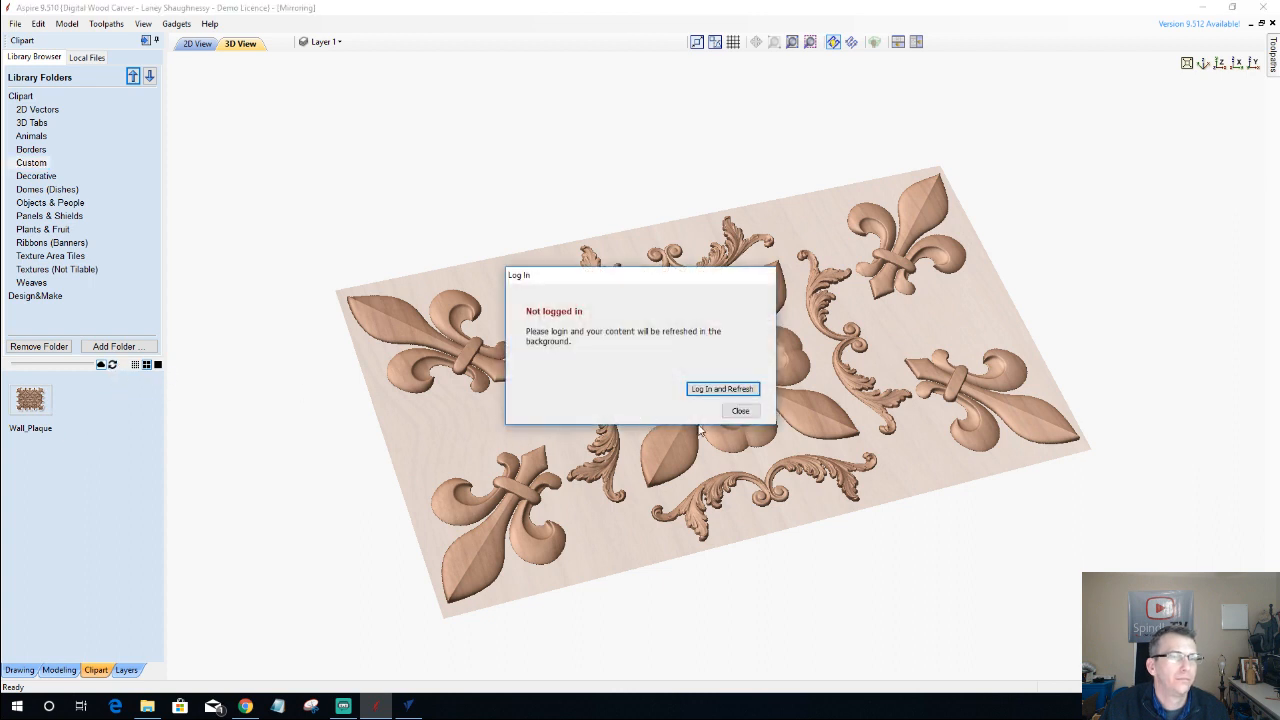
left_click(740, 411)
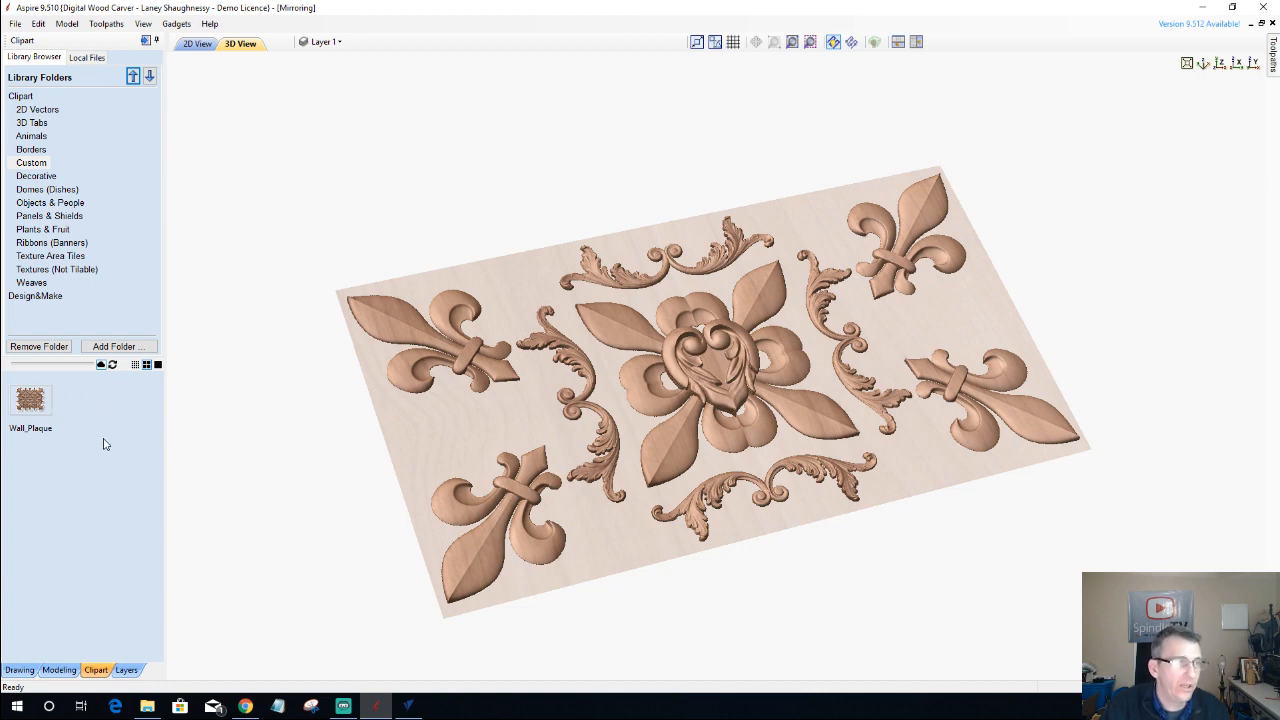
- Start importing a component or 3D model and browse the C: drive to Users, Public, Public Documents
left_click(15, 23)
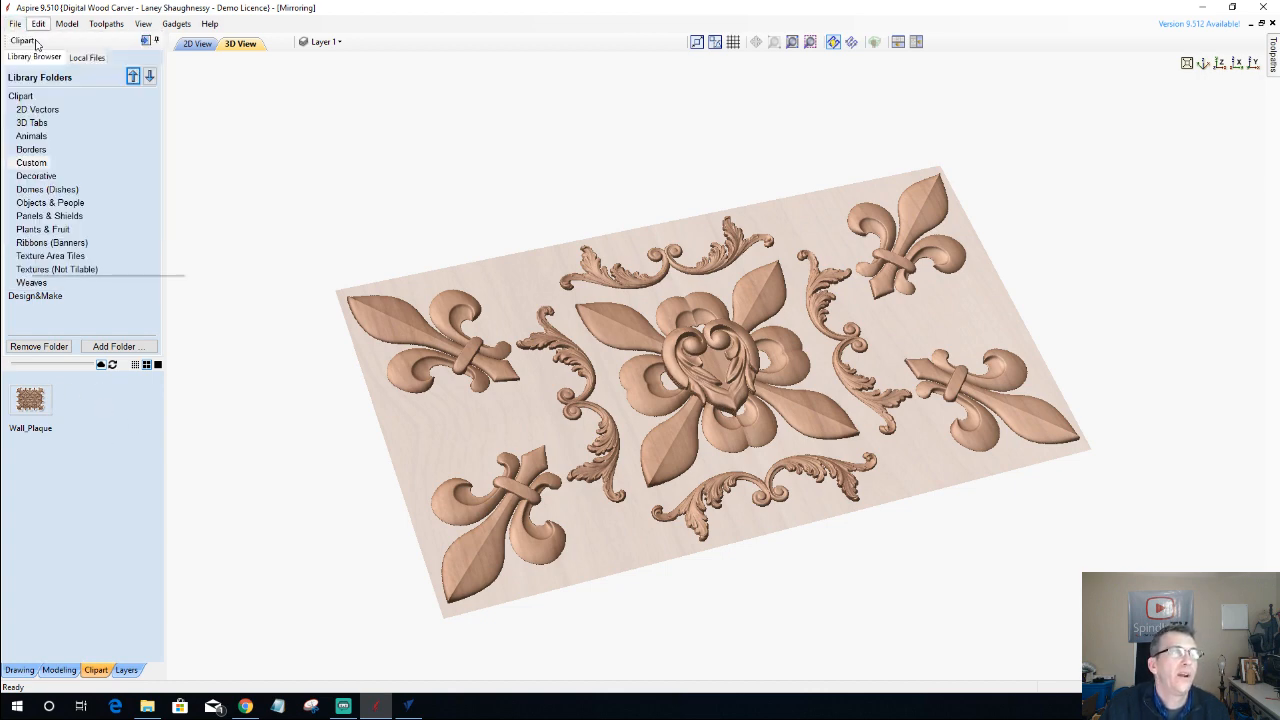
mouse_move(138, 176)
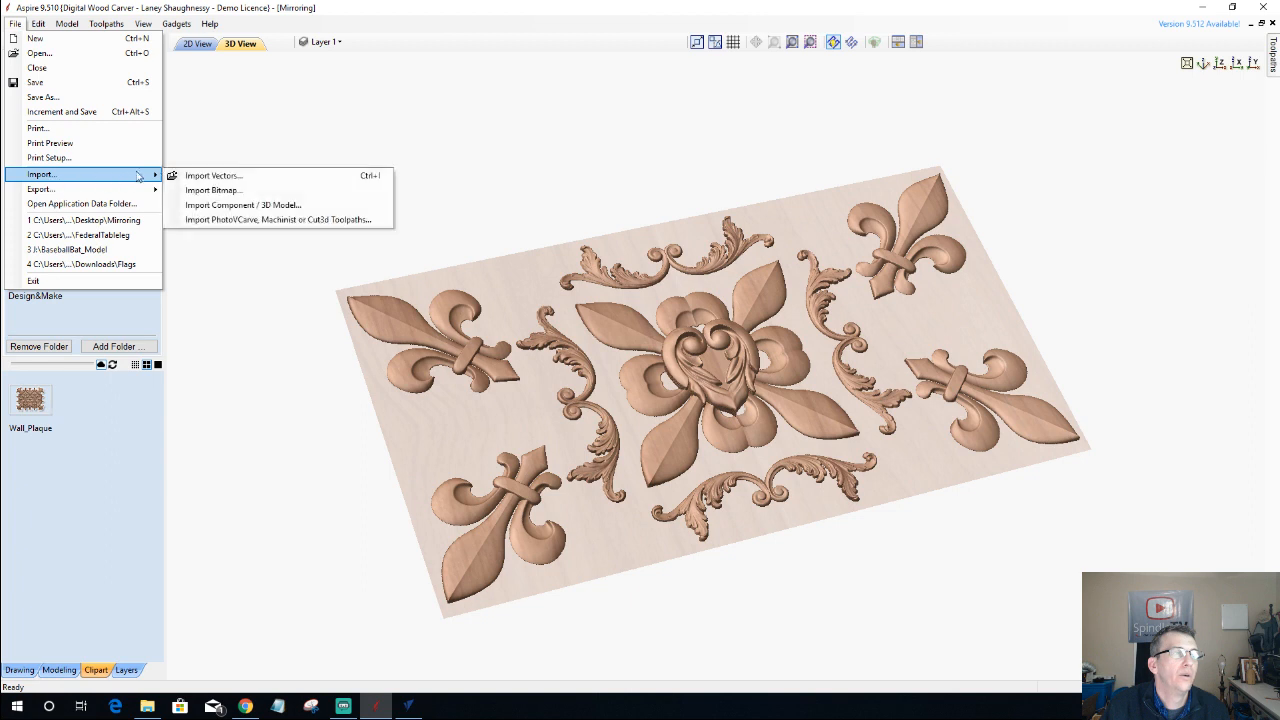
left_click(212, 209)
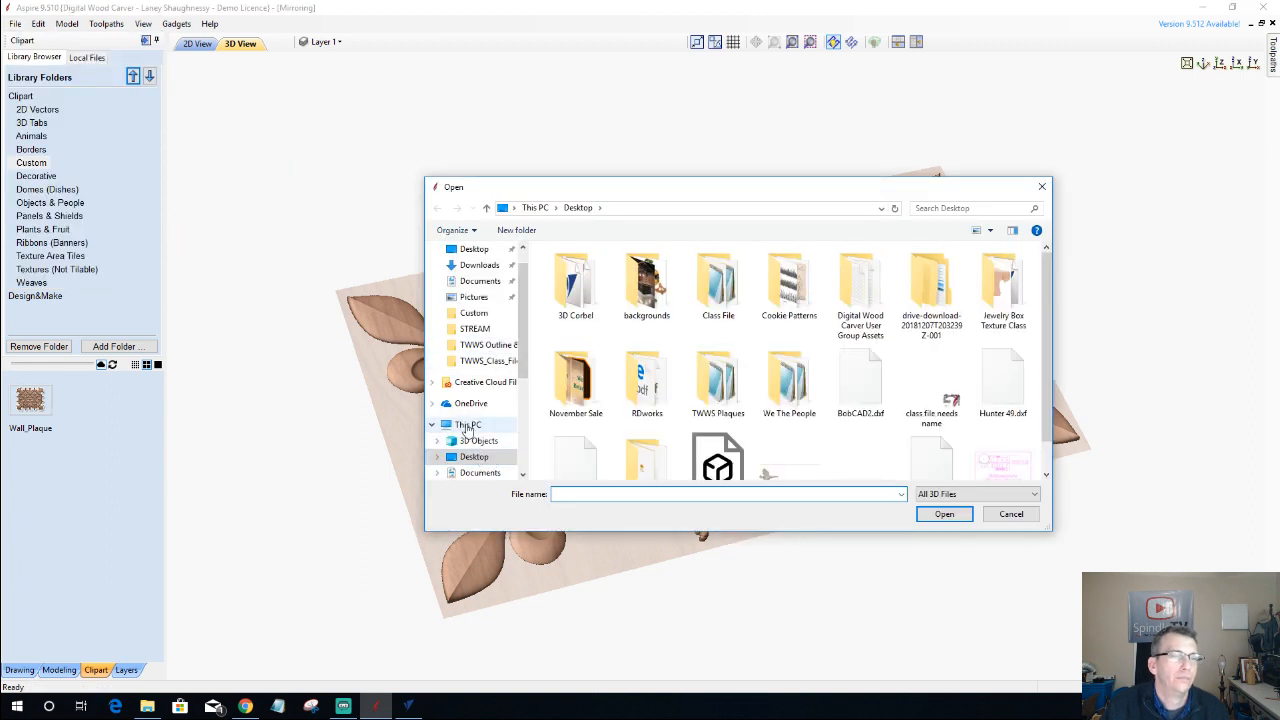
left_click(467, 427)
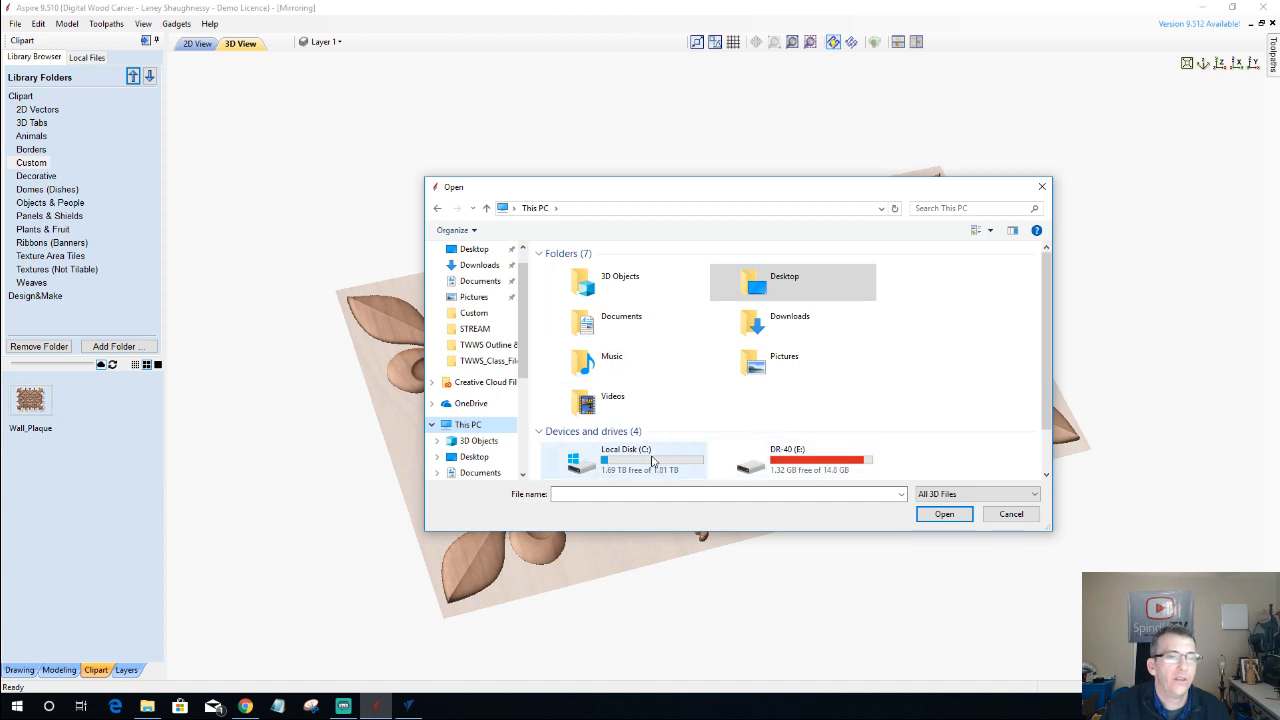
double_click(652, 460)
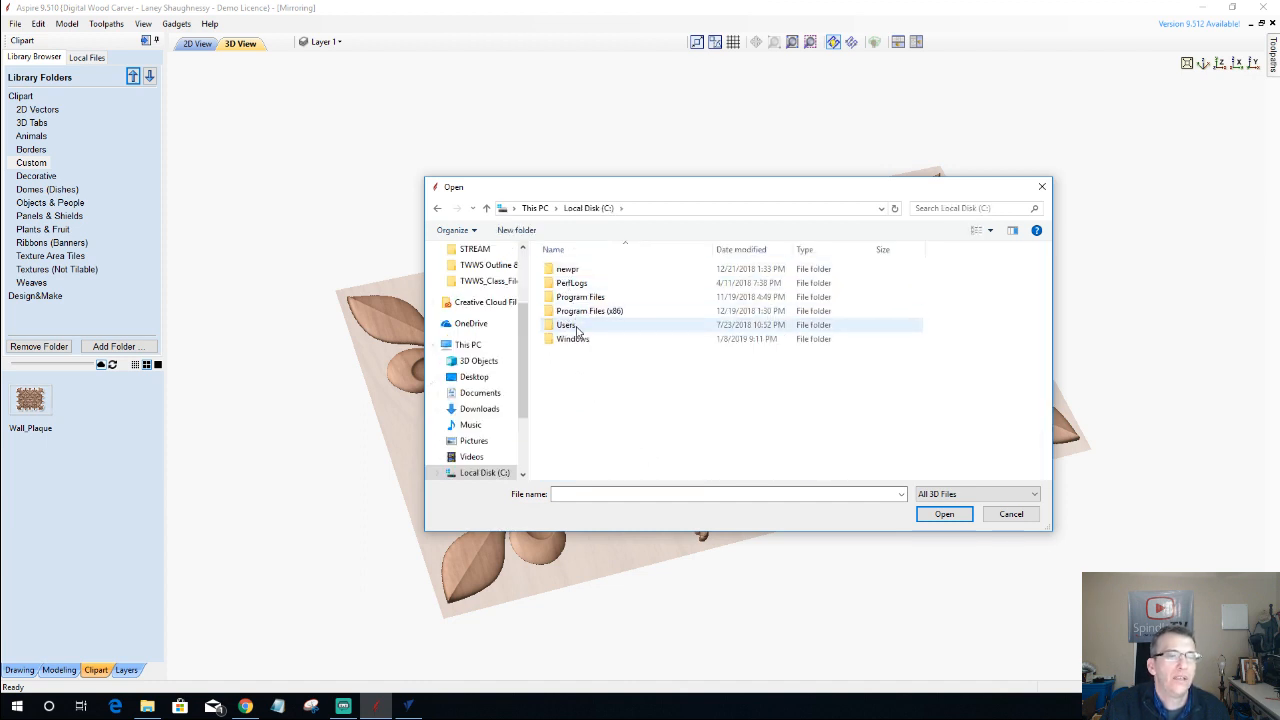
double_click(576, 327)
double_click(563, 284)
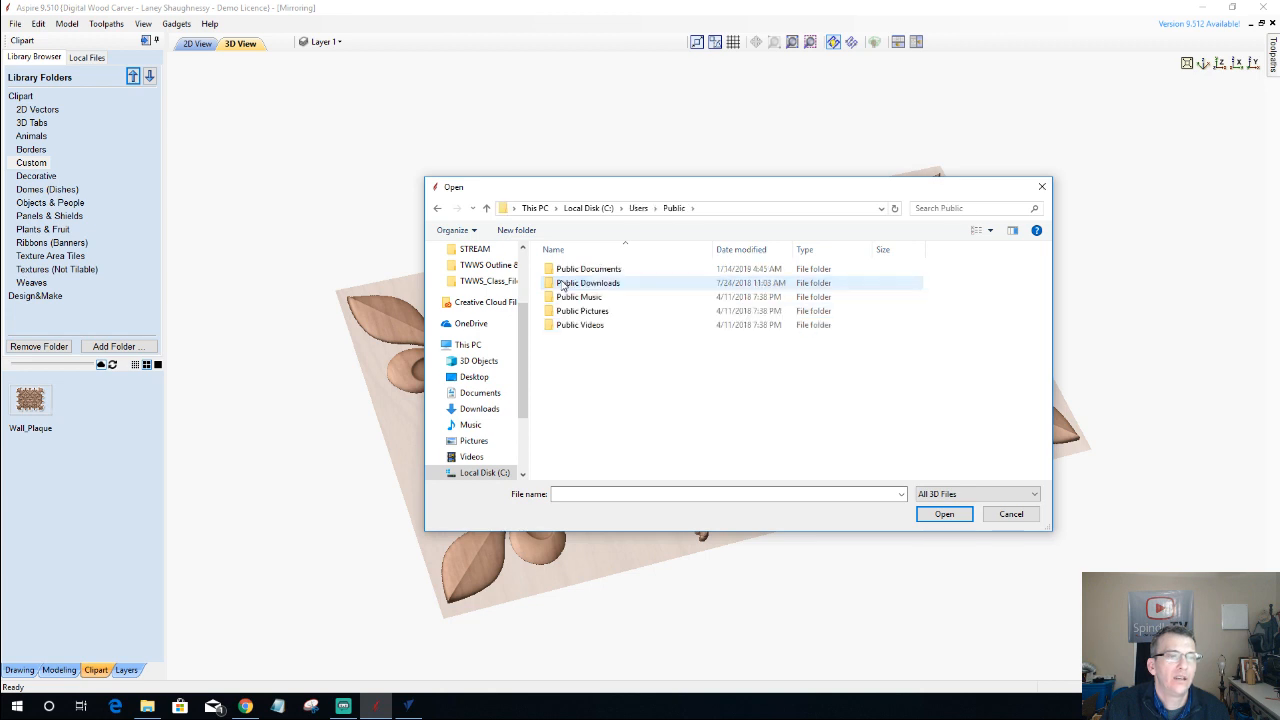
left_click(577, 272)
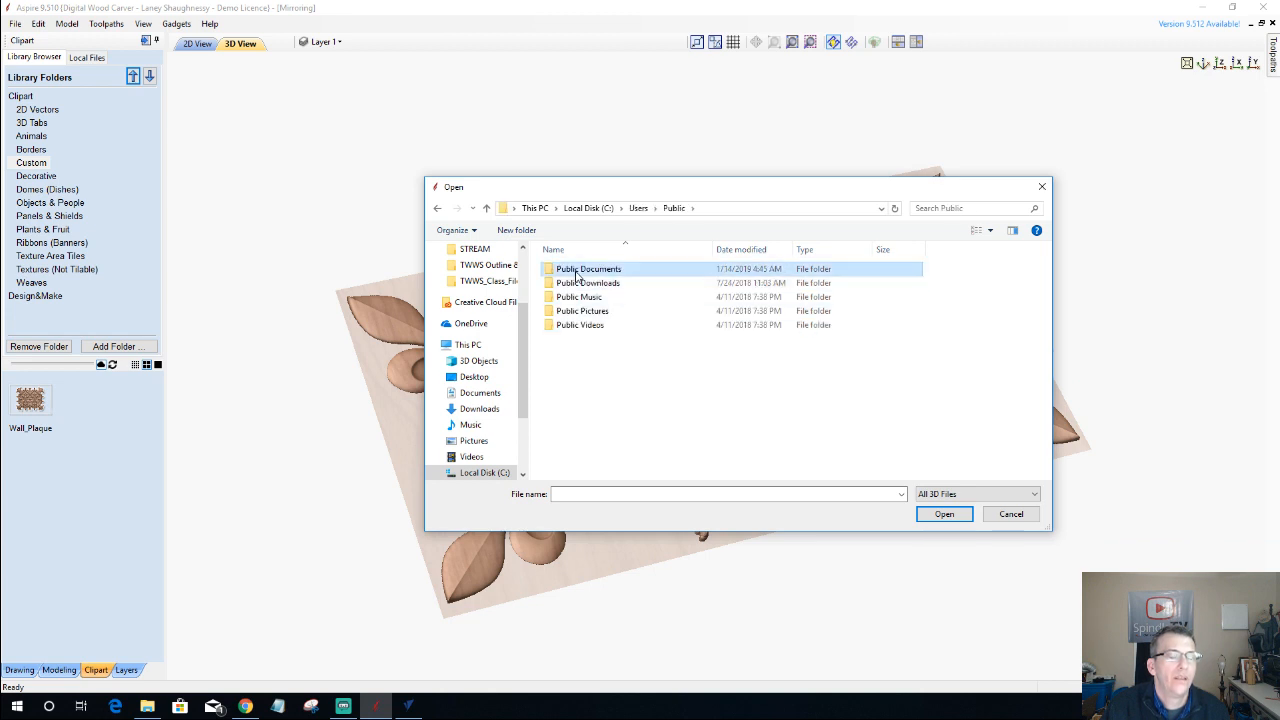
left_click(577, 272)
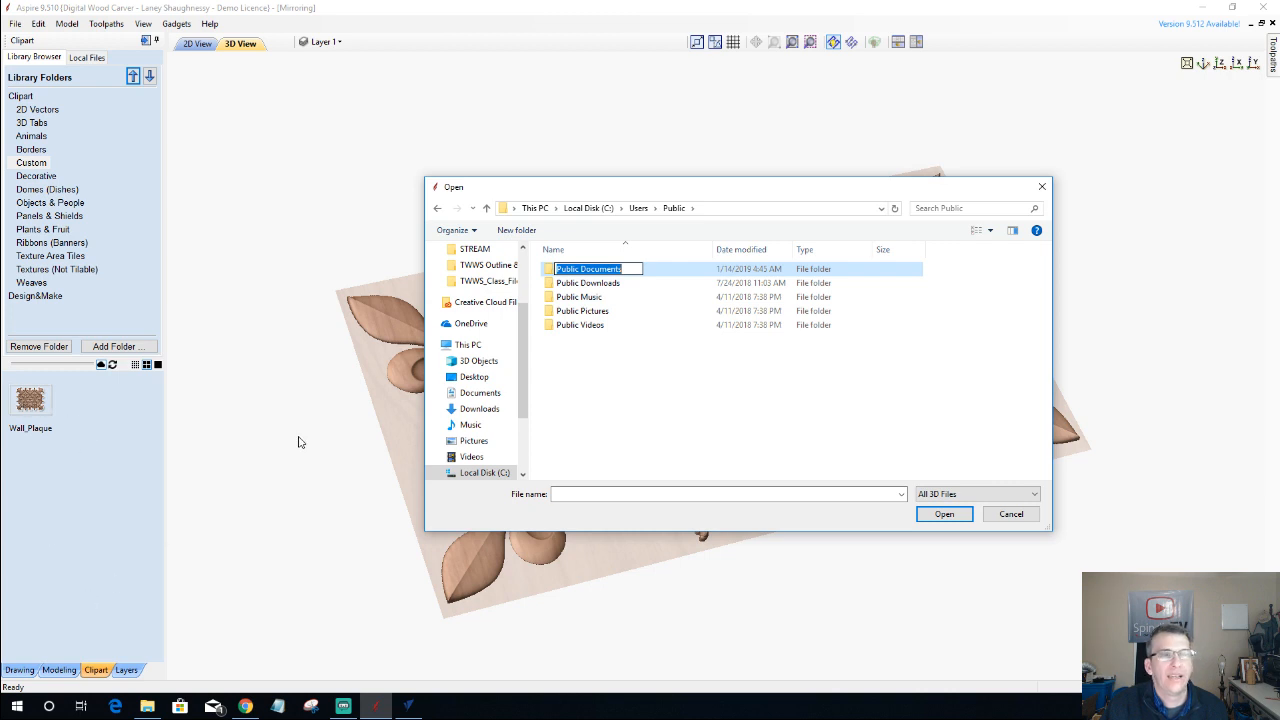
double_click(546, 271)
- Open the Mirrored_WallArt 3D object from the Custom folder inside Vectric Files, Clipart
left_click(562, 300)
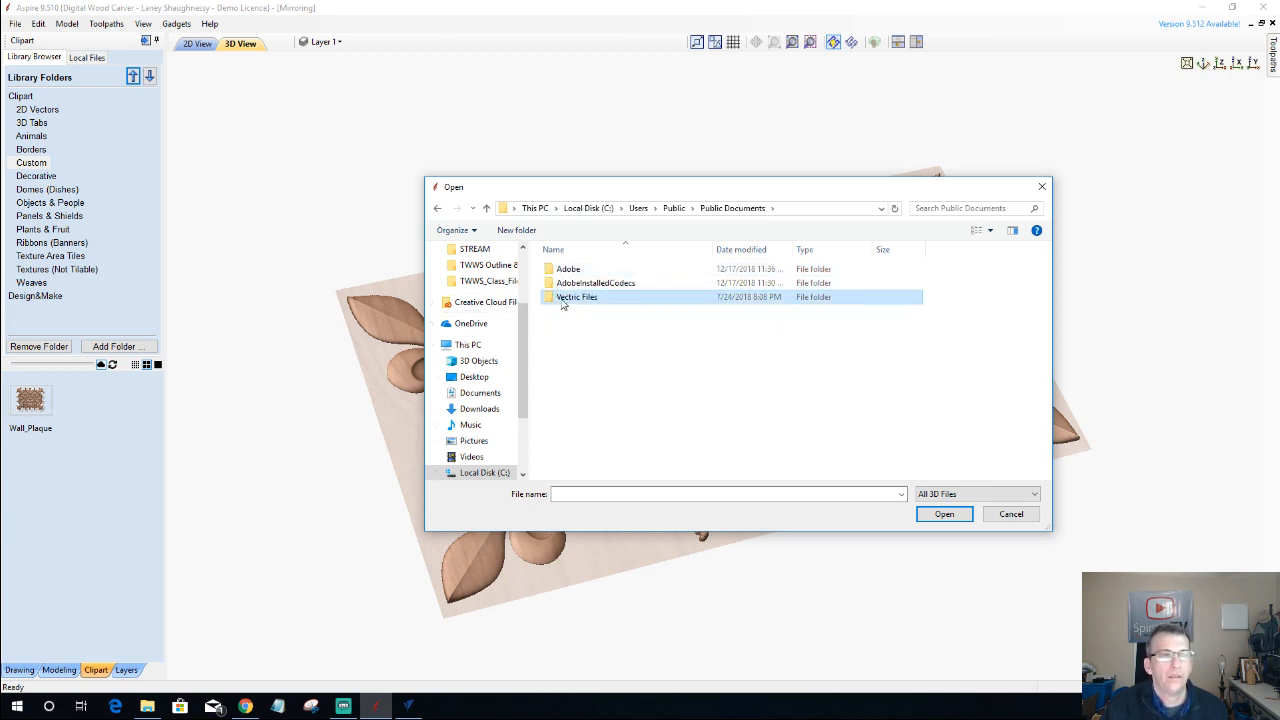
double_click(562, 300)
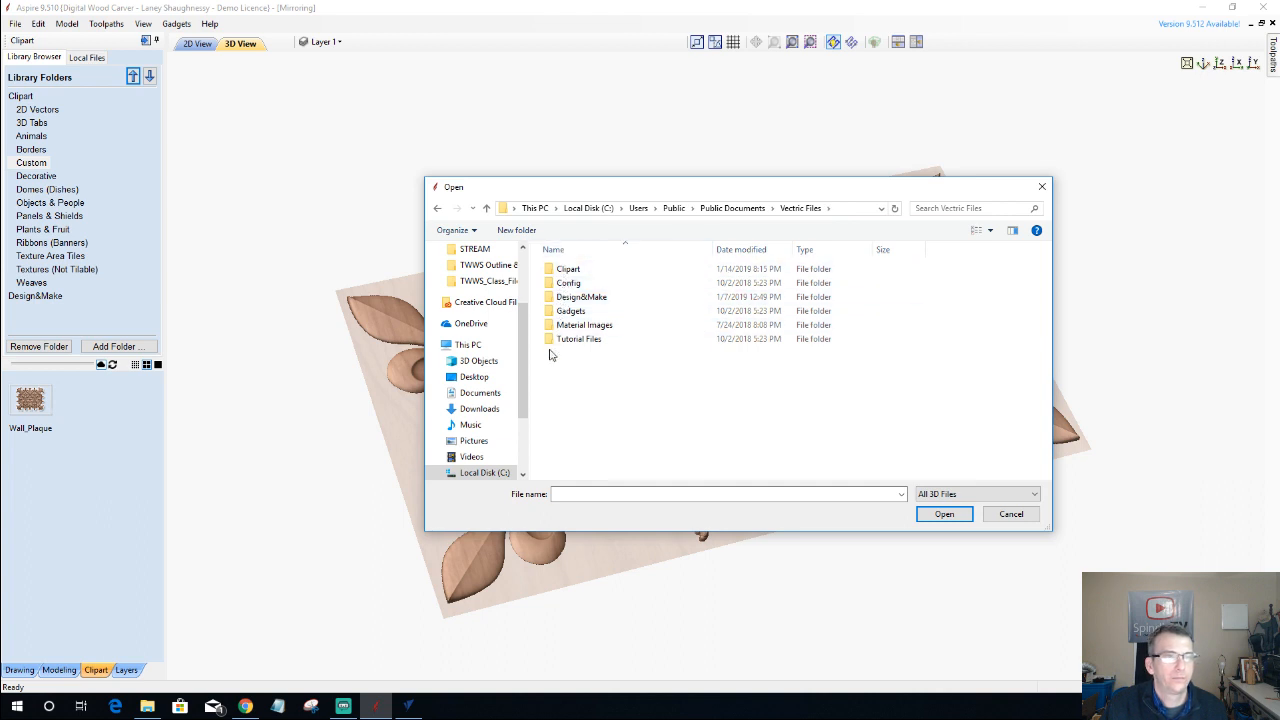
double_click(566, 270)
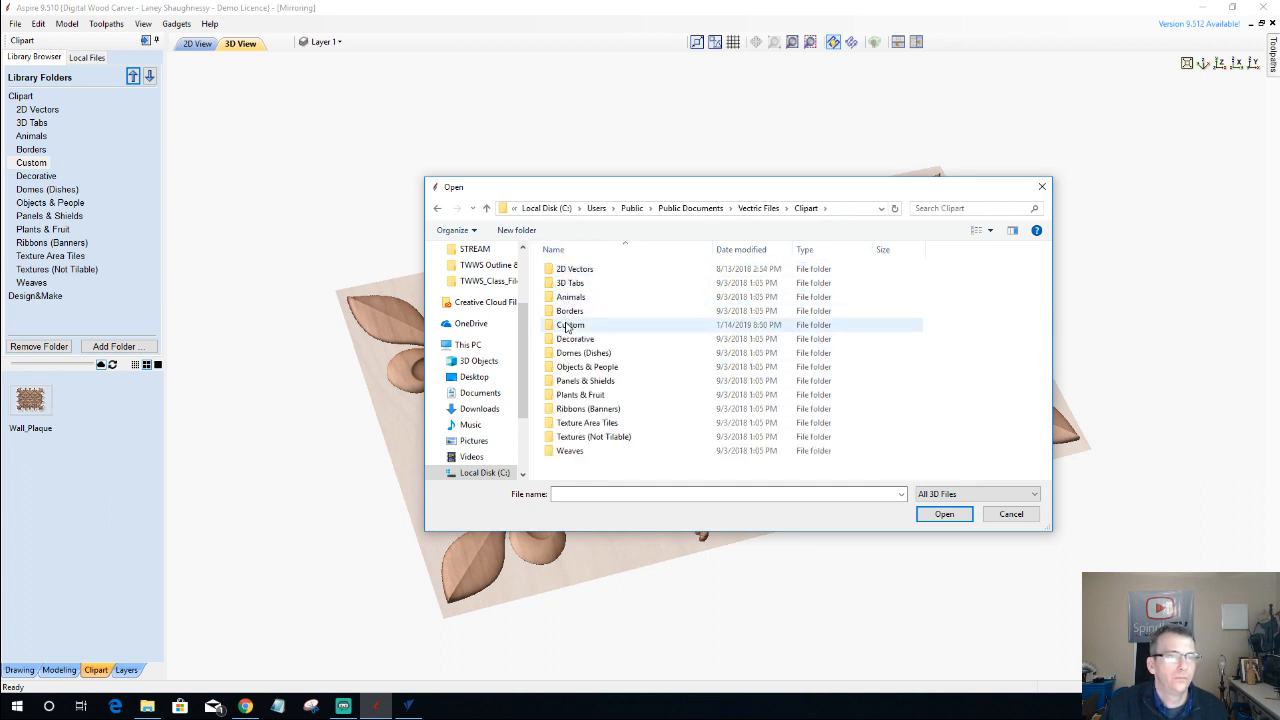
double_click(567, 325)
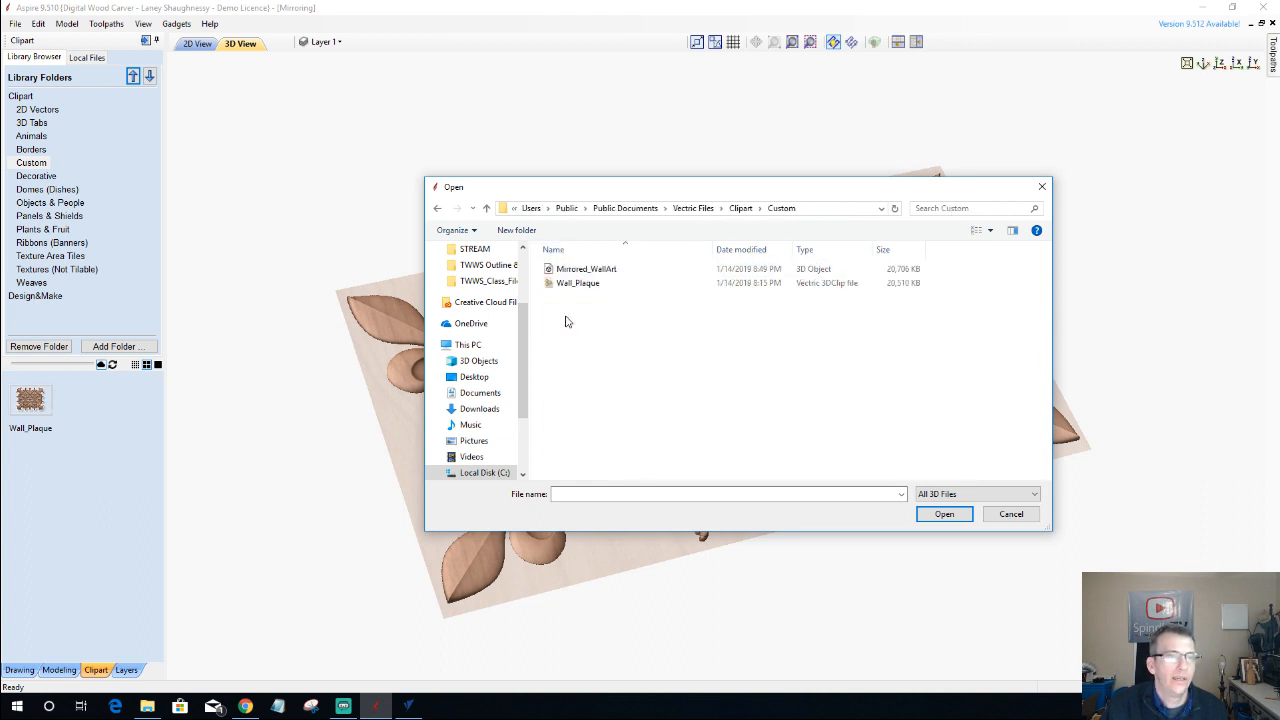
left_click(567, 270)
left_click(942, 514)
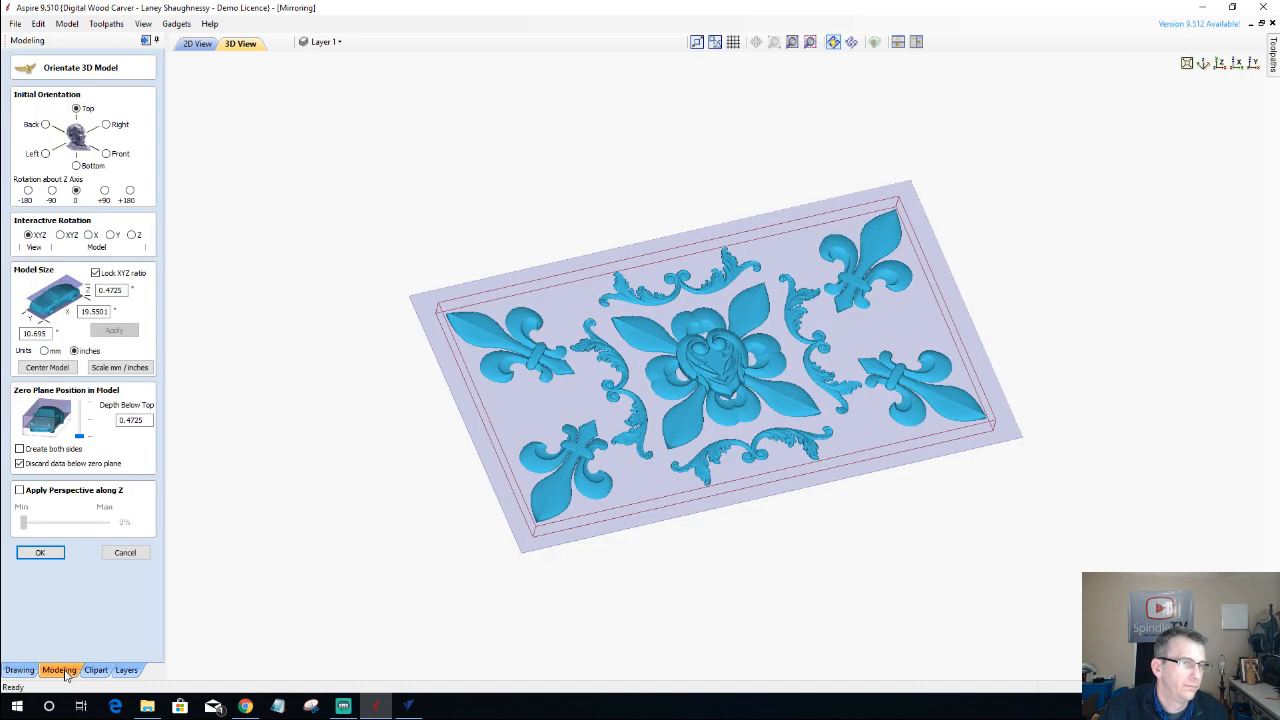
- Accept the default orientation and size for the imported wall art, and hide the Copy of Visible Model component
left_click(40, 551)
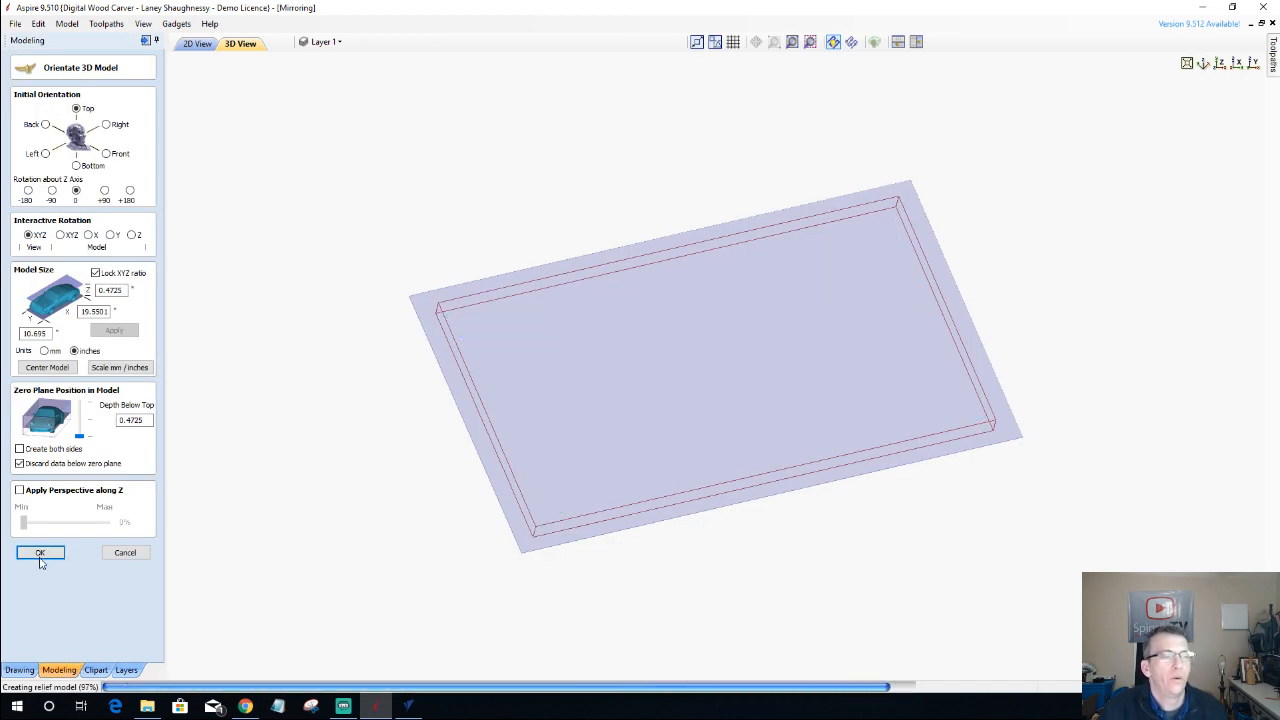
left_click(40, 555)
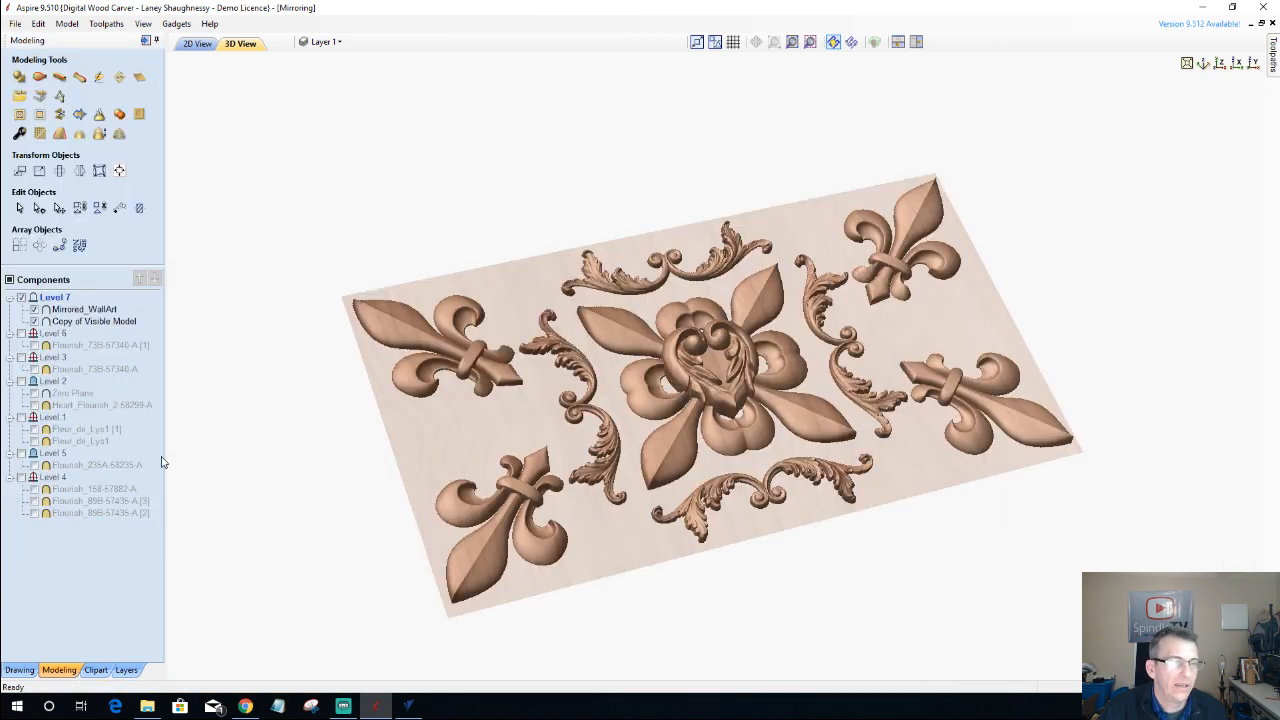
left_click(34, 323)
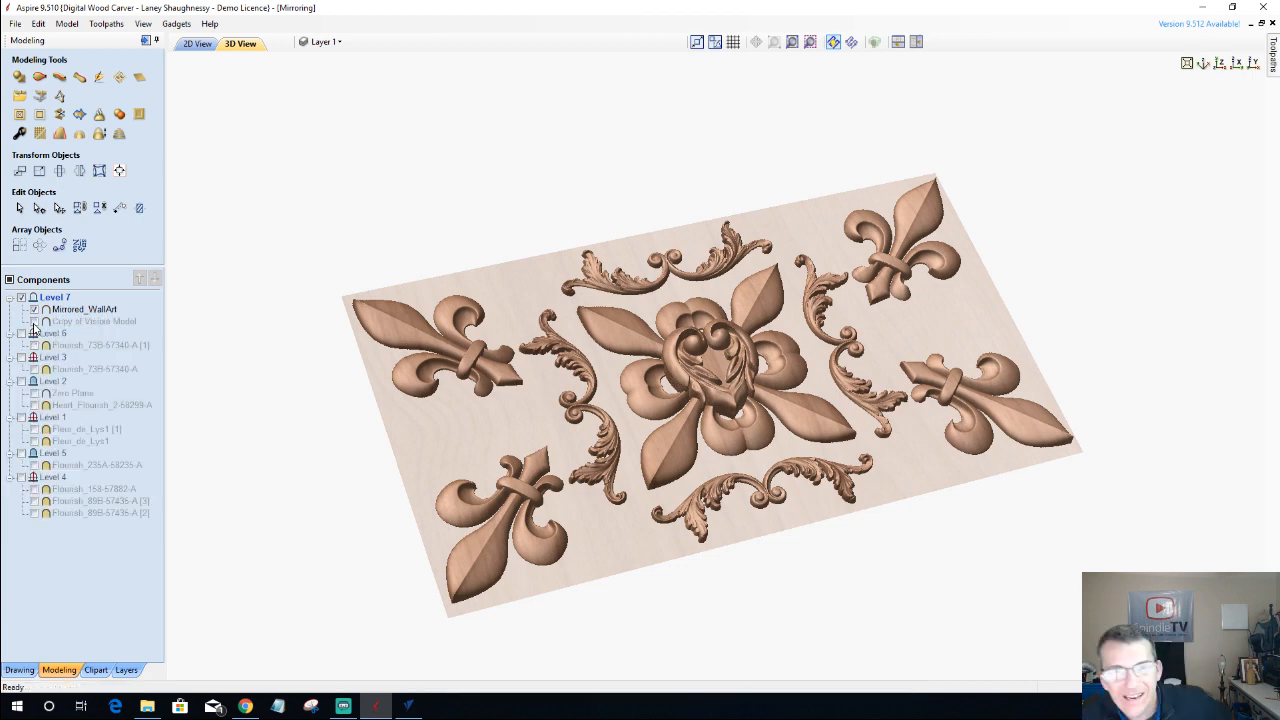
- View the Mirrored_WallArt model in VCarve Pro, return to Aspire and look over the available model export commands
left_click(1202, 8)
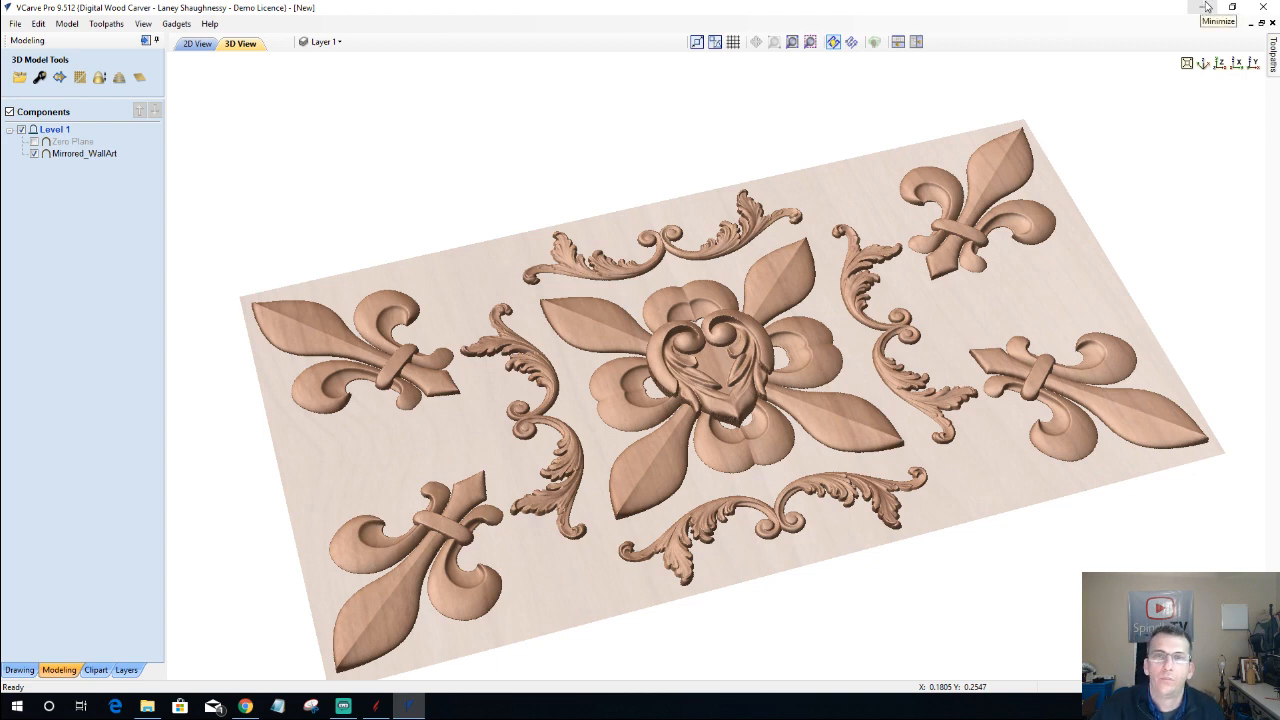
left_click(1209, 12)
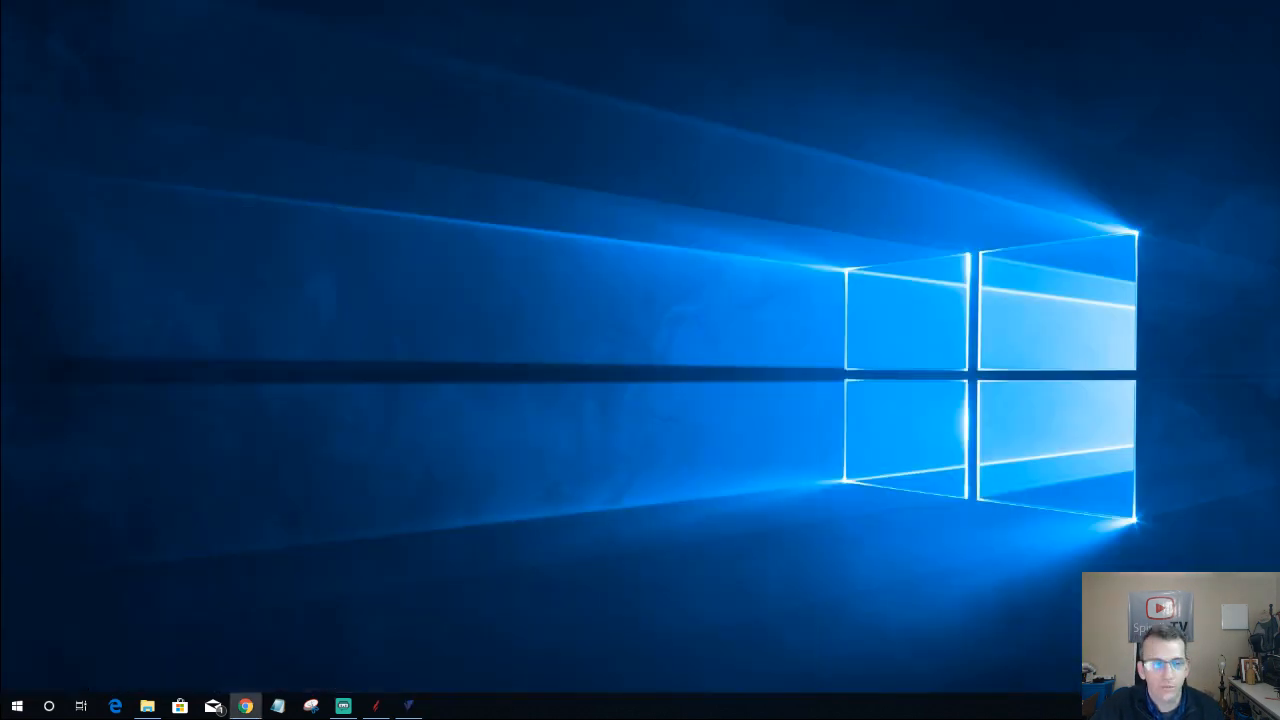
left_click(408, 706)
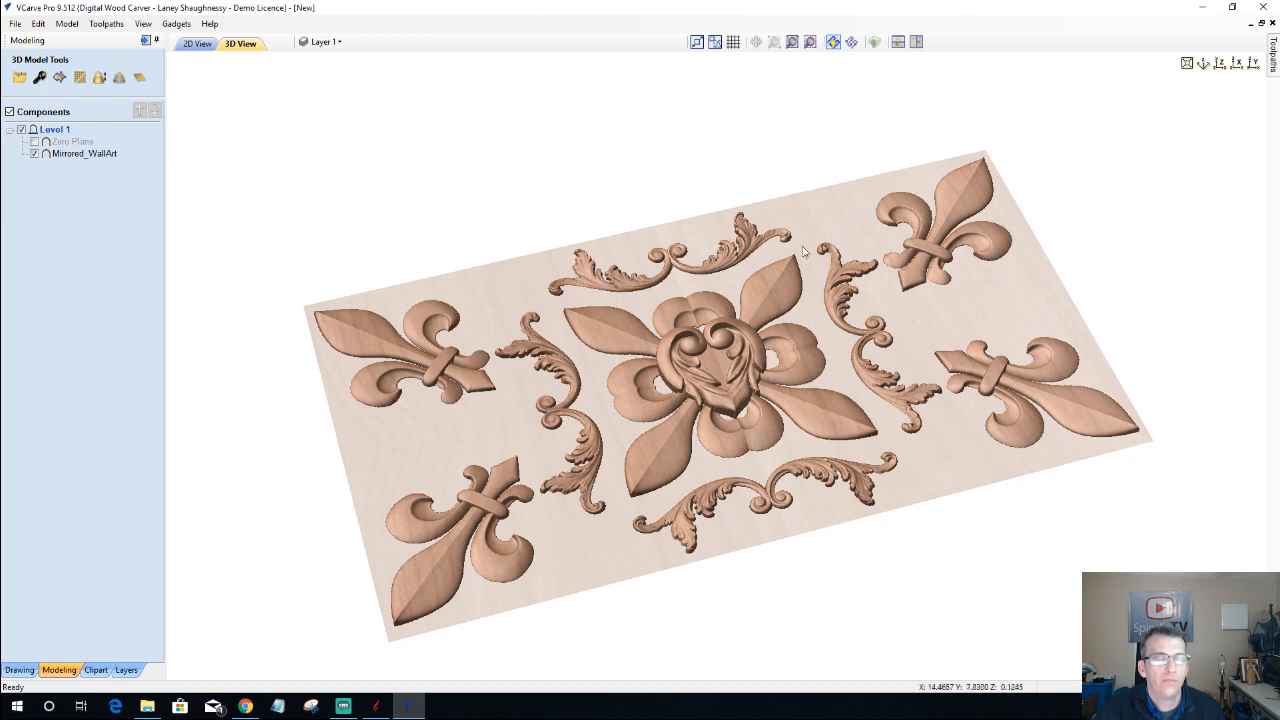
left_click(375, 706)
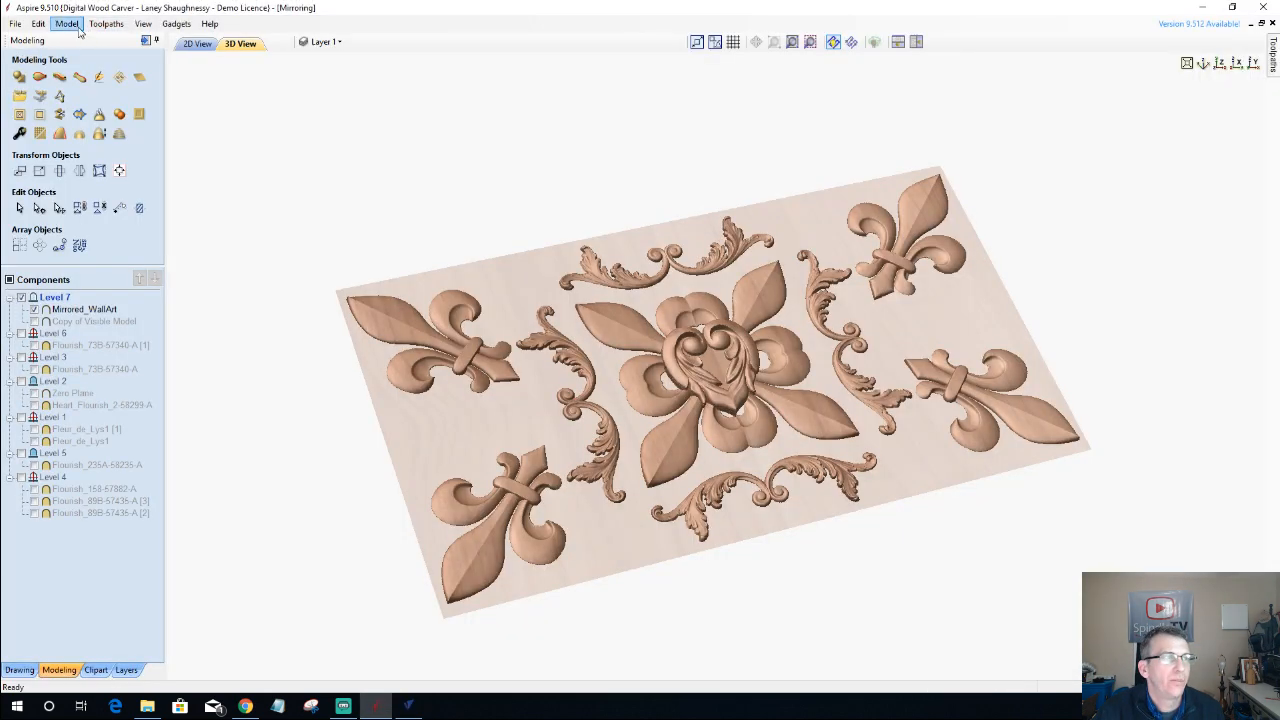
left_click(70, 24)
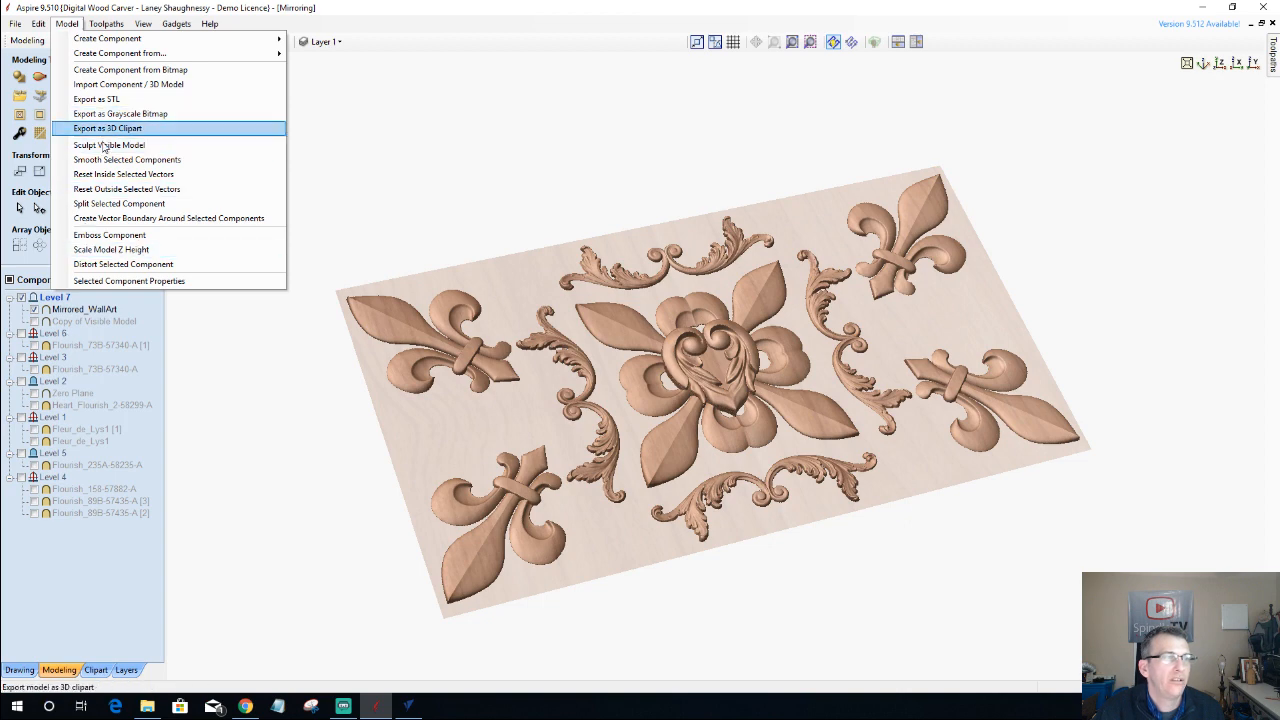
- Show the design in the 2D view and hide all components on Level 7
left_click(96, 670)
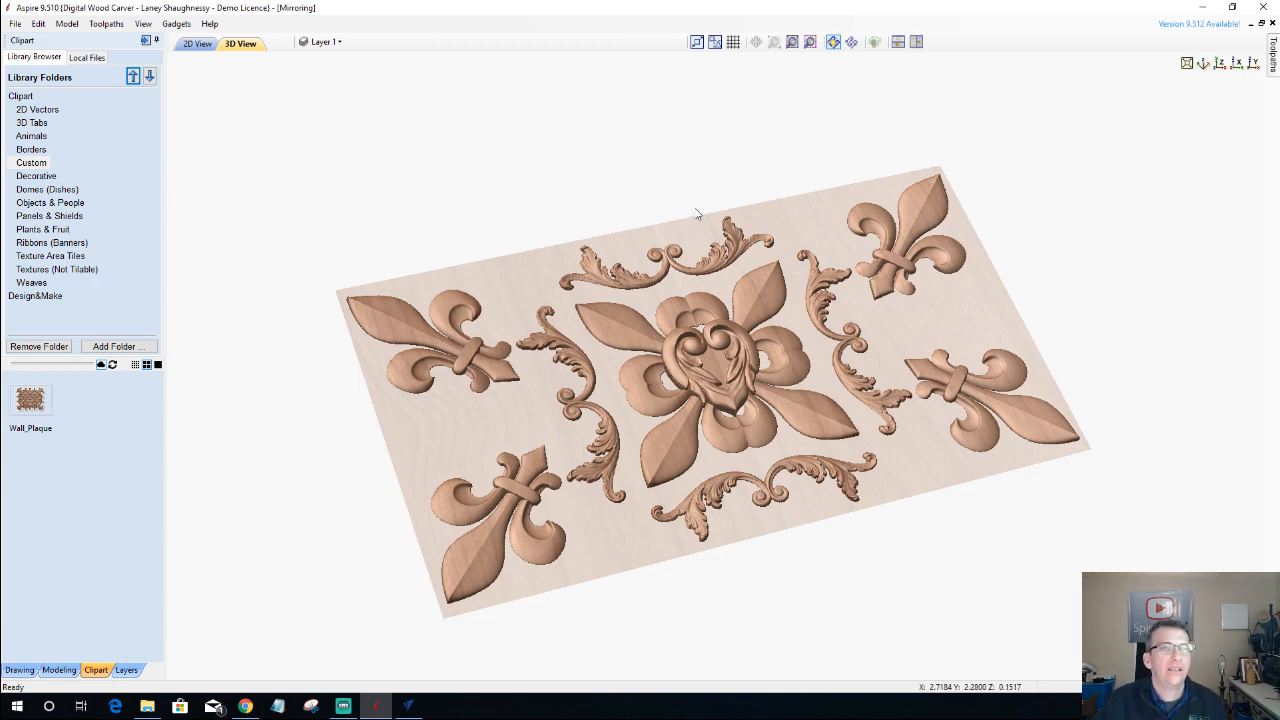
left_click(197, 44)
scroll(673, 393, "down", 3)
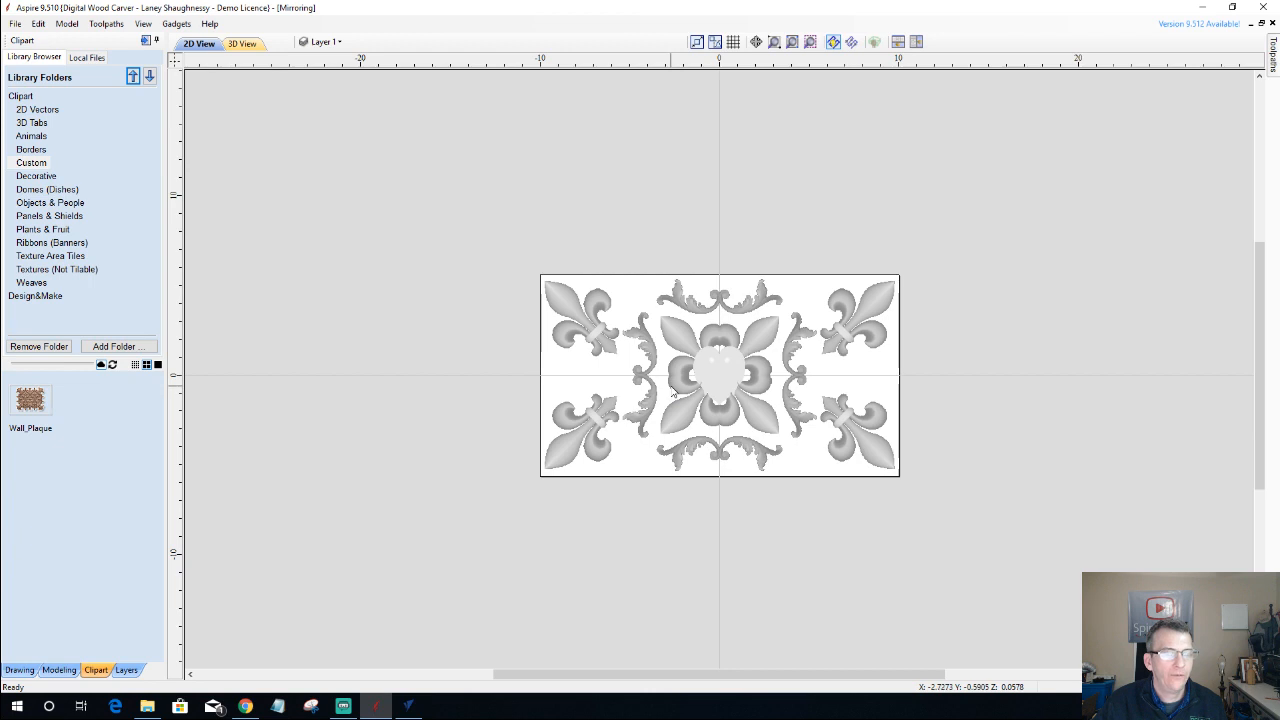
left_click_drag(389, 192, 997, 588)
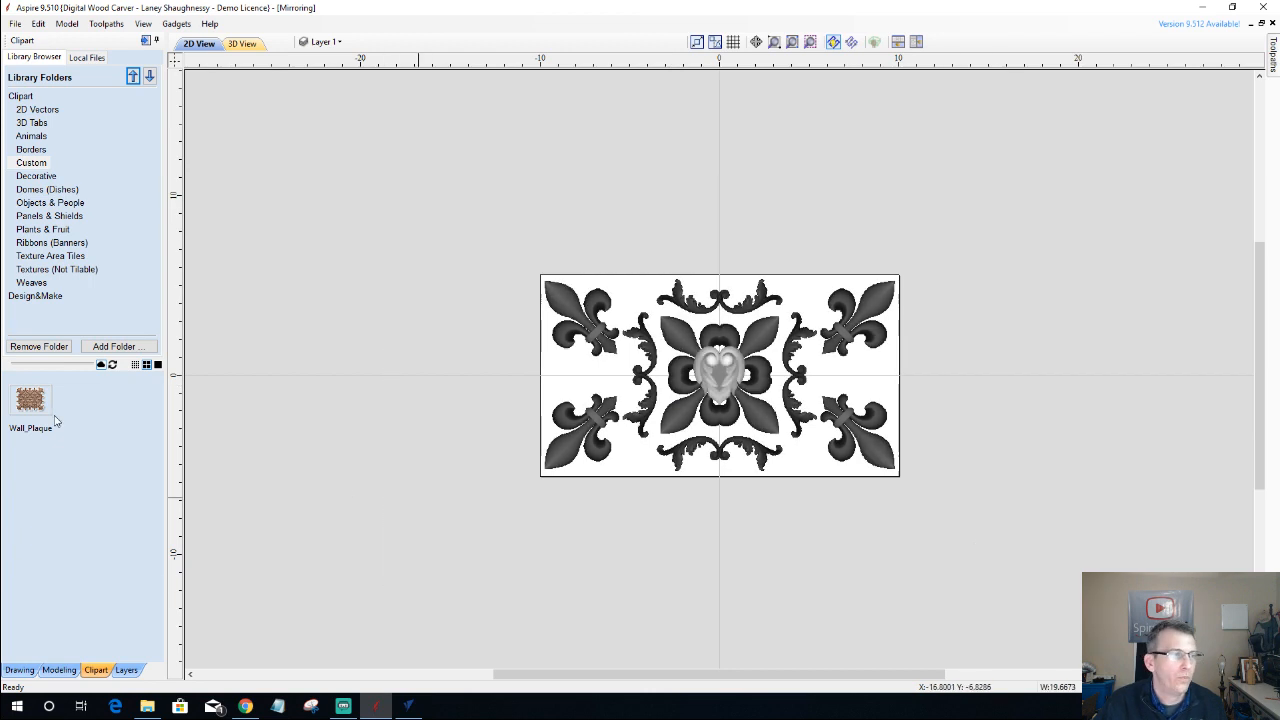
left_click(59, 670)
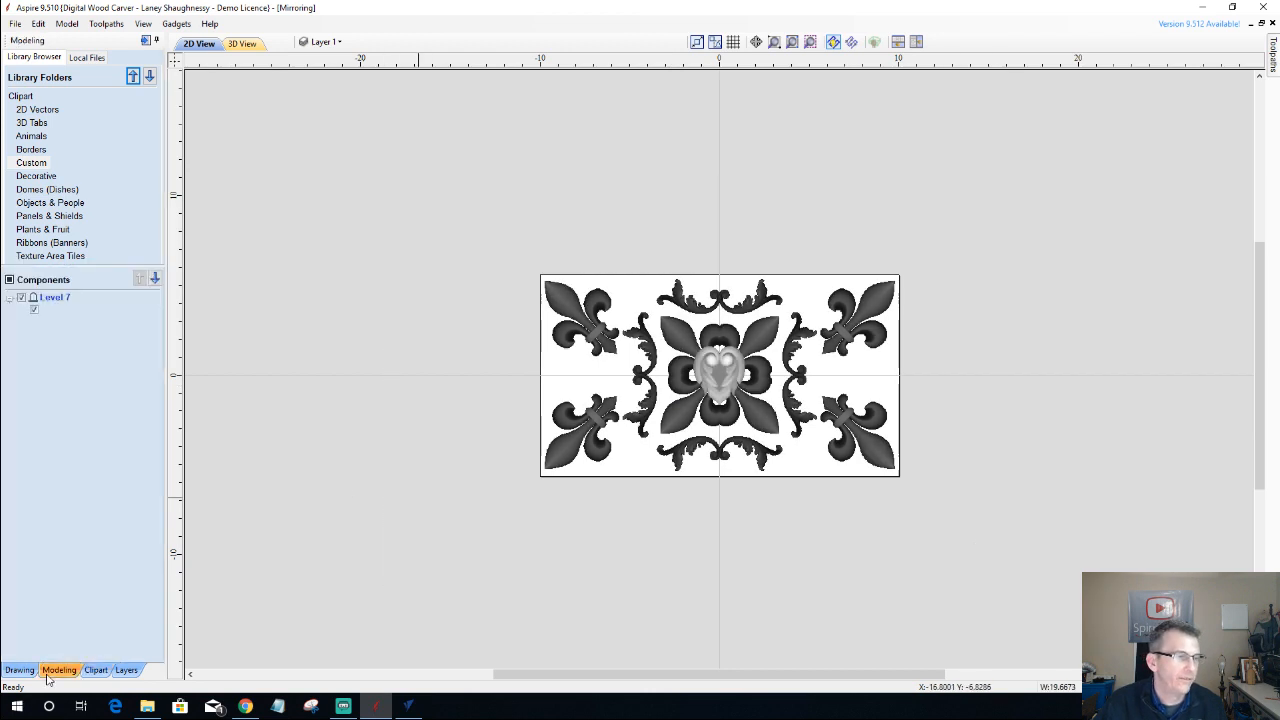
left_click(21, 298)
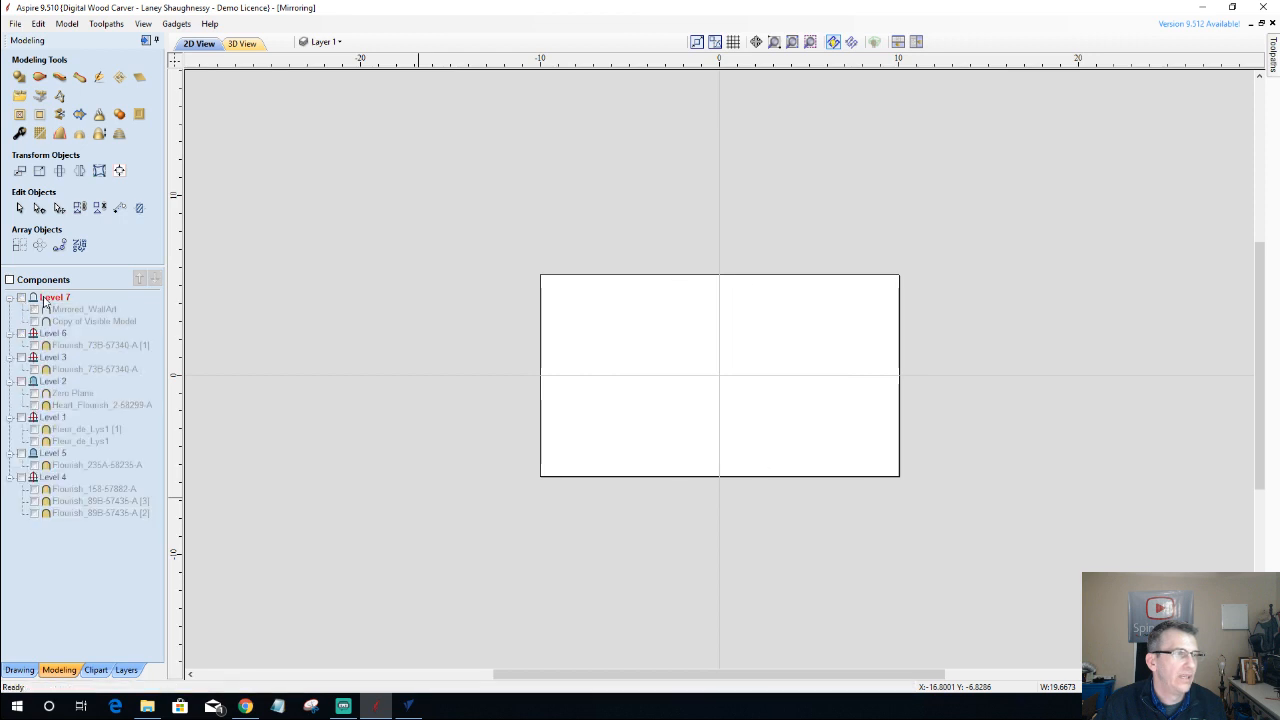
- Insert a new component level above Level 7
left_click(45, 299)
right_click(45, 300)
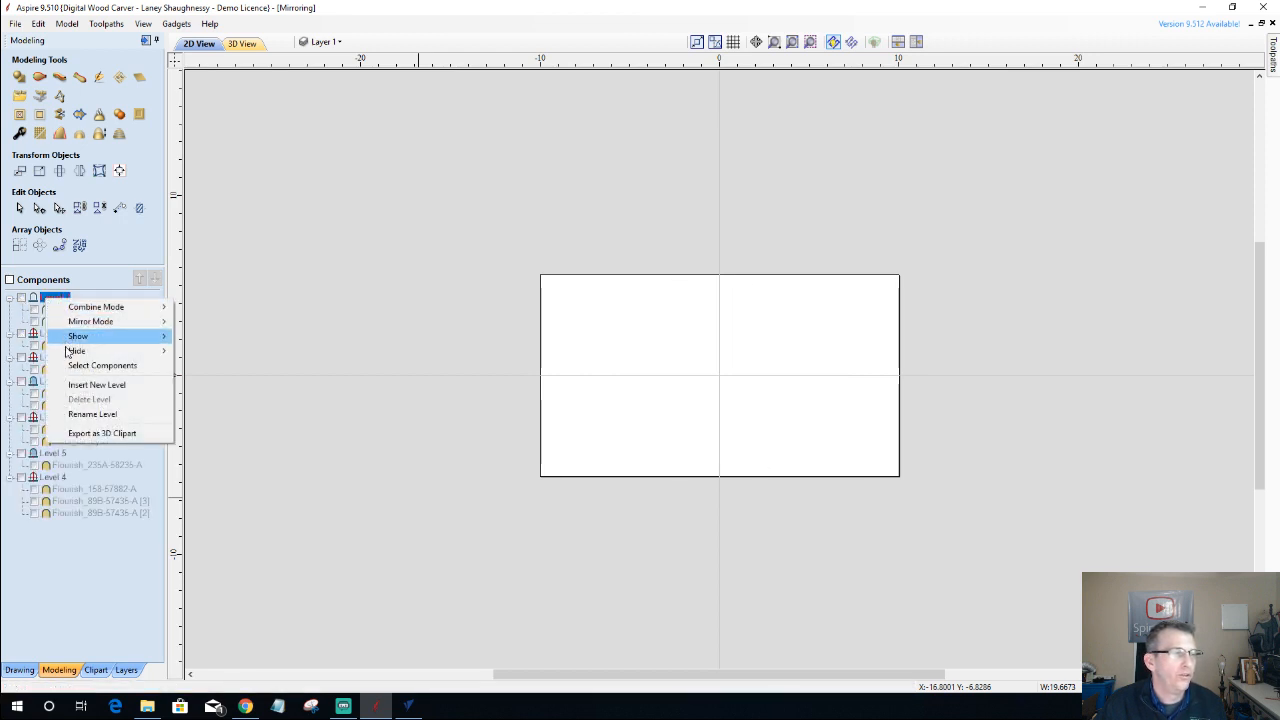
left_click(96, 385)
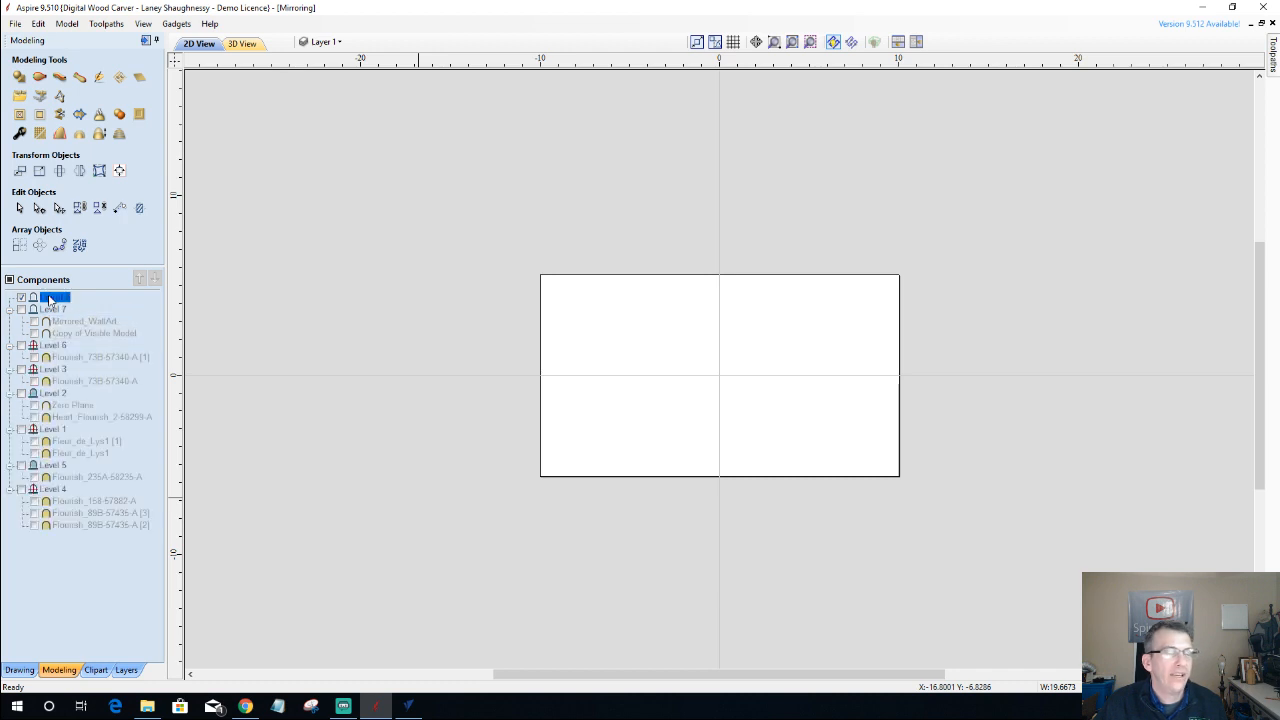
- Add the Rope Rectangle clipart from the Borders library folder near the centre of the material on the new level
left_click(96, 669)
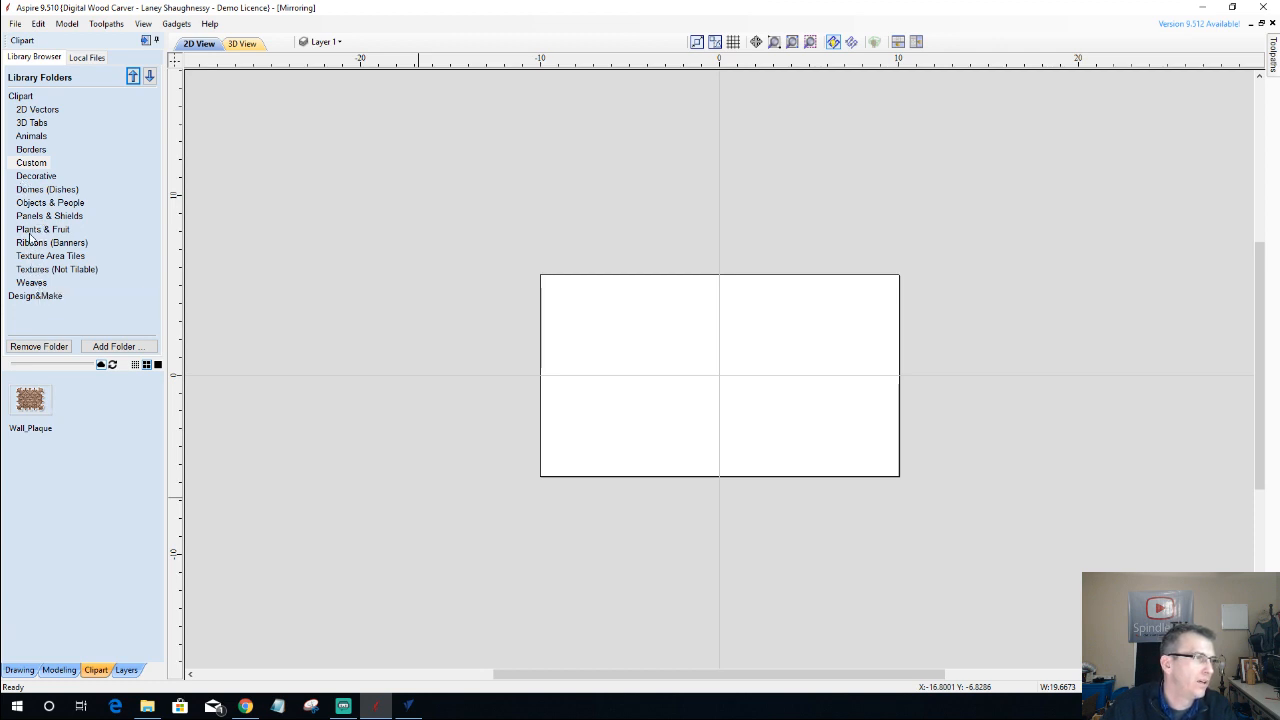
left_click(31, 149)
scroll(92, 383, "down", 6)
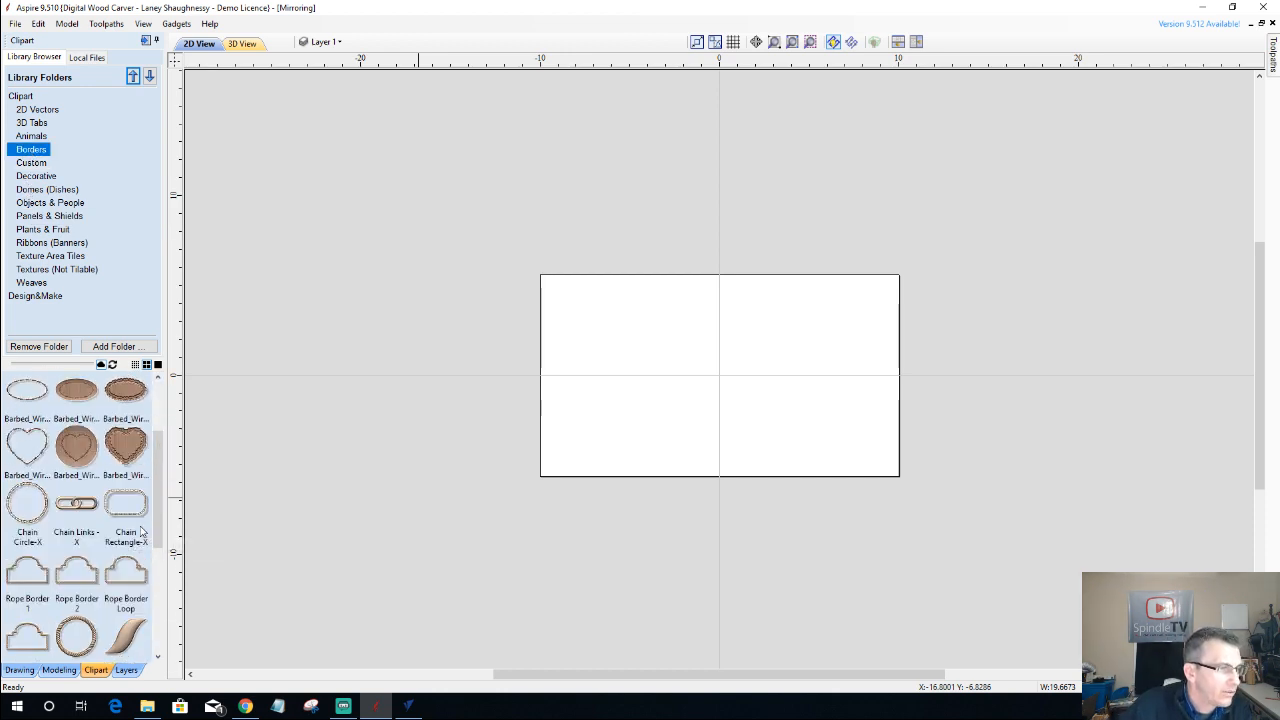
scroll(141, 530, "down", 3)
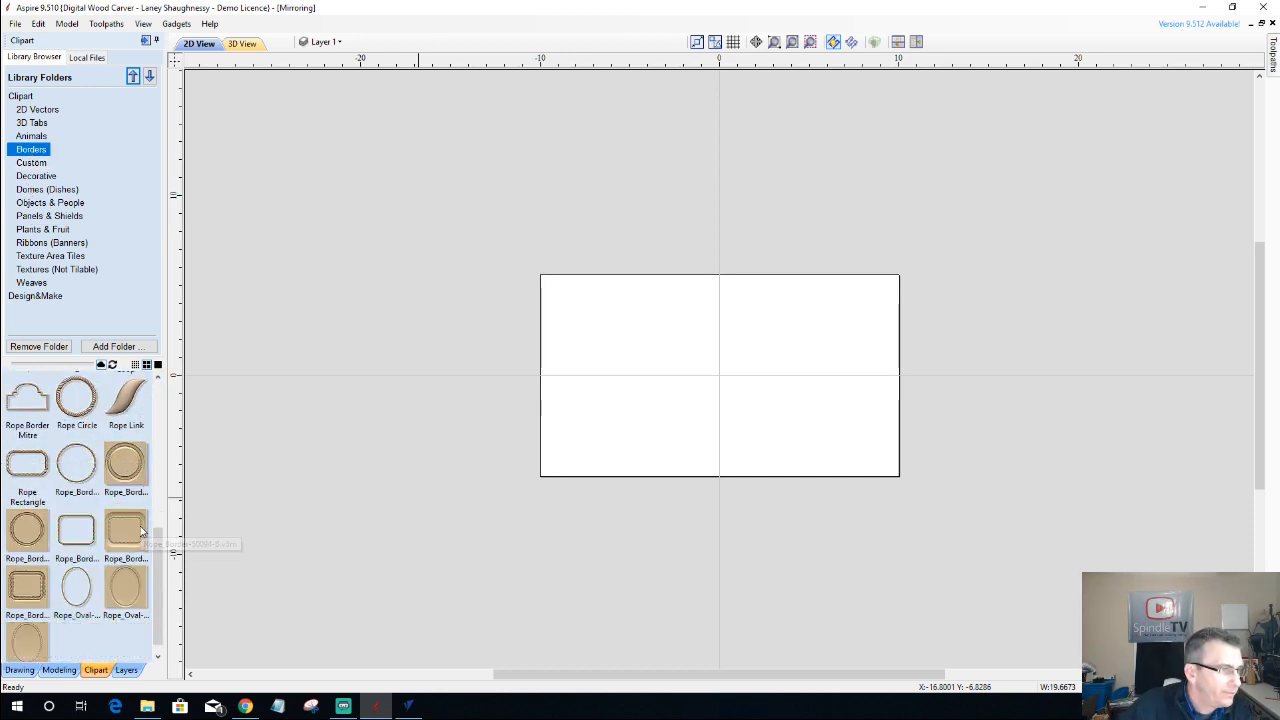
left_click(21, 480)
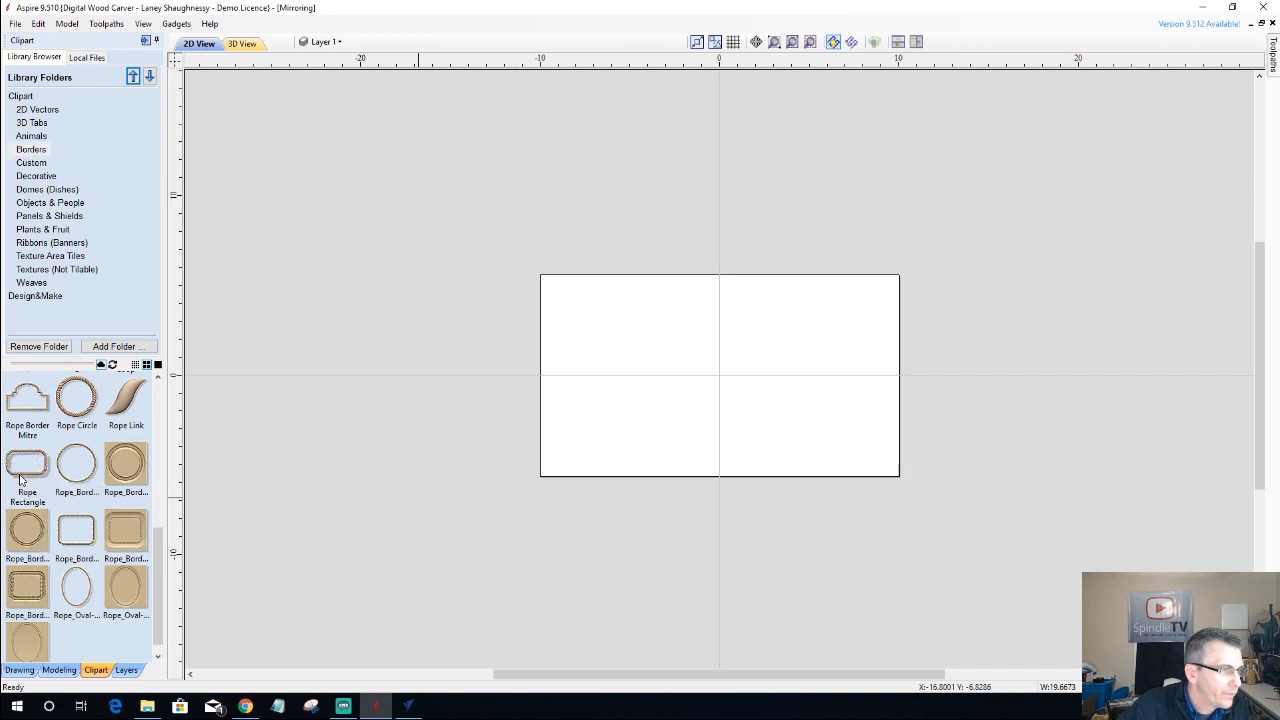
left_click_drag(22, 471, 718, 395)
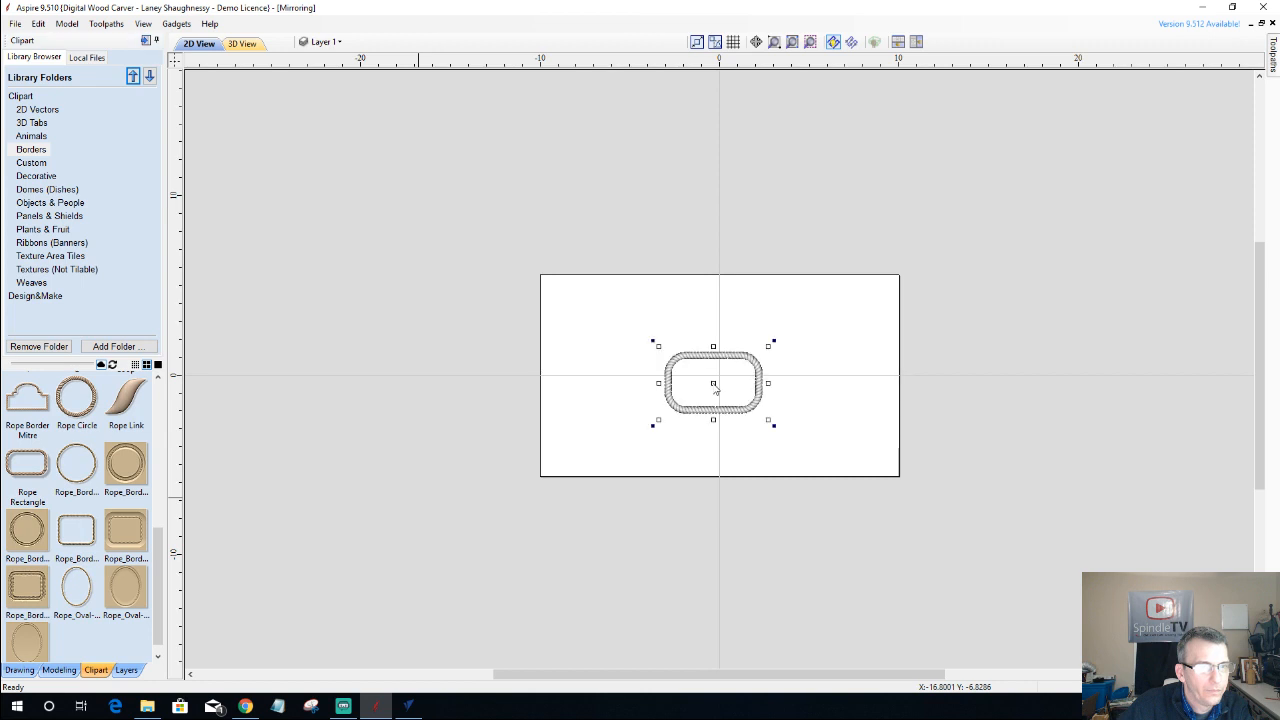
- Enlarge the rope rectangle about its centre to a width of about 11.49 inches in the 3D view and inspect it from several angles
left_click(242, 44)
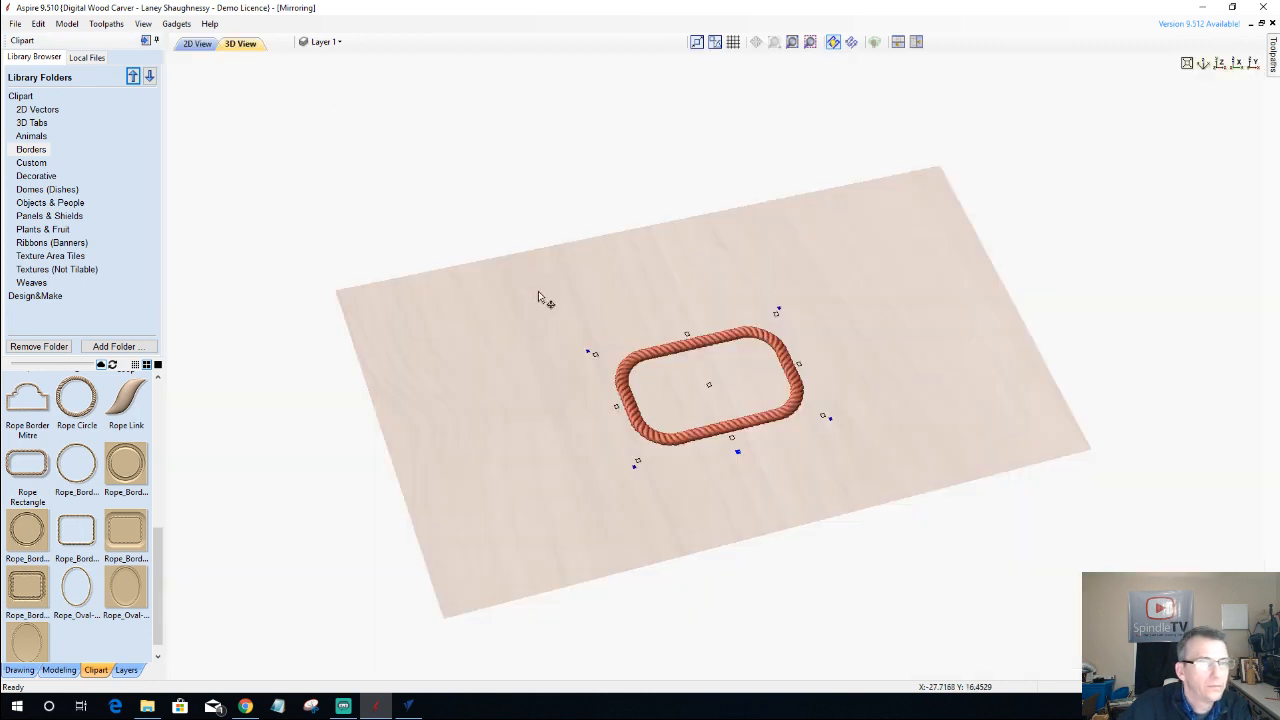
scroll(668, 395, "up", 5)
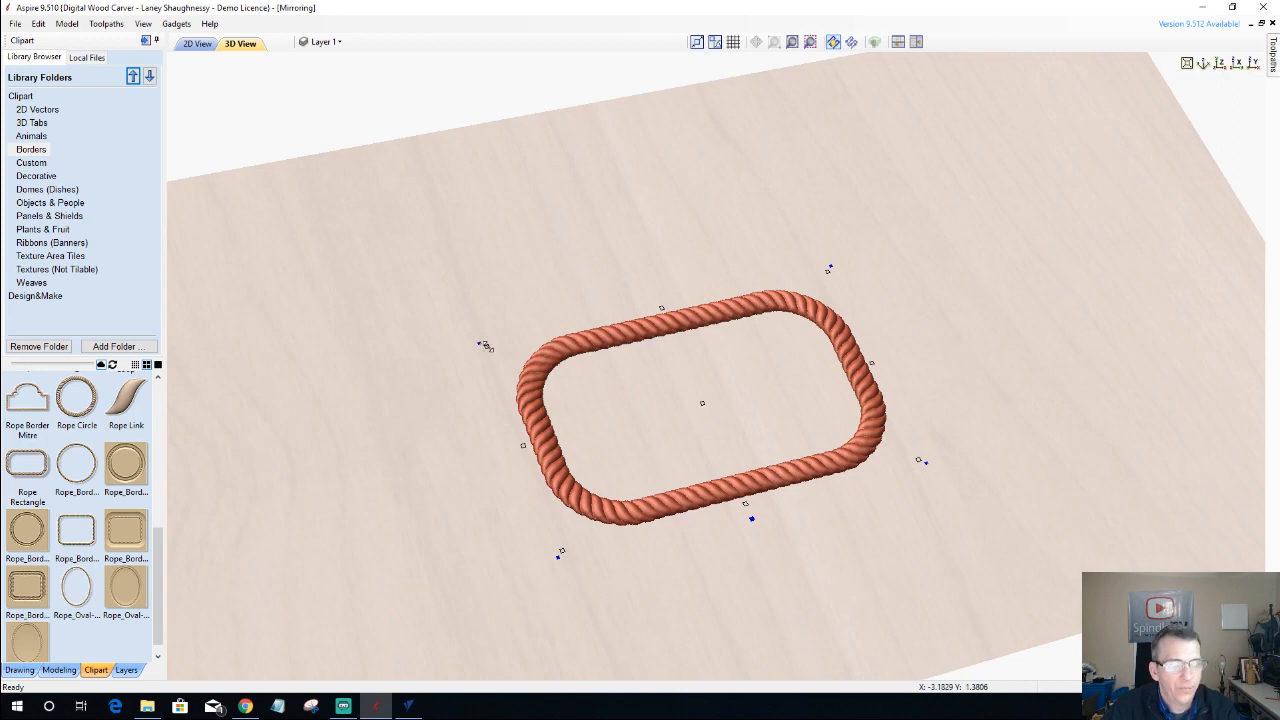
left_click(451, 340)
left_click_drag(452, 335, 224, 306)
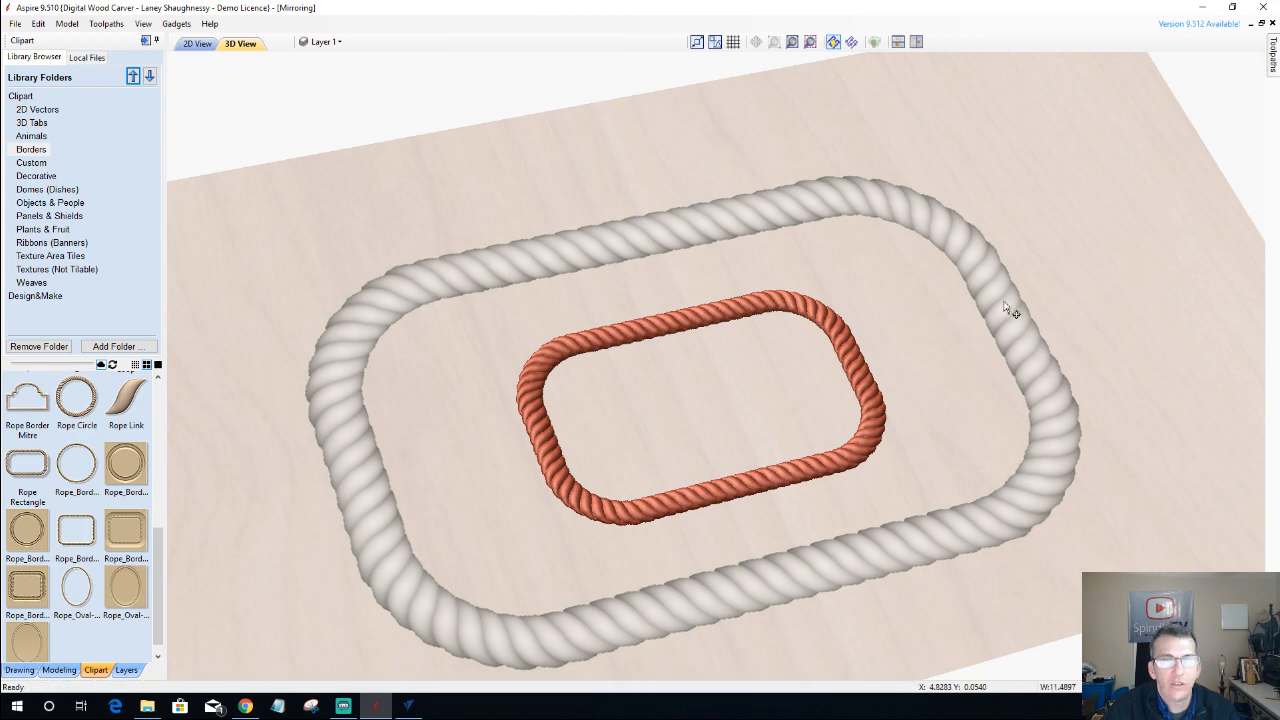
left_click_drag(860, 652, 749, 488)
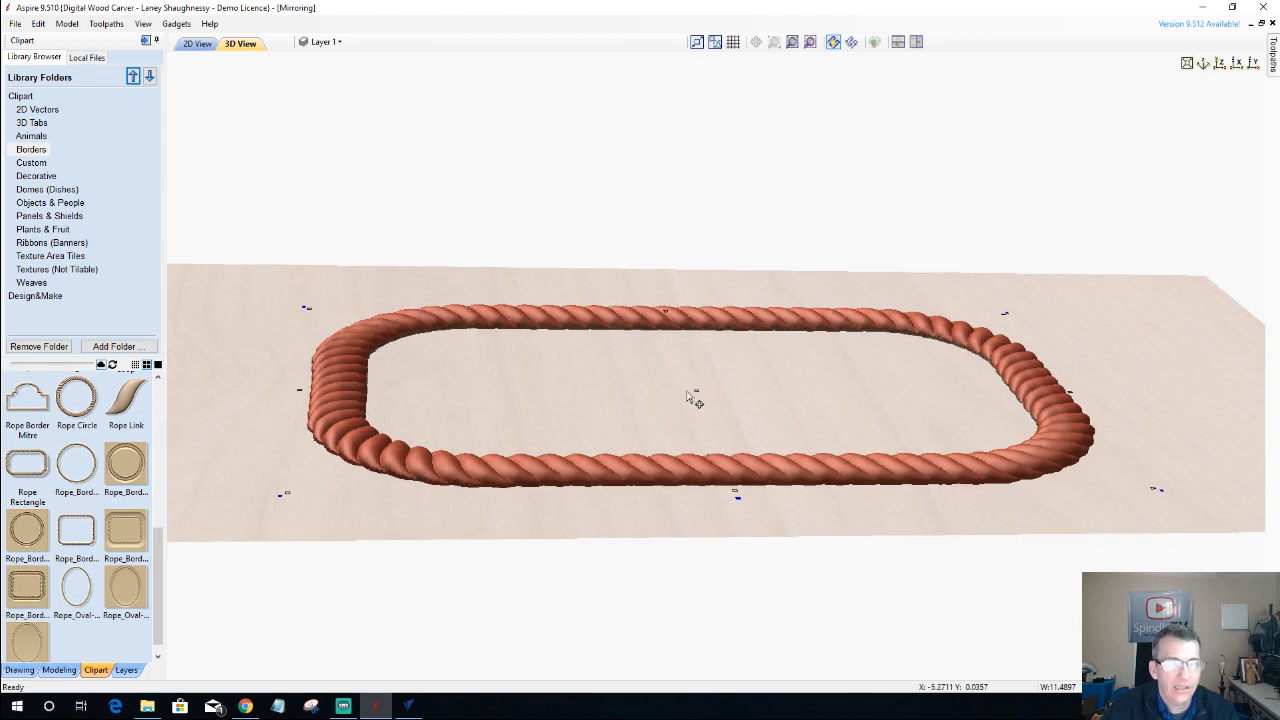
left_click_drag(737, 385, 596, 366)
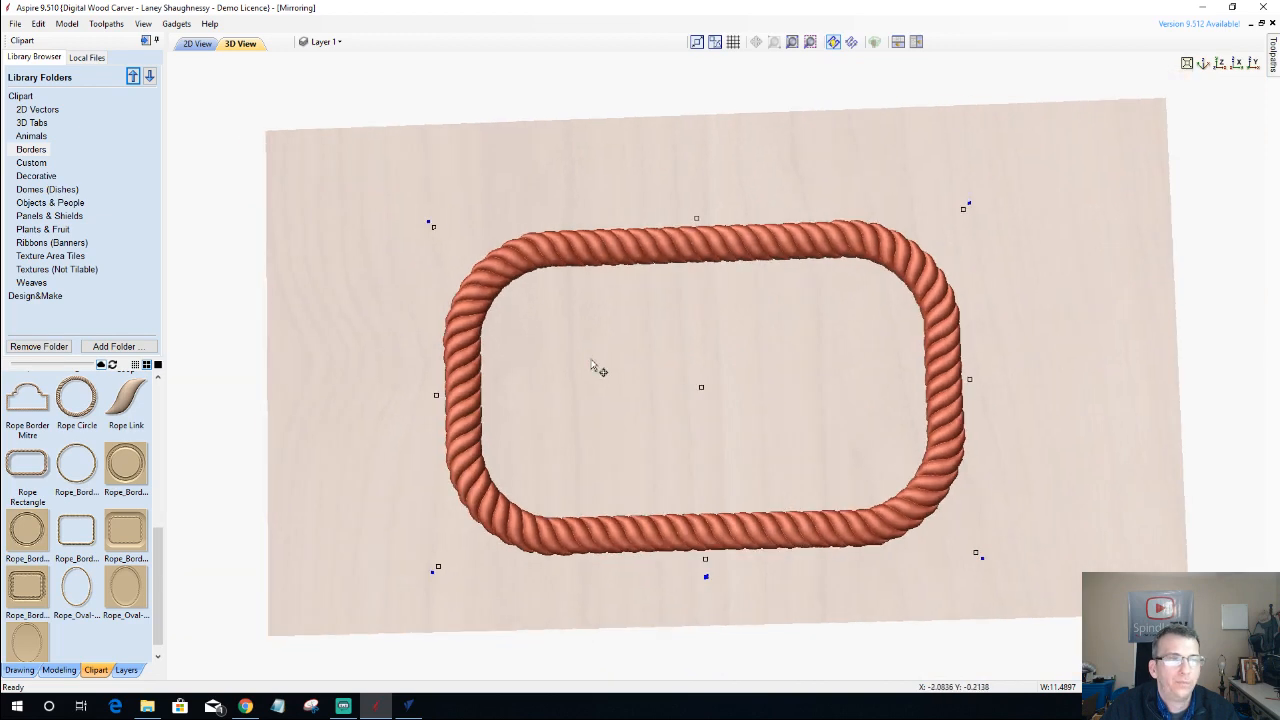
- Draw a rectangle about 9.75 inches high across the middle of the rope border in the 2D view and widen it to about 6.12 inches
left_click(58, 670)
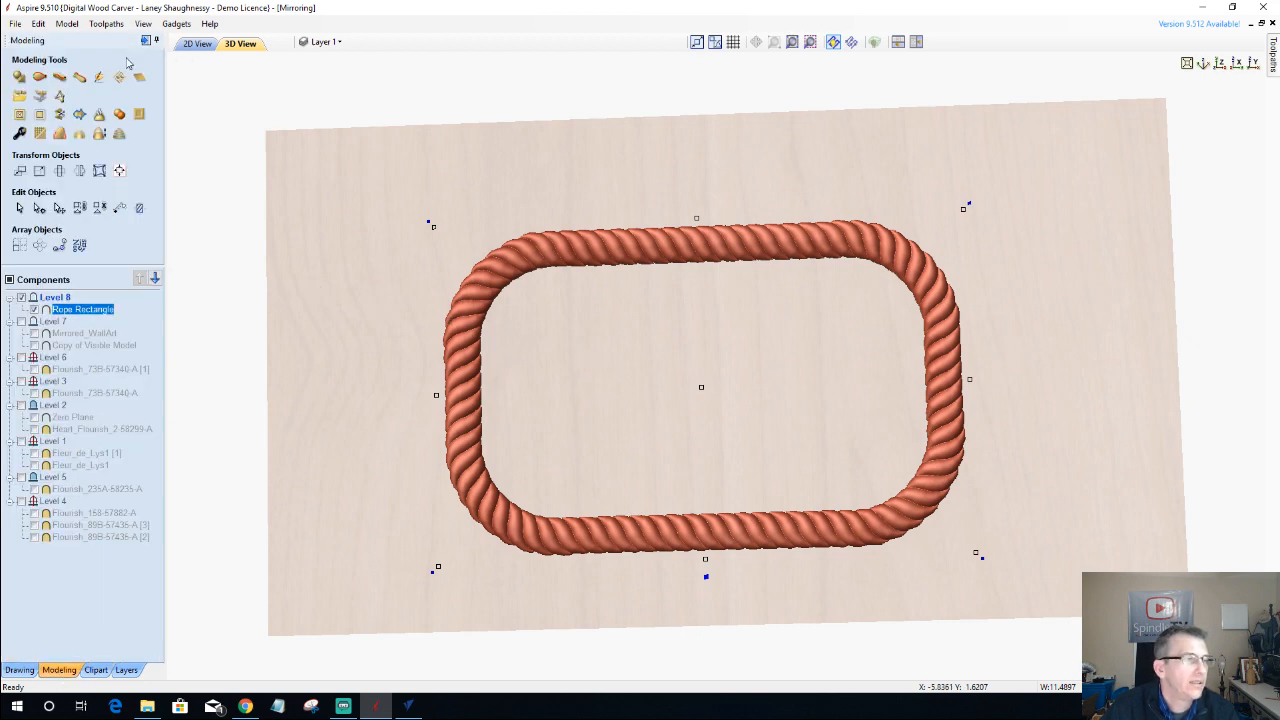
left_click(19, 670)
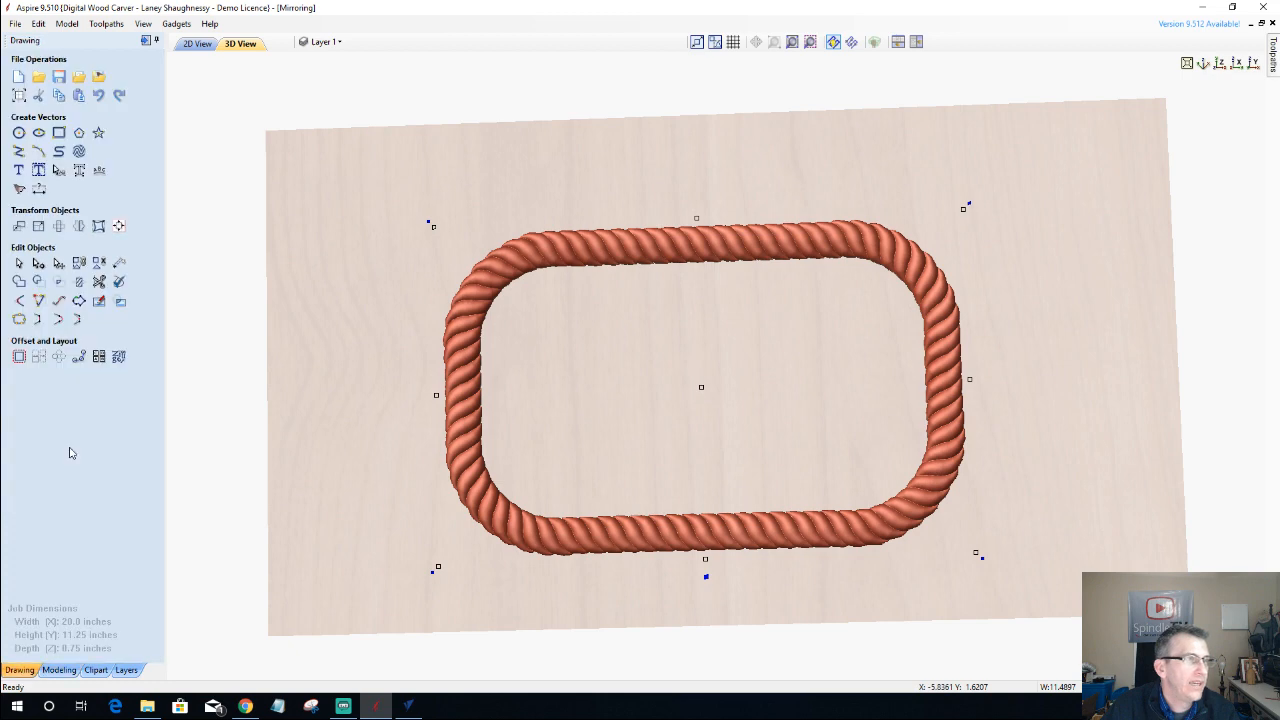
left_click(197, 44)
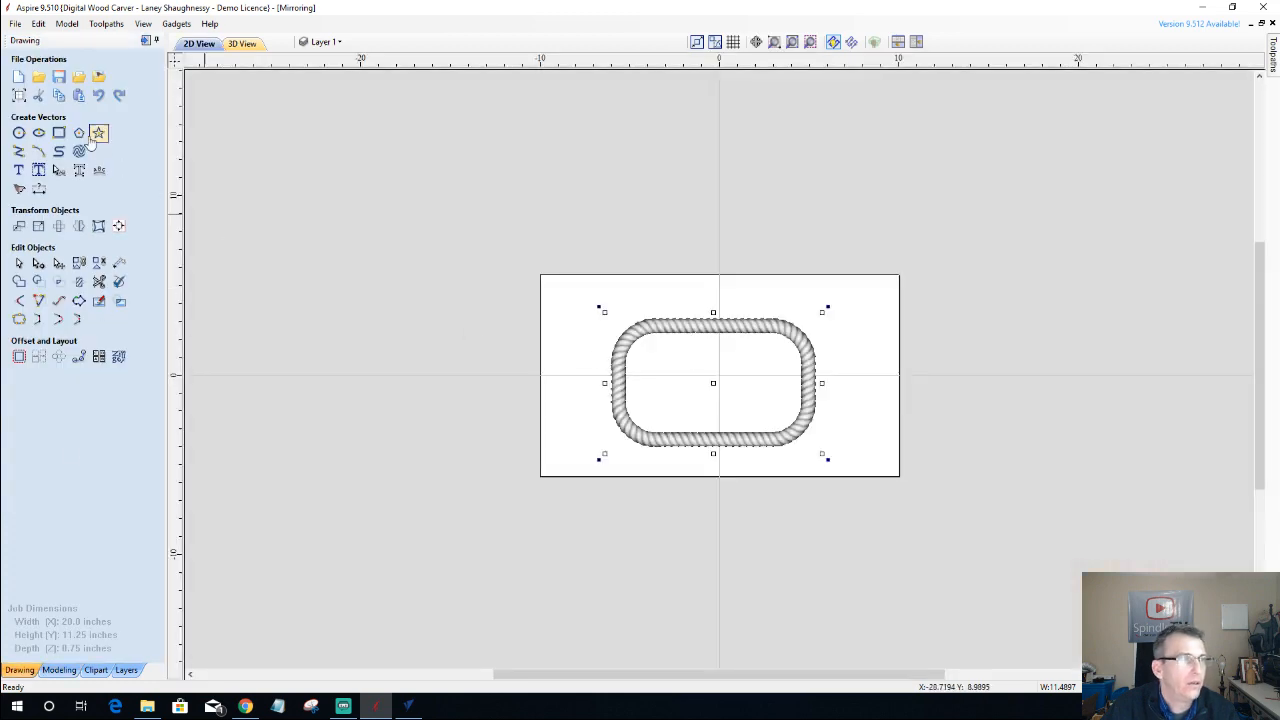
left_click(59, 132)
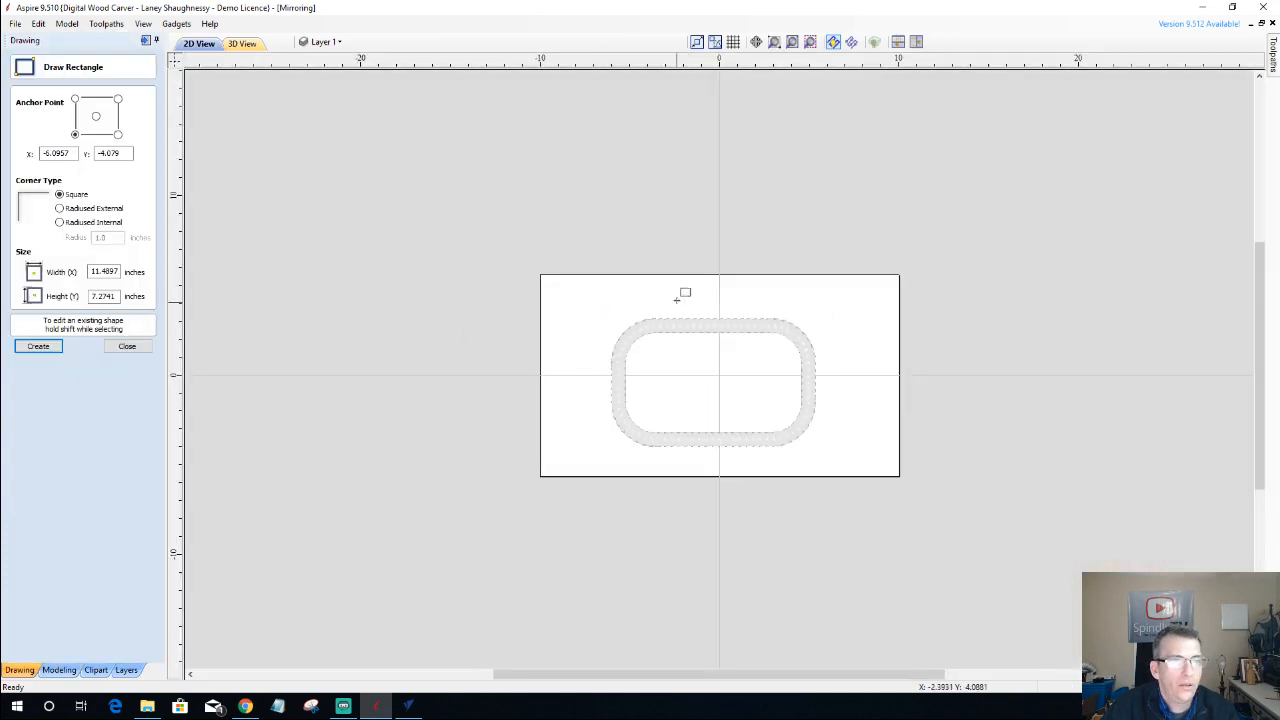
mouse_move(659, 291)
left_mouse_down()
mouse_move(660, 420)
mouse_move(643, 469)
mouse_move(764, 466)
left_mouse_up()
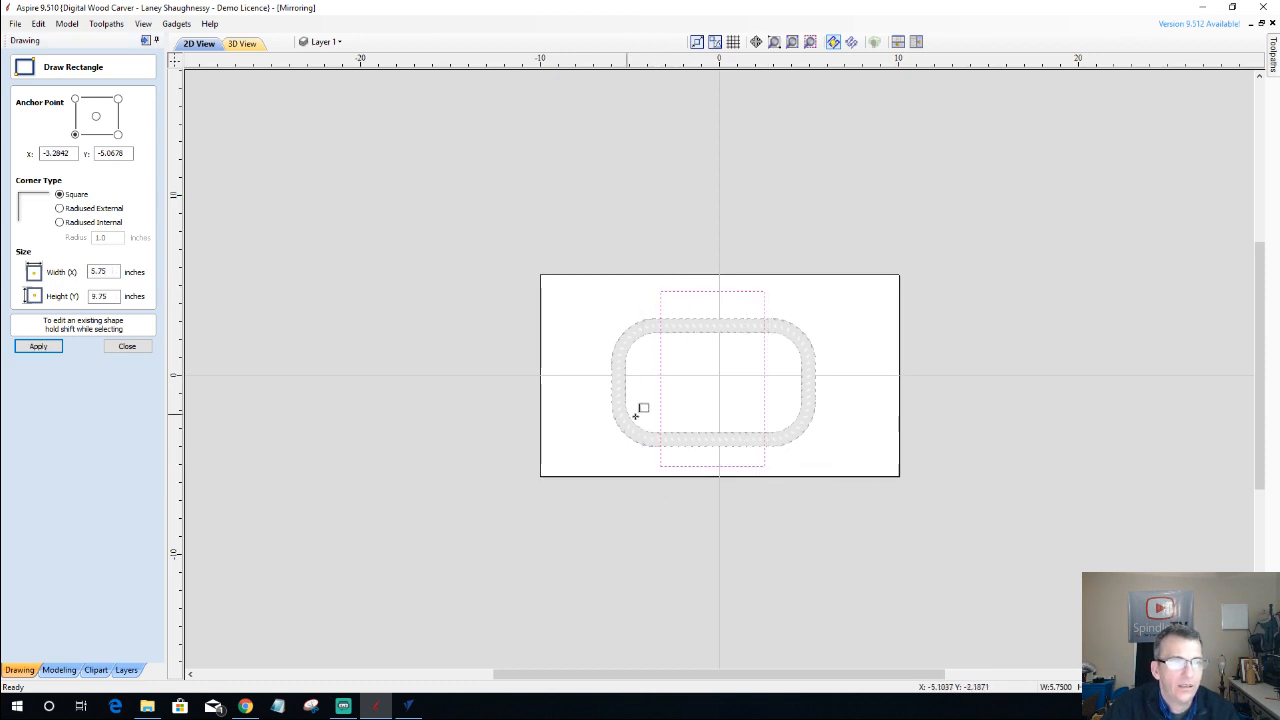
left_click(126, 346)
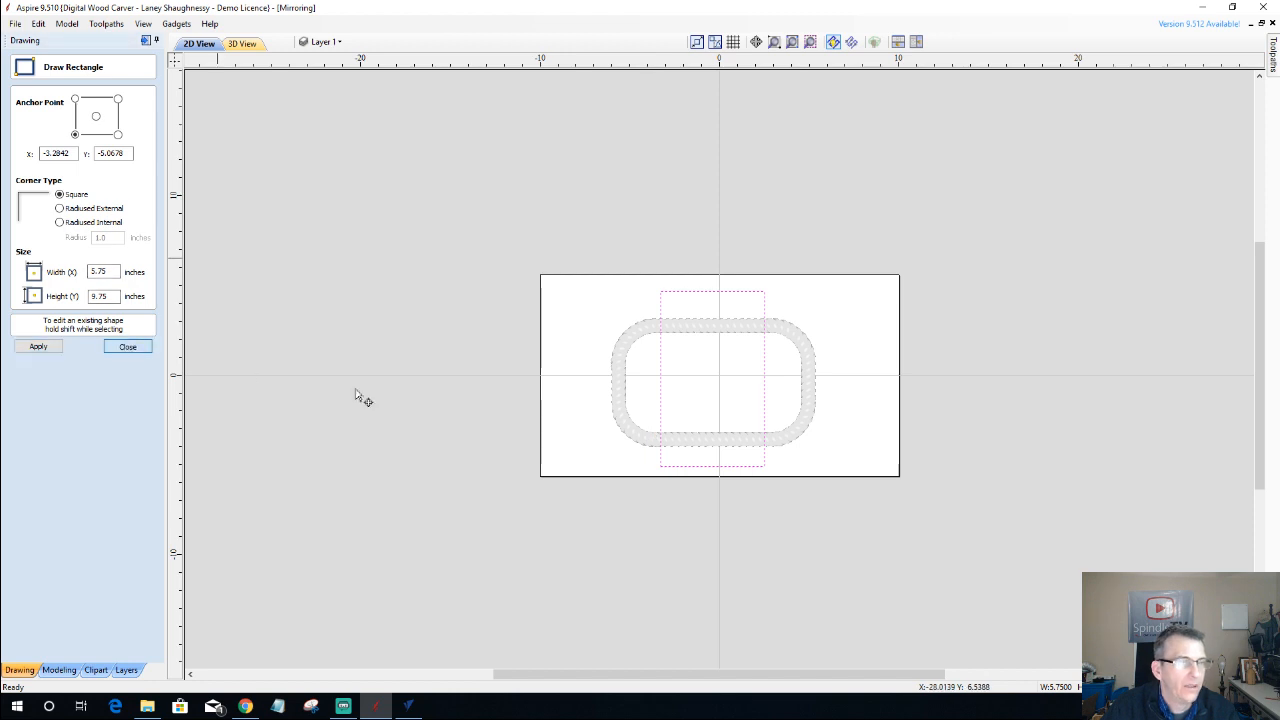
left_click(656, 384)
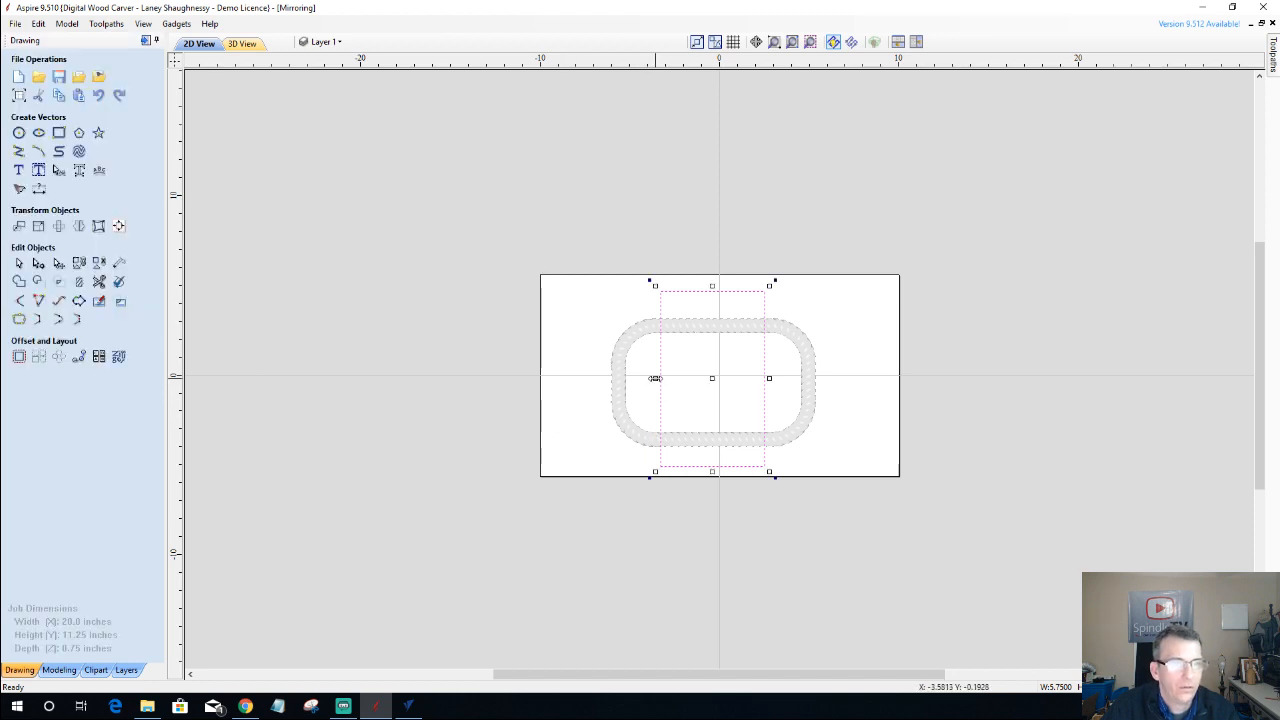
left_click_drag(659, 376, 655, 375)
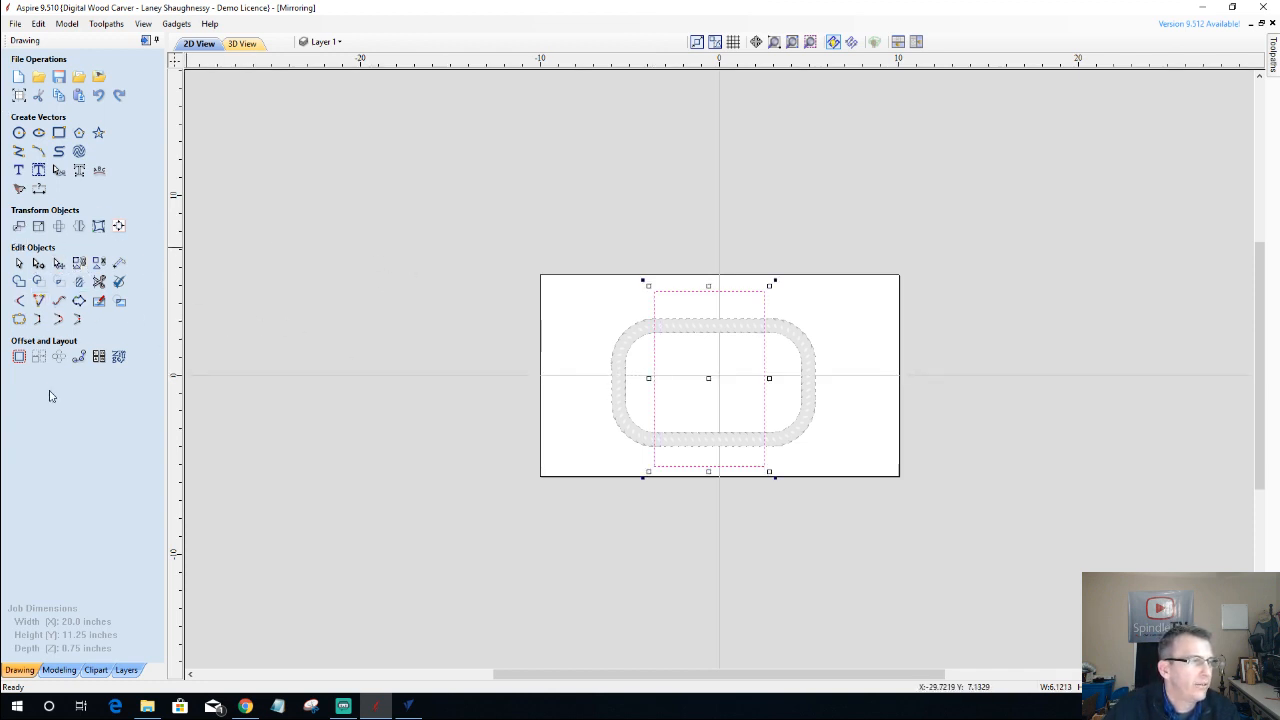
- Clear the area of the Rope Rectangle component outside the drawn rectangle vector
left_click(59, 669)
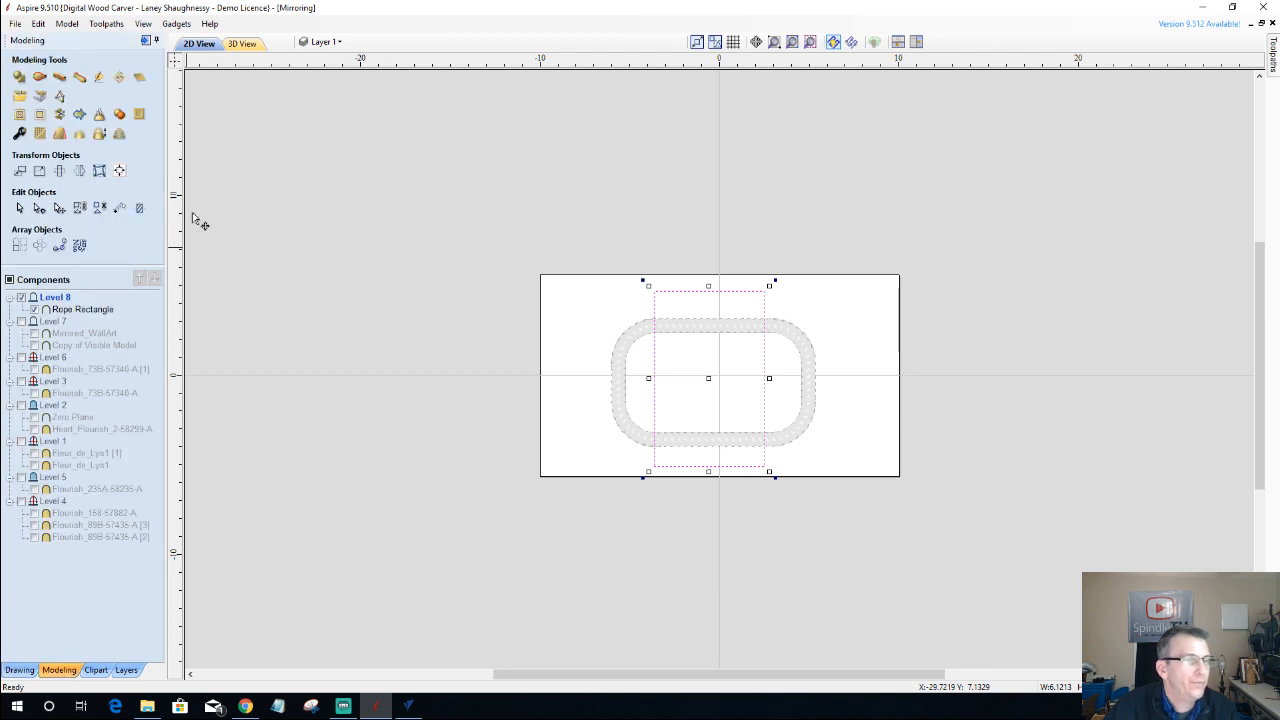
left_click(619, 383)
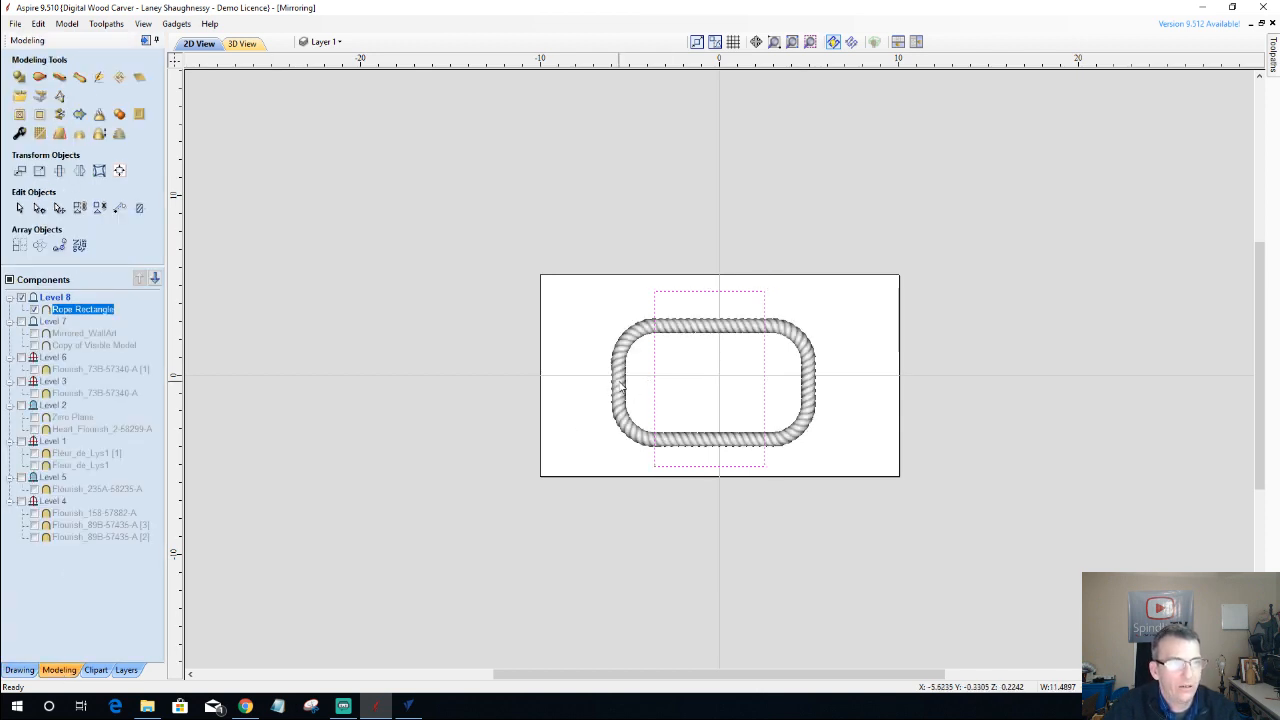
left_click(40, 115)
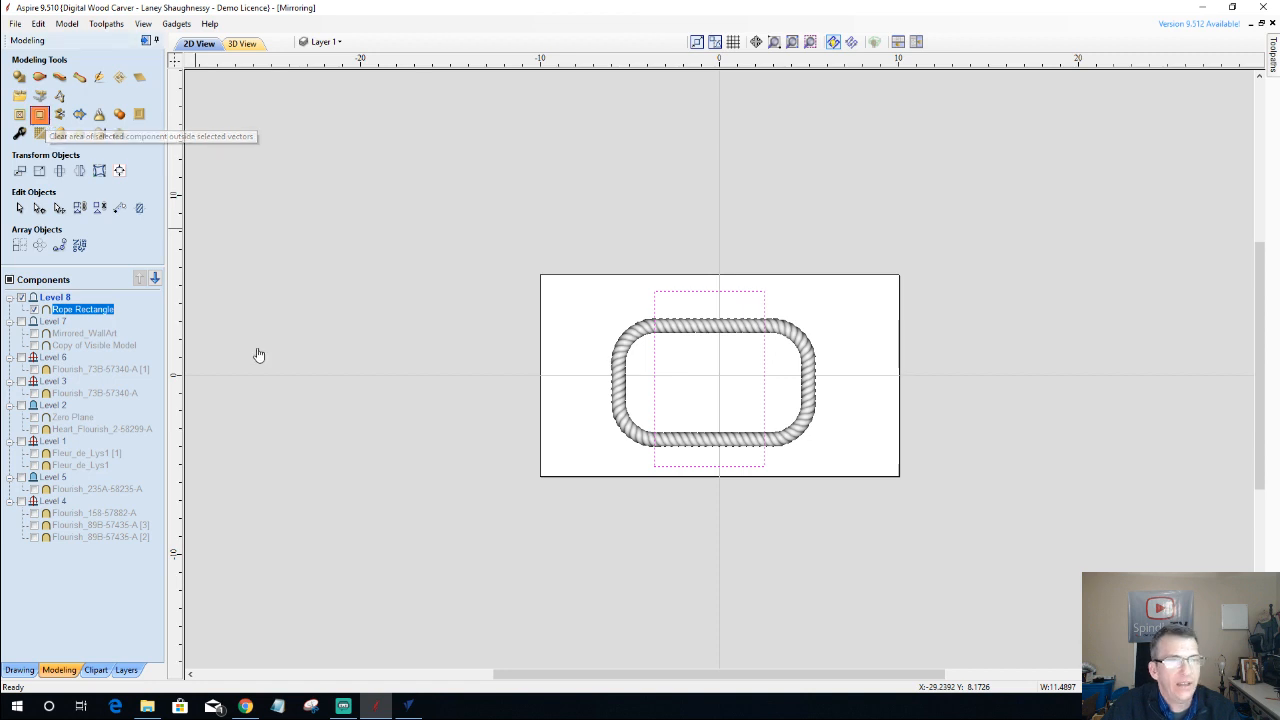
left_click(721, 337)
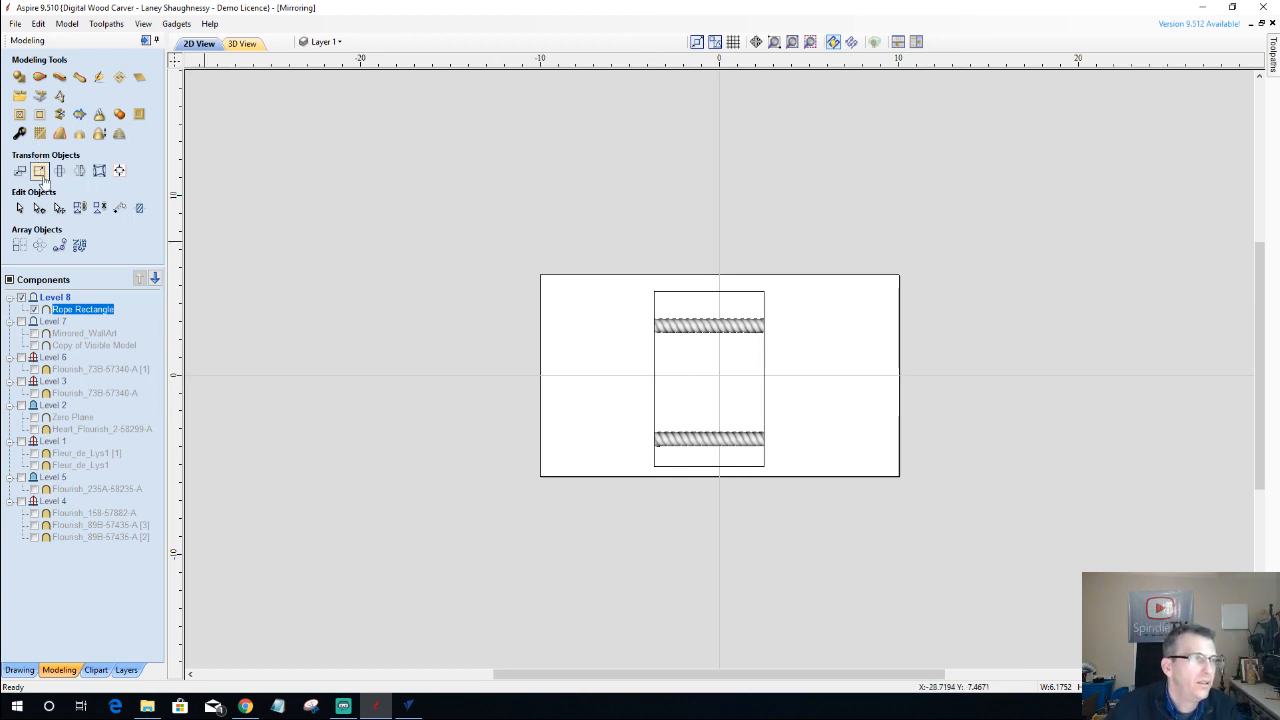
- Shrink the rectangle vector vertically to enclose only the upper rope strip, and clear the rope component outside it
left_click(654, 352)
left_click(654, 353)
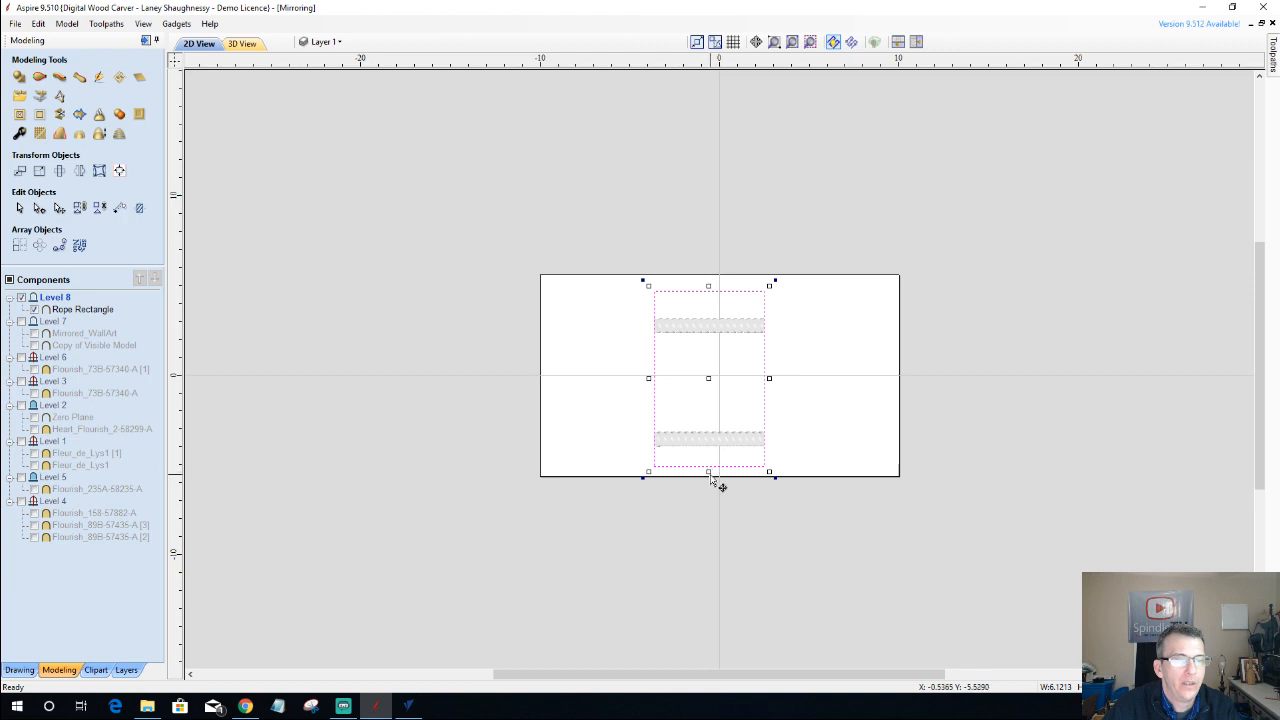
left_click_drag(709, 473, 709, 340)
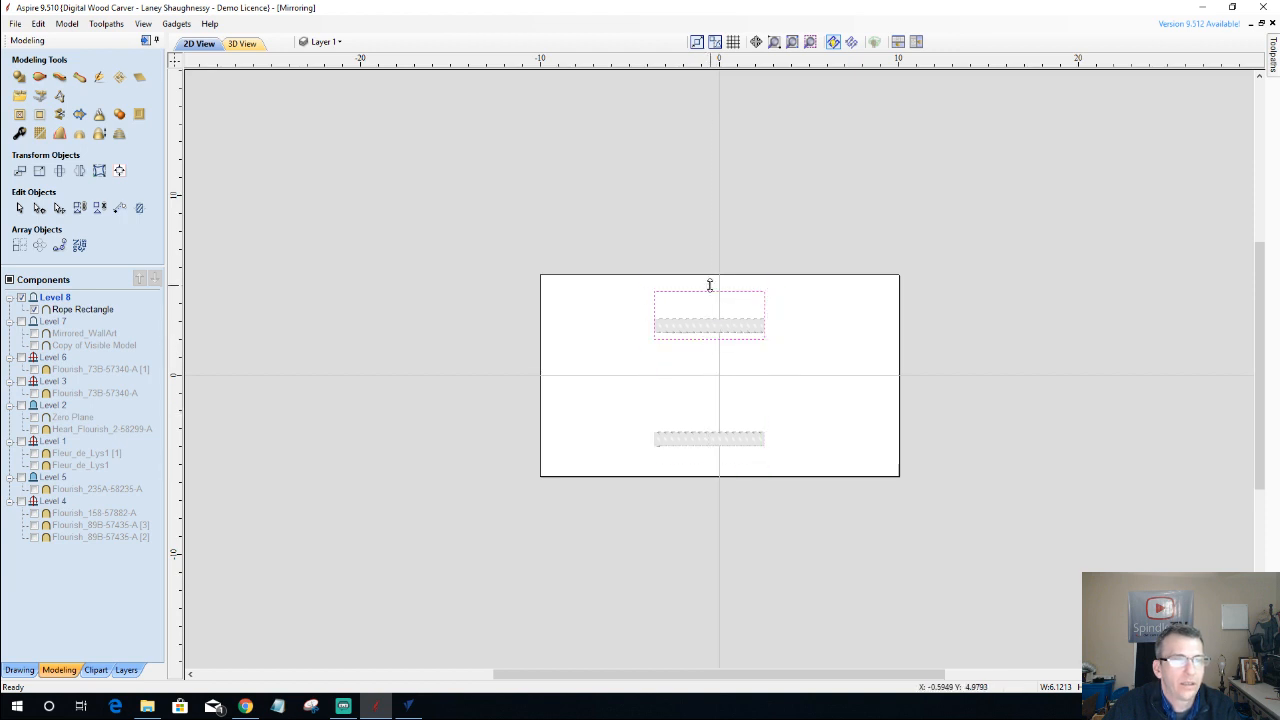
left_click_drag(709, 285, 707, 308)
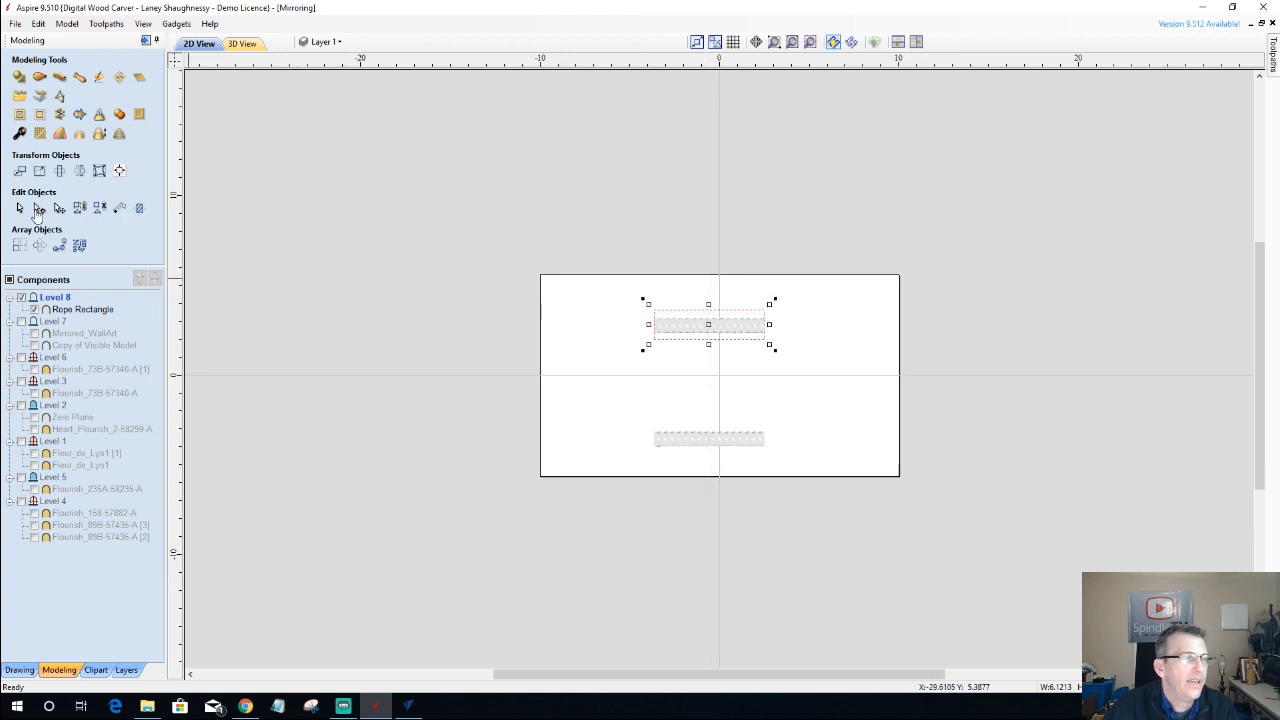
left_click(717, 331)
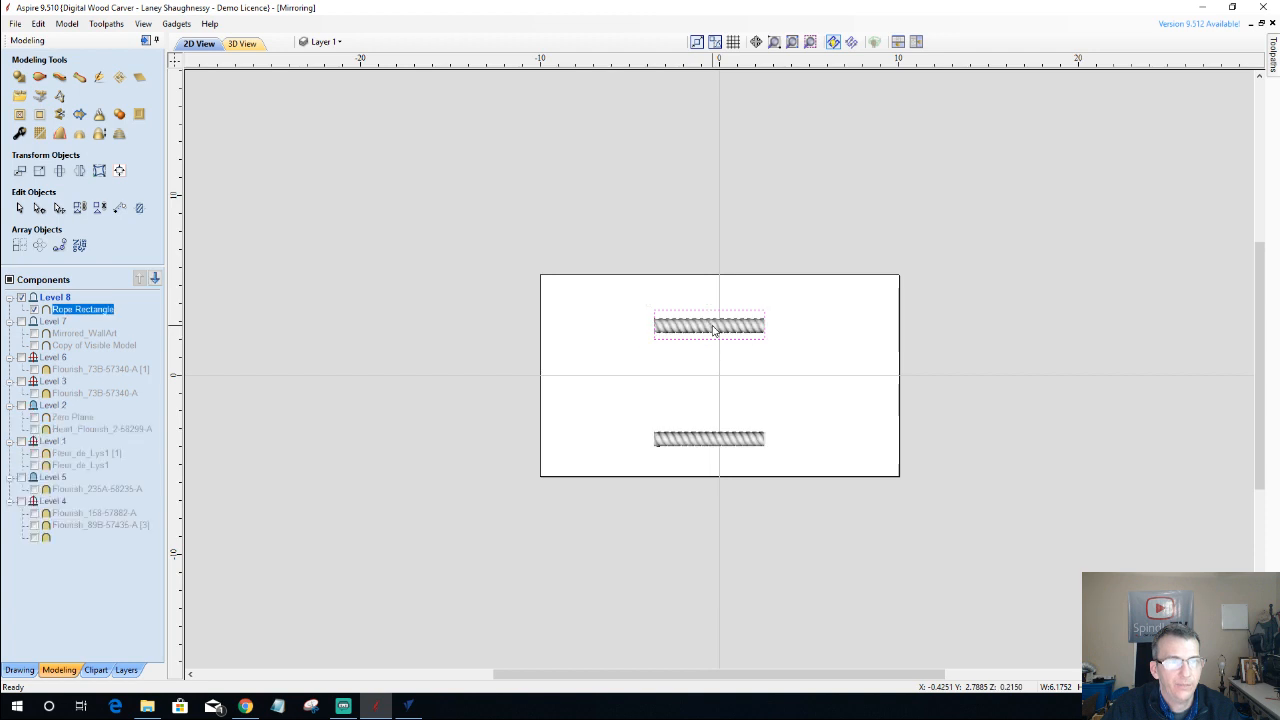
left_click(39, 117)
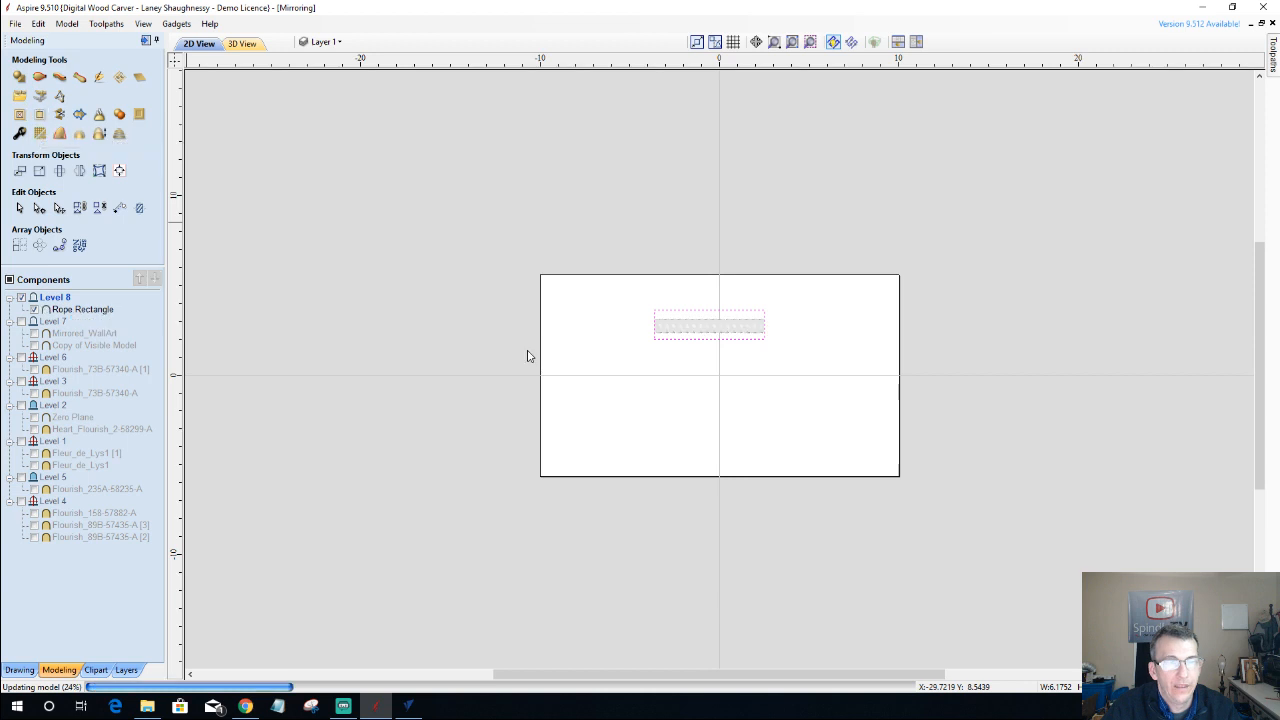
- Move the straight rope strip out of the rectangle vector into the lower half of the material
left_click(717, 328)
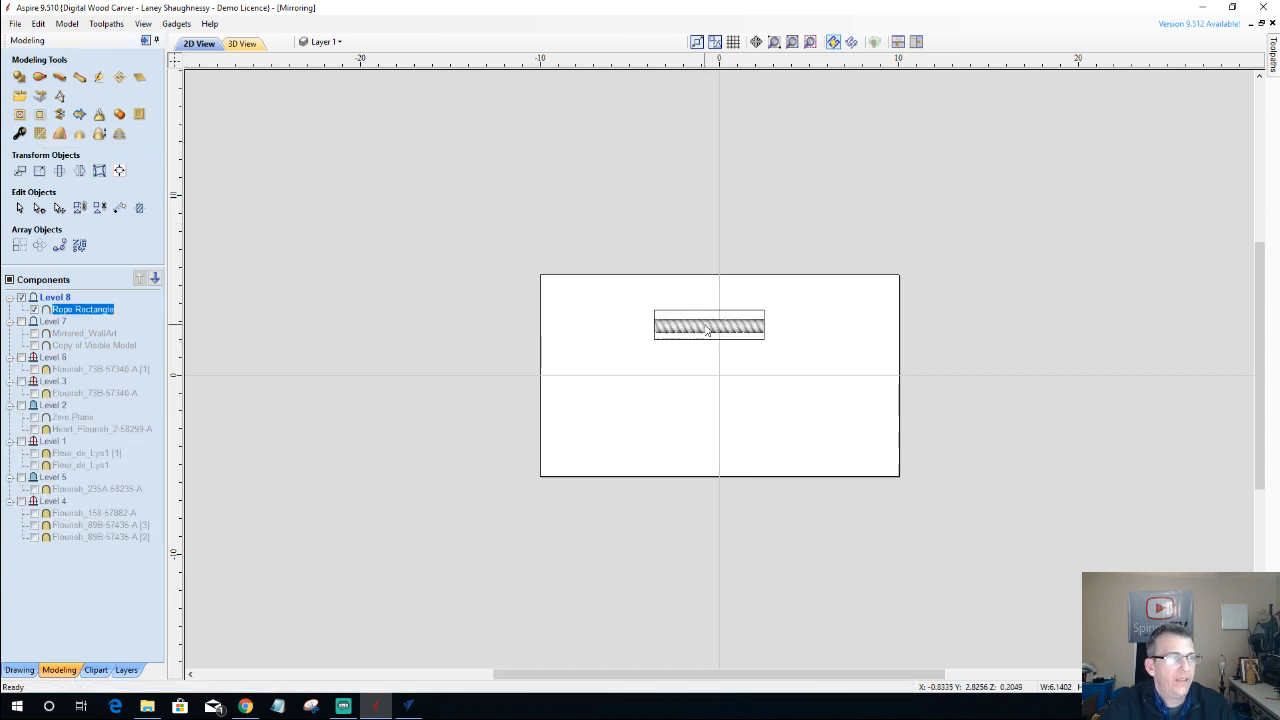
left_click(713, 328)
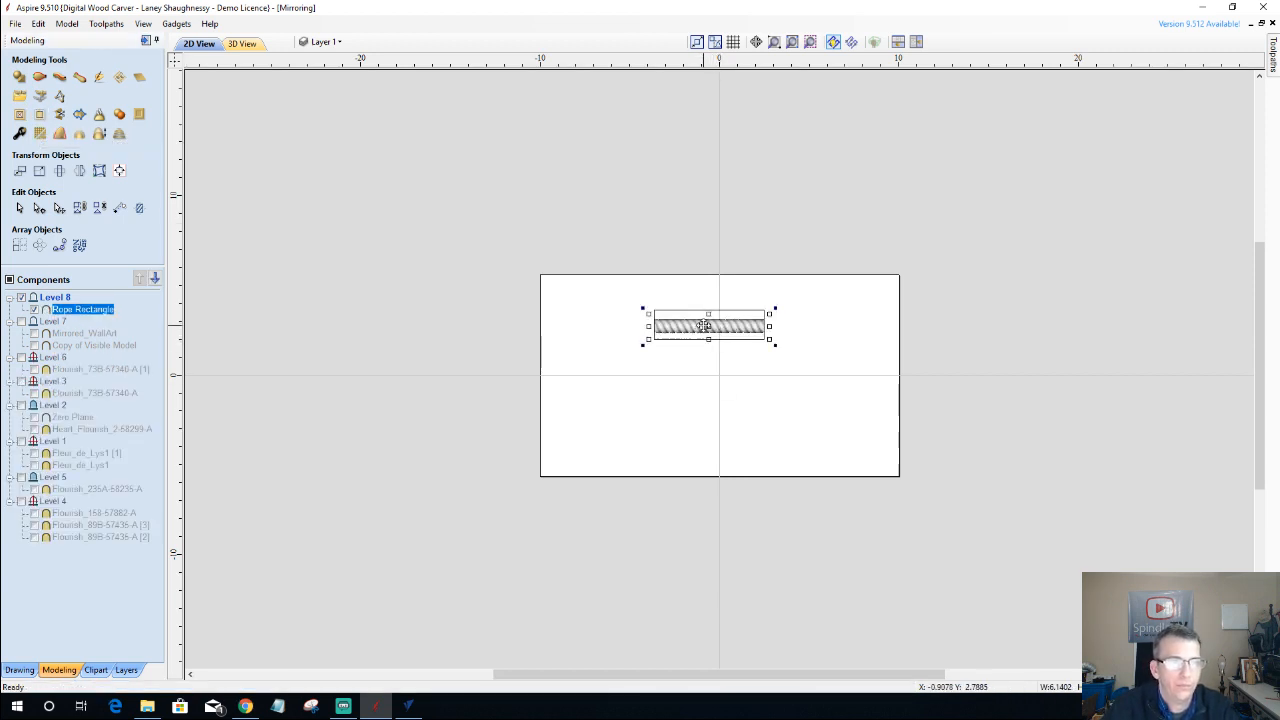
left_click_drag(702, 326, 692, 408)
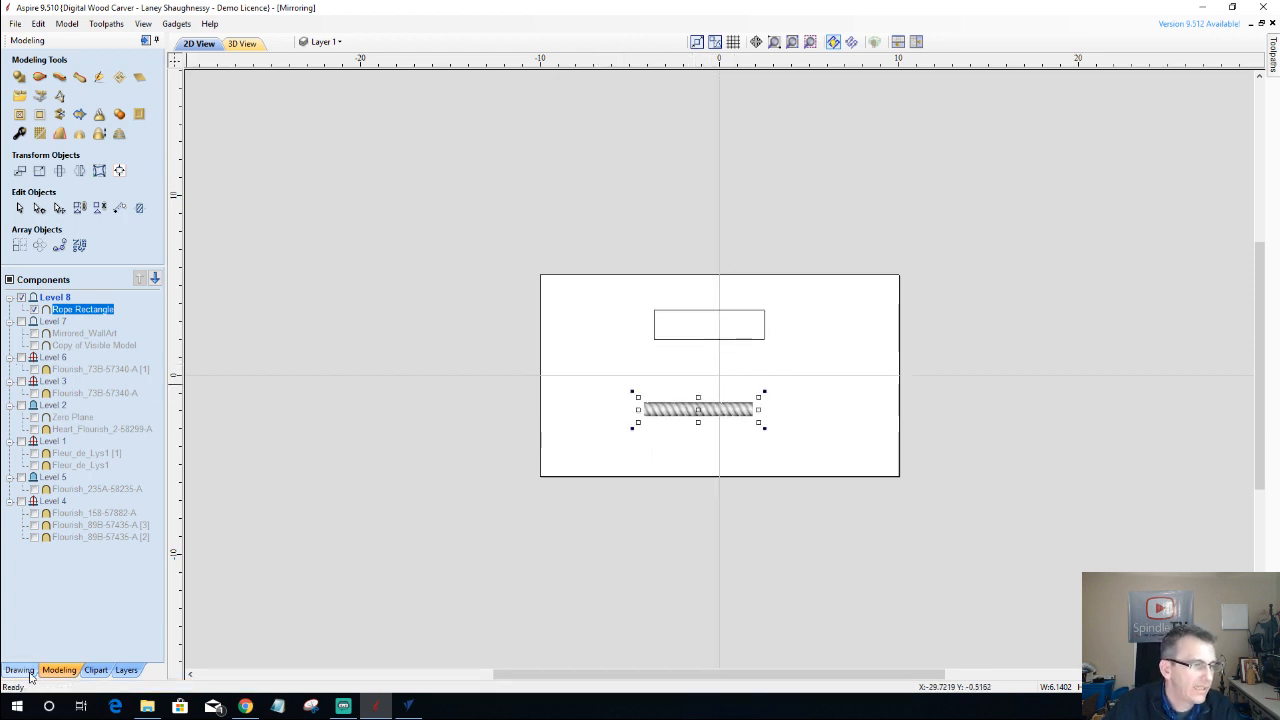
- Add a second Rope Rectangle clipart from the Borders folder near the centre of the material and show the component list
left_click(95, 670)
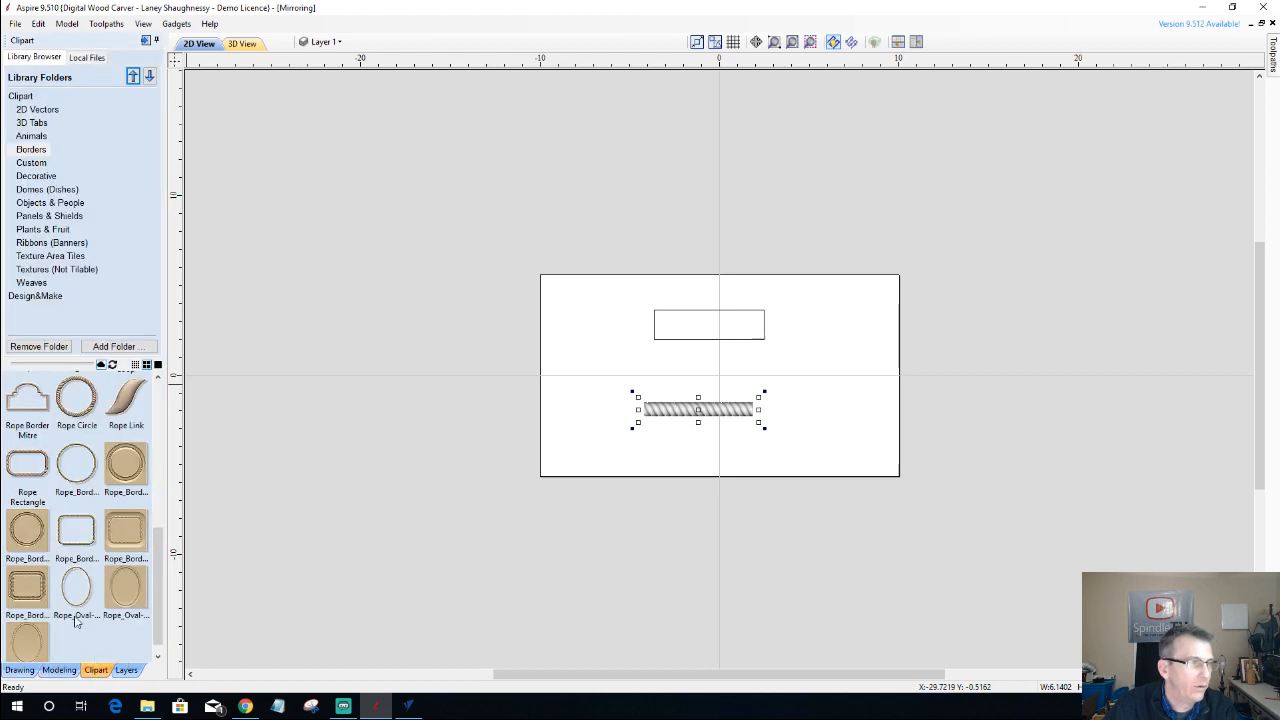
left_click_drag(25, 468, 688, 410)
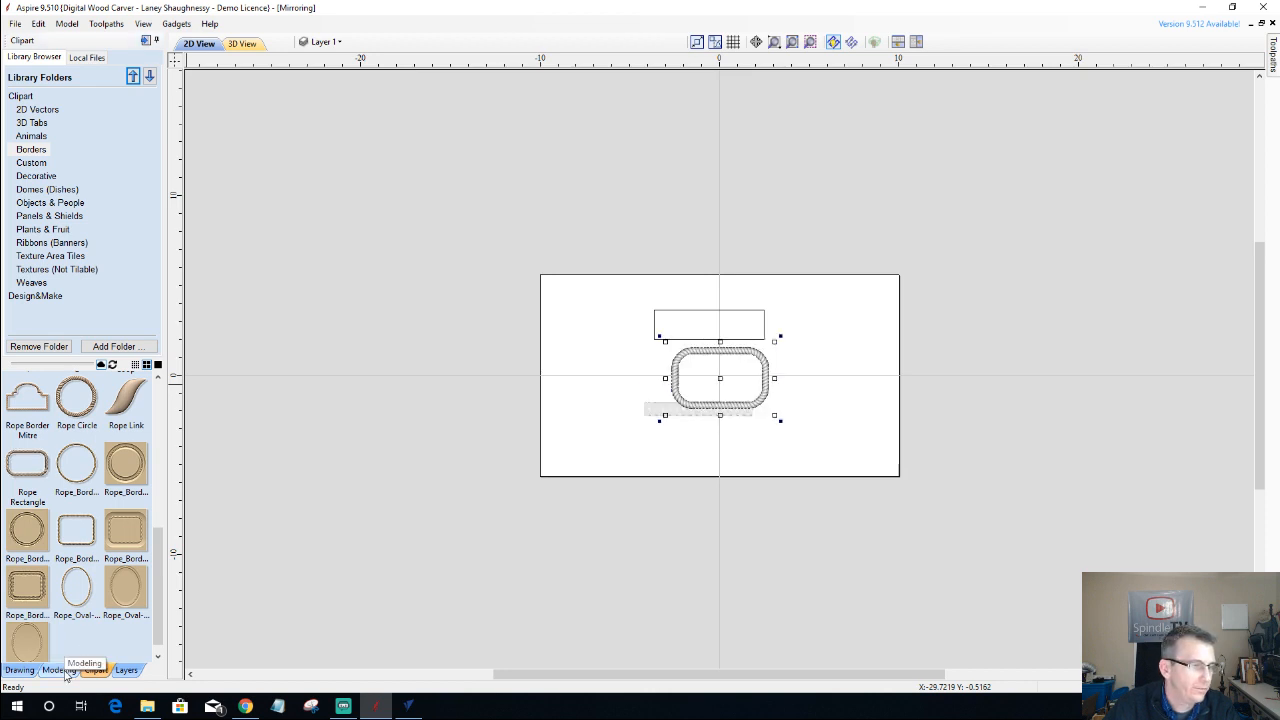
left_click(64, 671)
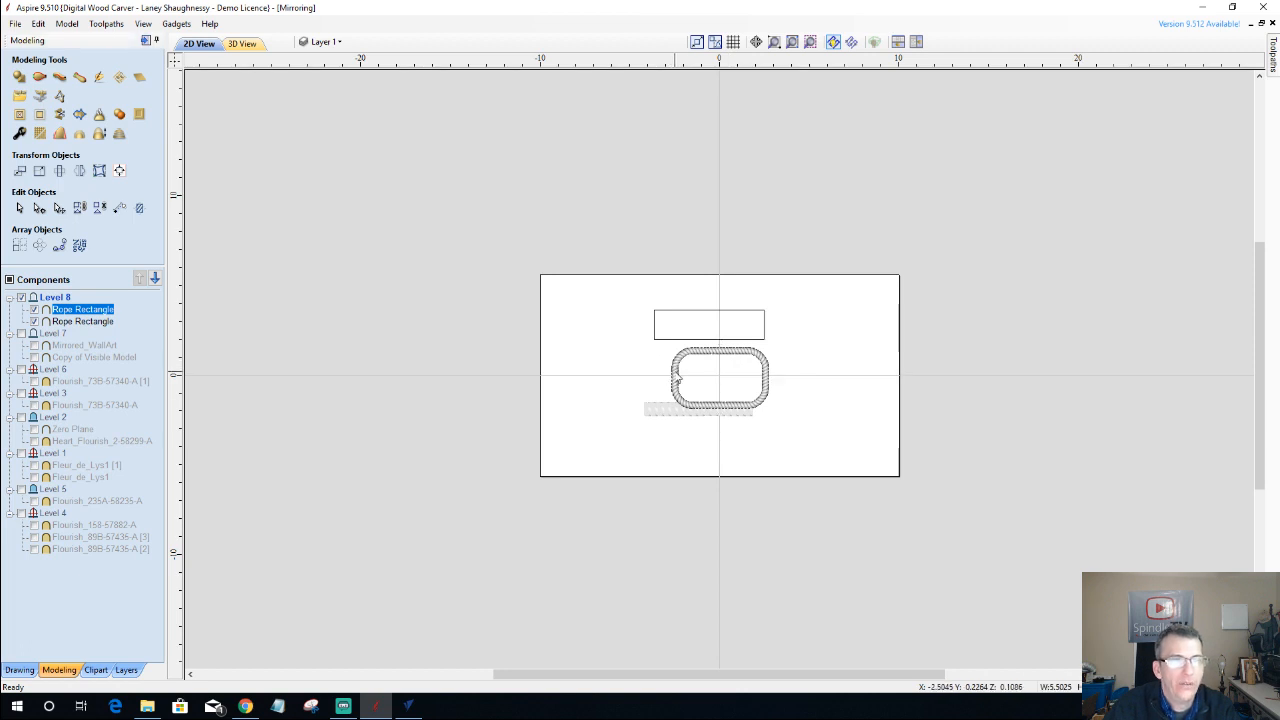
- Scale the straight rope strip down to about 3.78 inches wide, closer to the thickness of the rope border
scroll(733, 391, "up", 8)
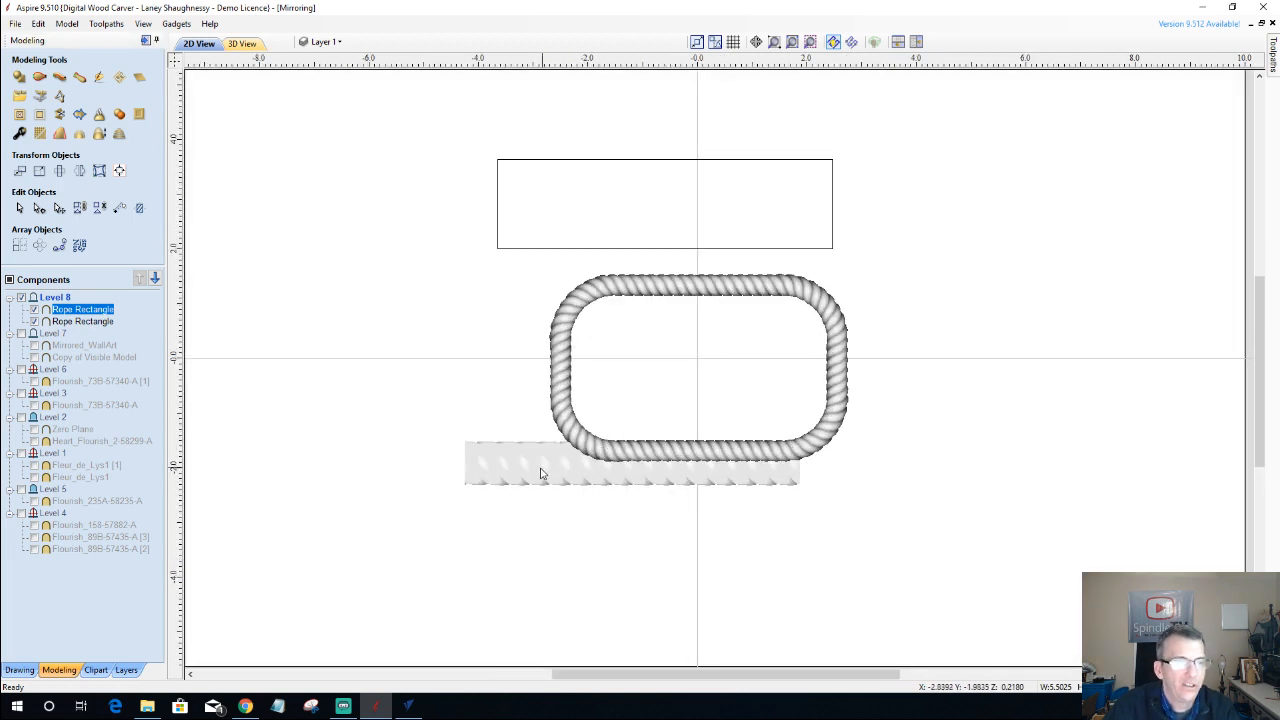
left_click(543, 470)
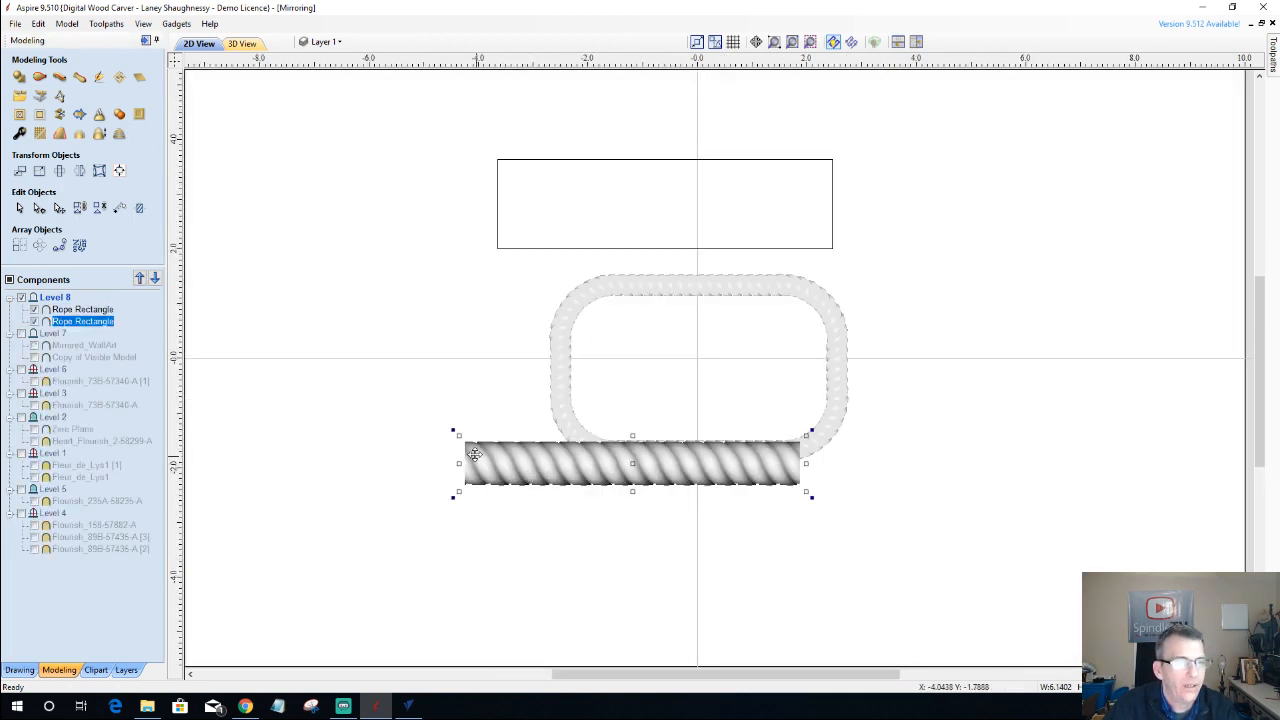
left_click_drag(459, 437, 503, 466)
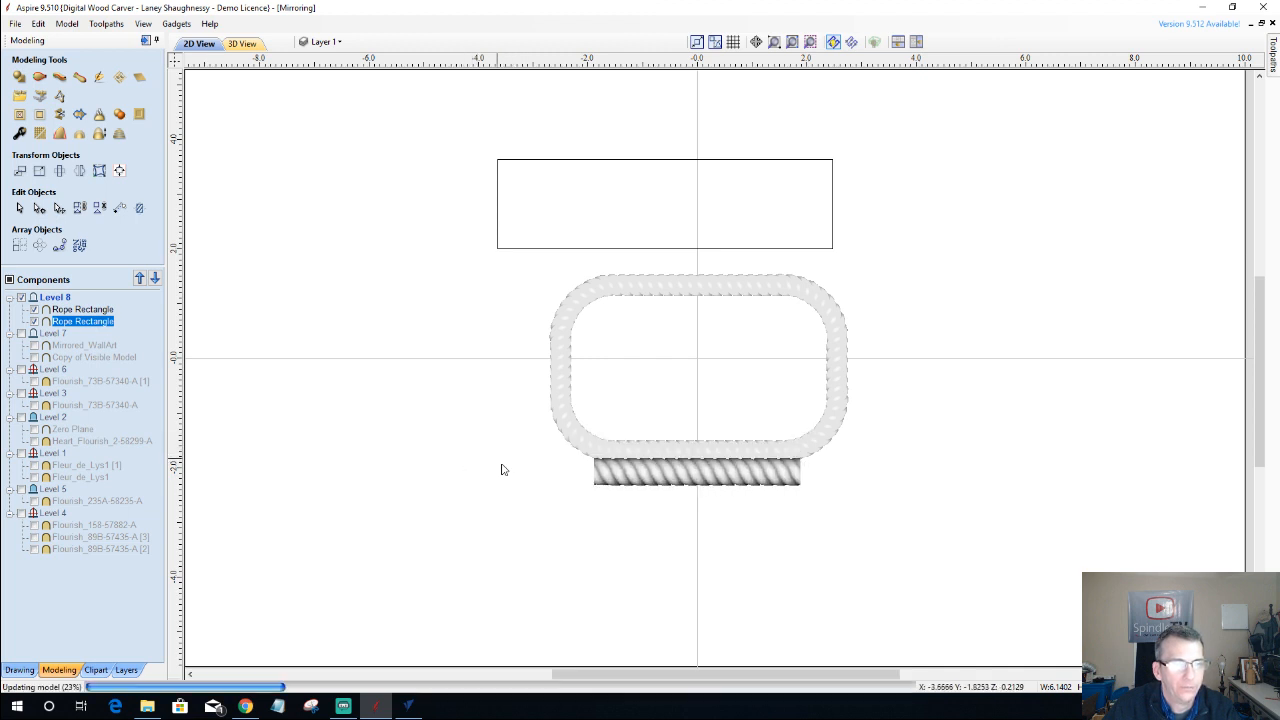
- Enlarge the complete rope border about its centre to about 6.08 inches wide
left_click(576, 447)
left_click(575, 441)
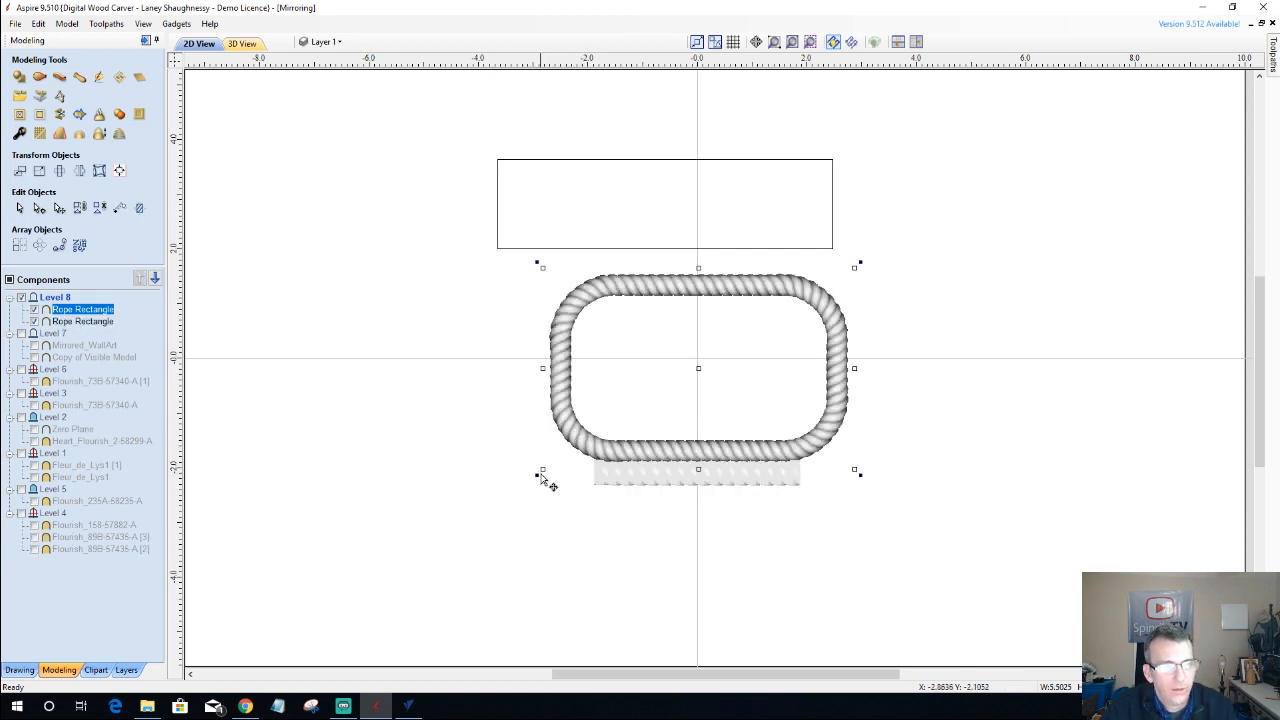
left_click_drag(541, 471, 537, 474)
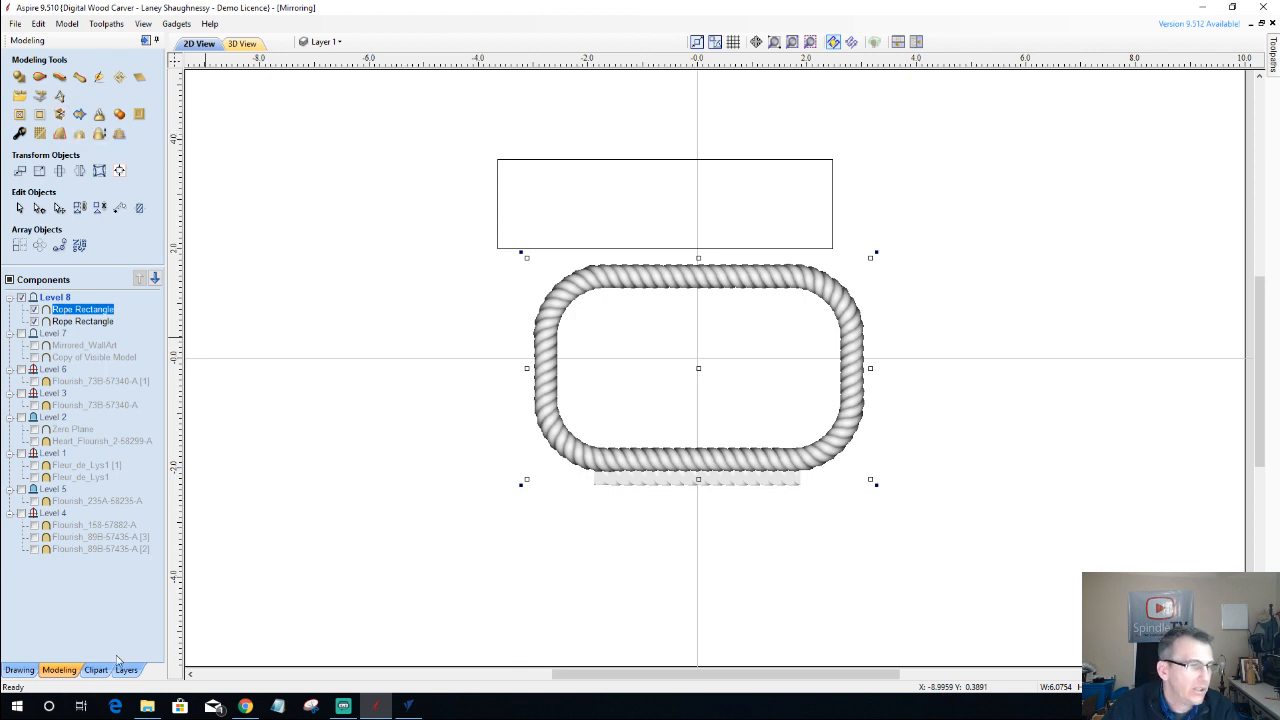
- Draw a vertical line vector about 4.1 inches long at X 0, crossing the upper and lower sides of the rope border
left_click(19, 669)
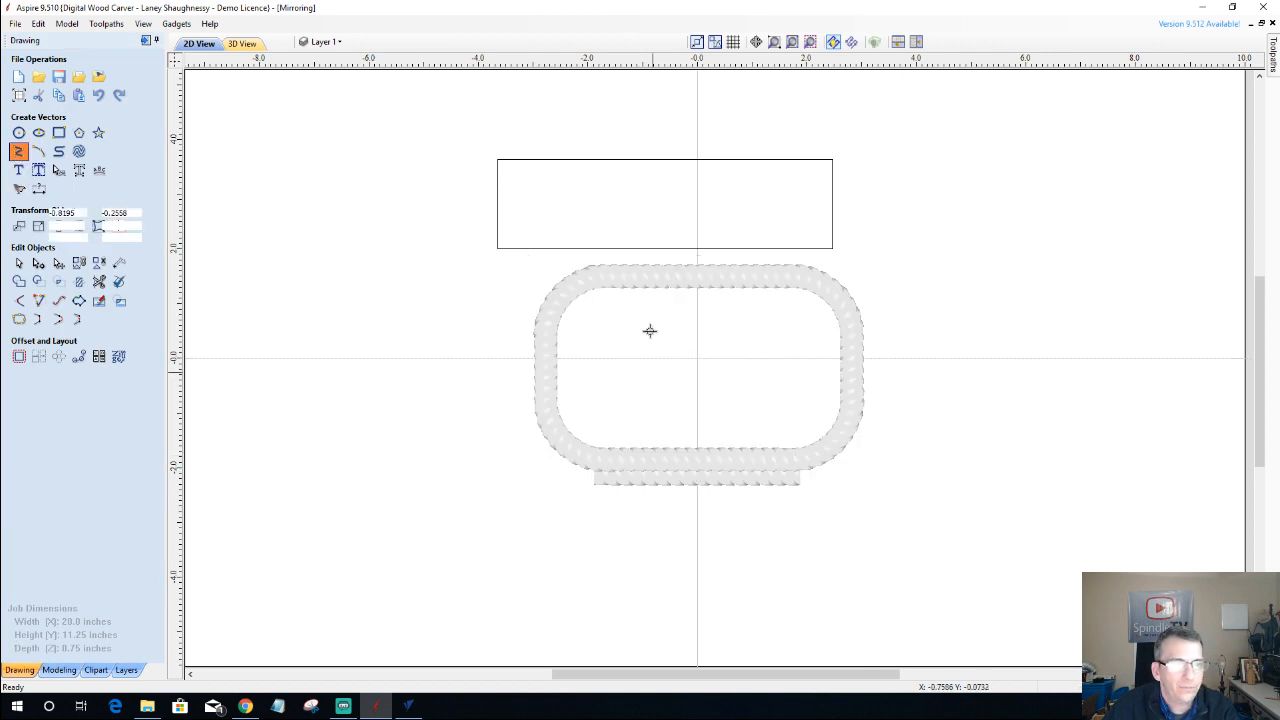
left_click(697, 257)
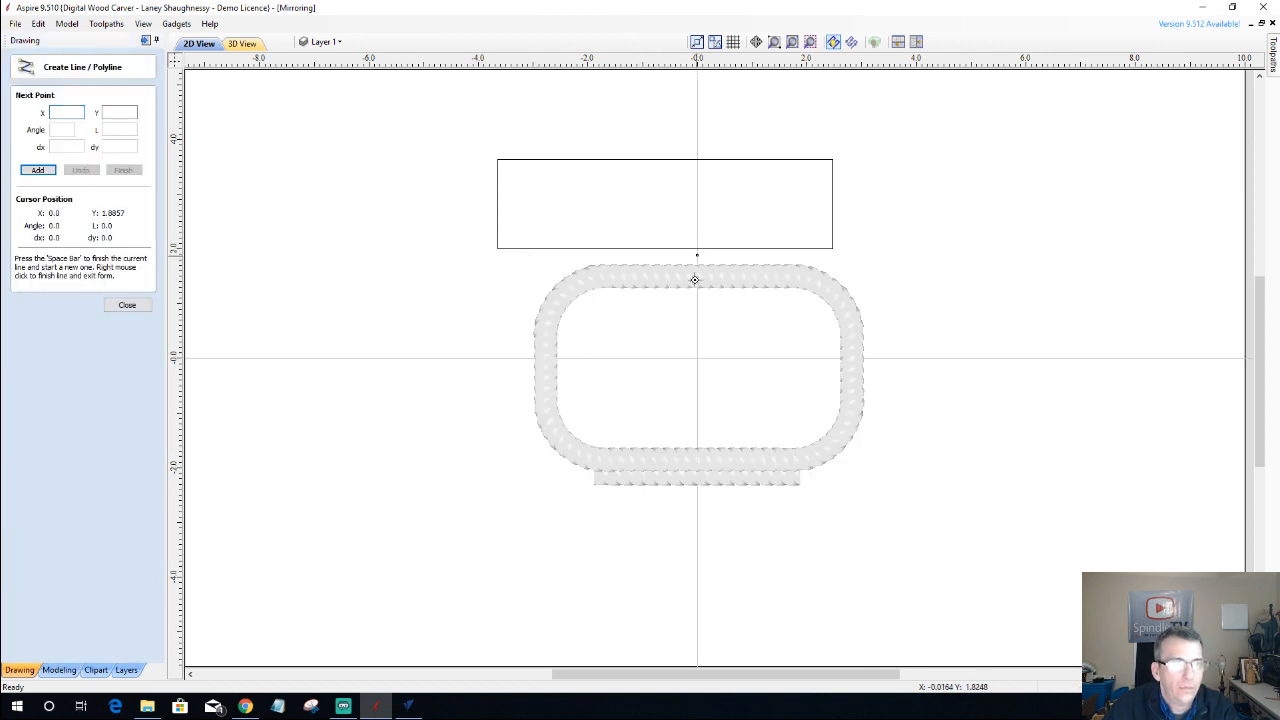
left_click(701, 475)
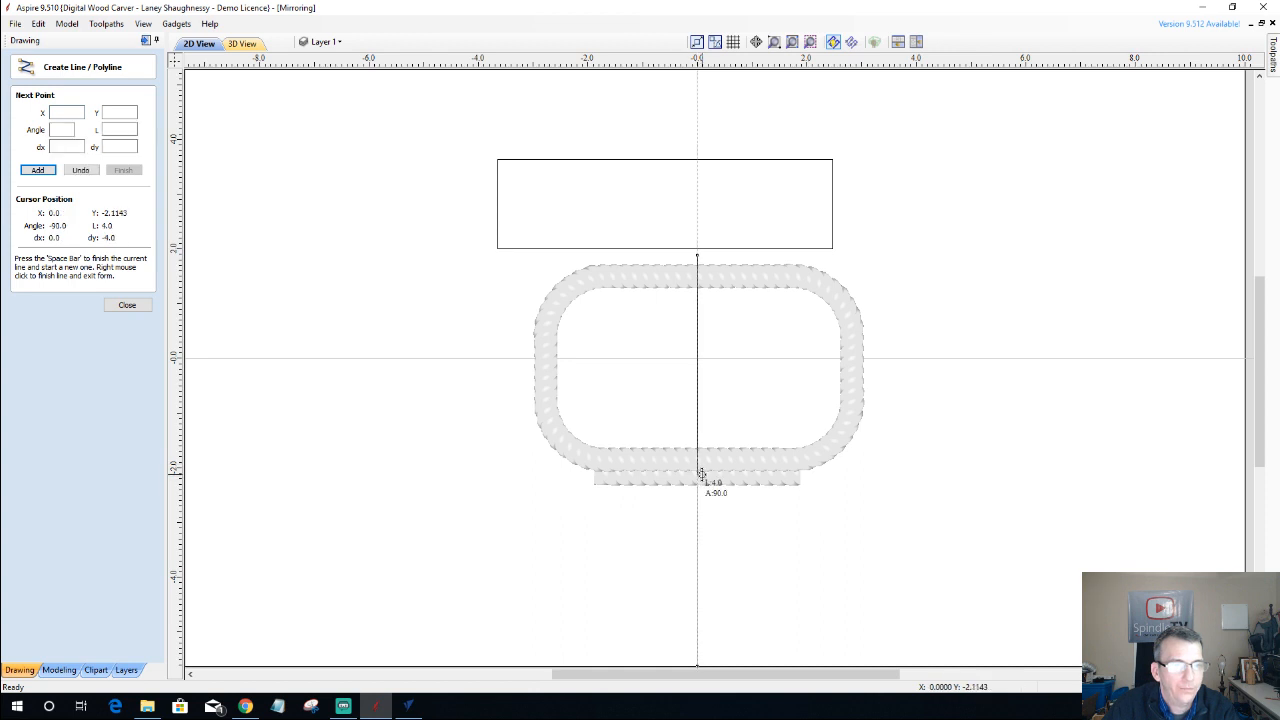
left_click(698, 479)
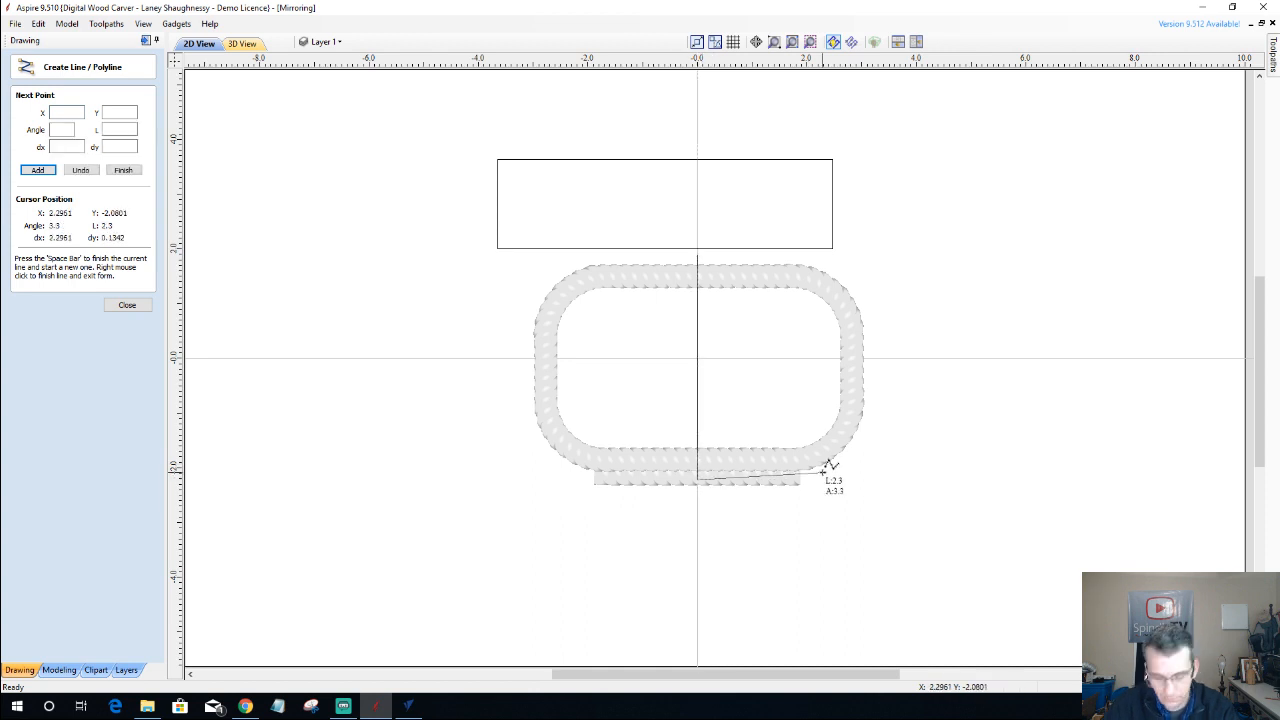
left_click(127, 305)
- Move the straight rope strip down, clear of the rope border and the vertical line, and deselect it
left_click(663, 487)
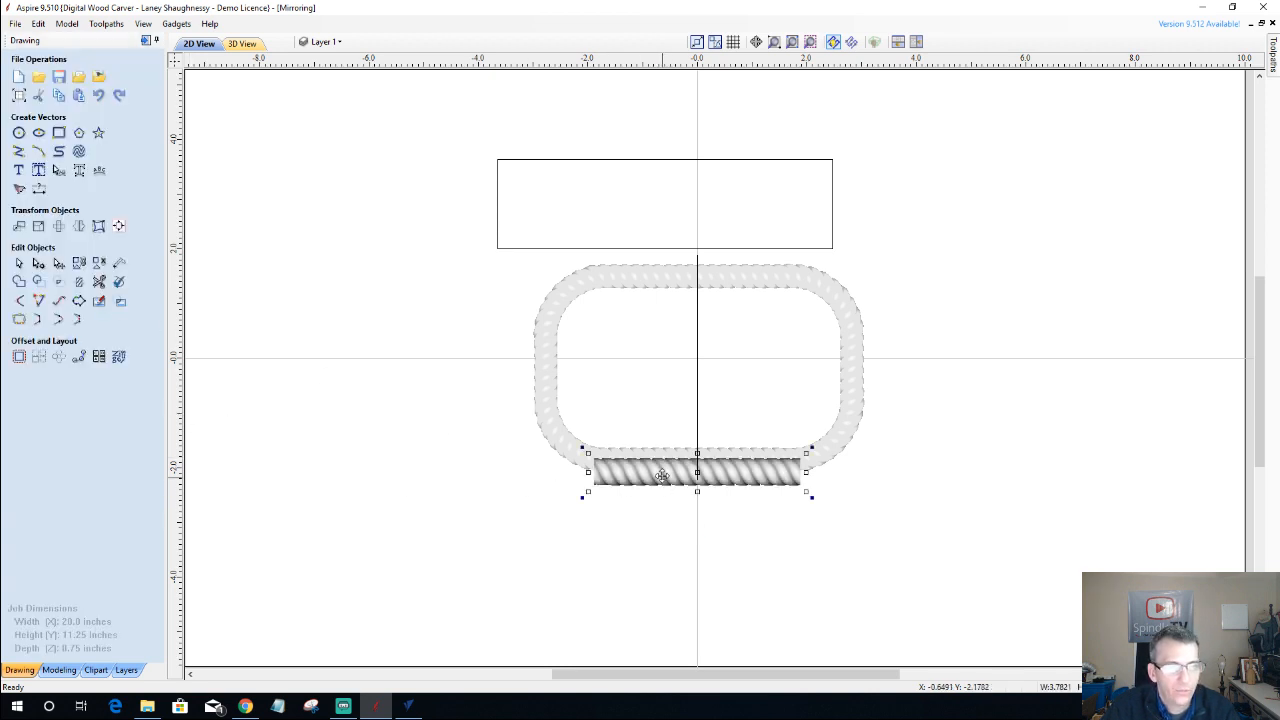
left_click_drag(680, 471, 680, 530)
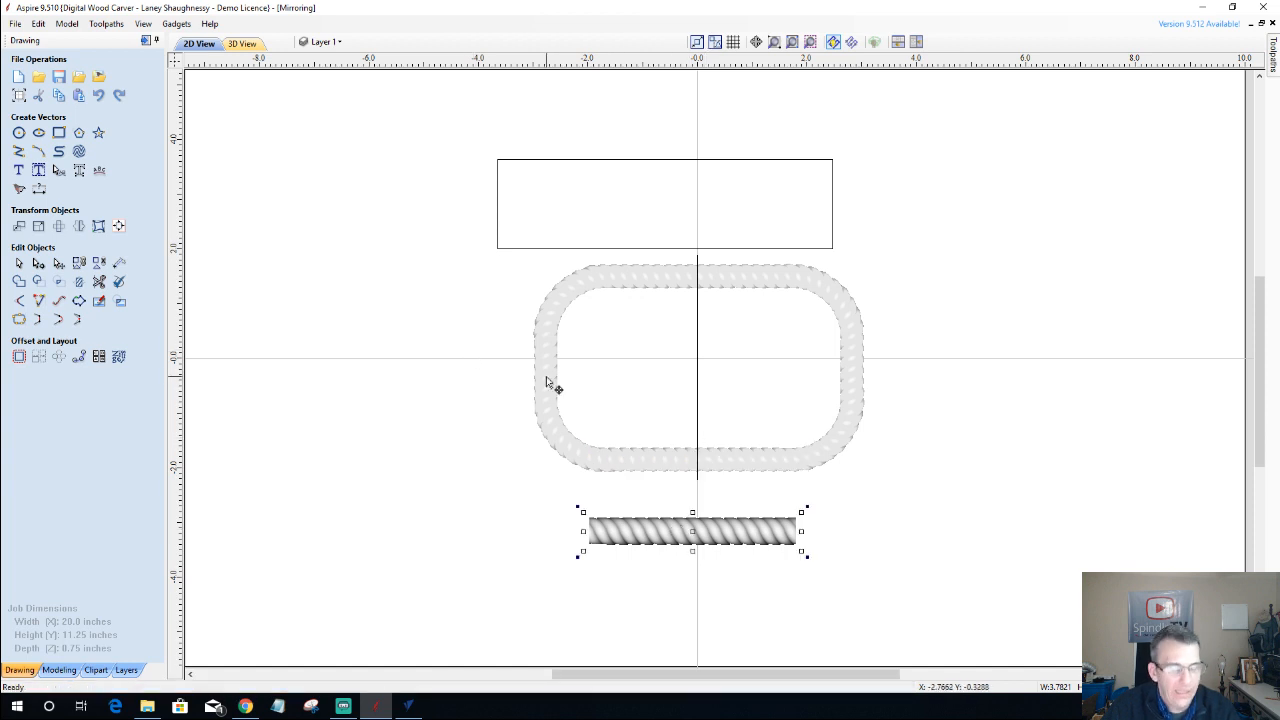
left_click(620, 381)
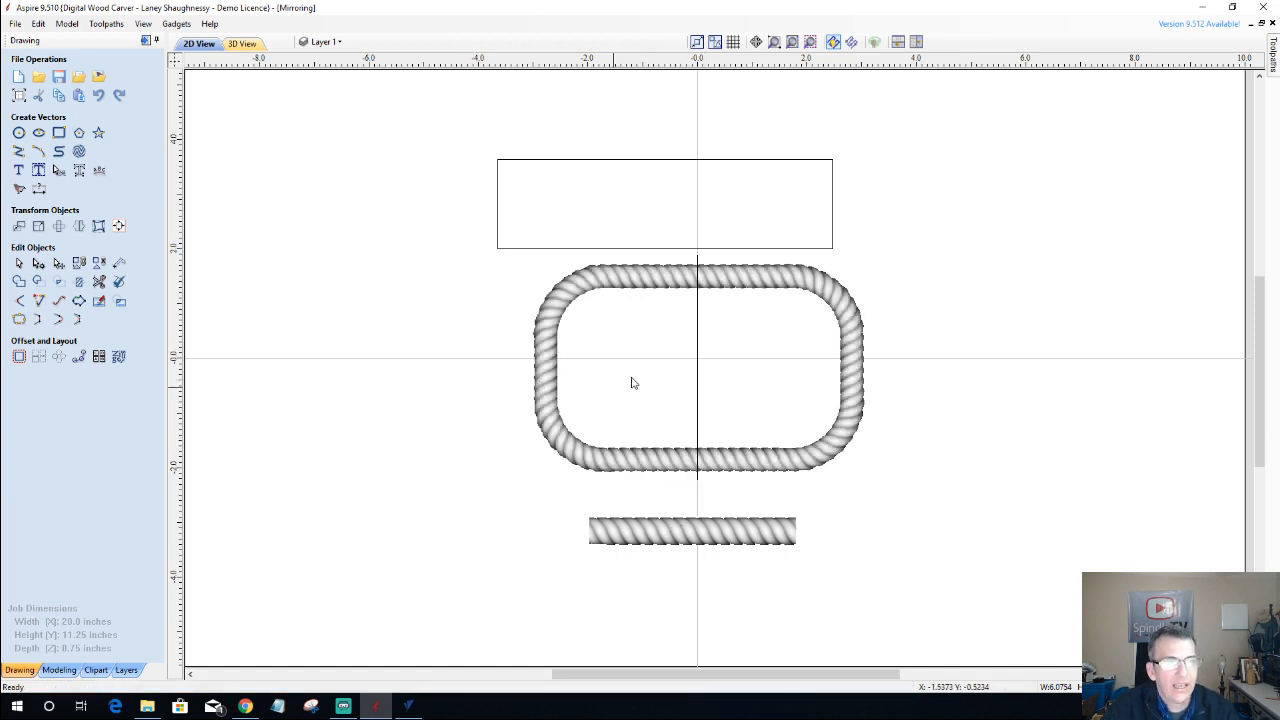
- Try to split the rope components along the vertical line with both components selected
left_click(700, 373)
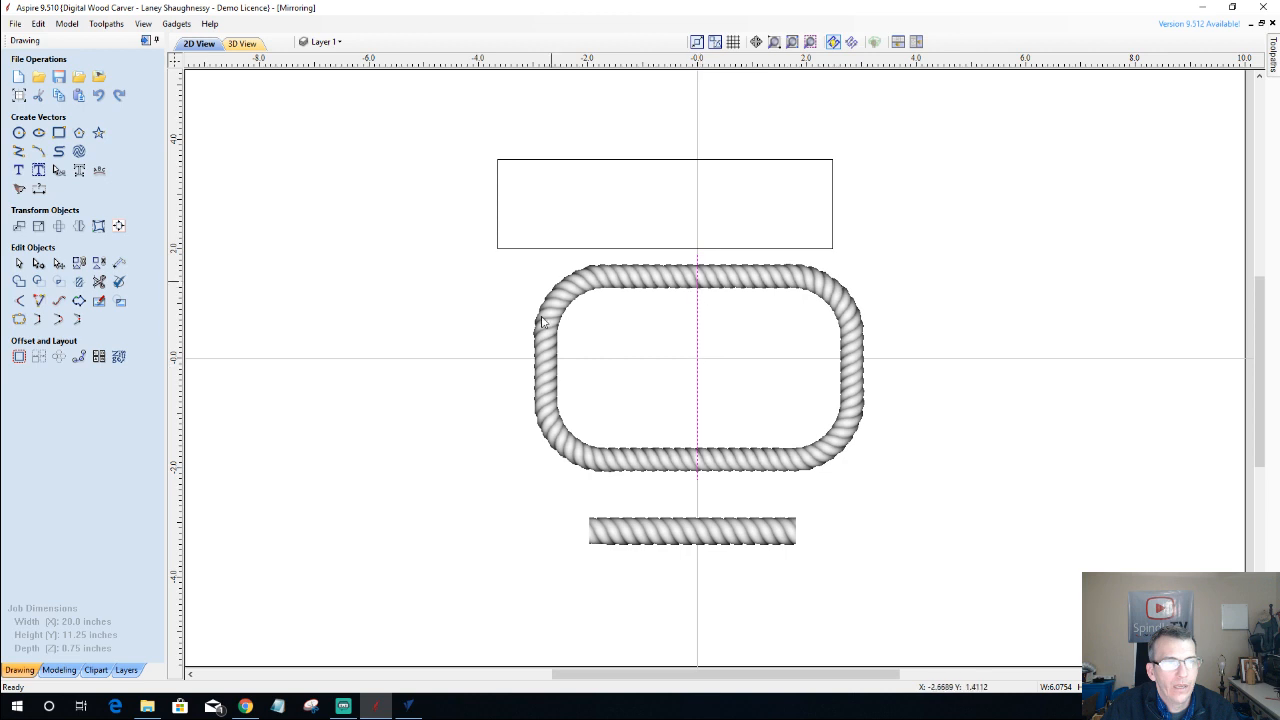
left_click(59, 669)
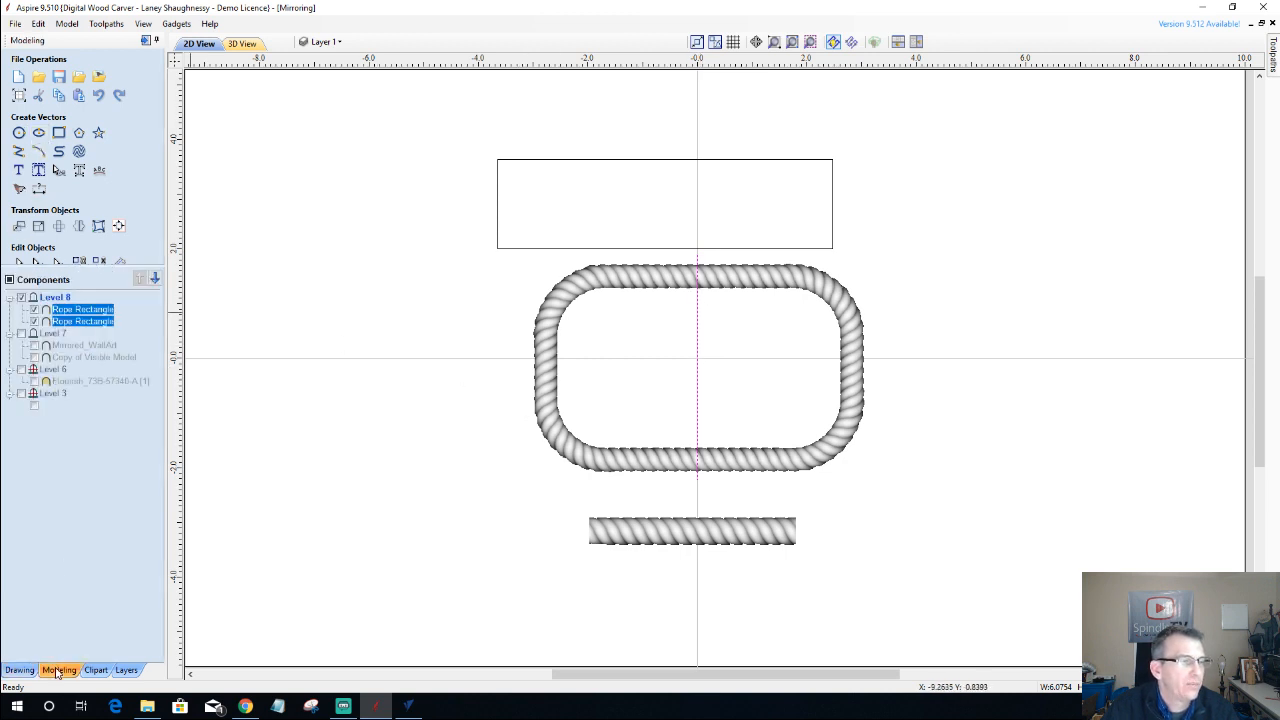
left_click(59, 115)
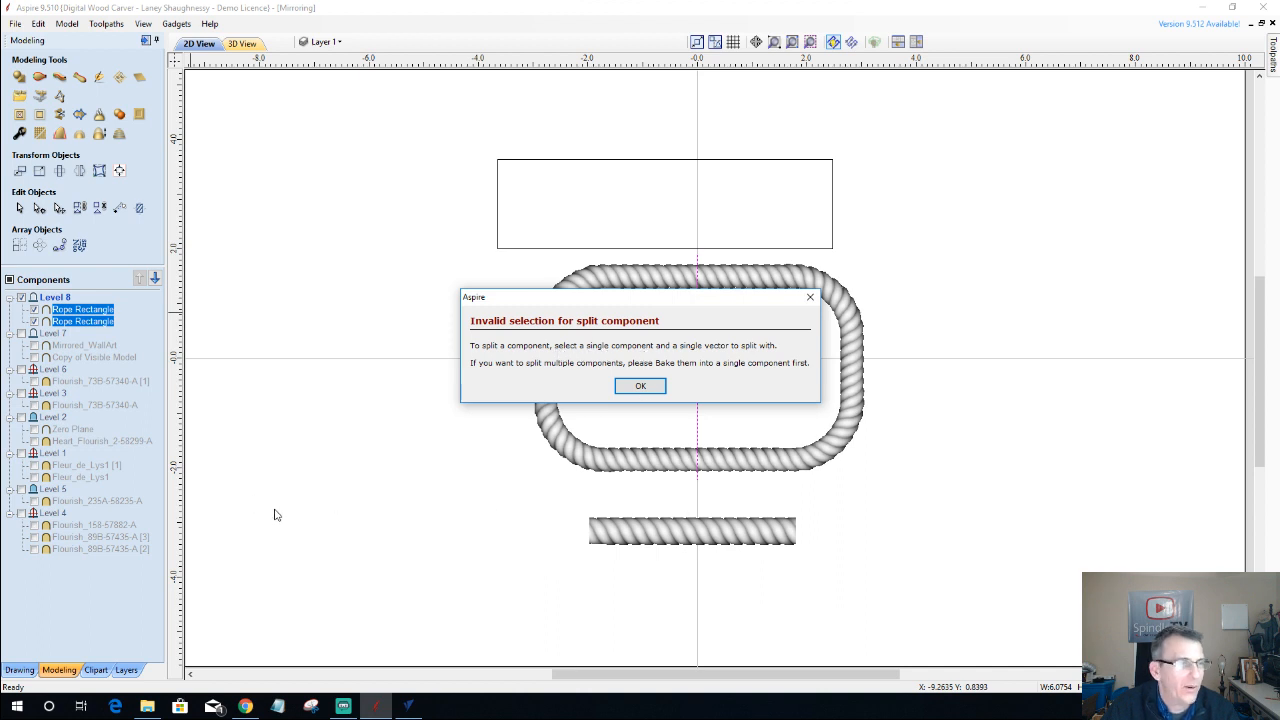
left_click(640, 386)
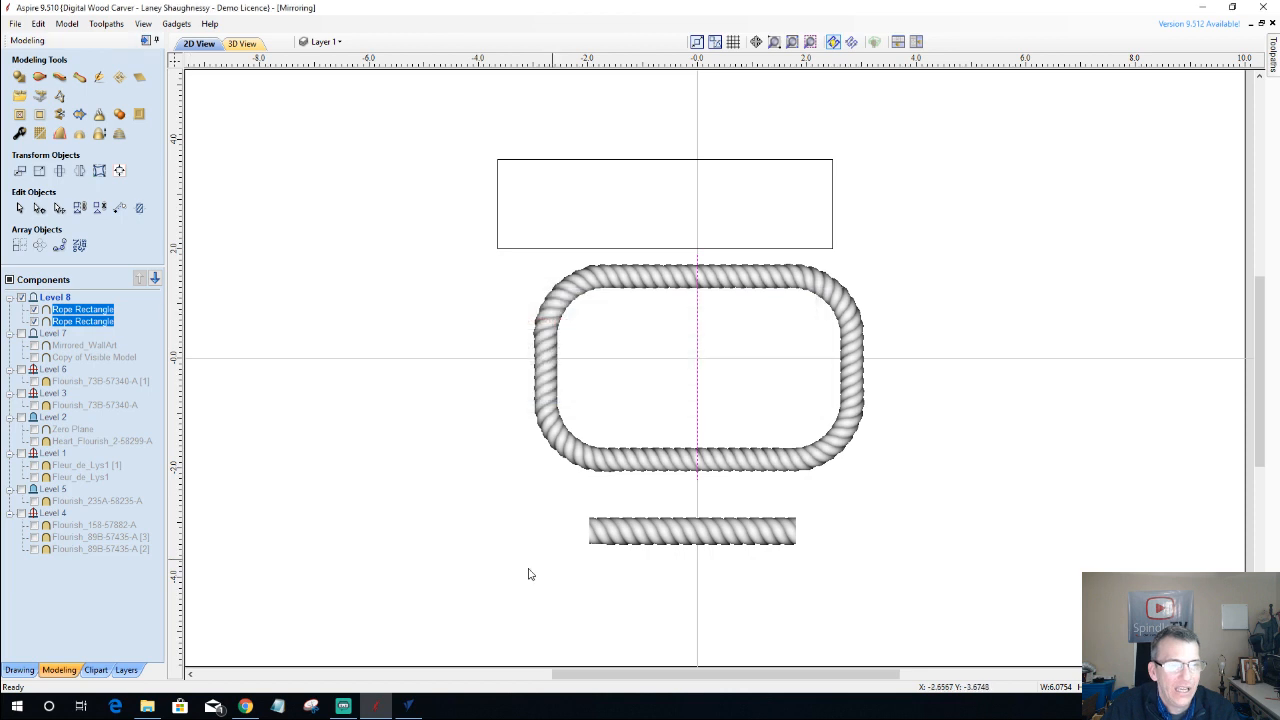
- Split only the complete rope border component in two along the vertical line
left_click(537, 531)
left_click(613, 463)
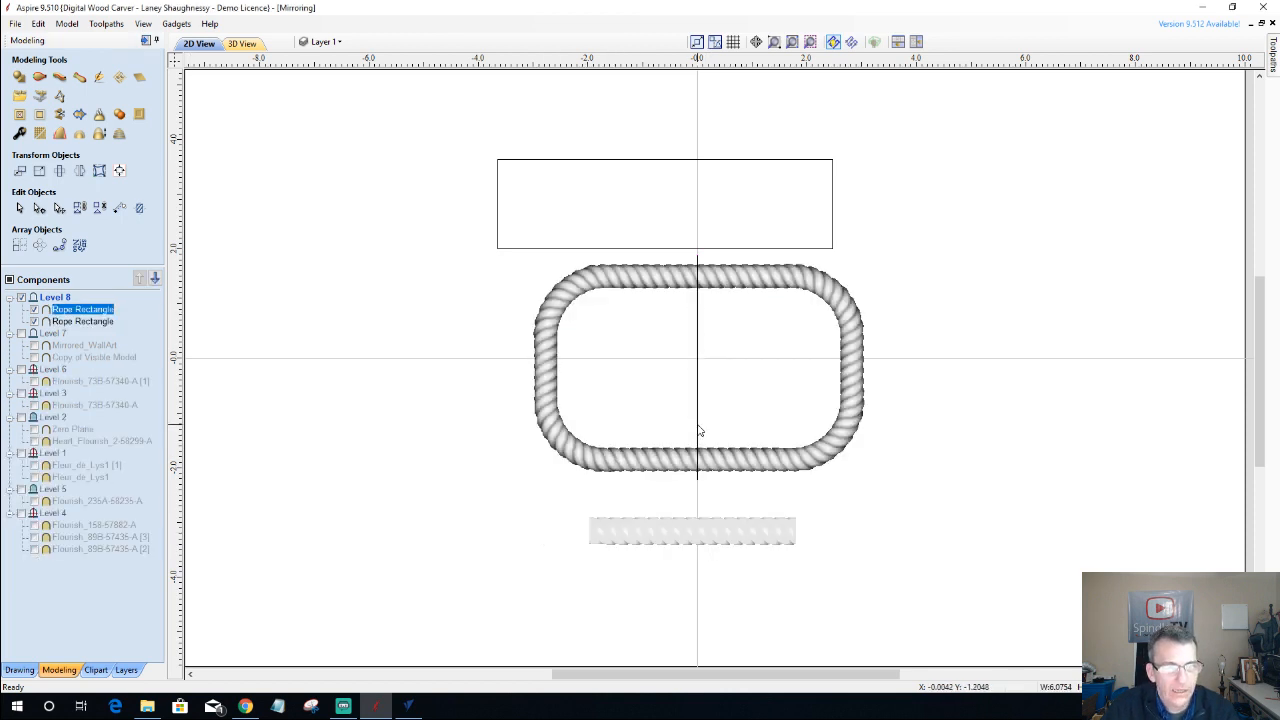
left_click(697, 429, "shift")
left_click(59, 115)
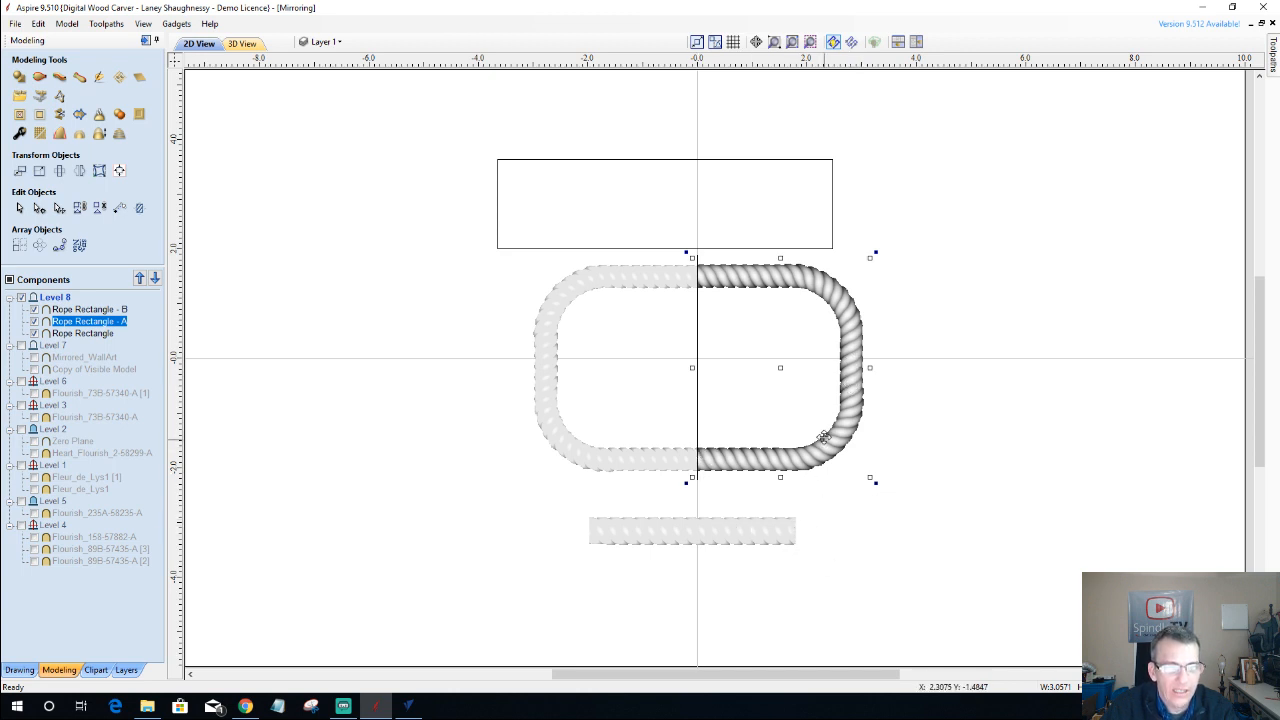
- Move the right half of the rope border about 3 inches to the right to open a gap between the halves
left_click(781, 370)
left_click(848, 370)
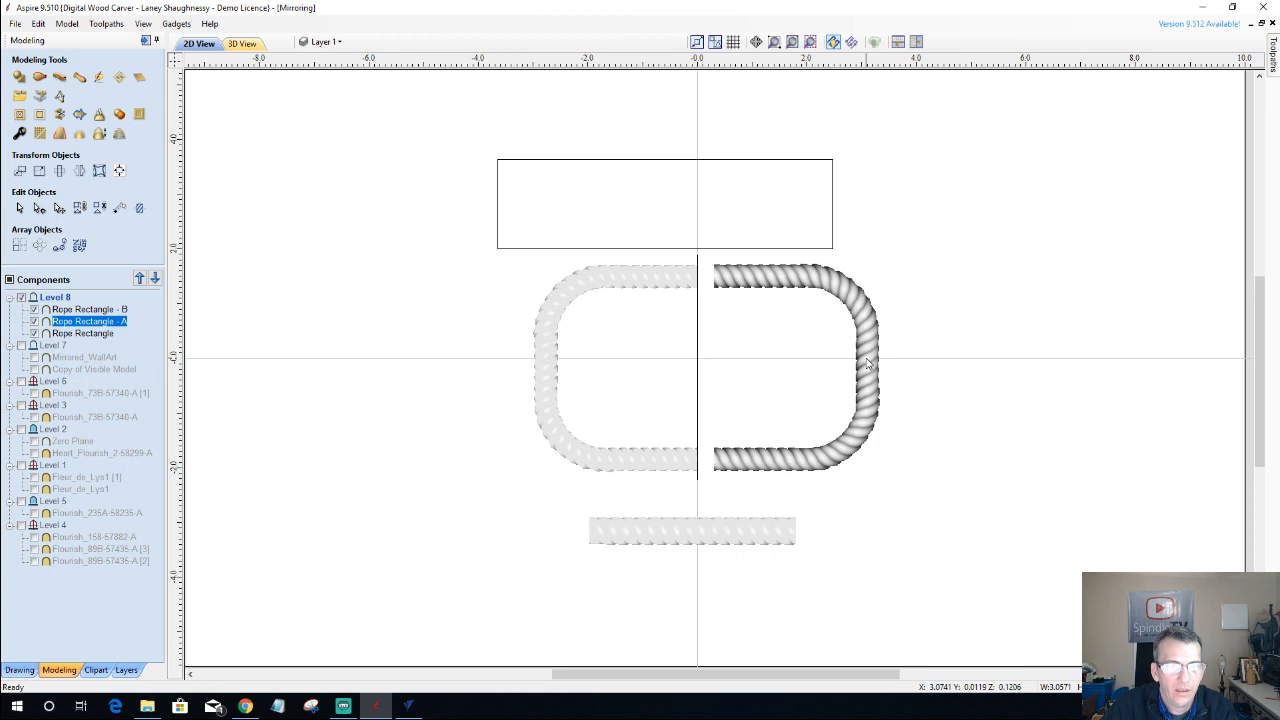
left_click(868, 363)
left_click(836, 365)
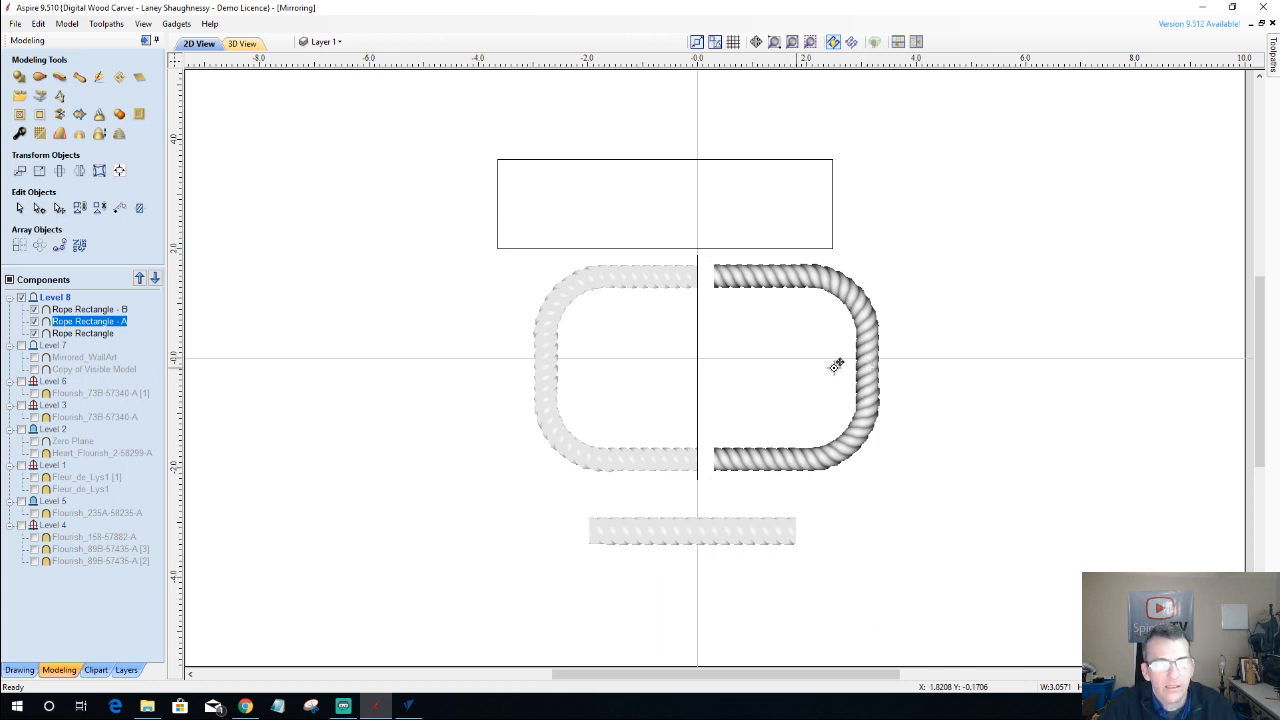
left_click_drag(836, 365, 959, 360)
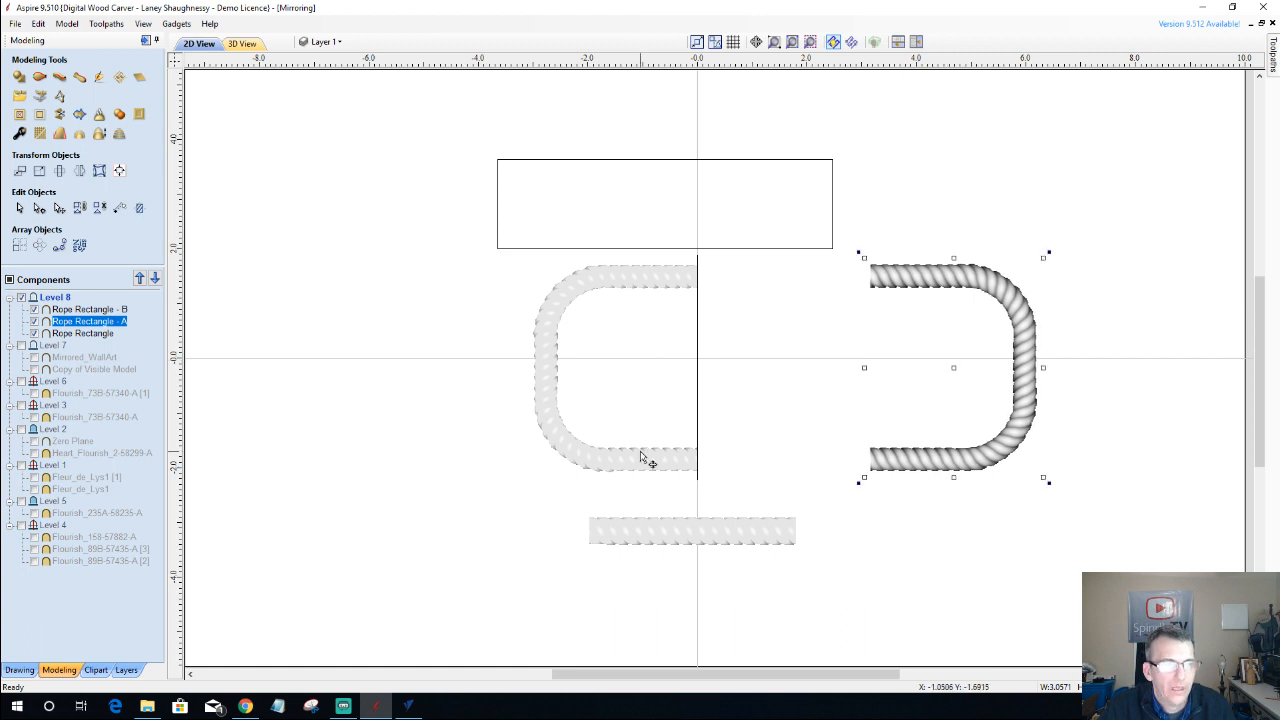
- Fit the straight rope strip into the lower gap, scaled to about 3.35 inches wide and overlapping the end of the left half
left_click(644, 535)
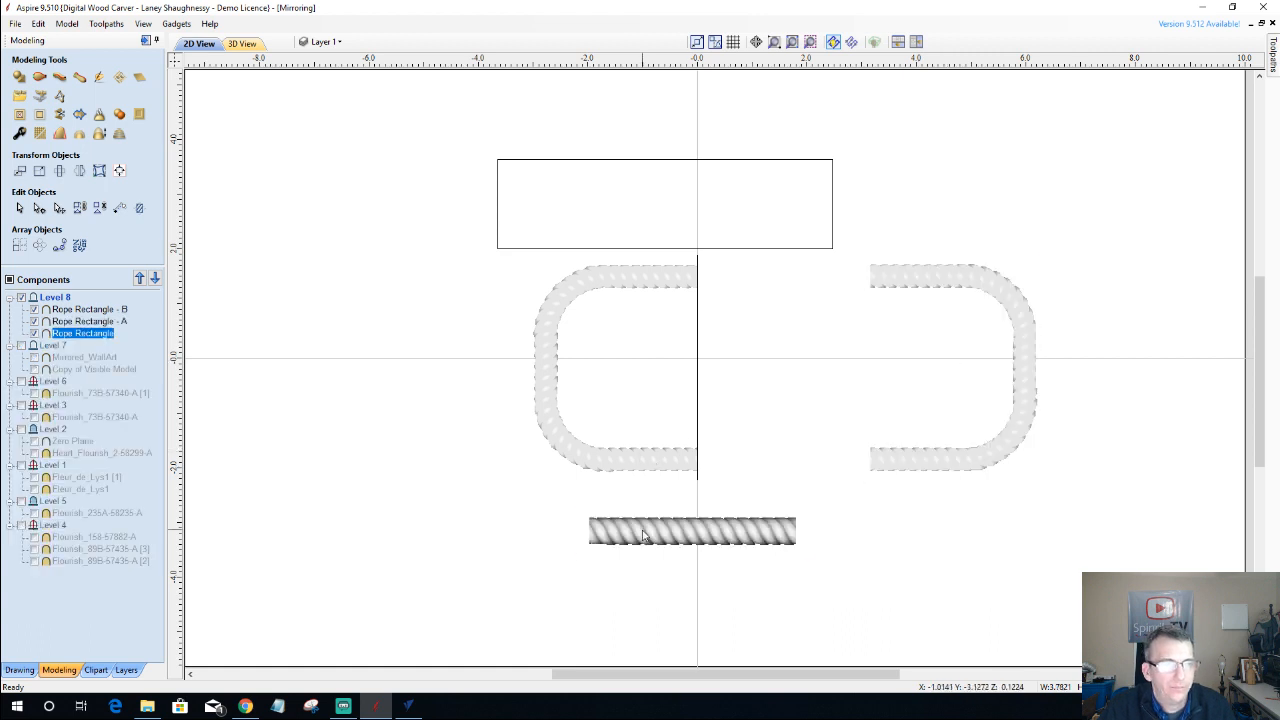
left_click_drag(688, 533, 789, 463)
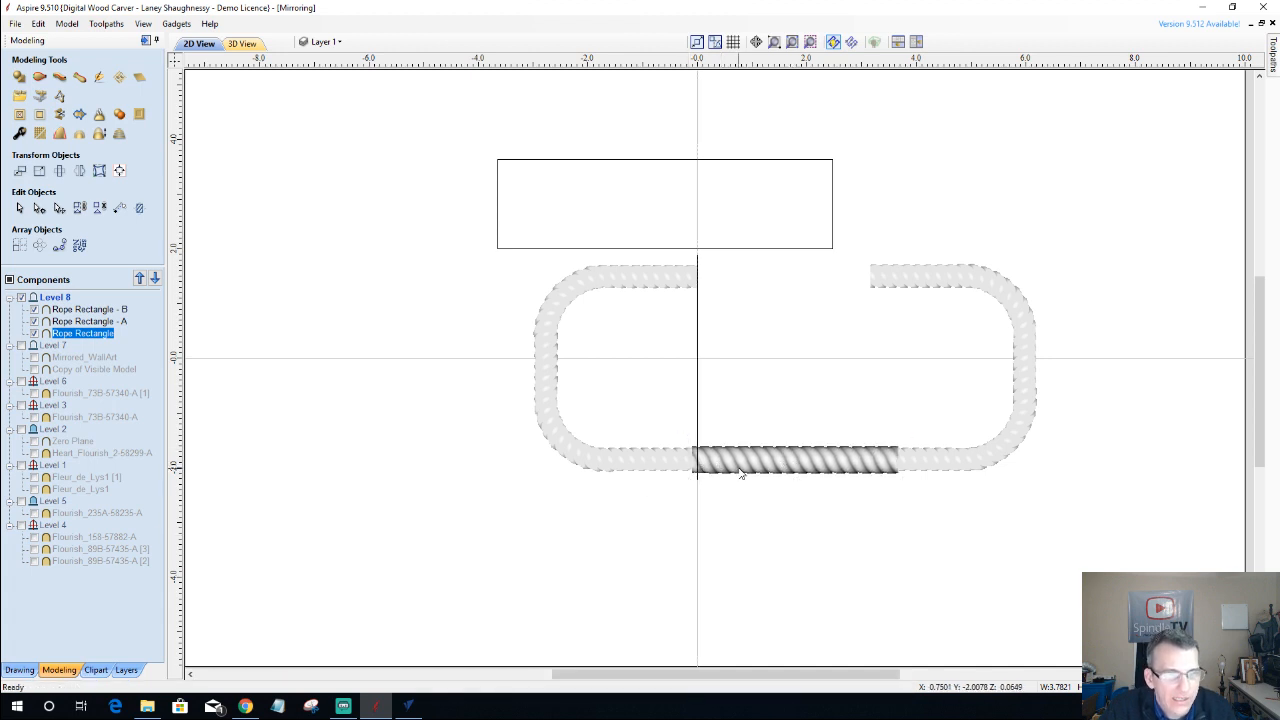
scroll(720, 462, "up", 3)
scroll(715, 460, "up", 4)
left_click(705, 442)
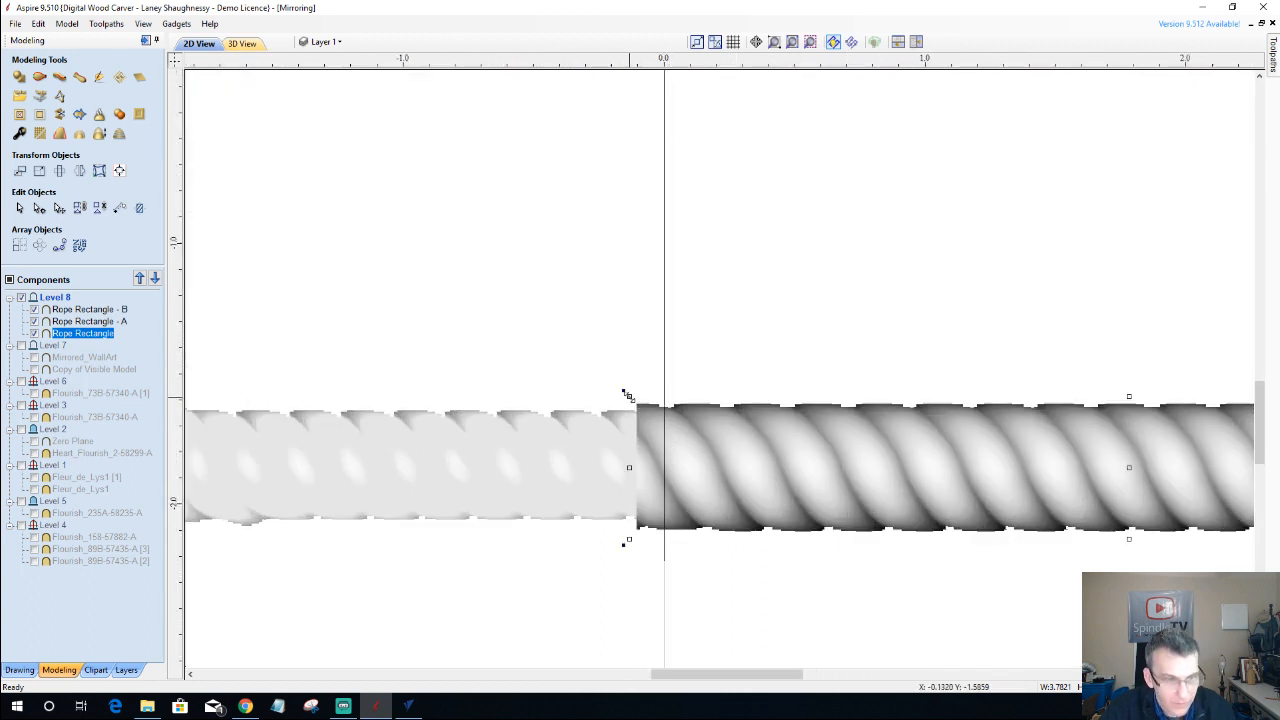
left_click_drag(629, 397, 634, 408)
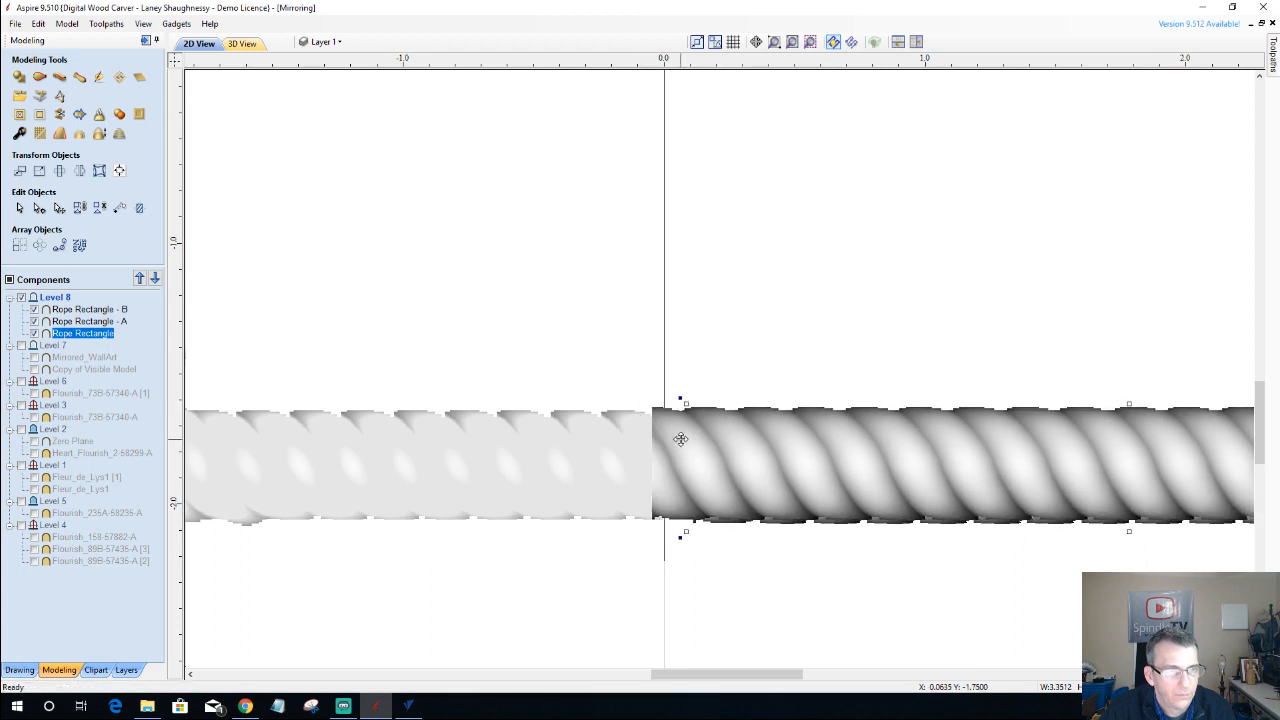
key("ctrl+z")
key("ctrl+z")
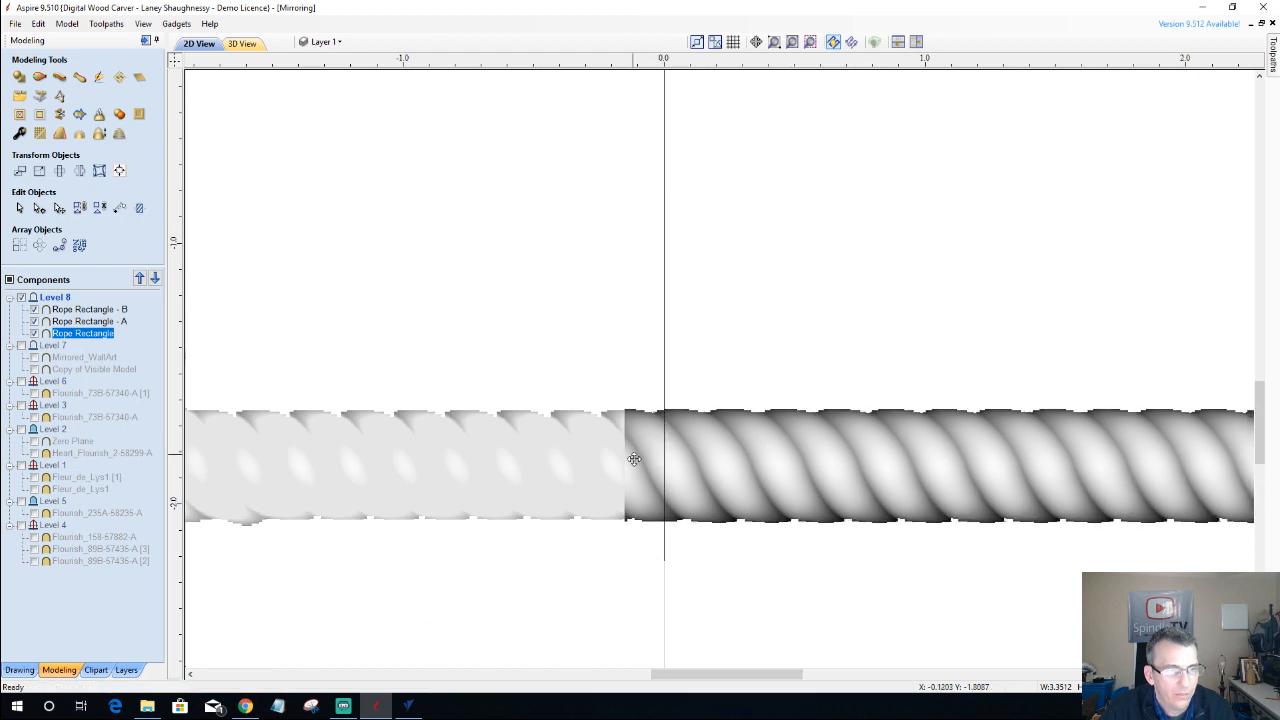
left_click(644, 463)
- Nudge the right rope half left until its twists line up with the straight strip, and show the model in 3D
scroll(644, 463, "down", 3)
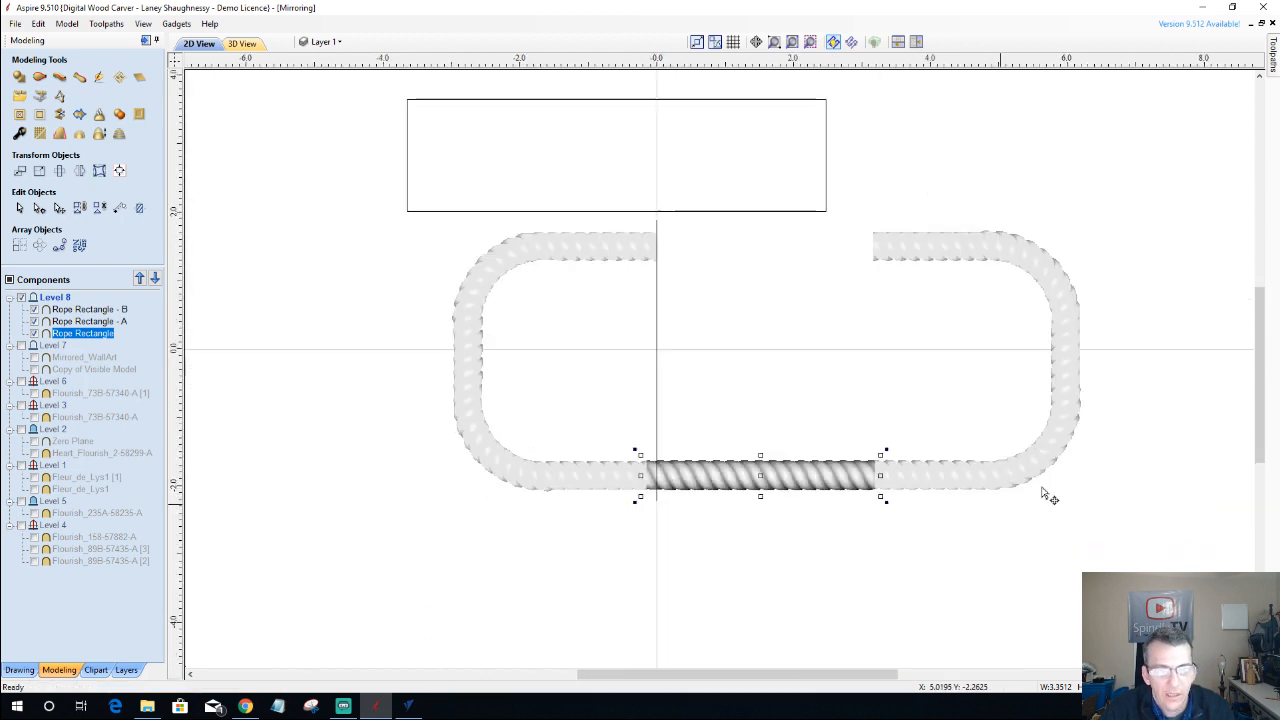
scroll(845, 490, "up", 3)
scroll(812, 500, "up", 3)
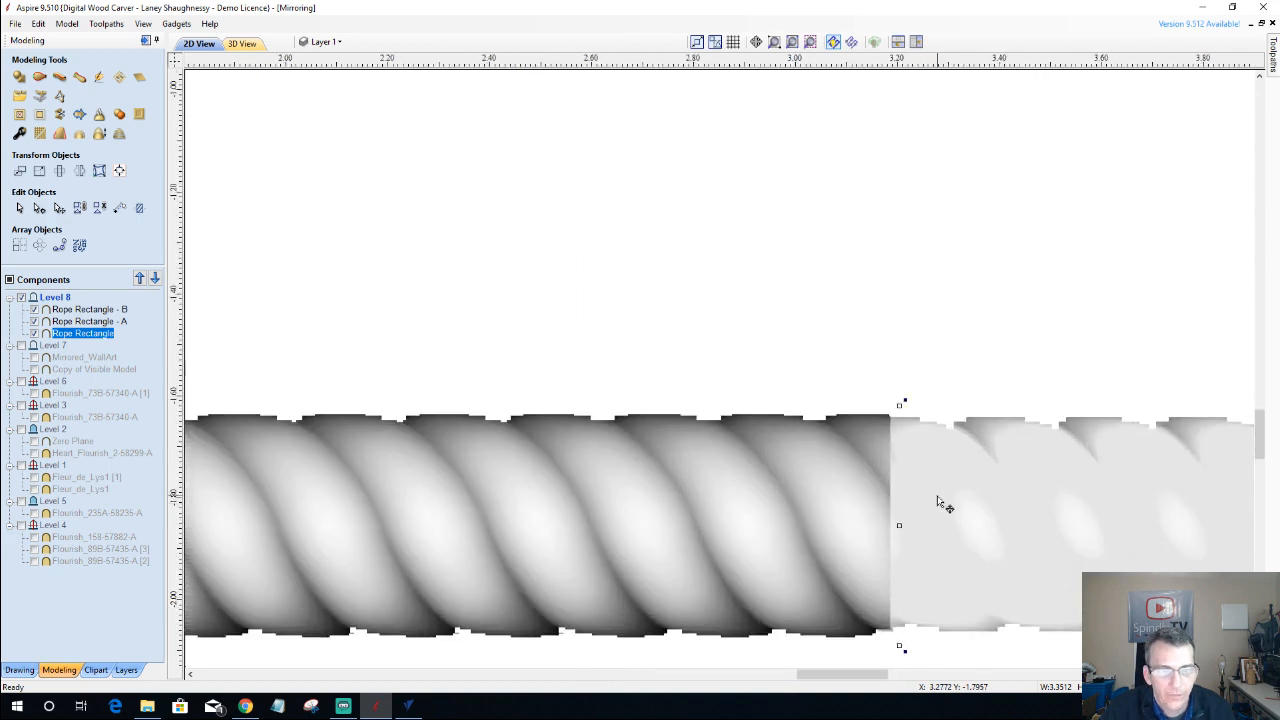
scroll(938, 502, "down", 3)
left_click(934, 514)
scroll(932, 517, "up", 2)
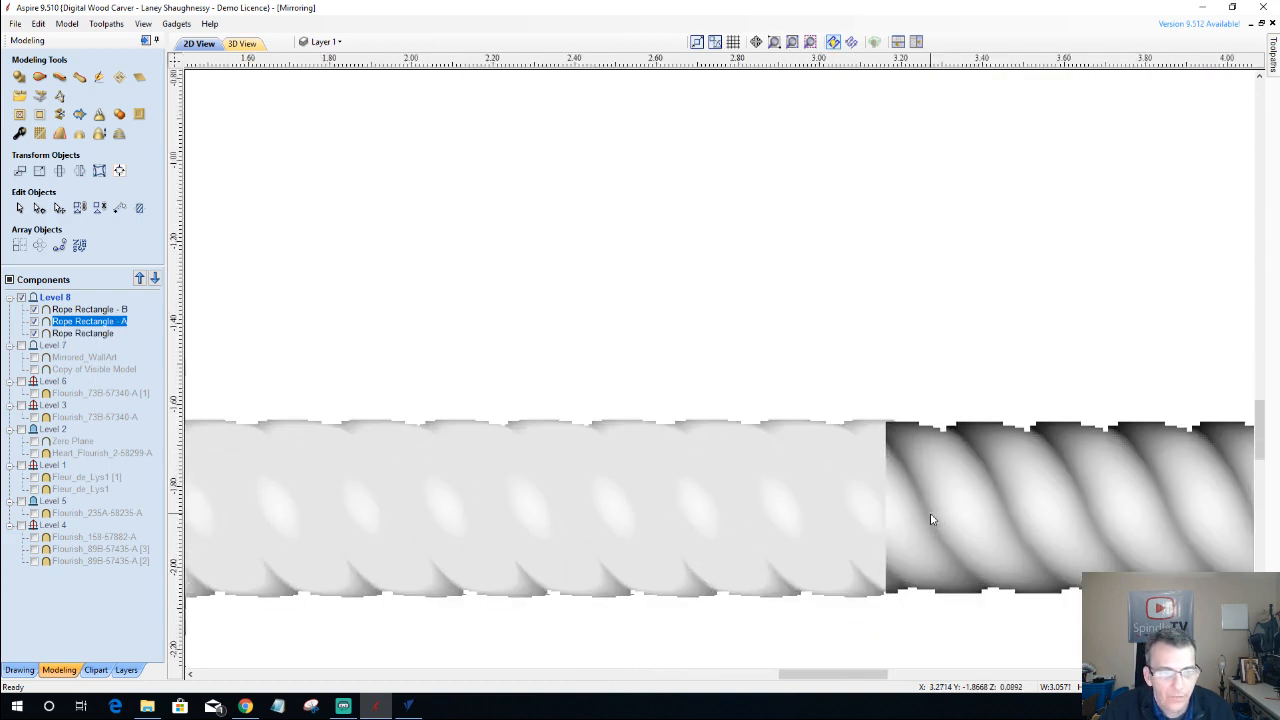
left_click(956, 502)
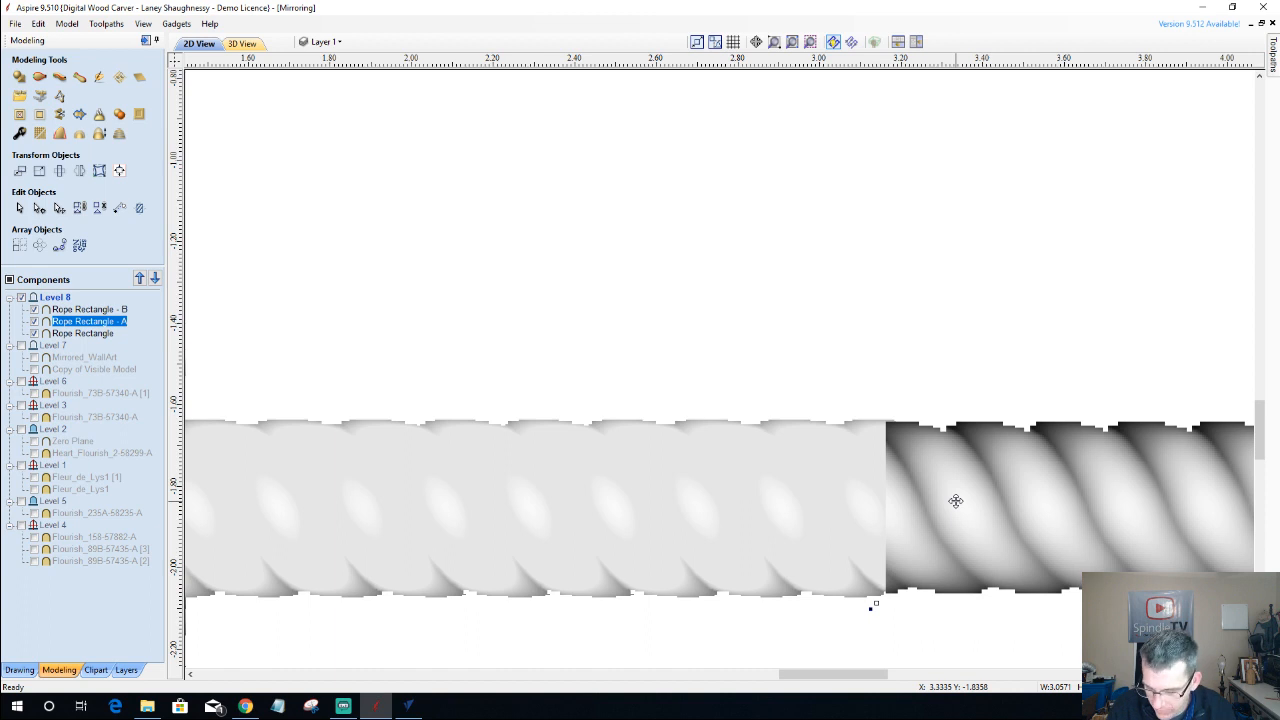
key("Left")
key("Left")
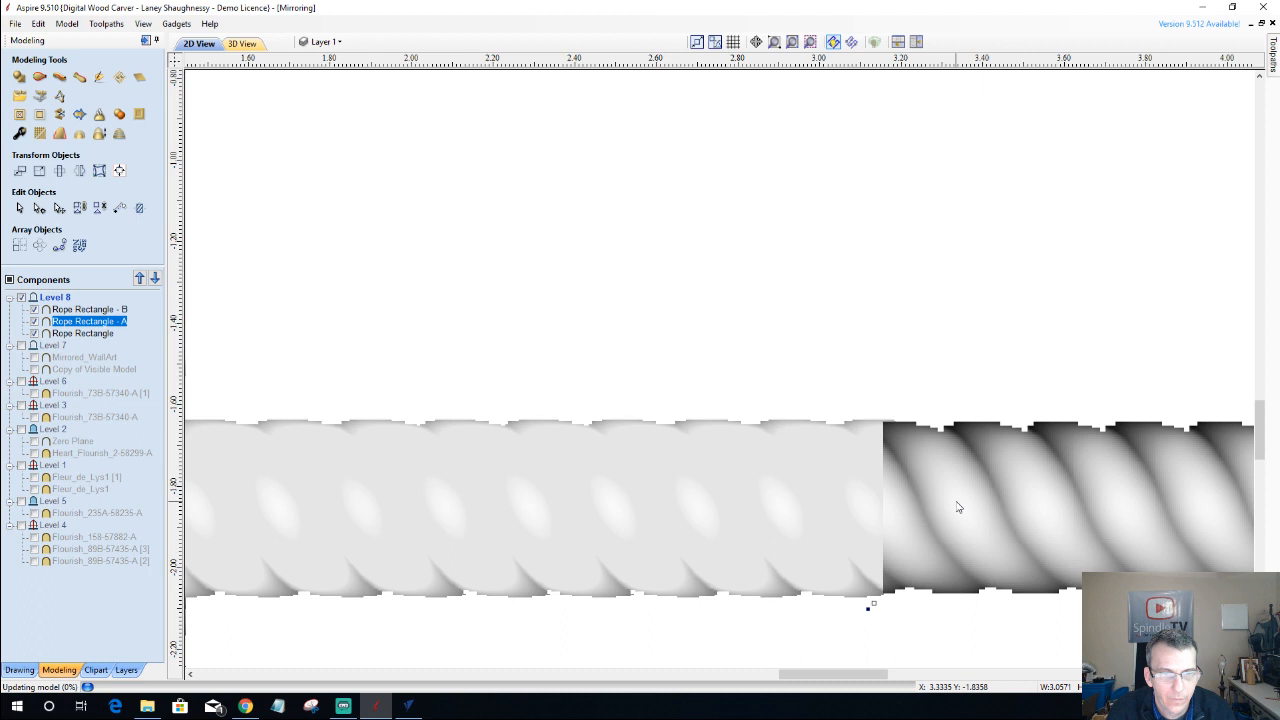
key("Left")
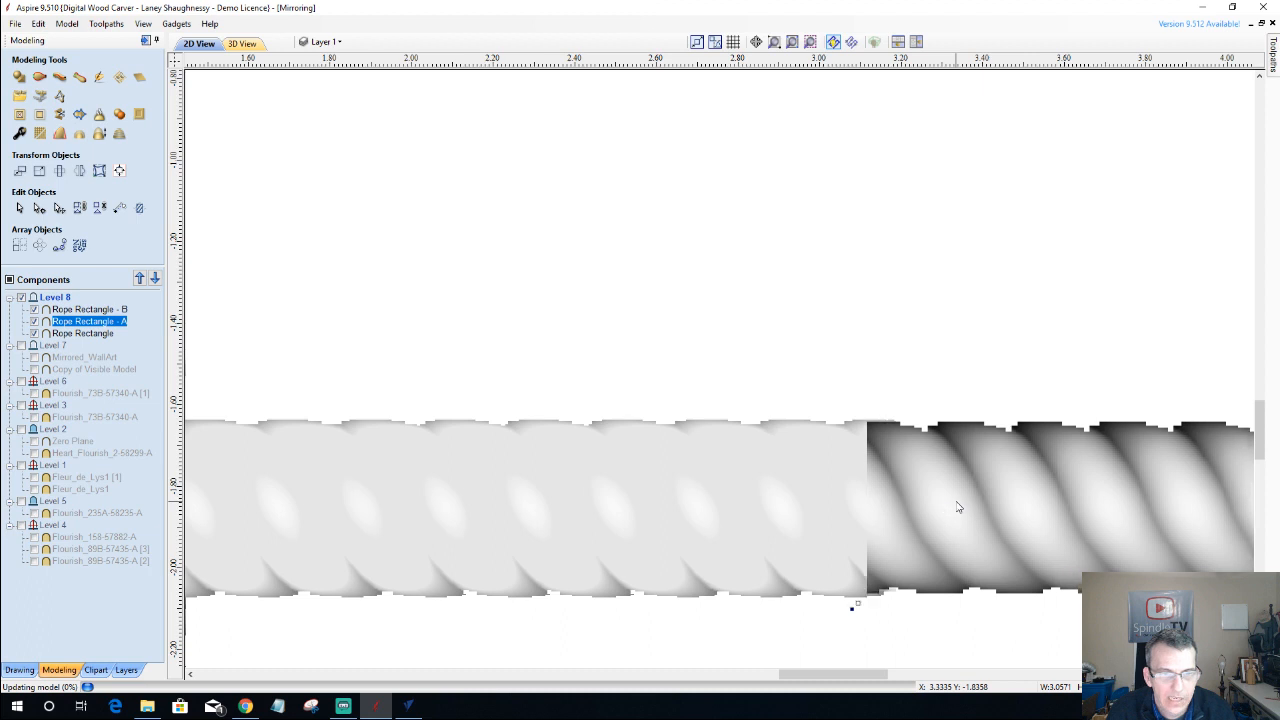
key("Left")
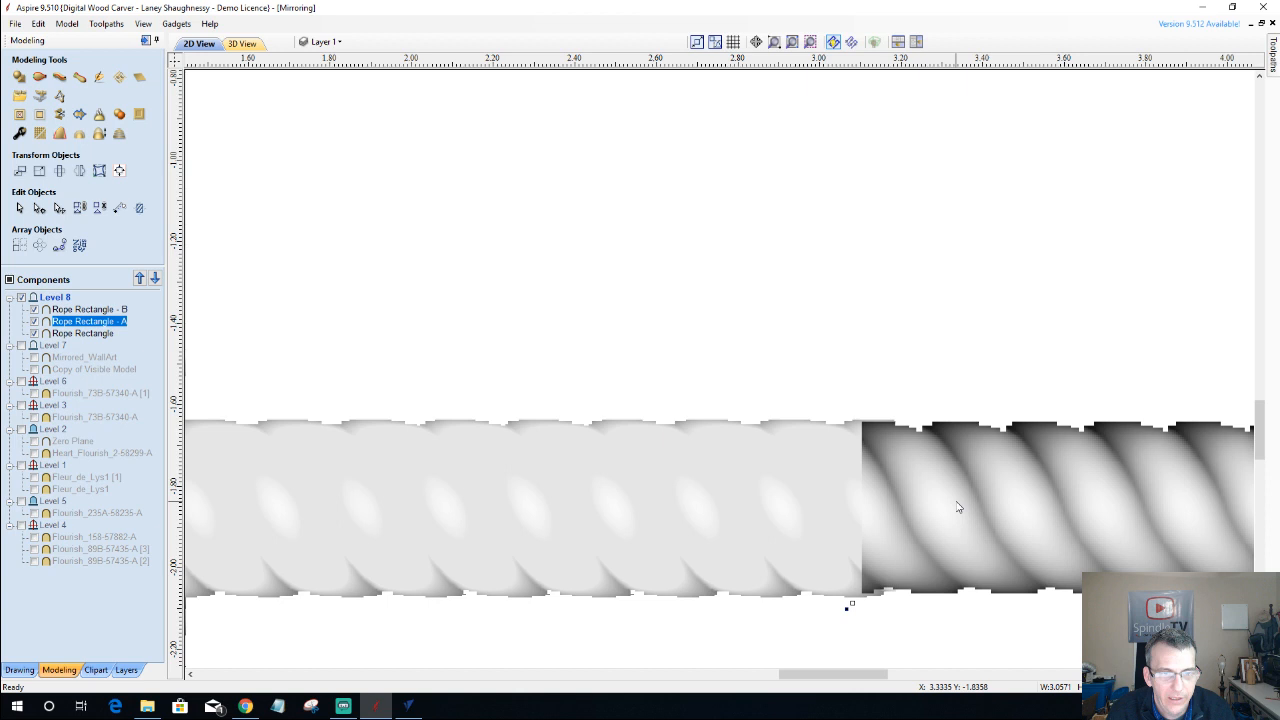
key("Left")
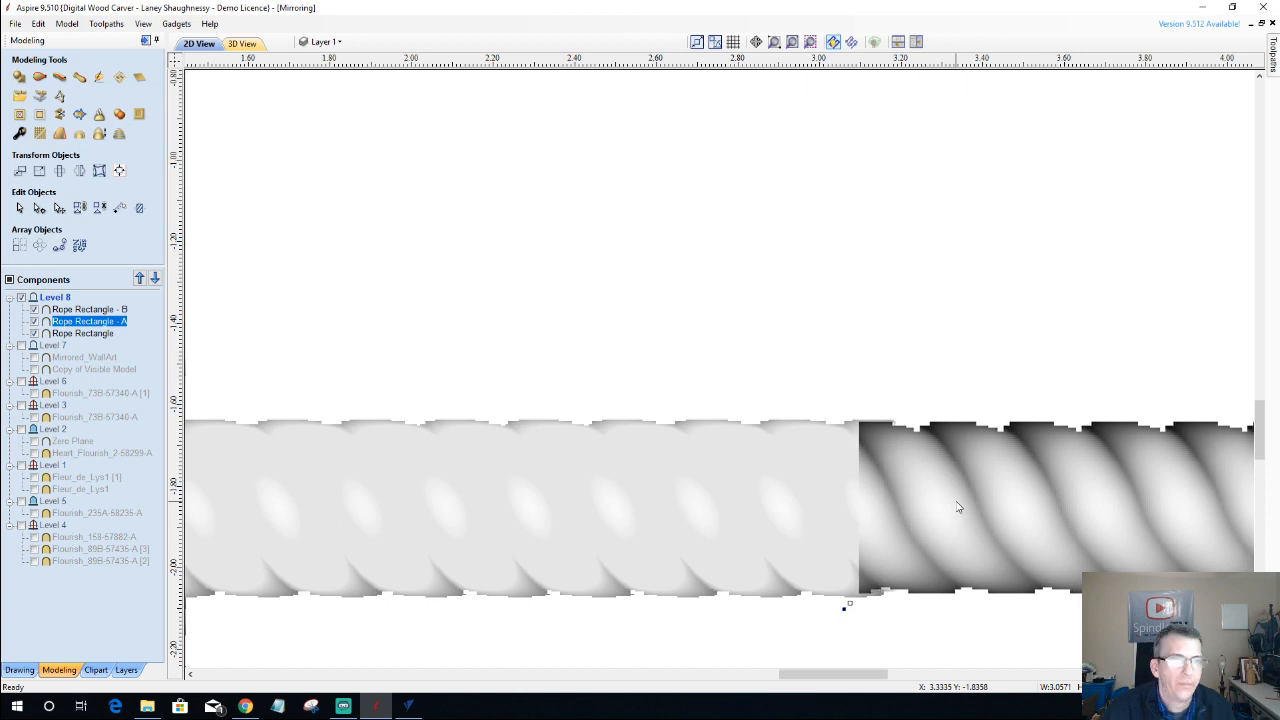
key("F3")
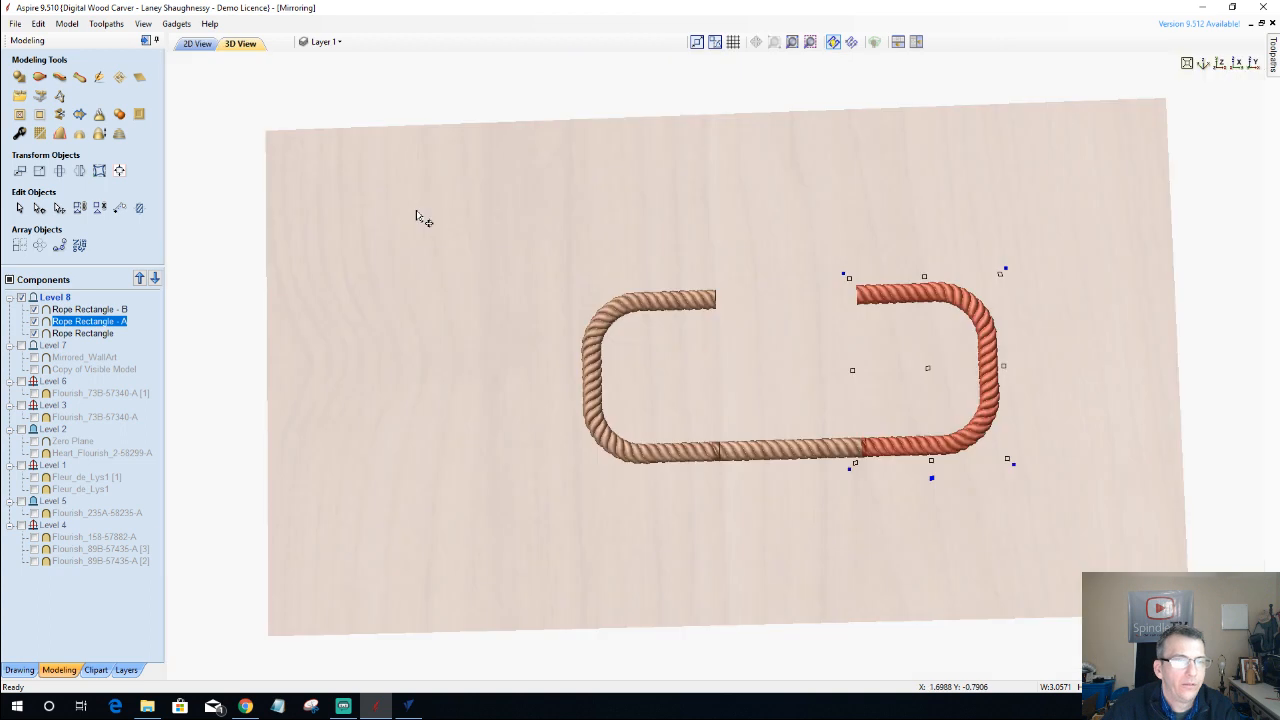
- Set the combine mode of the left rope half, the right rope half and the straight strip to Merge
scroll(993, 500, "up", 3)
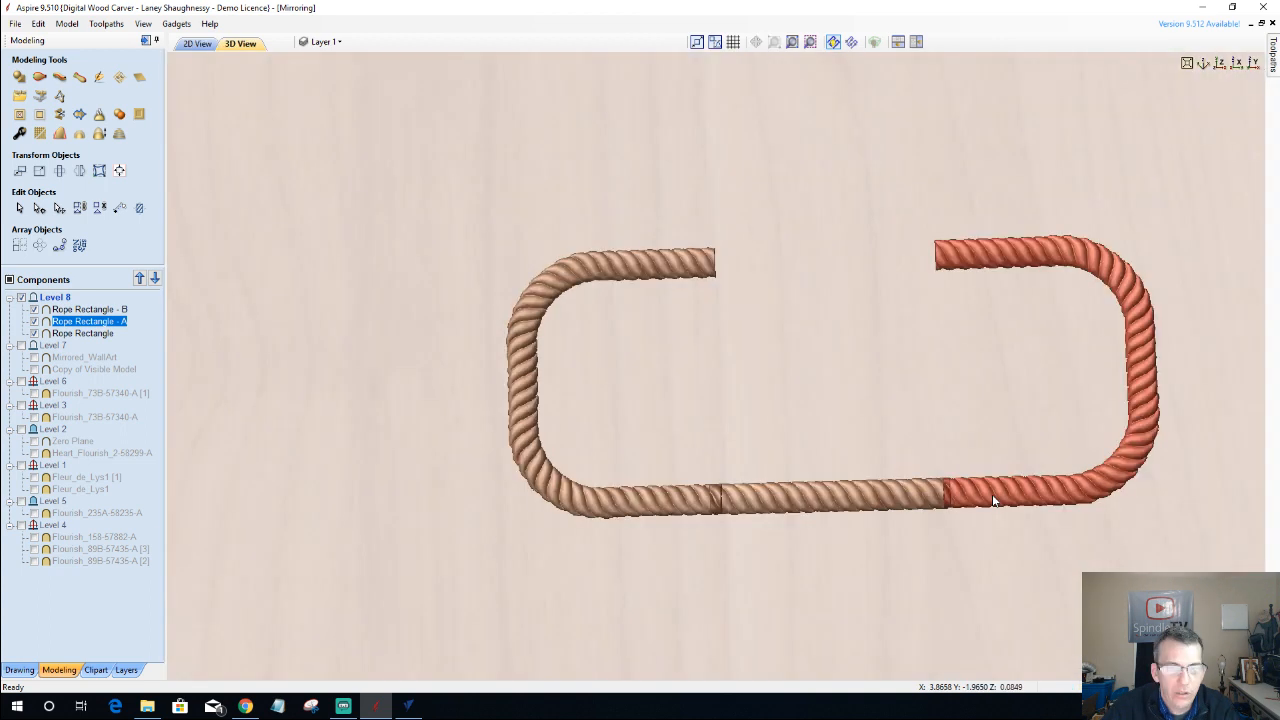
scroll(993, 500, "up", 2)
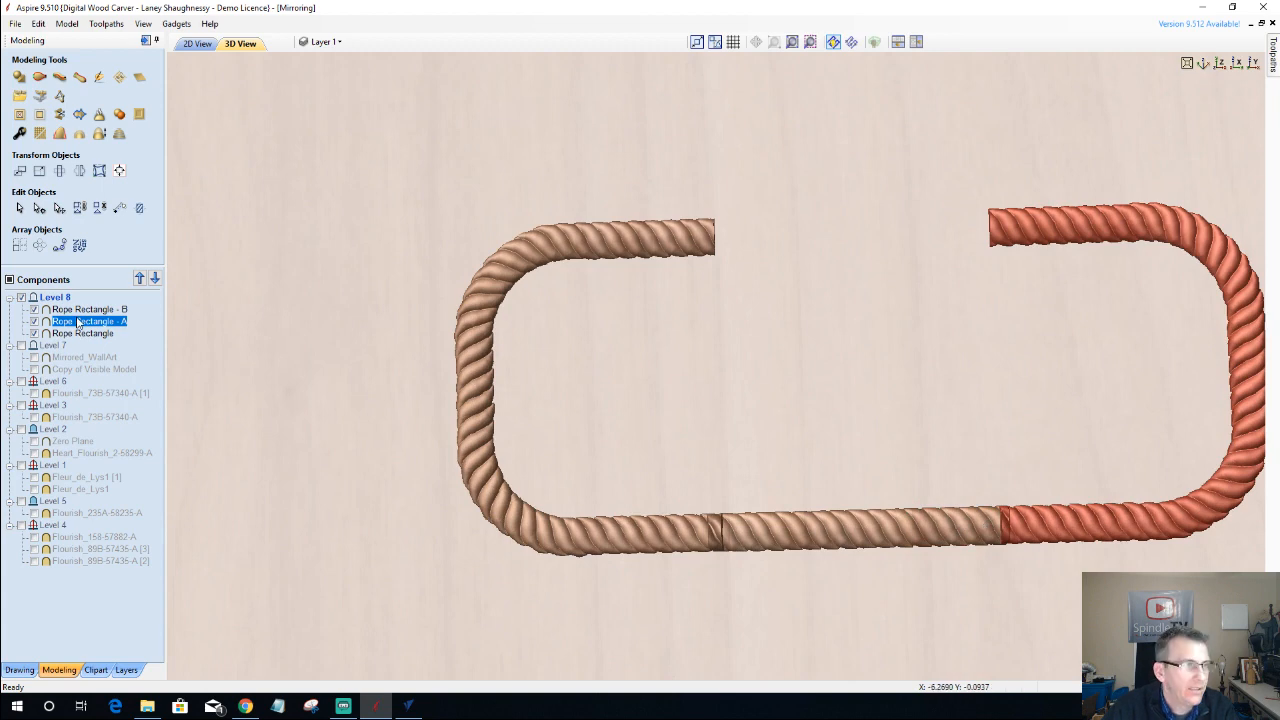
mouse_move(78, 324)
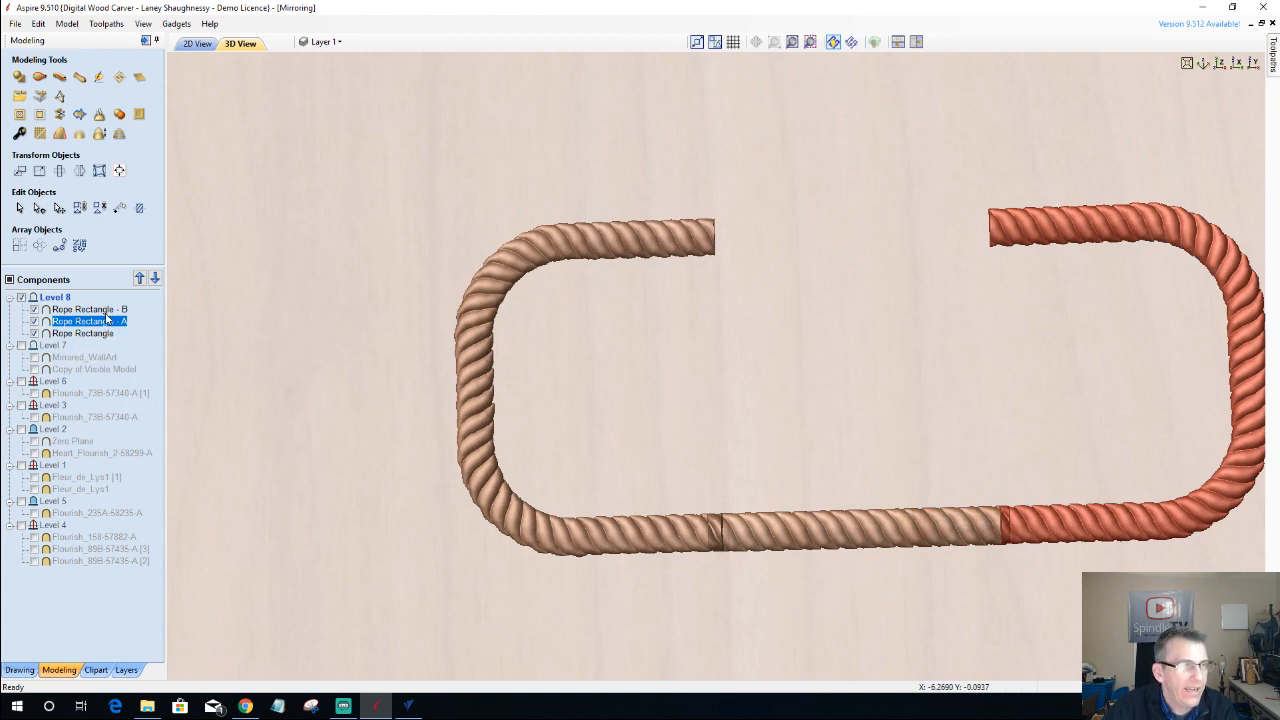
right_click(106, 312)
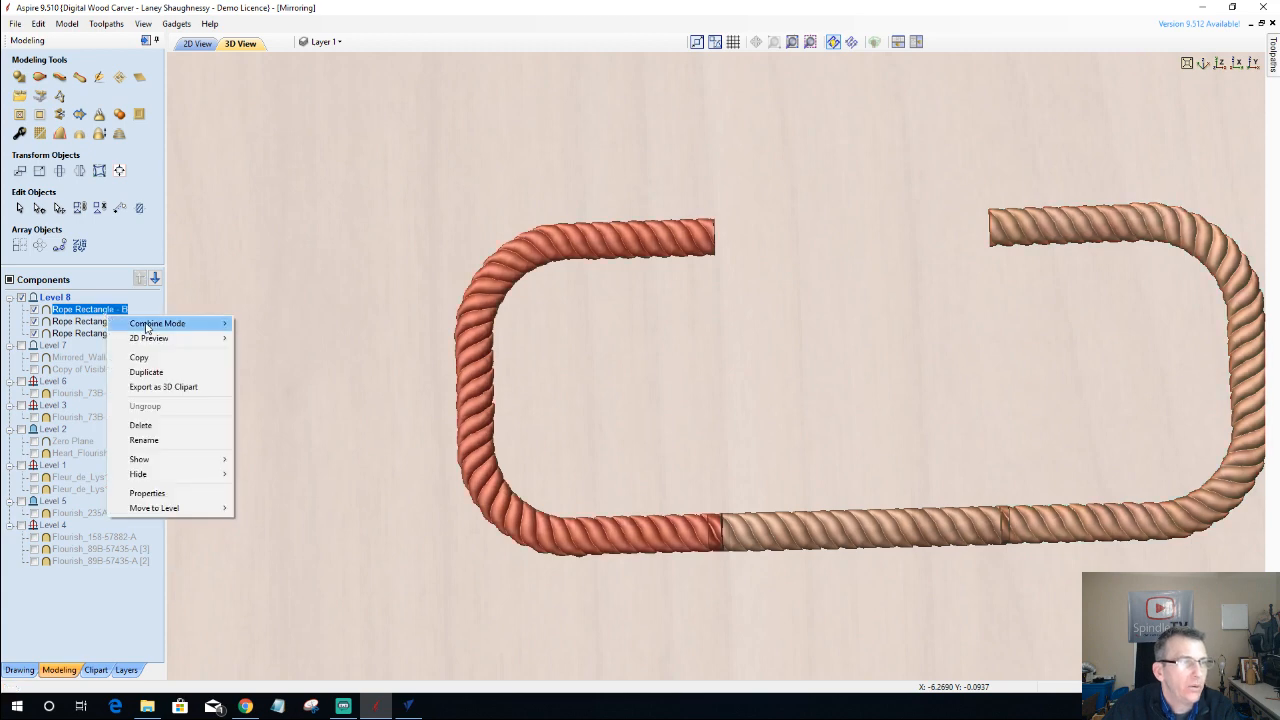
mouse_move(156, 326)
left_click(262, 353)
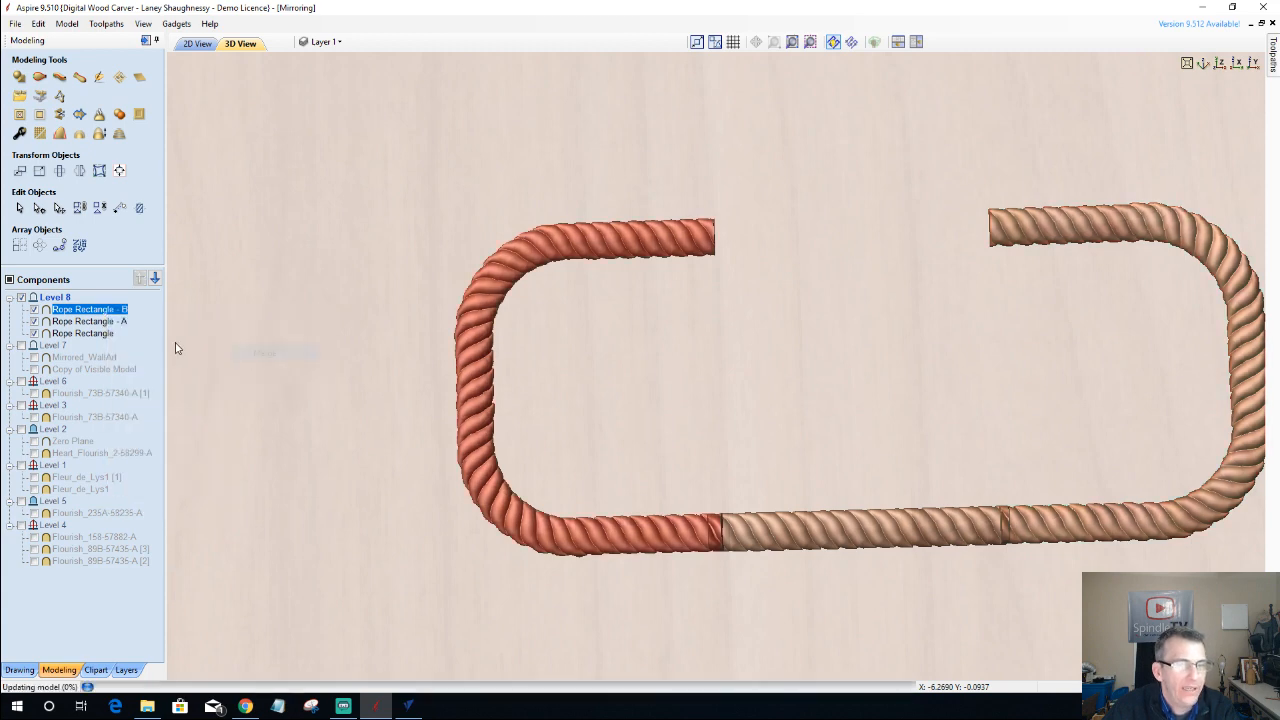
right_click(91, 324)
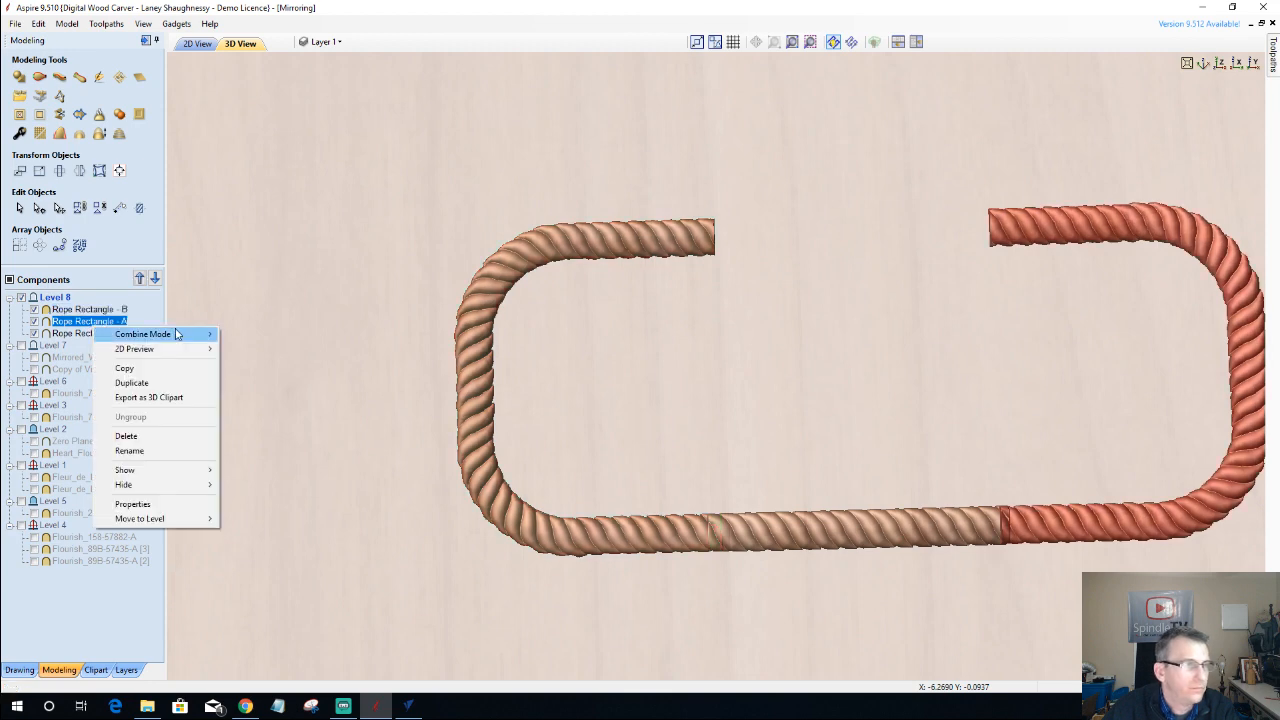
mouse_move(176, 333)
left_click(244, 364)
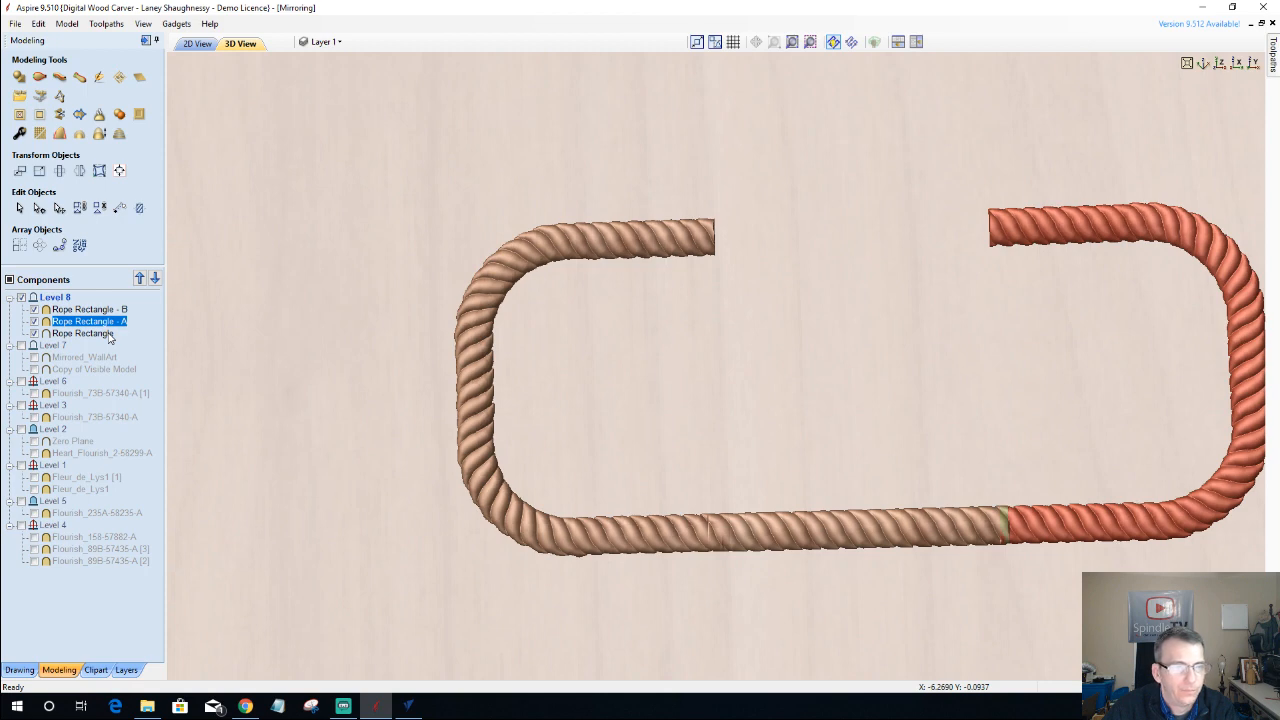
right_click(110, 335)
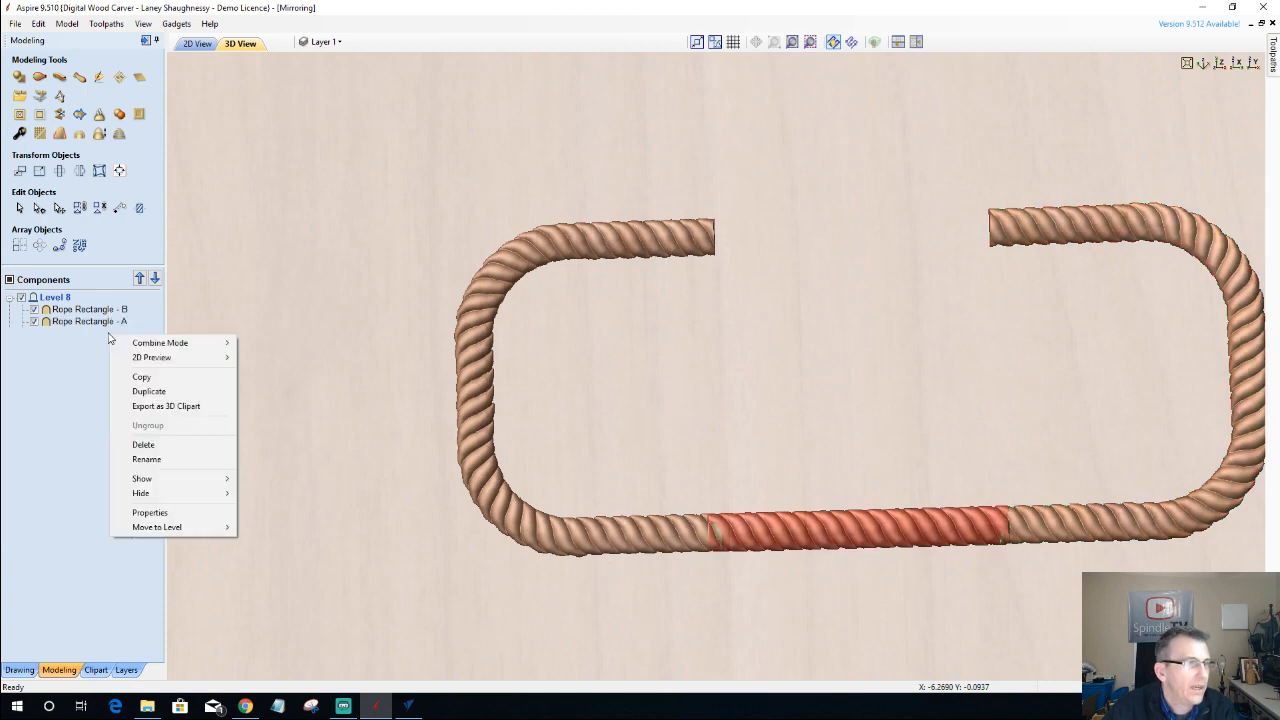
mouse_move(170, 343)
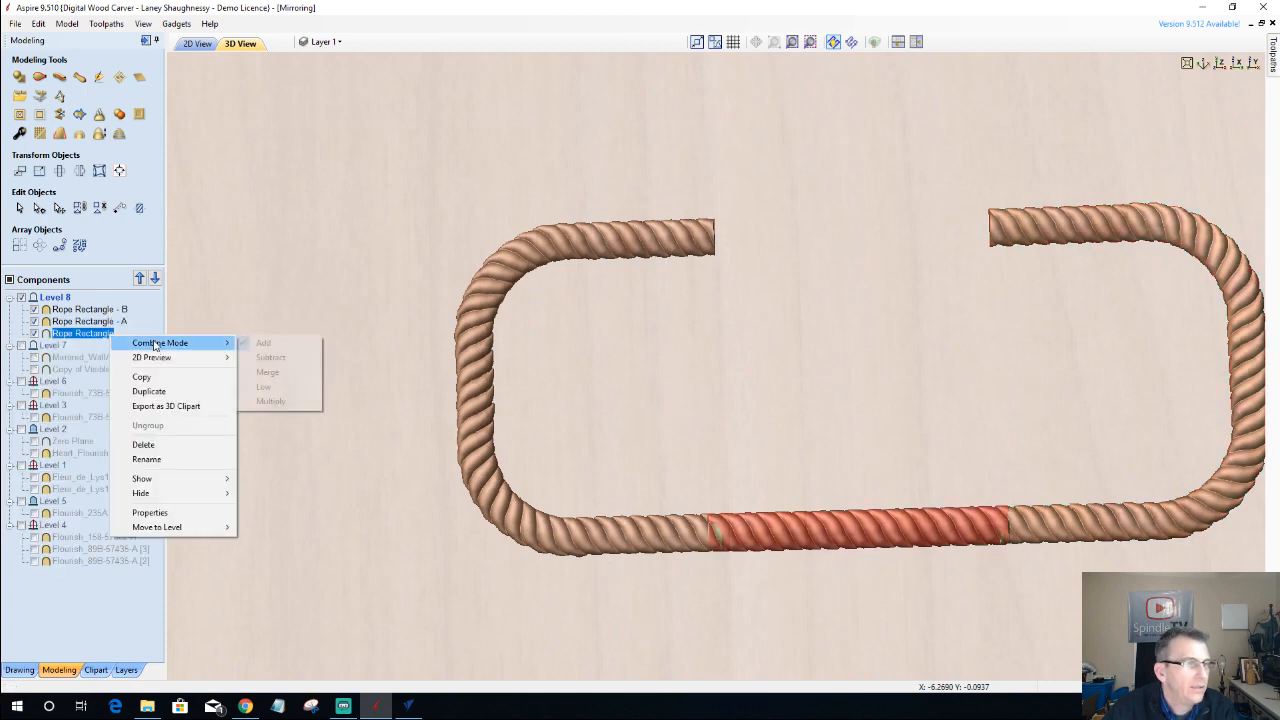
left_click(268, 372)
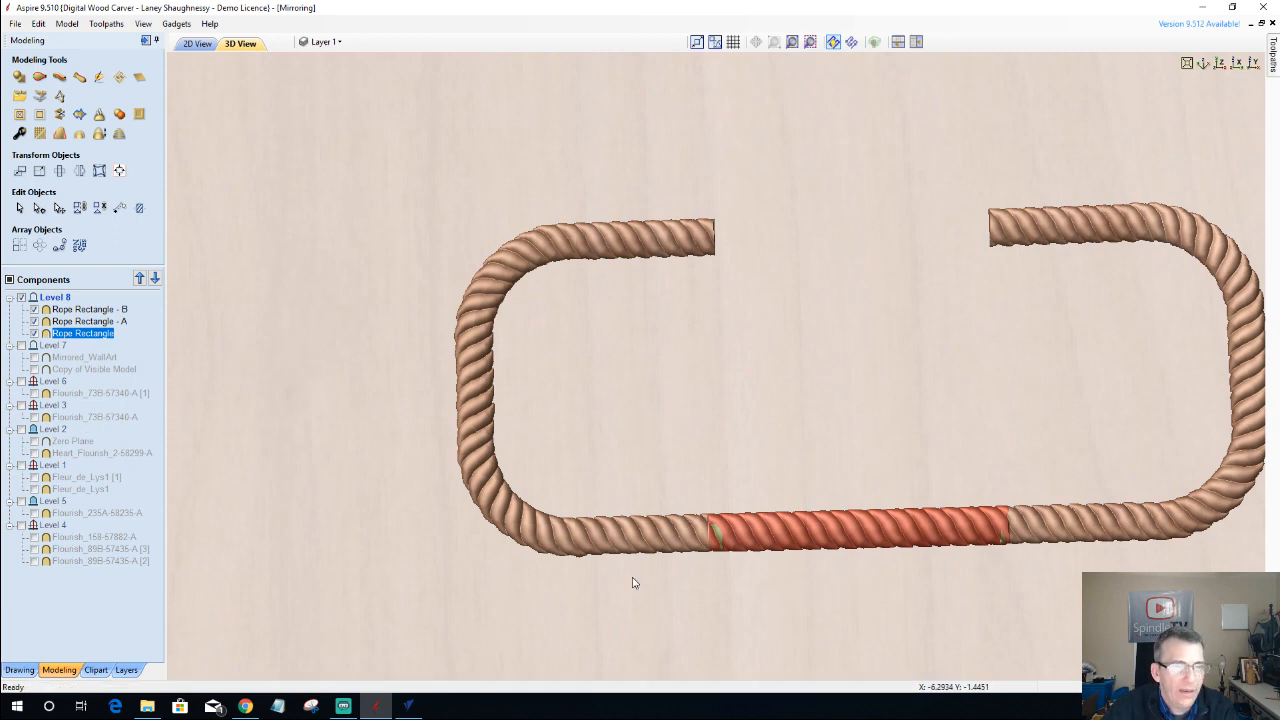
- Nudge the left rope half slightly right so its twists meet the straight strip, and inspect the joints in 3D
left_click(798, 539)
scroll(1042, 546, "up", 2)
scroll(1030, 556, "up", 1)
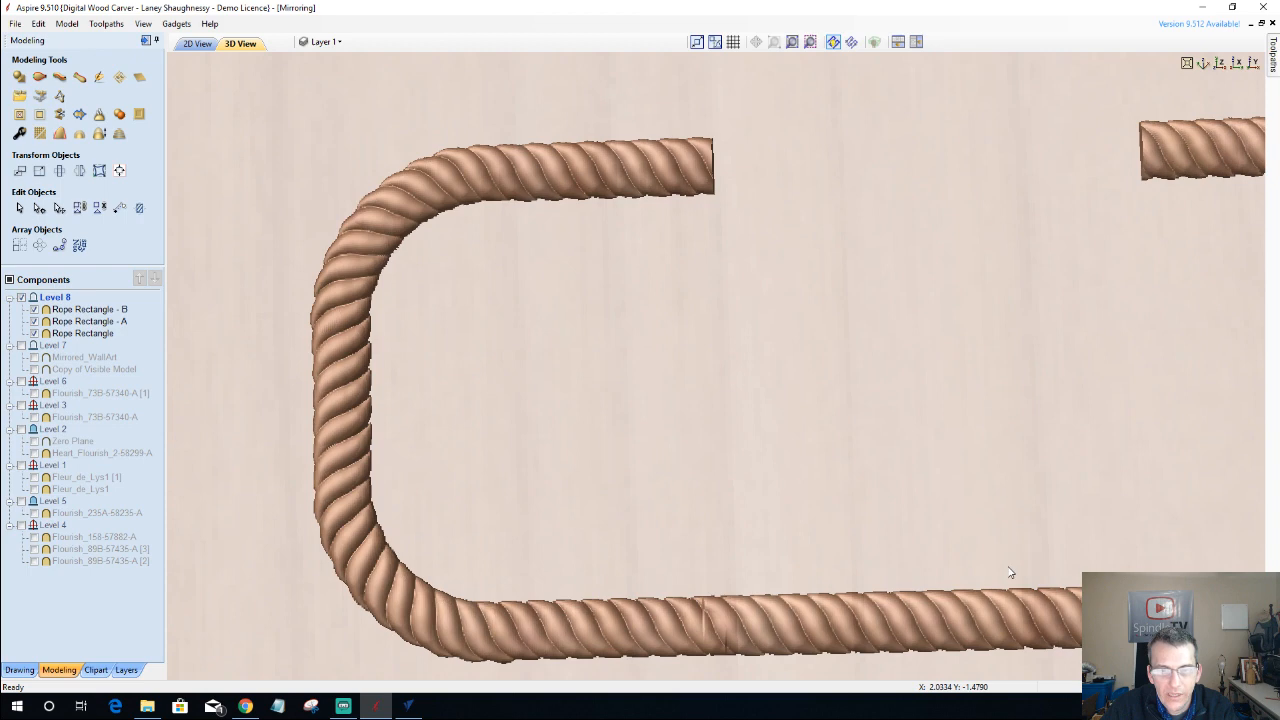
scroll(1009, 576, "down", 1)
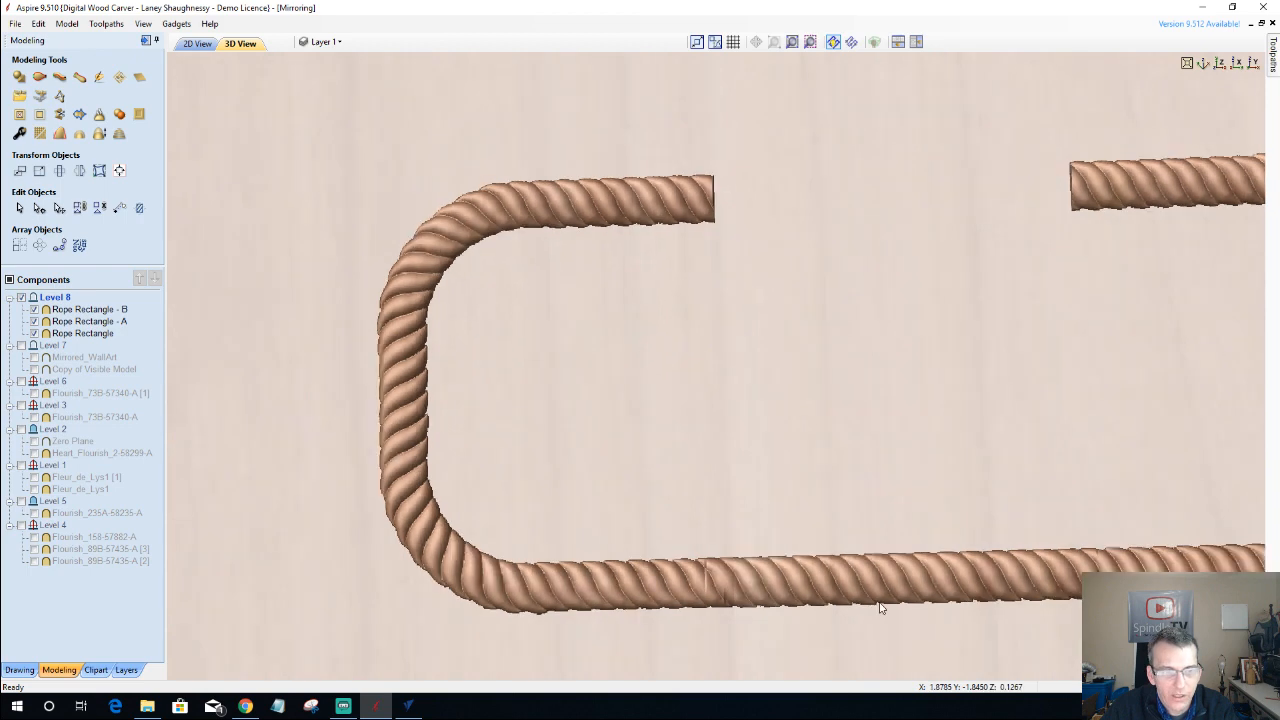
left_click(611, 578)
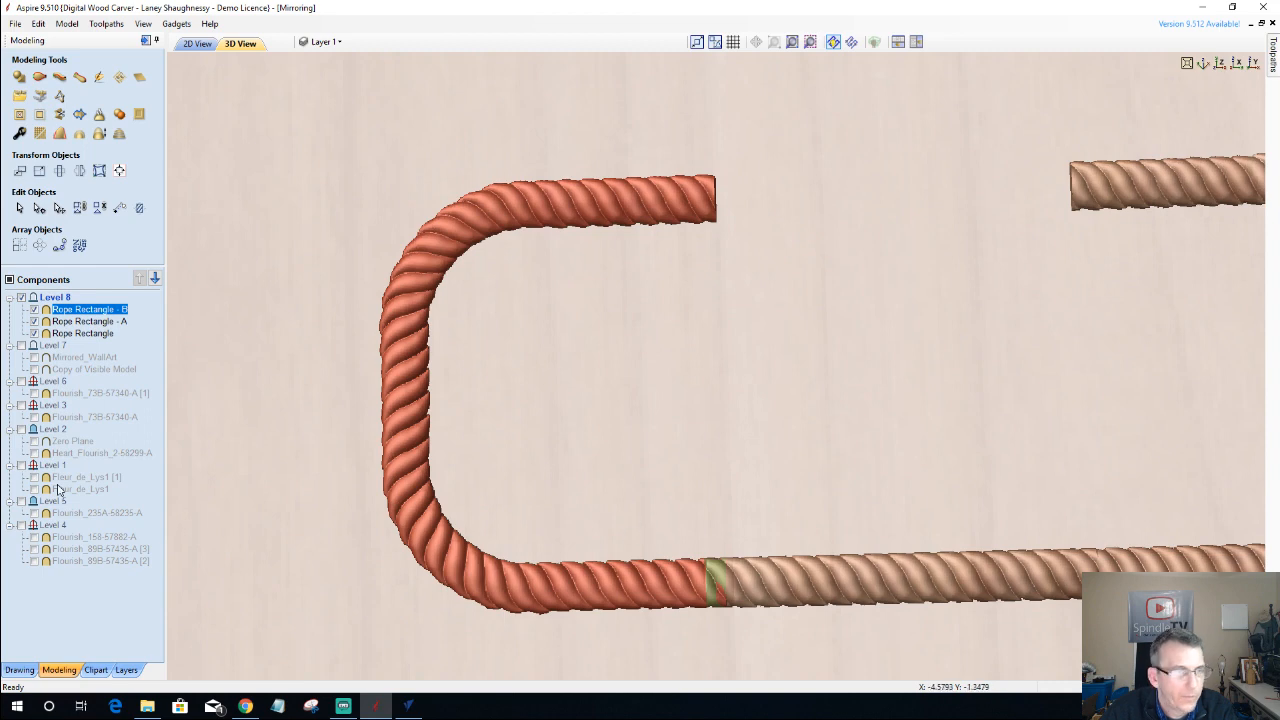
left_click(70, 625)
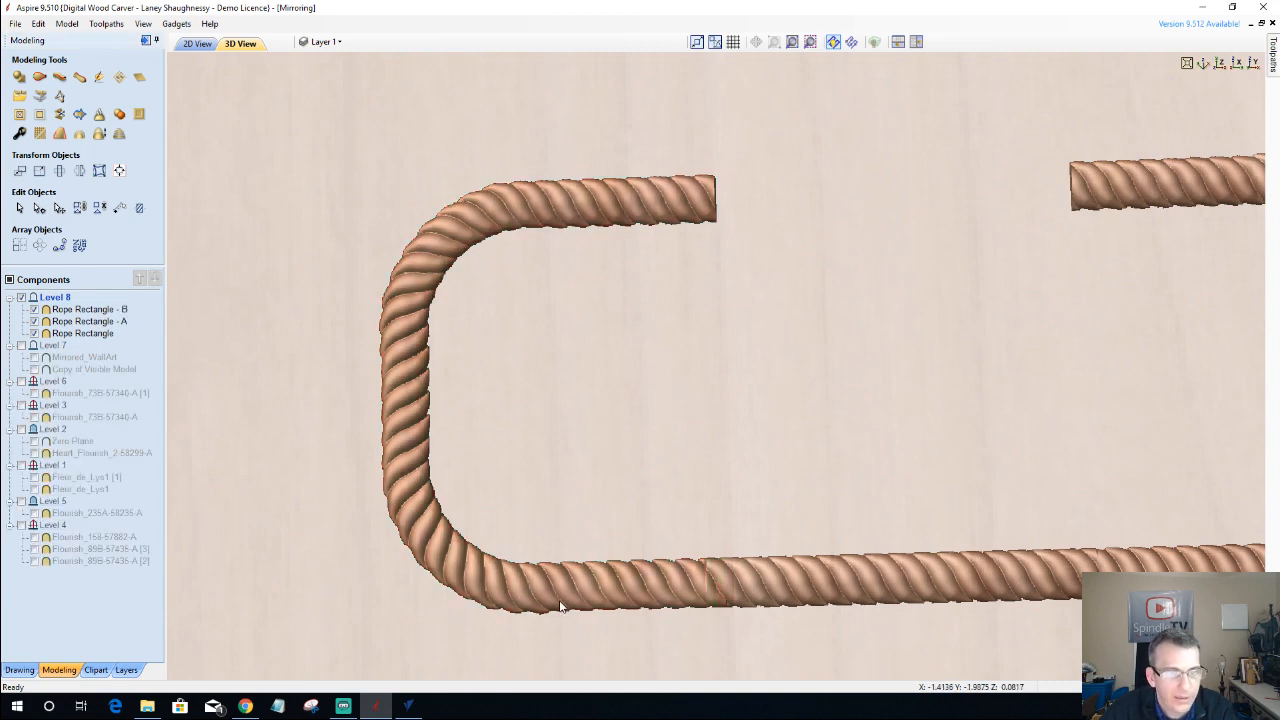
scroll(474, 565, "down", 2)
scroll(723, 550, "up", 2)
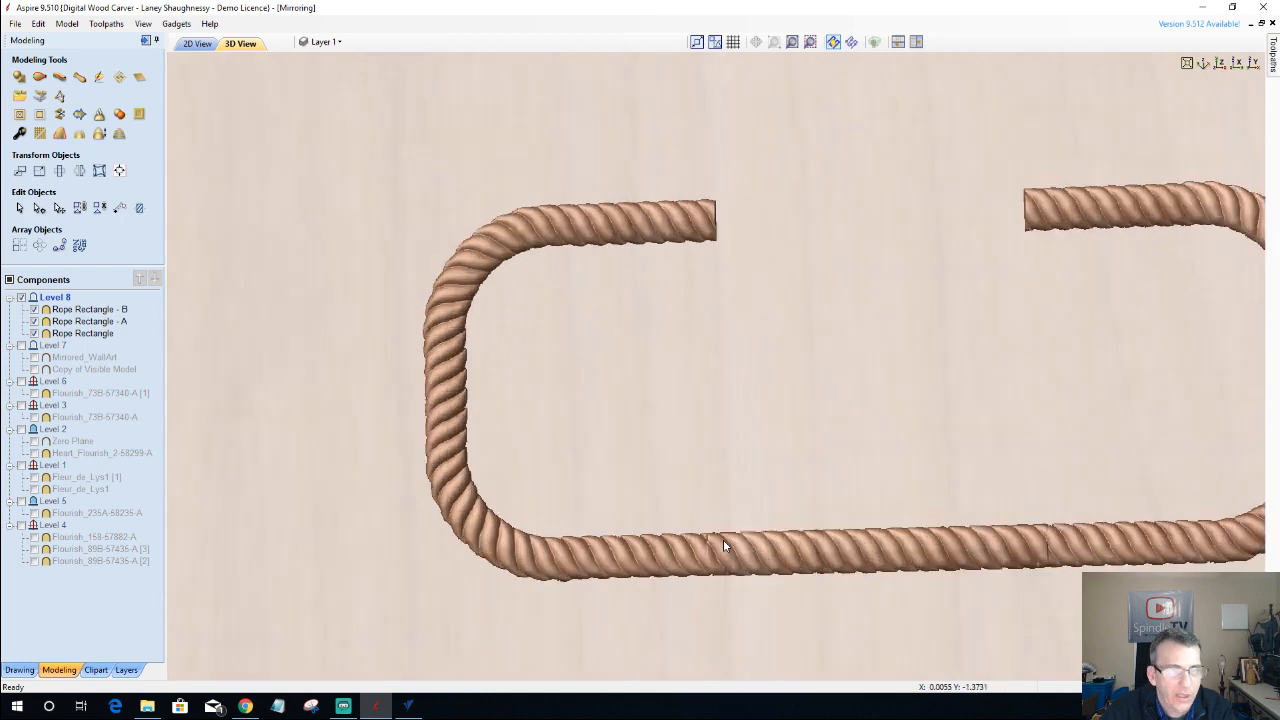
mouse_move(723, 662)
left_mouse_down()
mouse_move(722, 634)
mouse_move(723, 668)
mouse_move(831, 591)
left_mouse_up()
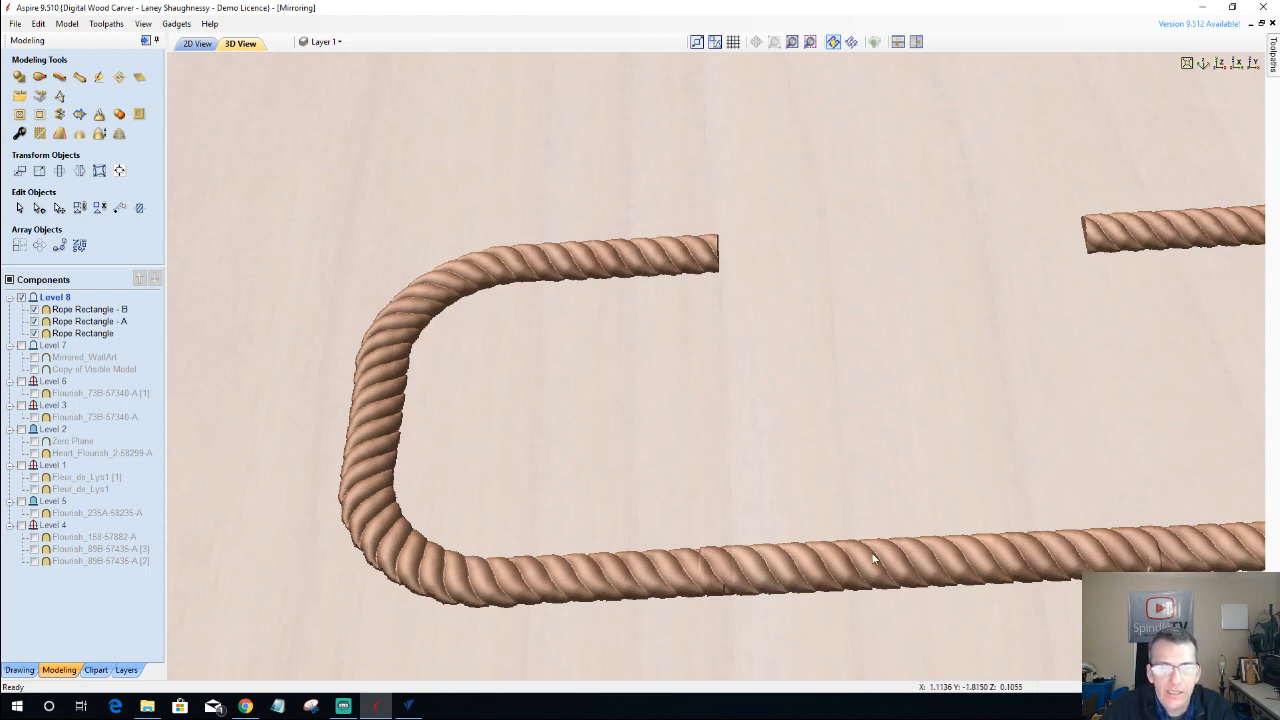
left_click_drag(858, 505, 825, 604)
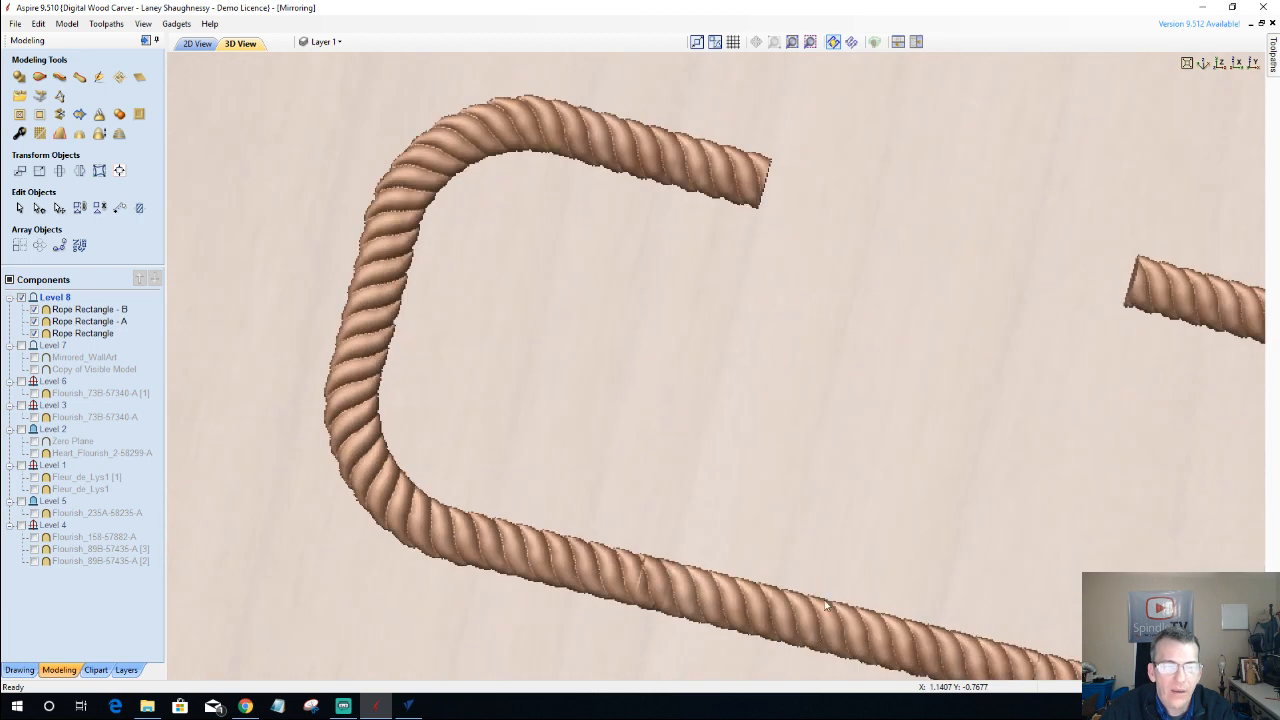
scroll(838, 537, "down", 3)
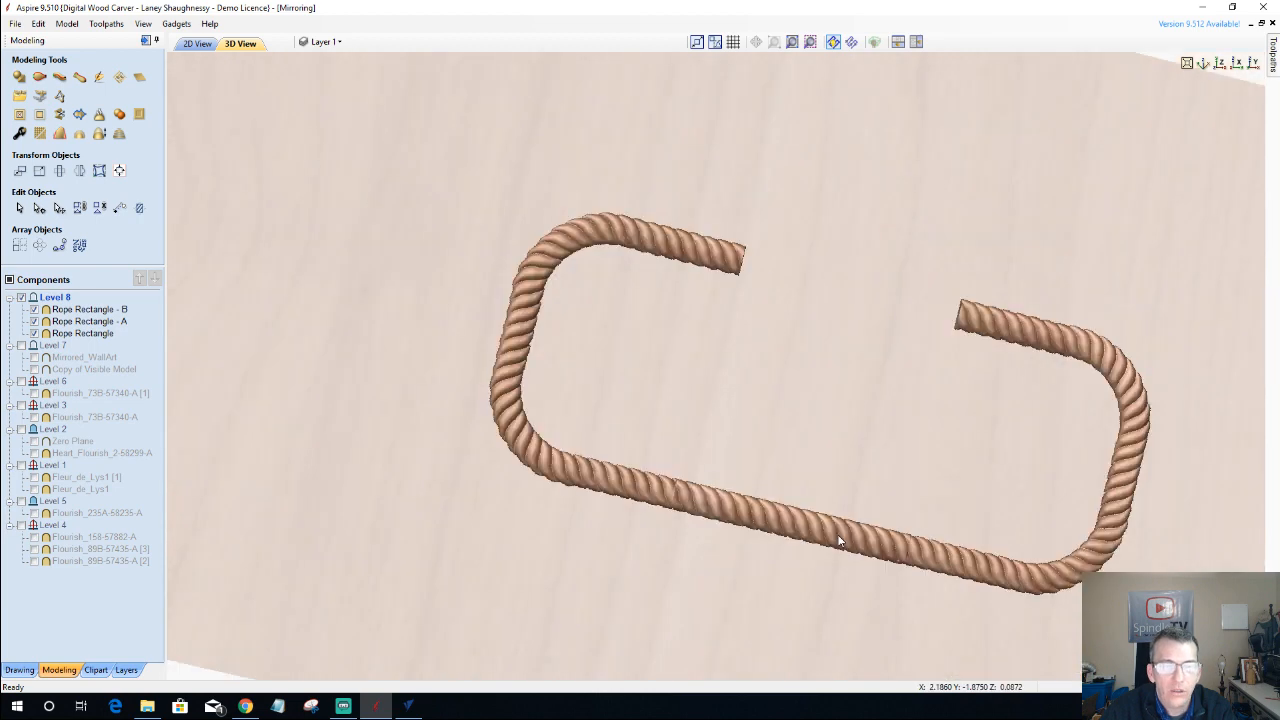
left_click_drag(837, 534, 1002, 598)
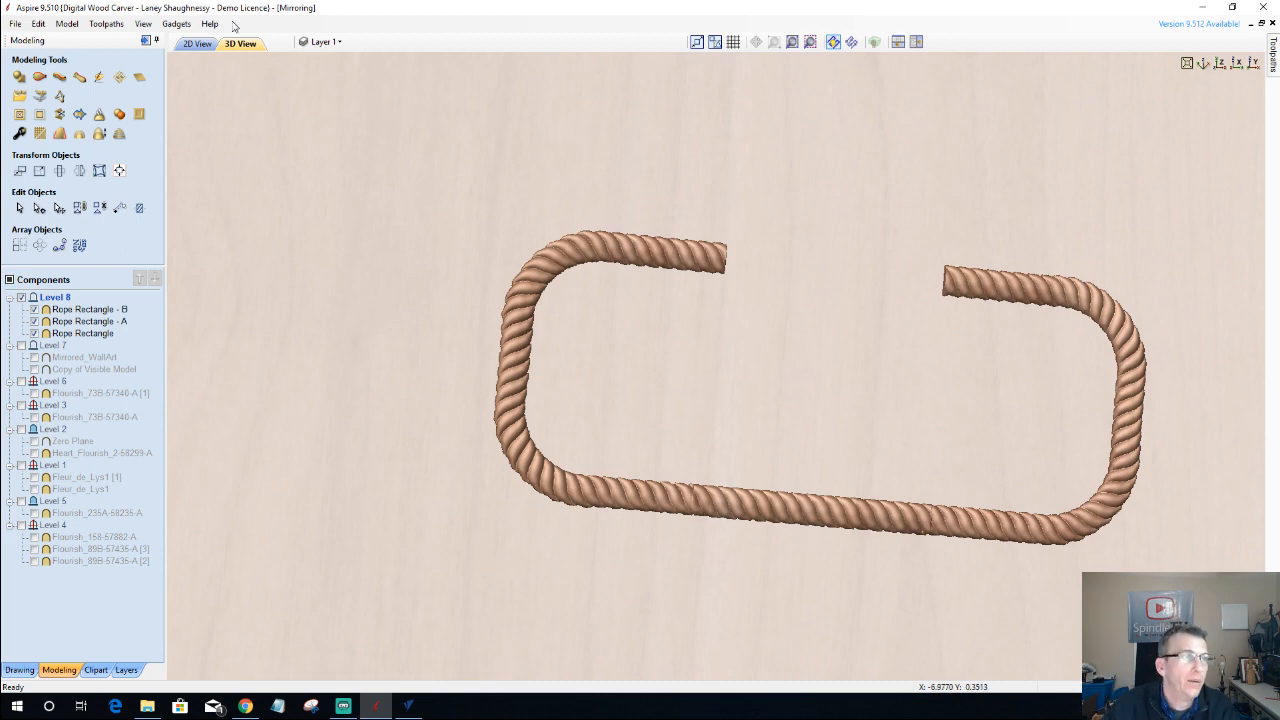
- In the 2D view, move the straight rope strip out of the lower gap to the empty space below the border
left_click(196, 44)
scroll(600, 428, "down", 5)
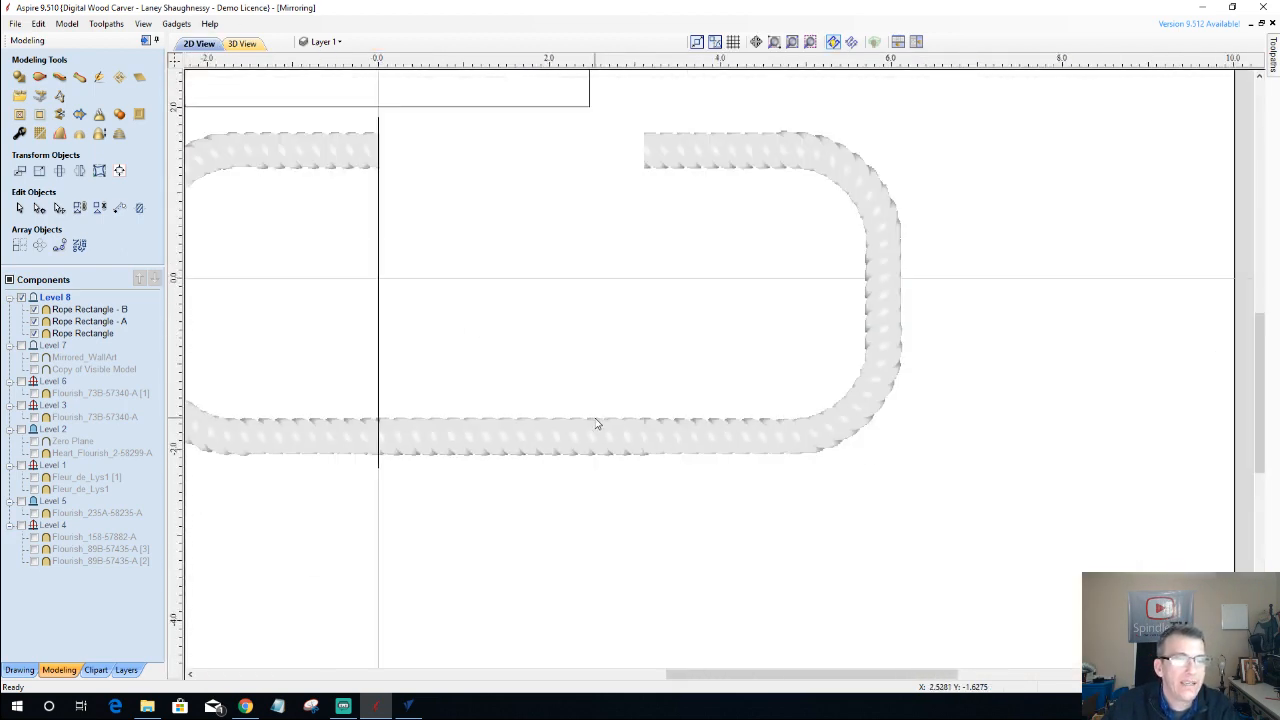
left_click(470, 447)
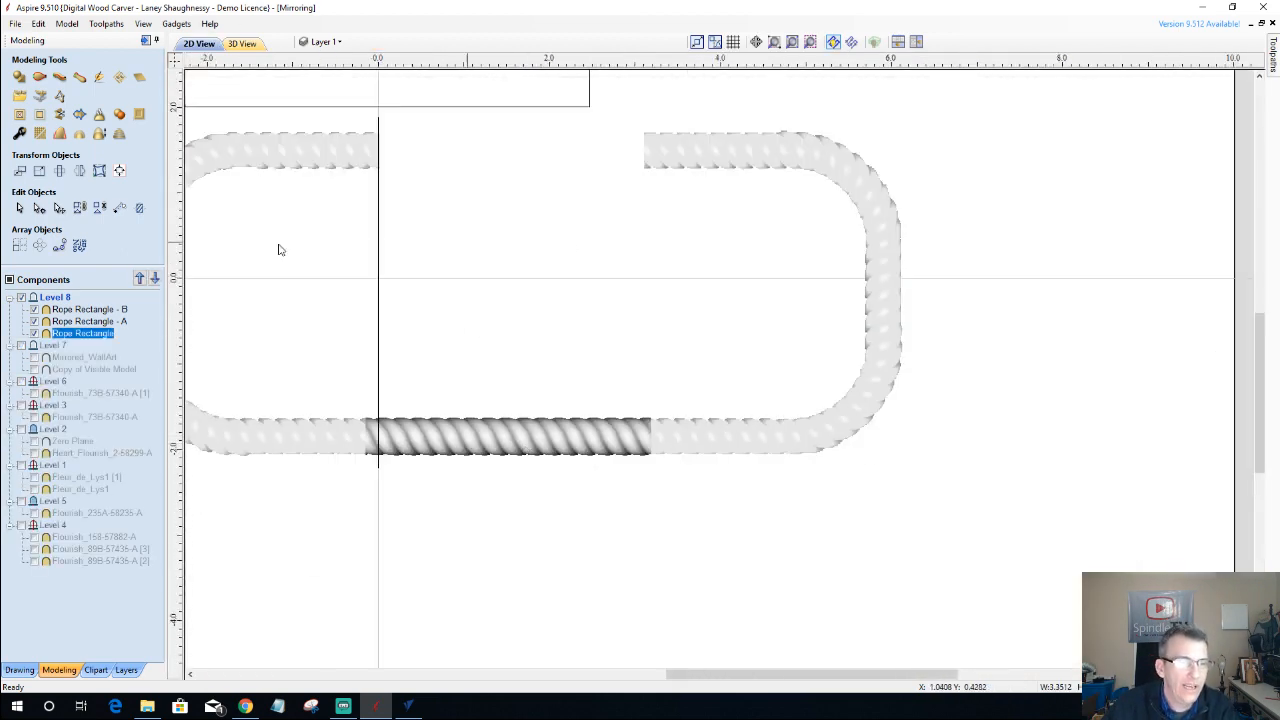
left_click(534, 442)
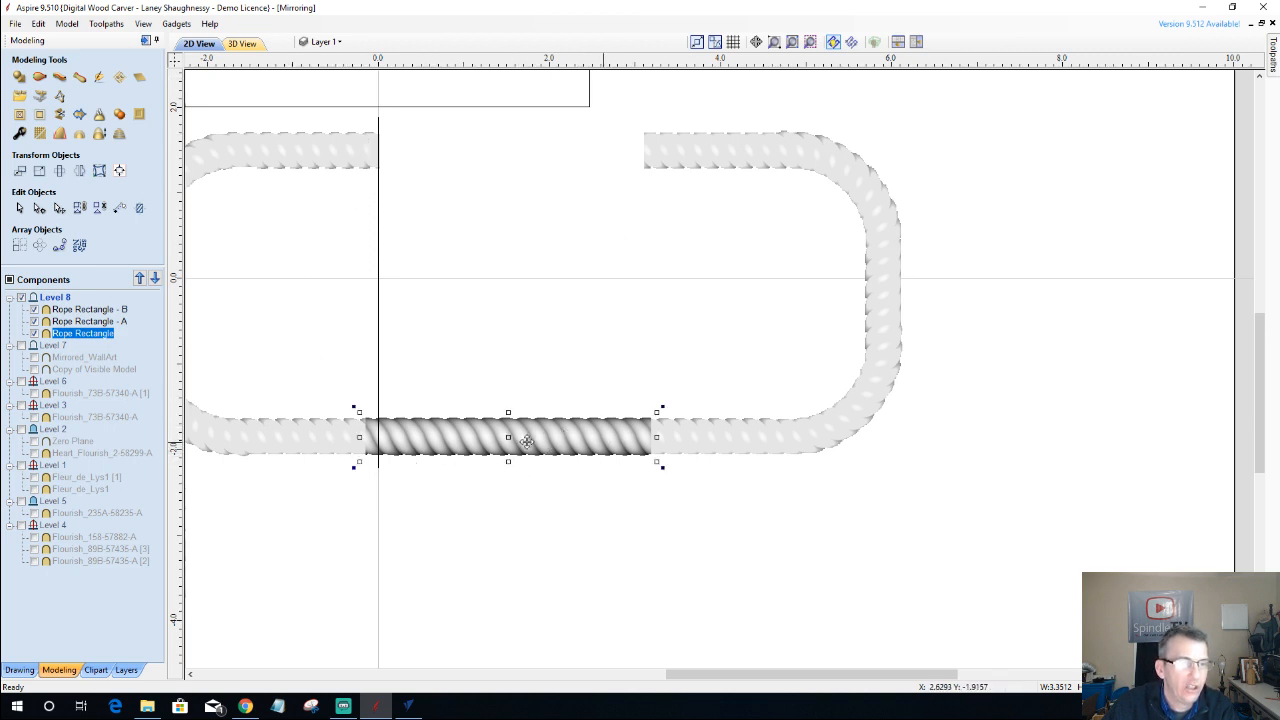
left_click_drag(512, 435, 563, 514)
left_click(759, 447)
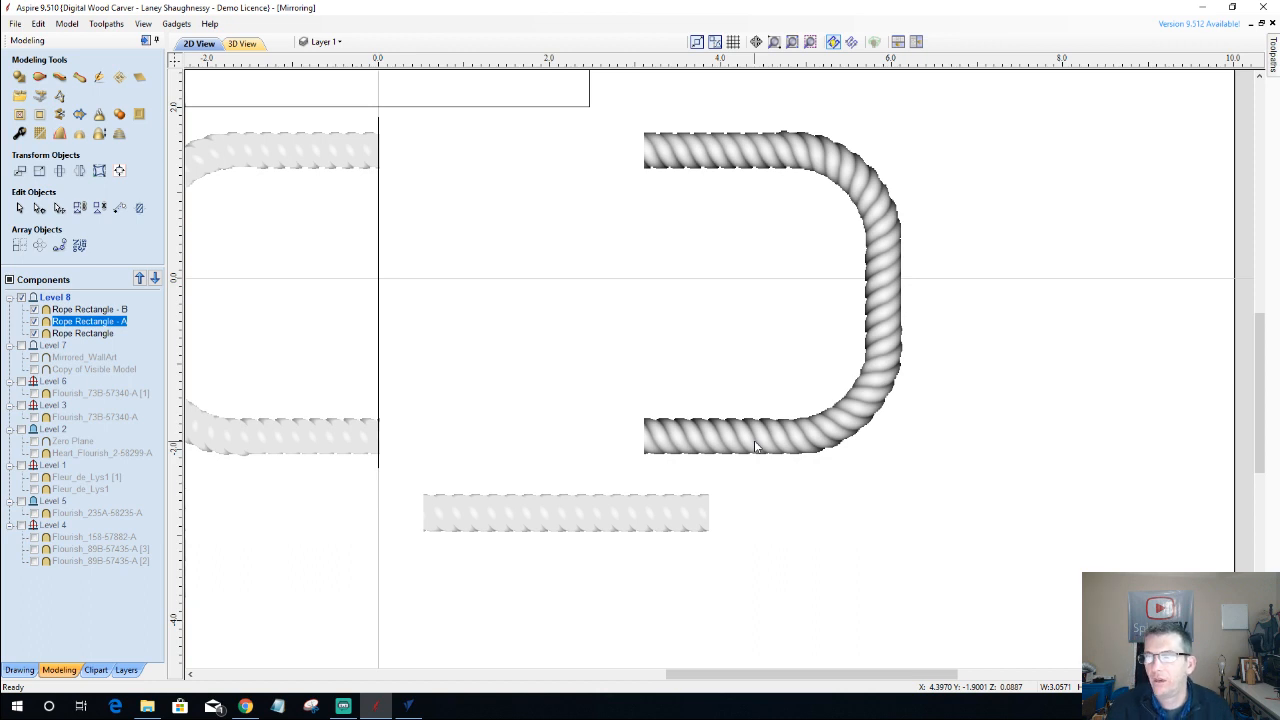
- Delete the straight rope strip, the right rope half and the rectangle vector above the border, keeping only the left half
left_click(514, 519)
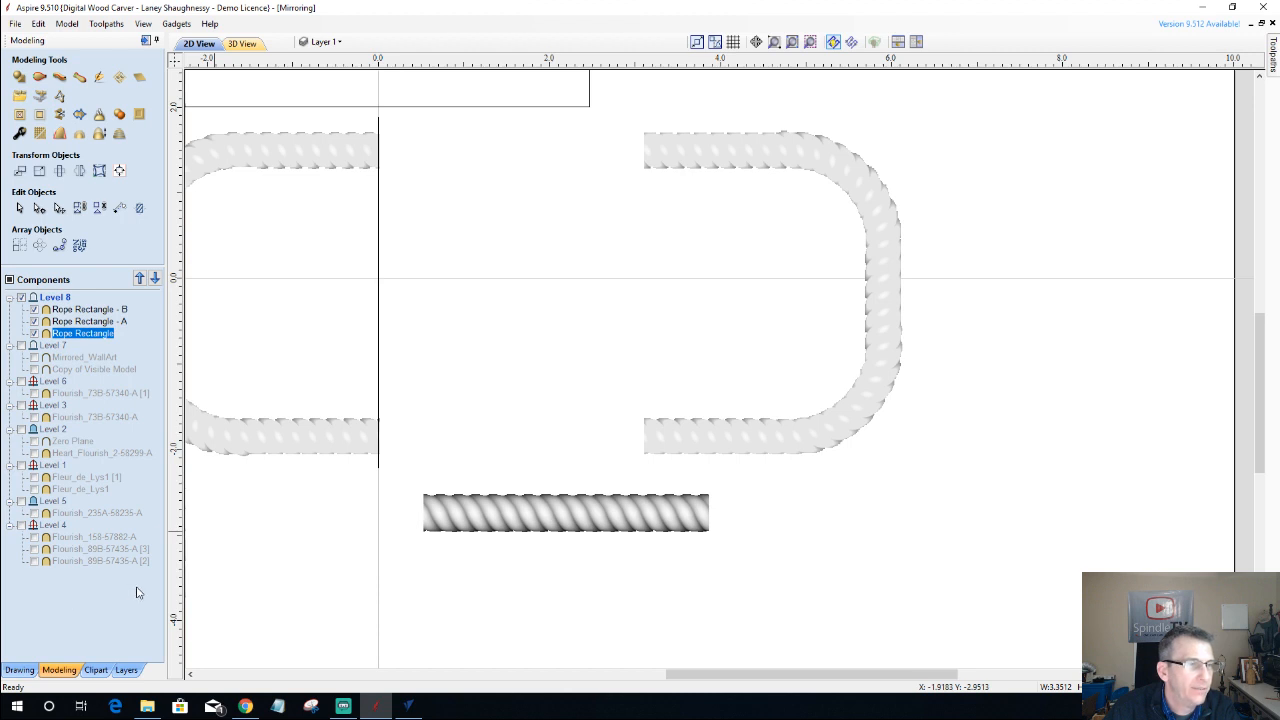
left_click(288, 442)
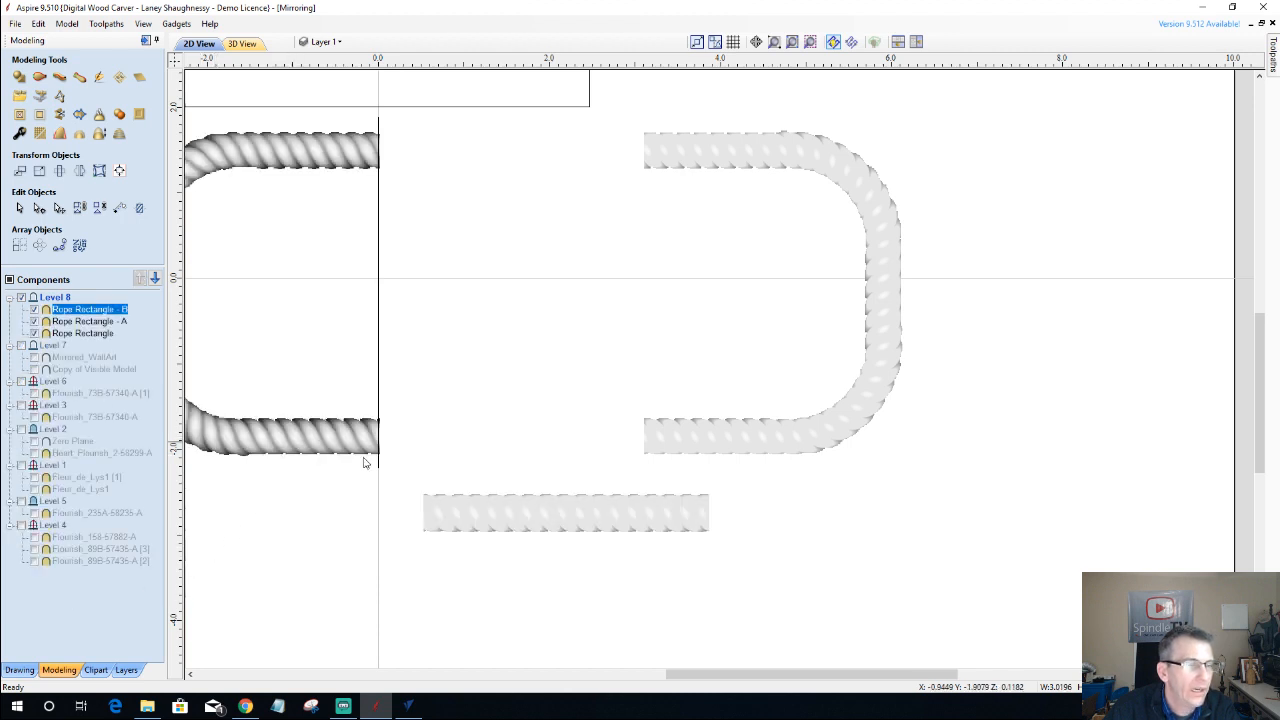
left_click(561, 515)
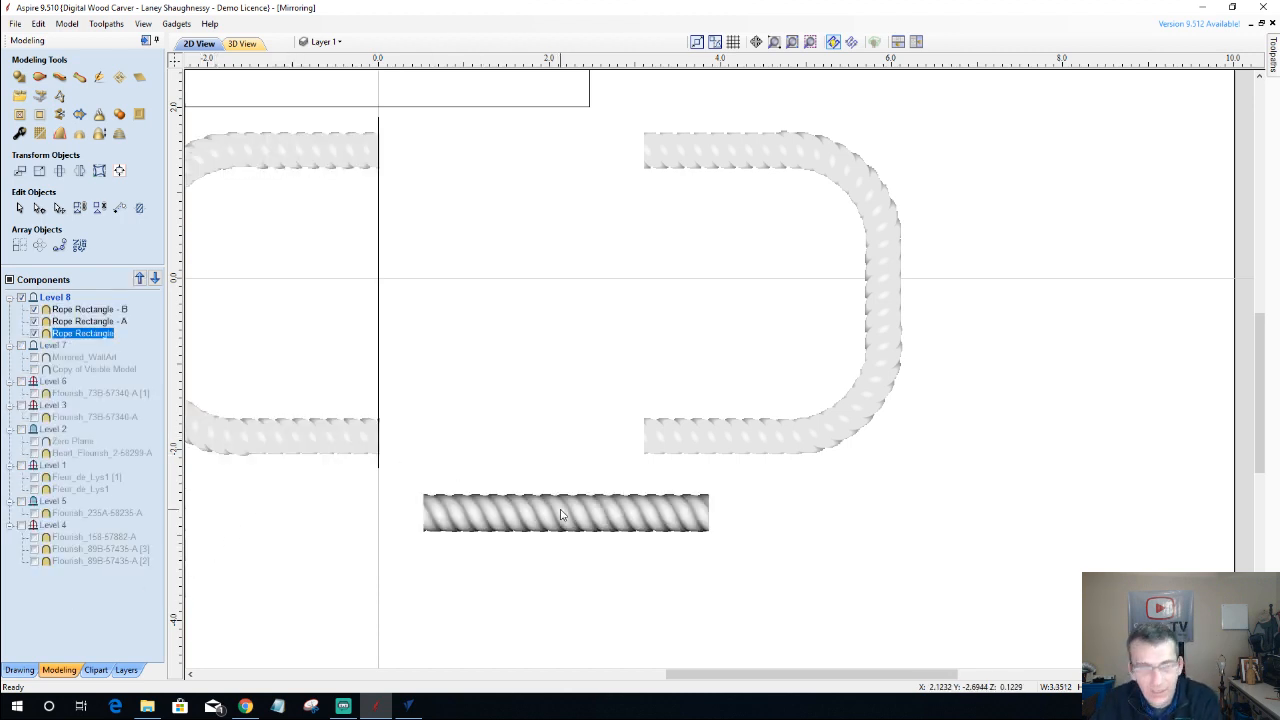
key("Delete")
left_click(718, 440)
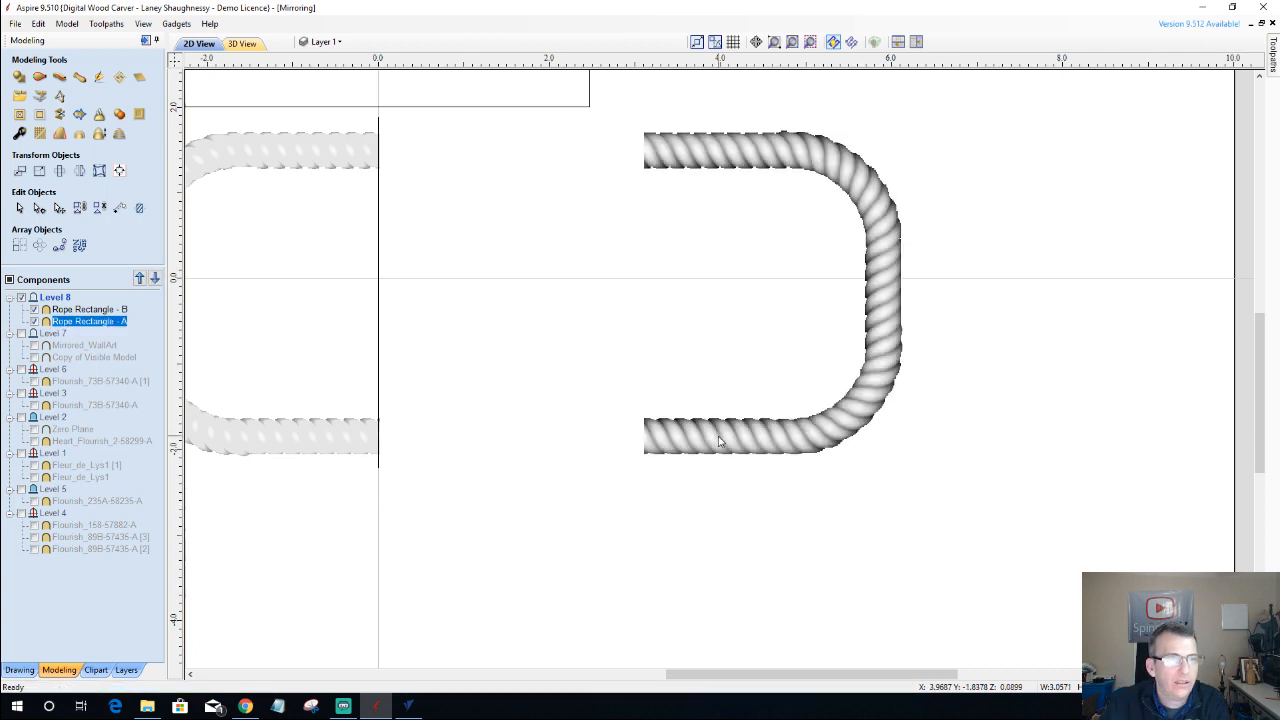
key("Delete")
scroll(637, 234, "down", 2)
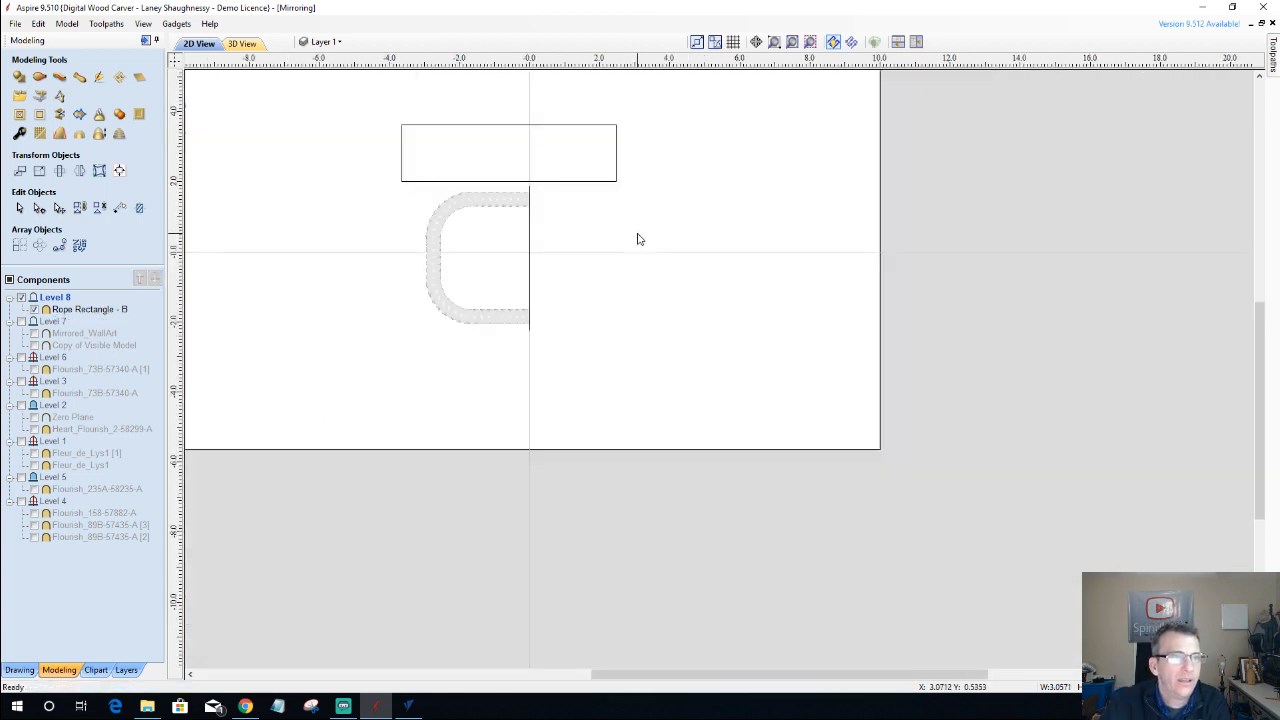
left_click(582, 182)
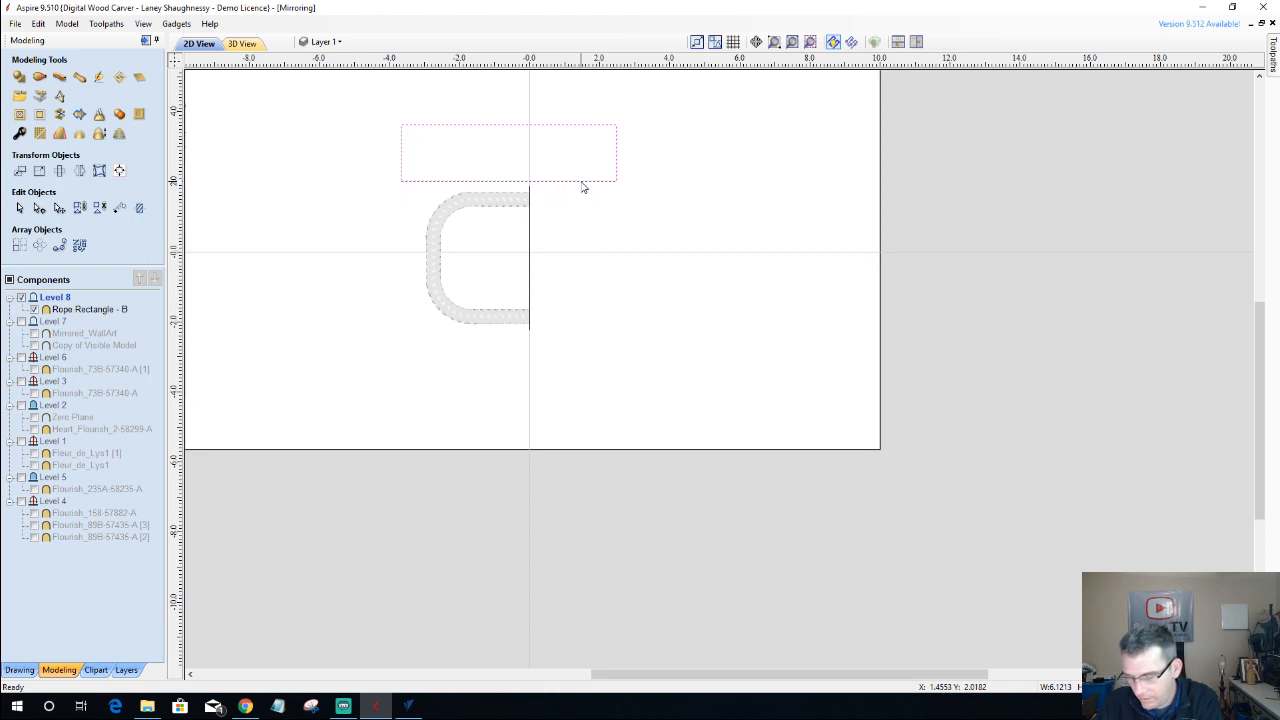
key("Delete")
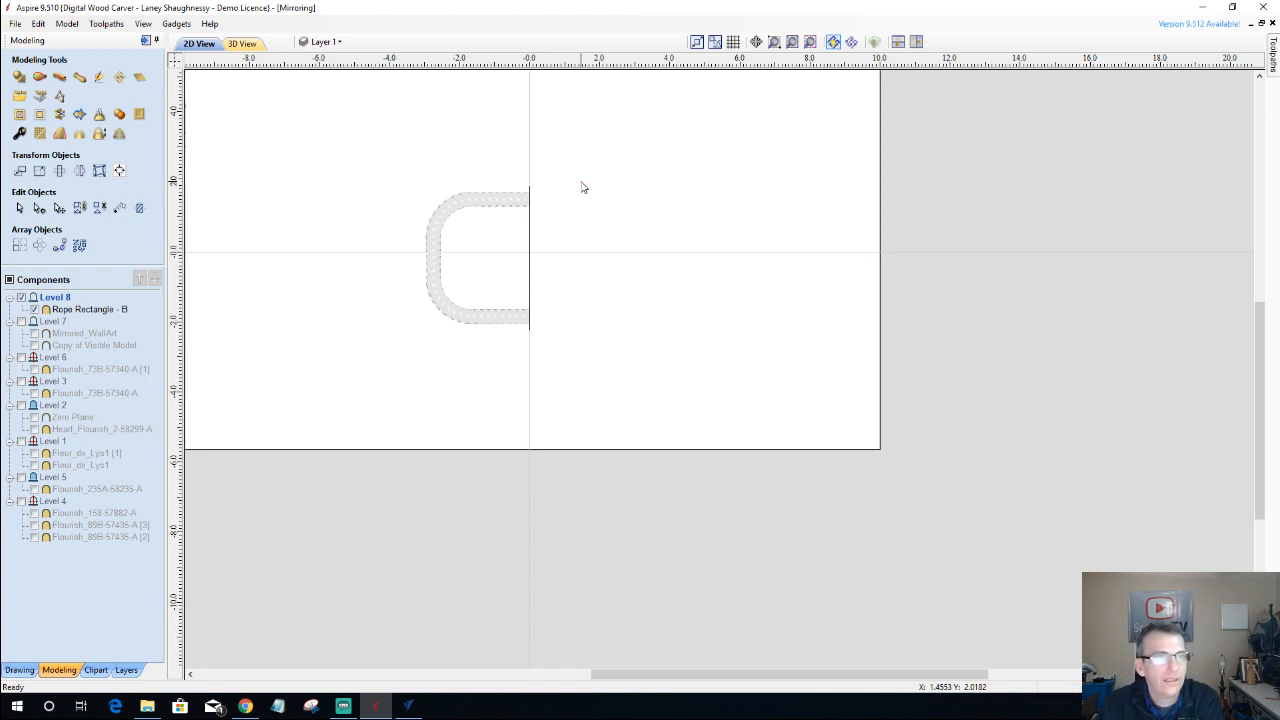
- Set the mirror mode of Level 8 to Top Left Quadrant and show the mirrored rope border in 3D
left_click(490, 208)
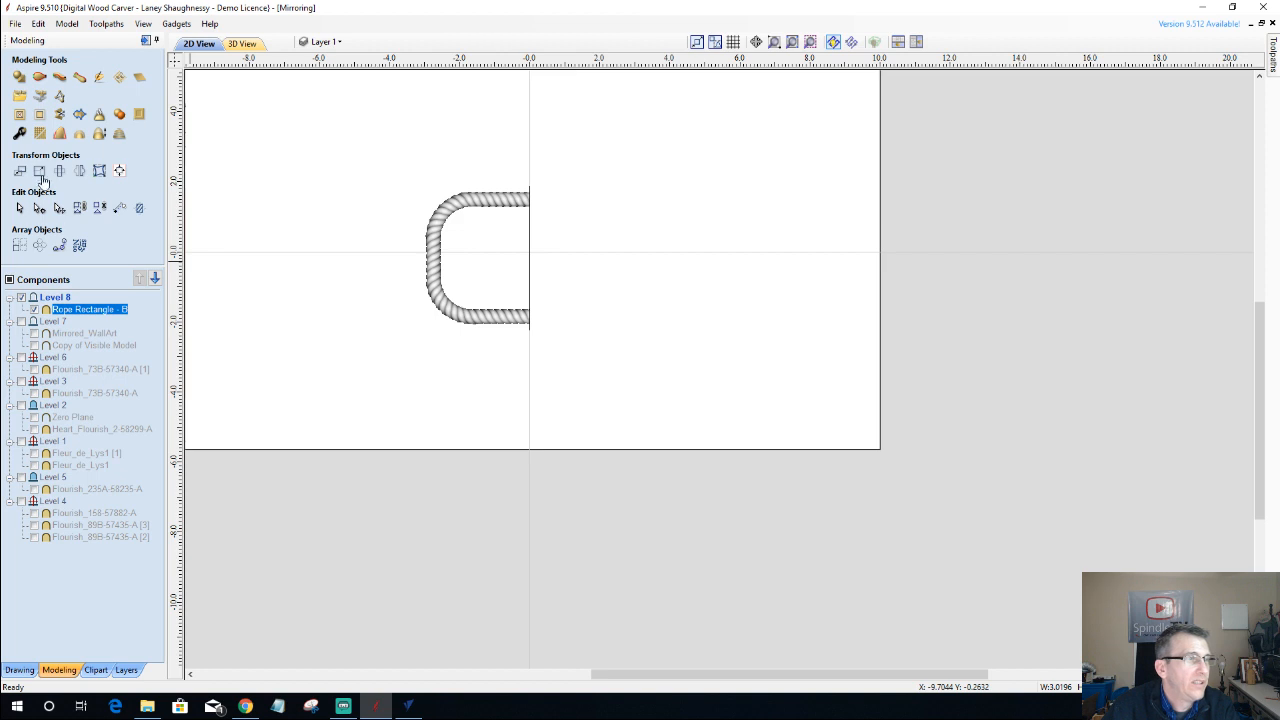
right_click(52, 299)
mouse_move(56, 321)
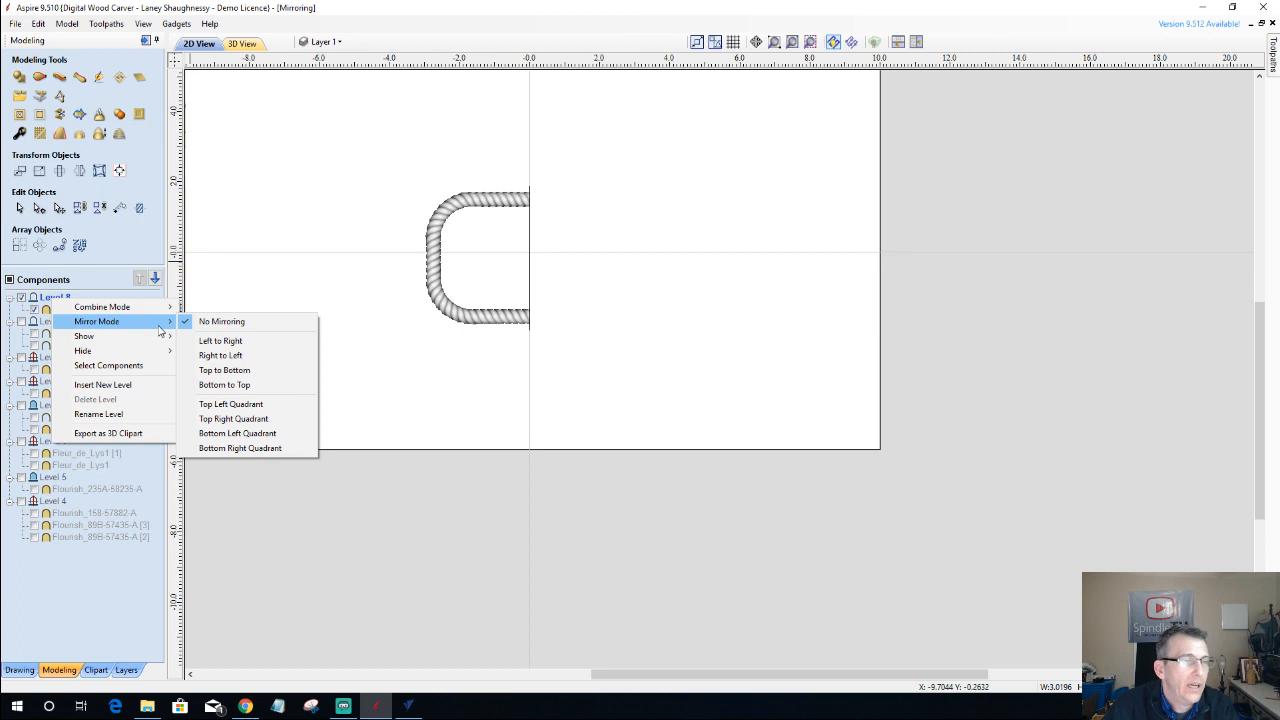
left_click(209, 404)
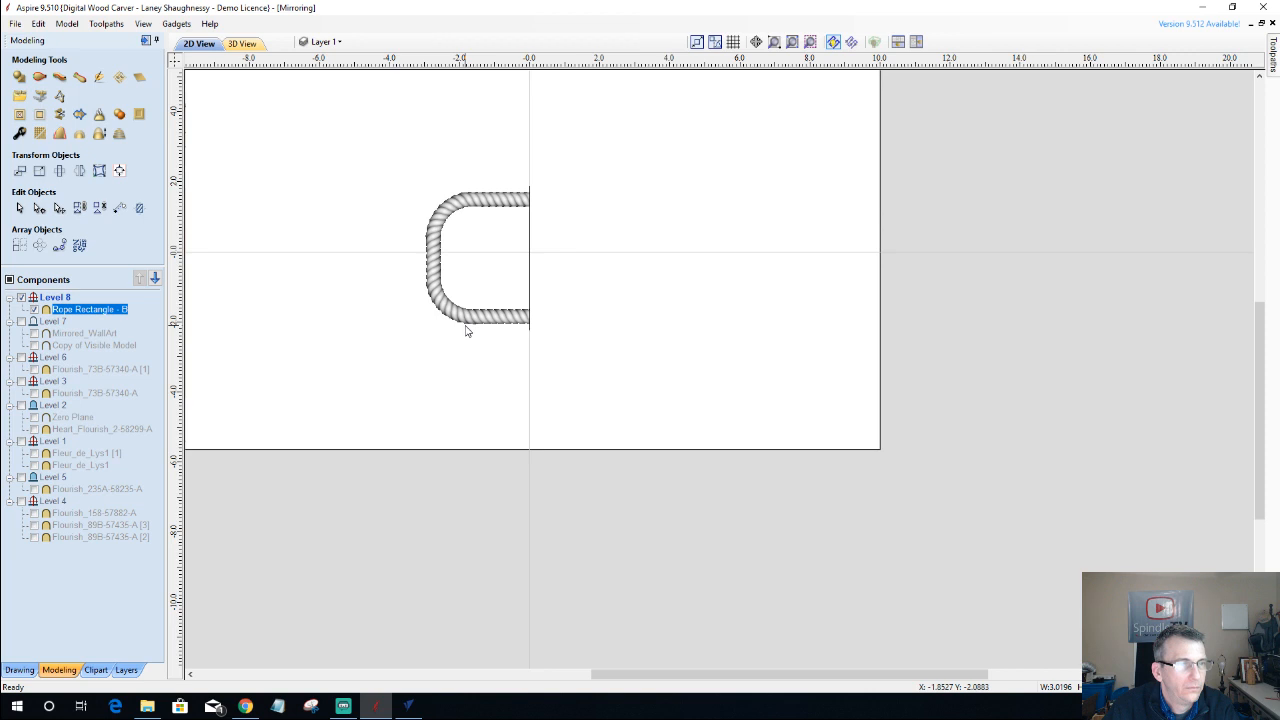
left_click(254, 44)
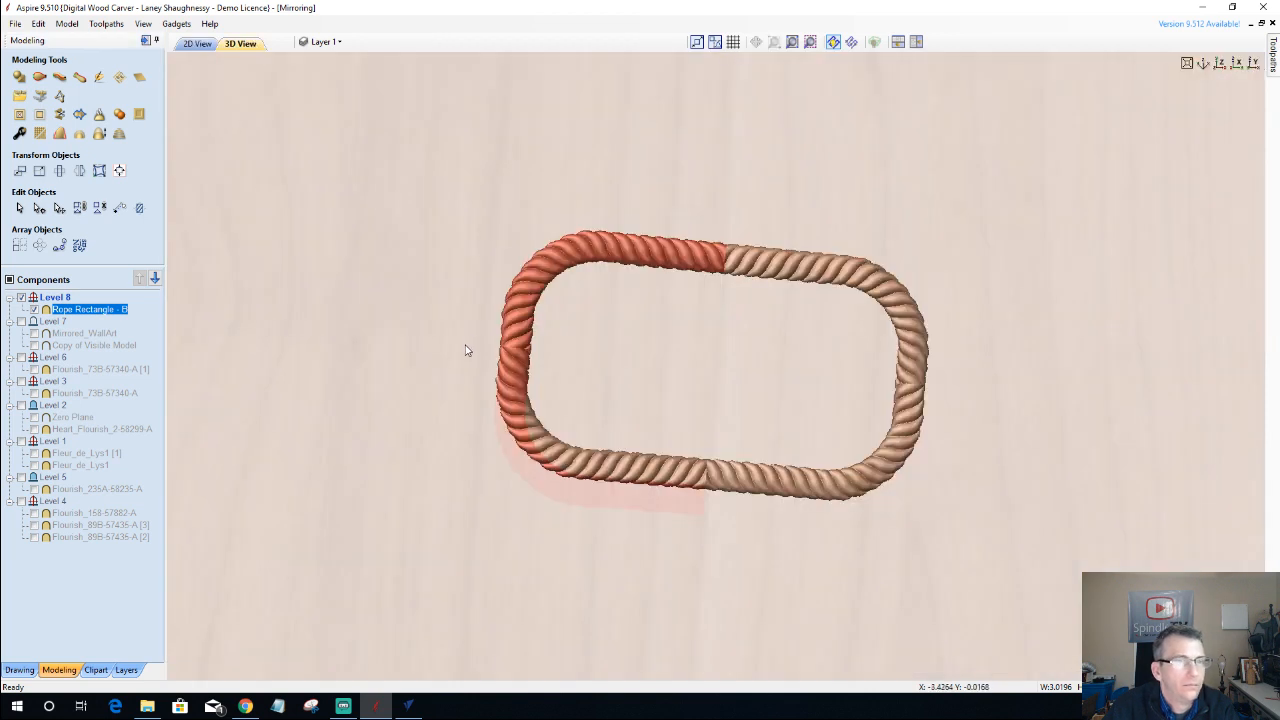
scroll(444, 352, "down", 1)
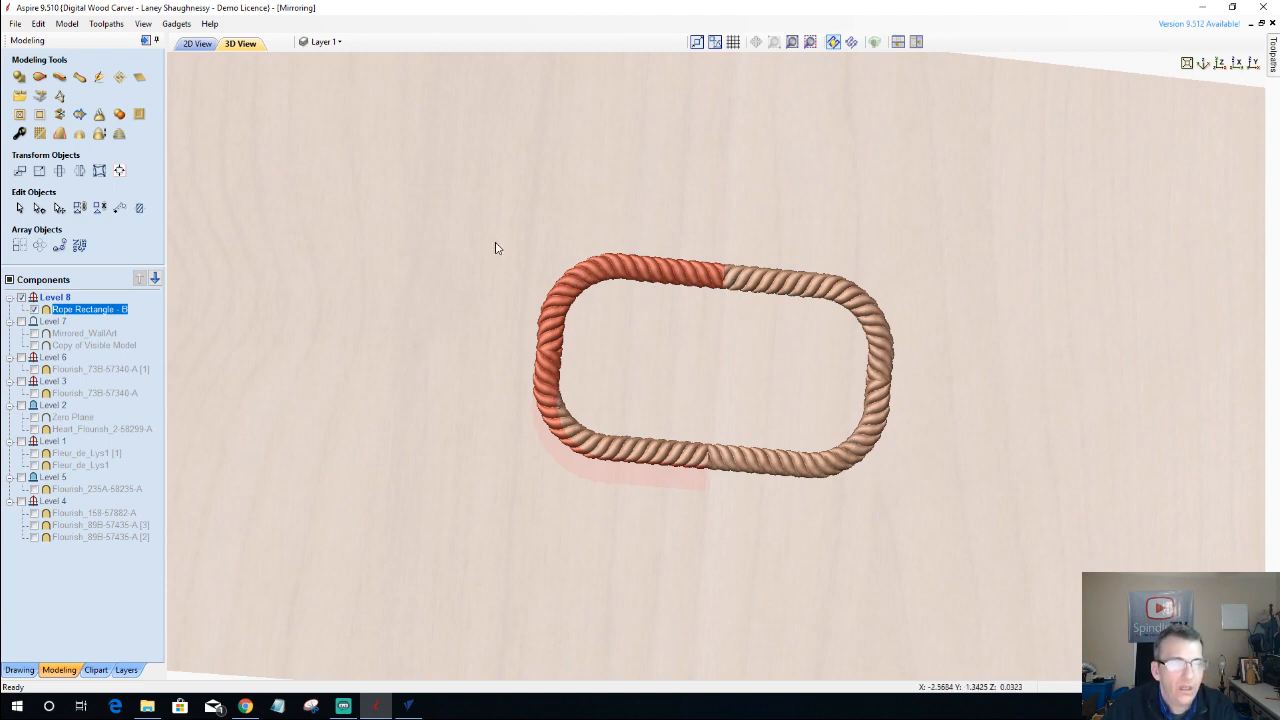
- In the 2D view, move the left rope half up so its lower strand reaches the horizontal centre line
key("F2")
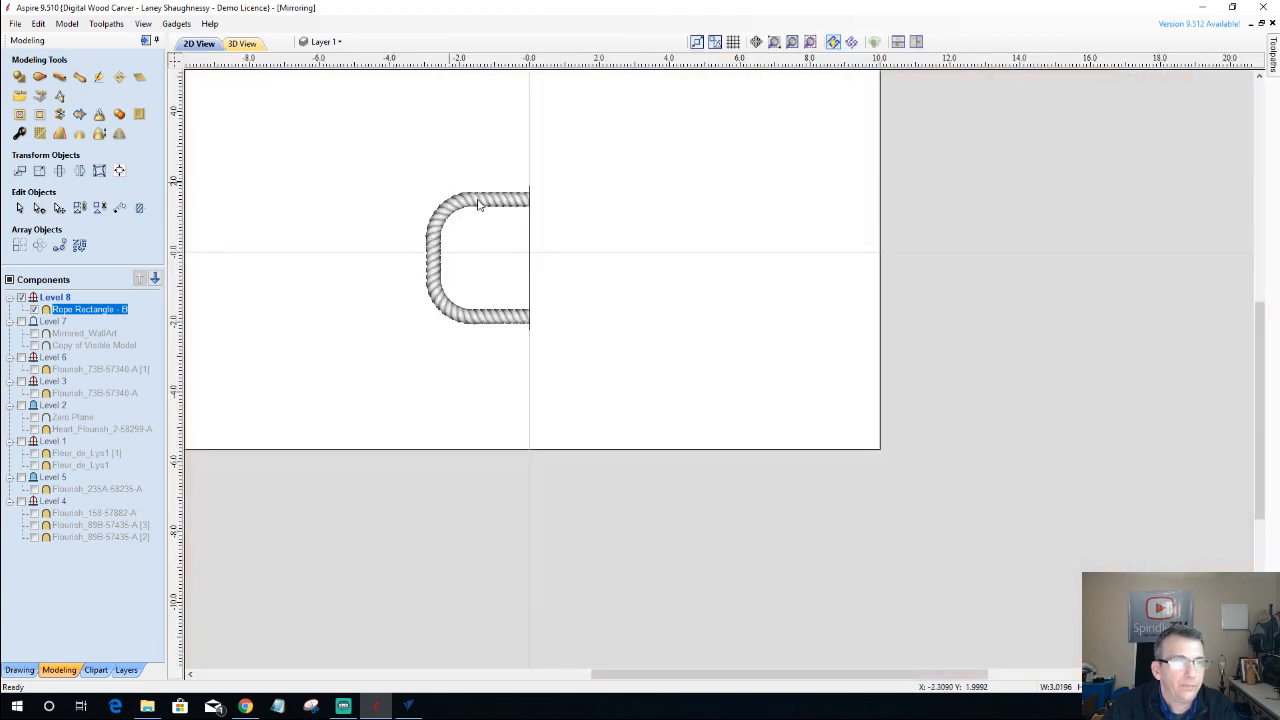
left_click(453, 314)
left_click(453, 313)
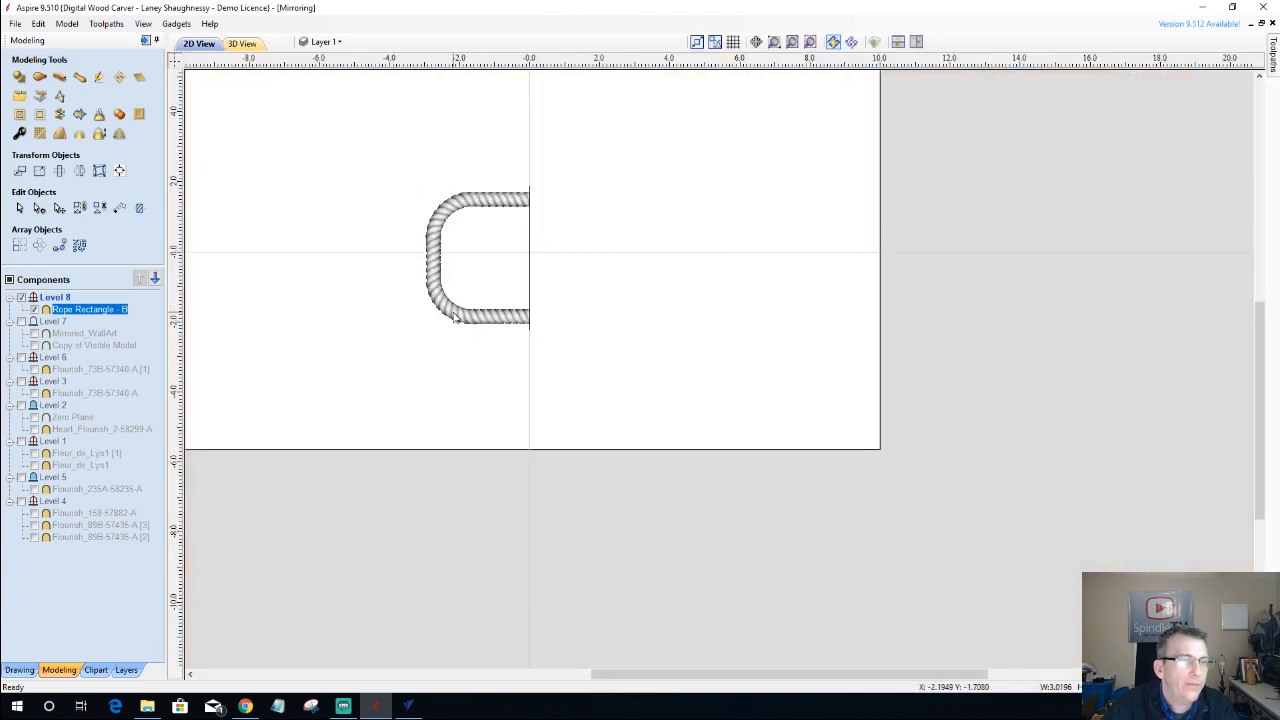
left_click(453, 313)
left_click_drag(481, 257, 478, 189)
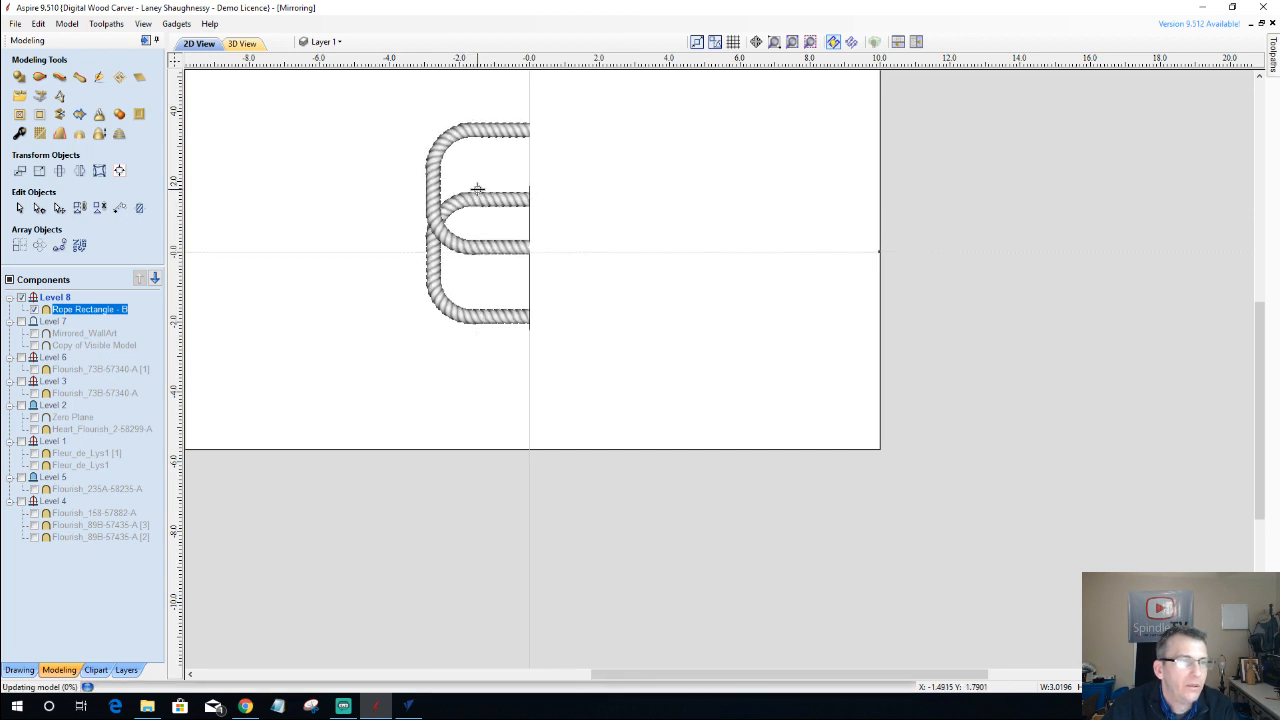
- Tile the 2D and 3D views side by side and nudge the rope half slightly down so the mirrored borders overlap
left_click(916, 42)
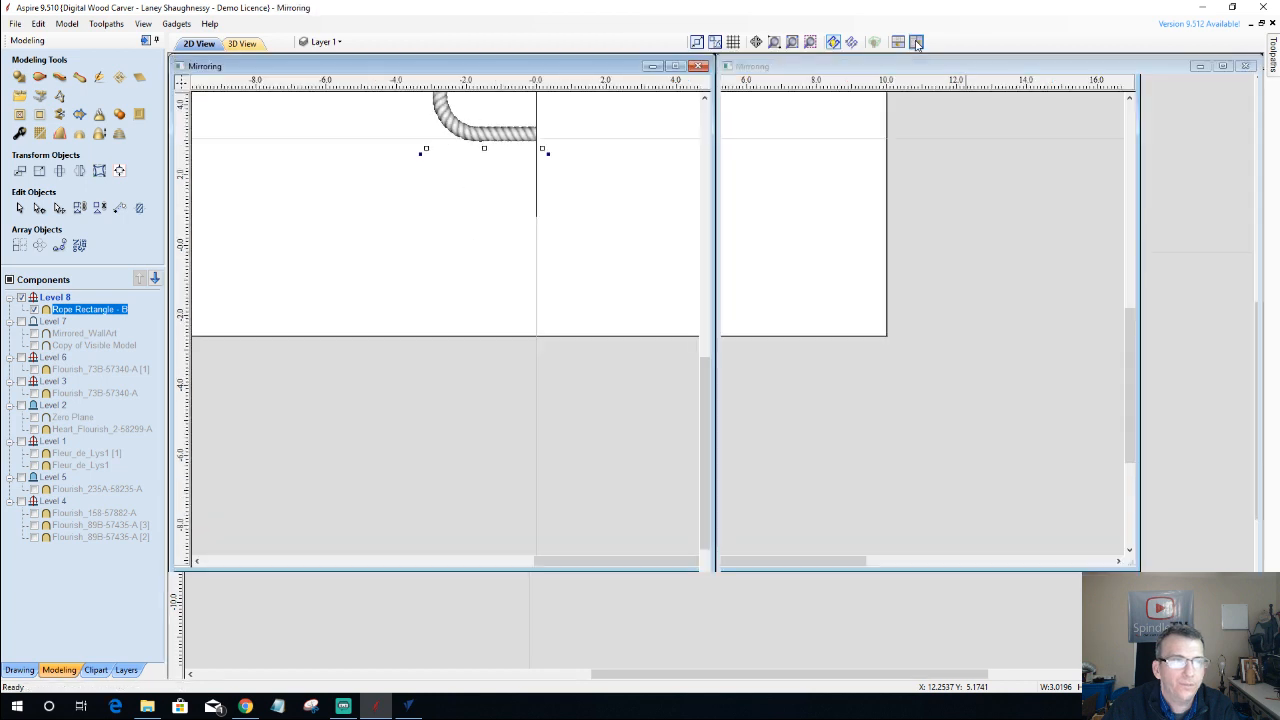
left_click_drag(990, 390, 1020, 358)
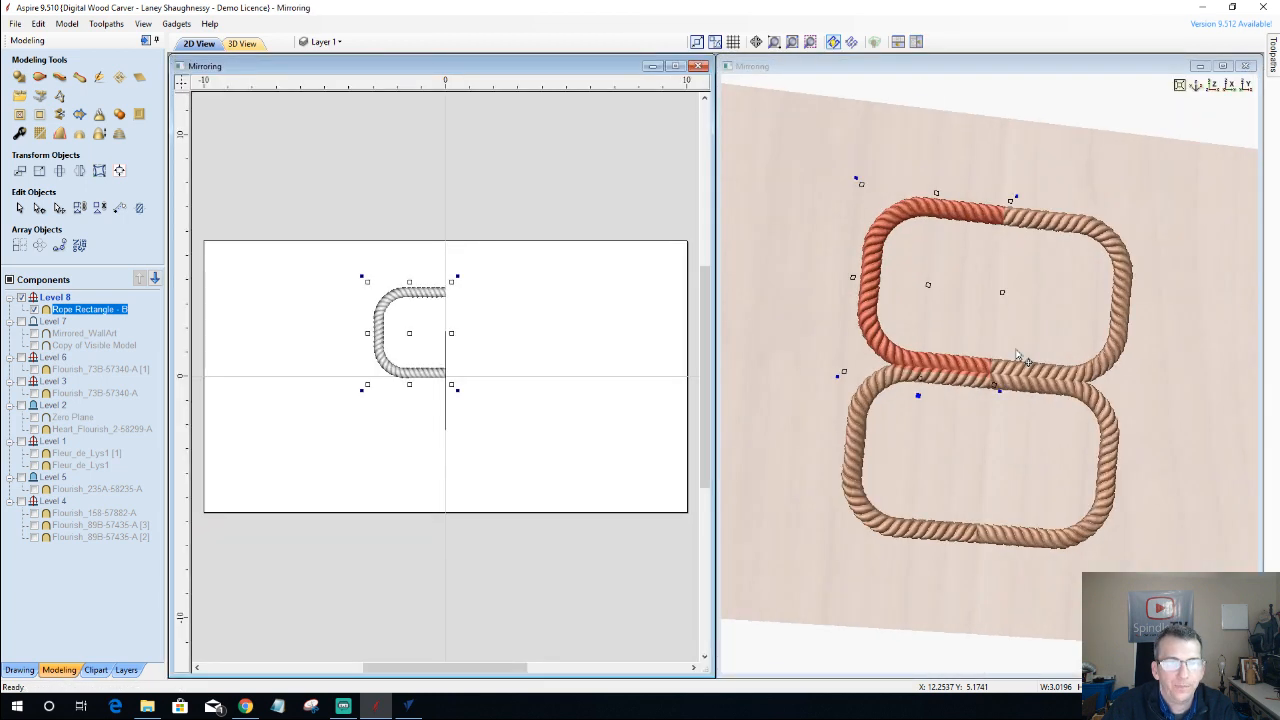
scroll(1016, 354, "up", 4)
left_click(433, 374)
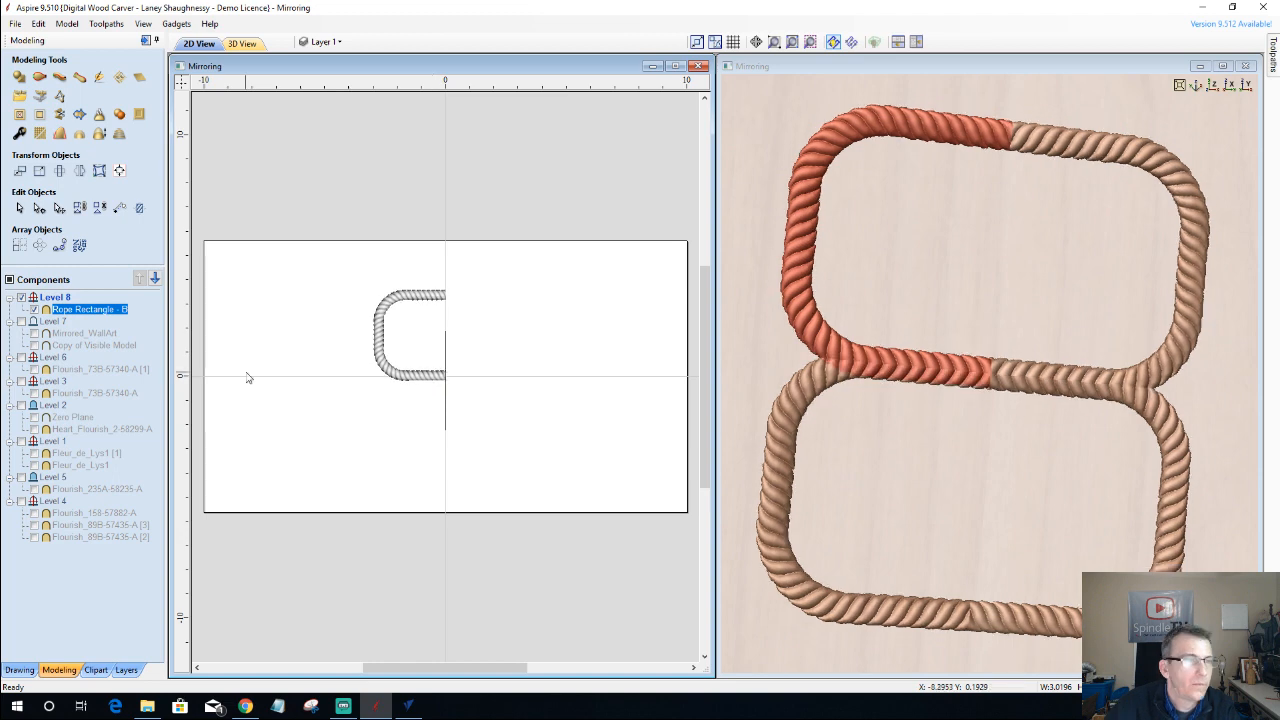
left_click(379, 323)
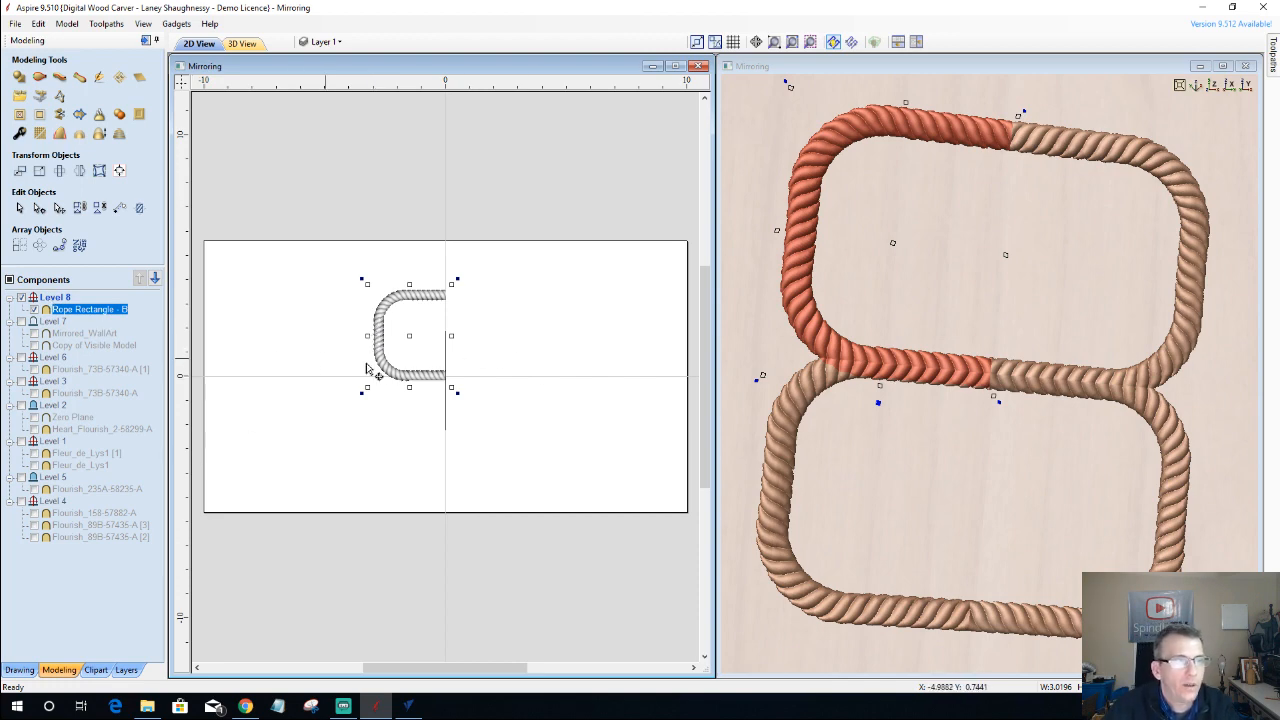
scroll(347, 422, "down", 1)
scroll(349, 407, "up", 1)
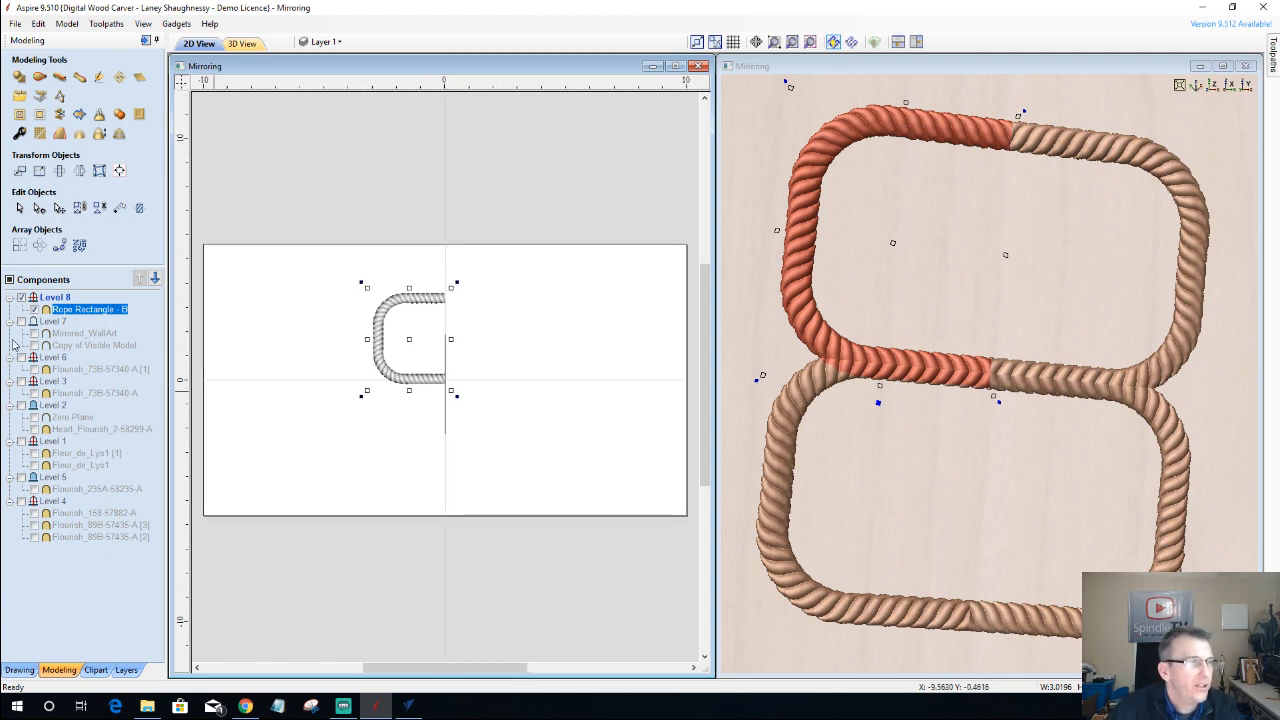
- Hide Level 8 and place the Cantering_Arabian-50099-A clipart from the Animals library near the centre of the job
left_click(21, 298)
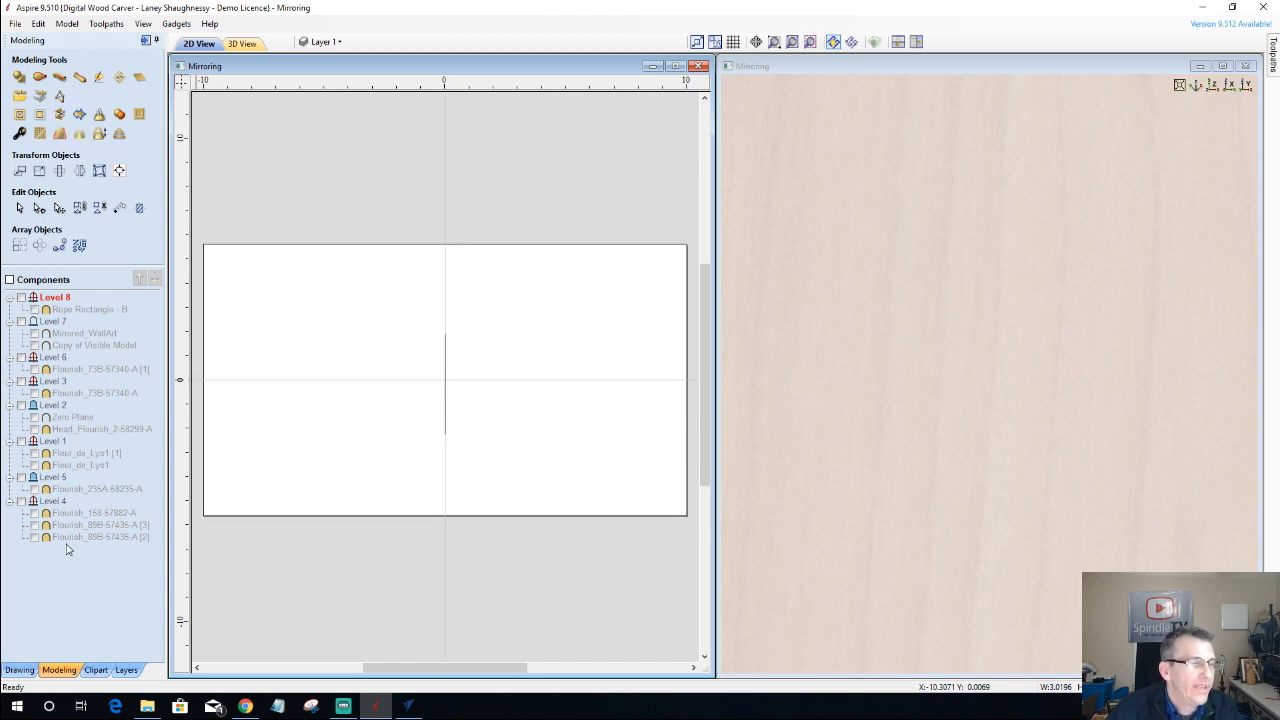
left_click(96, 670)
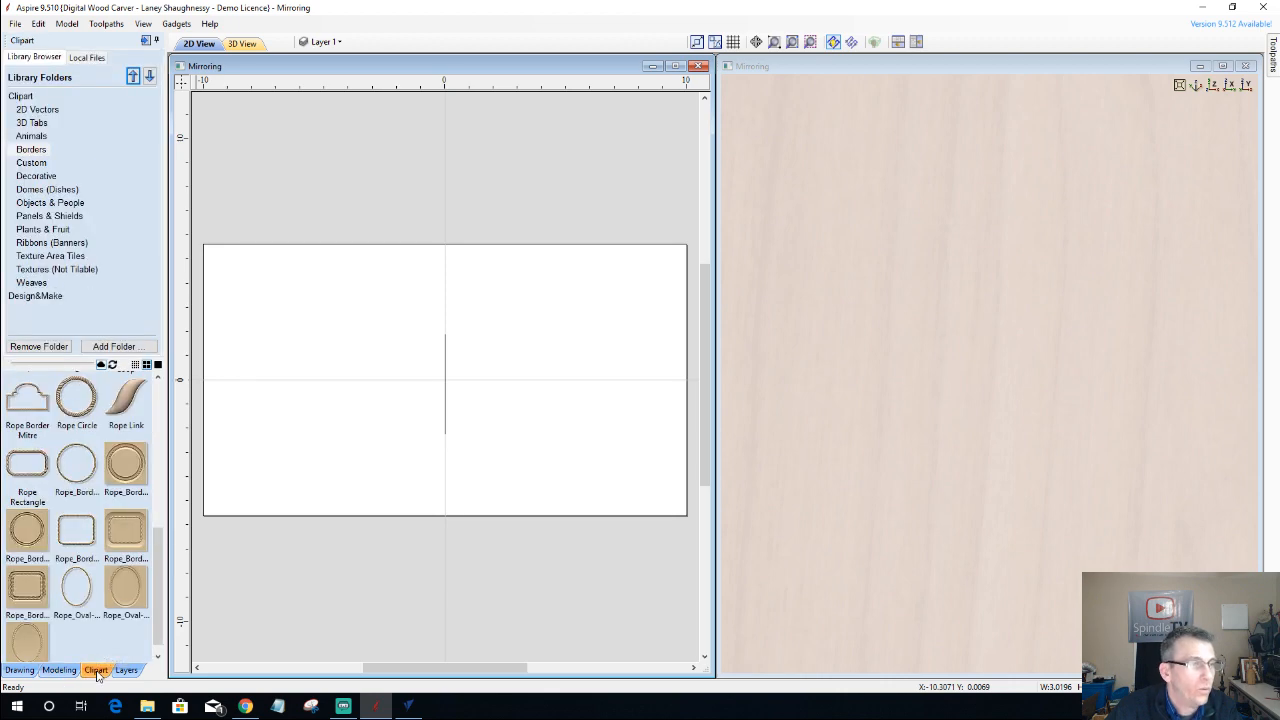
left_click(31, 136)
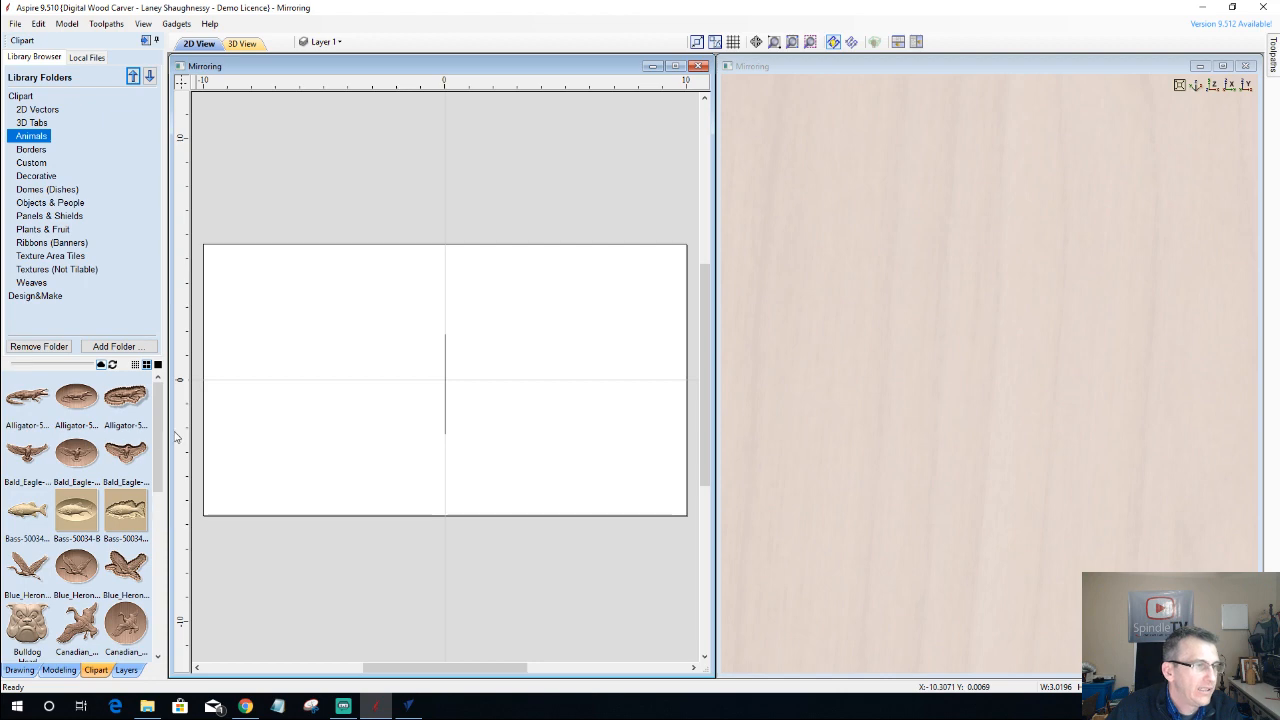
left_click_drag(160, 420, 160, 476)
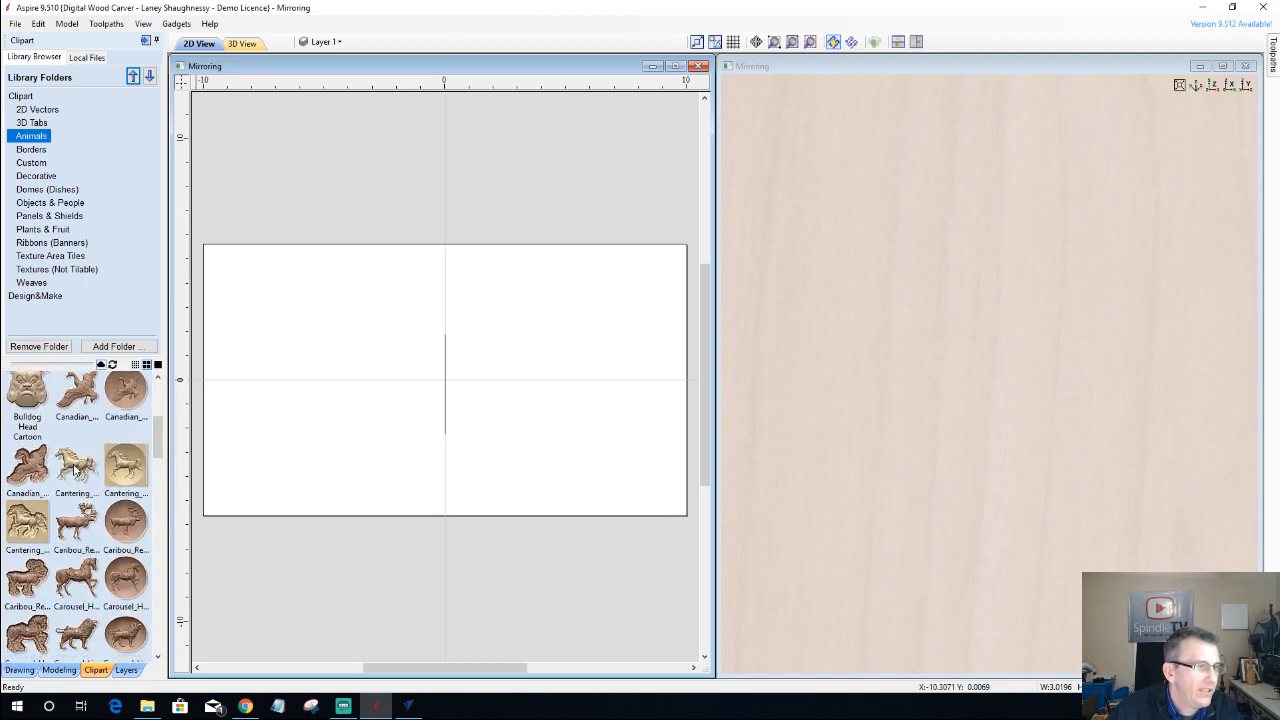
left_click_drag(75, 468, 457, 392)
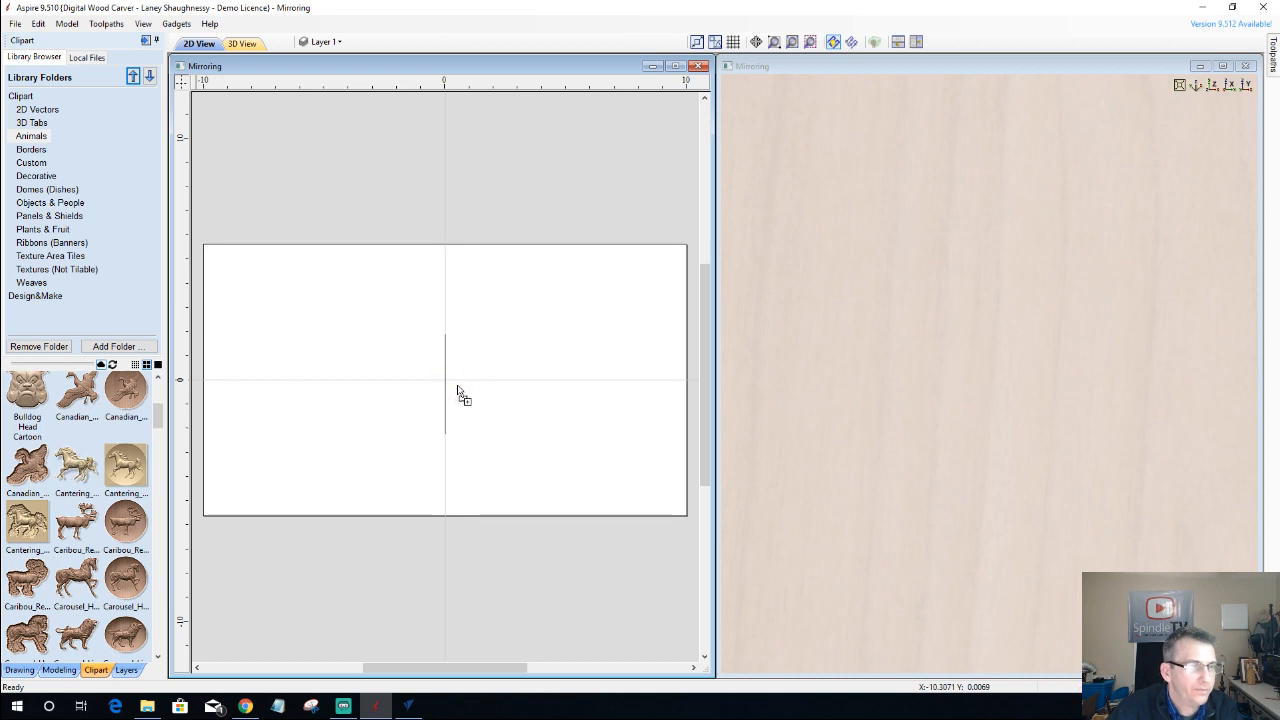
scroll(393, 370, "up", 2)
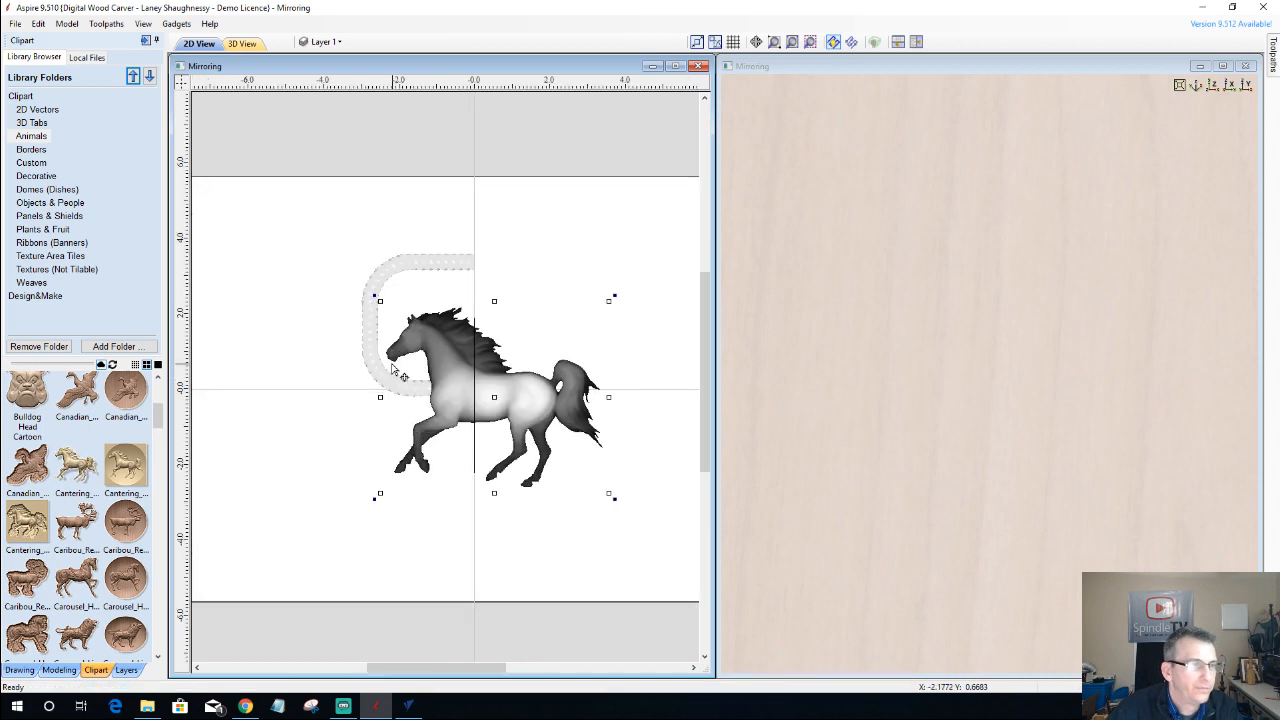
scroll(393, 370, "up", 1)
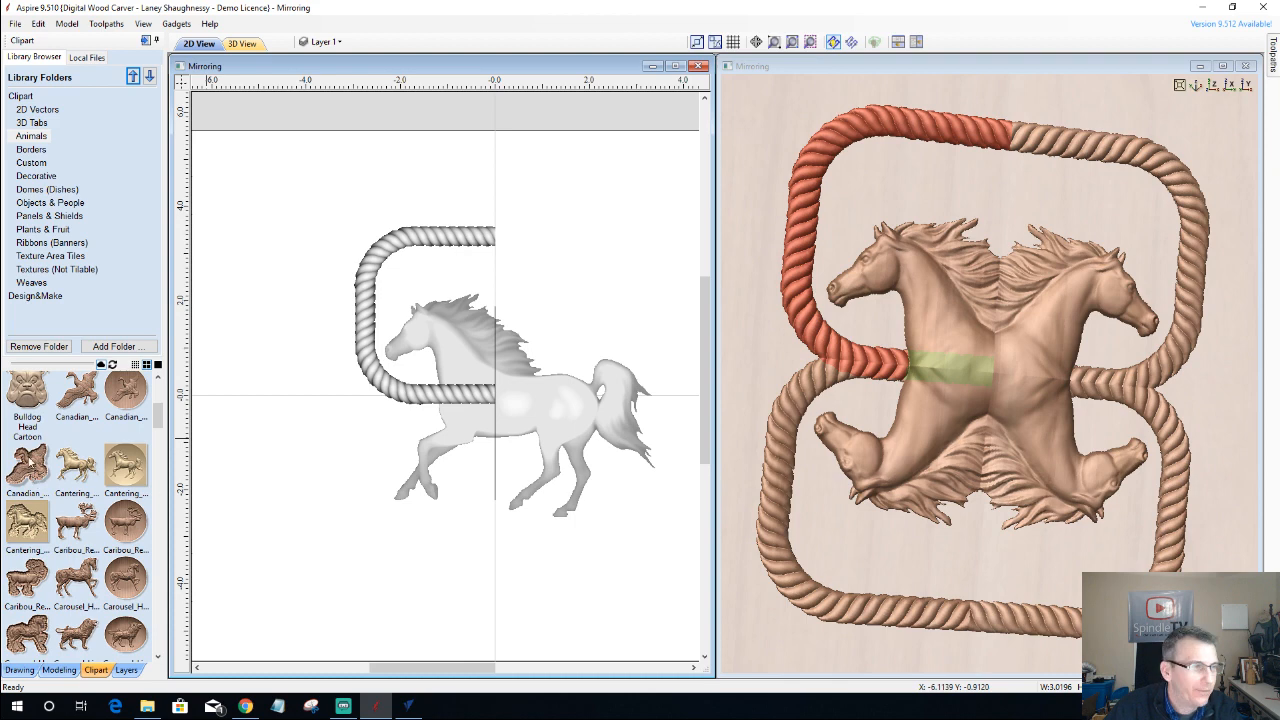
- Set the mirror mode of Level 8 to No Mirroring and delete the rope half, keeping only the horse
left_click(58, 670)
right_click(41, 300)
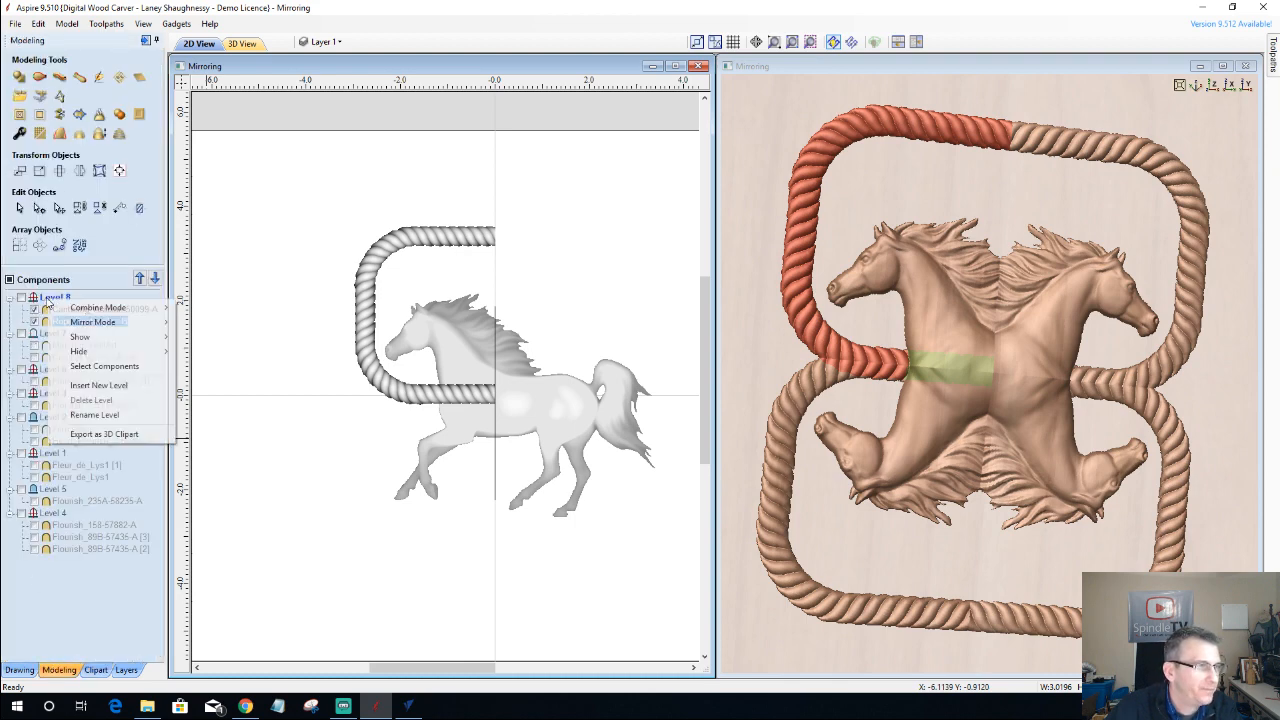
mouse_move(120, 322)
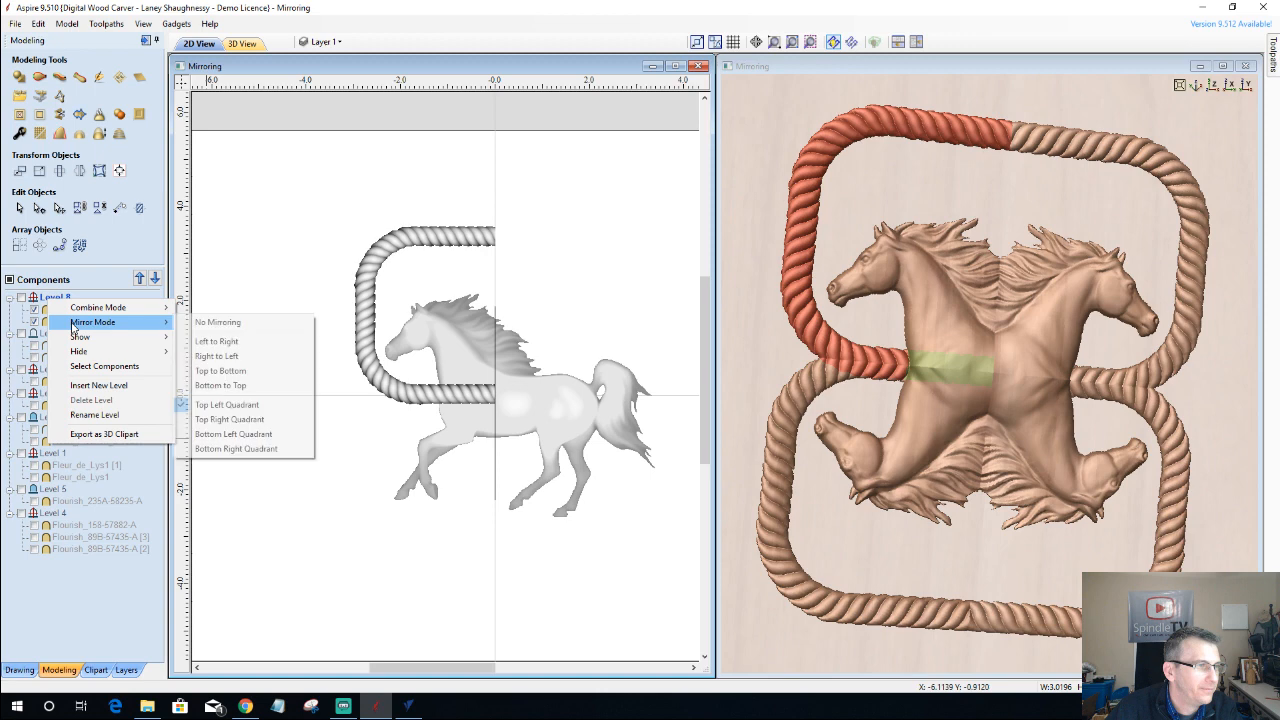
left_click(222, 322)
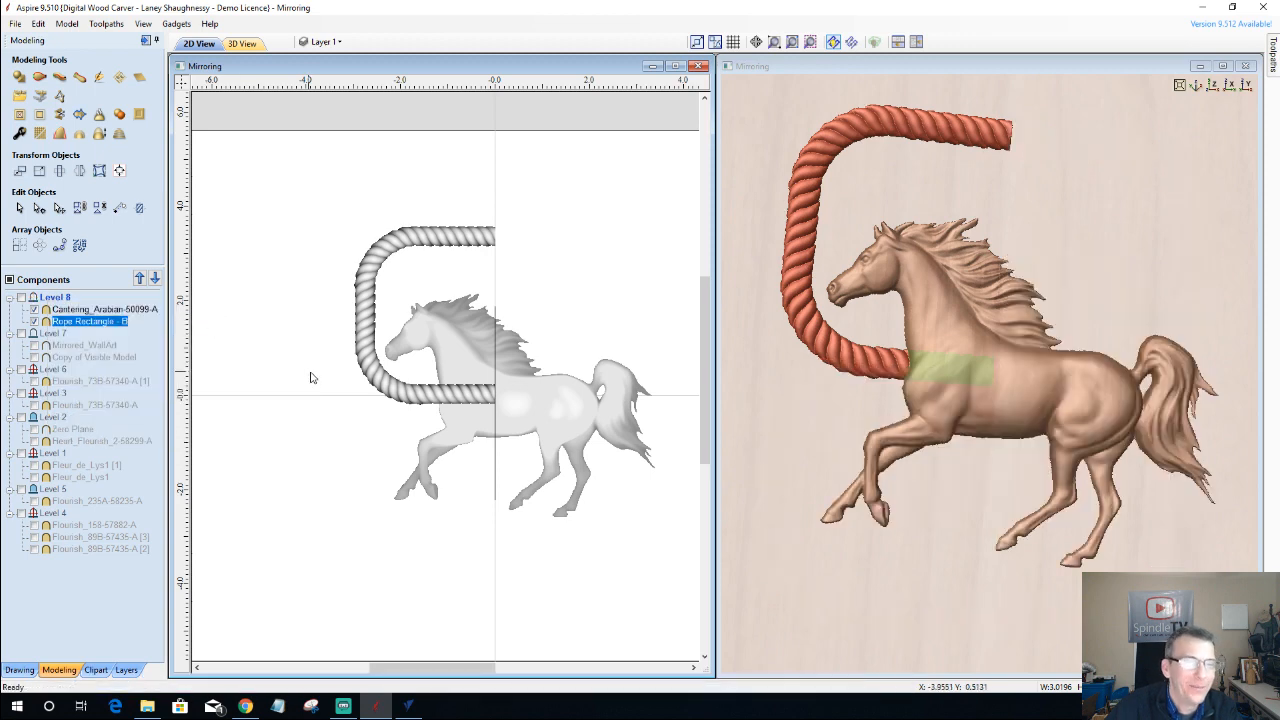
left_click(367, 365)
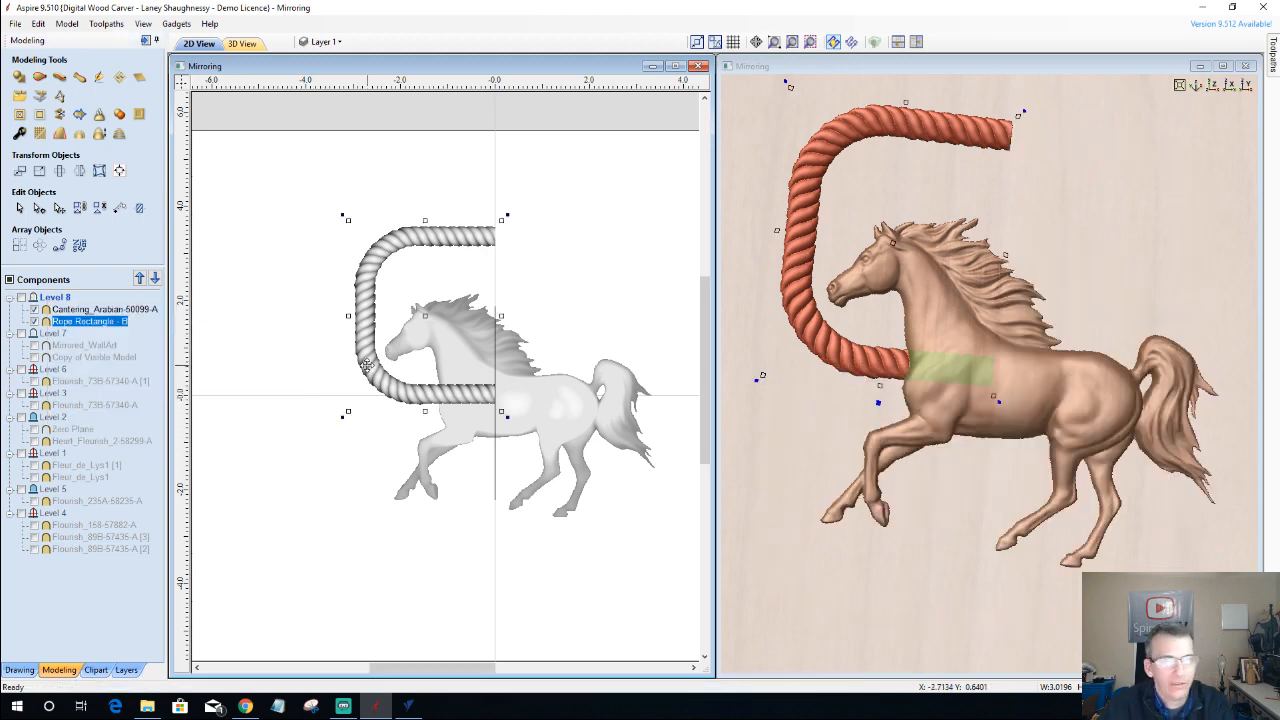
key("Delete")
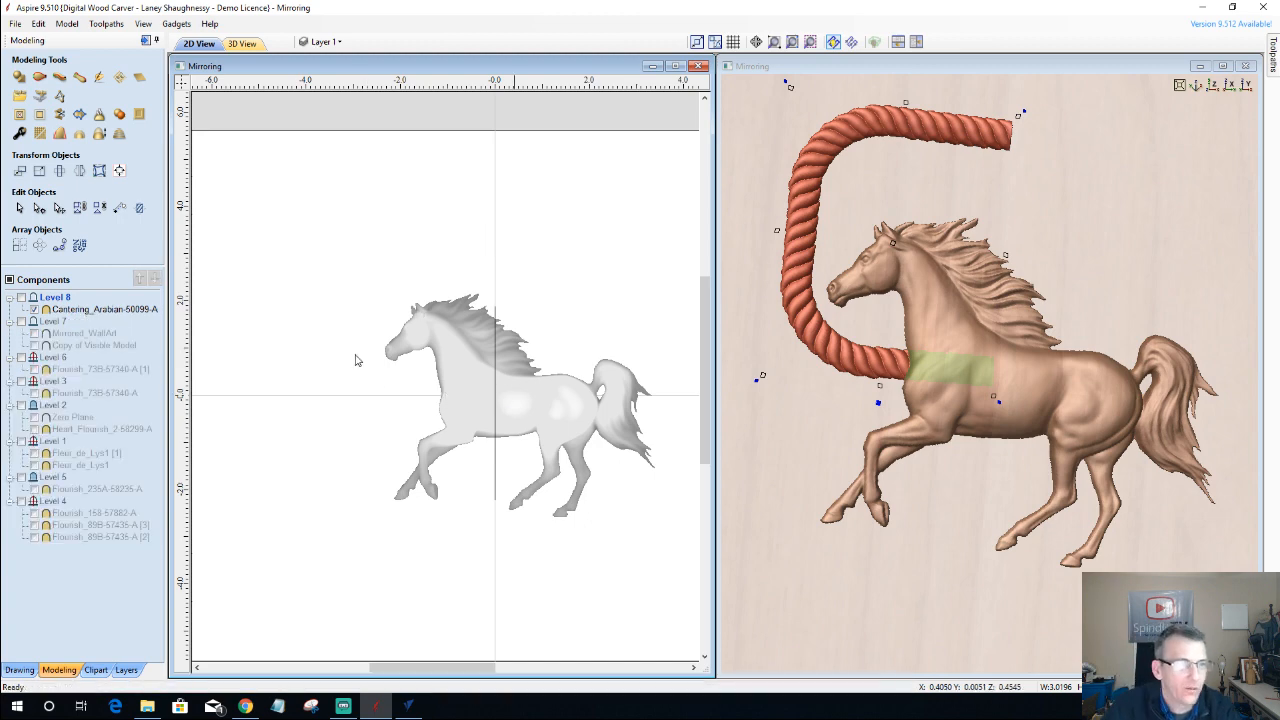
- Move the vertical line vector from the job's centre to the back of the horse's jaw
scroll(364, 375, "up", 1)
scroll(364, 375, "up", 1)
scroll(386, 387, "down", 1)
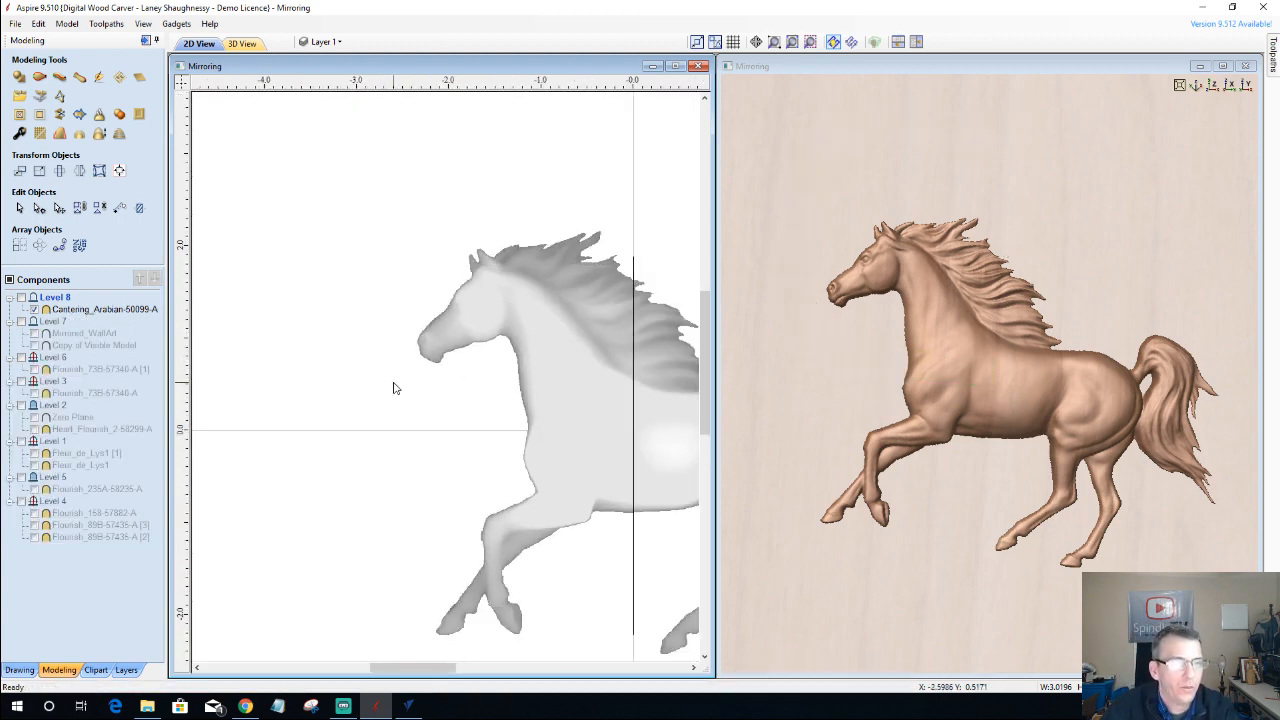
scroll(543, 380, "up", 1)
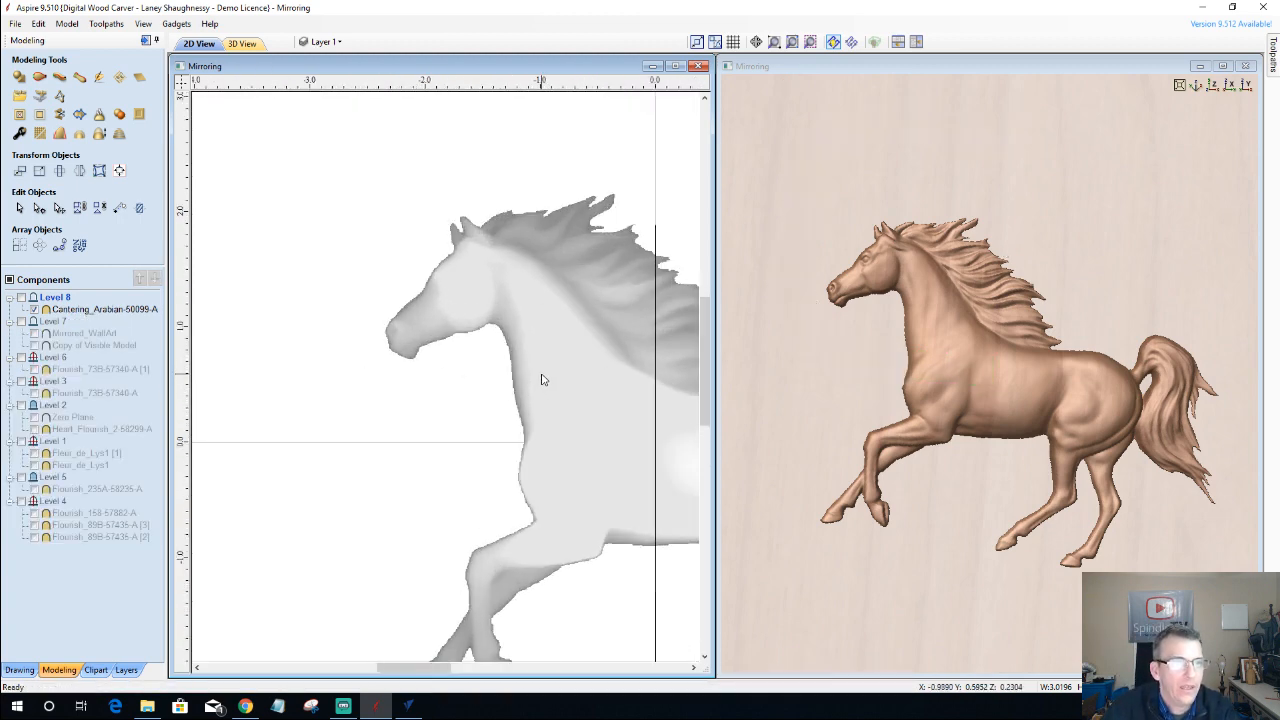
left_click(500, 300)
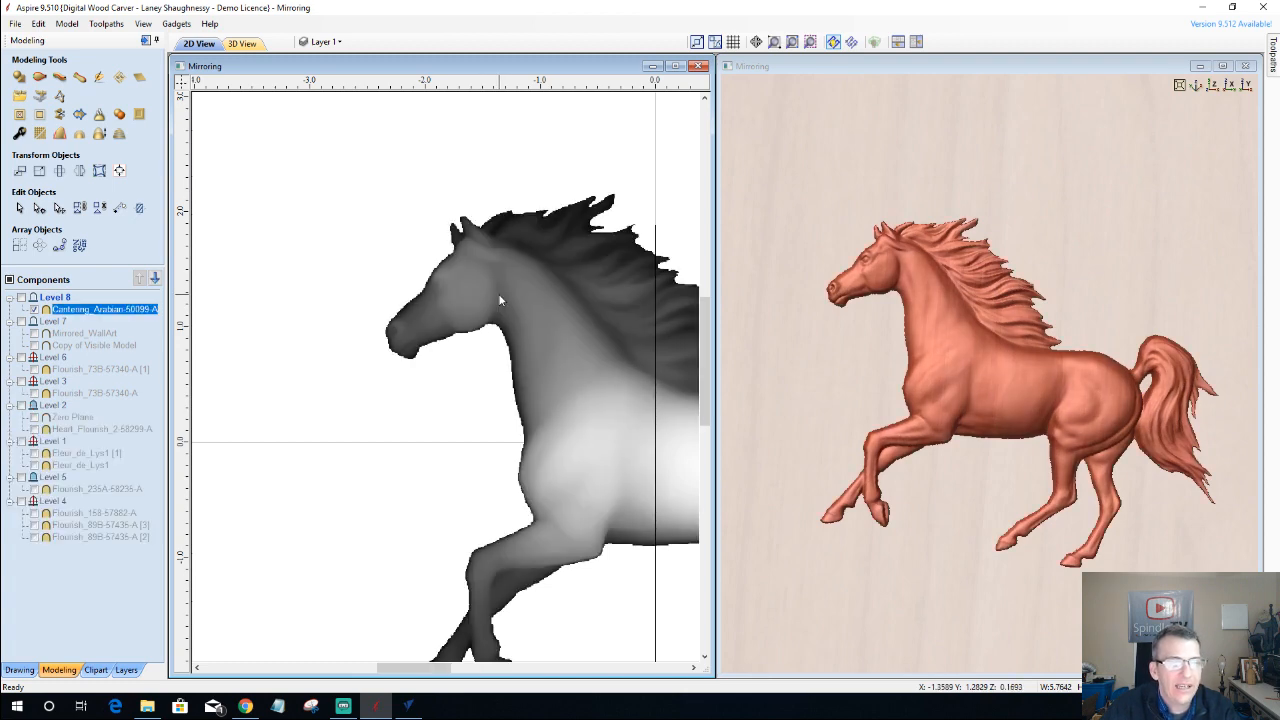
left_click(654, 329)
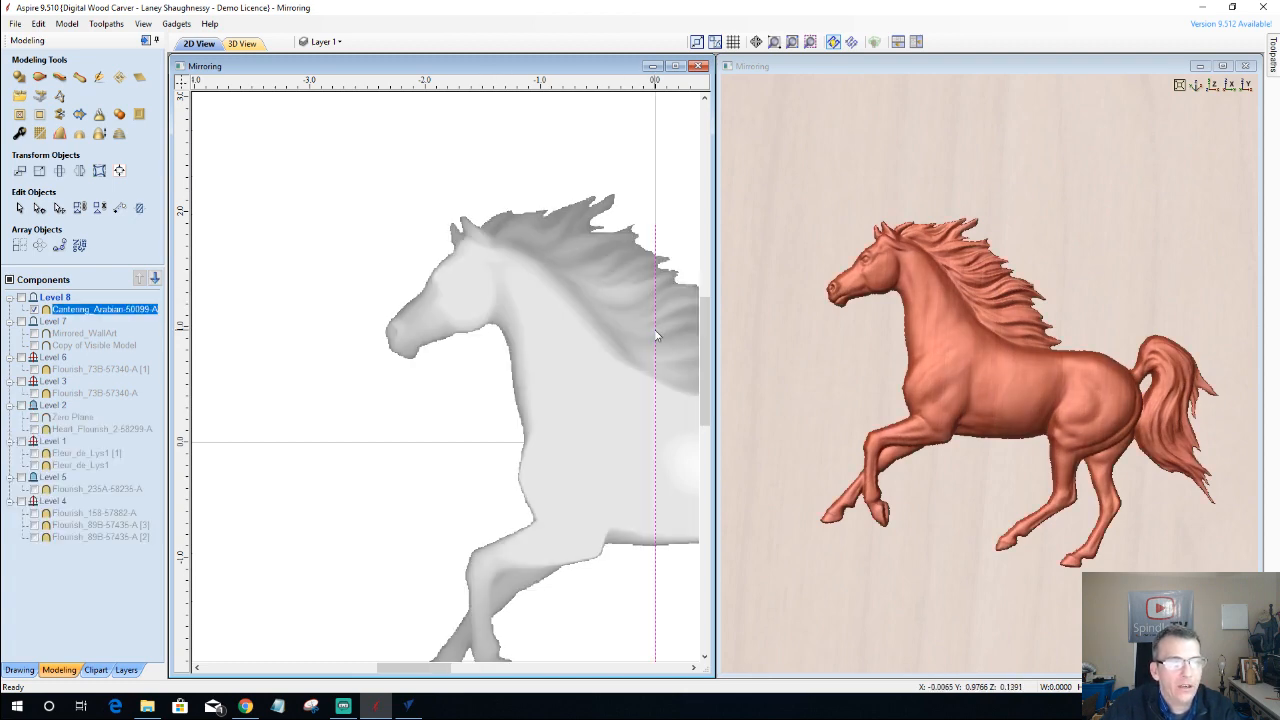
left_click_drag(654, 329, 493, 295)
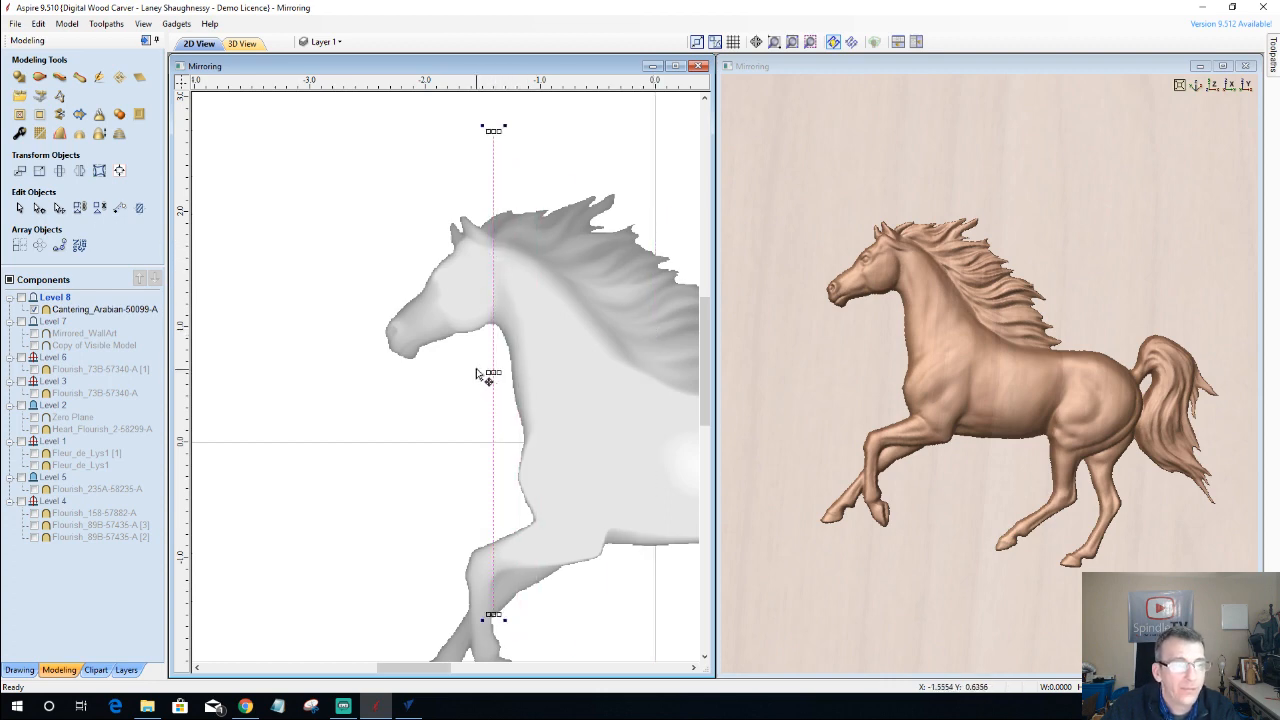
- Delete the vertical line vector running through the horse's head
scroll(478, 347, "up", 2)
scroll(478, 347, "down", 1)
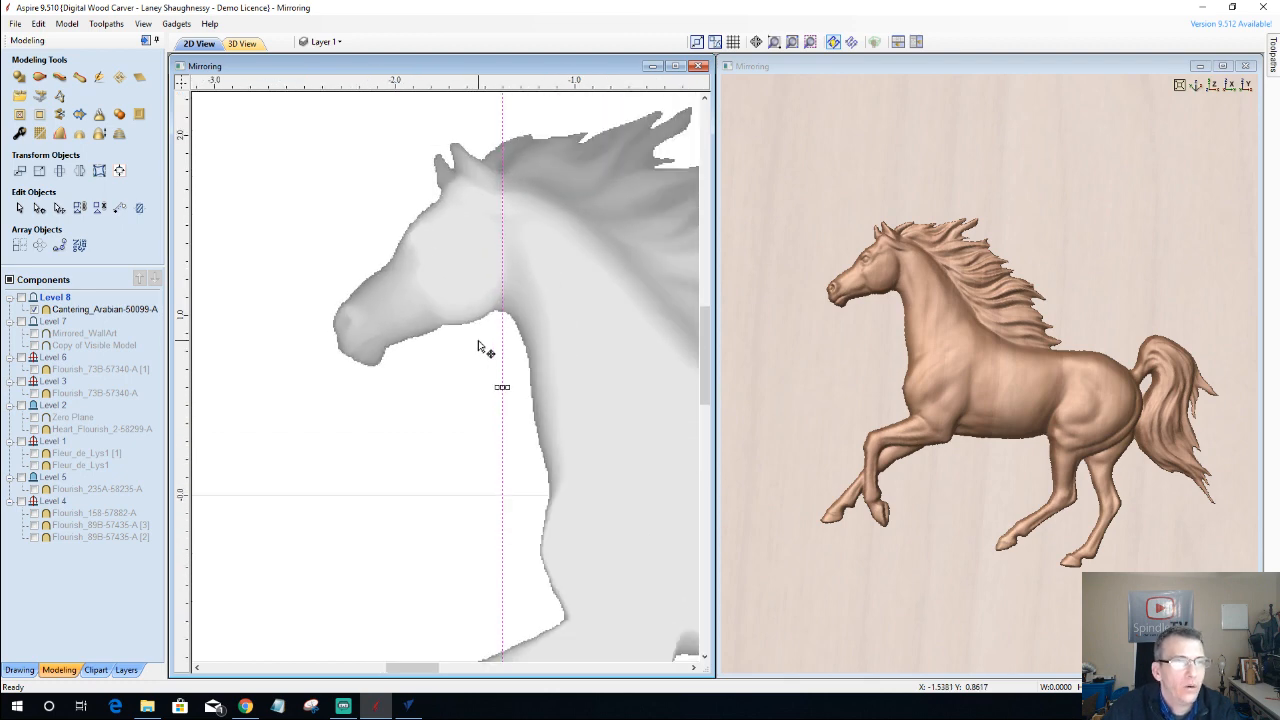
key("Delete")
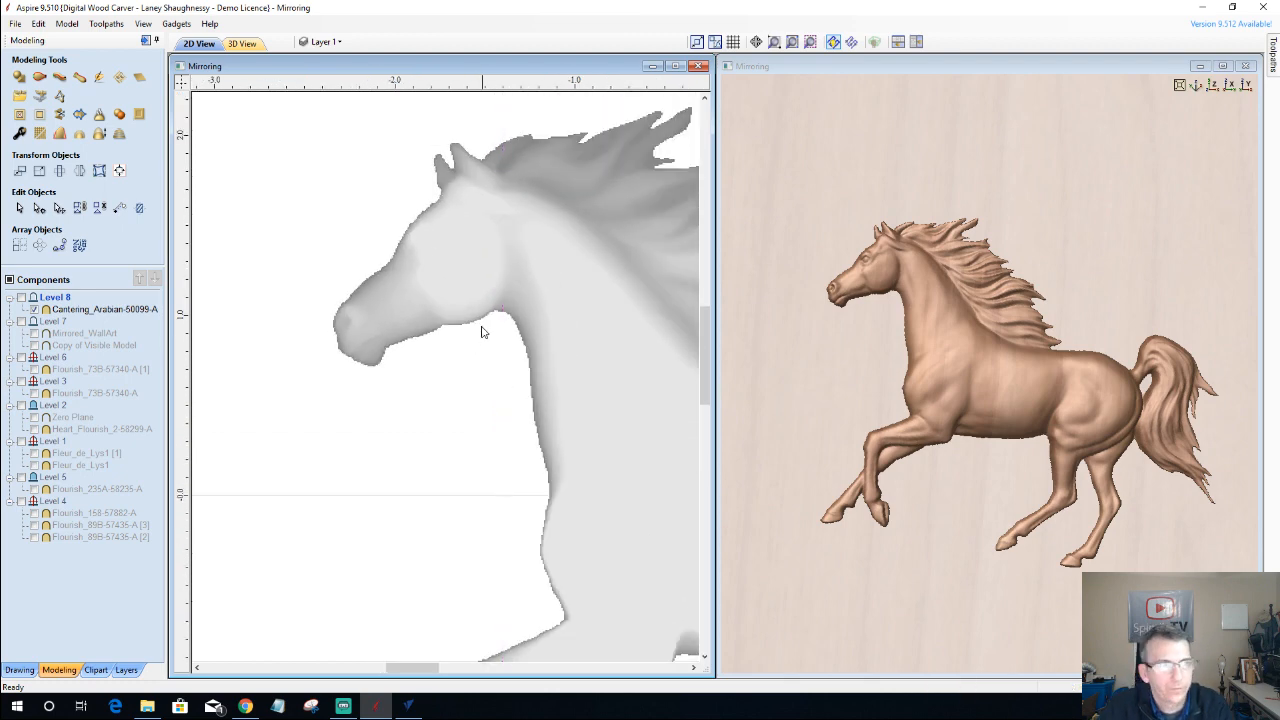
- Draw an open curve vector across the horse from the back of the jaw, along the cheek, to just behind the ears
scroll(437, 157, "up", 2)
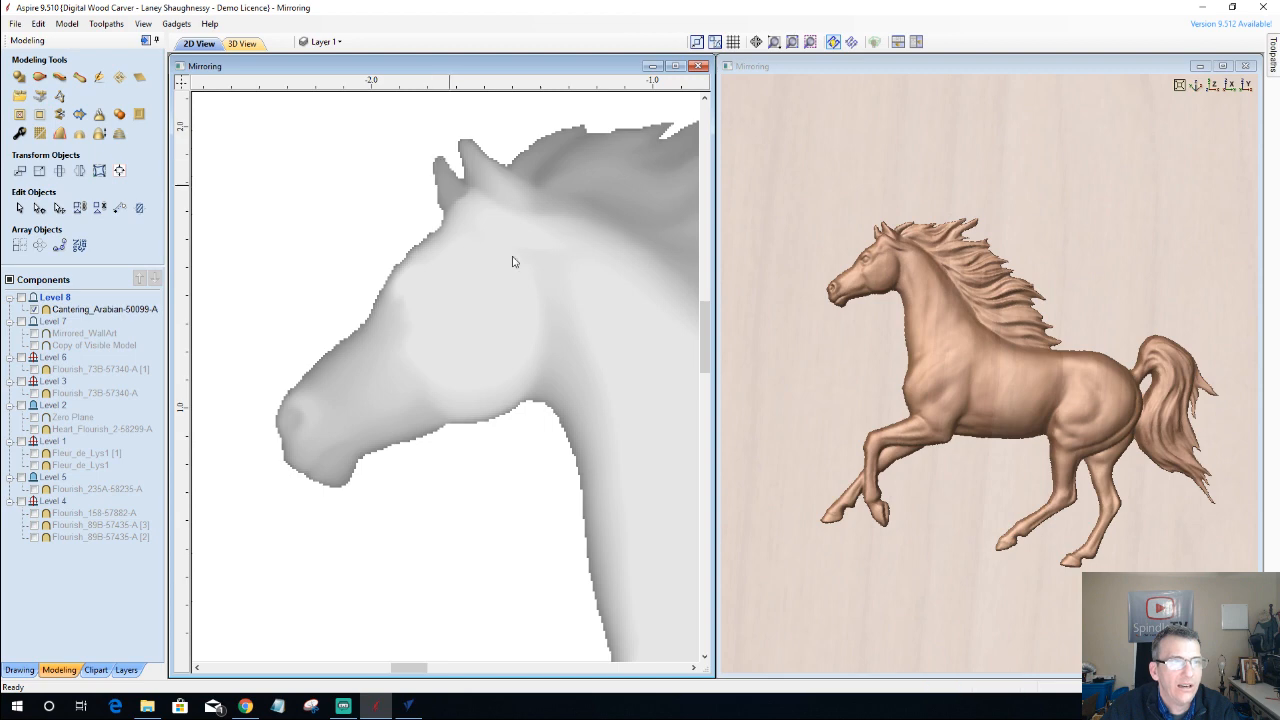
left_click(546, 279)
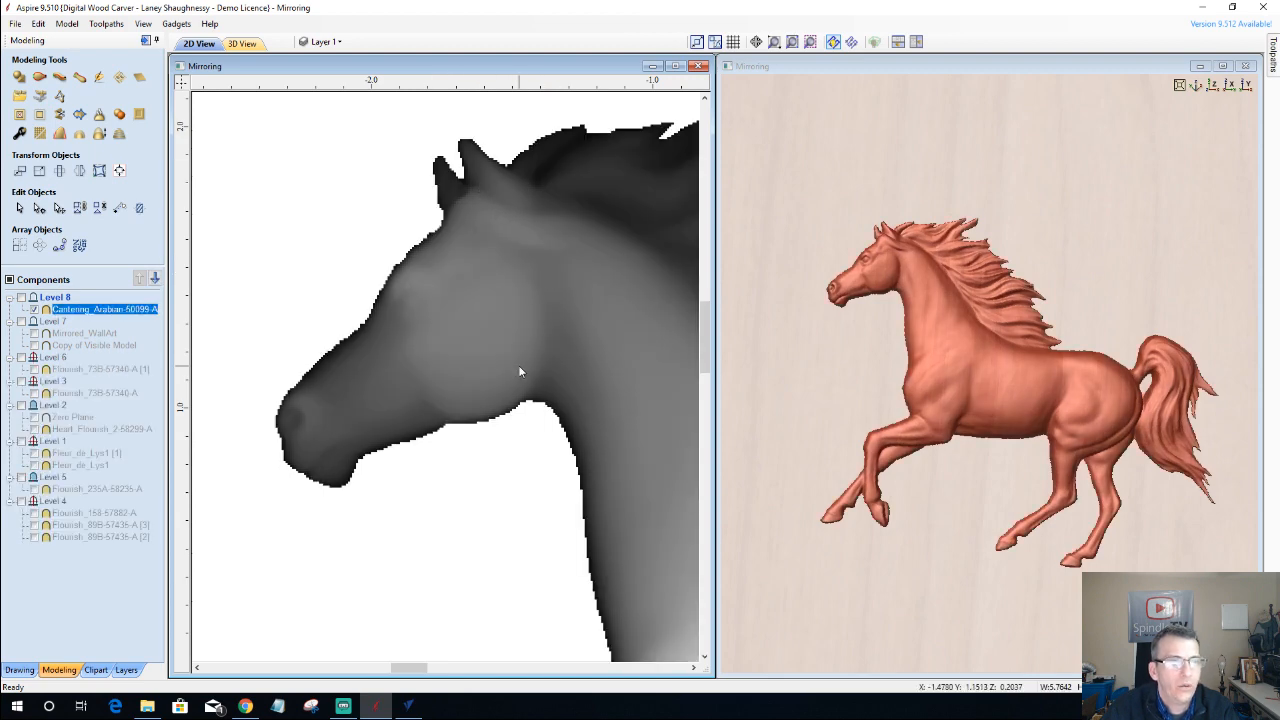
left_click(12, 669)
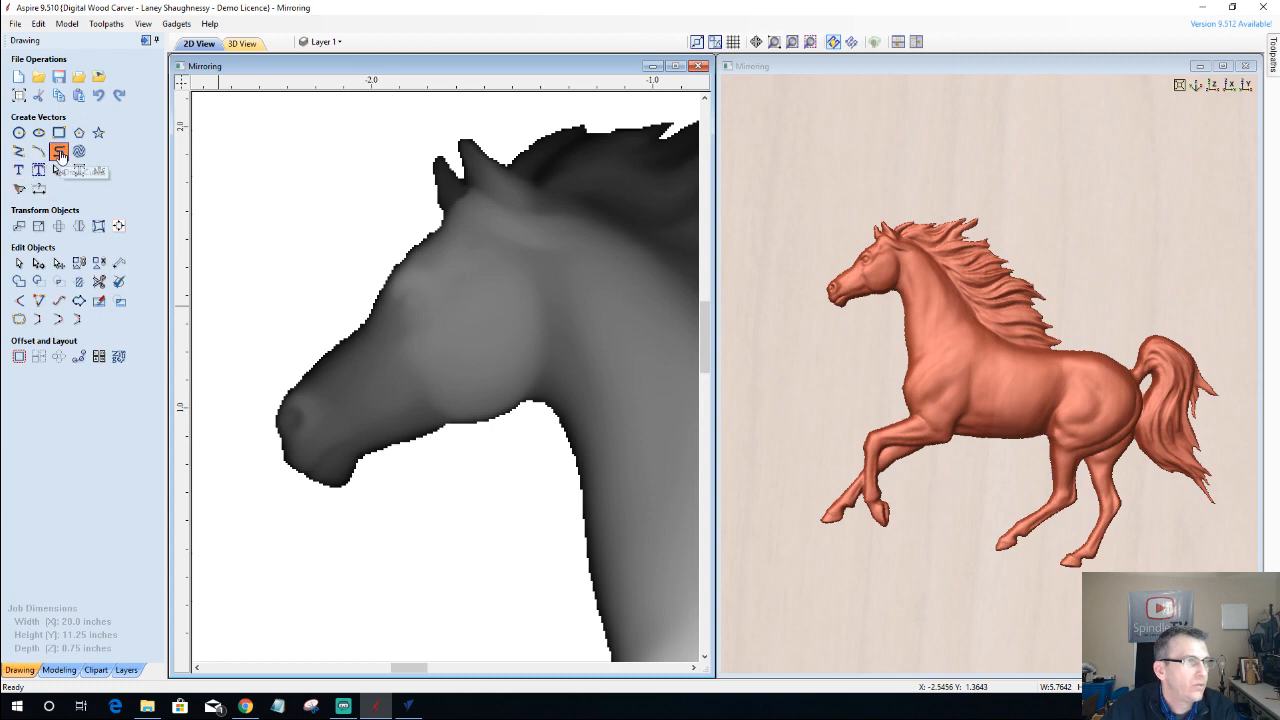
left_click(60, 153)
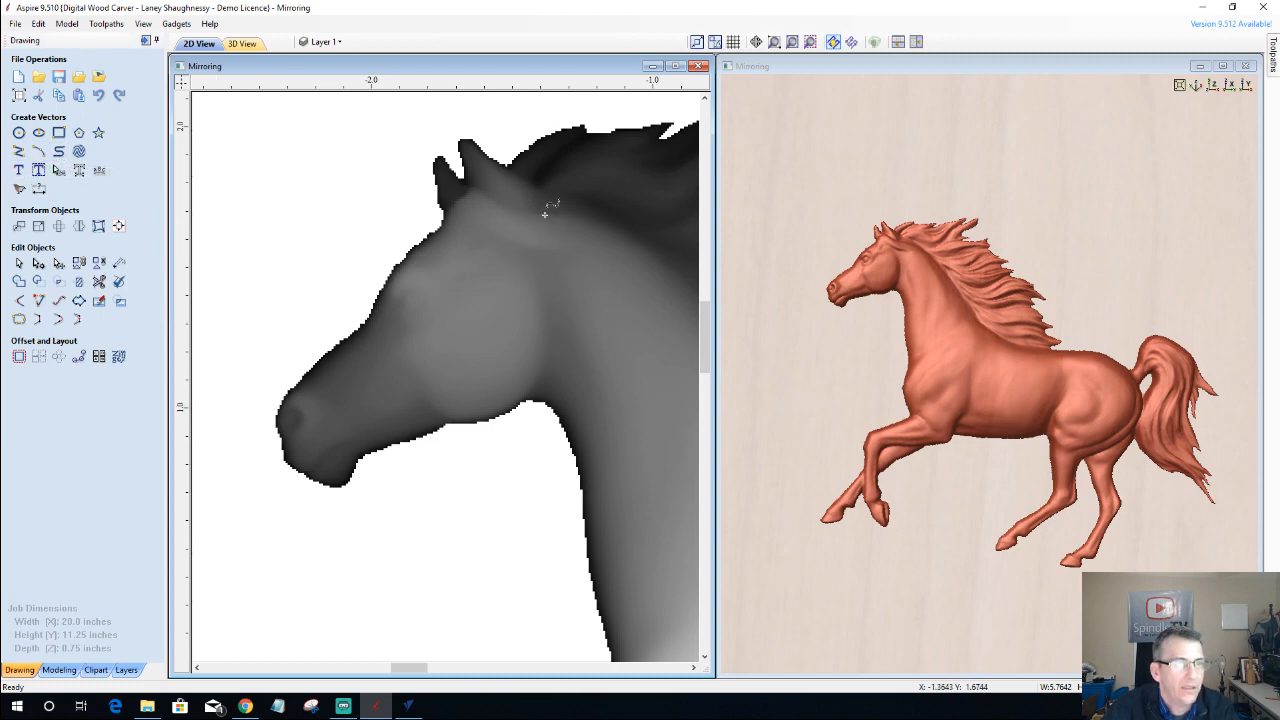
left_click(526, 401)
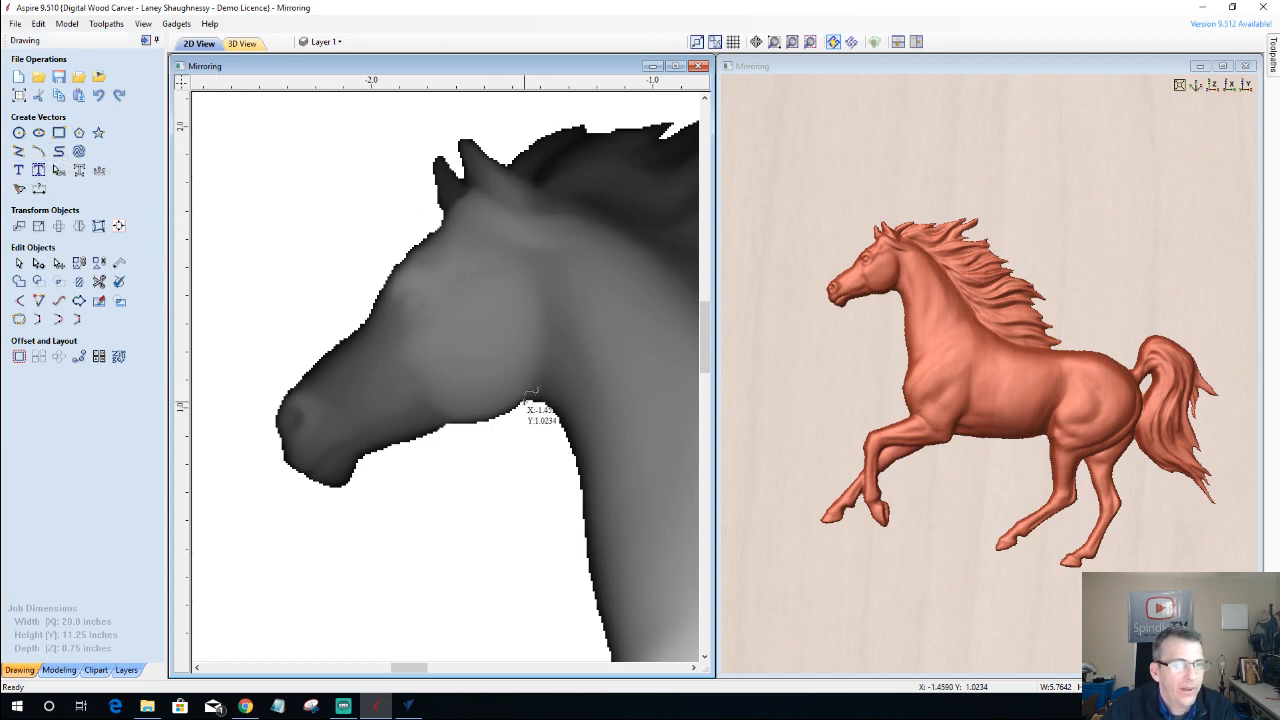
left_click(545, 335)
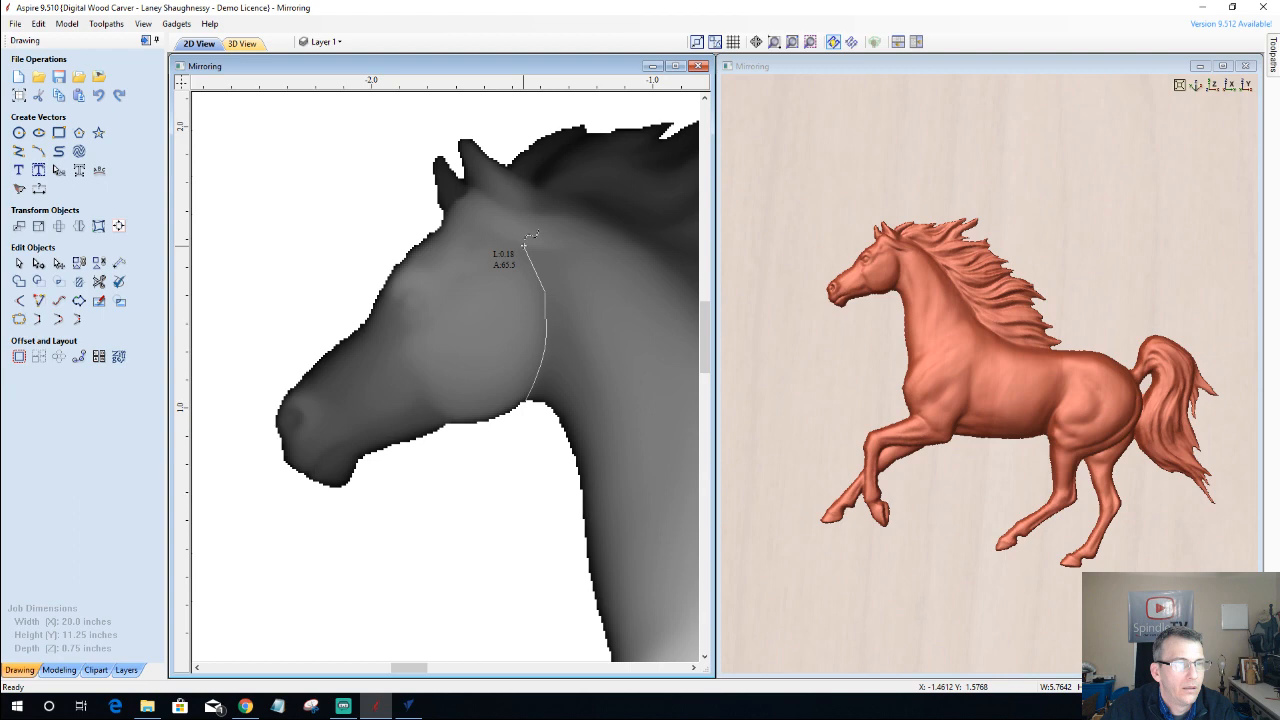
left_click(524, 243)
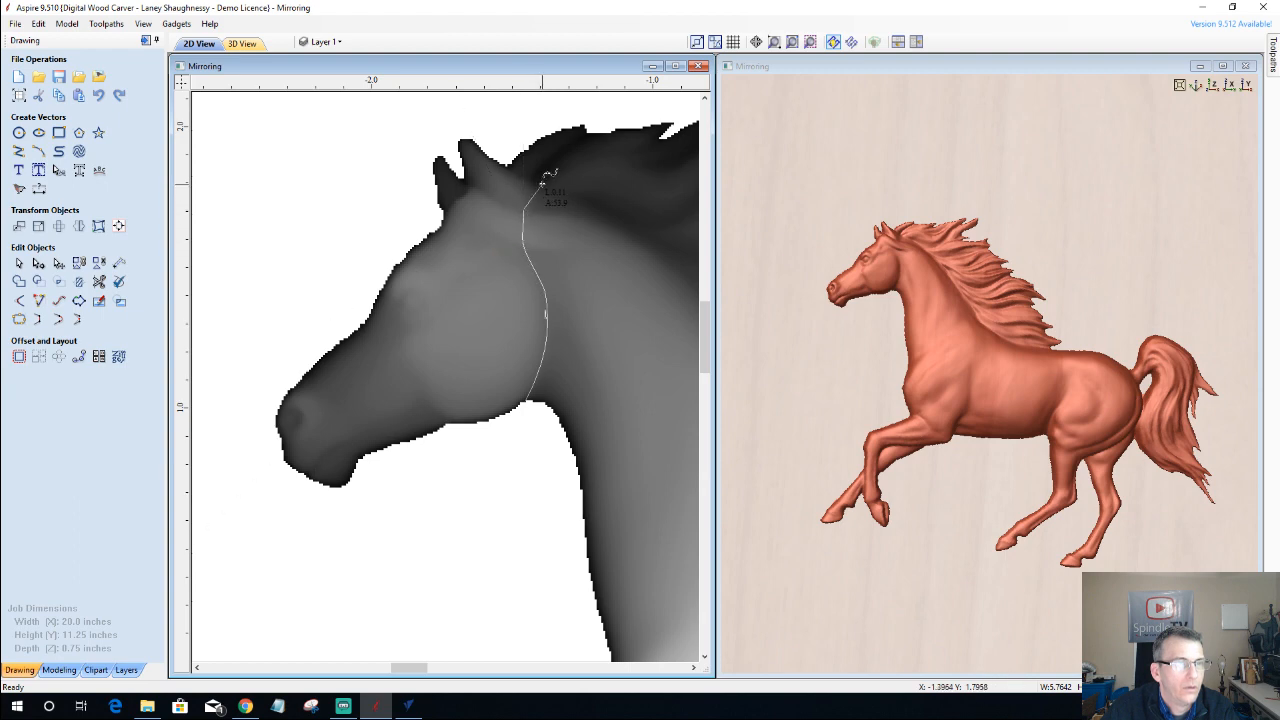
left_click(540, 181)
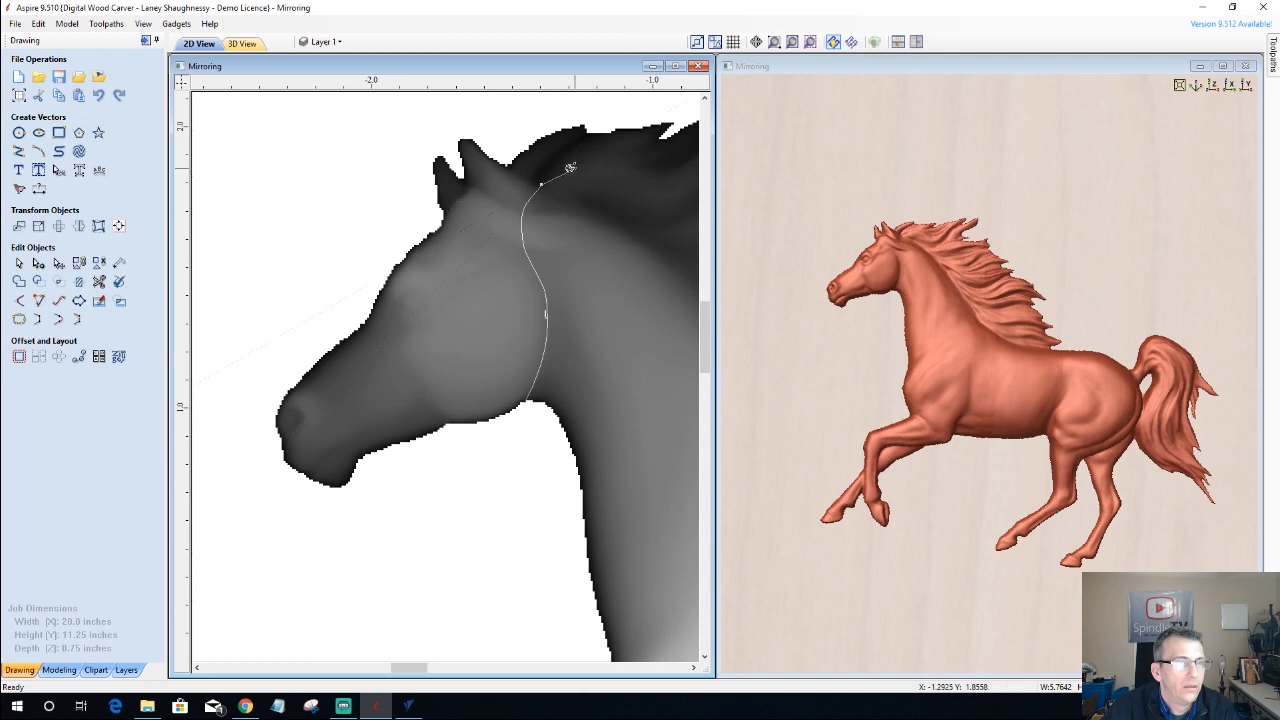
key("Escape")
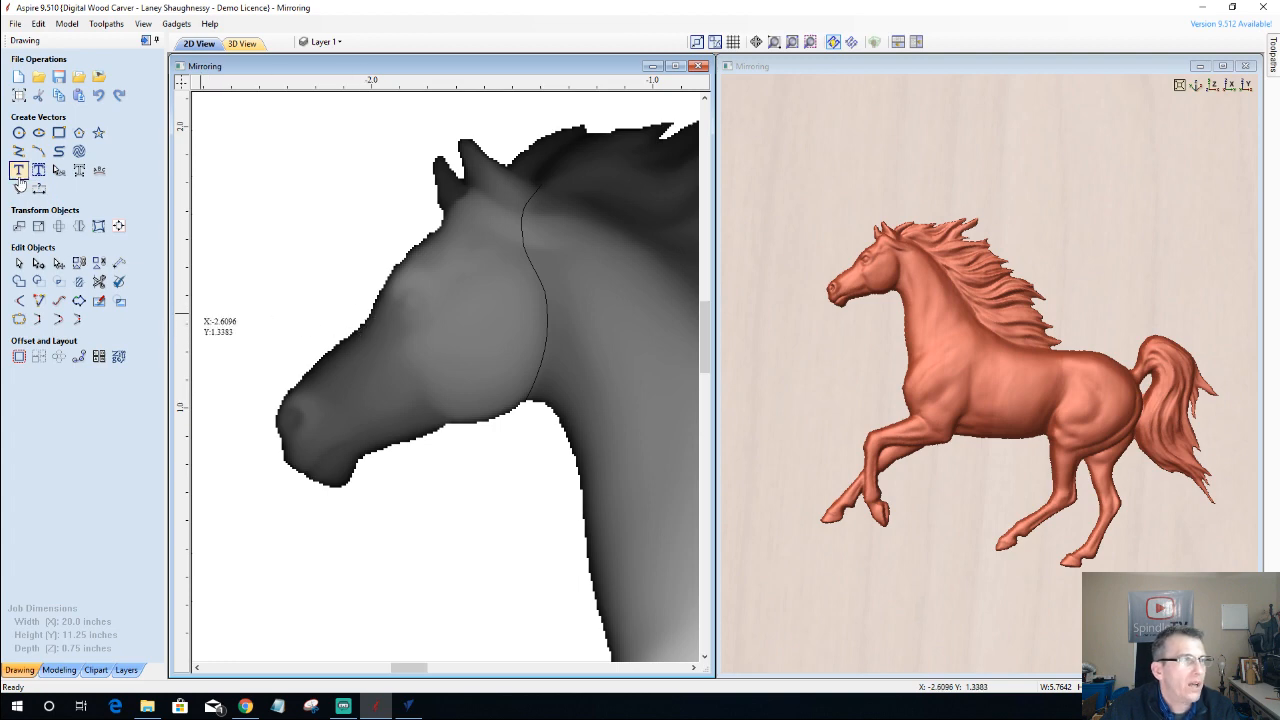
- Split the horse component along the curve vector to separate the head from the body
left_click(59, 669)
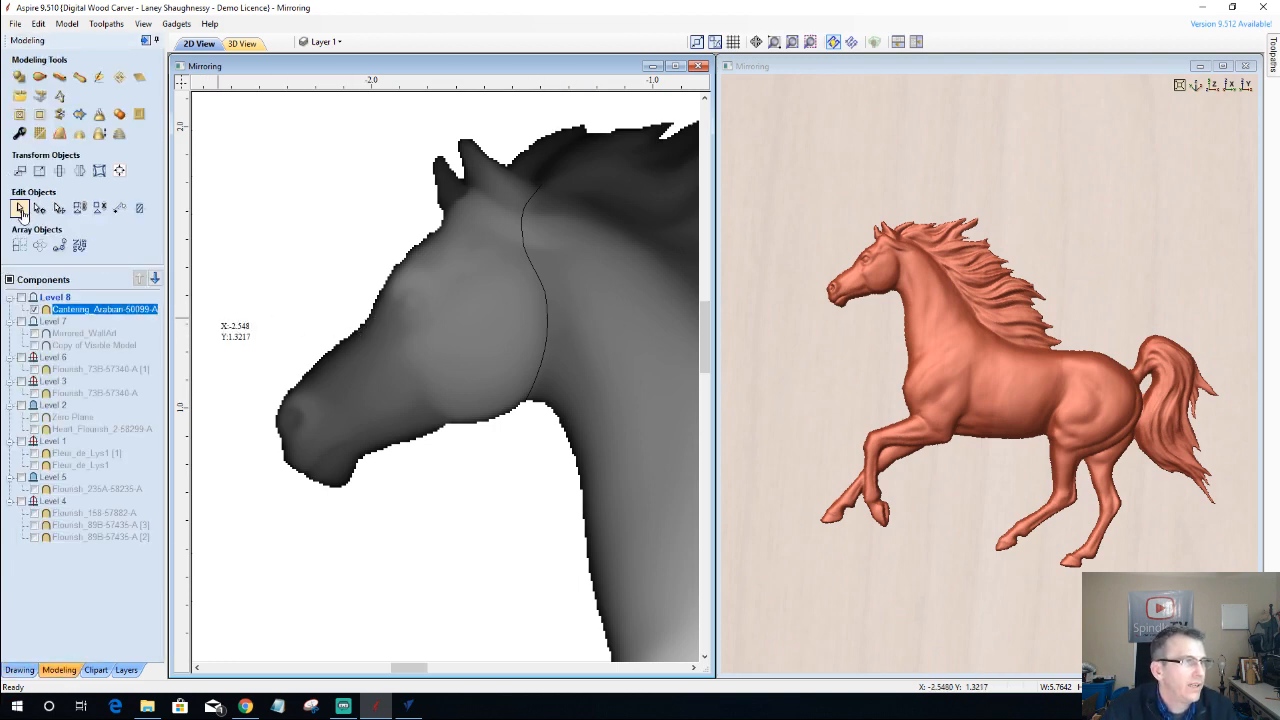
left_click(547, 327)
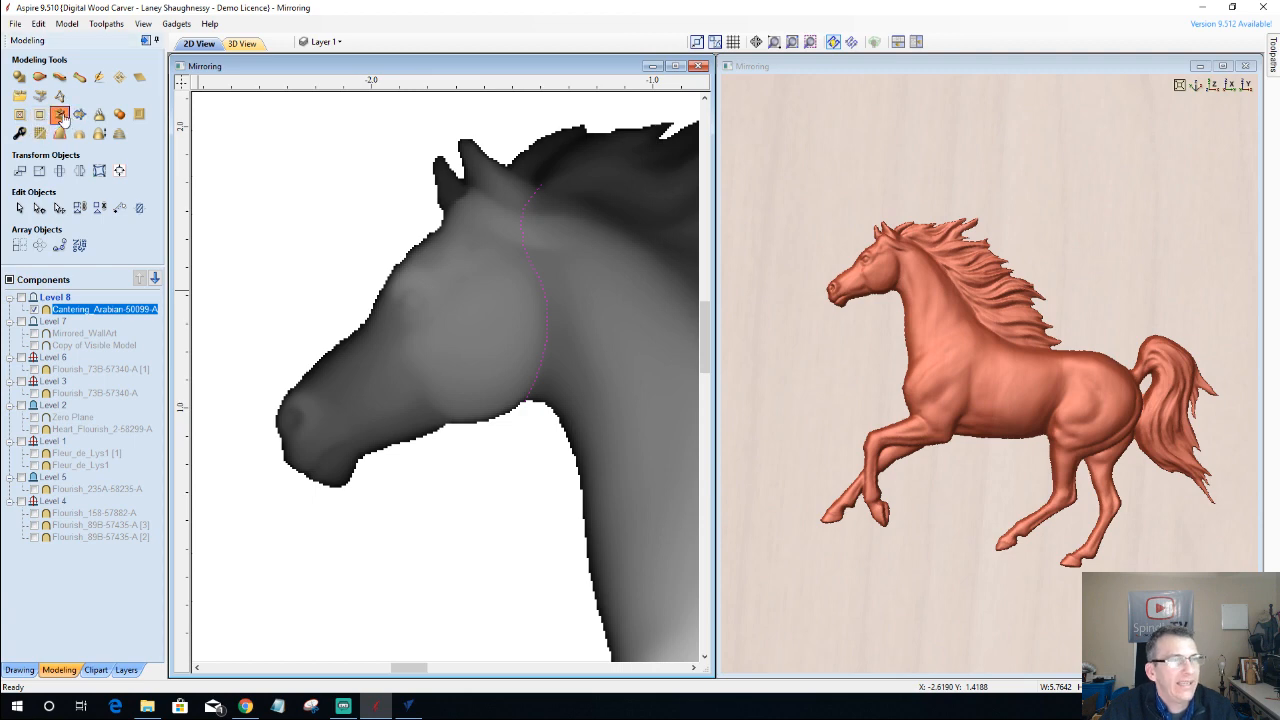
left_click(60, 115)
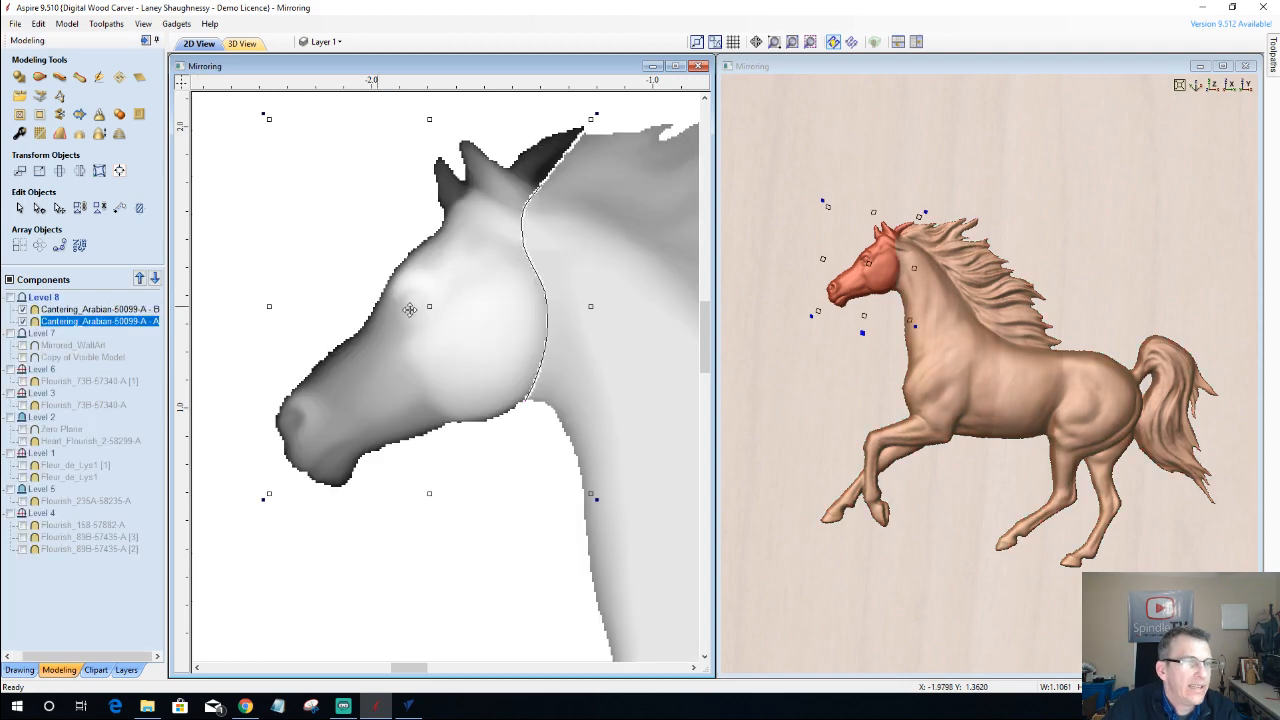
- Rotate the head component about 9.9 degrees towards the chest, with the pivot point at the curve's upper end behind the ears
left_click(87, 310)
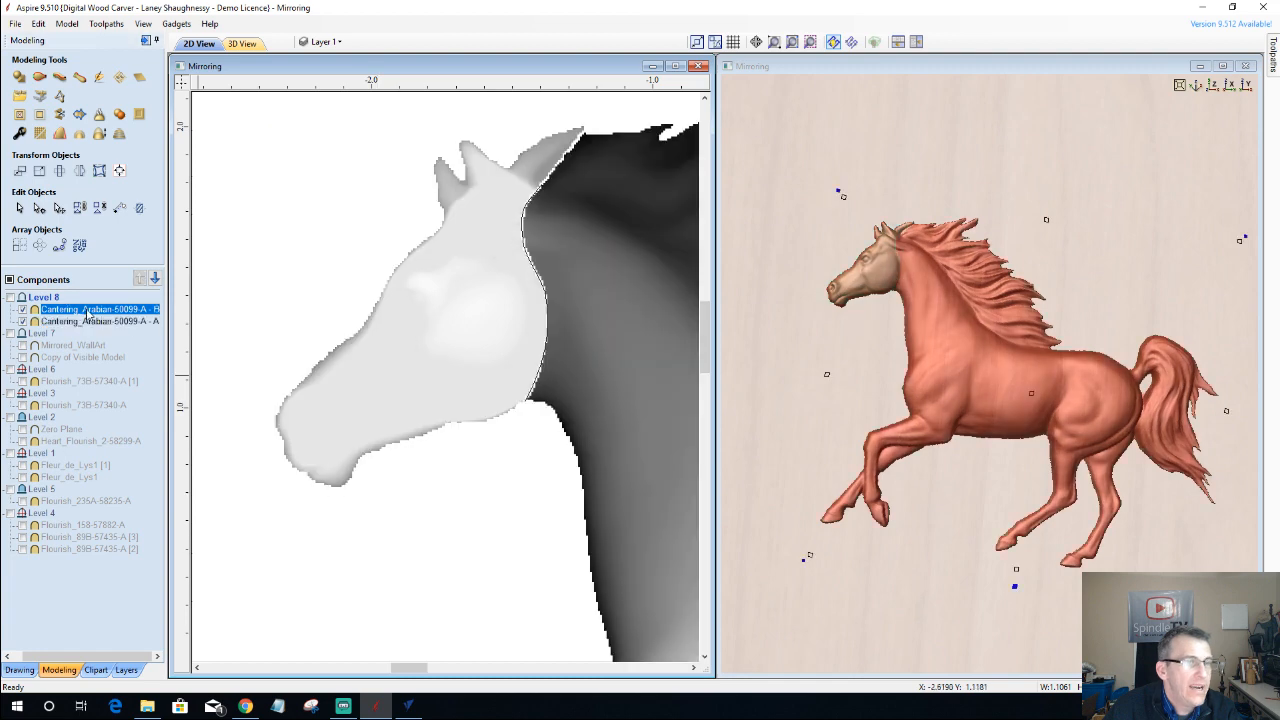
left_click(72, 322)
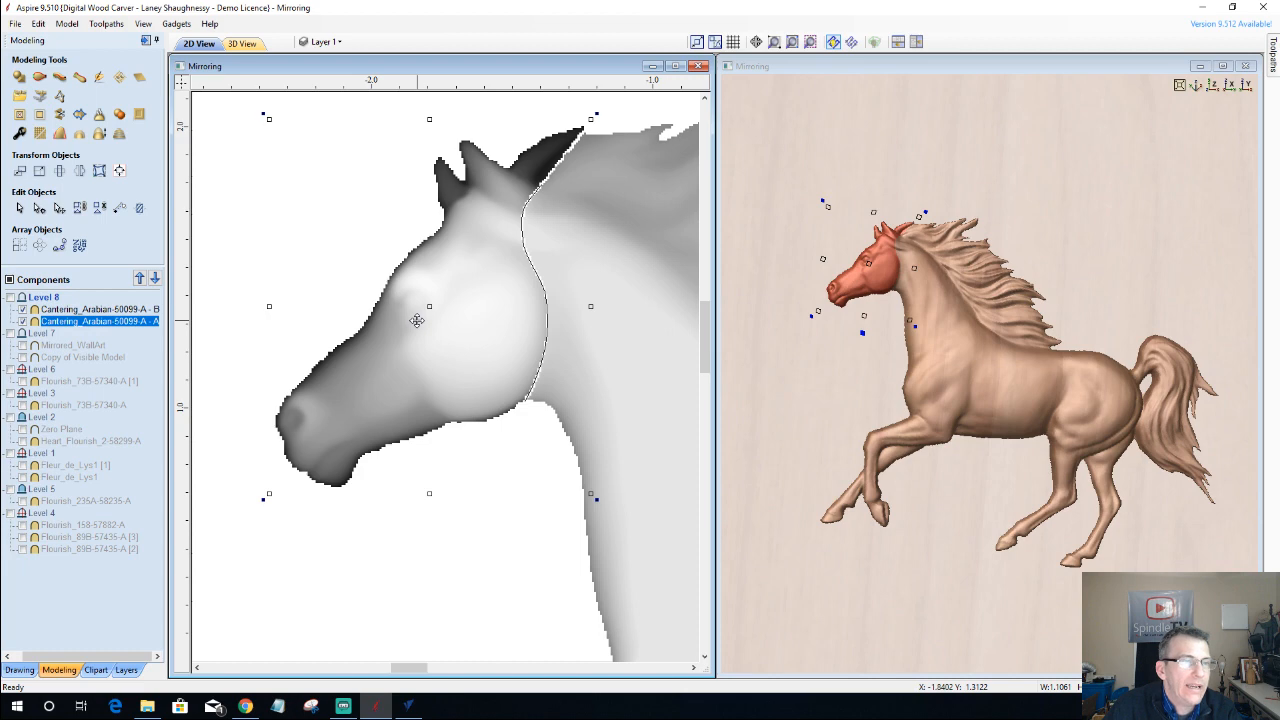
left_click(417, 322)
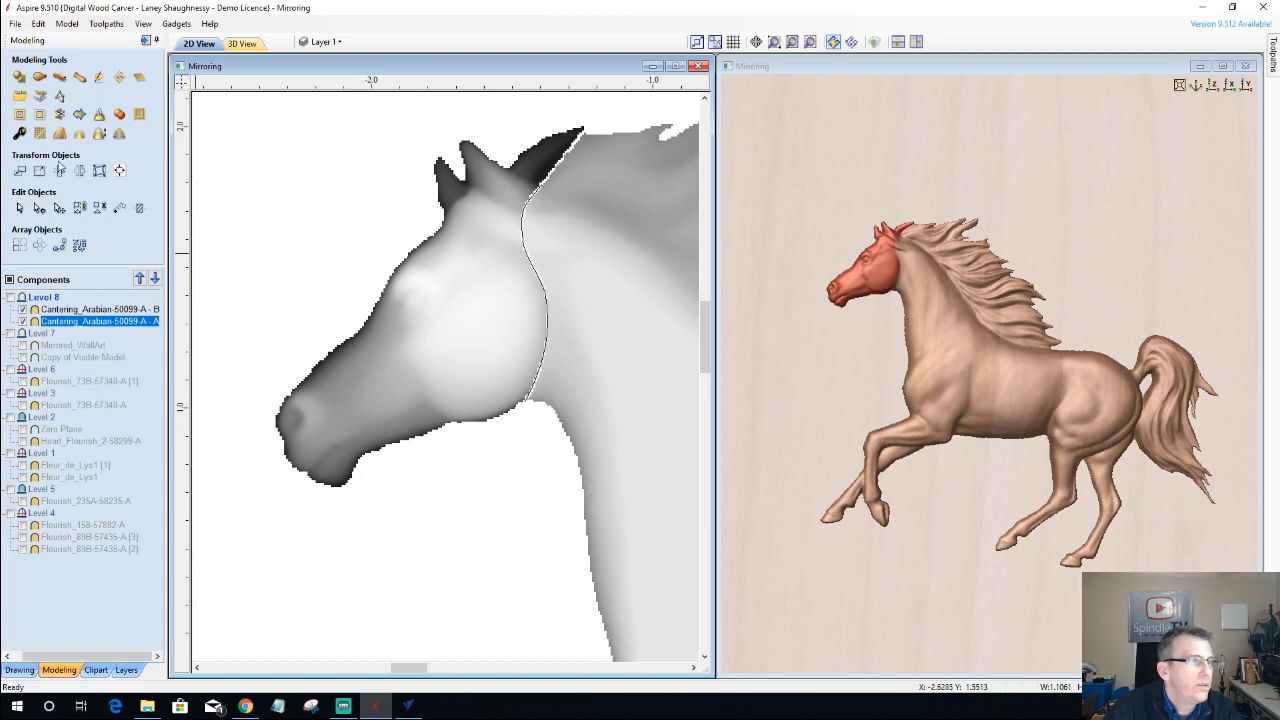
left_click(59, 171)
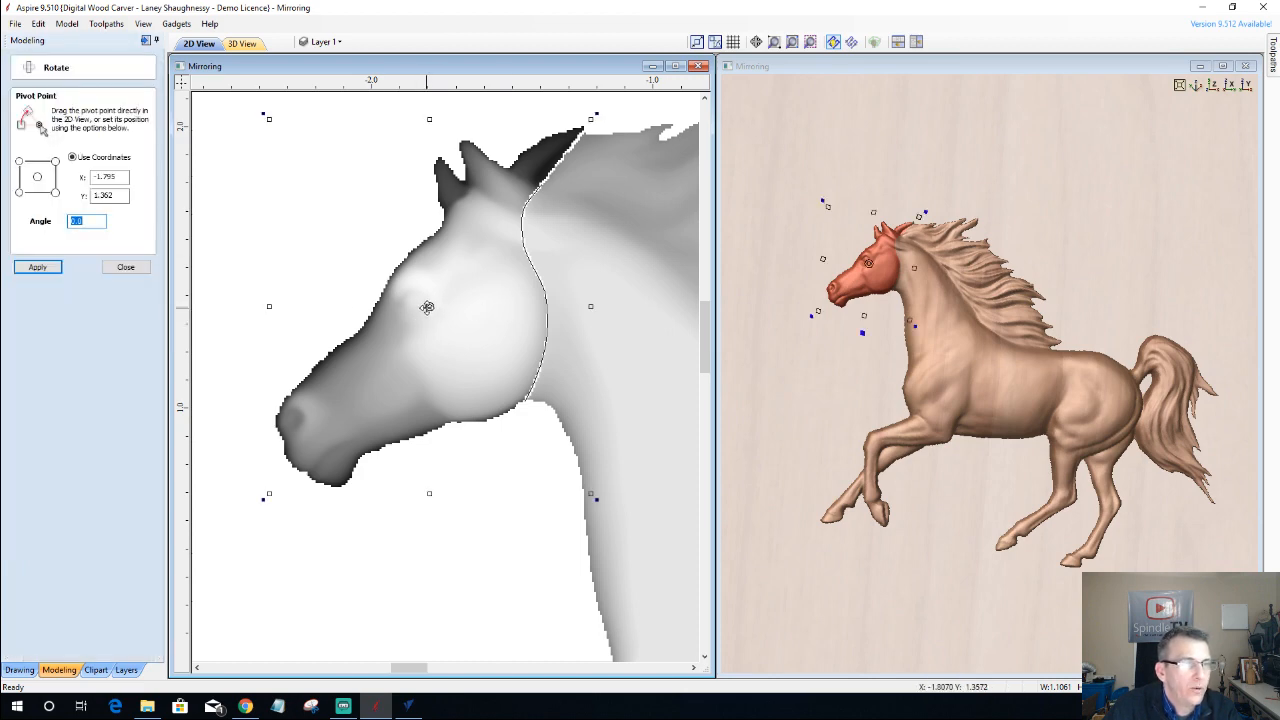
left_click_drag(431, 305, 538, 187)
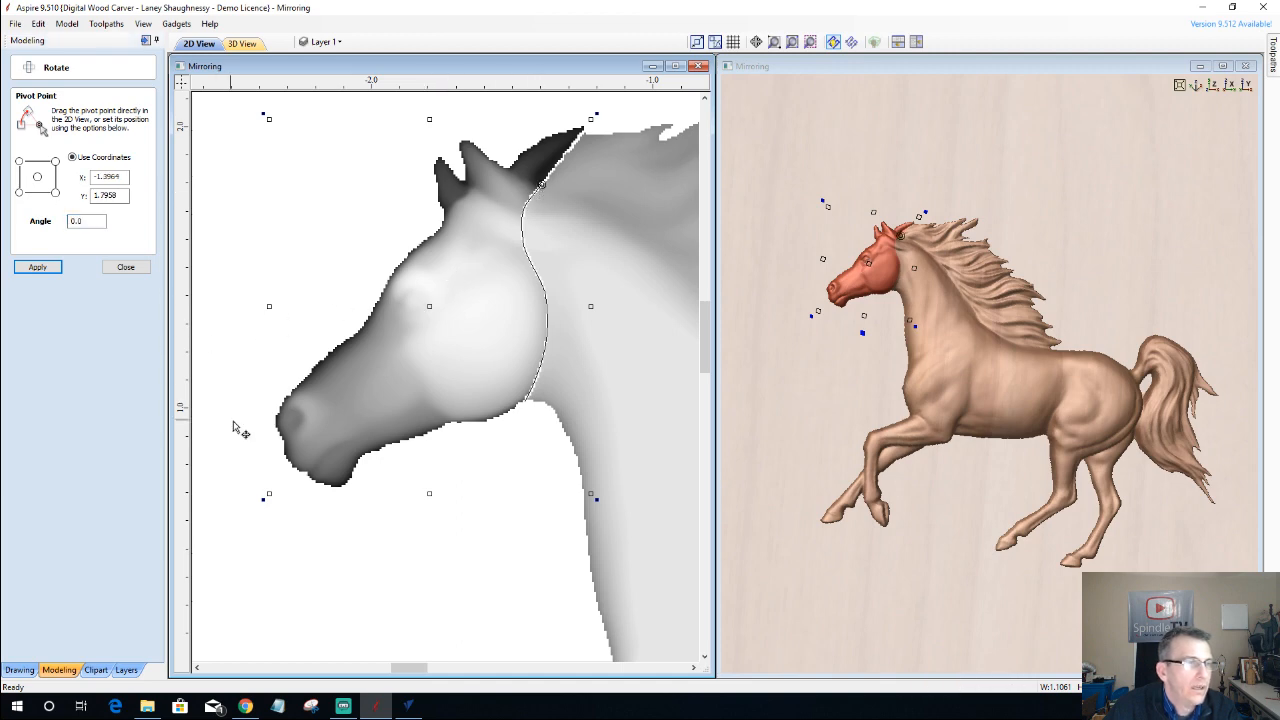
left_click_drag(266, 500, 321, 543)
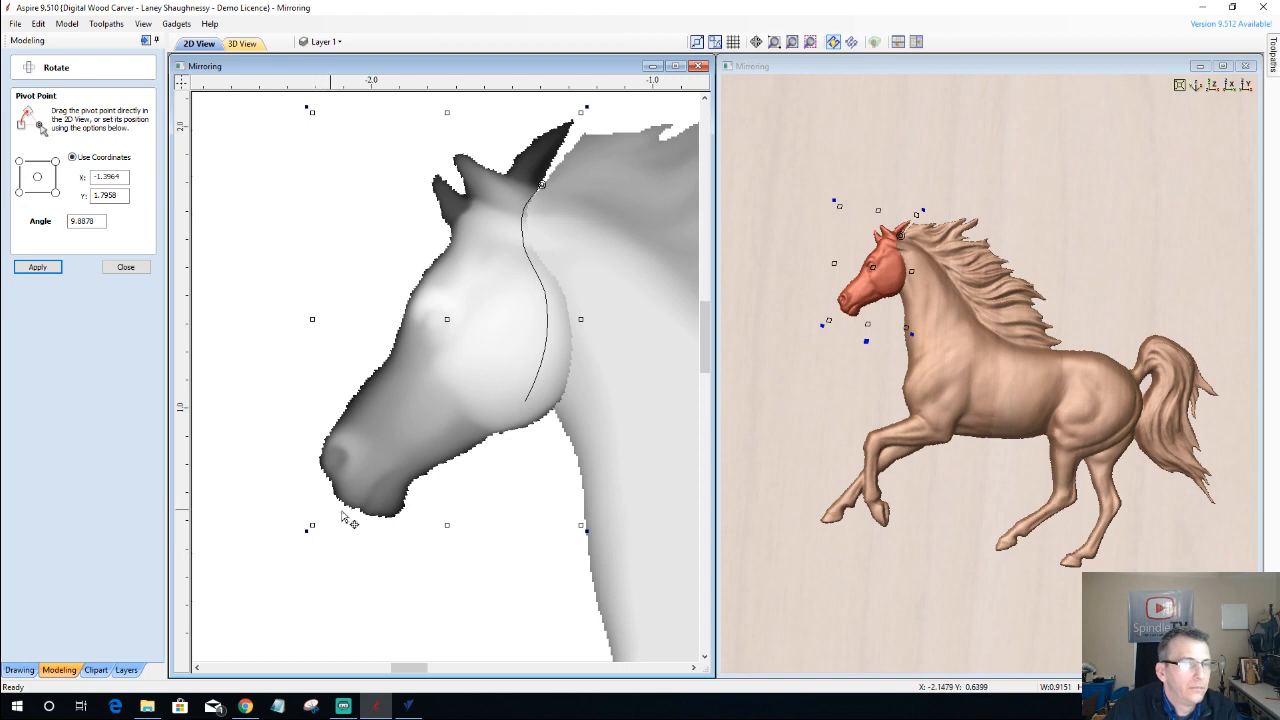
- Nudge the rotated head component slightly left and up at the neck joint, and finish the rotation
left_click(531, 397)
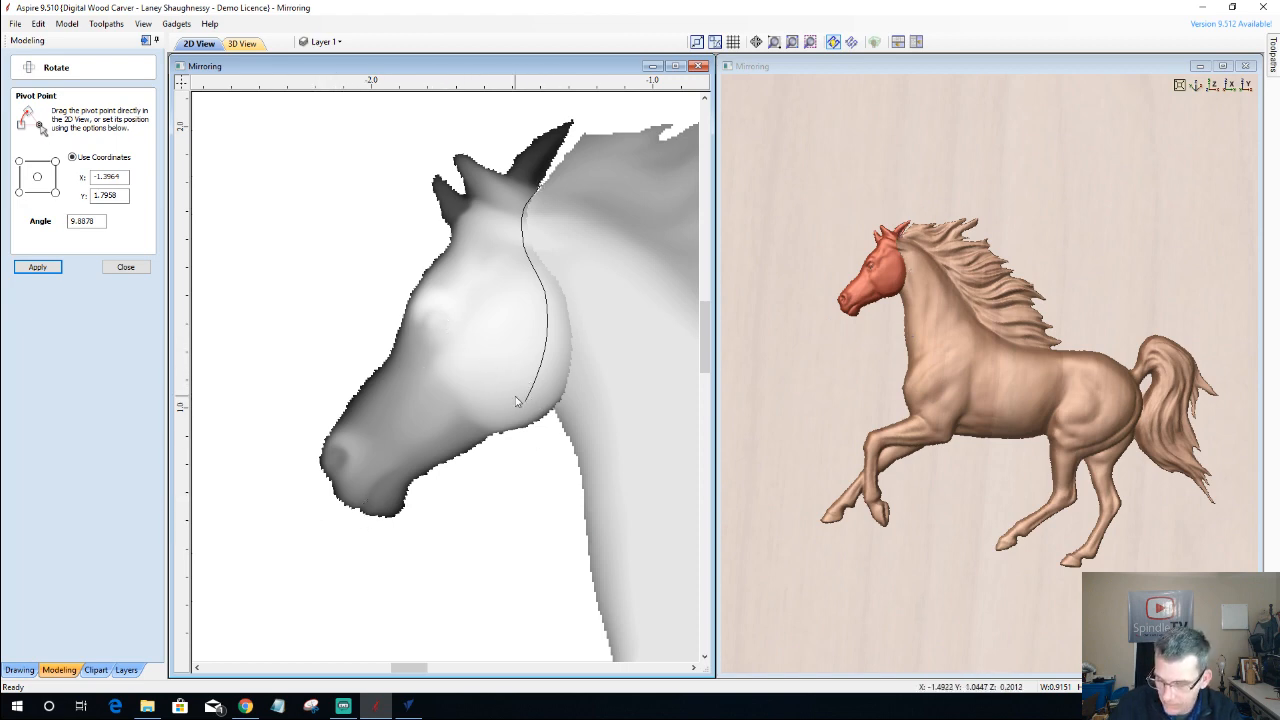
key("Left")
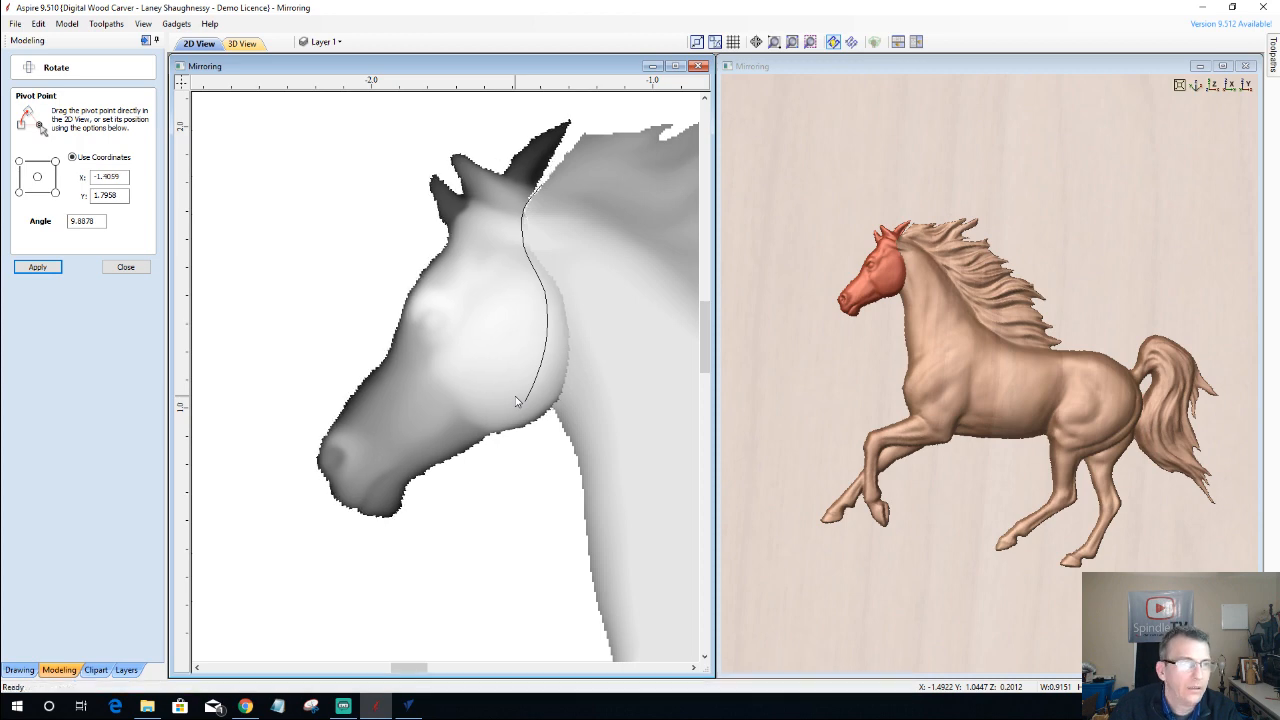
key("Up")
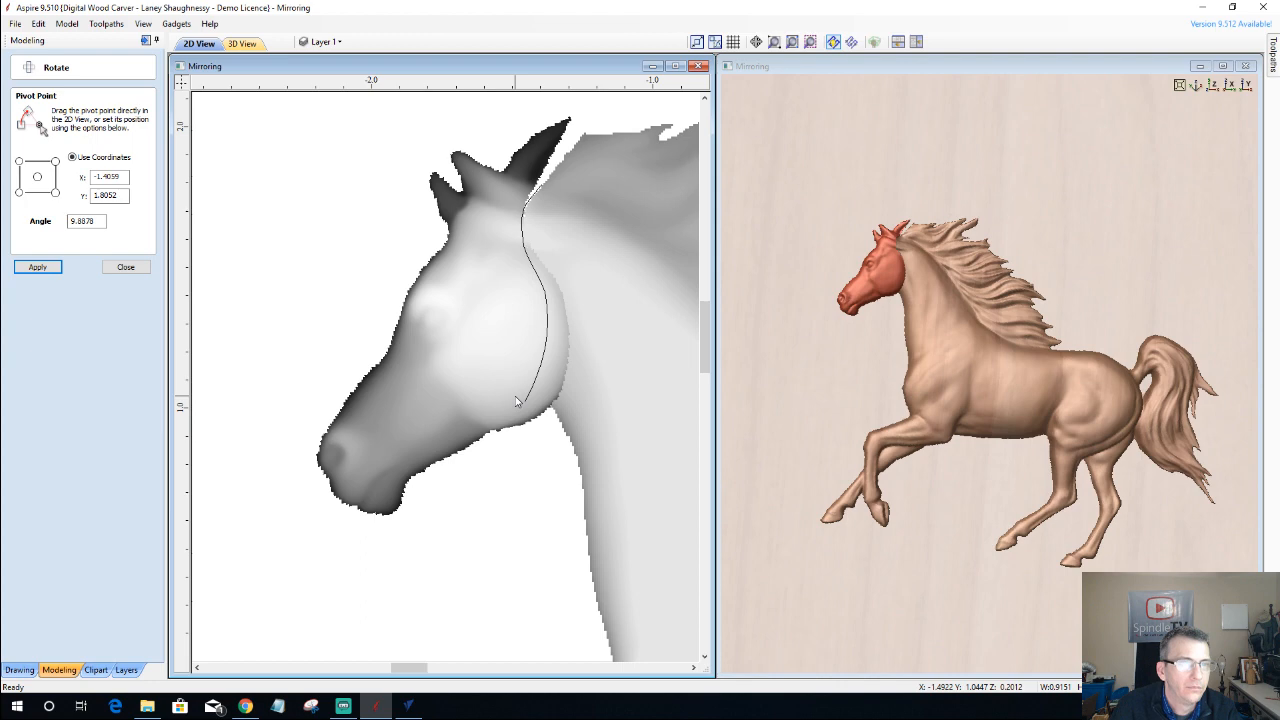
scroll(540, 190, "up", 2)
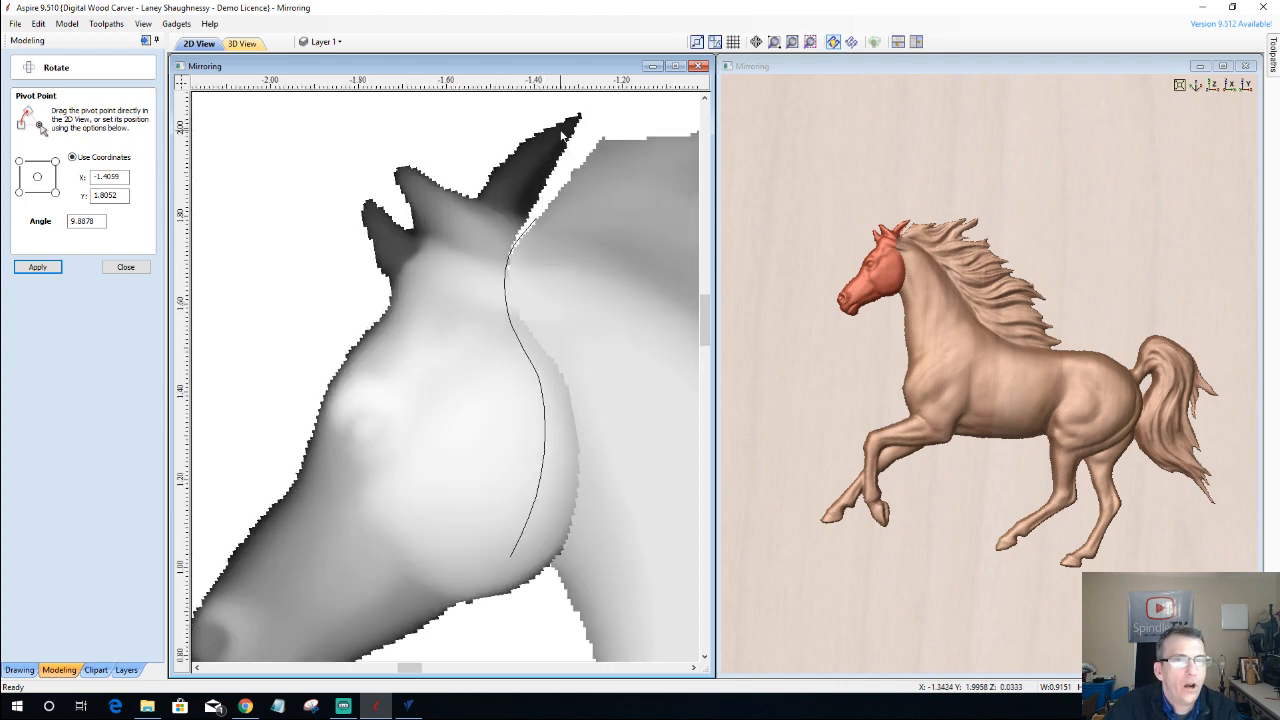
scroll(543, 338, "up", 2)
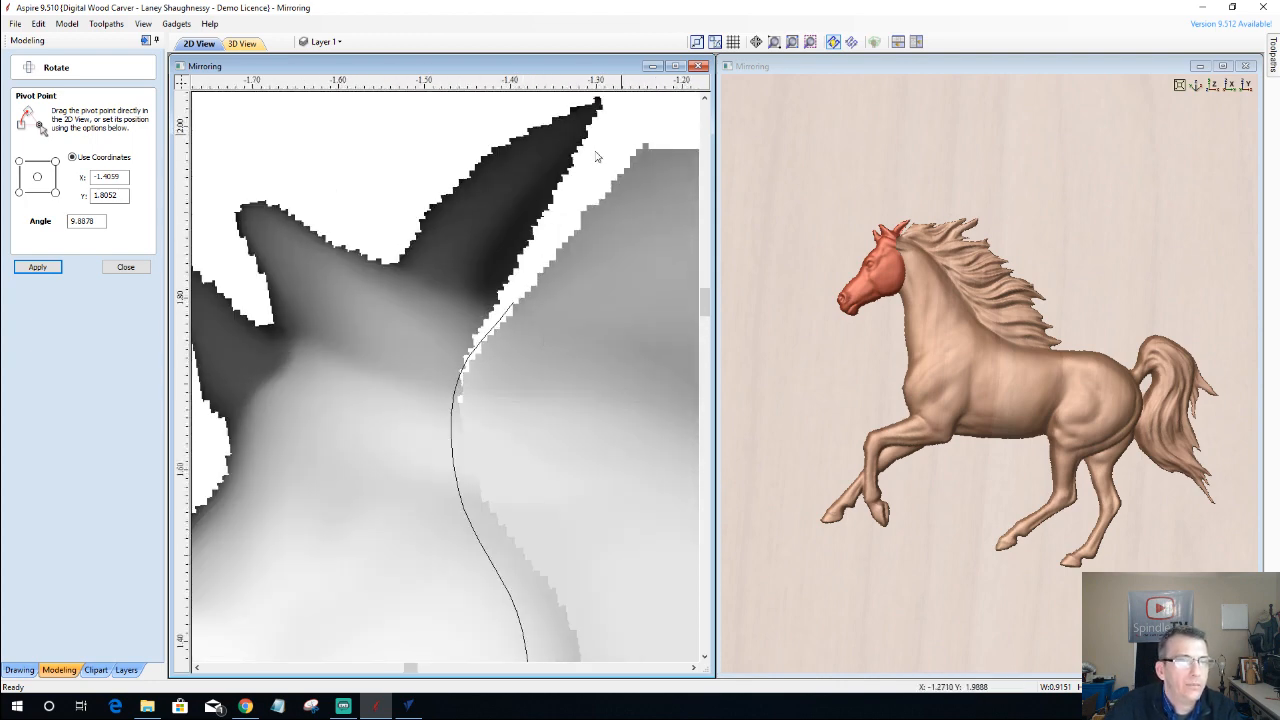
left_click(125, 267)
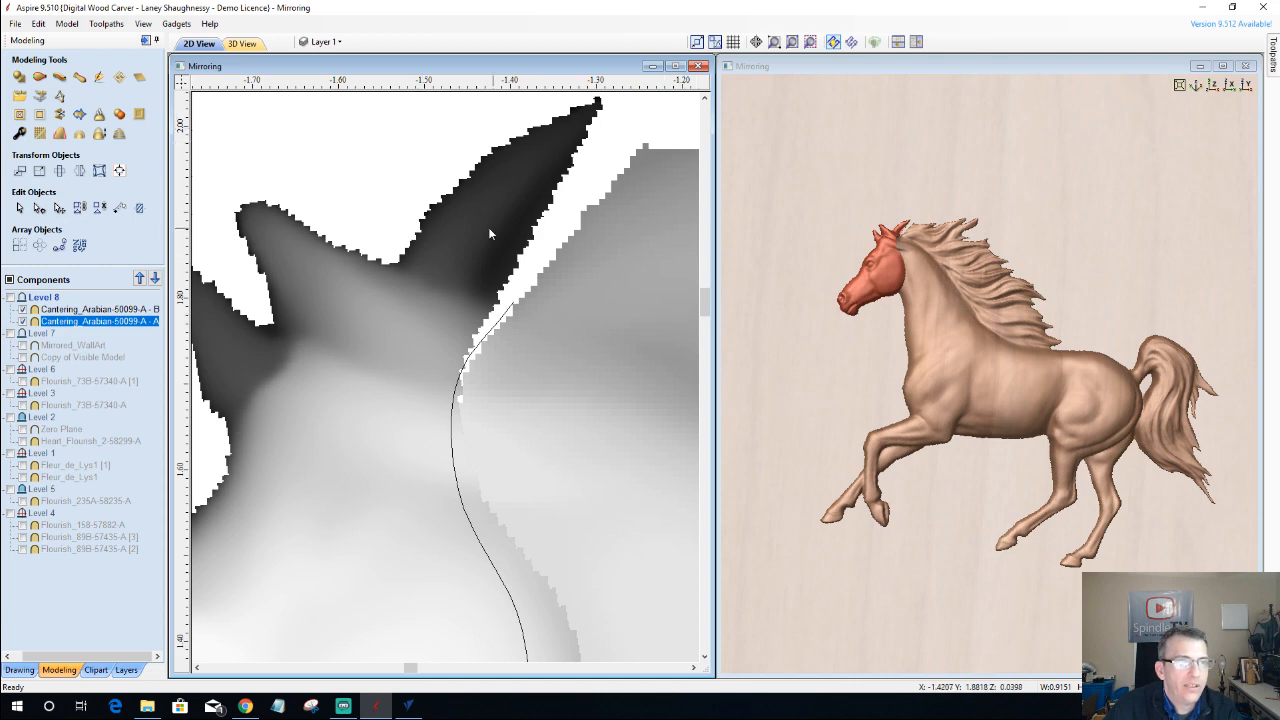
- Rotate the head component slightly further towards the chest and deselect it
scroll(500, 290, "down", 5)
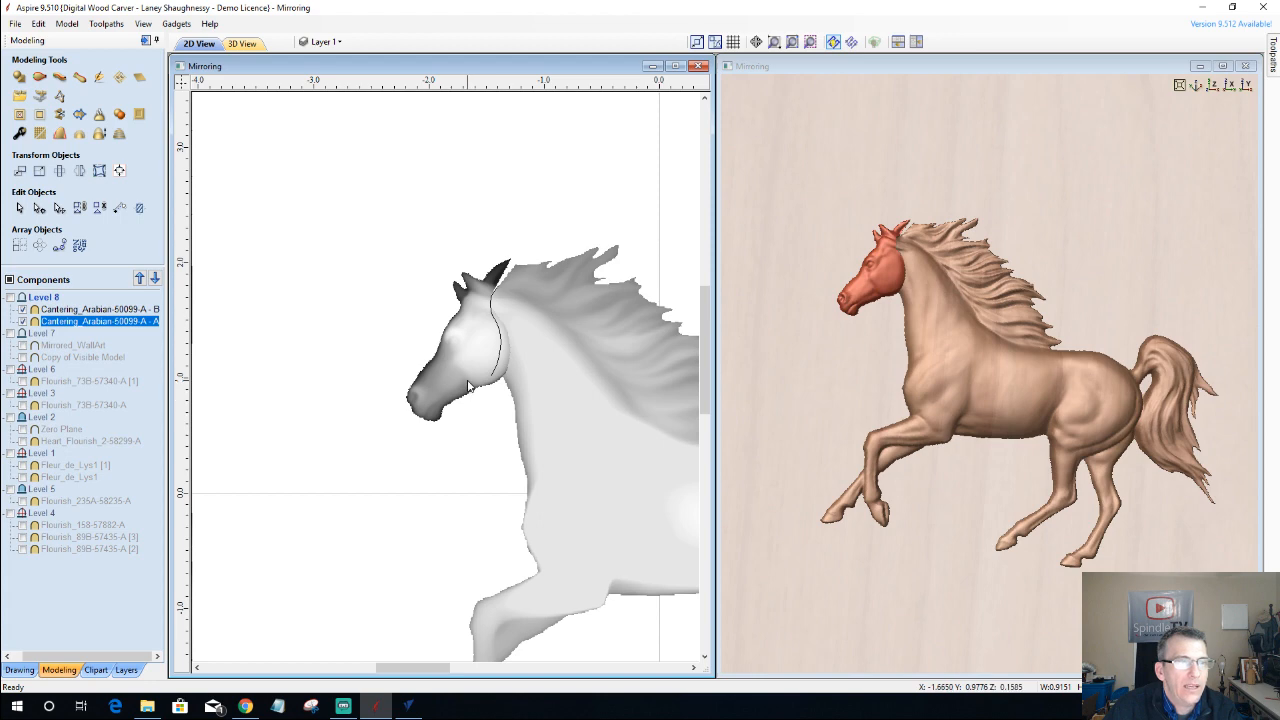
left_click(468, 386)
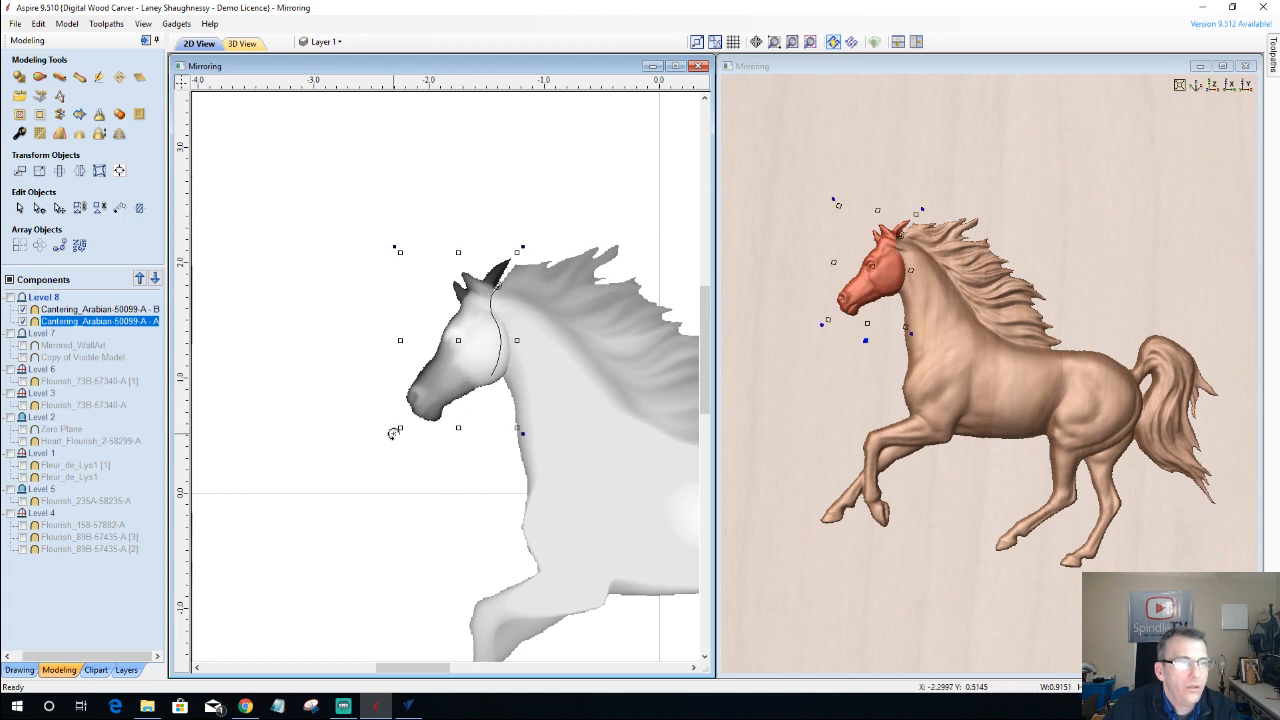
left_click_drag(393, 433, 424, 420)
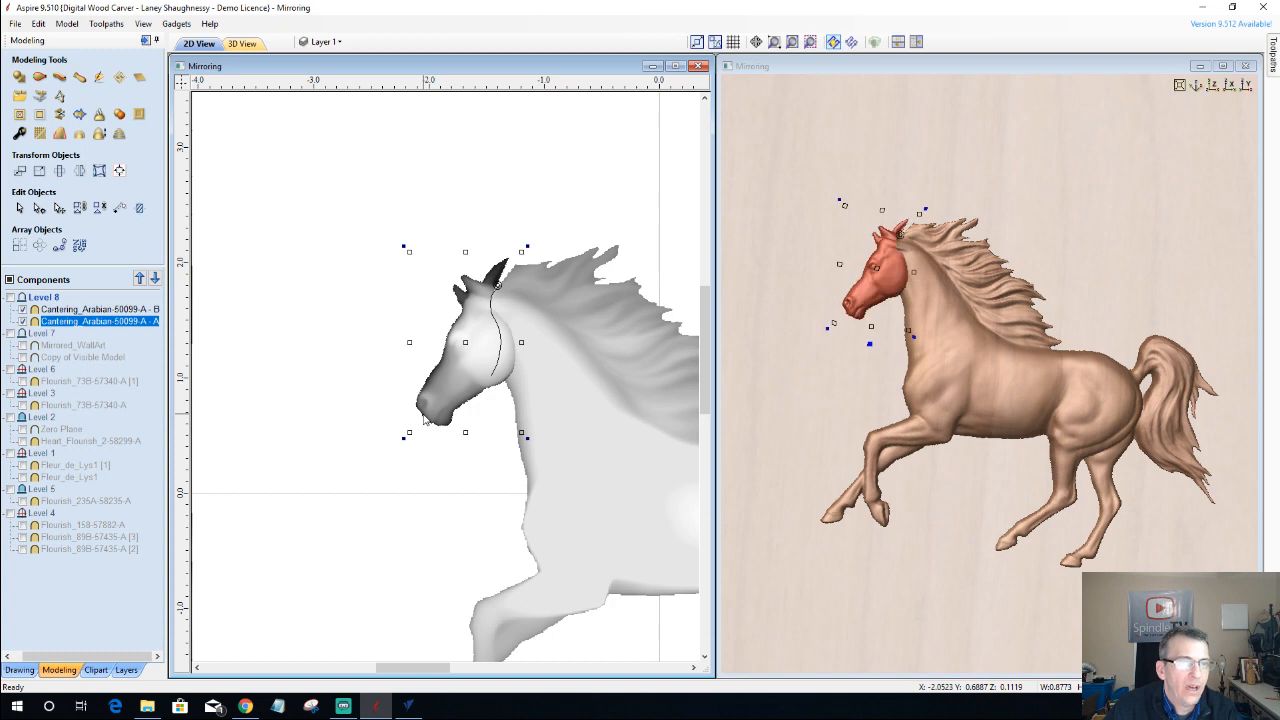
left_click(930, 560)
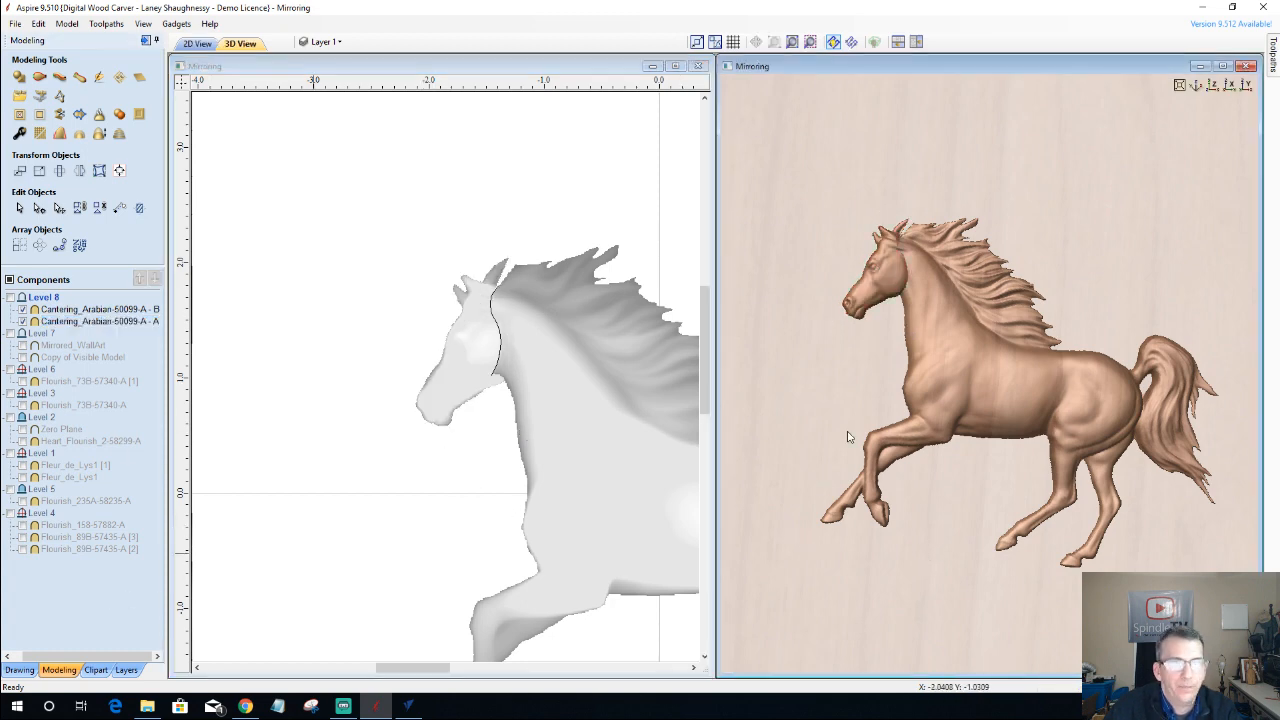
- Bake the horse's head and body components together into a single component
scroll(885, 418, "down", 3)
left_click_drag(737, 510, 848, 501)
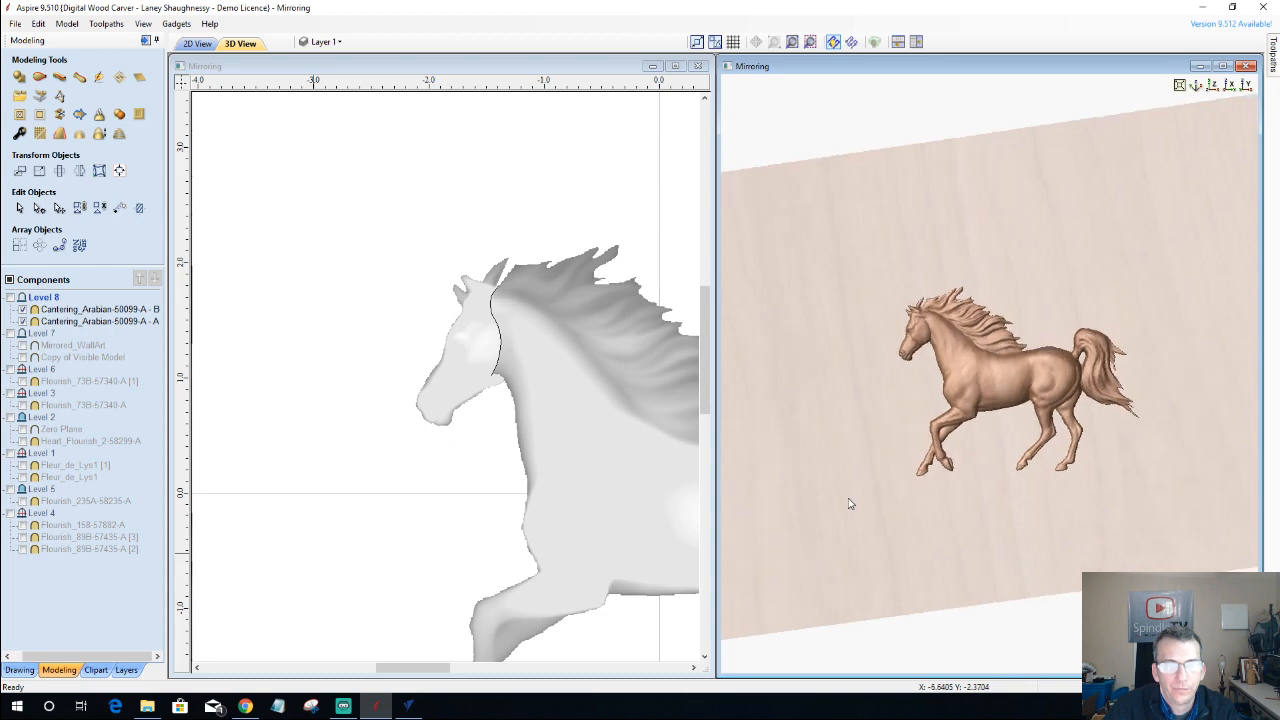
scroll(1036, 361, "up", 3)
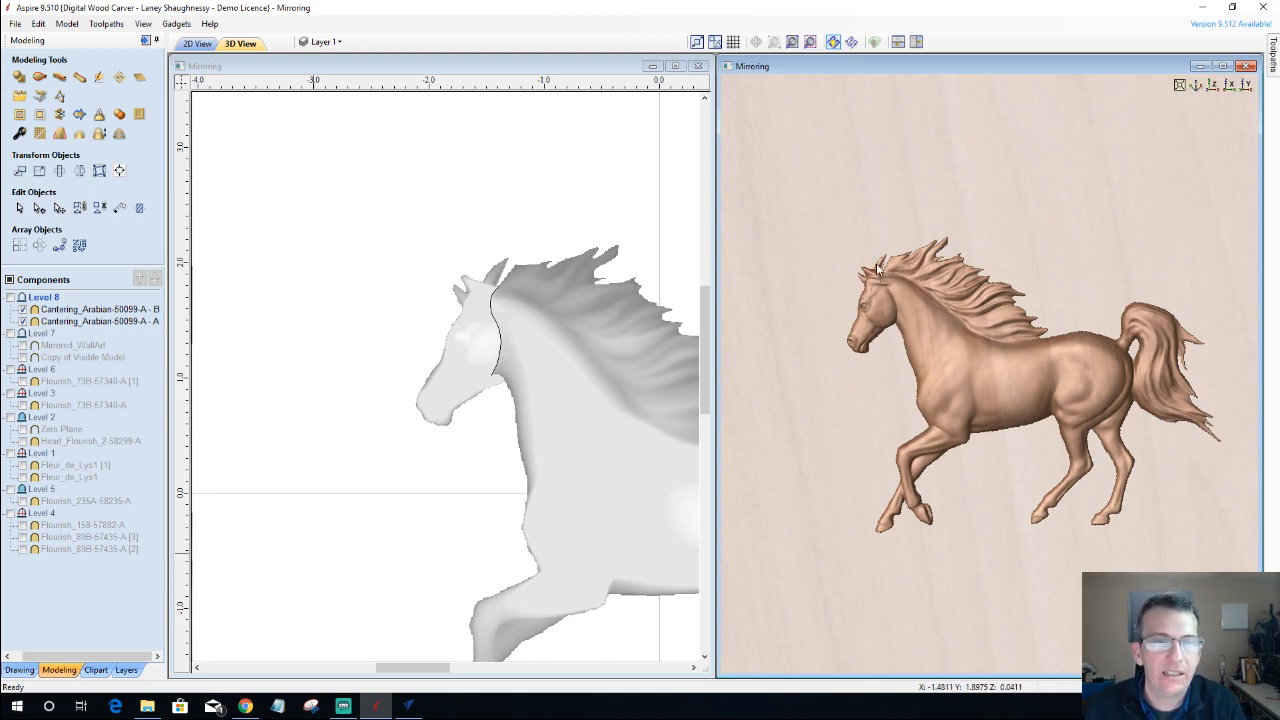
scroll(877, 268, "up", 2)
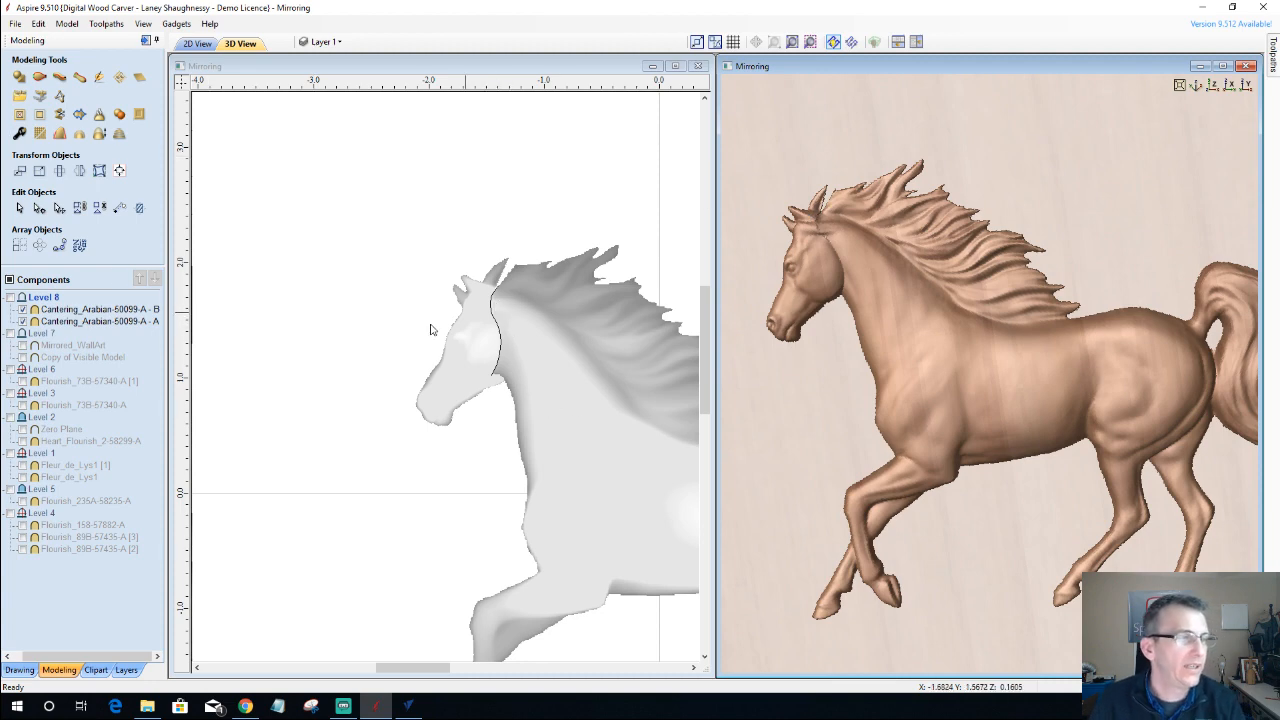
left_click(59, 312)
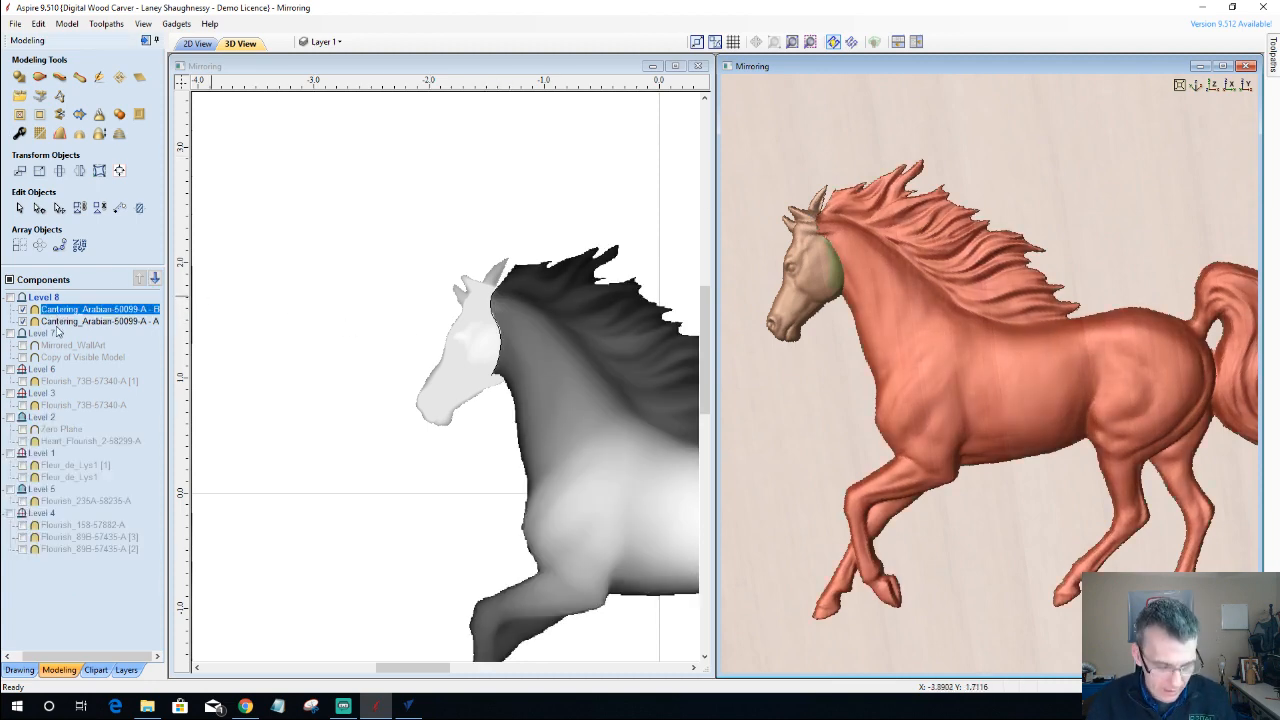
left_click(60, 321, "shift")
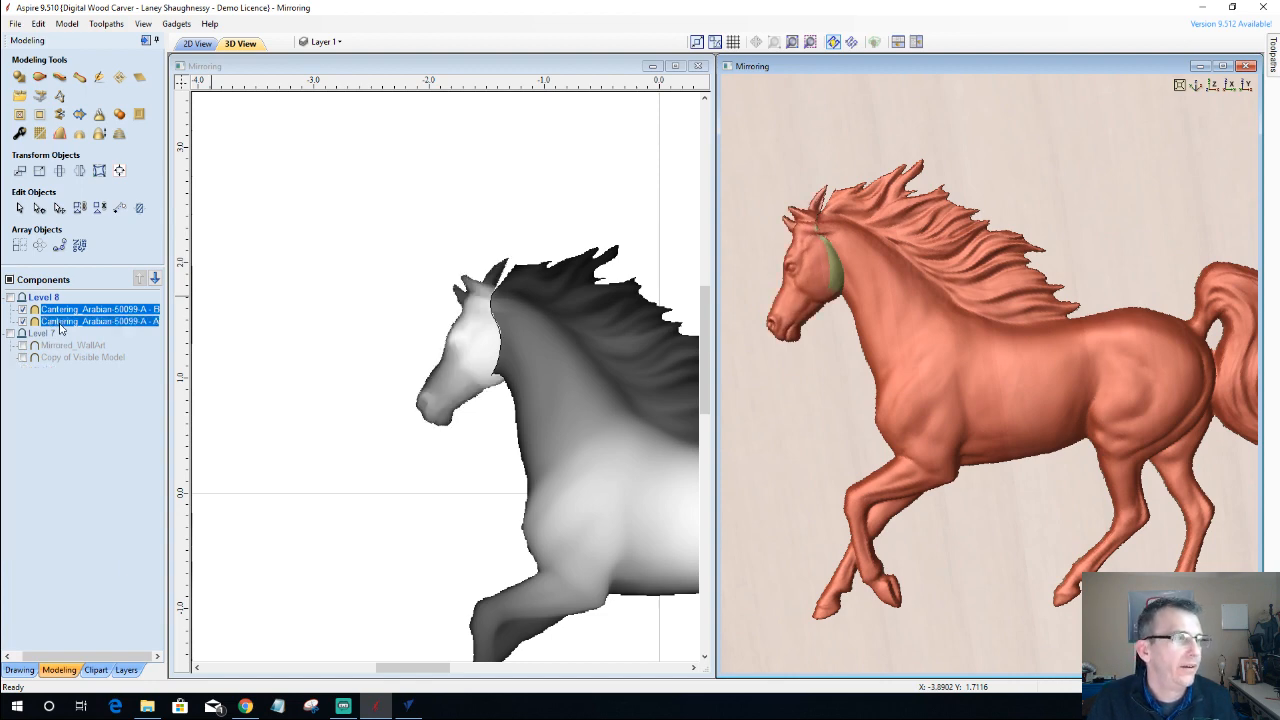
left_click(99, 115)
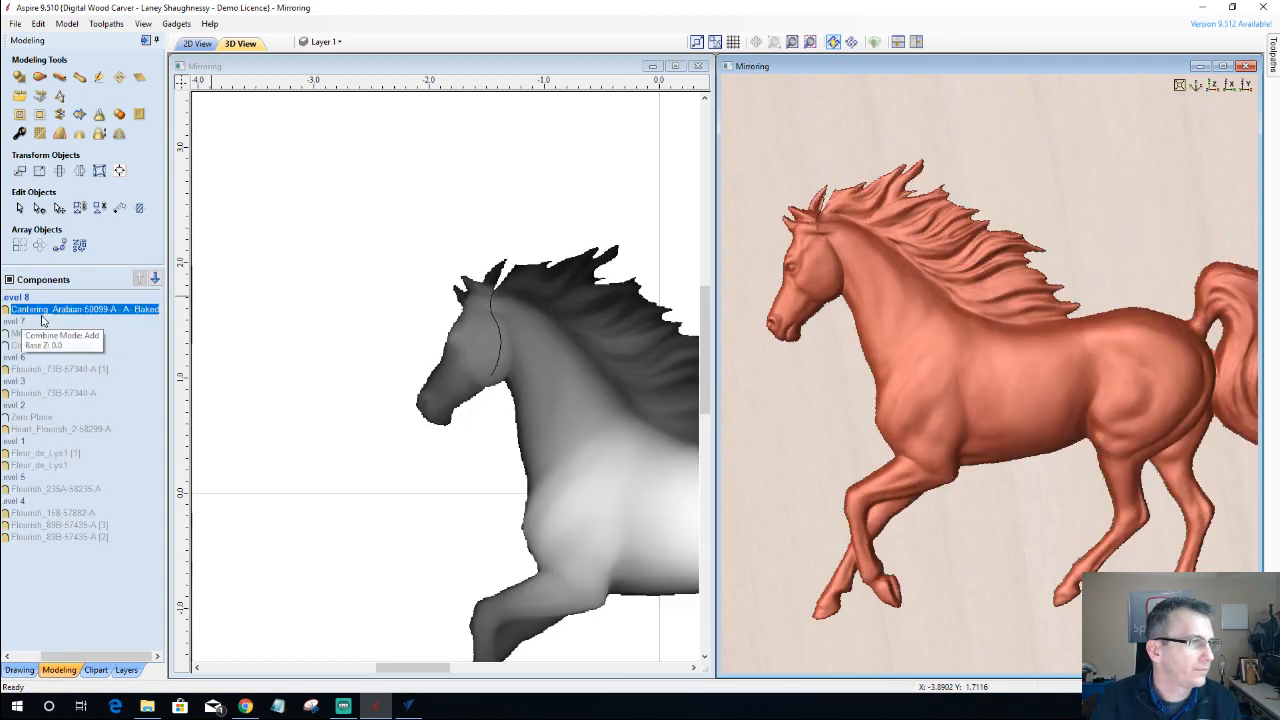
- Start sculpting the baked horse component and reduce the brush diameter to 21 for work on the head and neck joint
left_click(99, 80)
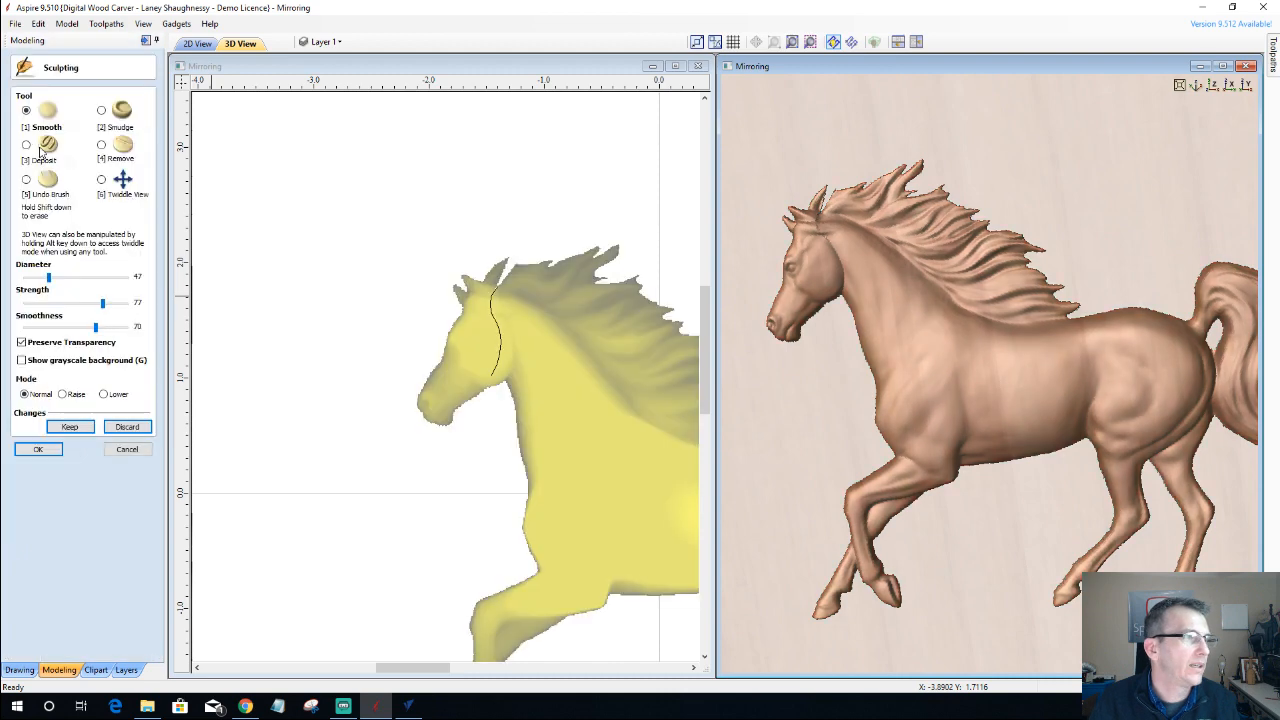
left_click(27, 147)
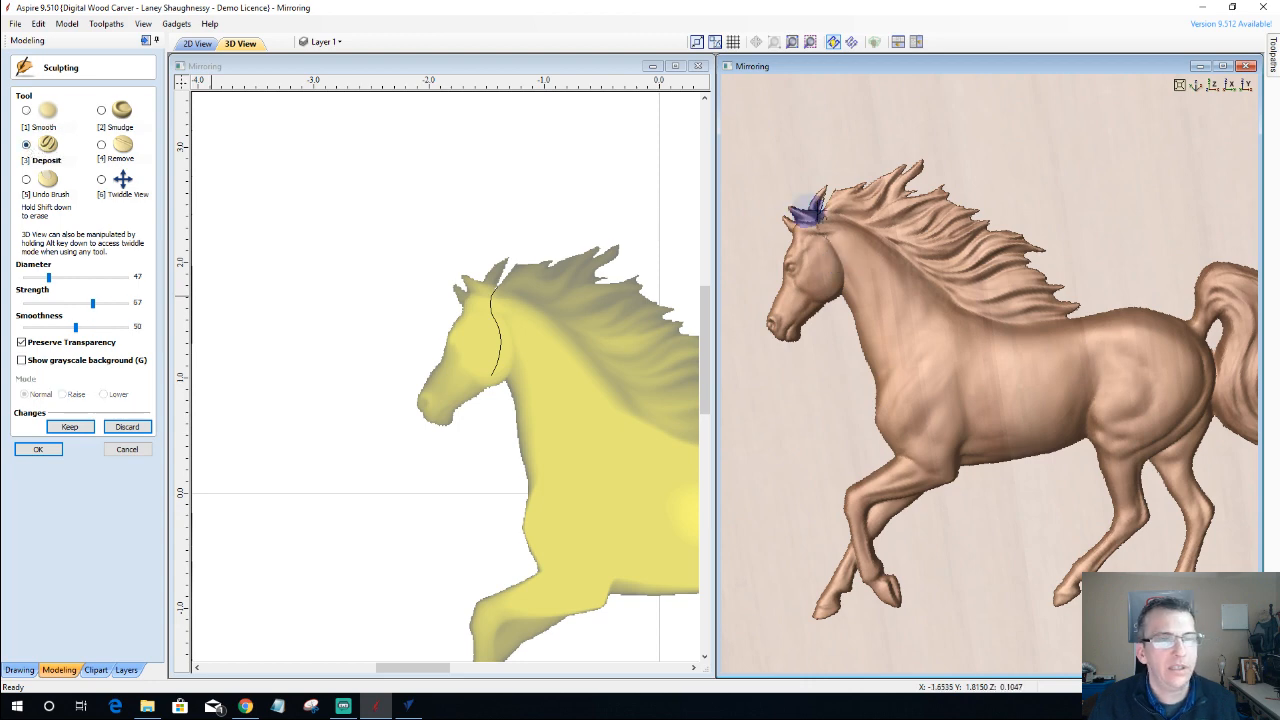
scroll(817, 200, "down", 7, "ctrl")
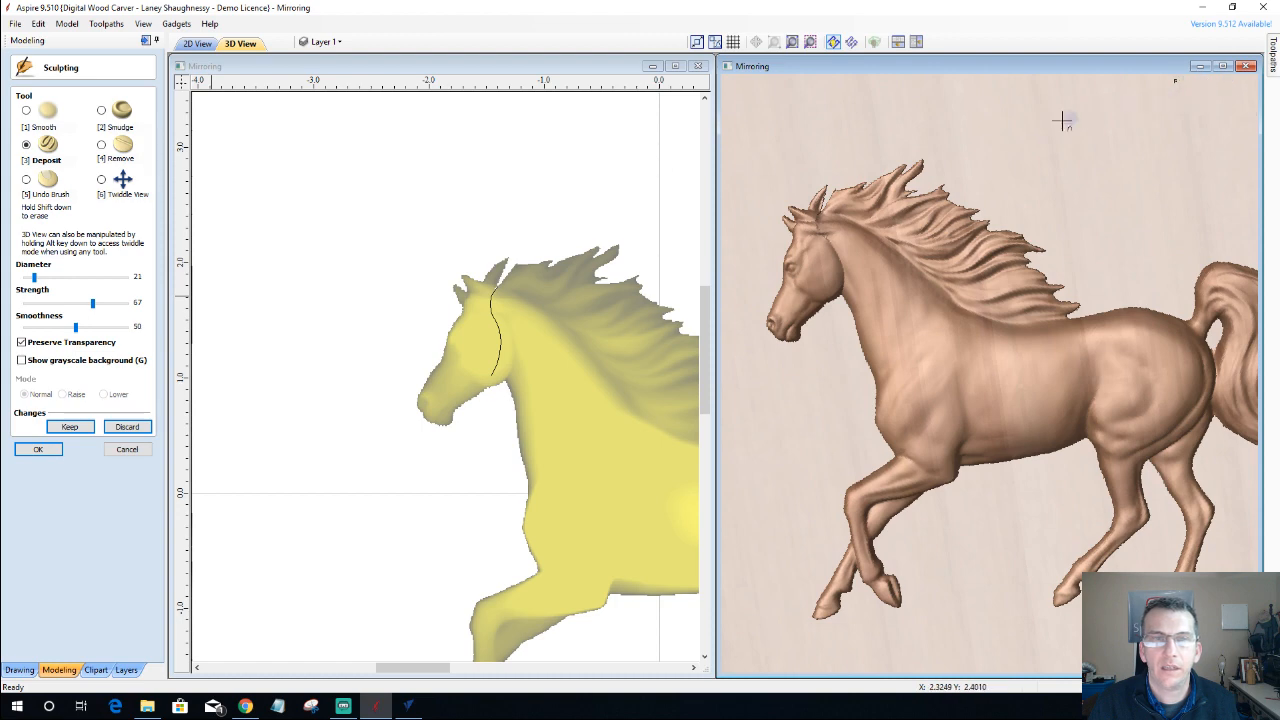
left_click(102, 181)
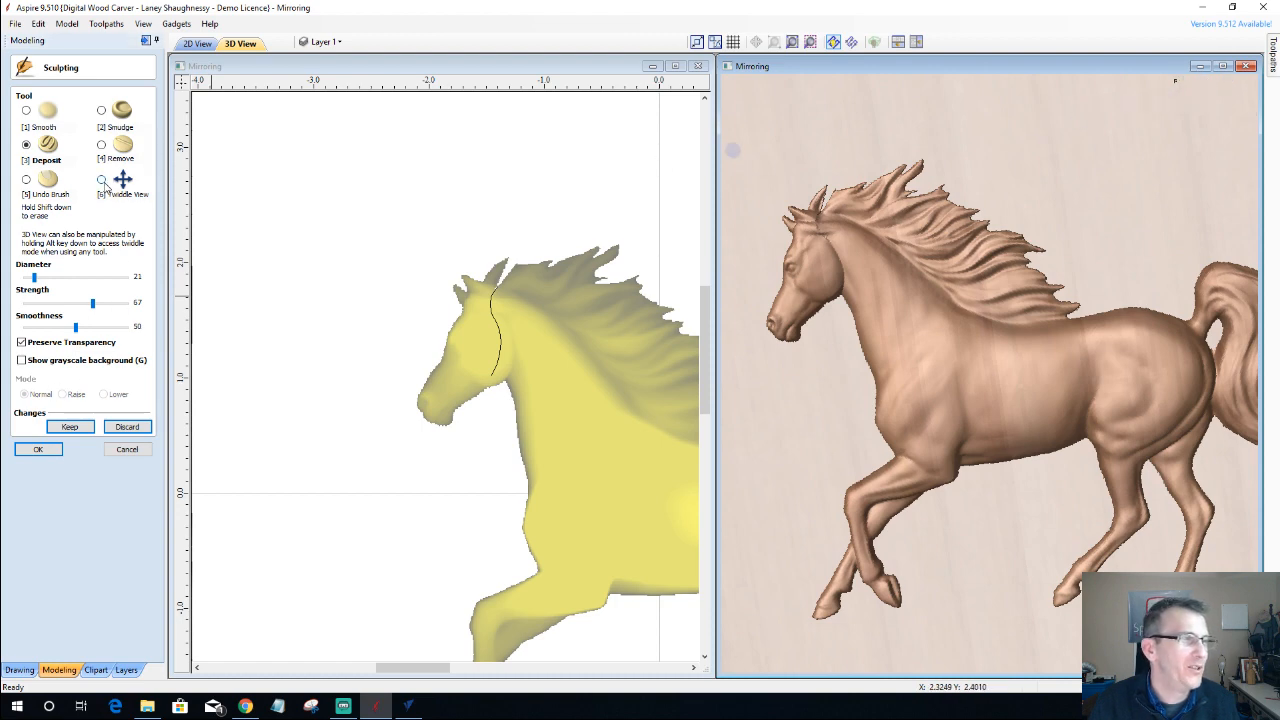
scroll(847, 240, "up", 3)
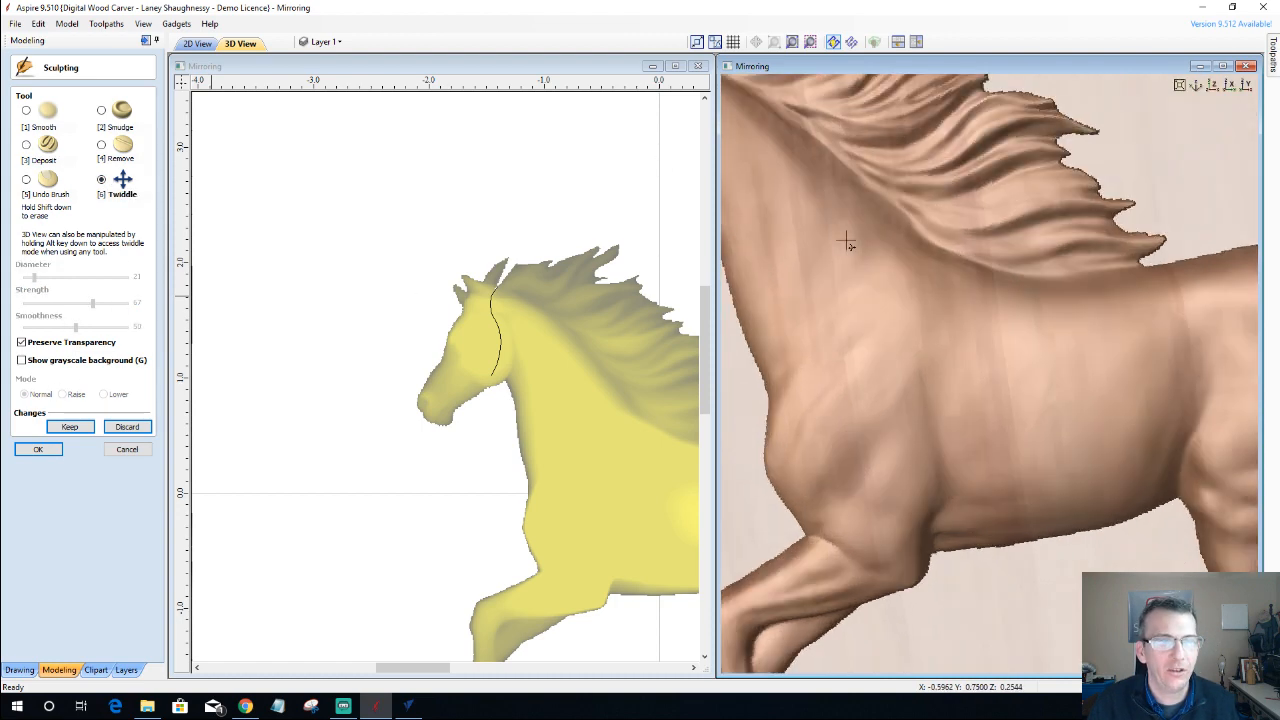
left_click_drag(847, 242, 954, 297)
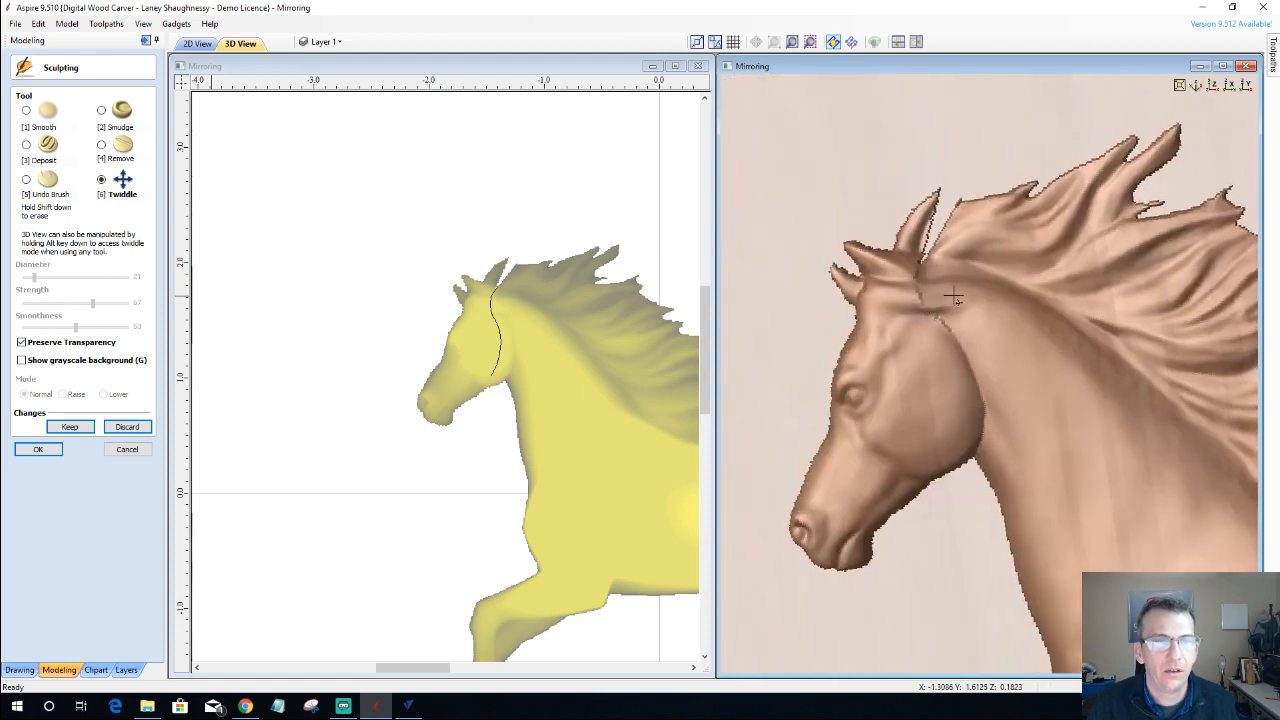
- Try smoothing the neck joint behind the ears with brush diameter 21 and strength 77, and discard the sculpting changes
left_click(27, 112)
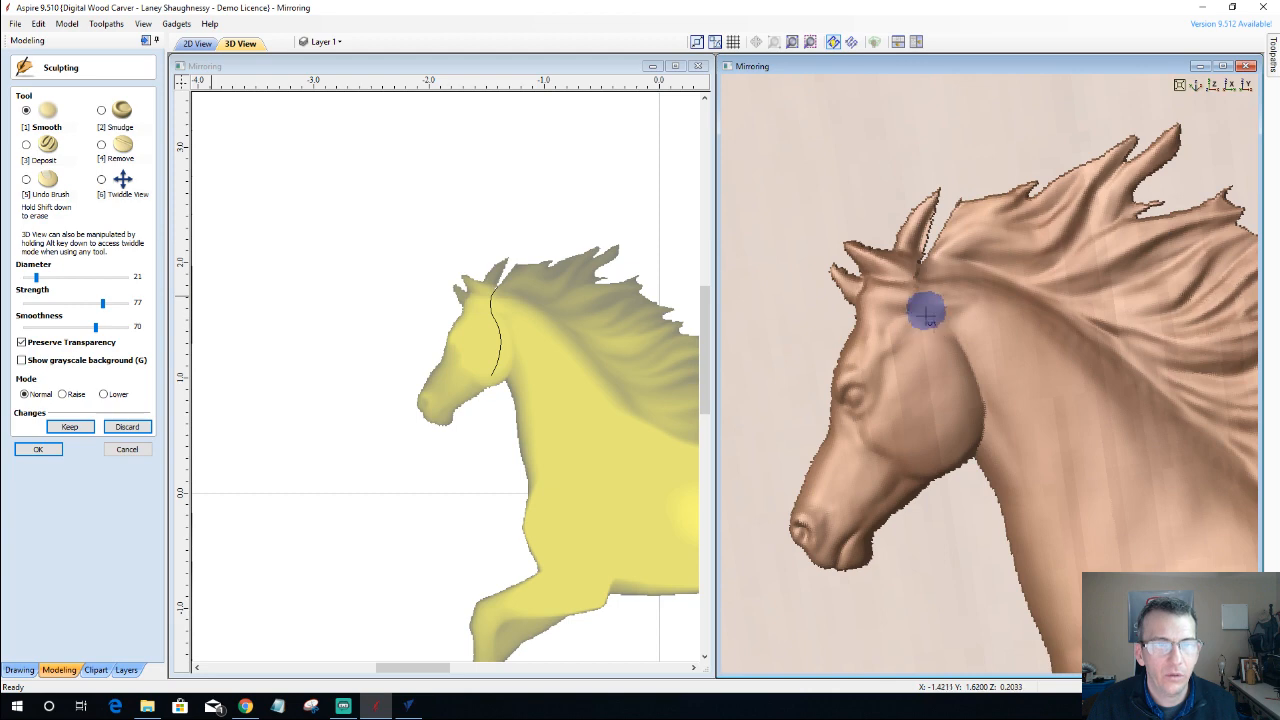
left_click_drag(917, 272, 920, 277)
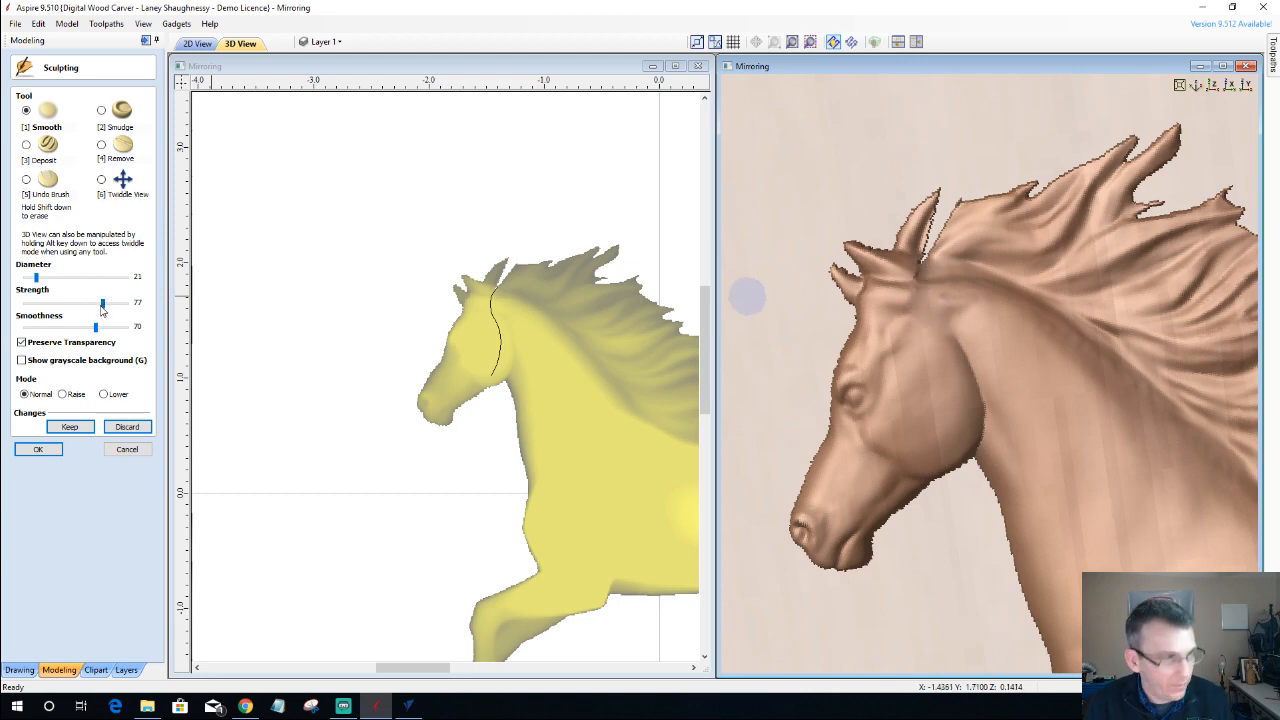
left_click(127, 426)
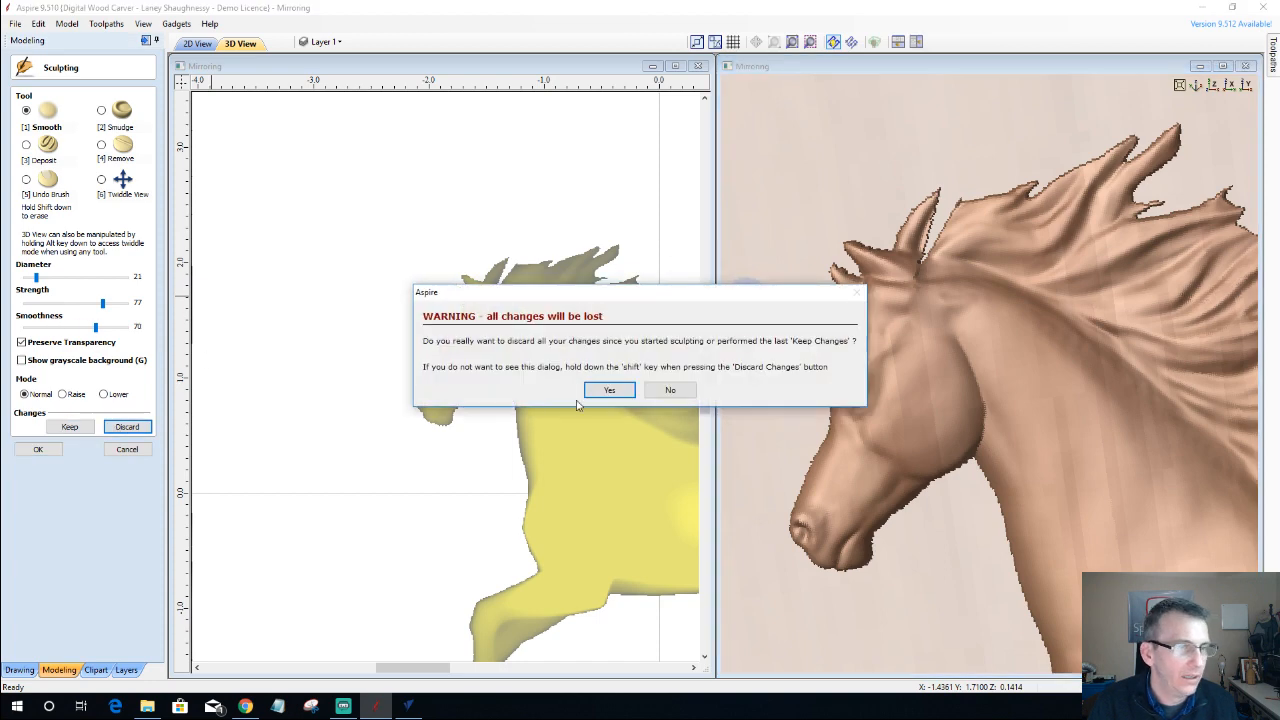
left_click(609, 390)
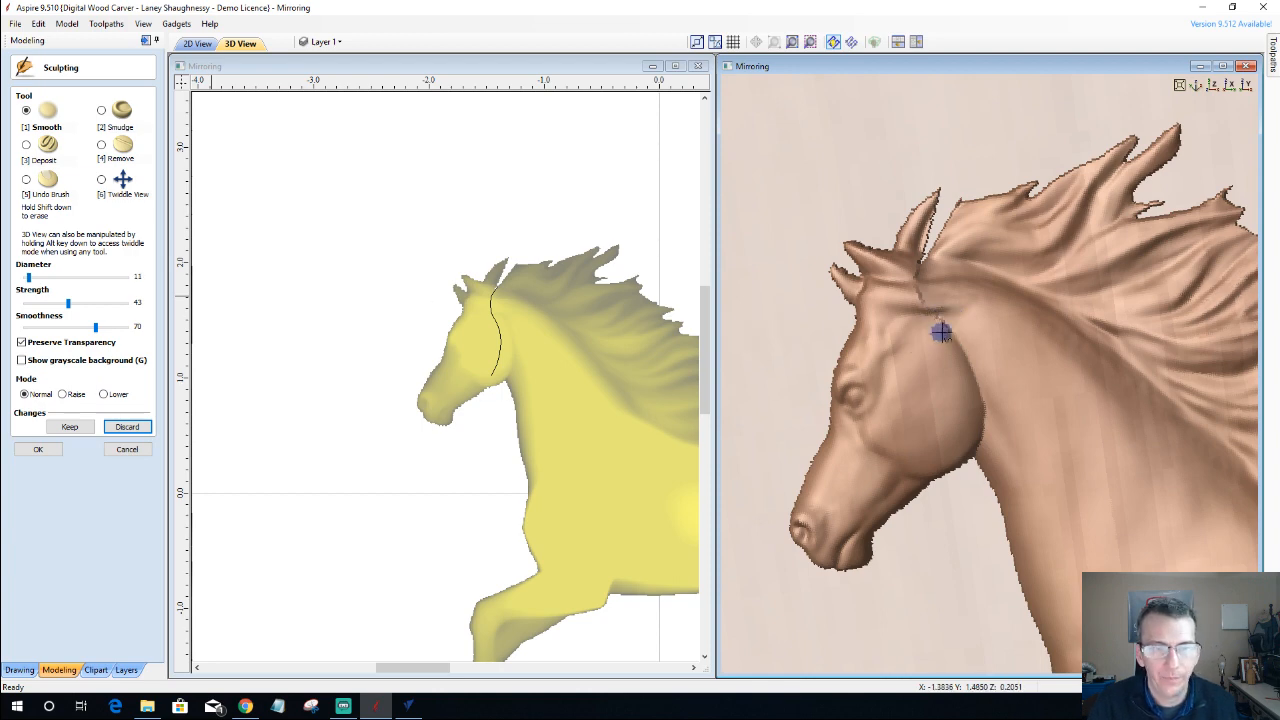
- Smooth the neck seam with diameter 11 and strength 43, and deposit material at strength 74 in the gap behind the ear
mouse_move(931, 334)
left_mouse_down()
mouse_move(944, 326)
mouse_move(908, 277)
mouse_move(929, 266)
mouse_move(926, 308)
mouse_move(957, 334)
left_mouse_up()
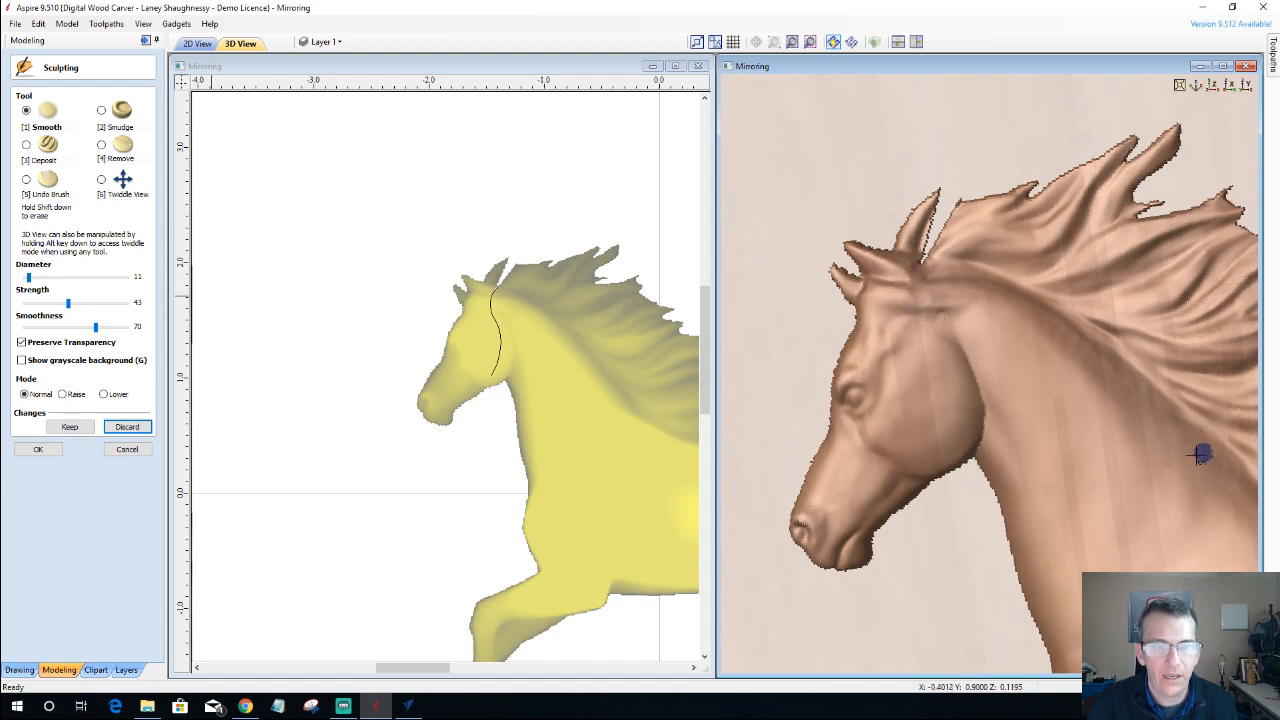
left_click(26, 146)
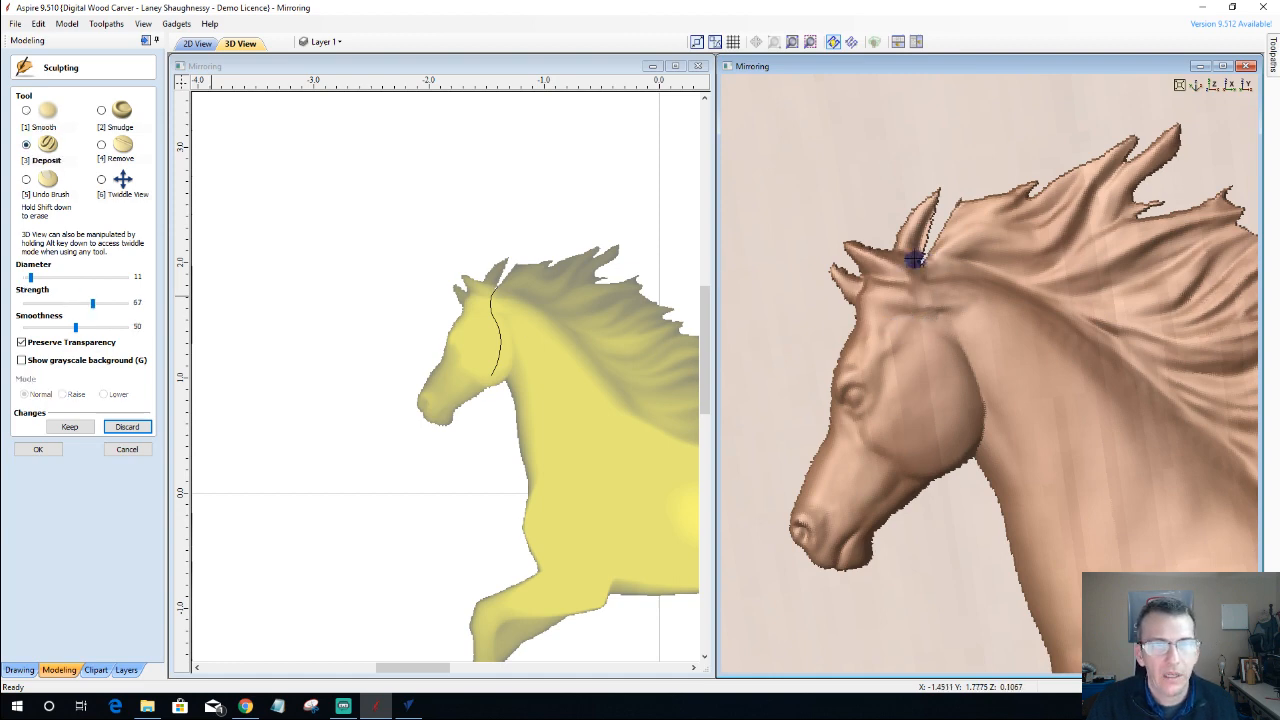
left_click_drag(917, 265, 931, 244)
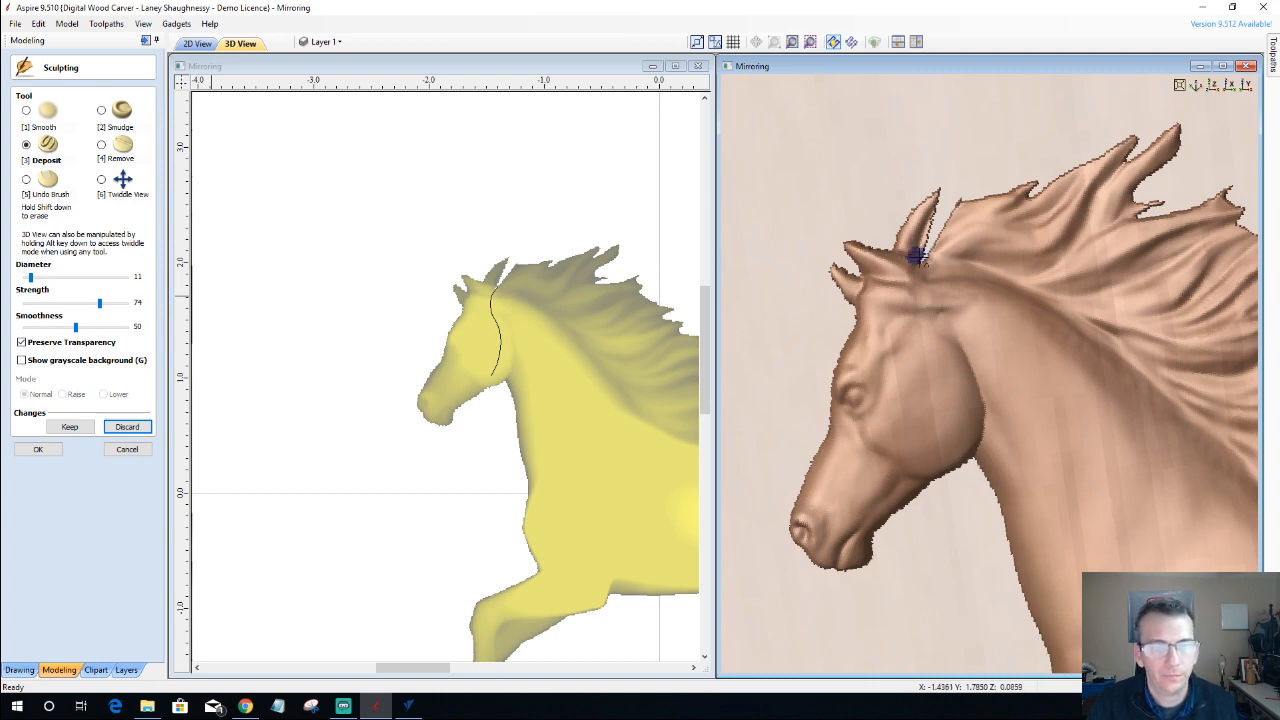
mouse_move(910, 261)
left_mouse_down()
mouse_move(926, 248)
mouse_move(932, 258)
mouse_move(961, 205)
mouse_move(928, 262)
mouse_move(942, 212)
mouse_move(926, 244)
left_mouse_up()
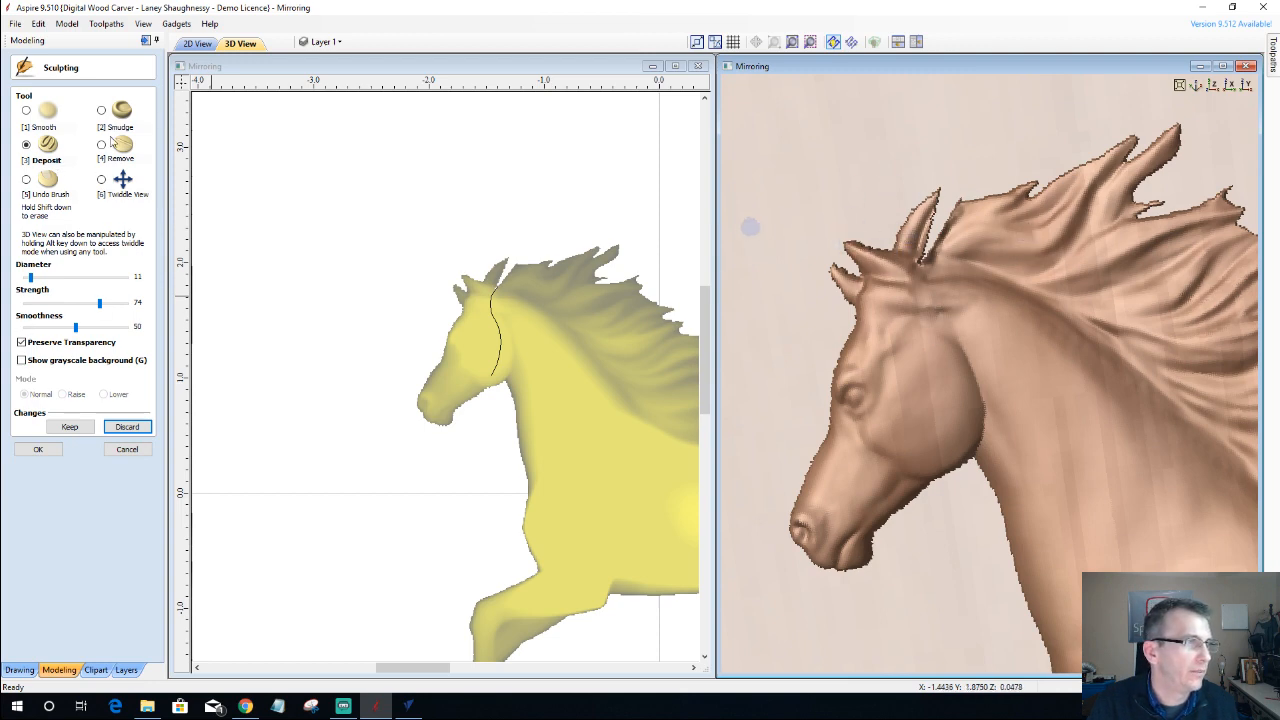
- Smudge the edges of the gap between ear and mane with diameter 11 and strength 56, and accept the sculpting
left_click(102, 111)
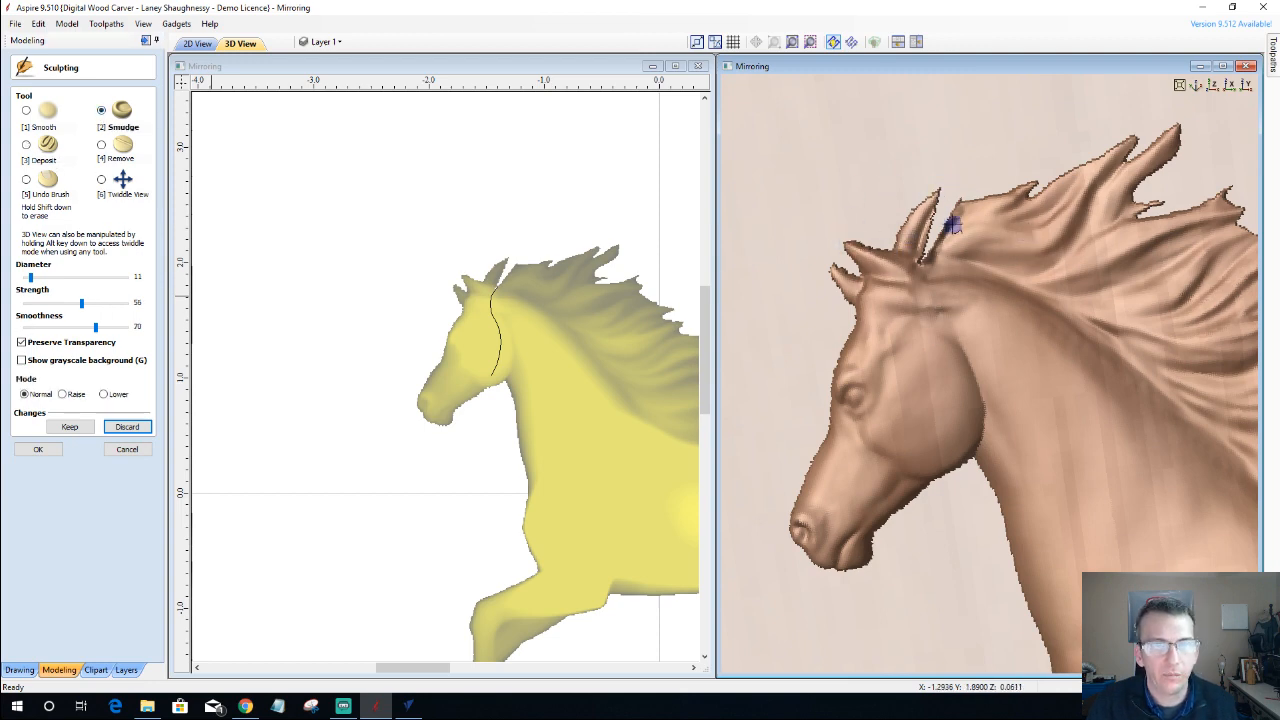
mouse_move(940, 206)
left_mouse_down()
mouse_move(955, 222)
mouse_move(929, 234)
mouse_move(934, 254)
left_mouse_up()
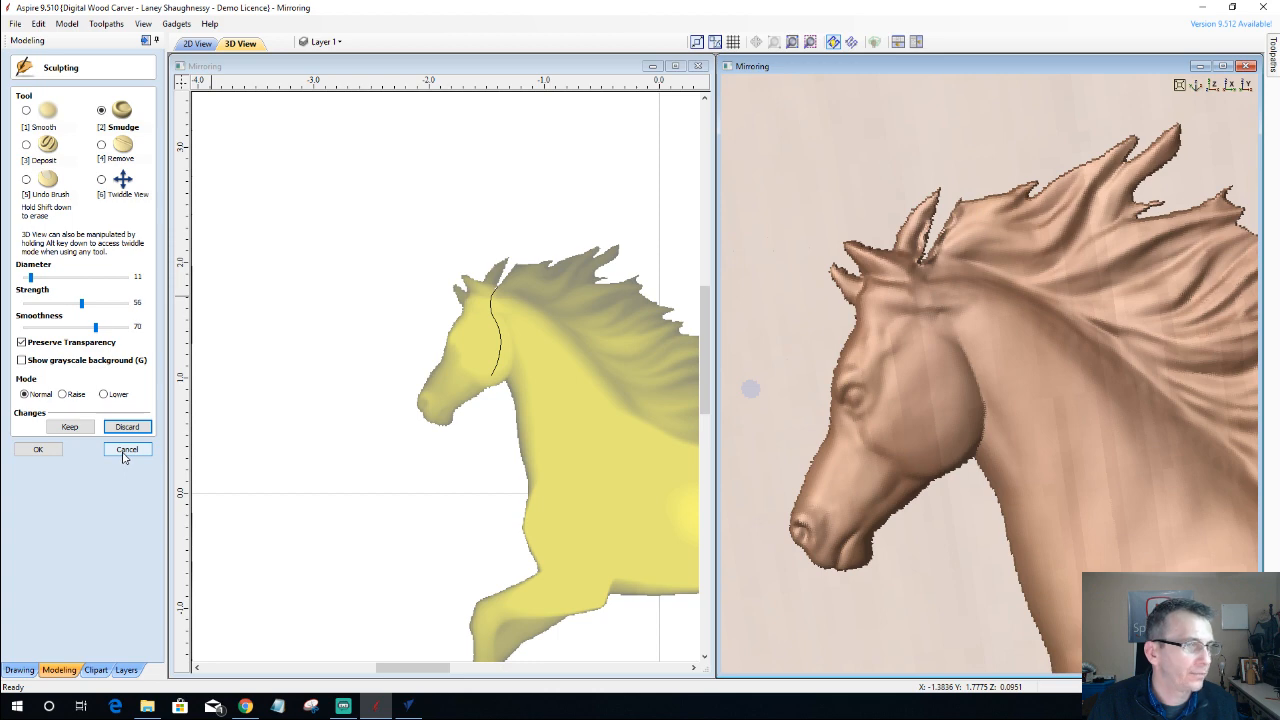
left_click(38, 457)
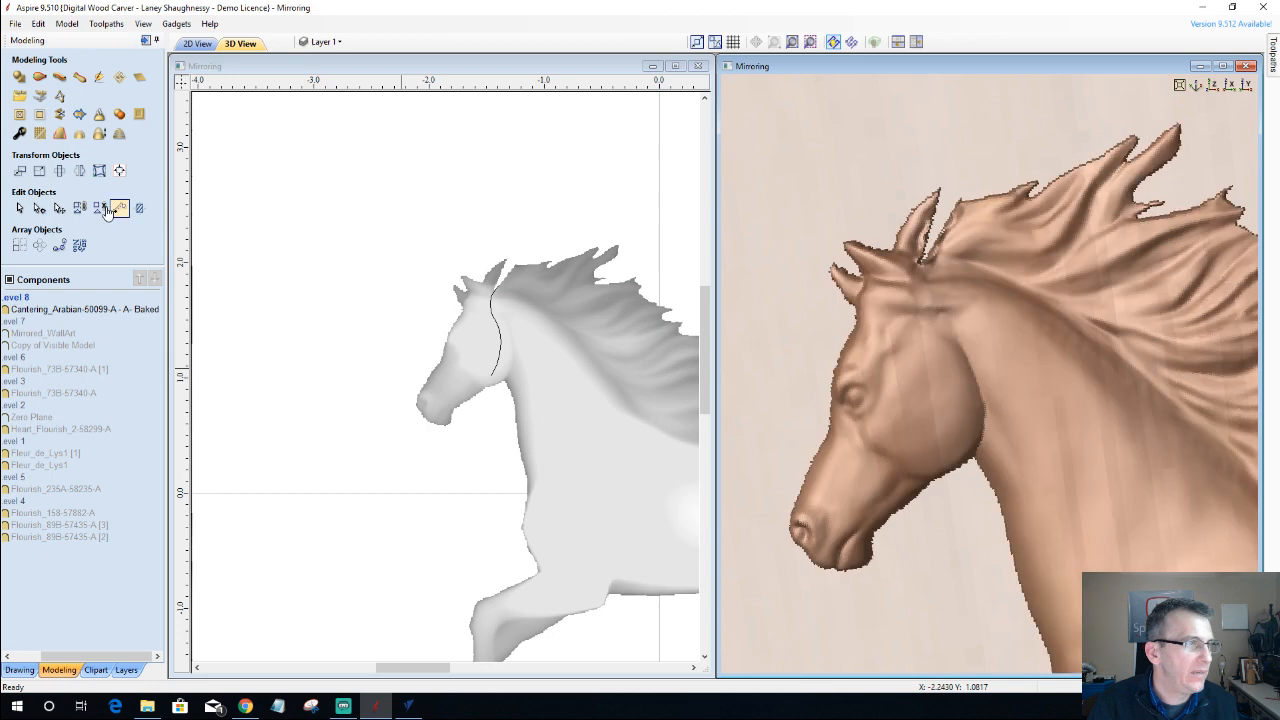
- Draw a closed polyline about 0.25 inches wide around the wedge-shaped gap between the rear ear and the mane
scroll(490, 258, "up", 1)
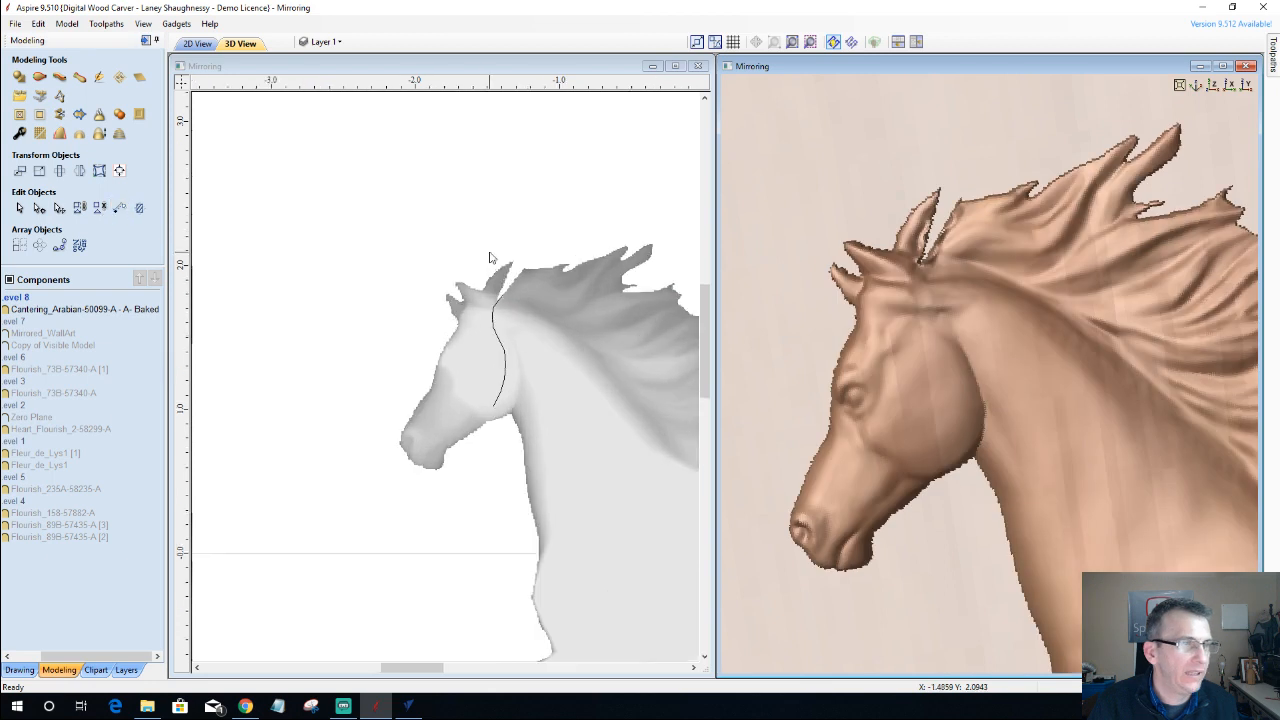
left_click(19, 669)
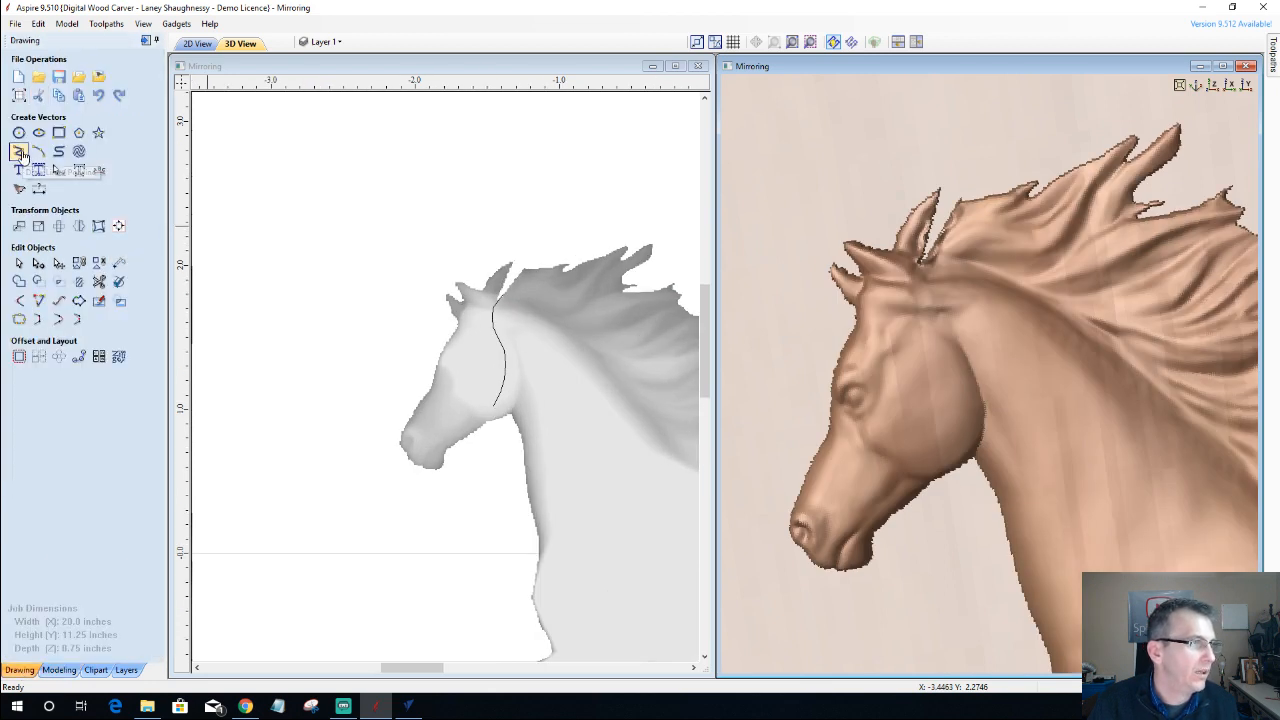
left_click(18, 151)
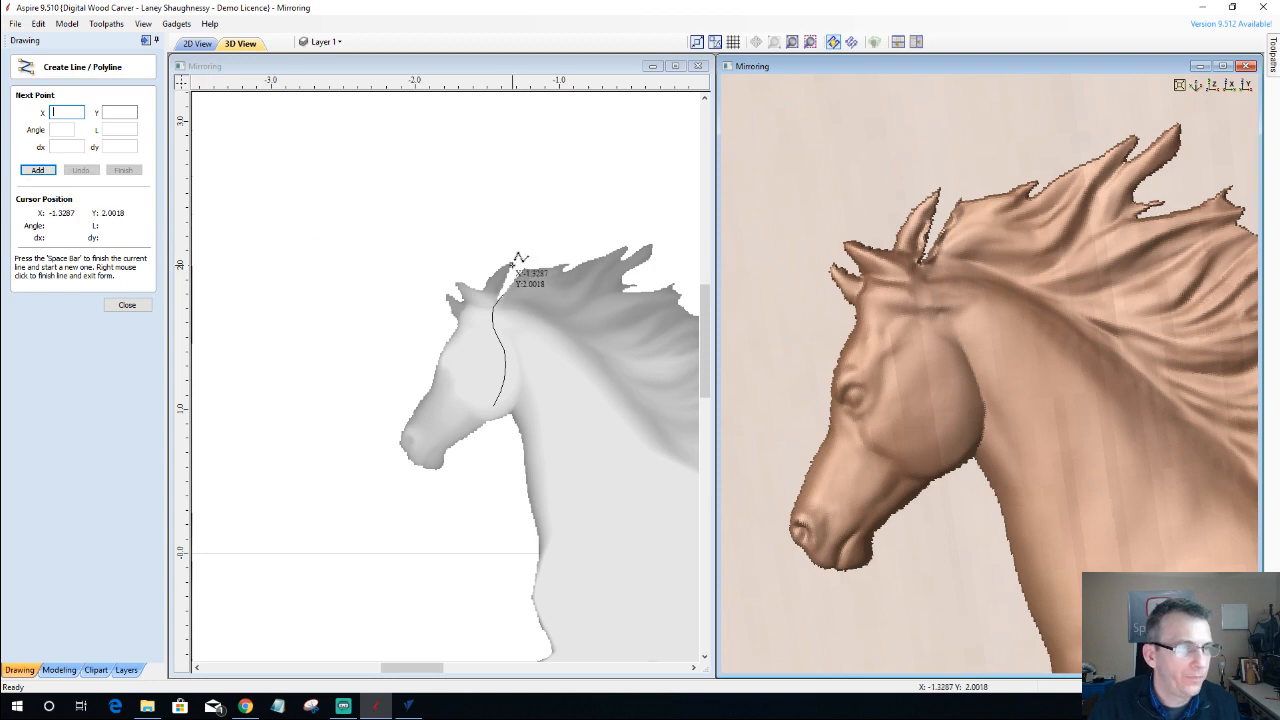
left_click(515, 256)
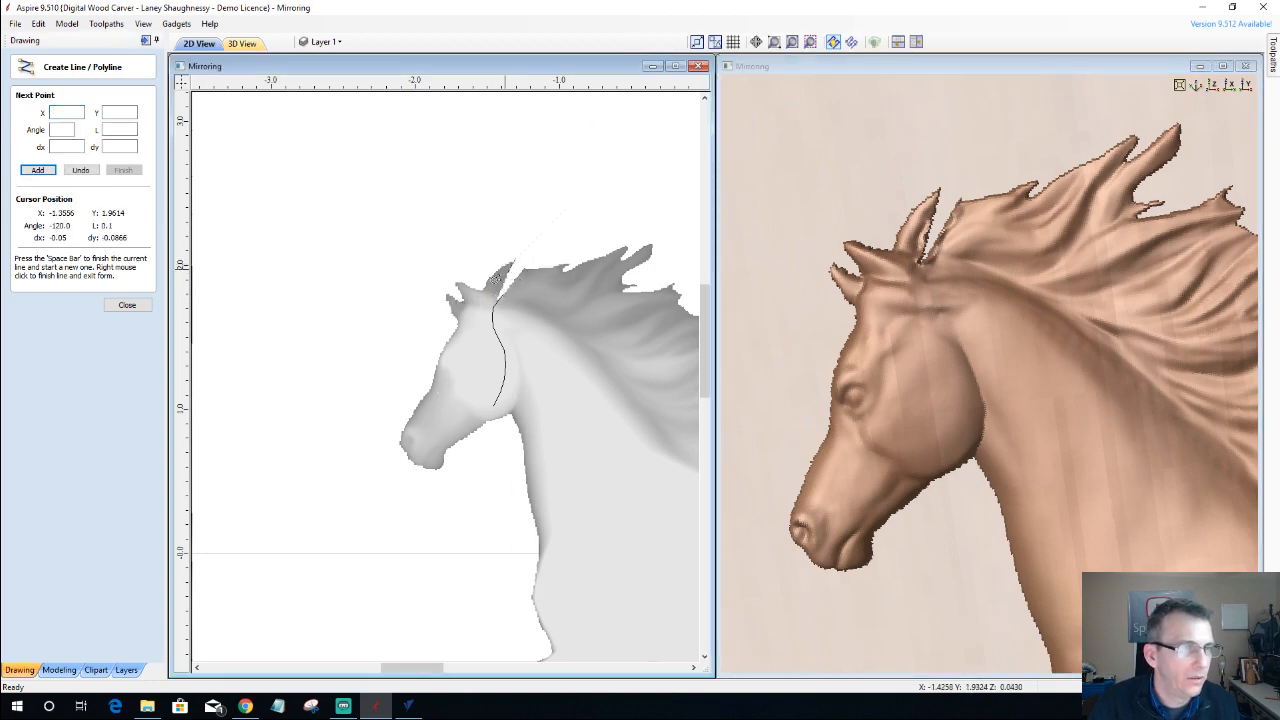
scroll(505, 285, "up", 5)
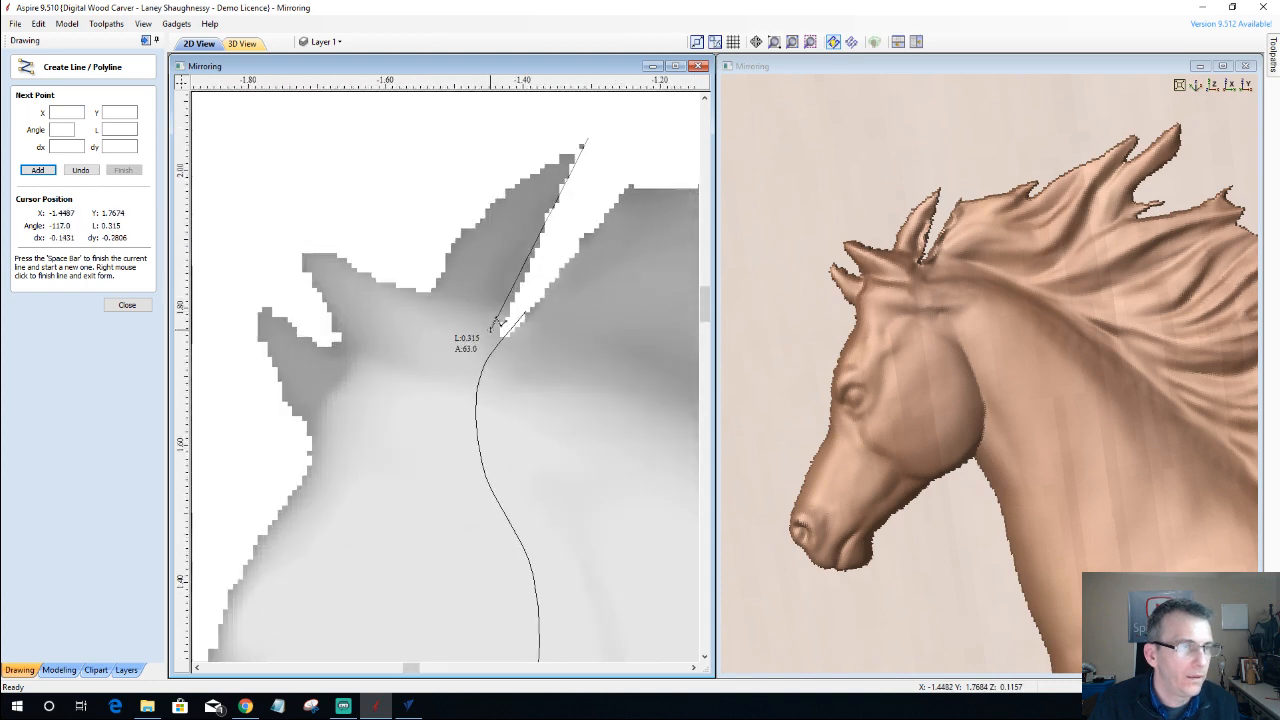
left_click(493, 330)
left_click(508, 350)
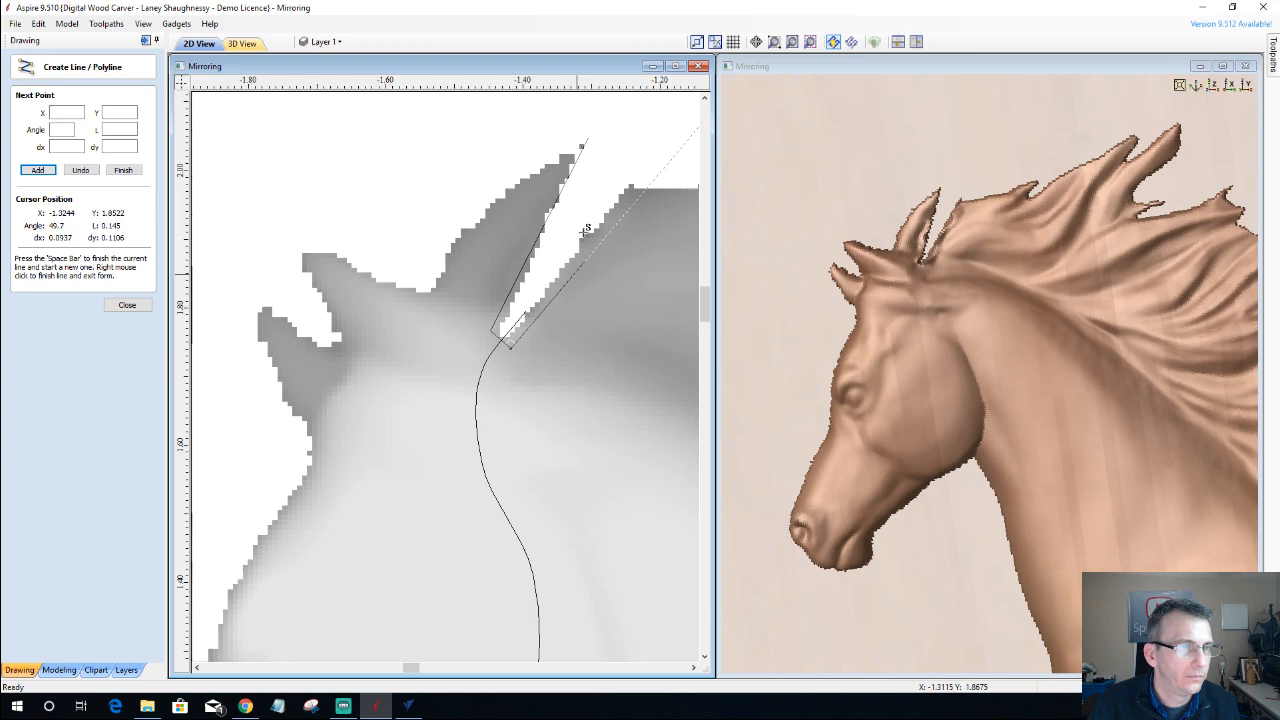
left_click(641, 188)
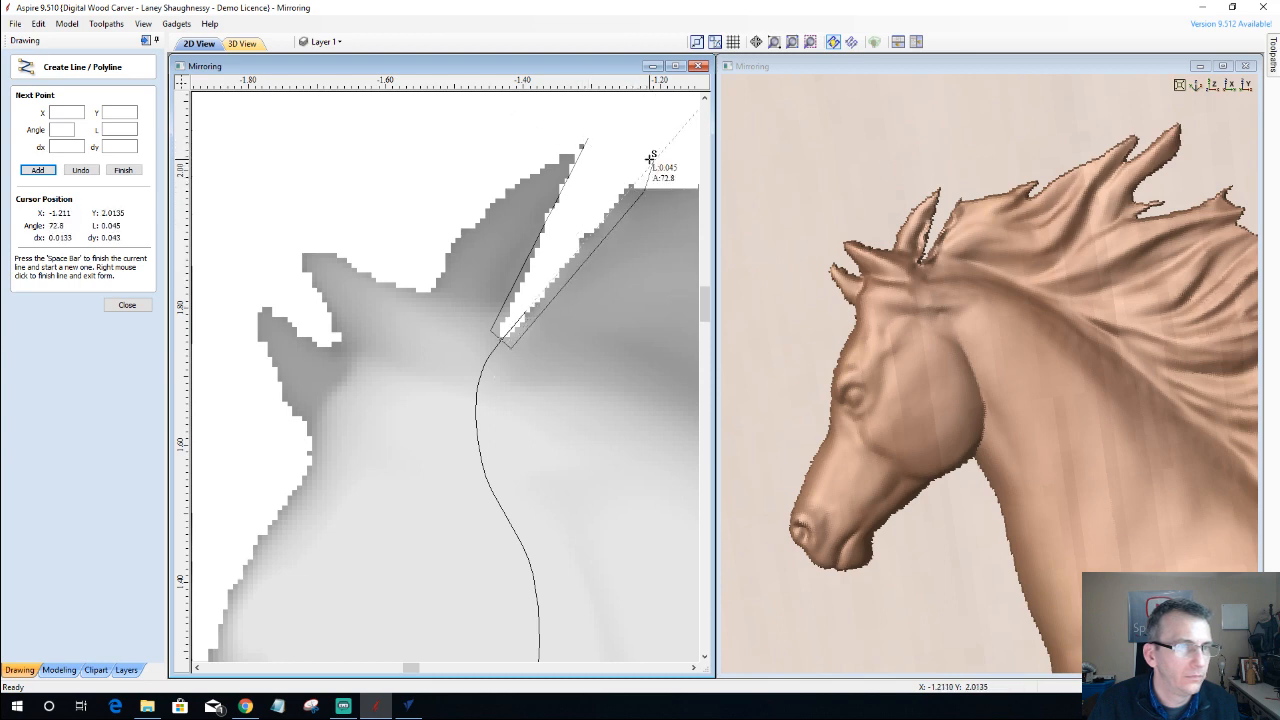
left_click(643, 166)
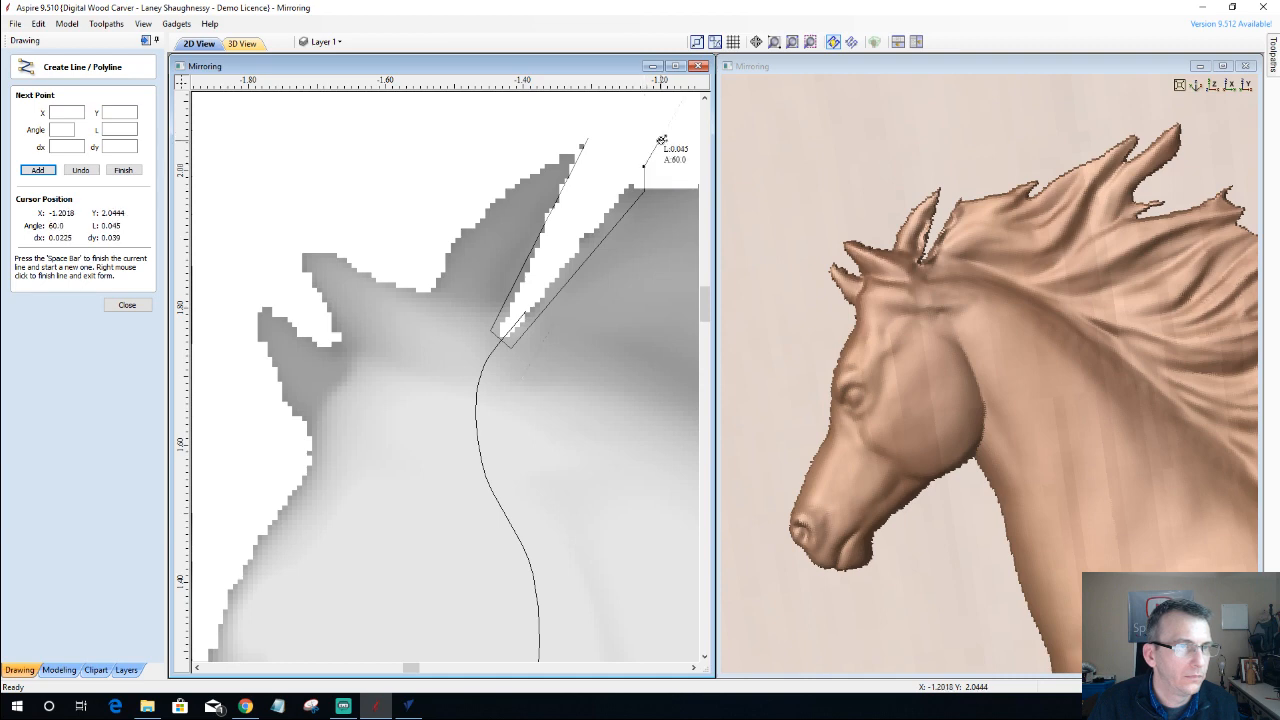
left_click(657, 140)
left_click(638, 128)
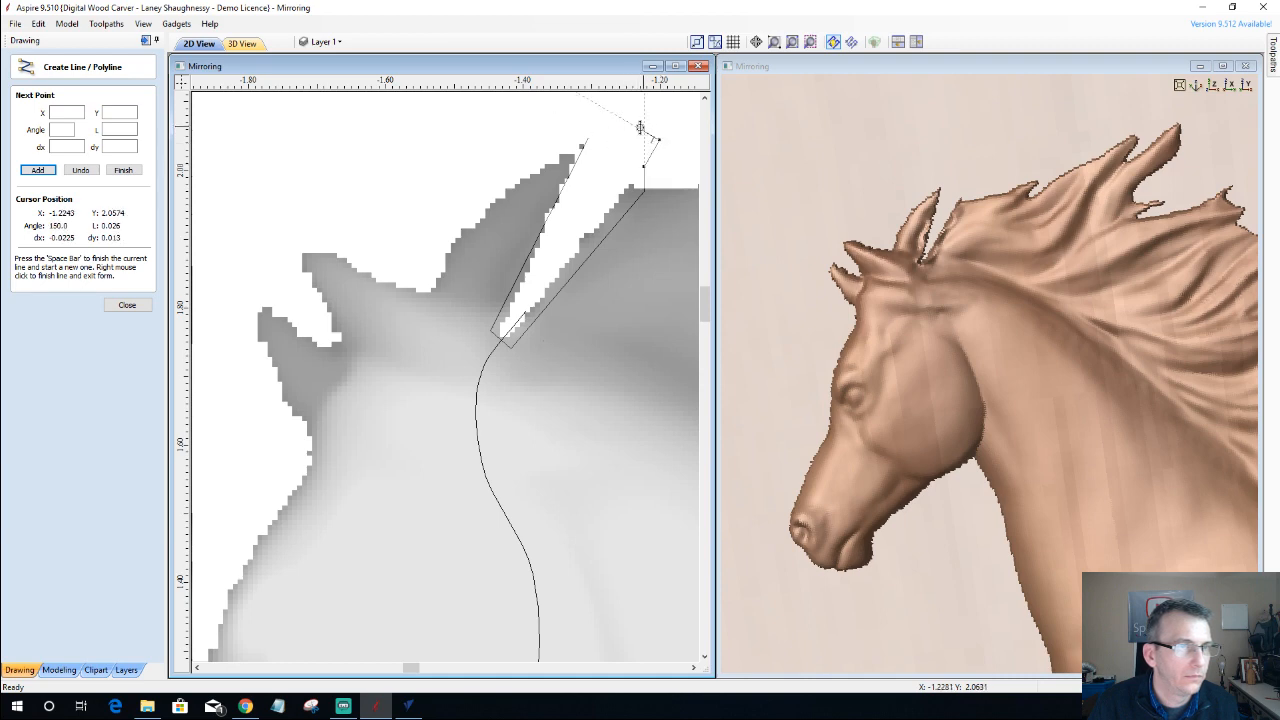
left_click(584, 140)
left_click(127, 304)
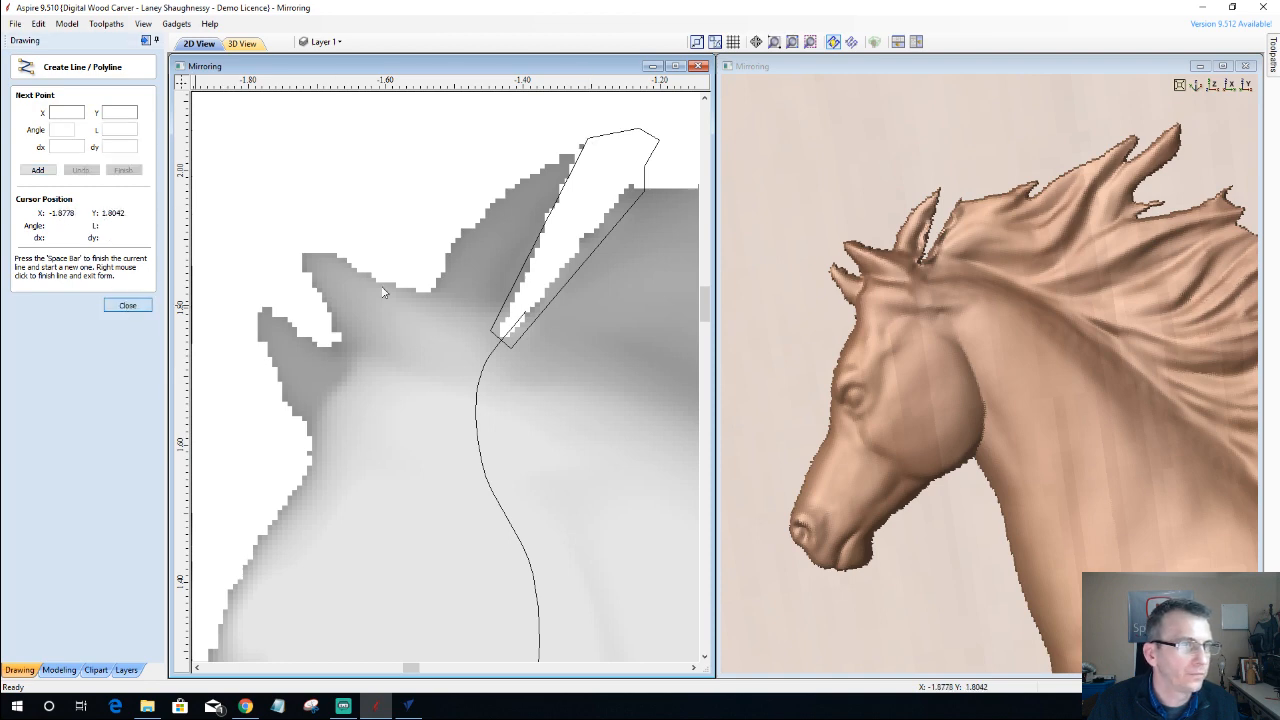
- Edit the gap outline's nodes, moving its start point slightly left above the ear tip and making it a smooth point
left_click(541, 236)
left_click(541, 236)
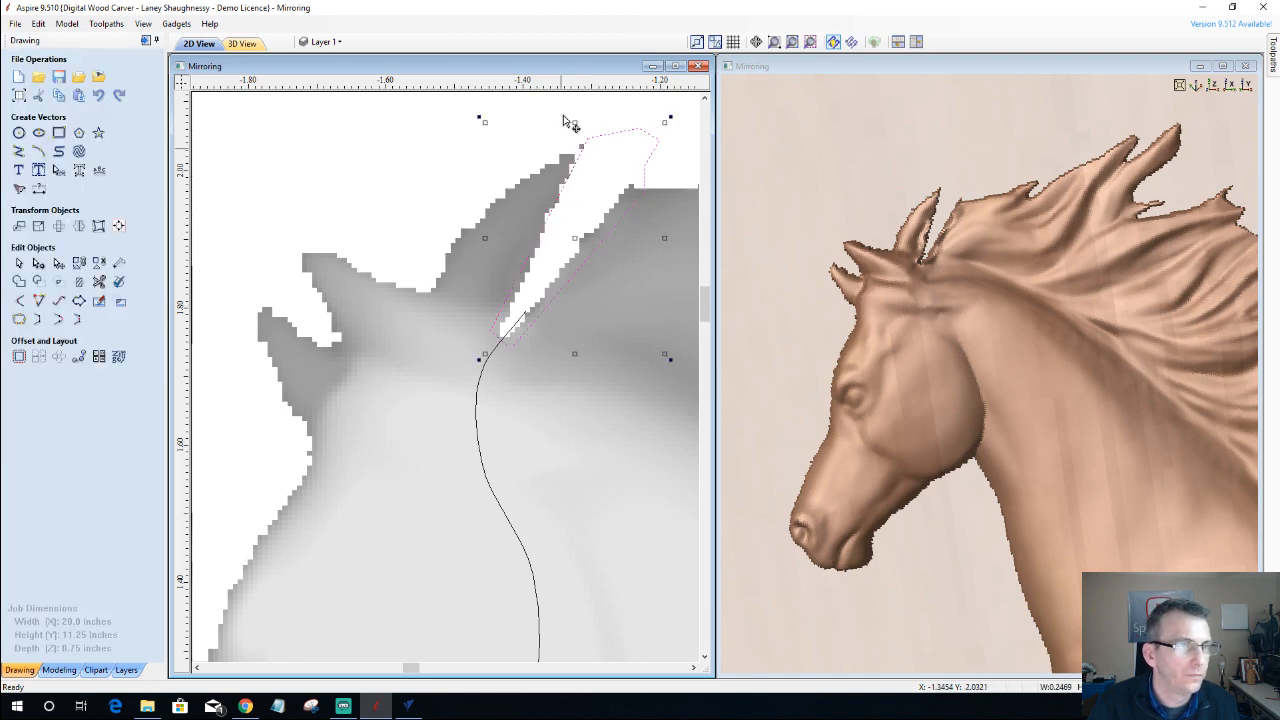
left_click(38, 265)
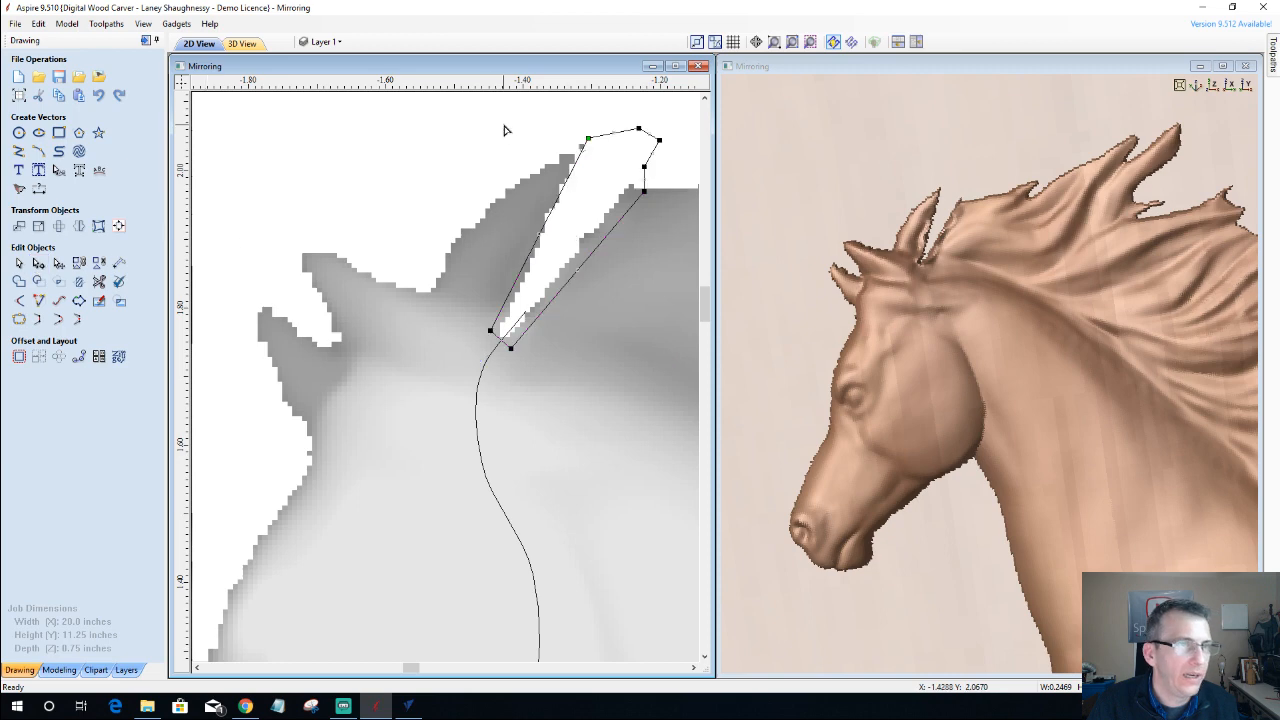
left_click_drag(586, 140, 574, 140)
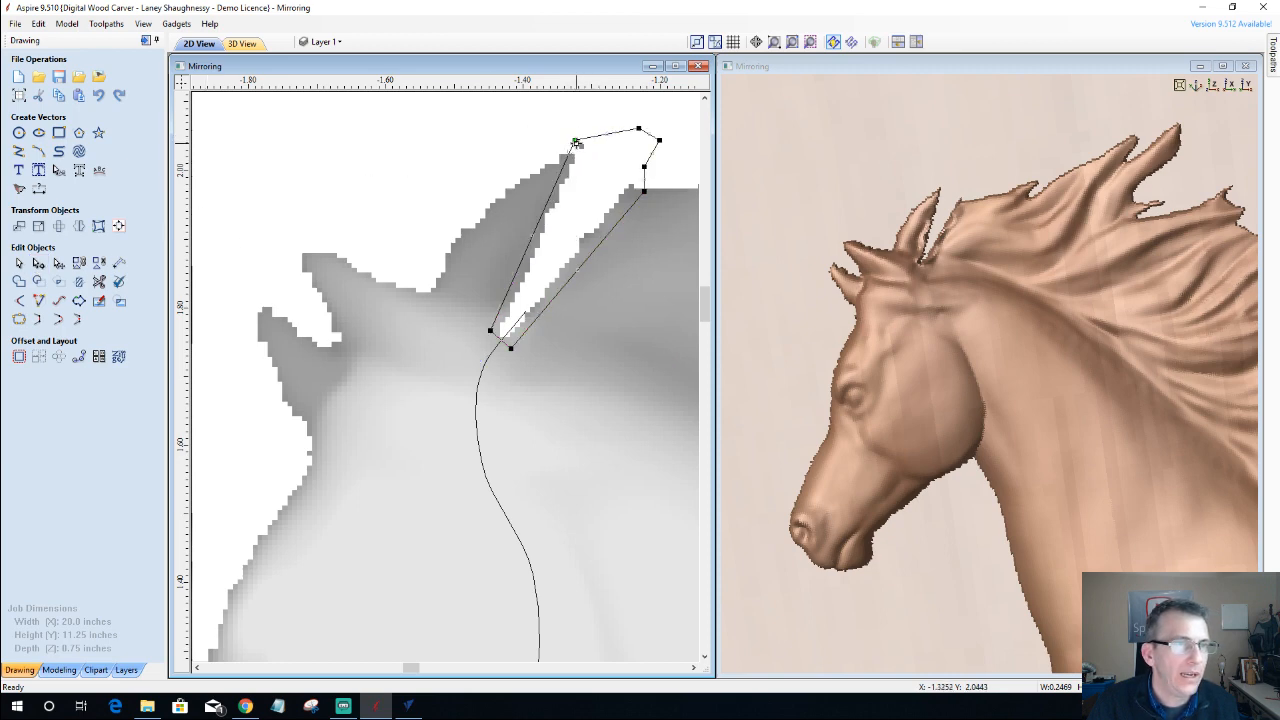
right_click(576, 143)
left_click(598, 167)
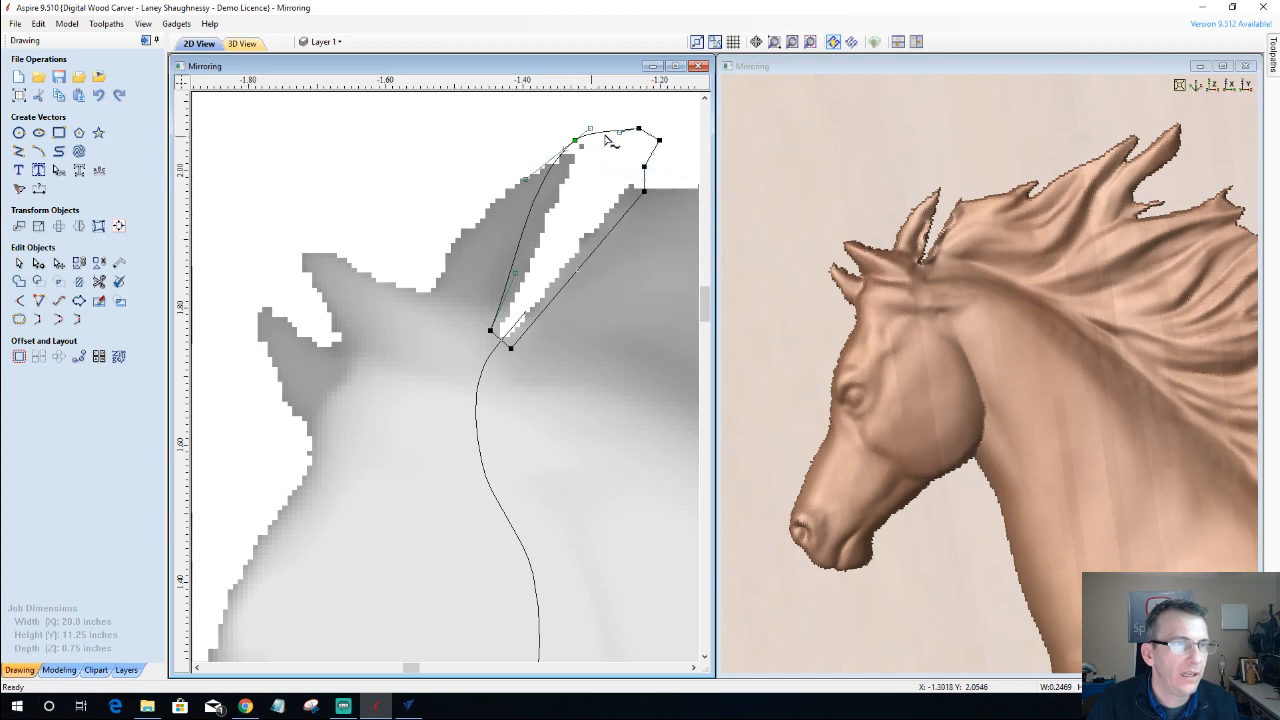
- Convert the four other upper nodes of the gap outline, from its top to the mane edge, to smooth points
right_click(637, 129)
left_click(660, 152)
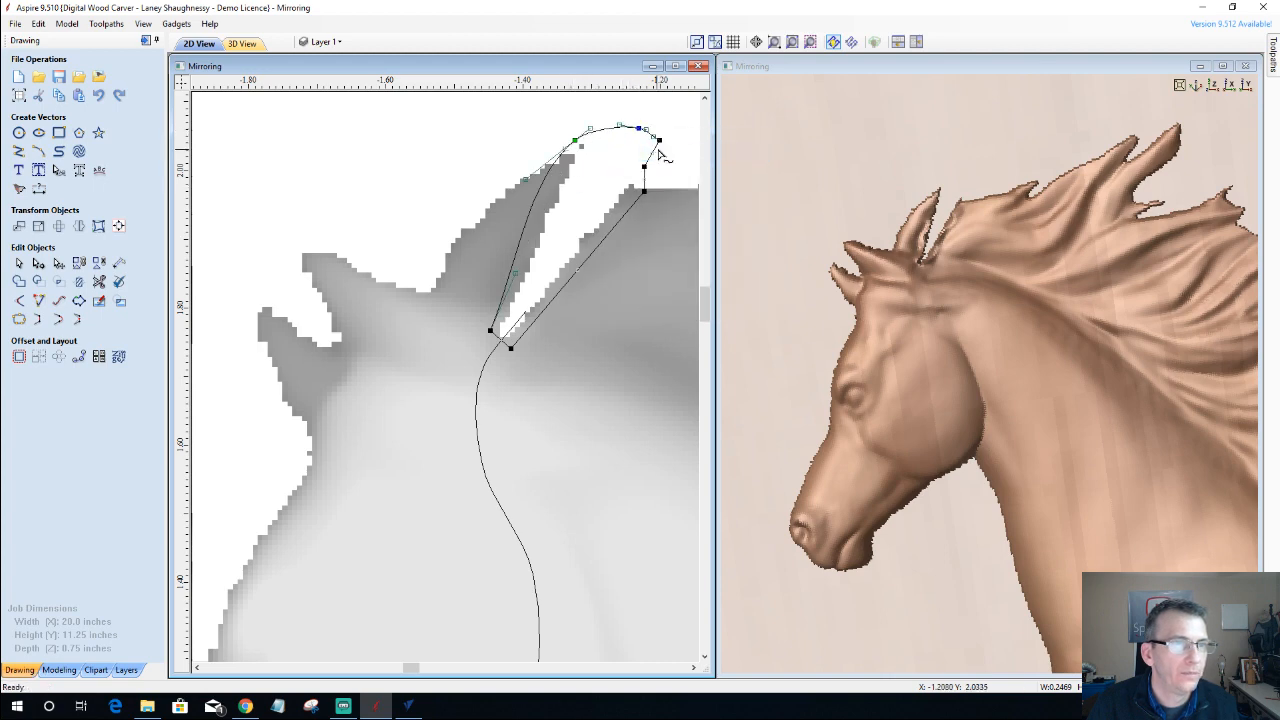
right_click(659, 143)
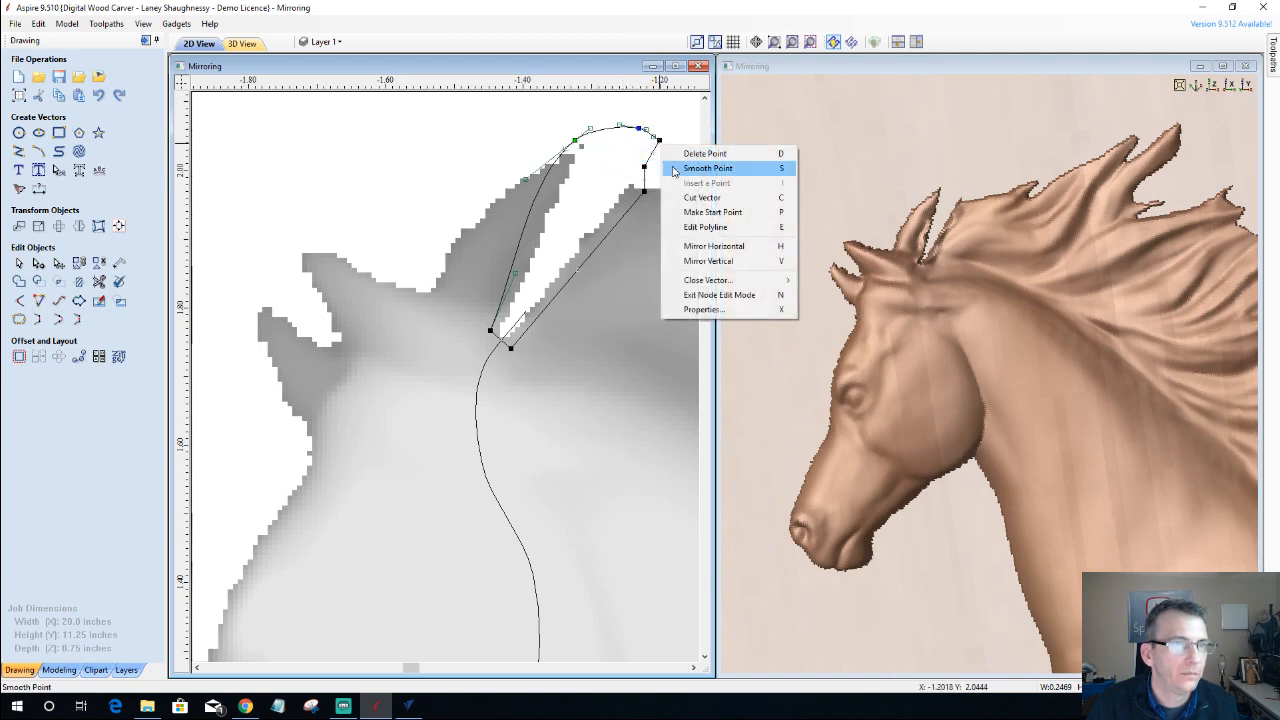
left_click(660, 170)
right_click(645, 167)
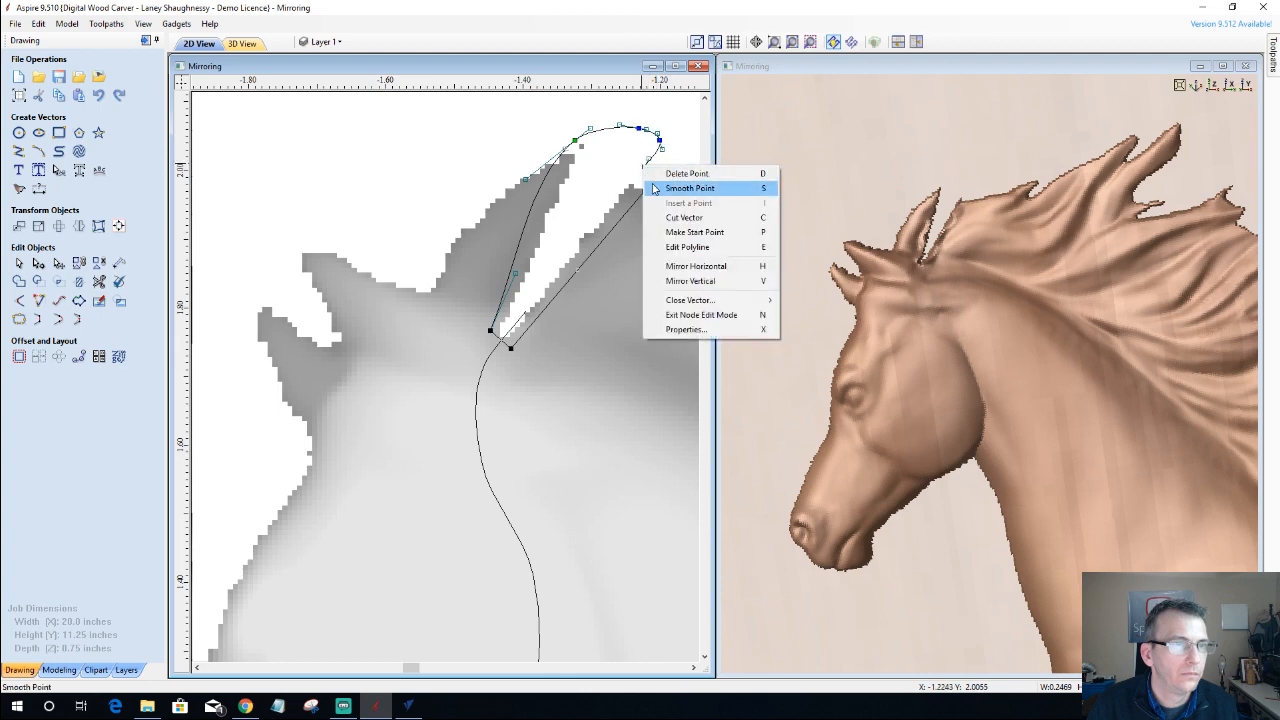
left_click(680, 189)
right_click(644, 192)
left_click(655, 214)
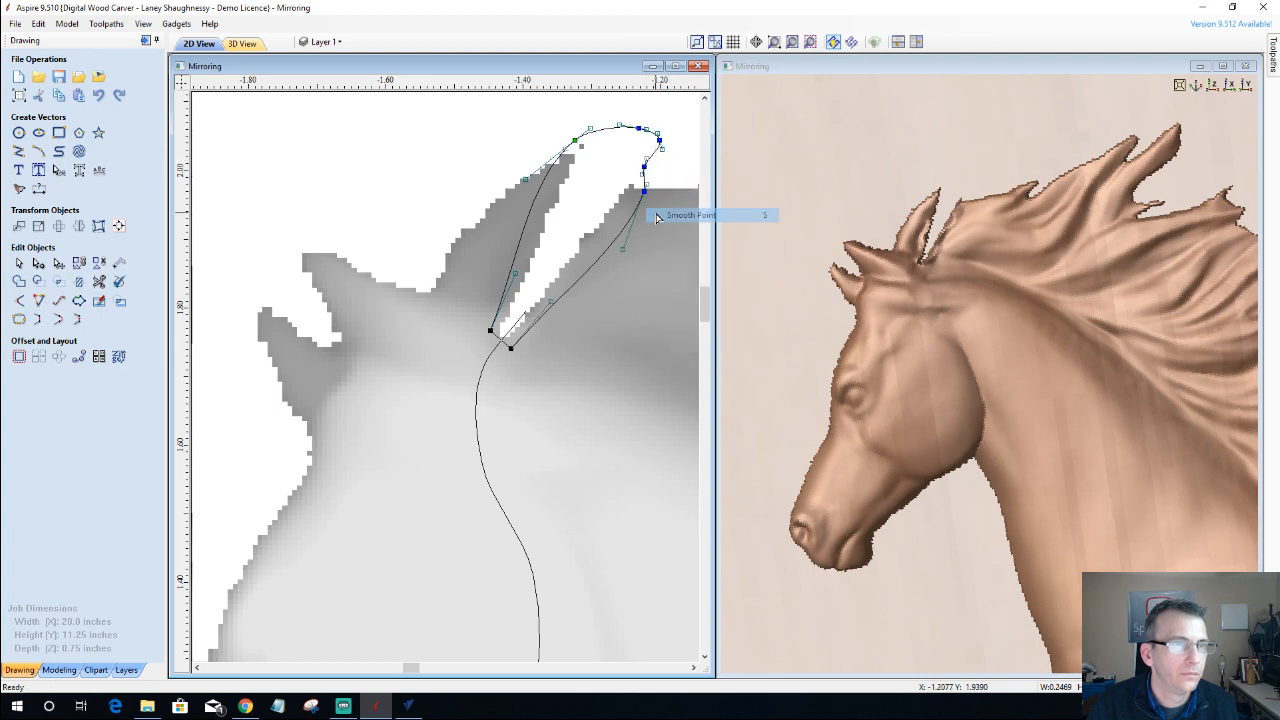
- Move the gap outline's mane-edge node left onto the mane edge and nudge its upper nodes left and down
left_click_drag(645, 193, 626, 191)
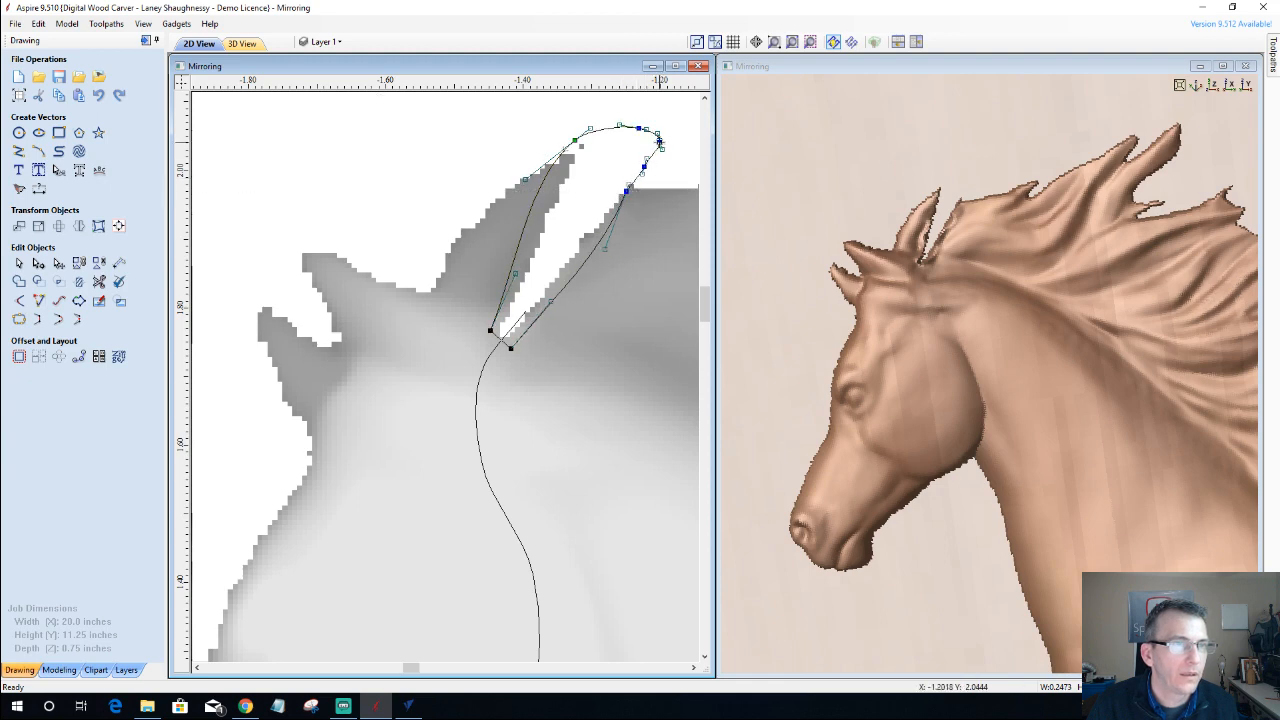
left_click_drag(659, 142, 681, 174)
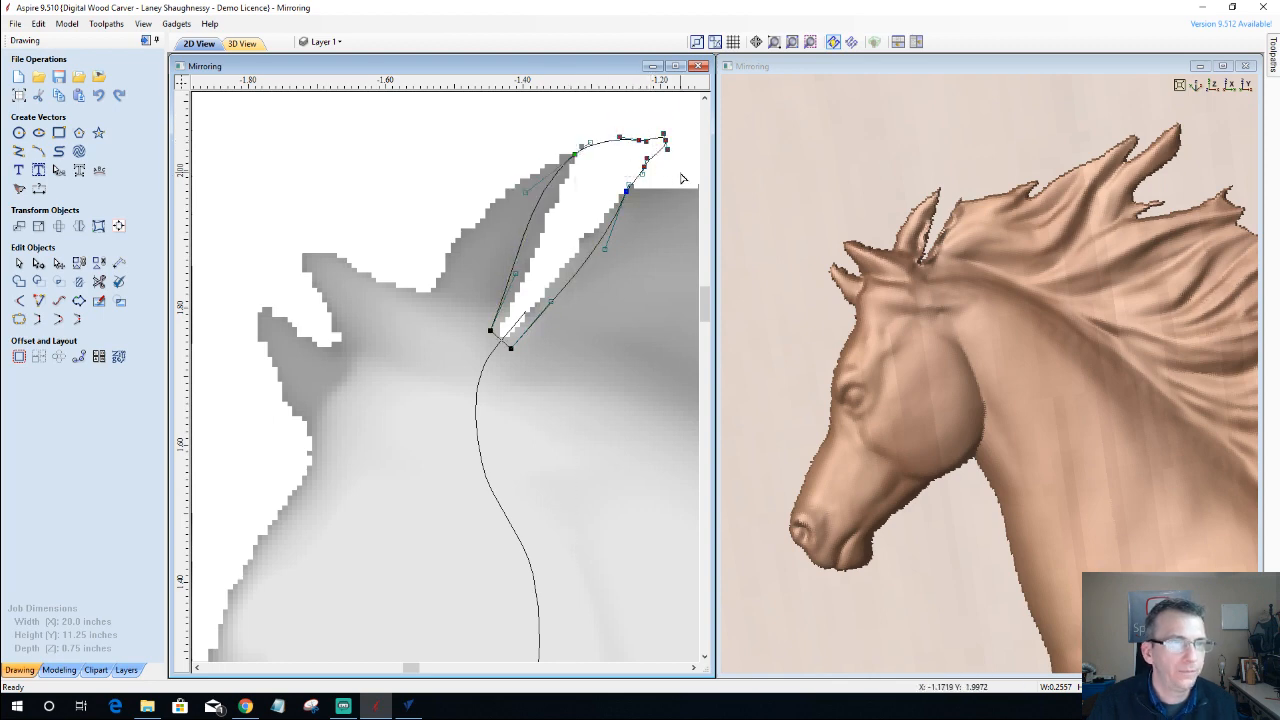
key("Left")
key("Left")
key("Left")
key("Down")
key("Down")
key("Down")
key("Down")
key("Down")
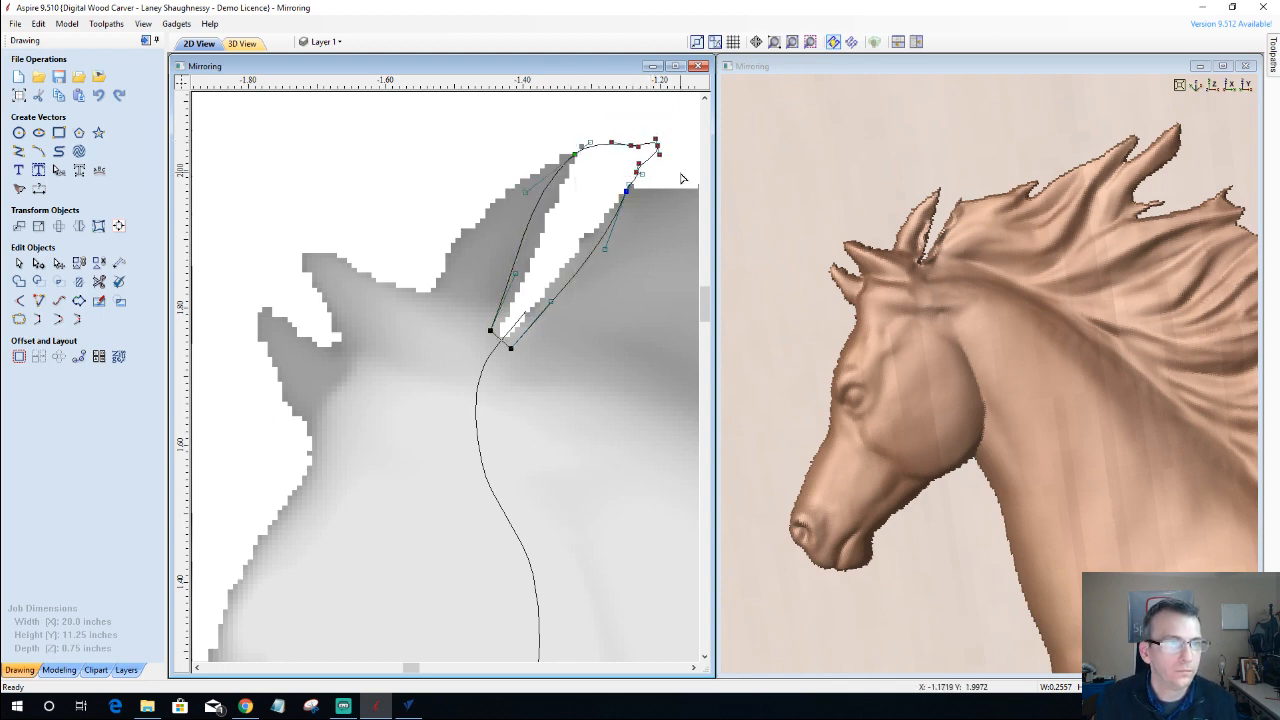
left_click(681, 178)
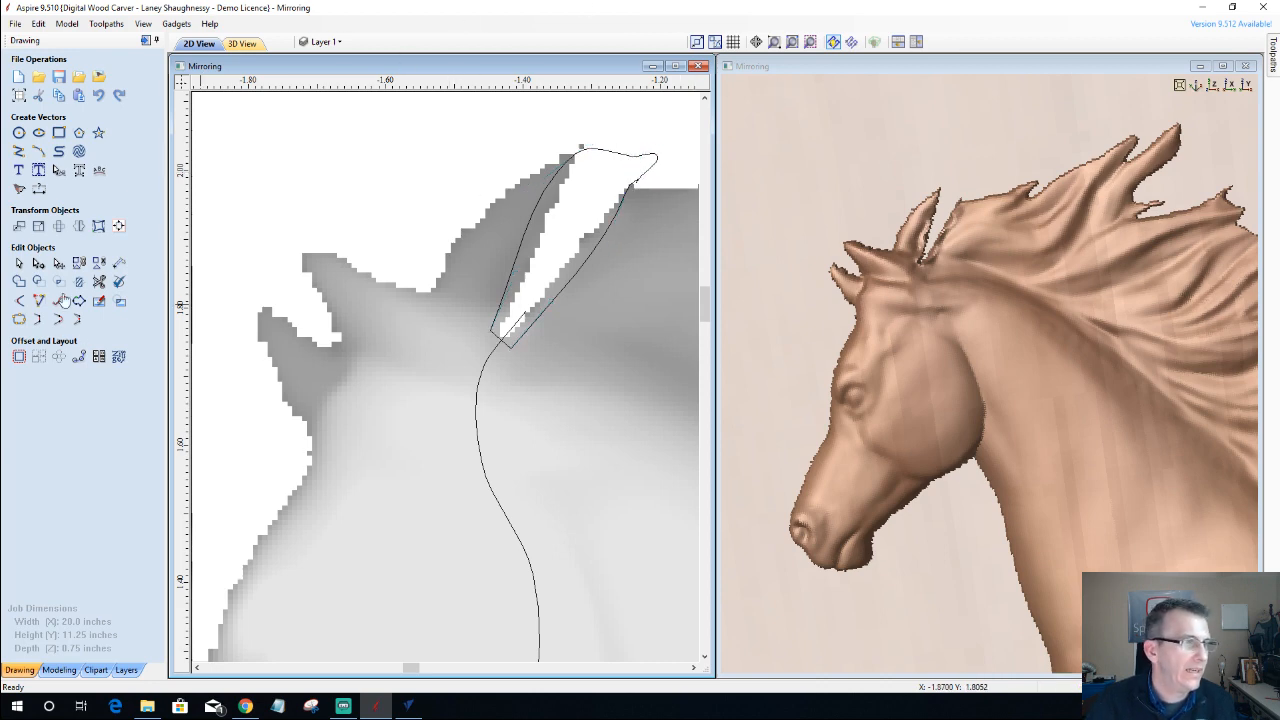
- Delete the stray corner node of the gap outline just above the mane edge
left_click(58, 670)
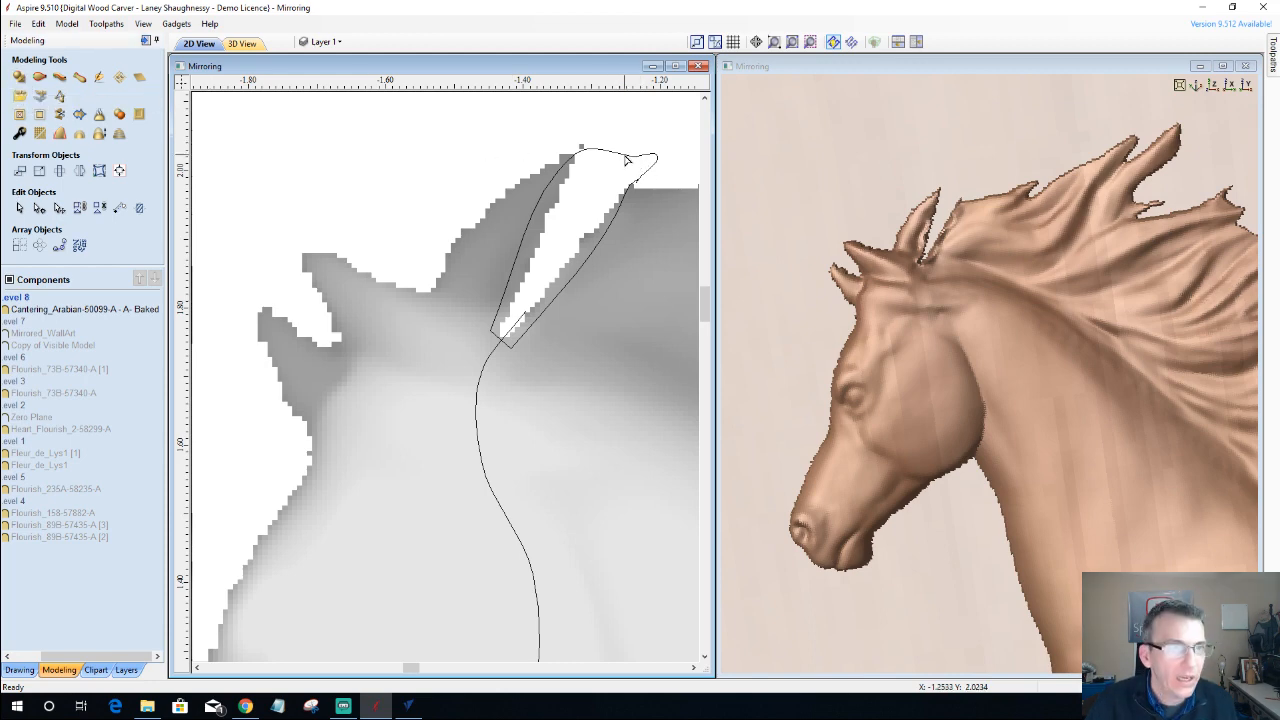
left_click(627, 158)
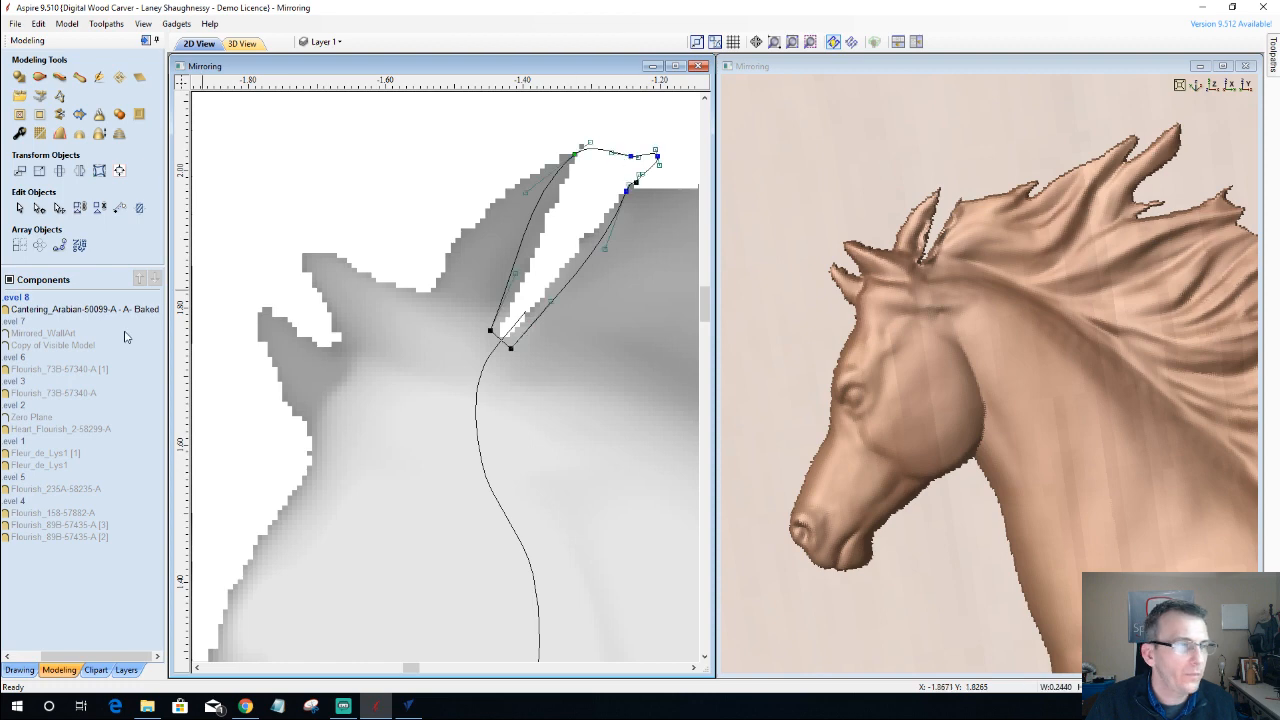
scroll(592, 207, "up", 4)
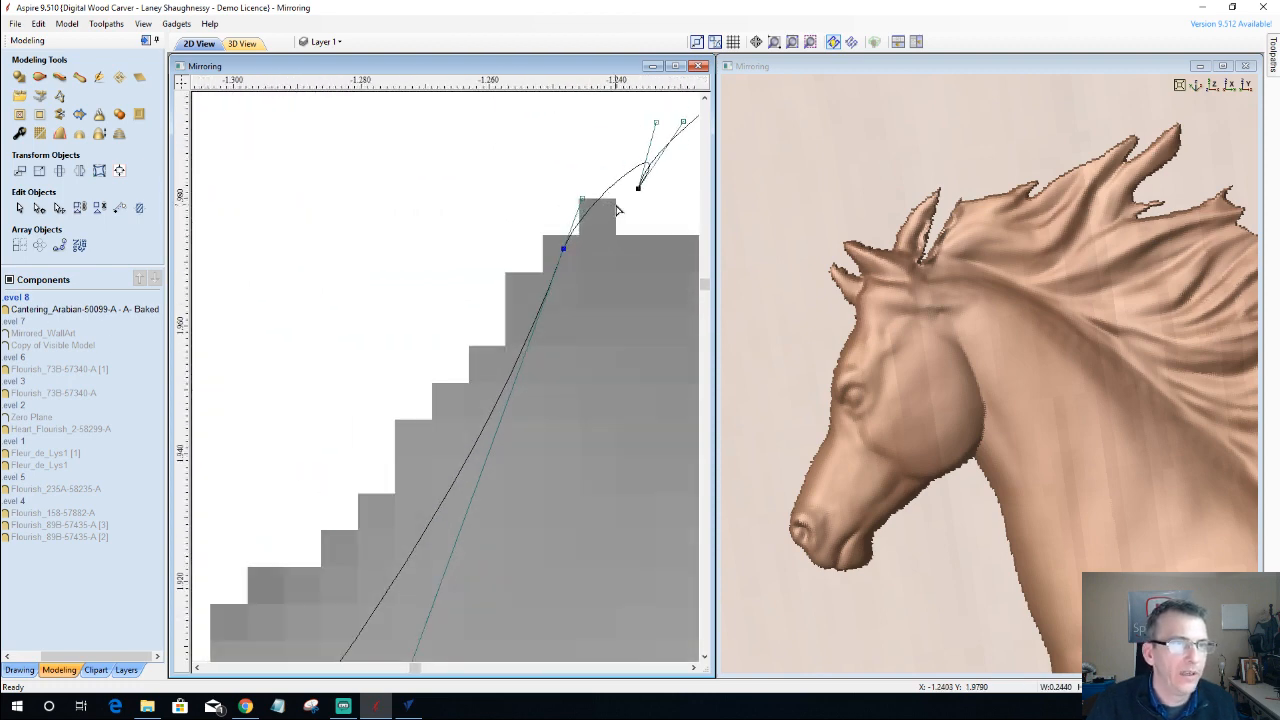
scroll(654, 197, "down", 2)
right_click(662, 168)
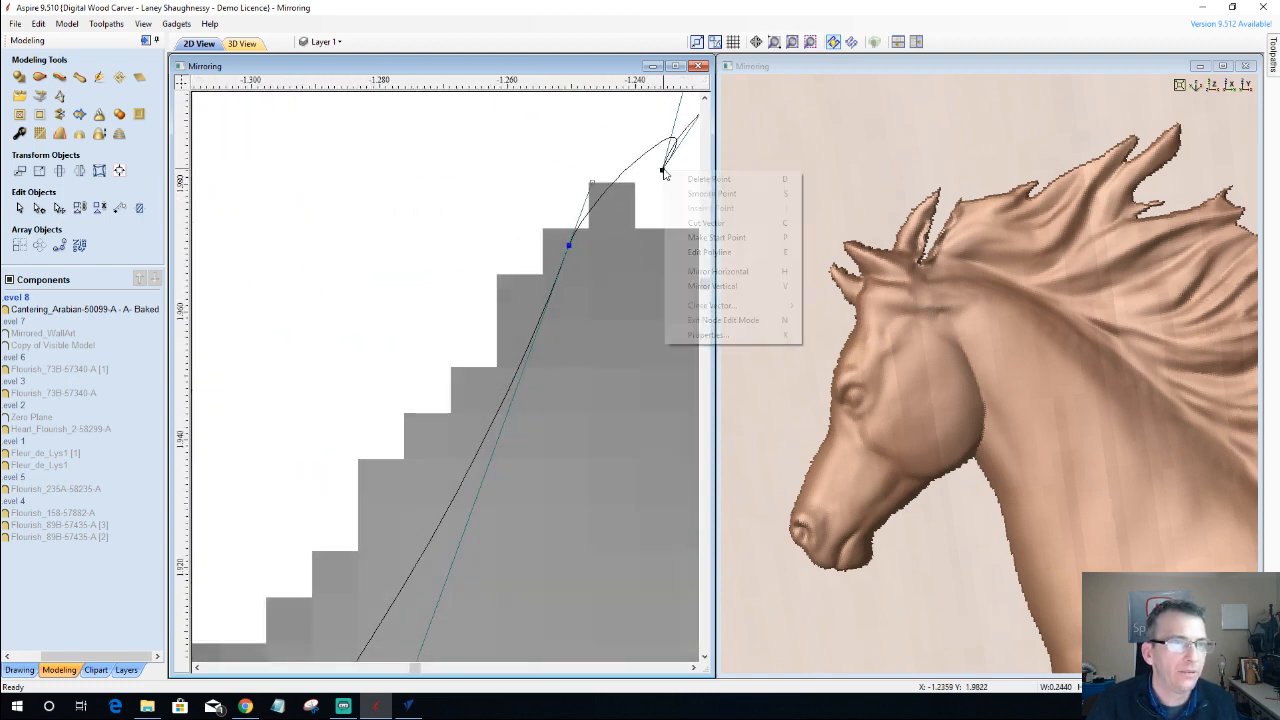
left_click(683, 178)
scroll(643, 192, "down", 2)
scroll(643, 192, "down", 4)
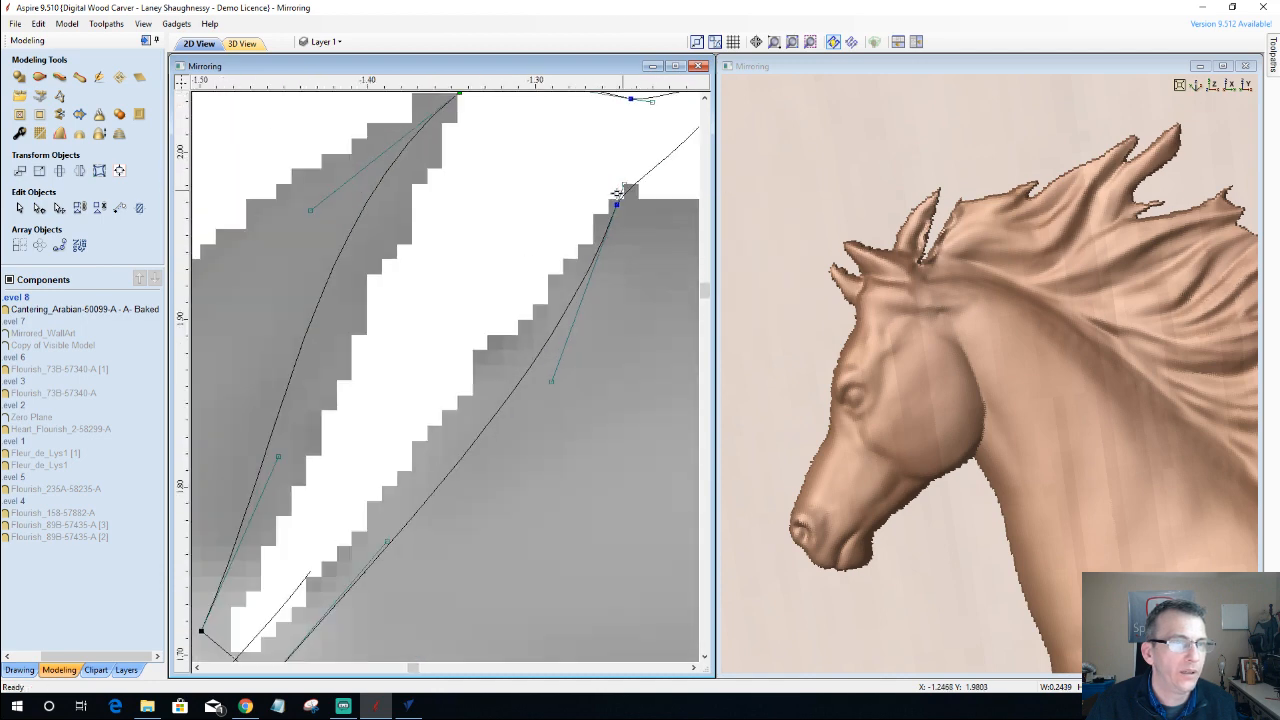
- Create a shape from the gap outline with a round profile, 30-degree angle, base height 0.0 and no height limit
left_click(19, 78)
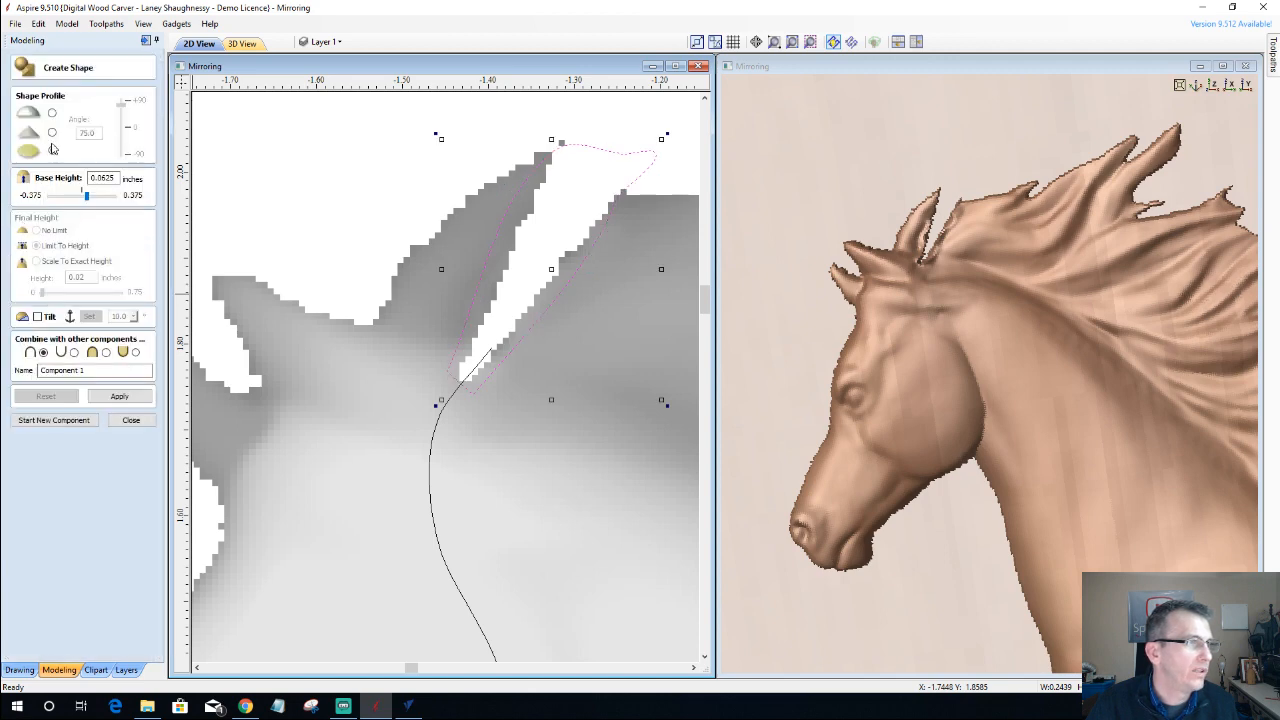
left_click(52, 112)
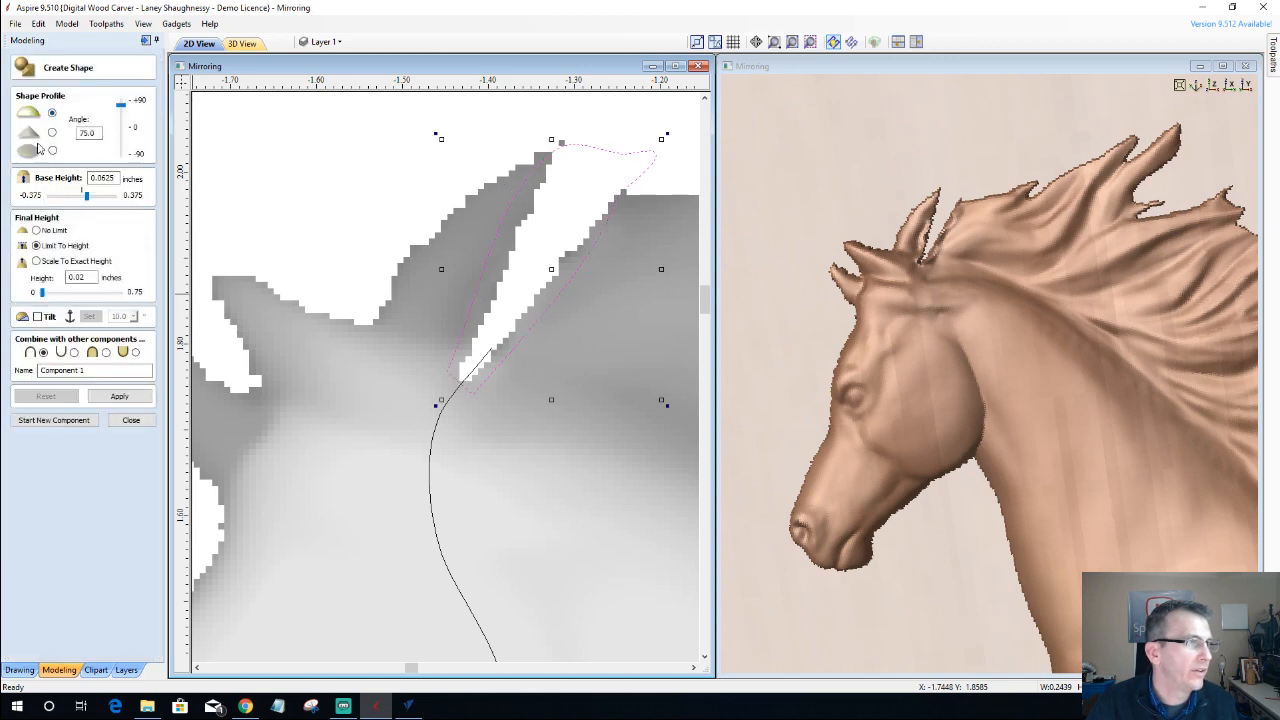
left_click(90, 135)
left_click_drag(95, 133, 61, 136)
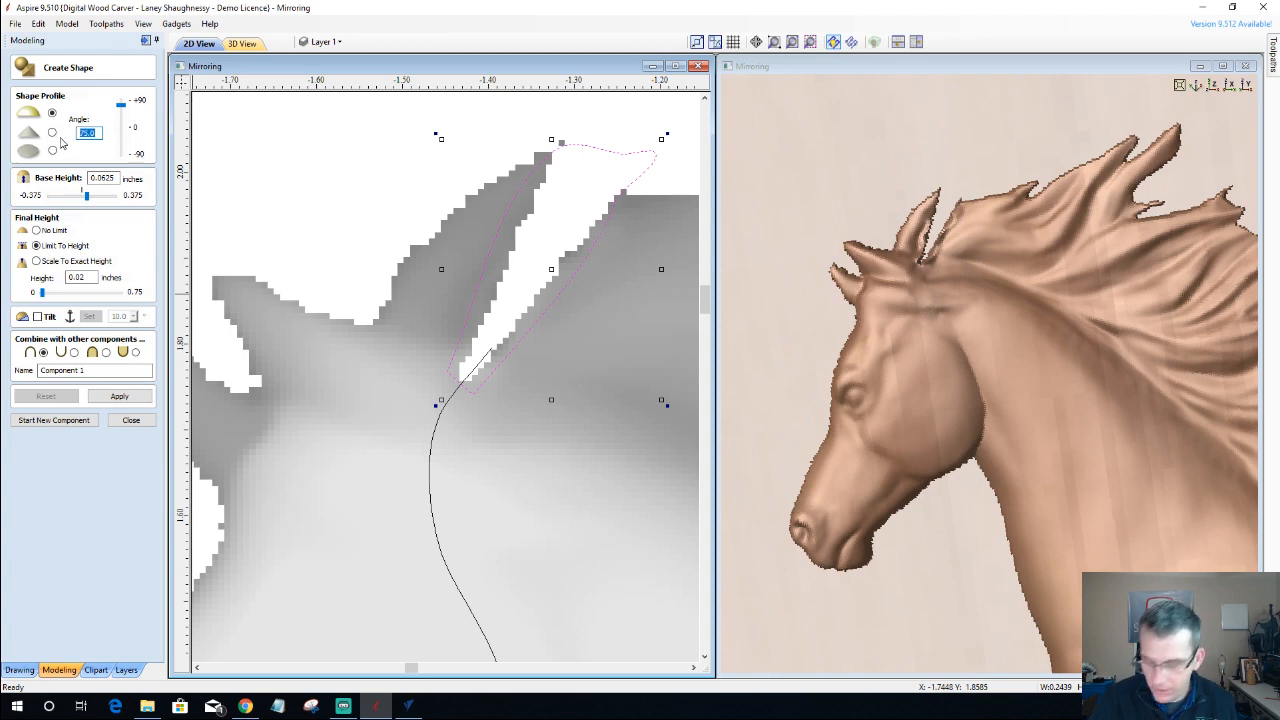
type("30")
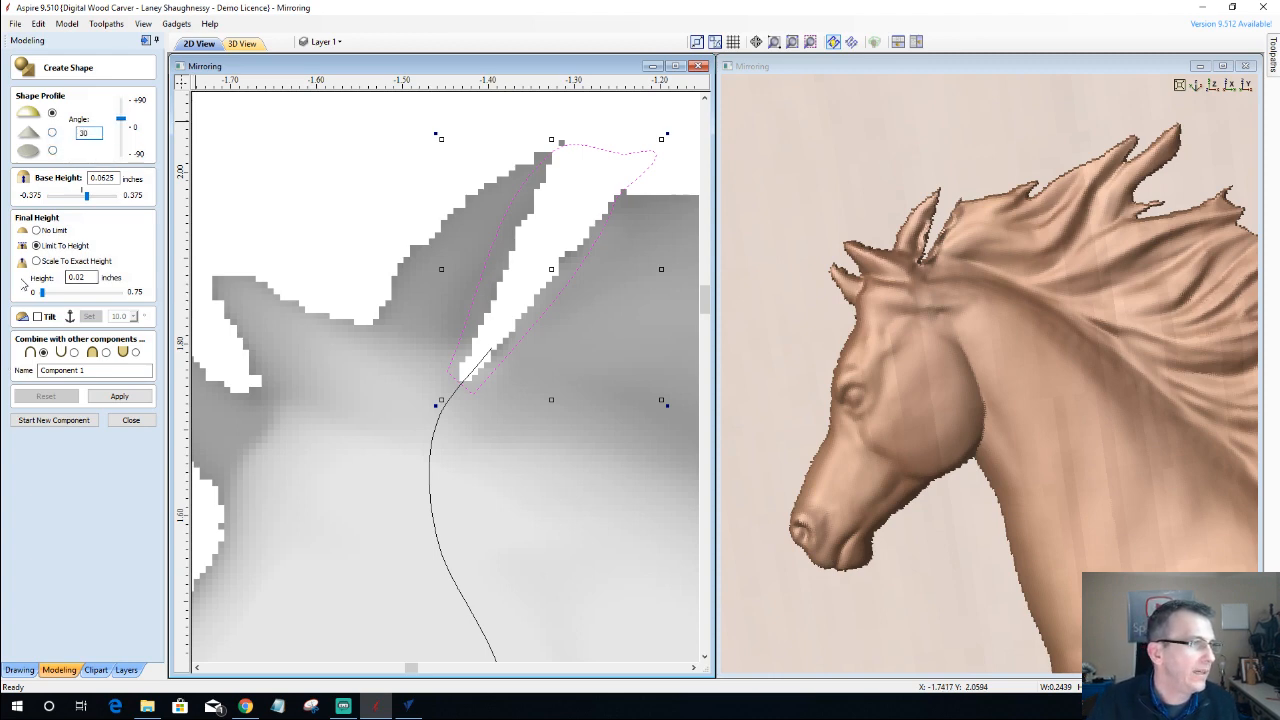
left_click(37, 230)
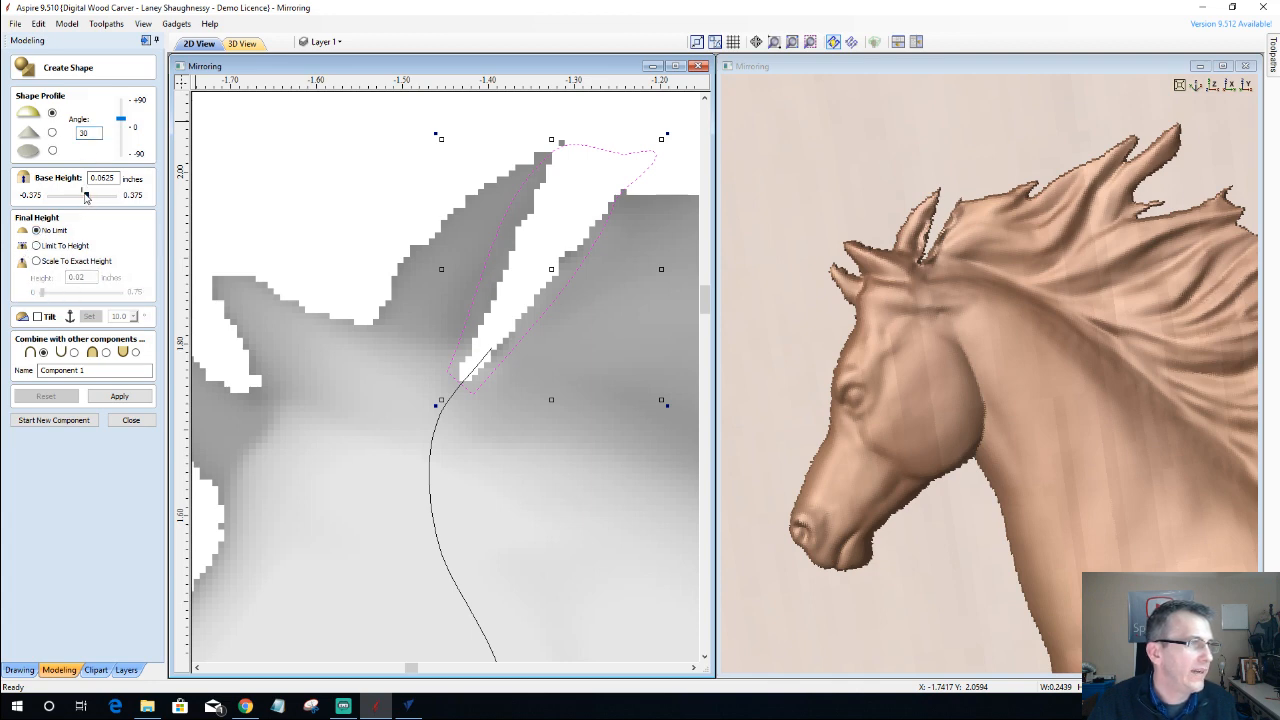
left_click_drag(84, 195, 82, 195)
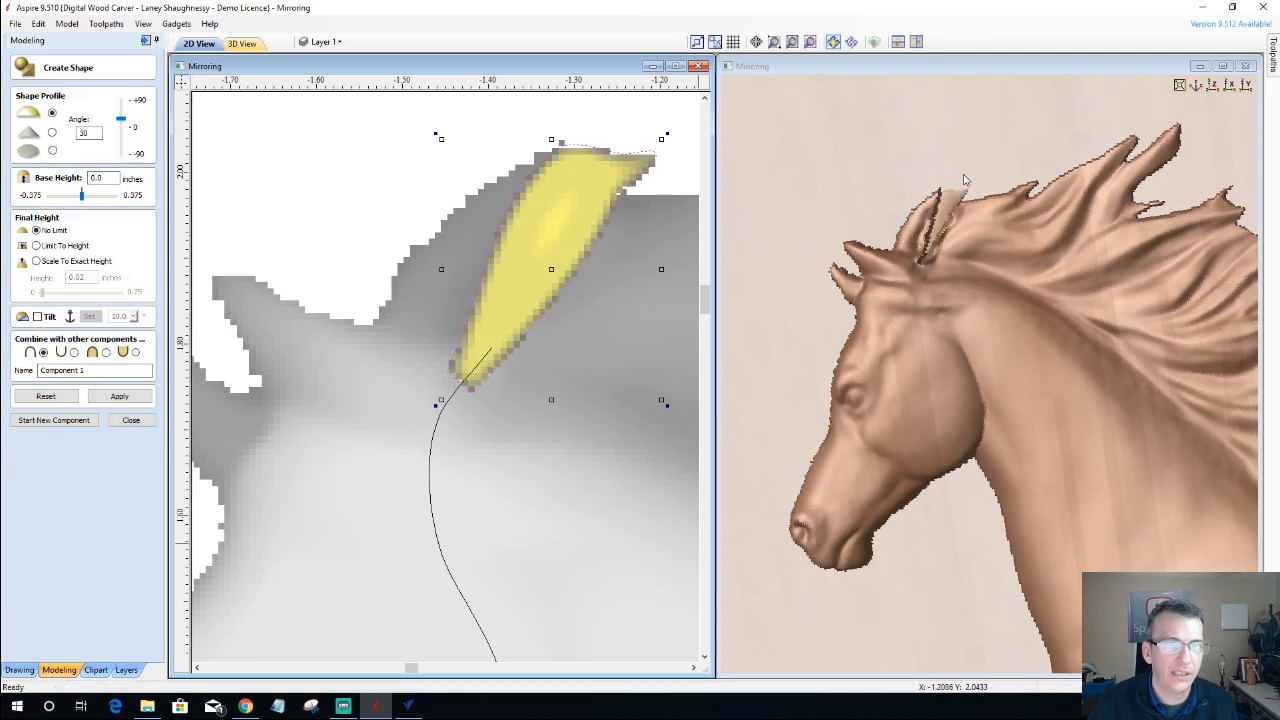
scroll(953, 210, "up", 4)
scroll(951, 204, "down", 4)
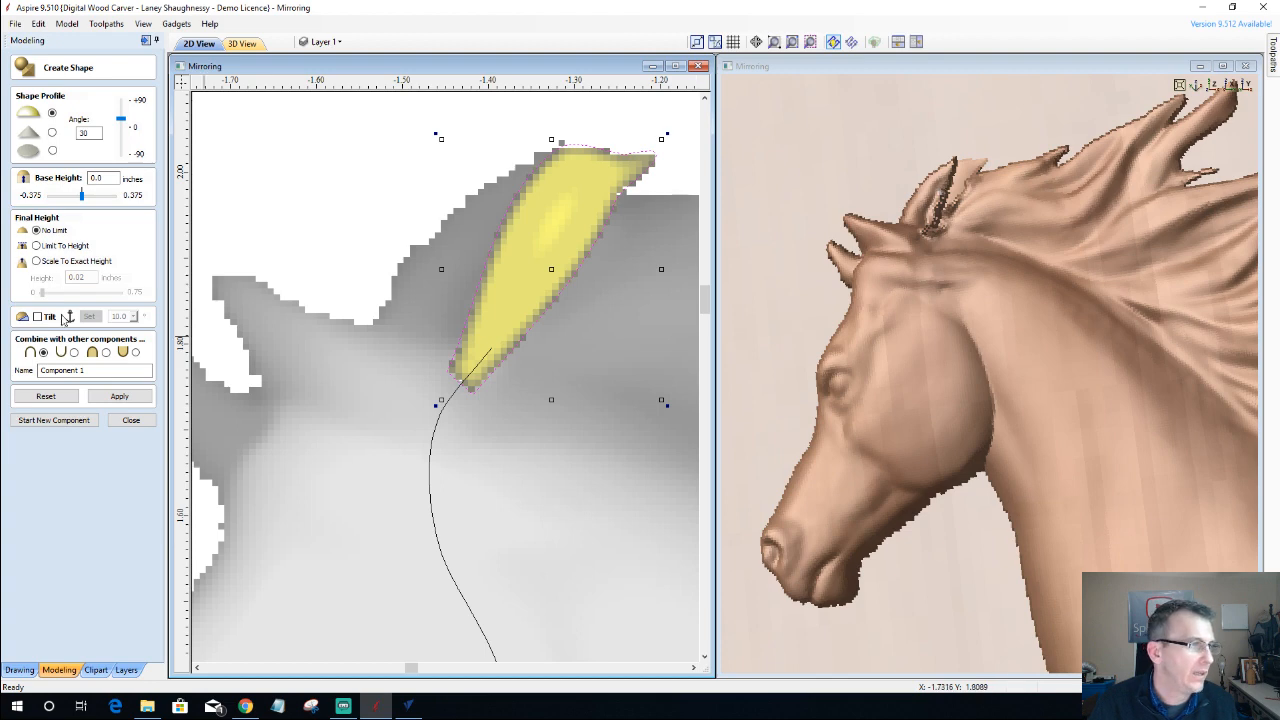
- Set the gap shape to merge with other components at an 80-degree angle and apply it
left_click(107, 354)
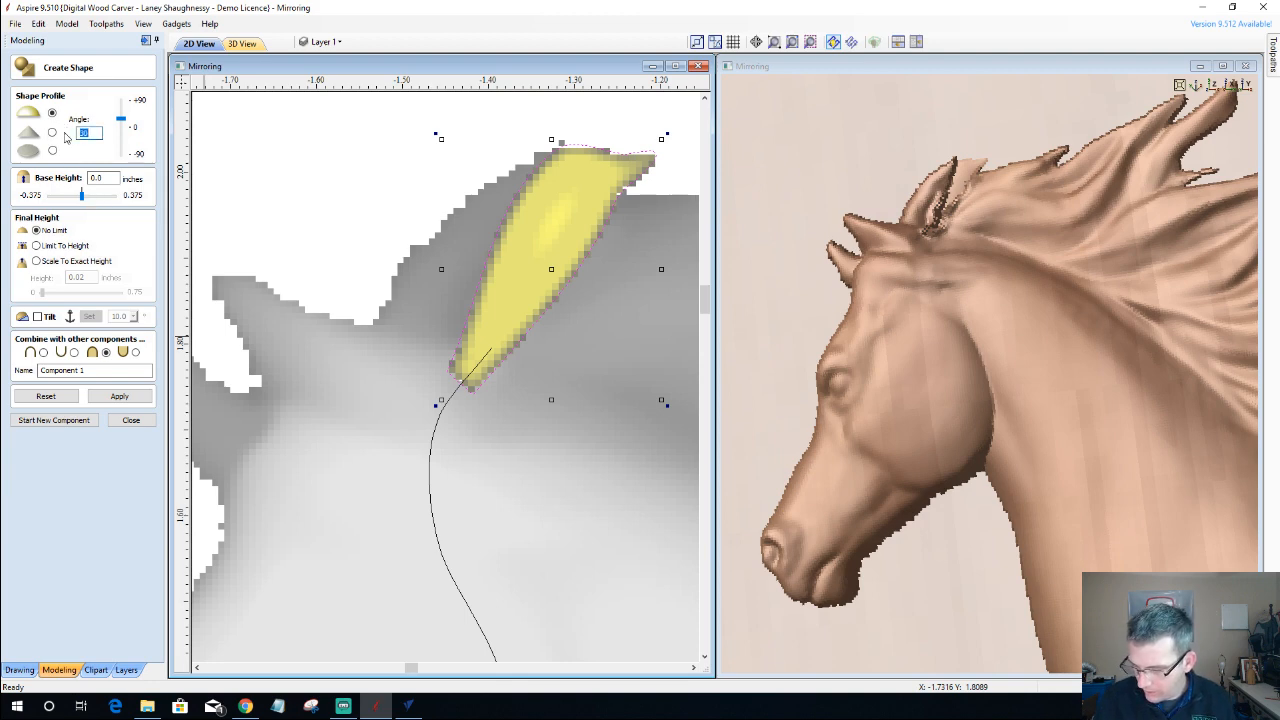
type("80")
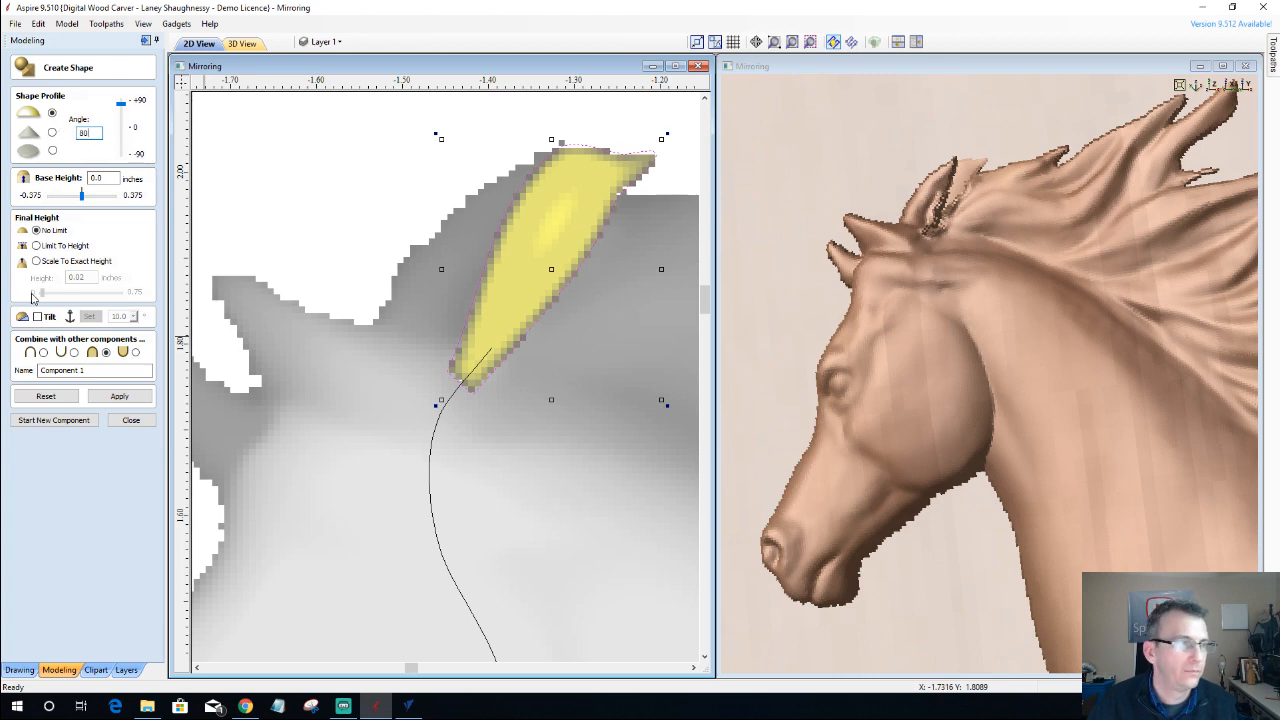
left_click(124, 397)
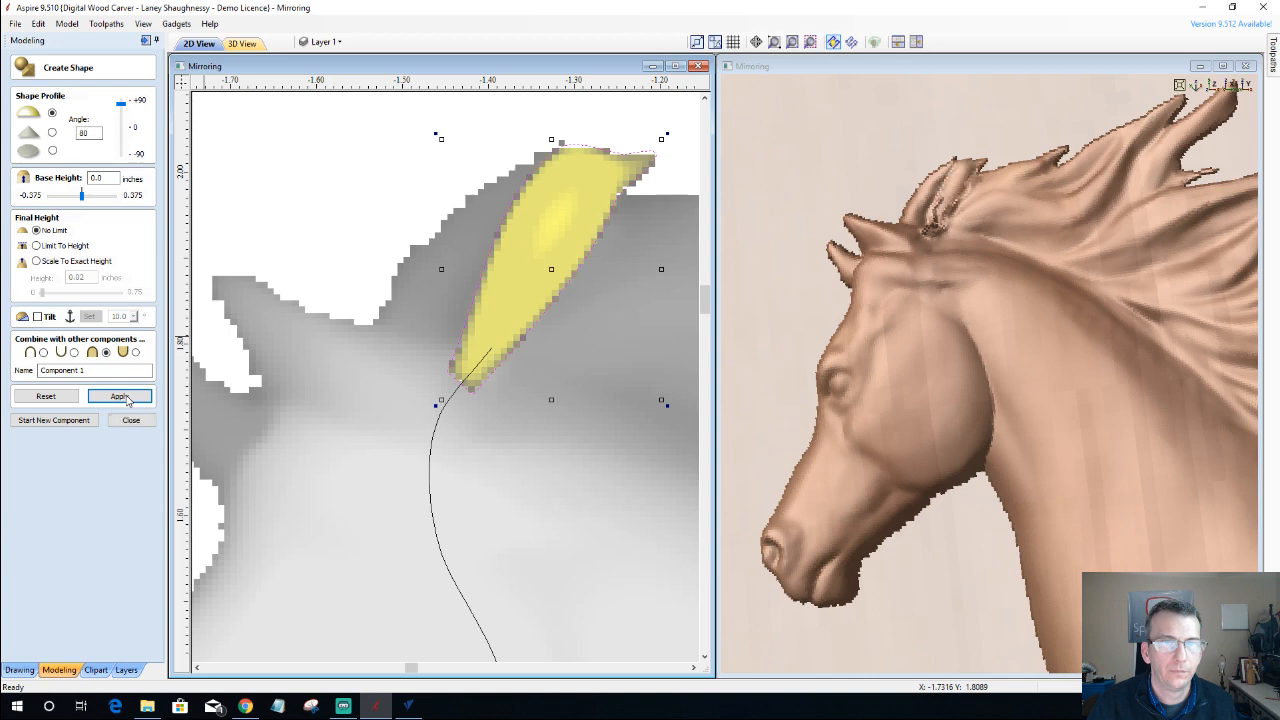
left_click(131, 421)
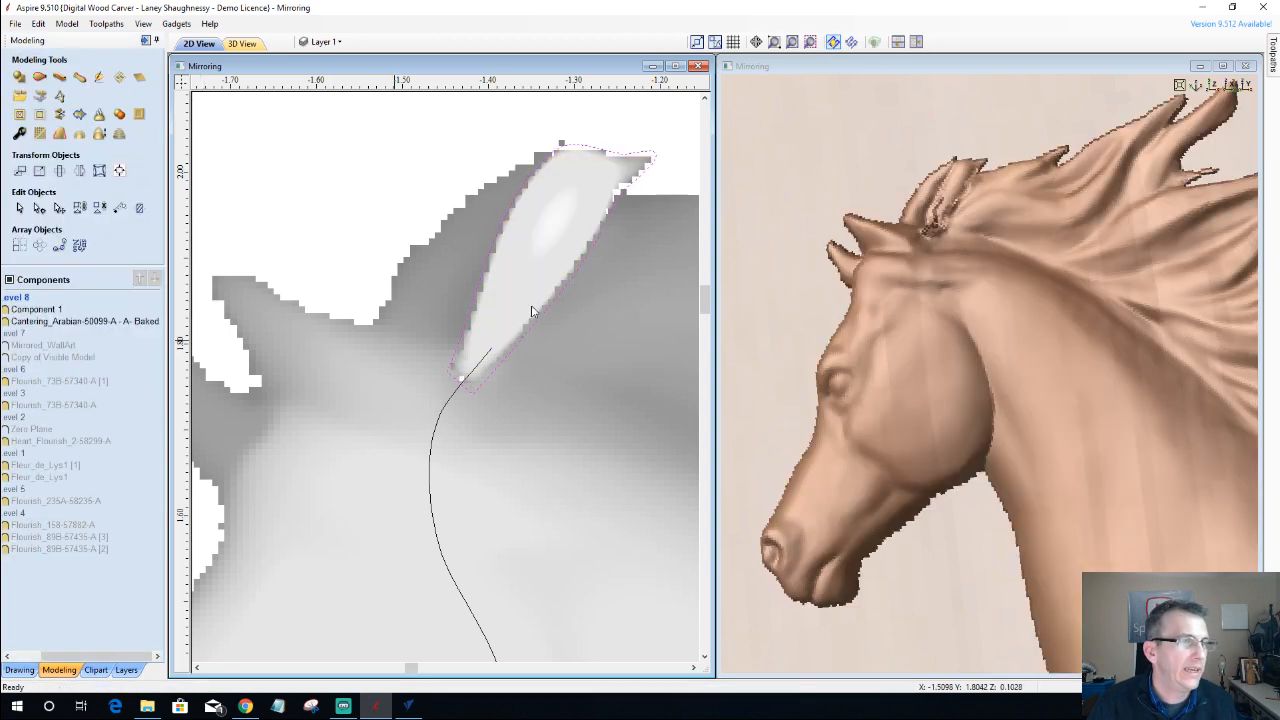
- Bake Component 1 and the Cantering_Arabian component together into one component
left_click(35, 310)
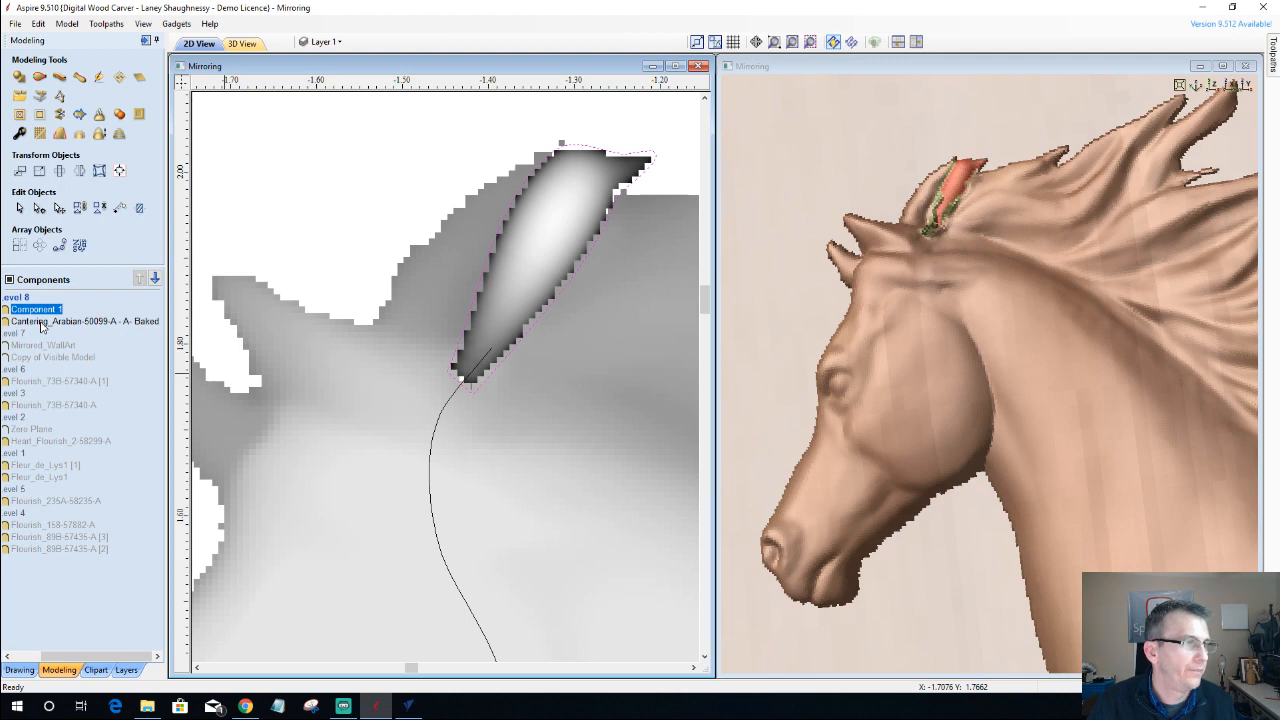
left_click(42, 321, "ctrl")
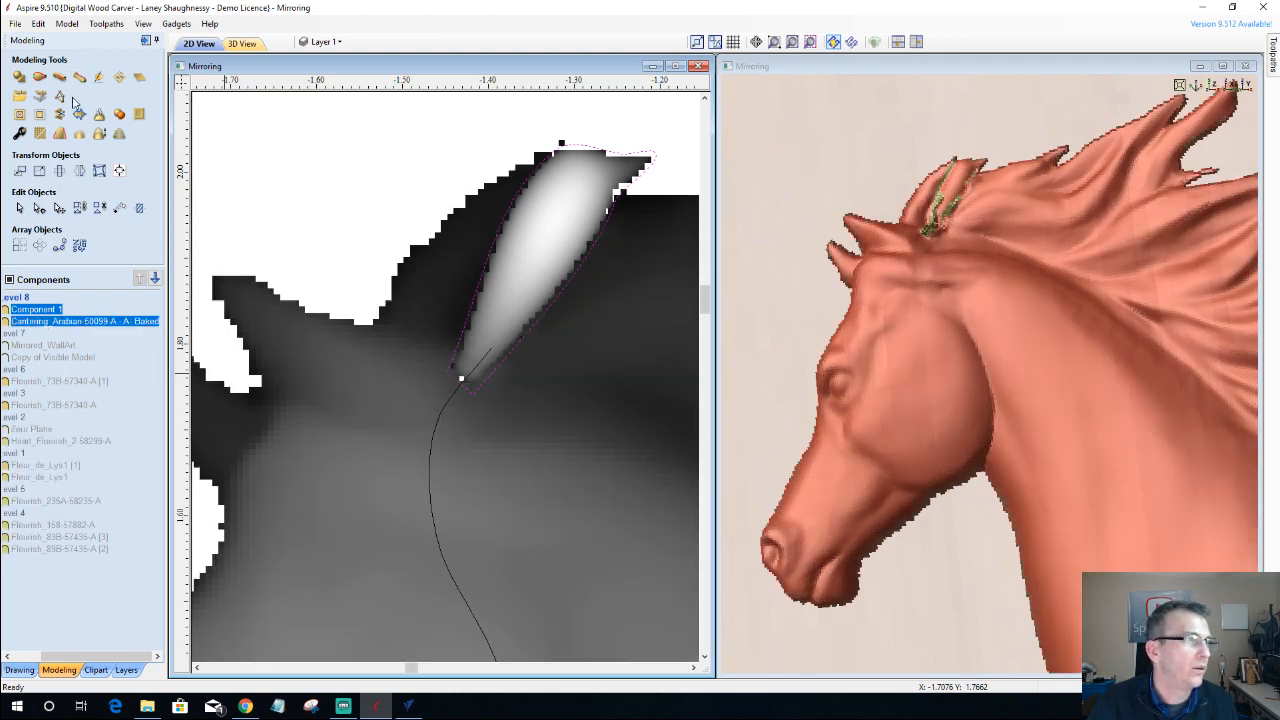
left_click(100, 115)
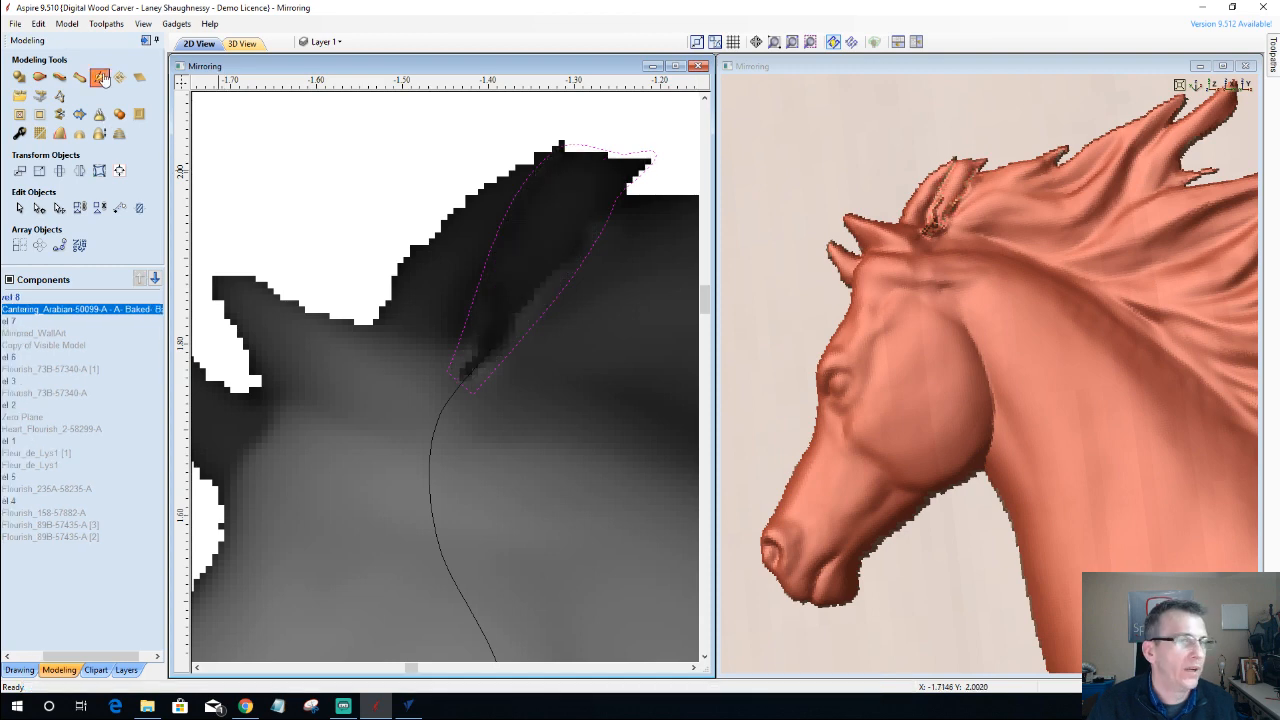
- Try smudging the filled area between ear and mane with diameter 11 and strength 56
left_click(99, 77)
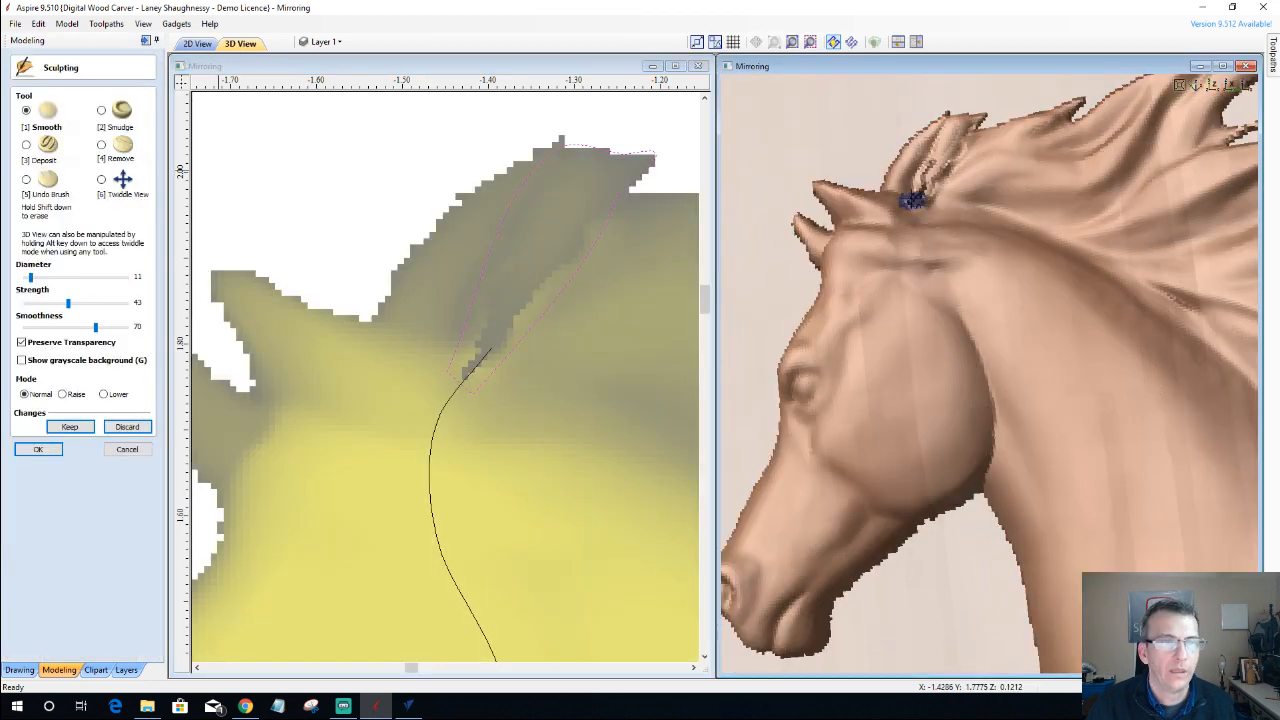
left_click(103, 111)
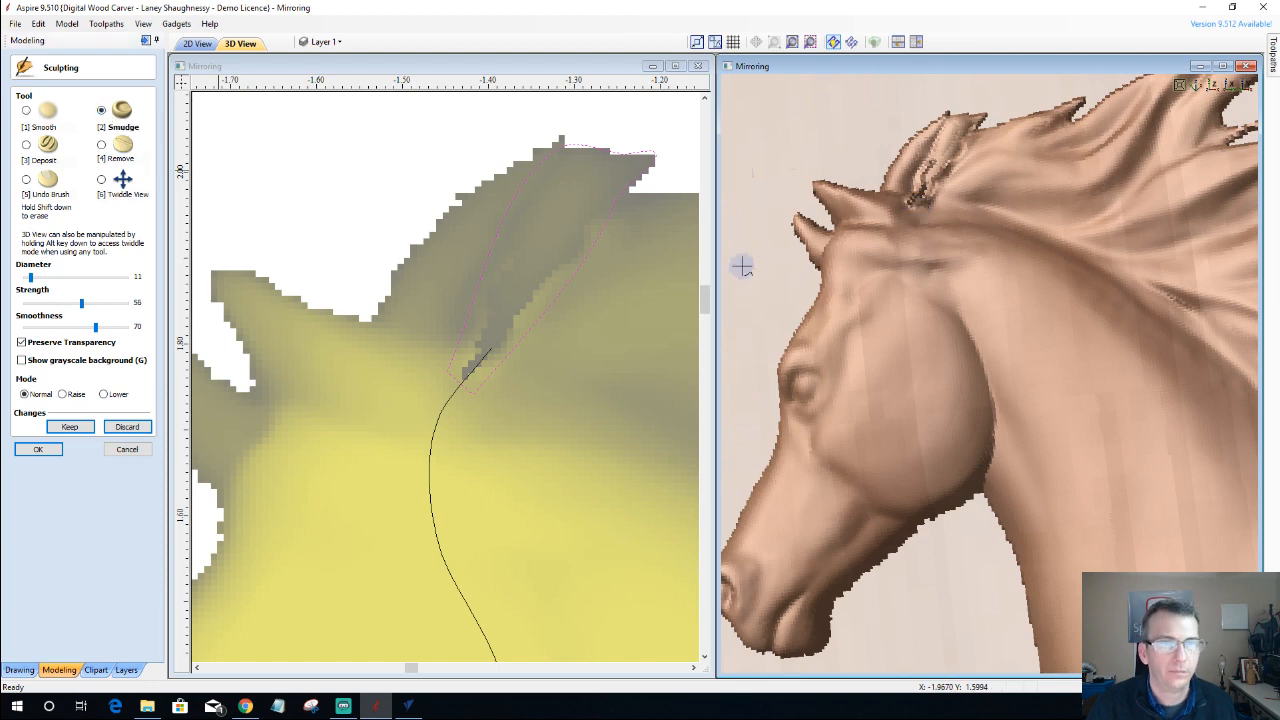
mouse_move(927, 194)
left_mouse_down()
mouse_move(915, 200)
mouse_move(924, 166)
mouse_move(922, 199)
mouse_move(951, 163)
mouse_move(921, 212)
mouse_move(929, 171)
mouse_move(908, 177)
mouse_move(934, 134)
mouse_move(931, 167)
mouse_move(951, 126)
mouse_move(934, 134)
mouse_move(985, 116)
mouse_move(937, 120)
mouse_move(975, 120)
mouse_move(916, 181)
mouse_move(931, 182)
mouse_move(966, 128)
mouse_move(927, 184)
left_mouse_up()
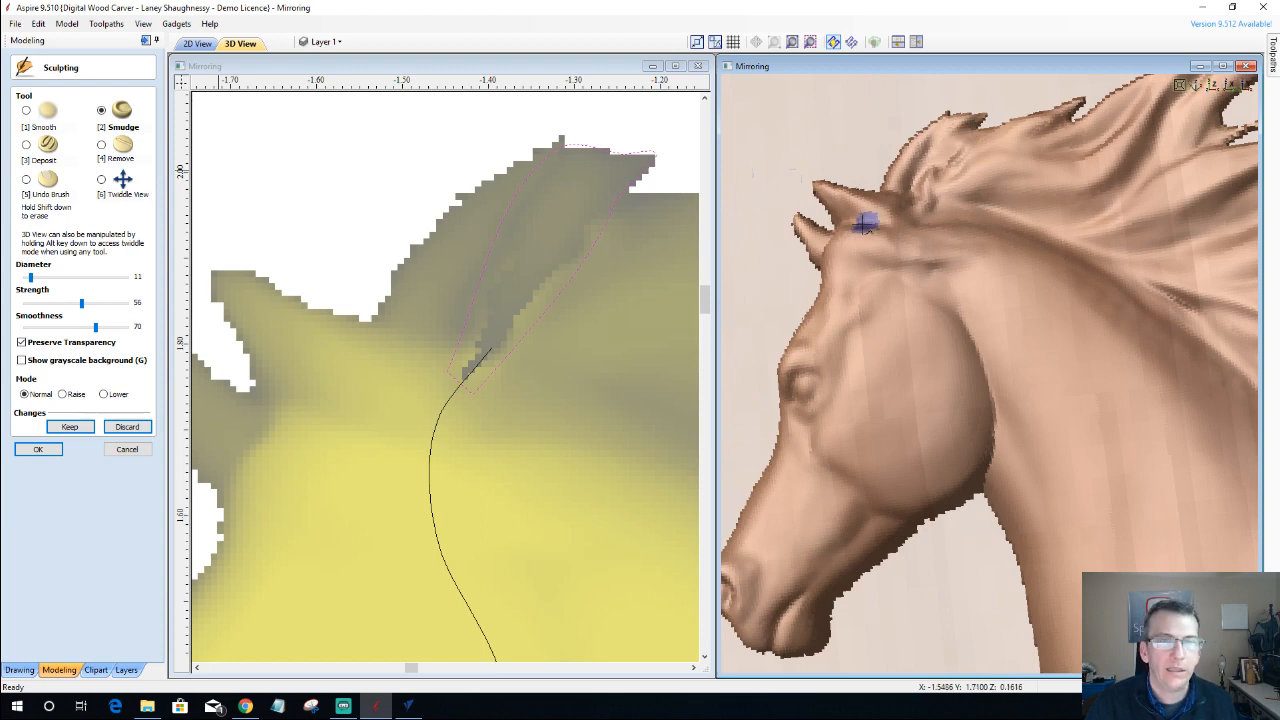
key("q")
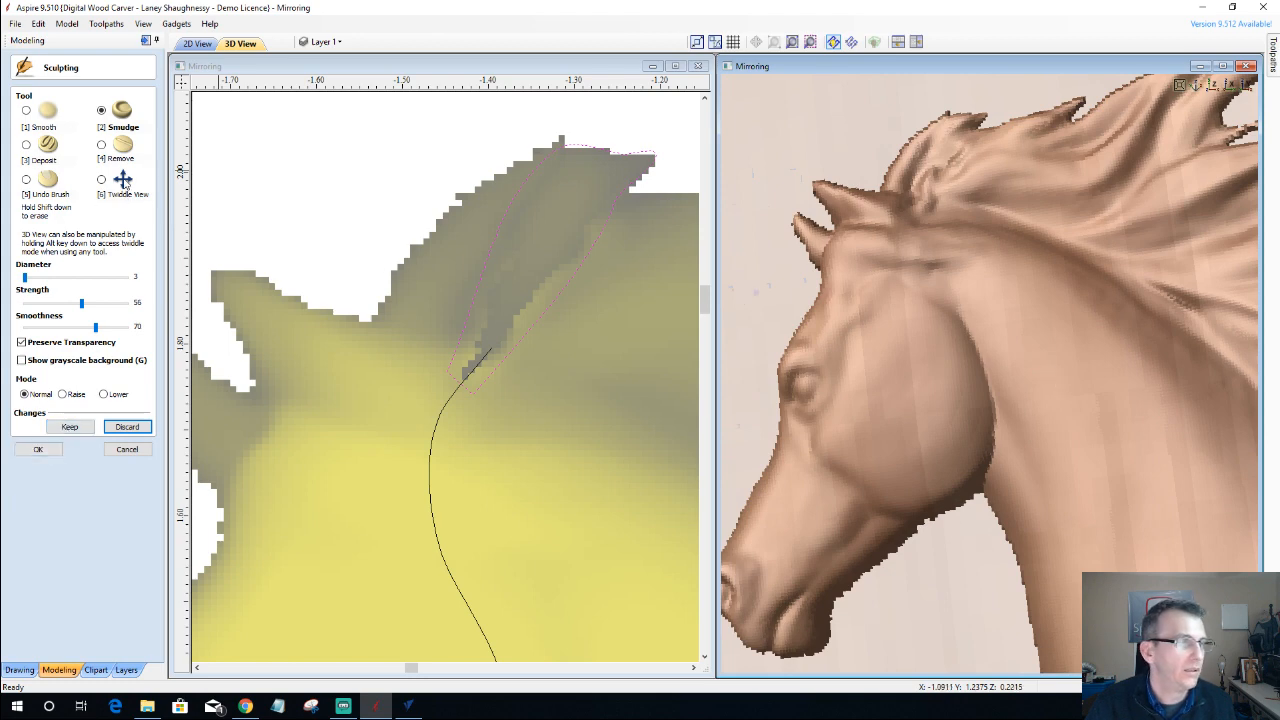
- Try depositing material behind the ear with diameter 17, strength 74 and smoothness 50, and discard all the sculpting changes
left_click(101, 180)
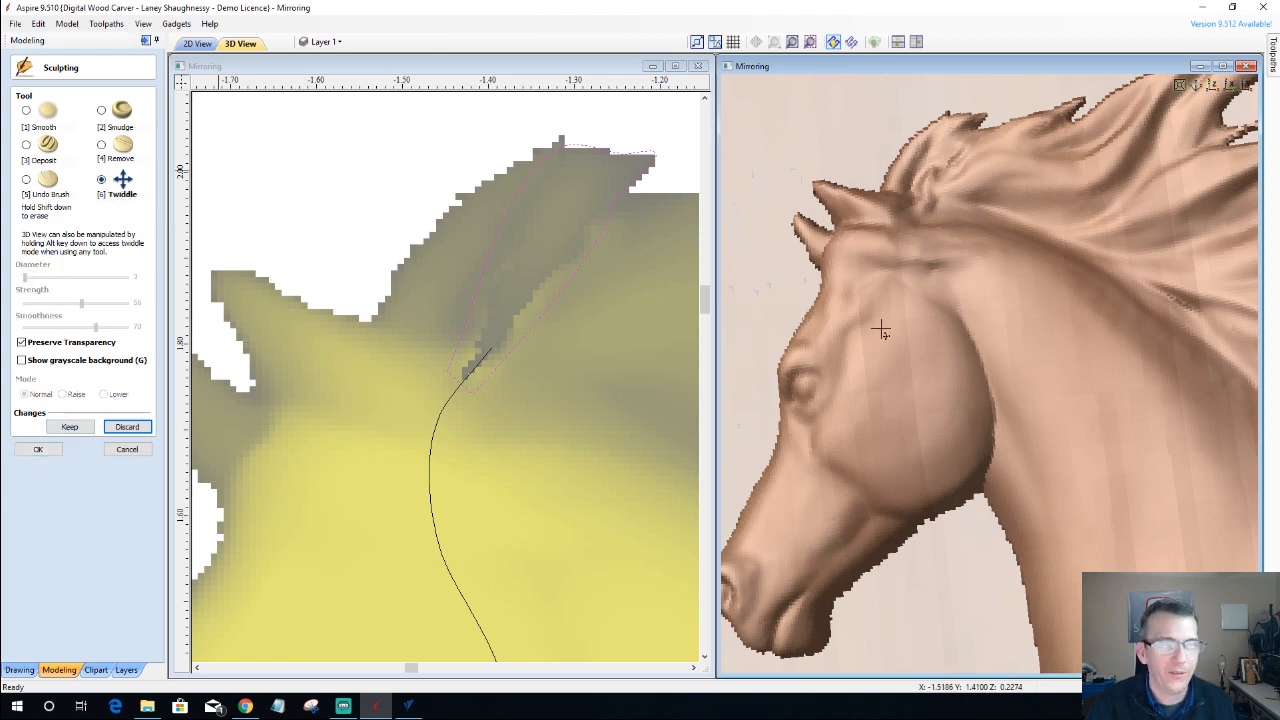
scroll(880, 329, "down", 3)
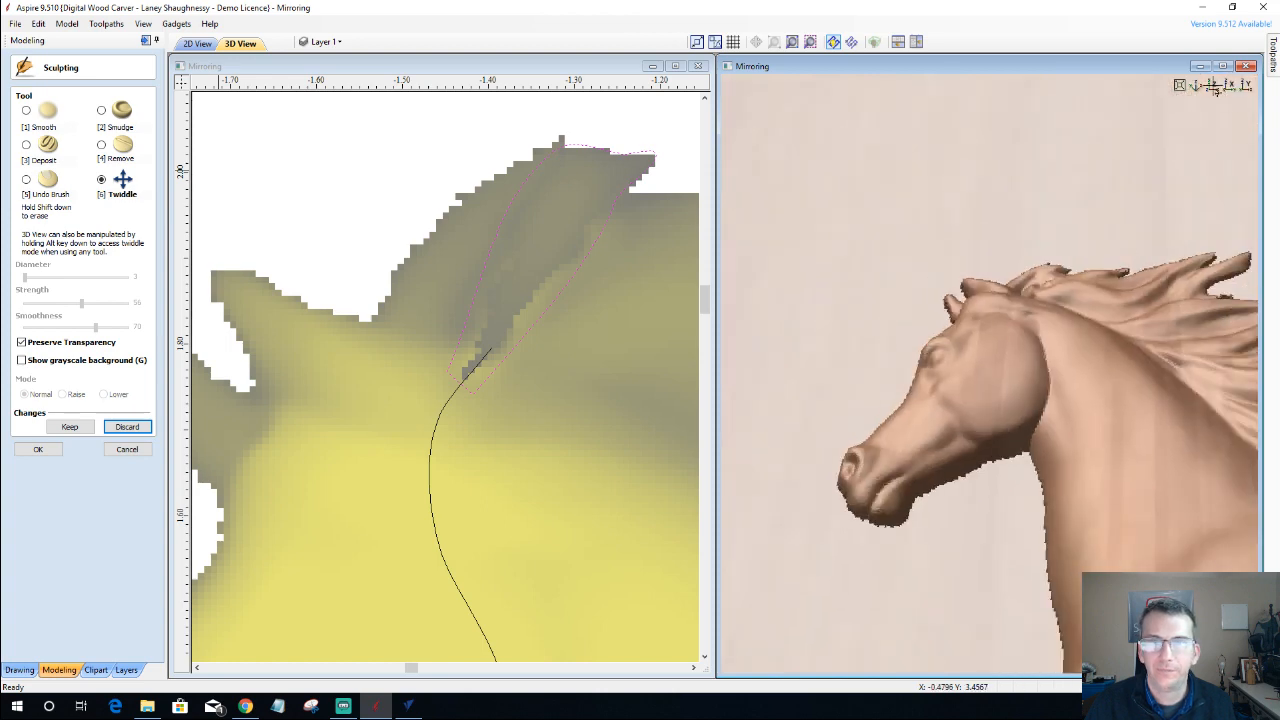
left_click(1213, 86)
scroll(1010, 400, "up", 2)
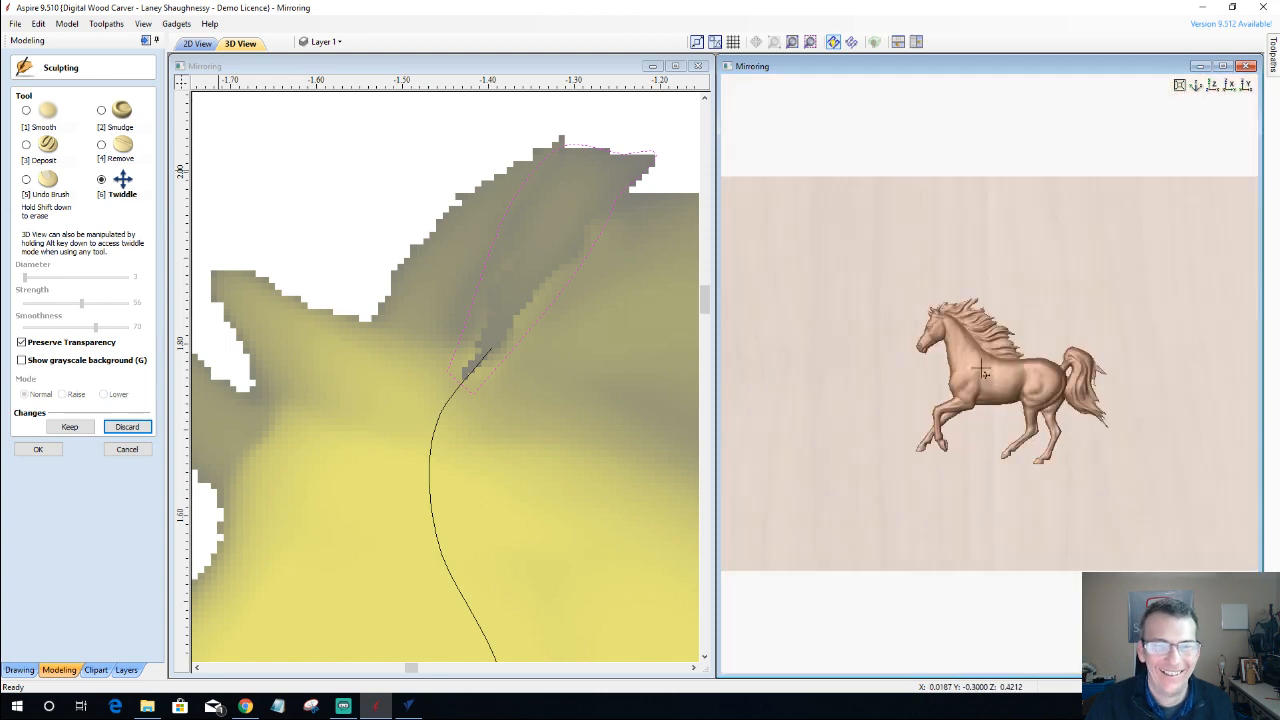
scroll(966, 366, "up", 2)
scroll(966, 366, "up", 1)
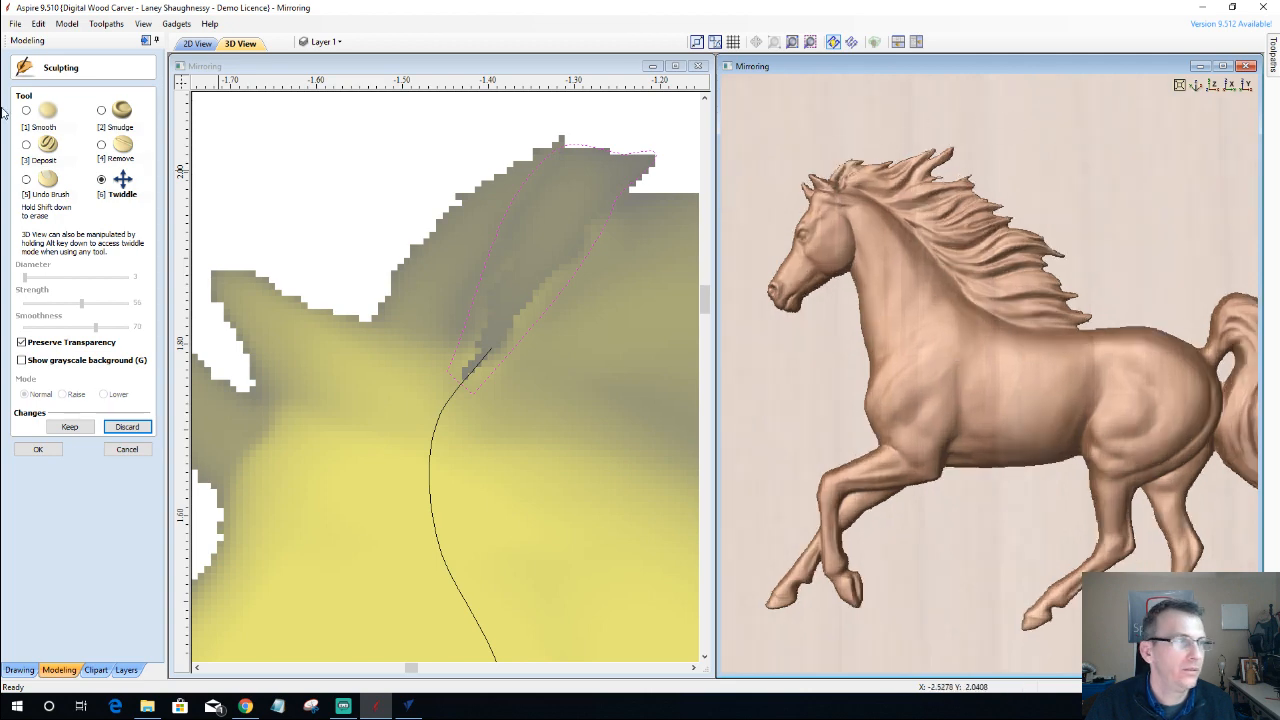
left_click(26, 145)
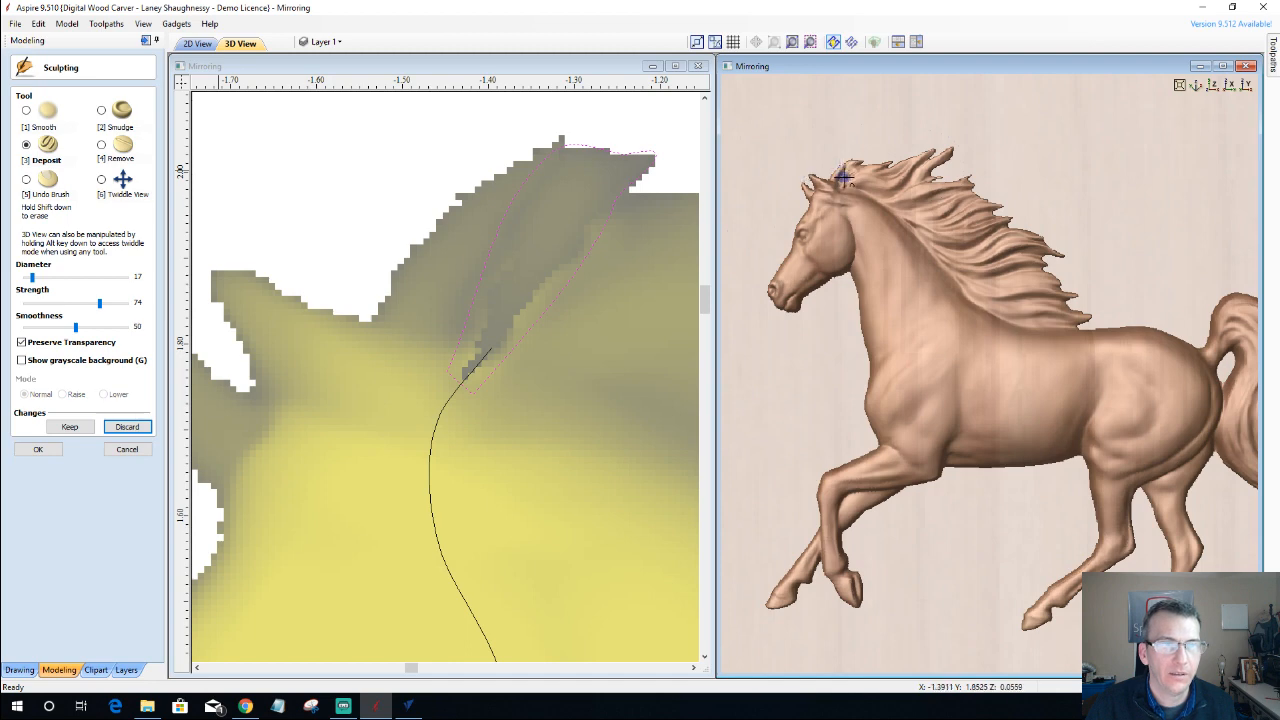
mouse_move(848, 177)
left_mouse_down()
mouse_move(838, 190)
mouse_move(866, 172)
left_mouse_up()
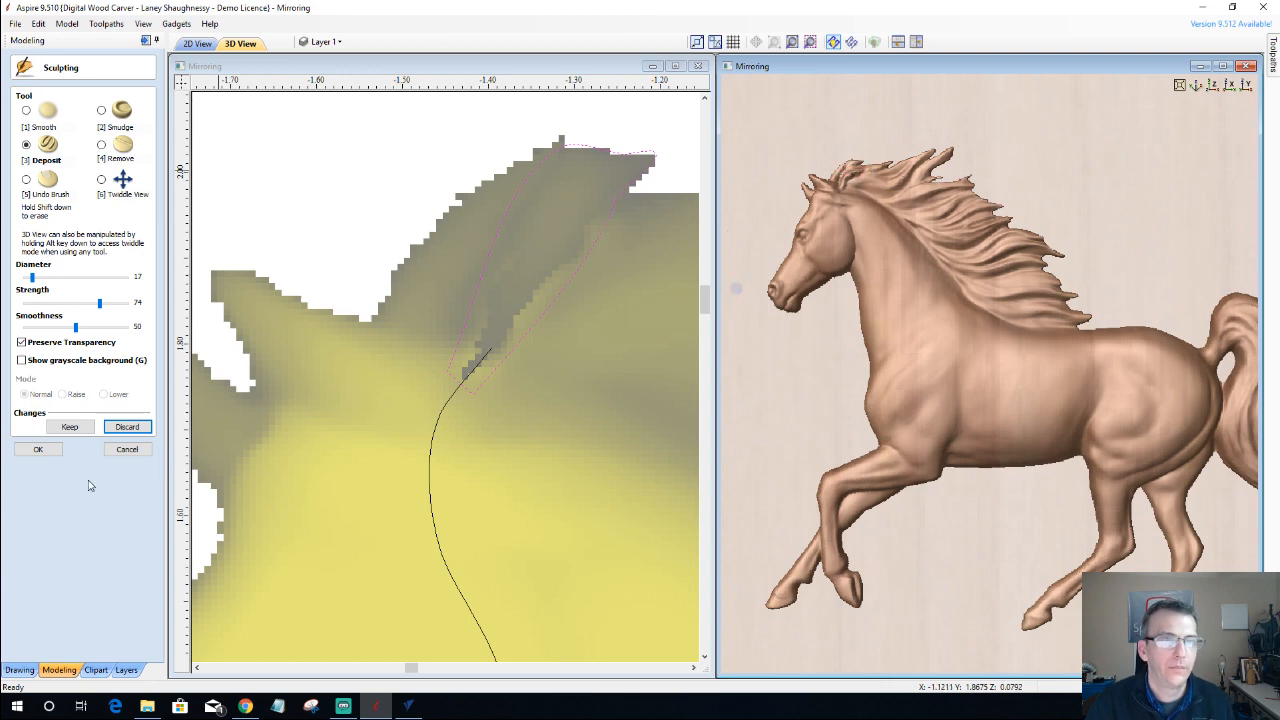
left_click(113, 450)
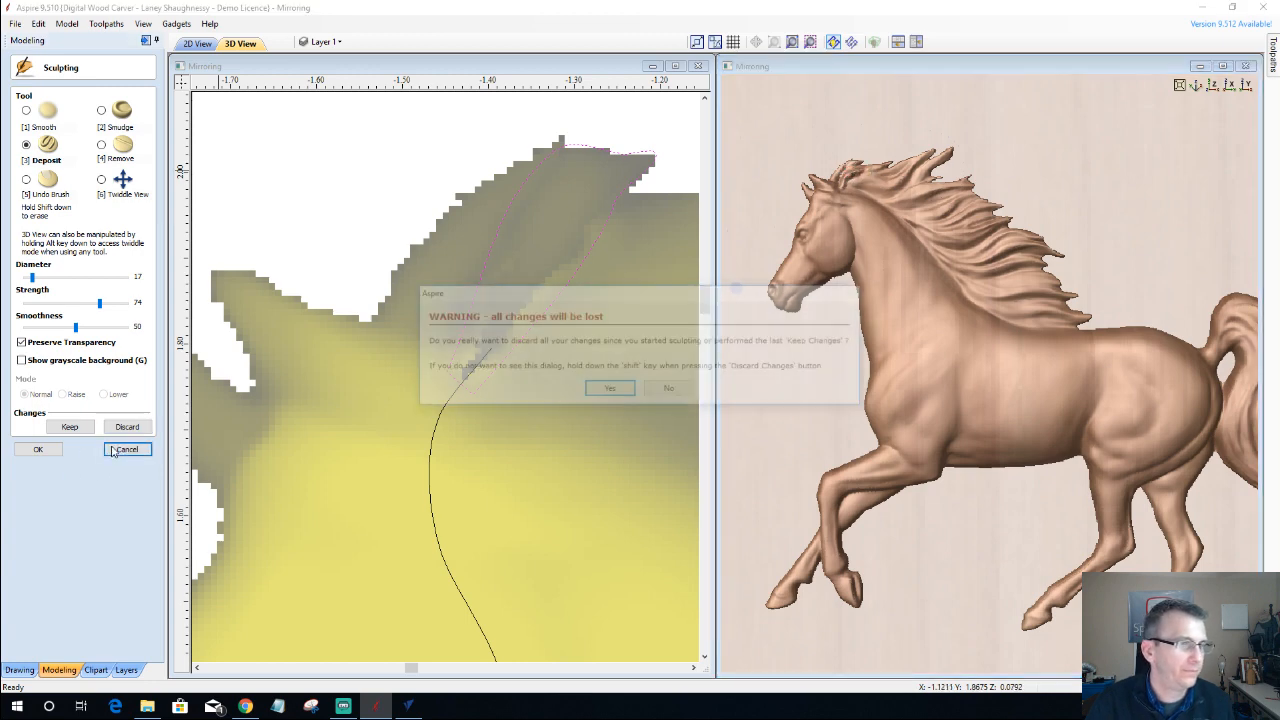
left_click(611, 393)
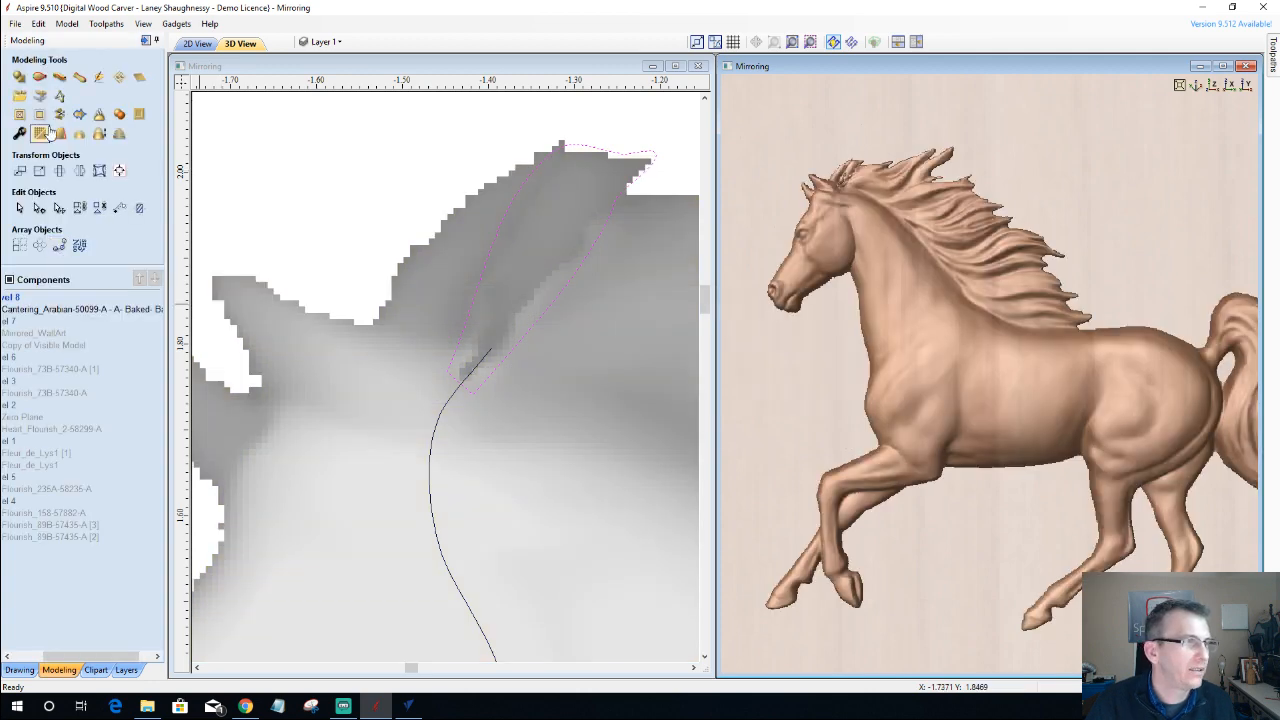
- Start sculpting the baked Cantering_Arabian component and smudge the ear-mane area with diameter 17, strength 56 and smoothness 70
left_click(98, 80)
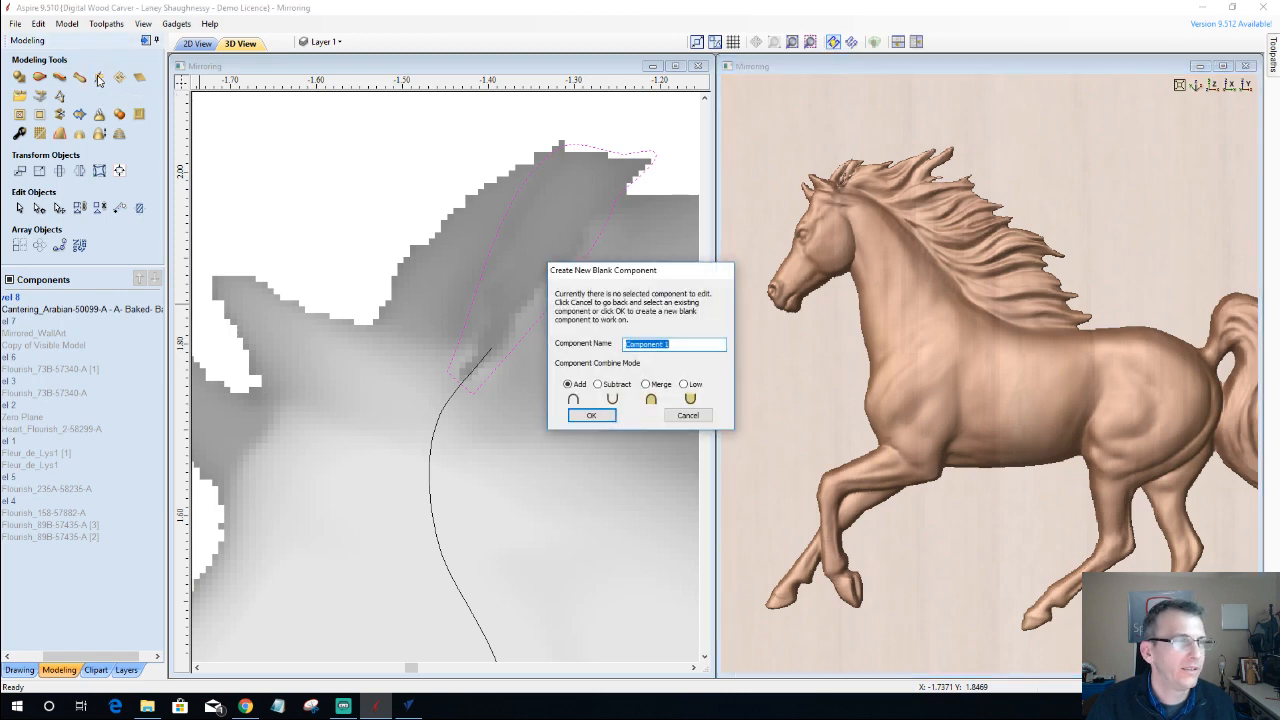
left_click(688, 415)
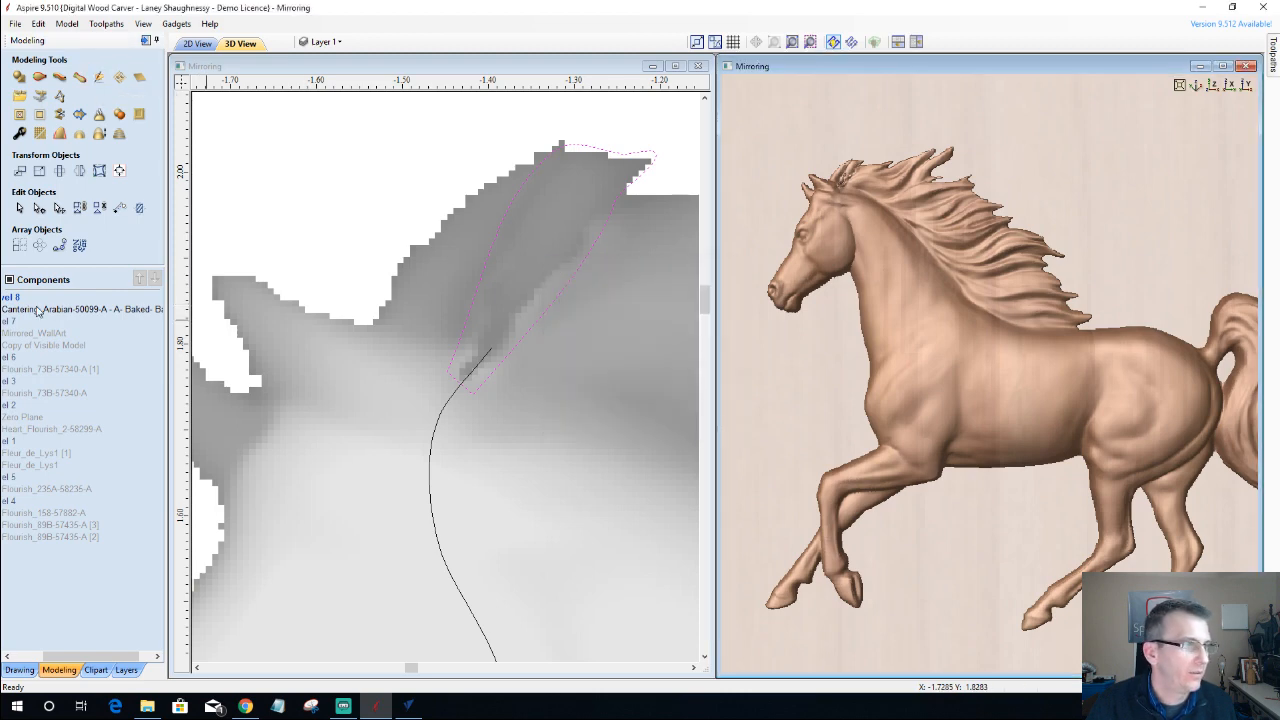
left_click(35, 314)
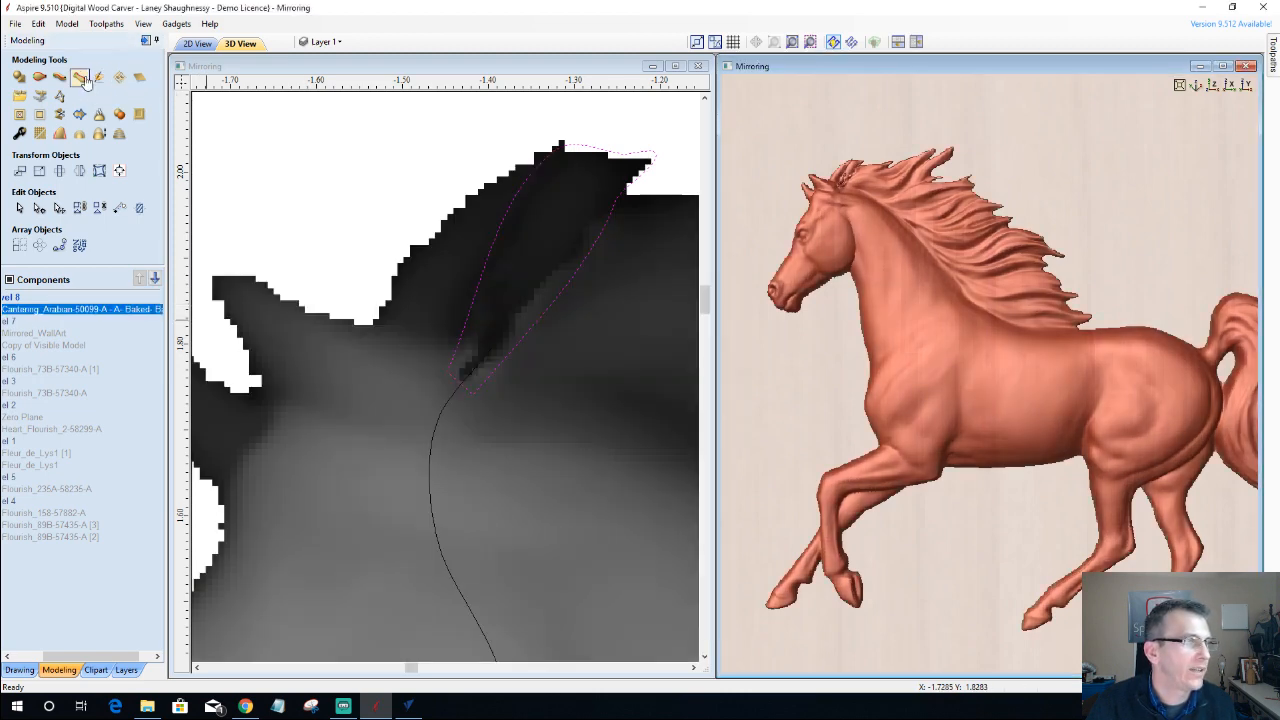
left_click(98, 80)
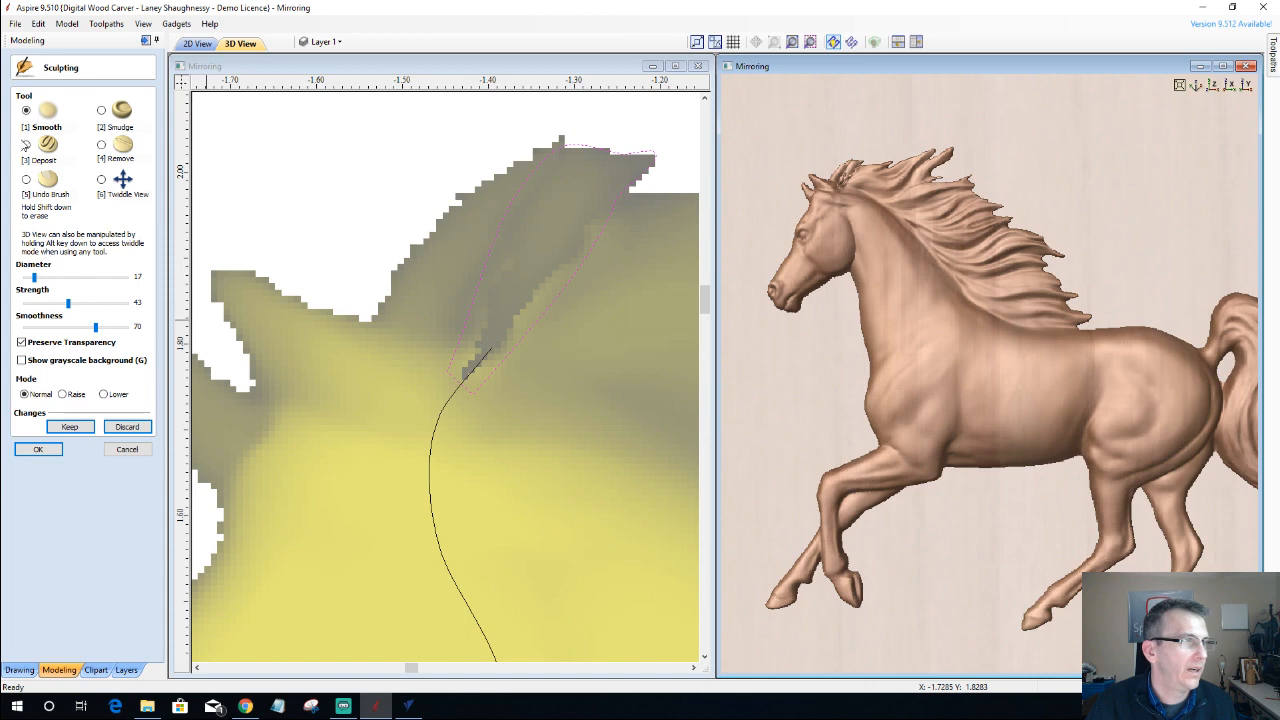
left_click(110, 116)
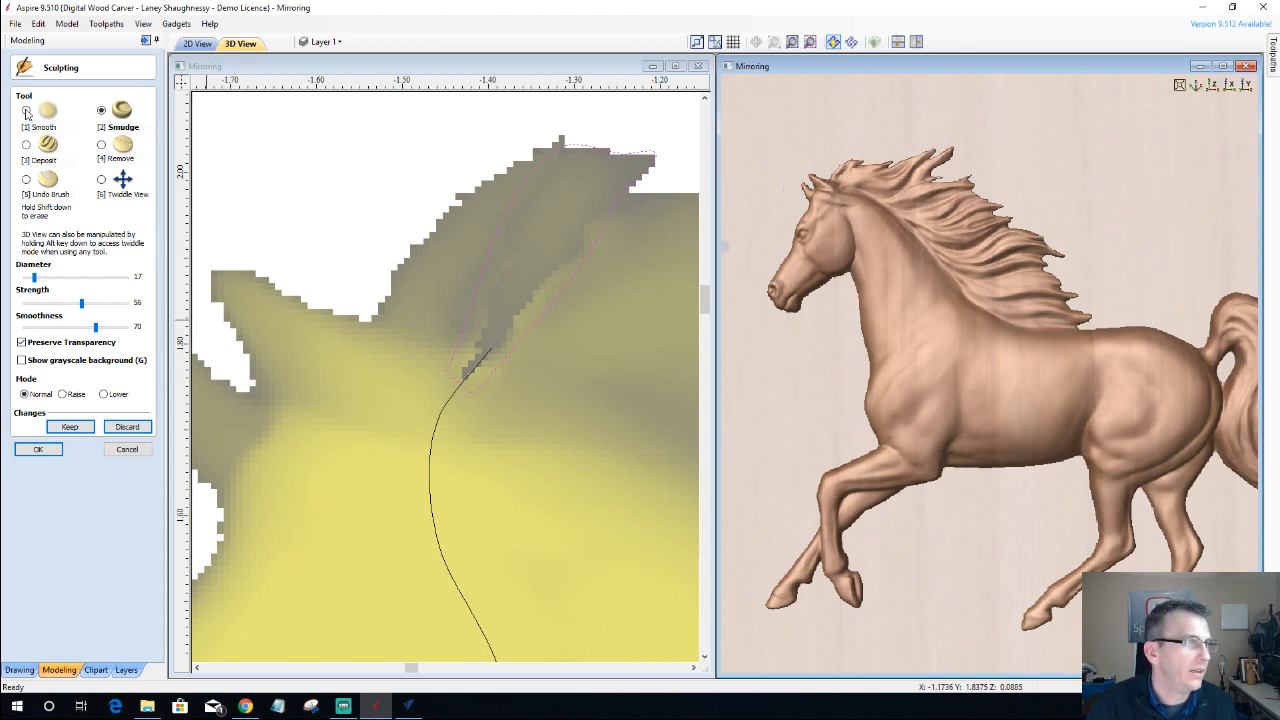
- Deposit material behind the ear with strength 74 and smoothness 50, smooth the area with strength 43 and smoothness 70, and keep the sculpting
left_click(26, 145)
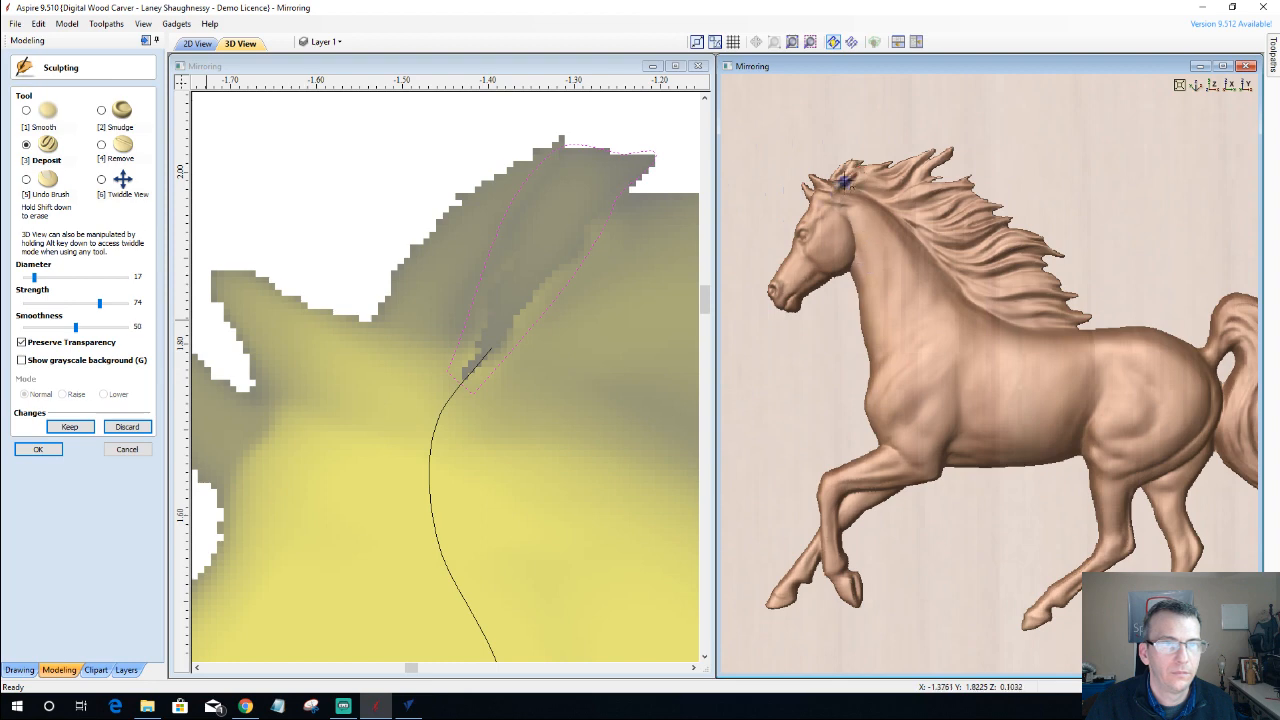
left_click(26, 111)
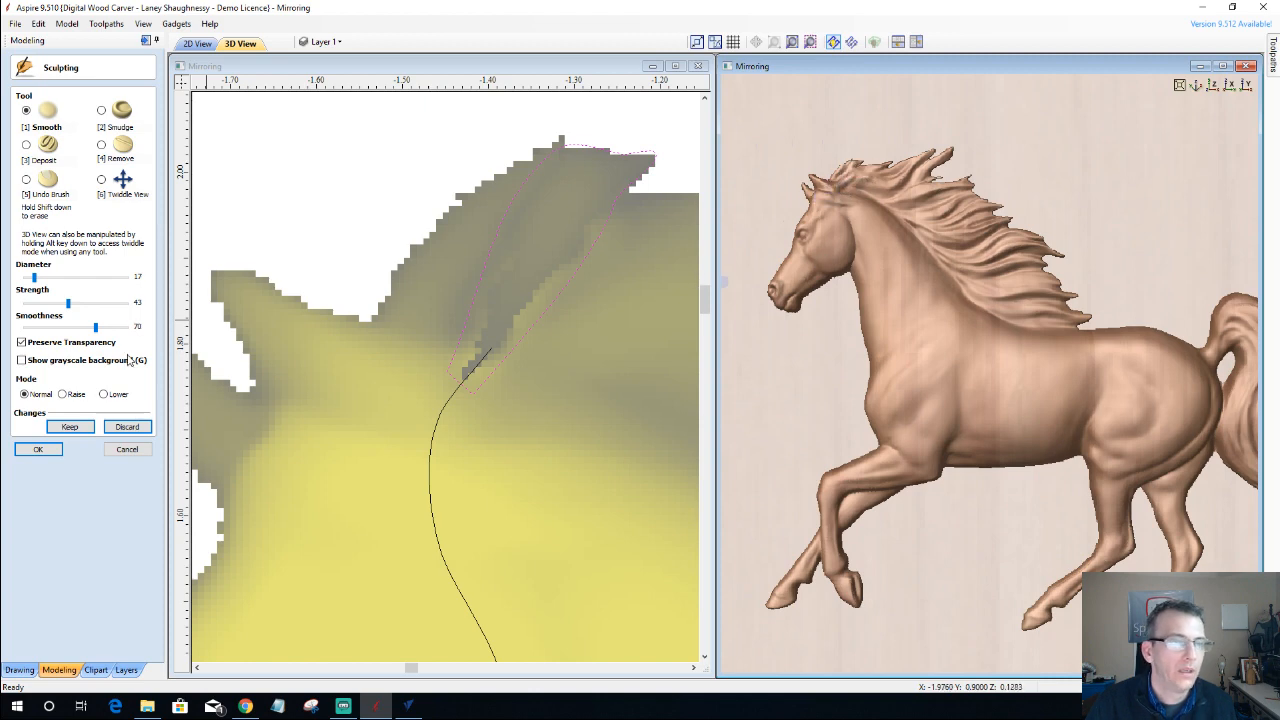
left_click(69, 427)
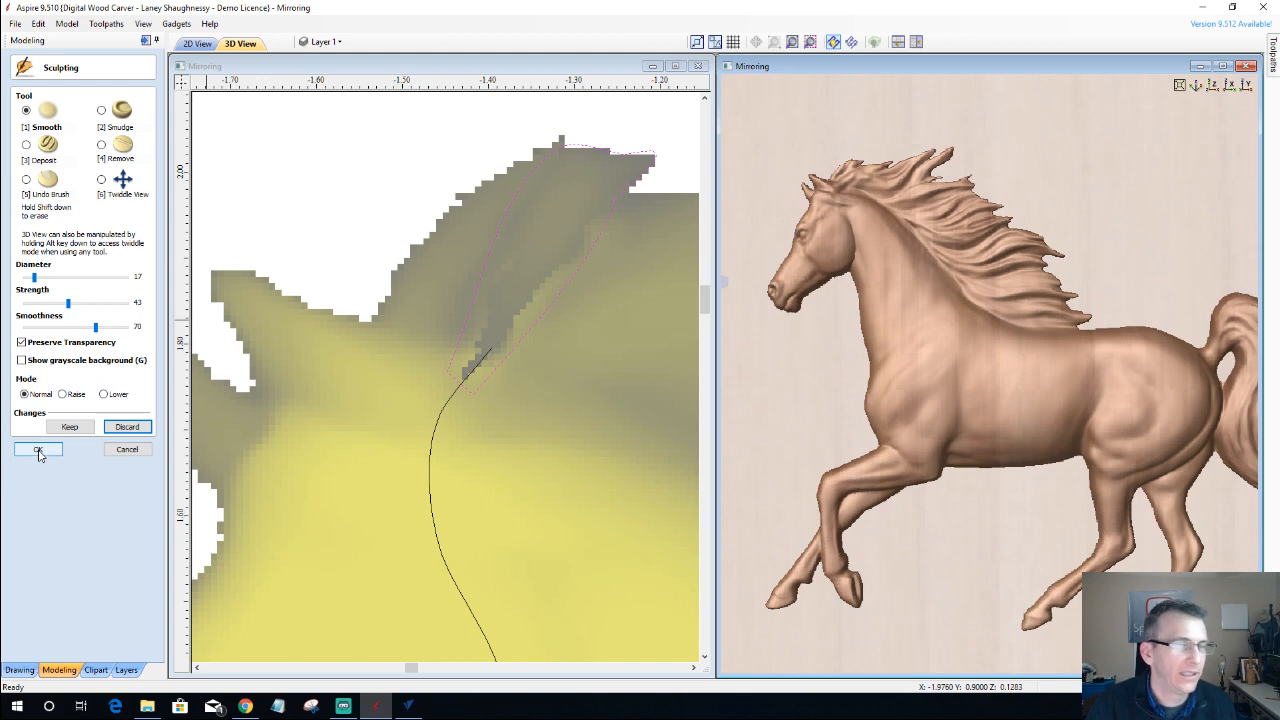
left_click(38, 451)
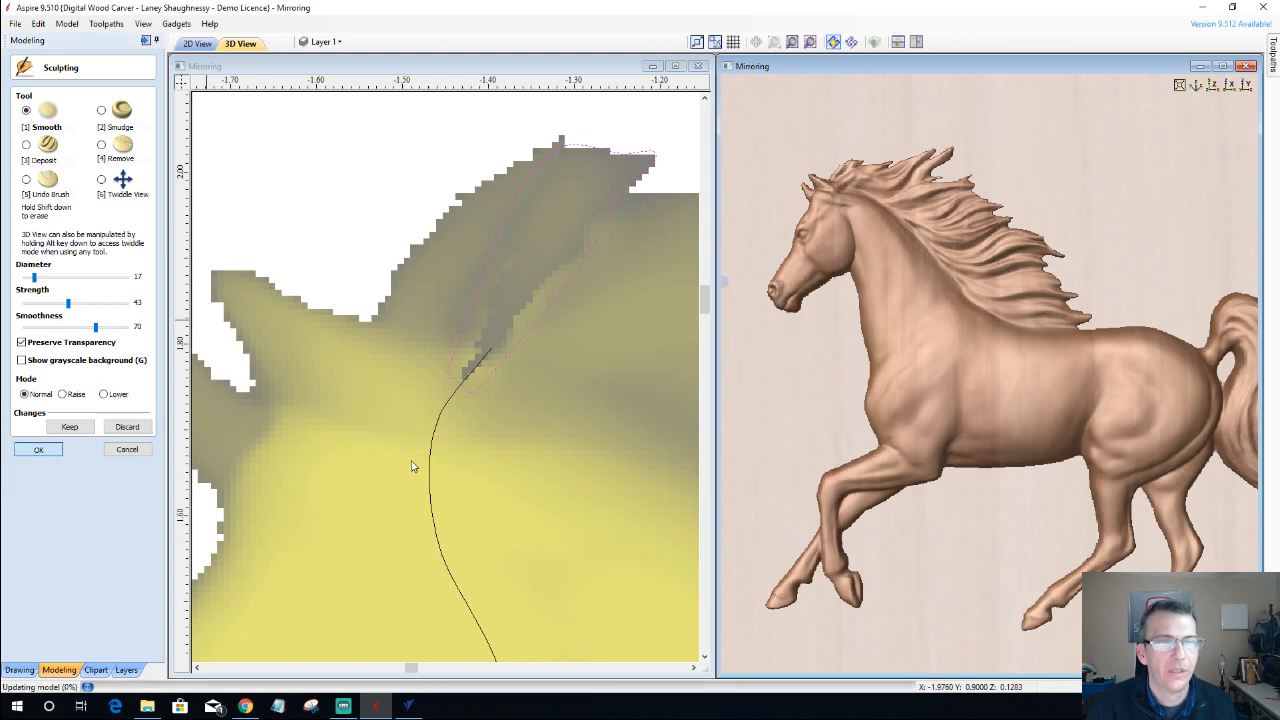
- Inspect the repaired head and mane against the whole horse in an enlarged 3D view
scroll(901, 343, "down", 4)
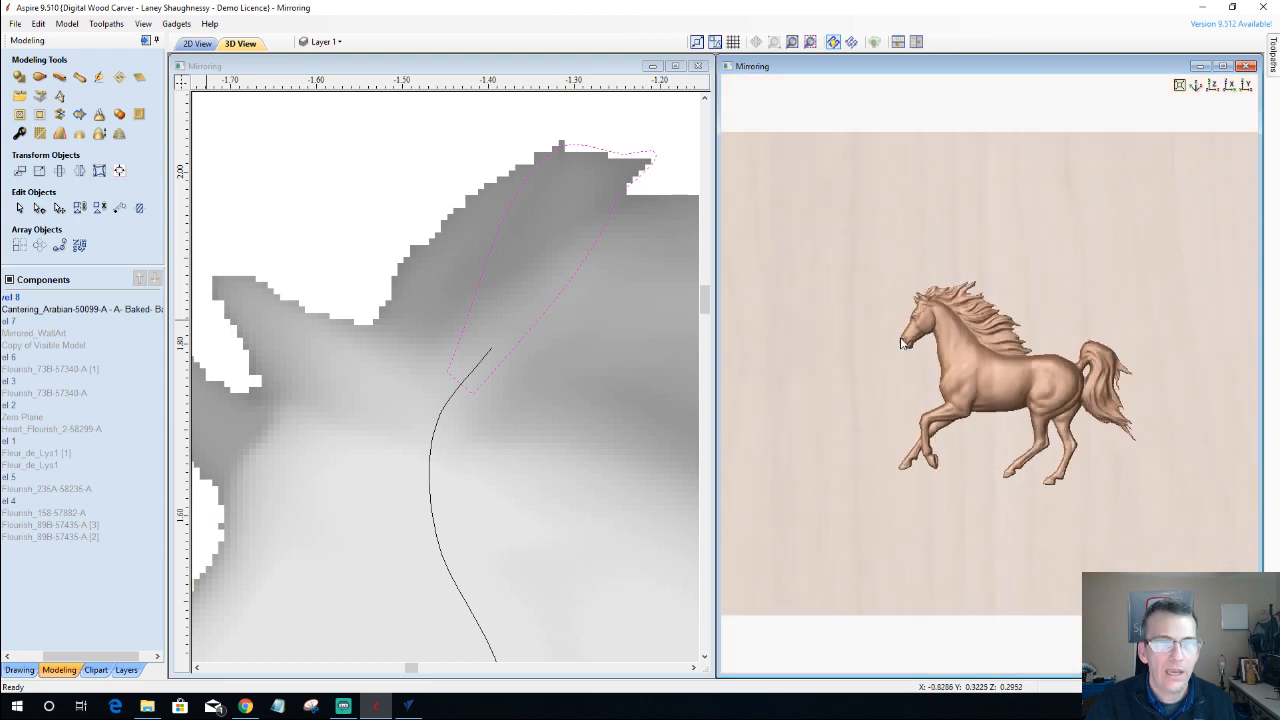
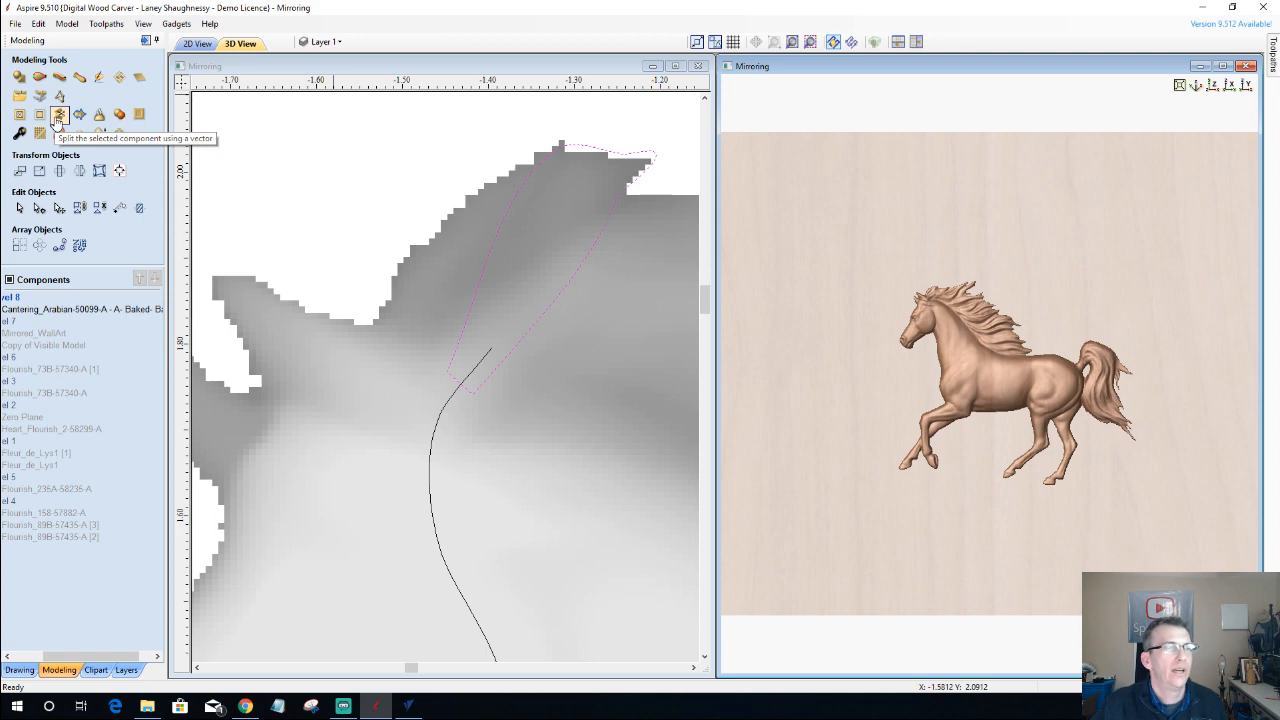
scroll(918, 287, "up", 3)
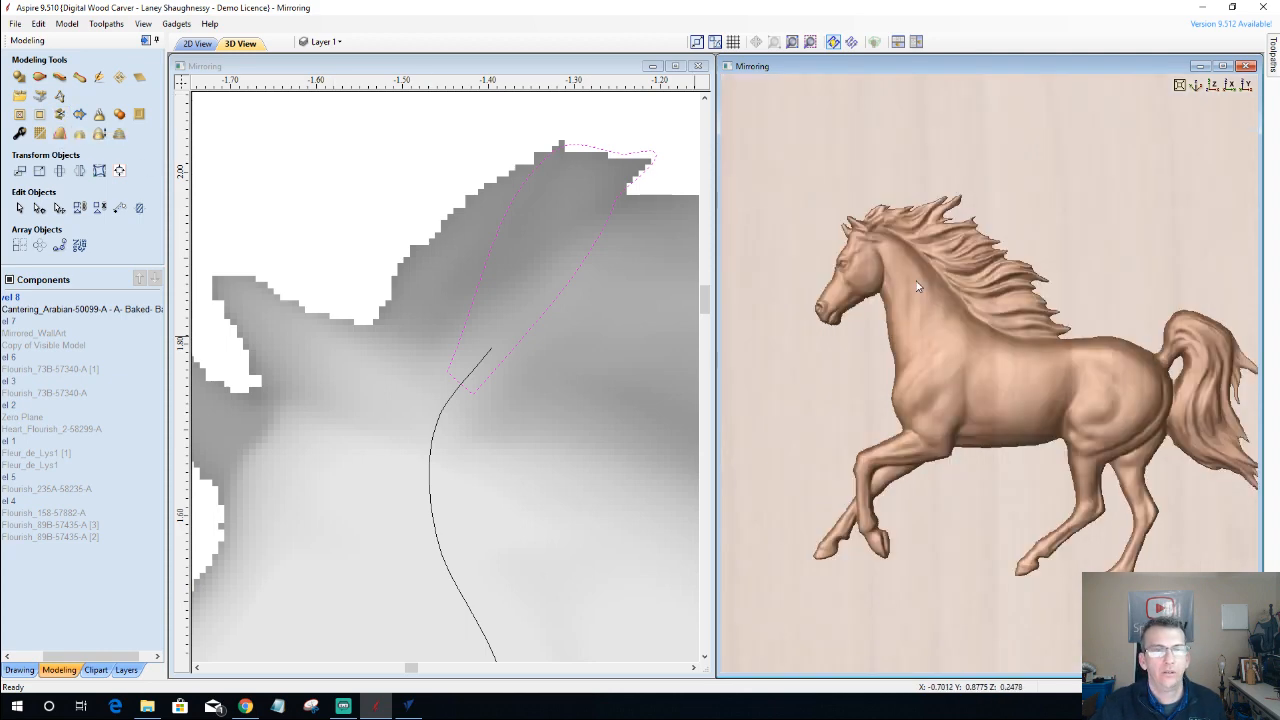
scroll(1005, 390, "up", 1)
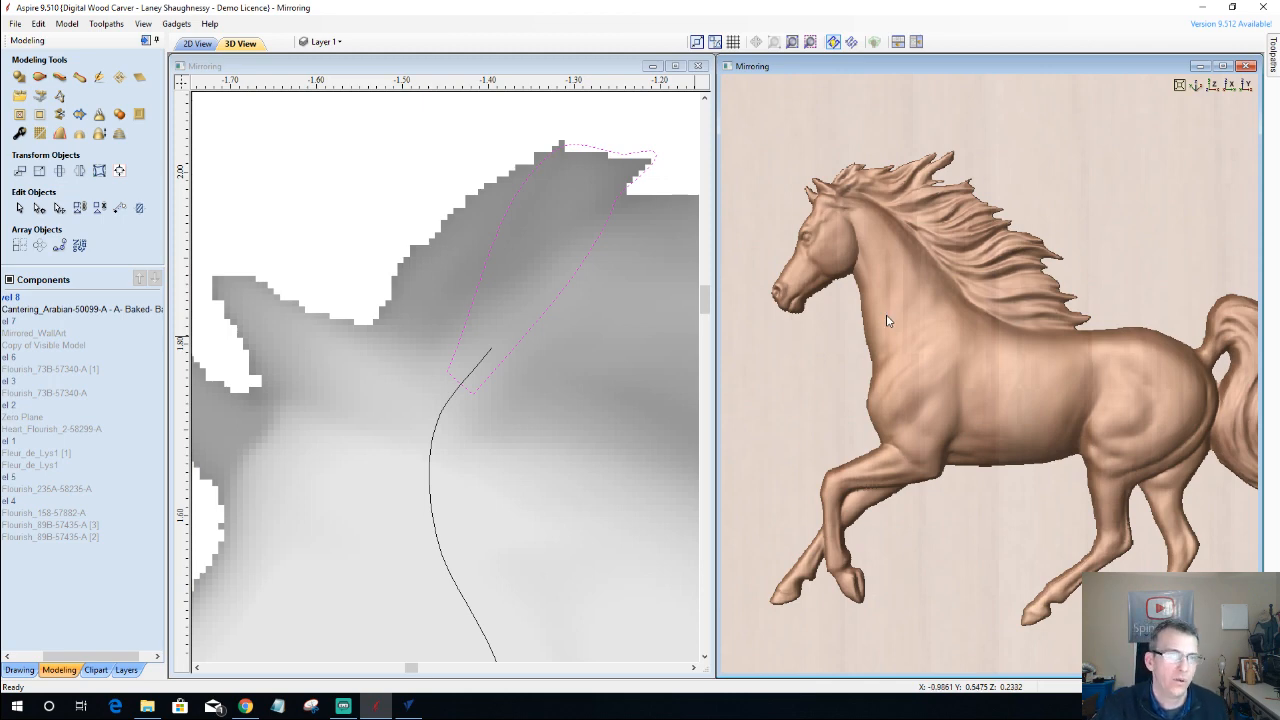
scroll(886, 321, "down", 5)
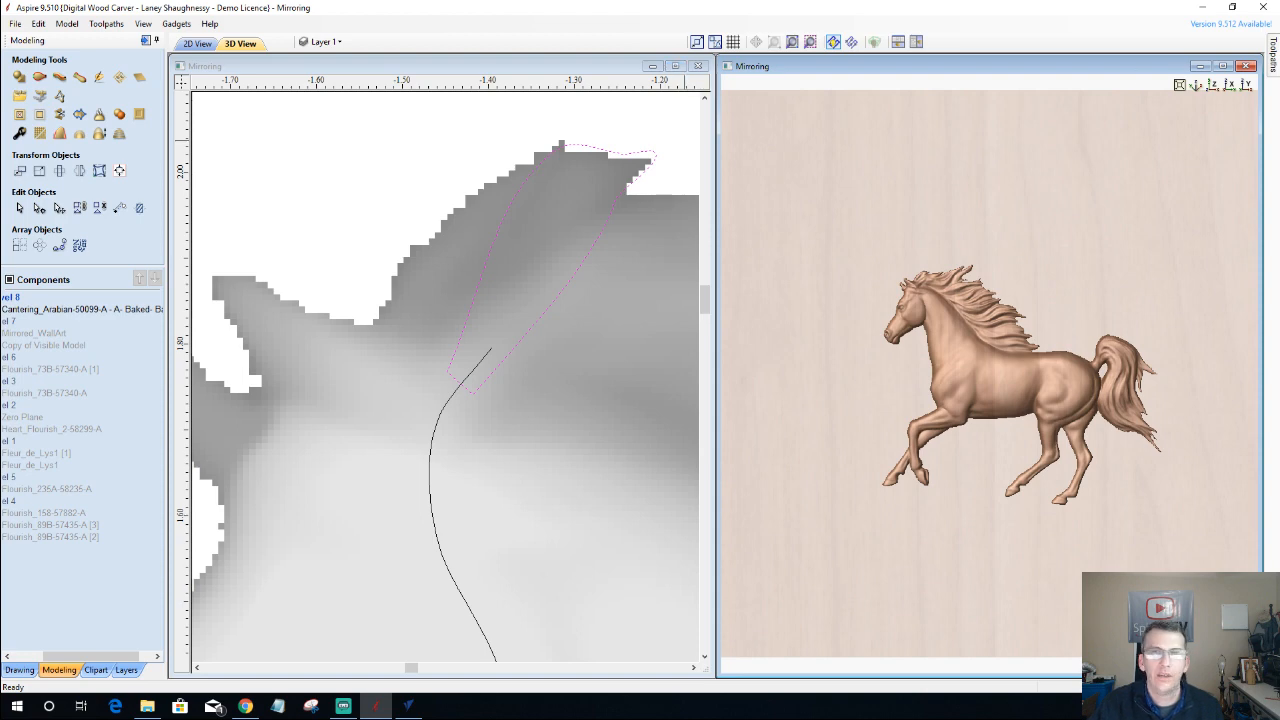
left_click(1222, 66)
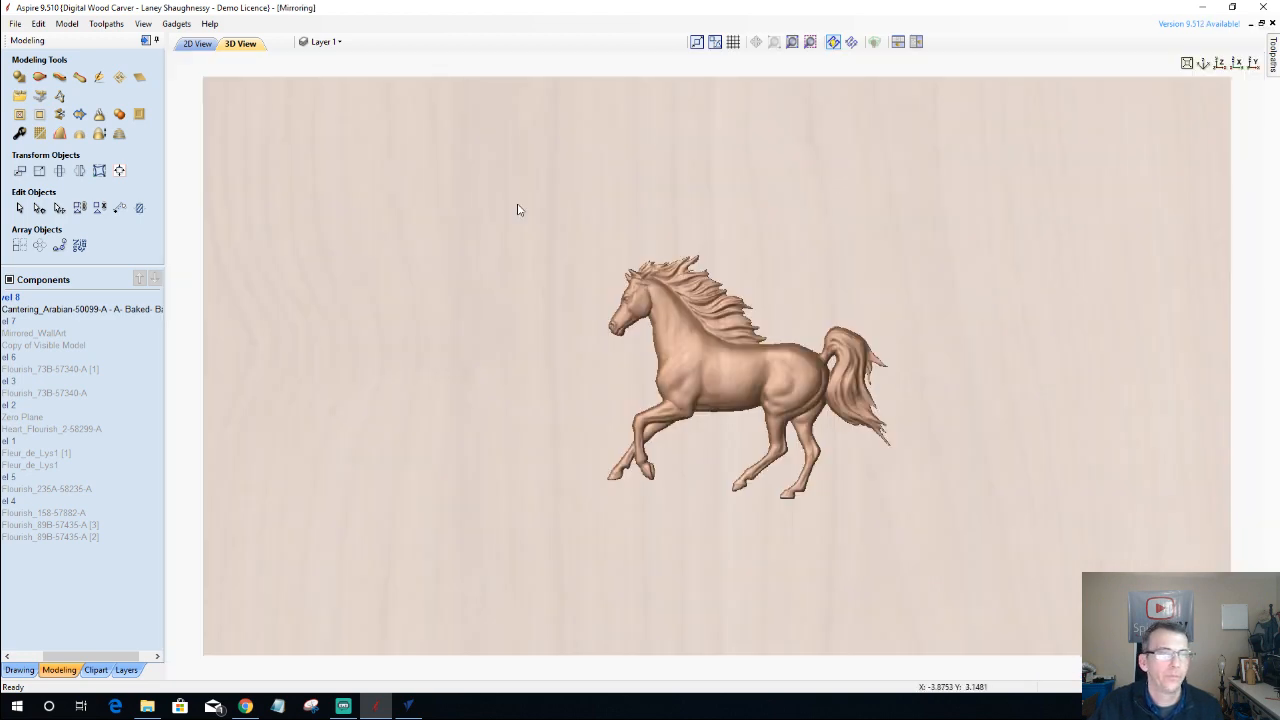
scroll(612, 262, "down", 2)
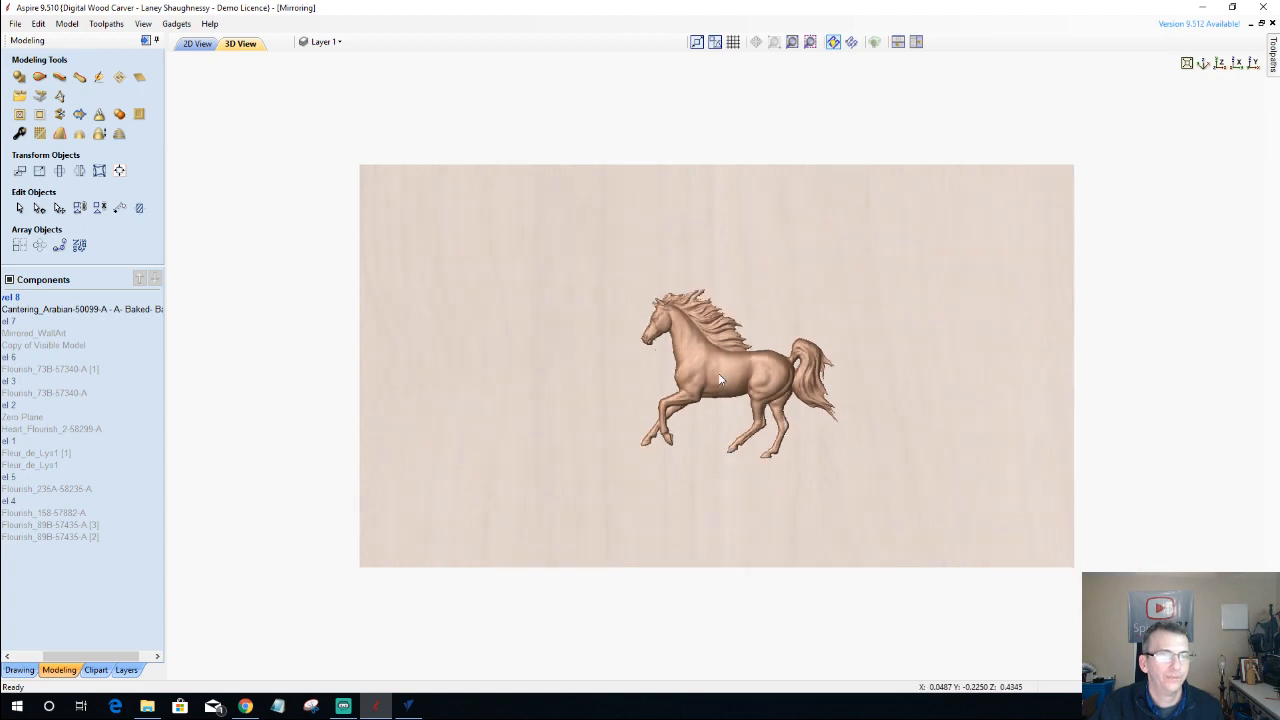
- Move the horse component in the 2D view about 1.6 units left and 1.6 units up
left_click(197, 43)
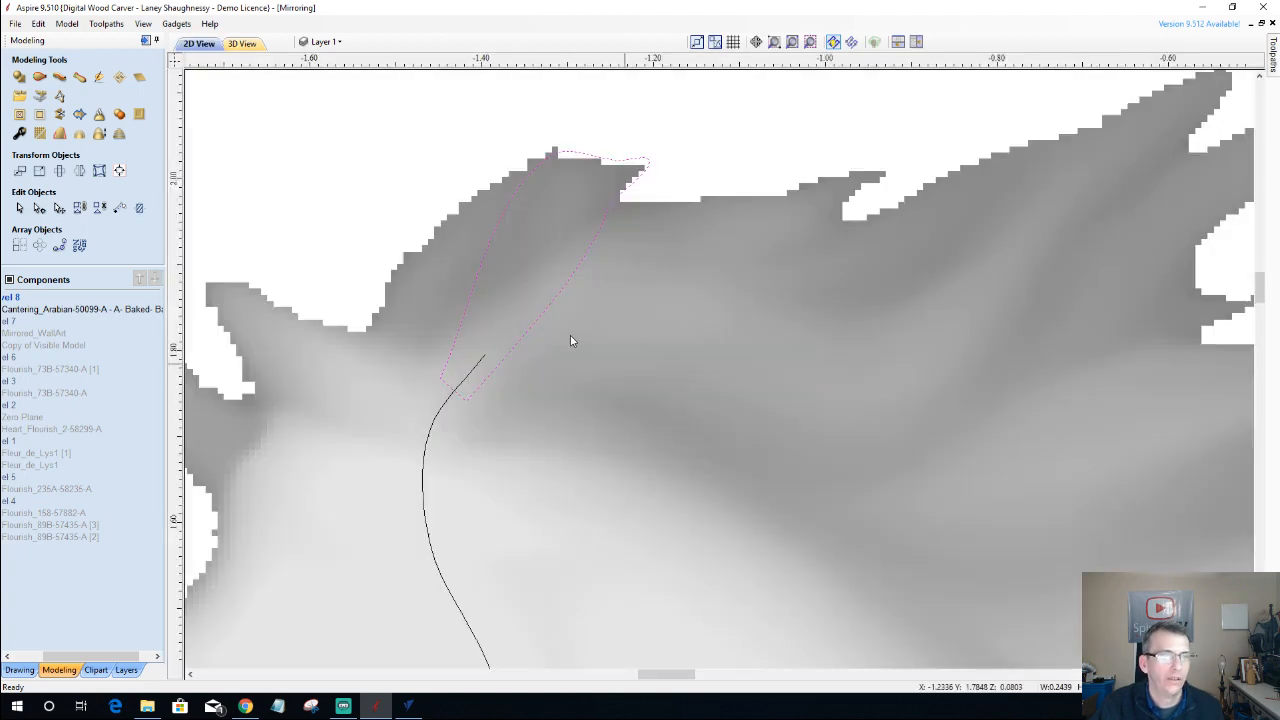
scroll(580, 343, "down", 5)
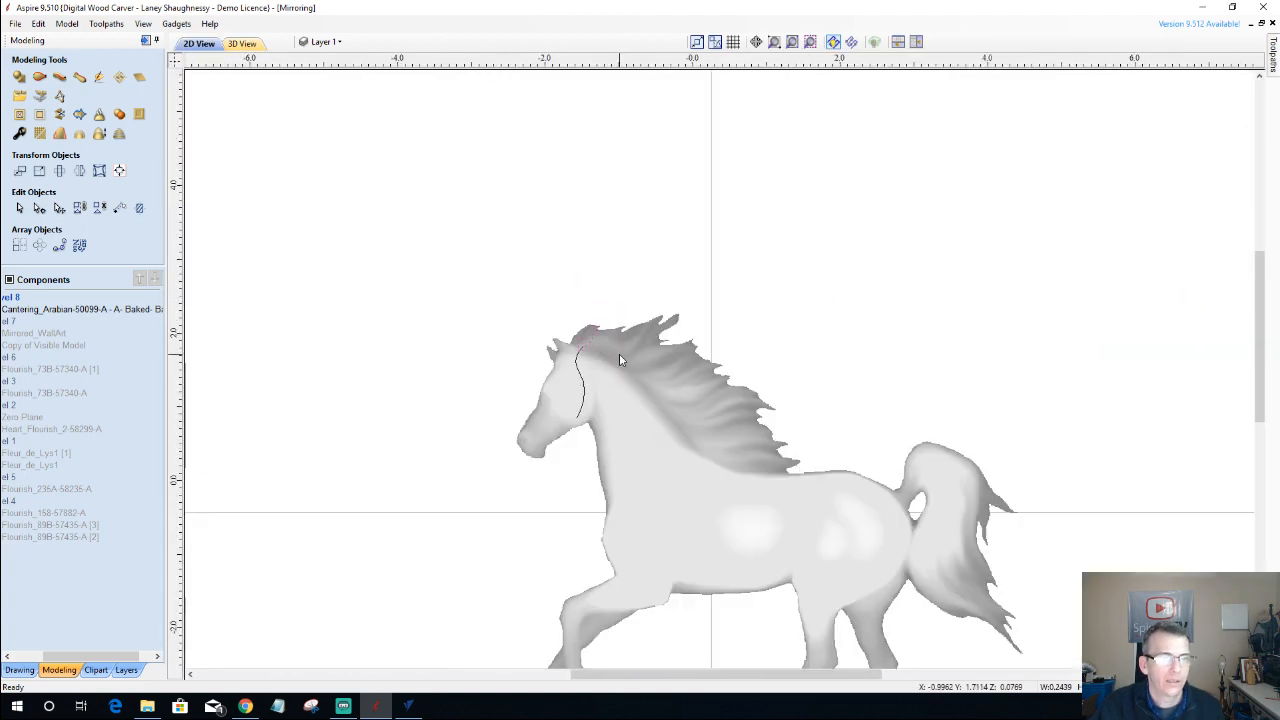
scroll(619, 360, "down", 1)
left_click(694, 457)
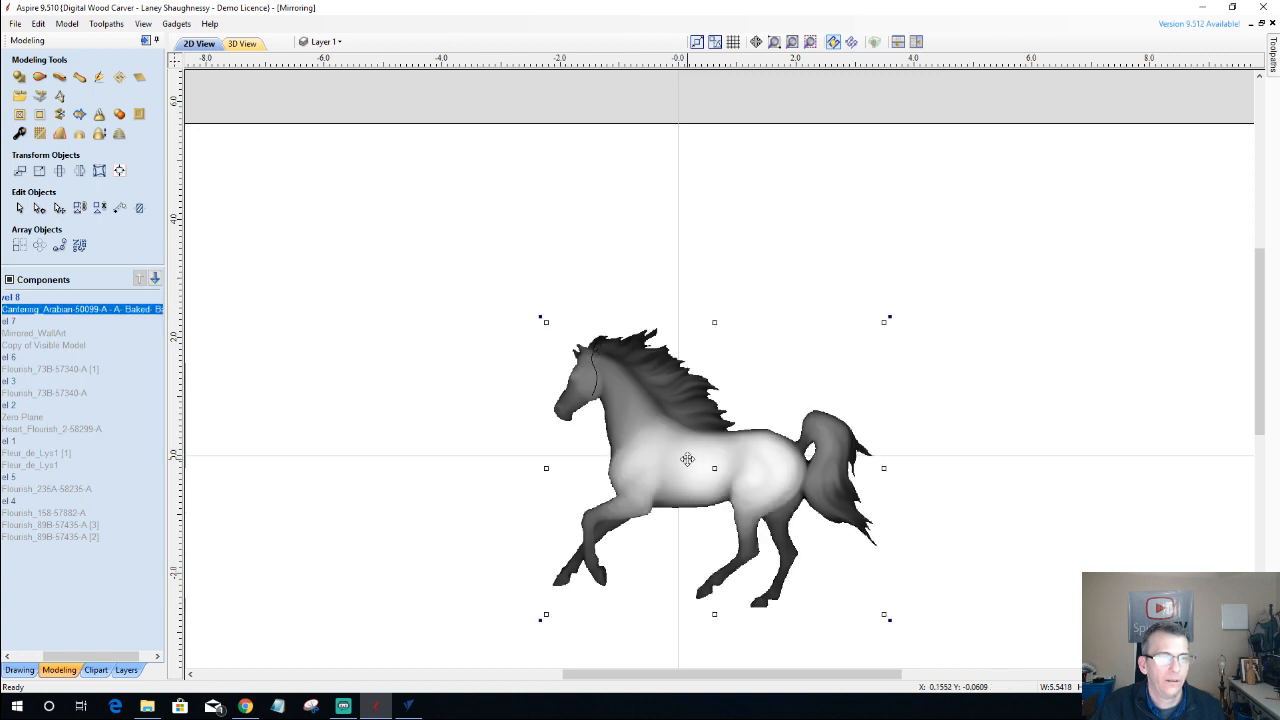
left_click_drag(687, 459, 595, 361)
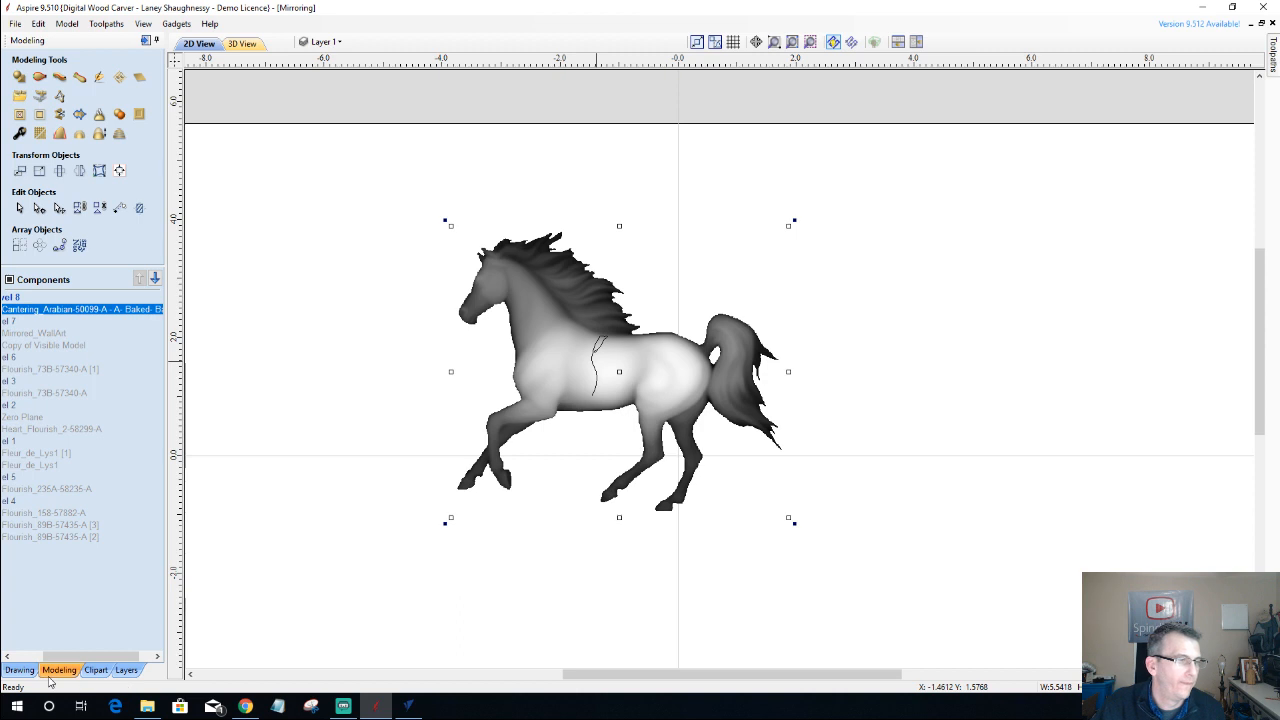
- Set the mirror mode of Level 8 to Top Left Quadrant and check the mirrored horses in 3D
left_click_drag(85, 661, 55, 661)
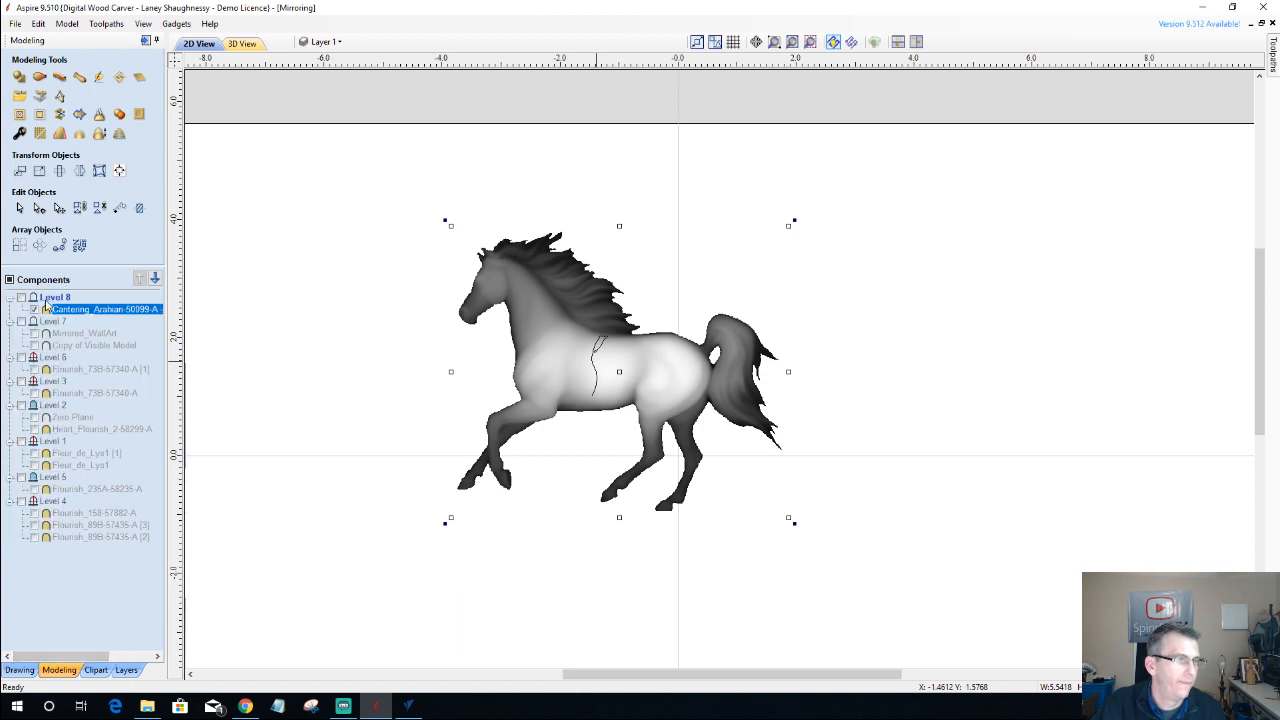
right_click(45, 299)
mouse_move(95, 319)
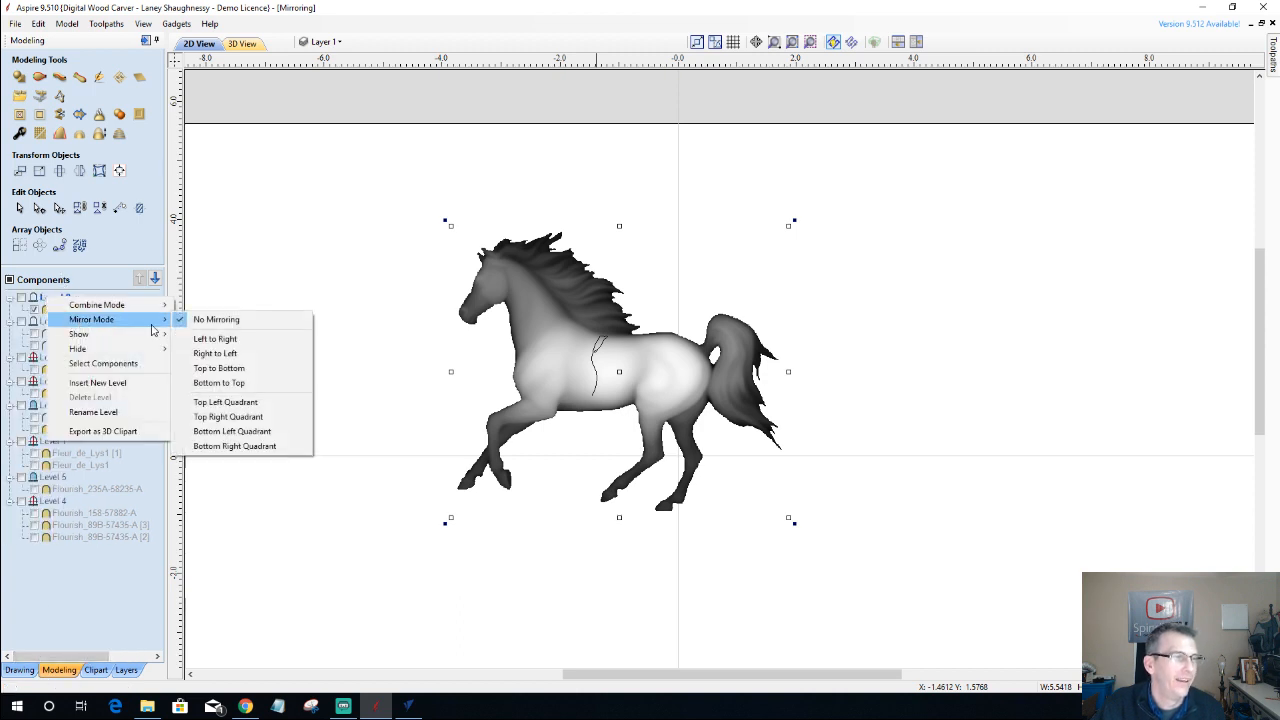
left_click(228, 403)
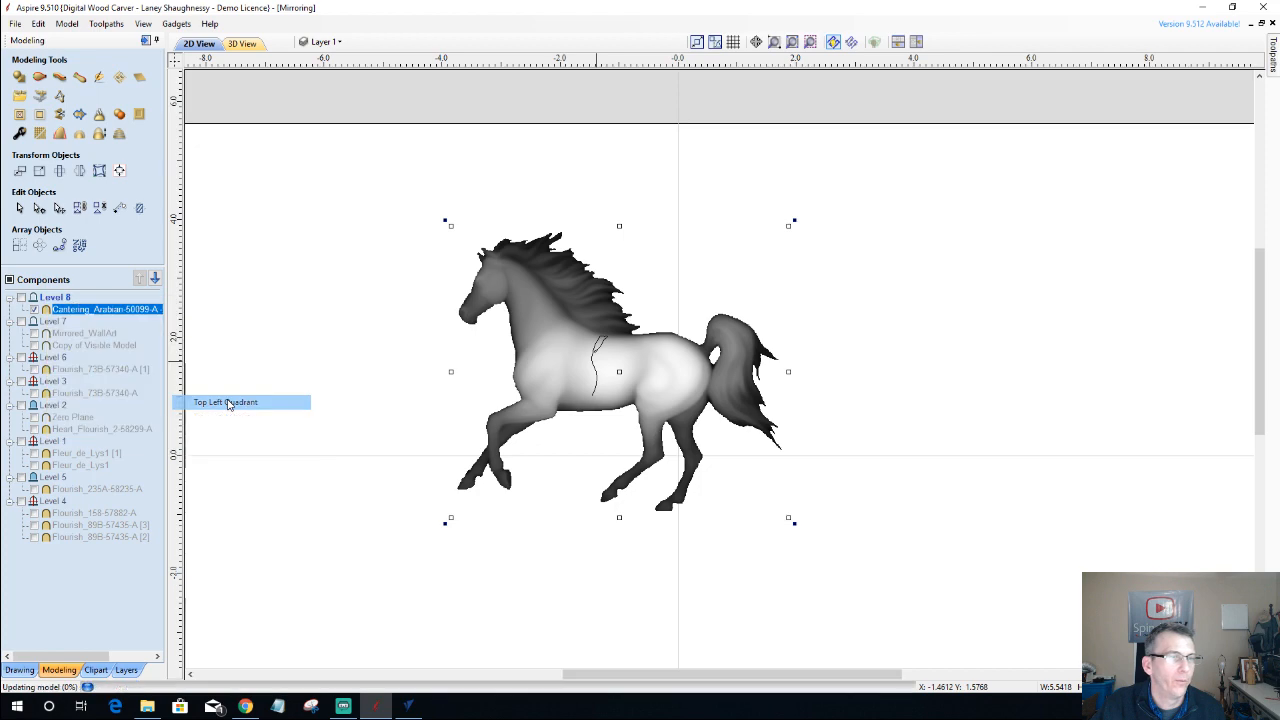
left_click(243, 44)
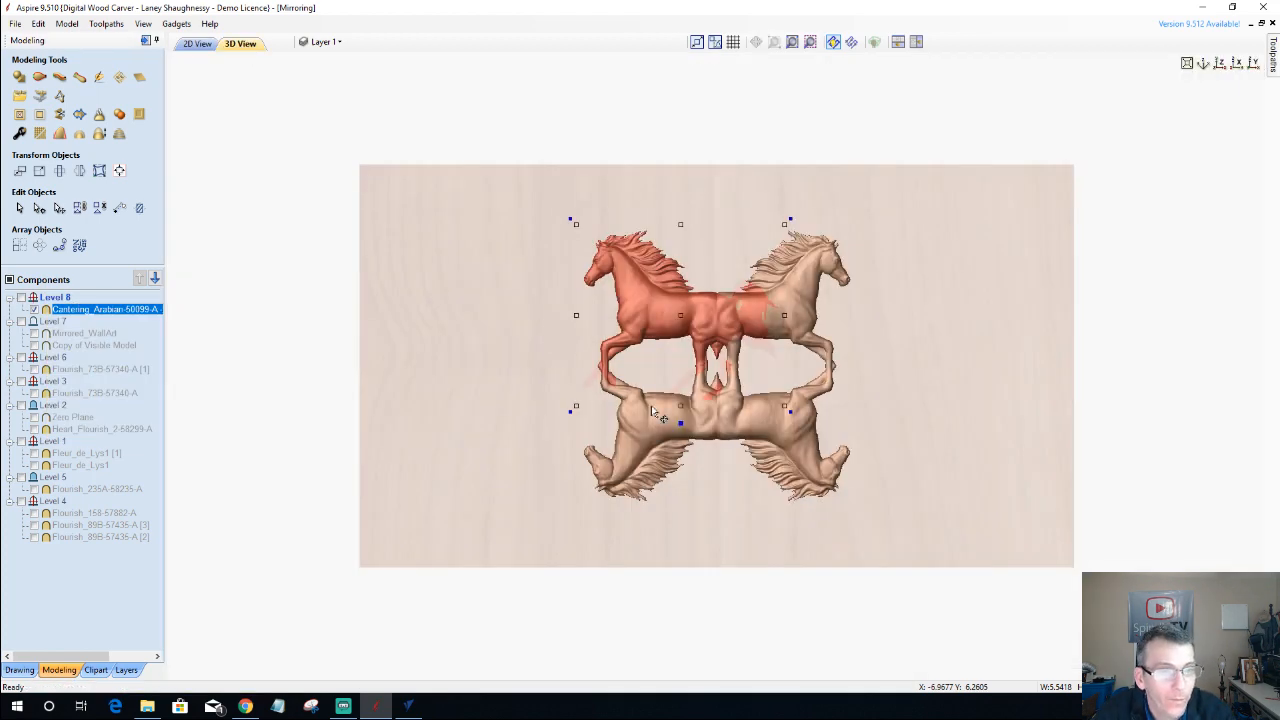
scroll(705, 375, "up", 4)
scroll(708, 370, "down", 2)
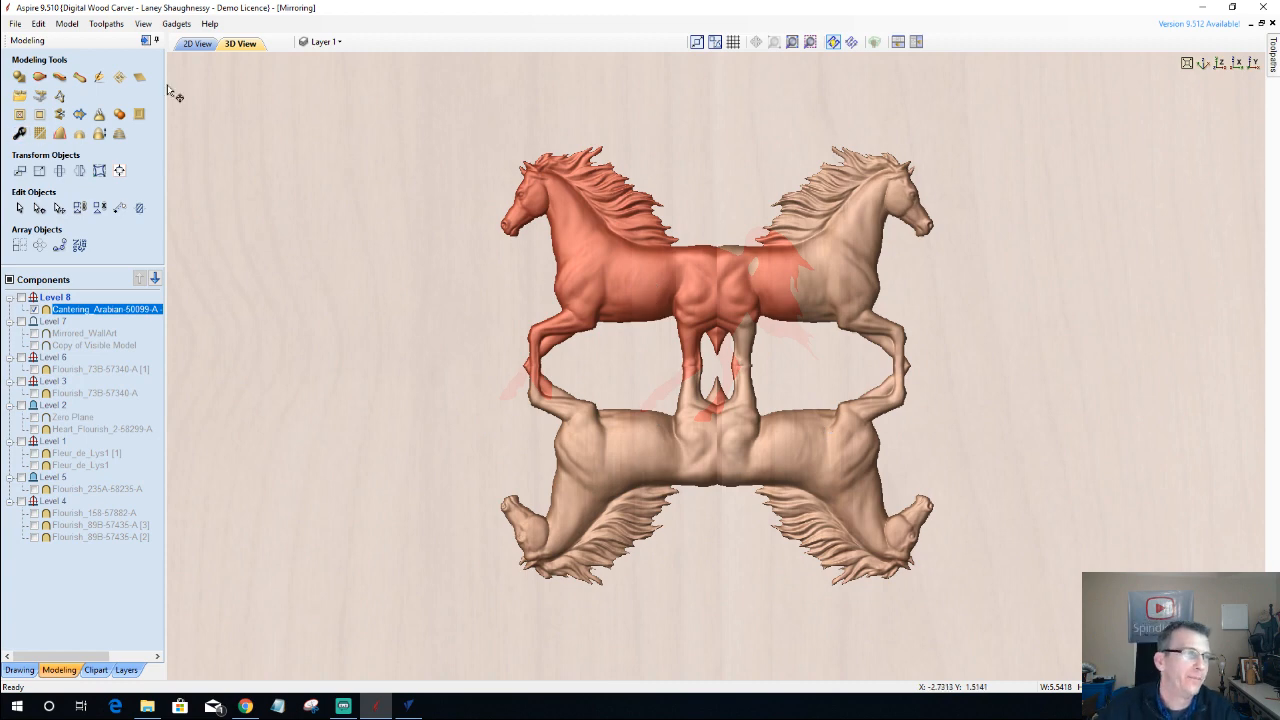
- Review the mirror mode options of Level 8 from the 2D view
left_click(197, 44)
scroll(605, 378, "up", 1)
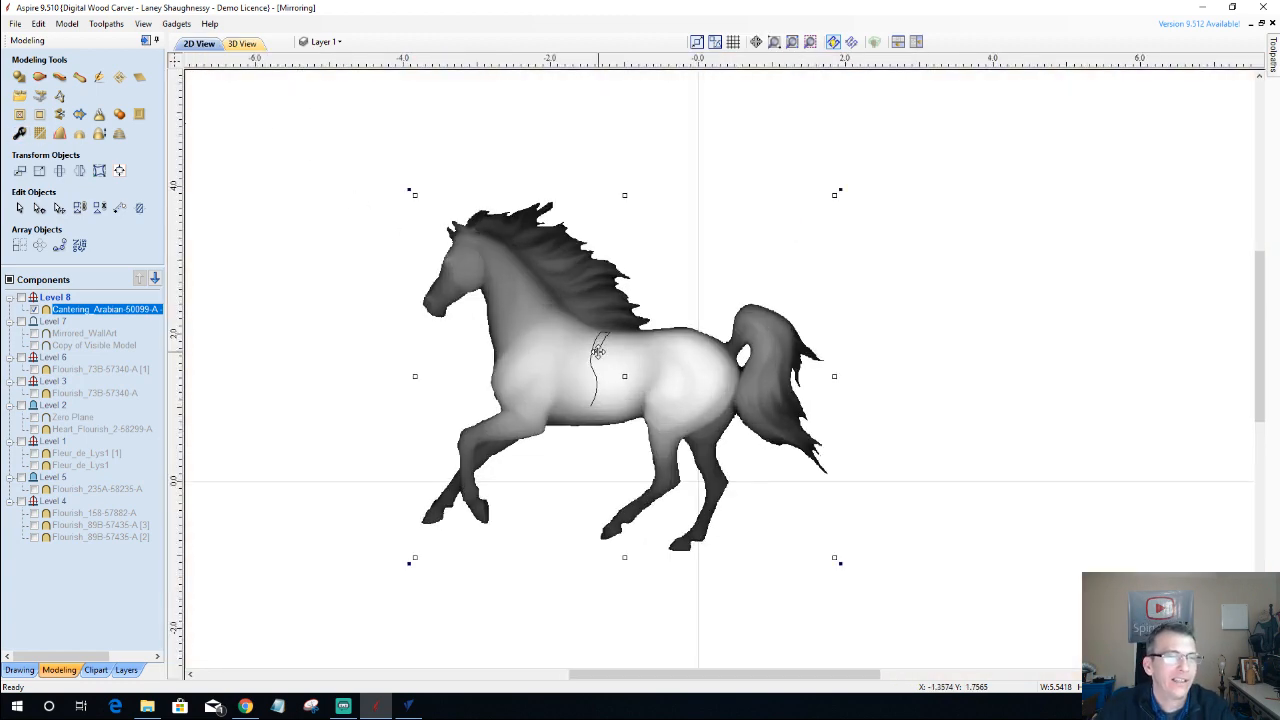
scroll(605, 378, "down", 2)
right_click(56, 298)
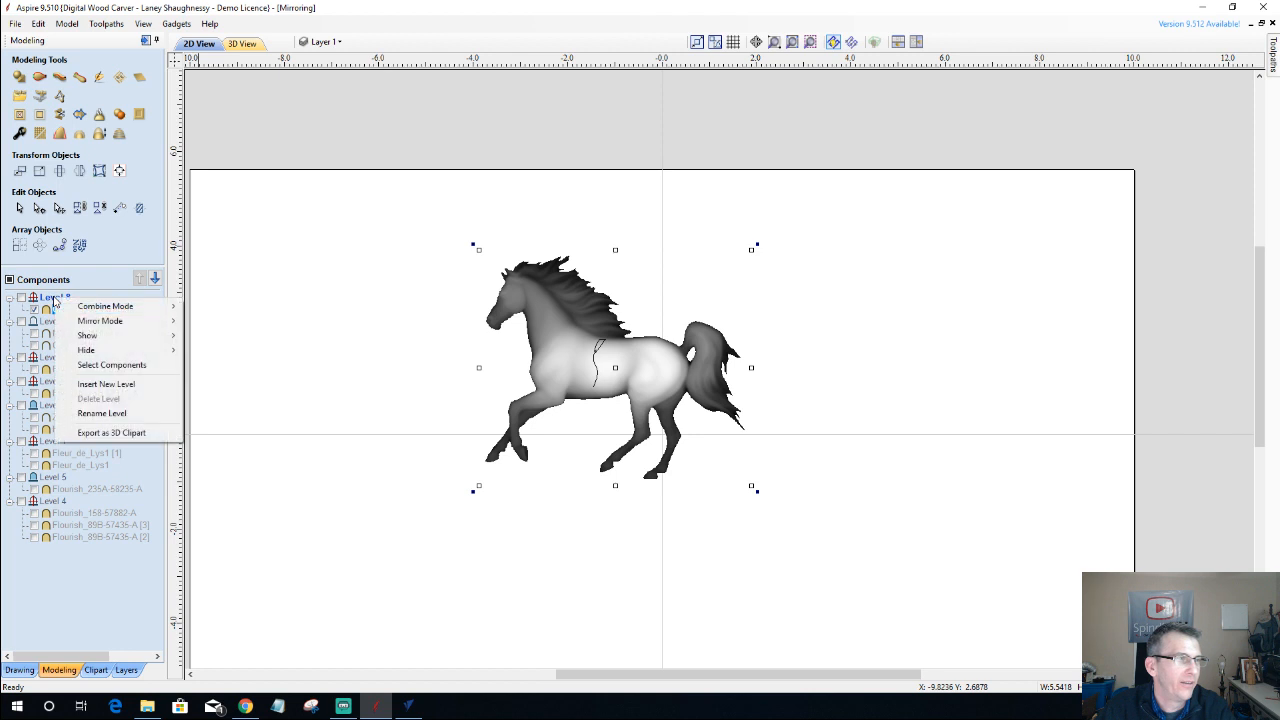
mouse_move(92, 341)
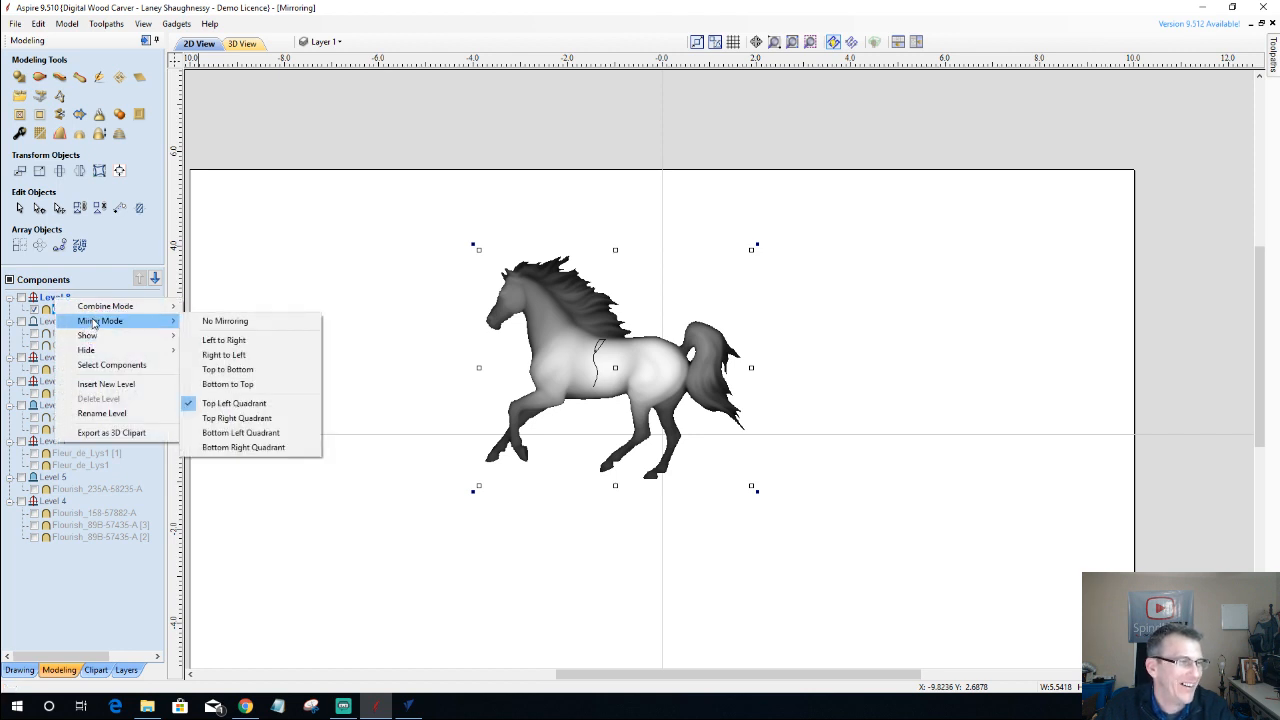
- Hide the Cantering_Arabian component, and switch the visibility of Level 6 on and back off
left_click(43, 309)
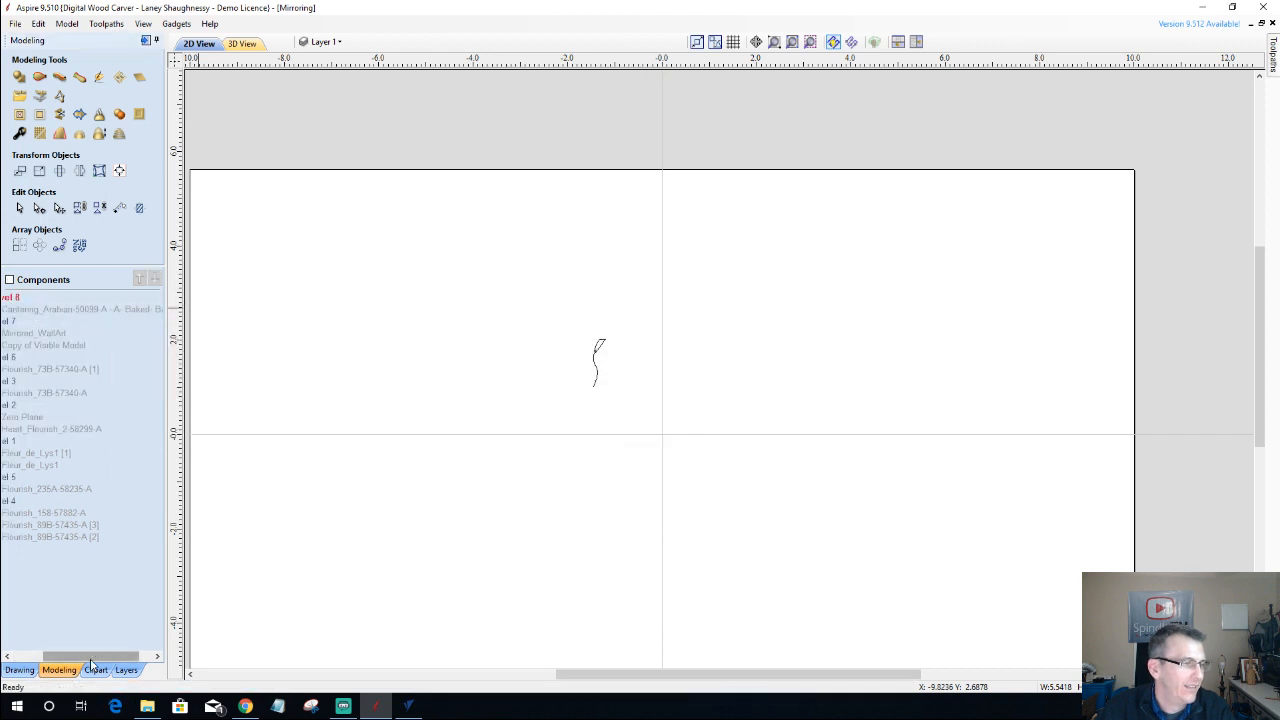
left_click_drag(91, 665, 61, 665)
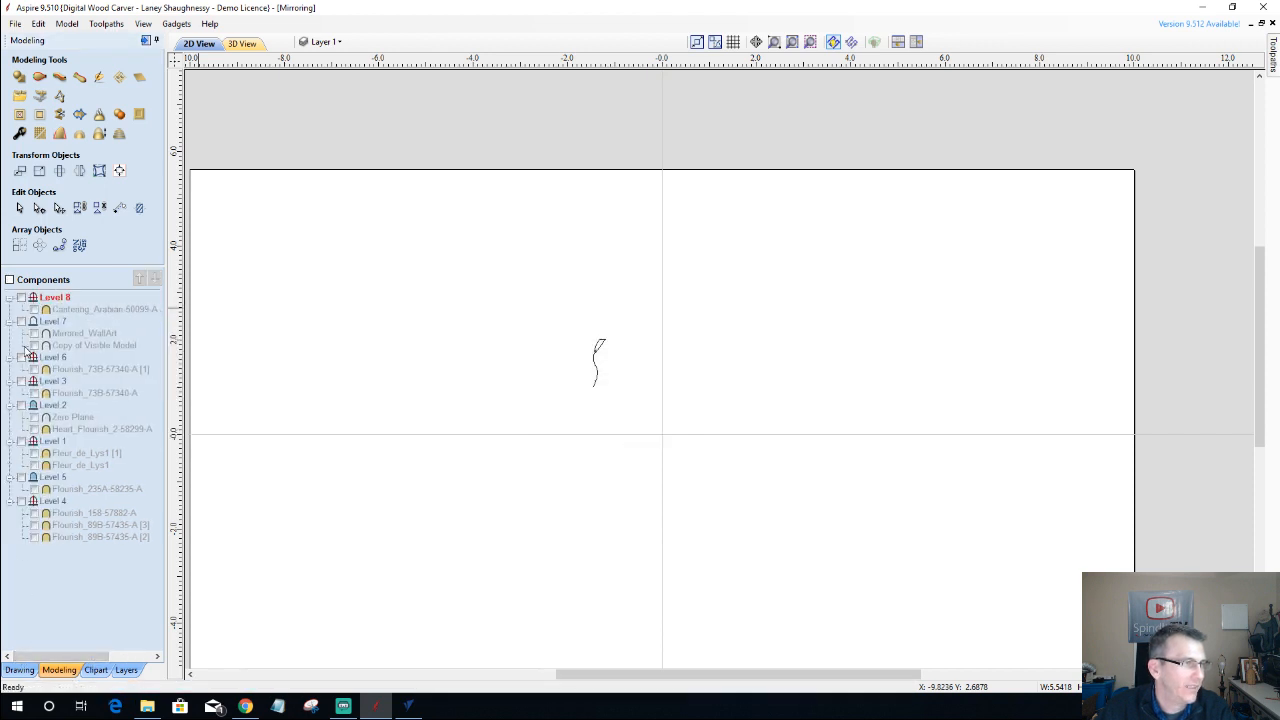
left_click(22, 356)
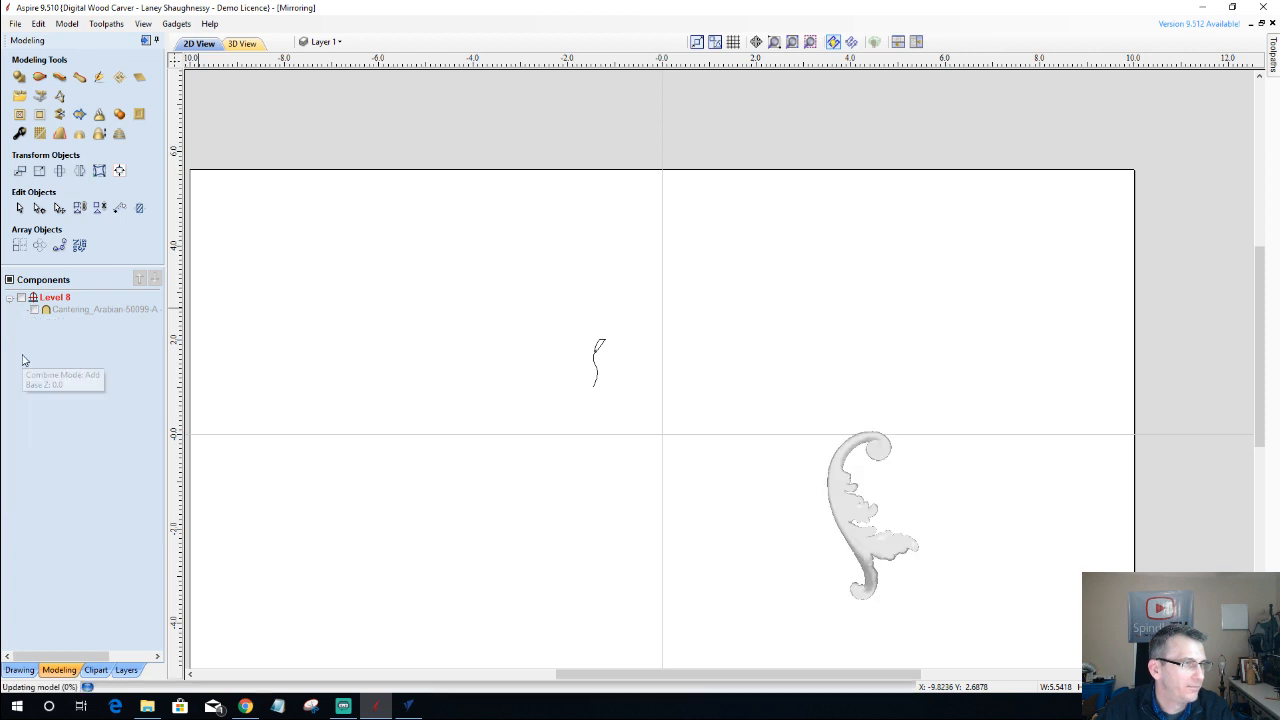
left_click(22, 357)
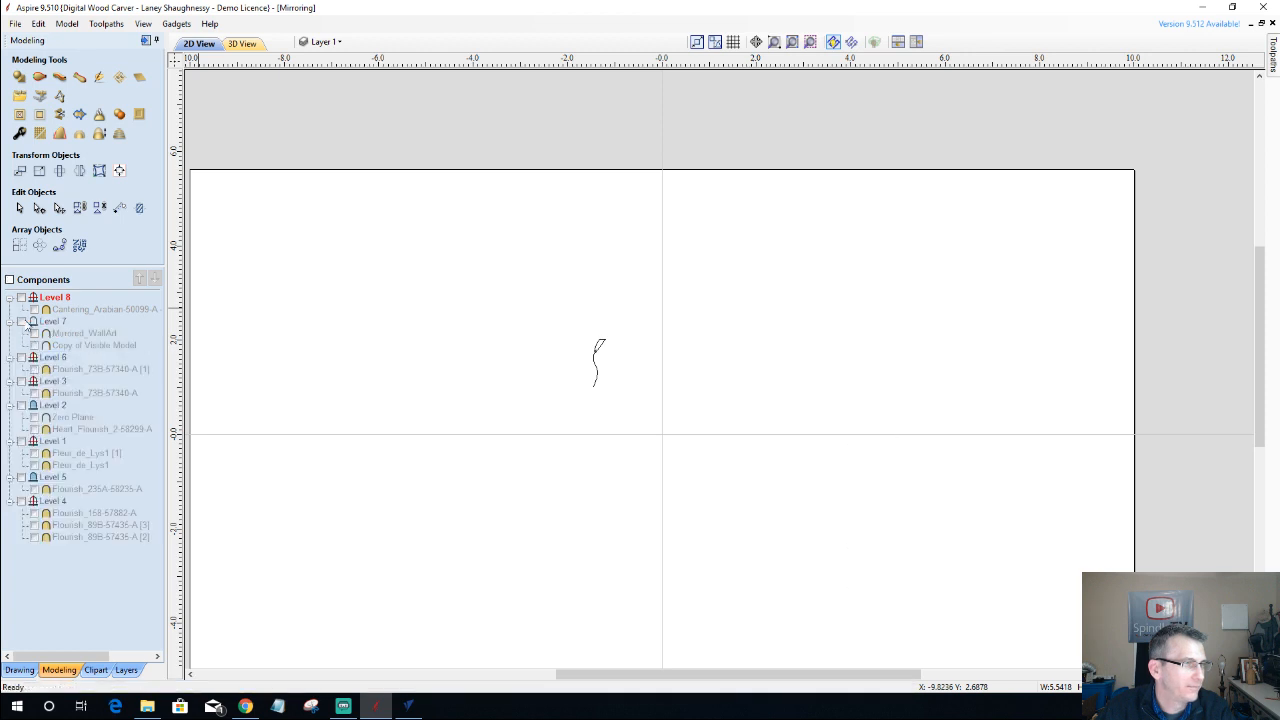
- Show Level 7 with its Mirrored_WallArt component and inspect the wall art from a tilted angle in 3D
left_click(22, 321)
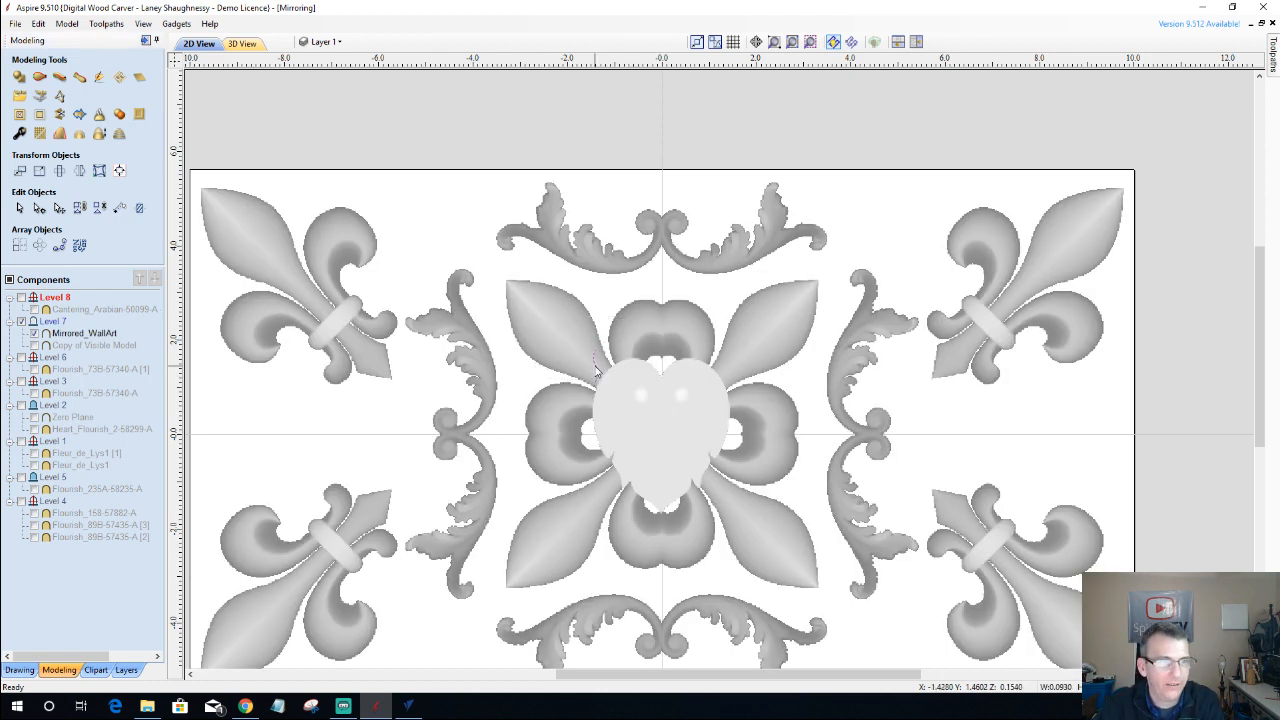
left_click(242, 44)
scroll(690, 510, "down", 3)
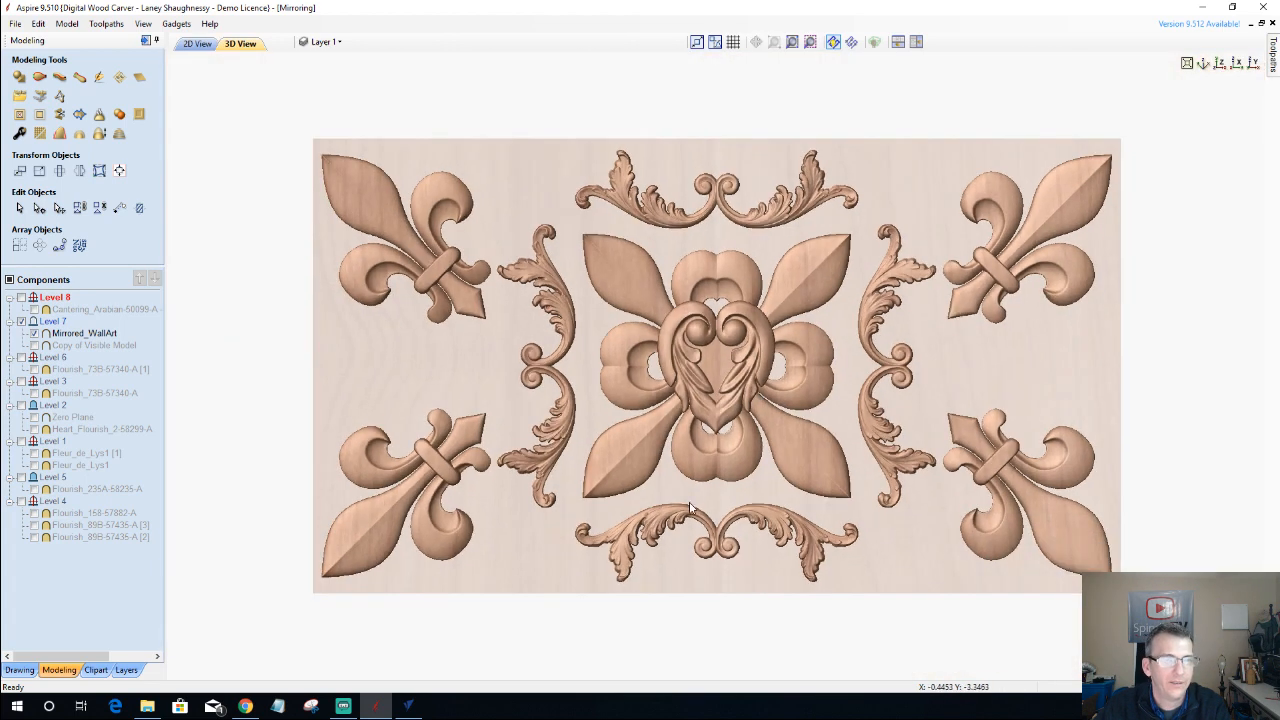
left_click_drag(690, 510, 704, 412)
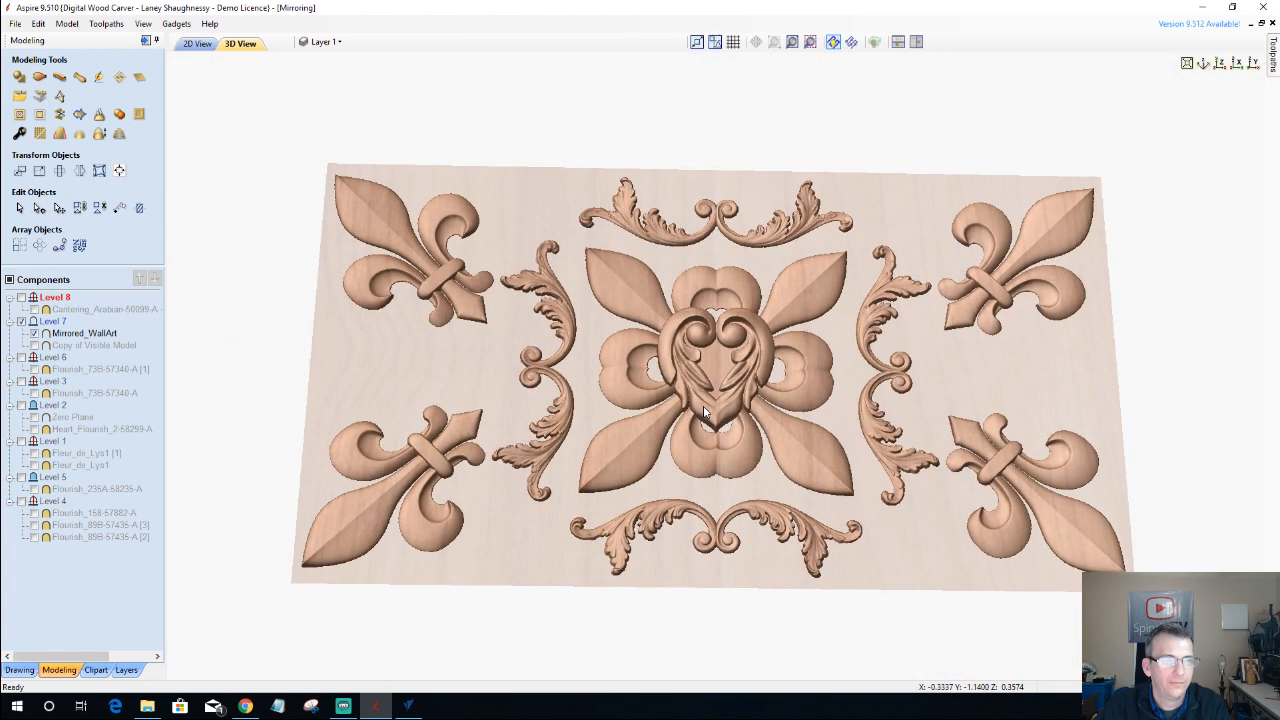
- Switch to VCarve Pro and inspect the imported Mirrored_WallArt component from several angles in 3D
scroll(704, 412, "up", 2)
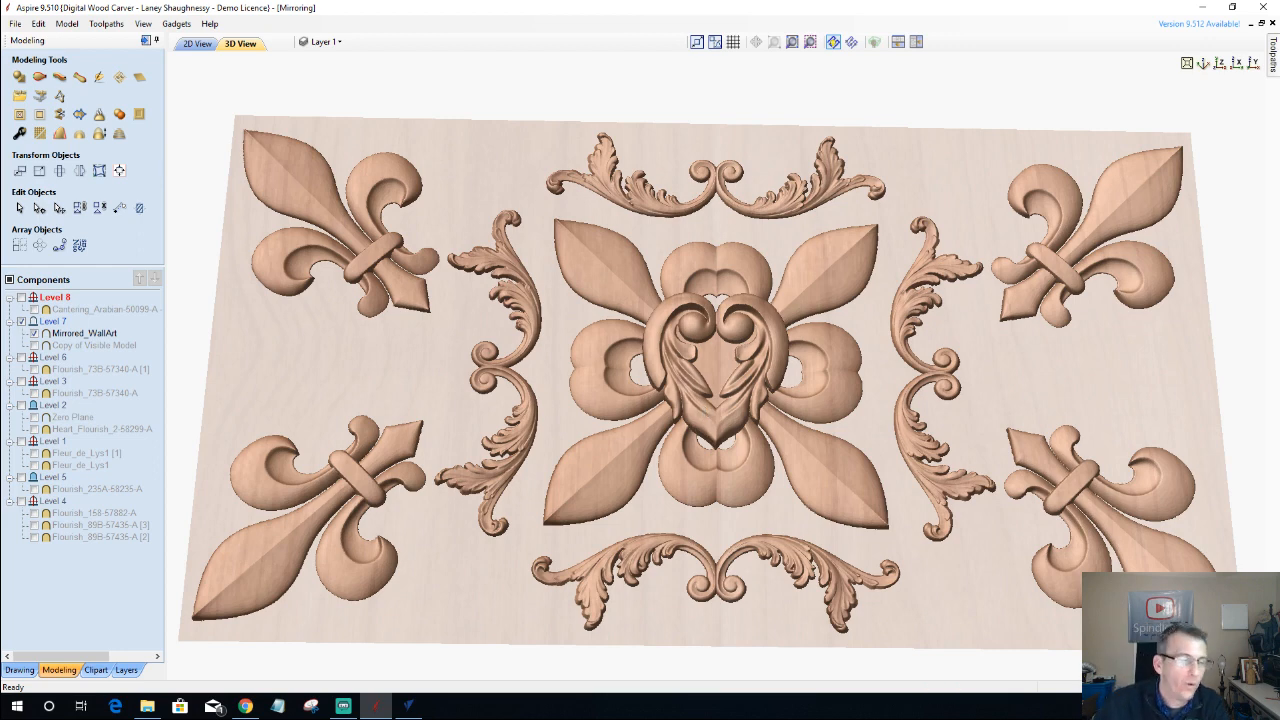
left_click(408, 706)
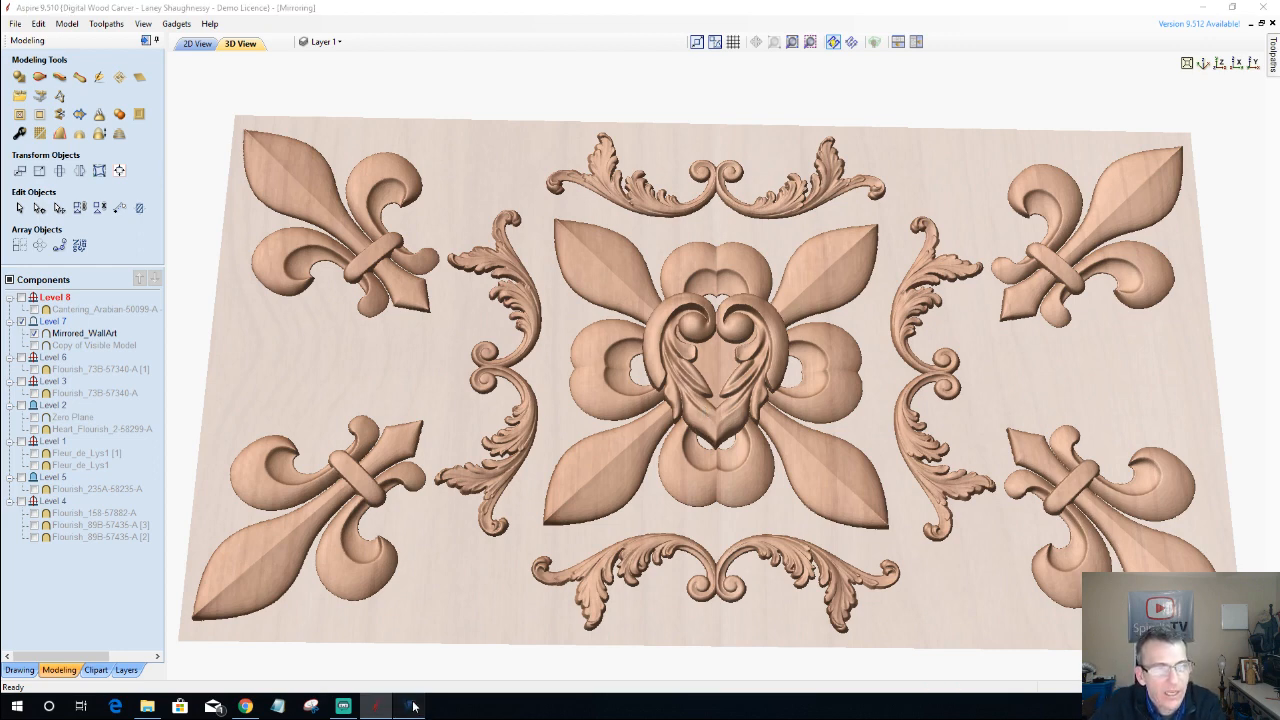
scroll(689, 414, "up", 3)
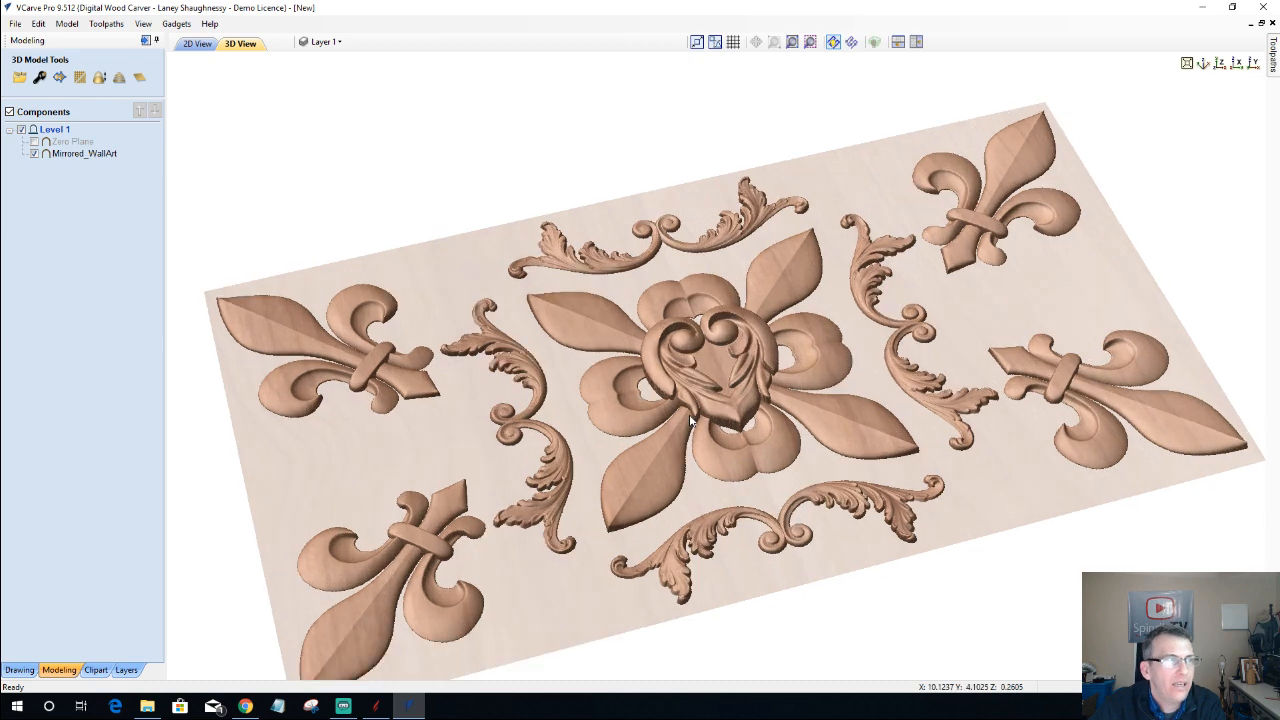
left_click_drag(1030, 266, 990, 350)
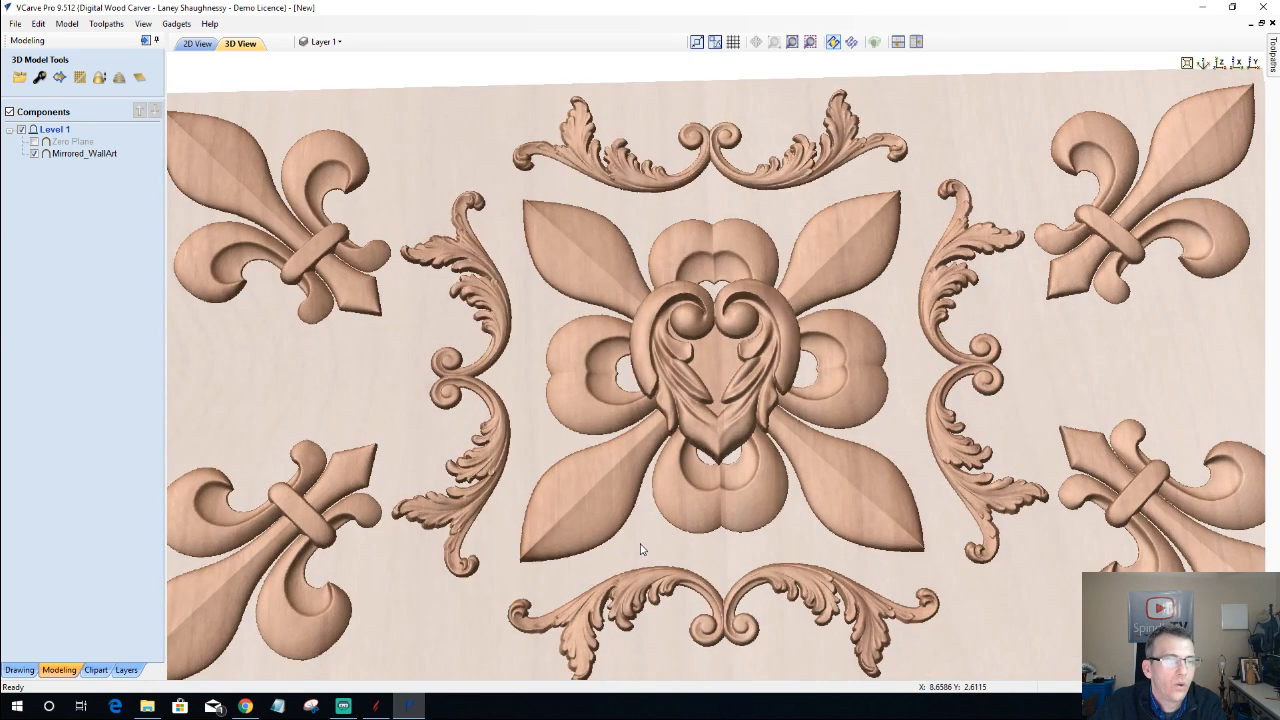
left_click_drag(642, 549, 424, 404)
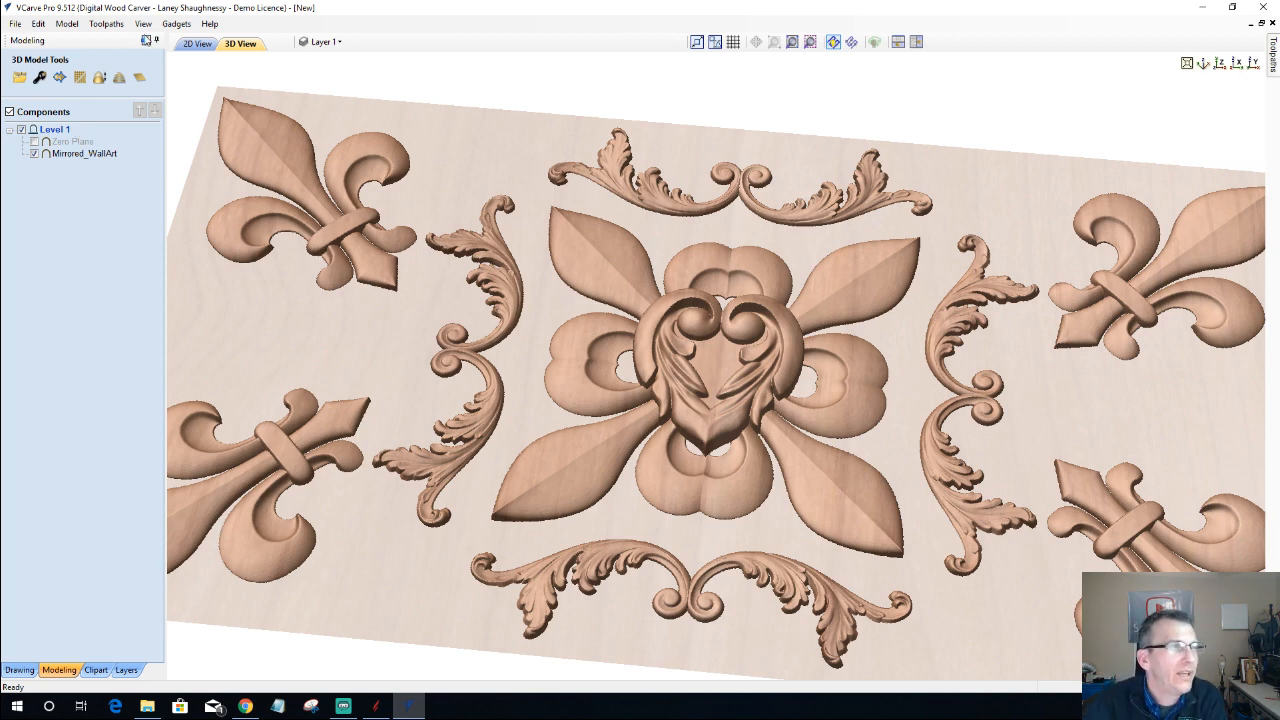
- Show the whole material sheet in the 2D view and hide the Mirrored_WallArt component
left_click(197, 44)
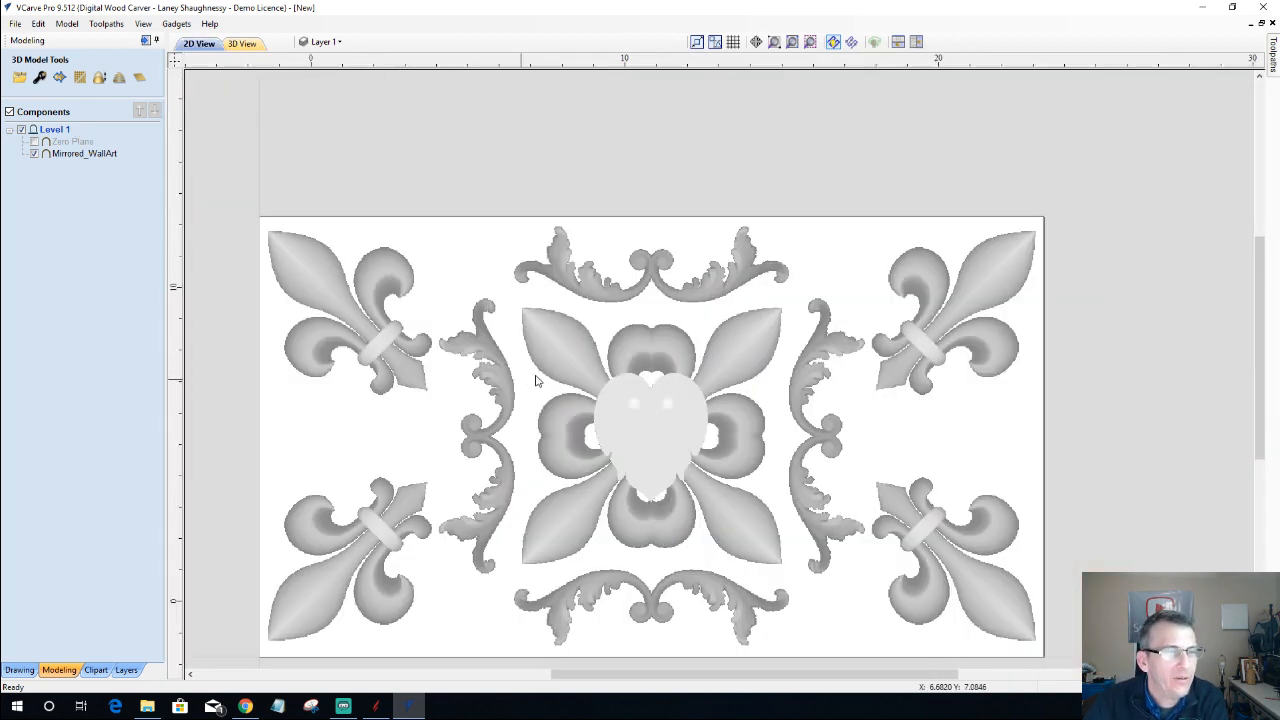
scroll(537, 373, "down", 2)
scroll(575, 417, "up", 1)
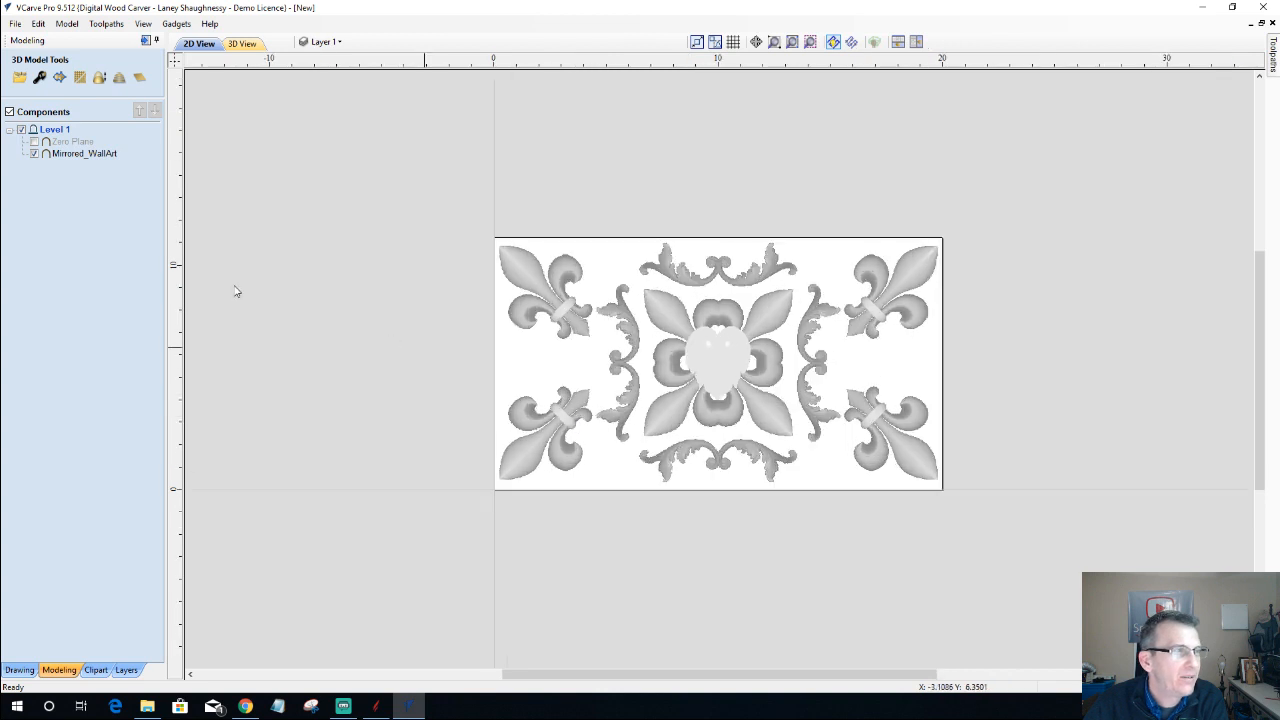
left_click(34, 155)
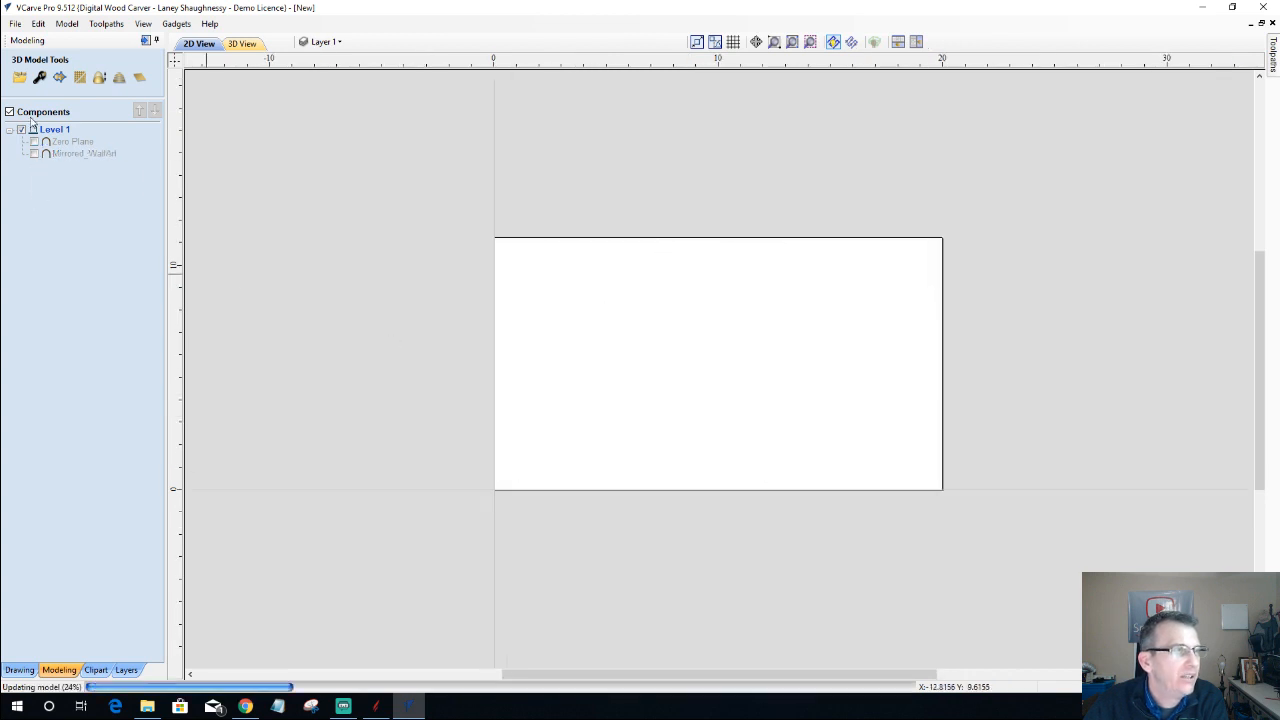
- Browse the models in the Animals folder of the clipart library
left_click(96, 669)
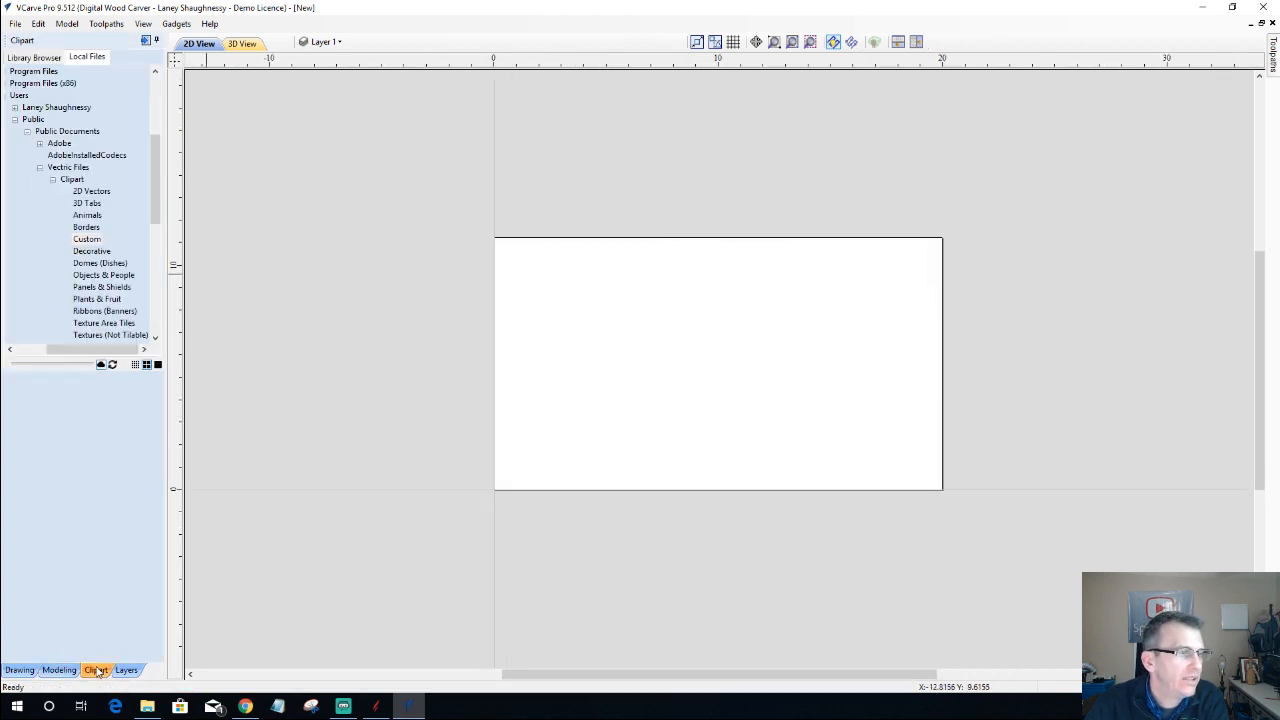
left_click(20, 58)
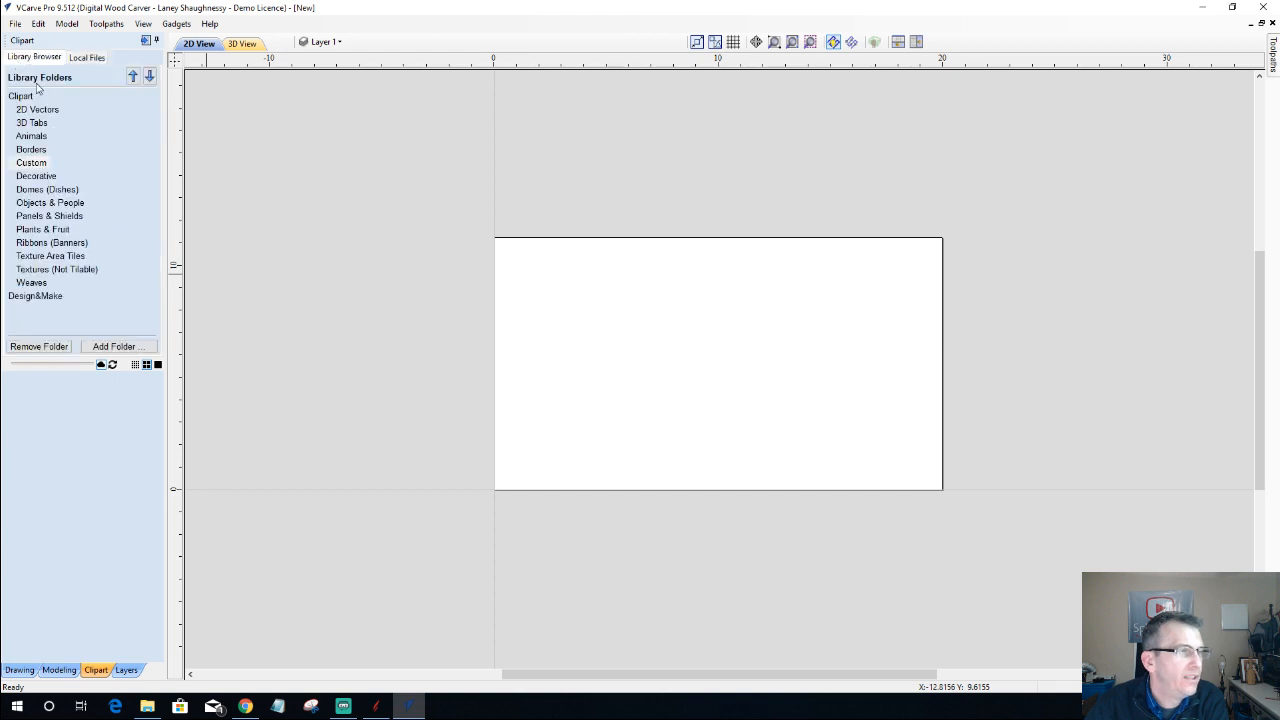
left_click(34, 137)
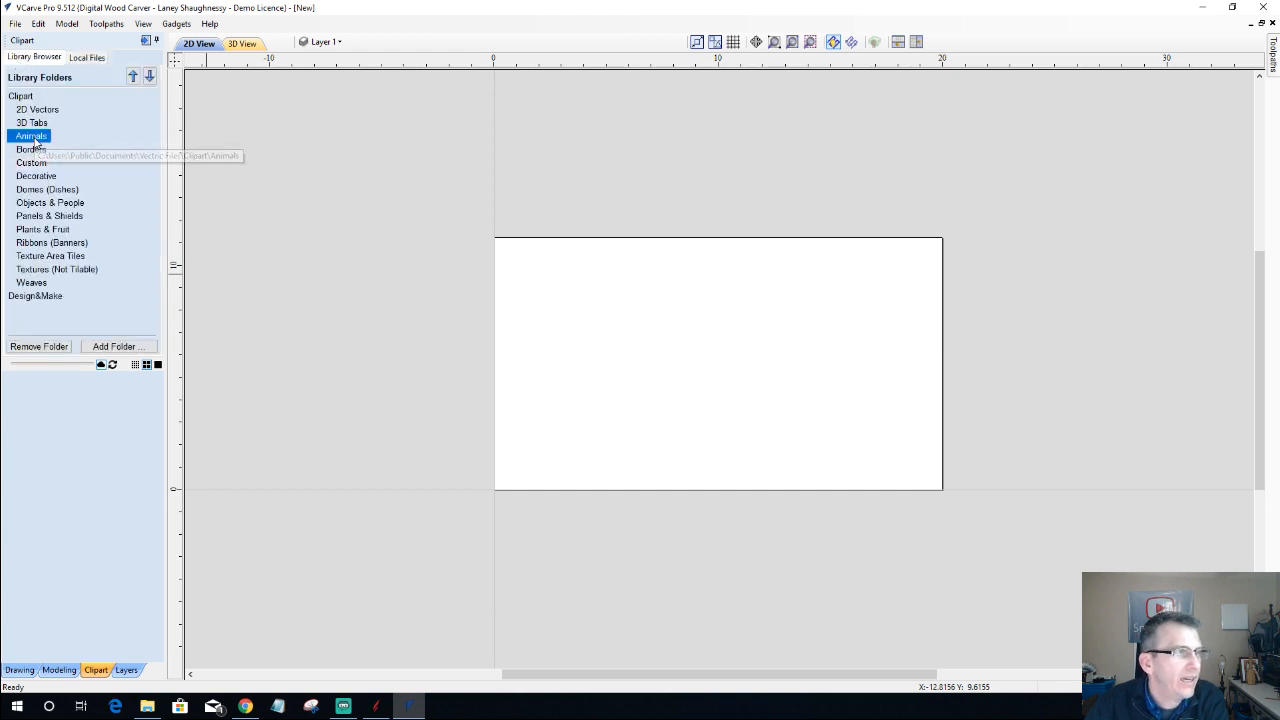
scroll(70, 468, "down", 1)
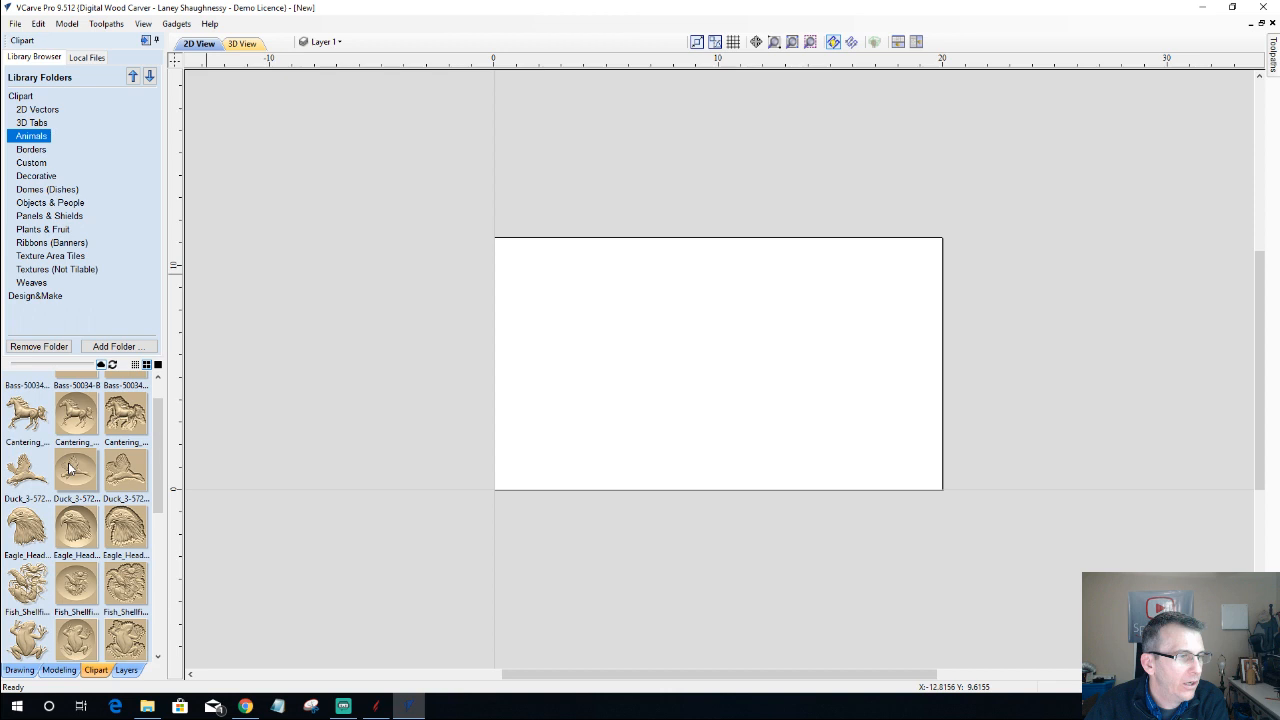
scroll(70, 468, "down", 3)
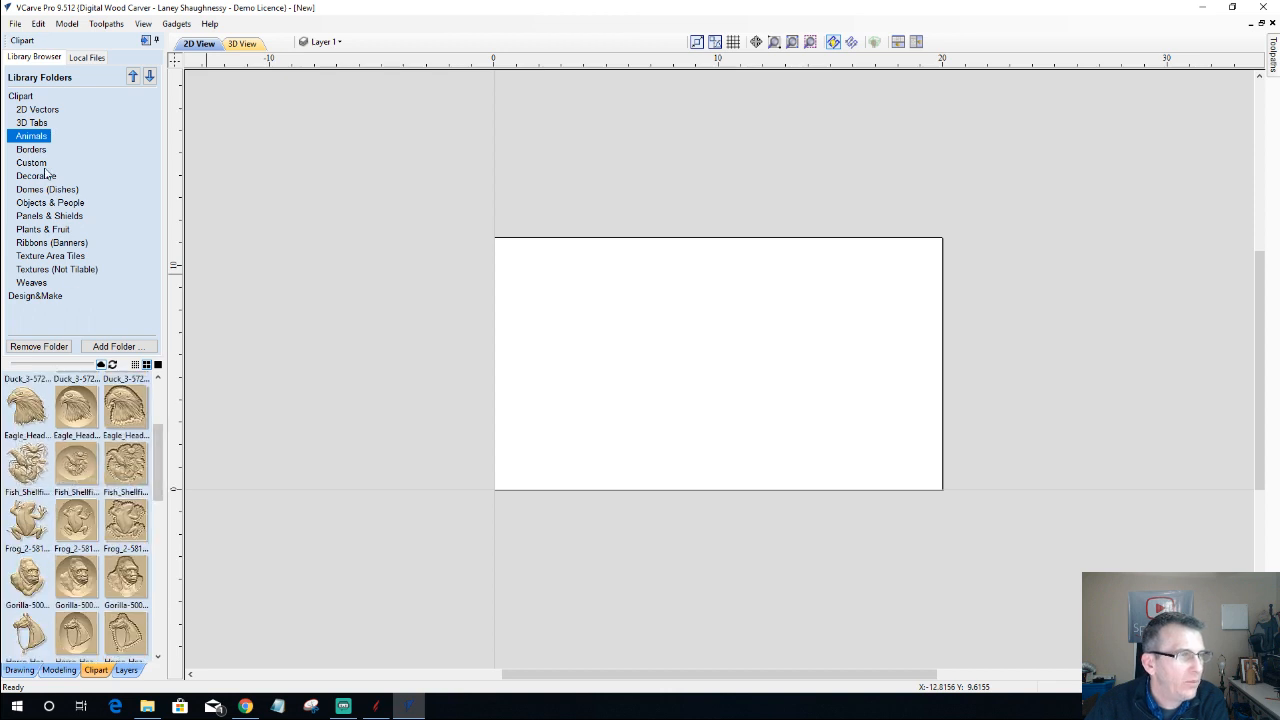
- Place the Skull model from the Objects & People clipart folder on the material sheet
left_click(37, 204)
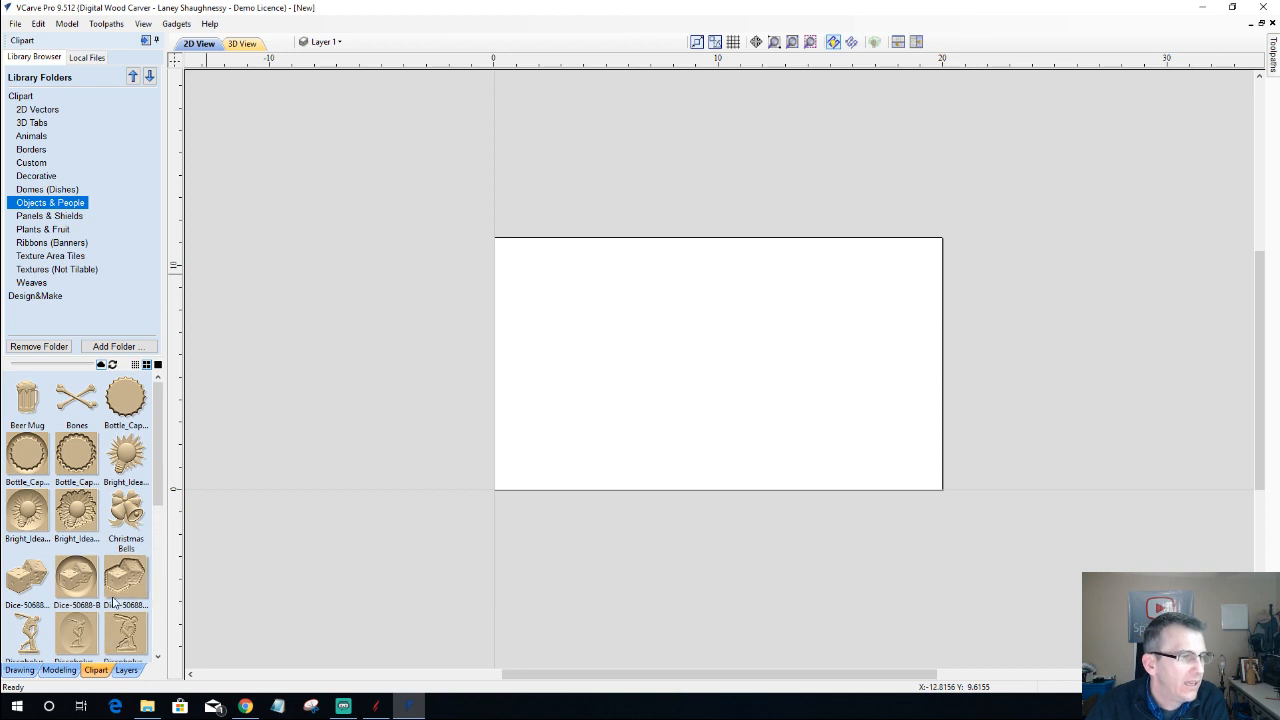
scroll(113, 601, "down", 5)
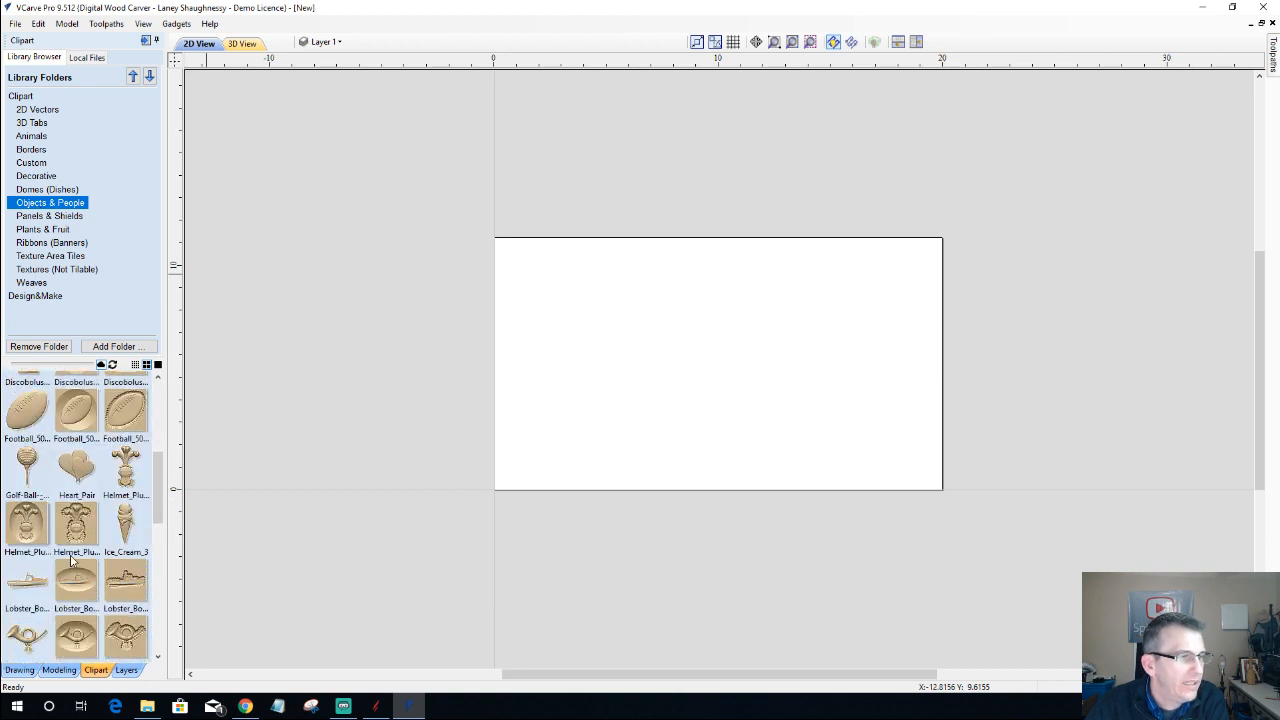
scroll(113, 578, "down", 3)
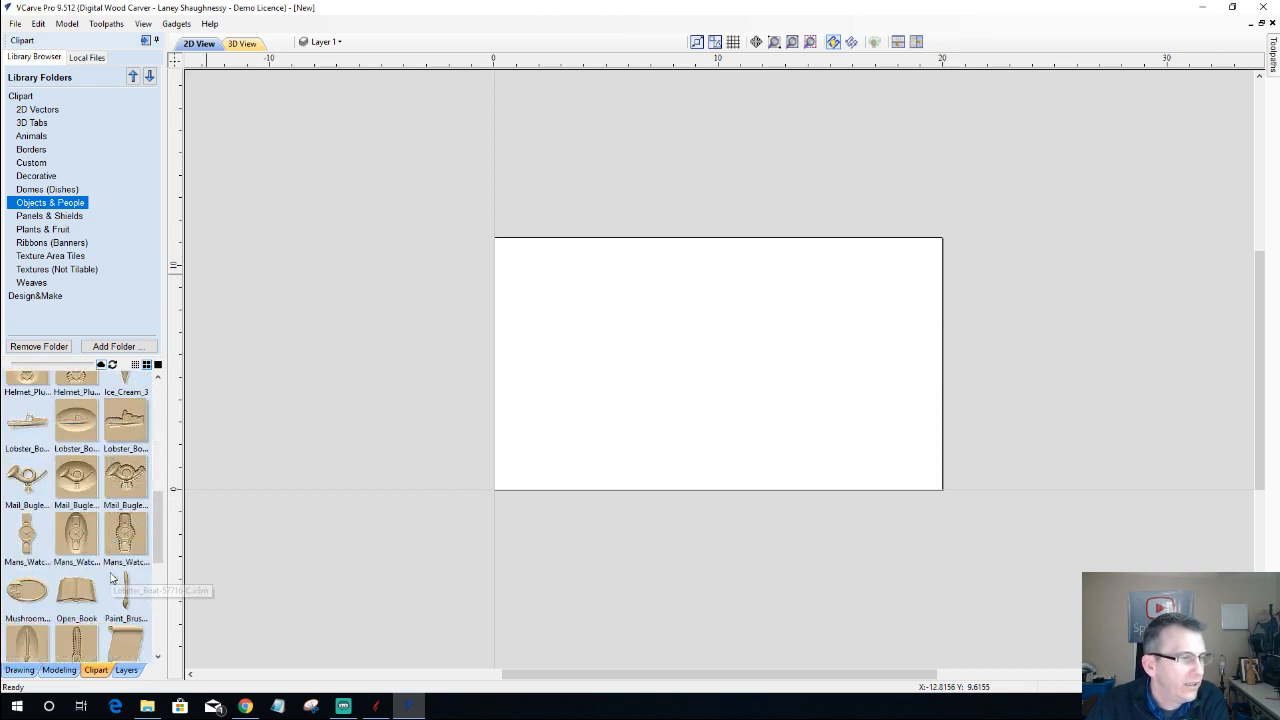
scroll(113, 578, "down", 3)
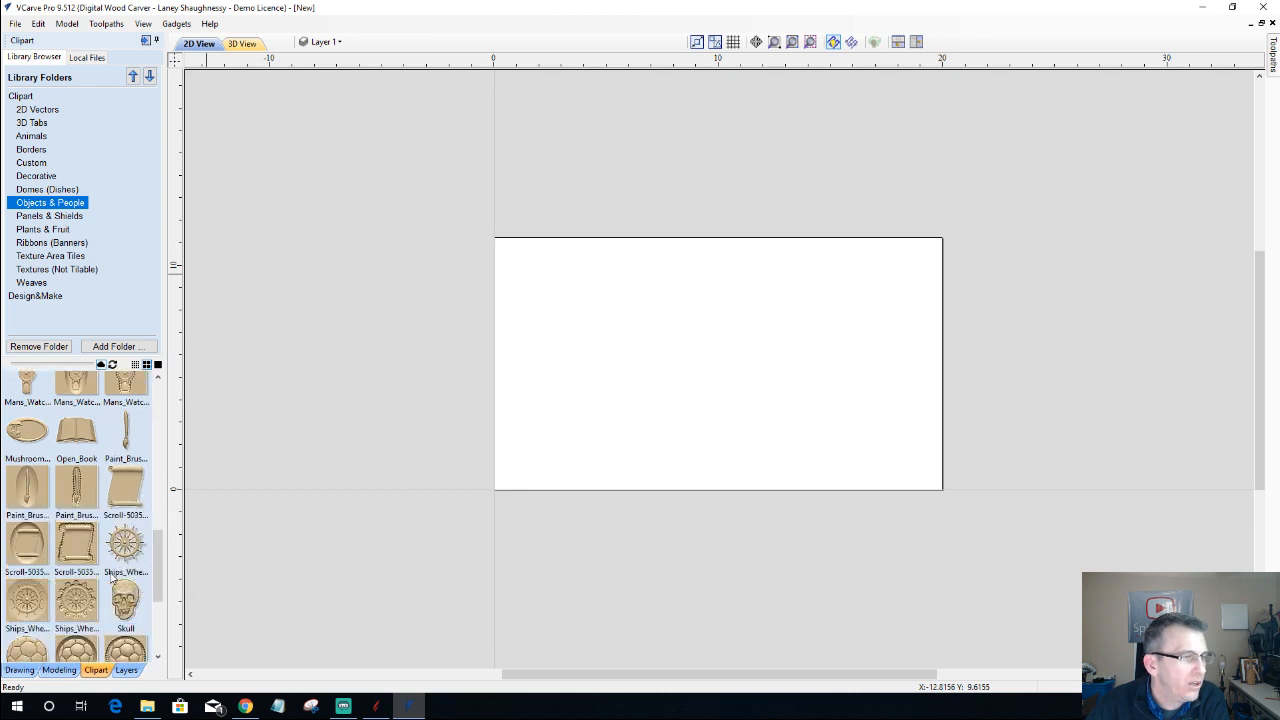
scroll(113, 578, "down", 2)
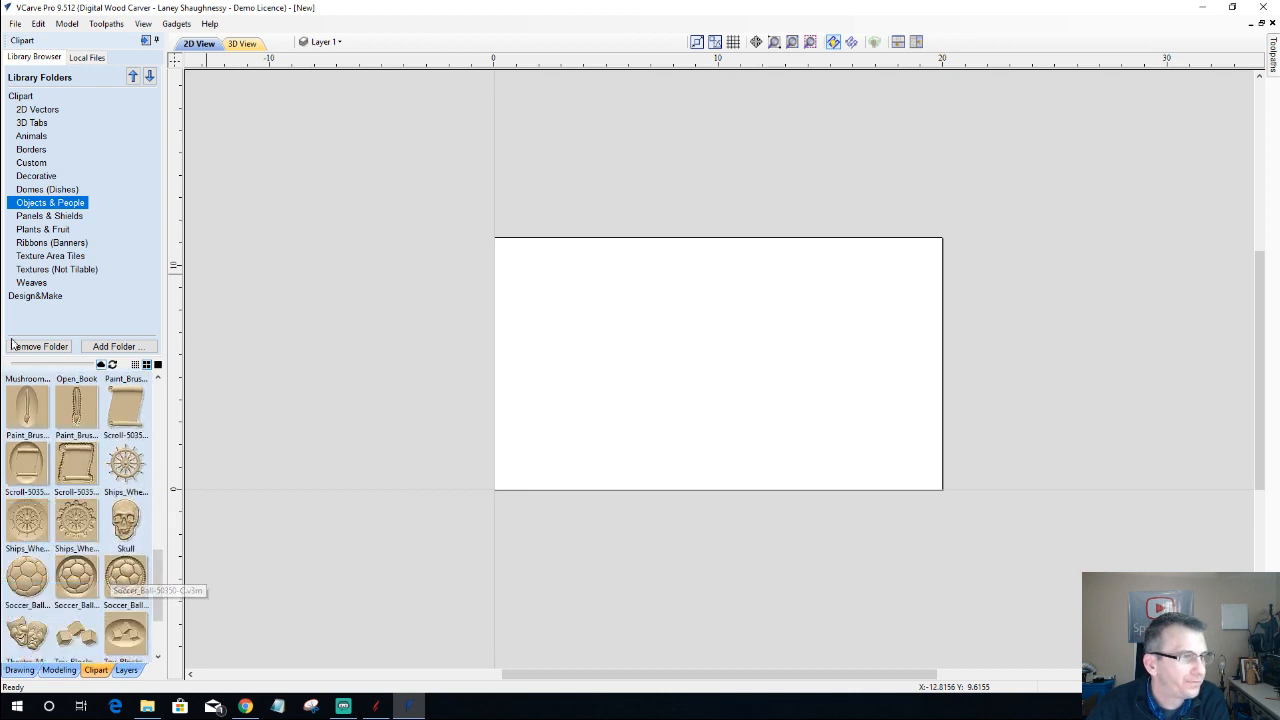
left_click(127, 527)
left_click_drag(127, 527, 650, 396)
scroll(655, 385, "up", 3)
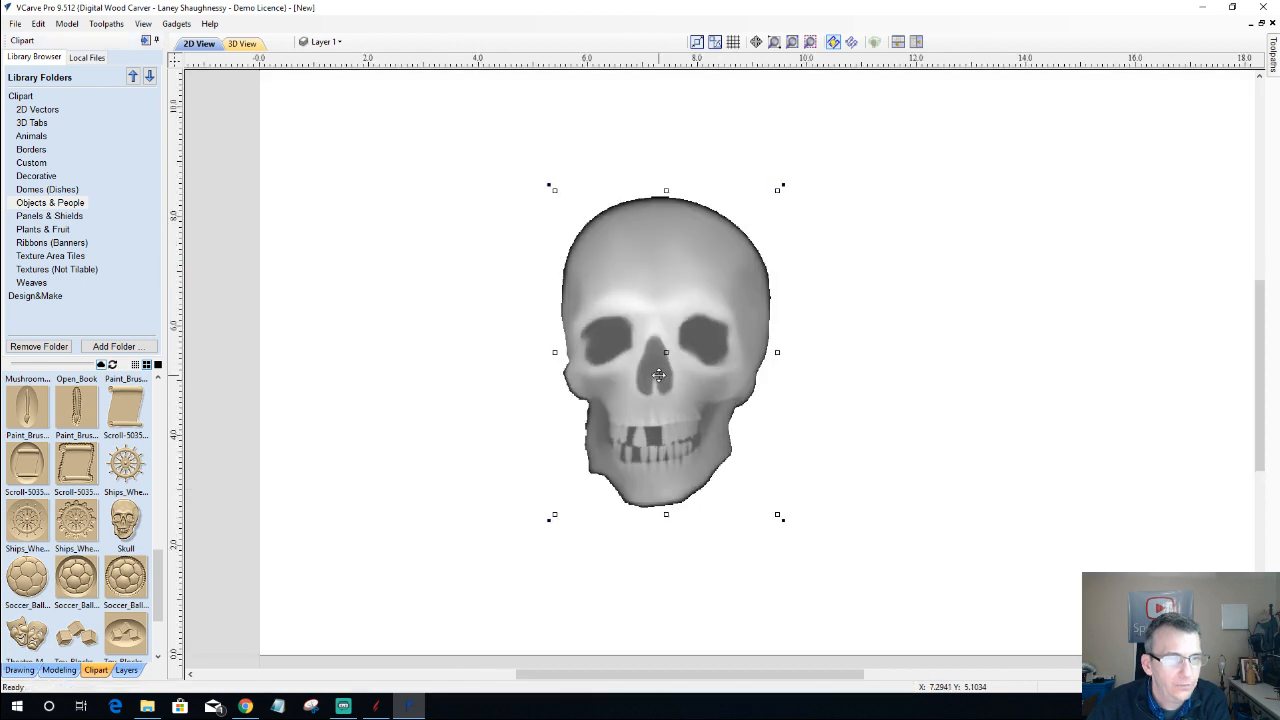
- Move the skull slightly up and to the right on the sheet and inspect it in 3D
left_click_drag(650, 458, 667, 412)
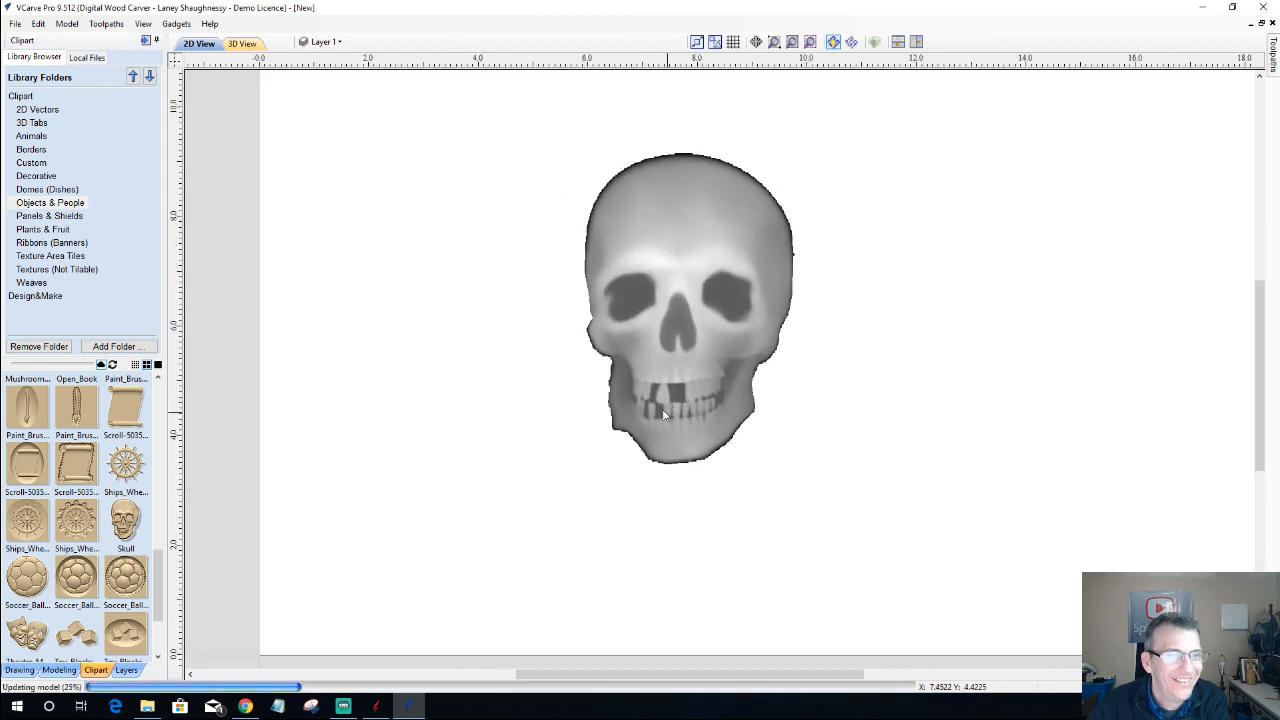
left_click(242, 43)
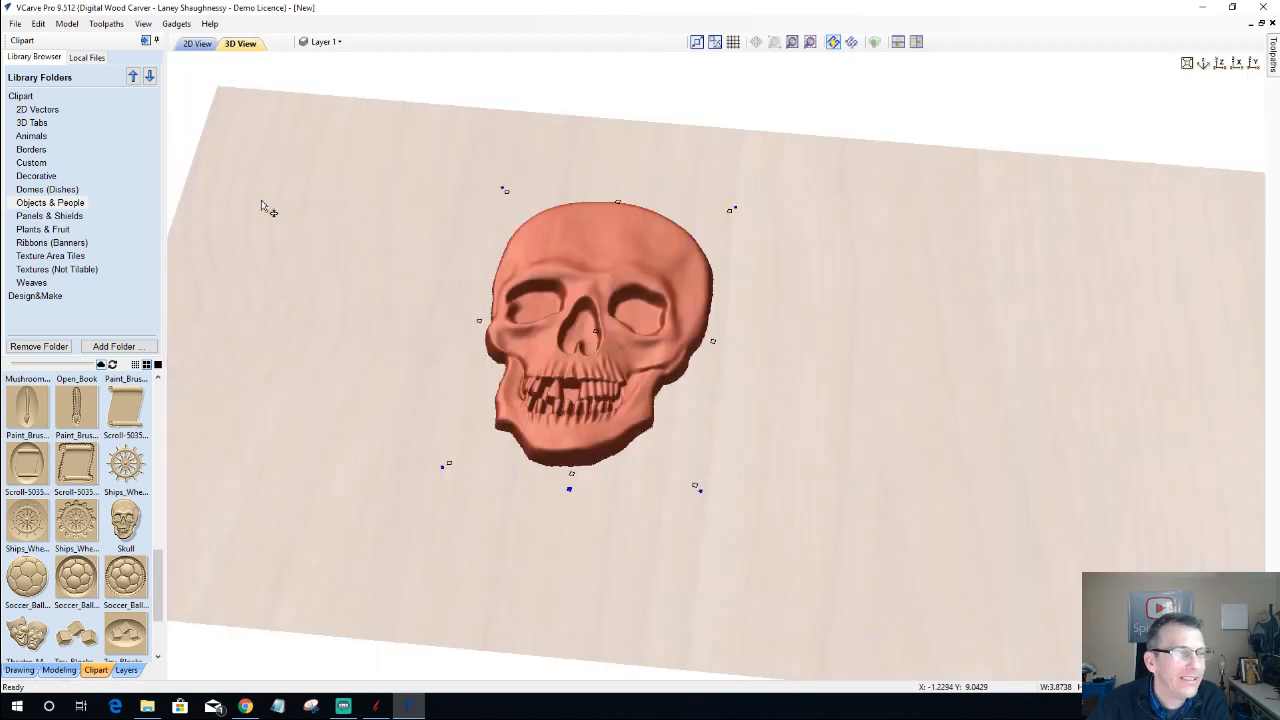
left_click_drag(262, 206, 171, 270)
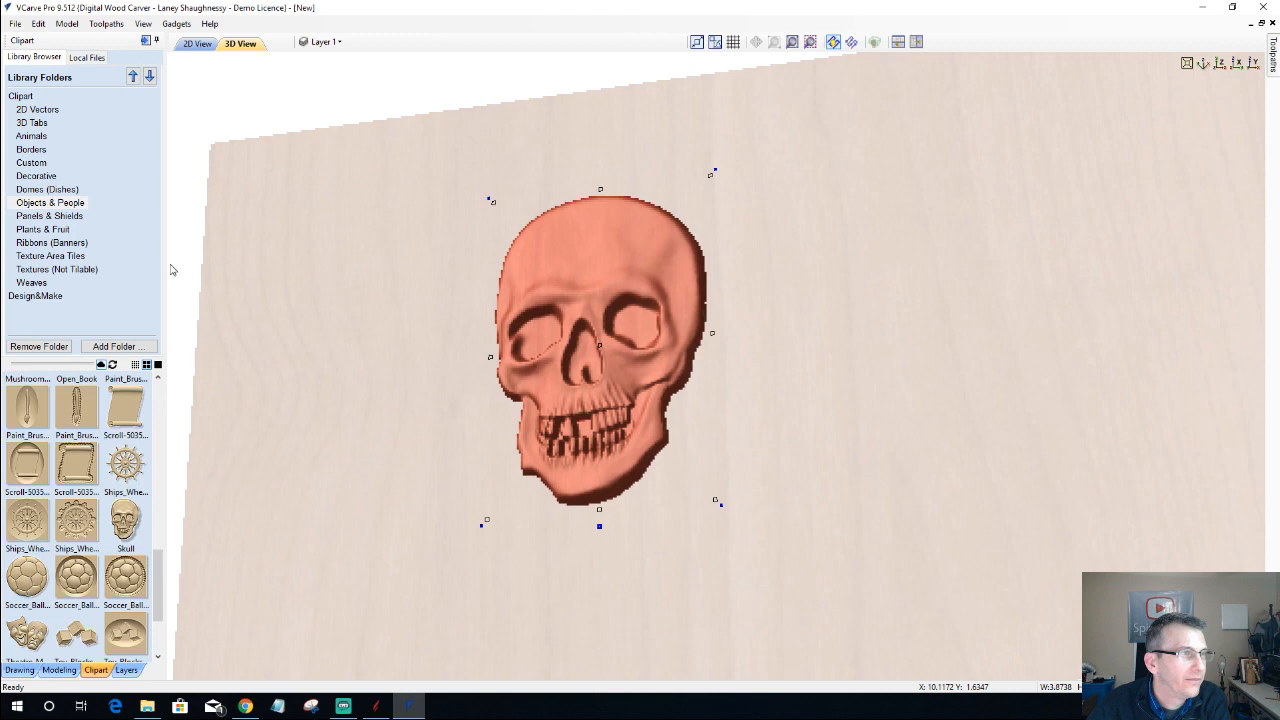
left_click(86, 57)
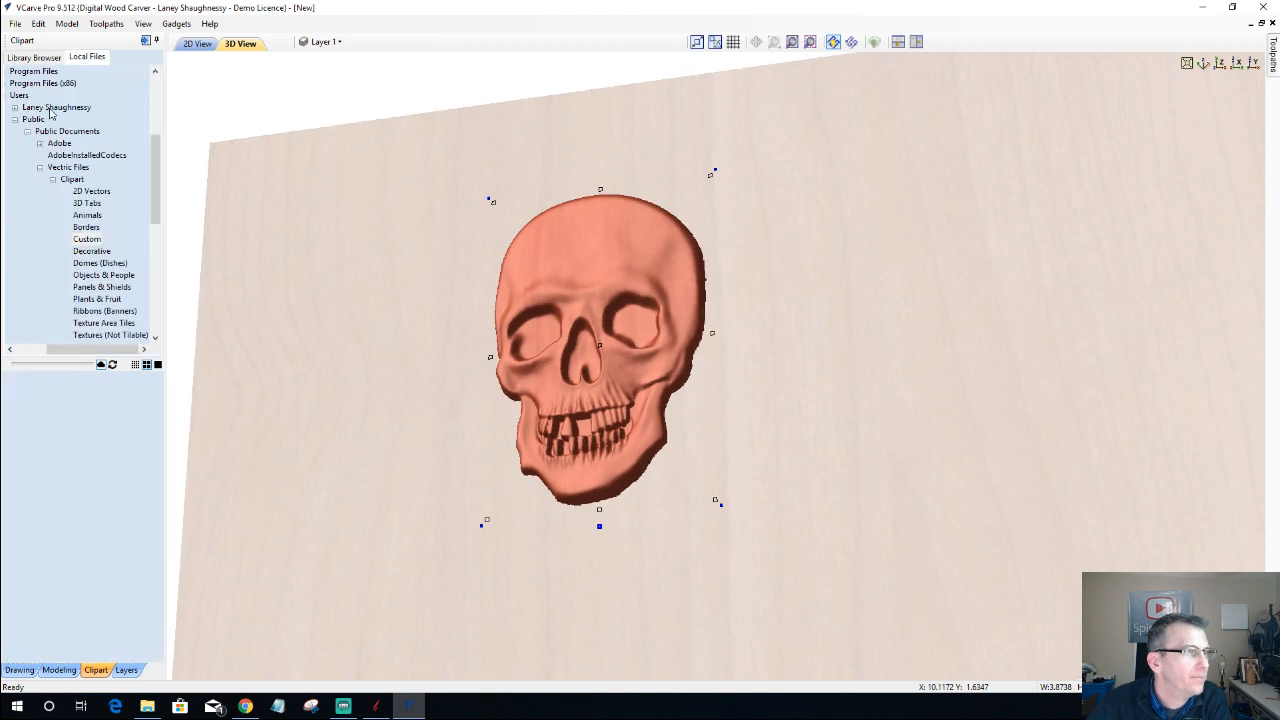
left_click(35, 58)
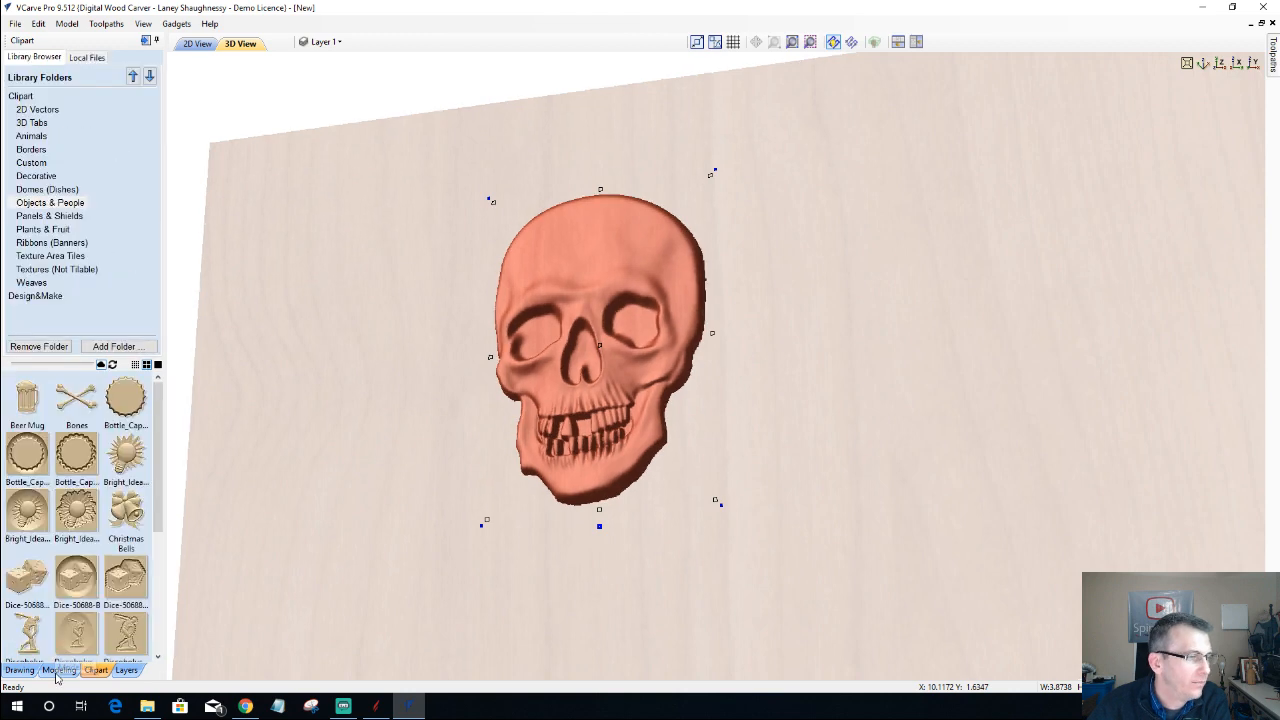
- Set the mirror mode of Level 1 to Left to Right
left_click(58, 671)
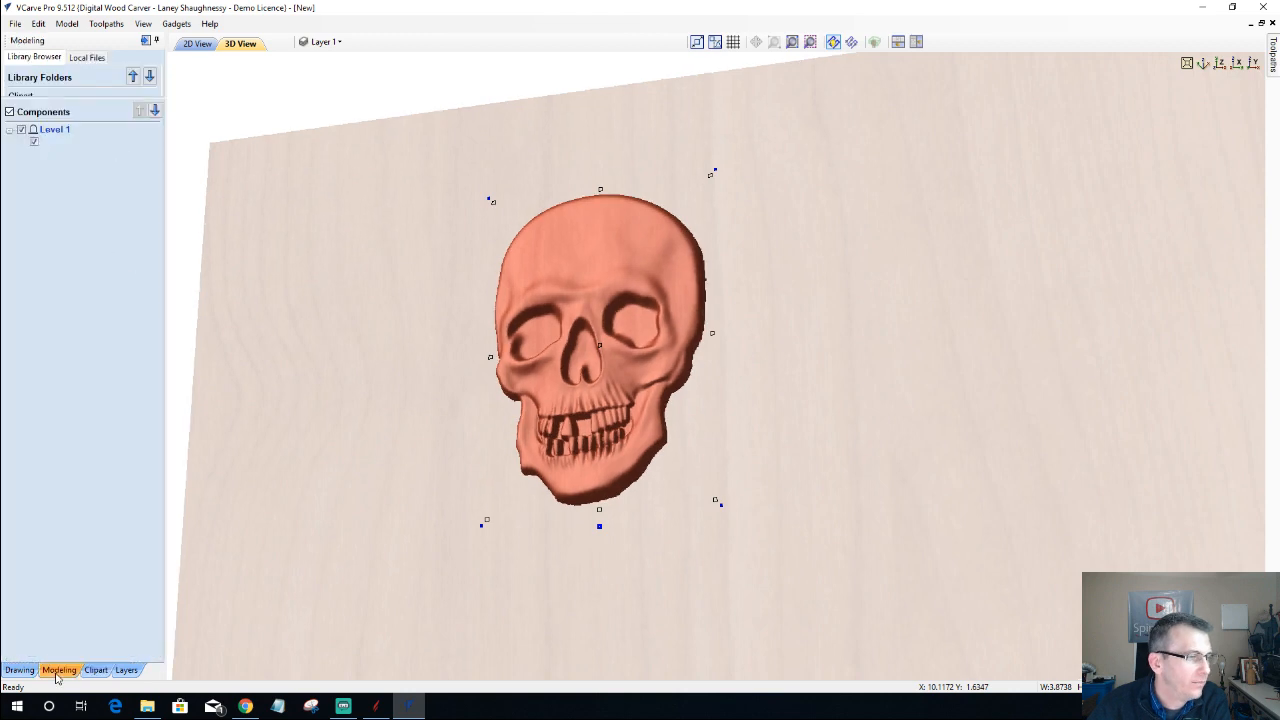
left_click(56, 130)
right_click(56, 131)
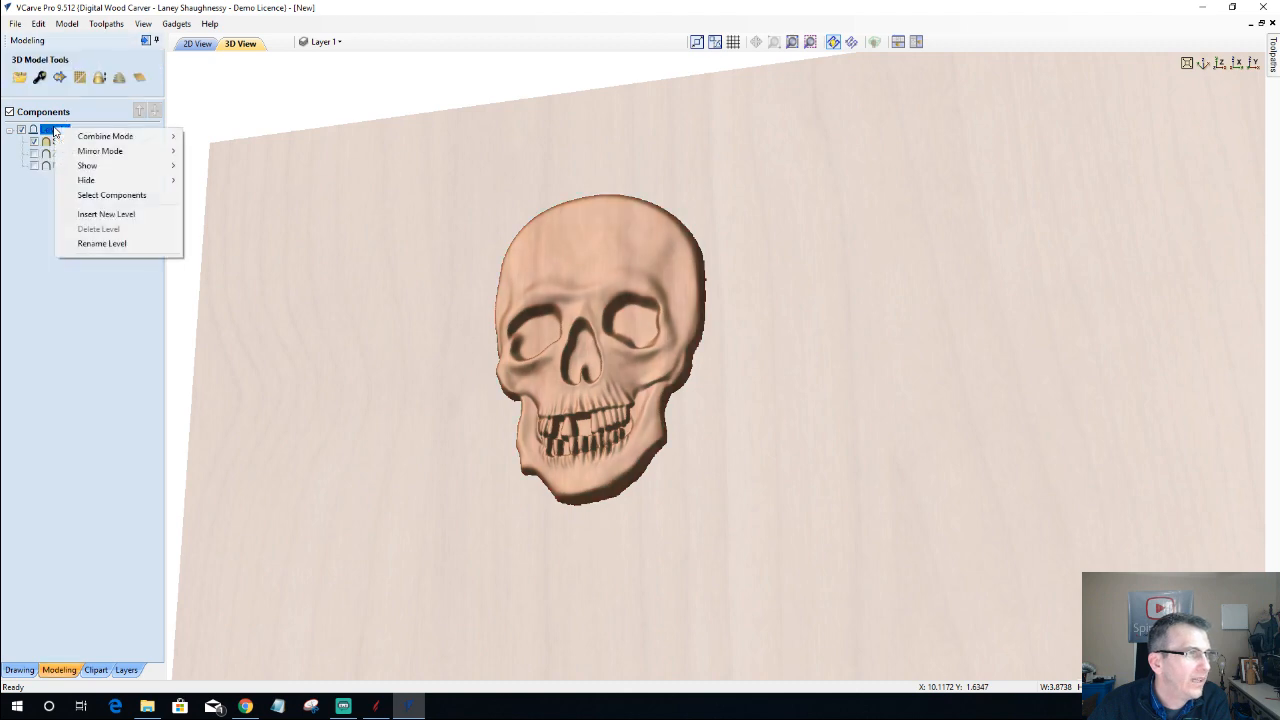
mouse_move(84, 155)
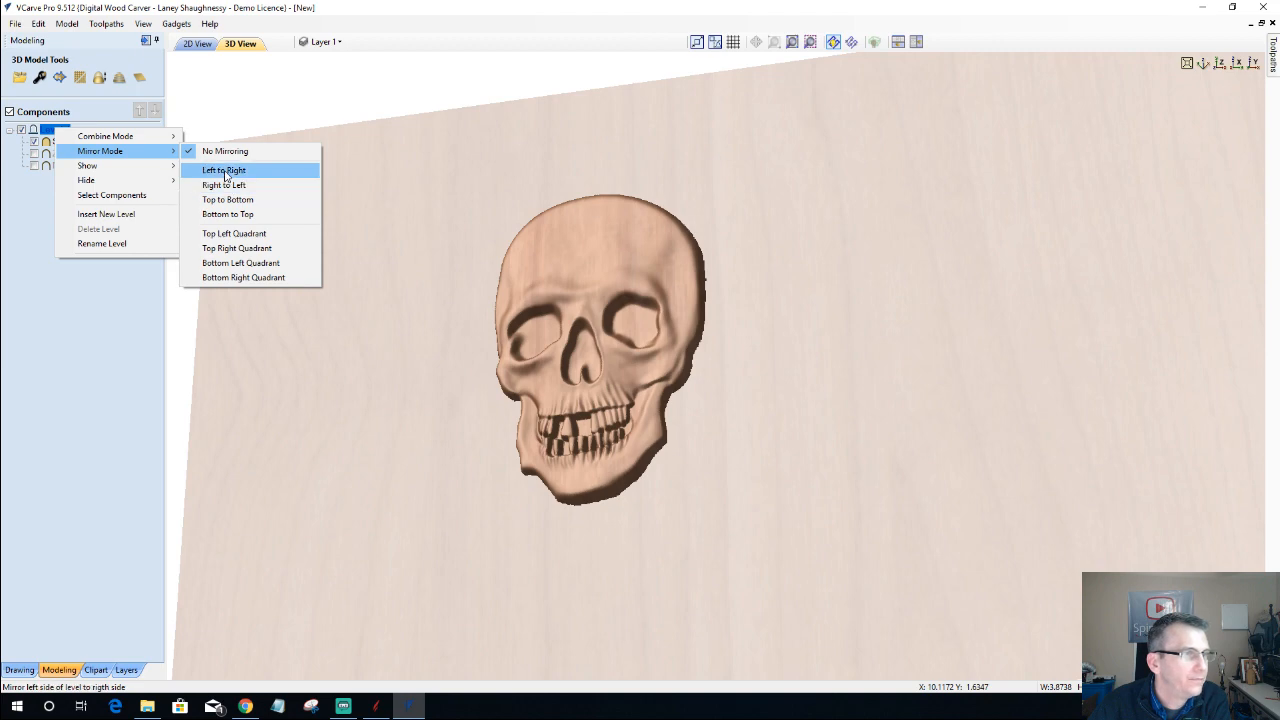
left_click(224, 171)
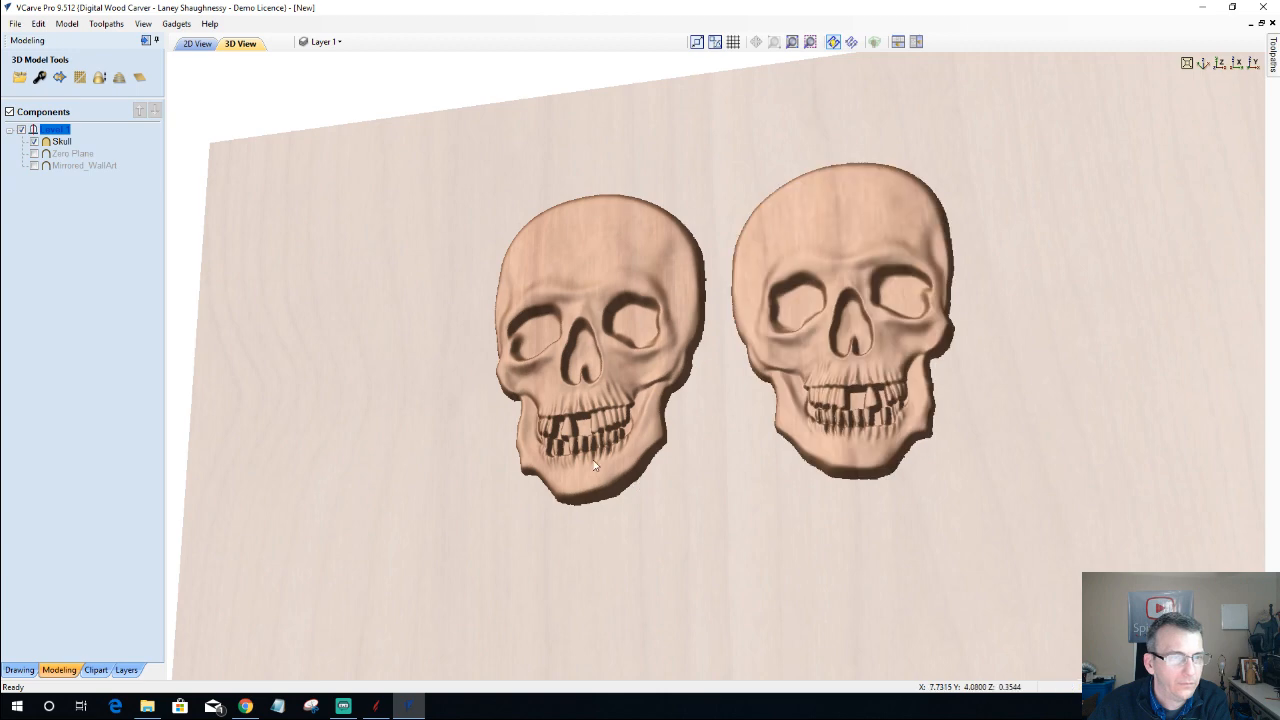
- Select the skull in the 2D view and move it slightly to the right, towards the sheet's centre
left_click(197, 43)
left_click(680, 373)
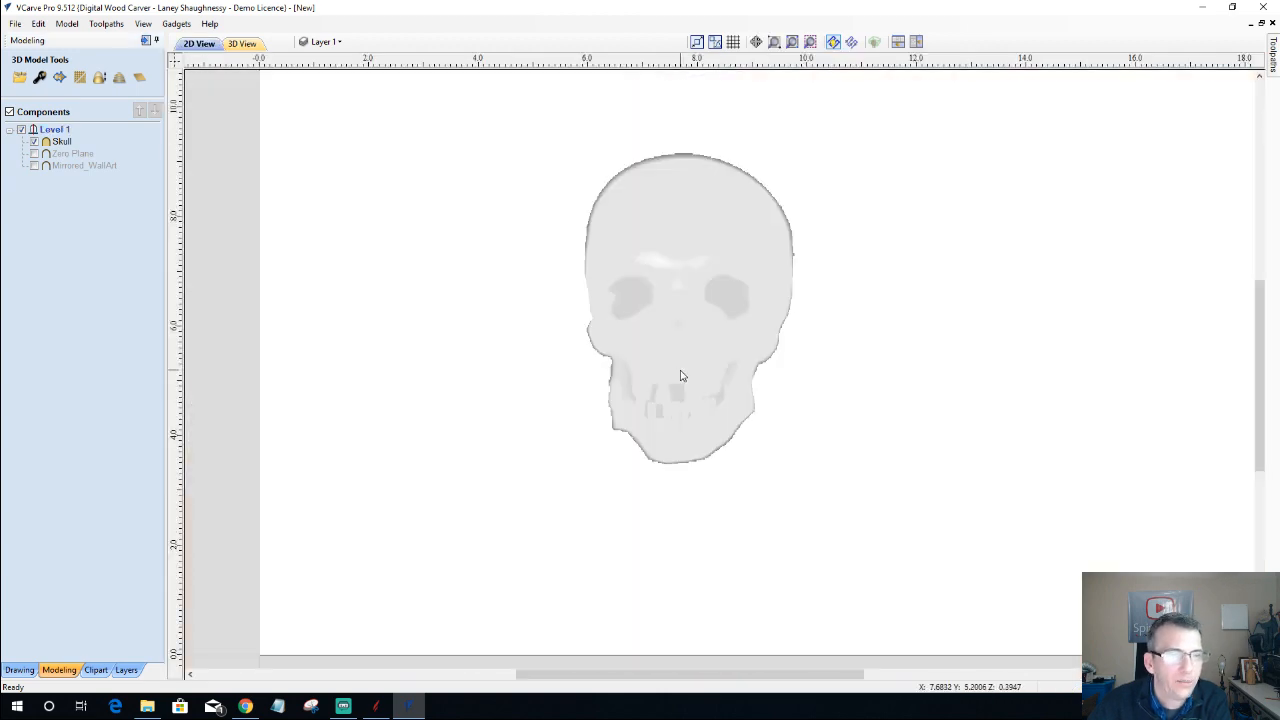
scroll(680, 380, "down", 3)
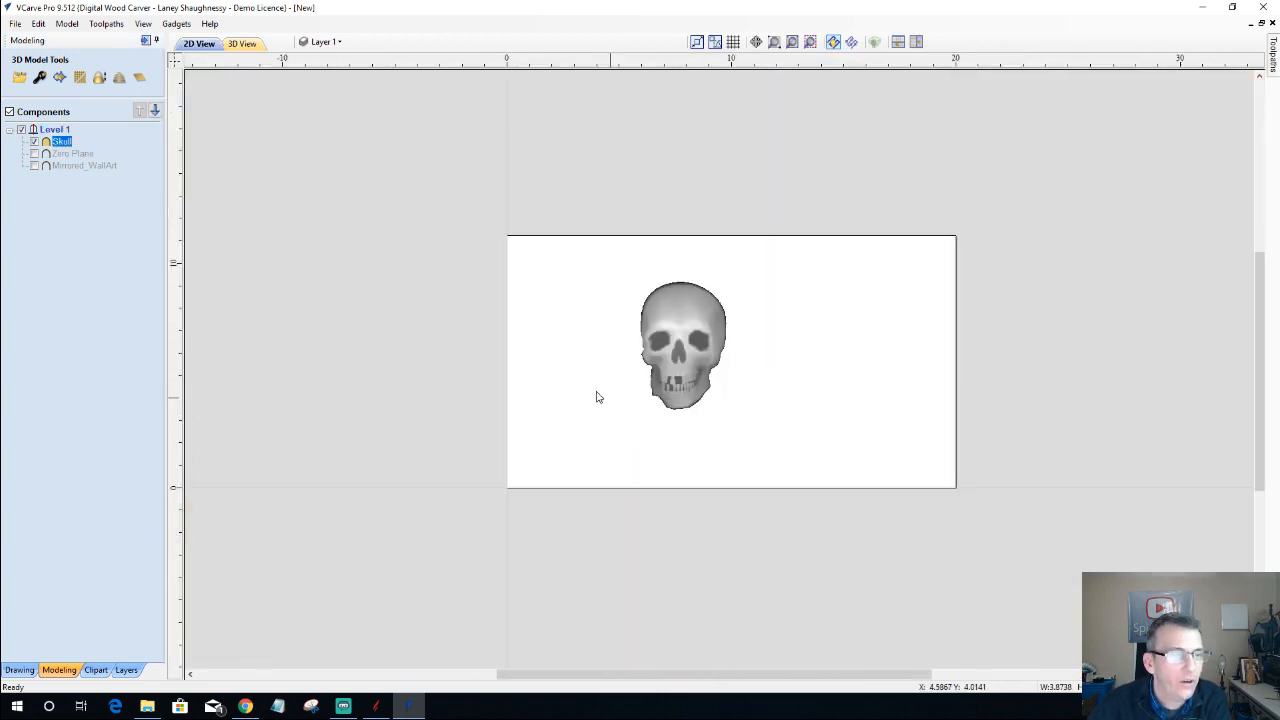
left_click(665, 393)
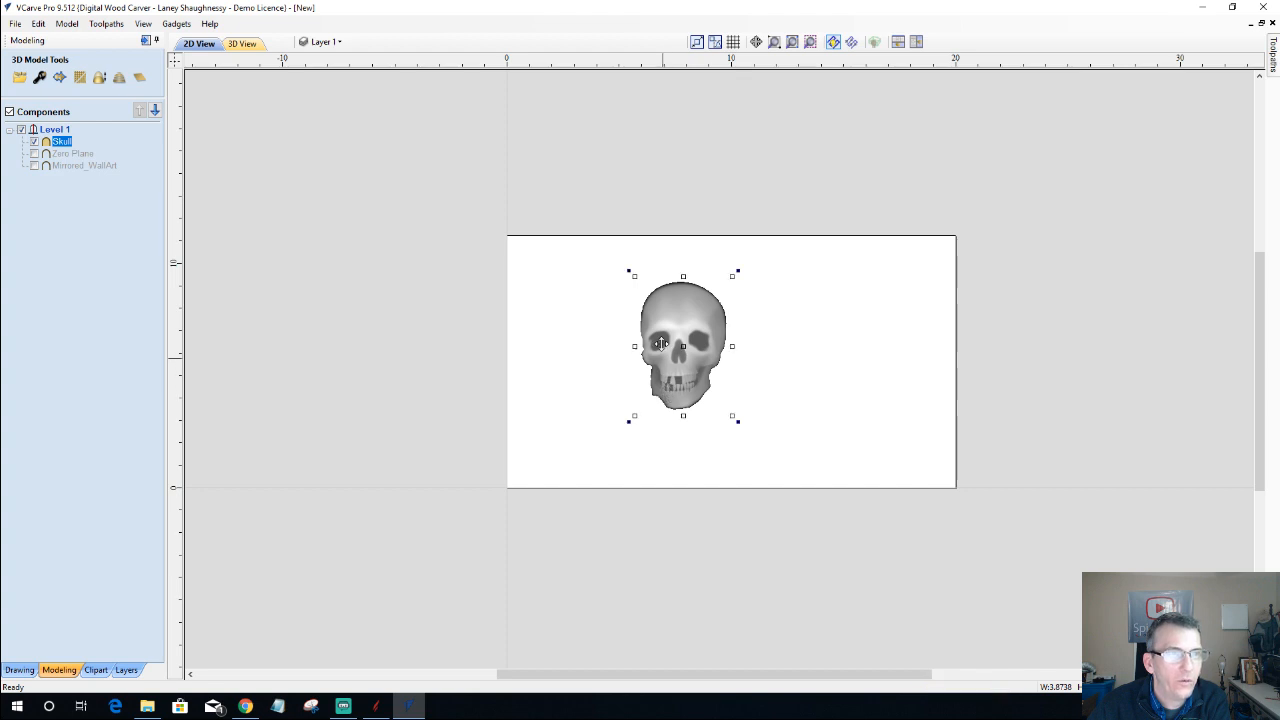
left_click_drag(677, 355, 688, 355)
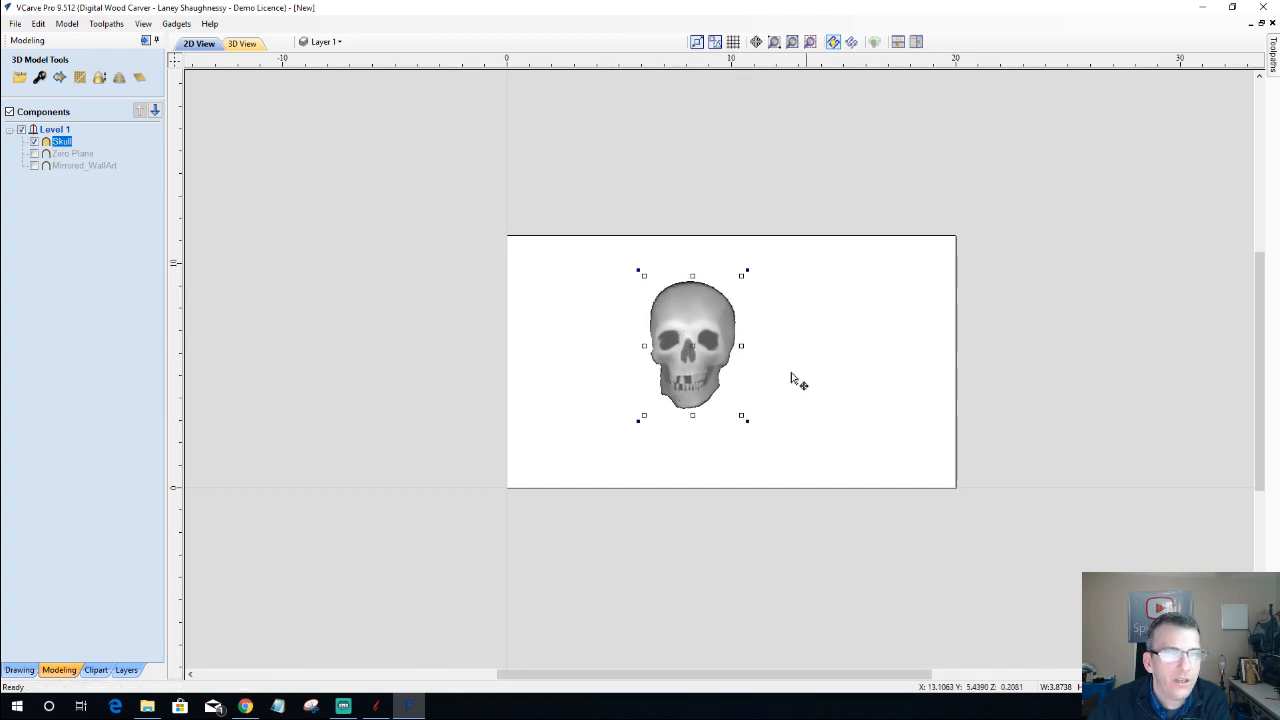
- Tile the 2D and 3D views side by side, move the skull further right and rotate it counter-clockwise so it overlaps its mirror image
left_click(916, 42)
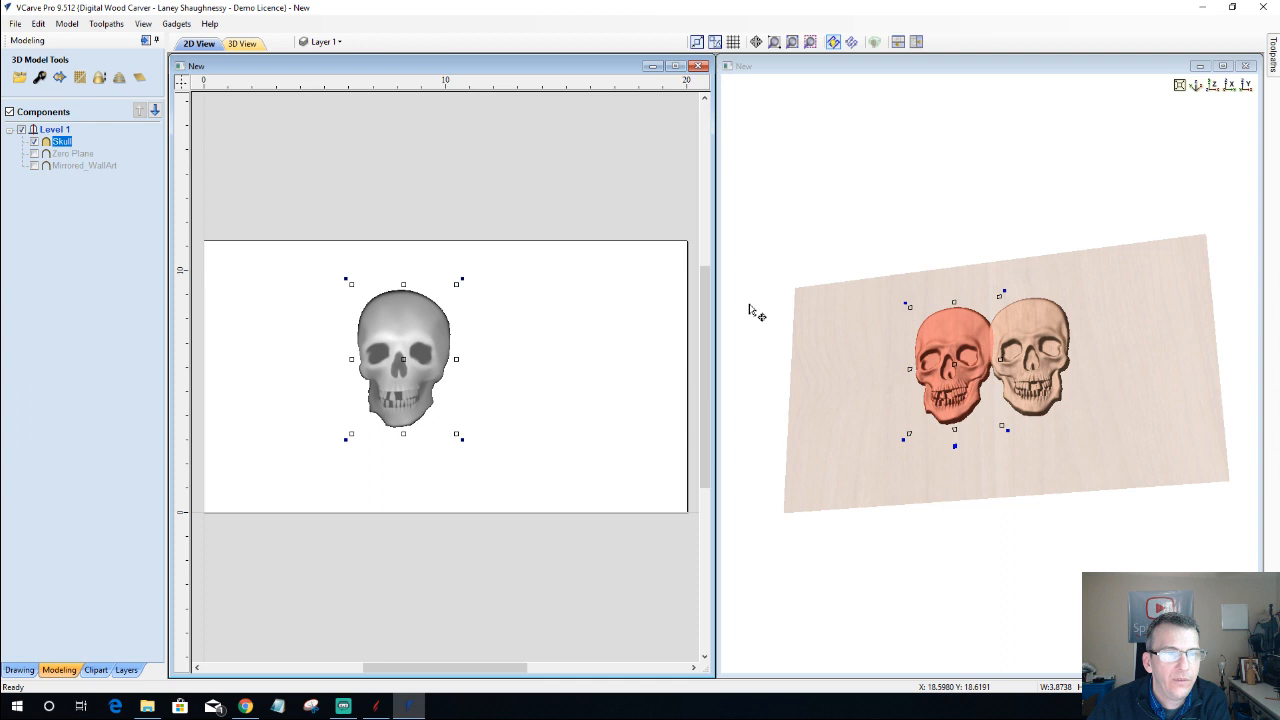
left_click_drag(435, 437, 455, 437)
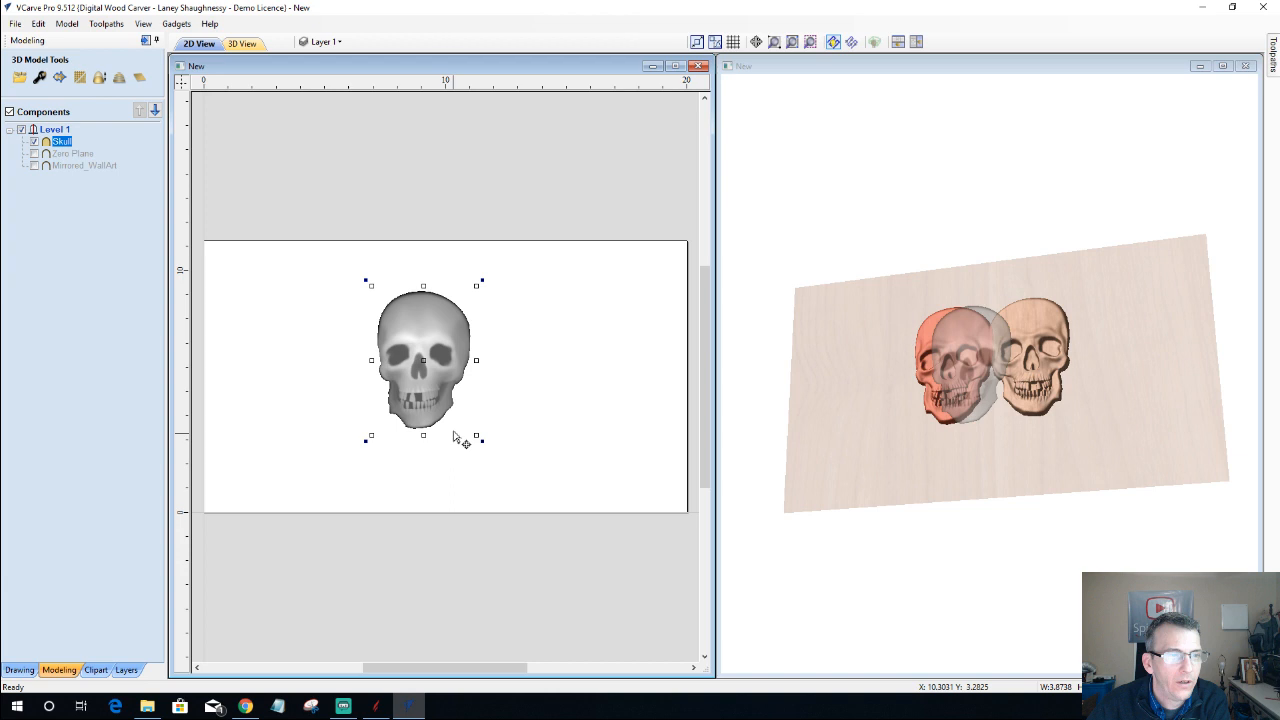
left_click_drag(455, 437, 415, 365)
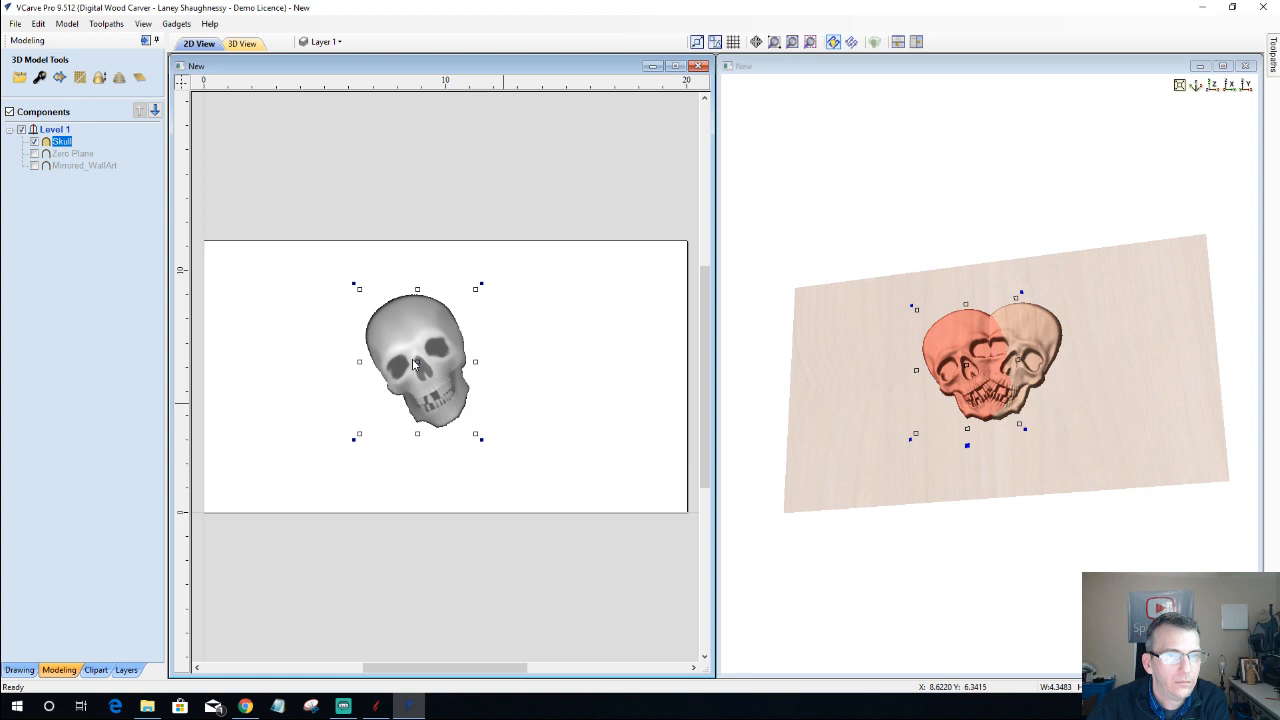
- Move the skull slightly to the left on the sheet to reduce the overlap with its mirror image, and check it in 3D
left_click_drag(413, 362, 398, 361)
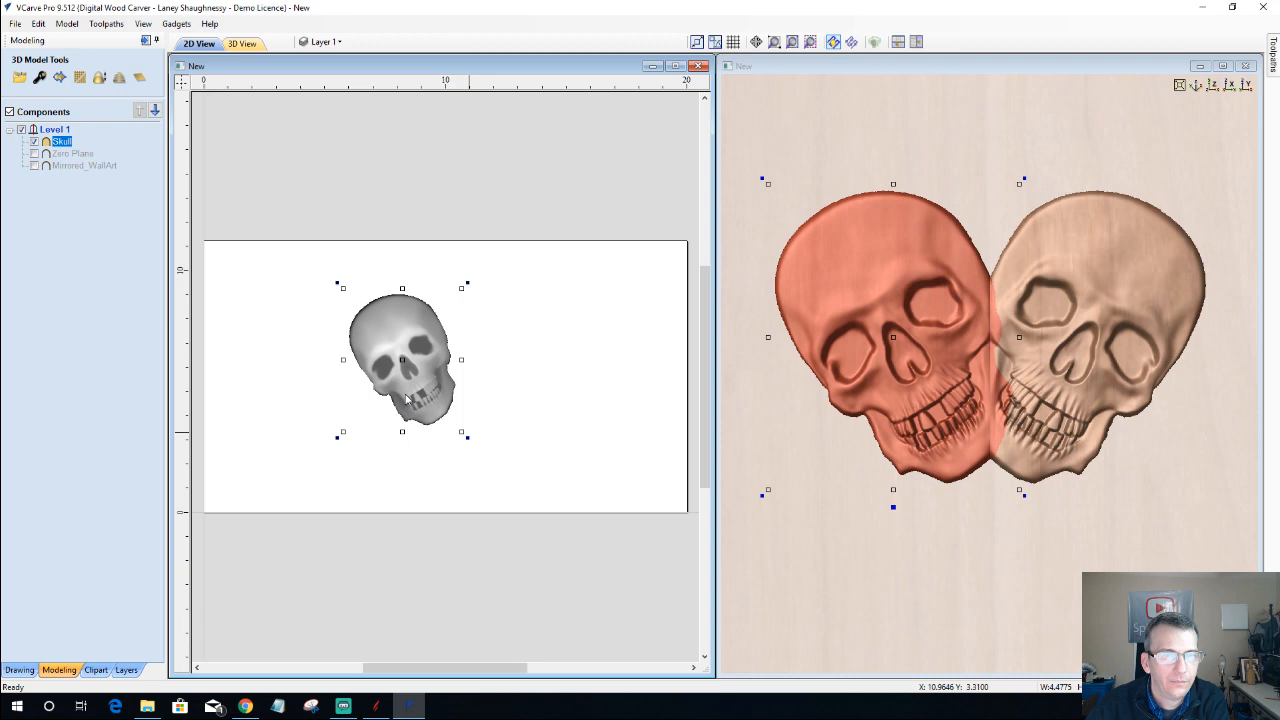
left_click(898, 503)
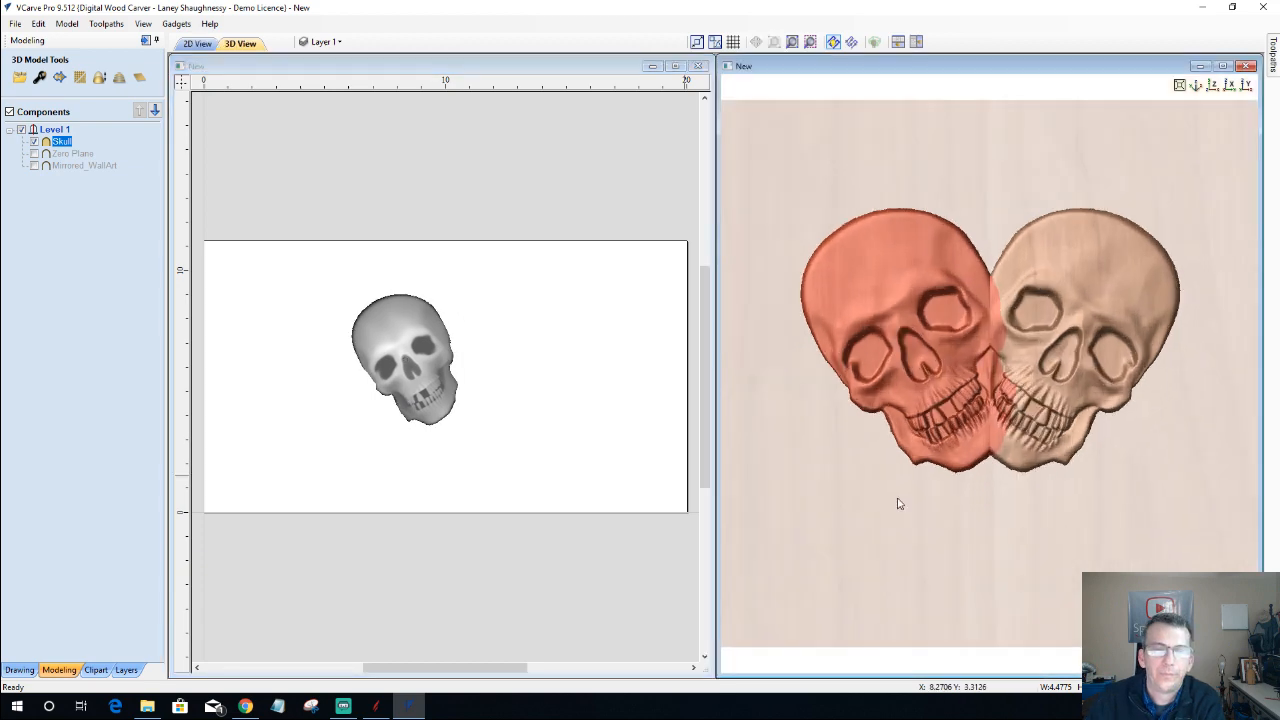
scroll(997, 447, "down", 1)
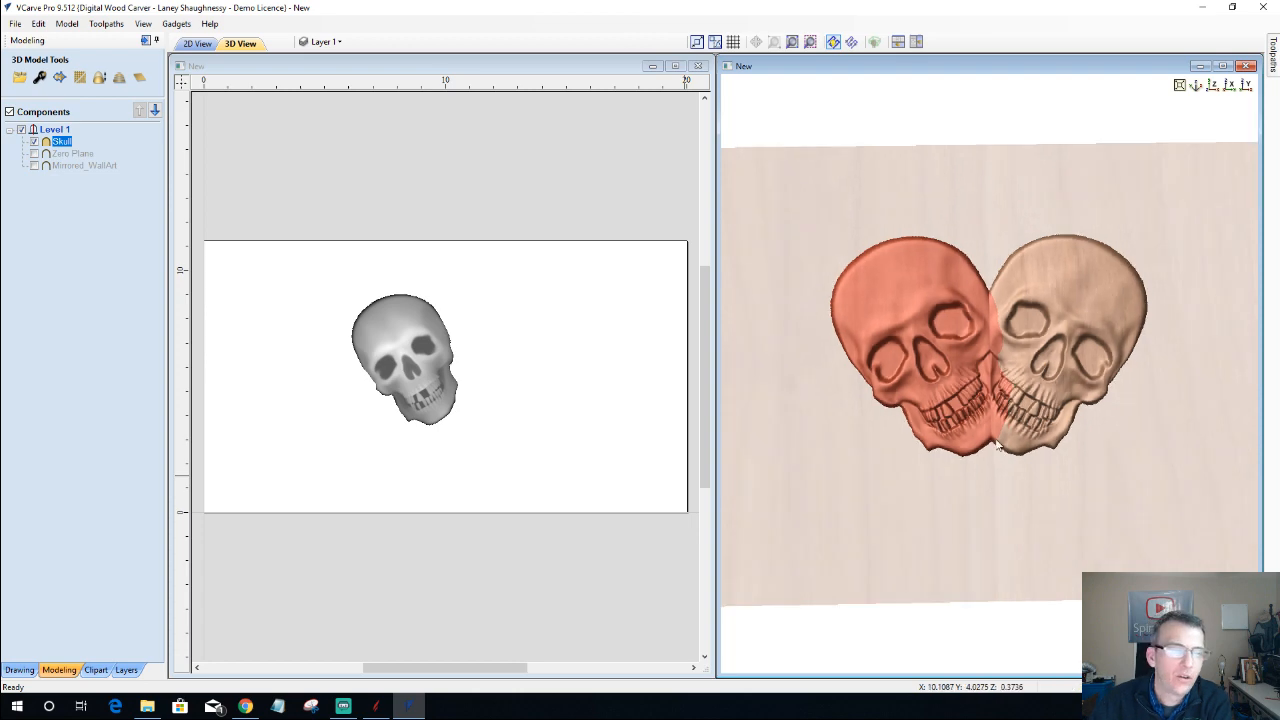
- Deselect the skull and set the mirror mode of Level 1 to Top Left Quadrant
left_click(434, 368)
key("Escape")
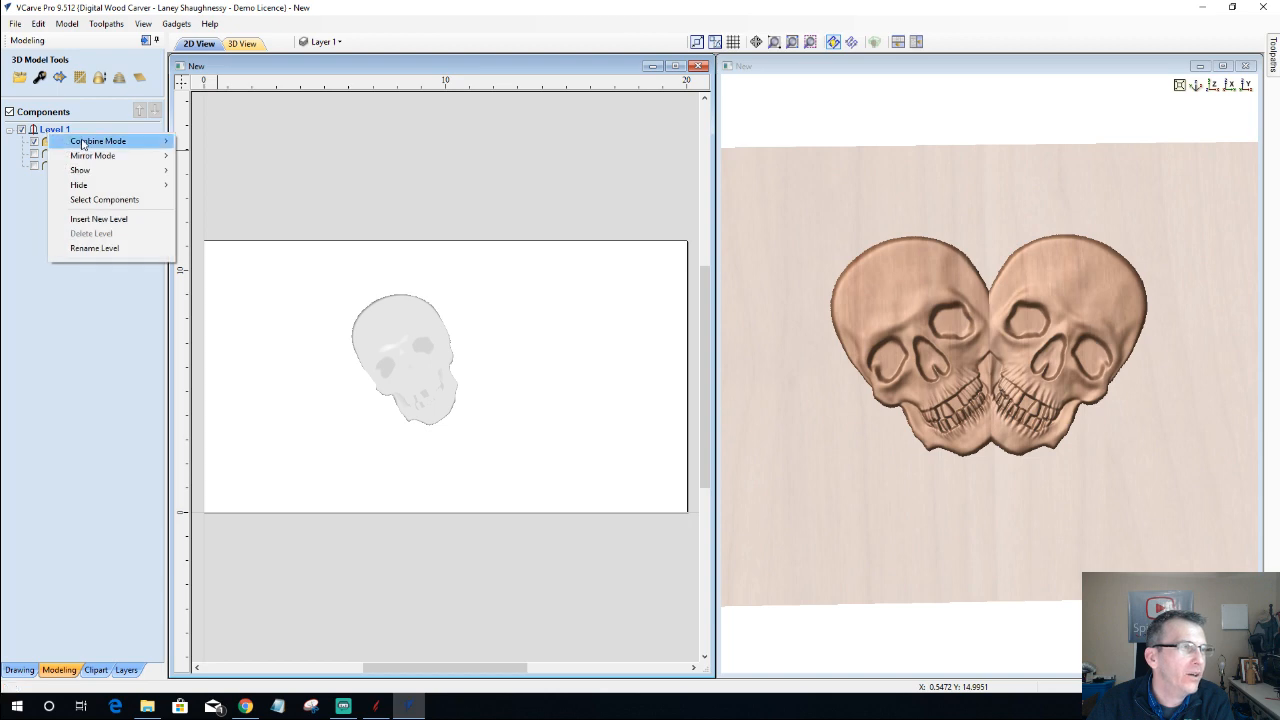
mouse_move(100, 156)
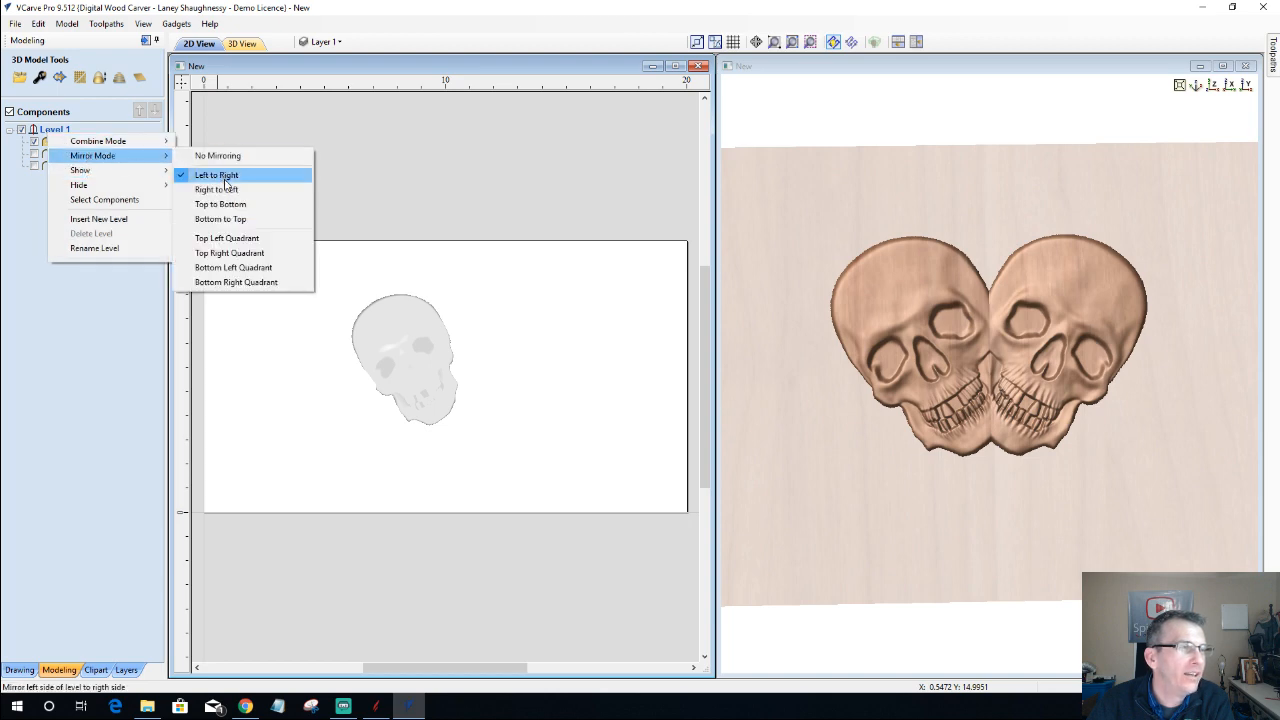
left_click(217, 240)
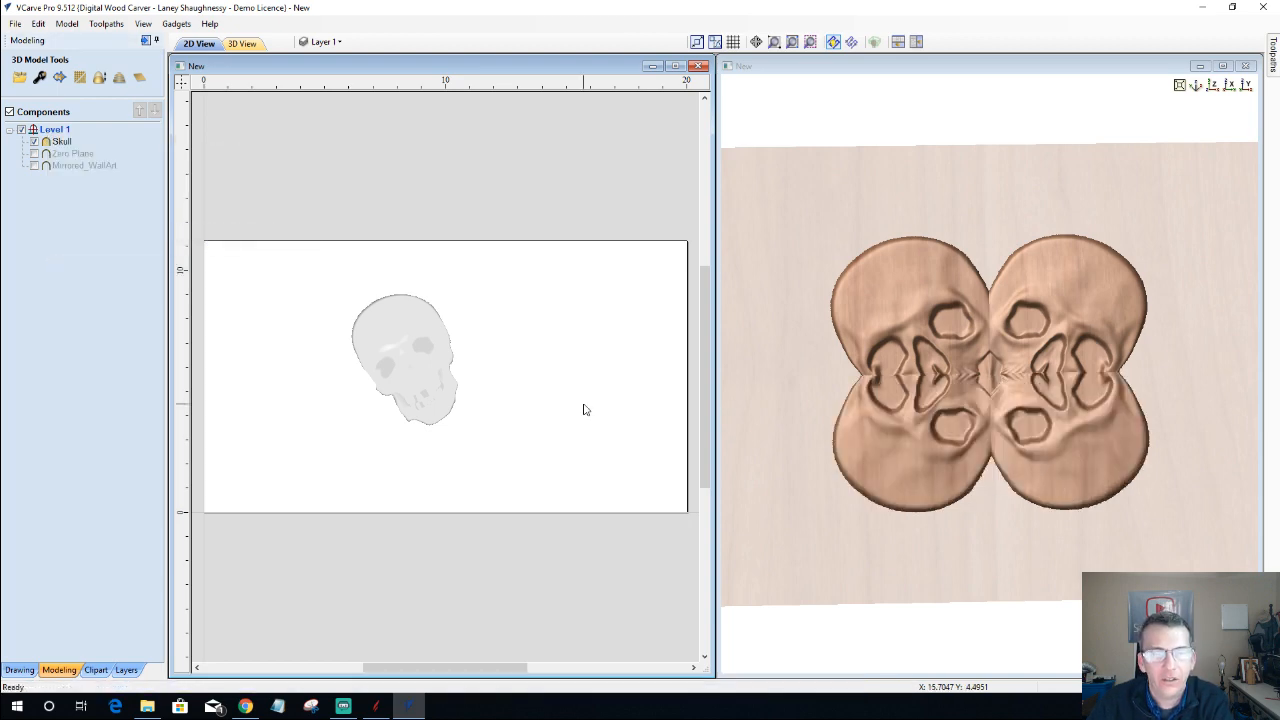
- Move the skull slightly down and to the right, deselect it and inspect the four-way mirrored shape in 3D from several angles
left_click(380, 362)
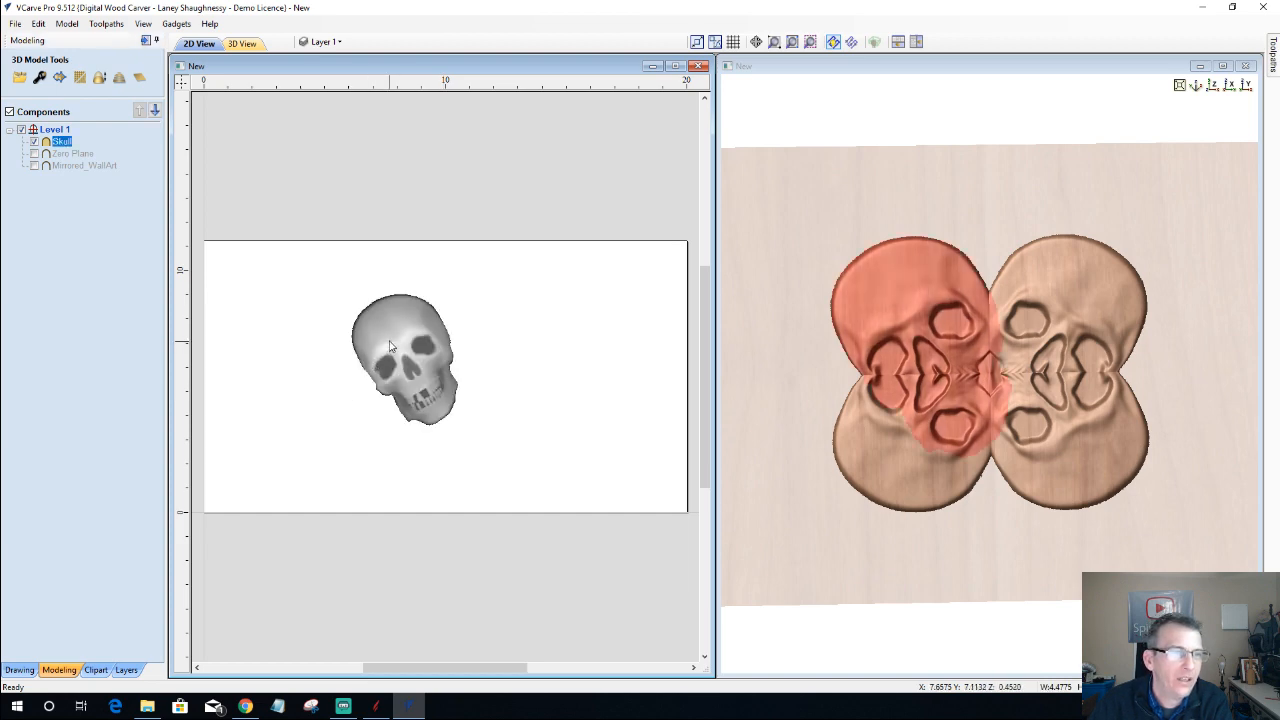
key("Escape")
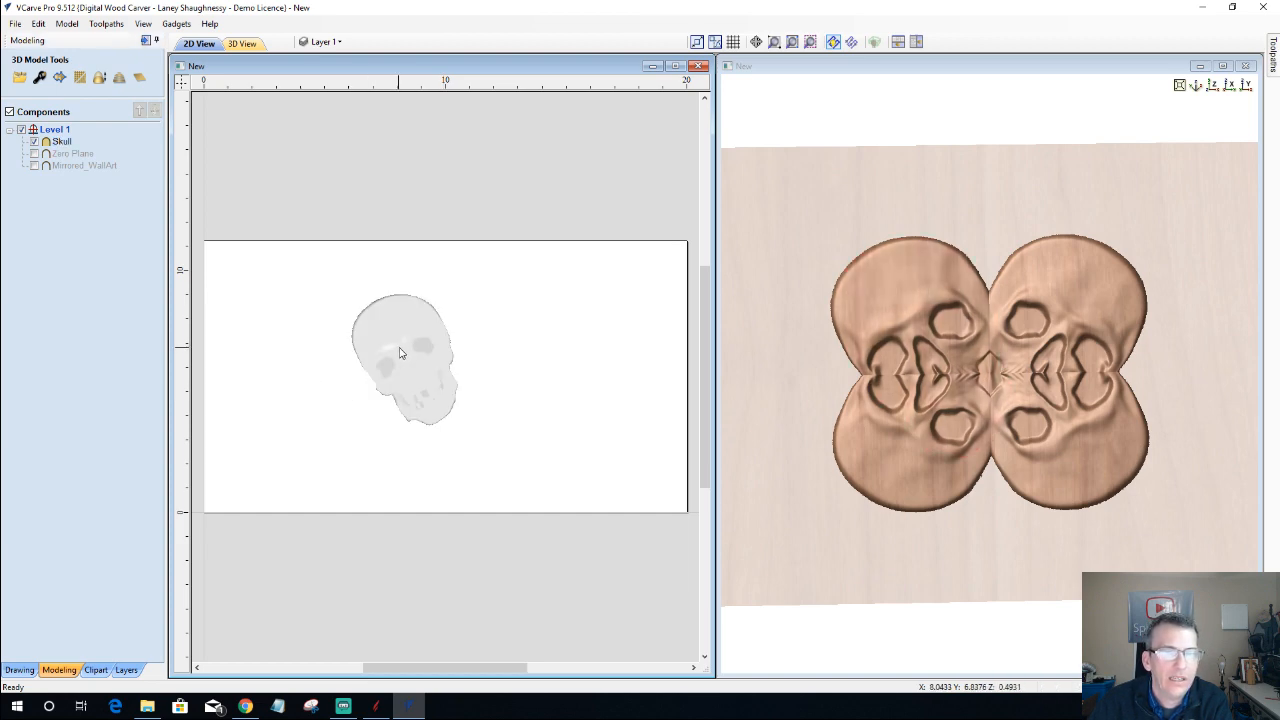
left_click(408, 356)
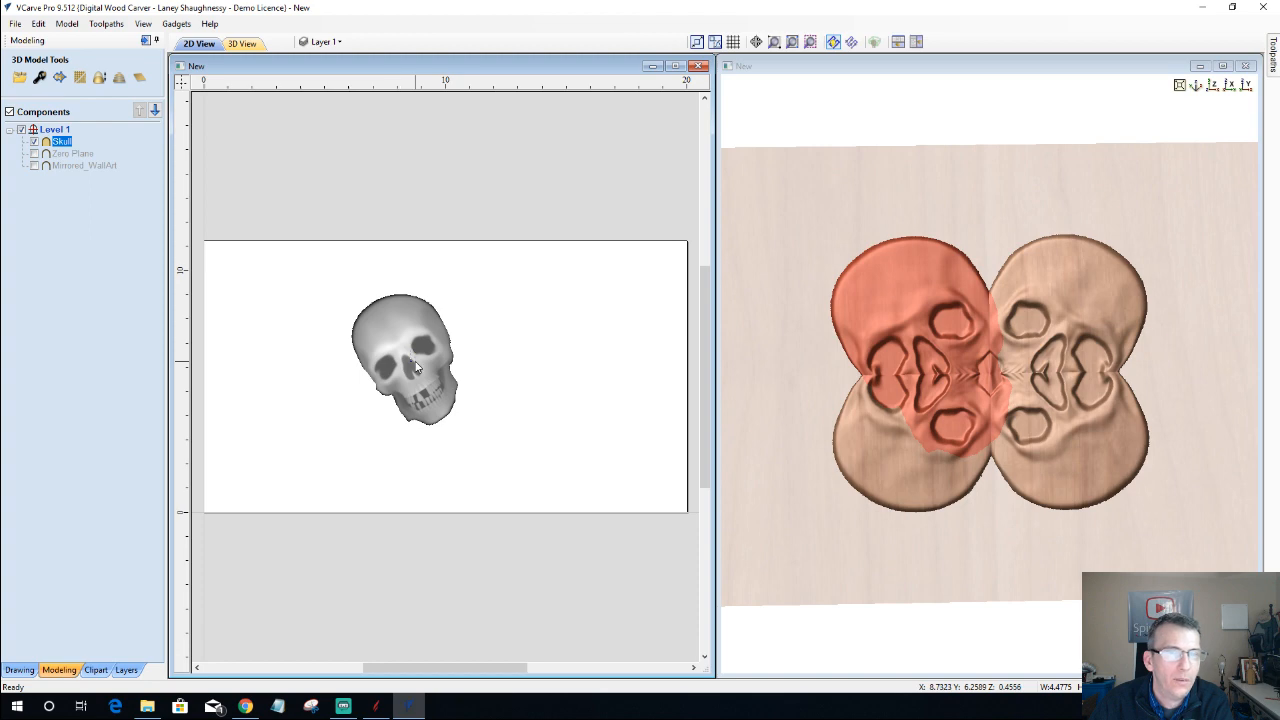
left_click(418, 368)
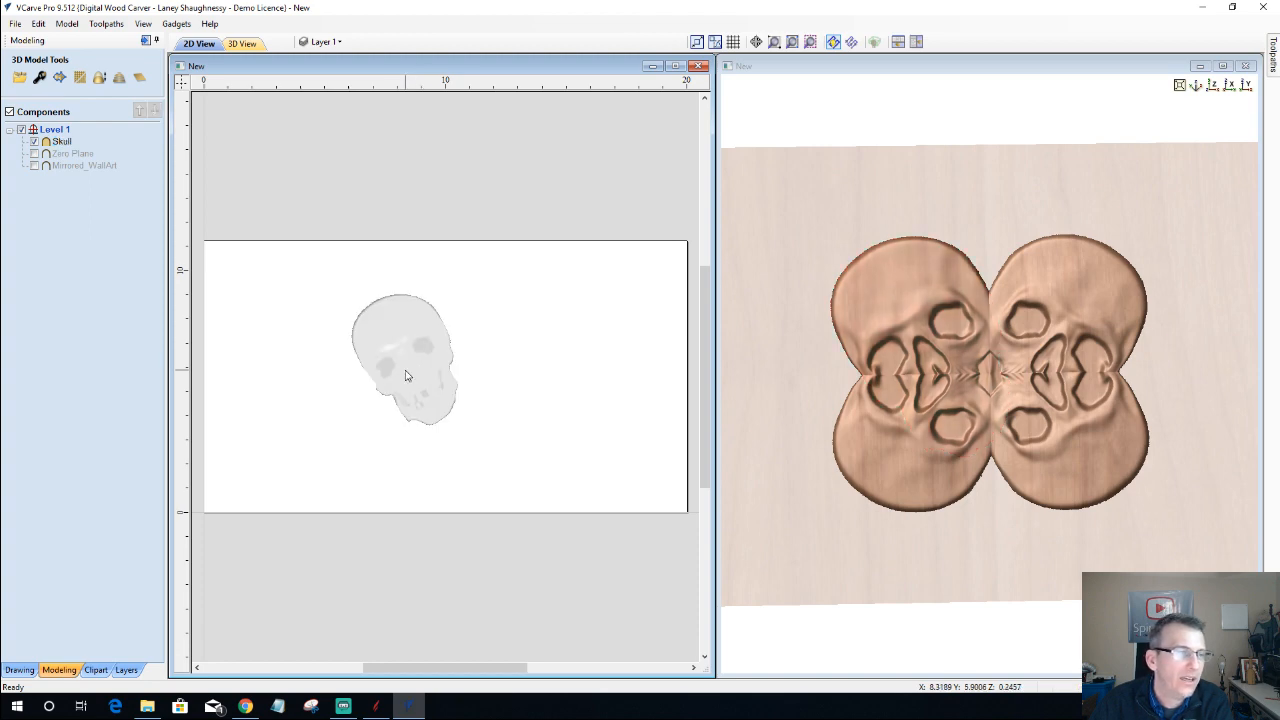
left_click_drag(405, 370, 409, 372)
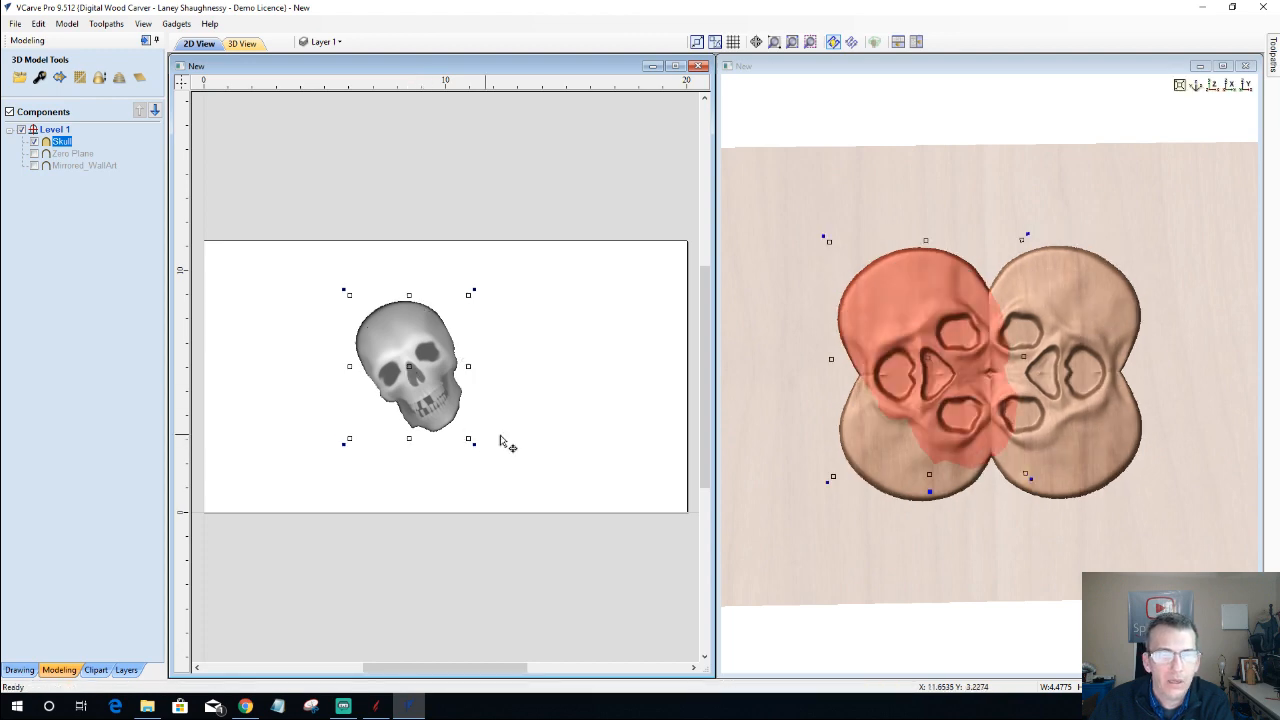
left_click(820, 524)
left_click(589, 500)
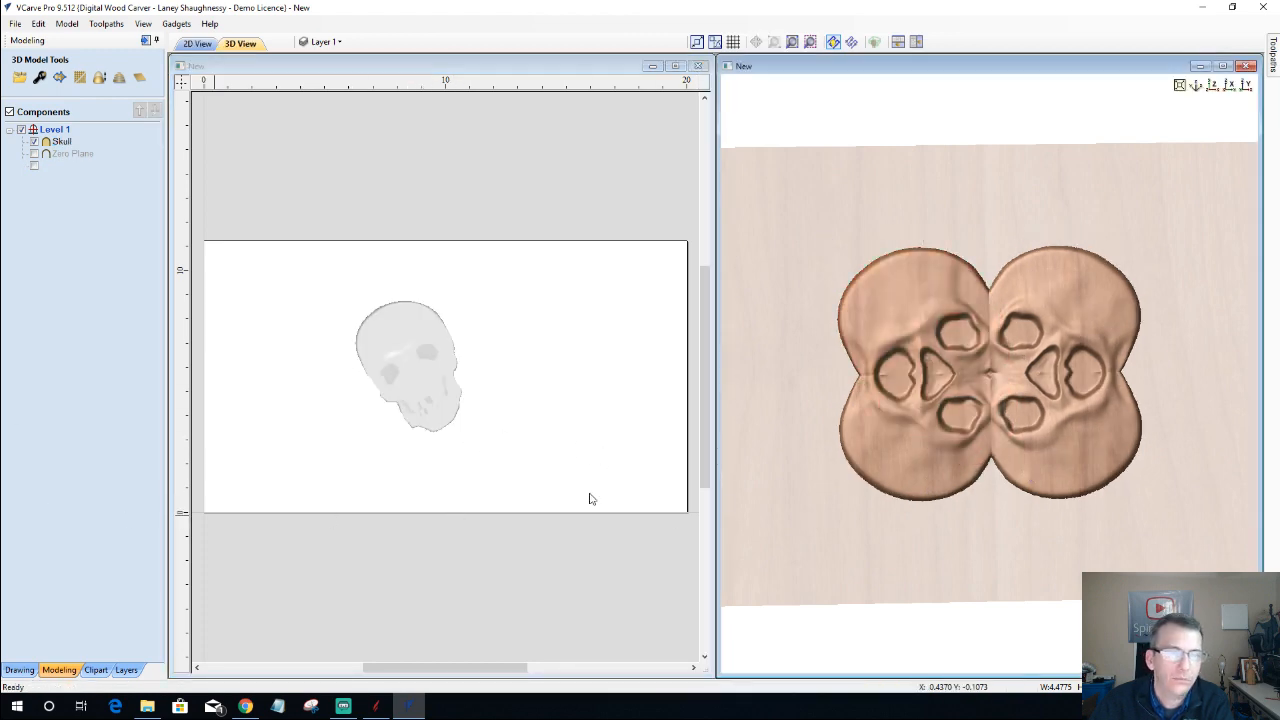
left_click_drag(943, 566, 962, 375)
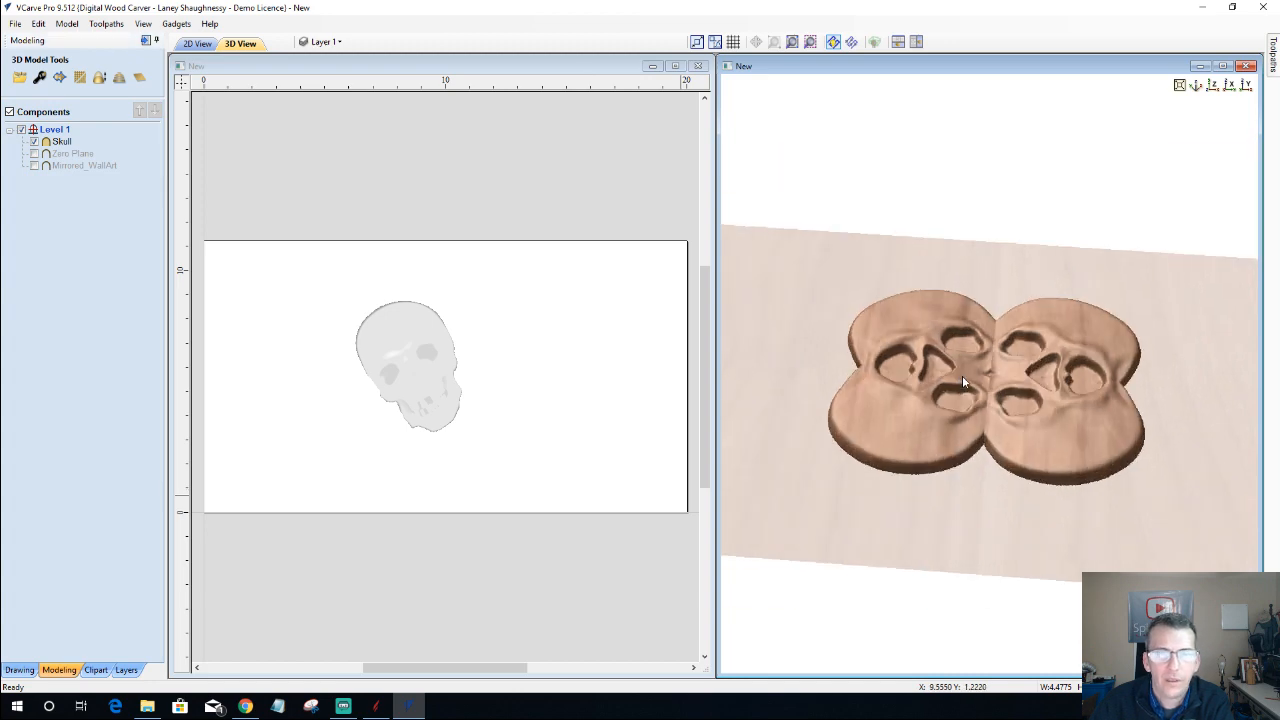
left_click_drag(985, 486, 840, 634)
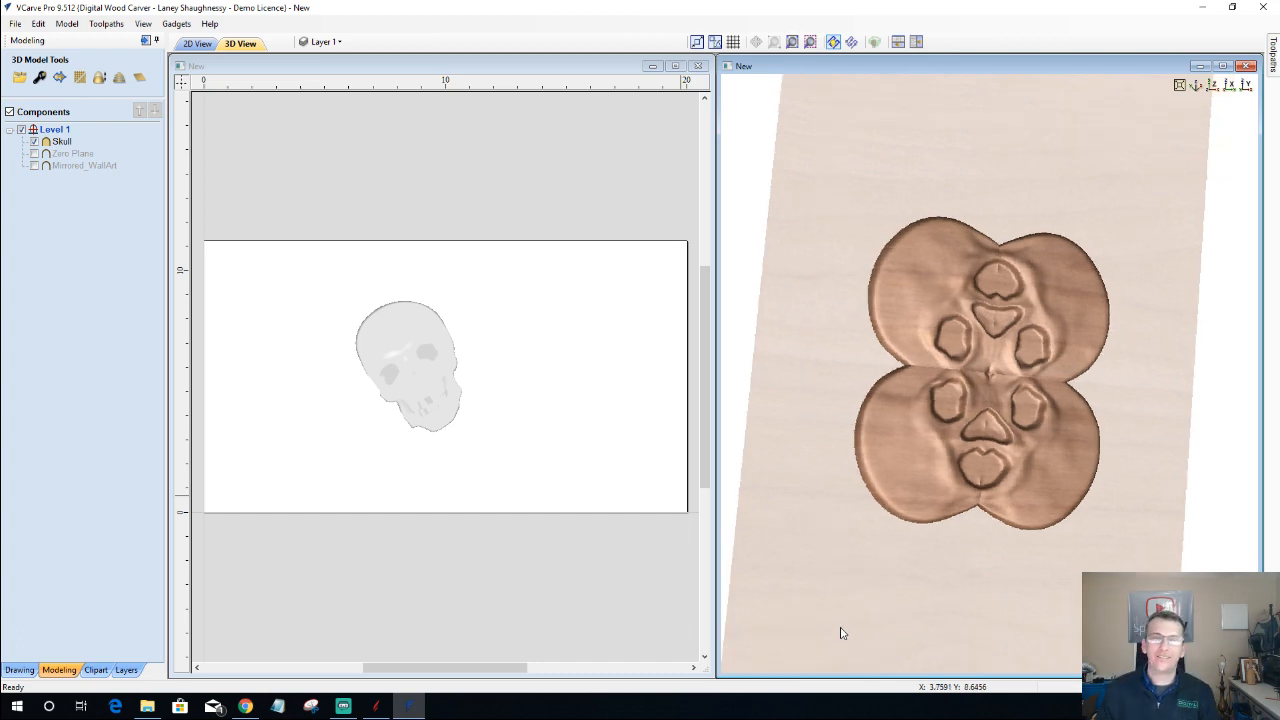
- Select the skull in the 2D view and delete it from Level 1
left_click(198, 44)
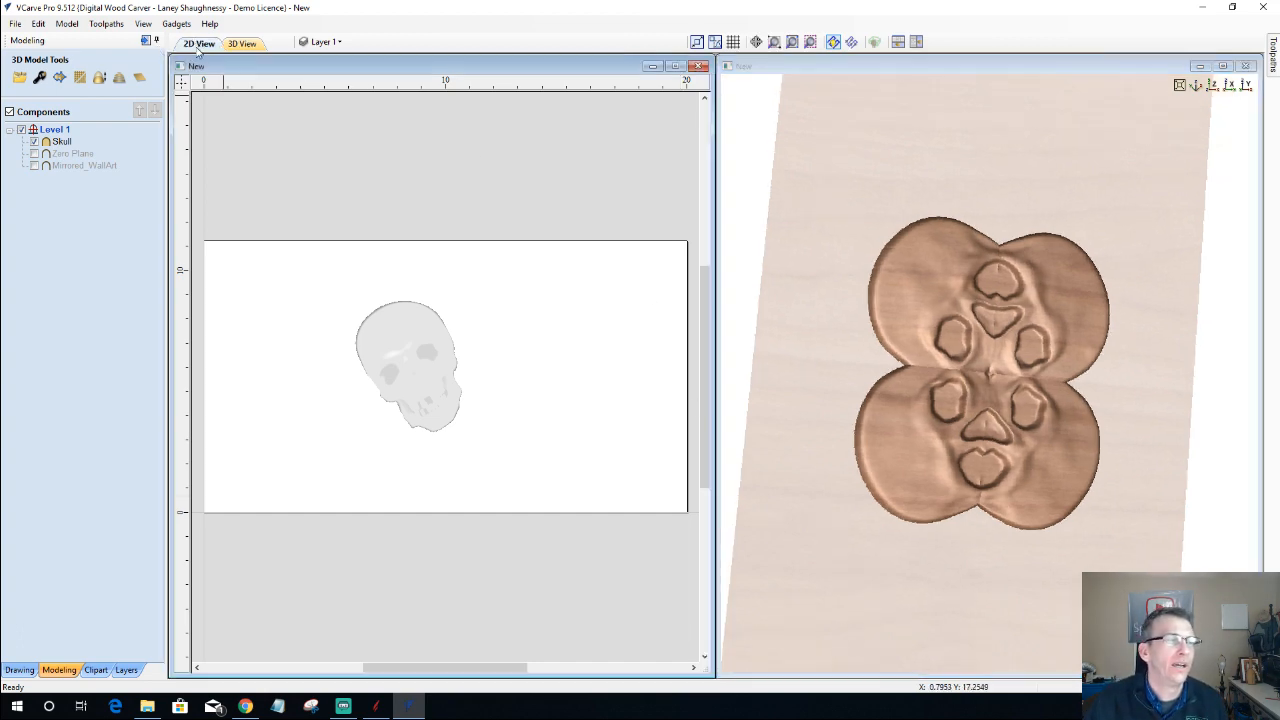
left_click(428, 398)
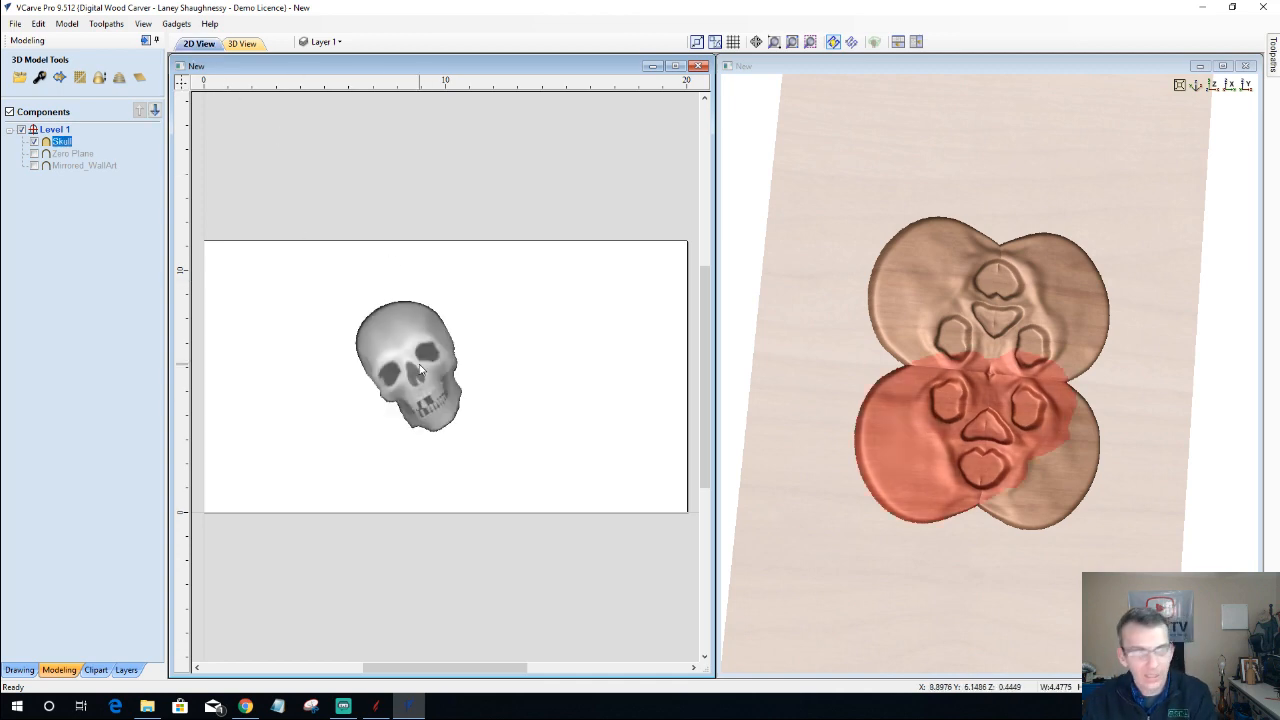
key("Delete")
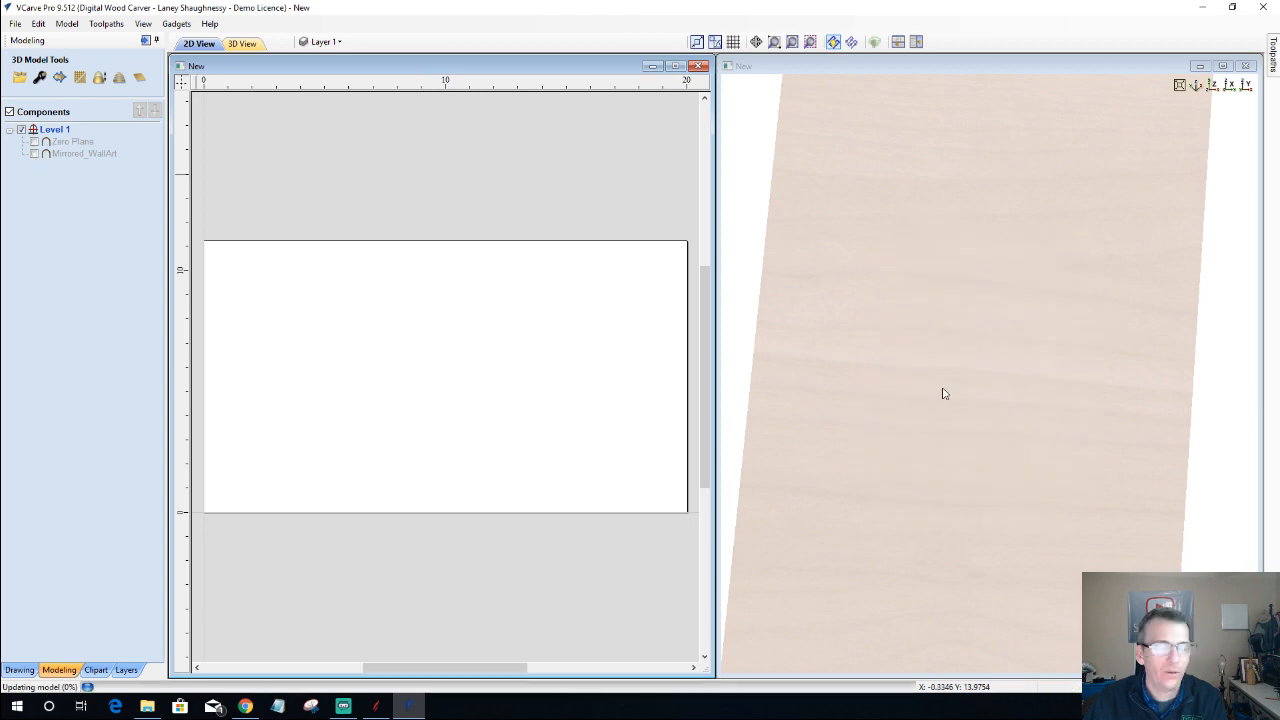
- Show the Mirrored_WallArt component, maximize the 3D view and inspect the carving from above, close up and at an angle
left_click(1222, 66)
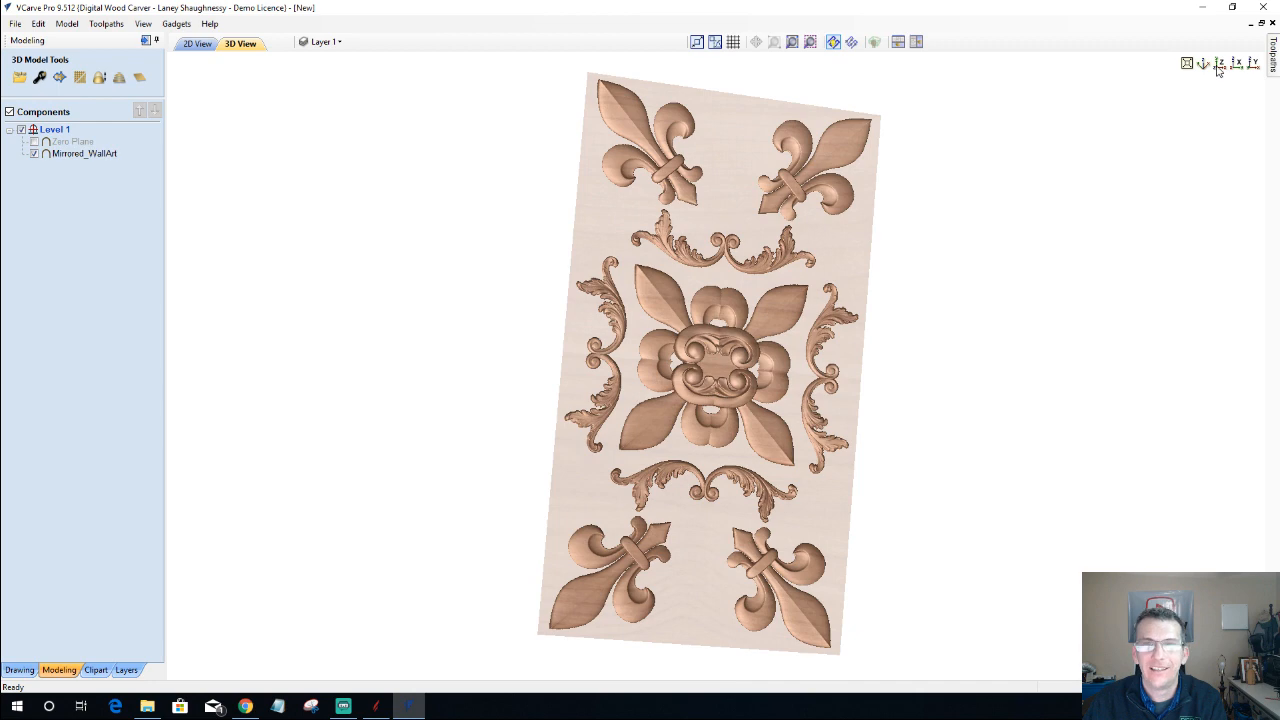
left_click(1219, 64)
scroll(787, 378, "up", 3)
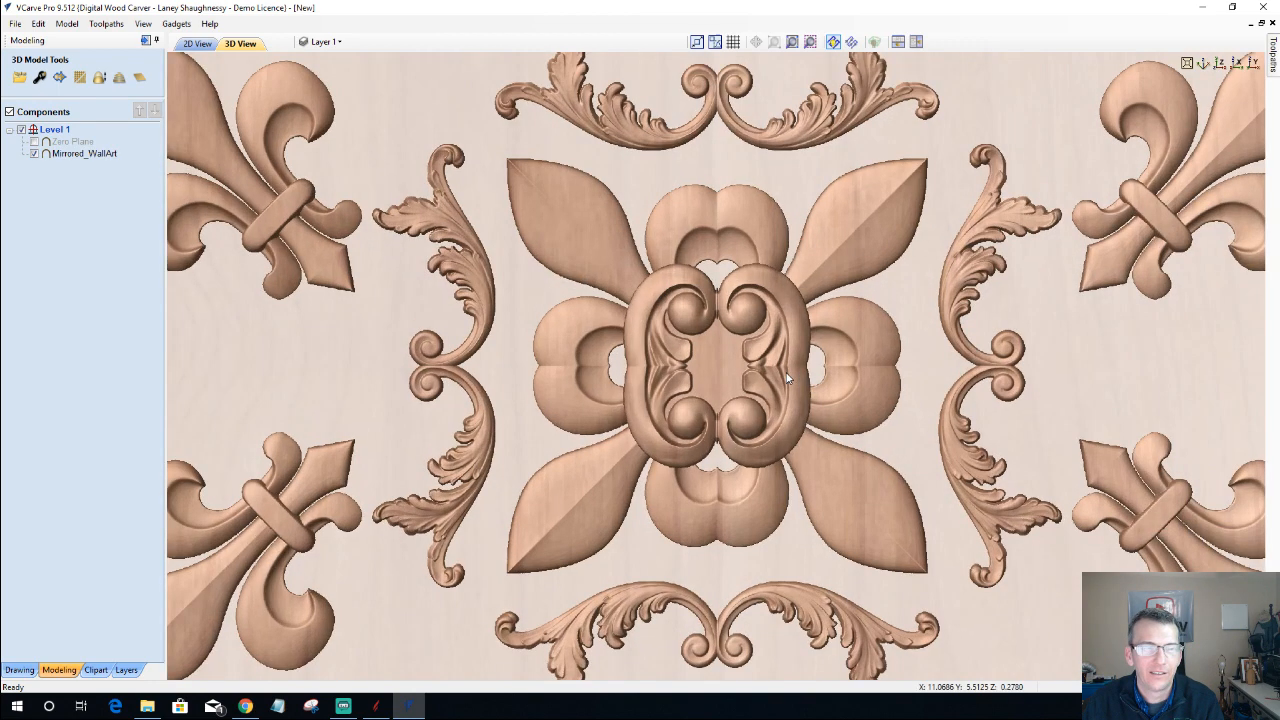
scroll(787, 378, "down", 3)
left_click_drag(787, 378, 791, 493)
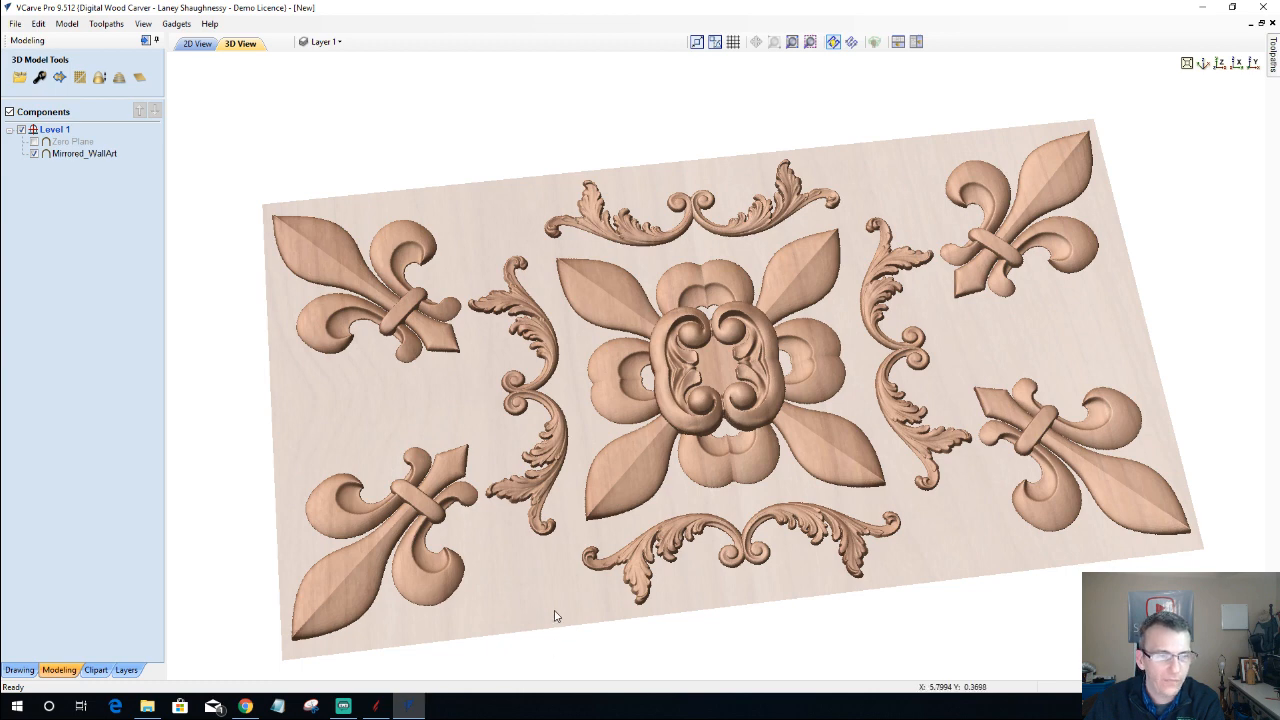
left_click_drag(523, 608, 654, 614)
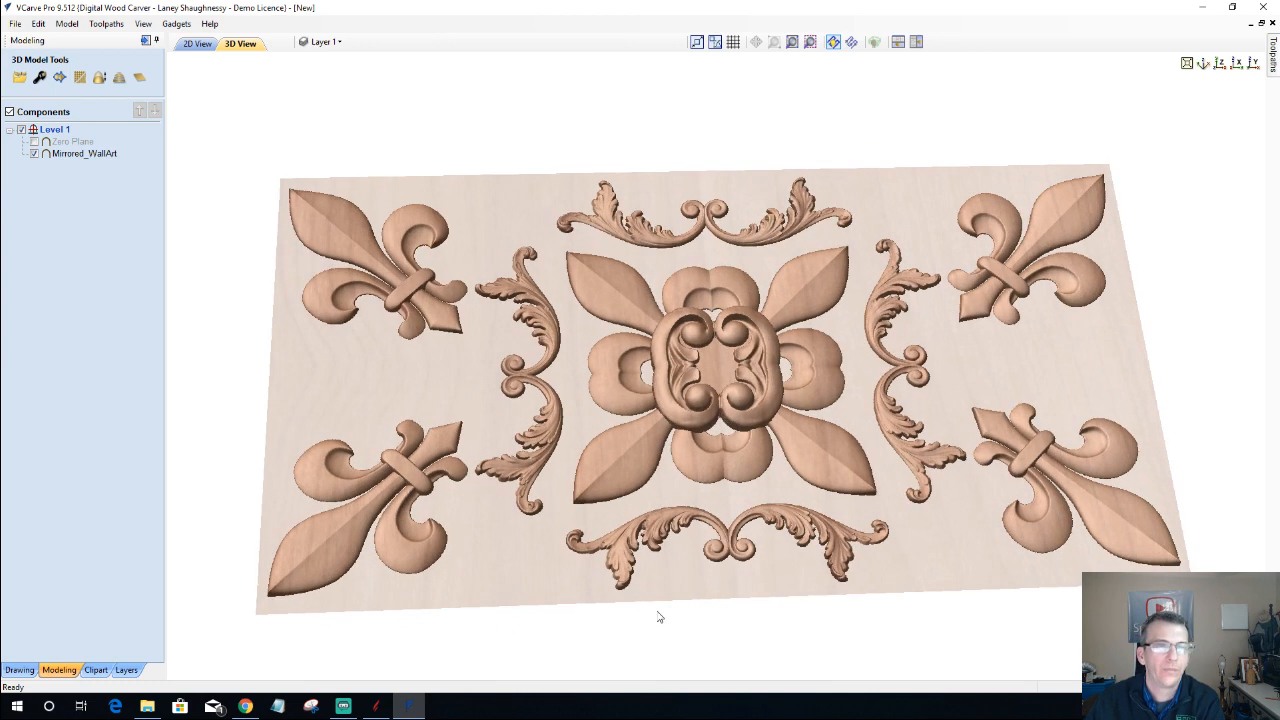